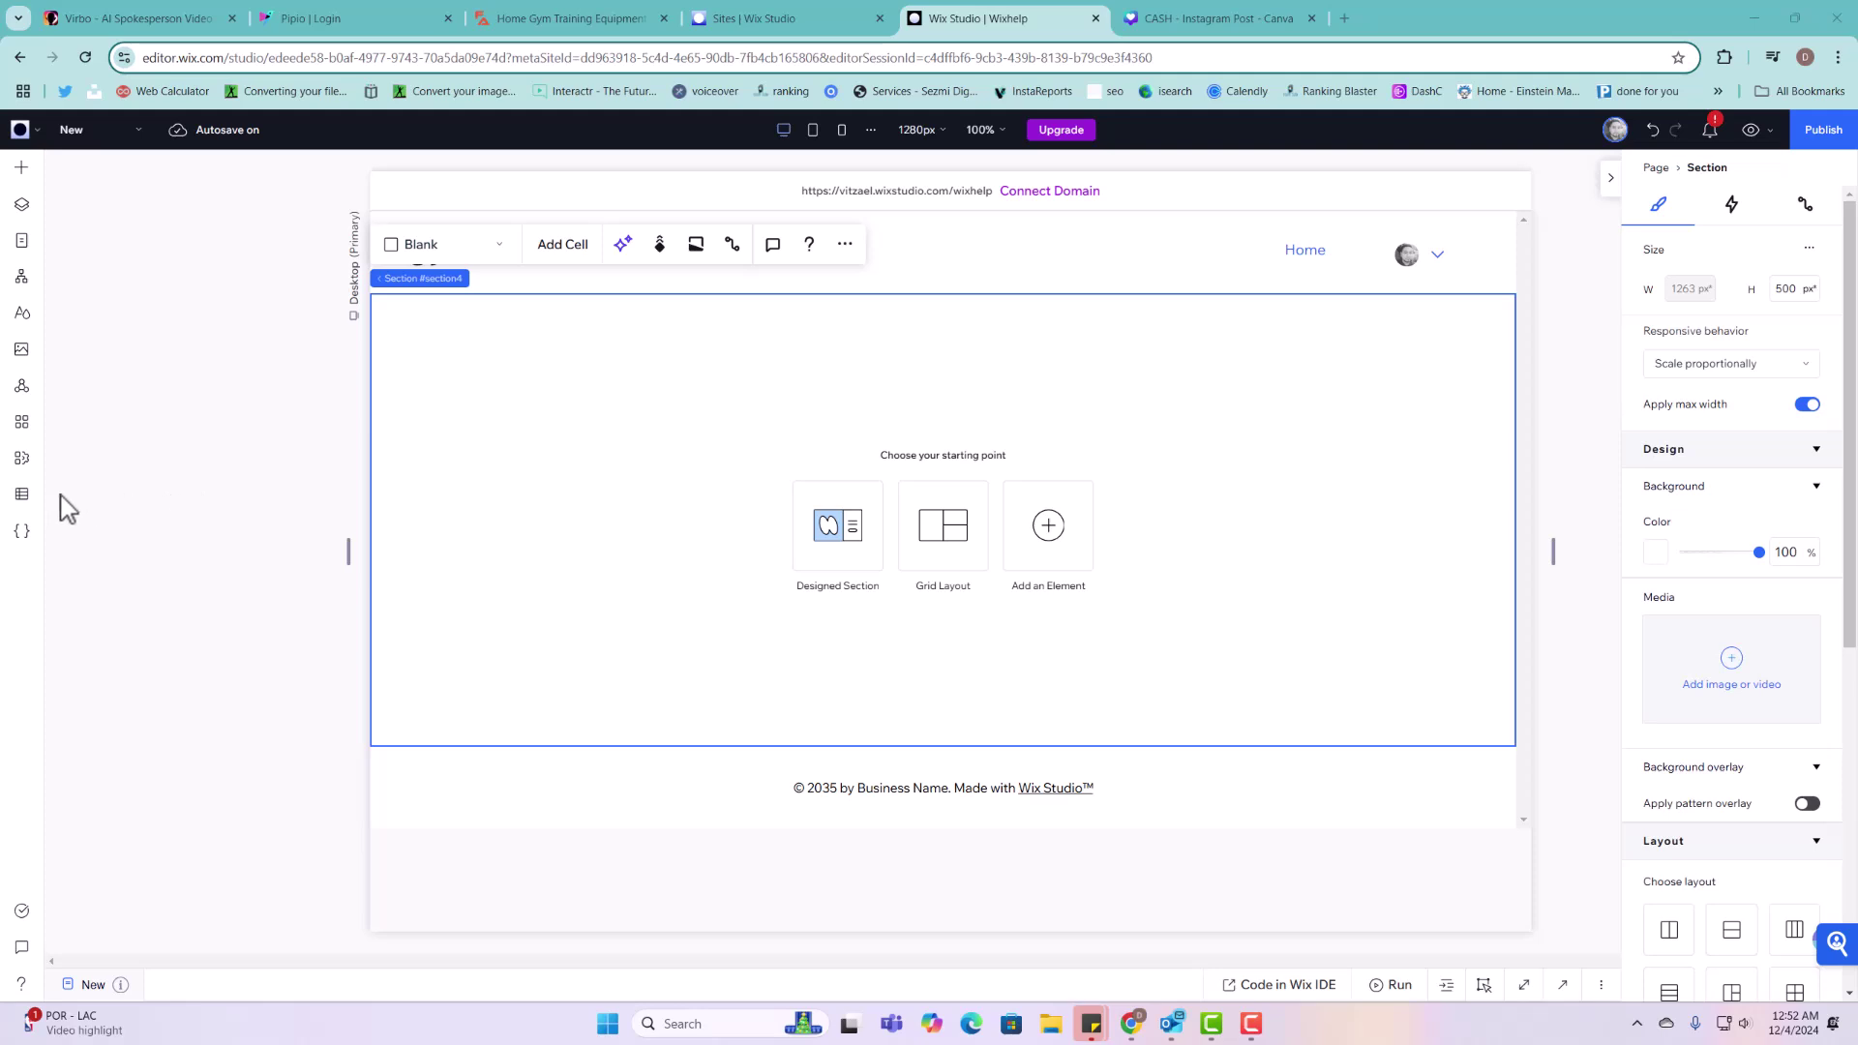
Step: Show the site's CMS collections list, which contains only the Demo collection
left_click(26, 495)
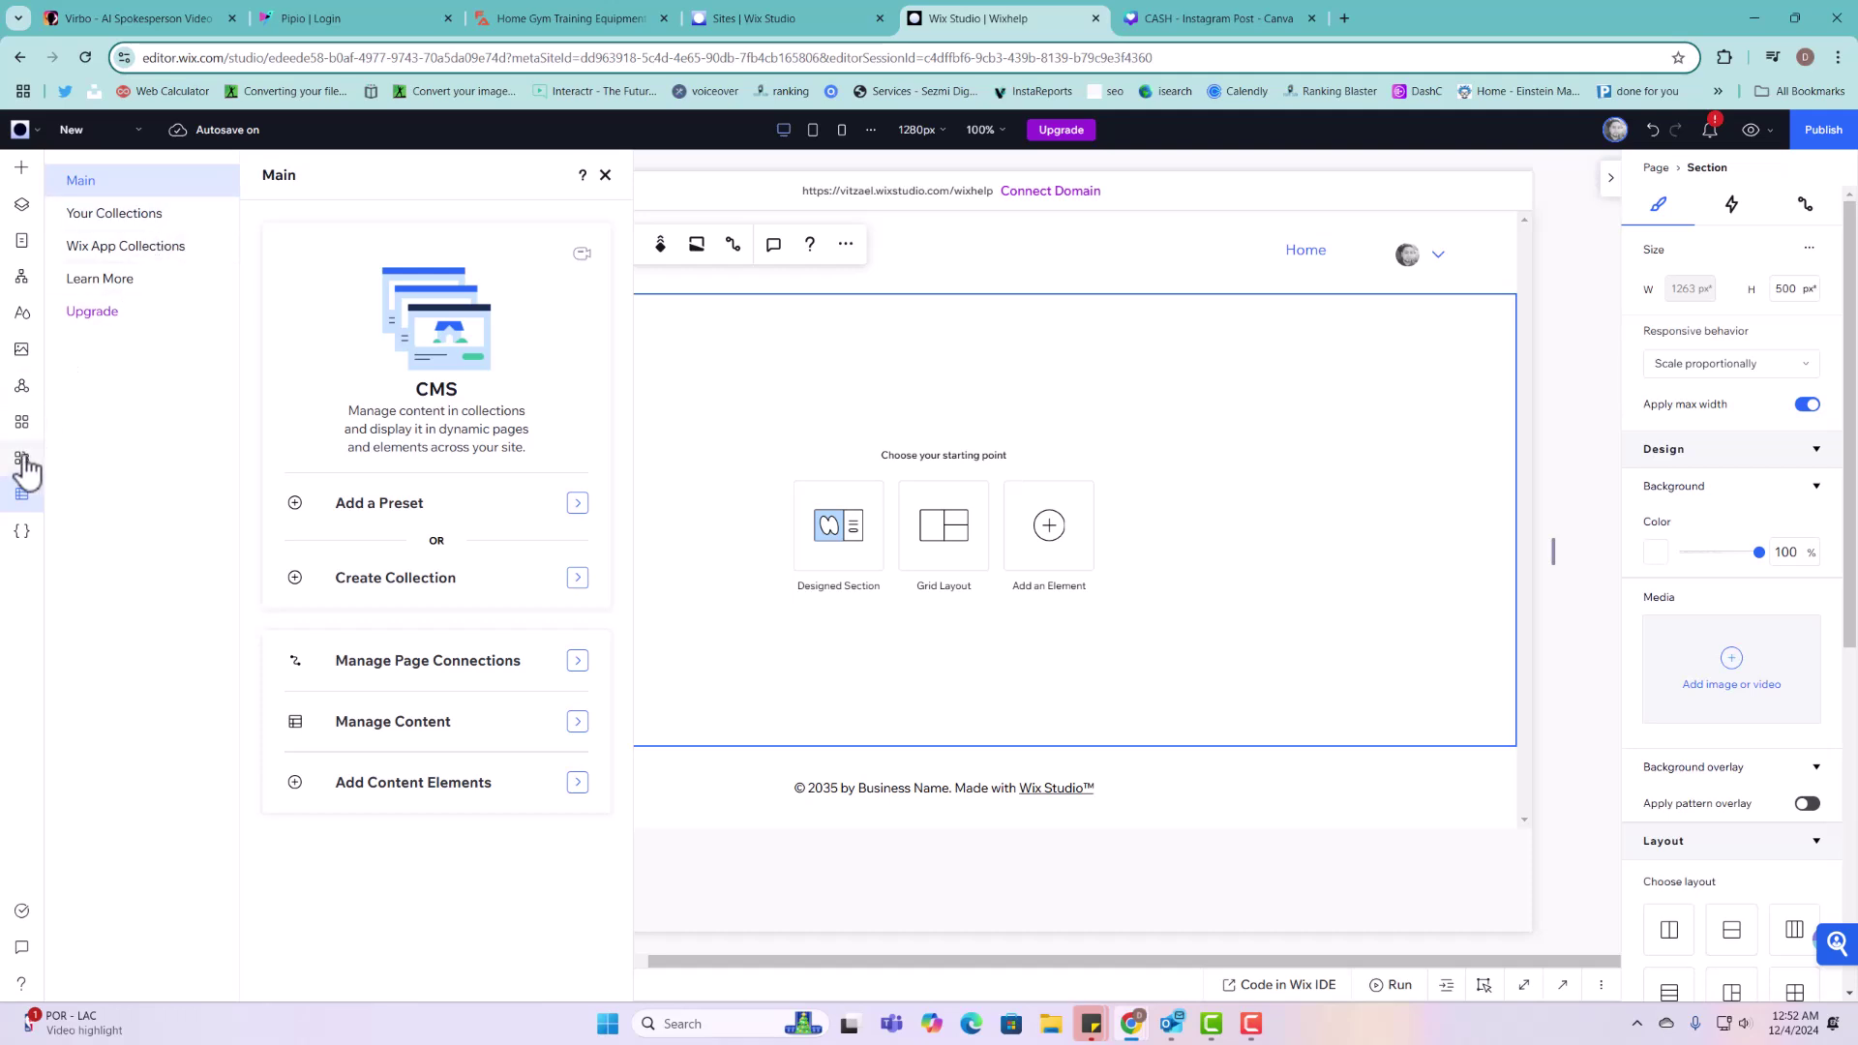
left_click(975, 391)
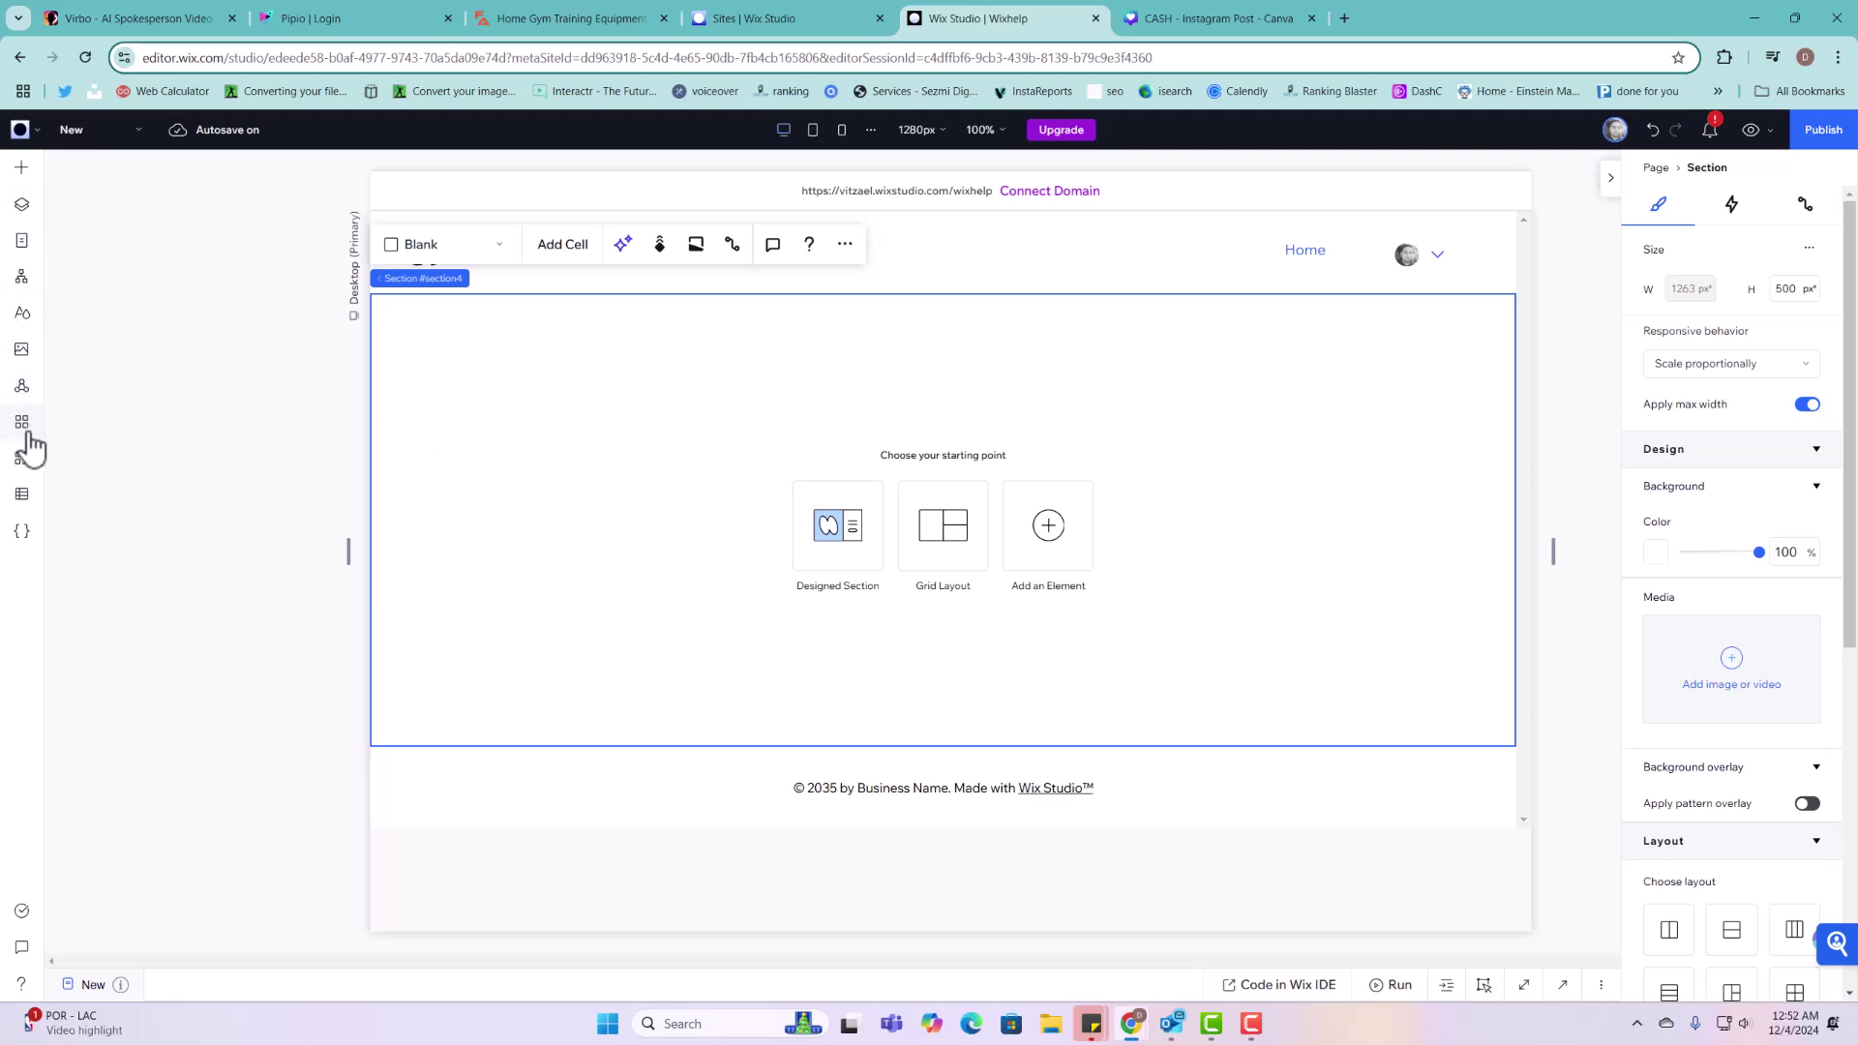
left_click(23, 495)
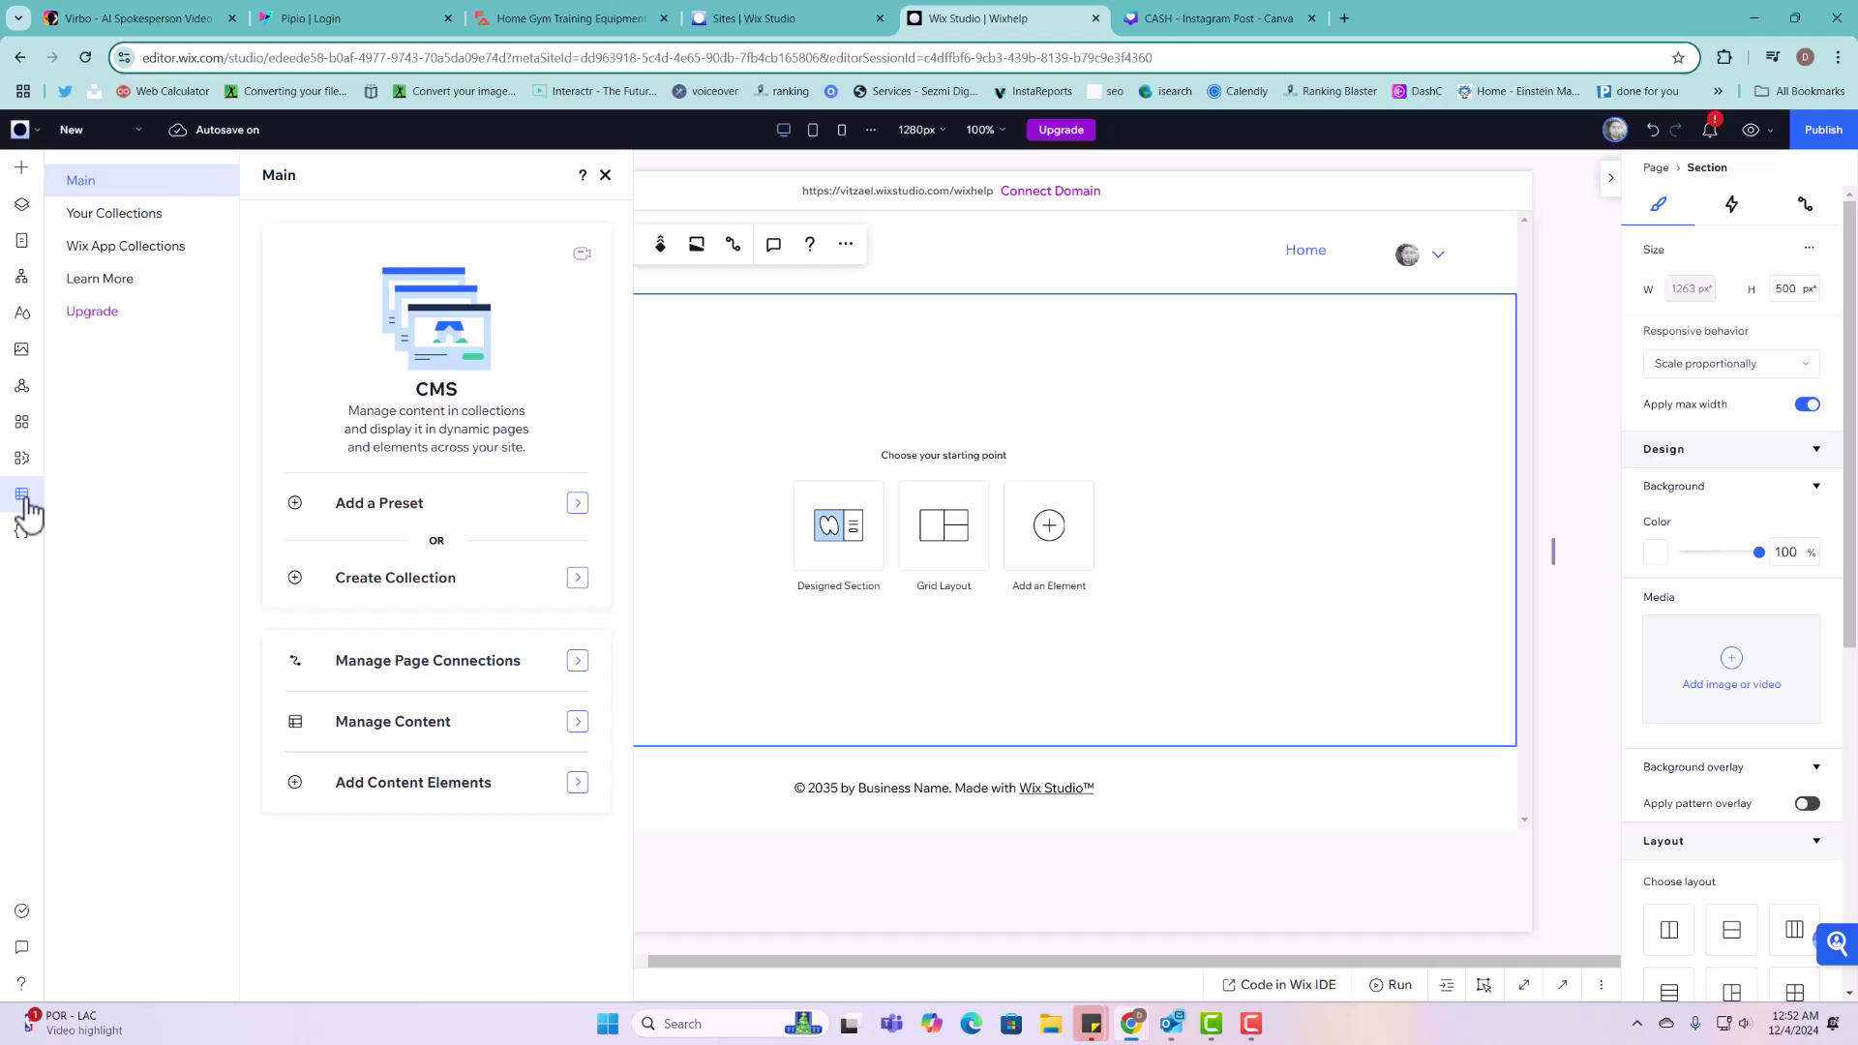
left_click(163, 221)
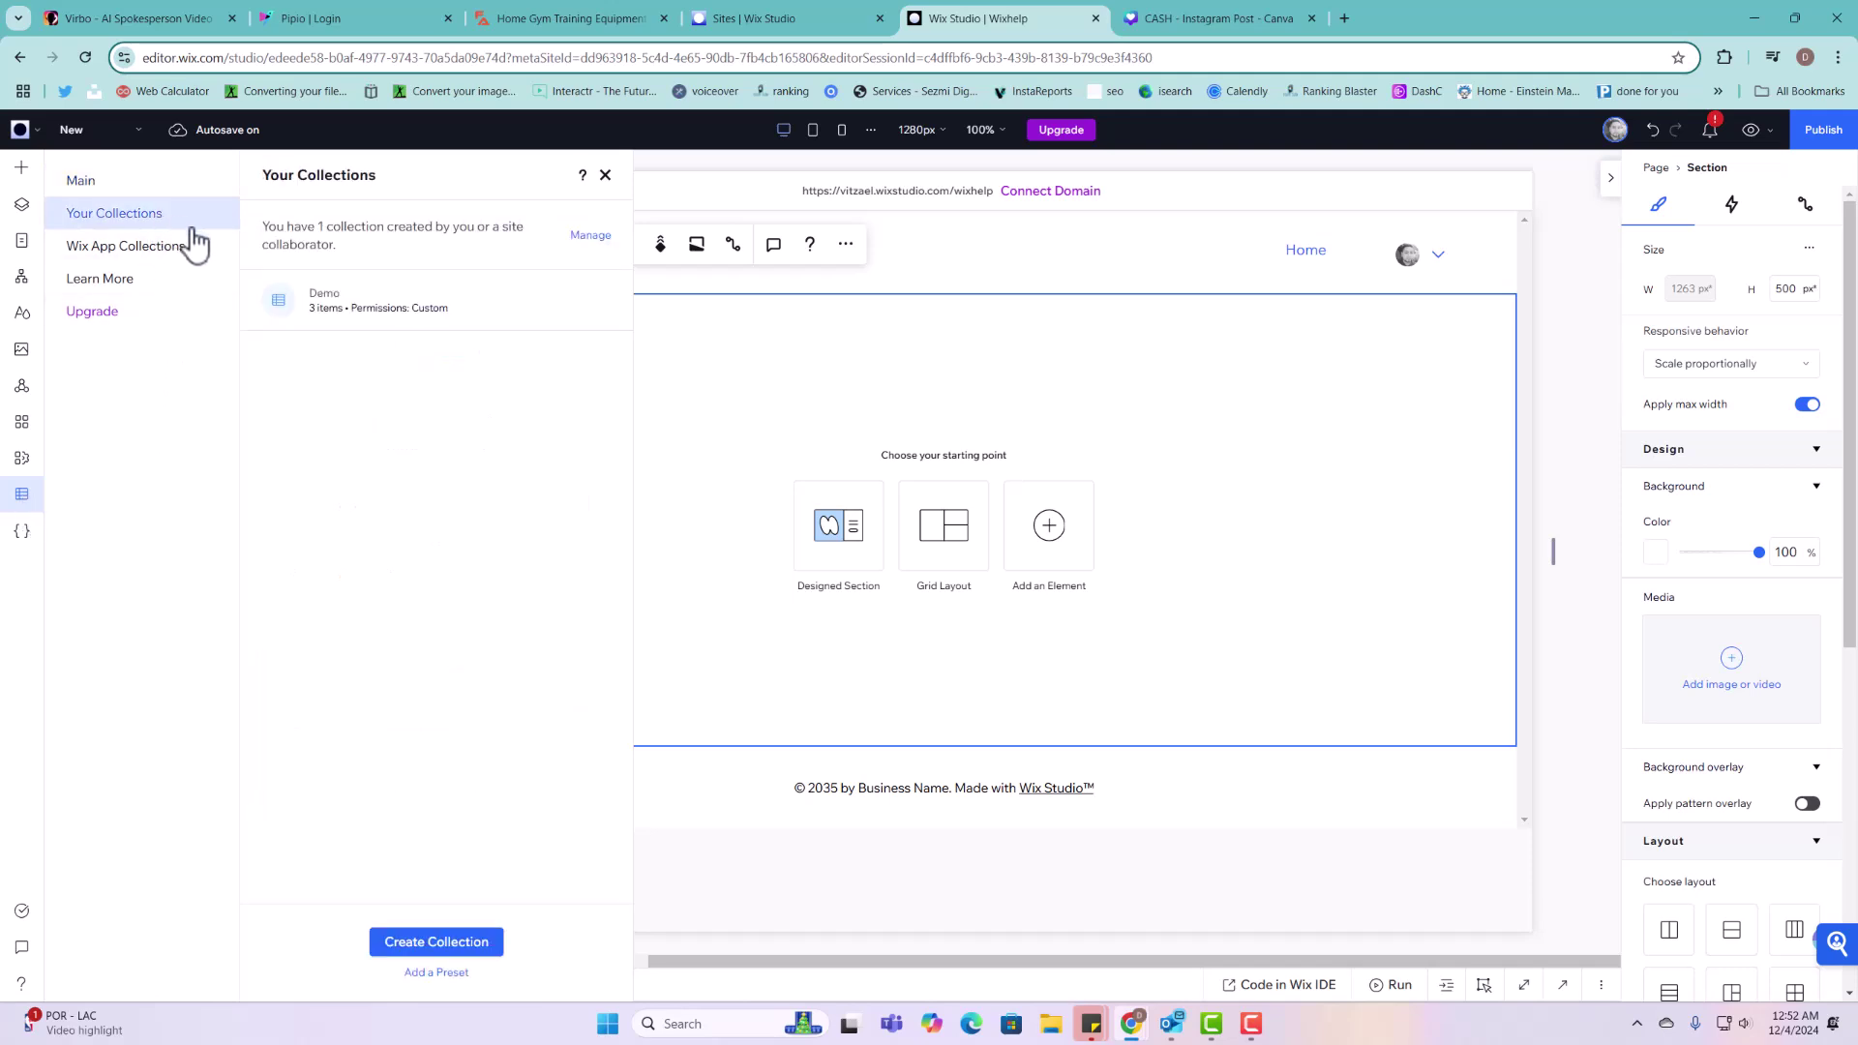
Step: Start a new collection from scratch and reach the name and ID form
left_click(447, 945)
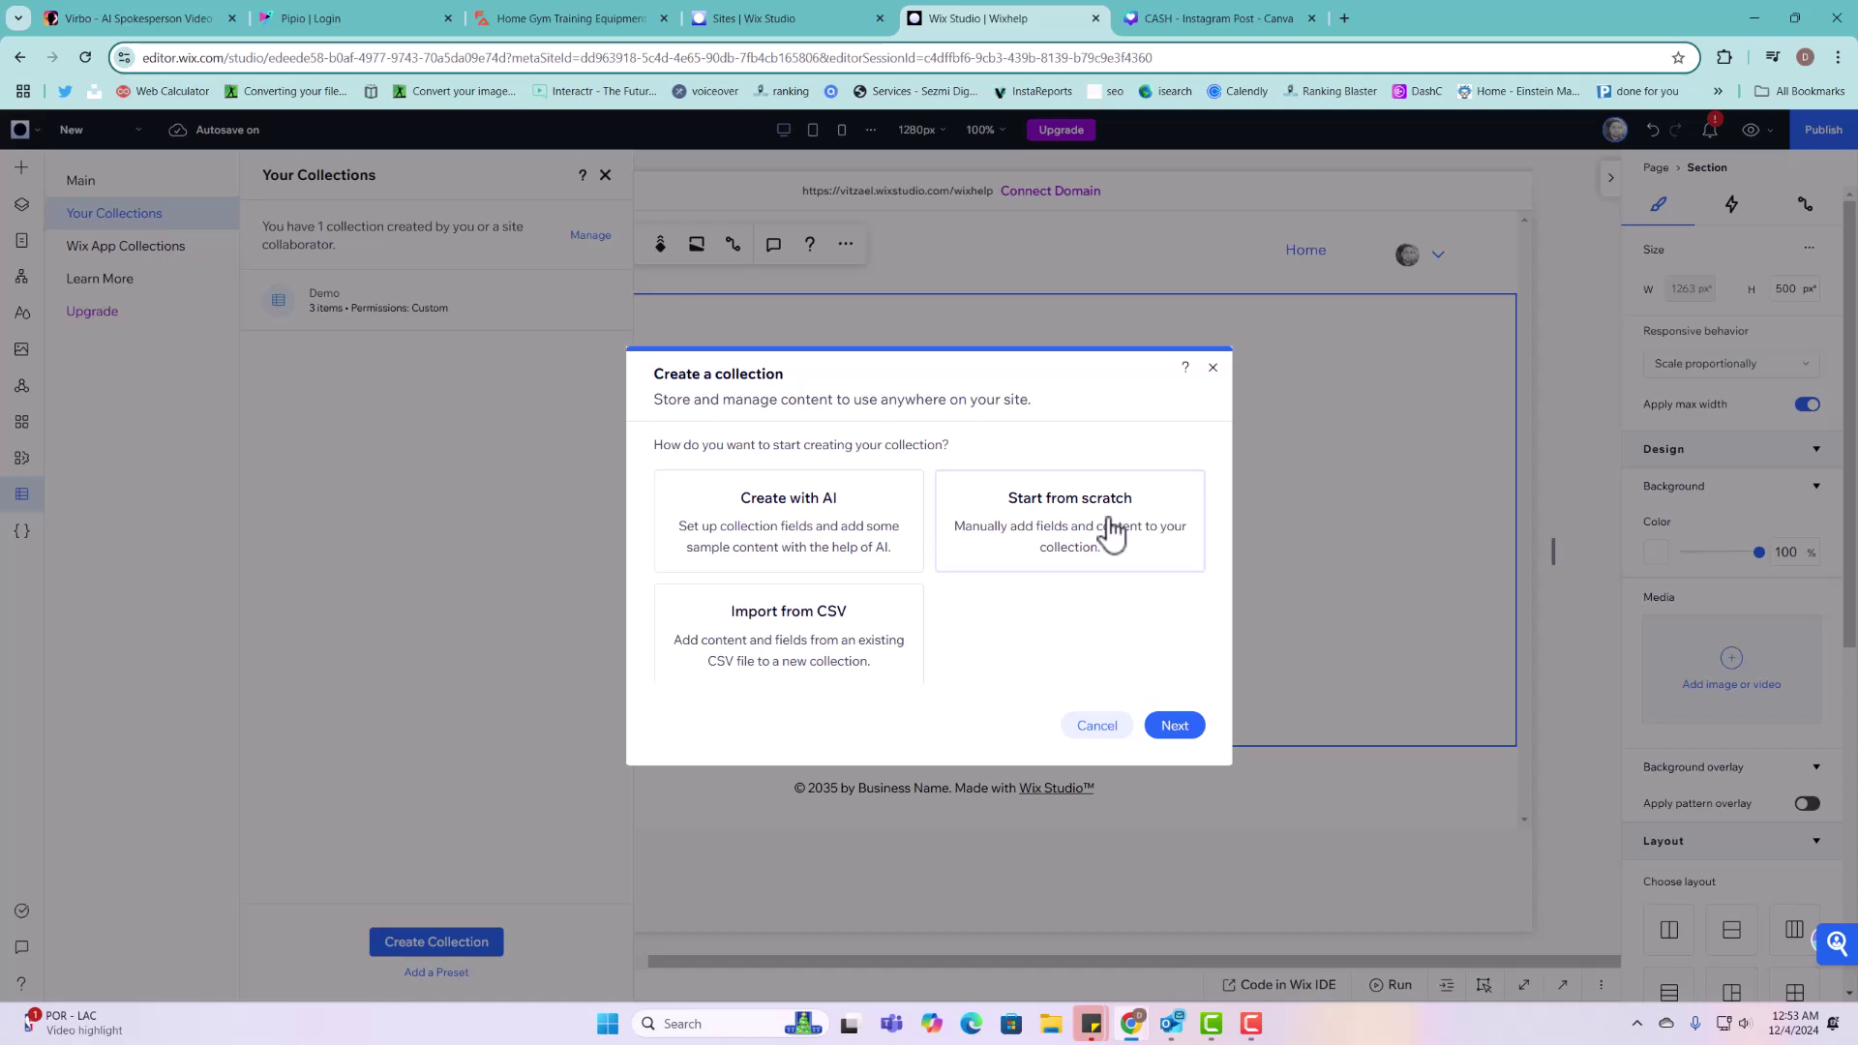
left_click(1111, 531)
left_click(1177, 727)
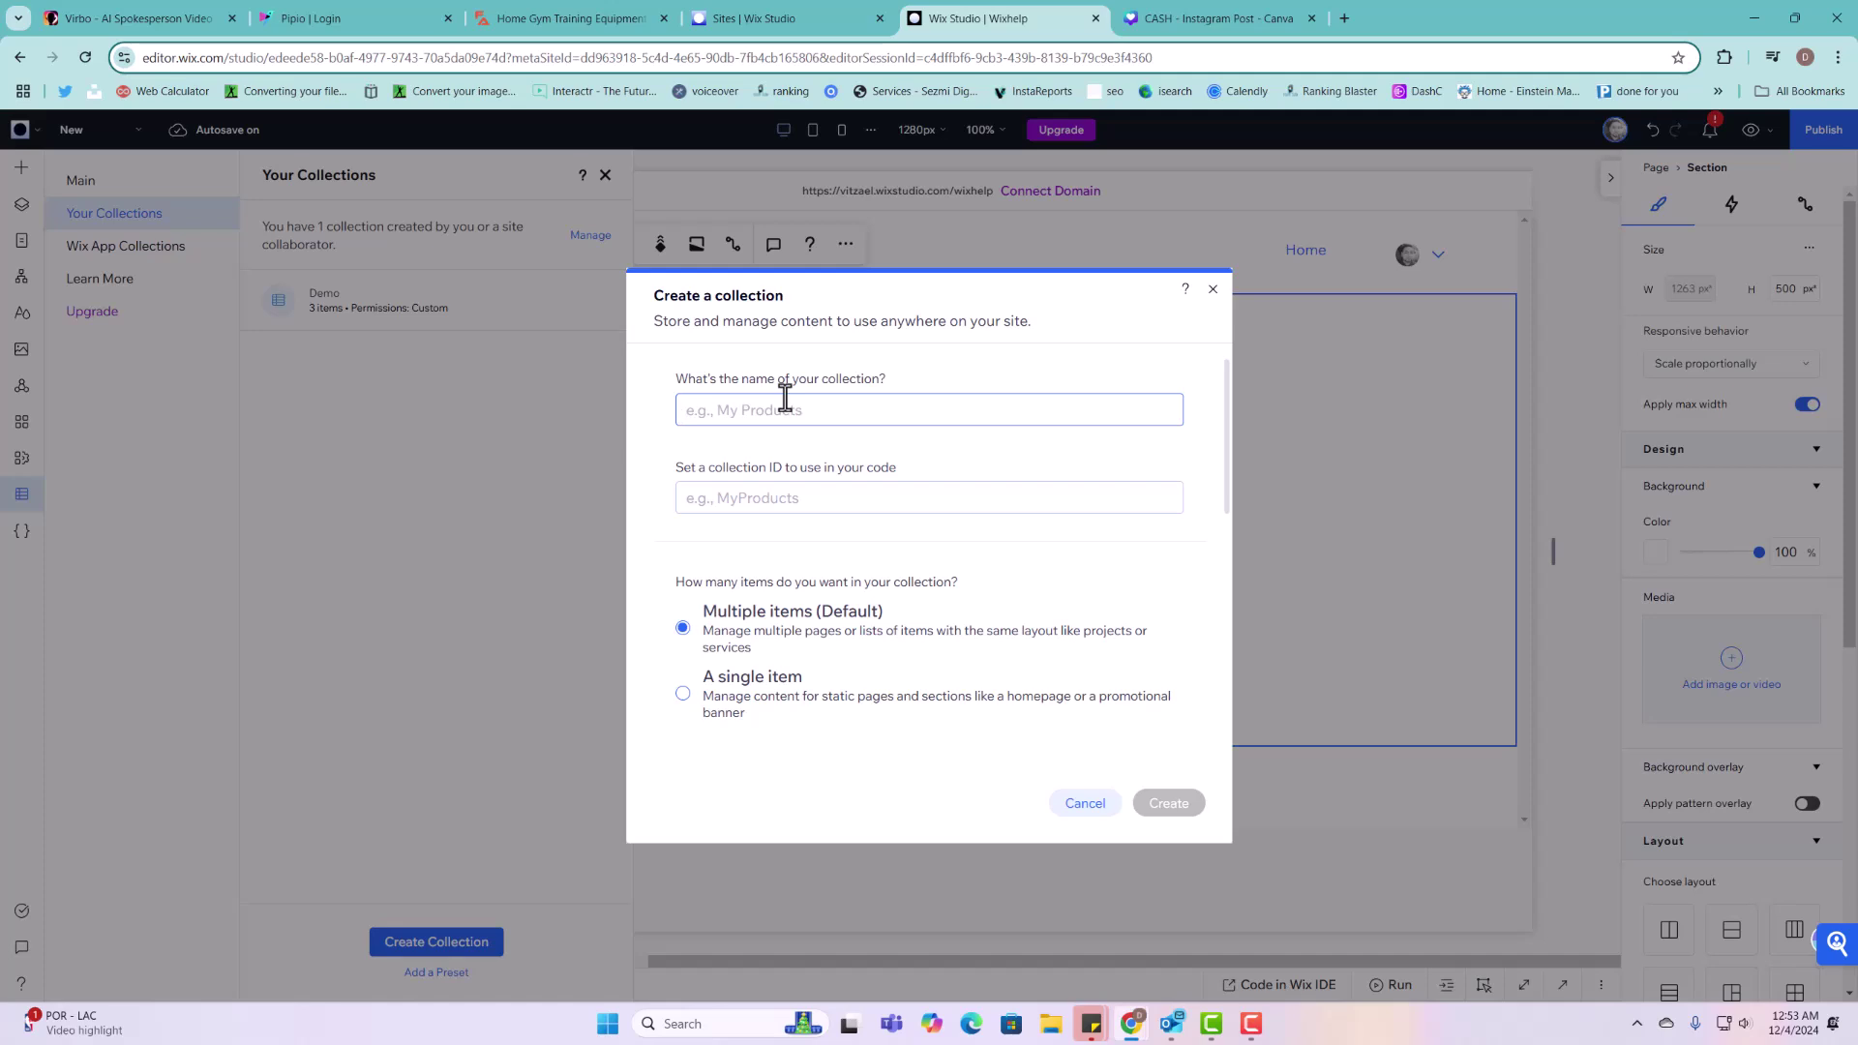
Step: Create a multiple-item collection named 'Projects' and close its collection manager
type("Projects")
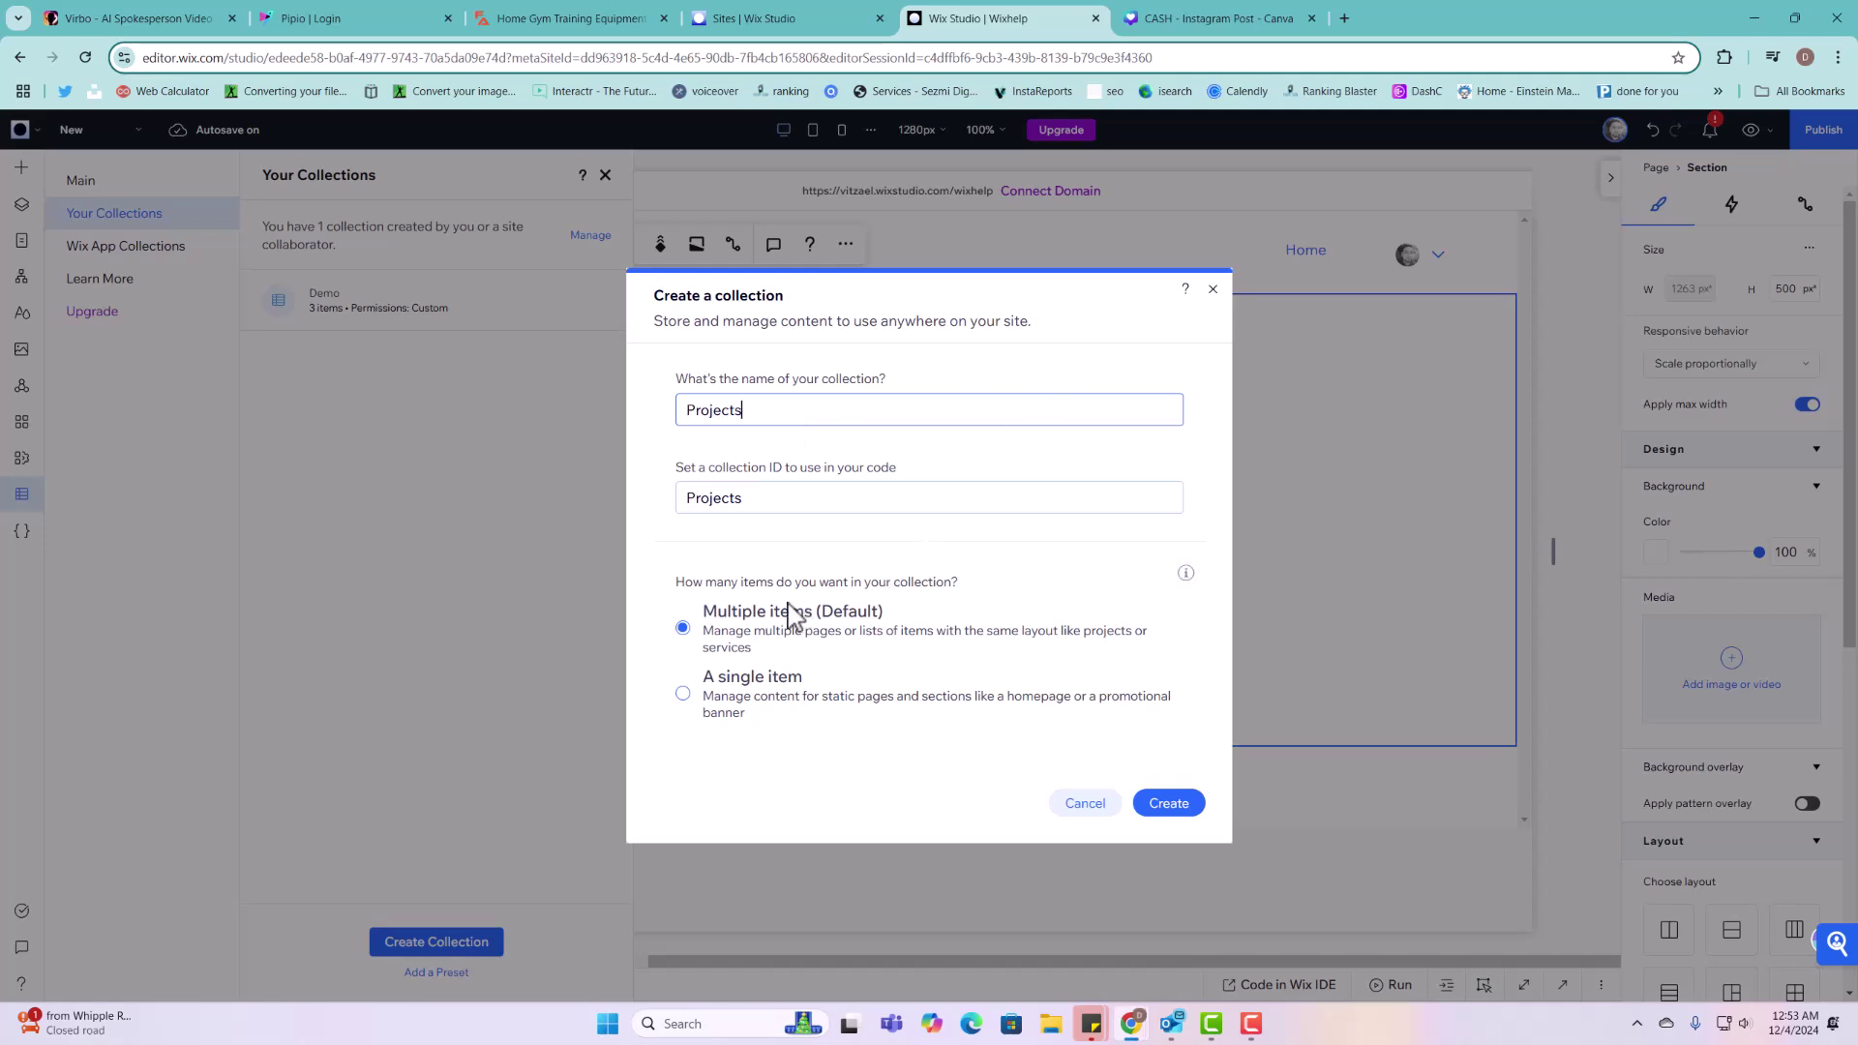
left_click(1177, 809)
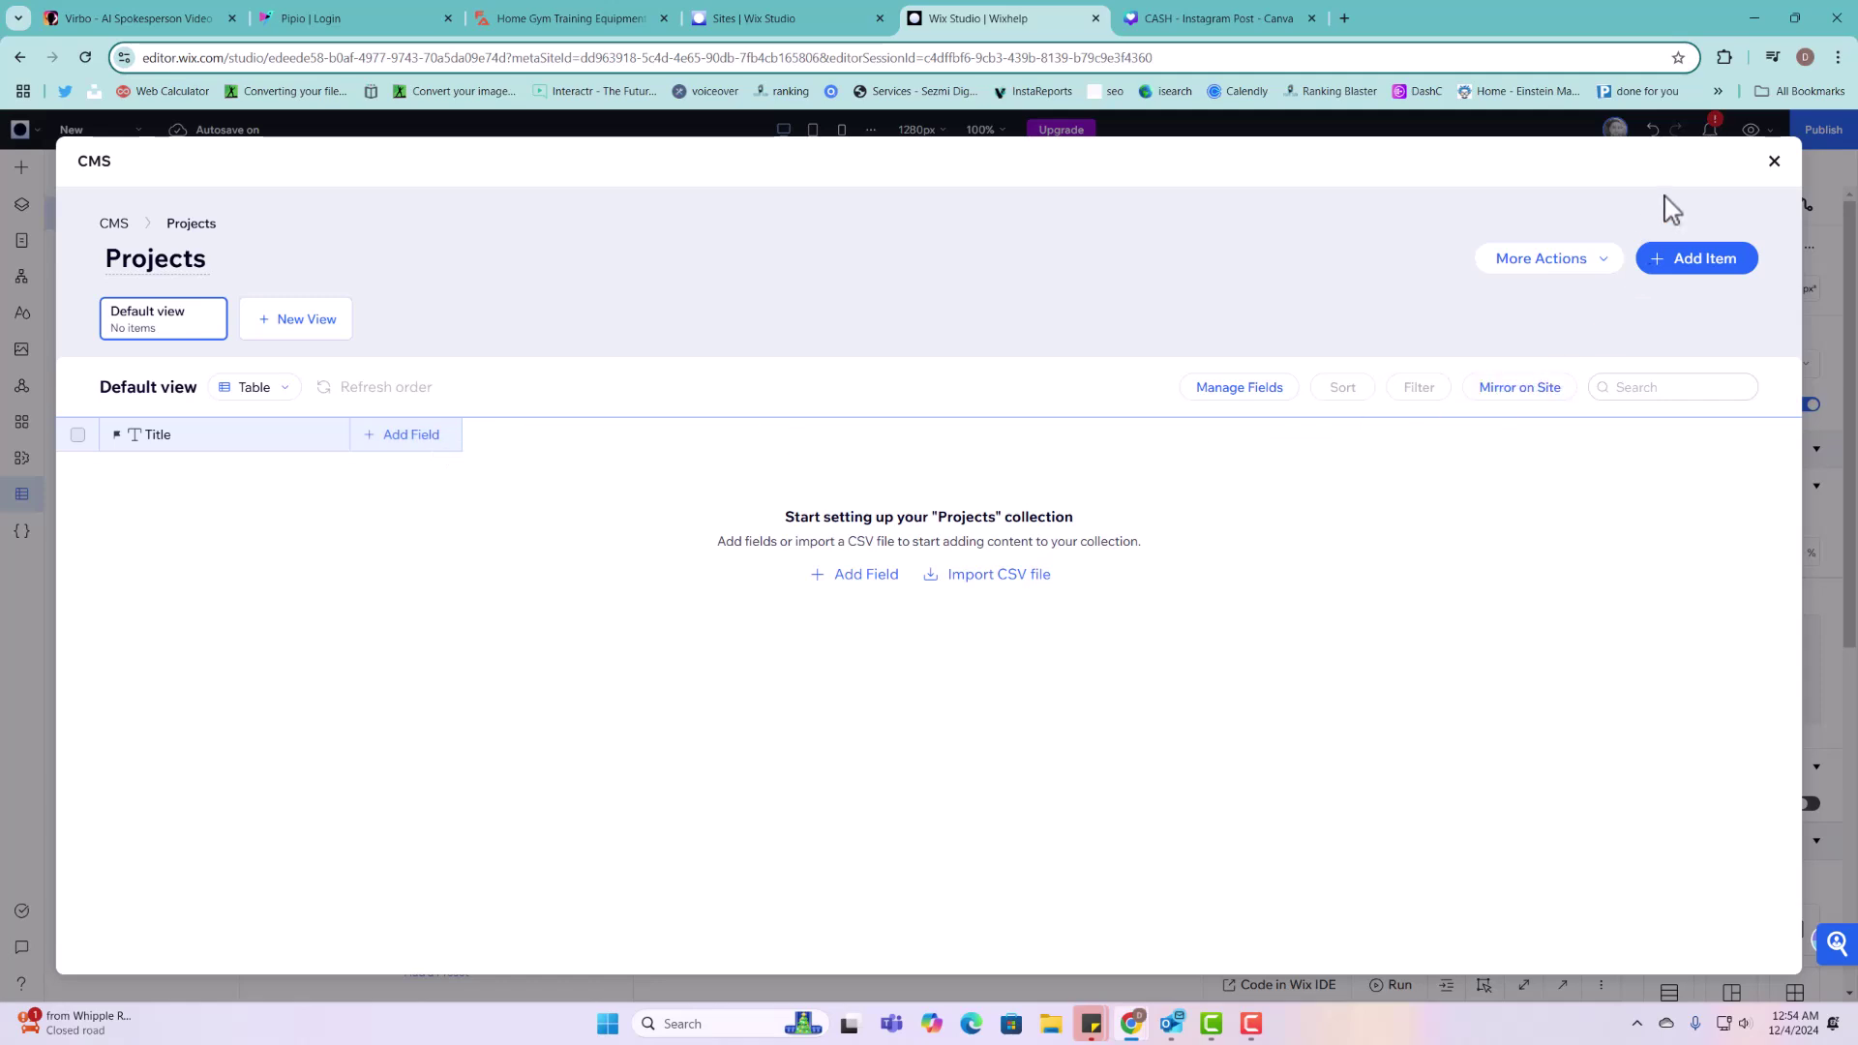
left_click(1774, 162)
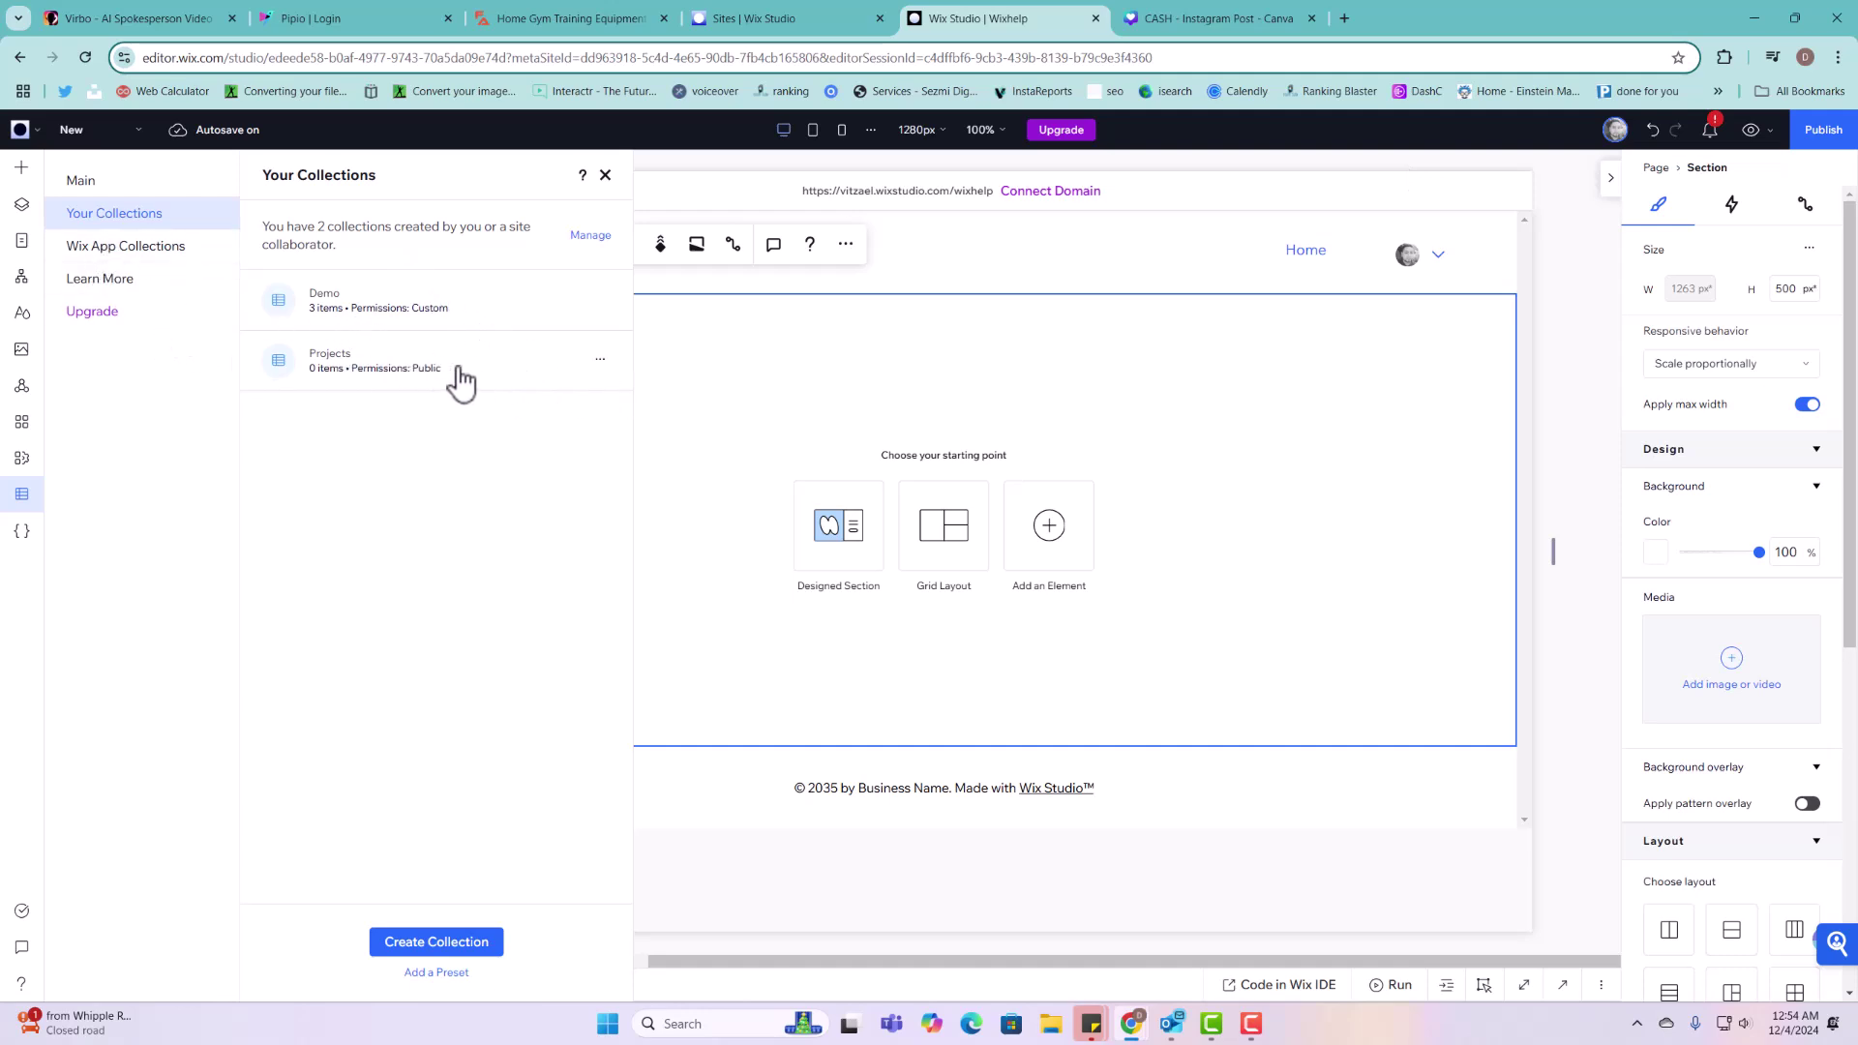
Step: From Your Collections, open Edit settings for the Projects collection
left_click(22, 498)
left_click(23, 495)
left_click(133, 221)
left_click(600, 359)
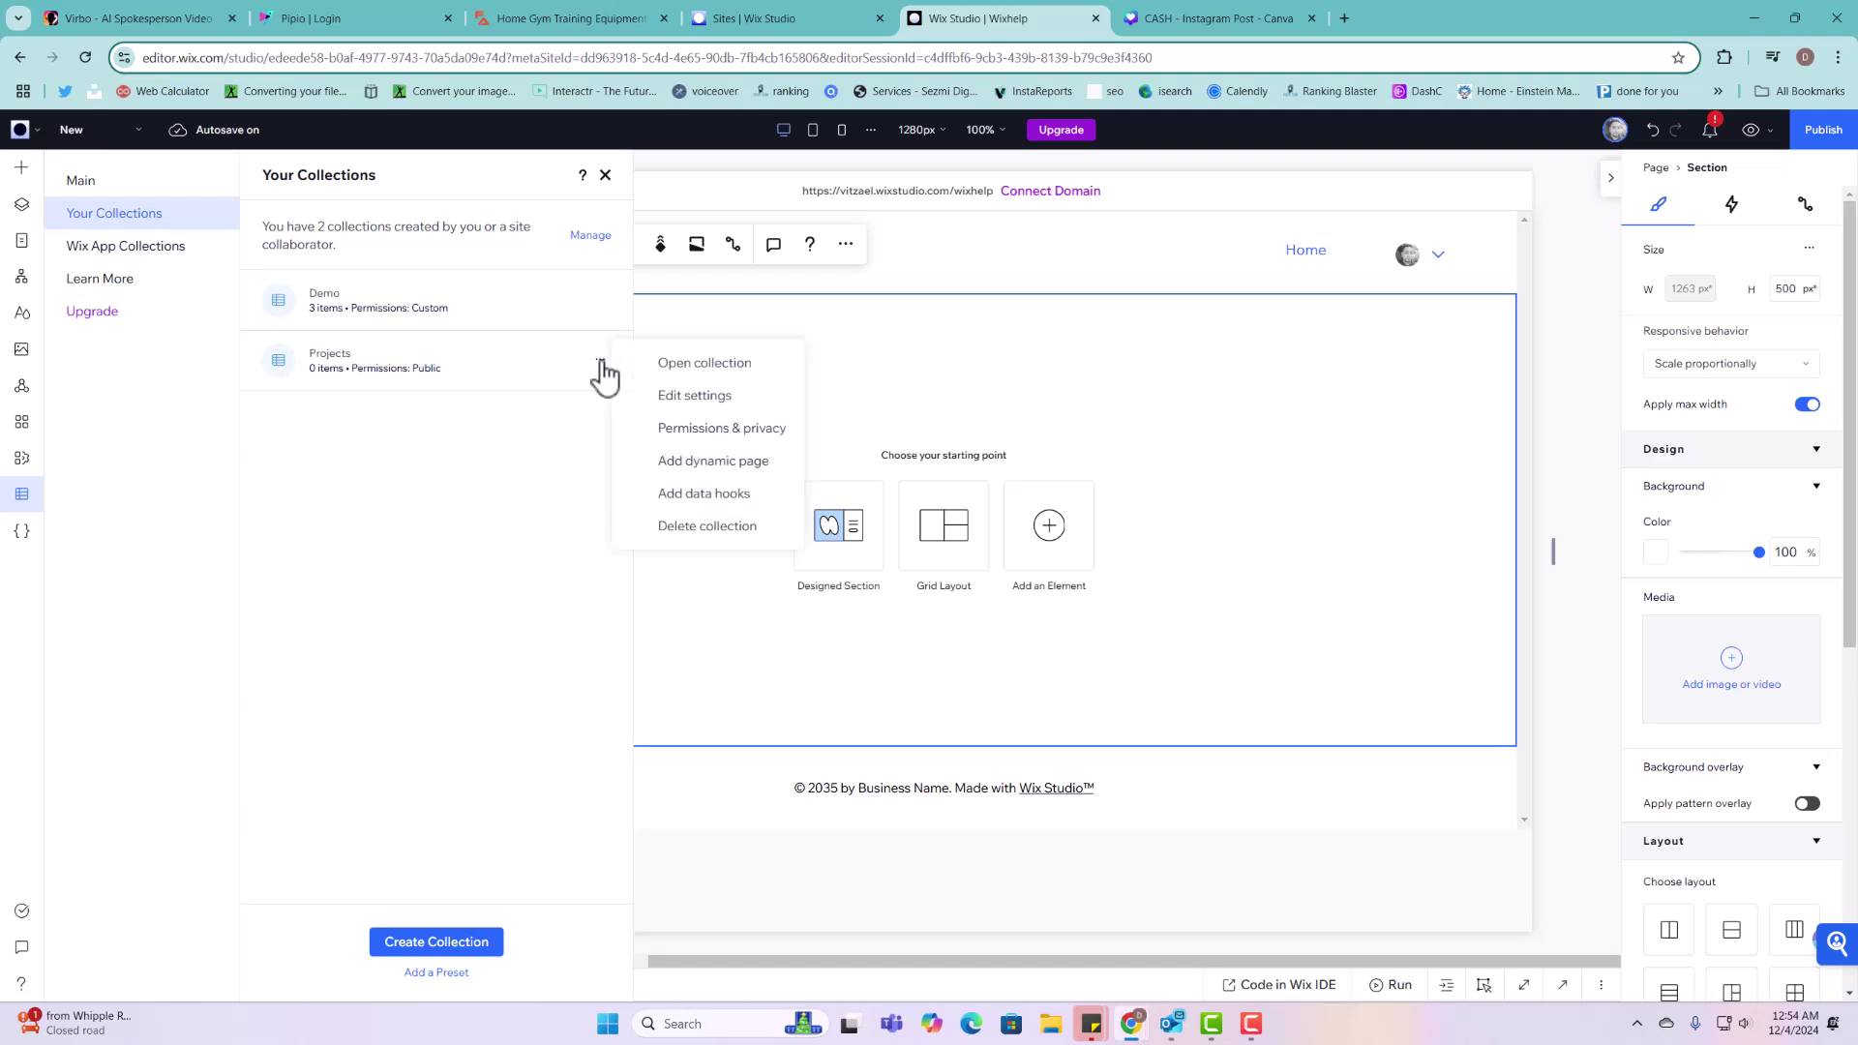
left_click(600, 359)
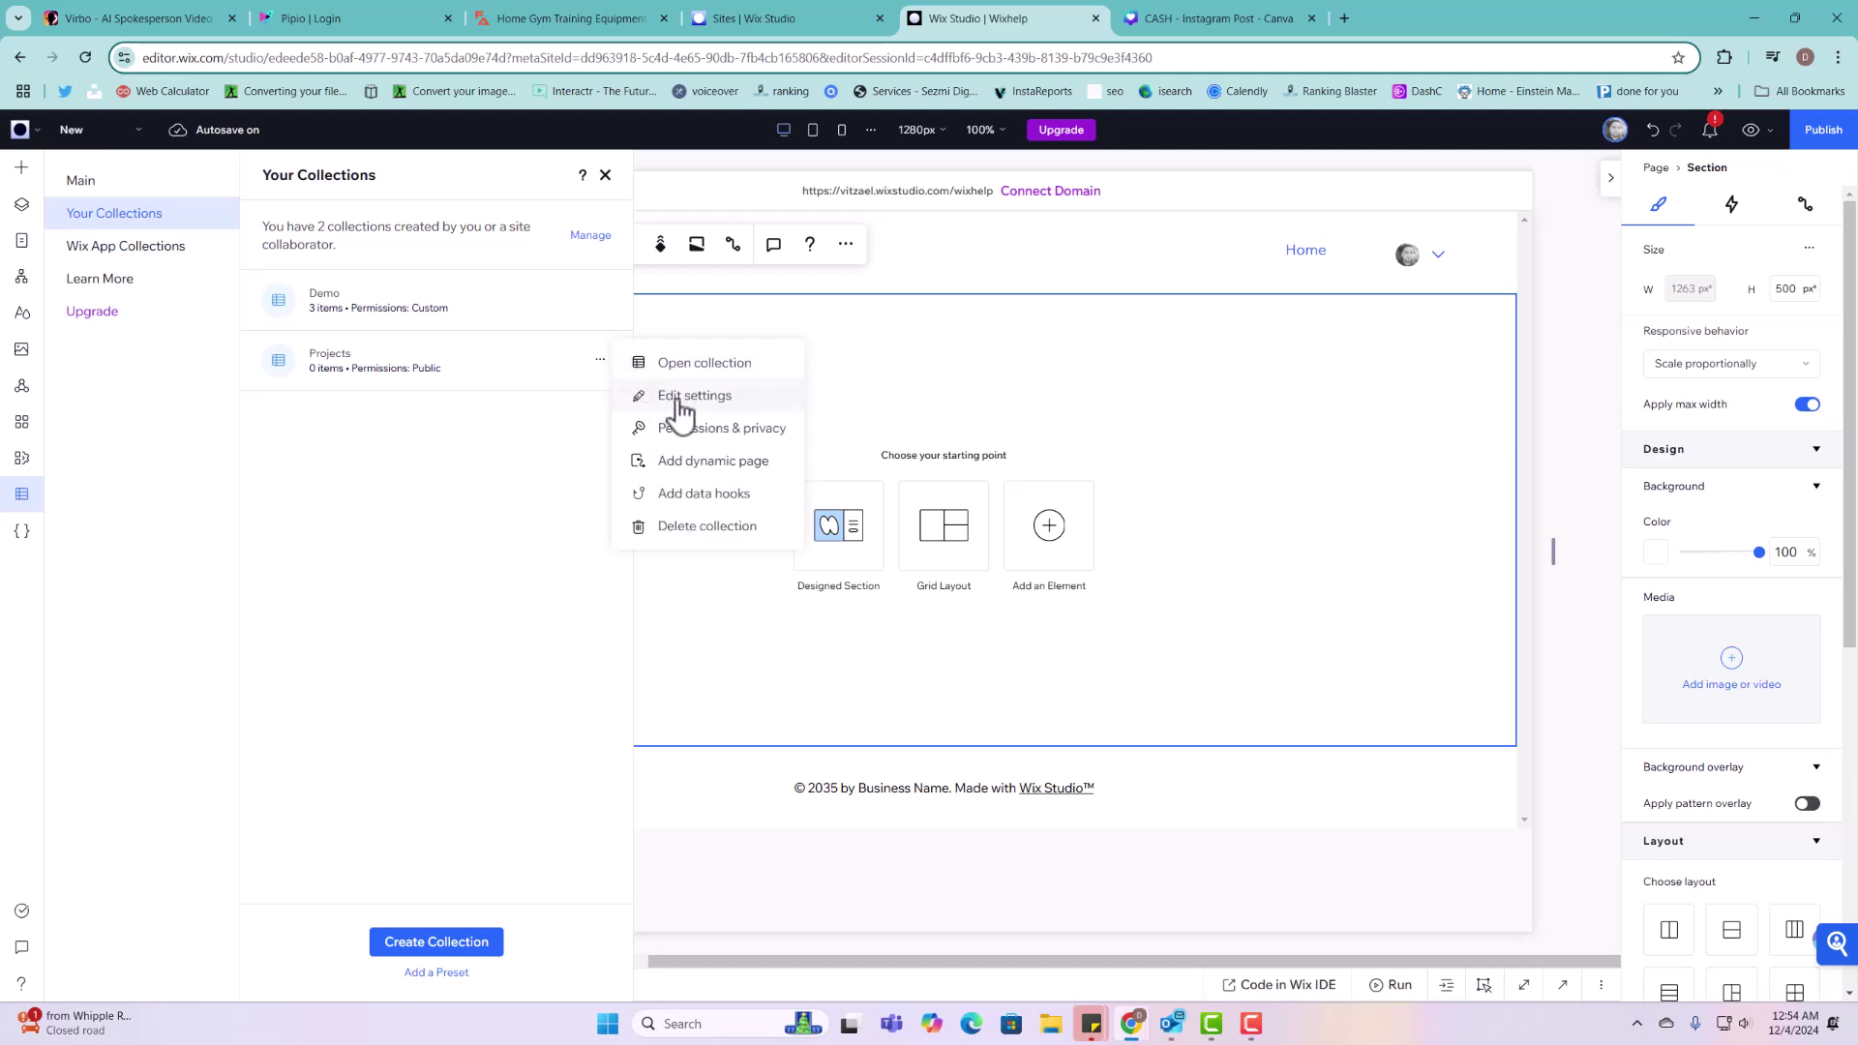
left_click(680, 399)
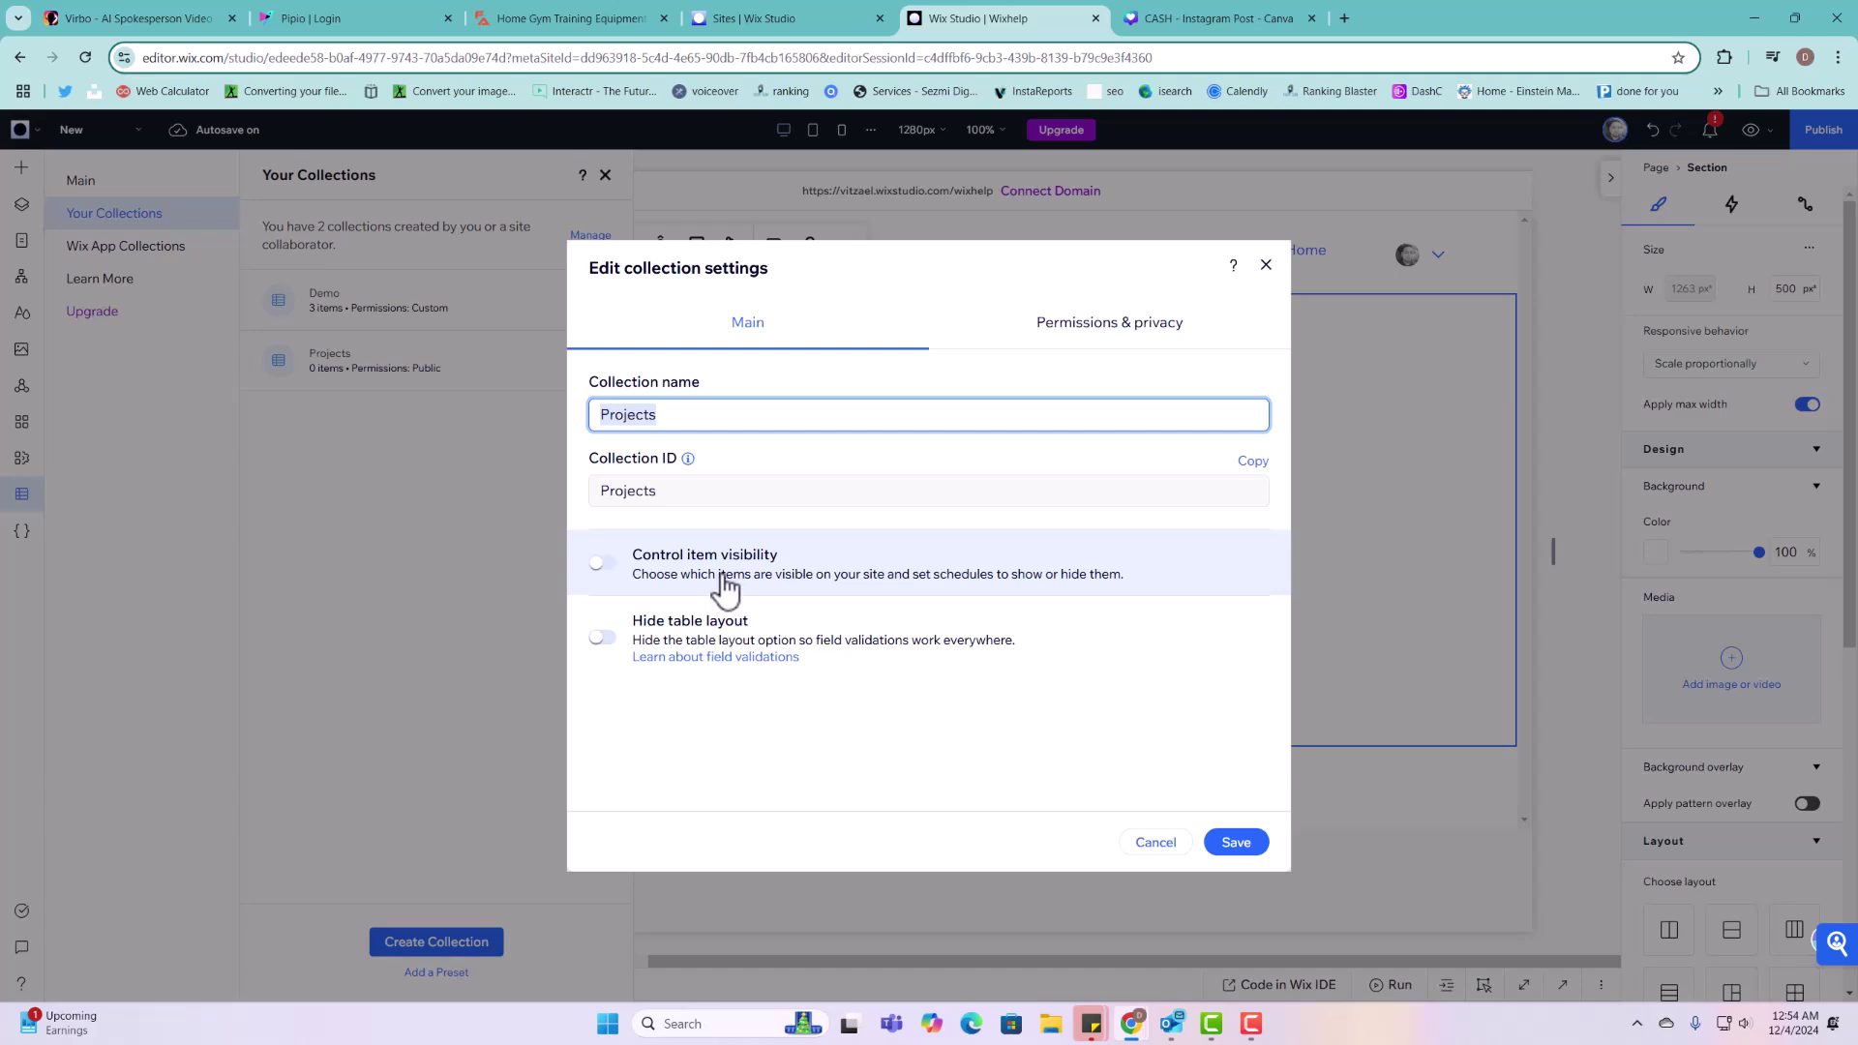
Step: Turn on Control item visibility with new Projects items hidden by default
left_click(726, 584)
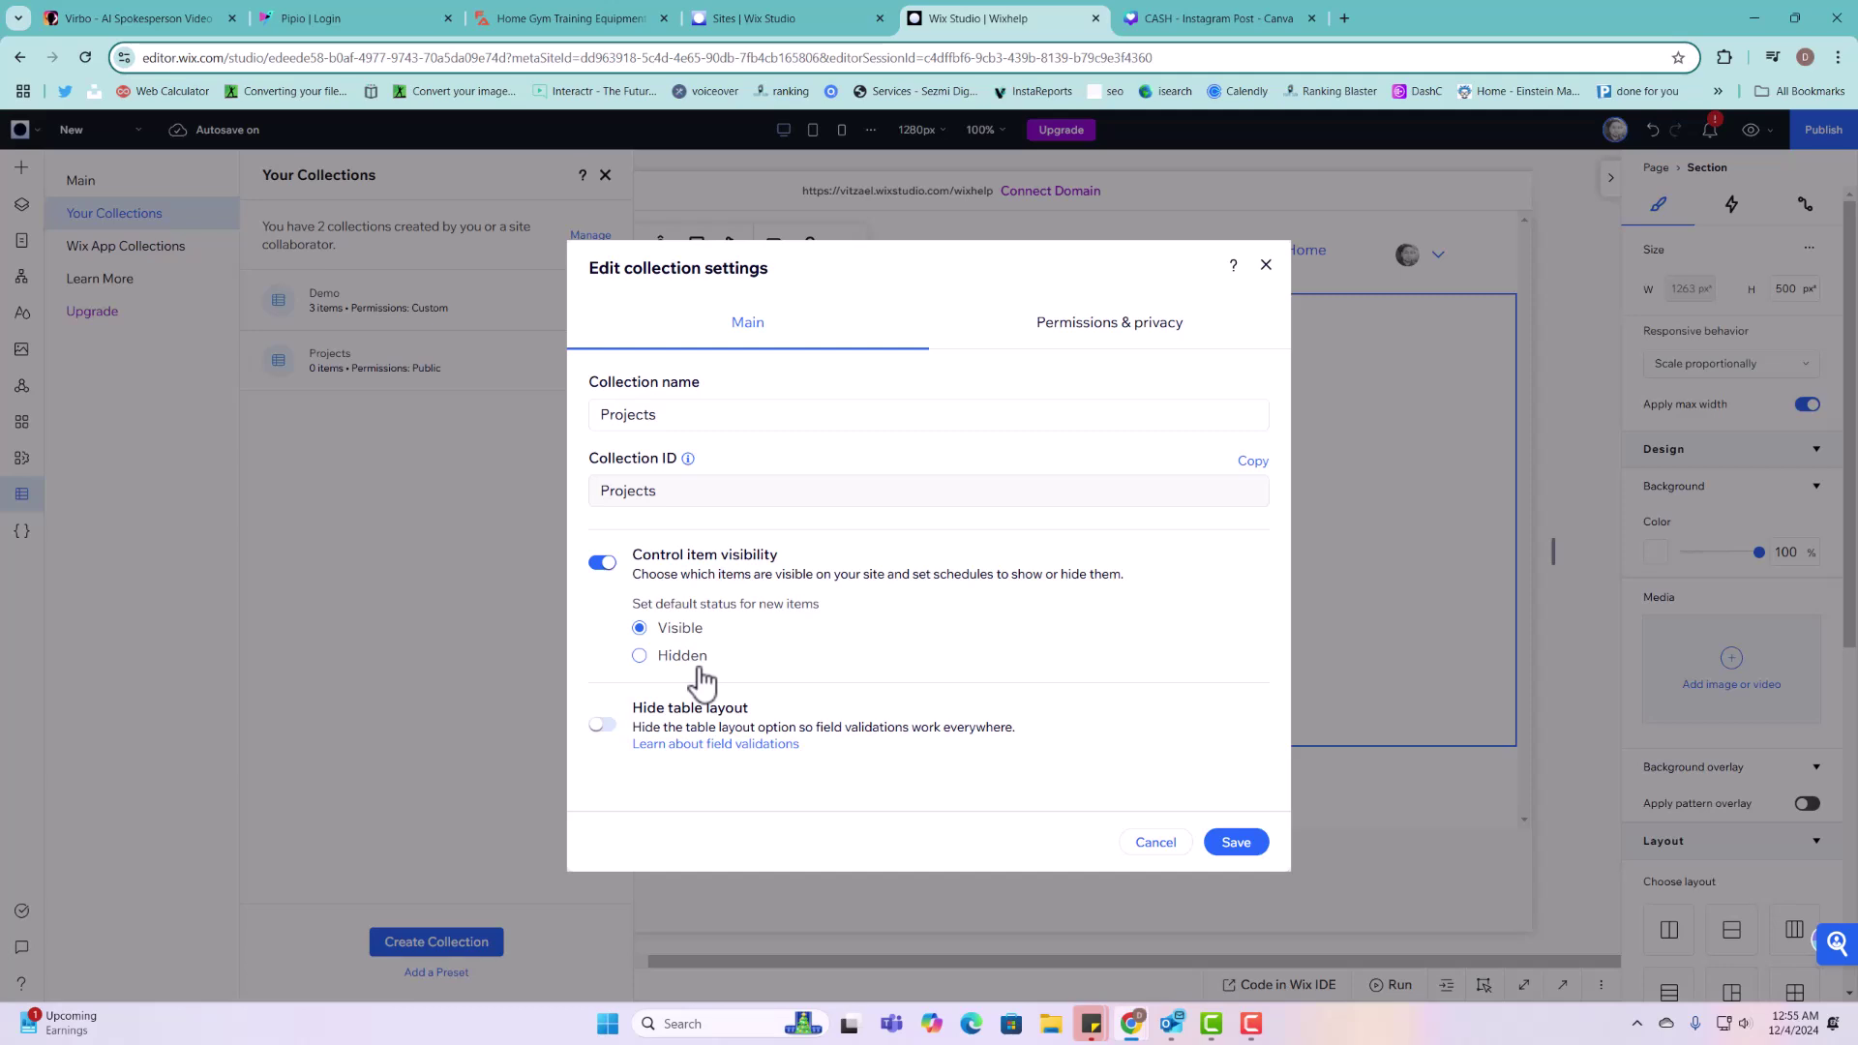
left_click(691, 659)
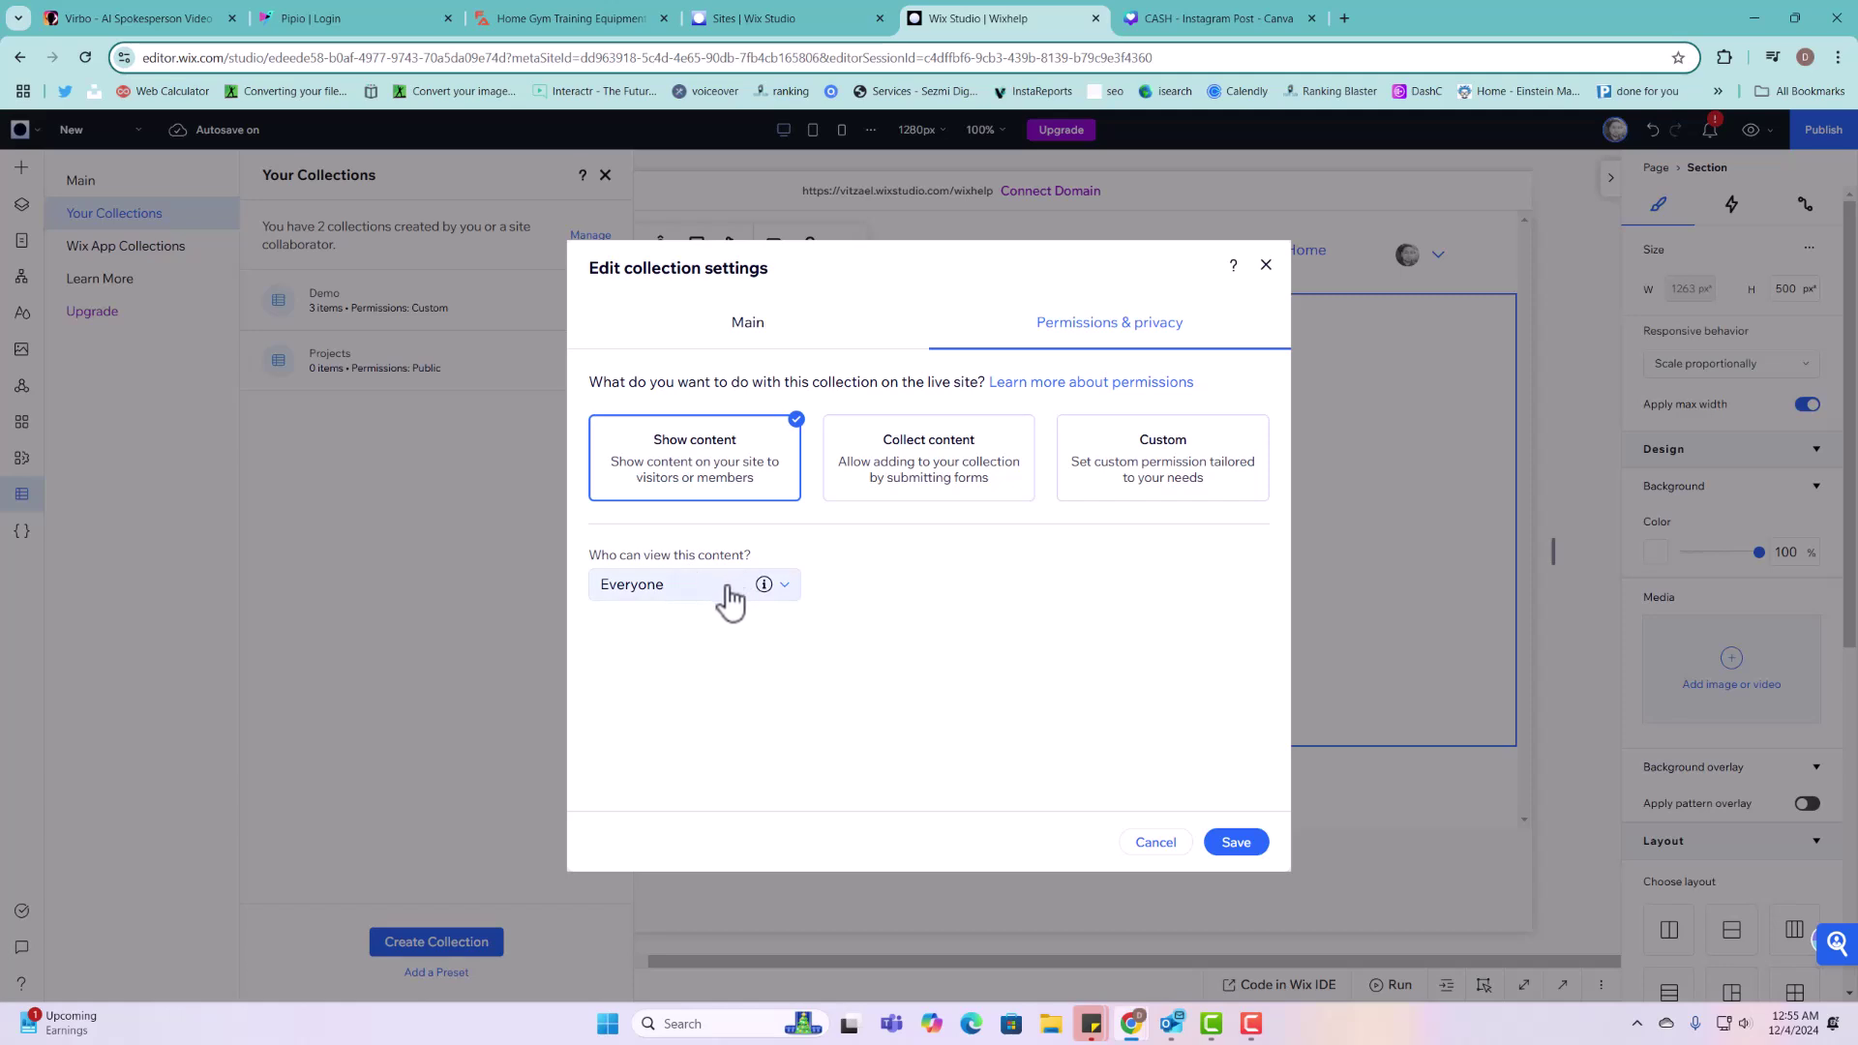
Step: Switch Projects to Custom permissions and let members and everyone view content
left_click(939, 492)
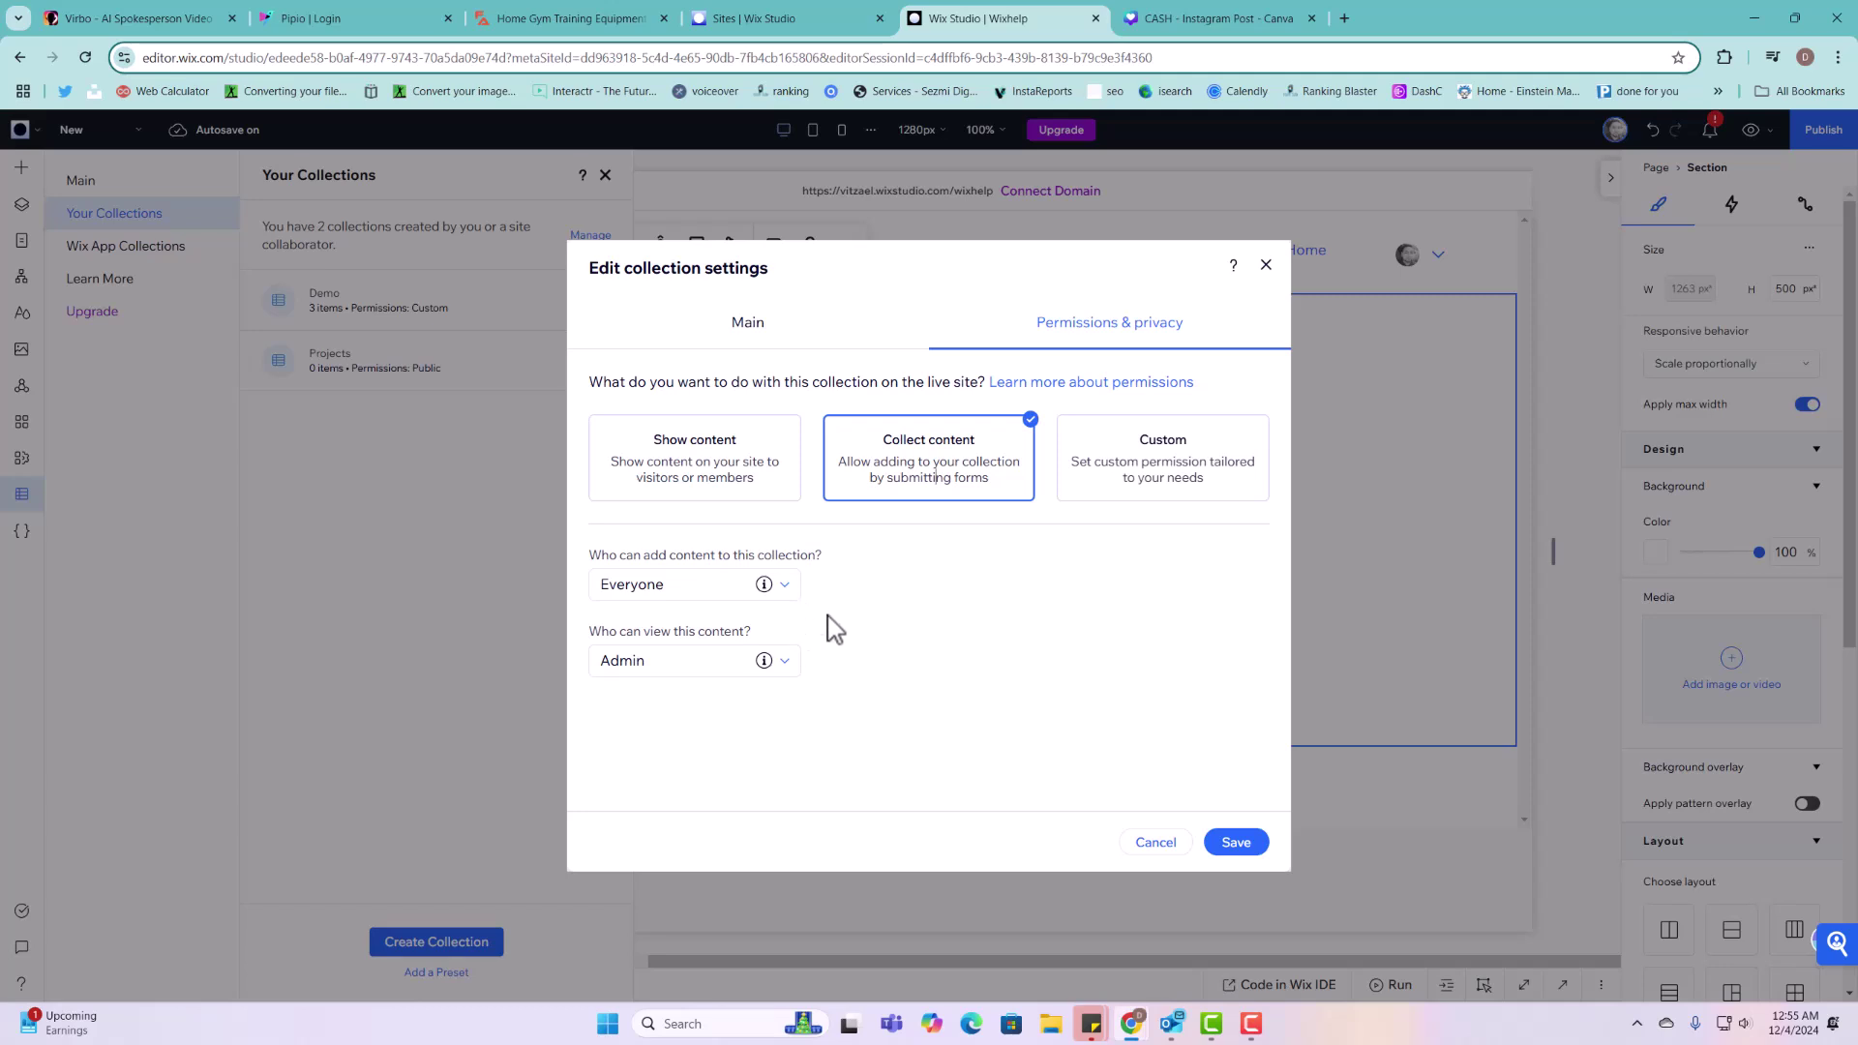
left_click(1175, 475)
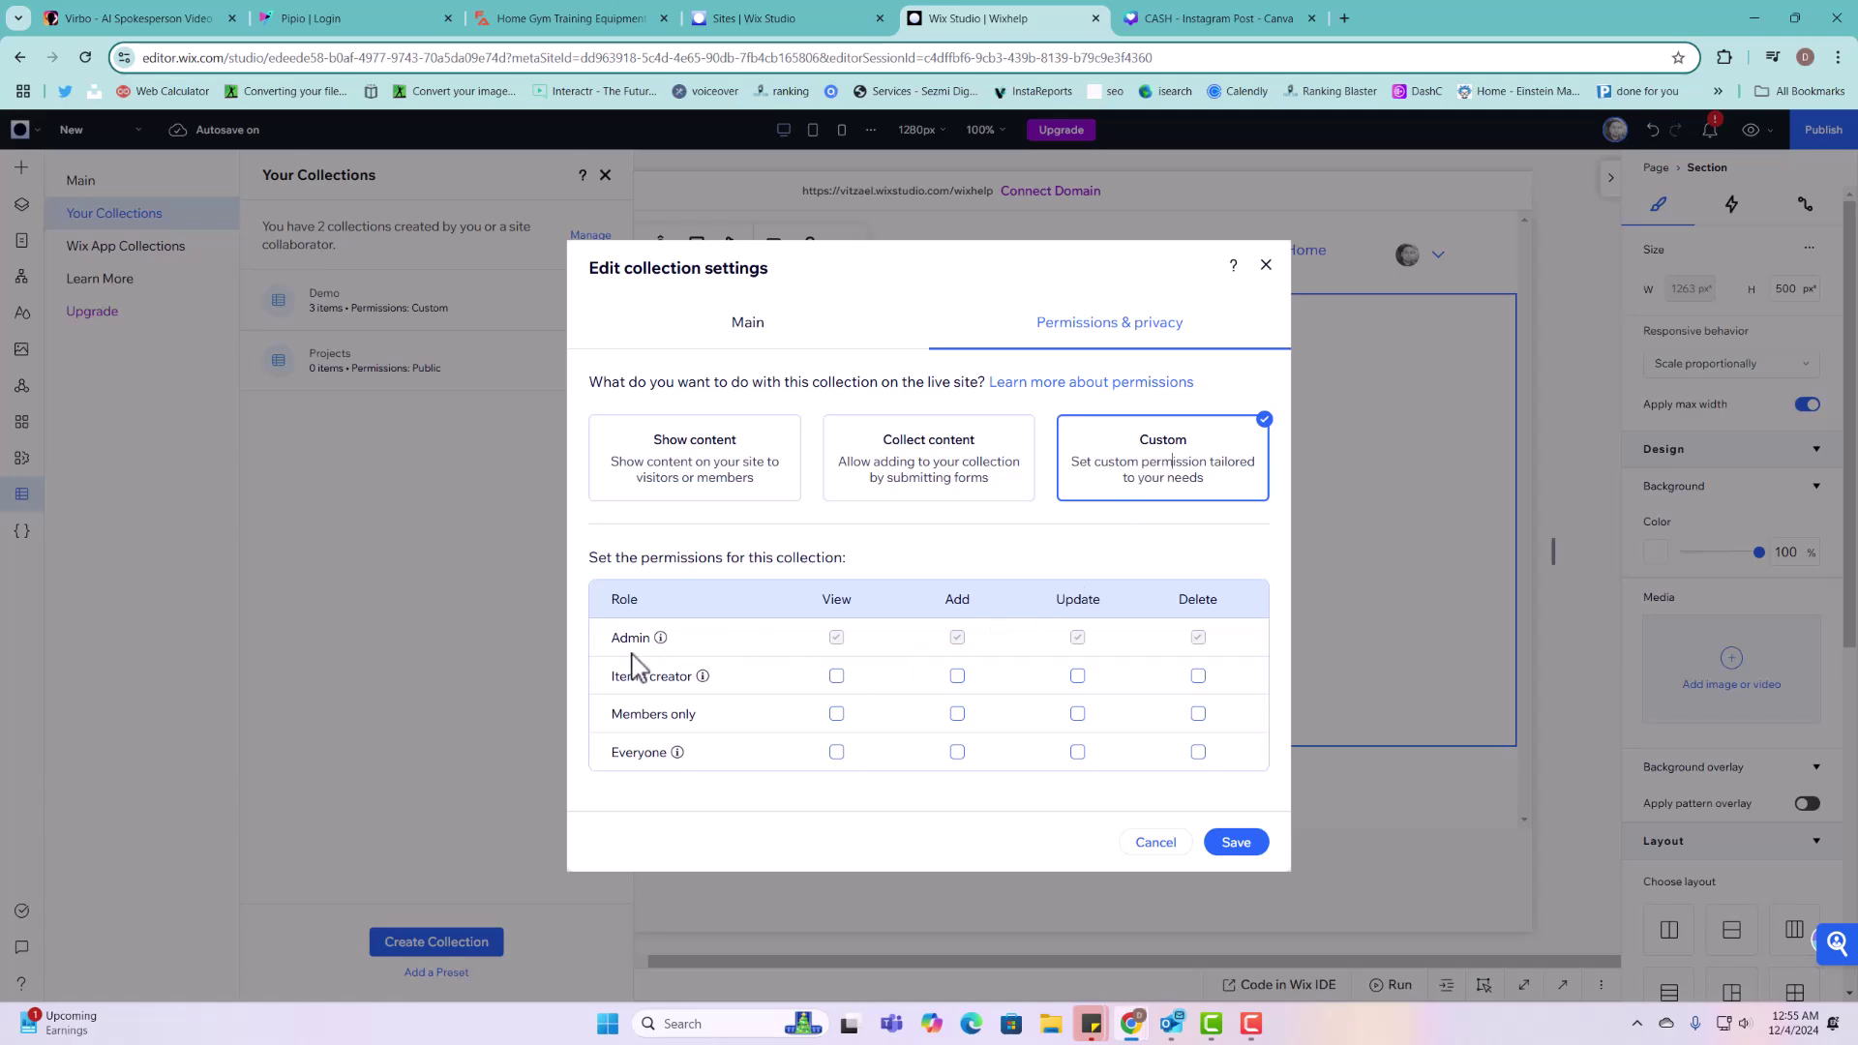
mouse_move(661, 638)
left_click(836, 713)
left_click(836, 752)
Step: Let item creators and members add, update and delete Projects items
left_click(957, 712)
left_click(1077, 676)
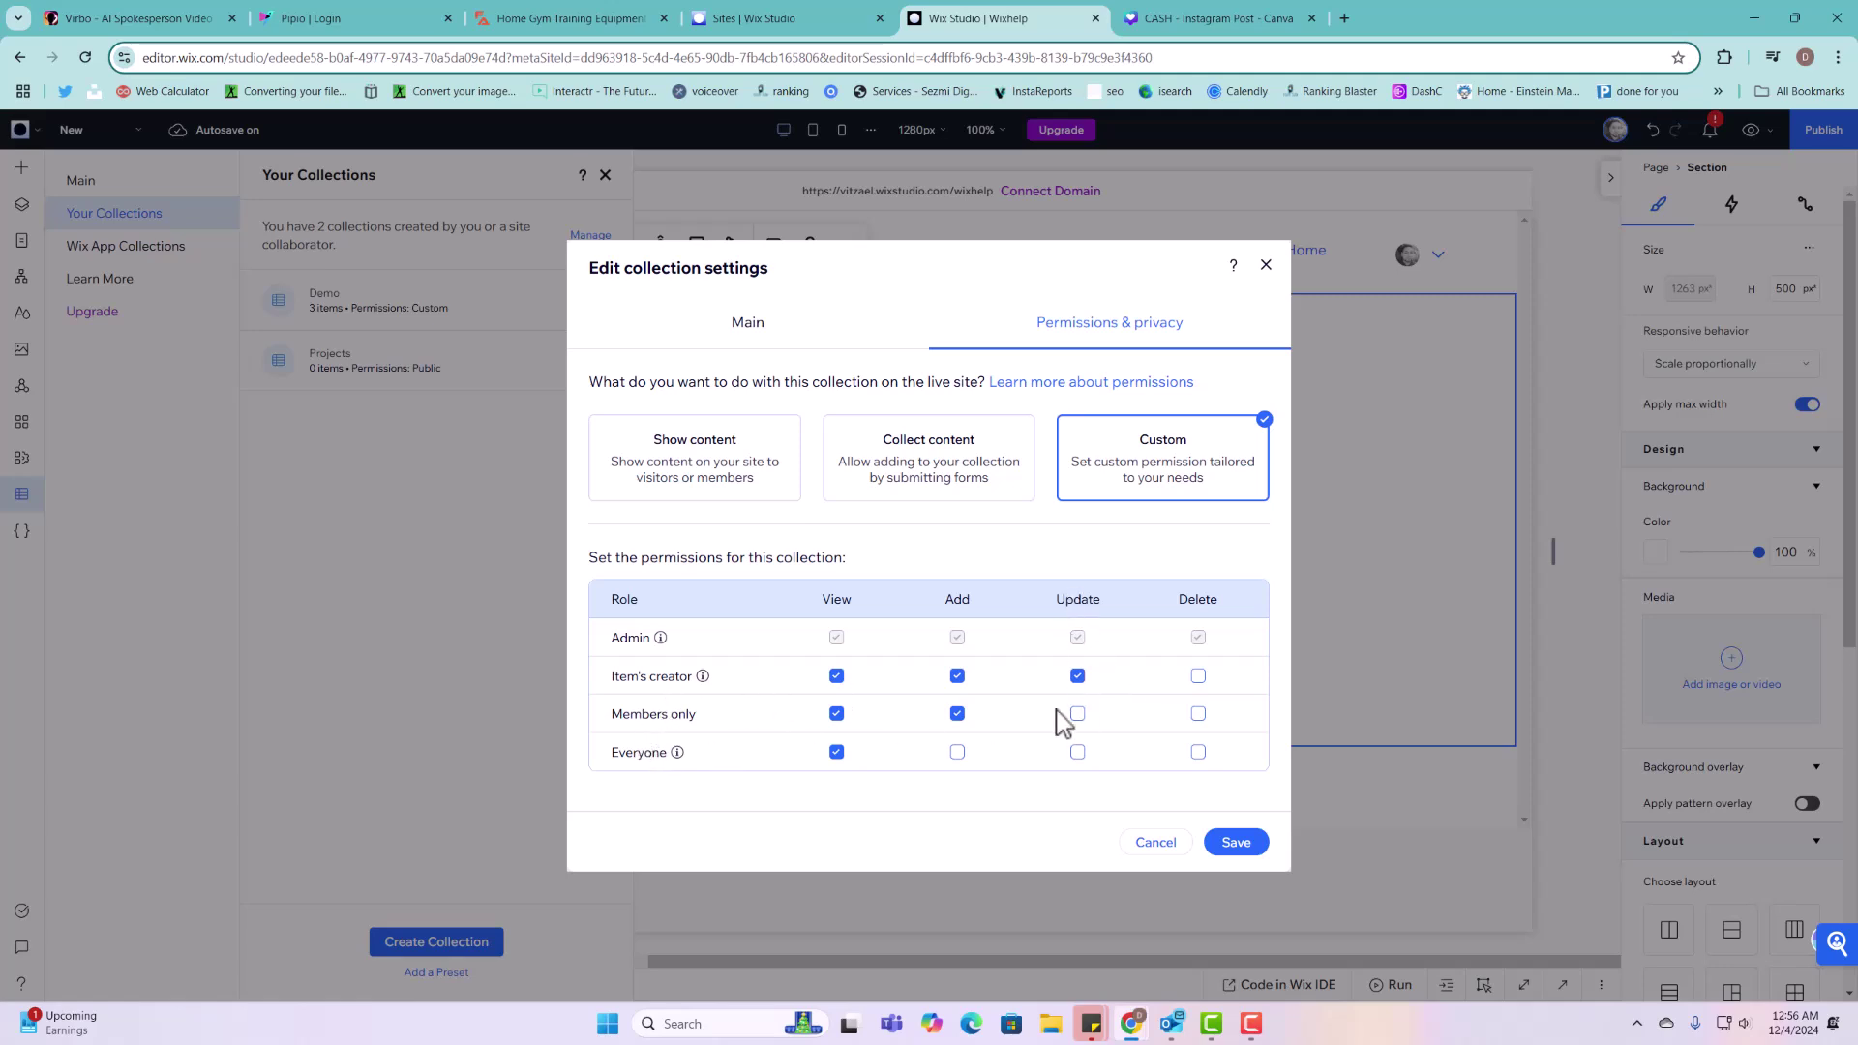
left_click(1077, 714)
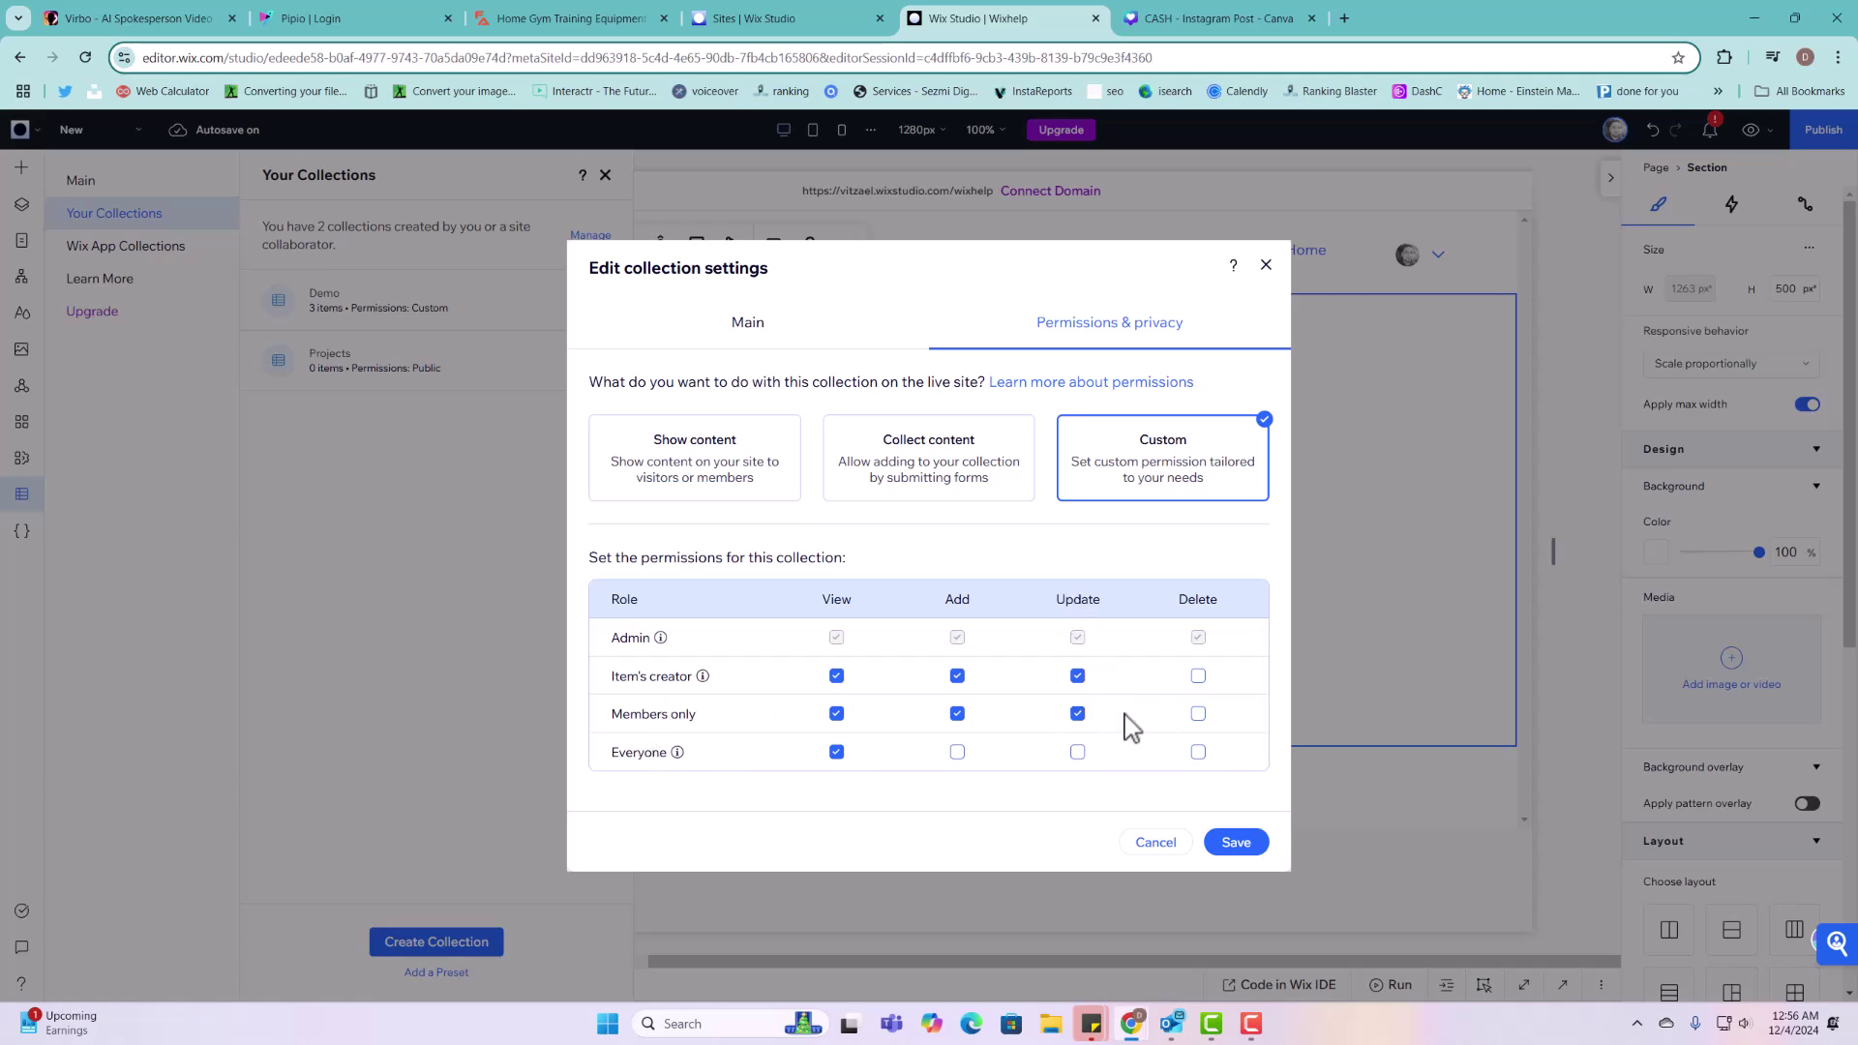
left_click(1198, 675)
left_click(1198, 714)
Step: Save the custom permissions and open the empty Projects collection
left_click(1252, 851)
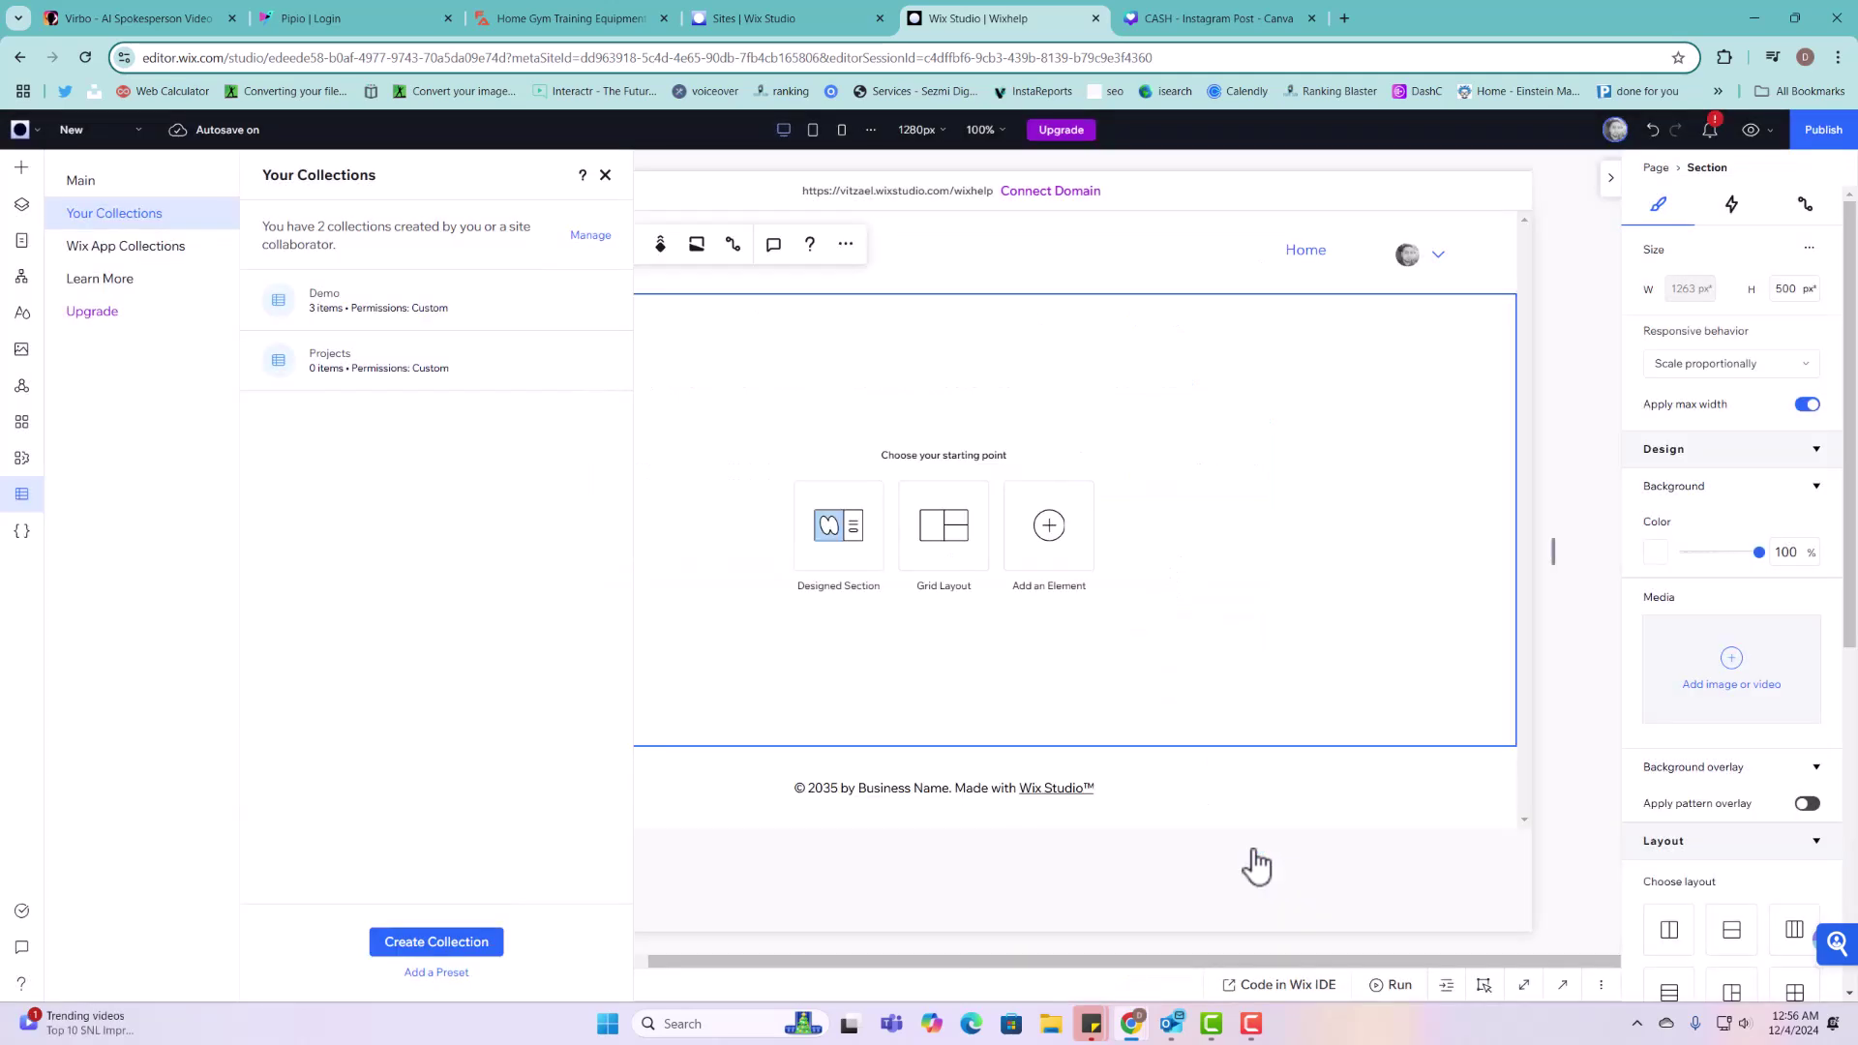
left_click(401, 388)
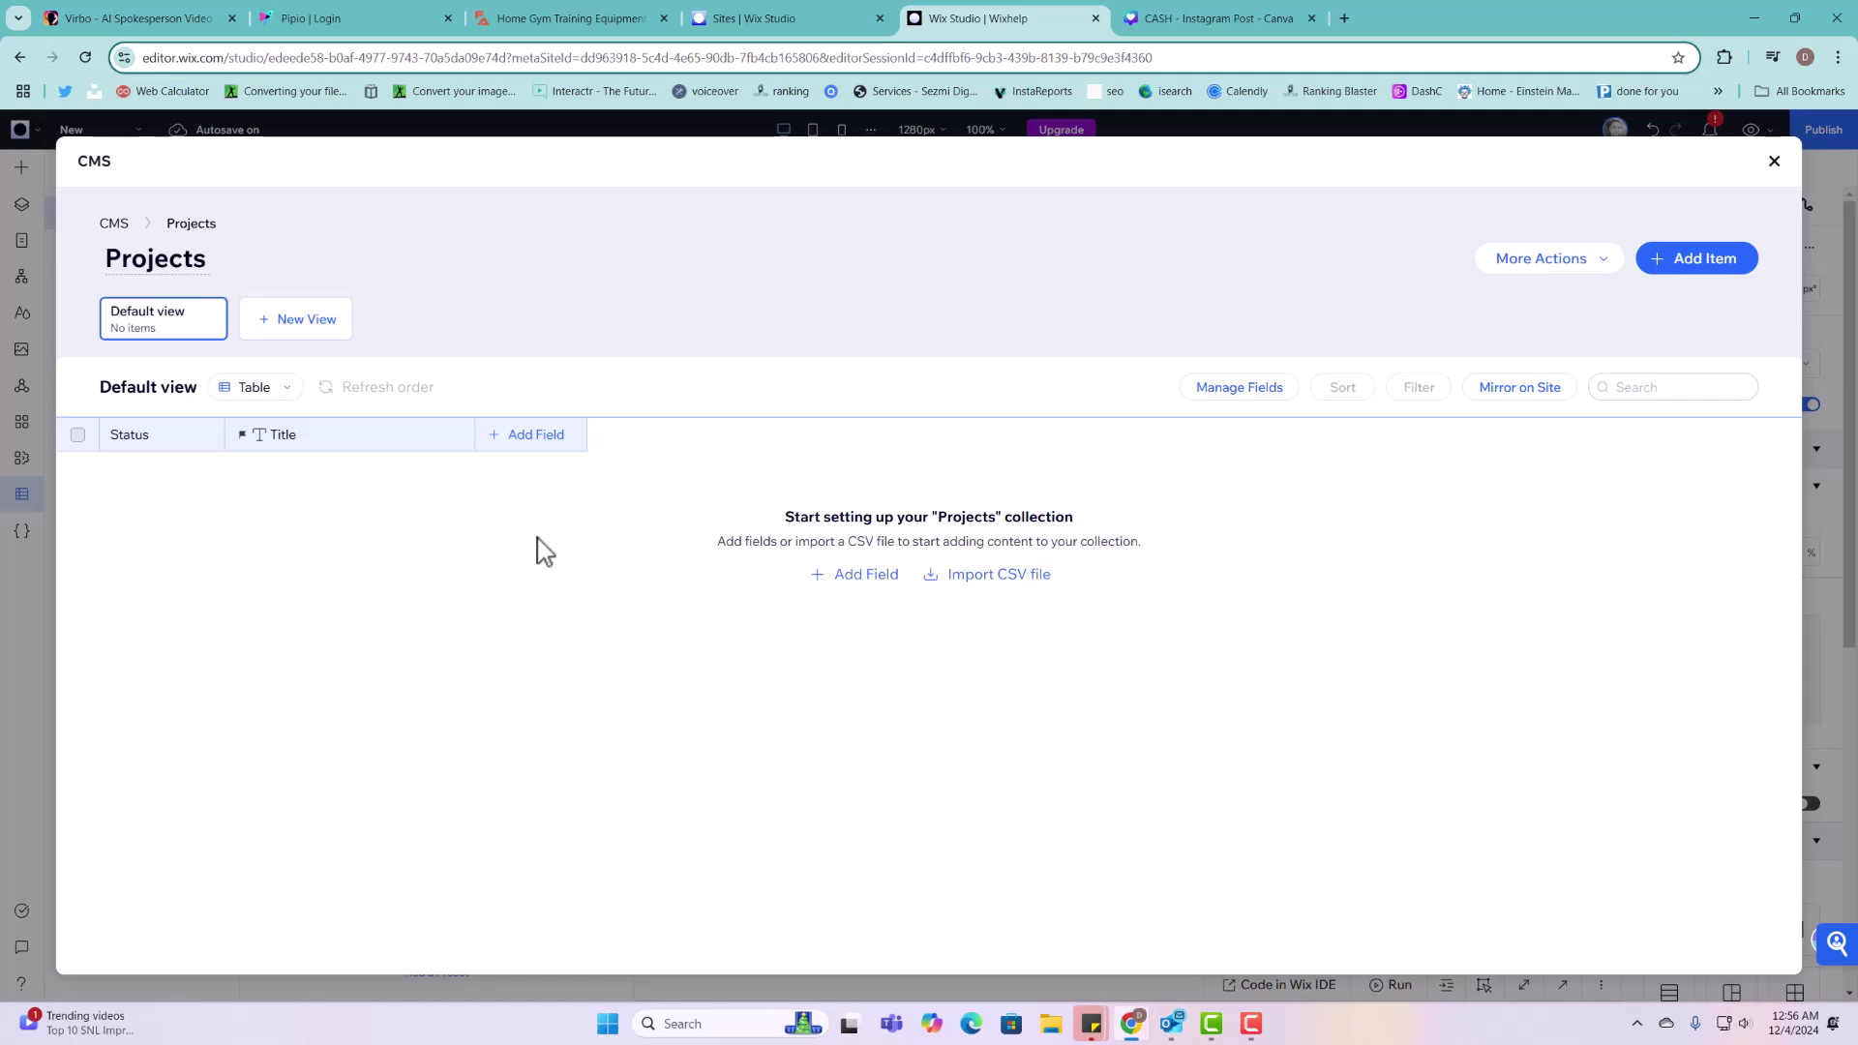
Step: Add a new field to Projects using the plain Text field type
left_click(549, 438)
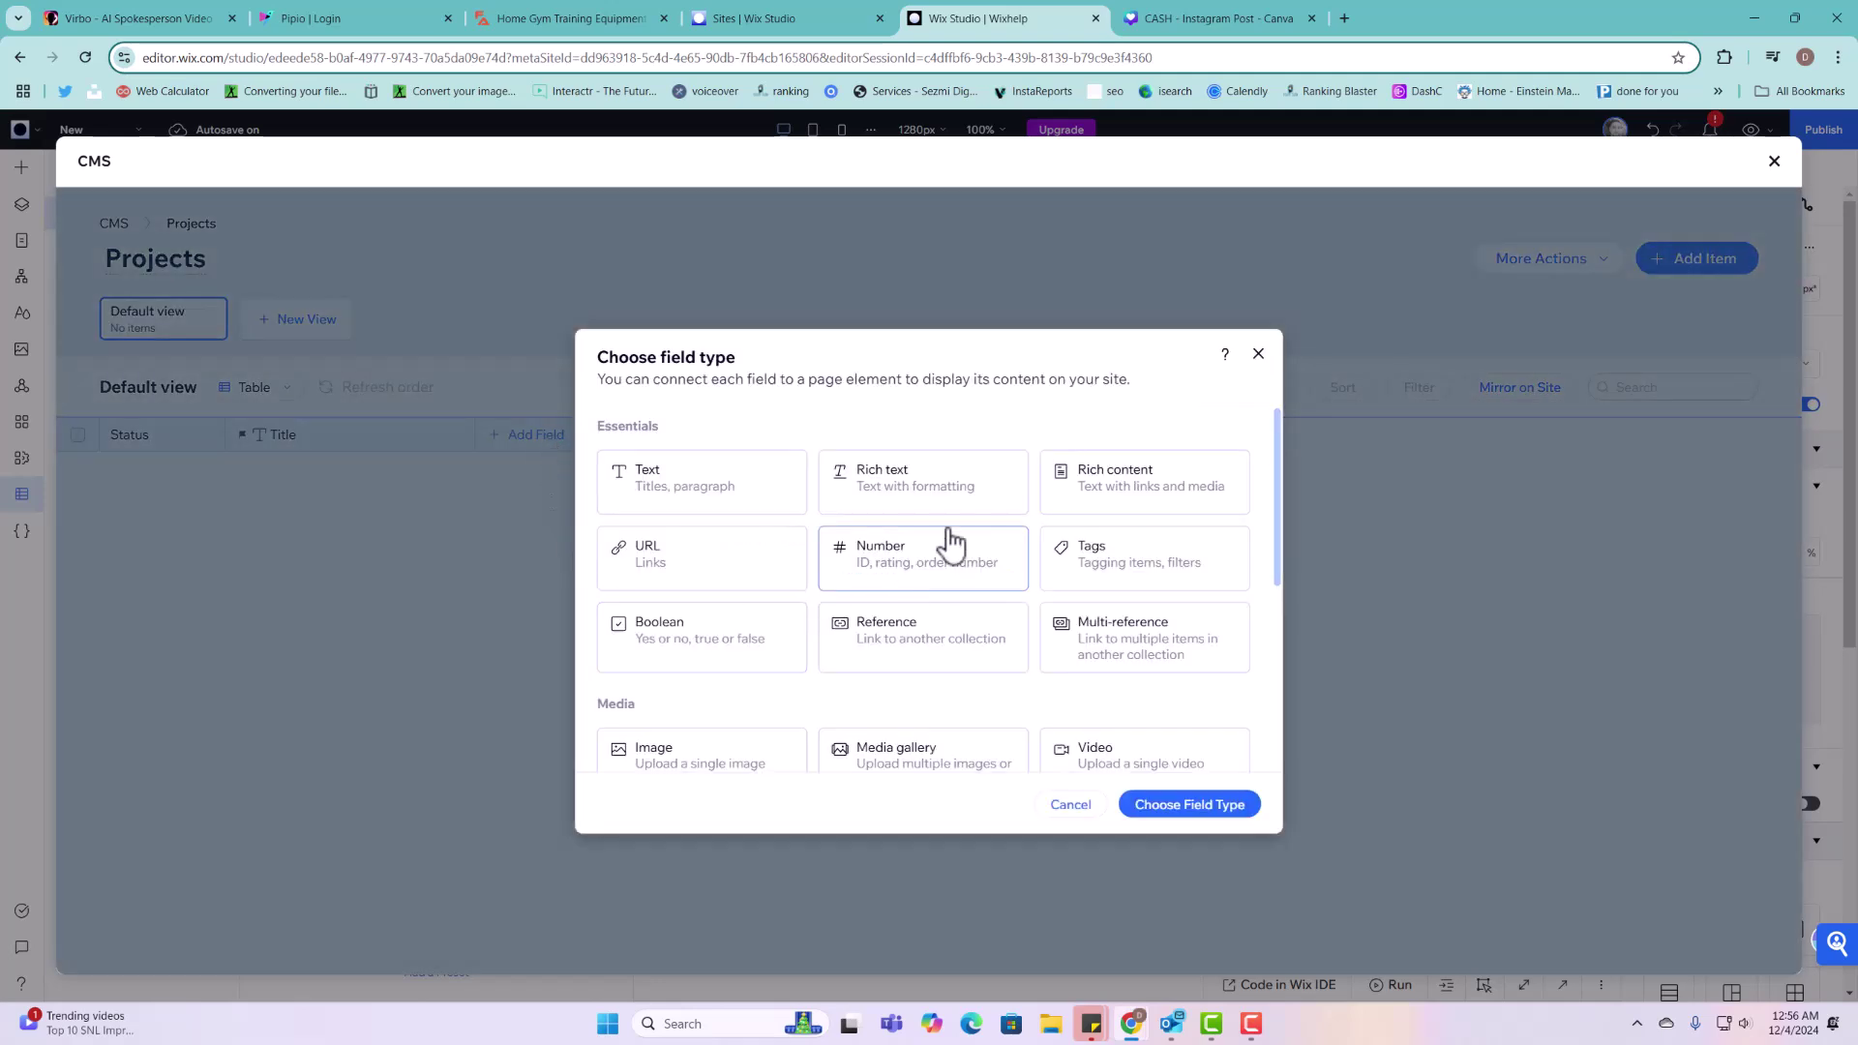
scroll(1002, 610, "down", 3)
scroll(1002, 609, "down", 2)
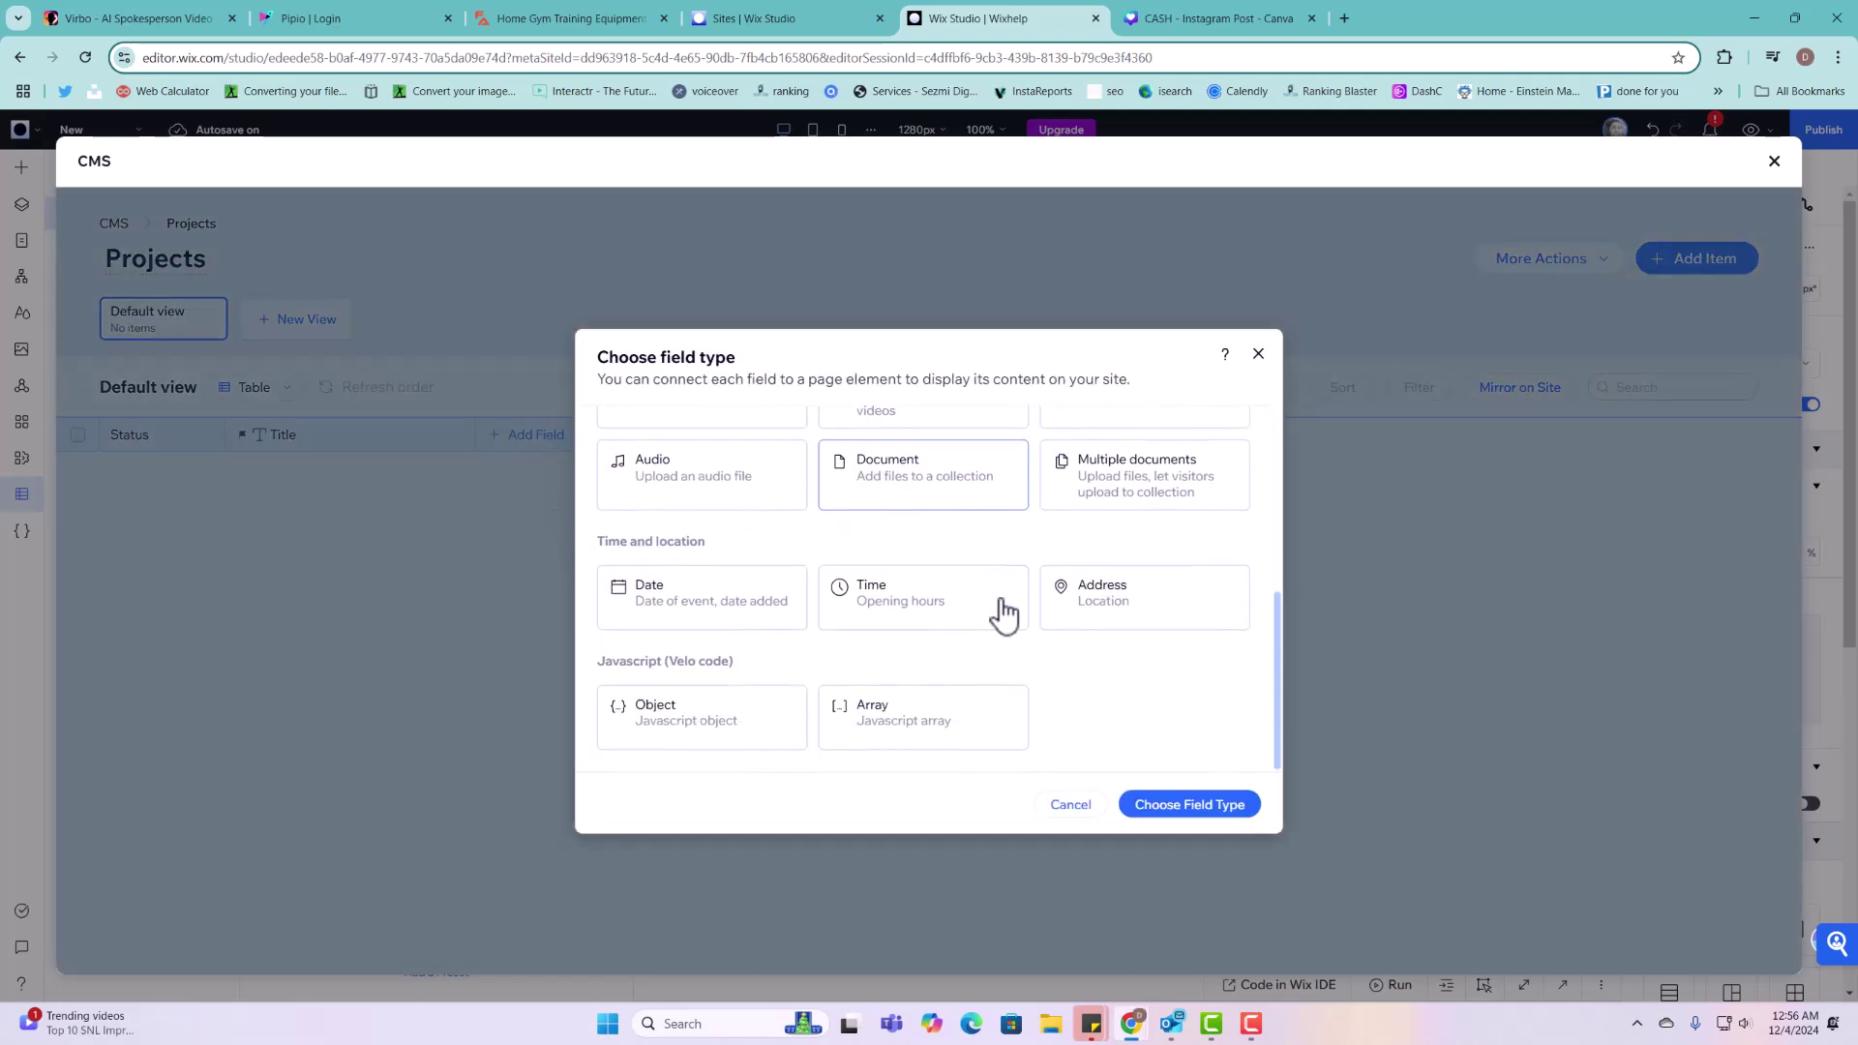
scroll(1026, 612, "up", 5)
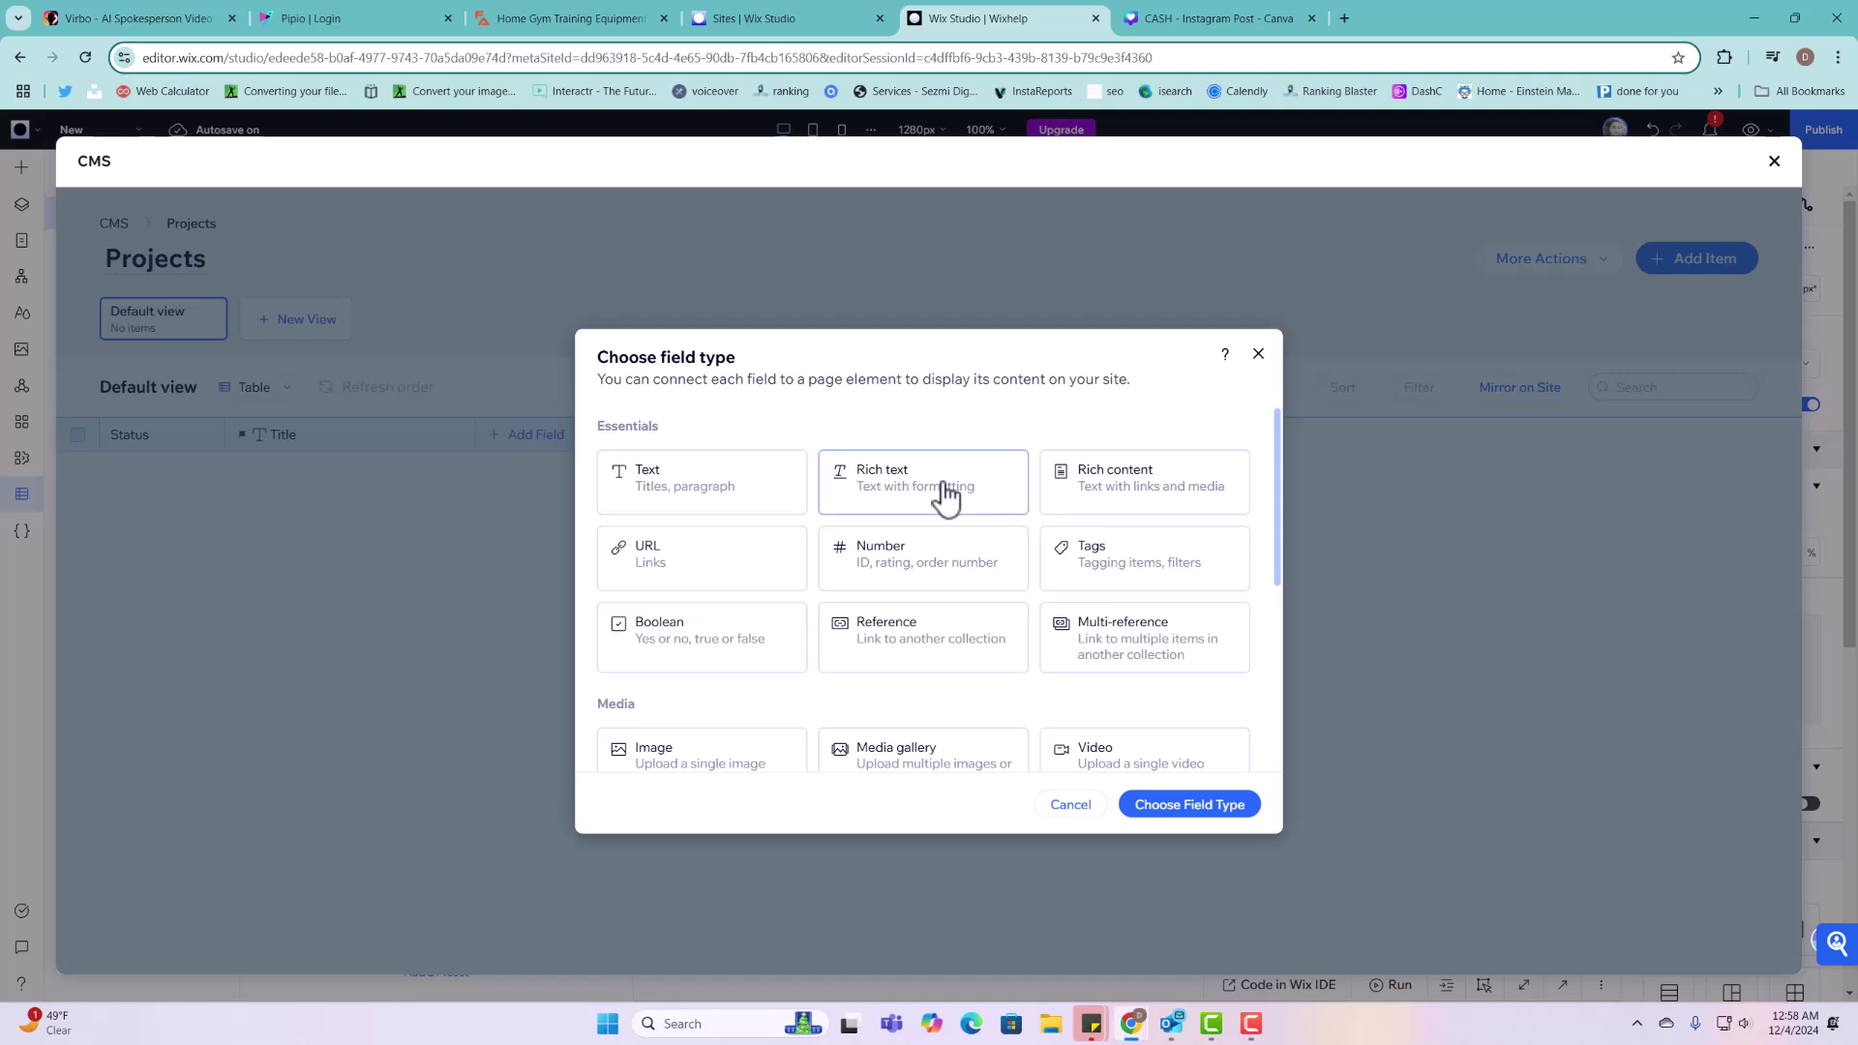
left_click(682, 498)
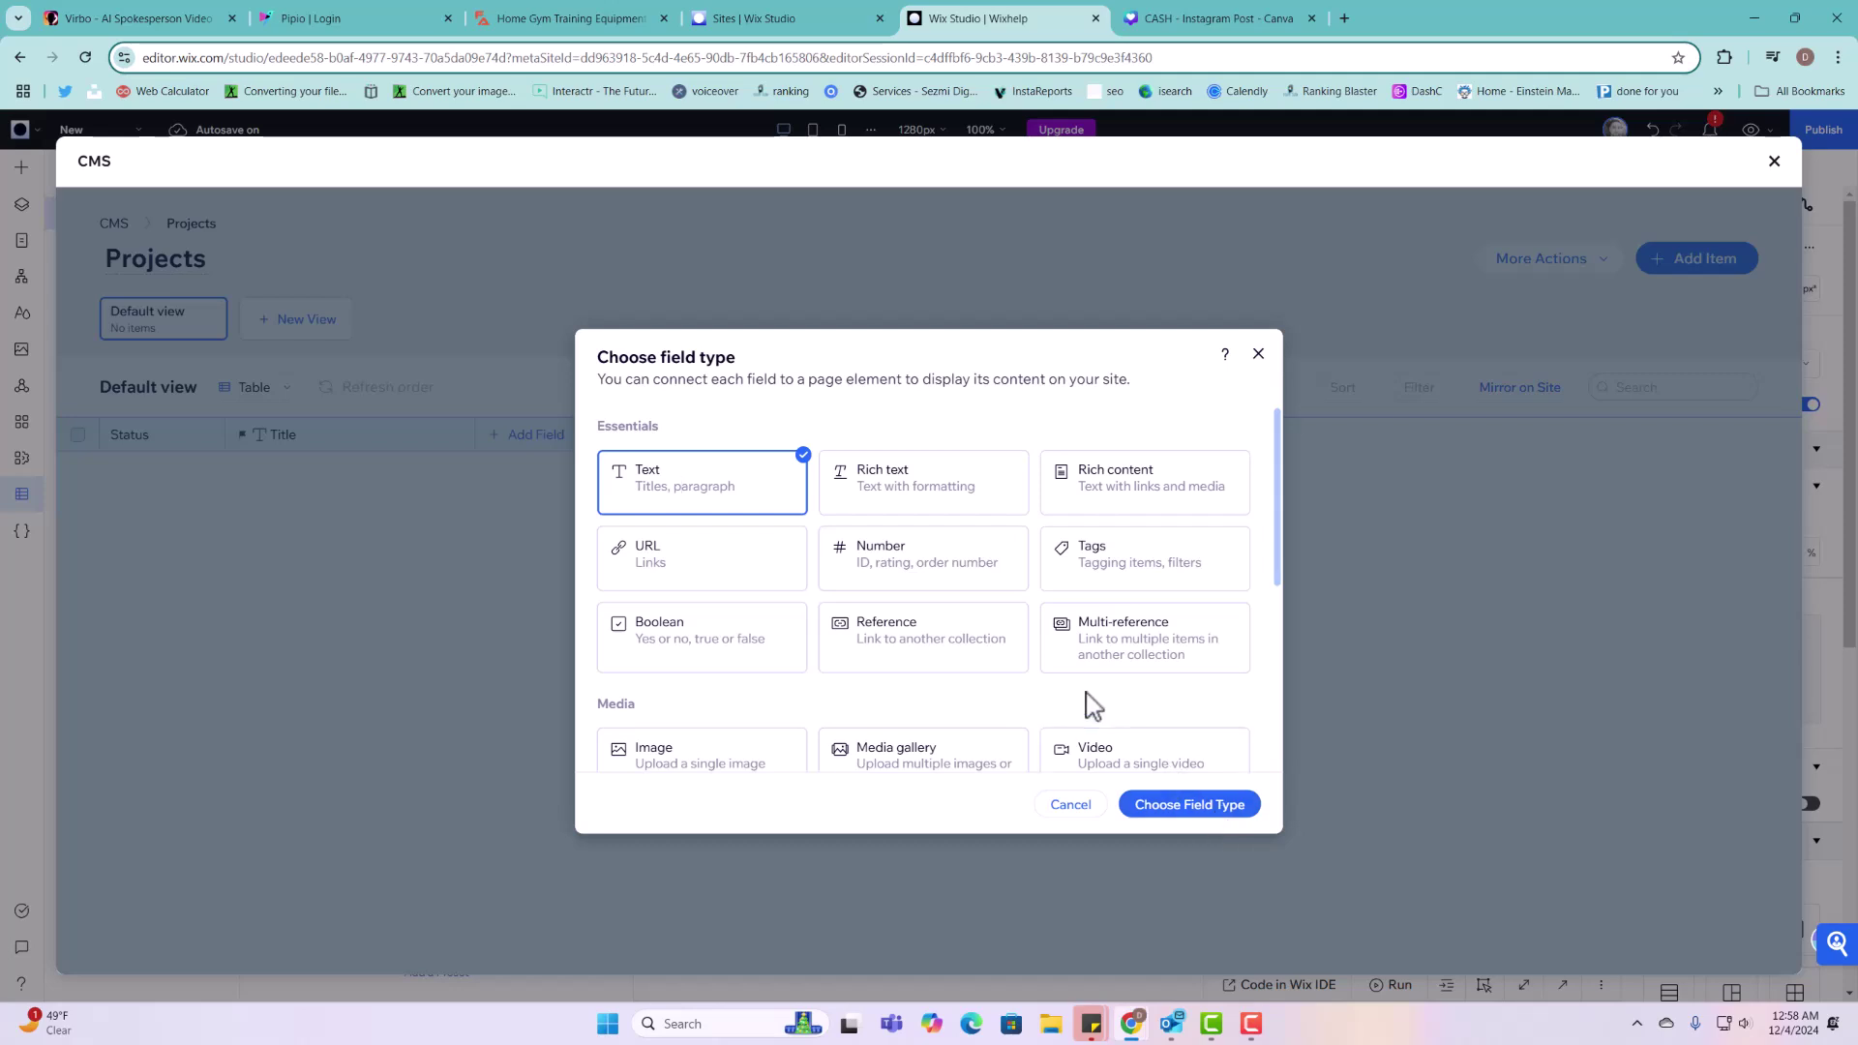
left_click(1204, 821)
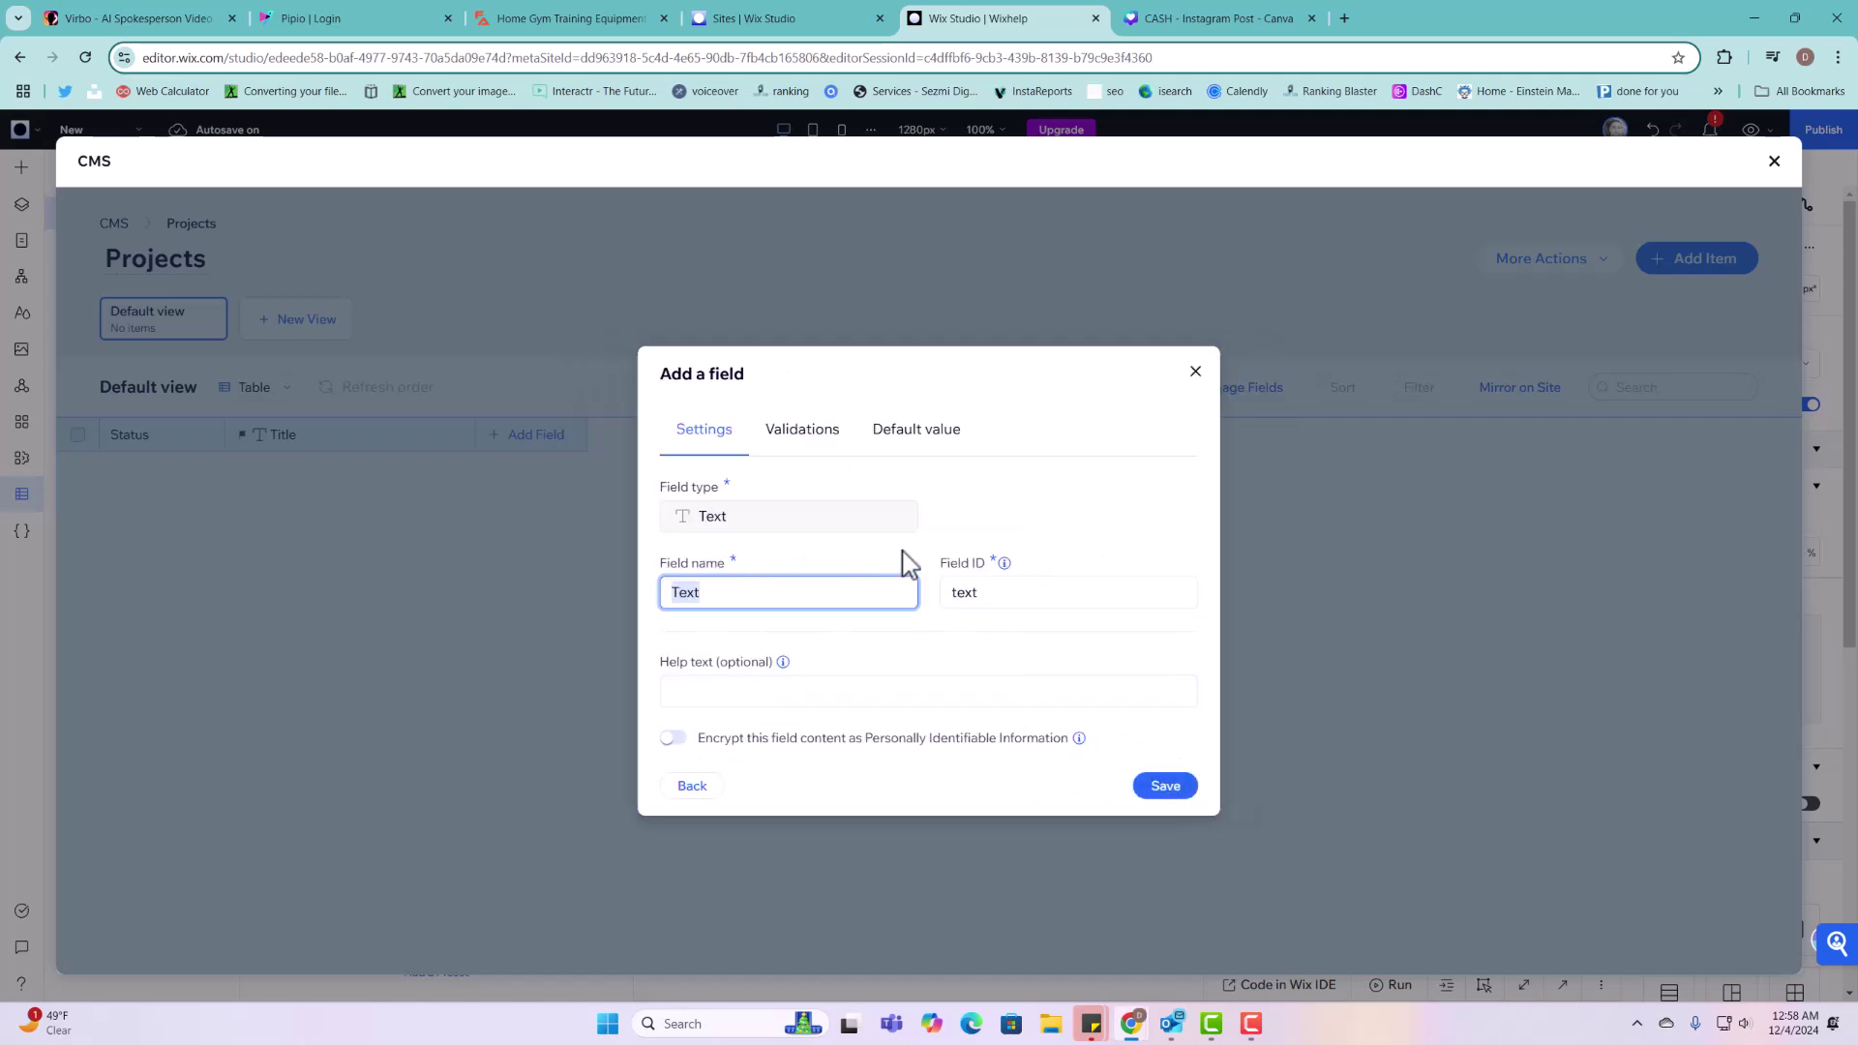
Step: Name the text field 'Full Name' with ID fullName and save it
left_click_drag(990, 566, 935, 577)
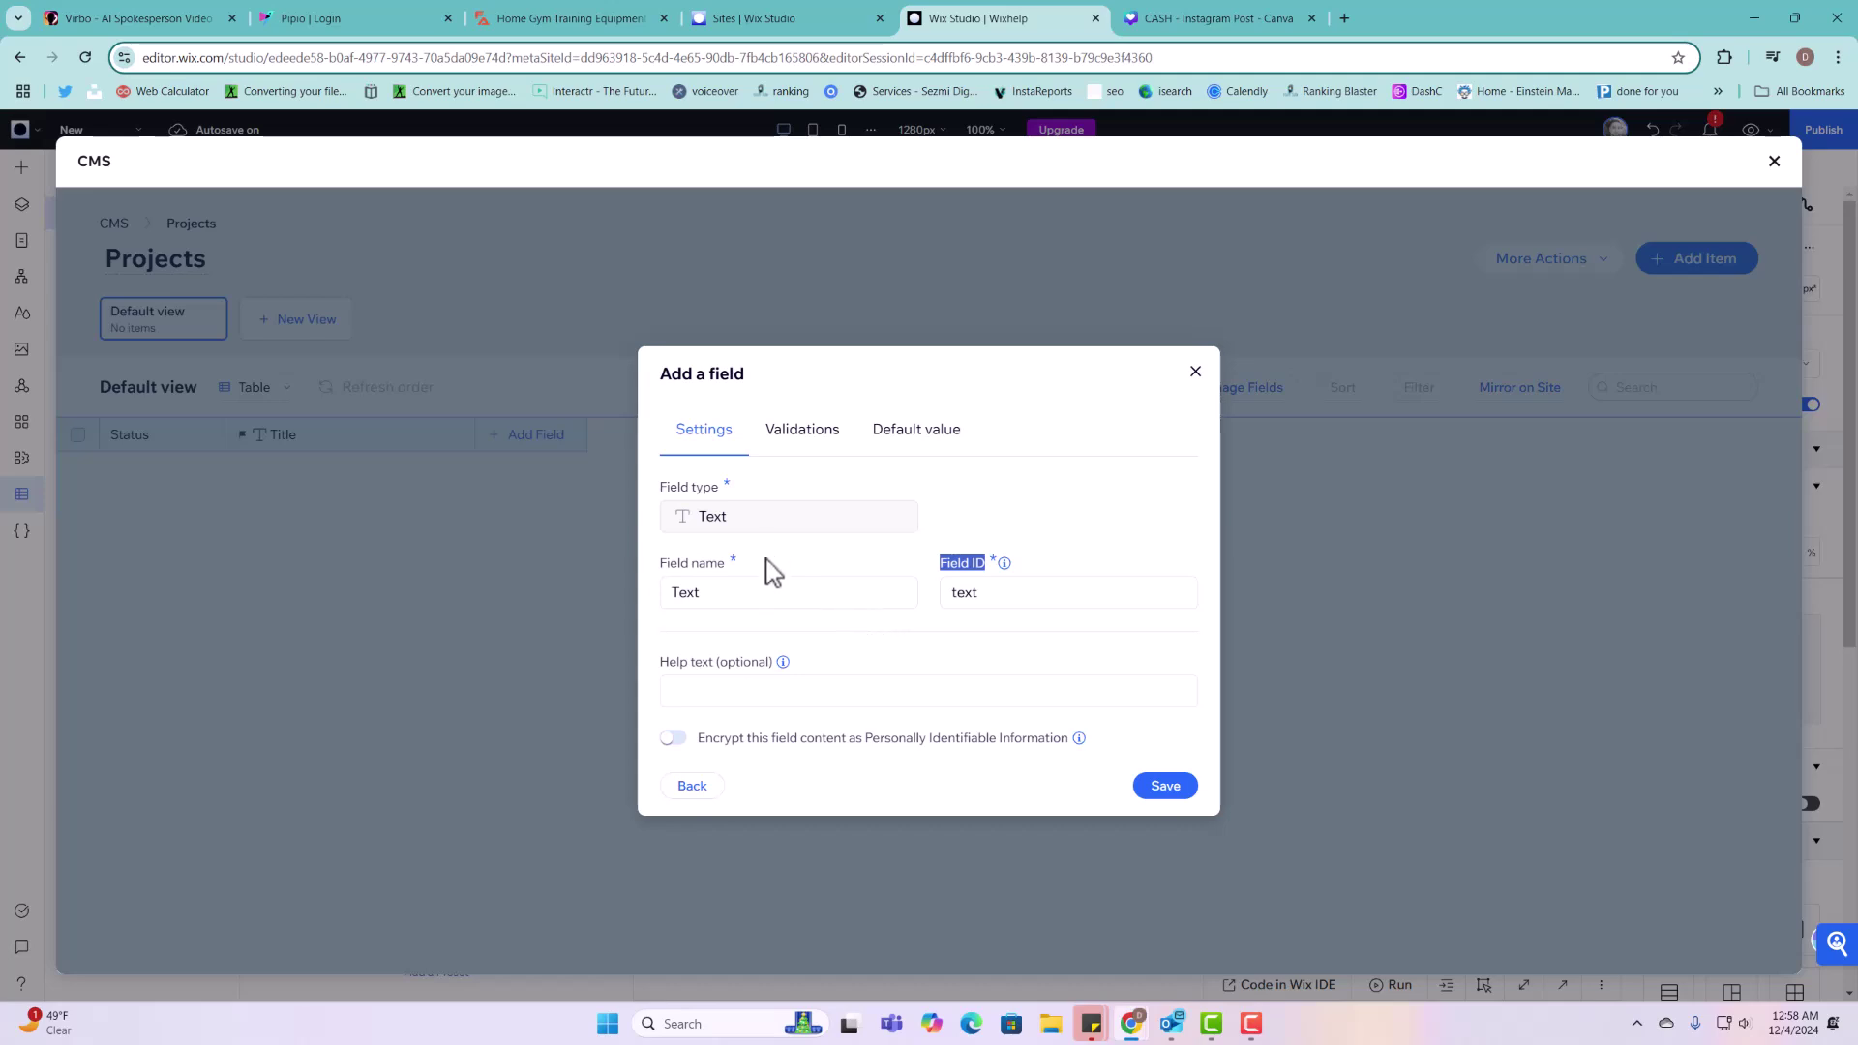
double_click(763, 598)
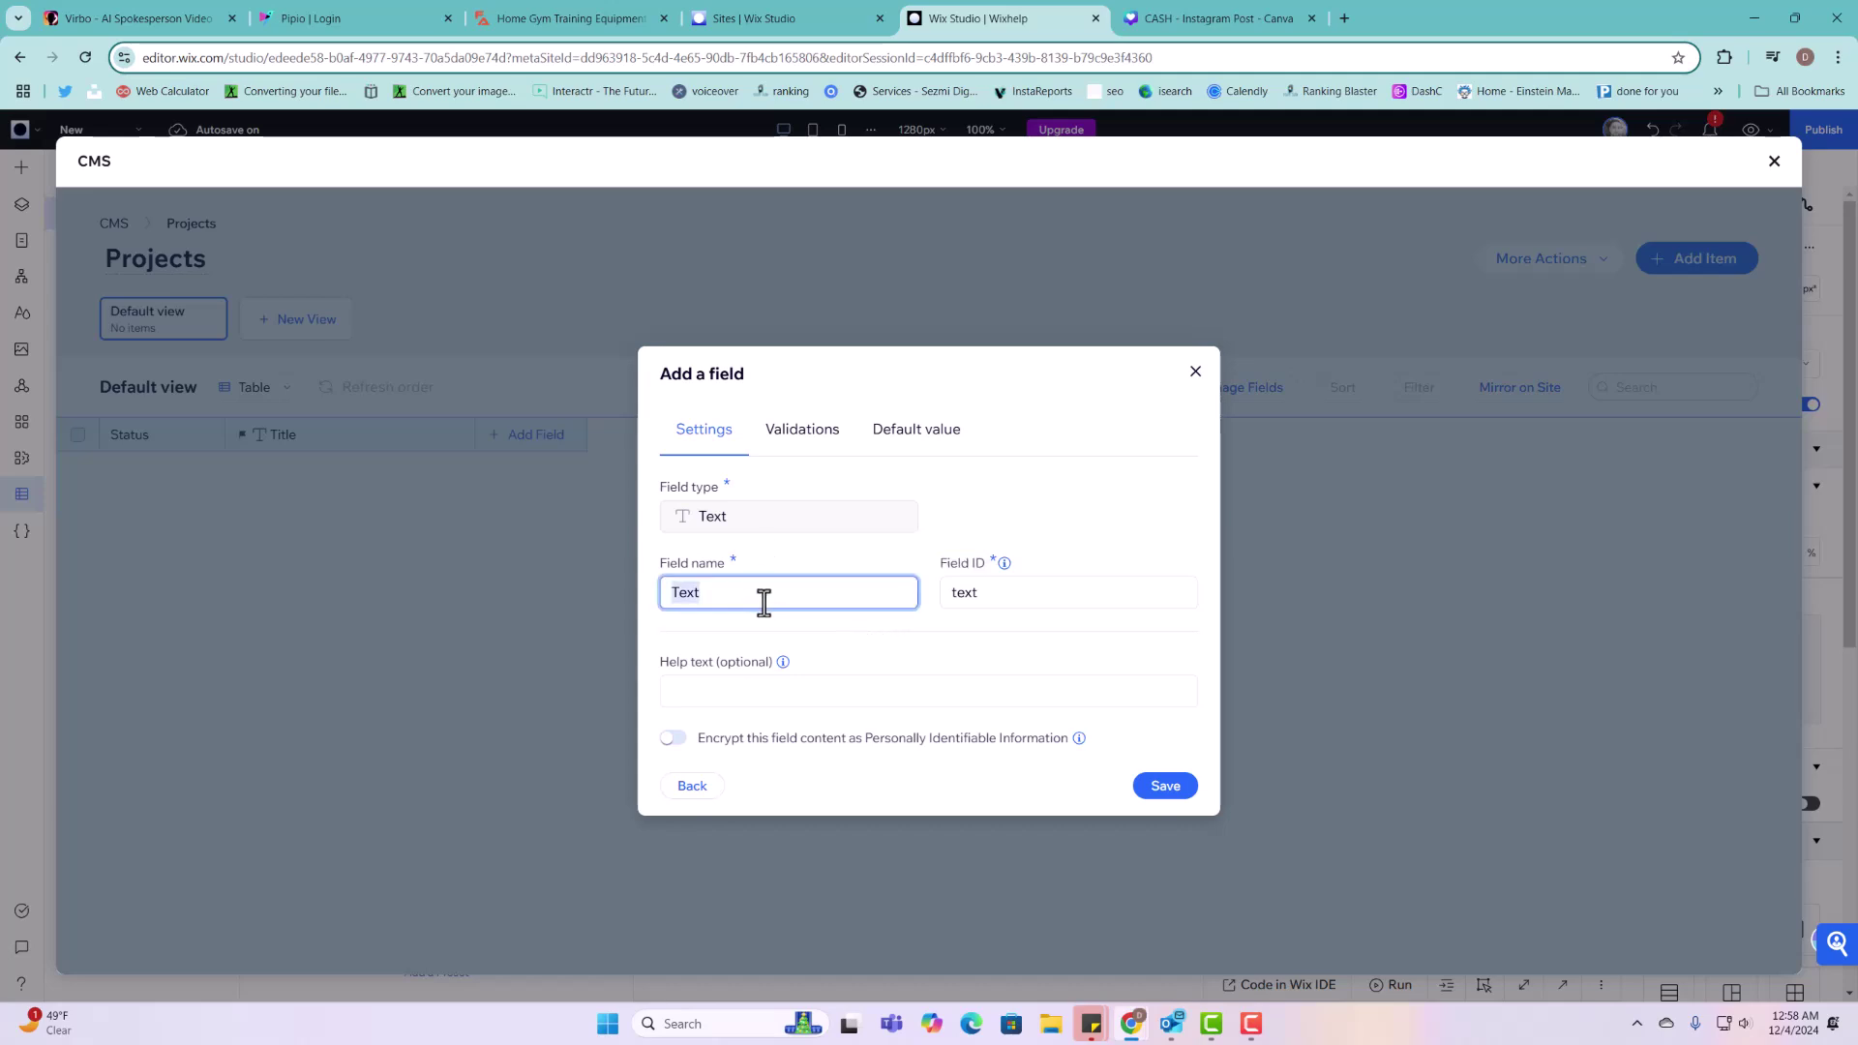
type("Full Name")
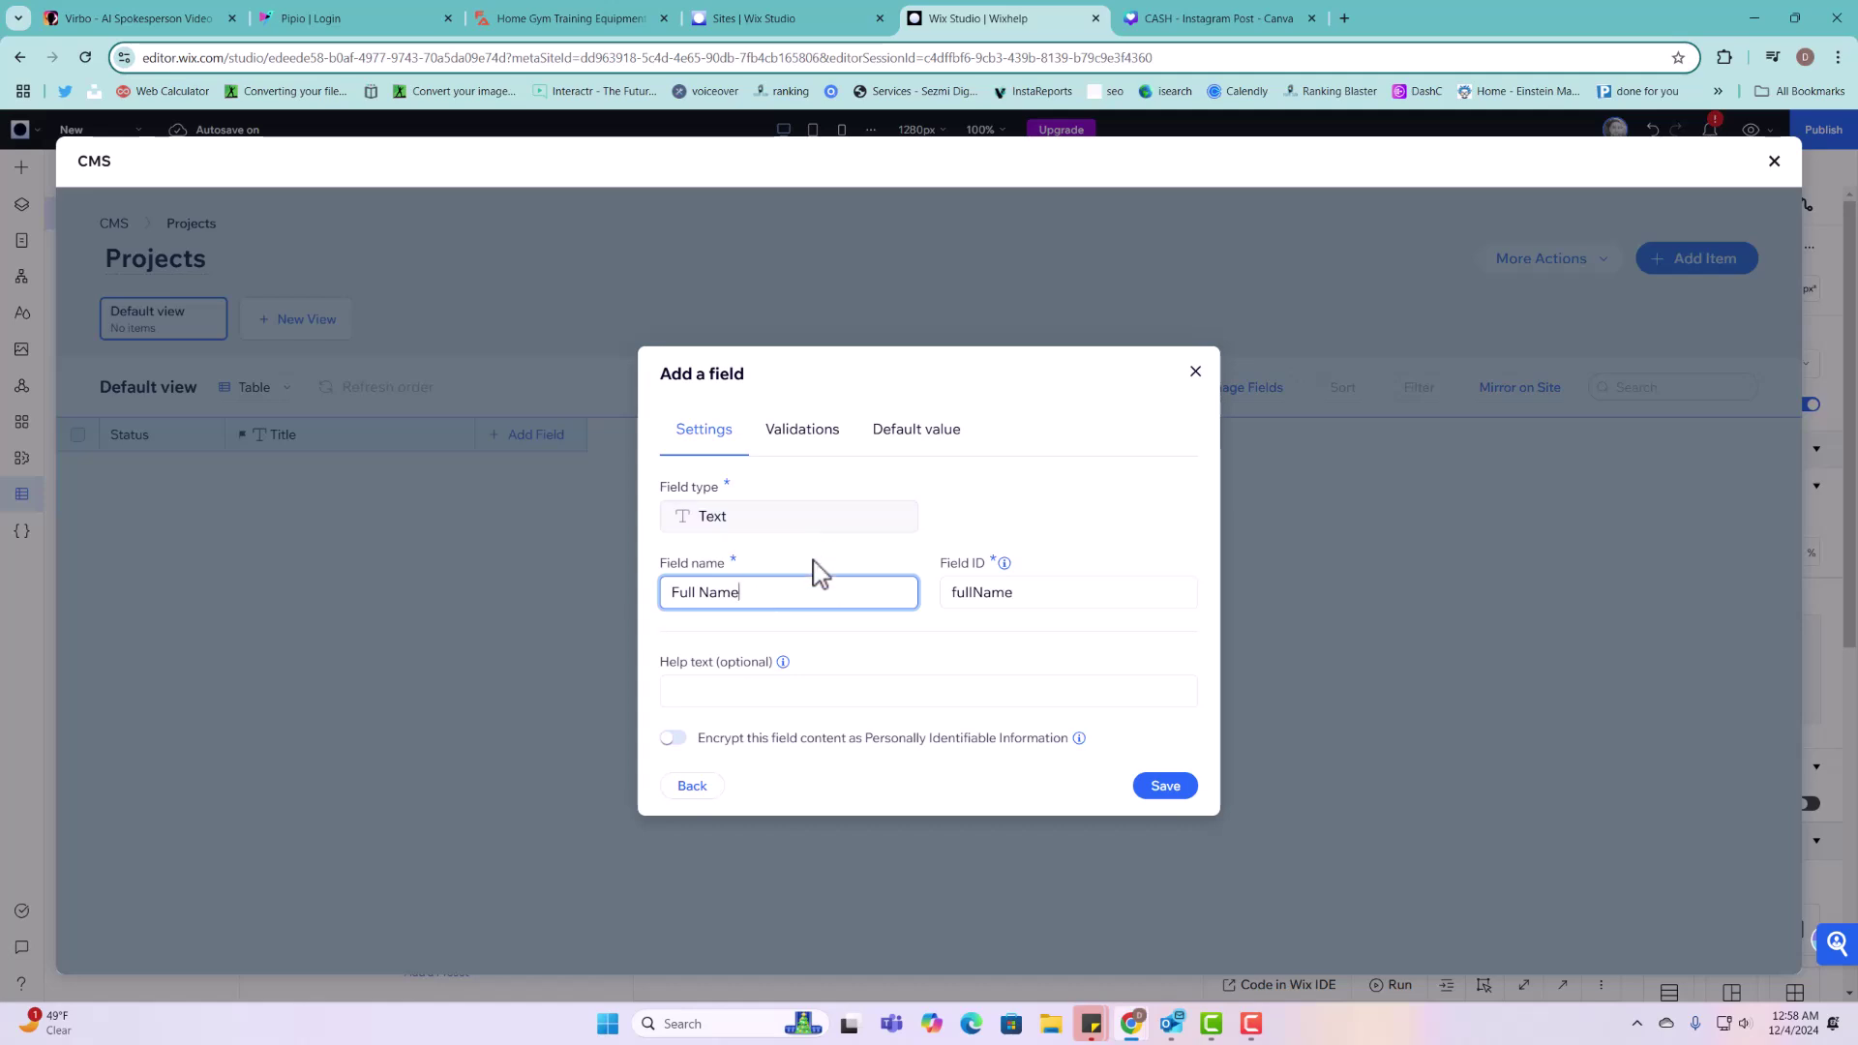
double_click(699, 488)
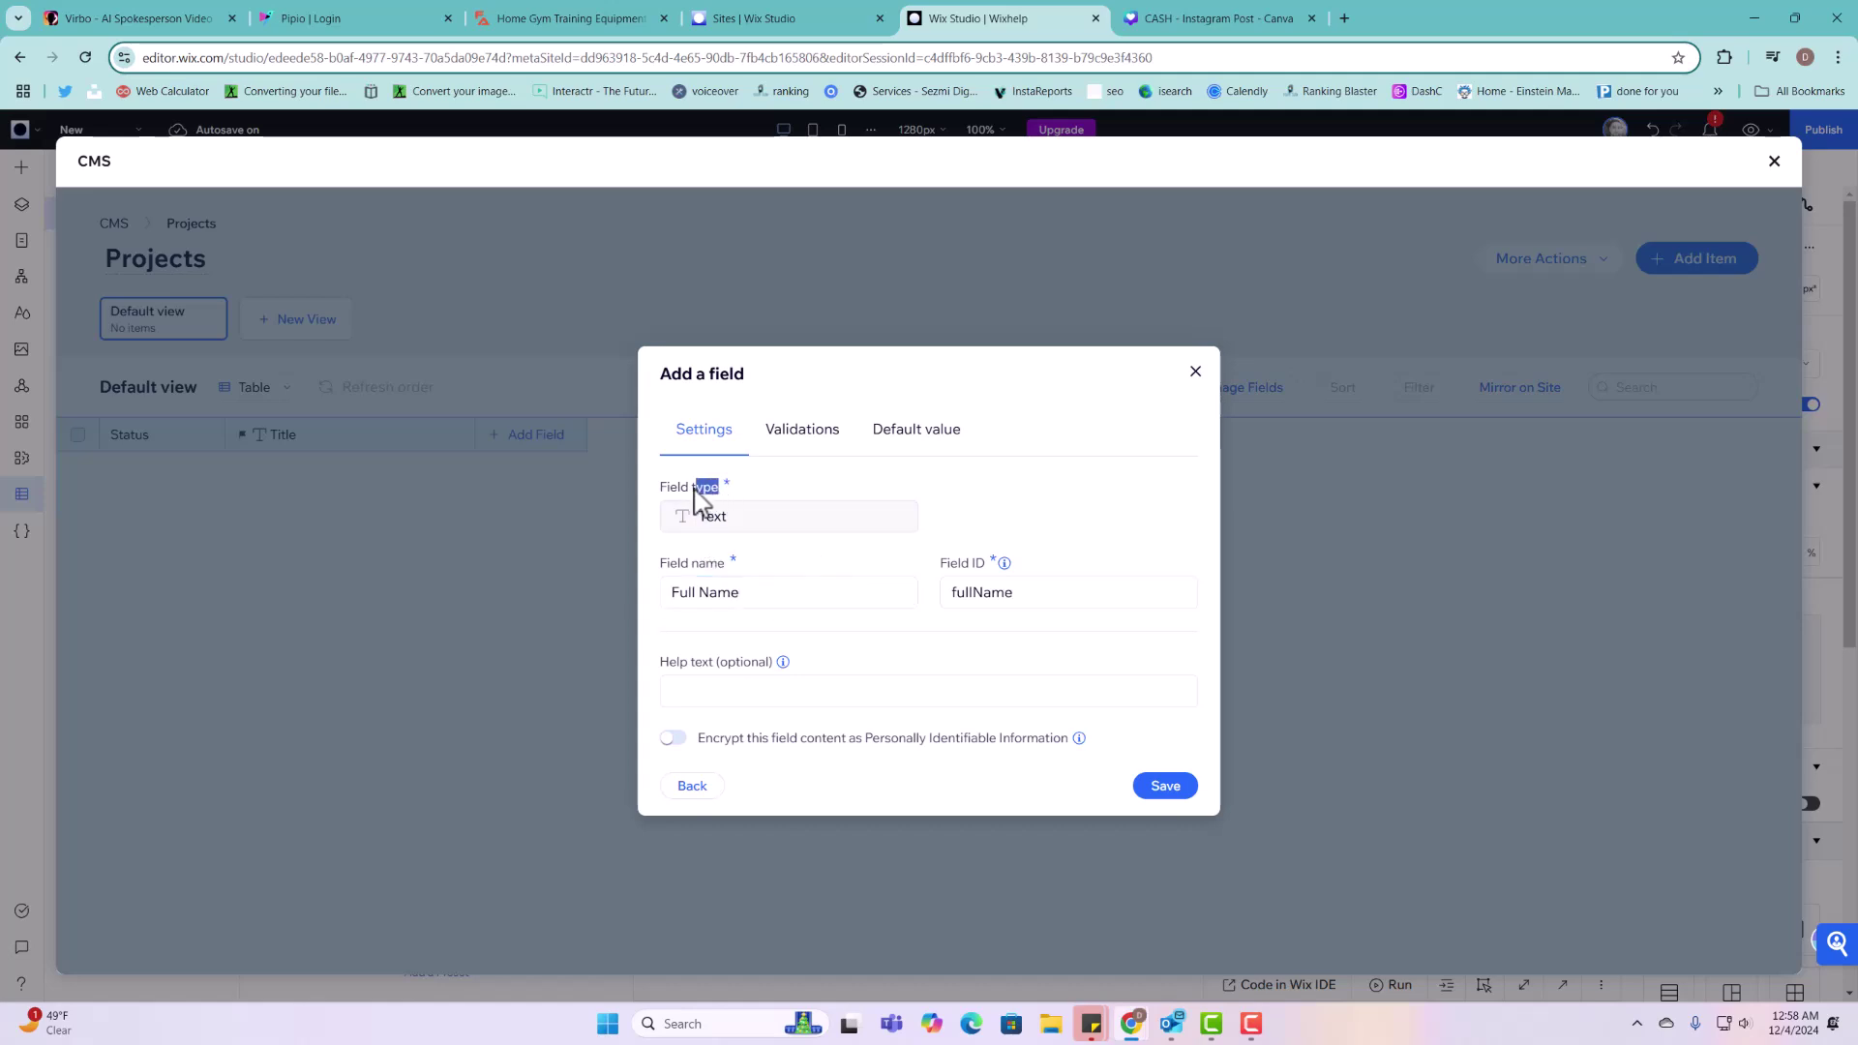
left_click_drag(702, 498, 654, 493)
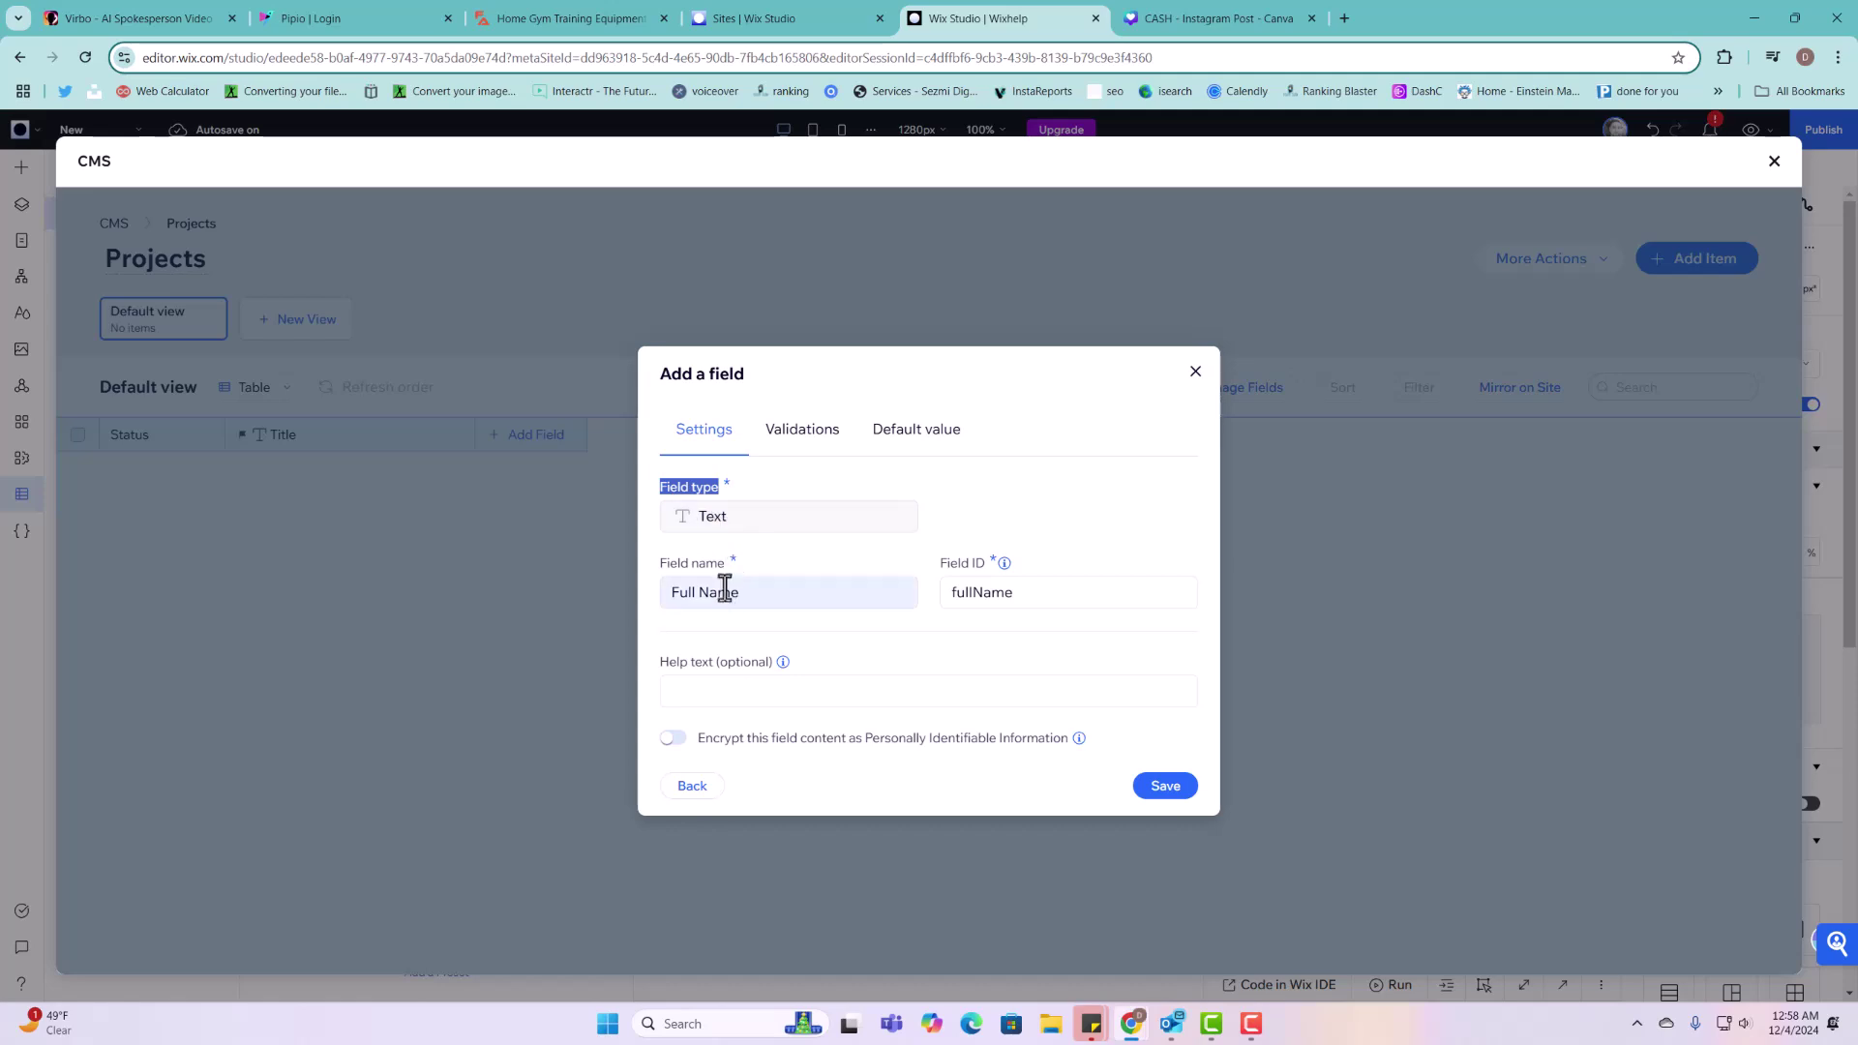
left_click(774, 478)
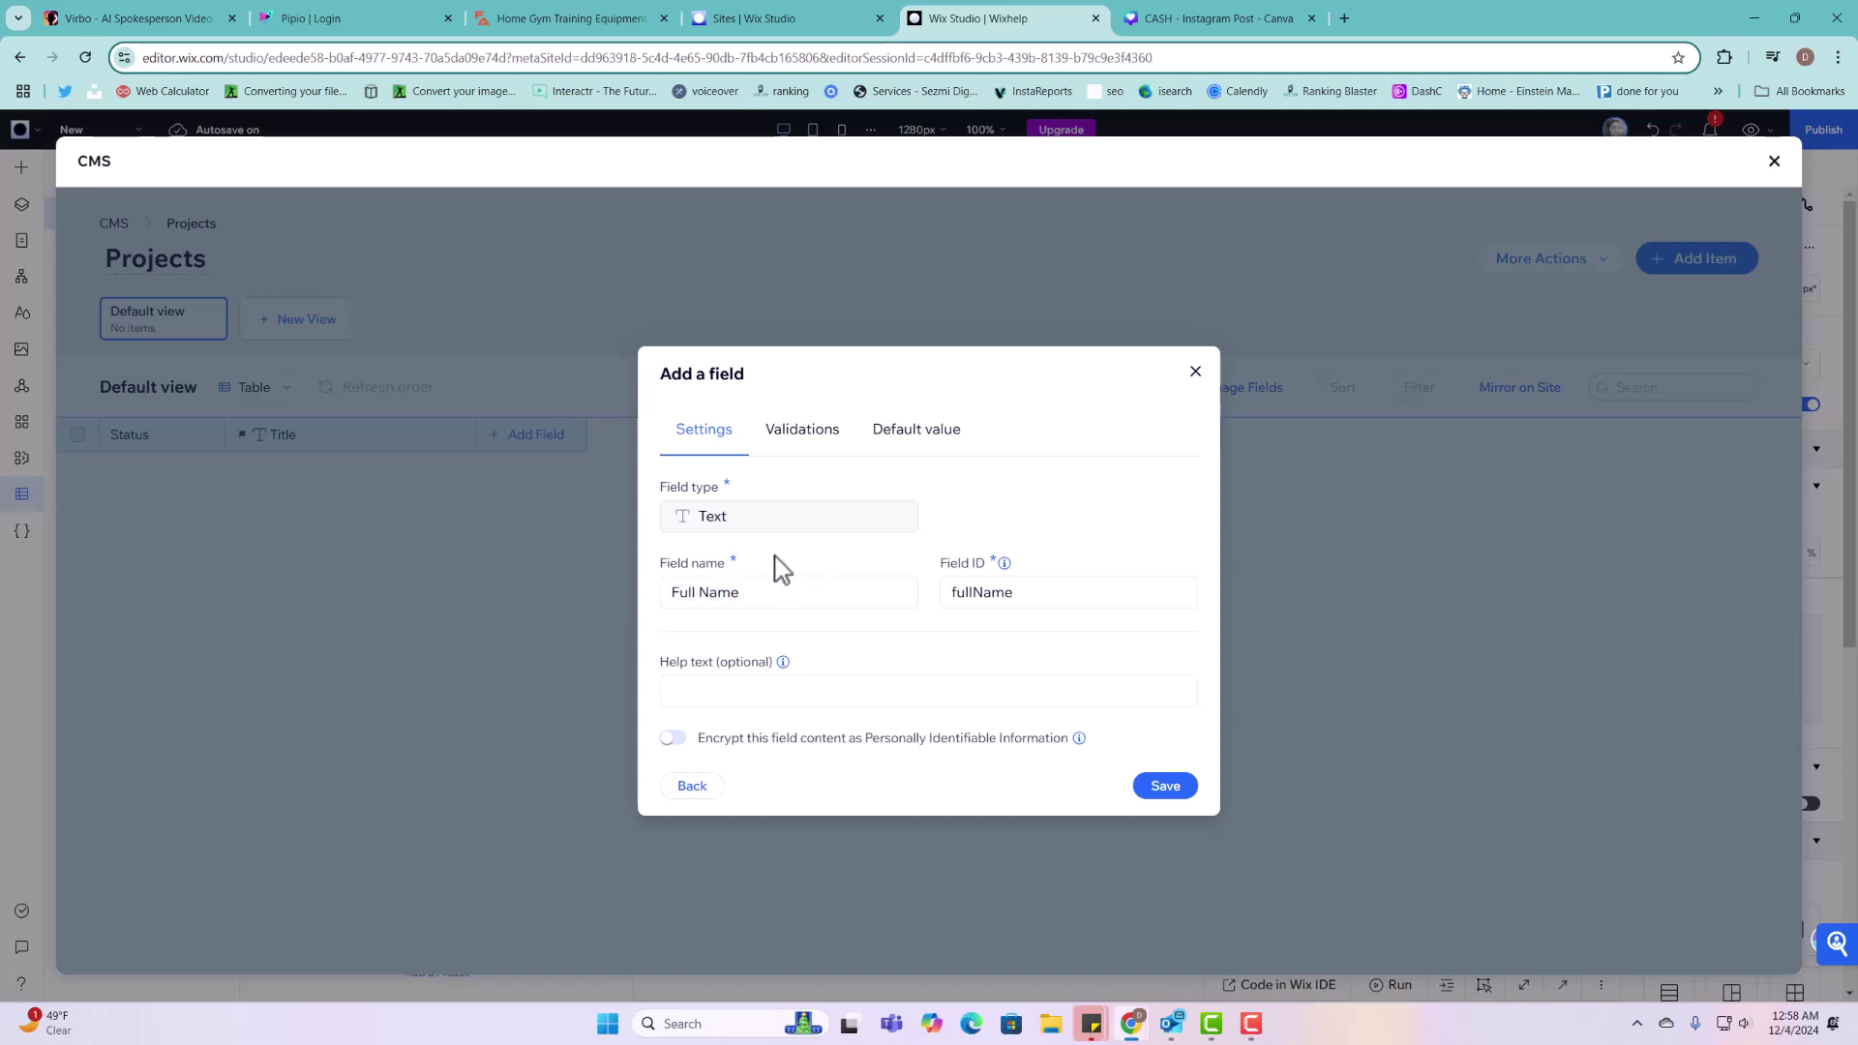
triple_click(700, 594)
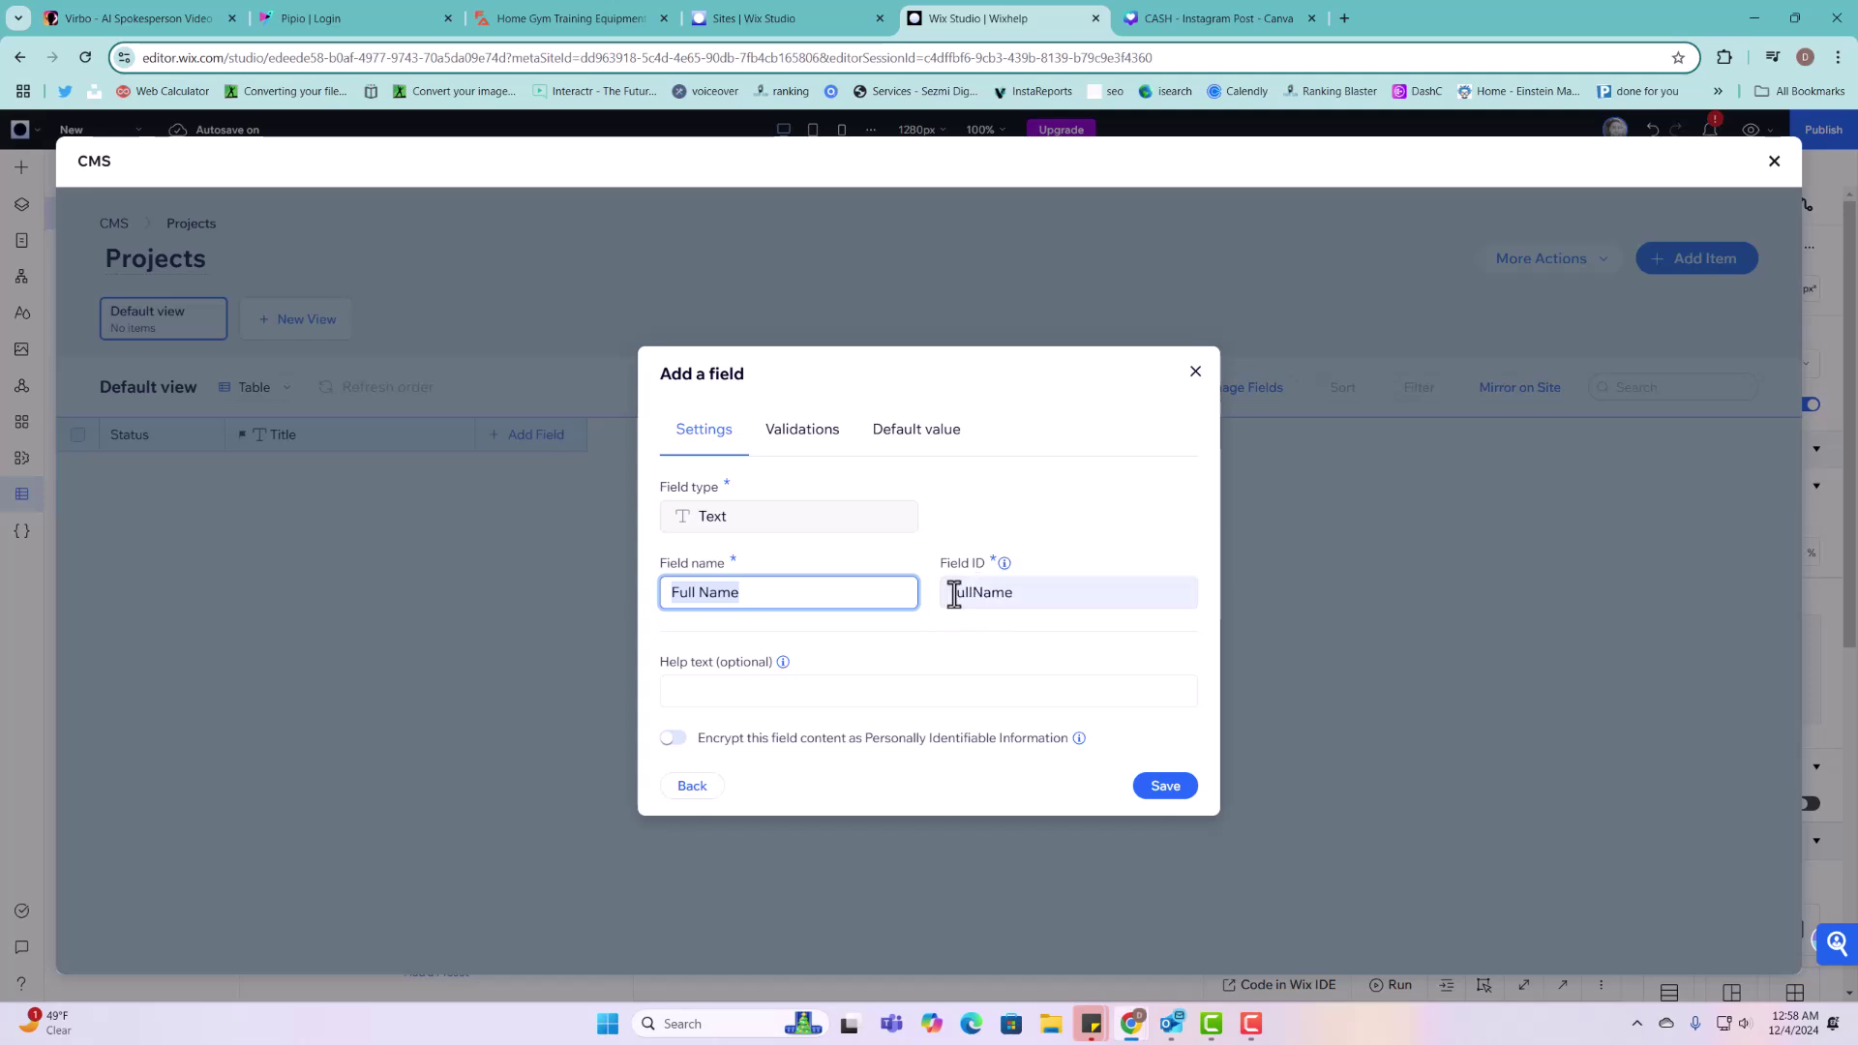
triple_click(1029, 593)
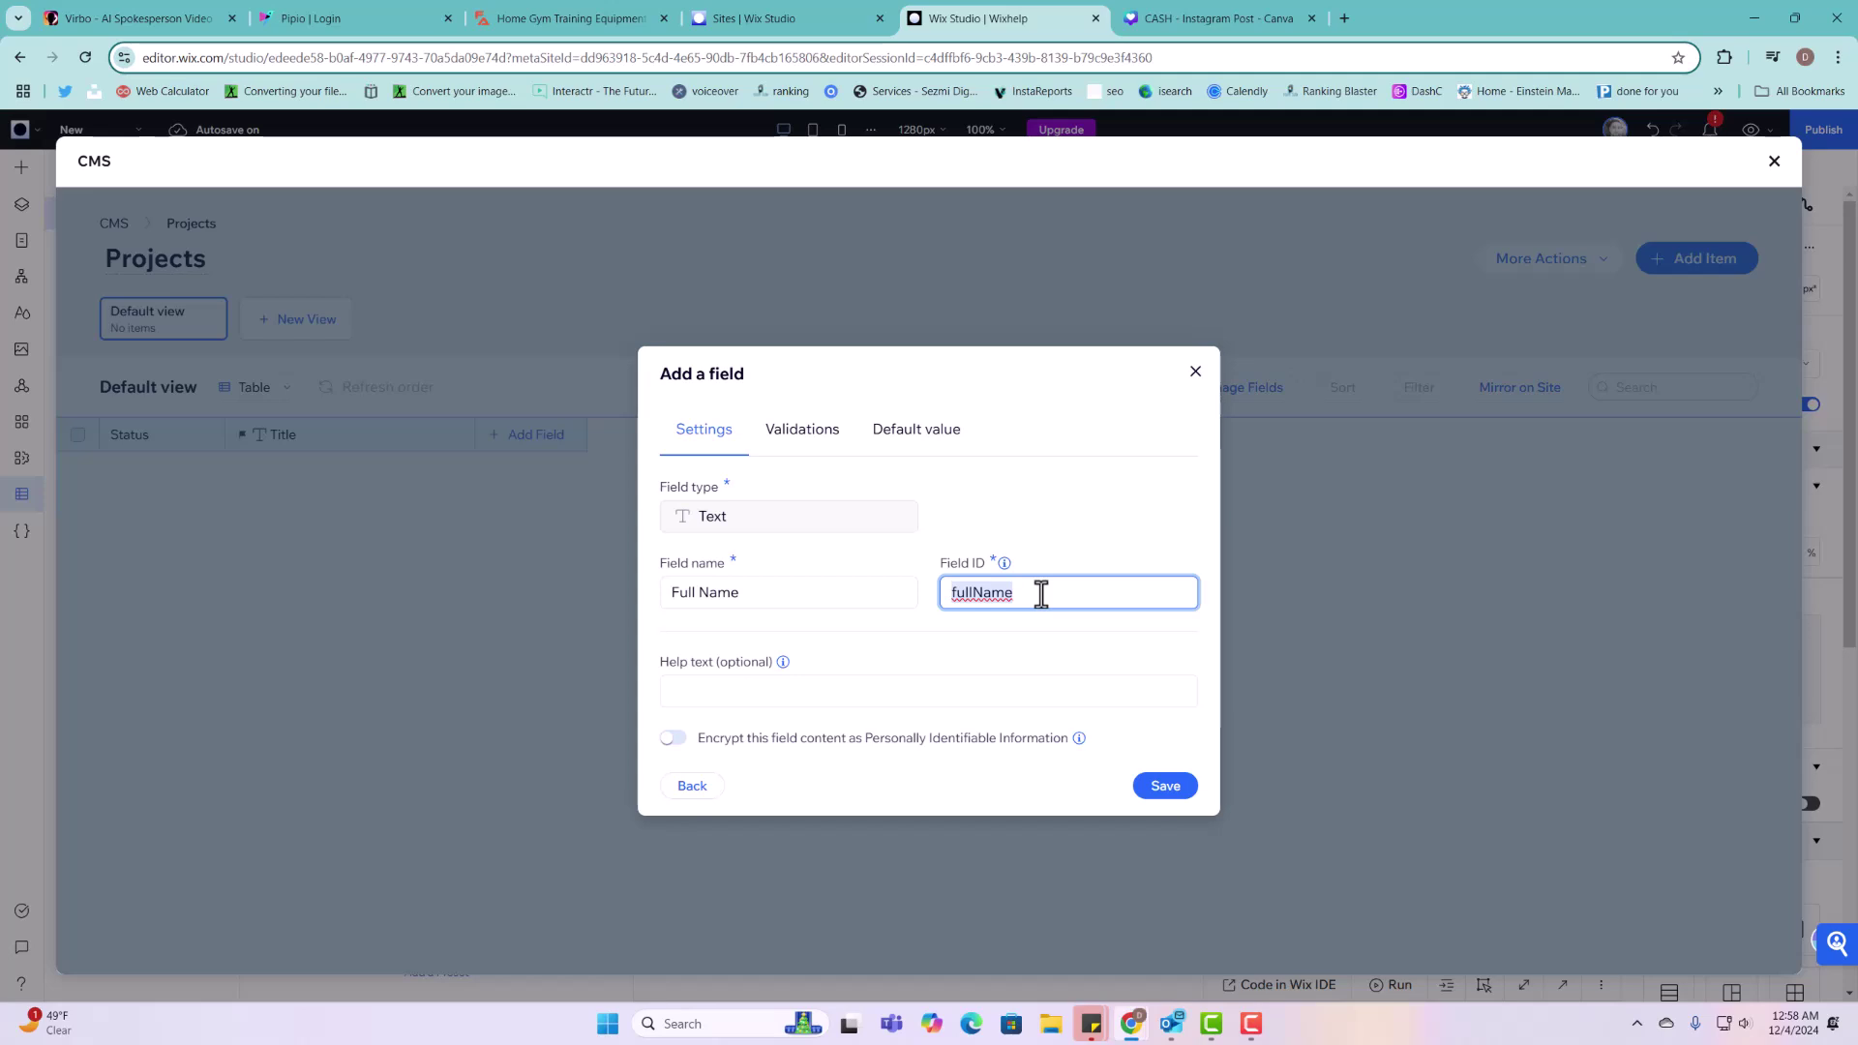
left_click(1183, 794)
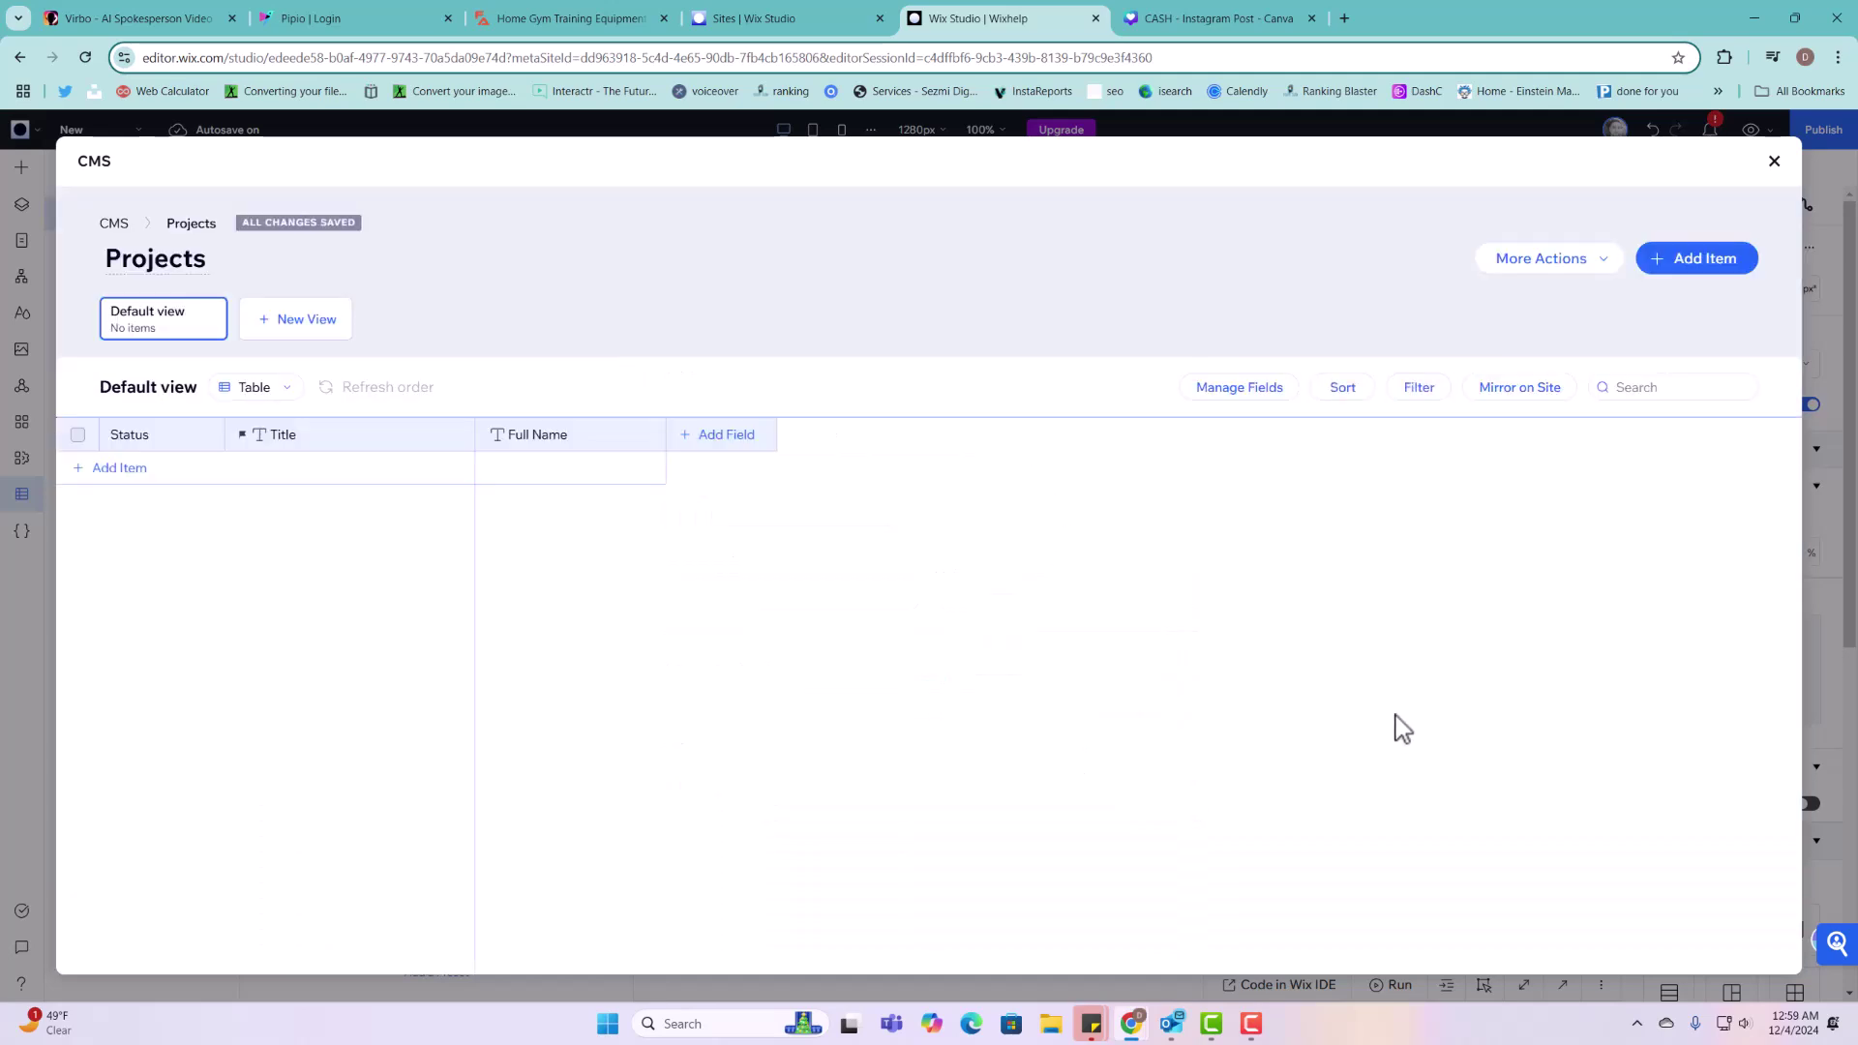
Step: Close the CMS and turn off coding for the site
left_click(1774, 162)
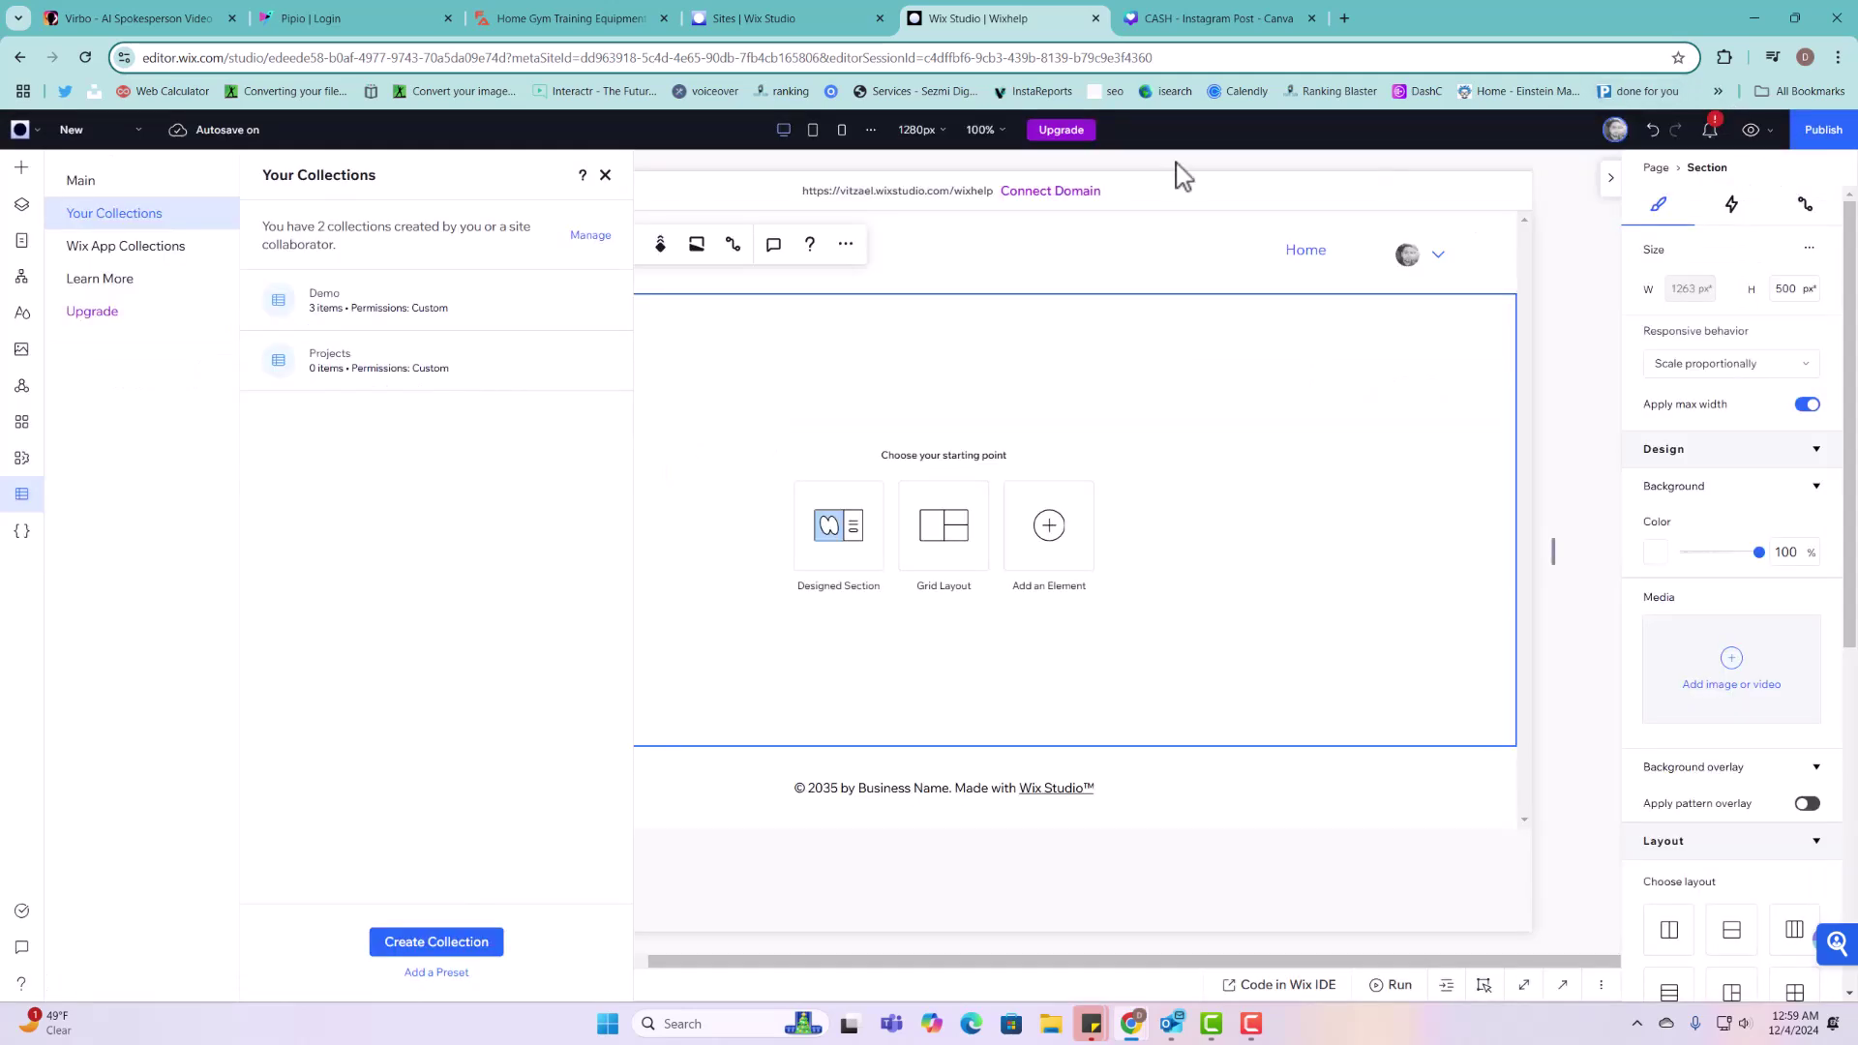
left_click(23, 535)
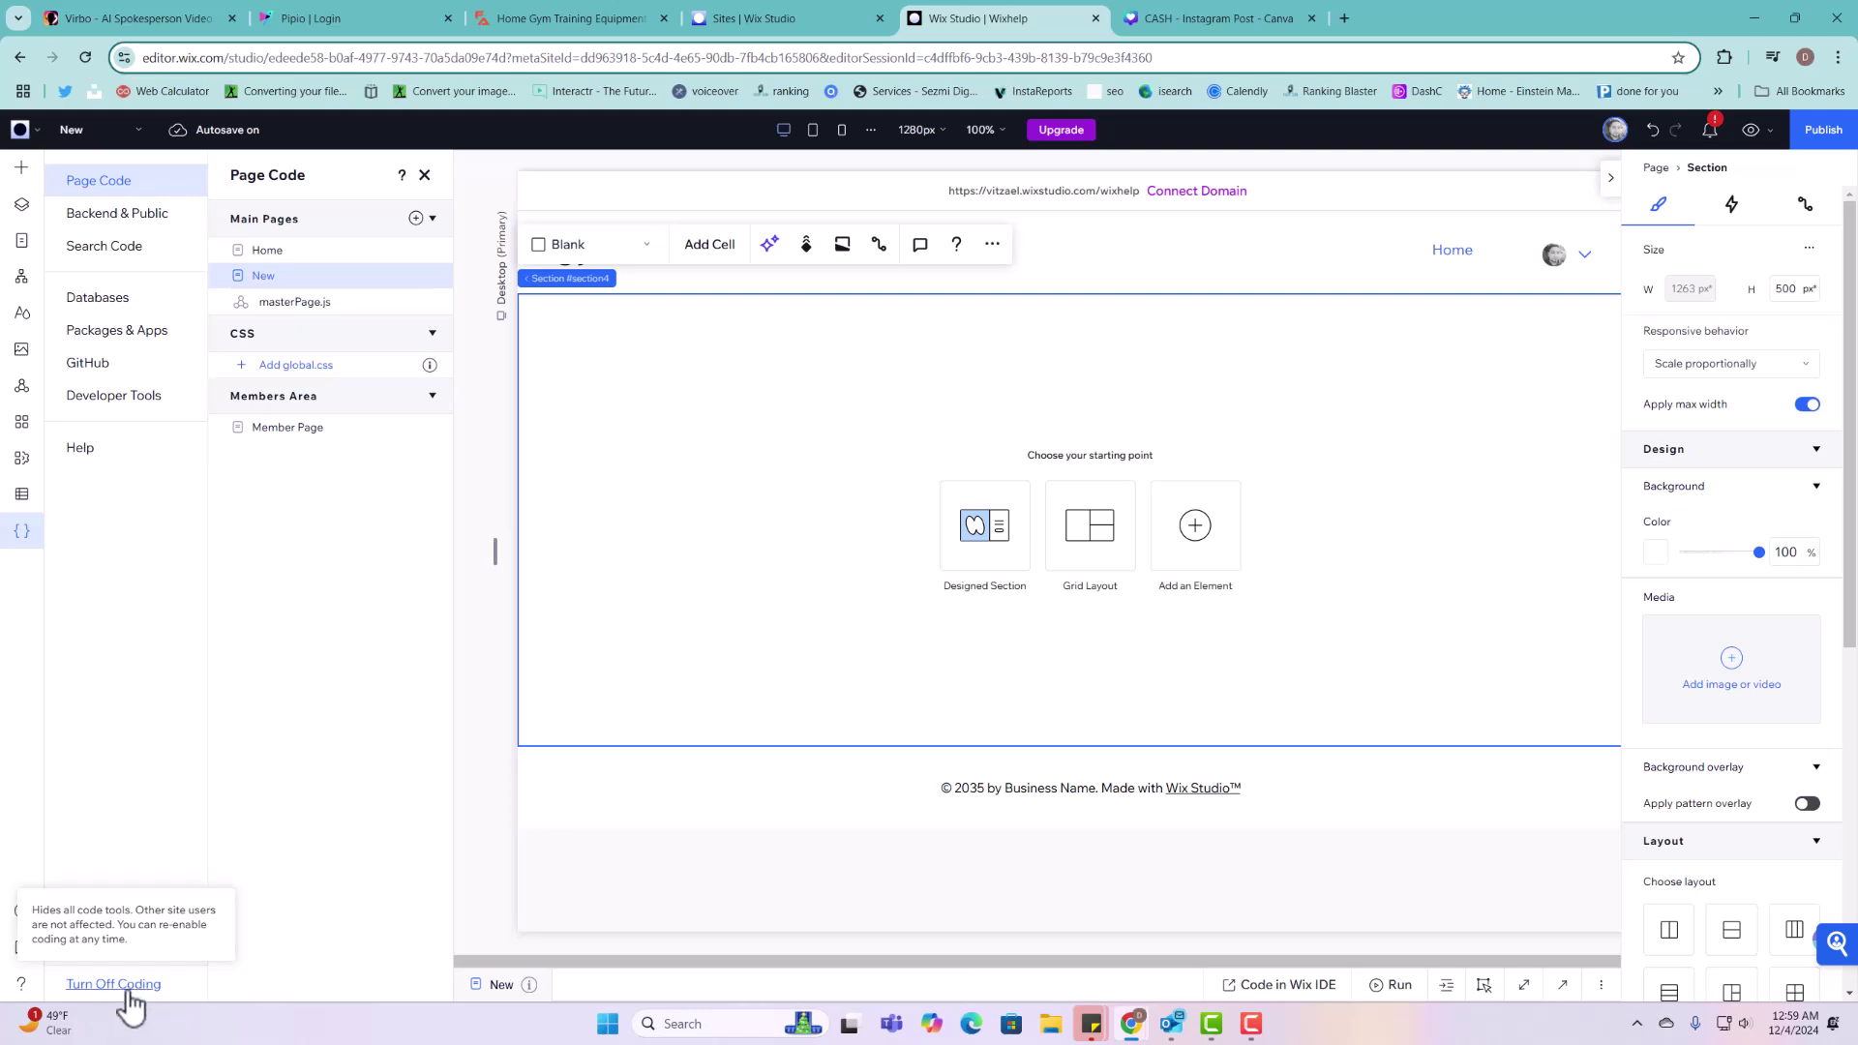
left_click(124, 986)
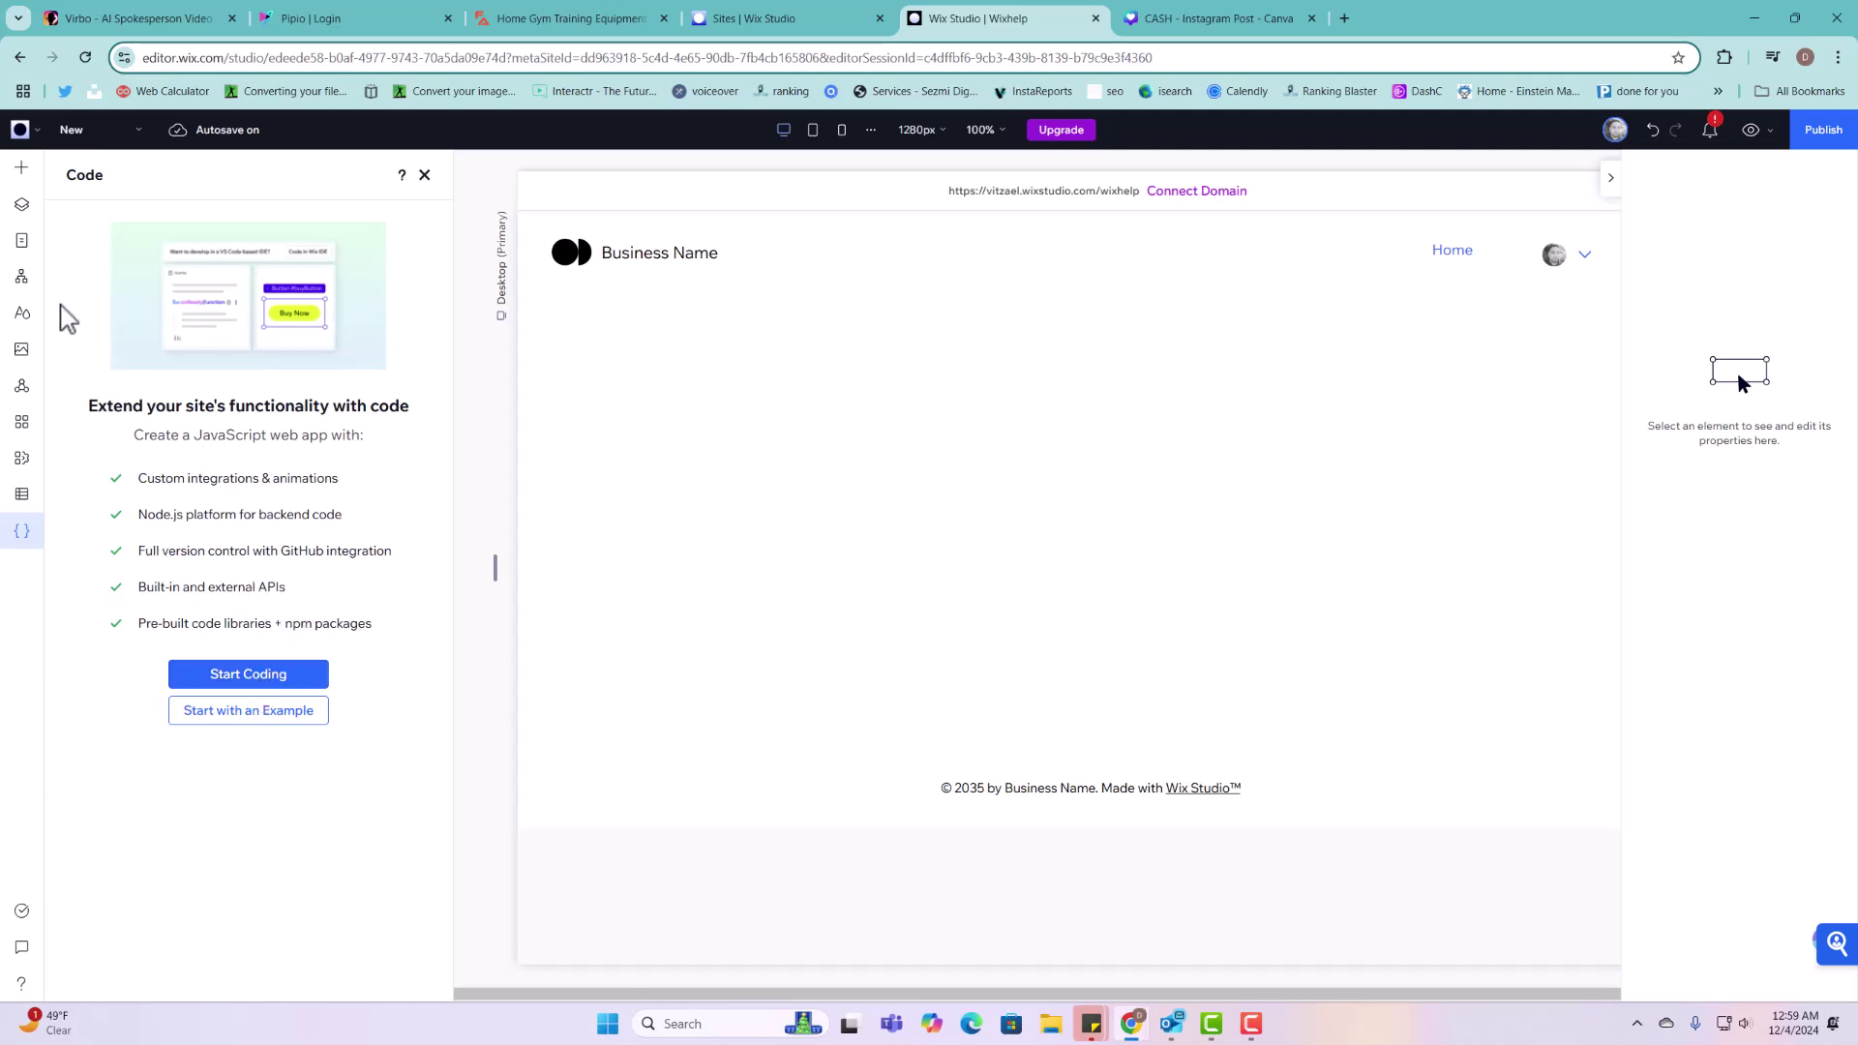
Step: Reopen the Projects collection from CMS Your Collections
left_click(21, 493)
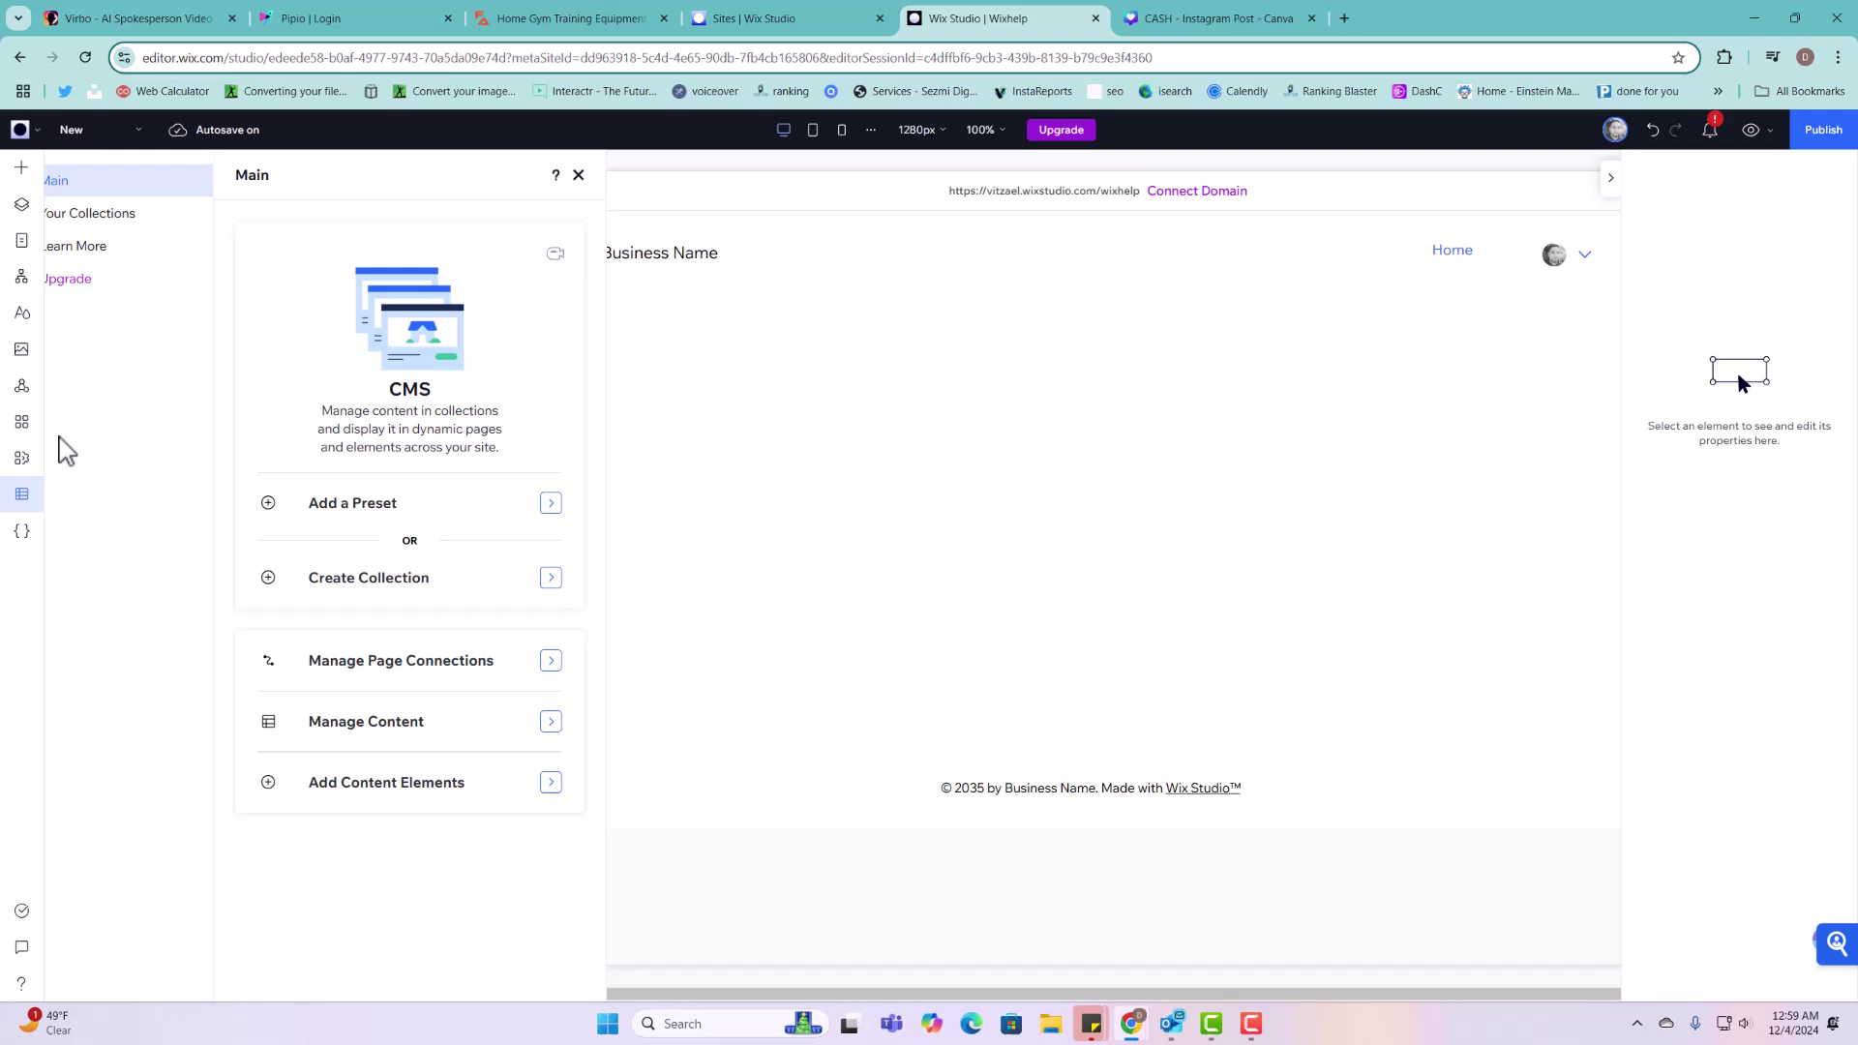
left_click(155, 213)
left_click(461, 371)
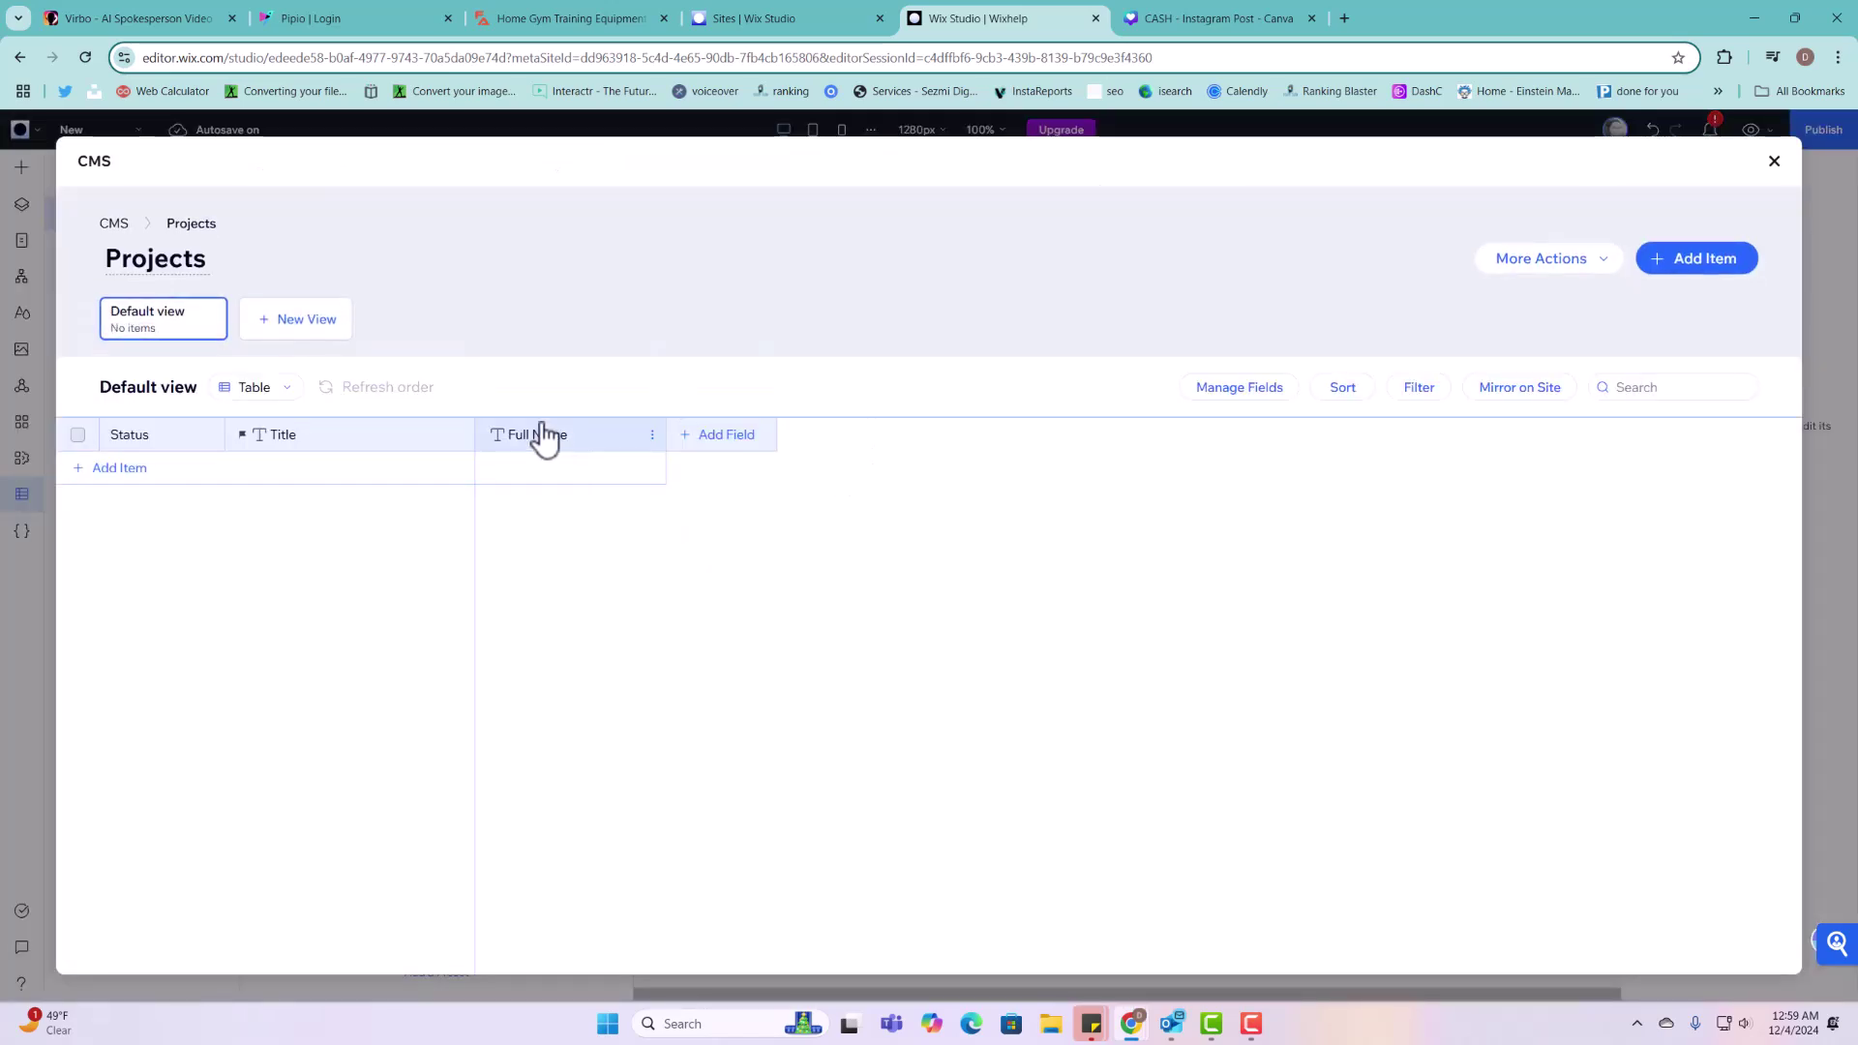
Step: Review the Full Name field's settings without changes, then close the CMS manager
left_click(558, 441)
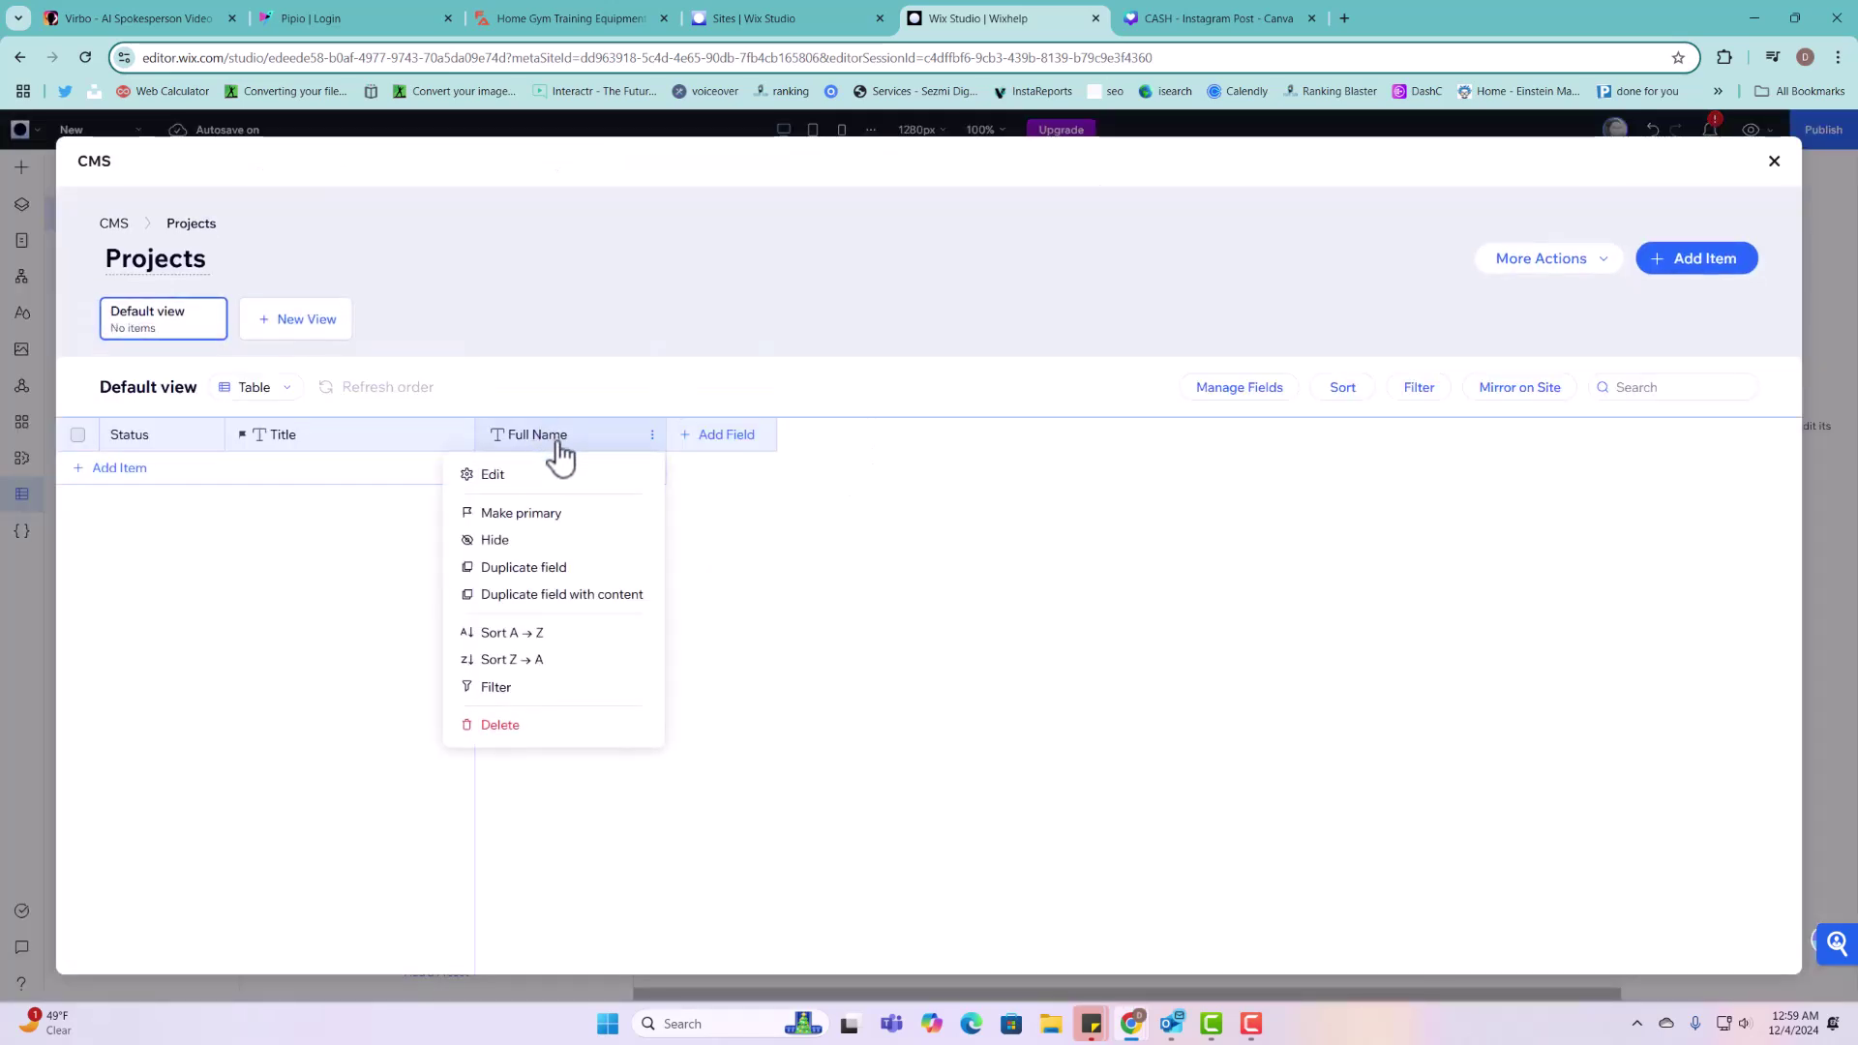
left_click(538, 475)
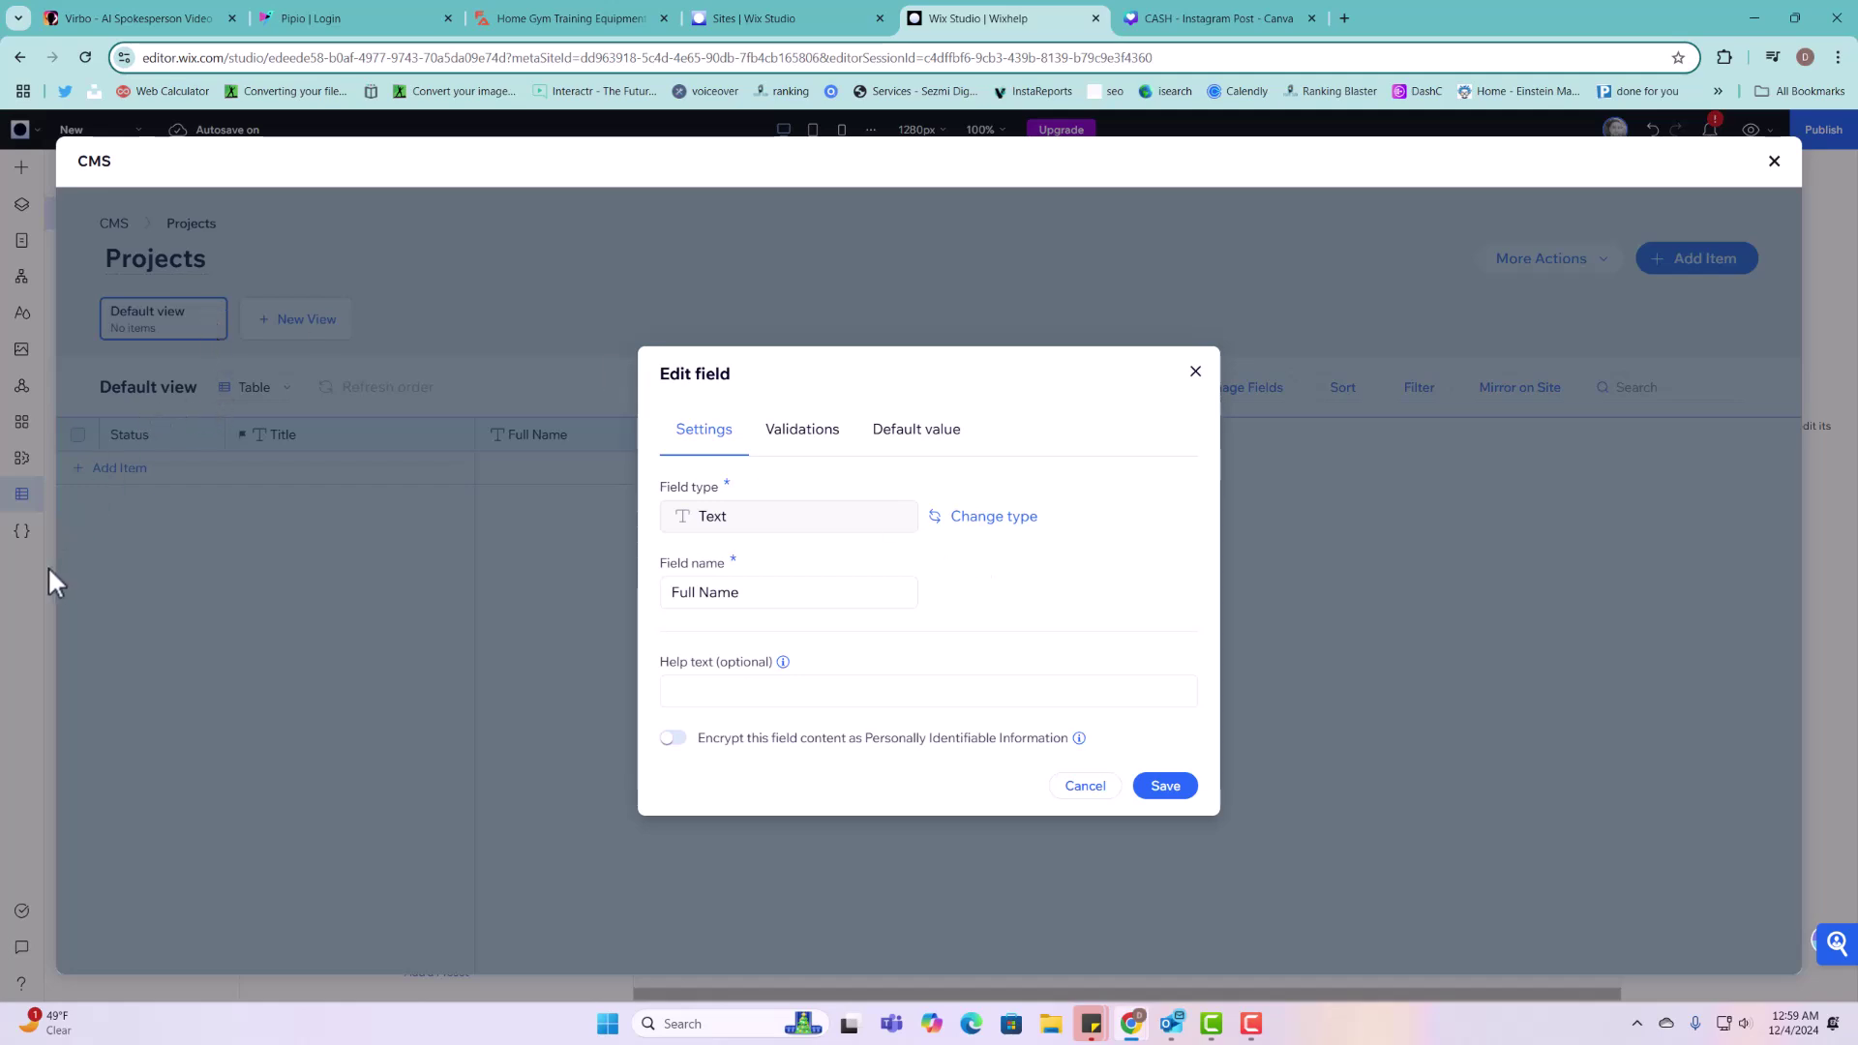
left_click(1127, 786)
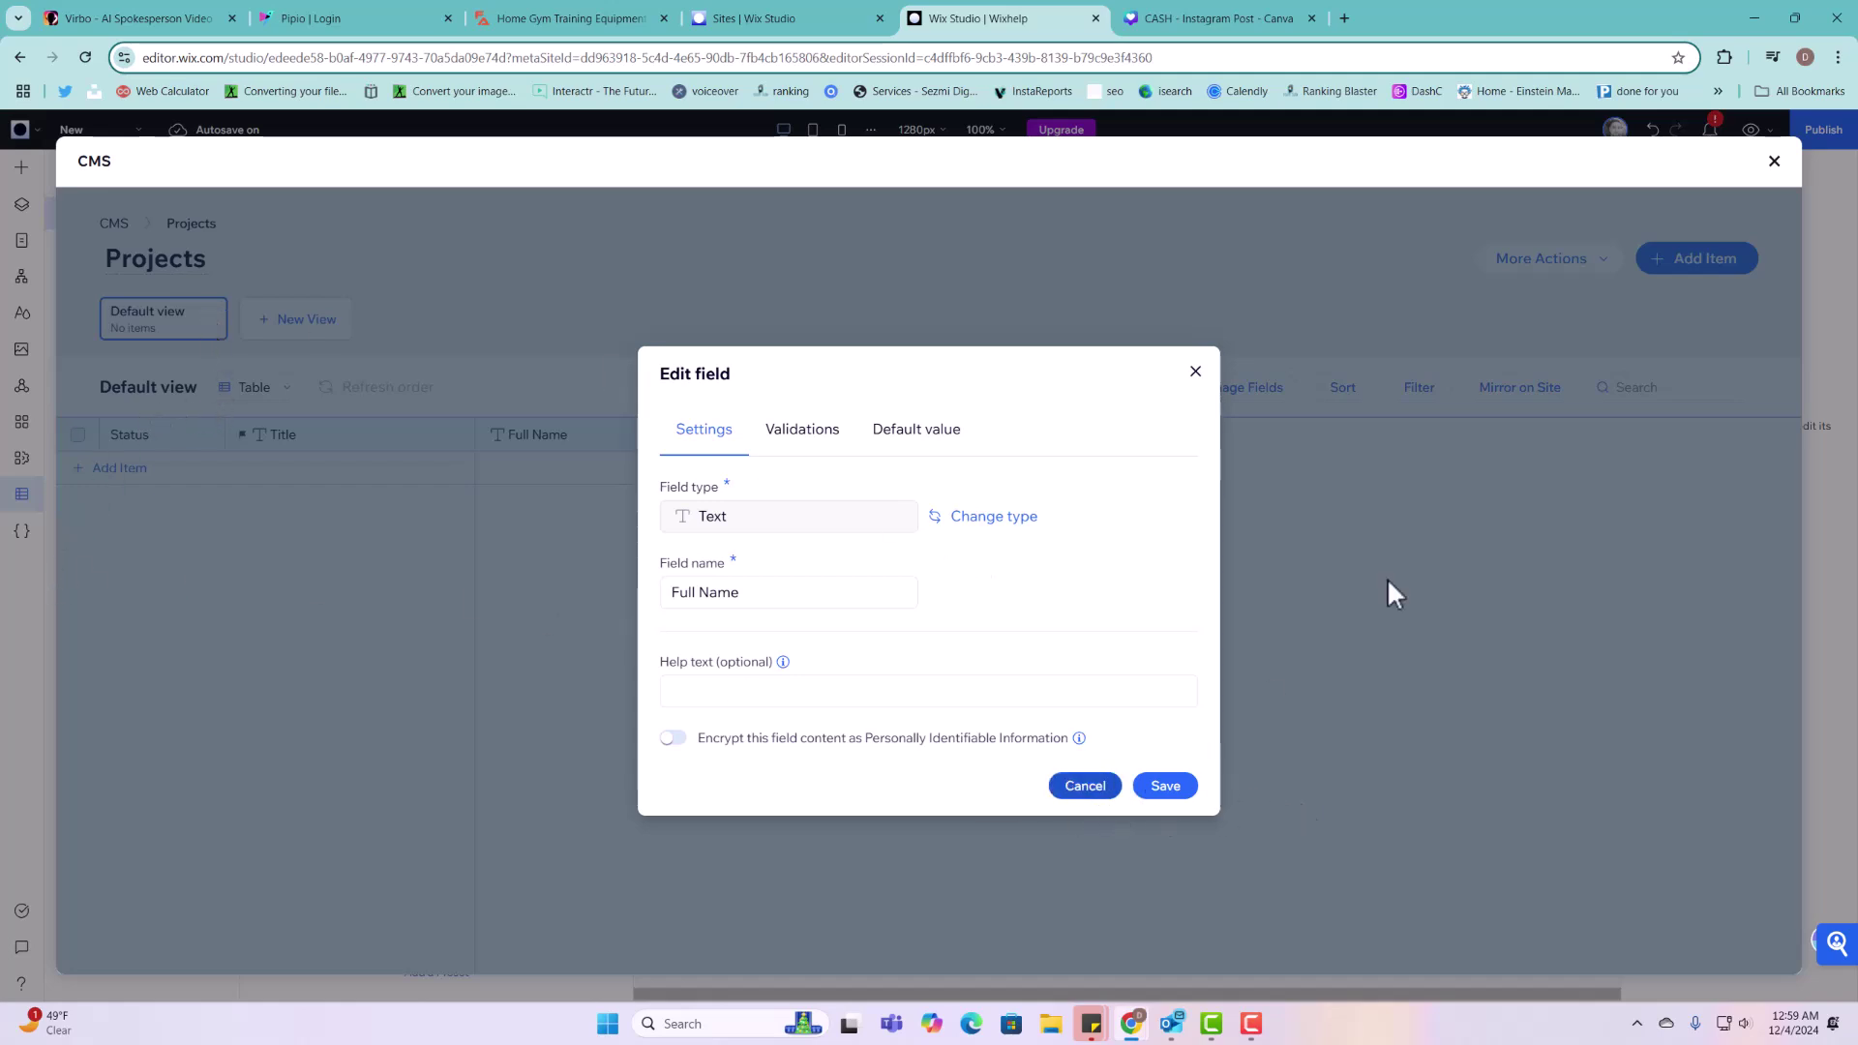
left_click(1774, 163)
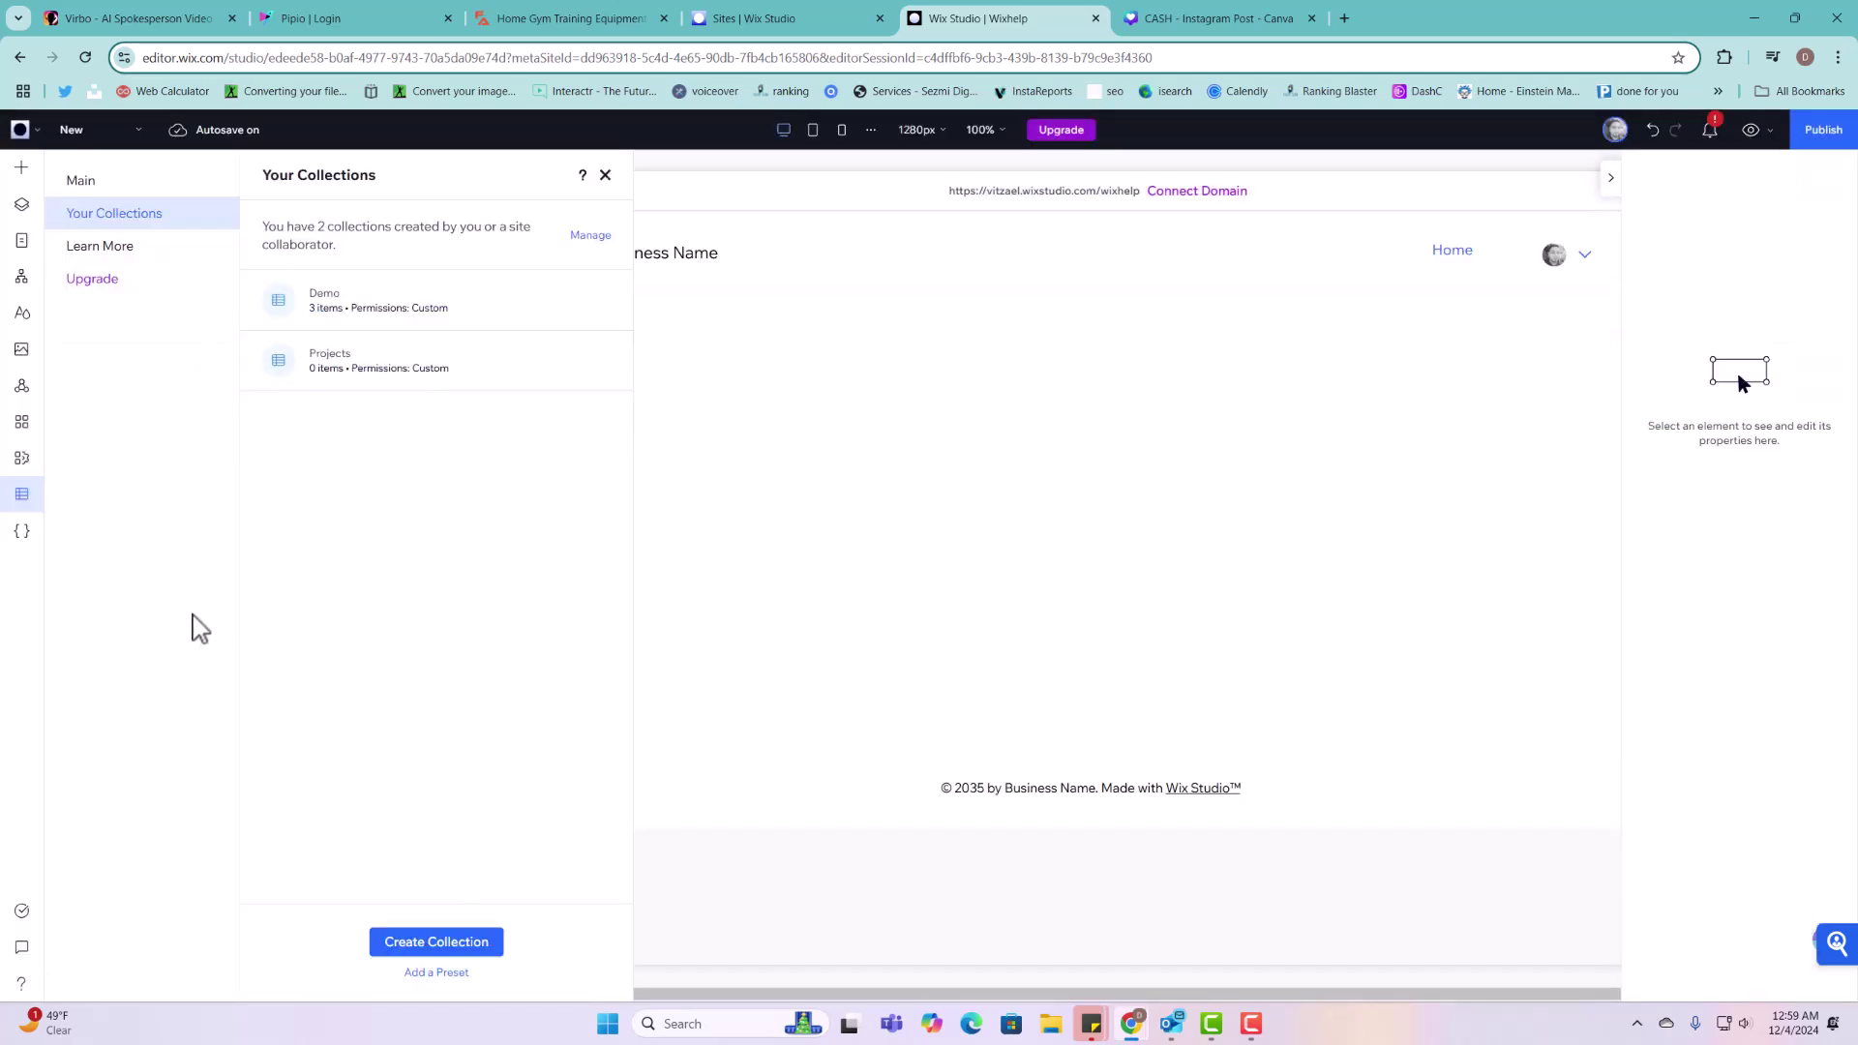
Step: Start coding on the page, collapse the code editor, and show the Add Elements input list
left_click(22, 532)
left_click(276, 676)
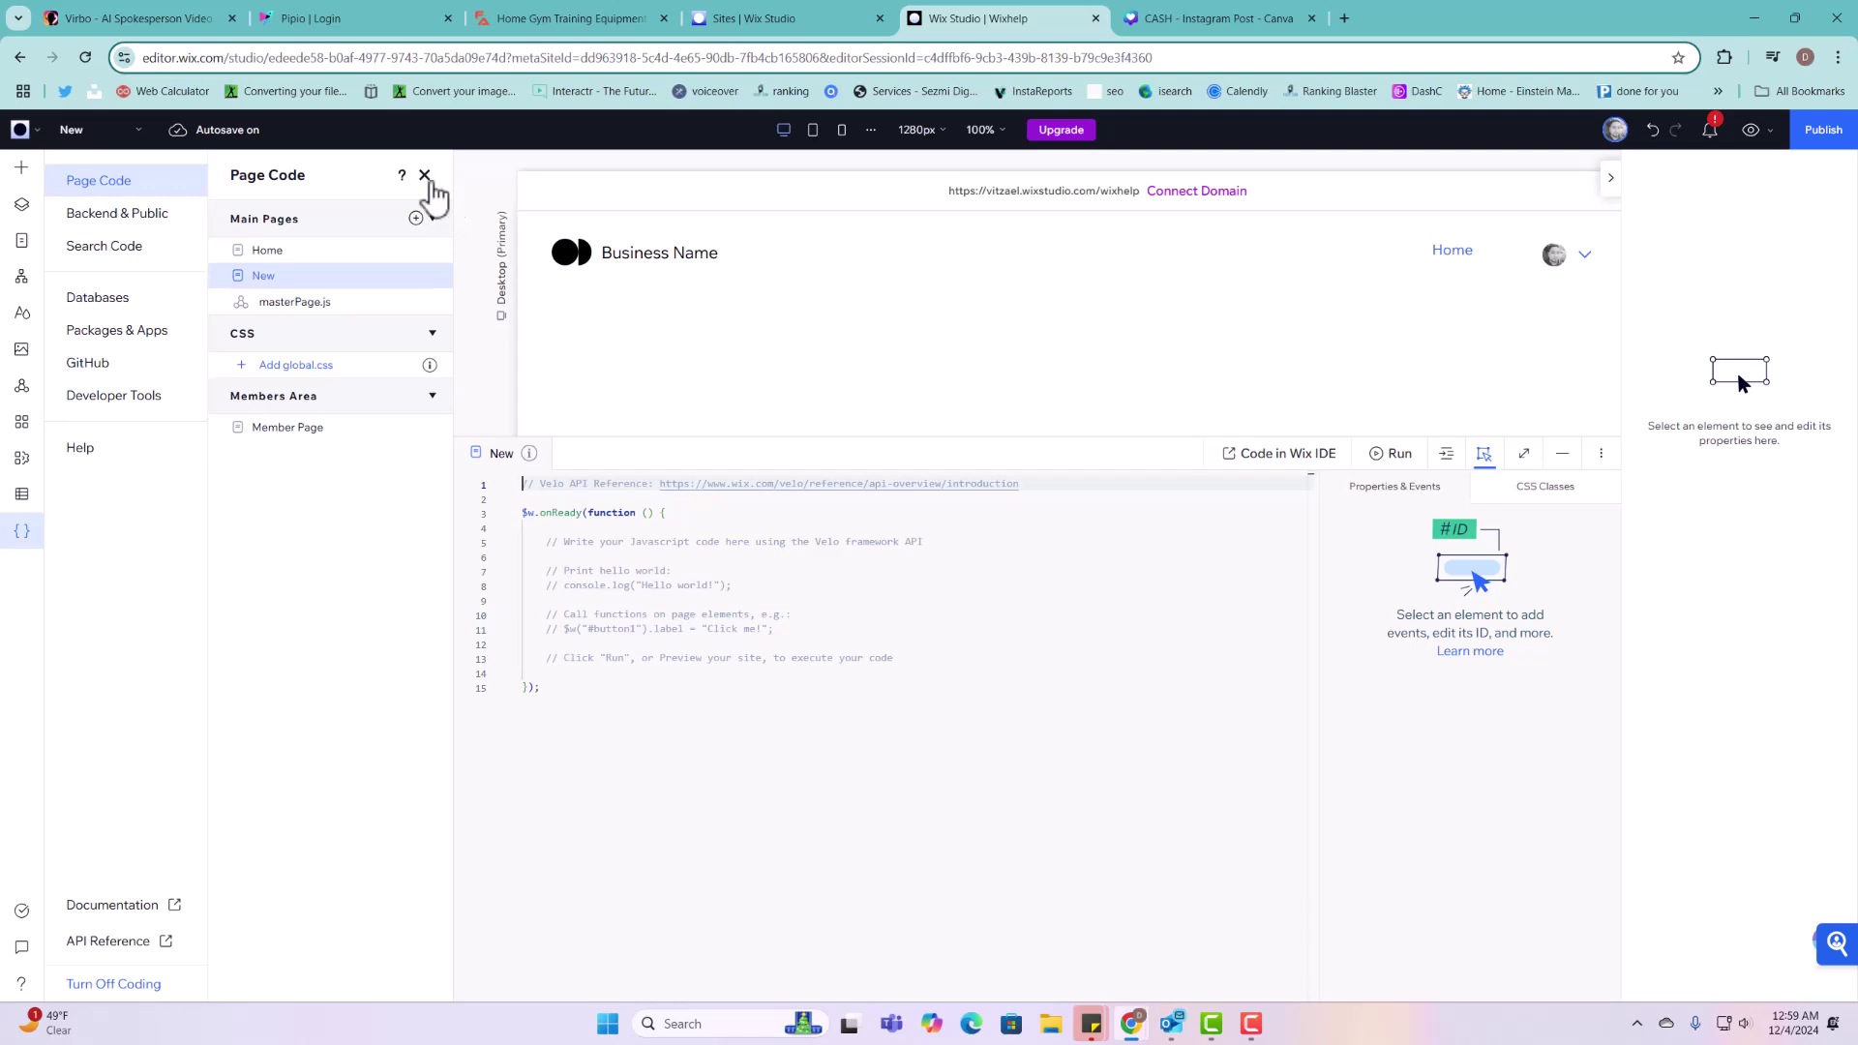
left_click(25, 244)
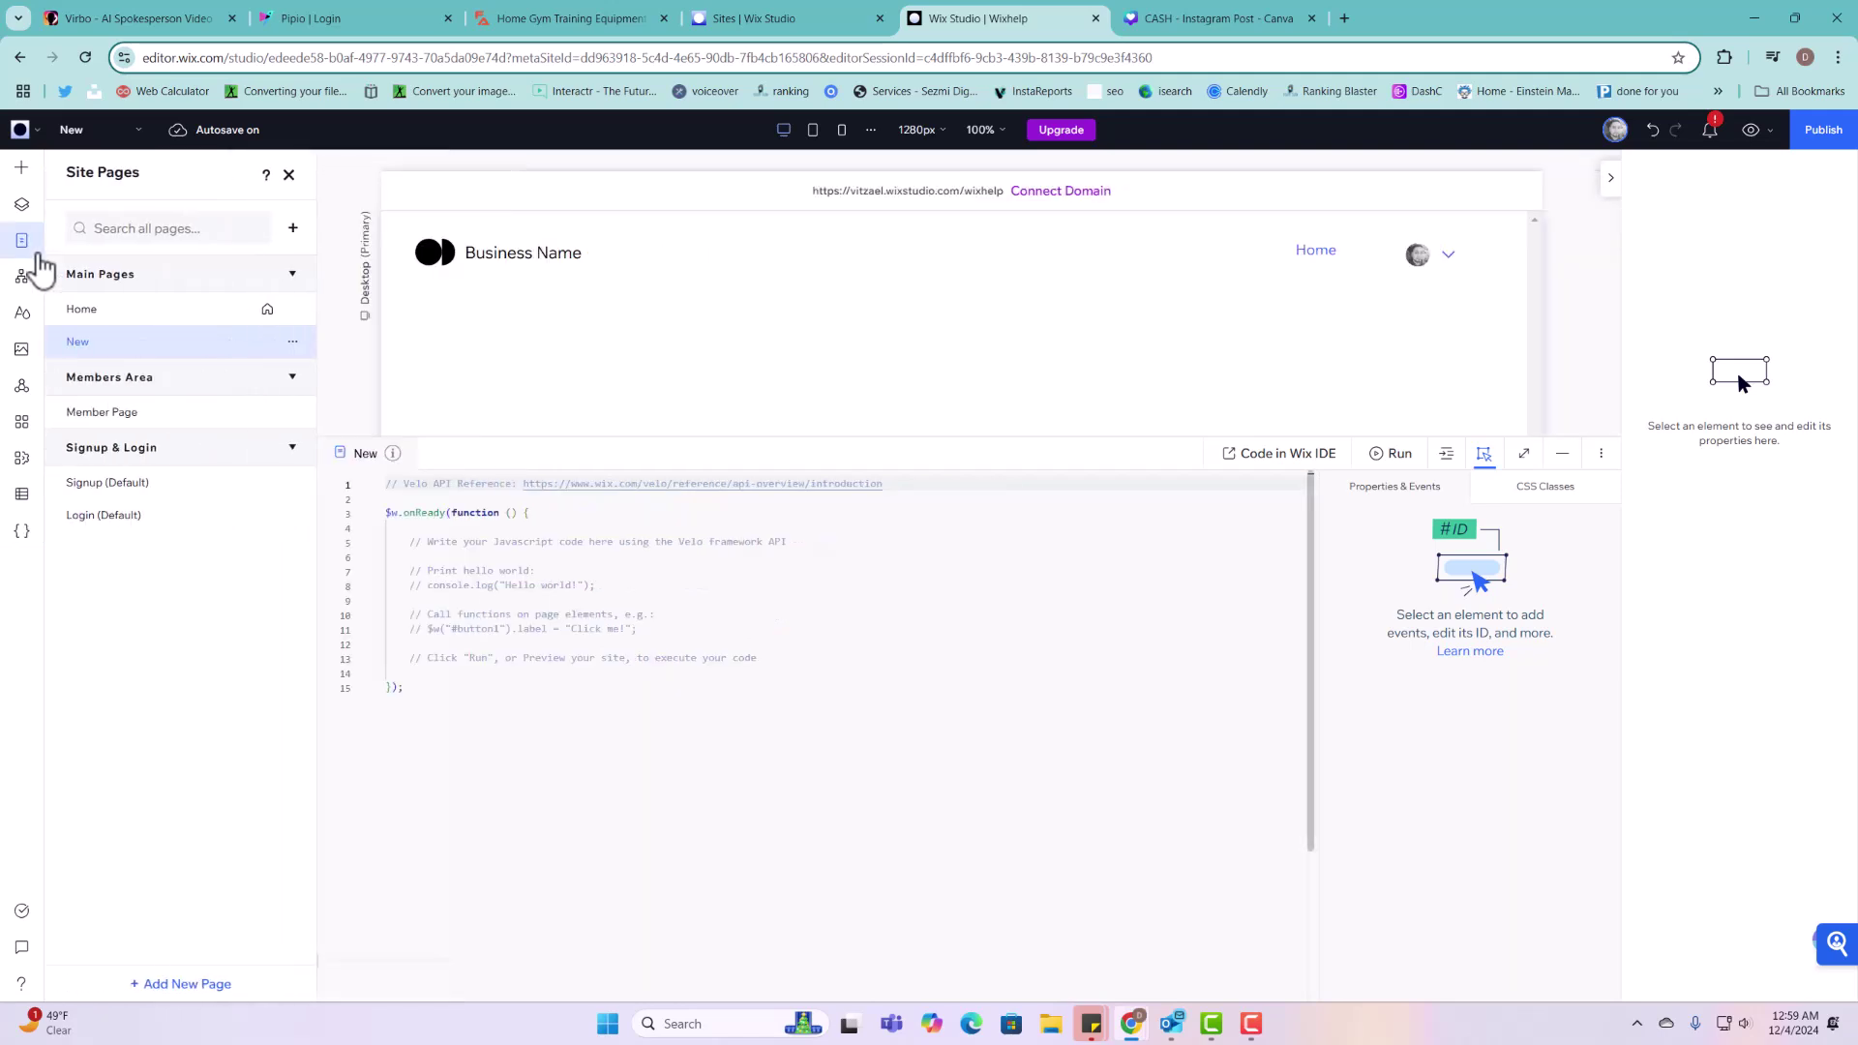
left_click(21, 168)
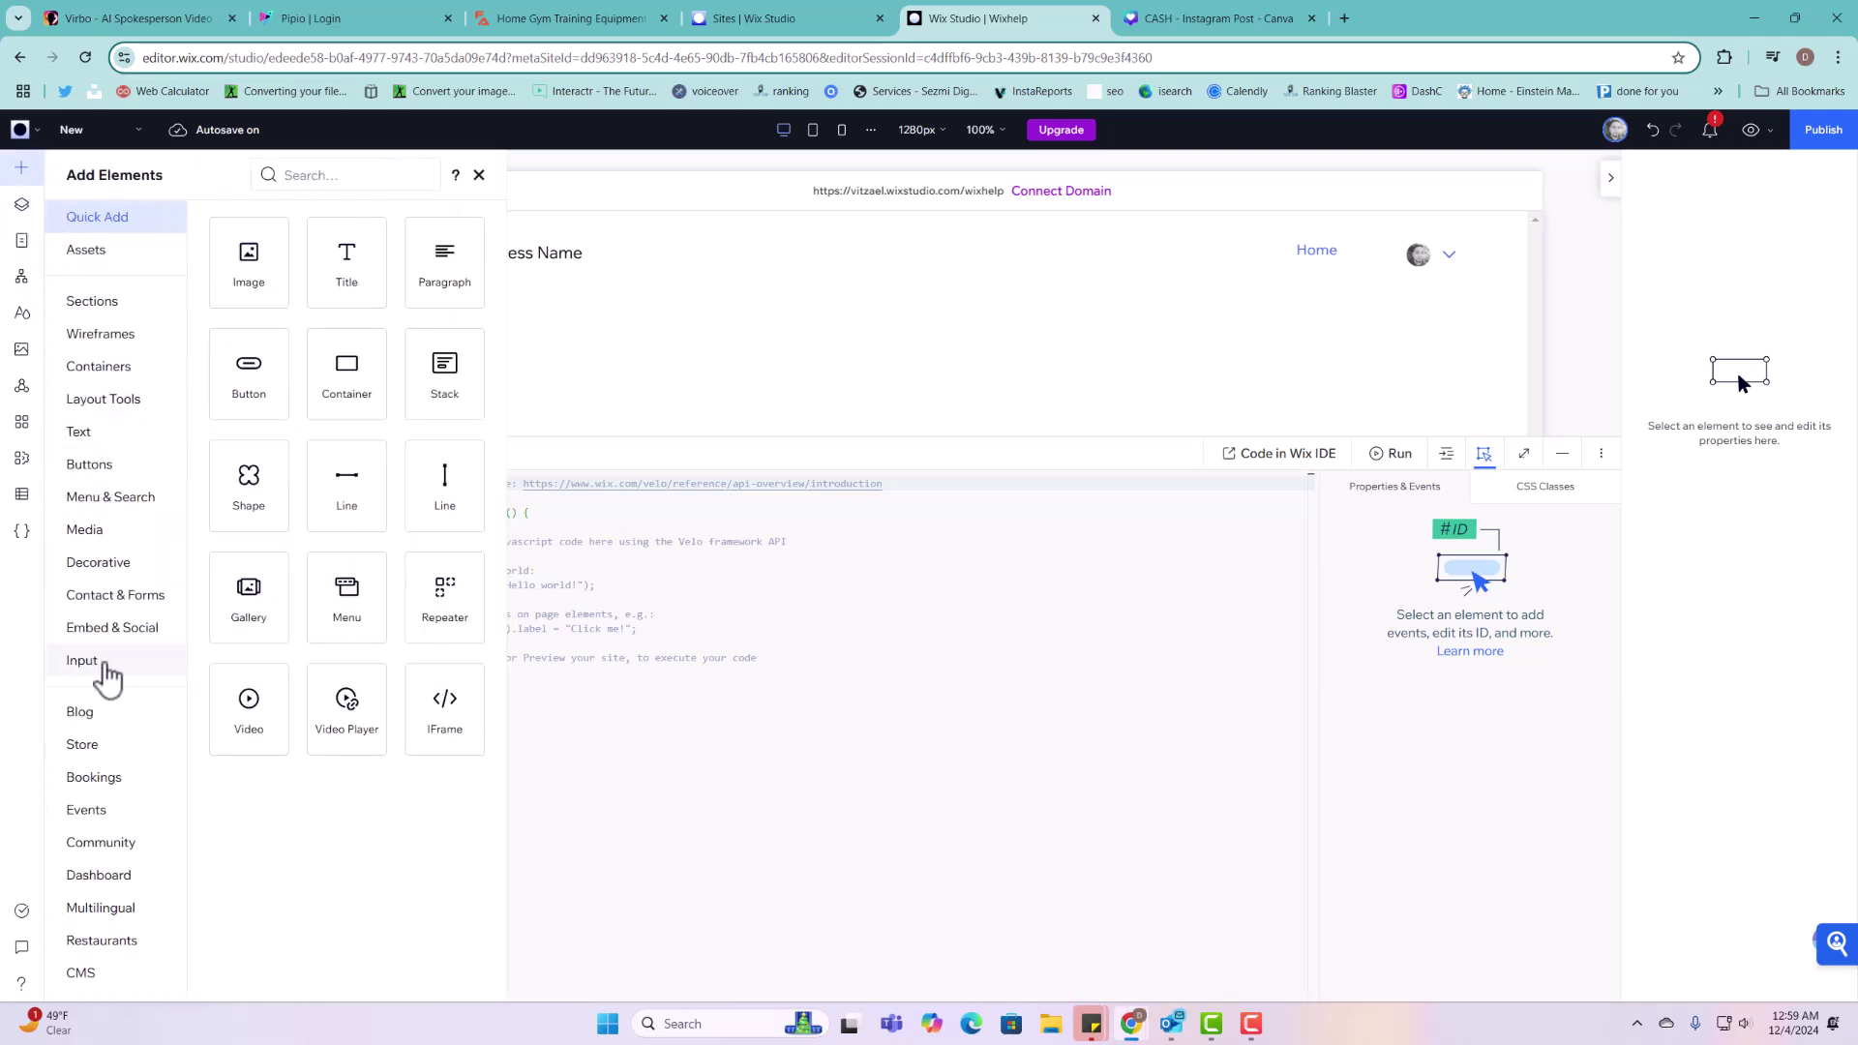
left_click(23, 532)
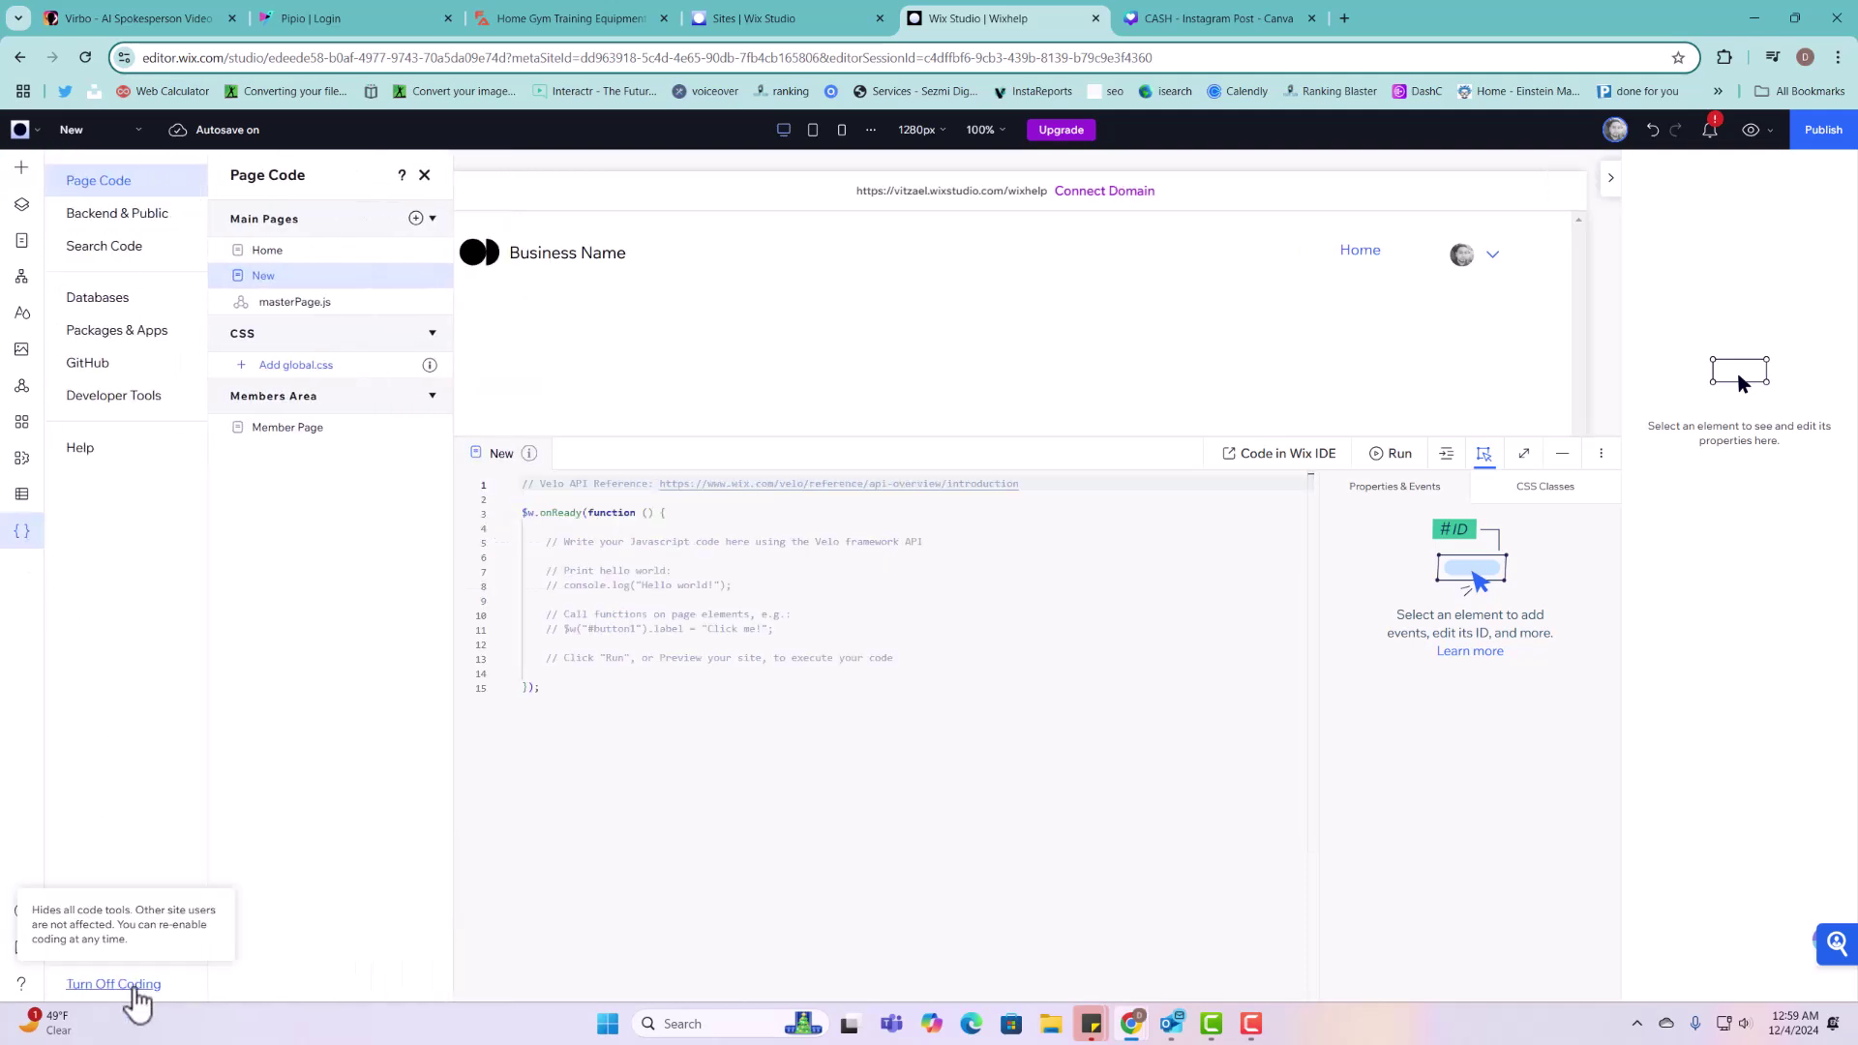
left_click(21, 168)
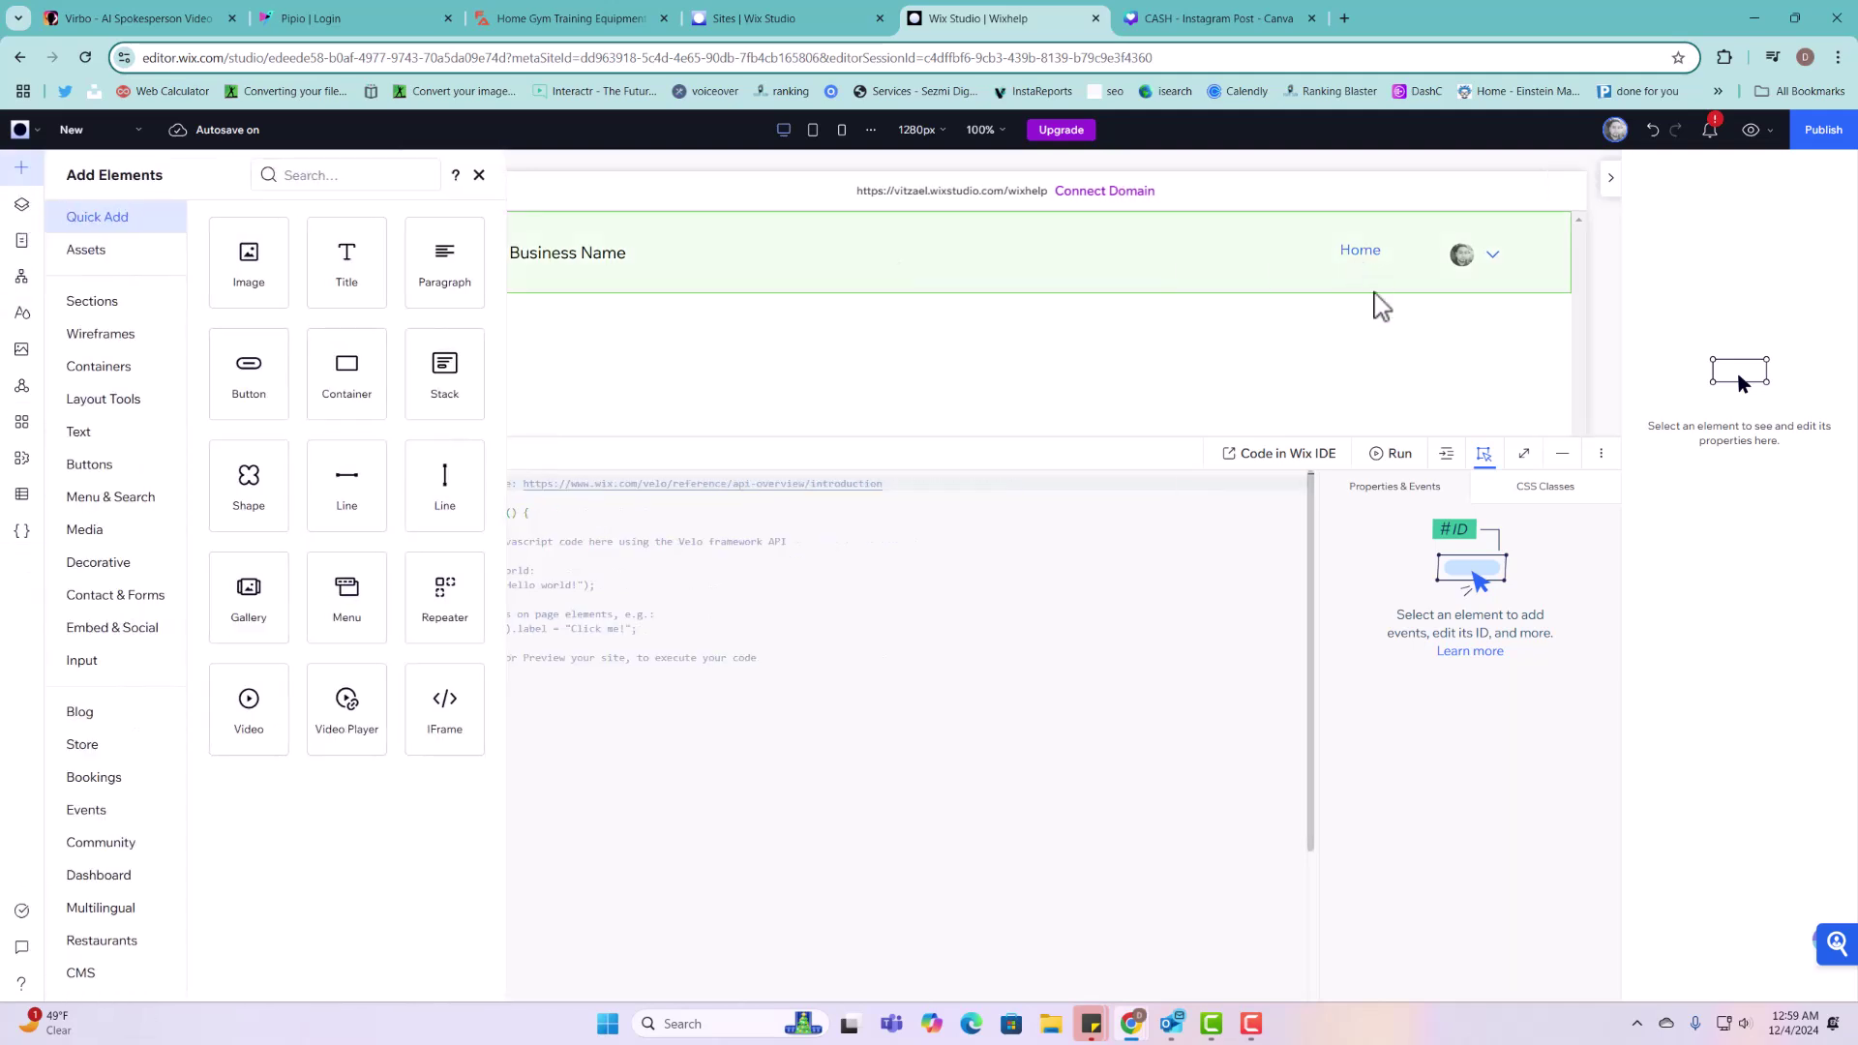
left_click(1563, 453)
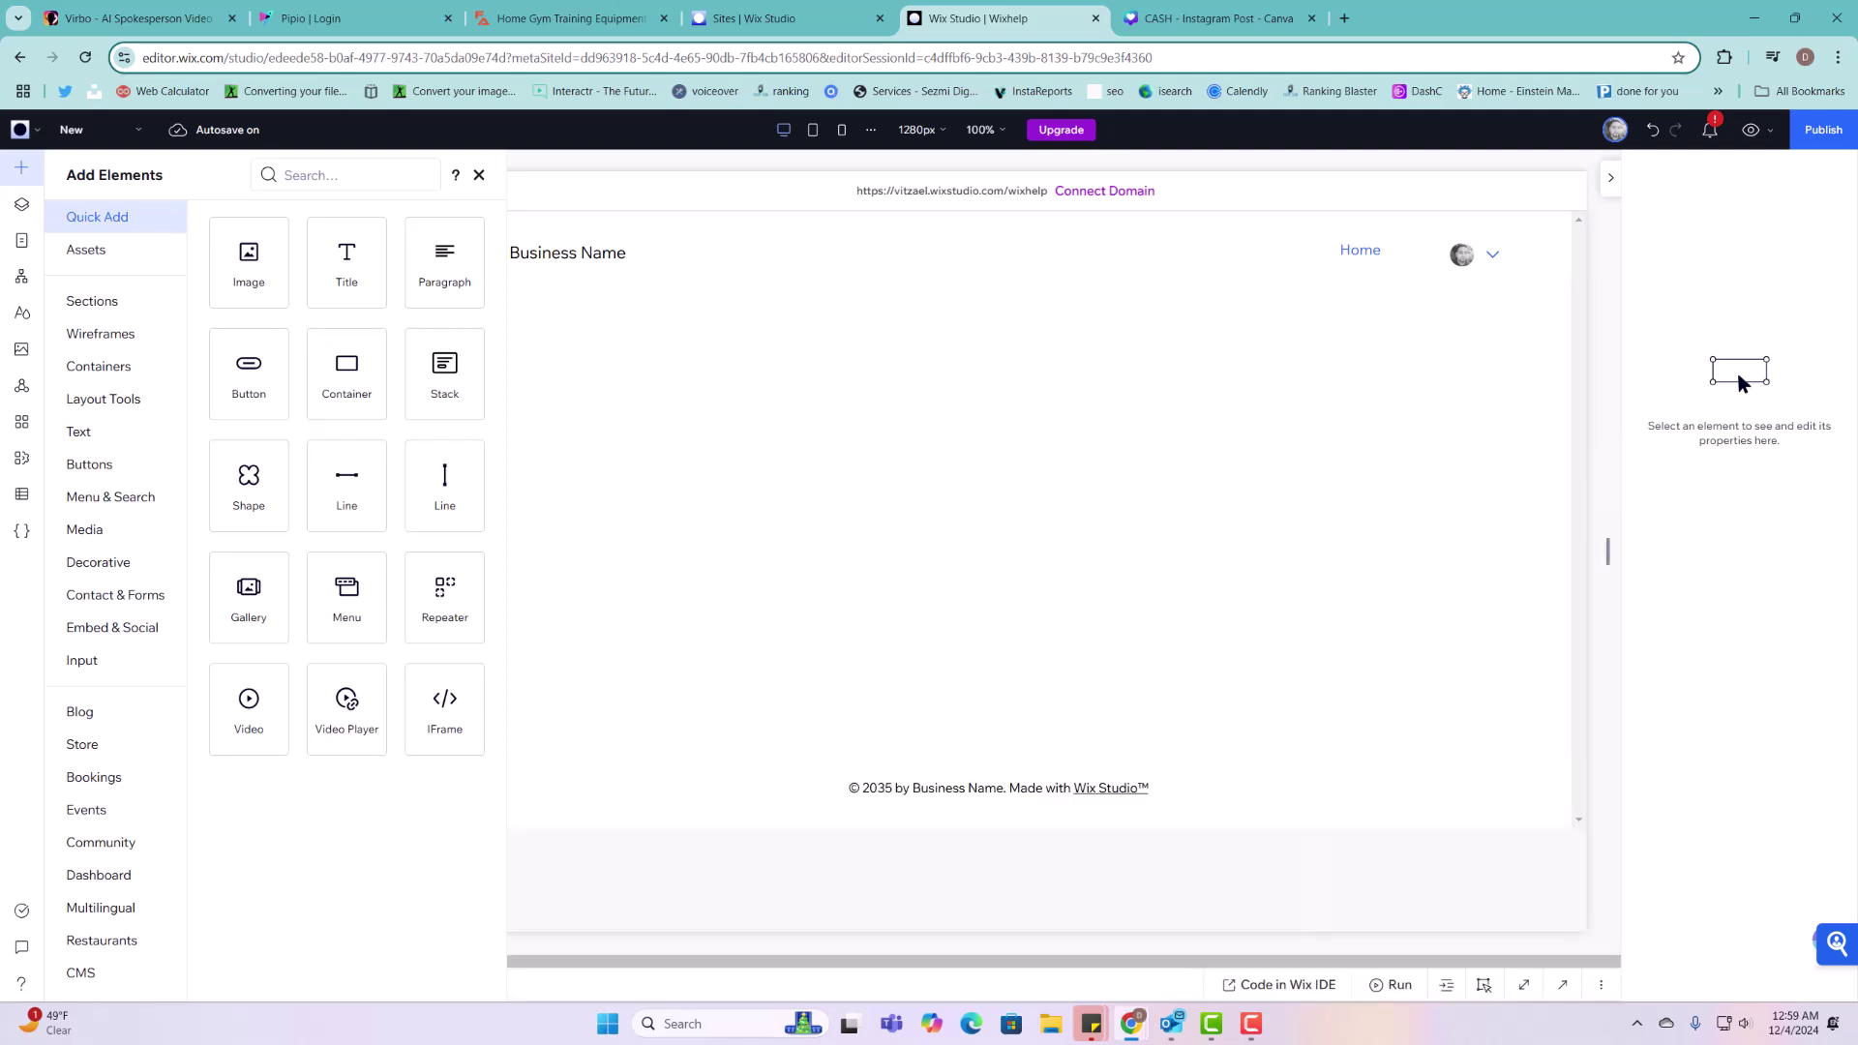
Step: Drop an Email text input (input1) into the middle of the empty section
left_click(104, 673)
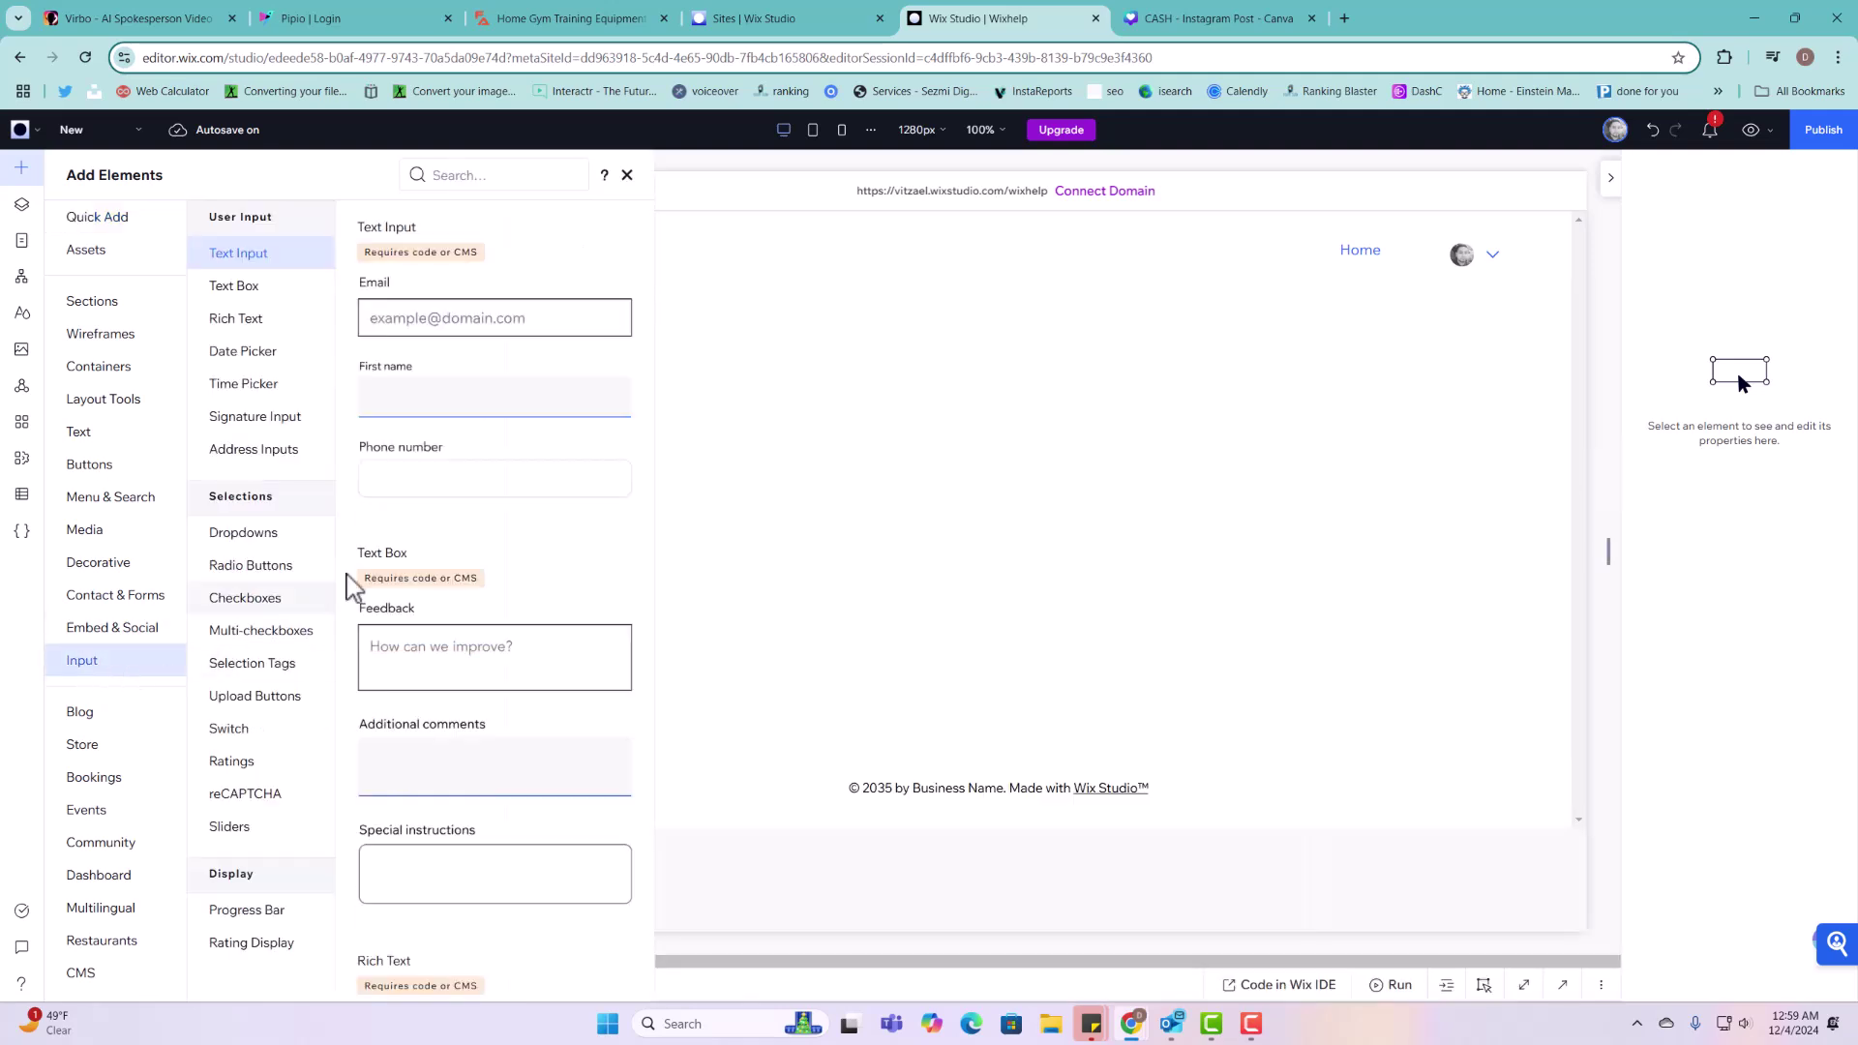
left_click_drag(502, 328, 502, 332)
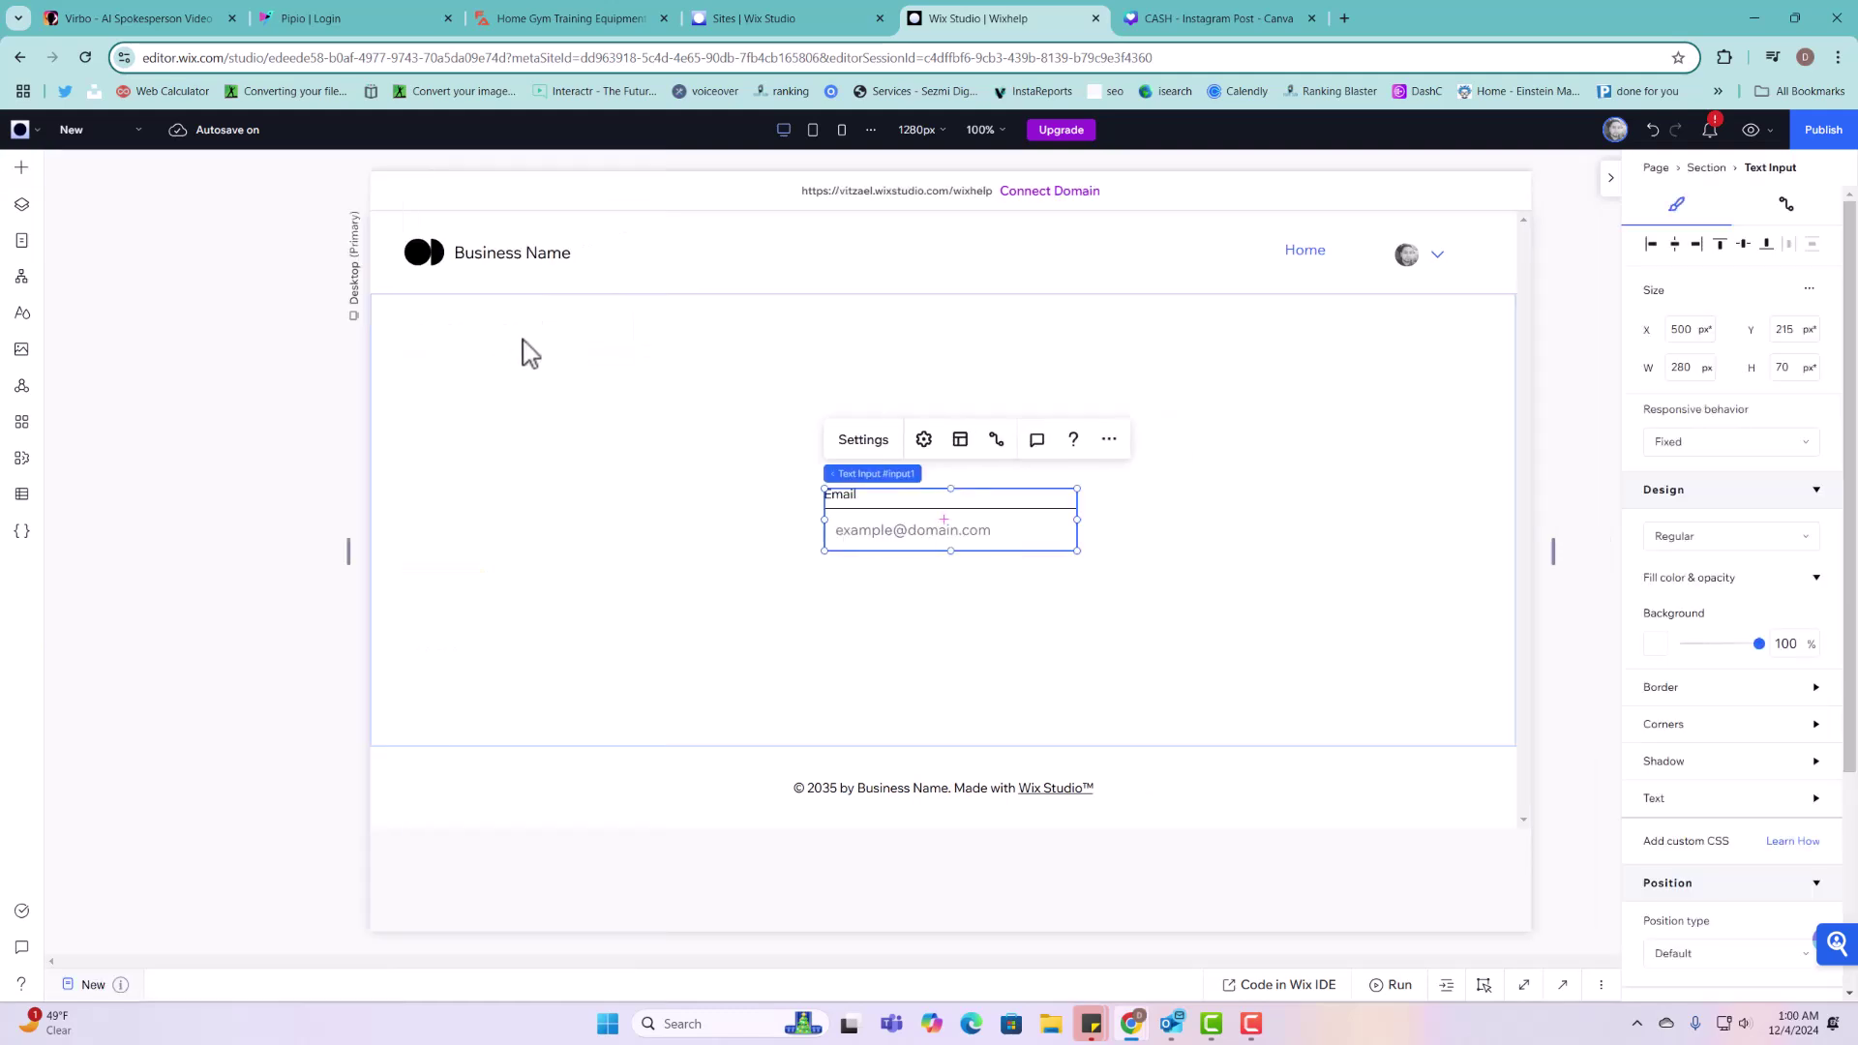
left_click(24, 173)
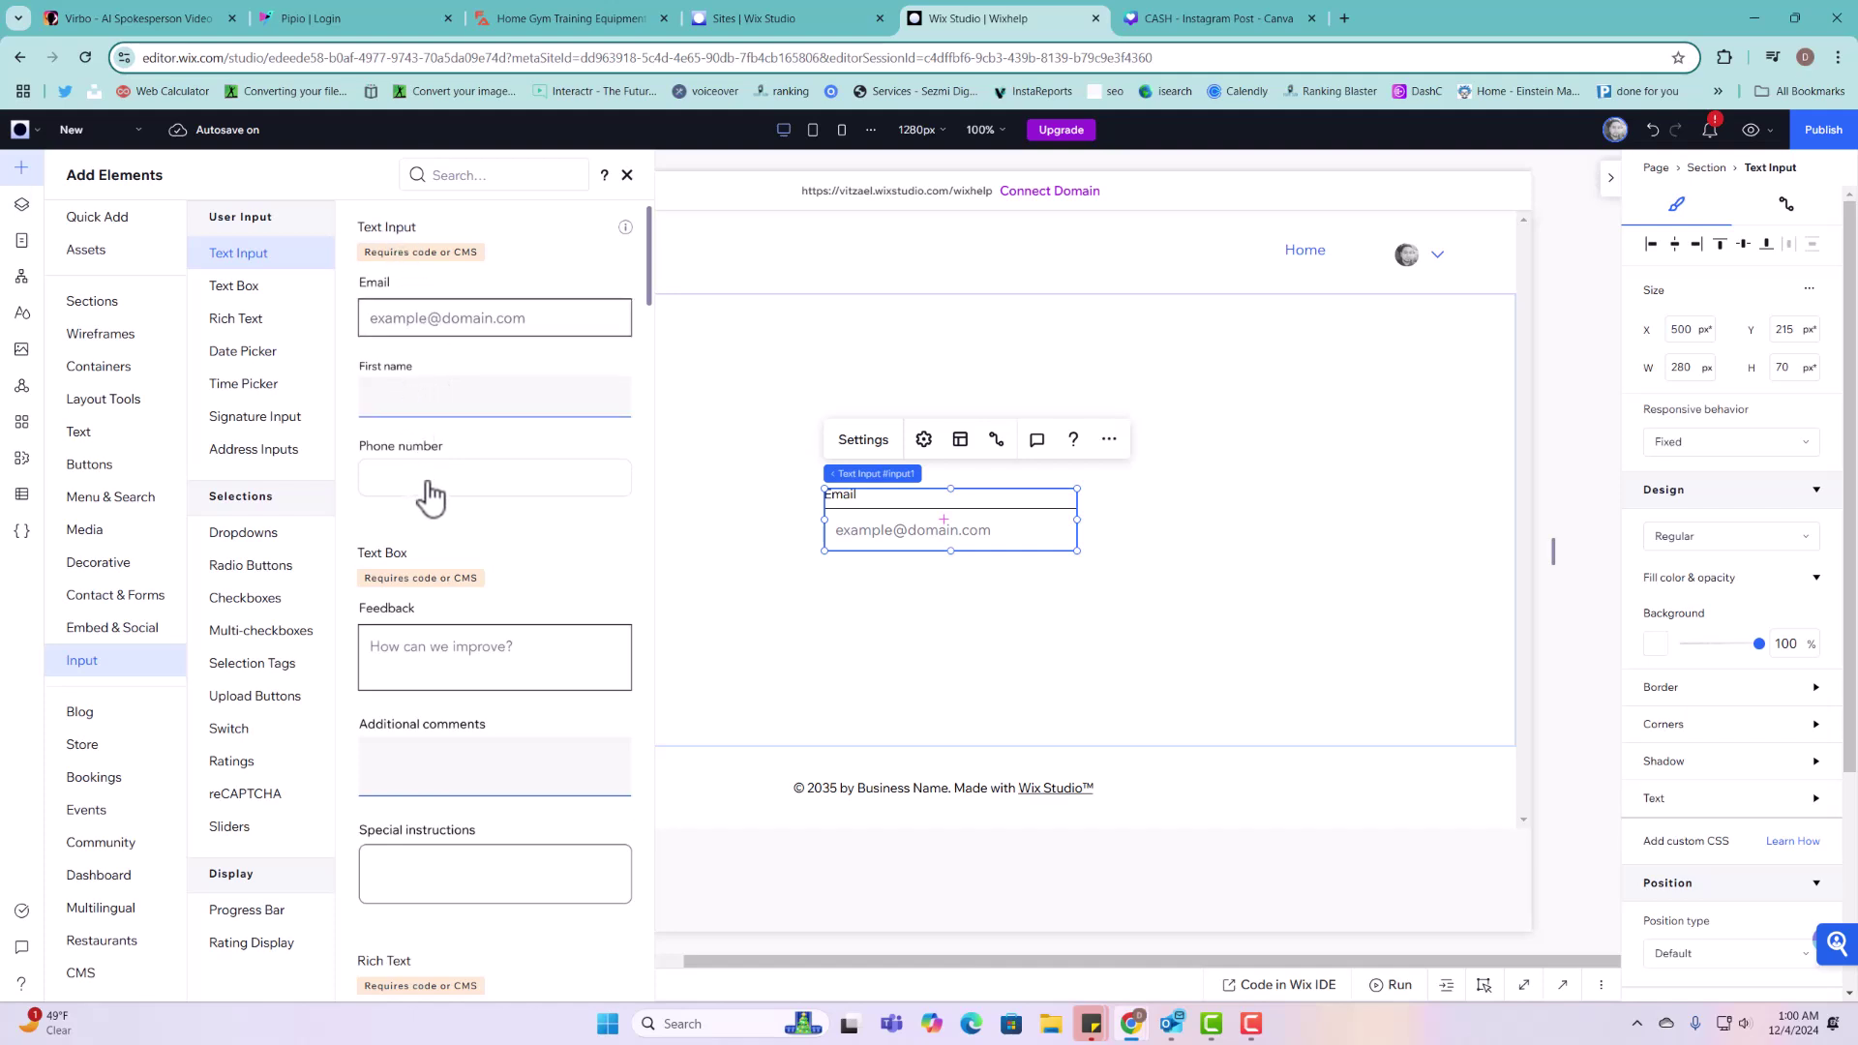
scroll(426, 639, "down", 1)
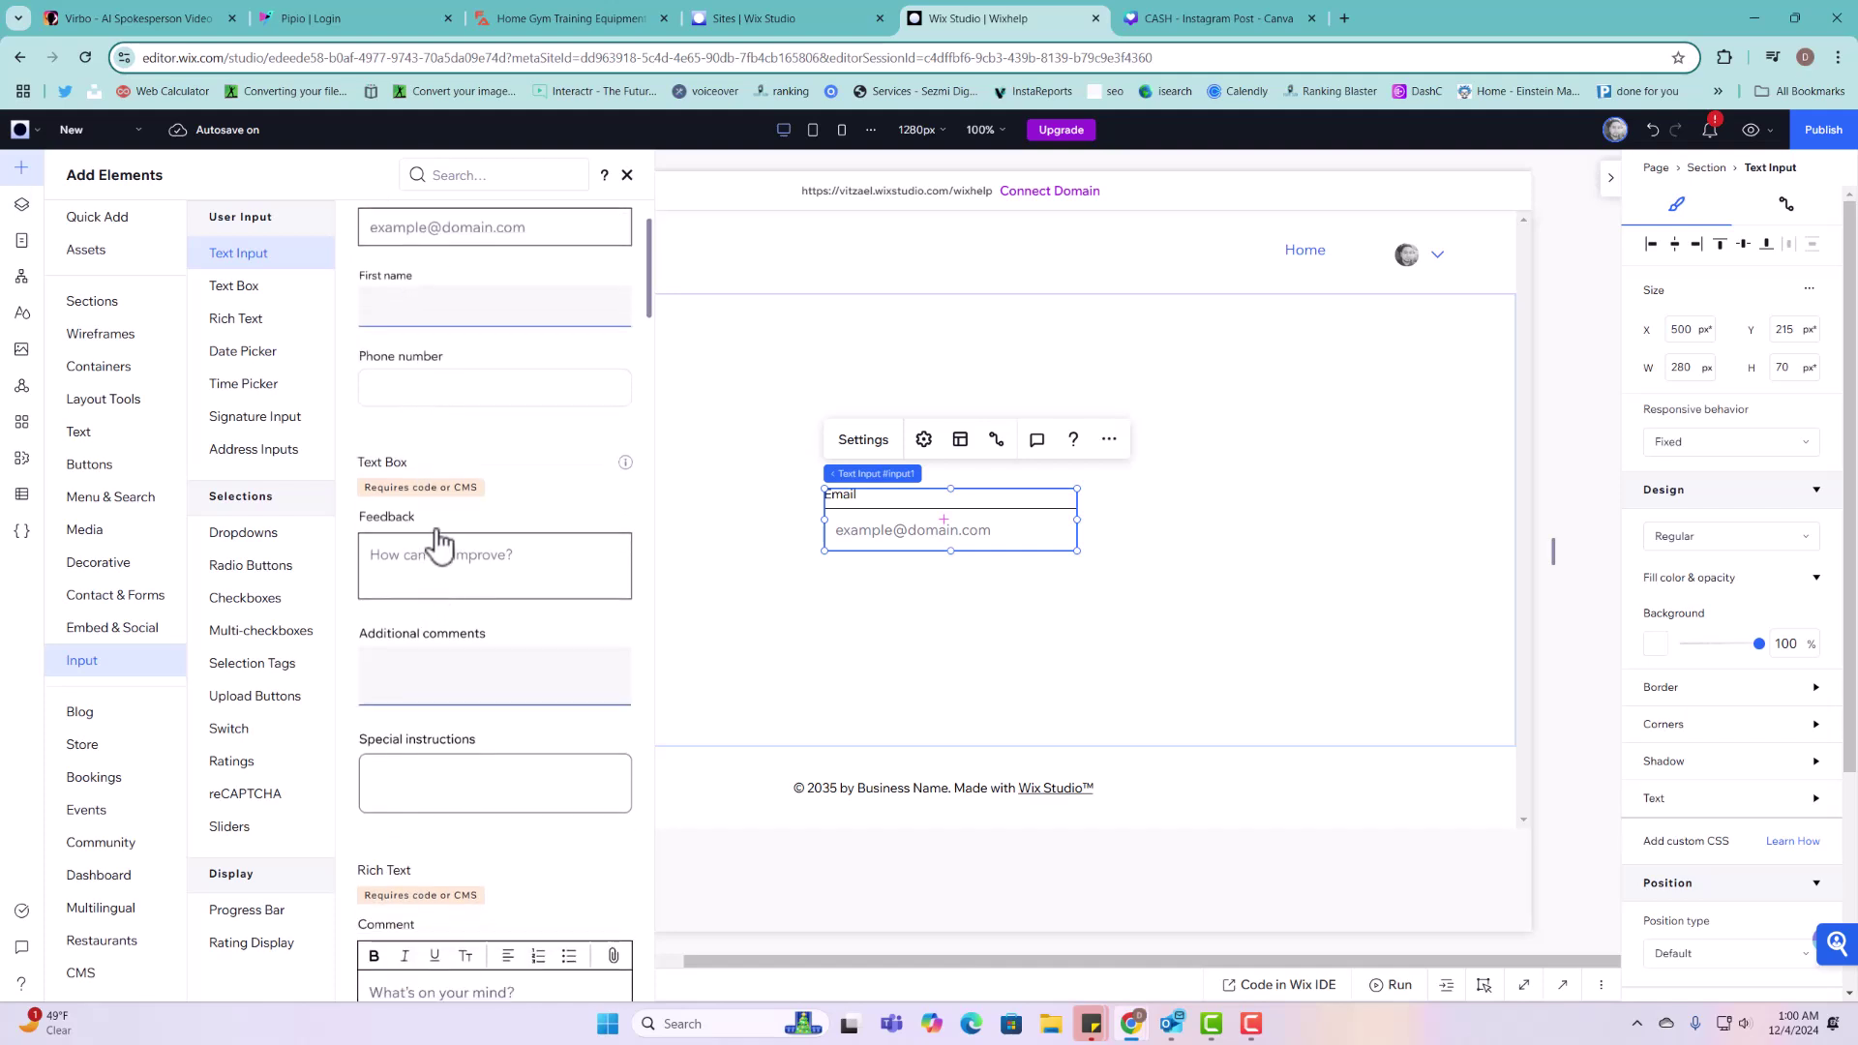
scroll(457, 687, "down", 1)
scroll(469, 580, "down", 2)
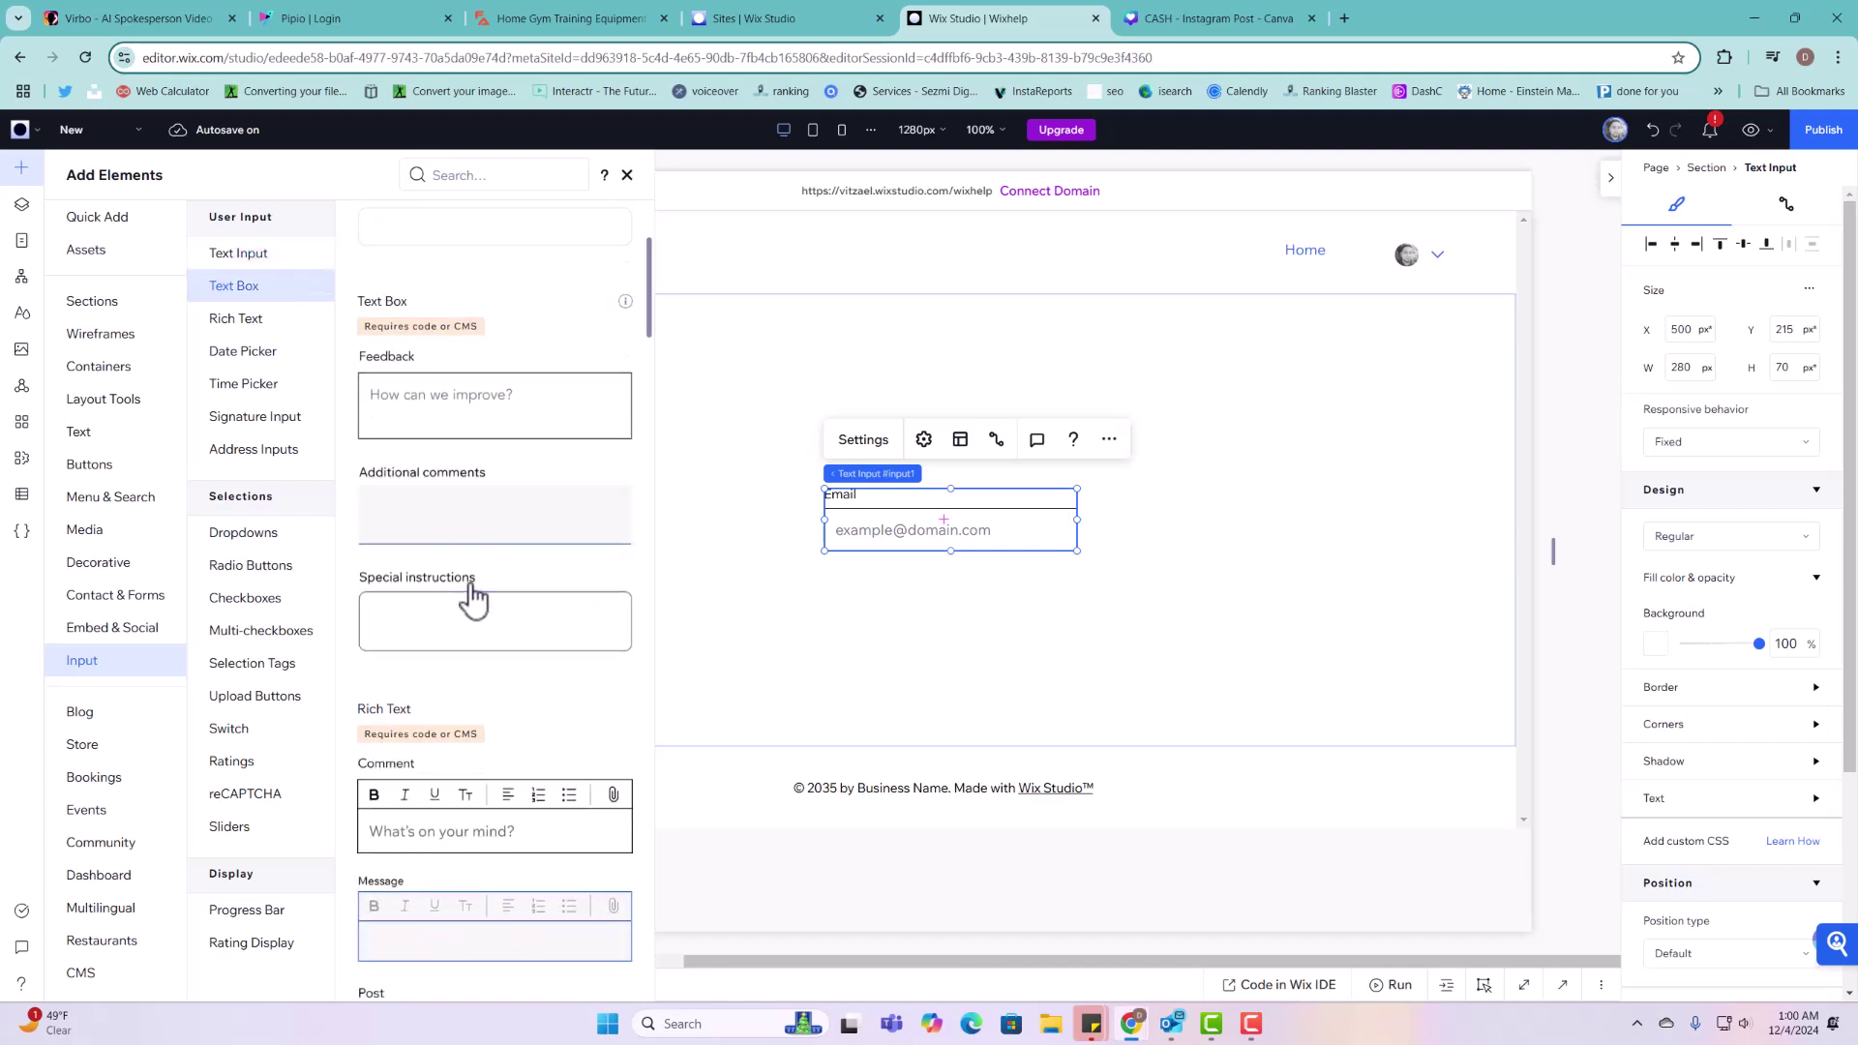
scroll(470, 542, "down", 1)
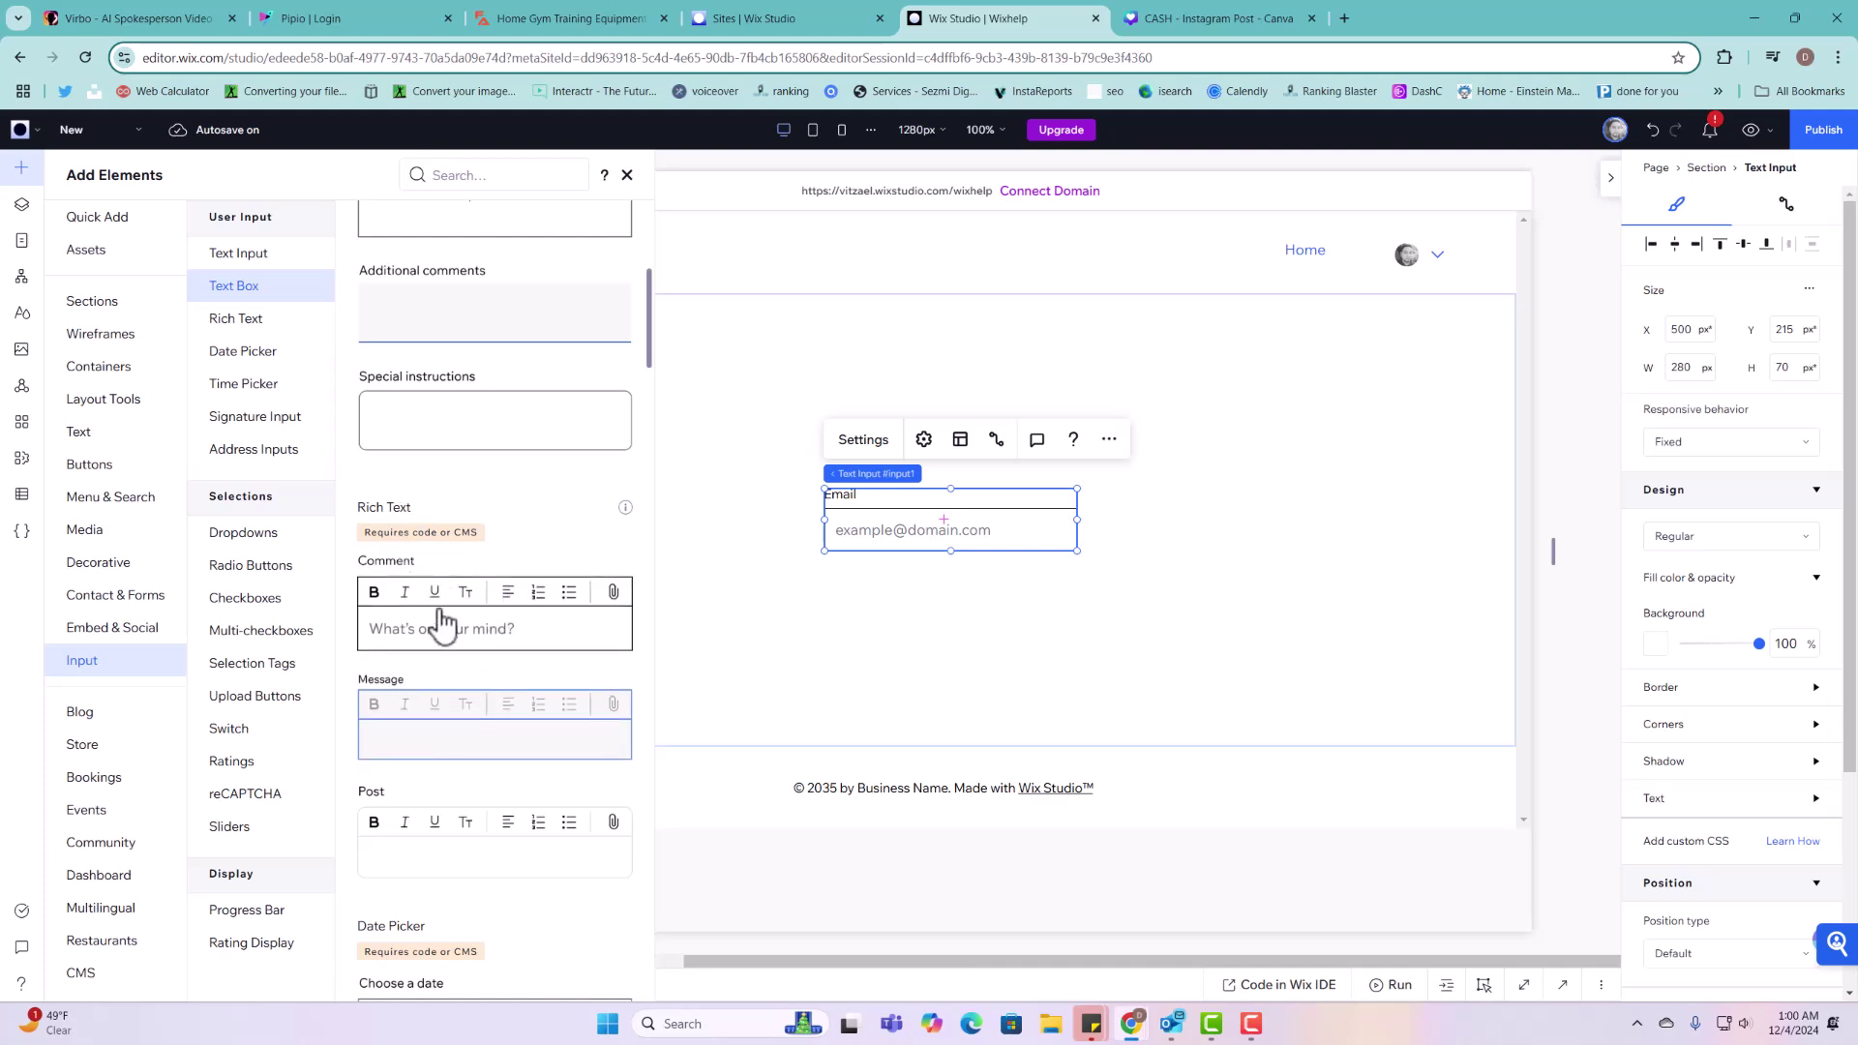
scroll(489, 692, "down", 1)
scroll(489, 692, "down", 5)
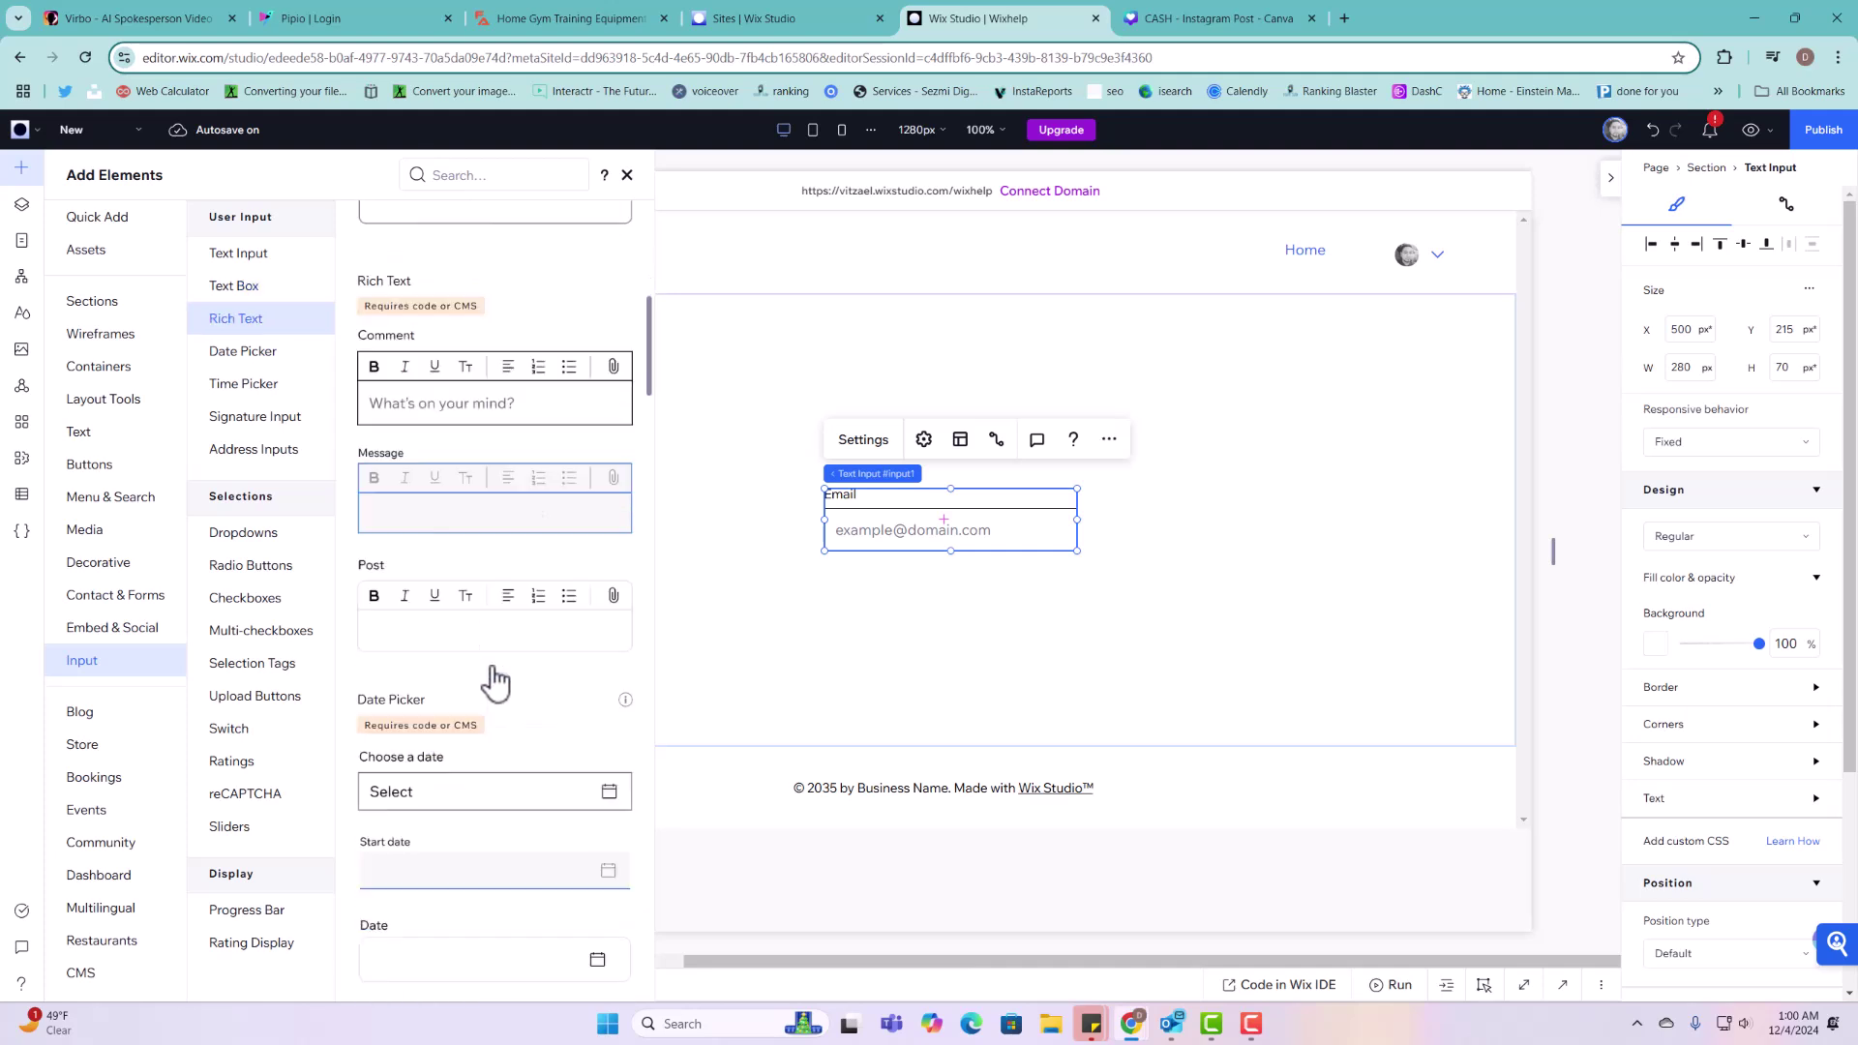
scroll(485, 531, "up", 3)
scroll(452, 478, "down", 3)
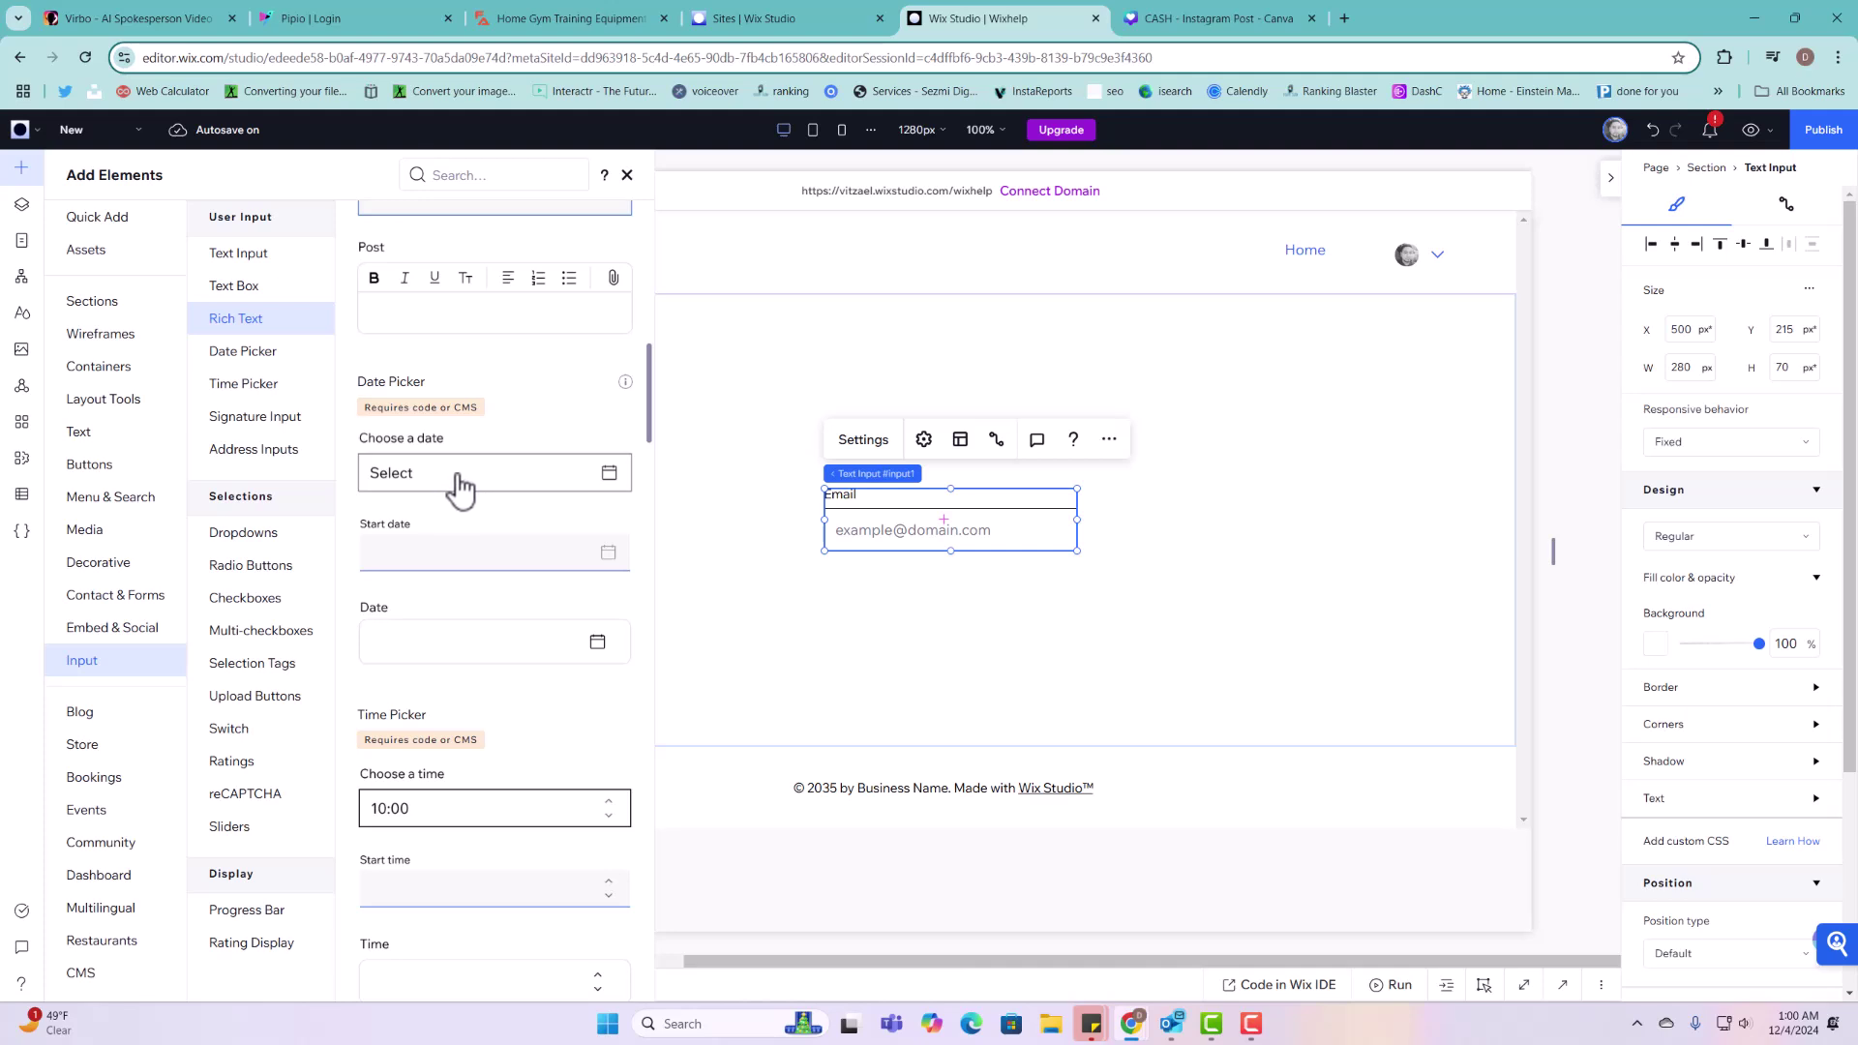
scroll(481, 600, "down", 6)
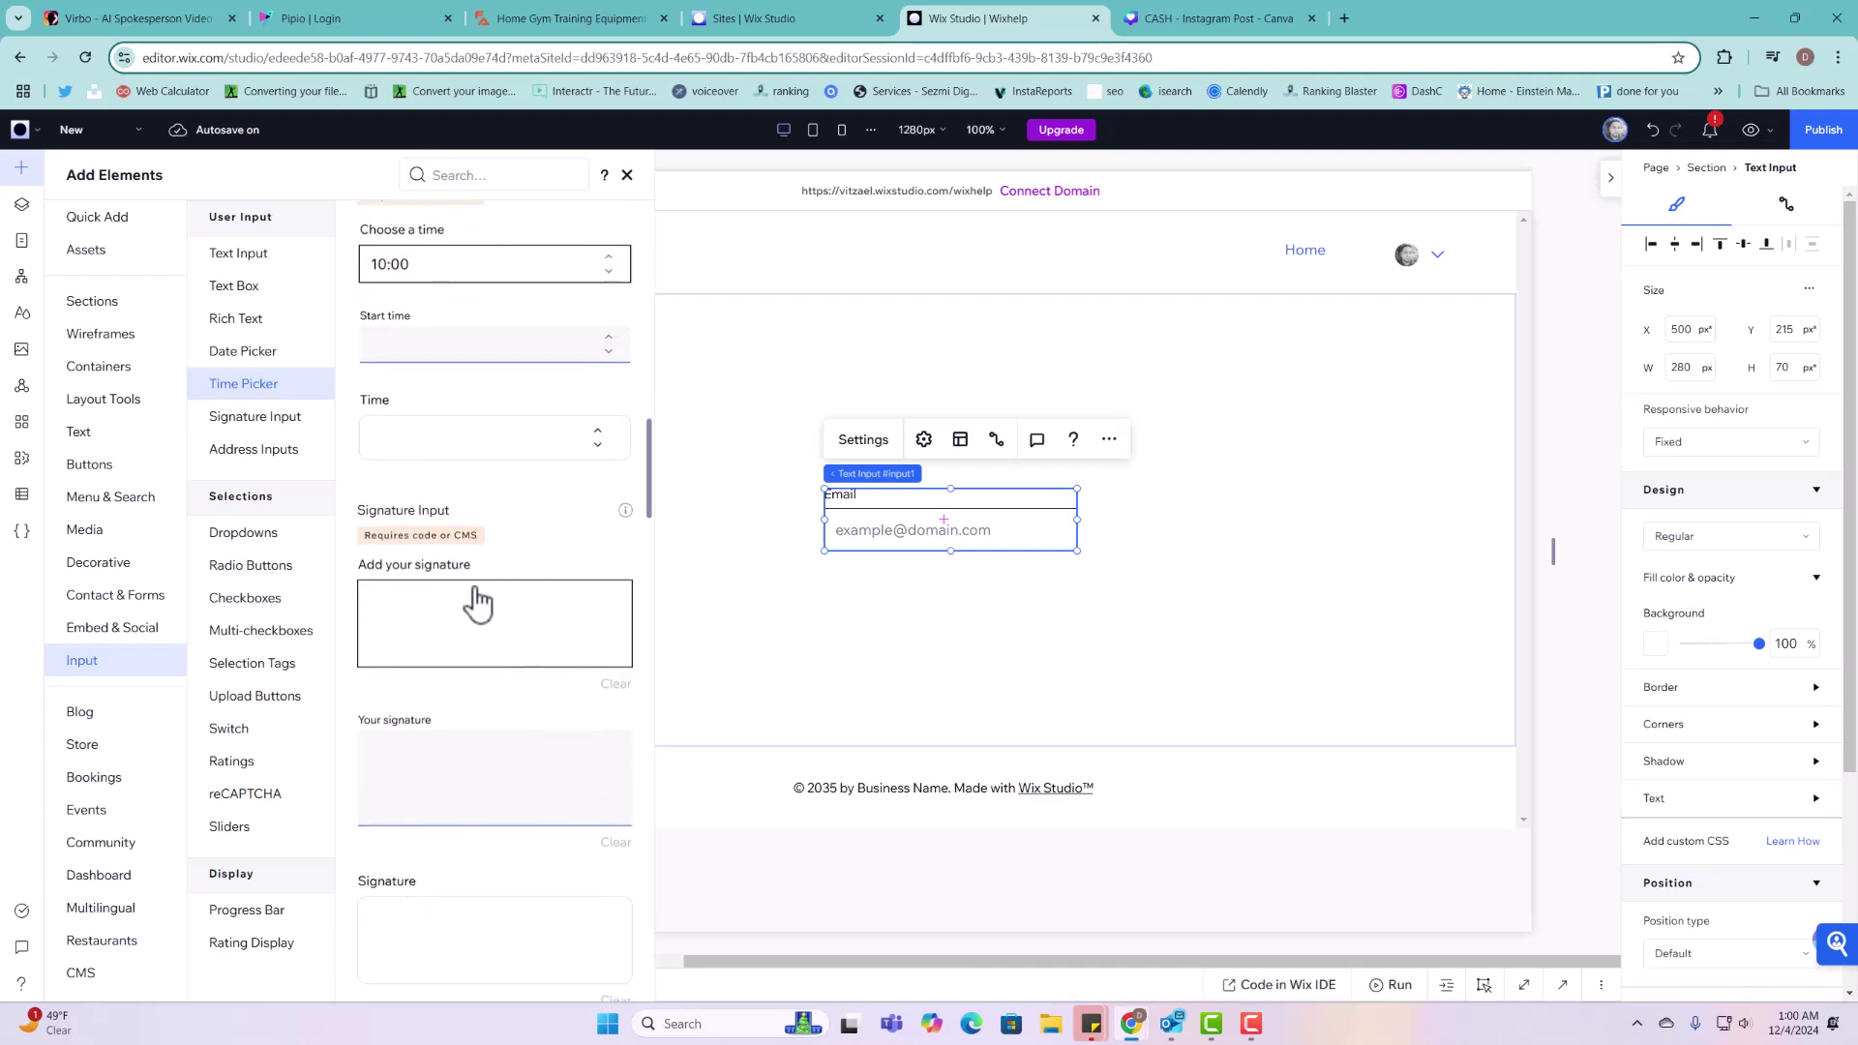
scroll(479, 603, "down", 5)
scroll(479, 608, "down", 5)
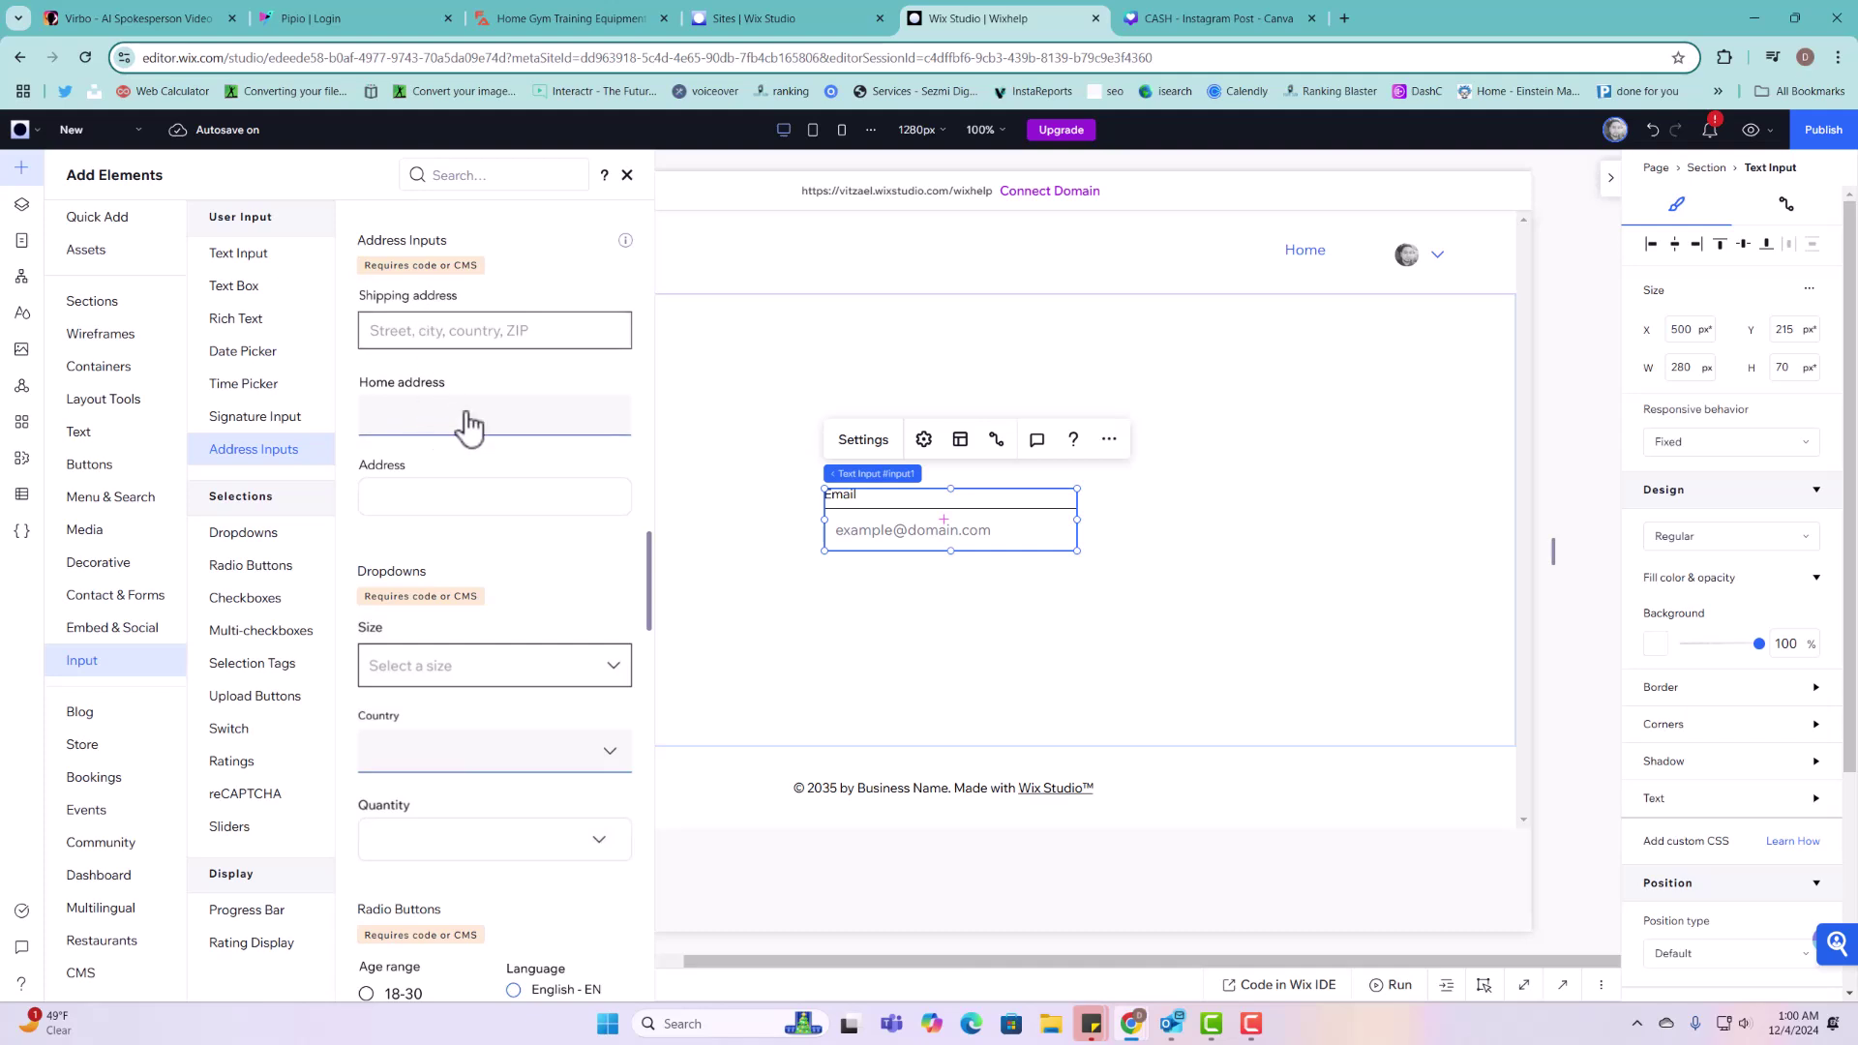
scroll(470, 731, "down", 3)
scroll(469, 731, "down", 8)
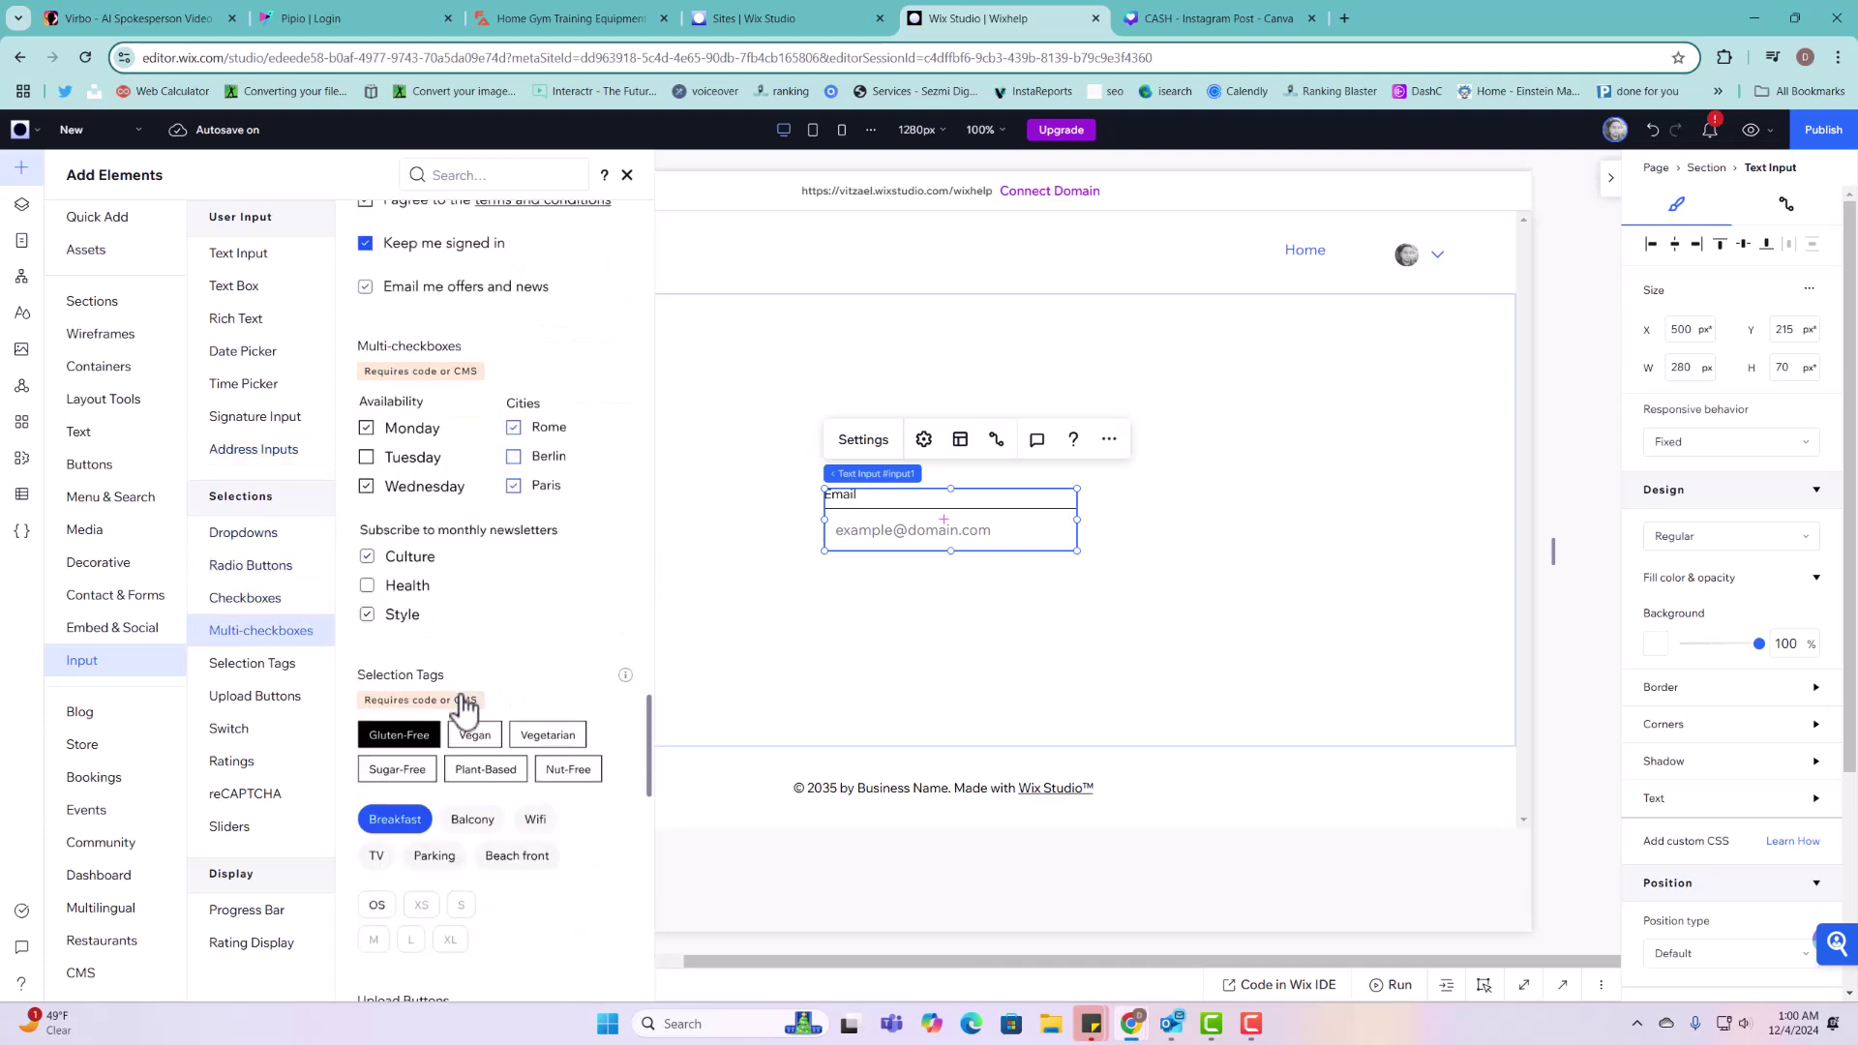
scroll(465, 712, "down", 6)
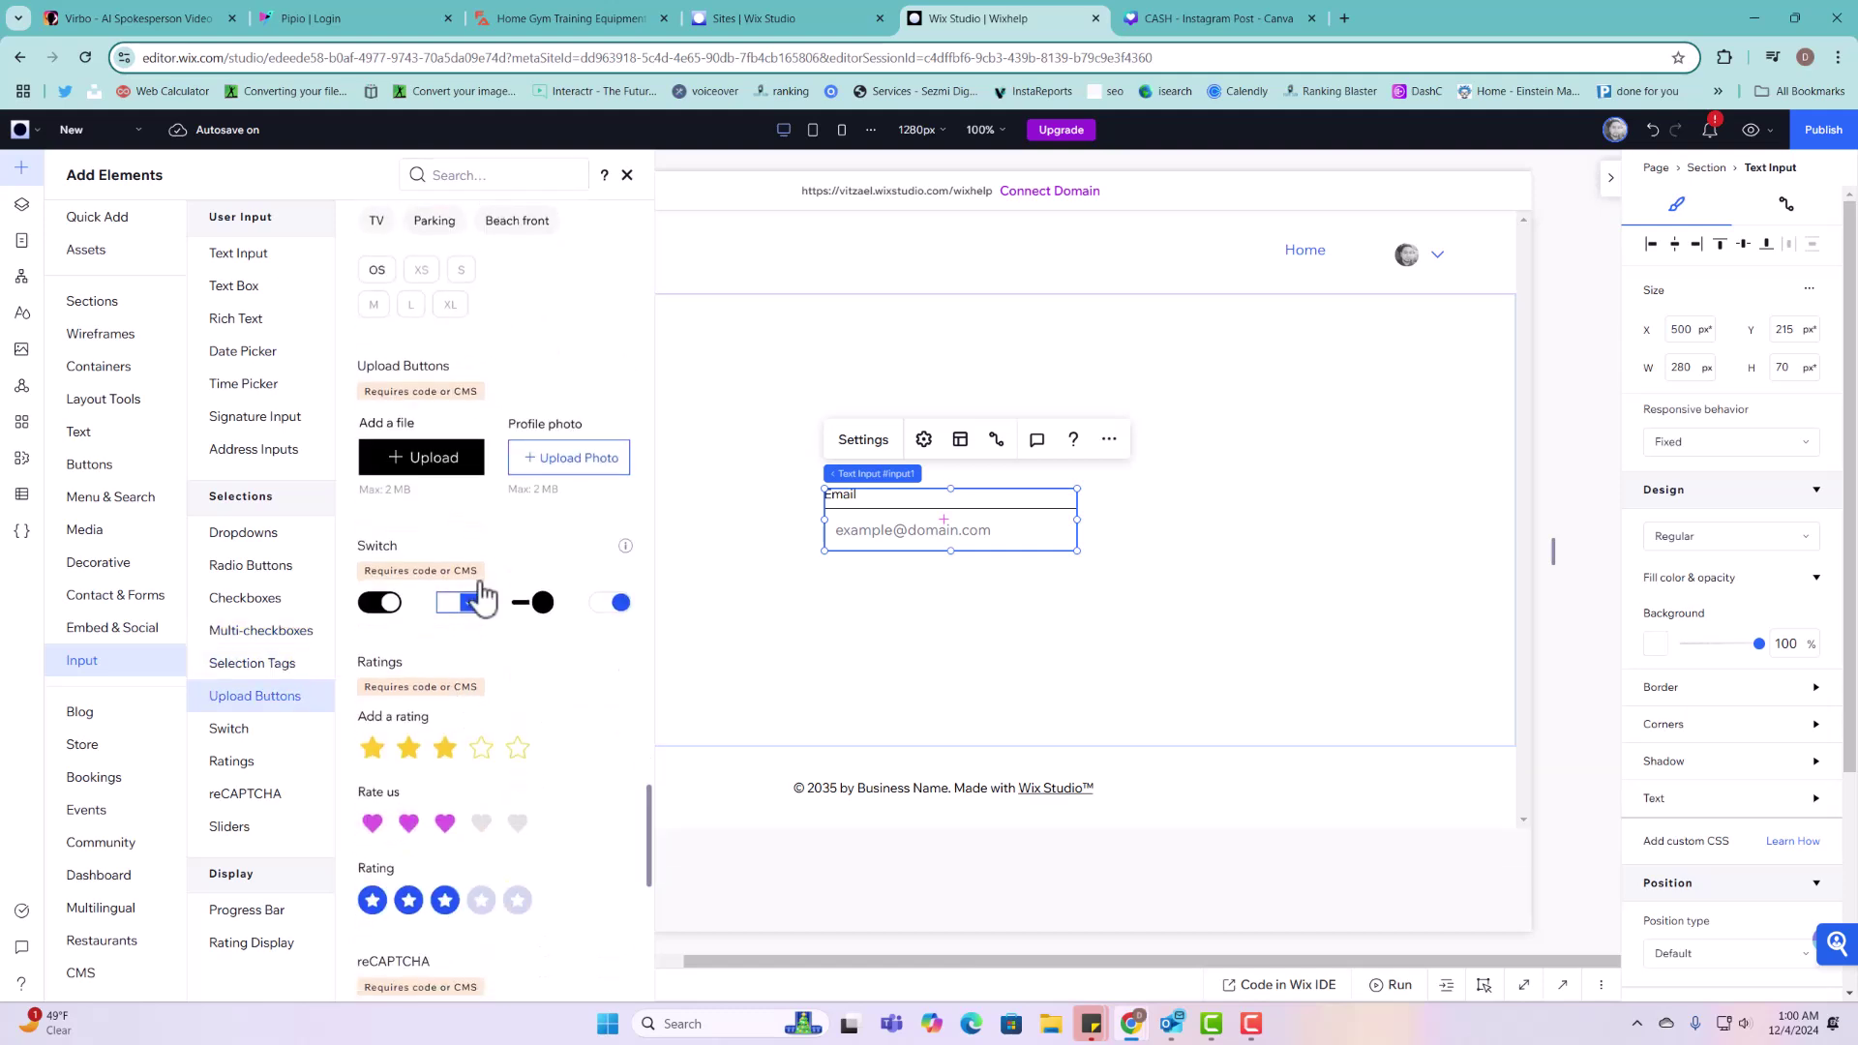
scroll(475, 736, "down", 6)
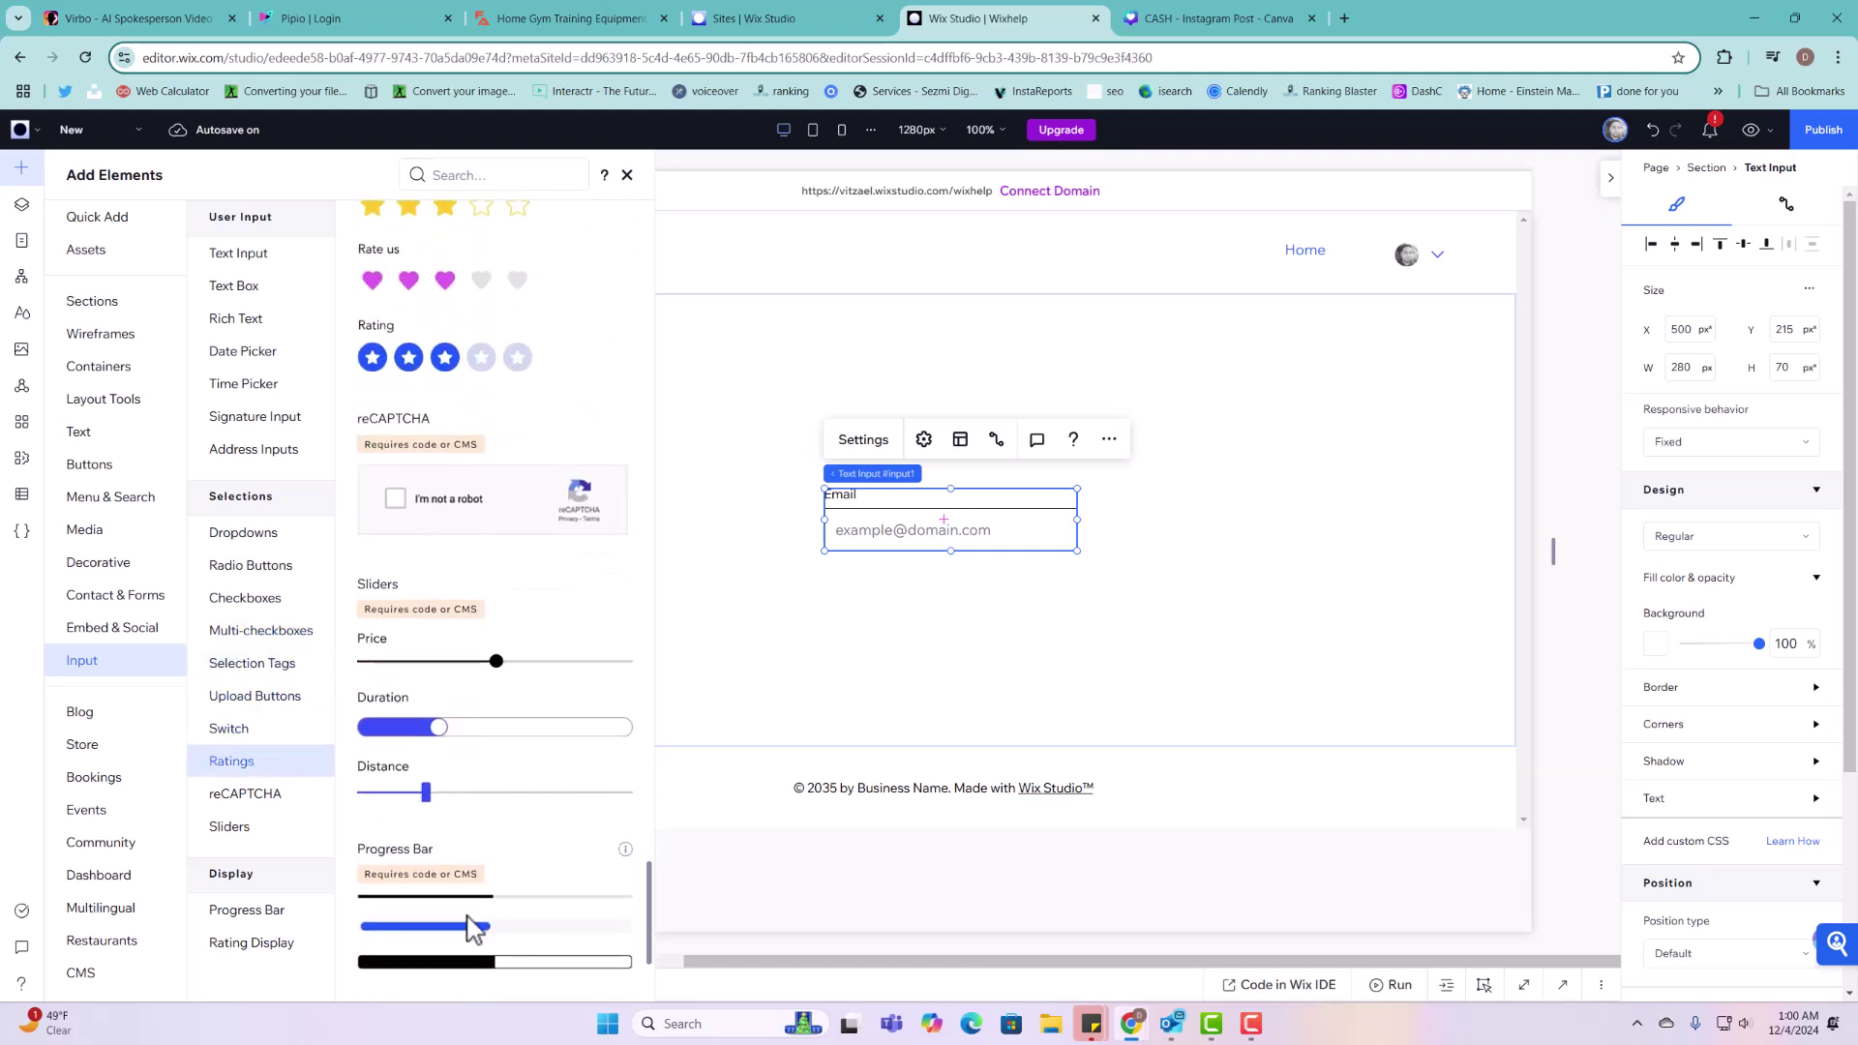
scroll(474, 925, "up", 10)
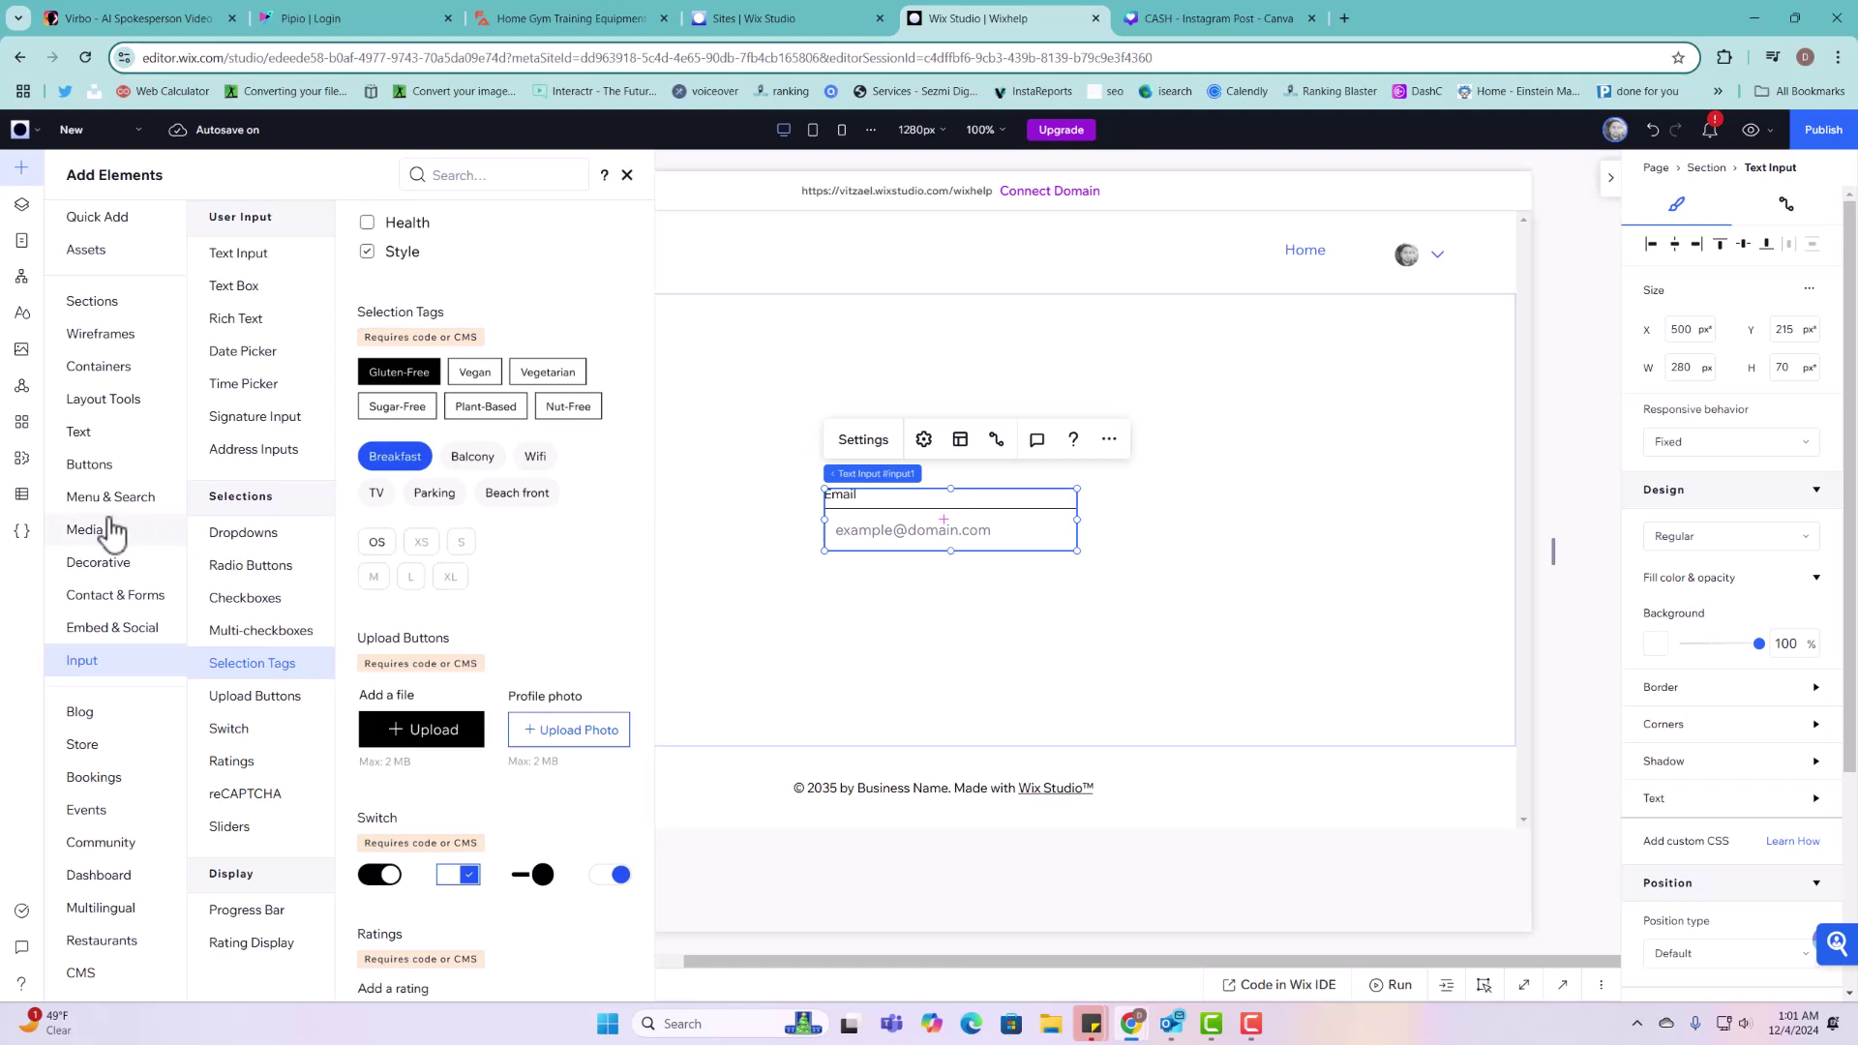
Step: Open the Projects collection from CMS > Your Collections
left_click(38, 497)
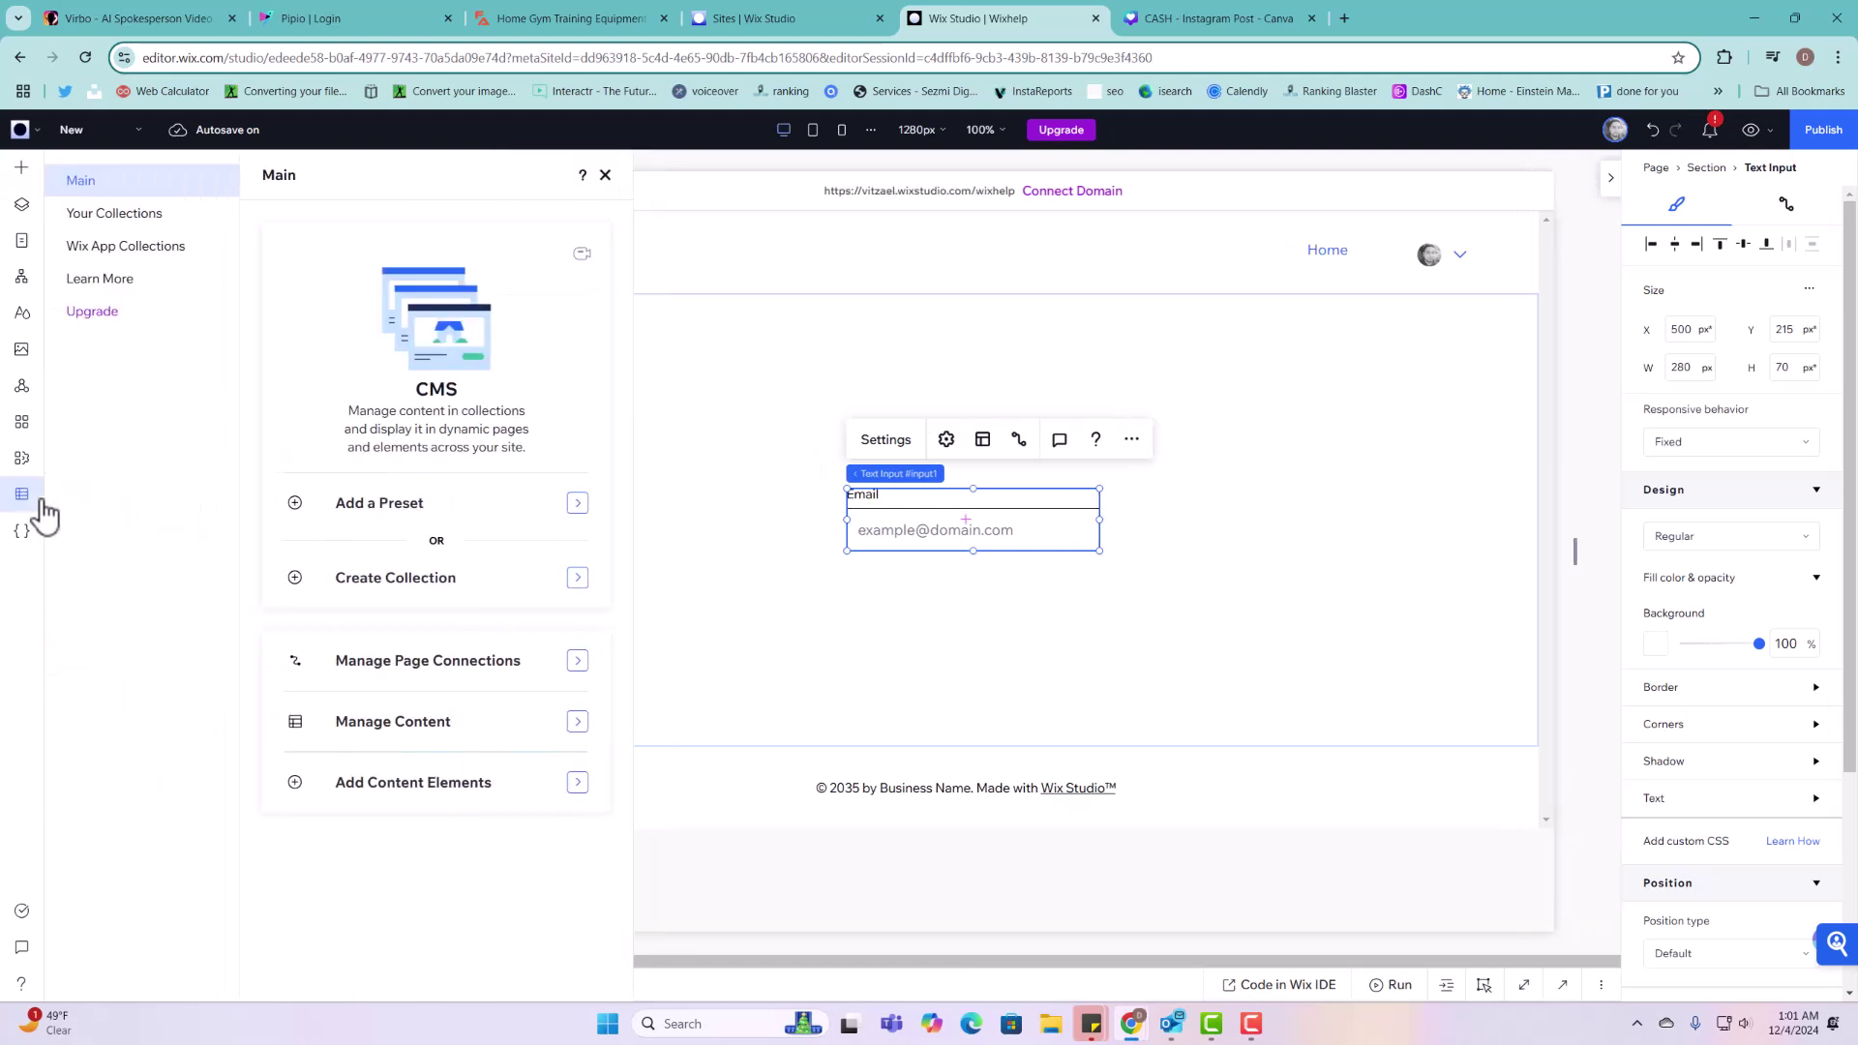
left_click(121, 214)
left_click(371, 380)
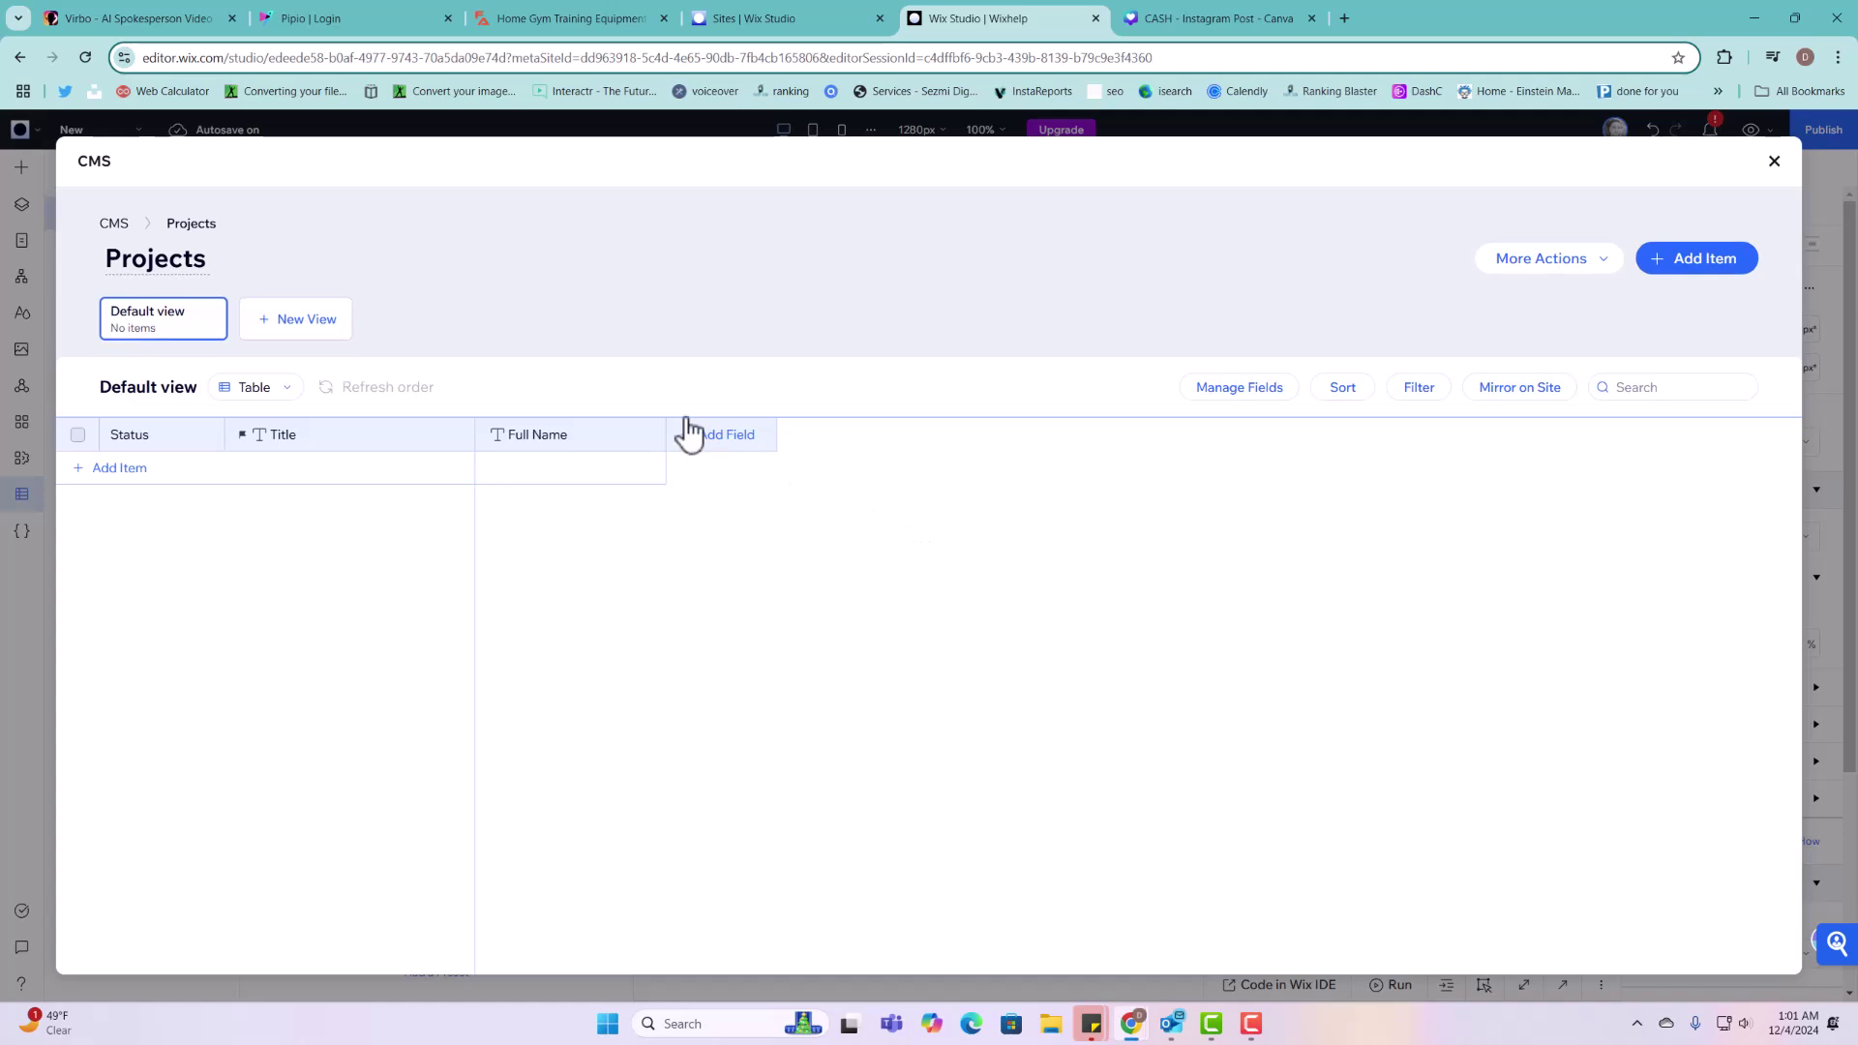
Step: Add a Text field named 'Phone' to Projects and save it
left_click(703, 438)
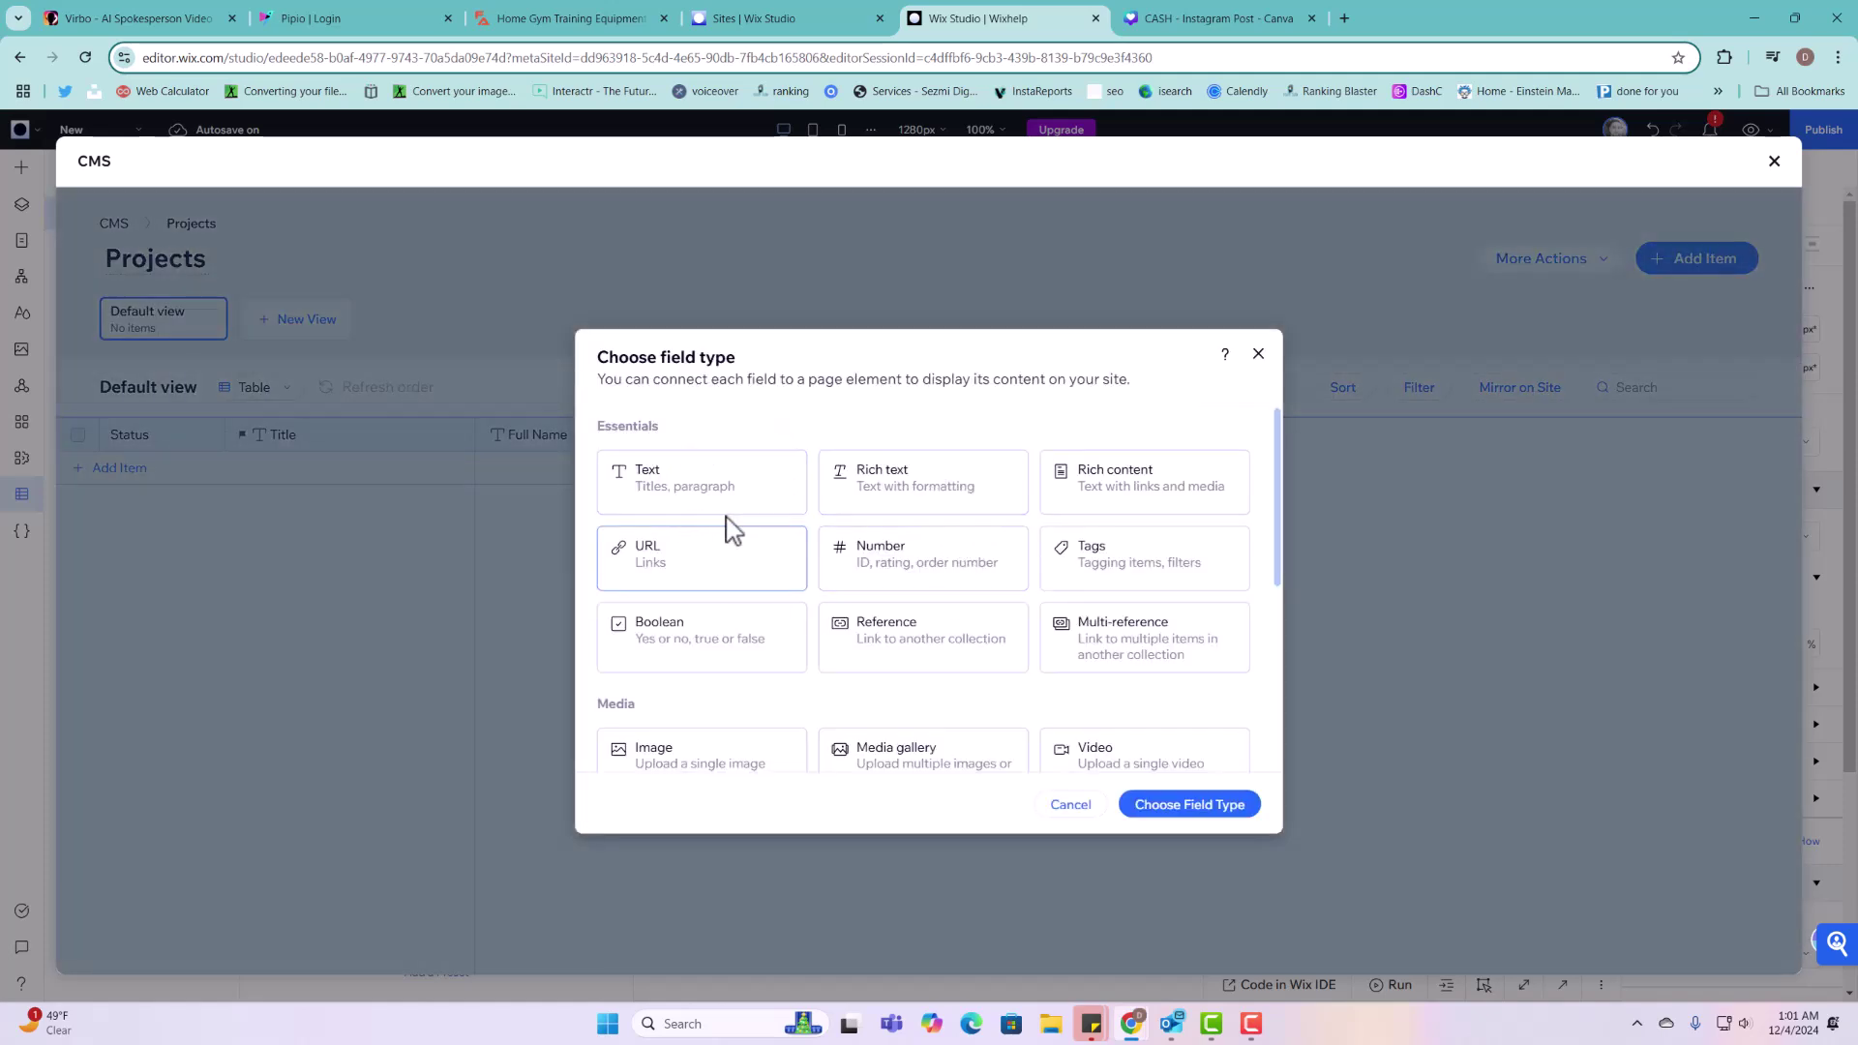
left_click(901, 567)
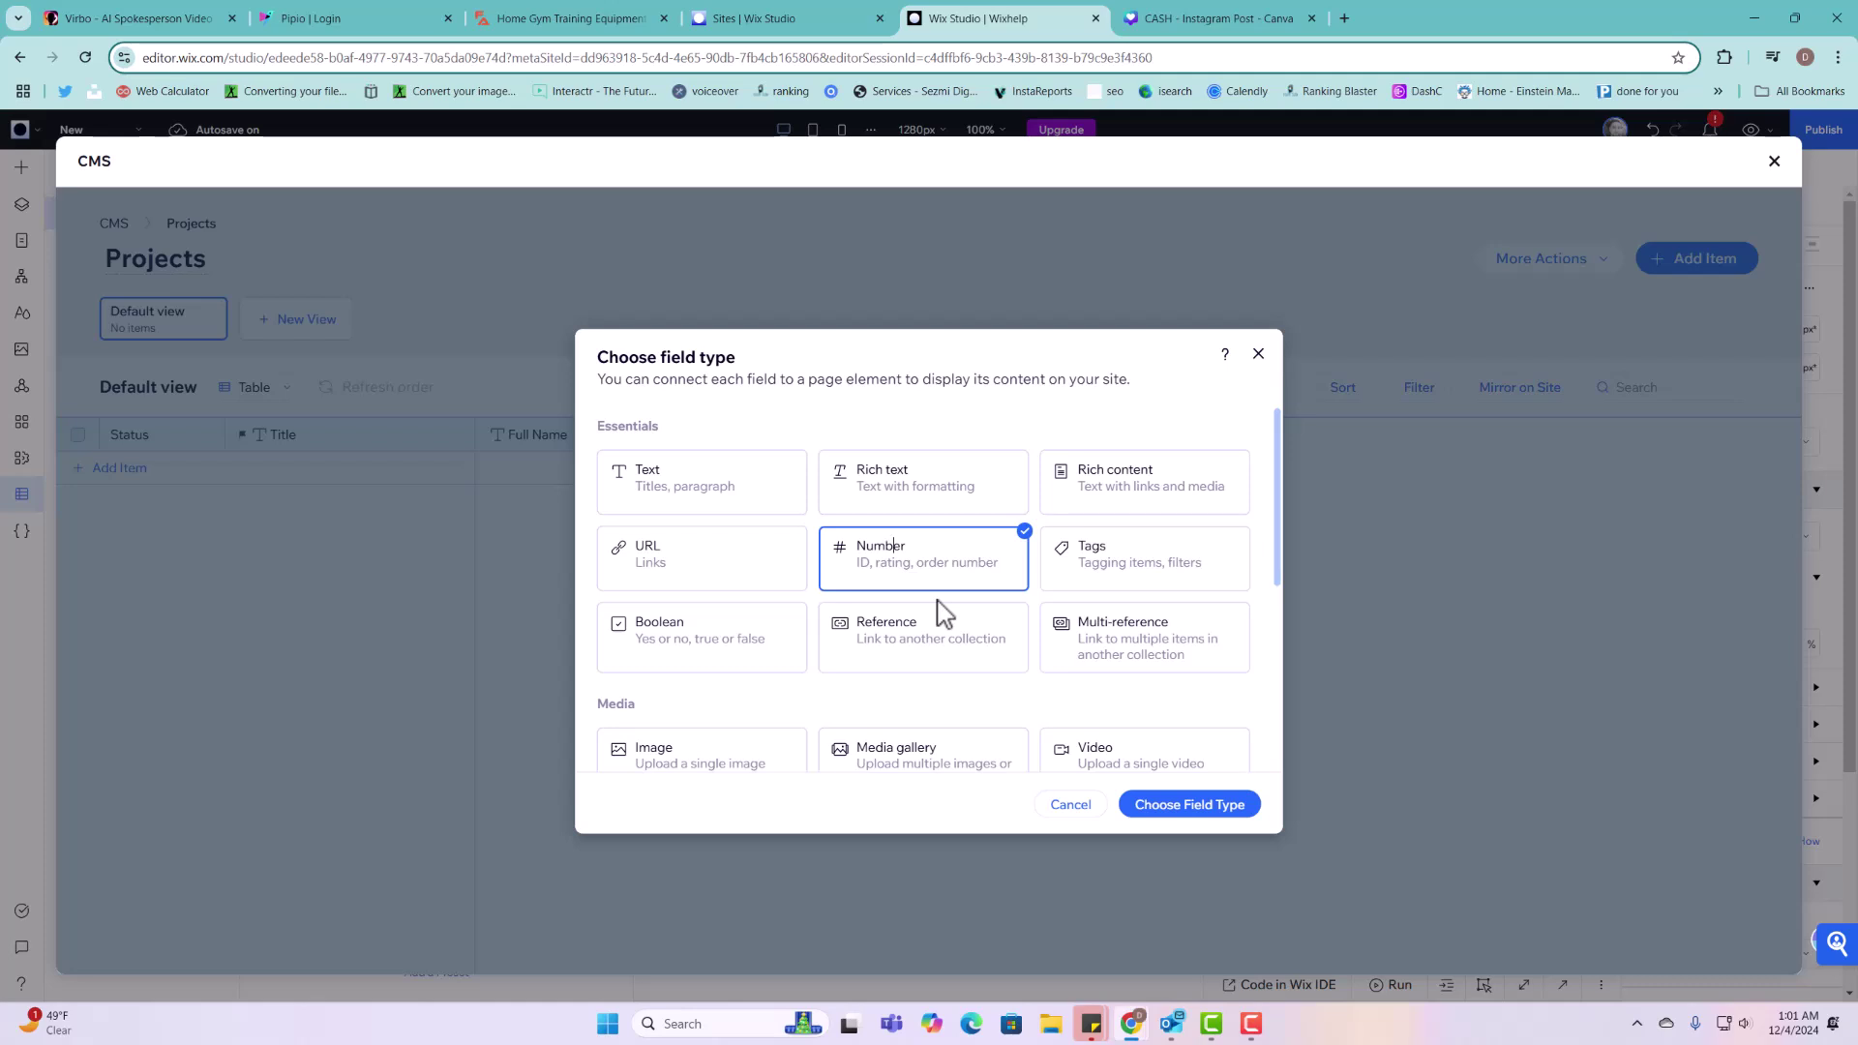
left_click(711, 497)
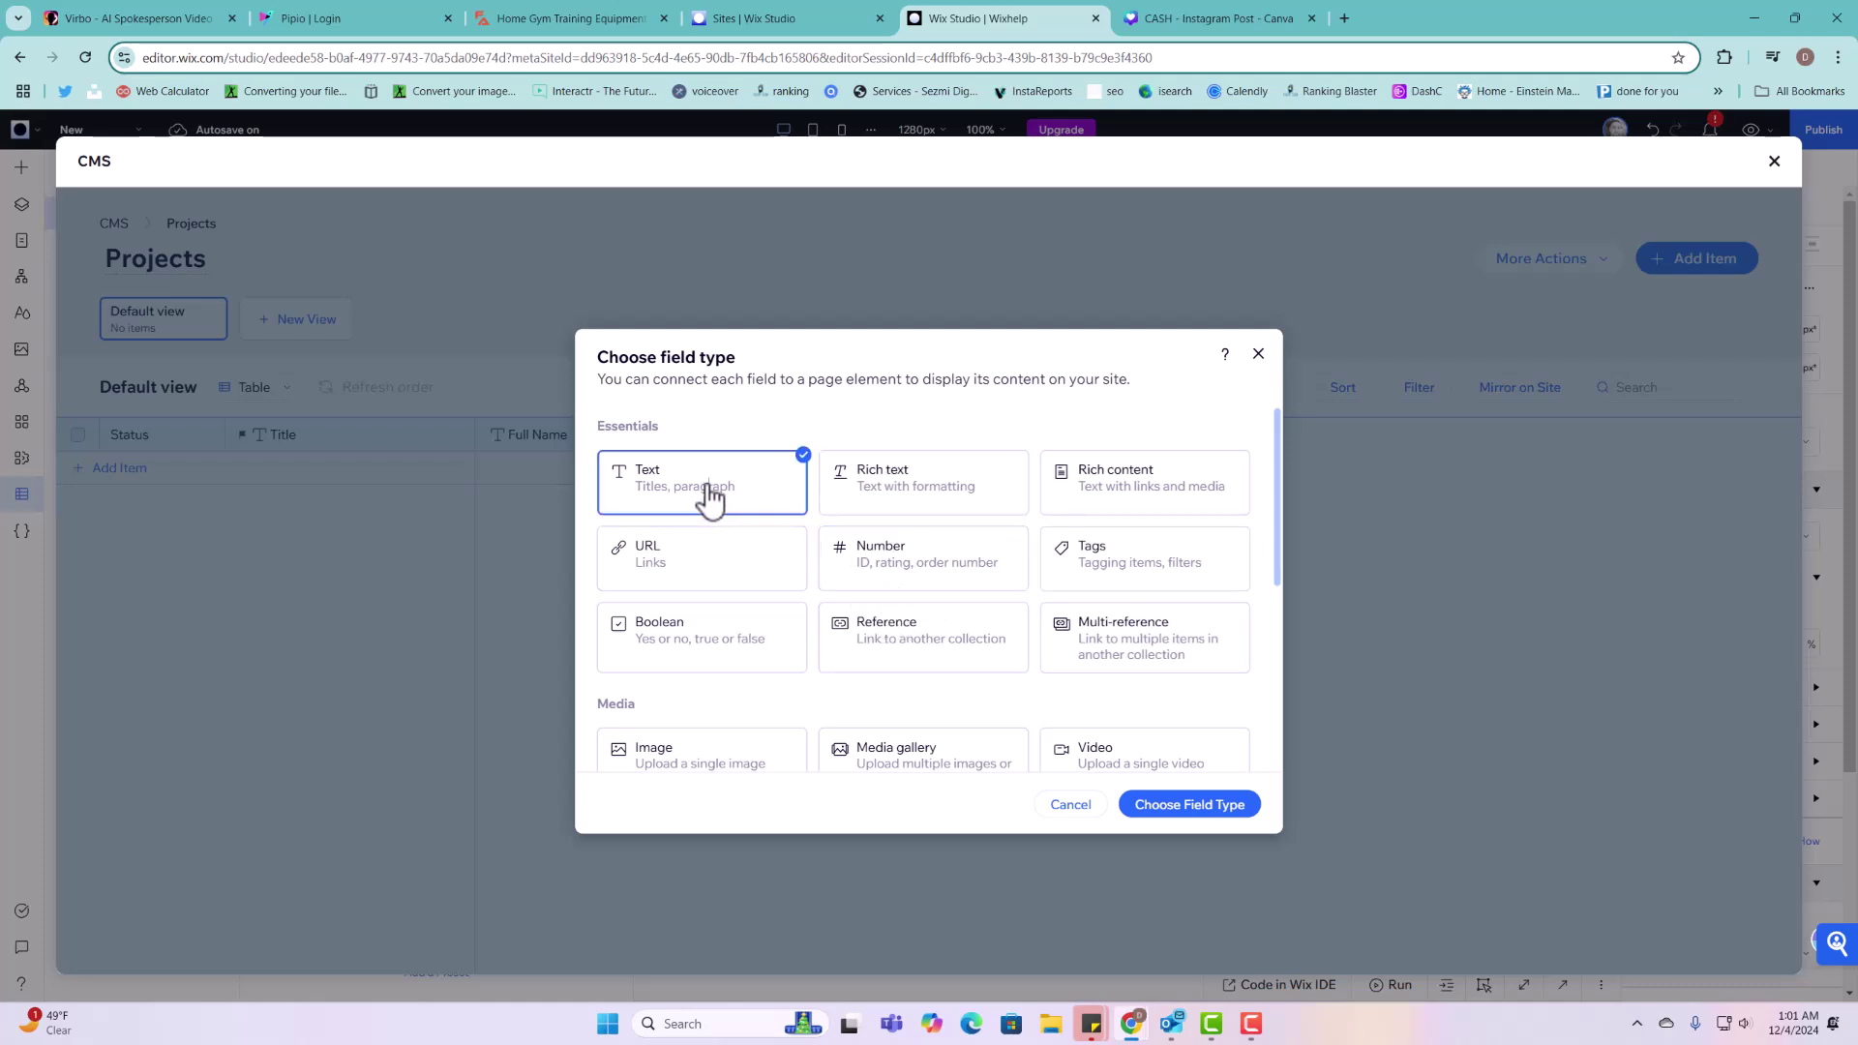
left_click(1214, 811)
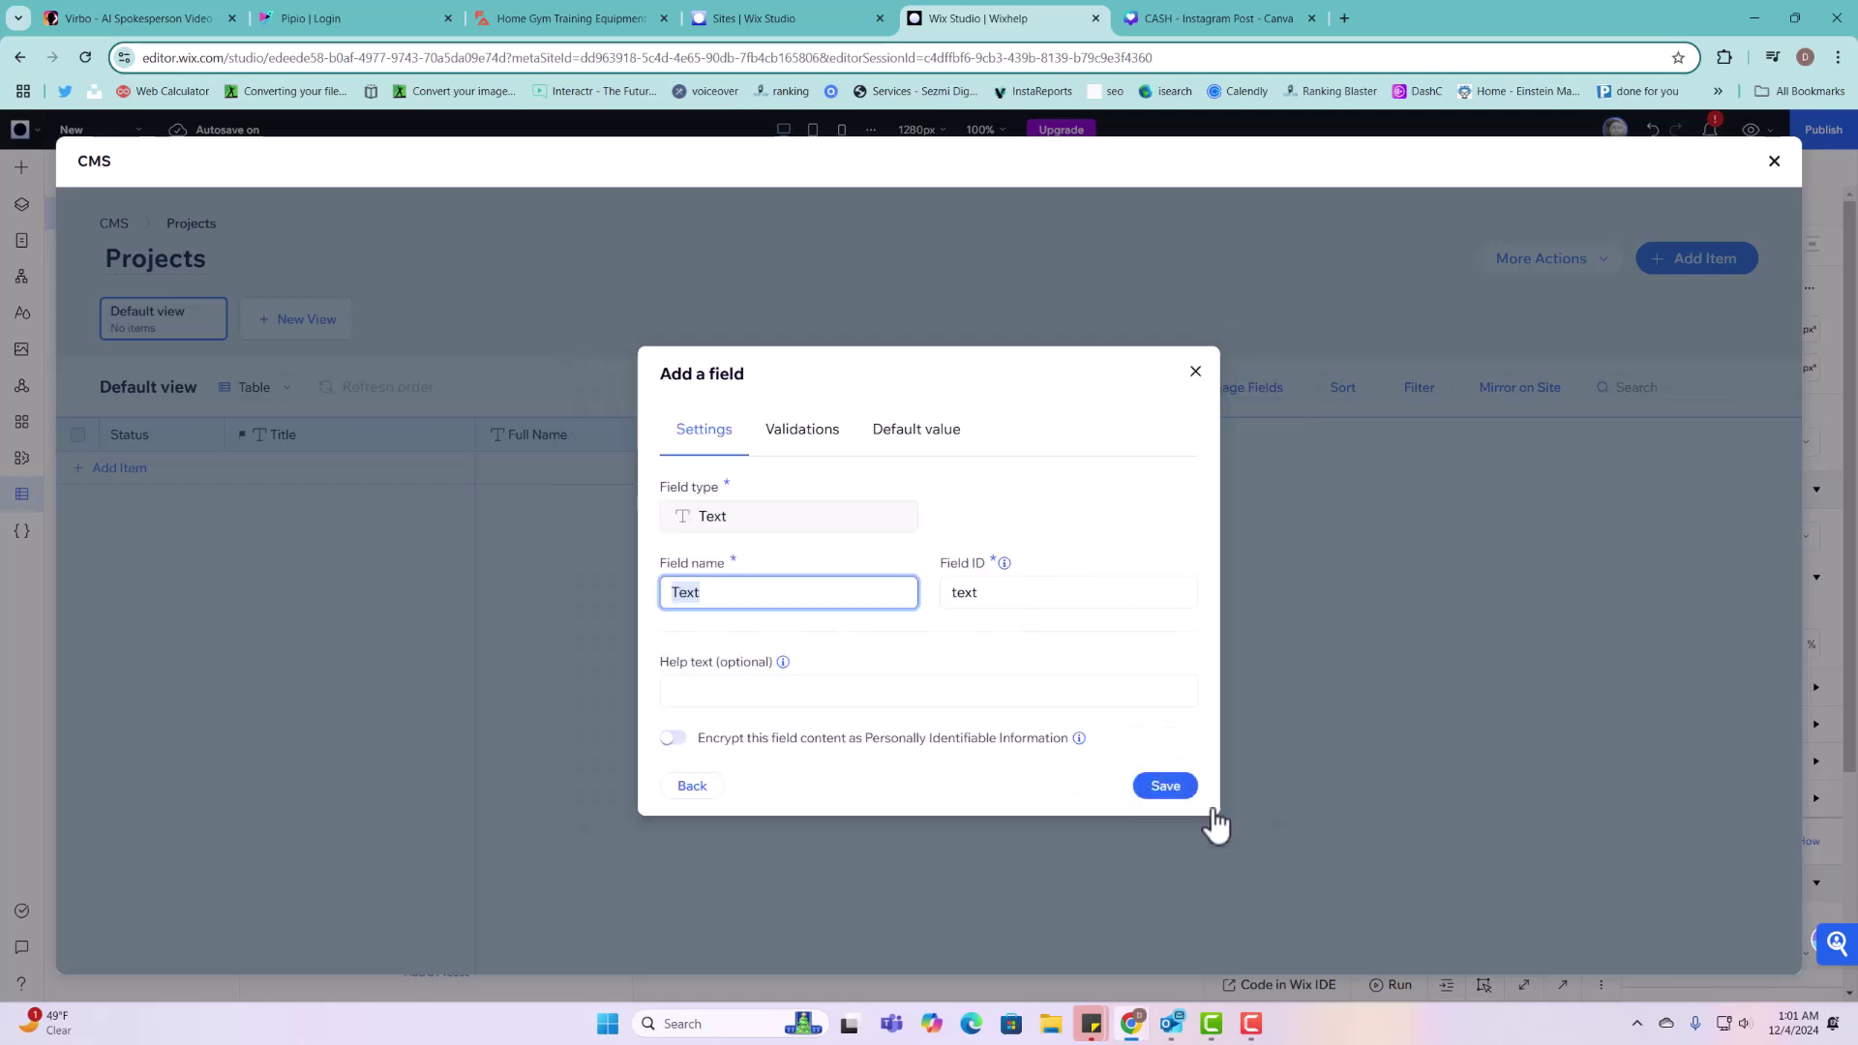
type("p")
key("BackSpace")
type("Phone")
left_click(1190, 786)
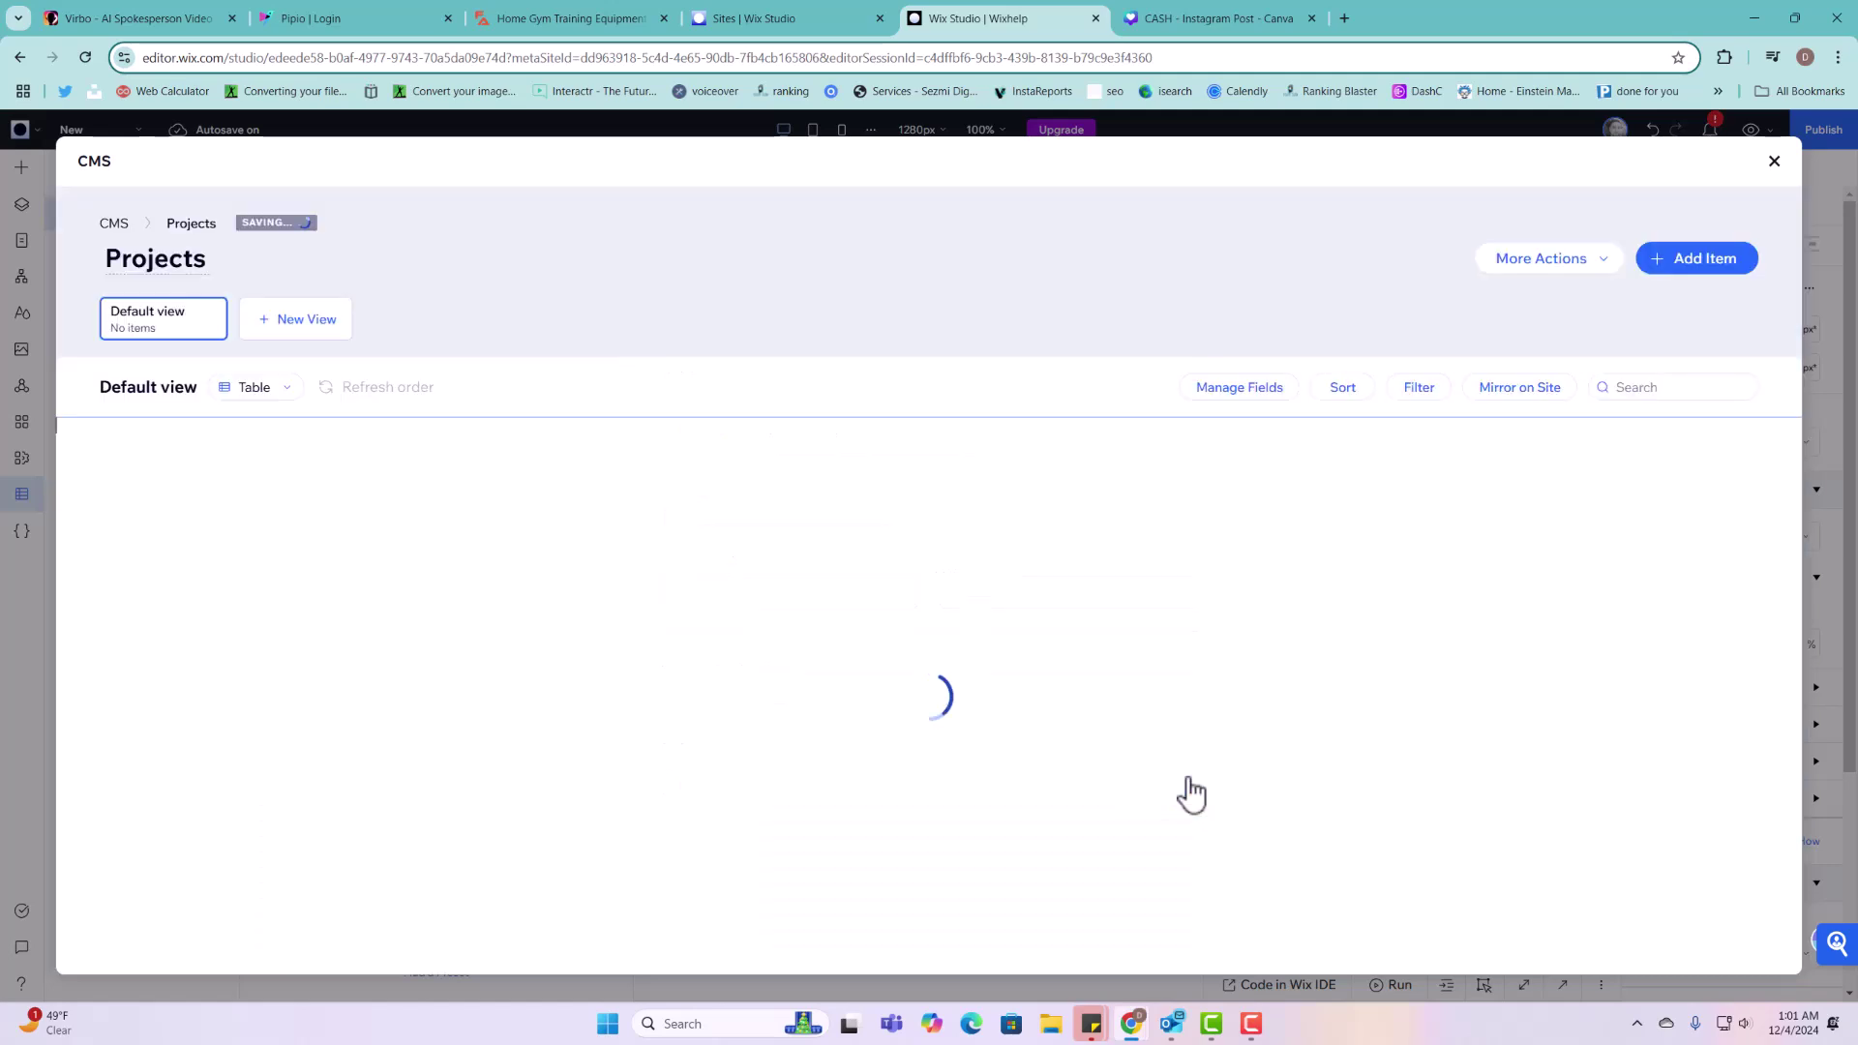
Step: Add a URL field named 'Tiktok' to Projects, then start a new Number field
left_click(904, 443)
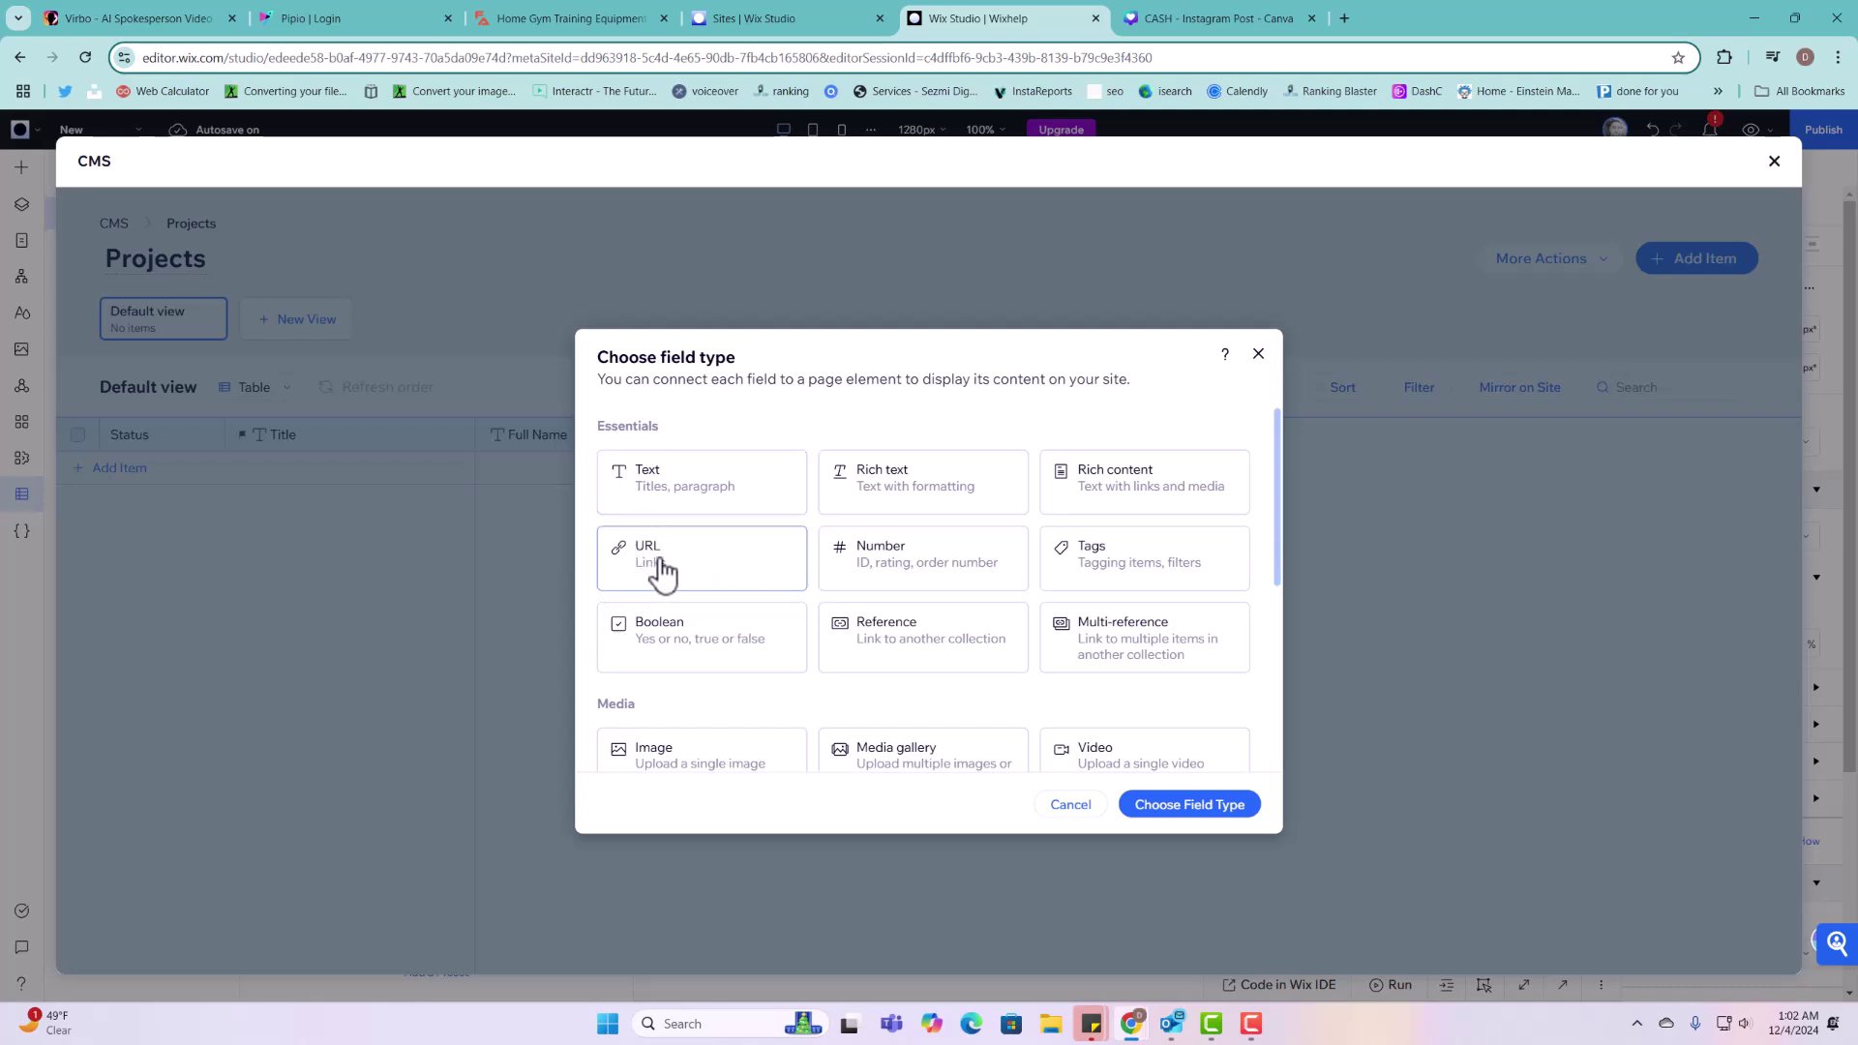
left_click(663, 571)
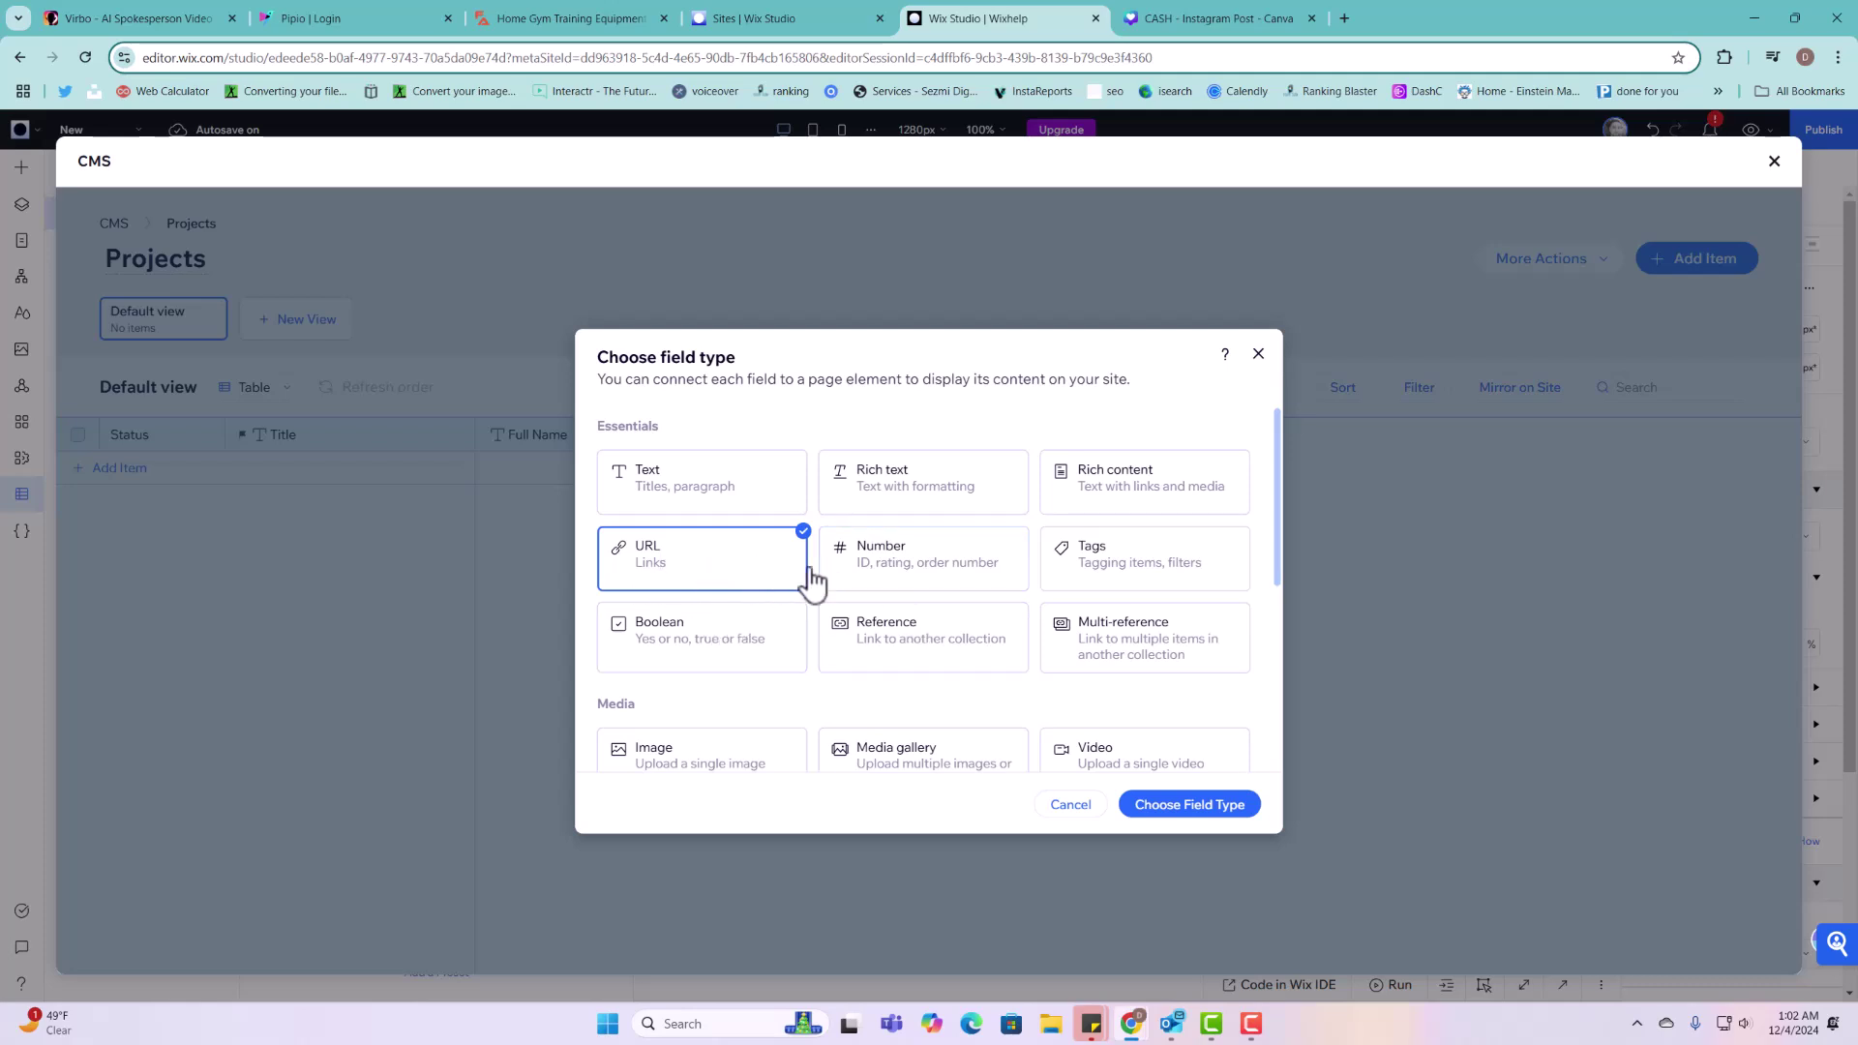
left_click(1198, 813)
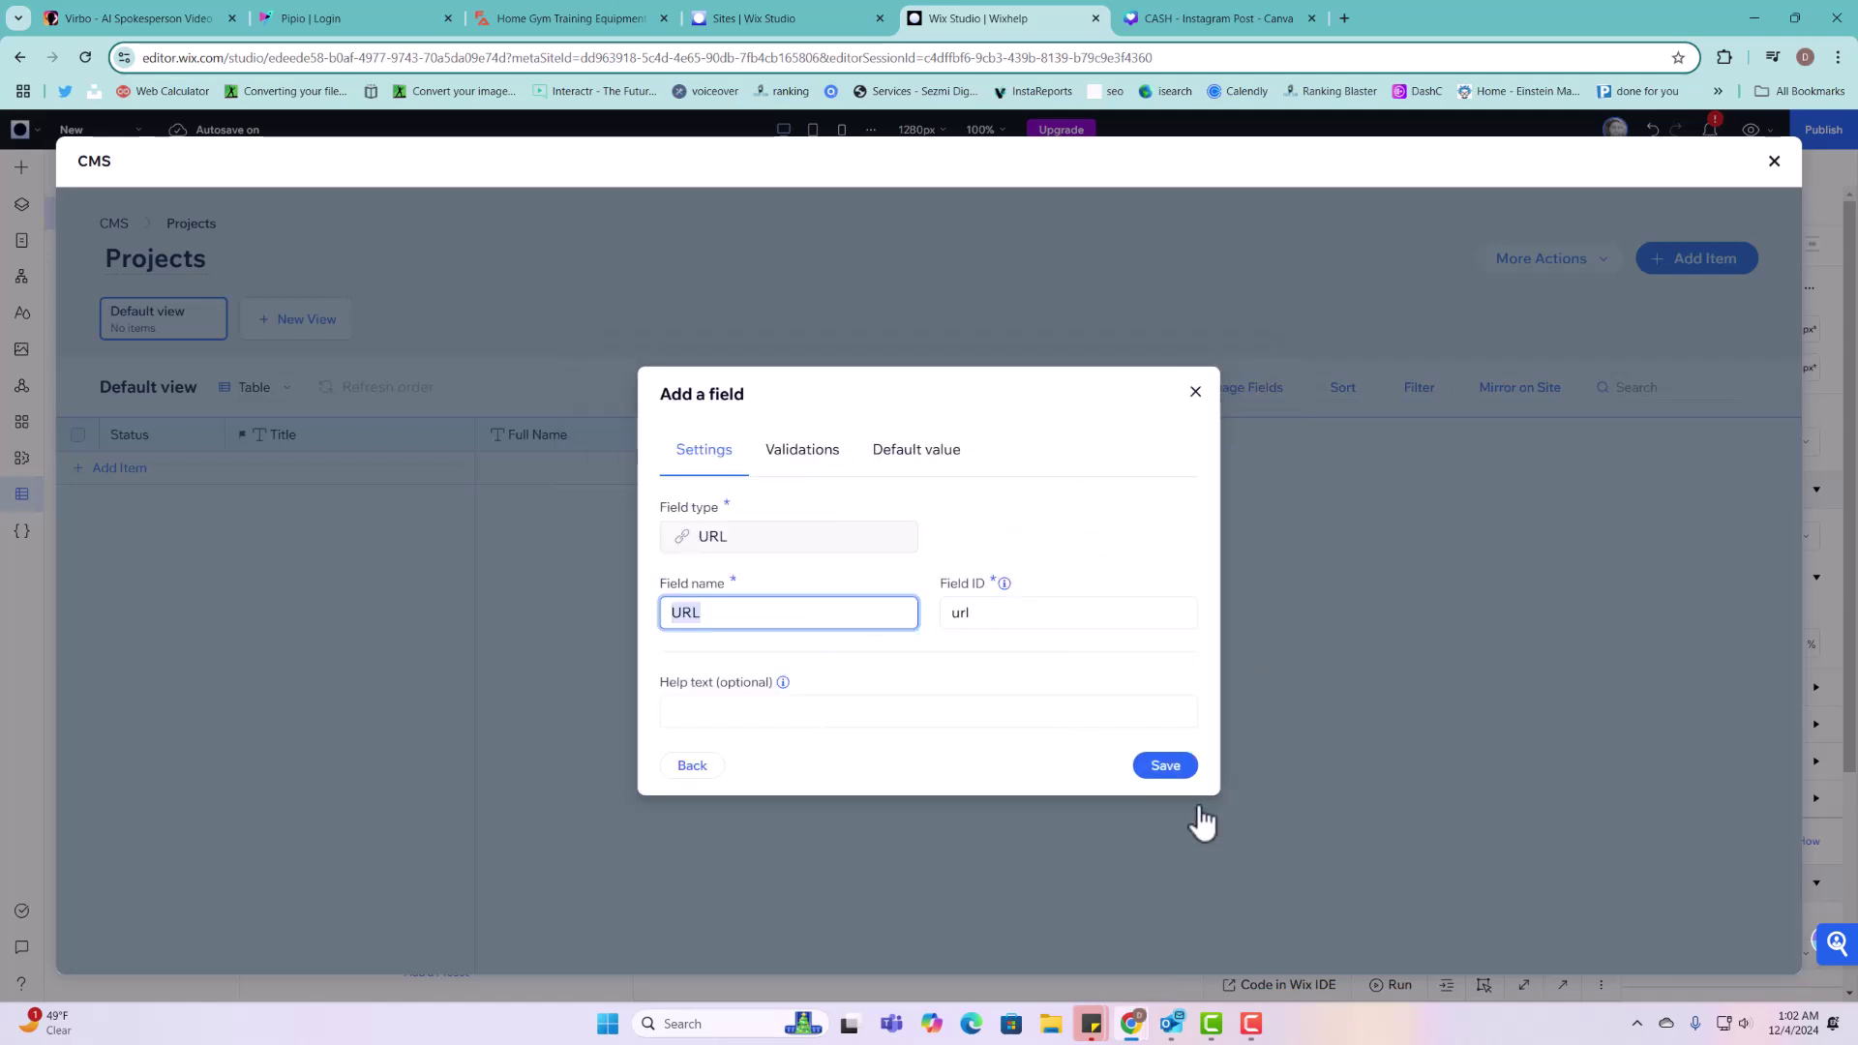
type("F")
key("BackSpace")
type("I")
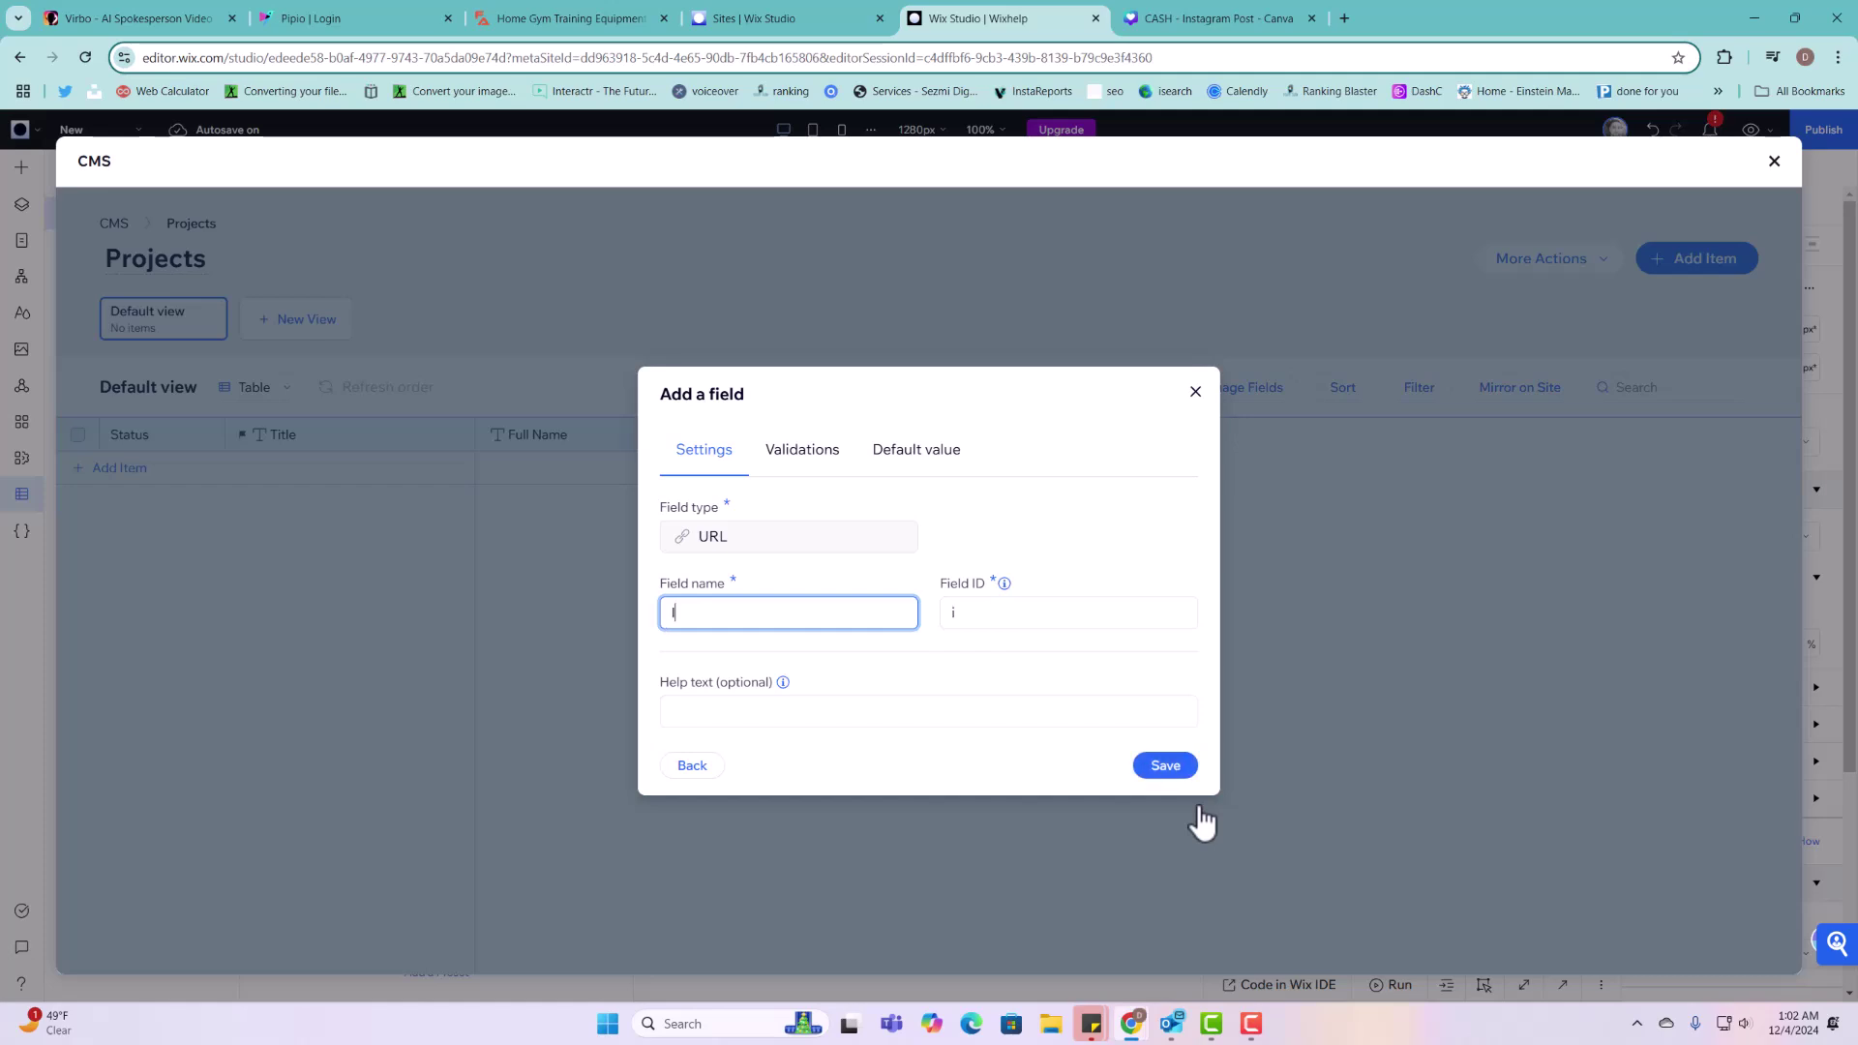
key("BackSpace")
type("tok")
left_click(1176, 767)
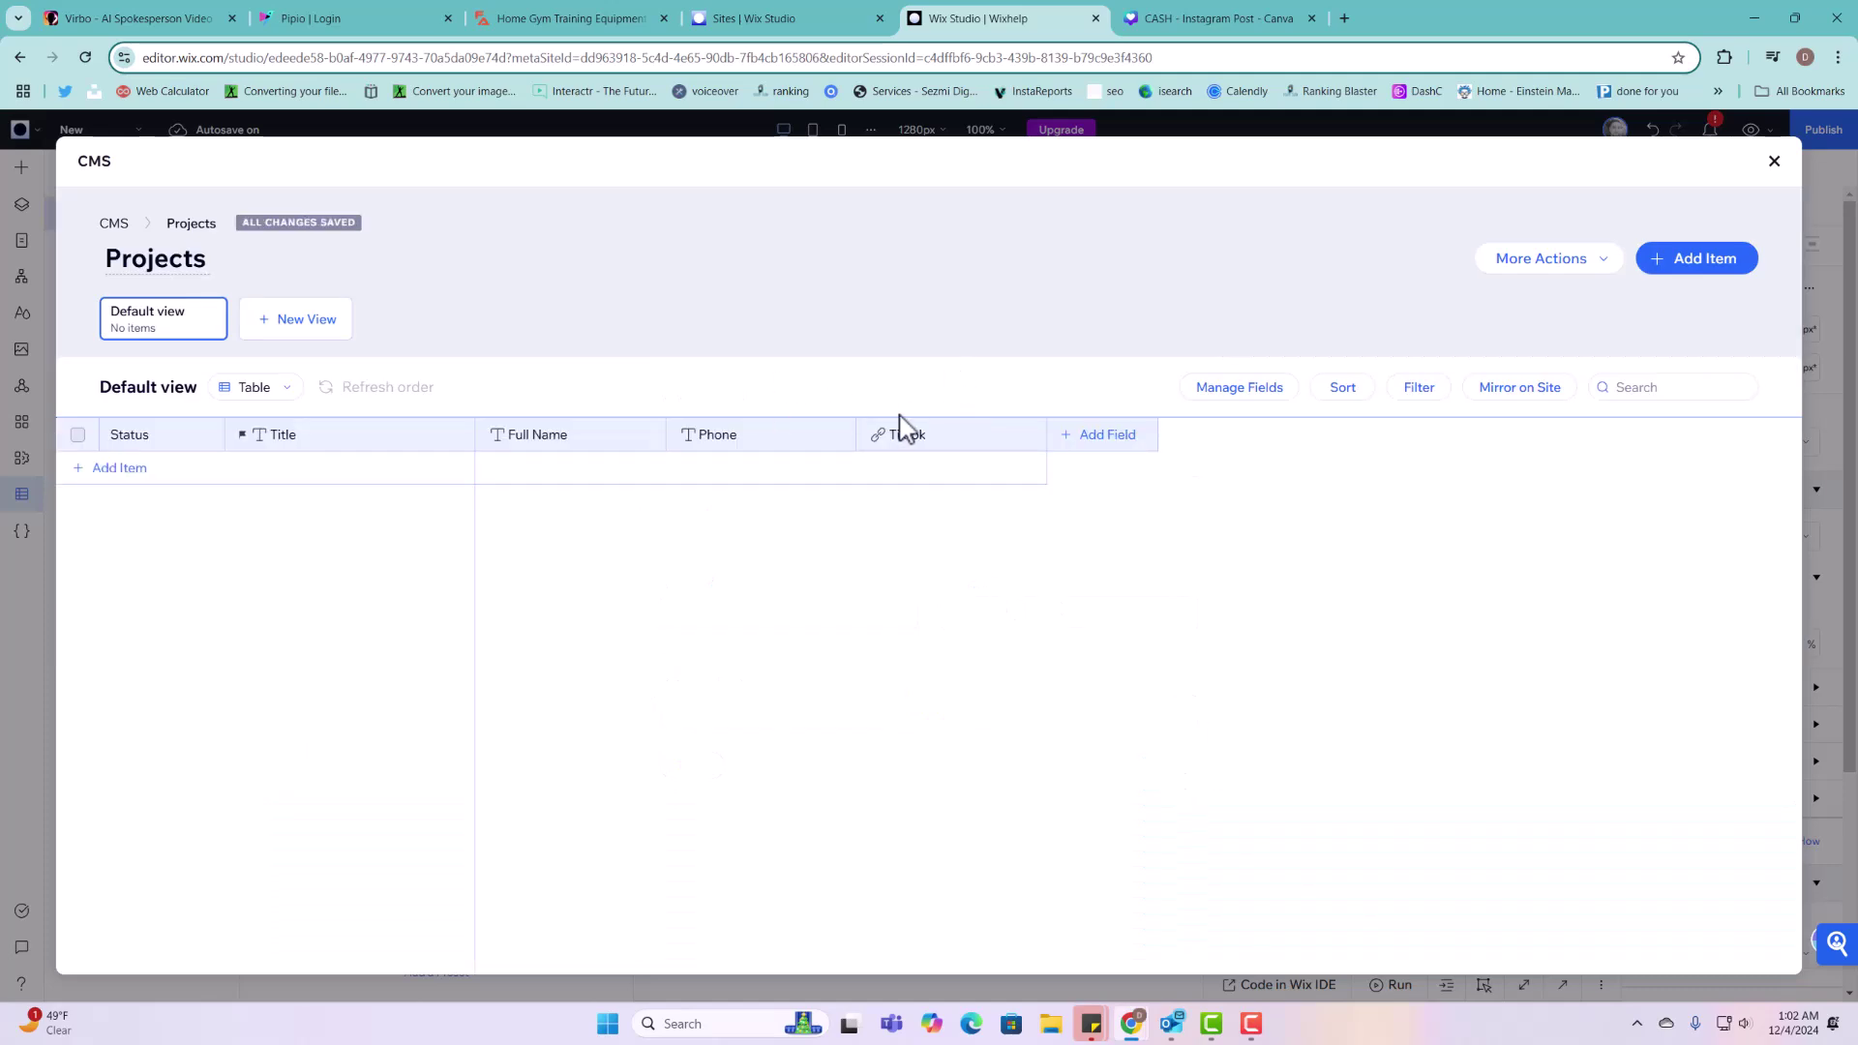
left_click(1140, 459)
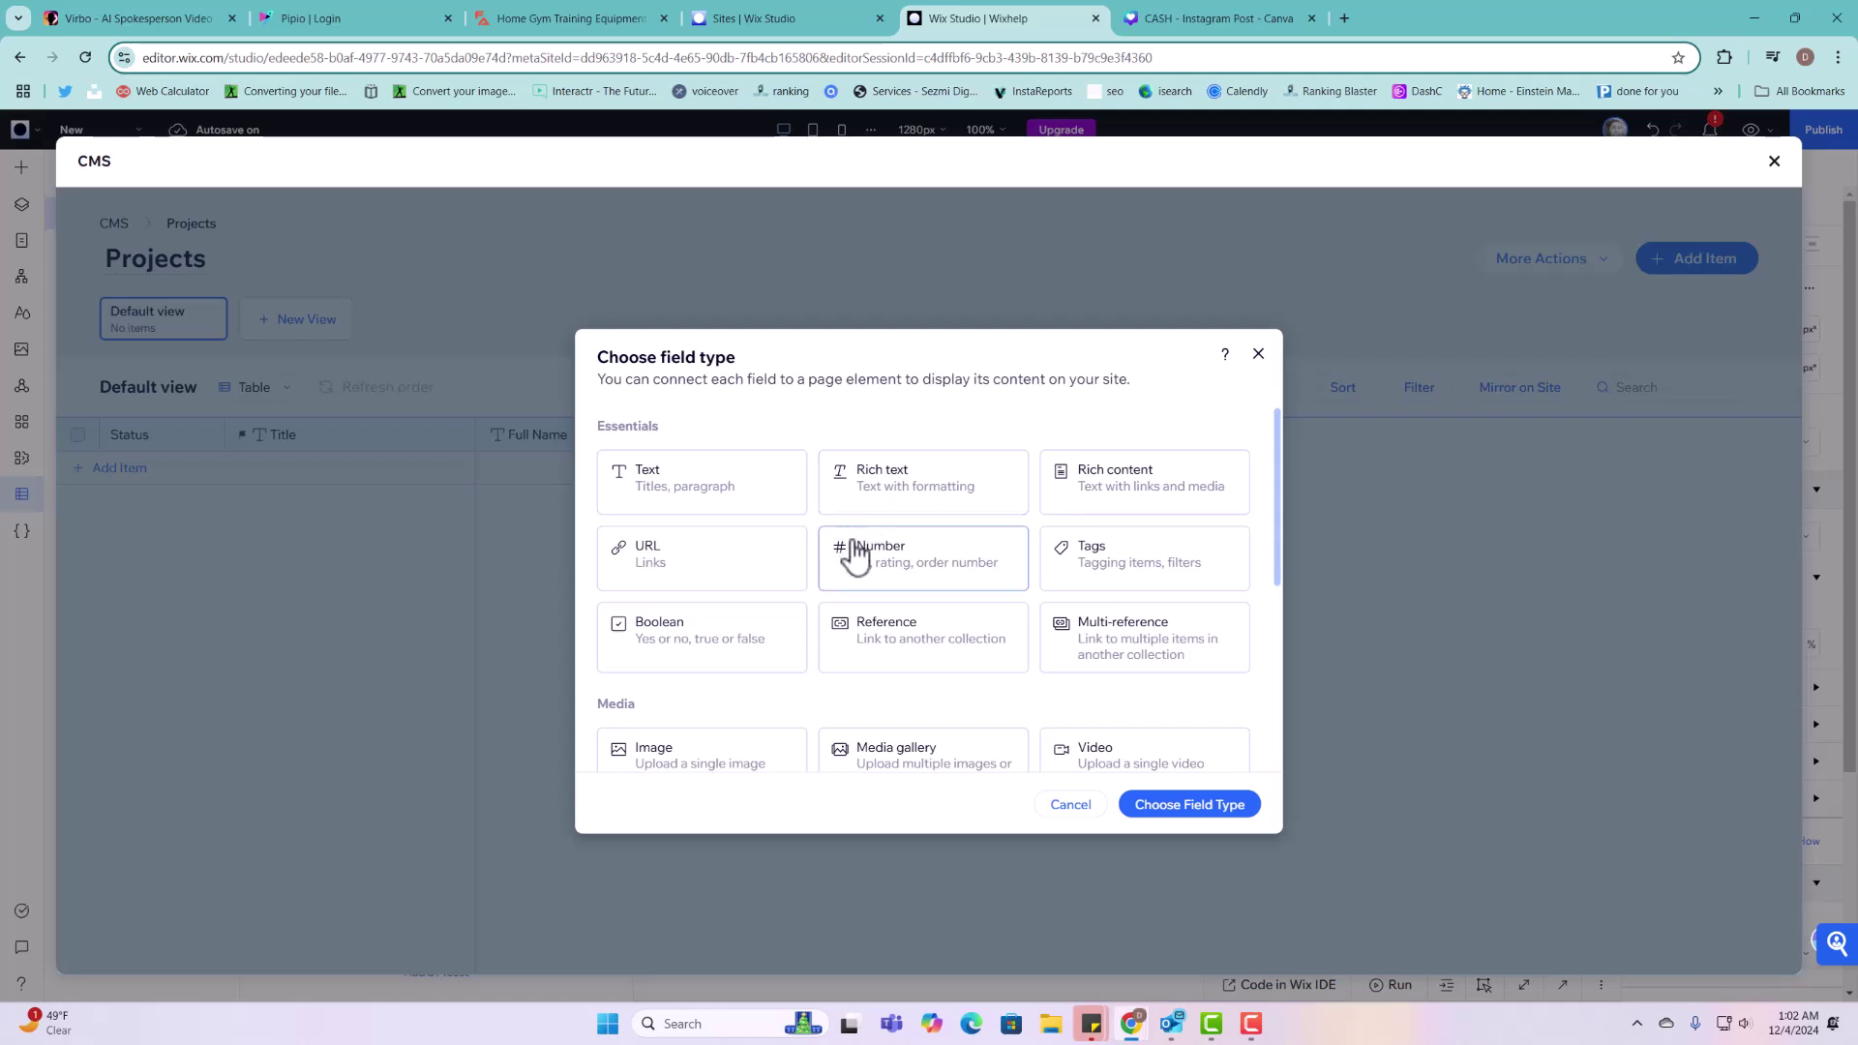
left_click(932, 579)
Step: Name the Number field 'Rating' and save it
left_click(1218, 816)
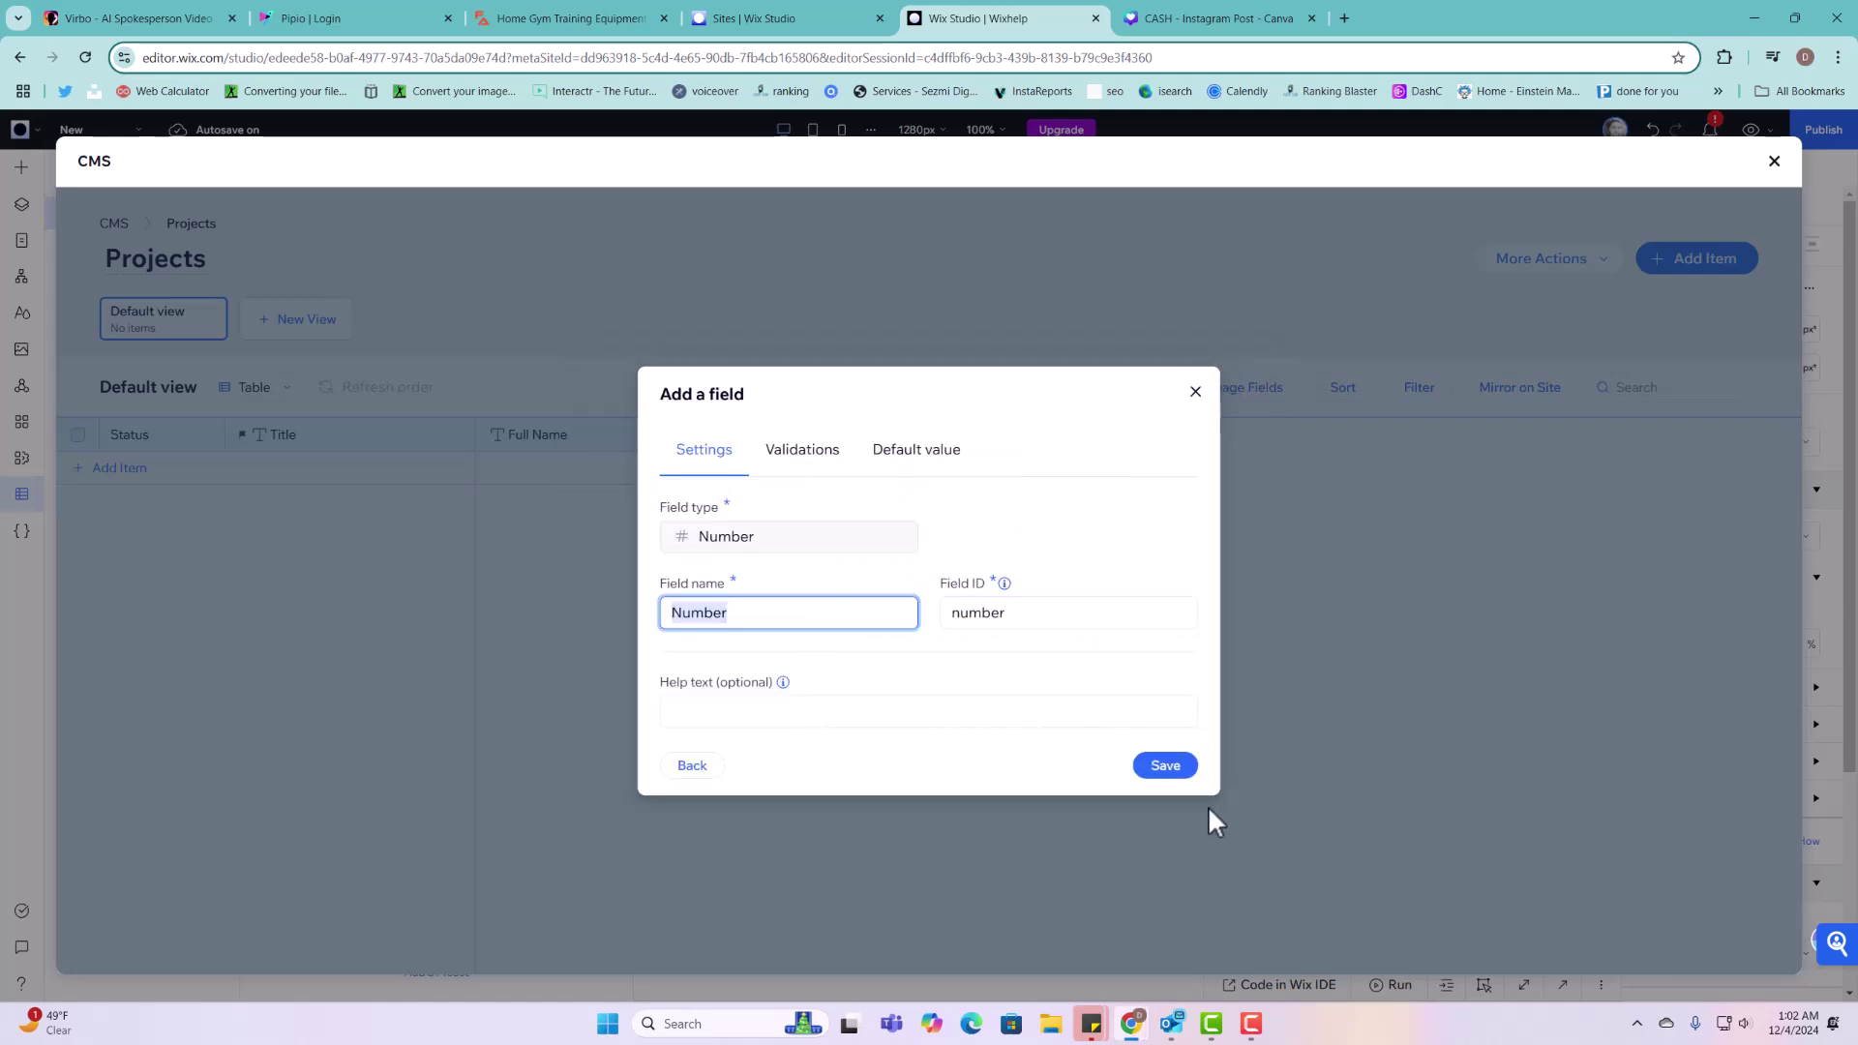
type("Rating")
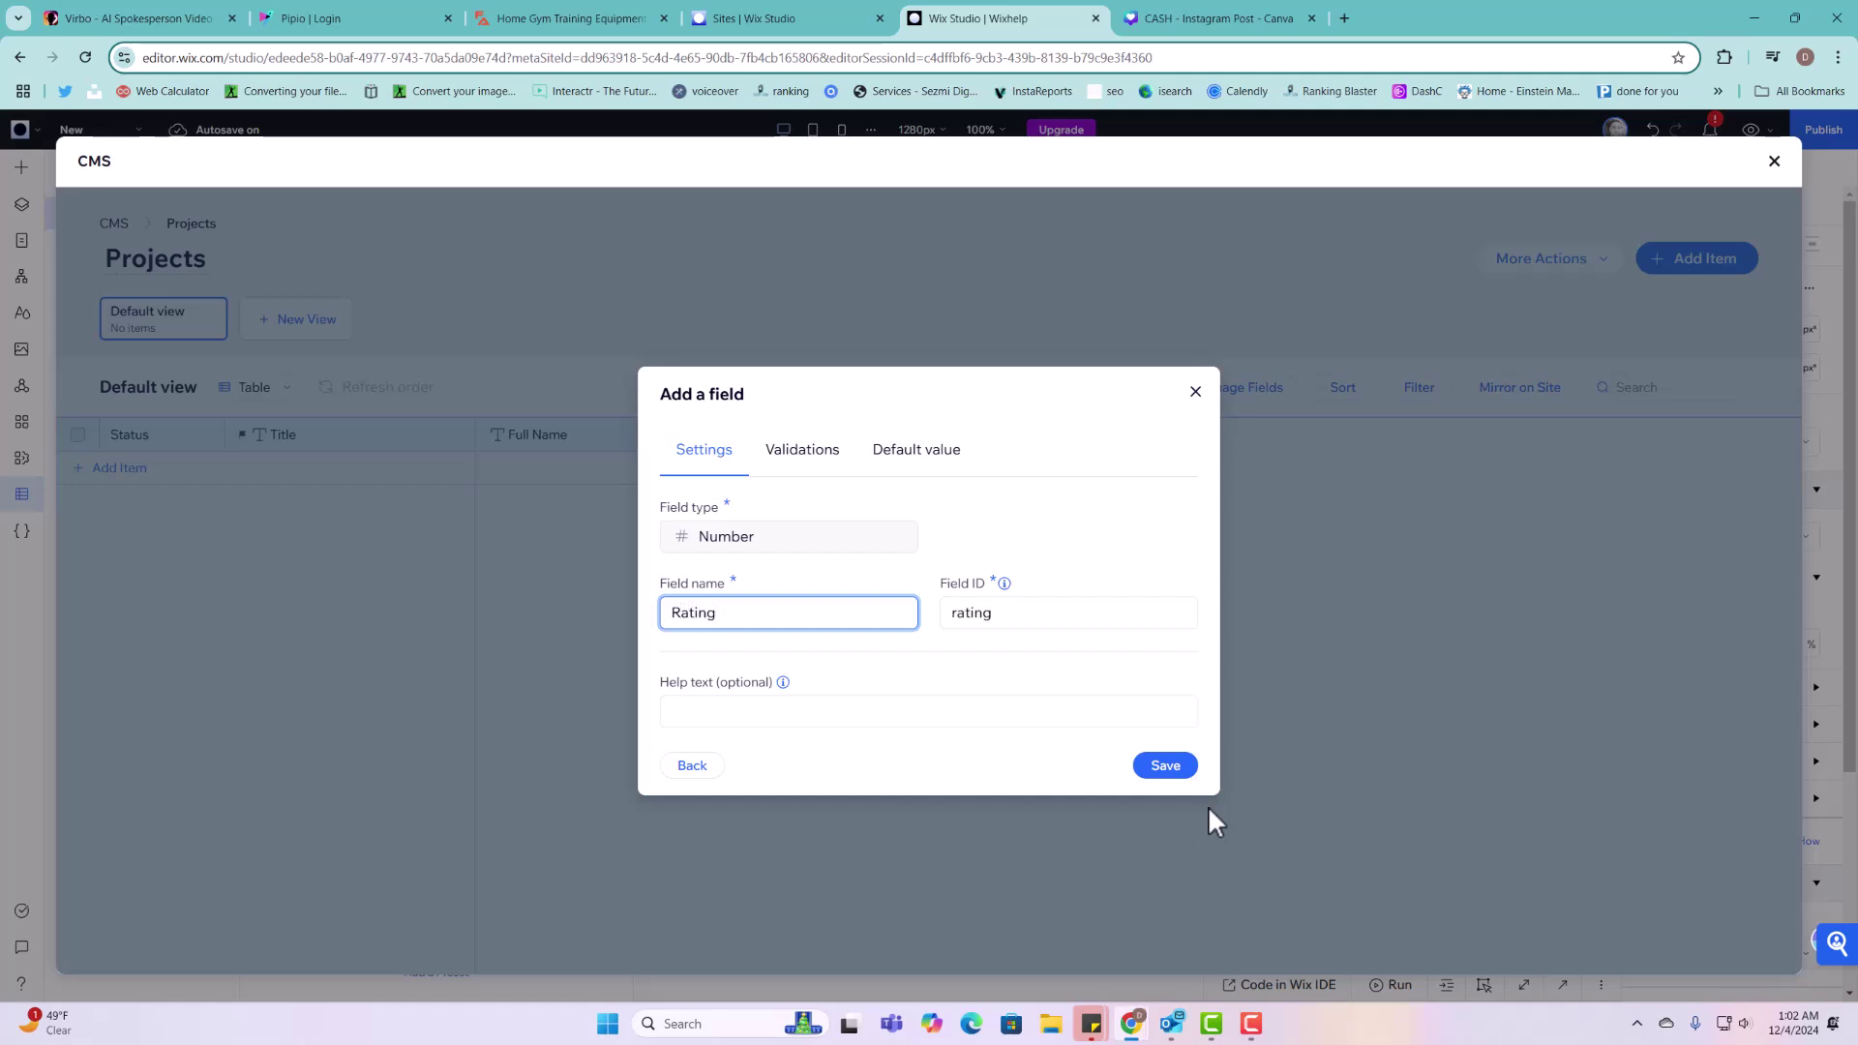
left_click(1184, 773)
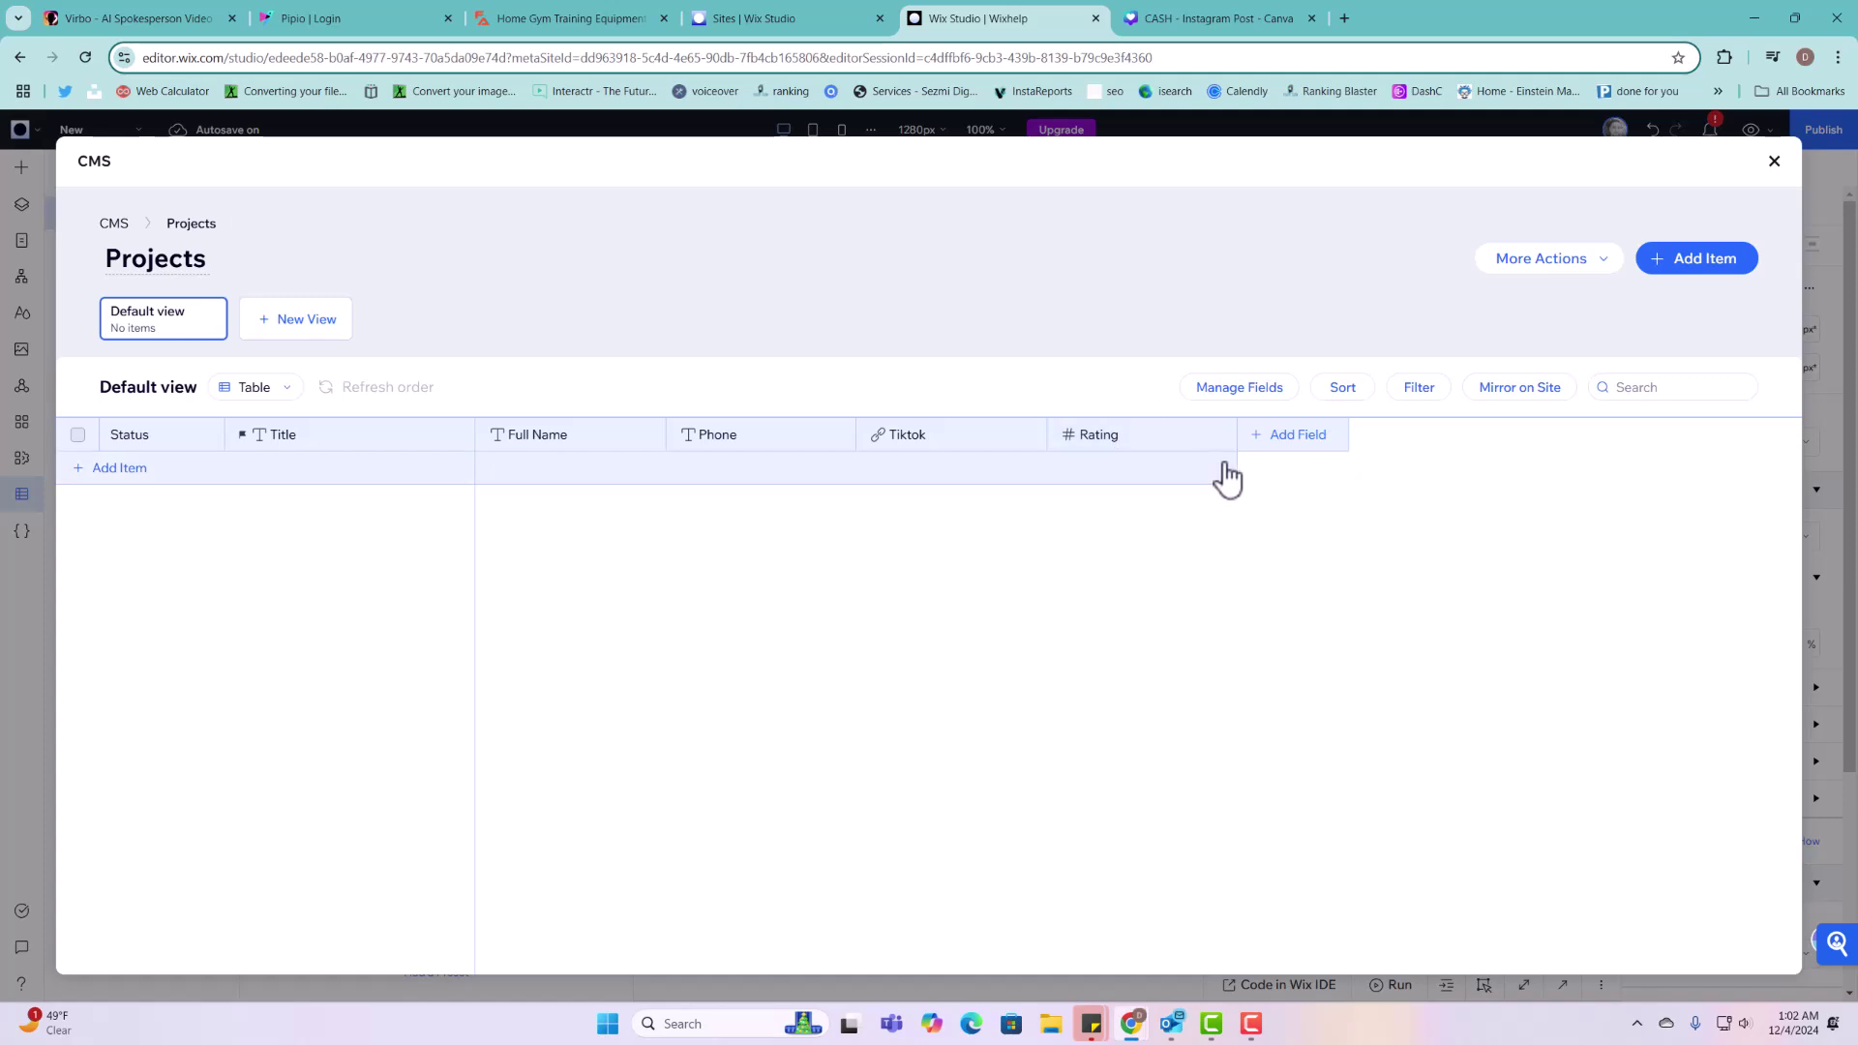
Step: Add a Tags field named 'Types of projects' to Projects and save it
left_click(1287, 448)
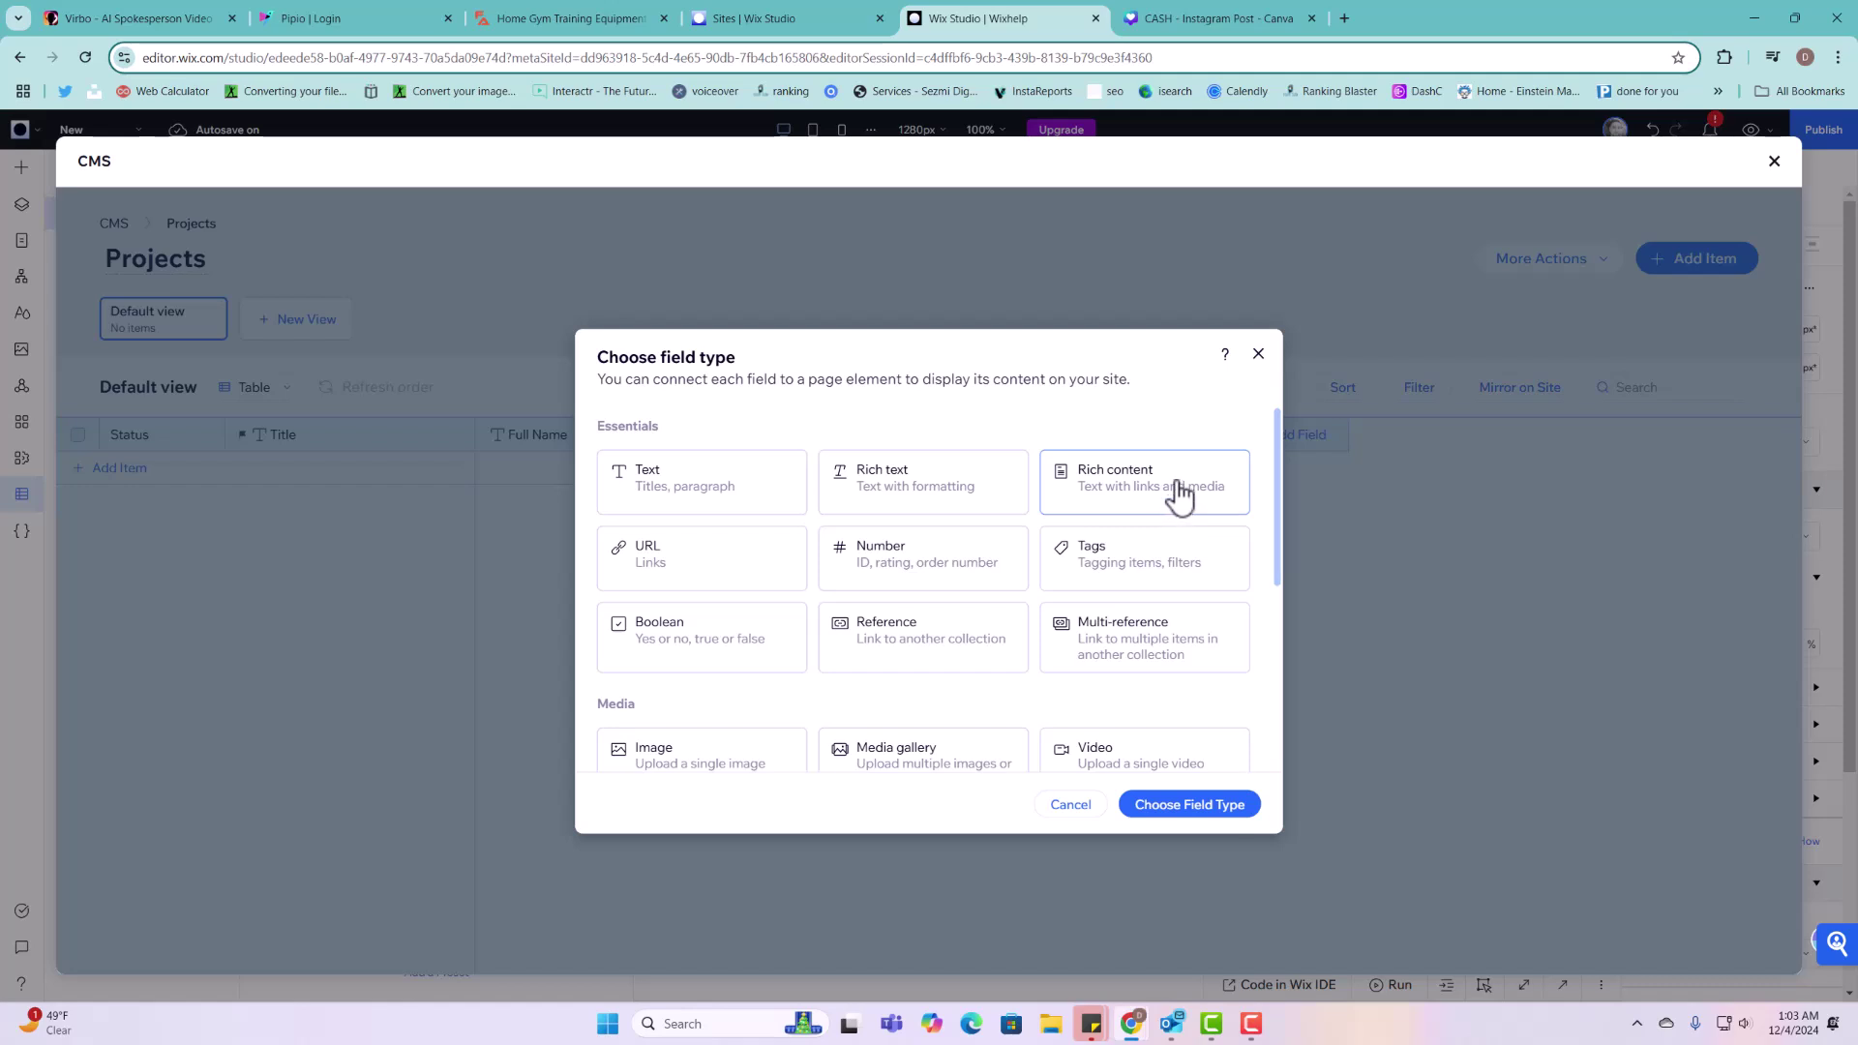
left_click(1122, 584)
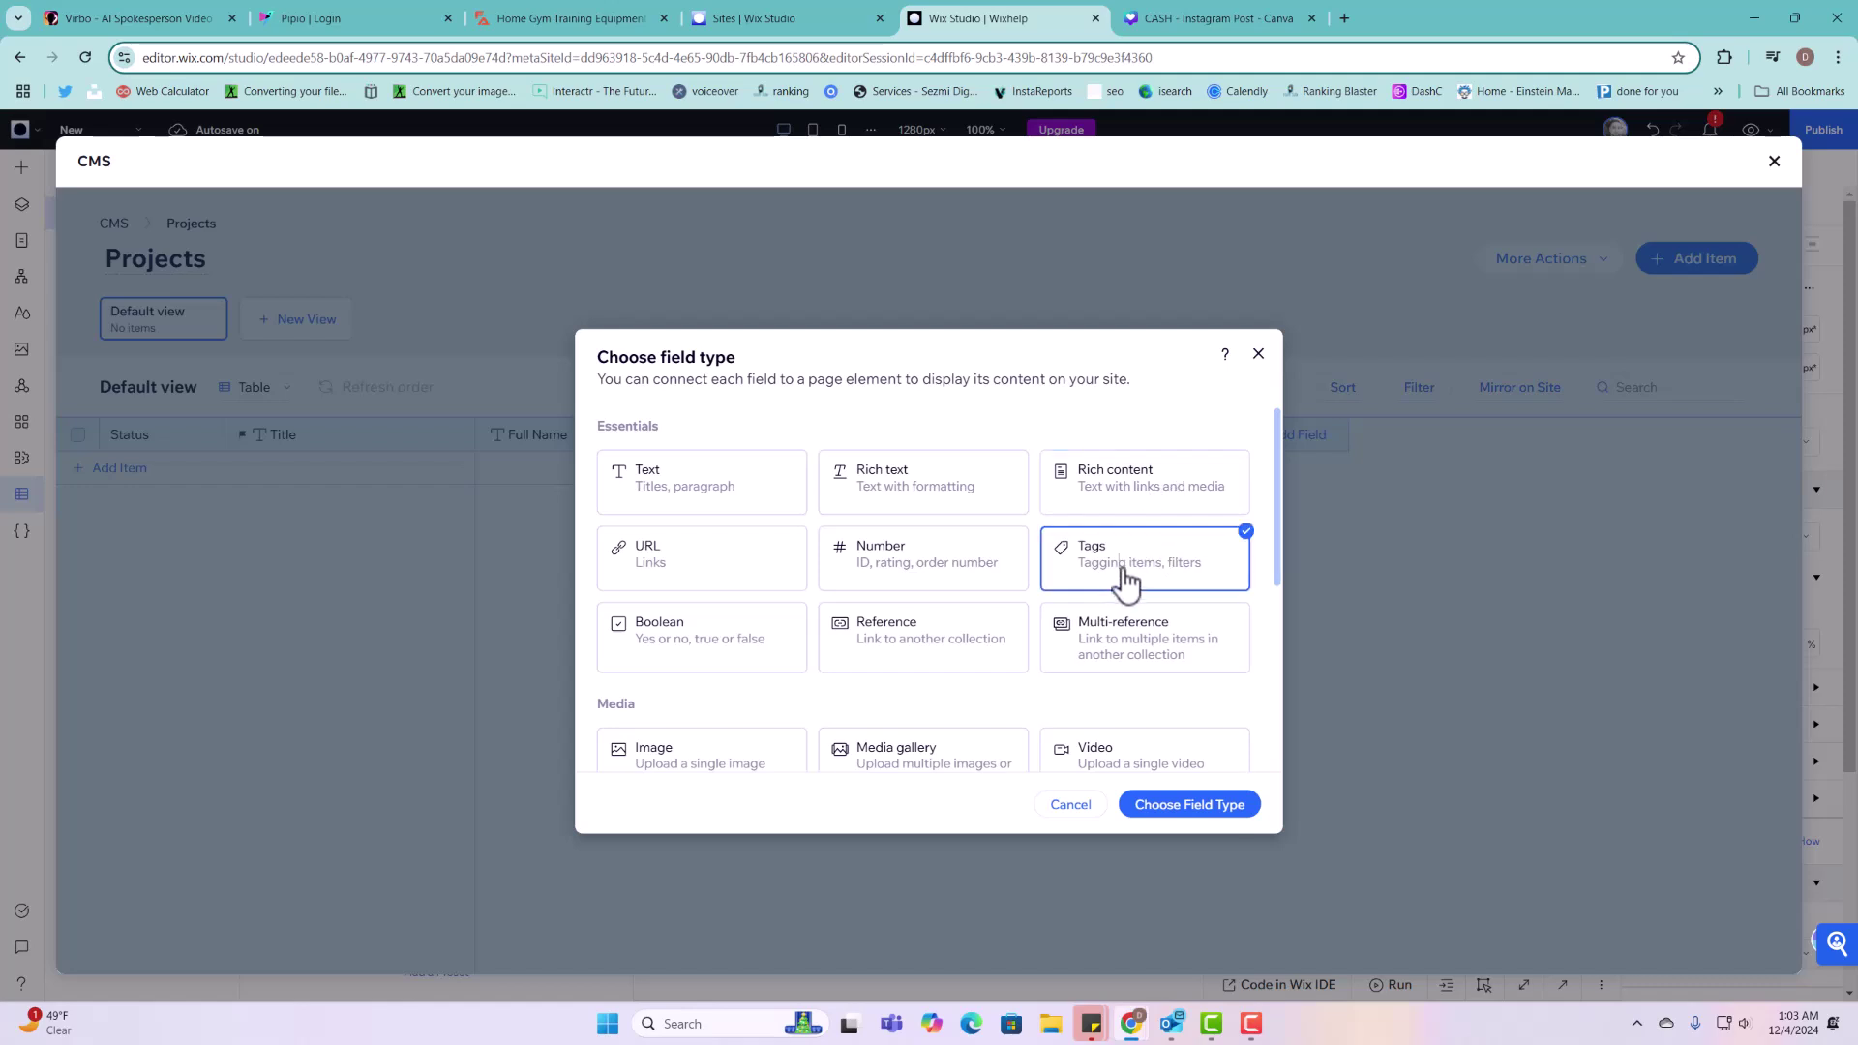
left_click(1216, 811)
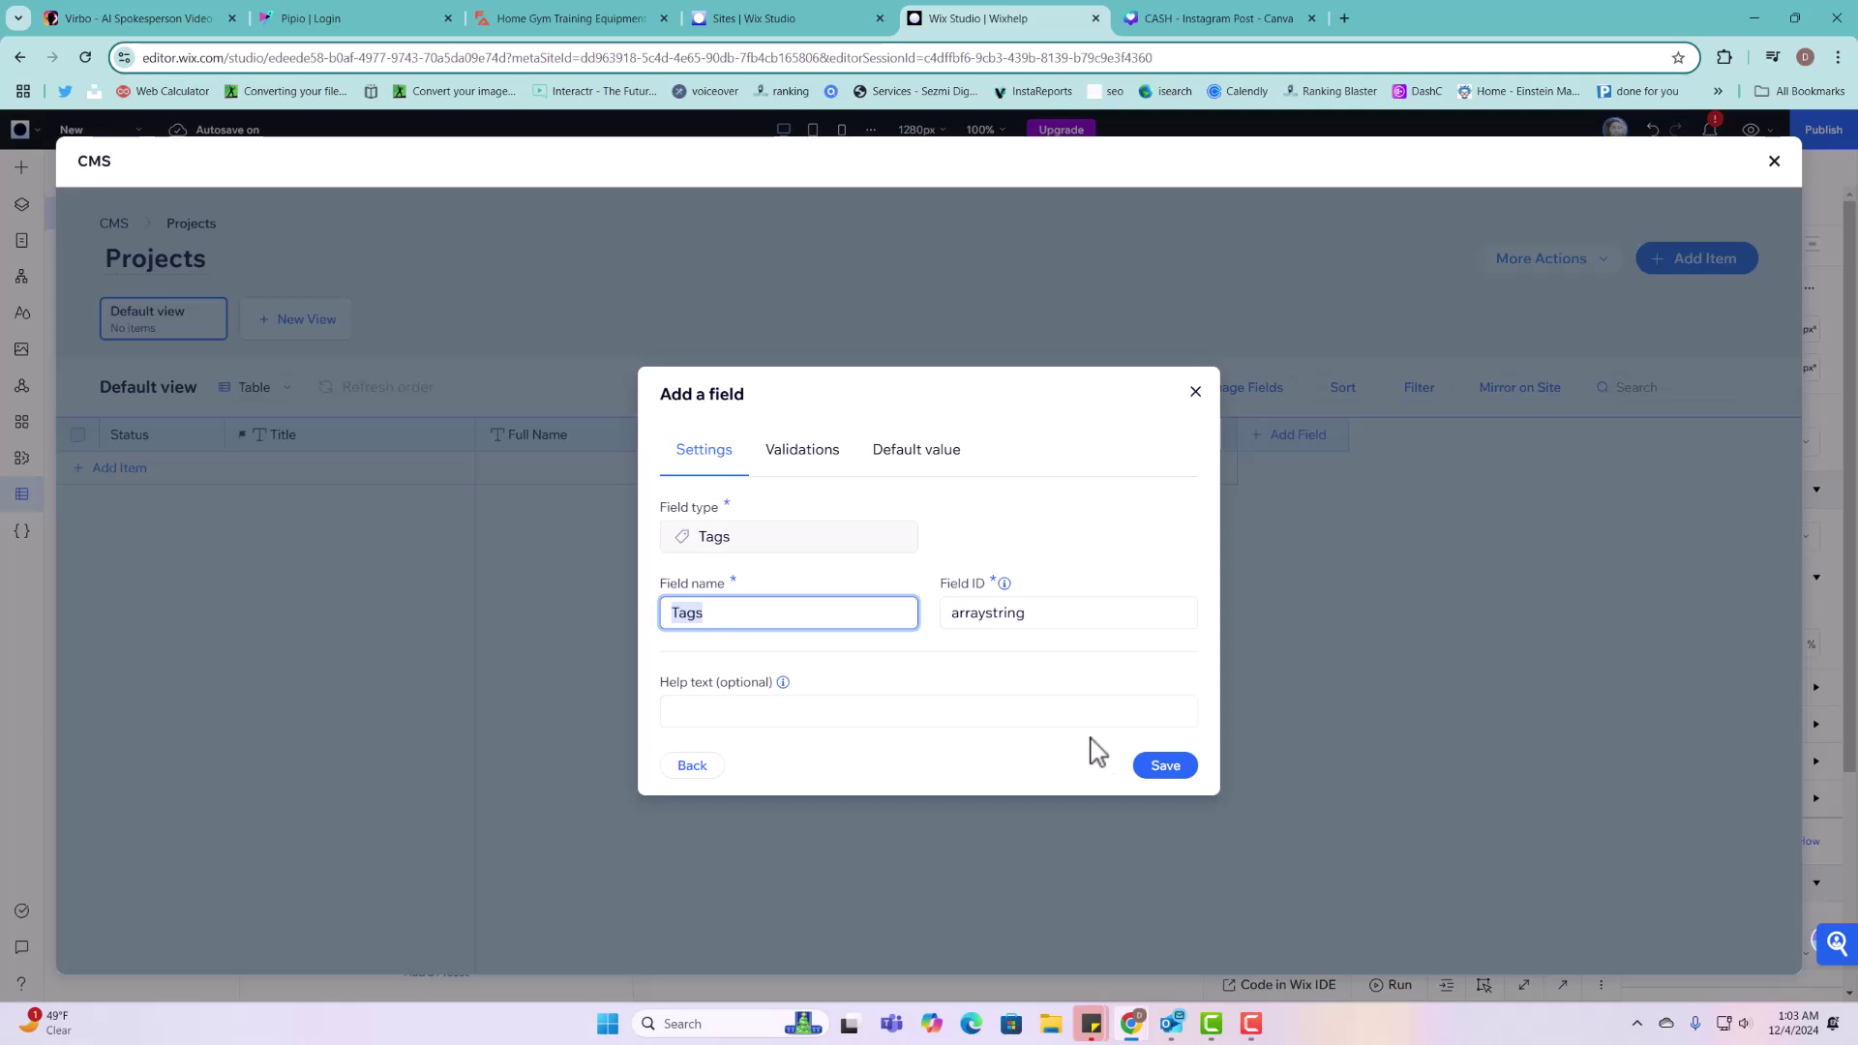
type("t")
key("BackSpace")
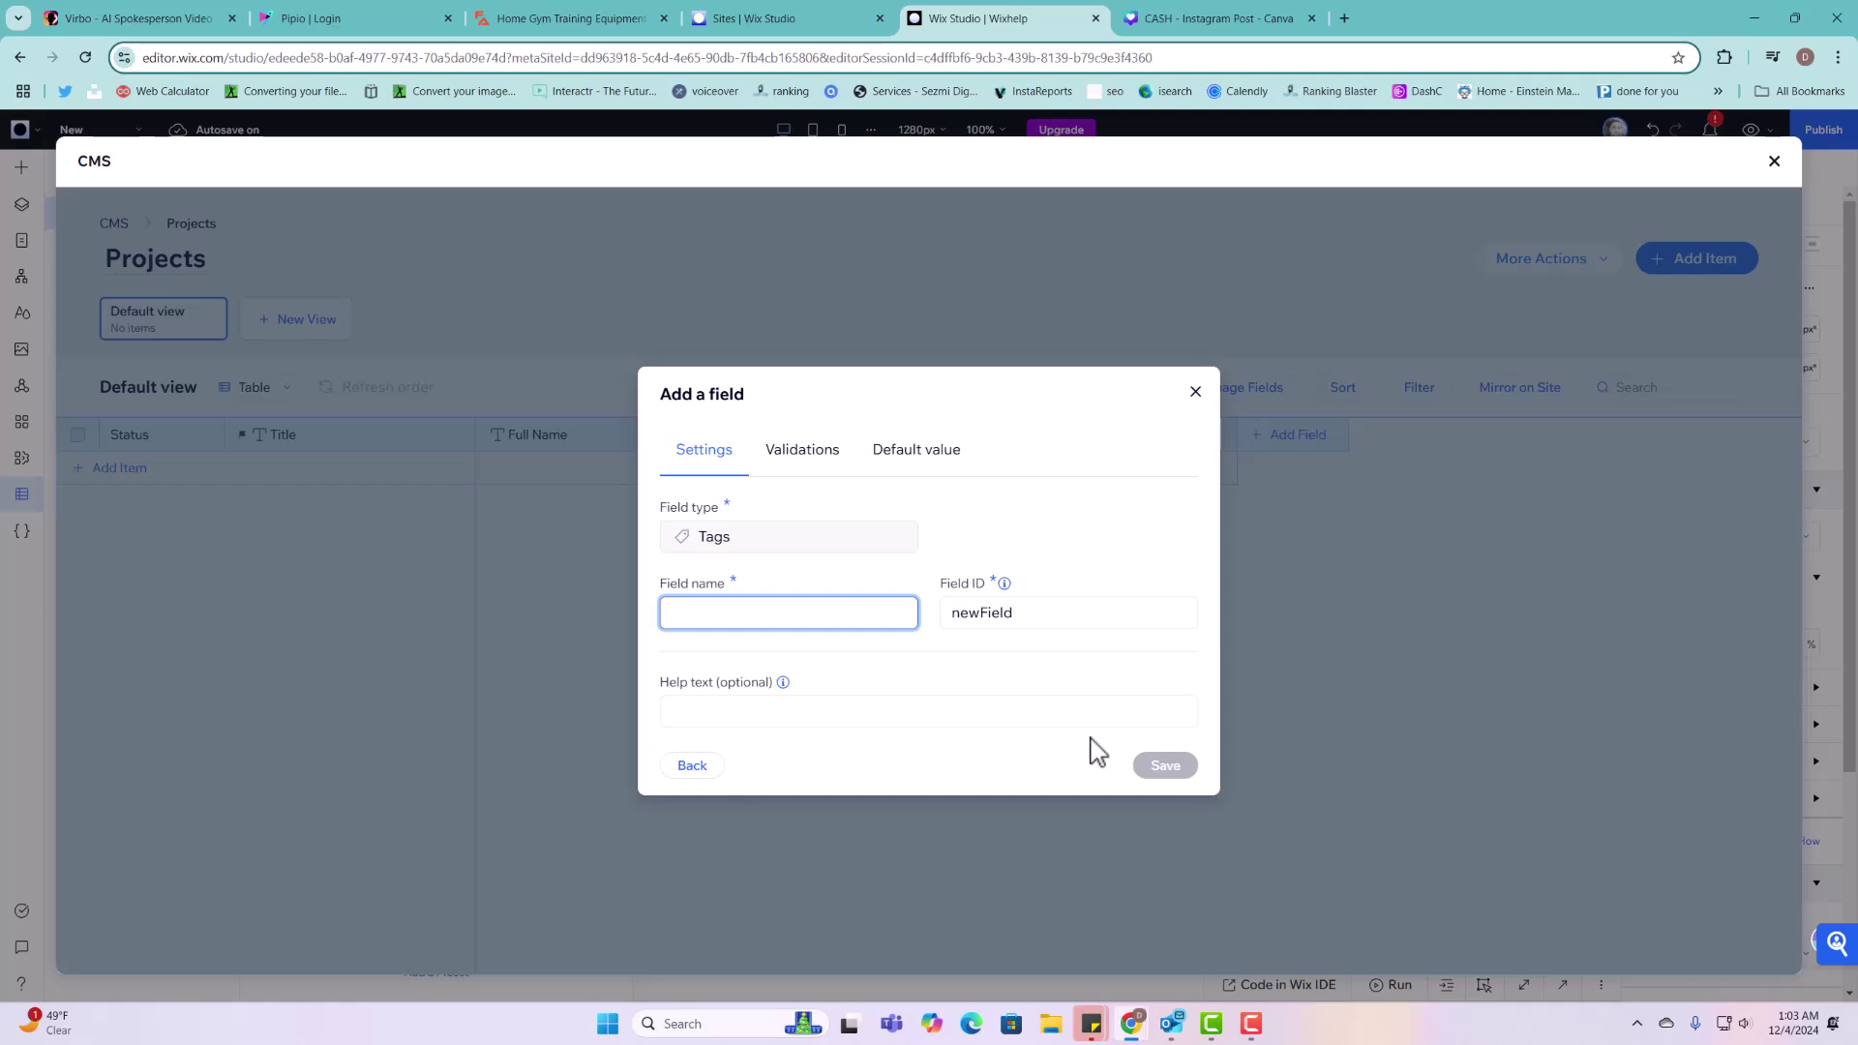
type("T")
key("BackSpace")
type("Types of projects")
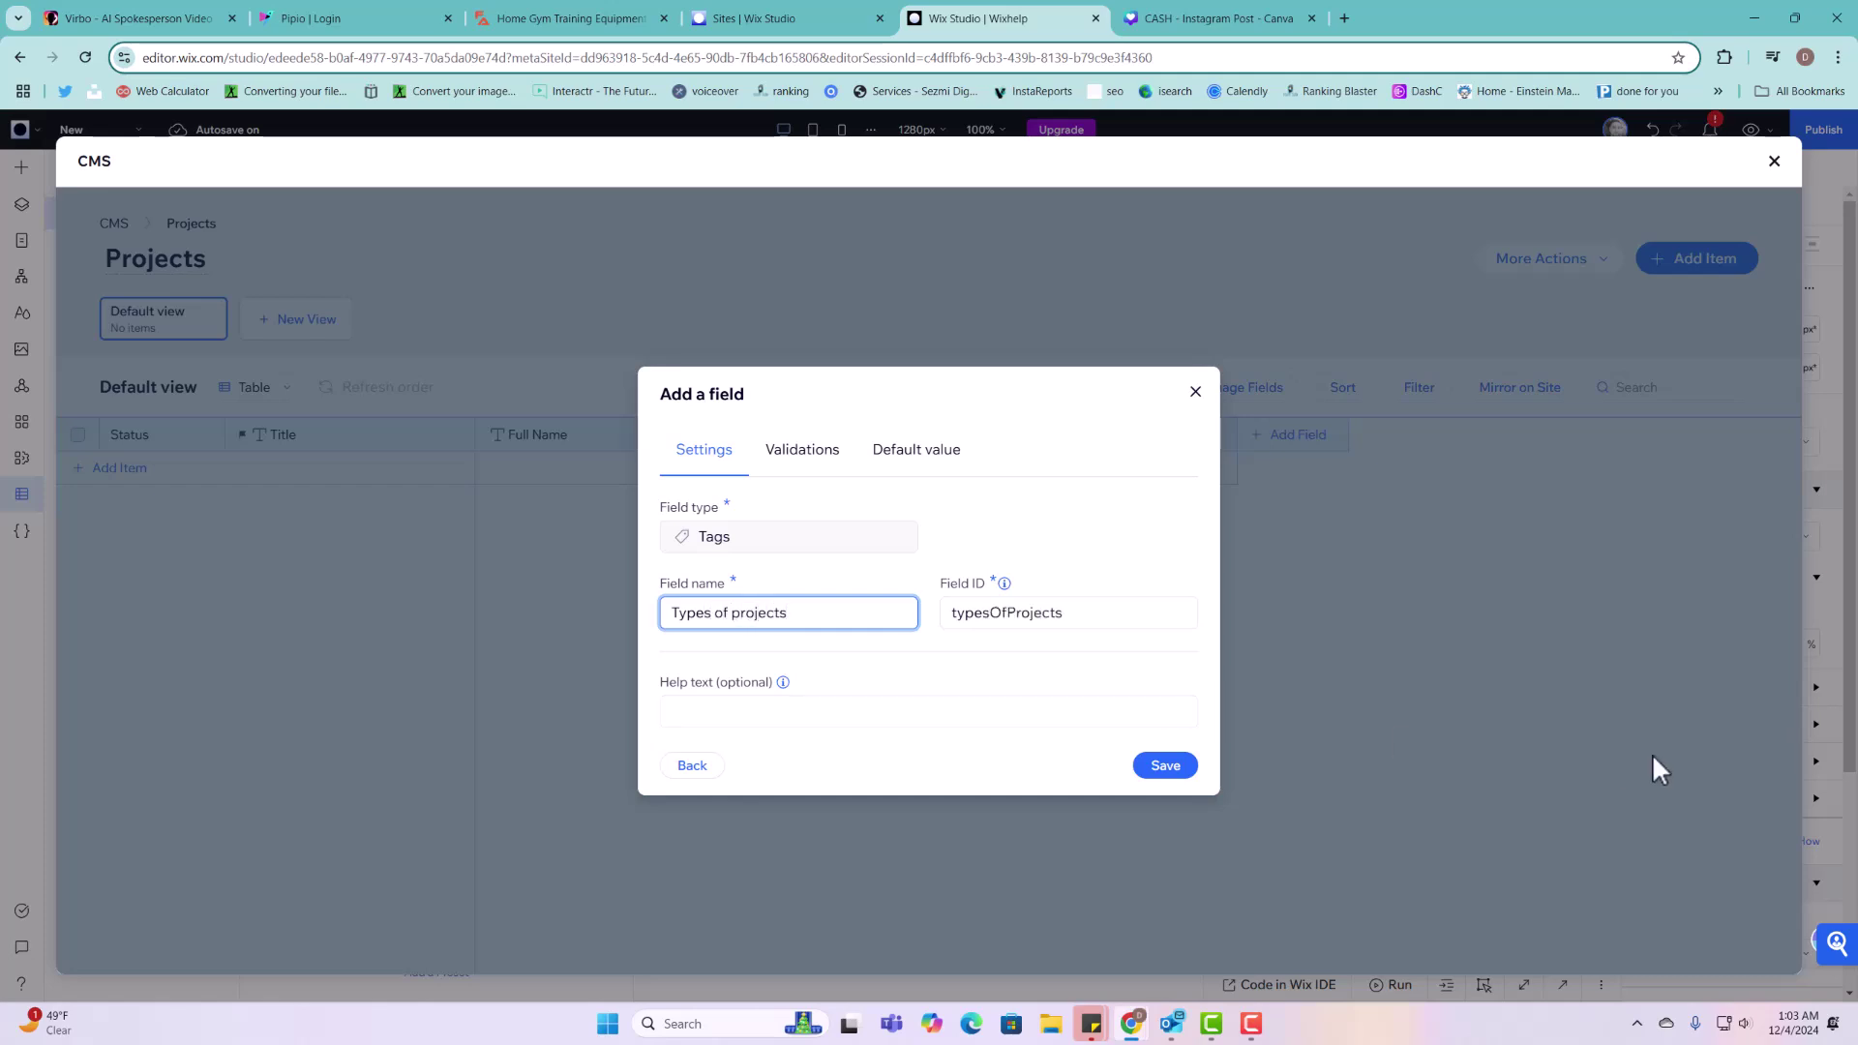
left_click(1190, 767)
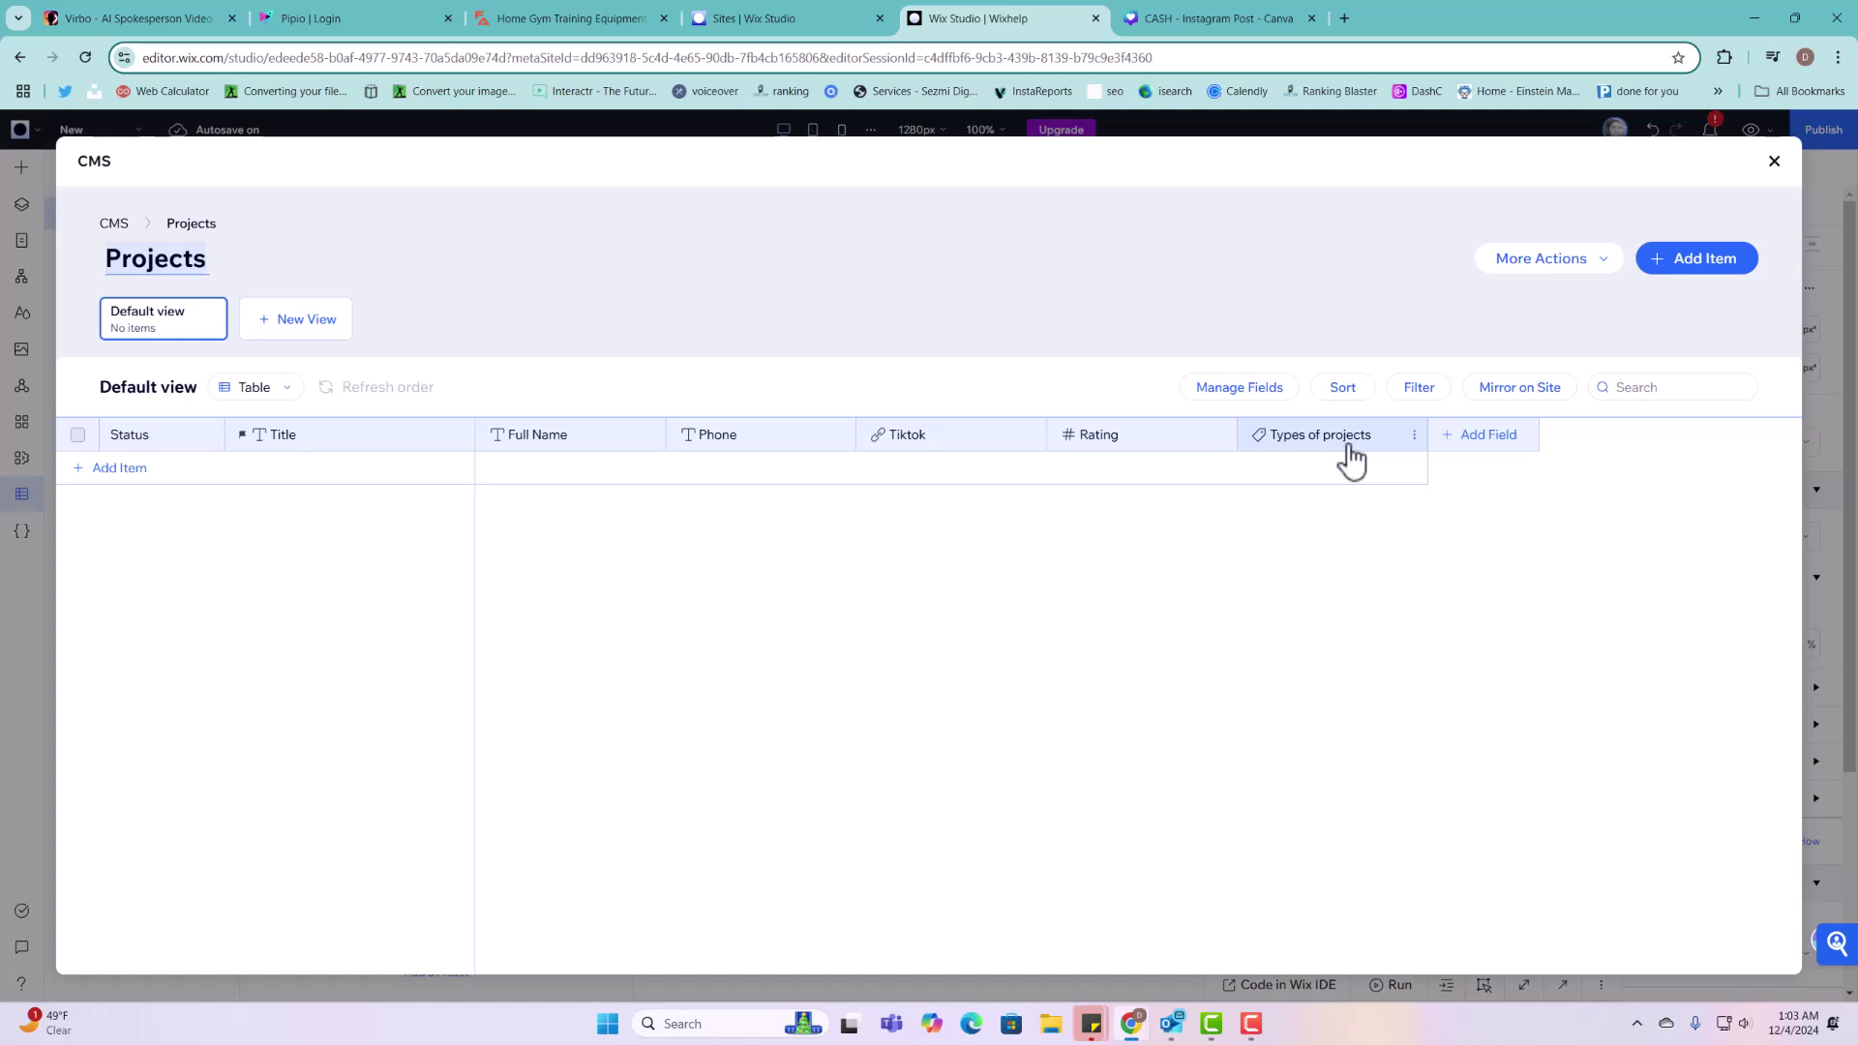
Step: Add a Boolean field named 'New Project' to Projects and save it
left_click(1480, 451)
scroll(1113, 537, "down", 1)
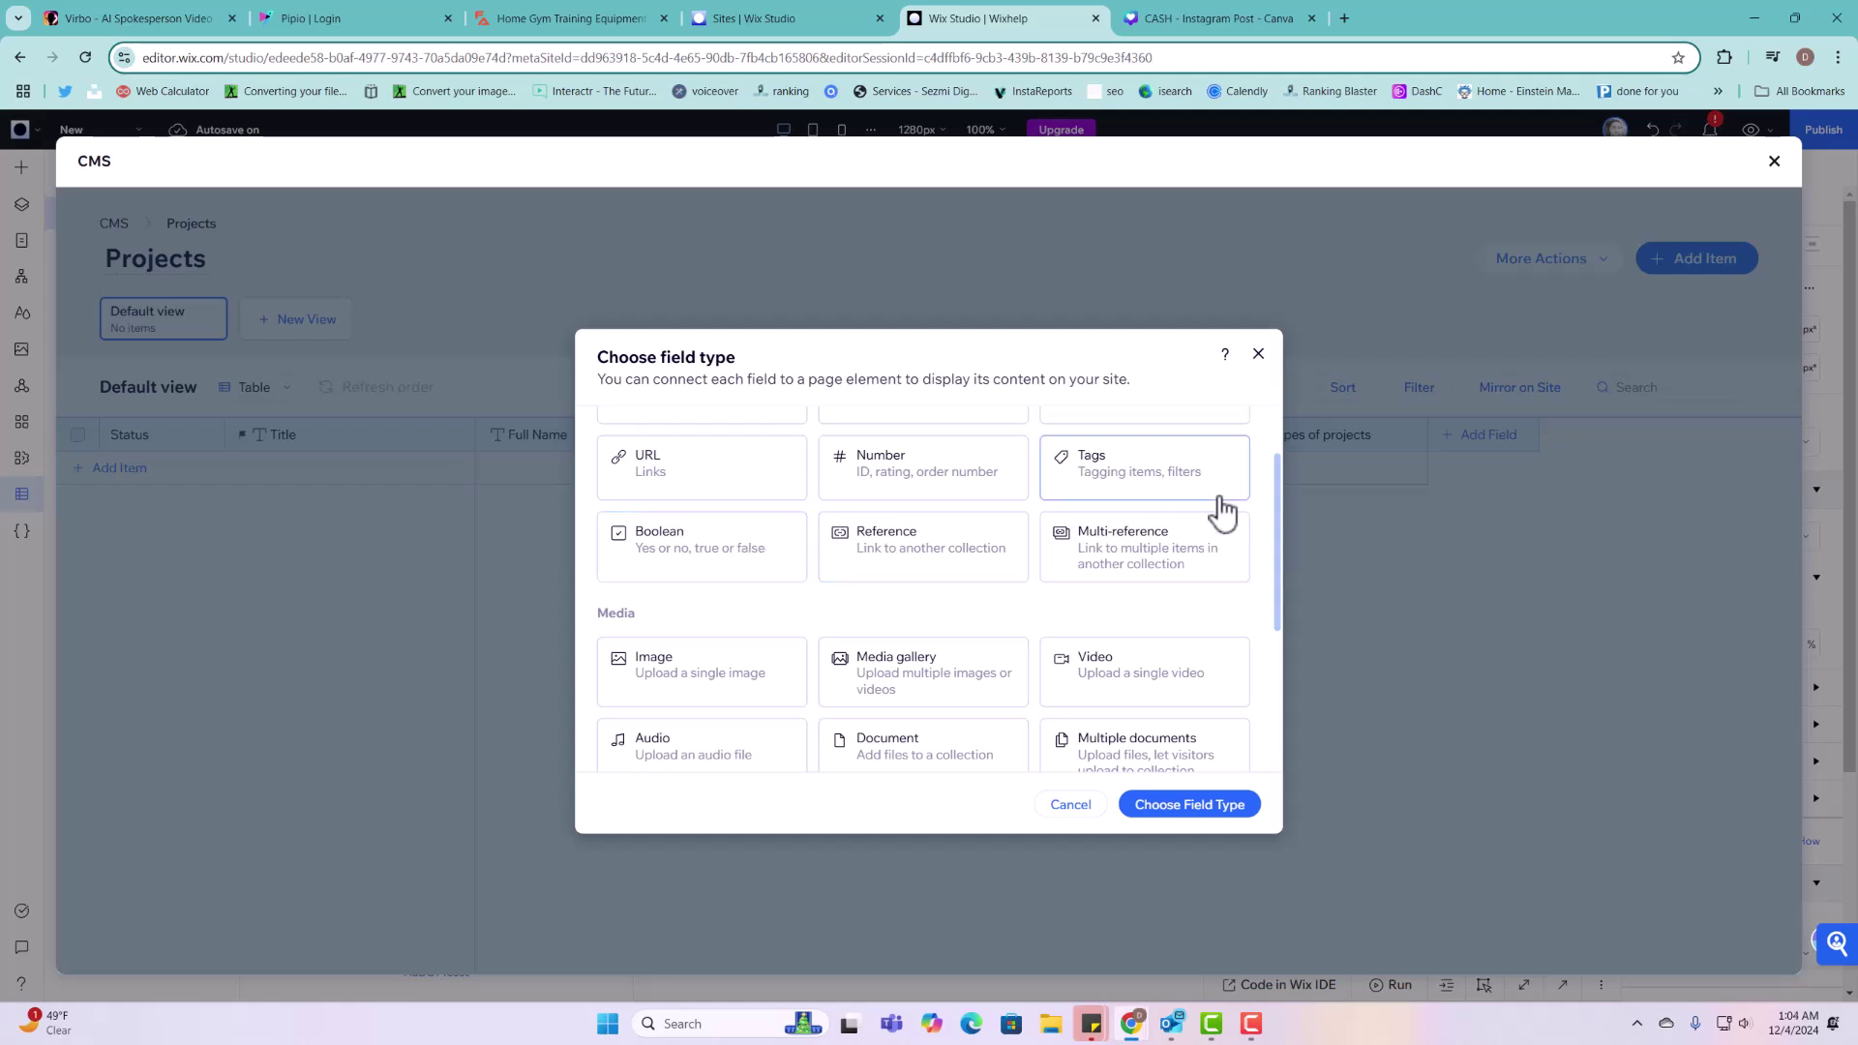
left_click(726, 555)
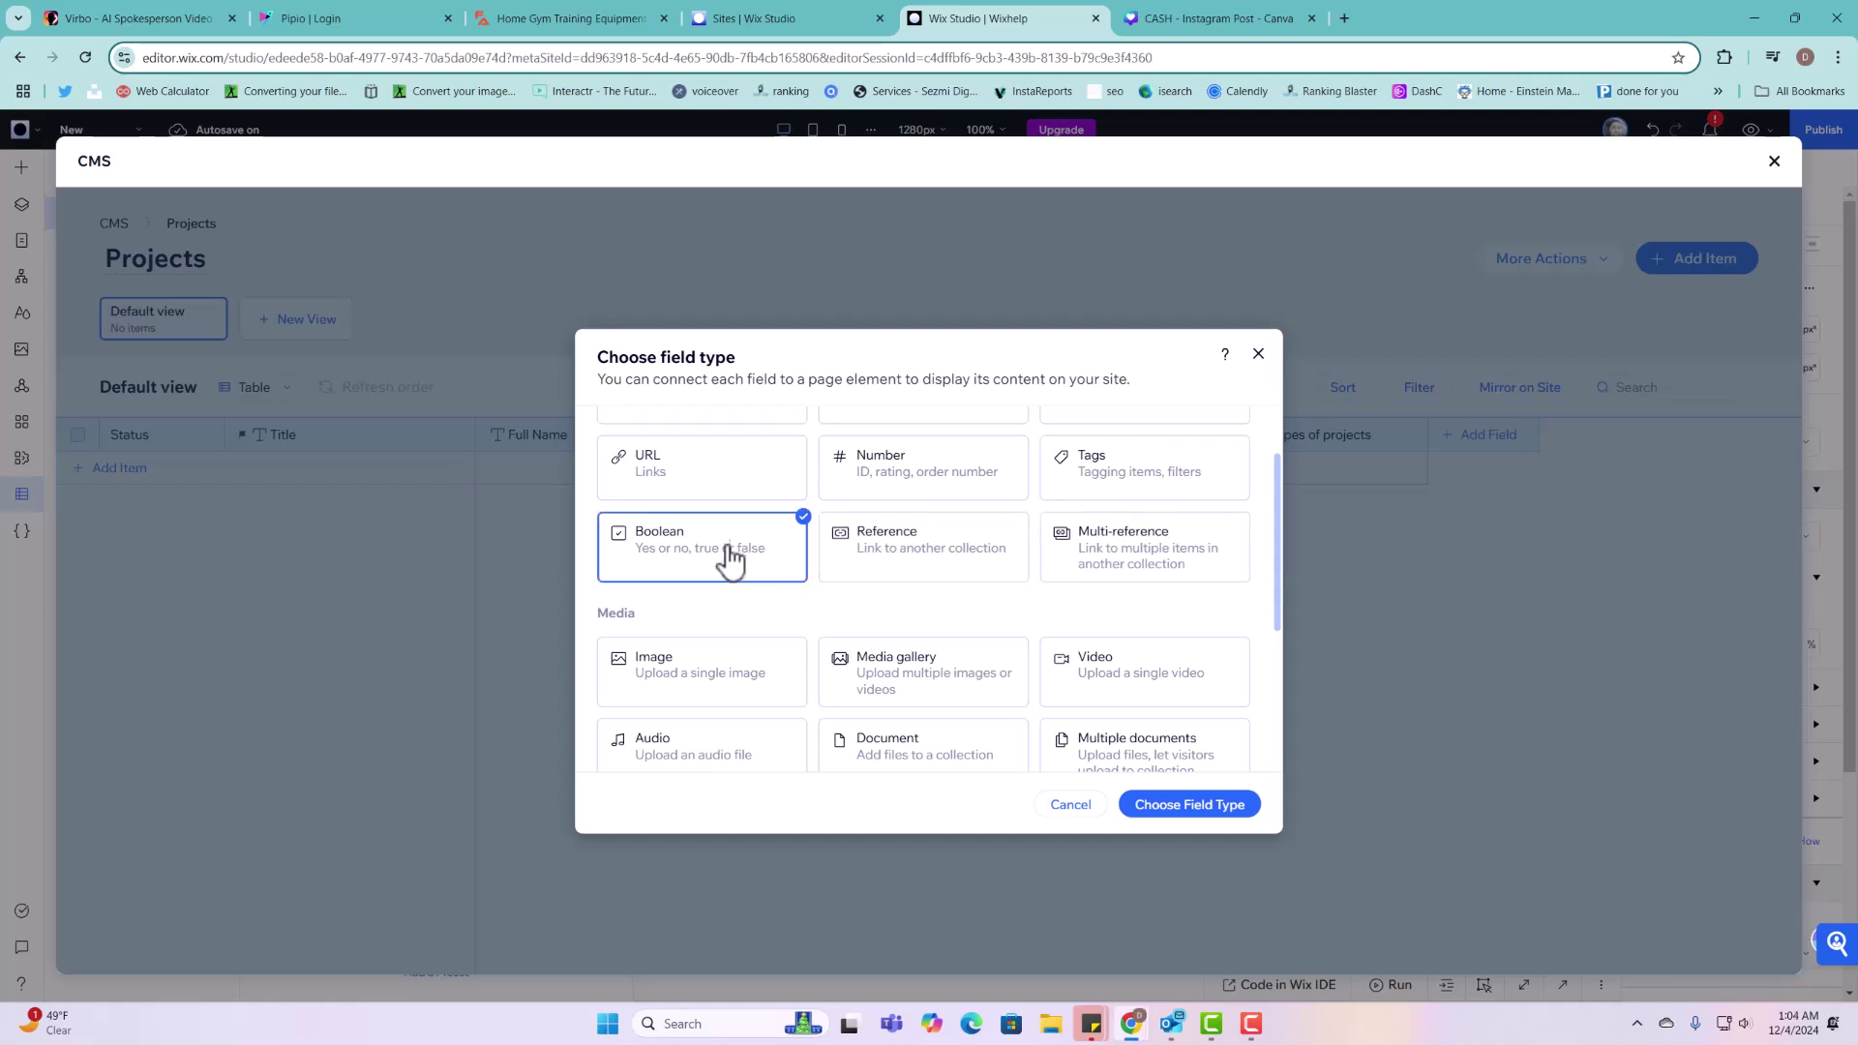
left_click(1200, 809)
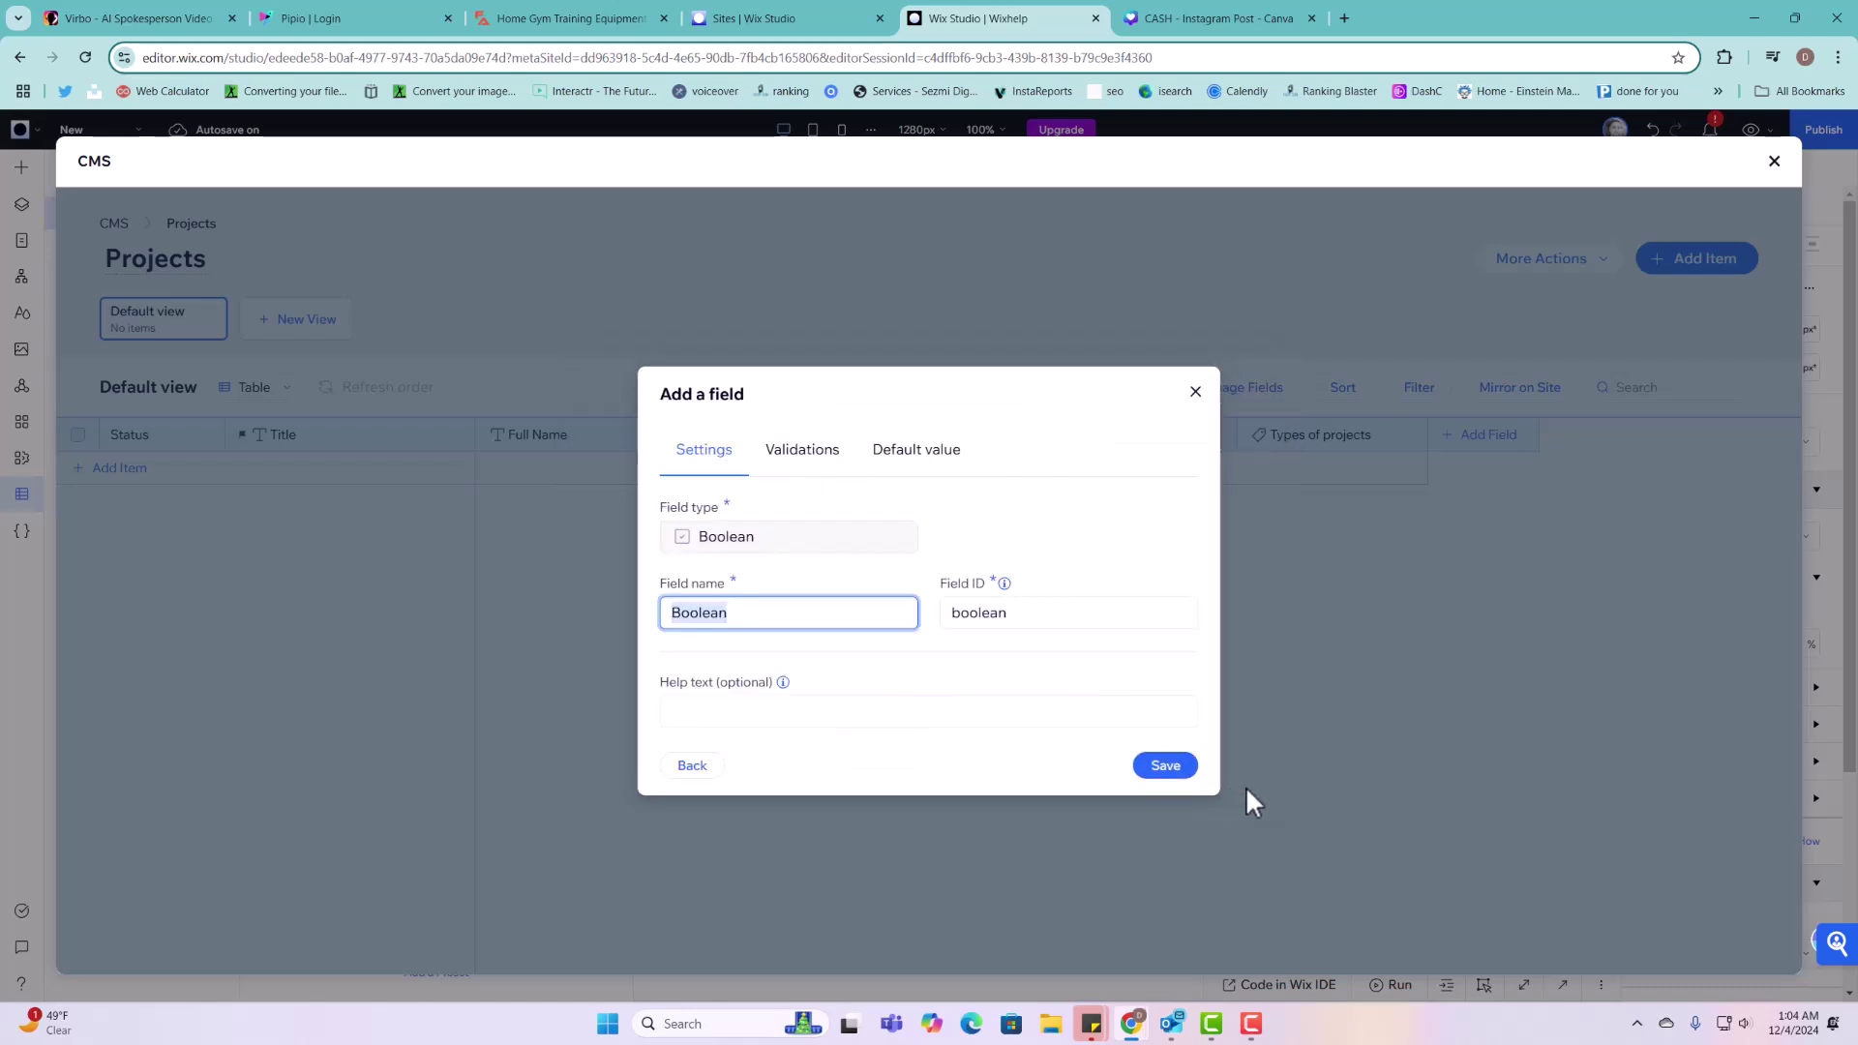
type("New Project")
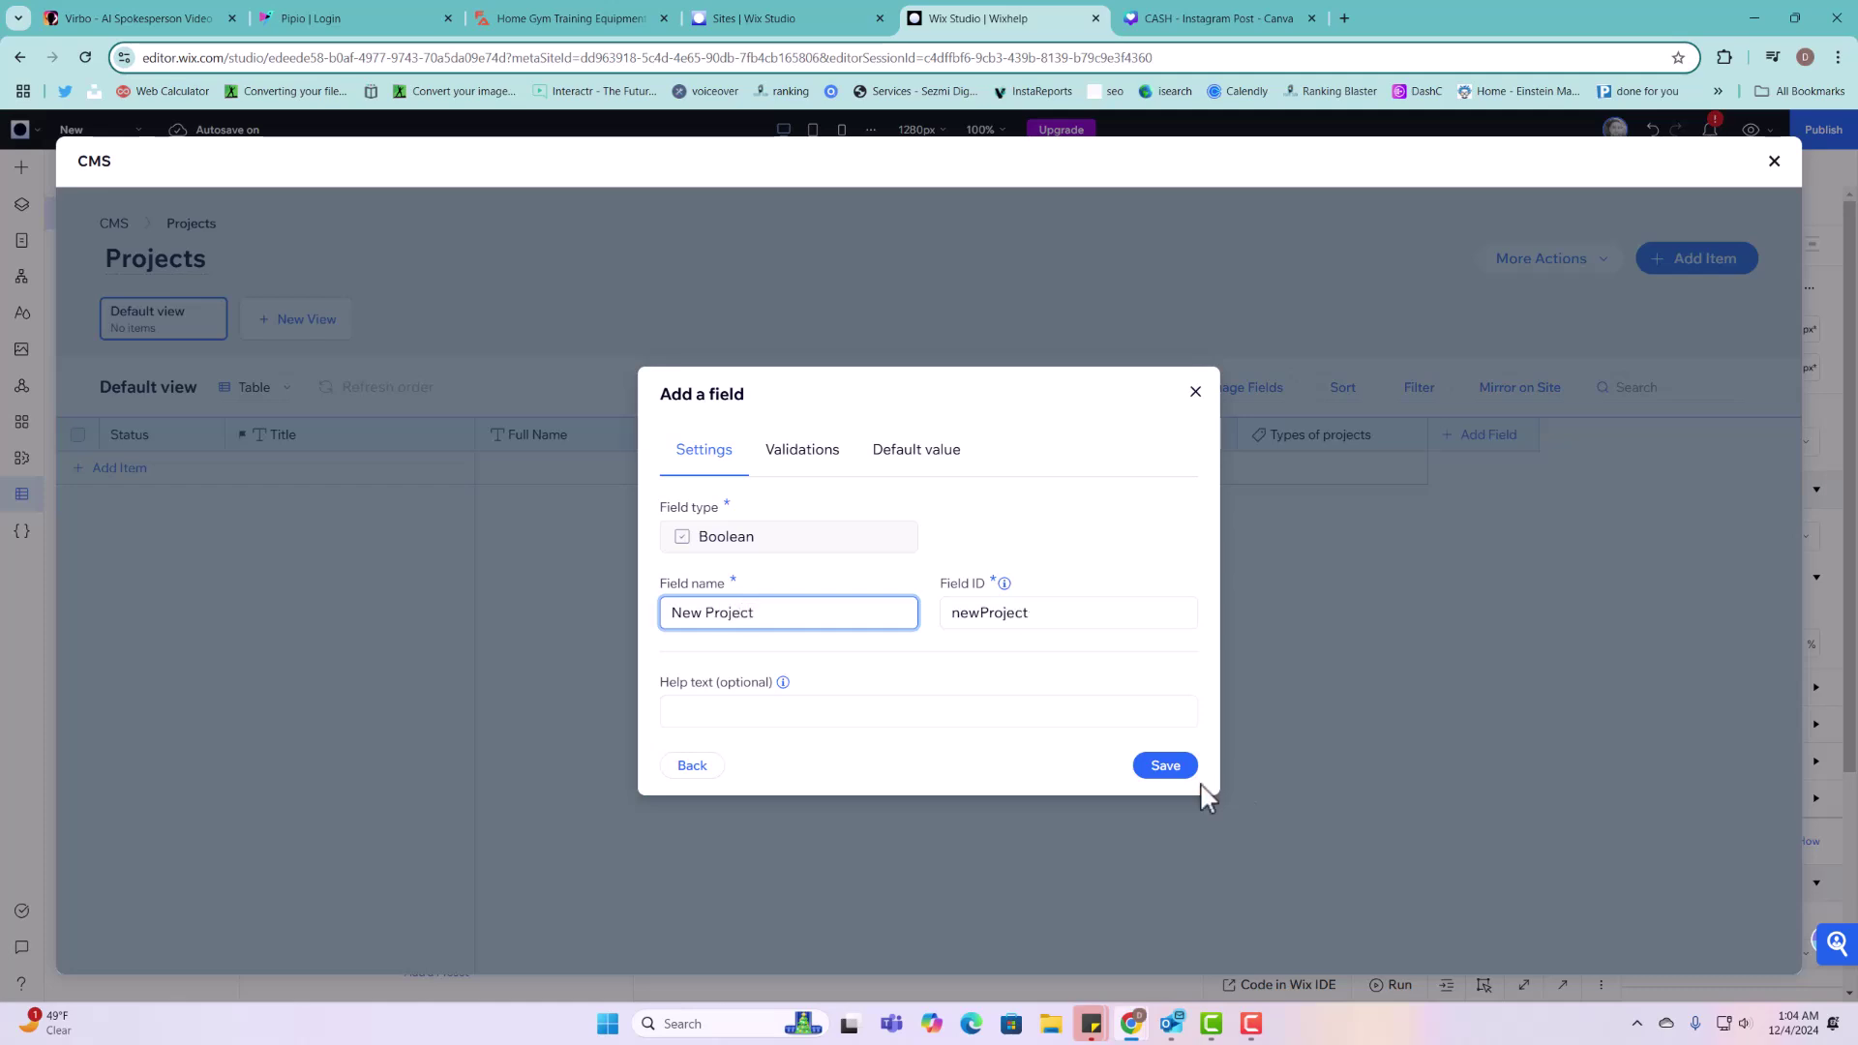
left_click(1175, 772)
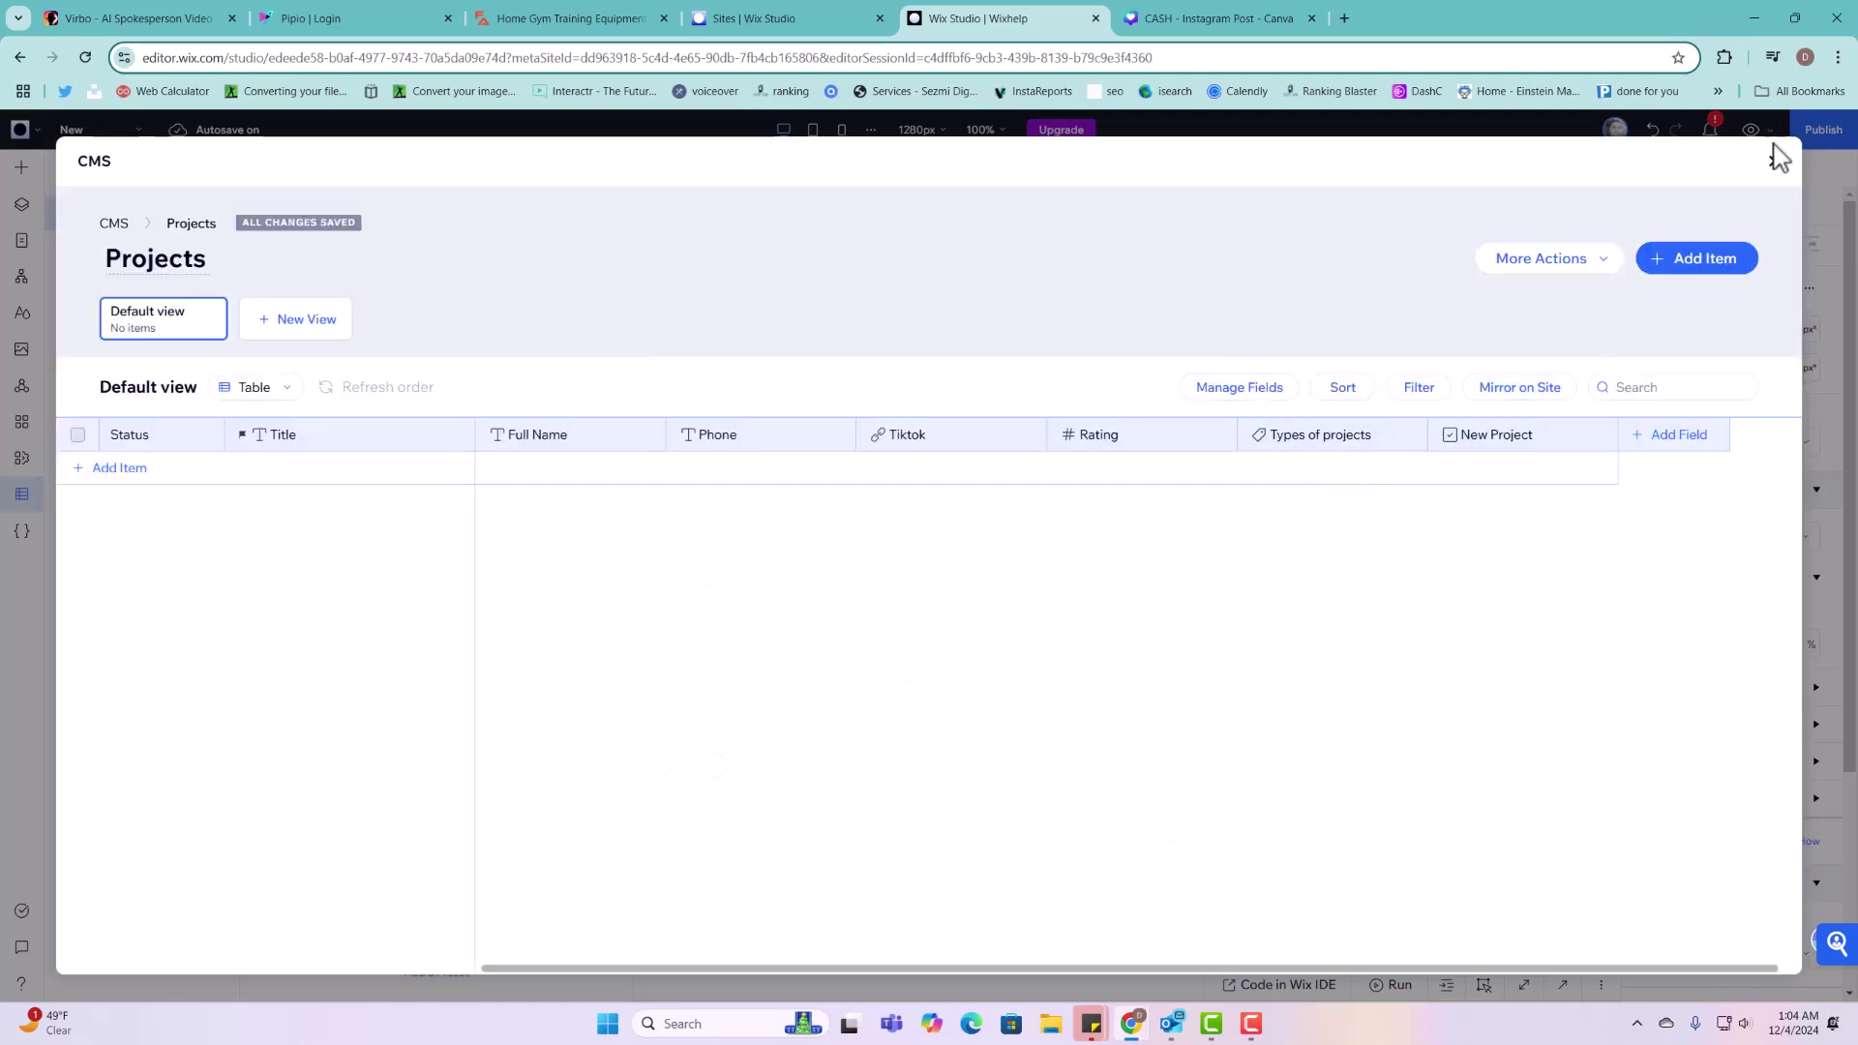
Step: Check the Types of projects field settings without changes, then close the CMS
left_click(1311, 441)
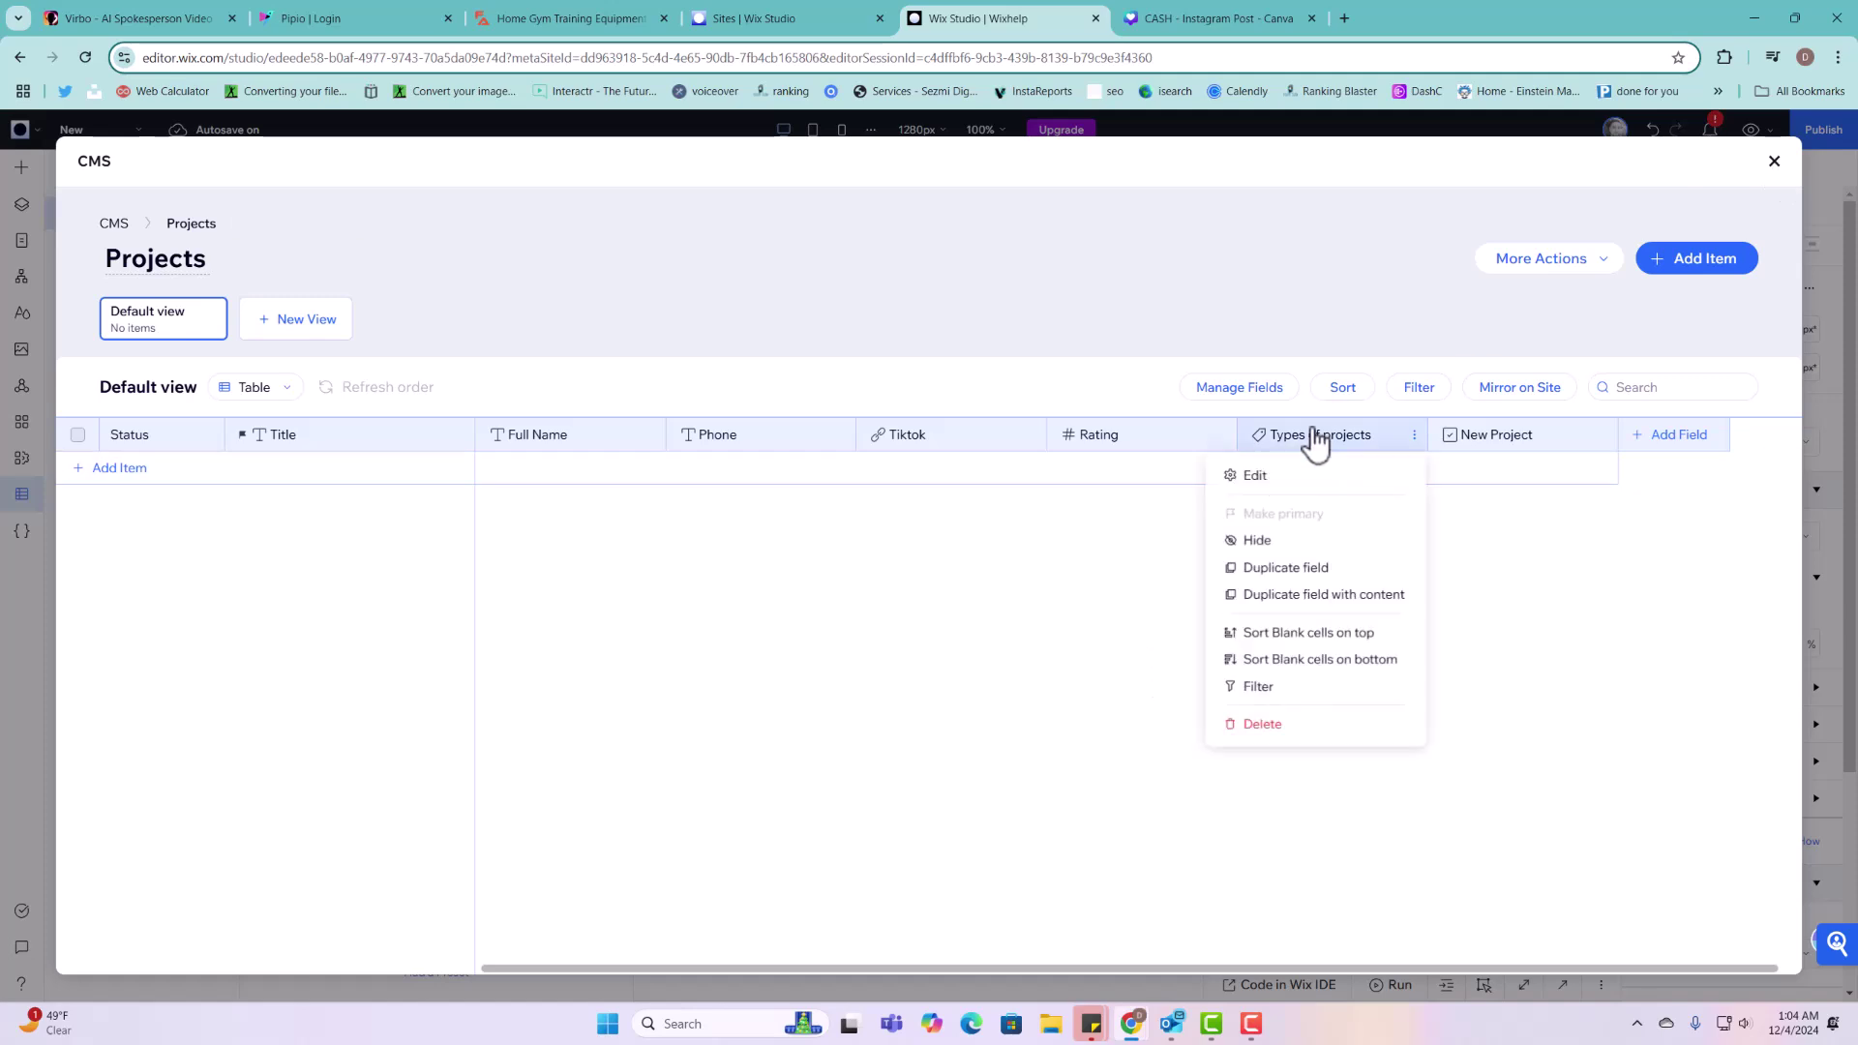
left_click(1279, 489)
left_click(700, 536)
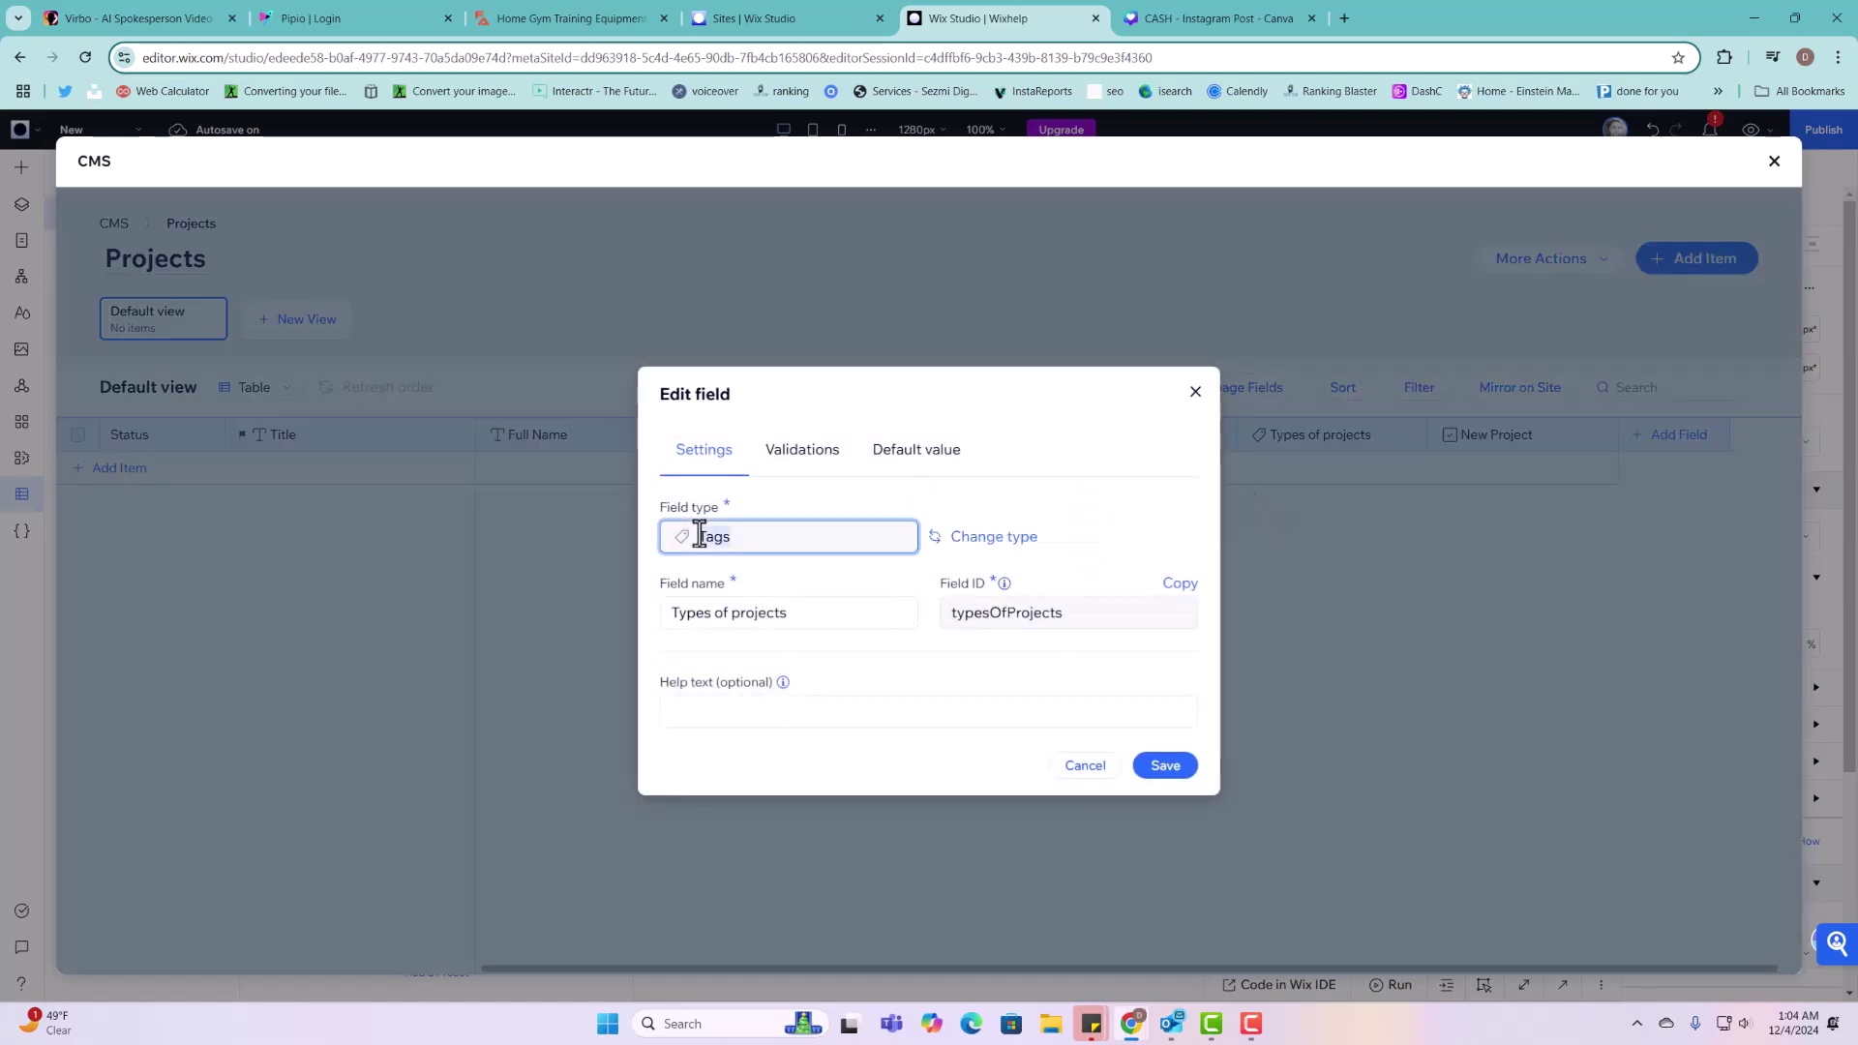
left_click(1196, 393)
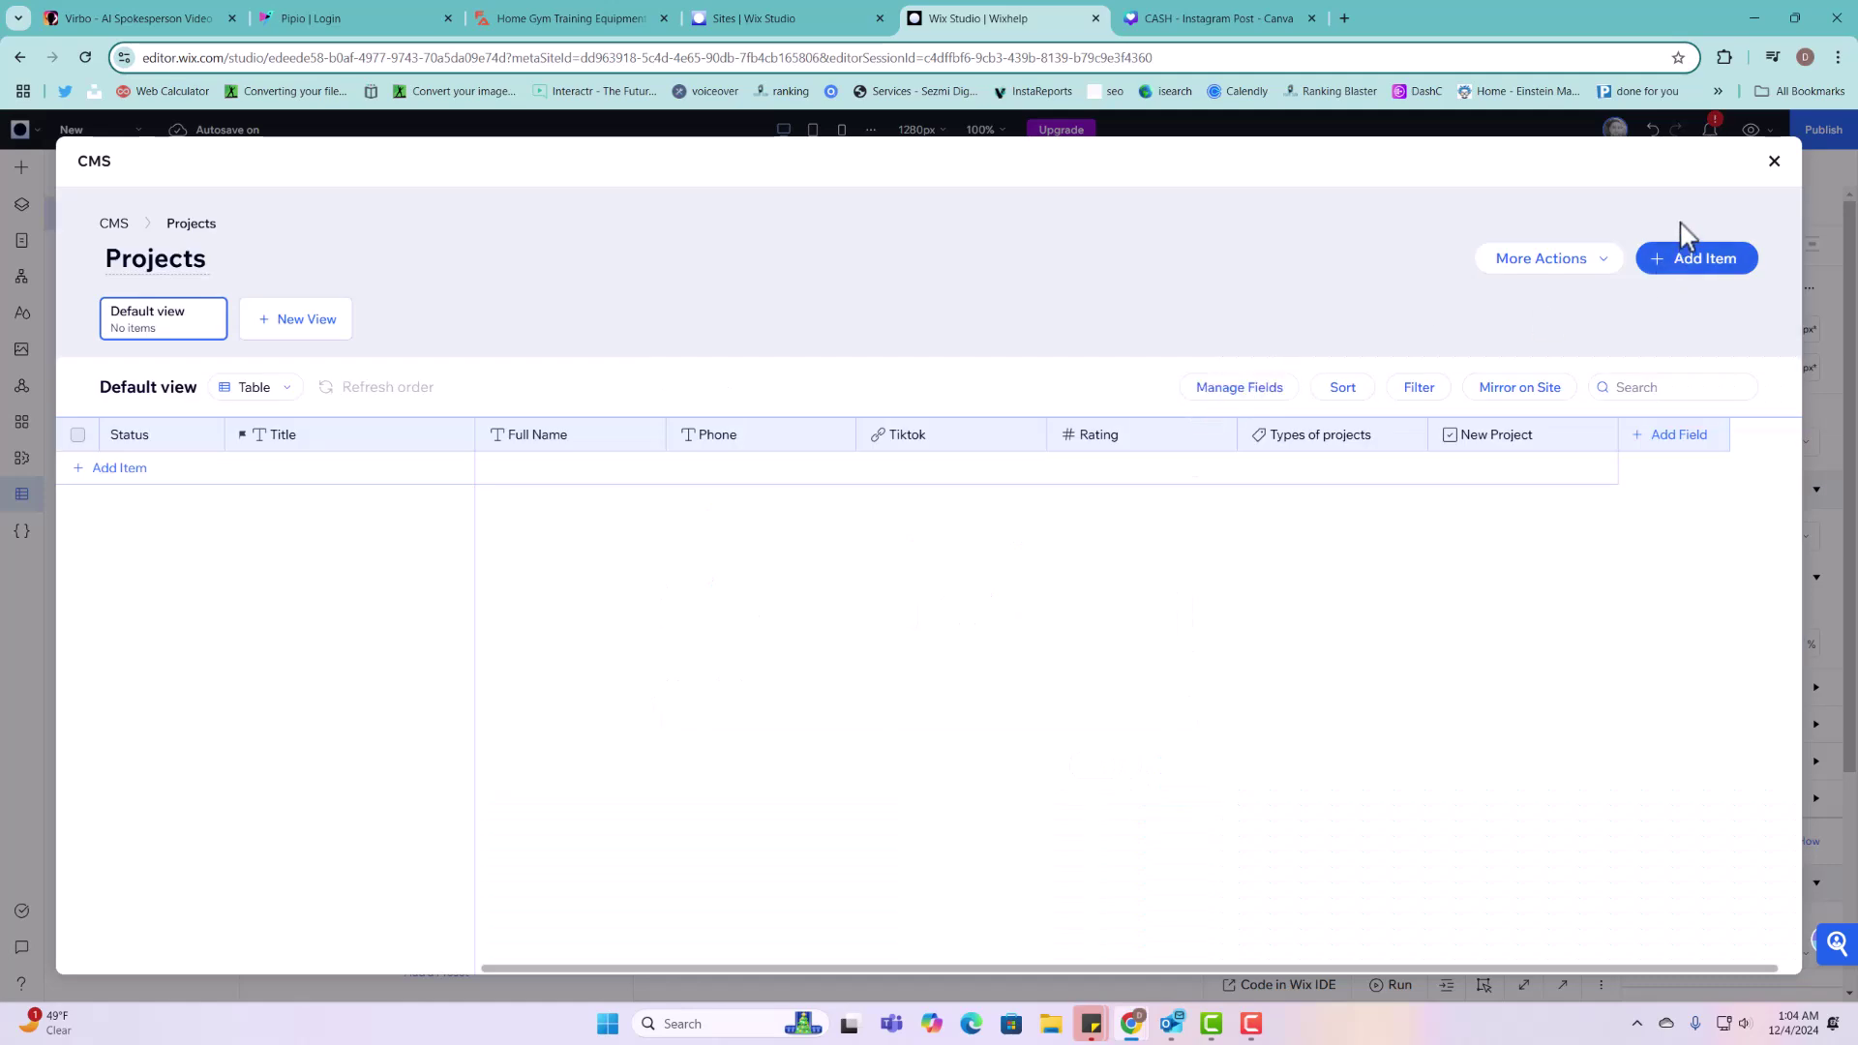
left_click(1775, 165)
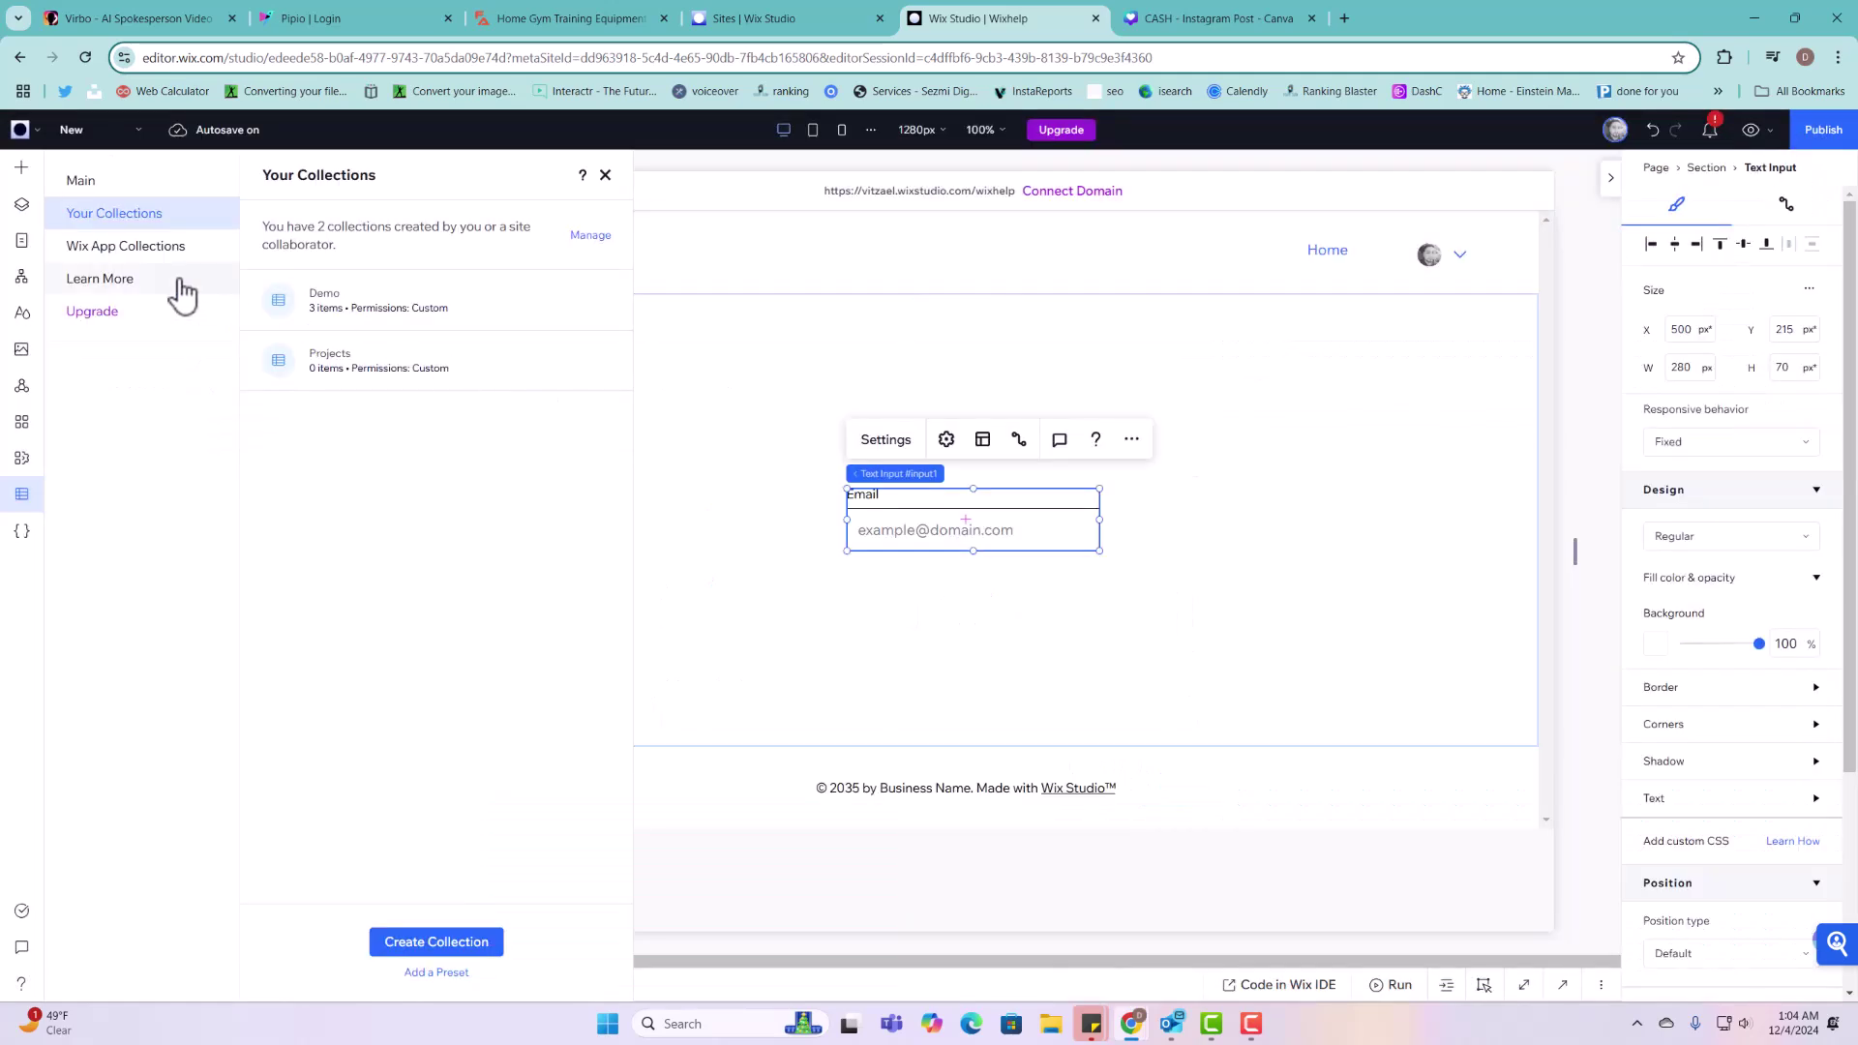
Step: Place a Selection Tags group on the section, positioned below the Email field
left_click(21, 166)
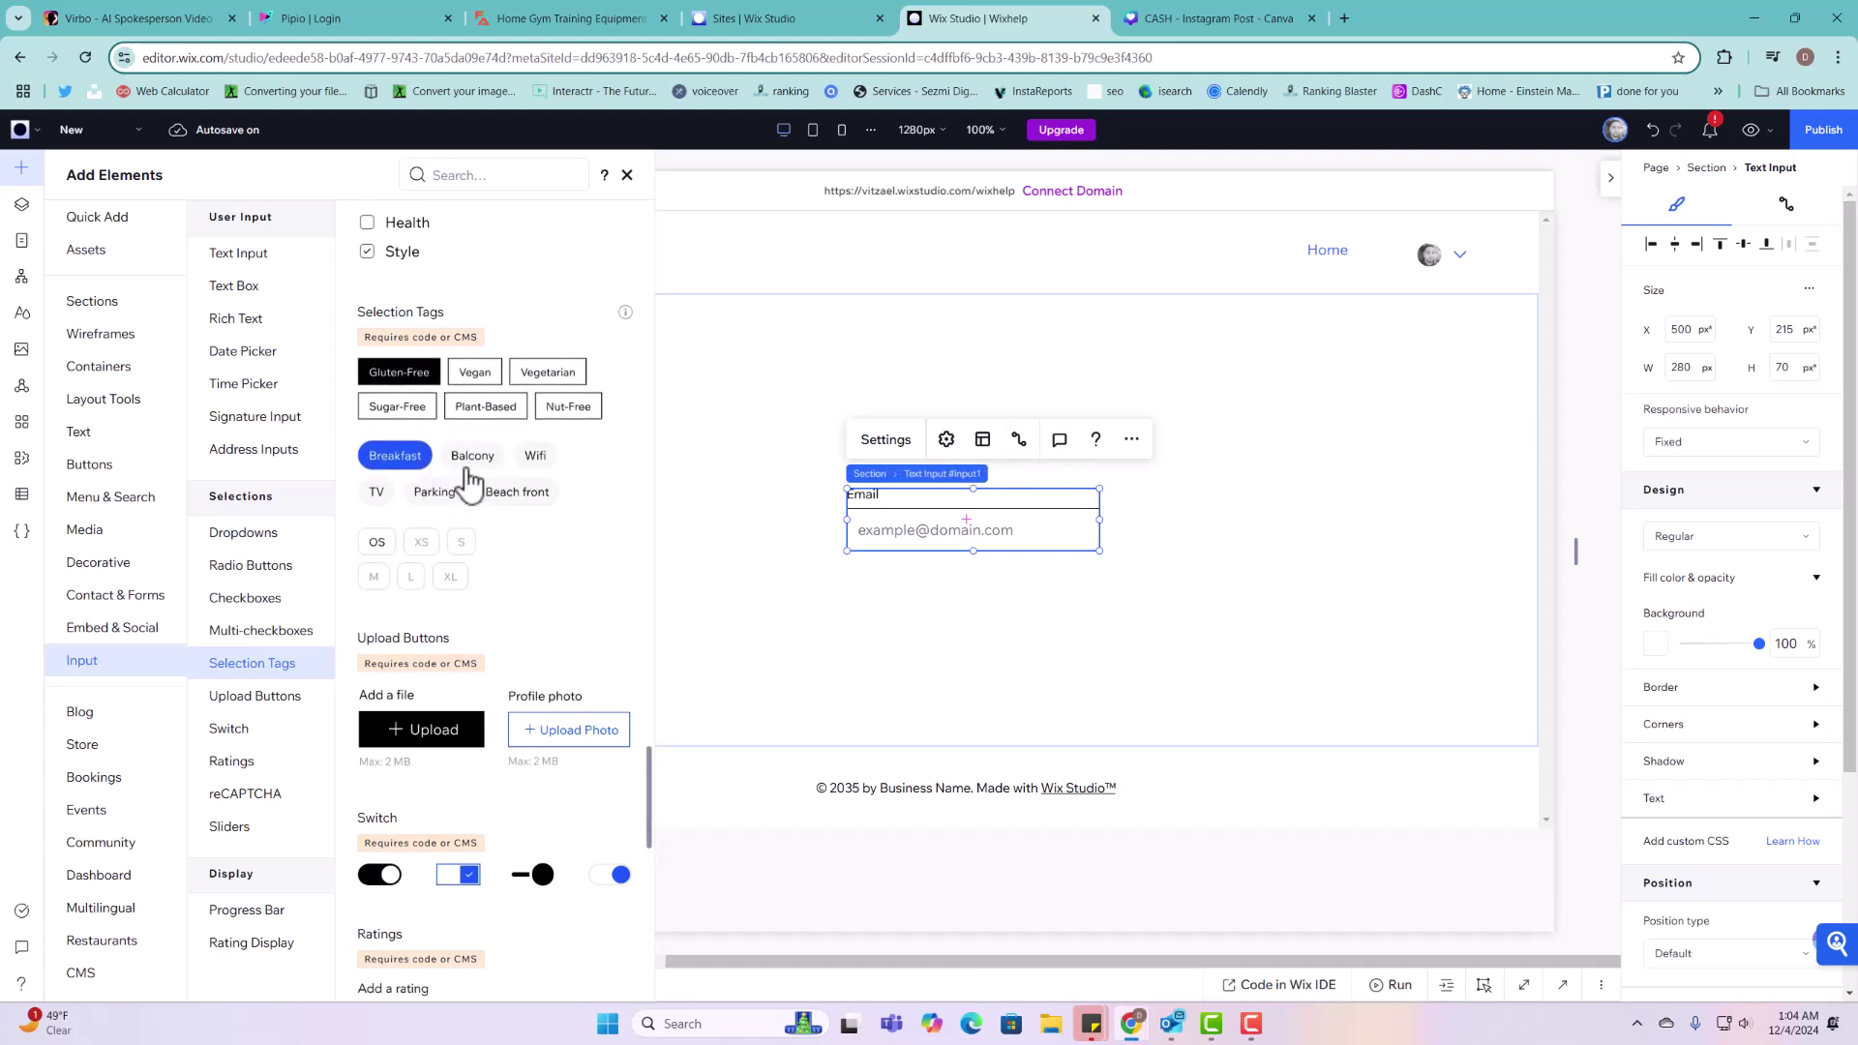
left_click_drag(465, 481, 983, 406)
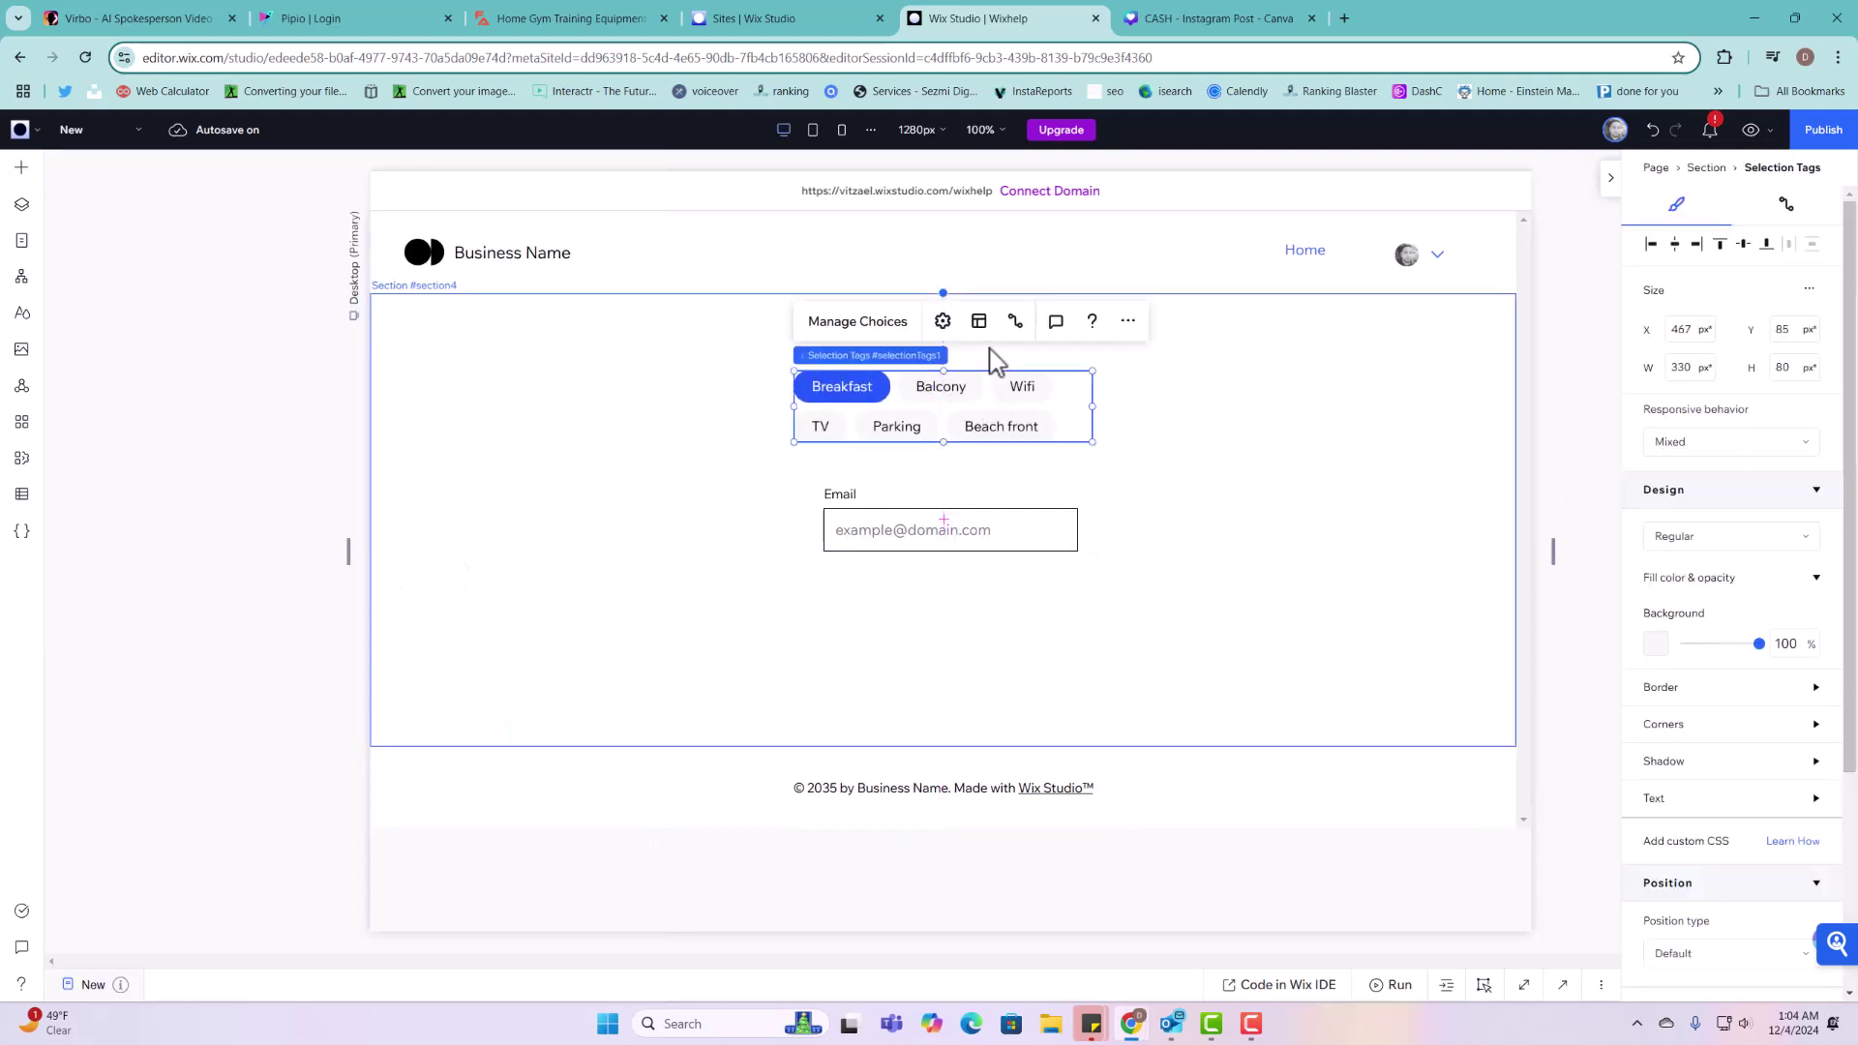
left_click(1014, 322)
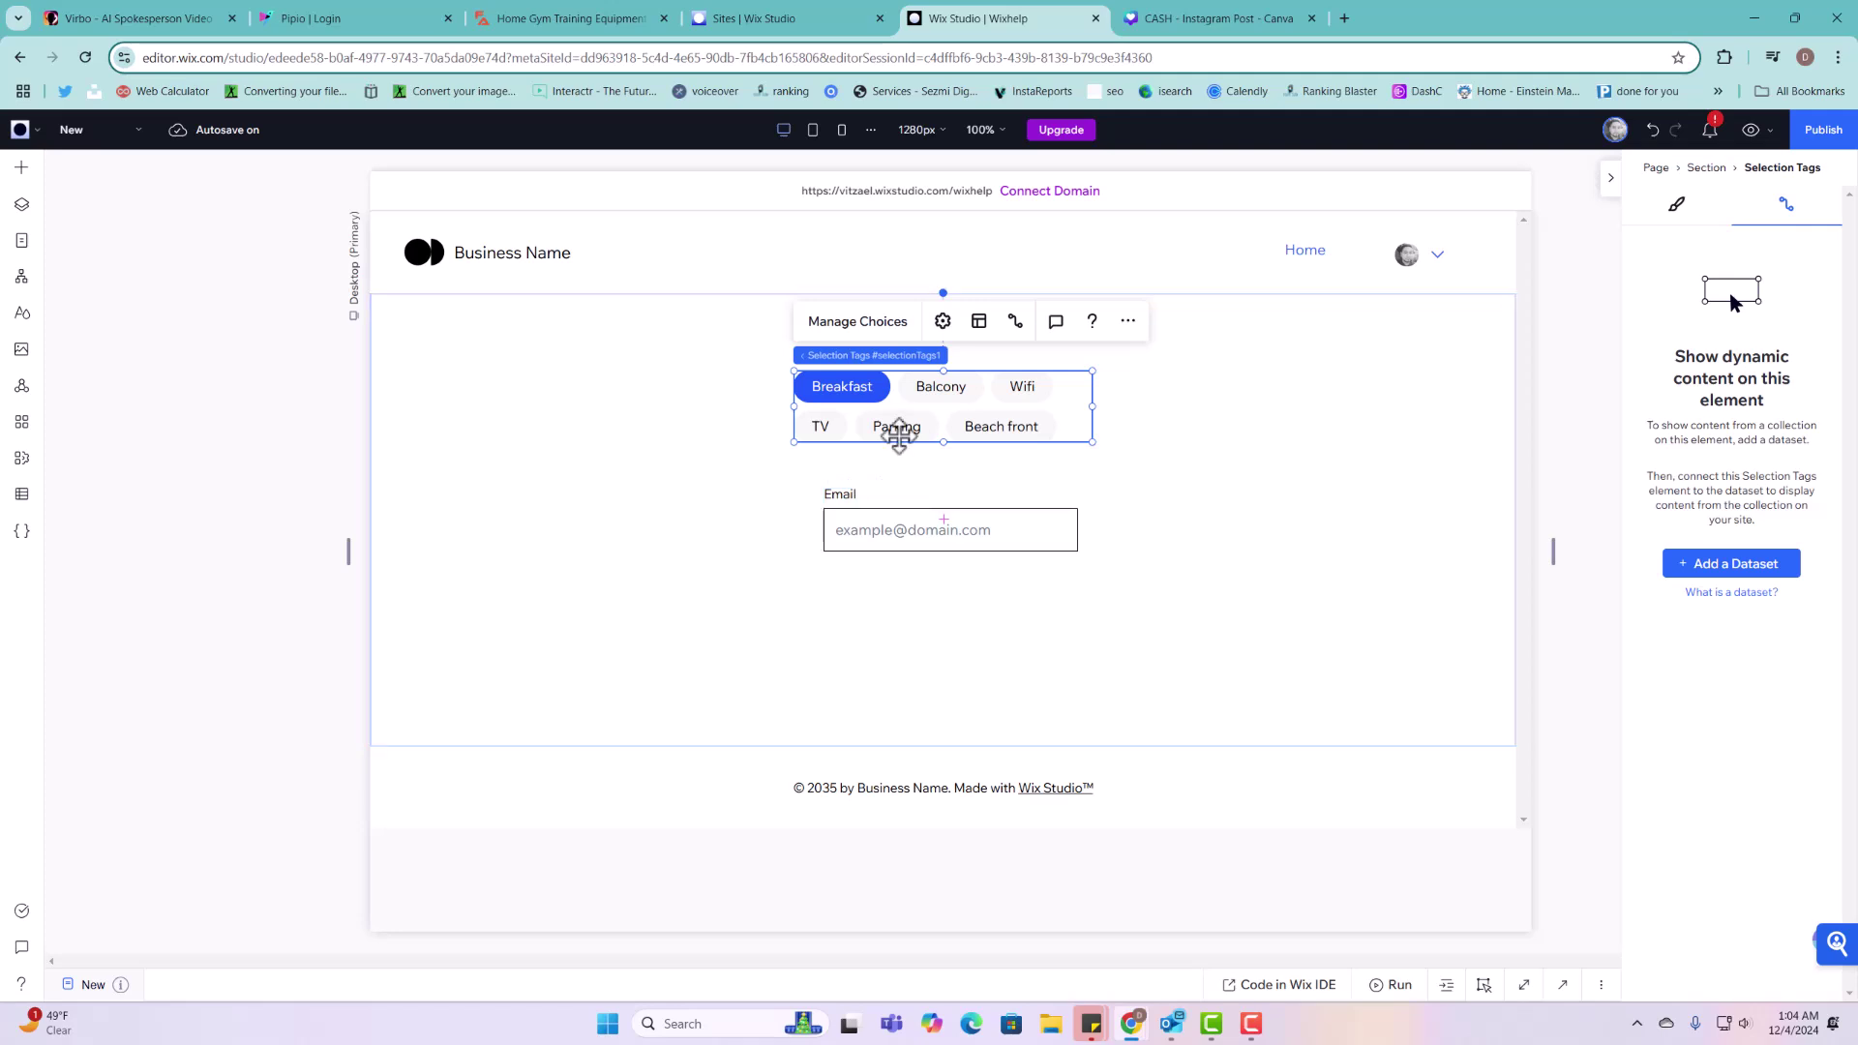
left_click_drag(899, 435, 896, 627)
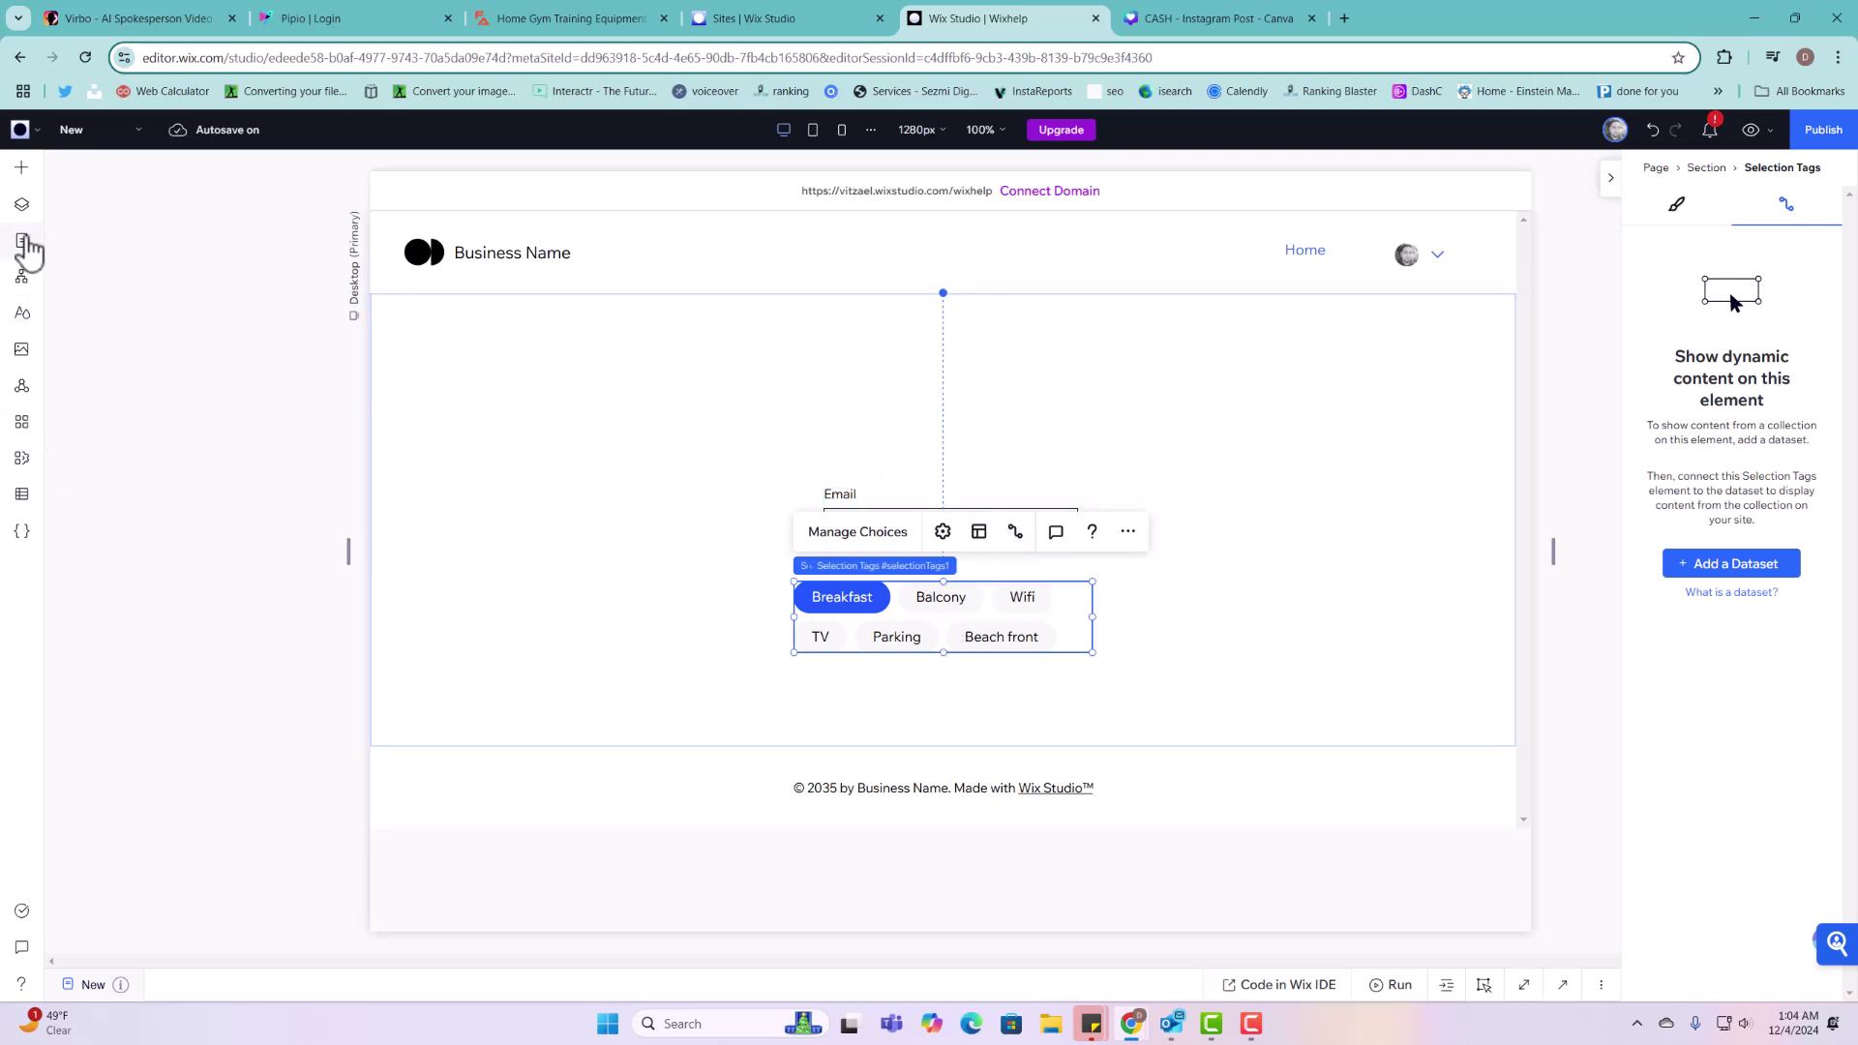
Step: Reopen the Projects collection from CMS > Your Collections
left_click(22, 494)
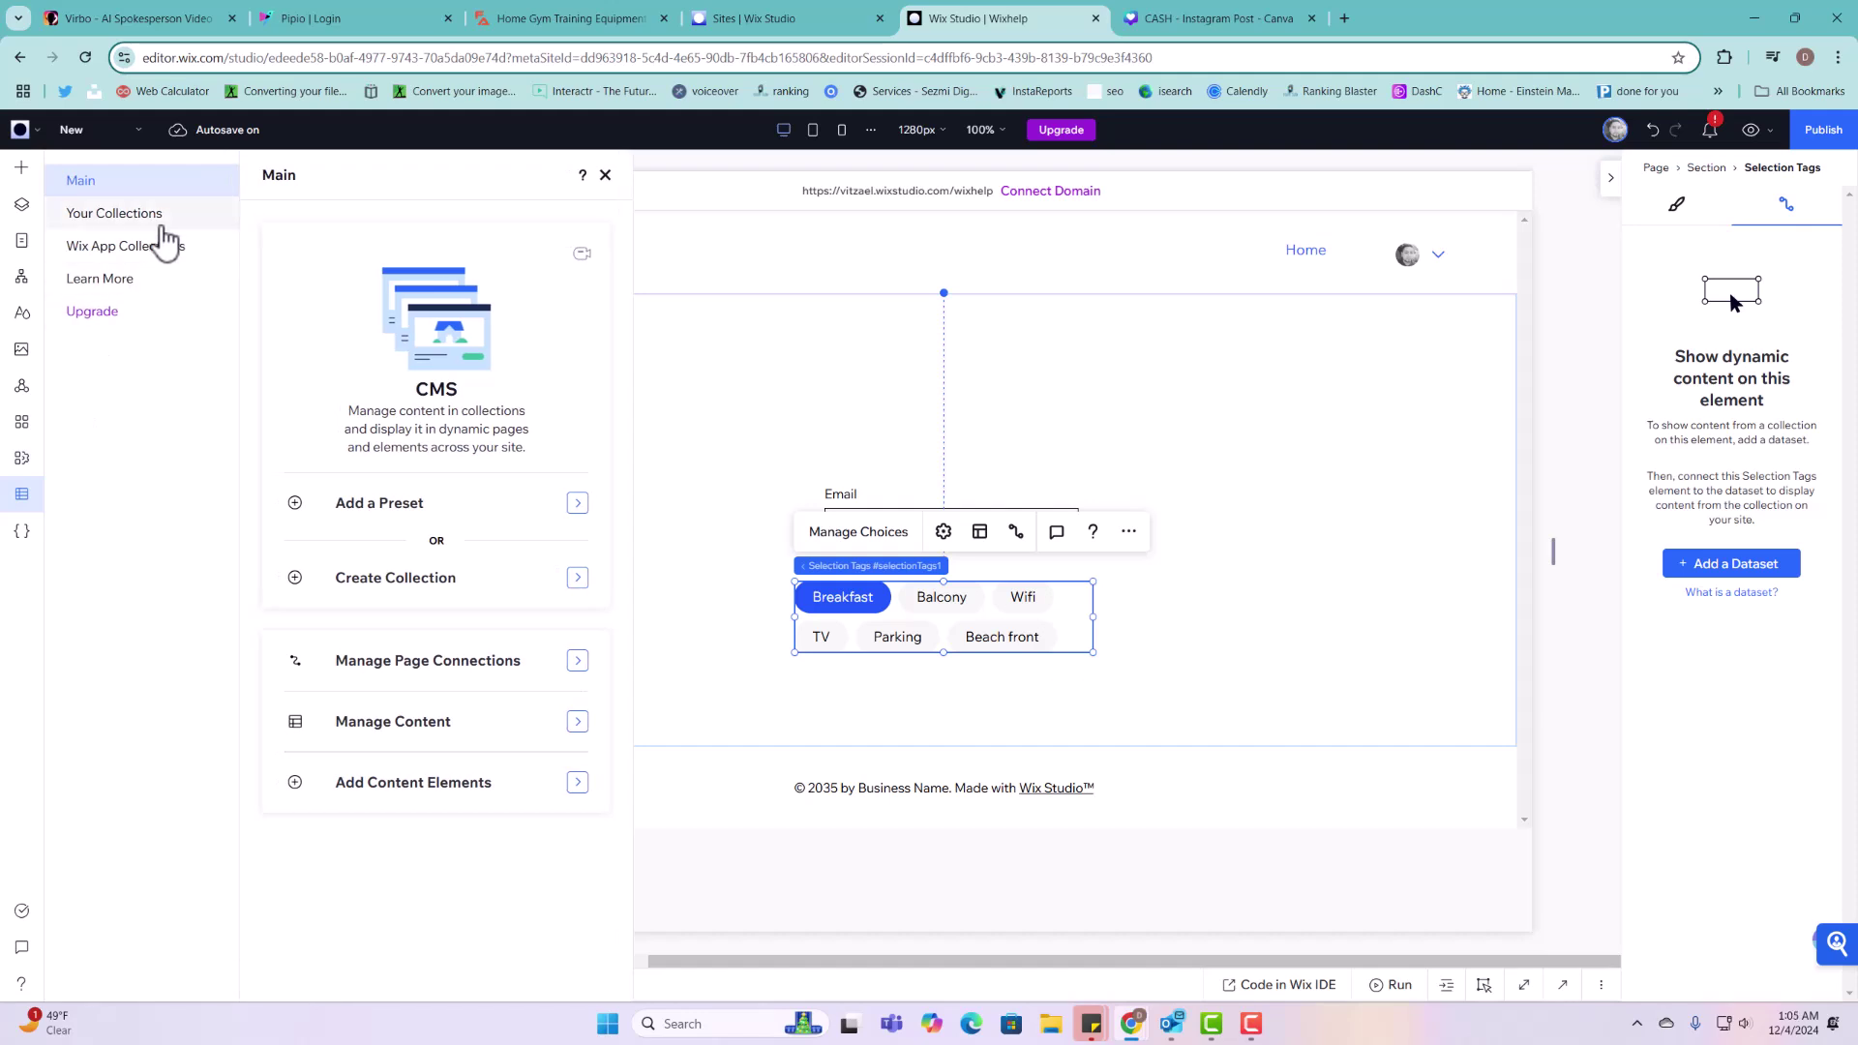
left_click(136, 214)
left_click(513, 395)
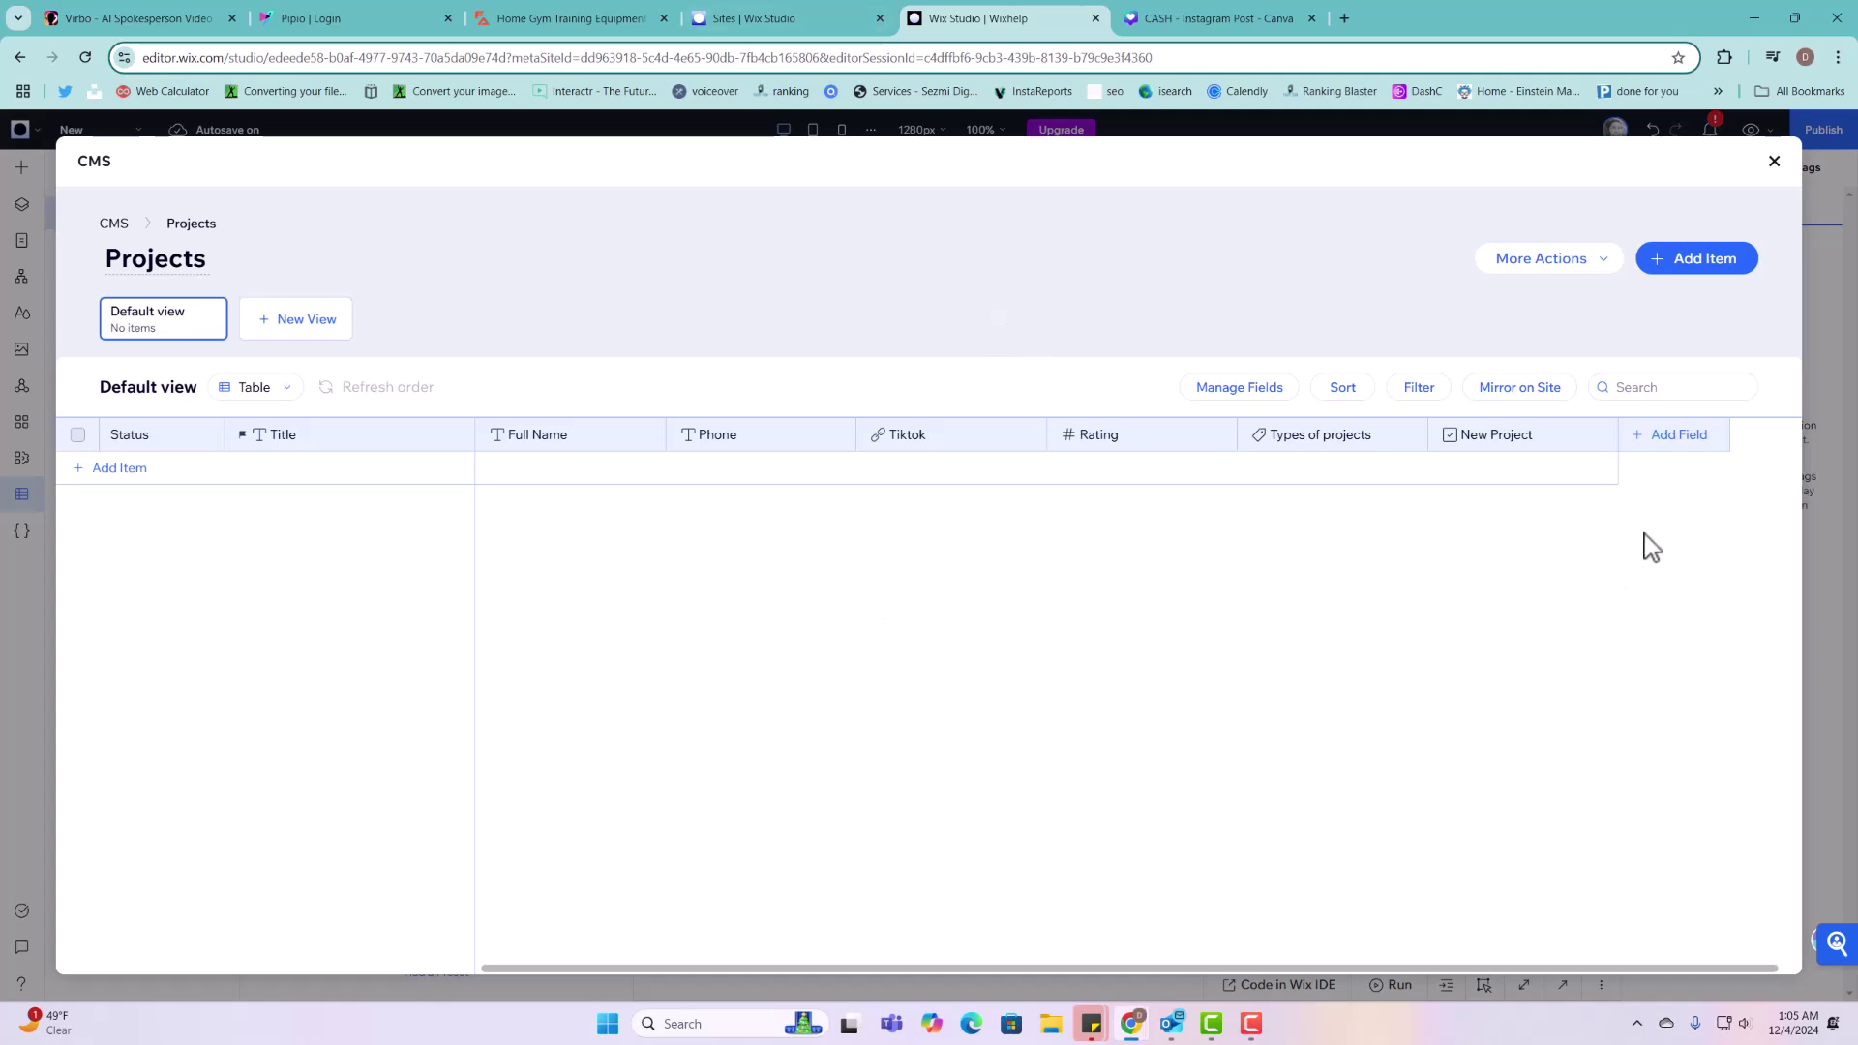
Step: Add an Image field named 'Profile Picture' (ID profilePicture) to Projects and save
left_click(1682, 436)
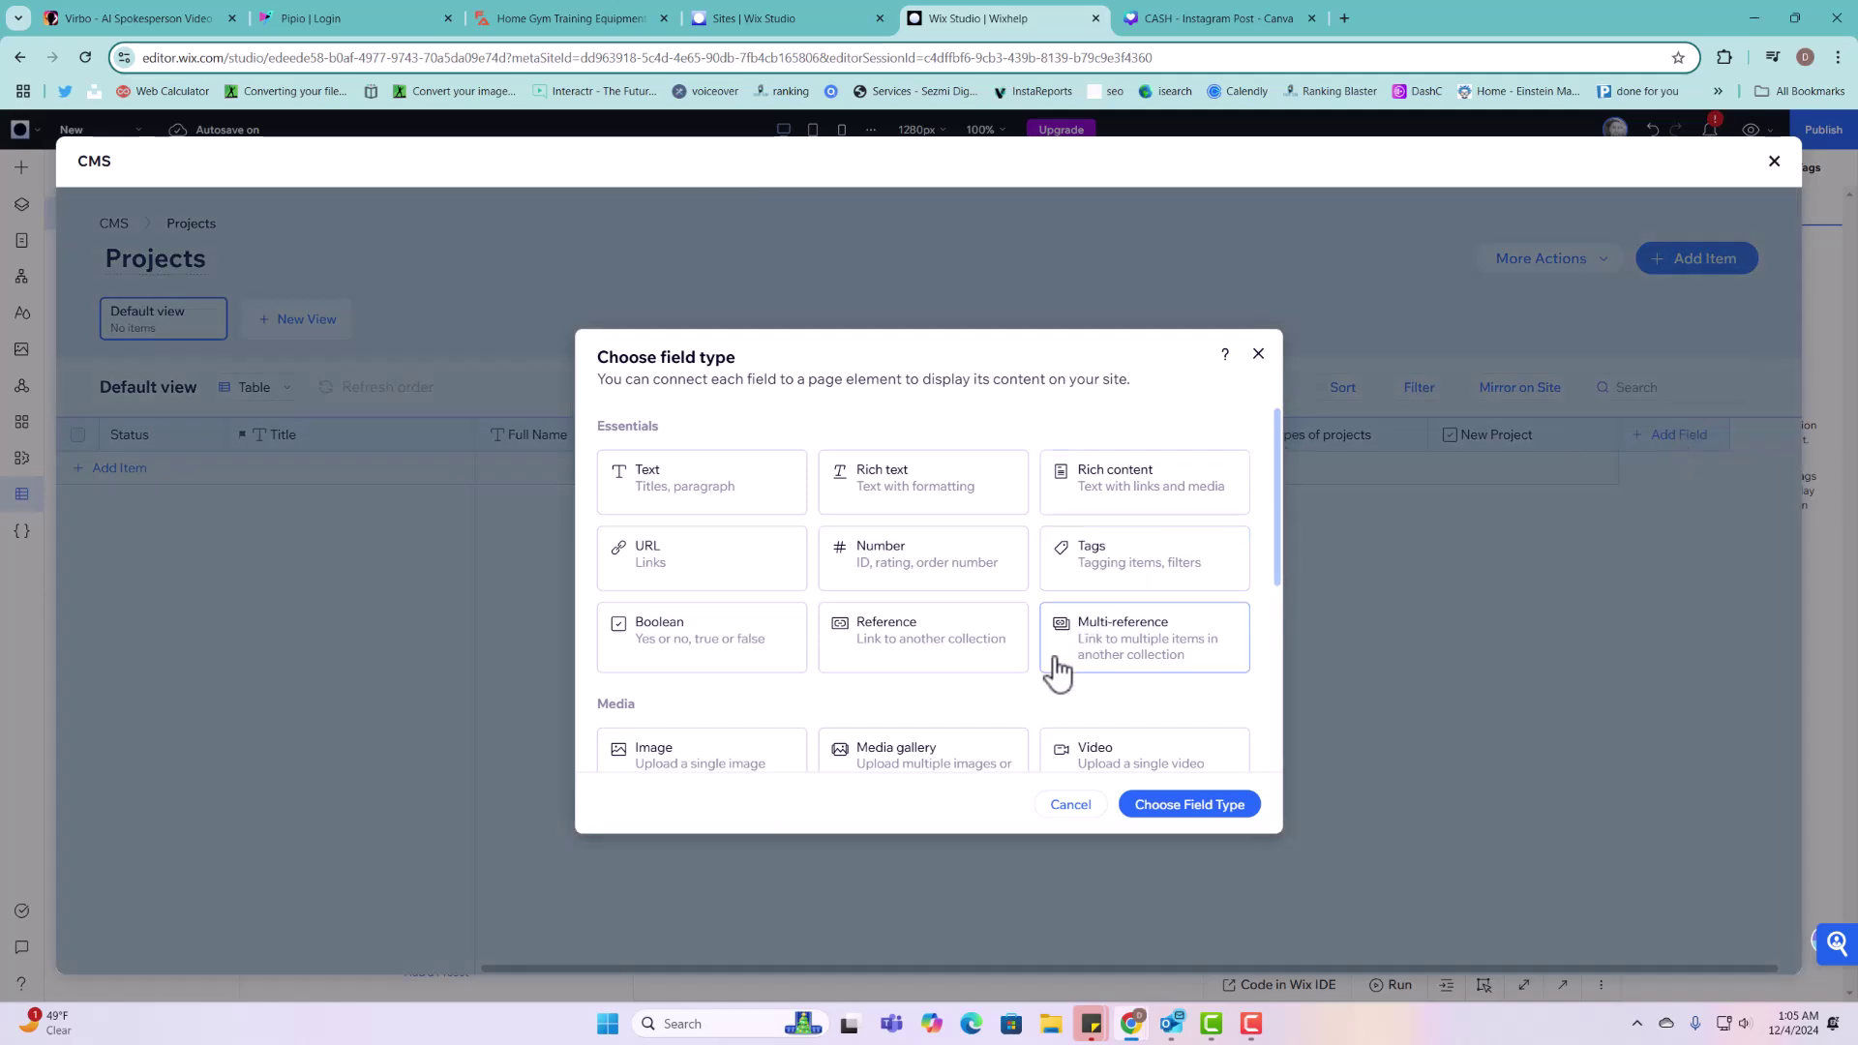
scroll(874, 670, "down", 1)
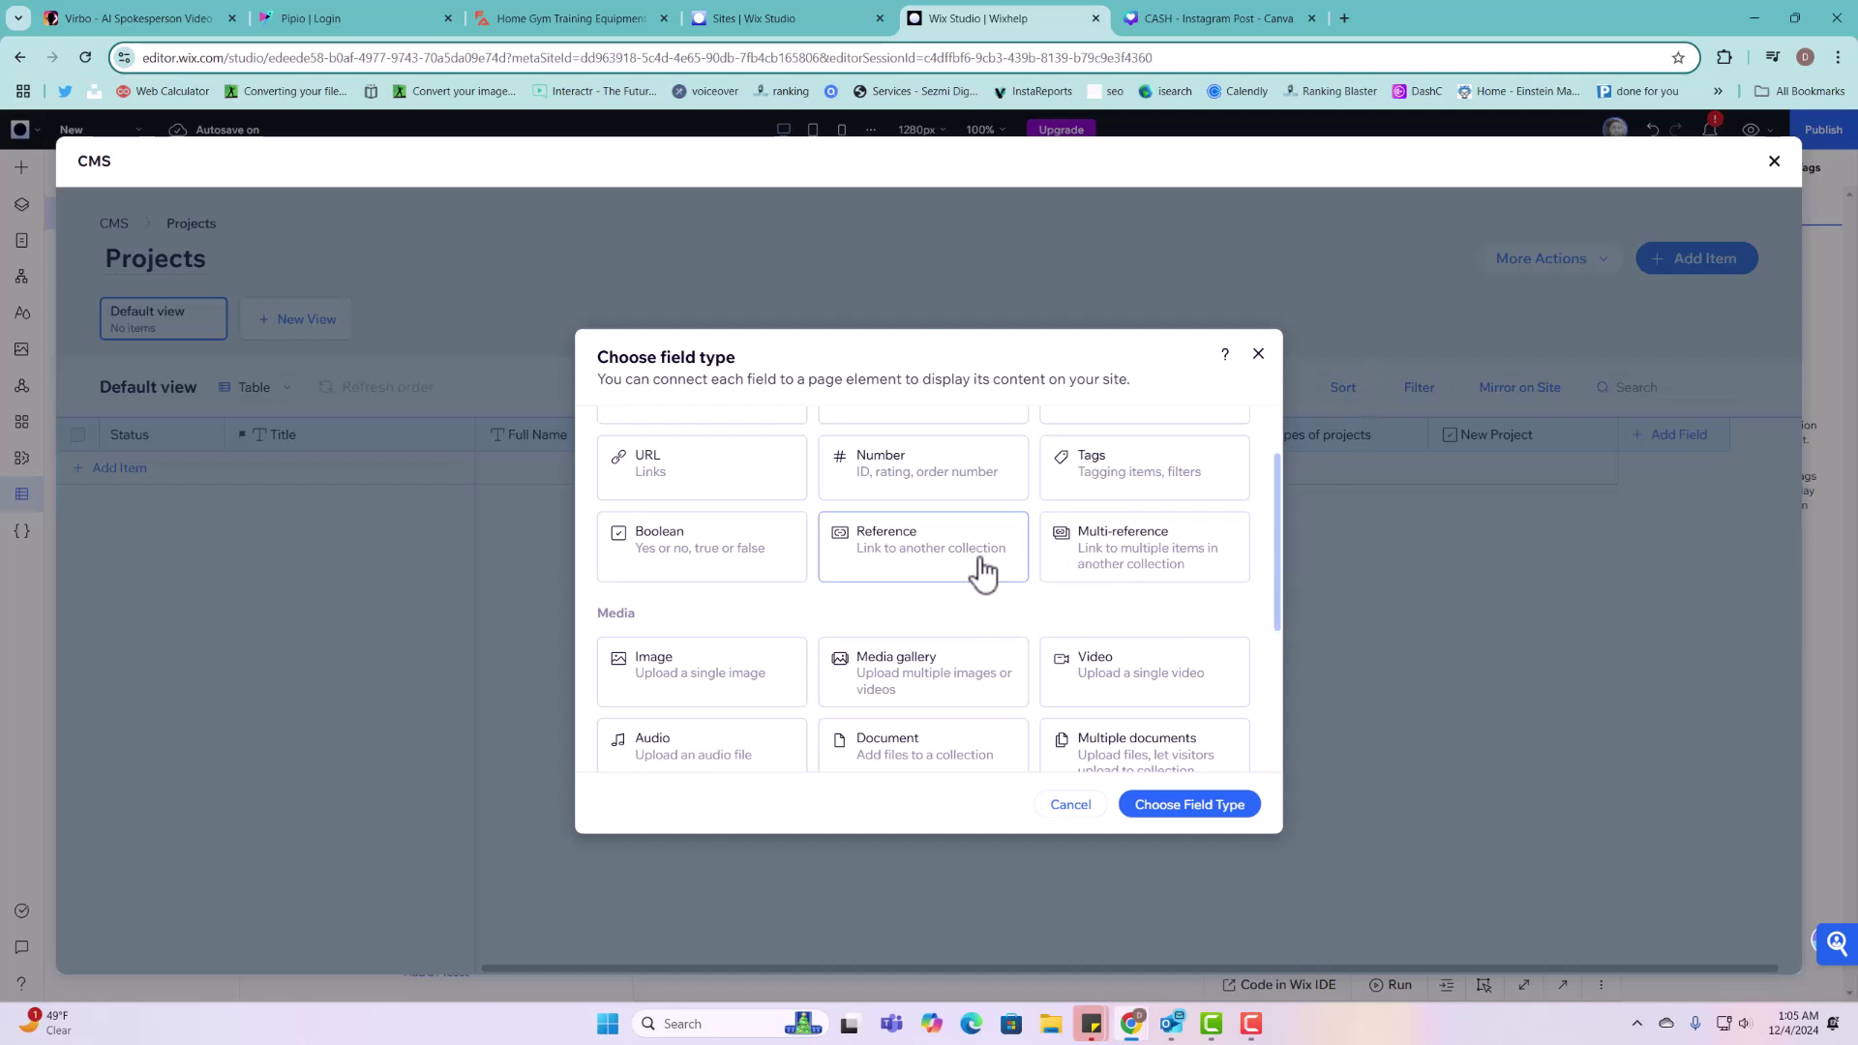
scroll(987, 576, "down", 2)
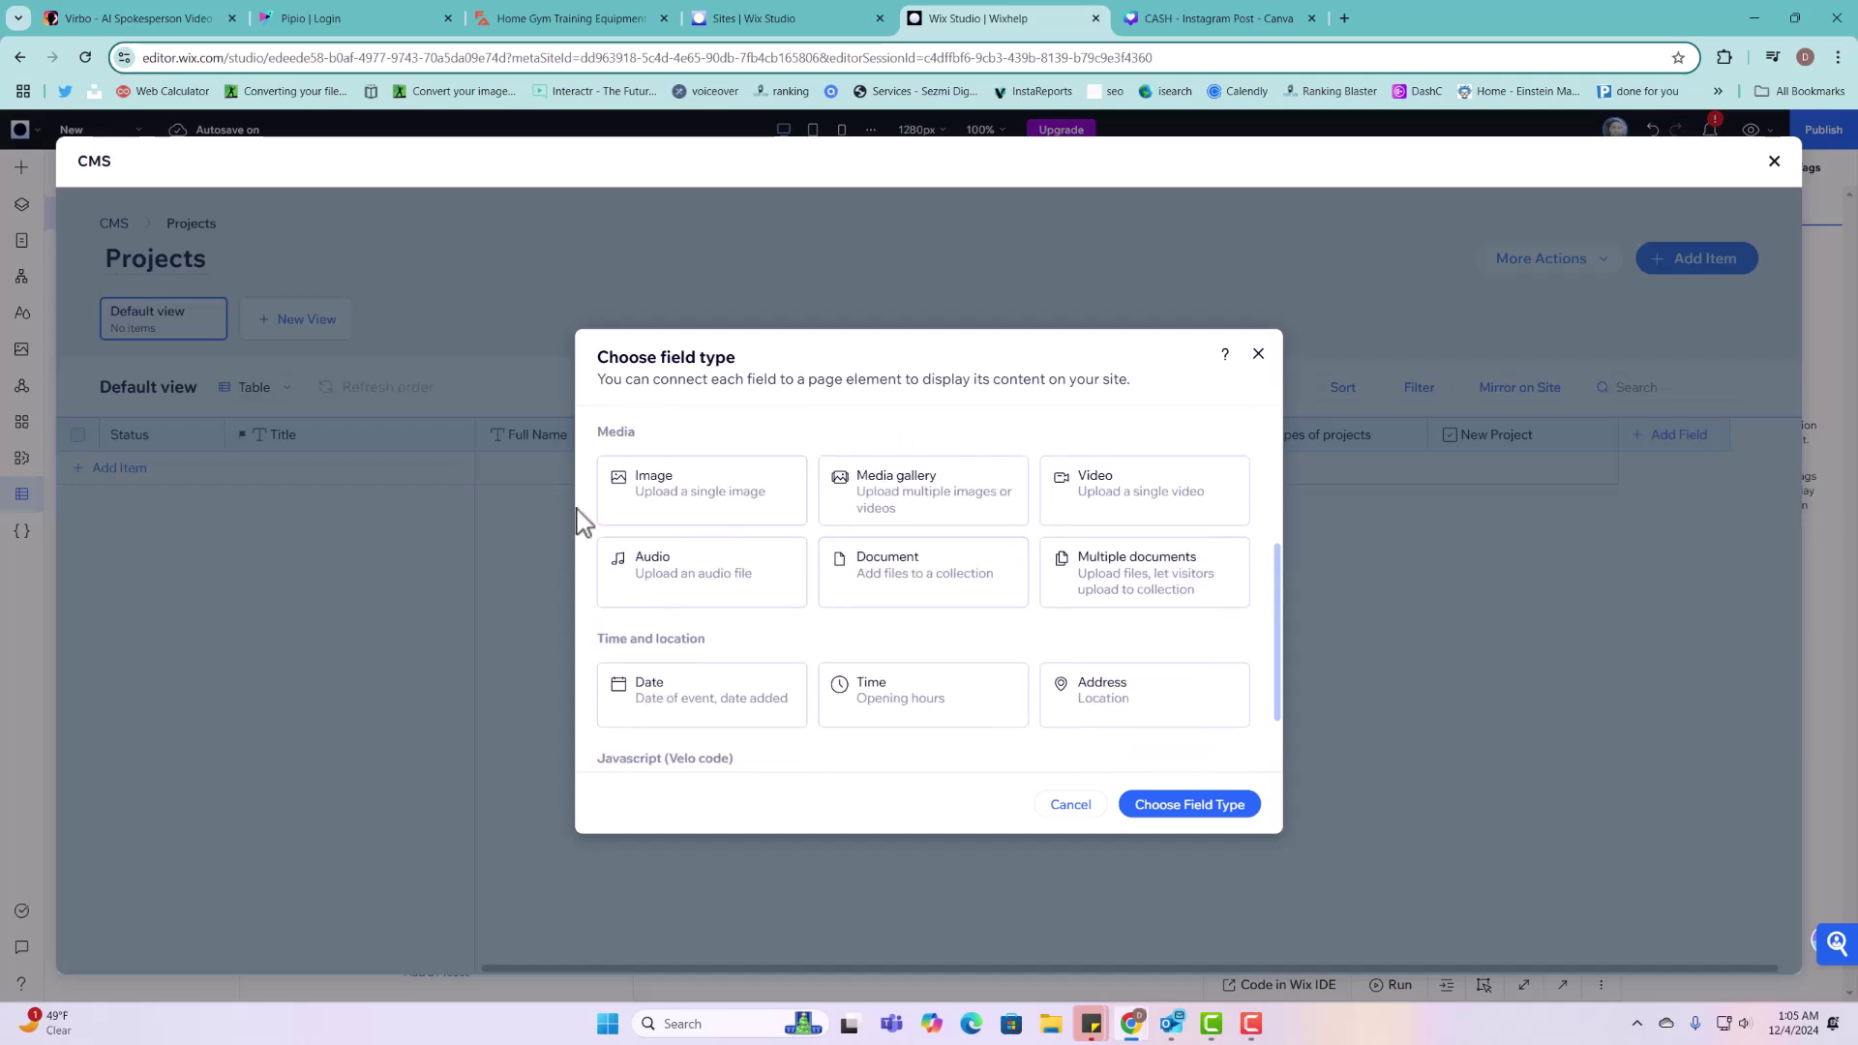
left_click(685, 501)
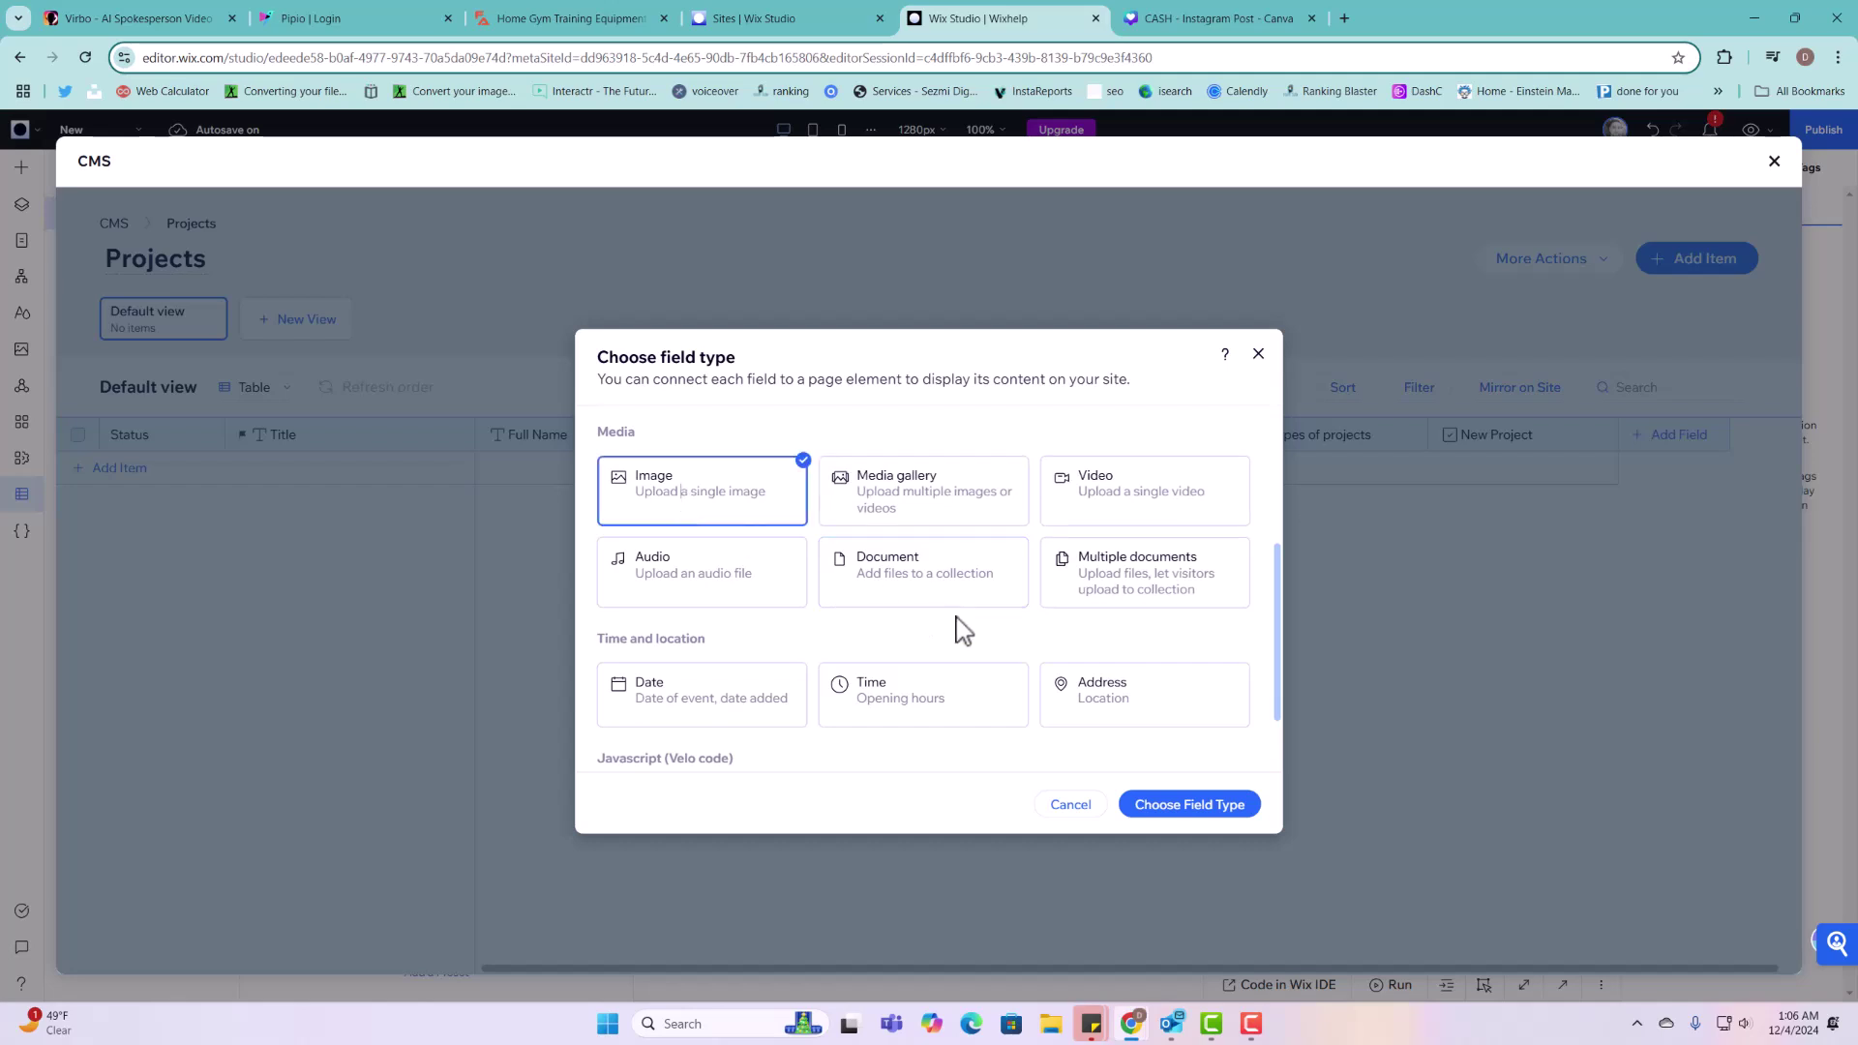
left_click(1189, 807)
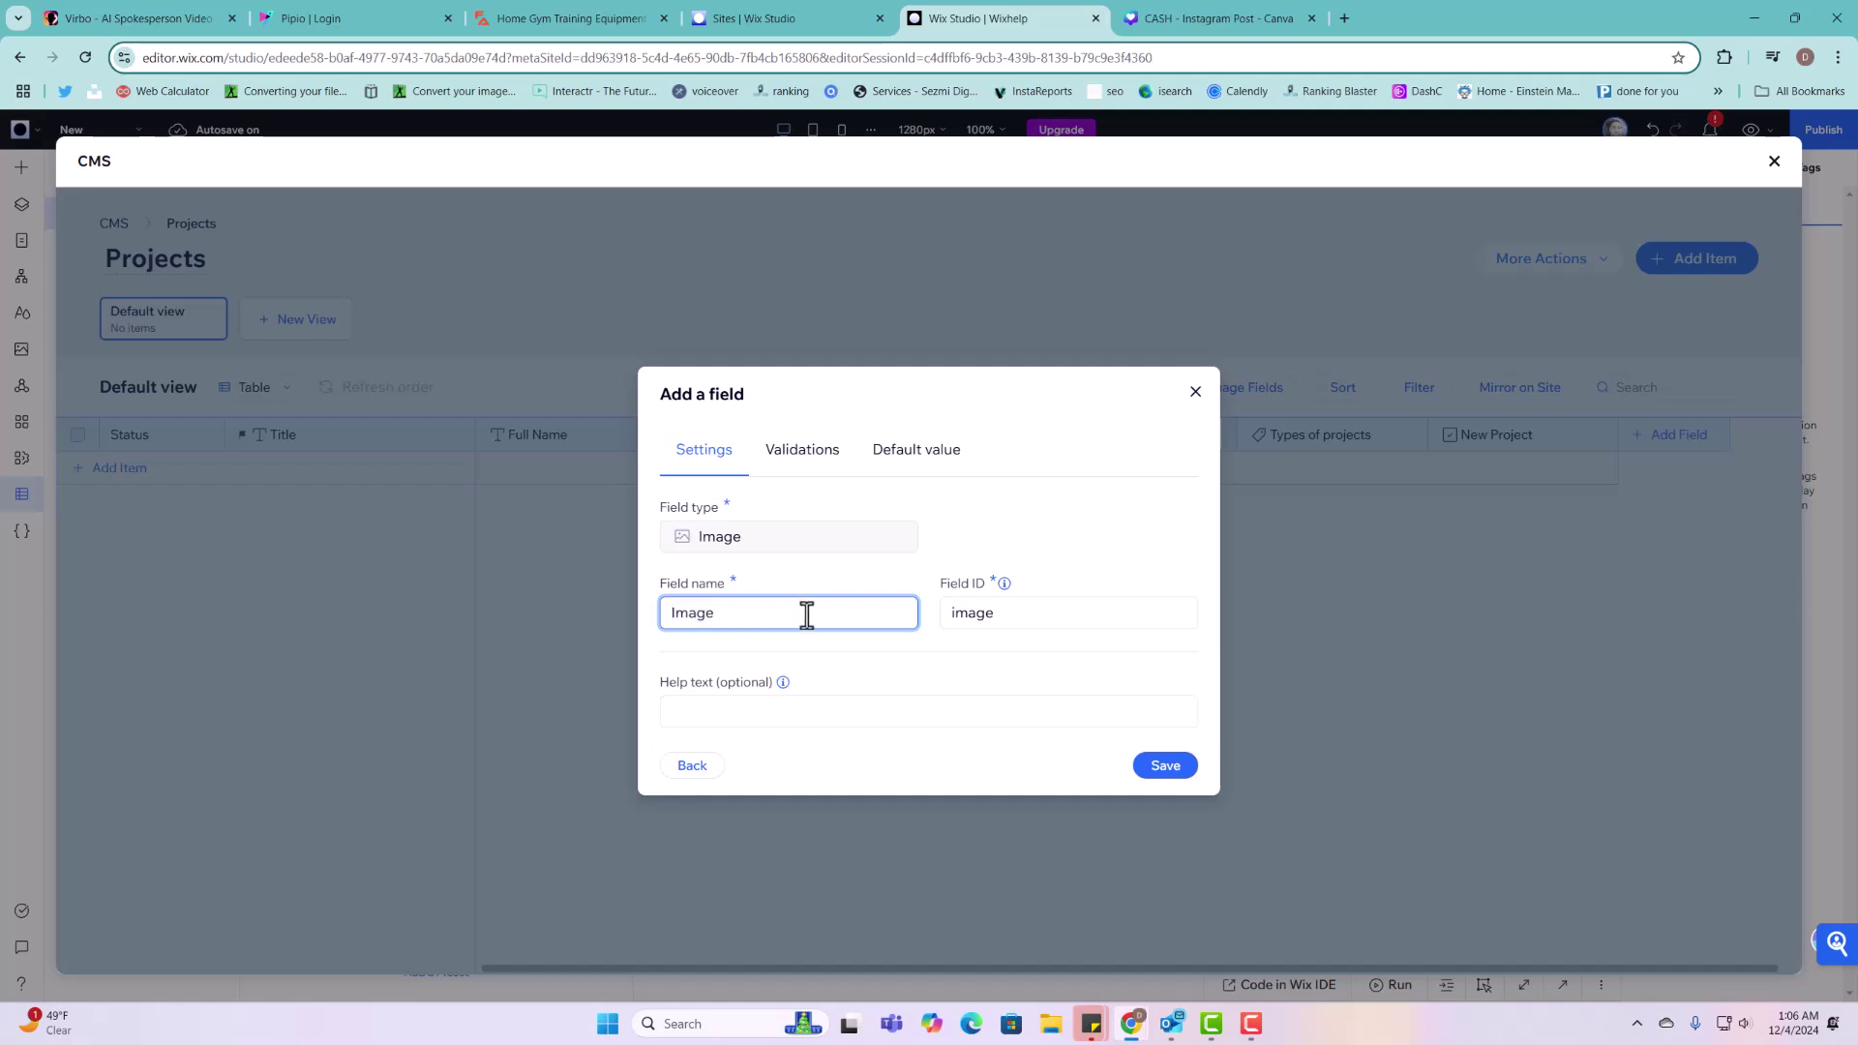
key("BackSpace")
key("BackSpace")
key("BackSpace")
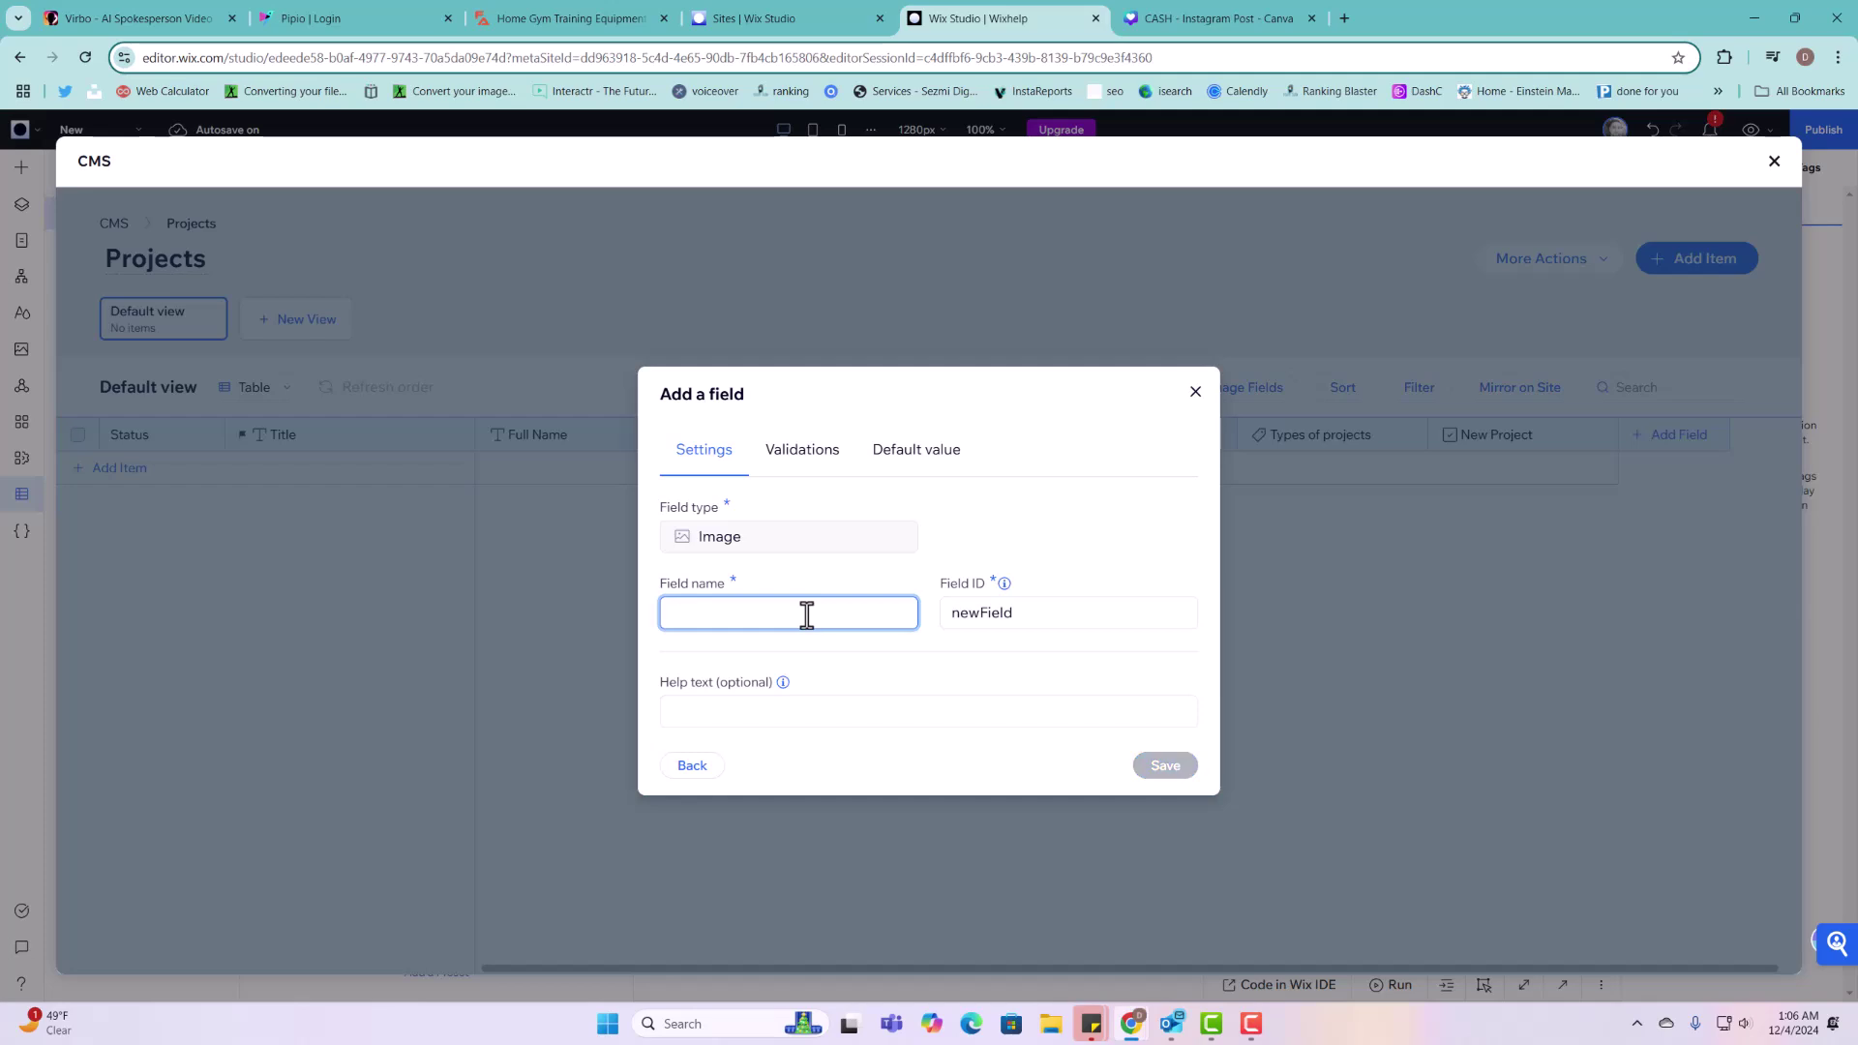
type("Profile Picture")
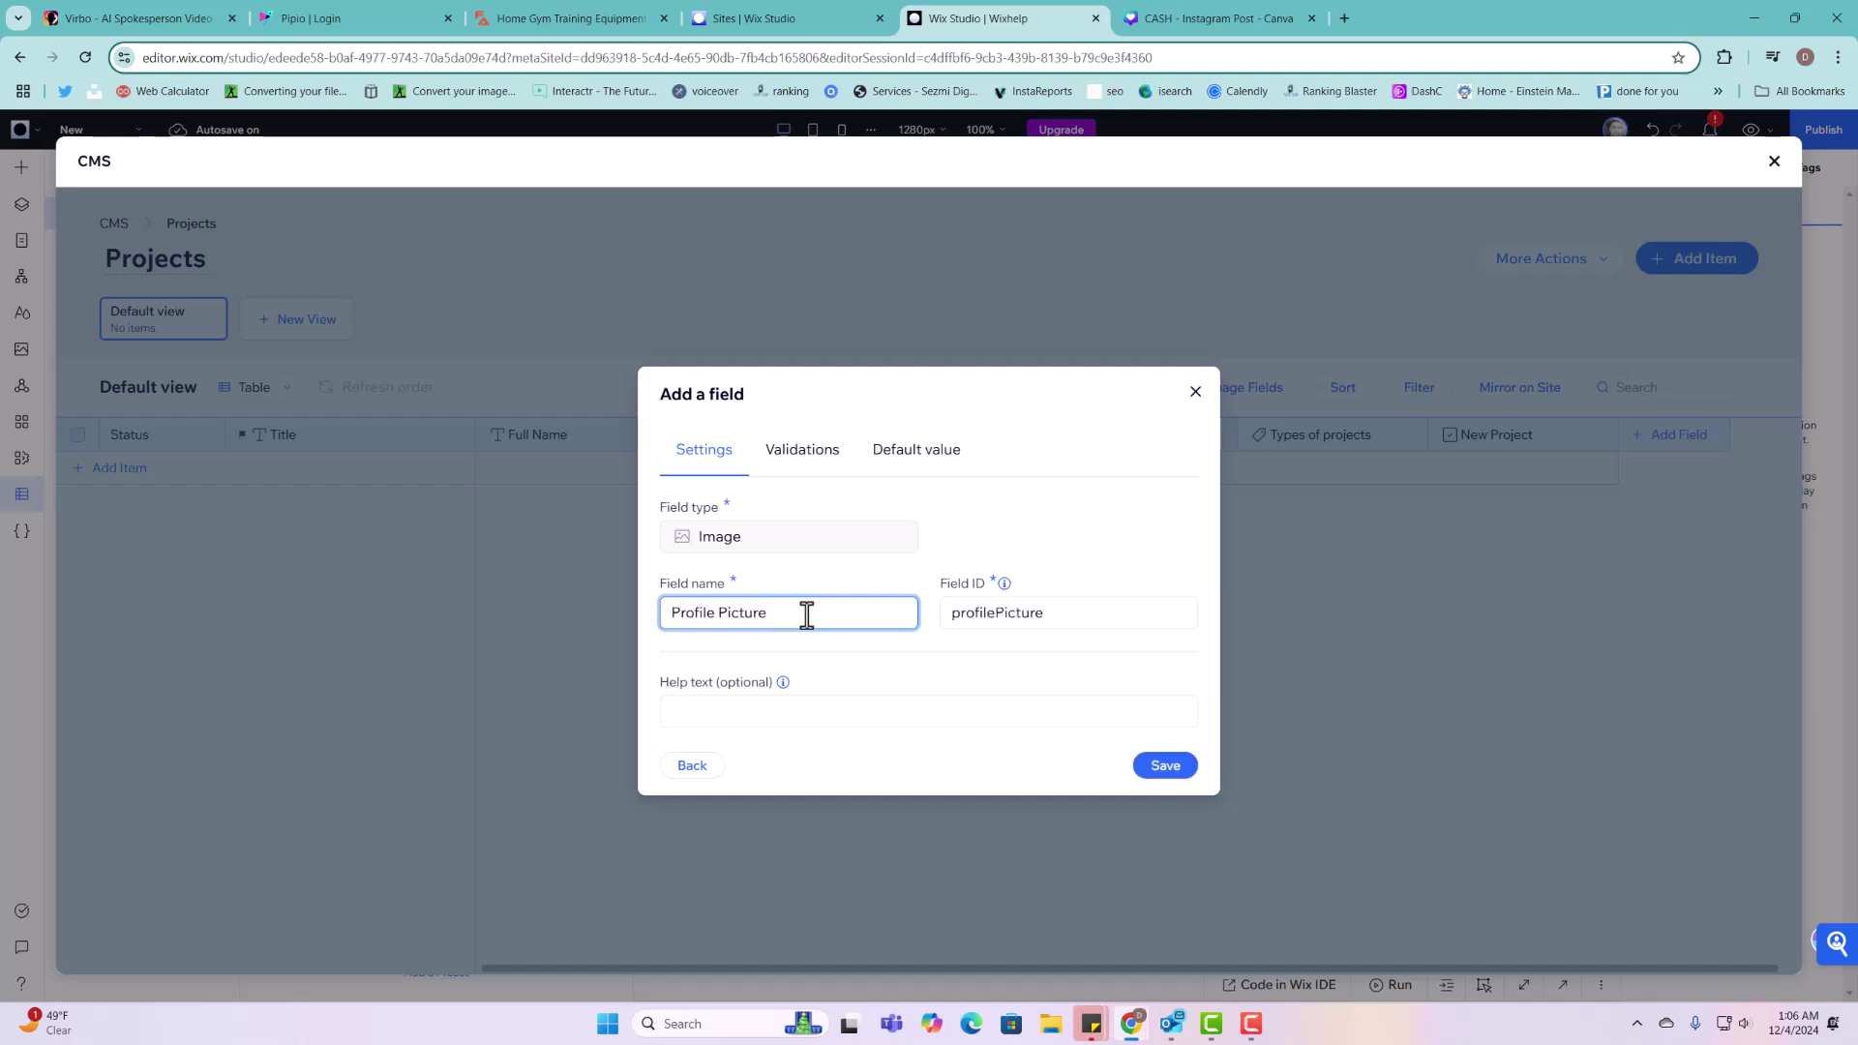
double_click(713, 536)
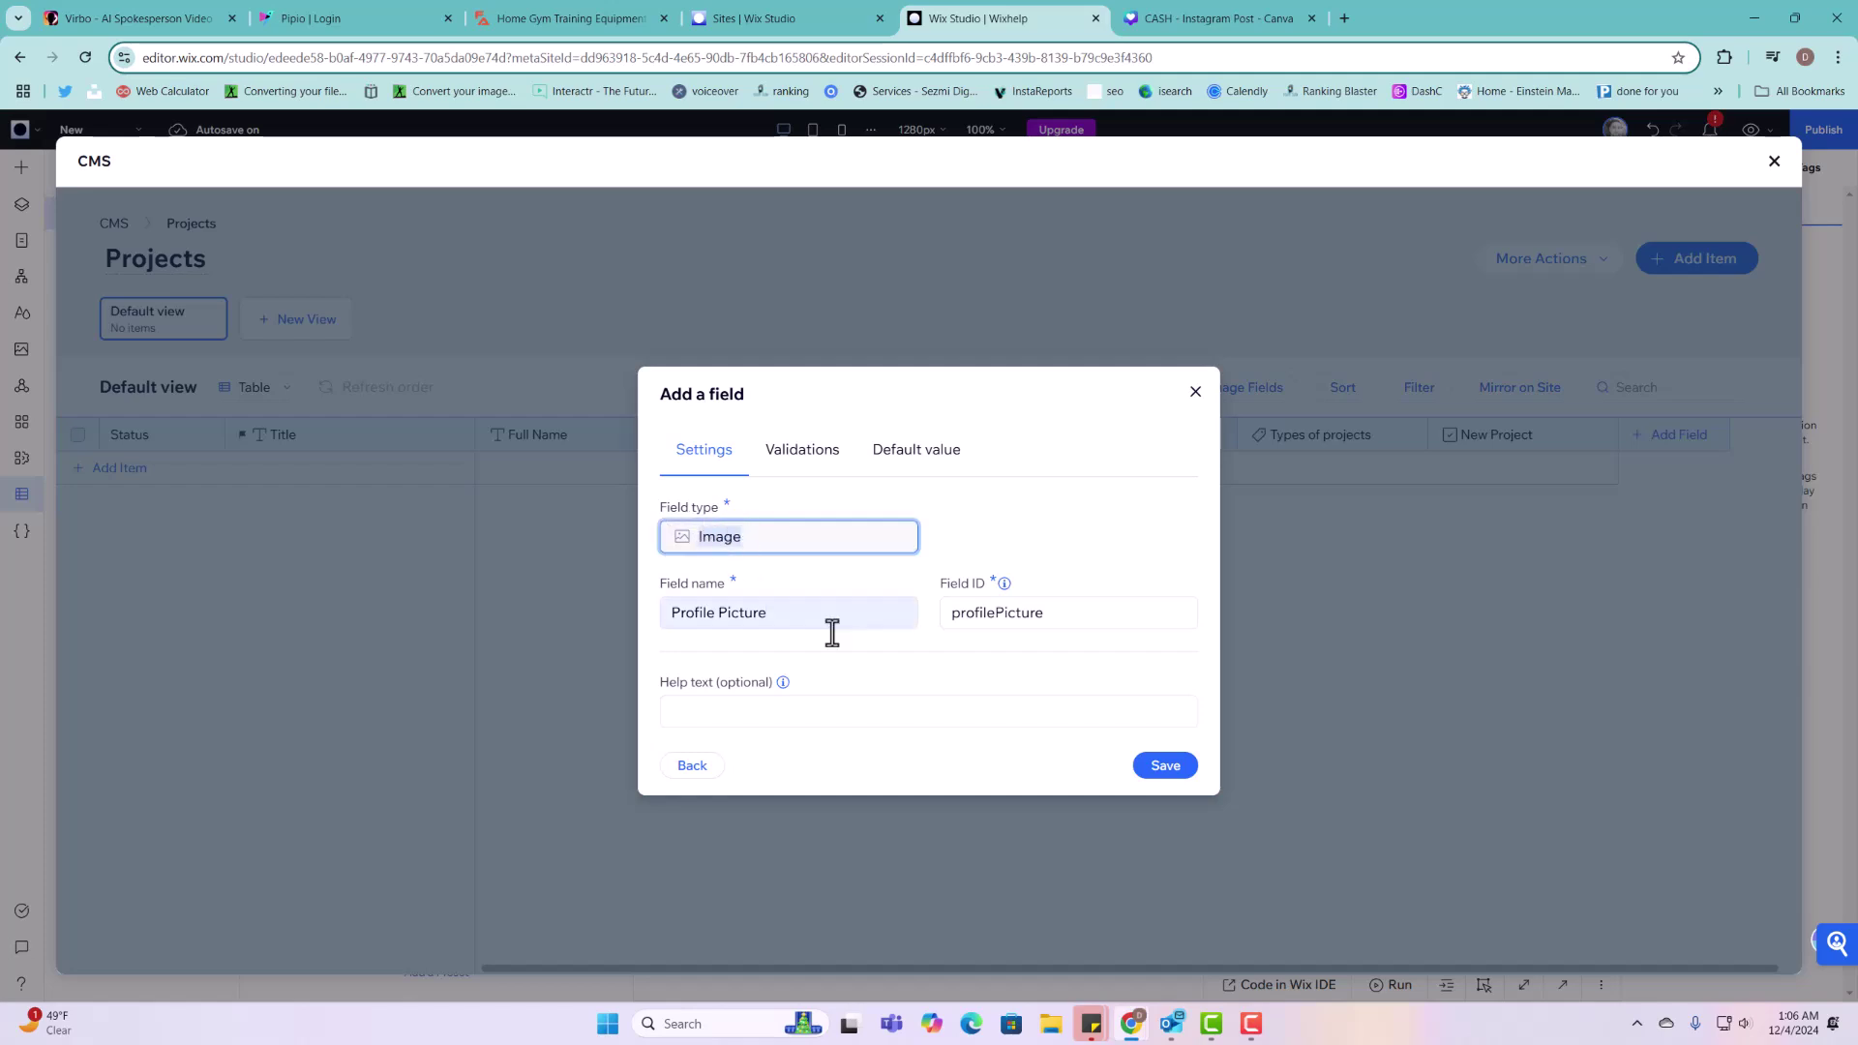
left_click(1168, 766)
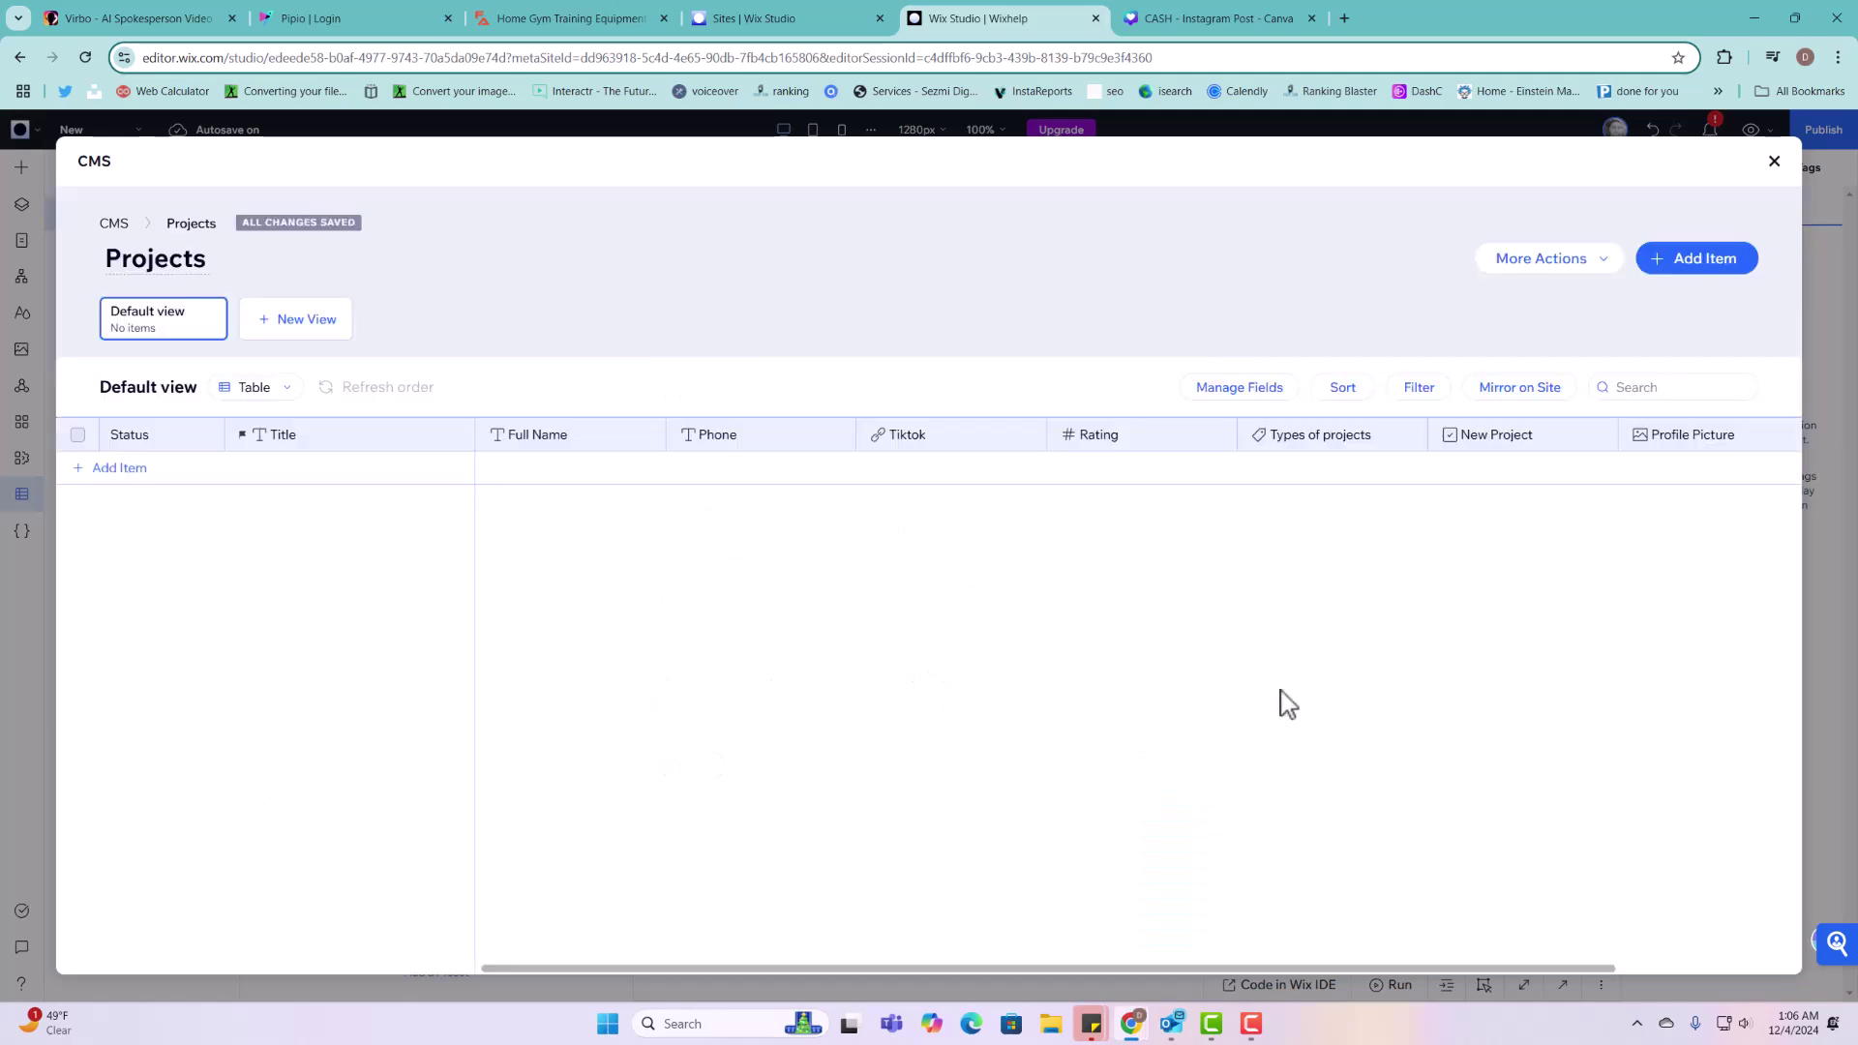
left_click(1775, 161)
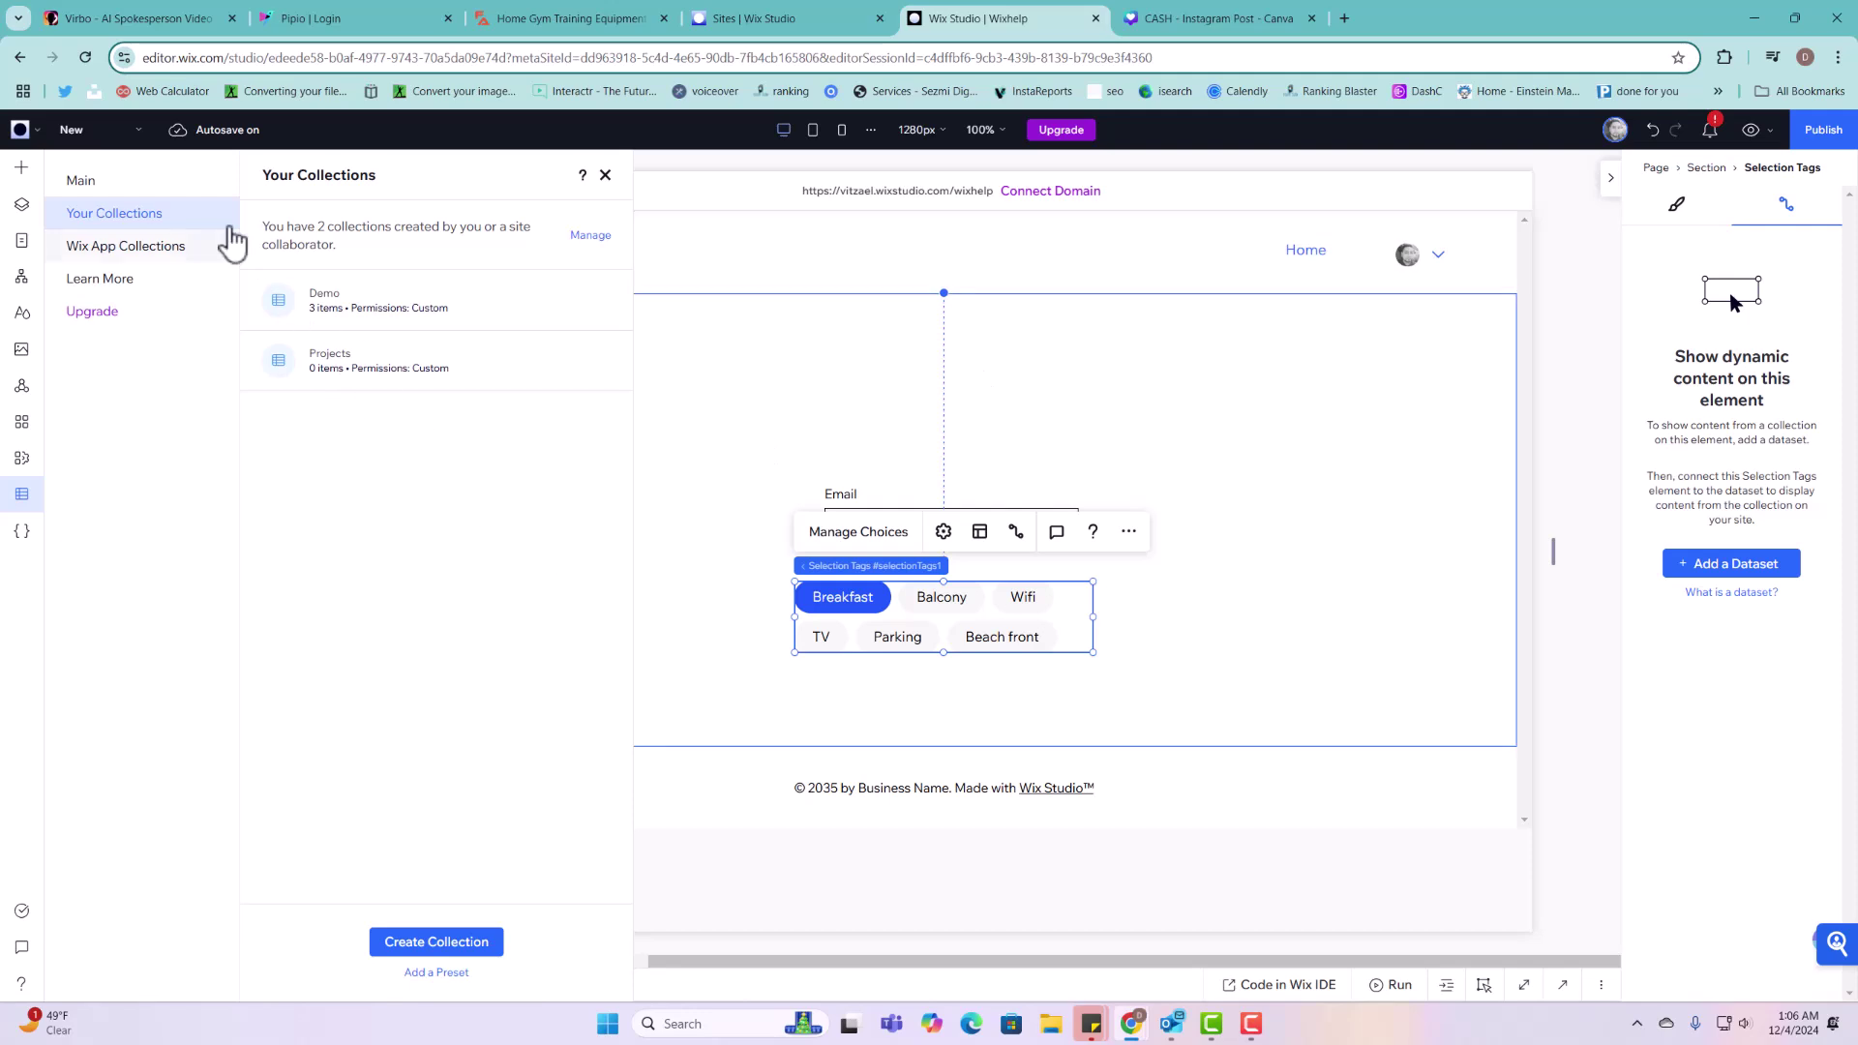
left_click(21, 168)
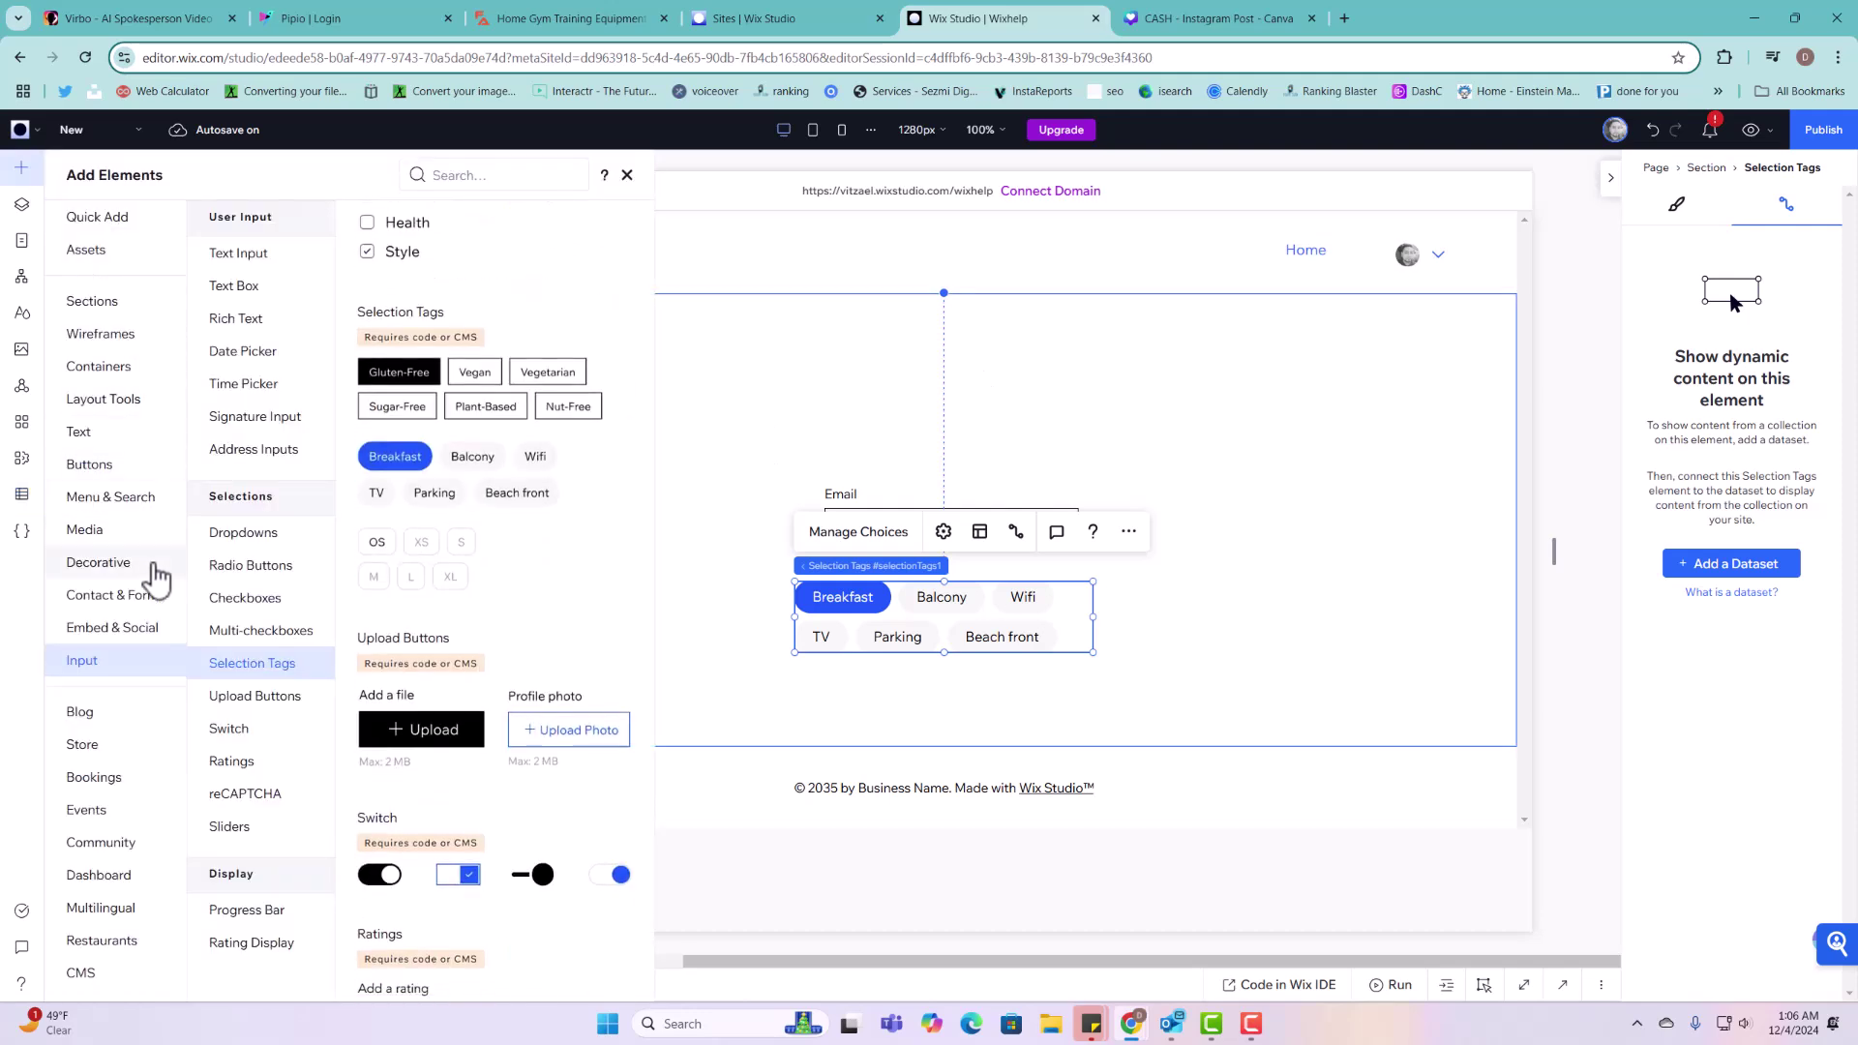
left_click(113, 533)
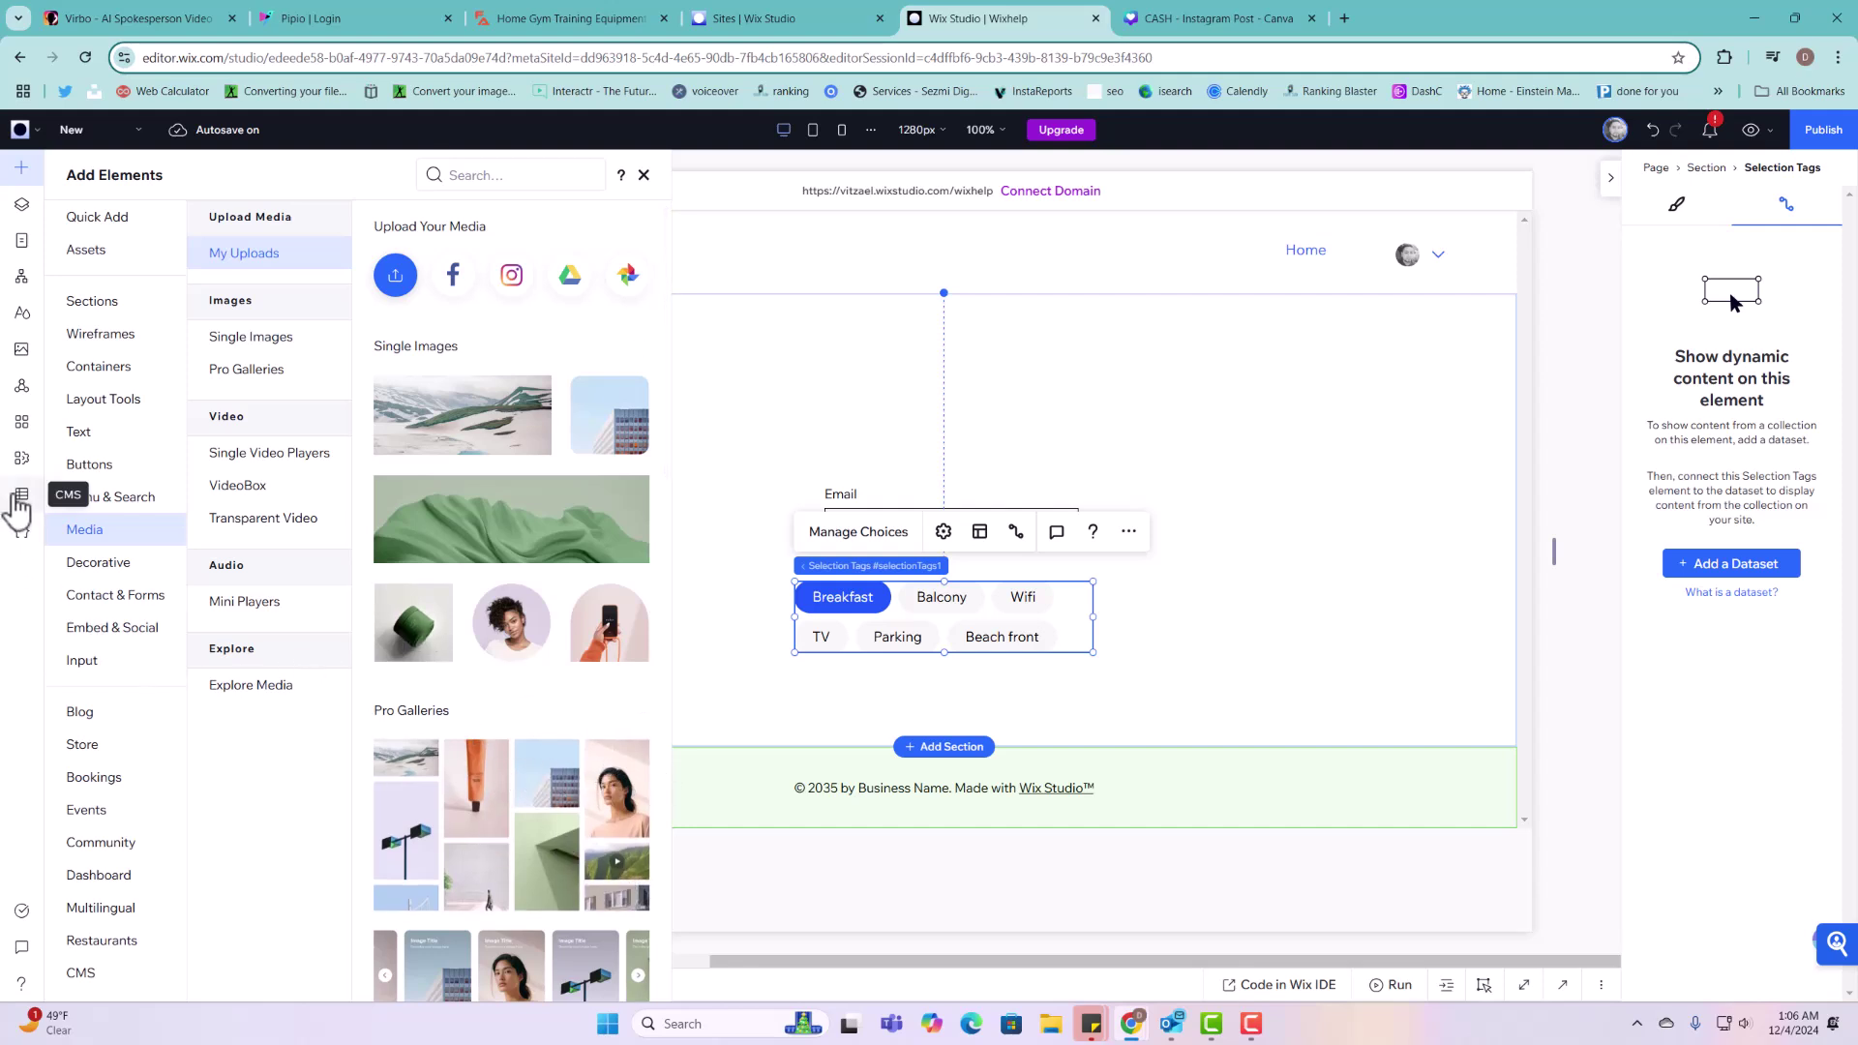
left_click(19, 497)
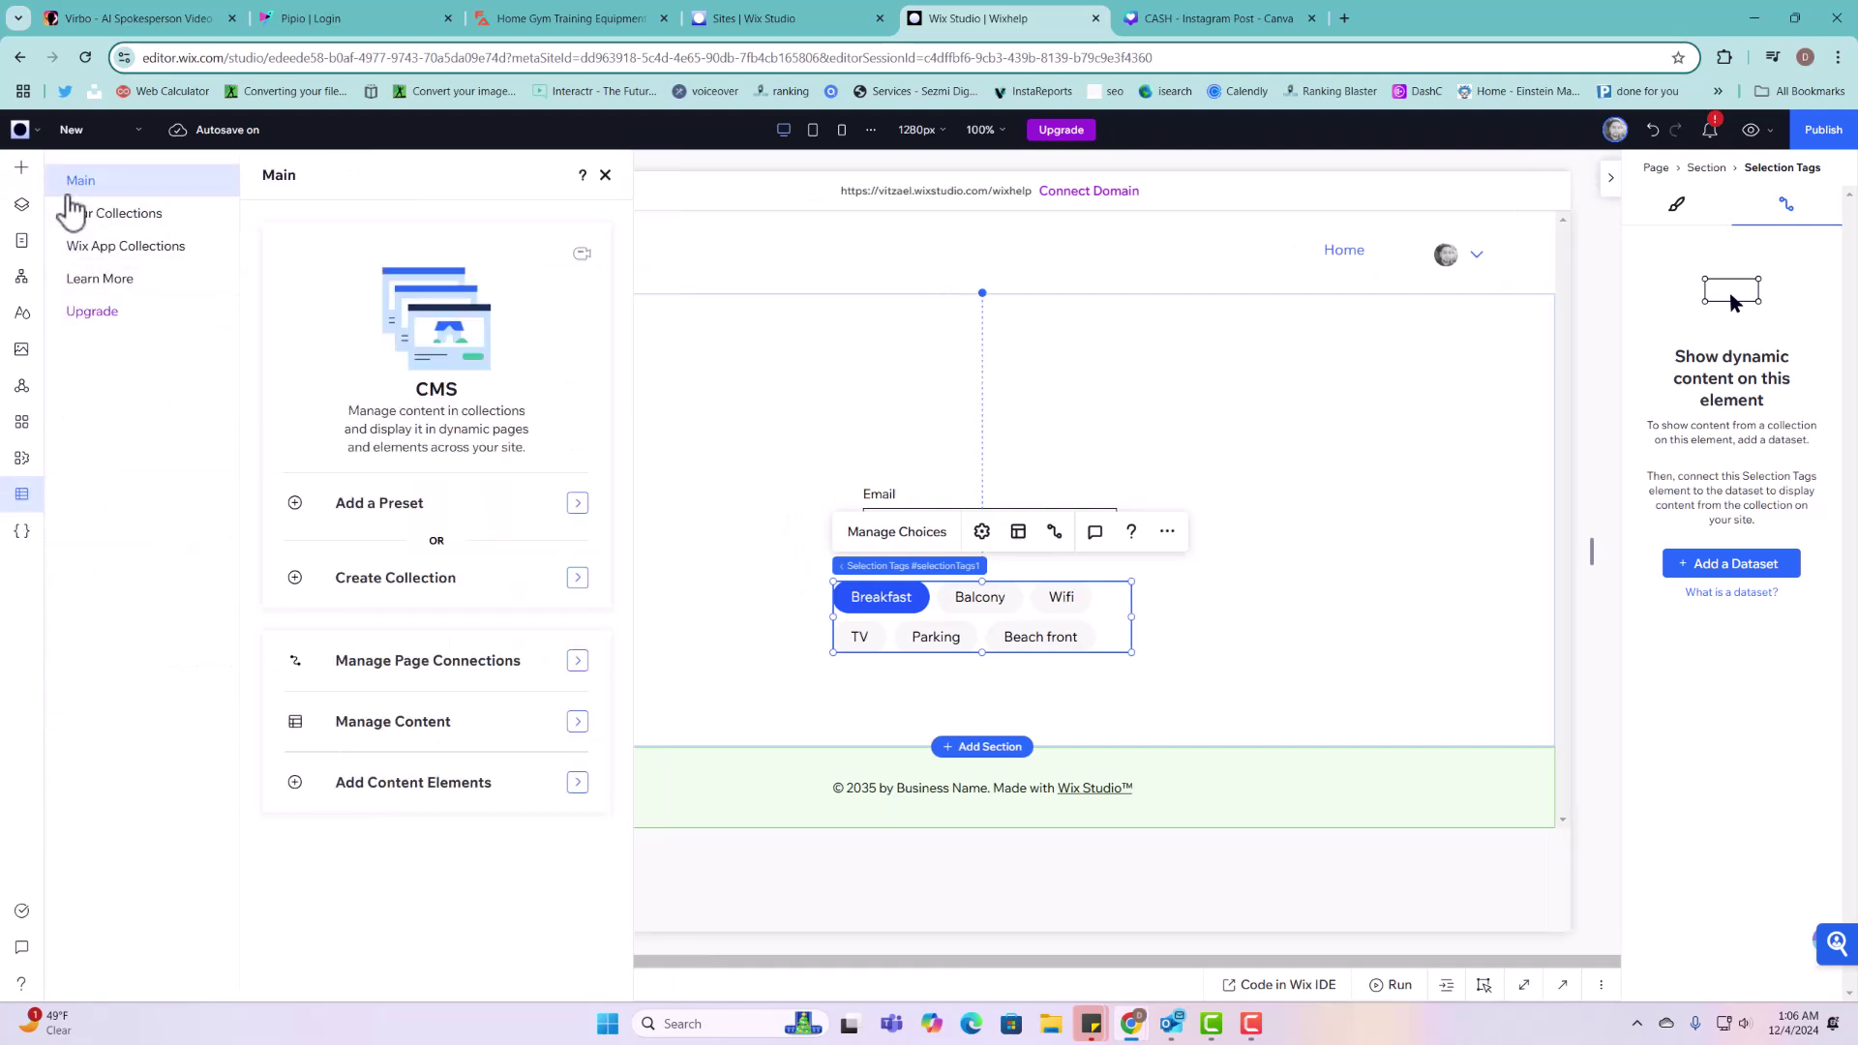
left_click(71, 212)
left_click(377, 315)
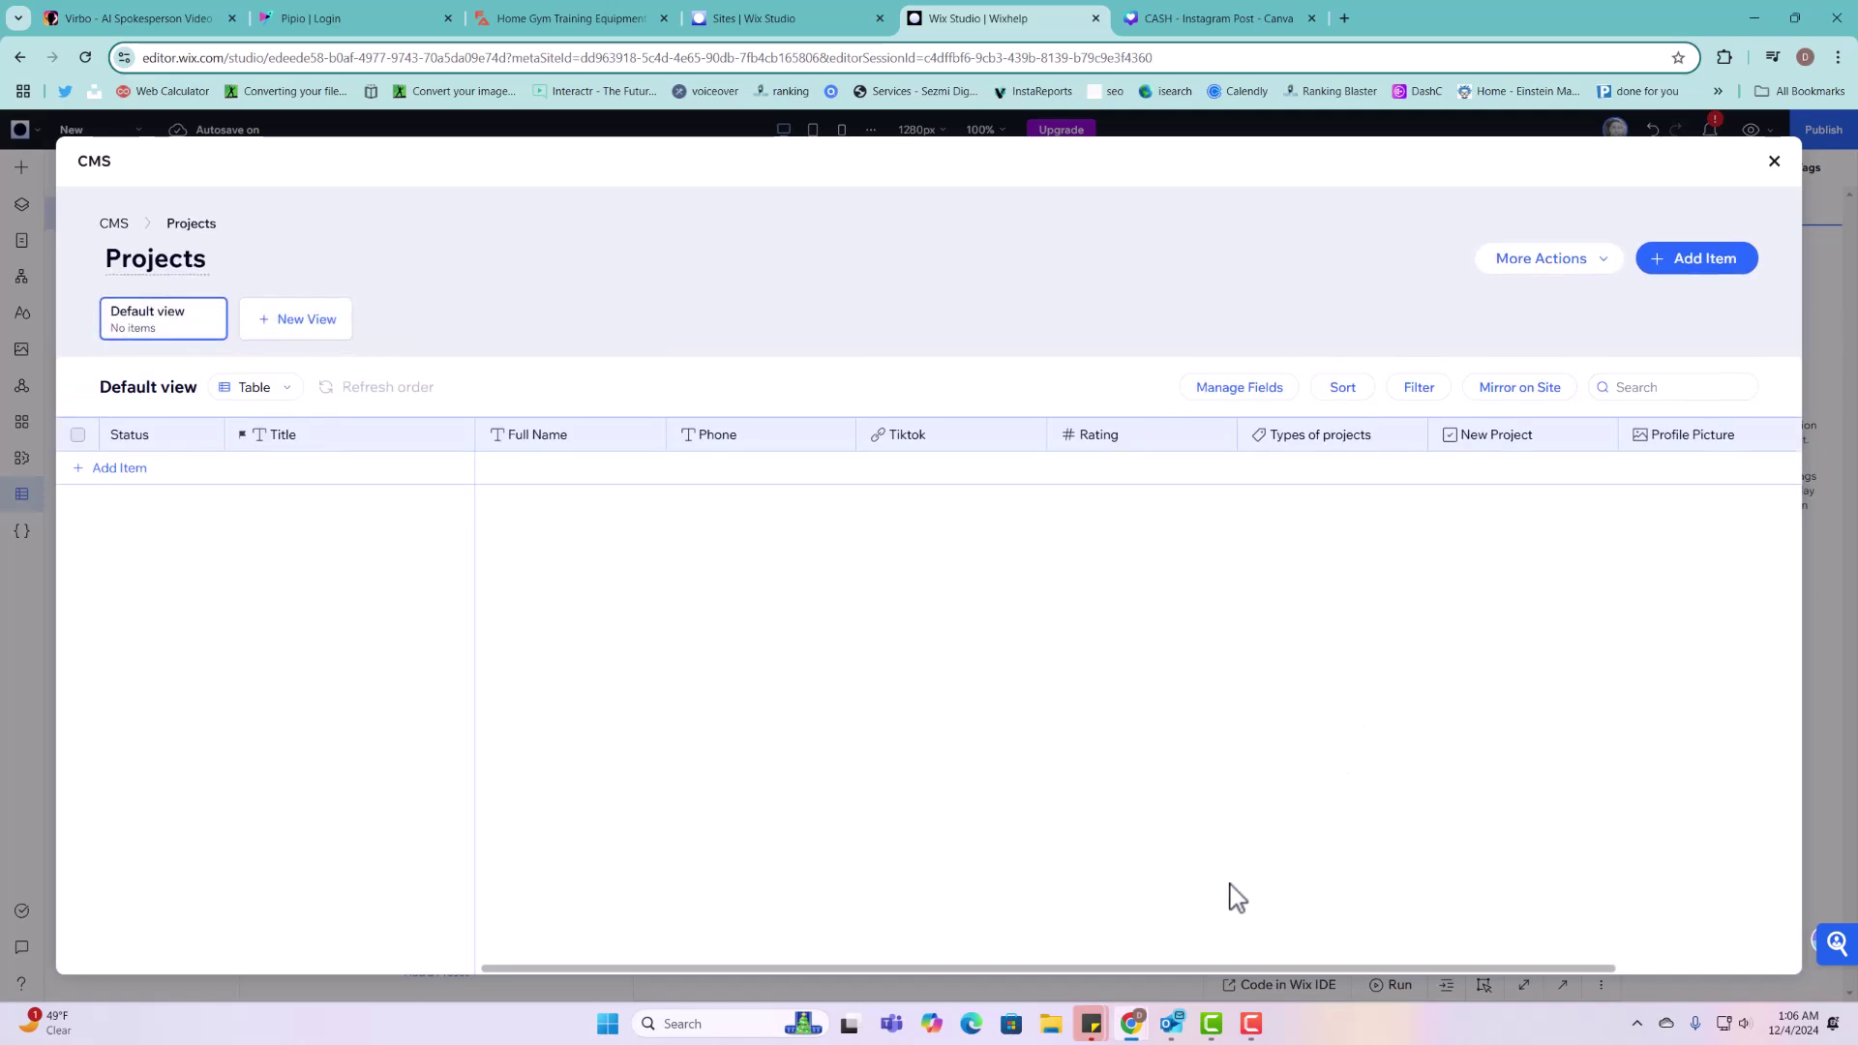
left_click_drag(1223, 968, 1581, 826)
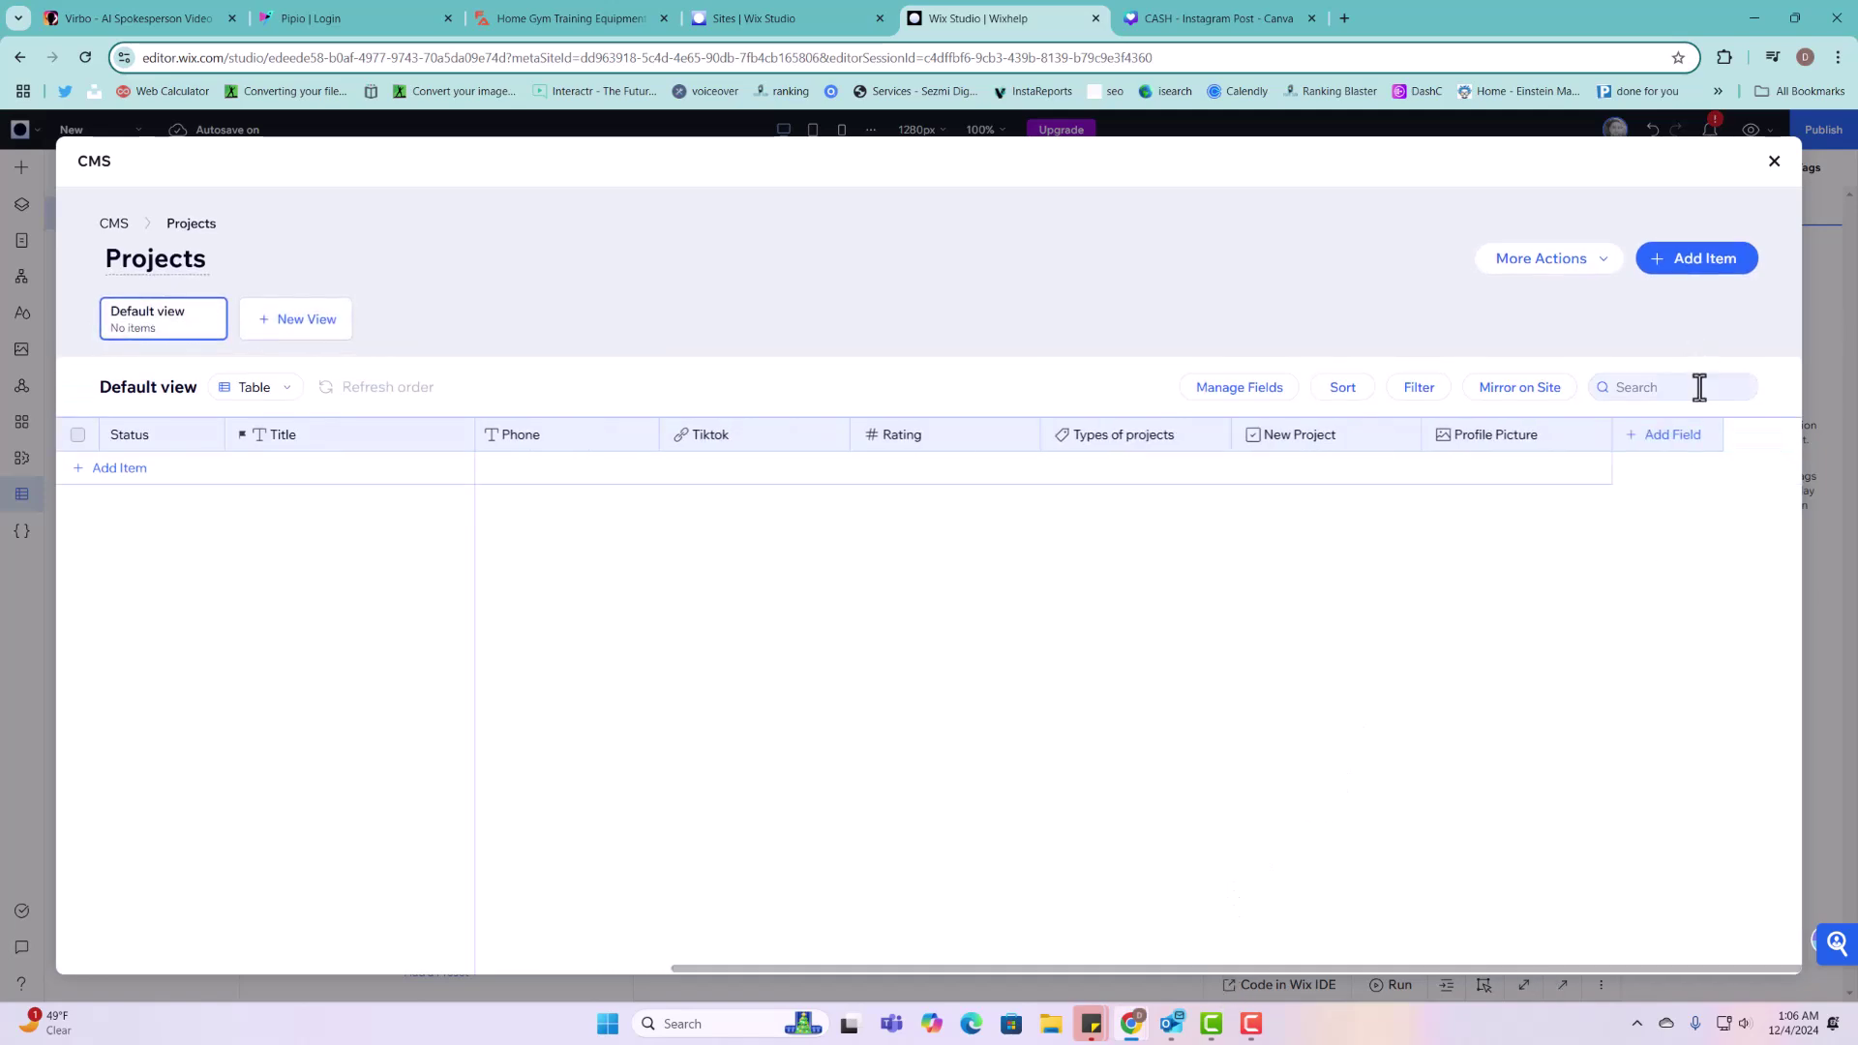
Step: Create a Media gallery field 'All Project Images' (ID allProjectImages) in Projects and save
left_click(1673, 437)
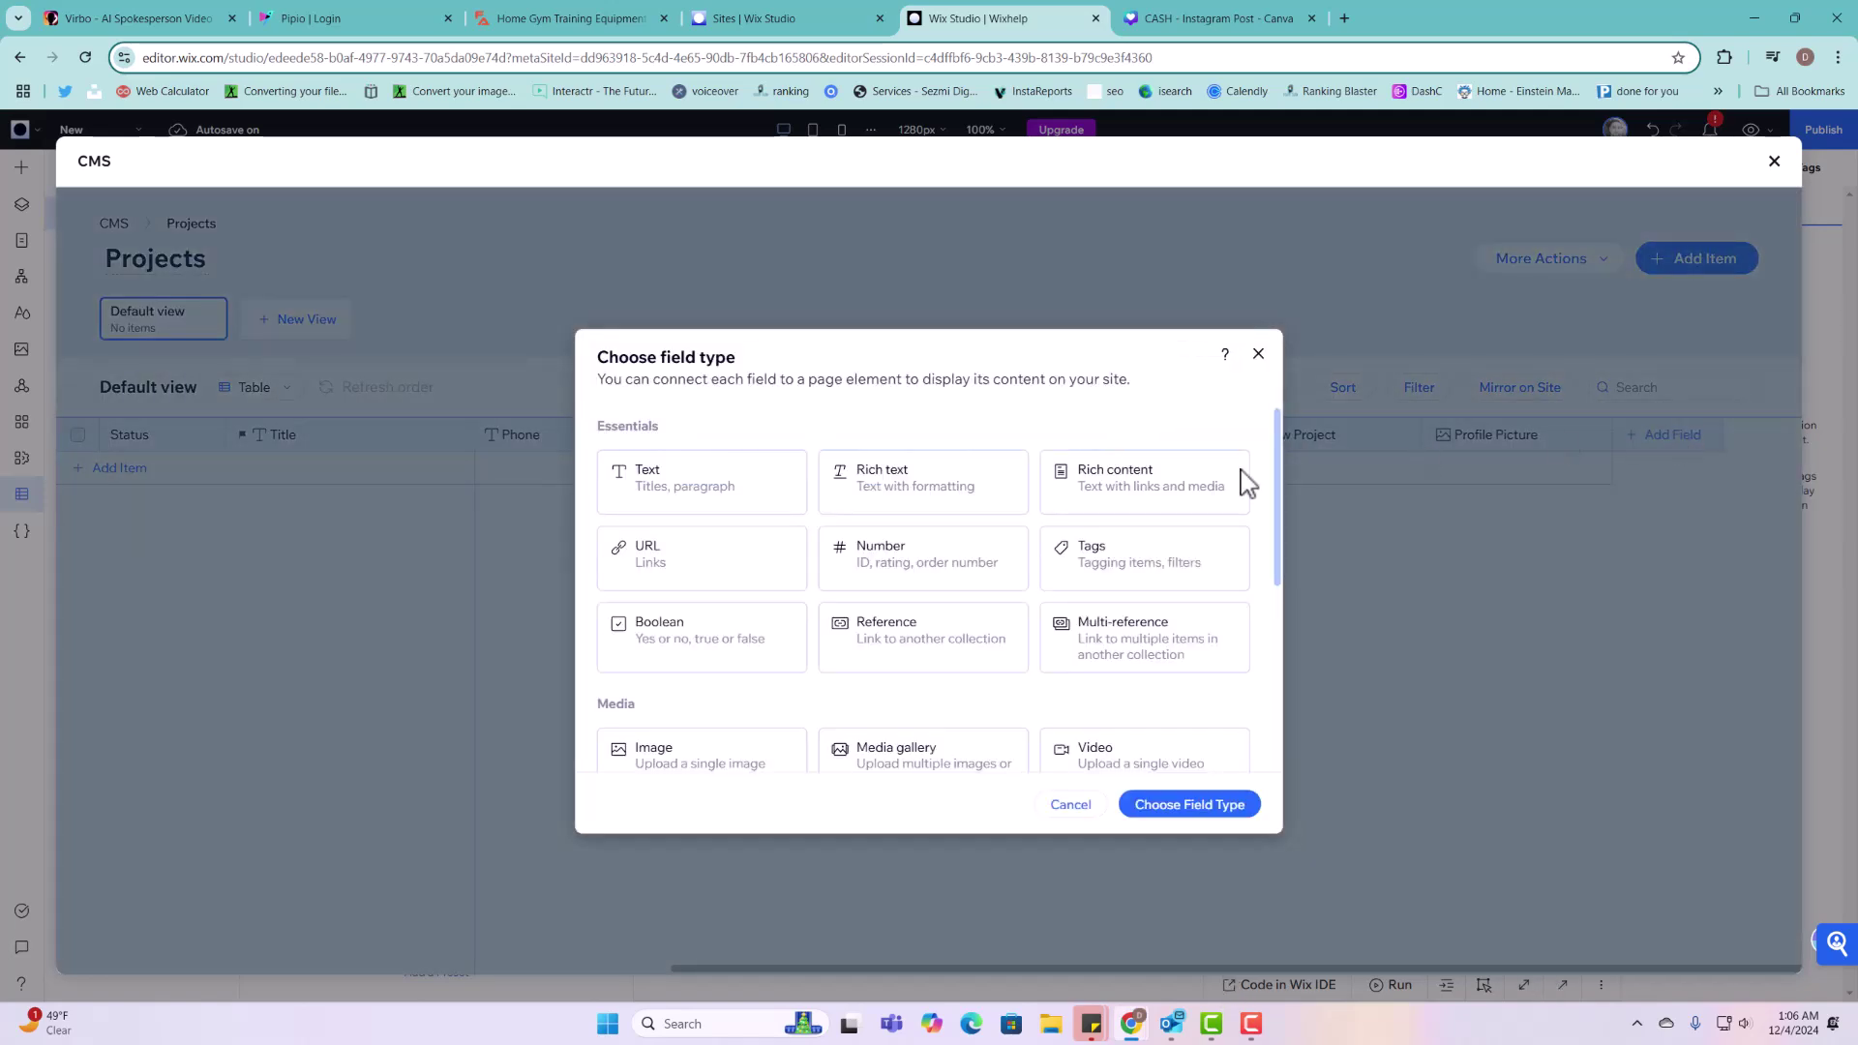
scroll(929, 702, "down", 1)
left_click(915, 682)
left_click(1182, 807)
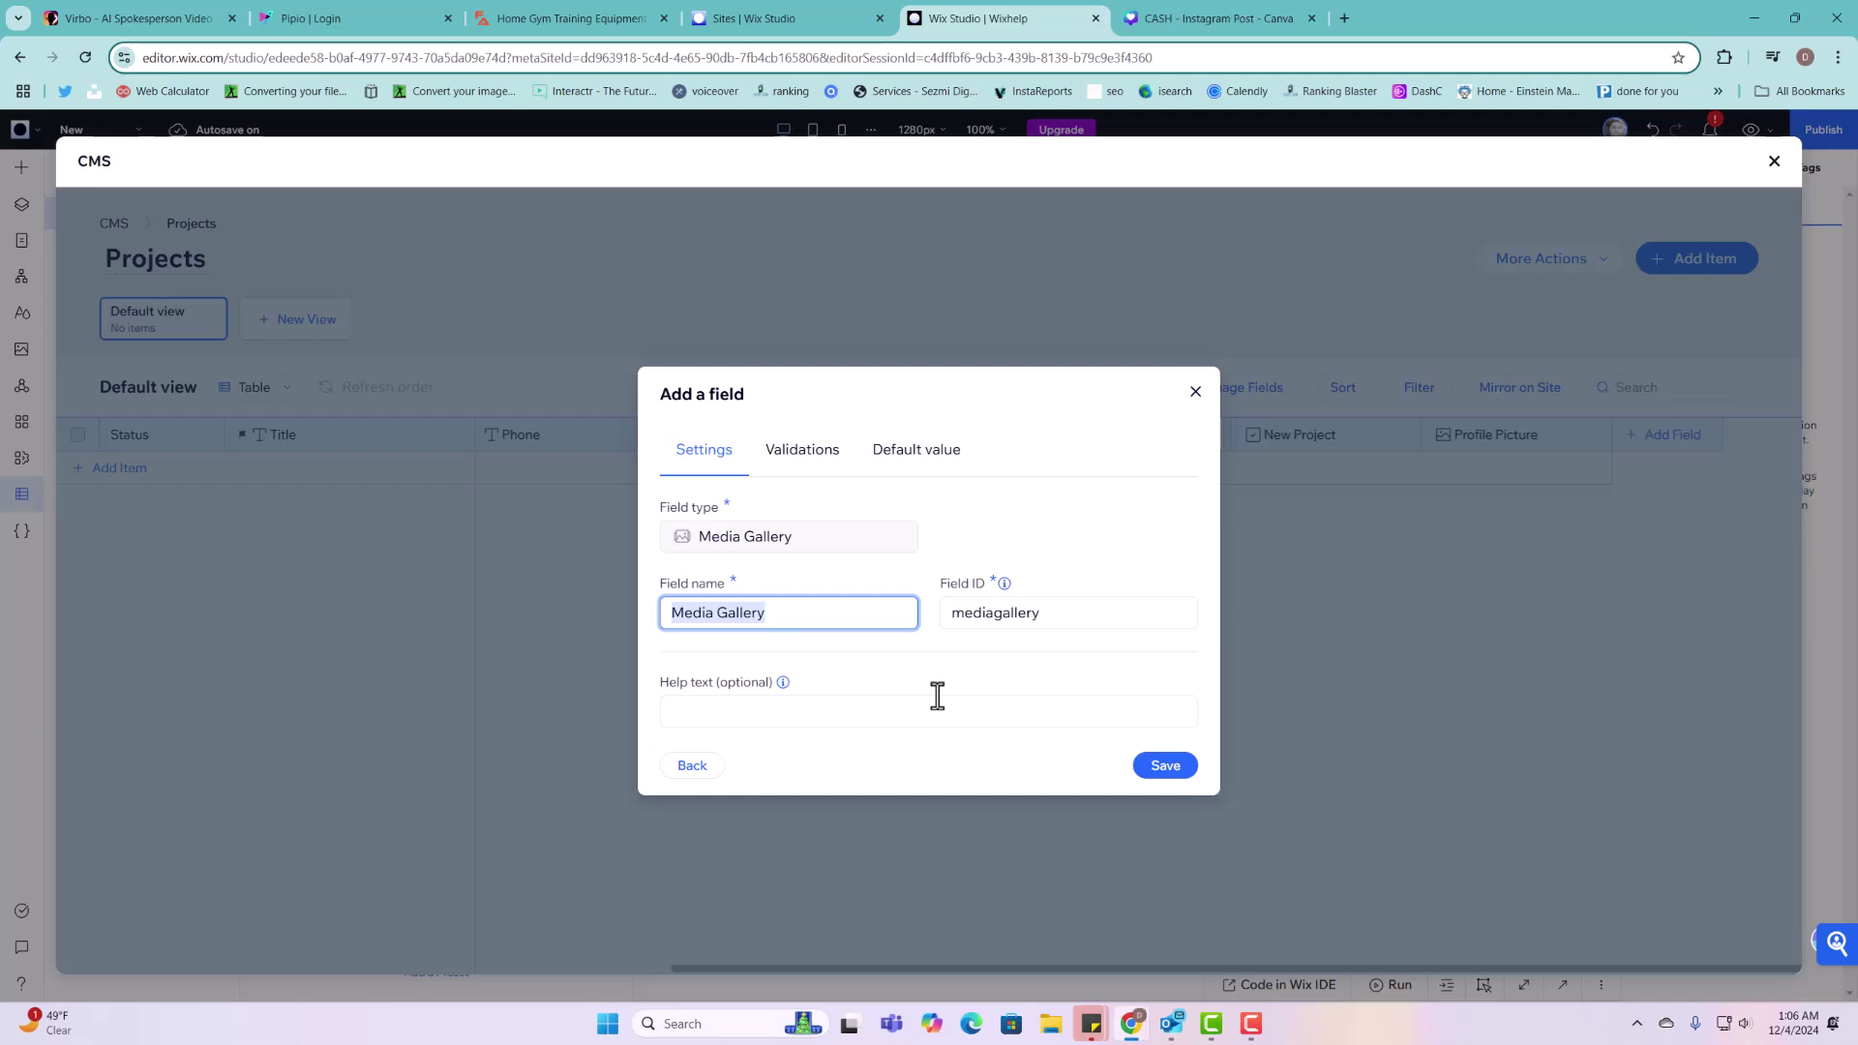
type("A")
key("BackSpace")
type("A")
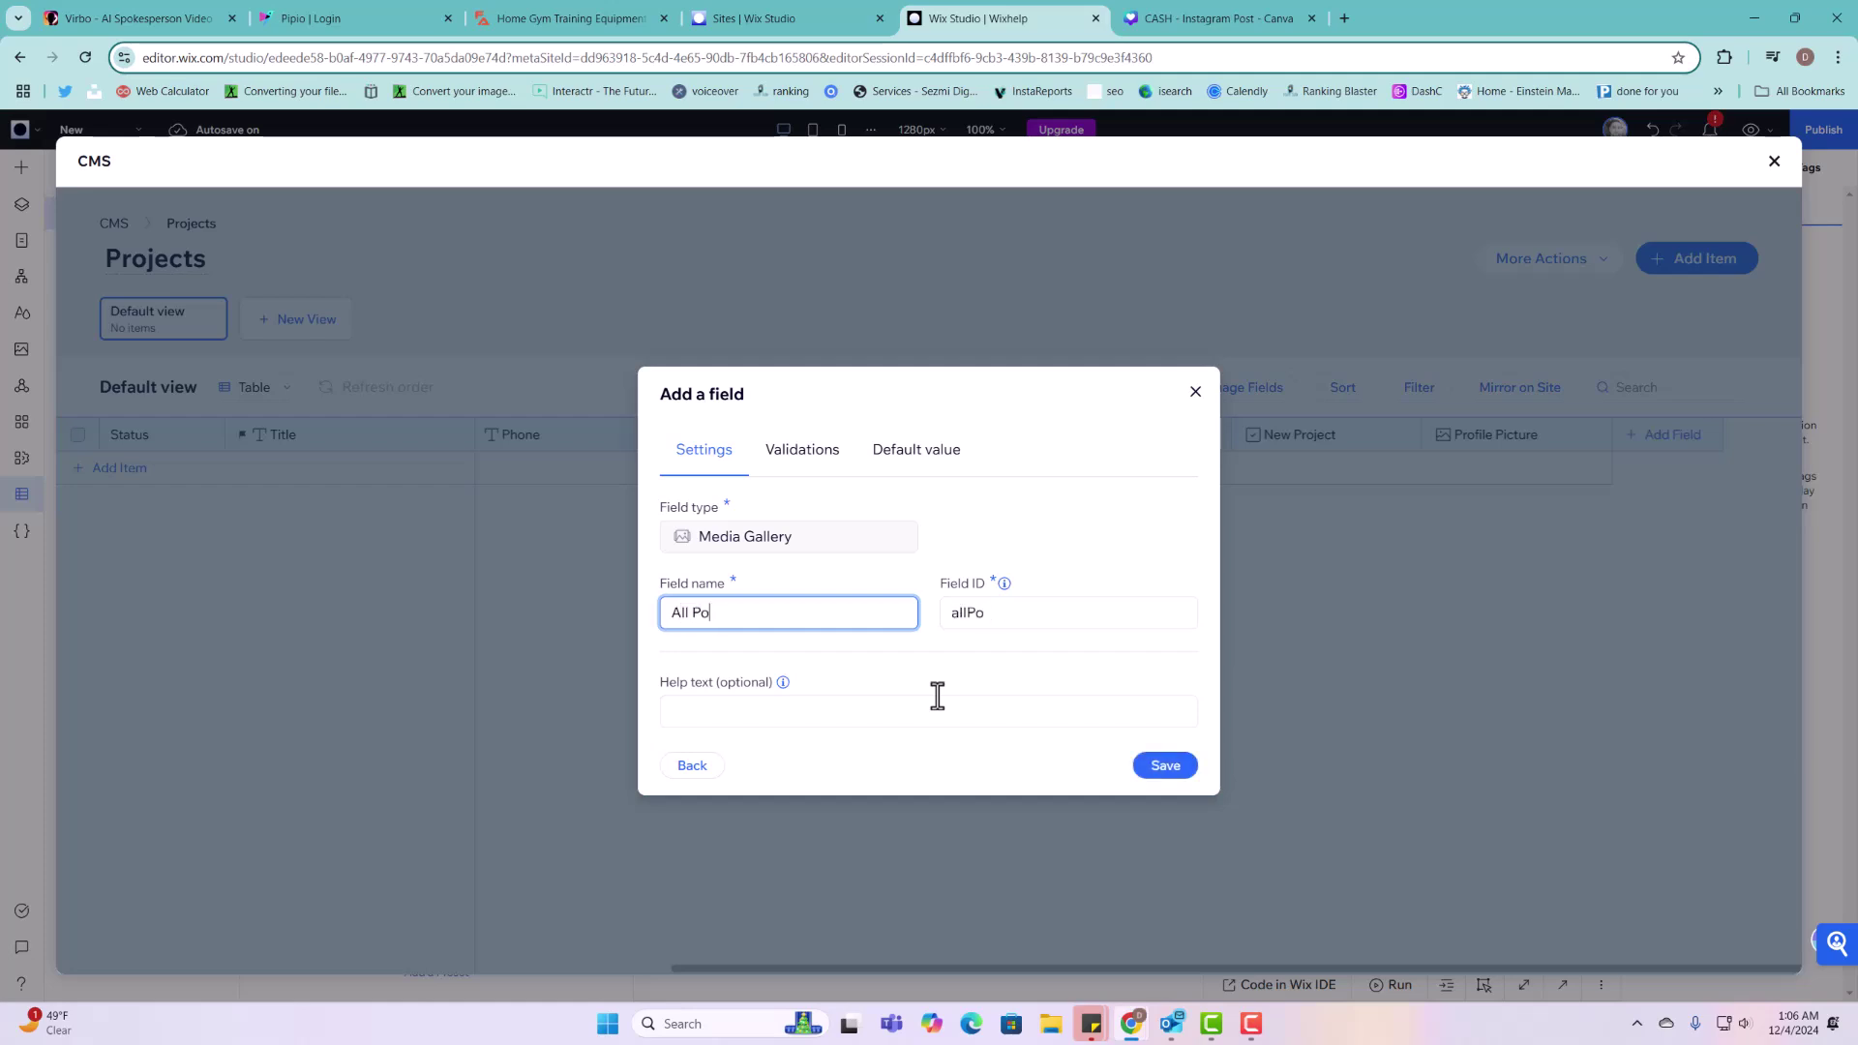
type("ll Project Images")
left_click(1176, 770)
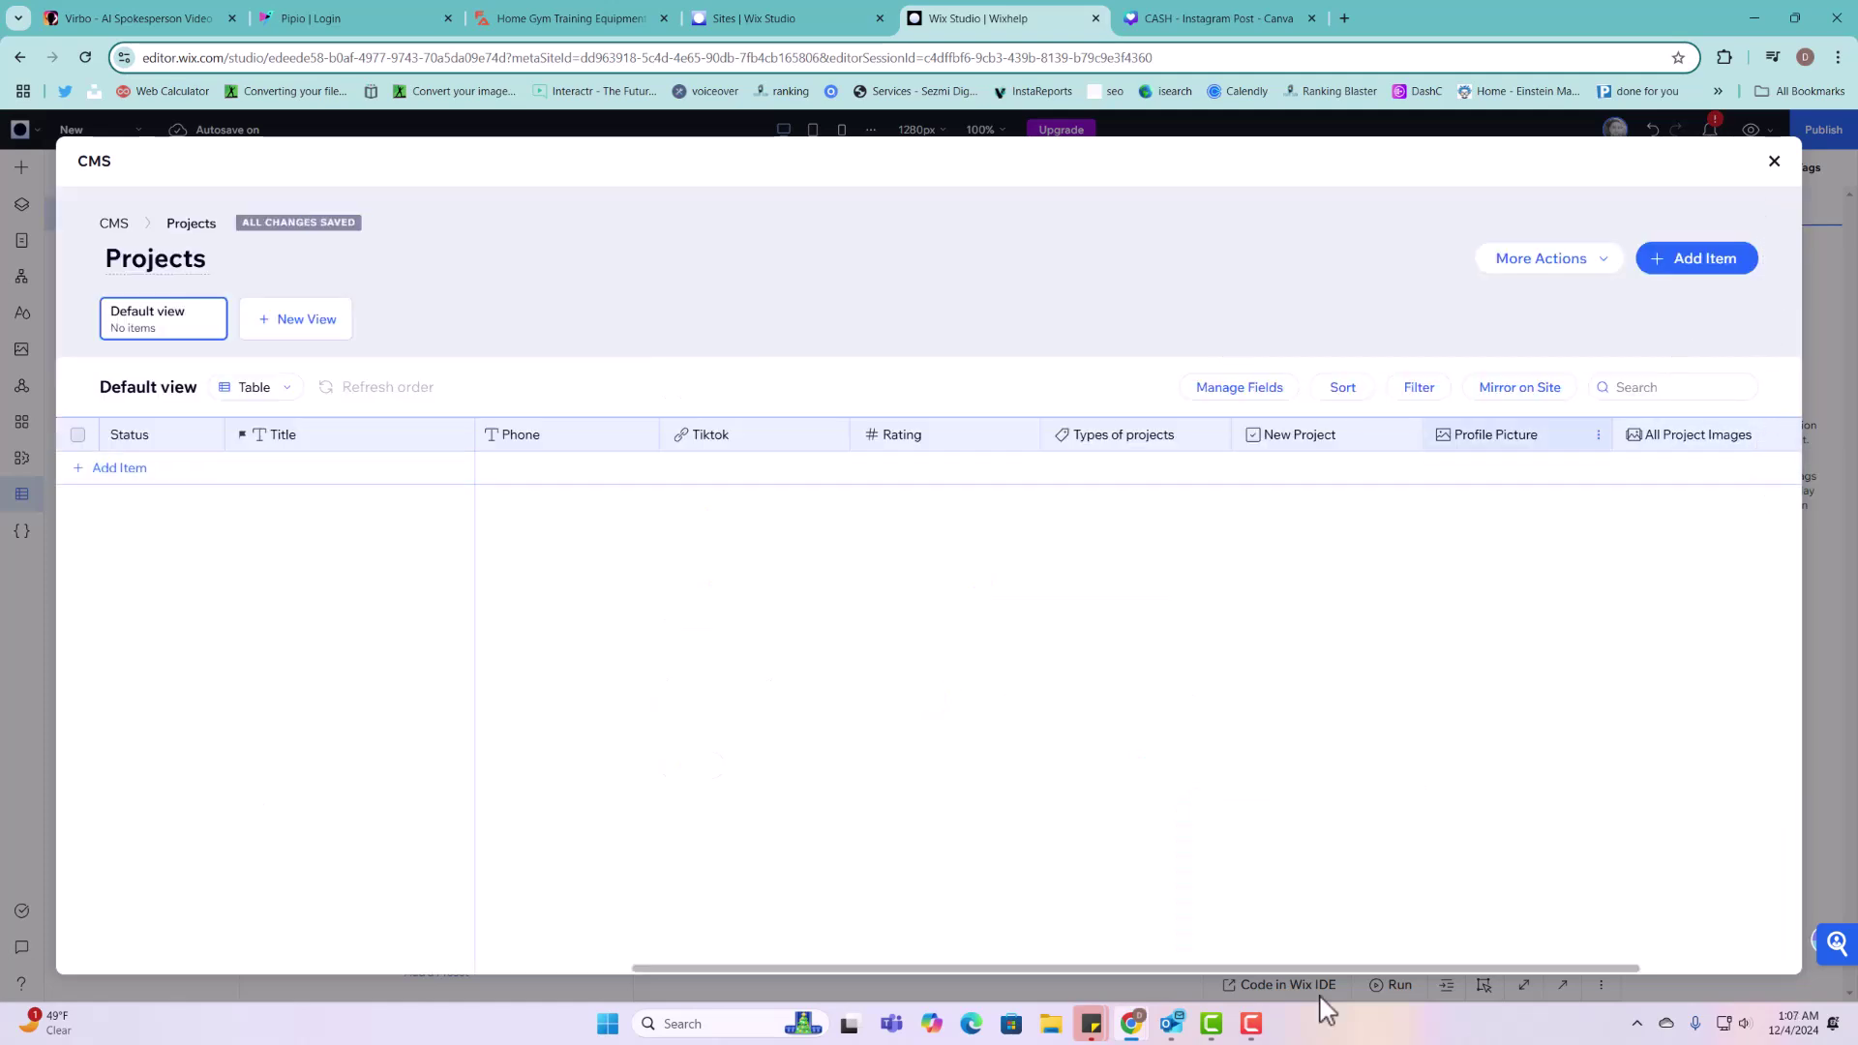
left_click_drag(1316, 966, 1498, 966)
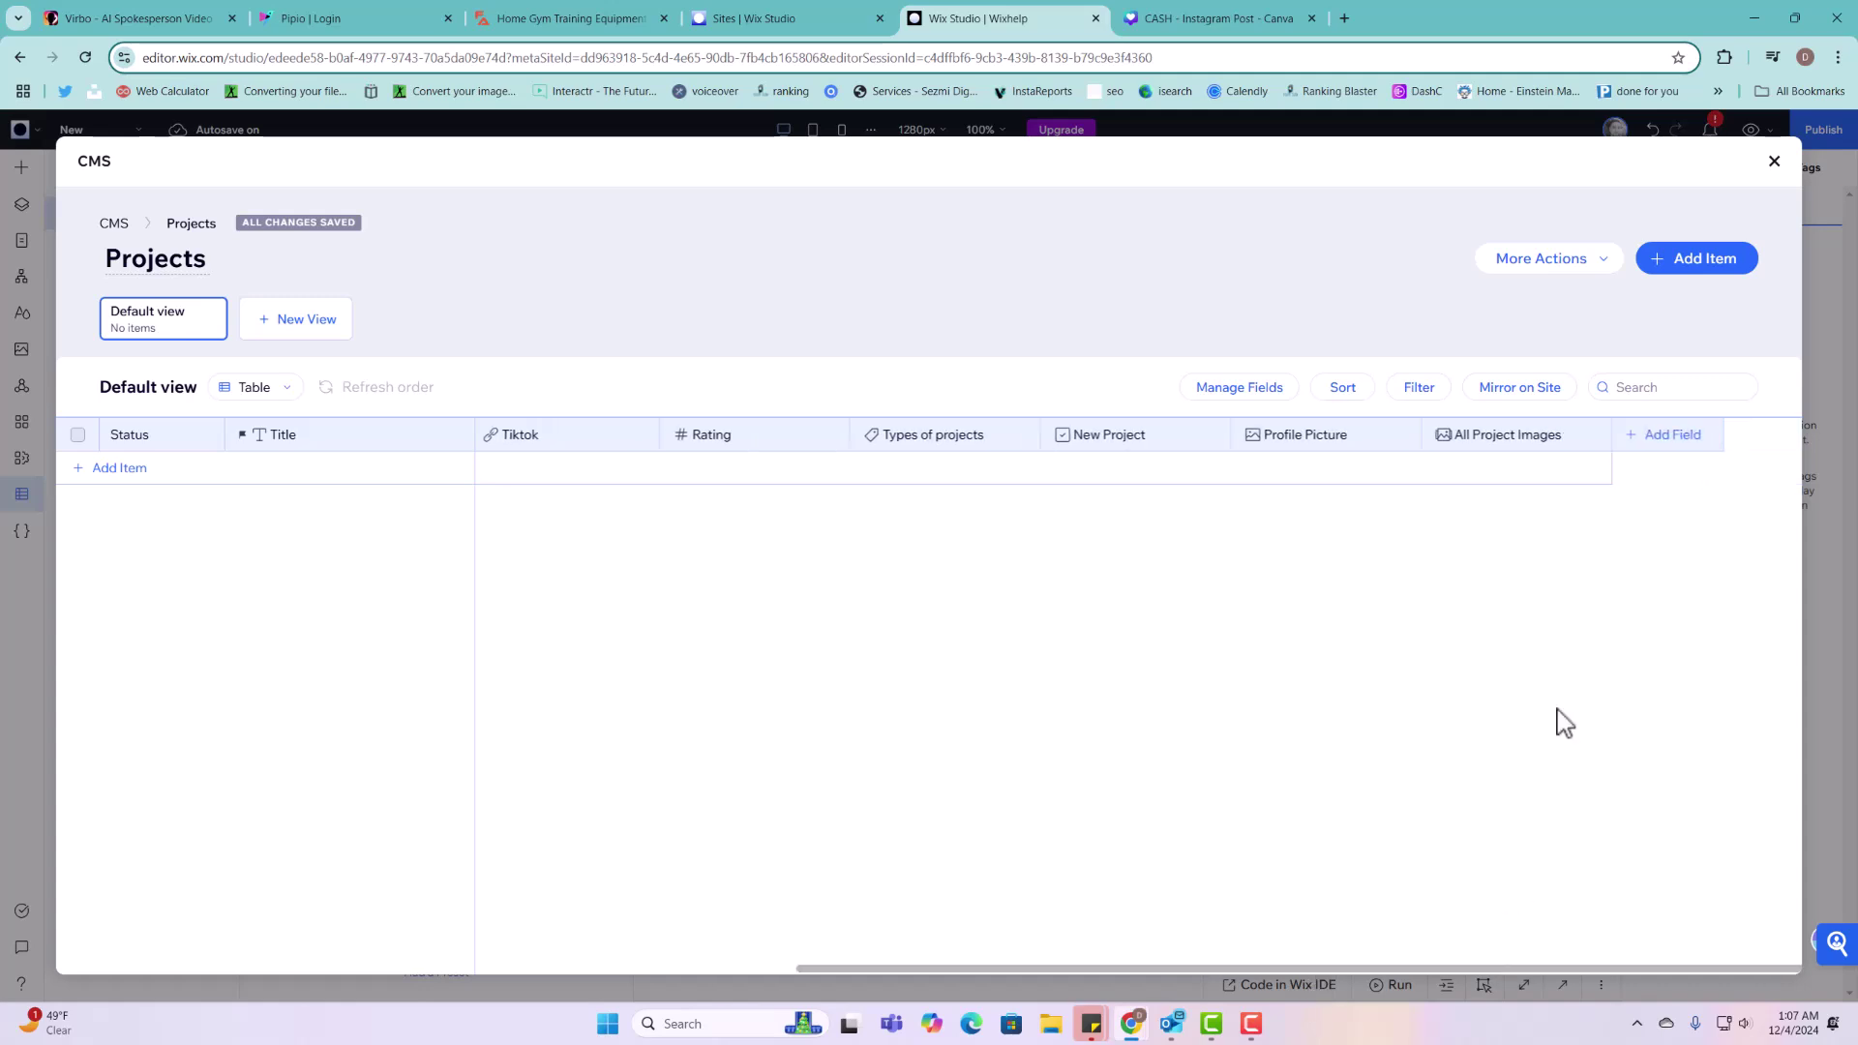
Step: Add a URL field named 'Video 1' to the Projects collection and save it
left_click(1673, 445)
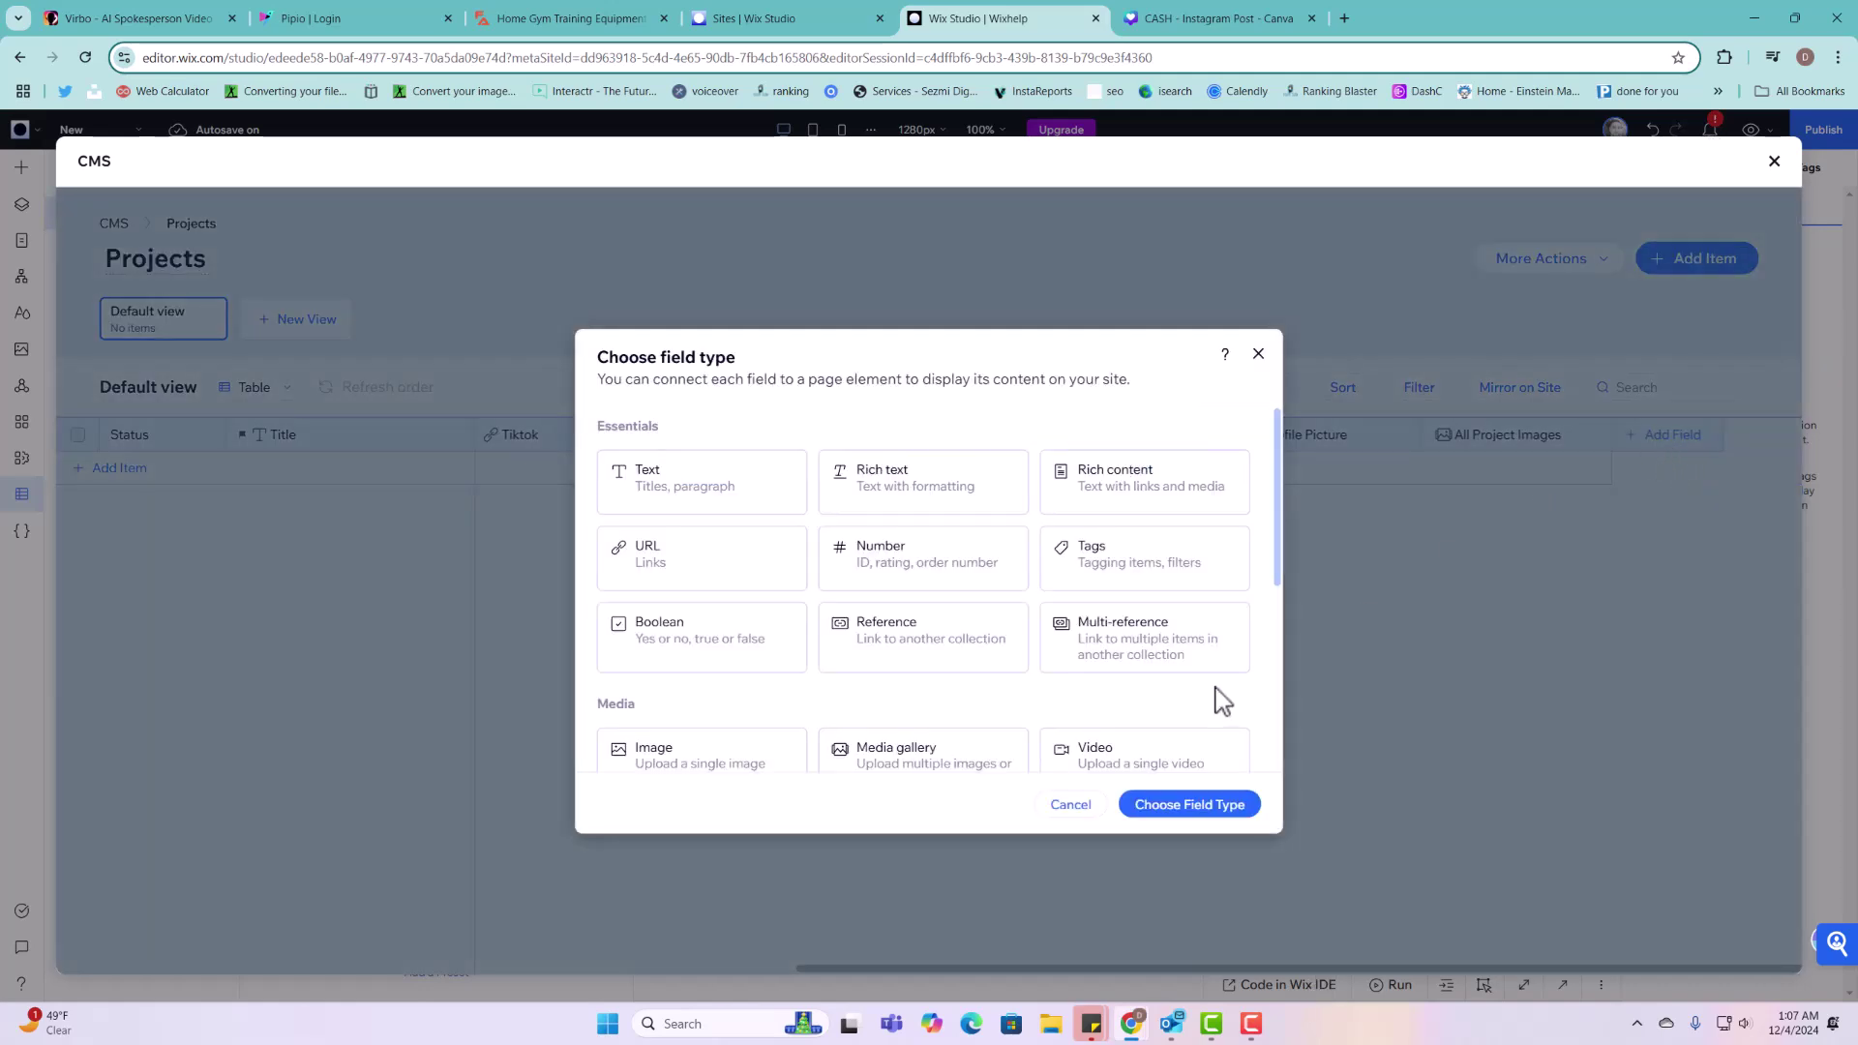
scroll(1104, 712, "down", 2)
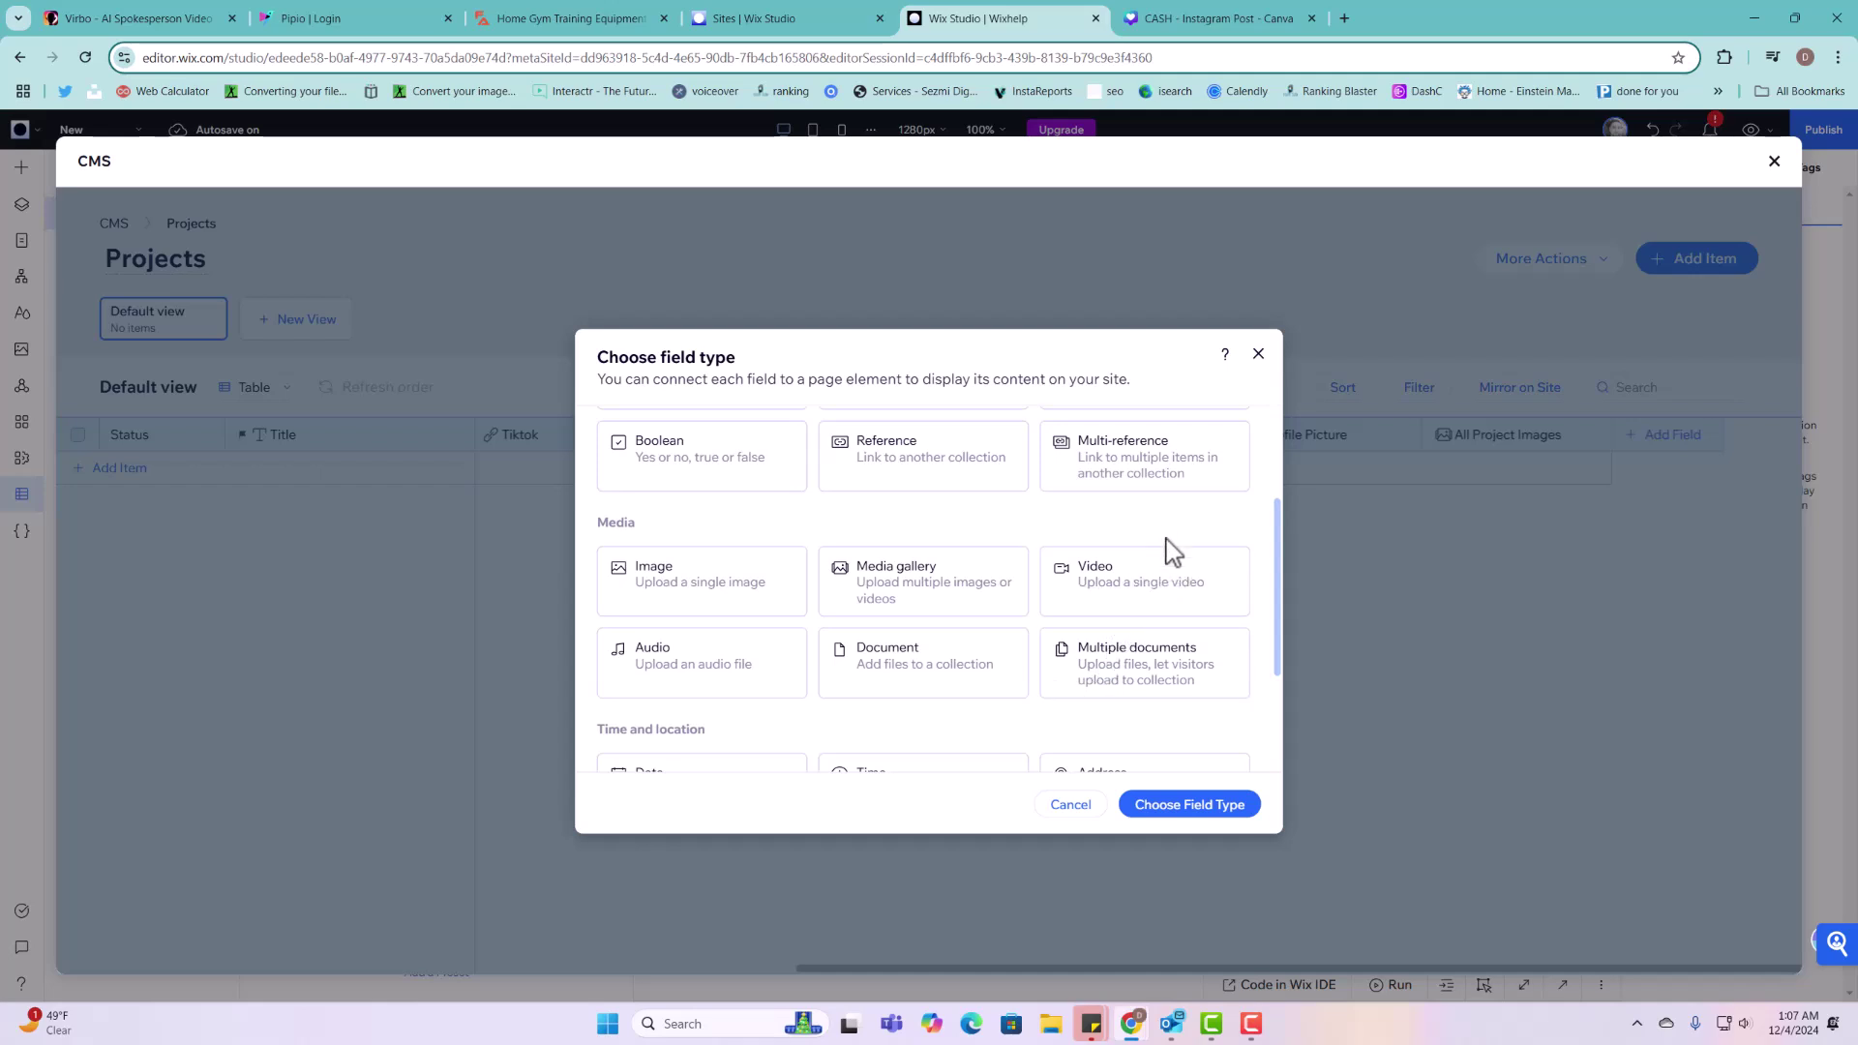
scroll(1173, 581, "up", 1)
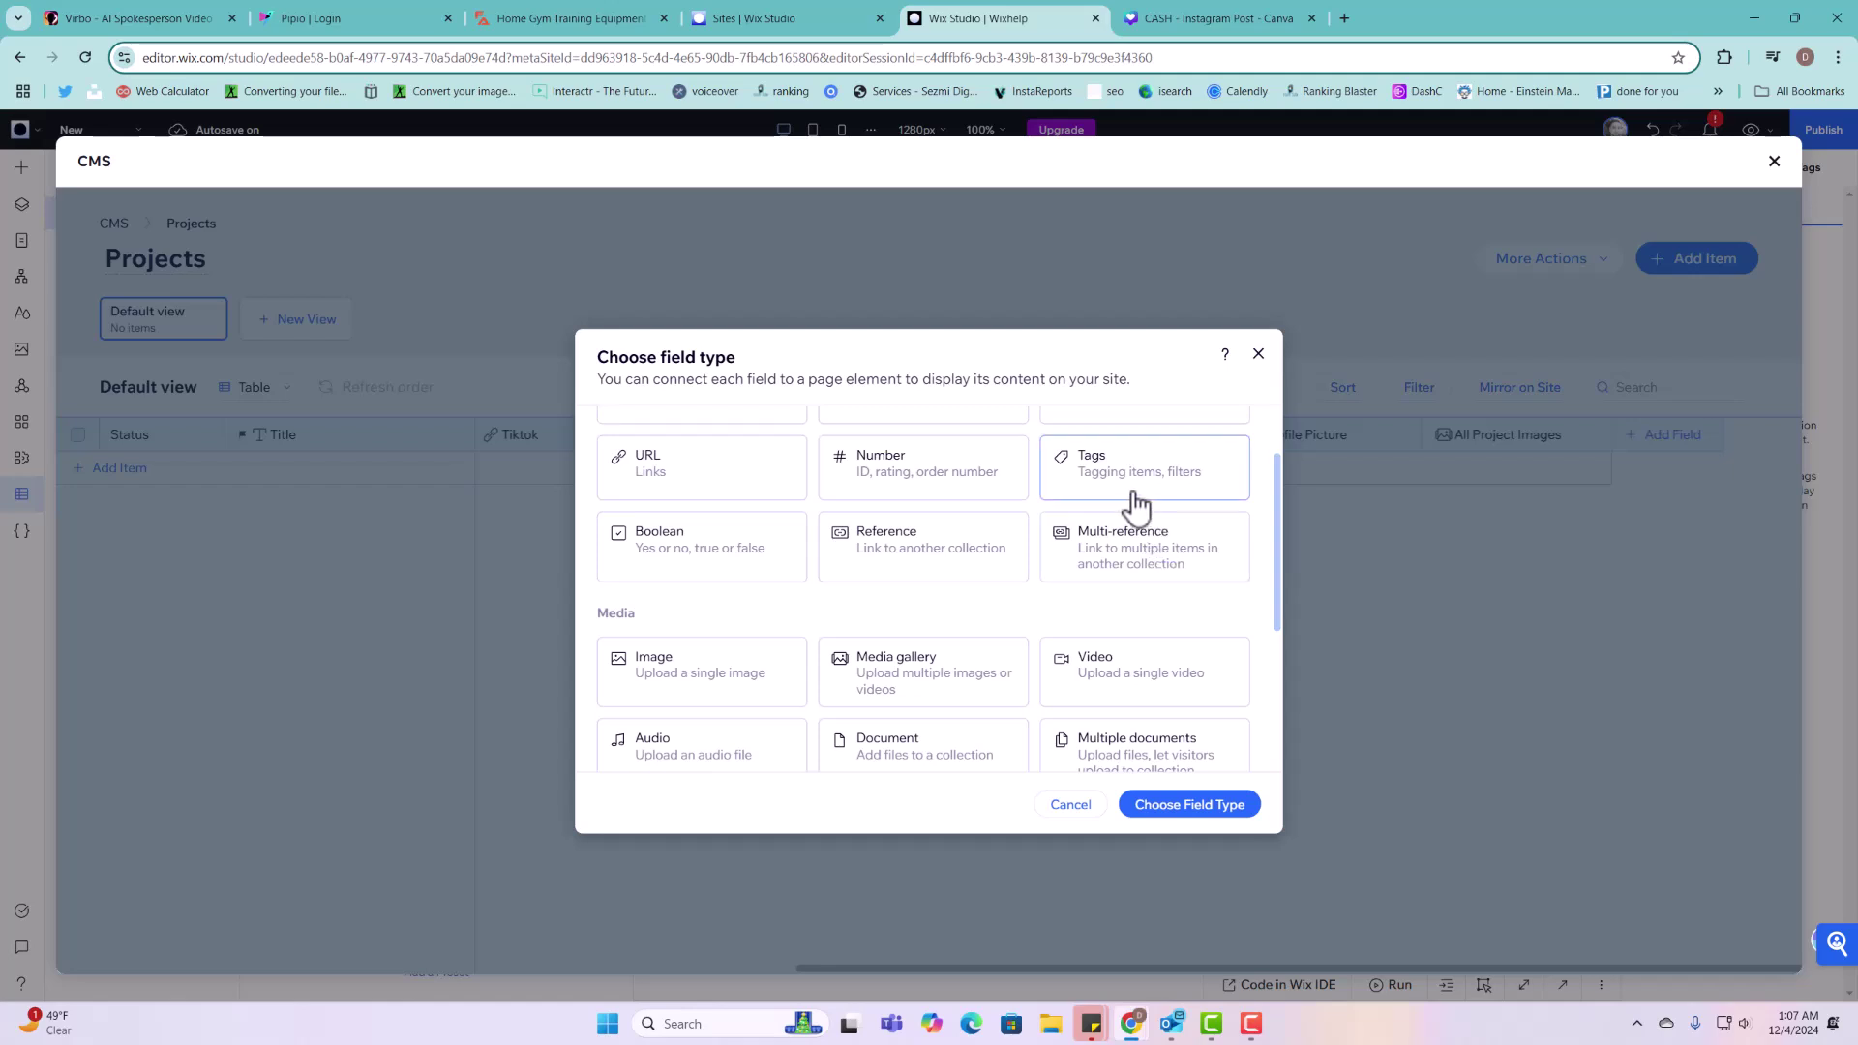
left_click(699, 496)
left_click(1167, 805)
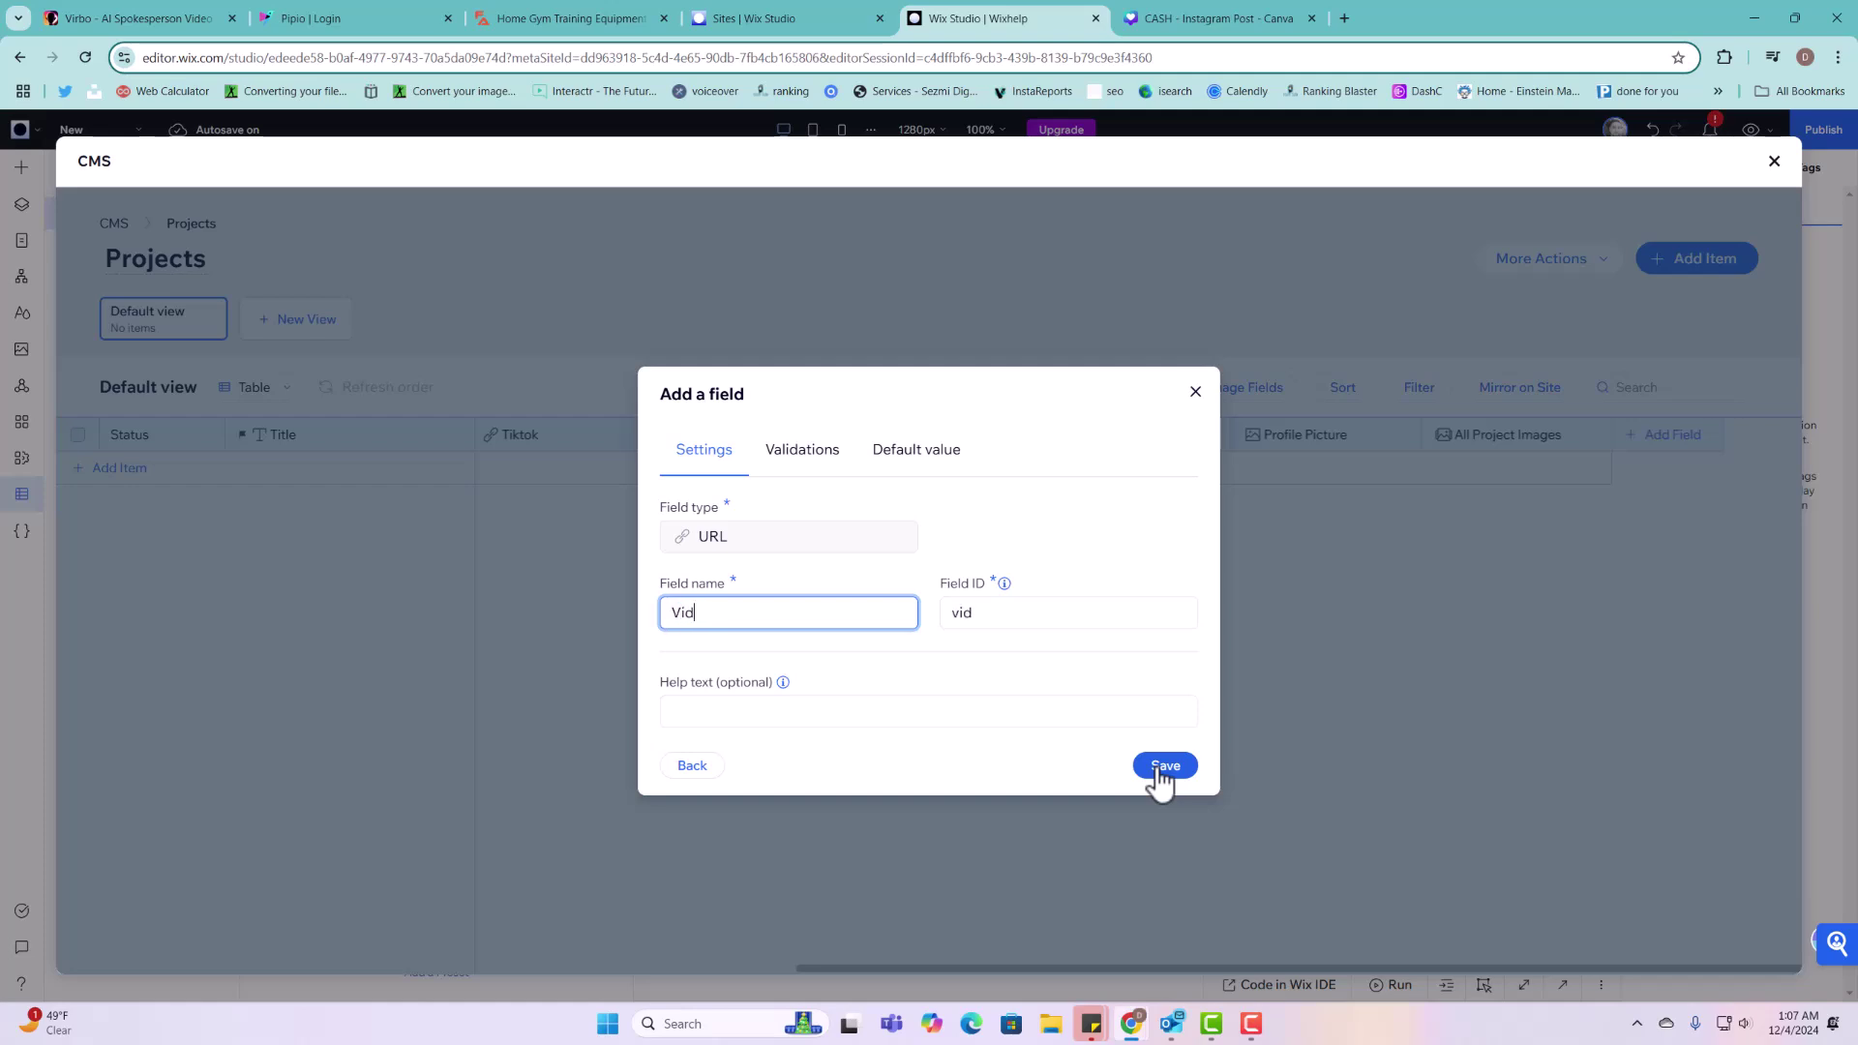
left_click(1160, 770)
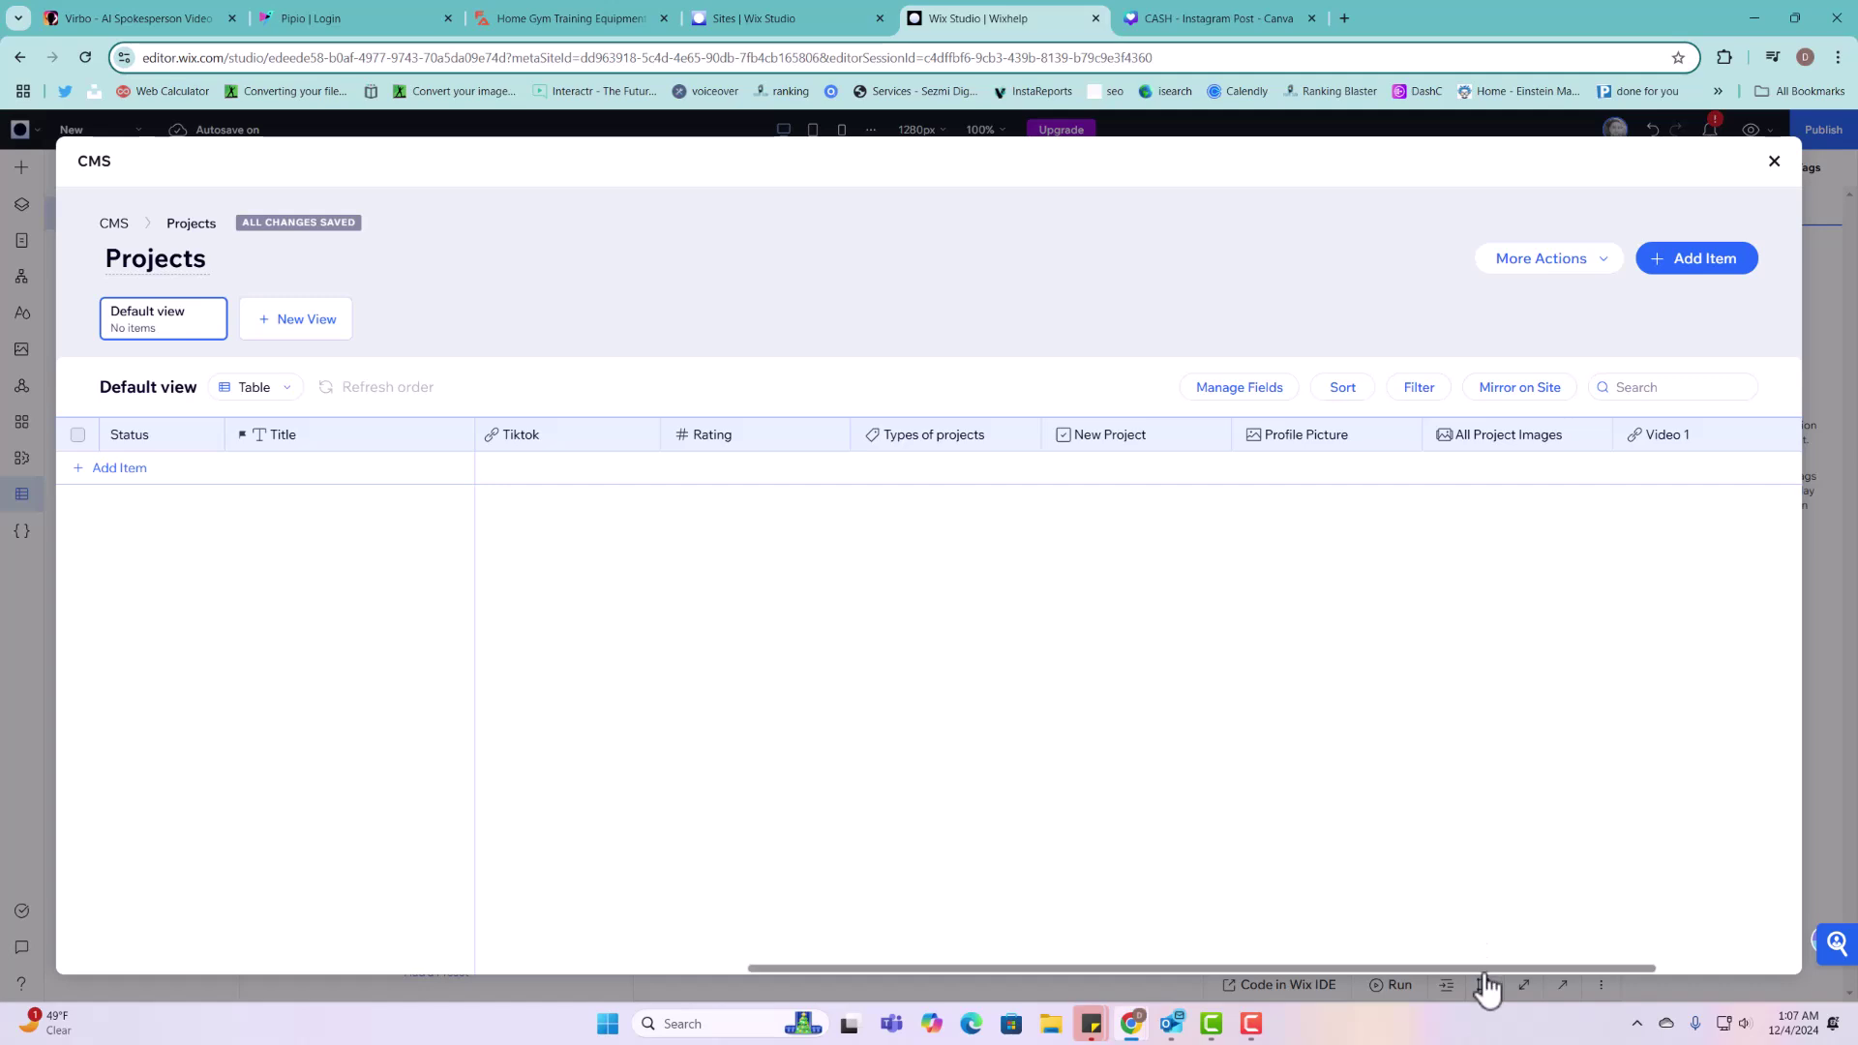
left_click_drag(1485, 967, 1607, 968)
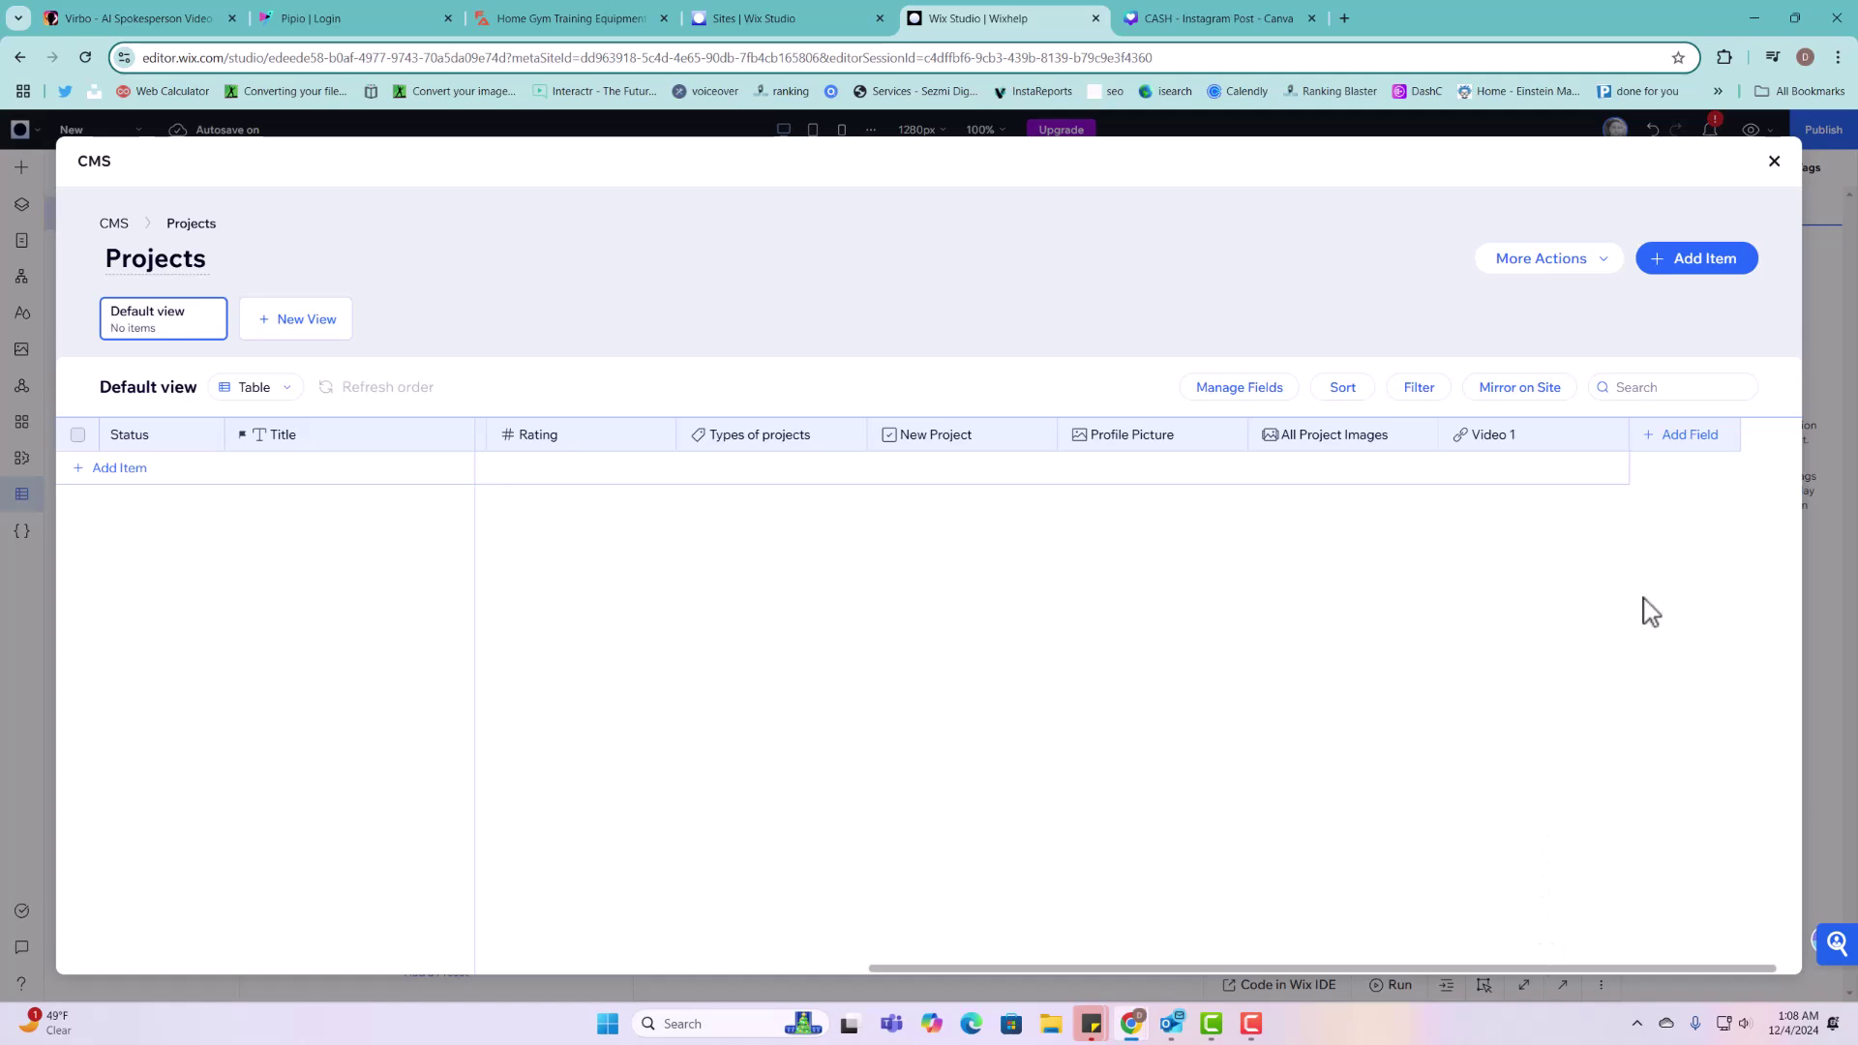
Step: Cancel the new field chooser and close the CMS back to the editor
left_click(1685, 461)
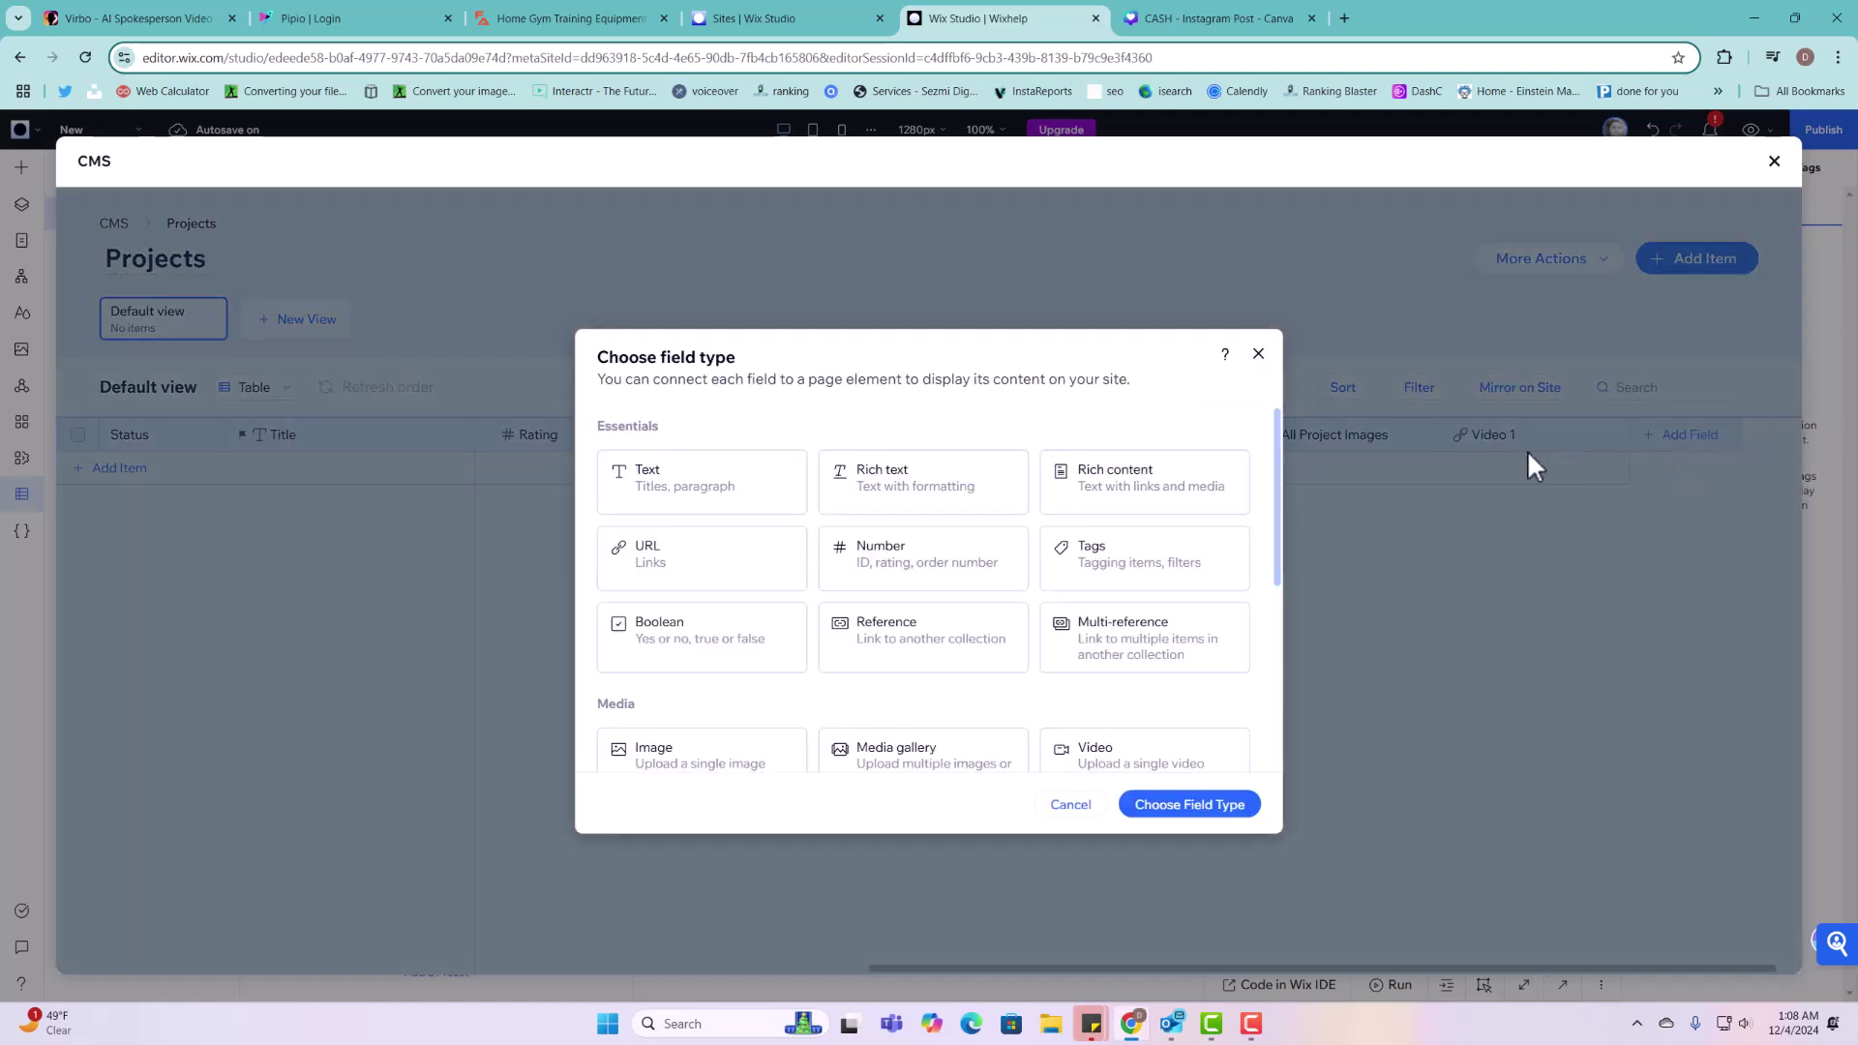
left_click(1258, 354)
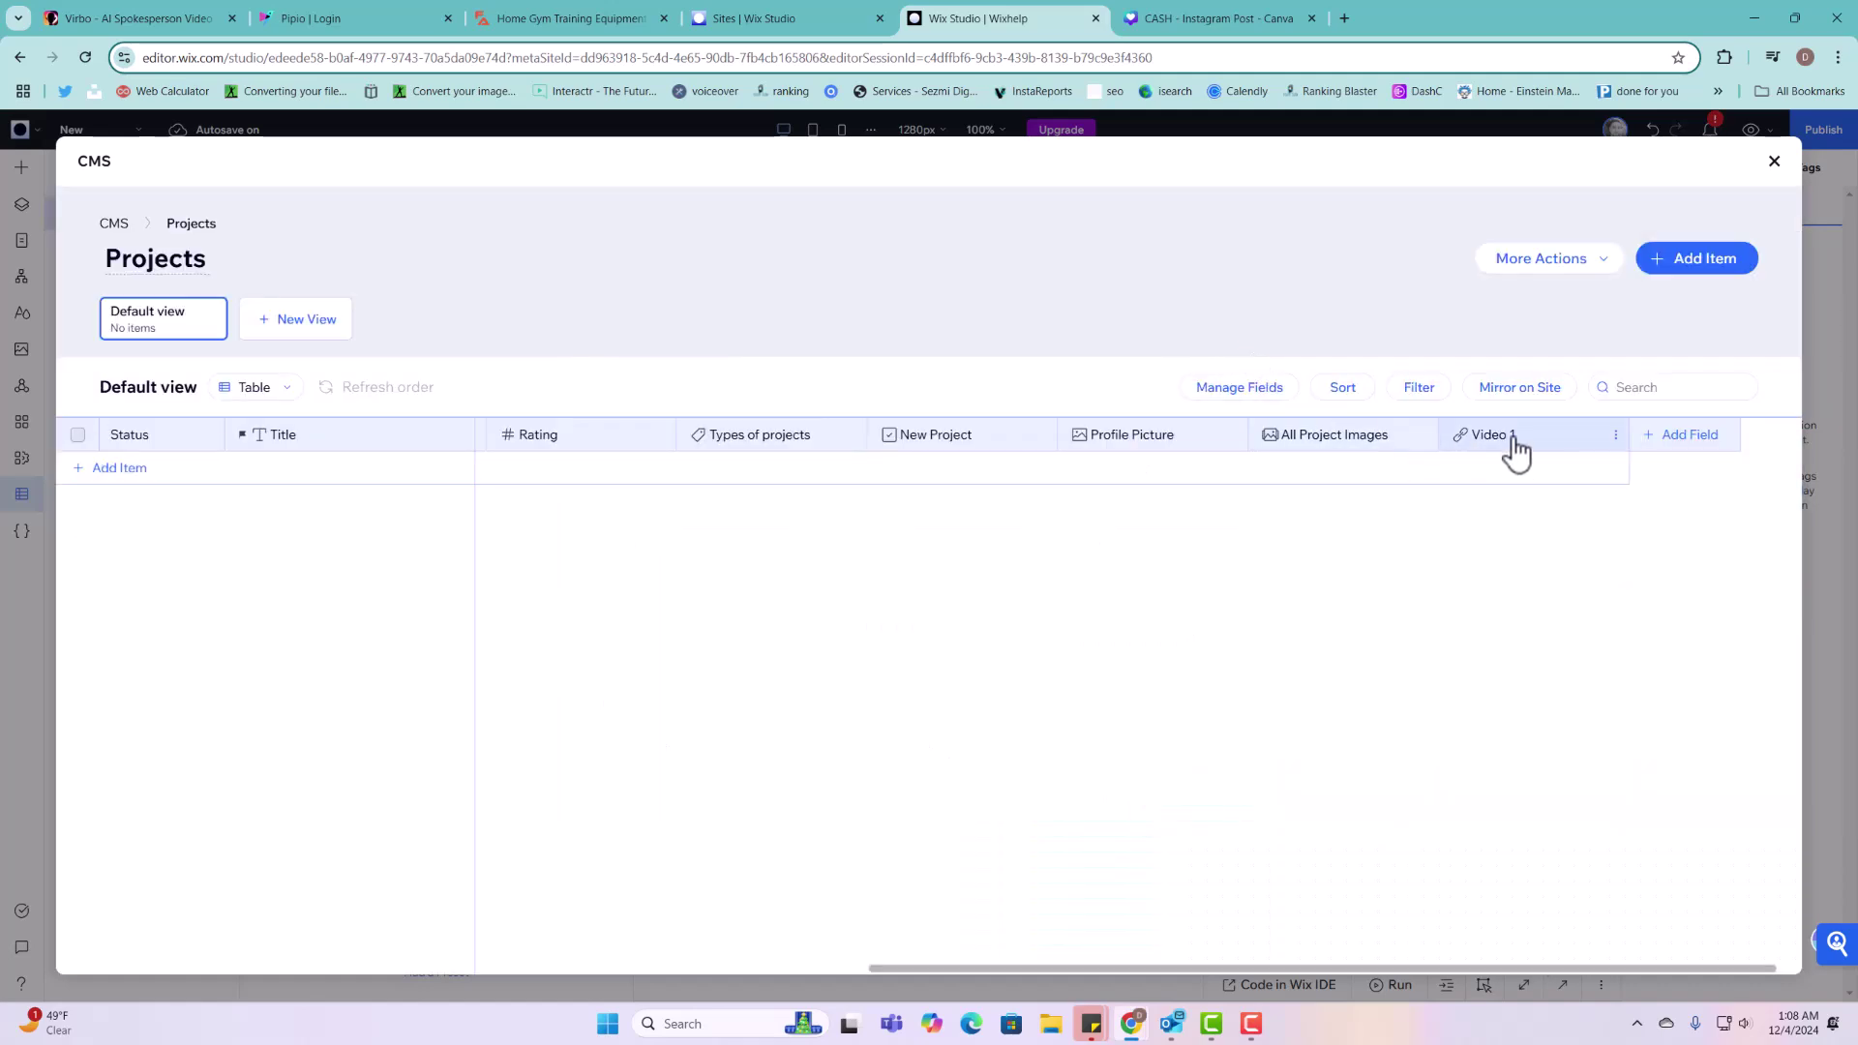
left_click(1775, 162)
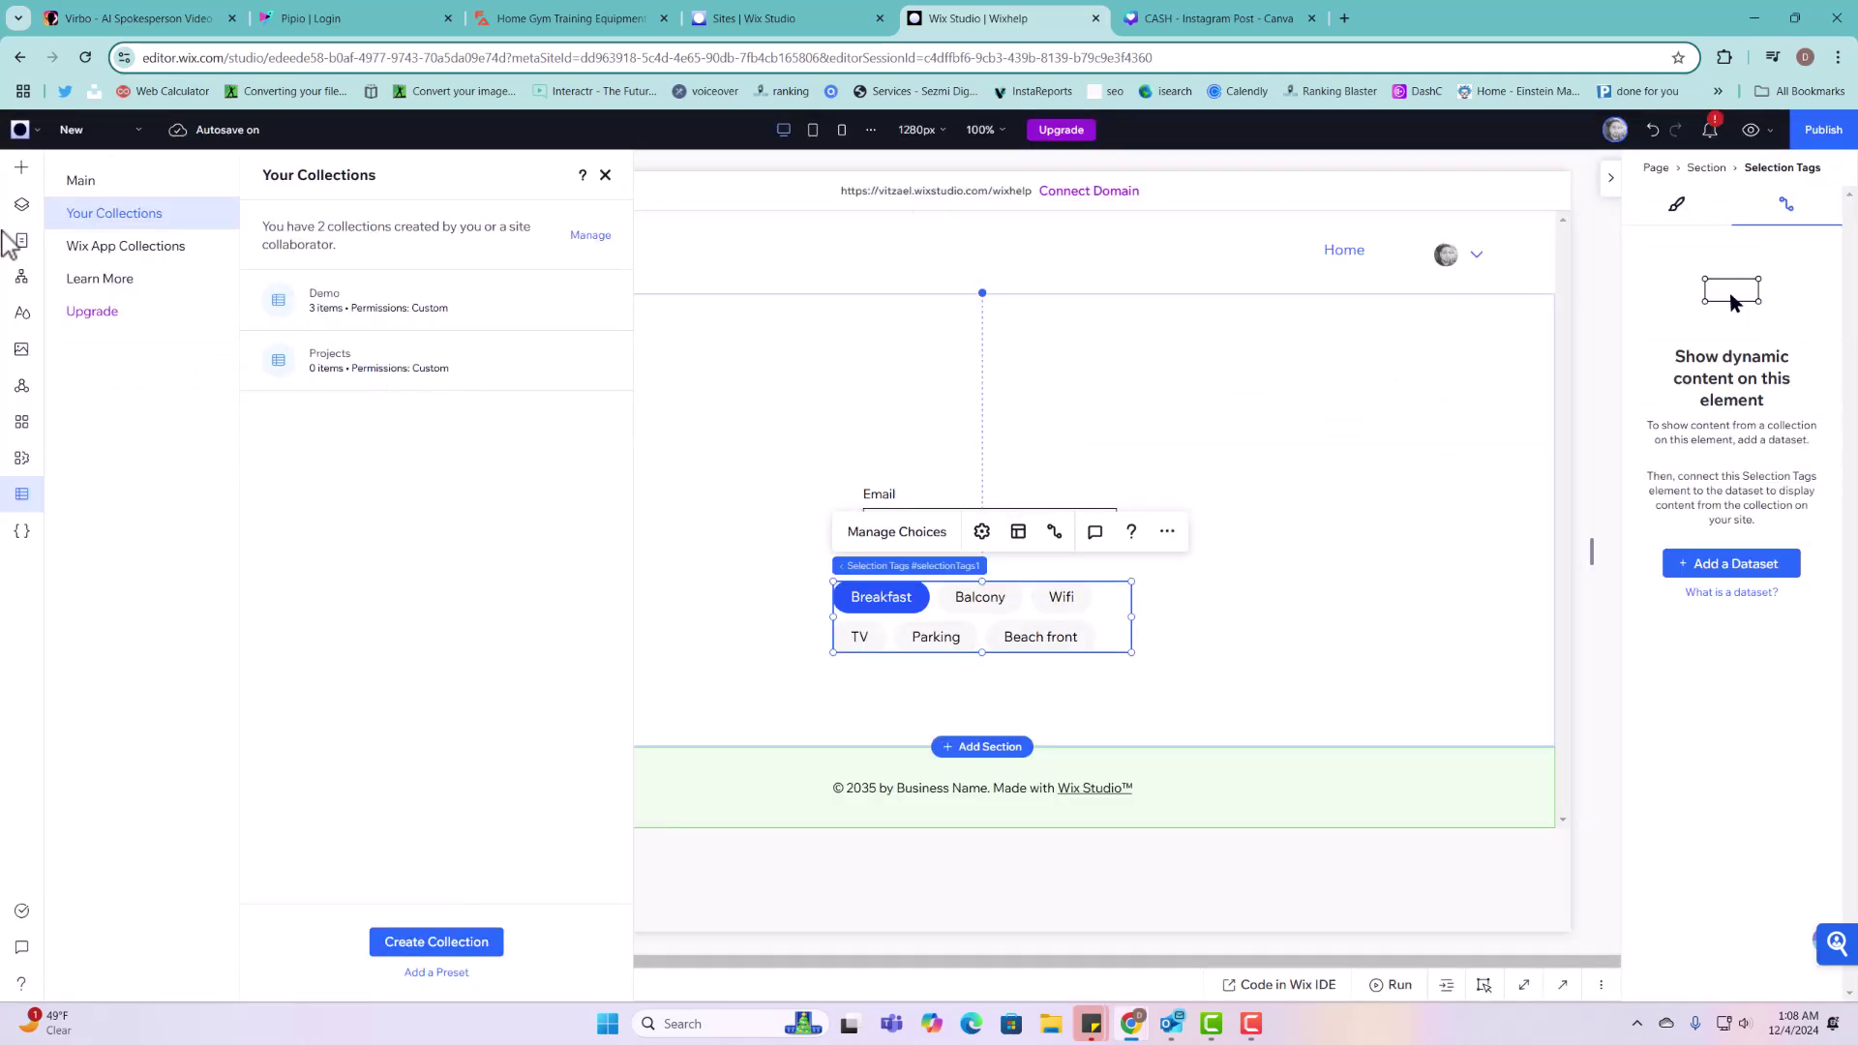
Step: Browse the Input category in the Add Elements panel
left_click(22, 168)
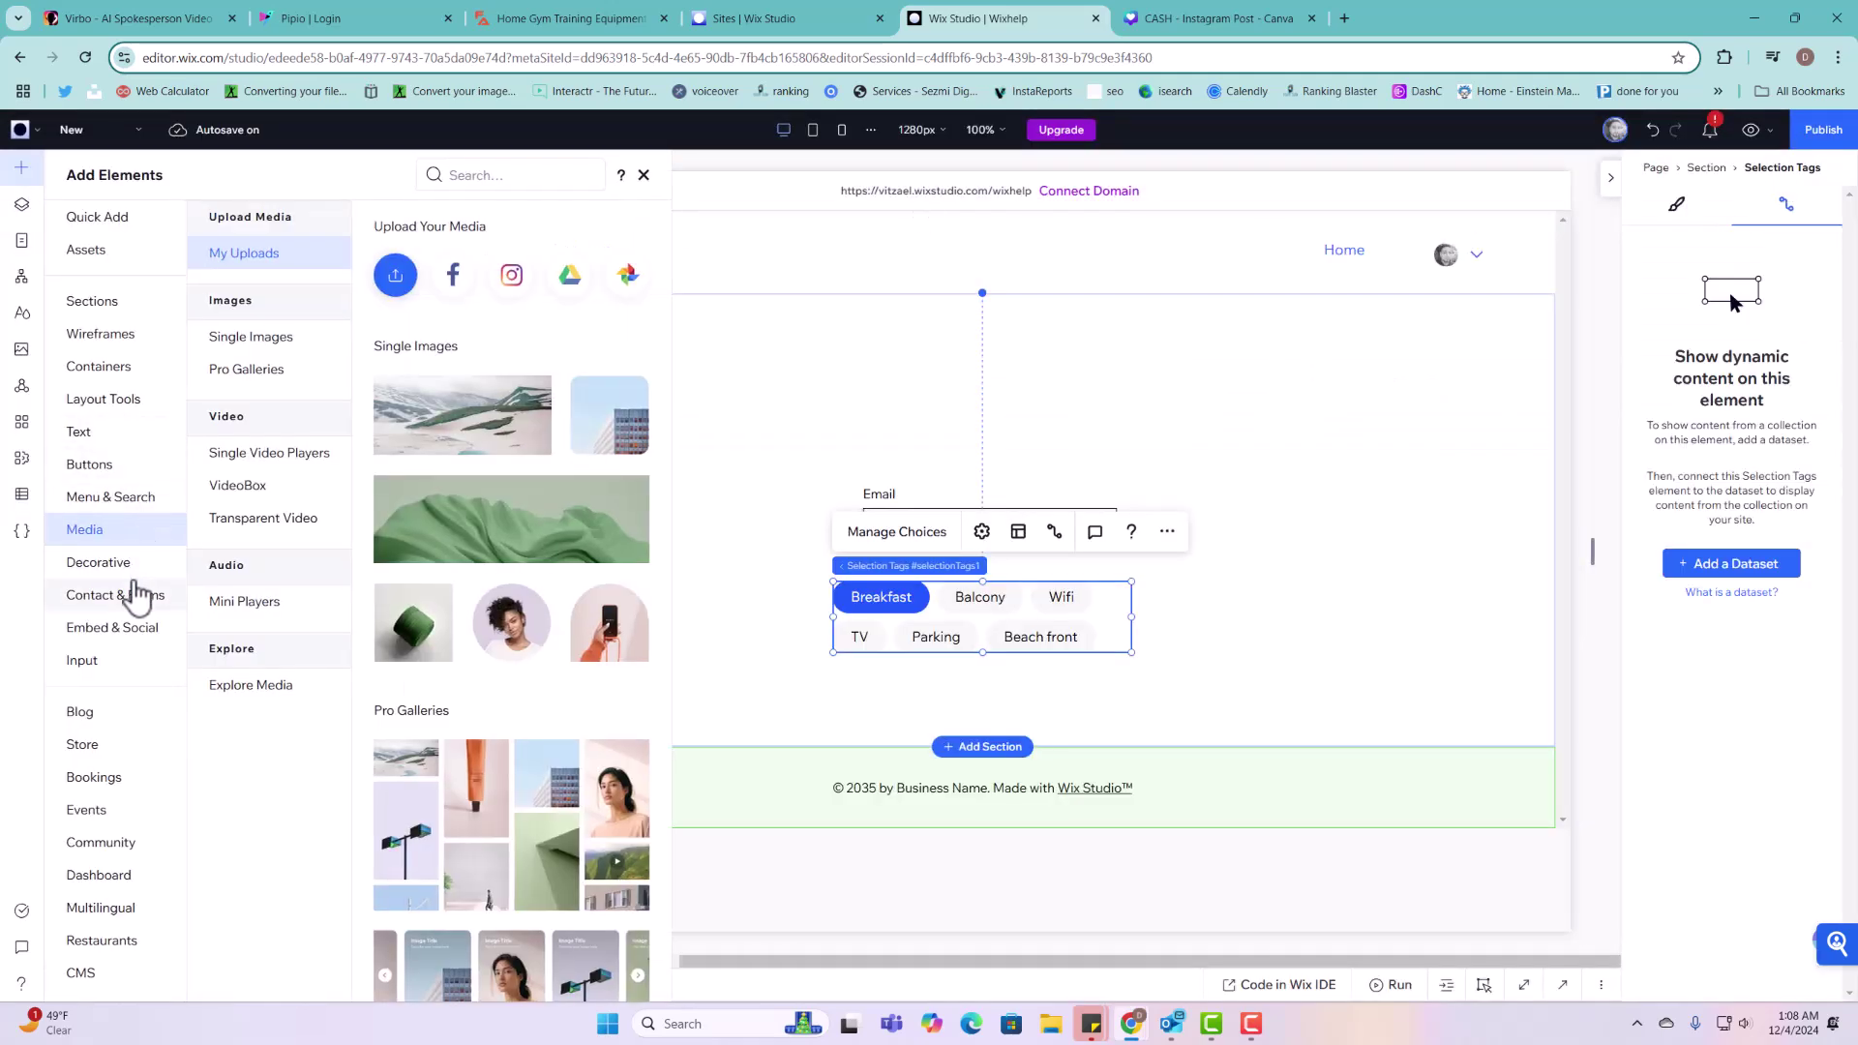
left_click(109, 661)
scroll(494, 416, "up", 5)
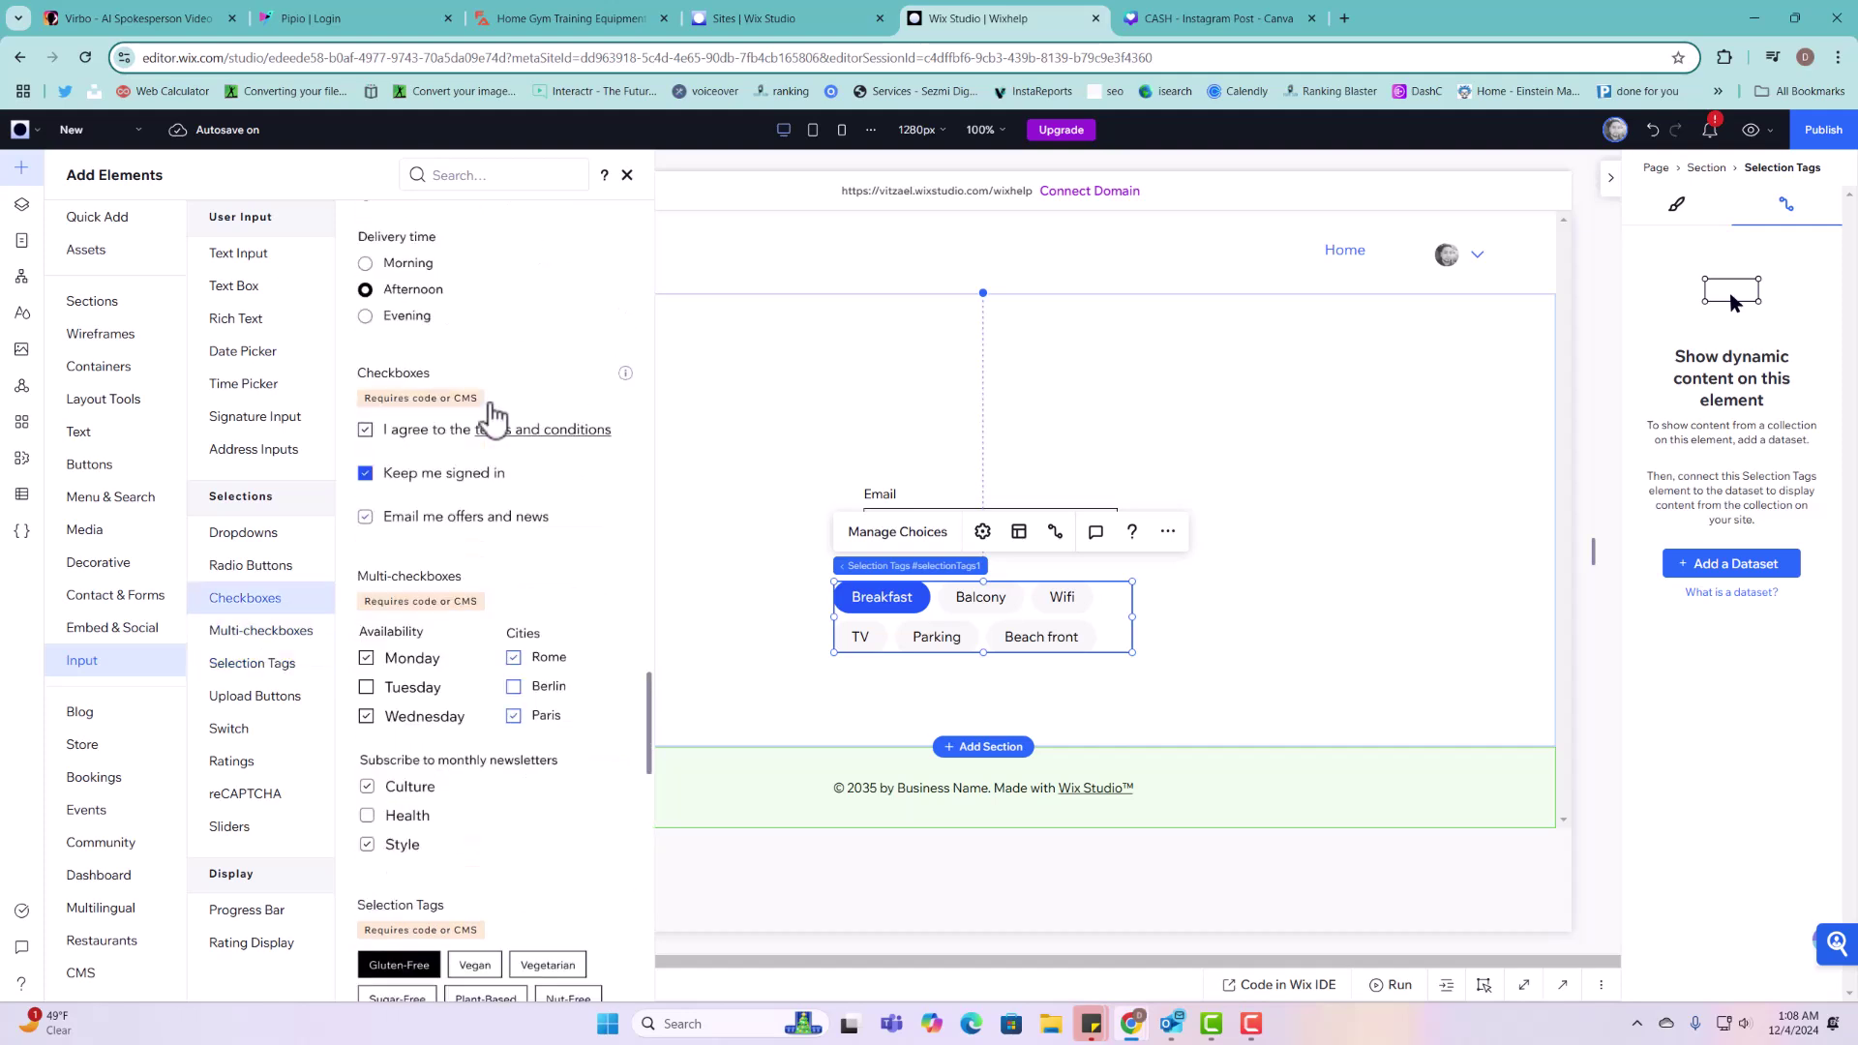
scroll(499, 426, "up", 12)
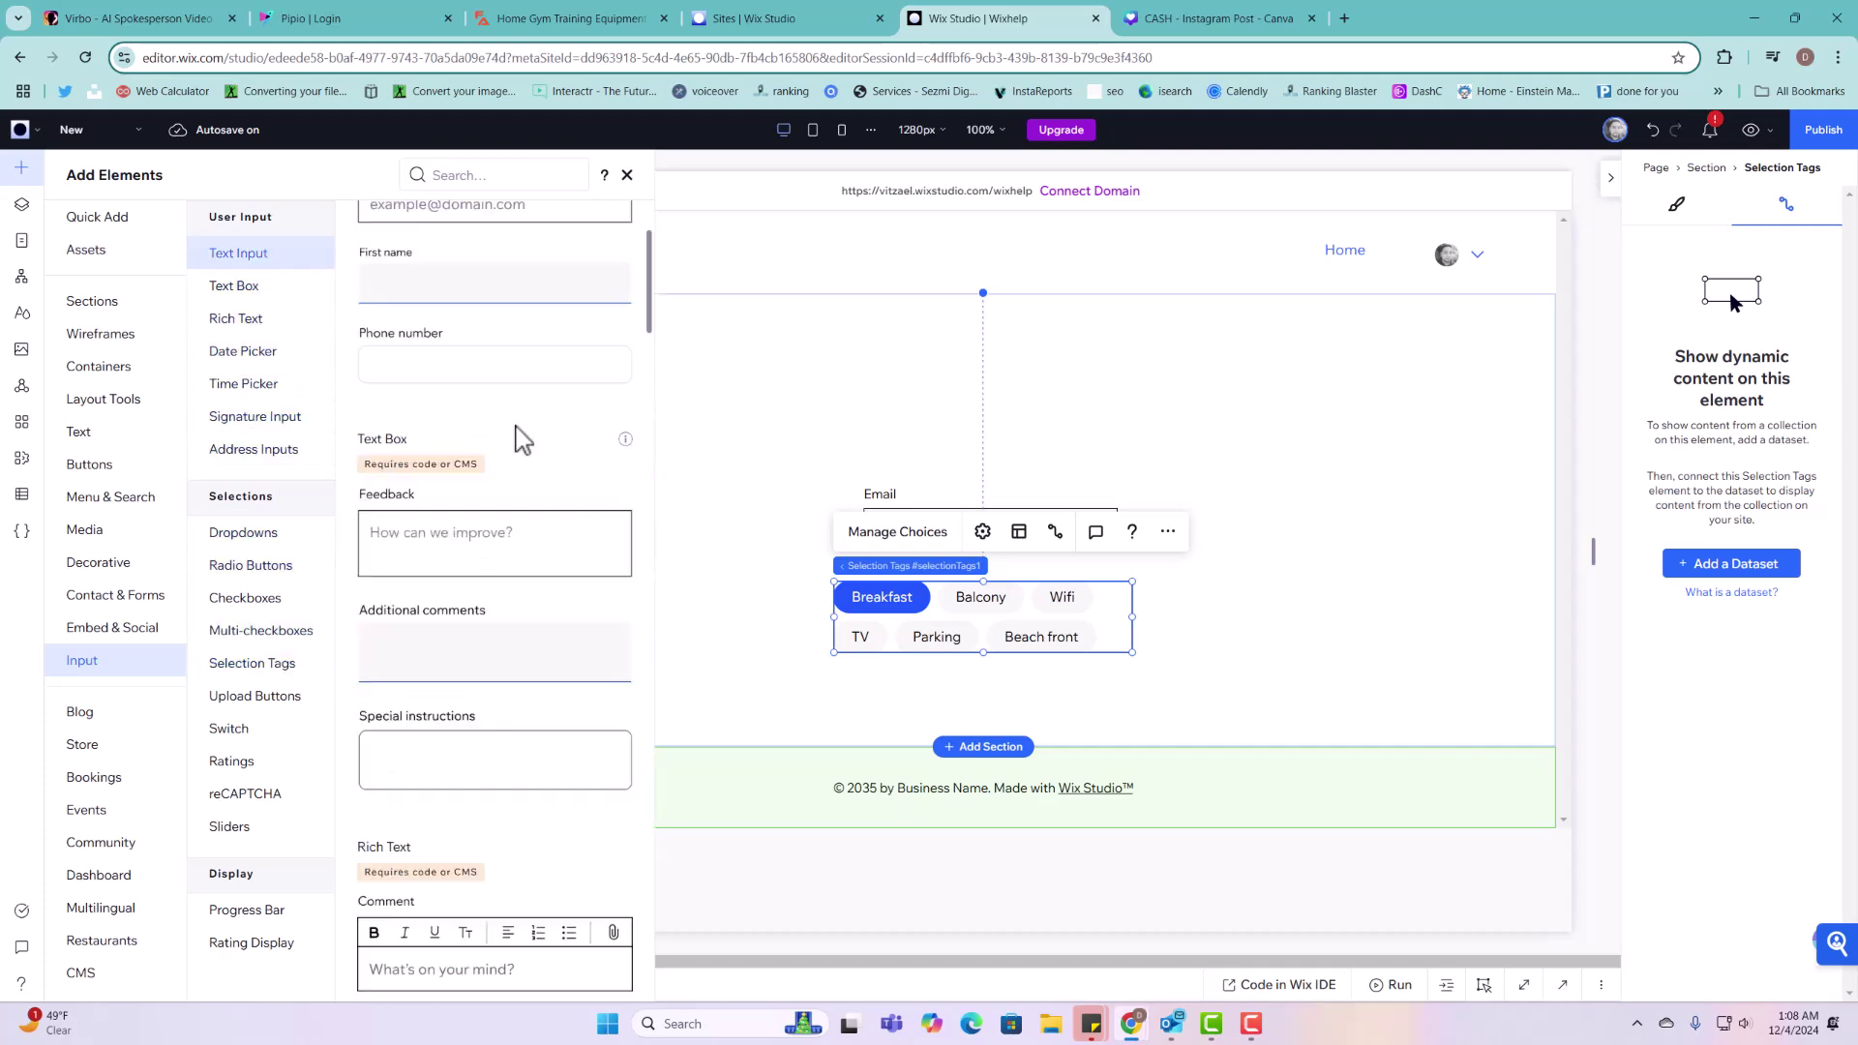
scroll(522, 440, "up", 2)
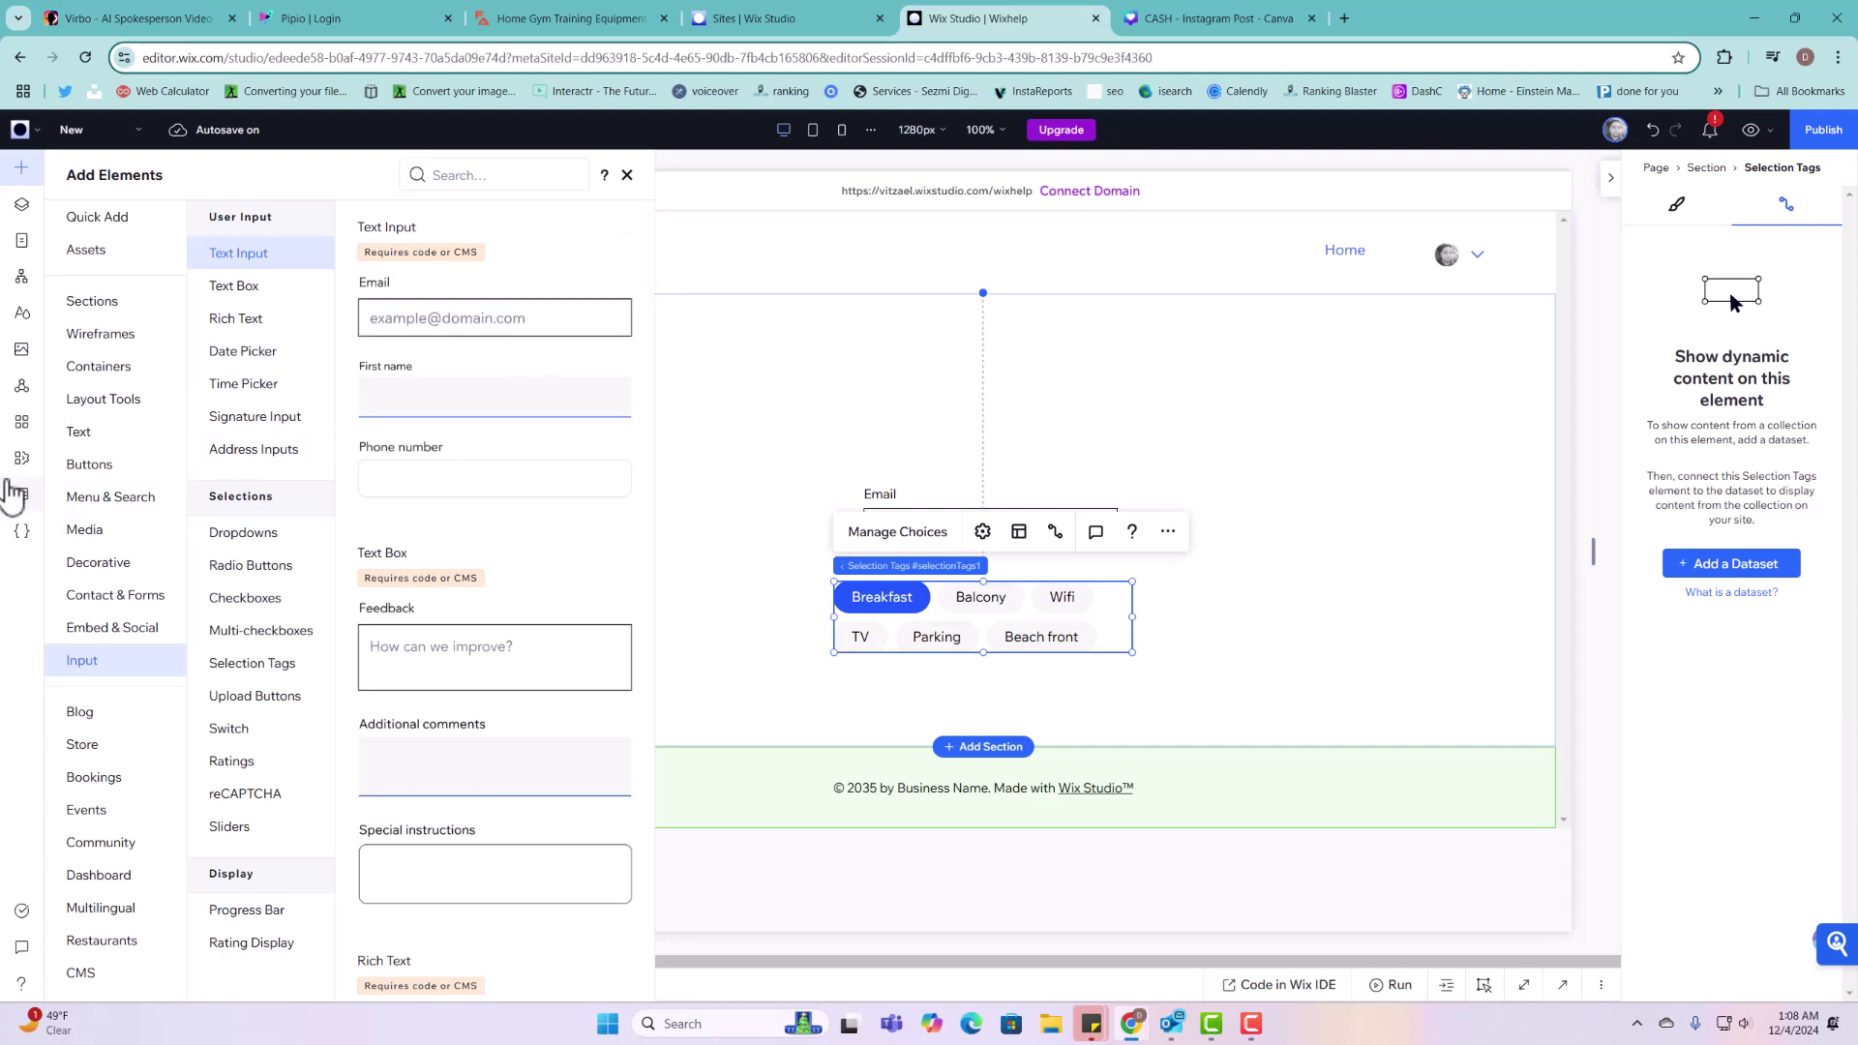
Step: Open the Projects collection from the CMS's Your Collections list
left_click(21, 494)
left_click(121, 215)
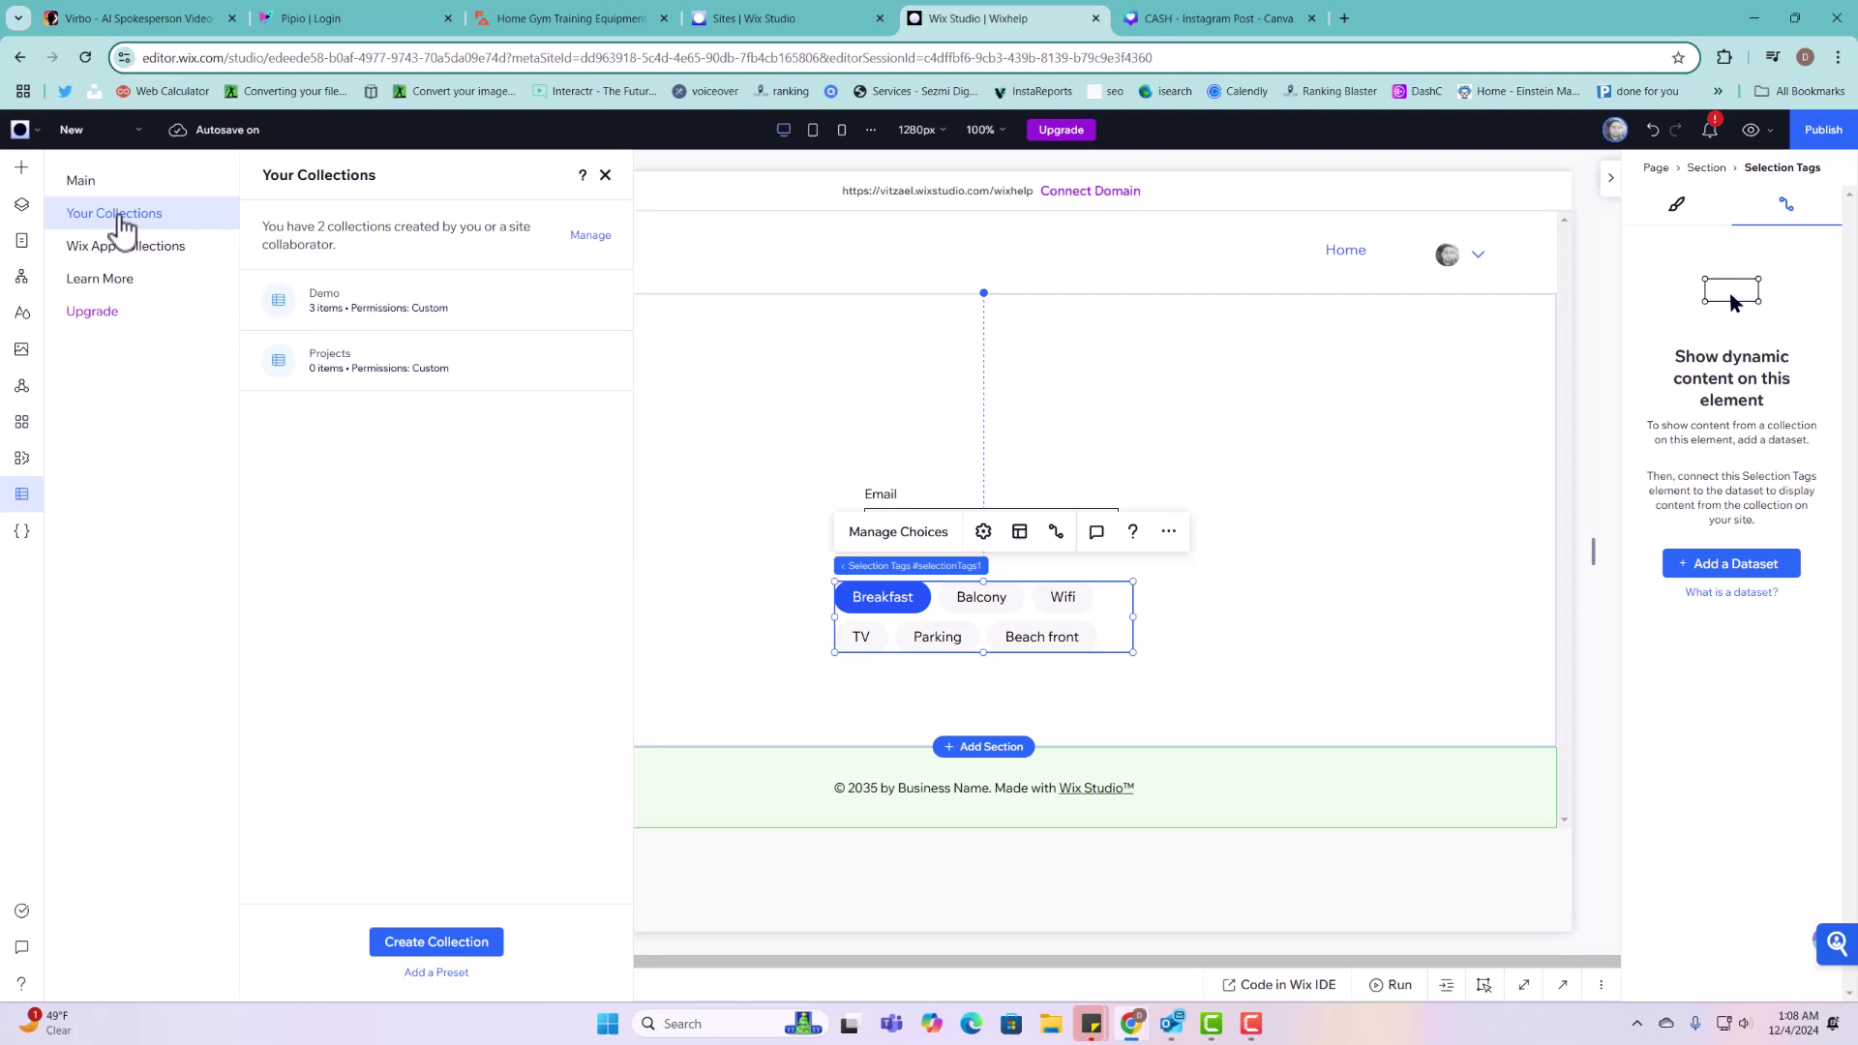
left_click(427, 384)
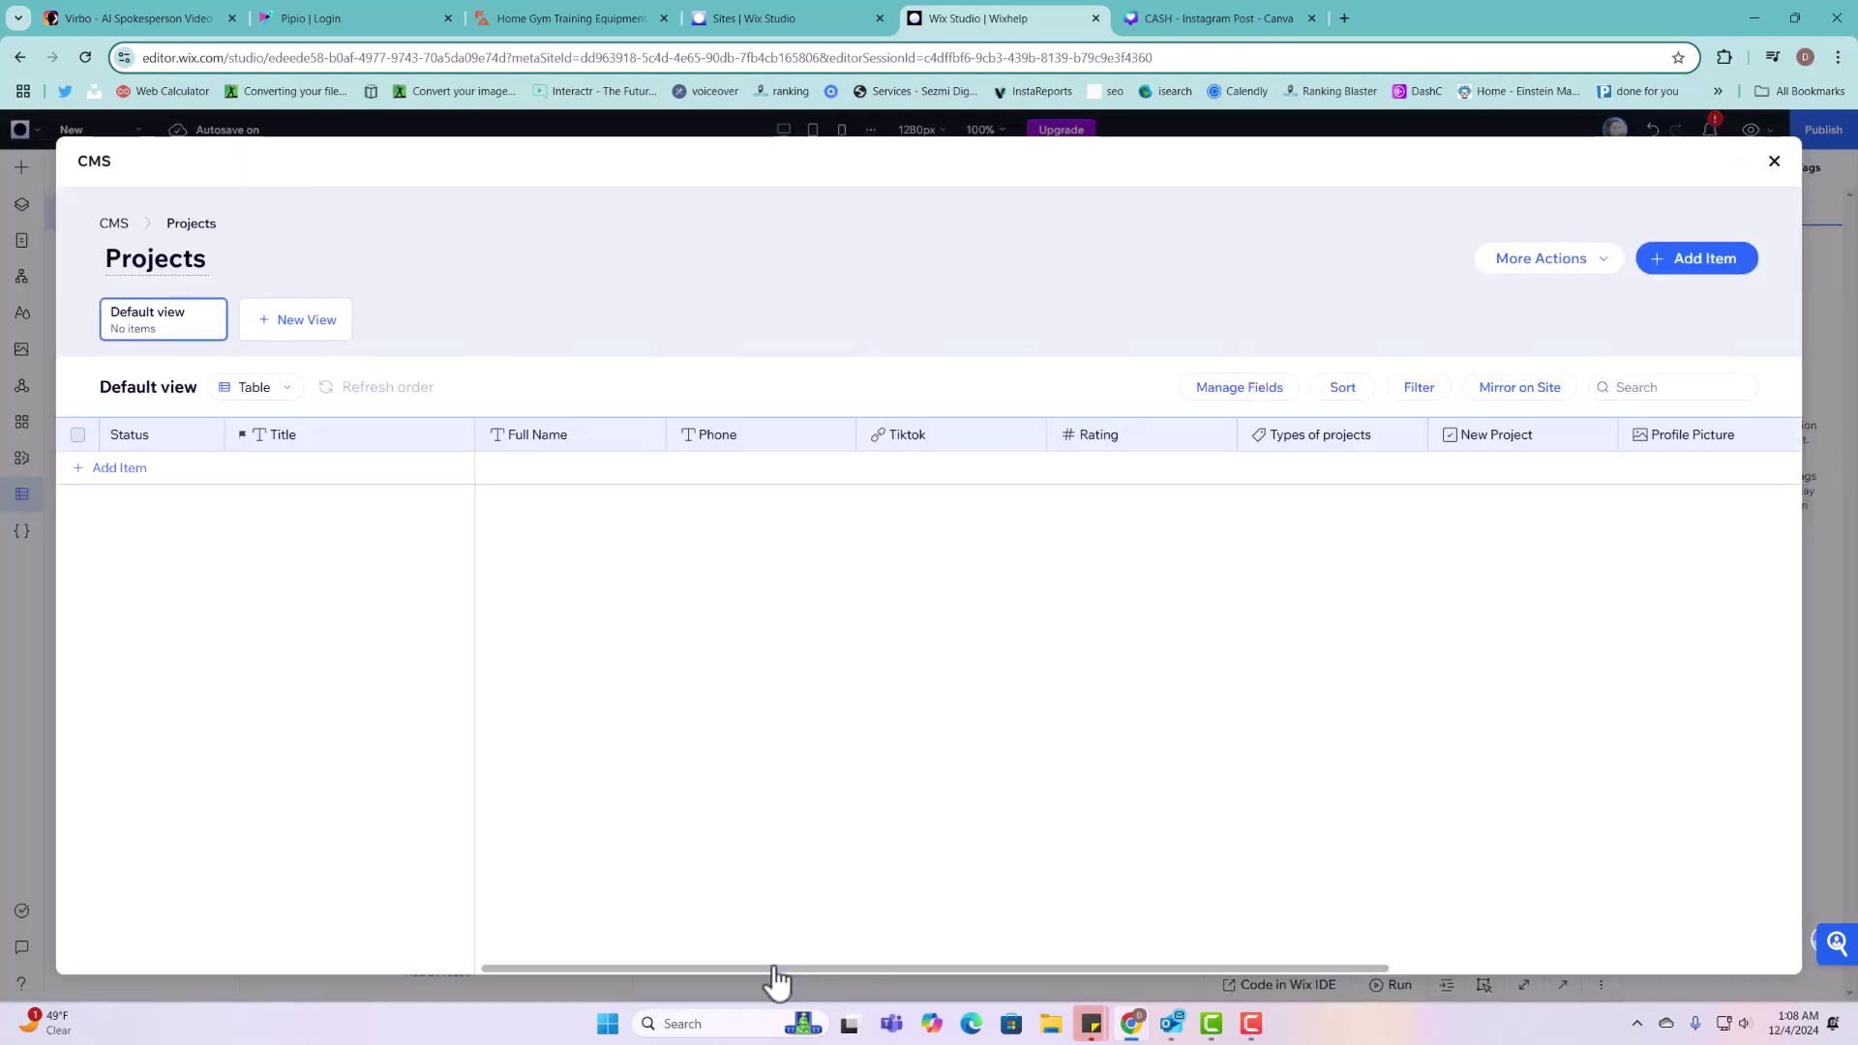
Step: Add a Document-type field named 'Bio' after Video 1 in Projects and save it
left_click_drag(775, 968, 1337, 971)
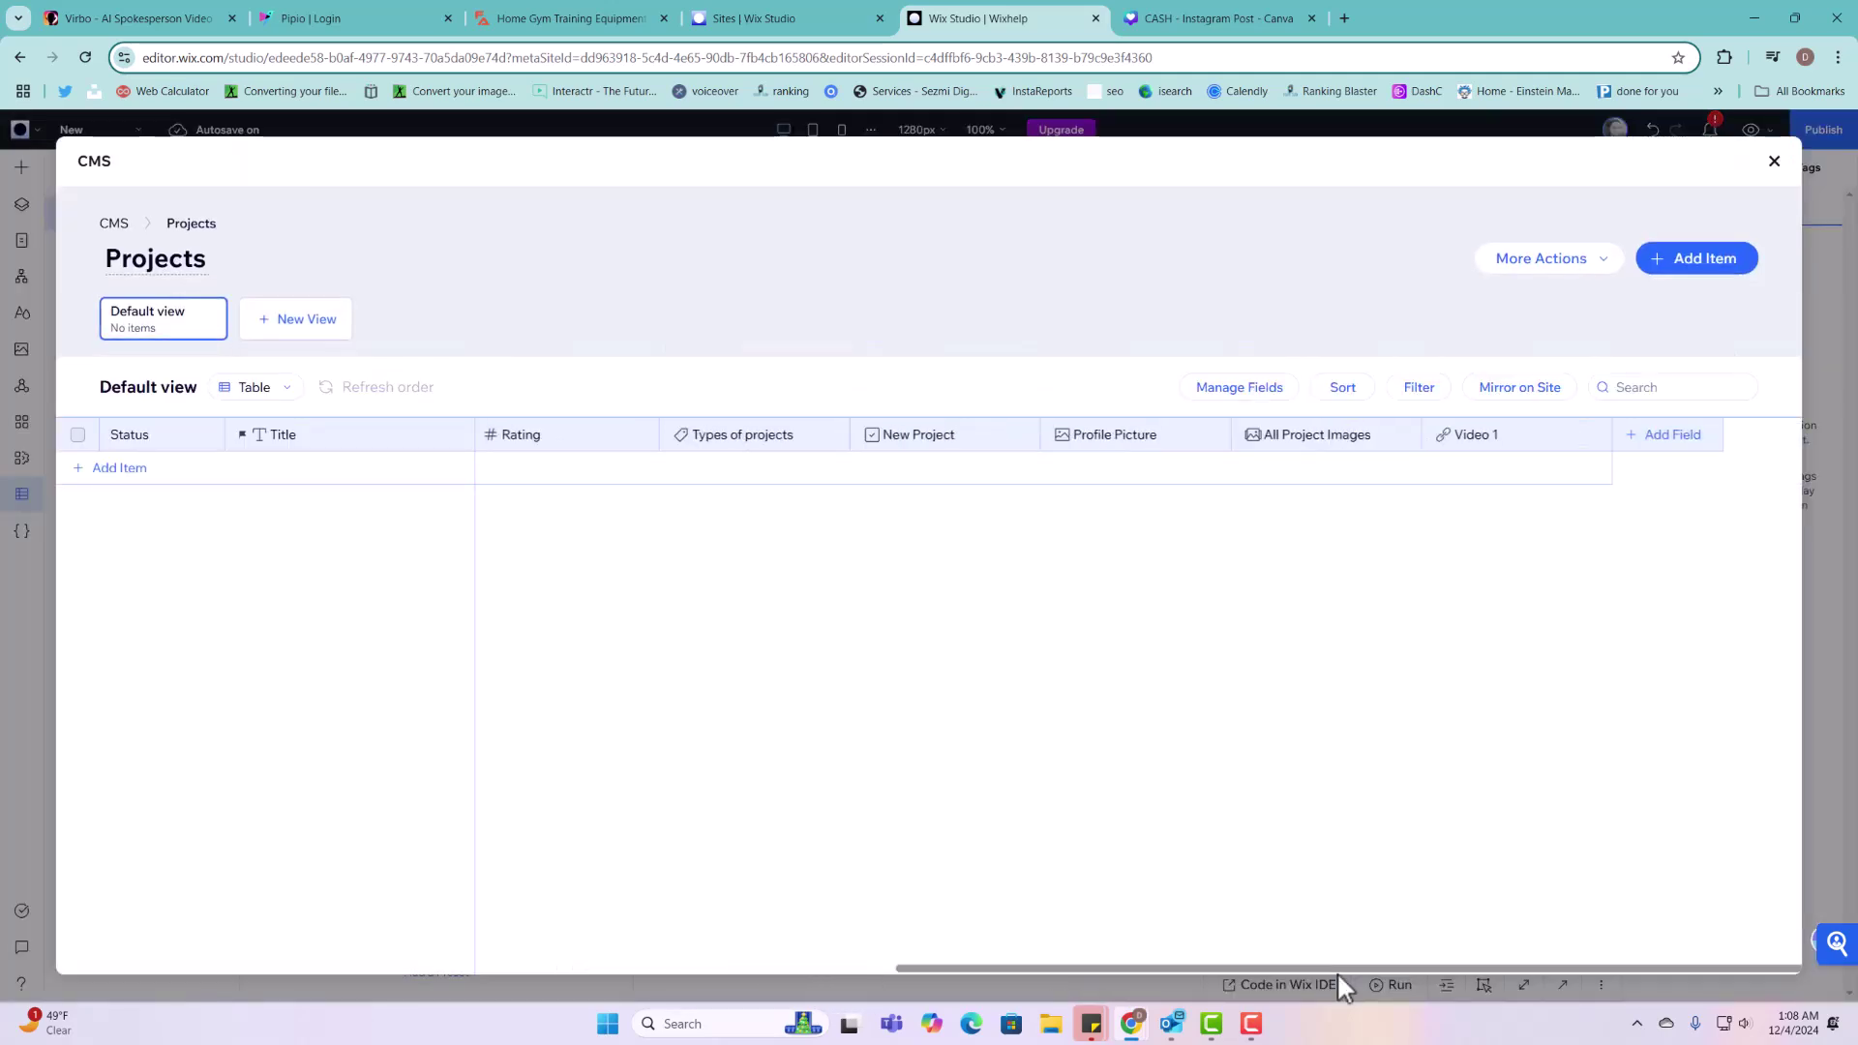
left_click(1709, 445)
scroll(1144, 691, "down", 5)
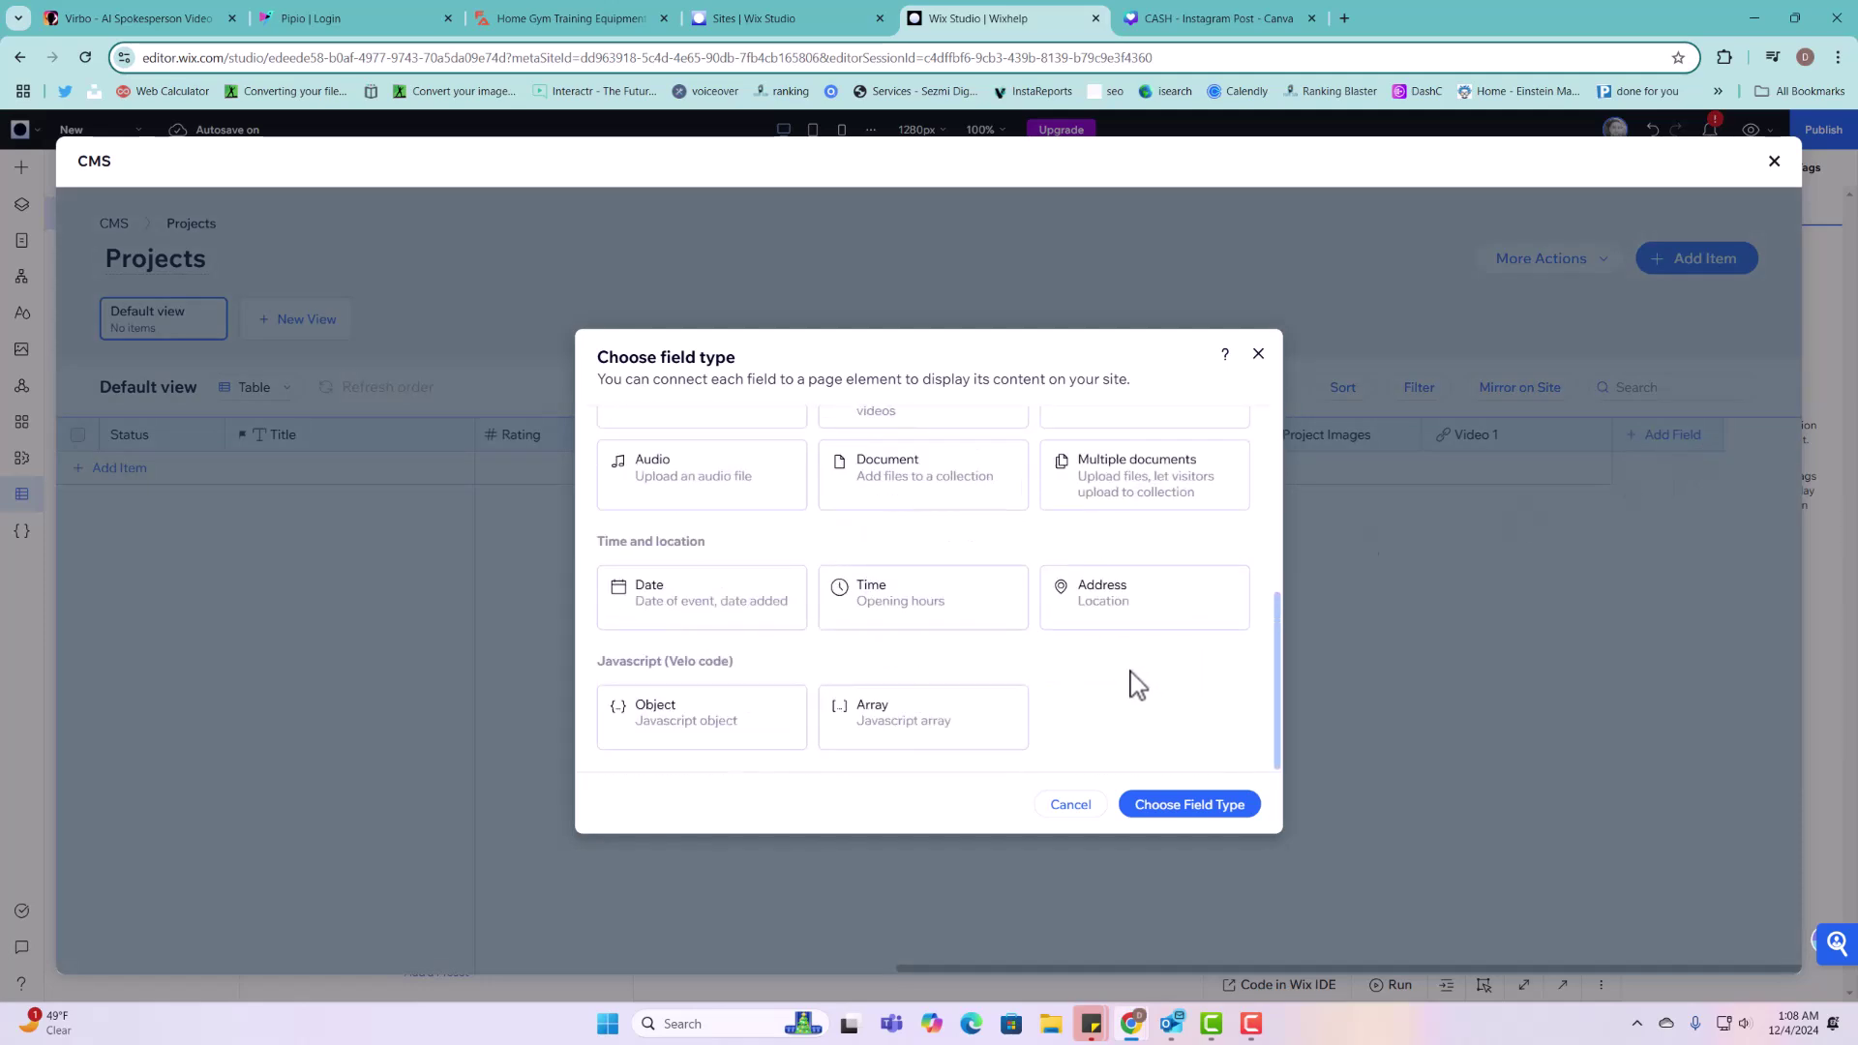
scroll(1137, 684, "up", 1)
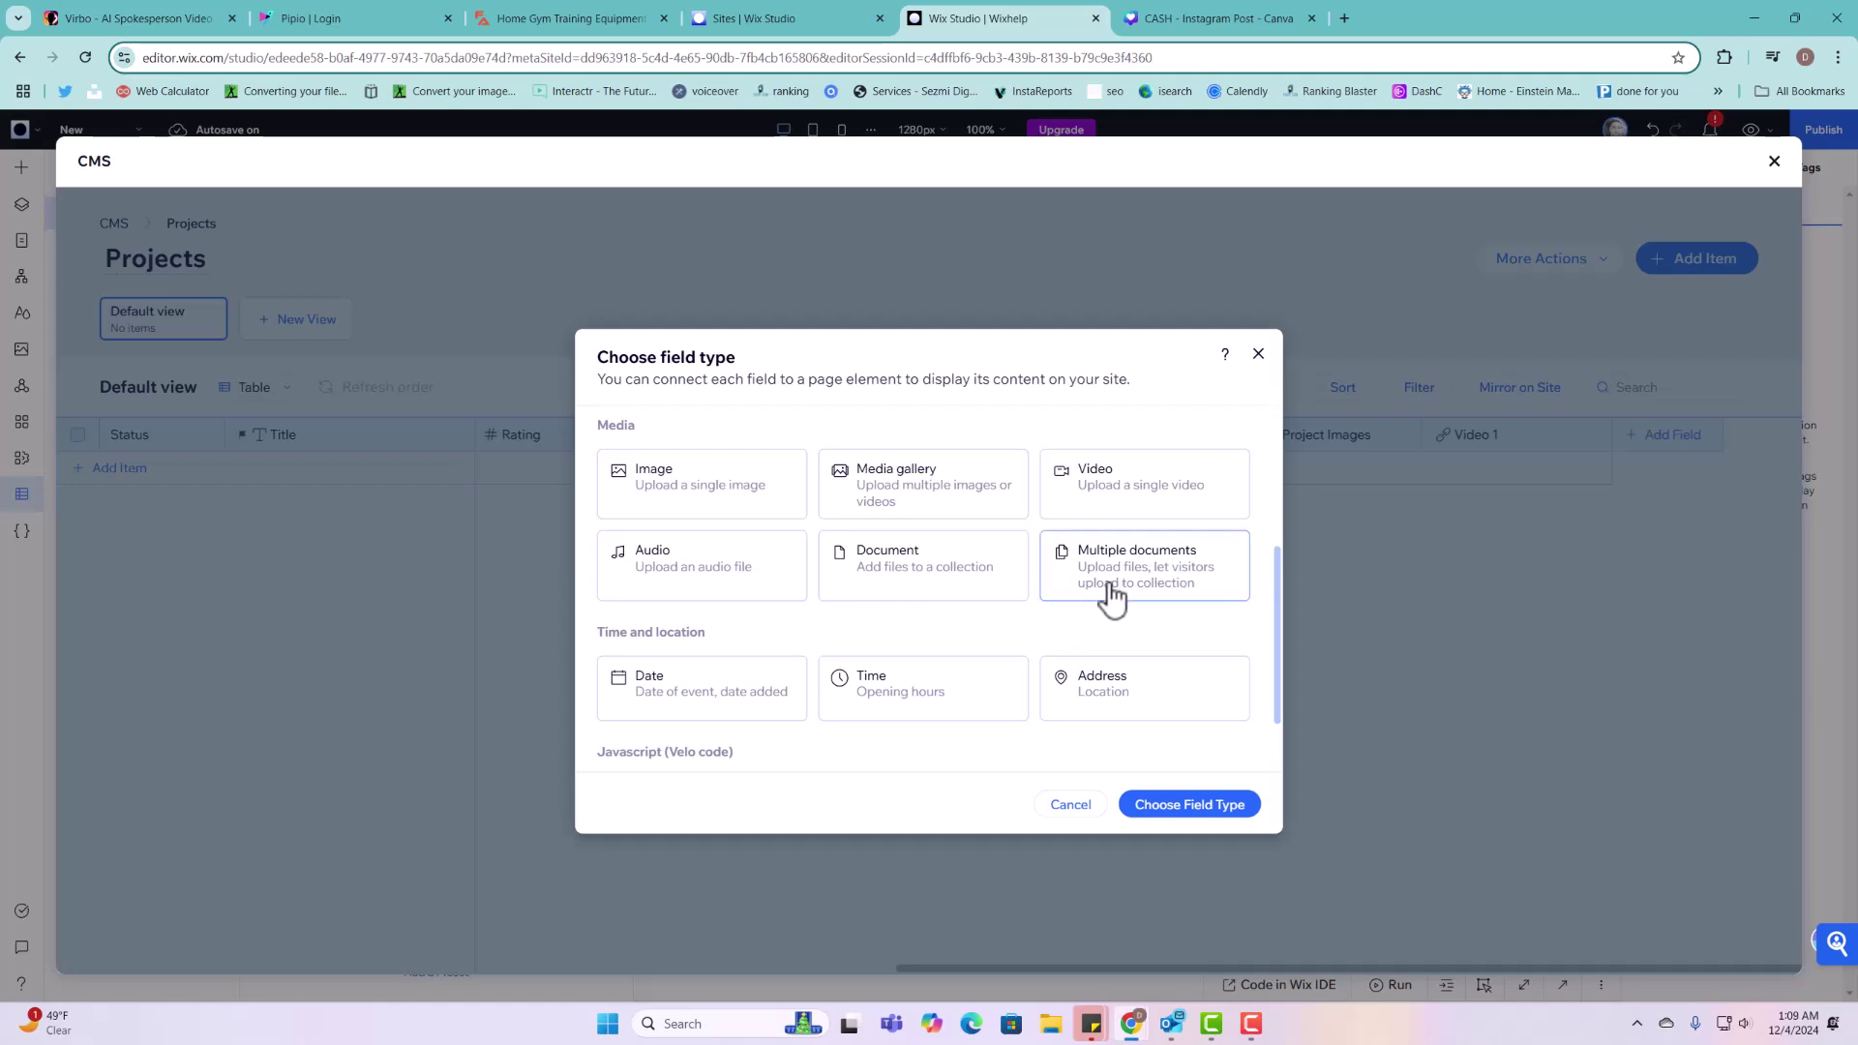
left_click(944, 586)
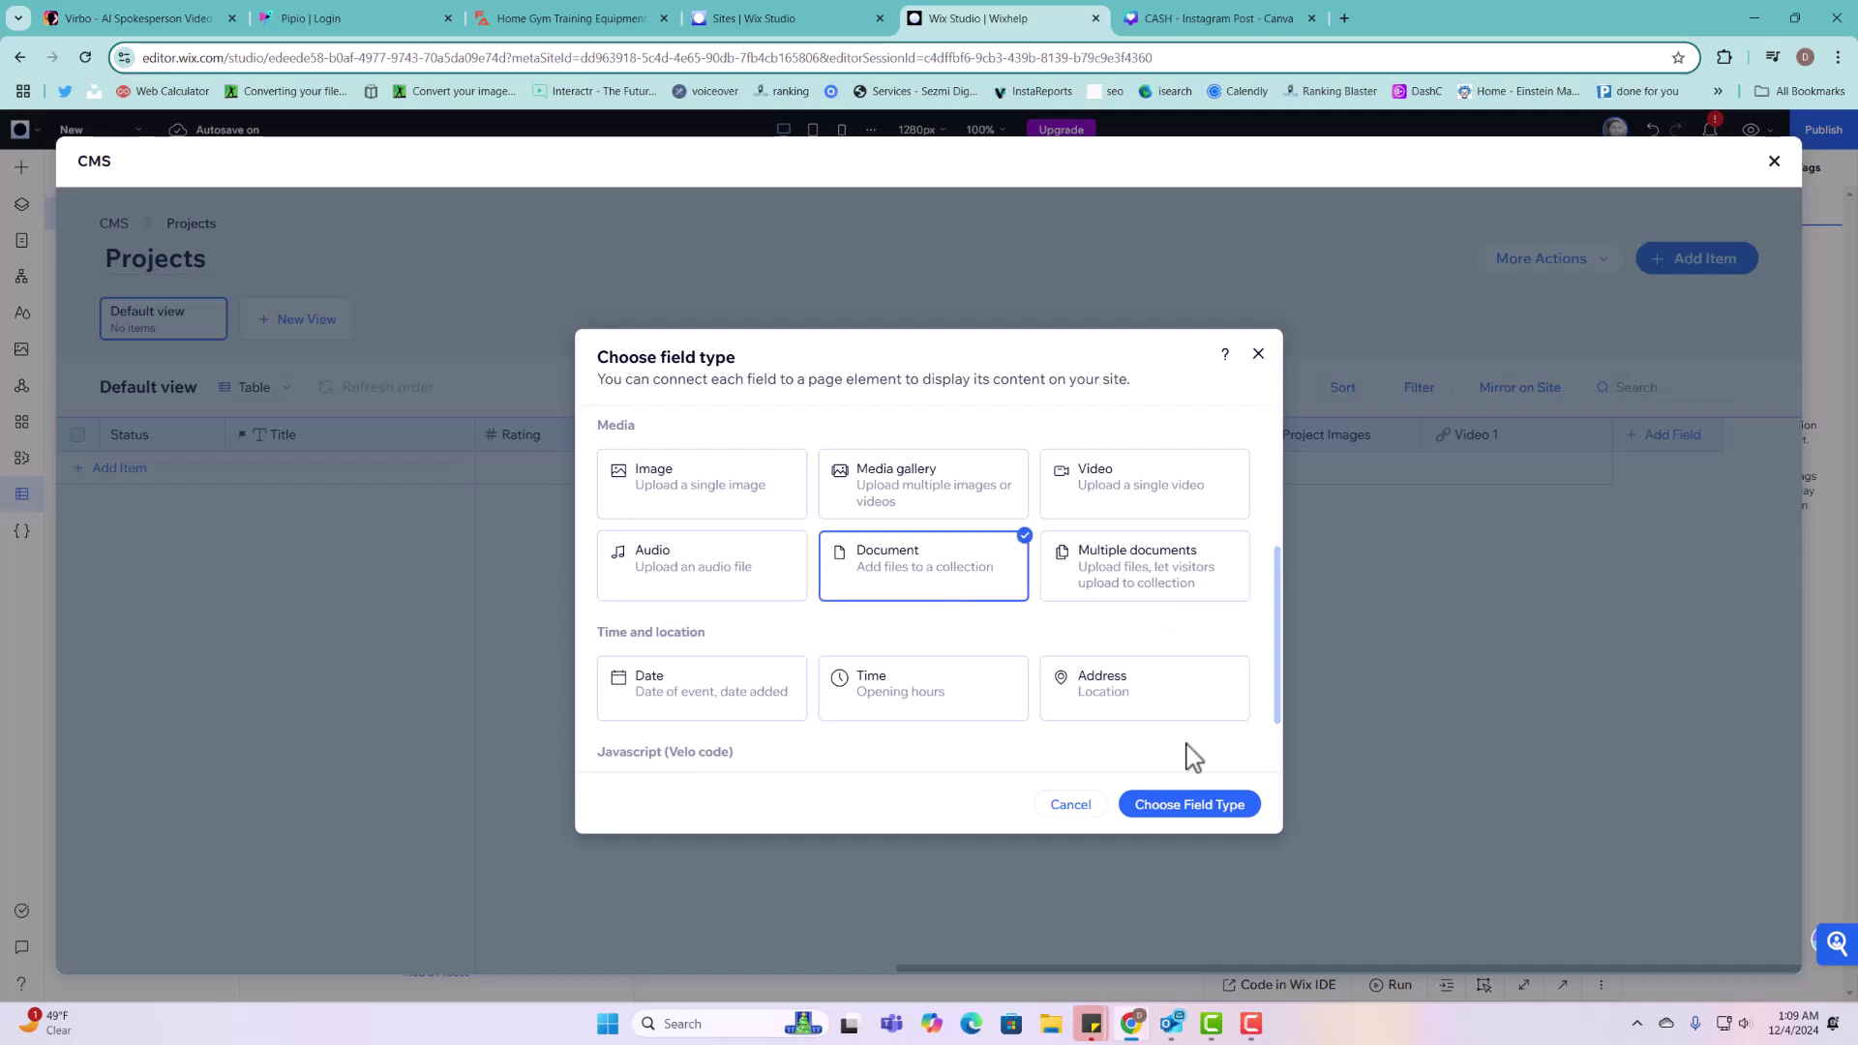
left_click(1222, 805)
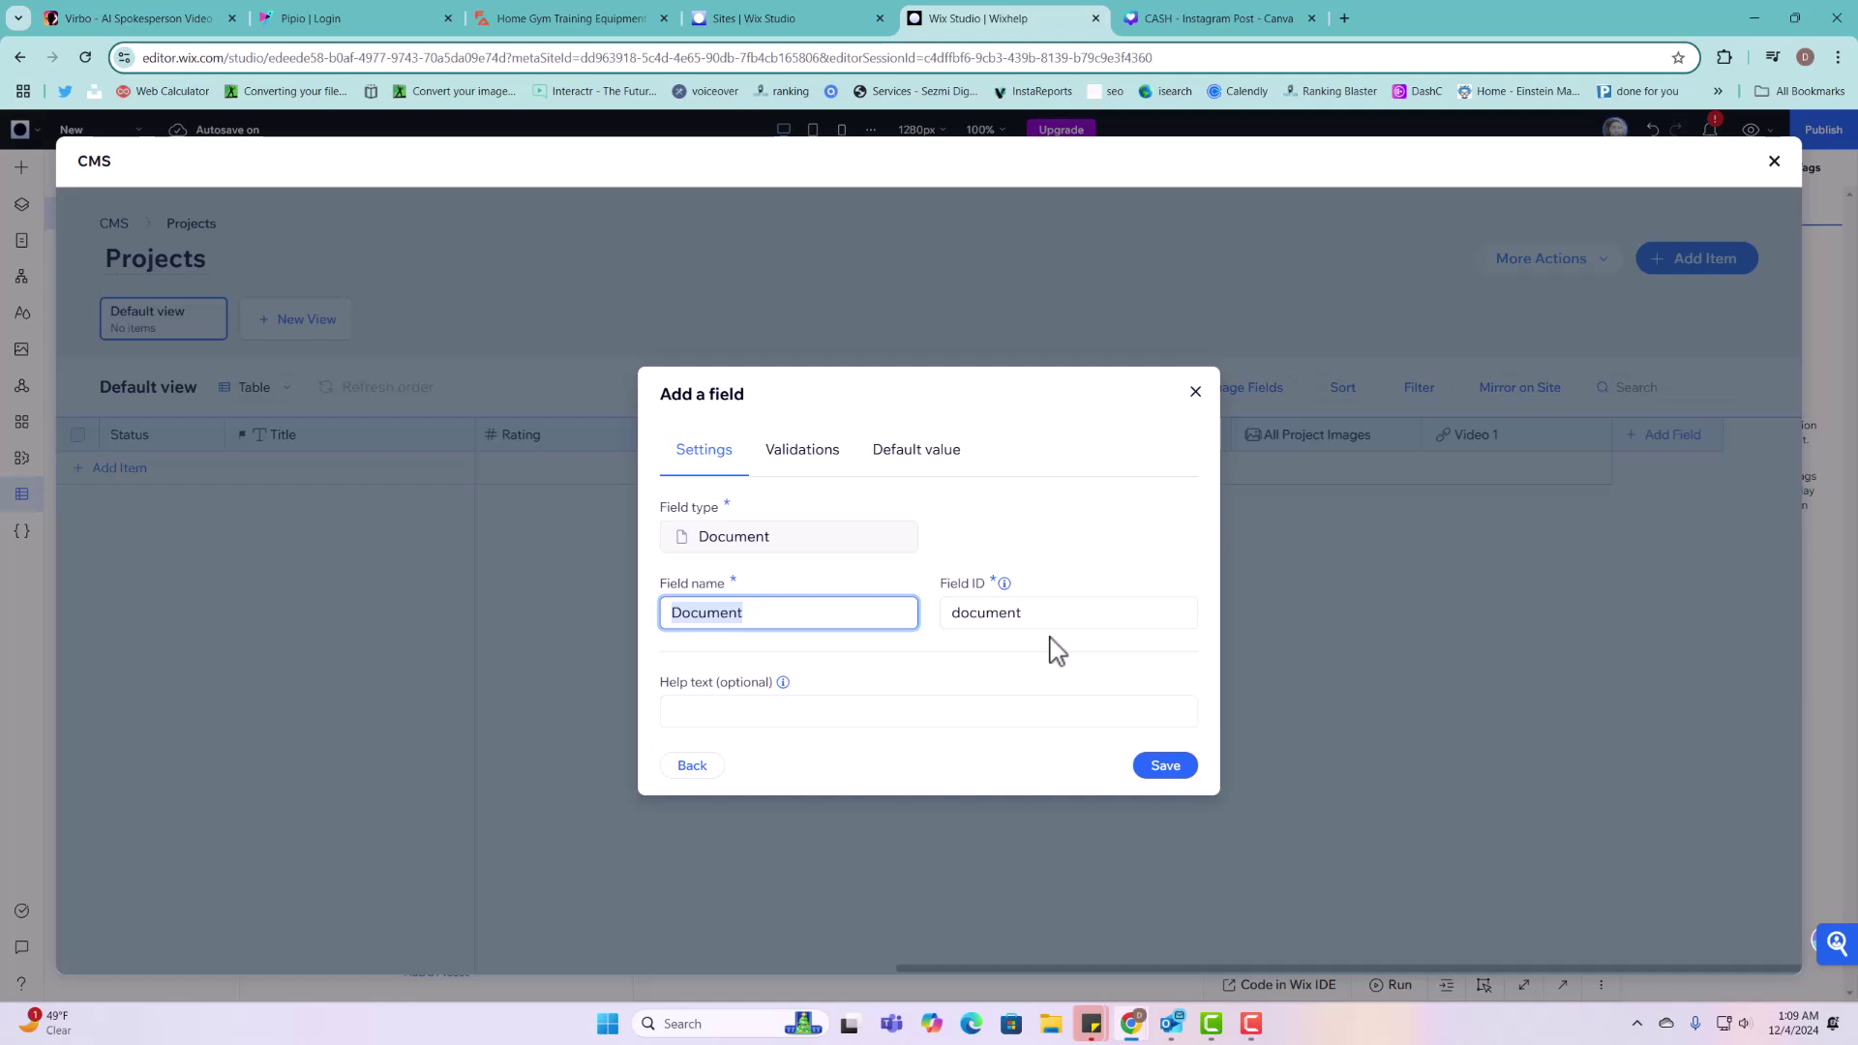
type("Bio")
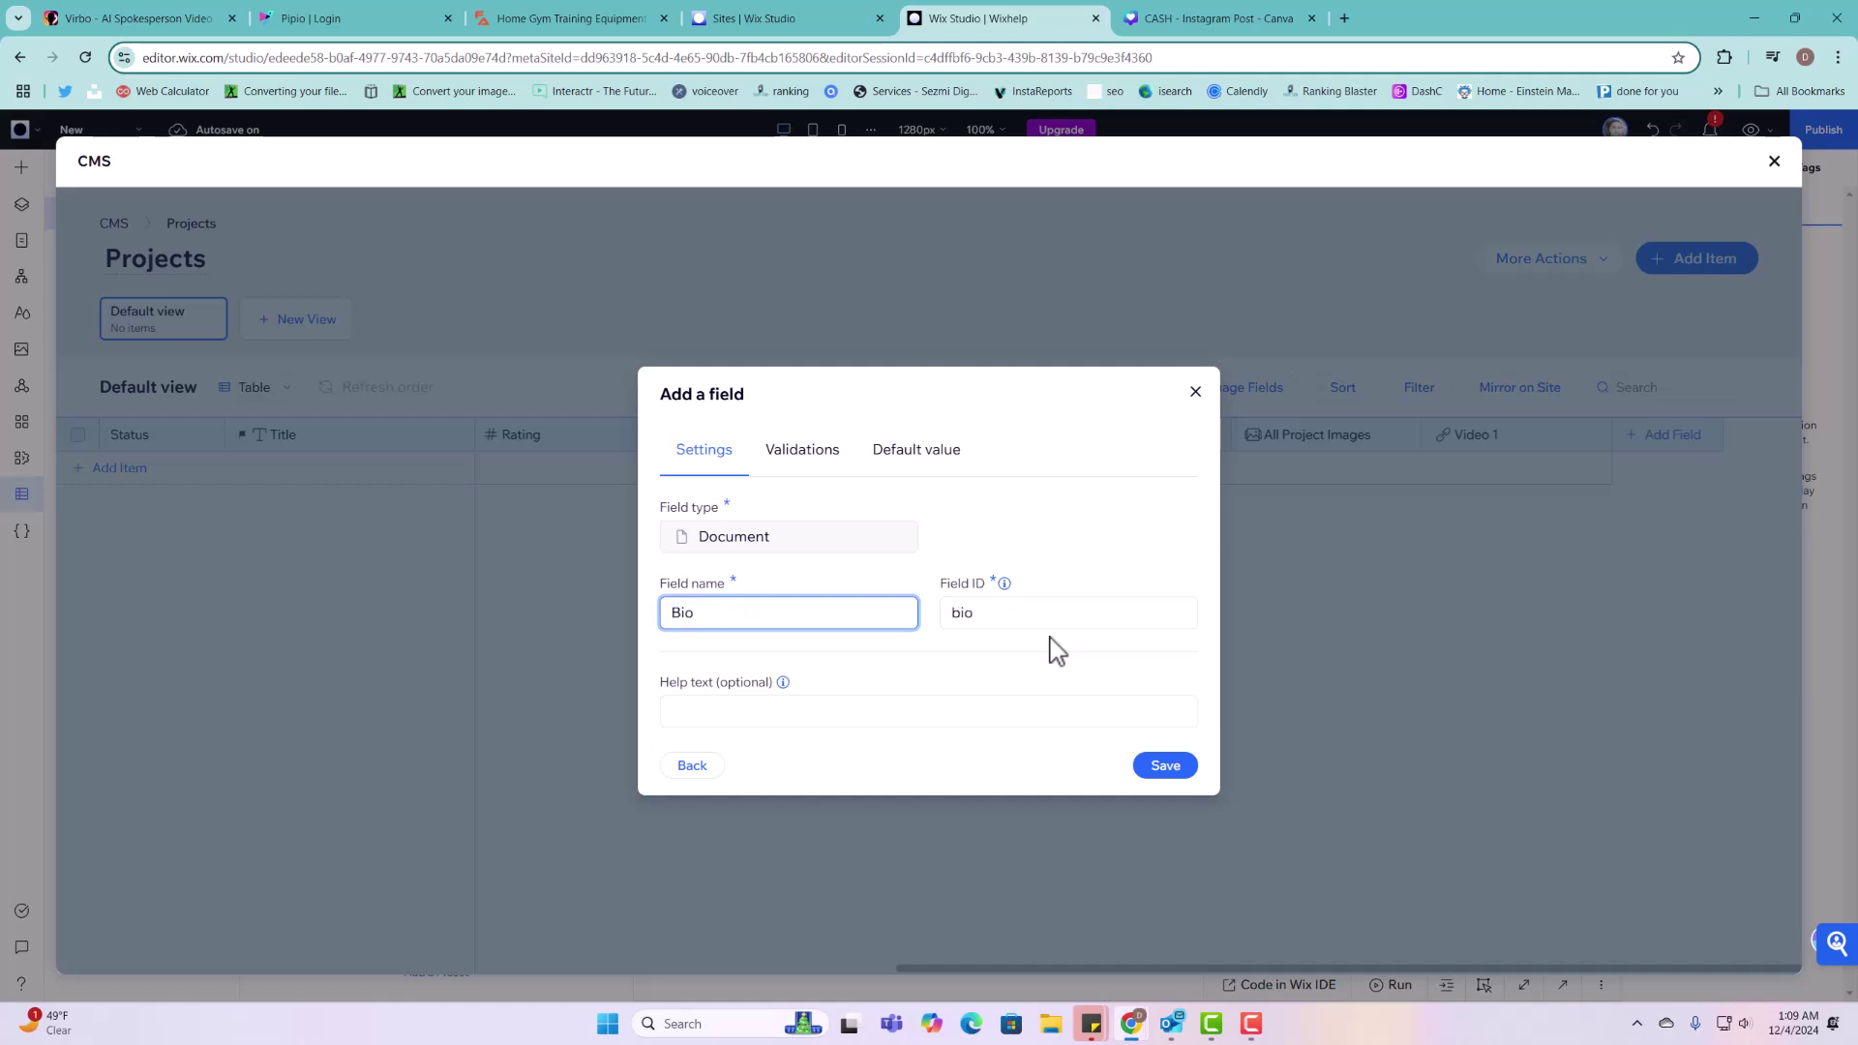
left_click(1171, 767)
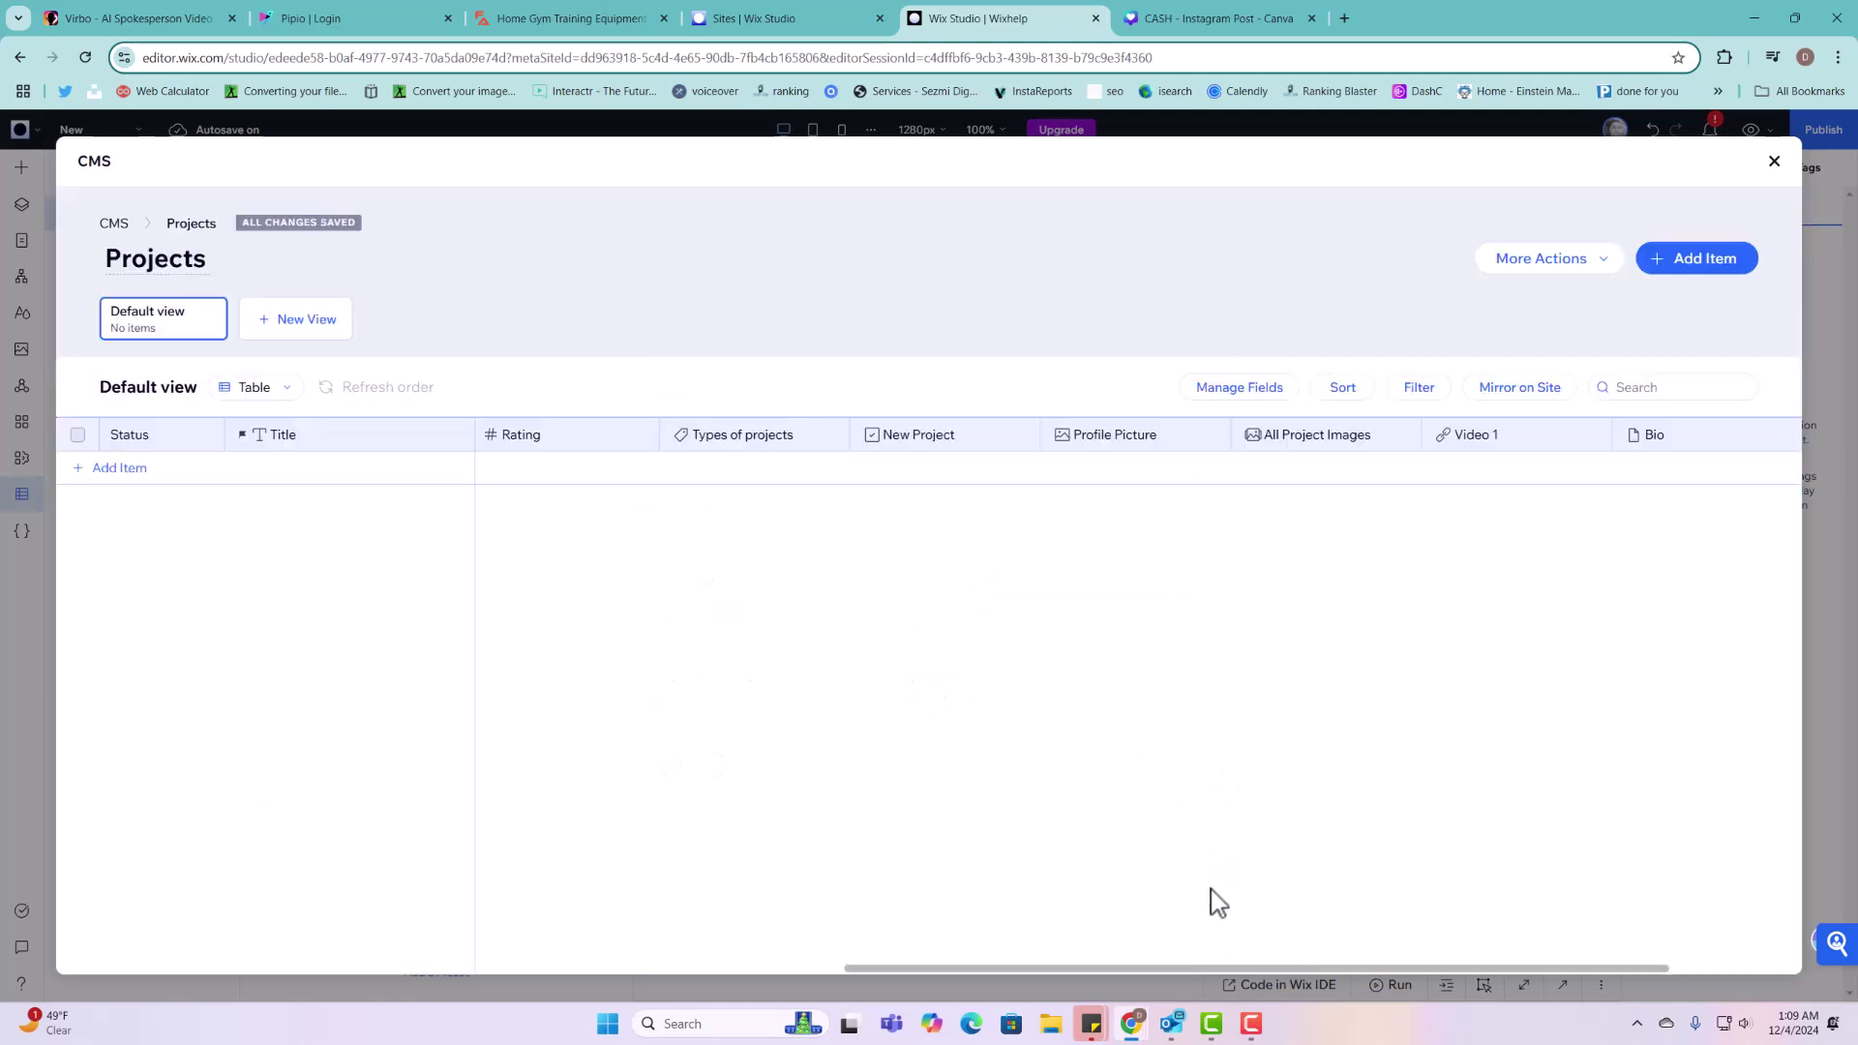
left_click_drag(1234, 966, 1728, 973)
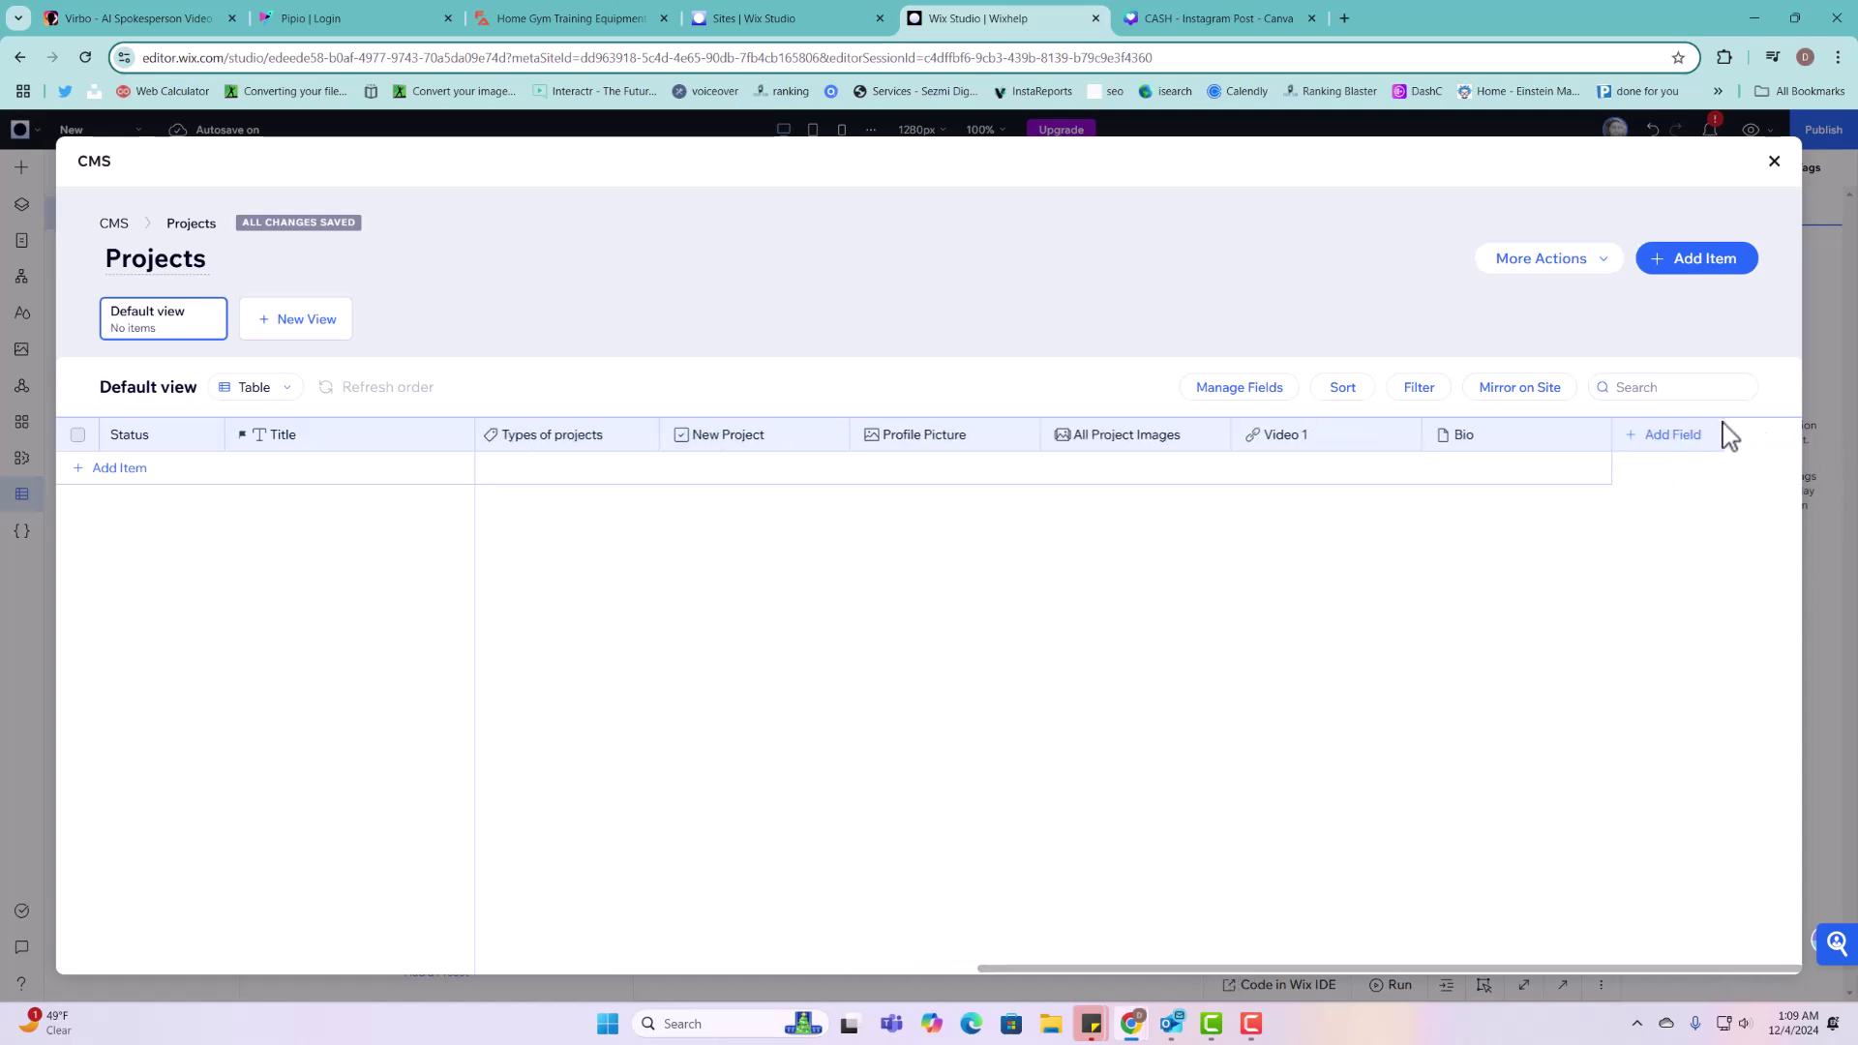
Step: Back in the editor, place an Upload Button in the section's upper-left corner
left_click(1774, 162)
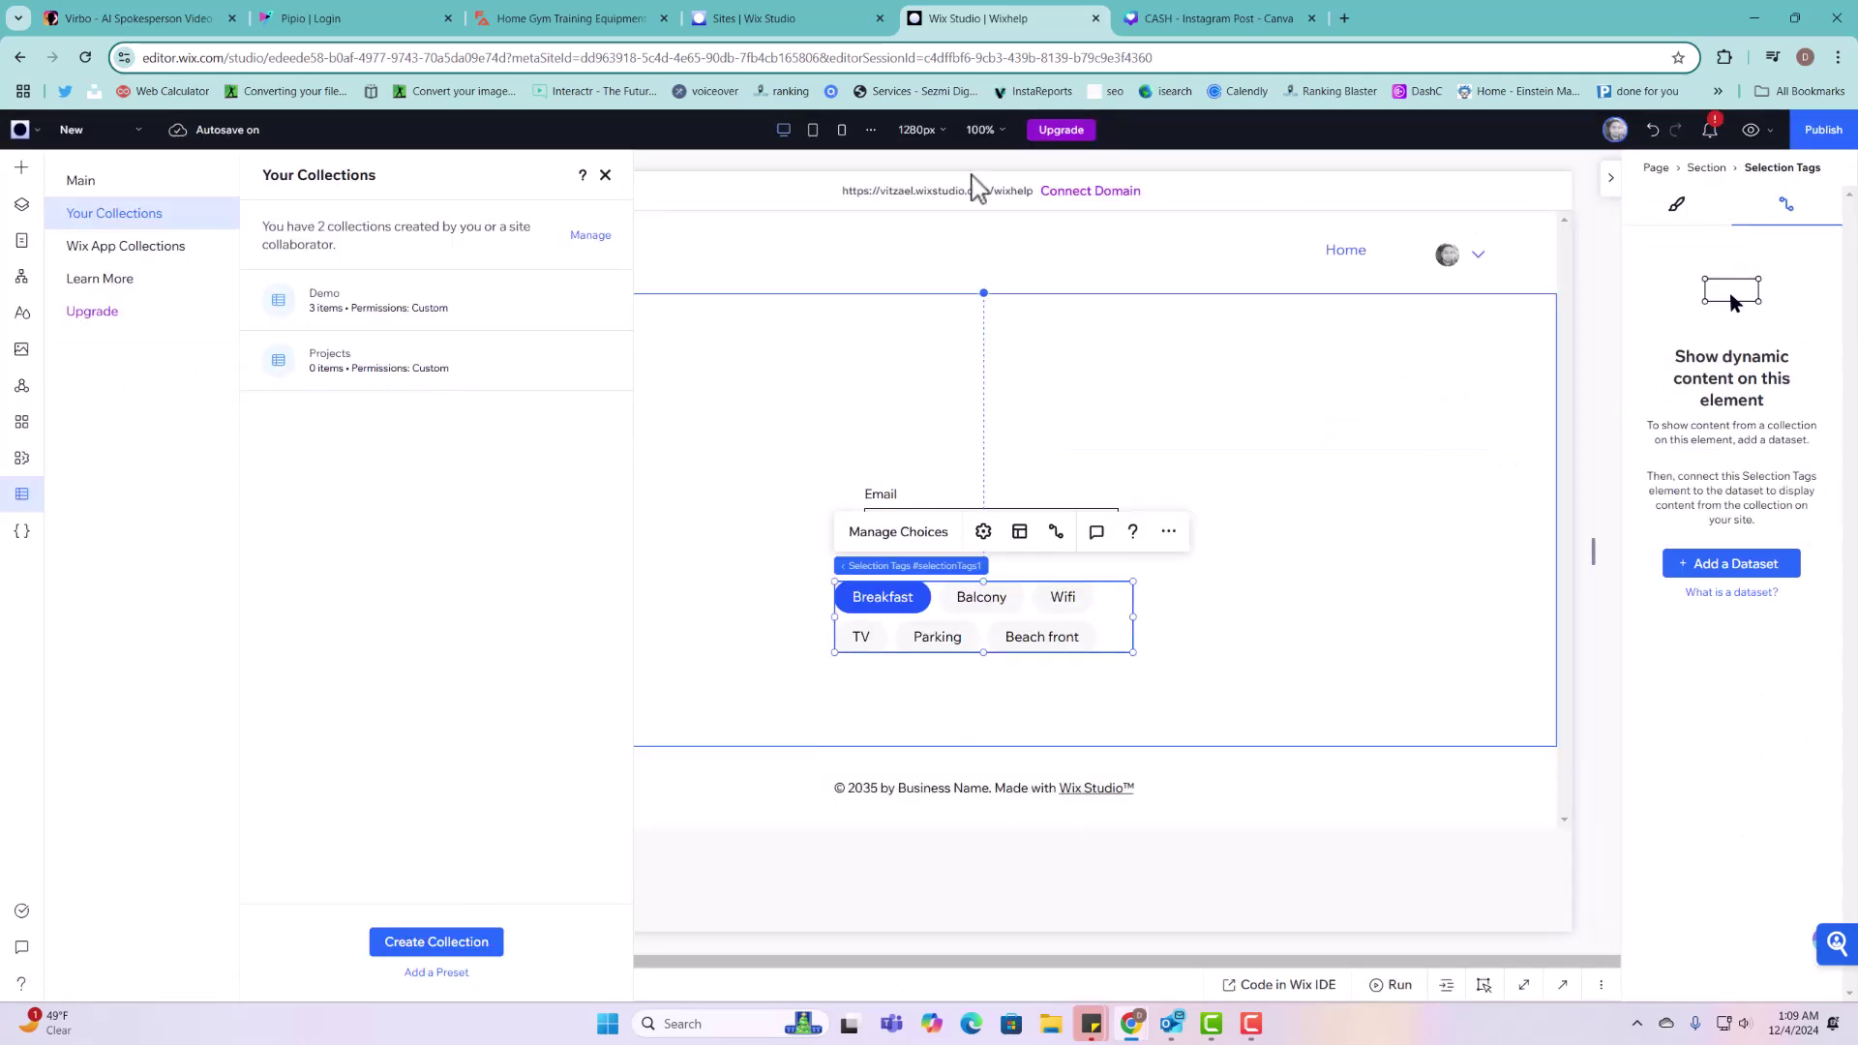
left_click(21, 167)
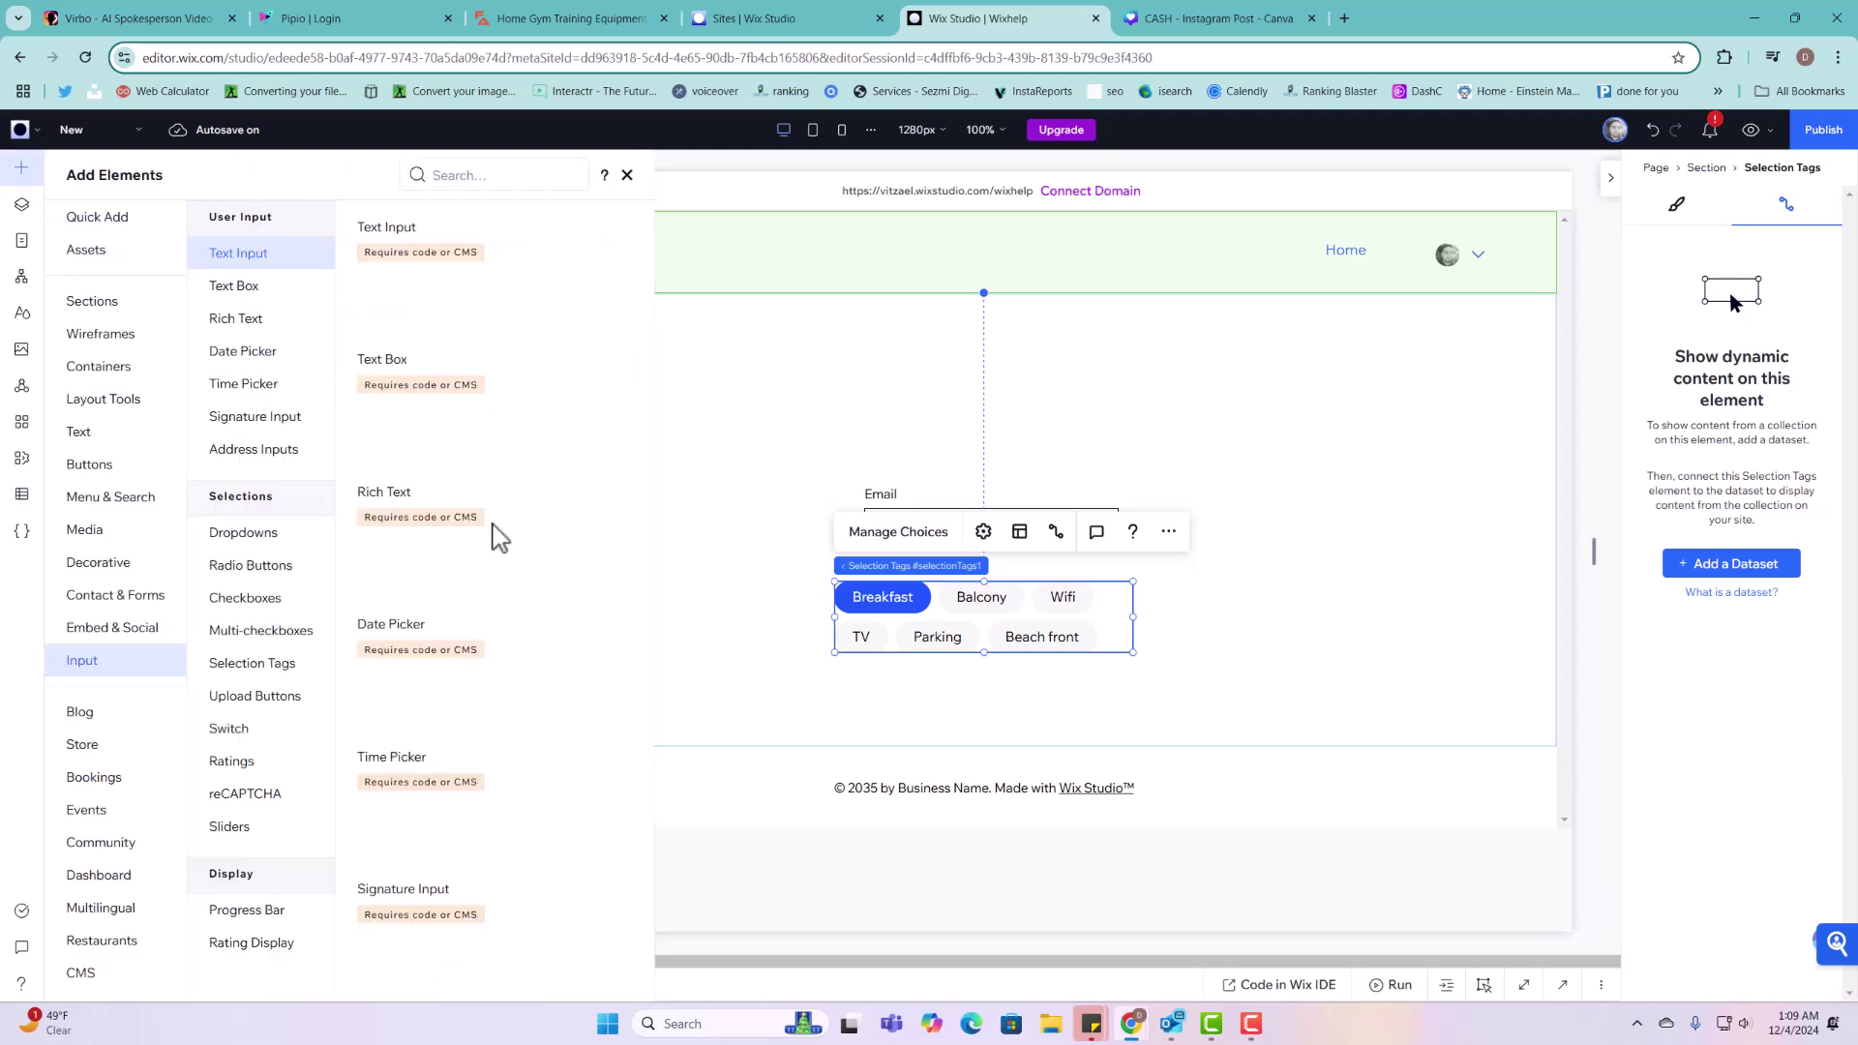
scroll(581, 581, "down", 6)
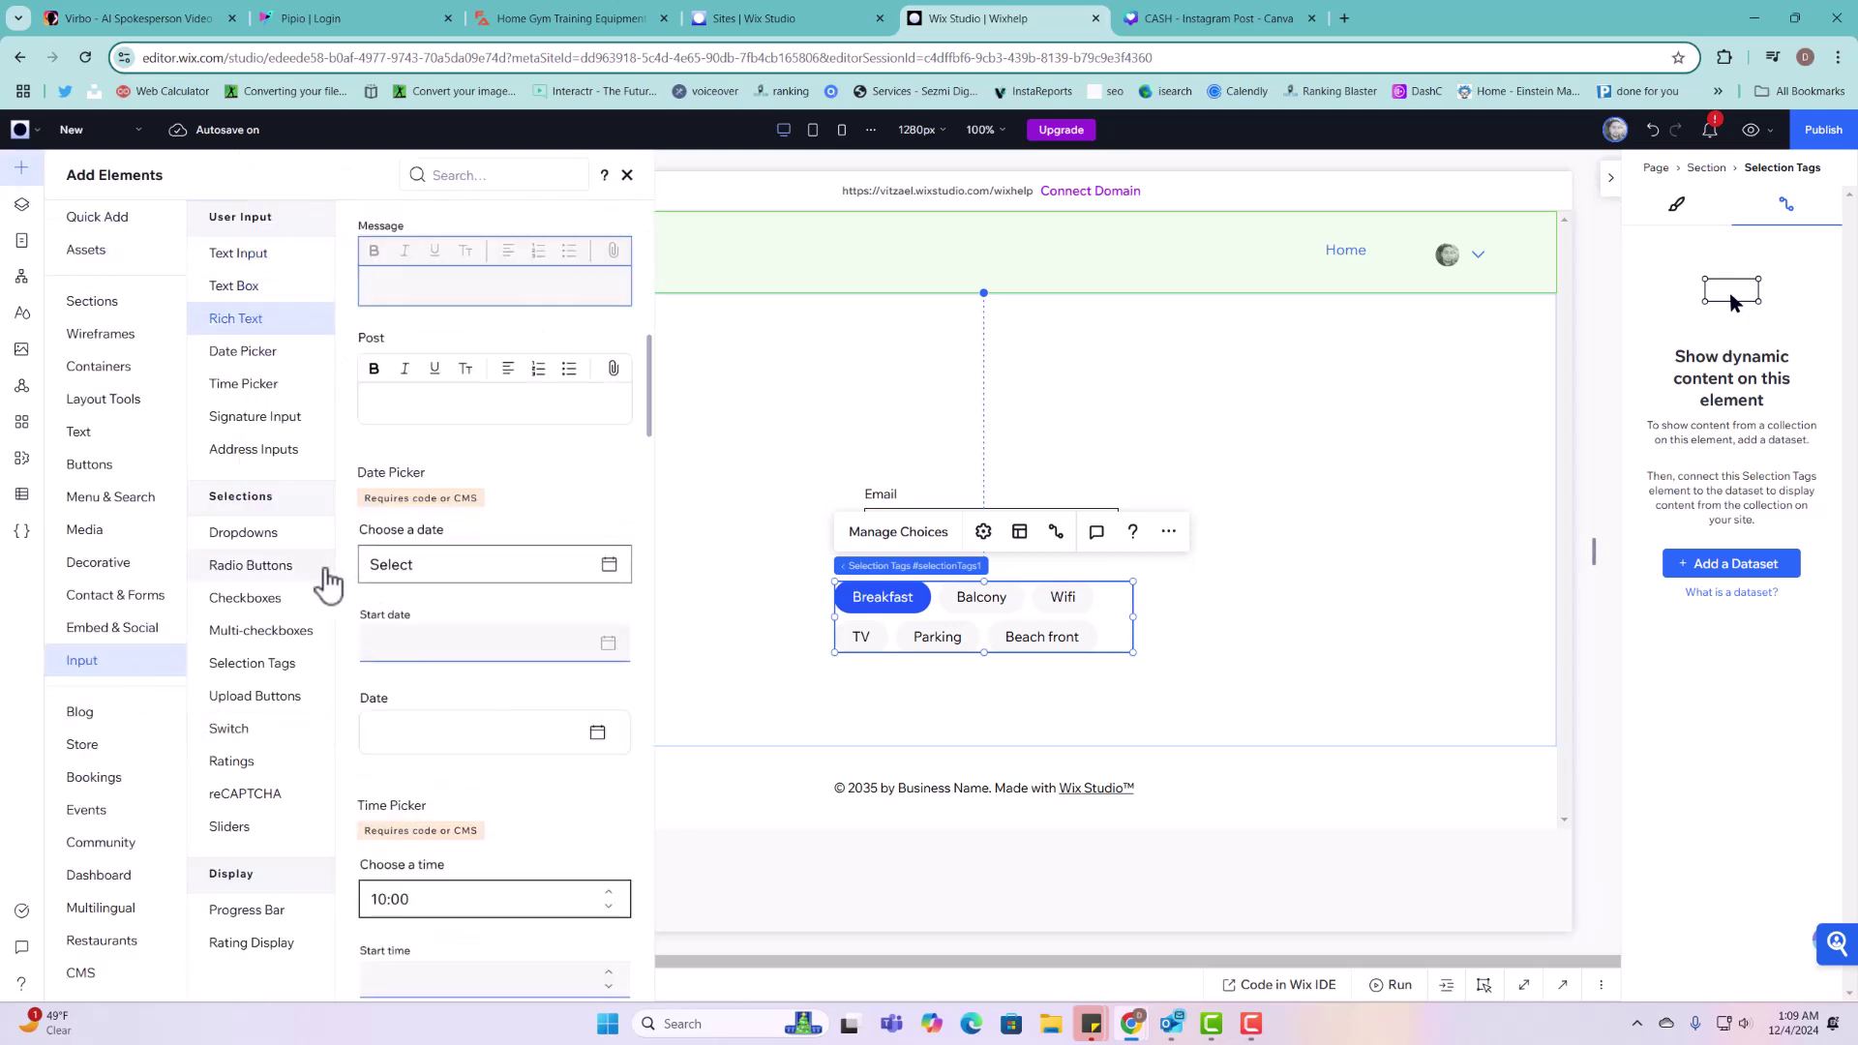
left_click(242, 664)
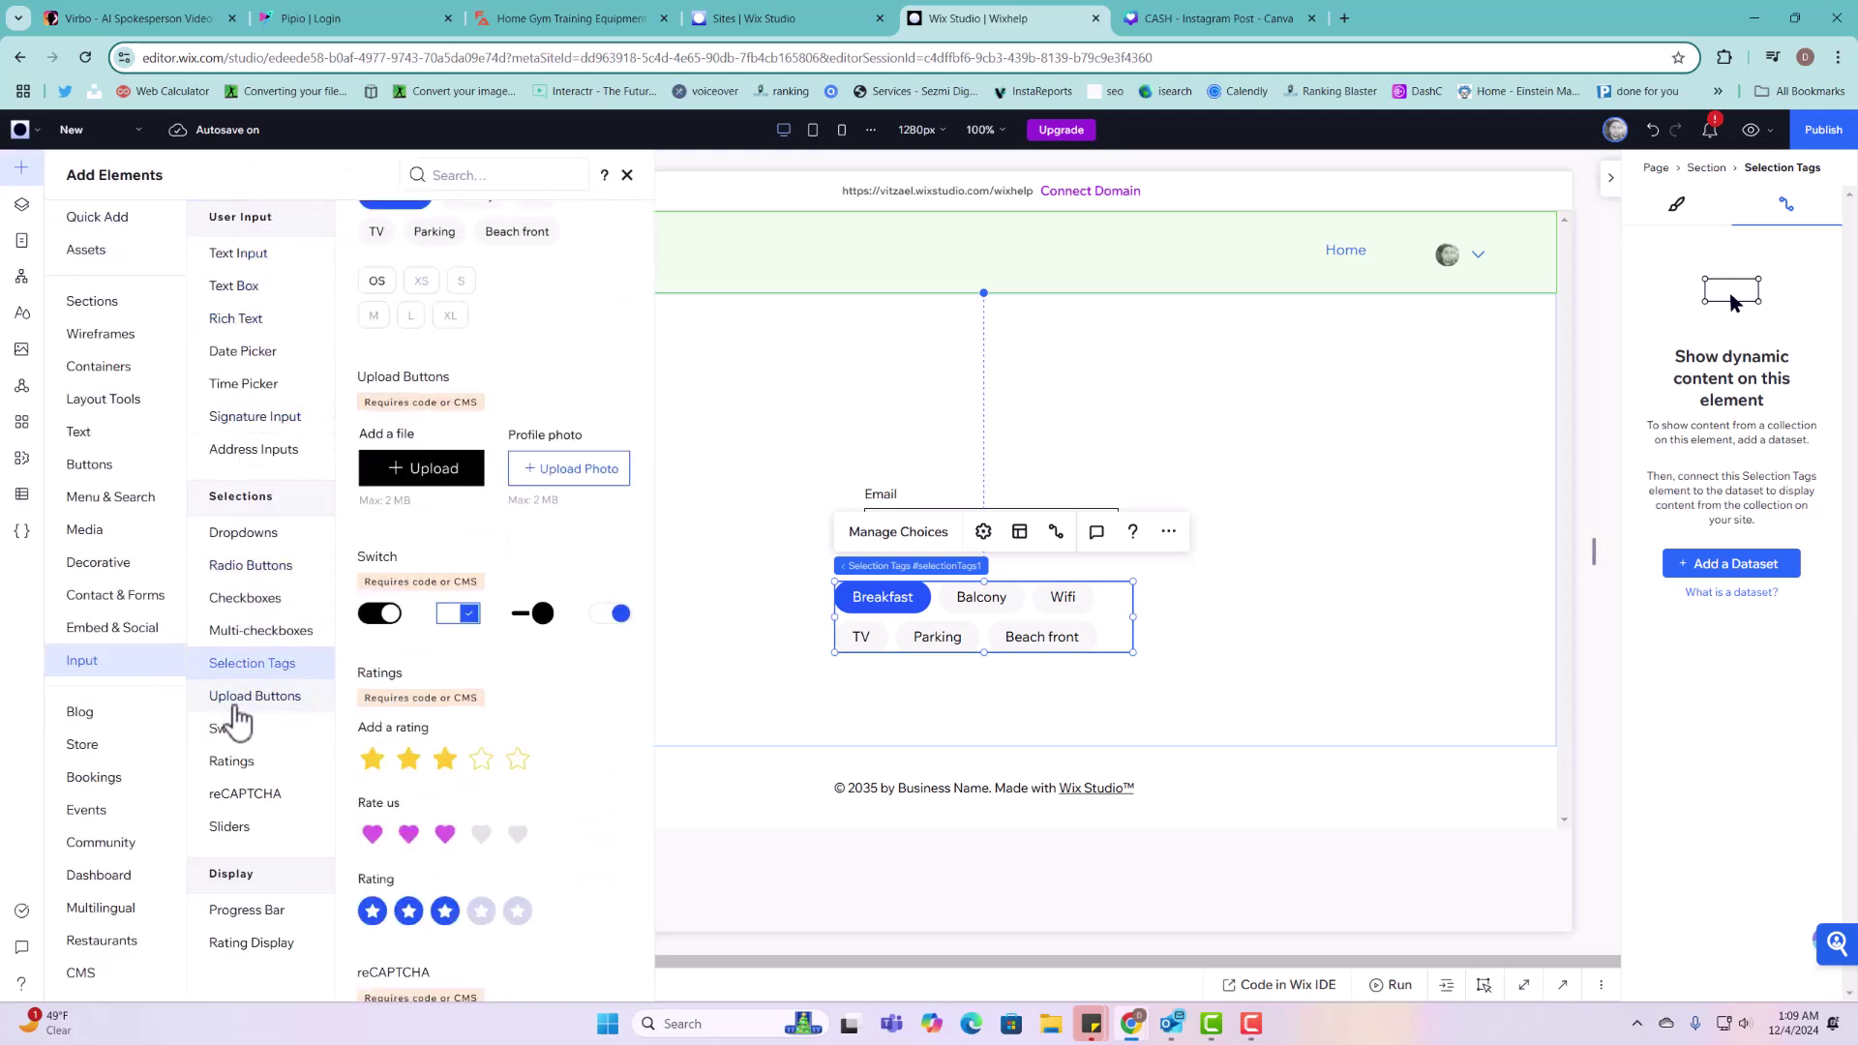
left_click(233, 707)
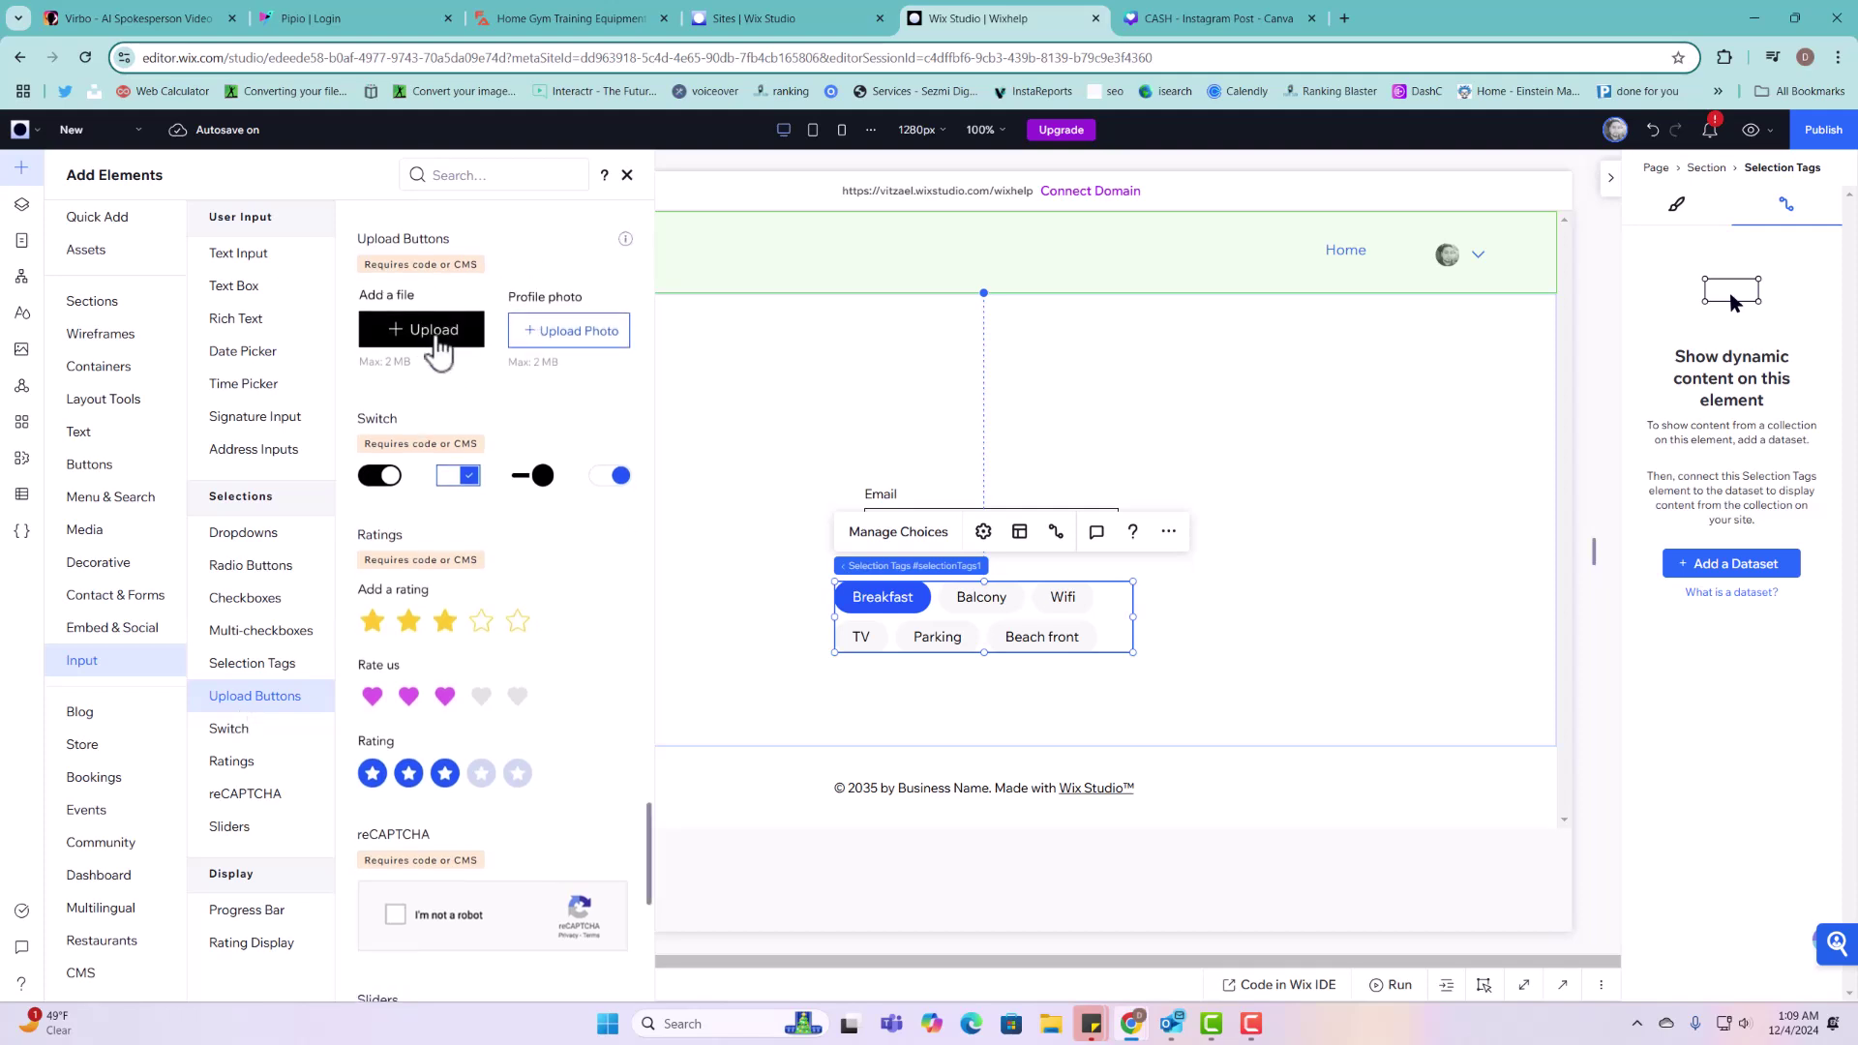
scroll(438, 349, "up", 2)
left_click(459, 522)
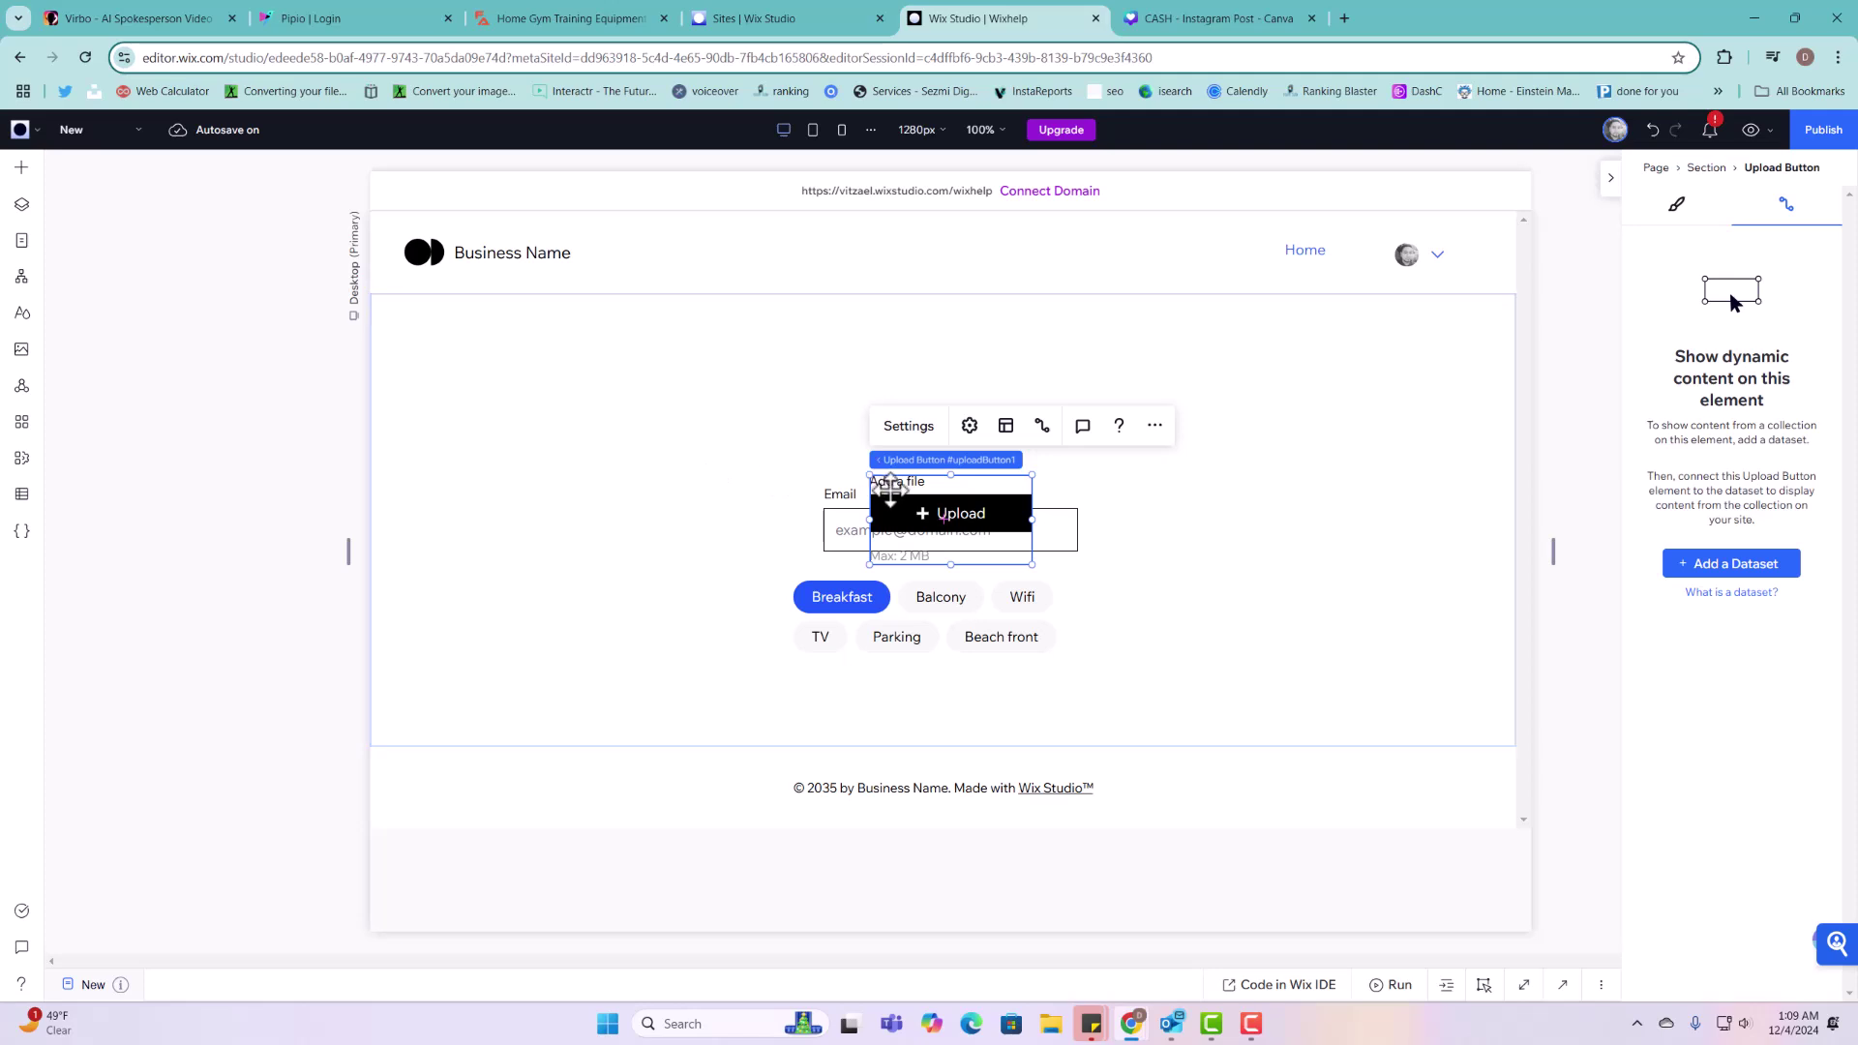
left_click_drag(891, 491, 523, 398)
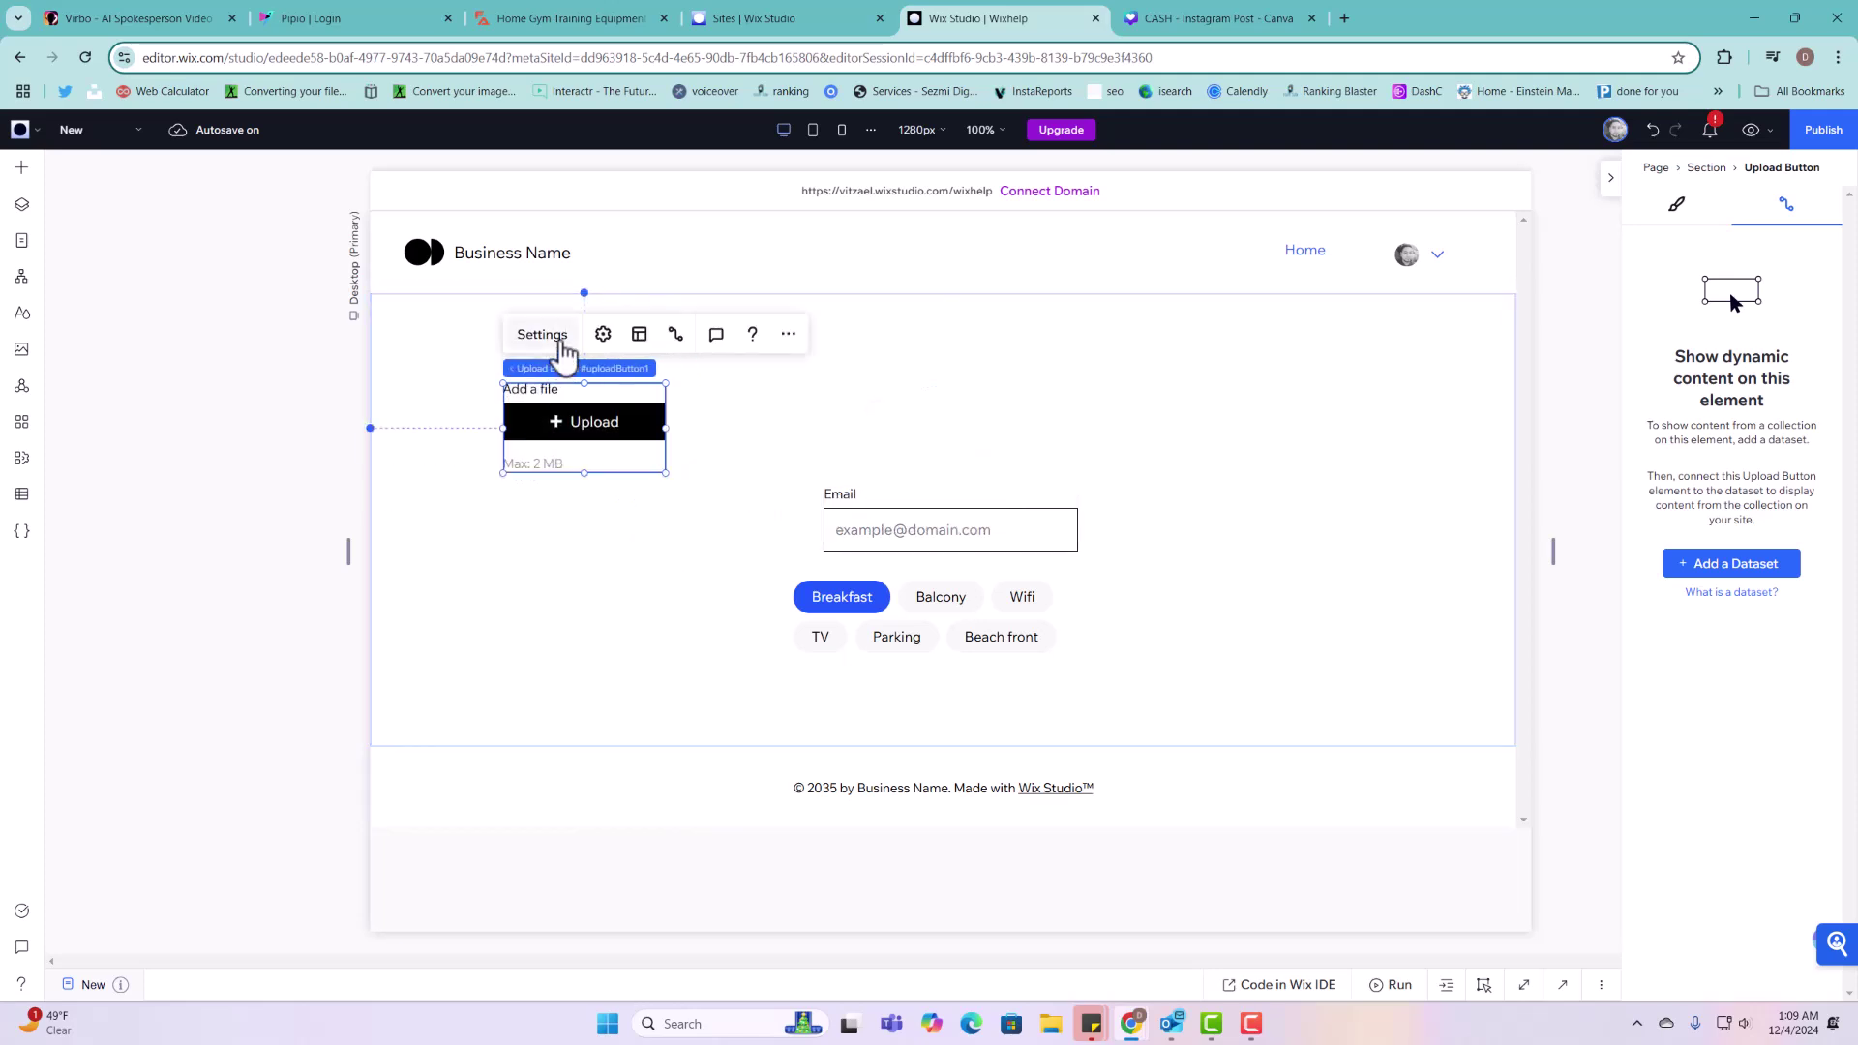
Step: Make the upload button accept documents, titled 'Upload PDF file' with text 'Upload up to 1 file'
left_click(560, 340)
left_click(760, 420)
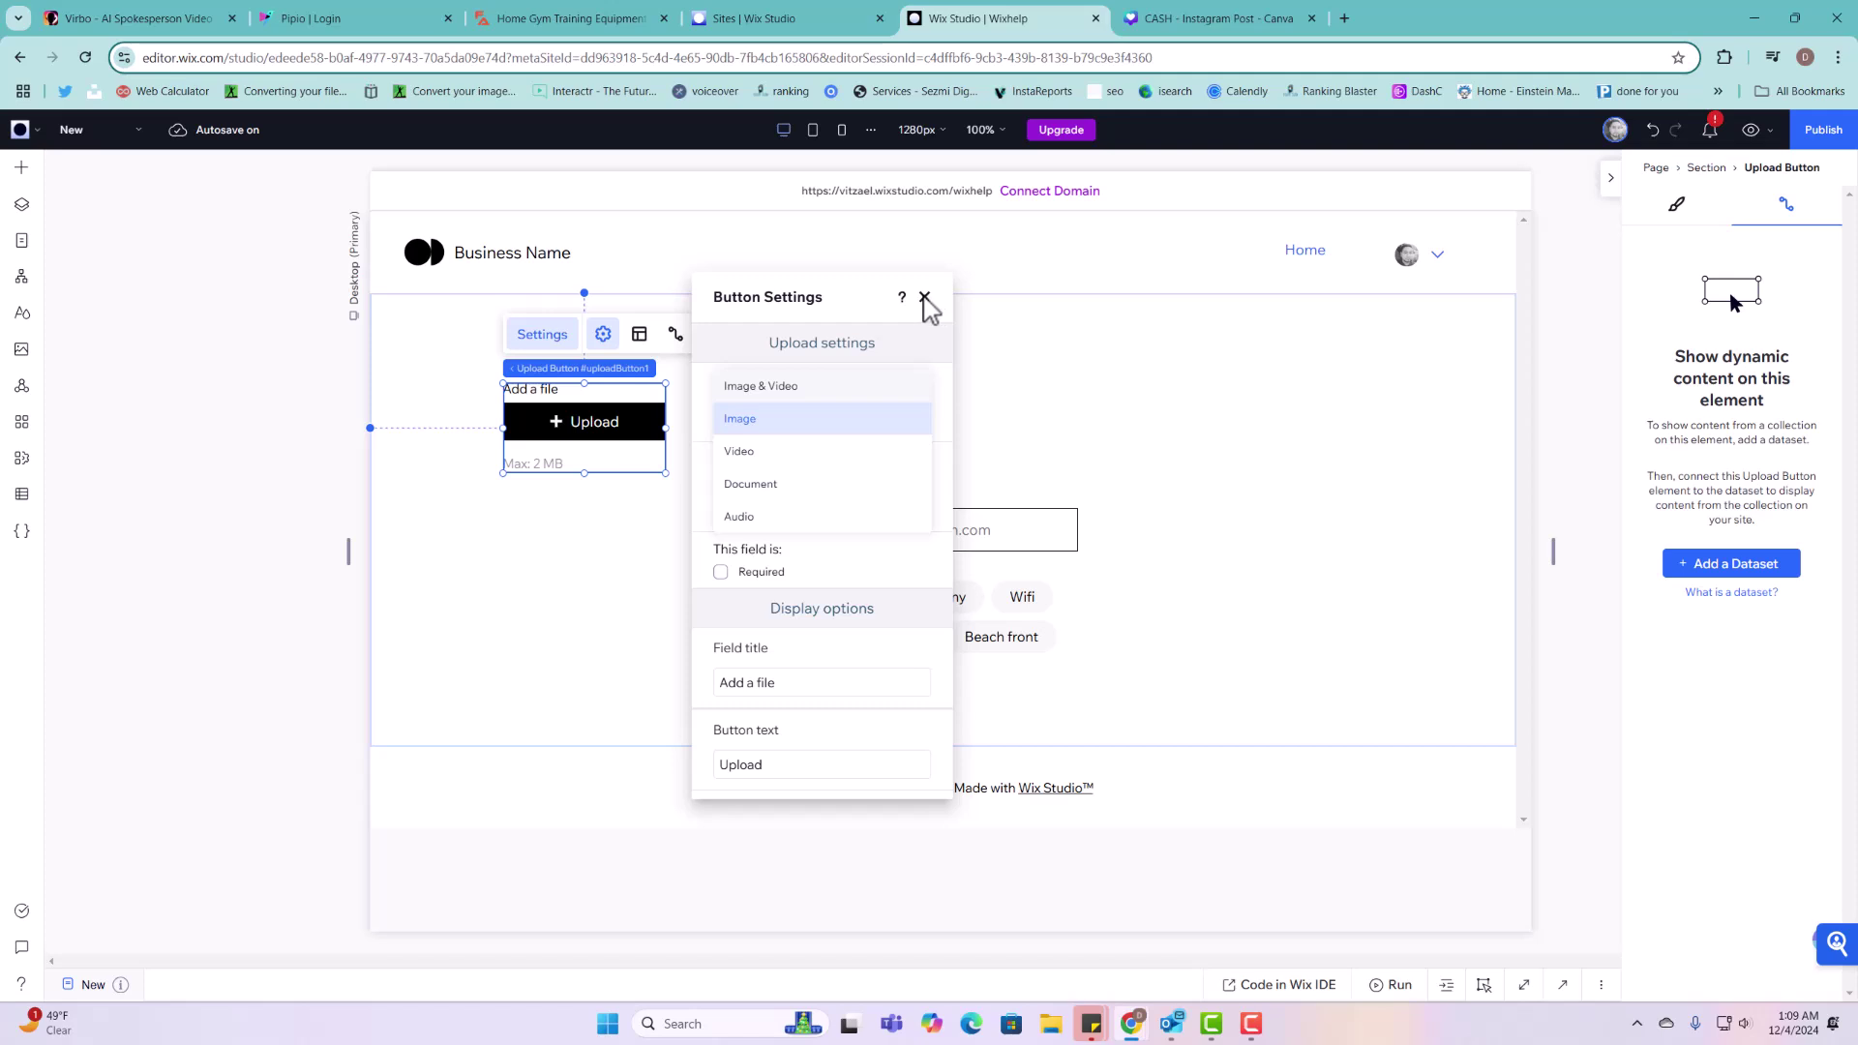
left_click(747, 485)
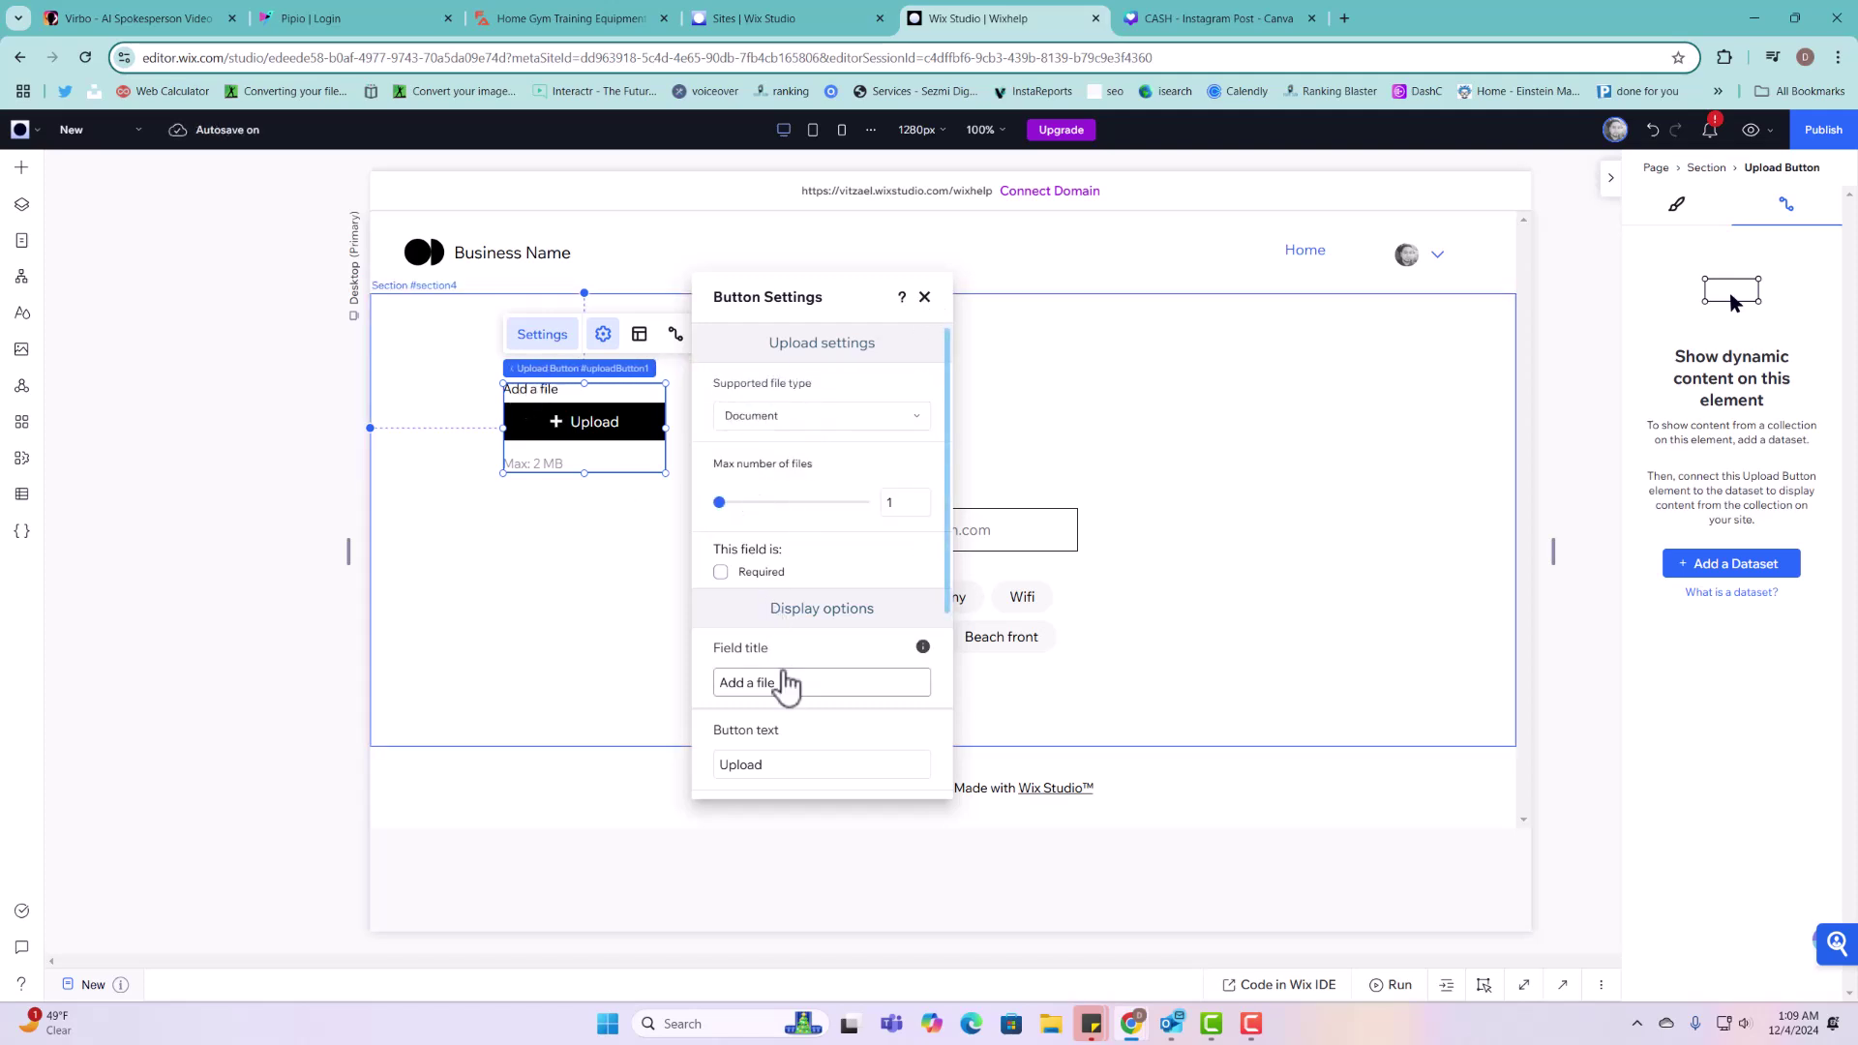
left_click(786, 681)
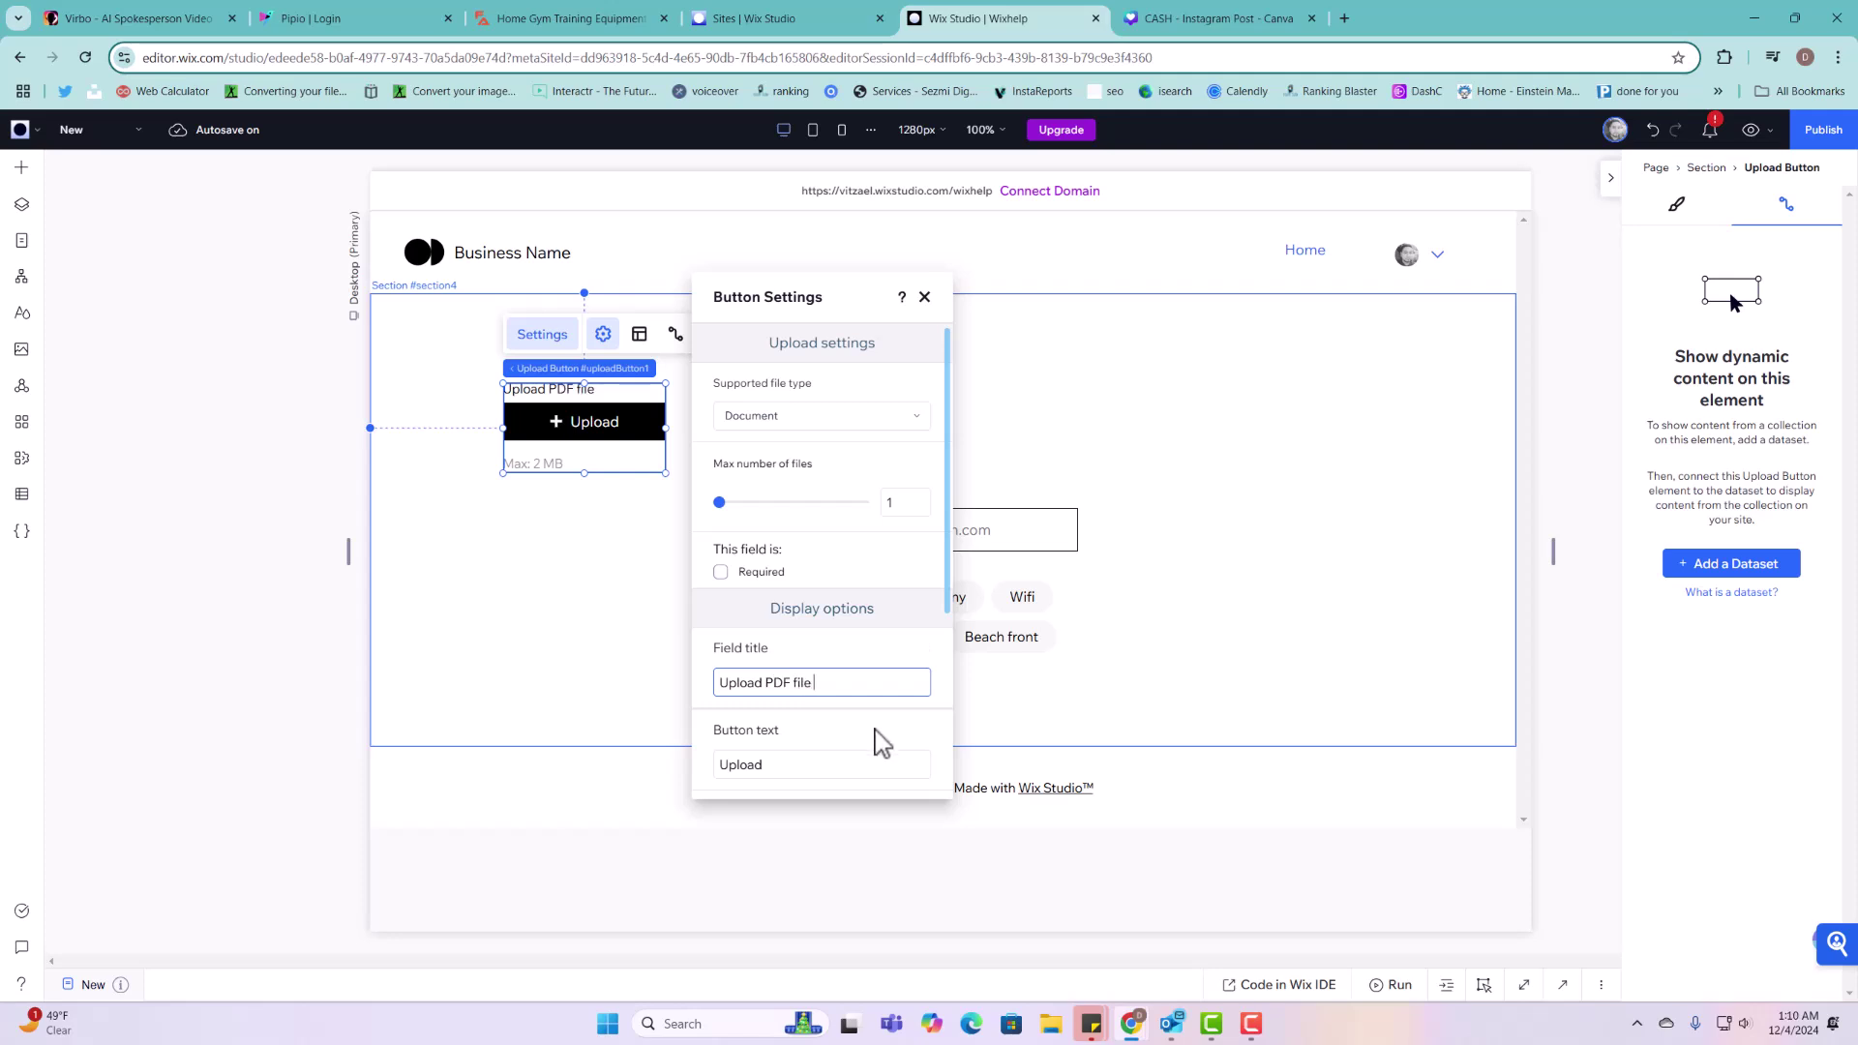
left_click(857, 762)
left_click(857, 763)
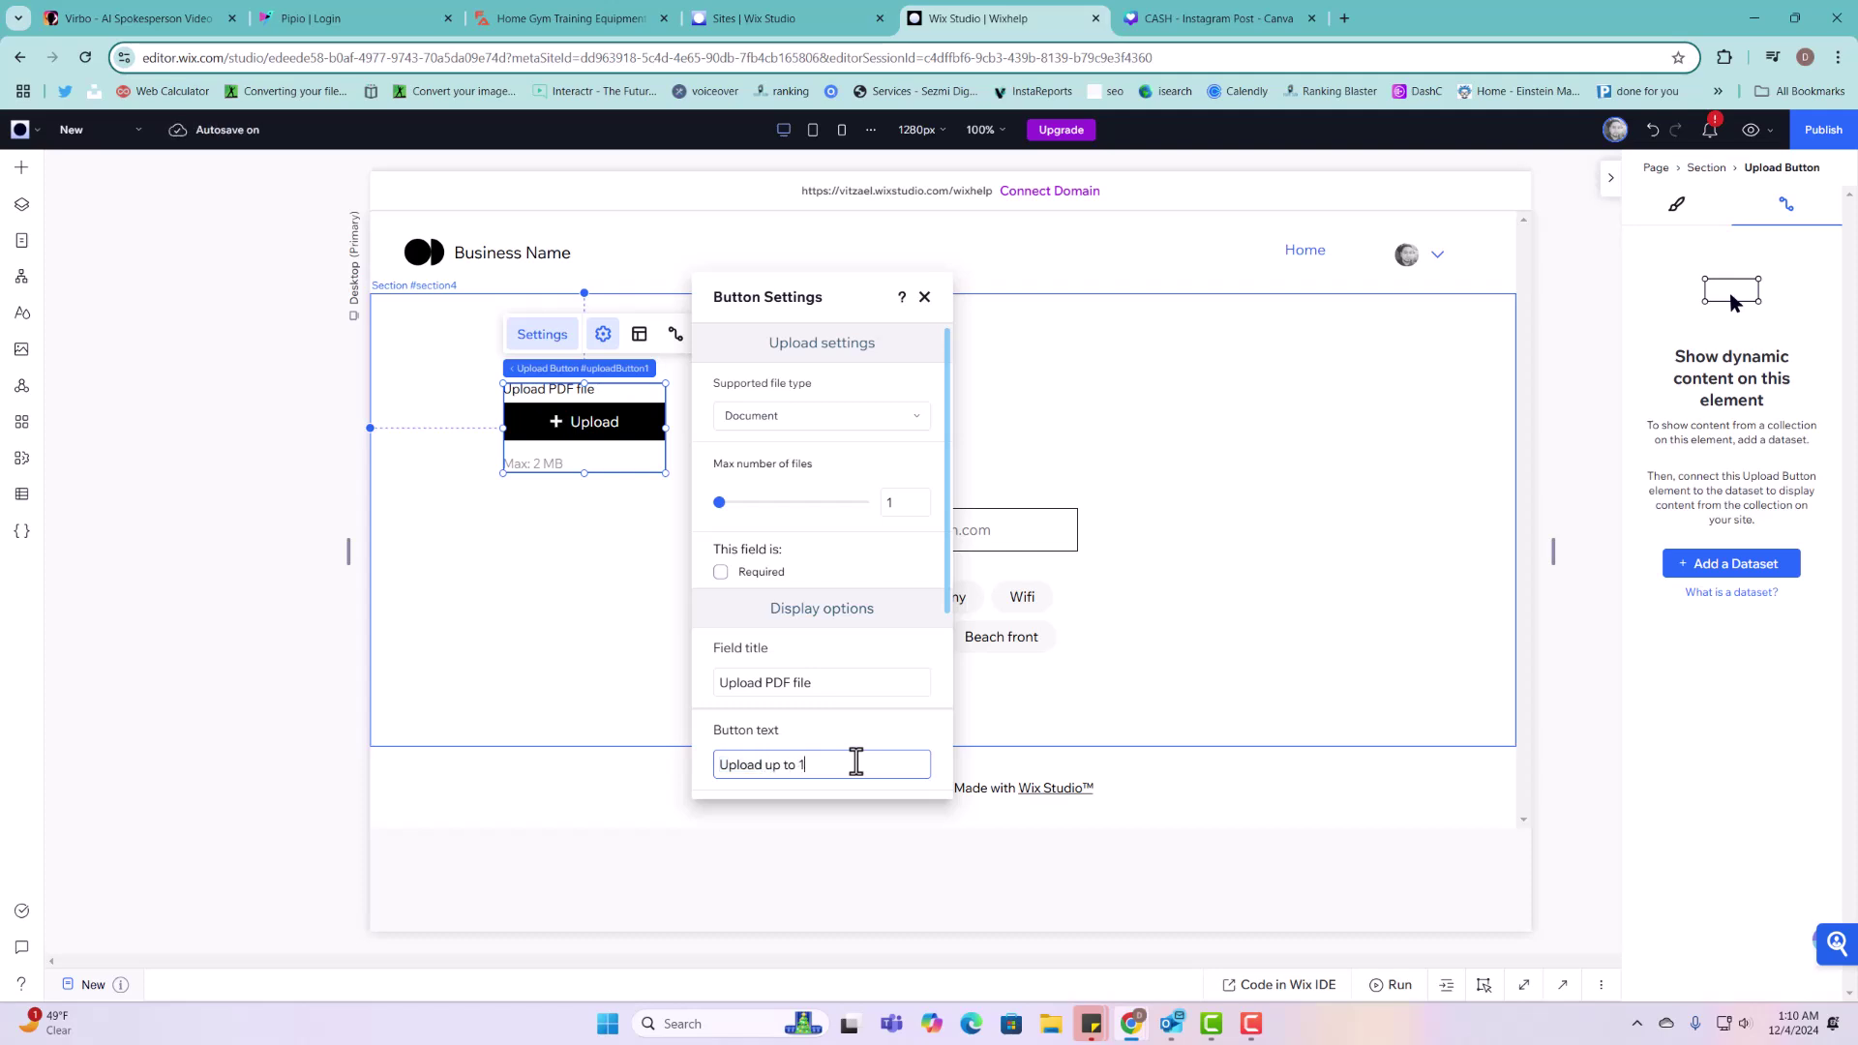
type("up to 1 file")
left_click(817, 739)
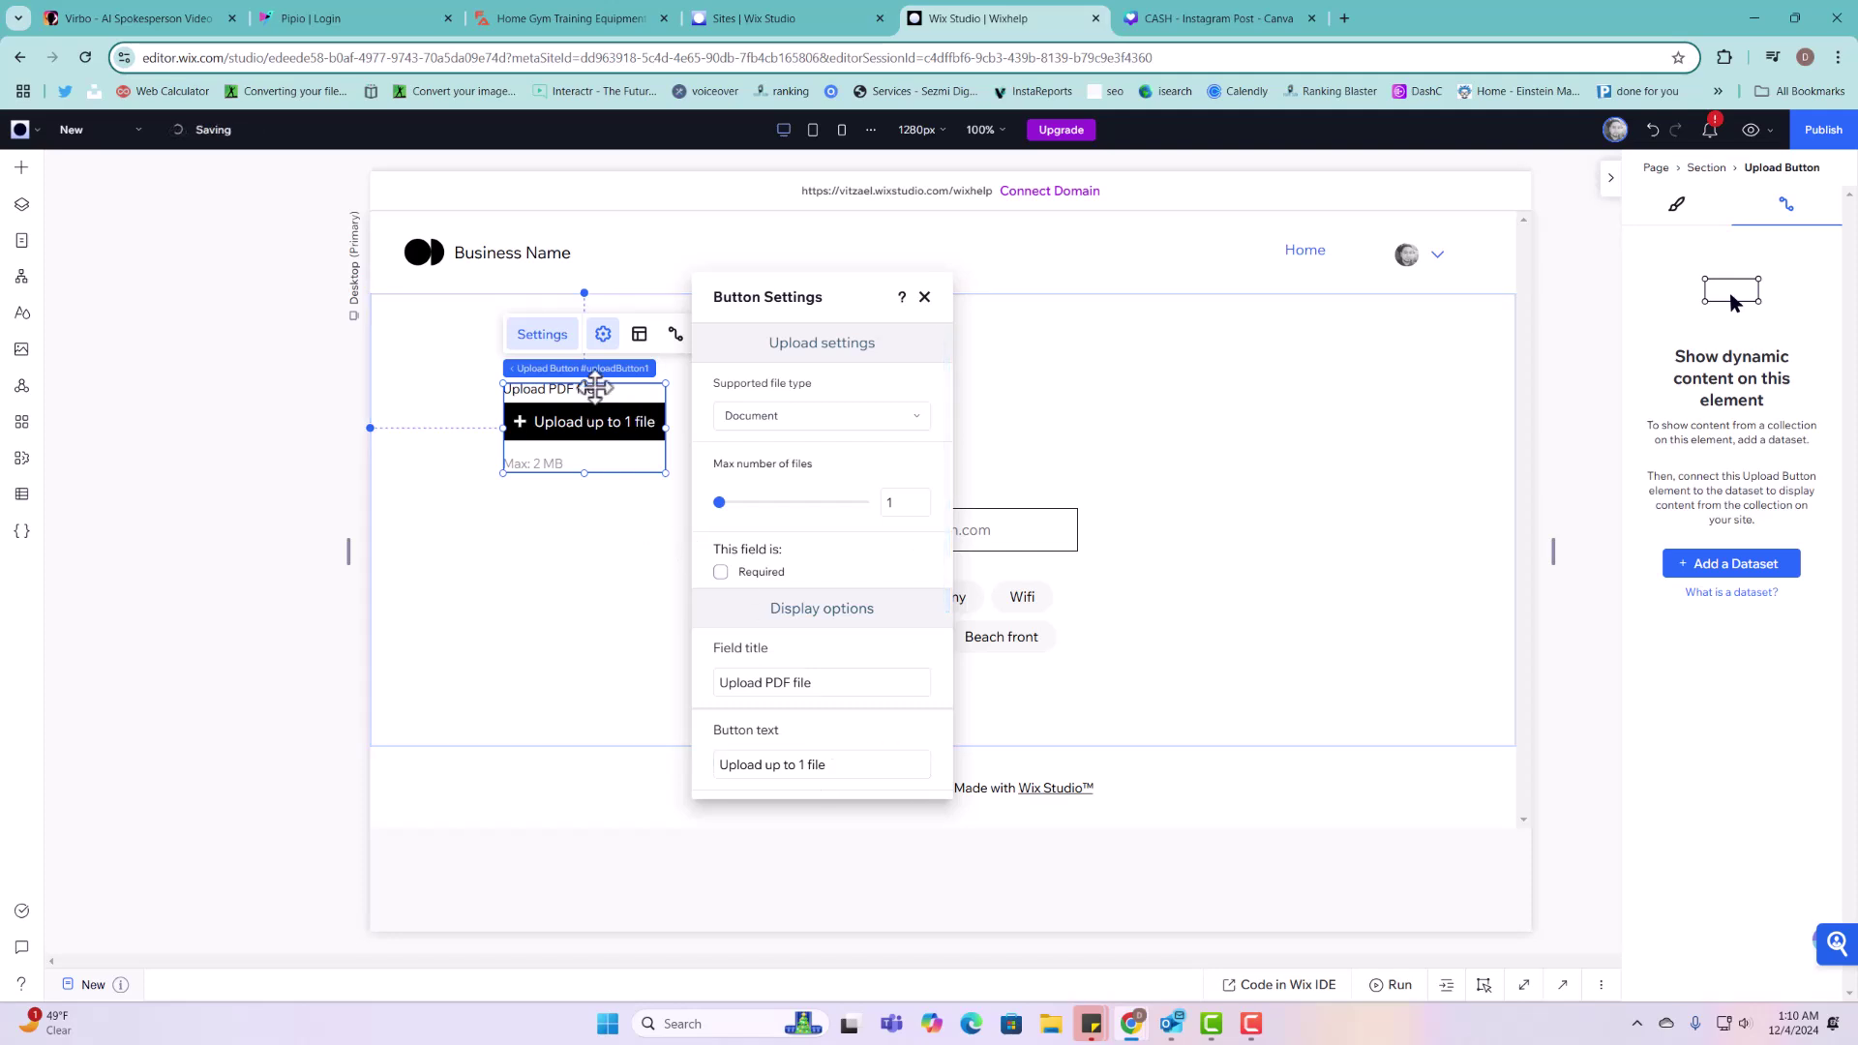
left_click(22, 496)
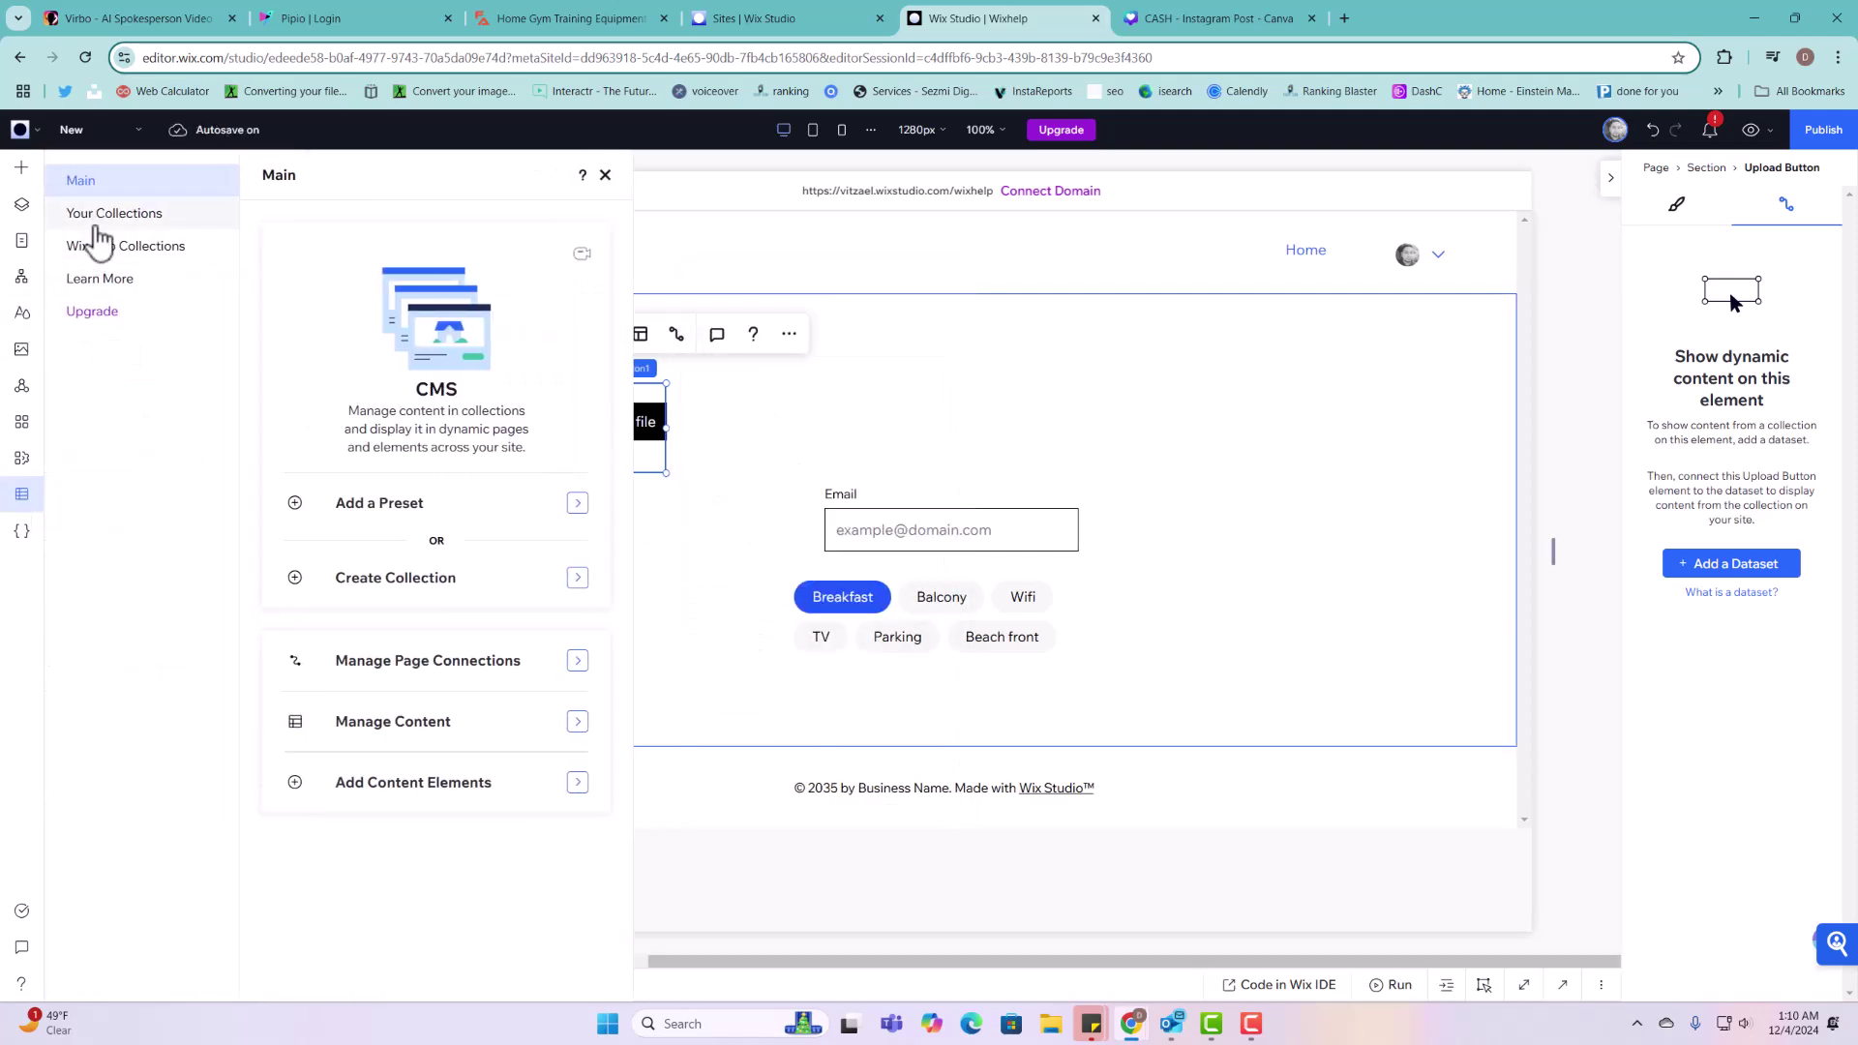
Step: Open Projects and inspect the Bio field's type settings, leaving it unchanged
left_click(111, 214)
left_click(356, 333)
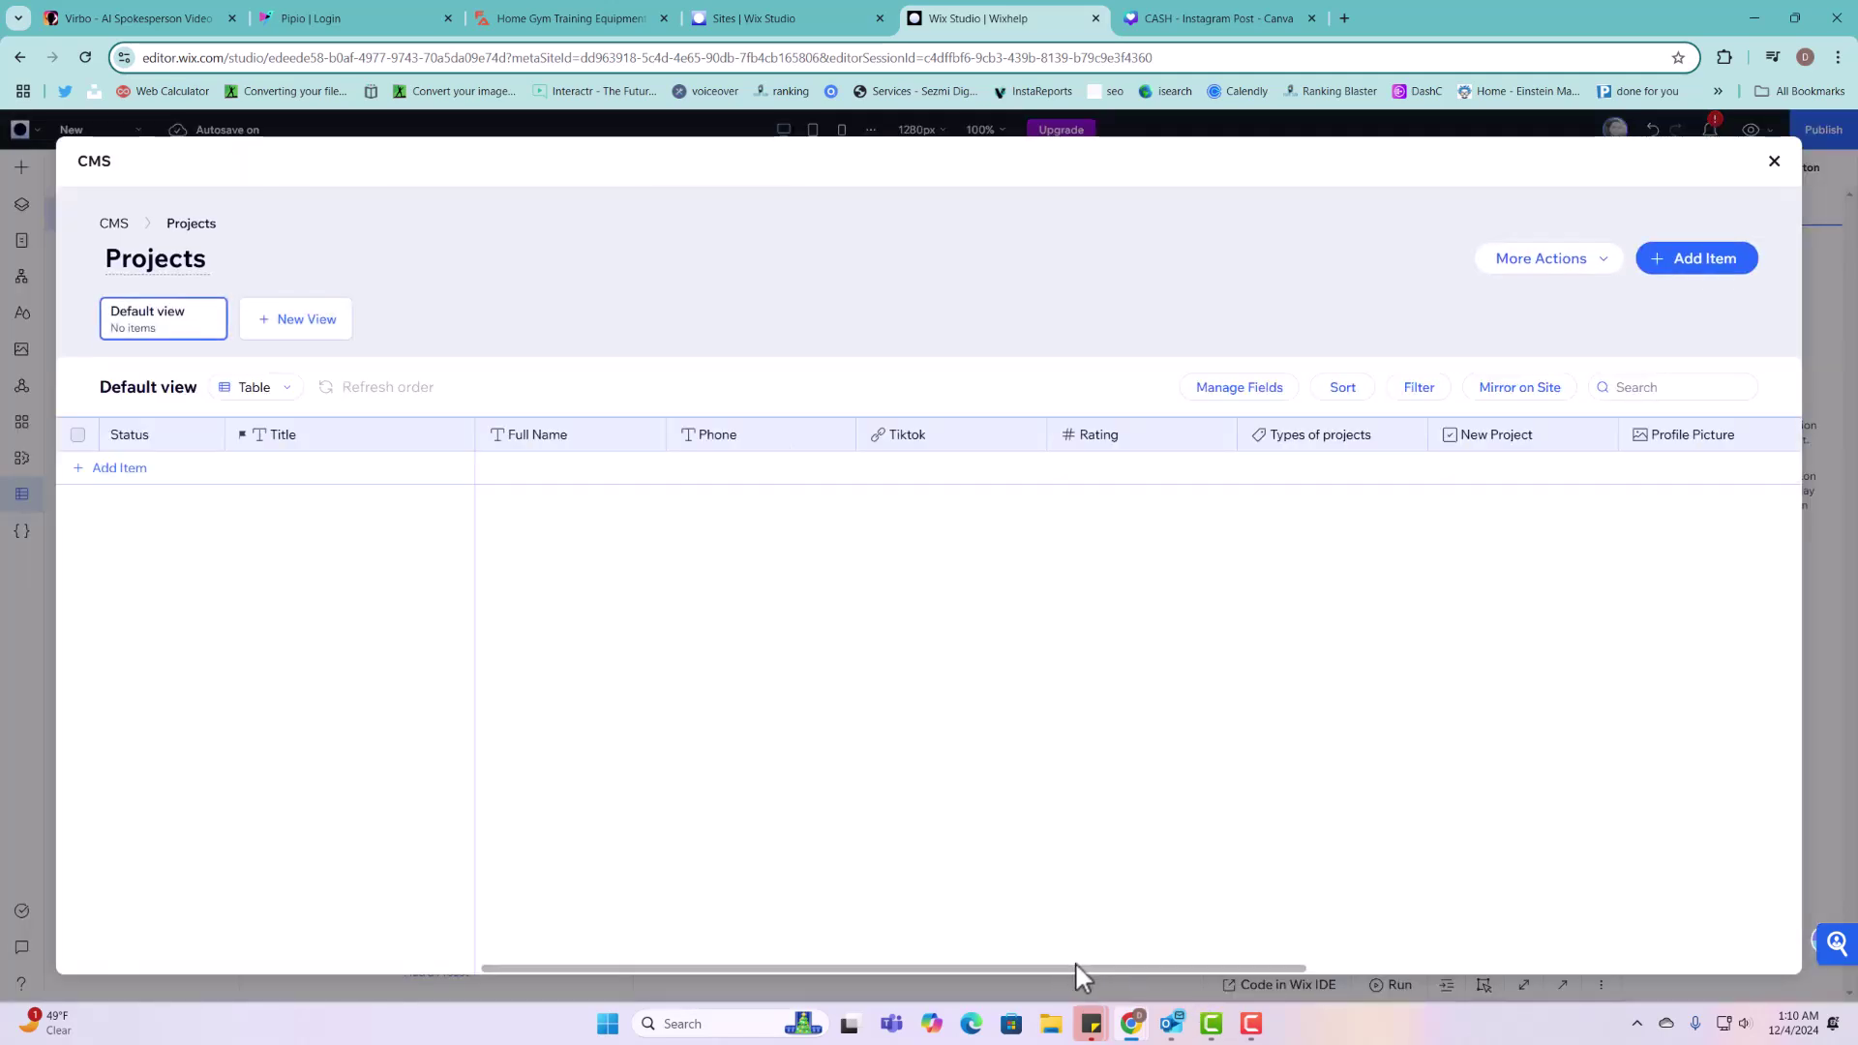
left_click_drag(1076, 962, 1651, 957)
left_click(1512, 443)
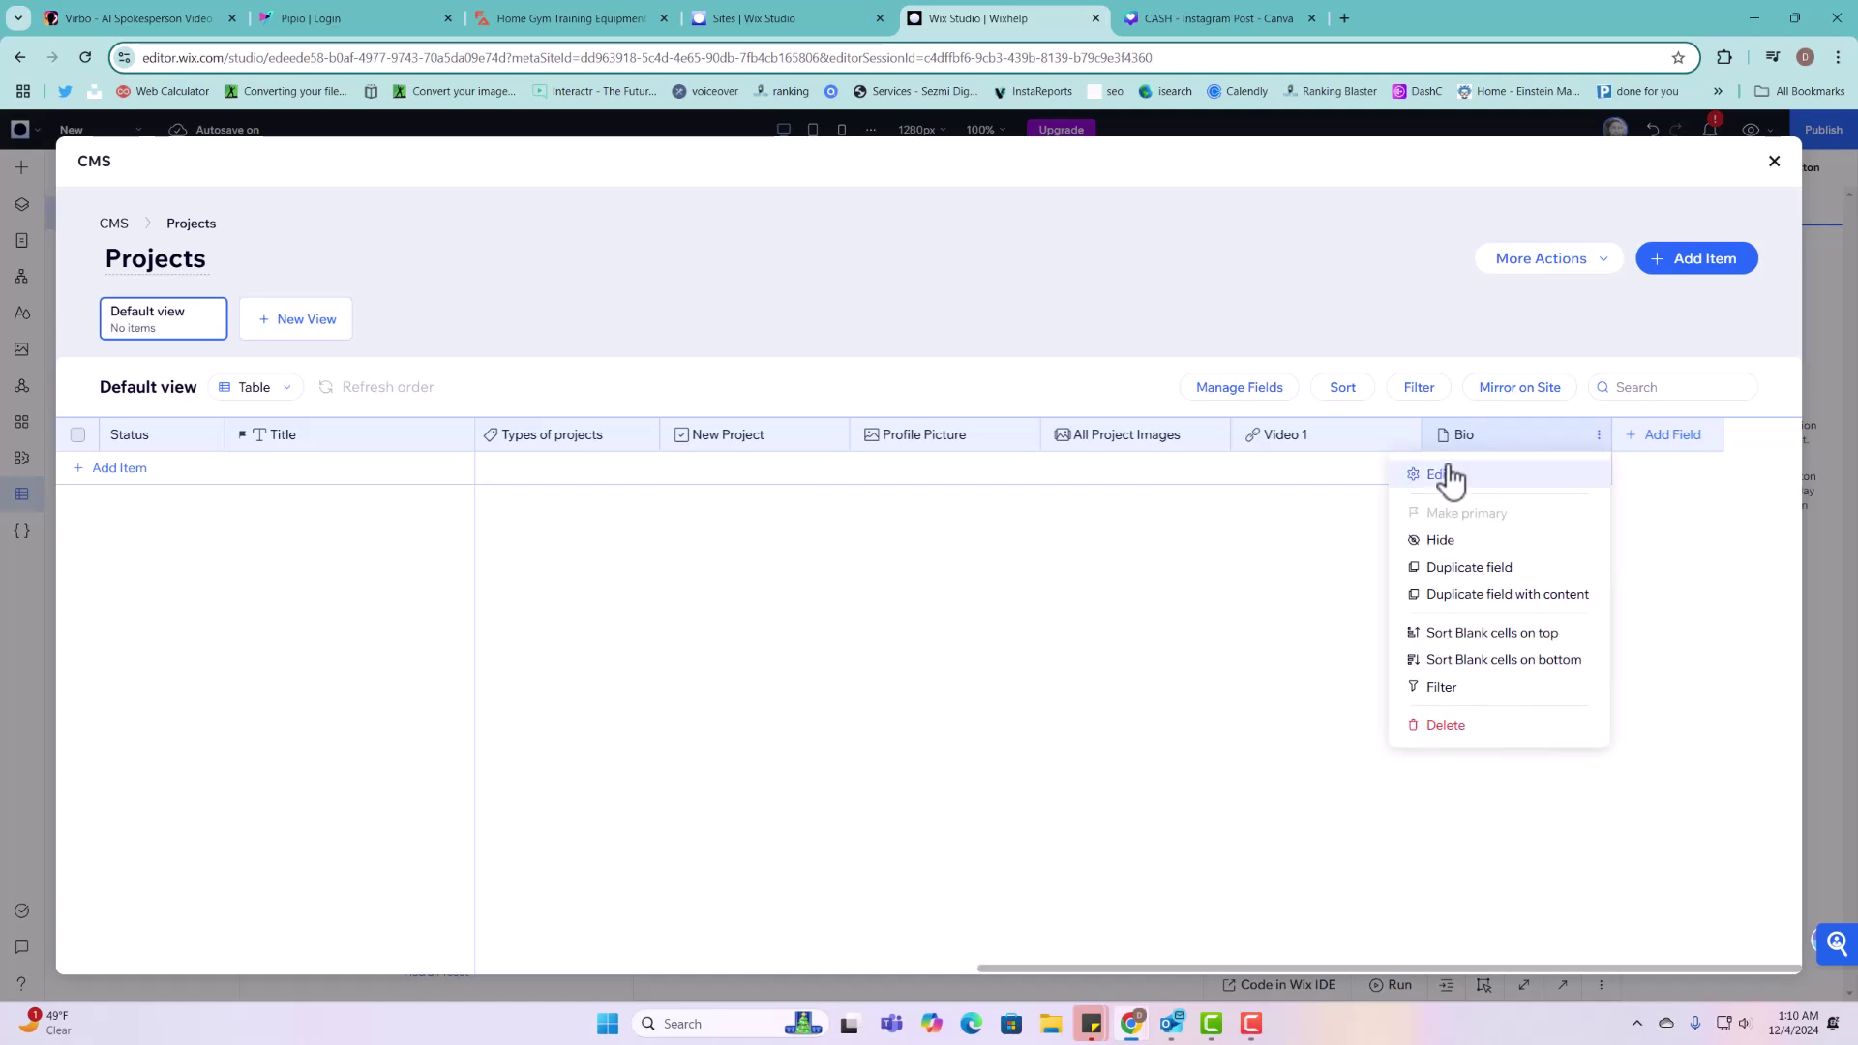
left_click(1449, 478)
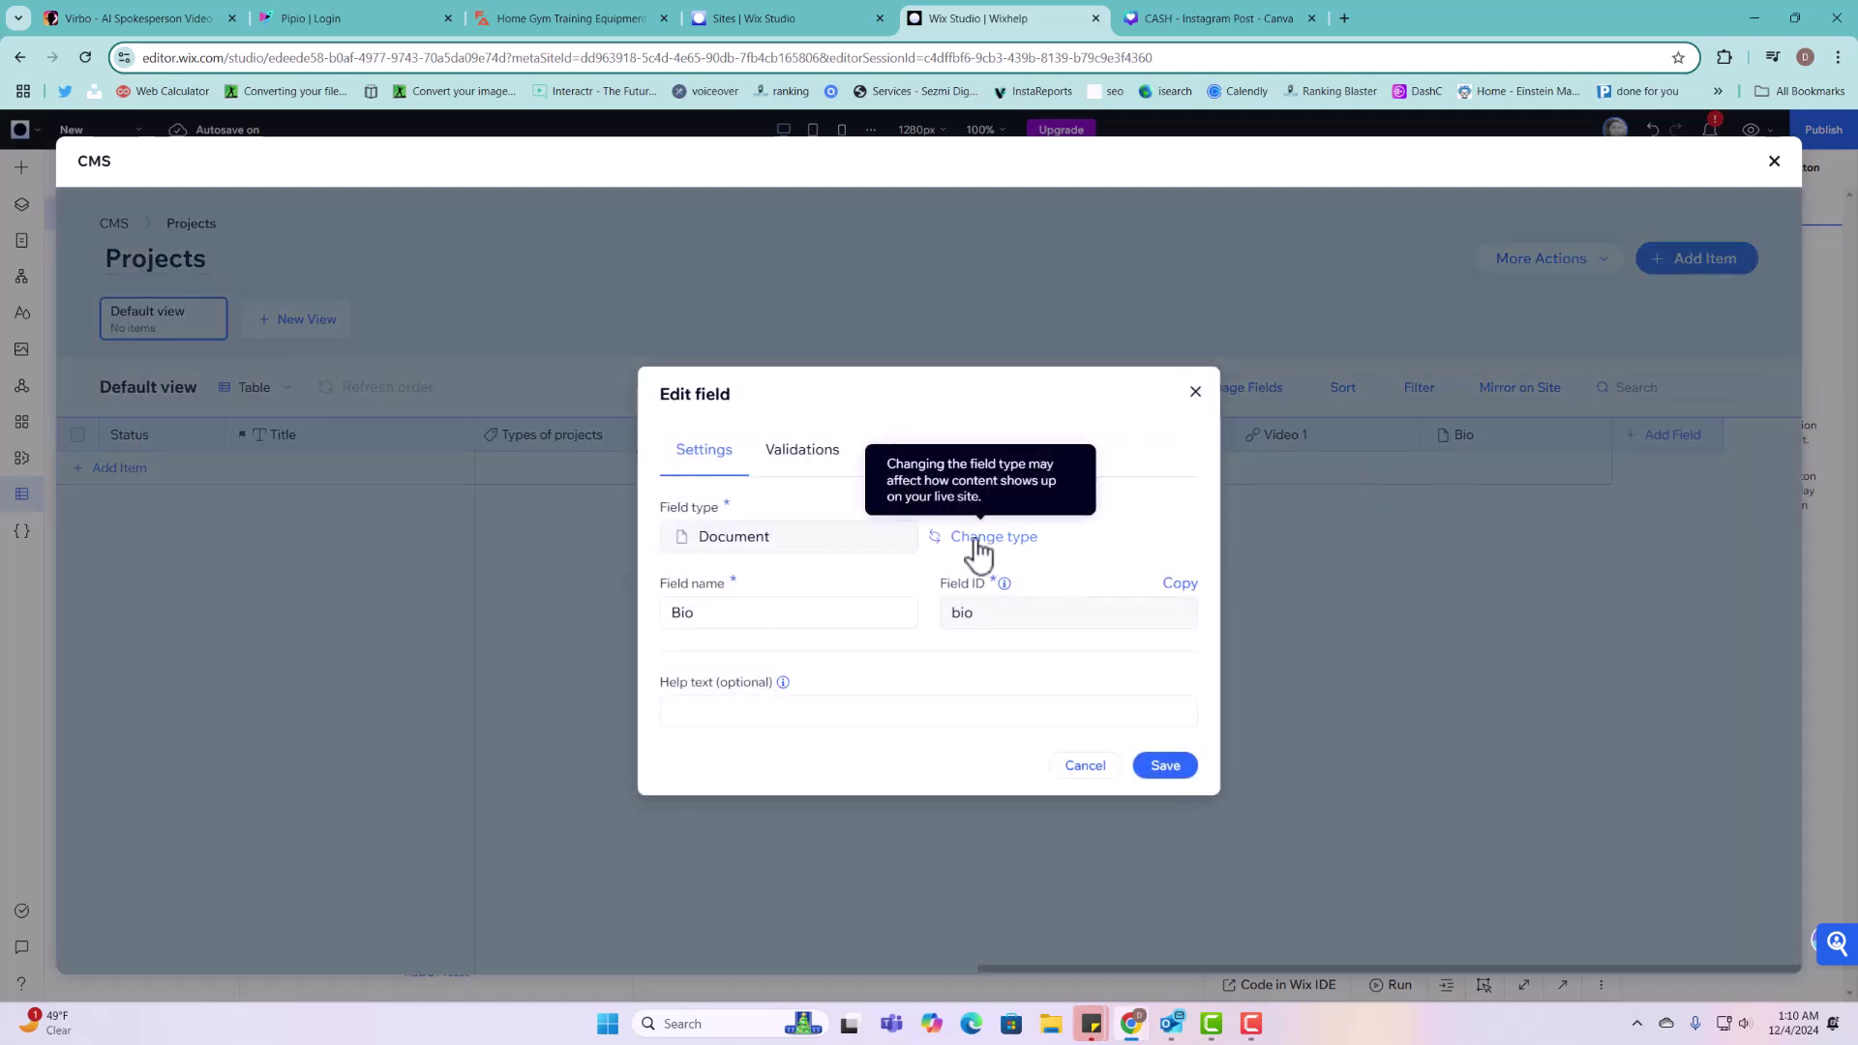
left_click(980, 543)
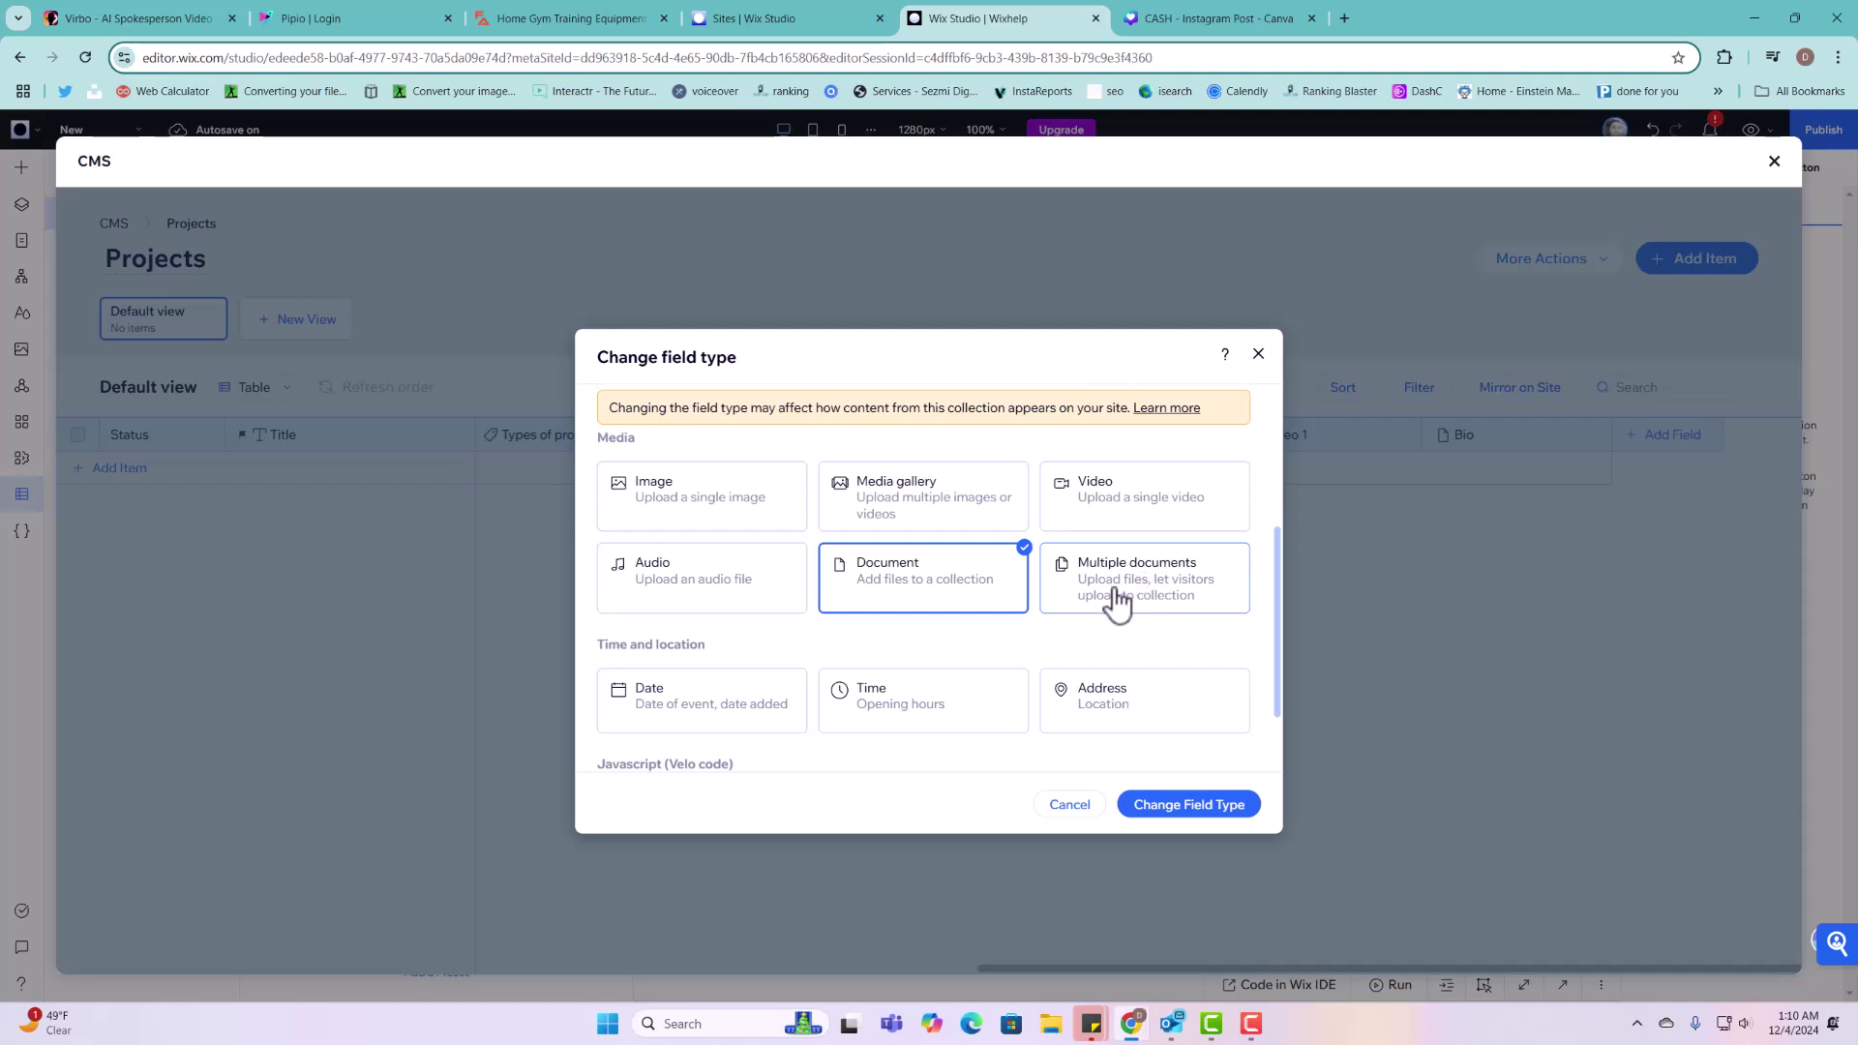
left_click(1259, 354)
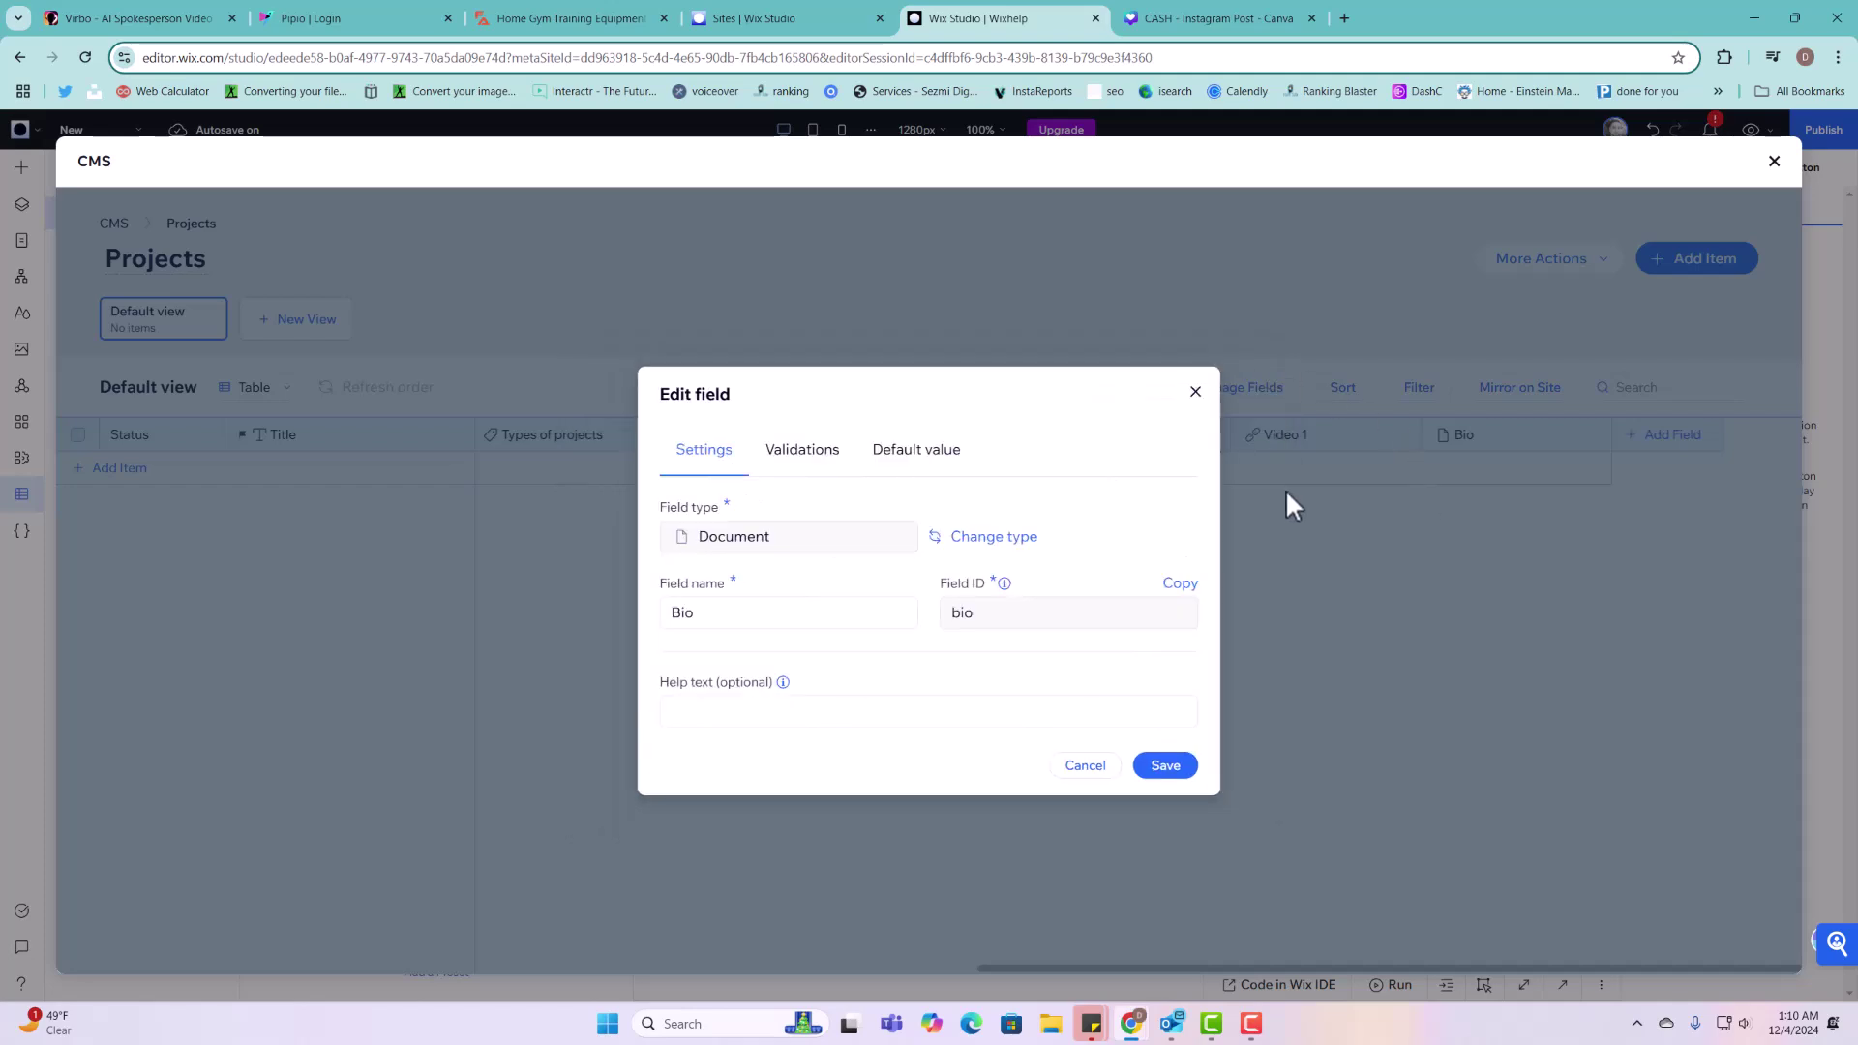
left_click(1197, 396)
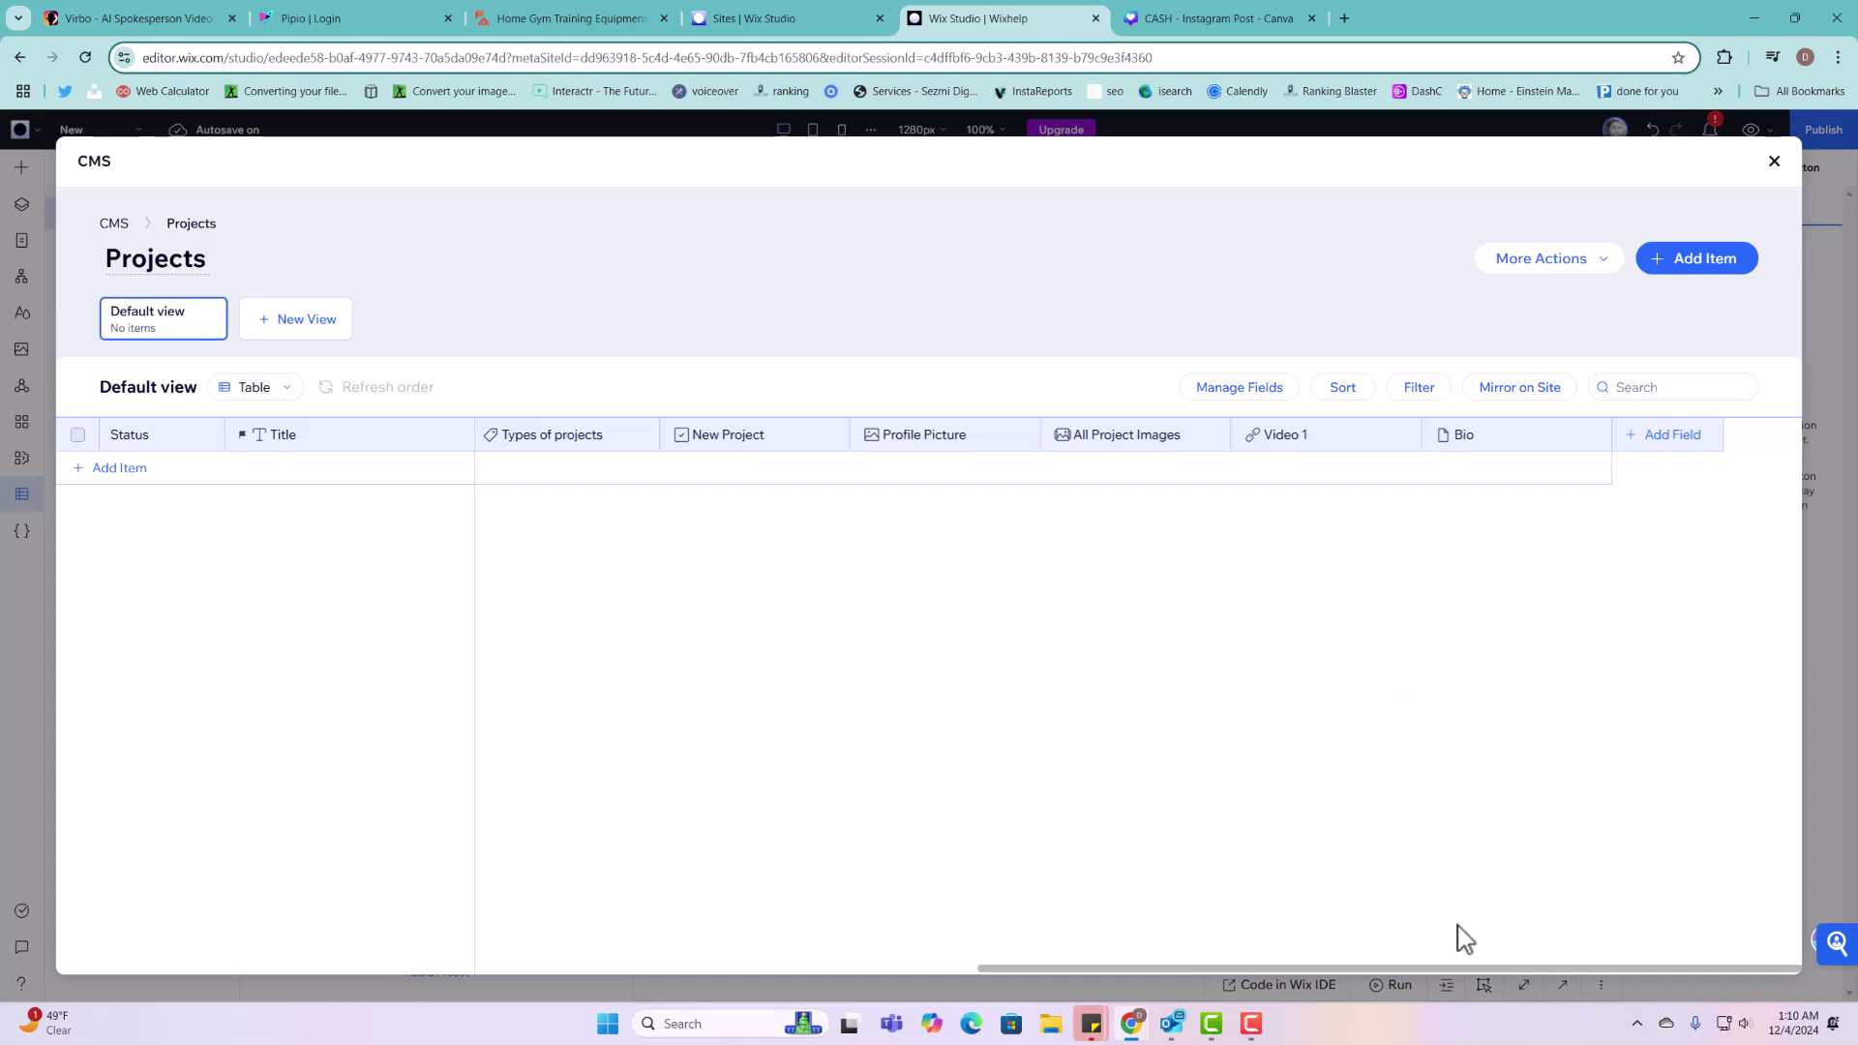
Step: Add a Date field named 'Submission Date' to Projects and save it
left_click(1675, 435)
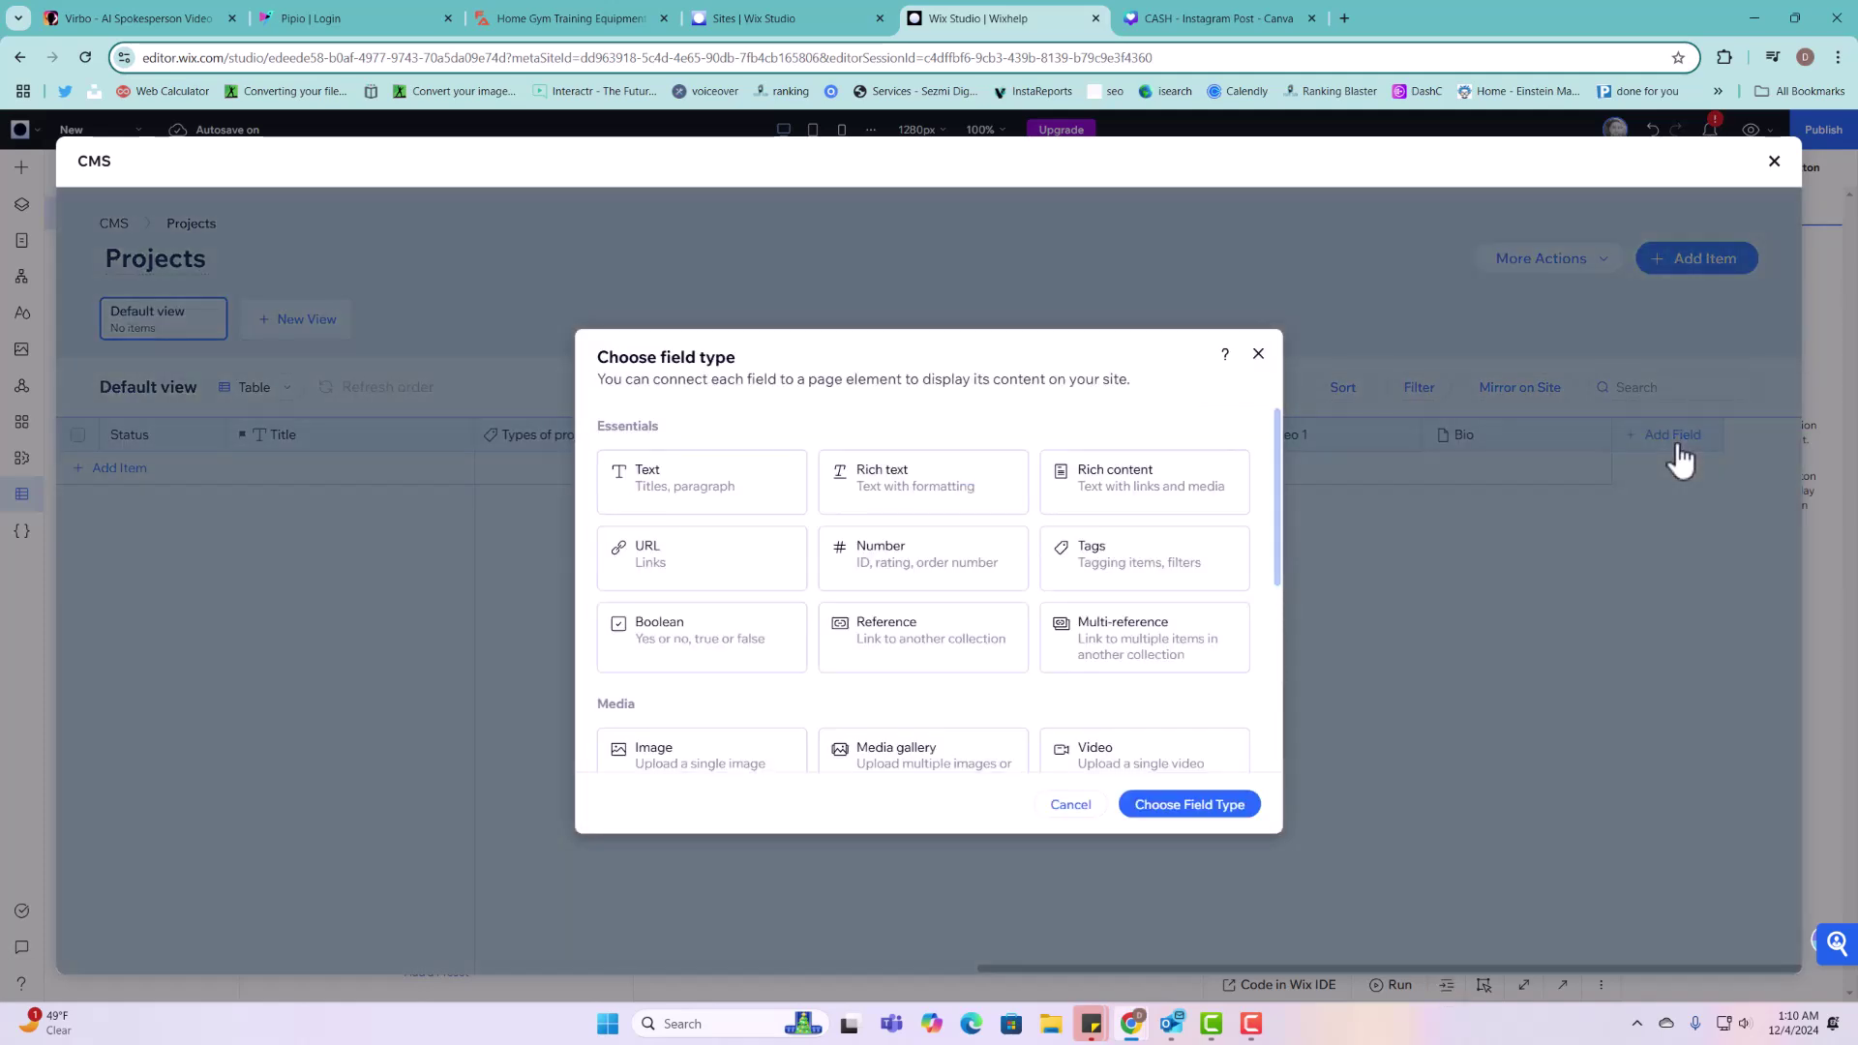
scroll(971, 630, "down", 2)
scroll(1011, 639, "down", 2)
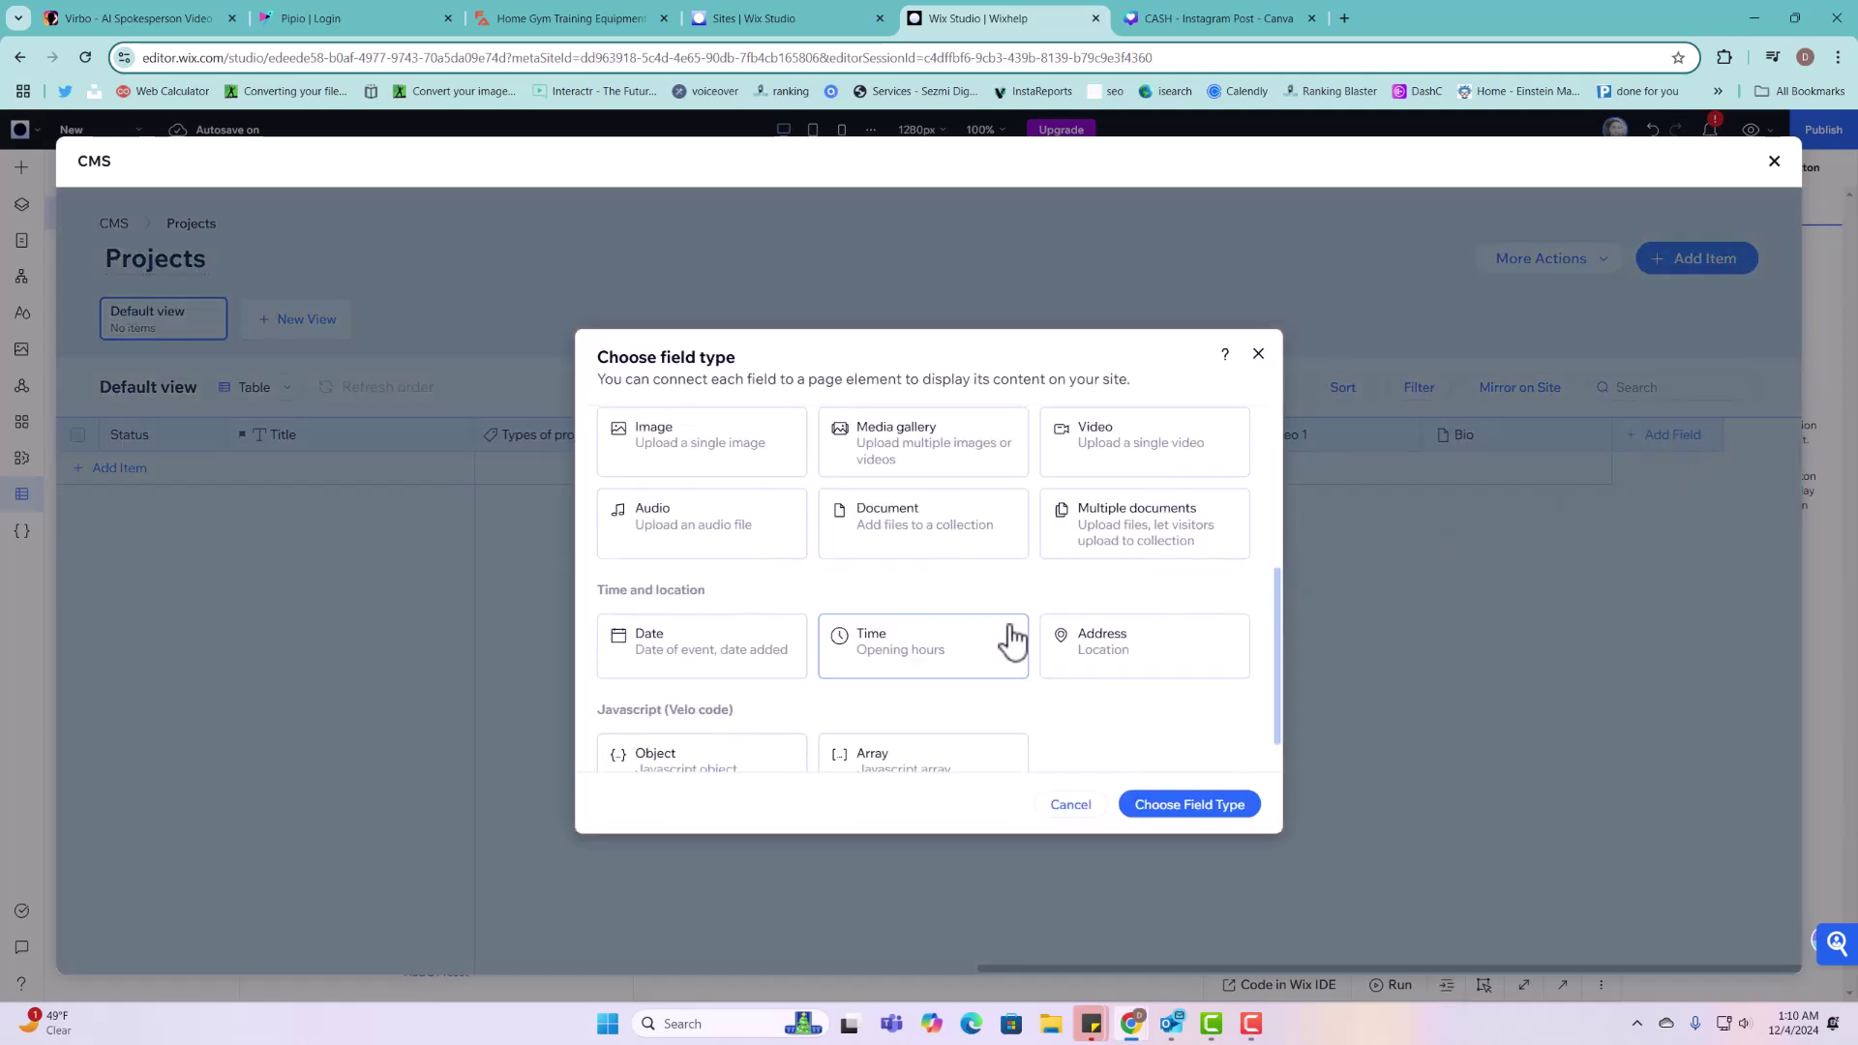
scroll(1012, 639, "down", 1)
left_click(699, 631)
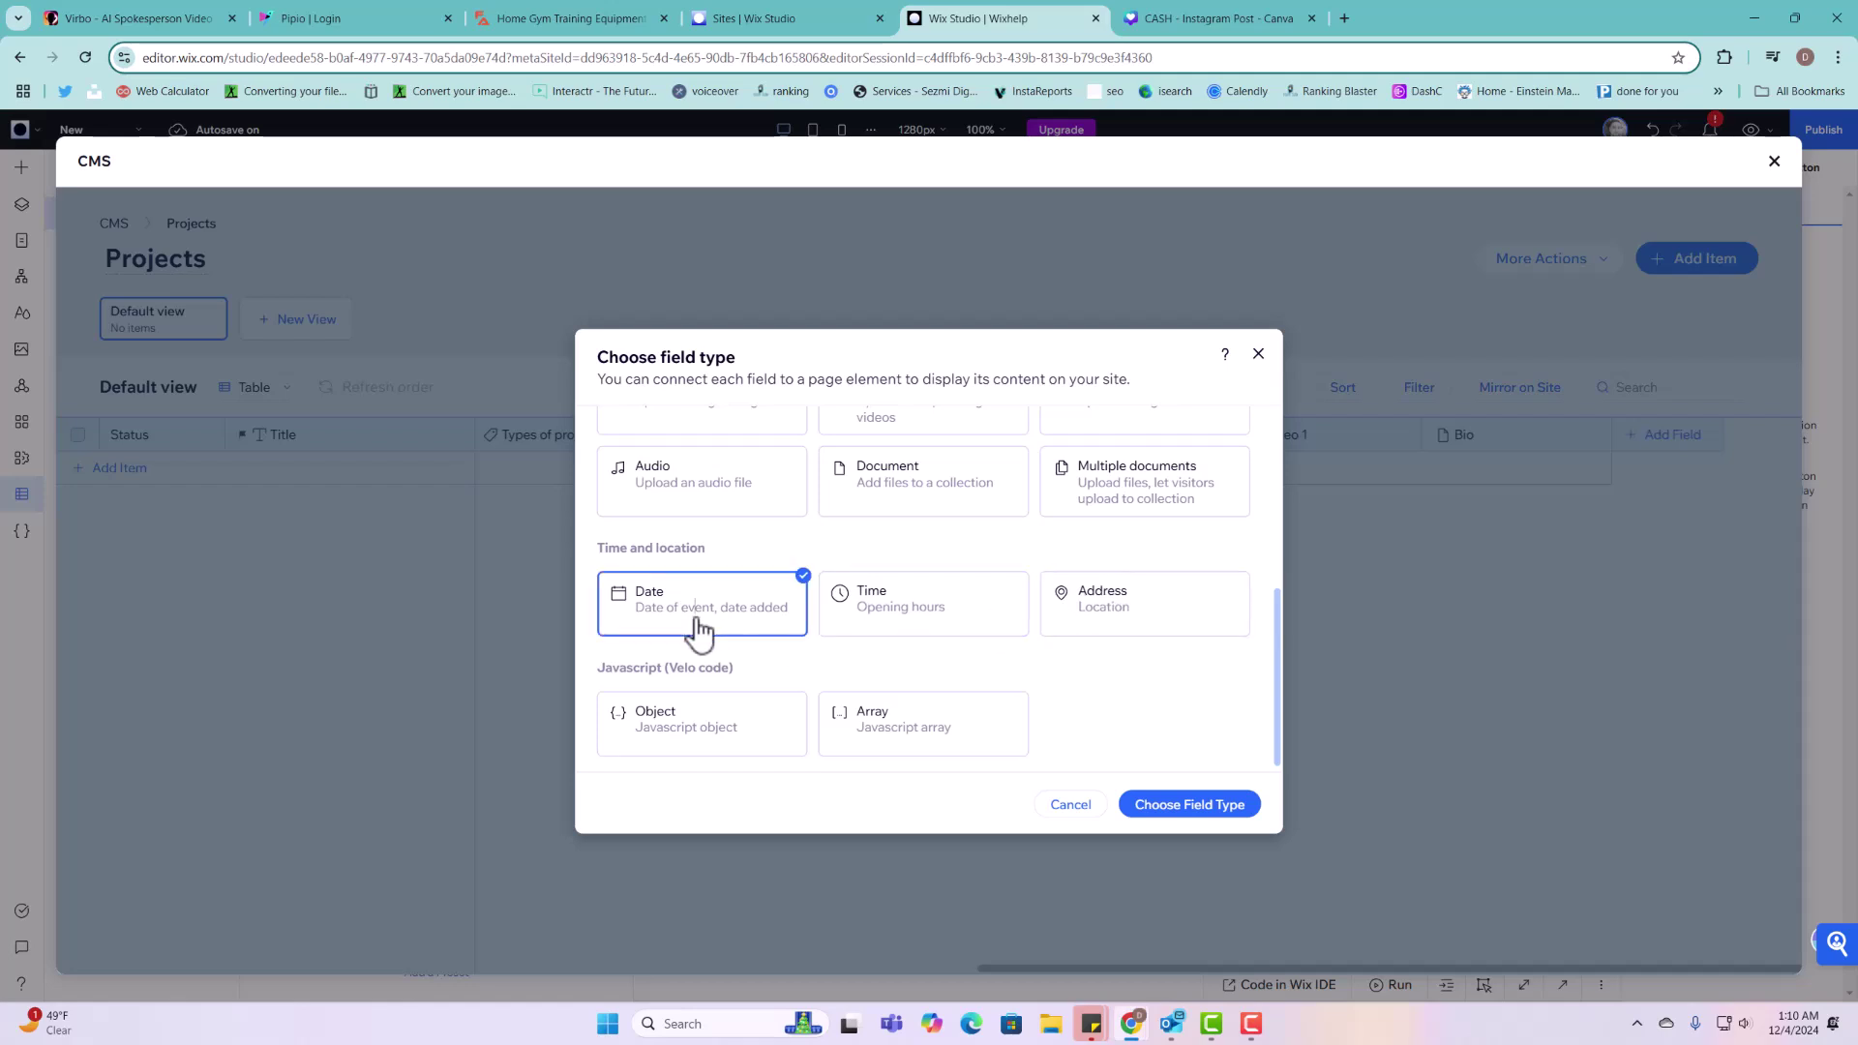
left_click(1194, 807)
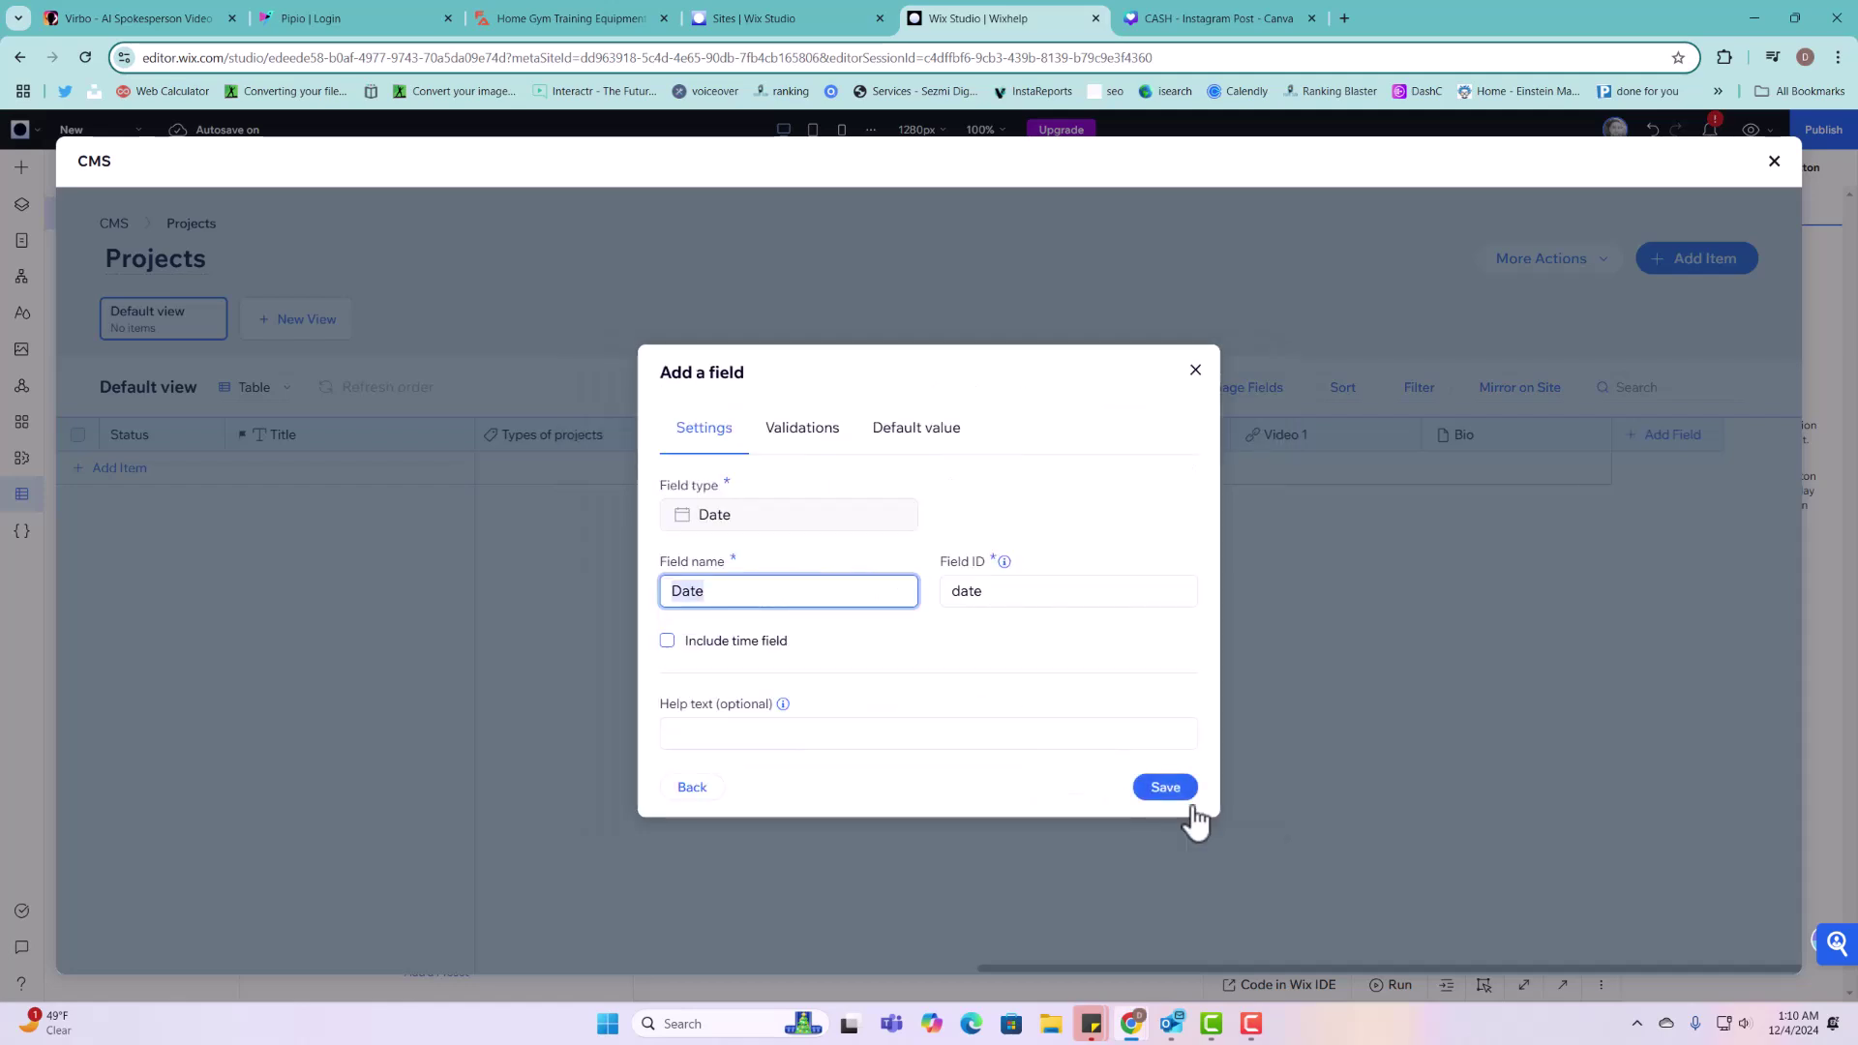
type("Submission")
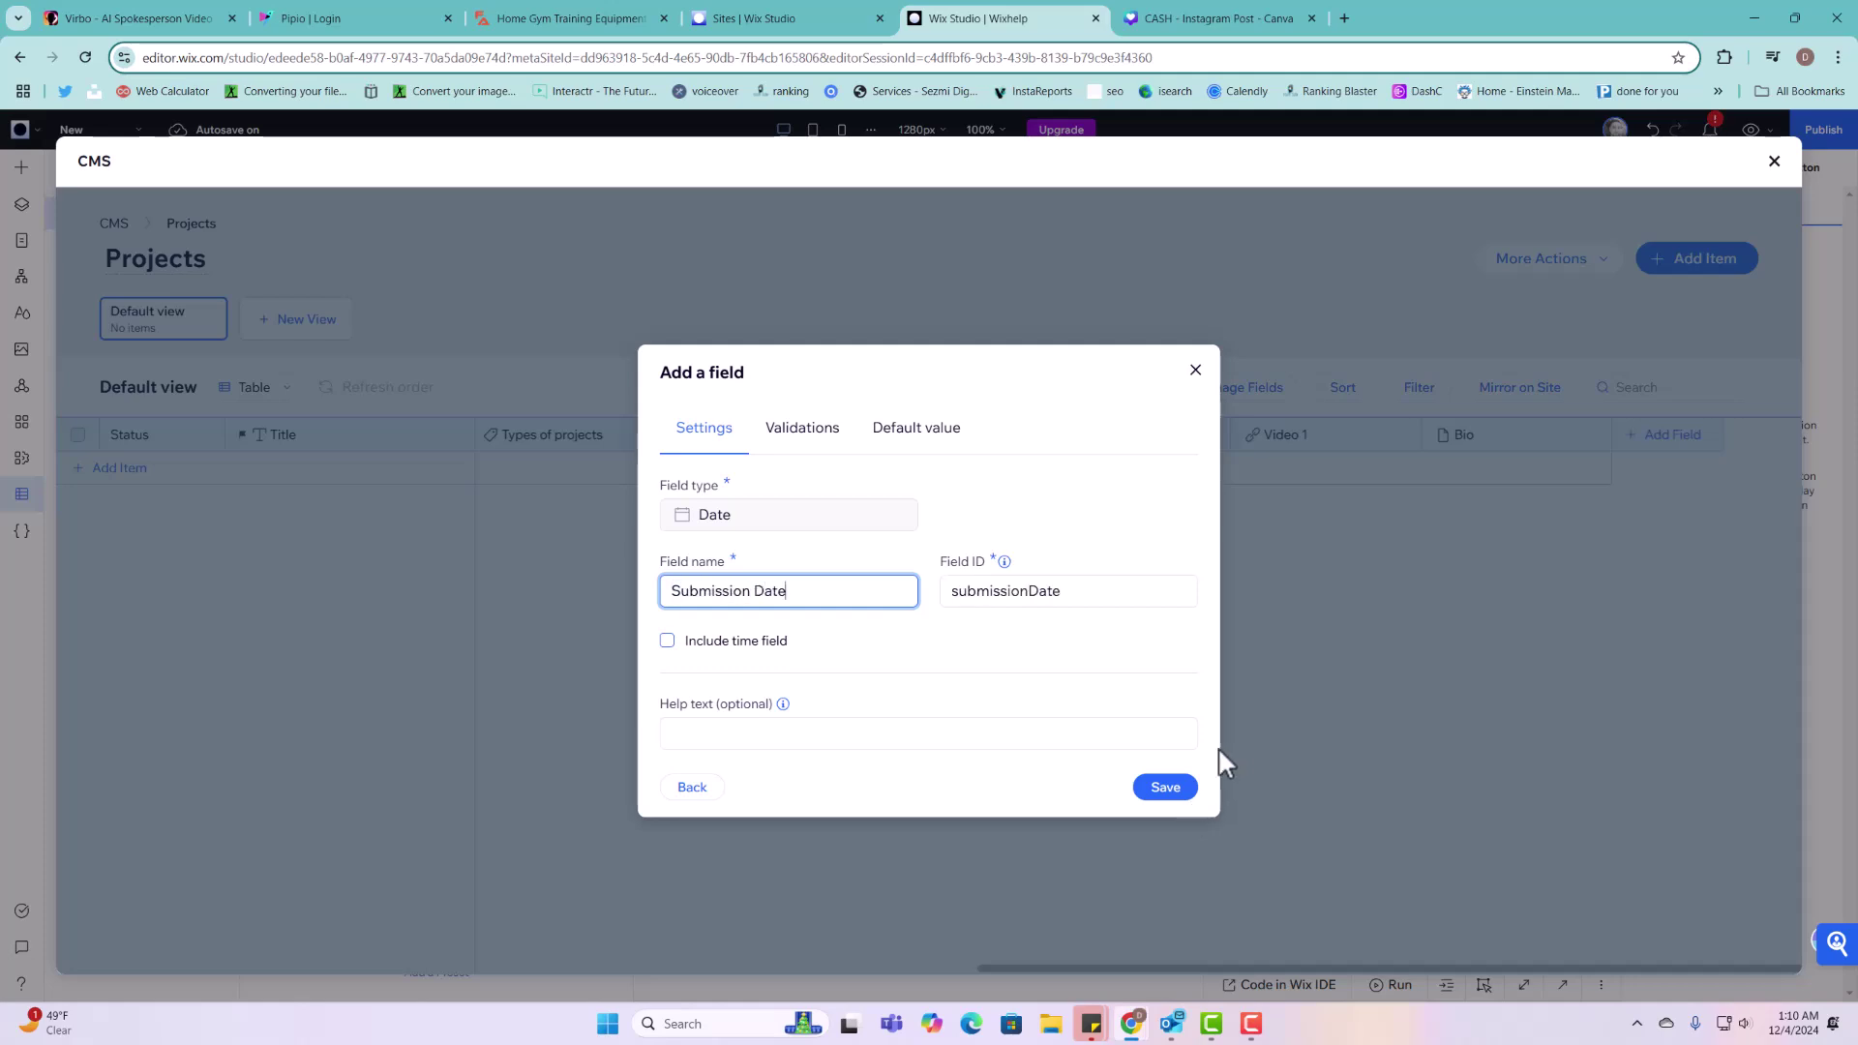
left_click(1177, 790)
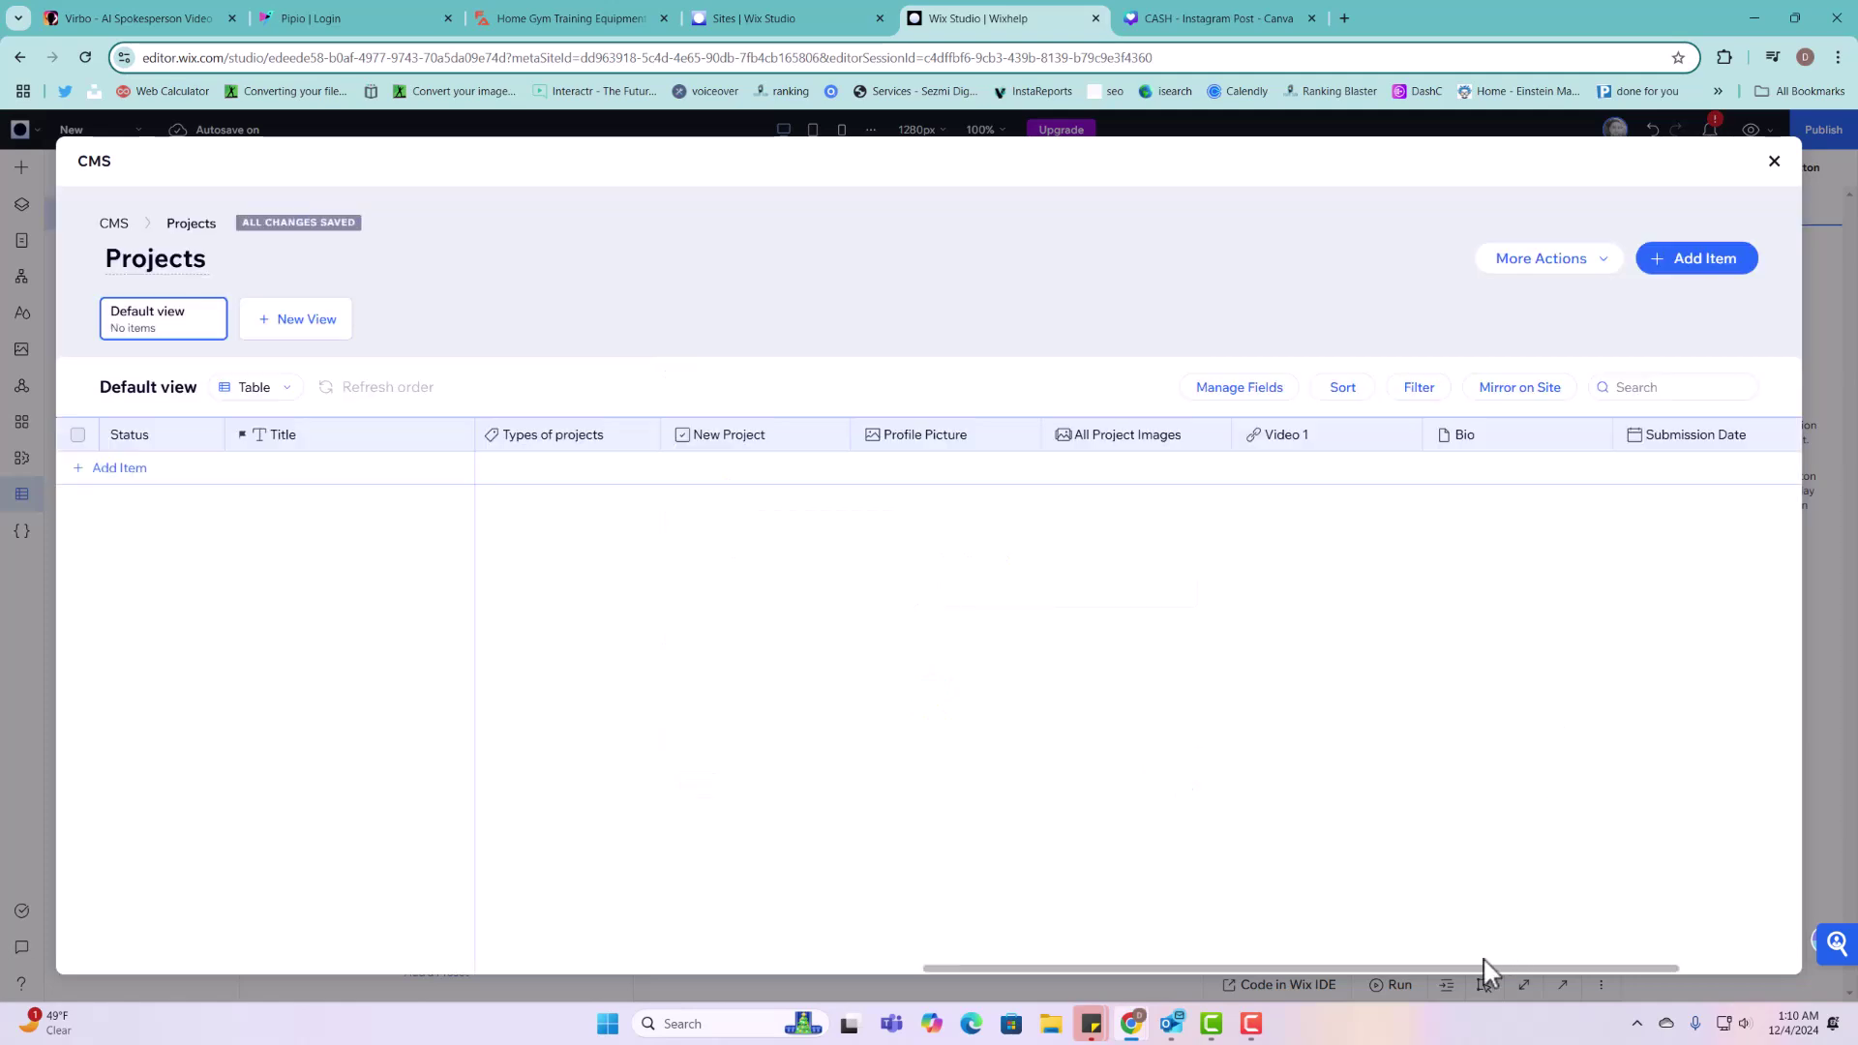
Step: Add a Time field named 'Time submitted' after Submission Date and save it
left_click_drag(1481, 967, 1672, 552)
left_click(1672, 437)
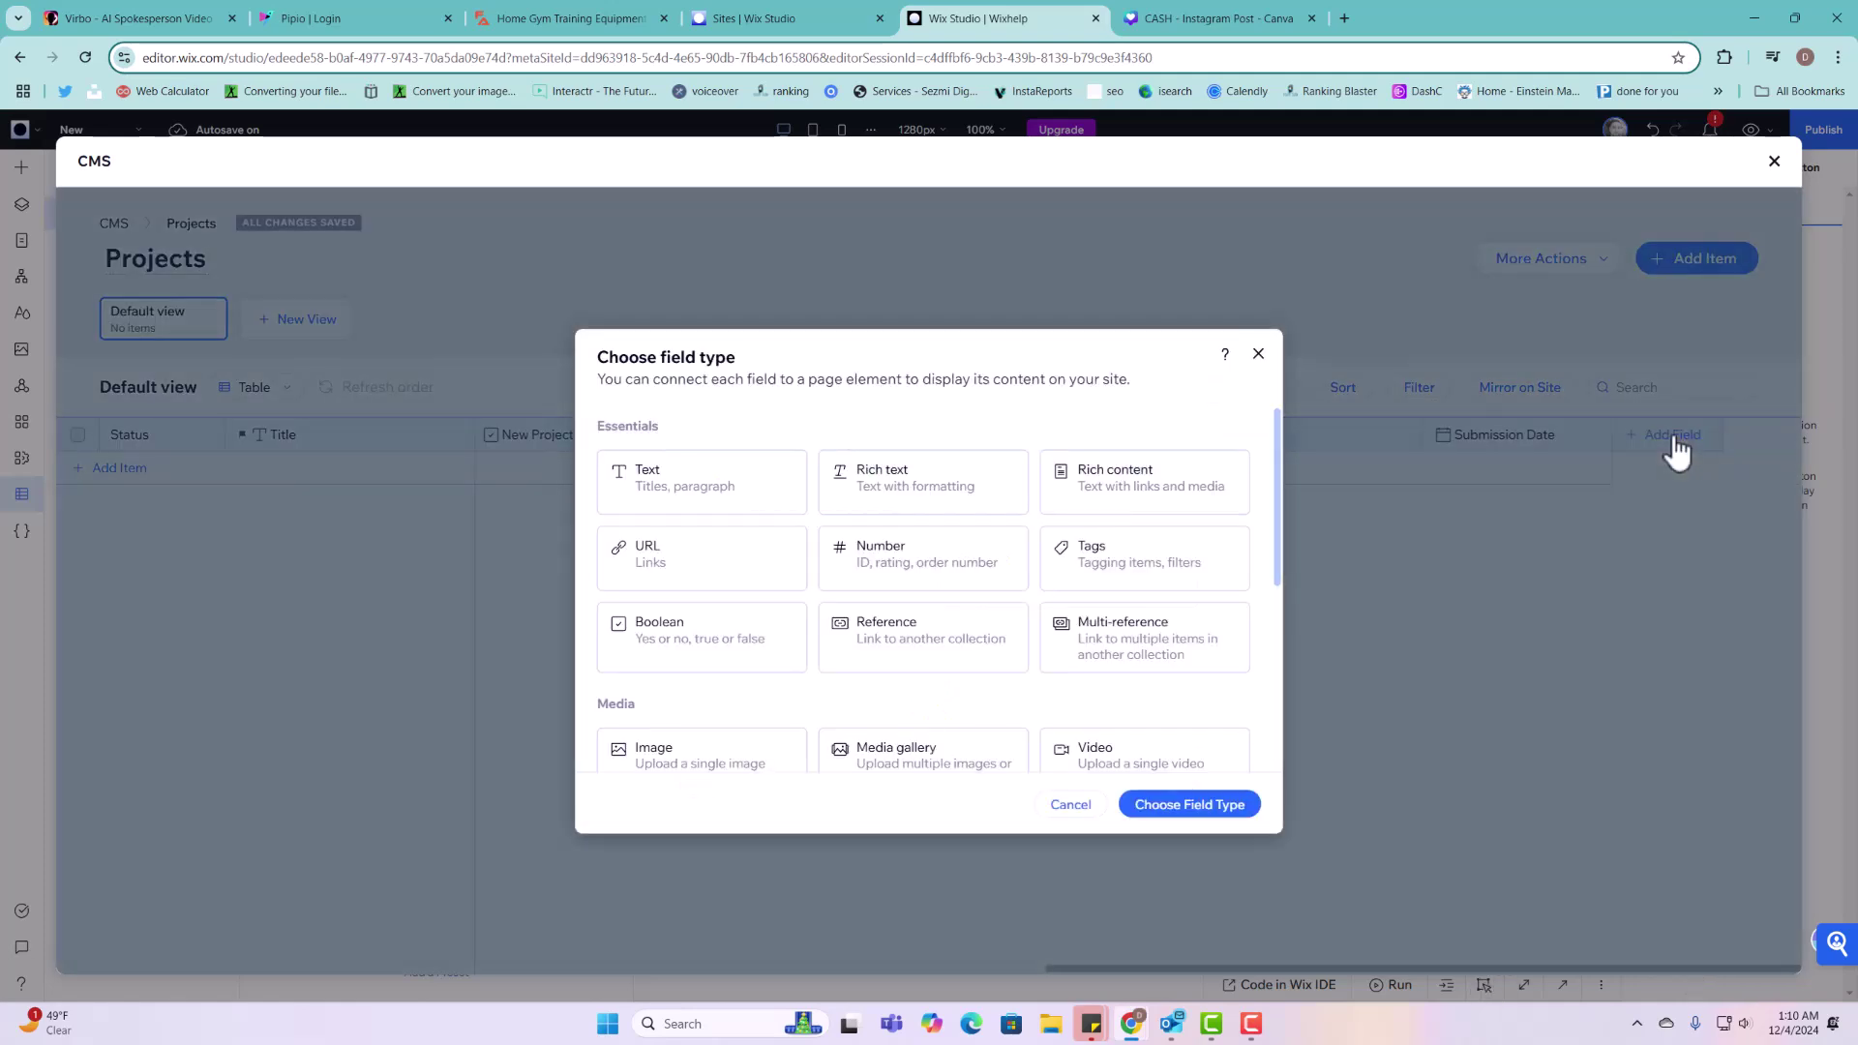
scroll(895, 639, "down", 5)
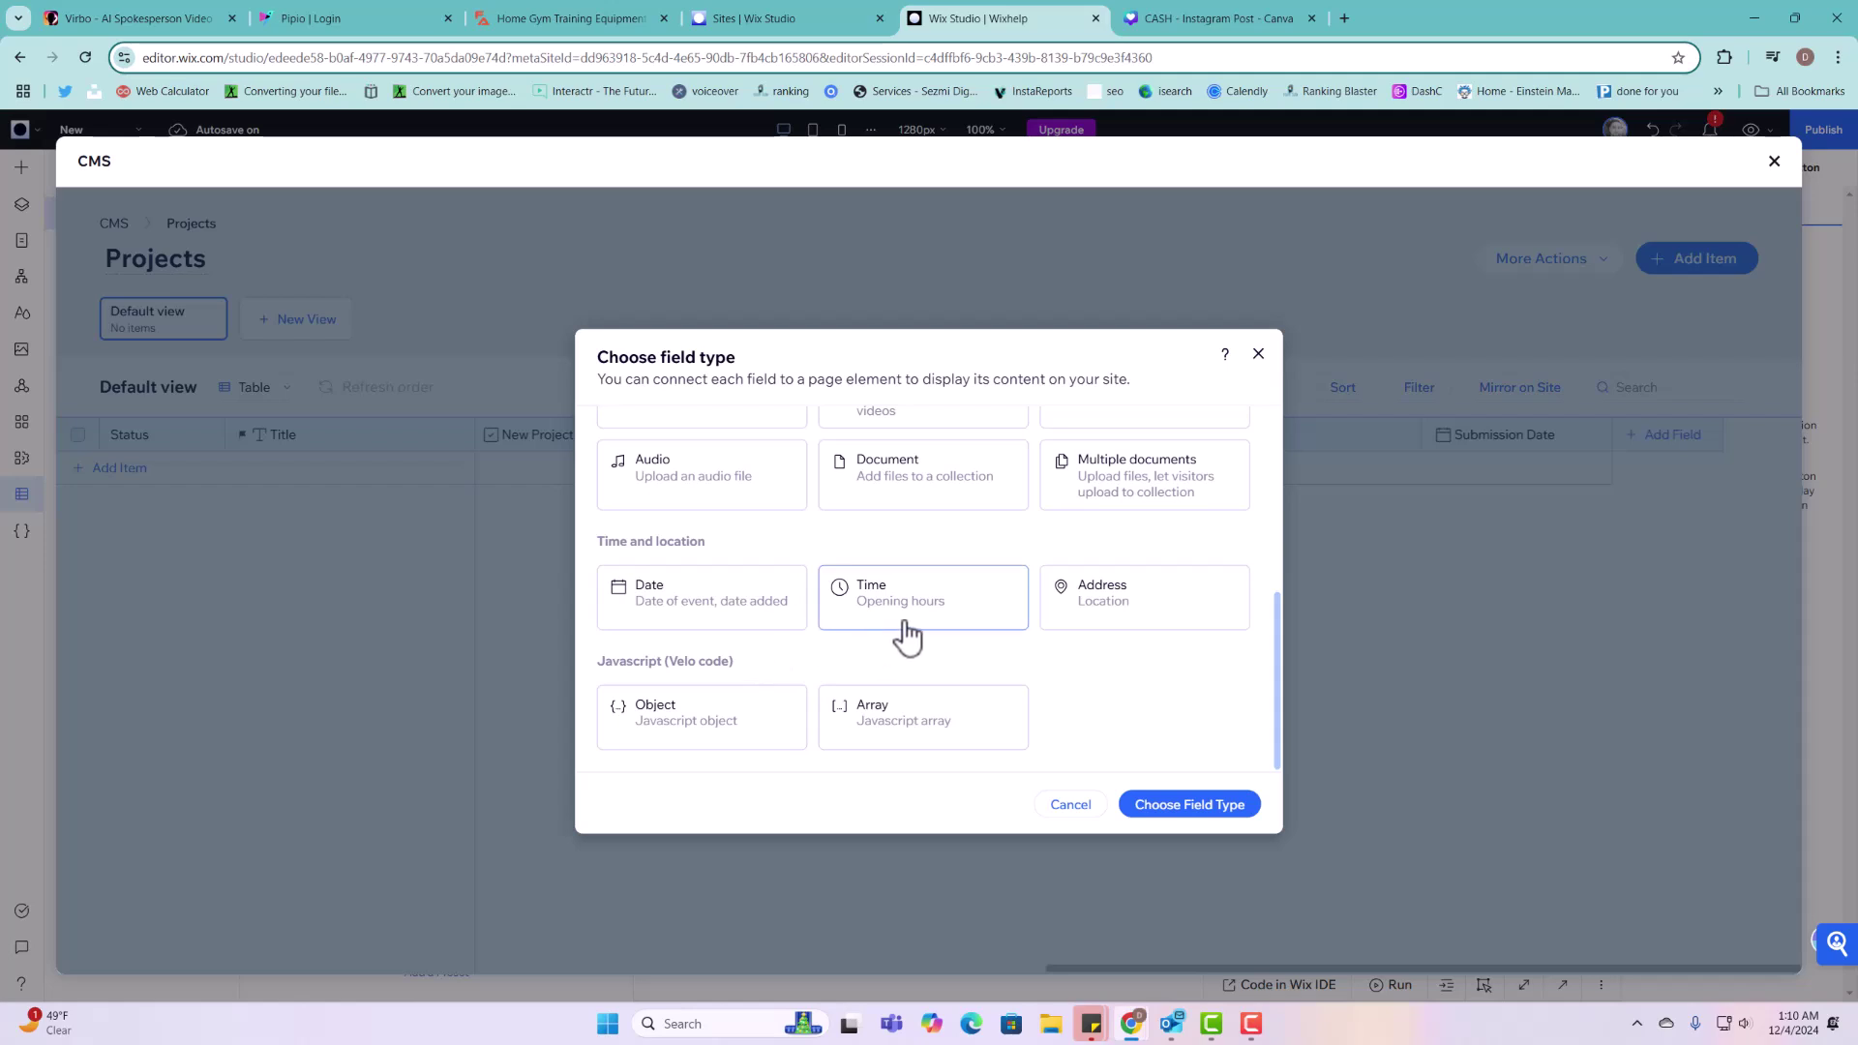
left_click(902, 634)
left_click(1161, 804)
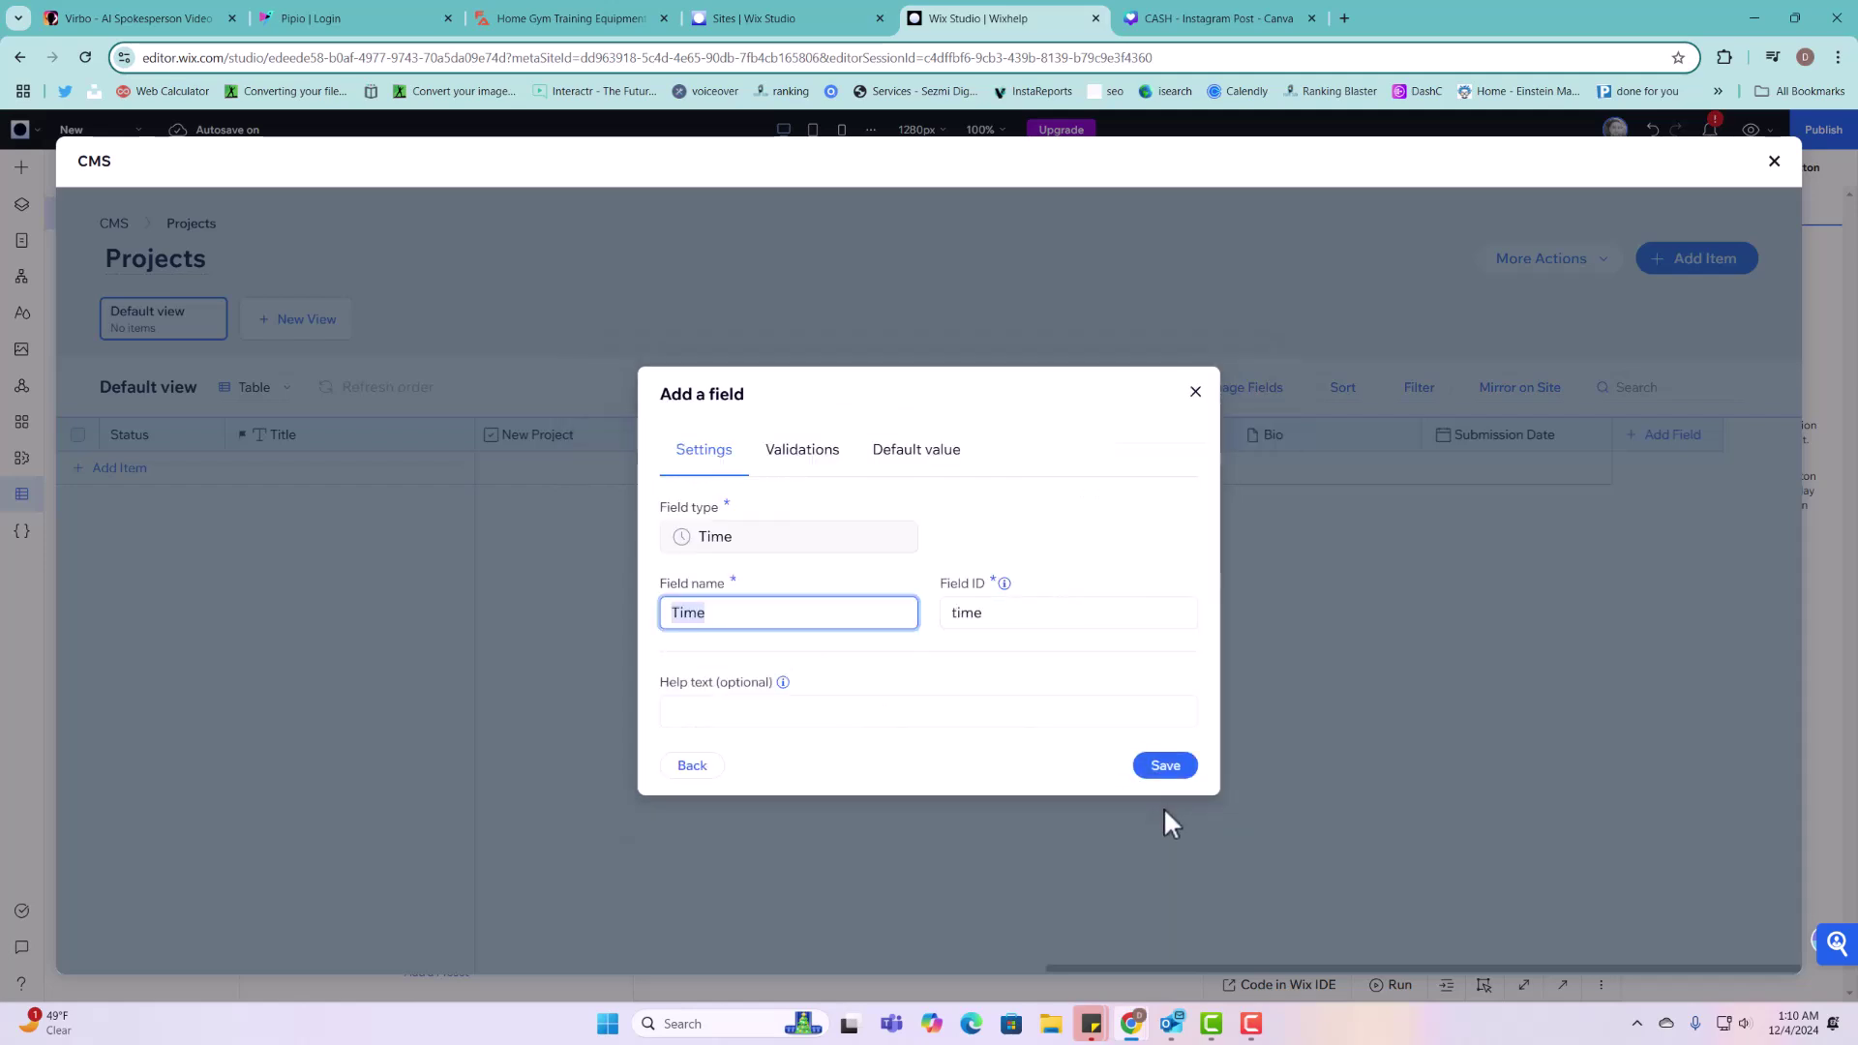
type("S")
key("BackSpace")
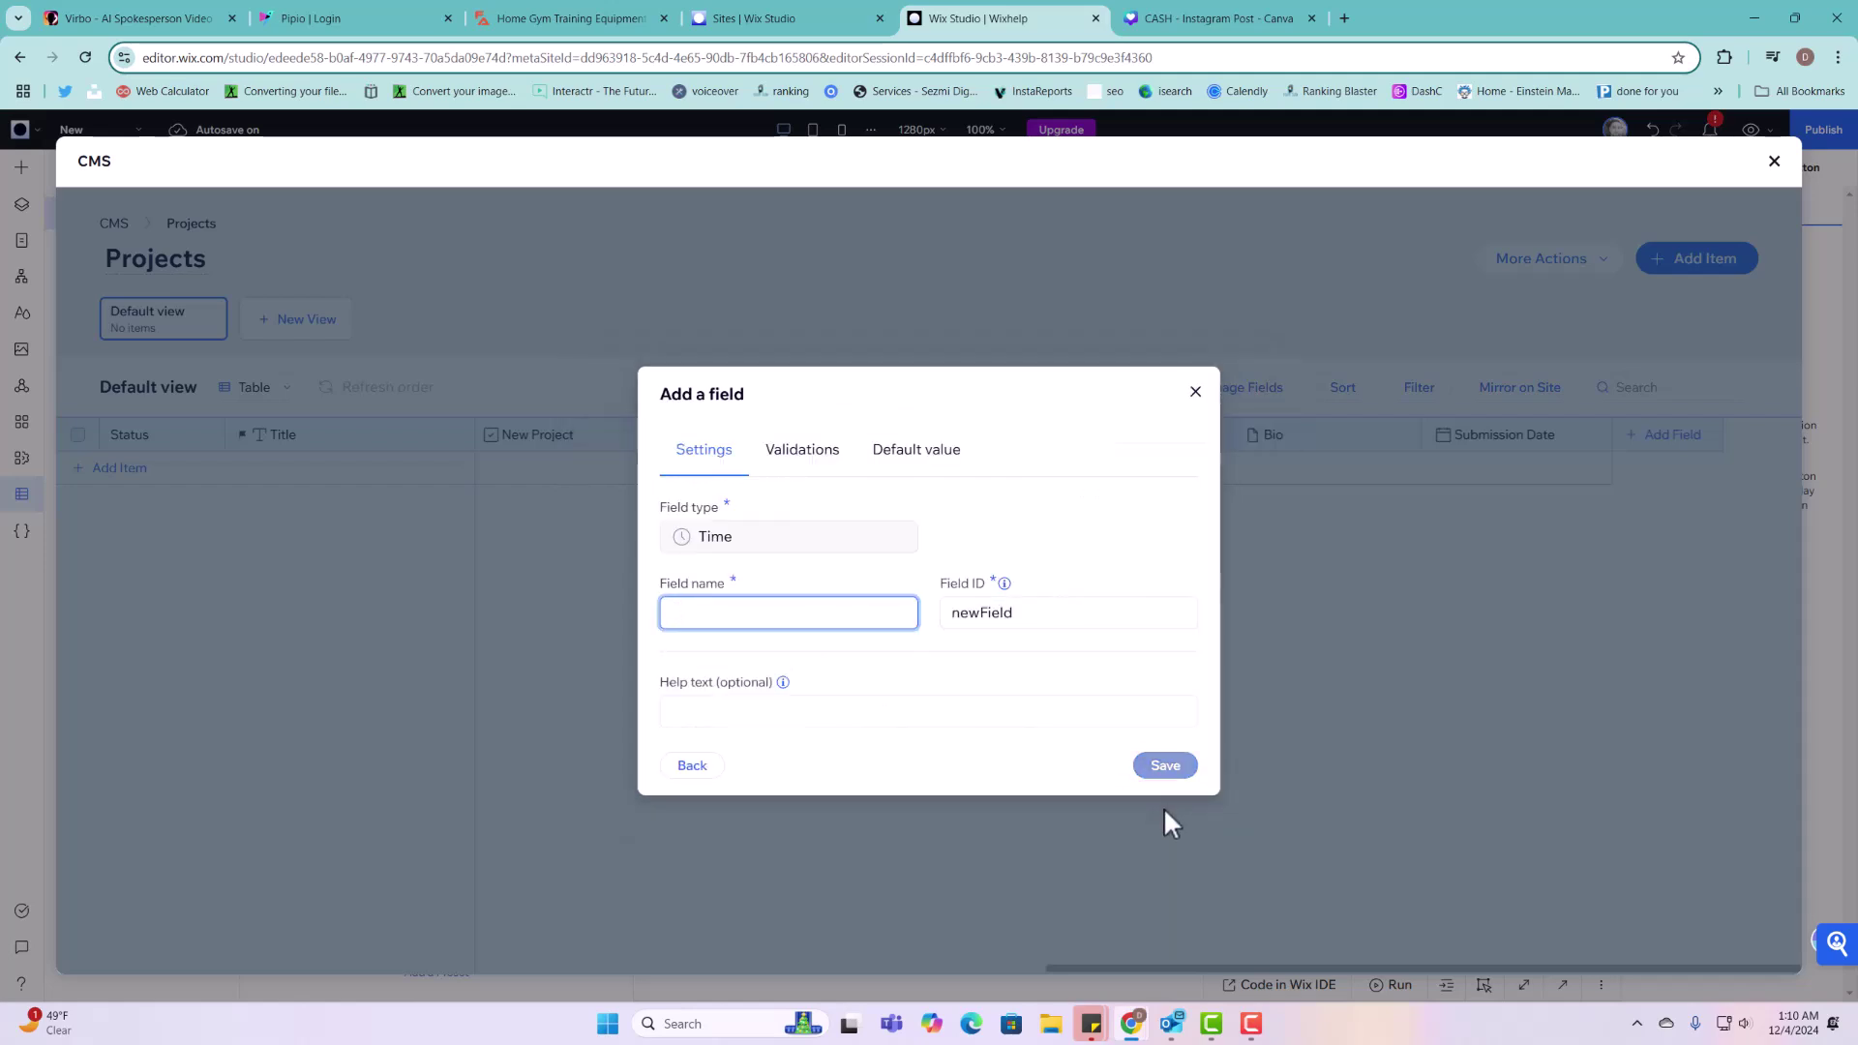
type("S")
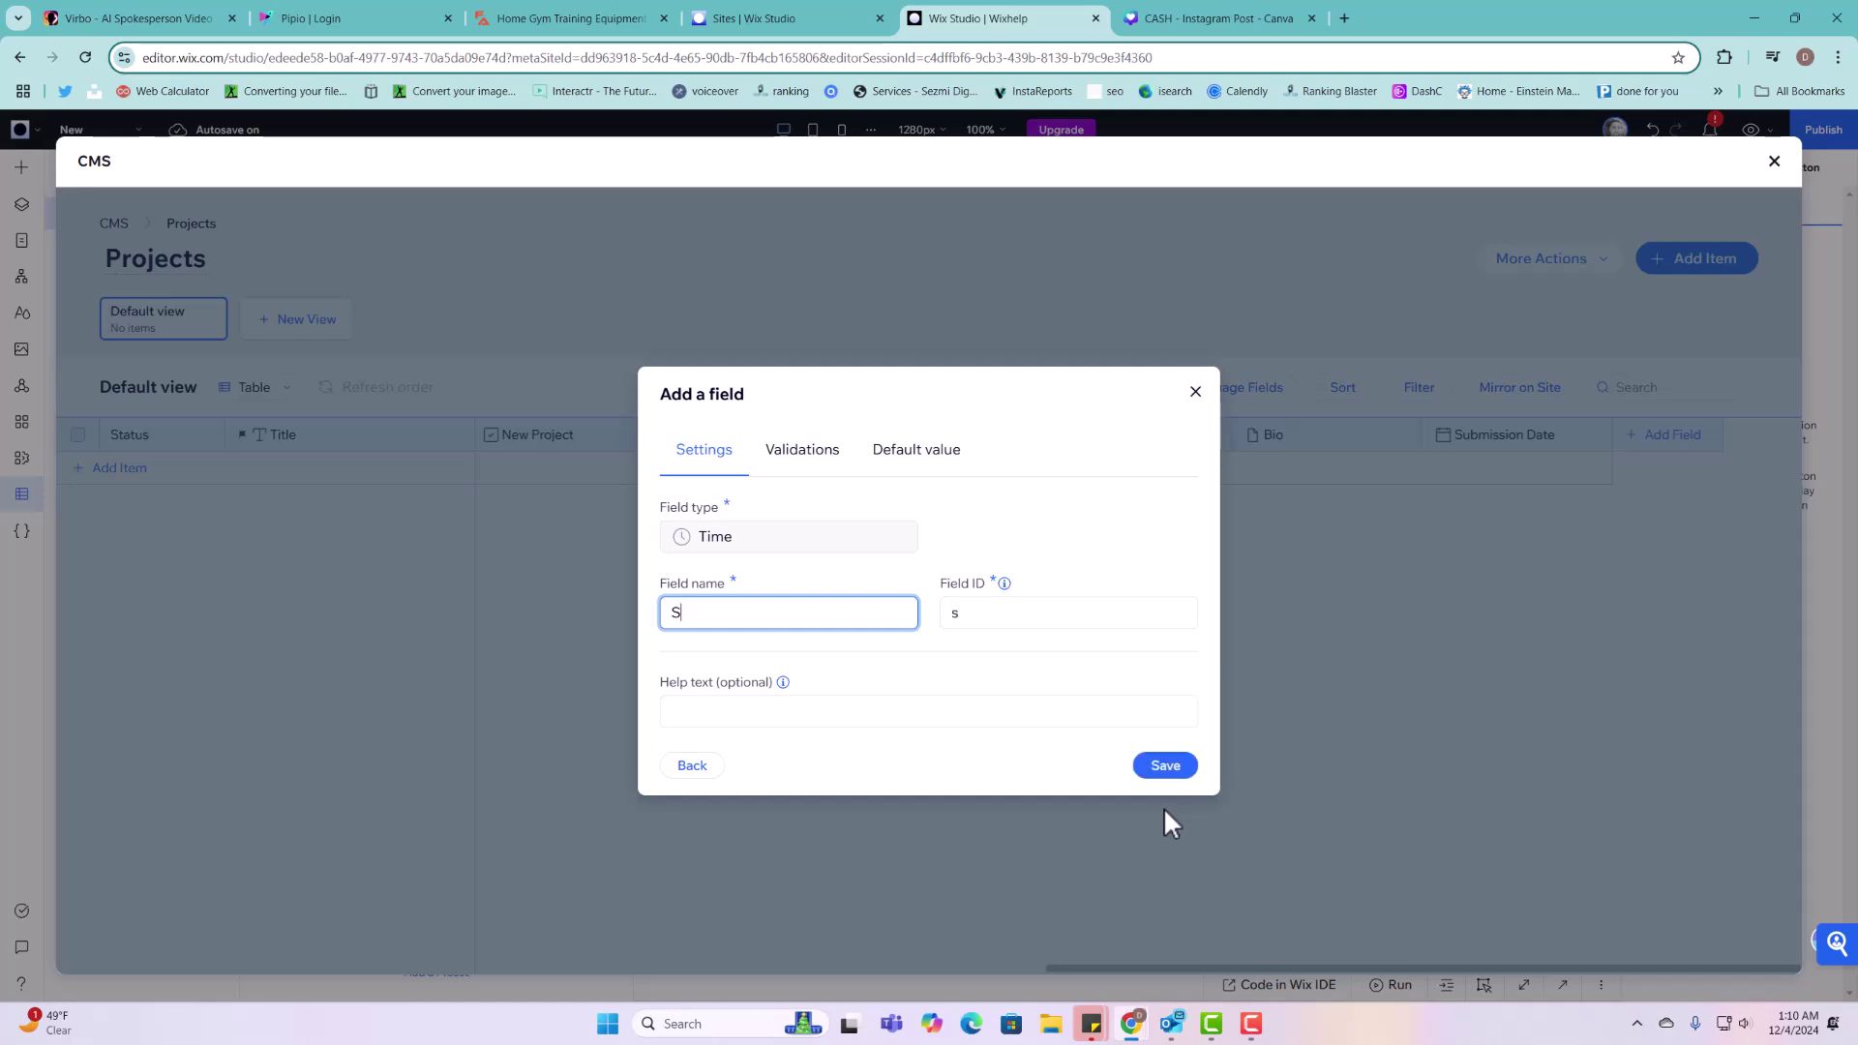
key("BackSpace")
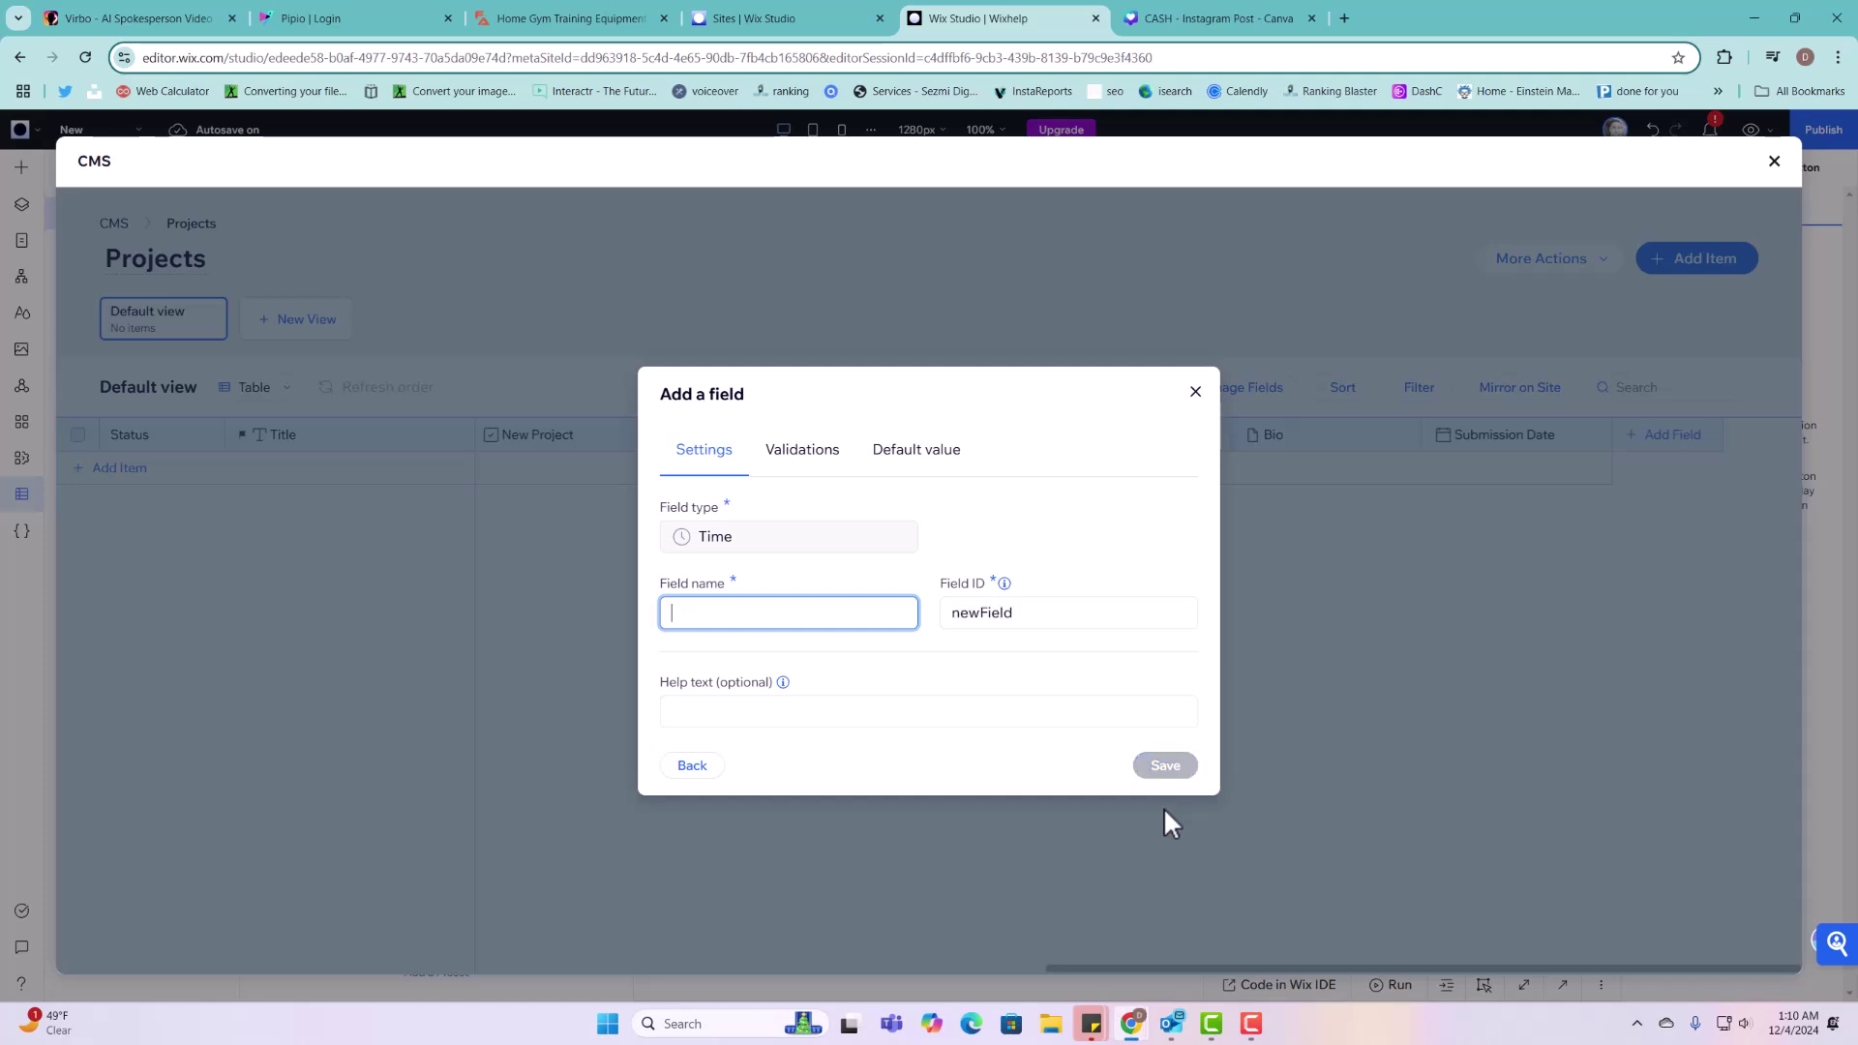
type("Time submitted")
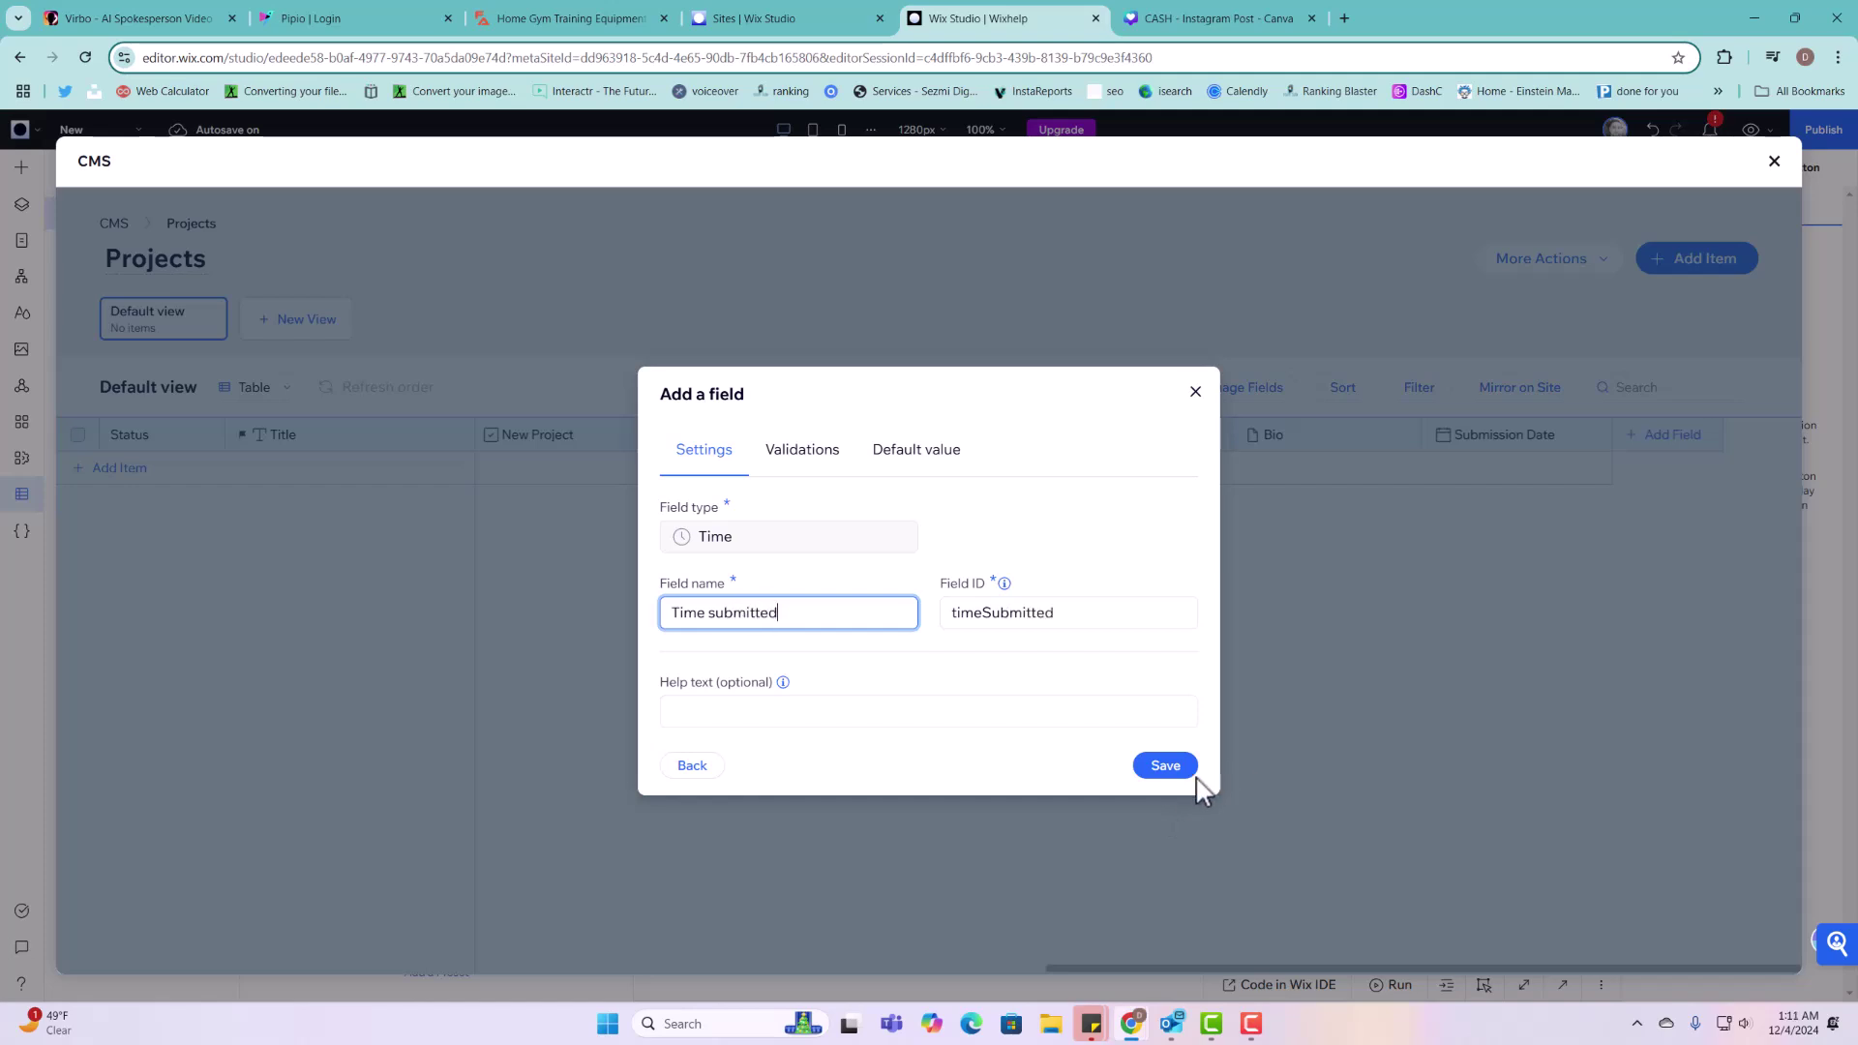
left_click(1186, 772)
left_click_drag(1488, 969, 1642, 966)
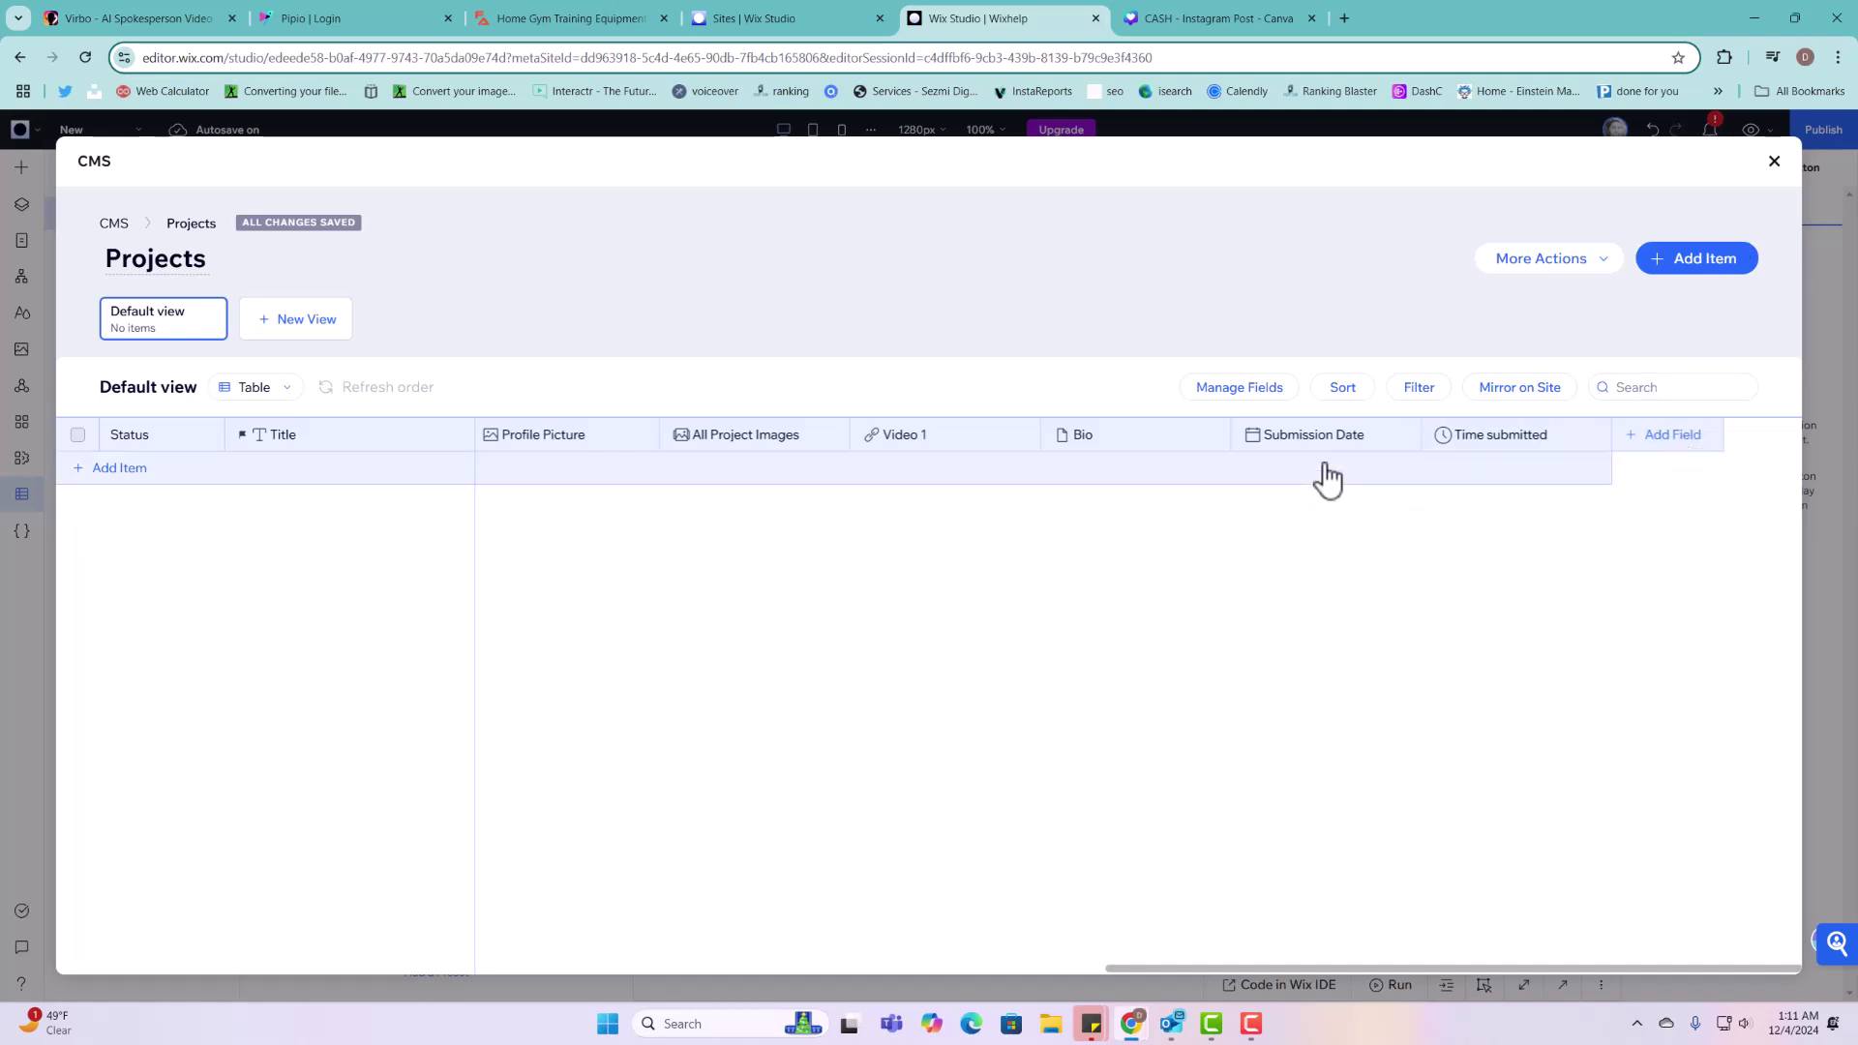
Step: Leave the CMS, preview the date and time picker input elements, and show the CMS overview
left_click(1775, 166)
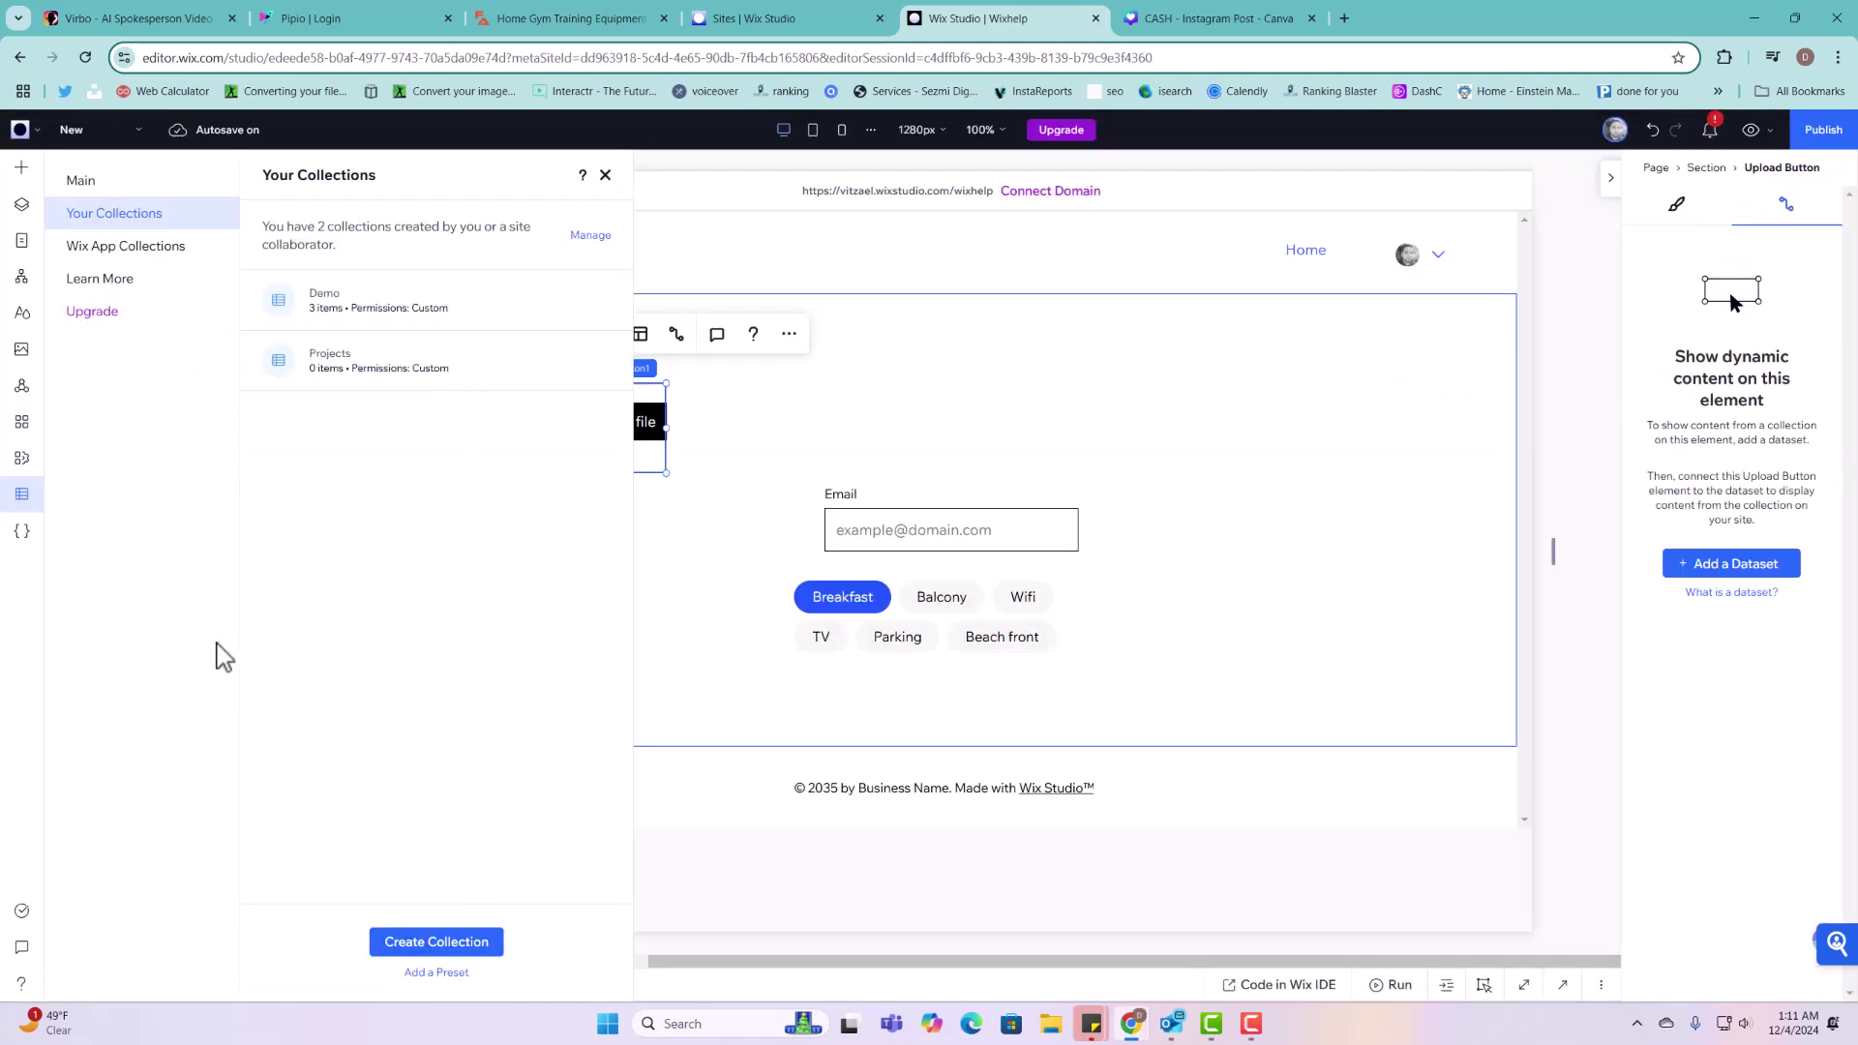
left_click(21, 167)
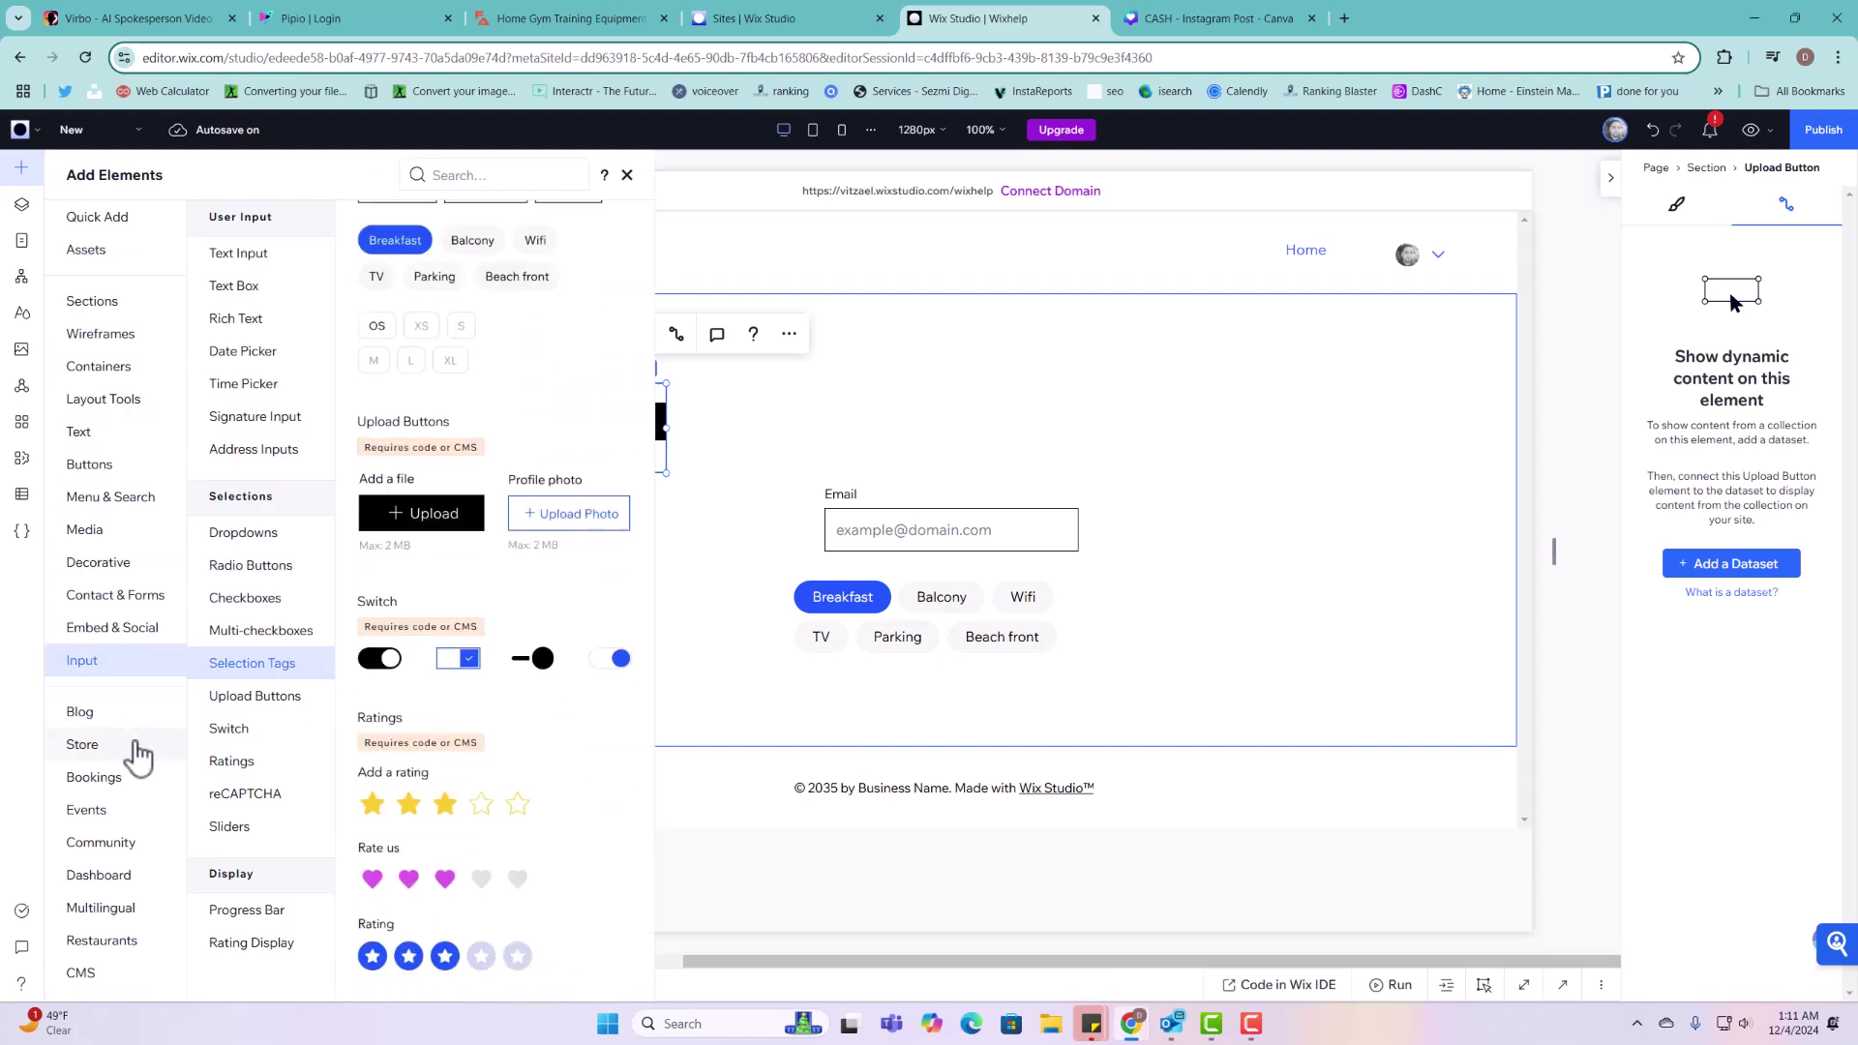
scroll(504, 666, "down", 5)
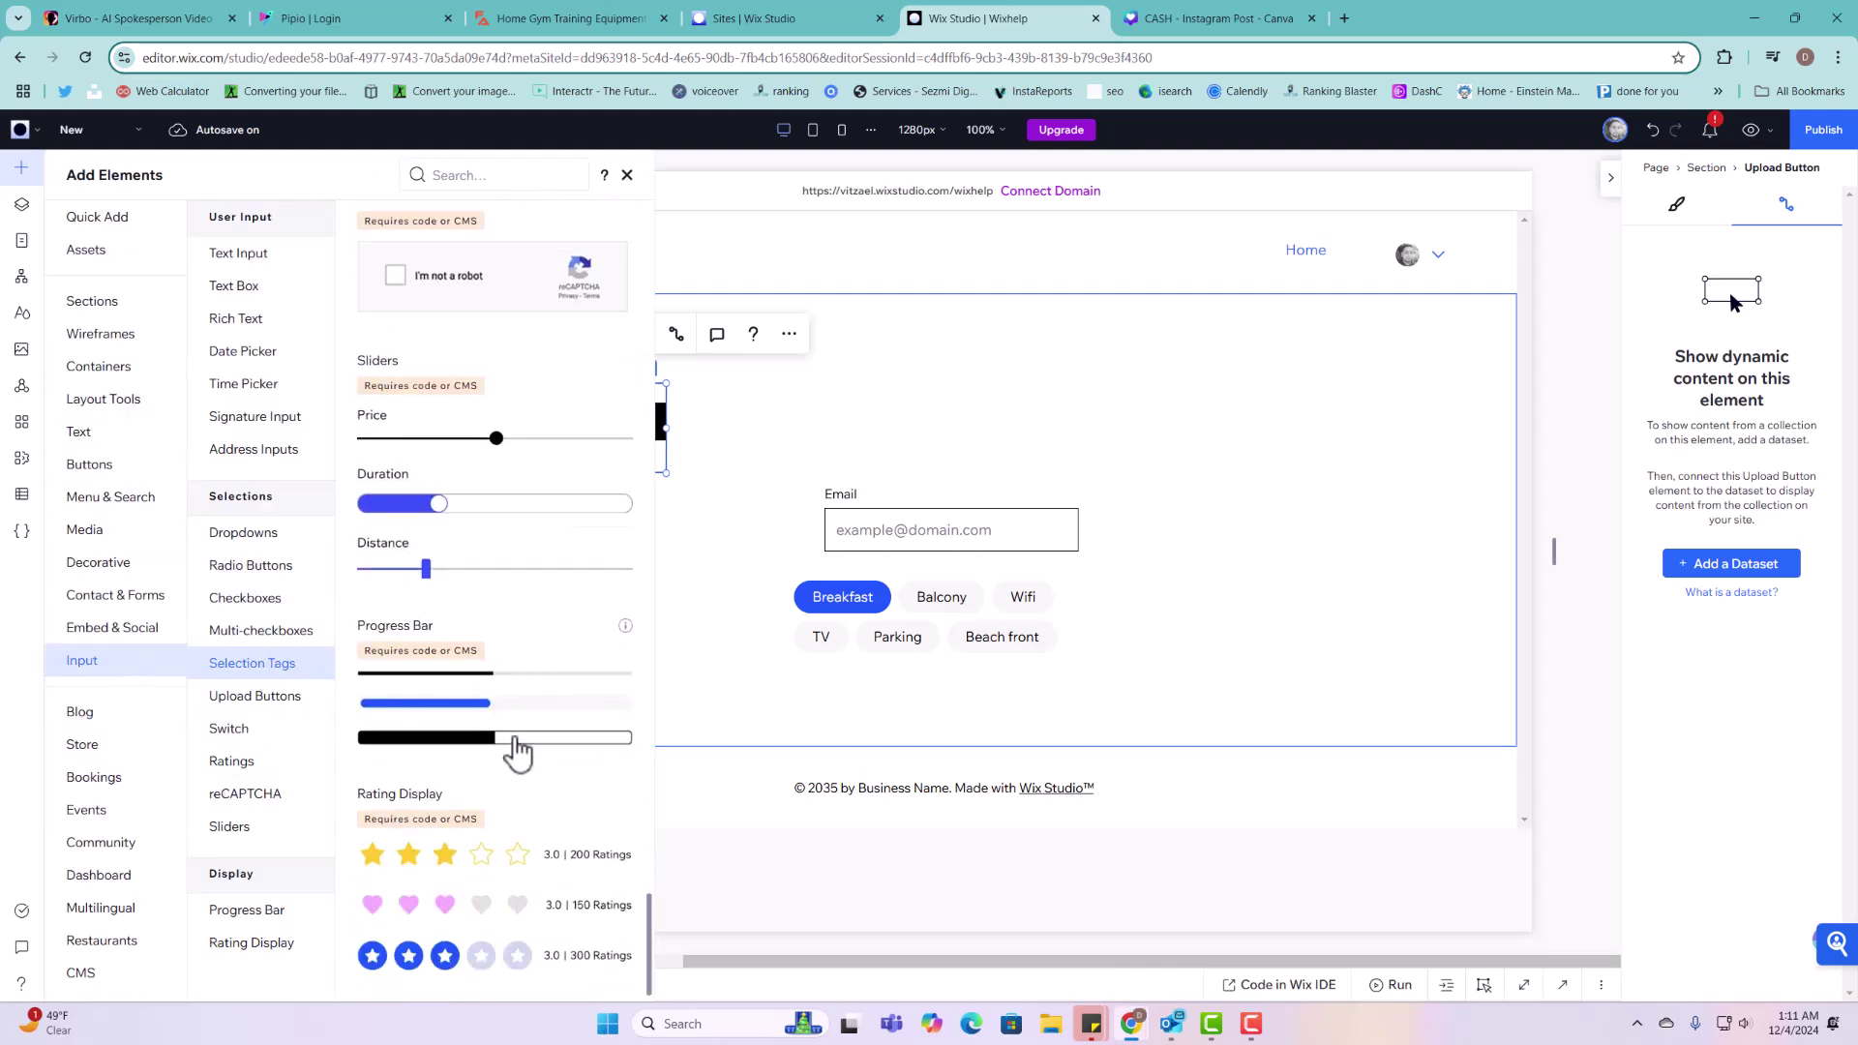
scroll(514, 752, "up", 10)
scroll(518, 758, "up", 10)
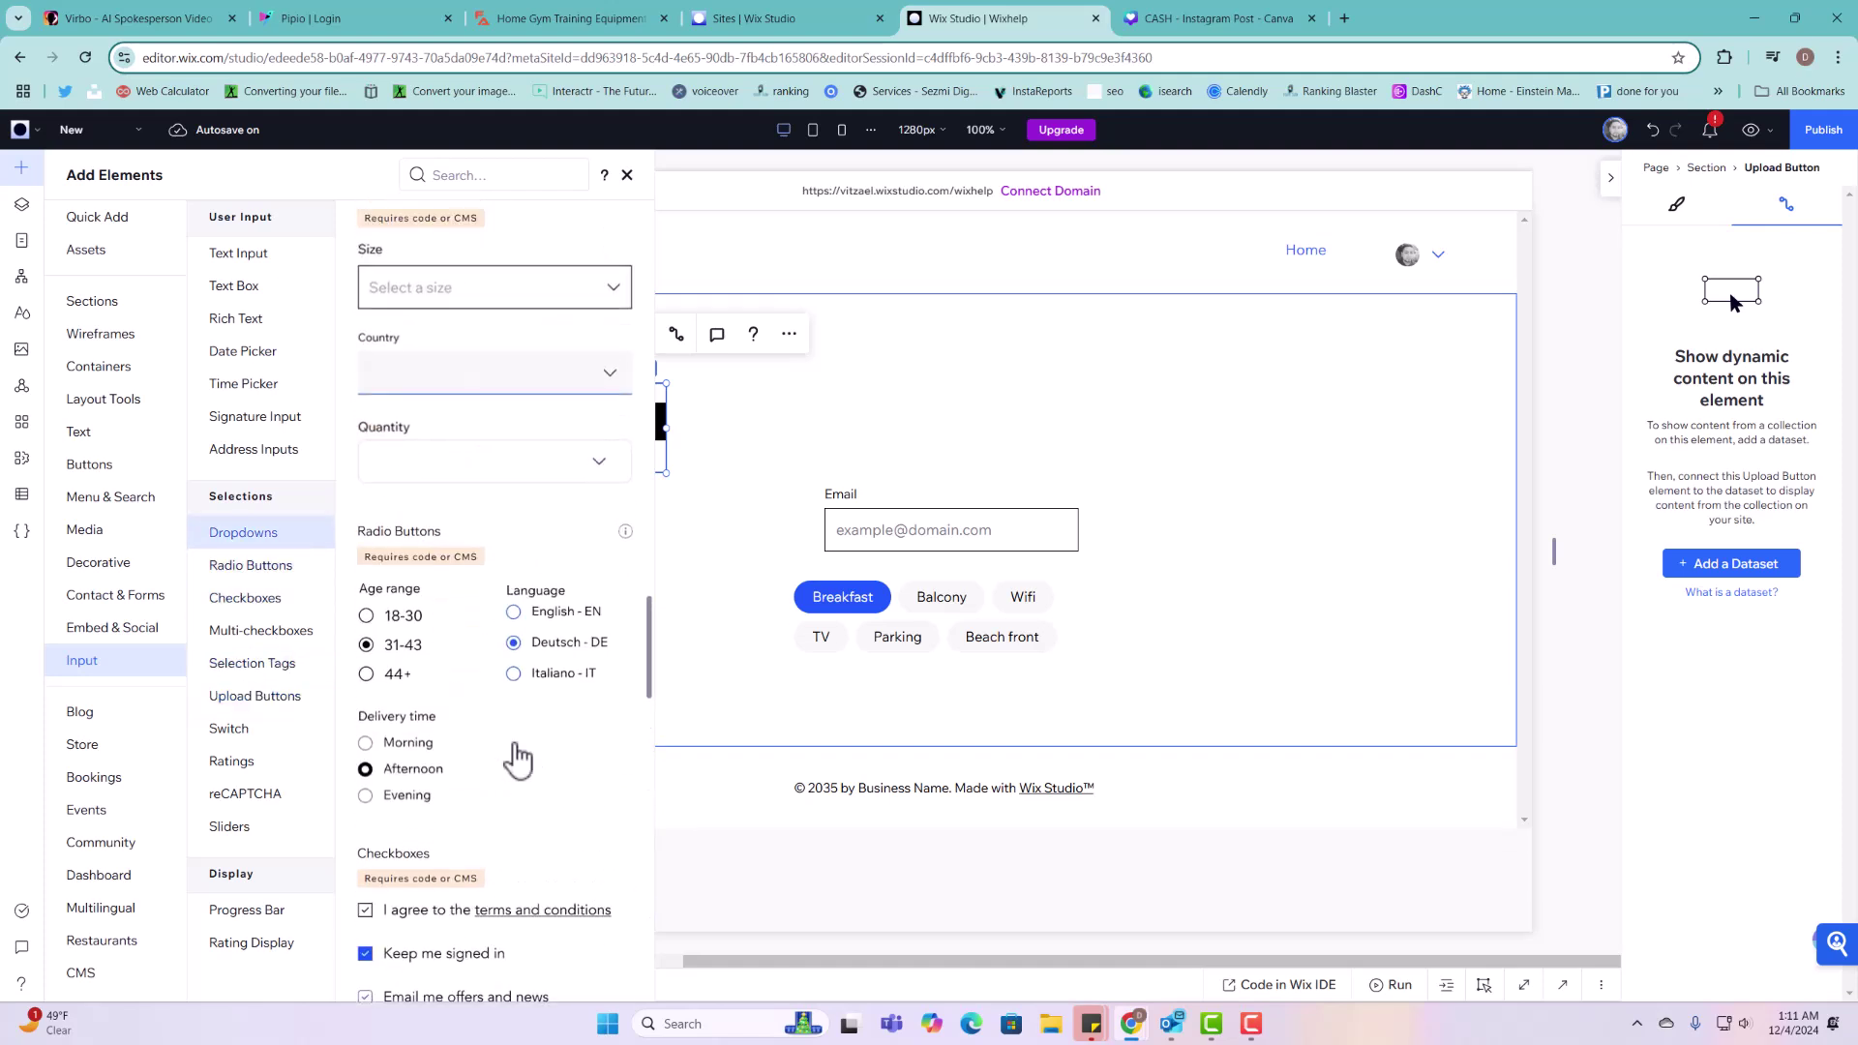
scroll(534, 777, "up", 10)
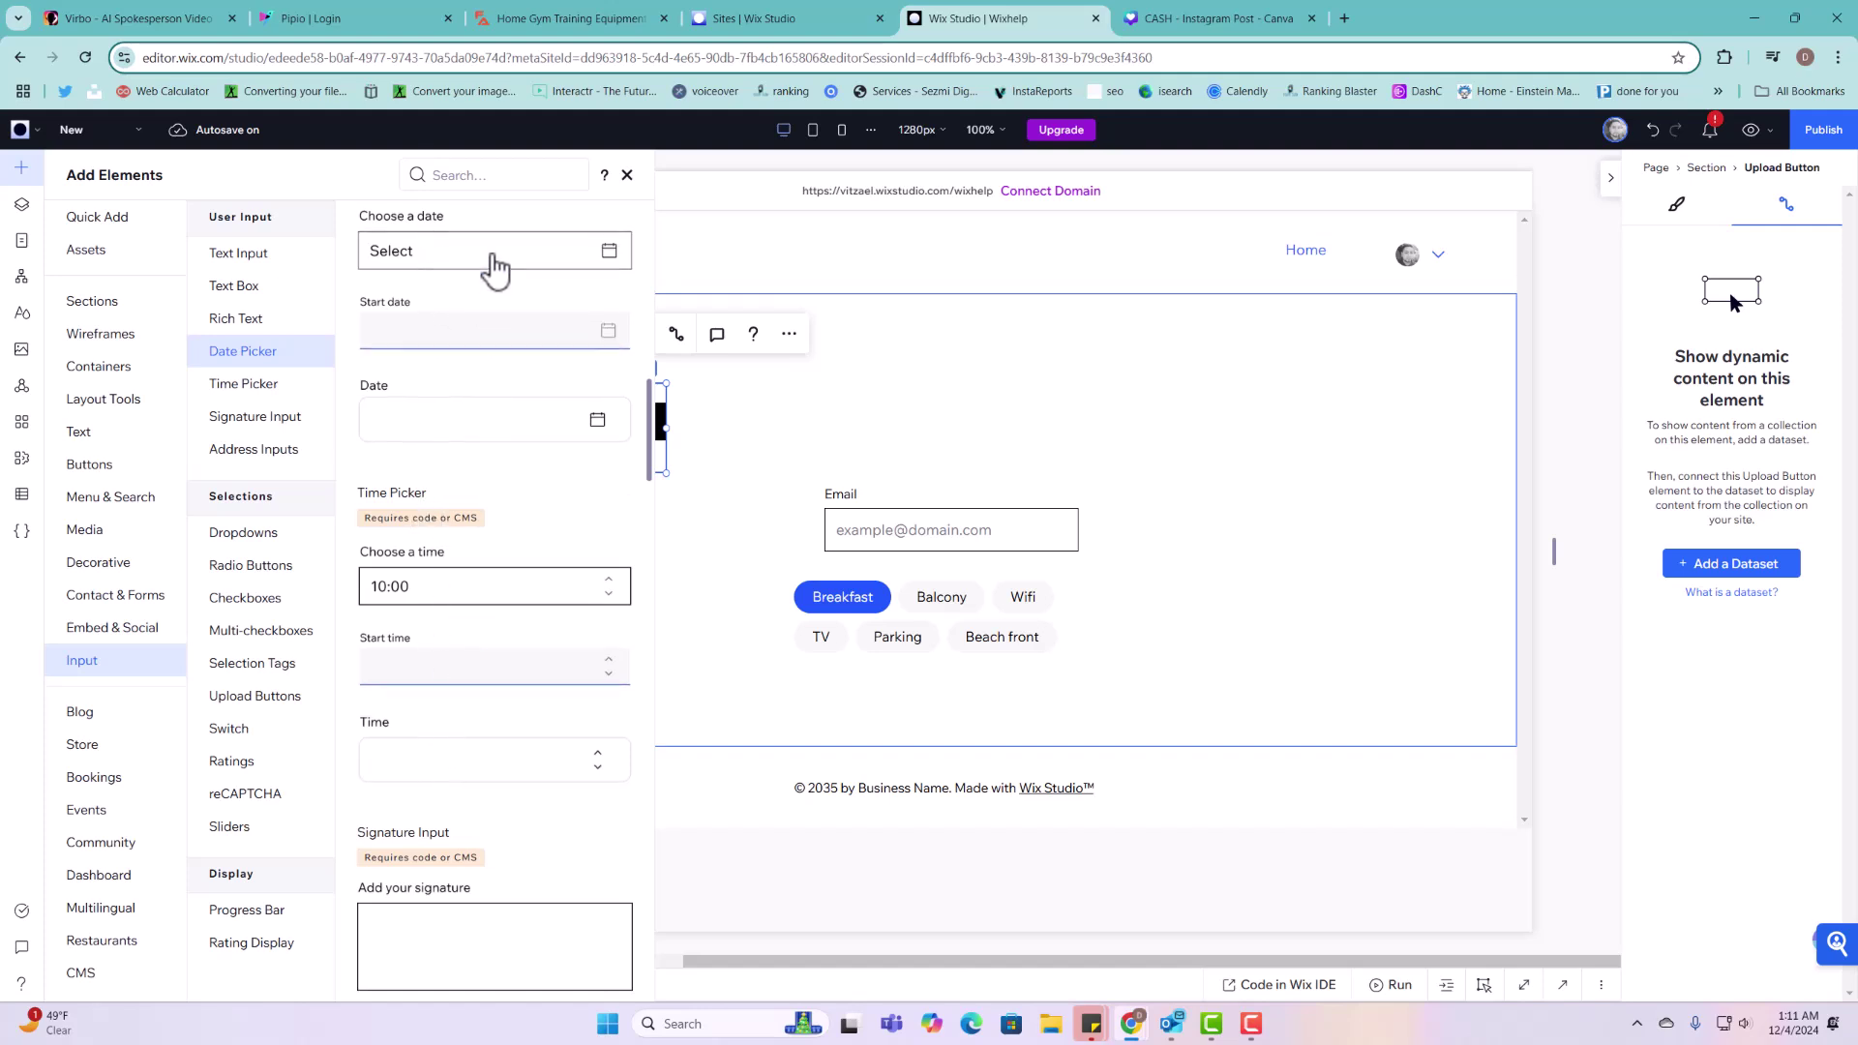
left_click(22, 494)
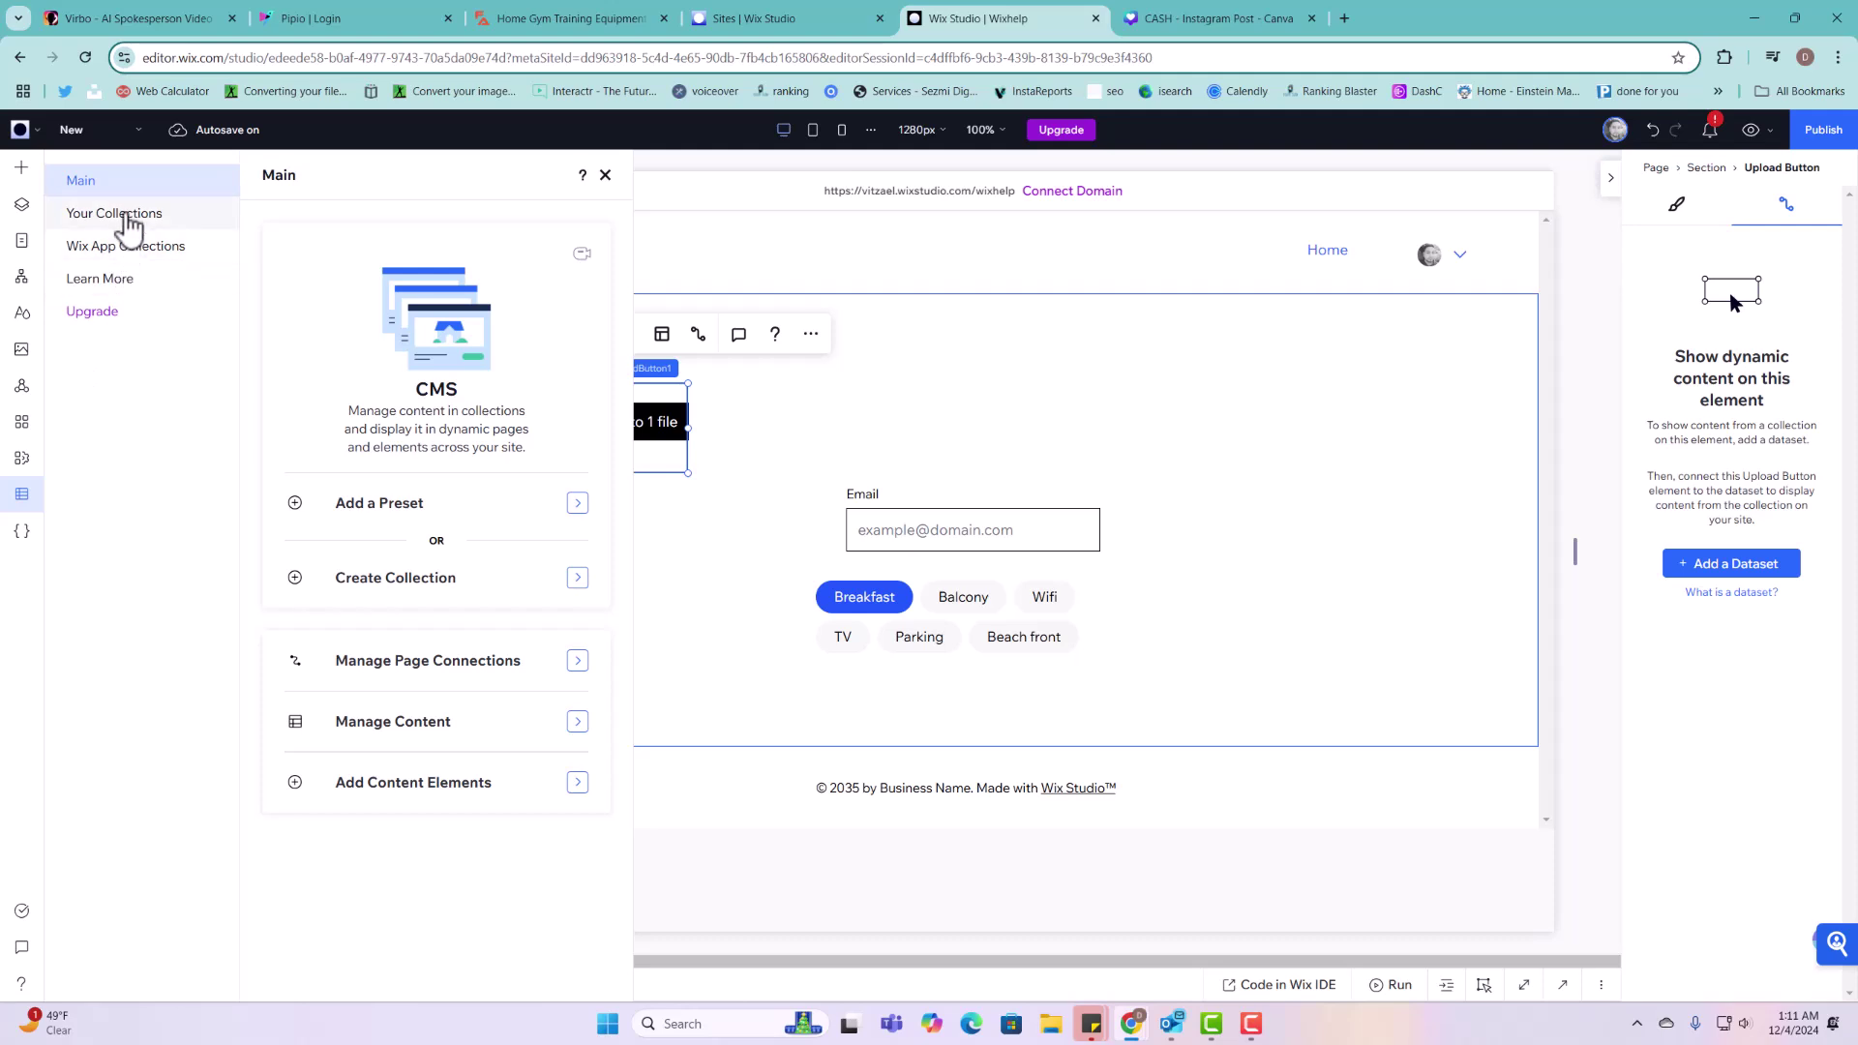
Step: Open Projects and save a new Address-type field called 'Our Location' as its newest column
left_click(126, 218)
left_click(392, 365)
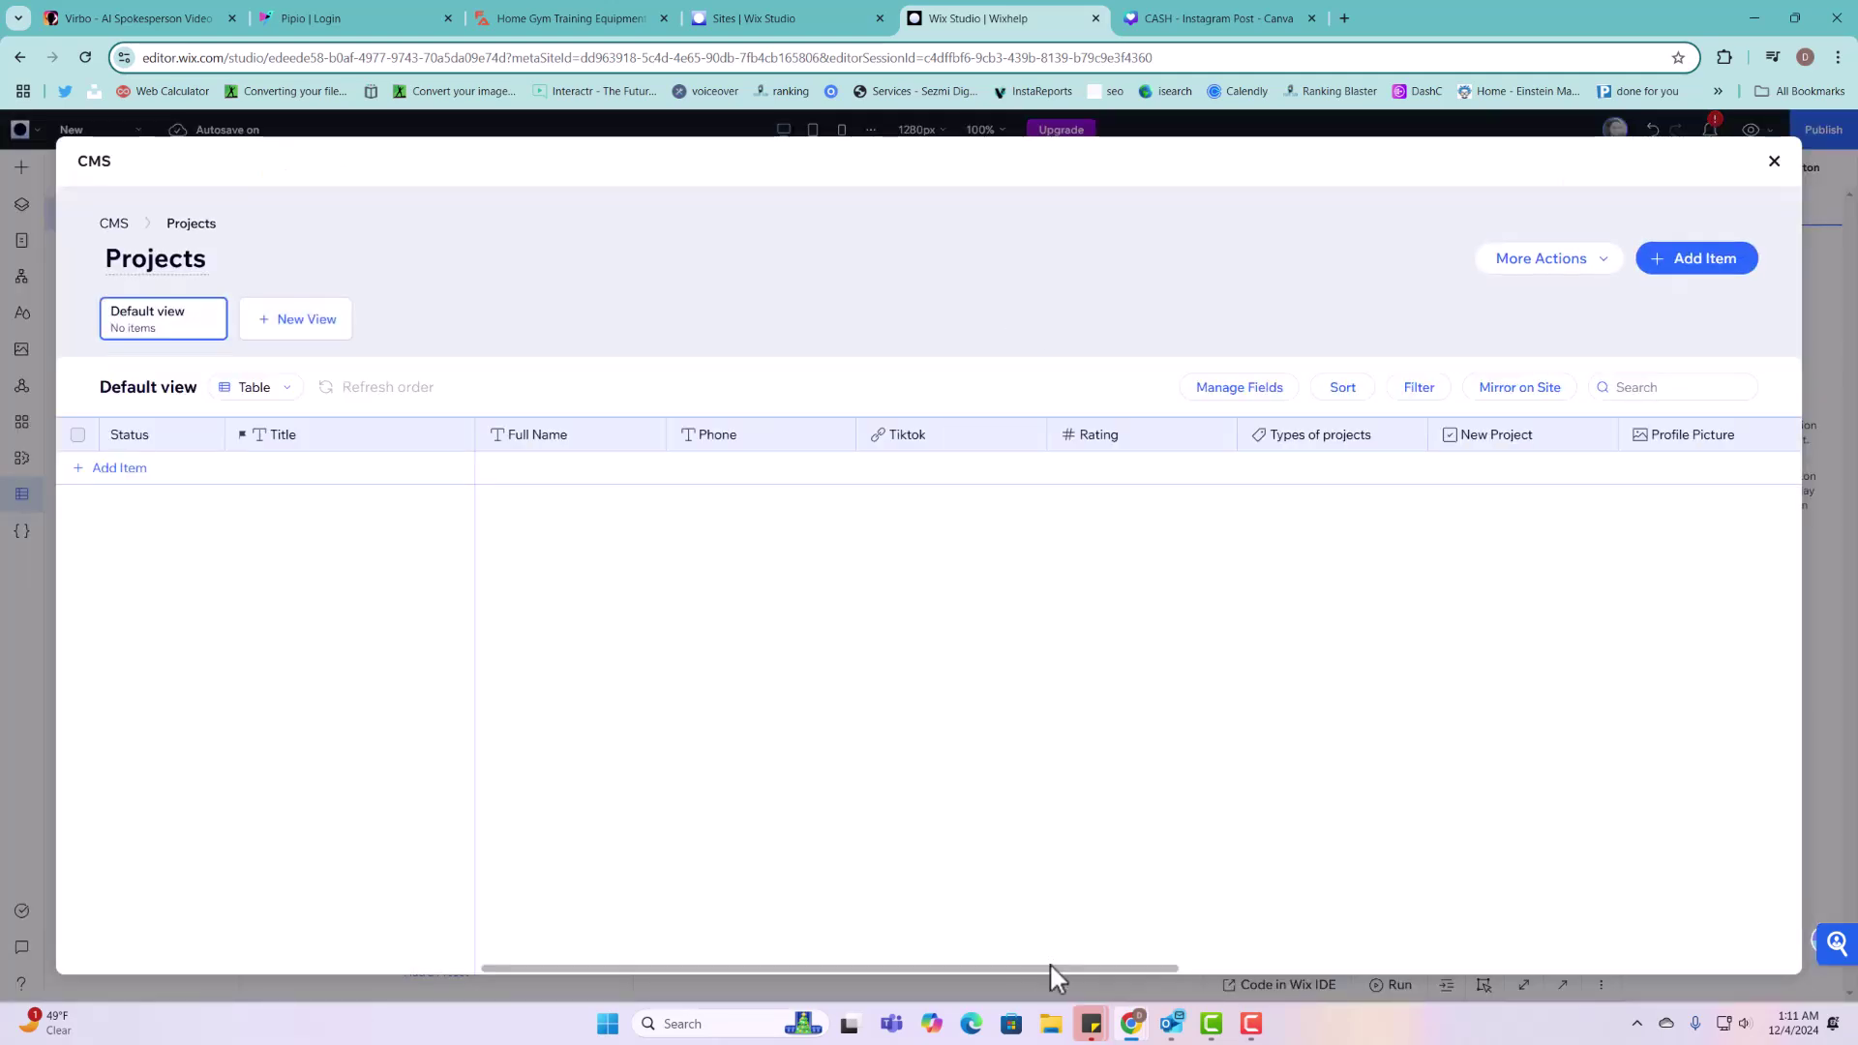
left_click_drag(1050, 968, 1688, 968)
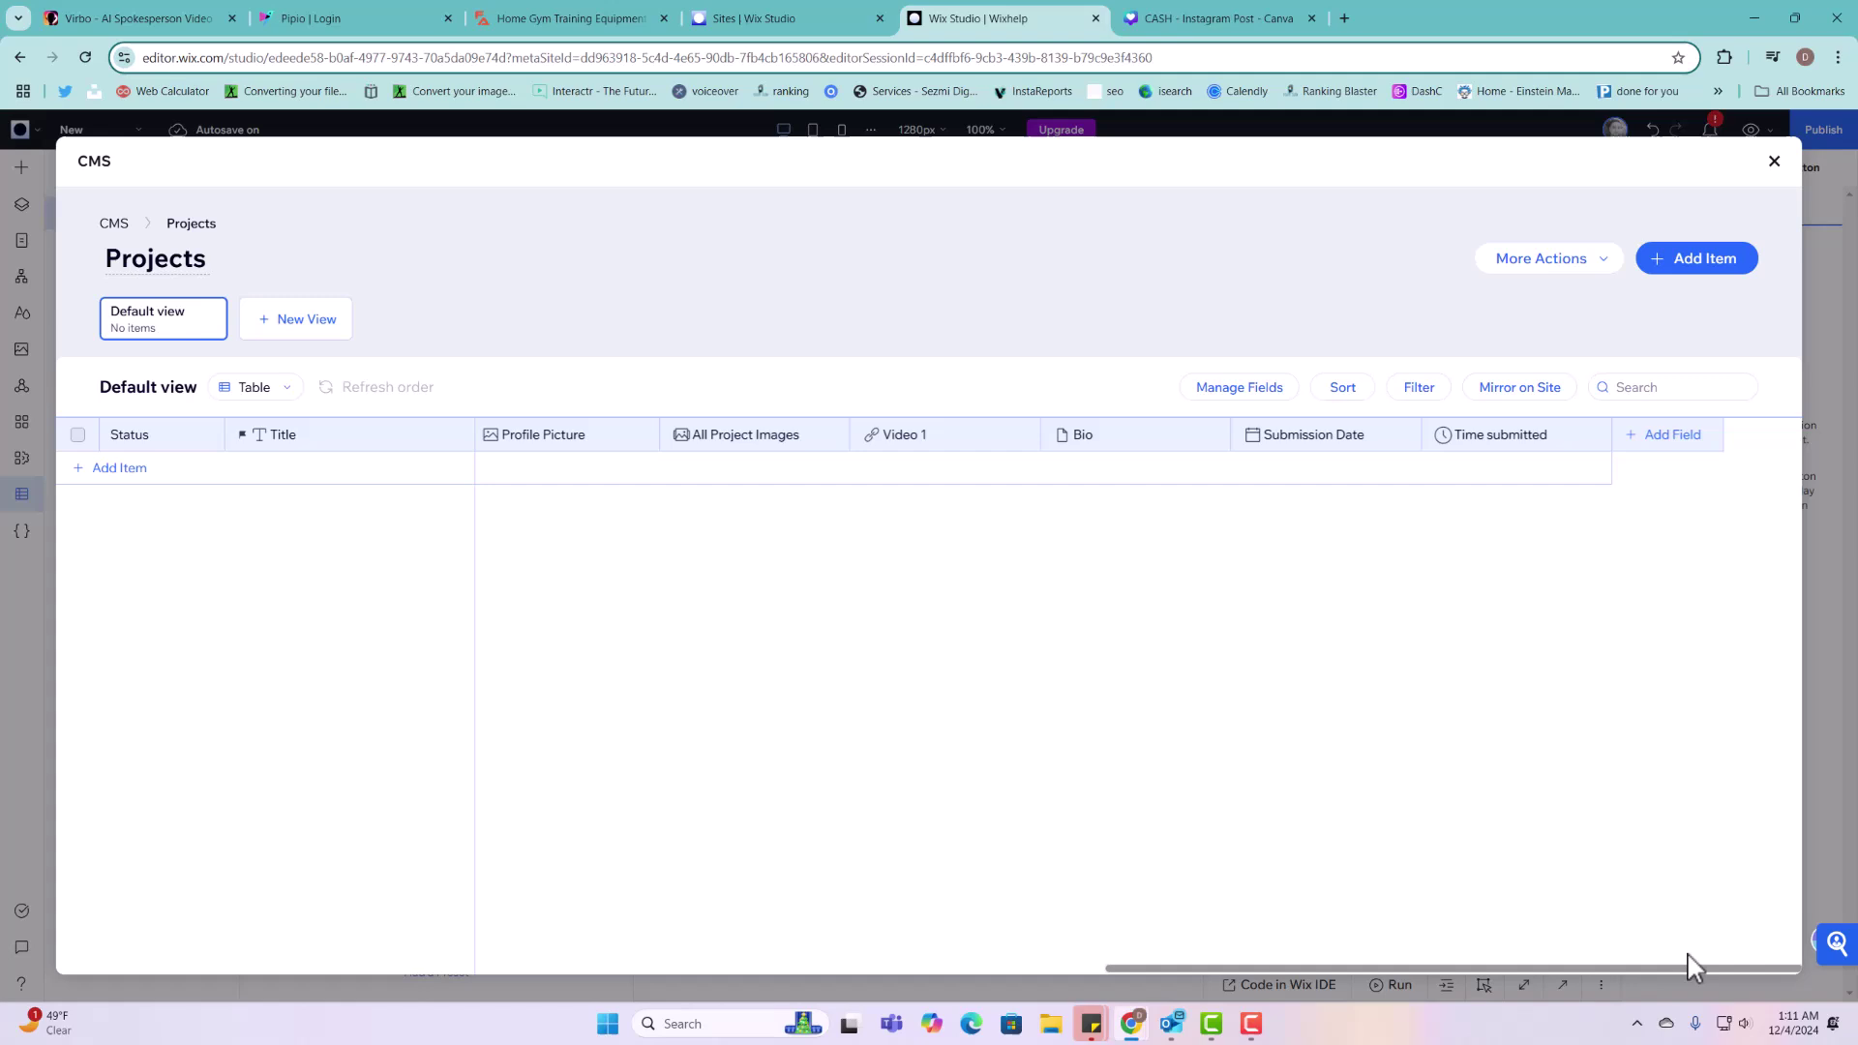
left_click(1681, 445)
scroll(910, 610, "down", 3)
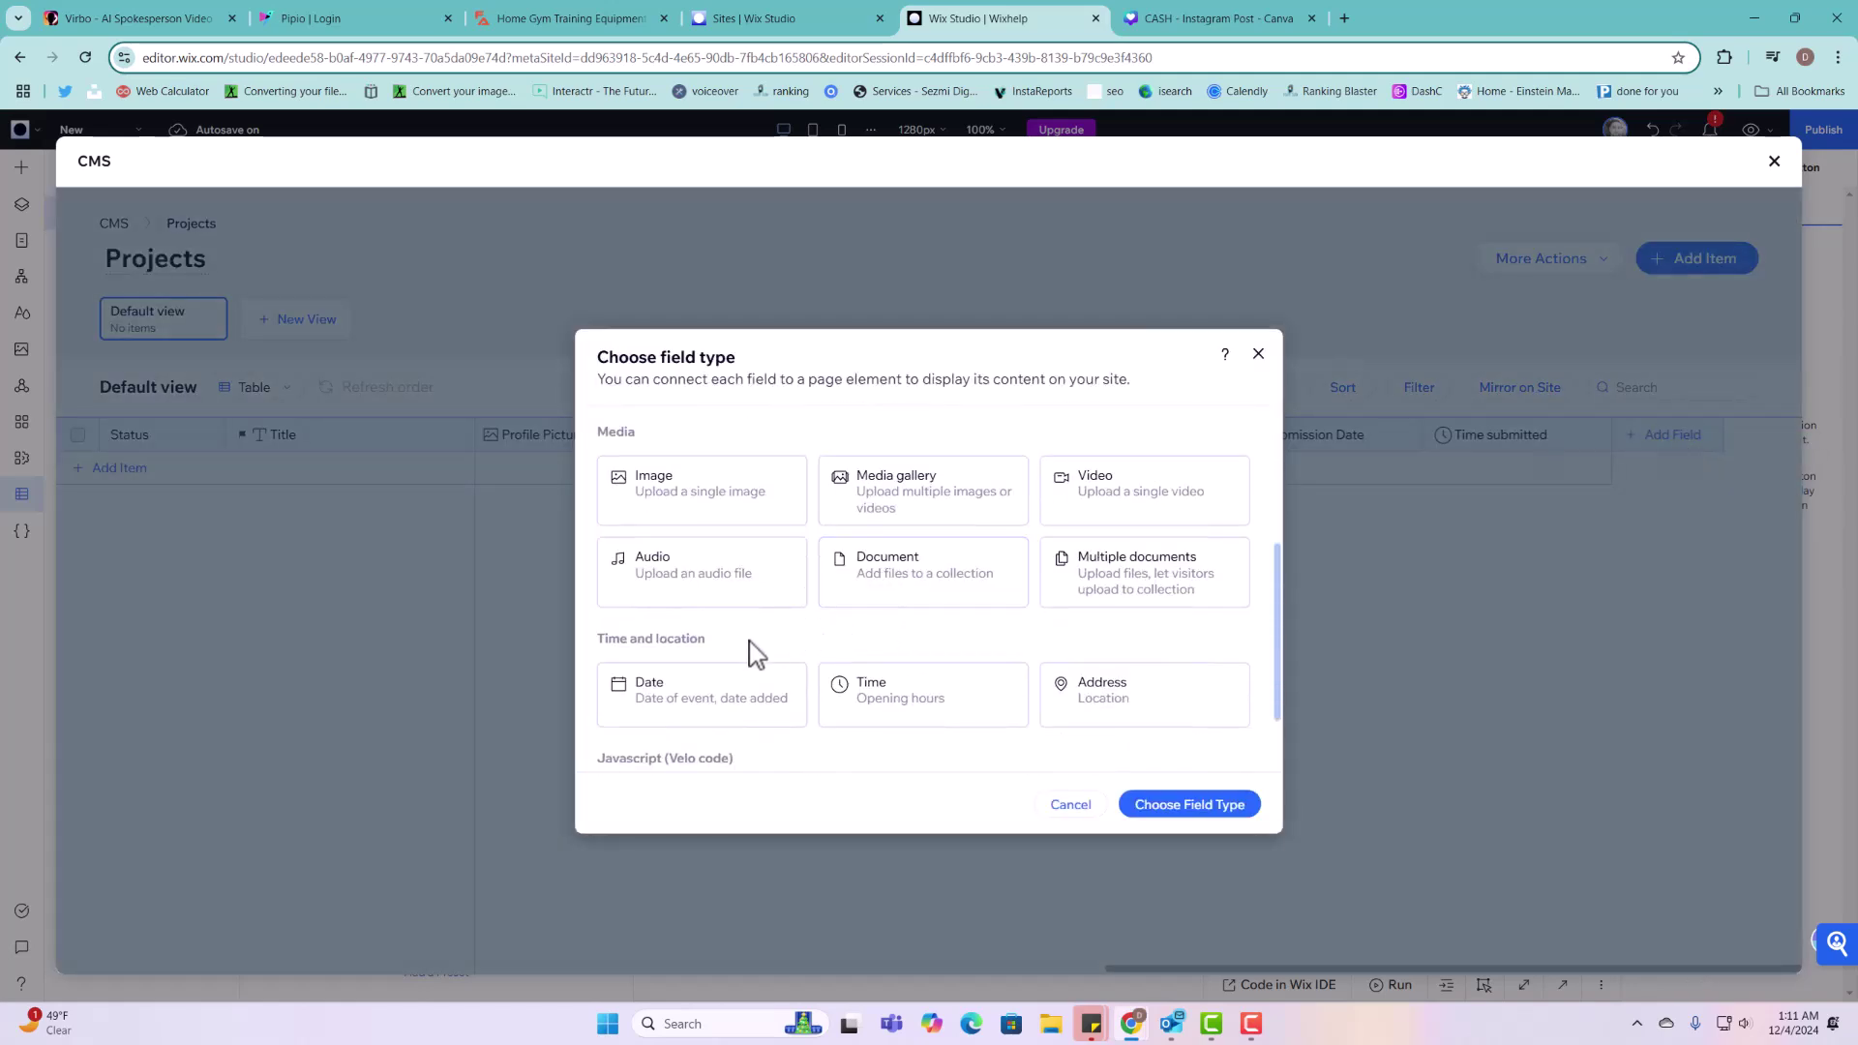
scroll(1065, 630, "down", 1)
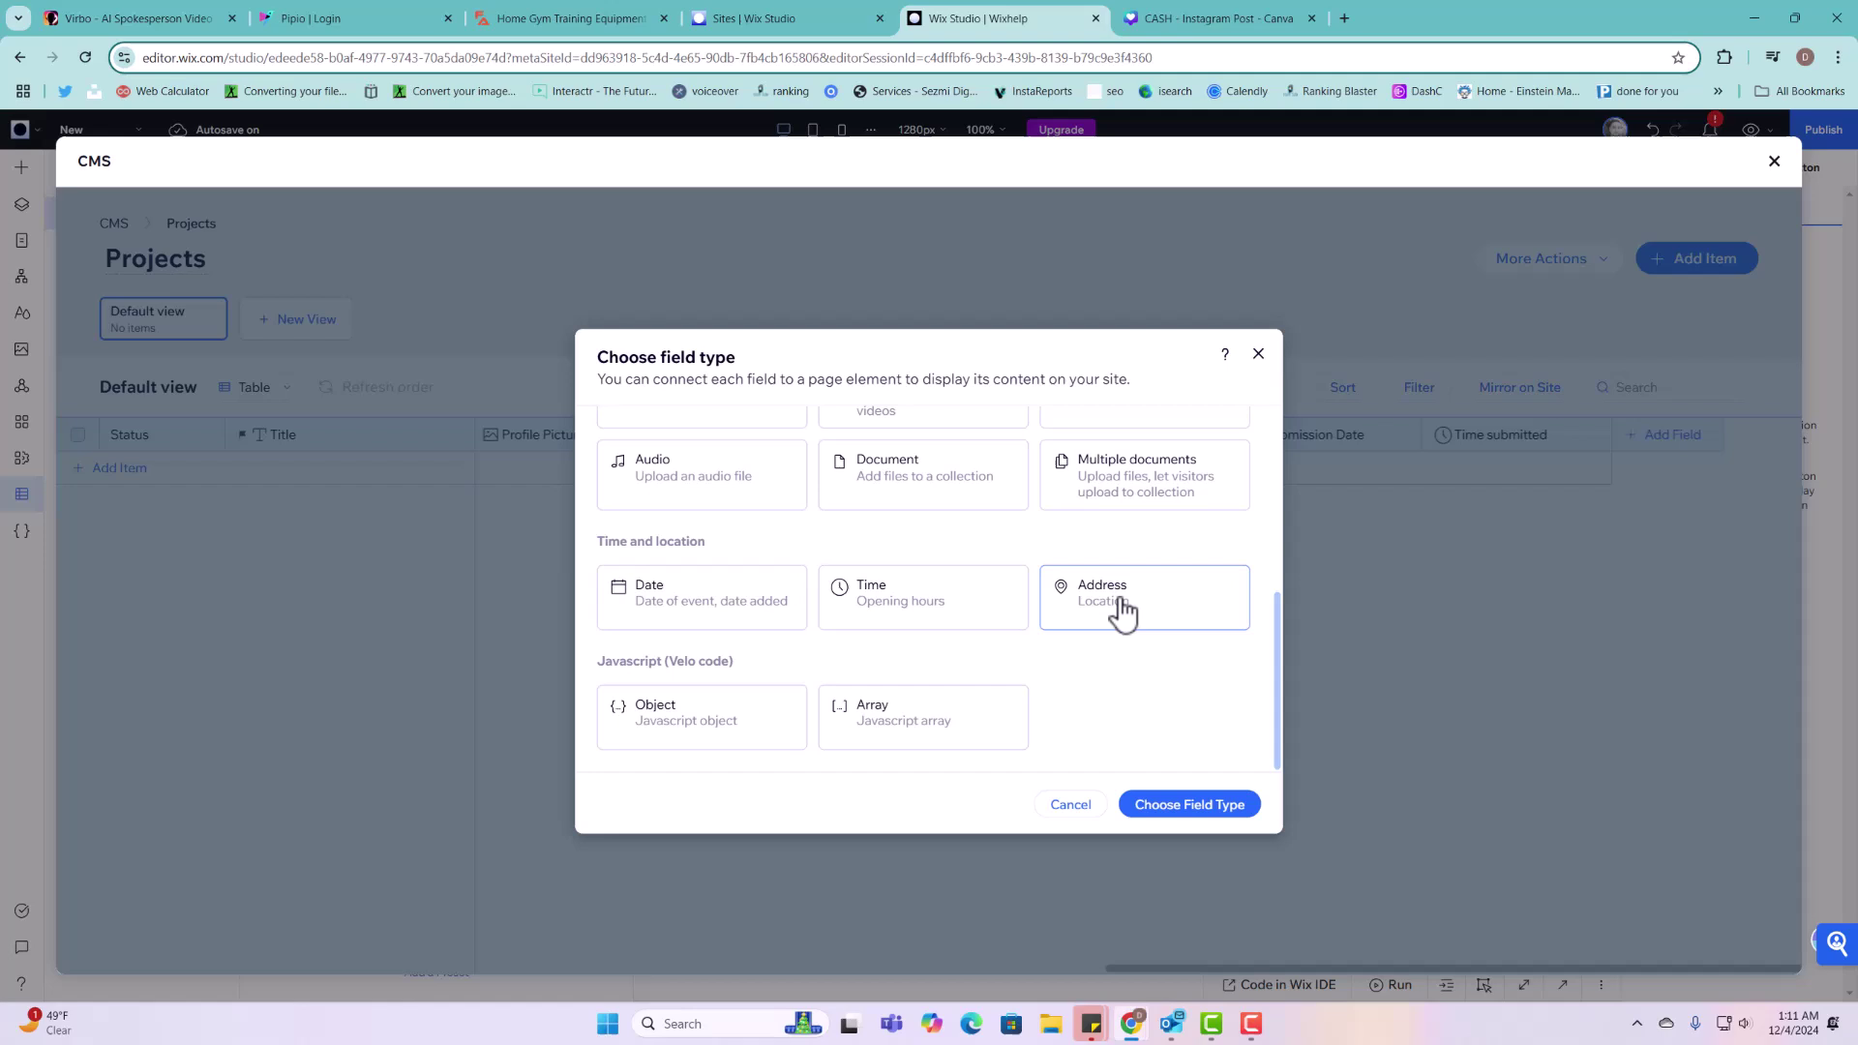
left_click(1242, 624)
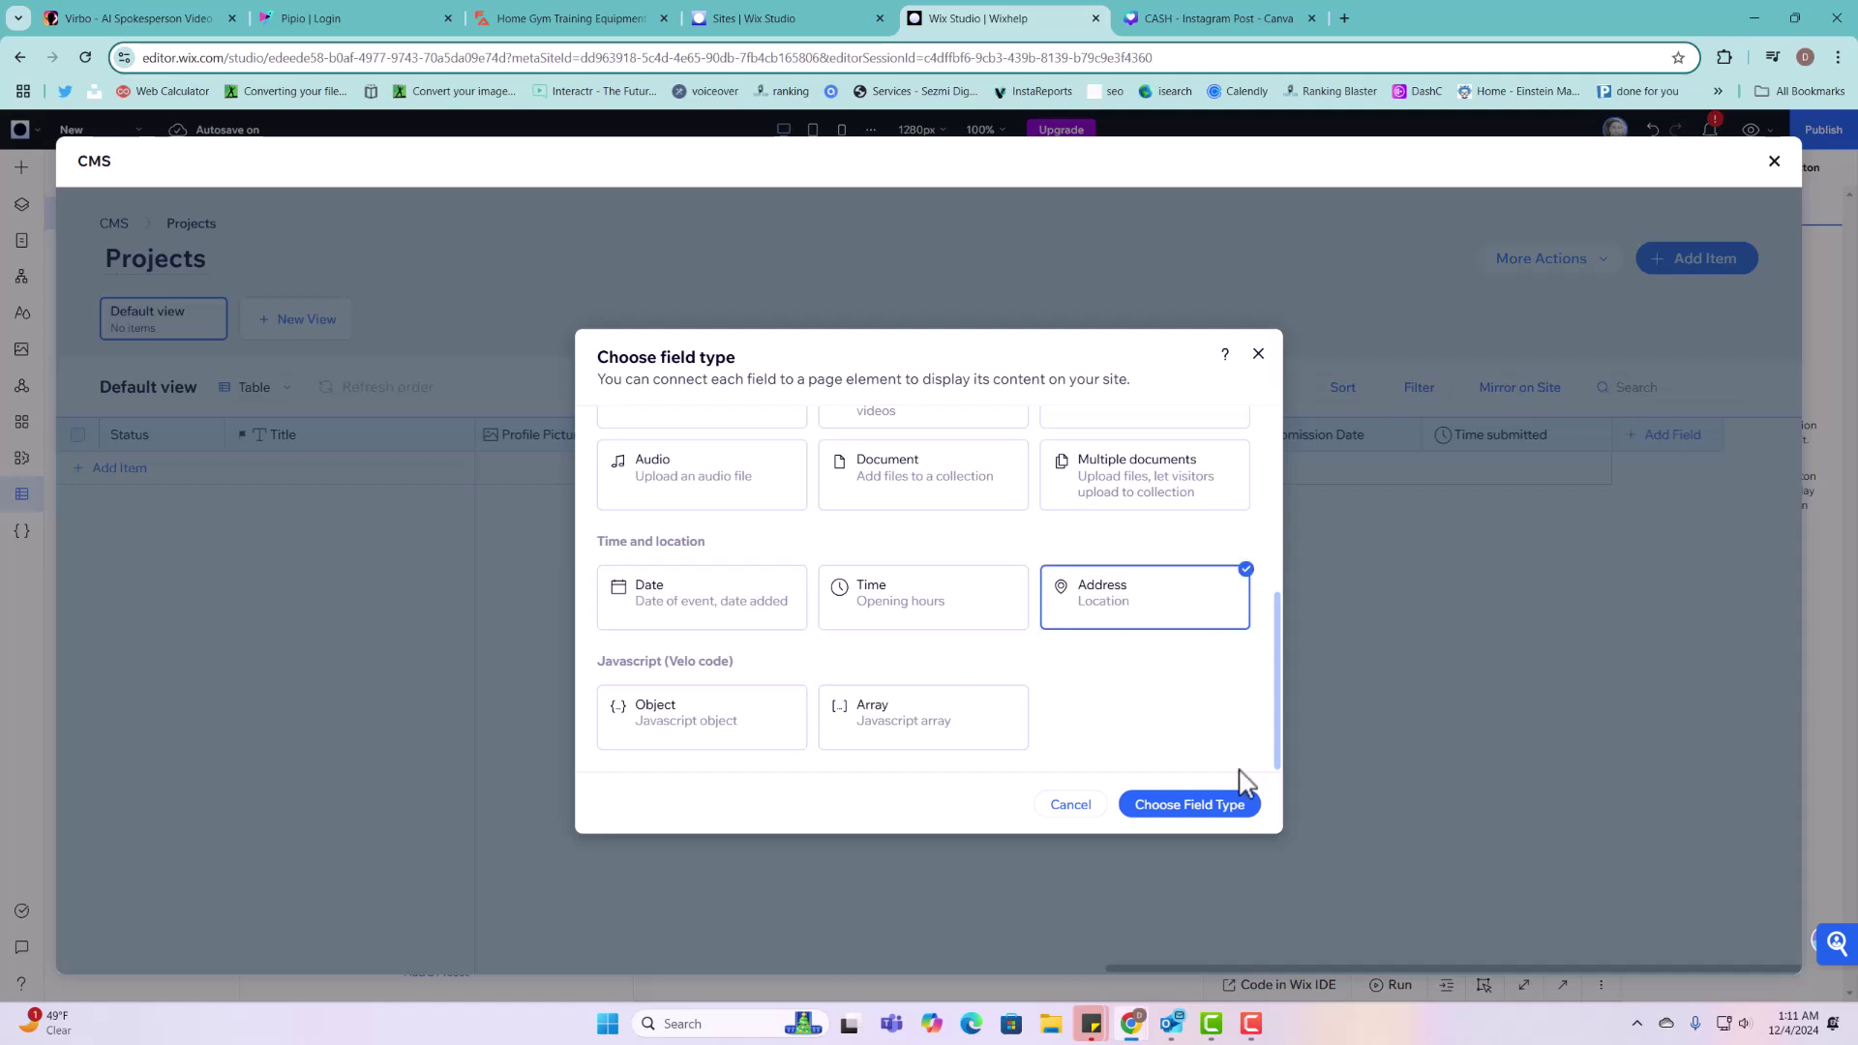
left_click(1208, 816)
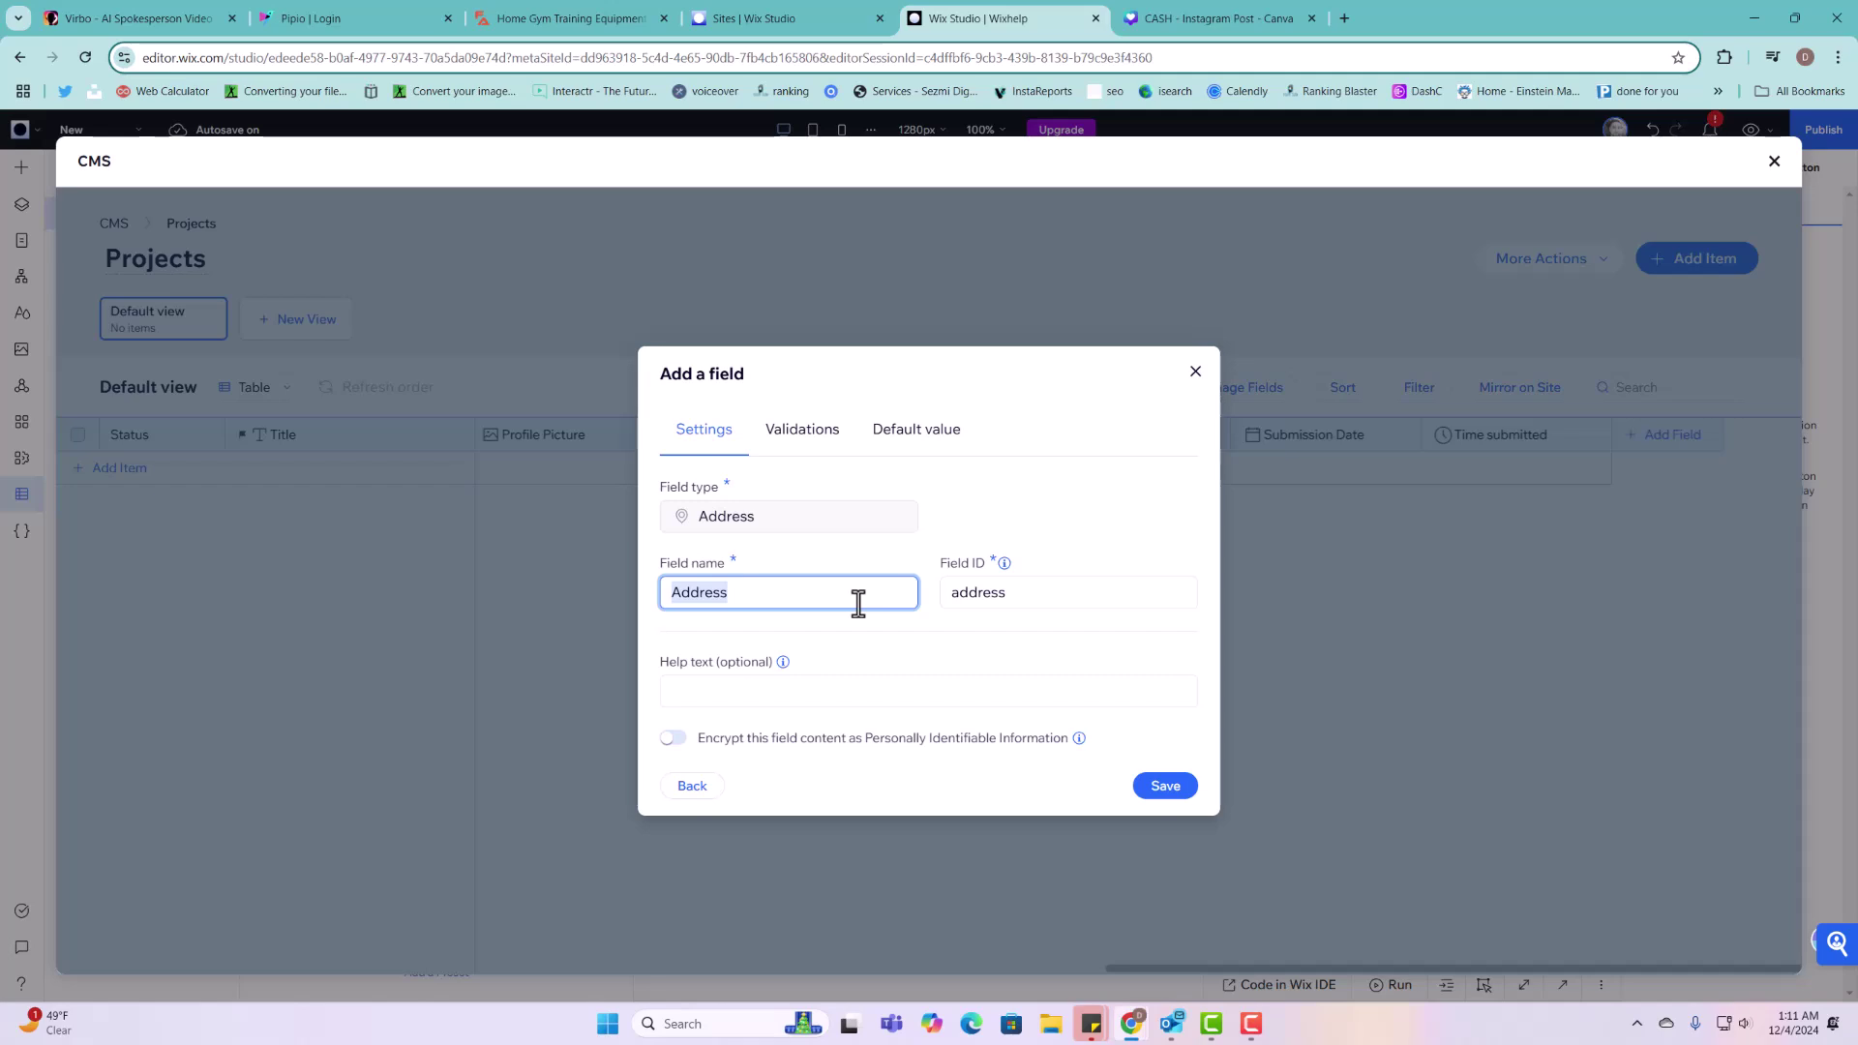
type("Our Location")
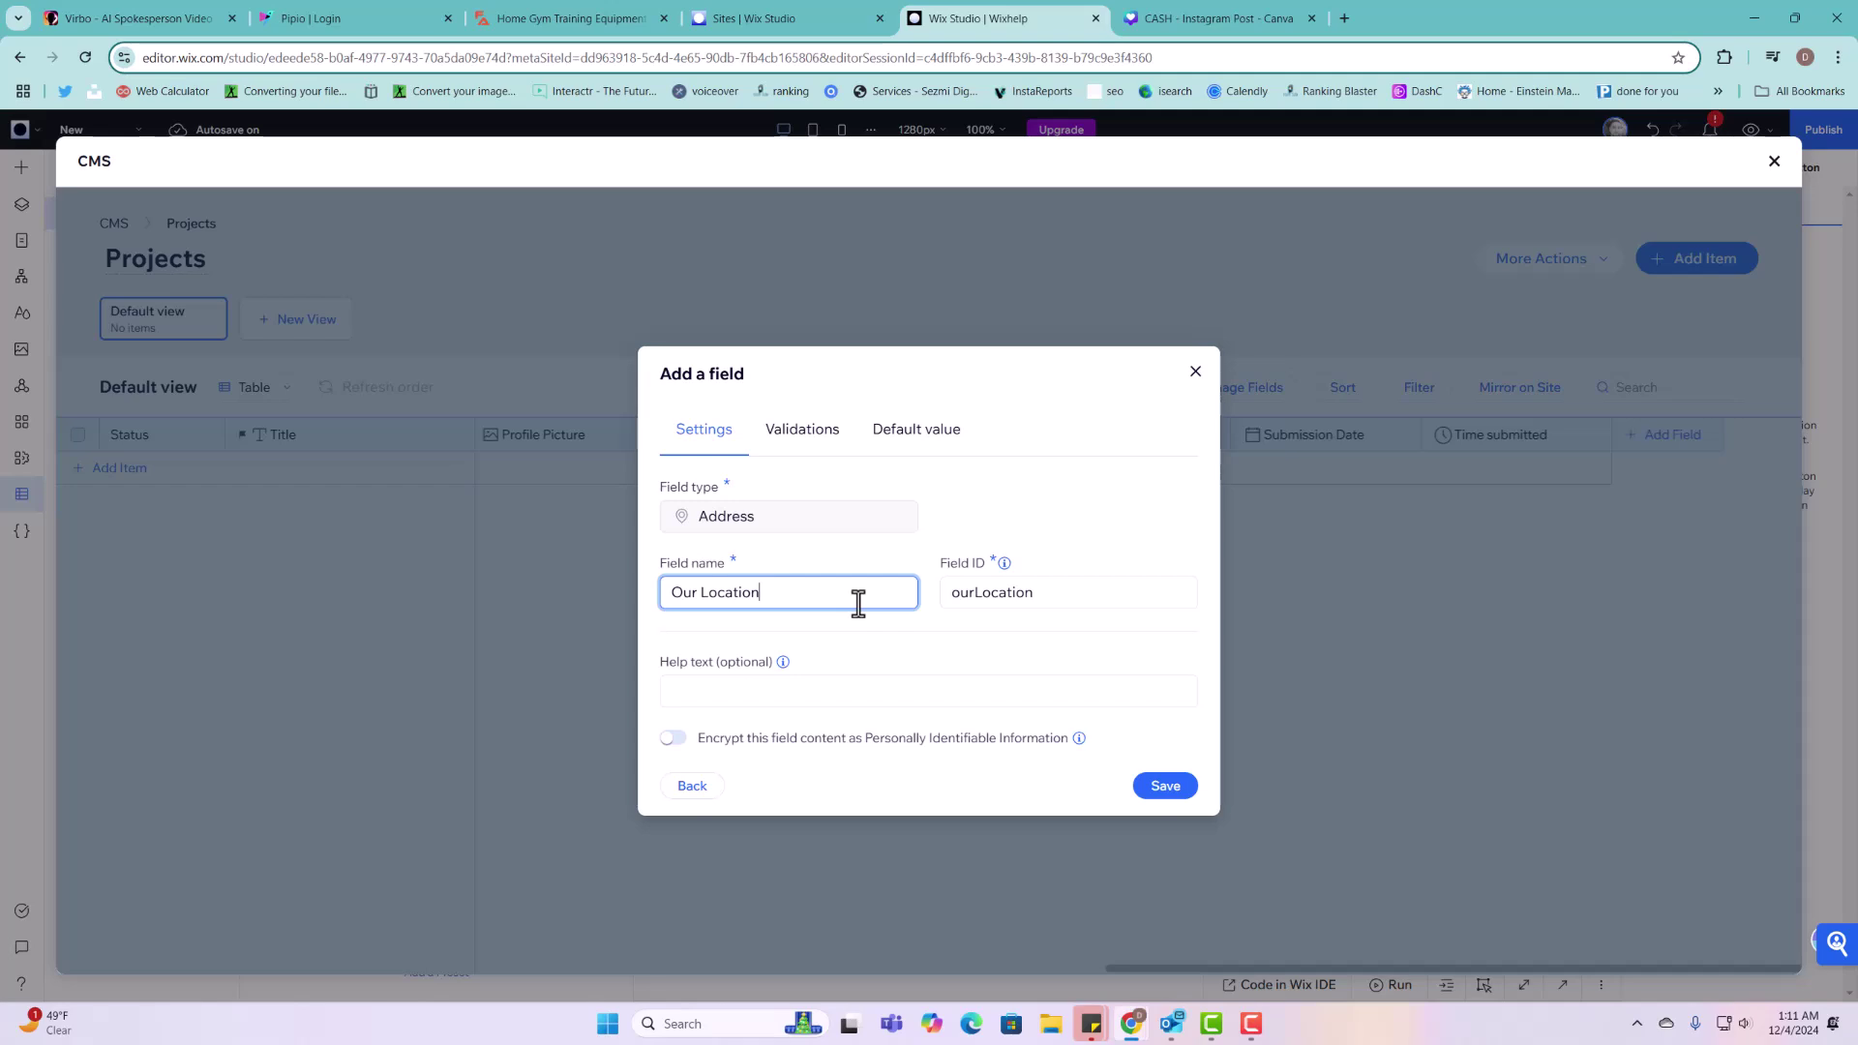
left_click(1166, 786)
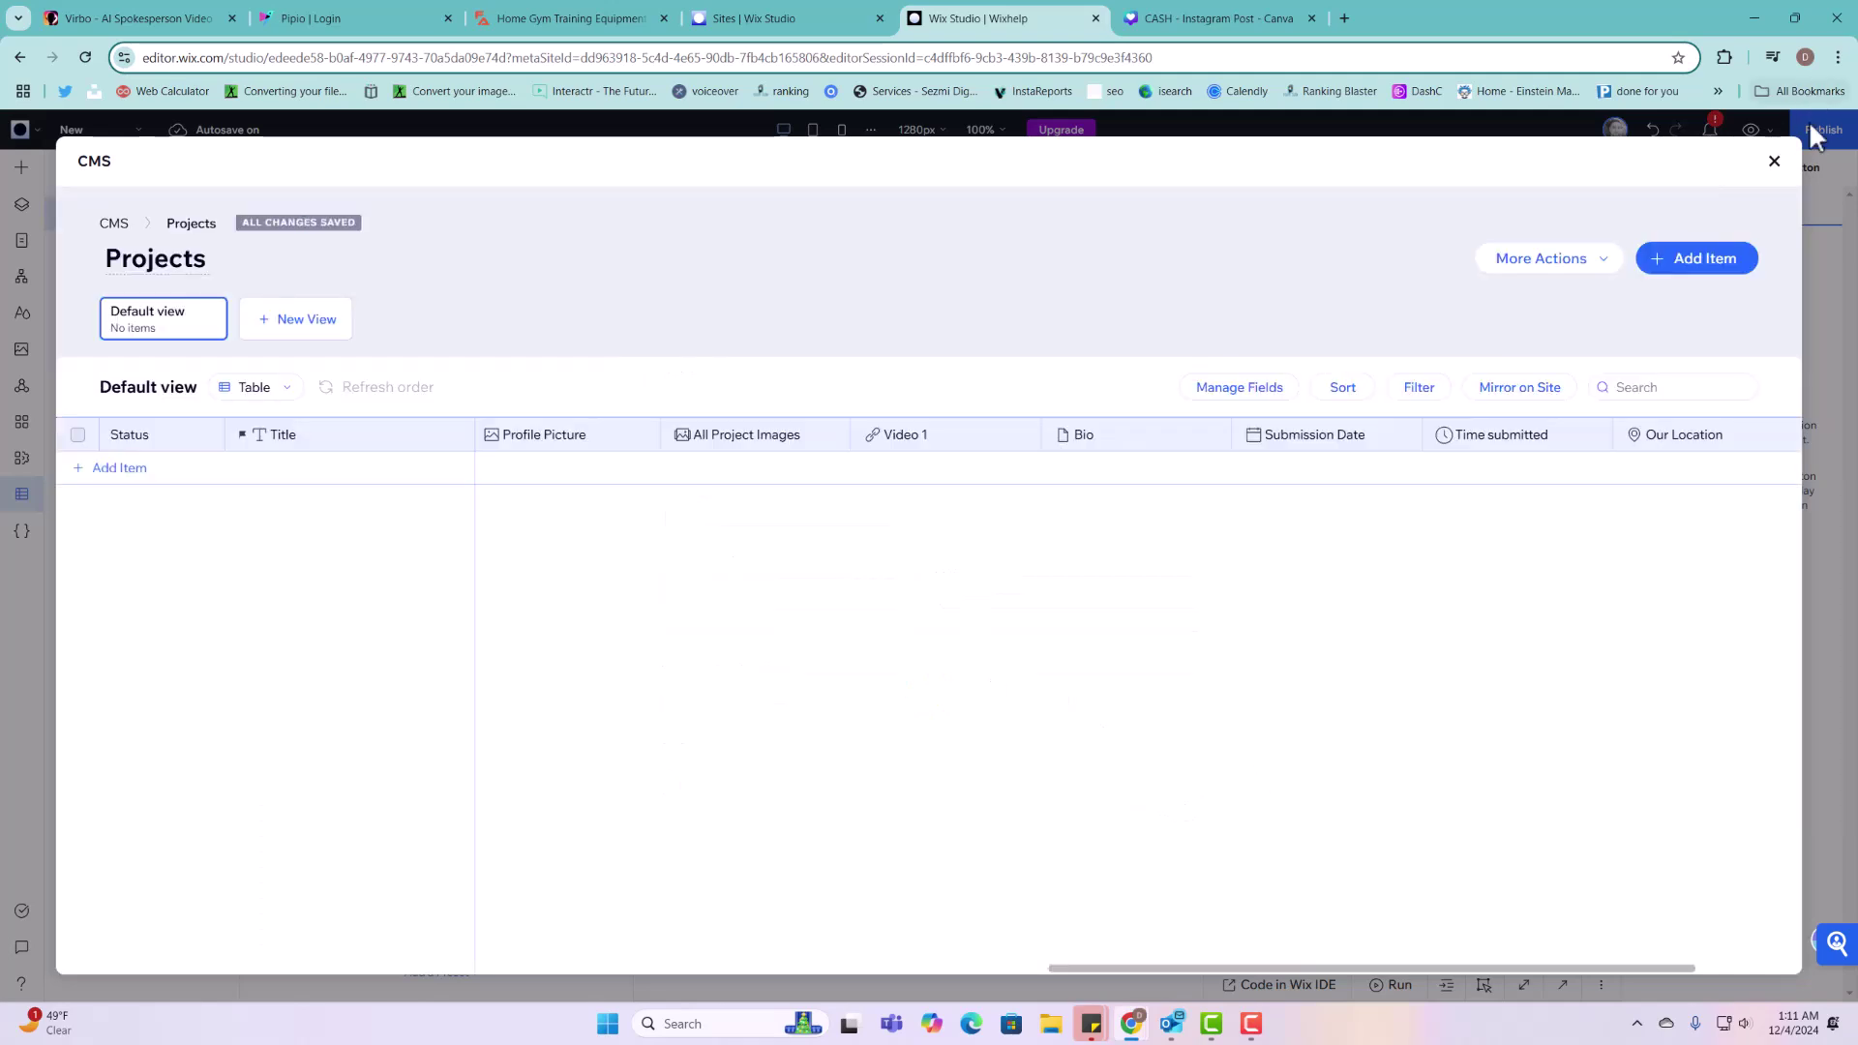
Step: Close Projects, look over the Address Input elements, then reopen Your Collections in the CMS
left_click(1777, 162)
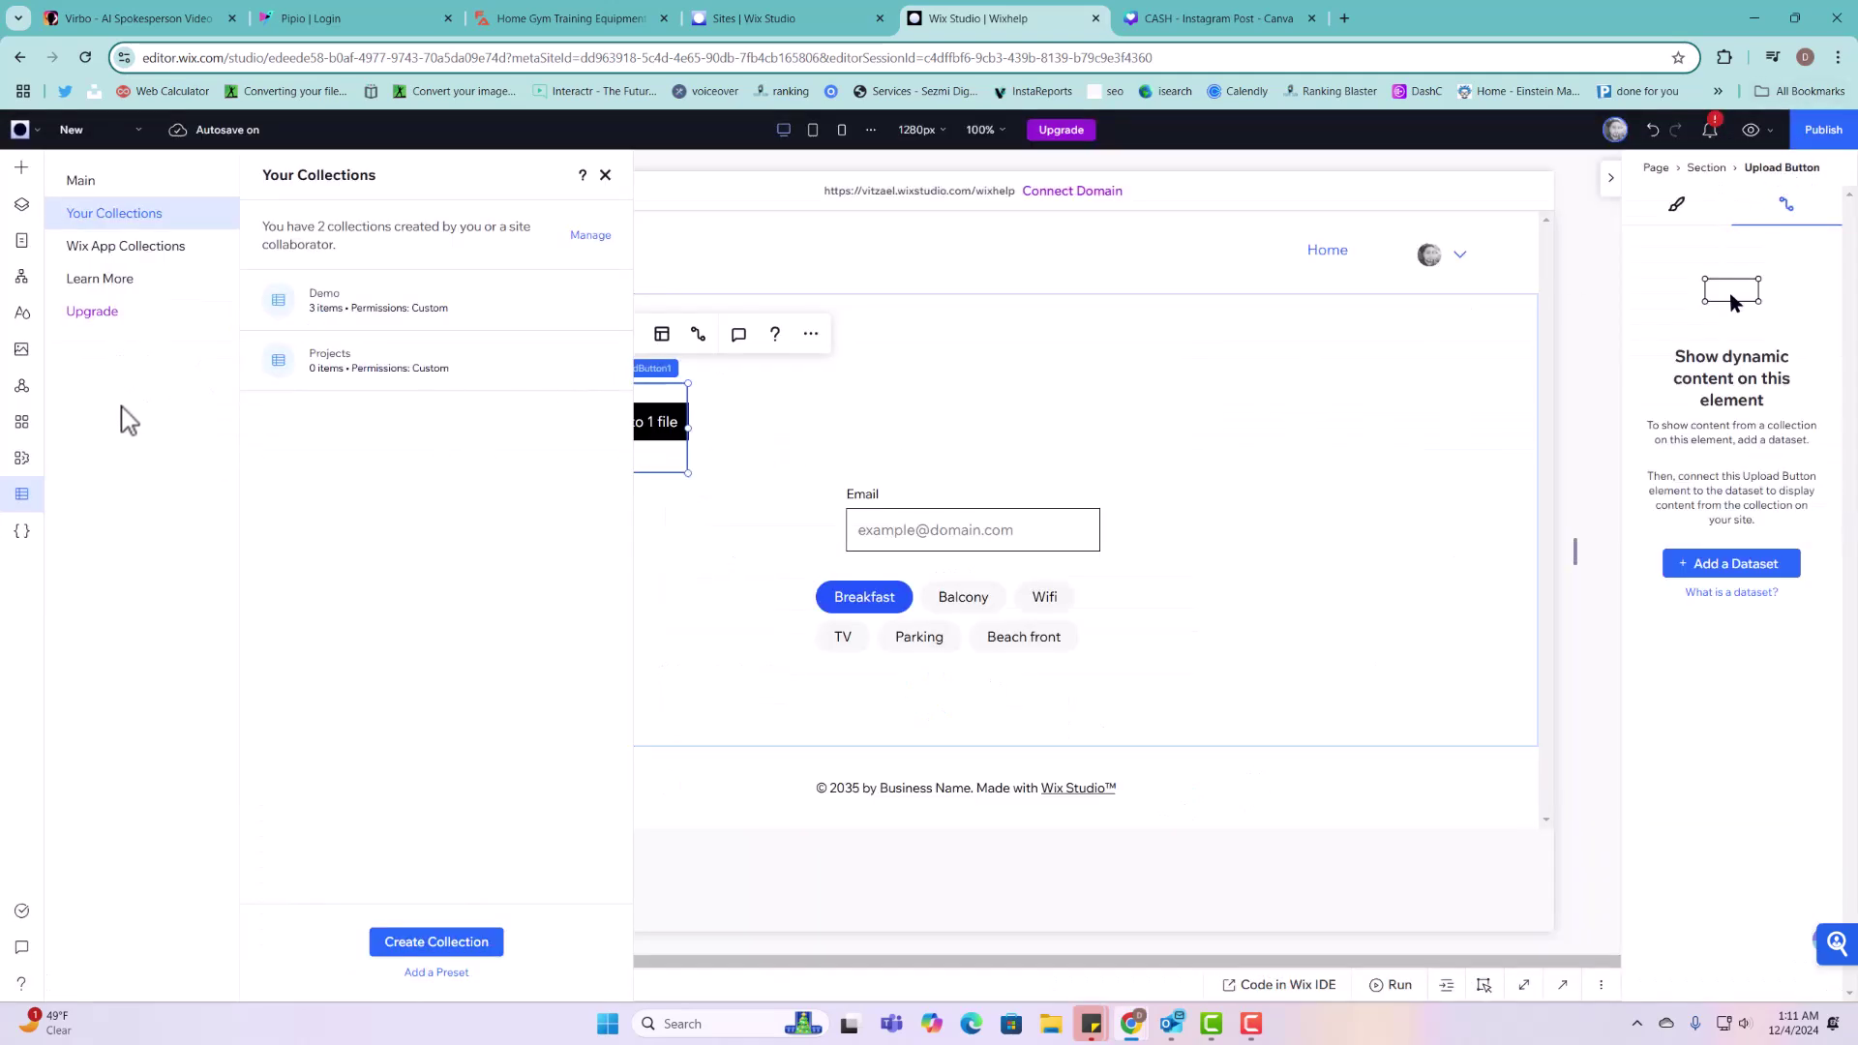
left_click(21, 168)
scroll(436, 697, "down", 10)
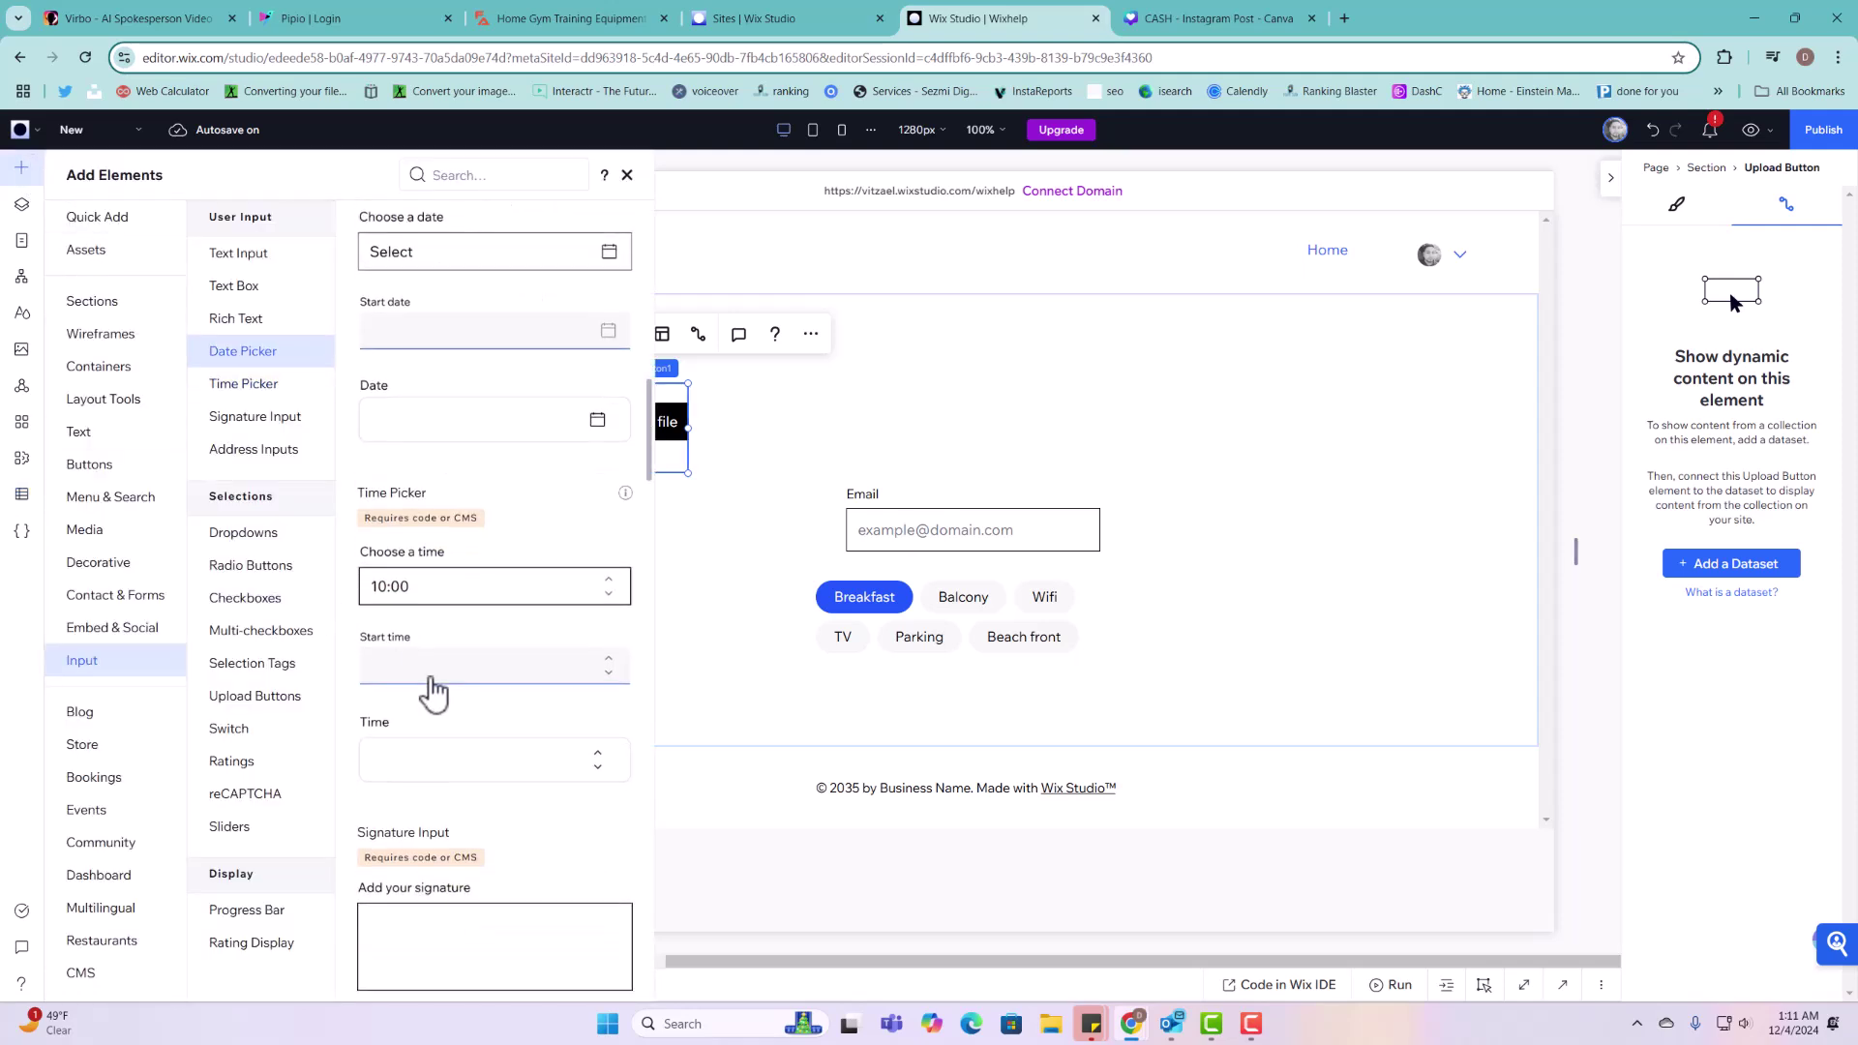
scroll(454, 741, "down", 3)
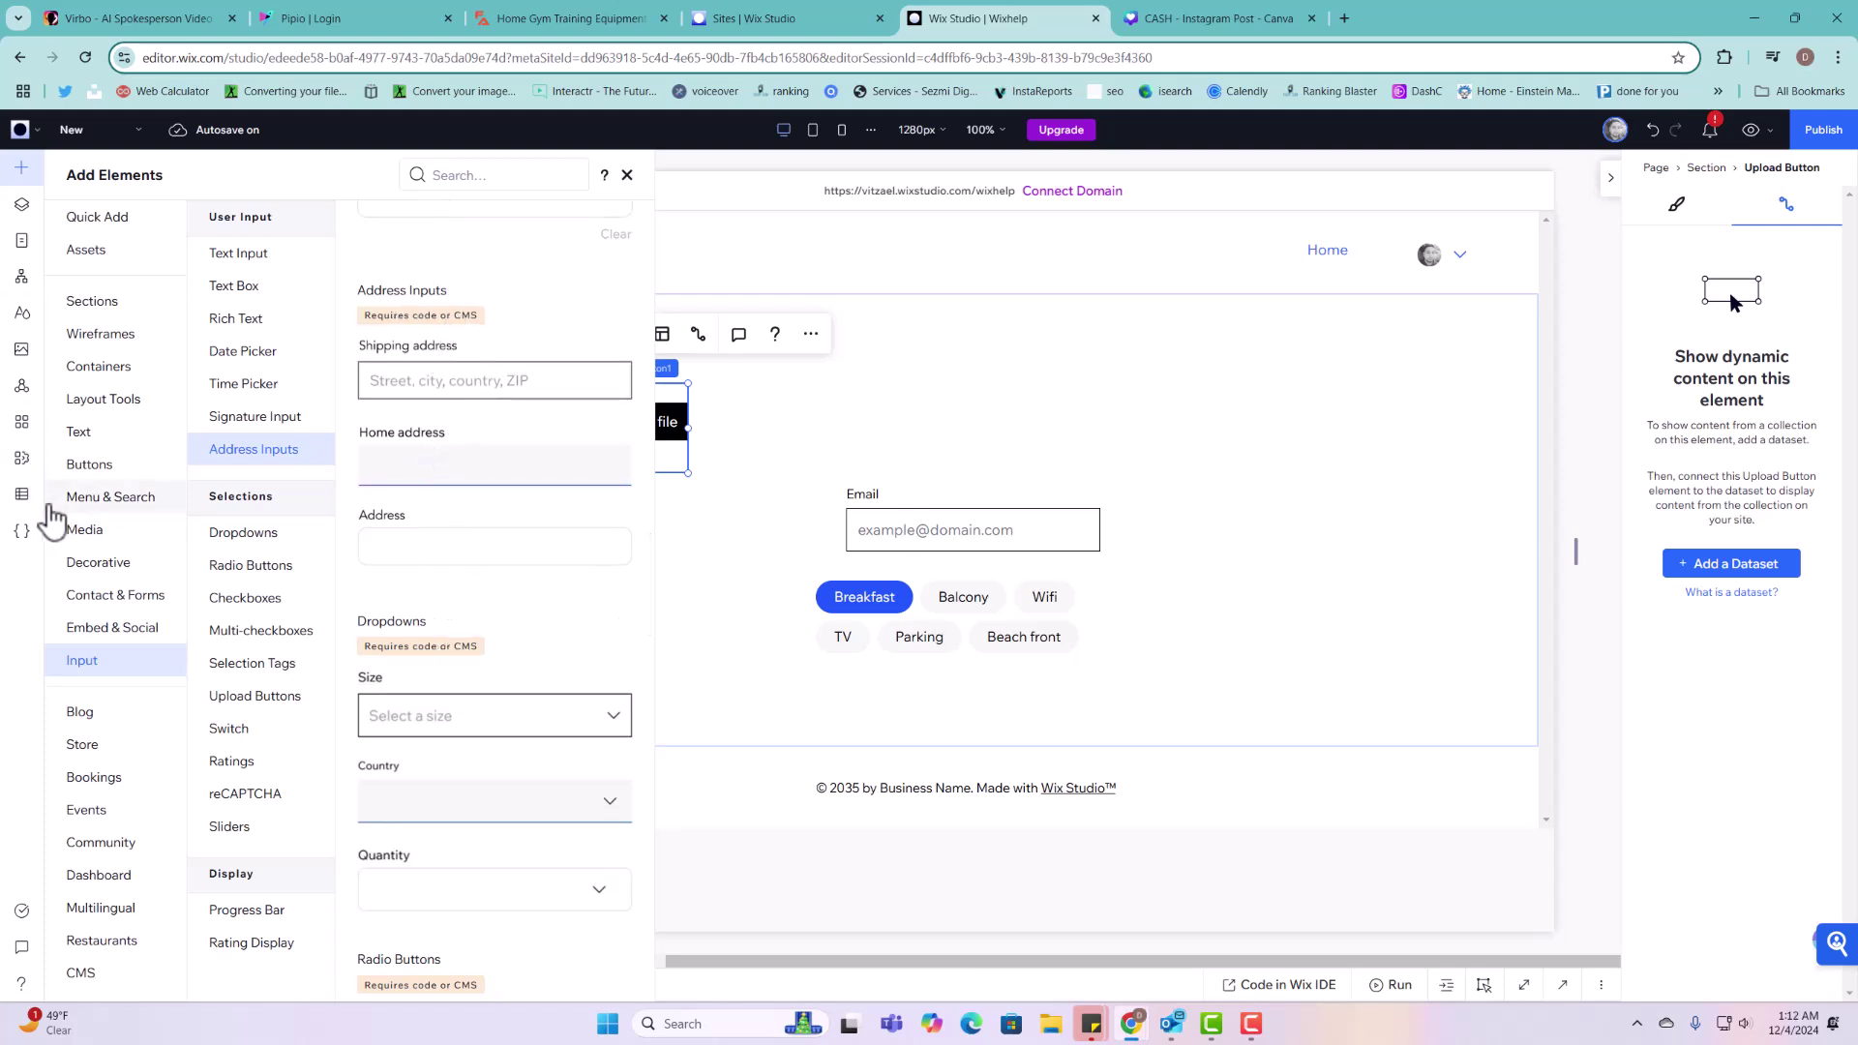
left_click(21, 494)
left_click(124, 221)
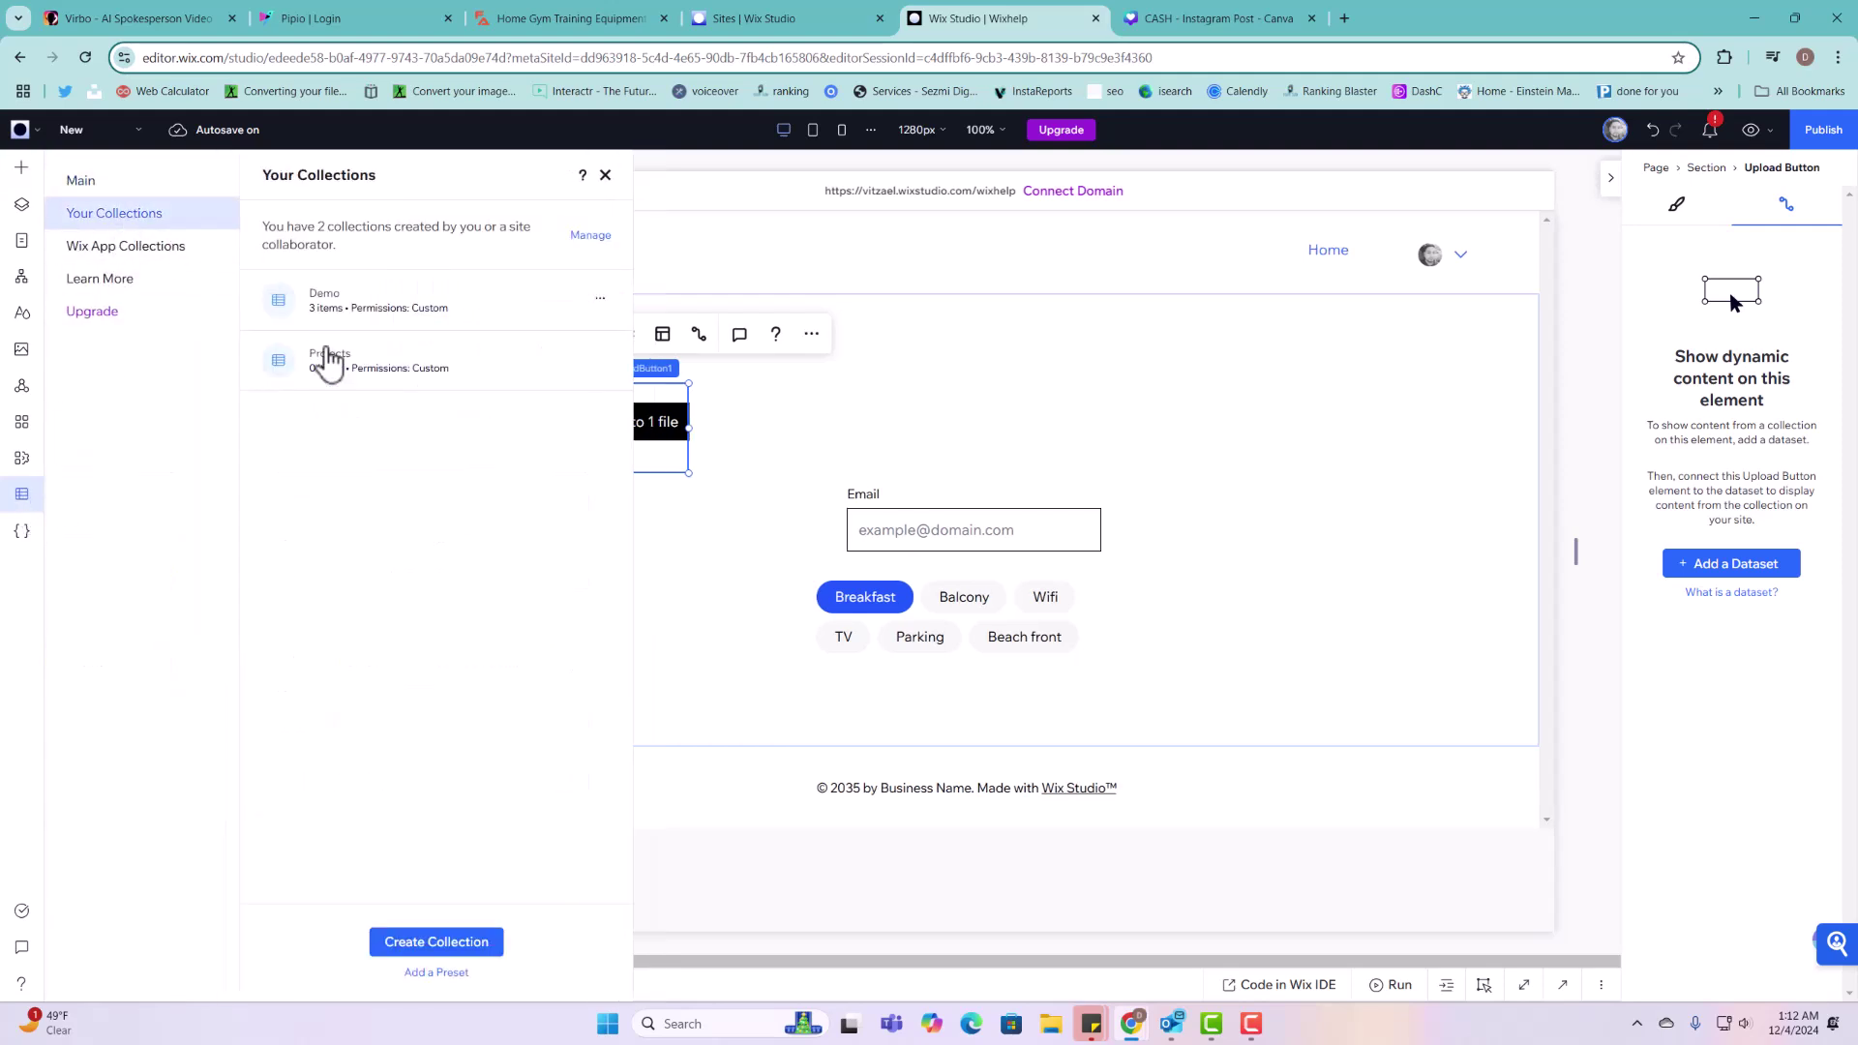
Step: Browse the field types available for Projects, then drag the live Simplified site into a new tab
left_click(326, 368)
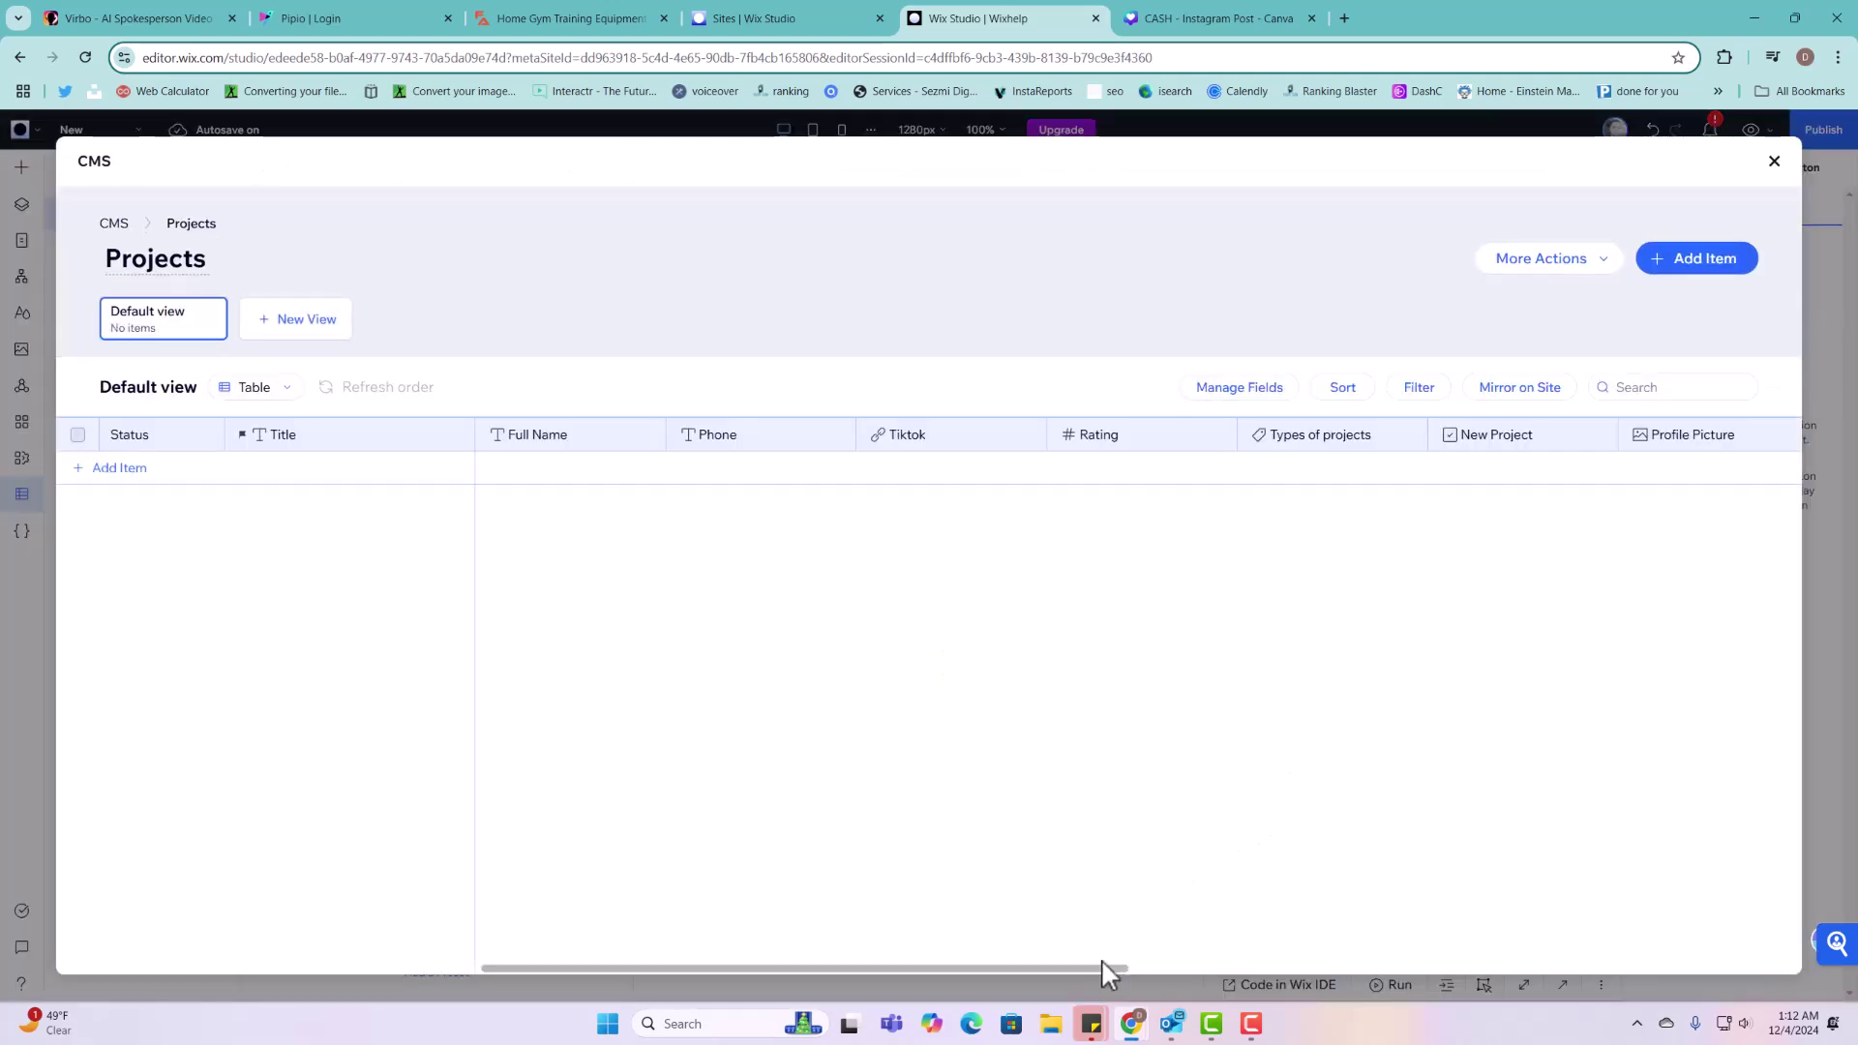
left_click_drag(1102, 968, 1781, 966)
left_click(1723, 435)
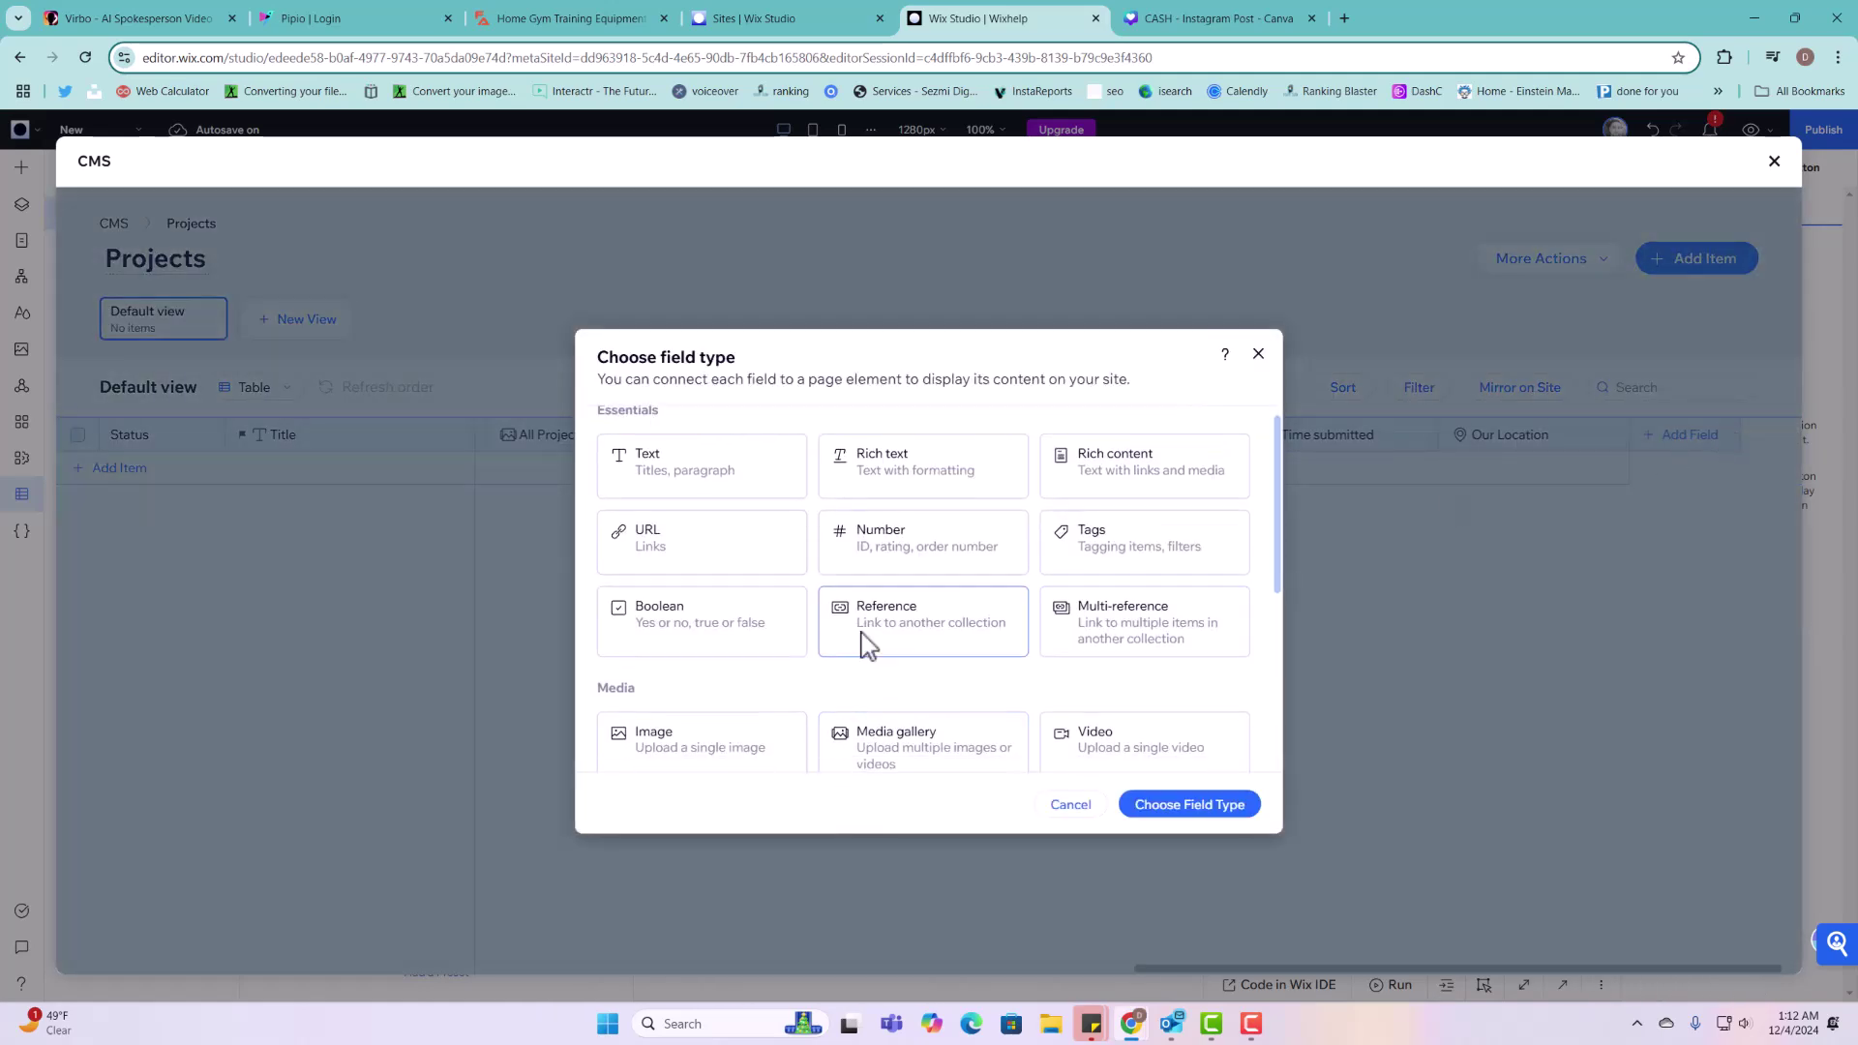
scroll(863, 642, "down", 5)
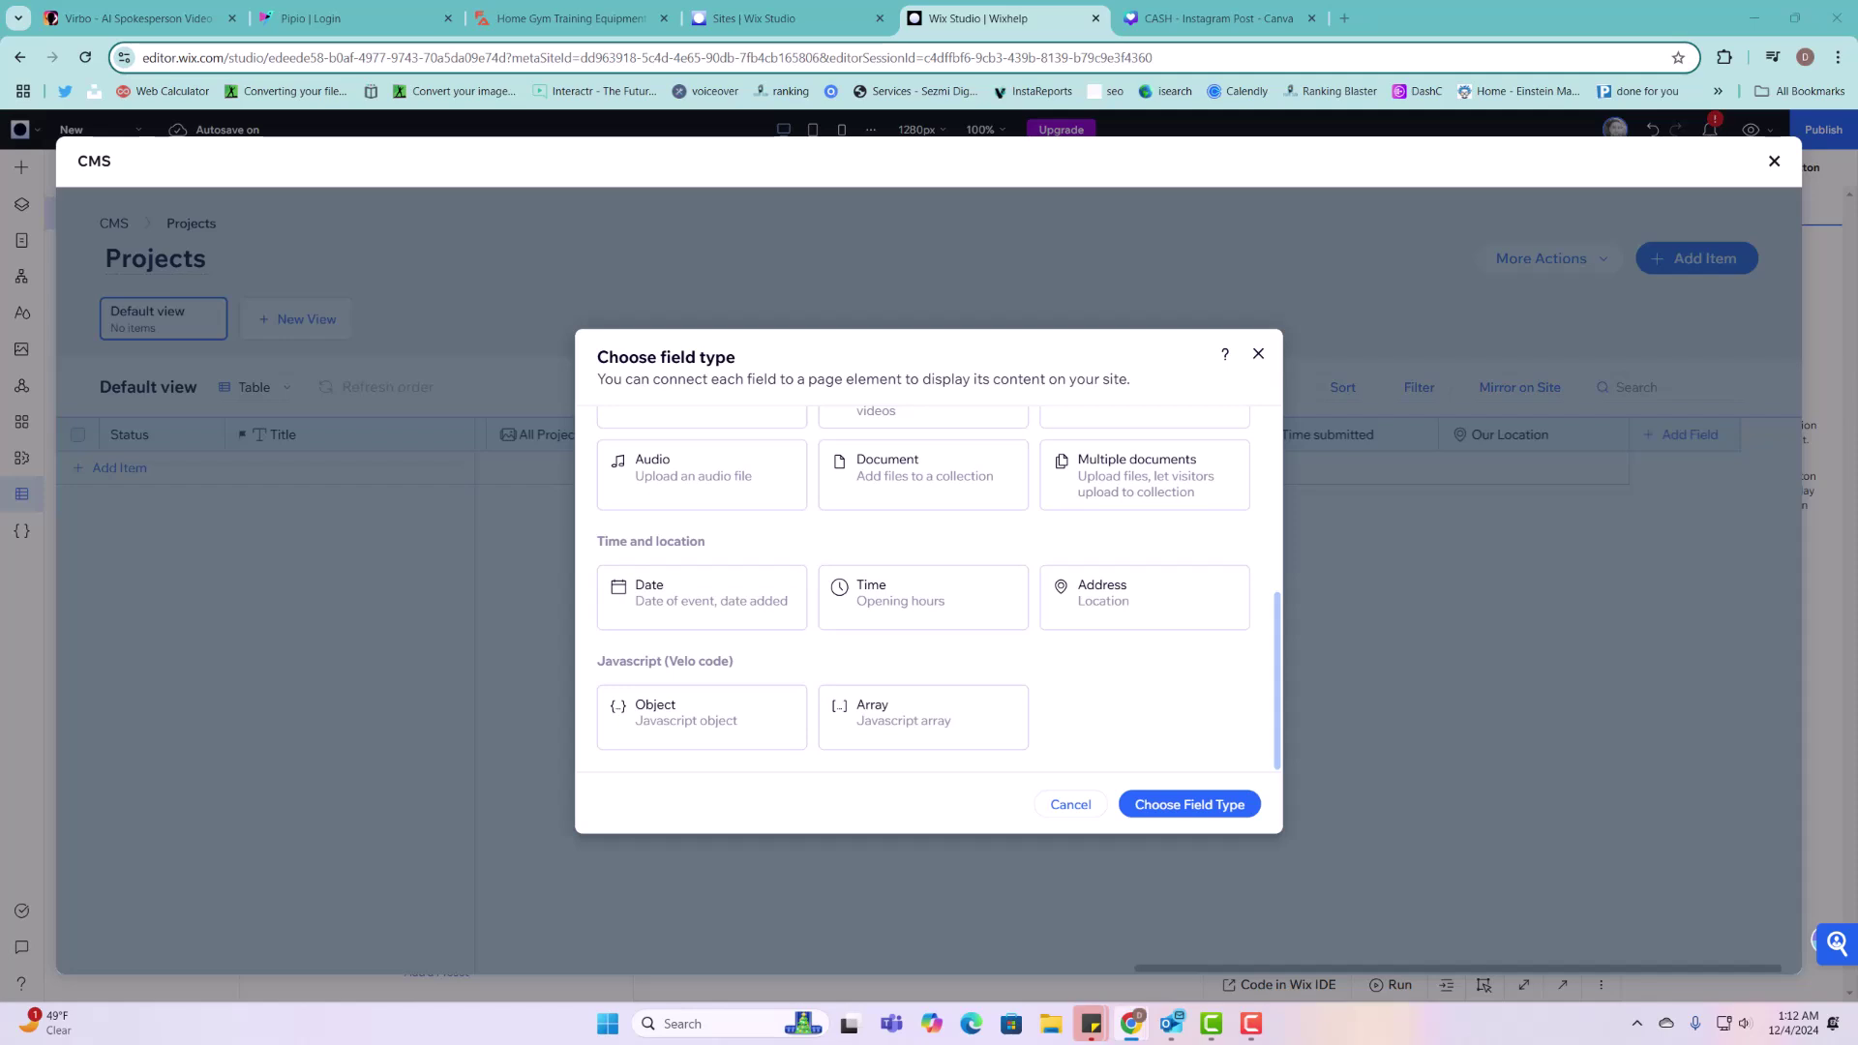
left_click_drag(1207, 199, 1314, 12)
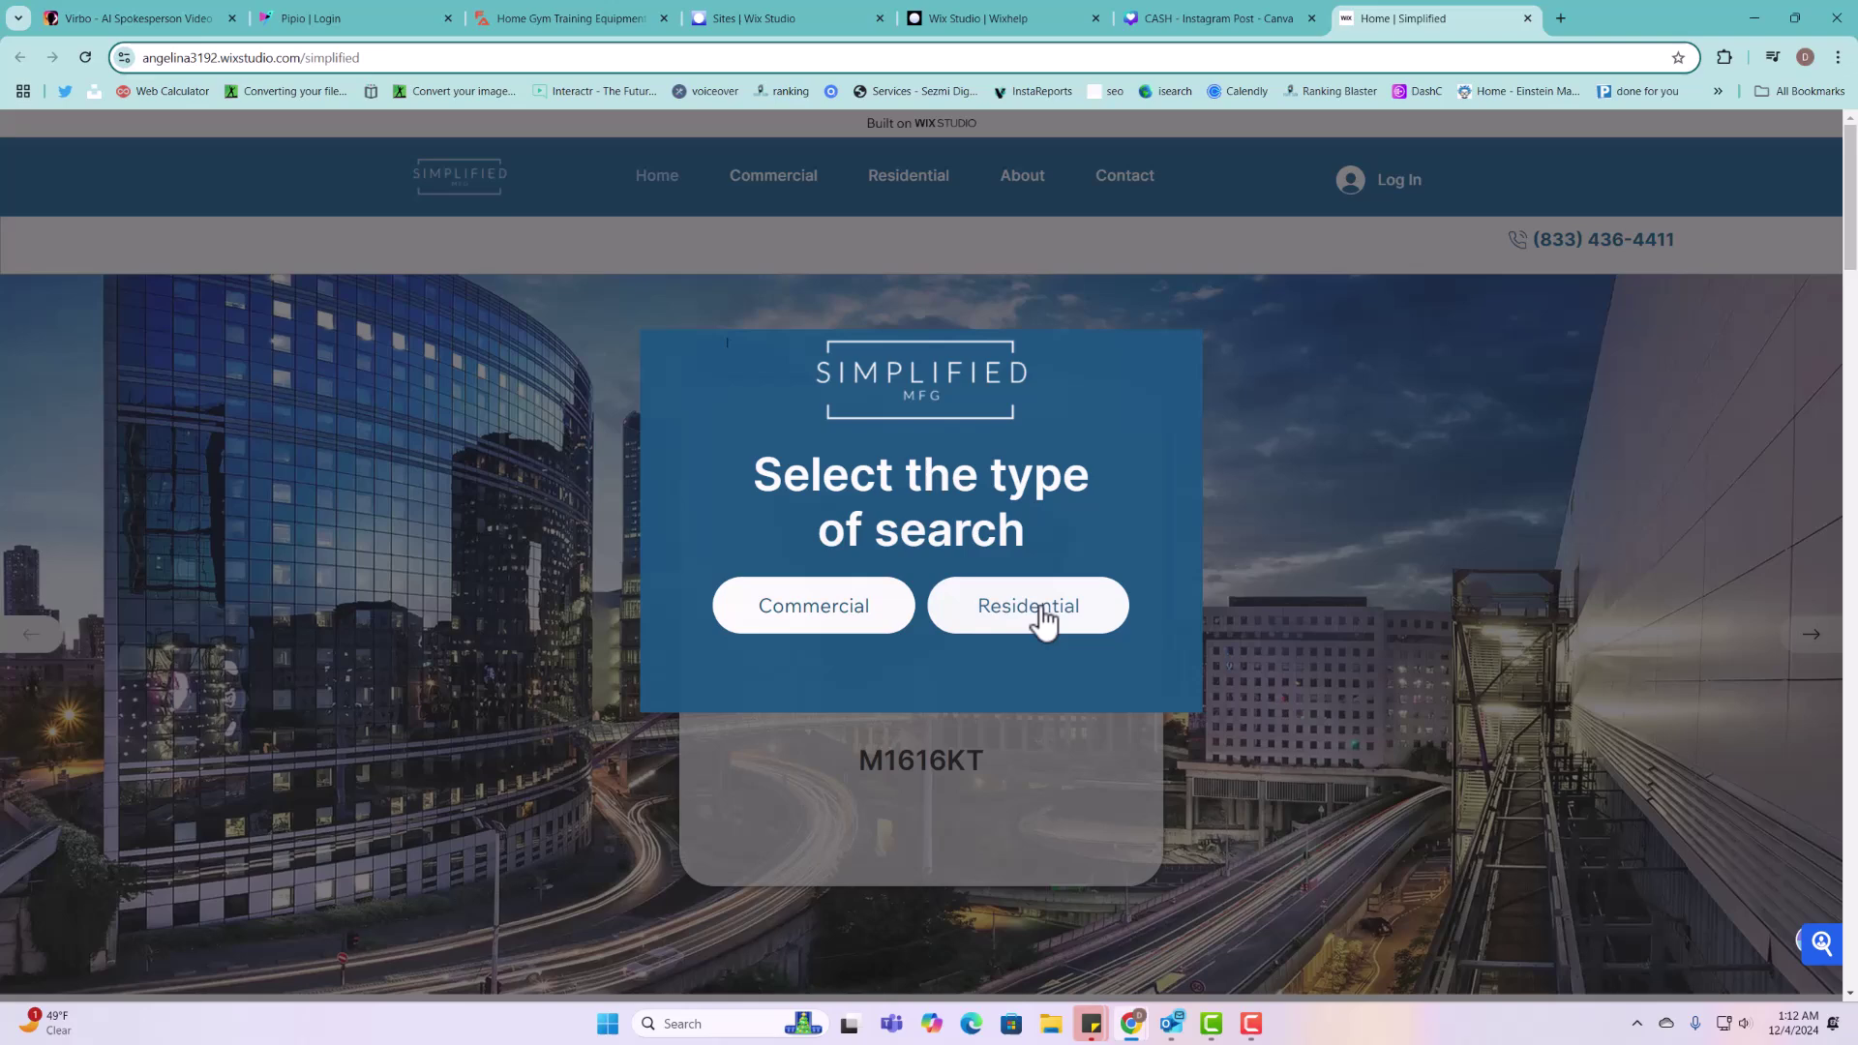
Step: Choose Residential in the search-type popup and open the M1616KT product card
left_click(1040, 611)
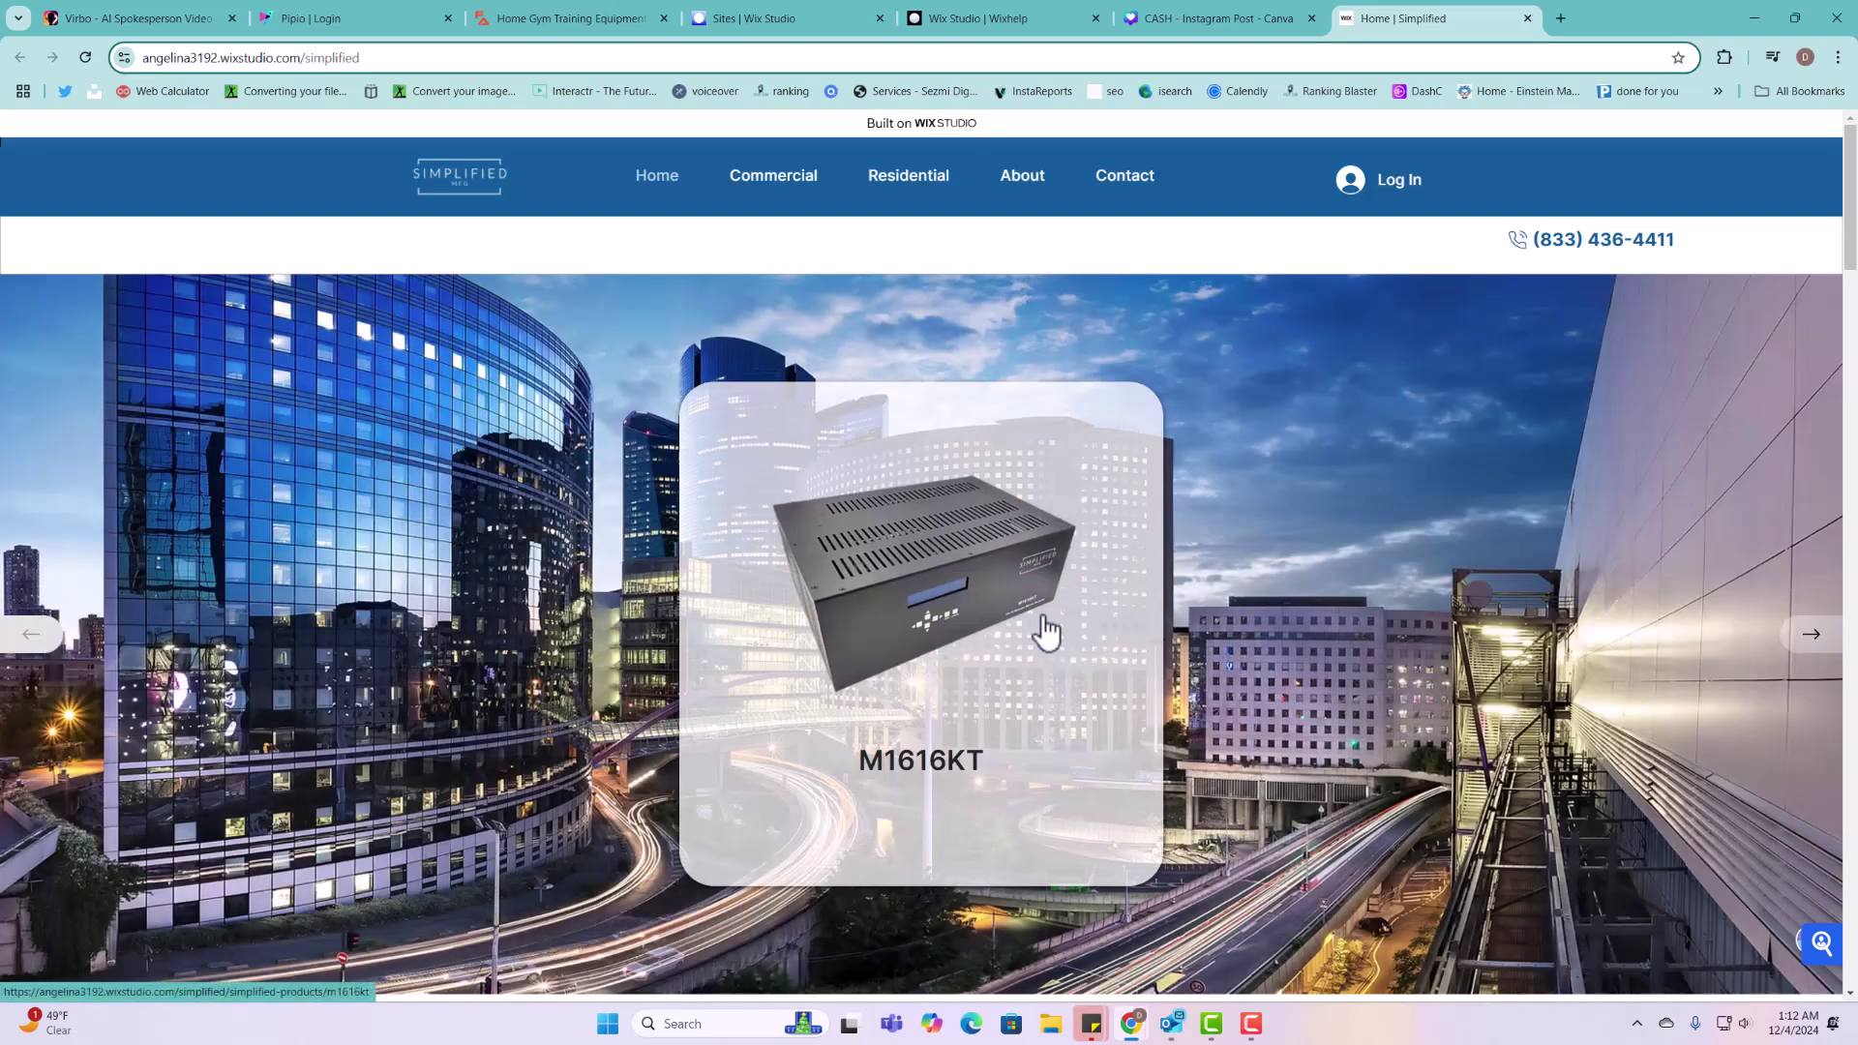
left_click(936, 595)
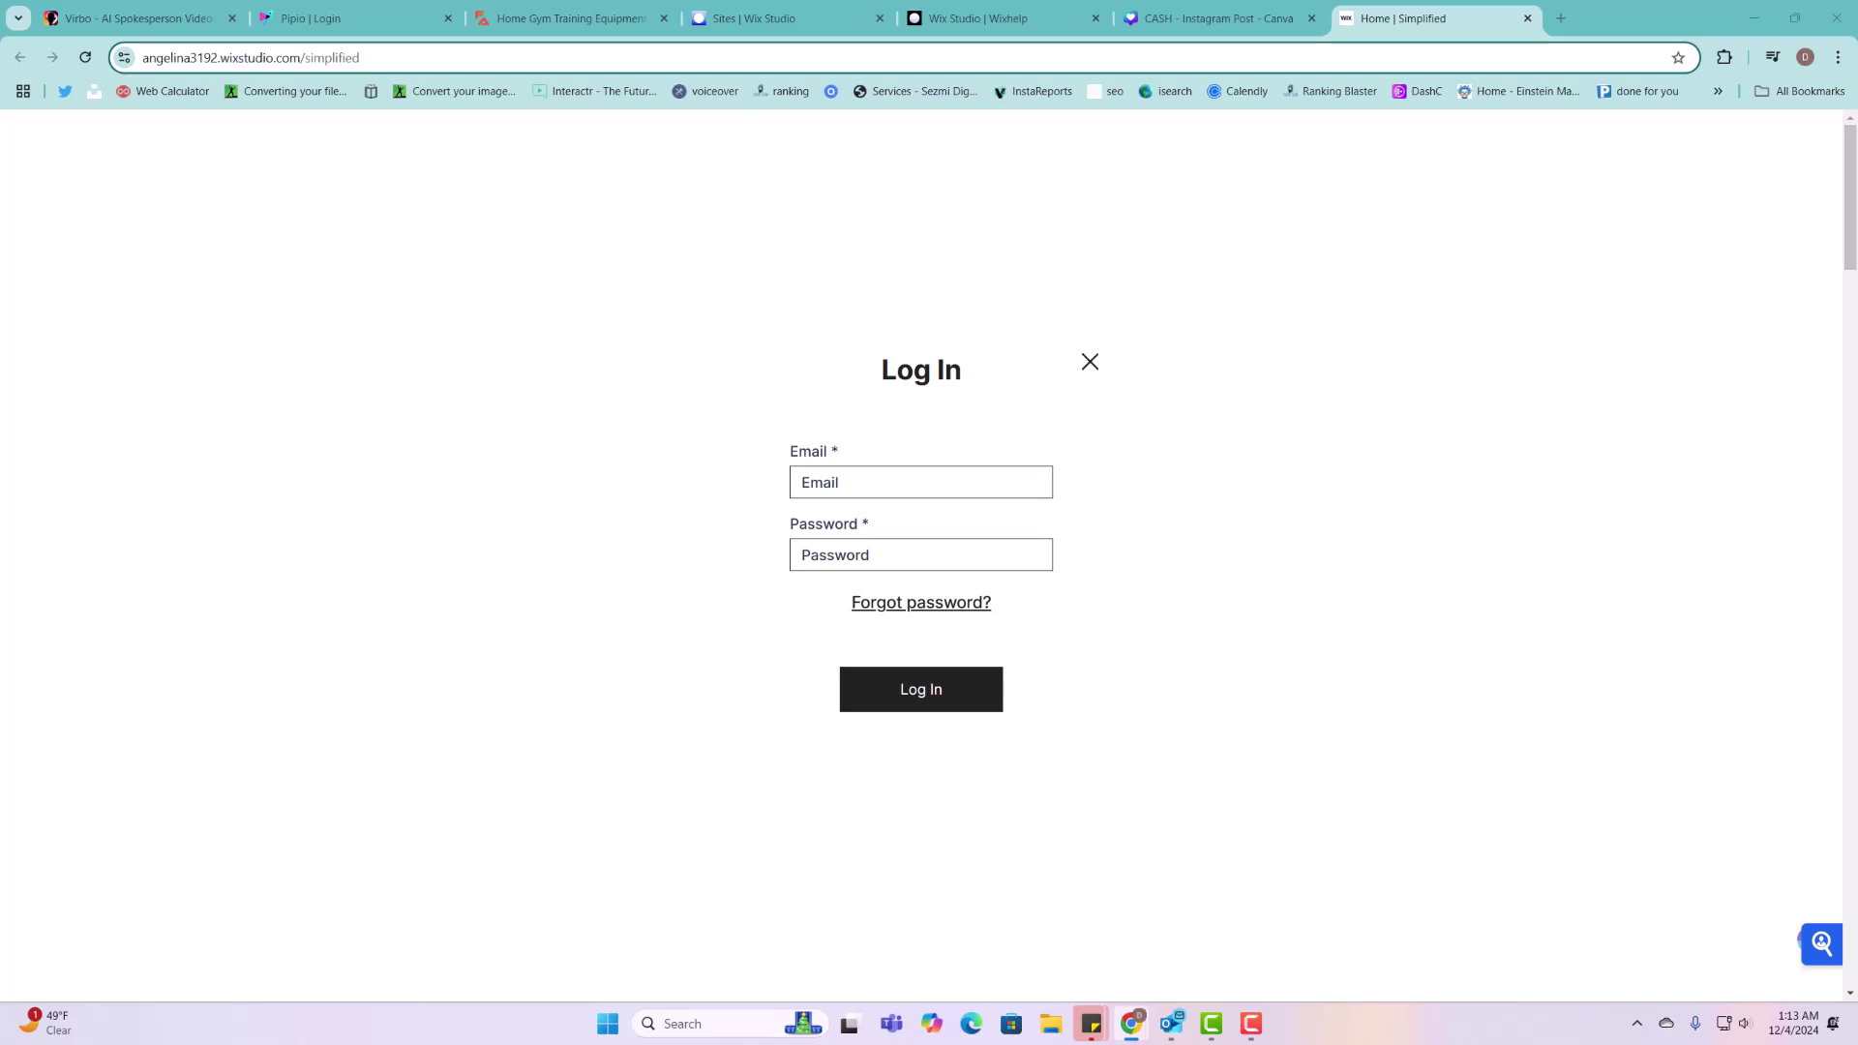
Step: Log in to the Simplified site with the account e-mail and password
left_click(838, 481)
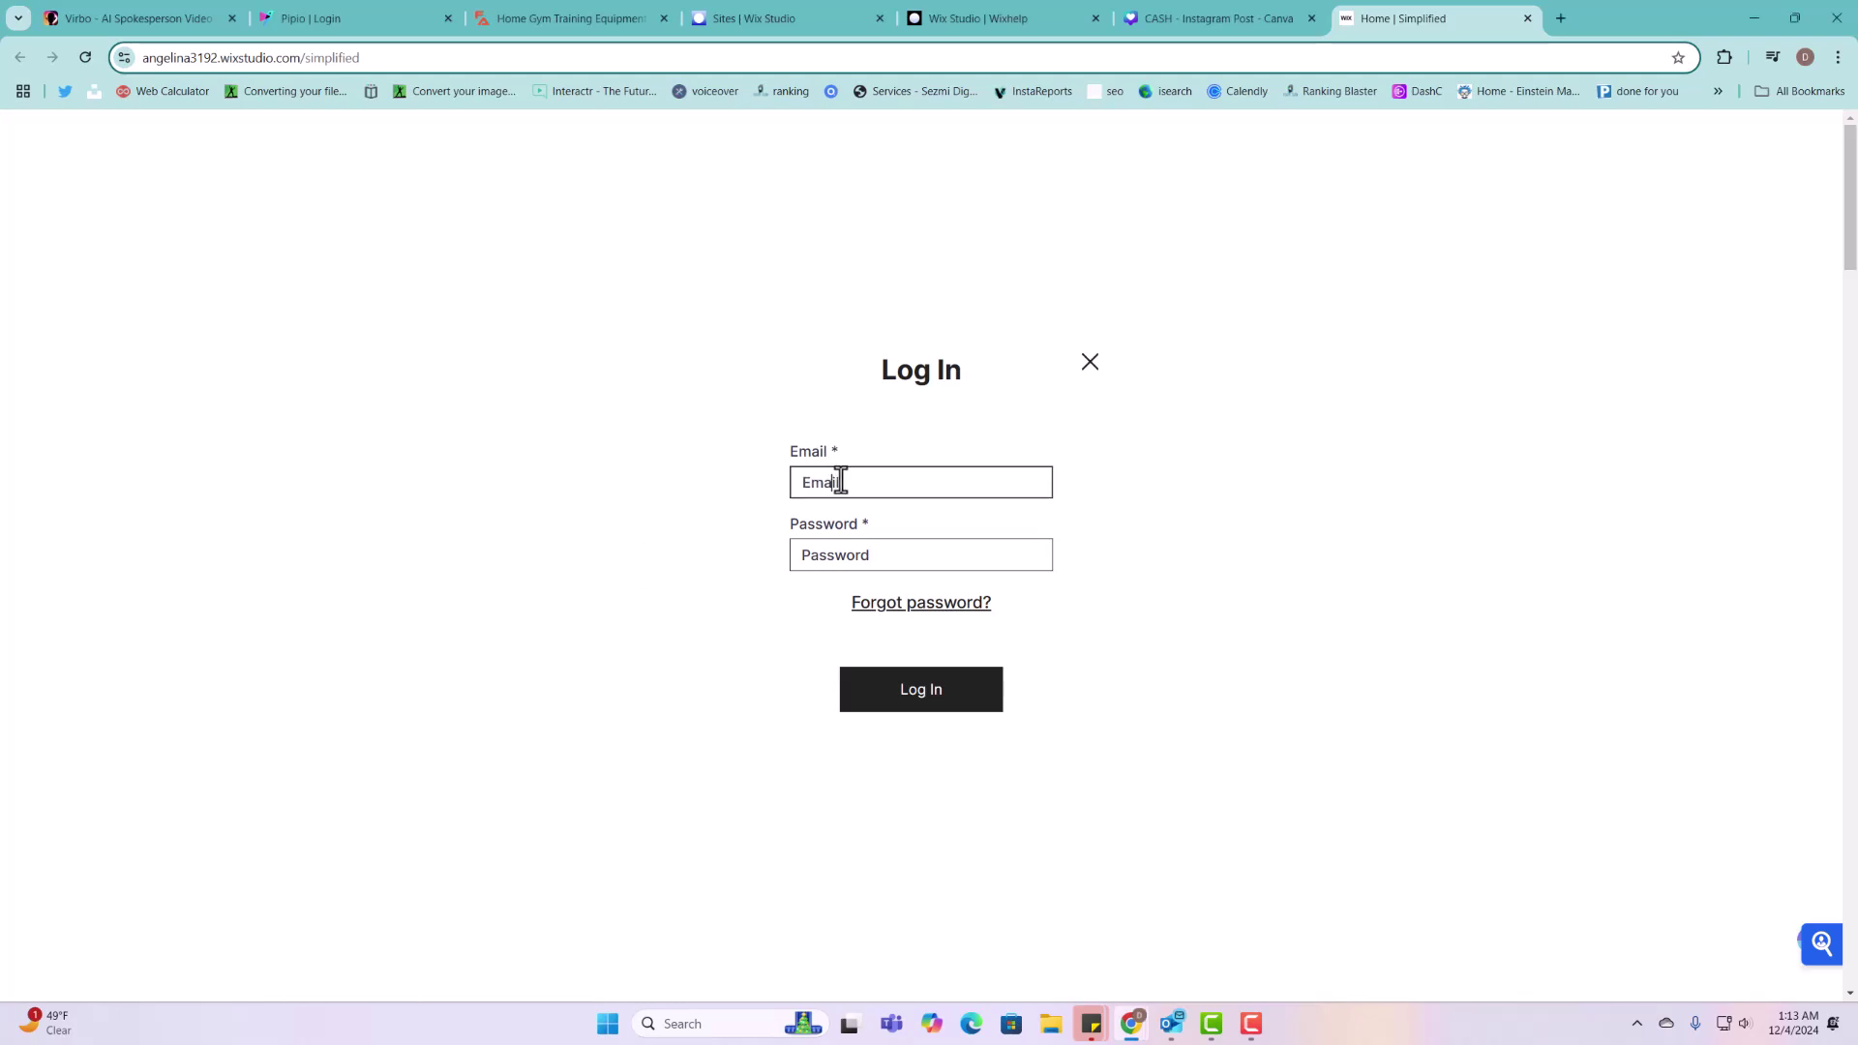
key("ctrl+v")
left_click(883, 553)
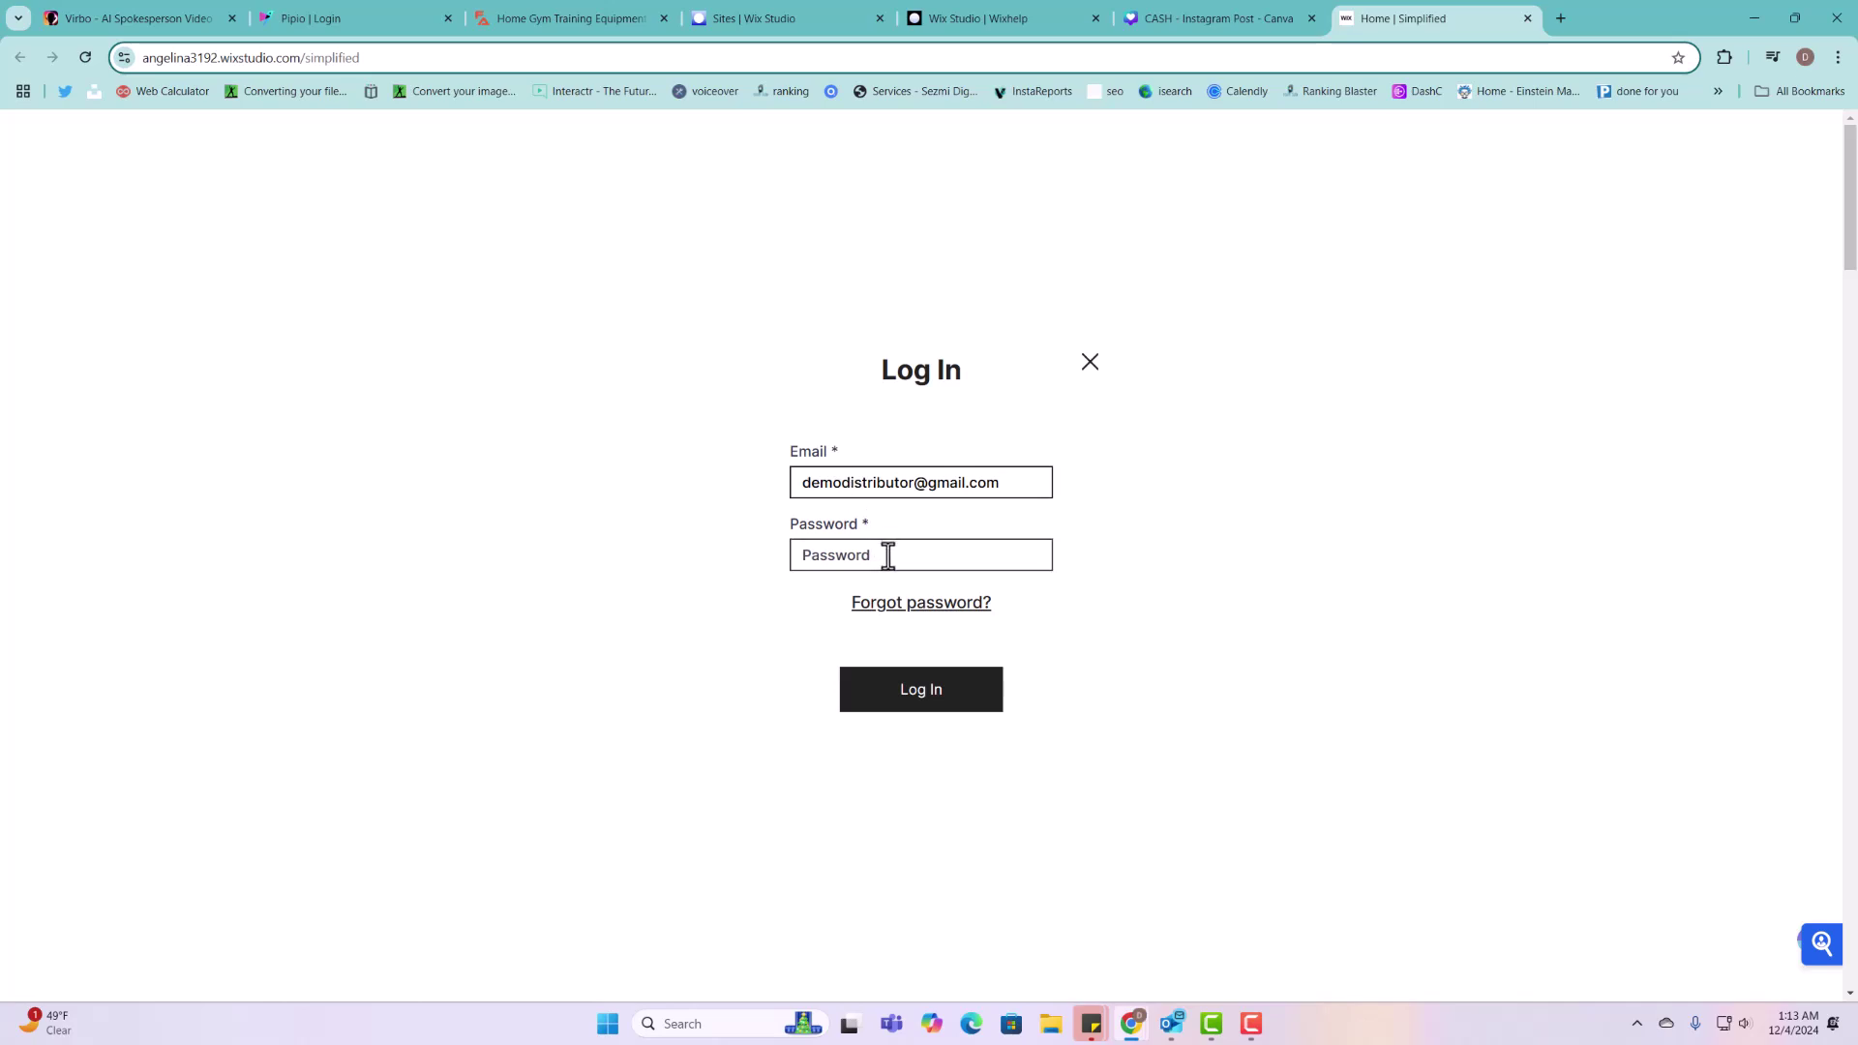
type("••")
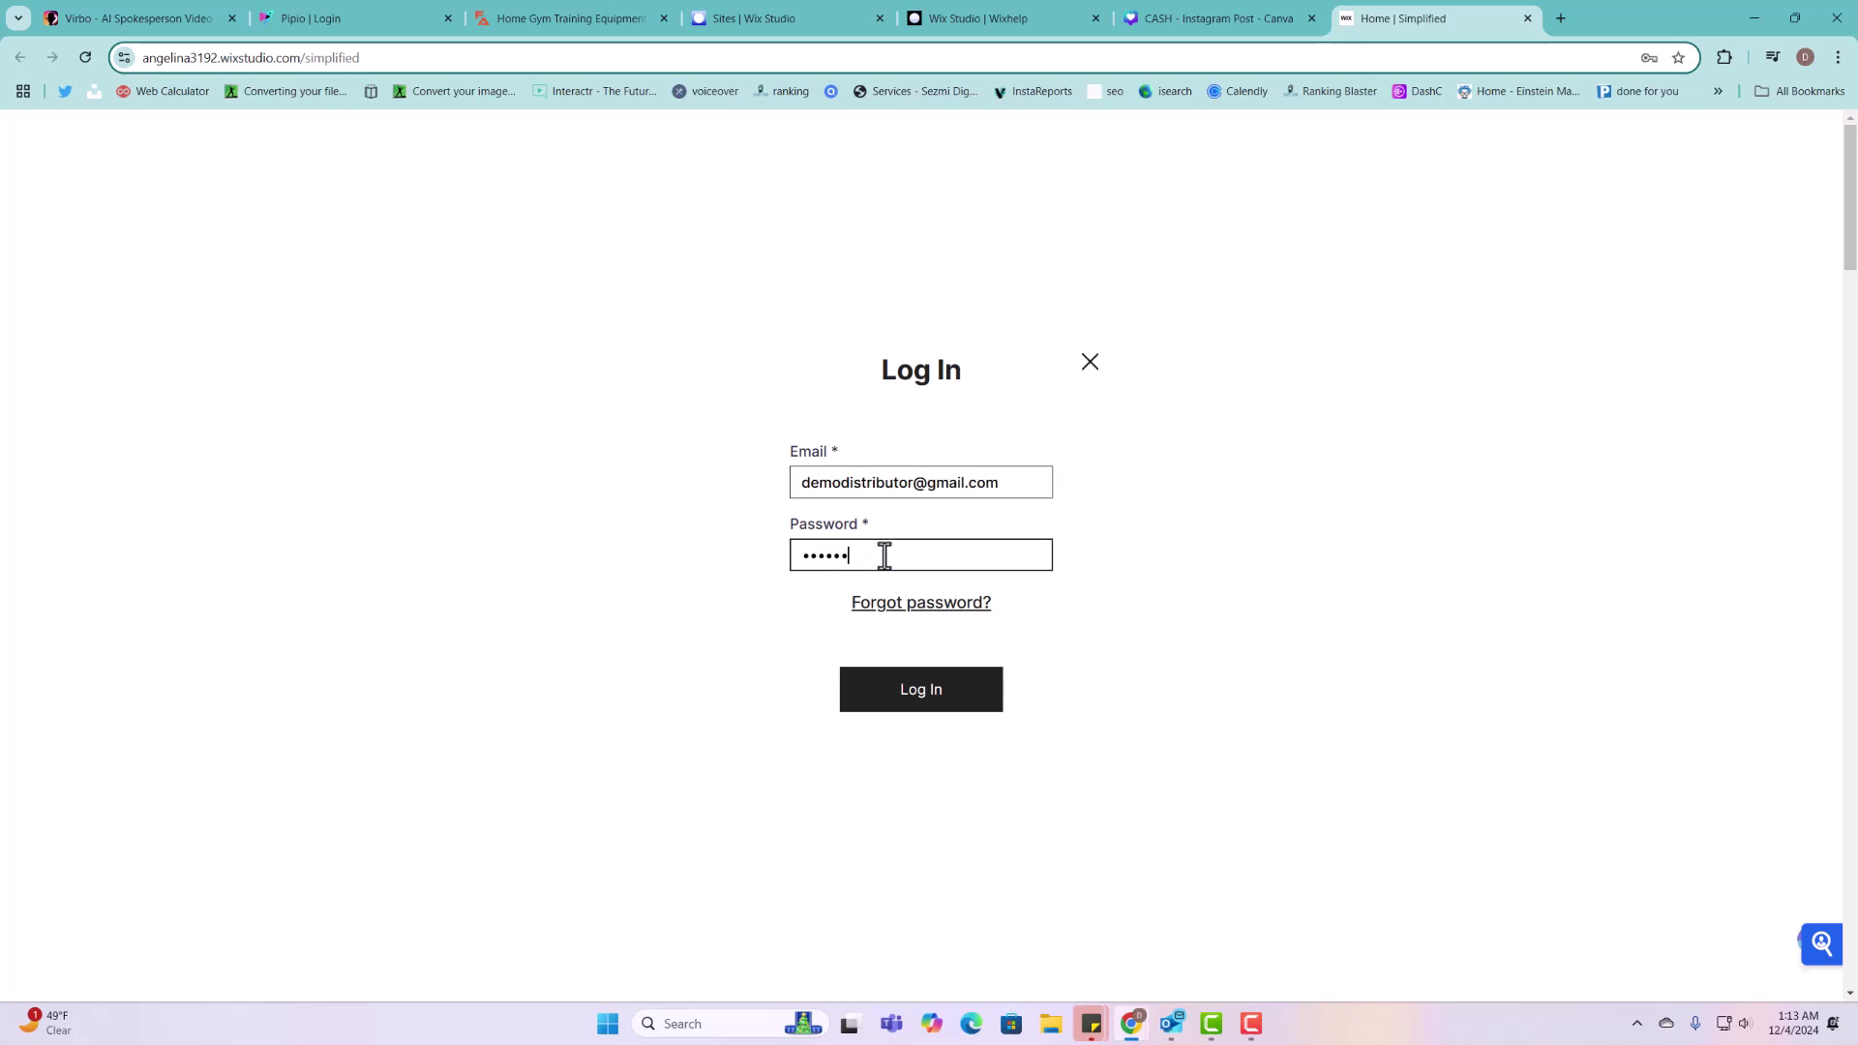
left_click(924, 688)
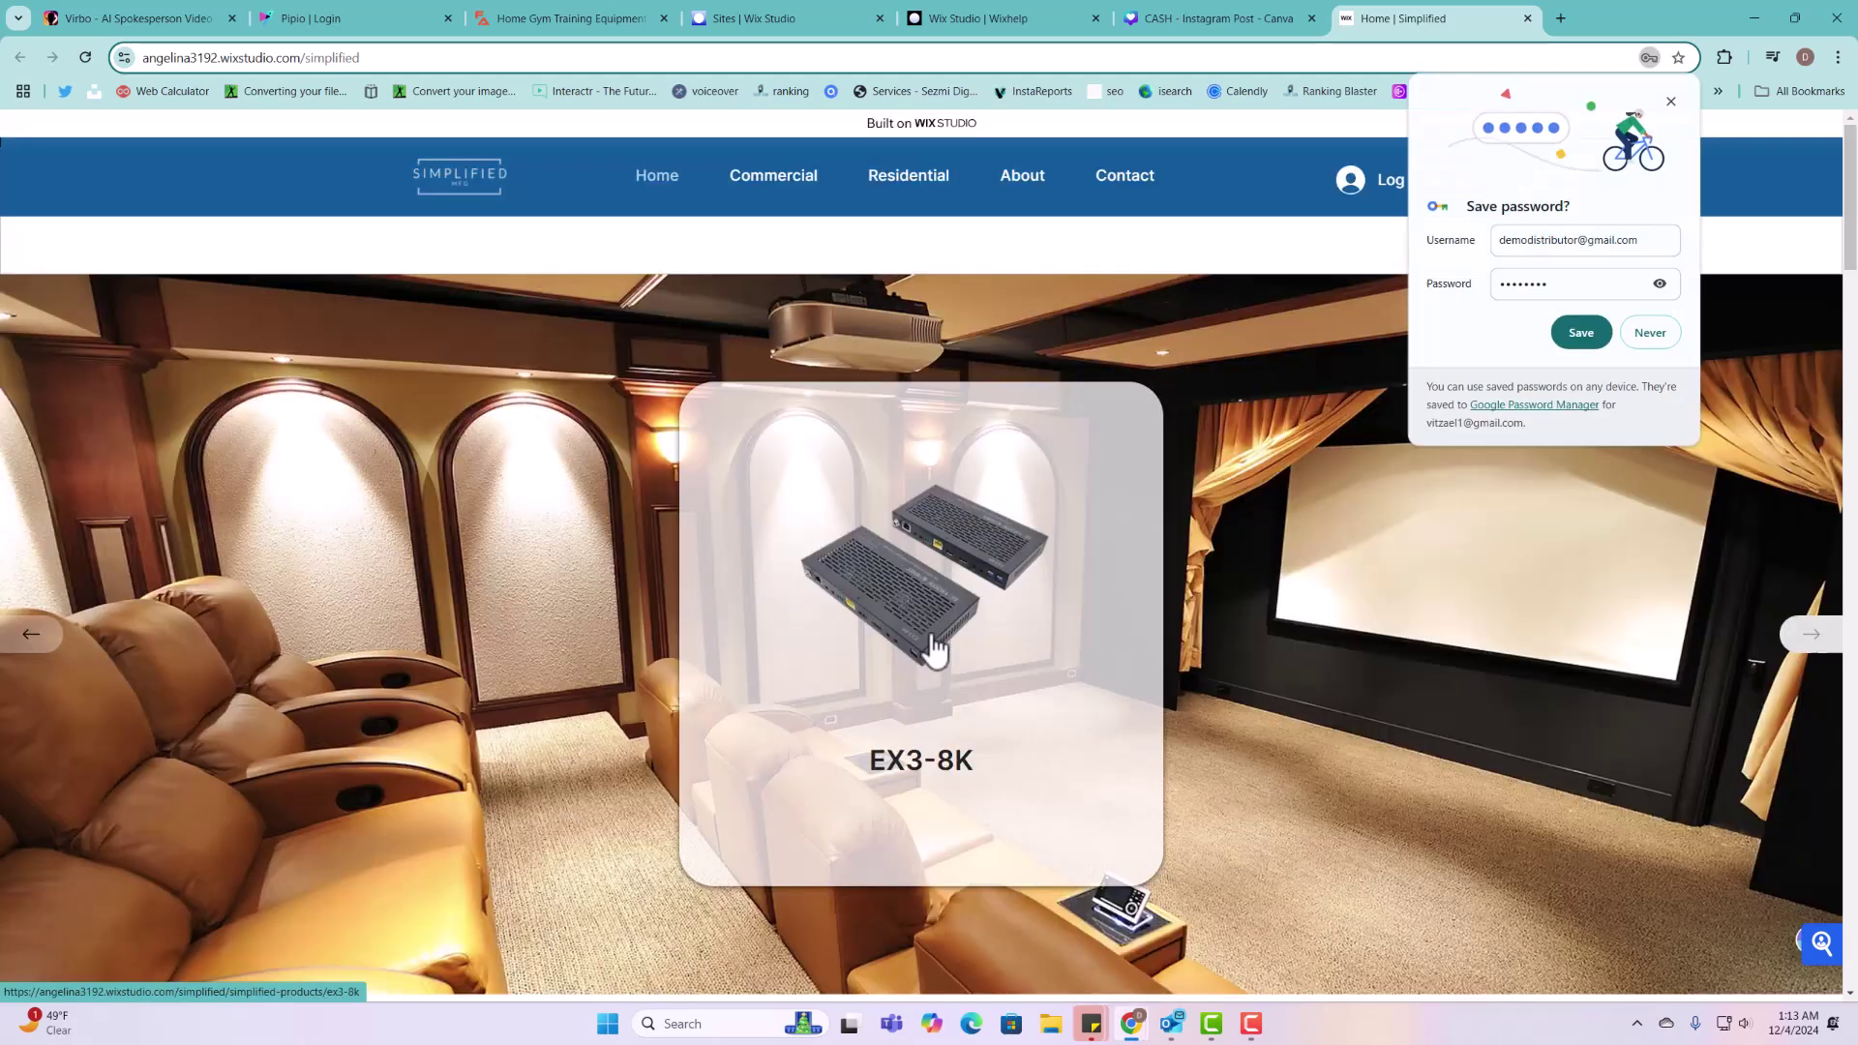
Step: Dismiss the save-password prompt and add three EX3-8K extenders at $750 to the order
left_click(1672, 102)
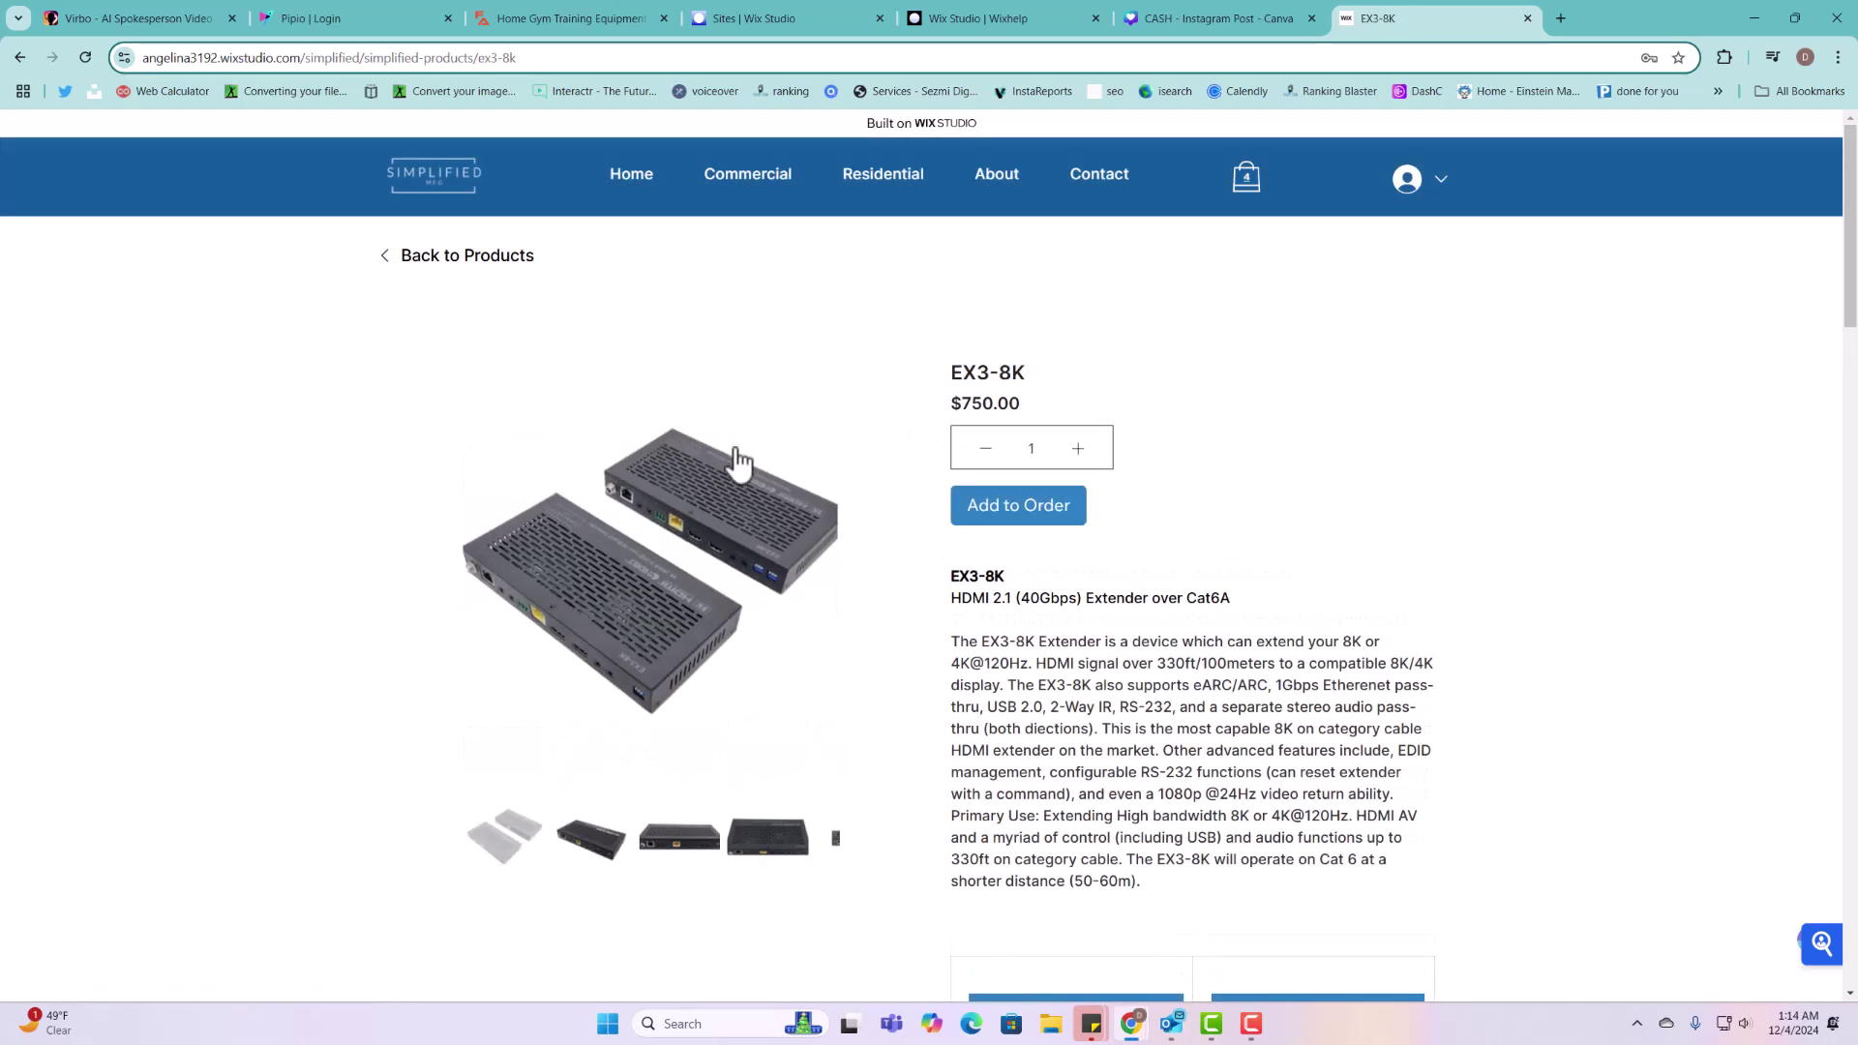
left_click_drag(1024, 407, 947, 405)
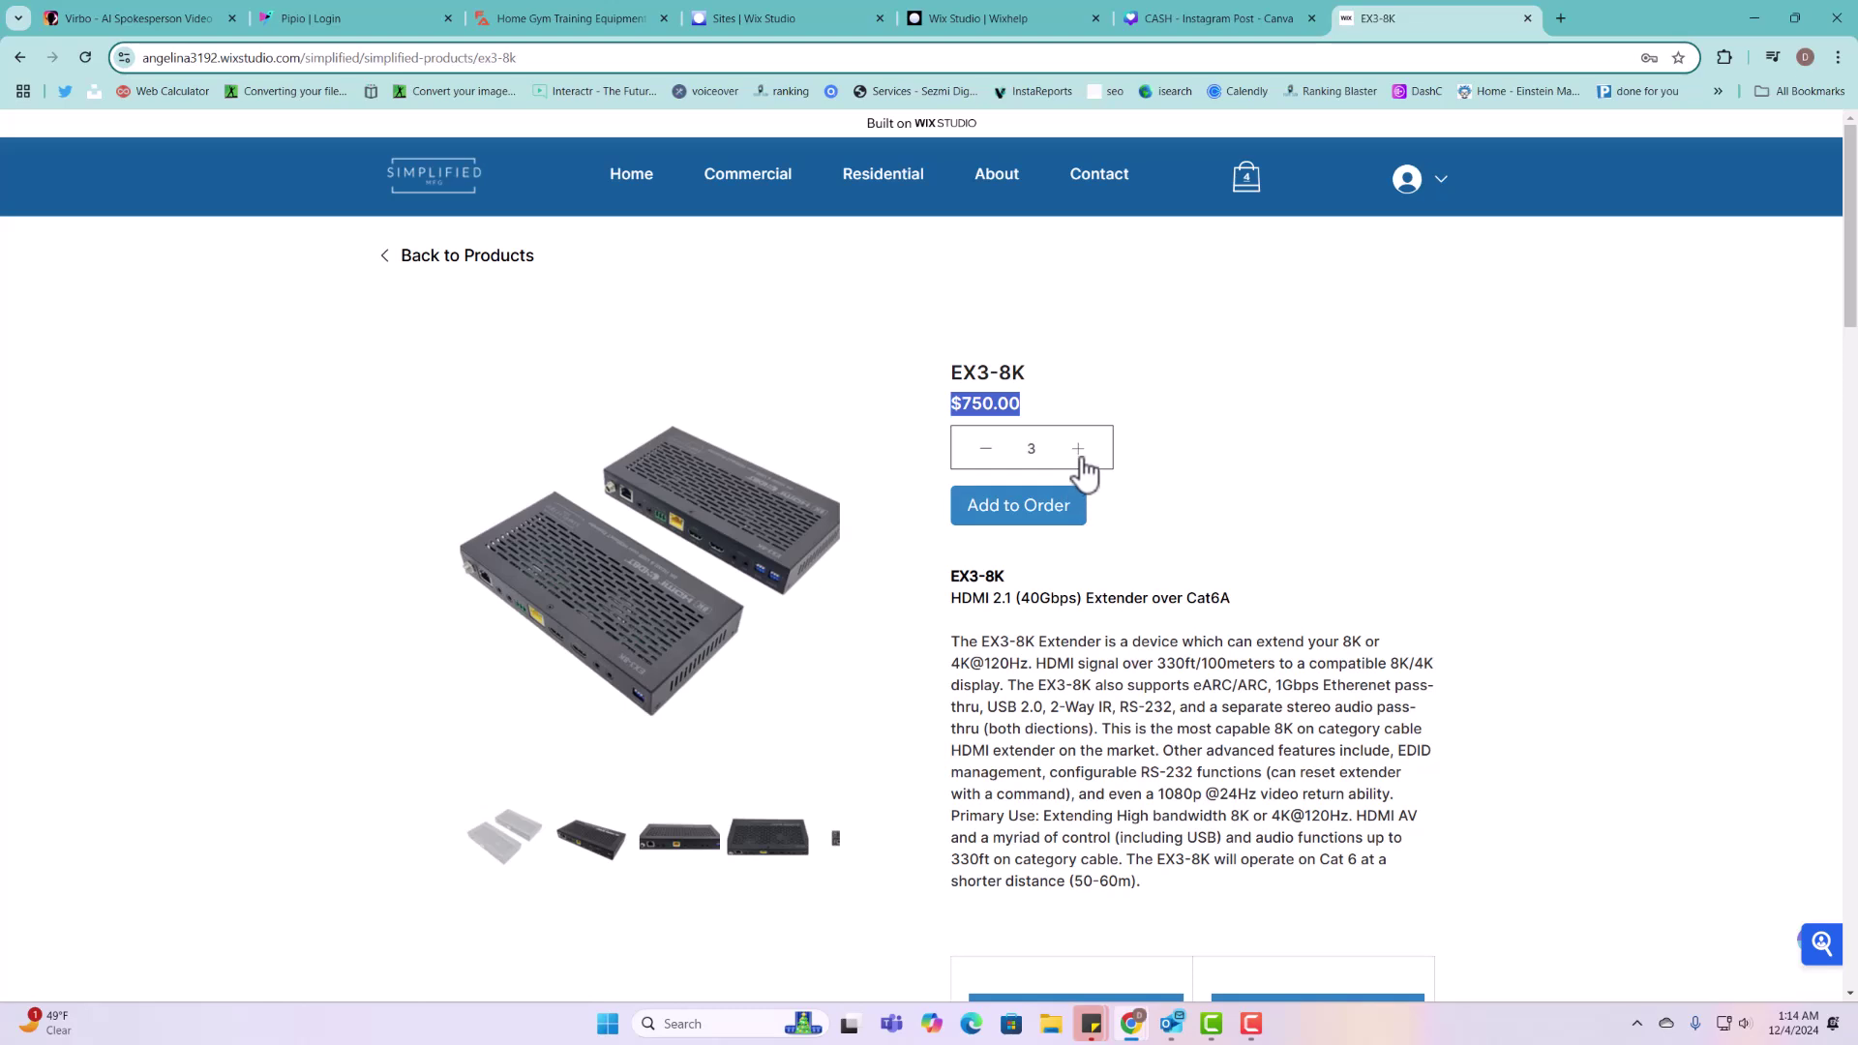
left_click(1033, 523)
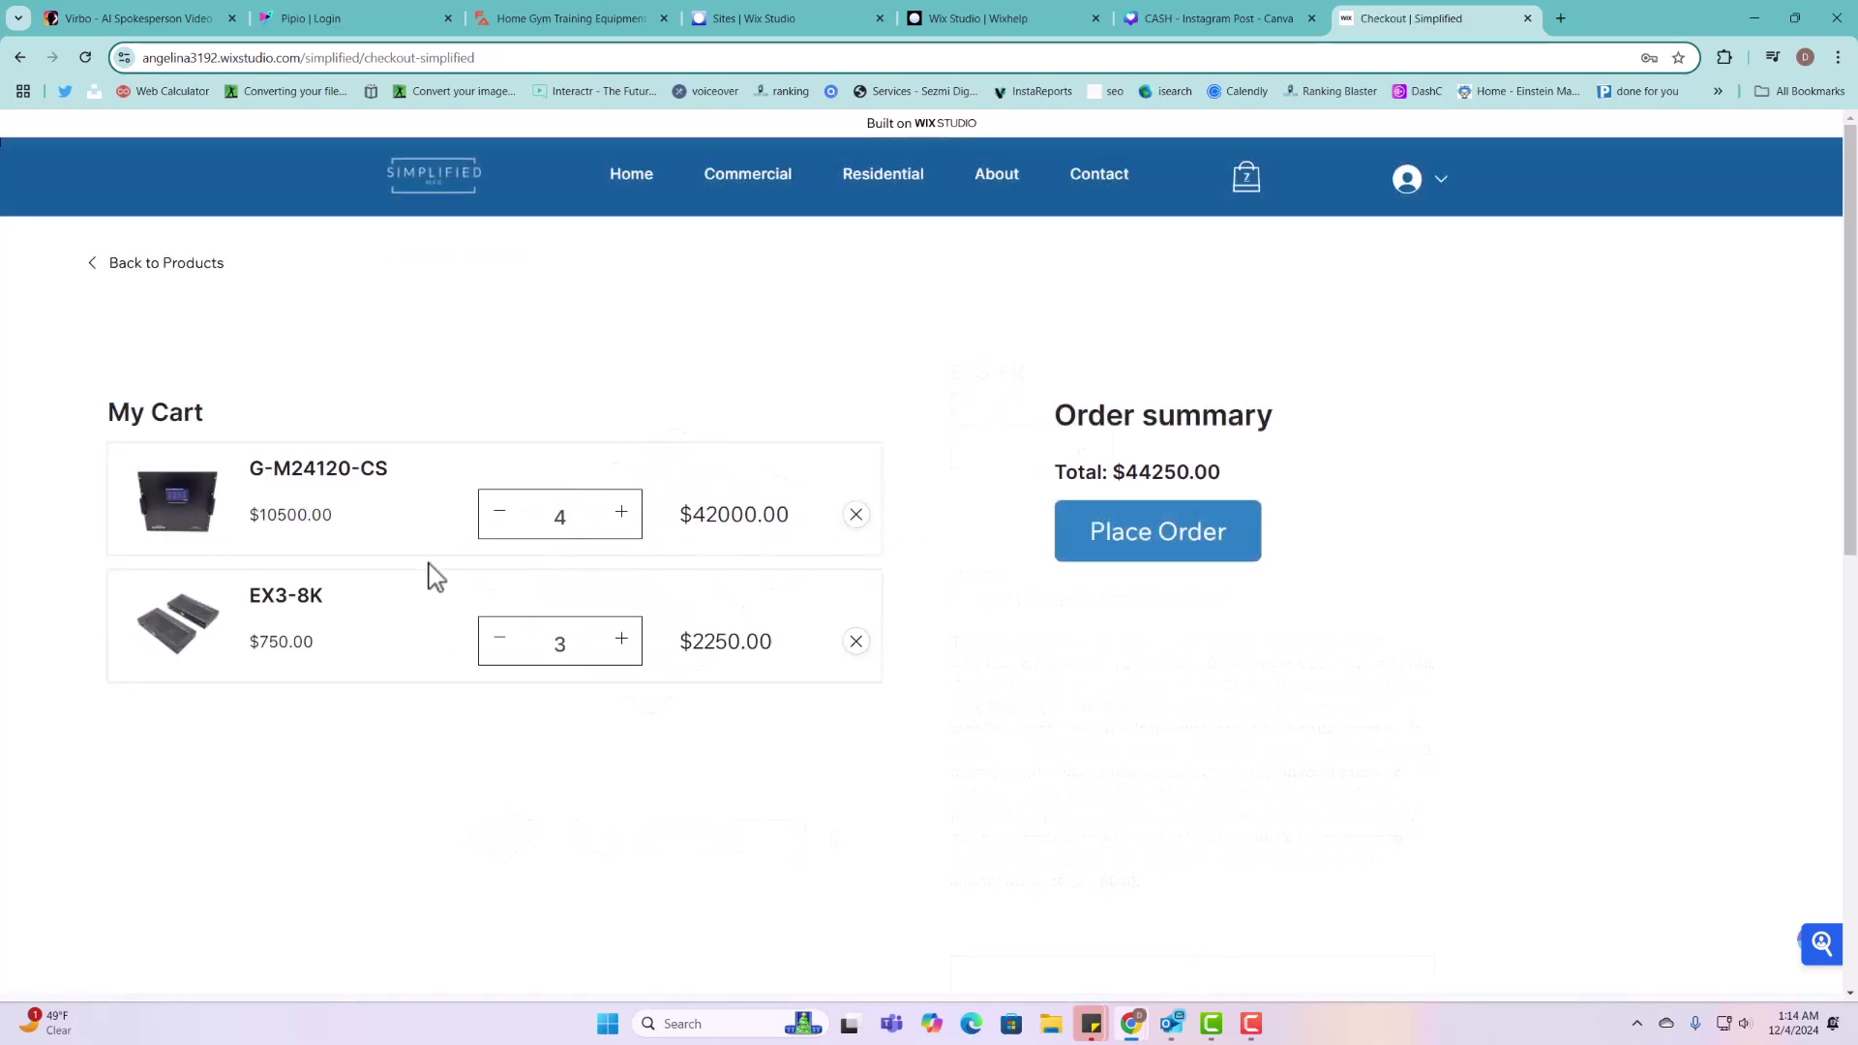
Step: Check the cart: G-M24120-CS price and quantity 4, EX3-8K price, $44250.00 total
double_click(282, 519)
double_click(557, 517)
left_click_drag(259, 642, 329, 602)
left_click_drag(1121, 471, 1253, 484)
Step: Place and confirm the order, review the Thank you page, then return to Wix Studio
left_click(1168, 561)
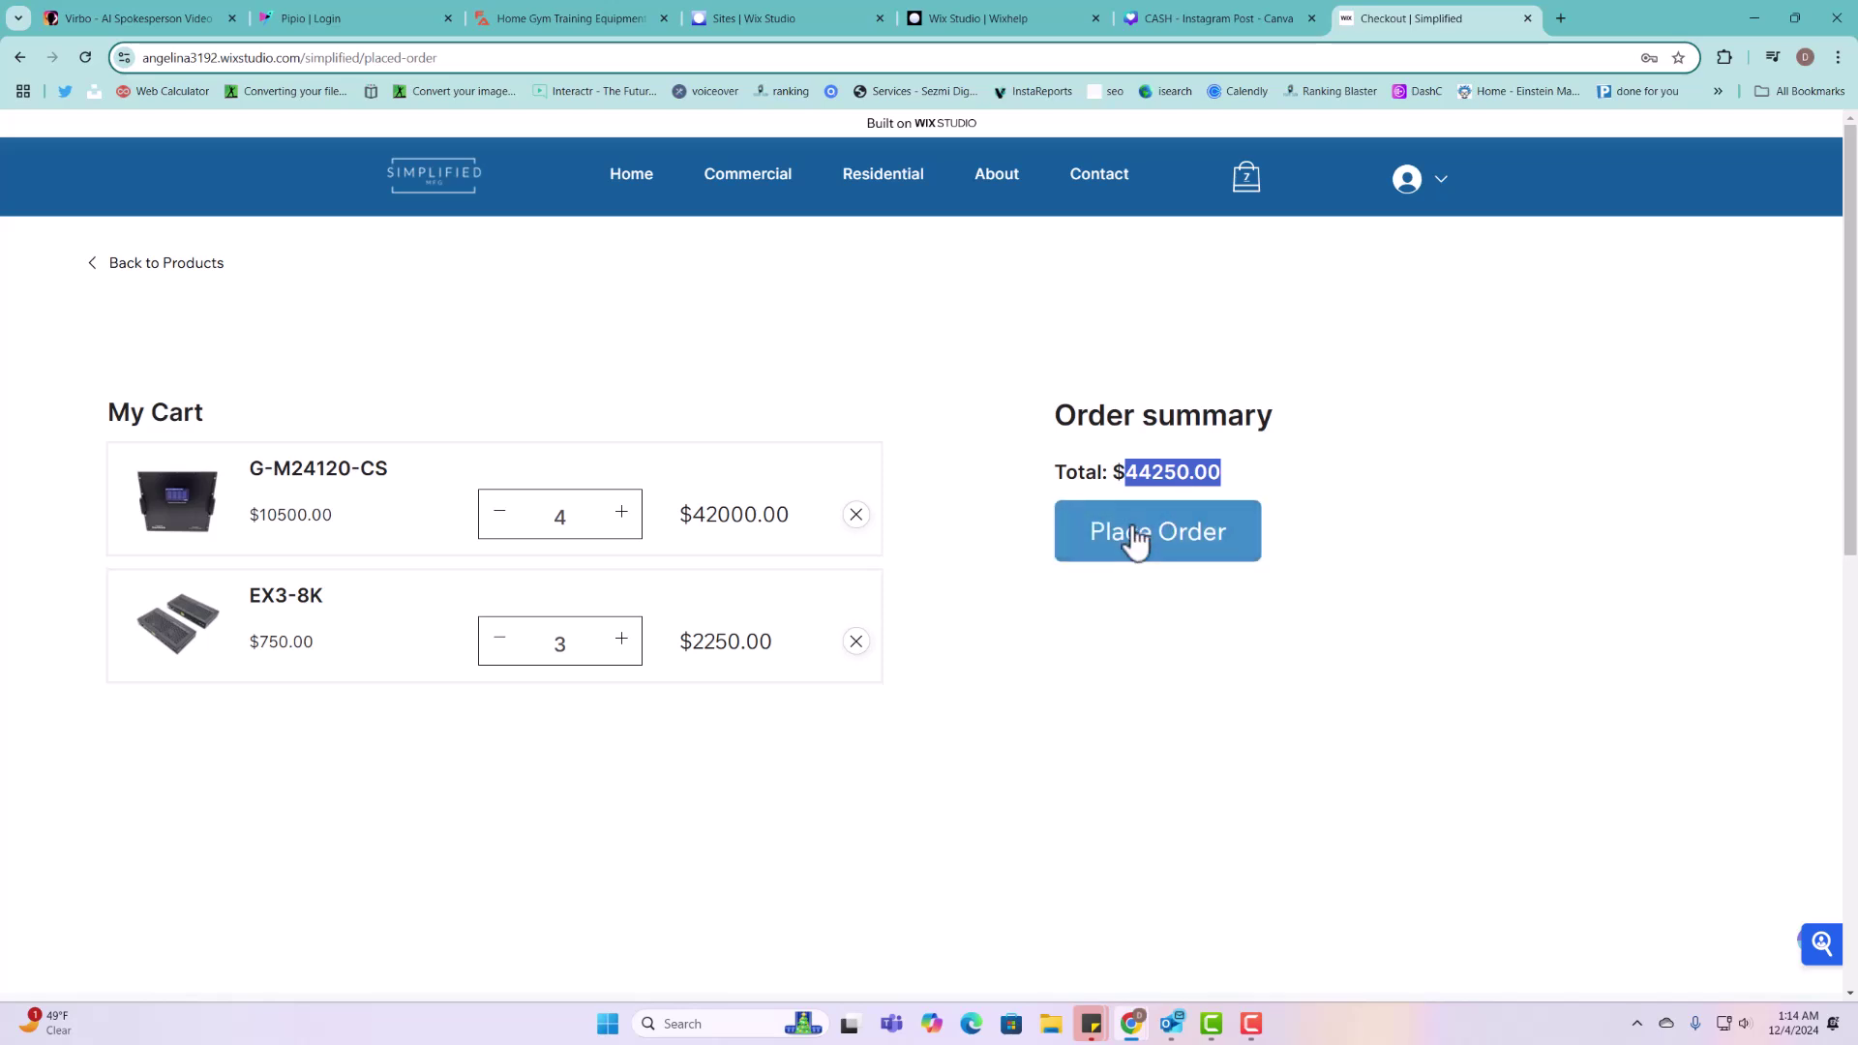
left_click(1132, 532)
scroll(1050, 539, "down", 3)
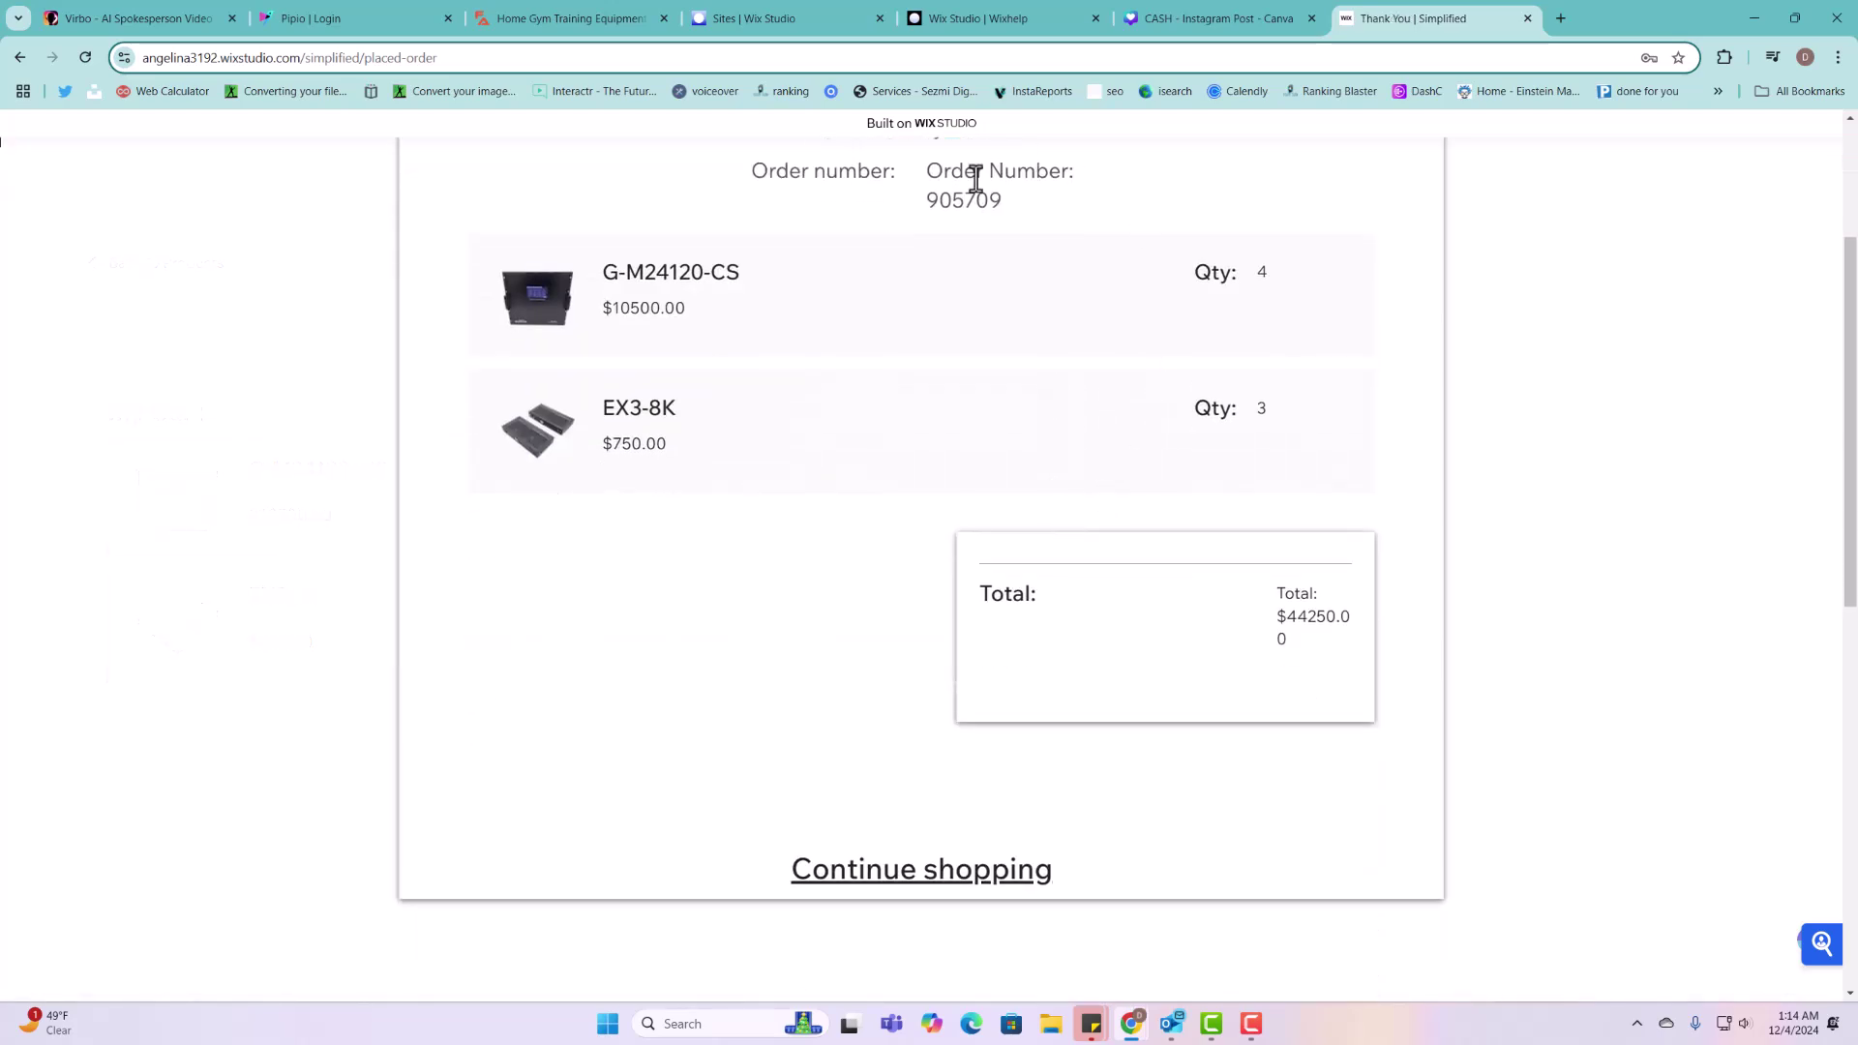
scroll(1112, 540, "up", 2)
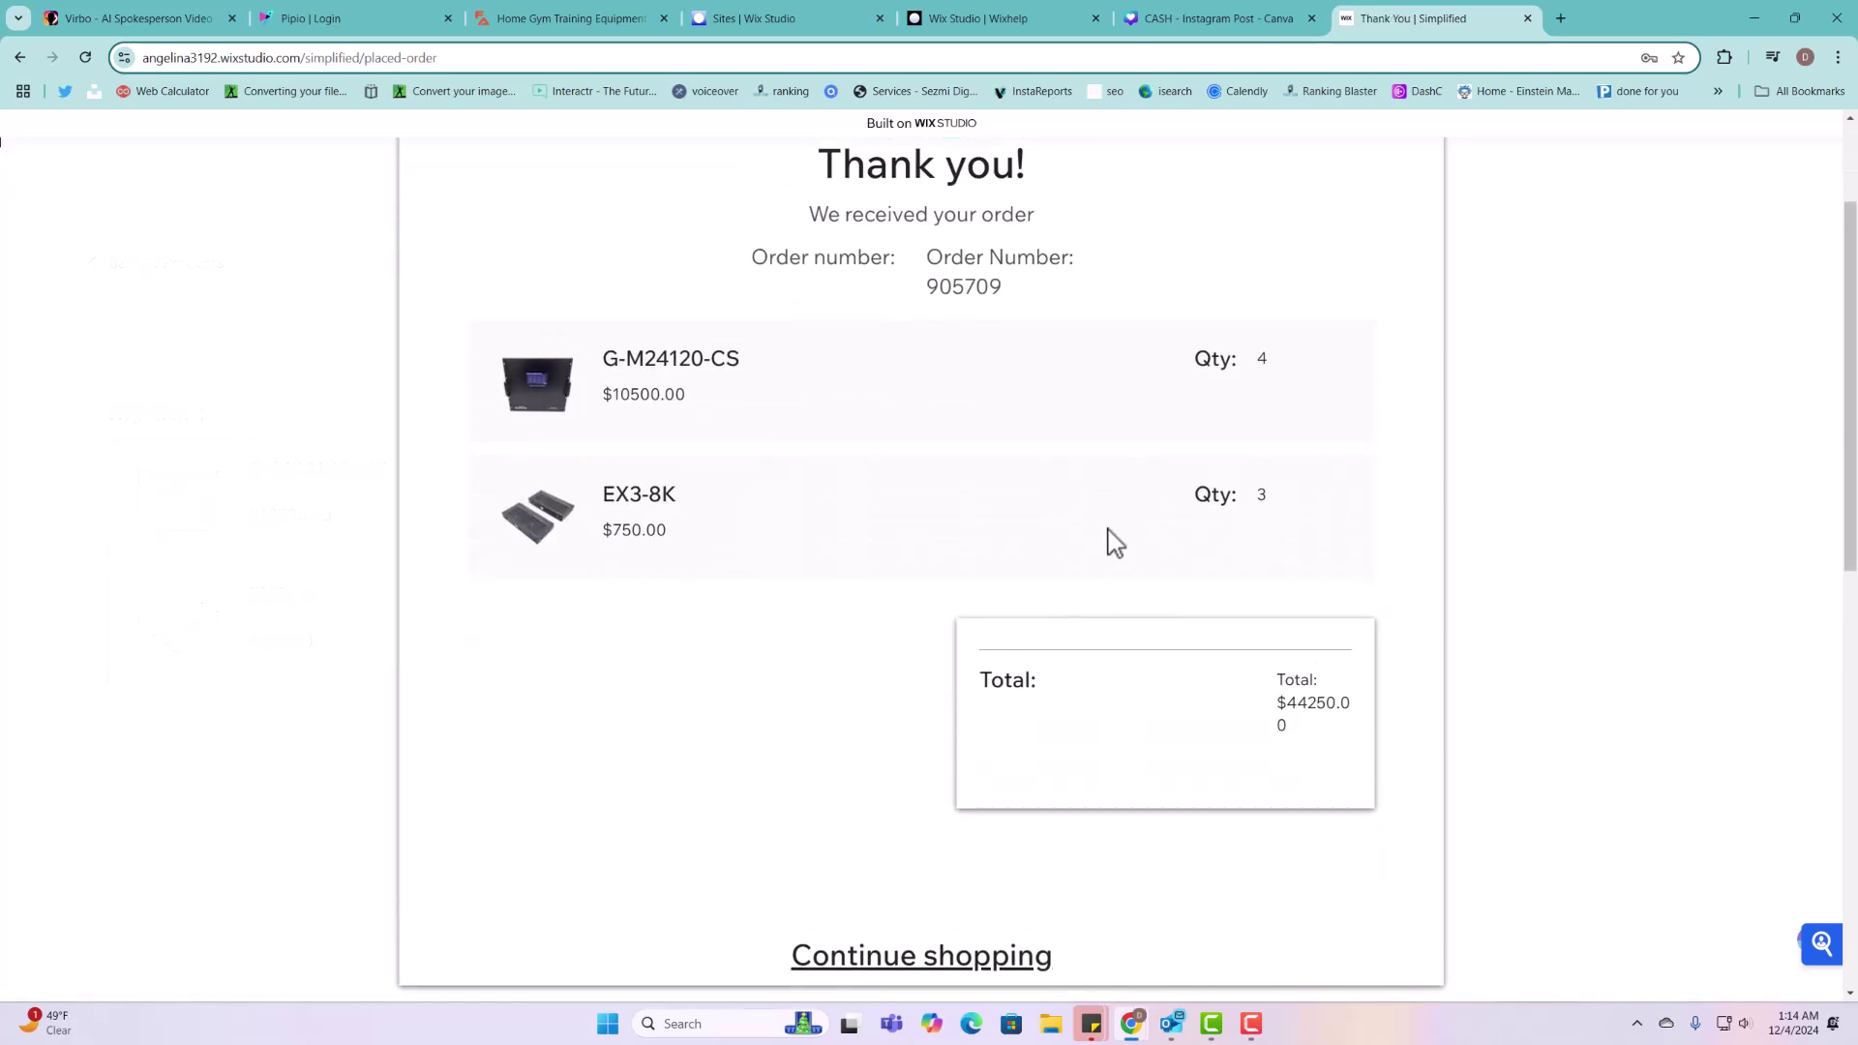
left_click(990, 23)
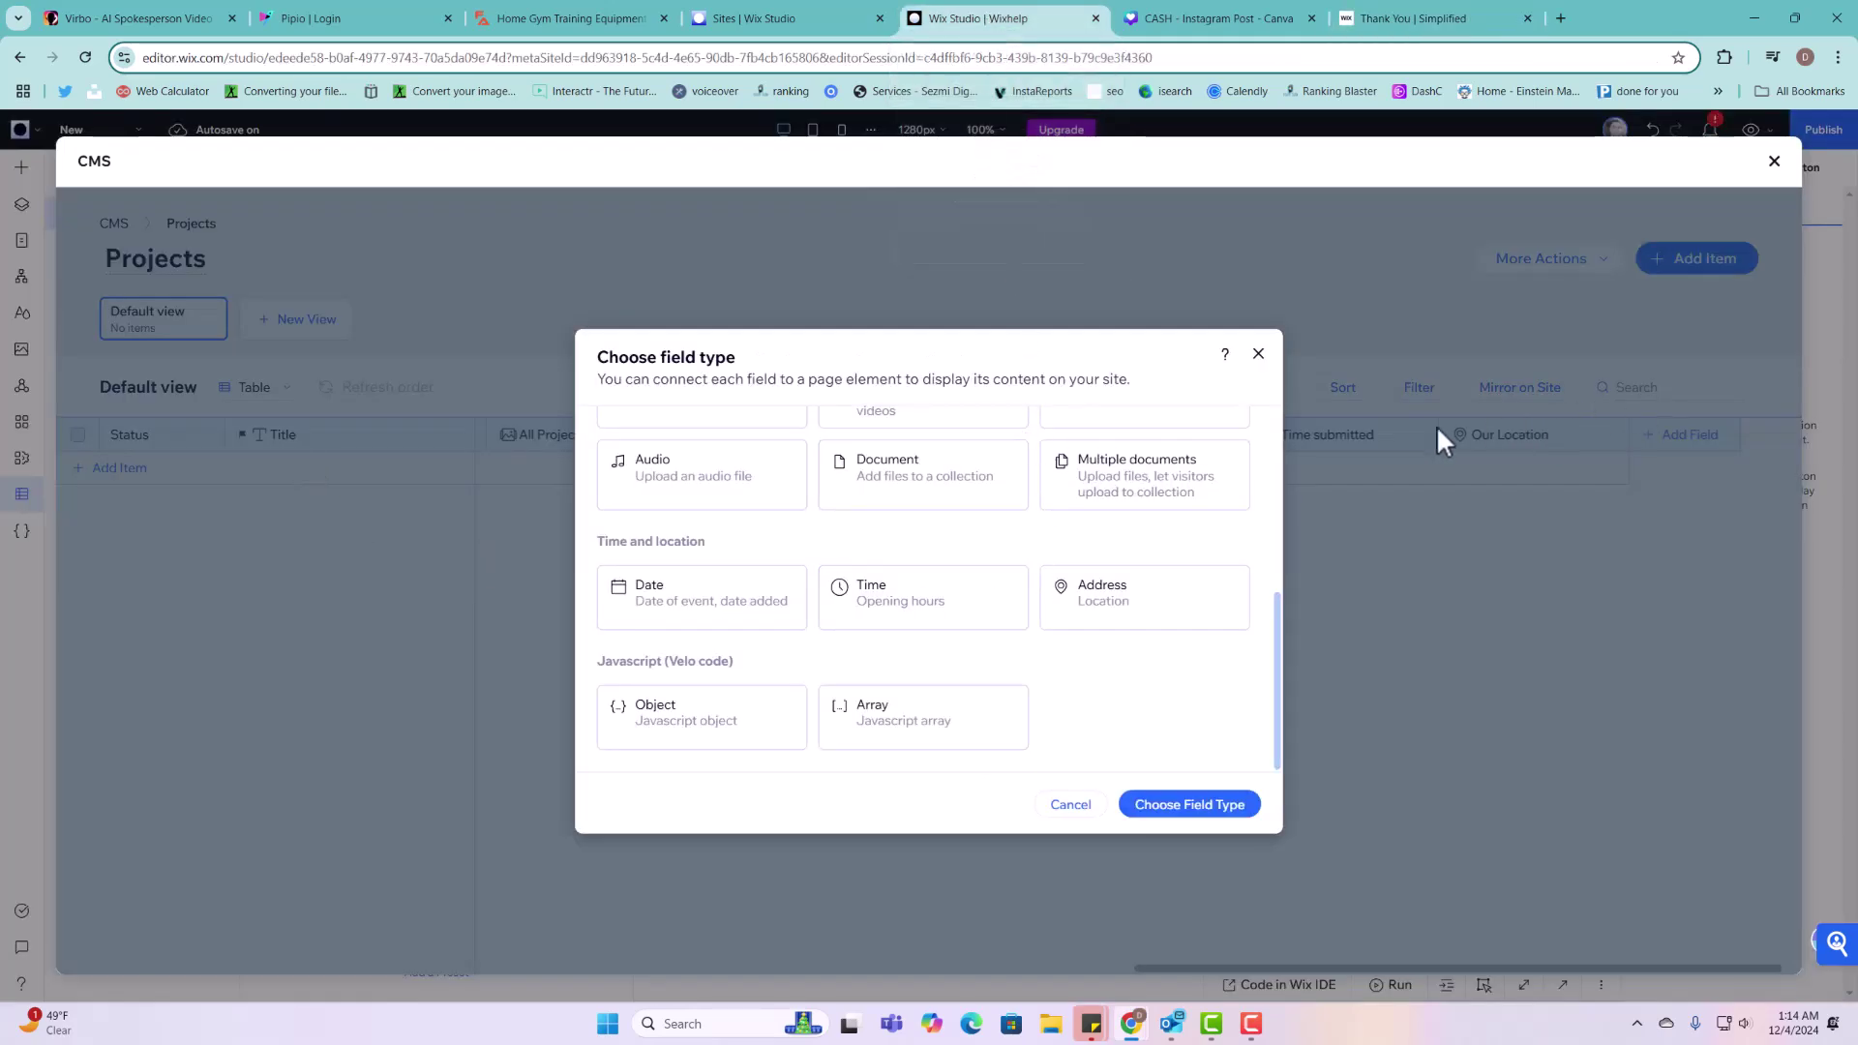
Step: Dismiss the field-type chooser and close the order confirmation tab, returning to Projects
left_click(1258, 354)
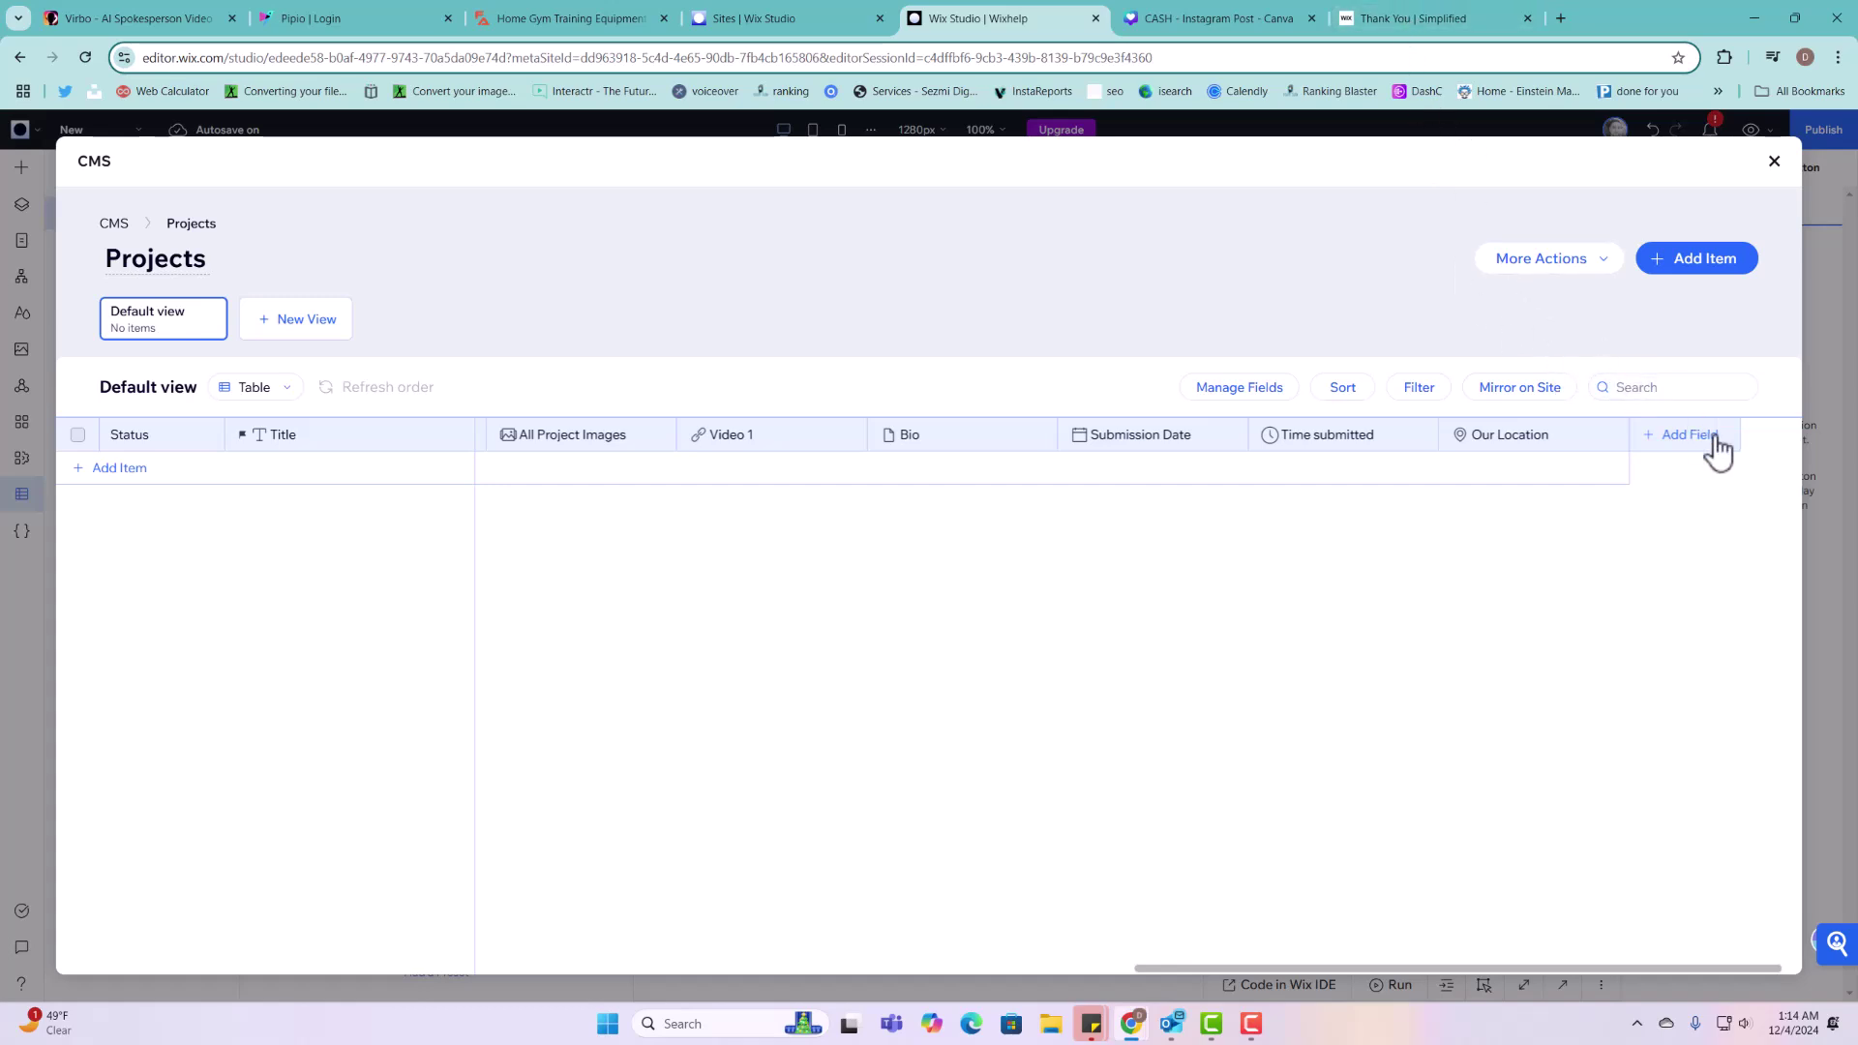
left_click(1419, 21)
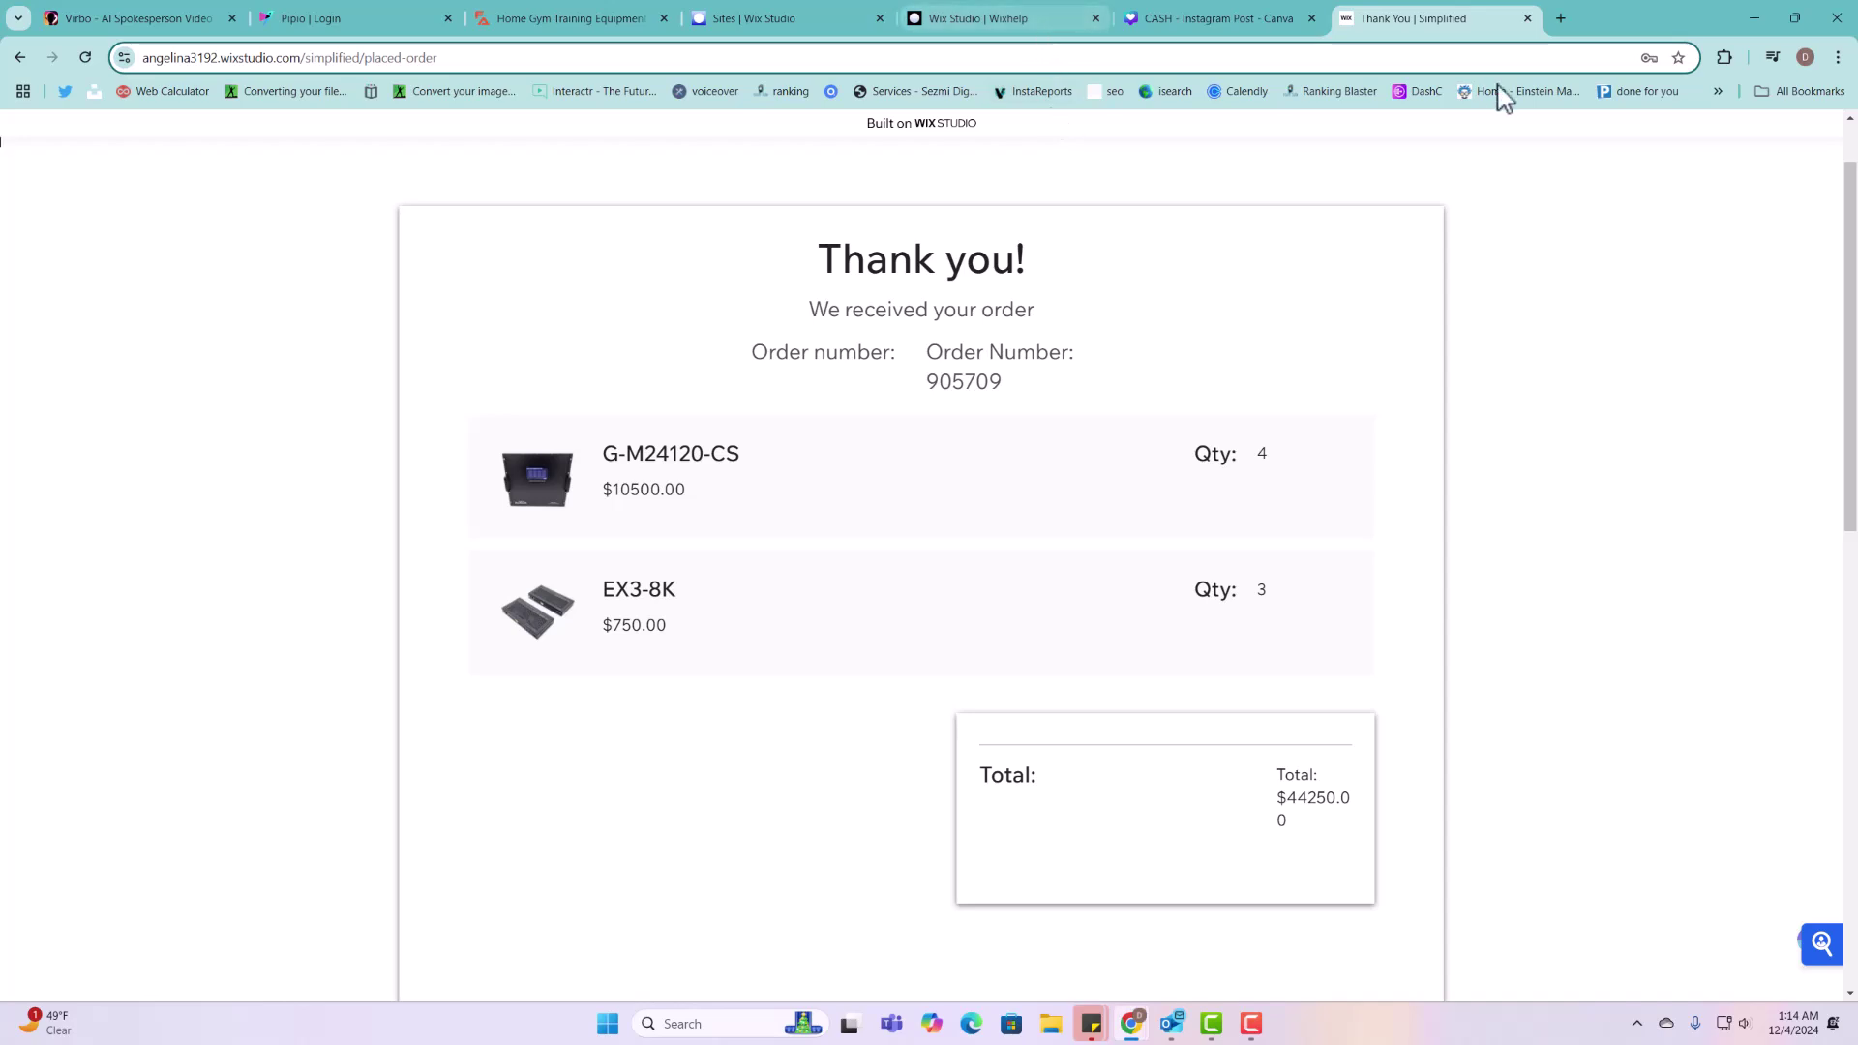
left_click(1528, 17)
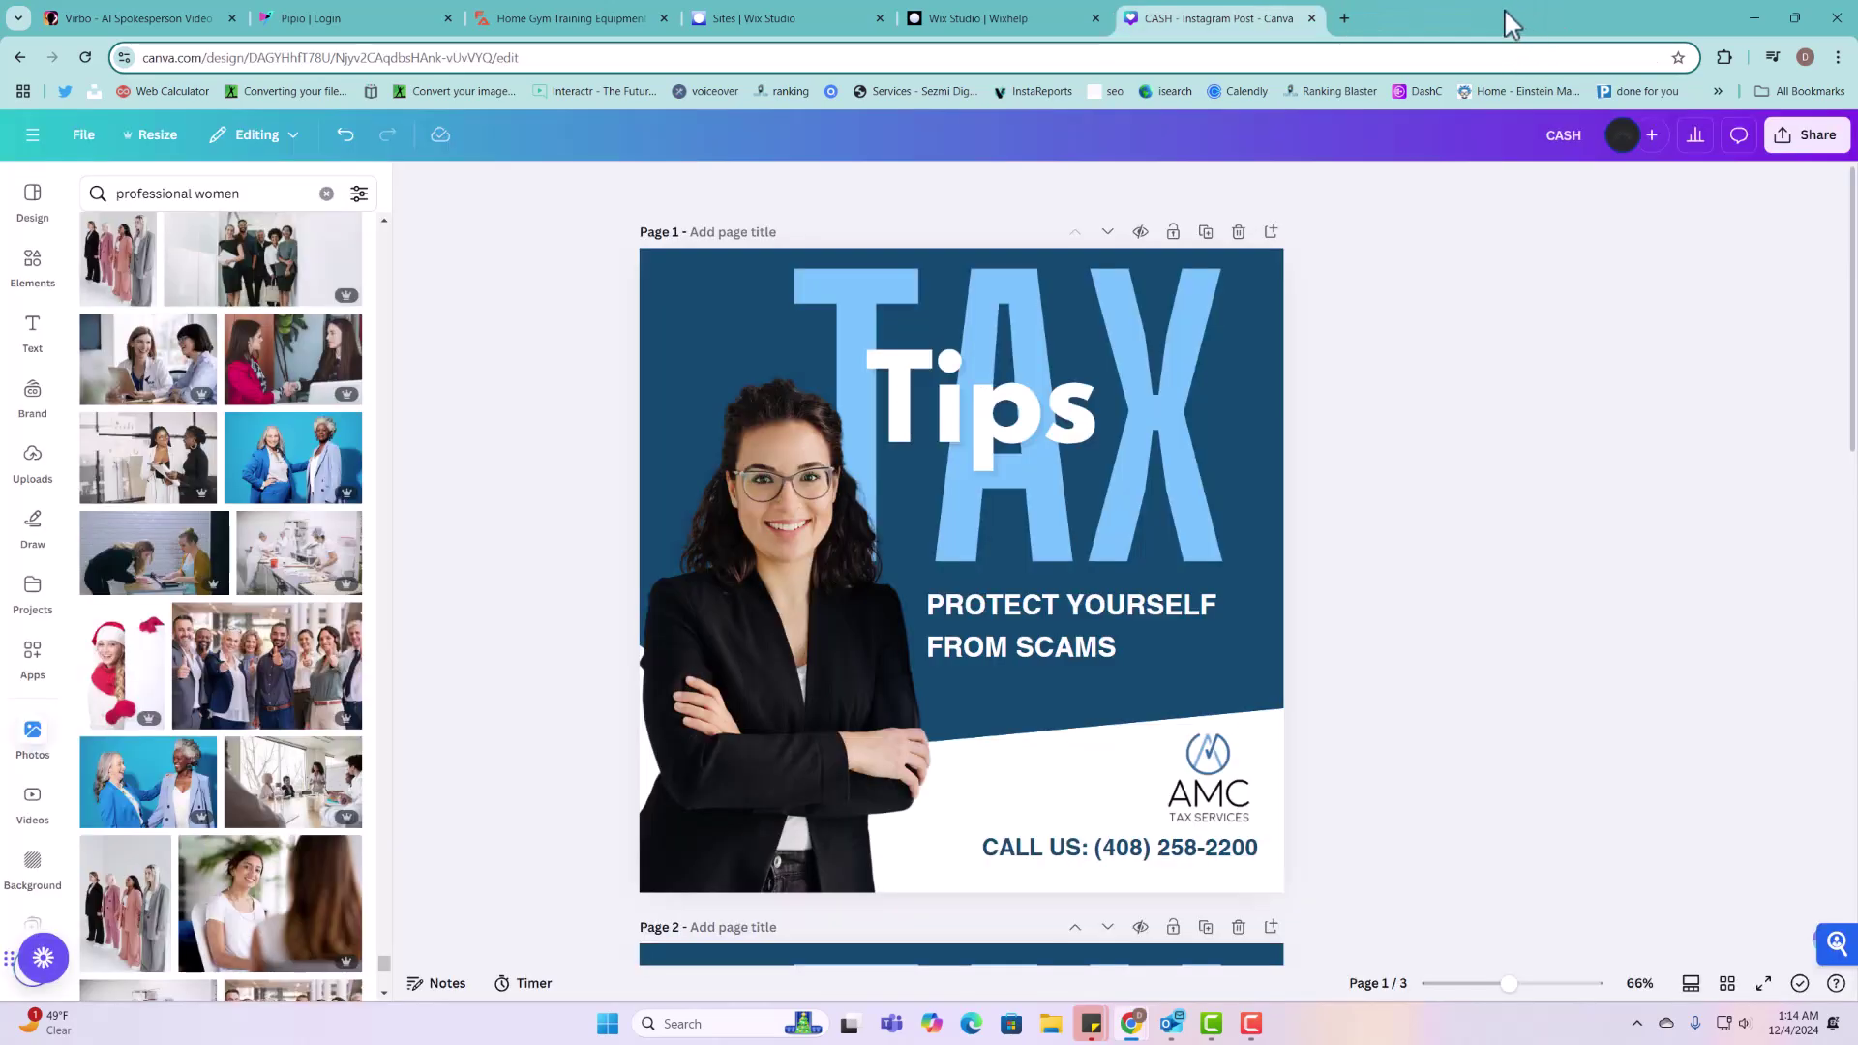
left_click(1040, 16)
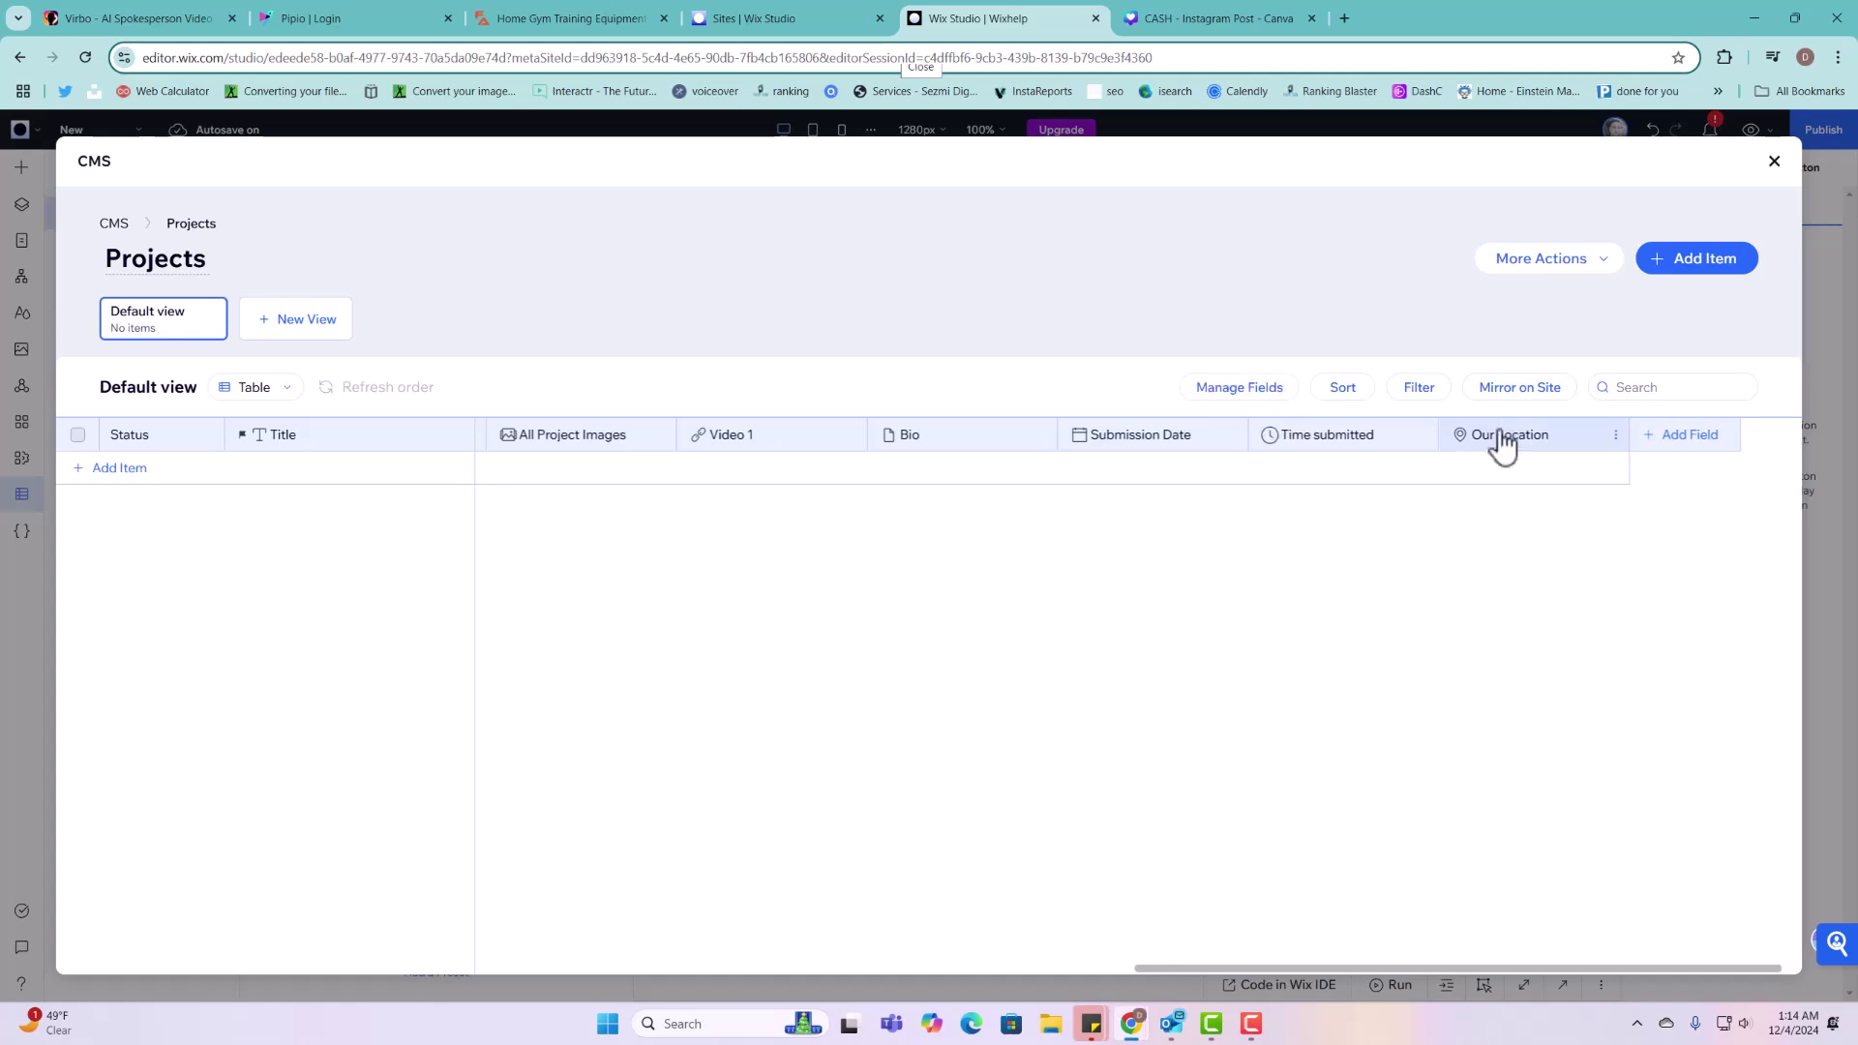
Step: Reopen Add Field on the Projects collection, then close the chooser without adding a field
left_click(1657, 444)
scroll(1113, 687, "down", 5)
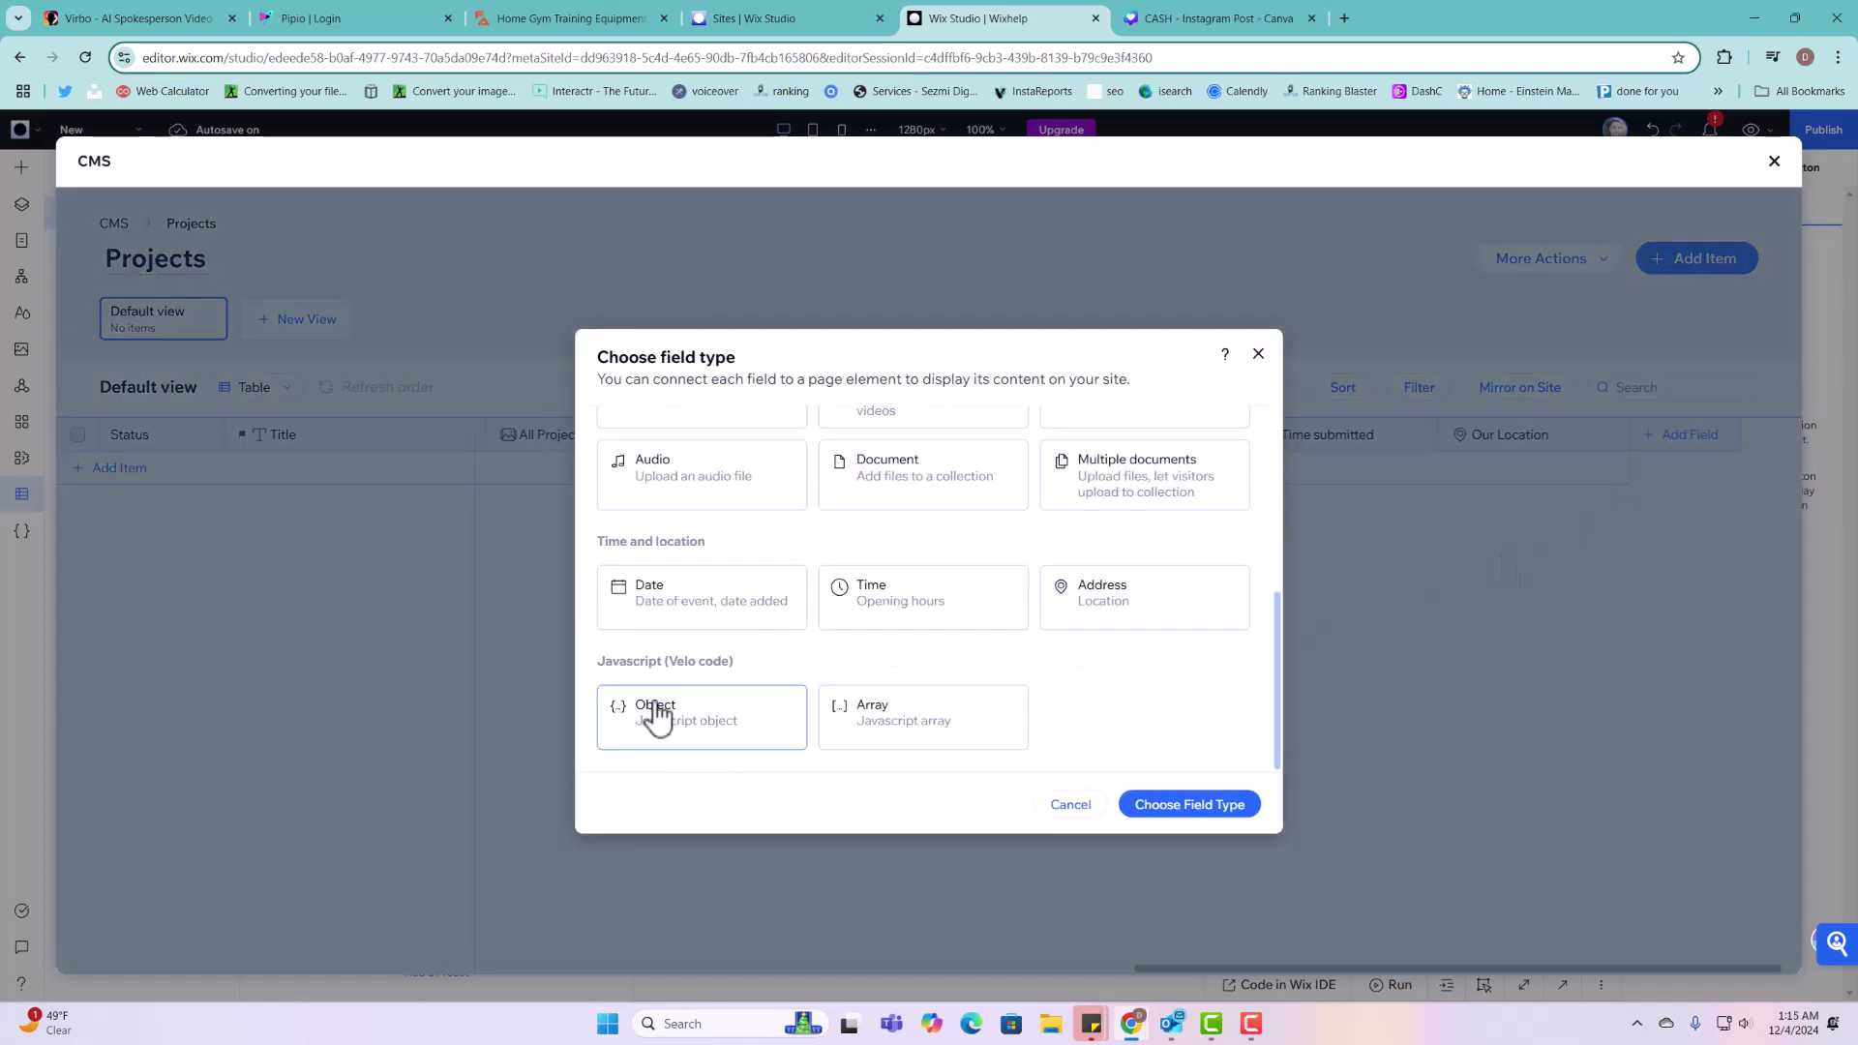
left_click(1260, 356)
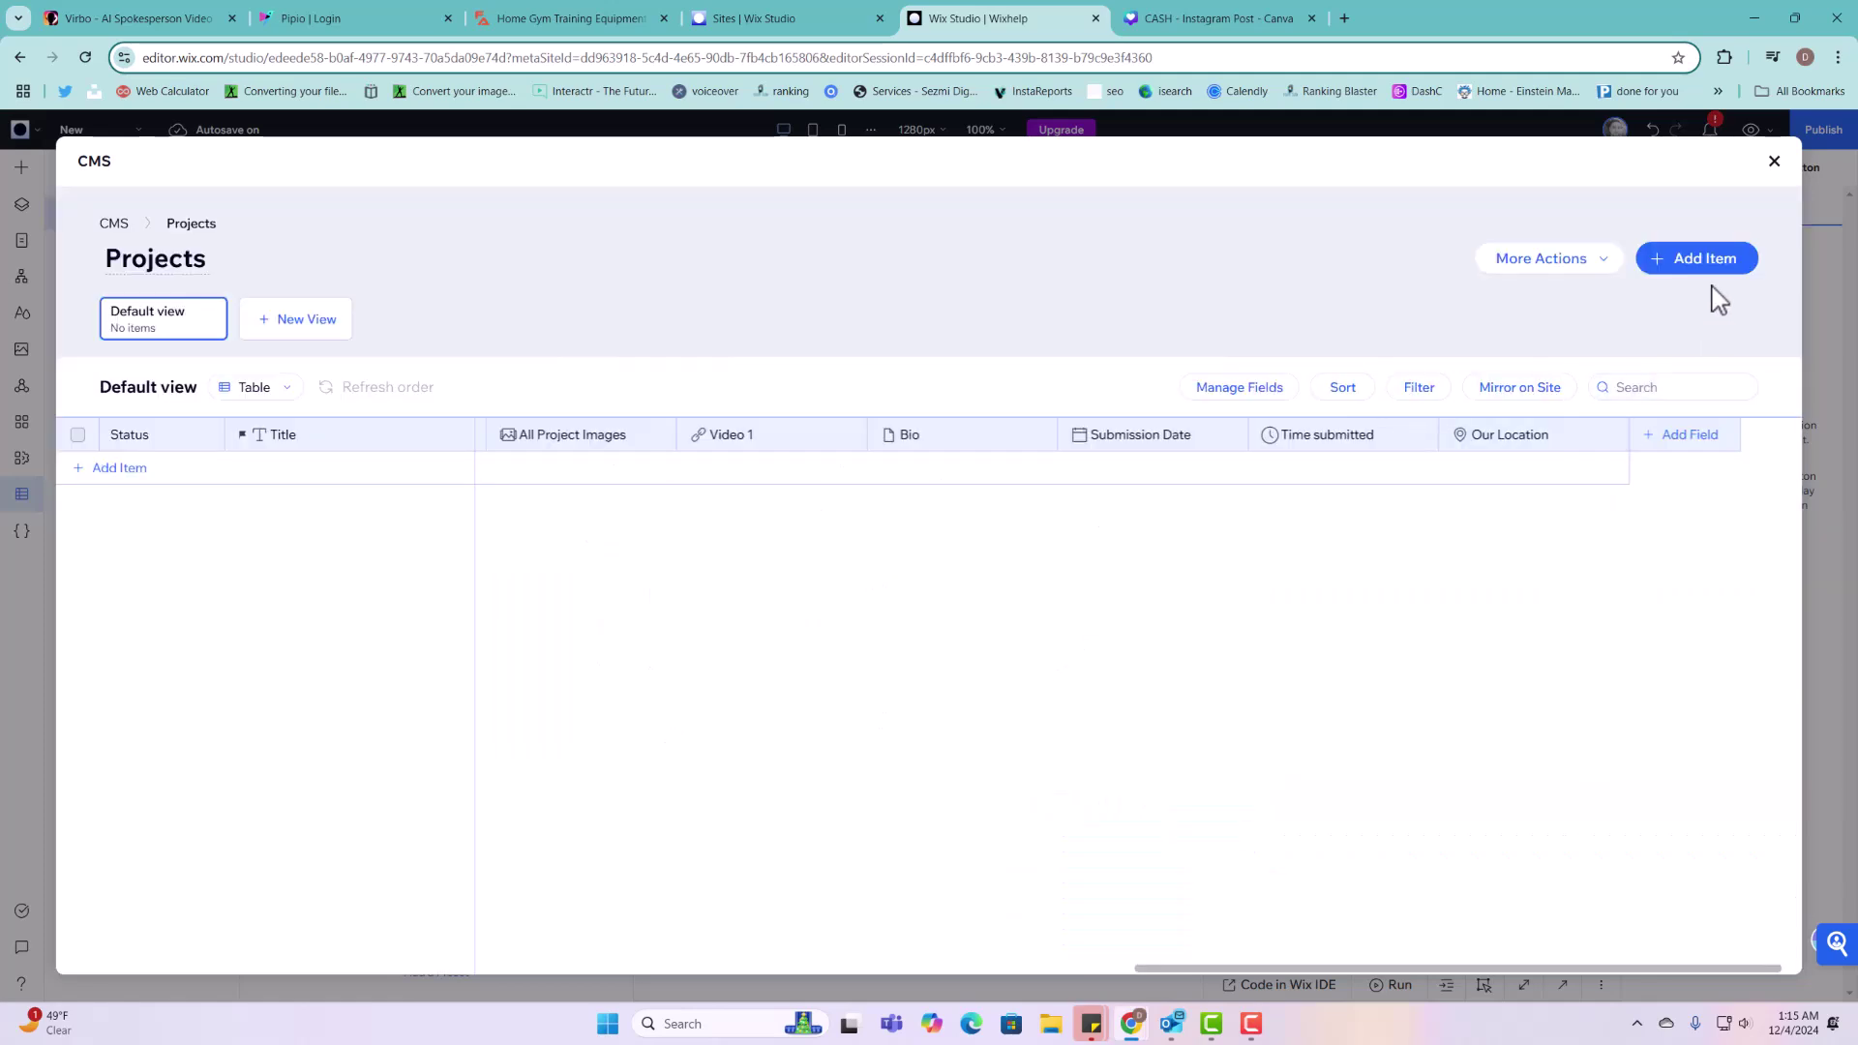
Step: Close the CMS panels and delete the Upload Button and Selection Tags elements
left_click(1775, 161)
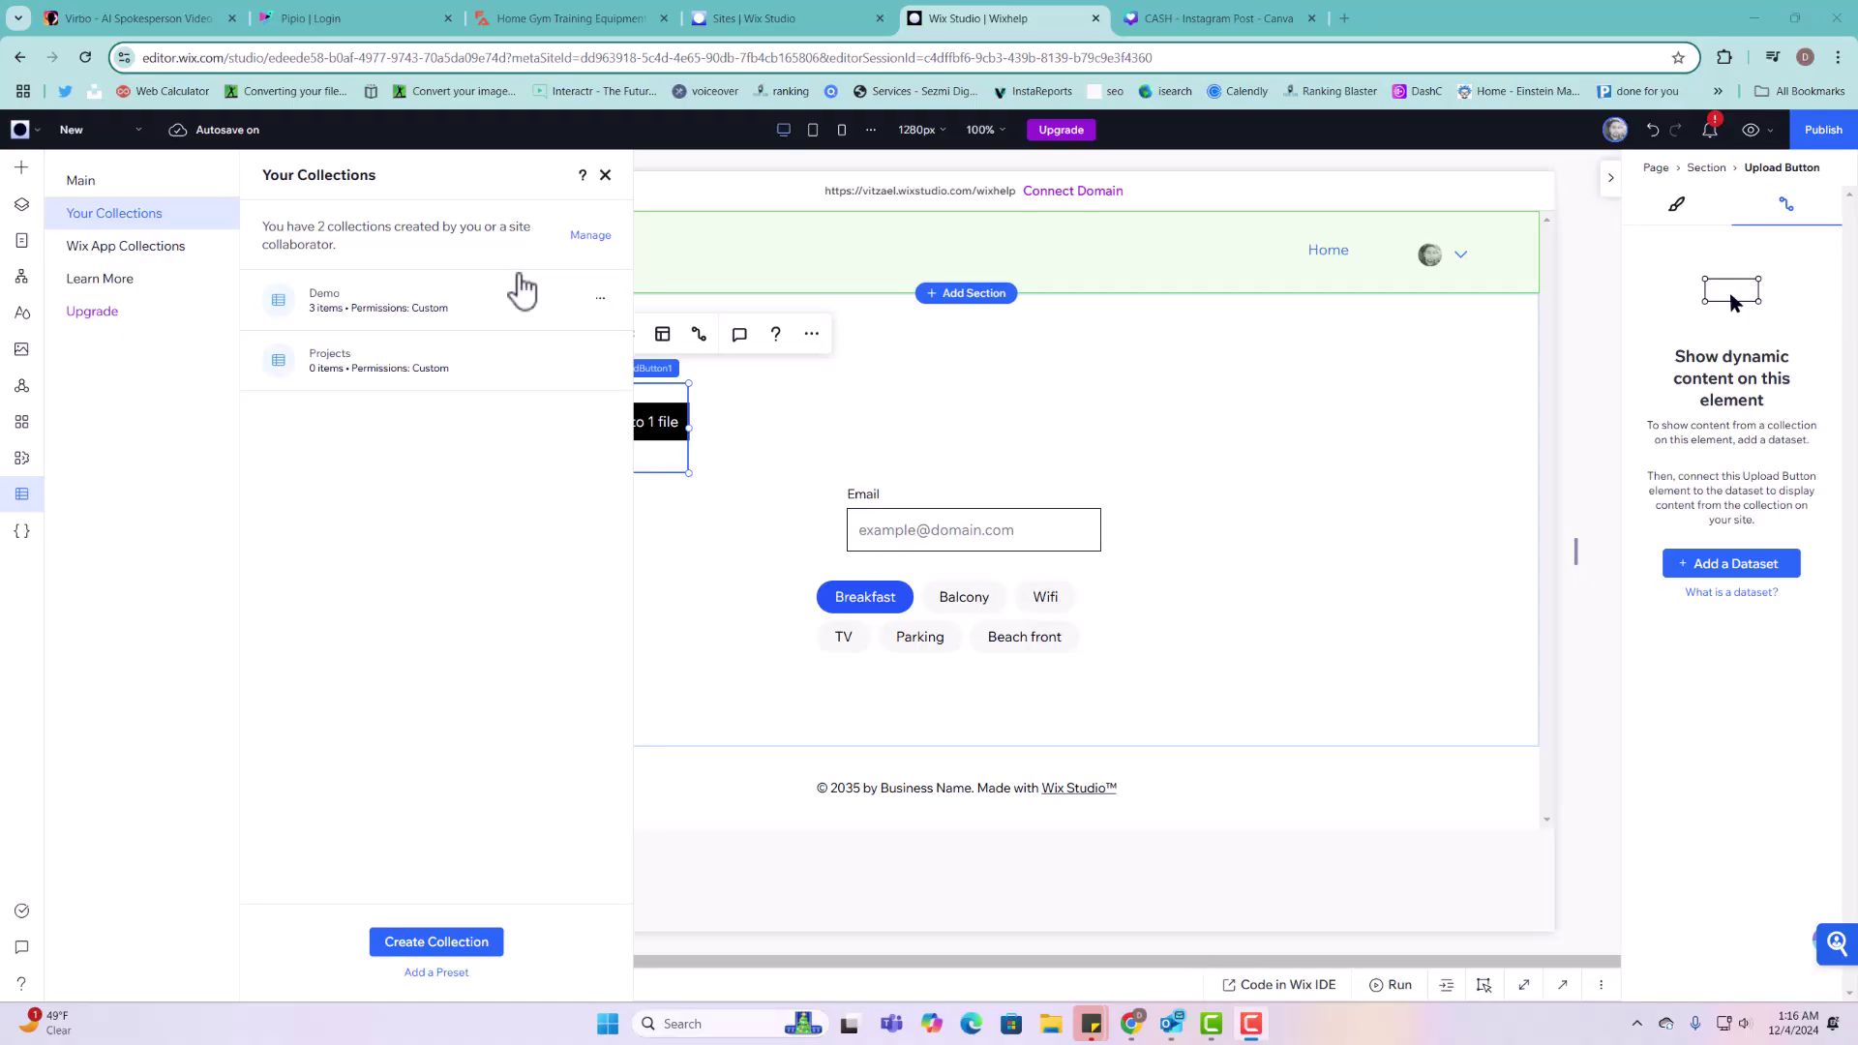
left_click(779, 416)
left_click(655, 394)
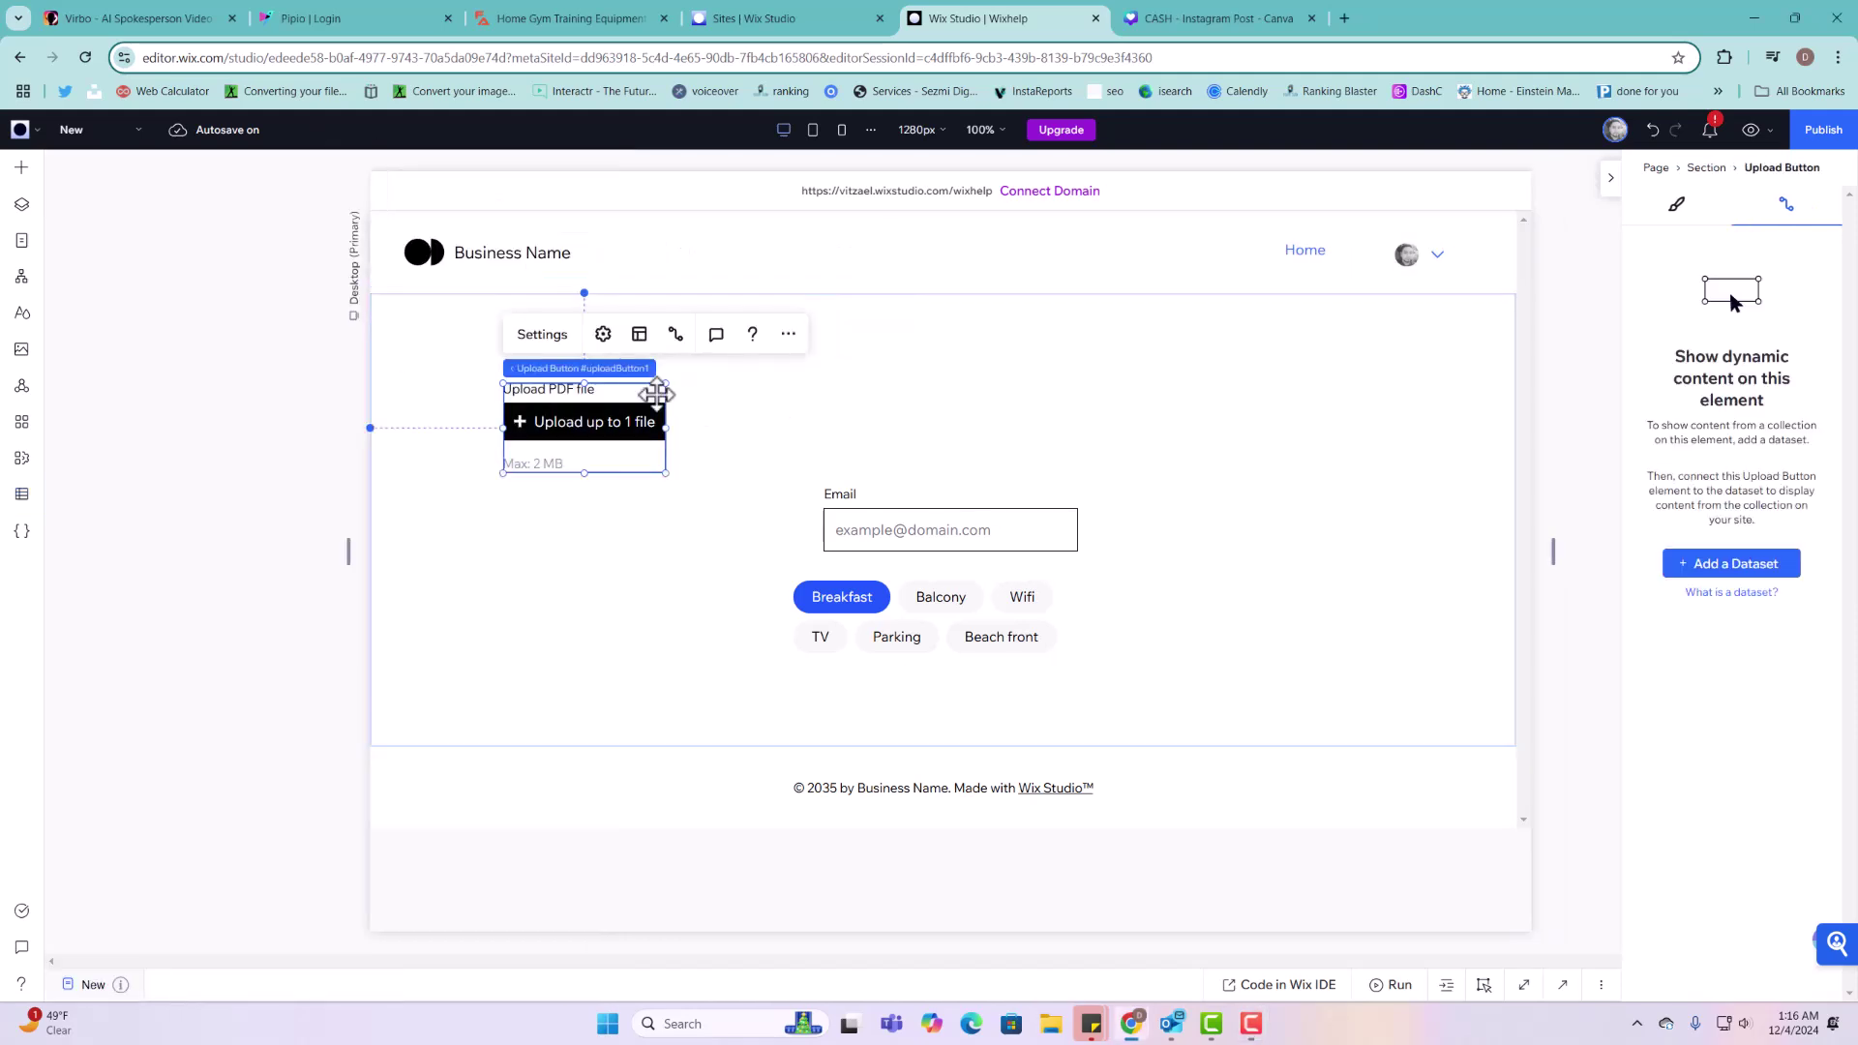
key("Delete")
left_click_drag(984, 717, 1133, 739)
key("Delete")
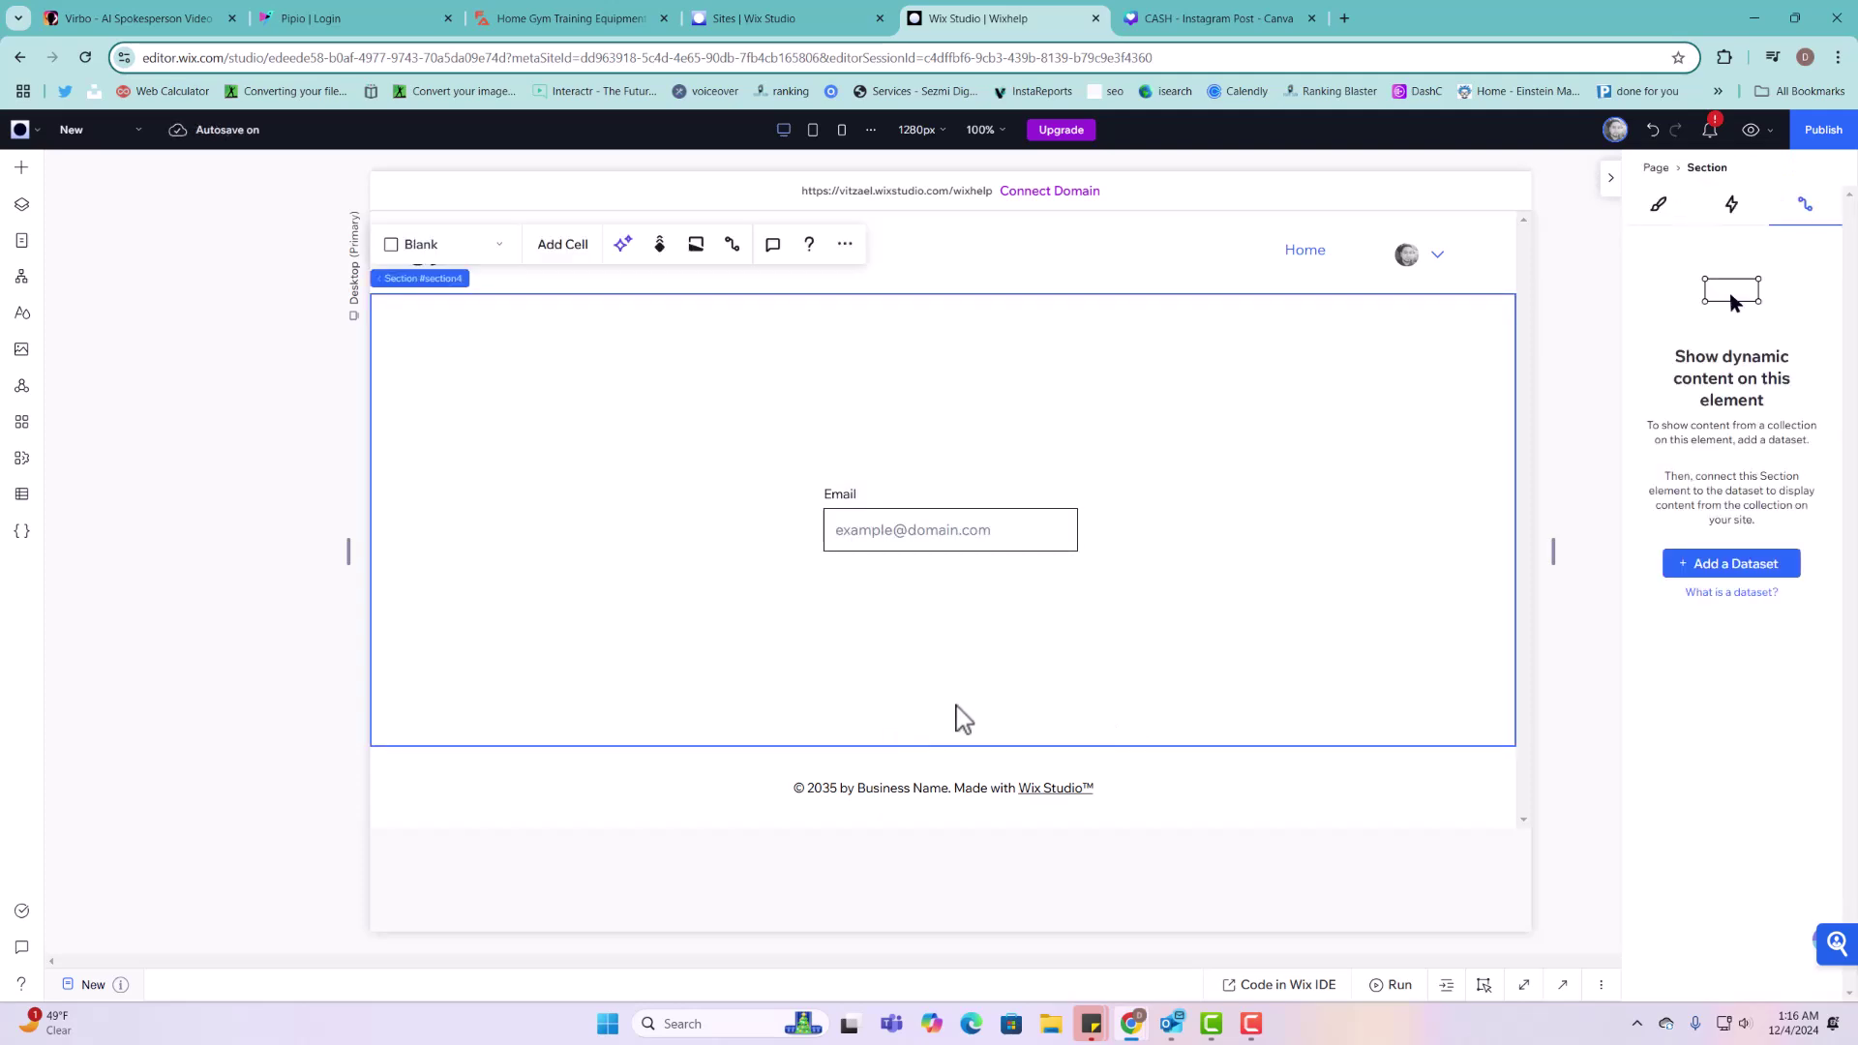
Step: Delete the Email input, then open the site Dashboard from the Wix logo menu
left_click(938, 522)
key("Delete")
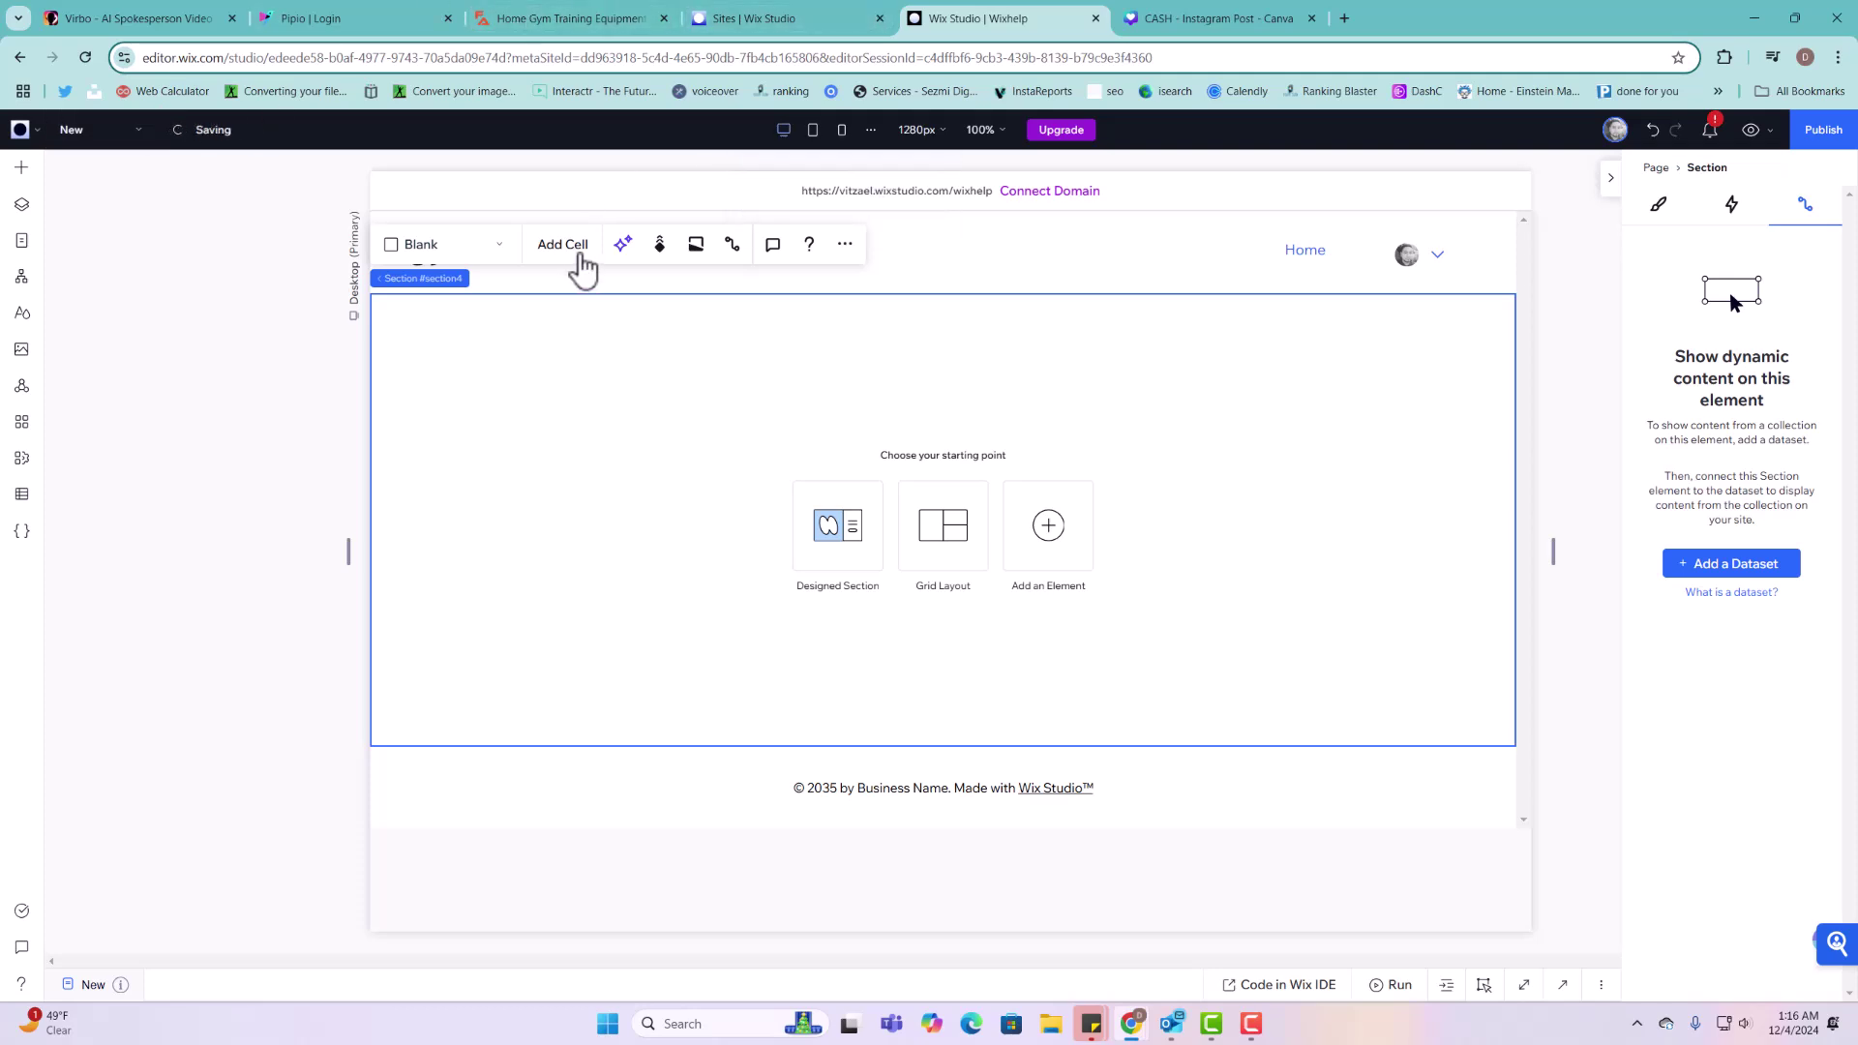
left_click(19, 129)
left_click(48, 184)
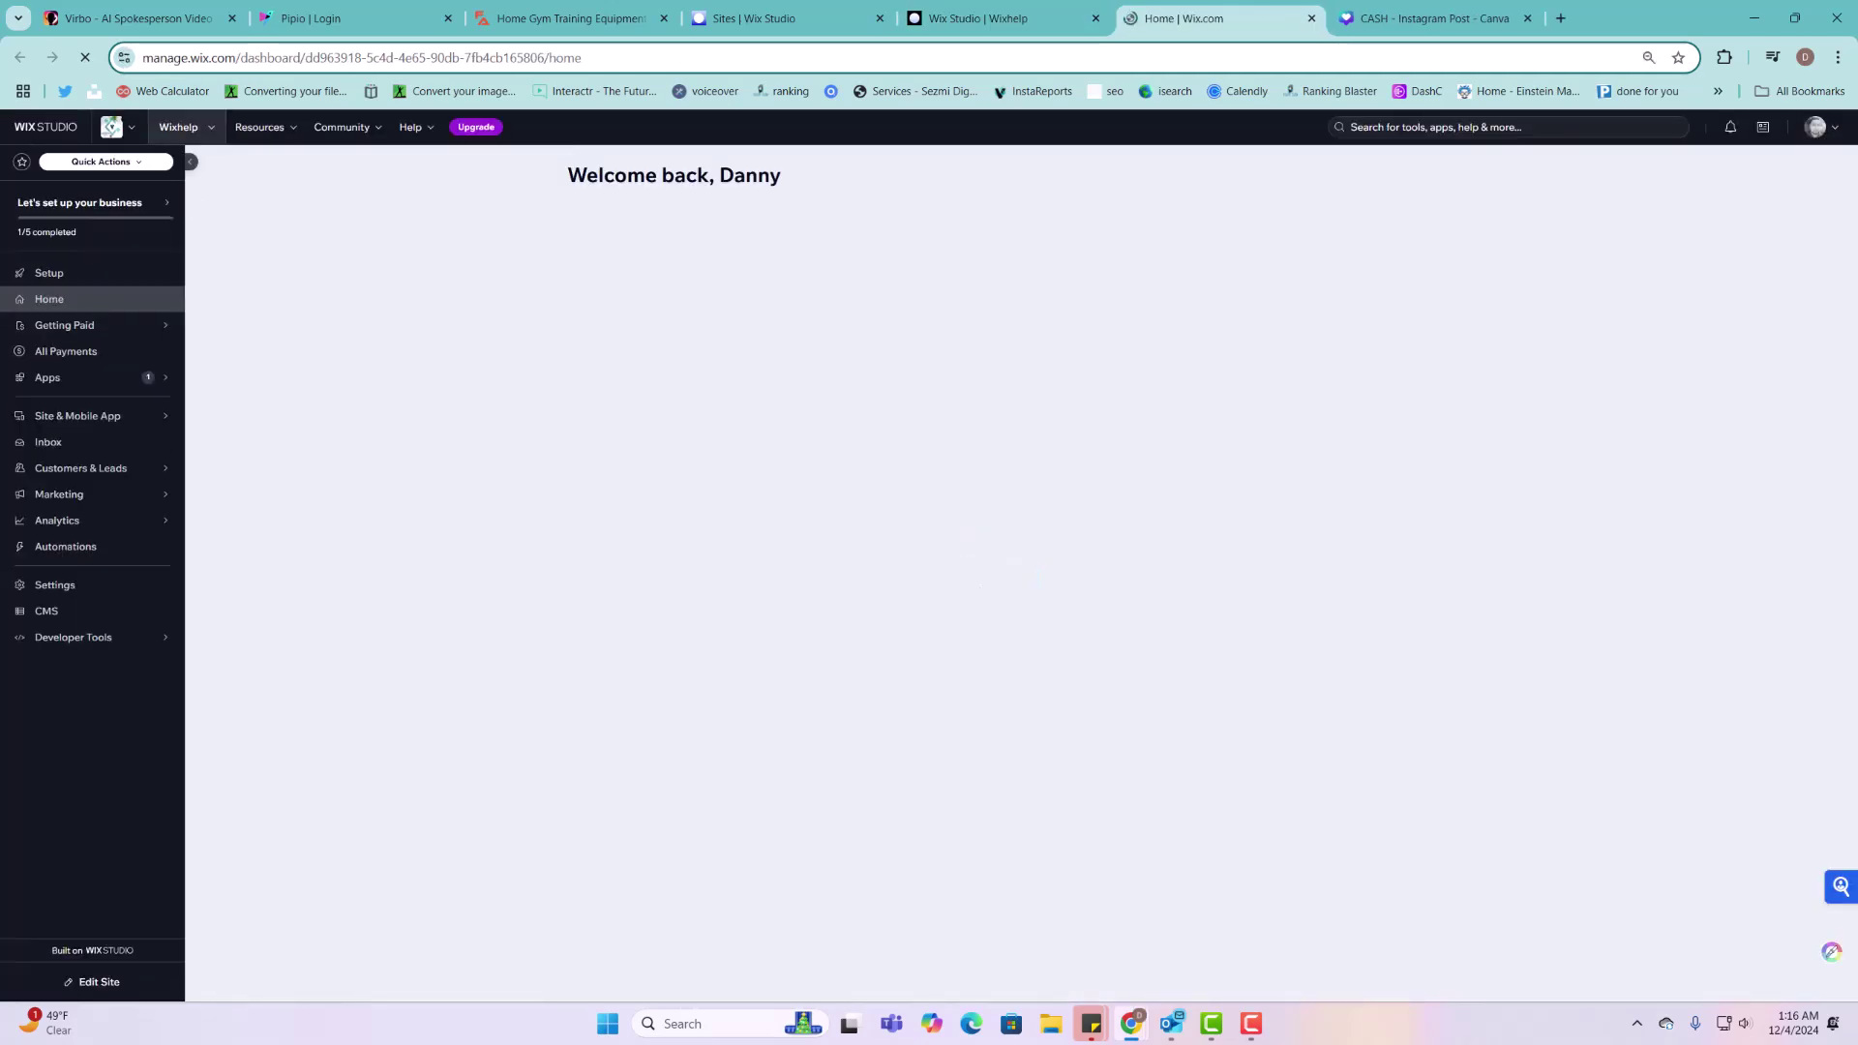
Step: Open the Projects collection from the dashboard's CMS and drag its tab into a separate window
left_click(124, 616)
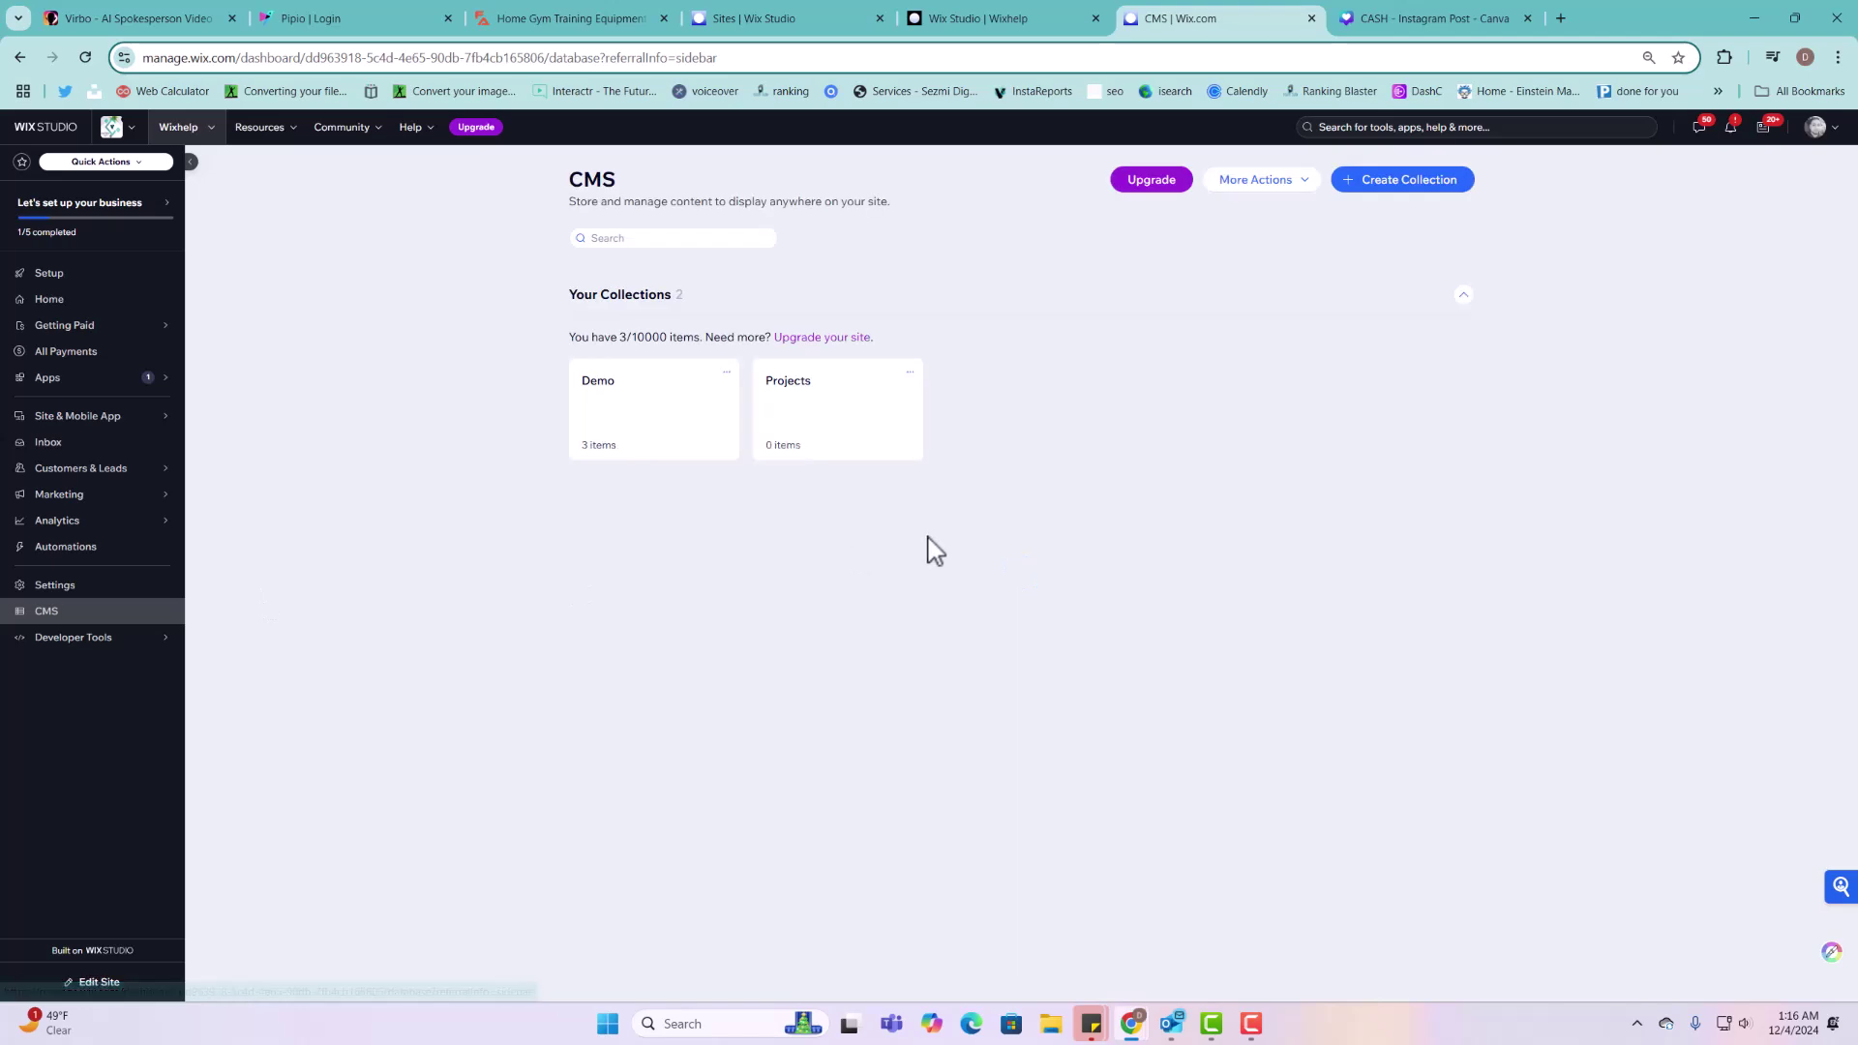
left_click(844, 420)
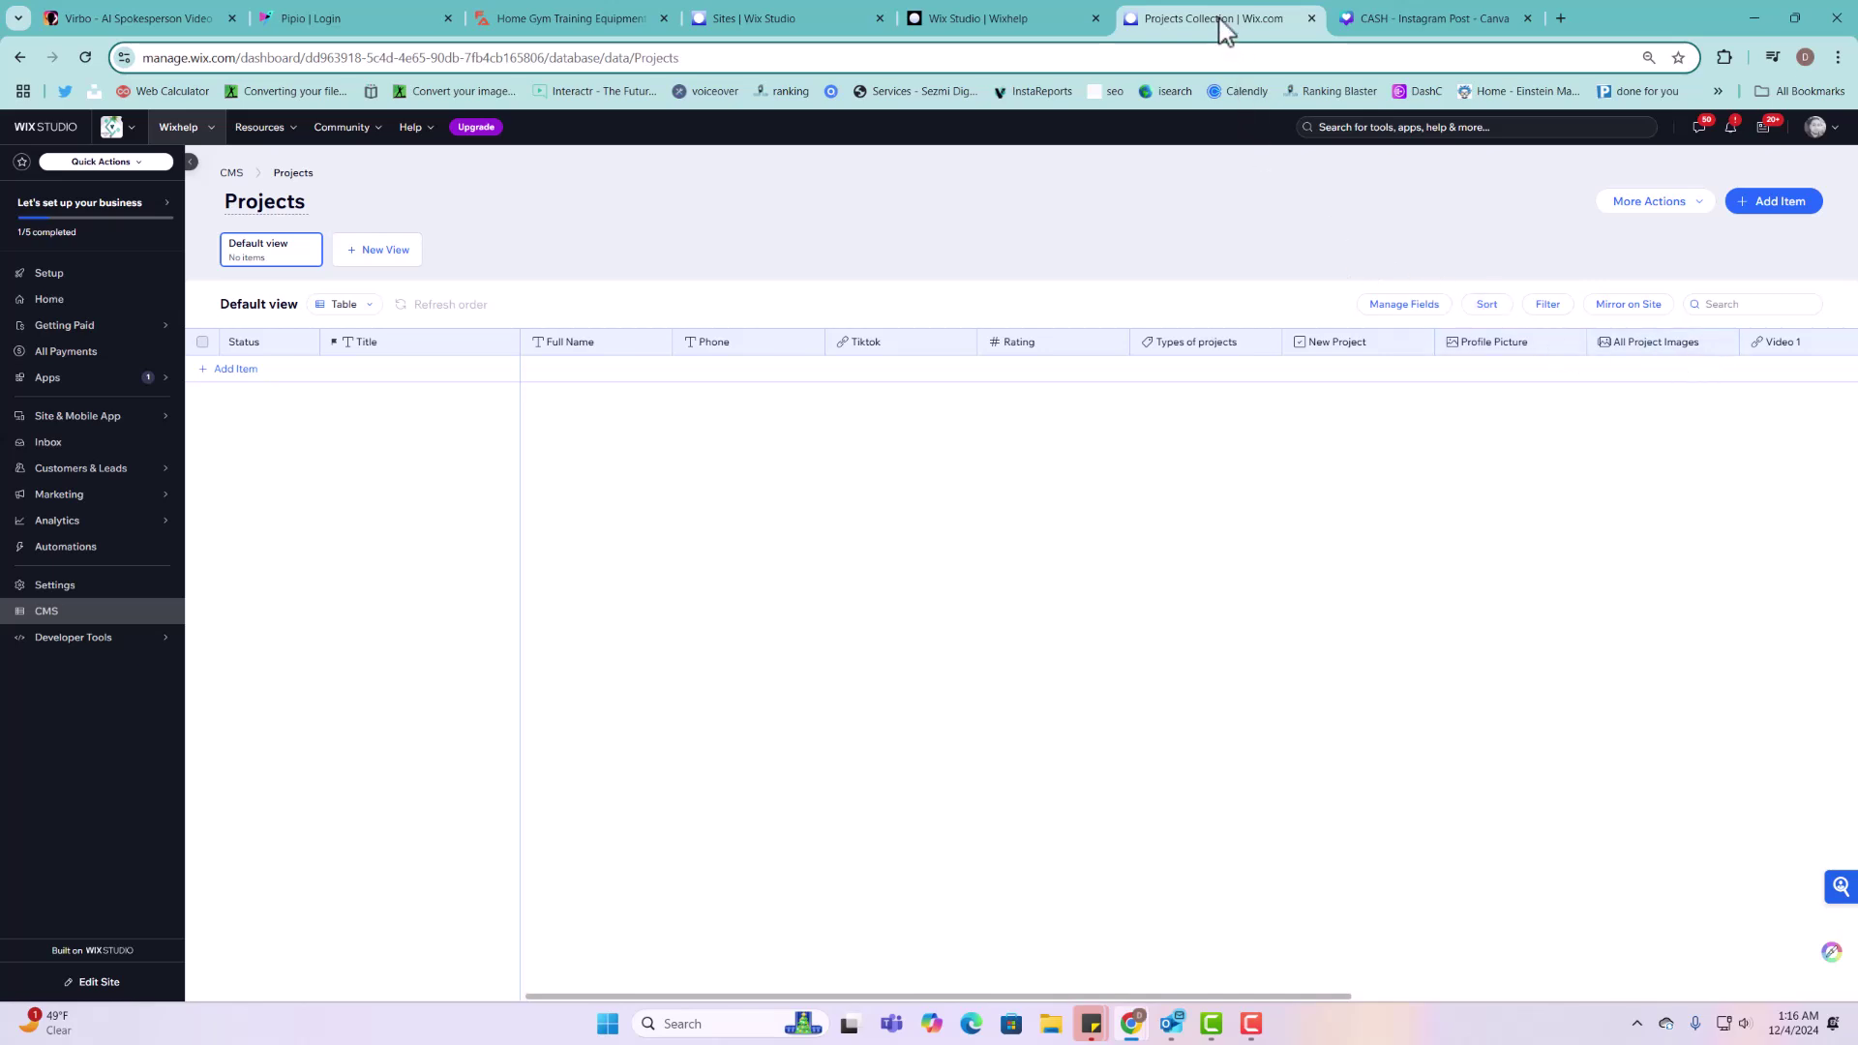
left_click_drag(1225, 29, 1857, 242)
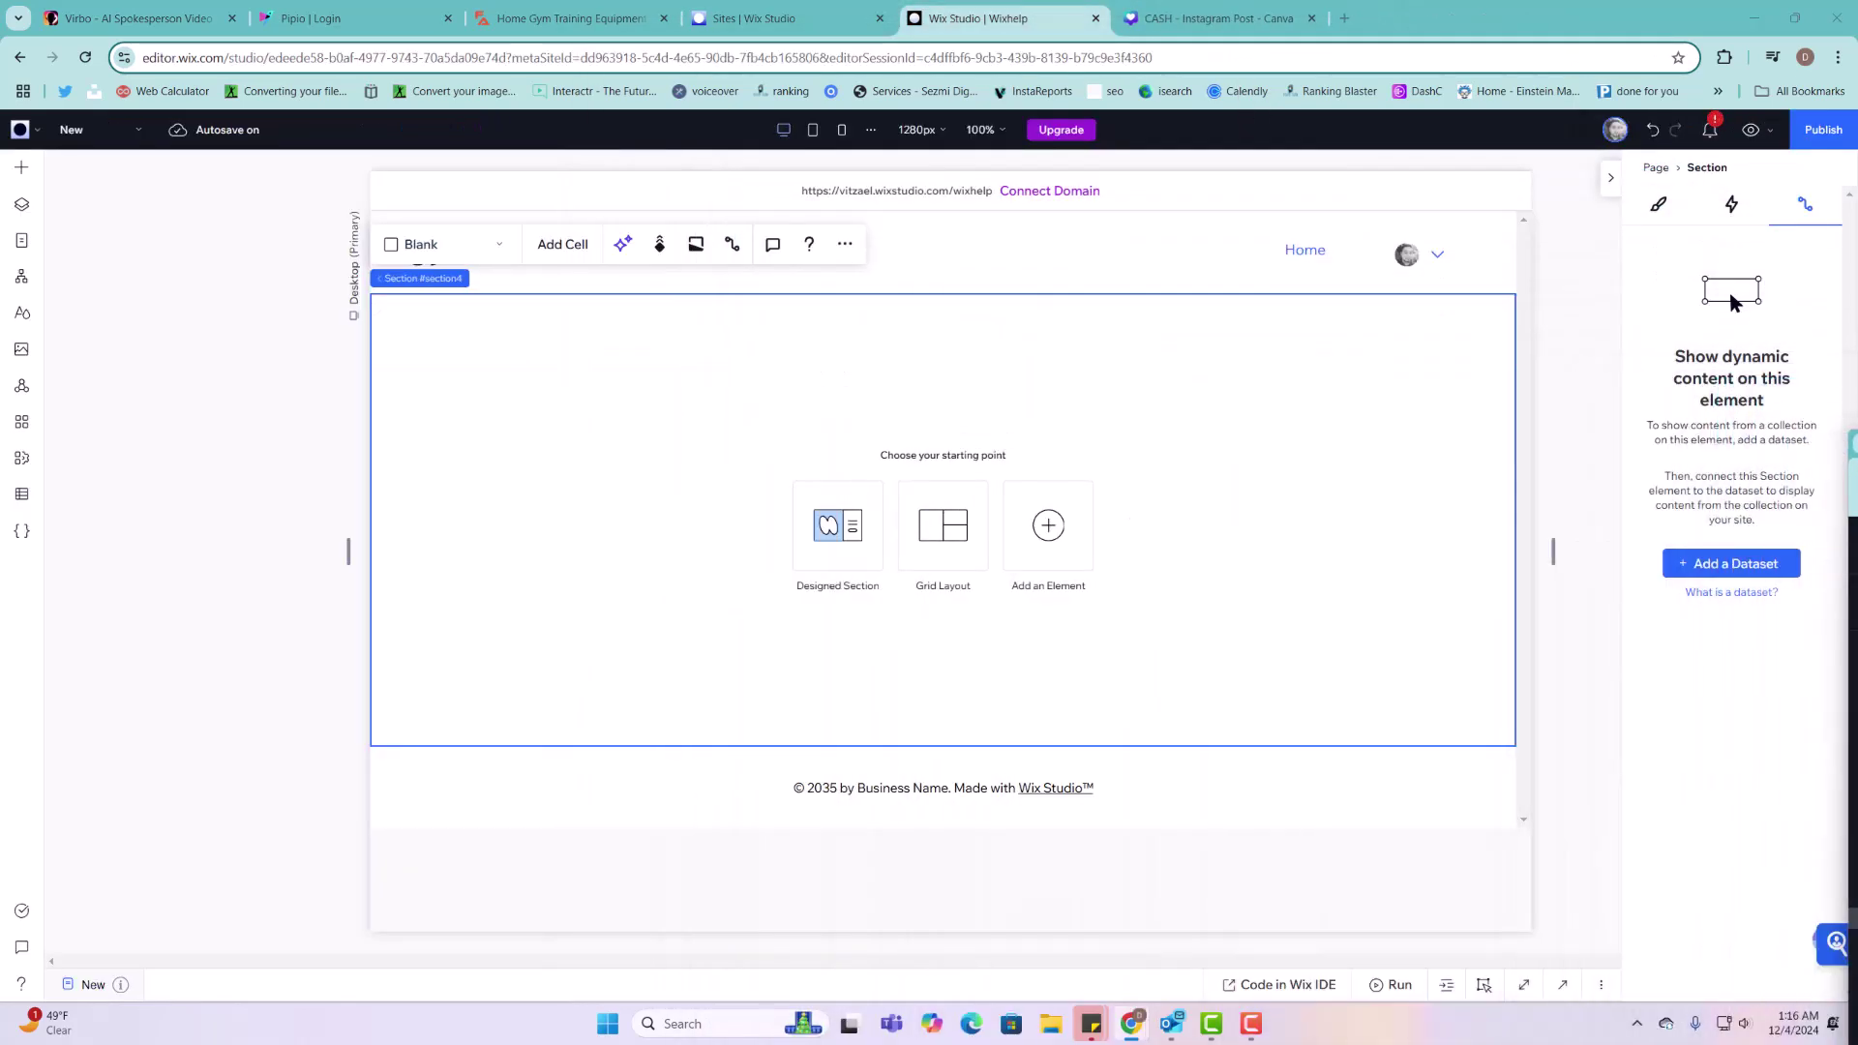
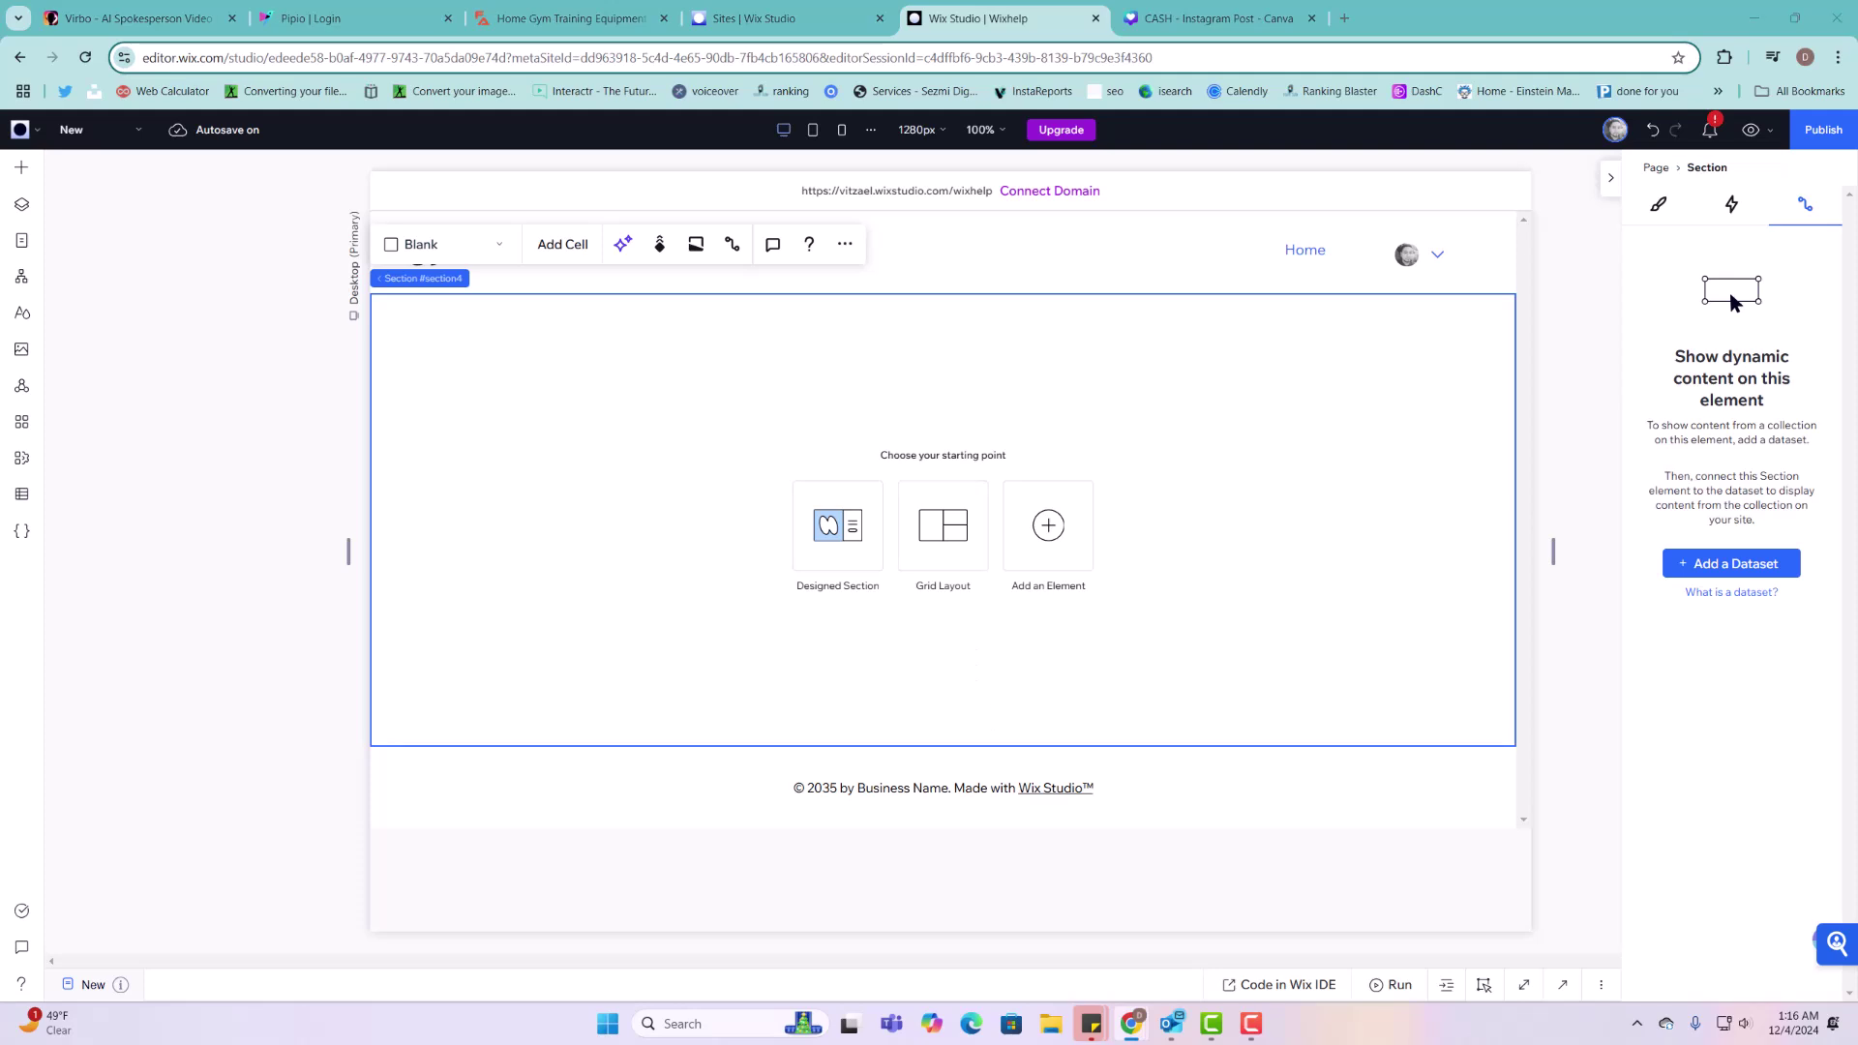
Step: Add an Email text input to the empty section
left_click(22, 168)
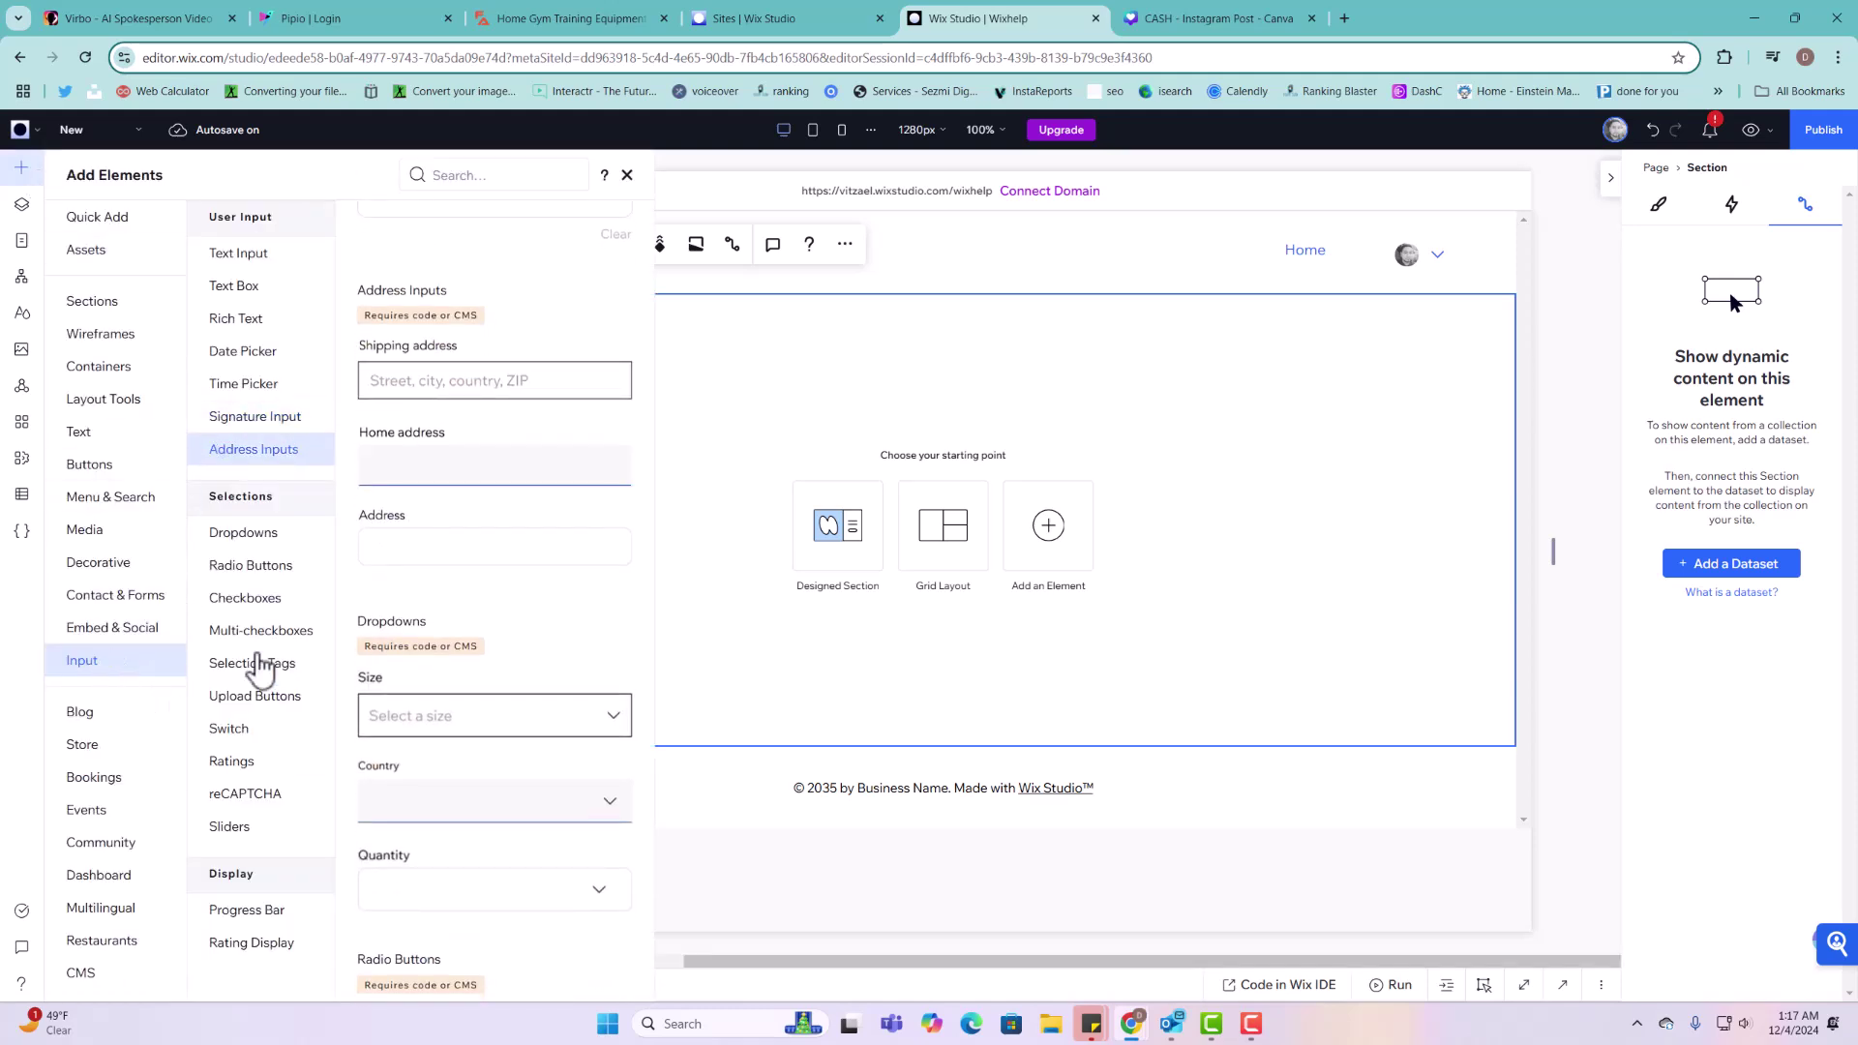
scroll(485, 498, "up", 15)
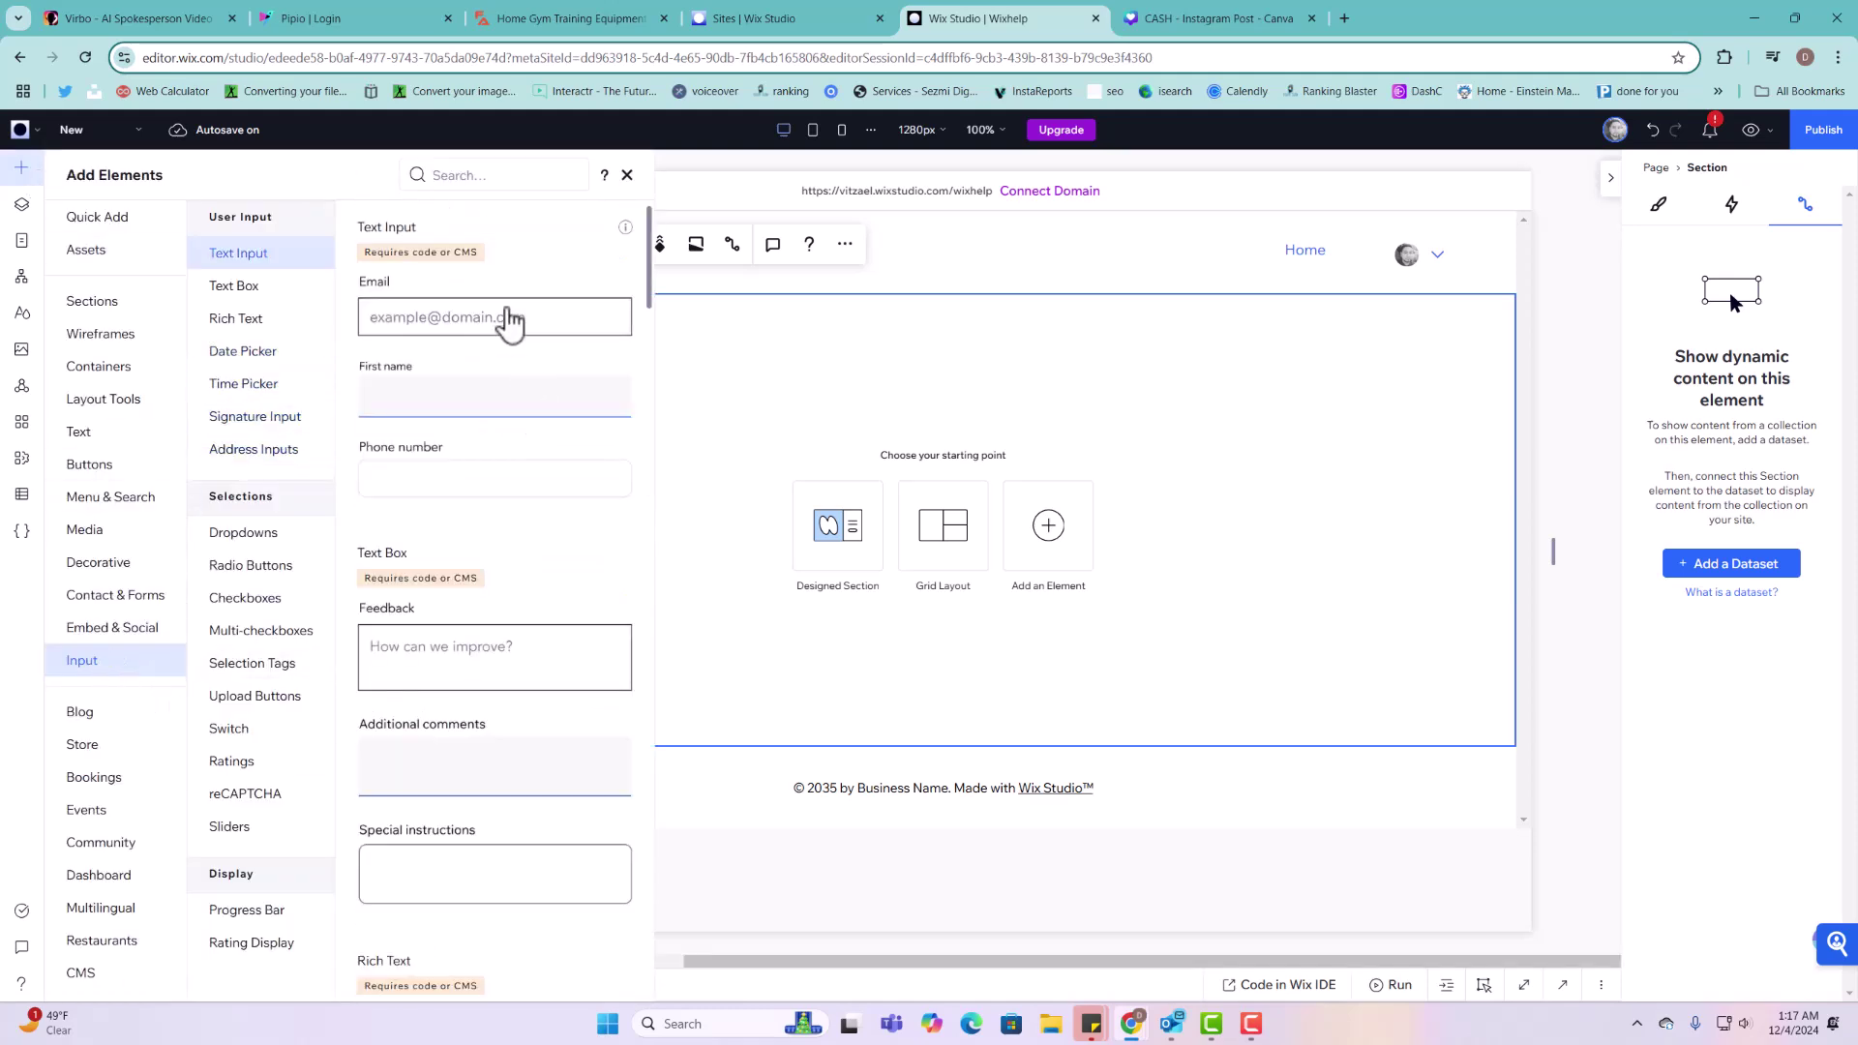
left_click_drag(510, 319, 912, 426)
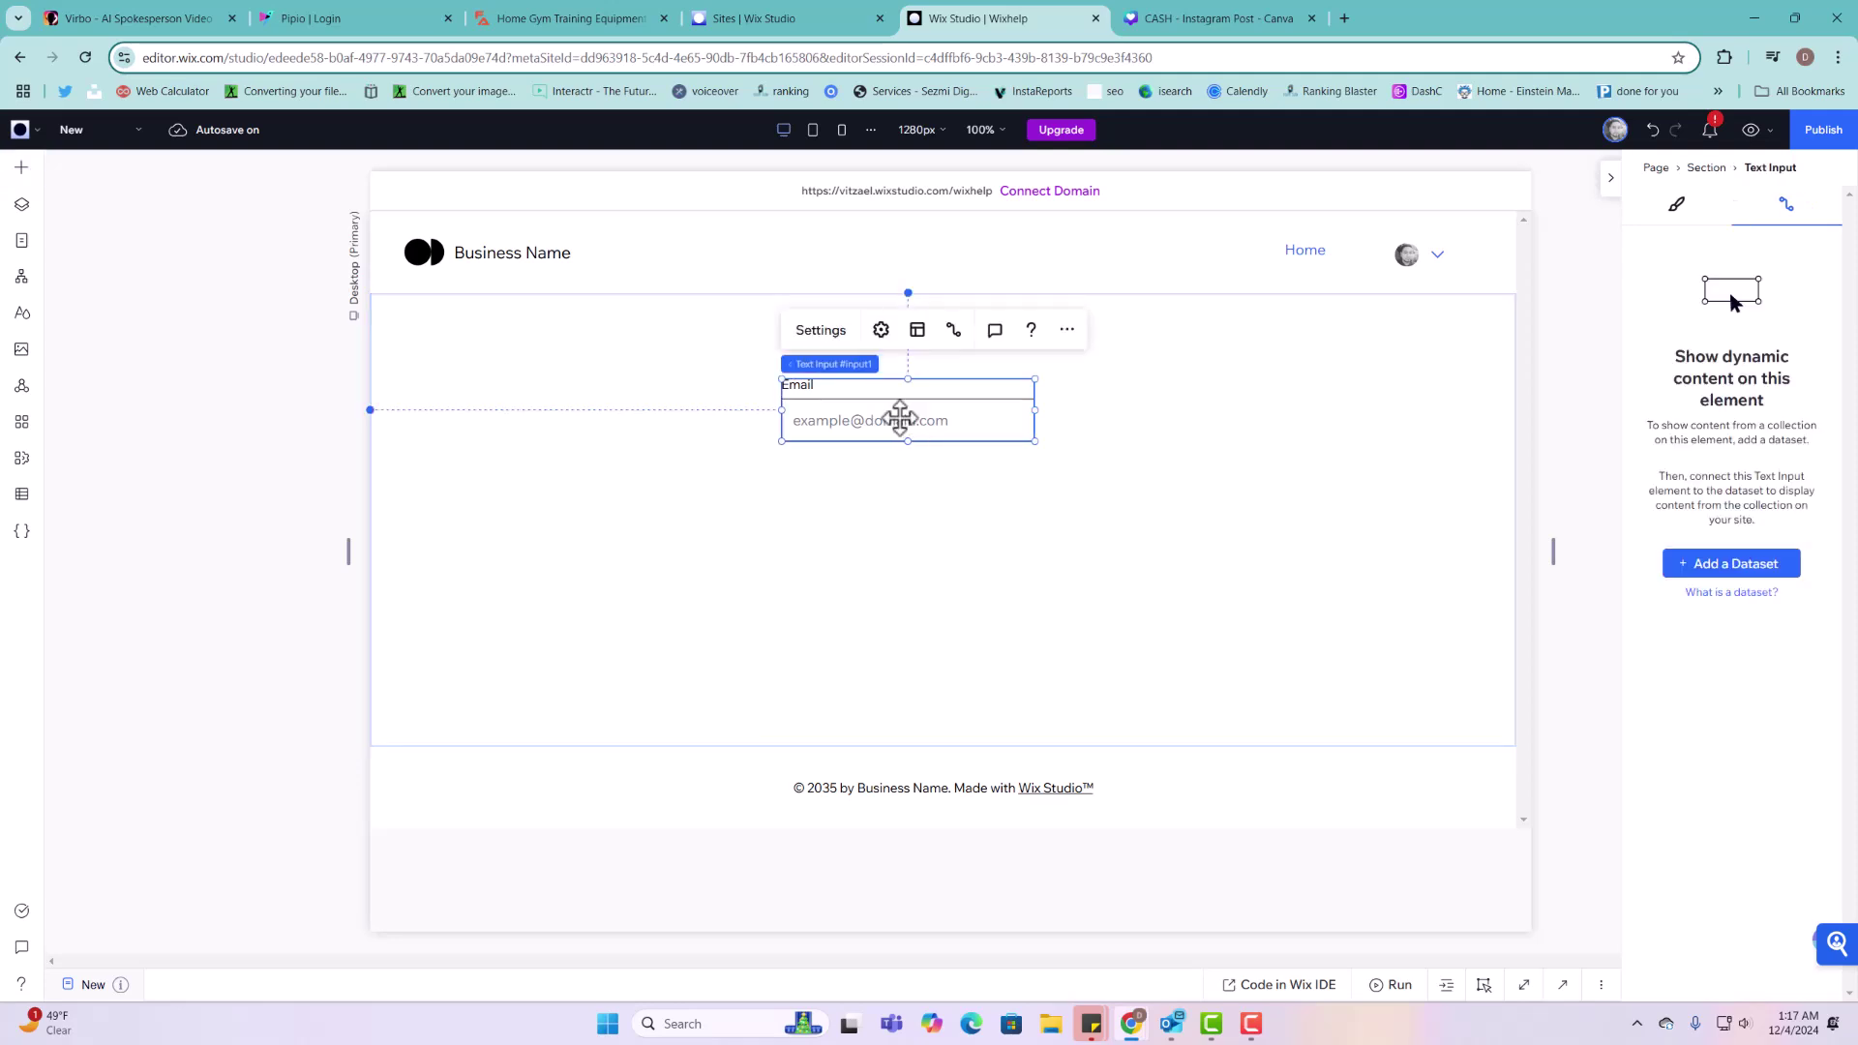
left_click(820, 331)
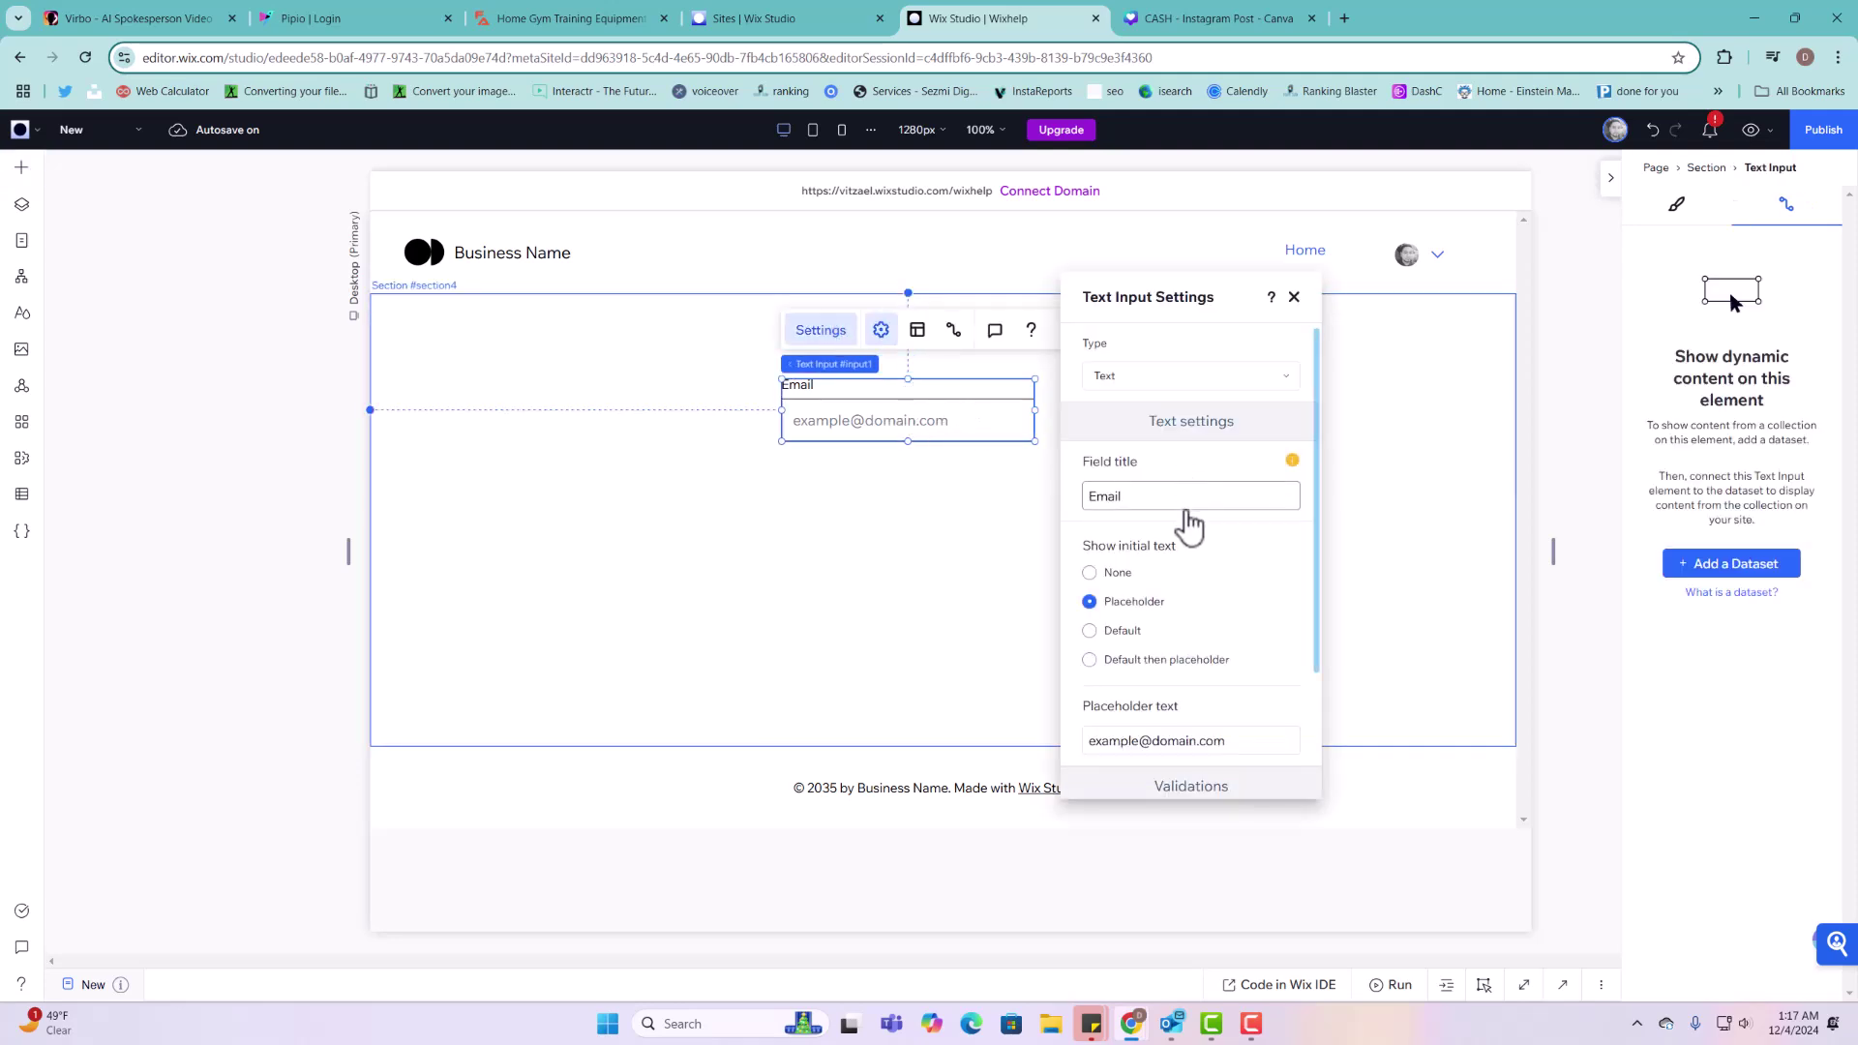
left_click(1294, 297)
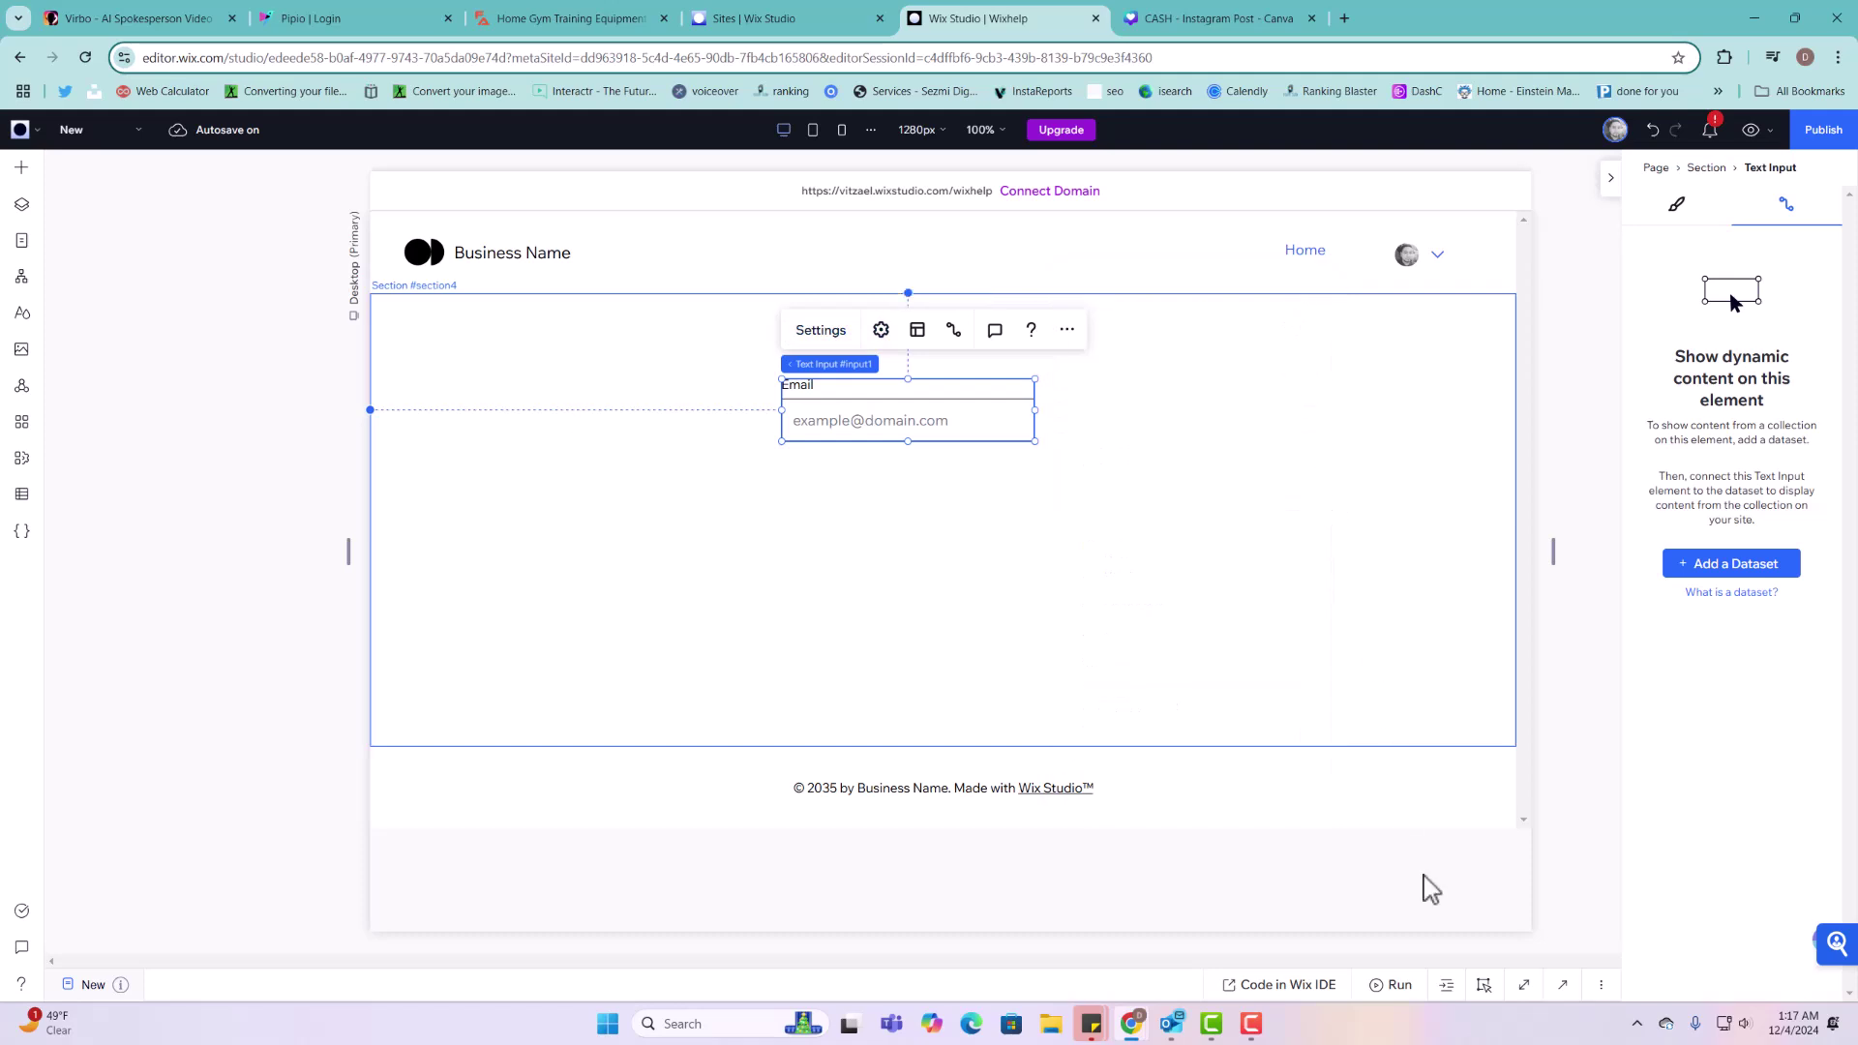
Step: Bring up the page code panel, shrink it, and nudge the Email input right and down
left_click(1562, 986)
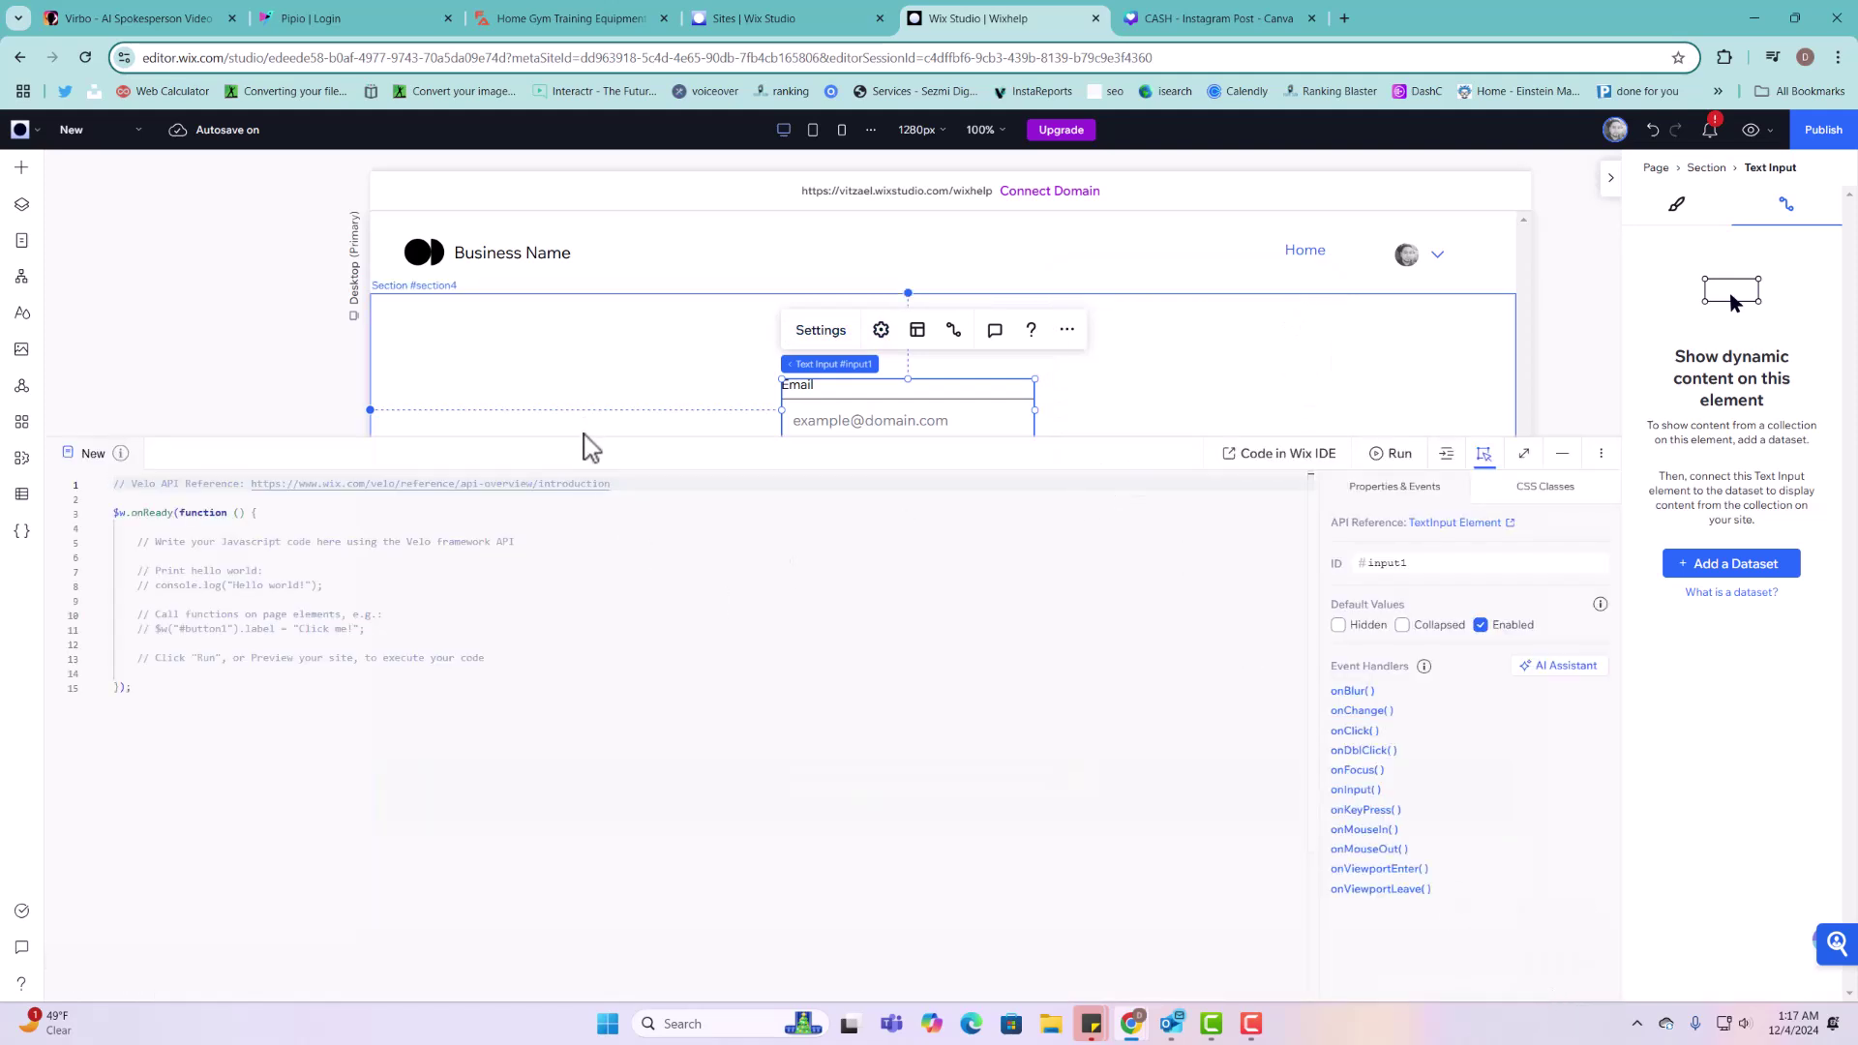
left_click_drag(580, 445, 609, 656)
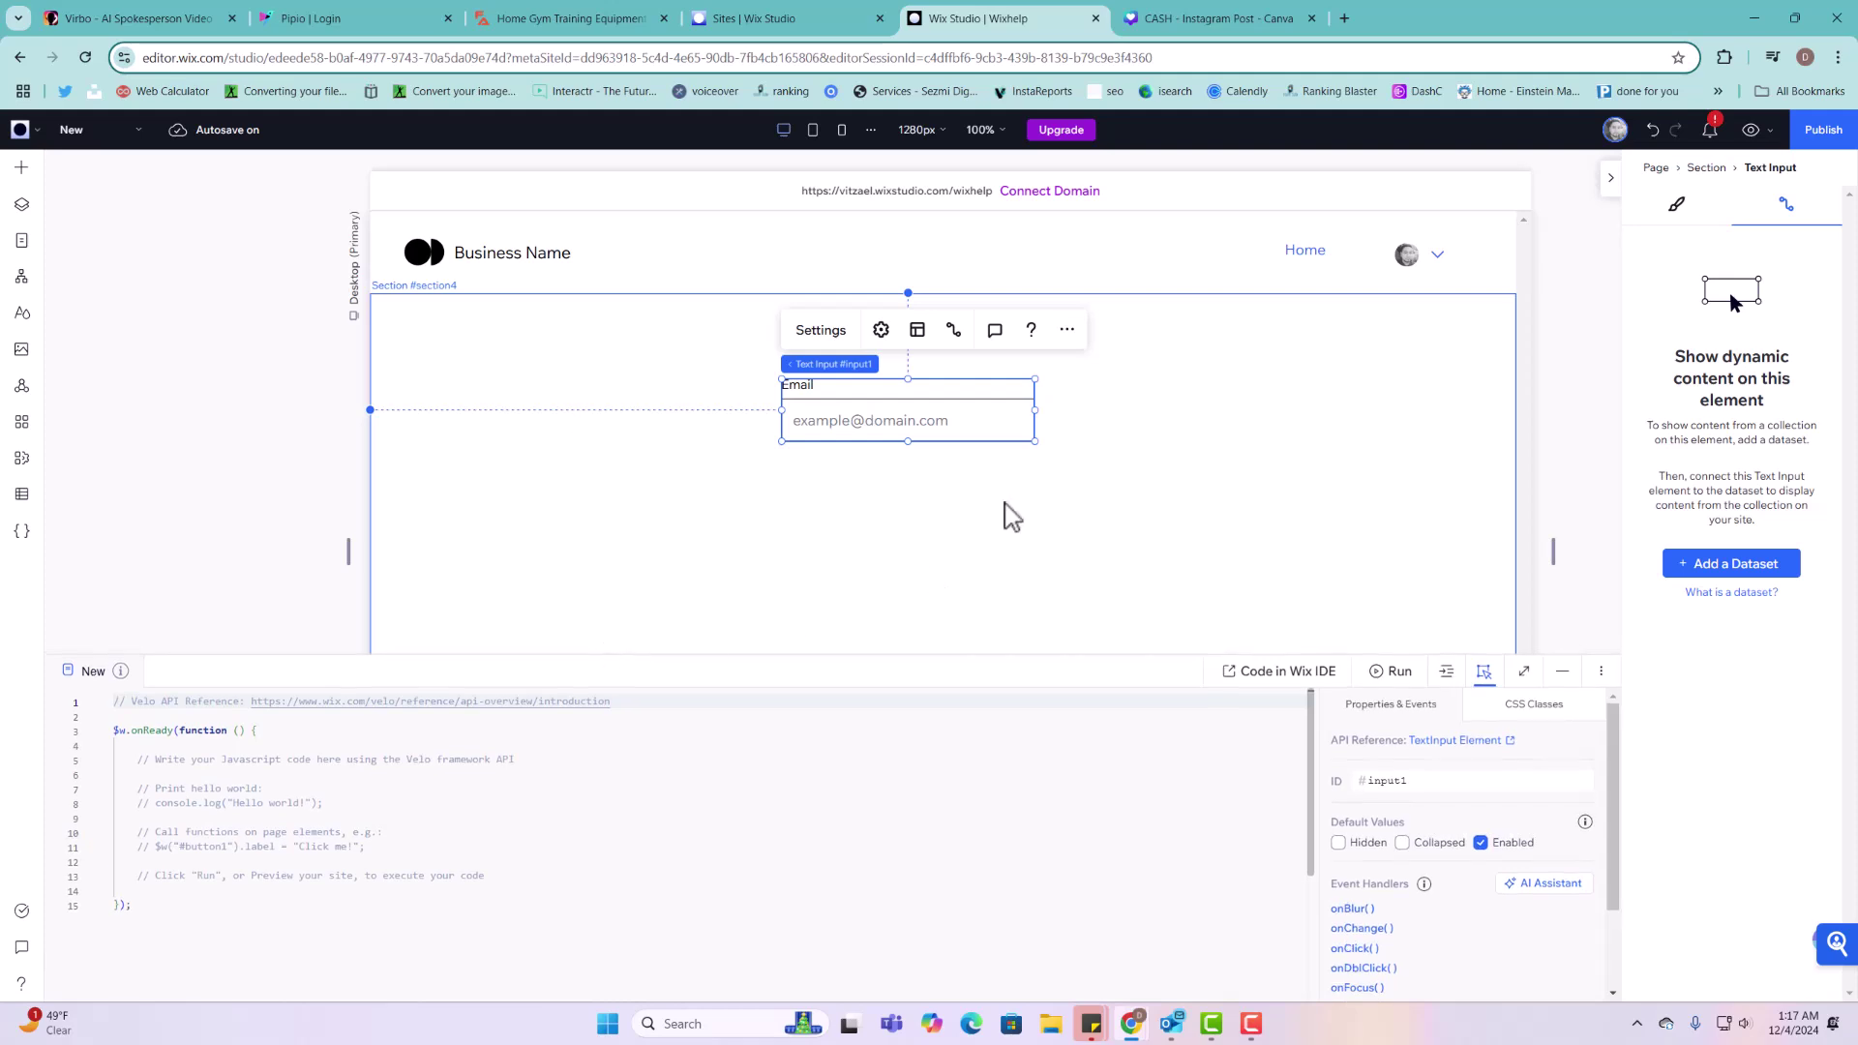
left_click_drag(942, 403, 974, 416)
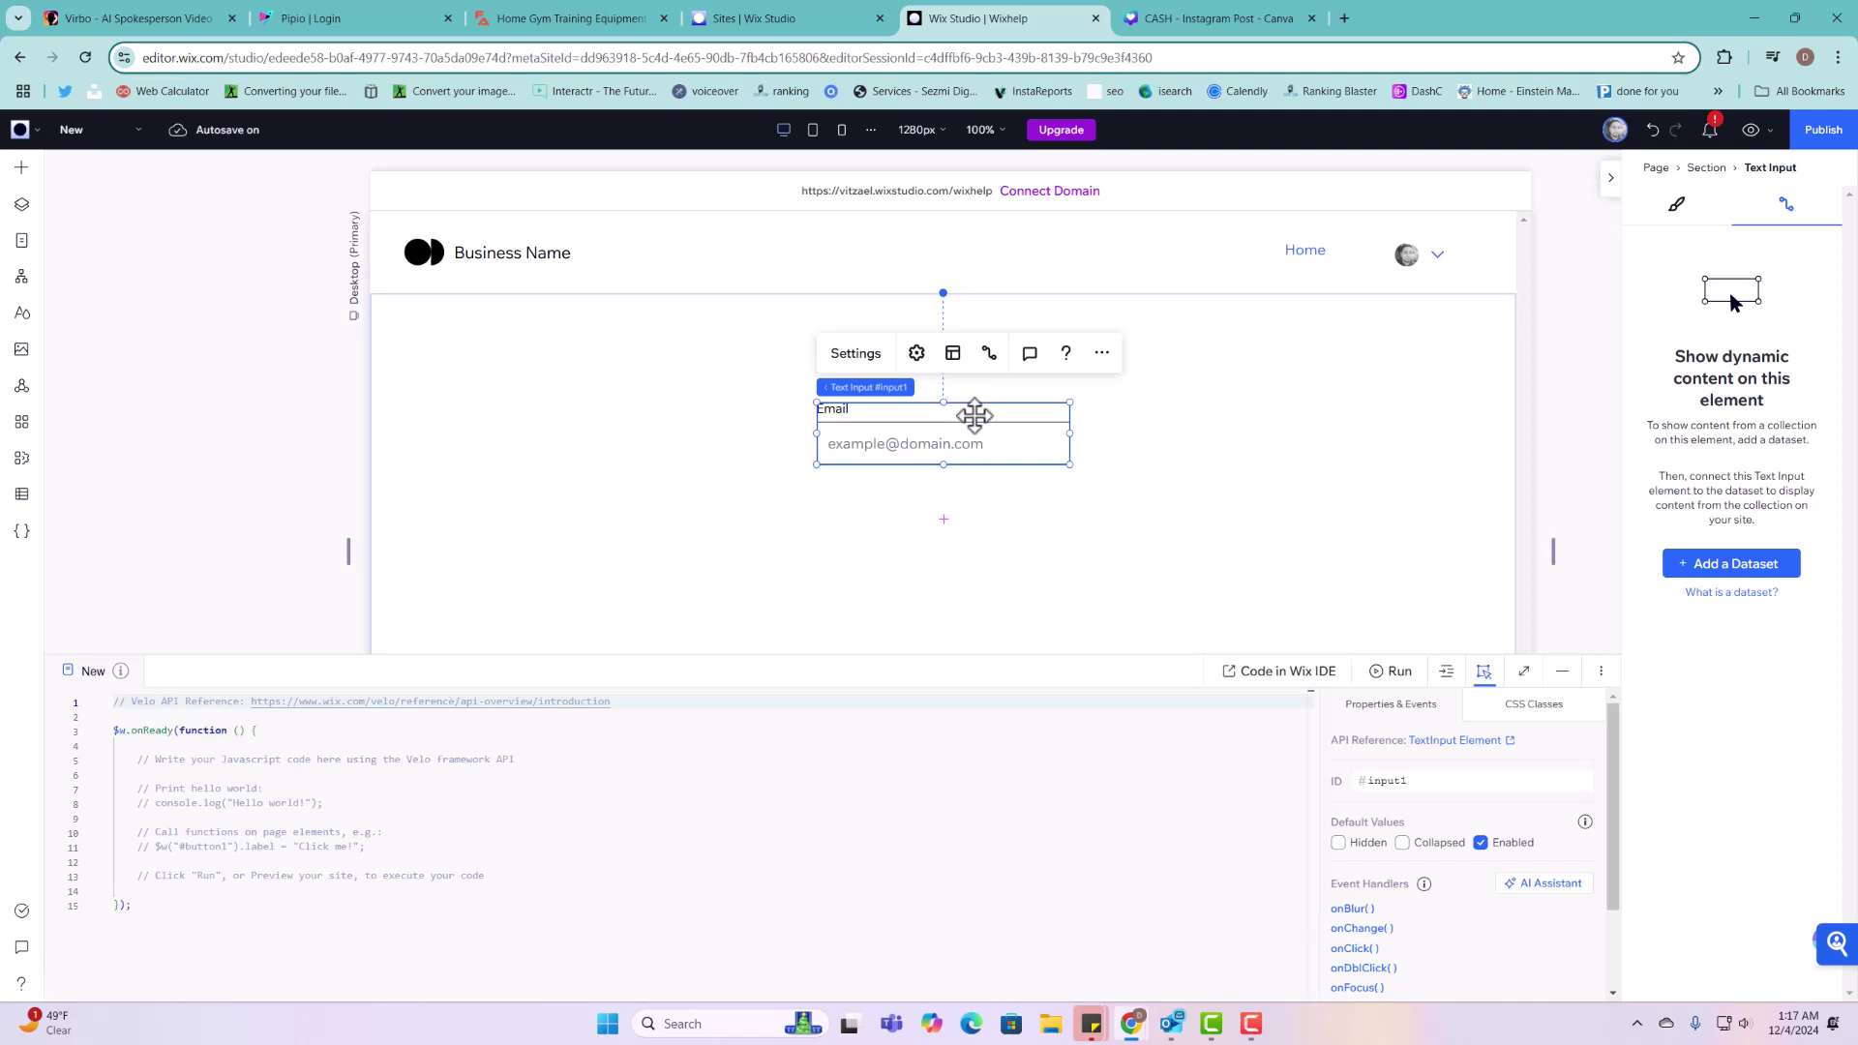
Step: Set the text input's ID to inputFullName
left_click(1409, 781)
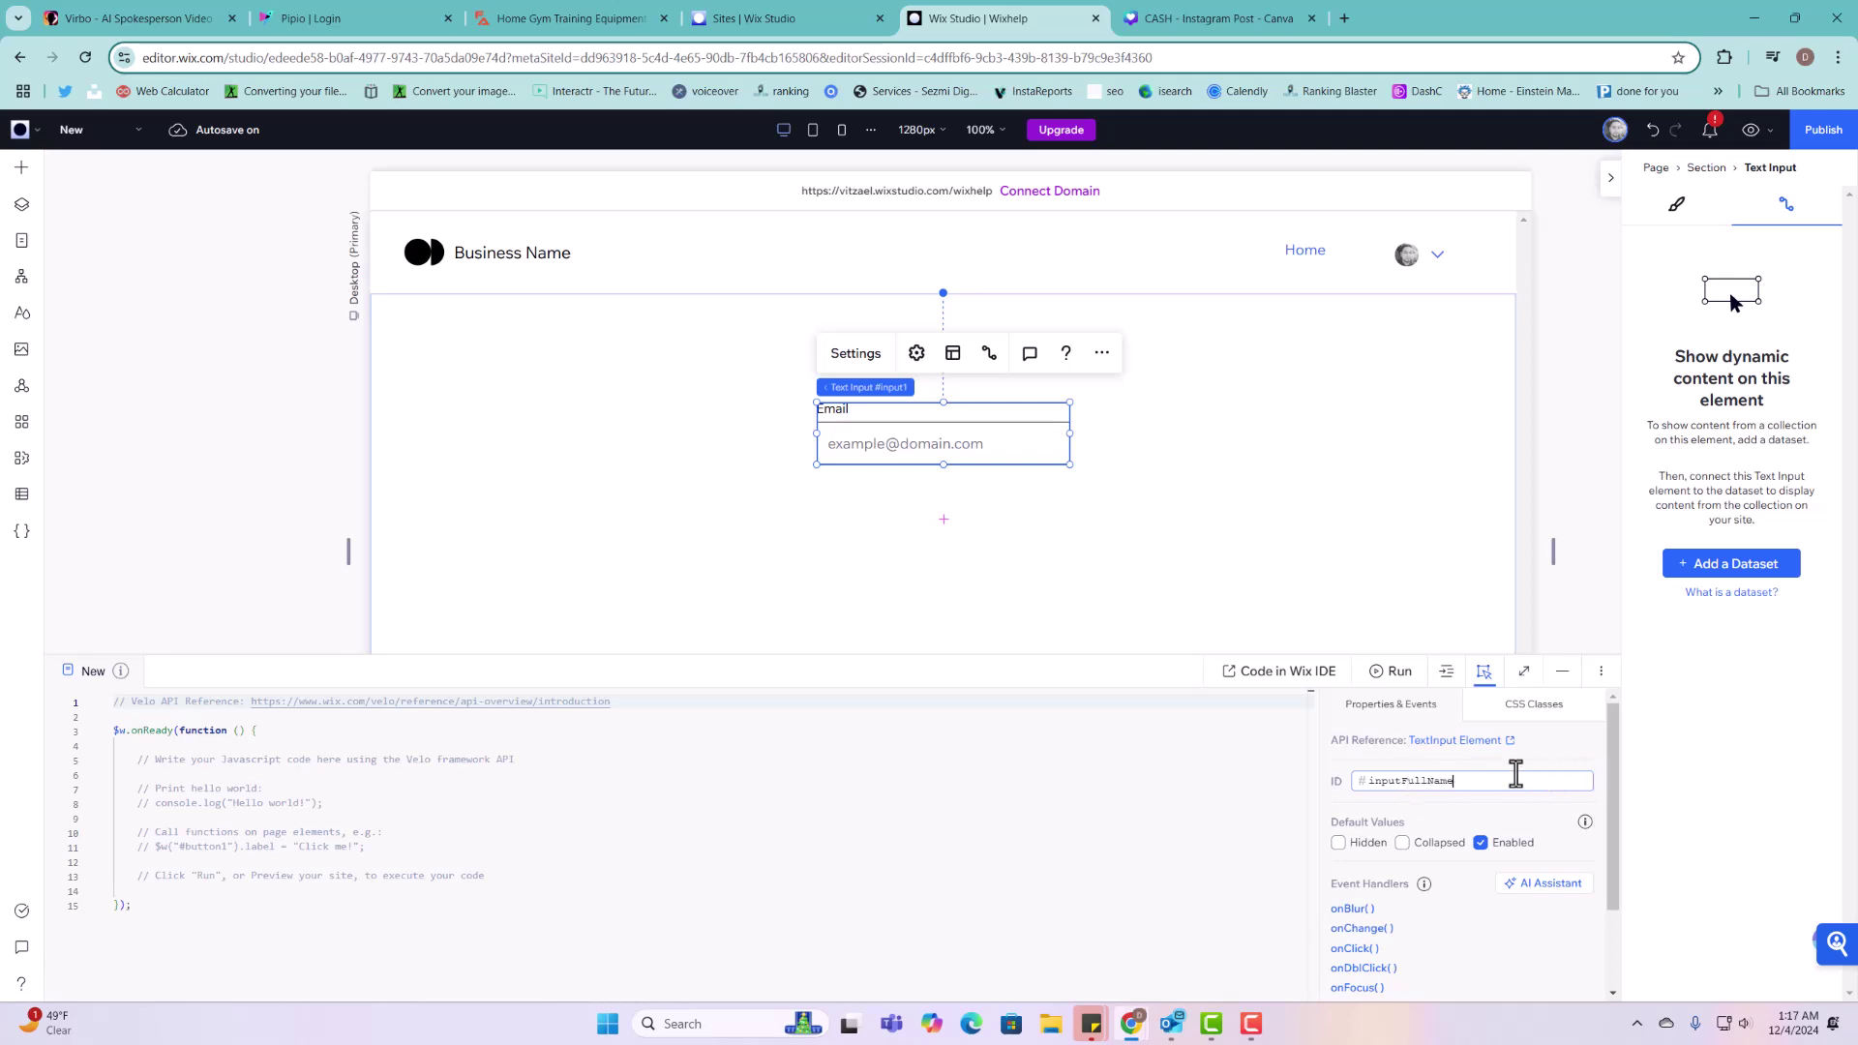
left_click(1099, 461)
left_click(1025, 448)
Step: Change the input's field title and placeholder text to Full Name
left_click(856, 354)
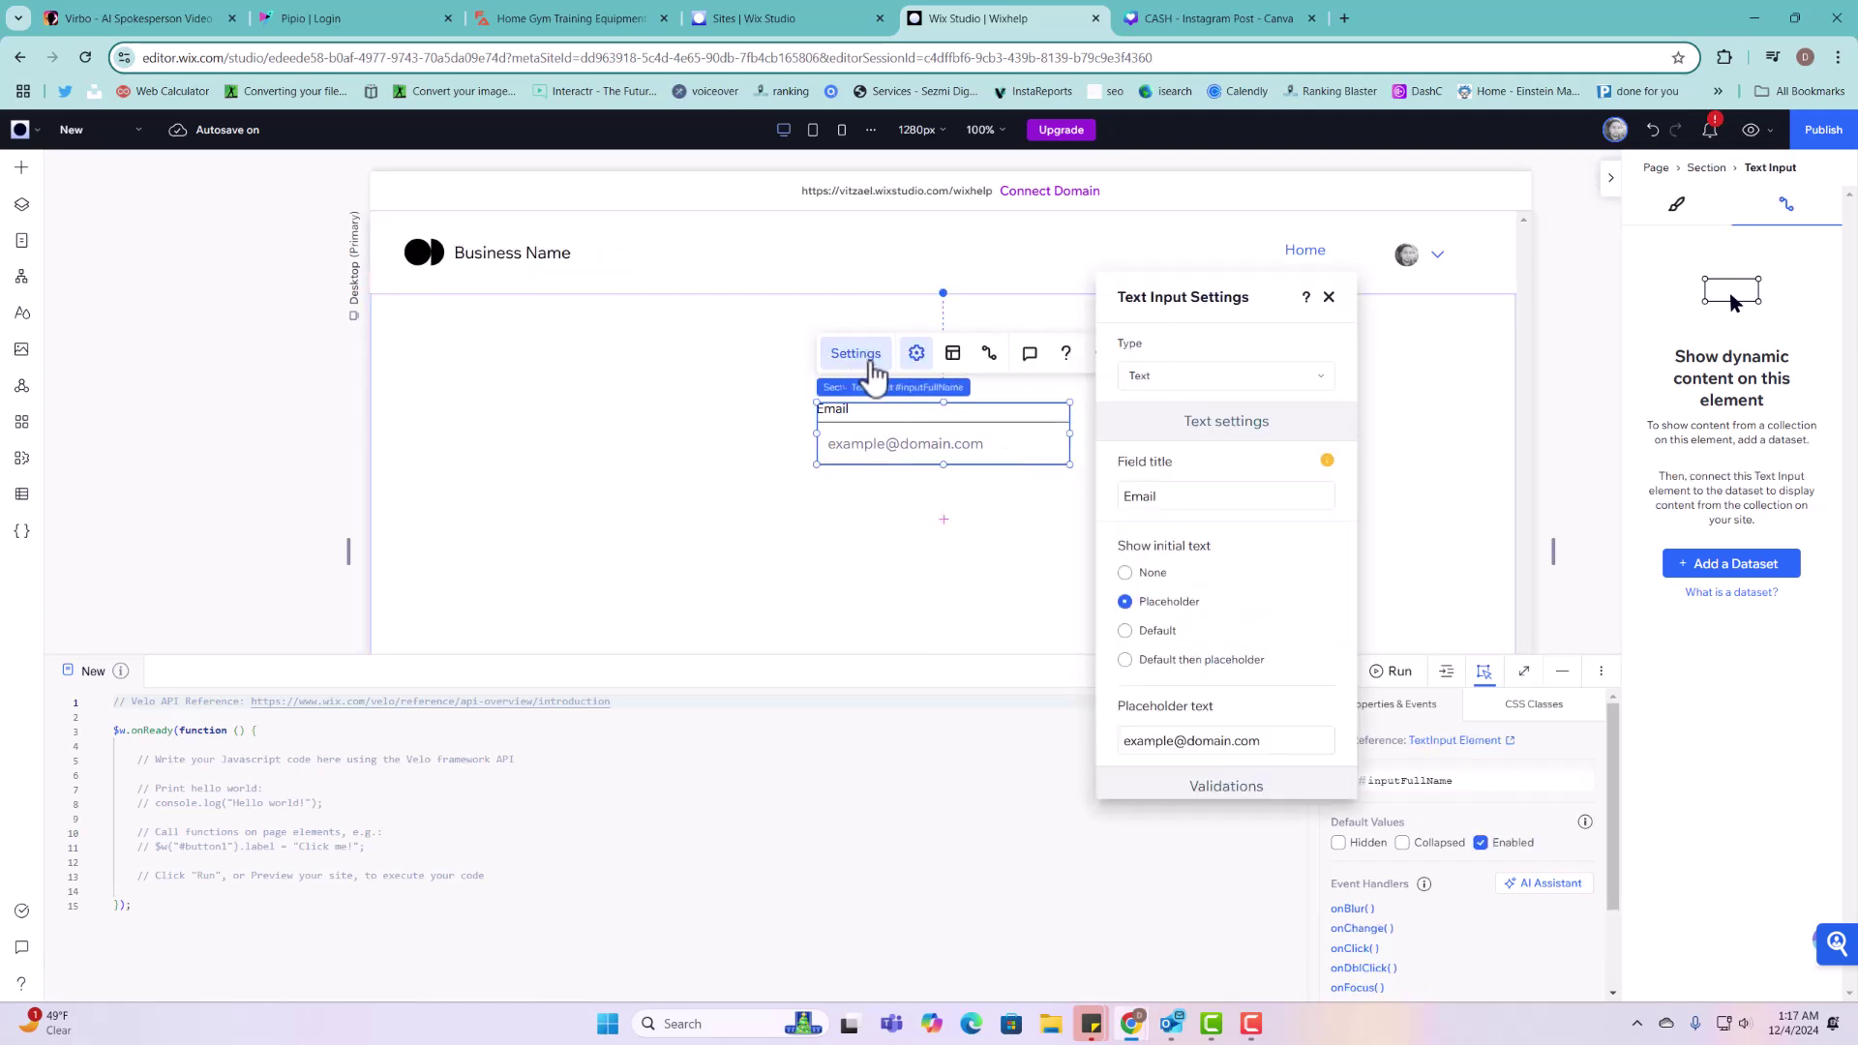
double_click(1179, 496)
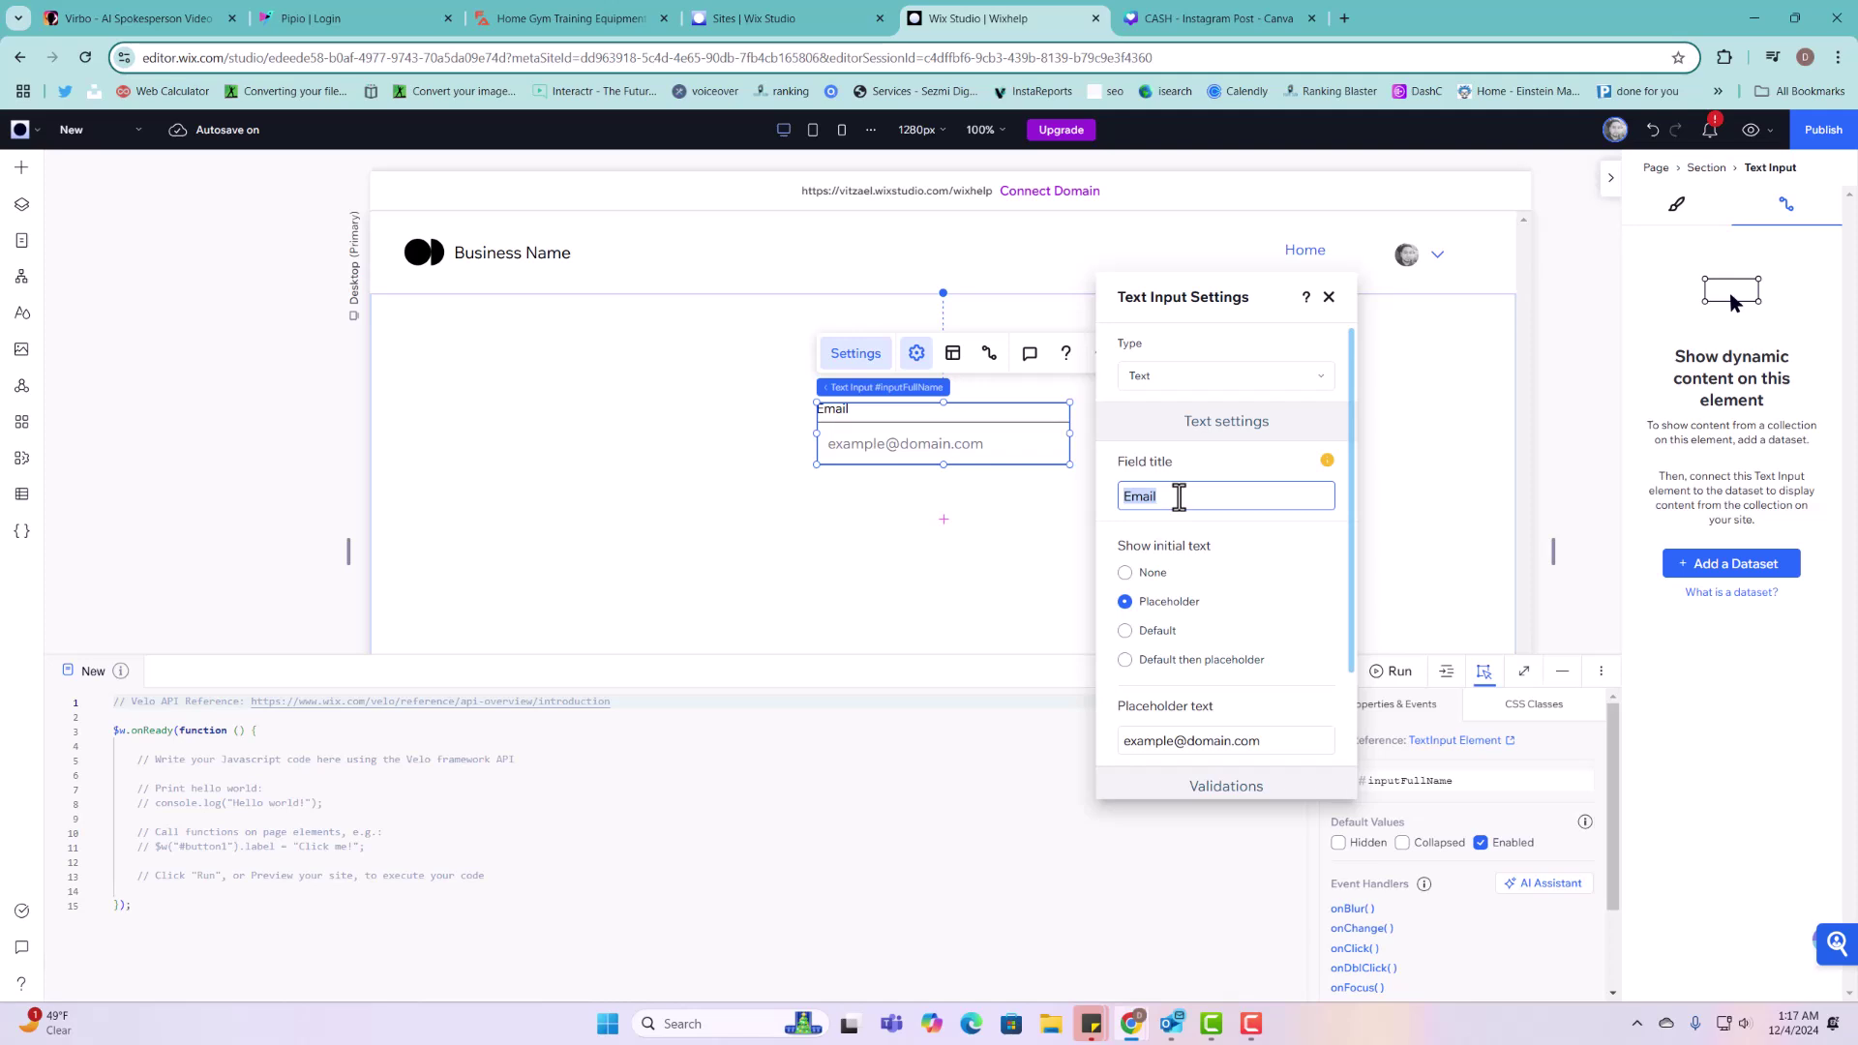
type("Fu")
triple_click(1246, 742)
type("Full Name")
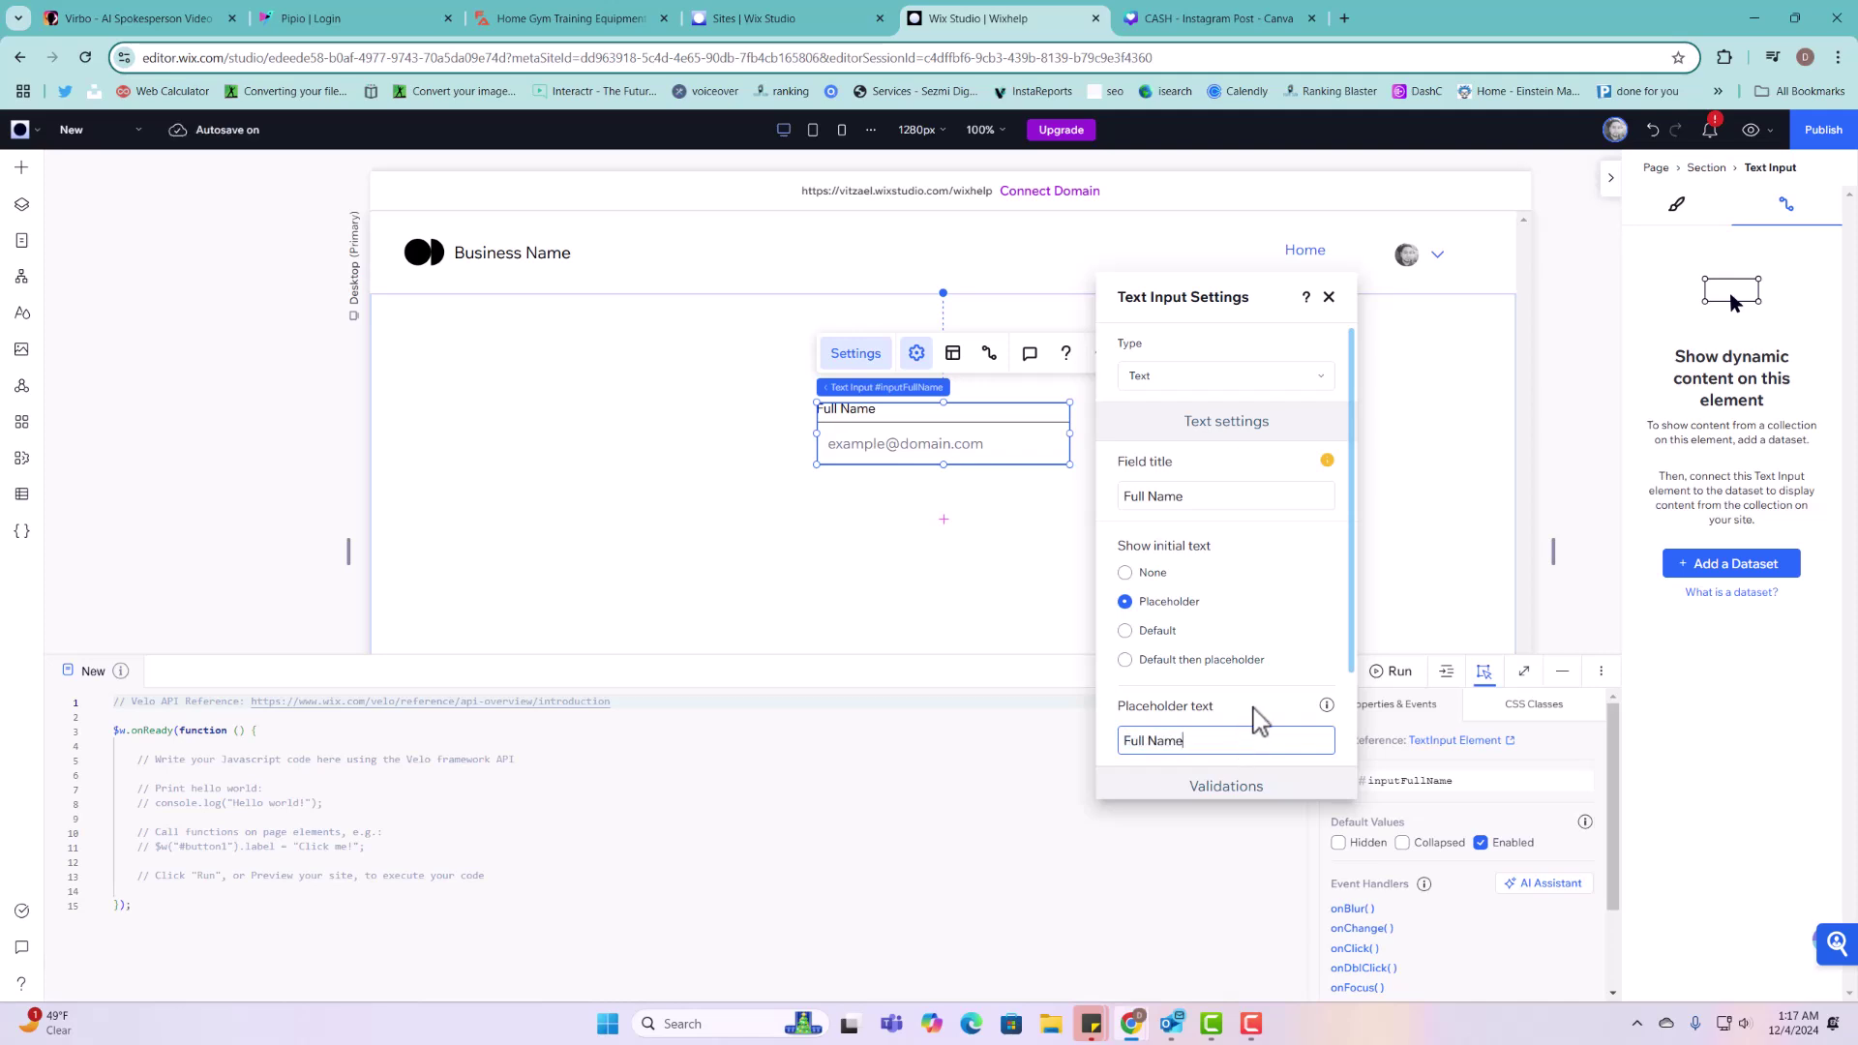
left_click(952, 503)
left_click(963, 422)
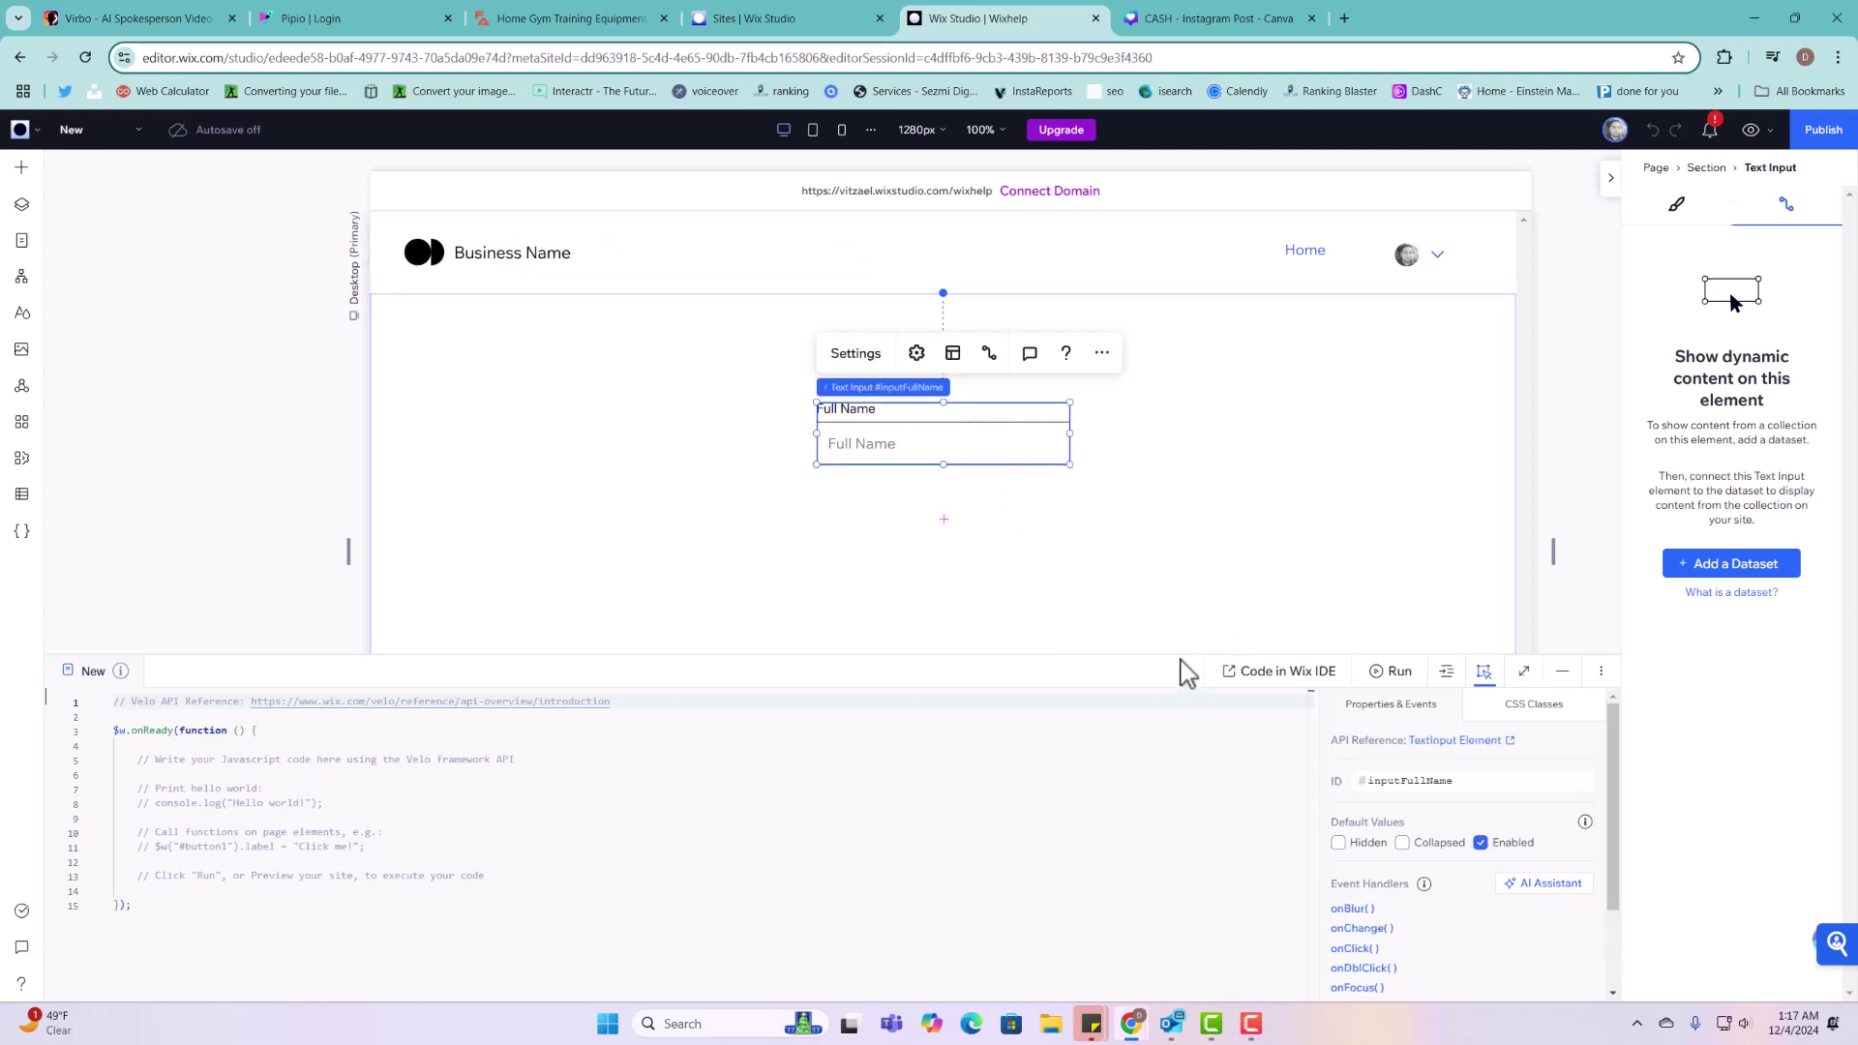
left_click_drag(1179, 651, 1183, 772)
right_click(910, 426)
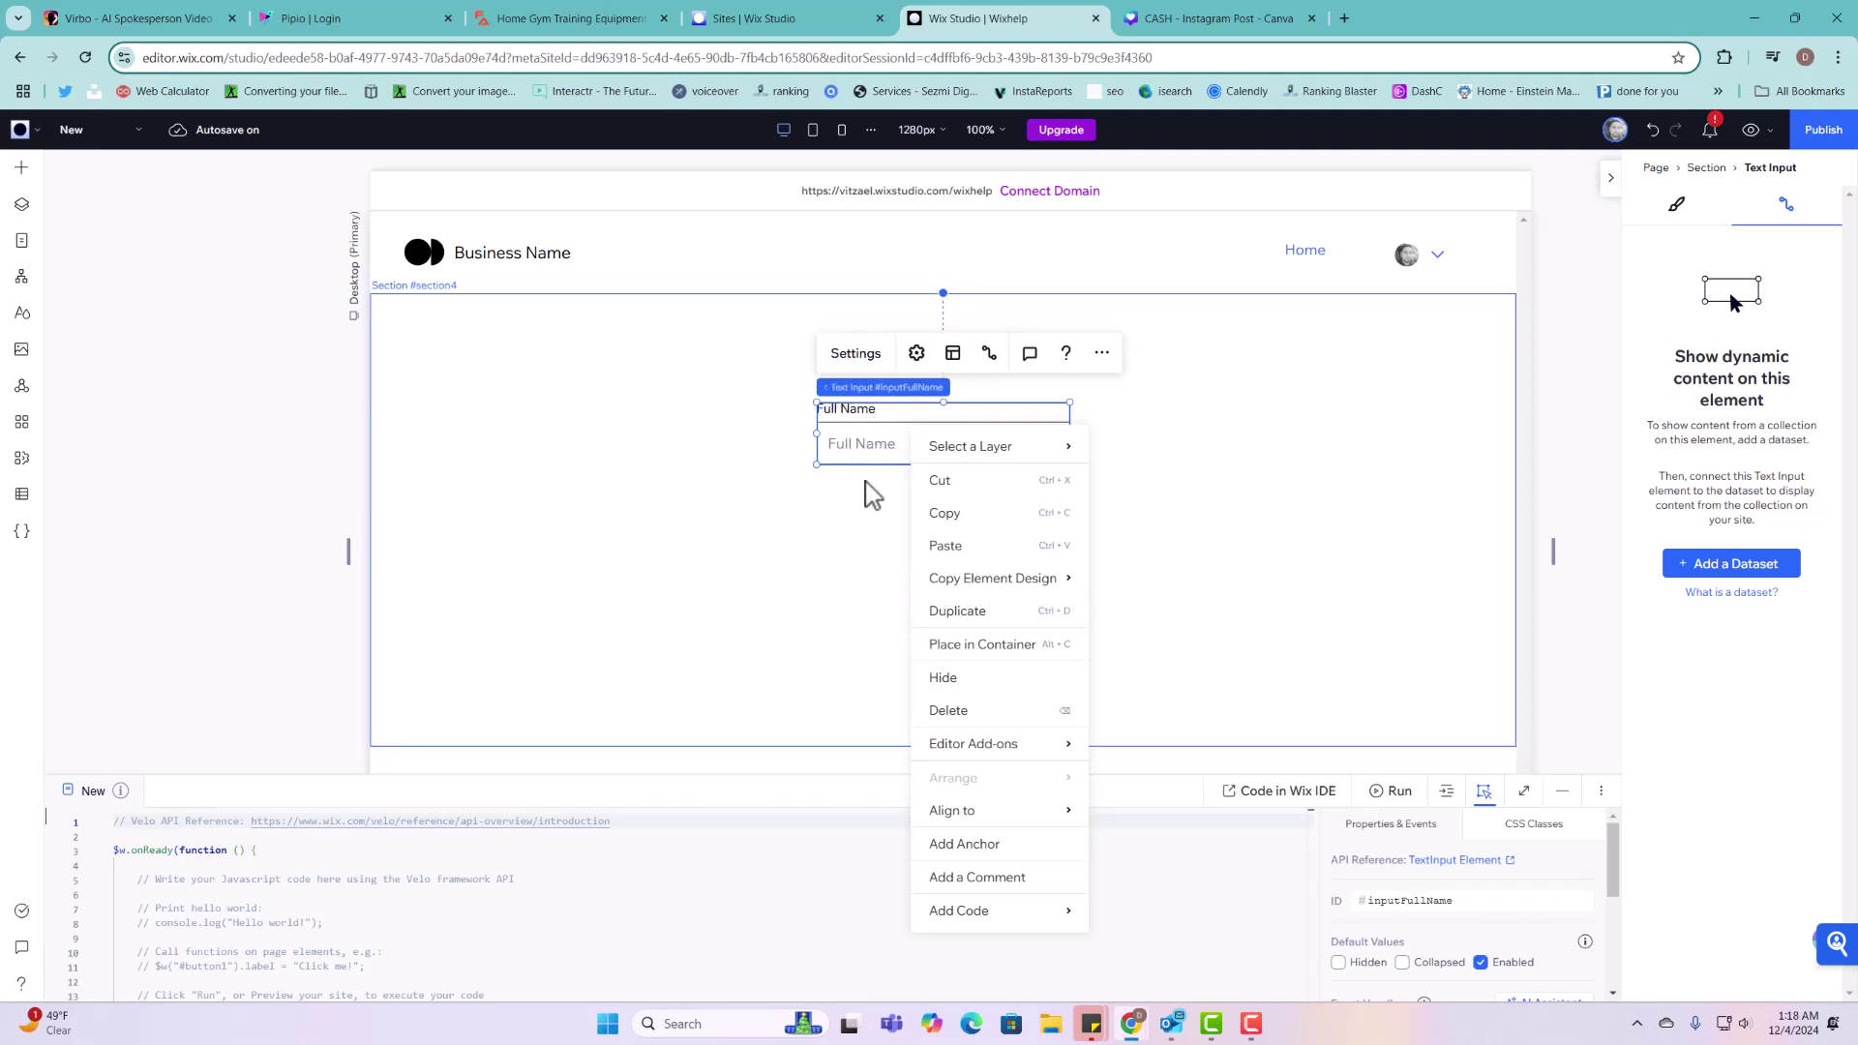
left_click(21, 167)
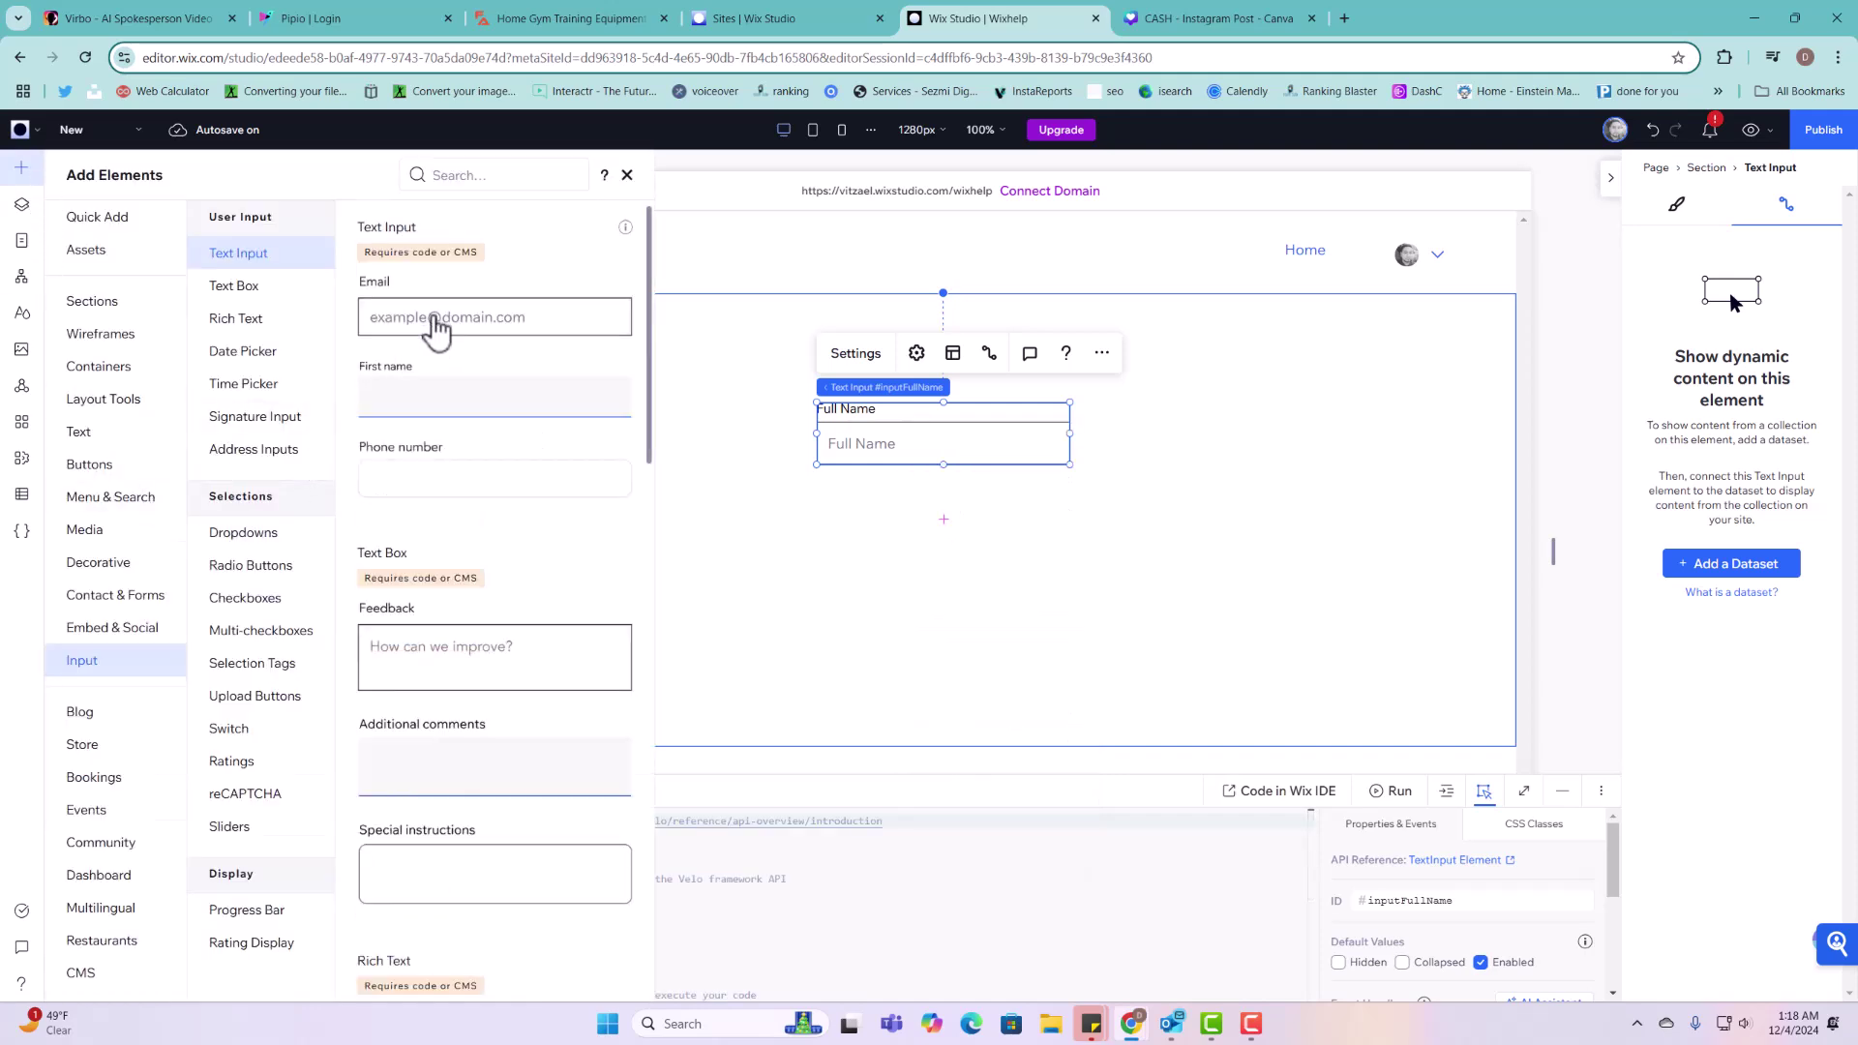
left_click_drag(431, 319, 949, 540)
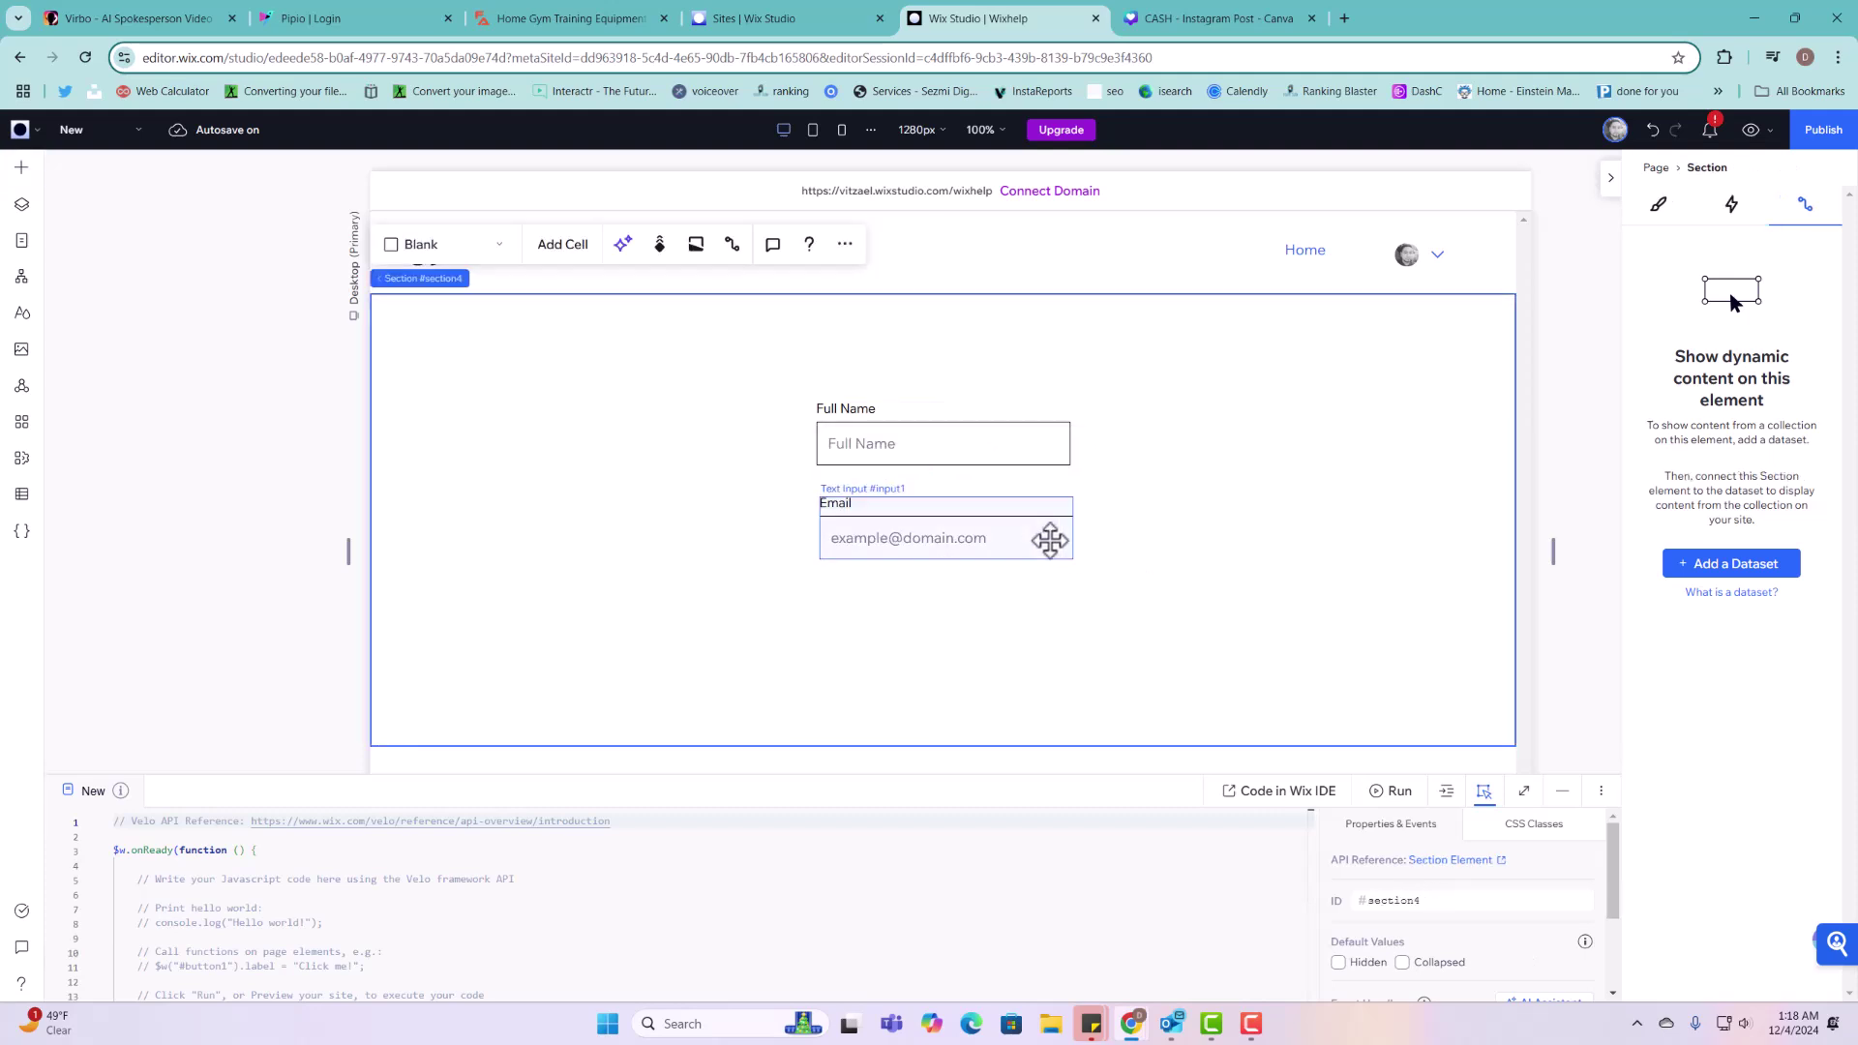
left_click(1040, 539)
key("Delete")
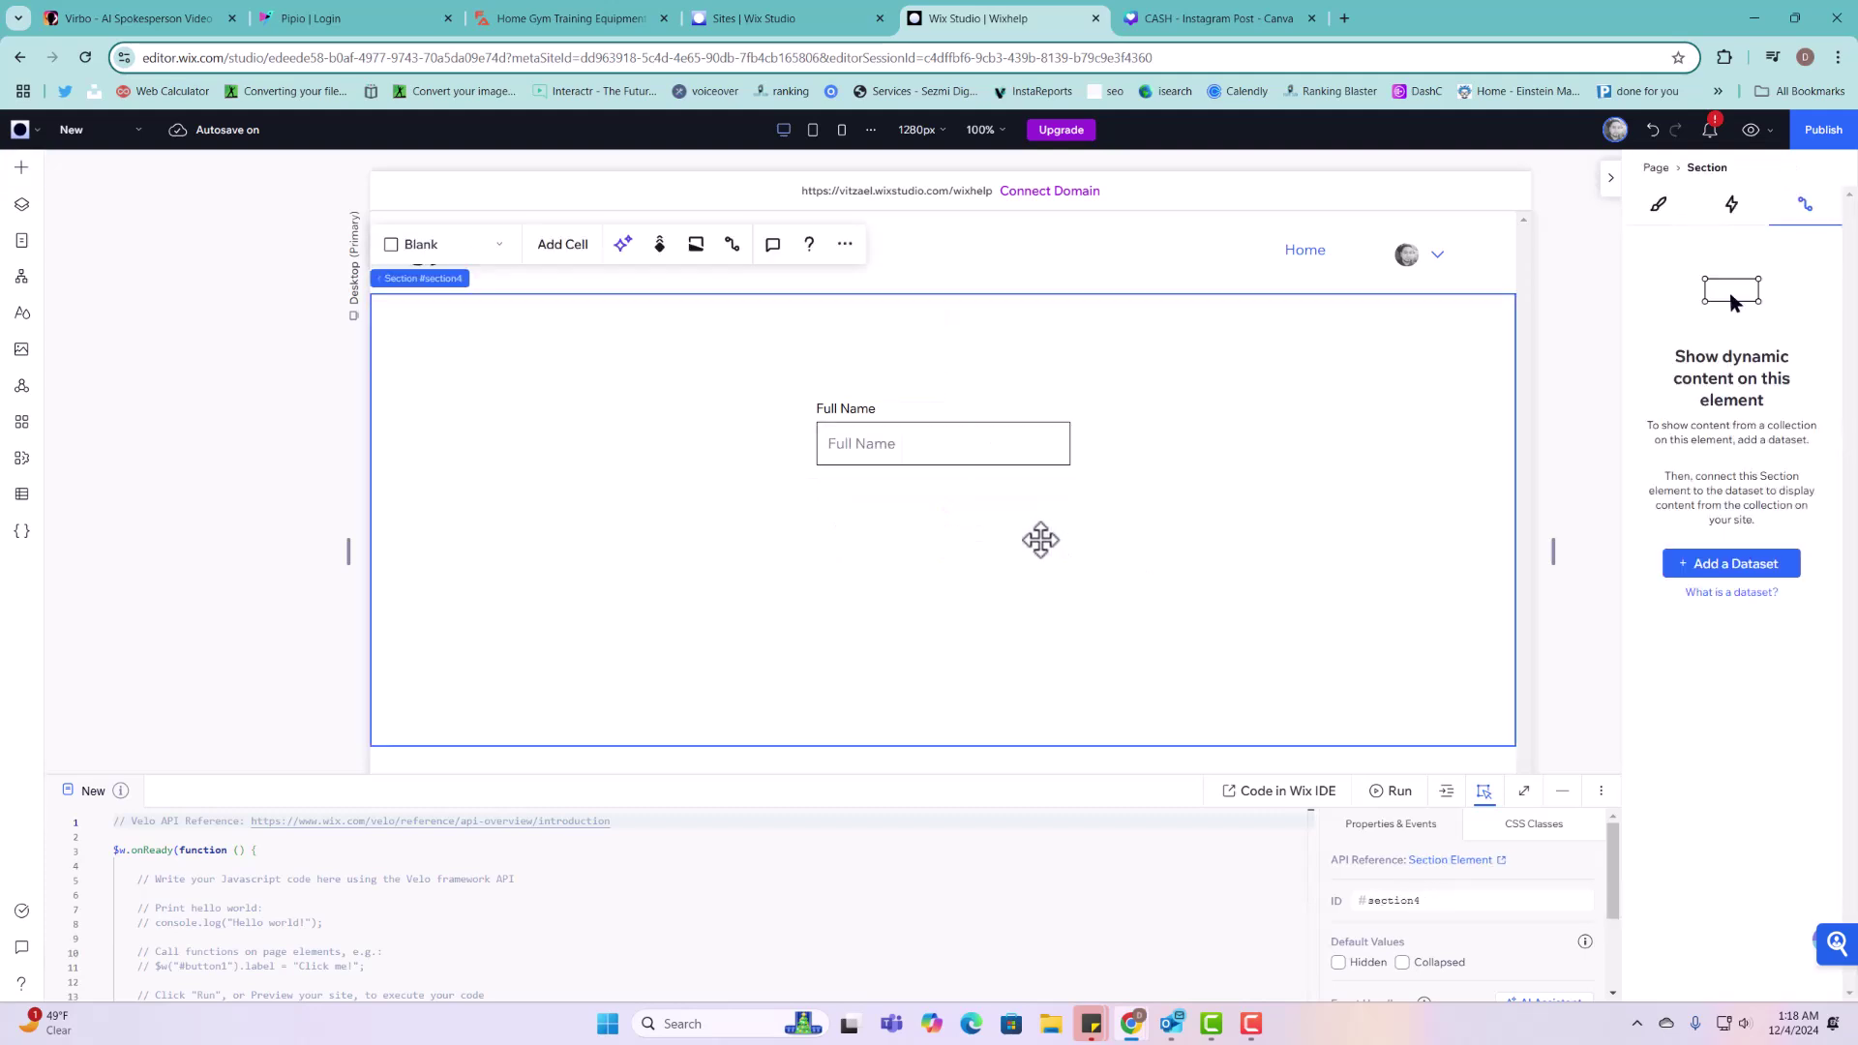
left_click(966, 416)
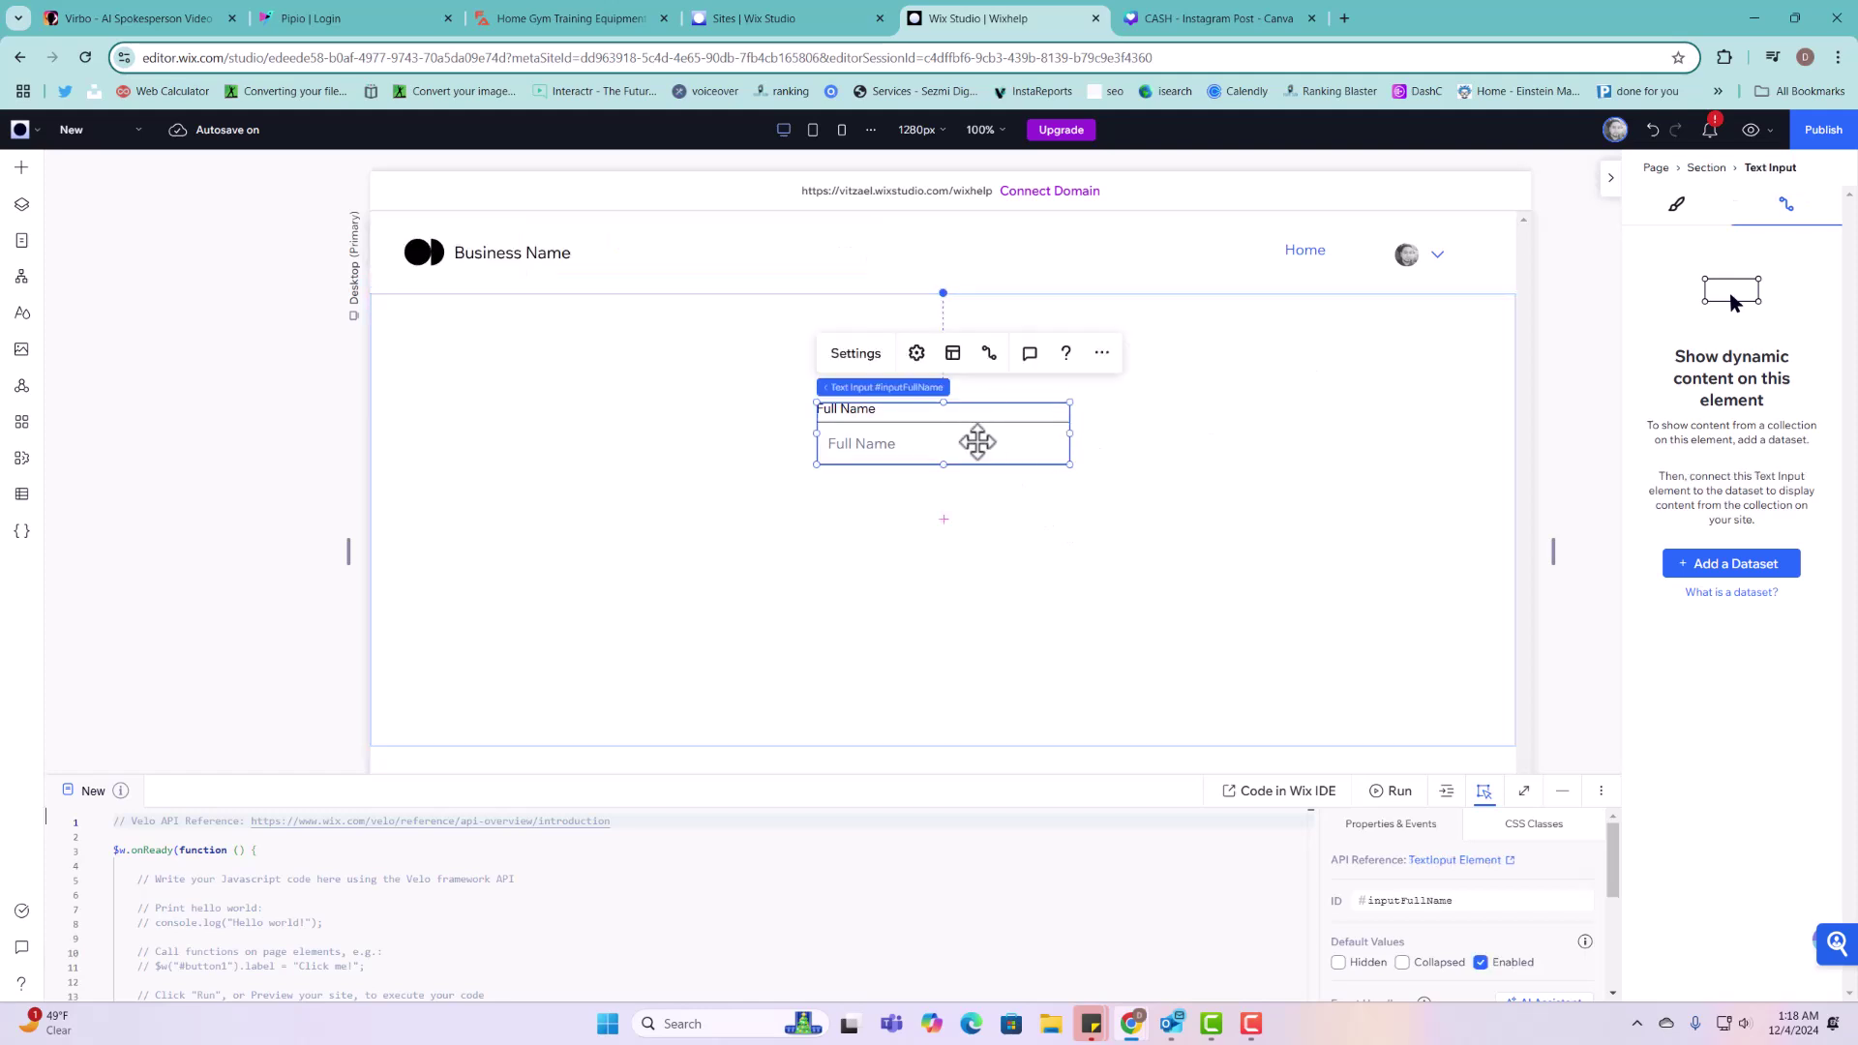
Step: Duplicate the Full Name input below it and retitle the copy Phone
right_click(978, 442)
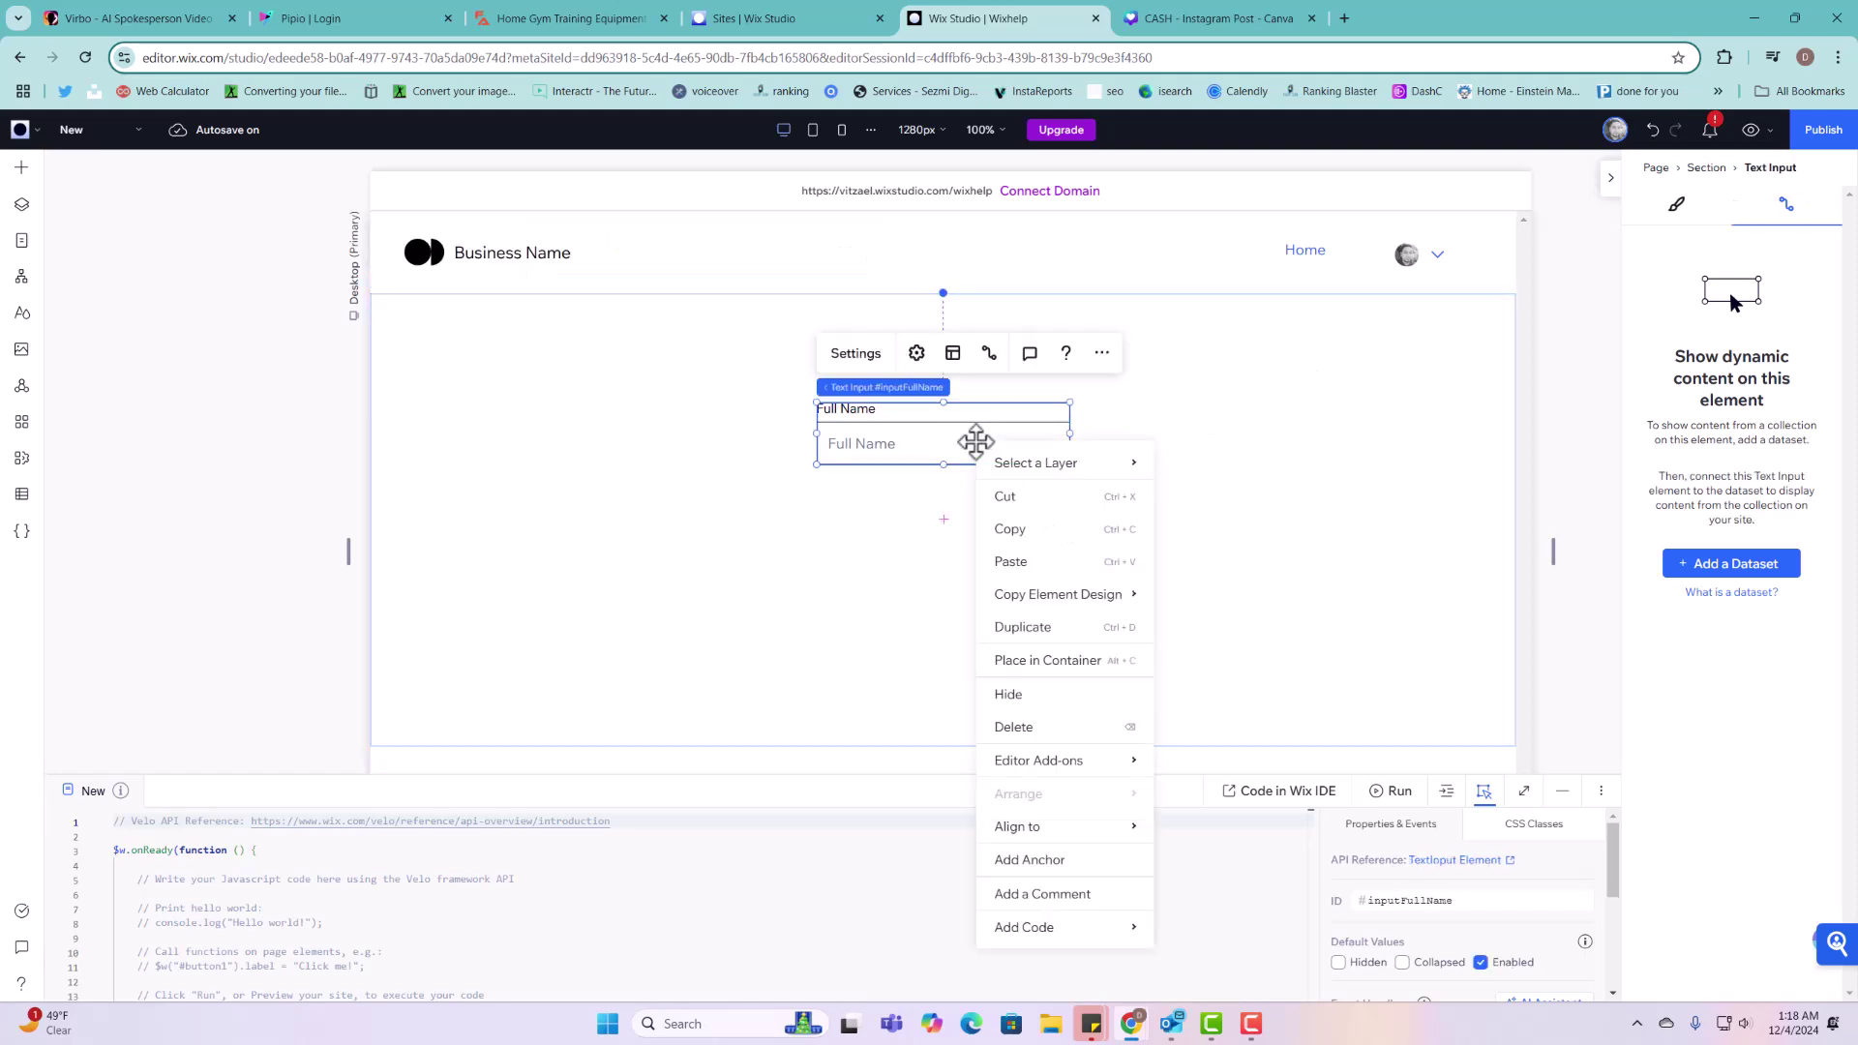
left_click(1023, 629)
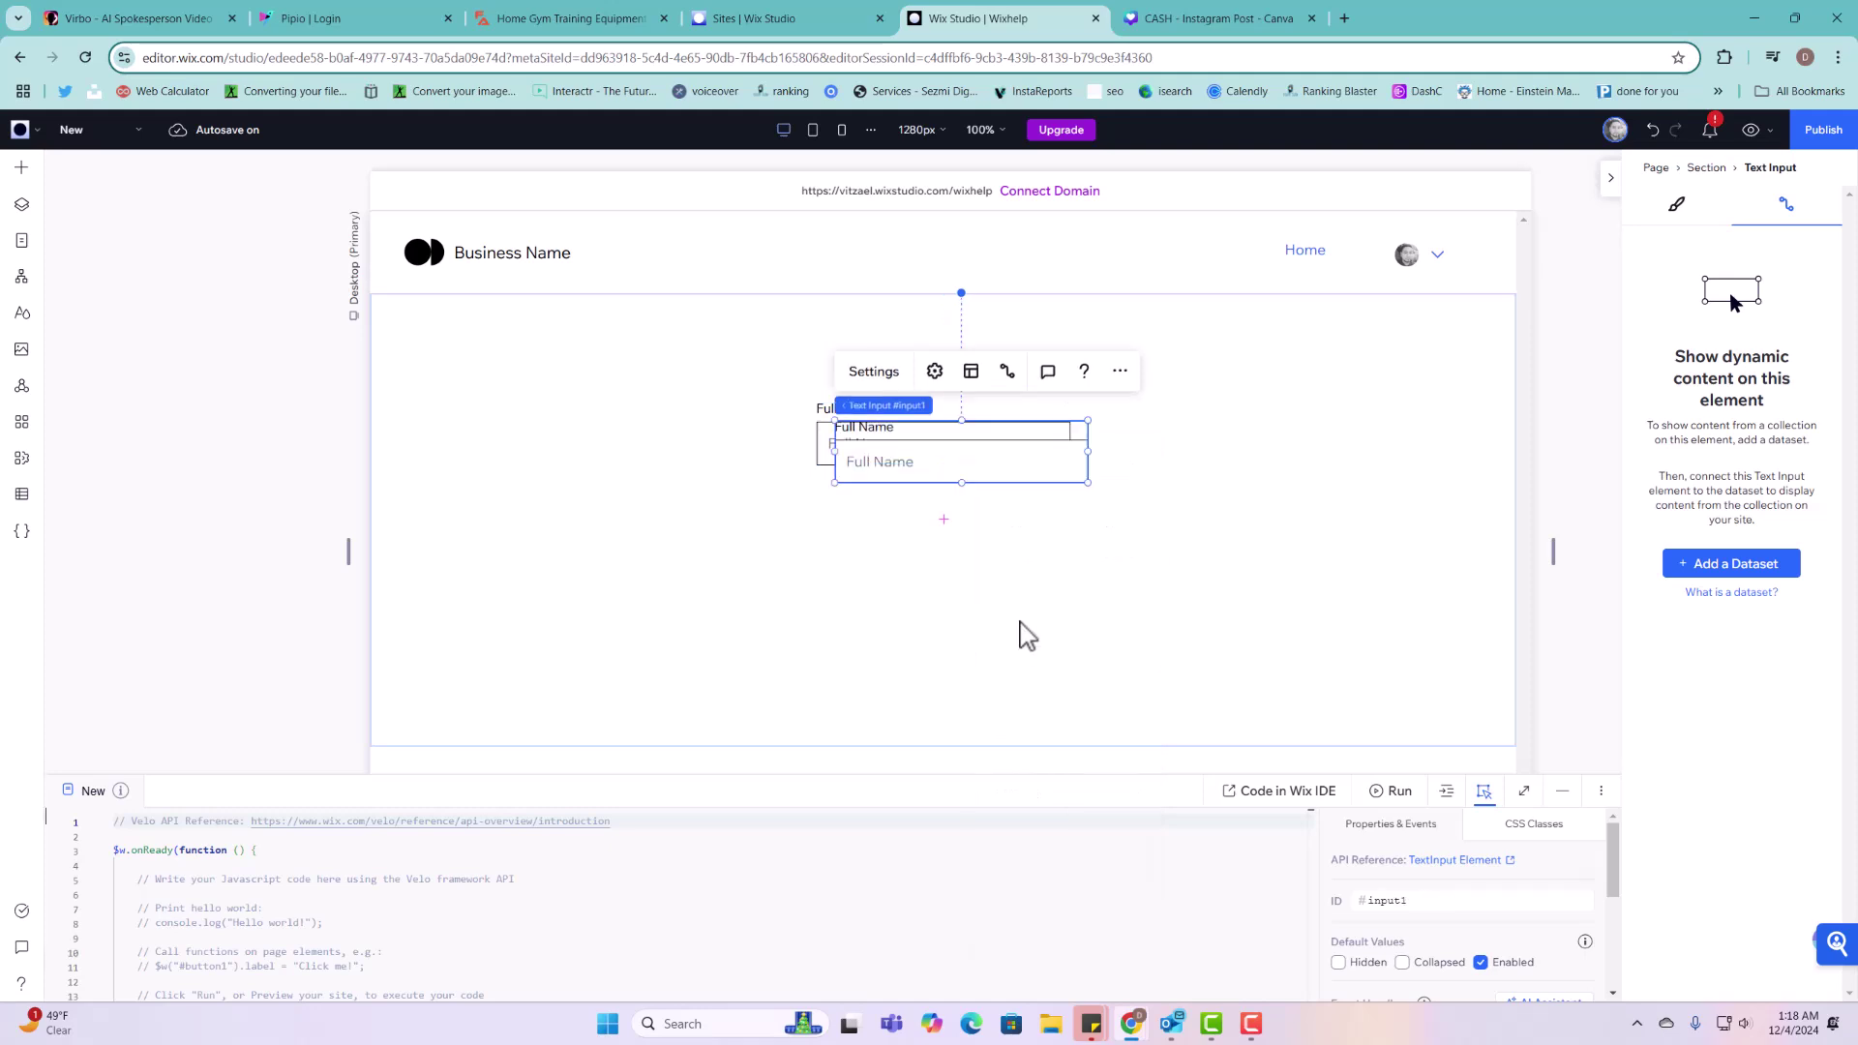
left_click_drag(980, 467, 963, 536)
left_click(856, 440)
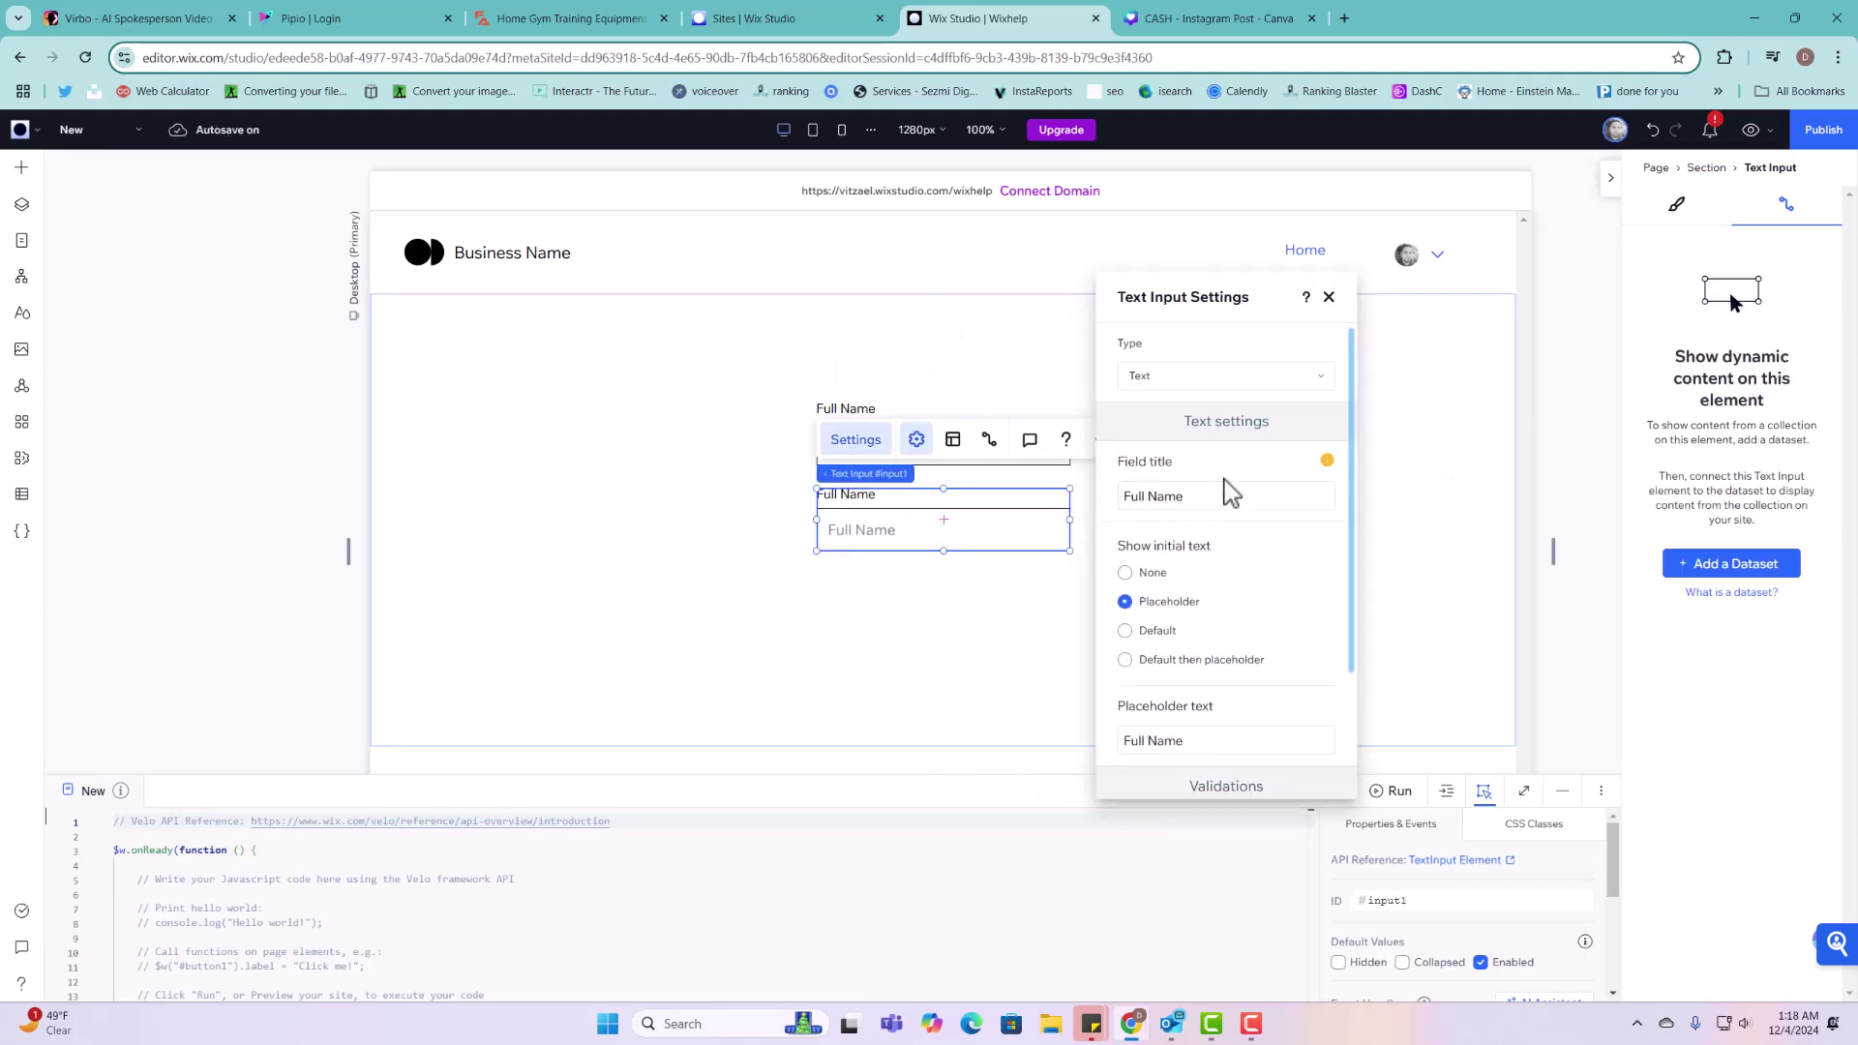
left_click(1223, 488)
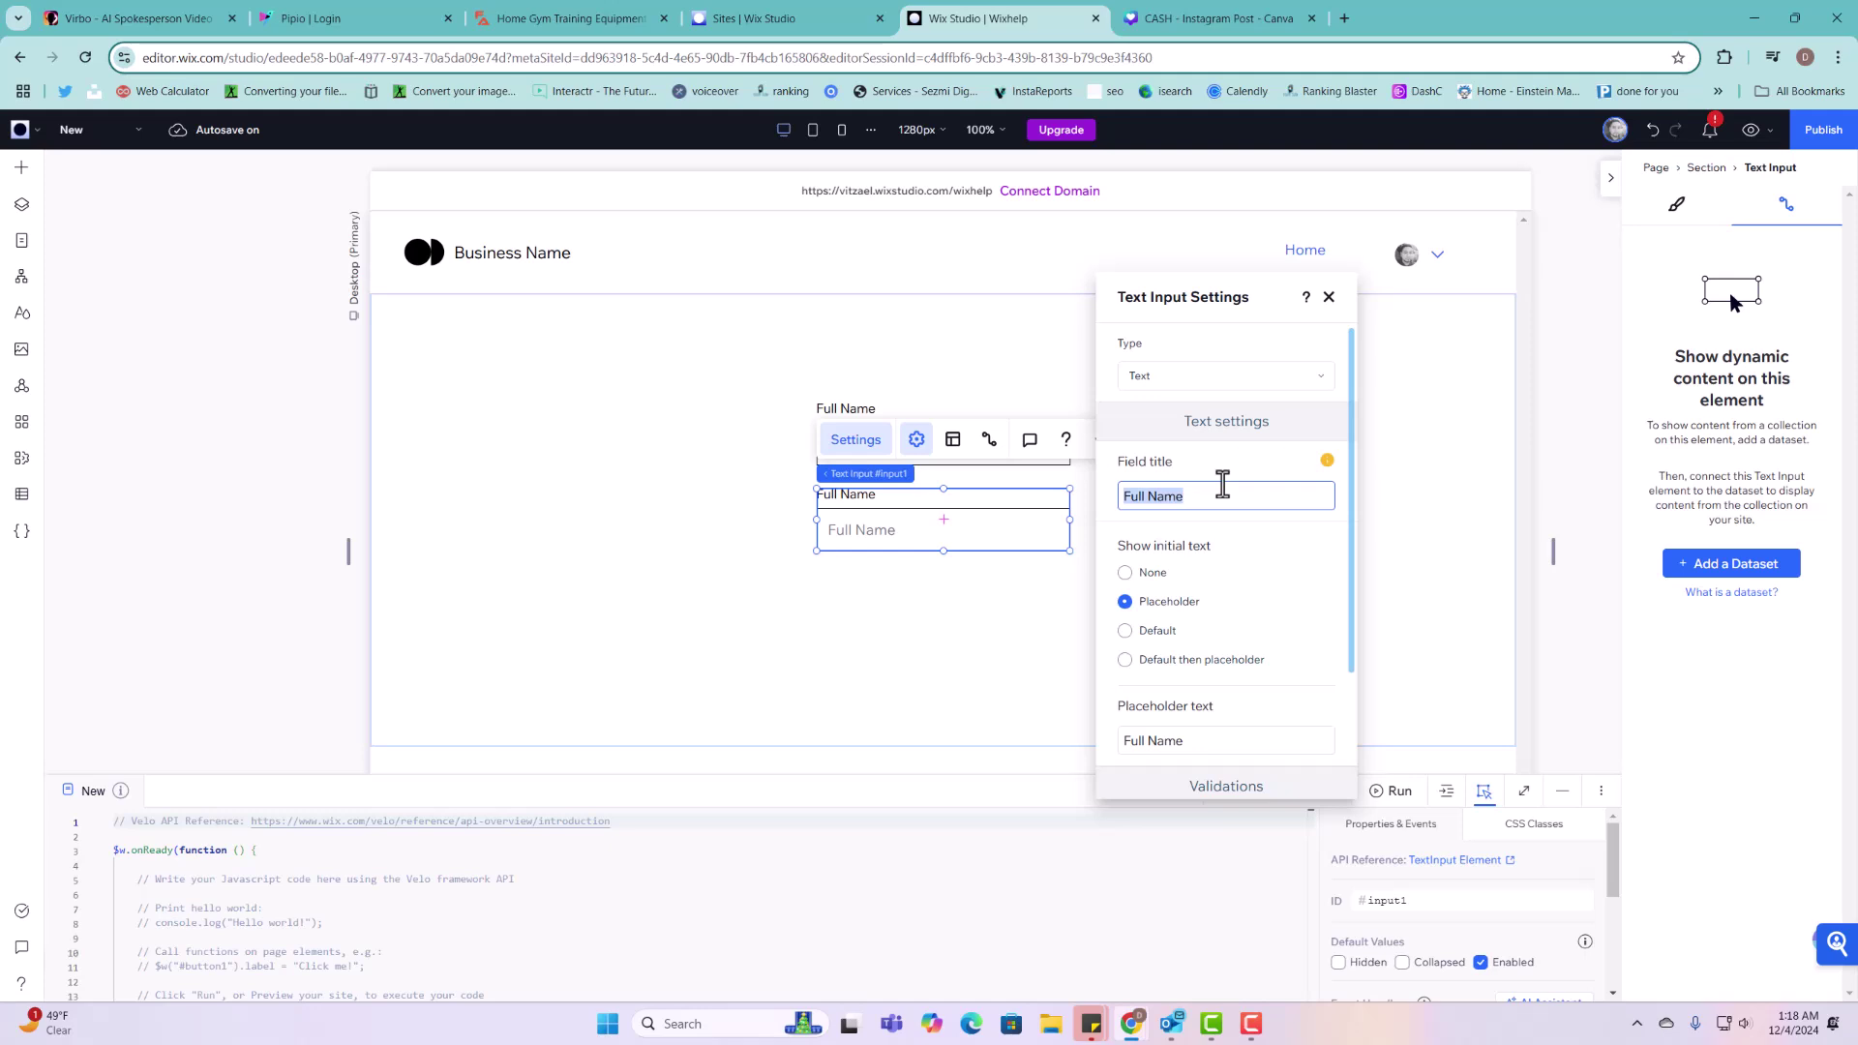
type("Phone")
left_click(1216, 738)
type("(408) 000-000")
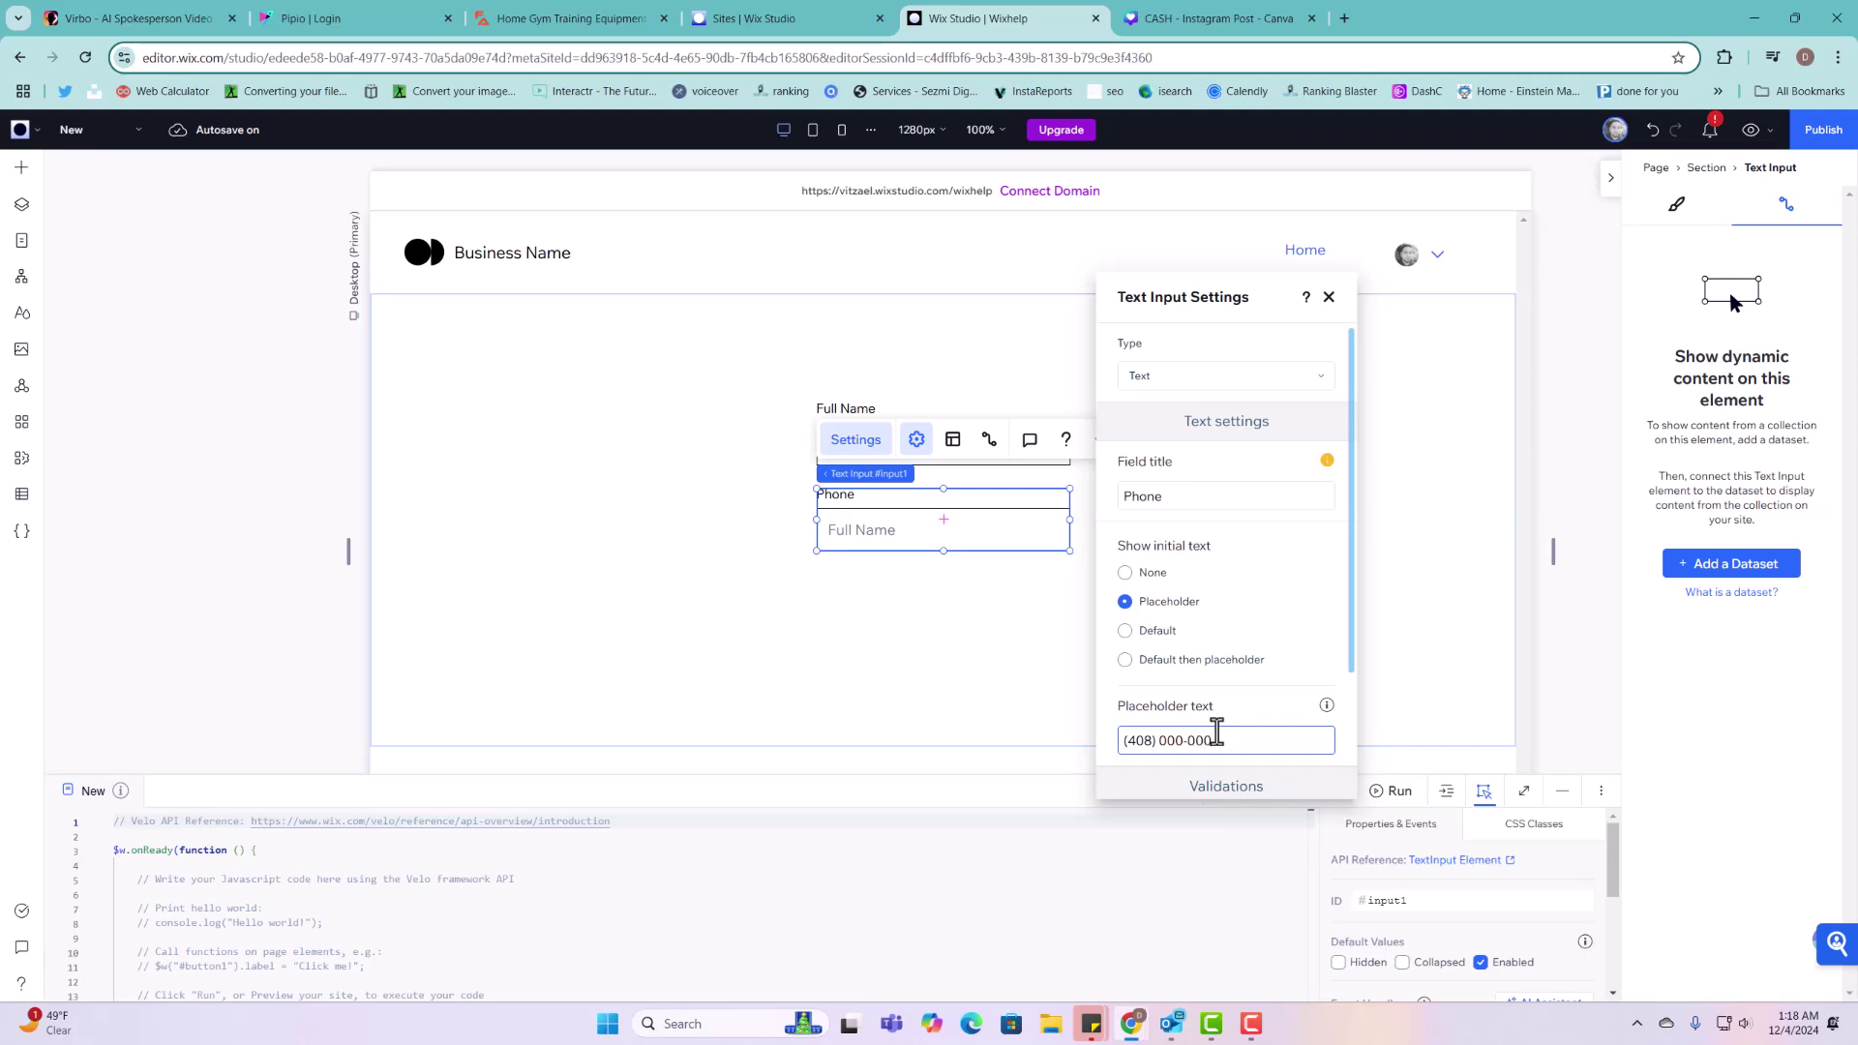
type("0")
key("Return")
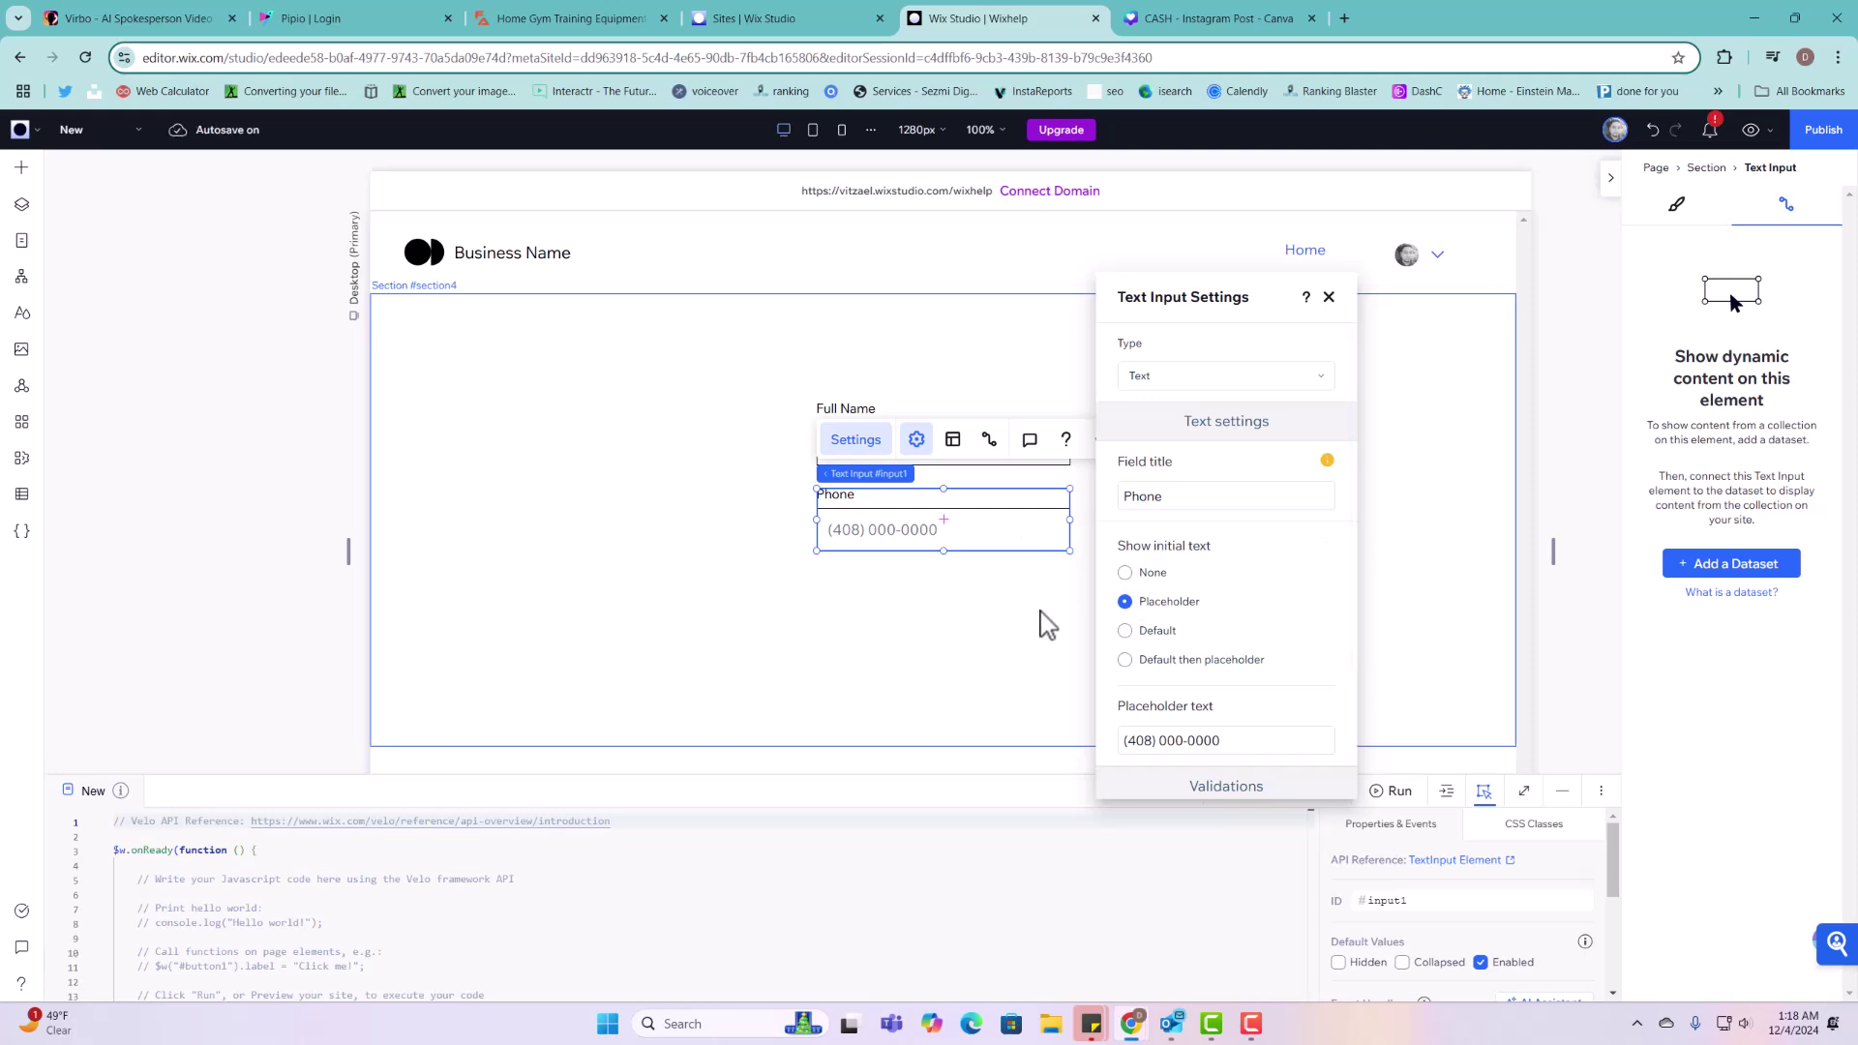
triple_click(1142, 742)
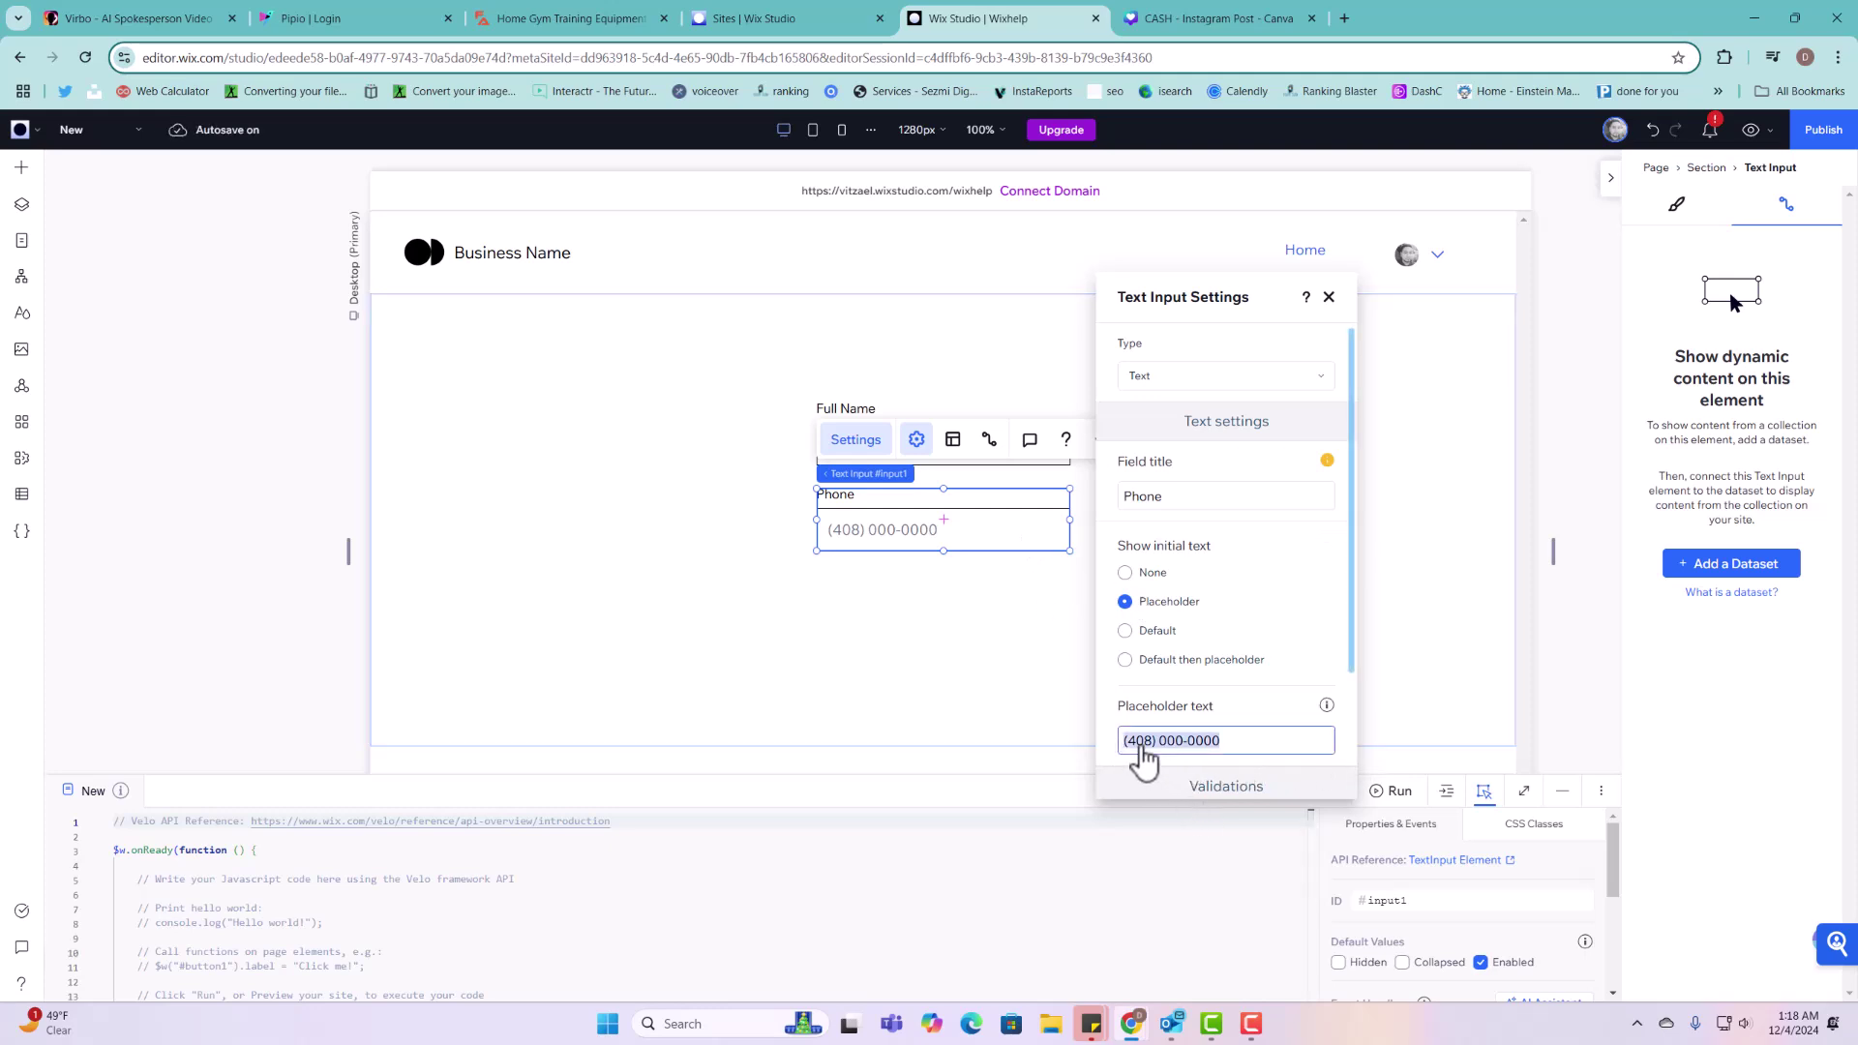
key("Home")
type("1")
key("Return")
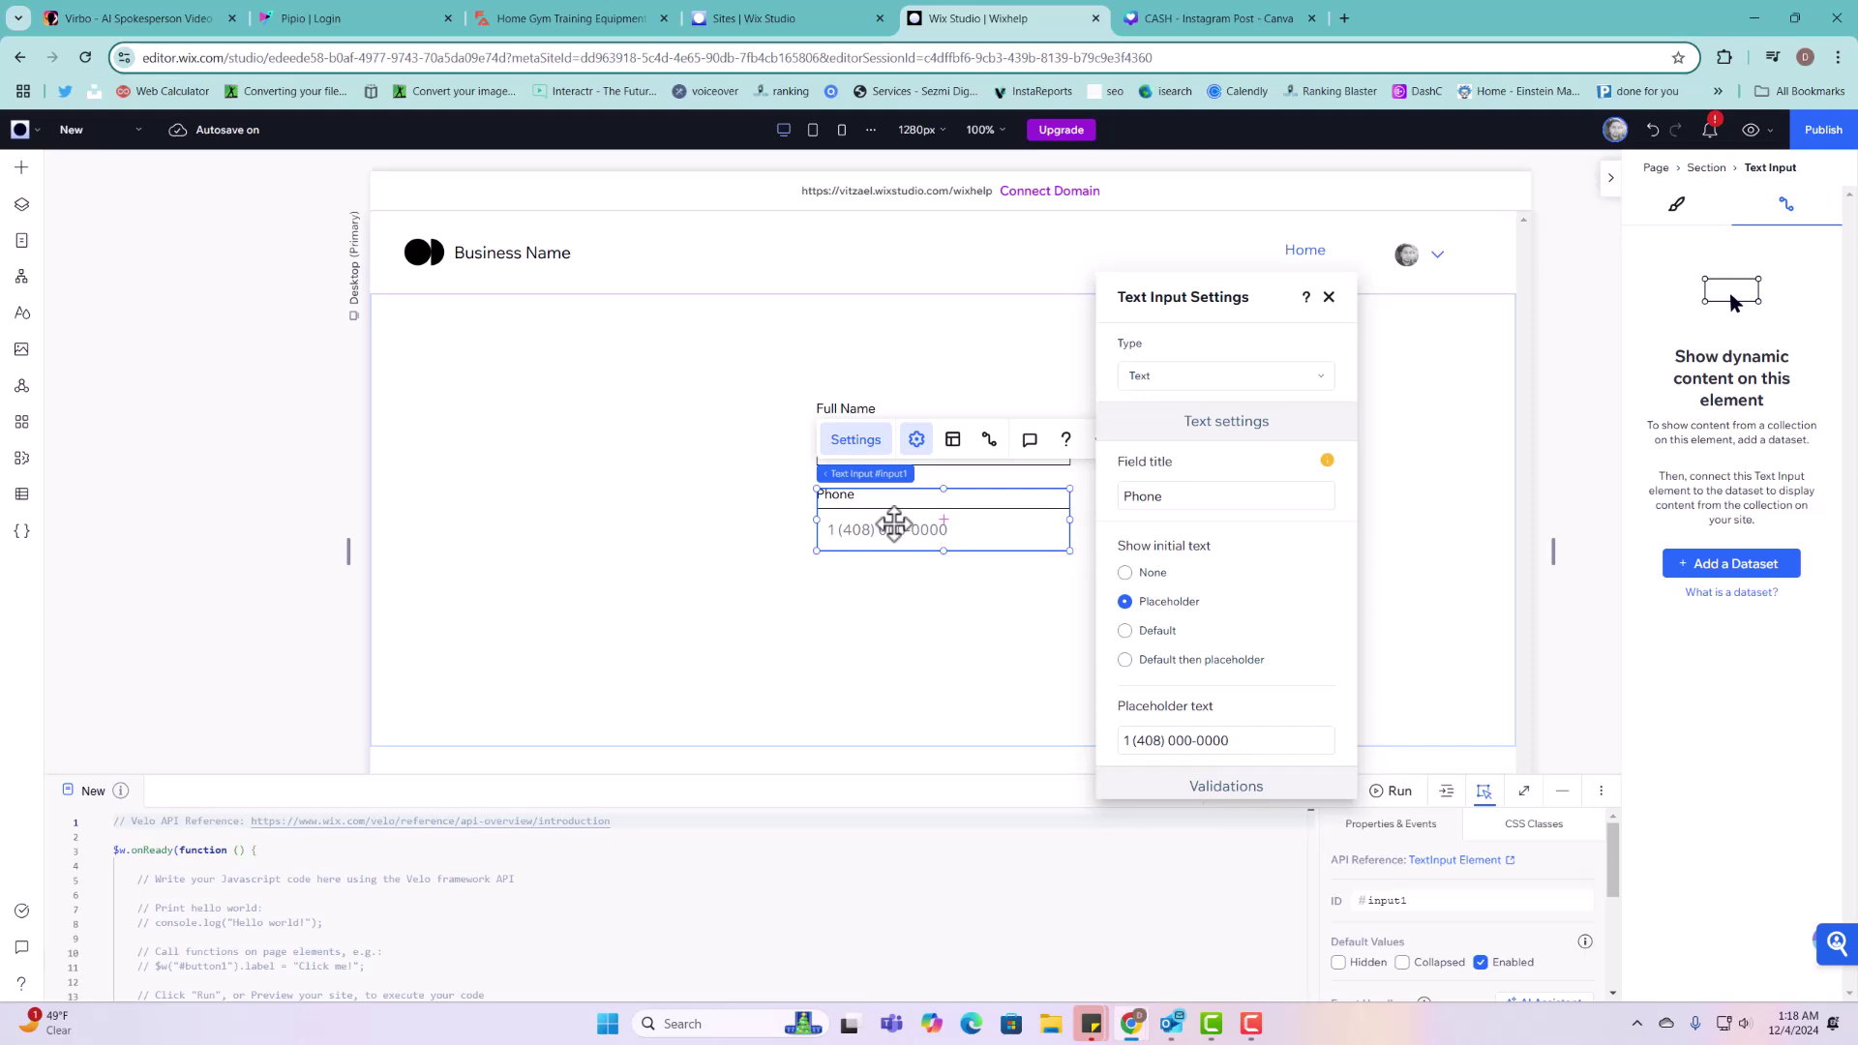
left_click(921, 641)
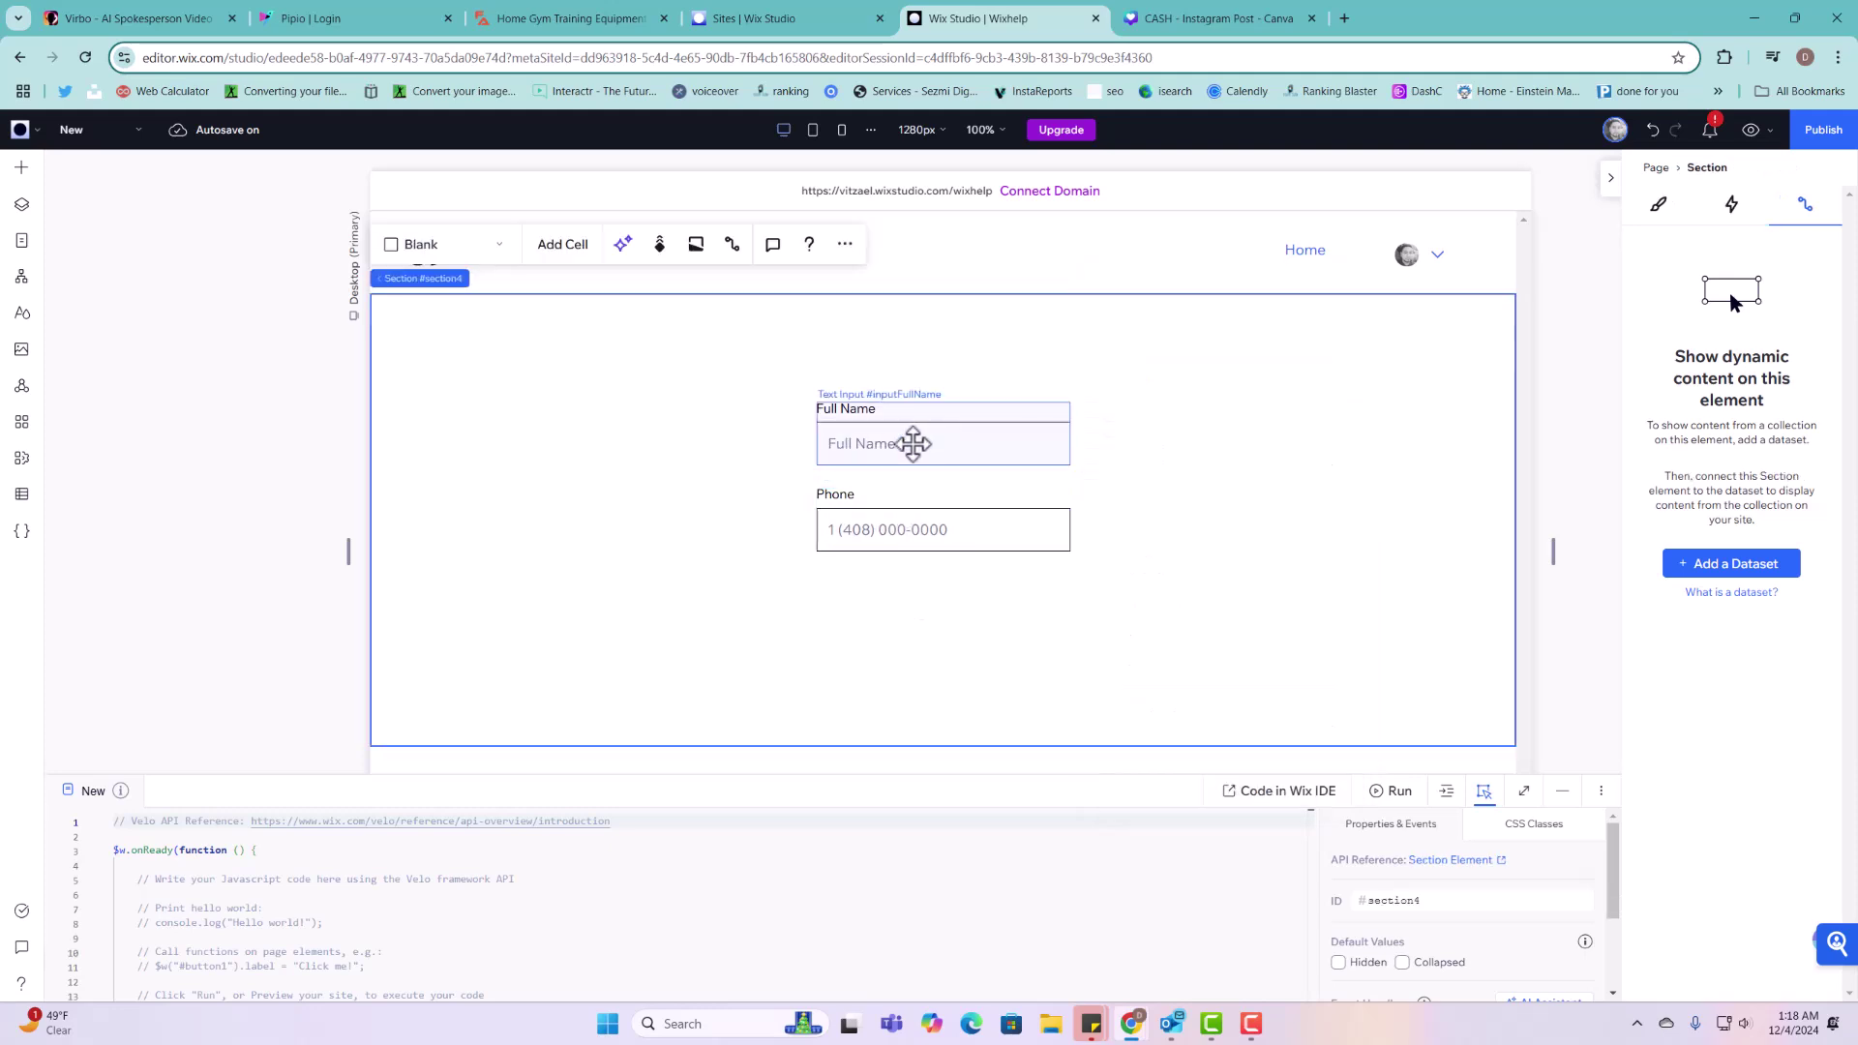
Step: Give the Phone input the ID inputPhone and make the form section taller
left_click(913, 443)
left_click(946, 539)
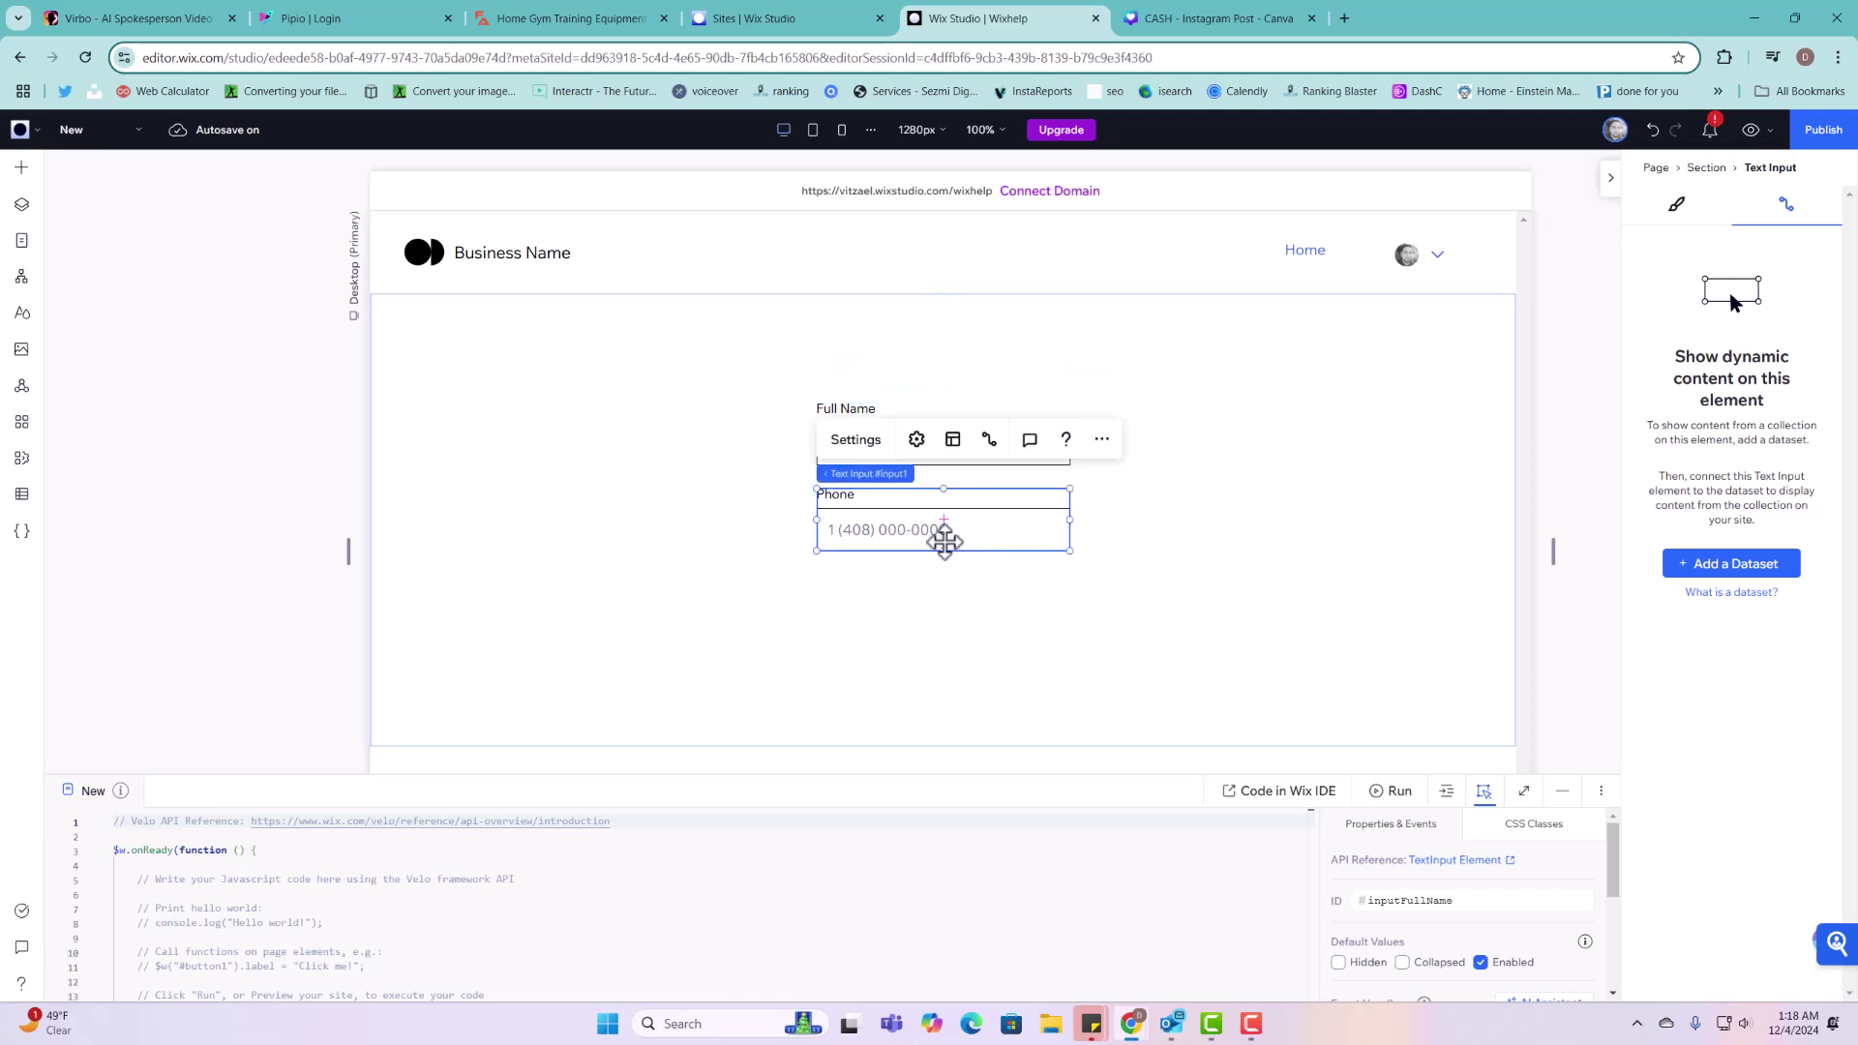
left_click(1452, 901)
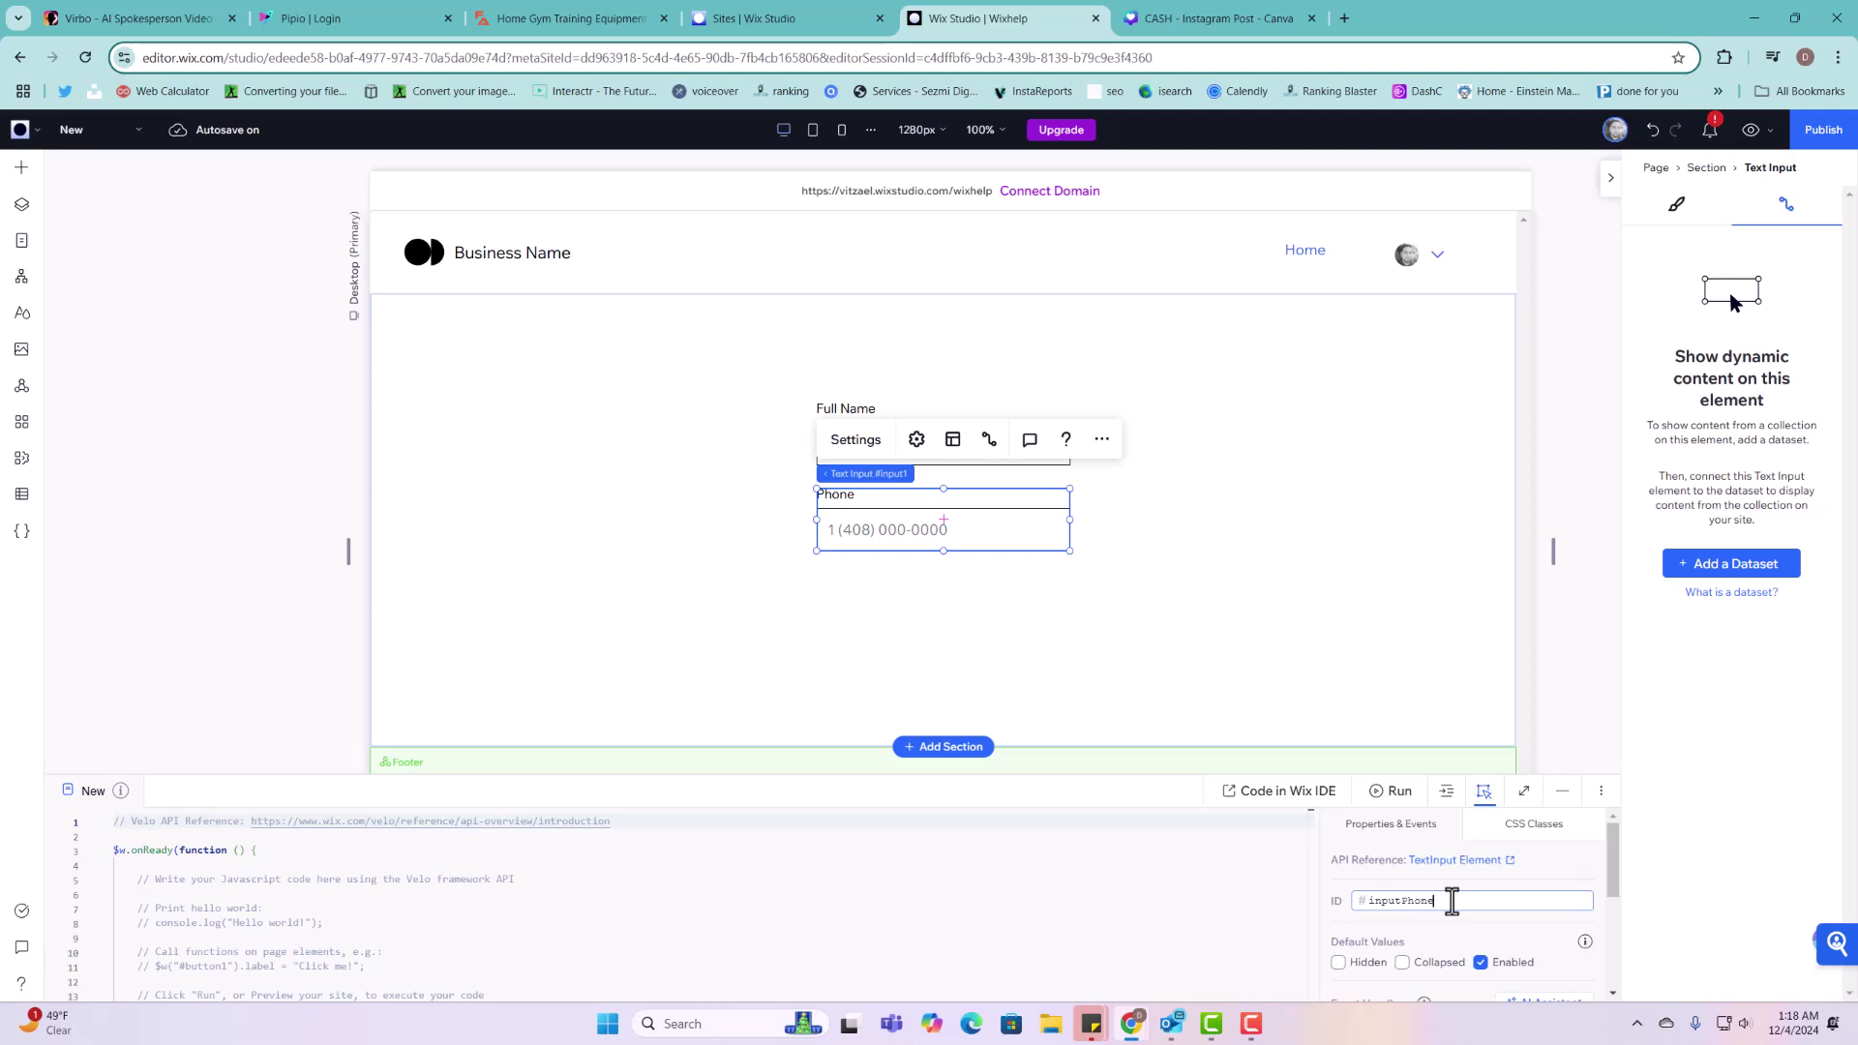
key("Return")
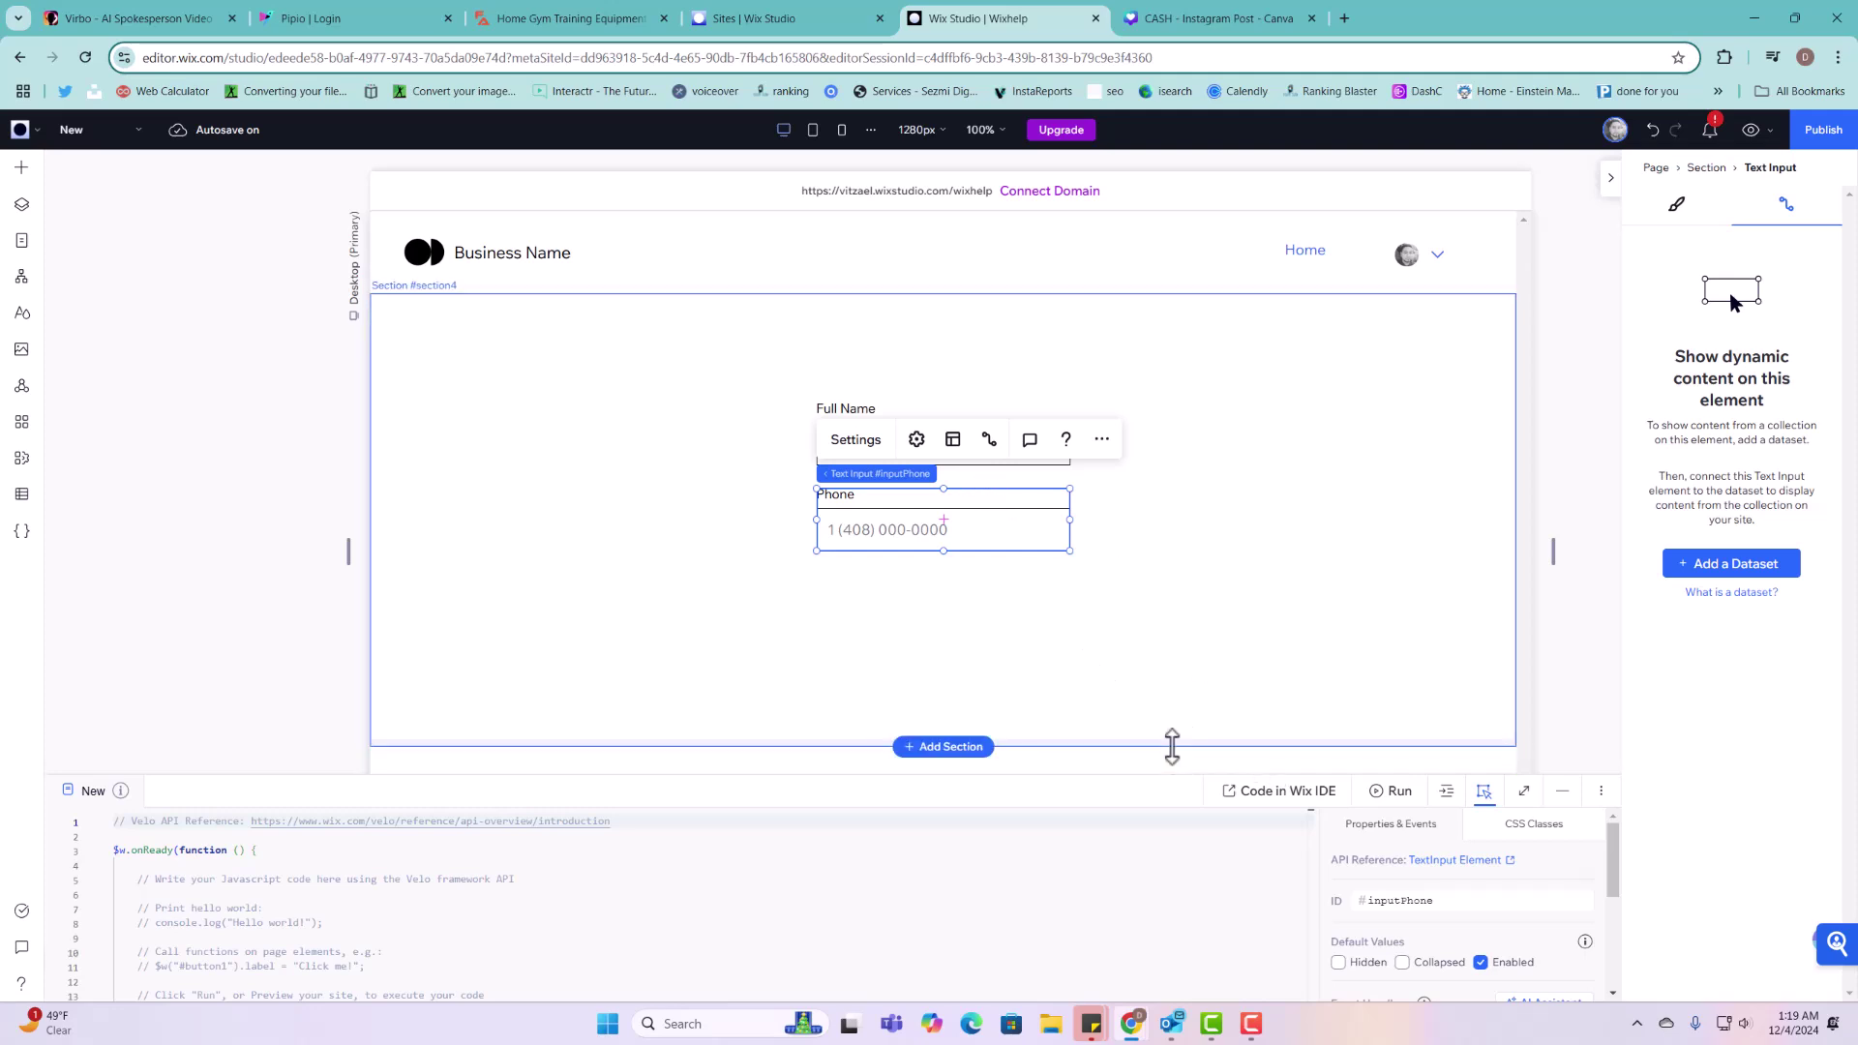
left_click_drag(1172, 747, 1196, 908)
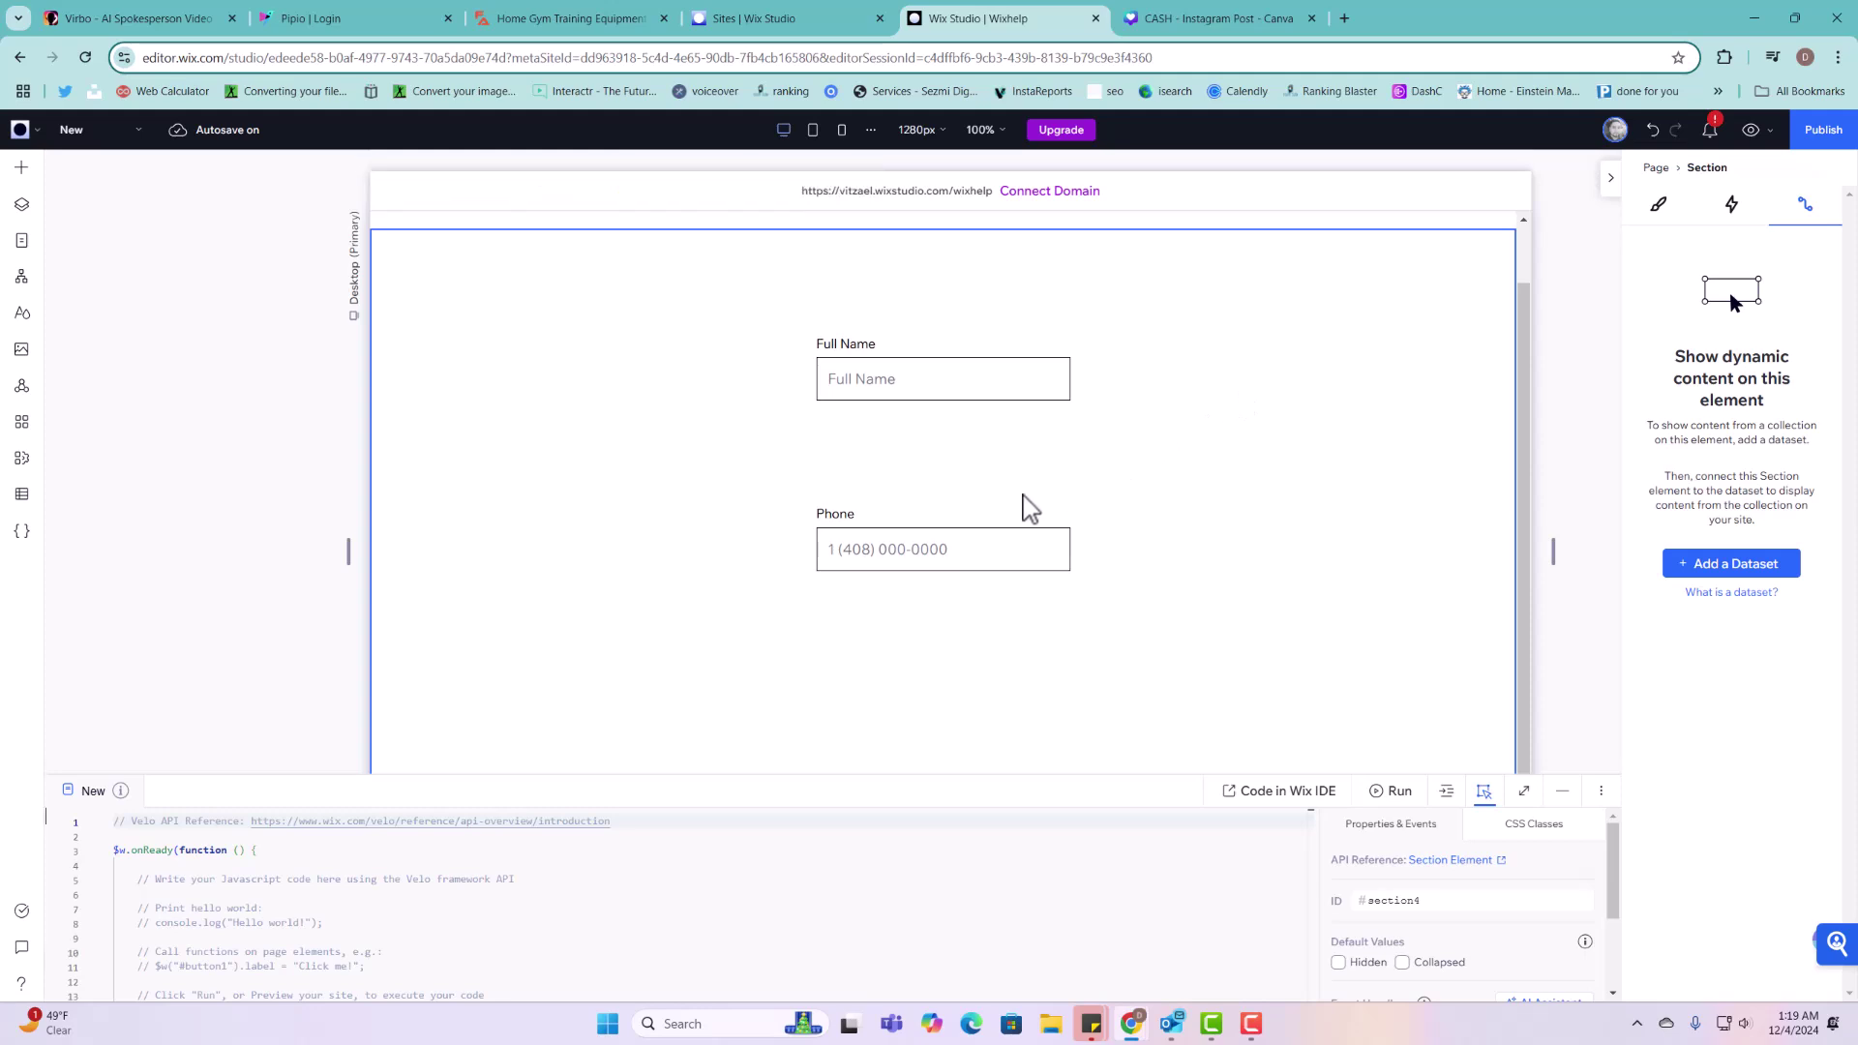
Step: Move Phone just below Full Name and place a duplicate of it underneath
left_click_drag(1007, 531, 967, 485)
right_click(969, 481)
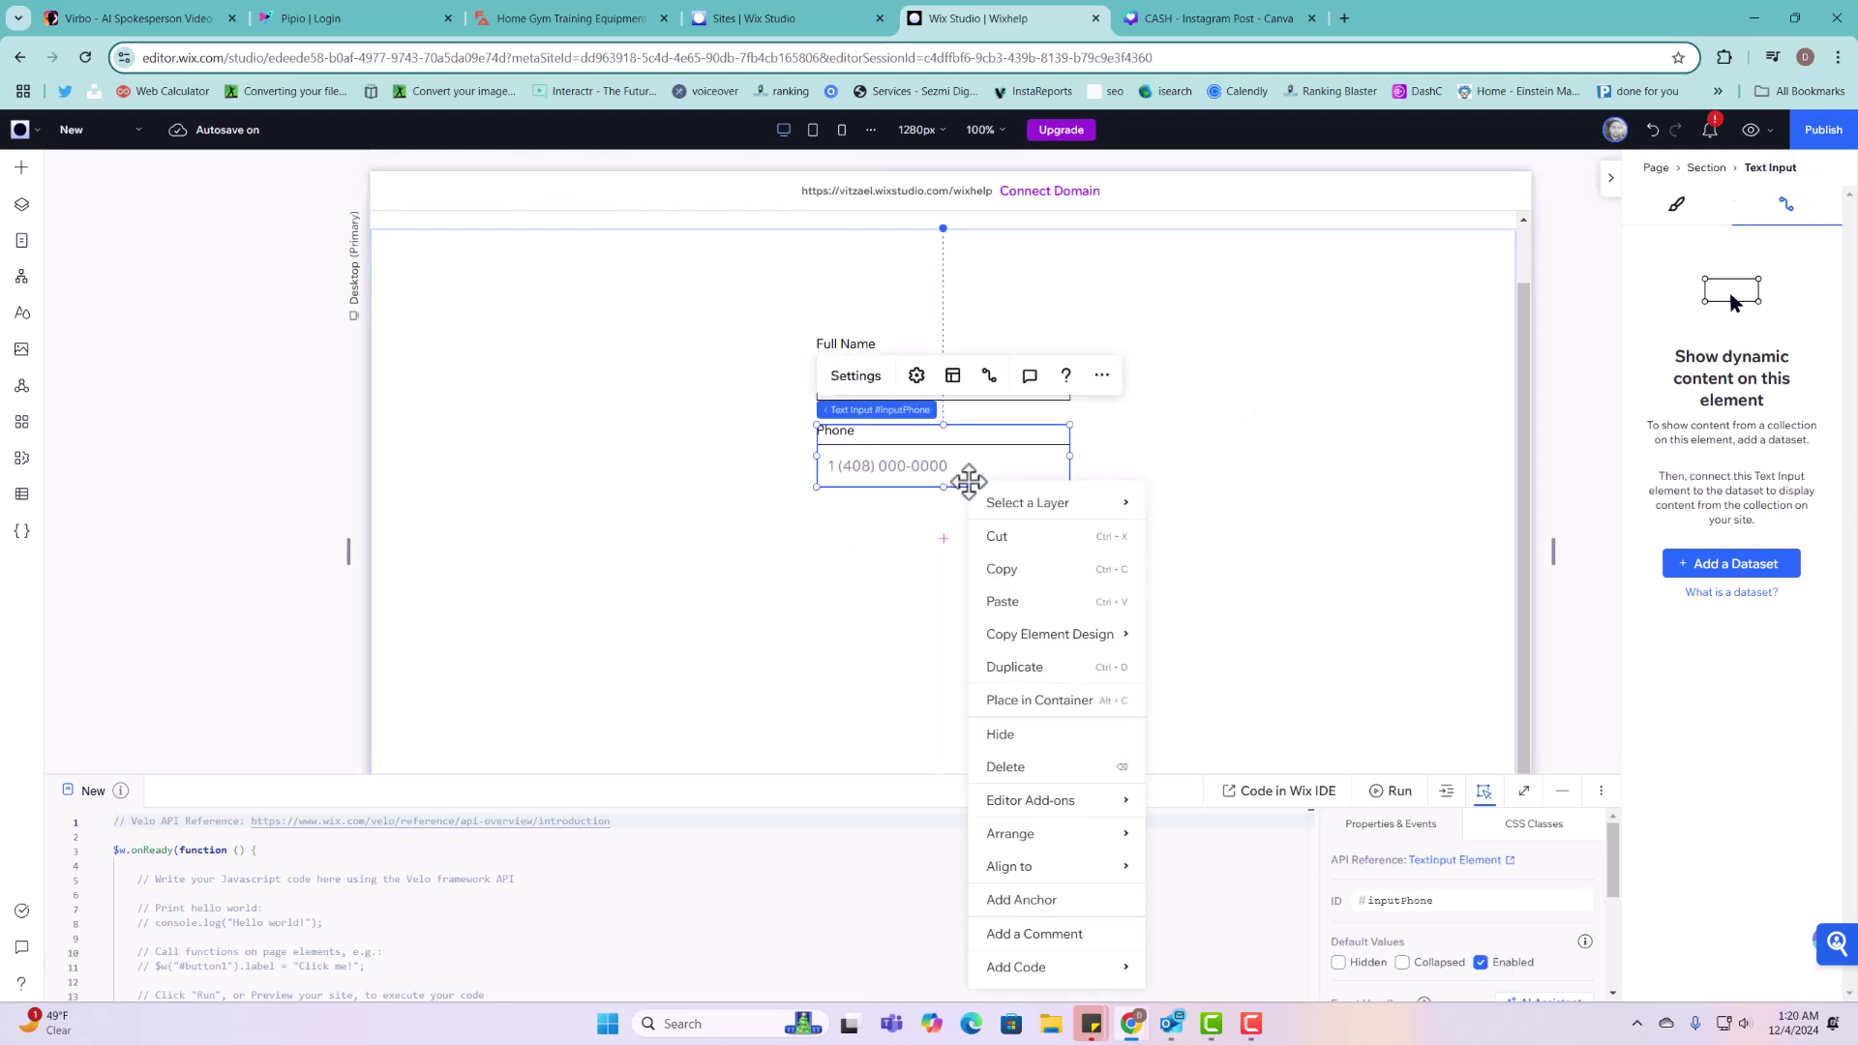
left_click(1028, 668)
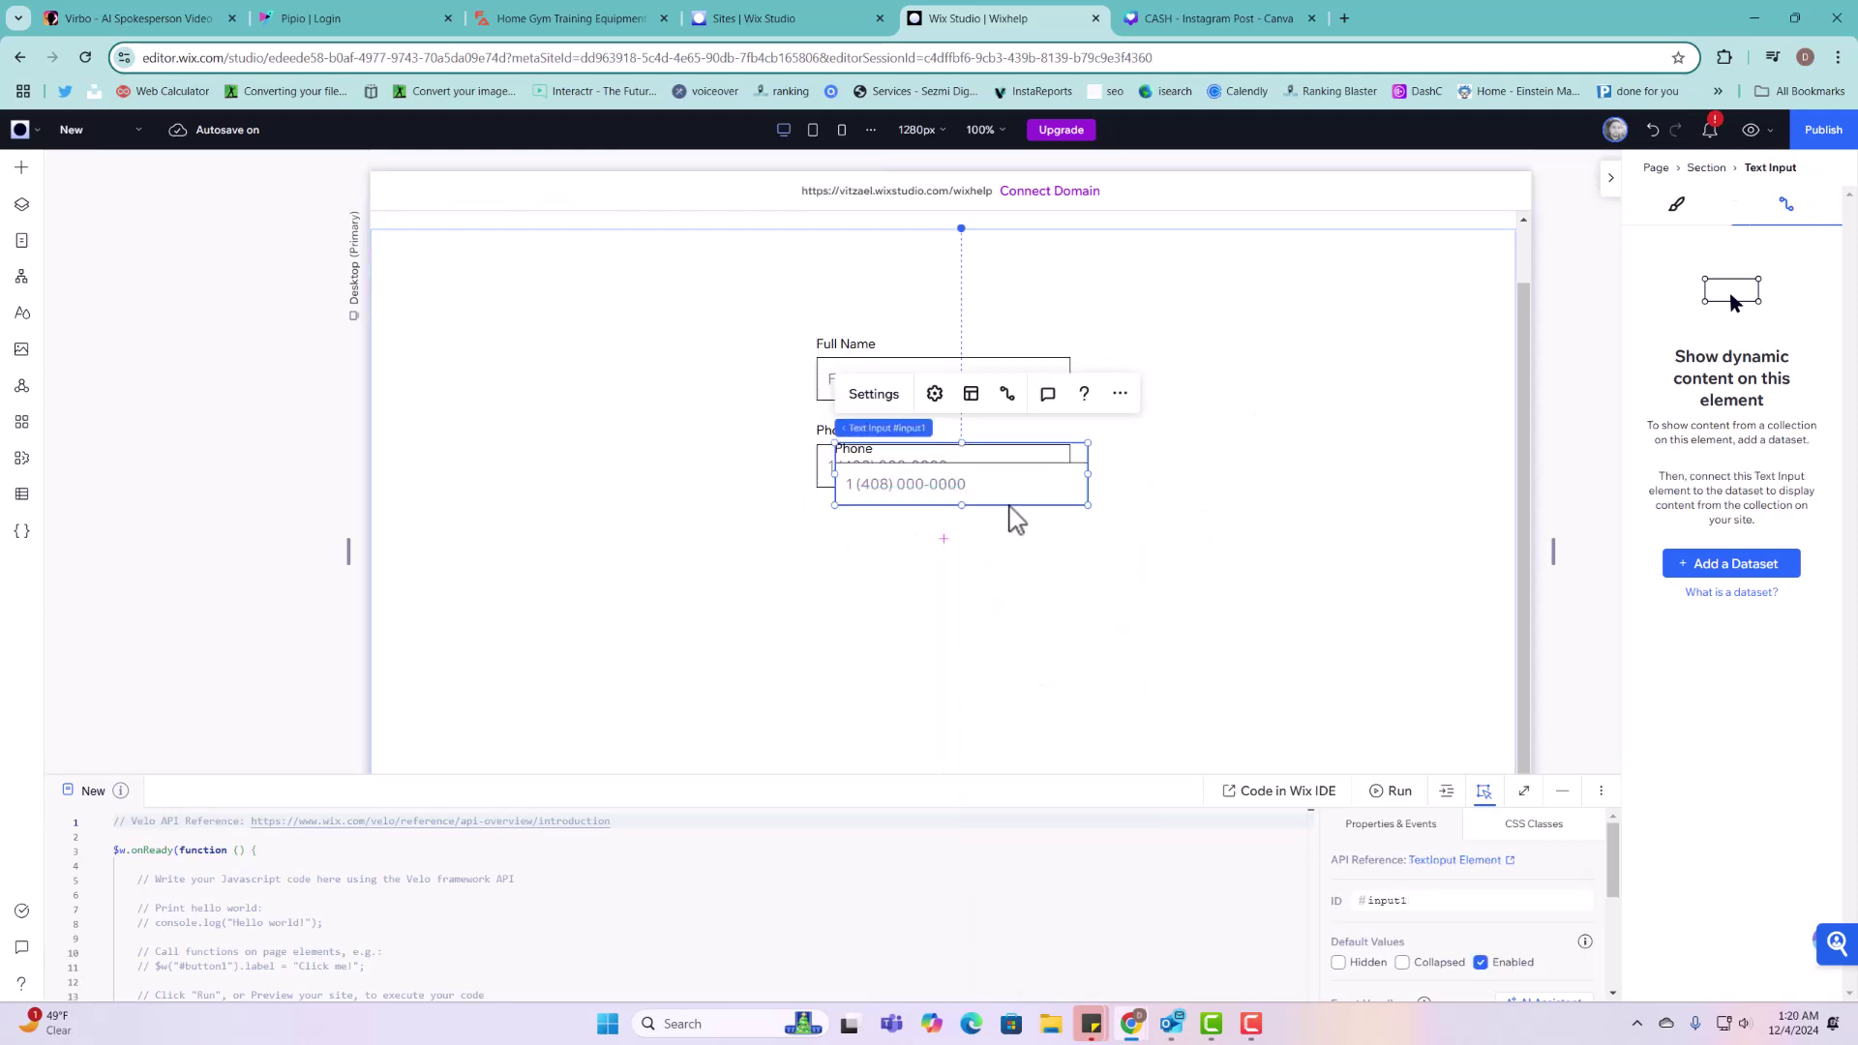
left_click_drag(1008, 485, 995, 552)
left_click(864, 460)
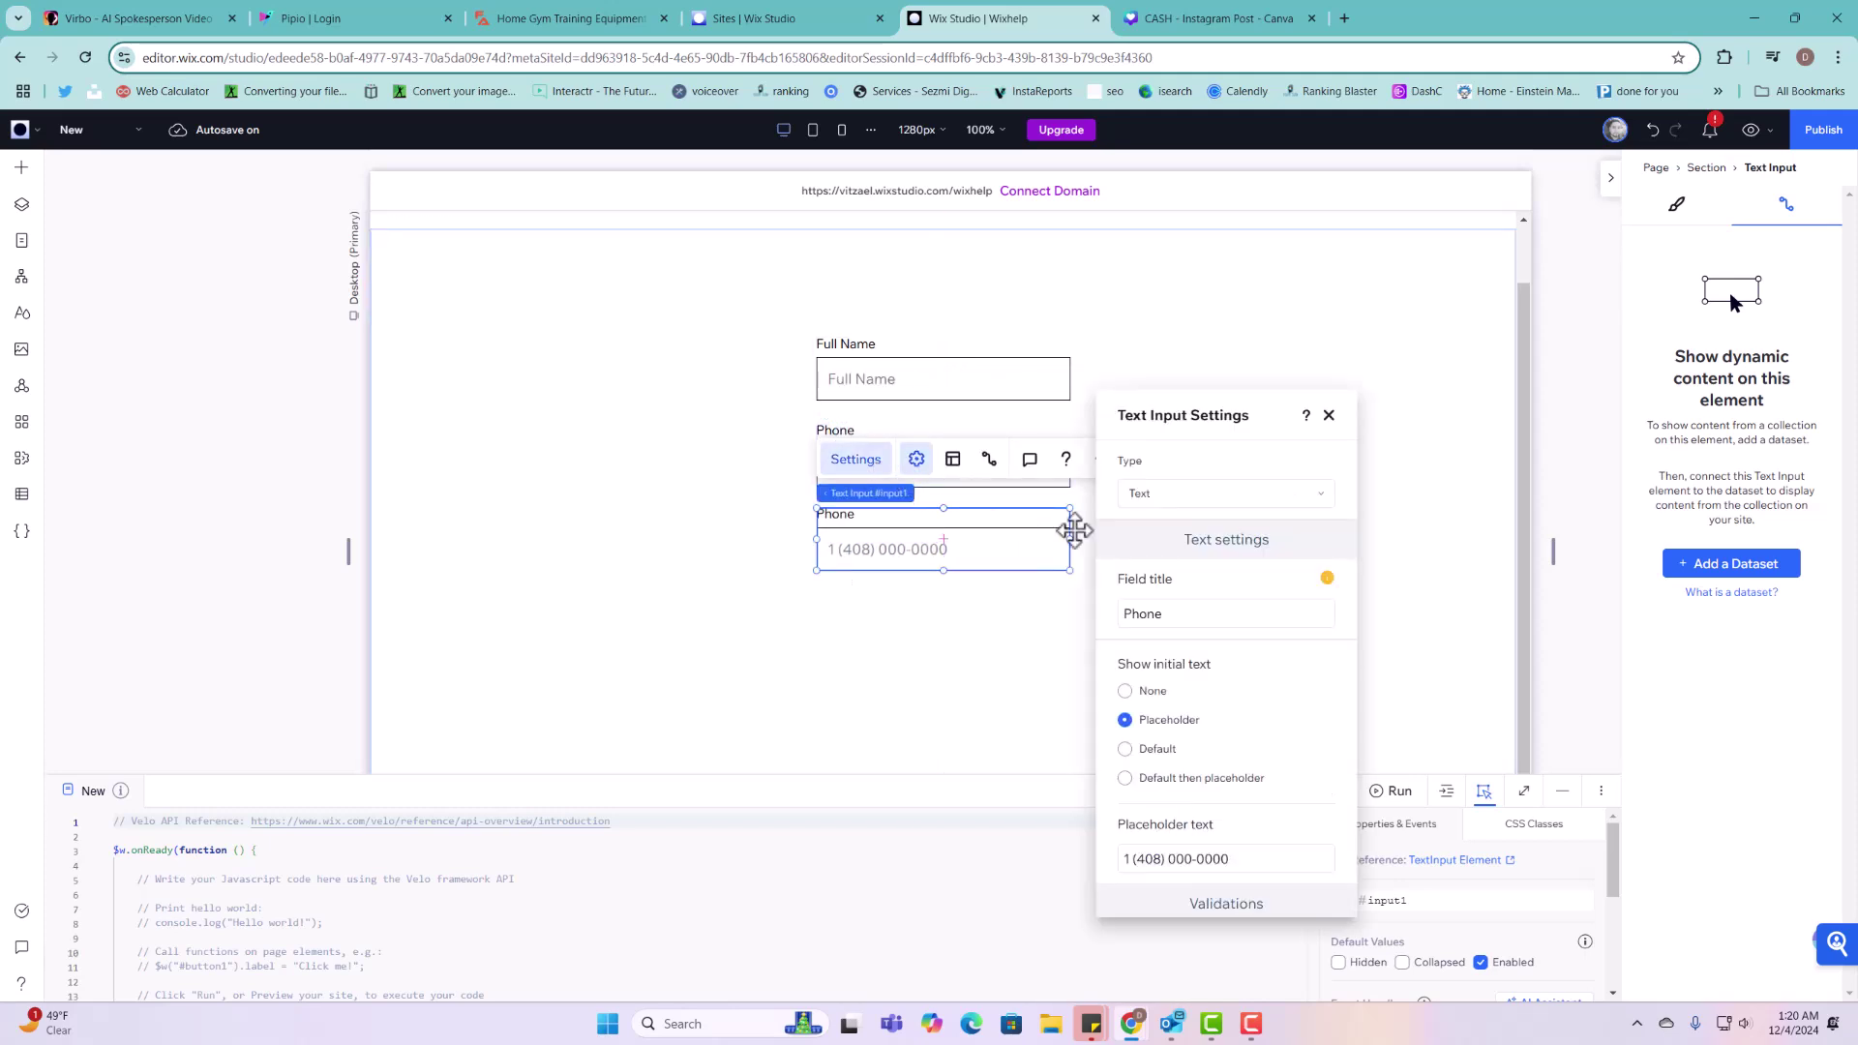
double_click(1181, 607)
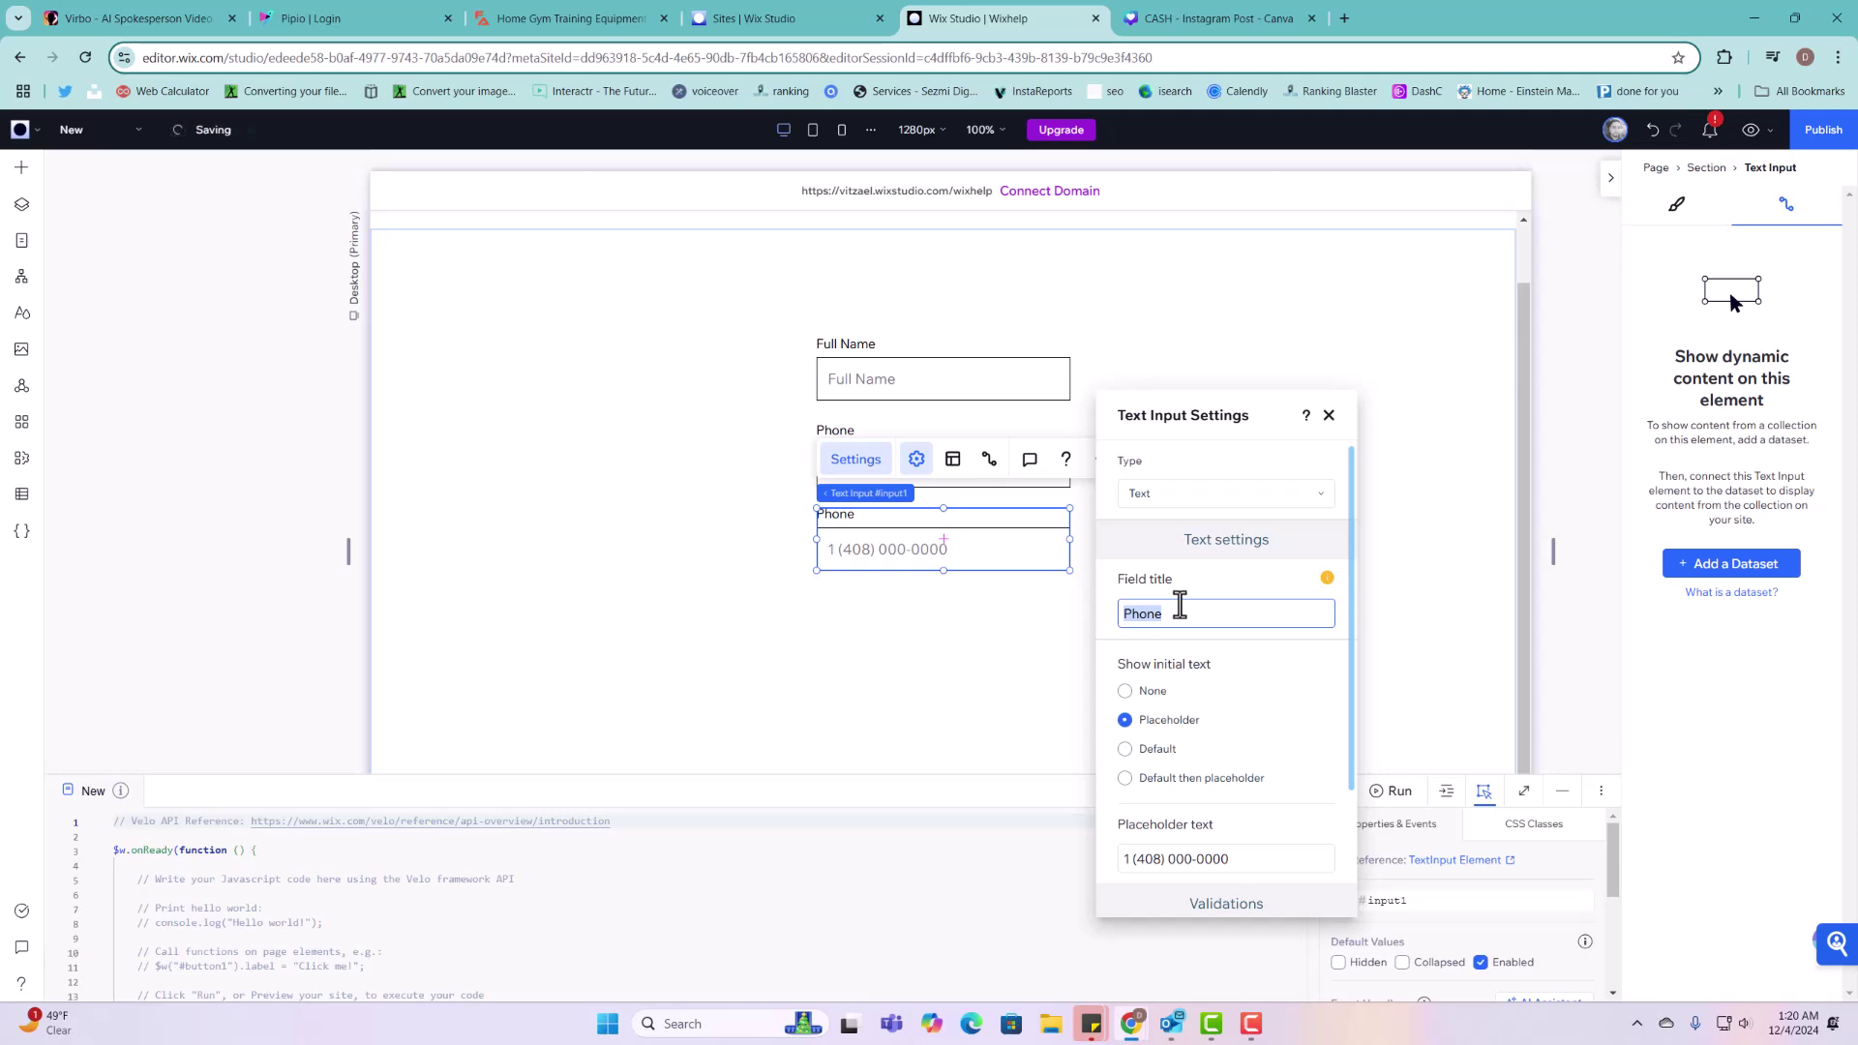
type("Tiktok Url")
triple_click(1237, 858)
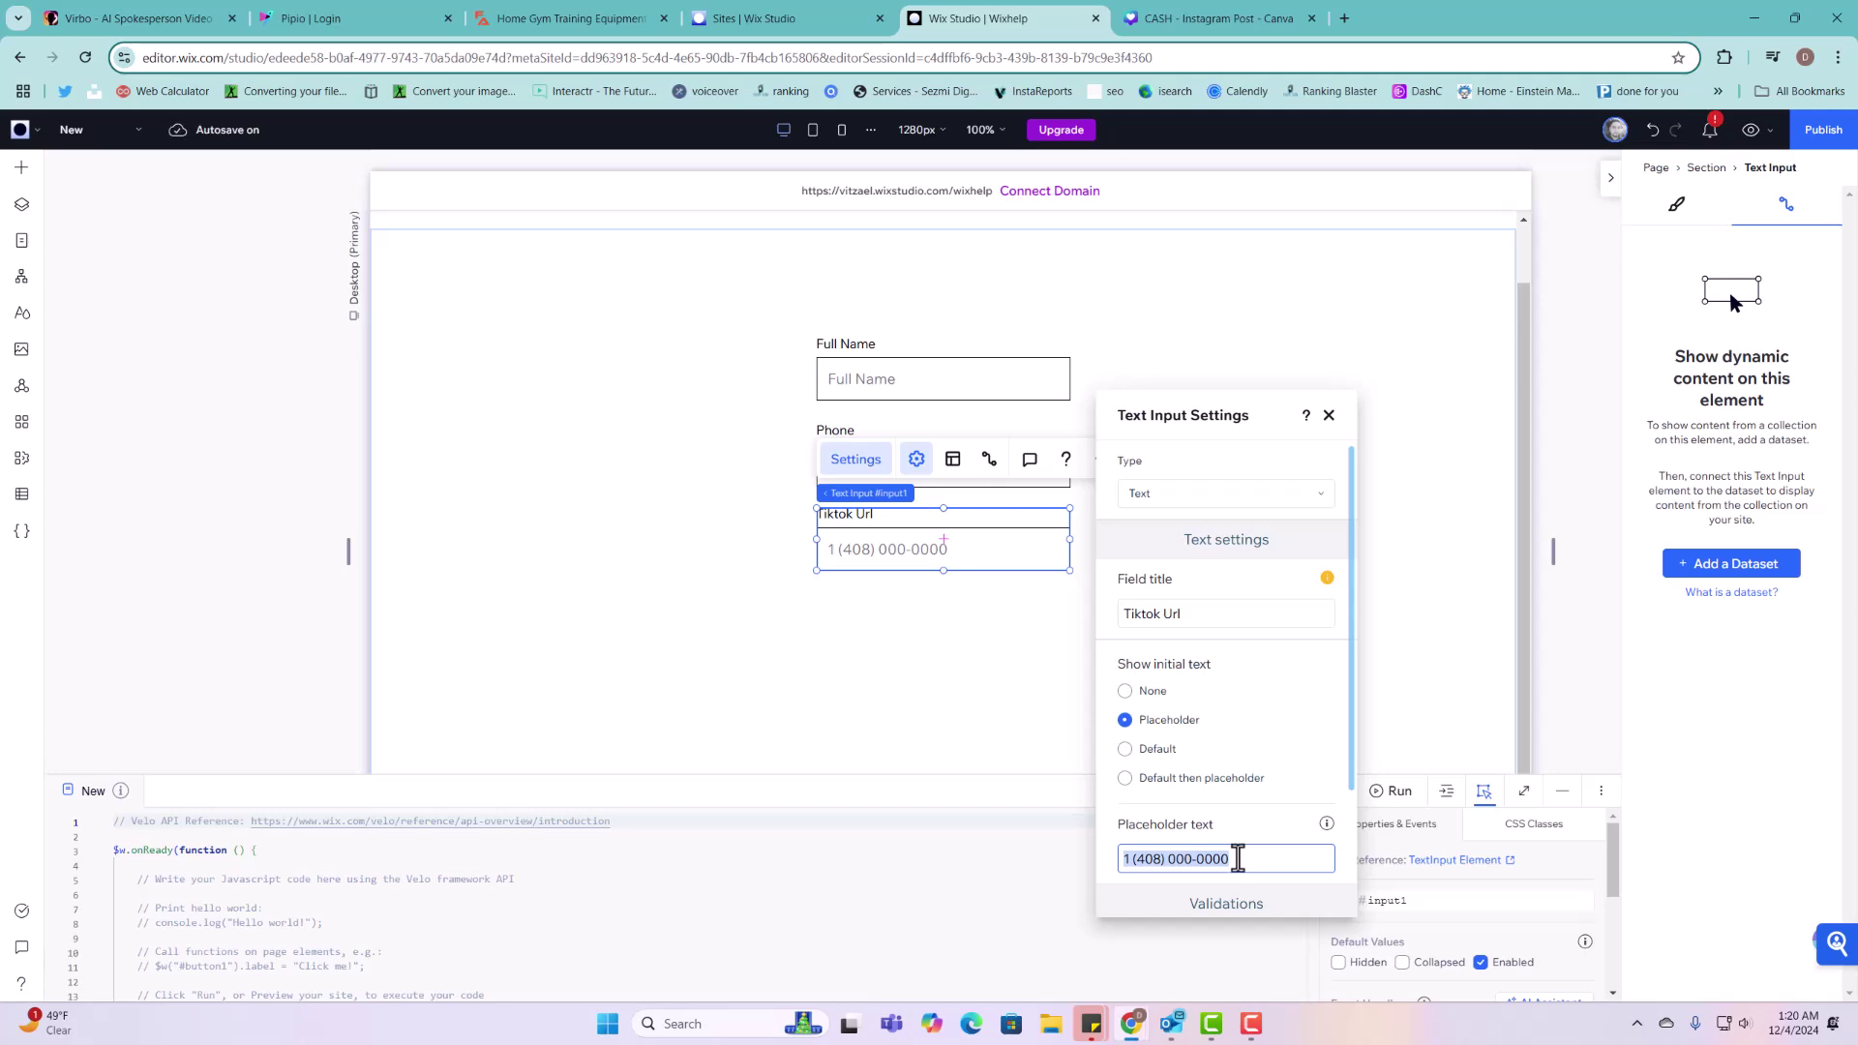
type("h")
type("ttps://")
left_click(1246, 831)
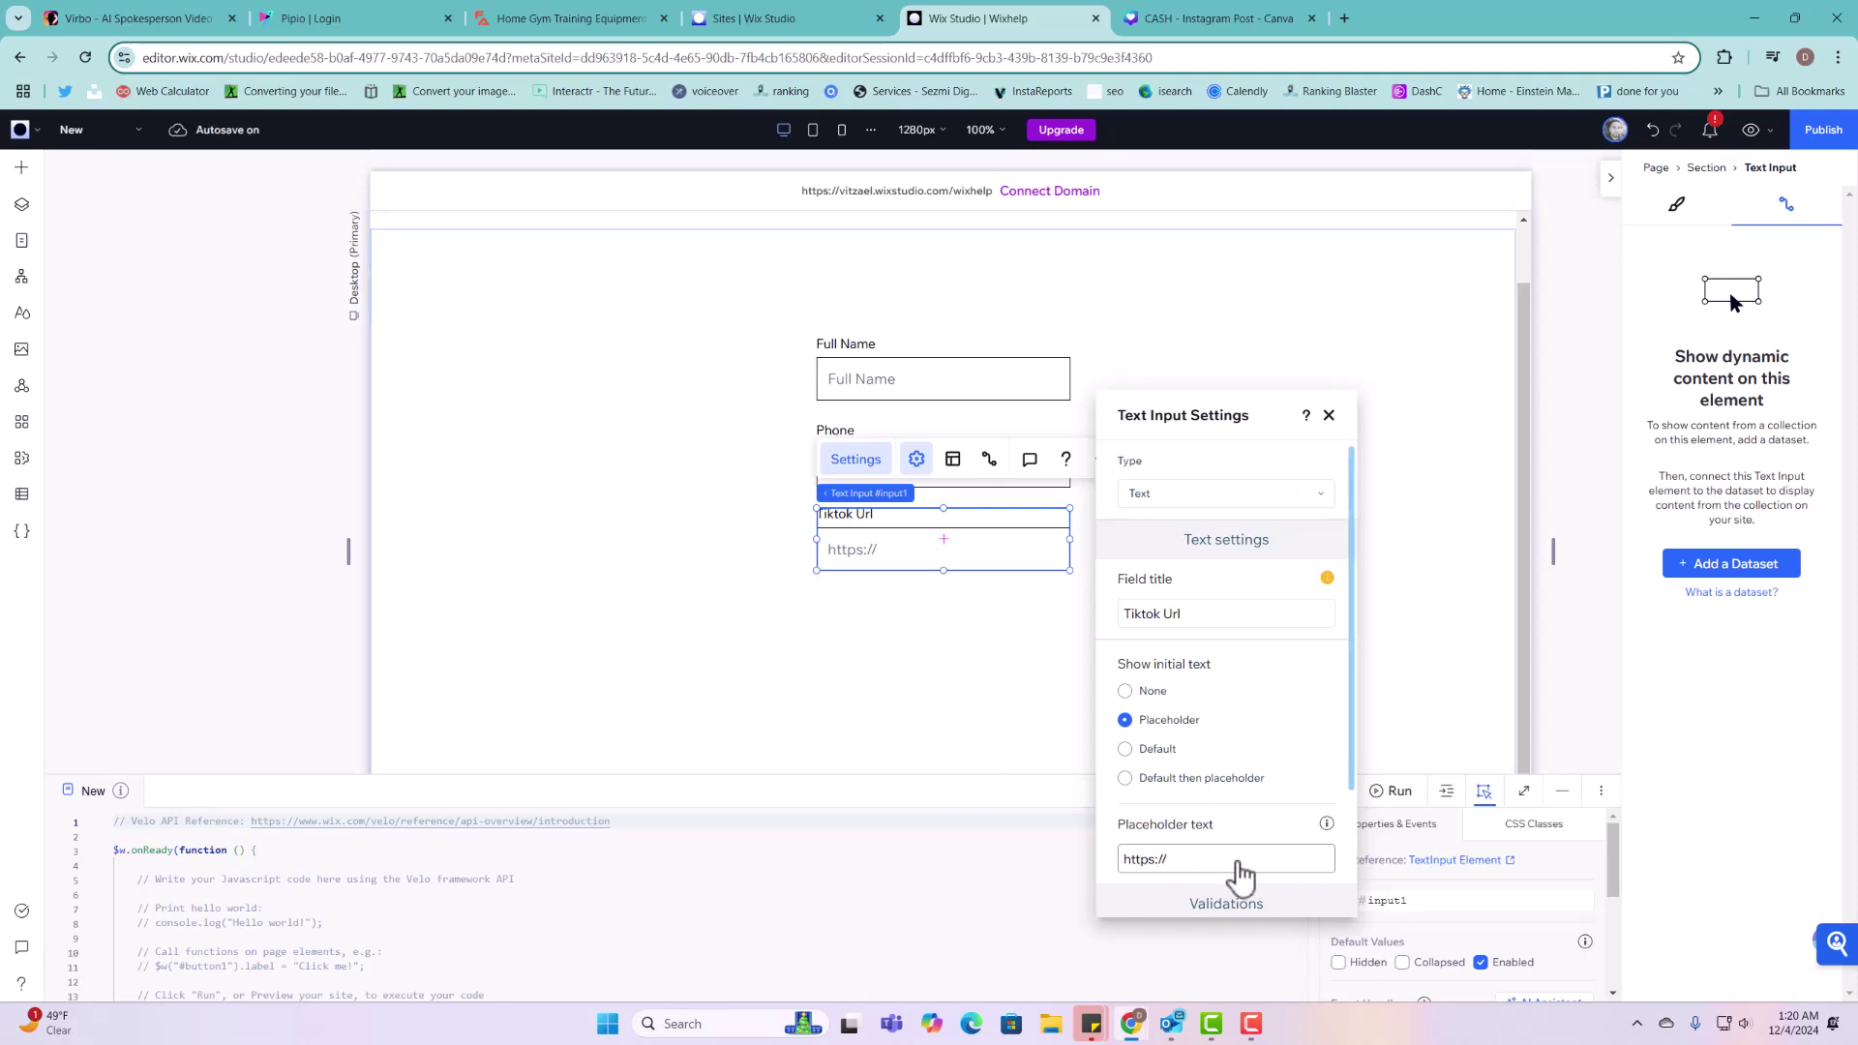
left_click(1331, 416)
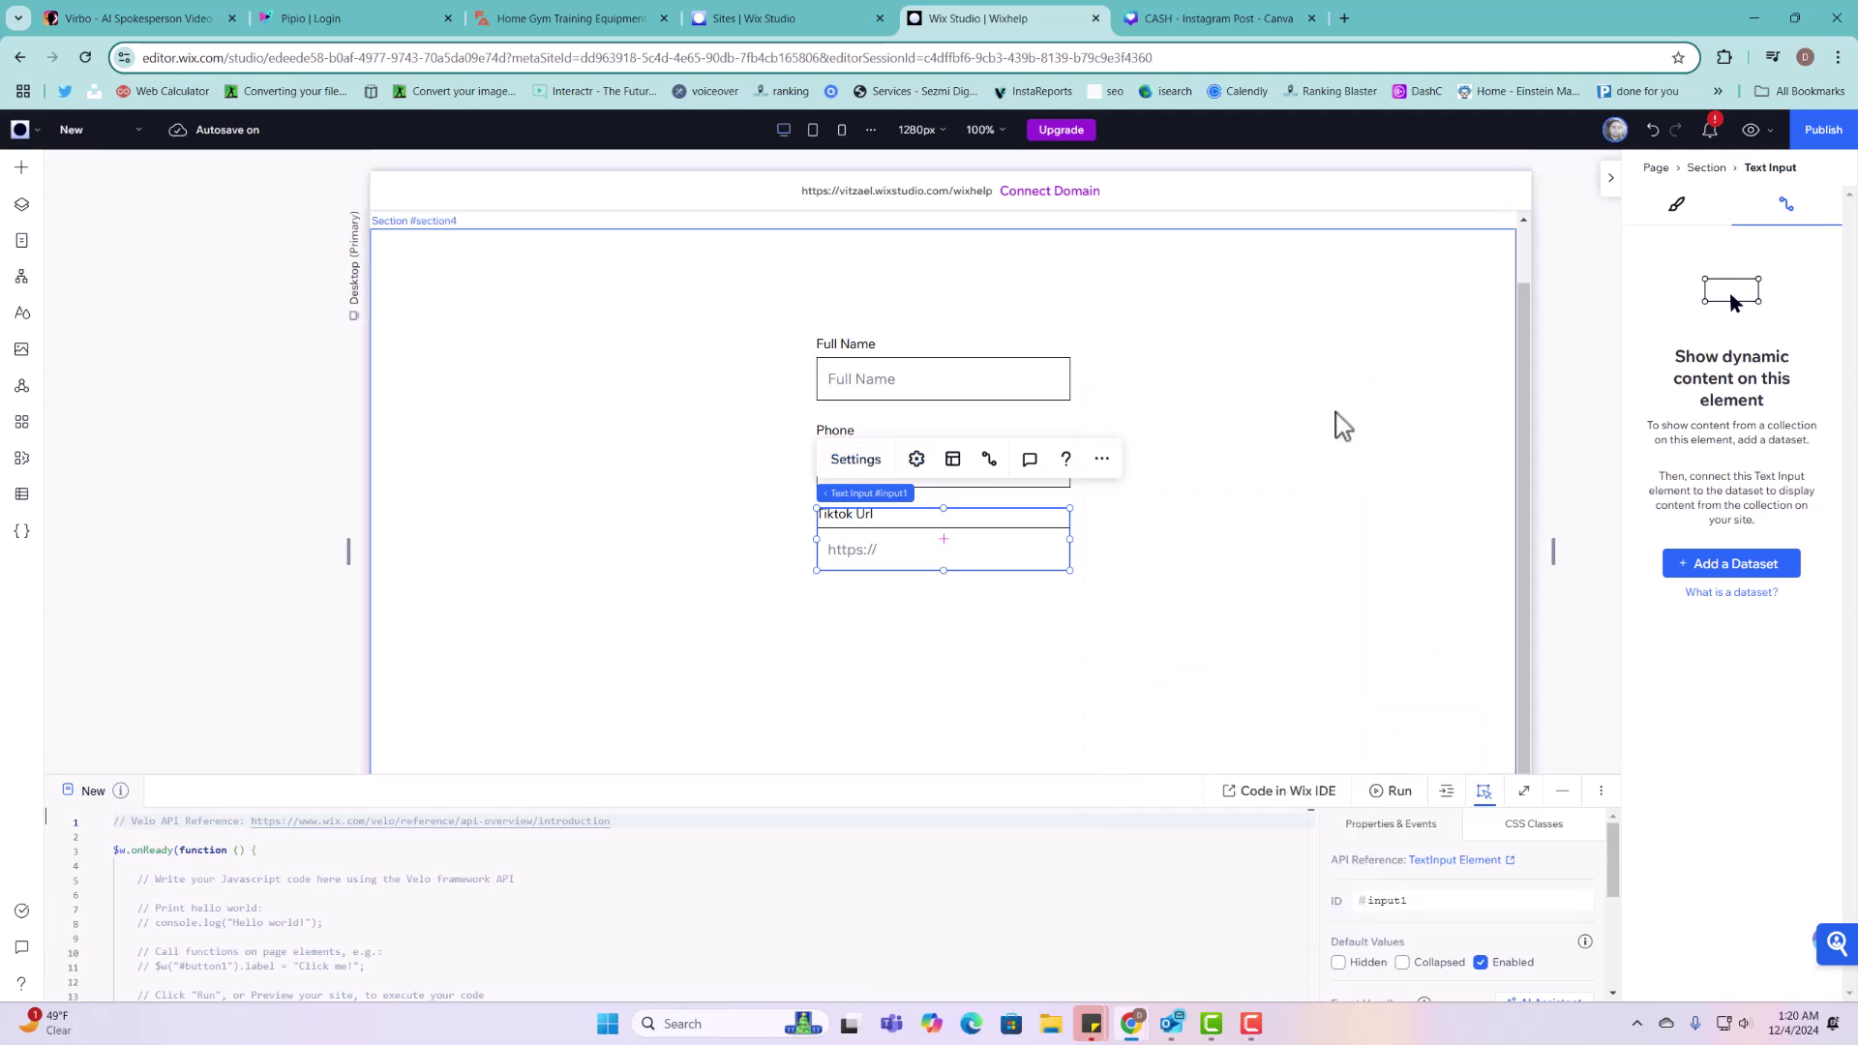
left_click(1020, 552)
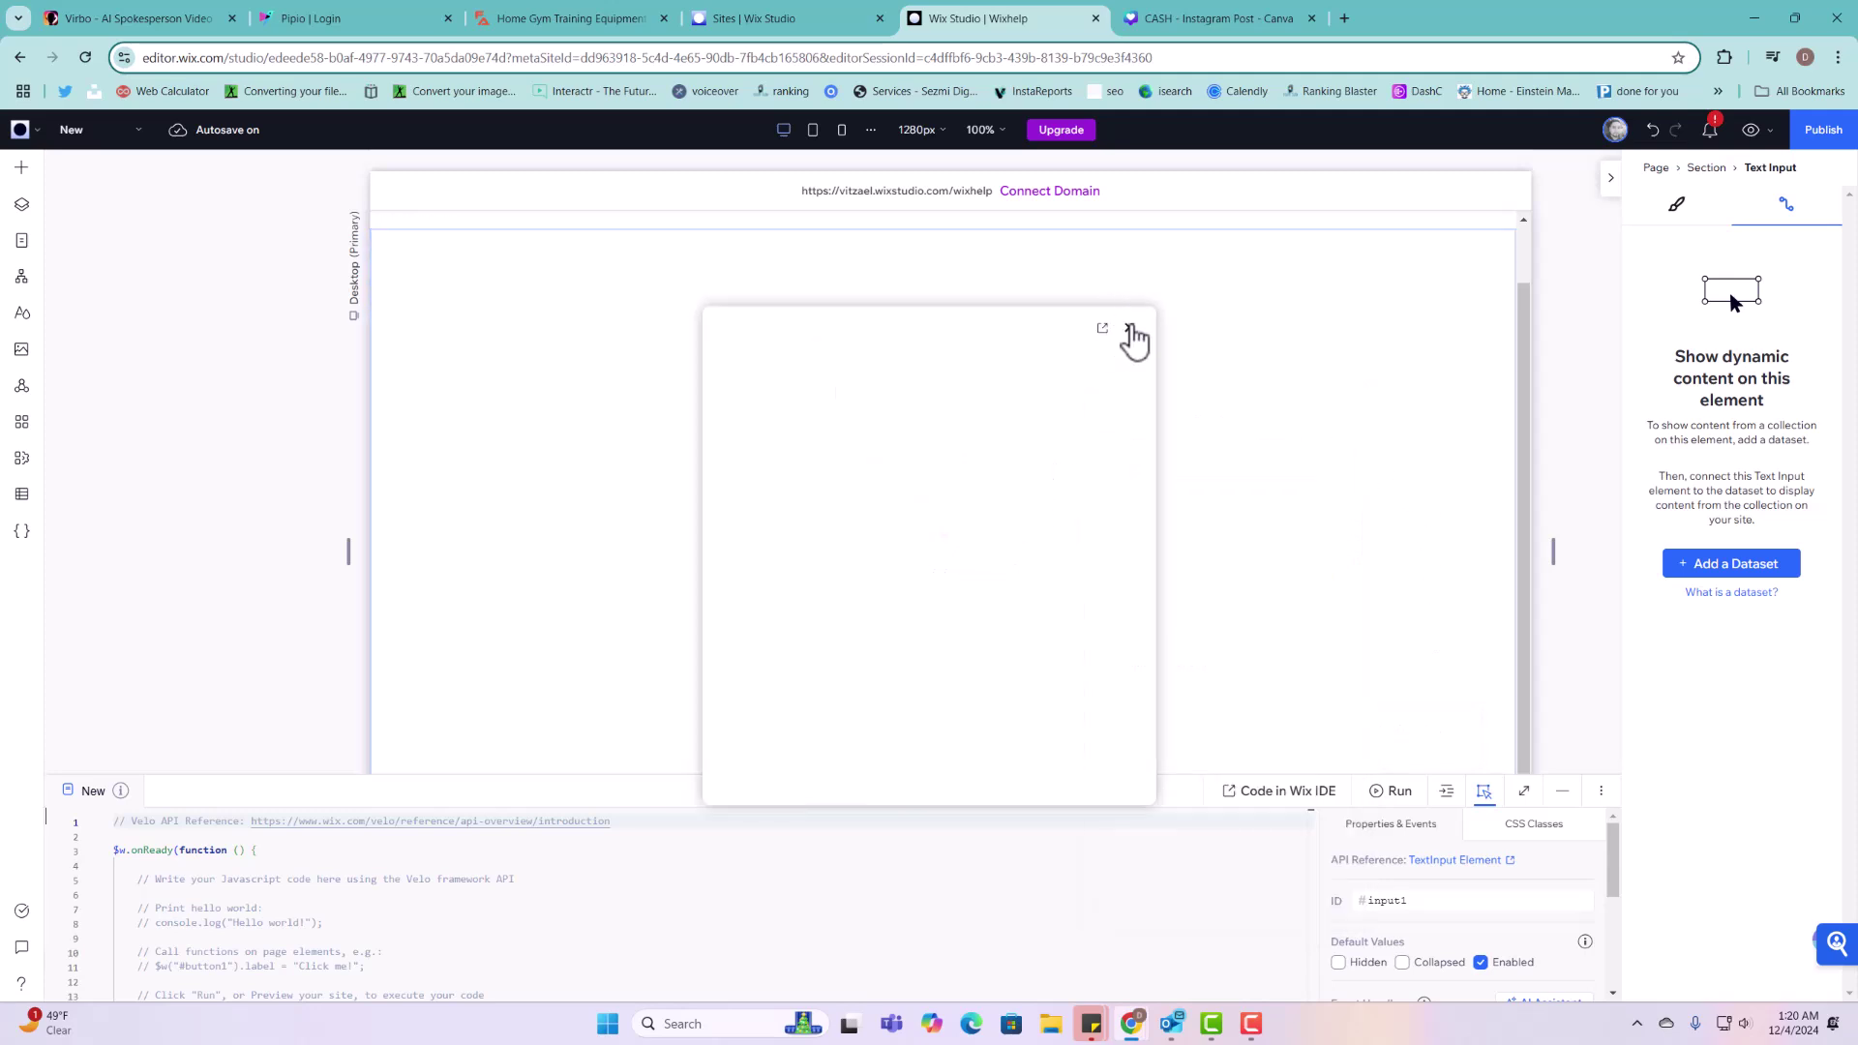
left_click(1203, 415)
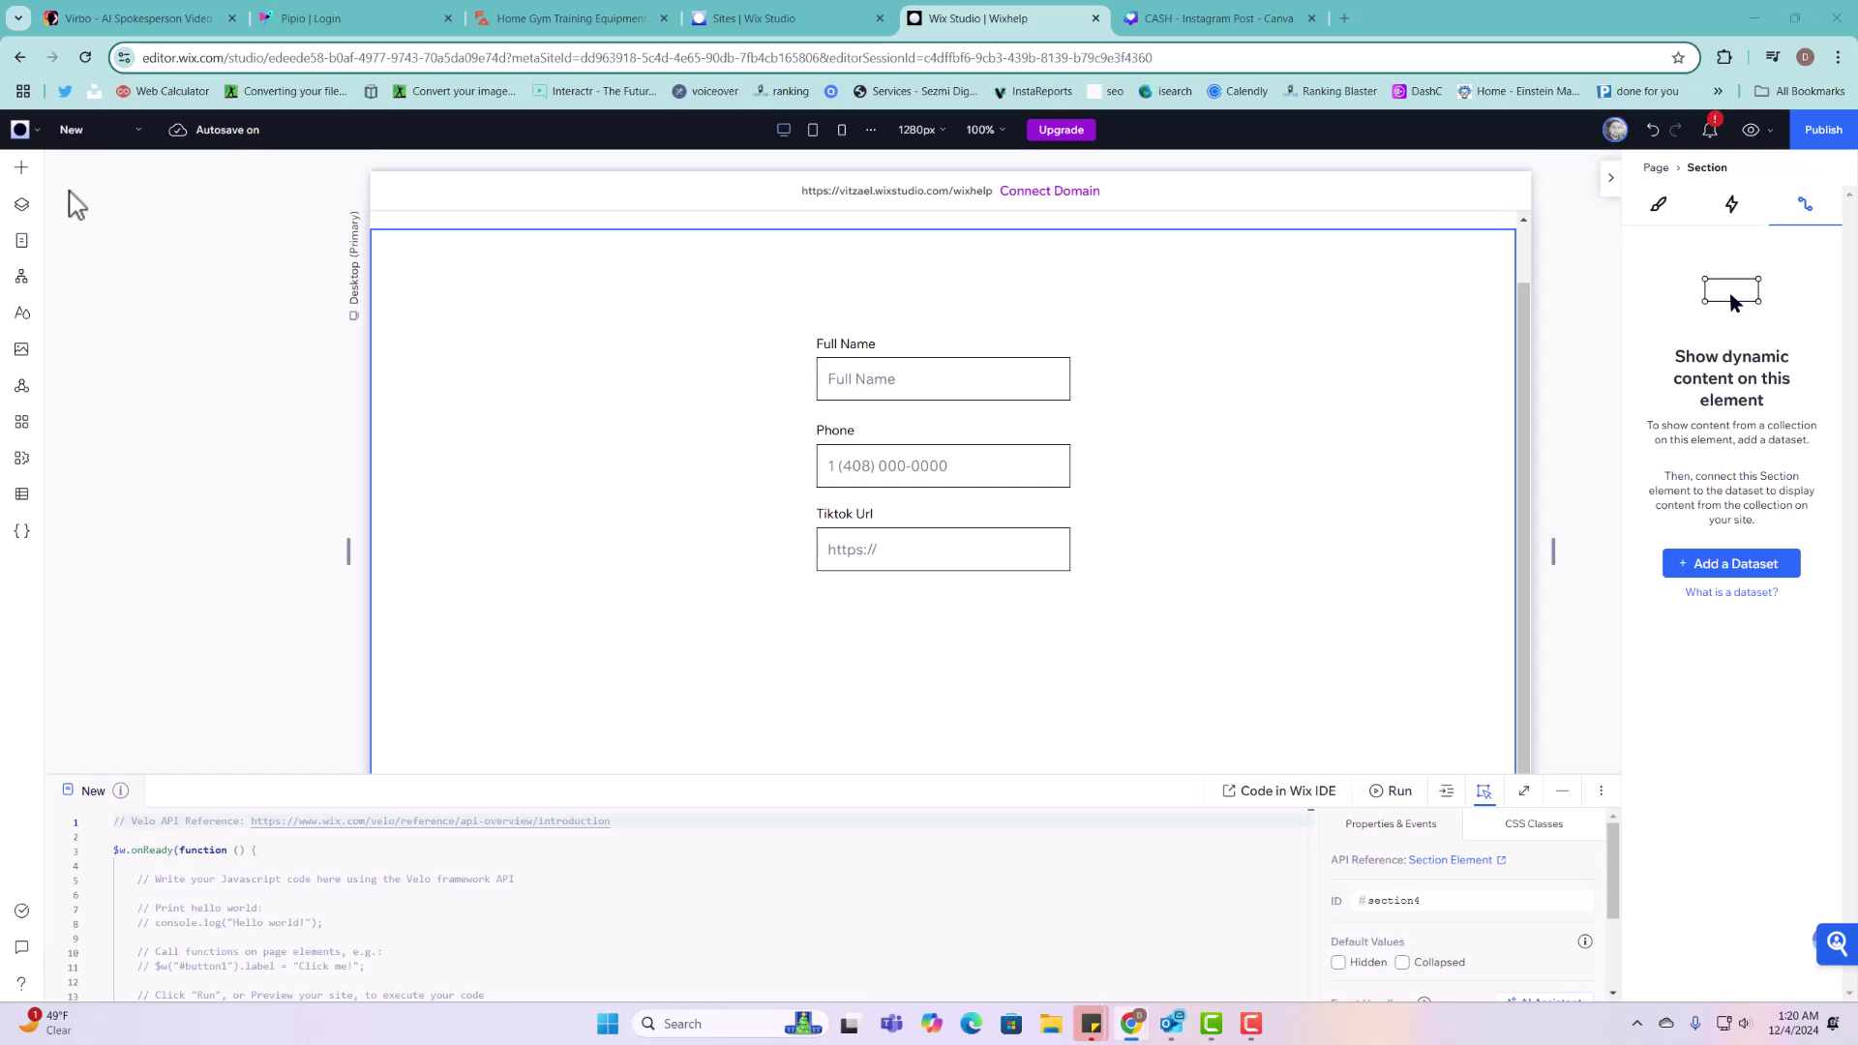
Step: Add a Ratings Display and hide its rating value and ratings count
left_click(22, 167)
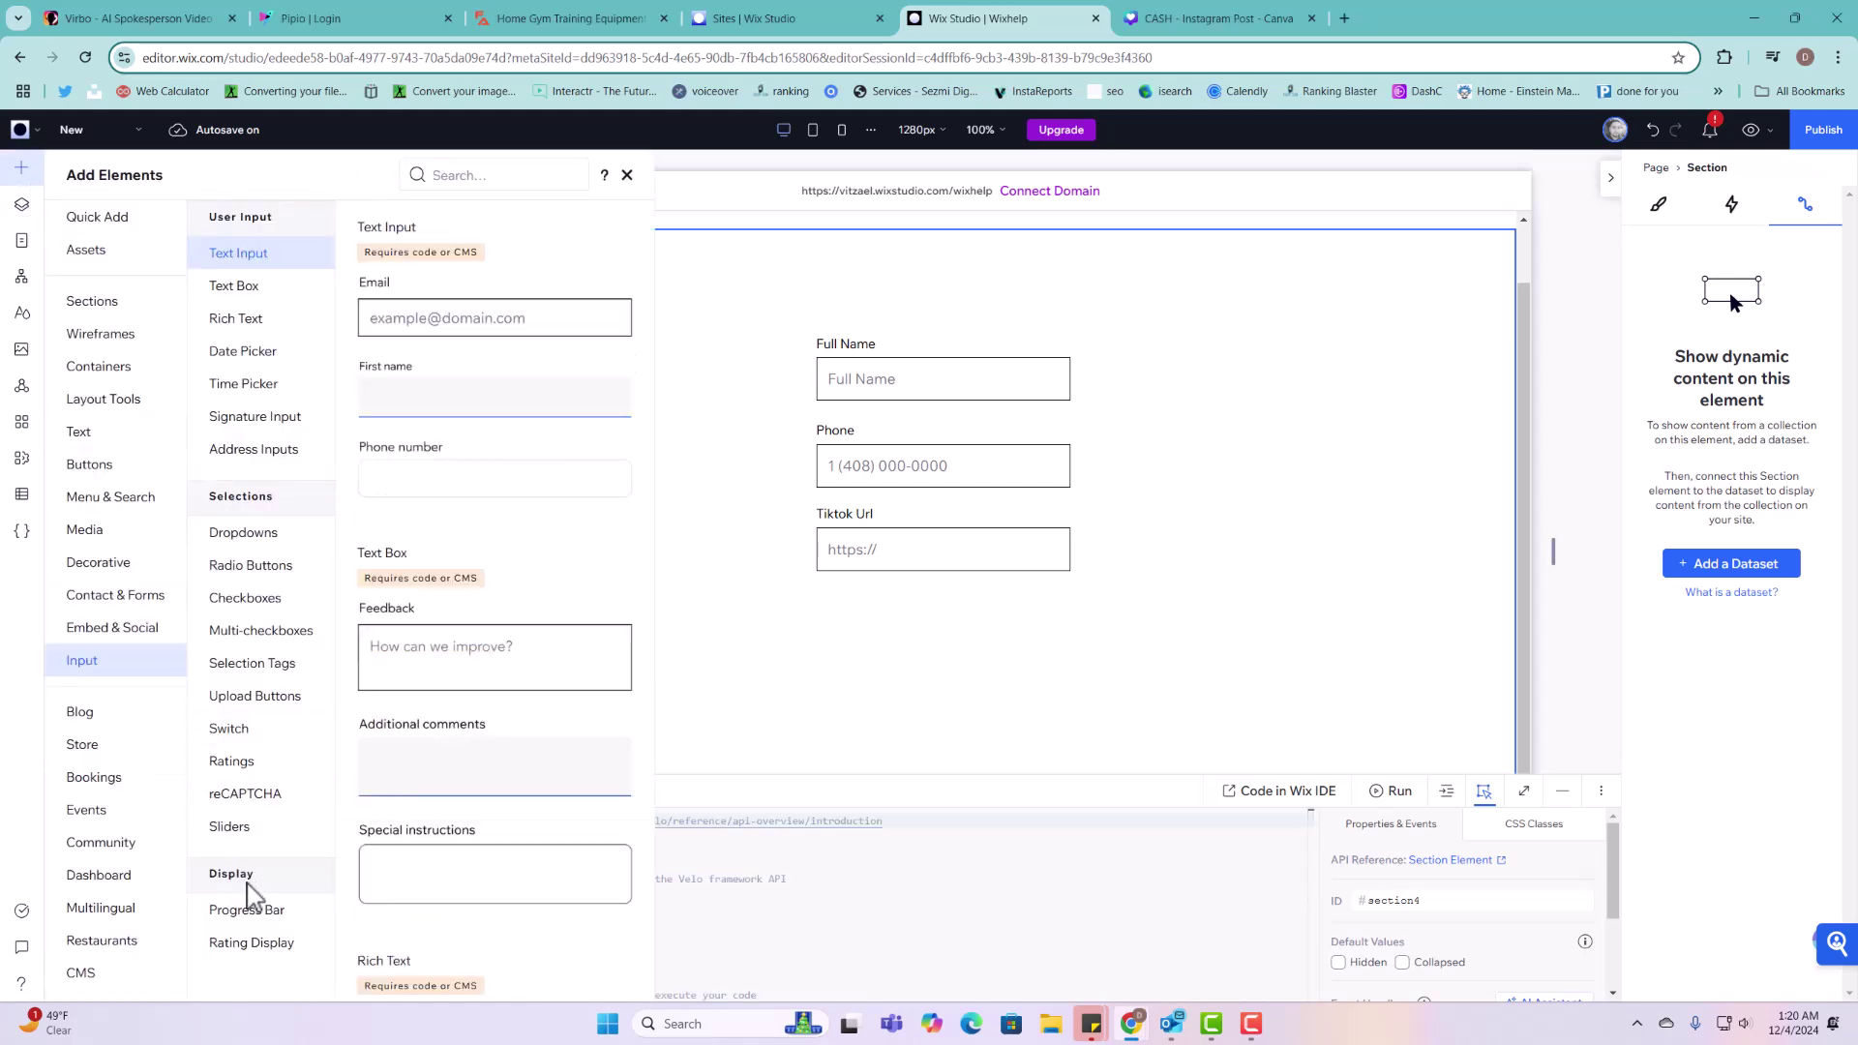
scroll(539, 775, "down", 20)
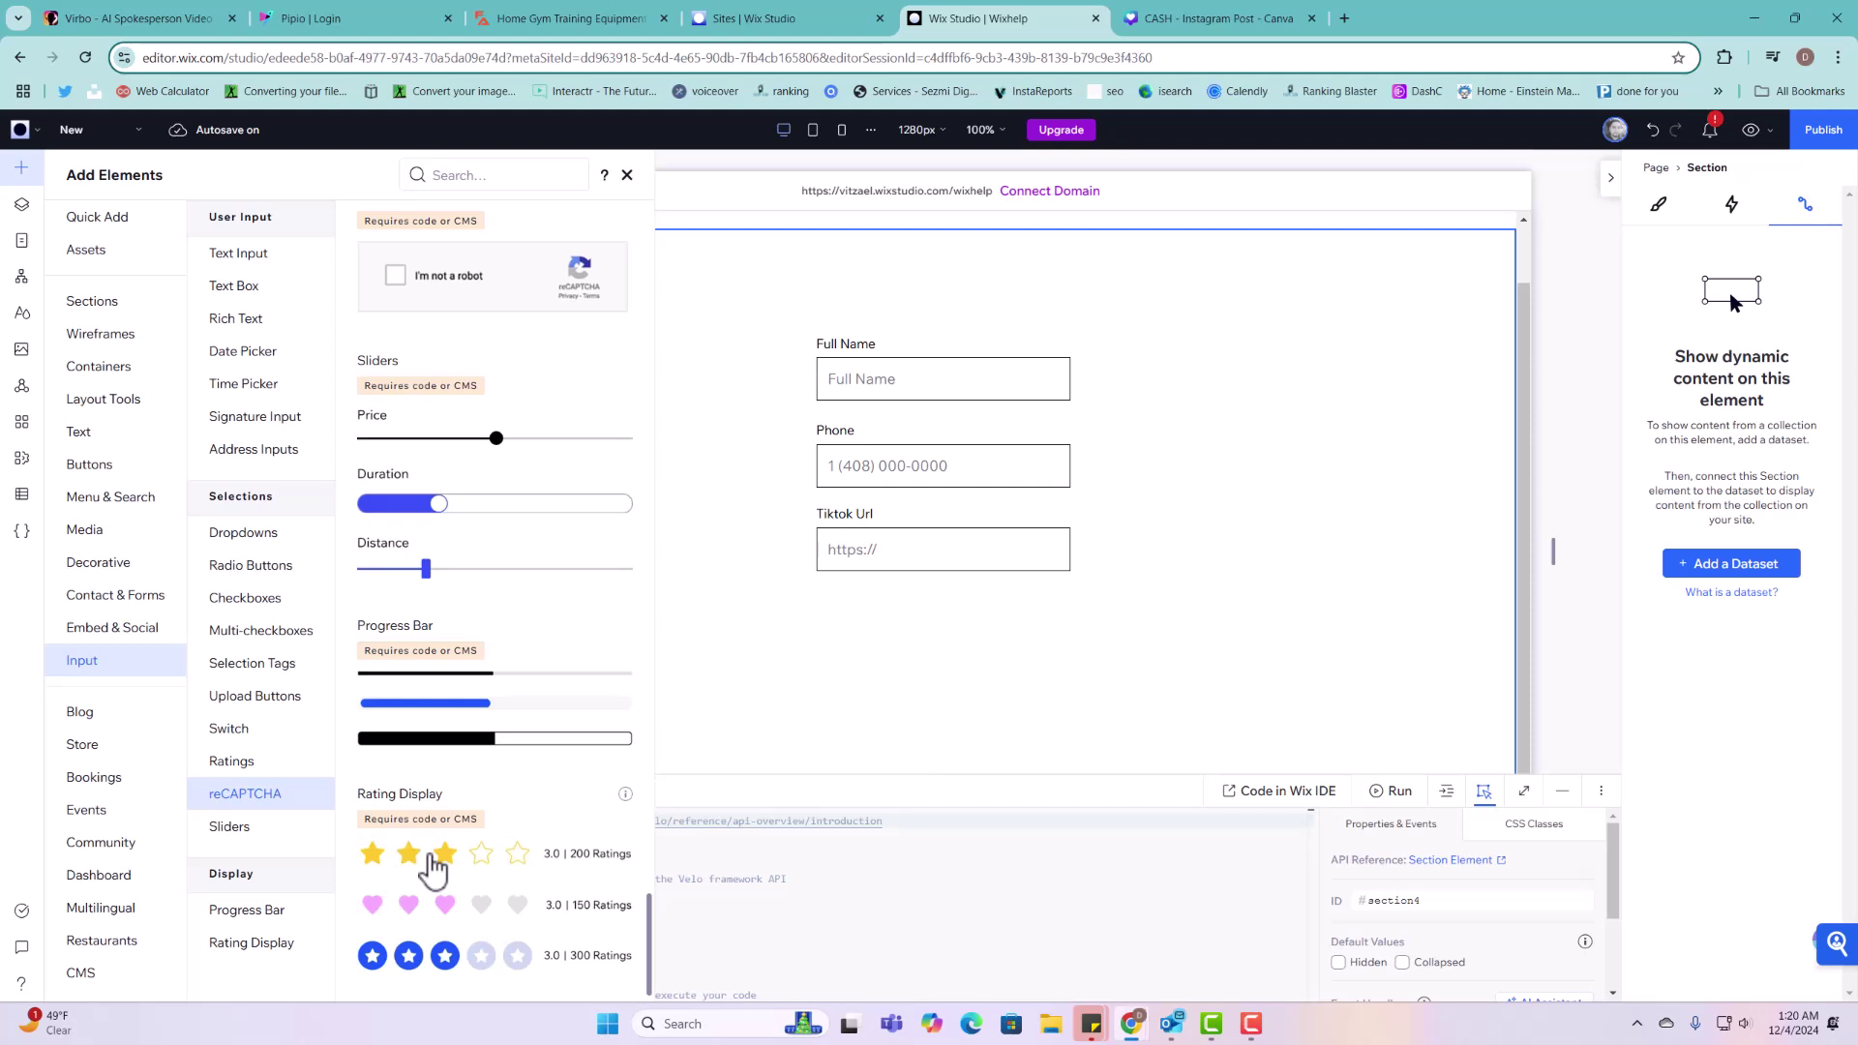
left_click_drag(432, 869, 953, 628)
left_click(851, 556)
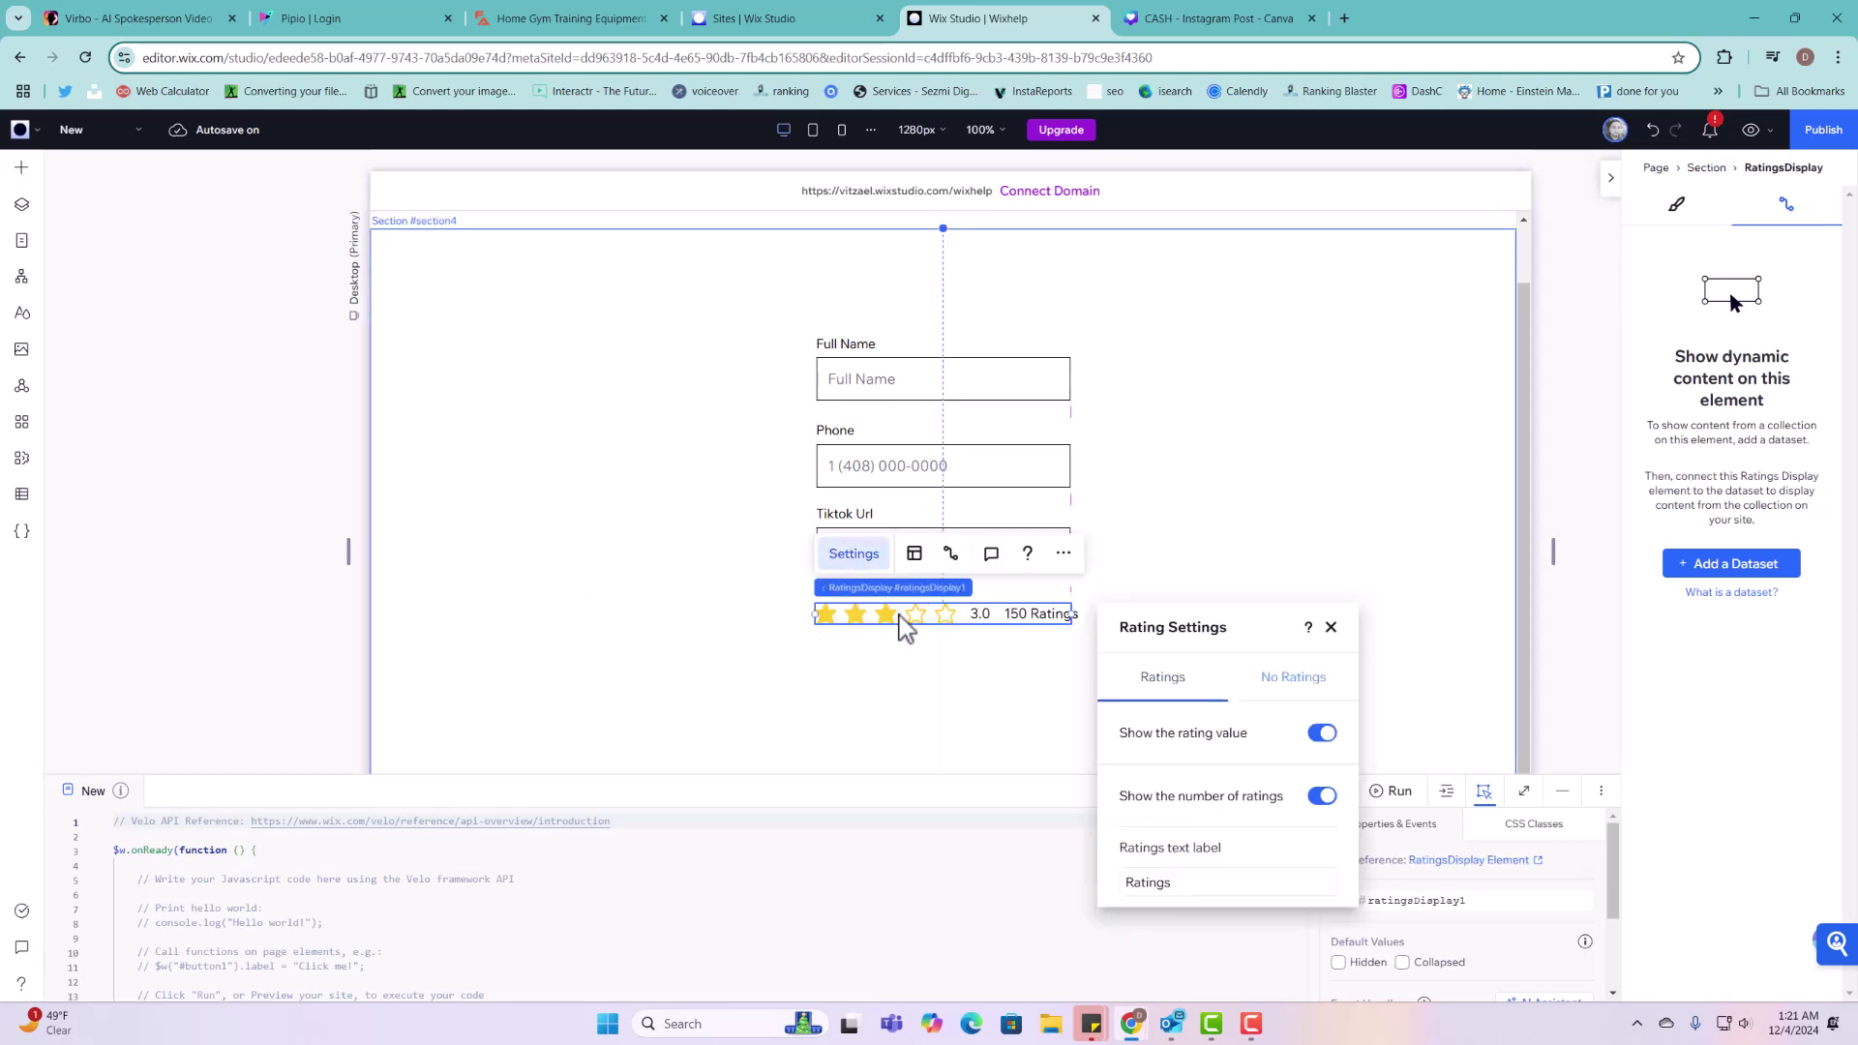
left_click(1320, 735)
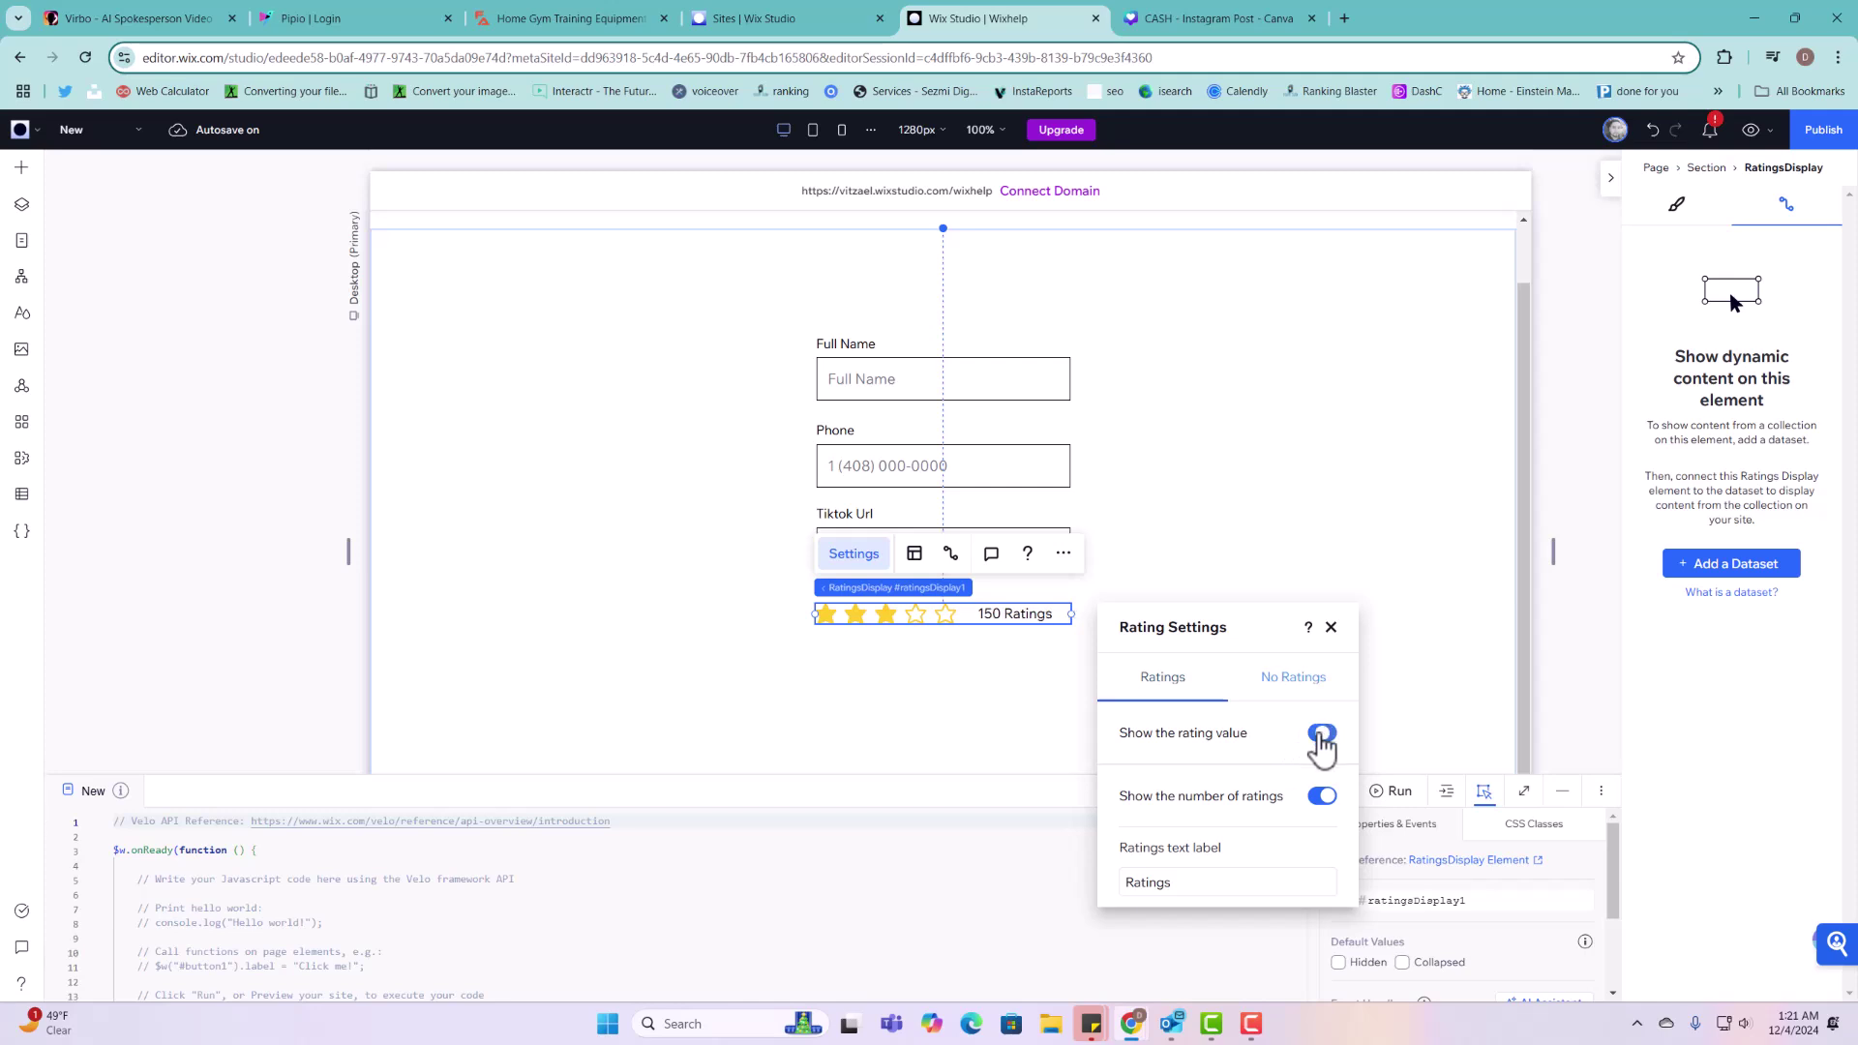
left_click(1320, 803)
left_click(1320, 804)
left_click(1323, 798)
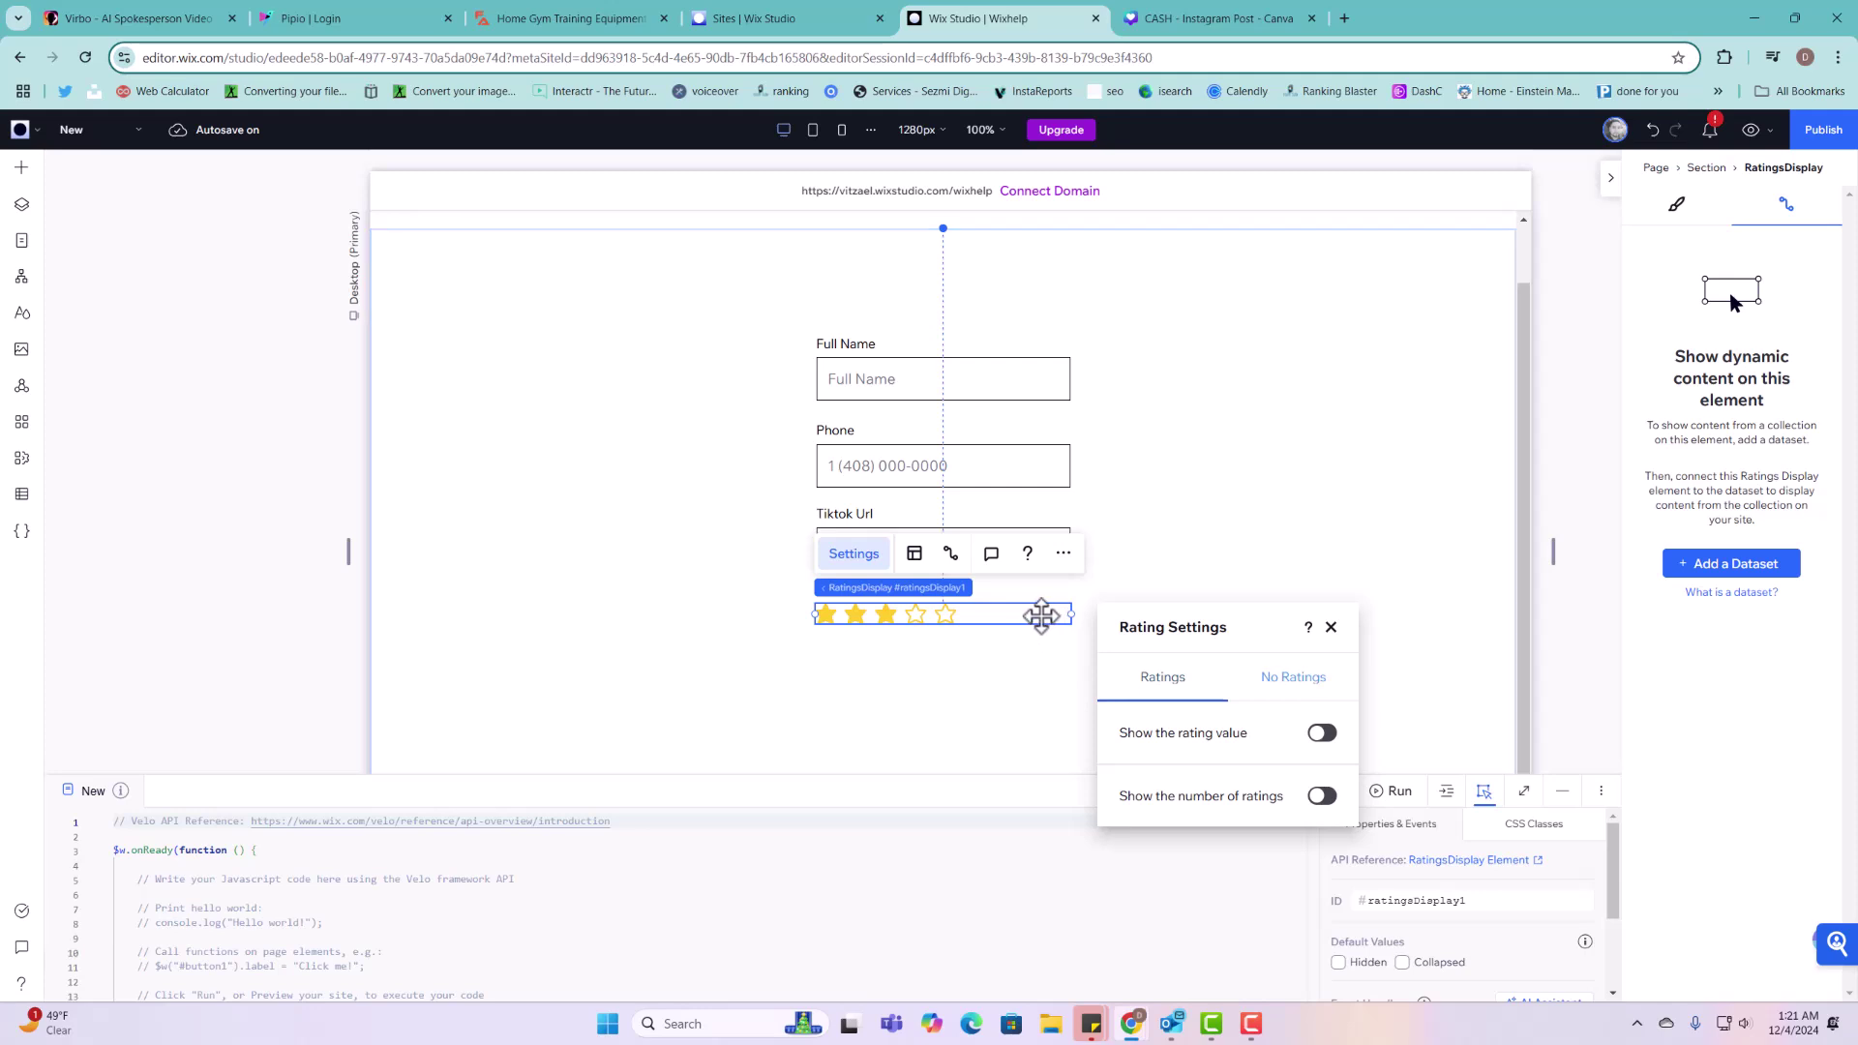
Step: Move the stars above Full Name and shift the whole form about 85 px lower
left_click_drag(1042, 614, 1053, 315)
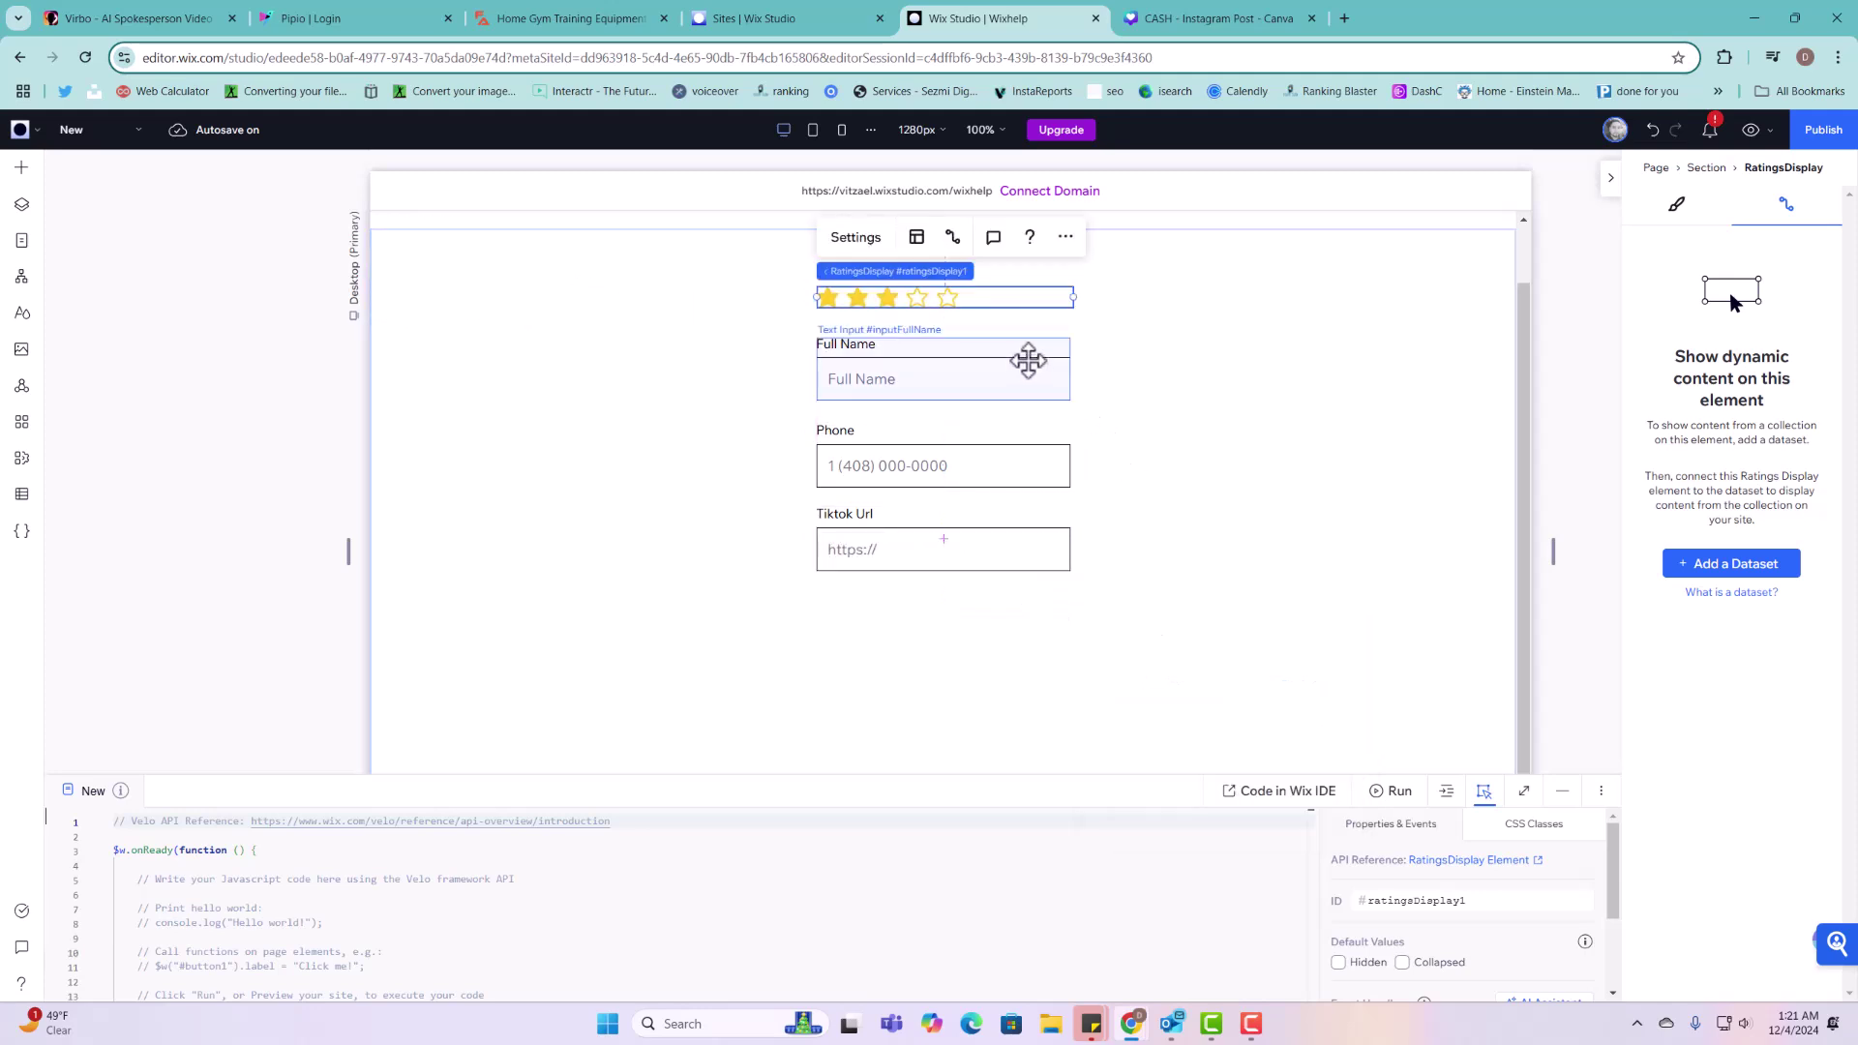
left_click(1016, 292)
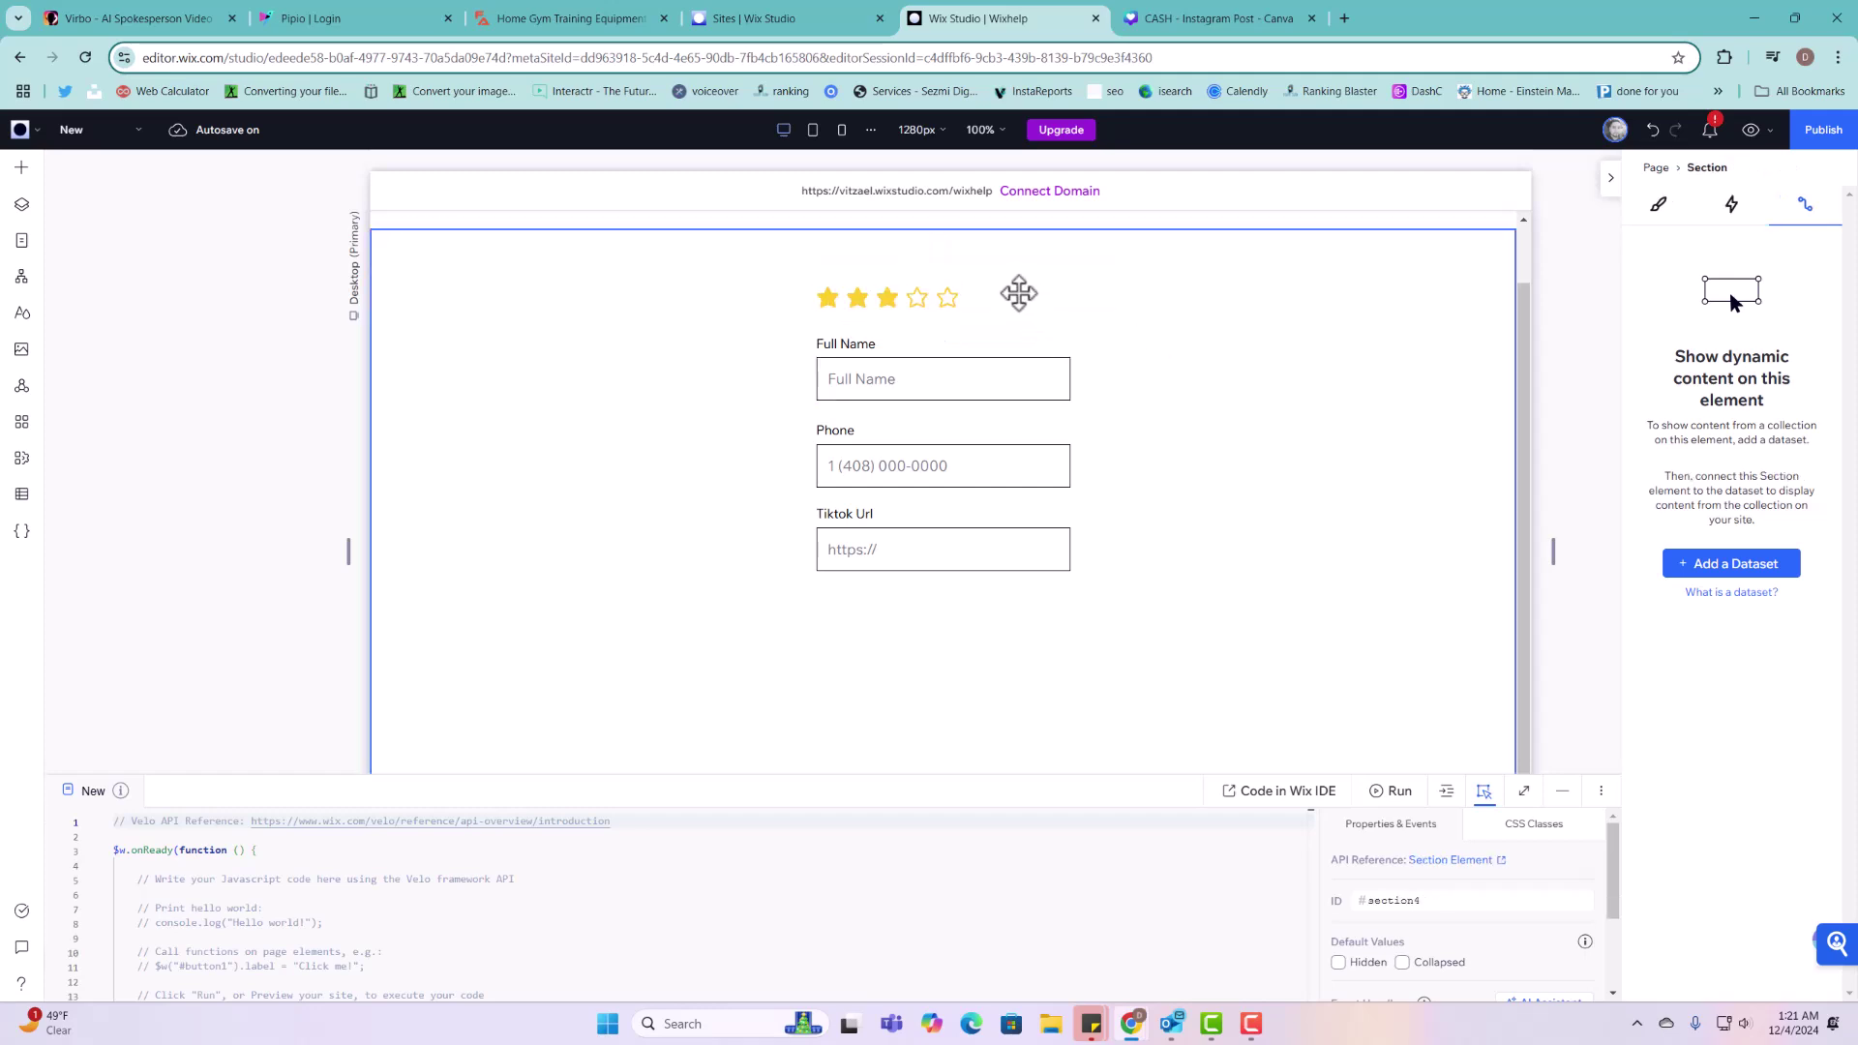
left_click(1032, 380, "shift")
left_click(1032, 464, "shift")
left_click(1026, 550, "shift")
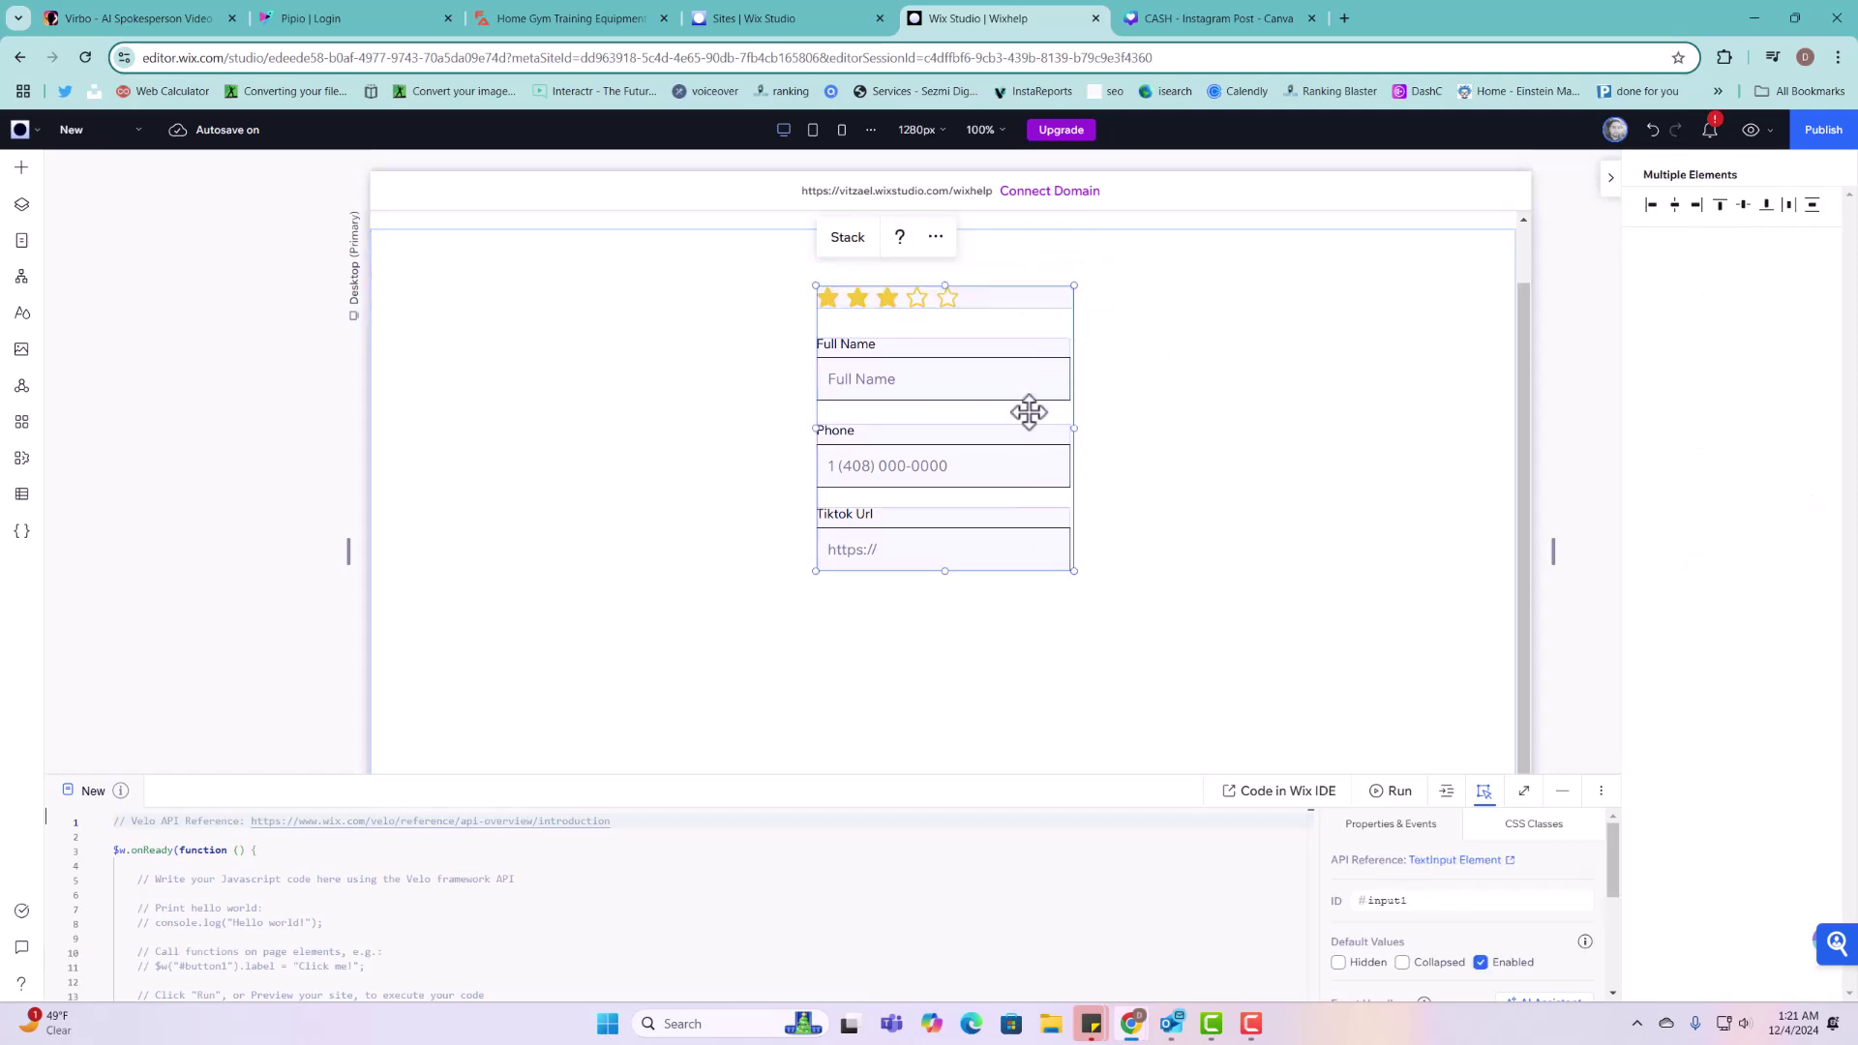
left_click_drag(1029, 352, 1031, 433)
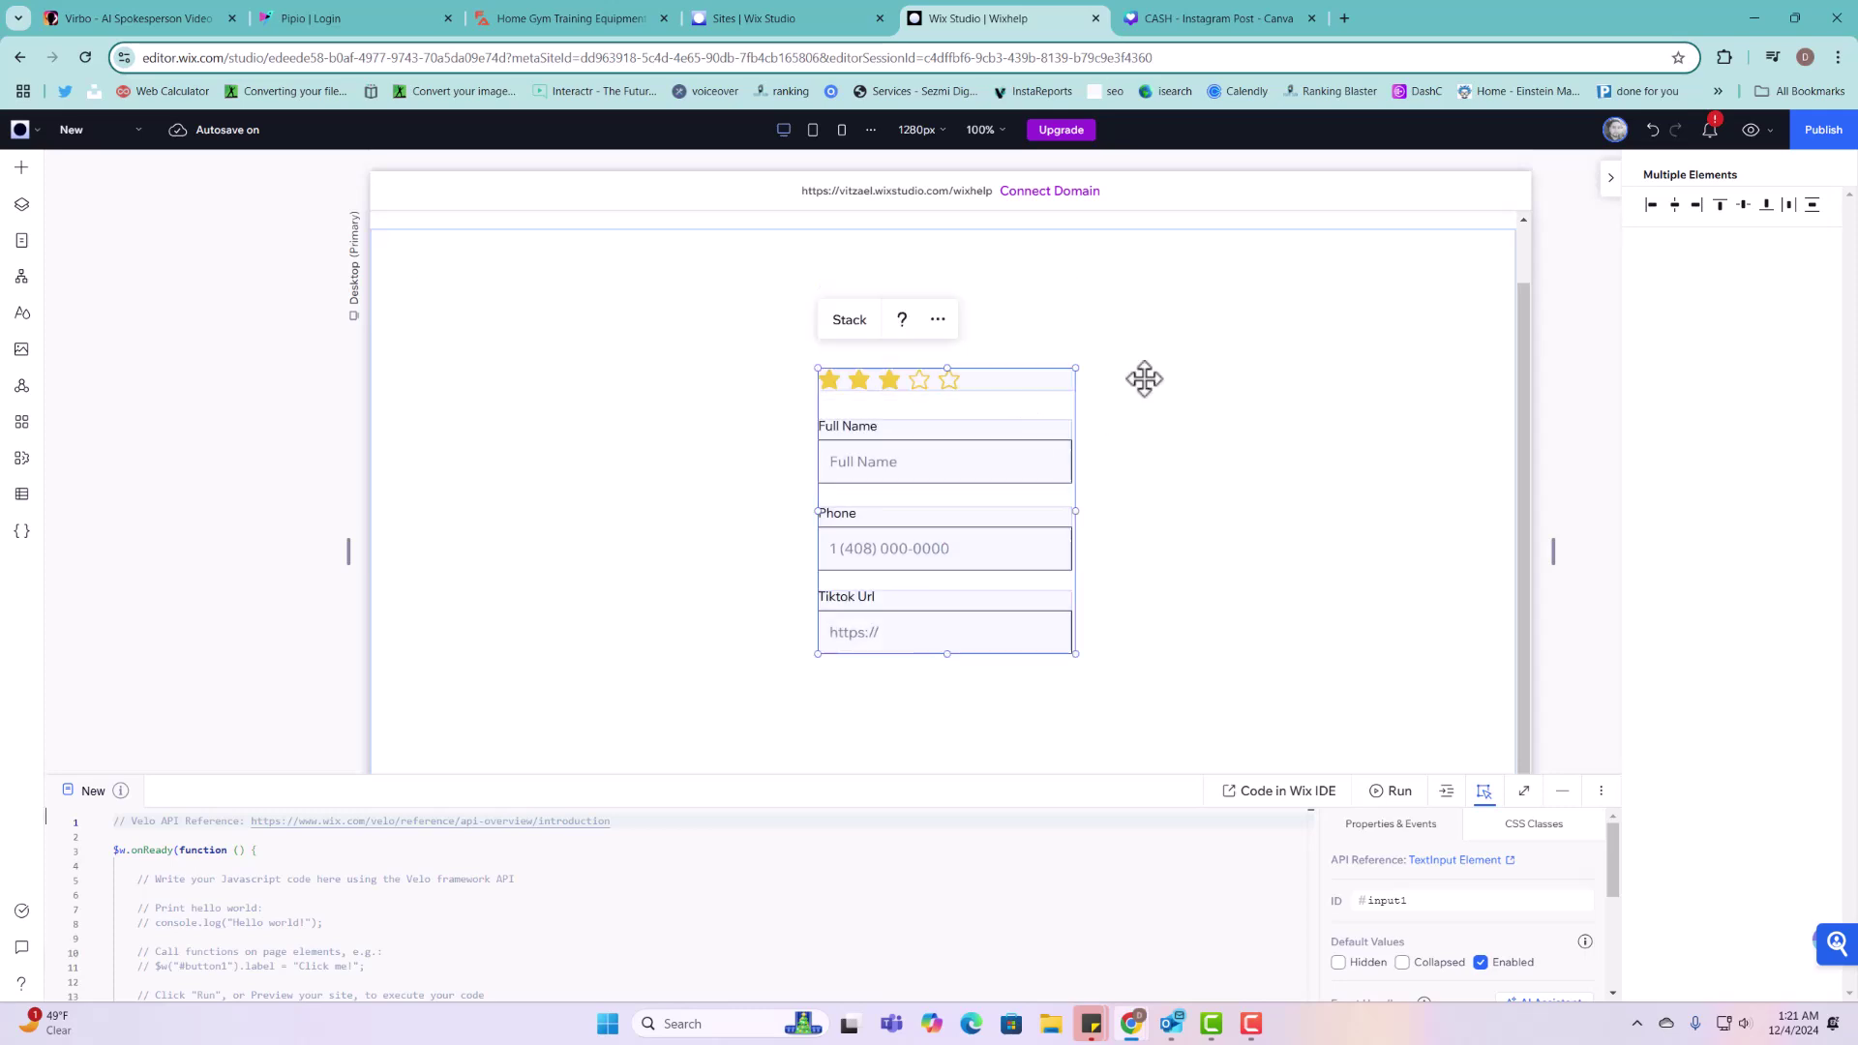
Step: Enlarge the rating's star icons to 30 px
left_click(987, 380)
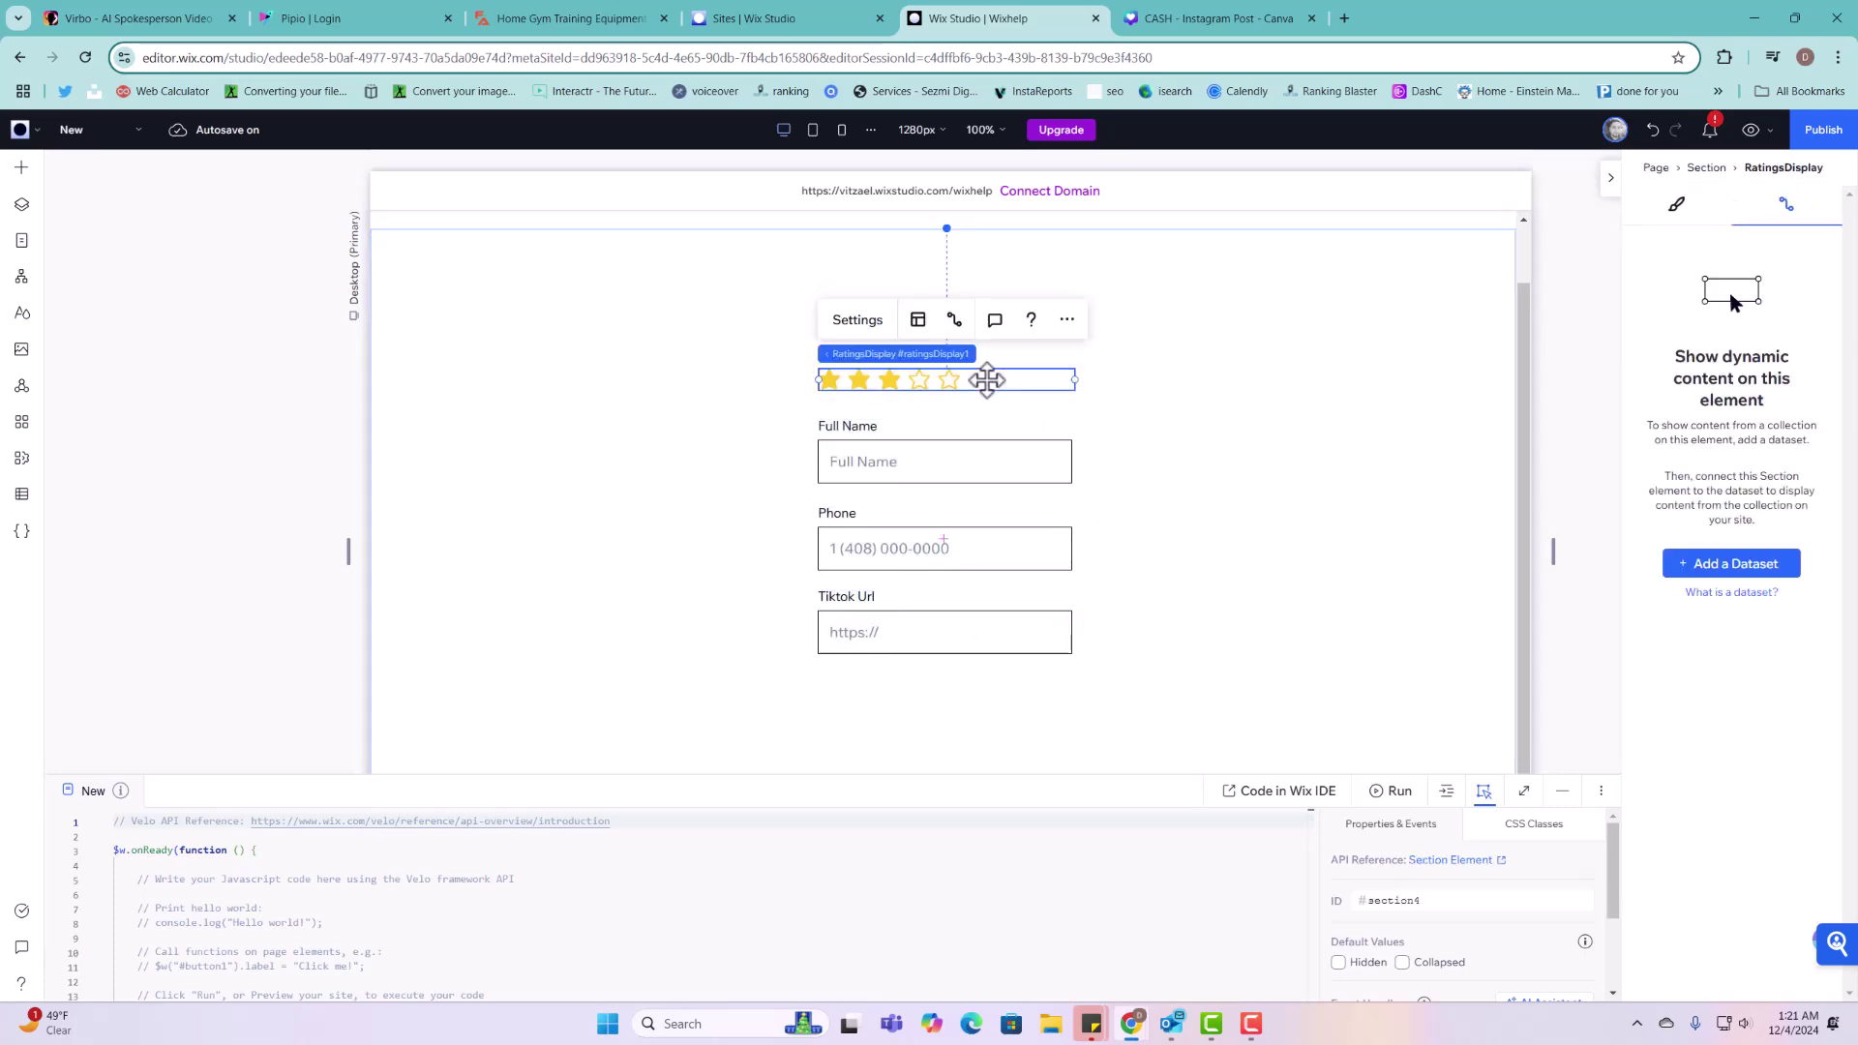
left_click(882, 322)
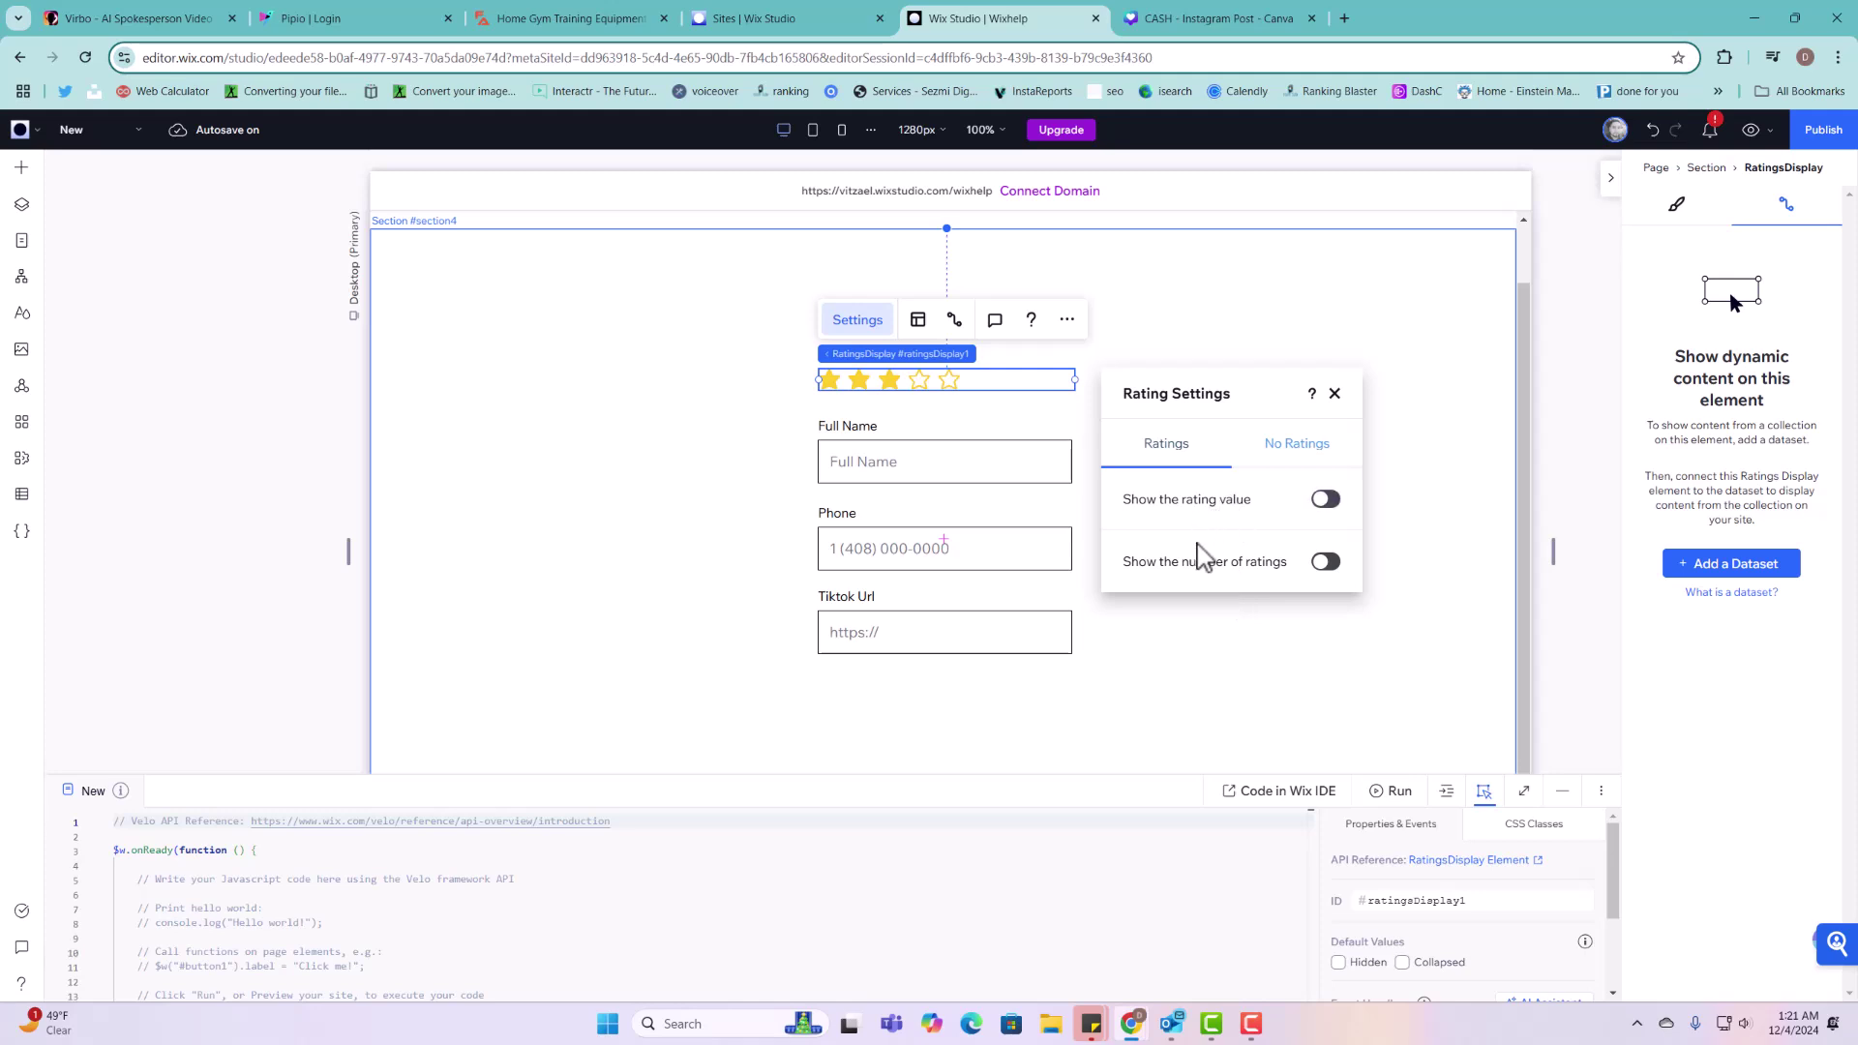
left_click(918, 322)
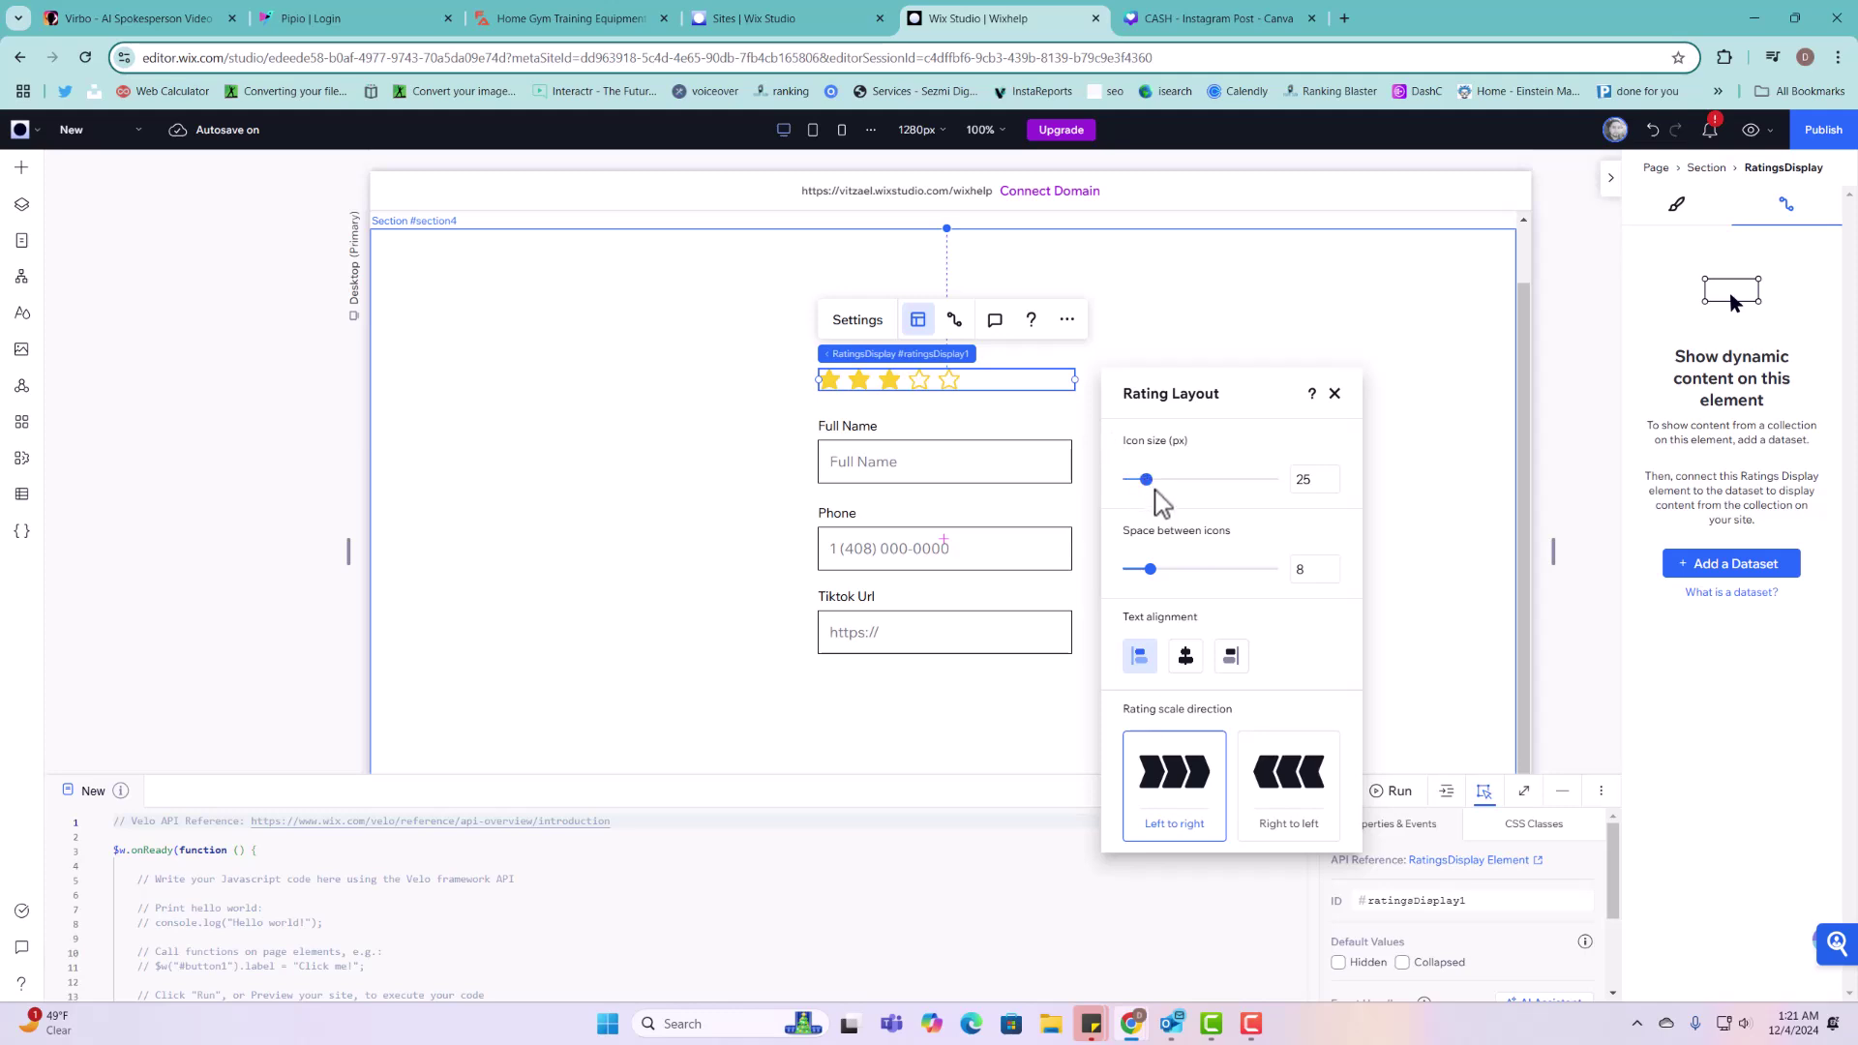
left_click_drag(1152, 494, 1155, 496)
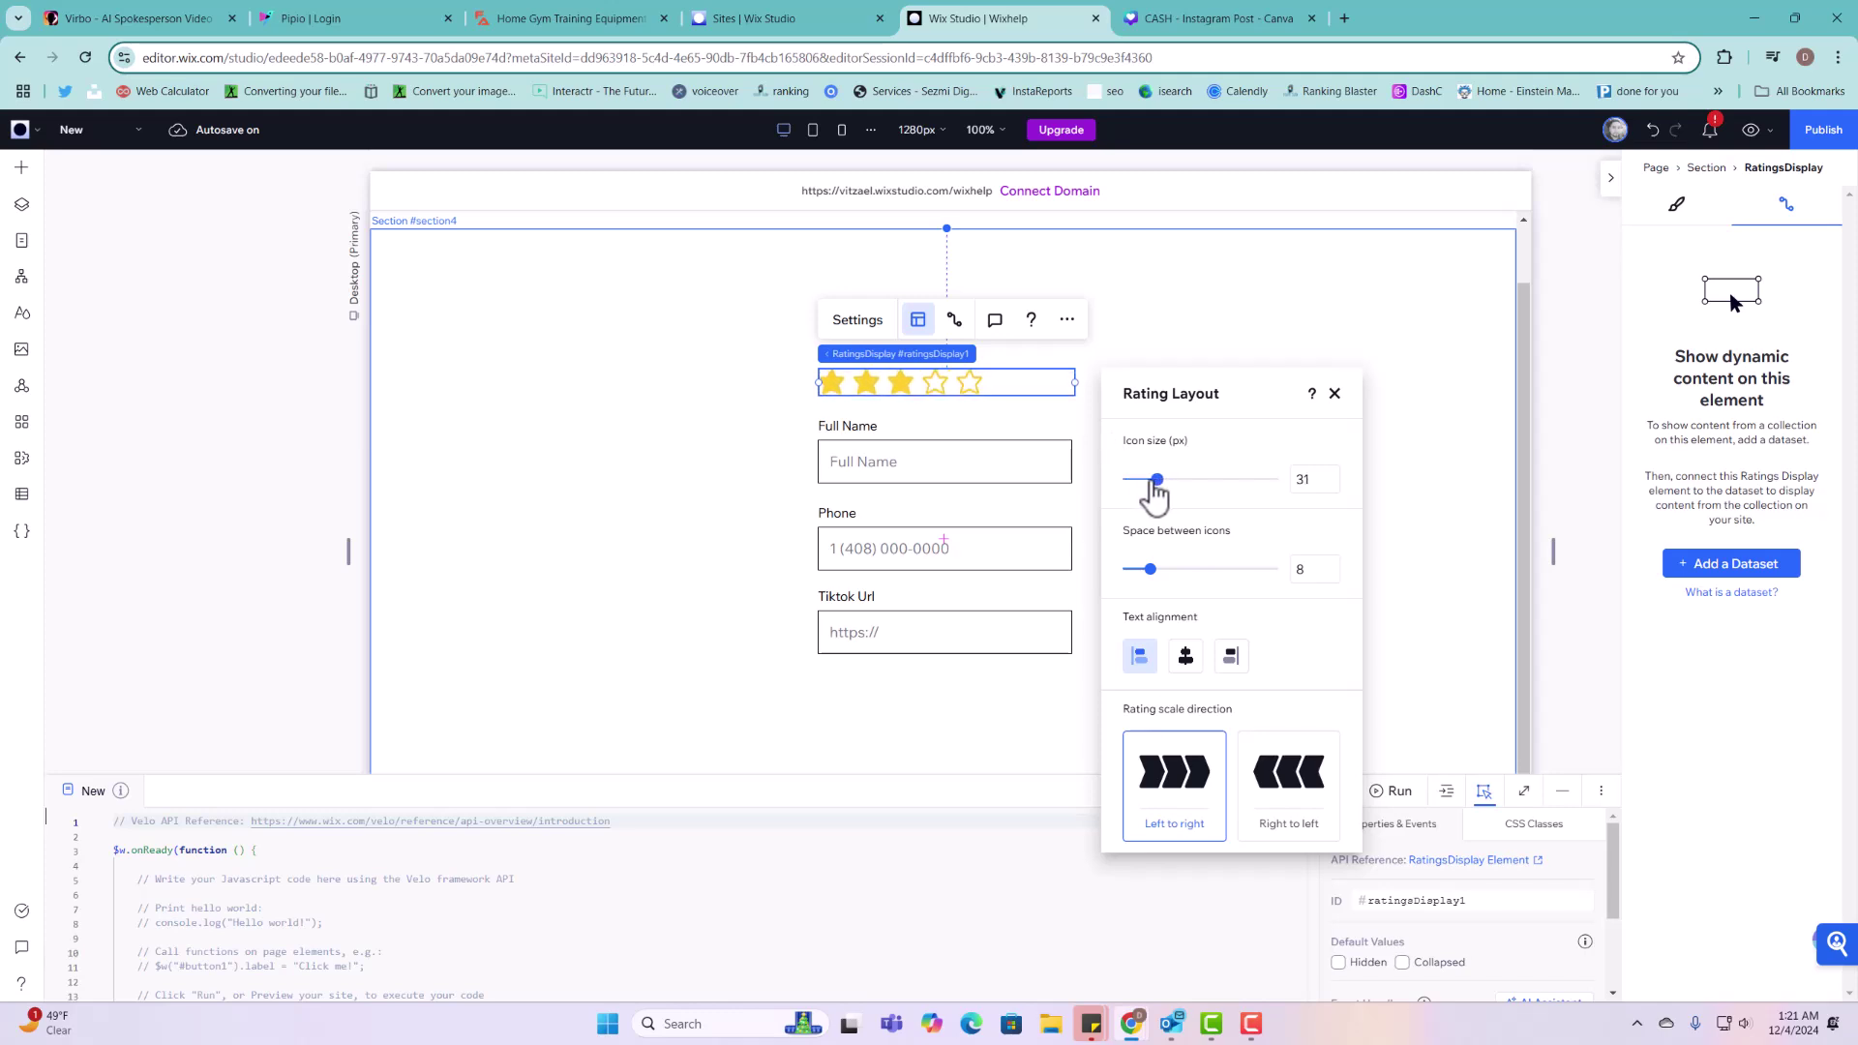
left_click(1068, 325)
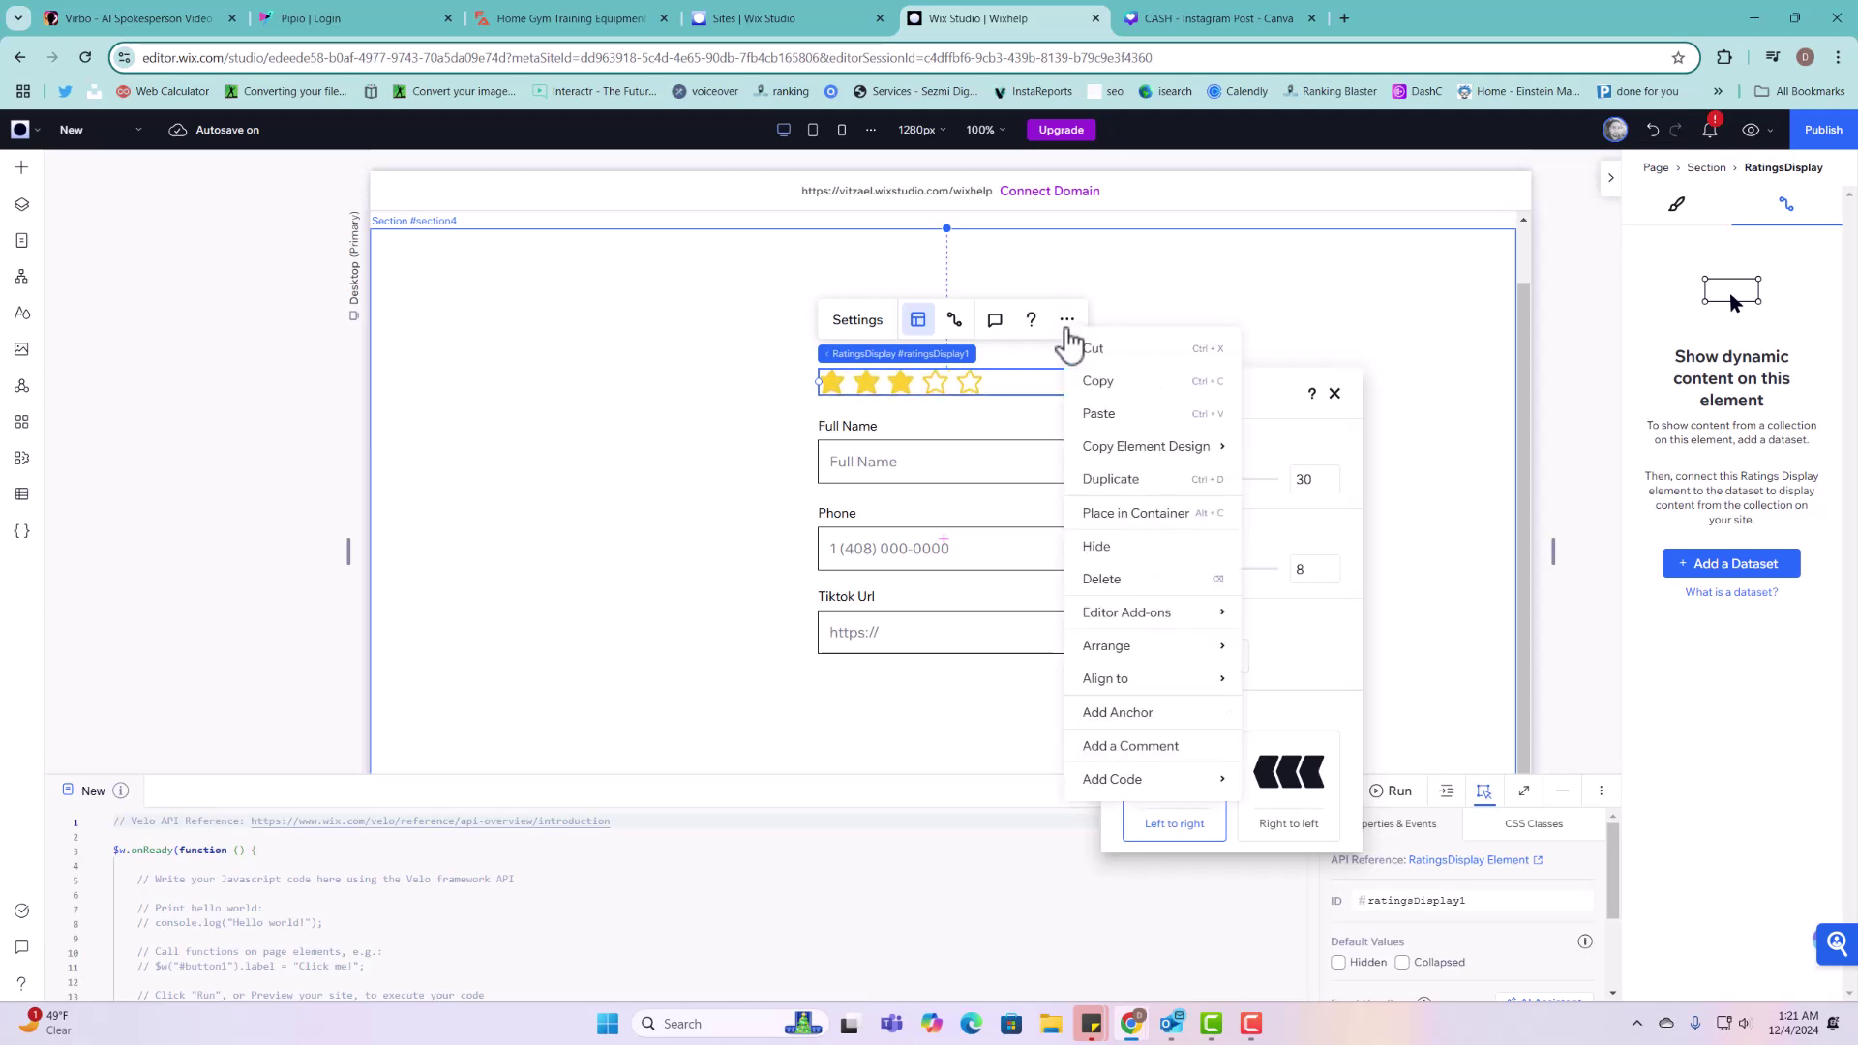
left_click(1249, 426)
left_click(913, 379)
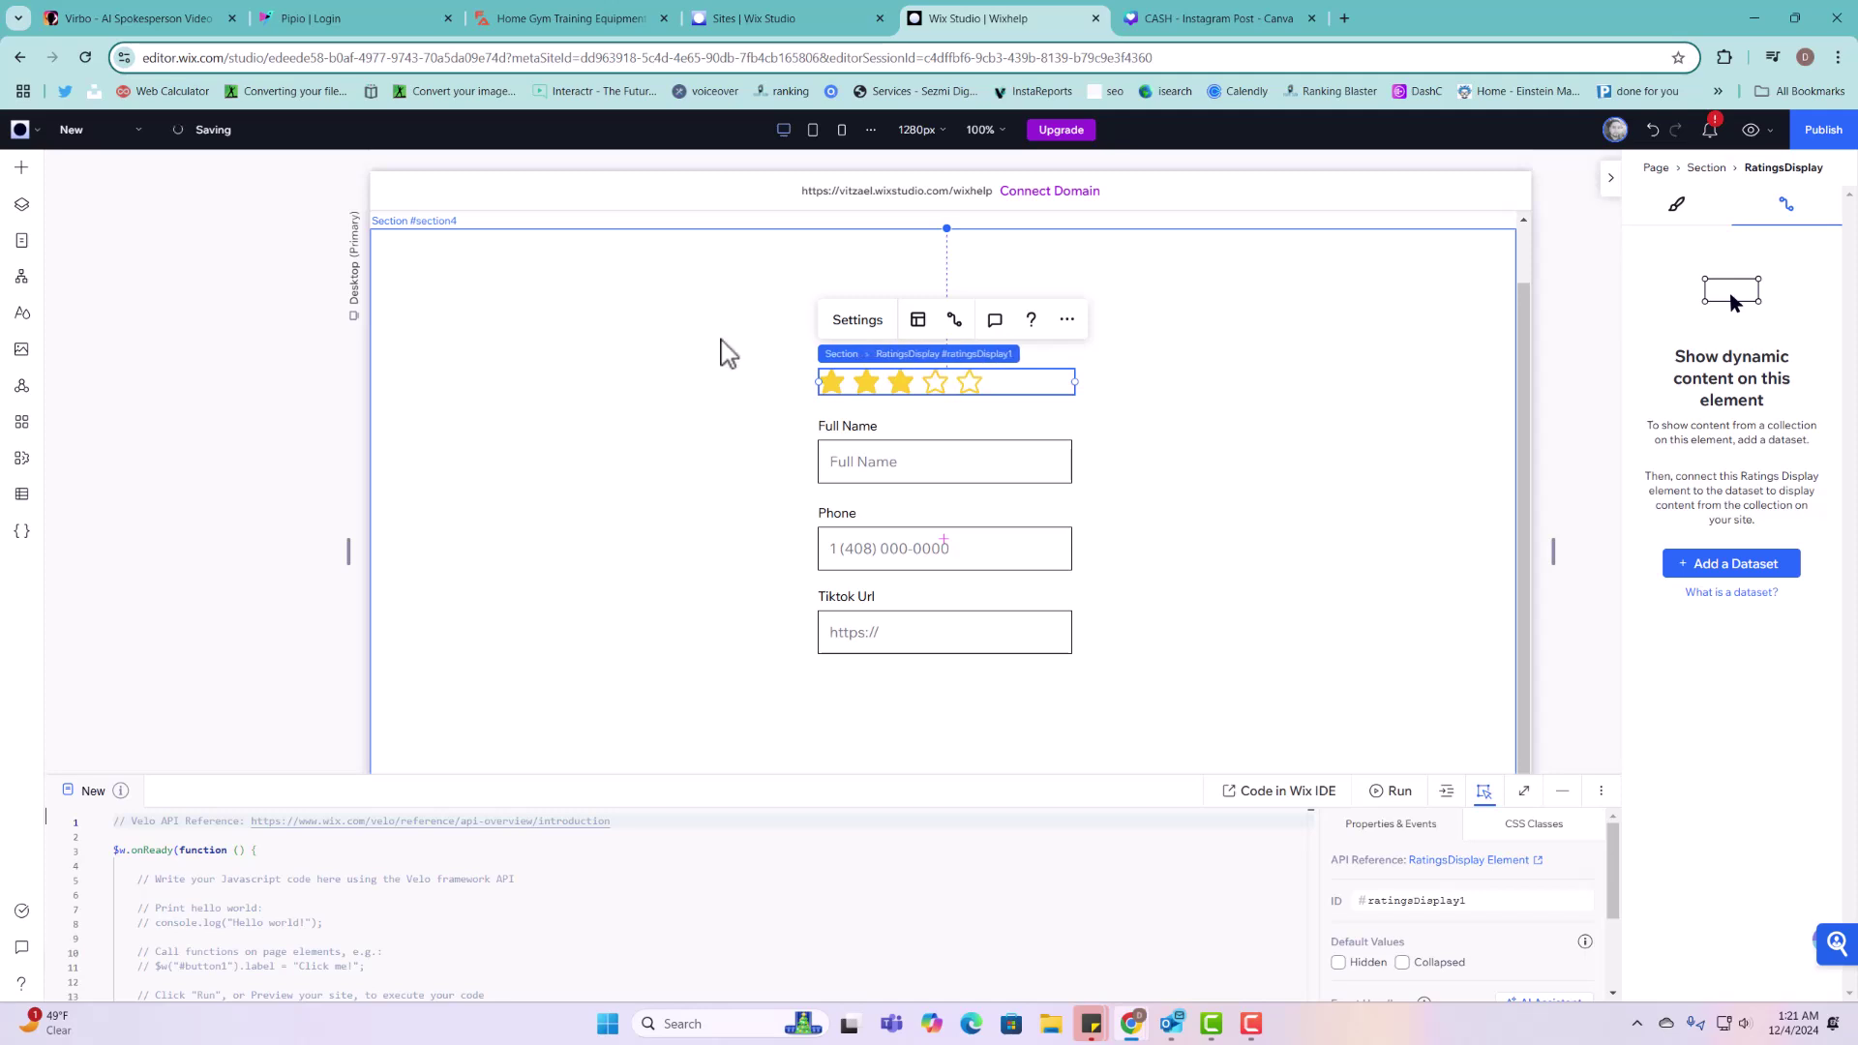
left_click(764, 358)
left_click(858, 371)
Step: Add a Heading 6 text element above the form
left_click(21, 167)
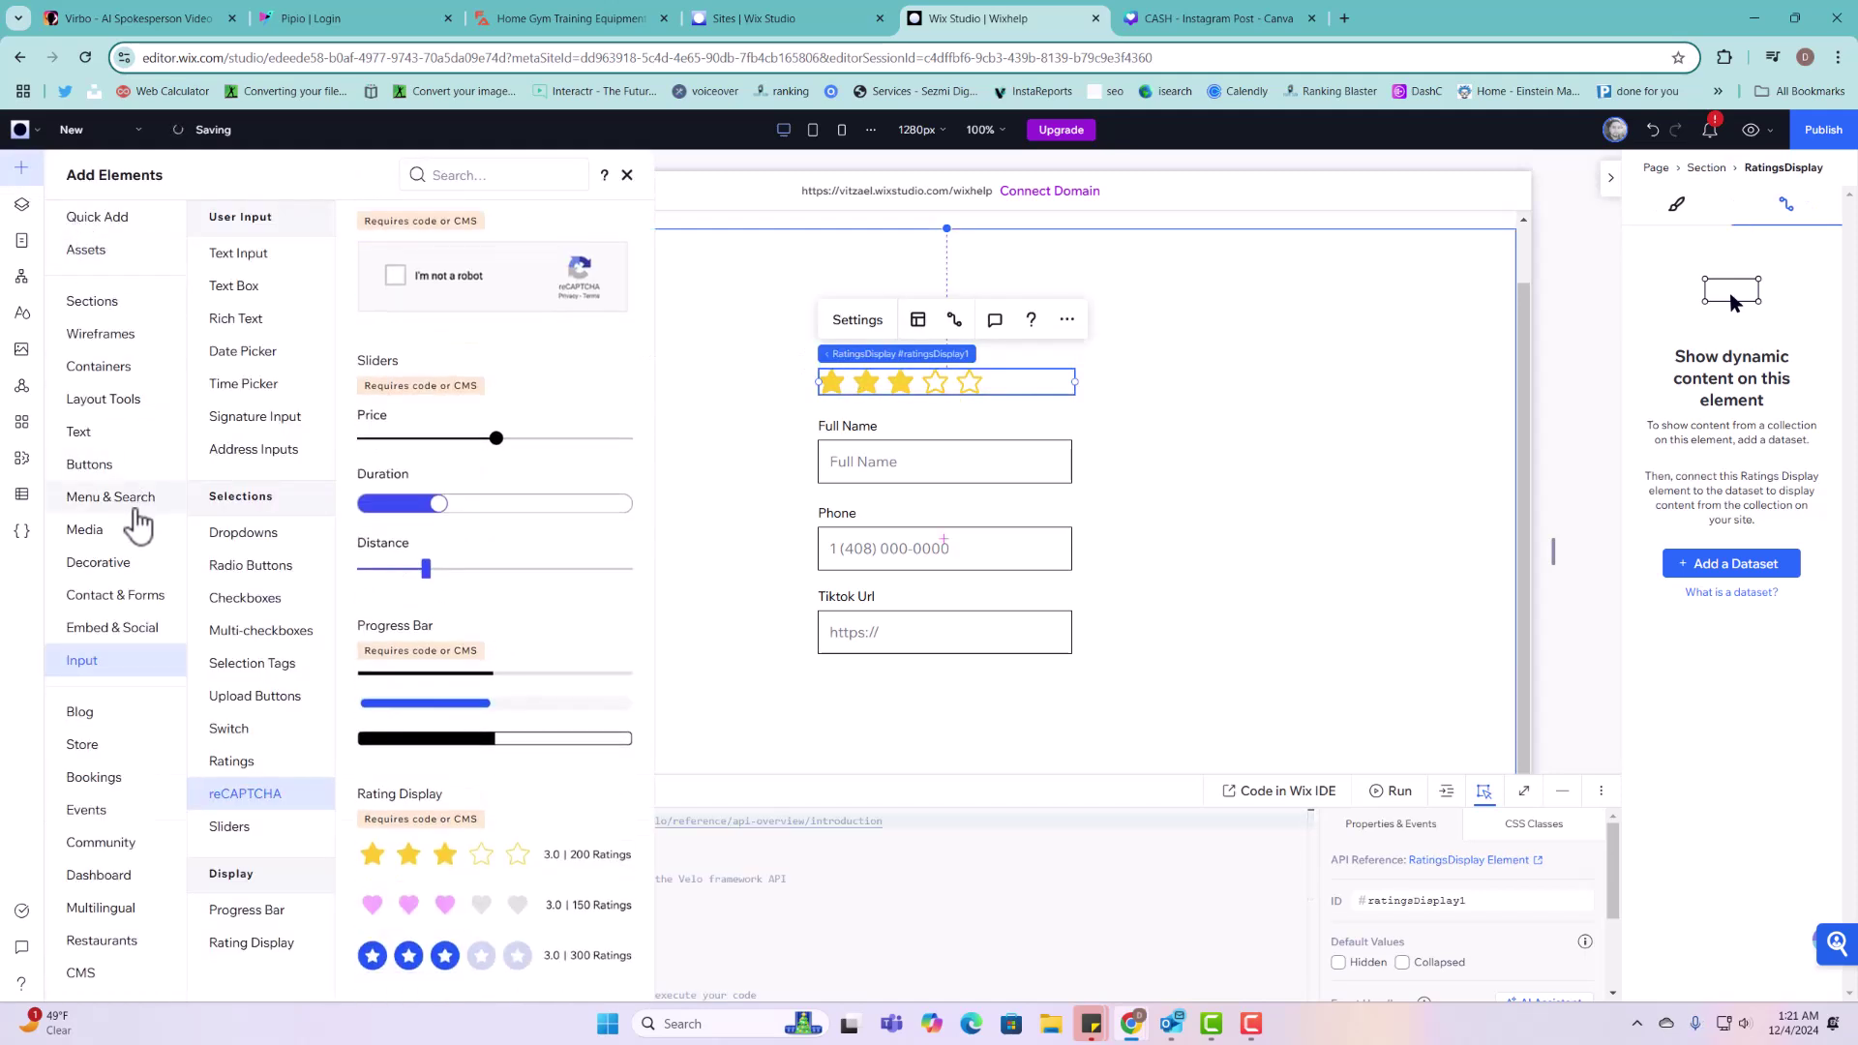
left_click(97, 466)
left_click(146, 436)
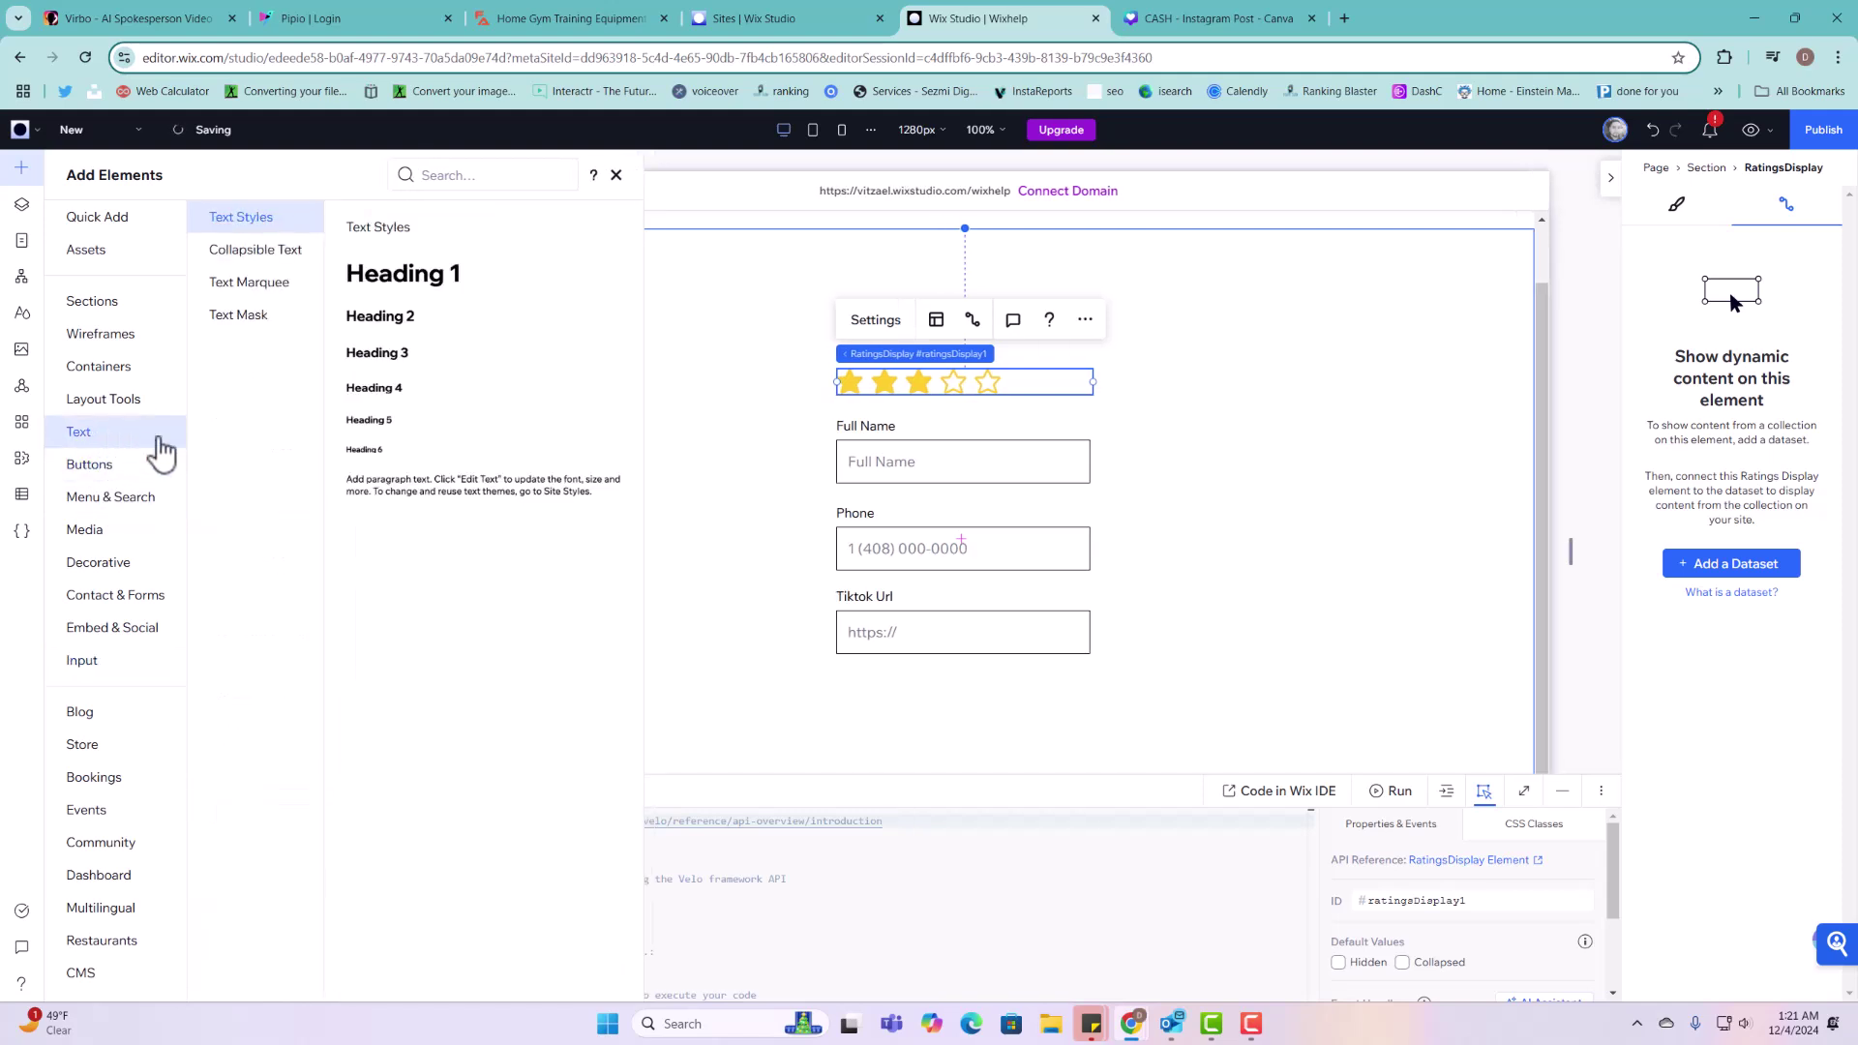
left_click_drag(376, 489, 1104, 358)
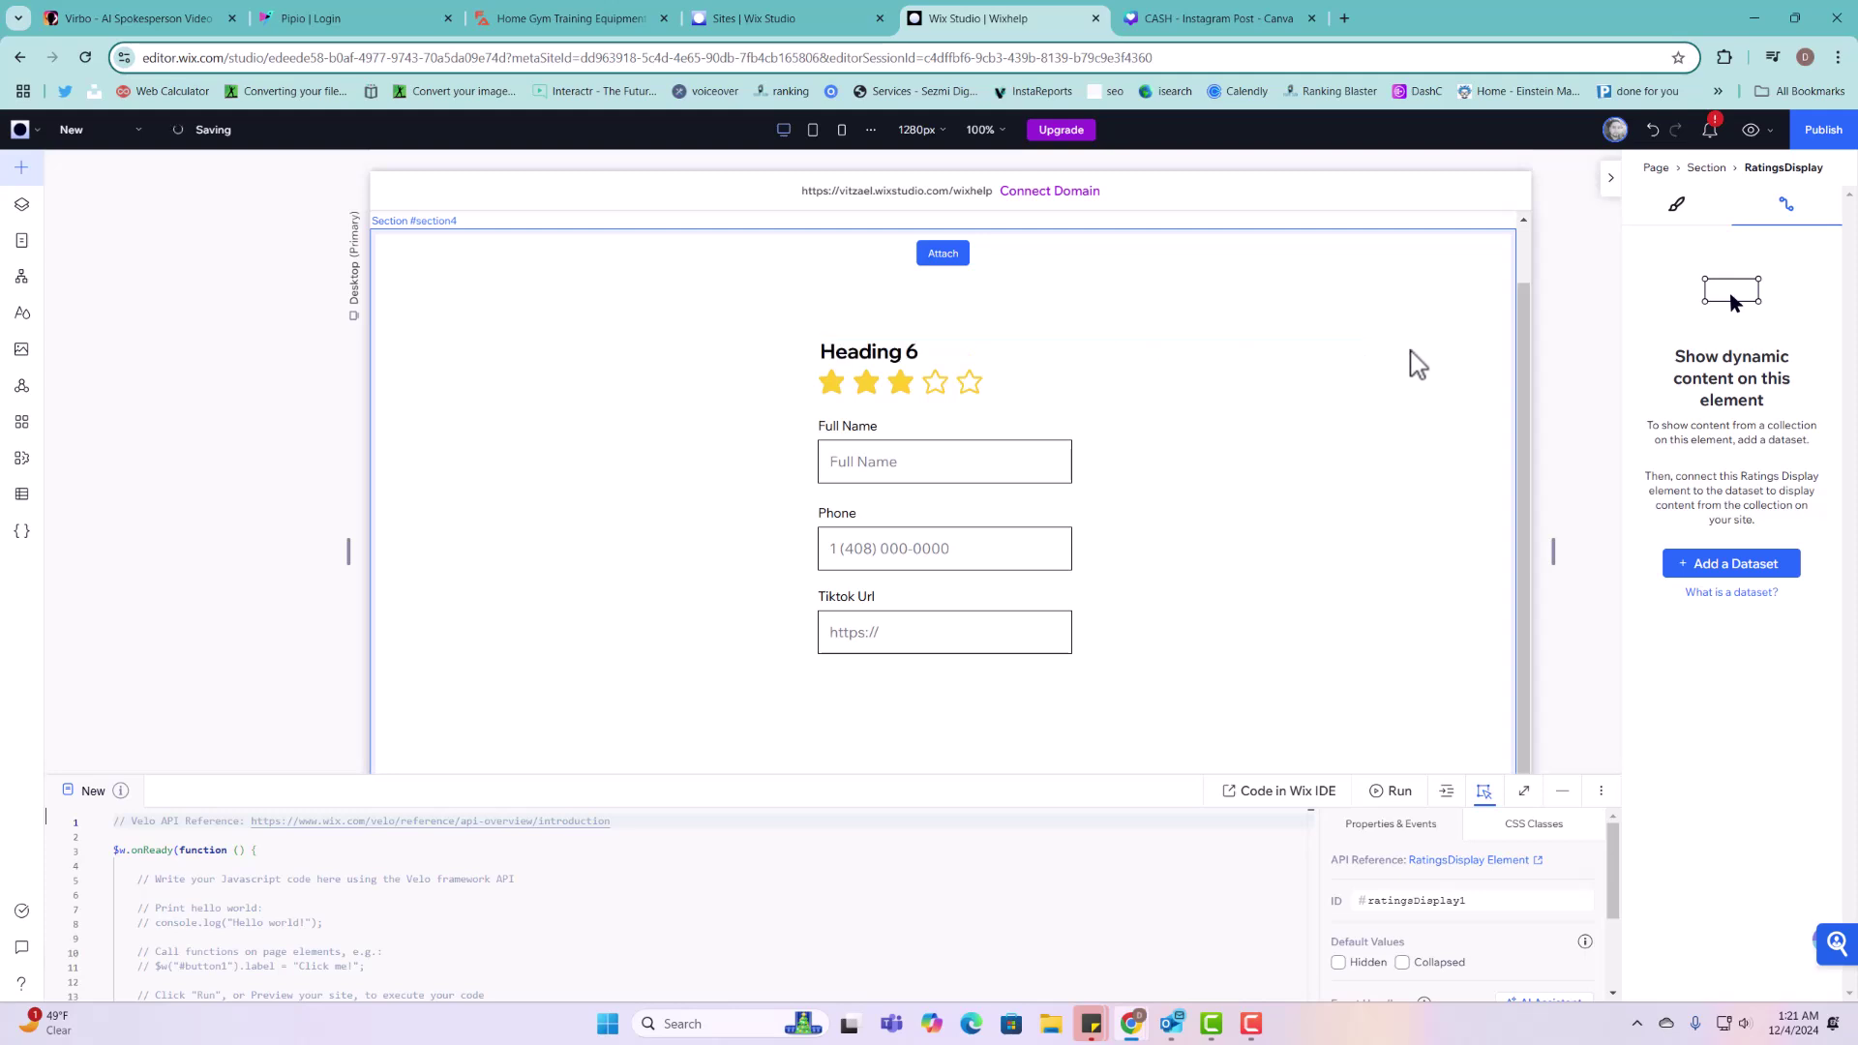
Step: Narrow the heading to about 324 px, nudge it up, and retype it as 'Rate us'
left_click(1348, 354)
left_click_drag(1355, 352, 1098, 450)
left_click_drag(880, 357, 880, 334)
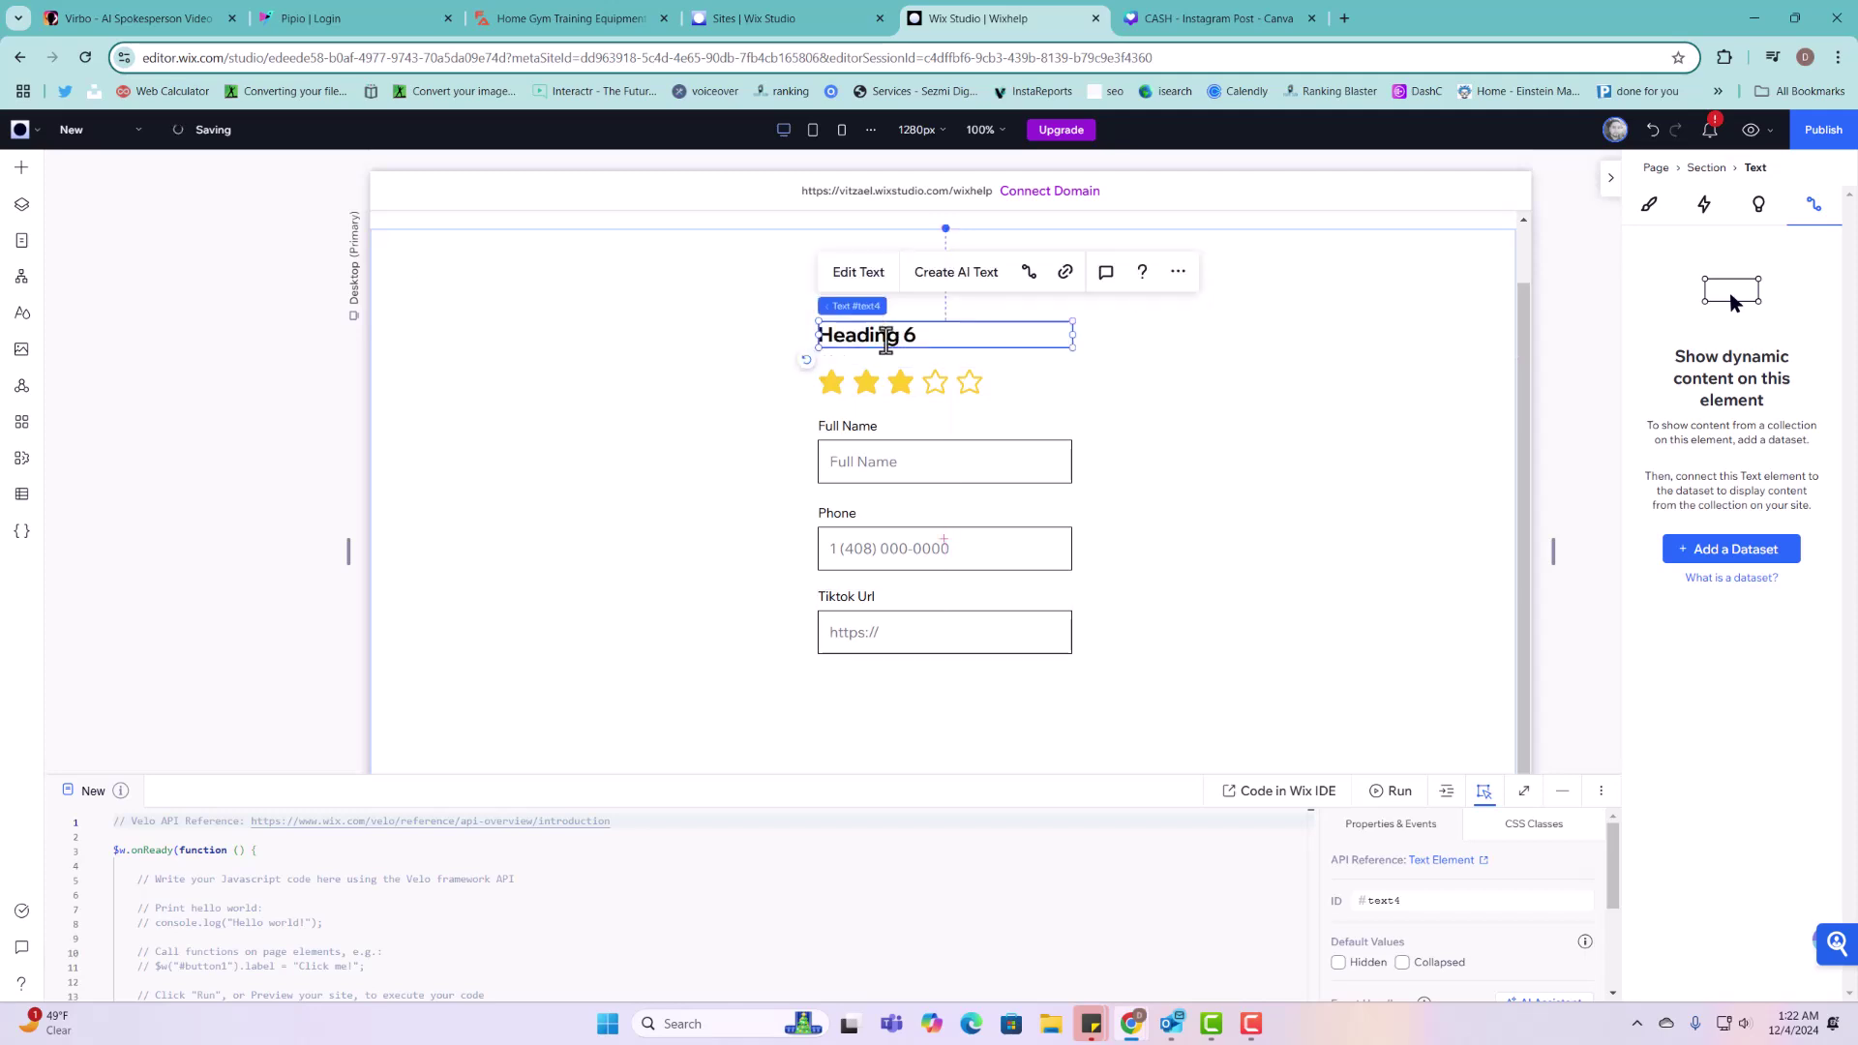
double_click(882, 336)
type("Rate us")
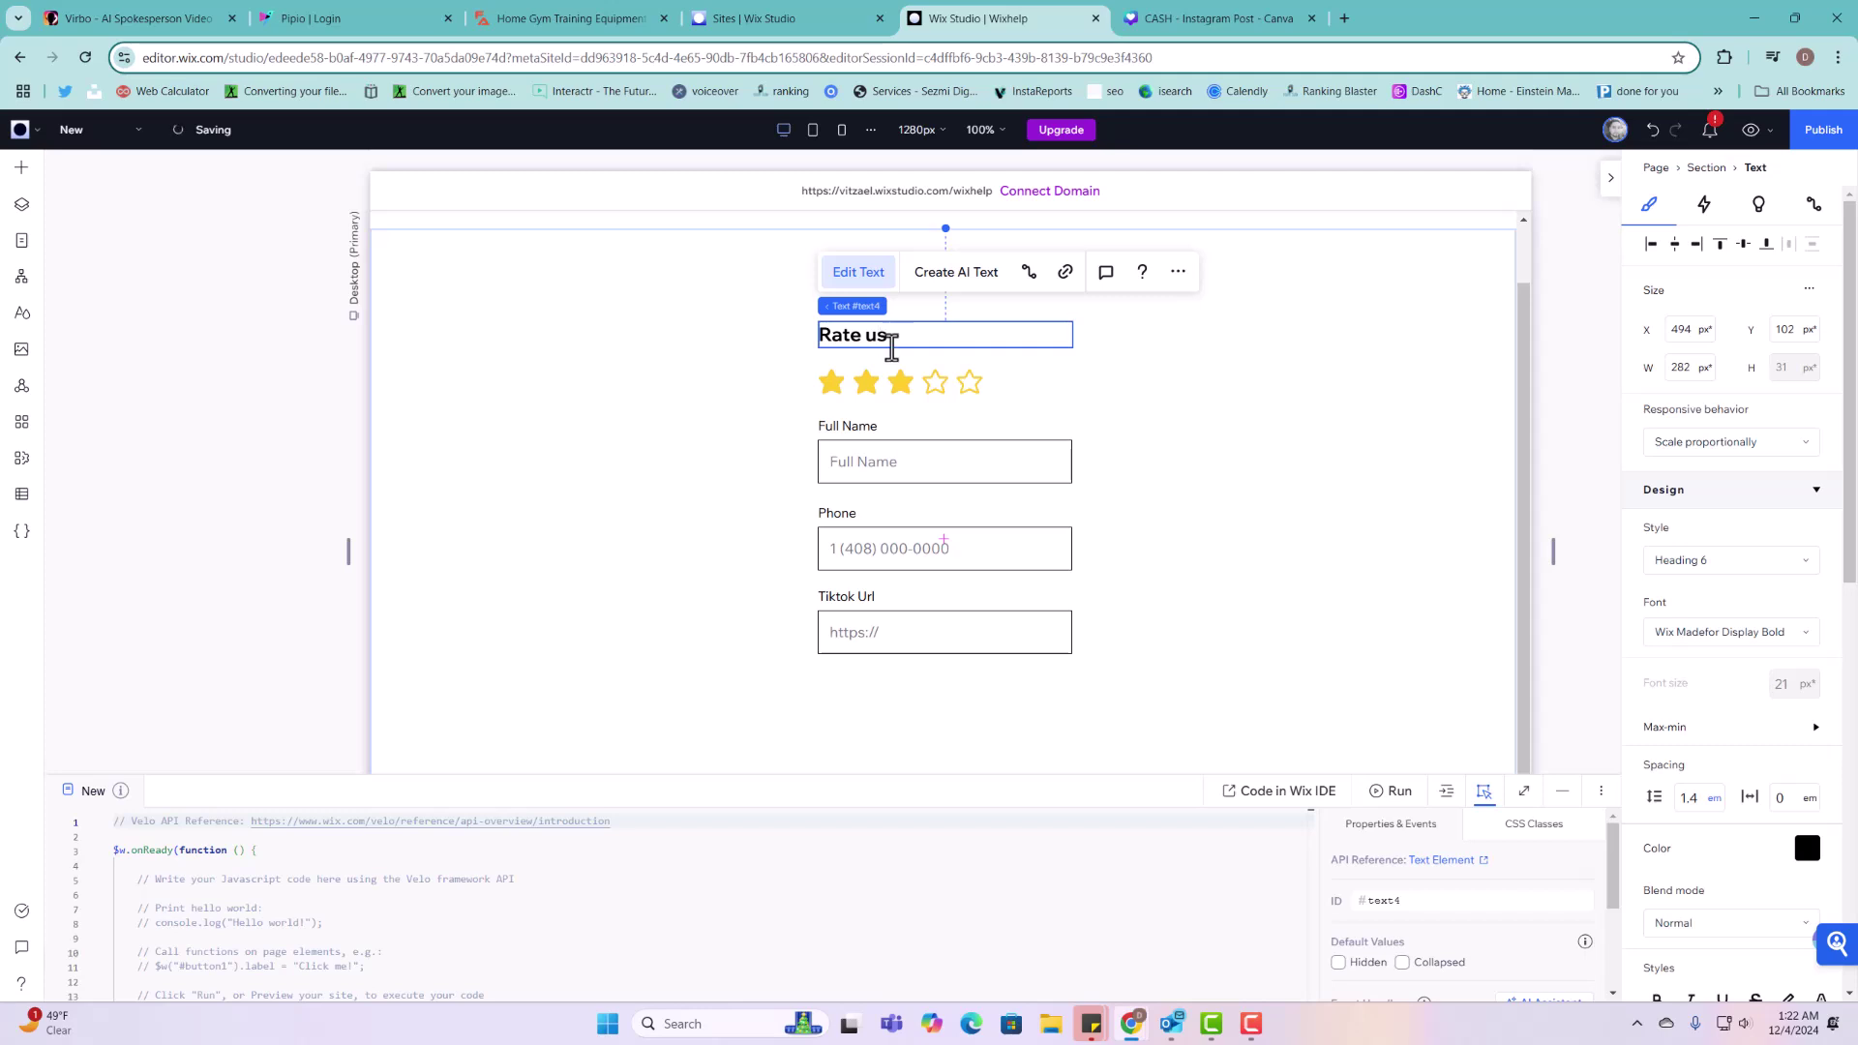
left_click(1120, 402)
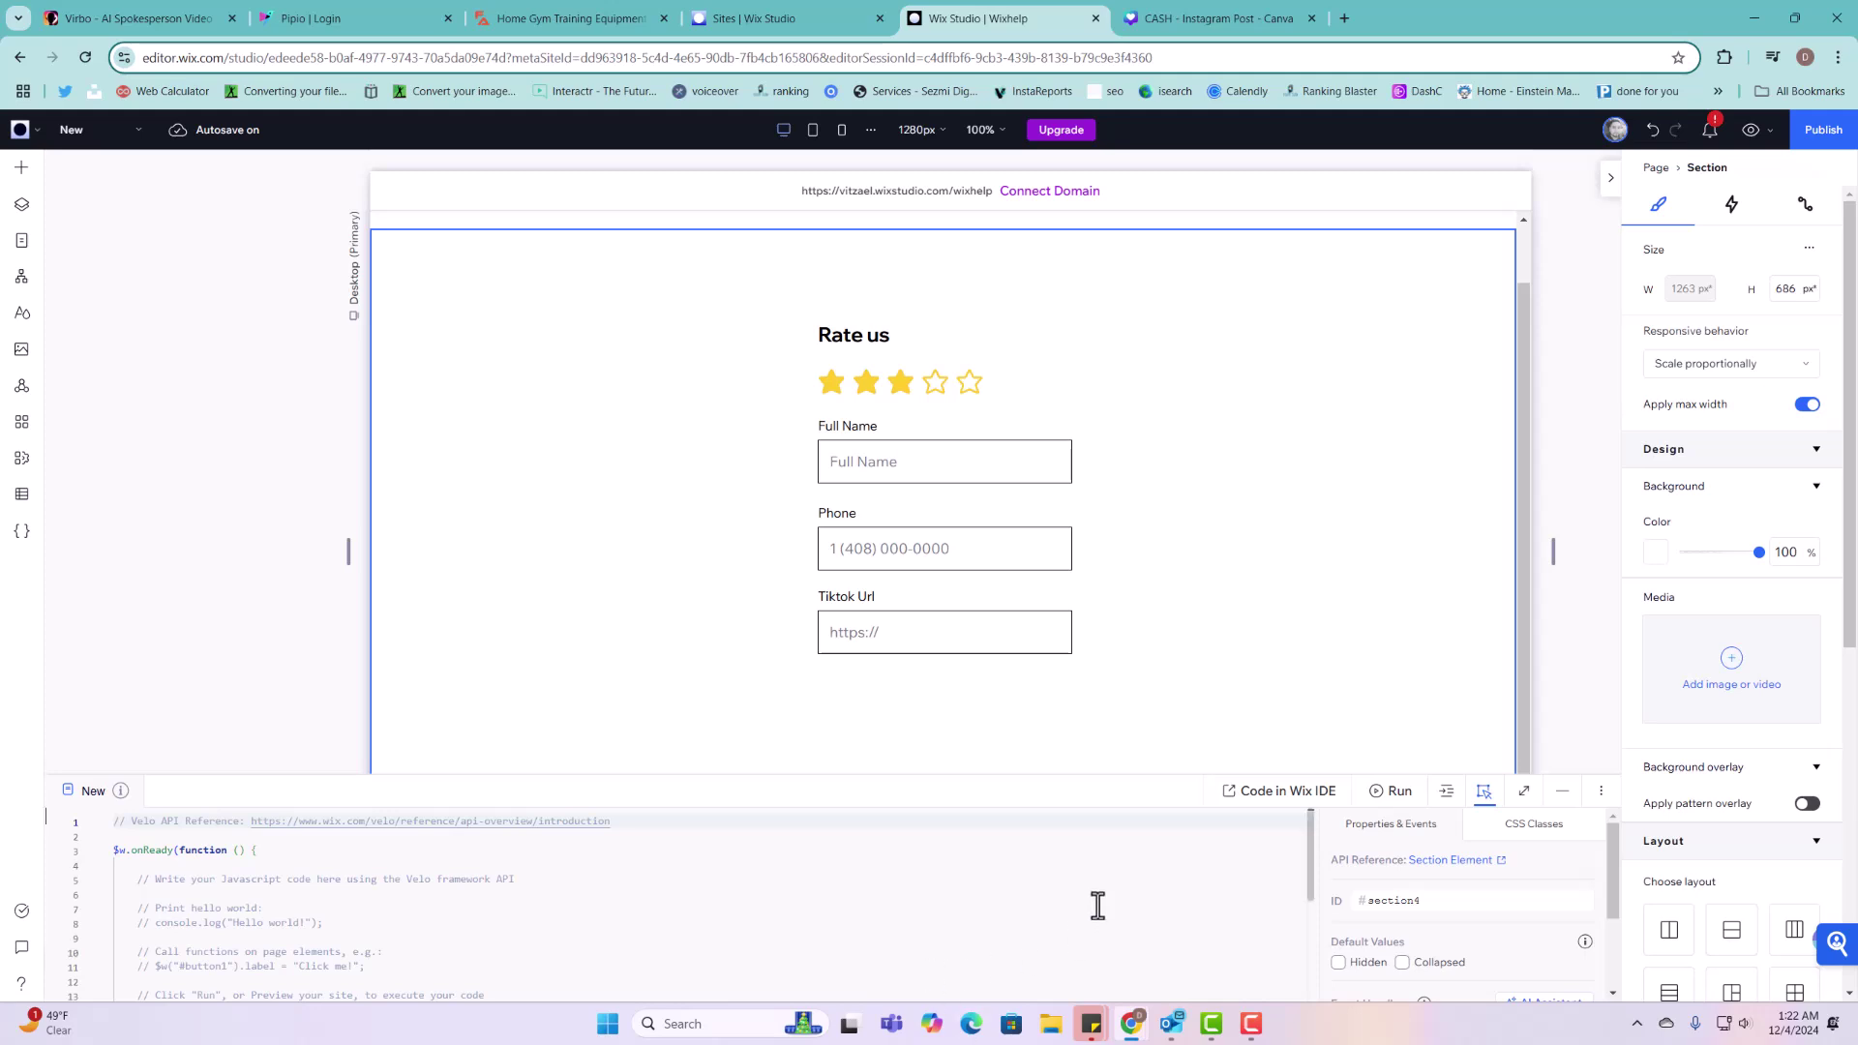
Step: Drag a Selection Tags element beneath the Tiktok Url field and collapse the code panel
left_click(22, 169)
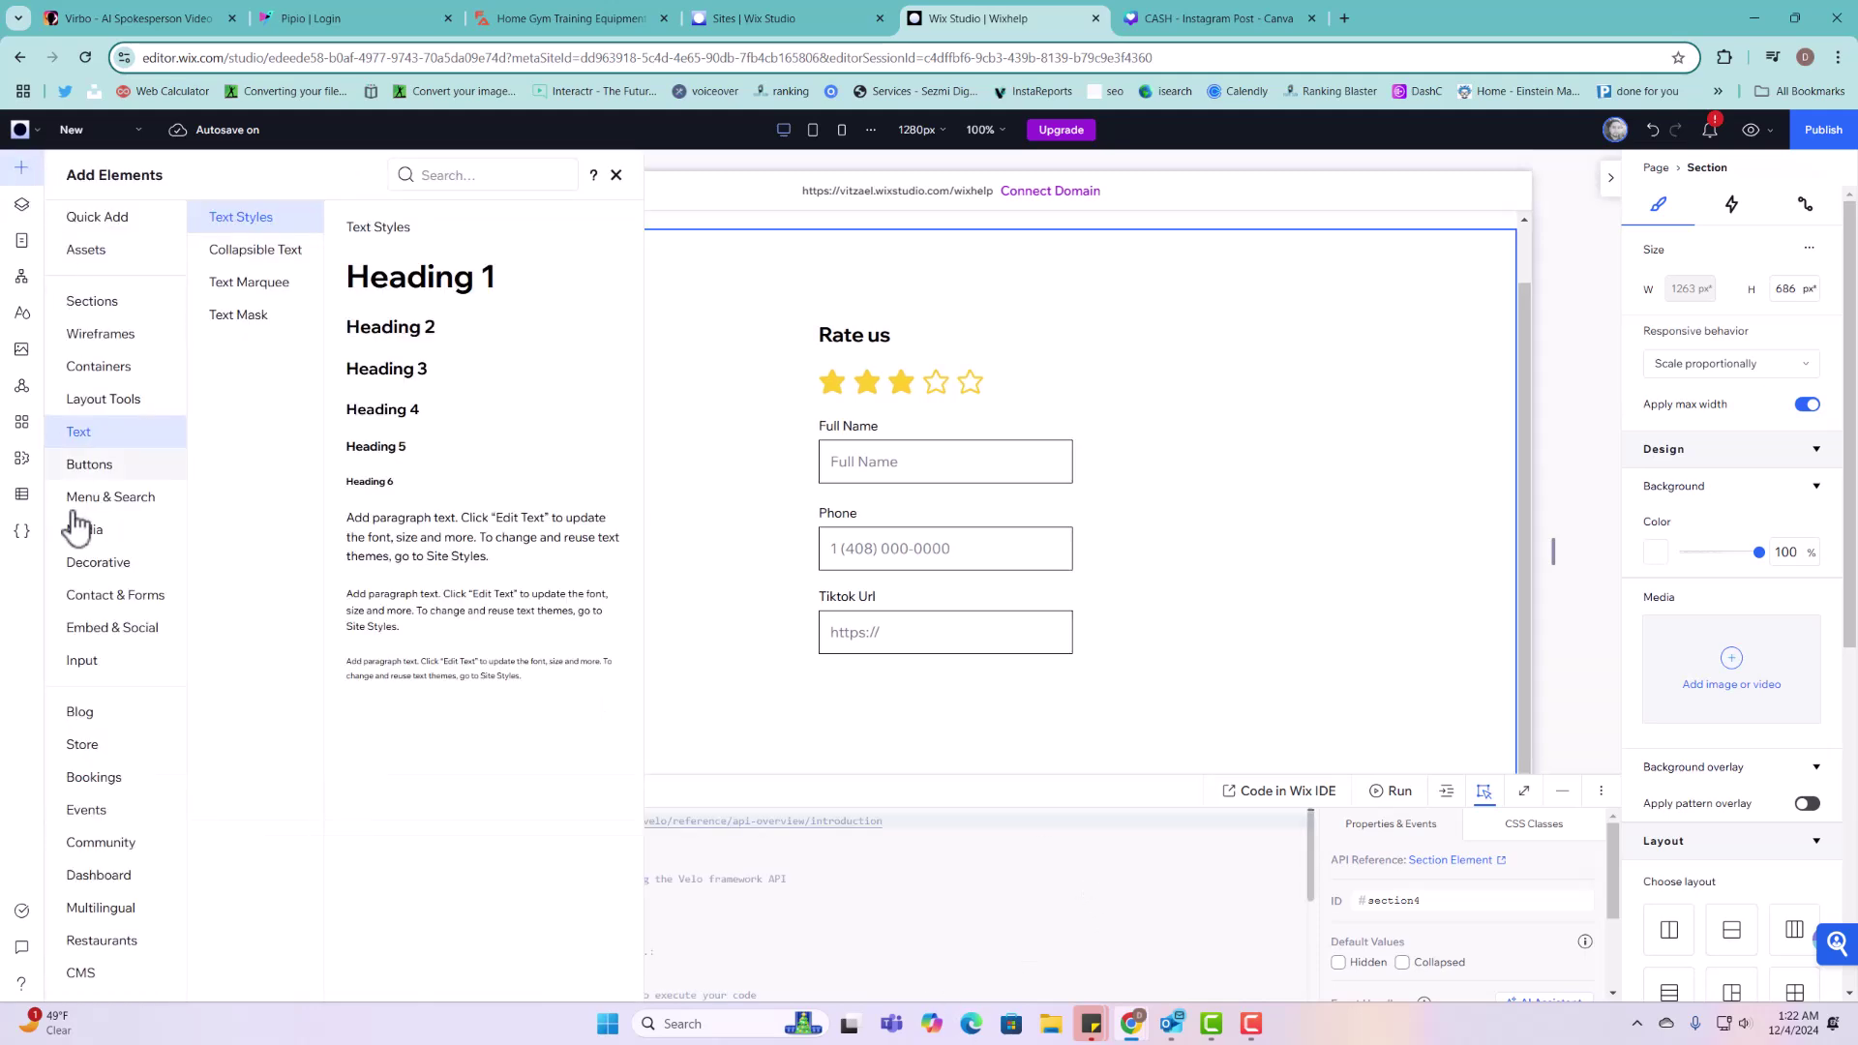
left_click(89, 670)
scroll(560, 635, "down", 5)
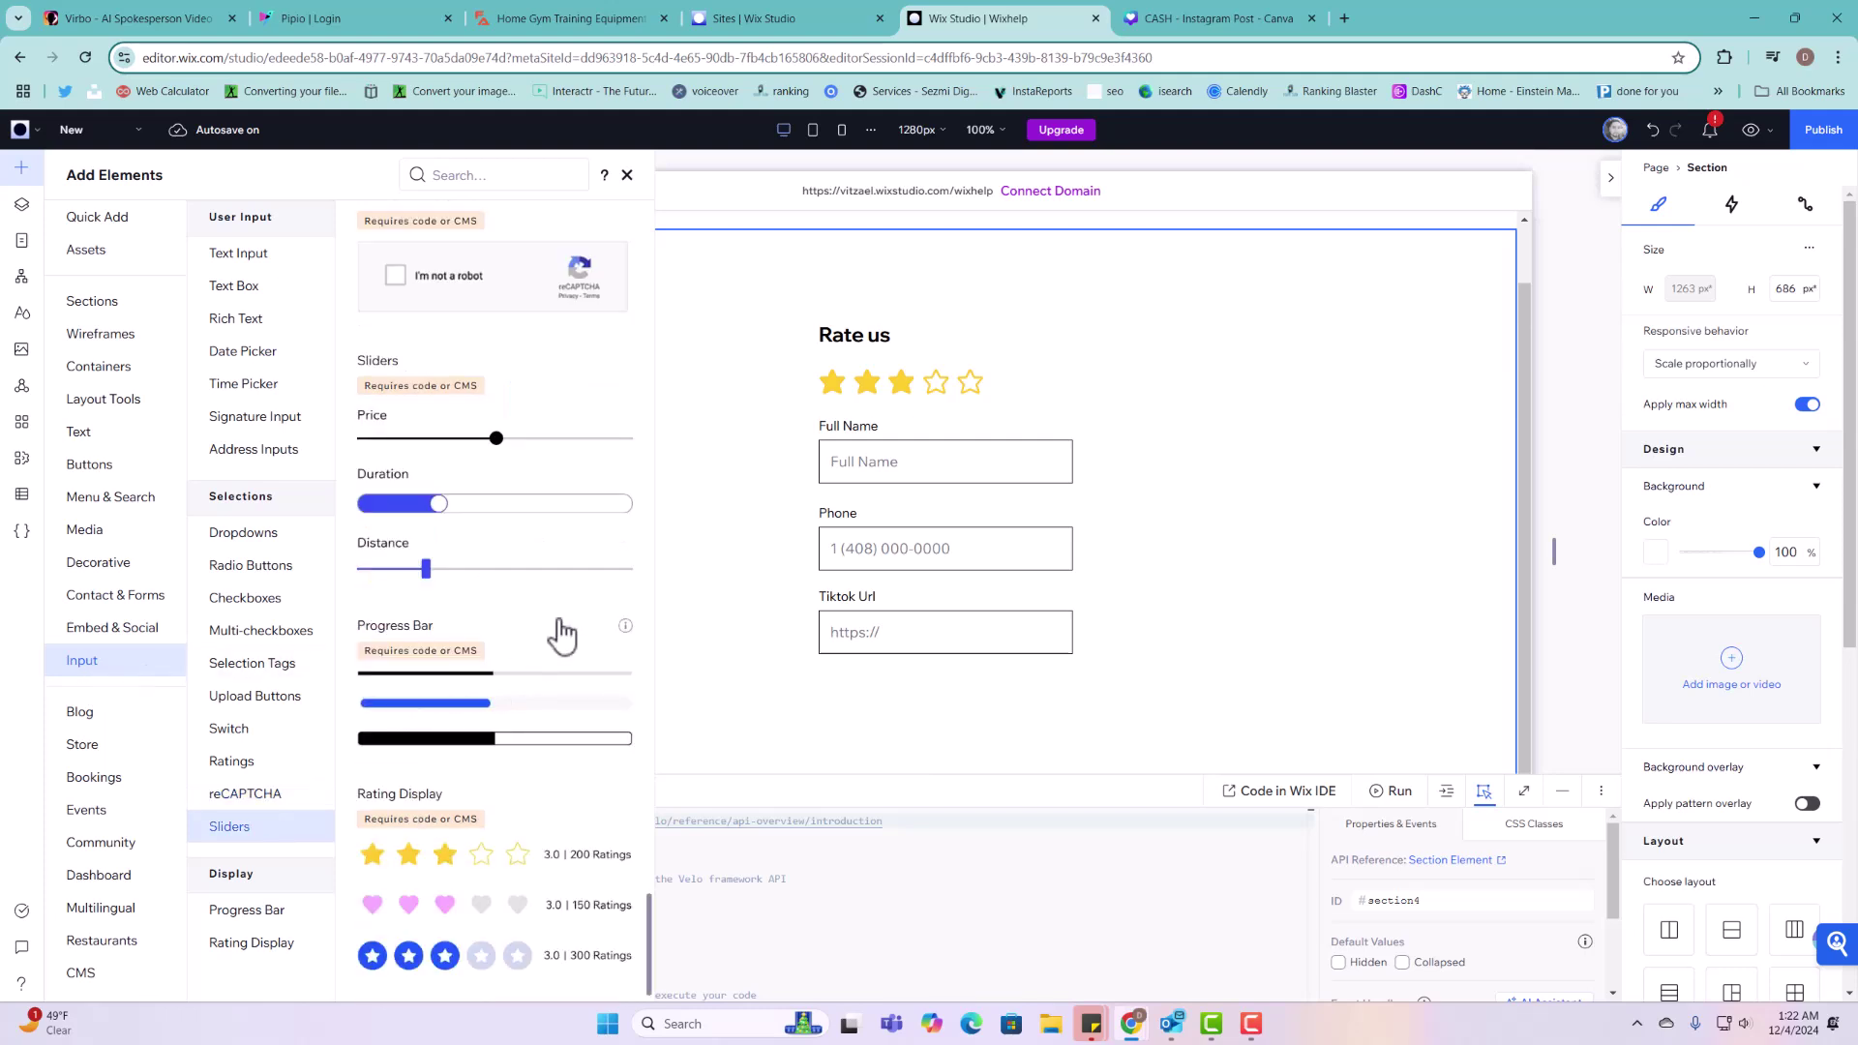
scroll(519, 647, "up", 5)
scroll(520, 646, "up", 5)
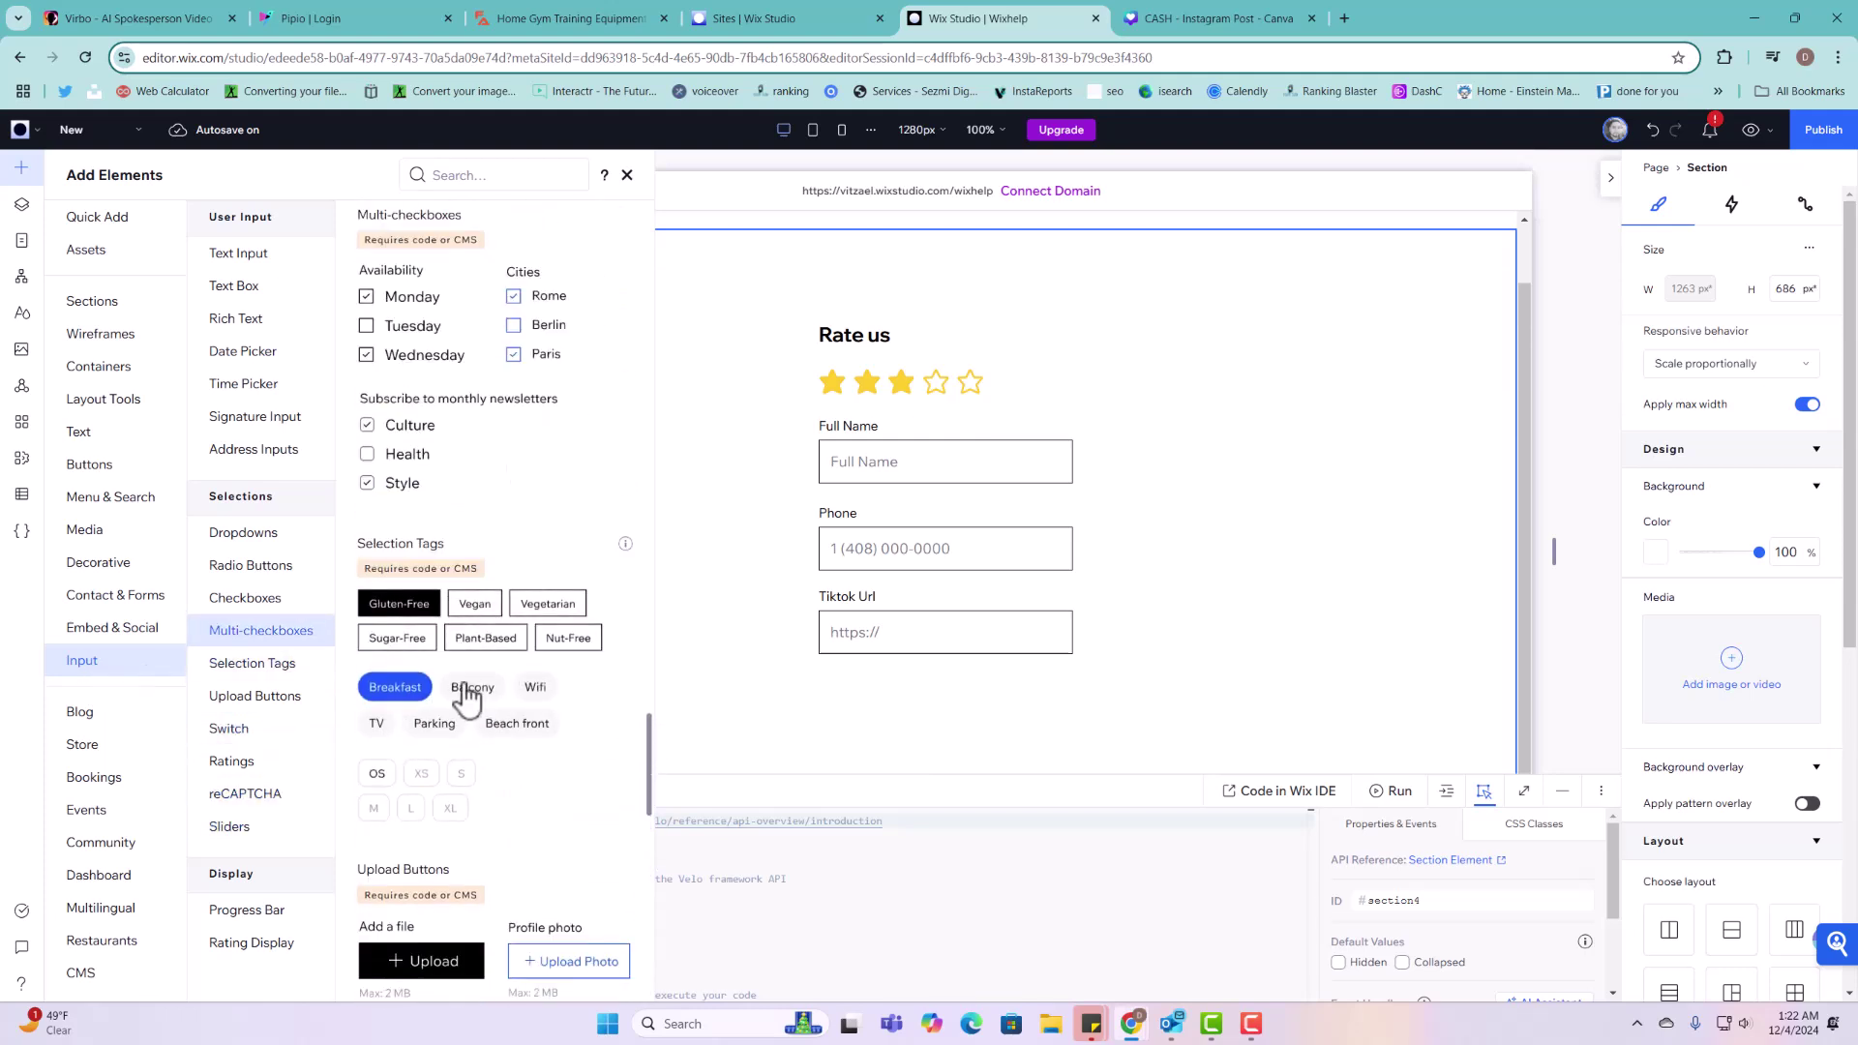
left_click_drag(471, 714, 968, 721)
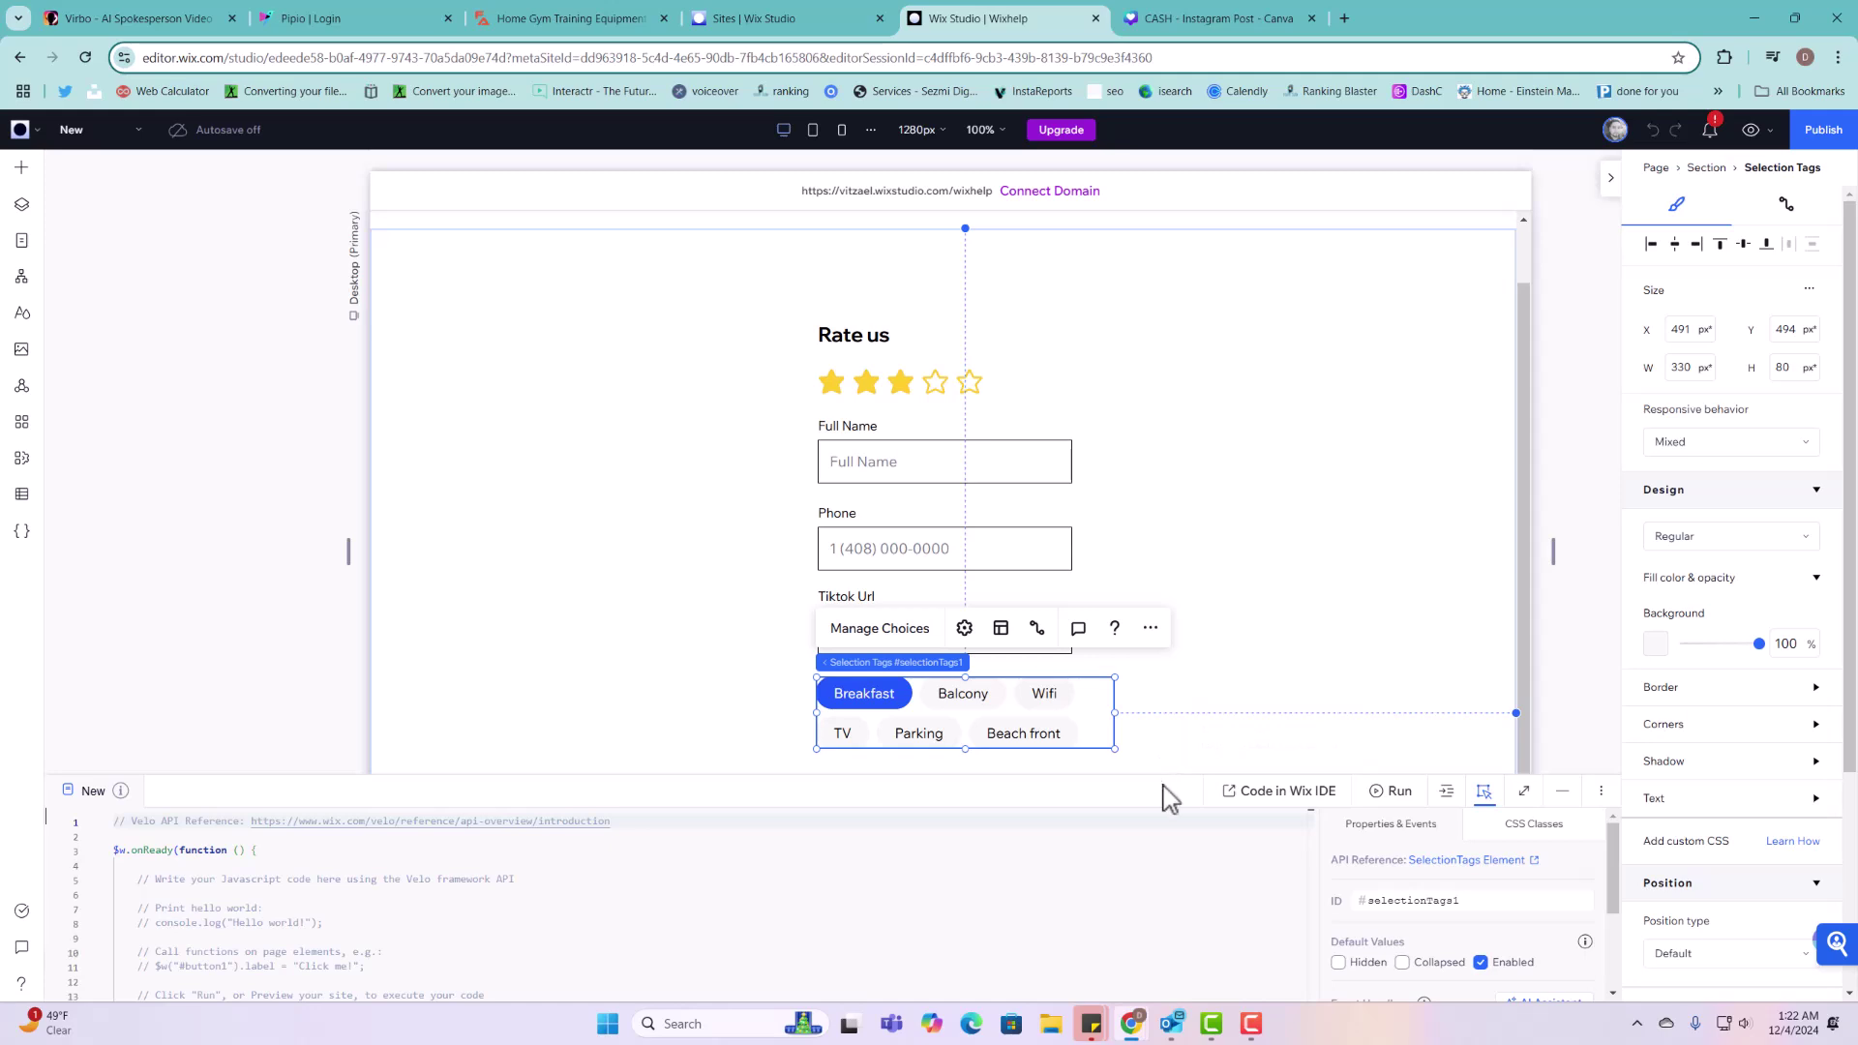
left_click_drag(1165, 786, 1190, 852)
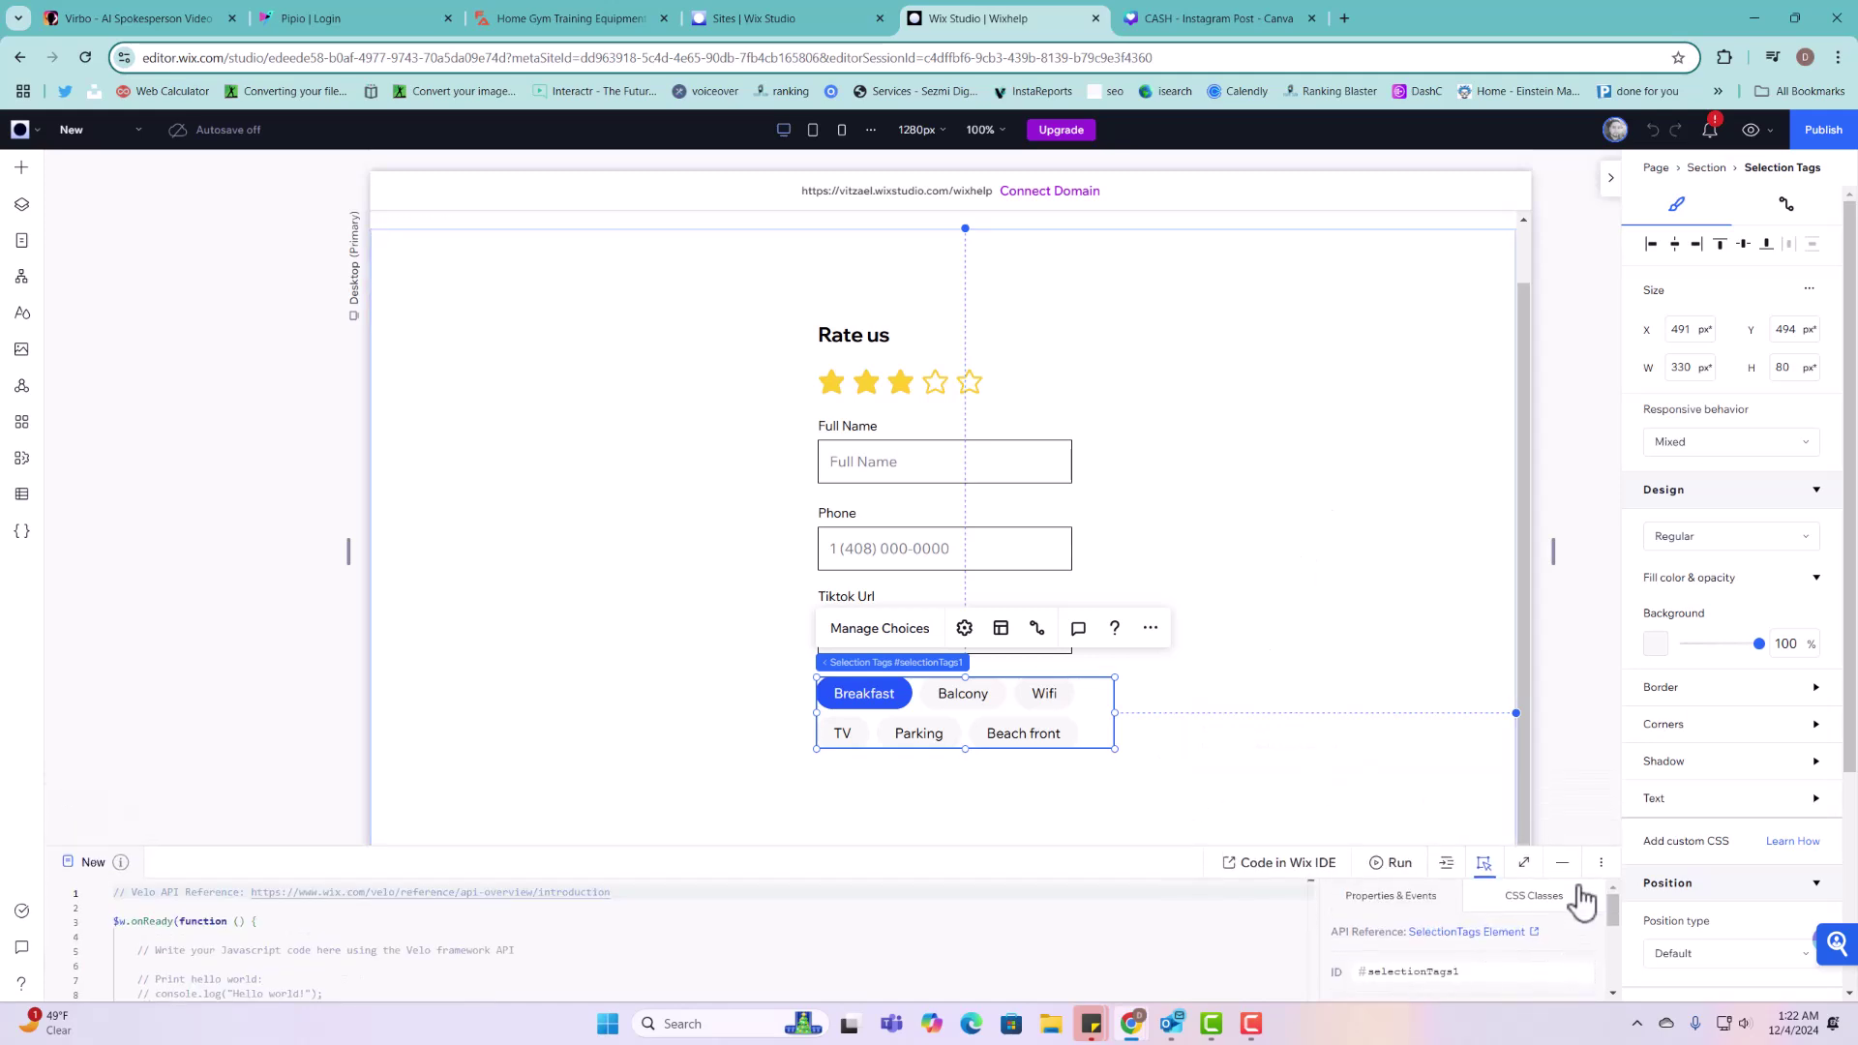
left_click(1563, 863)
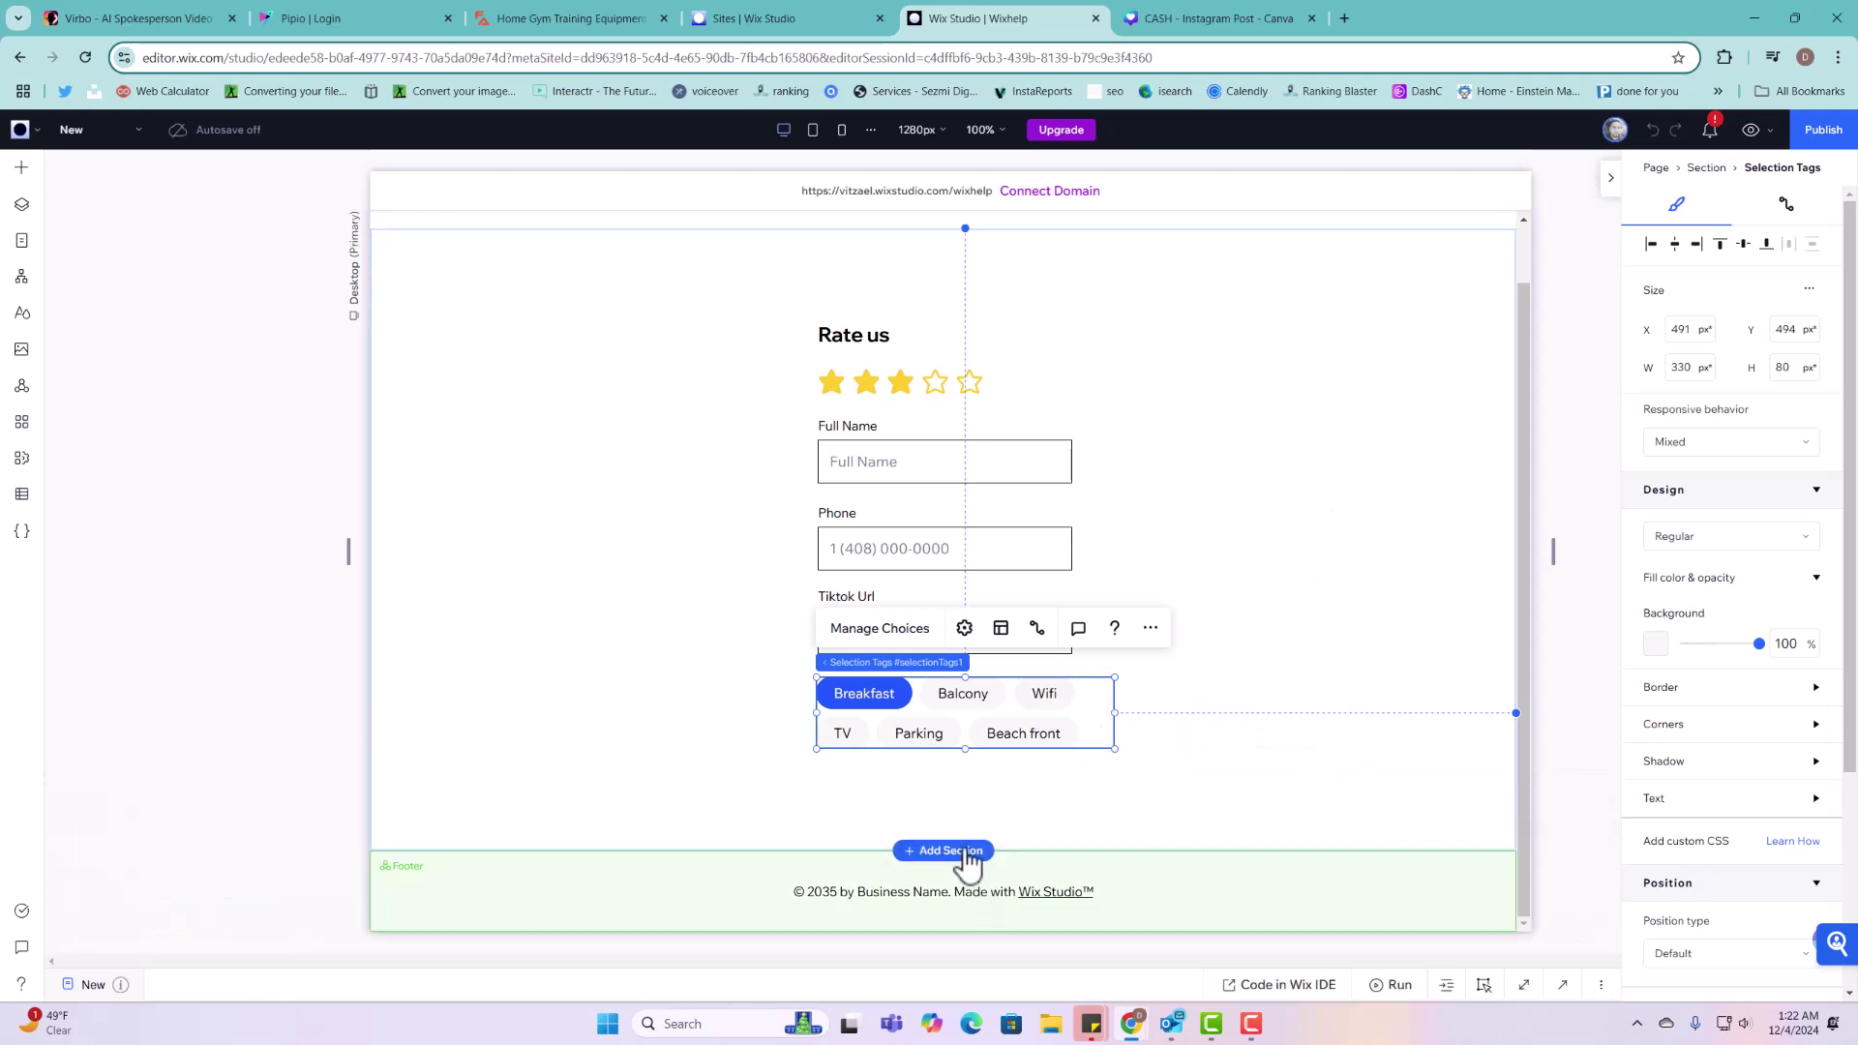
Step: Insert an empty section above the footer and reorder the fields: Phone under Full Name, Tiktok Url under Phone
left_click(965, 854)
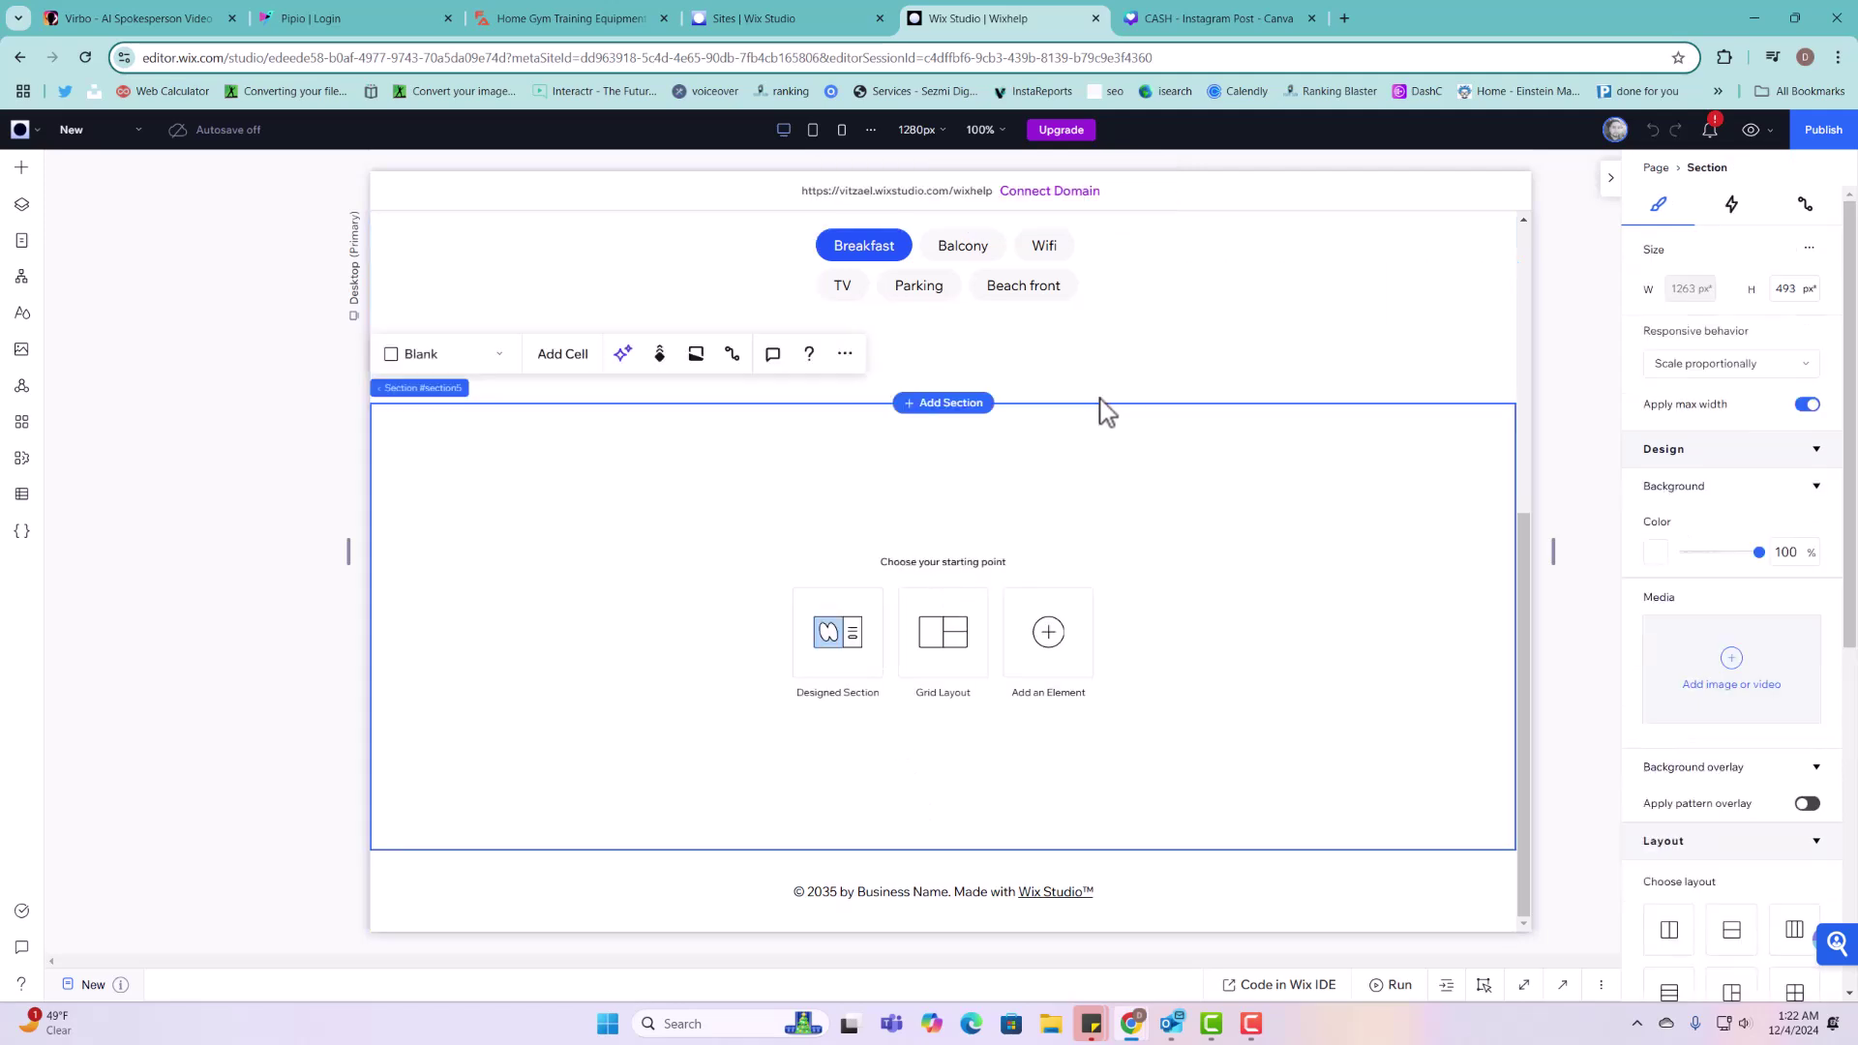
left_click_drag(1099, 397, 1112, 601)
scroll(1128, 565, "up", 4)
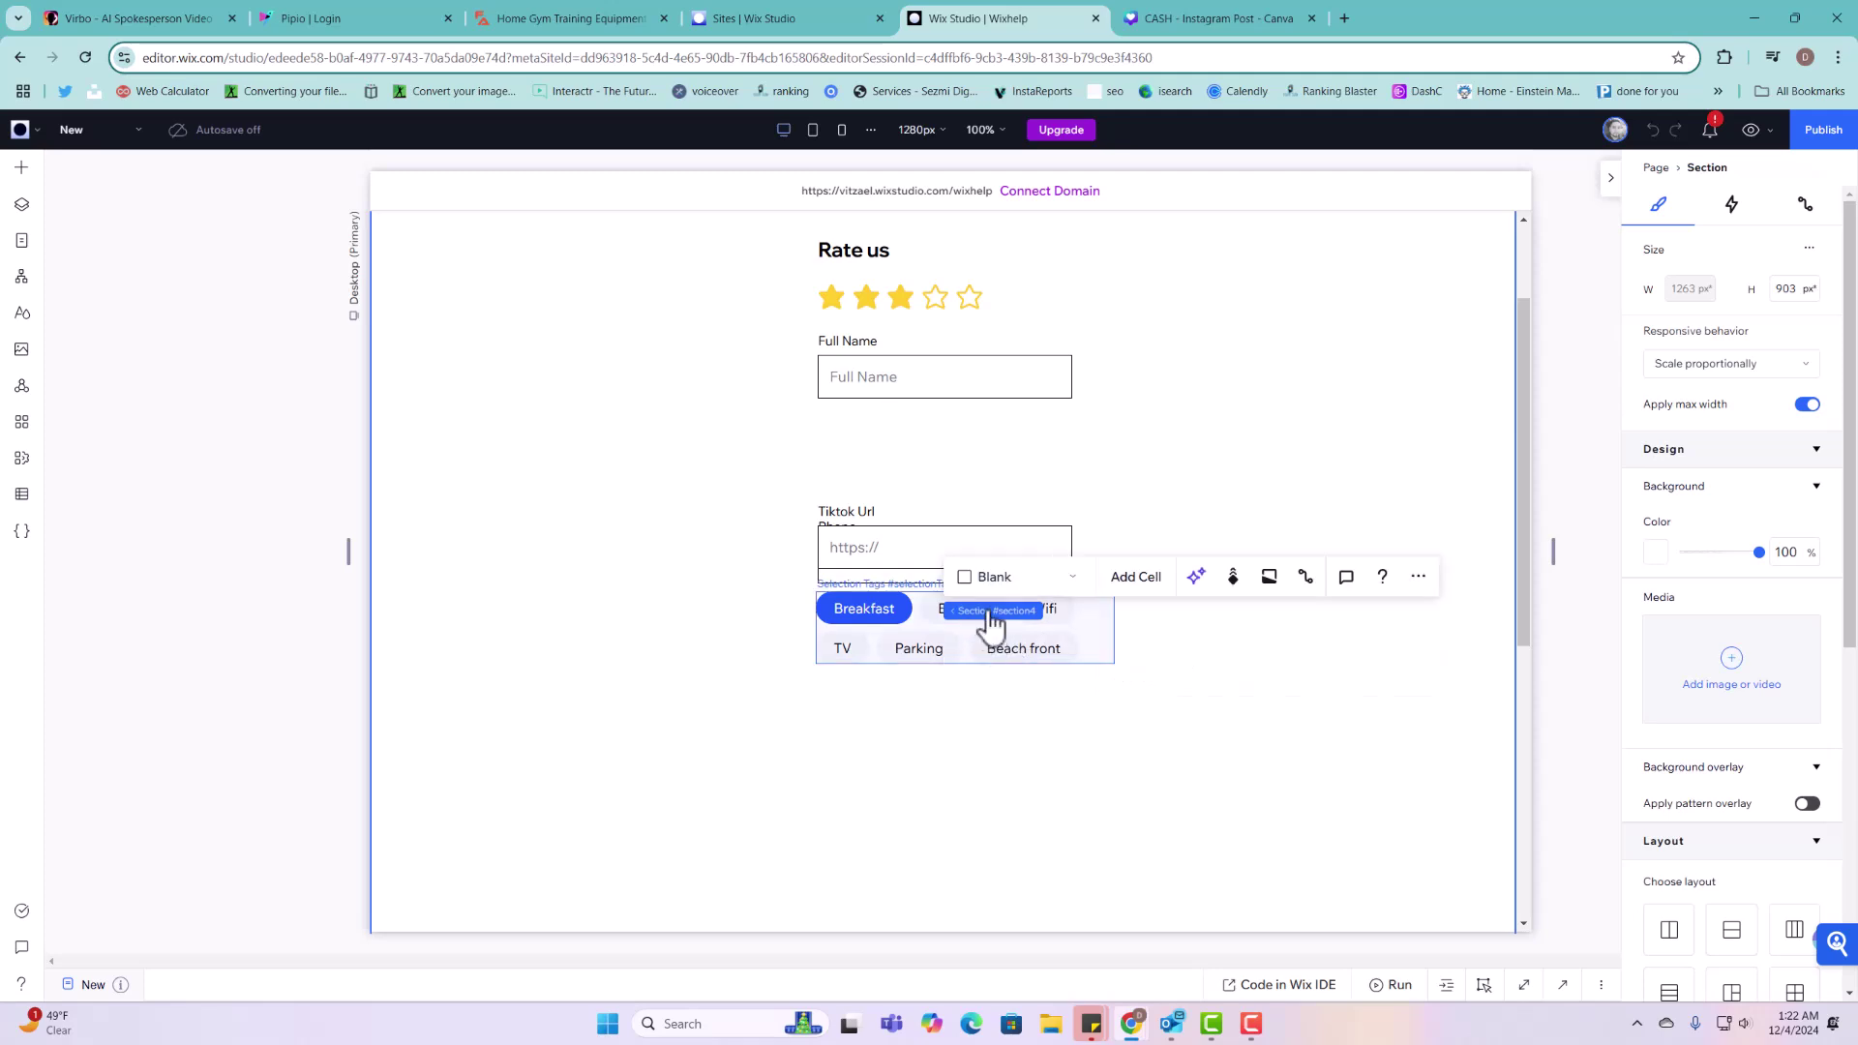
left_click_drag(983, 543, 601, 510)
left_click(937, 552)
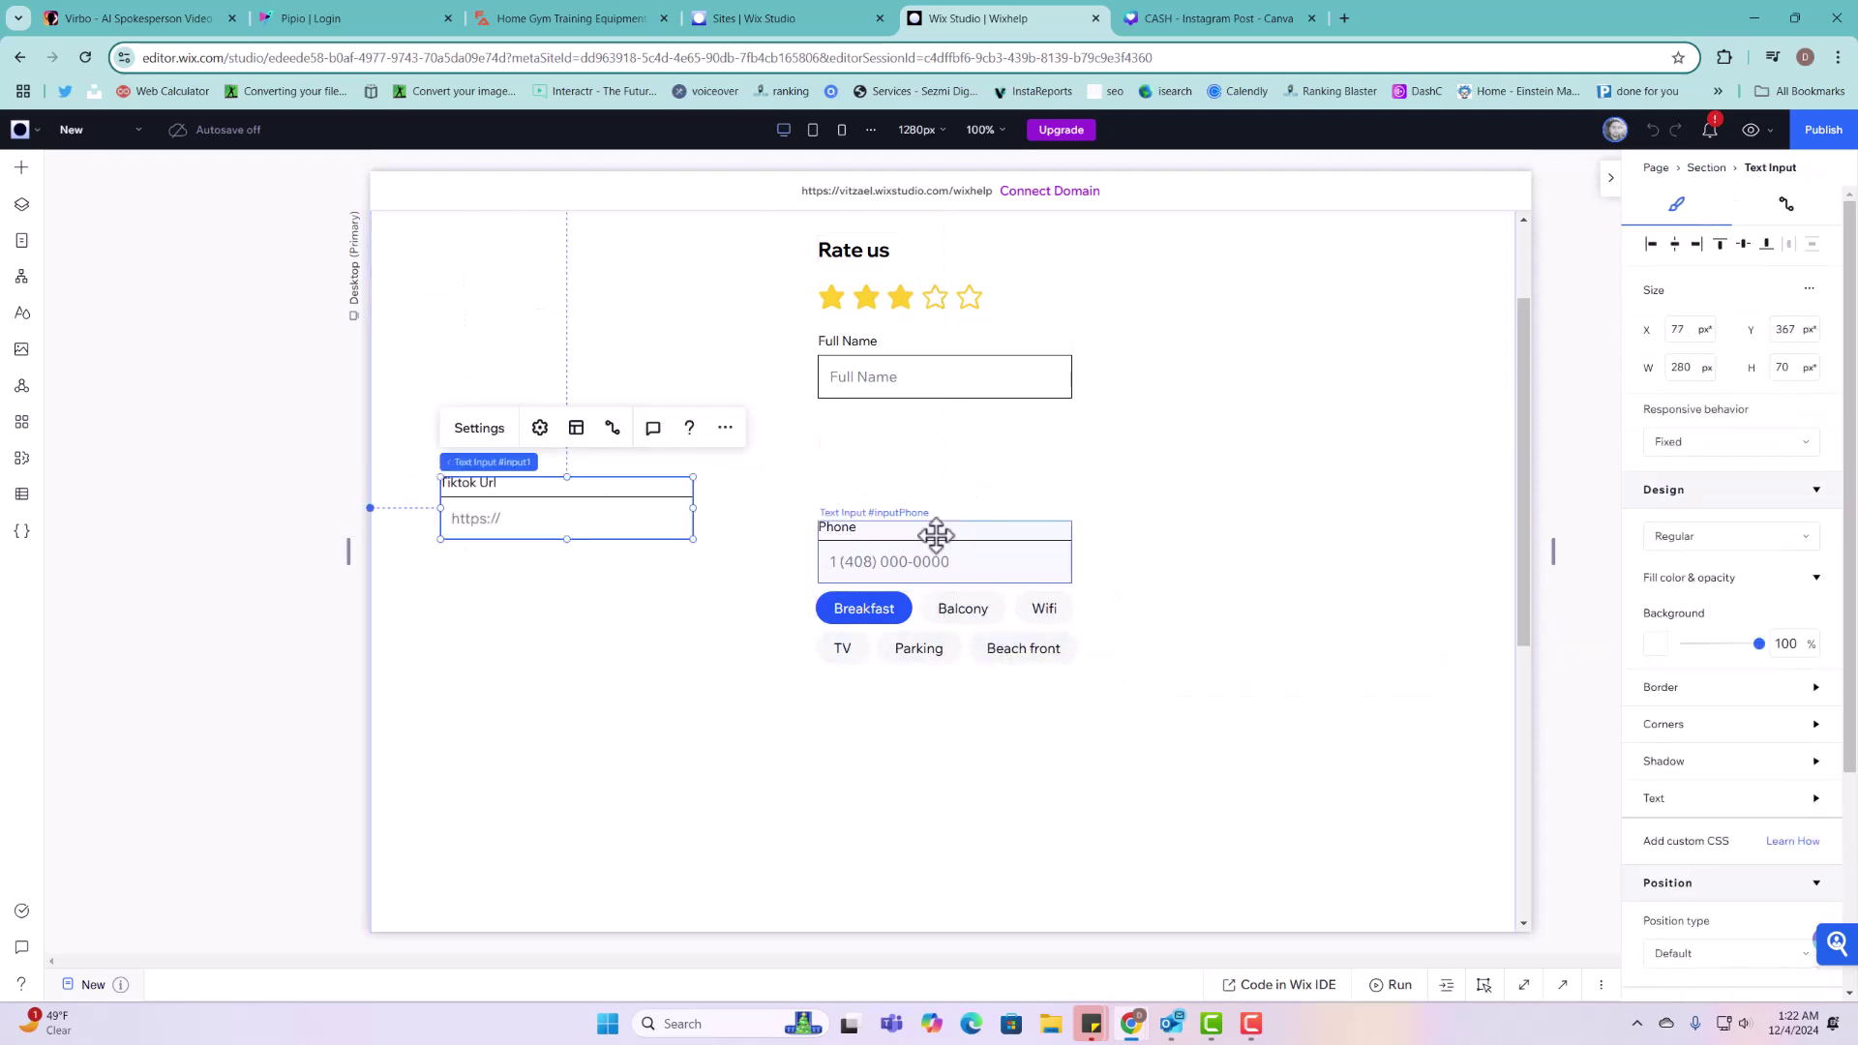
left_click_drag(937, 535, 934, 438)
left_click_drag(537, 522, 913, 542)
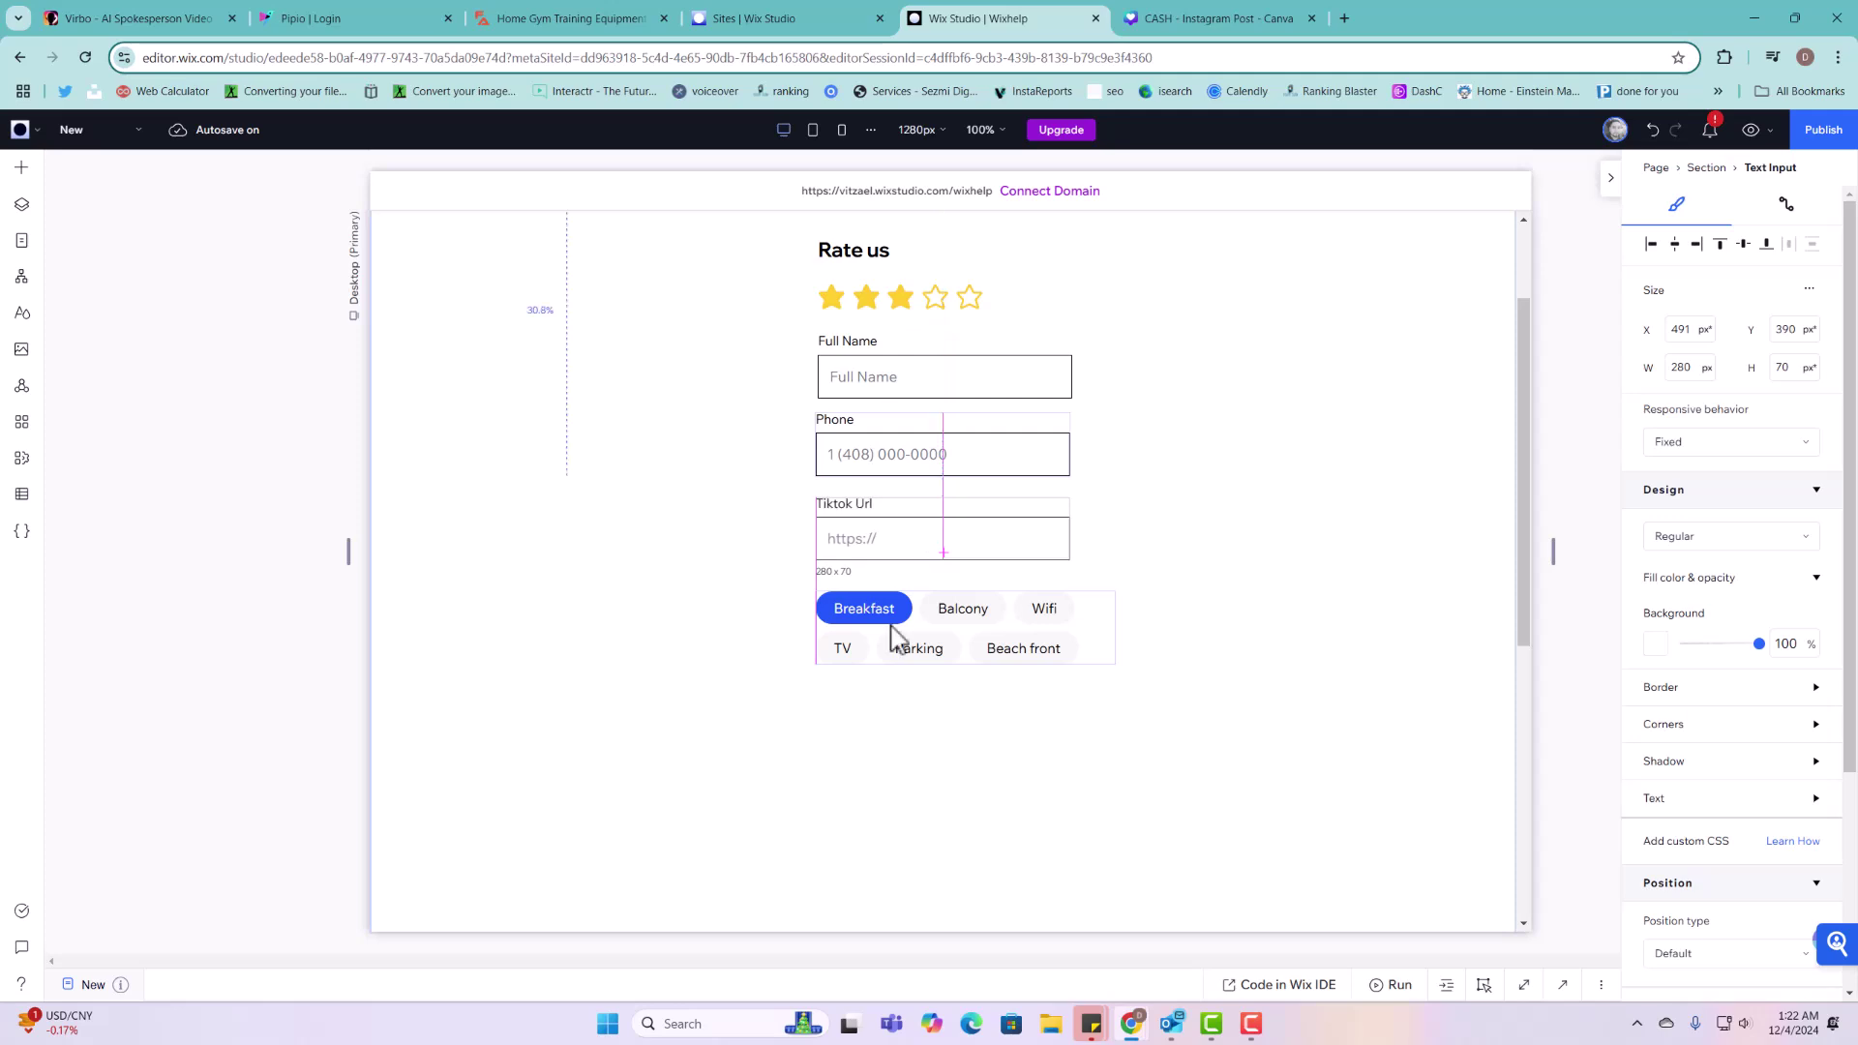
Step: Align the Selection Tags just below Tiktok Url and check its data connection settings
left_click(962, 653)
left_click_drag(979, 630, 977, 612)
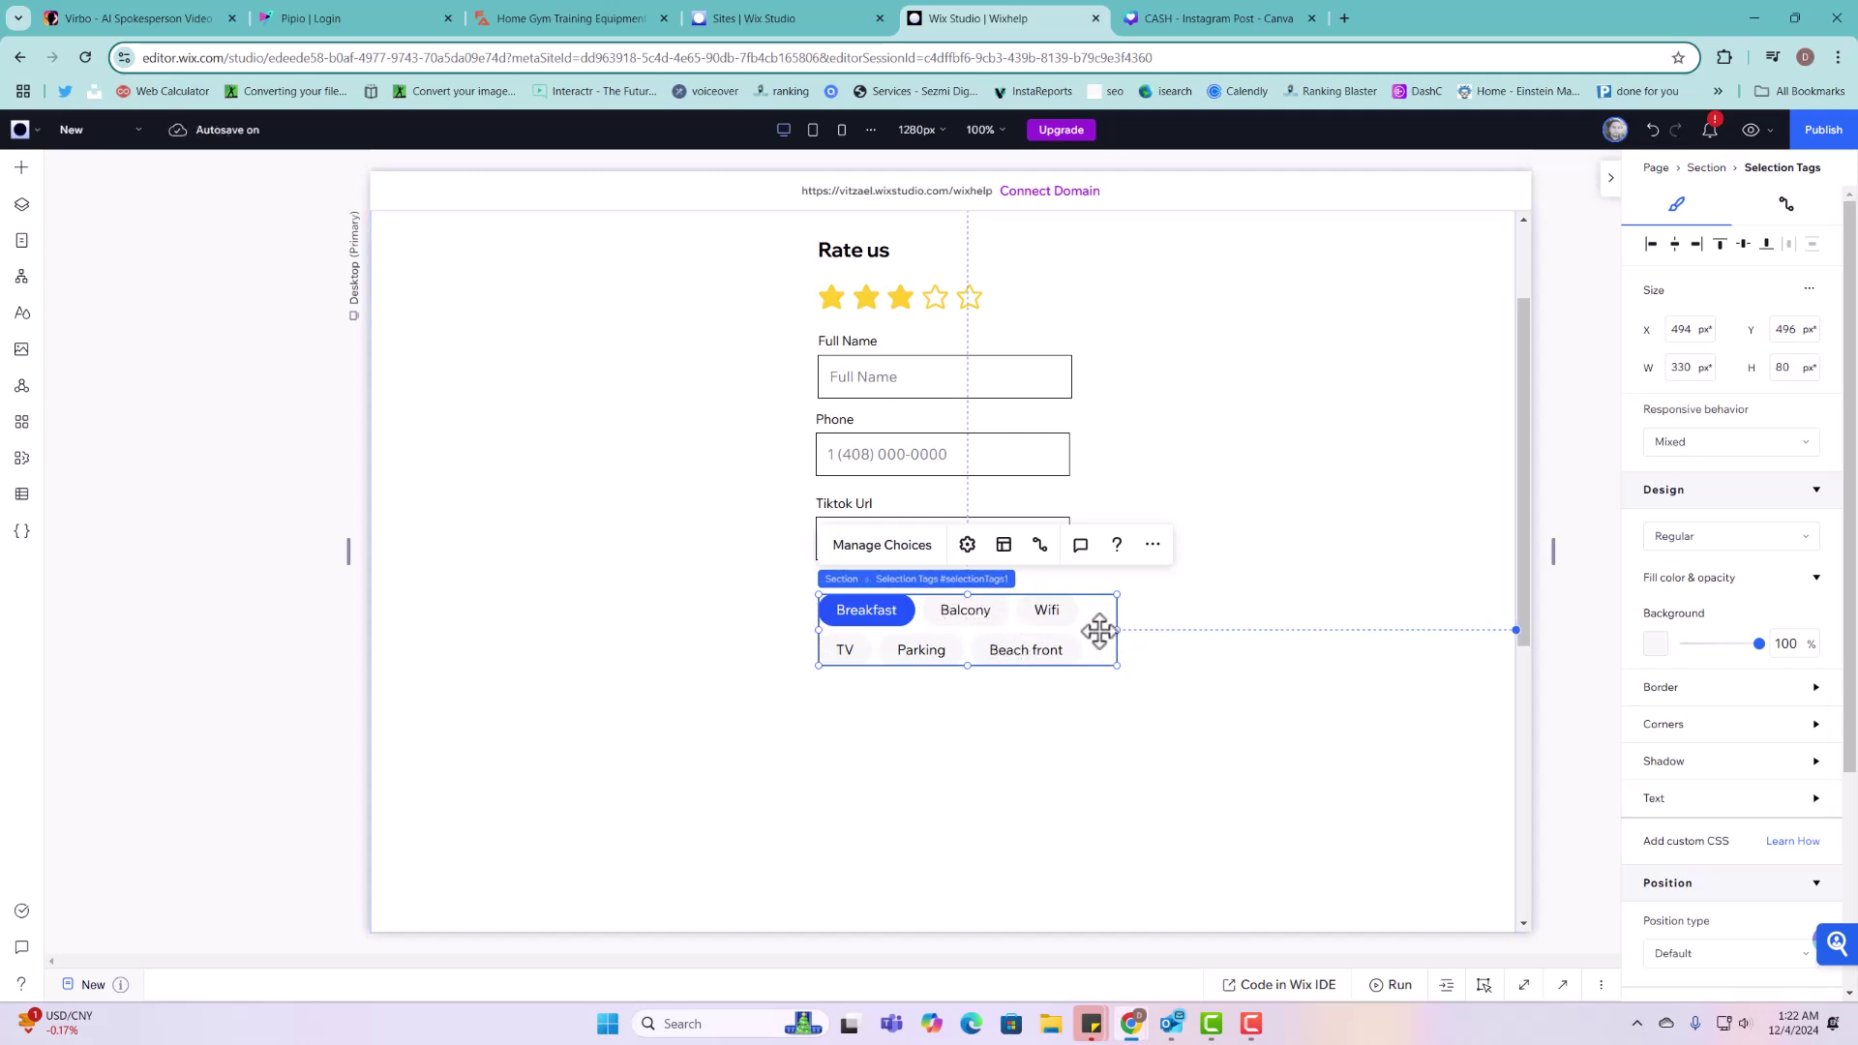
left_click(1041, 548)
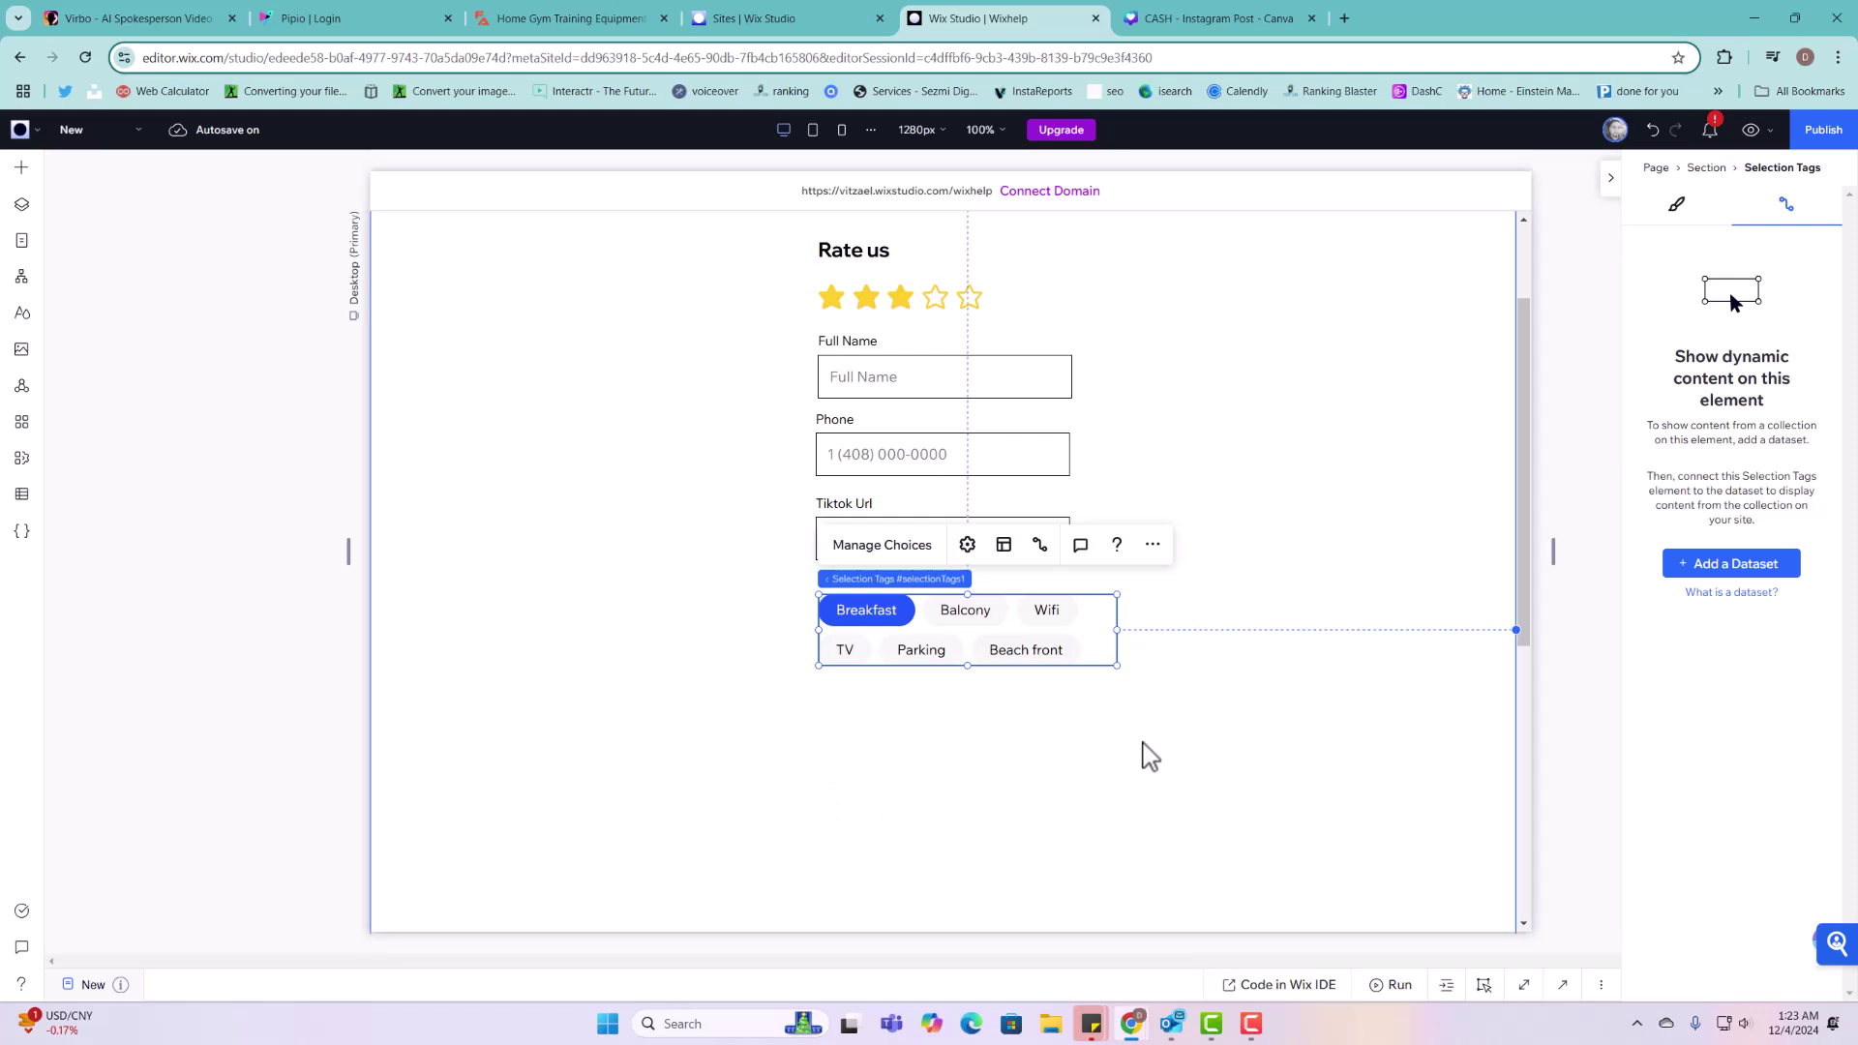
left_click(921, 358)
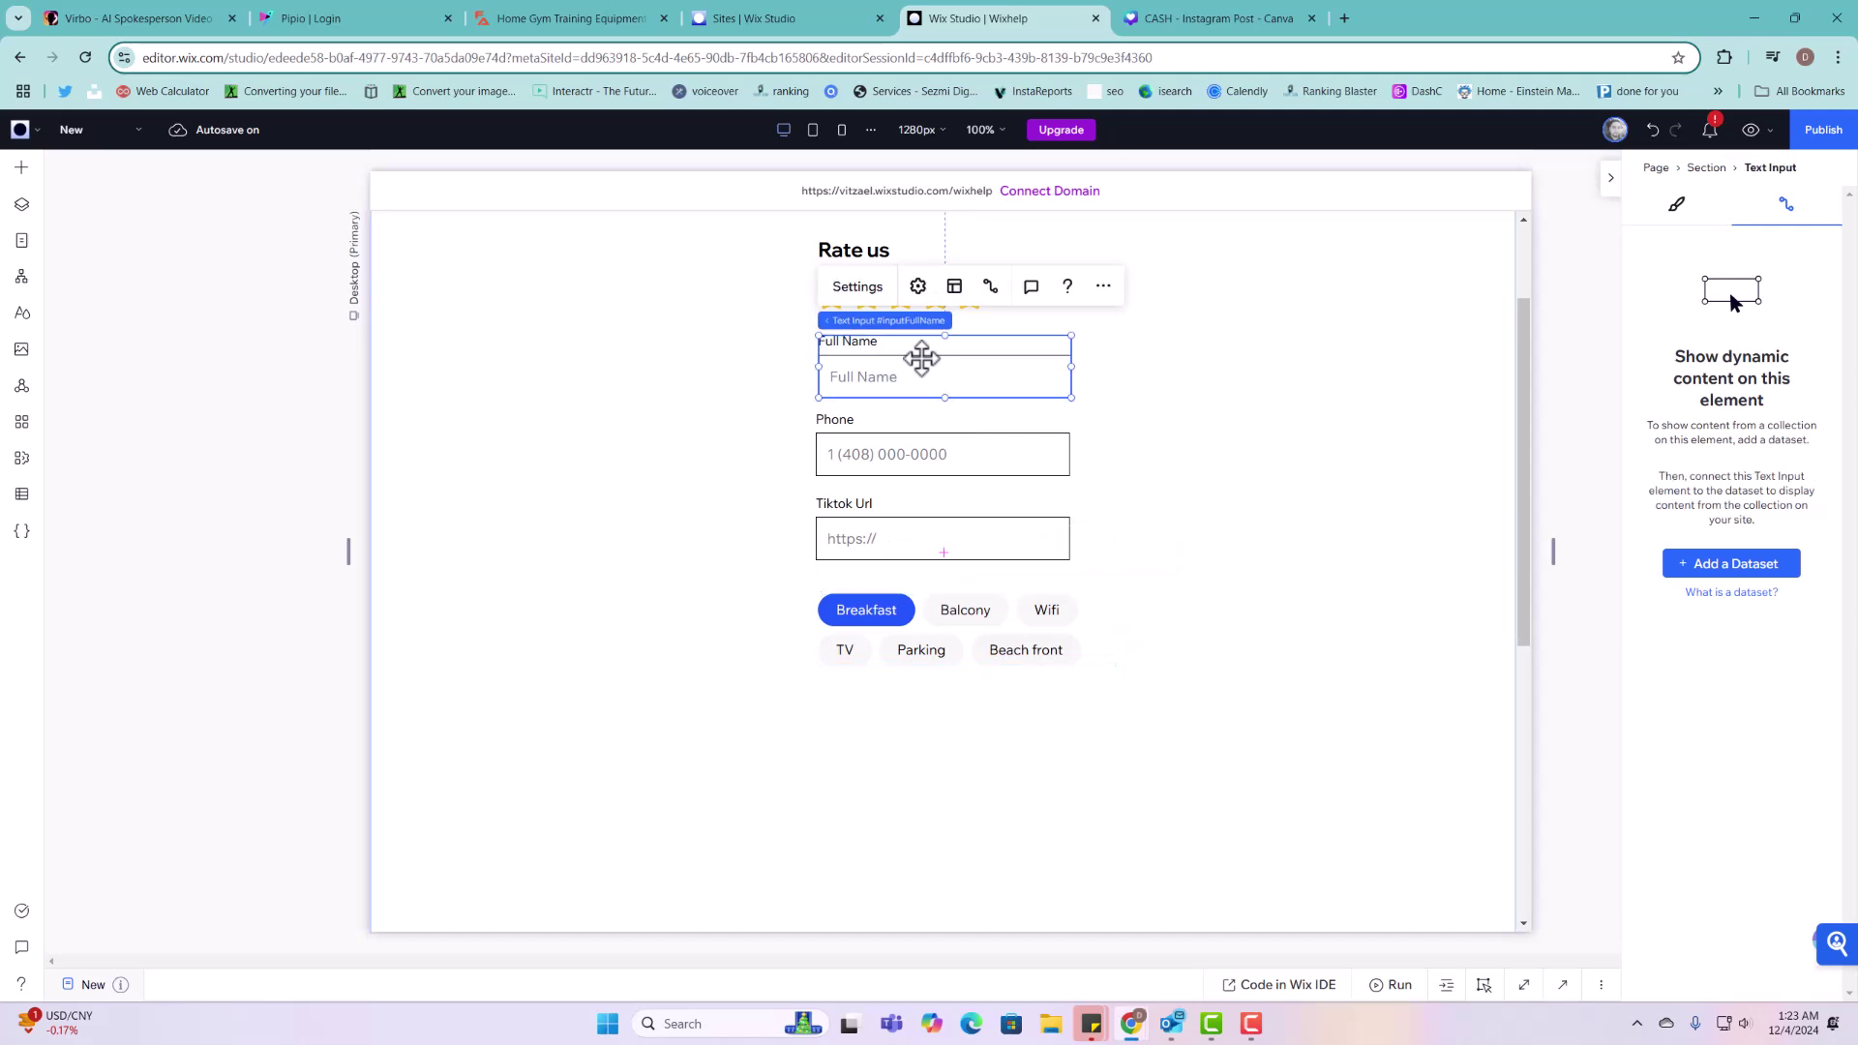
left_click(1038, 650)
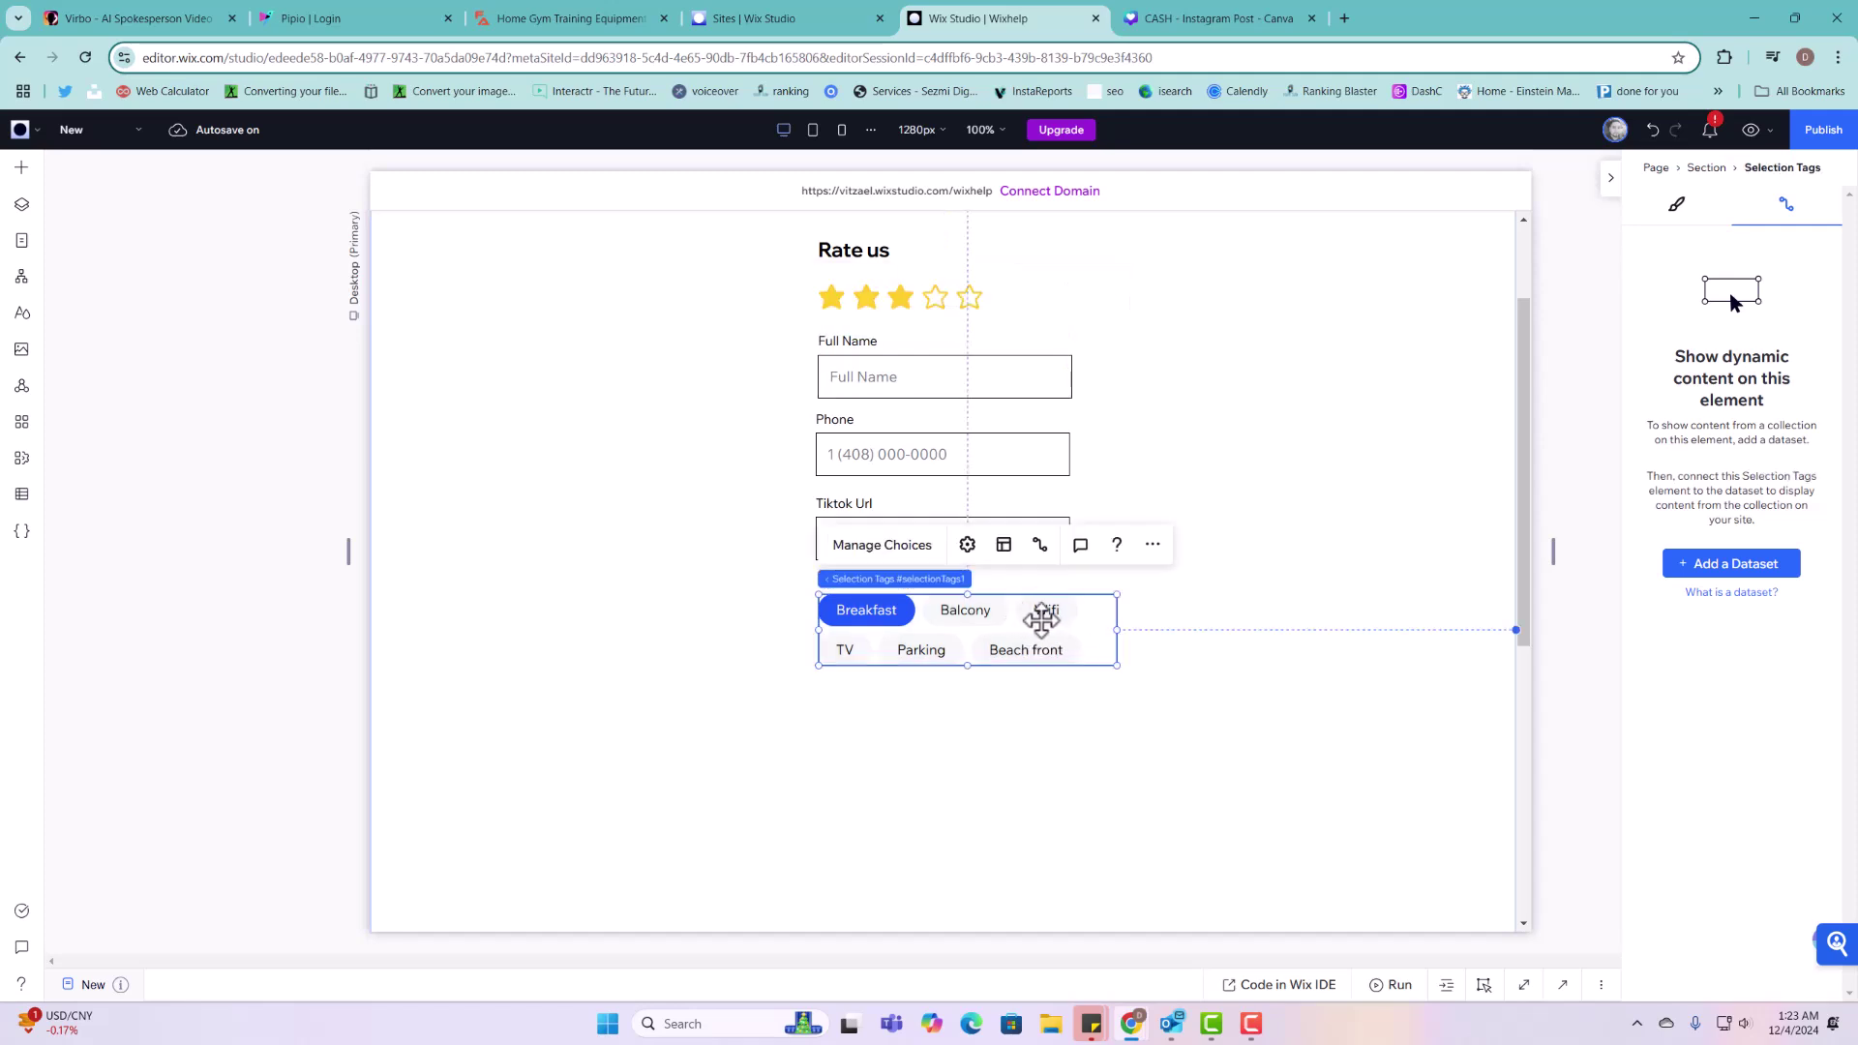
left_click_drag(1029, 636, 1026, 633)
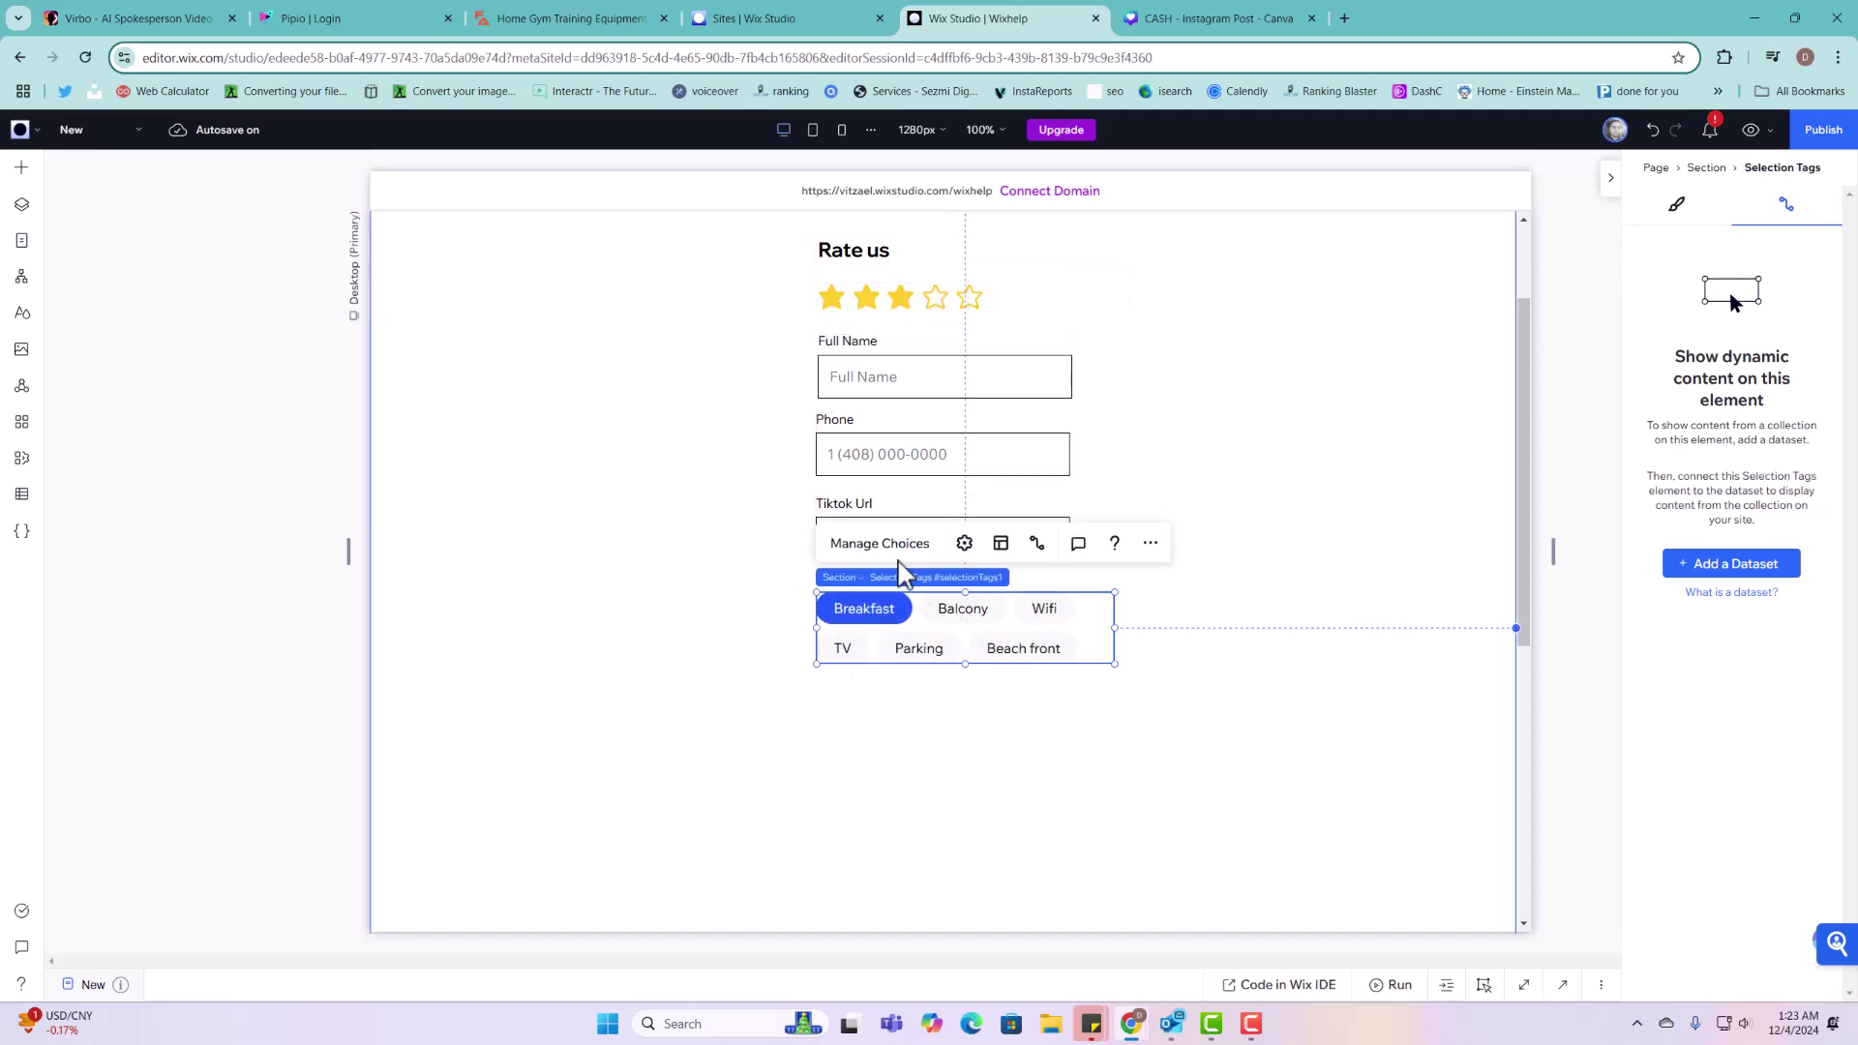
Step: Delete the Beach front, Parking and TV tag choices
left_click(900, 545)
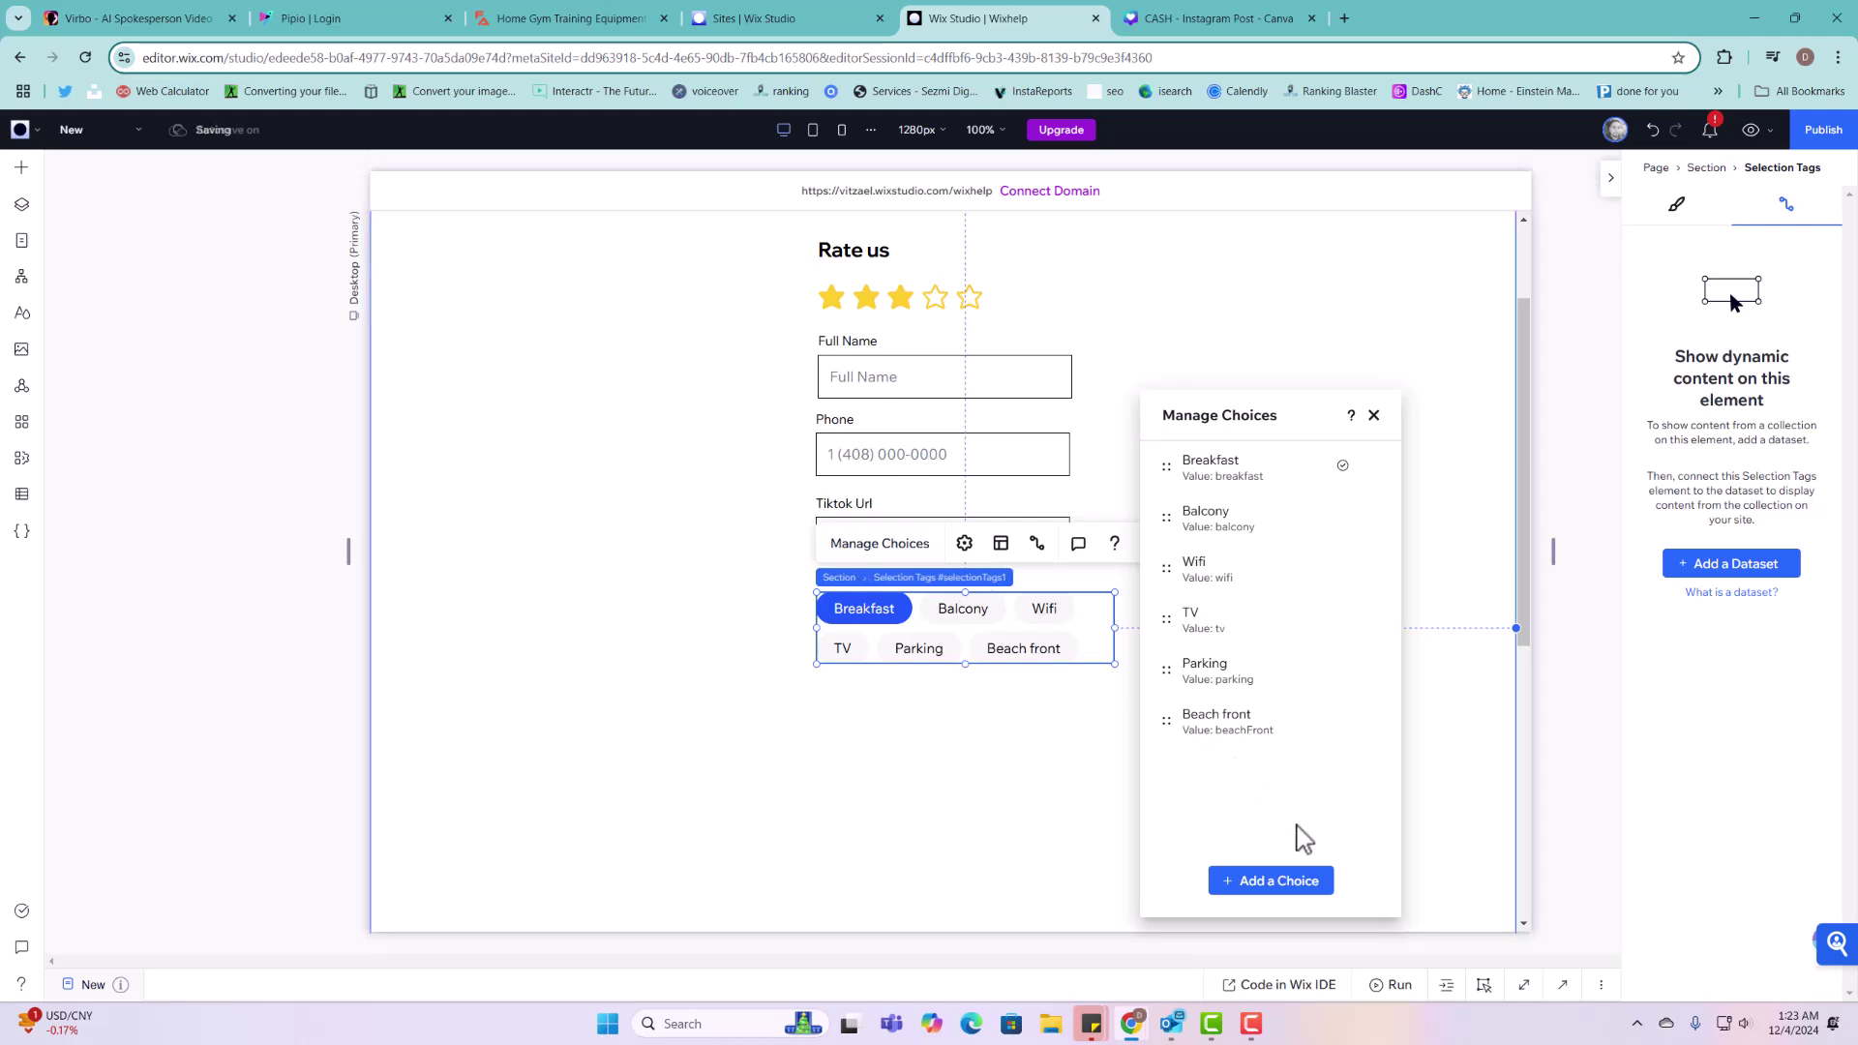
left_click(1370, 722)
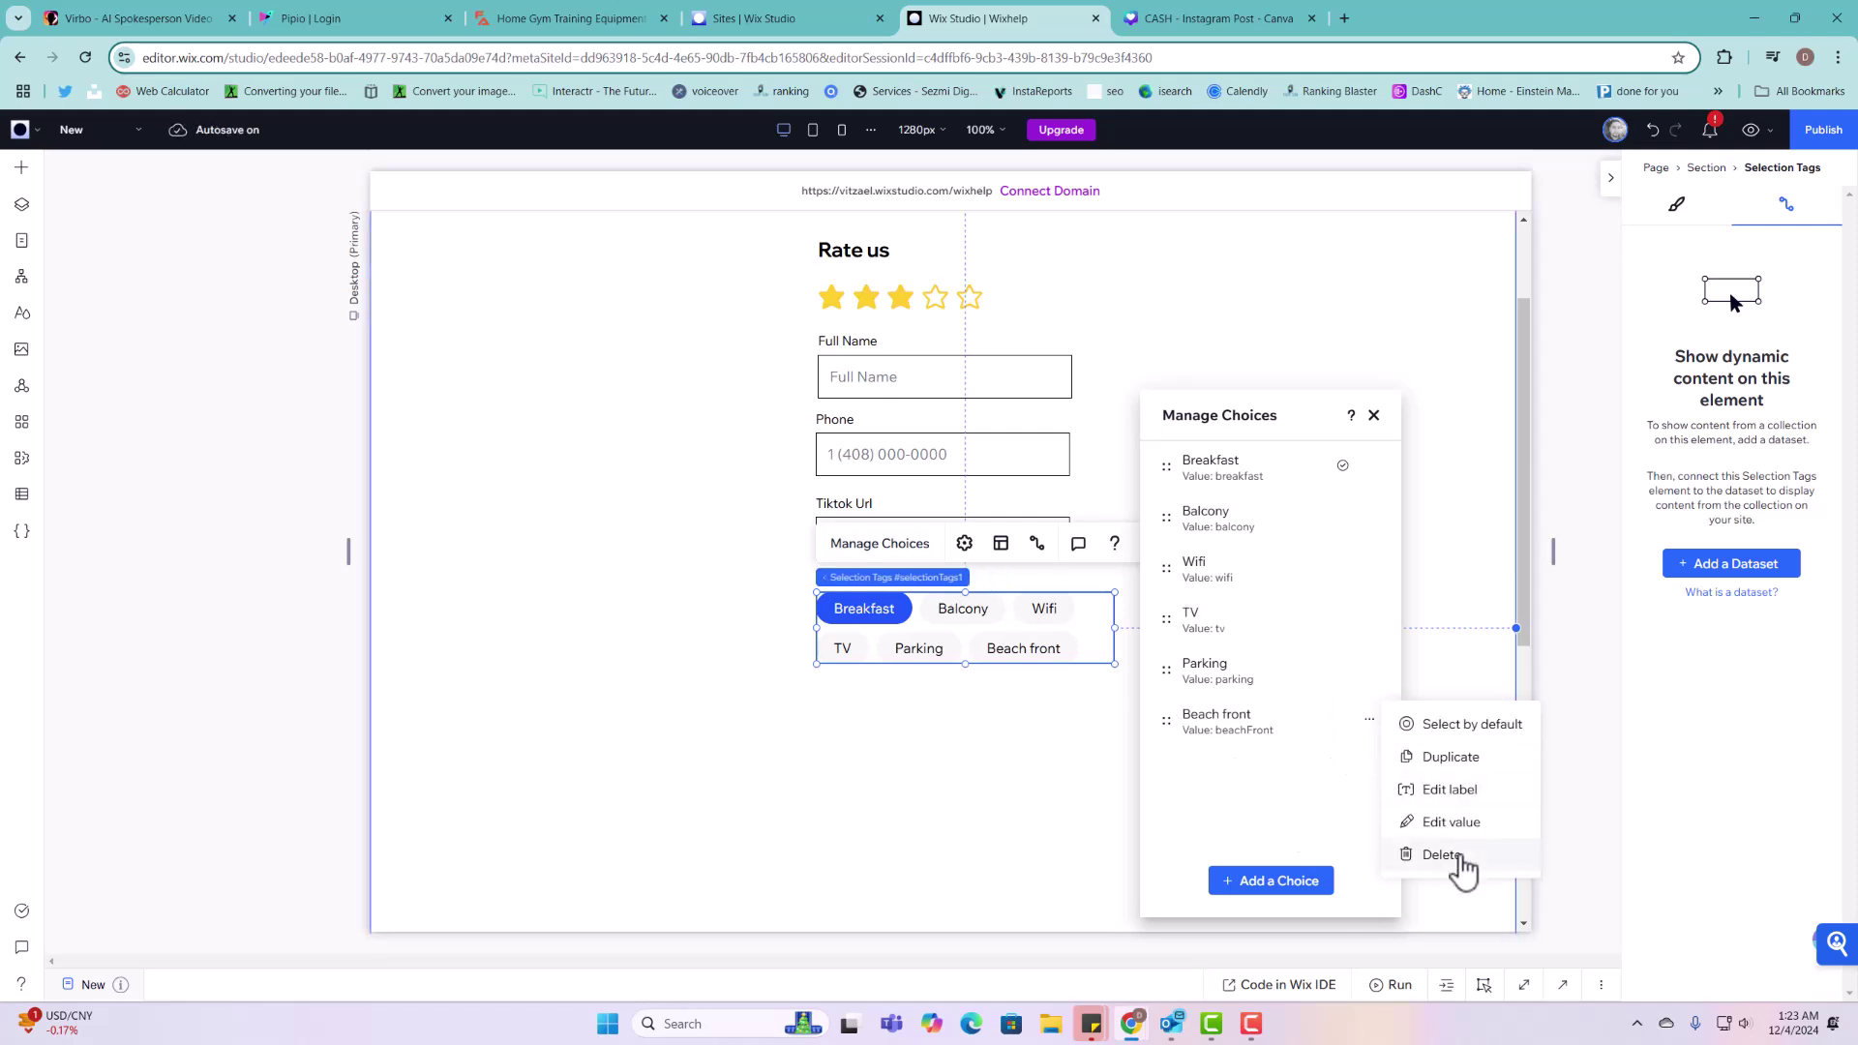
left_click(1452, 856)
left_click(1370, 684)
left_click(1432, 803)
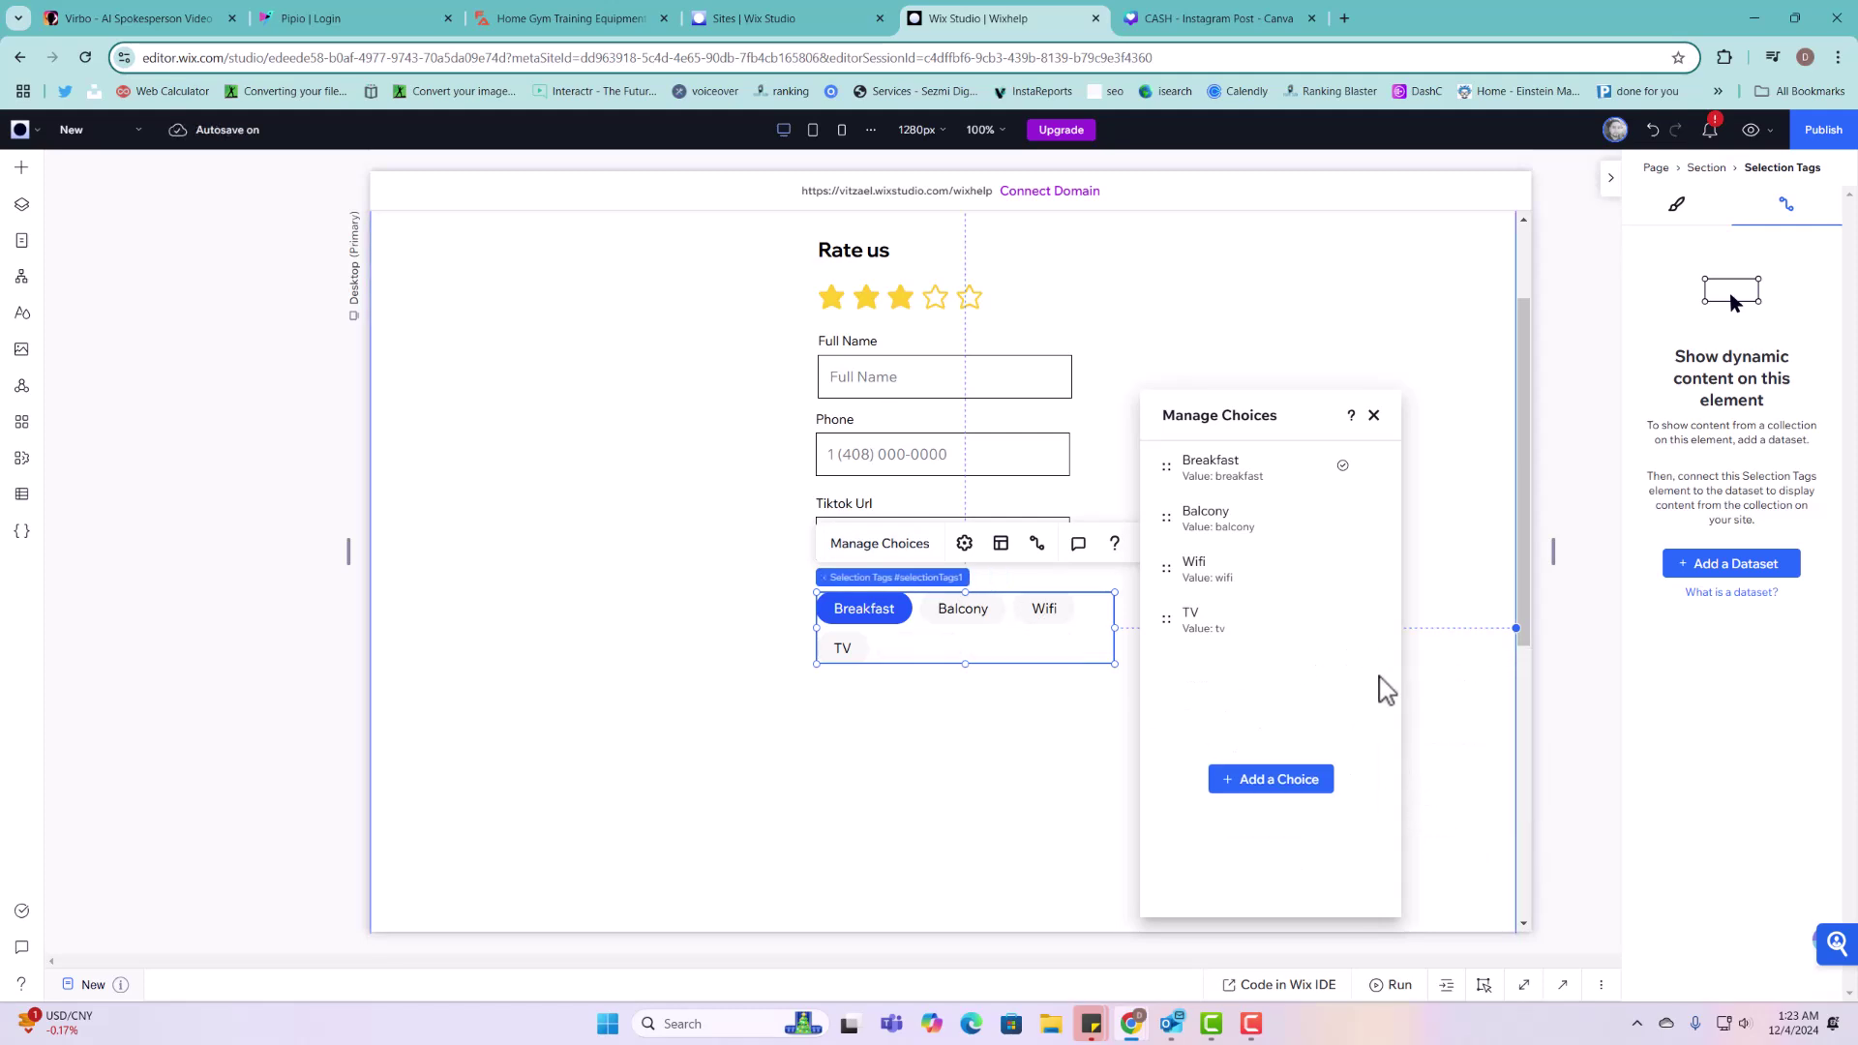
left_click(1375, 624)
left_click(1447, 755)
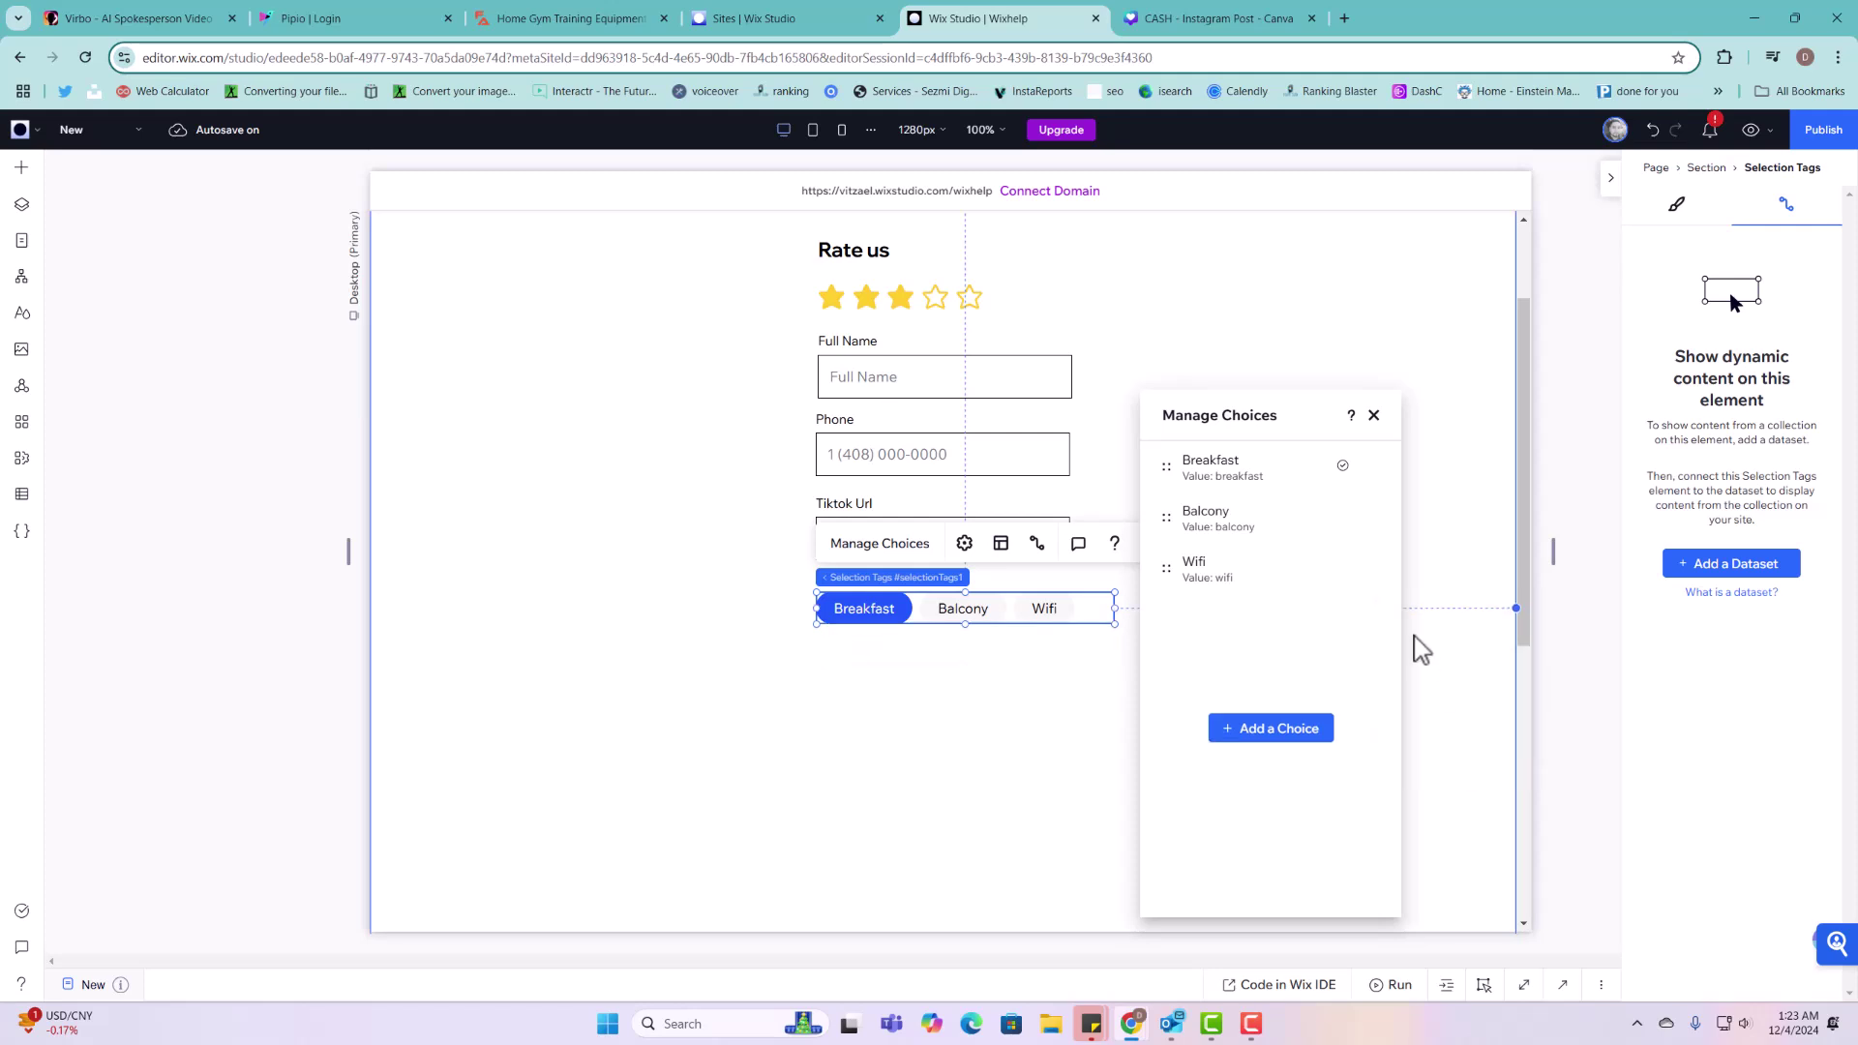
Step: Delete the Wifi and Balcony choices and begin editing Breakfast's value
left_click(1370, 569)
left_click(1438, 704)
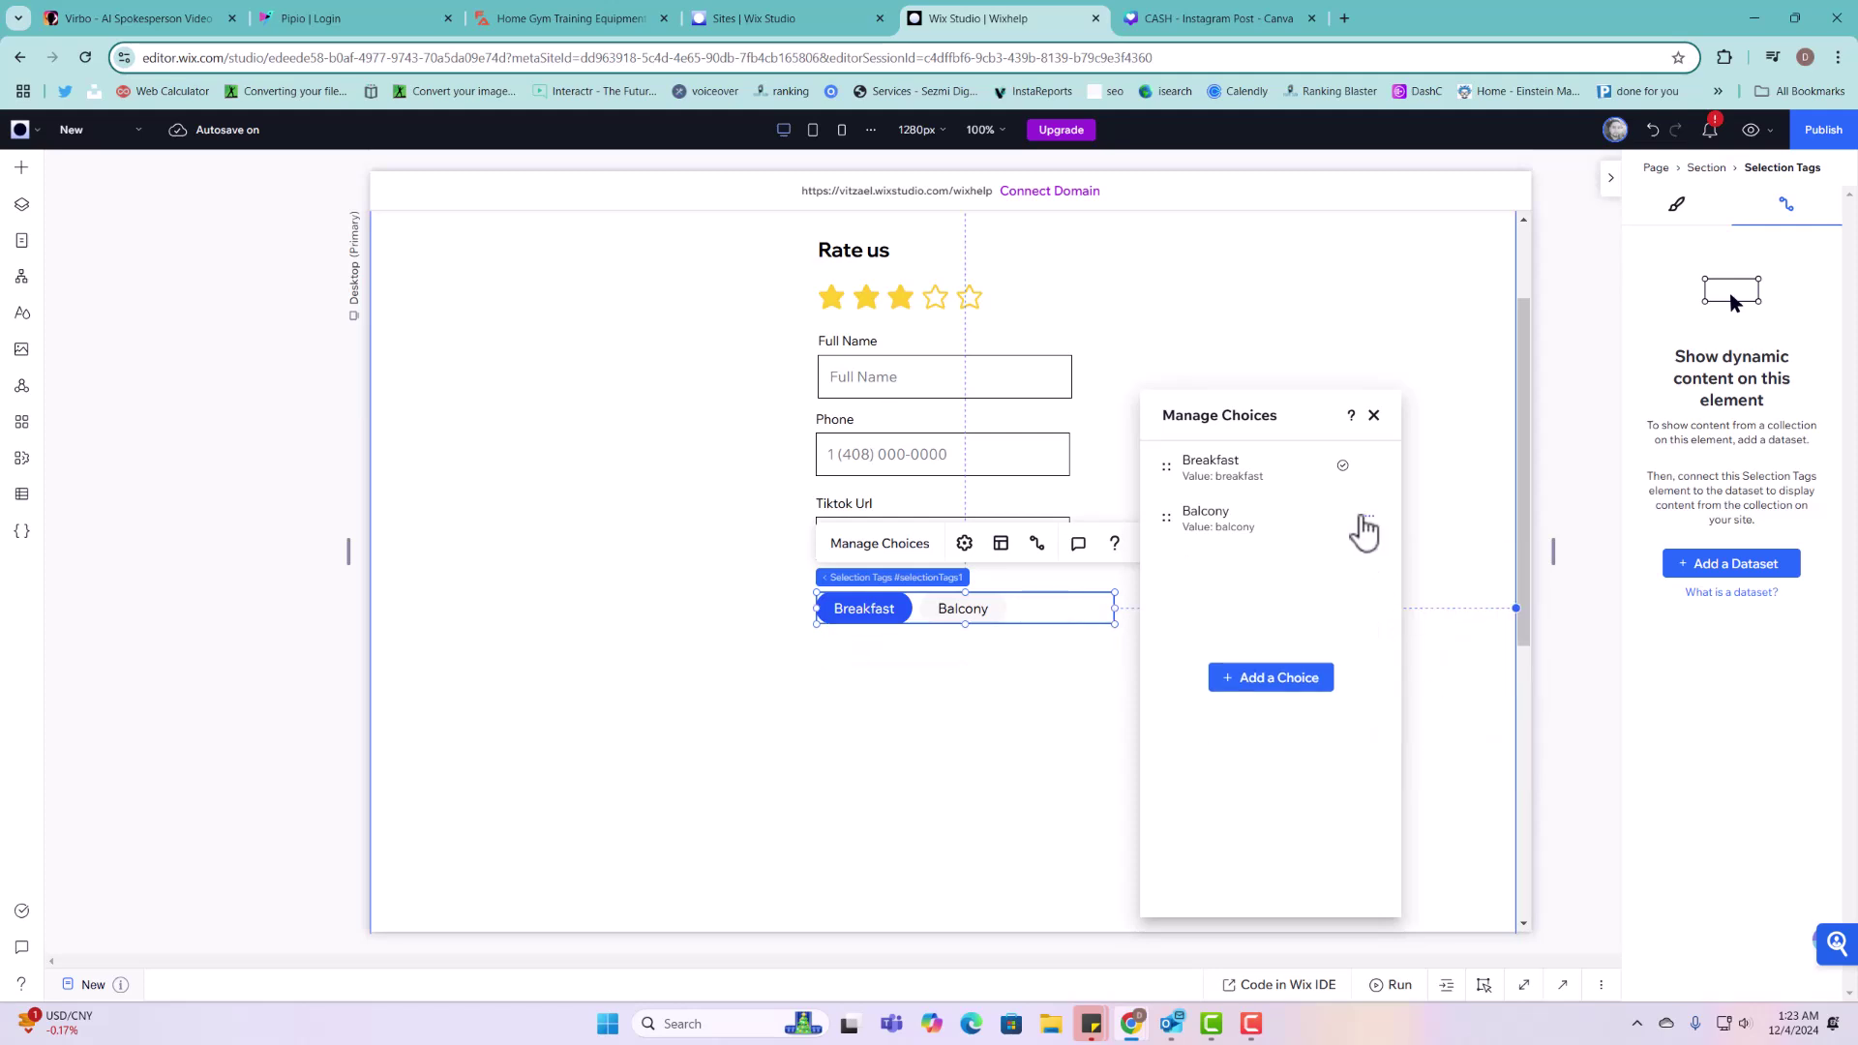
left_click(1368, 520)
left_click(1452, 657)
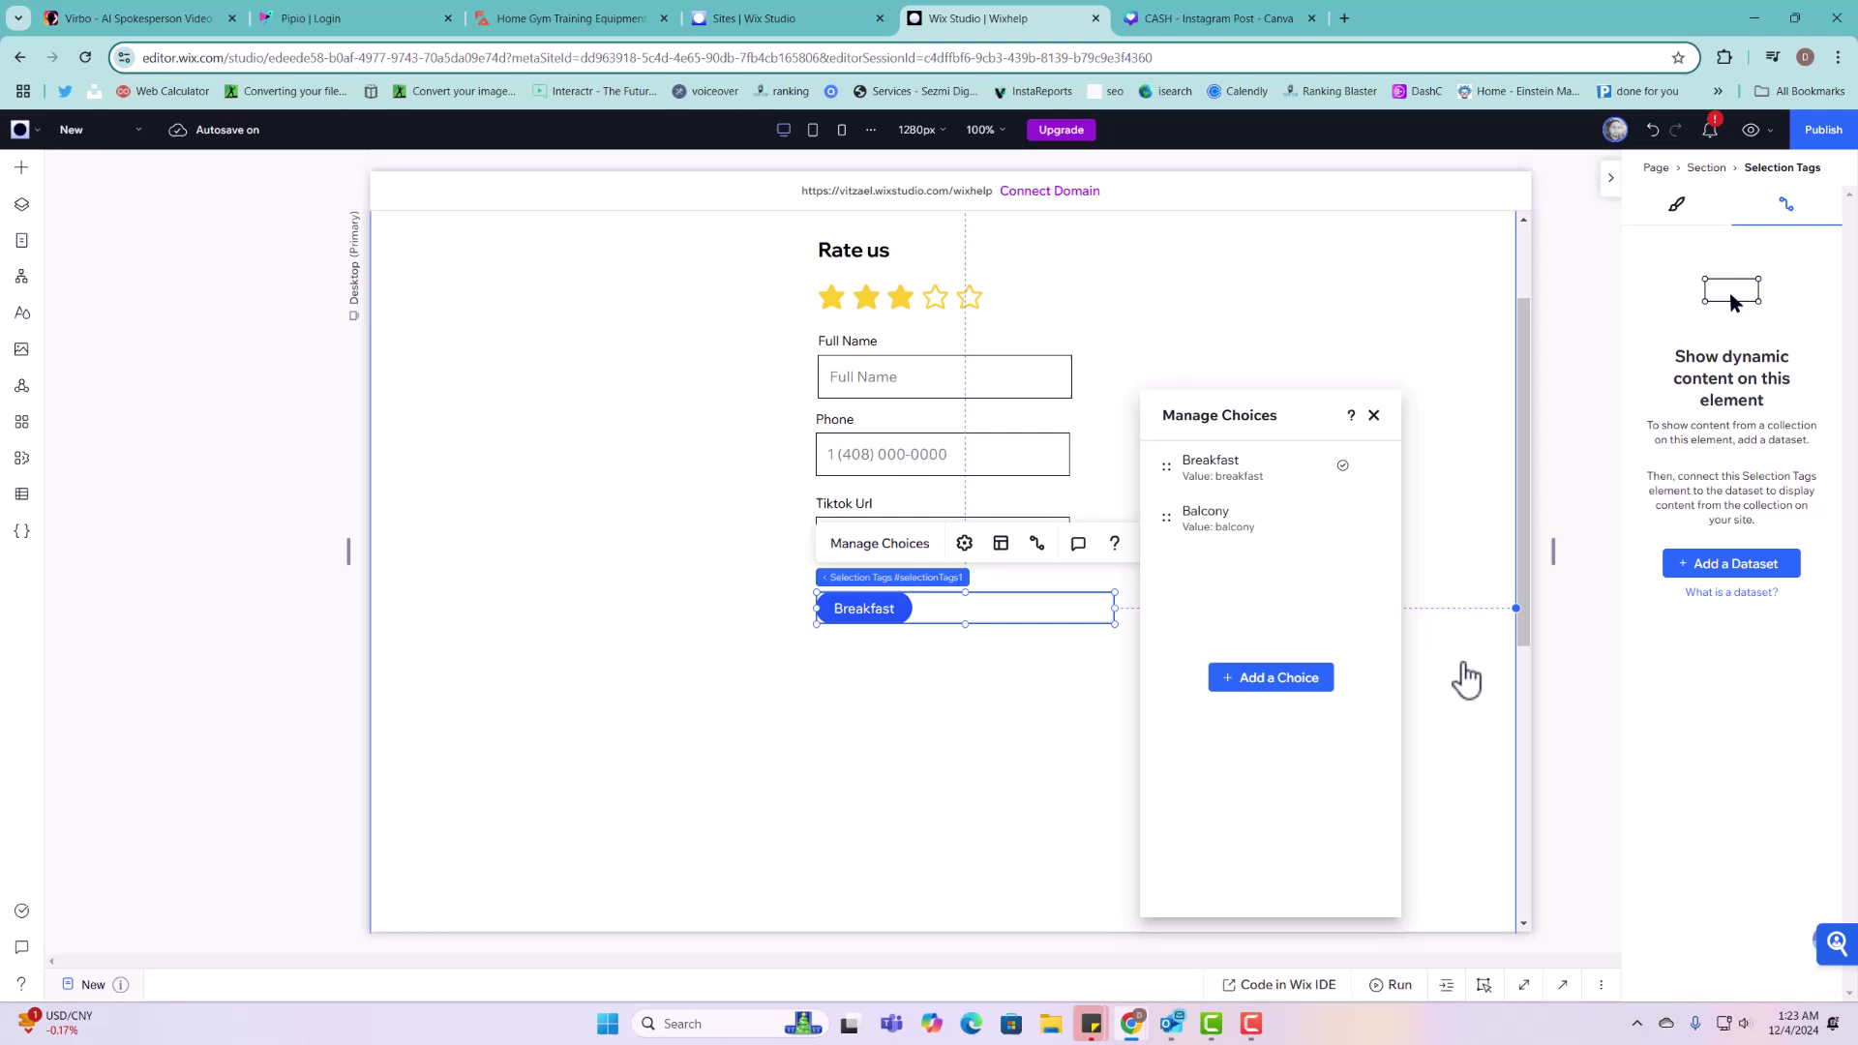
left_click(1374, 467)
left_click(1430, 568)
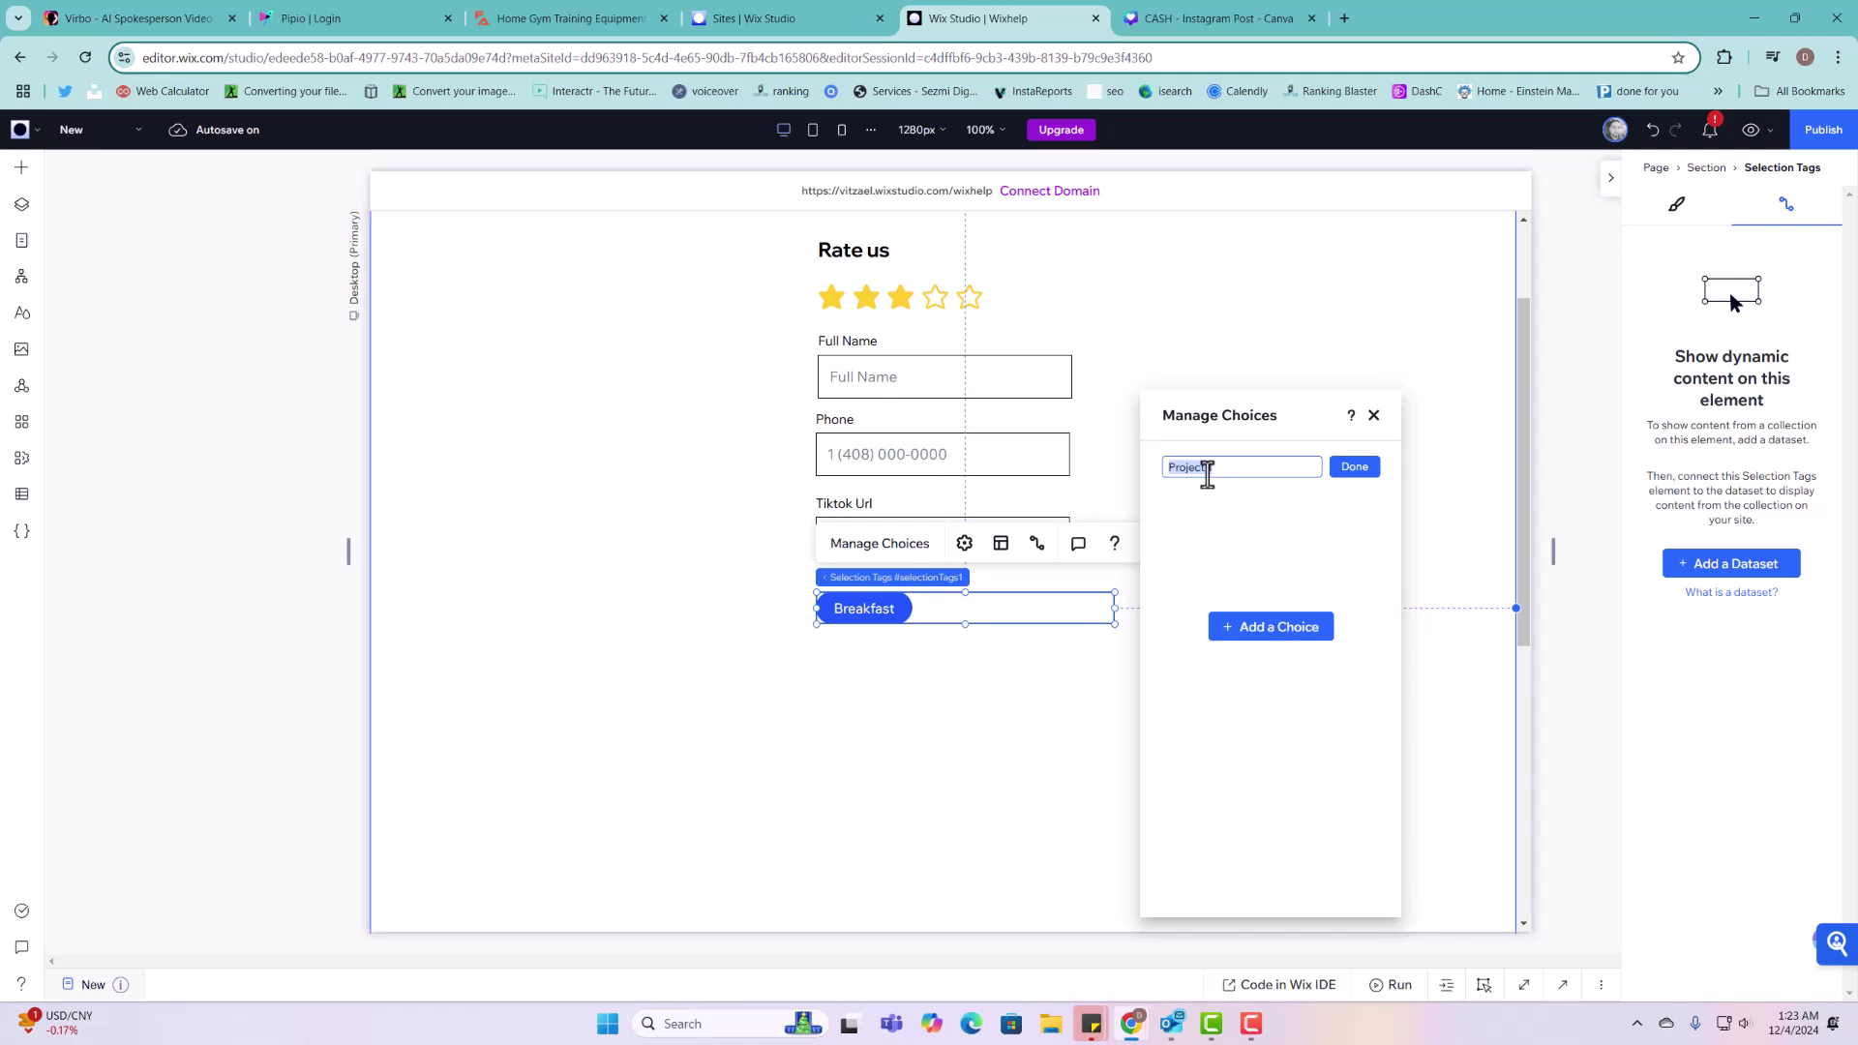
Step: Give the Breakfast choice the value and label Project 1
left_click(1355, 466)
left_click(1369, 465)
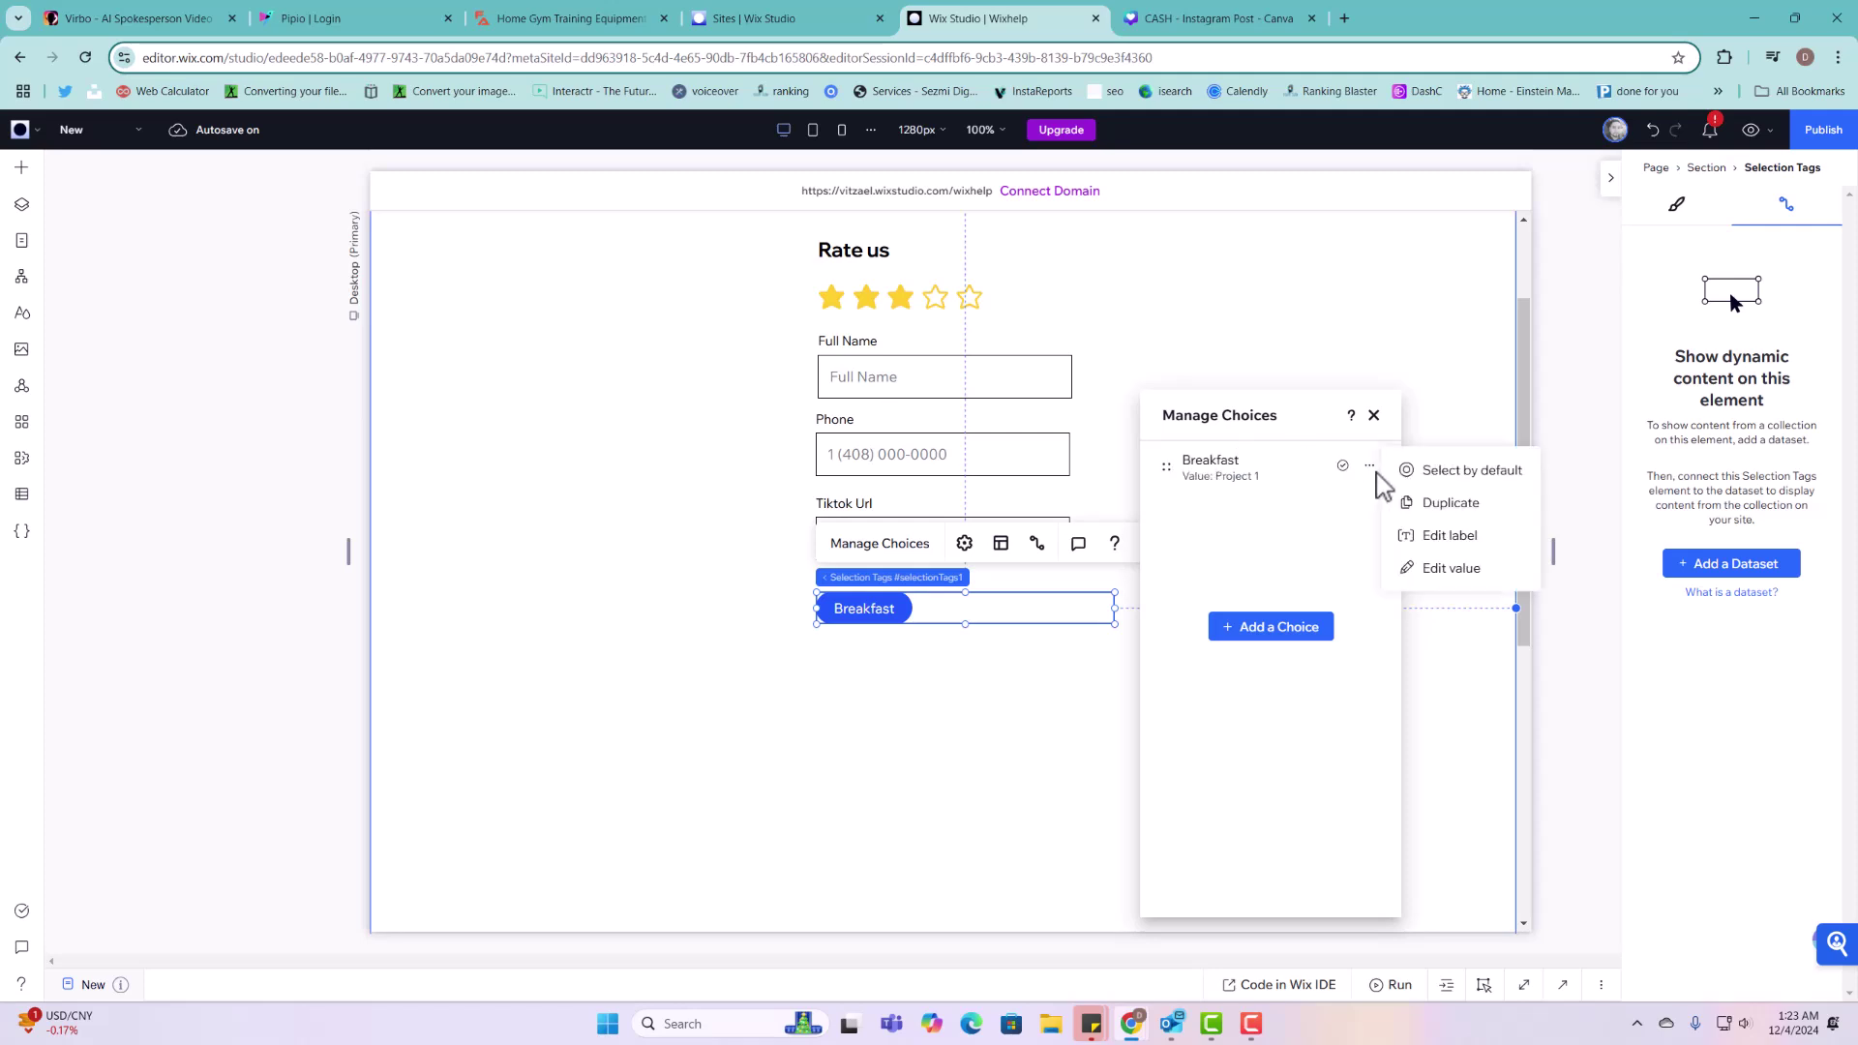
left_click(1457, 569)
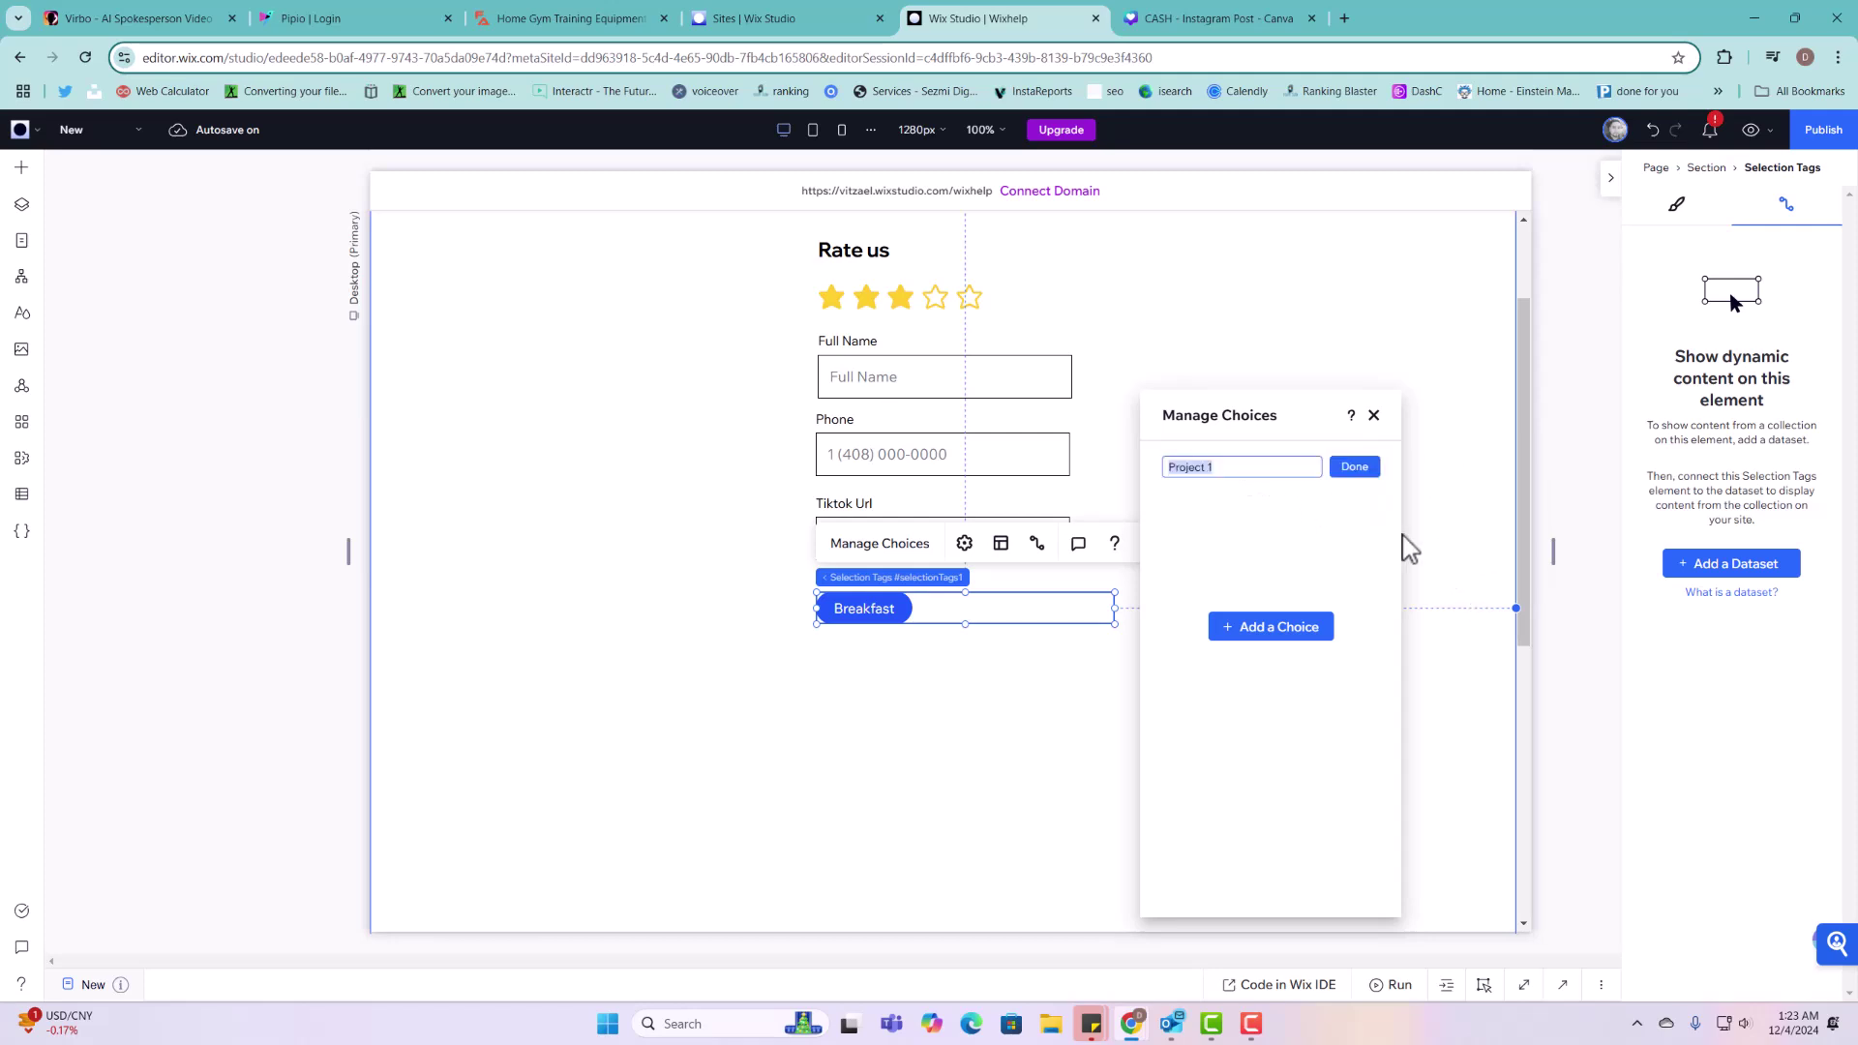
left_click(1357, 469)
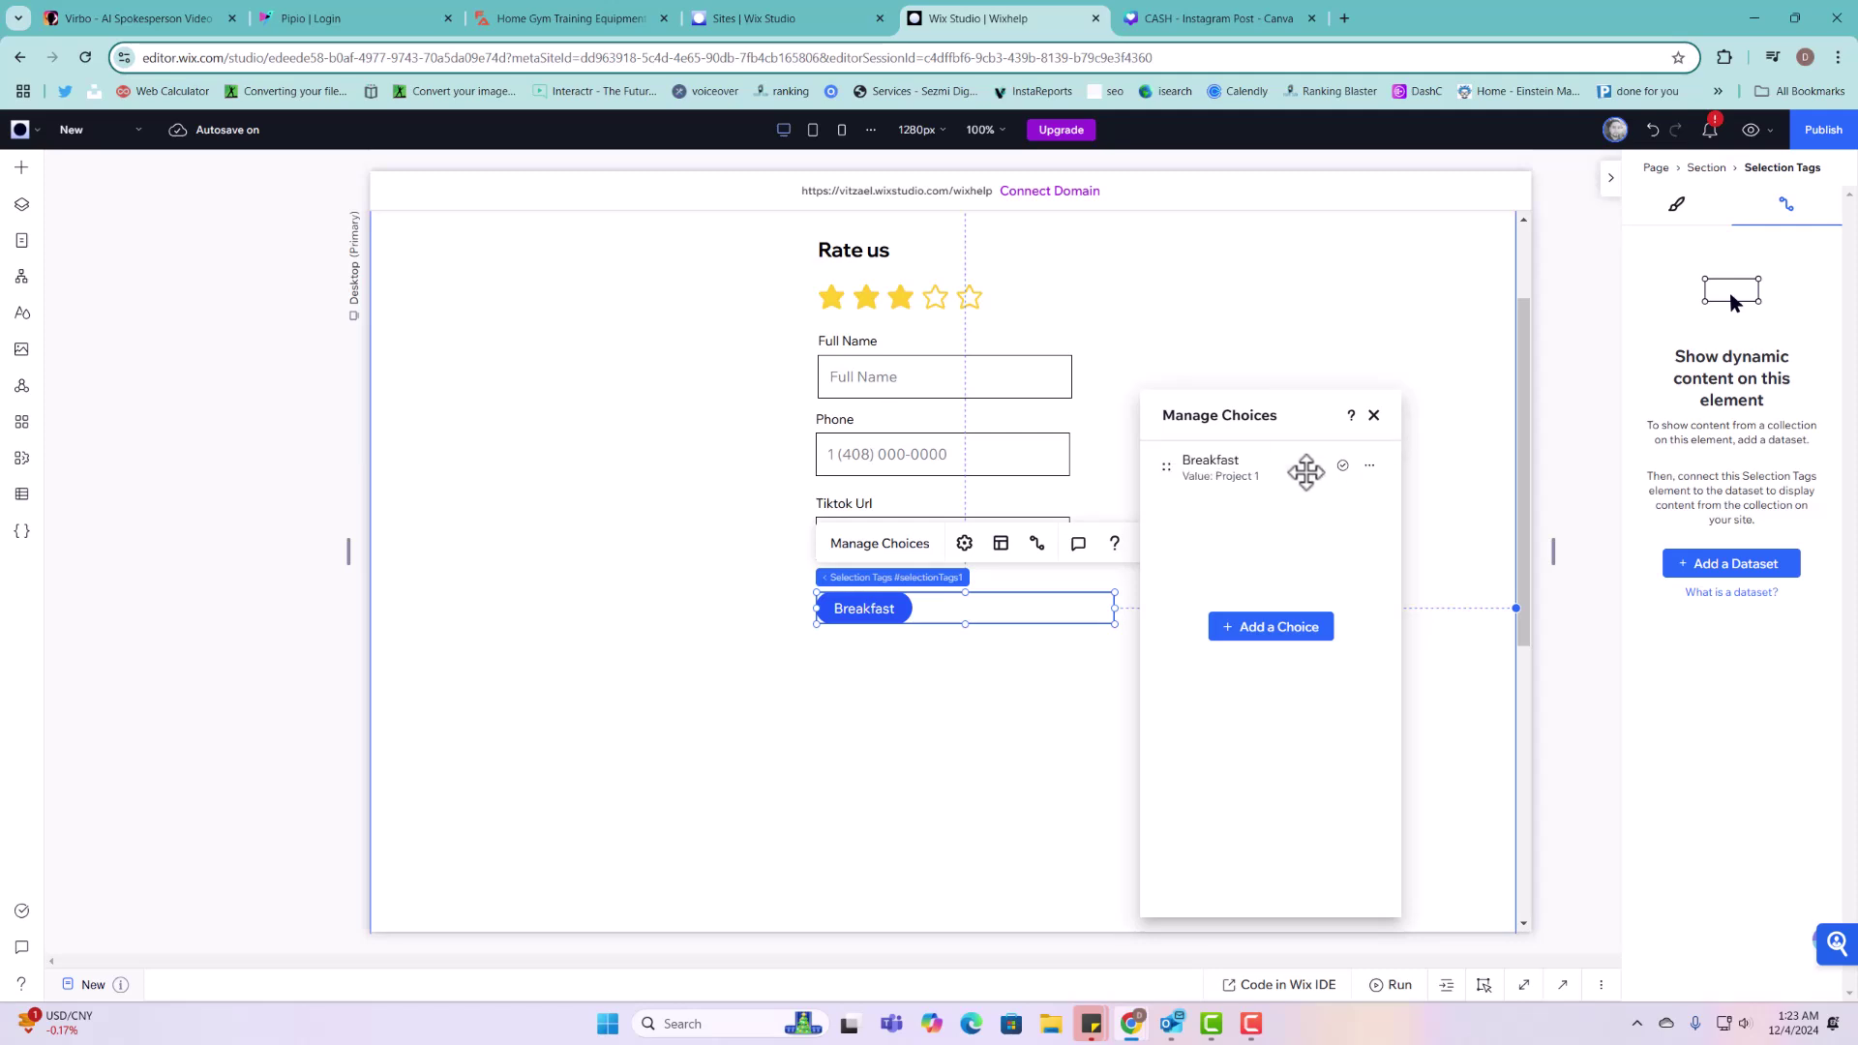
left_click(1369, 467)
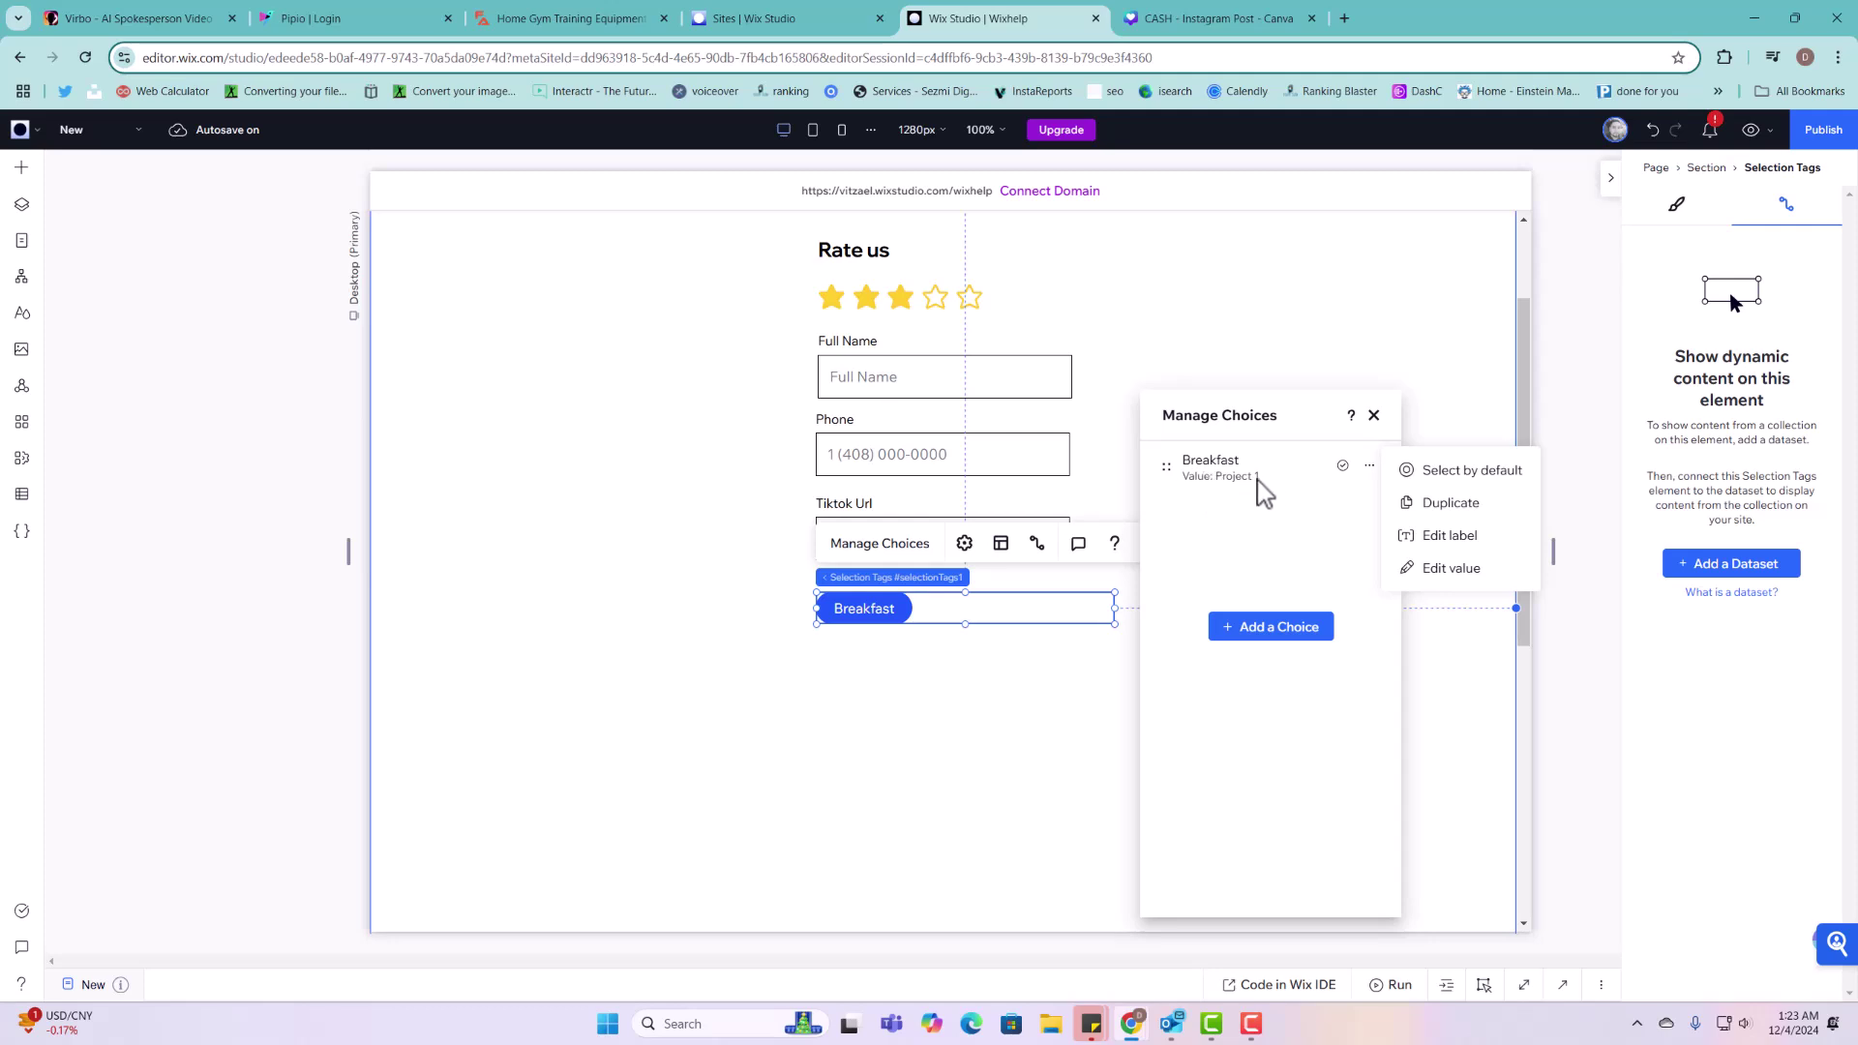
left_click(1449, 548)
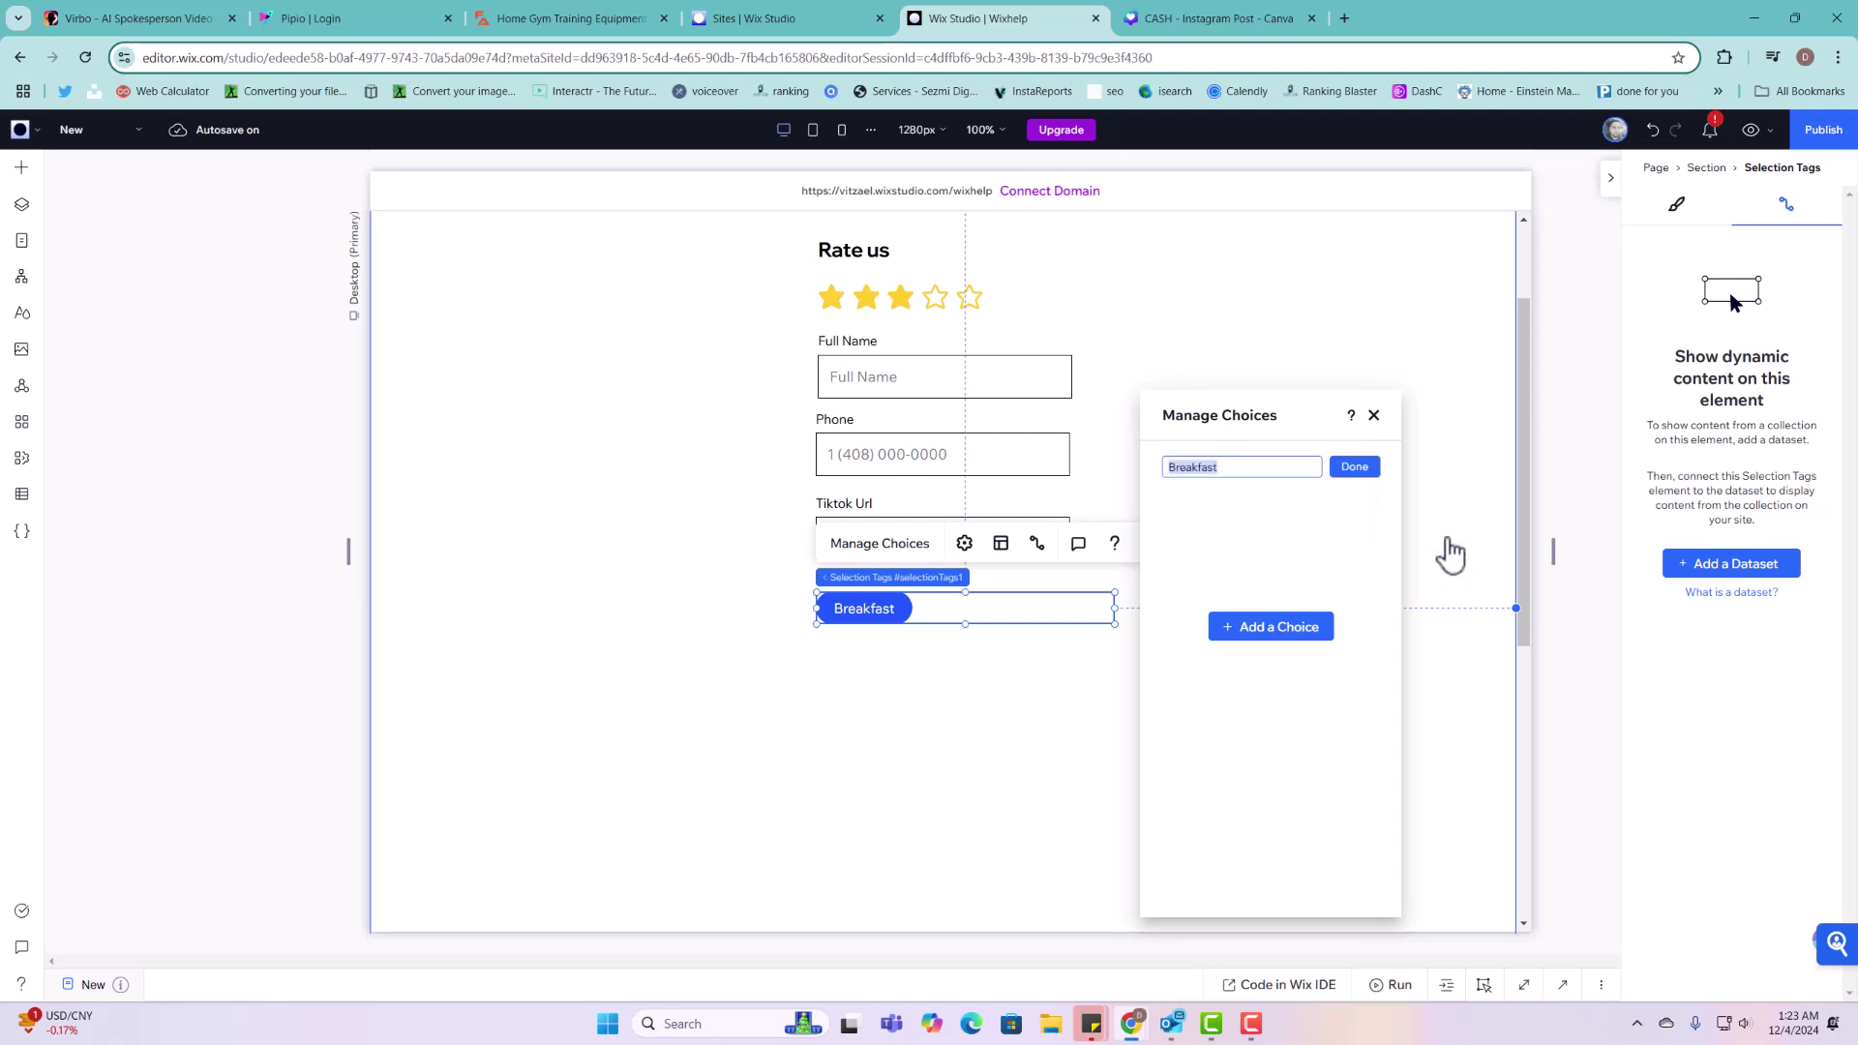
type("Project 1")
left_click(1356, 467)
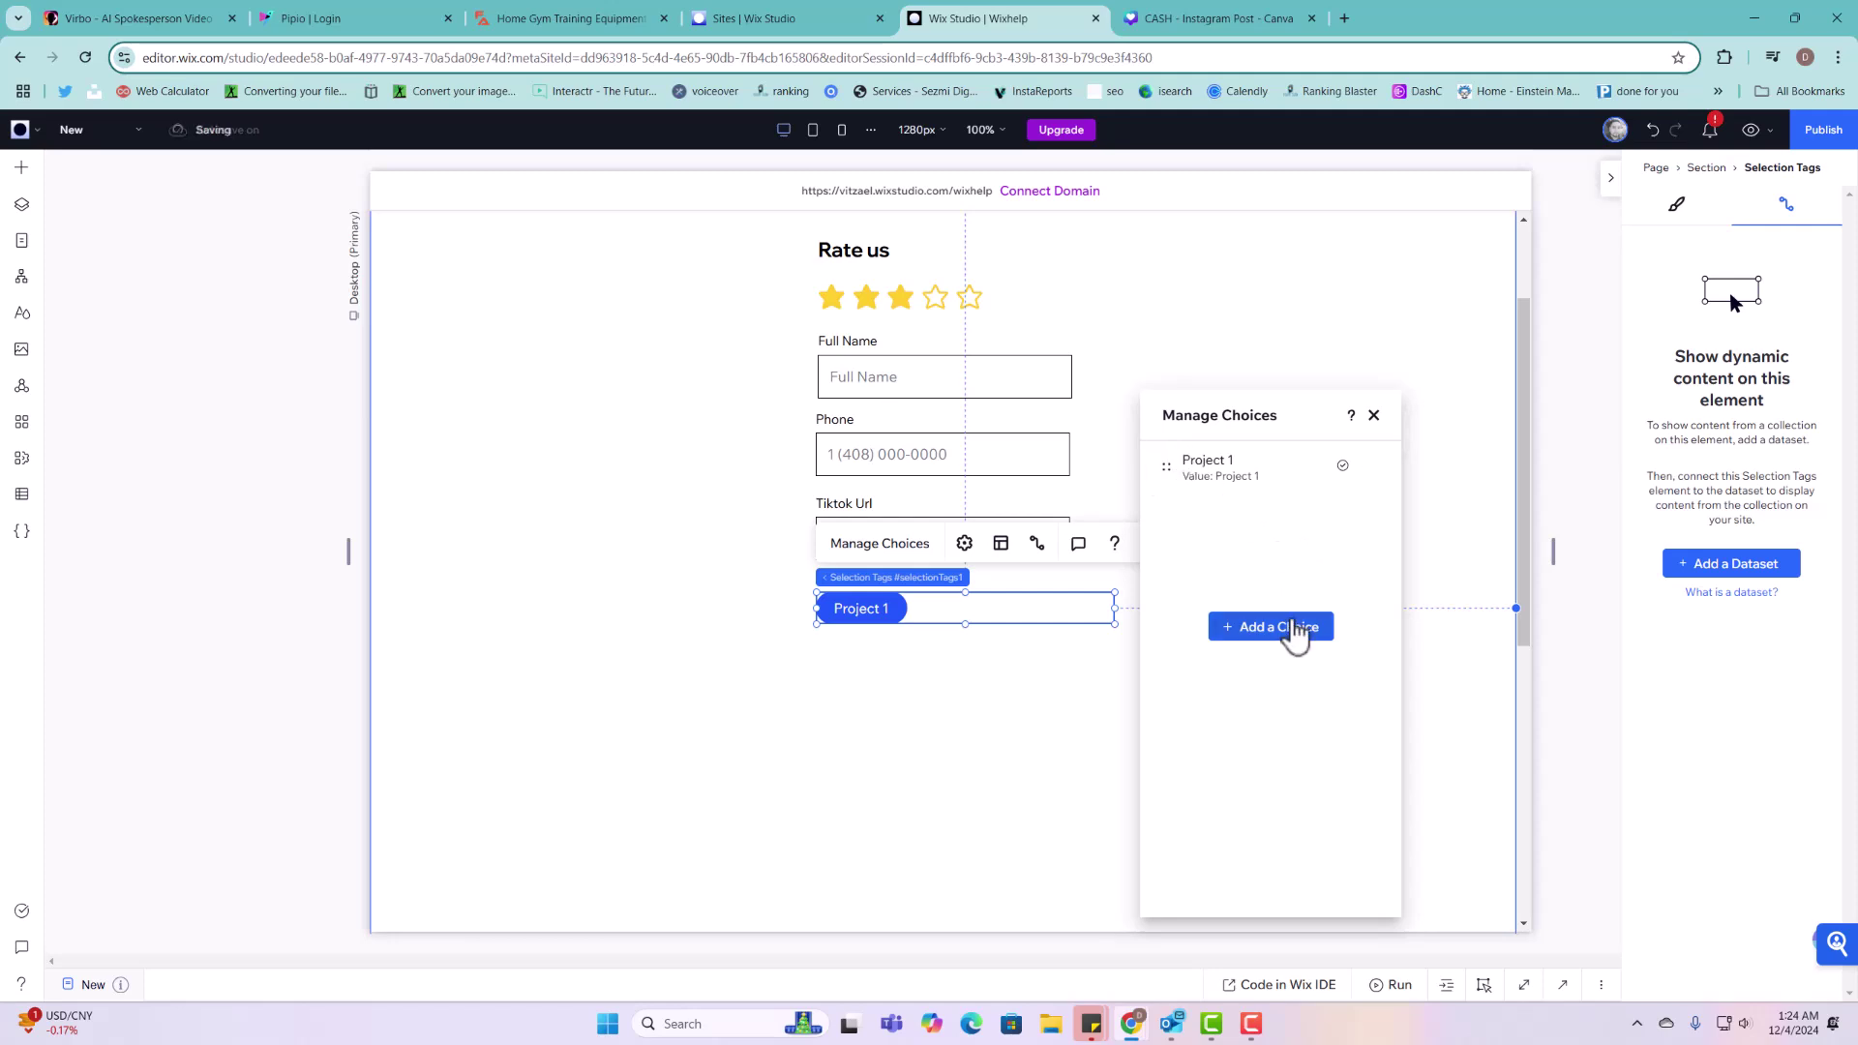
Step: Add a second choice labelled and valued Project 2, then narrow the tags element
left_click(1298, 628)
left_click(1369, 517)
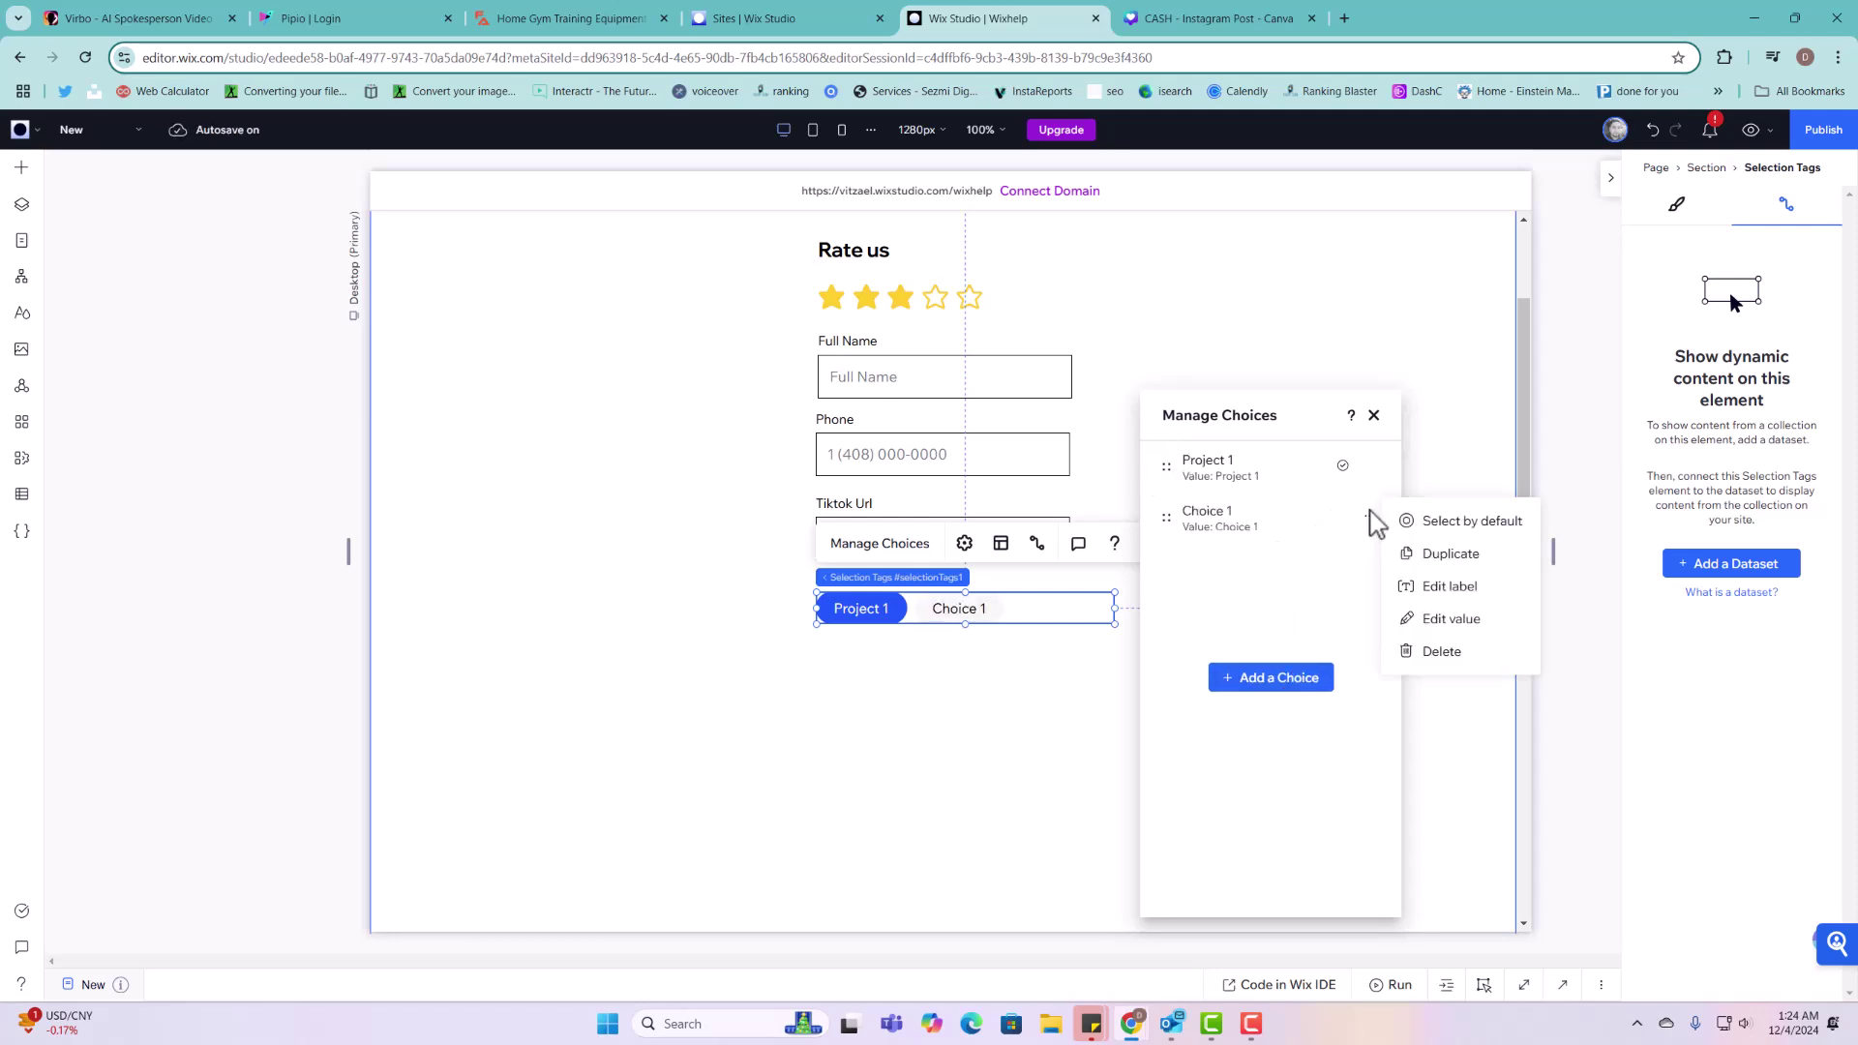
left_click(1447, 588)
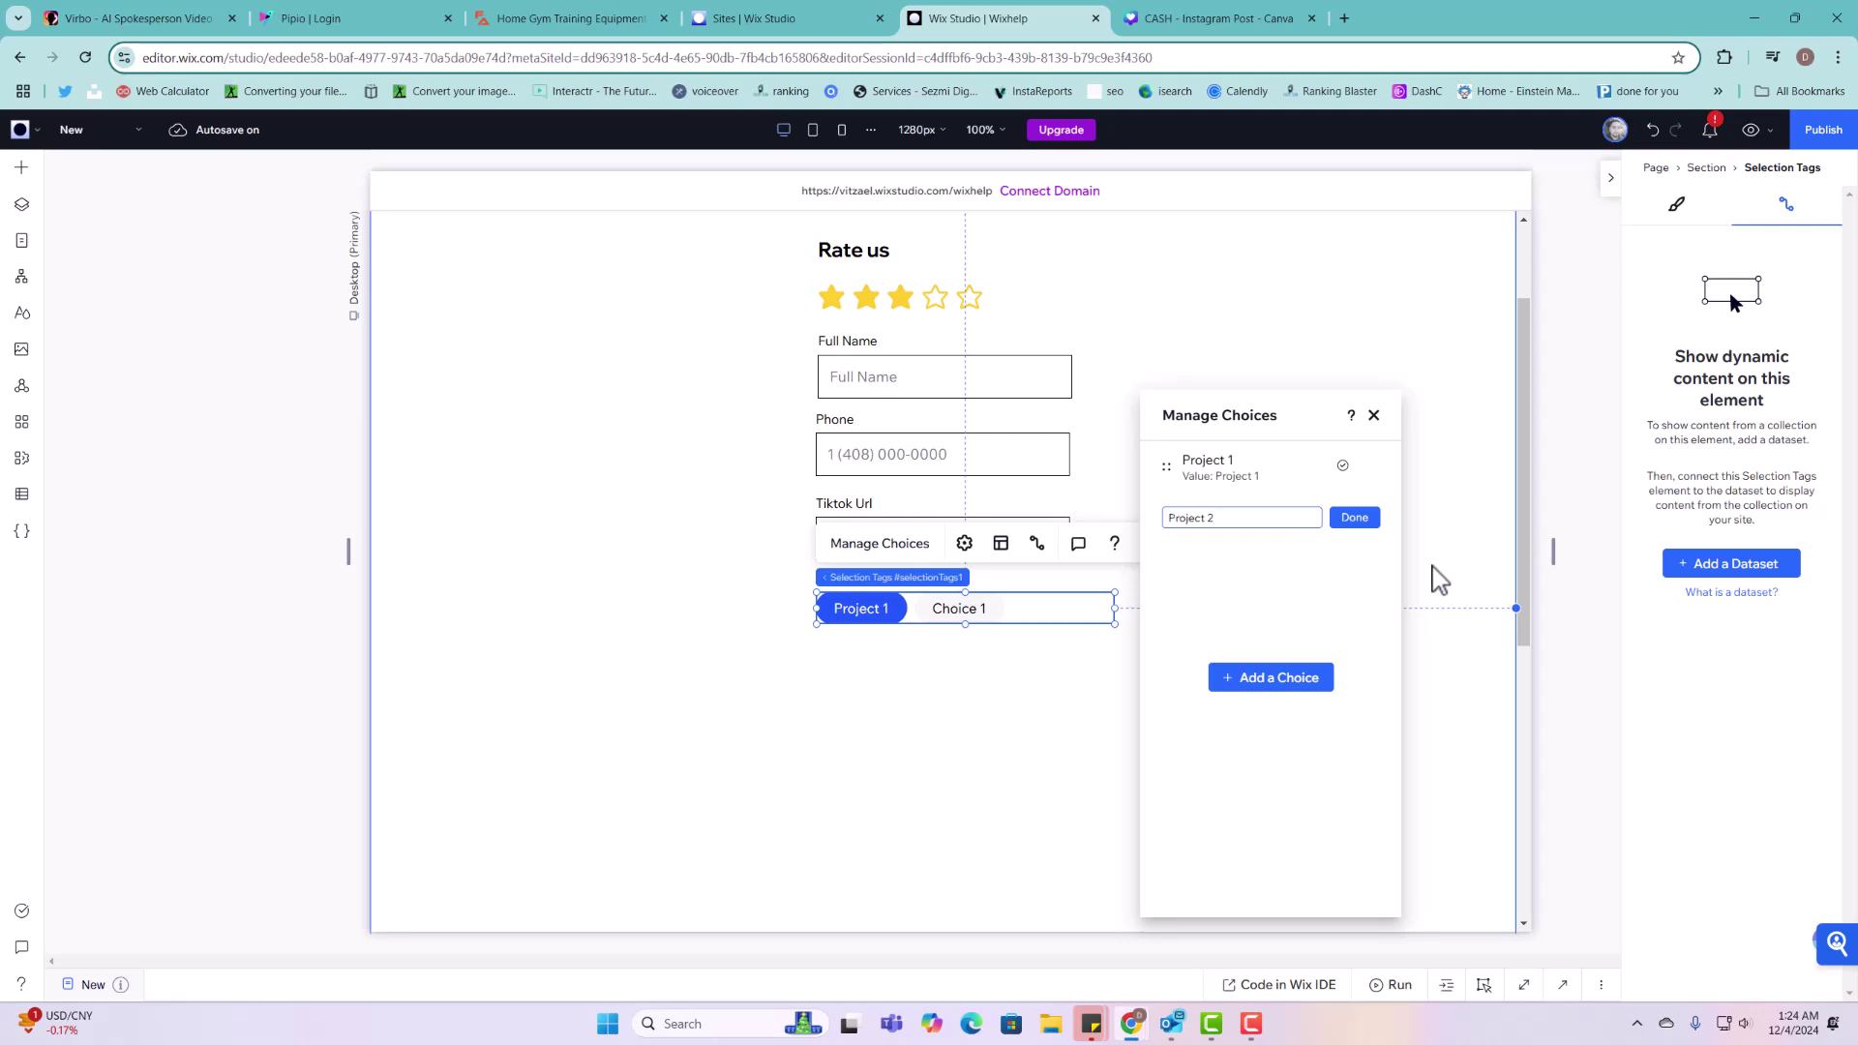
type("Project 2")
left_click(1358, 518)
left_click(1369, 517)
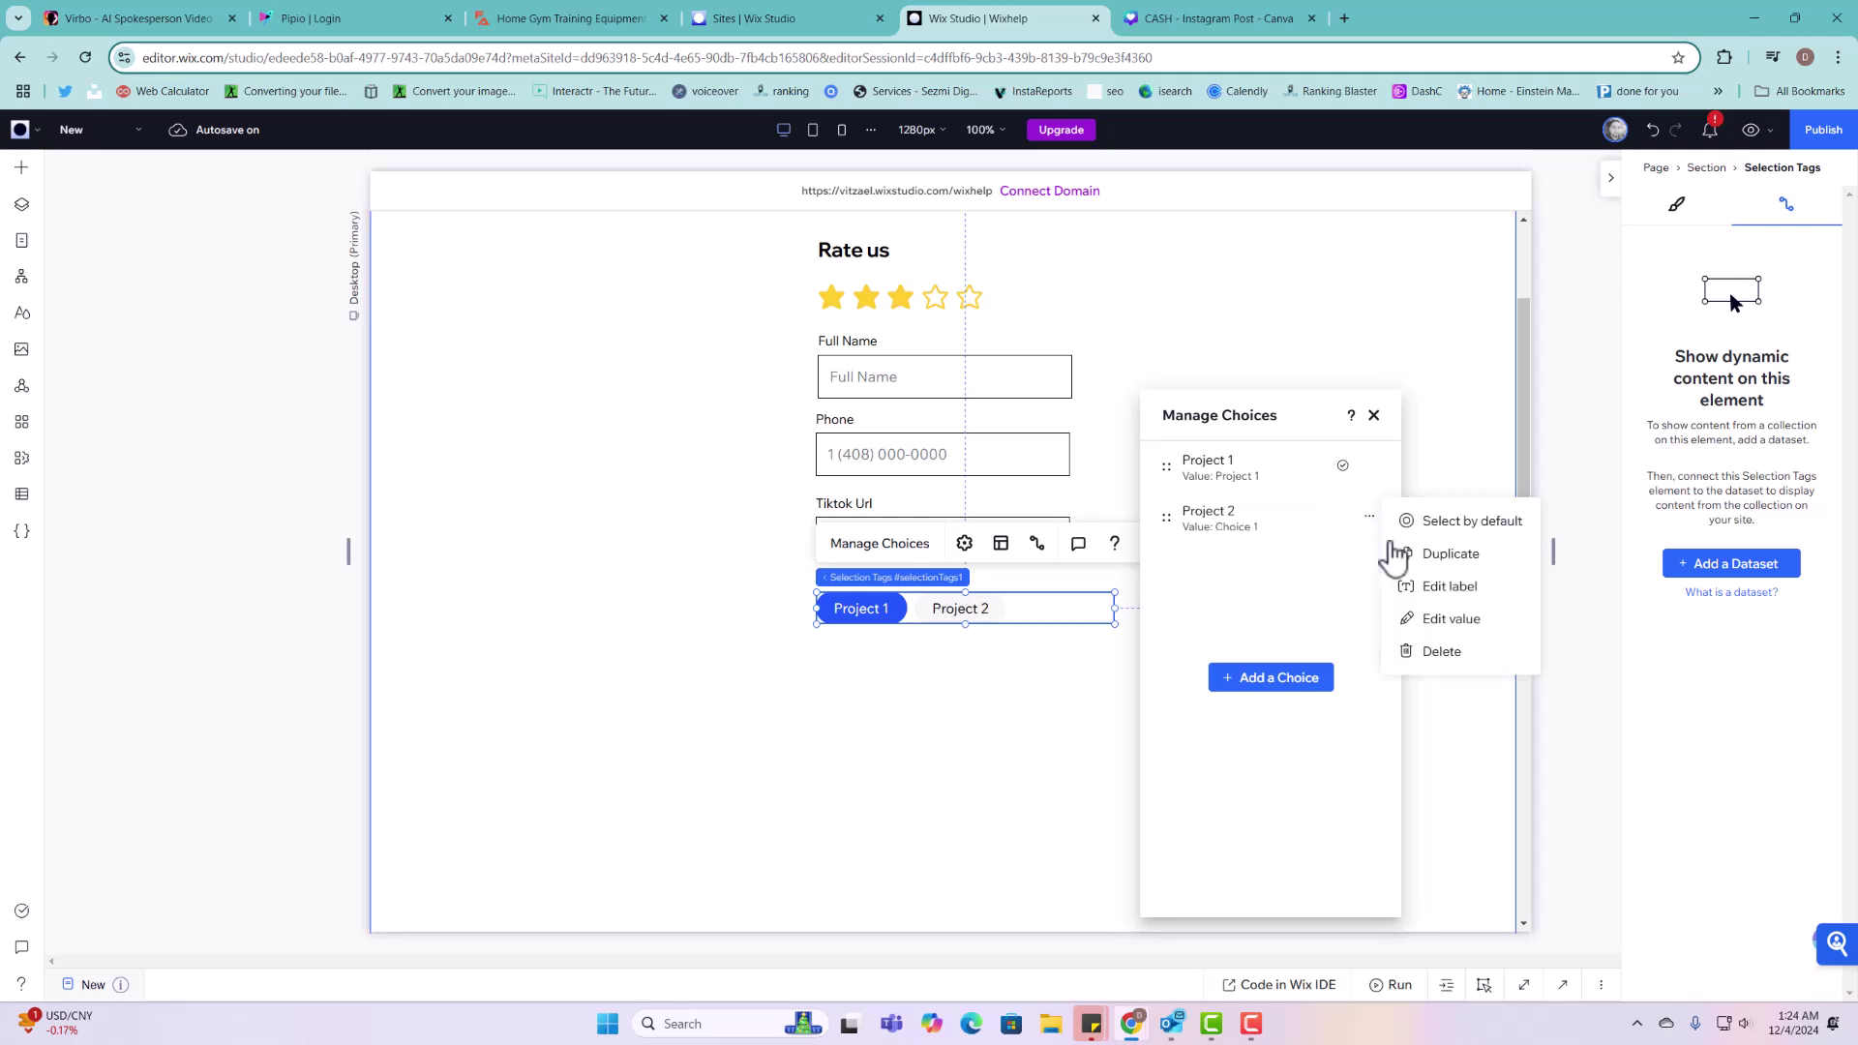
left_click(1448, 620)
type("Project")
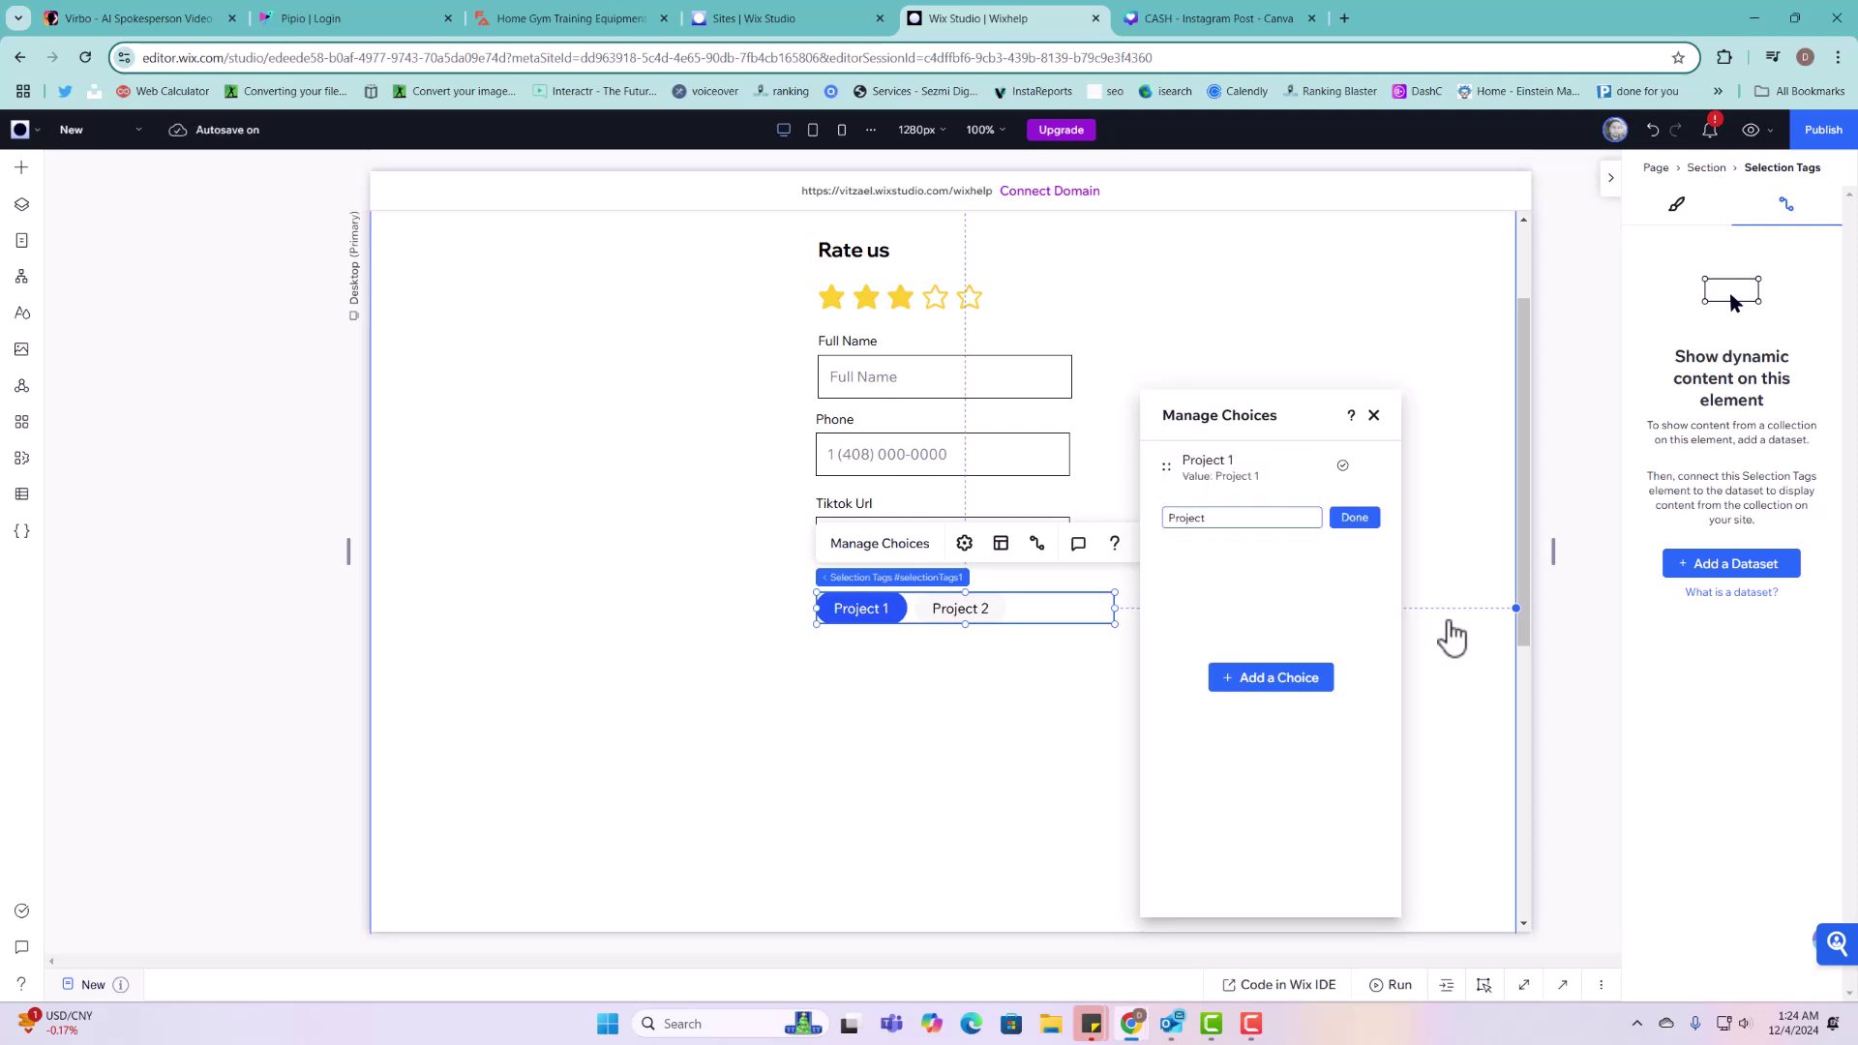
type(" 2")
left_click(1369, 521)
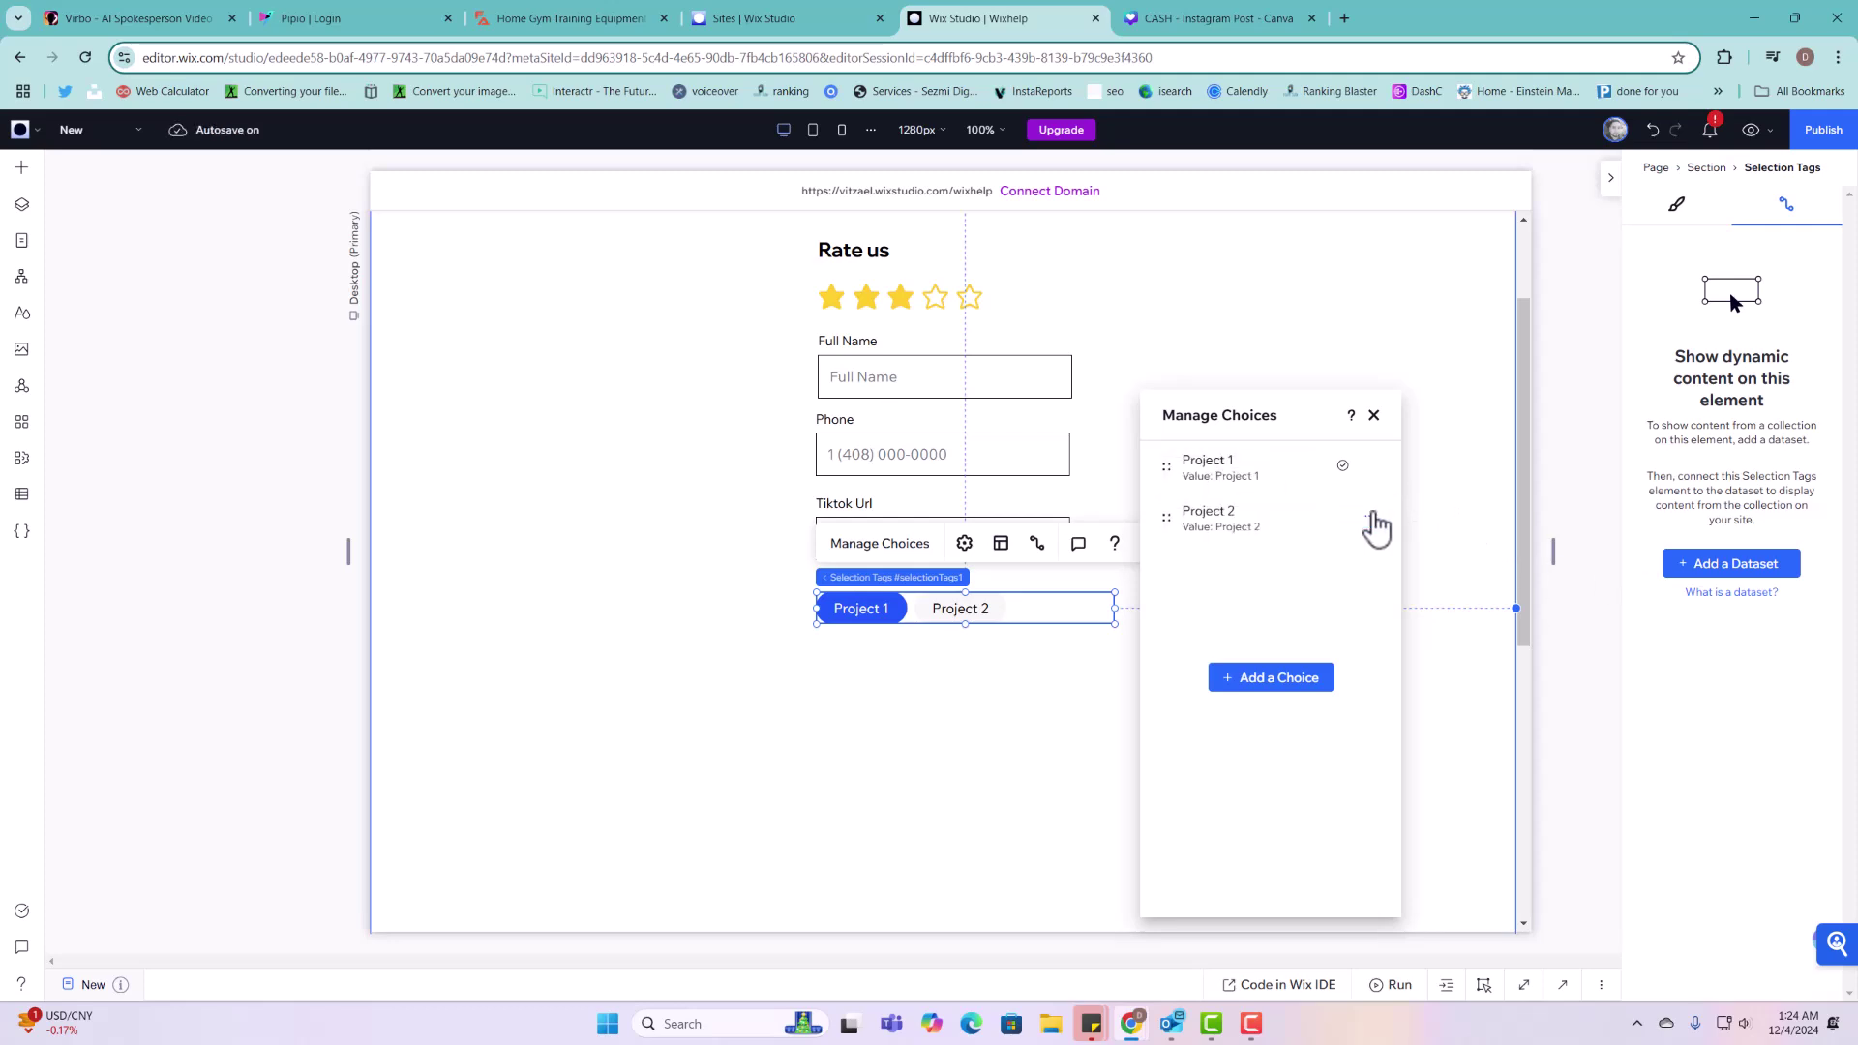
left_click(864, 721)
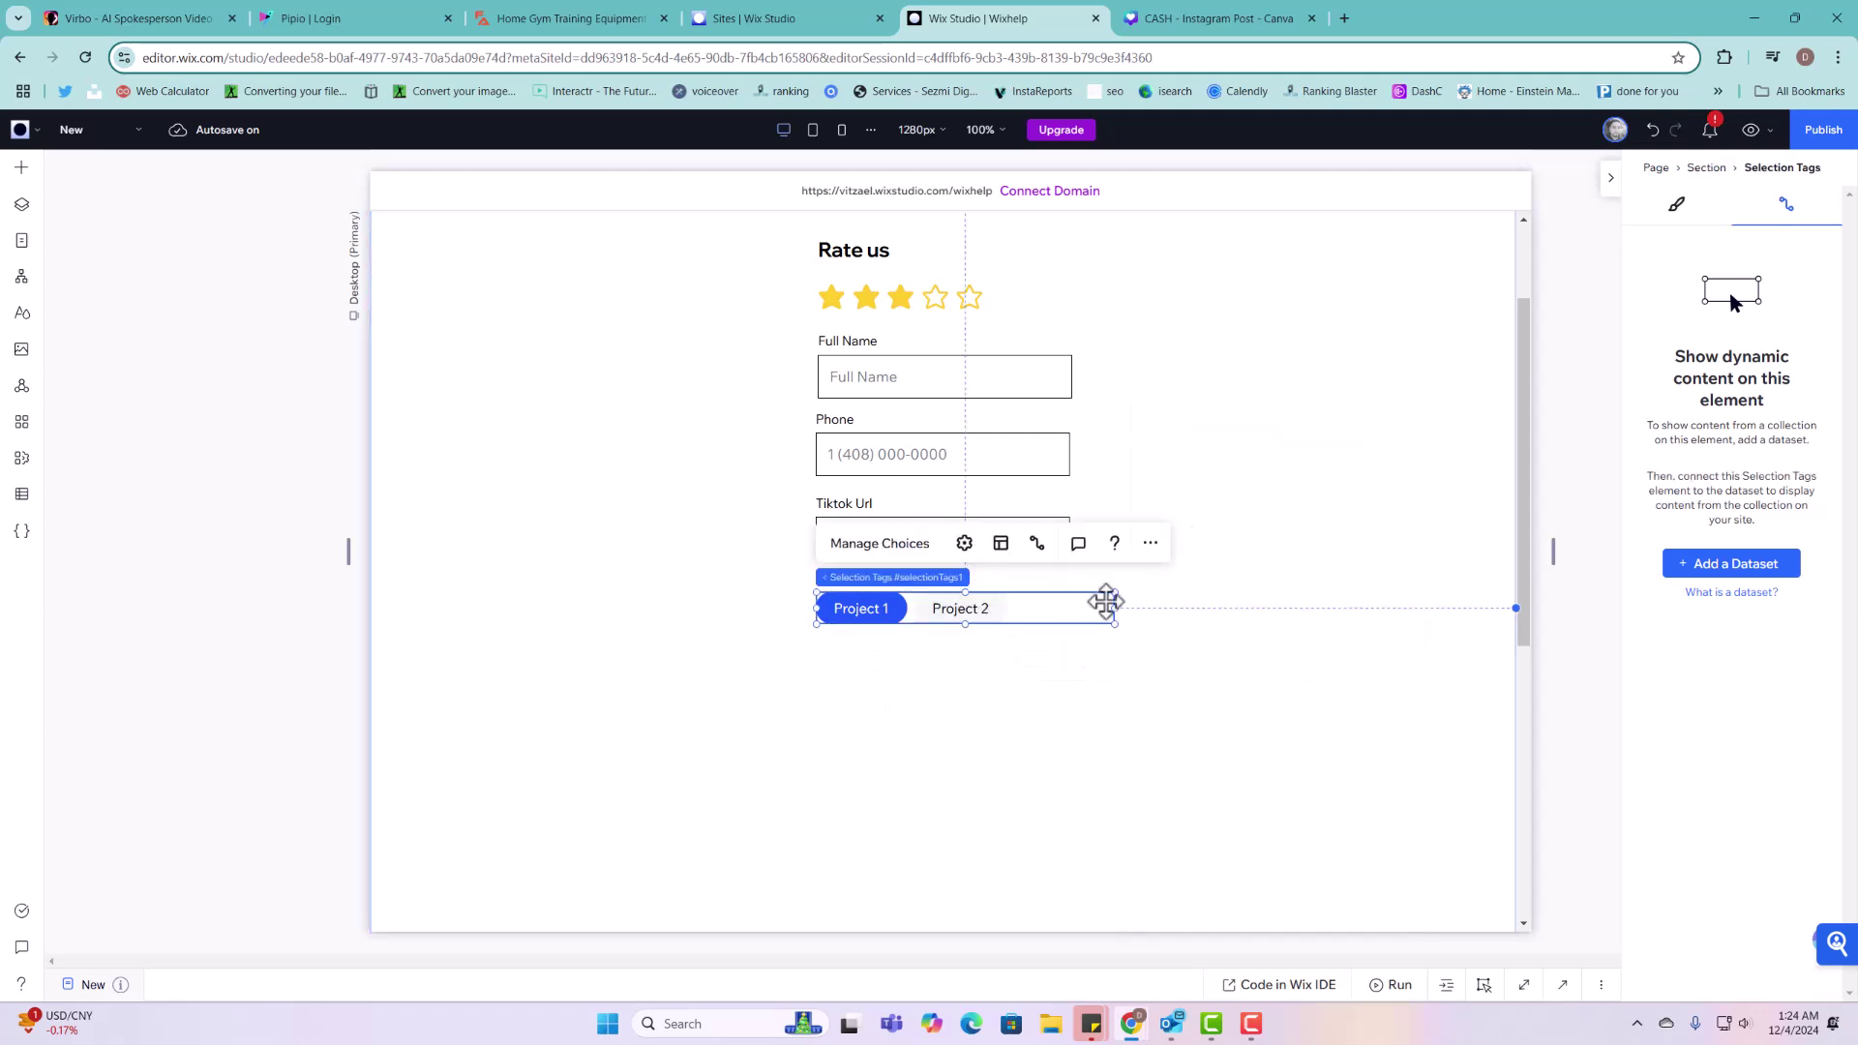
left_click_drag(1112, 610, 1069, 610)
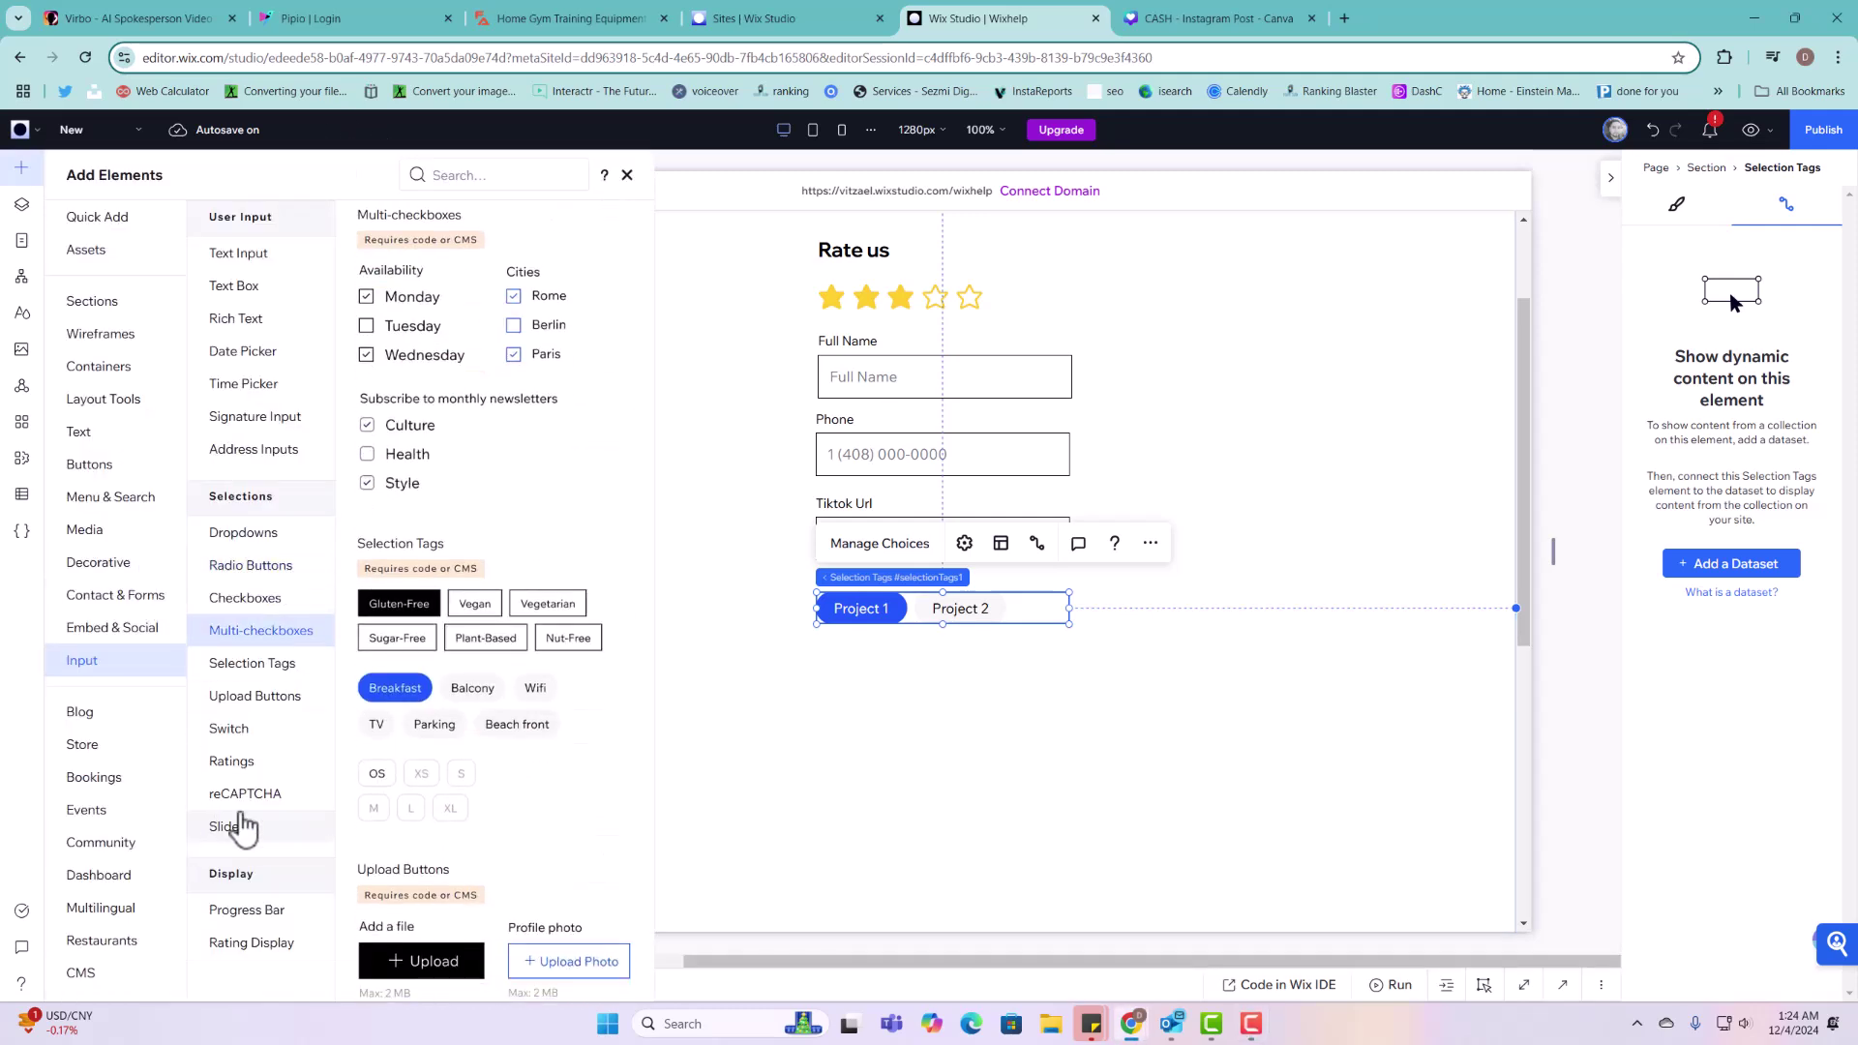
Step: Drag the 'I agree to the terms and conditions' checkbox onto the form below the Project 1 and Project 2 tags
scroll(474, 580, "up", 1)
scroll(474, 581, "up", 4)
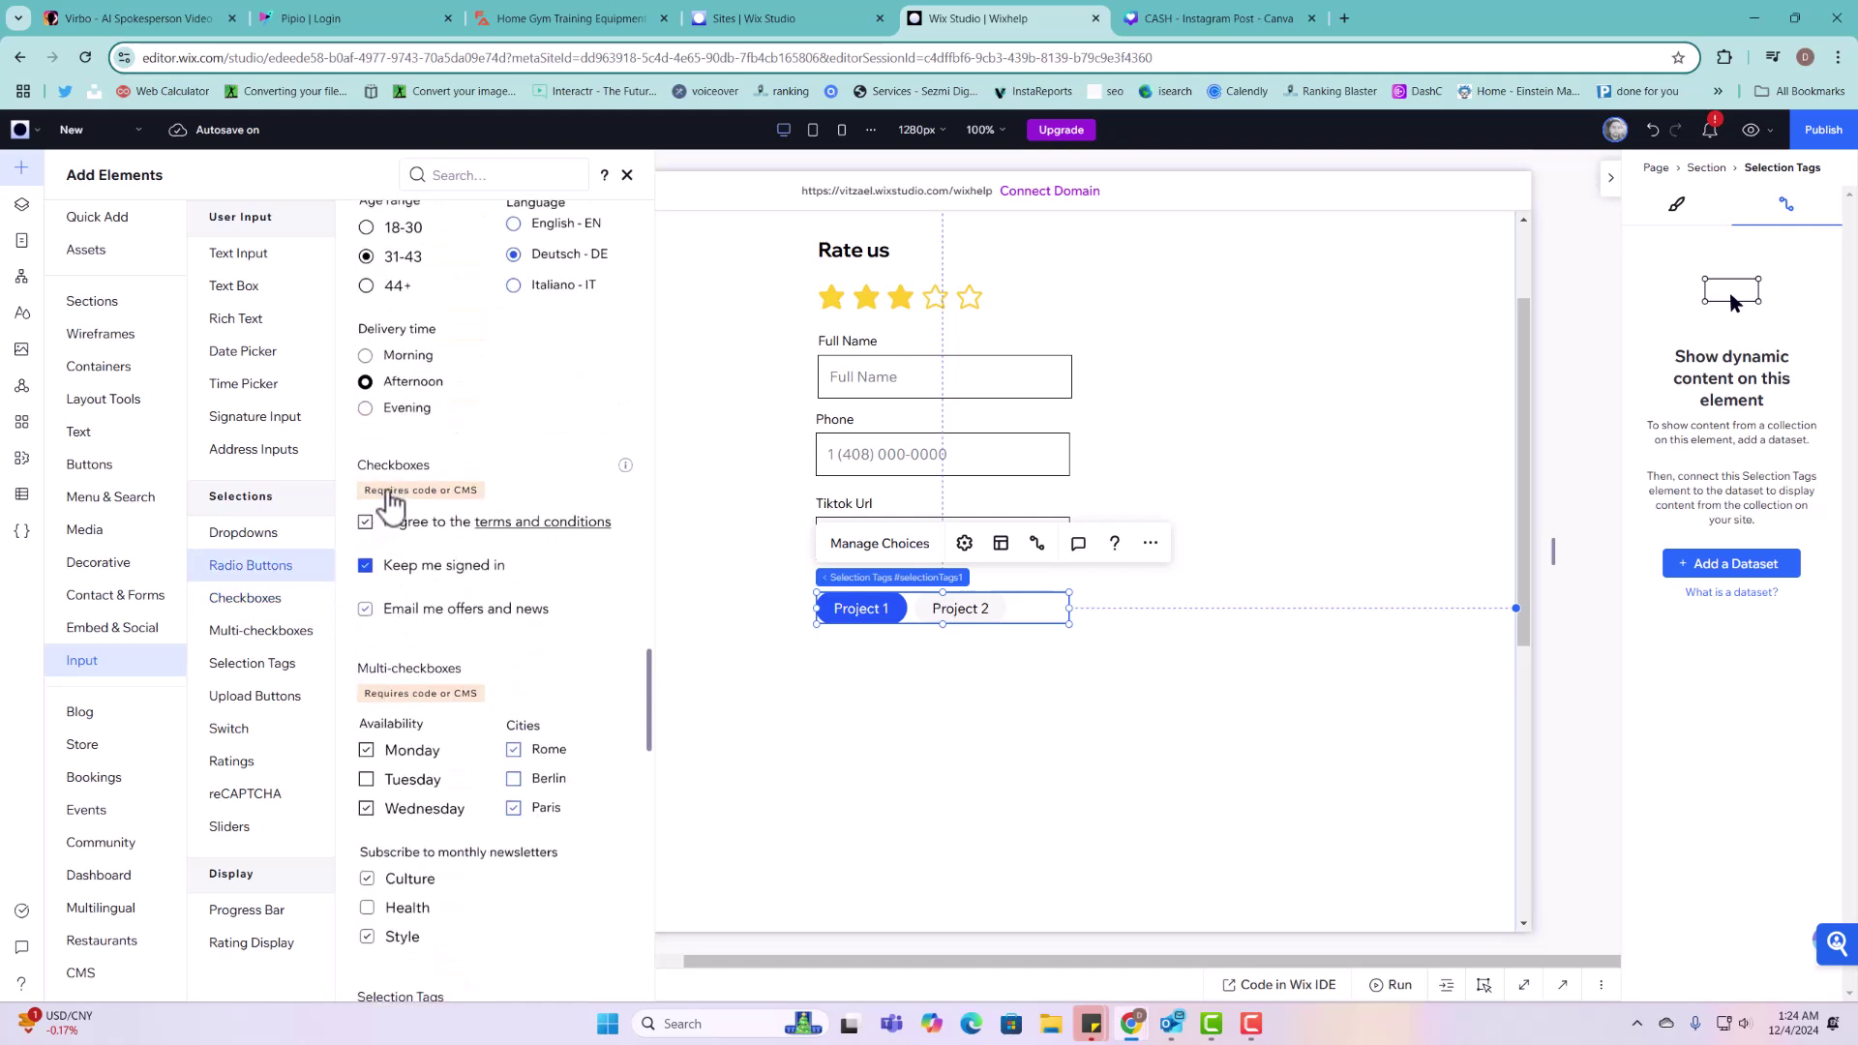
scroll(407, 581, "down", 1)
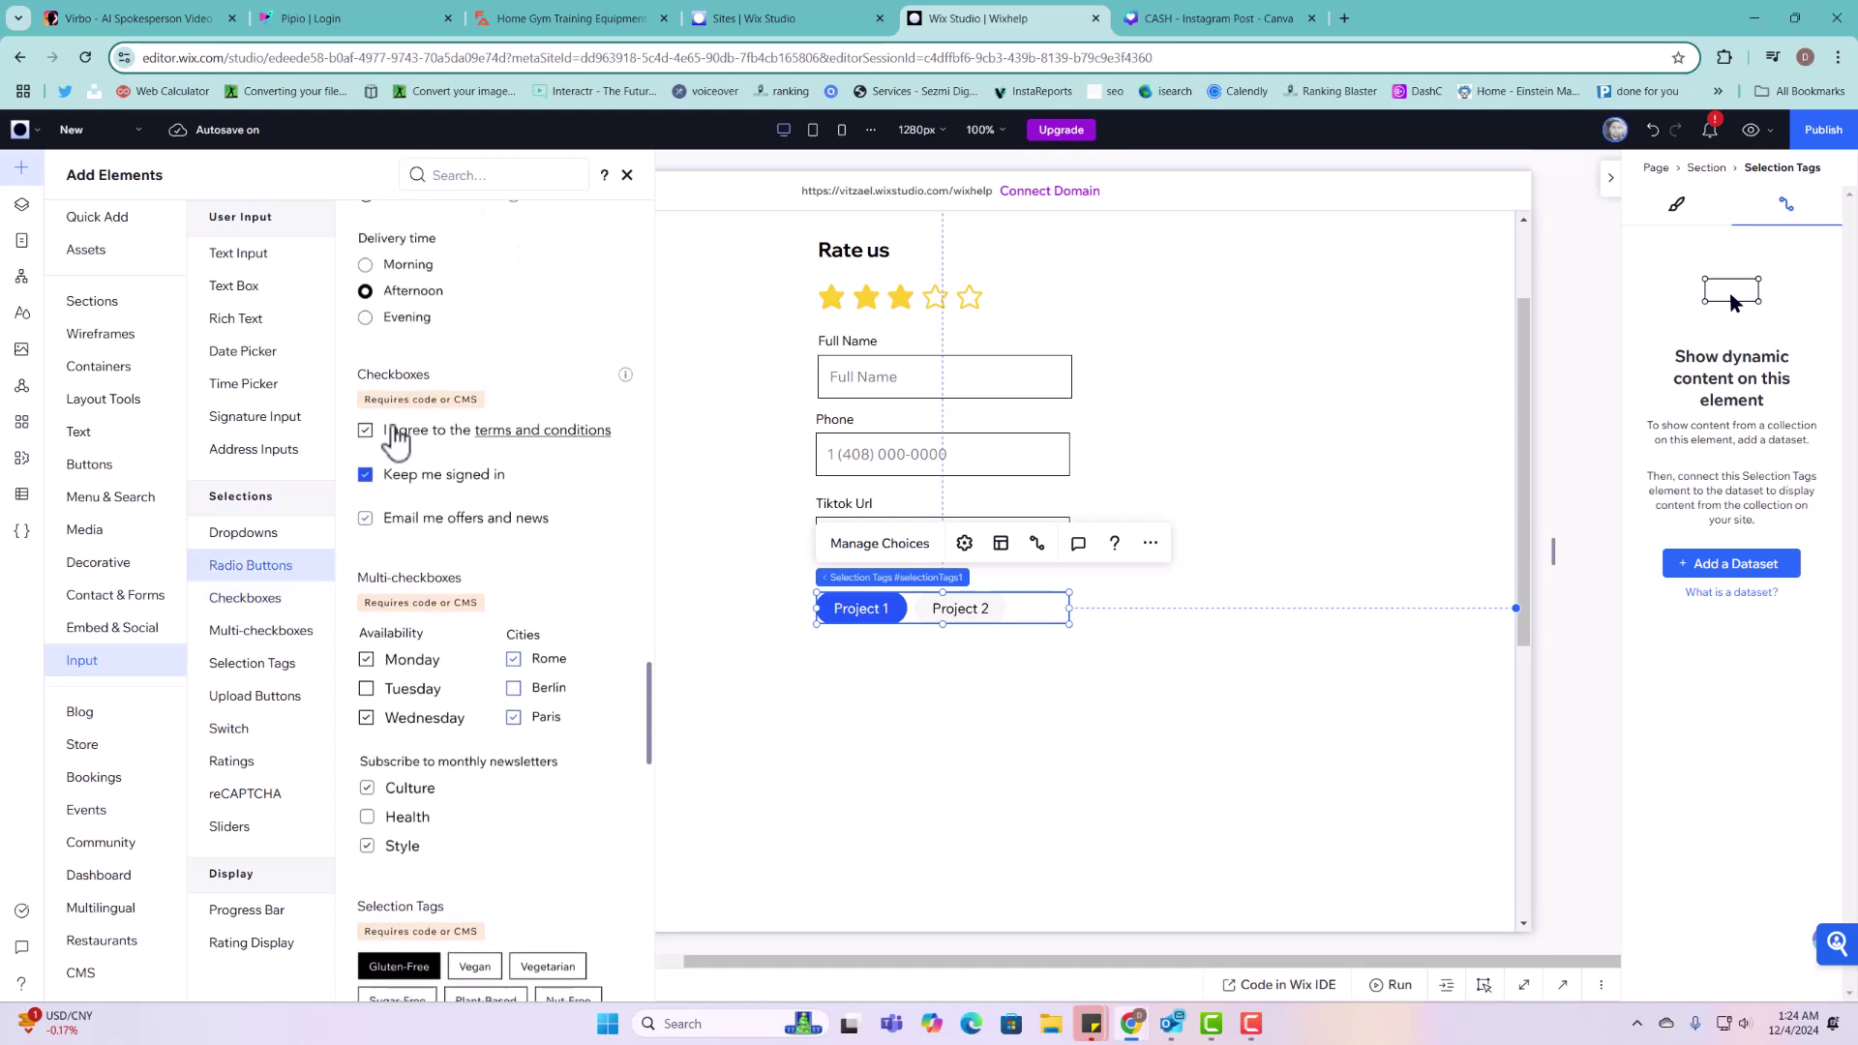
left_click_drag(394, 426, 955, 801)
Step: Turn off the checkbox's Show link, change its text to 'Is this a new Project', and move it up under the tags
left_click(917, 732)
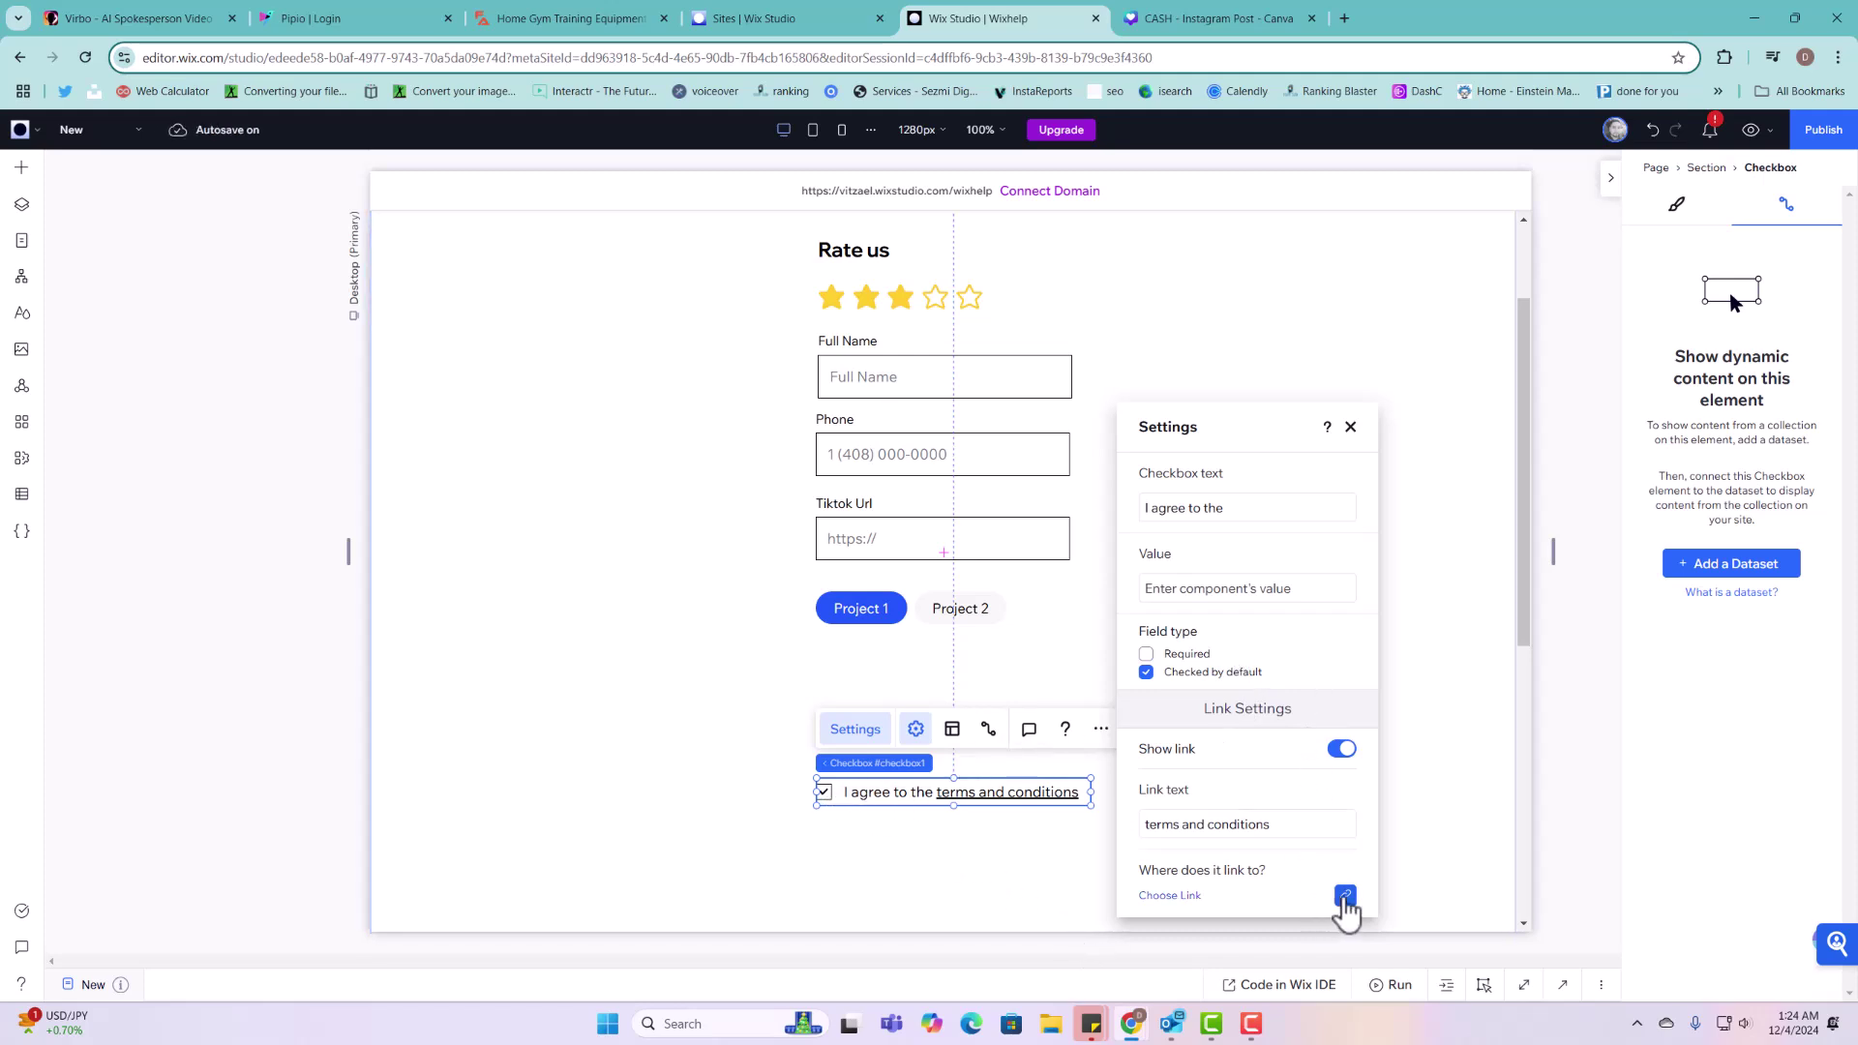
left_click(1343, 750)
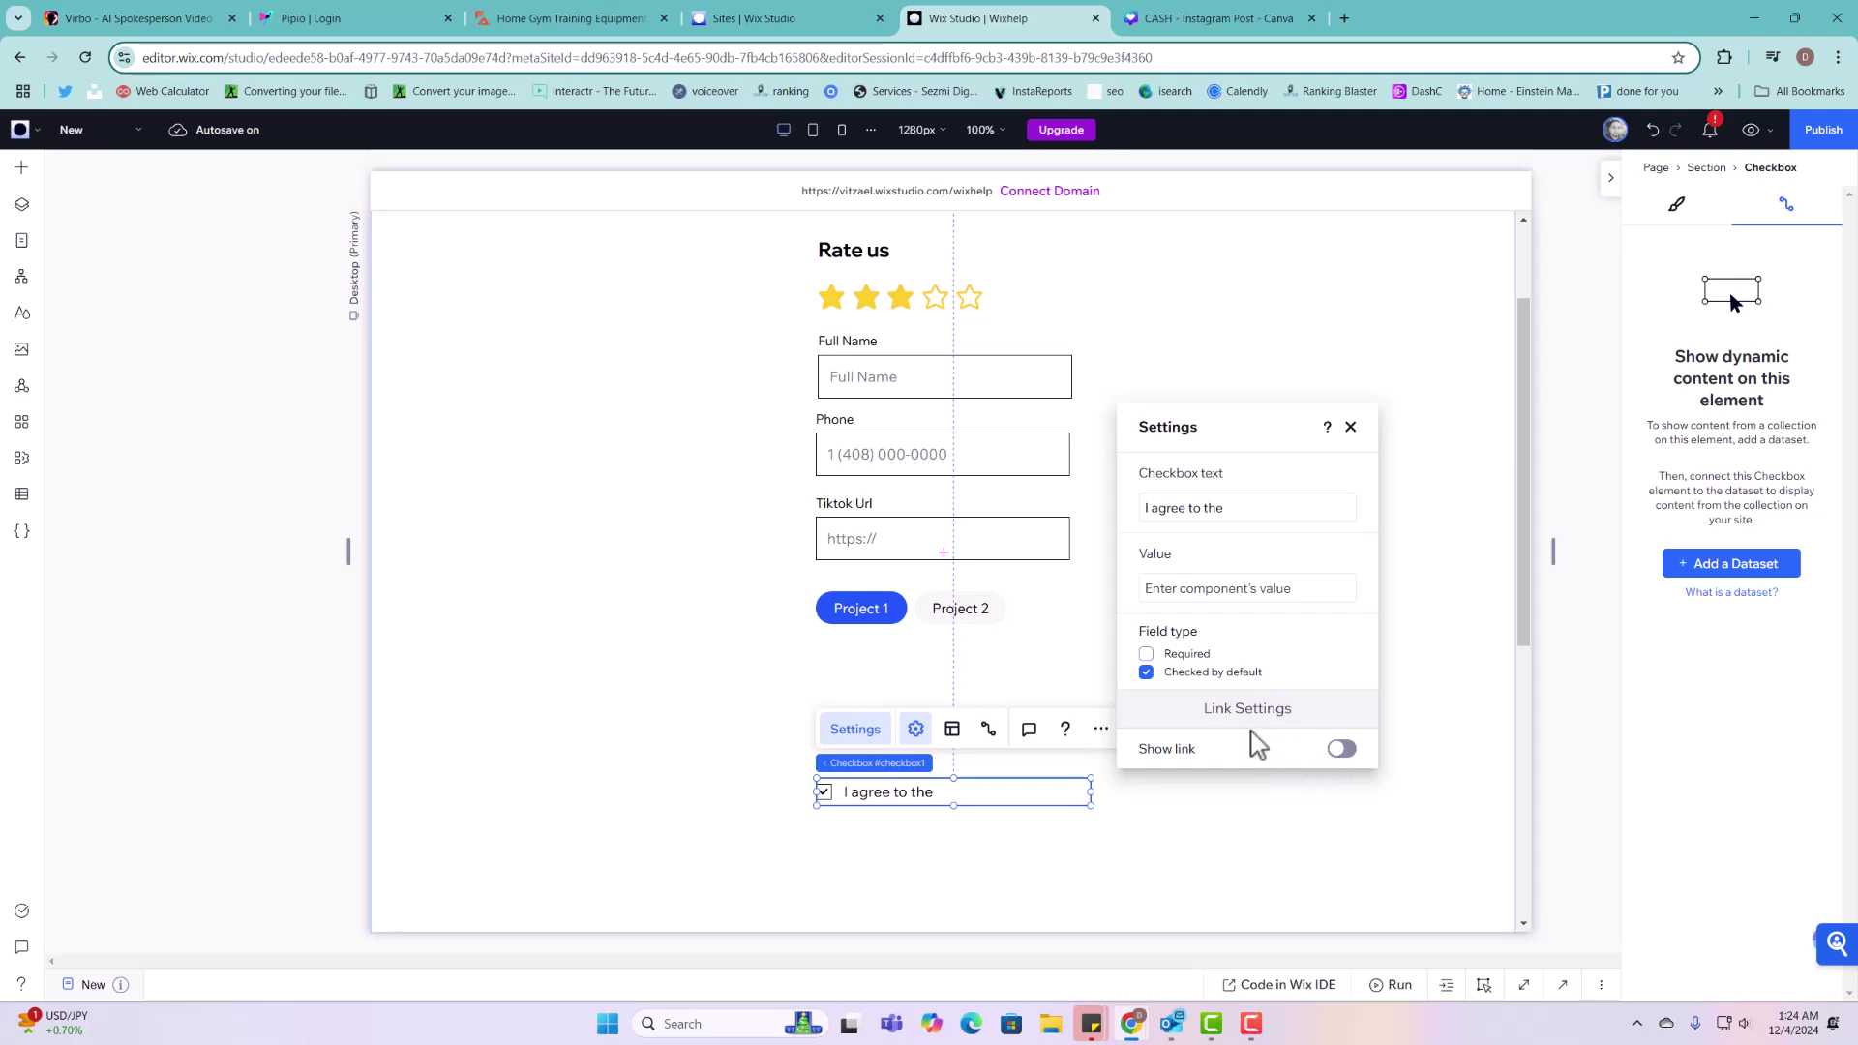
left_click(1227, 587)
triple_click(1243, 516)
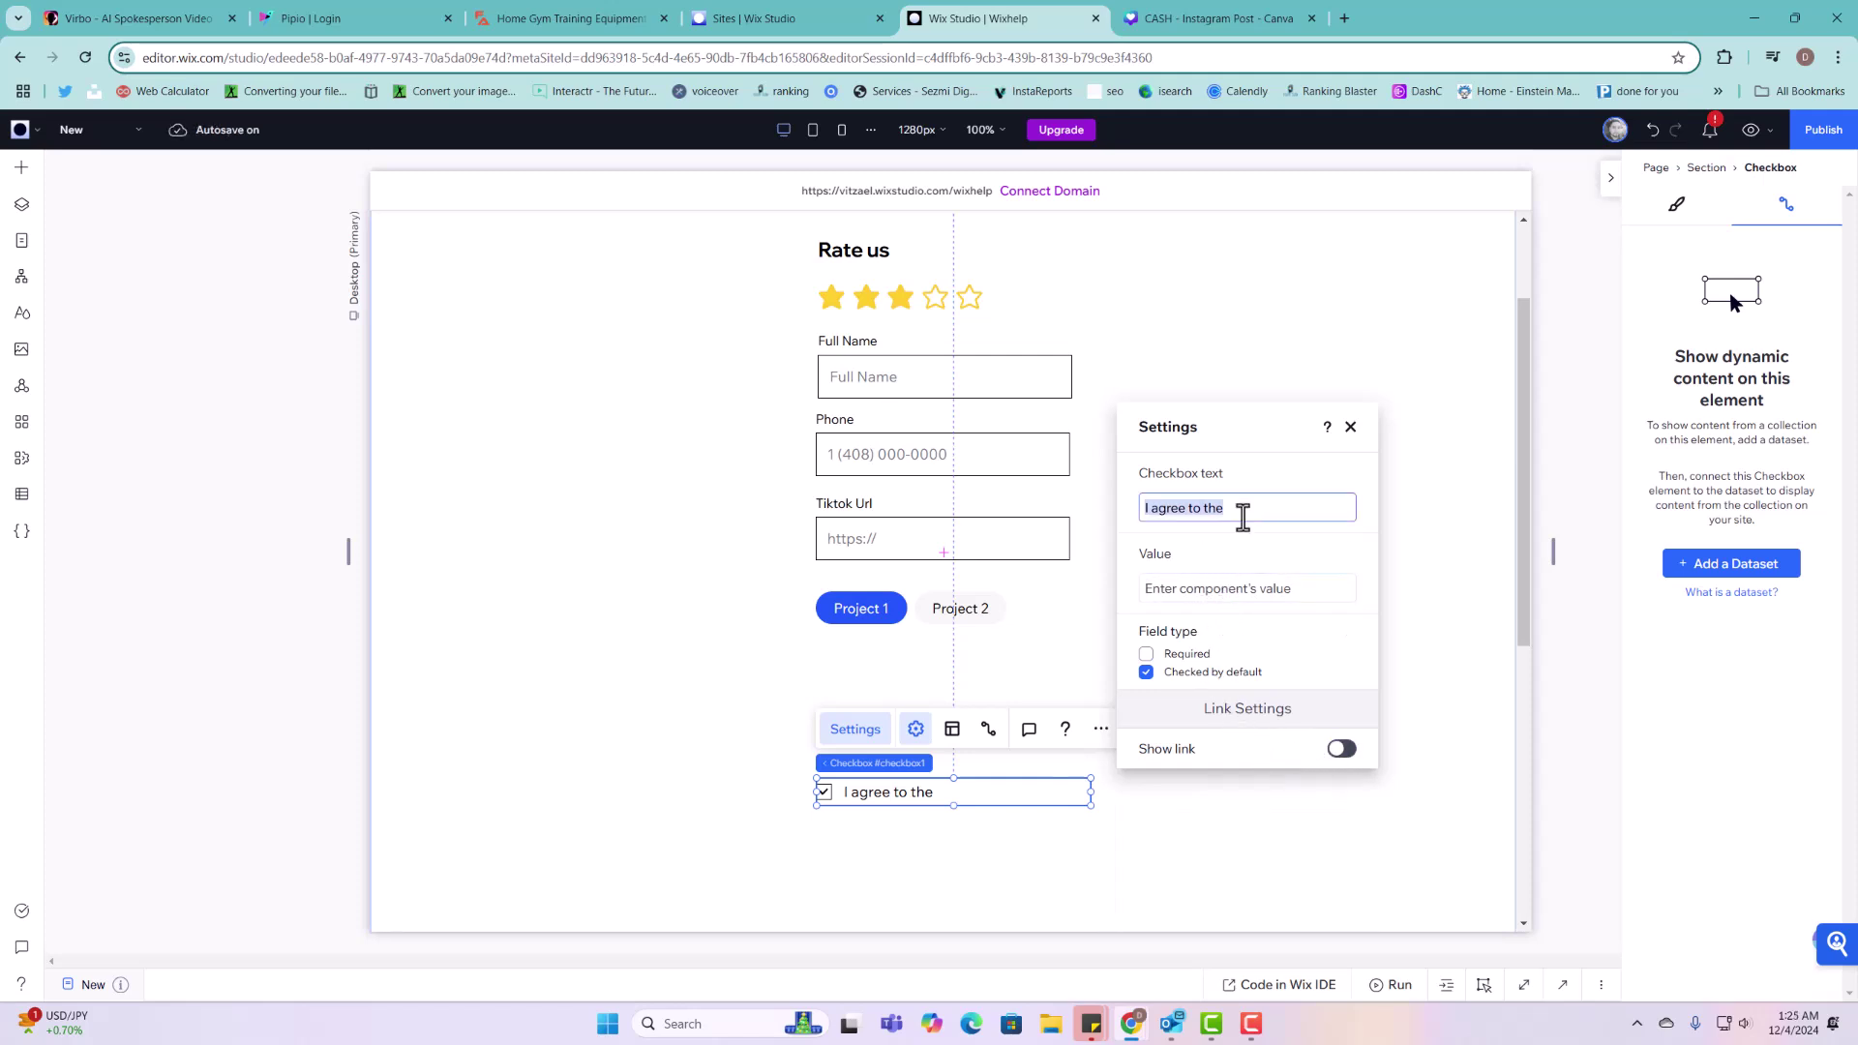
type("IS")
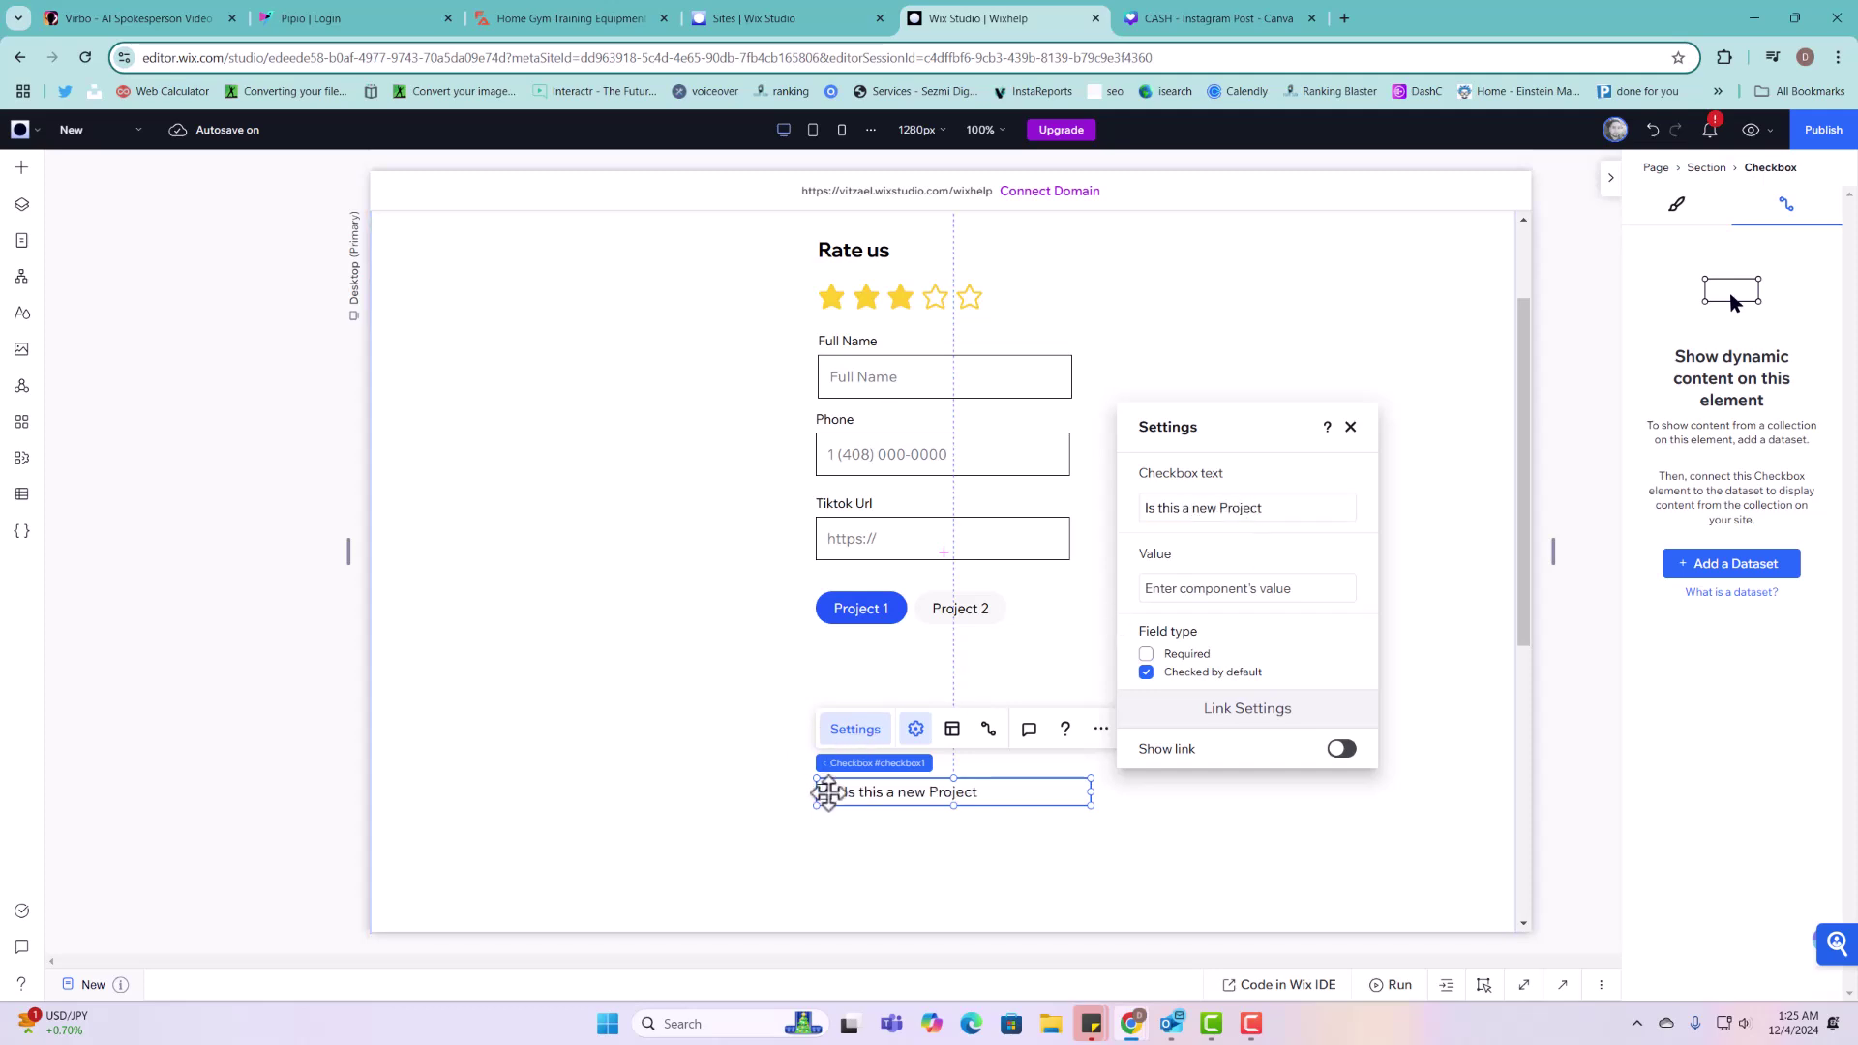
left_click_drag(927, 792, 925, 693)
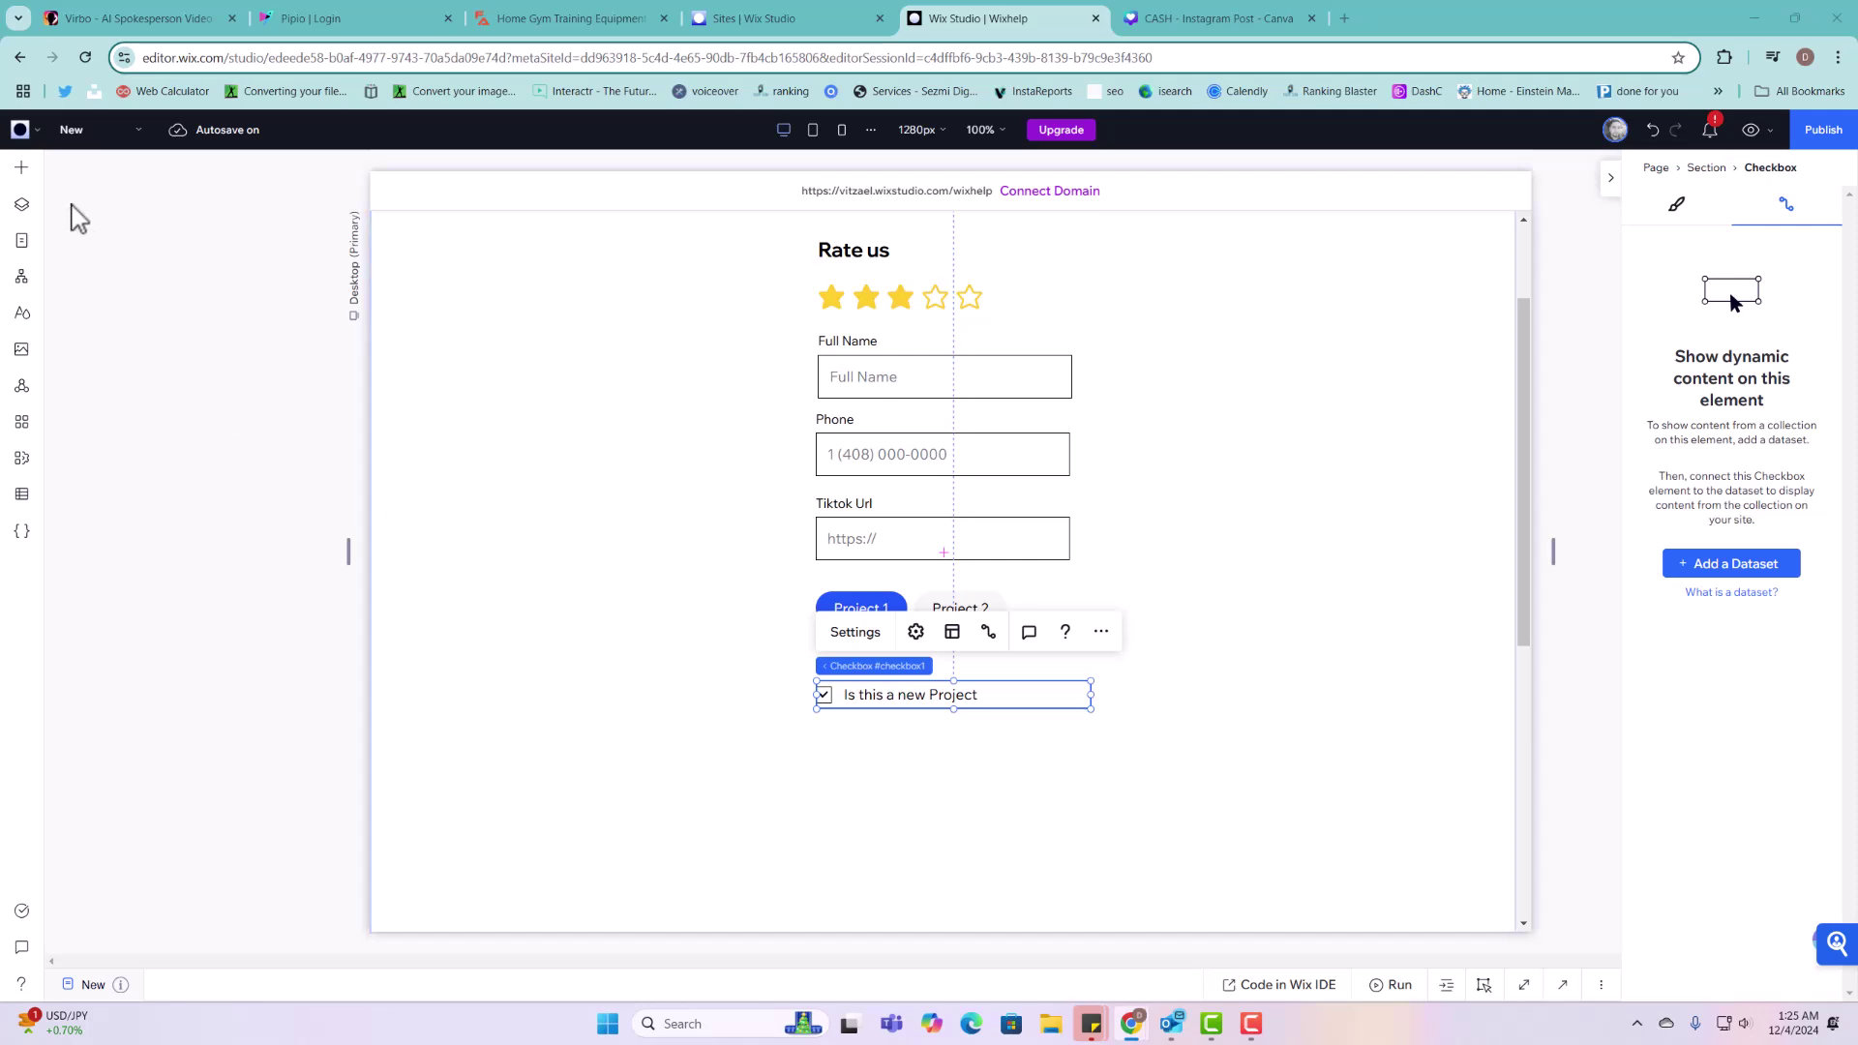
Step: Drag the Upload Photo button from Input > Upload Buttons onto the form below the checkbox
left_click(22, 168)
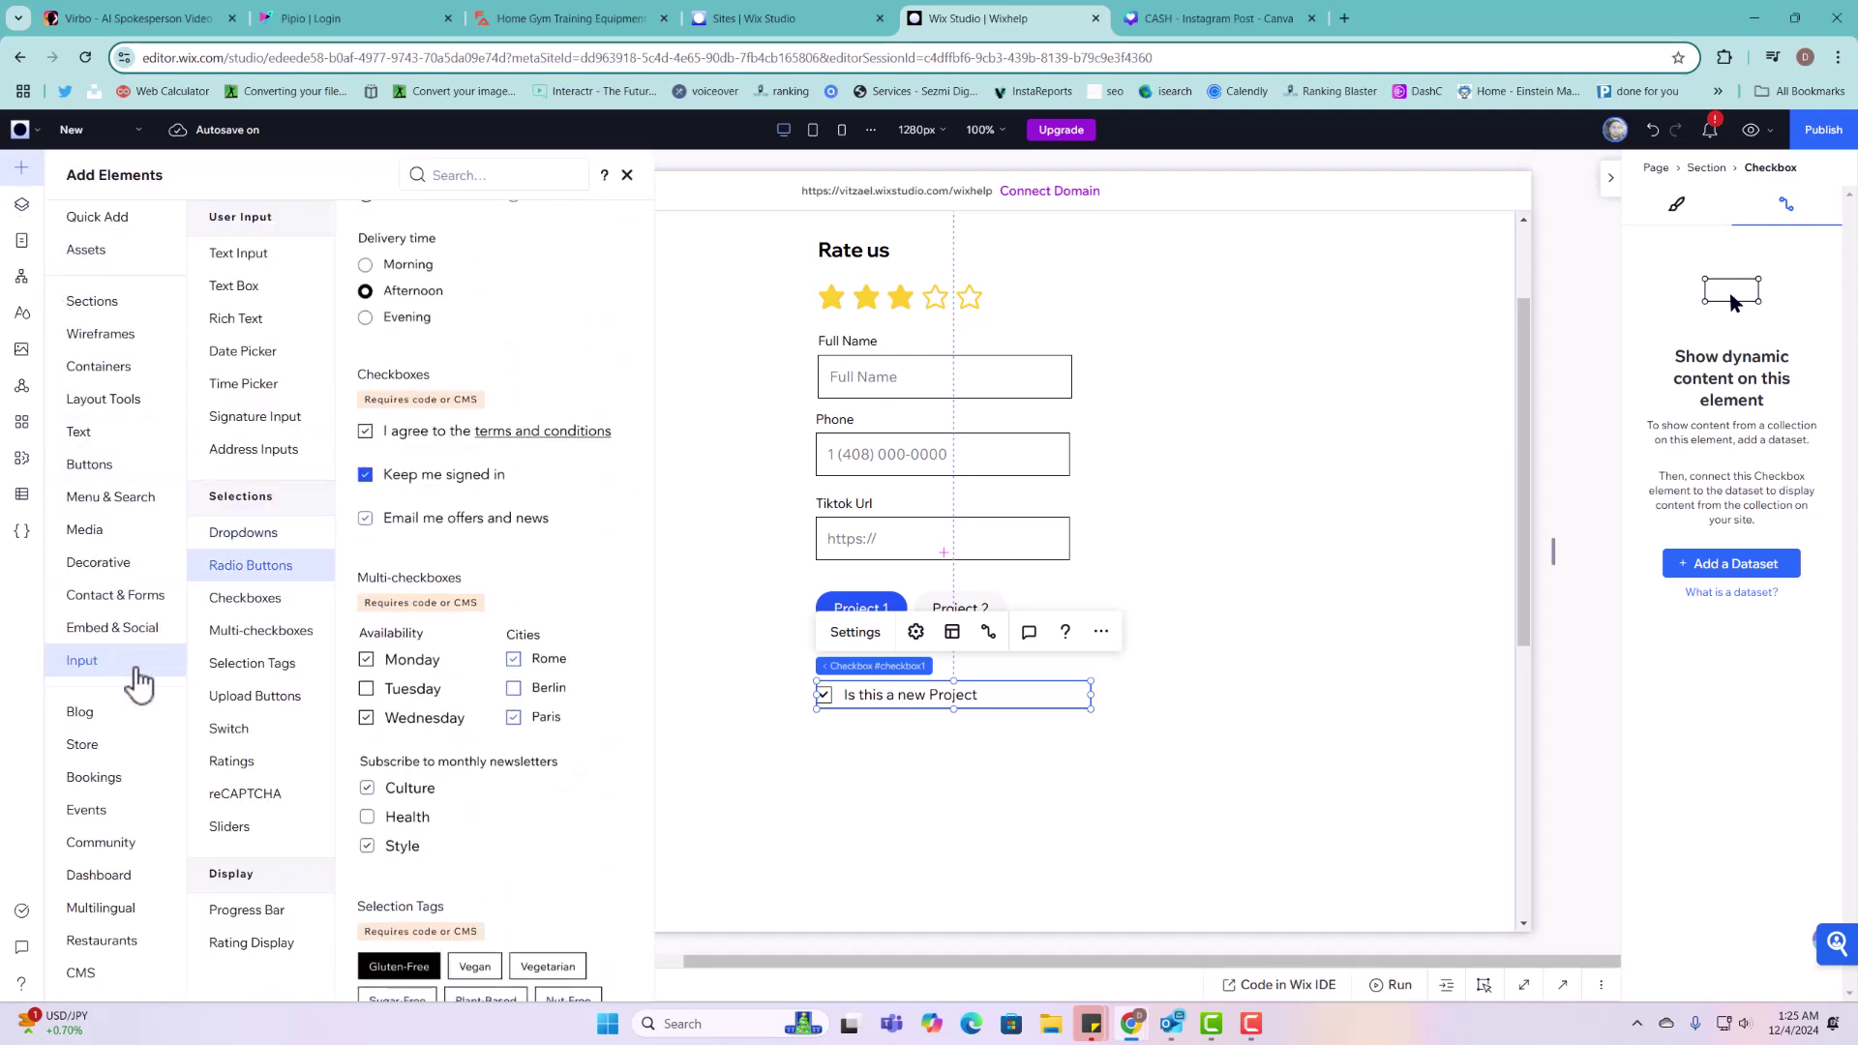
scroll(499, 697, "down", 5)
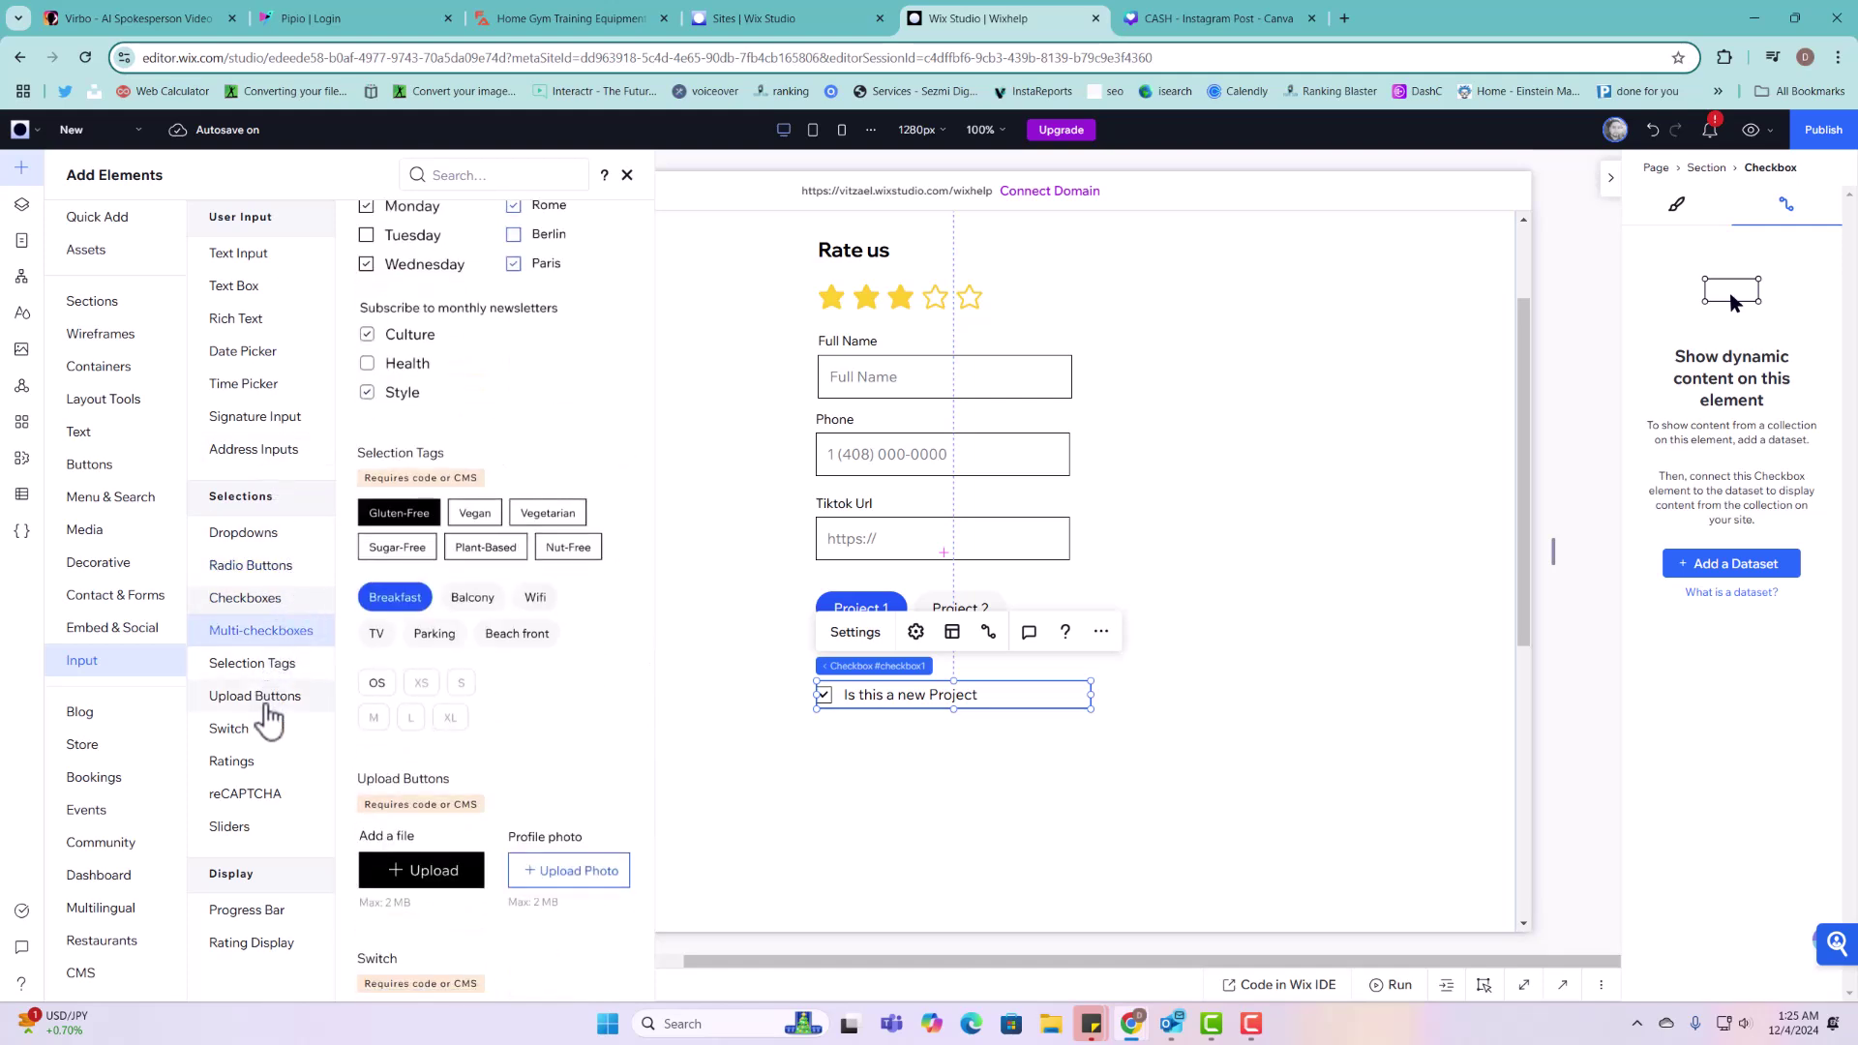
scroll(397, 556, "down", 5)
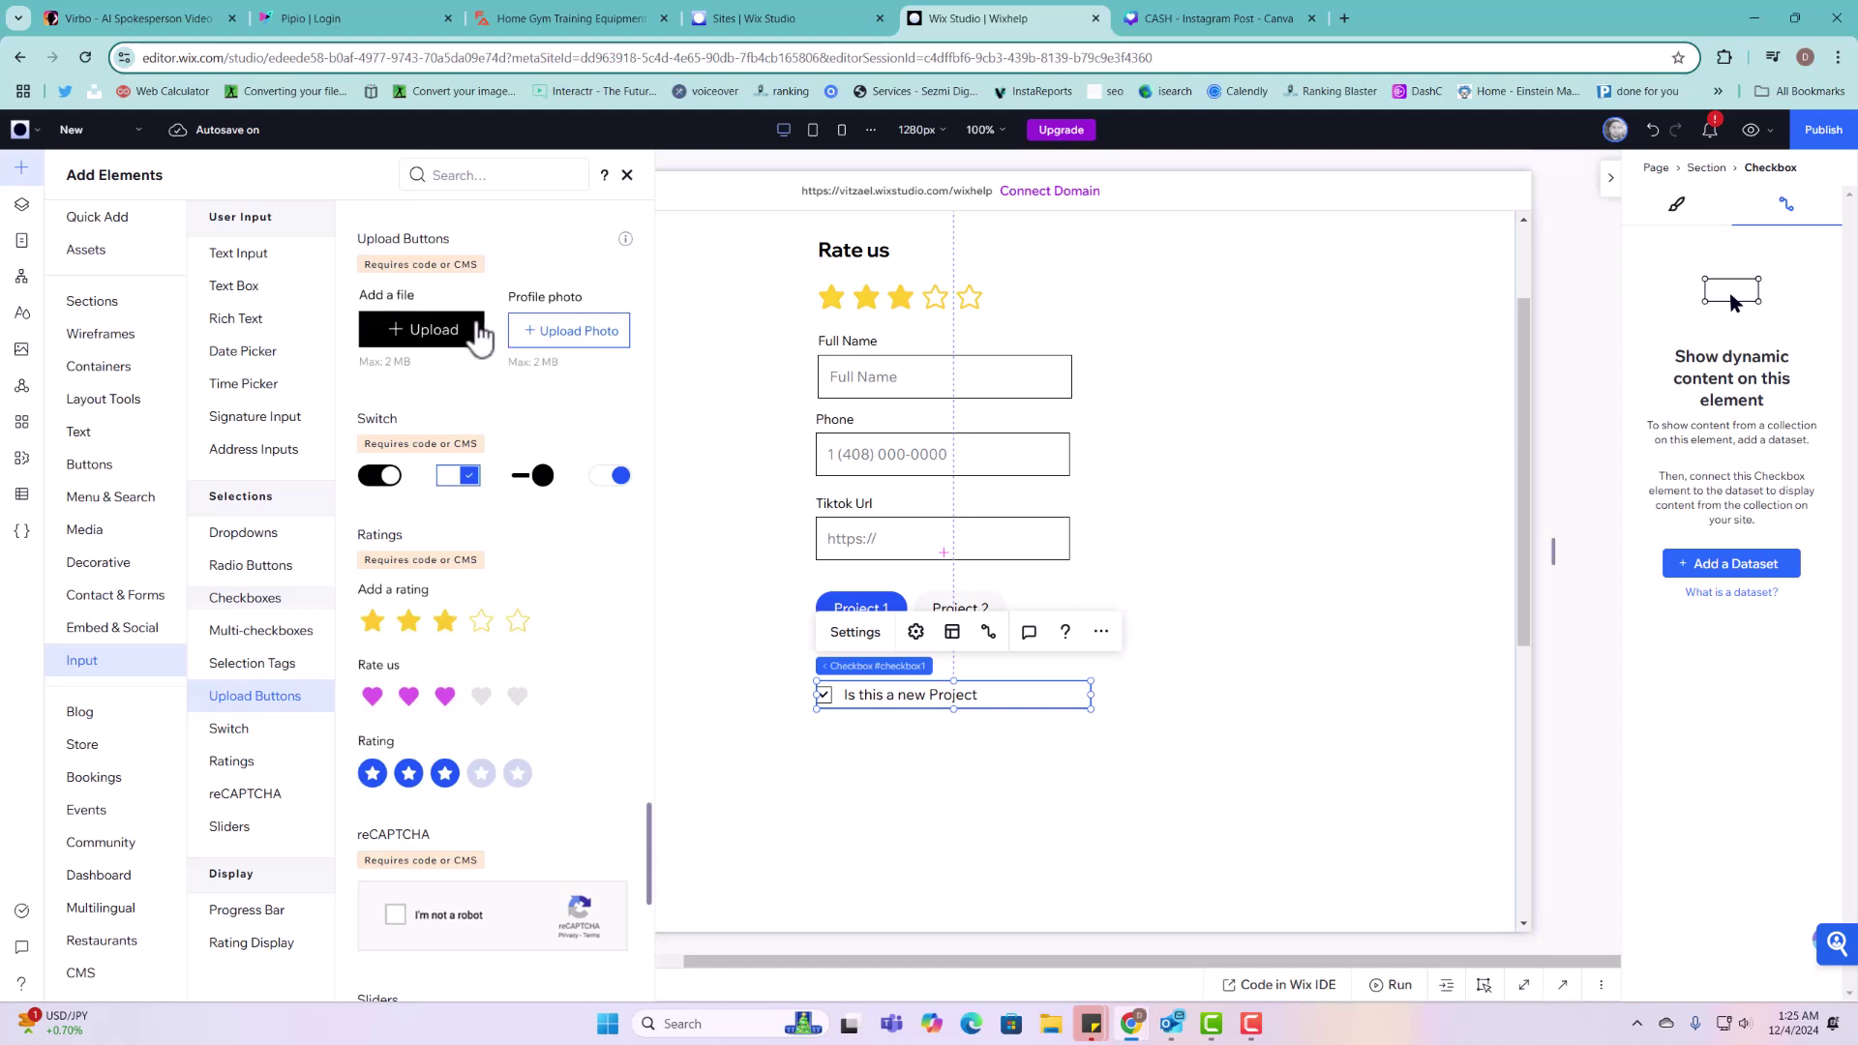
left_click_drag(562, 334, 1082, 780)
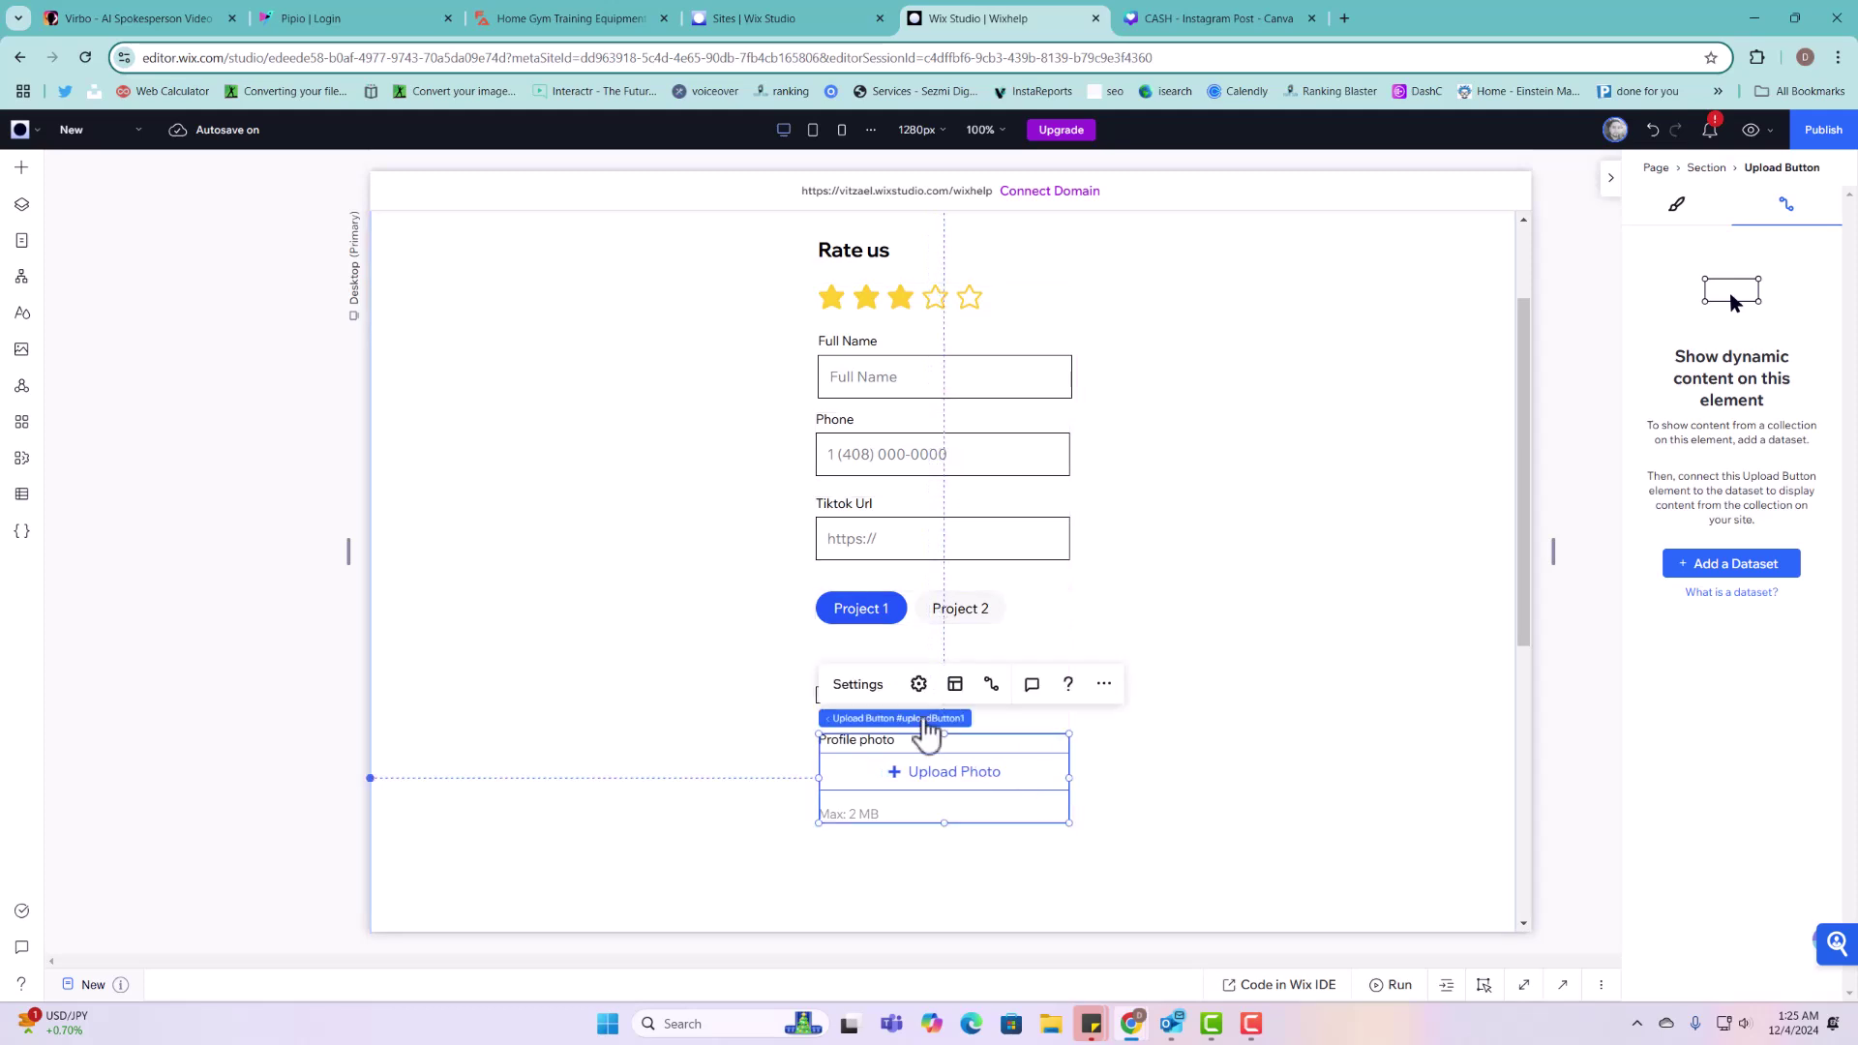
Step: Change the upload field's title from Profile photo to 'Profile Picture'
left_click(861, 684)
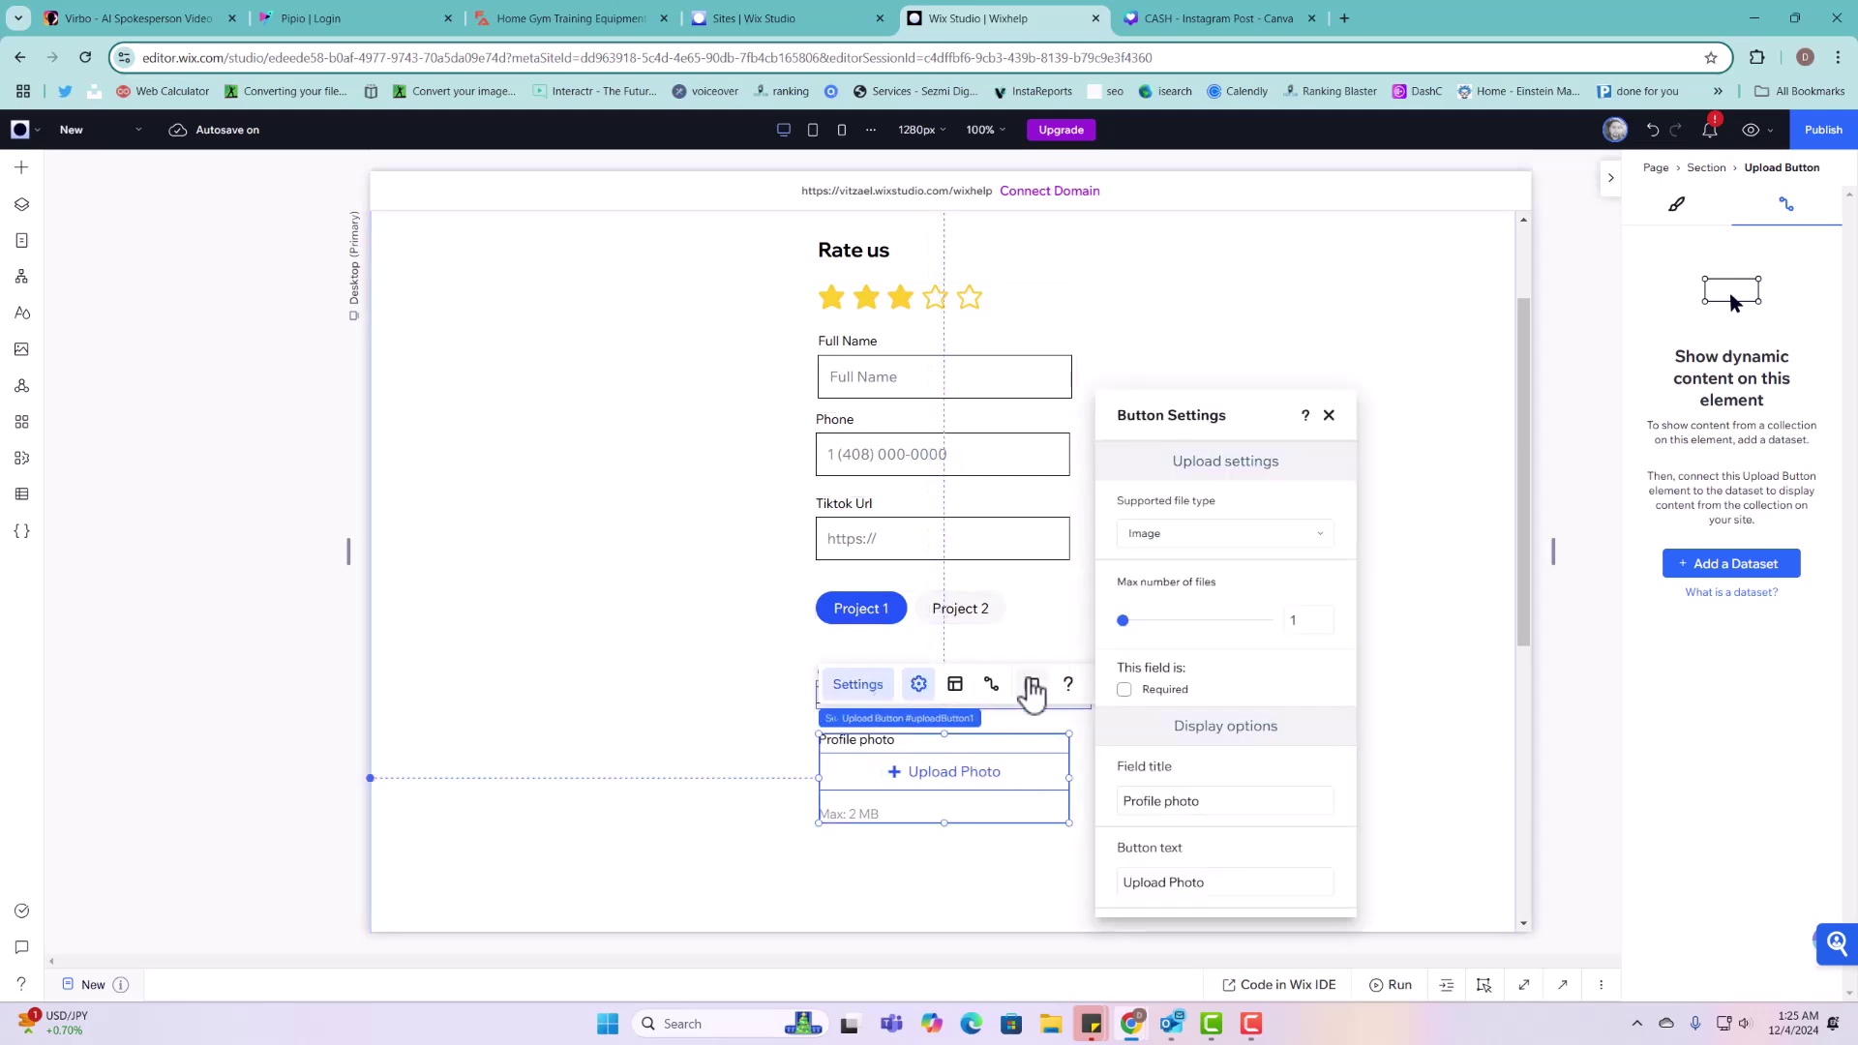
left_click(1173, 803)
key("BackSpace")
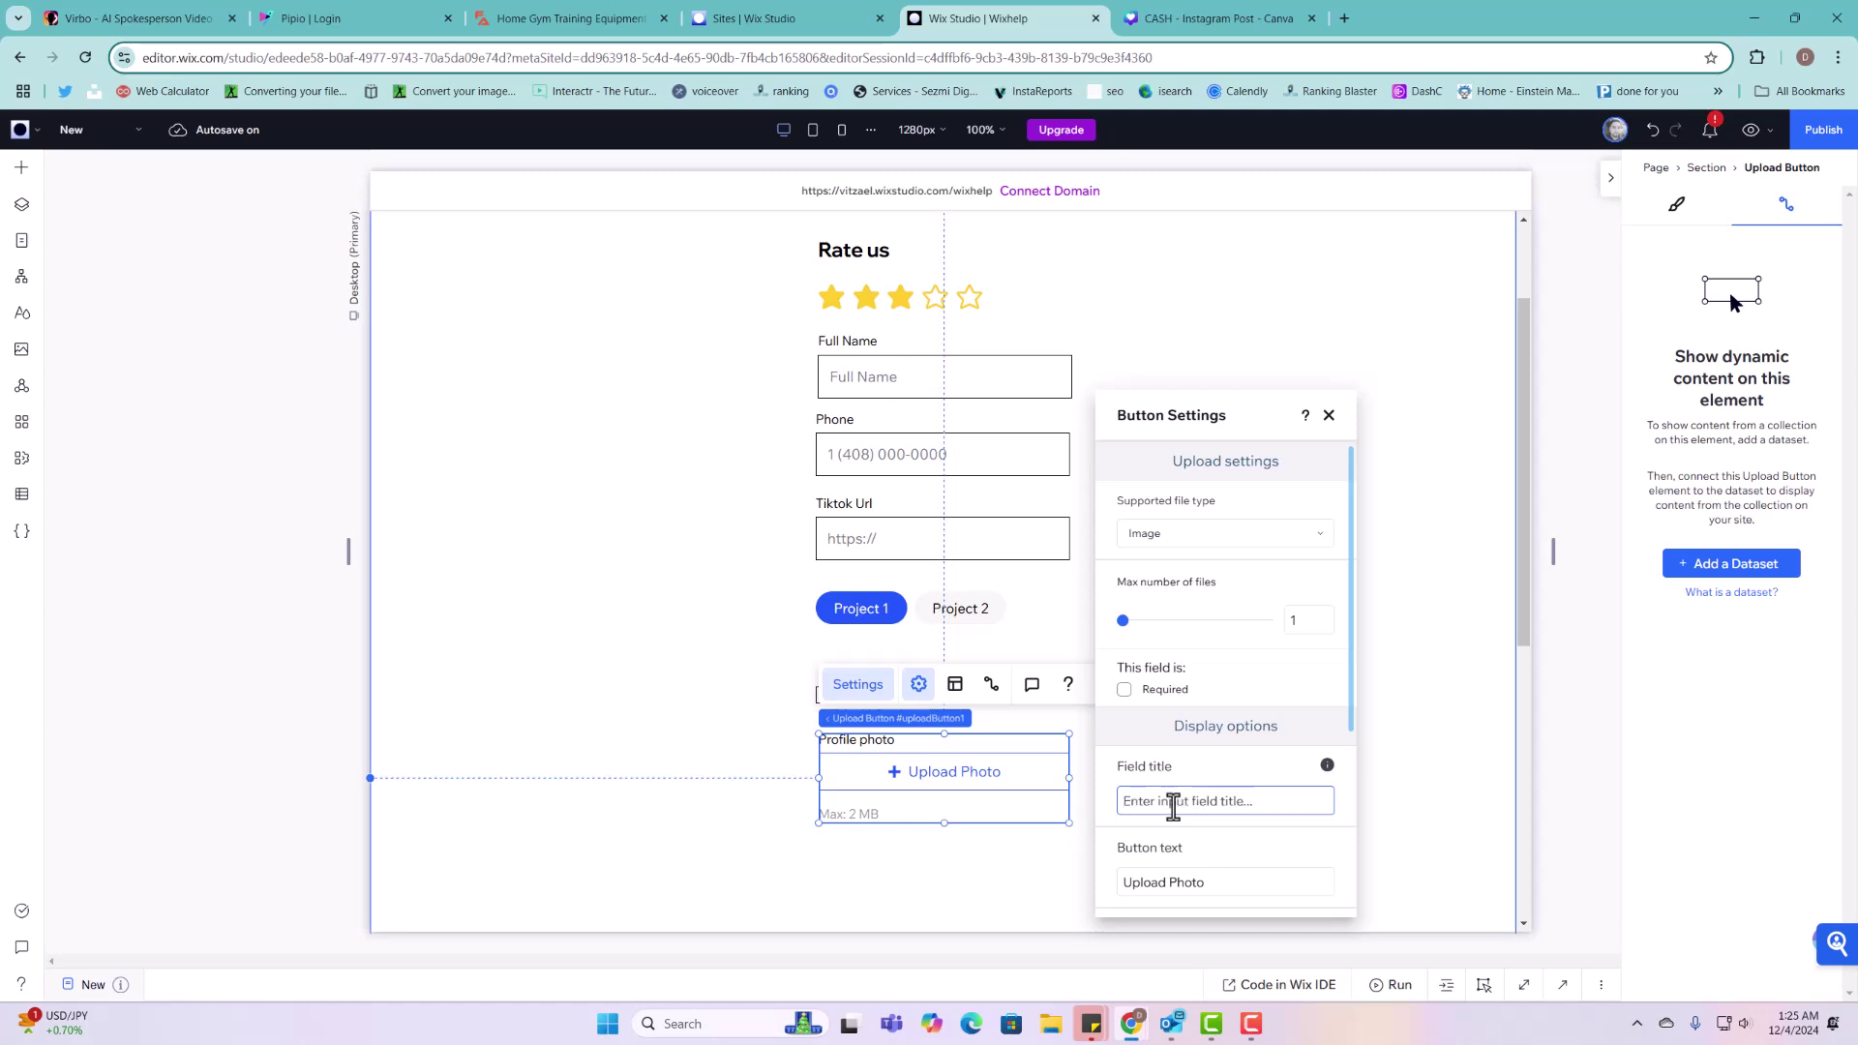
type("Picture")
left_click(1329, 418)
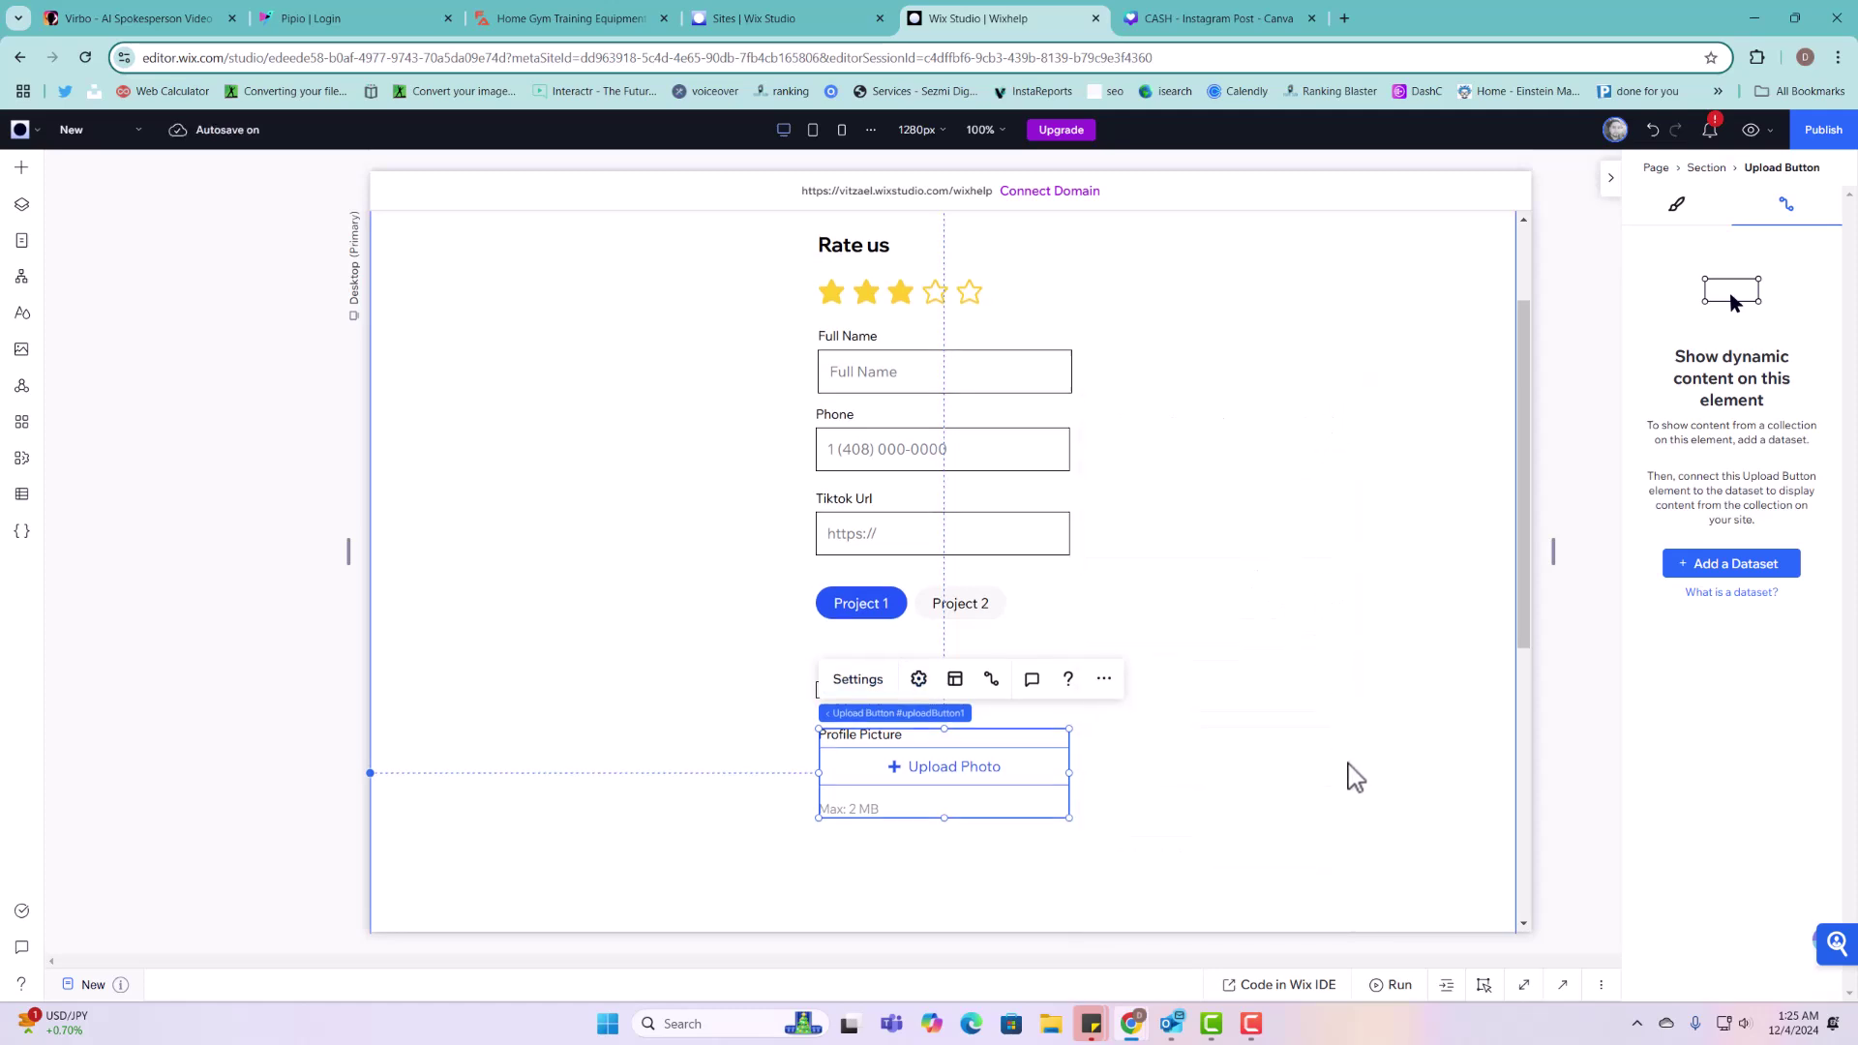
Step: Drag the form section's bottom edge down to lengthen it below the upload field
scroll(1336, 707, "down", 5)
left_click_drag(1312, 508, 1298, 809)
scroll(958, 569, "up", 3)
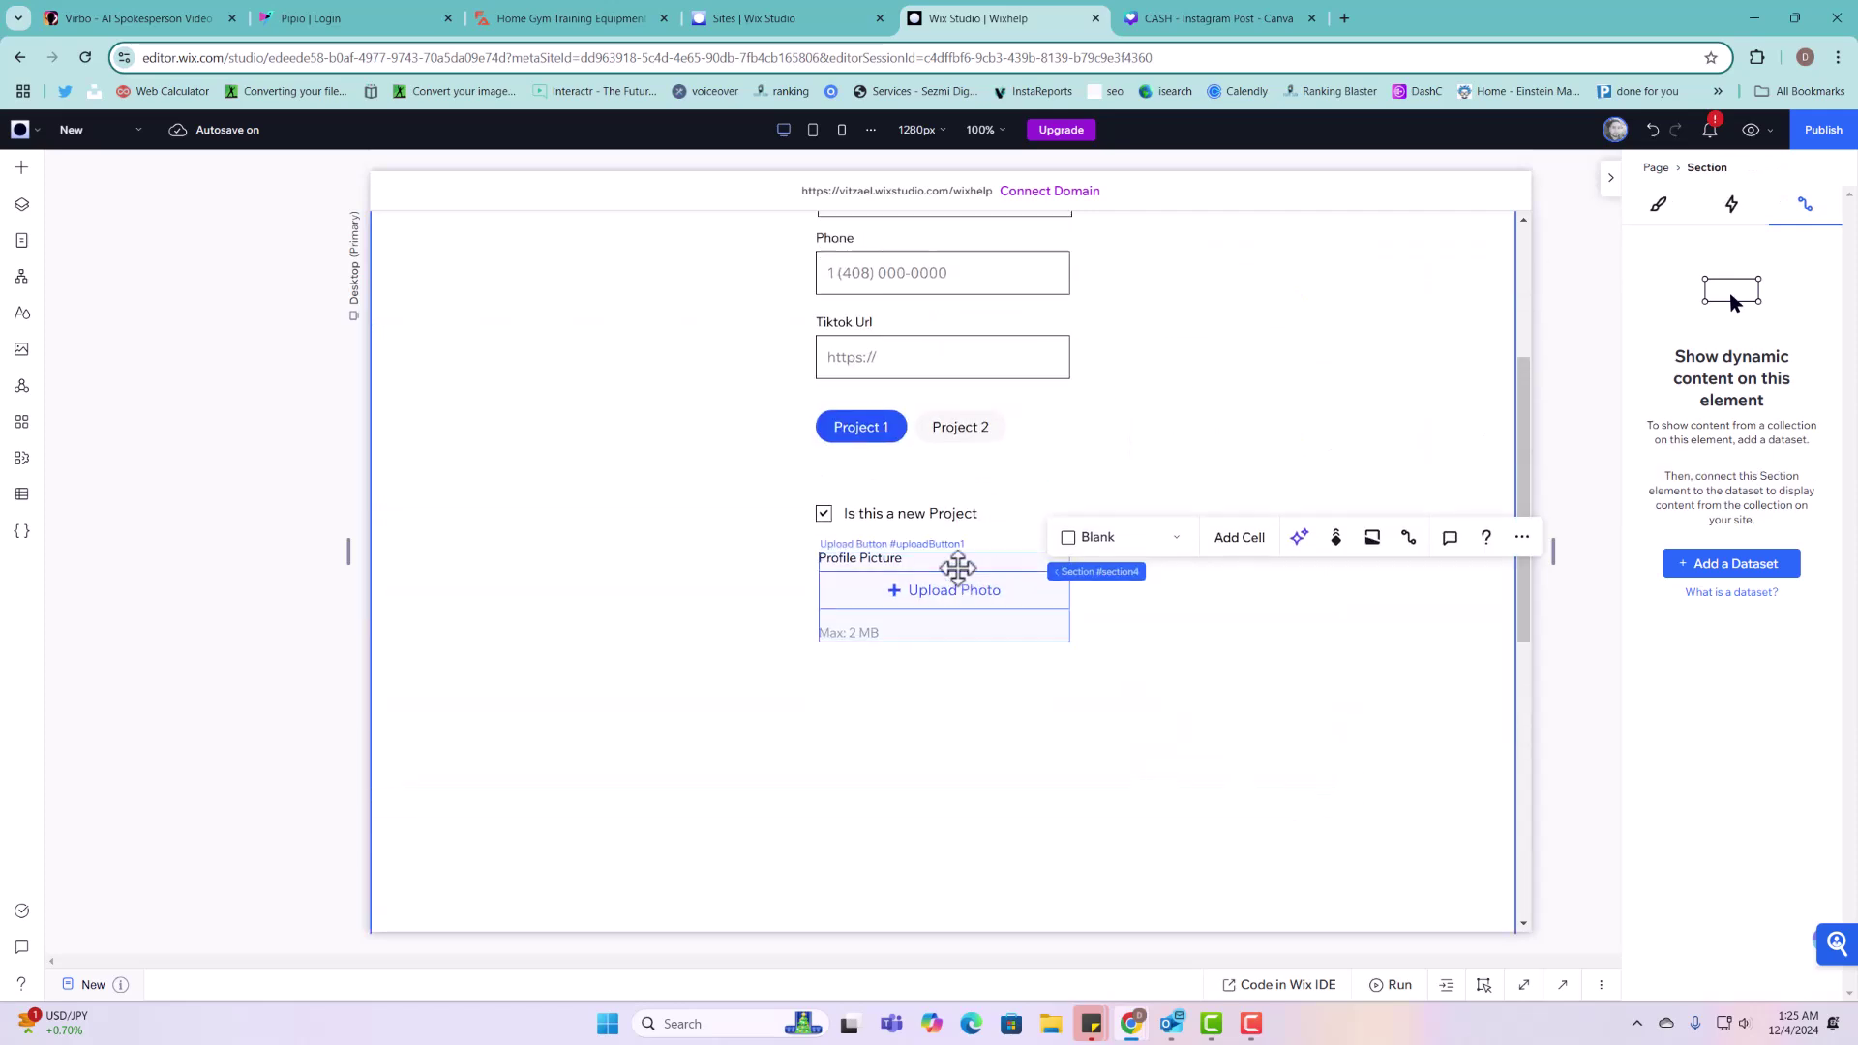
left_click(905, 566)
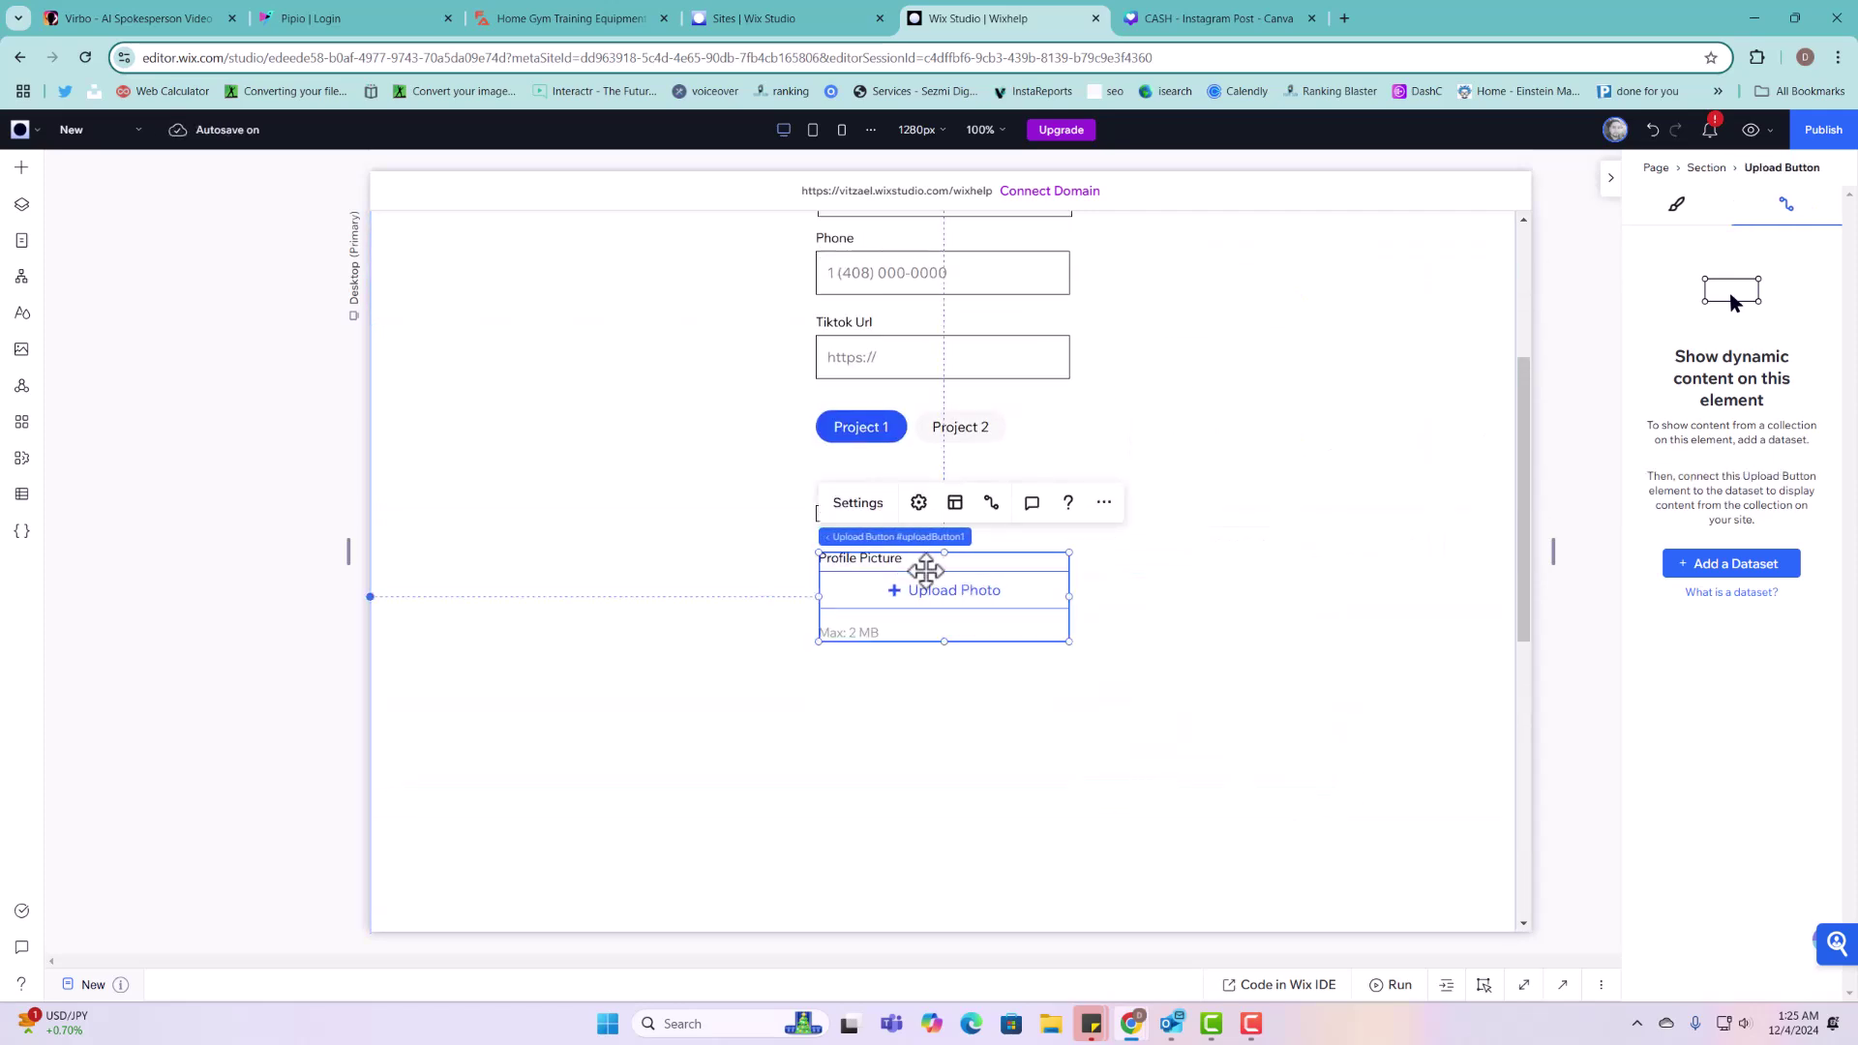
Step: Duplicate the Profile Picture upload field below itself and set the copy to accept Image & Video
right_click(926, 571)
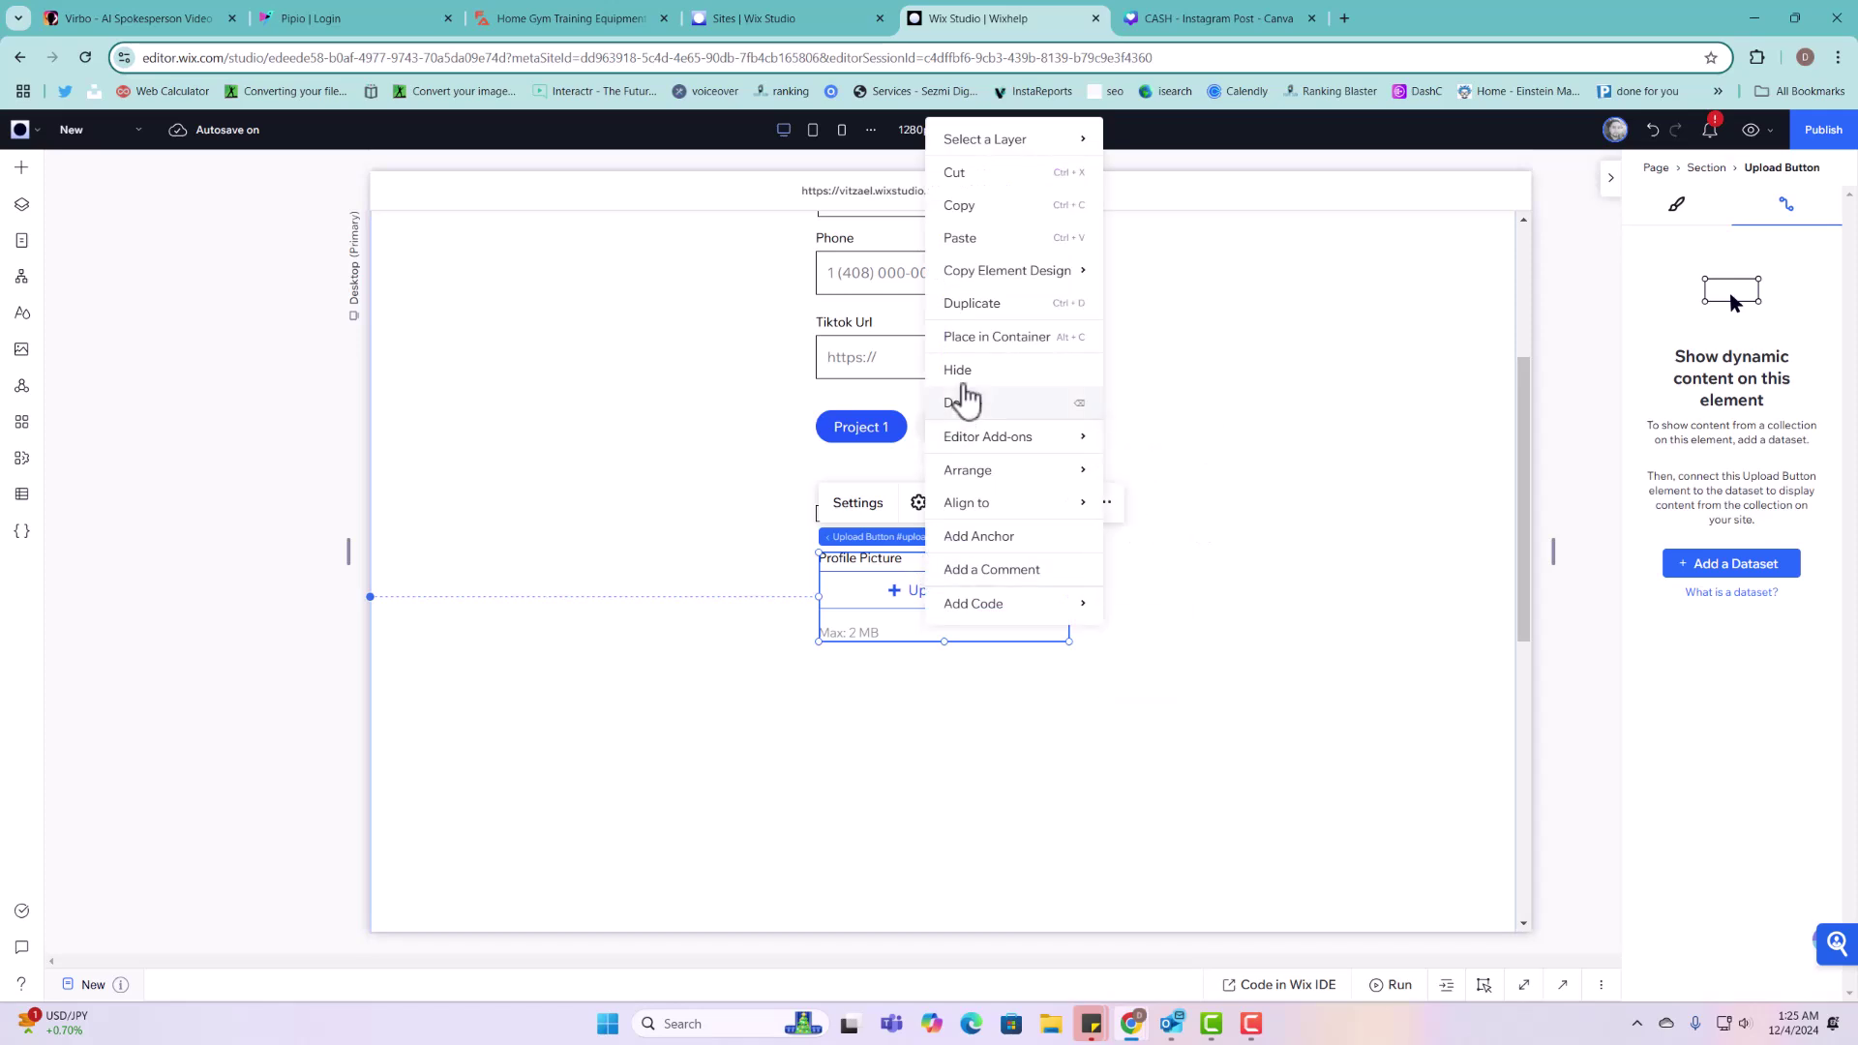
left_click(1003, 314)
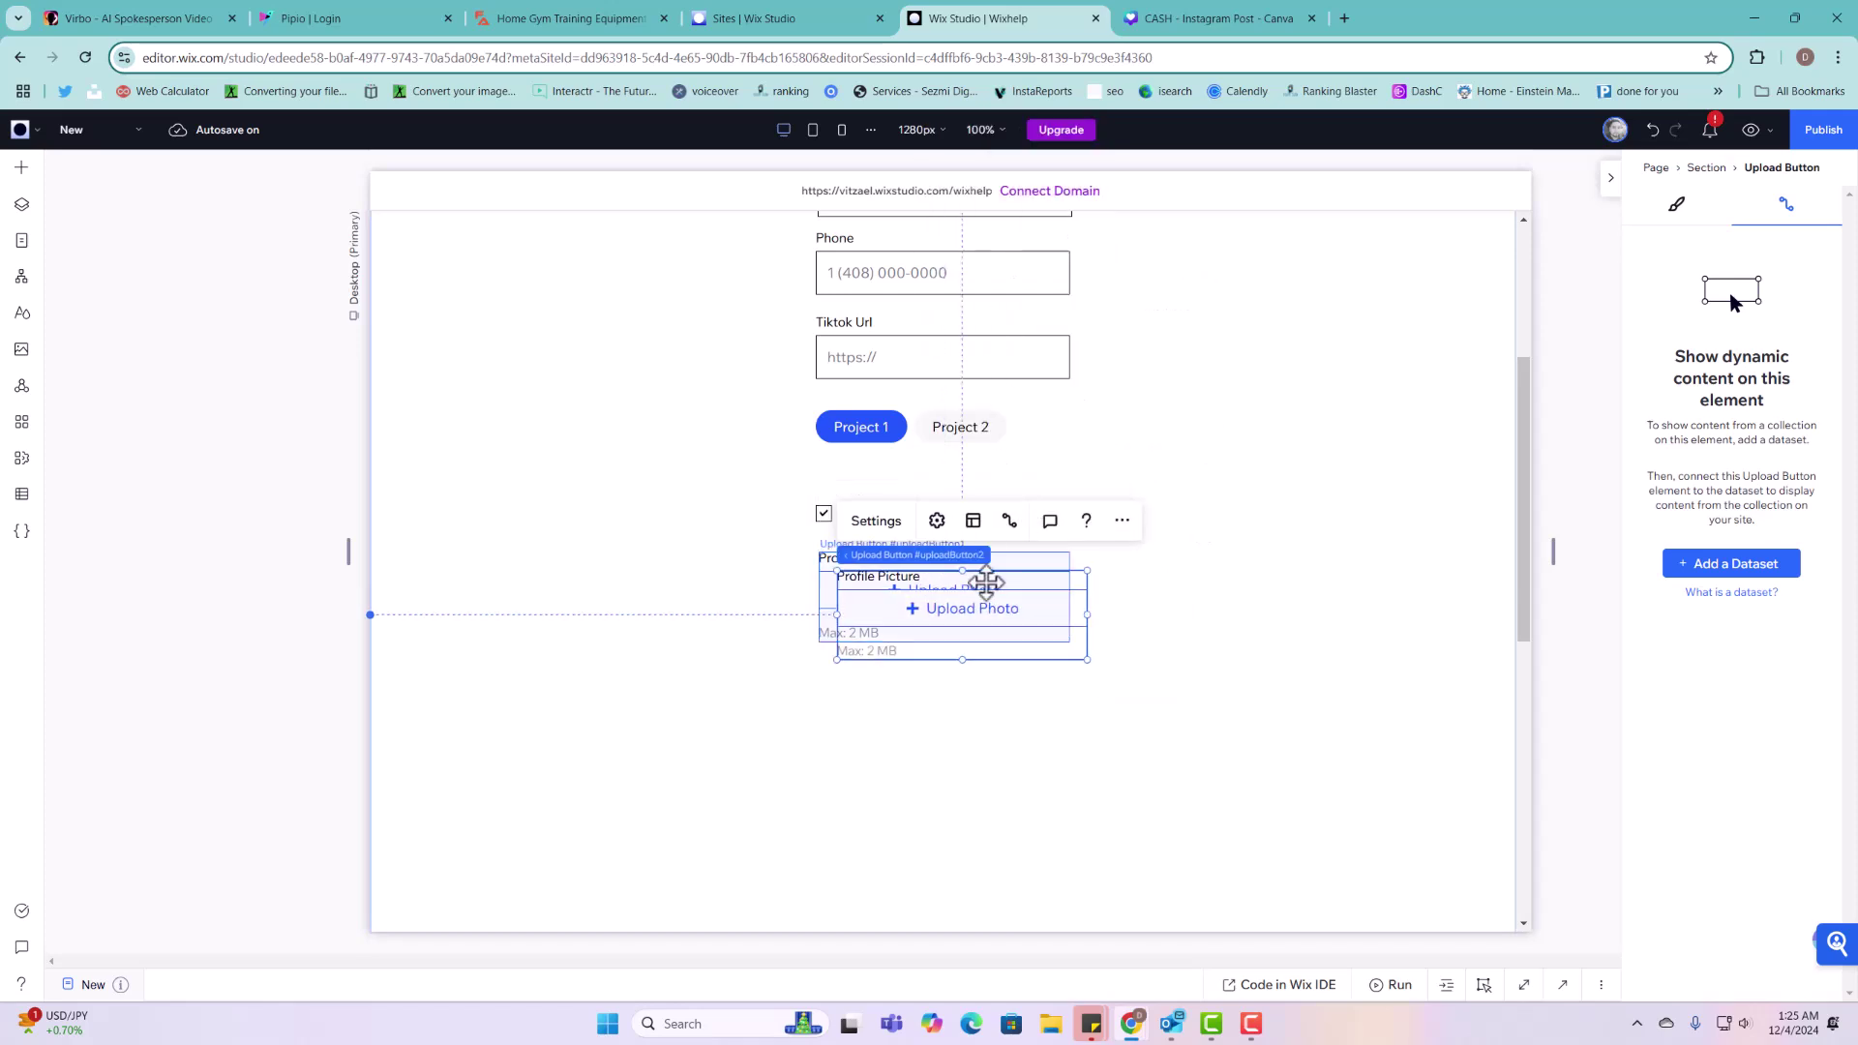
left_click_drag(984, 581, 964, 698)
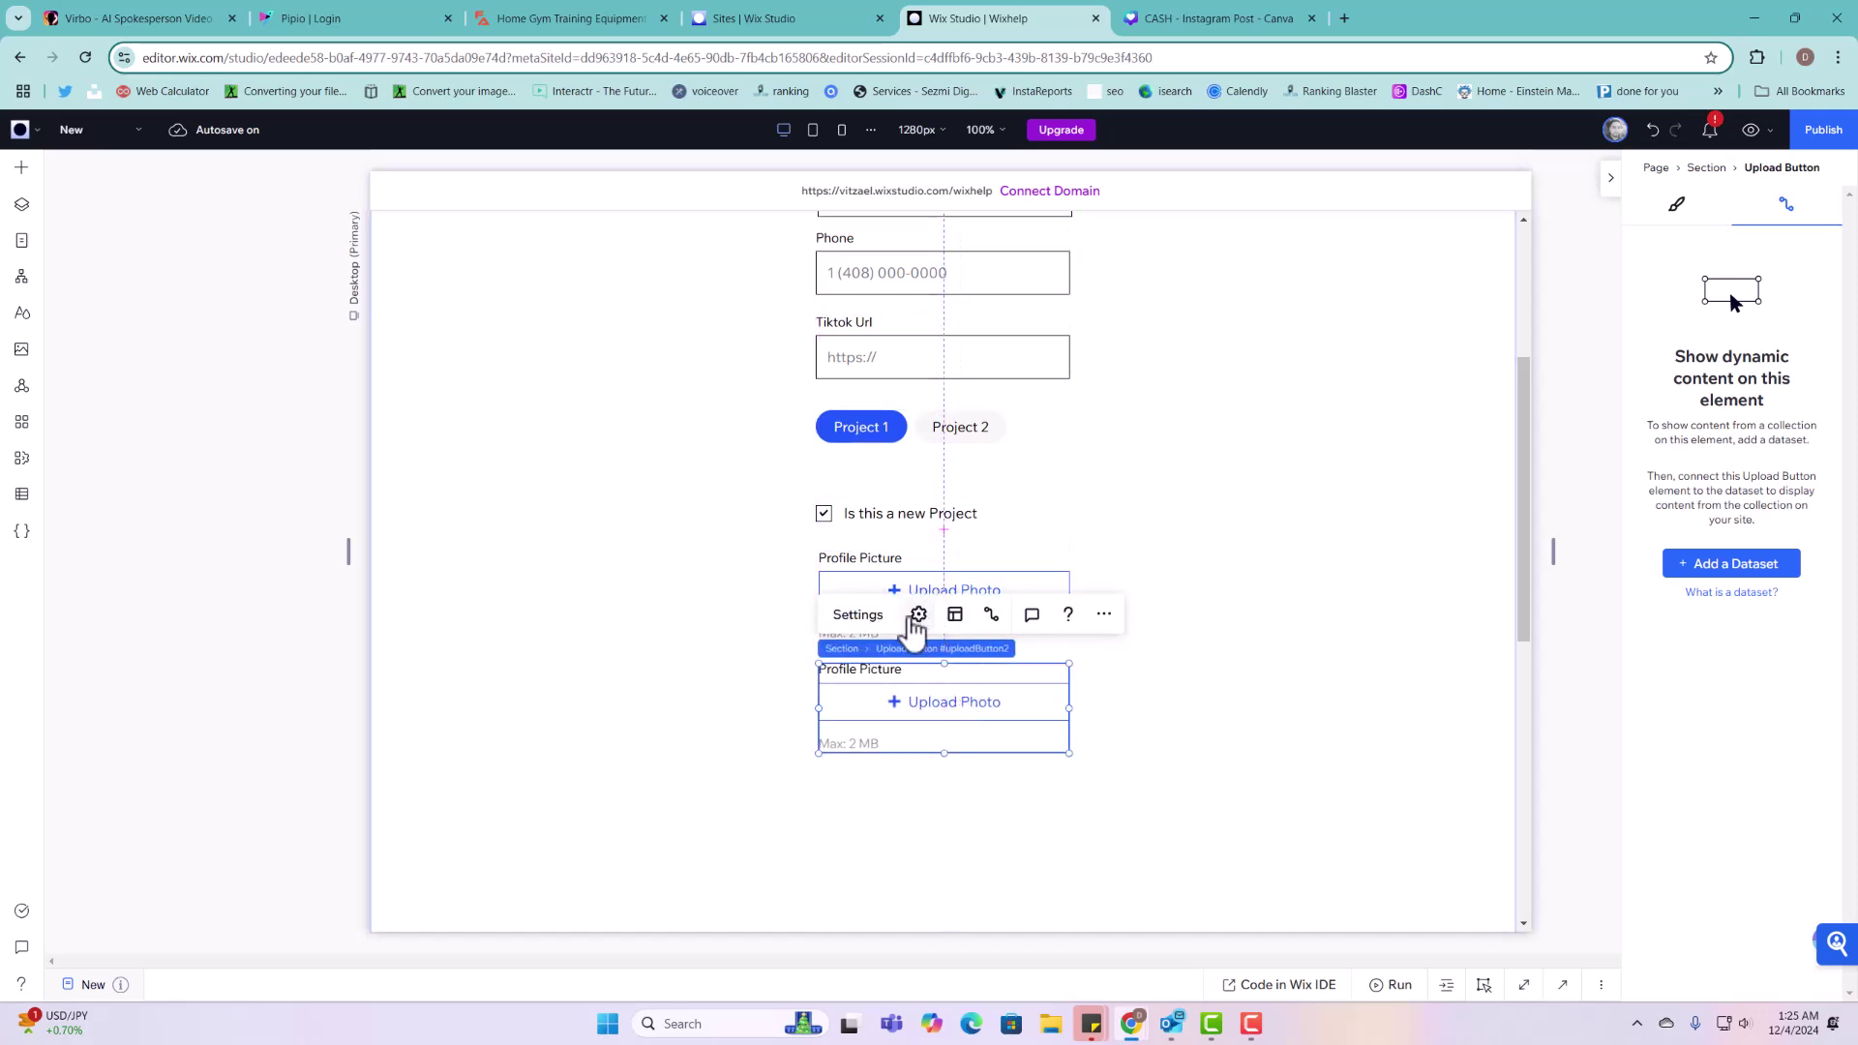
left_click(858, 614)
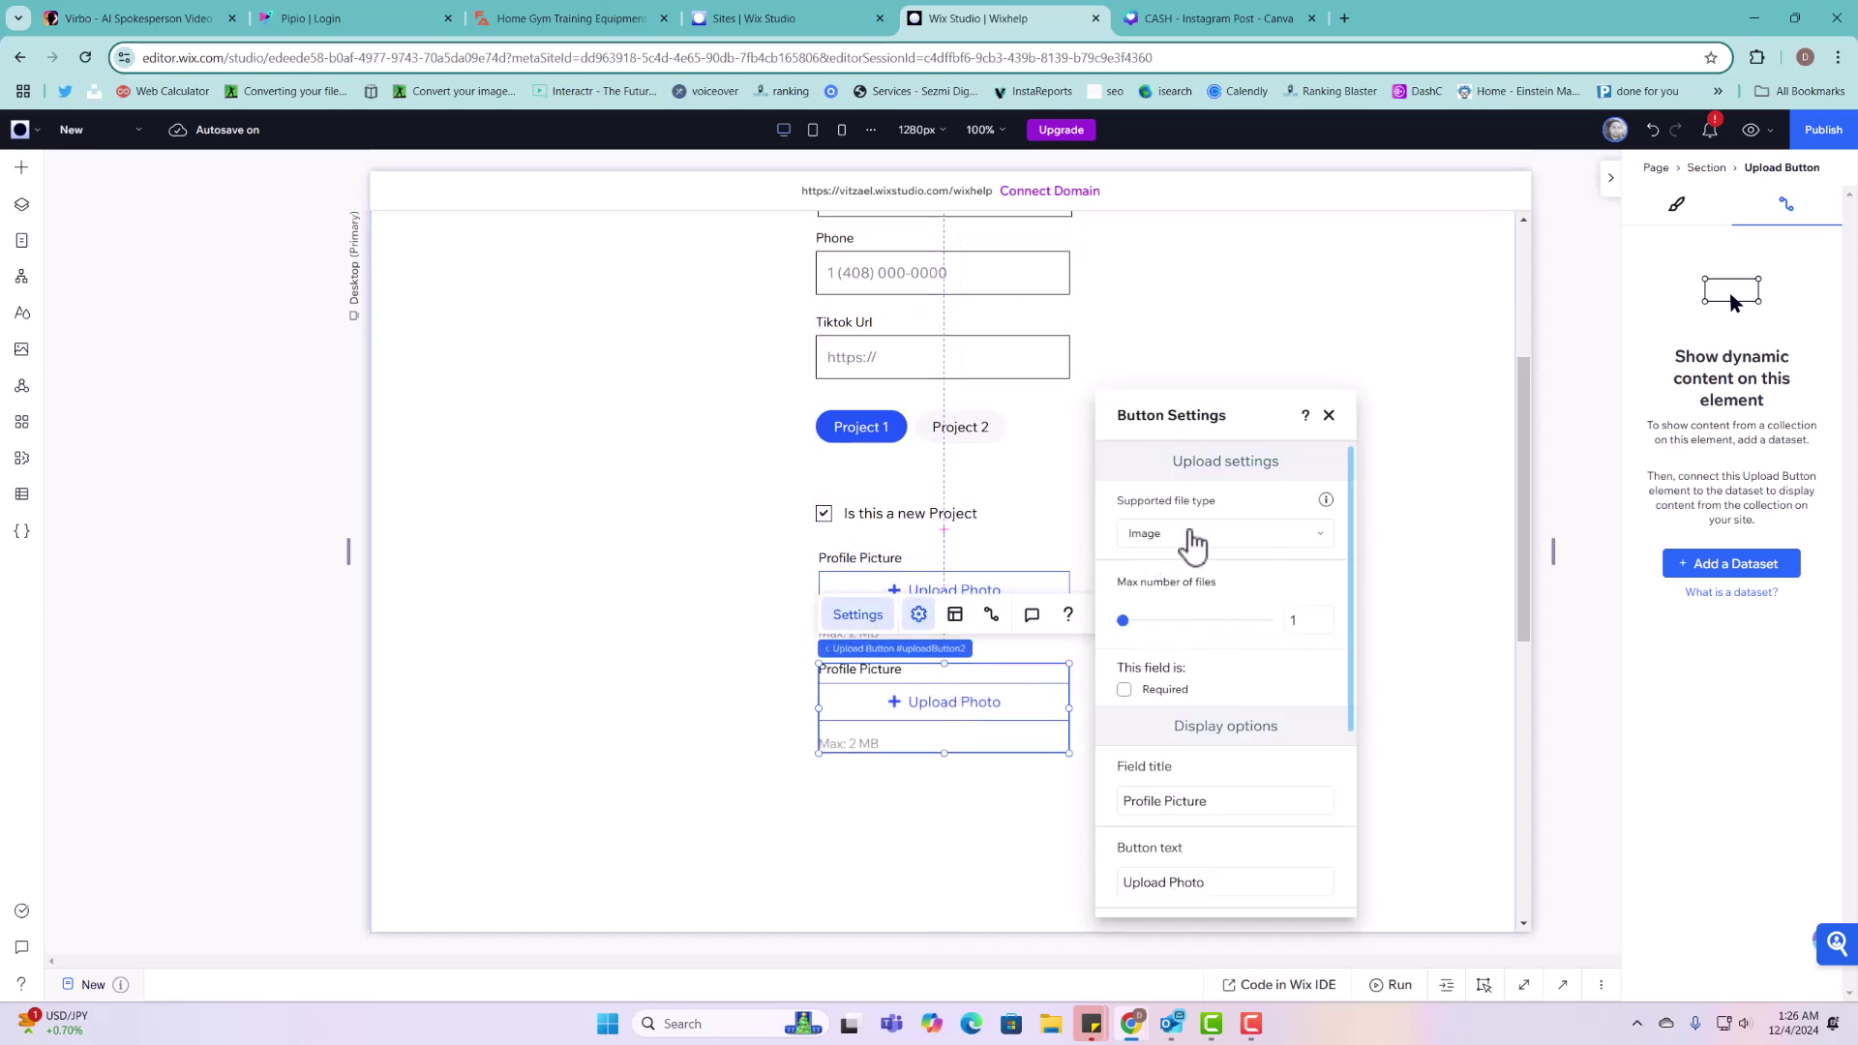
left_click(1186, 536)
left_click(1156, 507)
Step: Retitle the copy 'Upload Gallery' and set its maximum number of files to 10
triple_click(1197, 807)
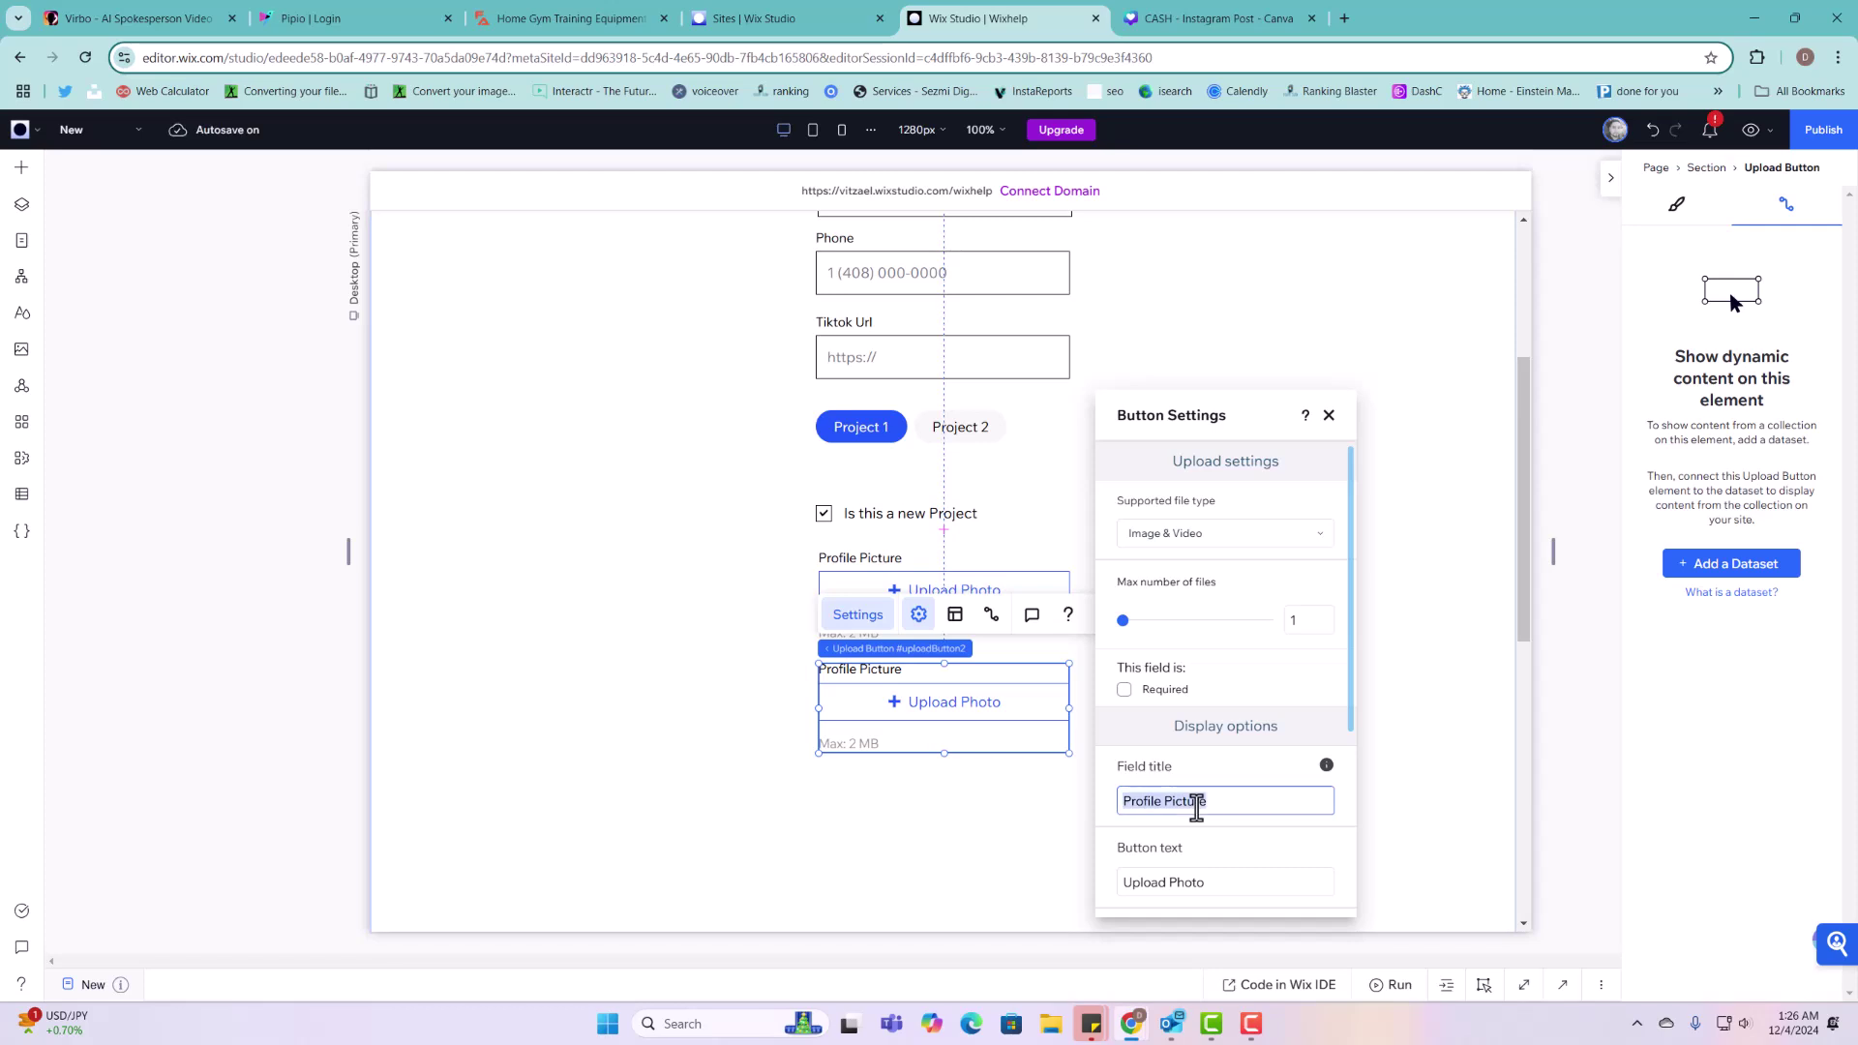
type("G")
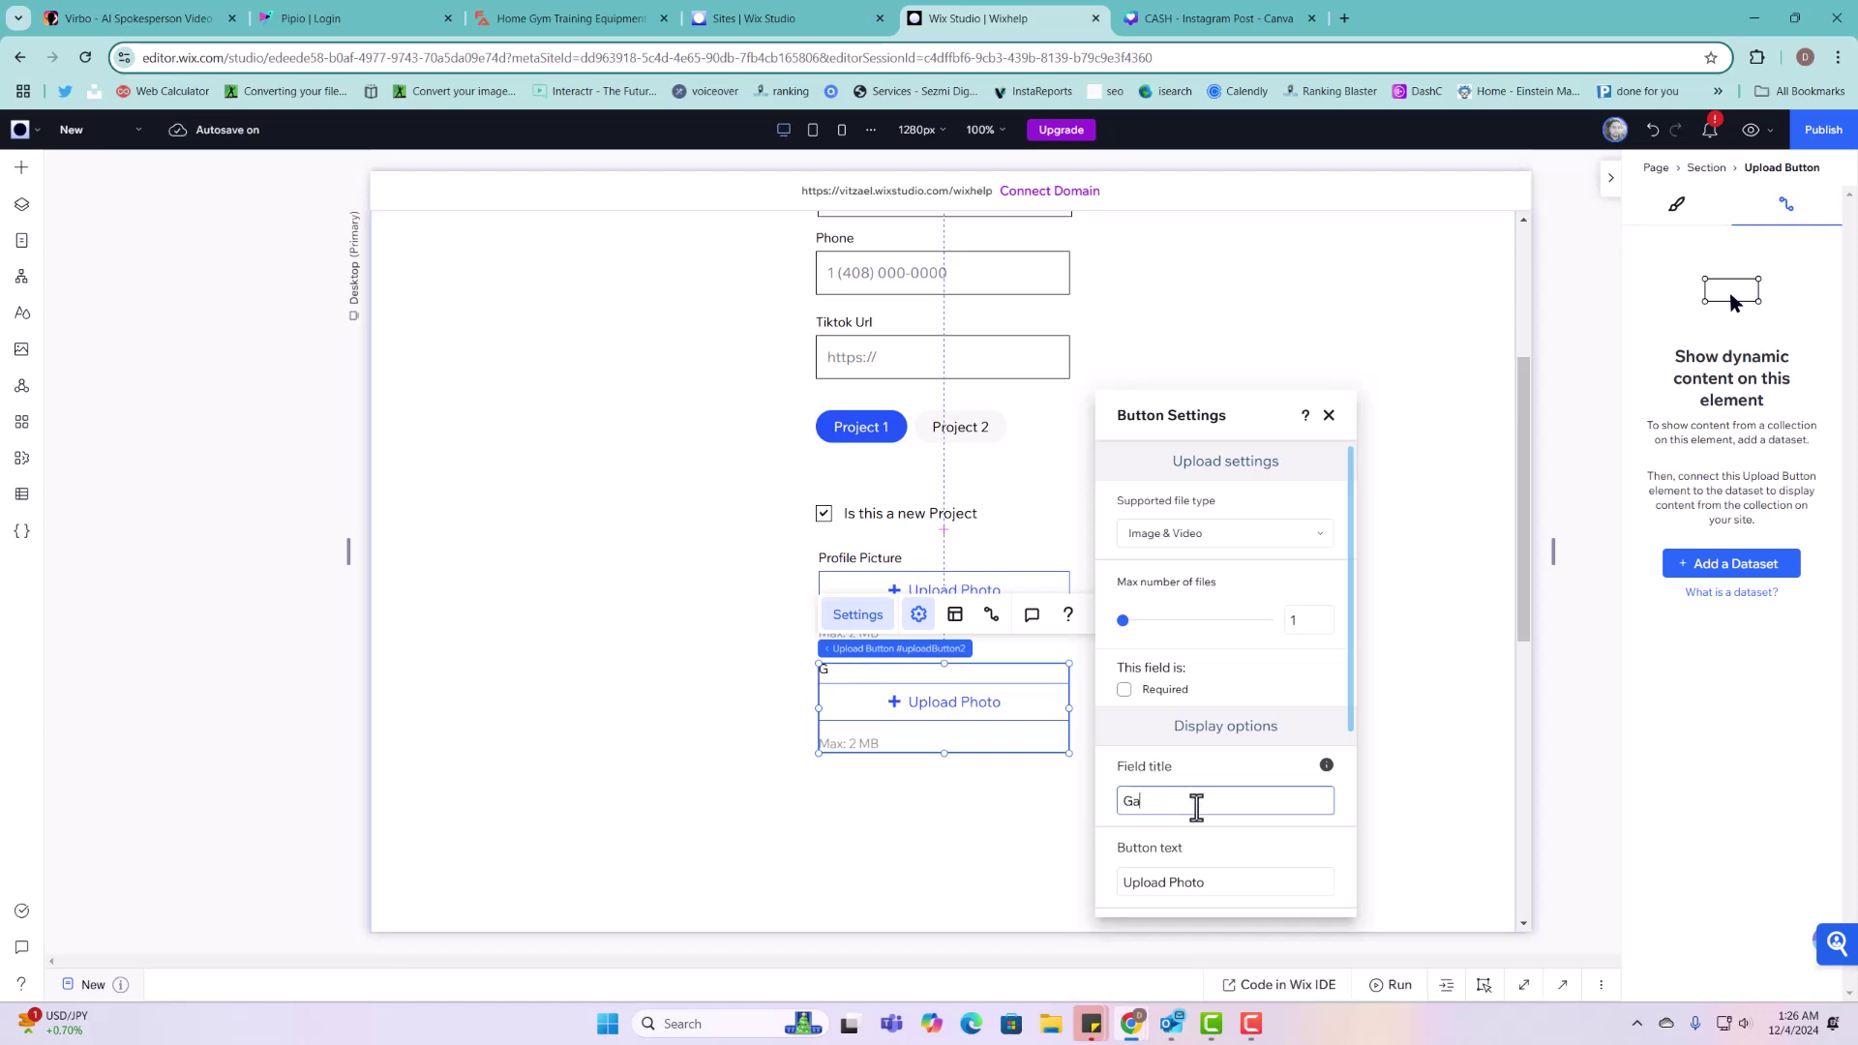
key("BackSpace")
type("Upload Gallery")
left_click(1126, 629)
left_click_drag(1125, 627, 1150, 625)
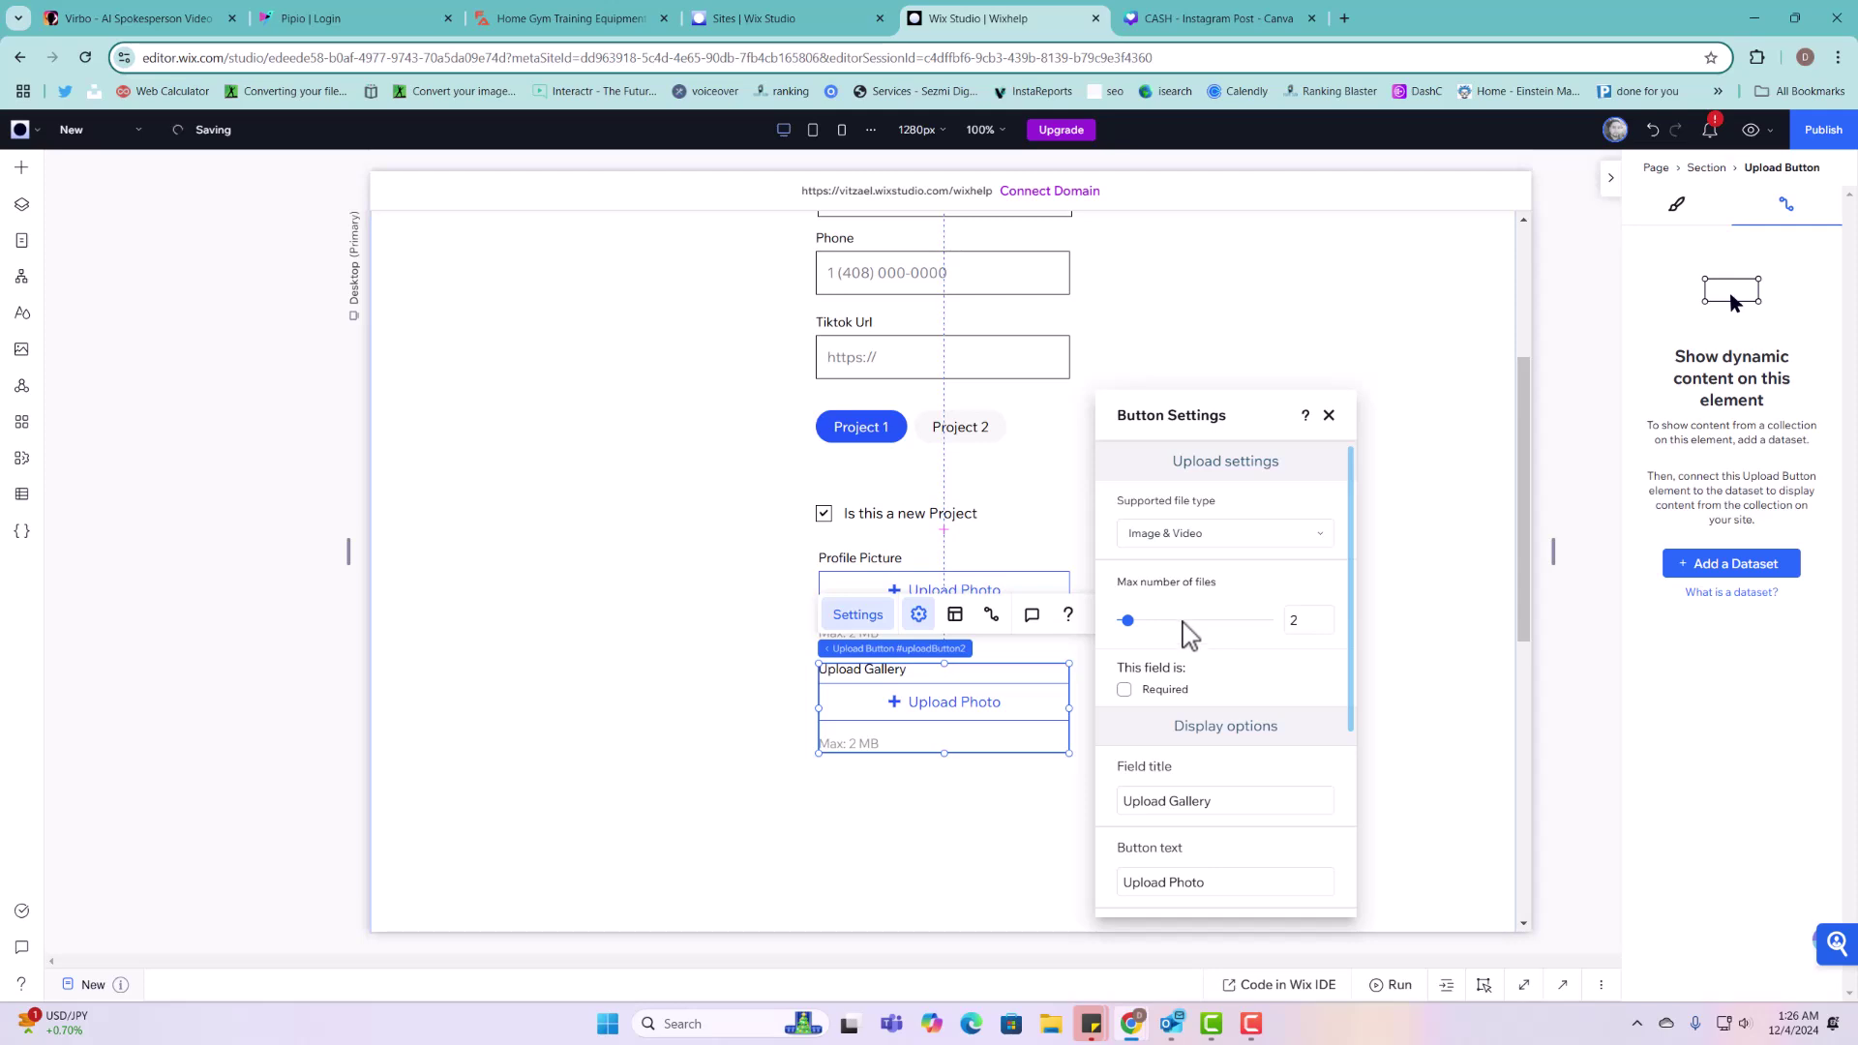
left_click(1185, 623)
double_click(1305, 620)
type("10")
left_click(1229, 641)
Step: Change the upload button text to 'Upload up to 10 photos'
left_click(1227, 882)
left_click(1230, 881)
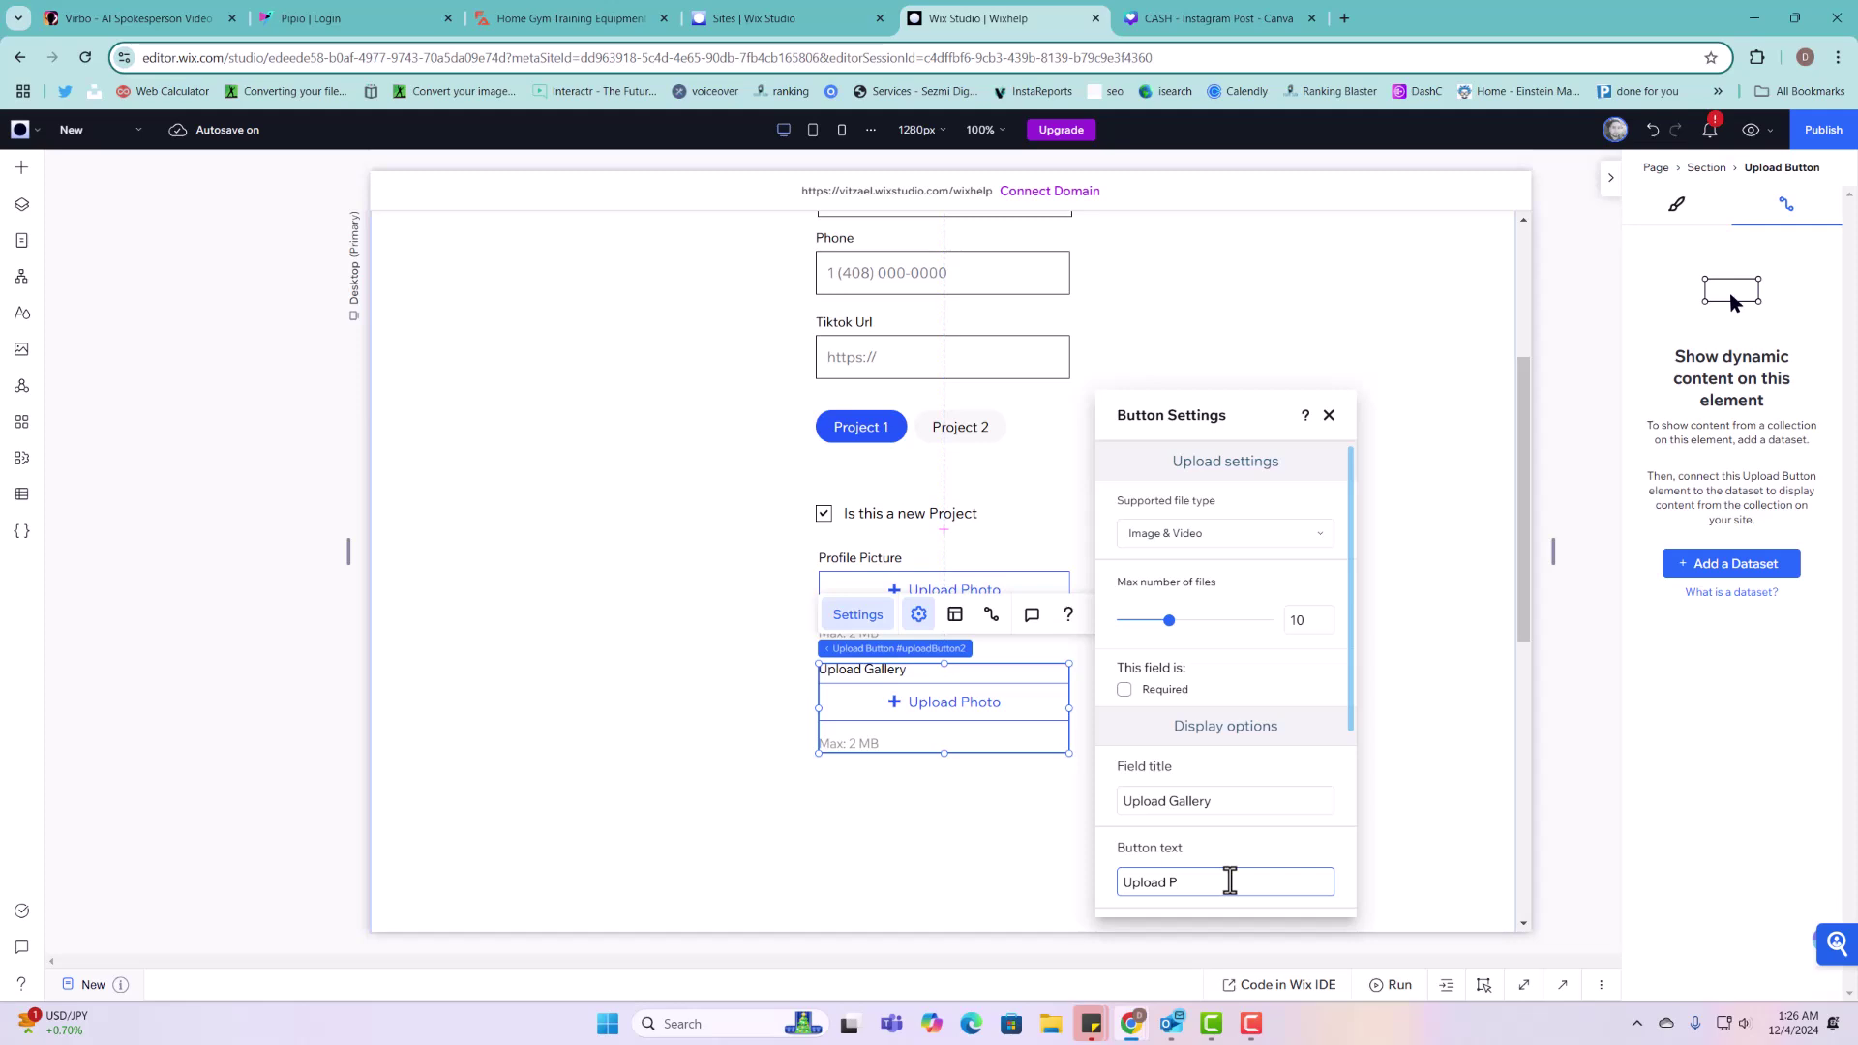
key("BackSpace")
type("up to 10 photos")
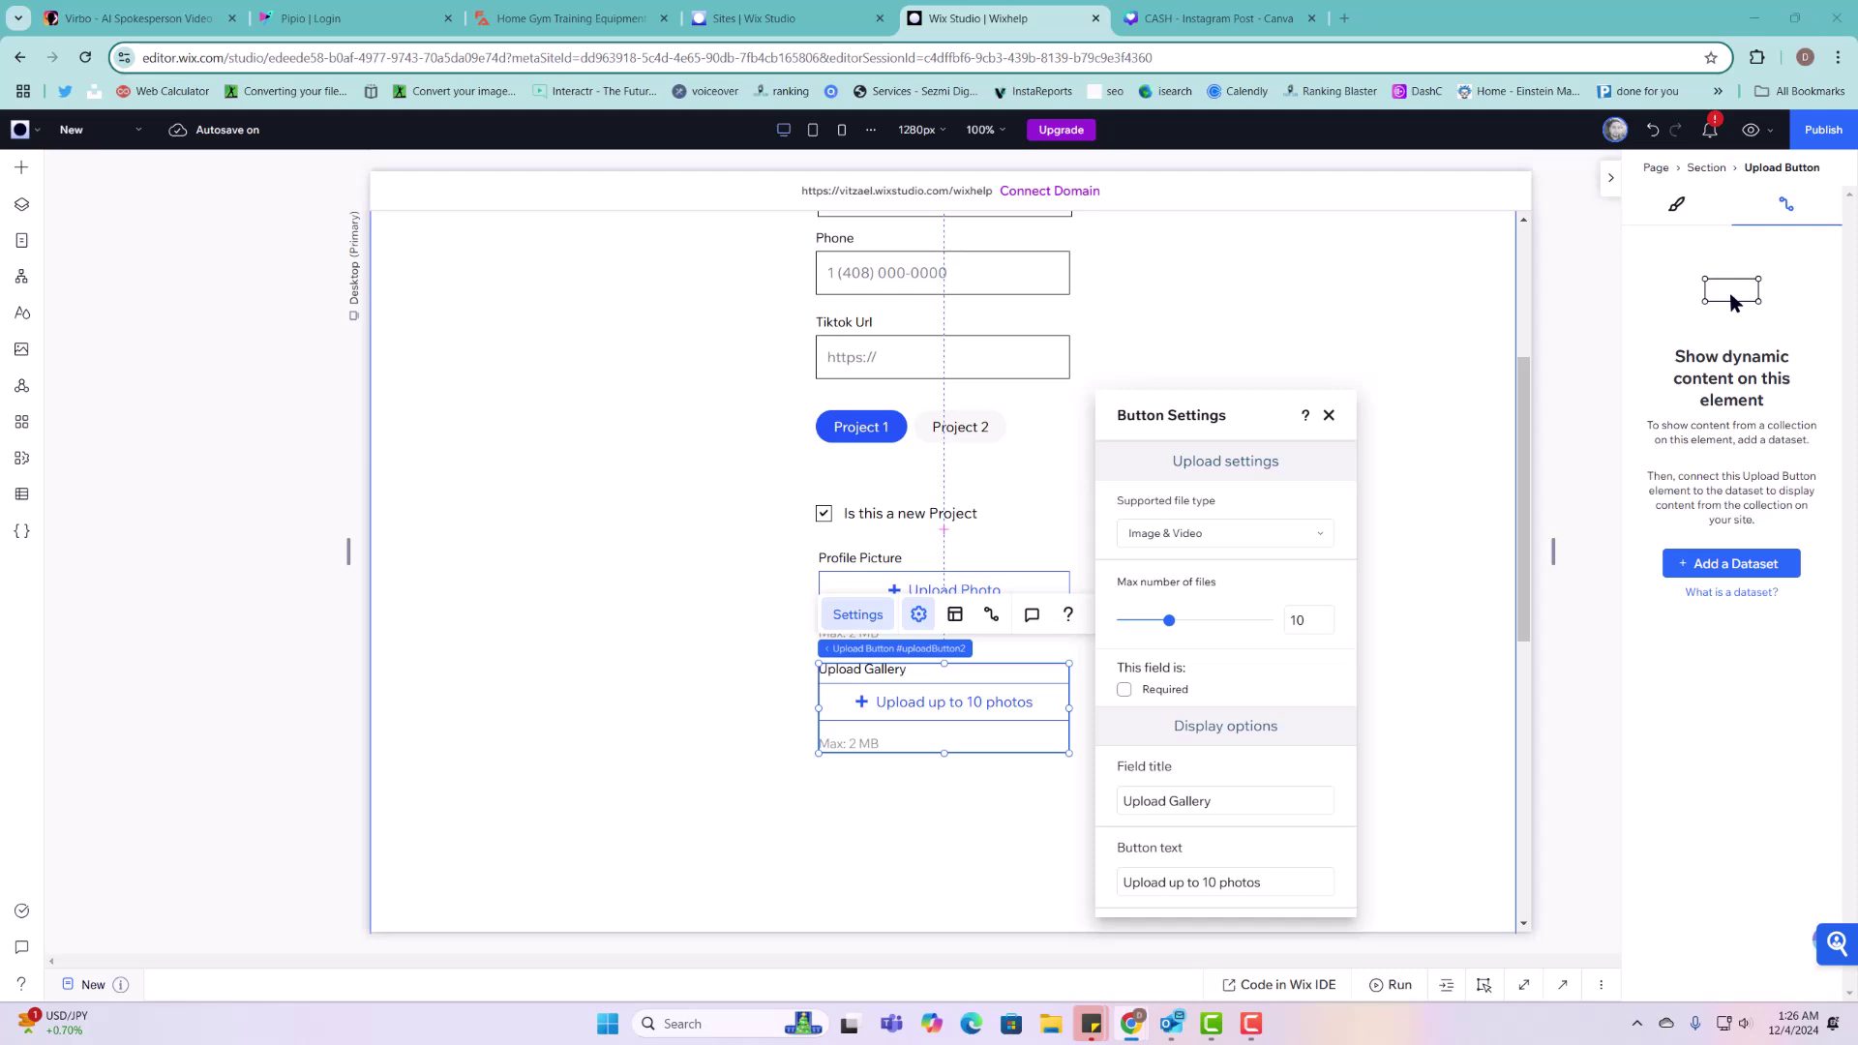
left_click(1023, 871)
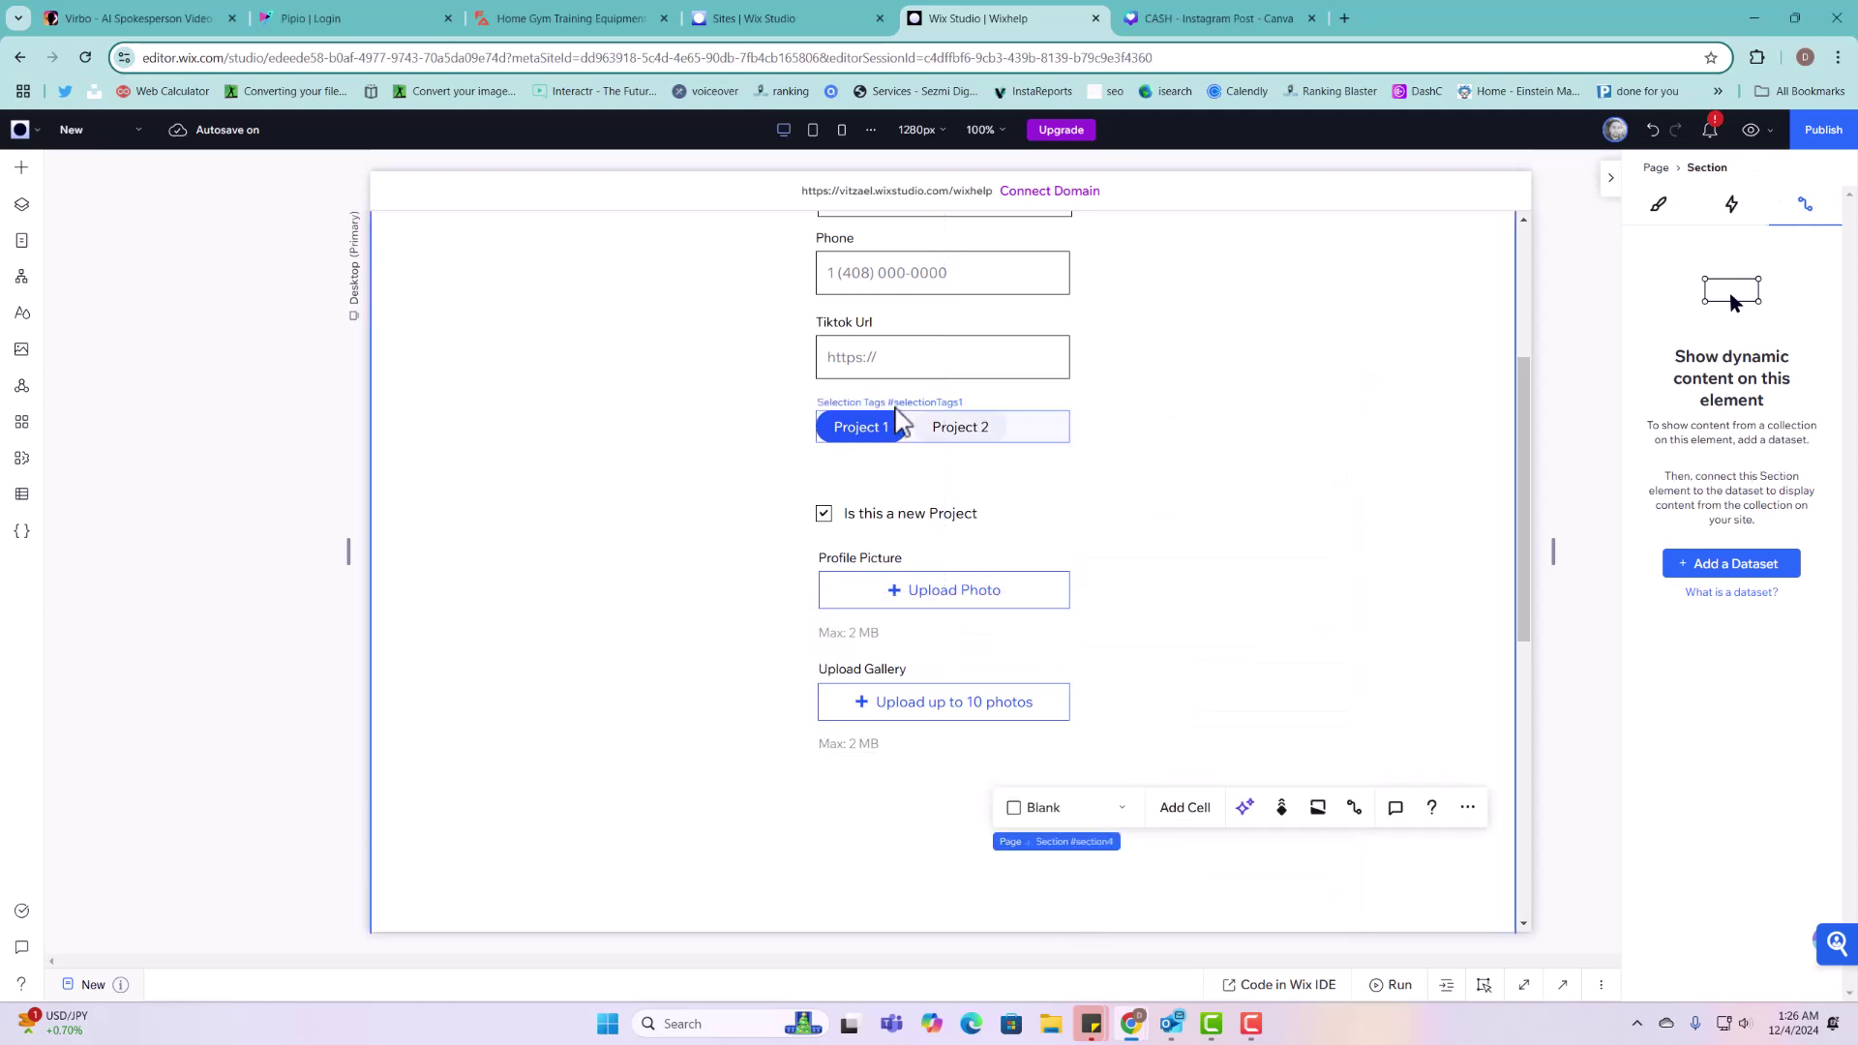
Step: Duplicate the Tiktok Url input and move the copy below the Upload Gallery field
left_click(946, 369)
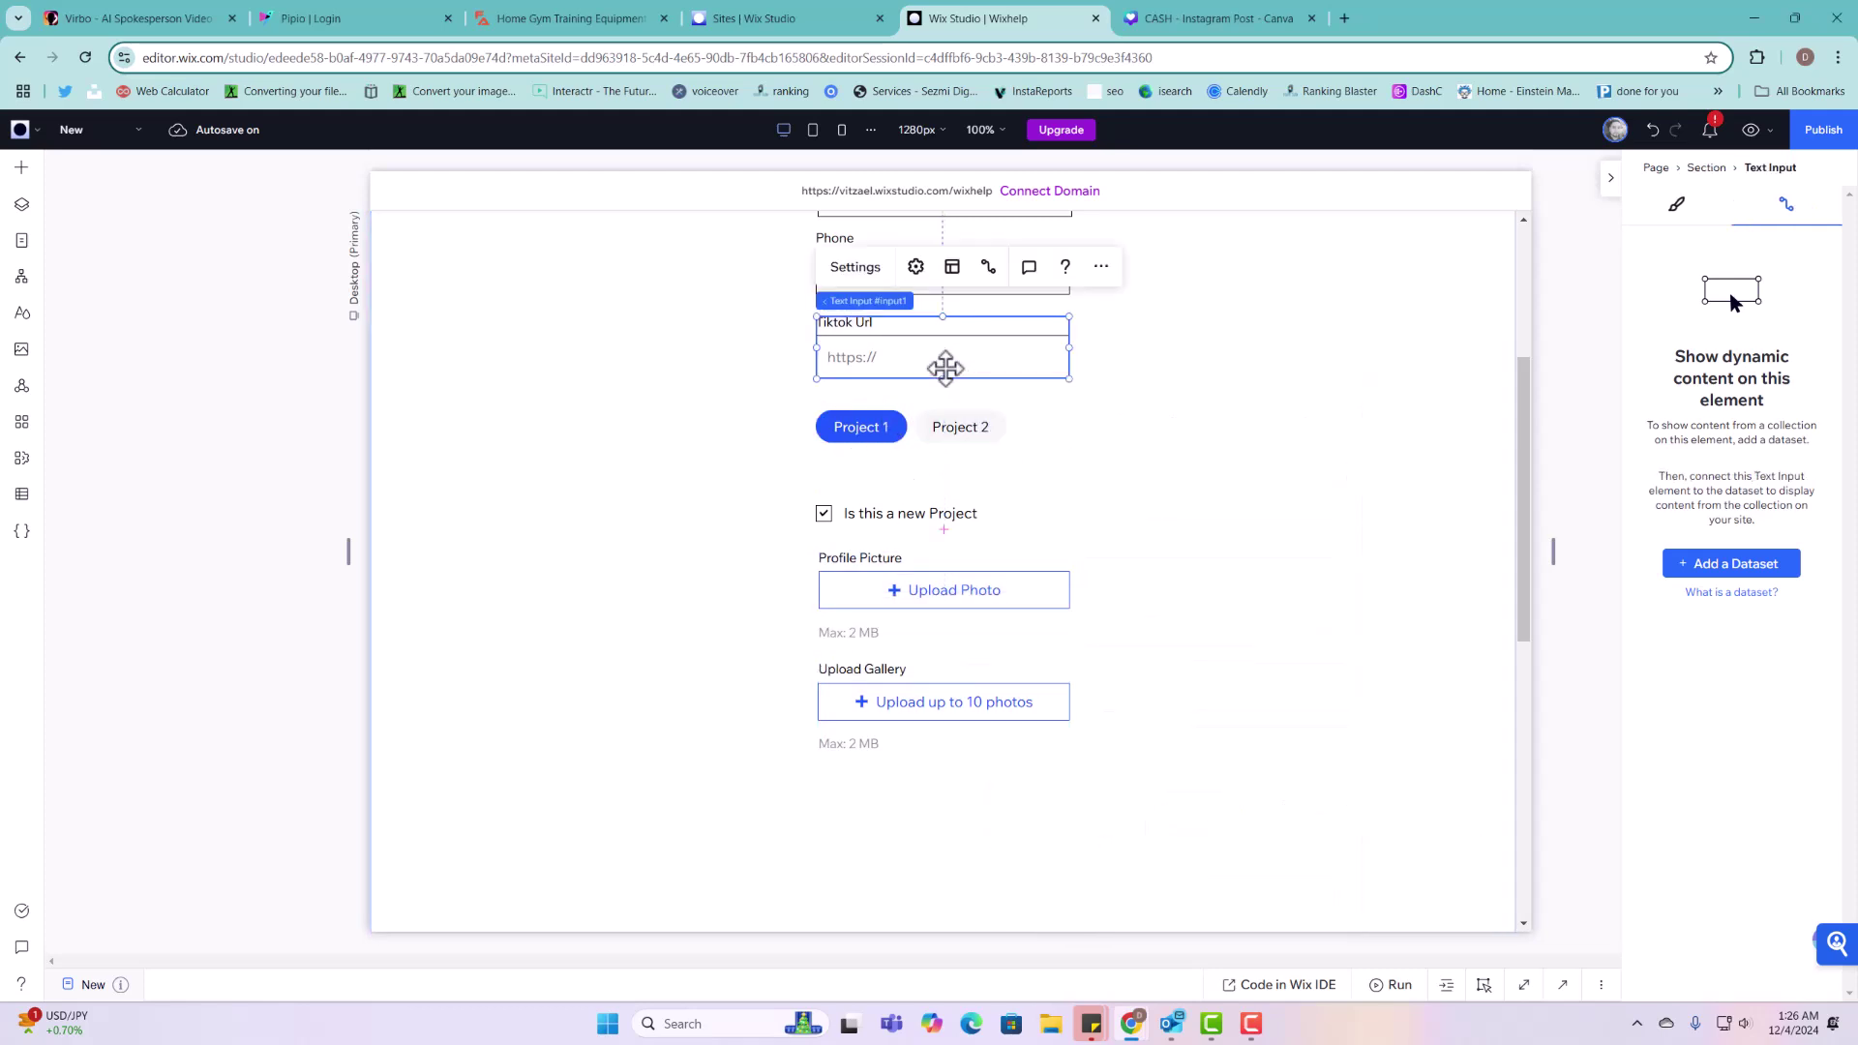
right_click(964, 343)
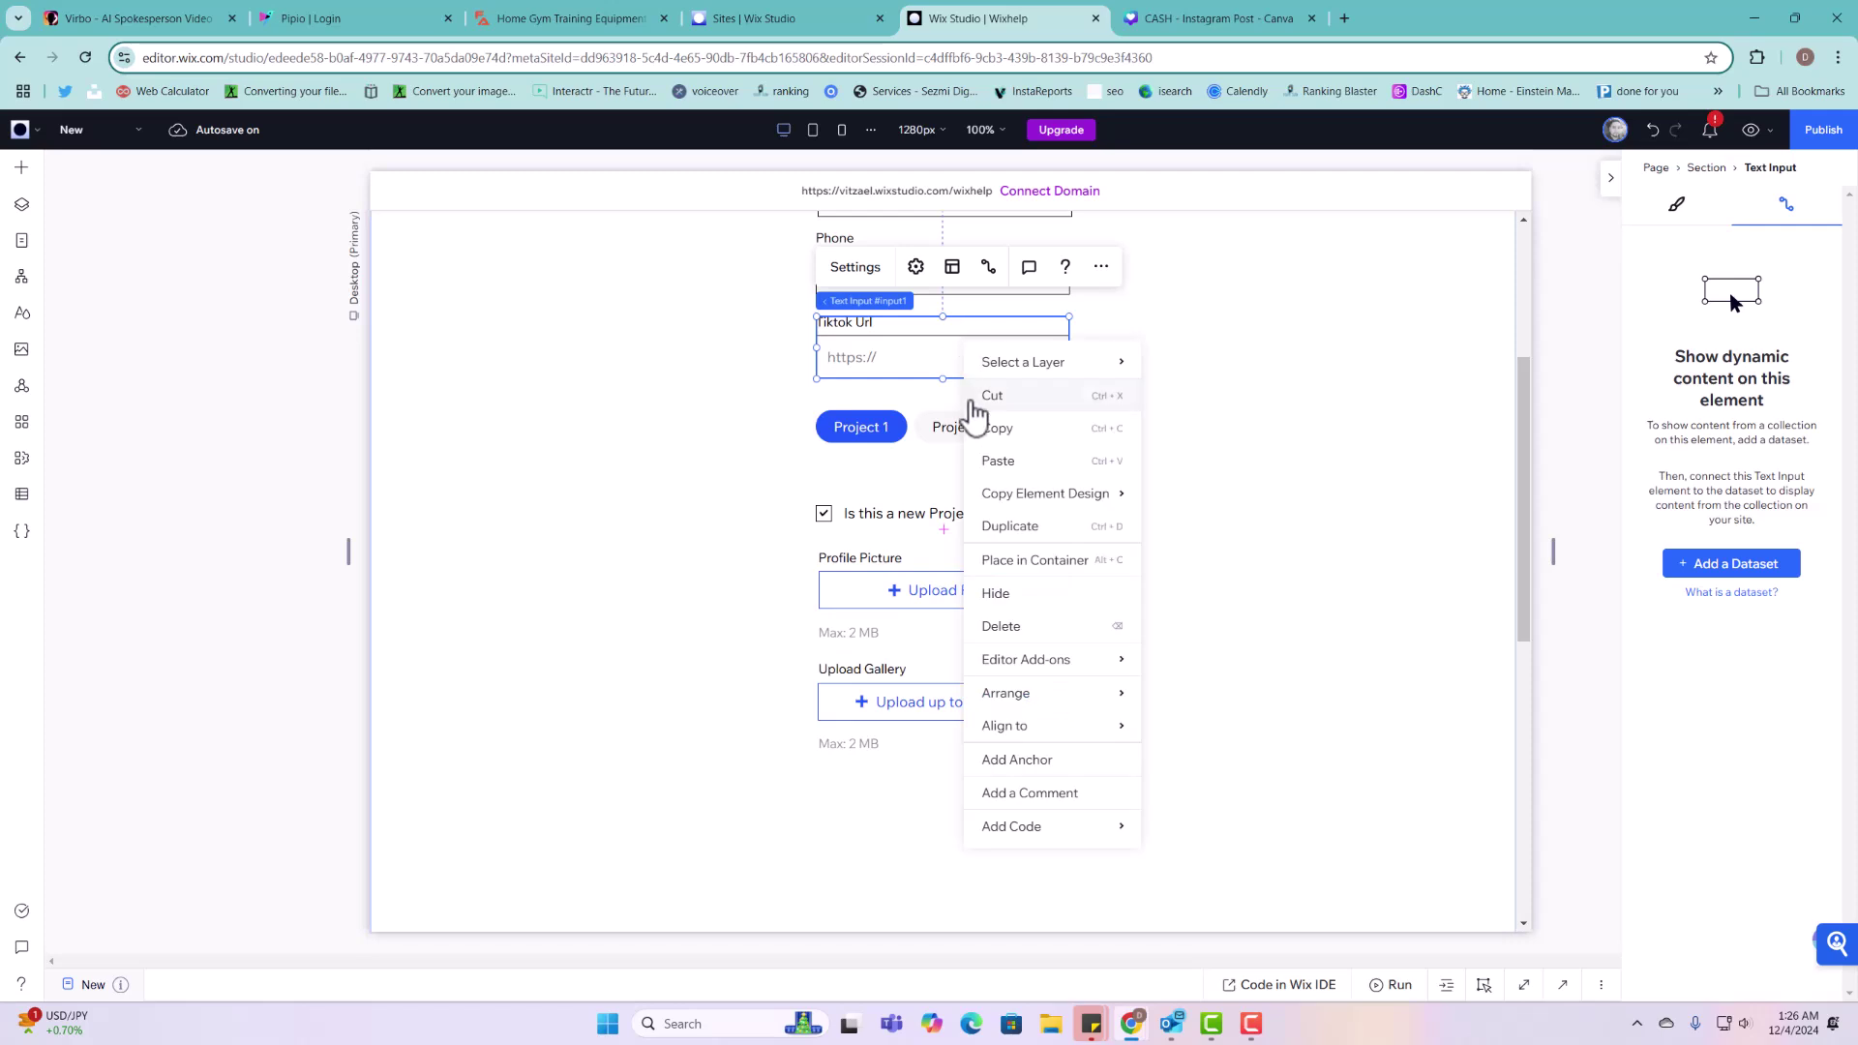
left_click(1031, 527)
left_click_drag(980, 378, 962, 819)
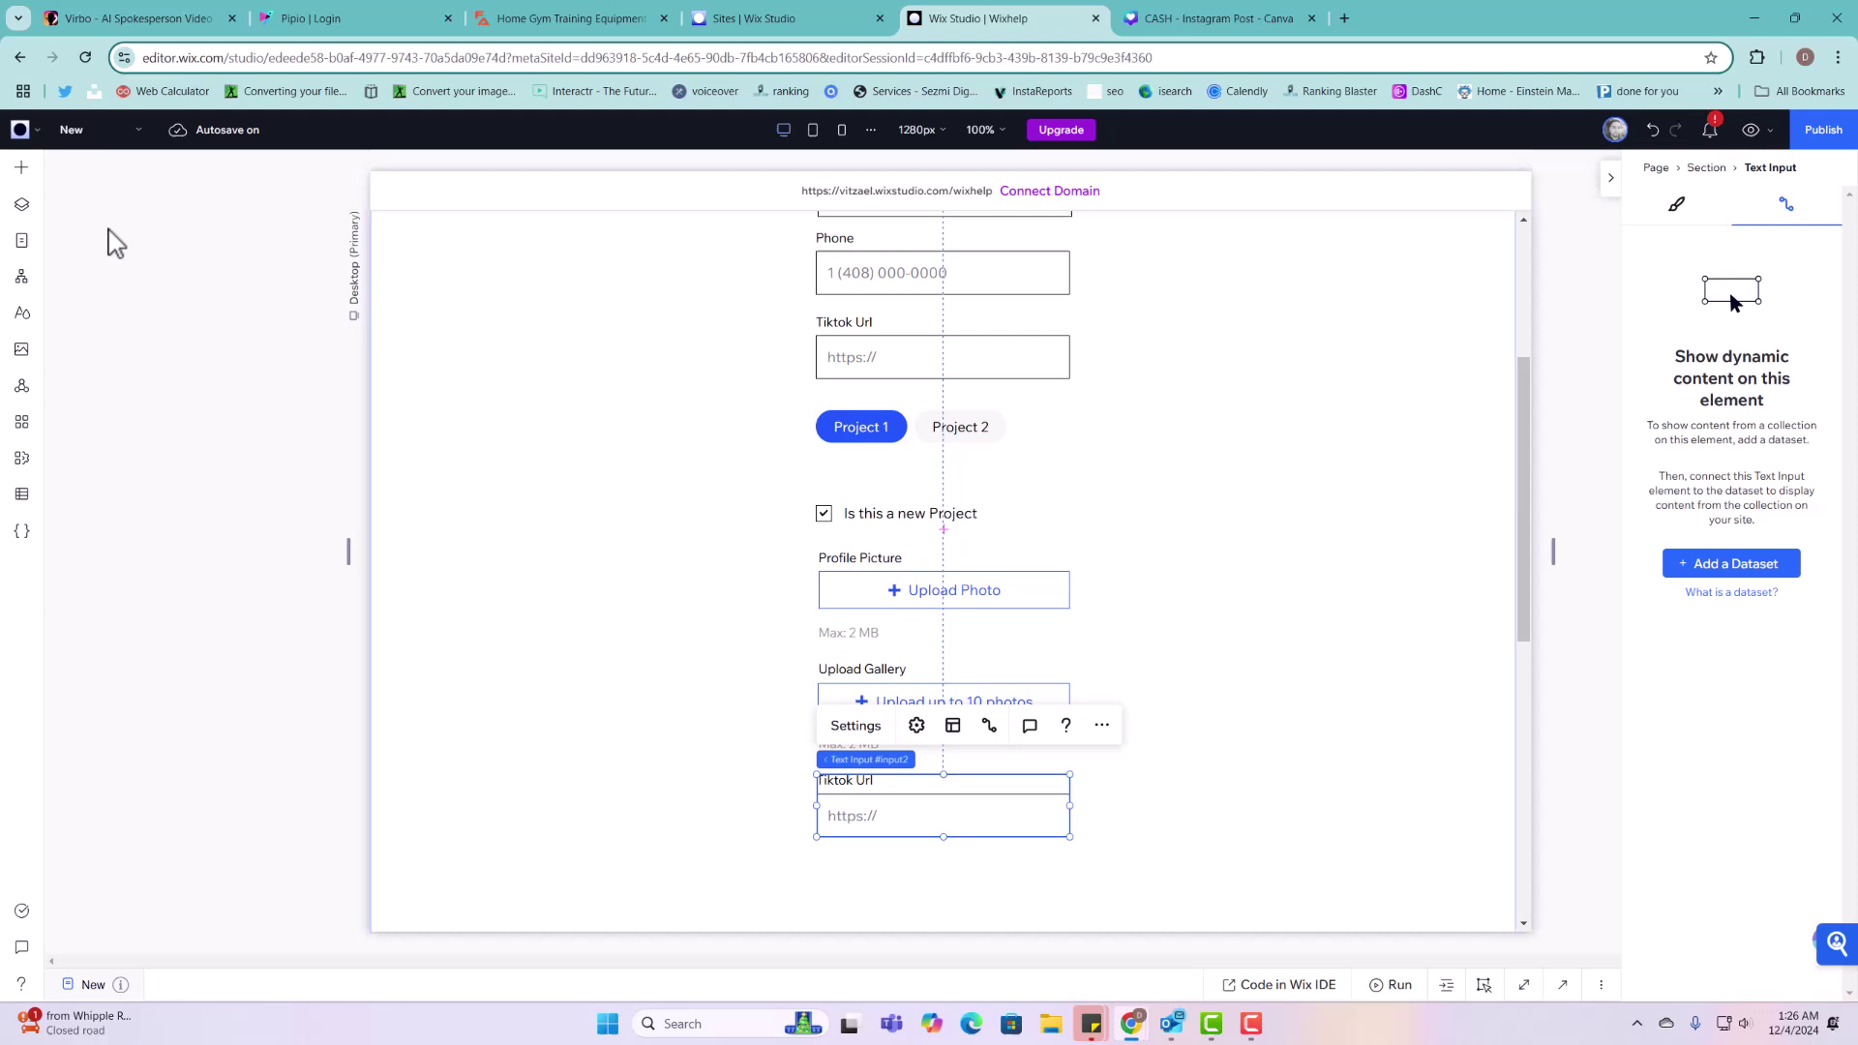
left_click(21, 170)
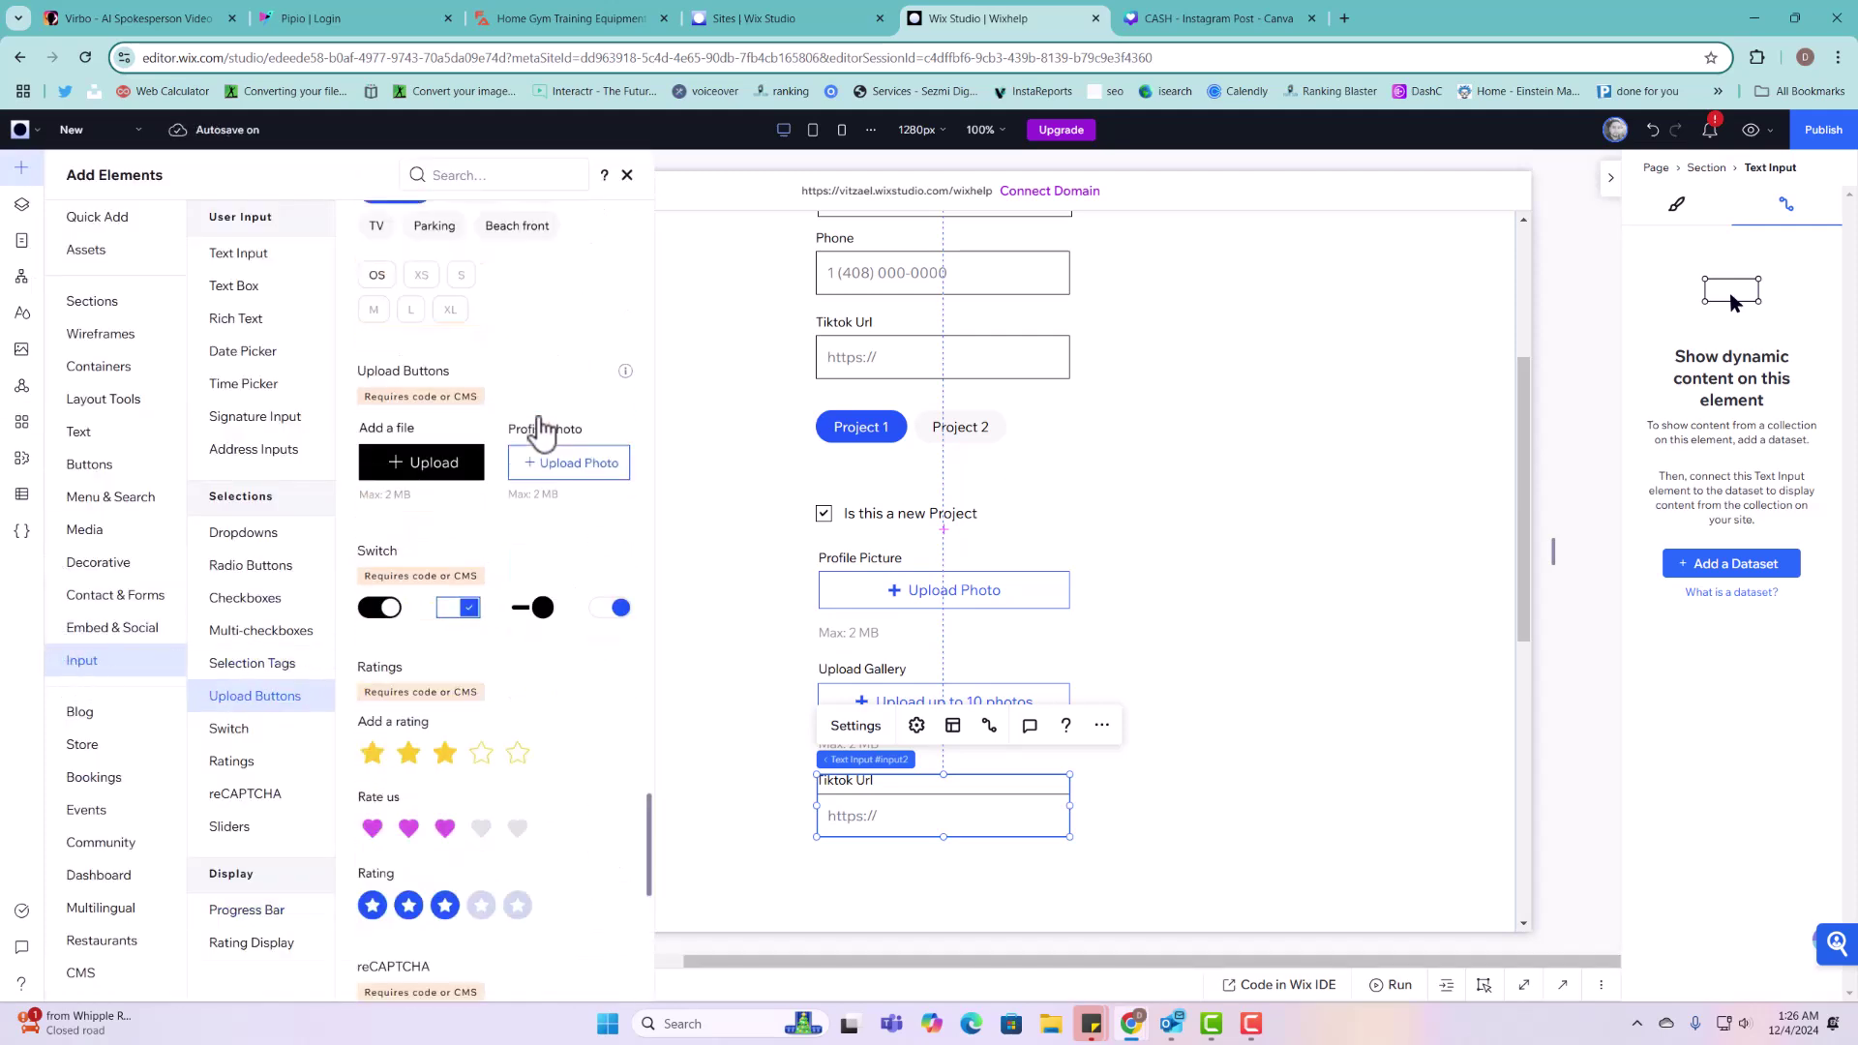
Step: Add an Email text input, delete the duplicate Tiktok Url input, and place Email under Upload Gallery
scroll(539, 427, "up", 15)
scroll(539, 427, "up", 10)
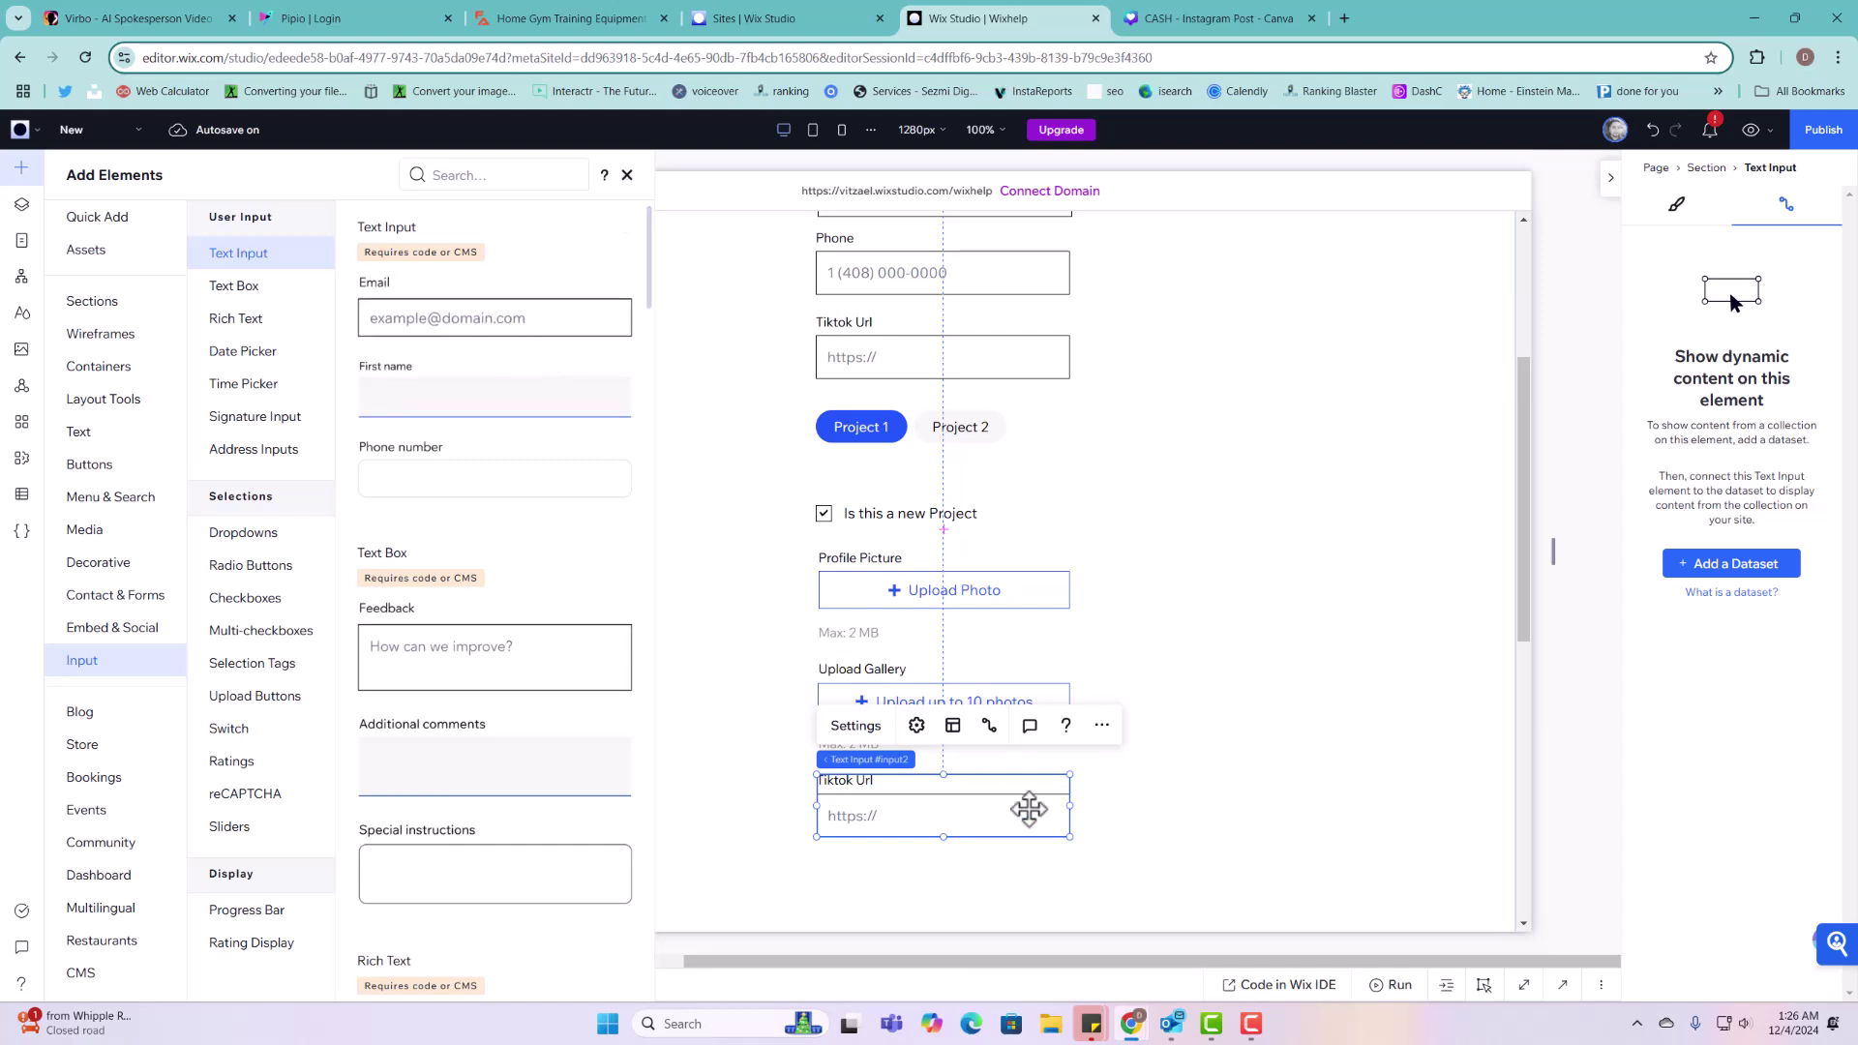
left_click_drag(481, 308, 609, 822)
left_click(914, 825)
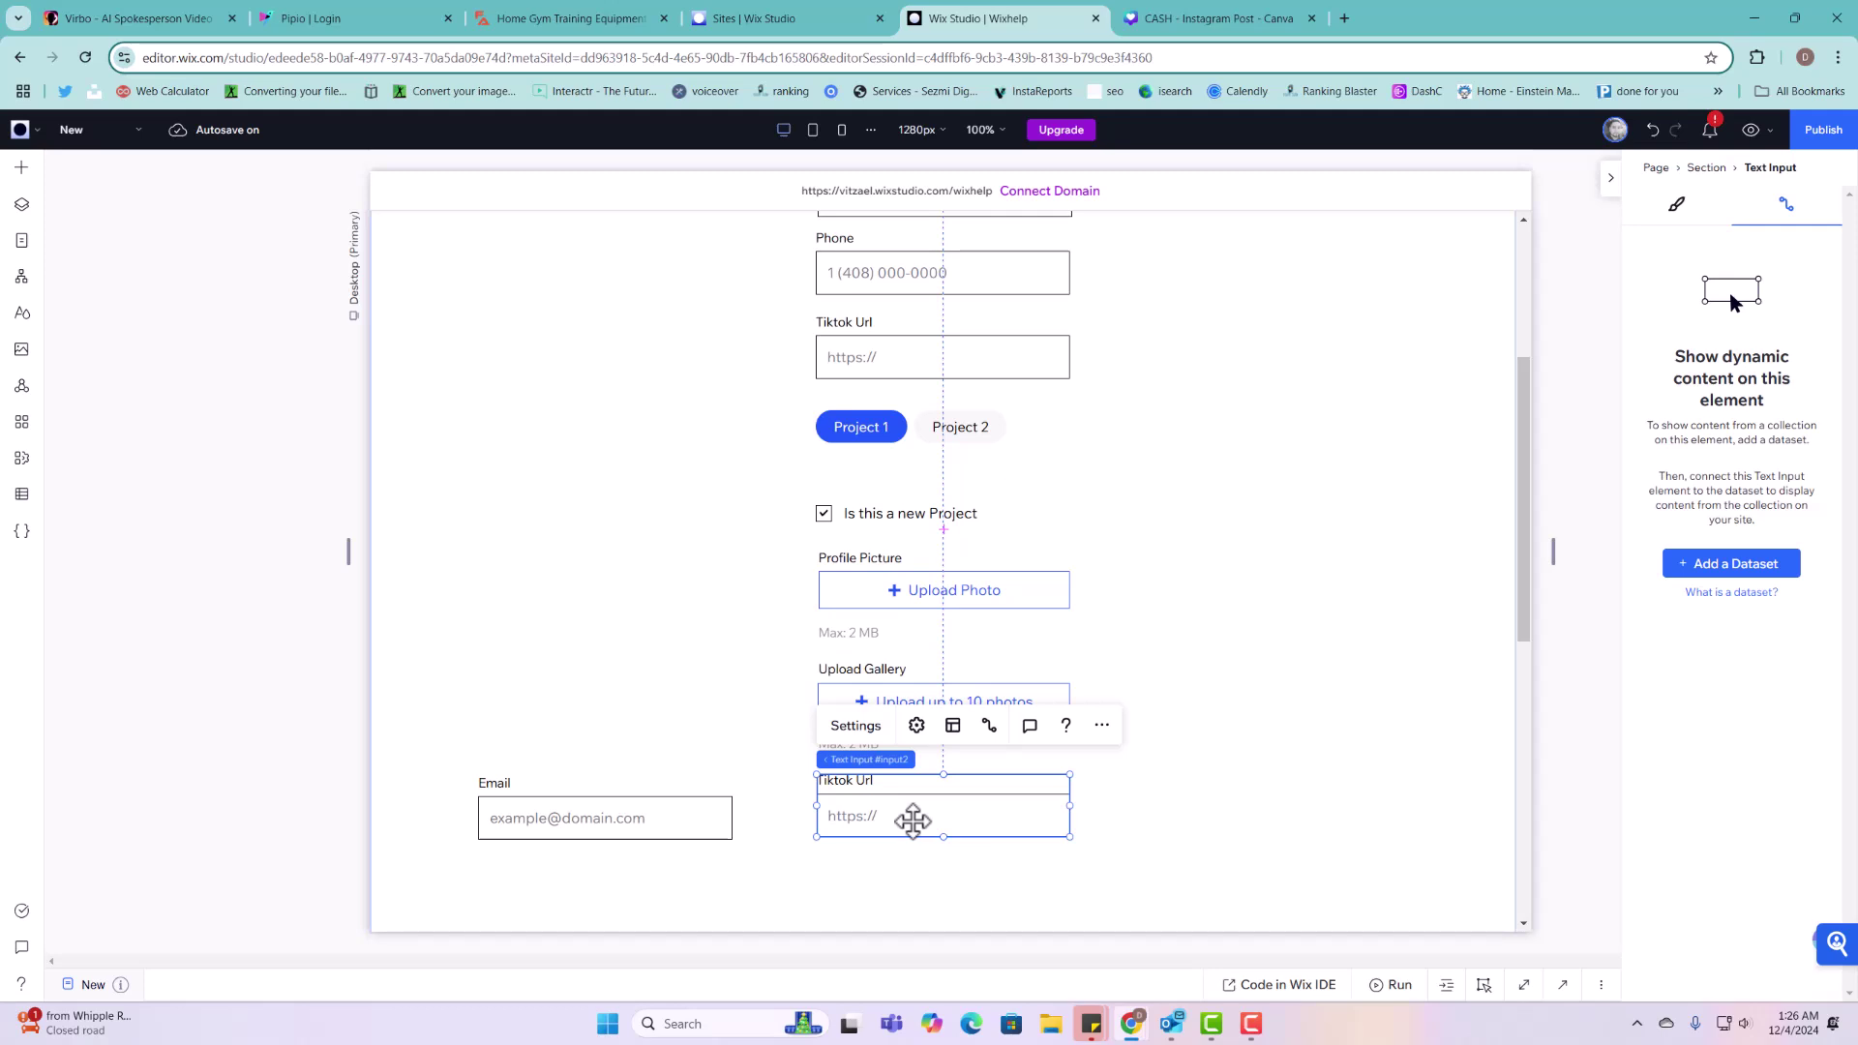
key("Delete")
left_click_drag(629, 809, 906, 815)
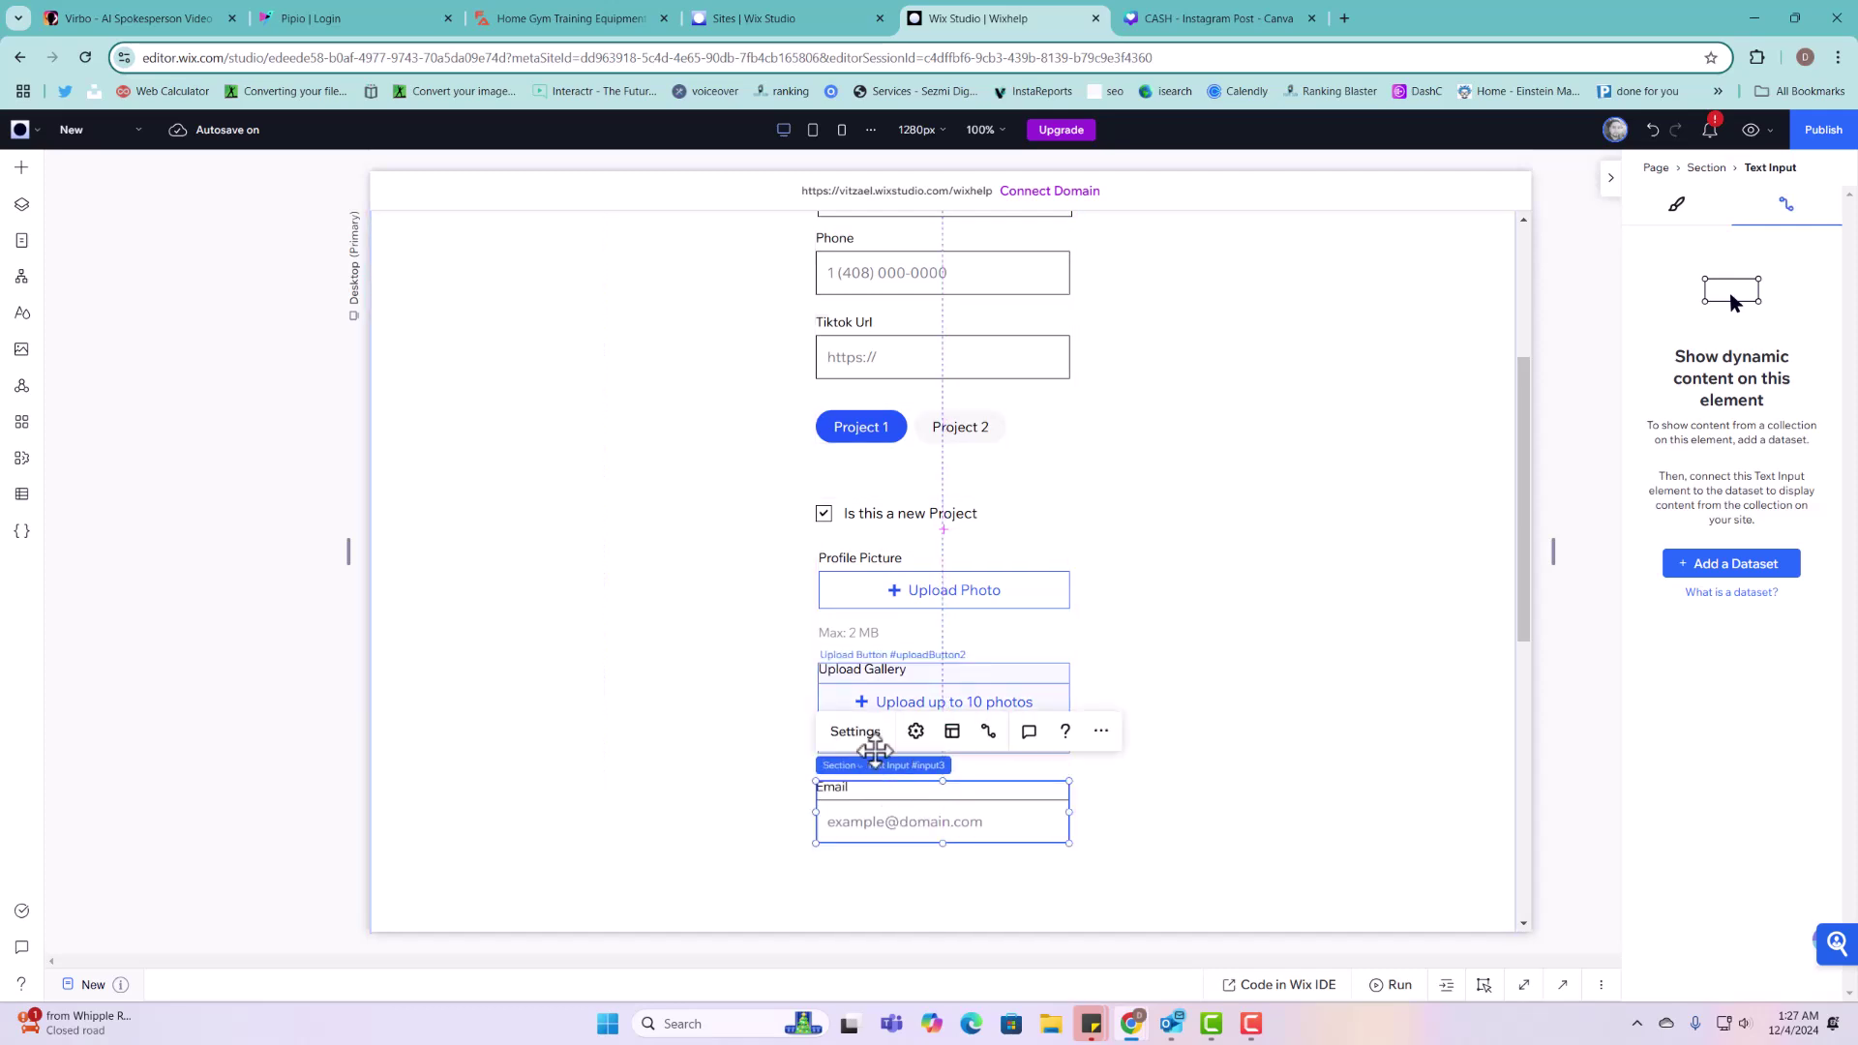
Step: Retitle the Email input 'Video' and change its placeholder to 'Add your URL Video'
left_click(856, 732)
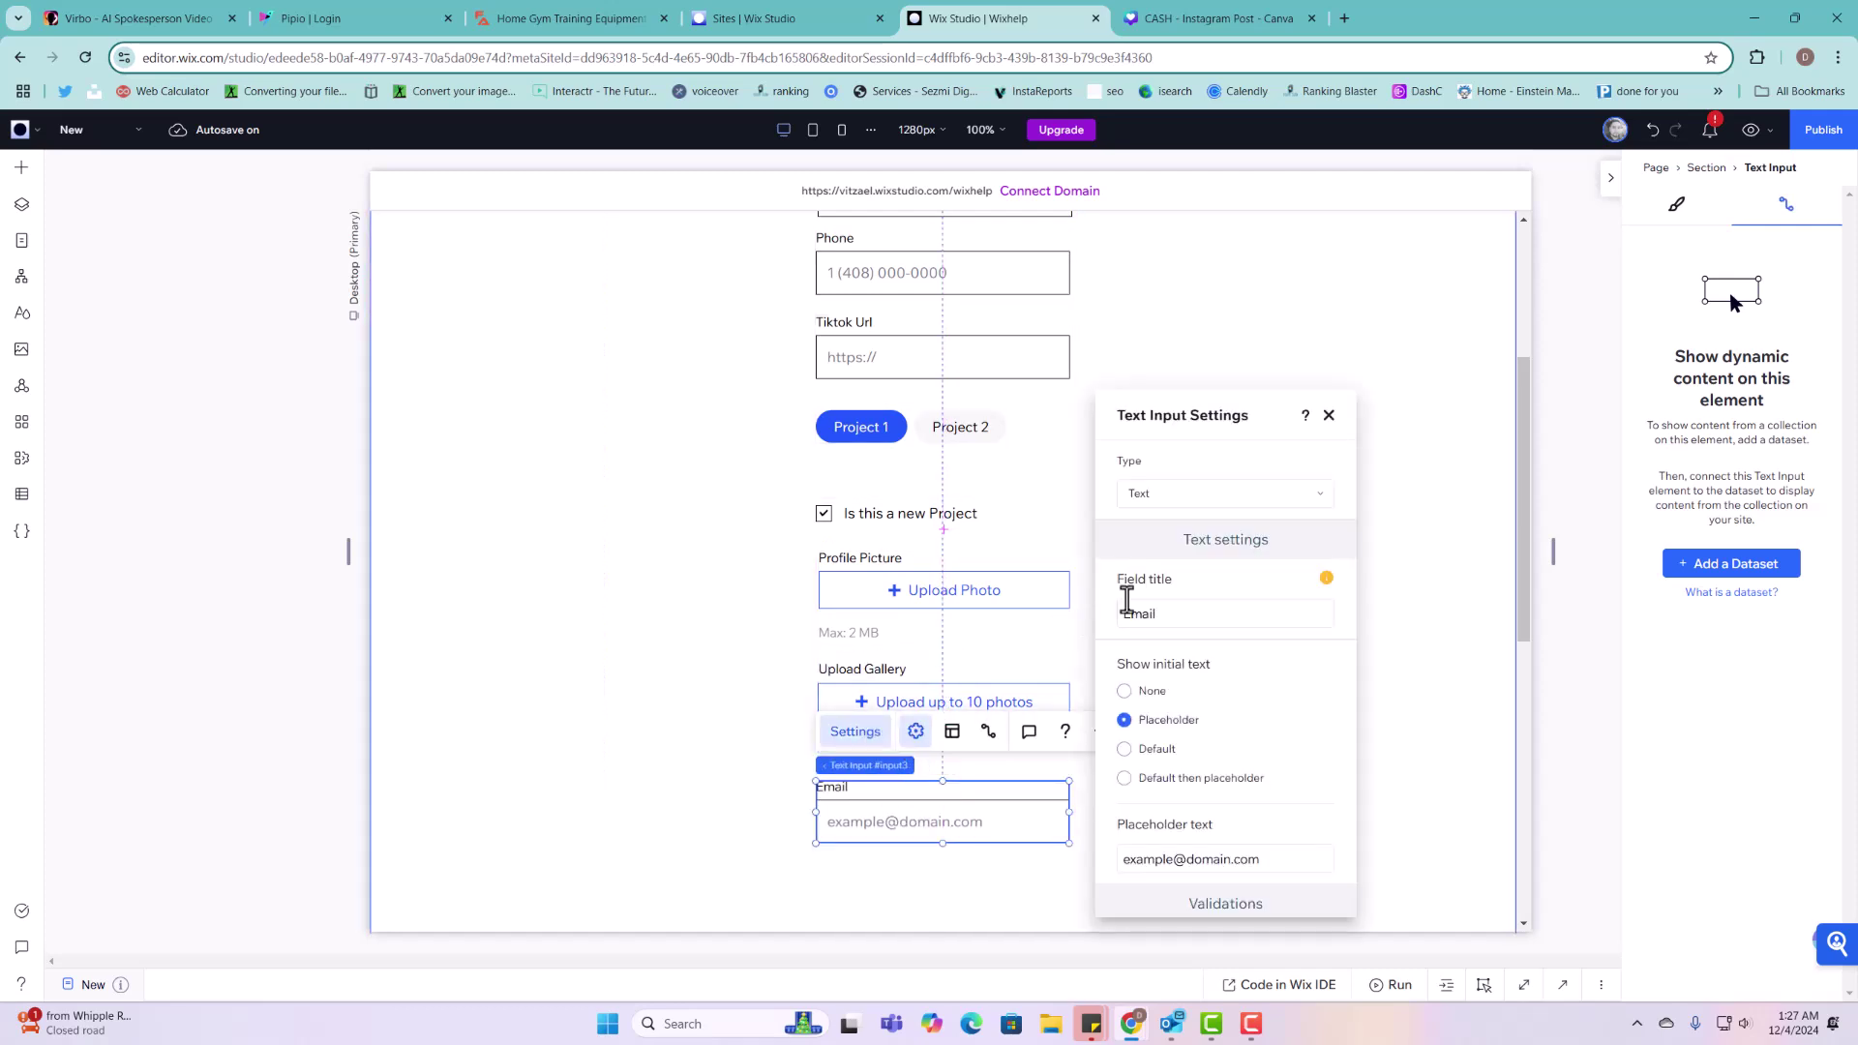
double_click(1223, 622)
type("Video")
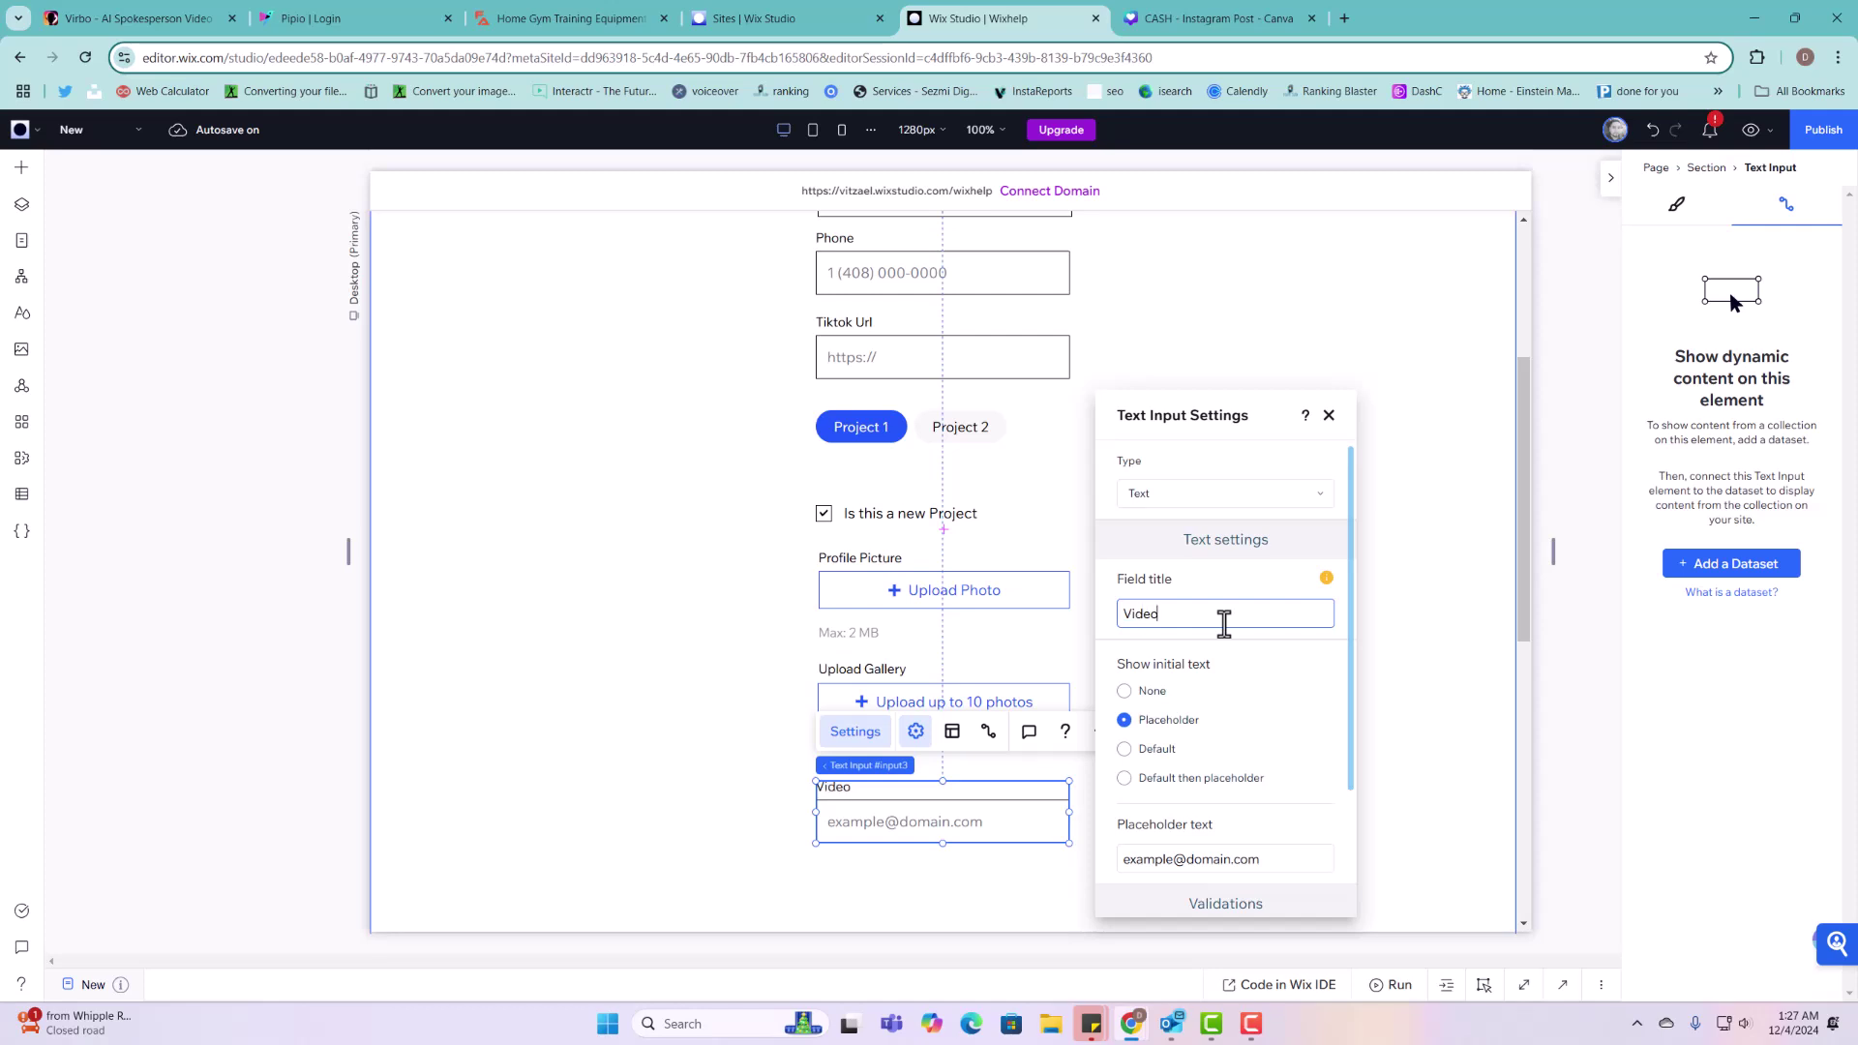
triple_click(1254, 859)
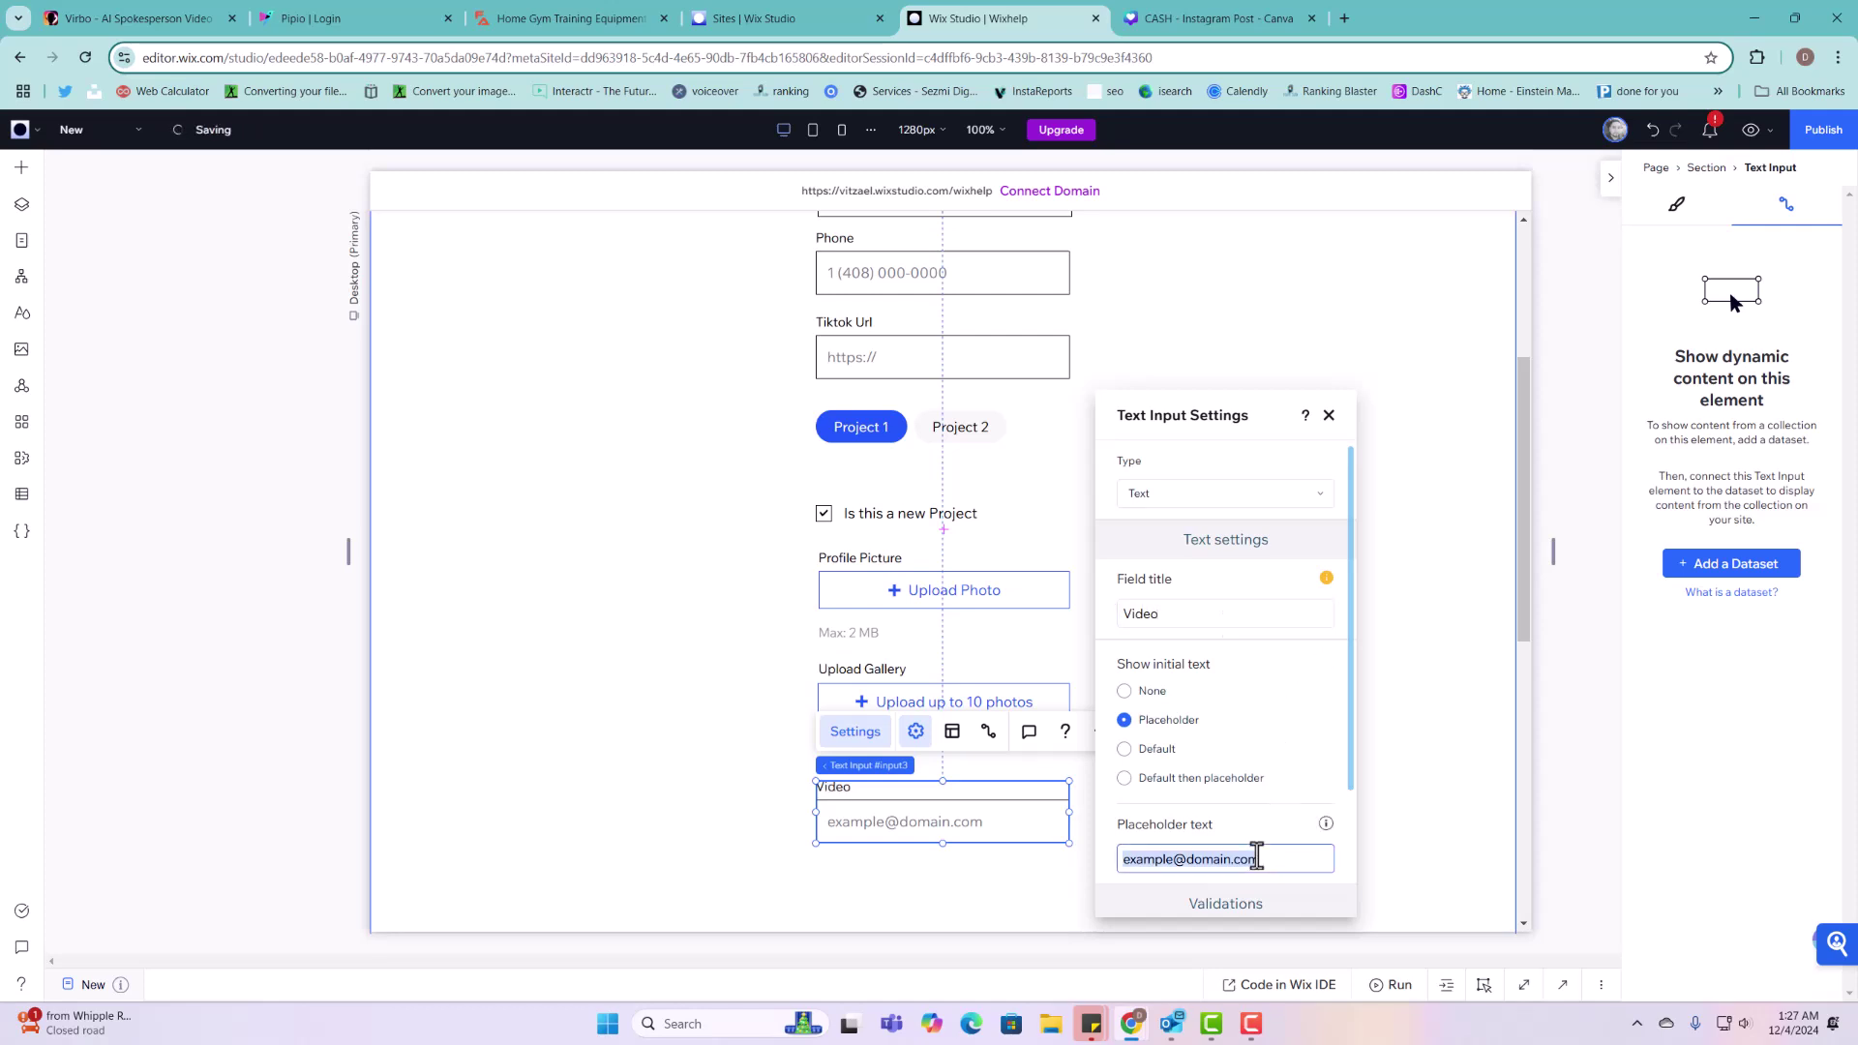
type("Add your URL Video")
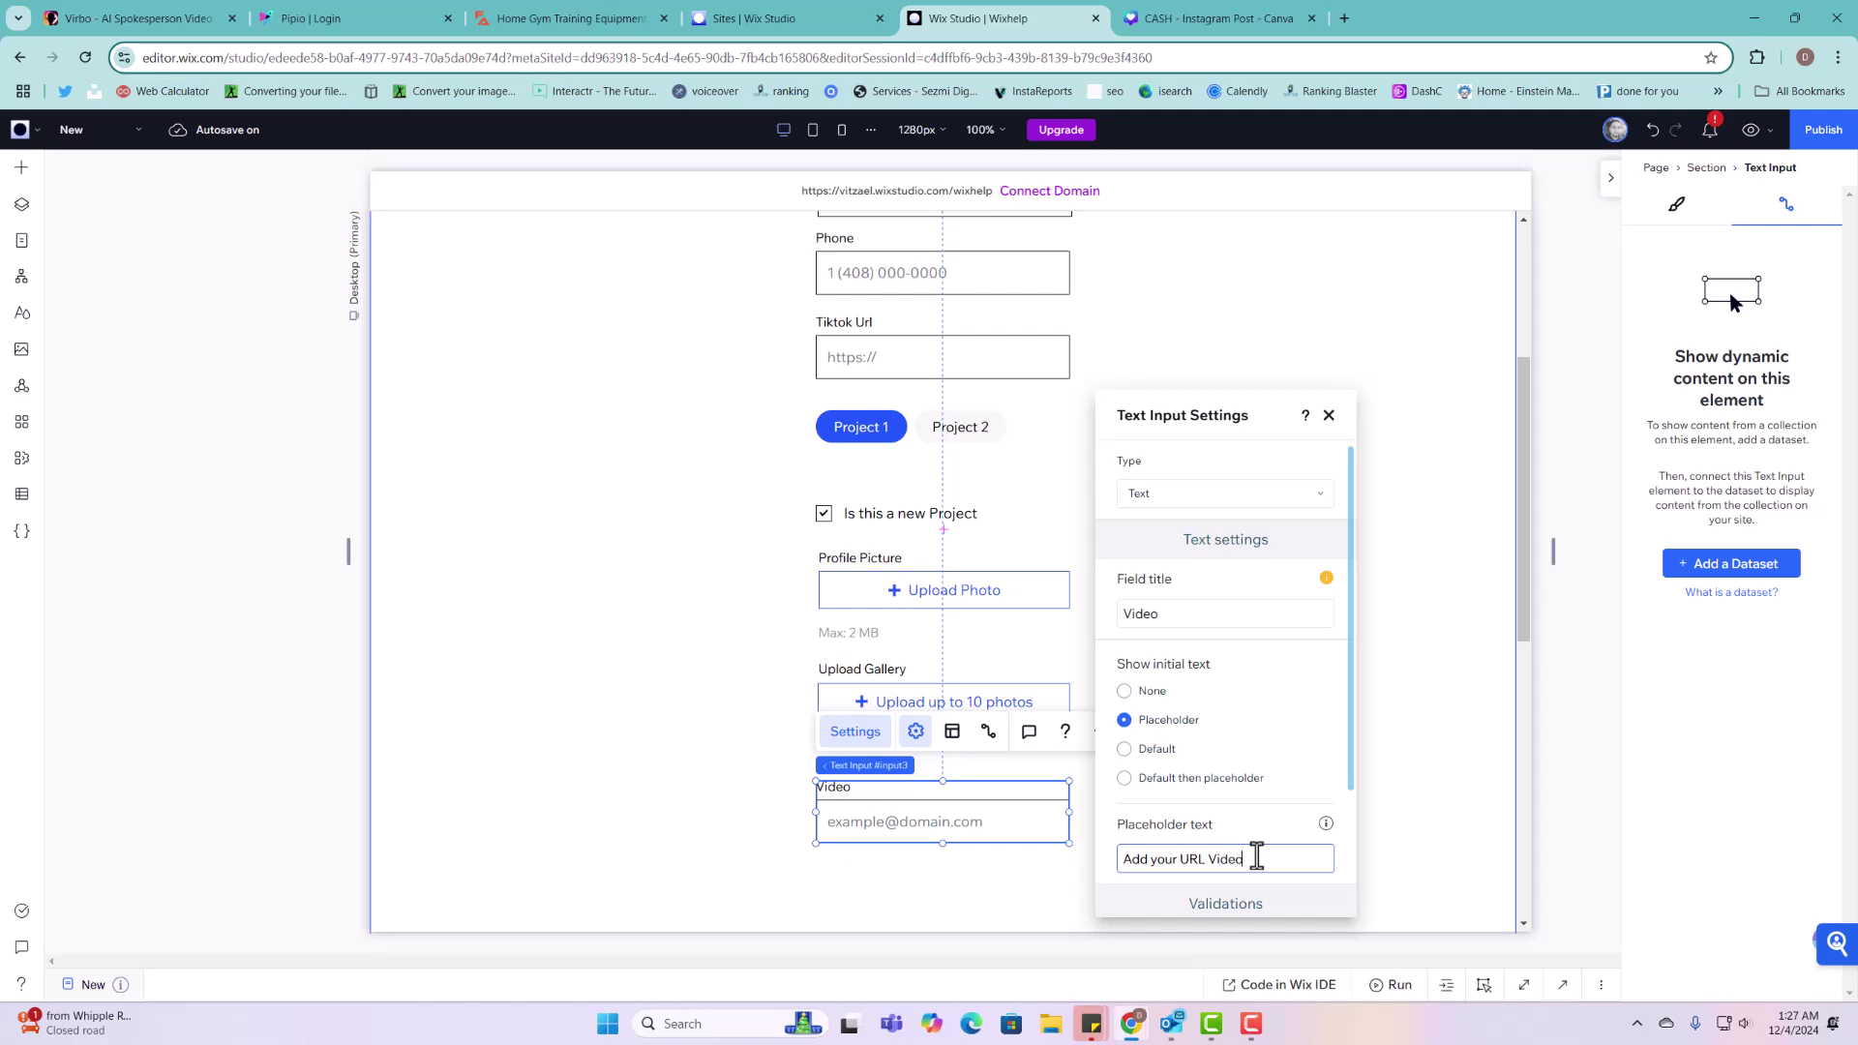
left_click(1267, 831)
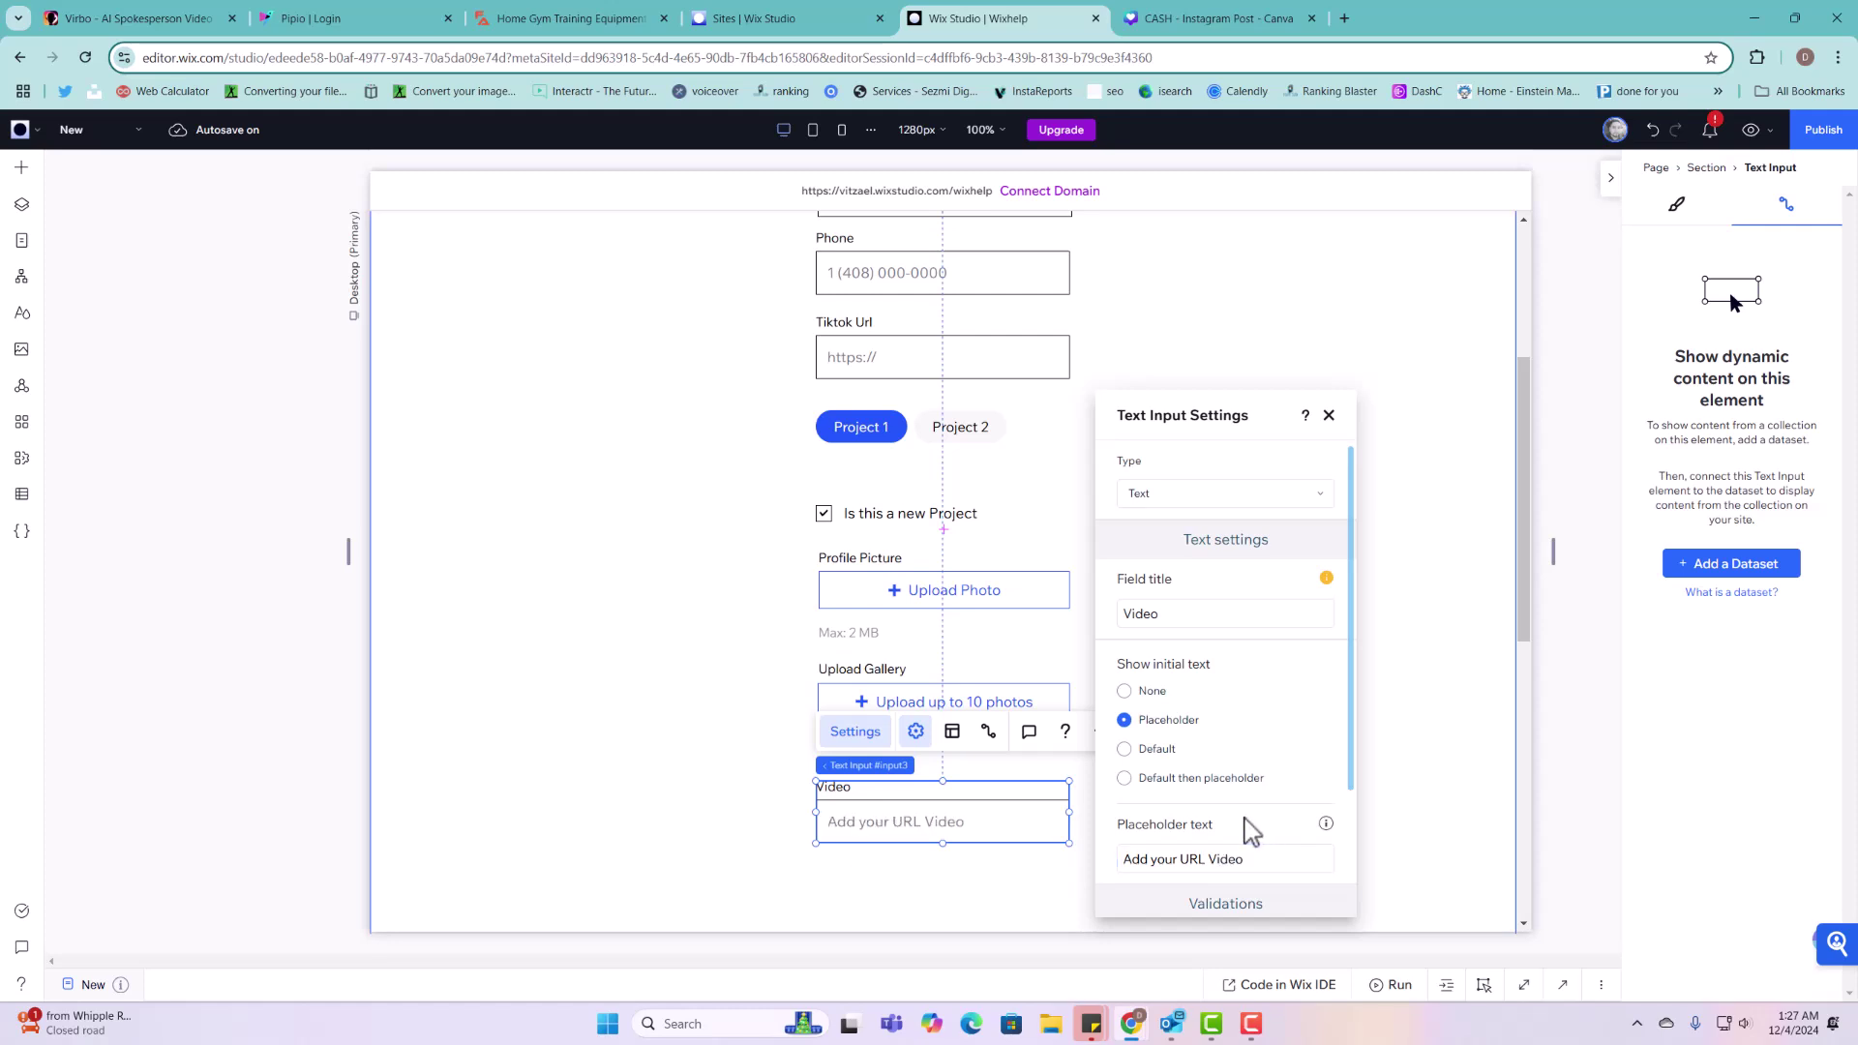
left_click_drag(1247, 860, 1100, 859)
Step: Drag the form section's bottom edge down to add room below the Video field
left_click(1045, 871)
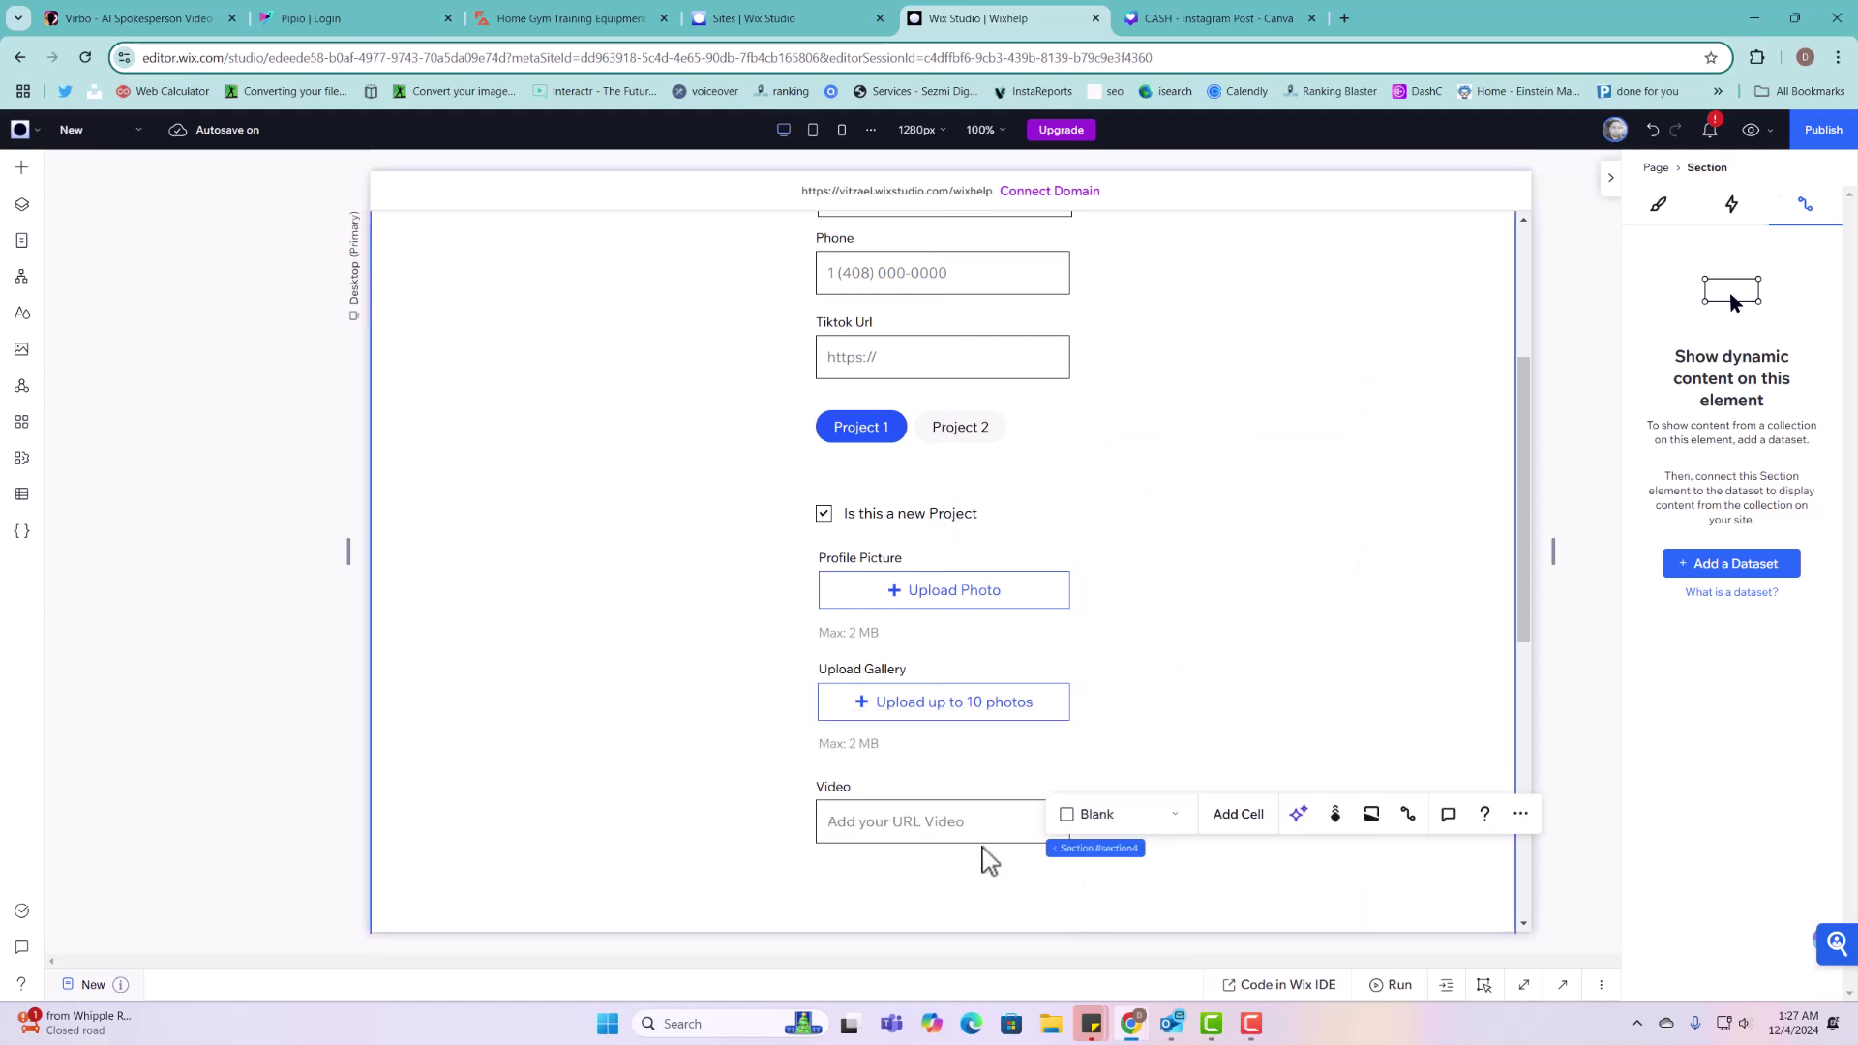
scroll(1439, 543, "down", 1)
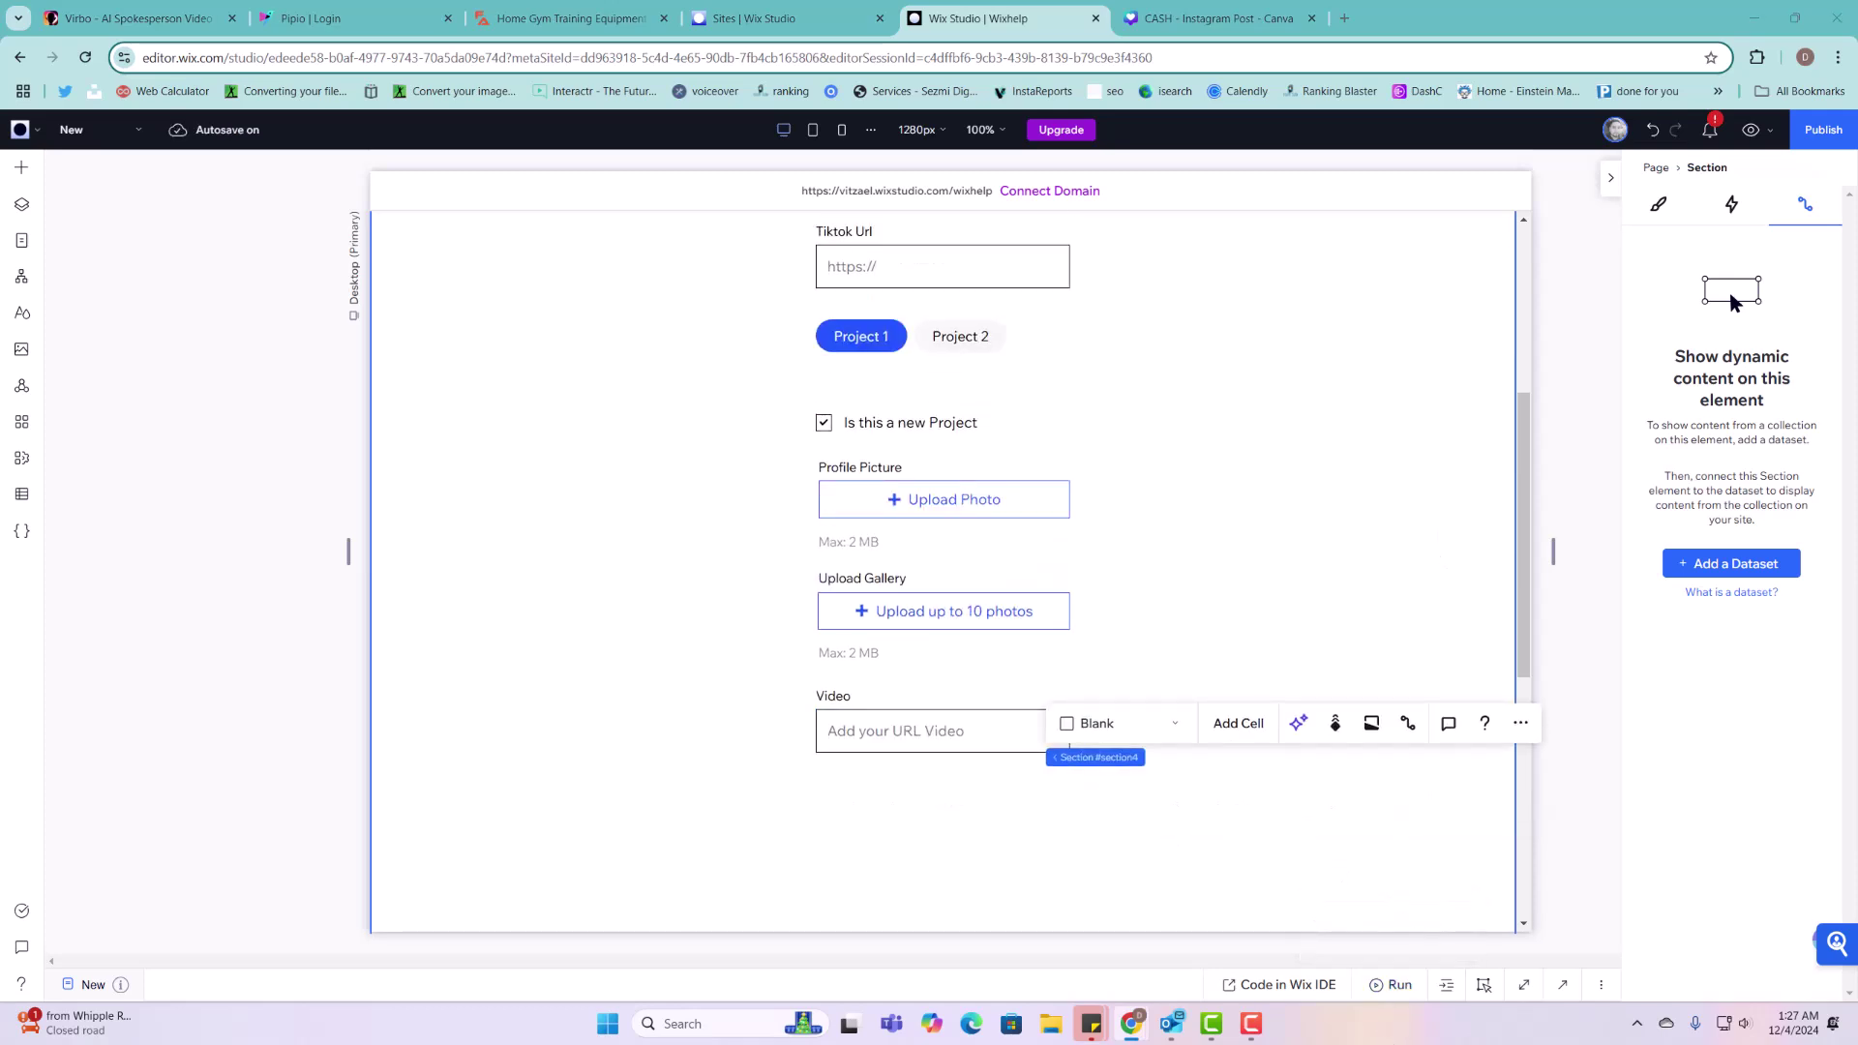
scroll(1327, 855, "down", 3)
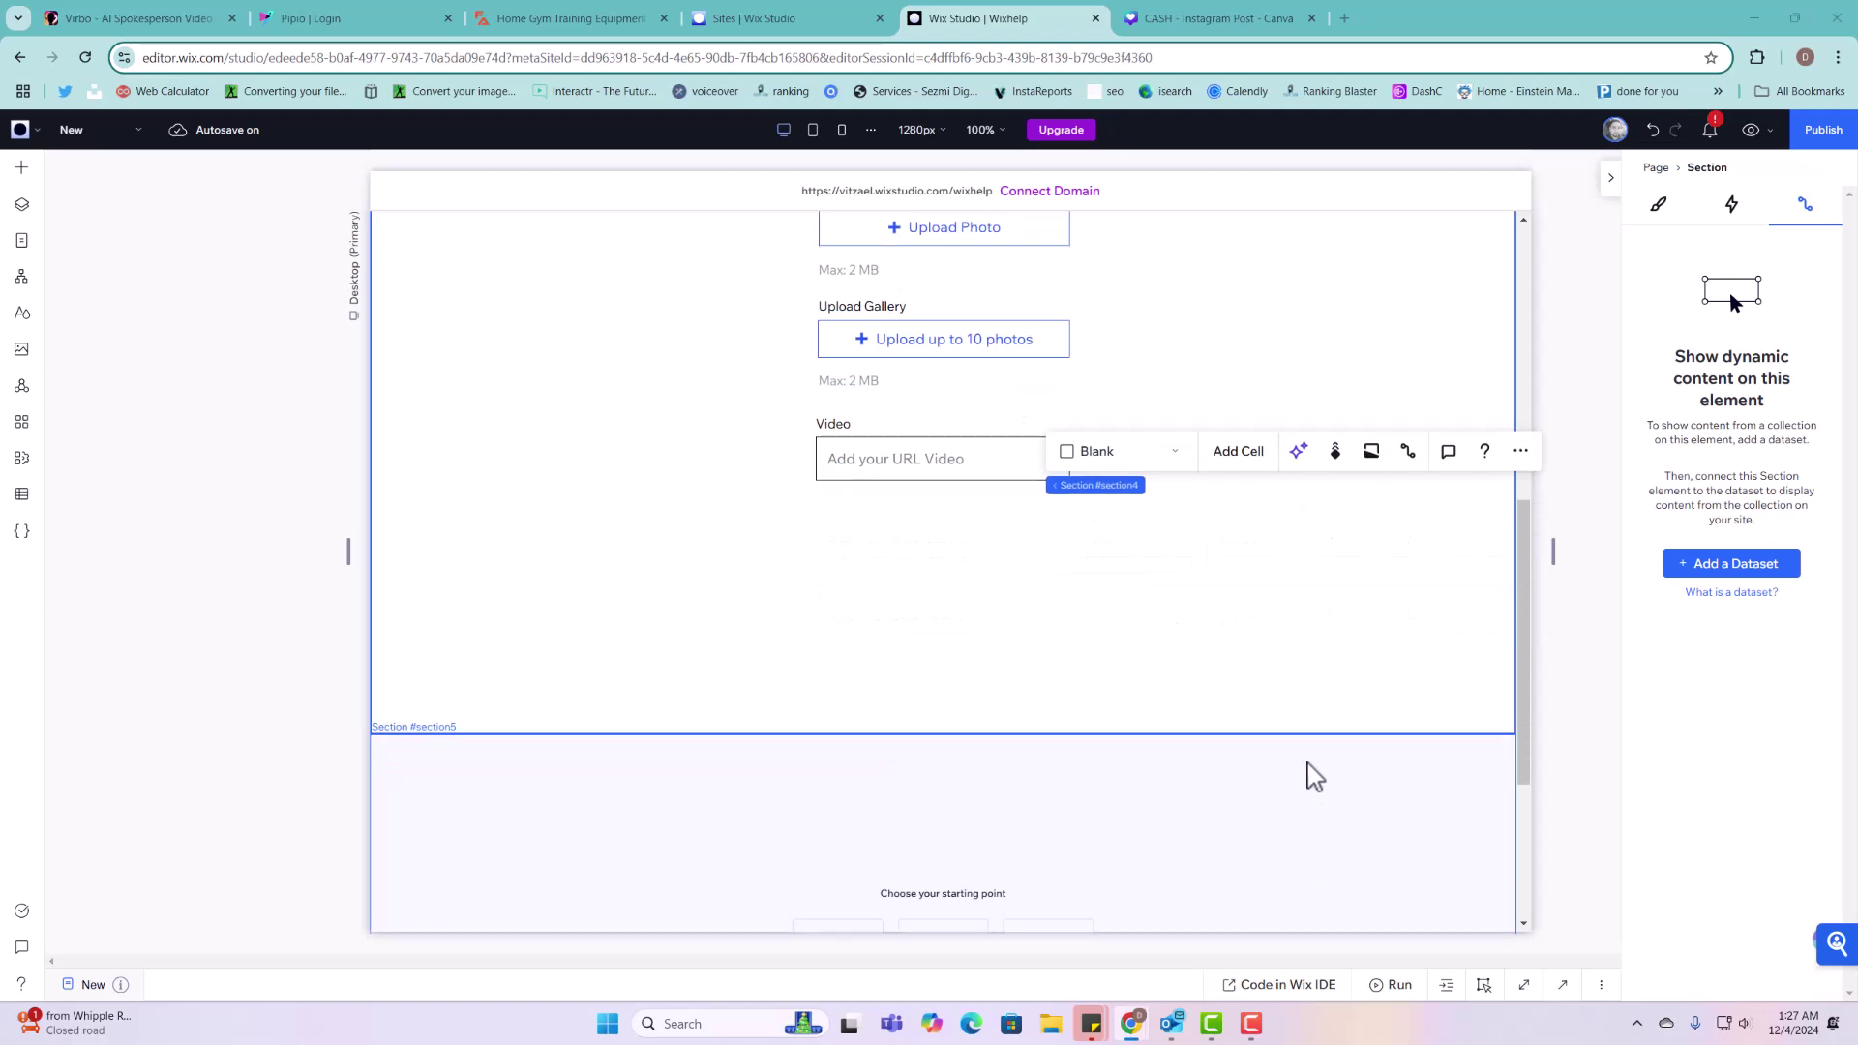
left_click_drag(1307, 733, 1326, 911)
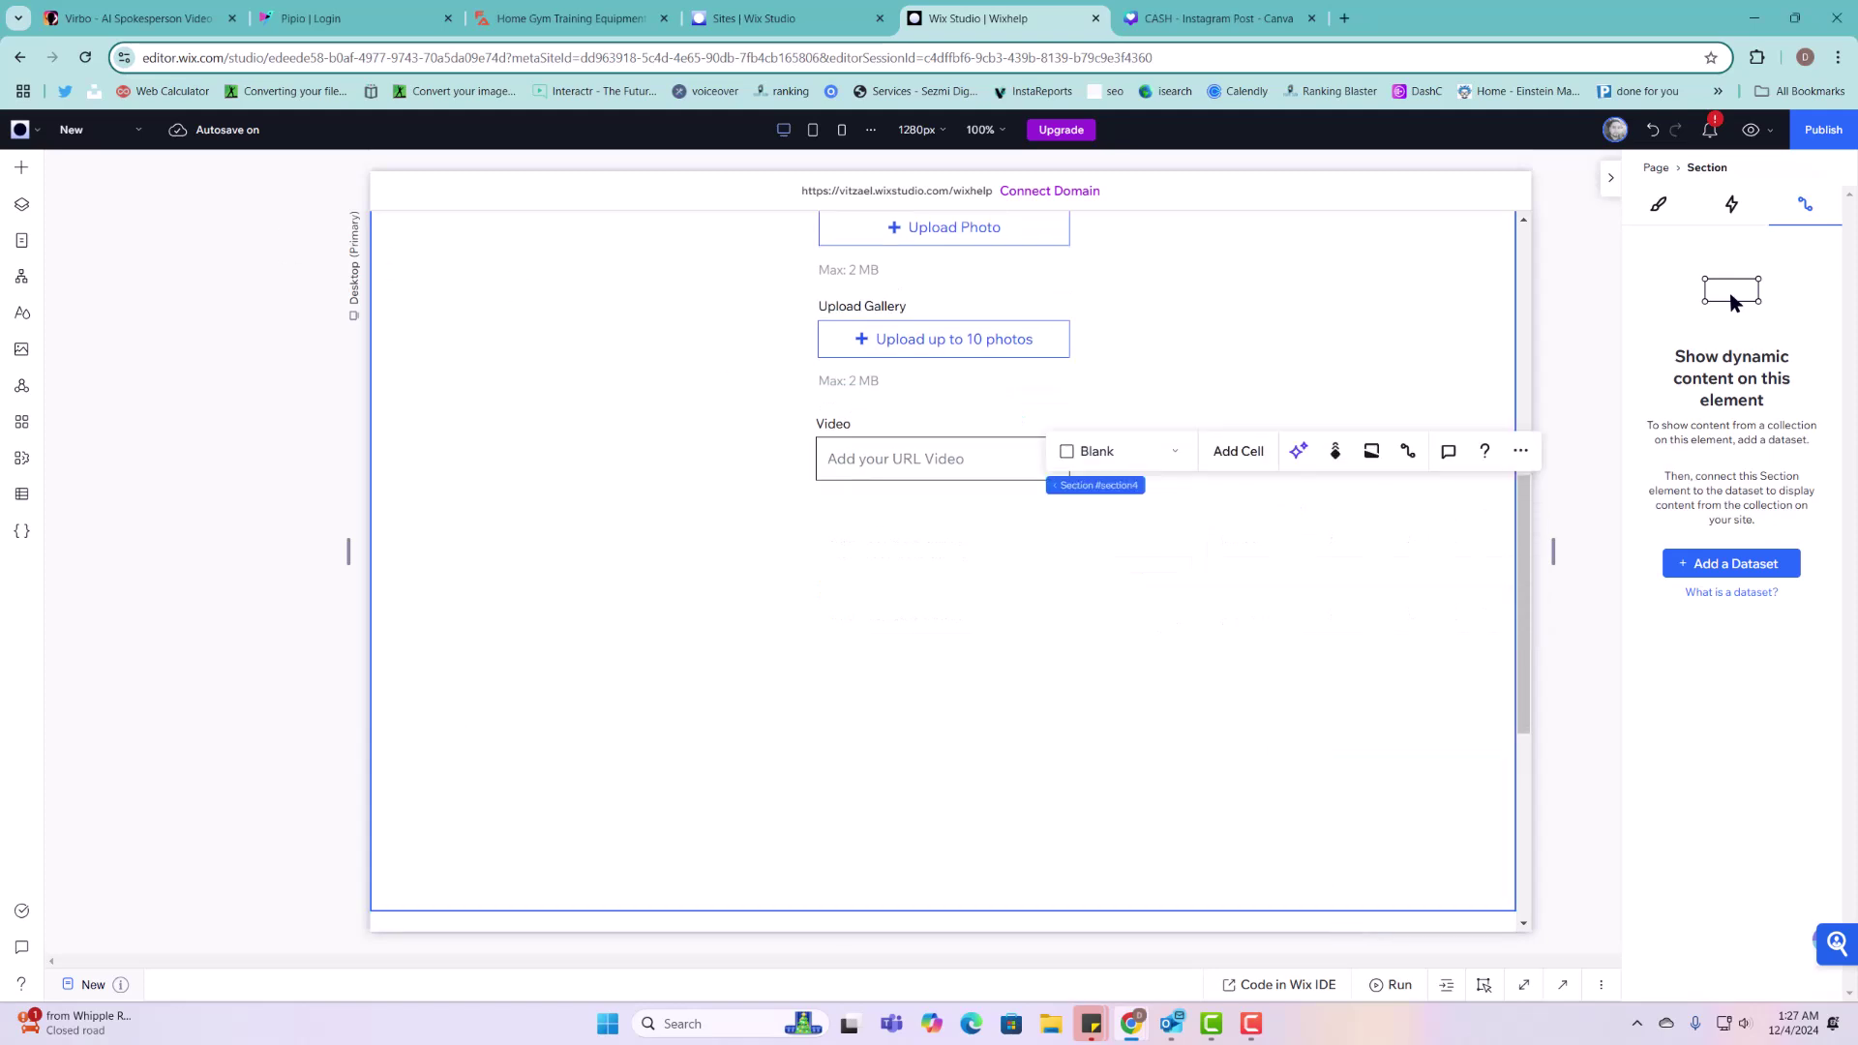
left_click(21, 167)
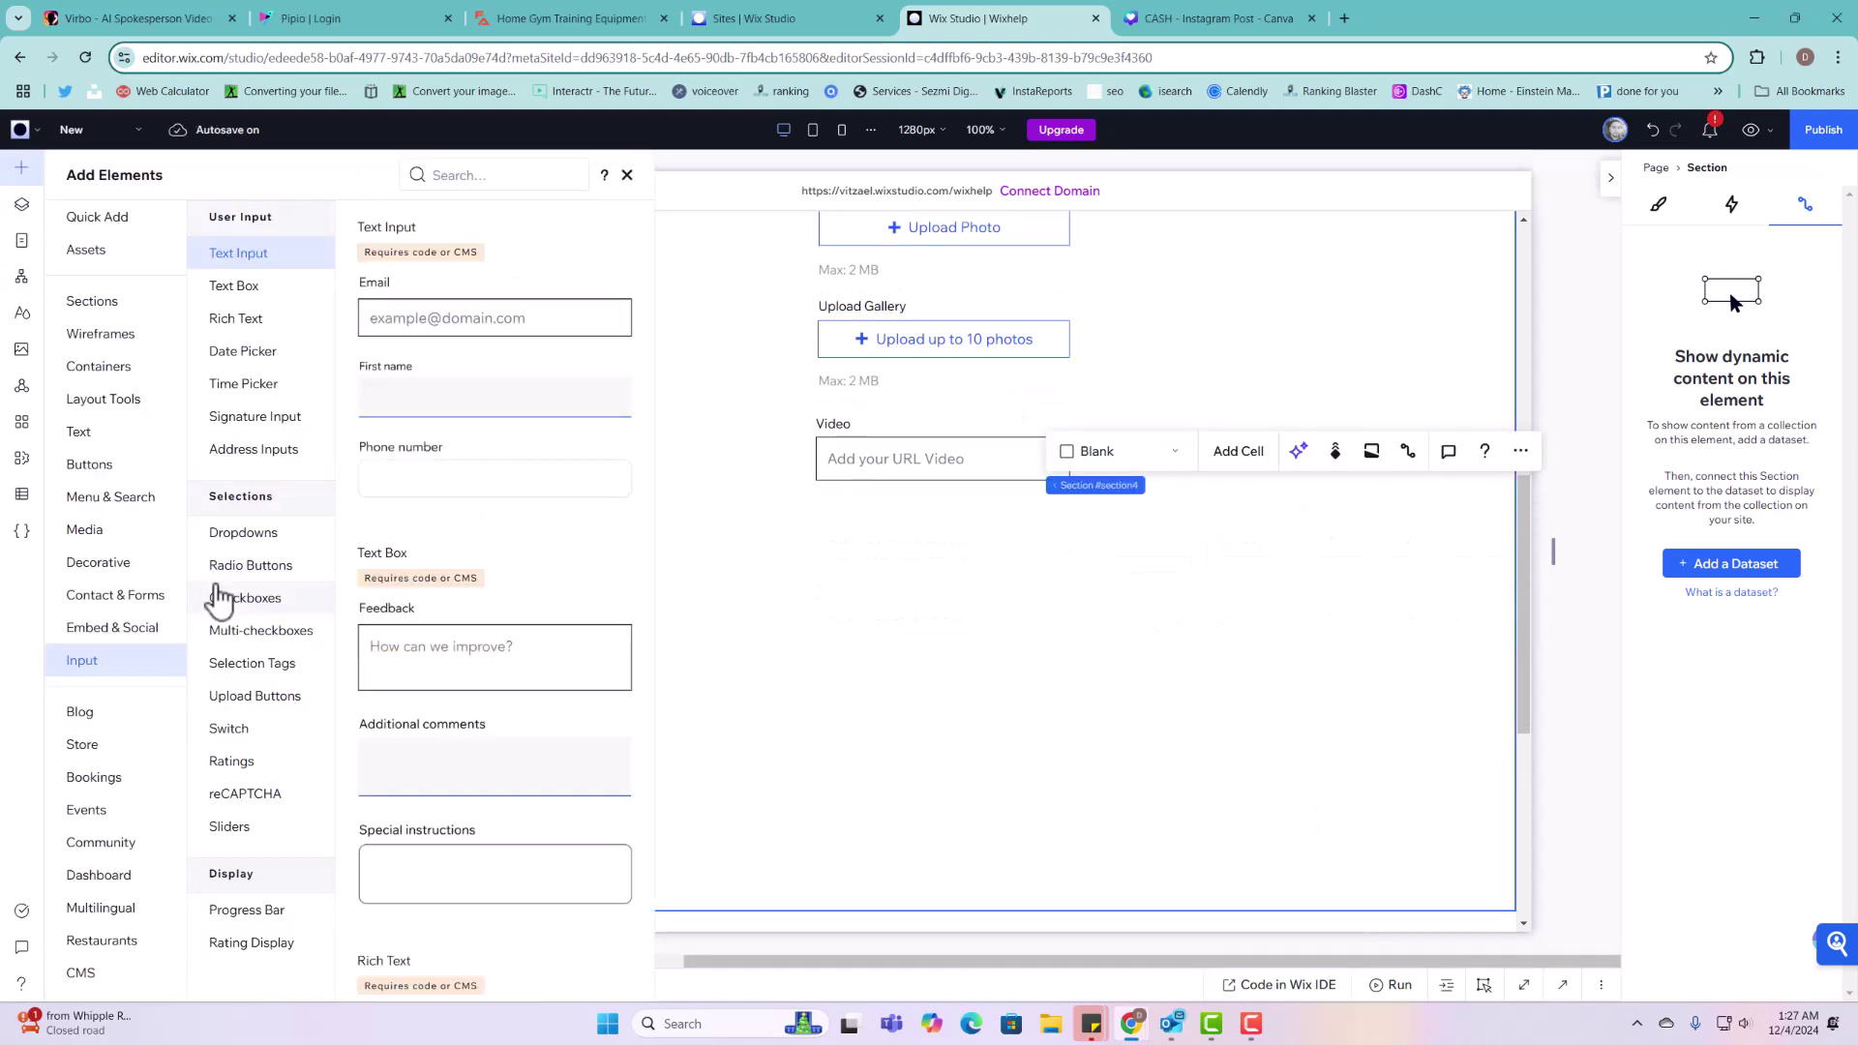
Step: Place a Date Picker below Video and change its title from Choose a date to 'Time submitted'
scroll(477, 712, "down", 15)
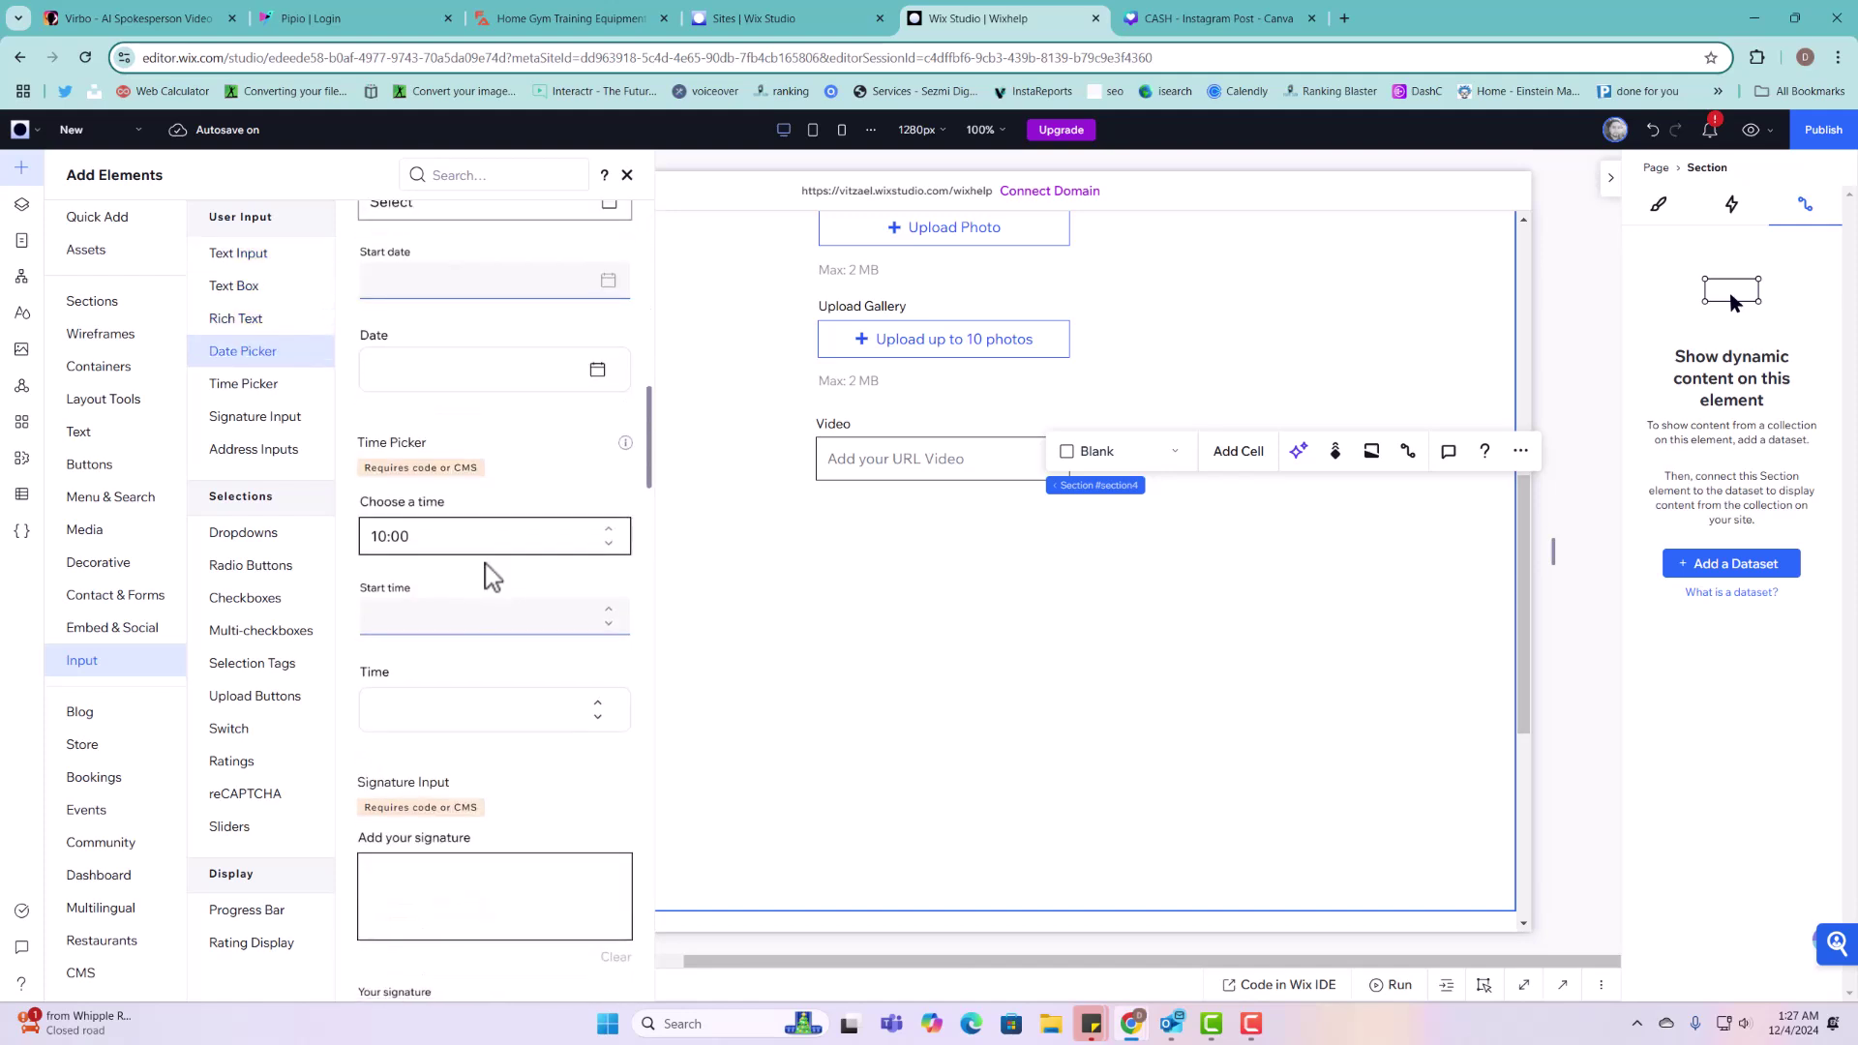
scroll(489, 576, "up", 4)
left_click_drag(448, 581, 946, 561)
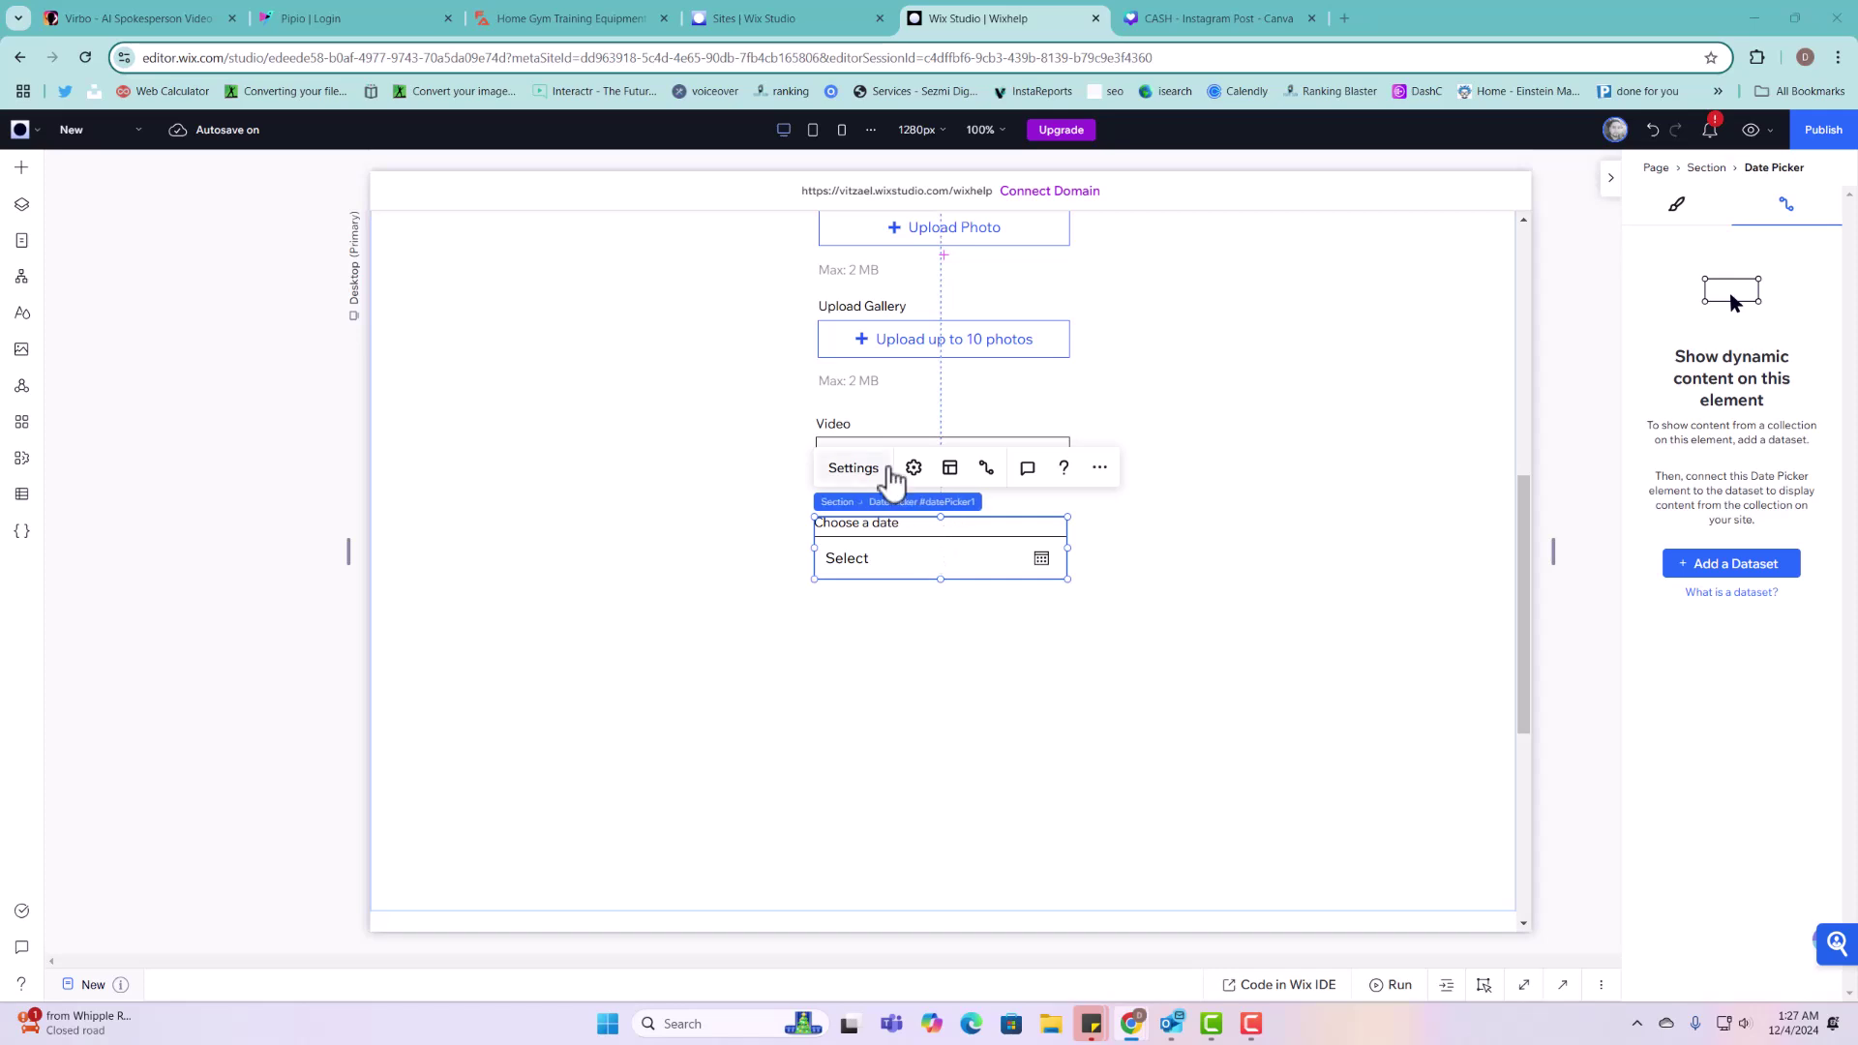
left_click(880, 471)
triple_click(1210, 552)
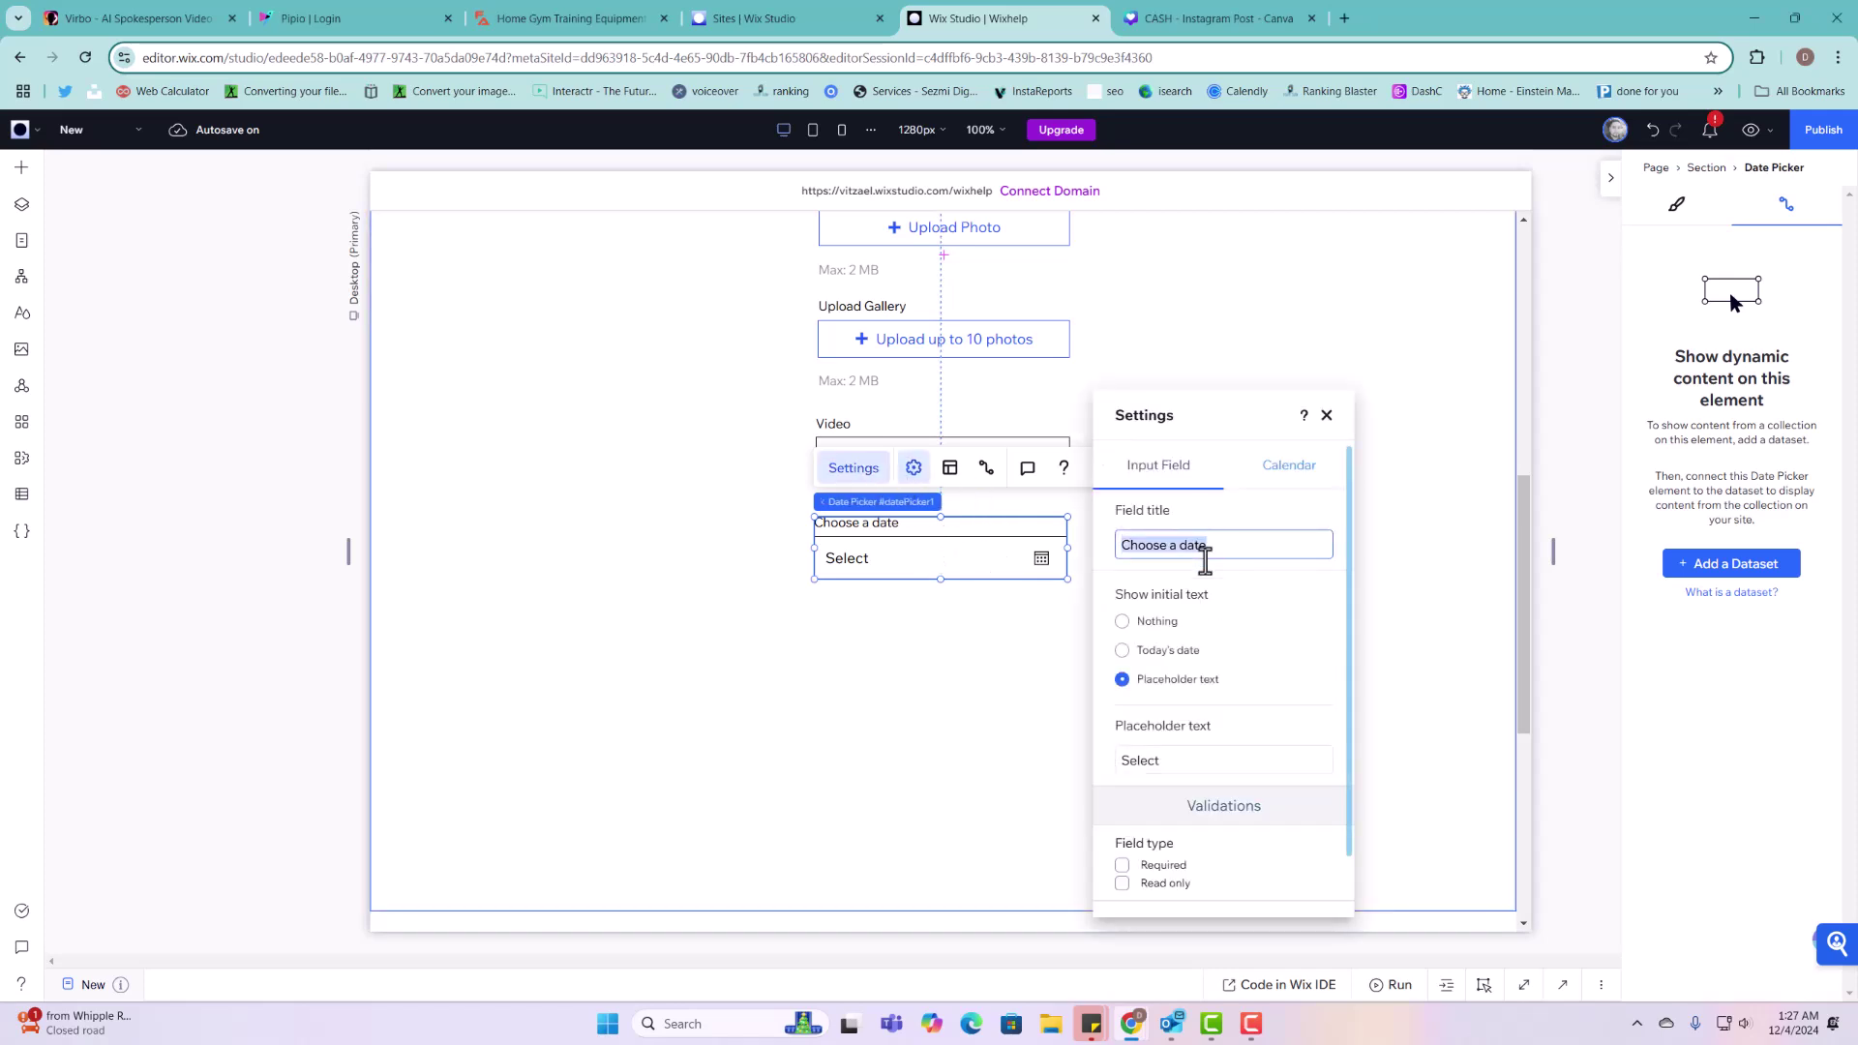
type("S")
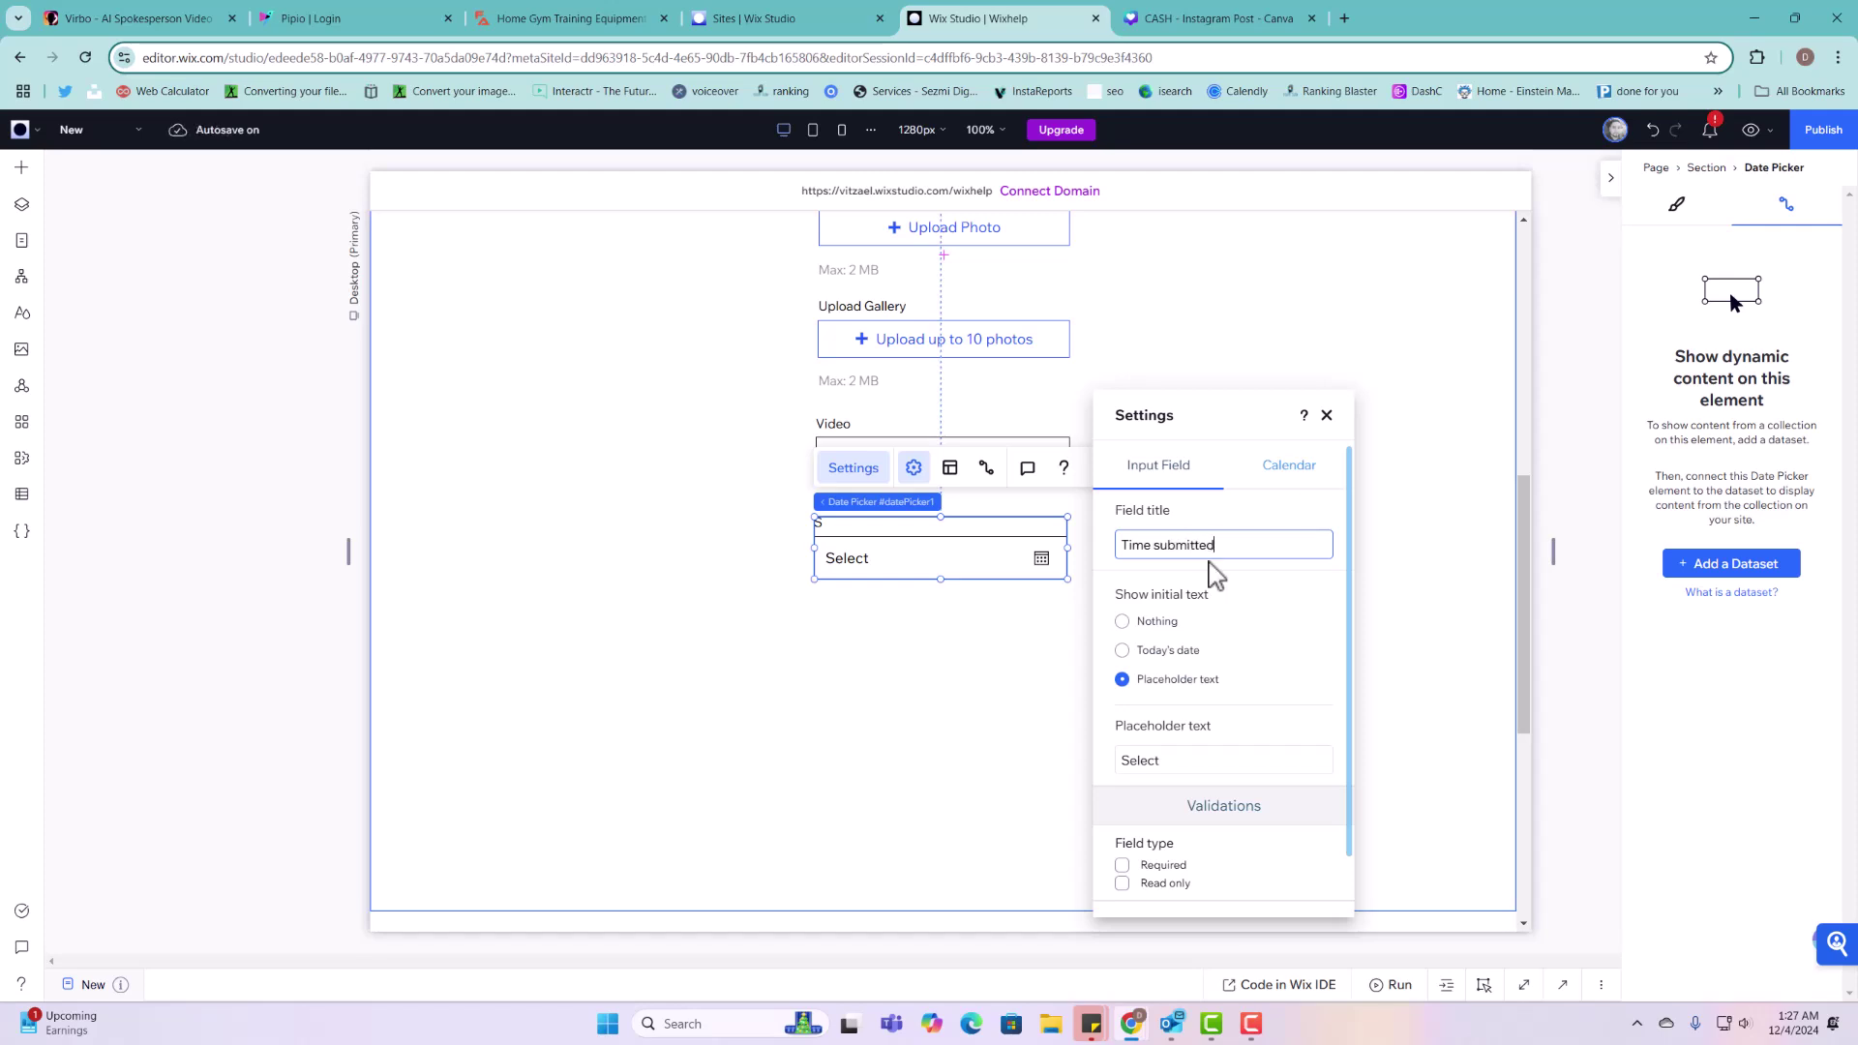
left_click(1215, 575)
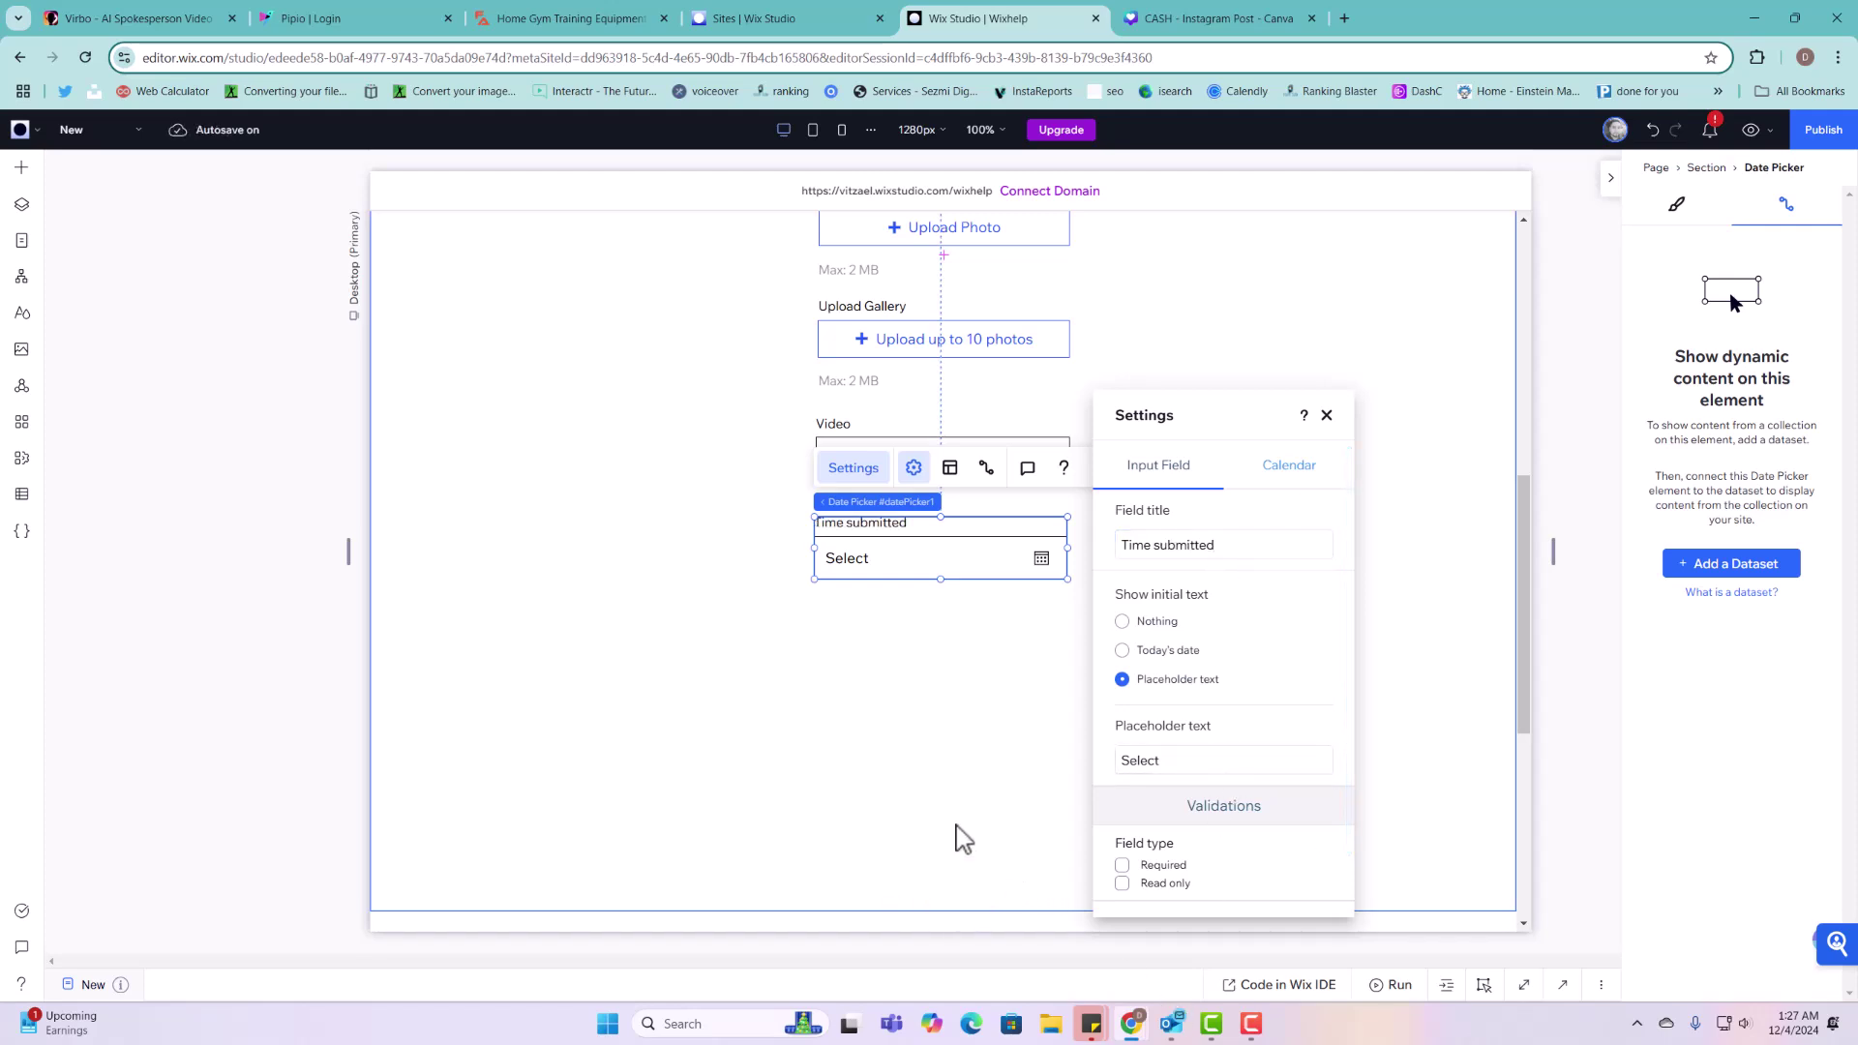
left_click(960, 837)
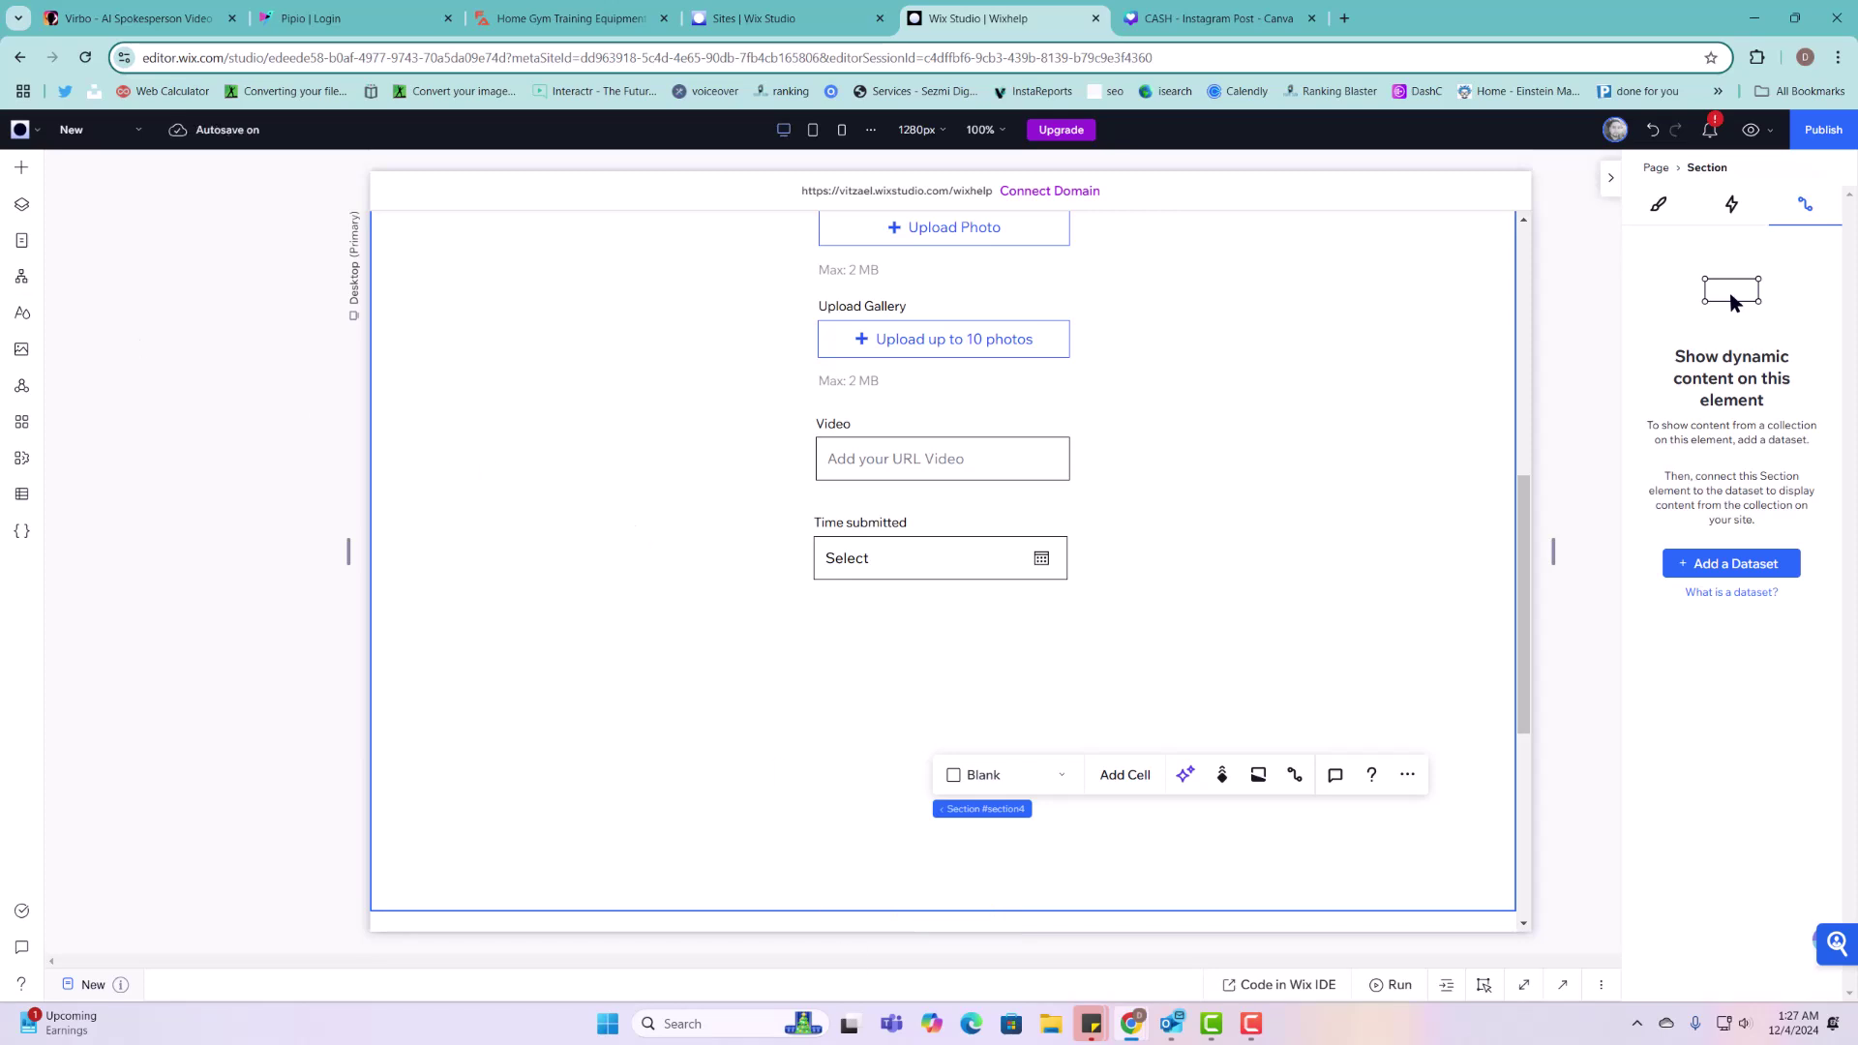
left_click(22, 168)
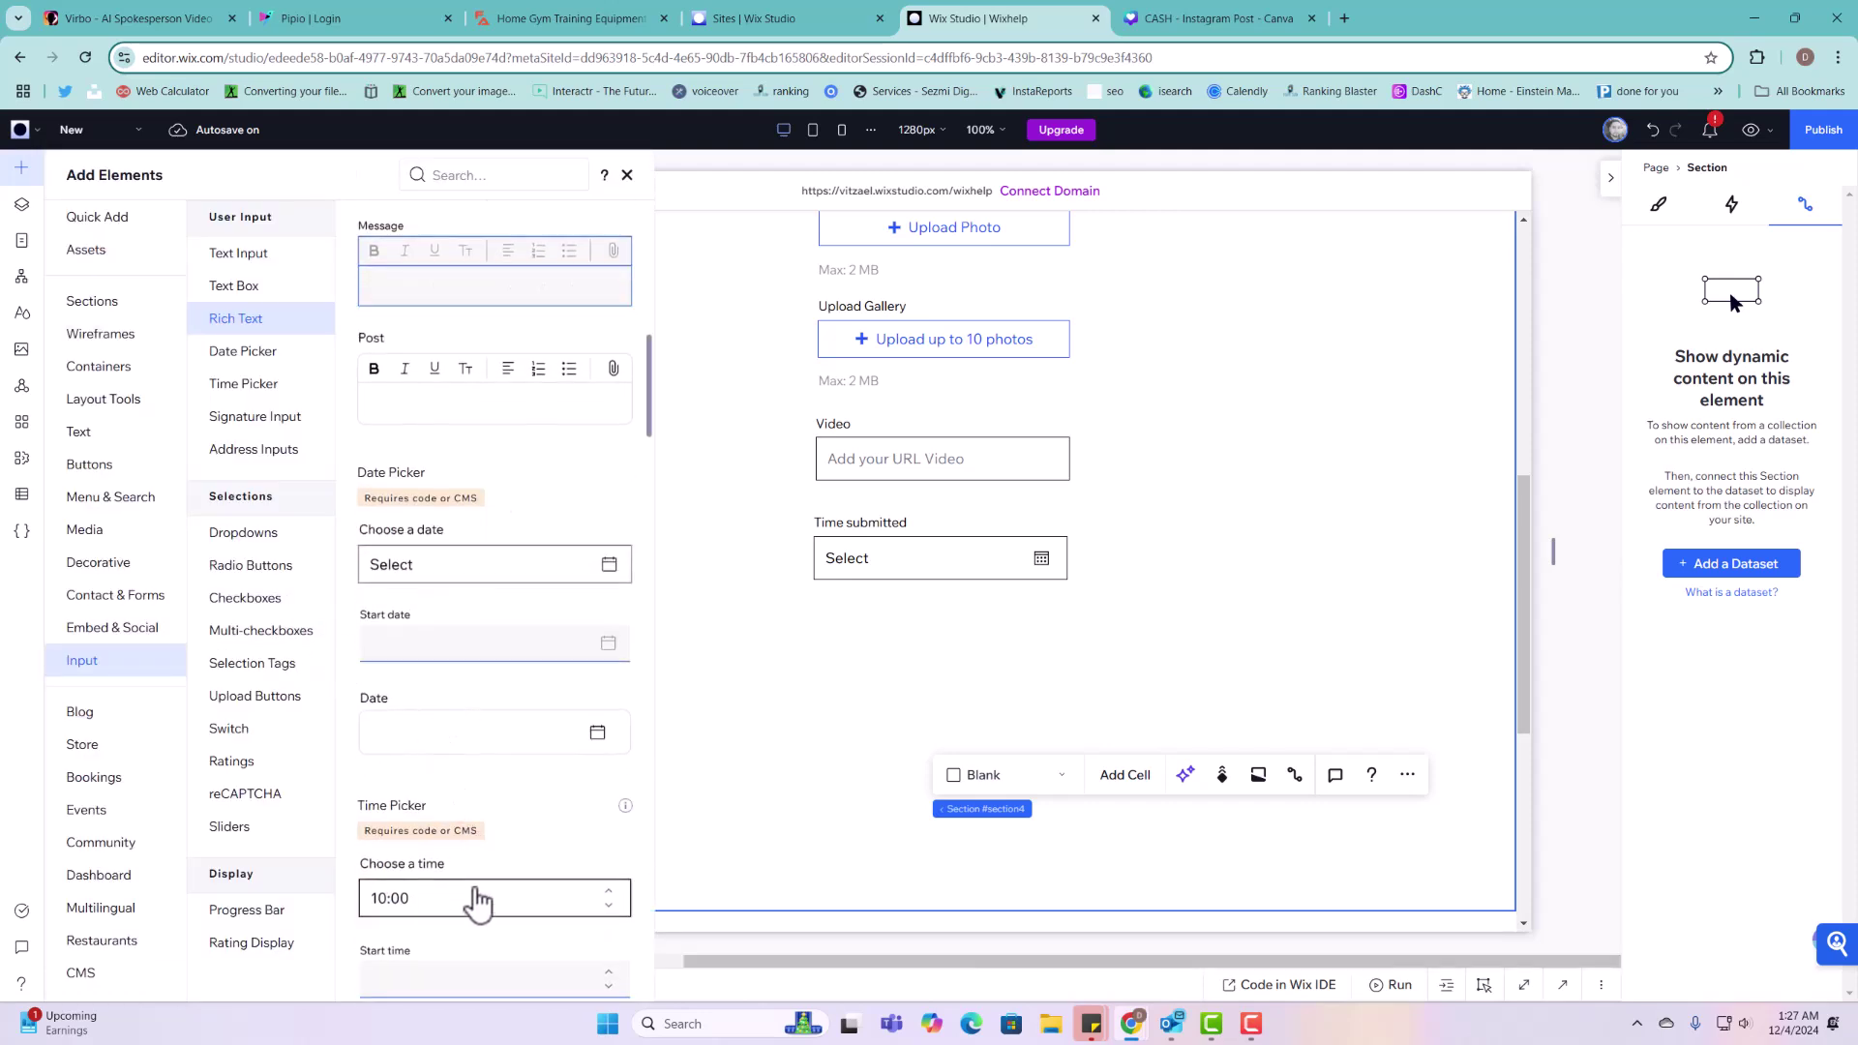
Step: Place a dropdown Time Picker titled 'Time Submitted' under the date field, then extend the section downward
left_click_drag(478, 902, 946, 646)
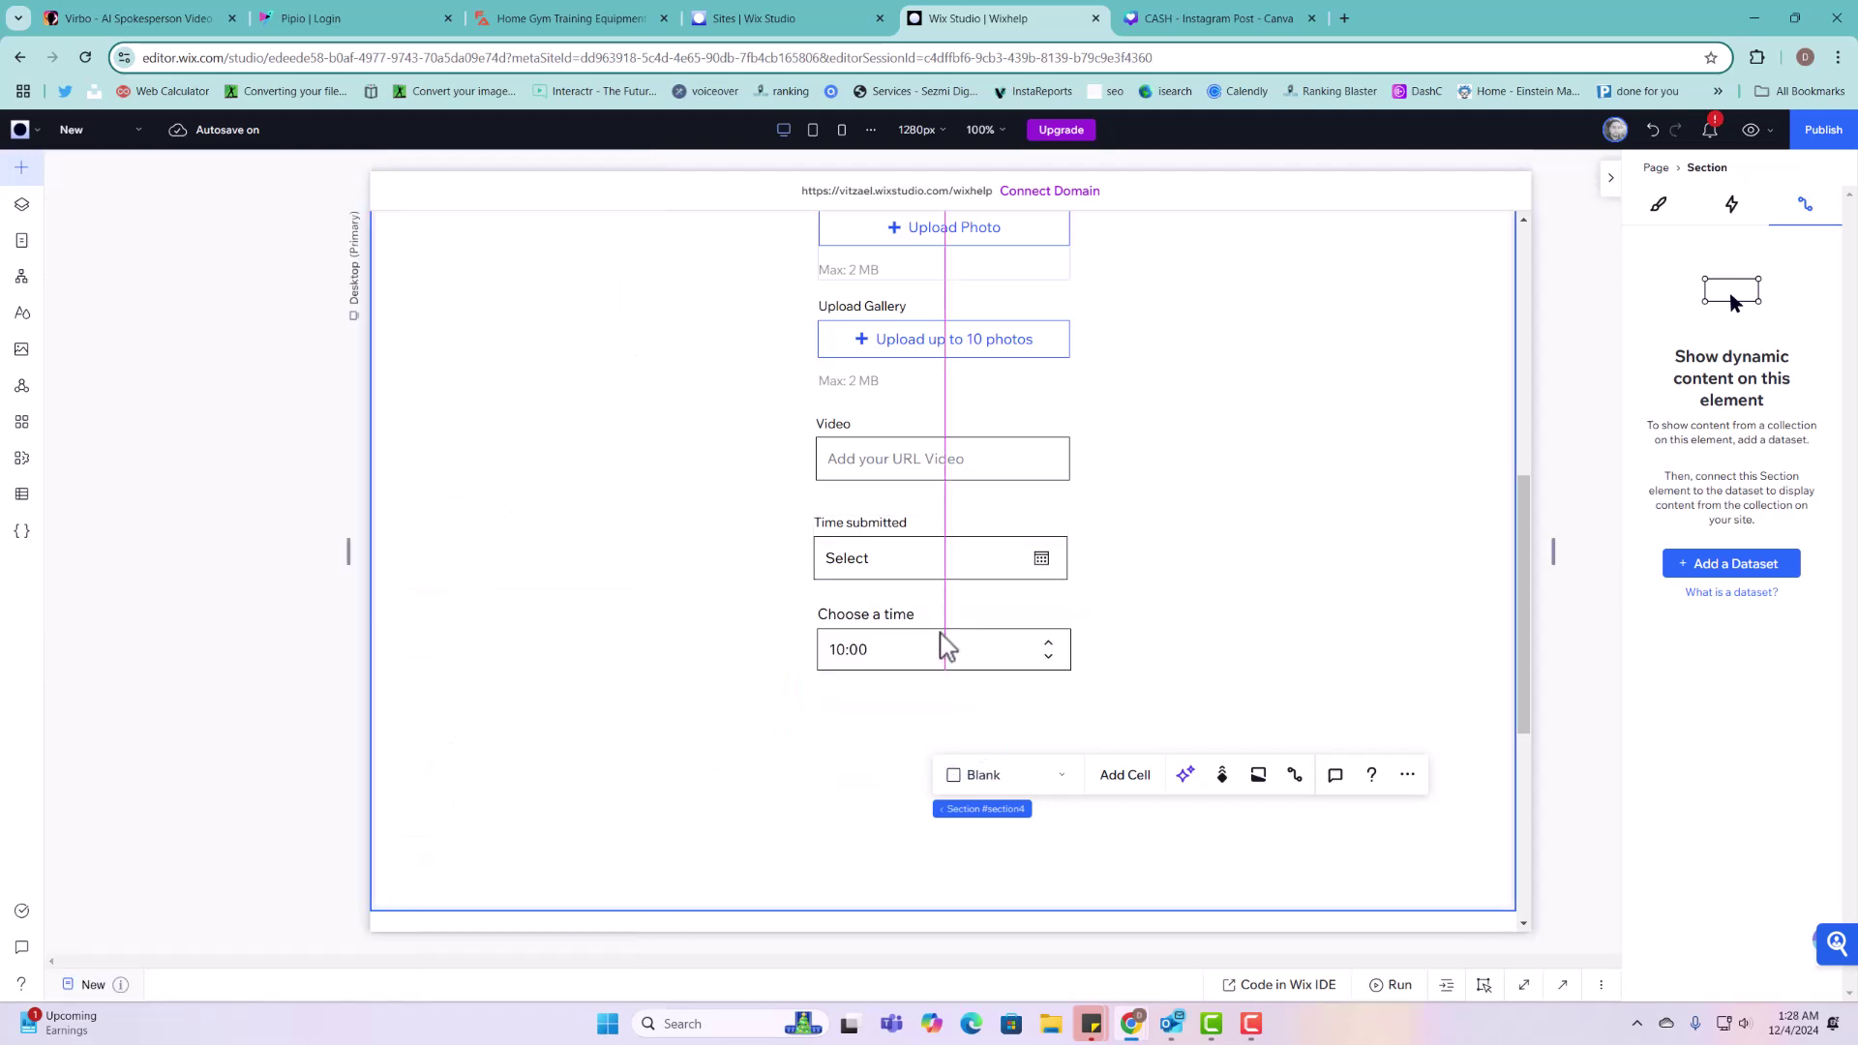
left_click(966, 560)
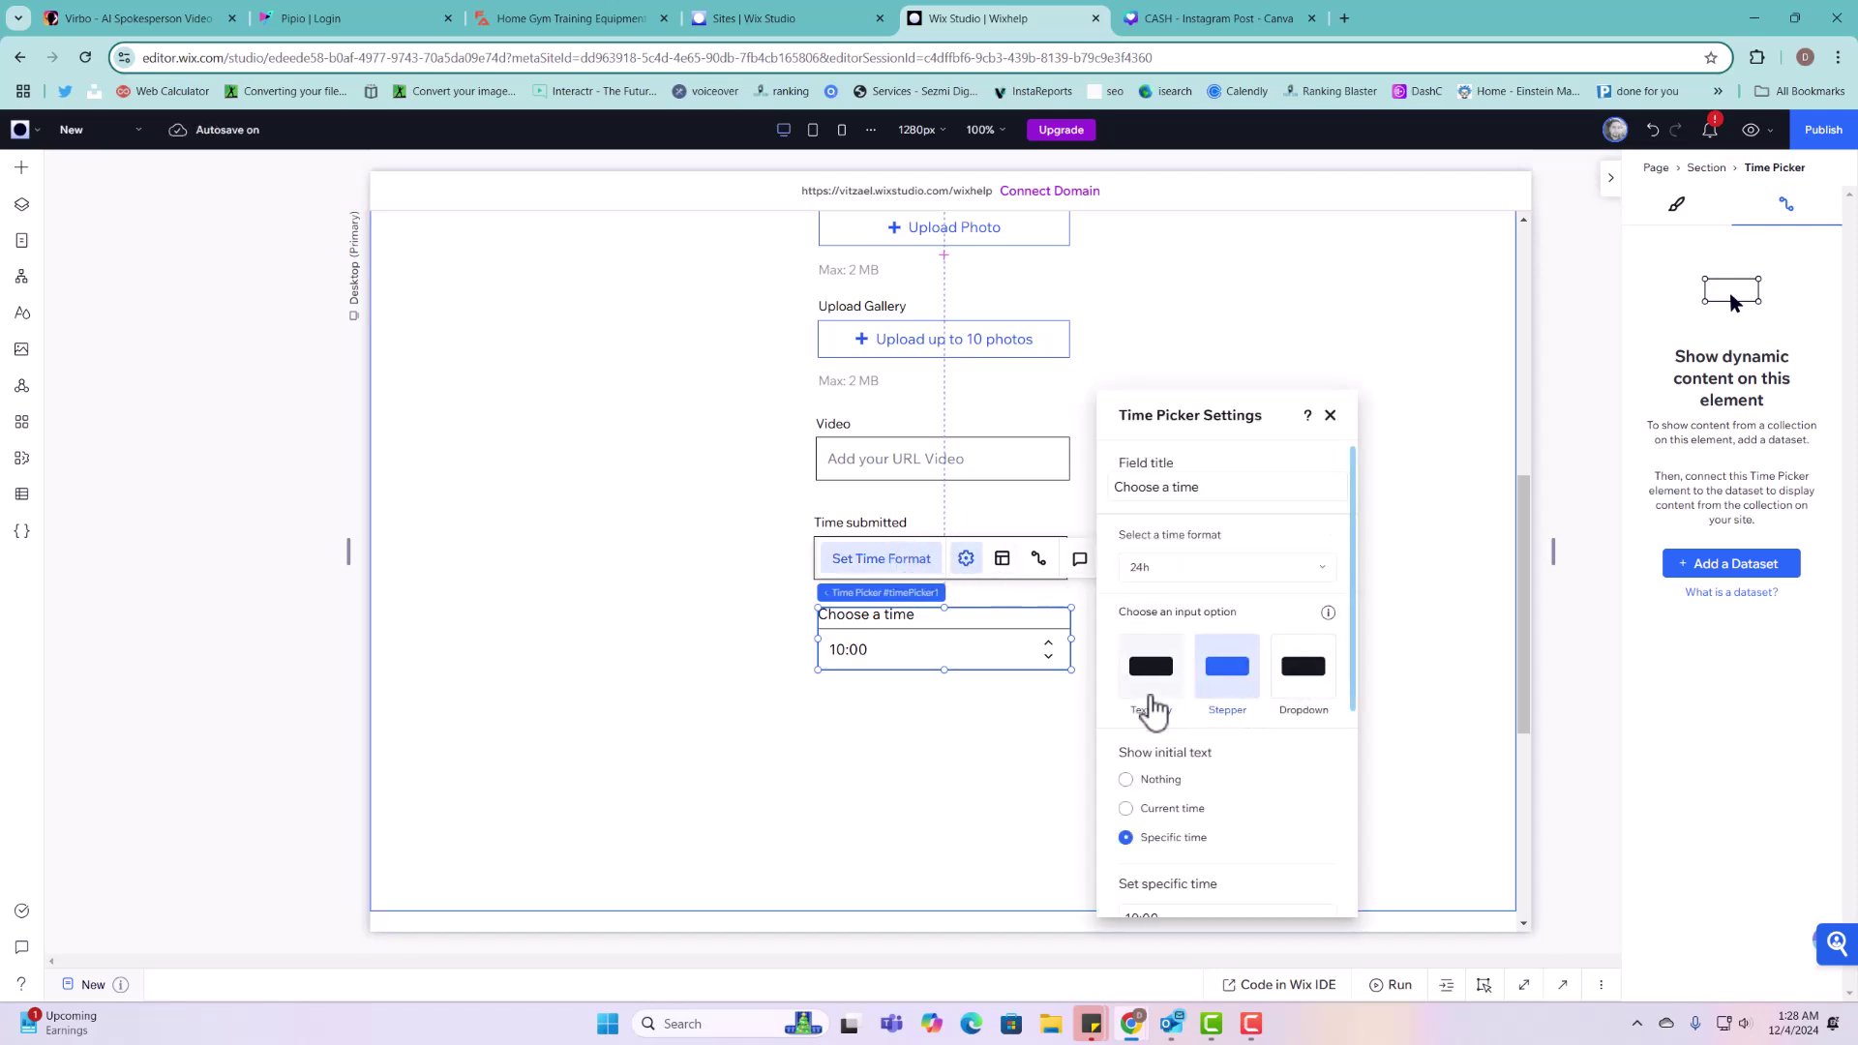
left_click(1302, 689)
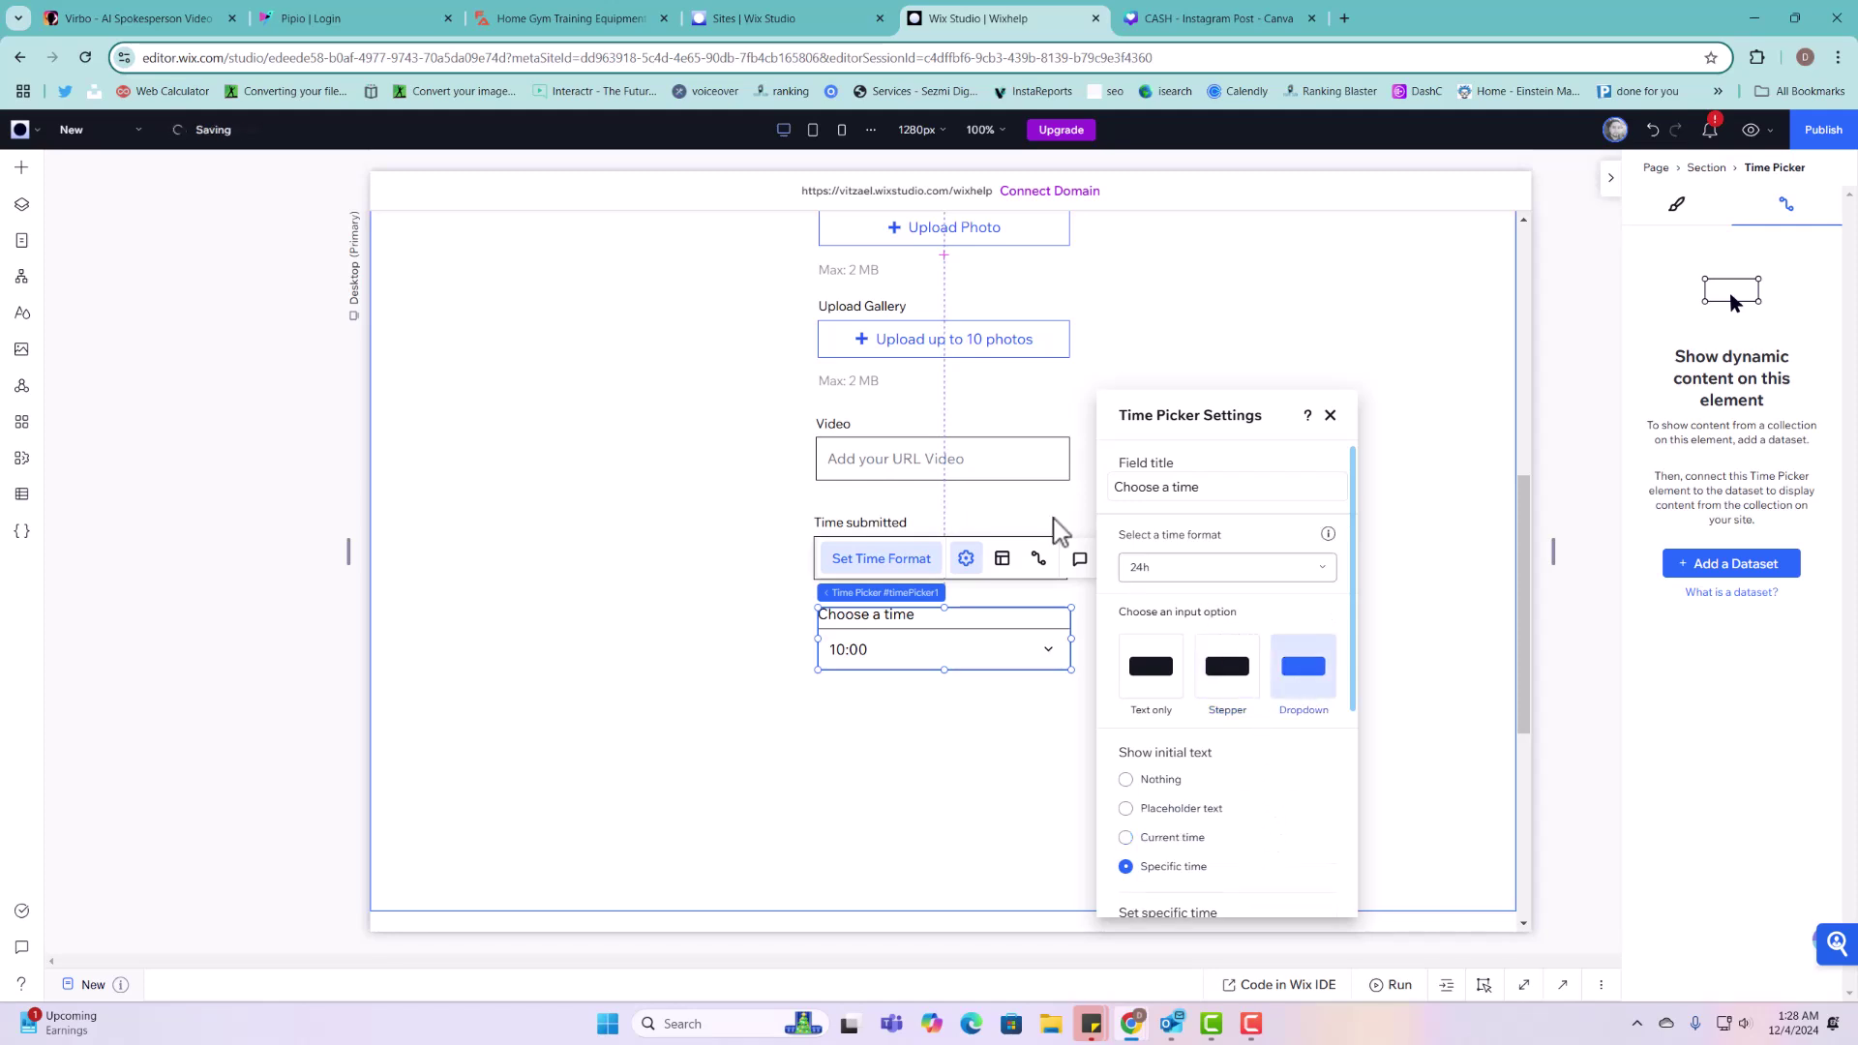
left_click(1165, 488)
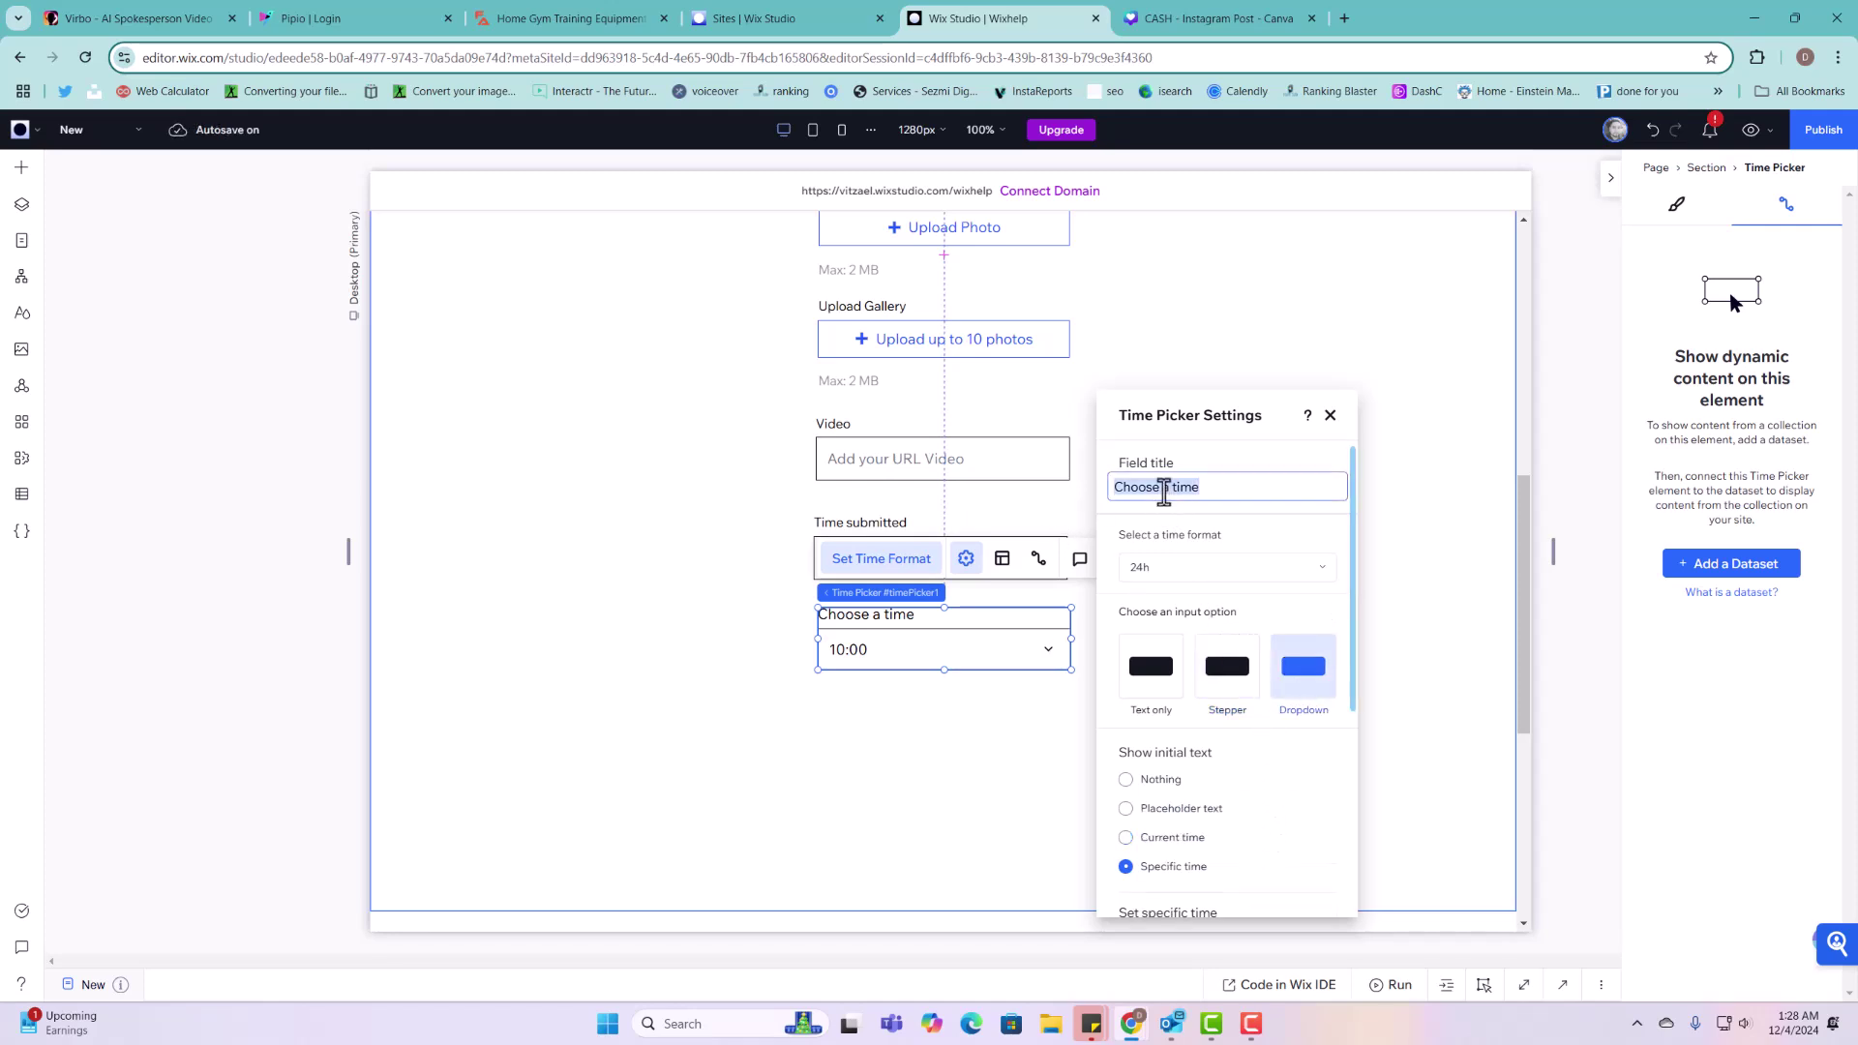
type("Time Submitted")
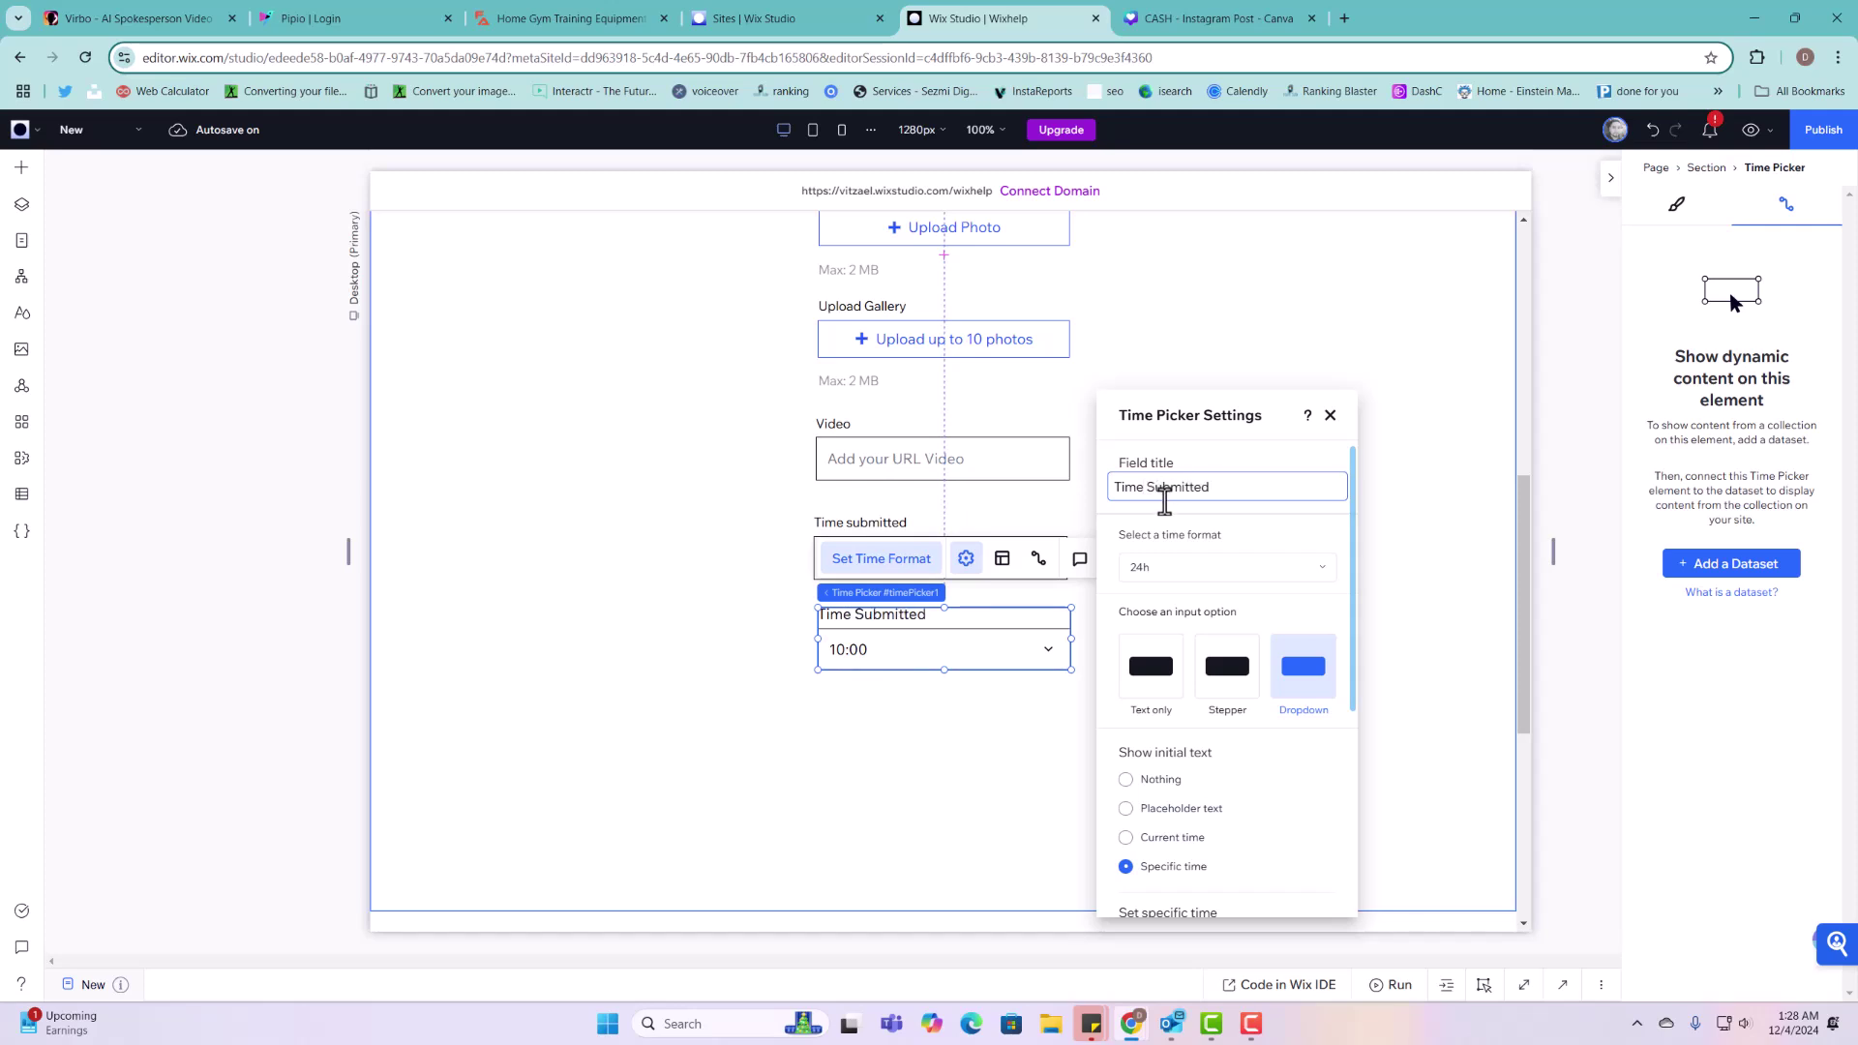
left_click(953, 872)
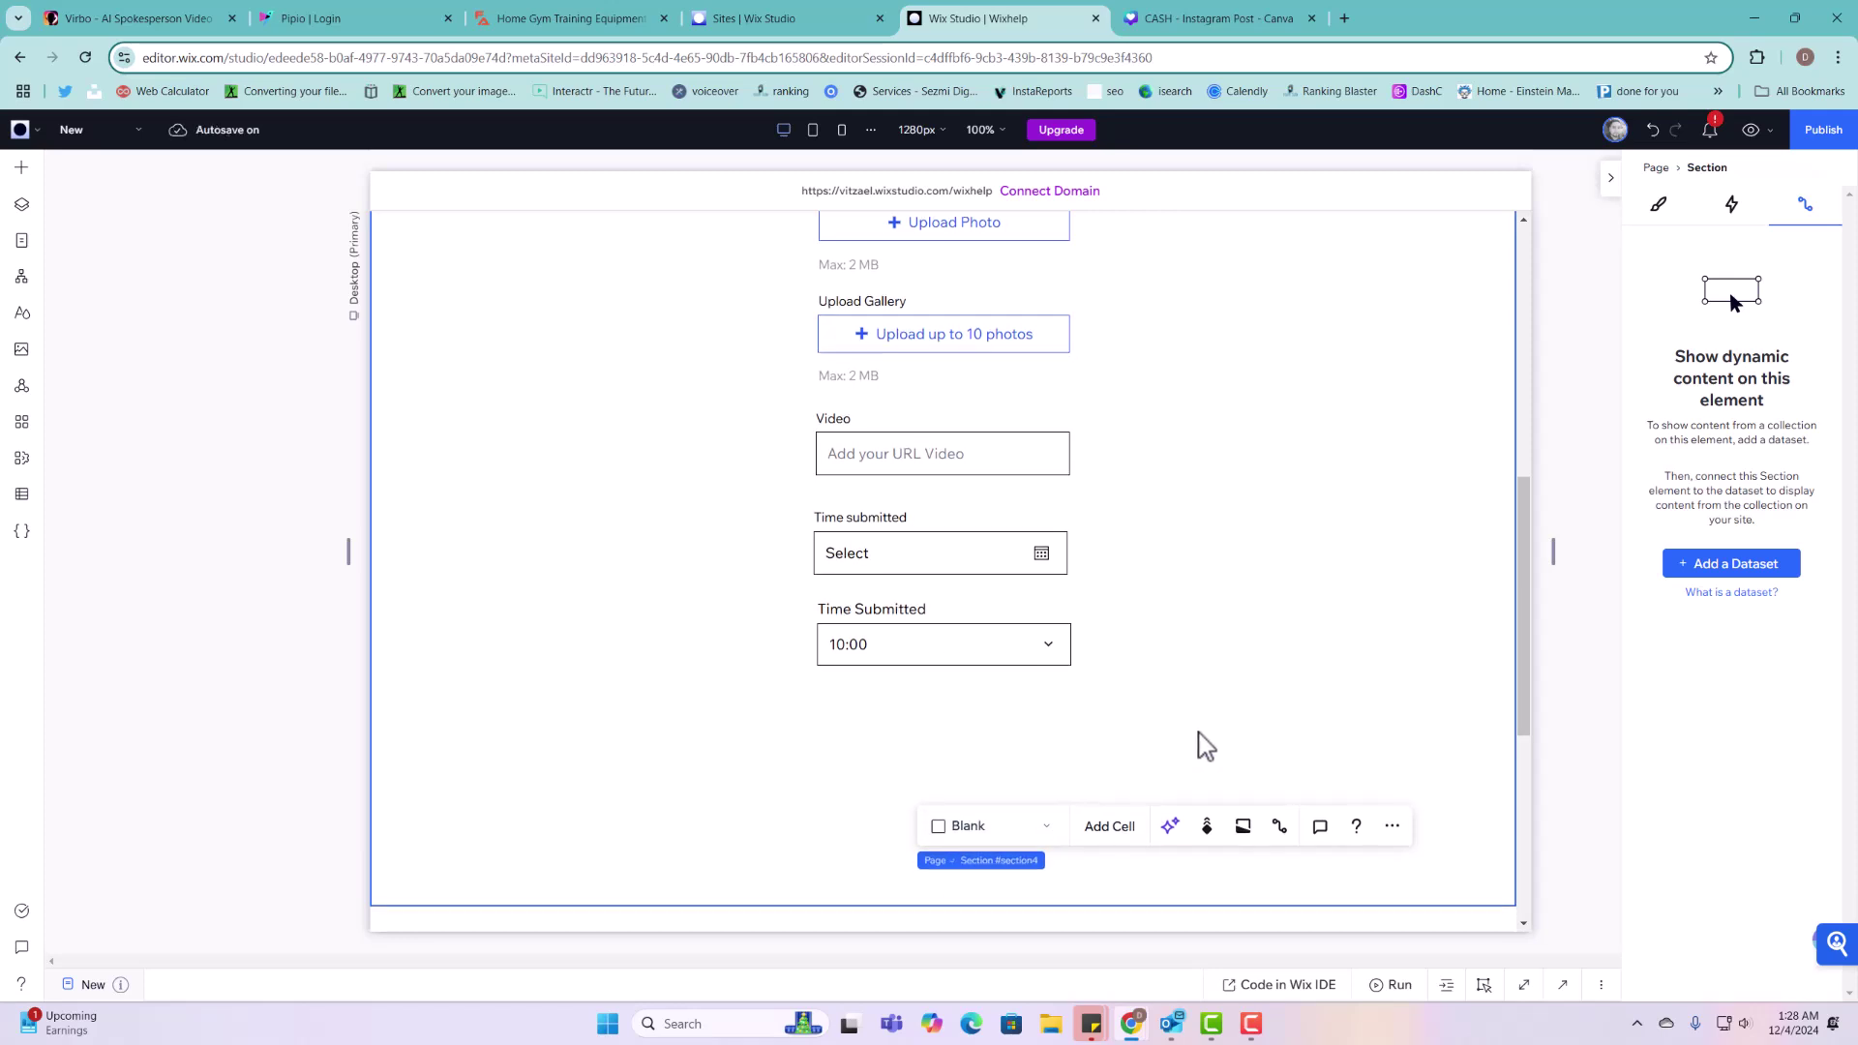
scroll(1205, 745, "down", 3)
left_click_drag(1219, 643, 1229, 762)
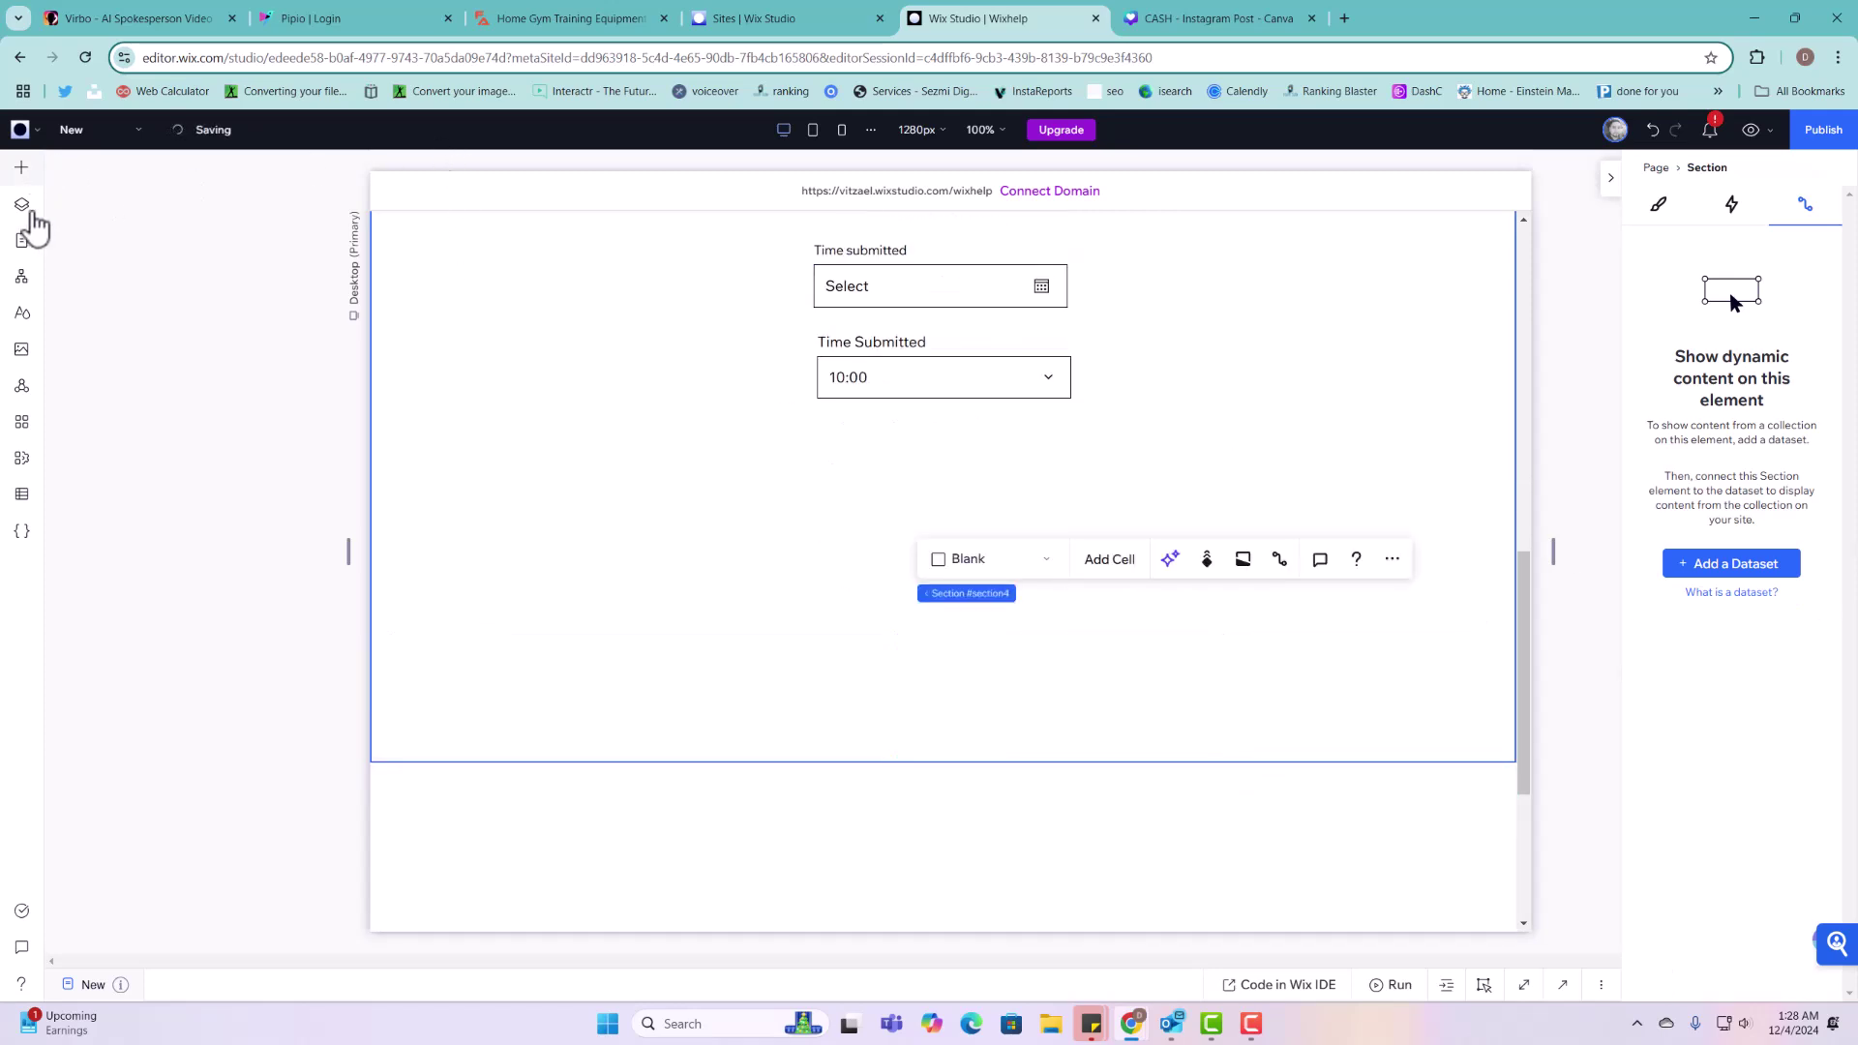
Step: Add an Address Input below Time Submitted and retitle it 'Our Location'
left_click(21, 168)
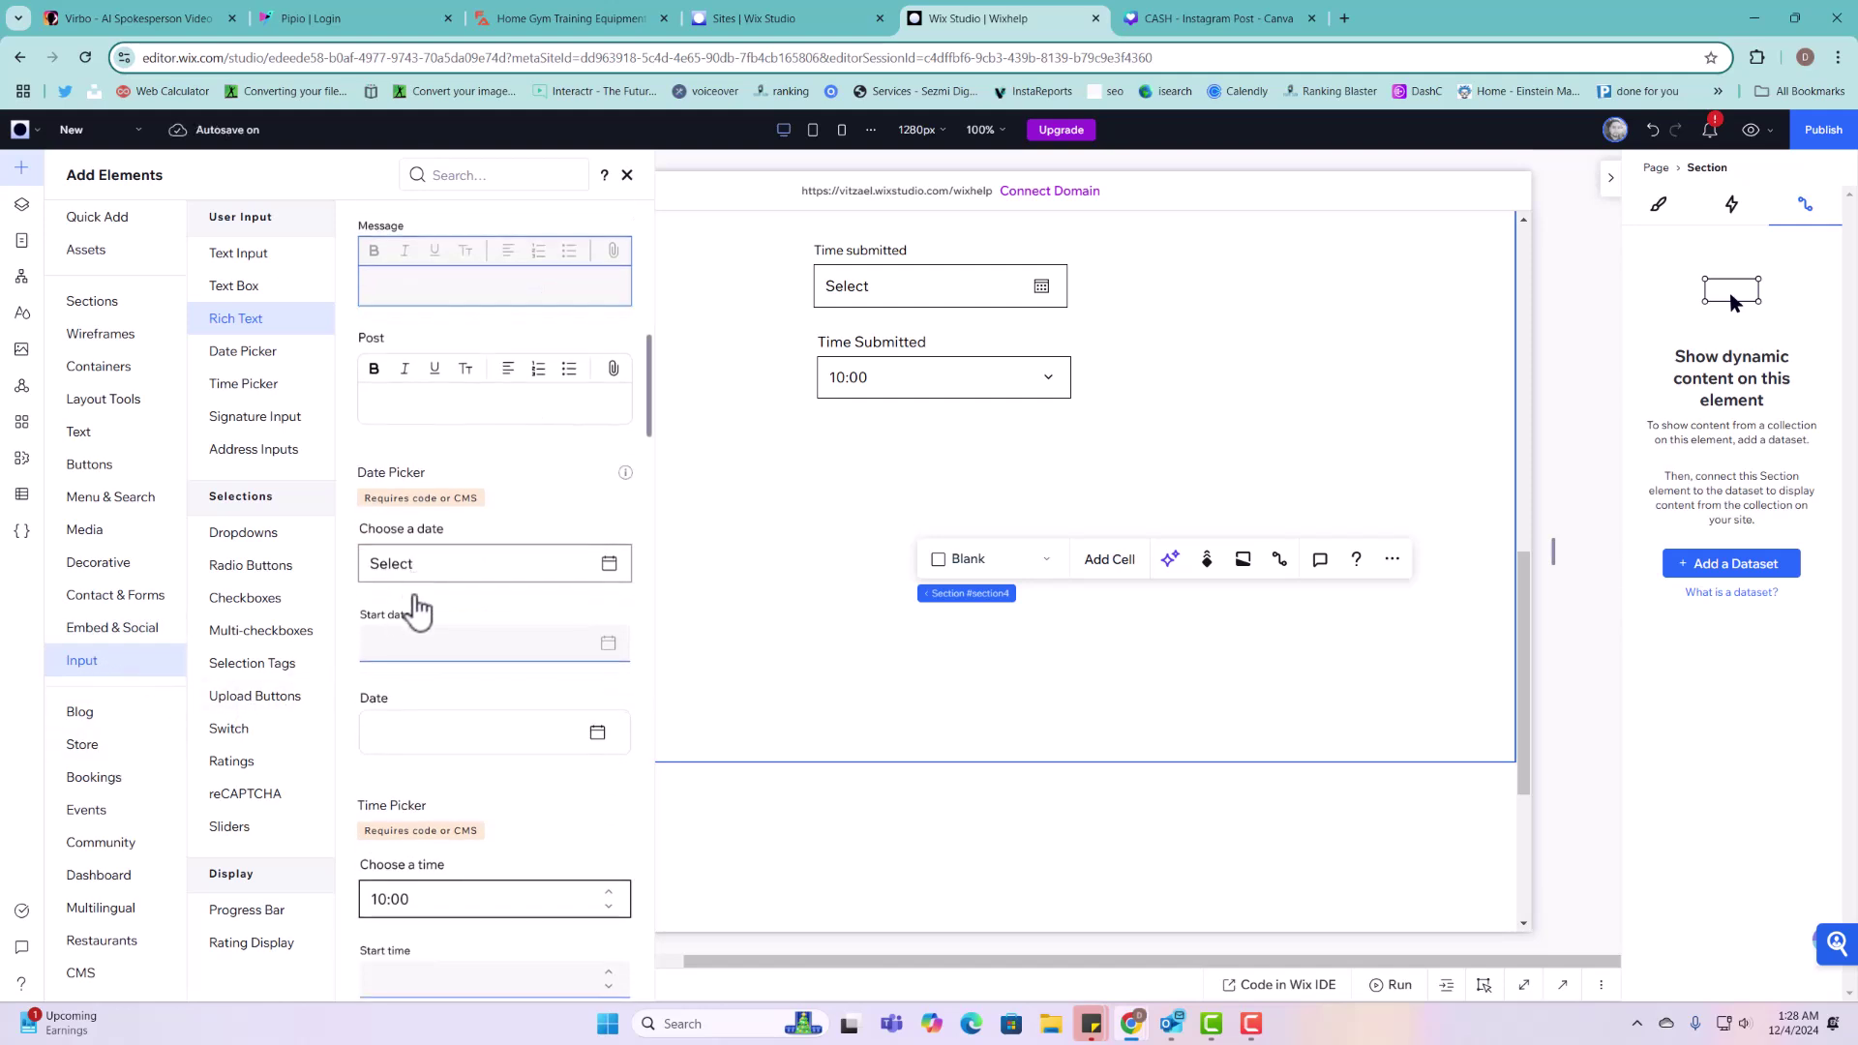
scroll(416, 608, "down", 6)
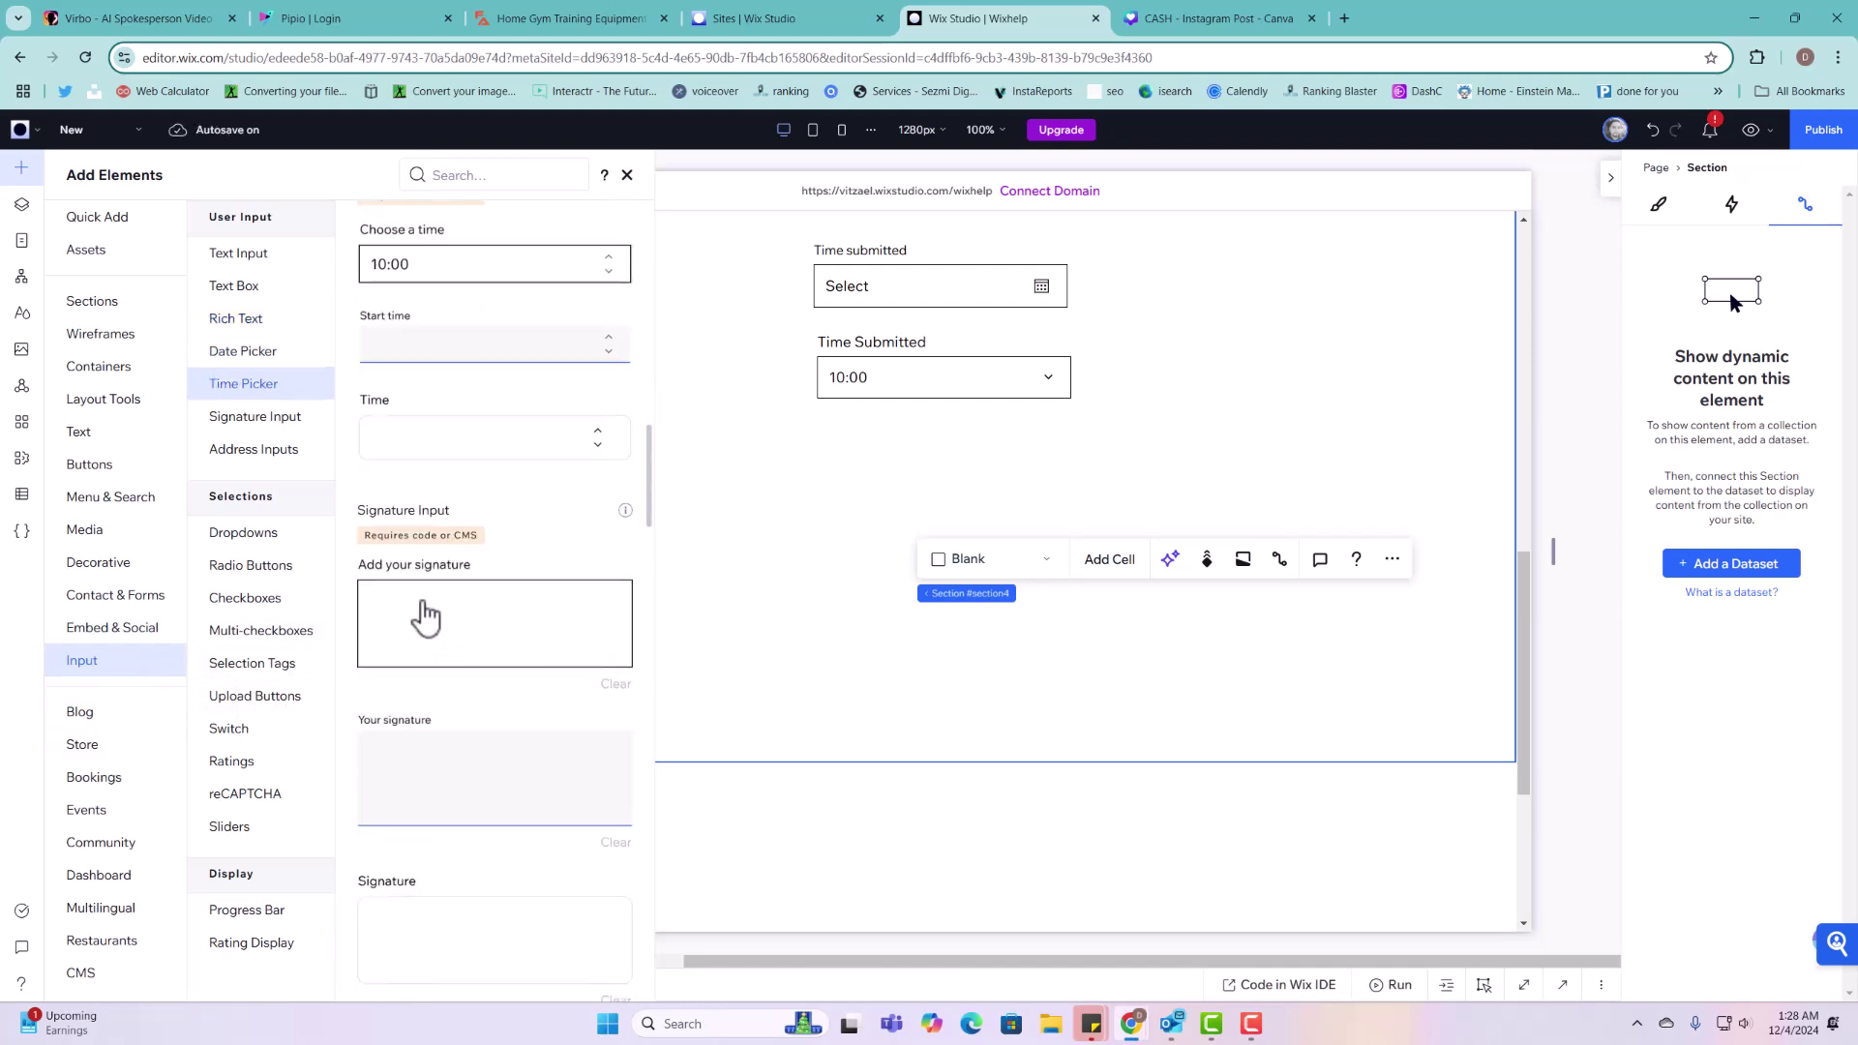
scroll(452, 651, "down", 6)
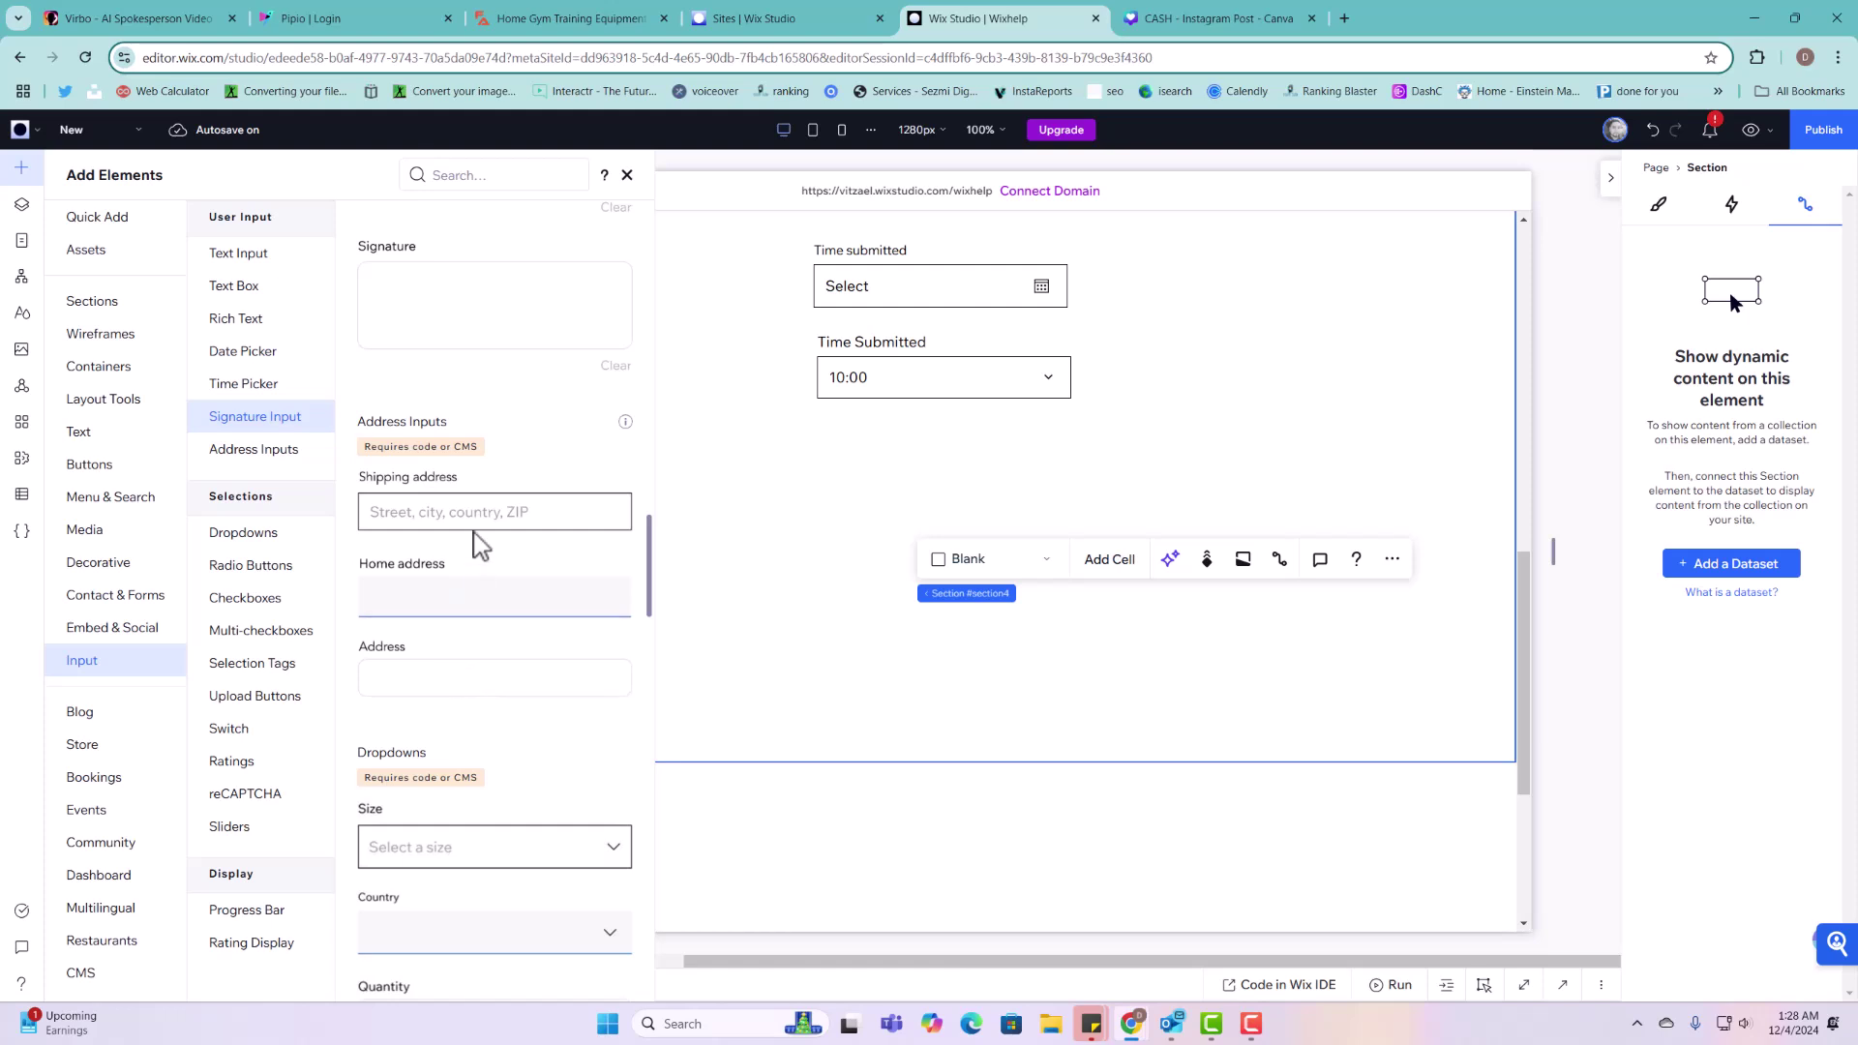
left_click_drag(469, 513, 957, 464)
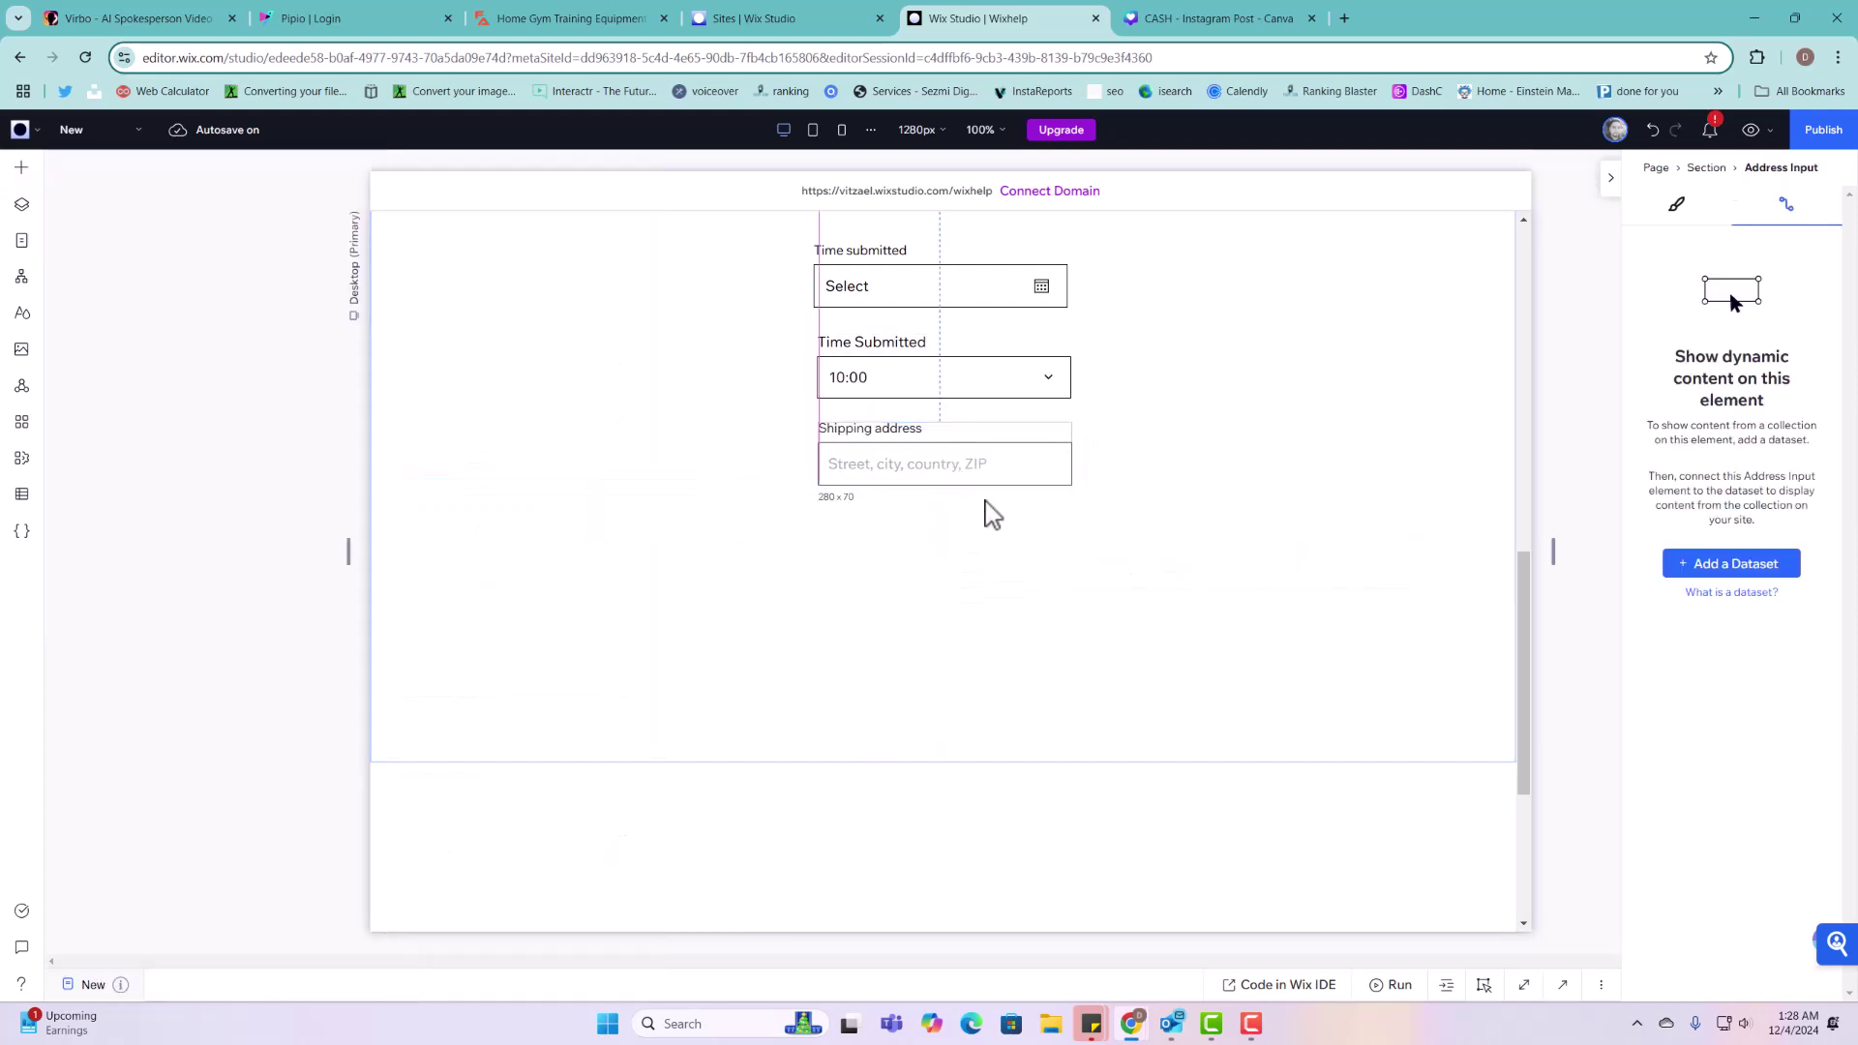
scroll(987, 514, "up", 3)
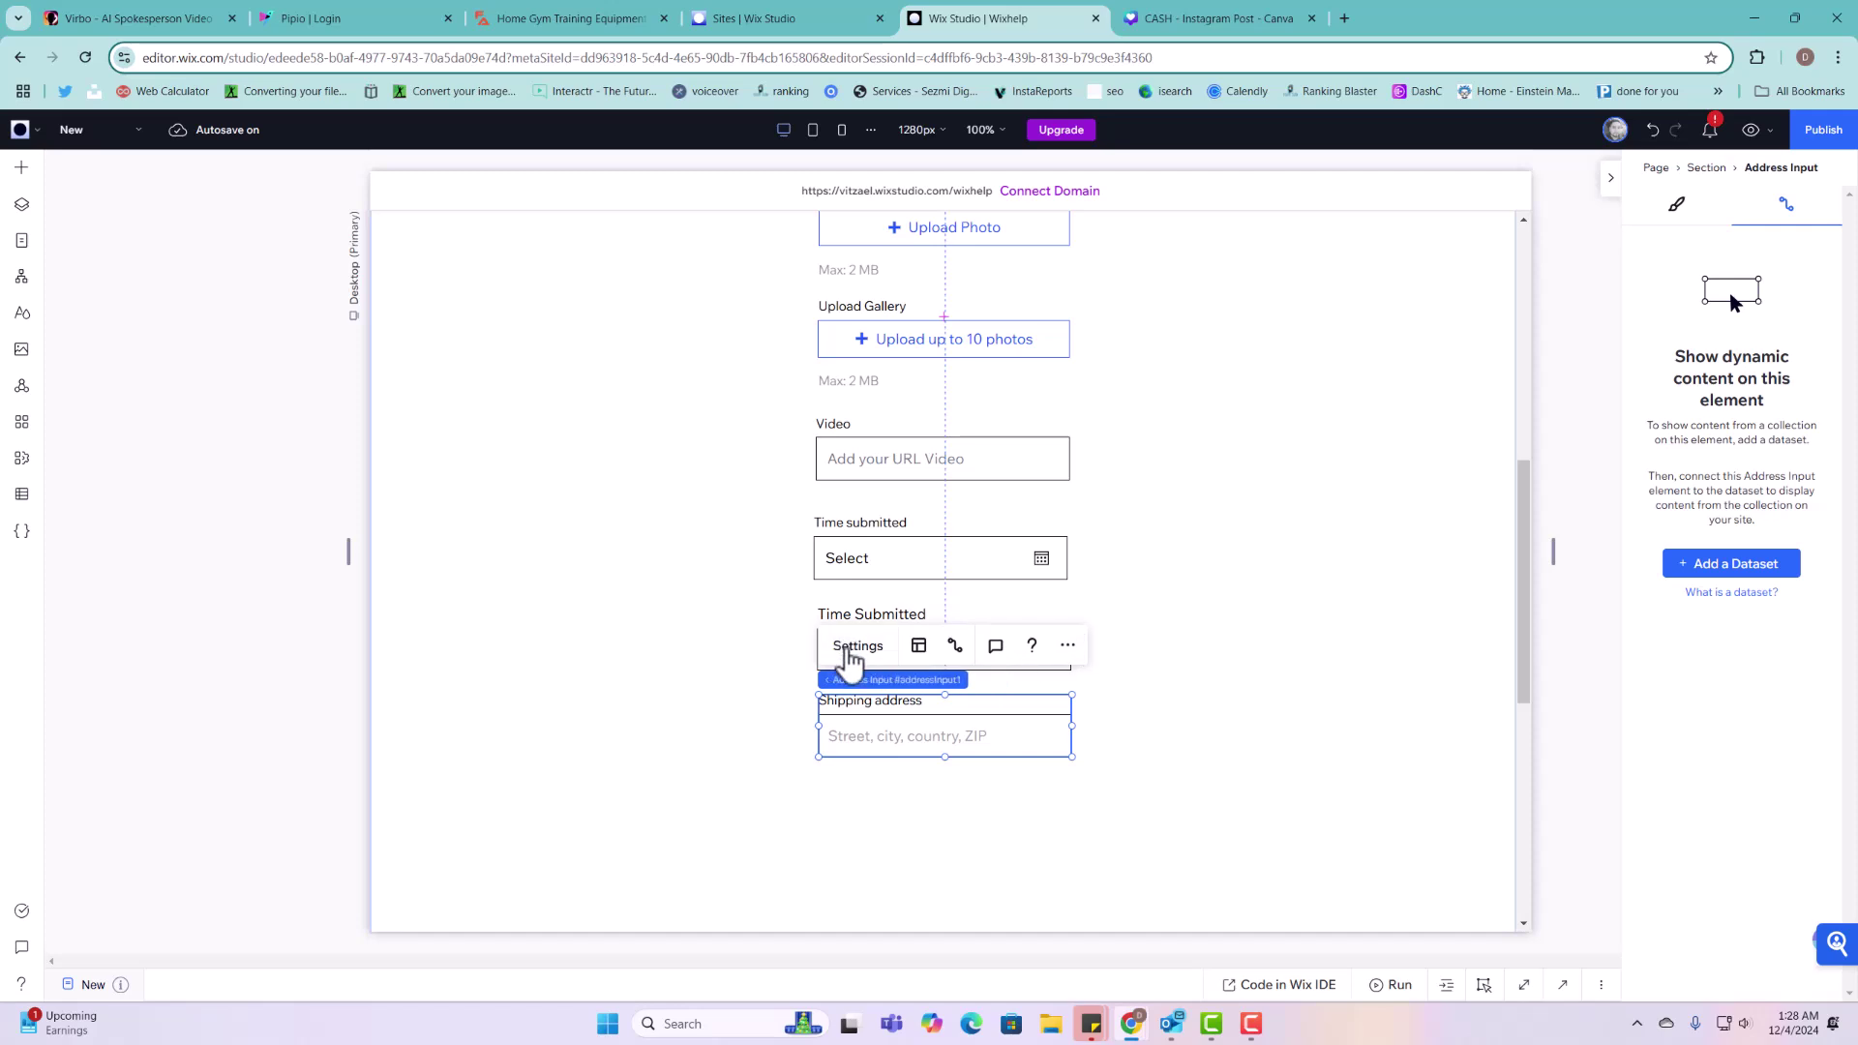
left_click(850, 646)
triple_click(1194, 493)
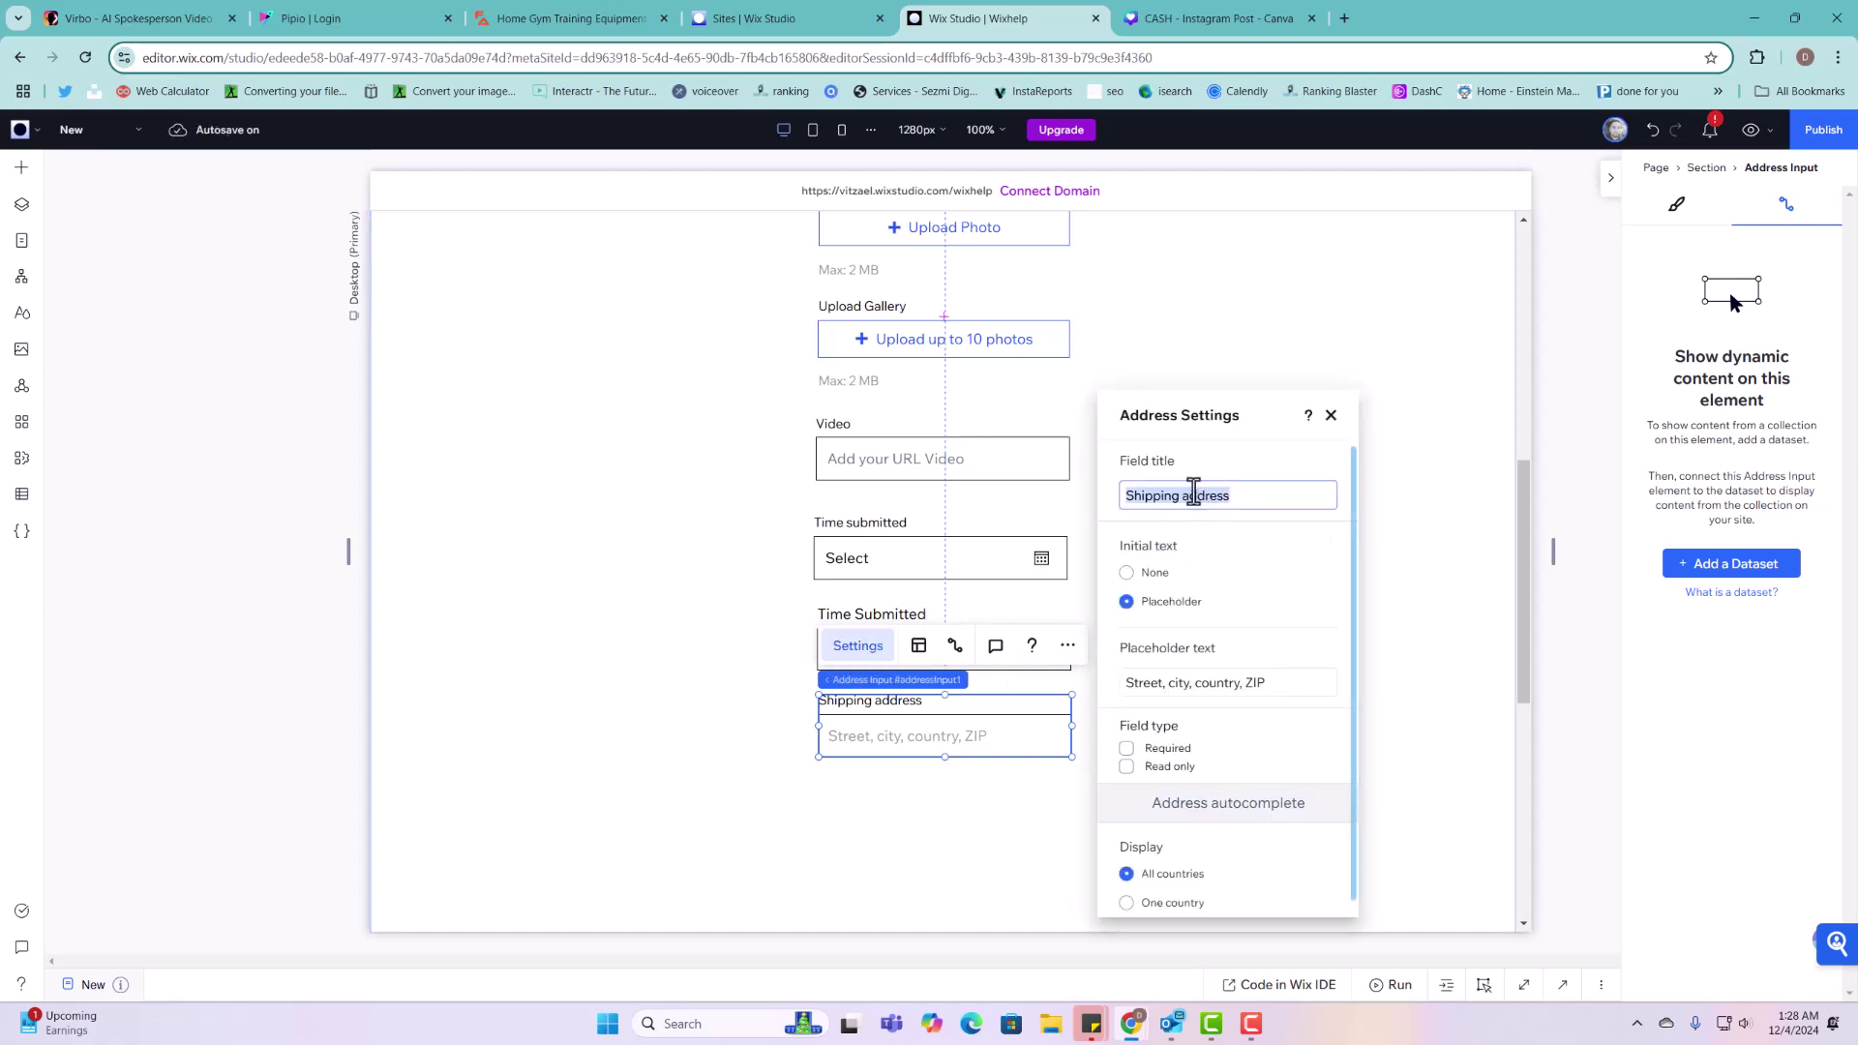
type("Our l")
key("BackSpace")
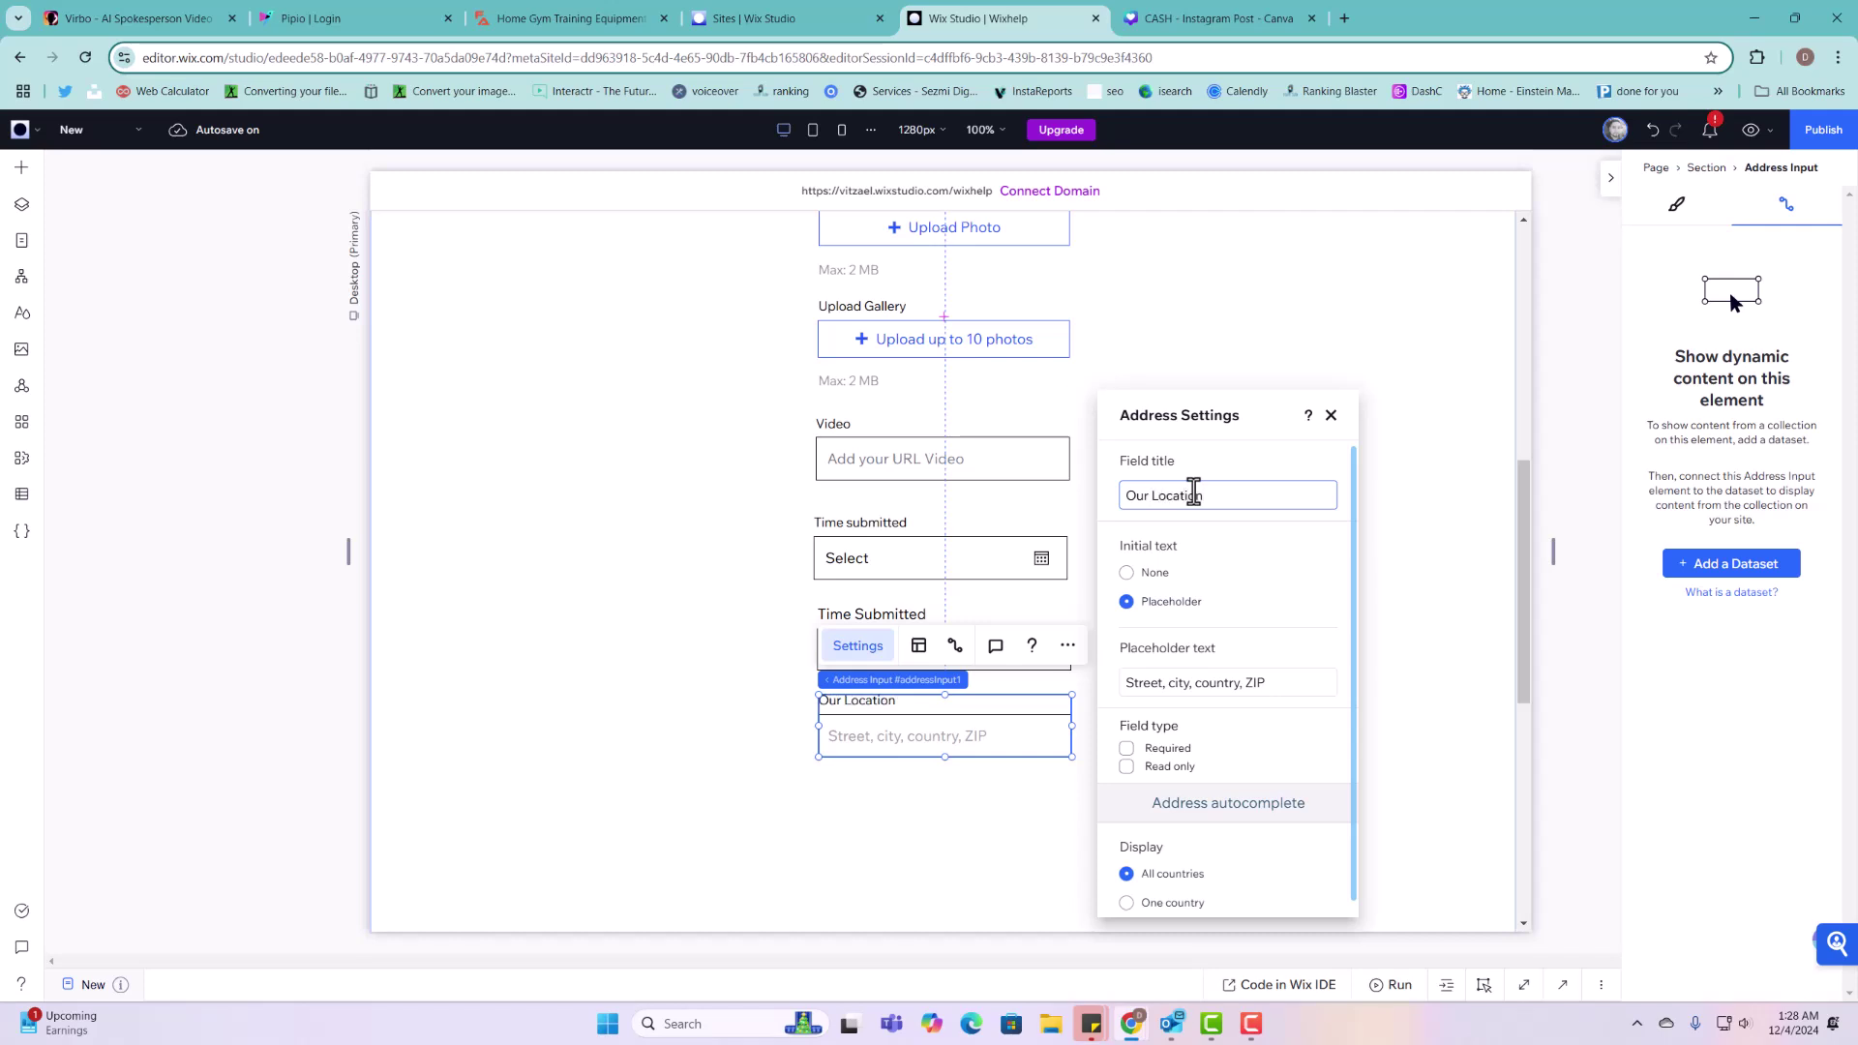
left_click(1331, 415)
left_click(1210, 667)
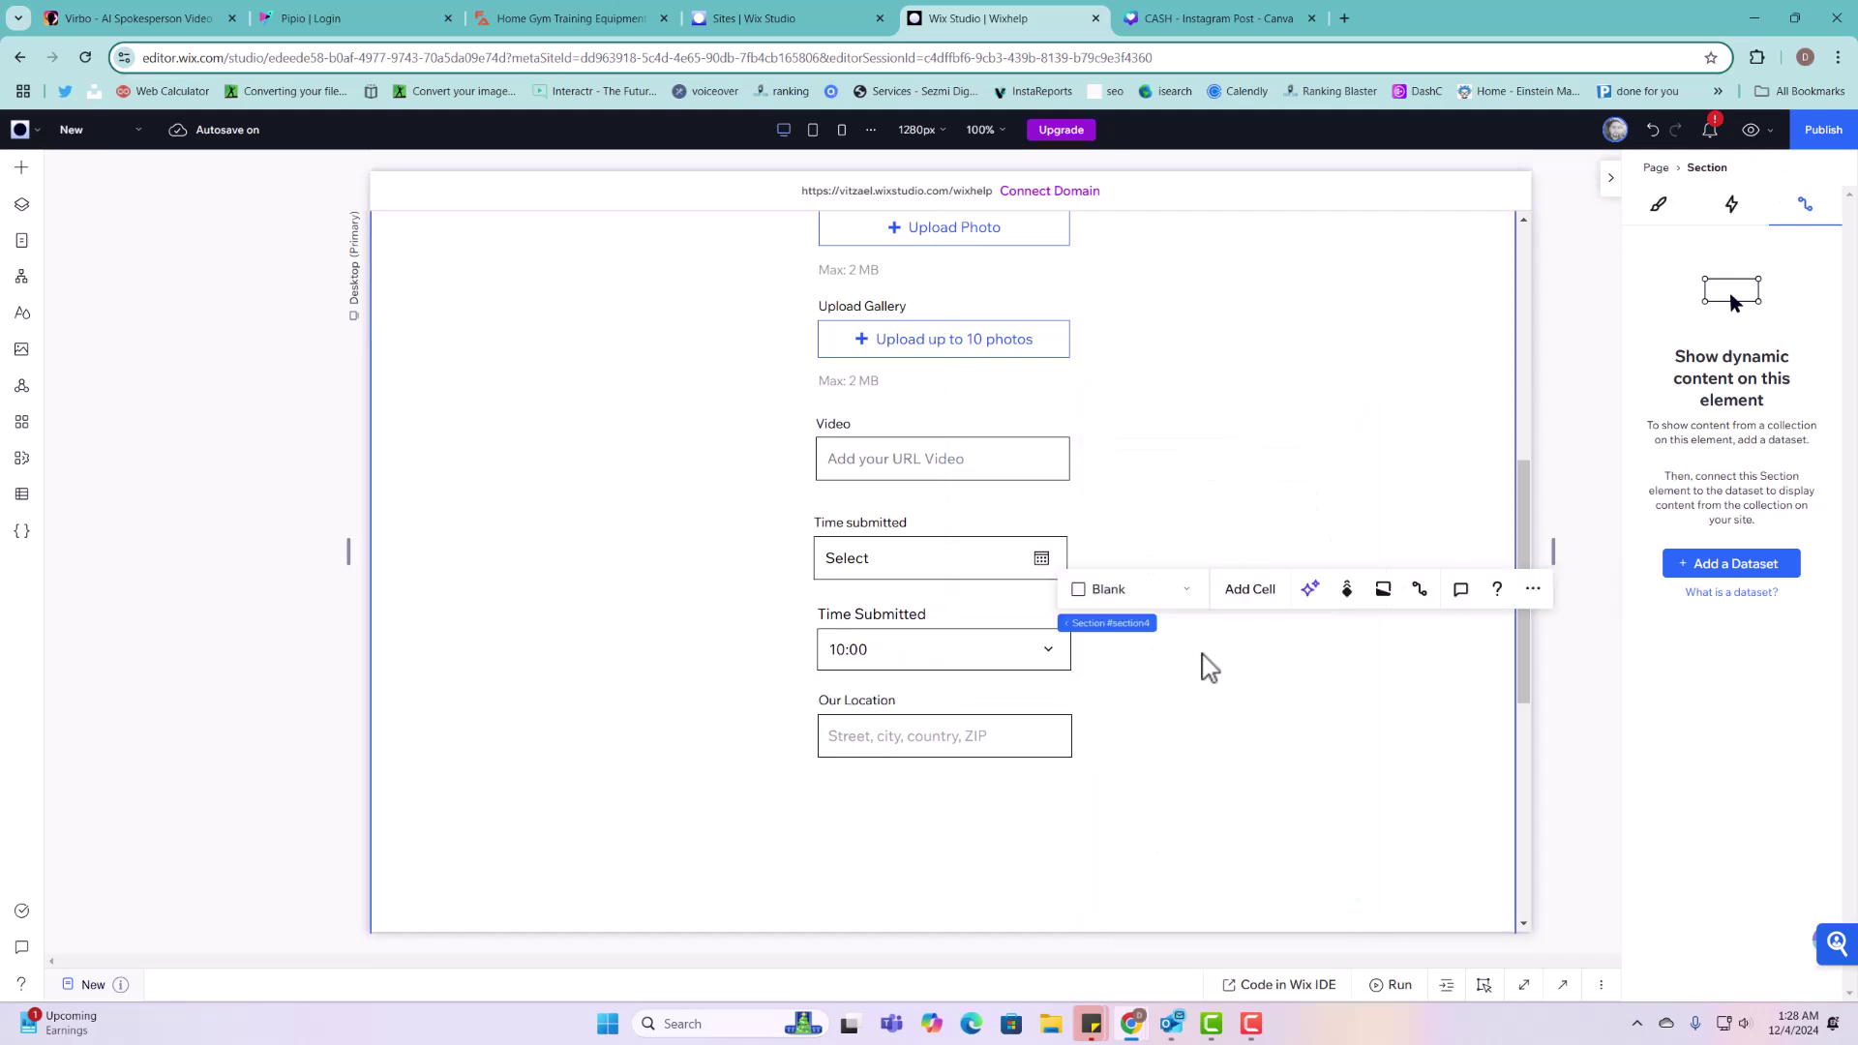
Step: Delete the empty section beneath the form
scroll(1210, 668, "up", 7)
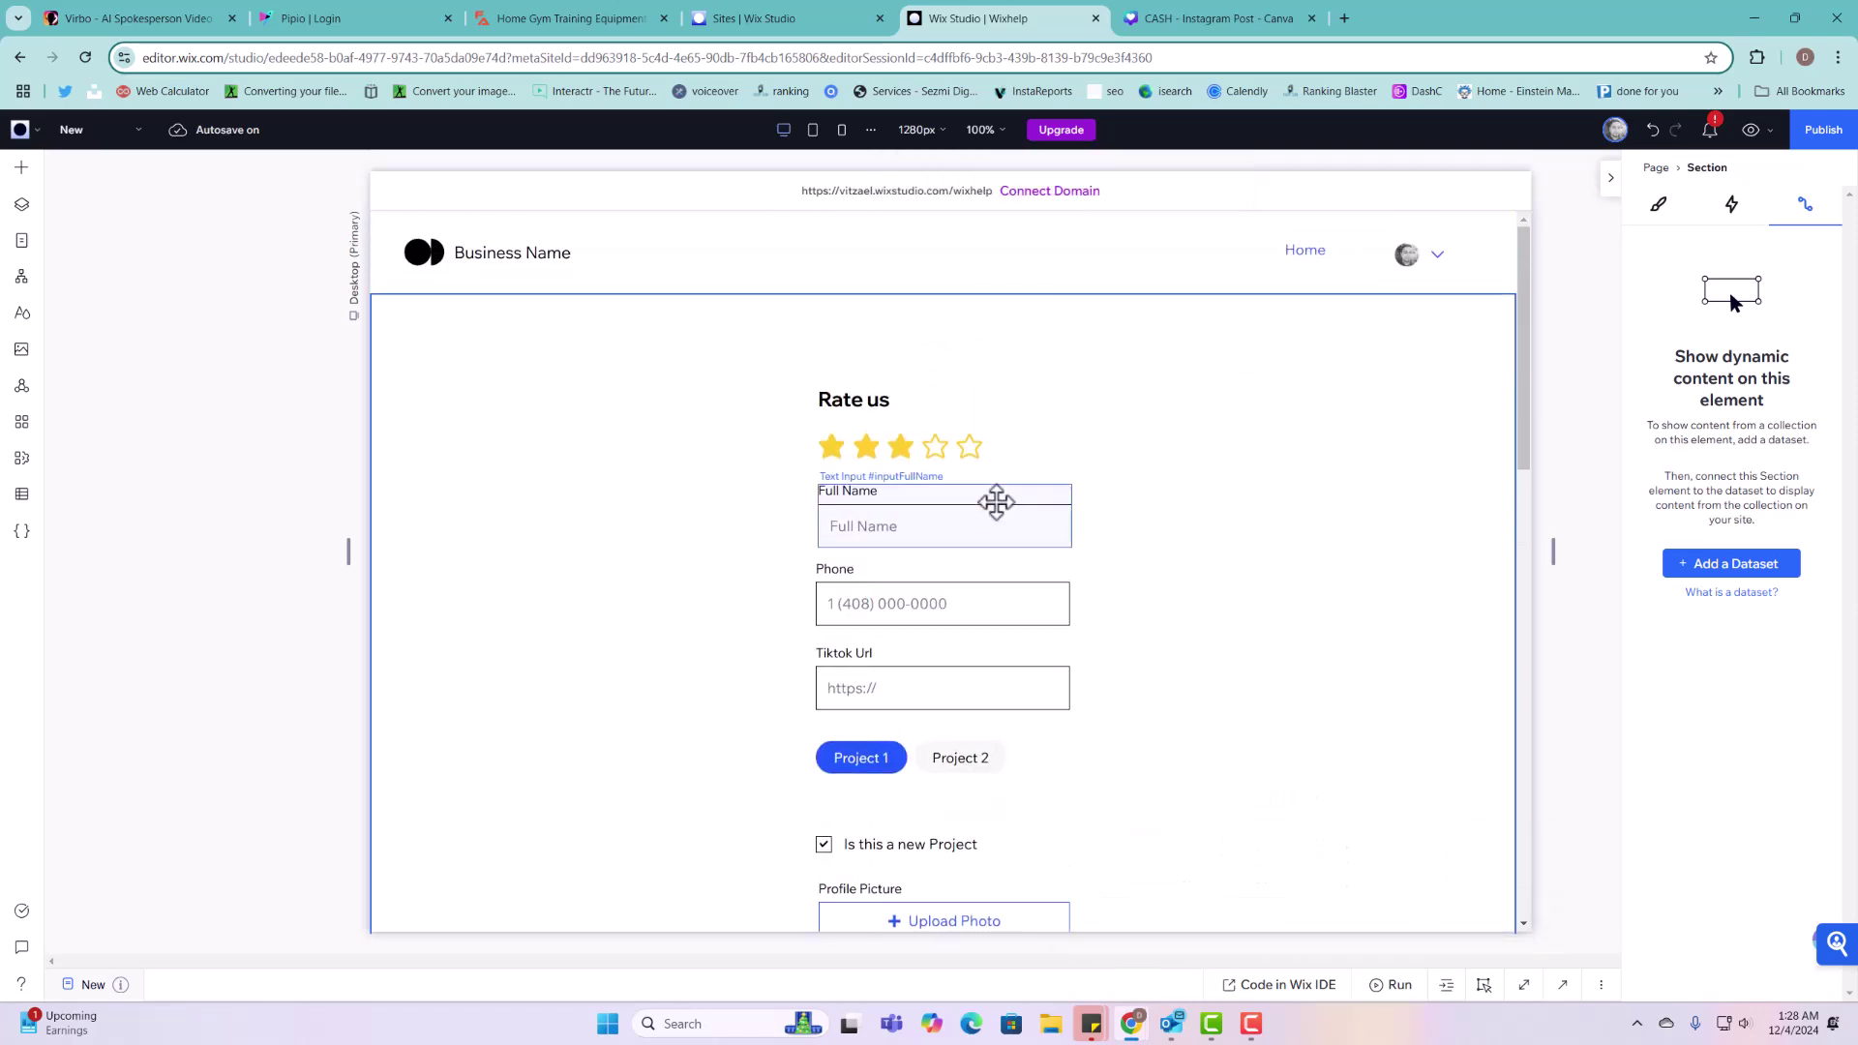
scroll(1037, 469, "down", 10)
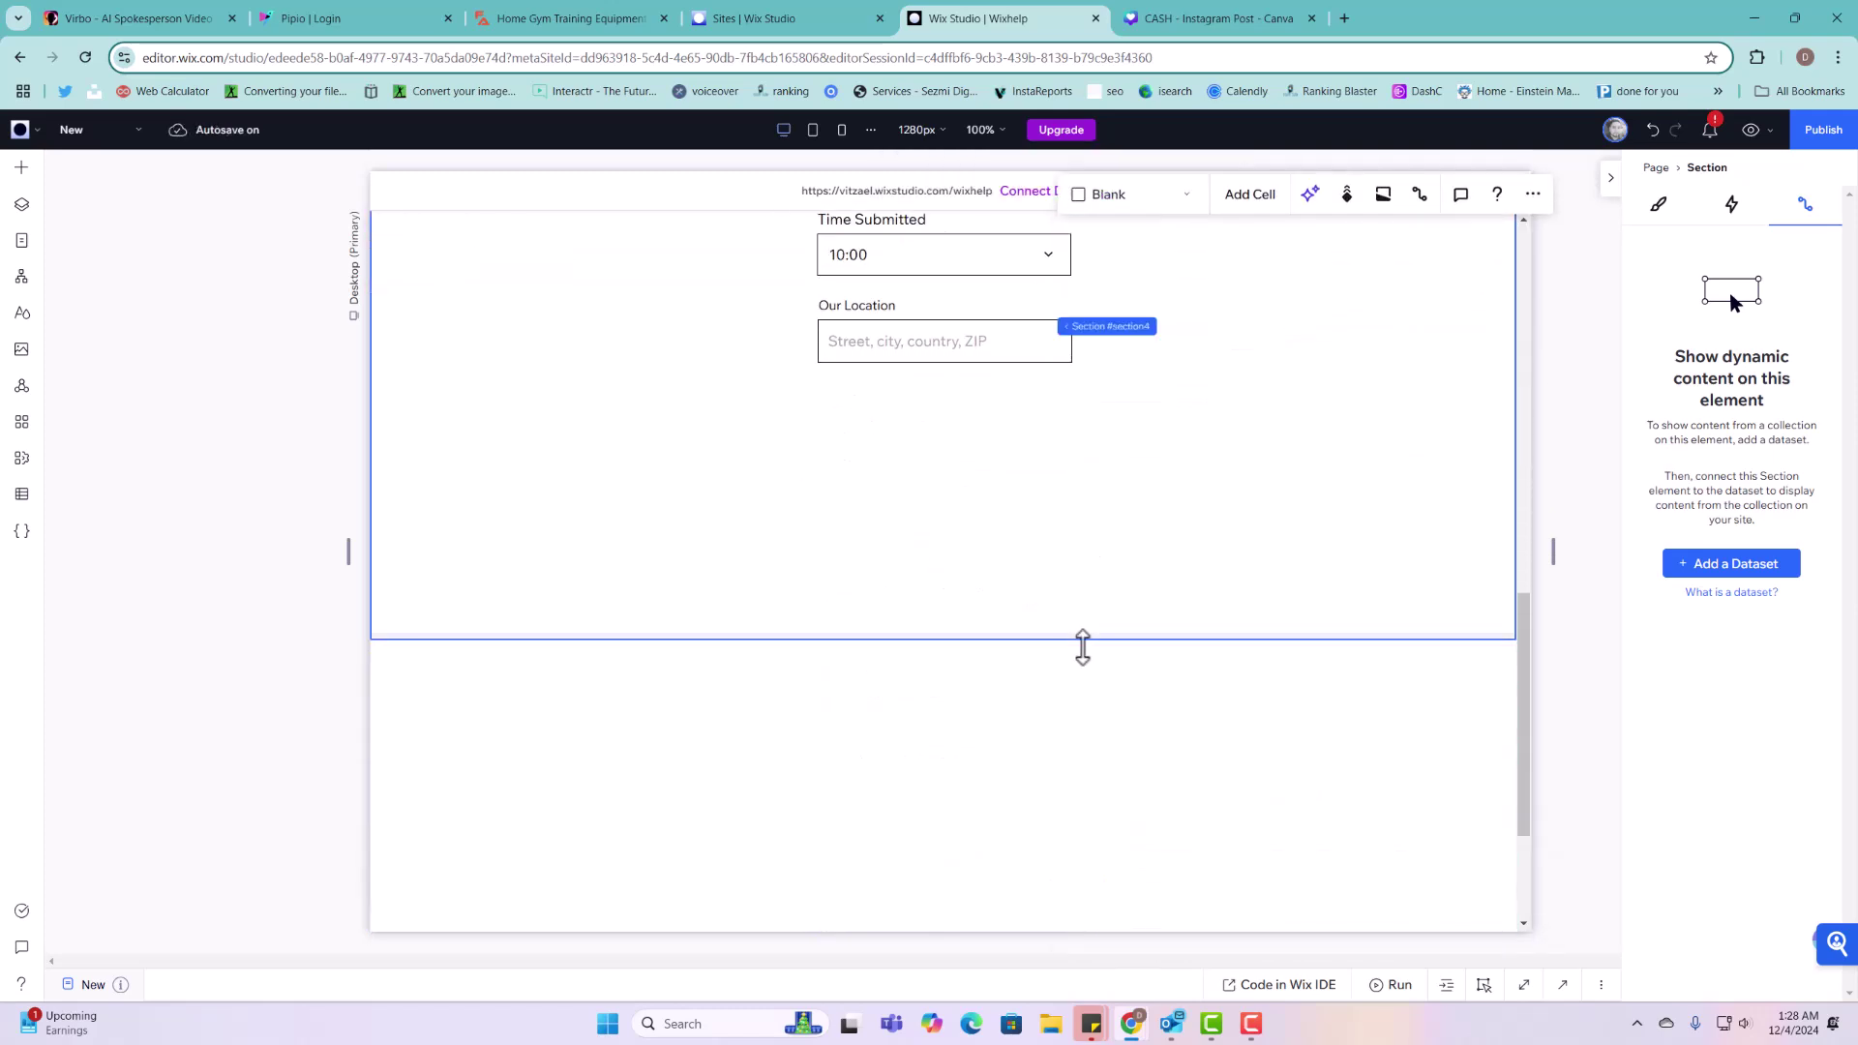
left_click(1128, 746)
key("Delete")
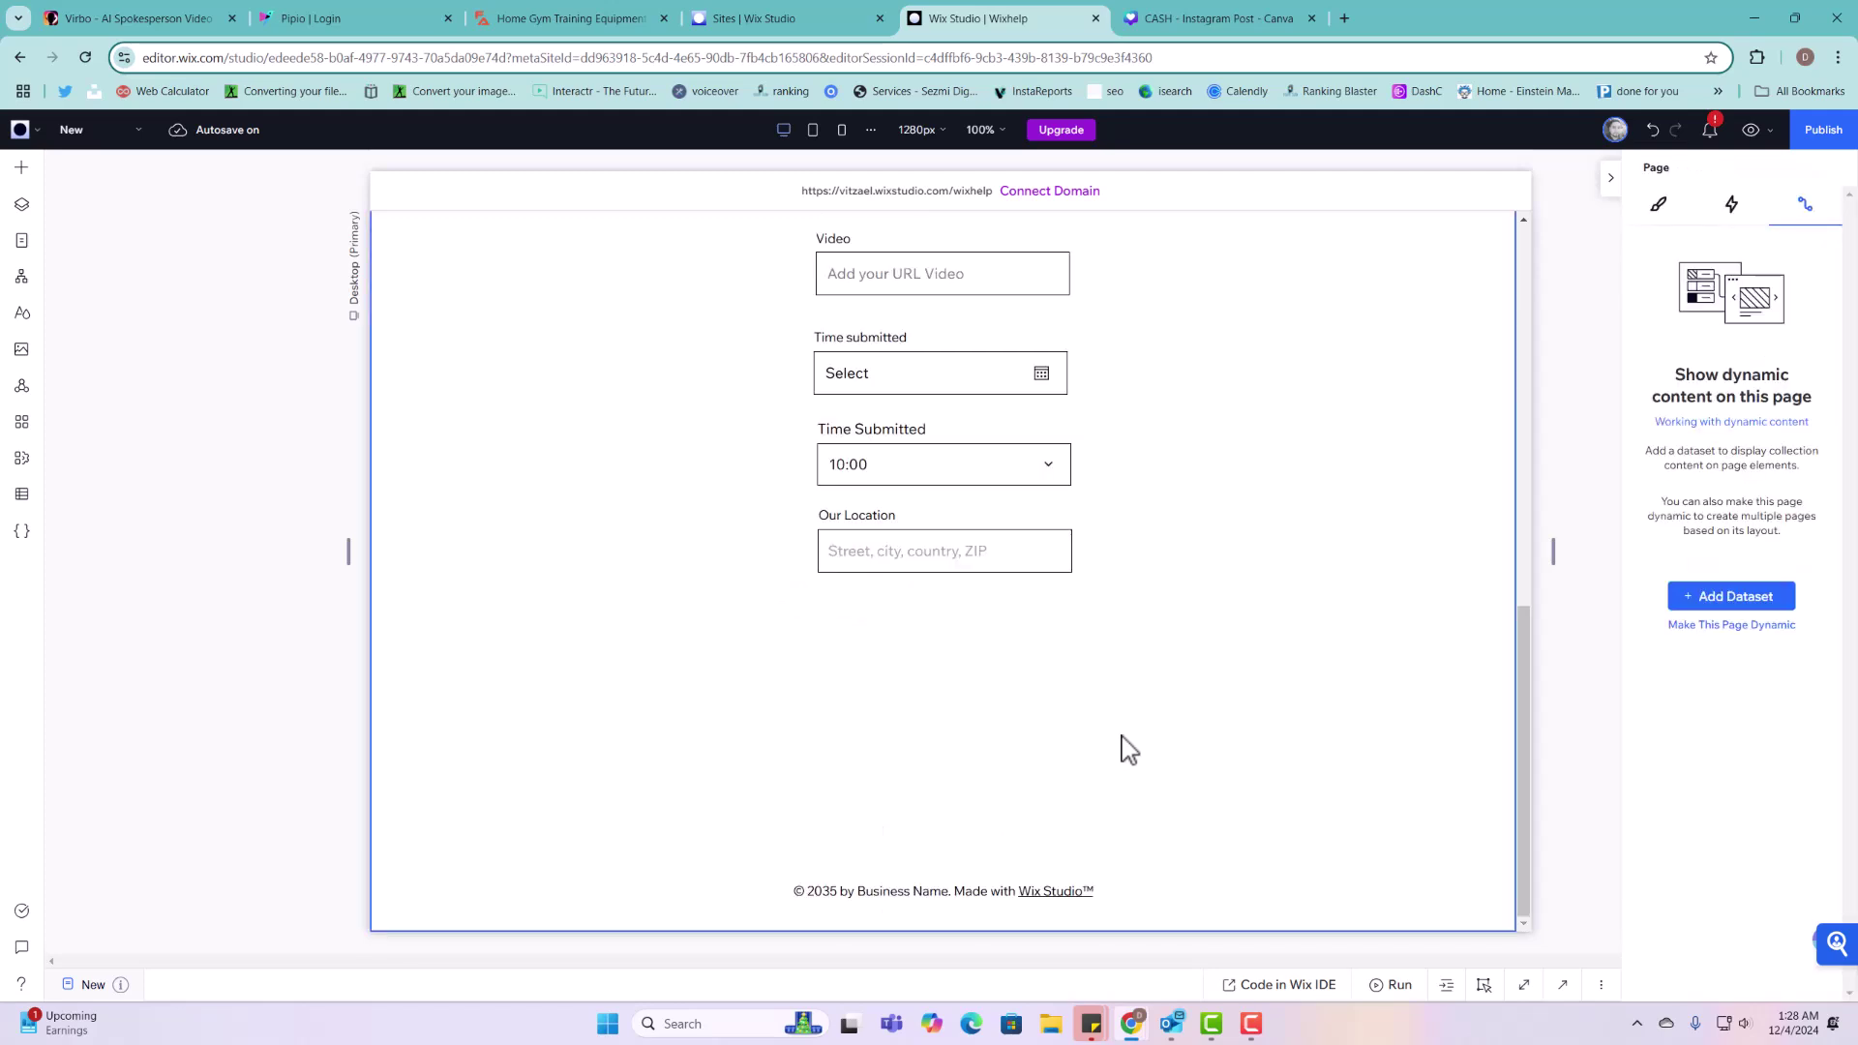
left_click(1123, 747)
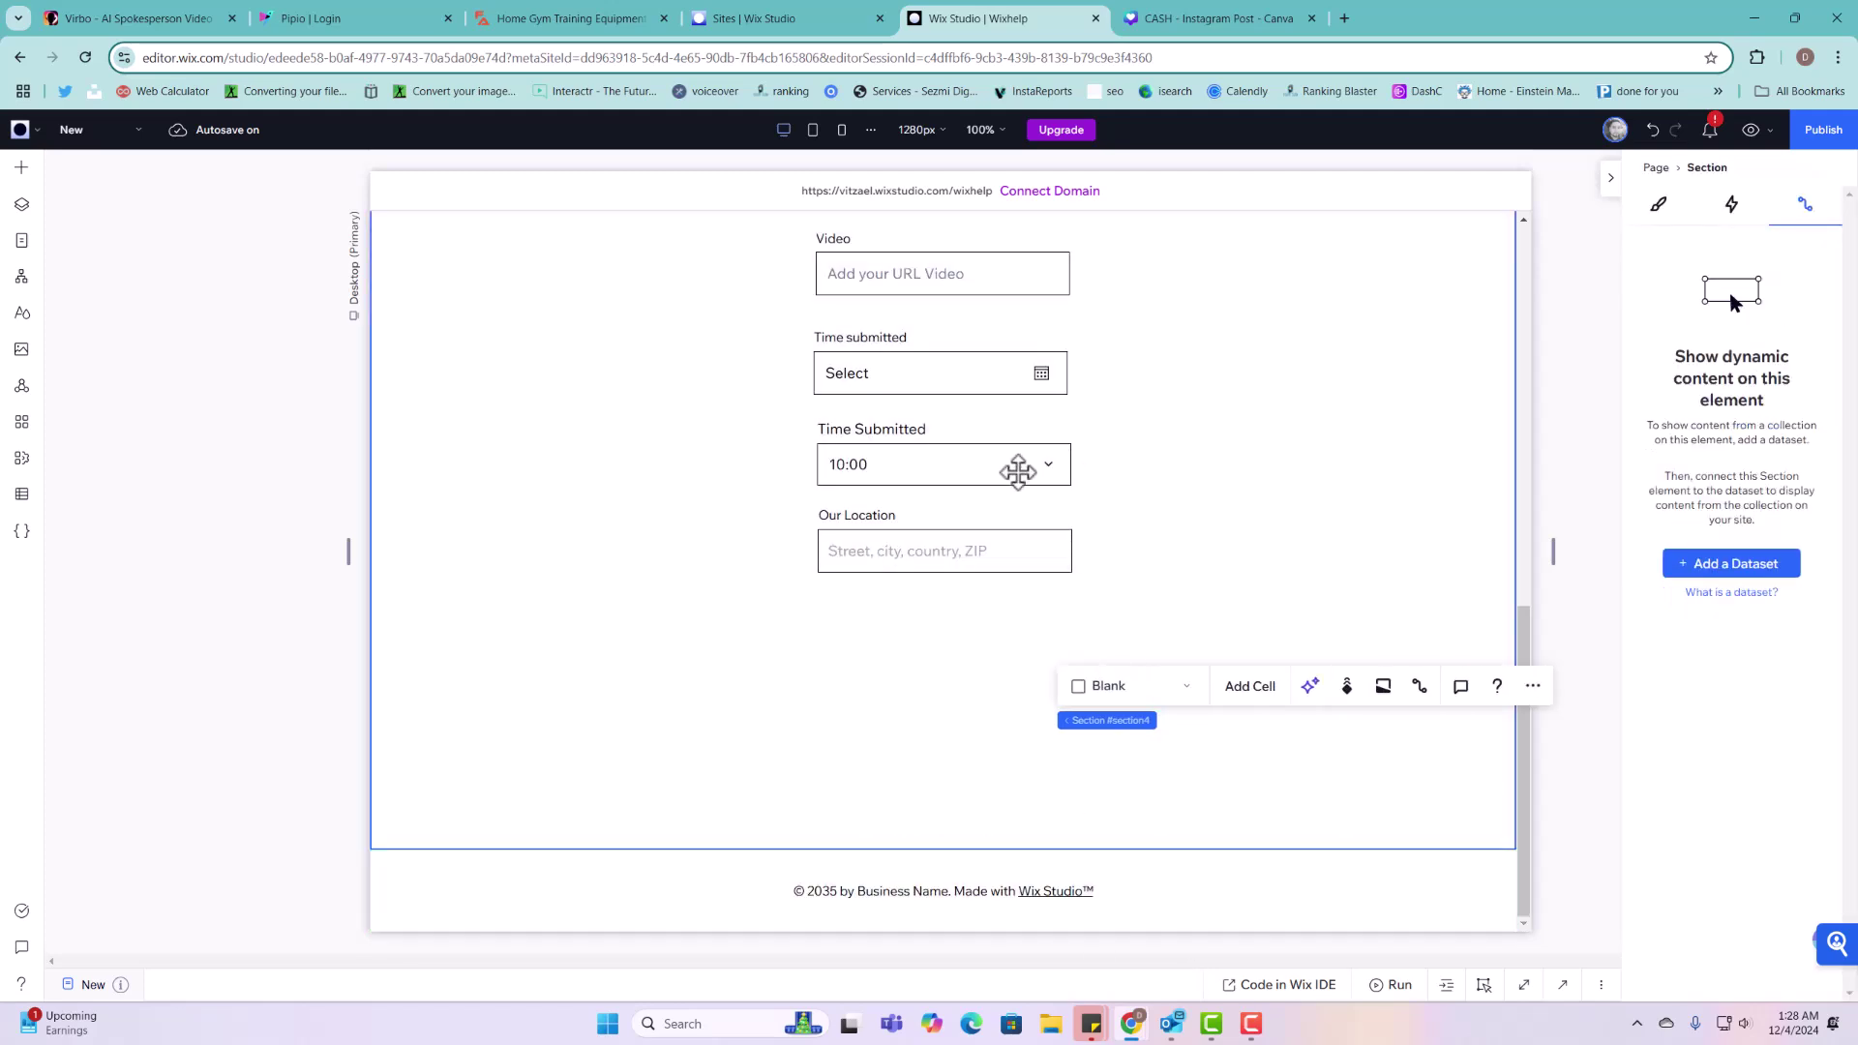
scroll(1018, 472, "up", 10)
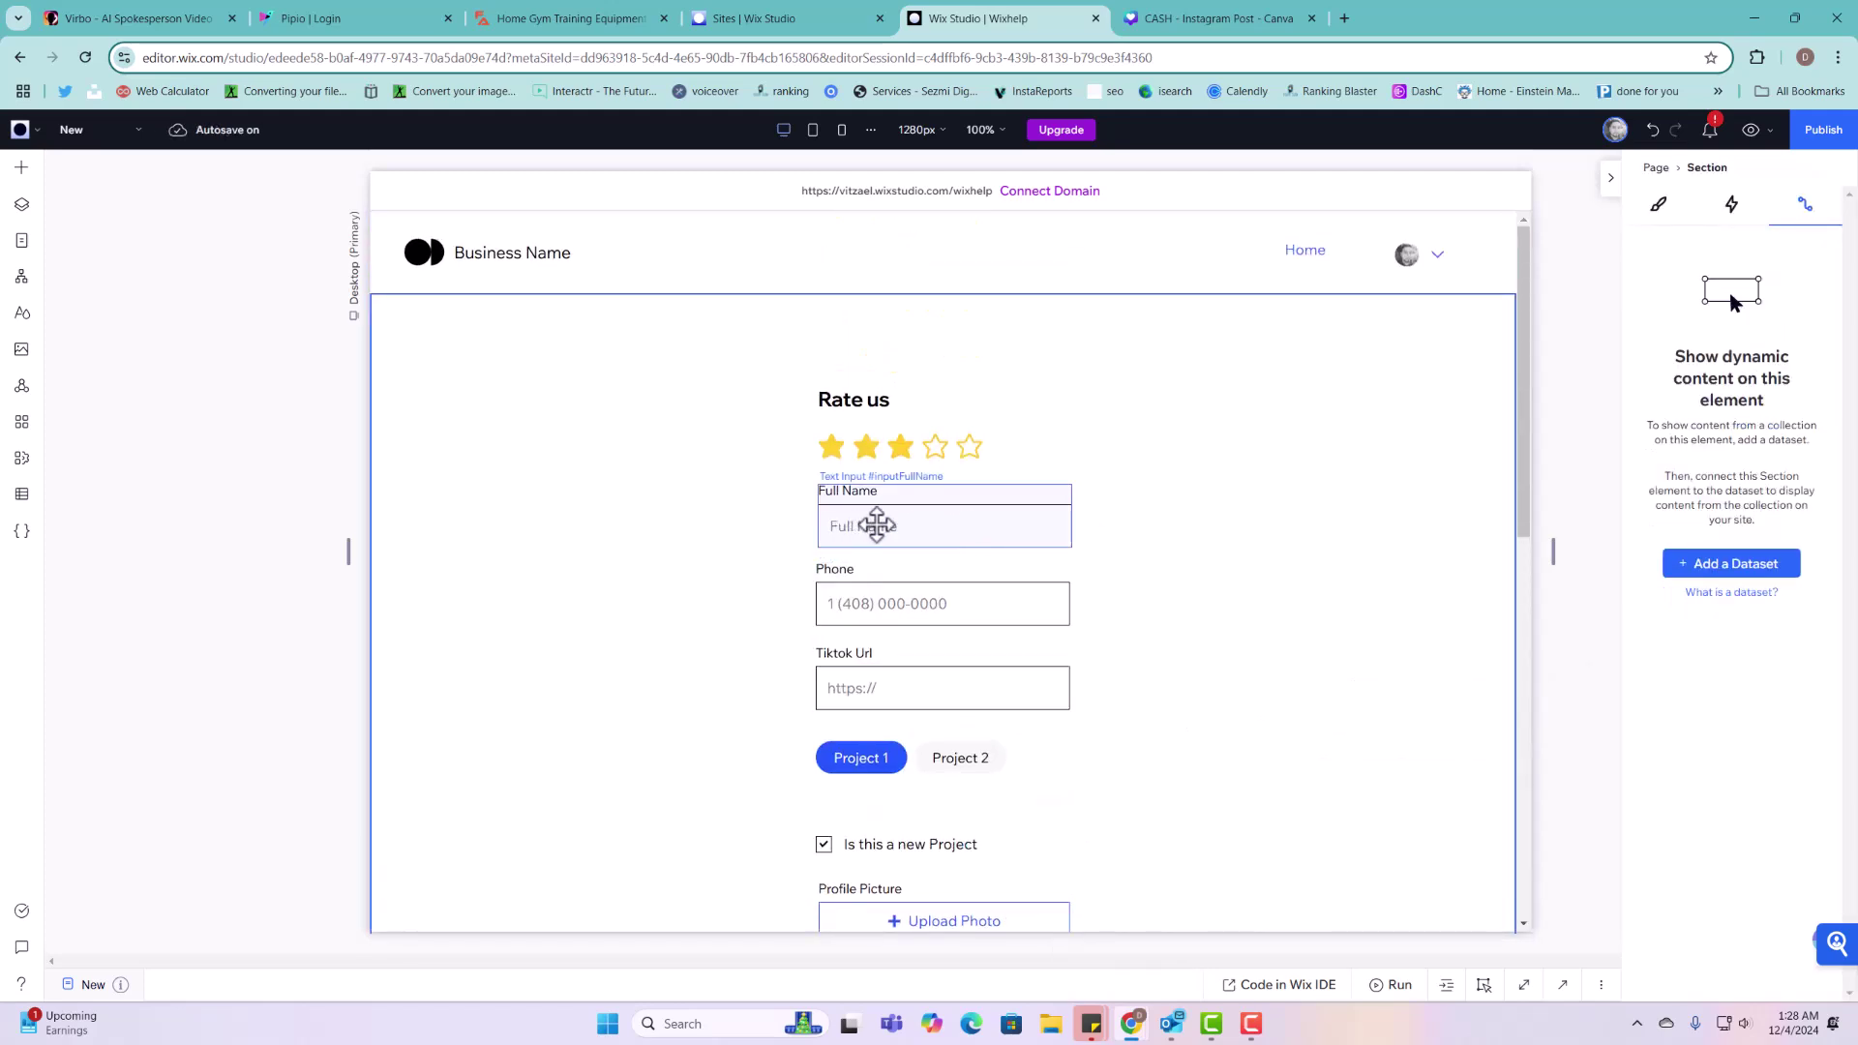
scroll(1169, 568, "down", 10)
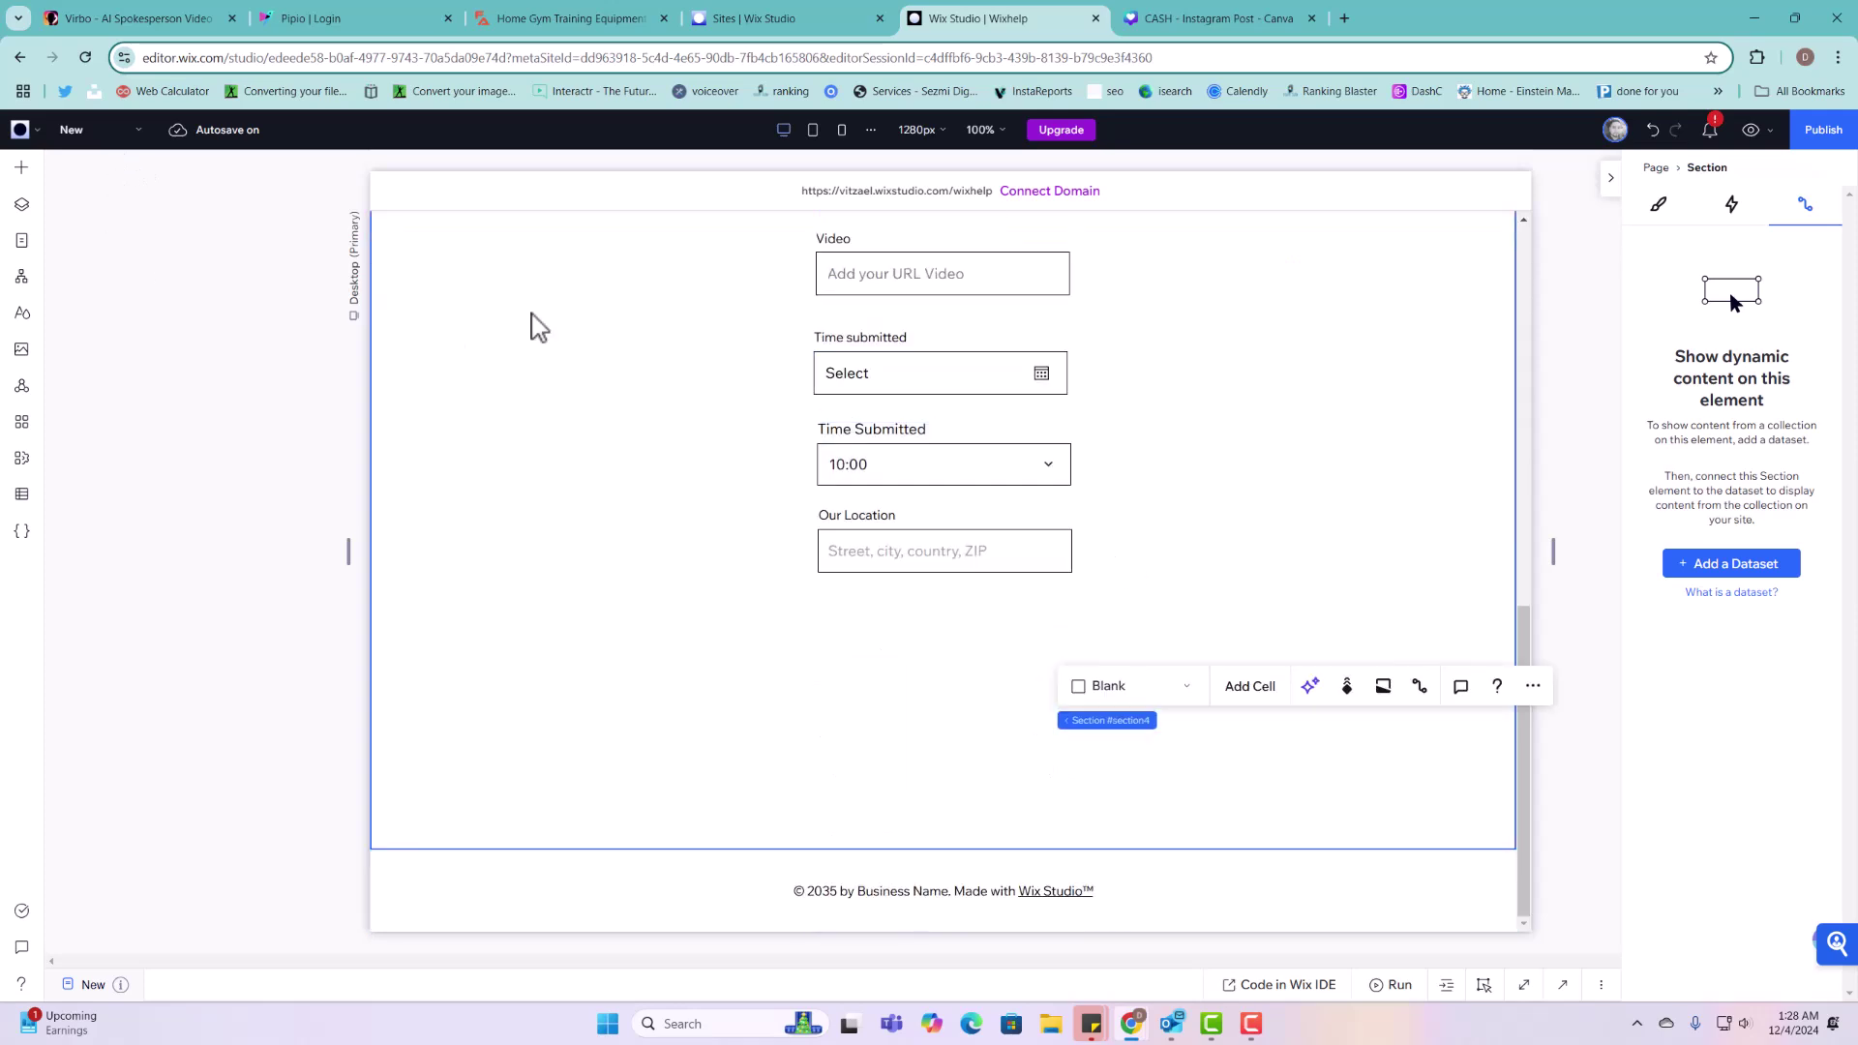
Step: Drop the Get Started button preset below Our Location and centre it under the fields
left_click(22, 169)
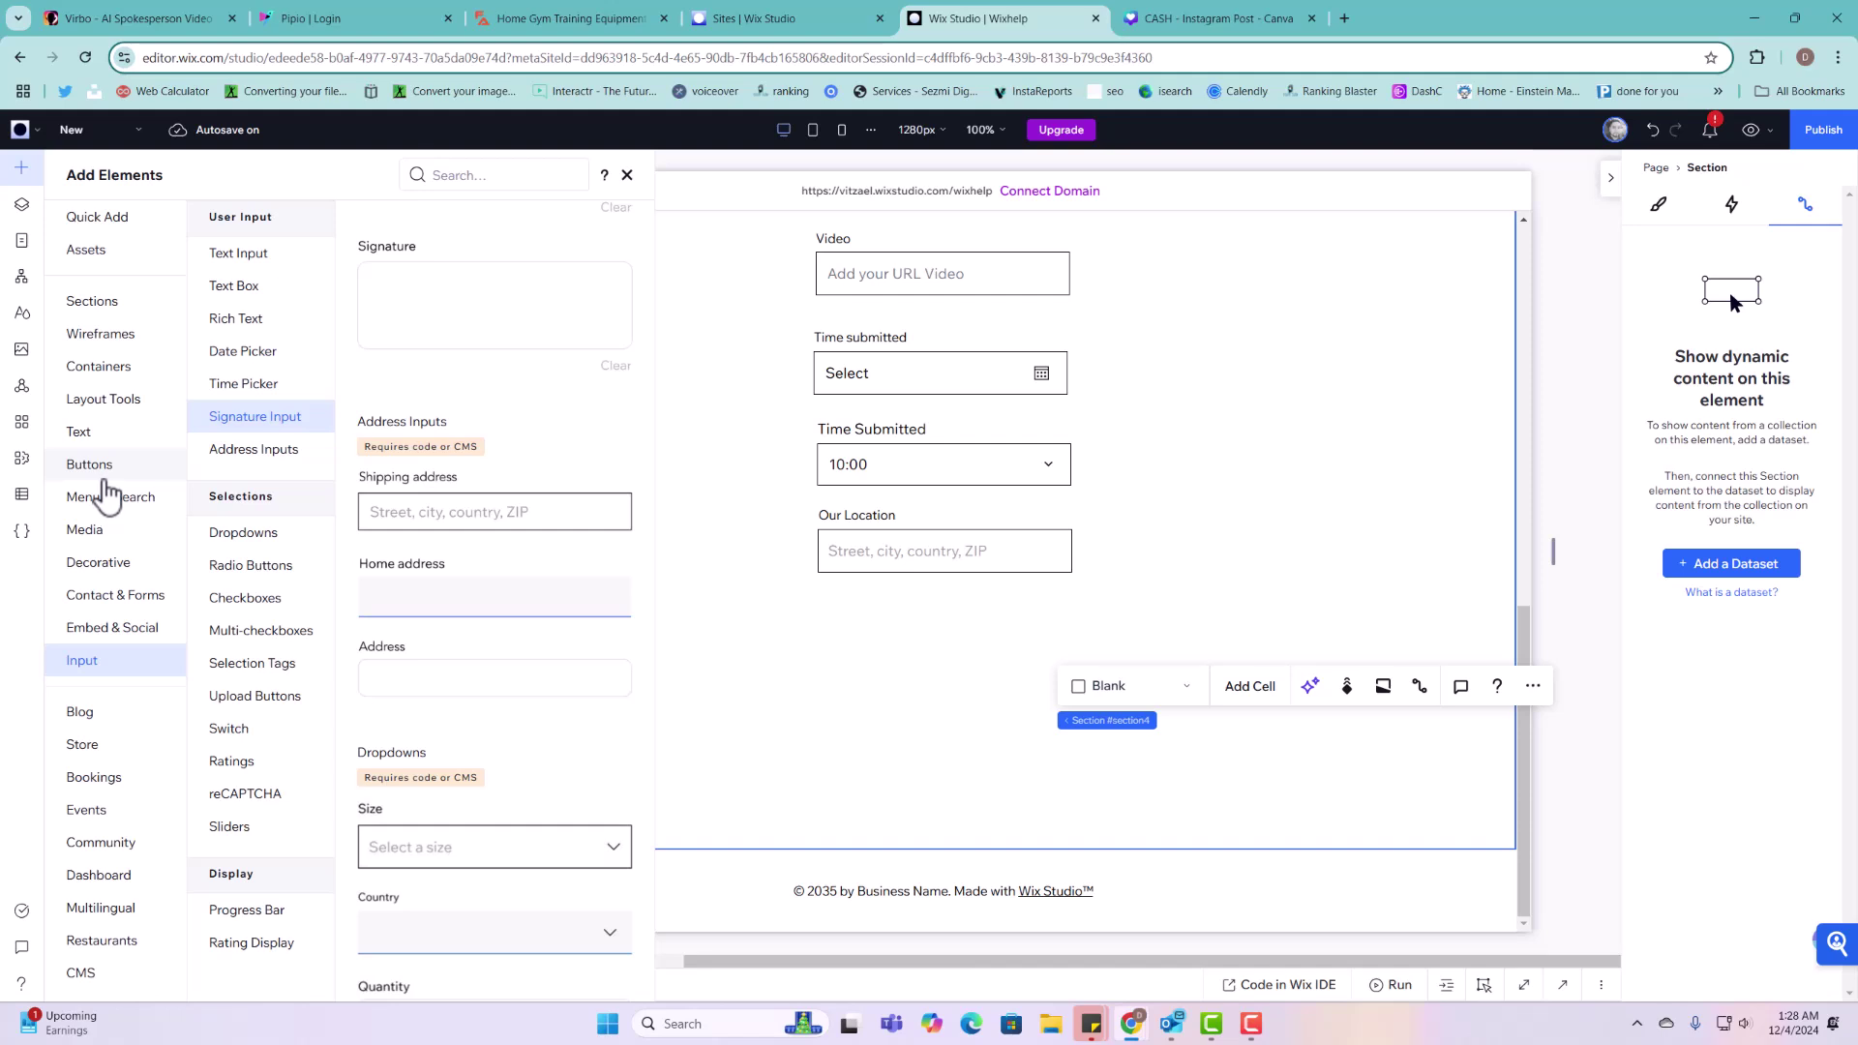
left_click(121, 467)
left_click_drag(392, 291, 945, 657)
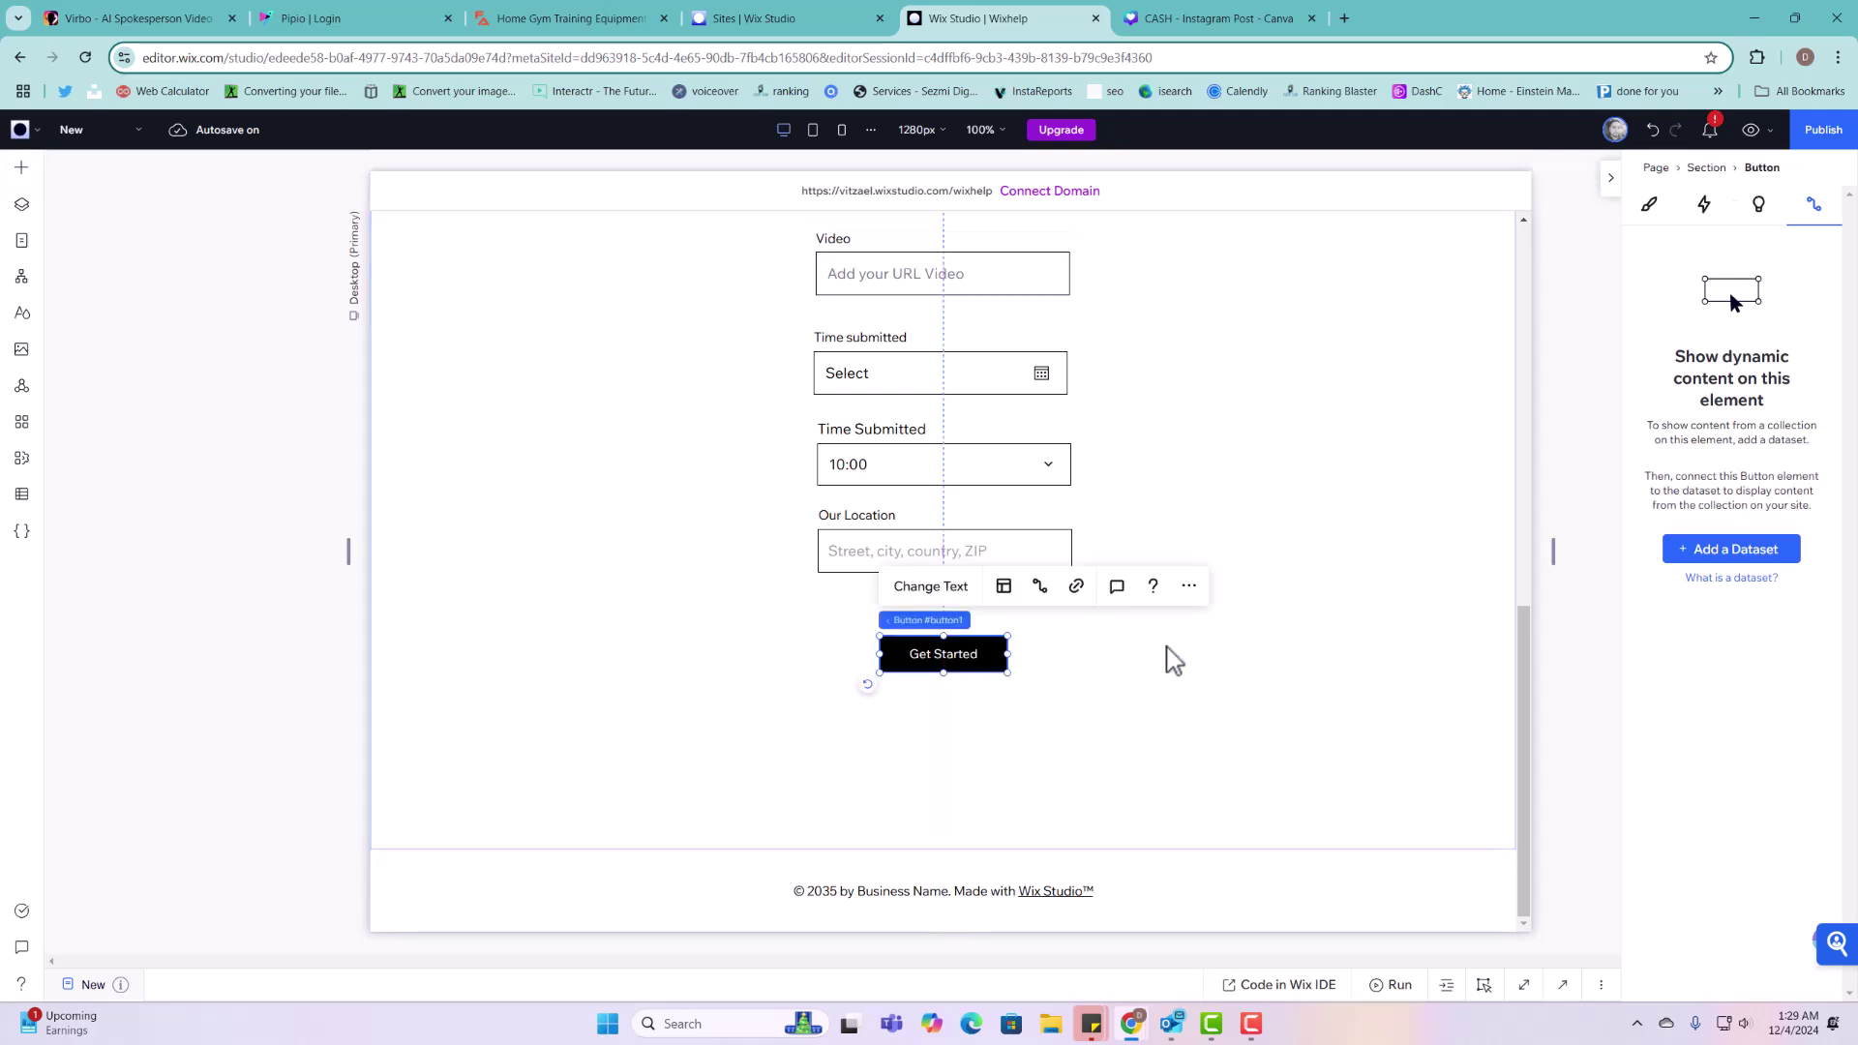
scroll(1166, 656, "up", 7)
scroll(1048, 610, "up", 2)
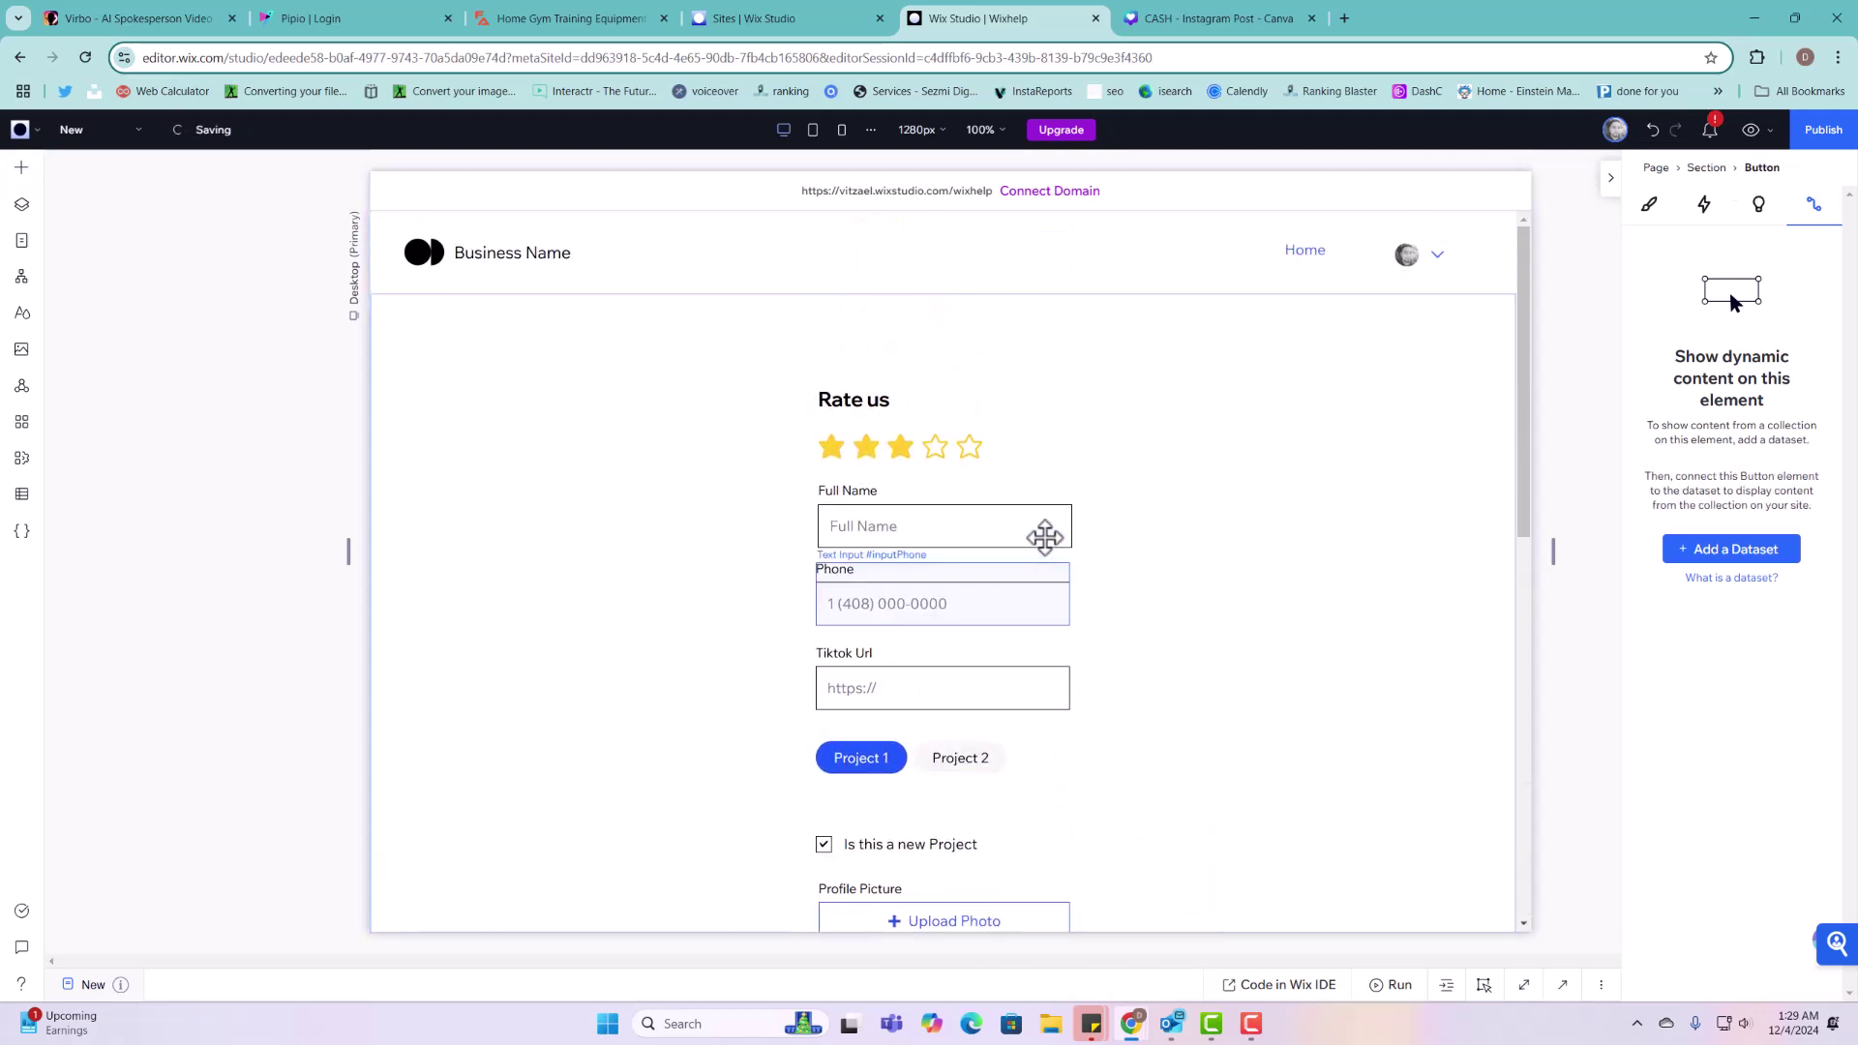
scroll(1036, 600, "down", 9)
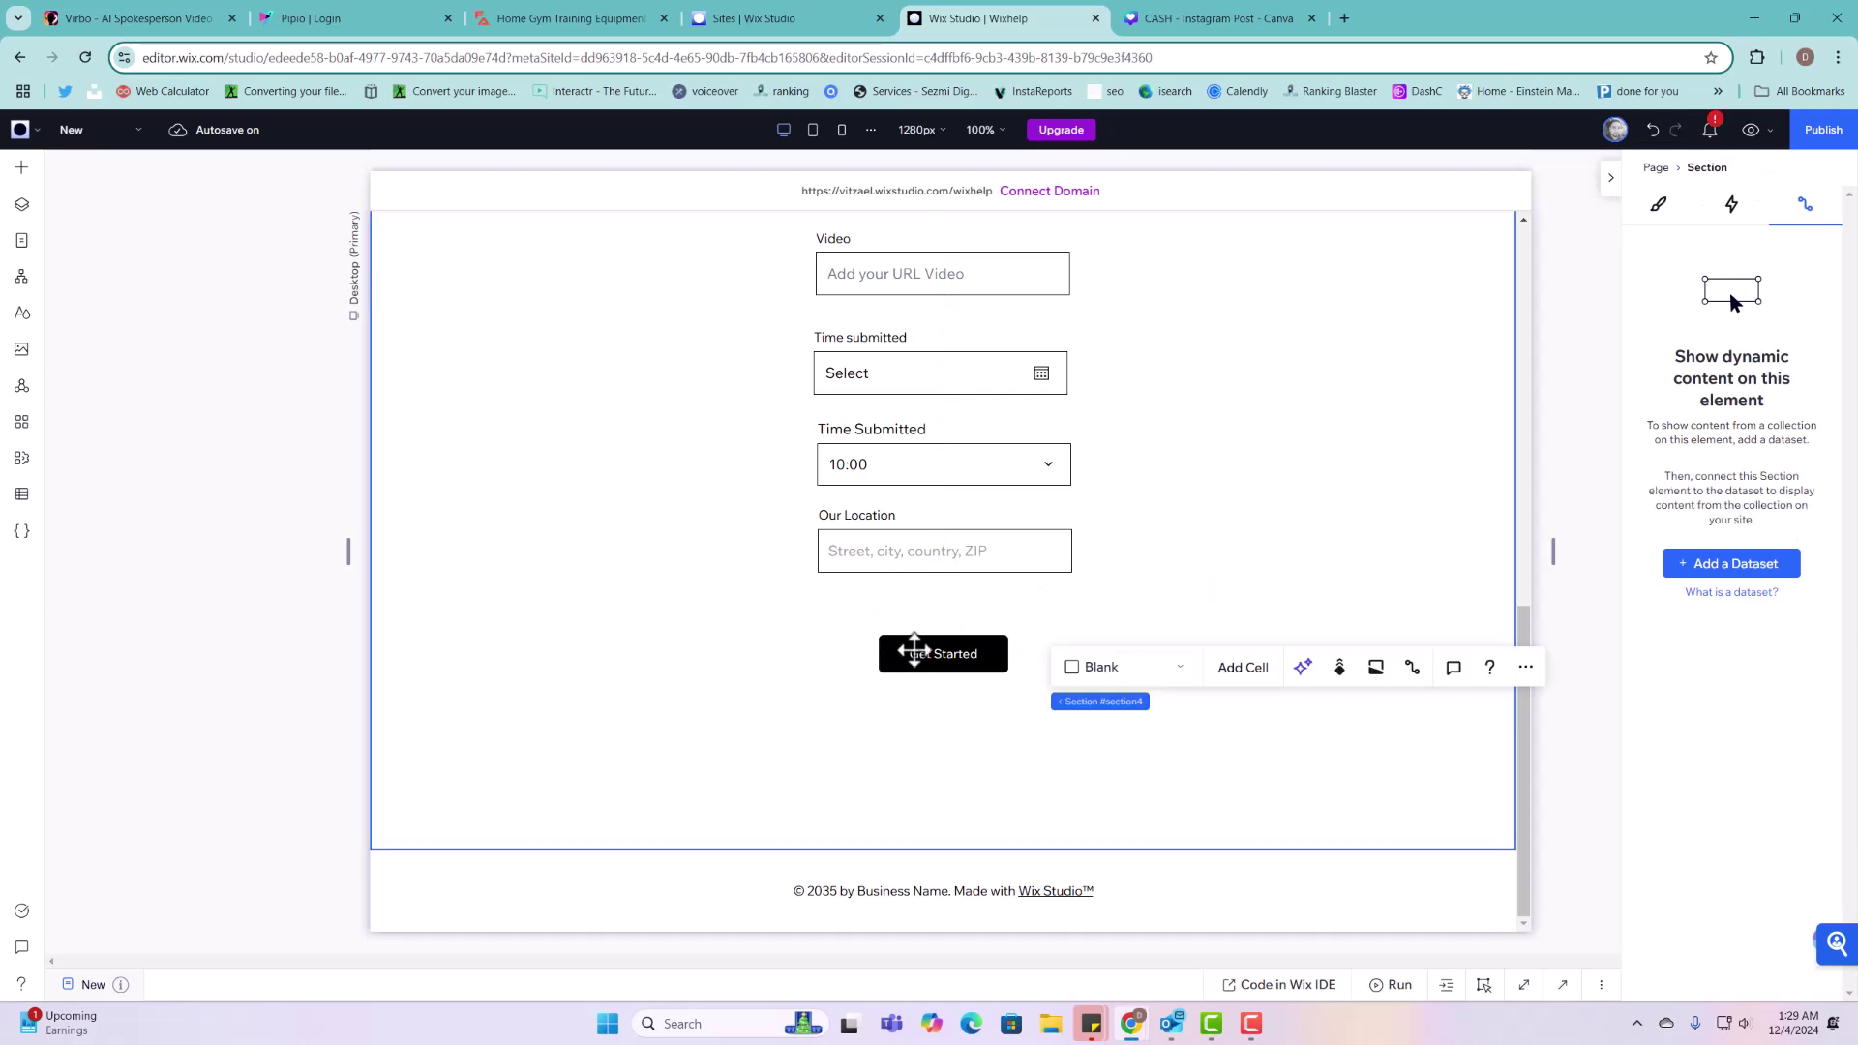
left_click_drag(924, 648, 925, 648)
left_click(1128, 721)
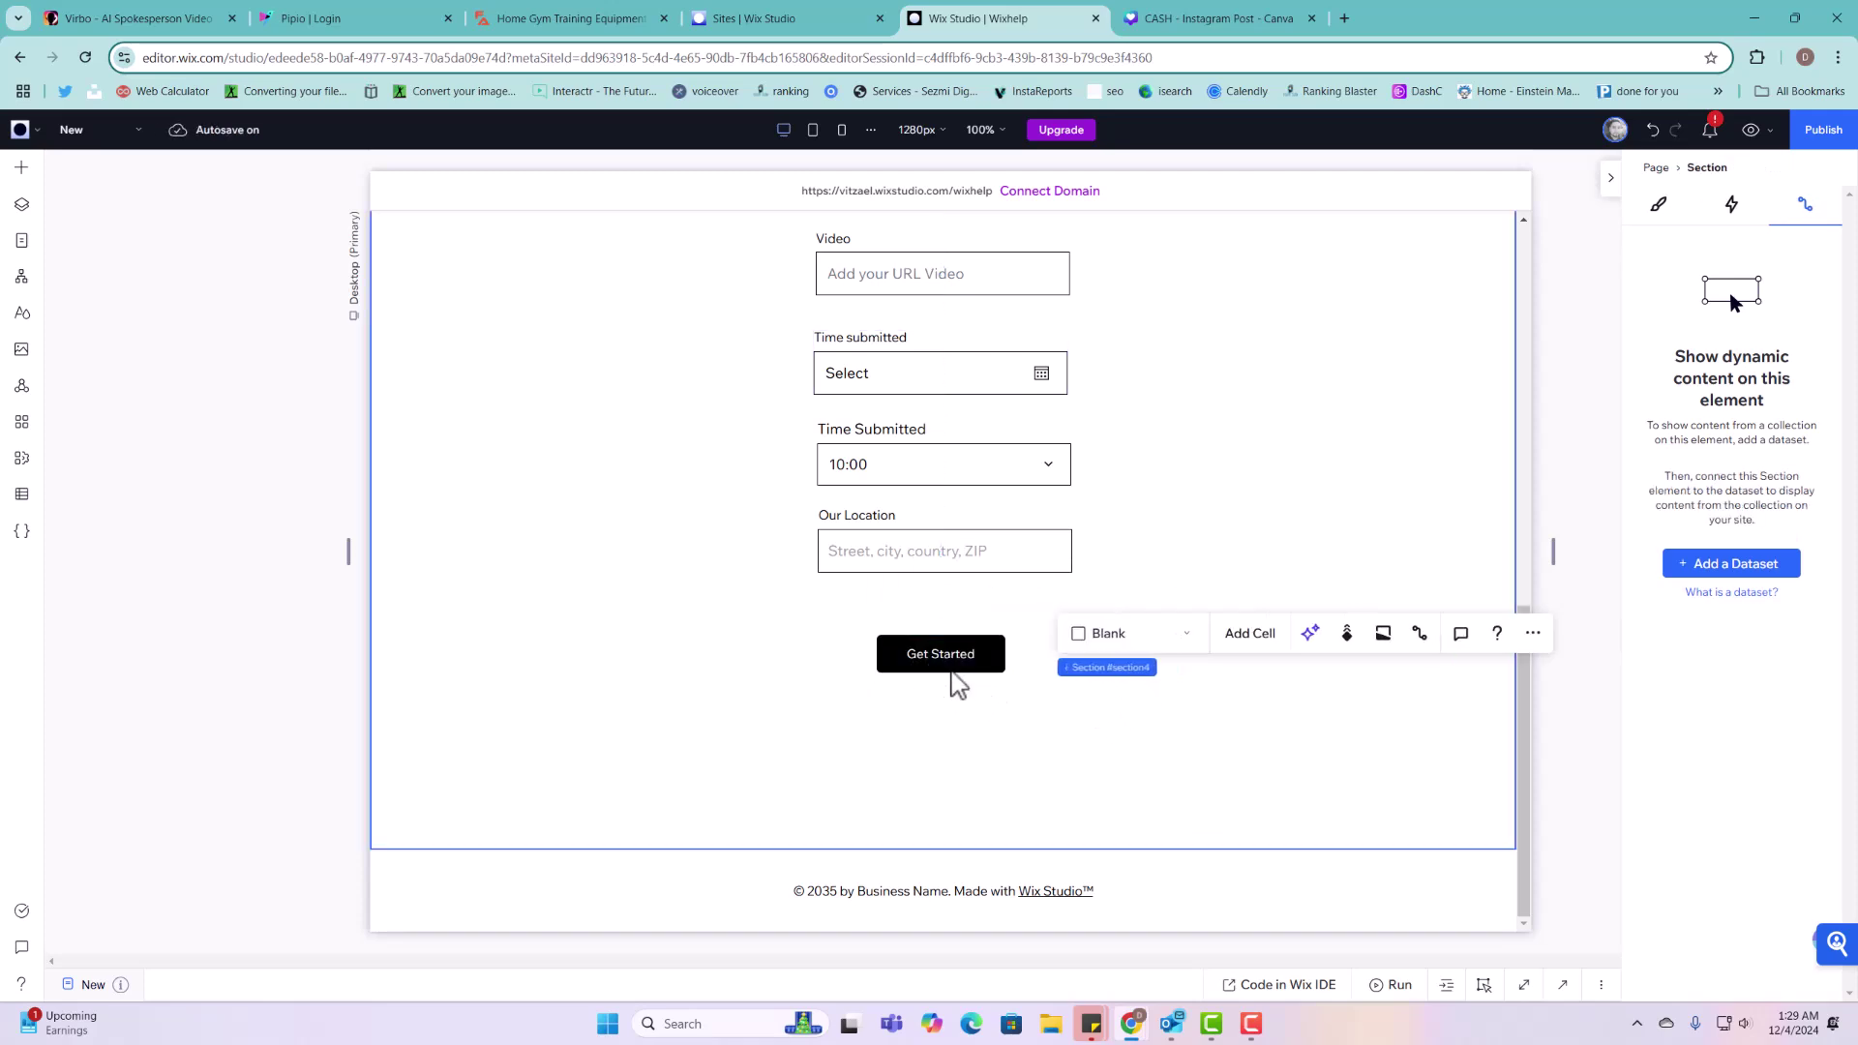
scroll(954, 666, "up", 15)
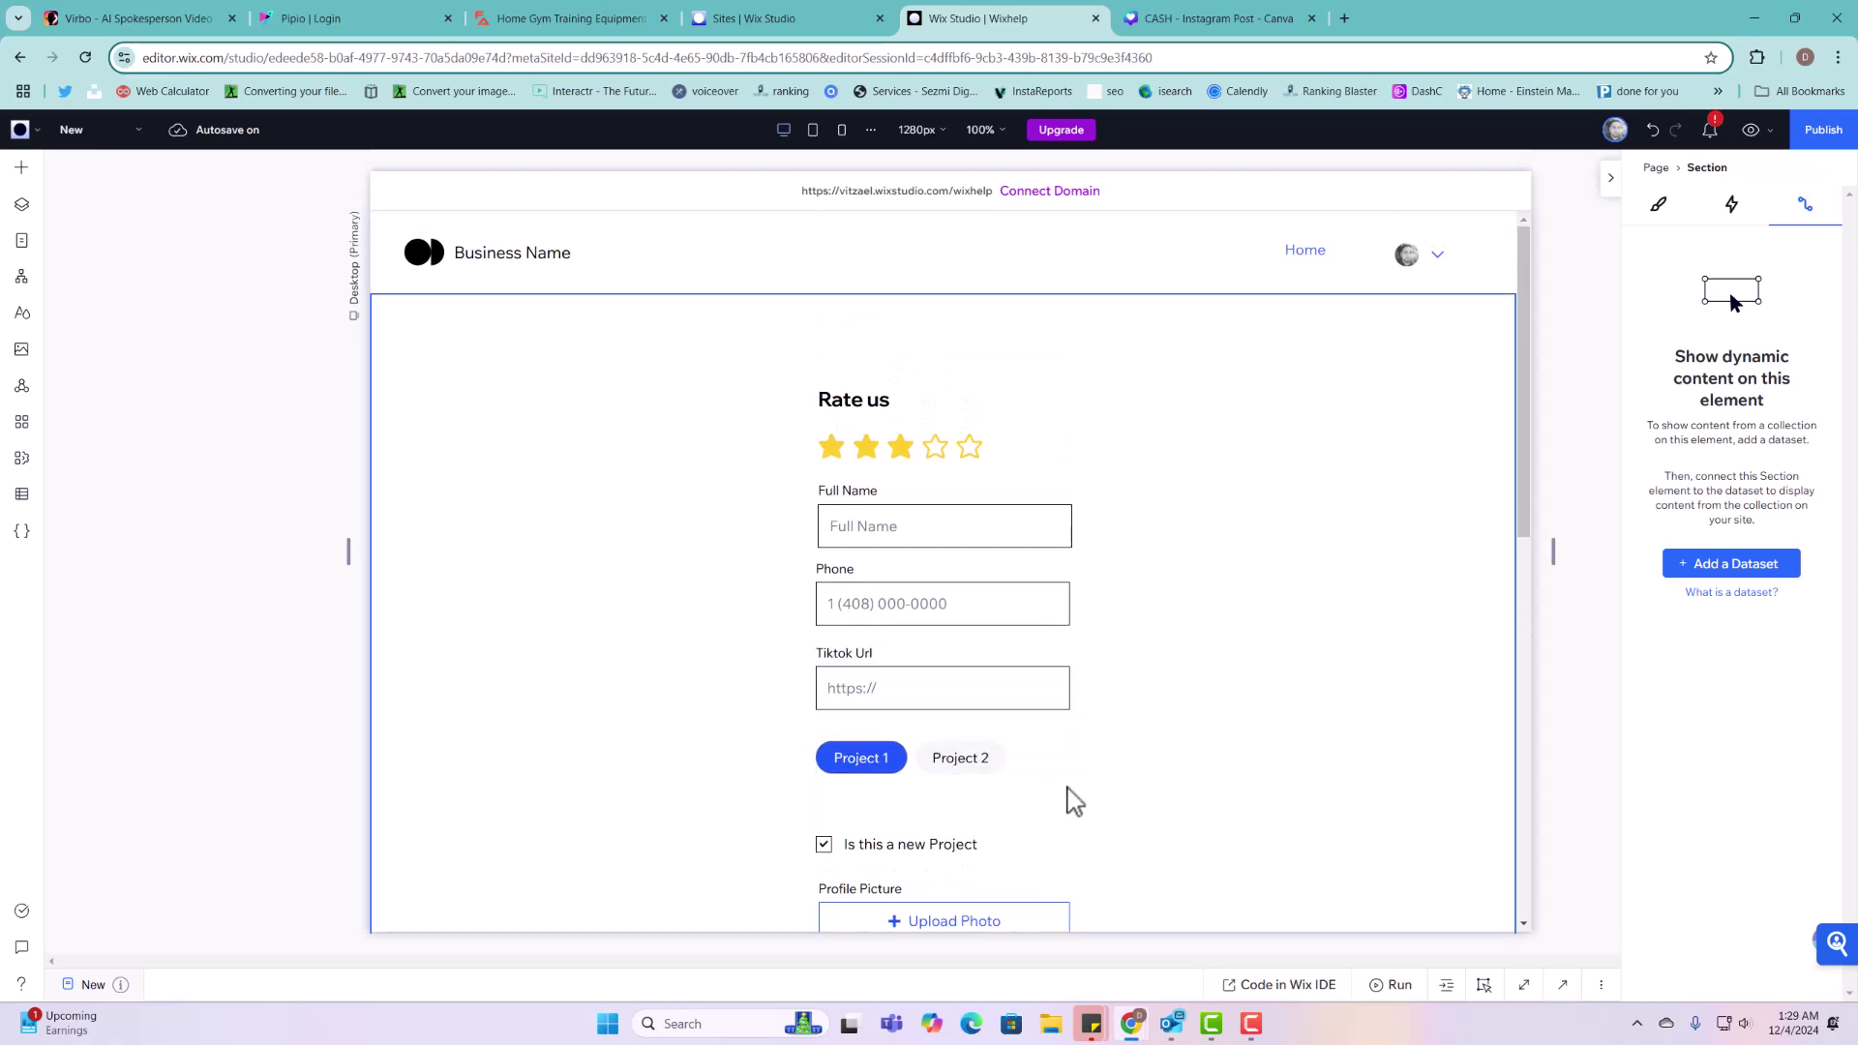
scroll(1066, 784, "down", 9)
scroll(988, 681, "up", 9)
Step: Create a dataset based on the Projects collection named 'Projects Form Dataset'
left_click(1716, 571)
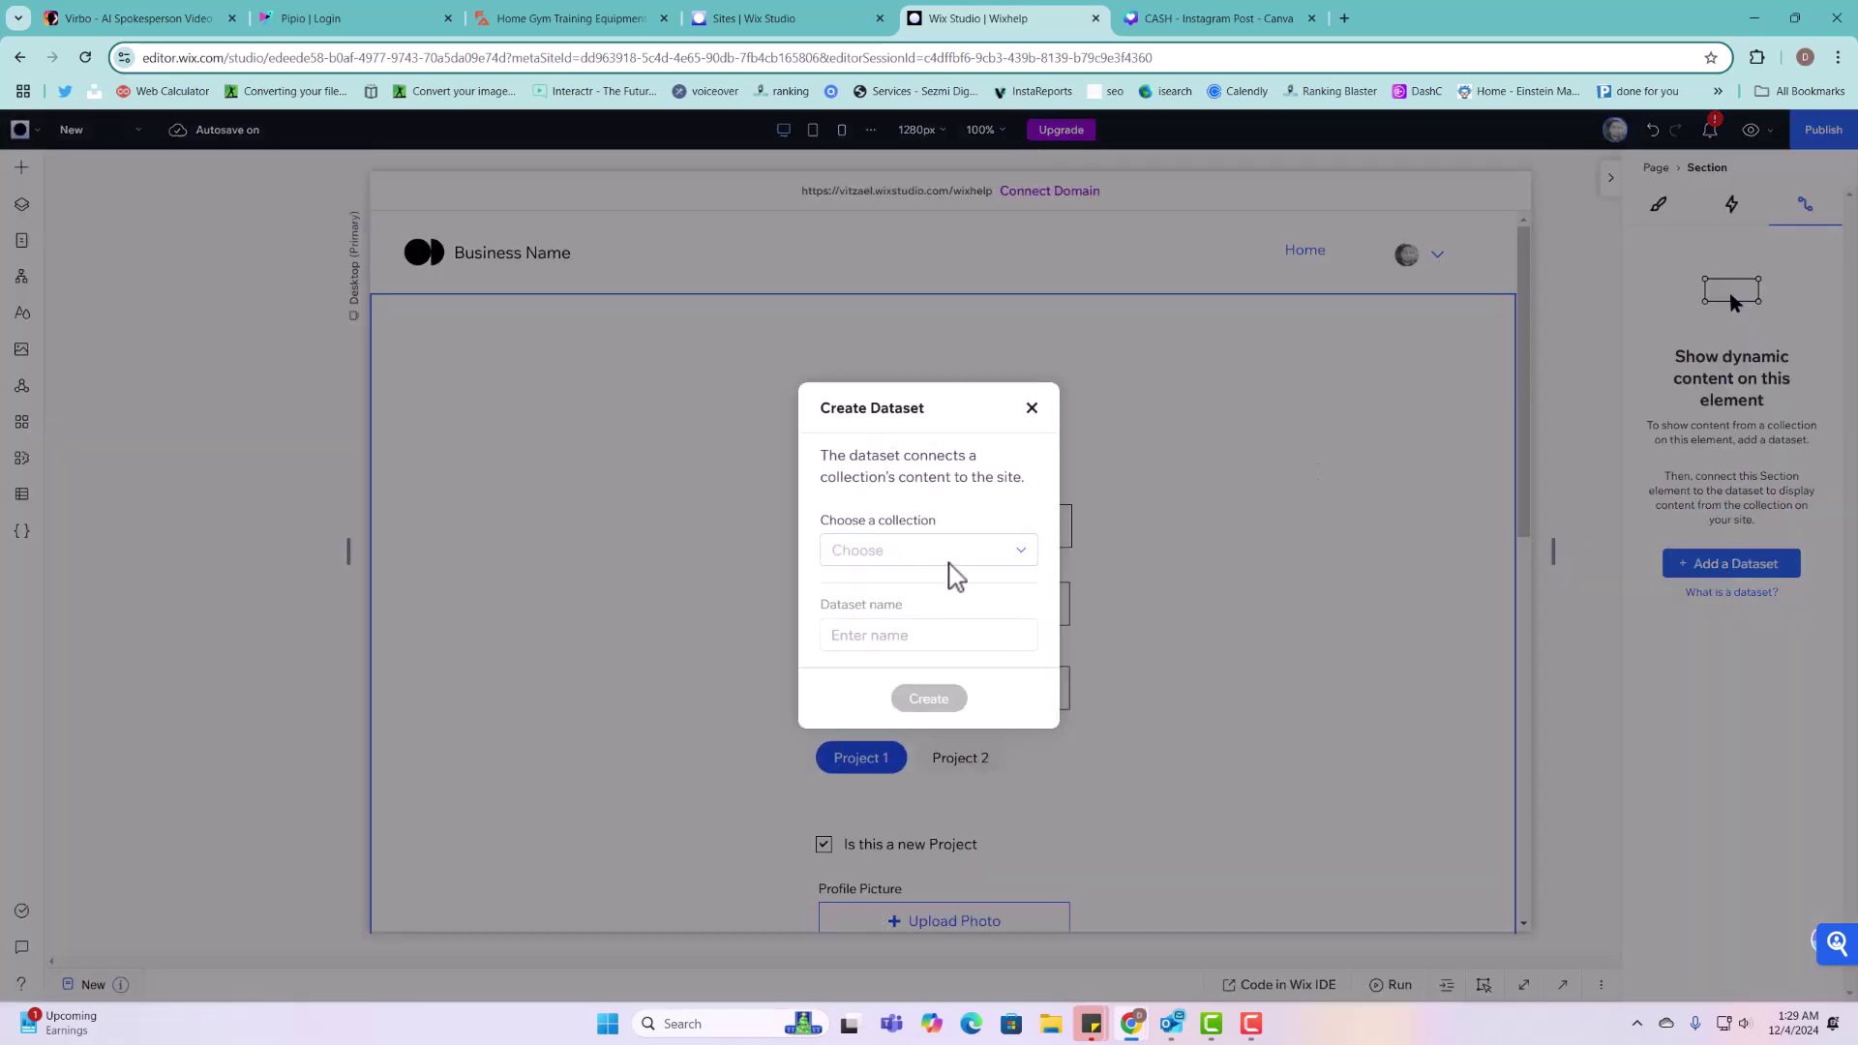
left_click(1020, 549)
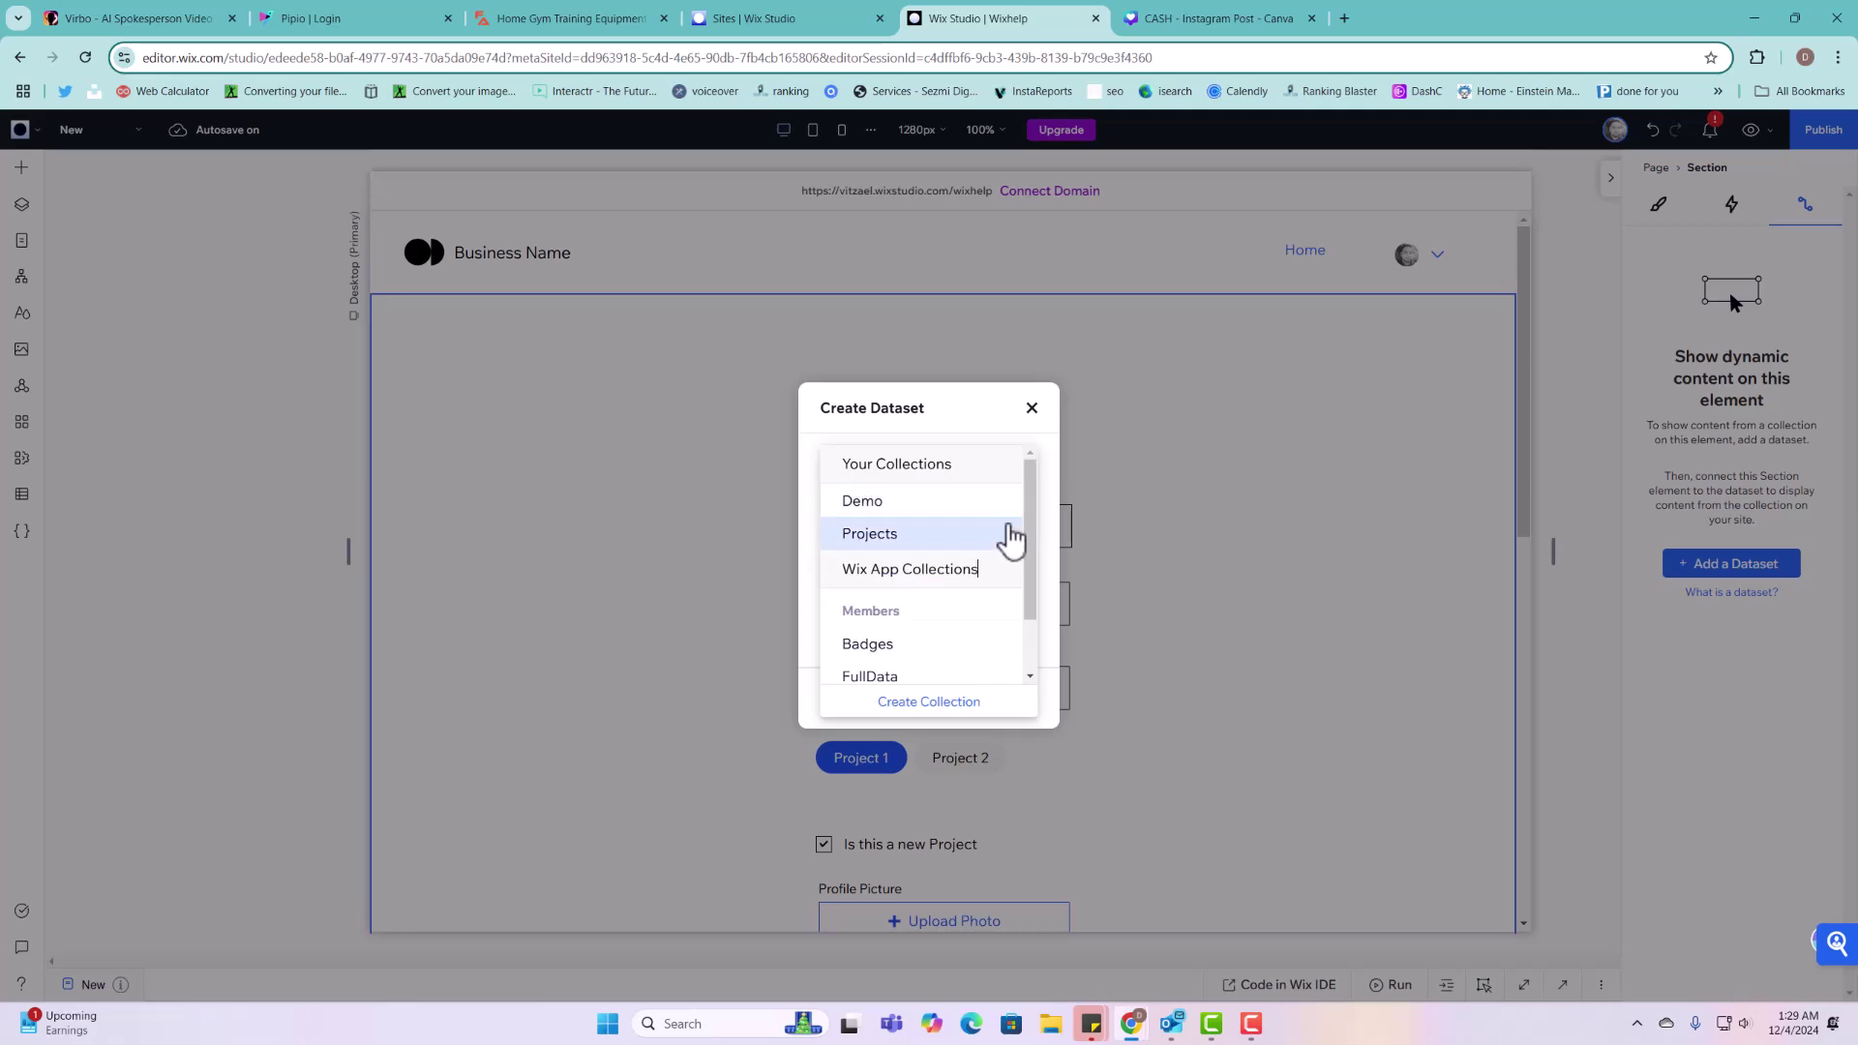
left_click(907, 538)
triple_click(909, 647)
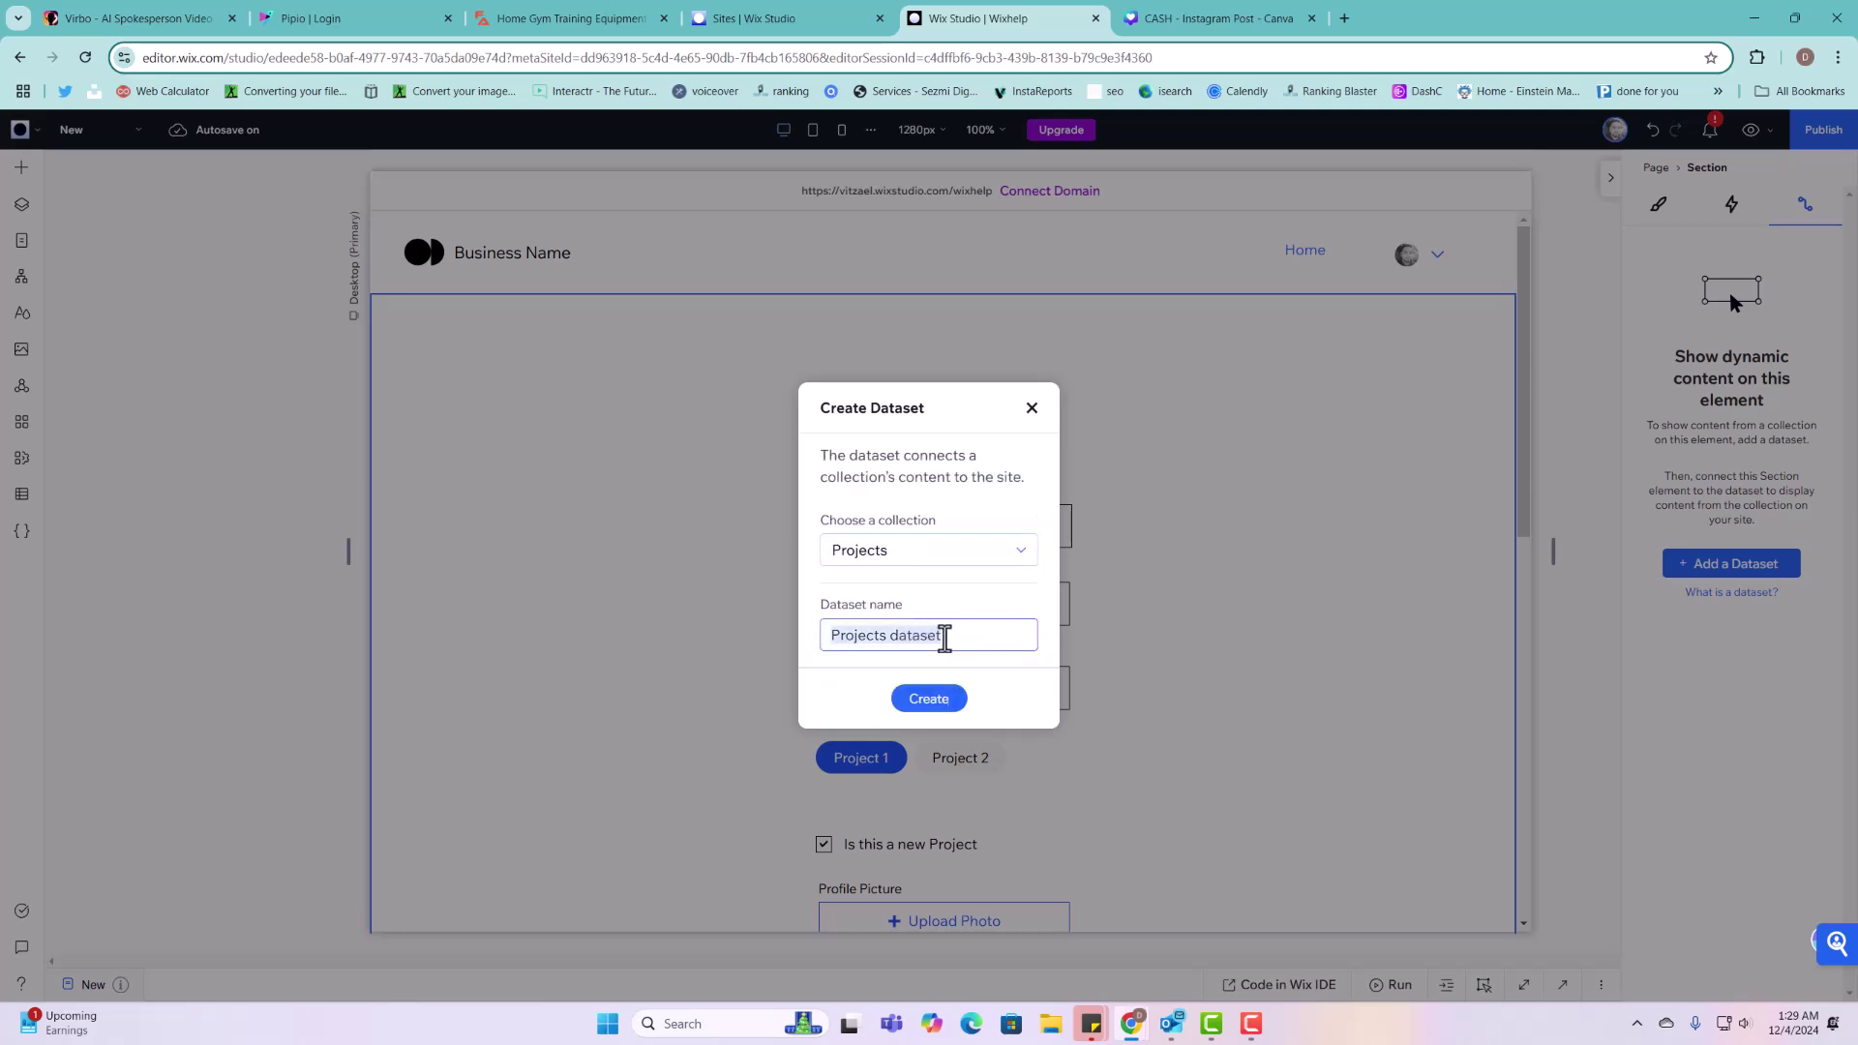
type("P")
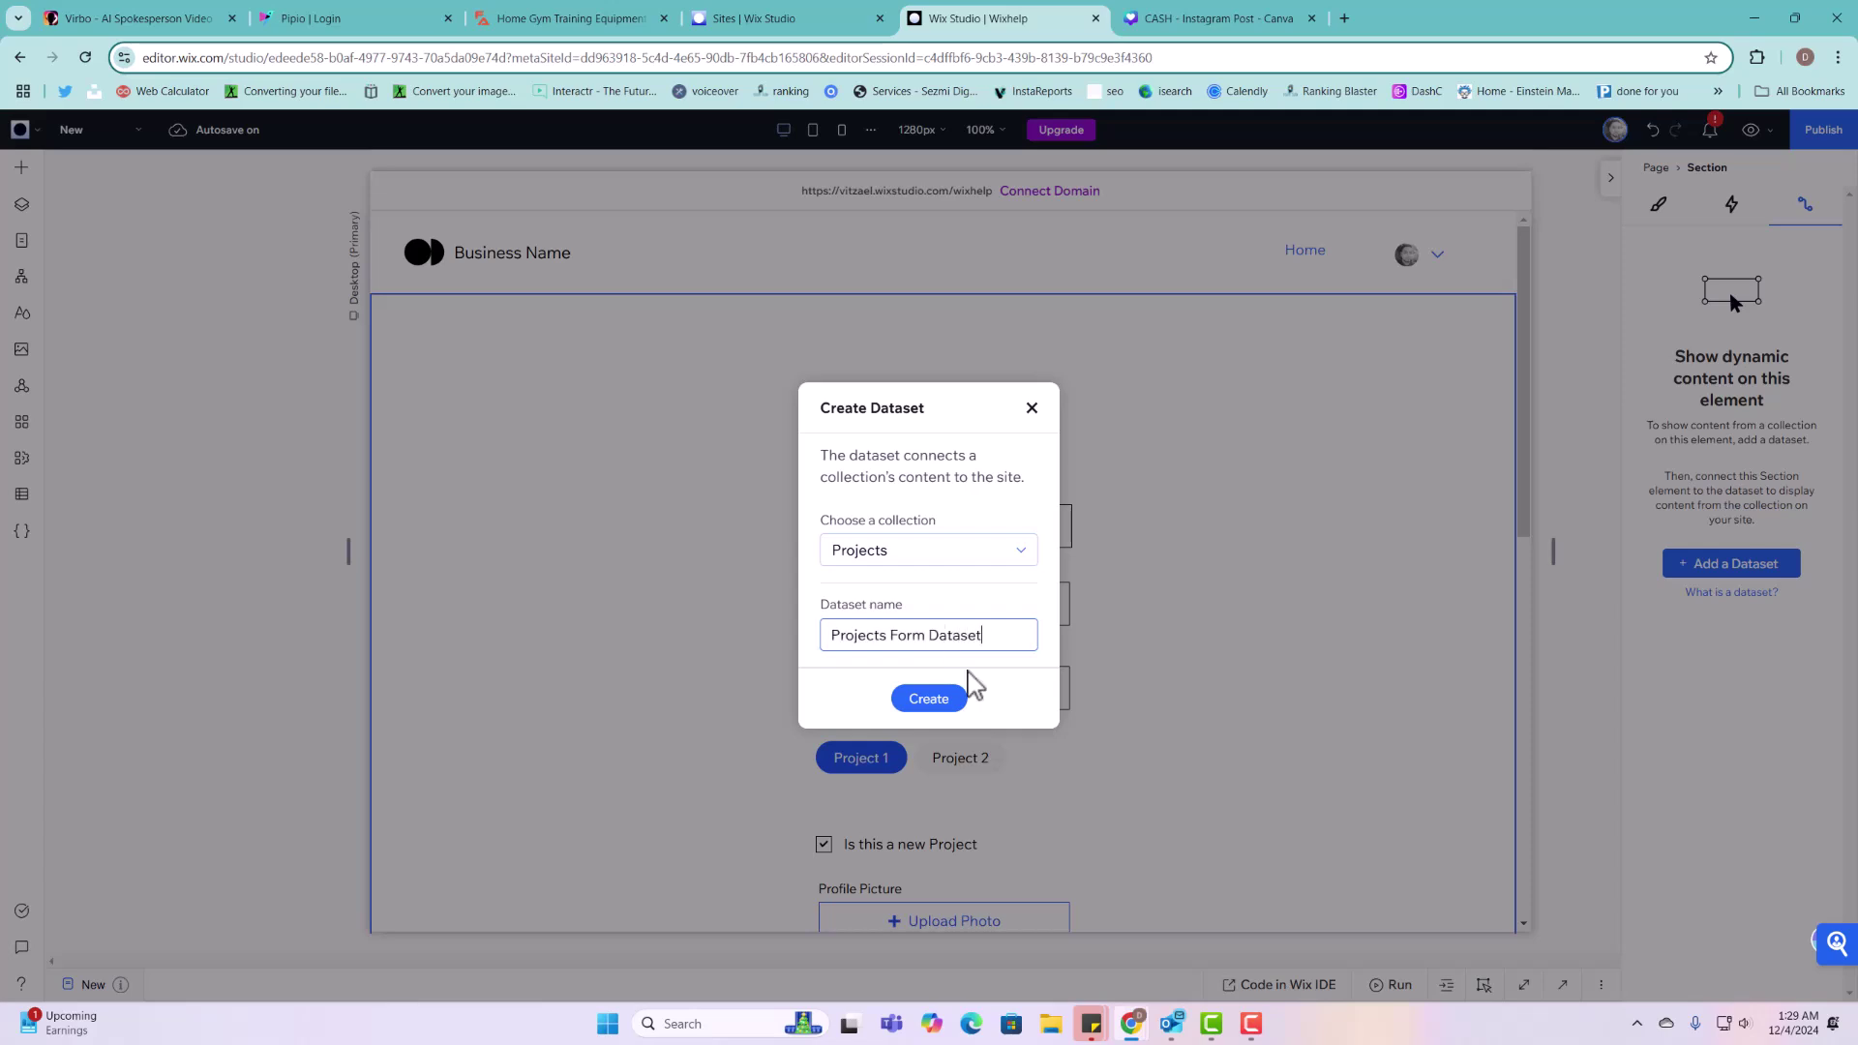
left_click(945, 702)
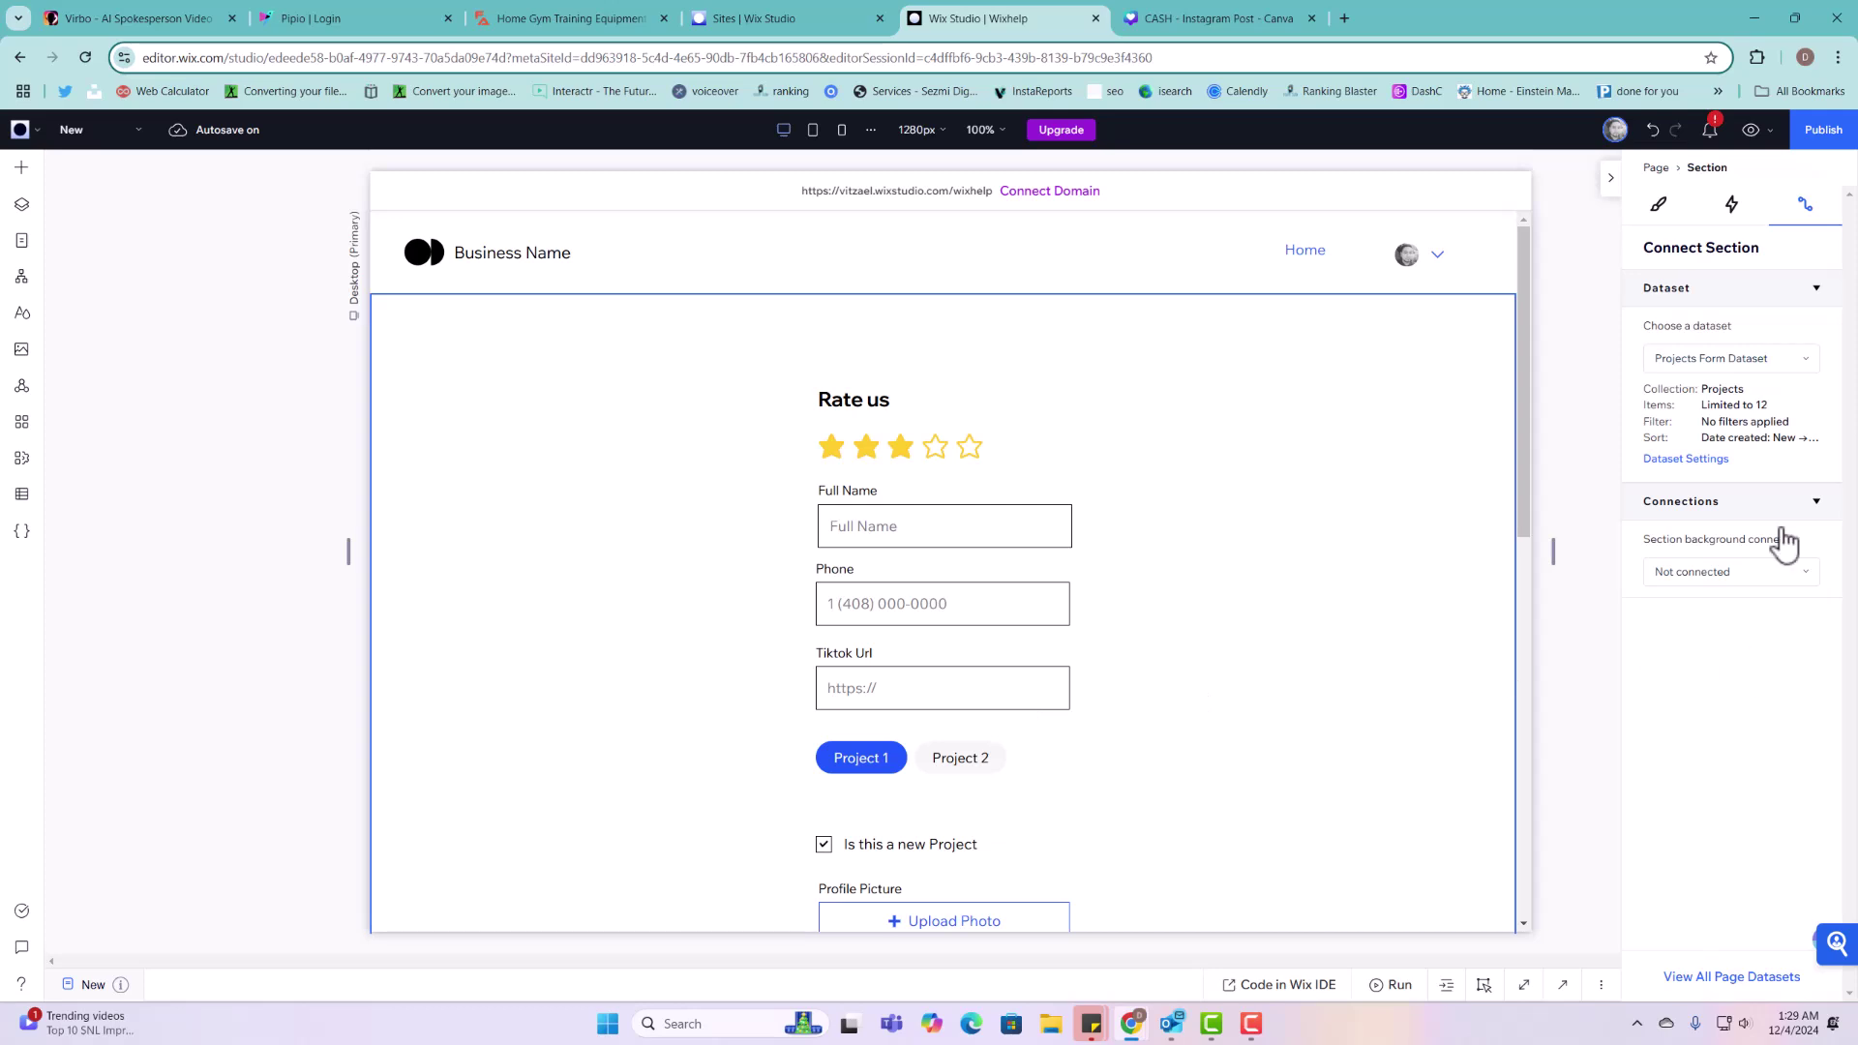
Step: Change the dataset ID to projectsFormDataset
left_click(1698, 461)
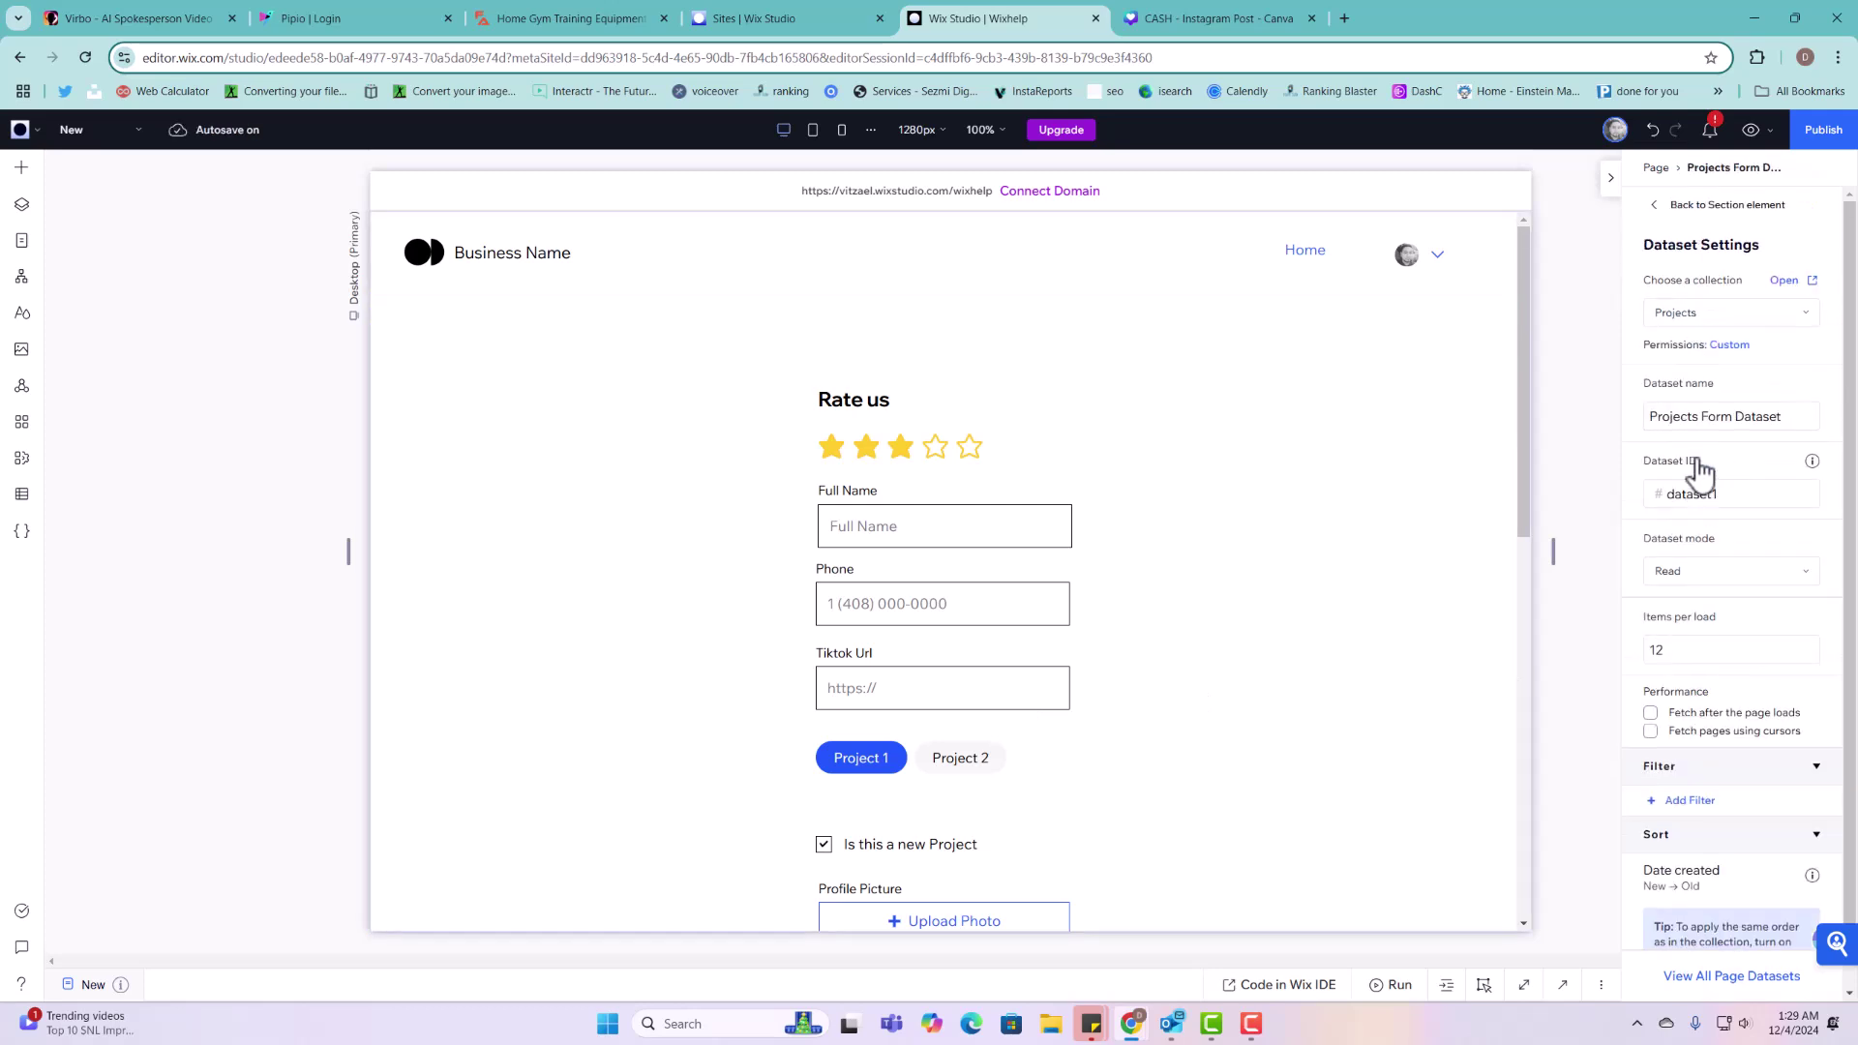
left_click(1341, 470)
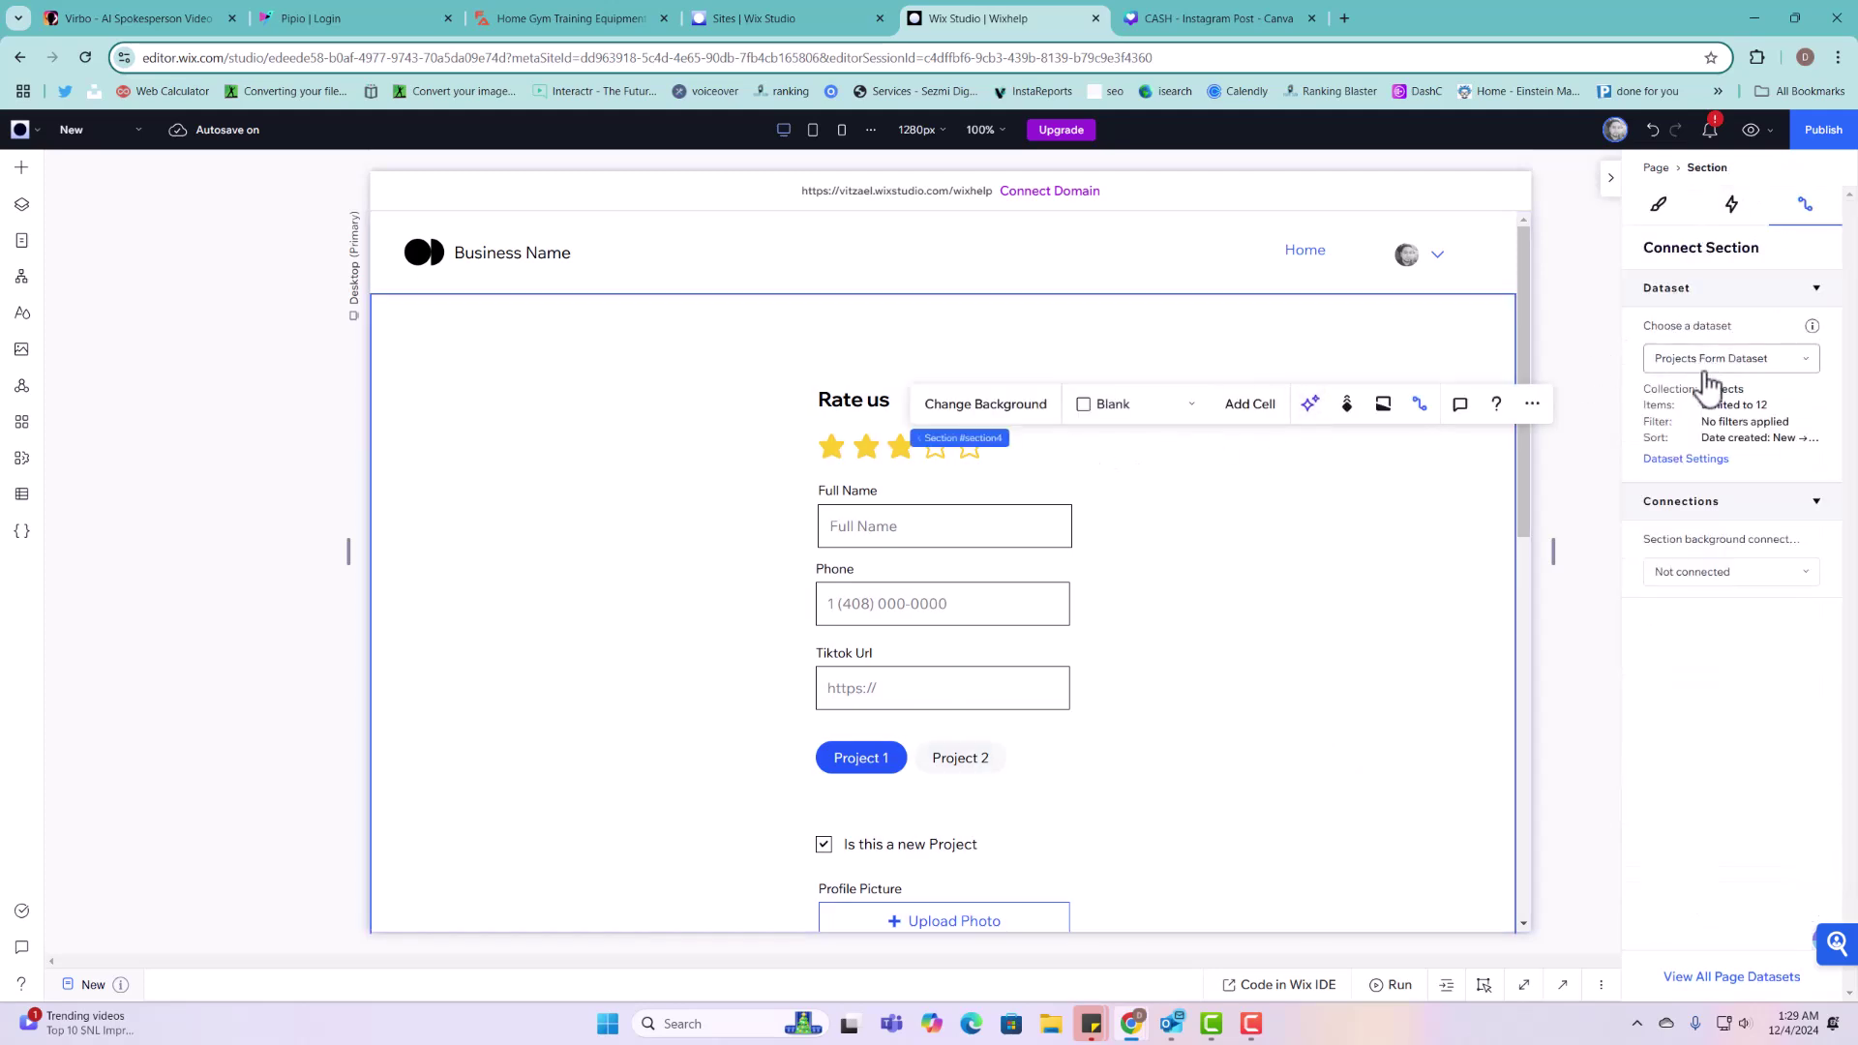
left_click(1696, 461)
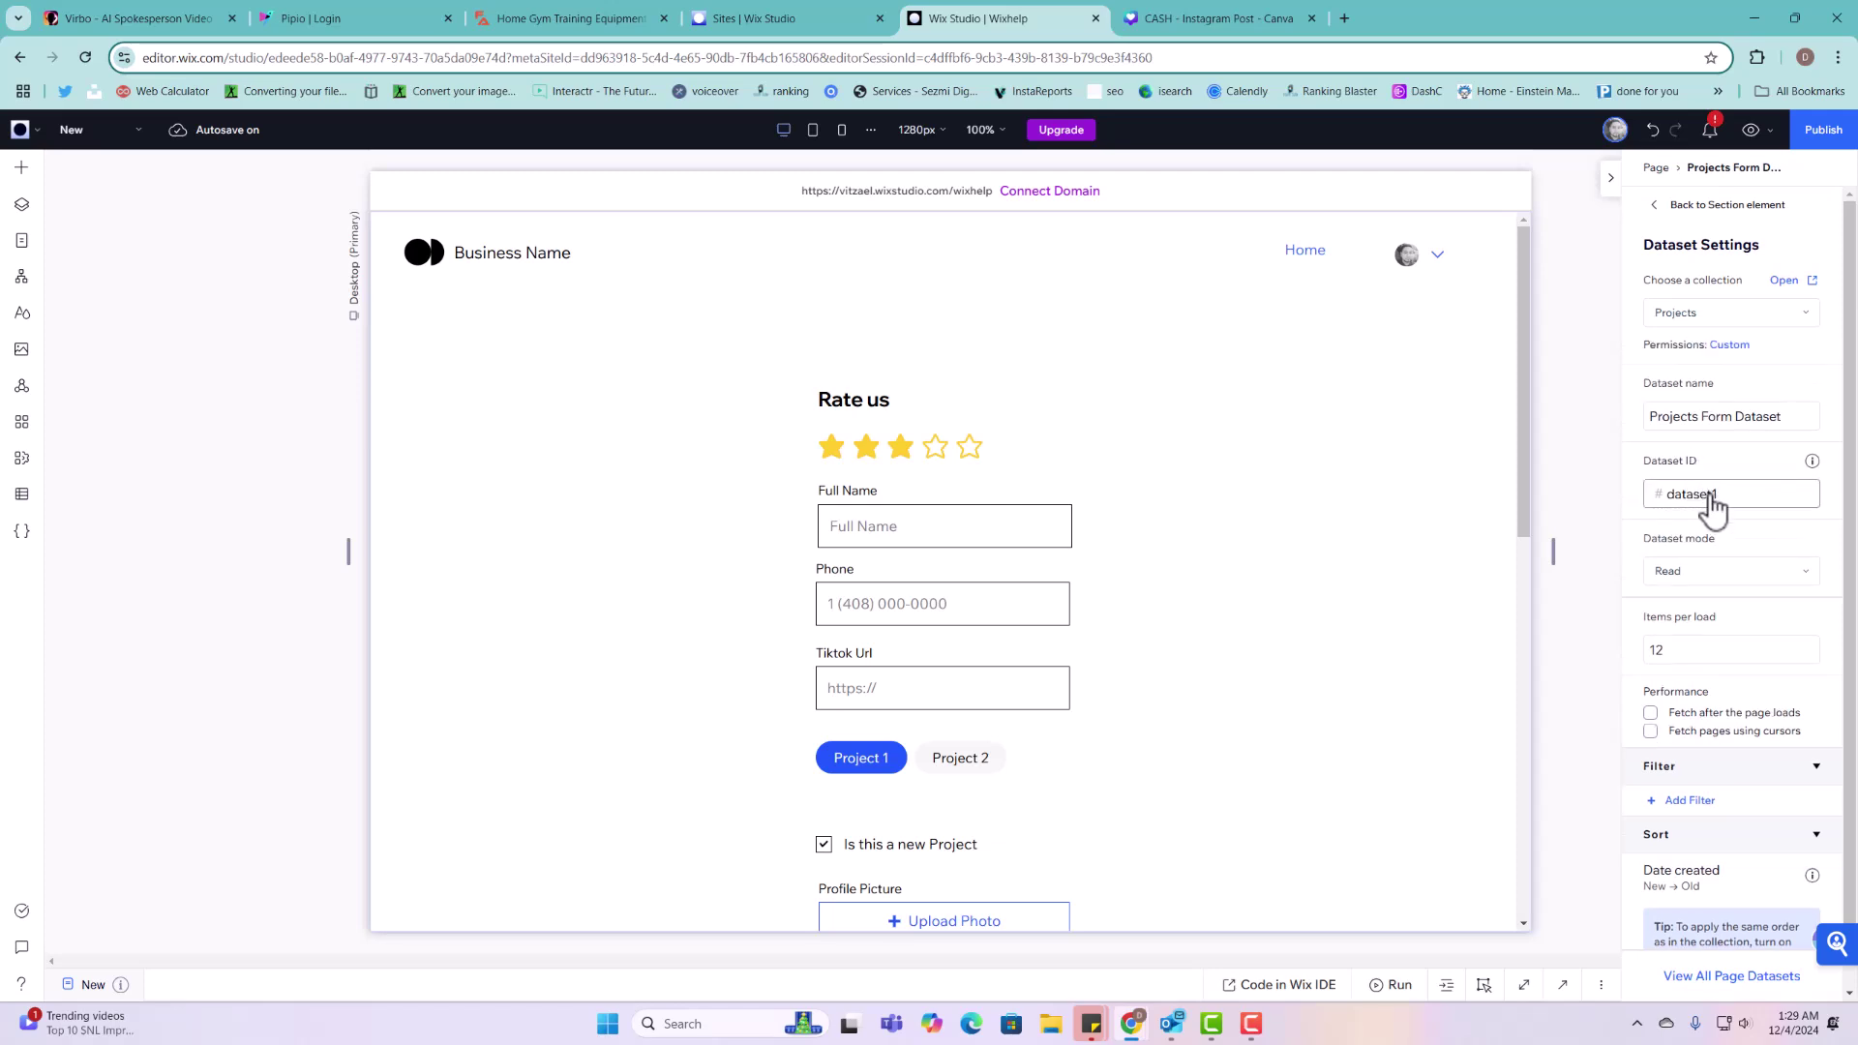
double_click(1723, 494)
type("projectsFormD")
left_click(1745, 535)
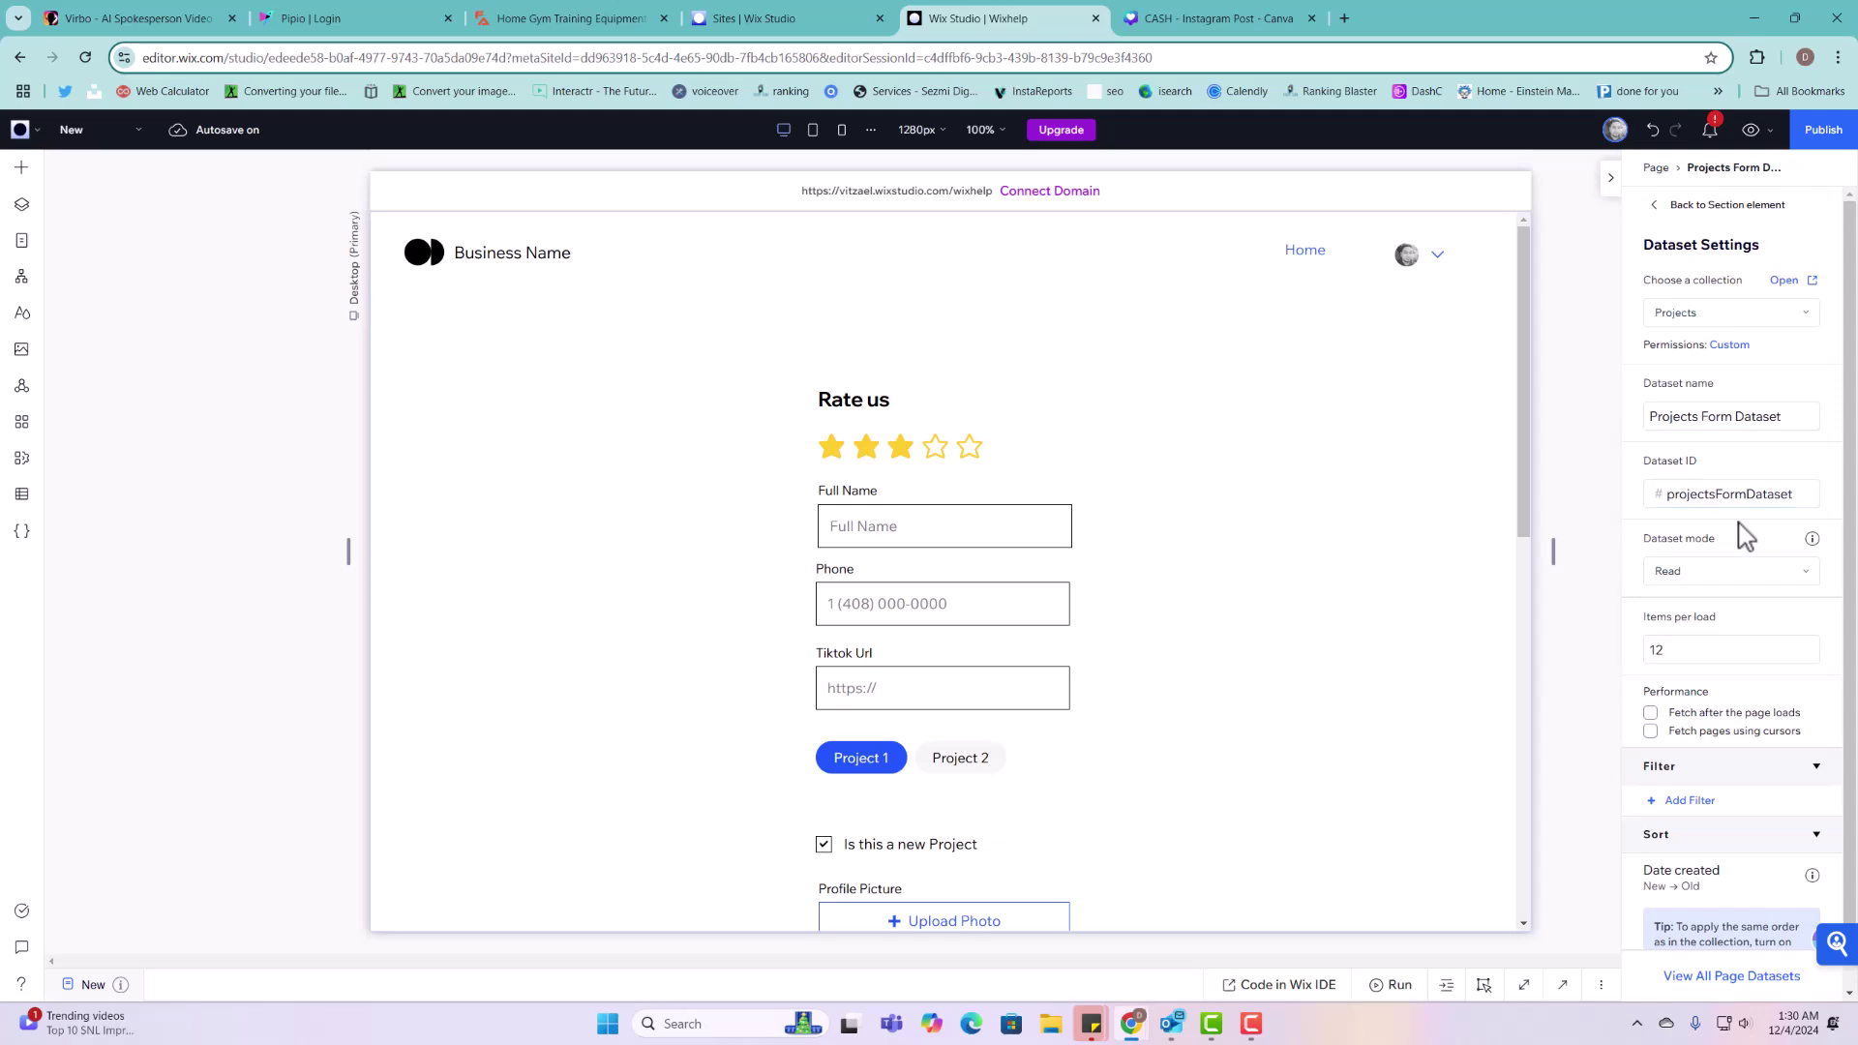
Step: Set the dataset mode to Write
left_click(1737, 574)
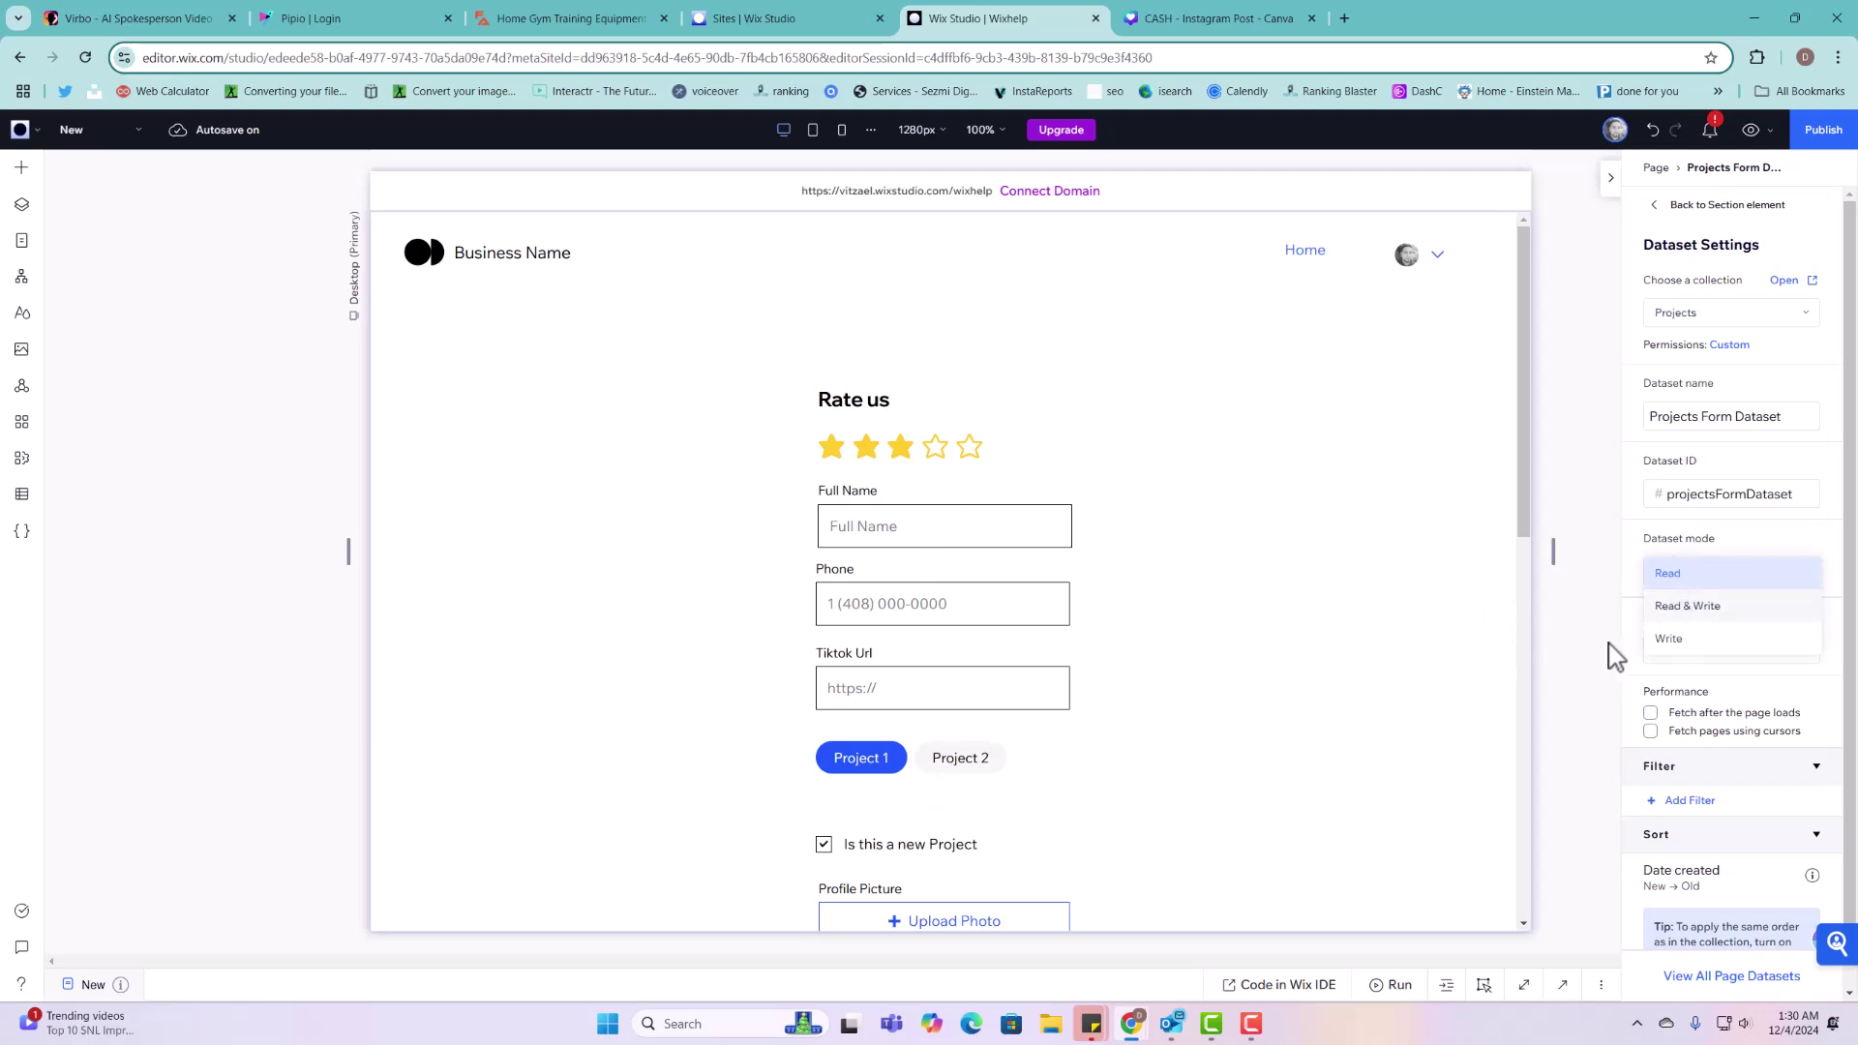
left_click(1692, 640)
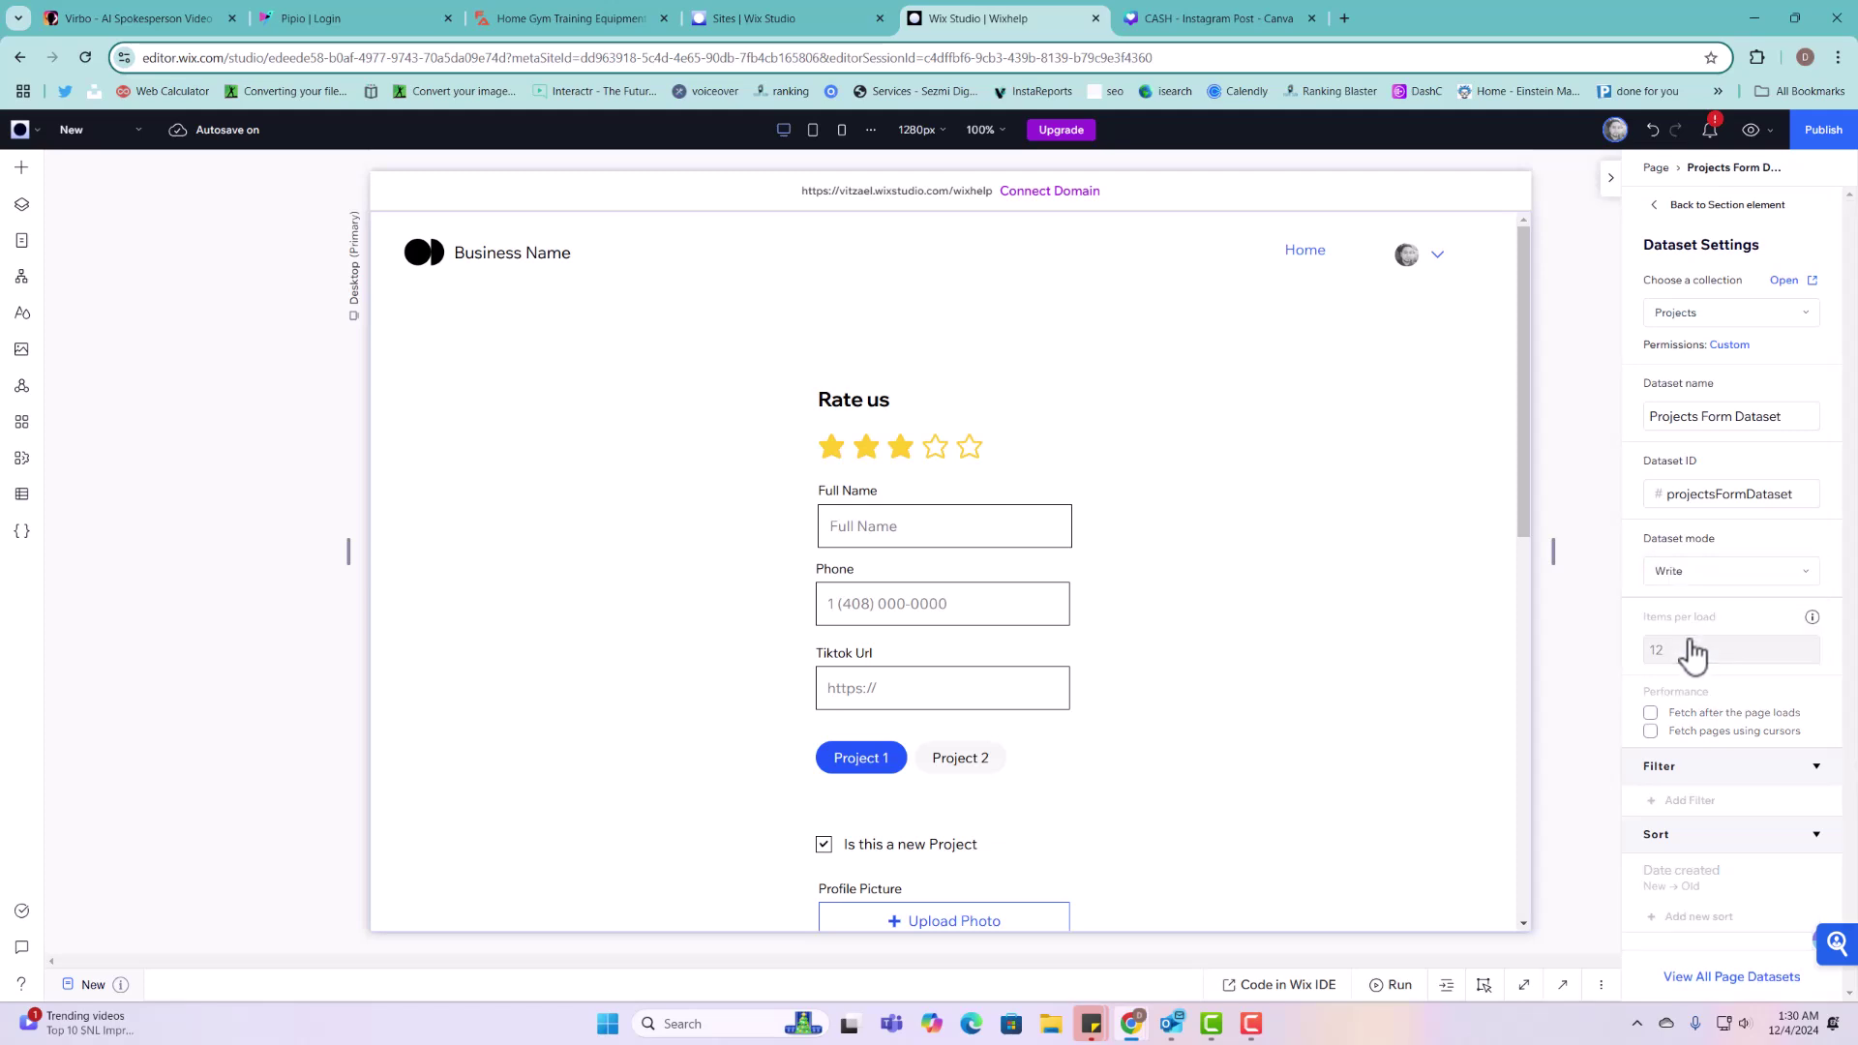
left_click(1675, 584)
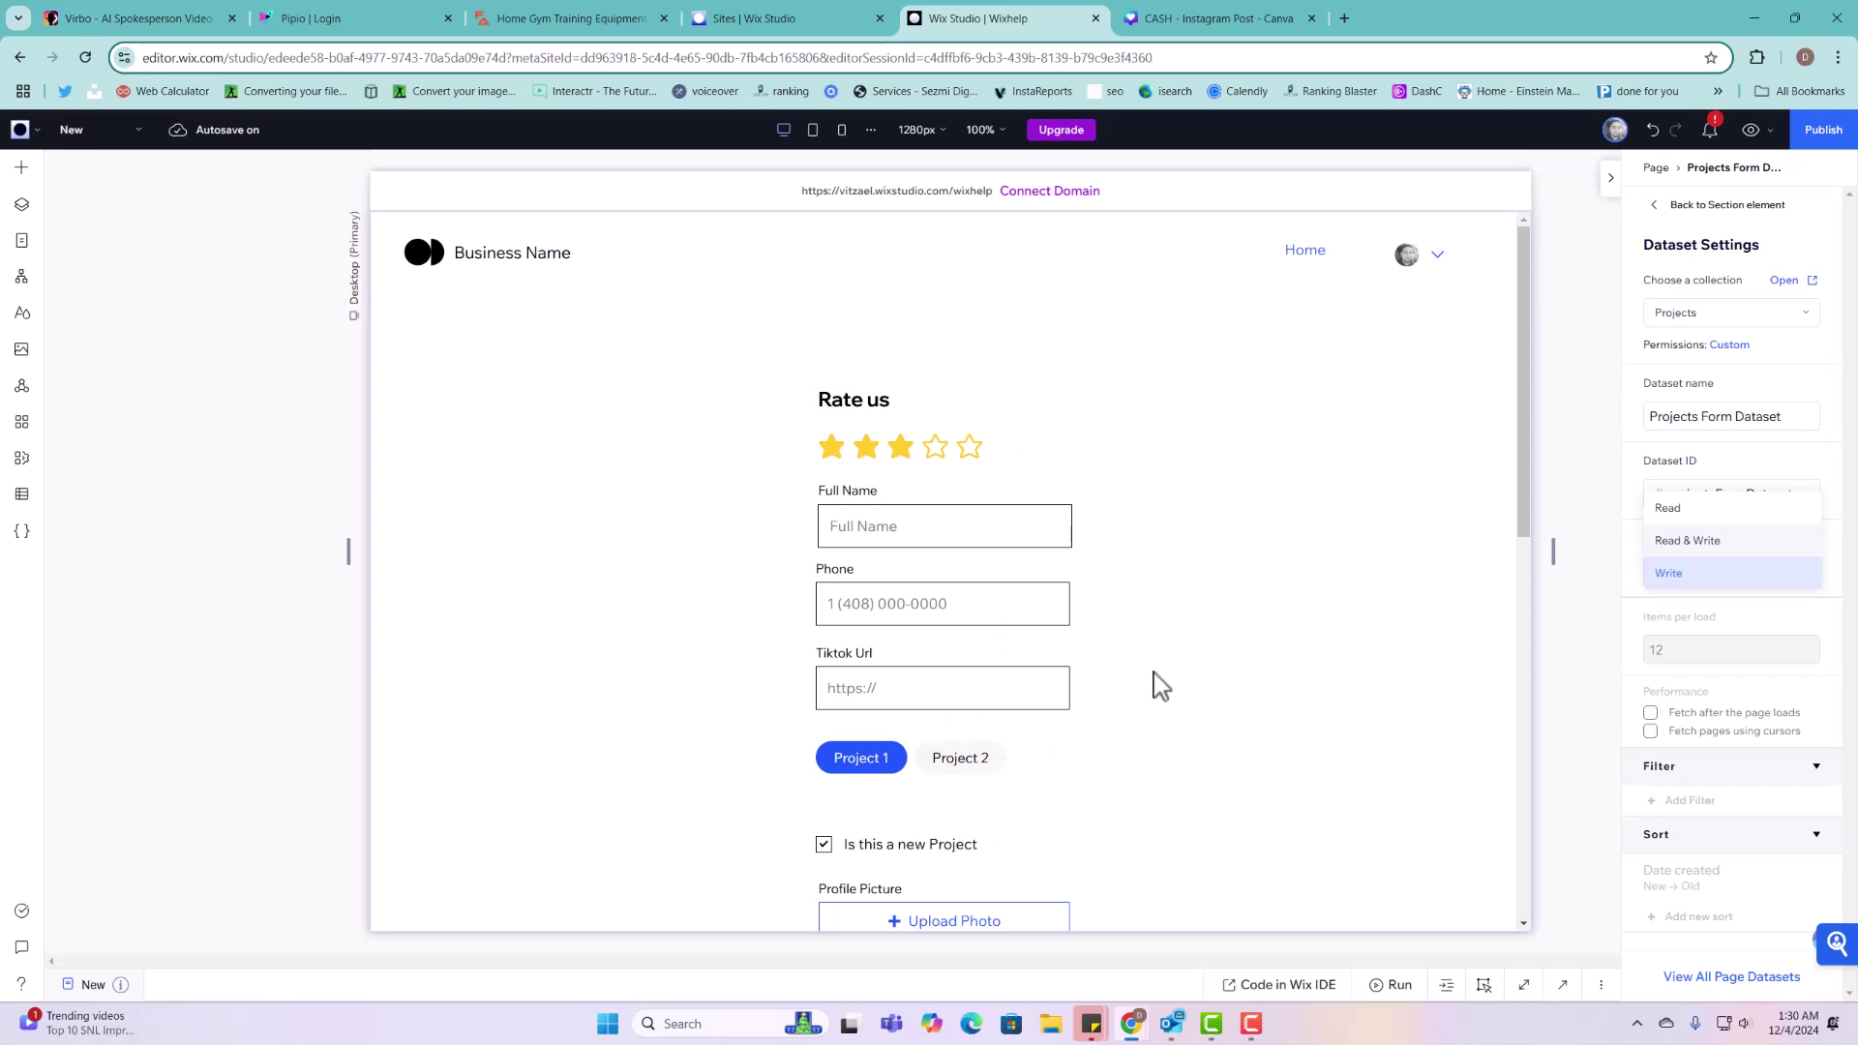
left_click(1702, 581)
Step: Connect the star rating to the Rating field and Full Name input to Full Name in Projects Form Dataset
left_click(1369, 575)
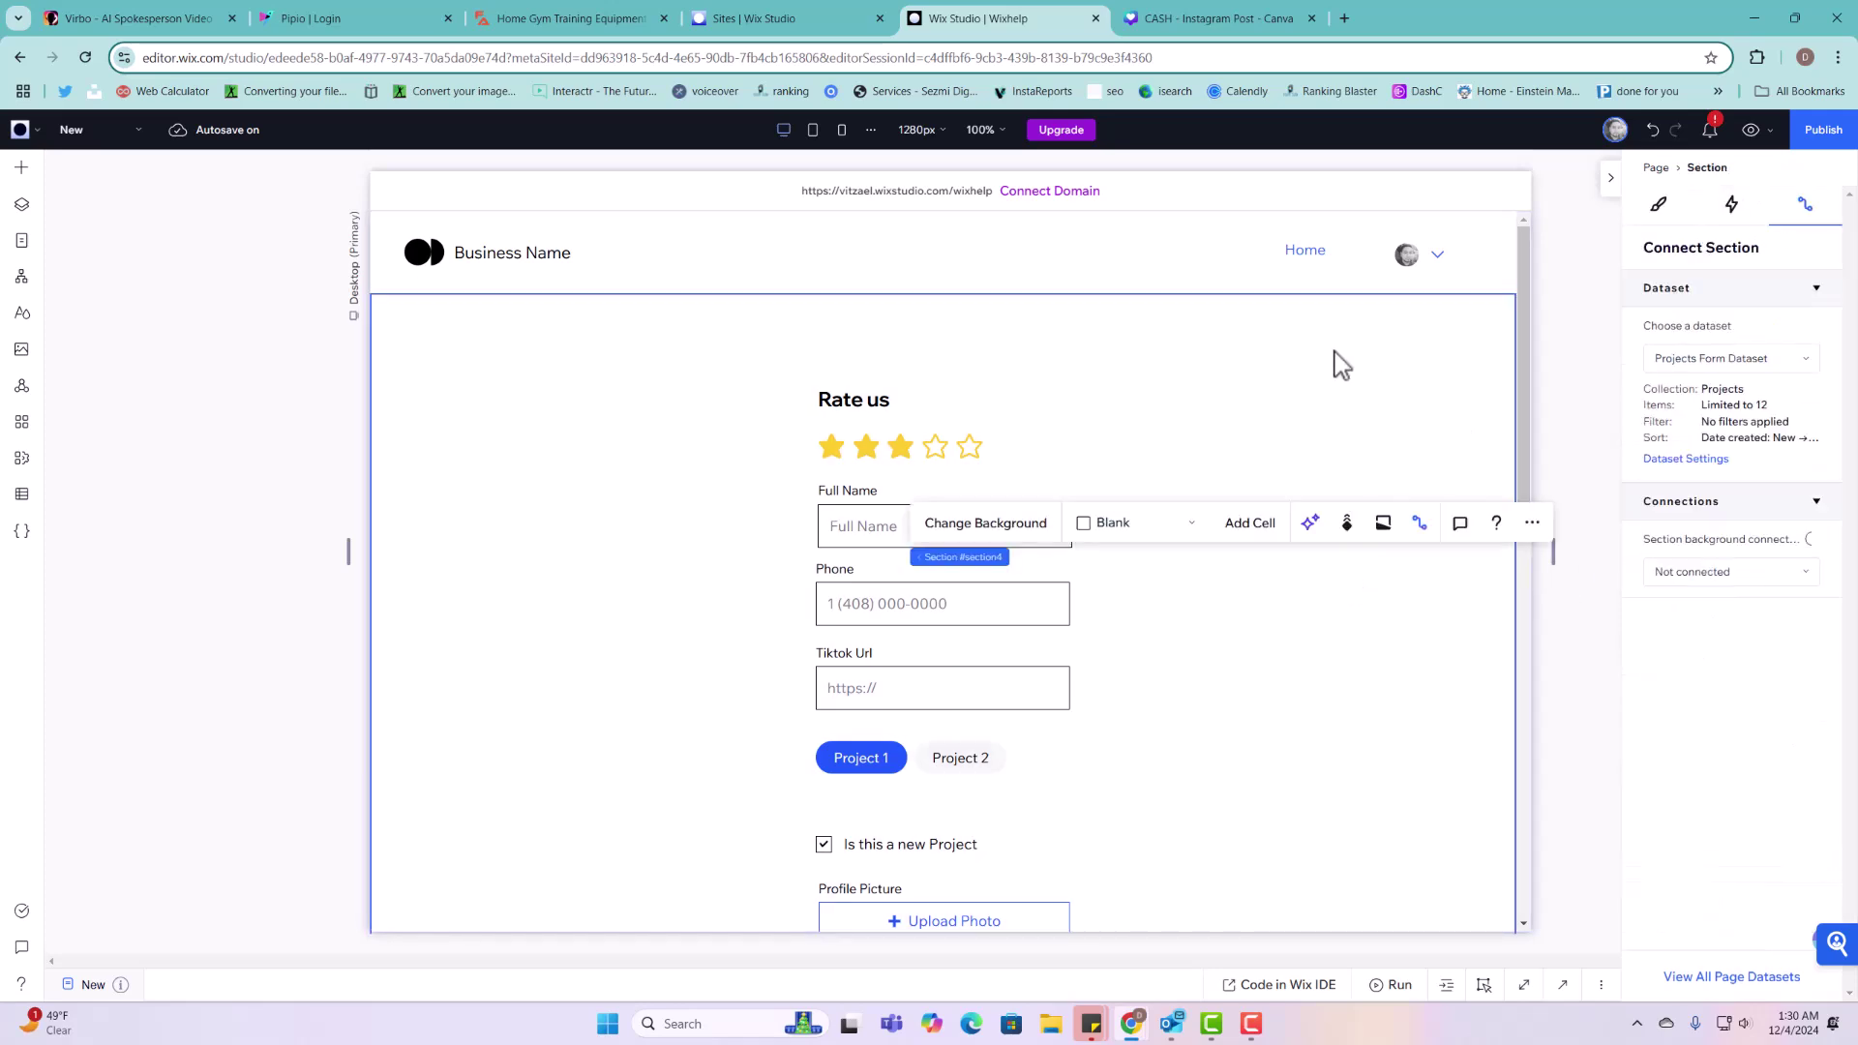
left_click(900, 447)
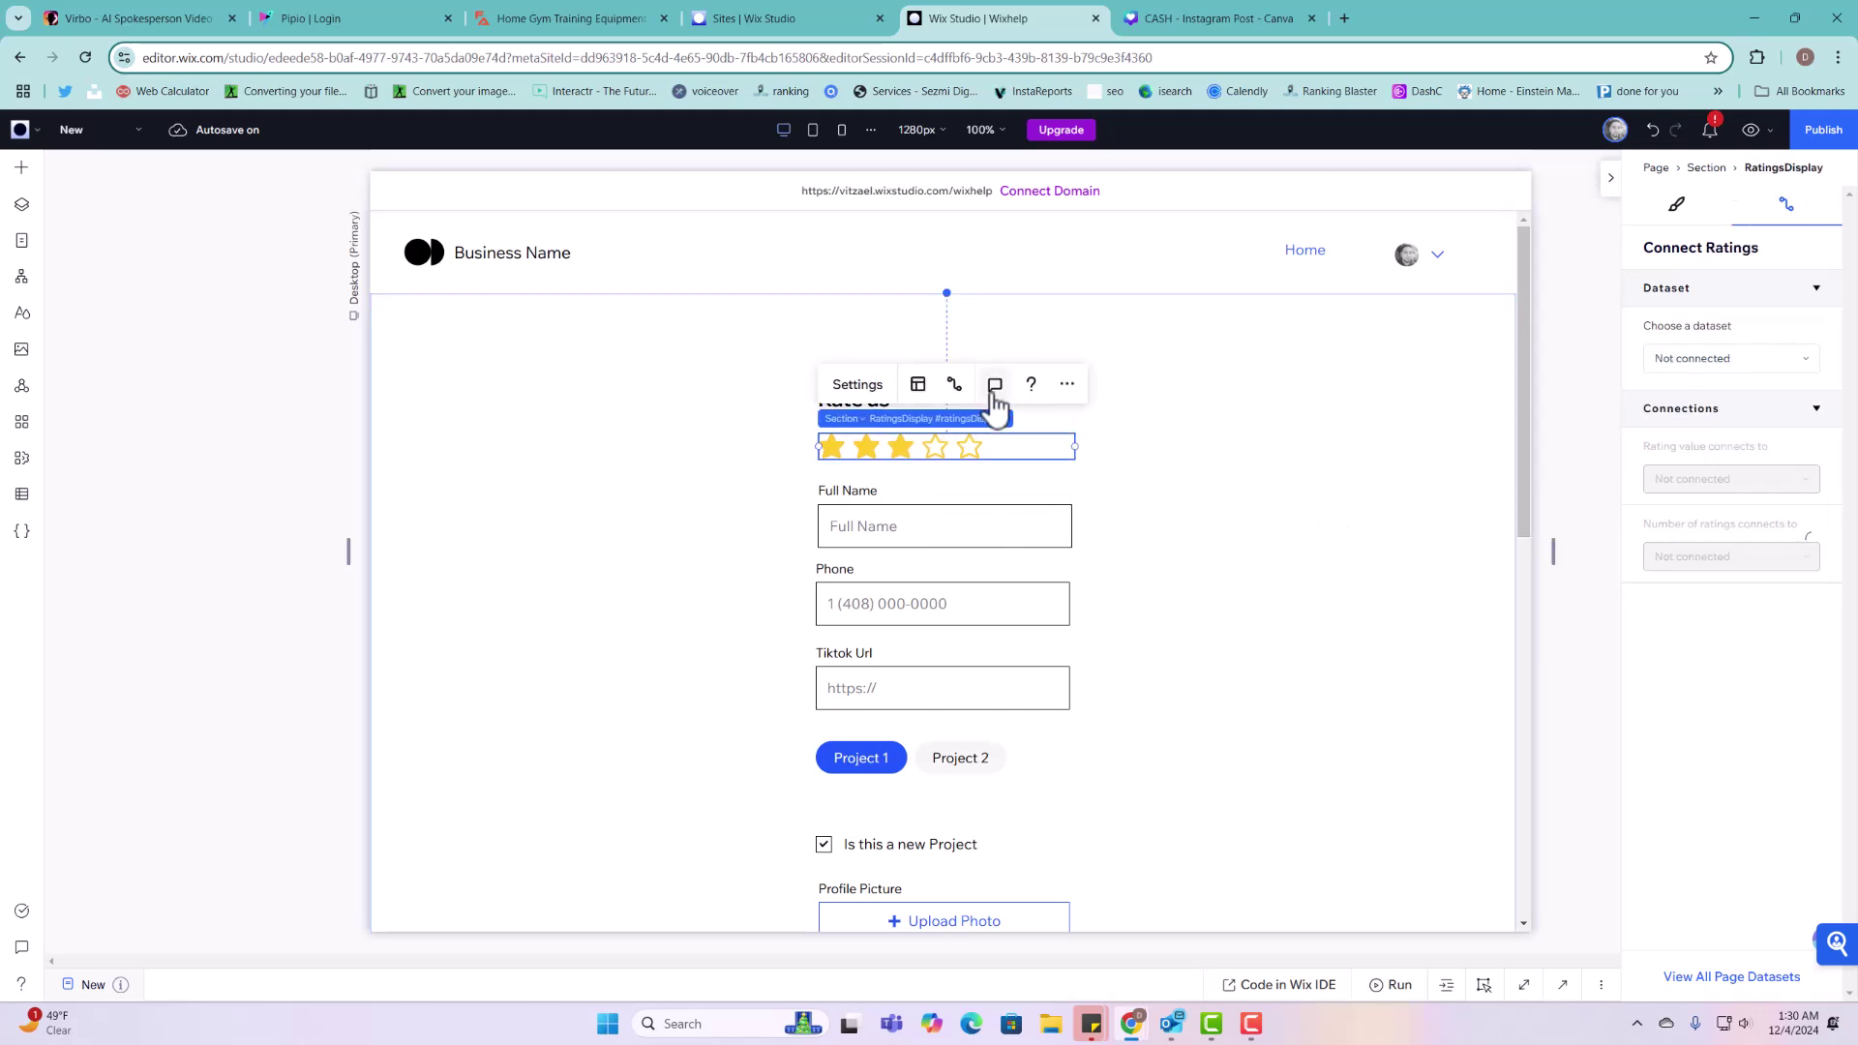
left_click(1705, 364)
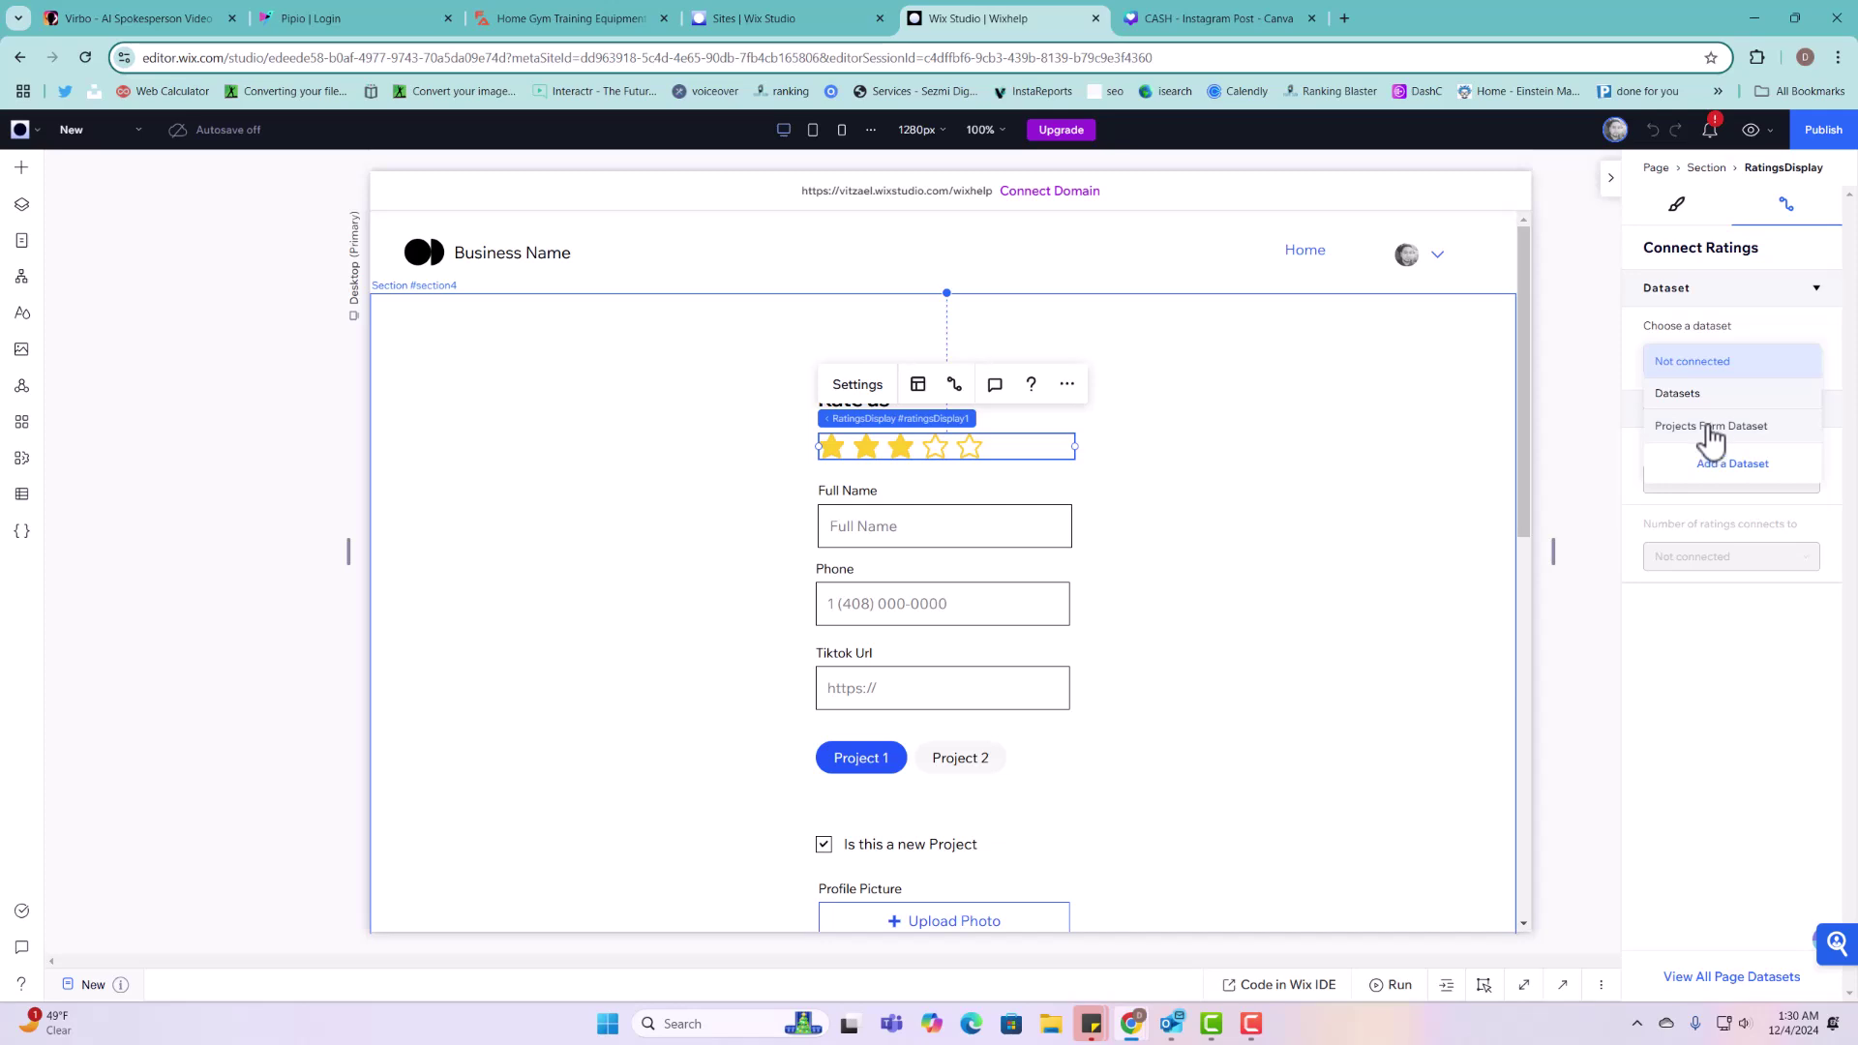
left_click(1712, 429)
left_click(1733, 577)
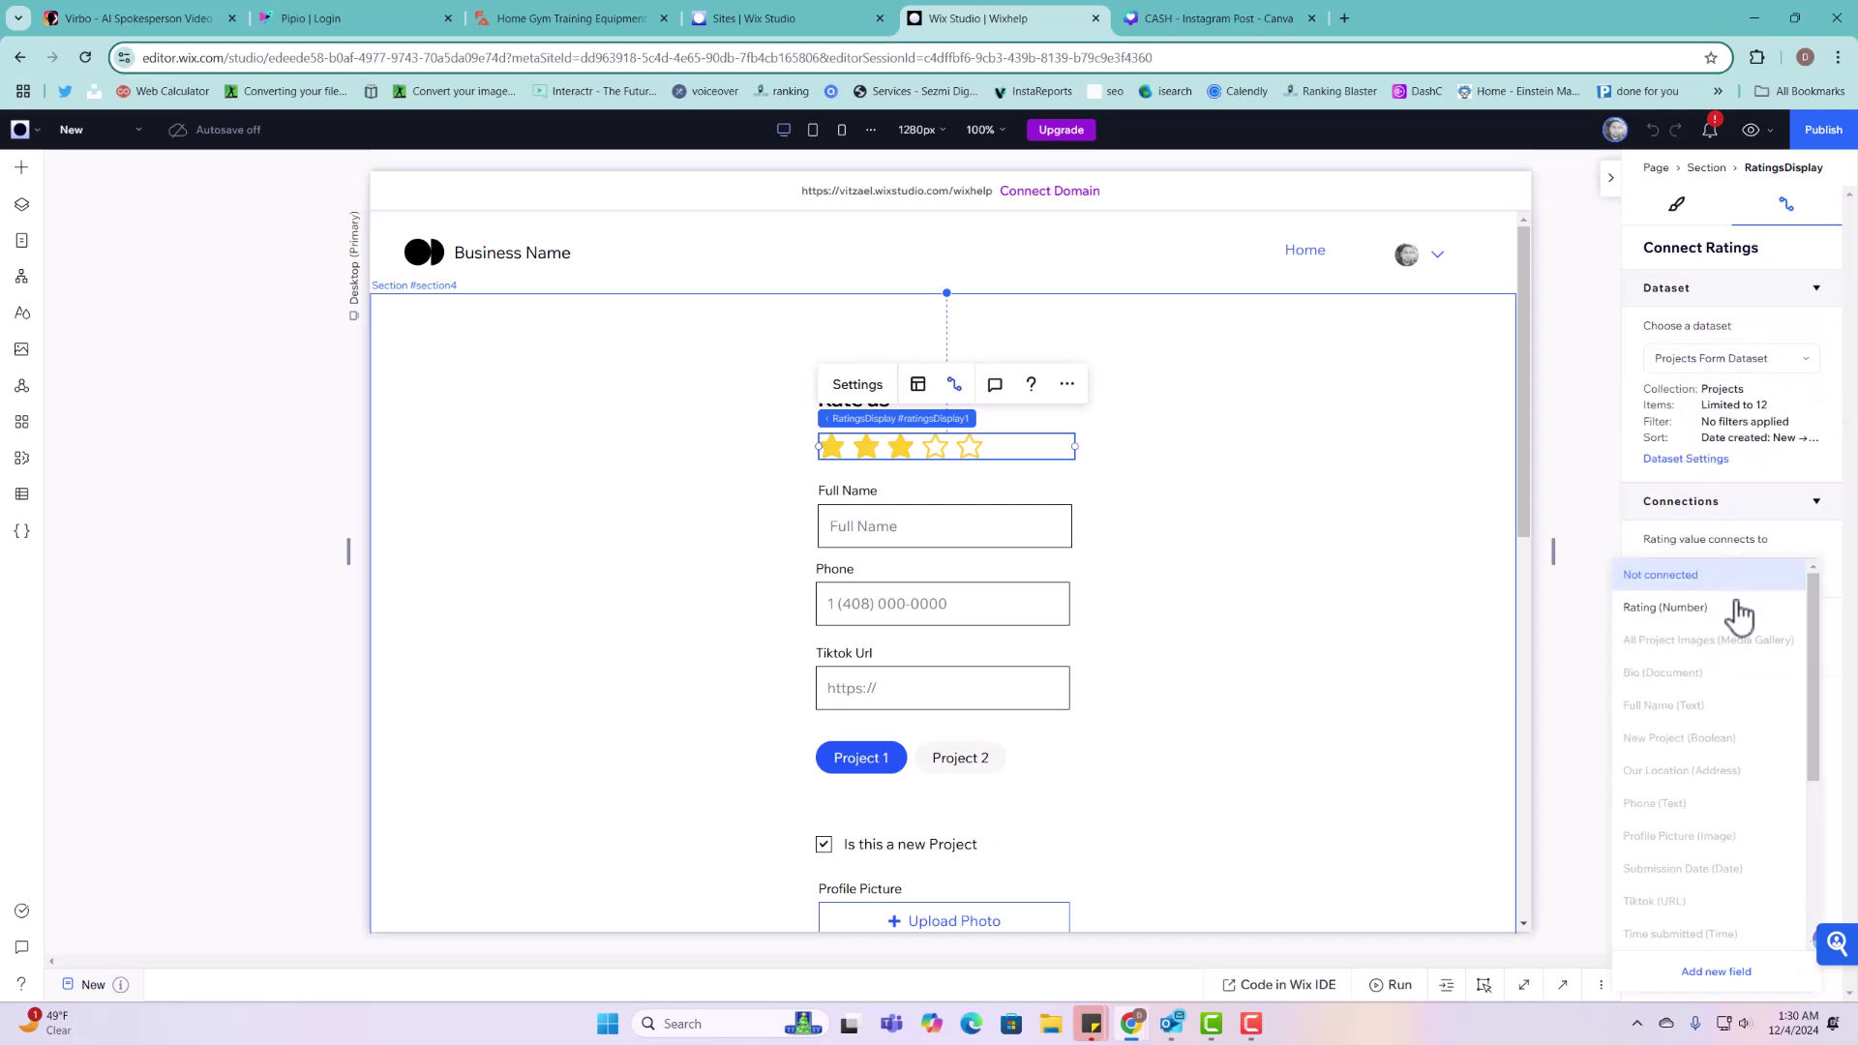
left_click(1665, 610)
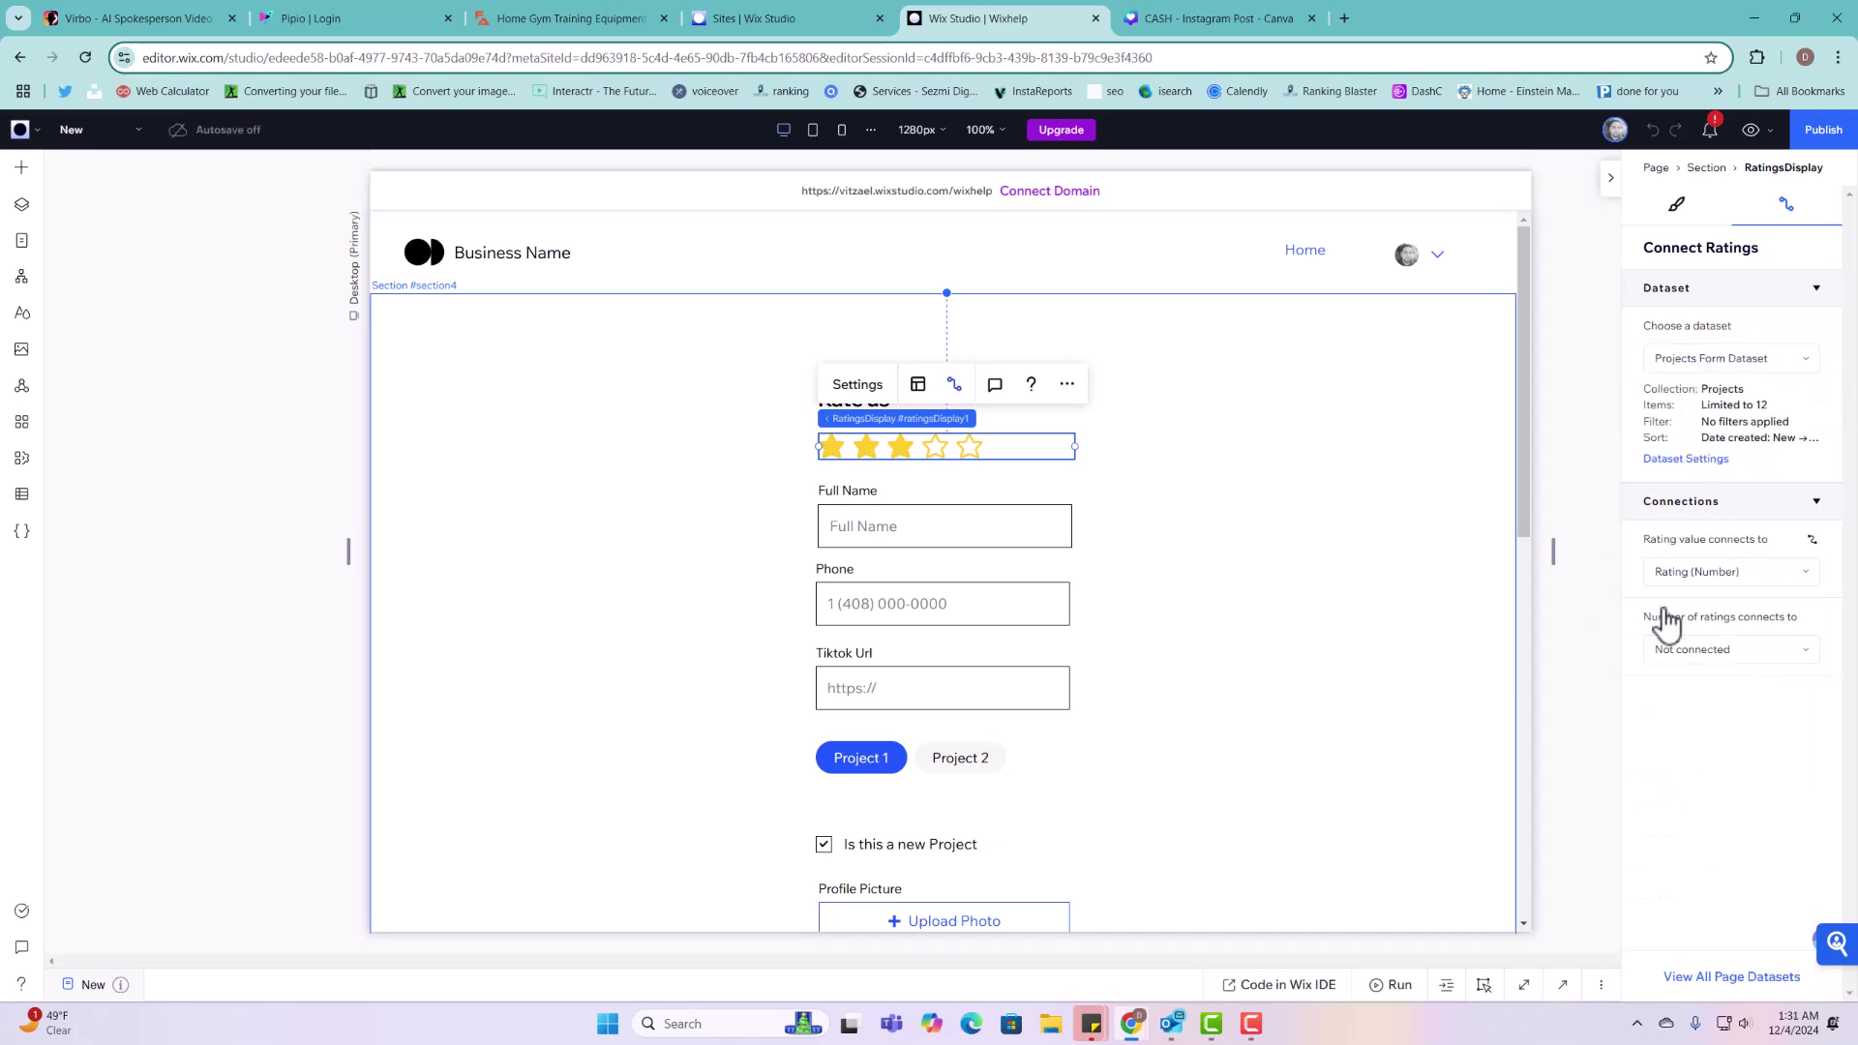
left_click(965, 508)
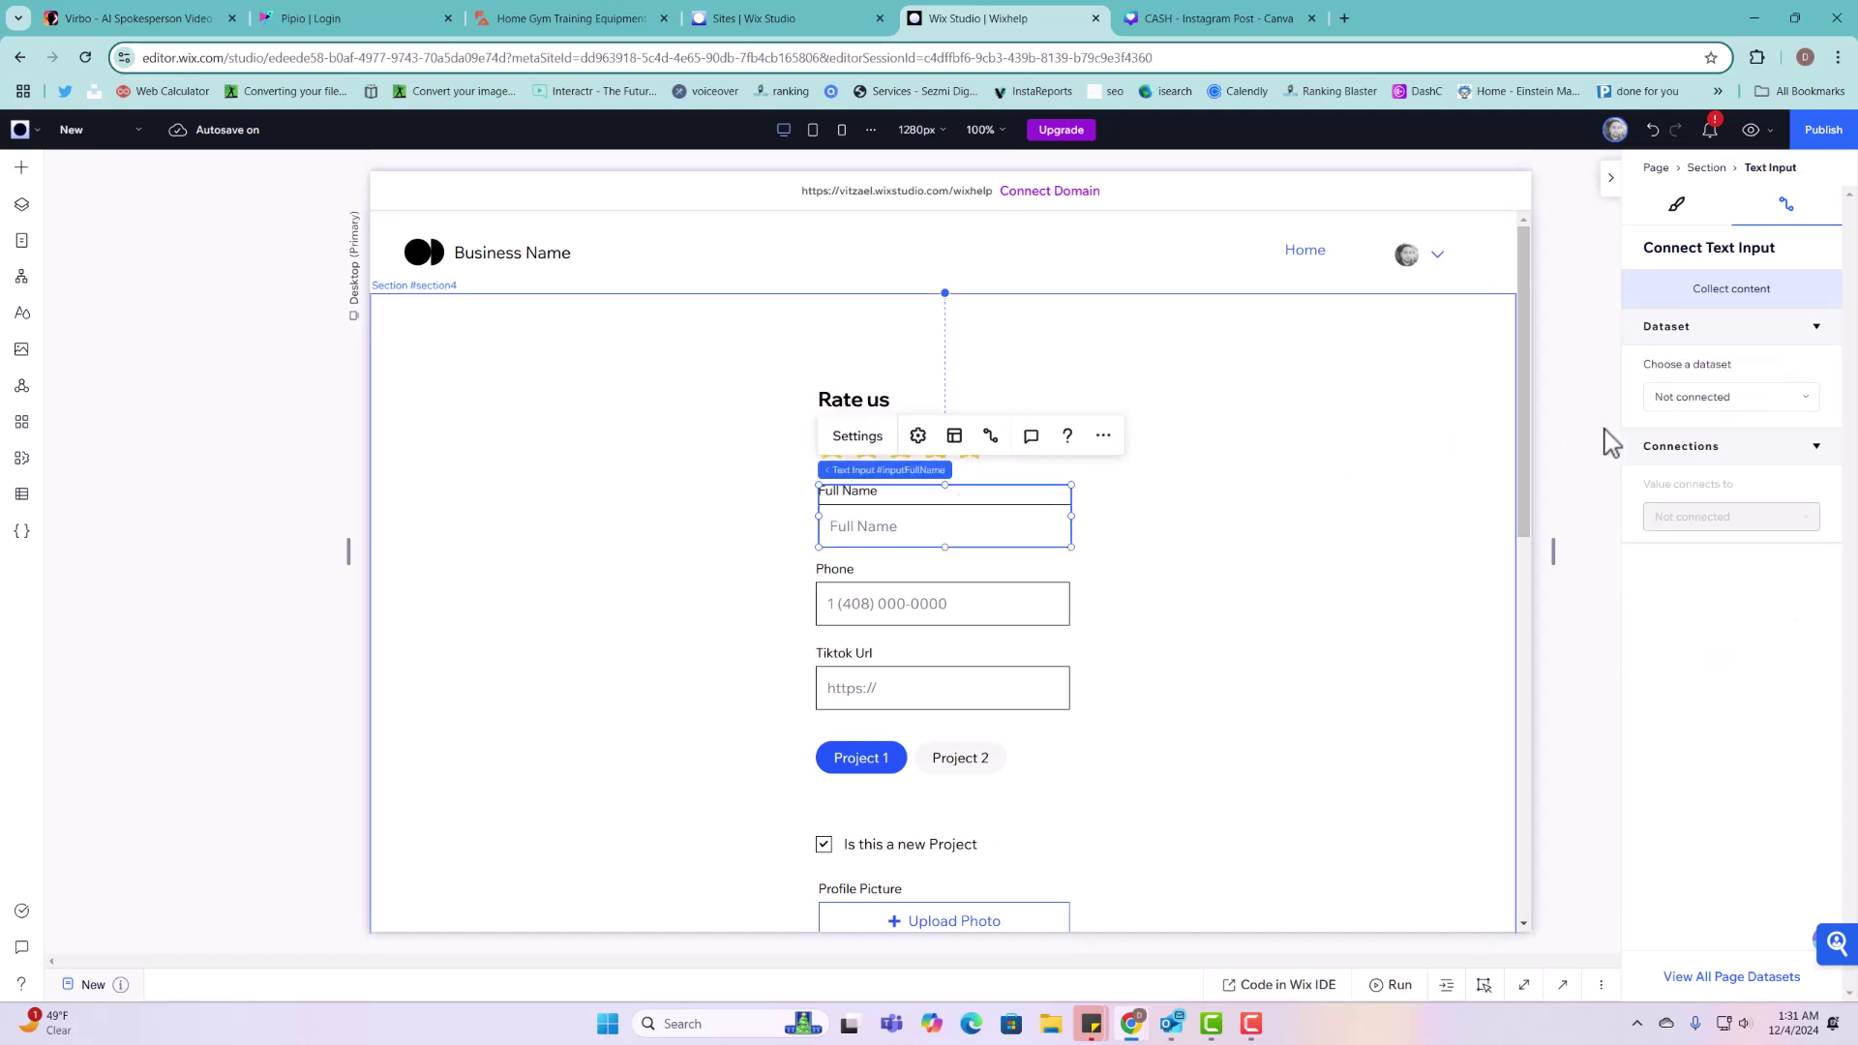
left_click(1692, 398)
left_click(1704, 482)
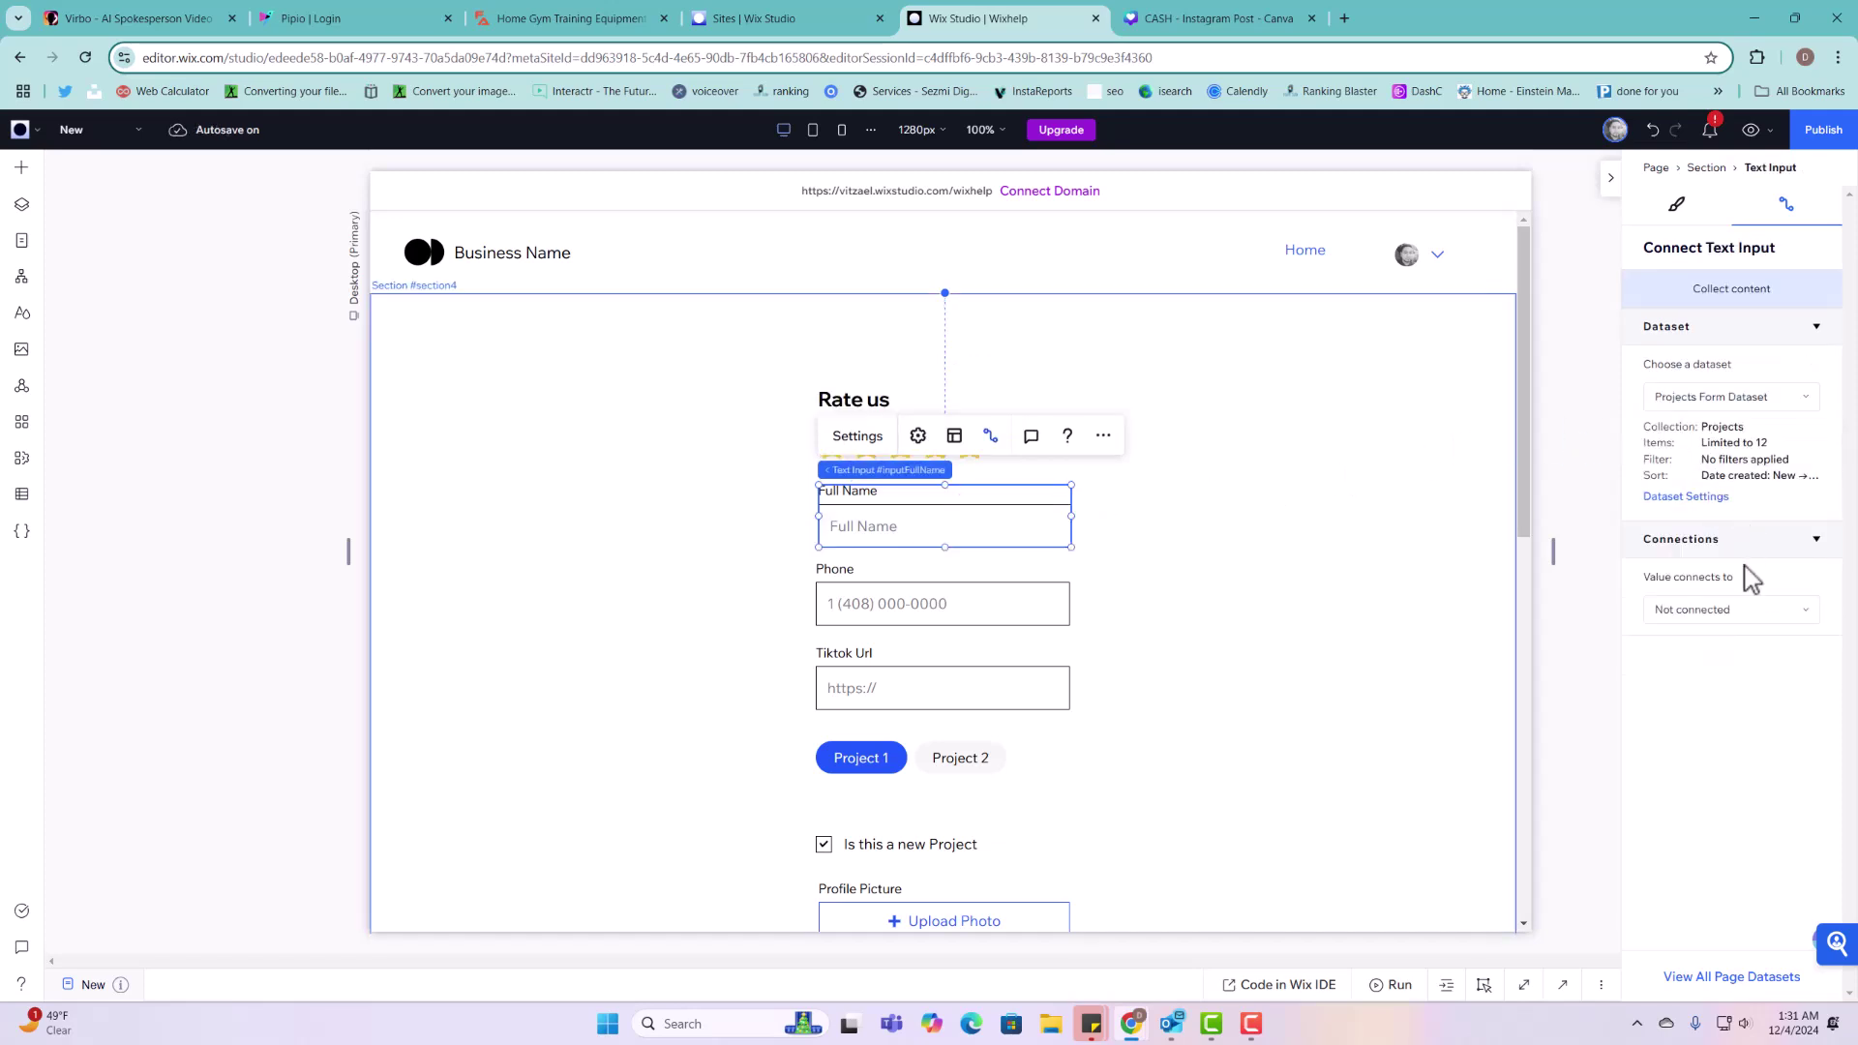
left_click(1742, 614)
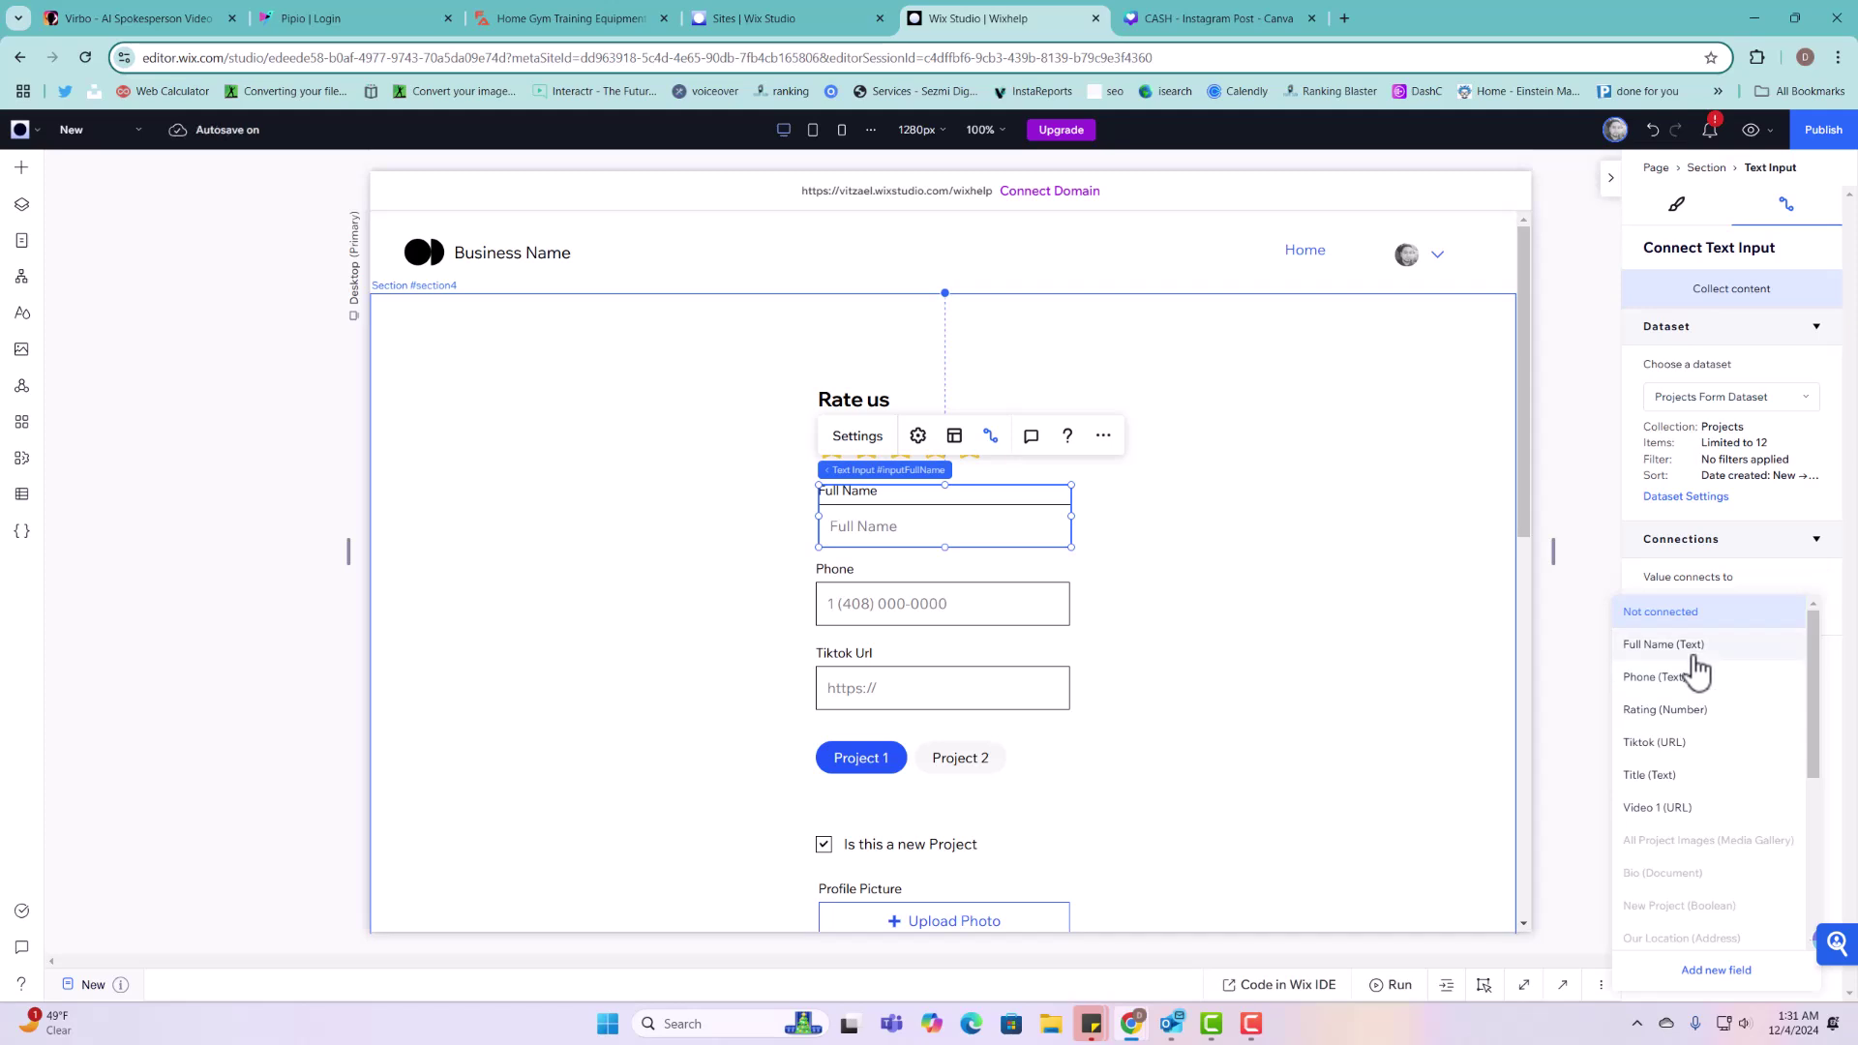
left_click(1704, 647)
Step: Connect the Phone input to Phone and the Tiktok Url input to Tiktok in Projects Form Dataset
left_click(985, 589)
left_click(1737, 398)
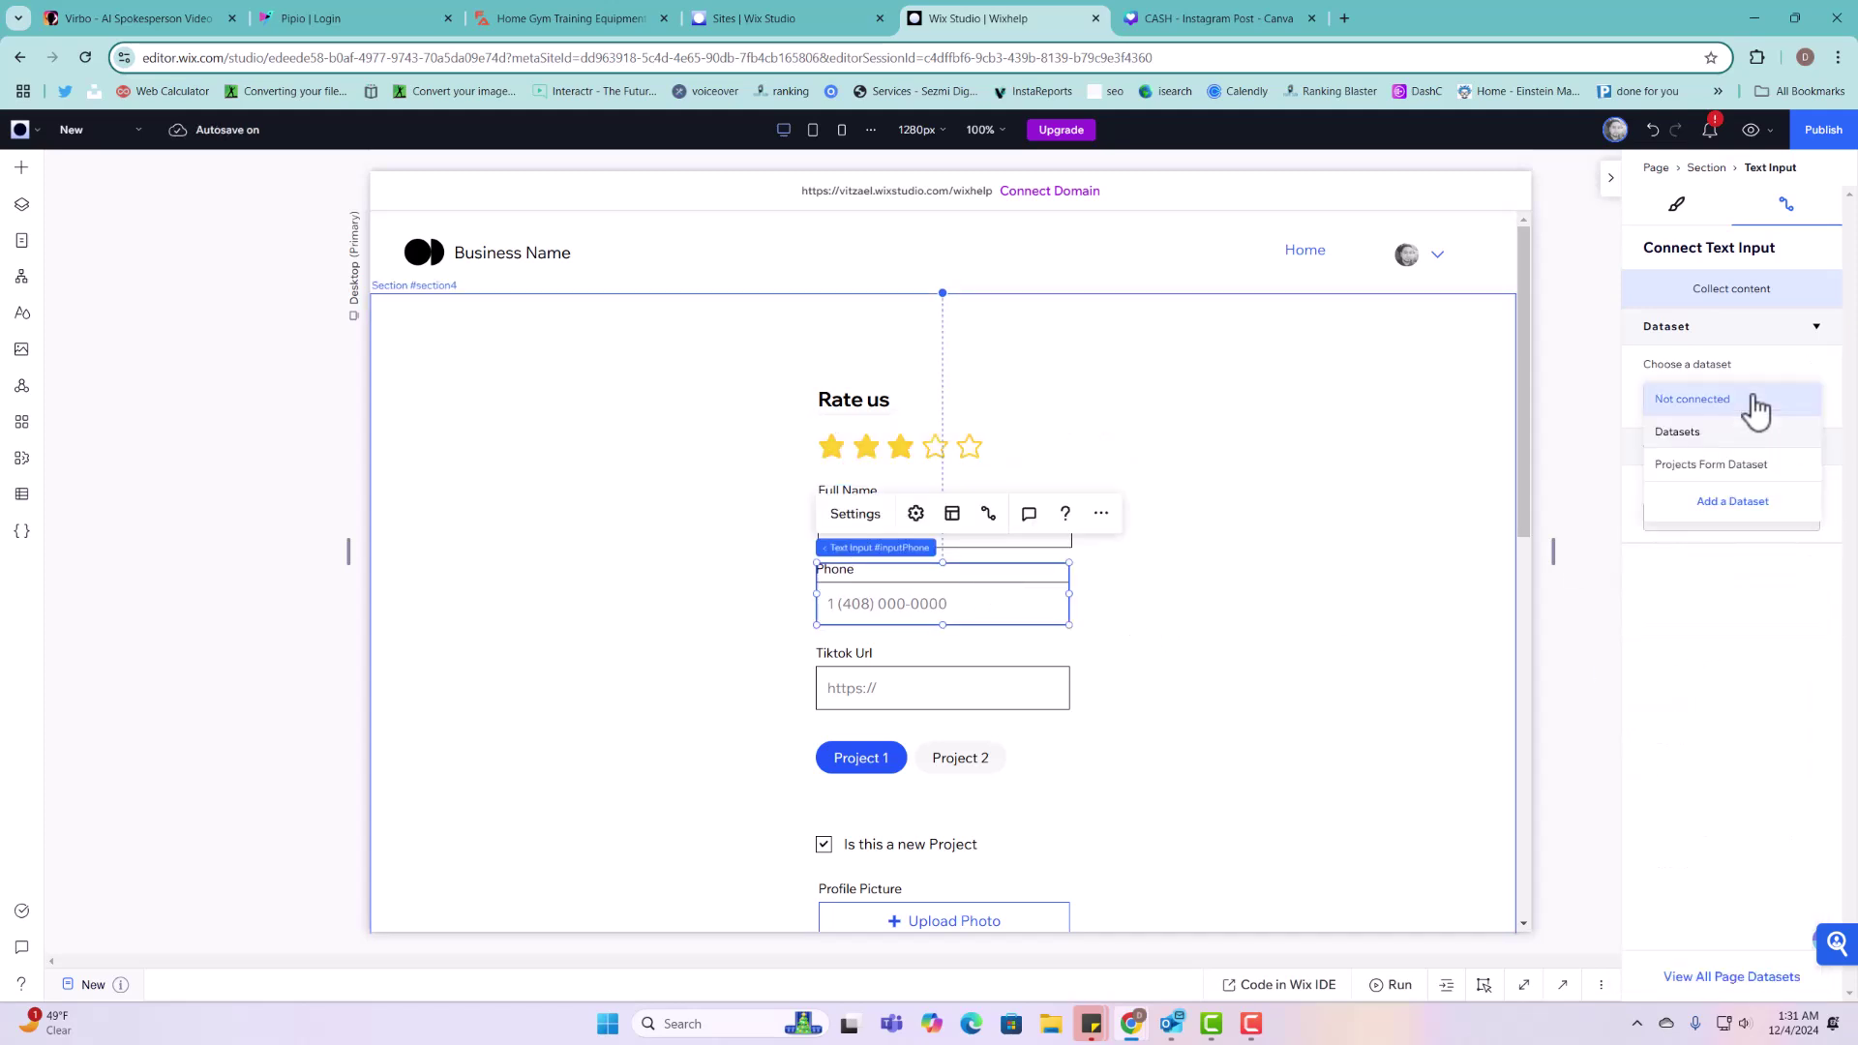
left_click(1743, 467)
left_click(1742, 614)
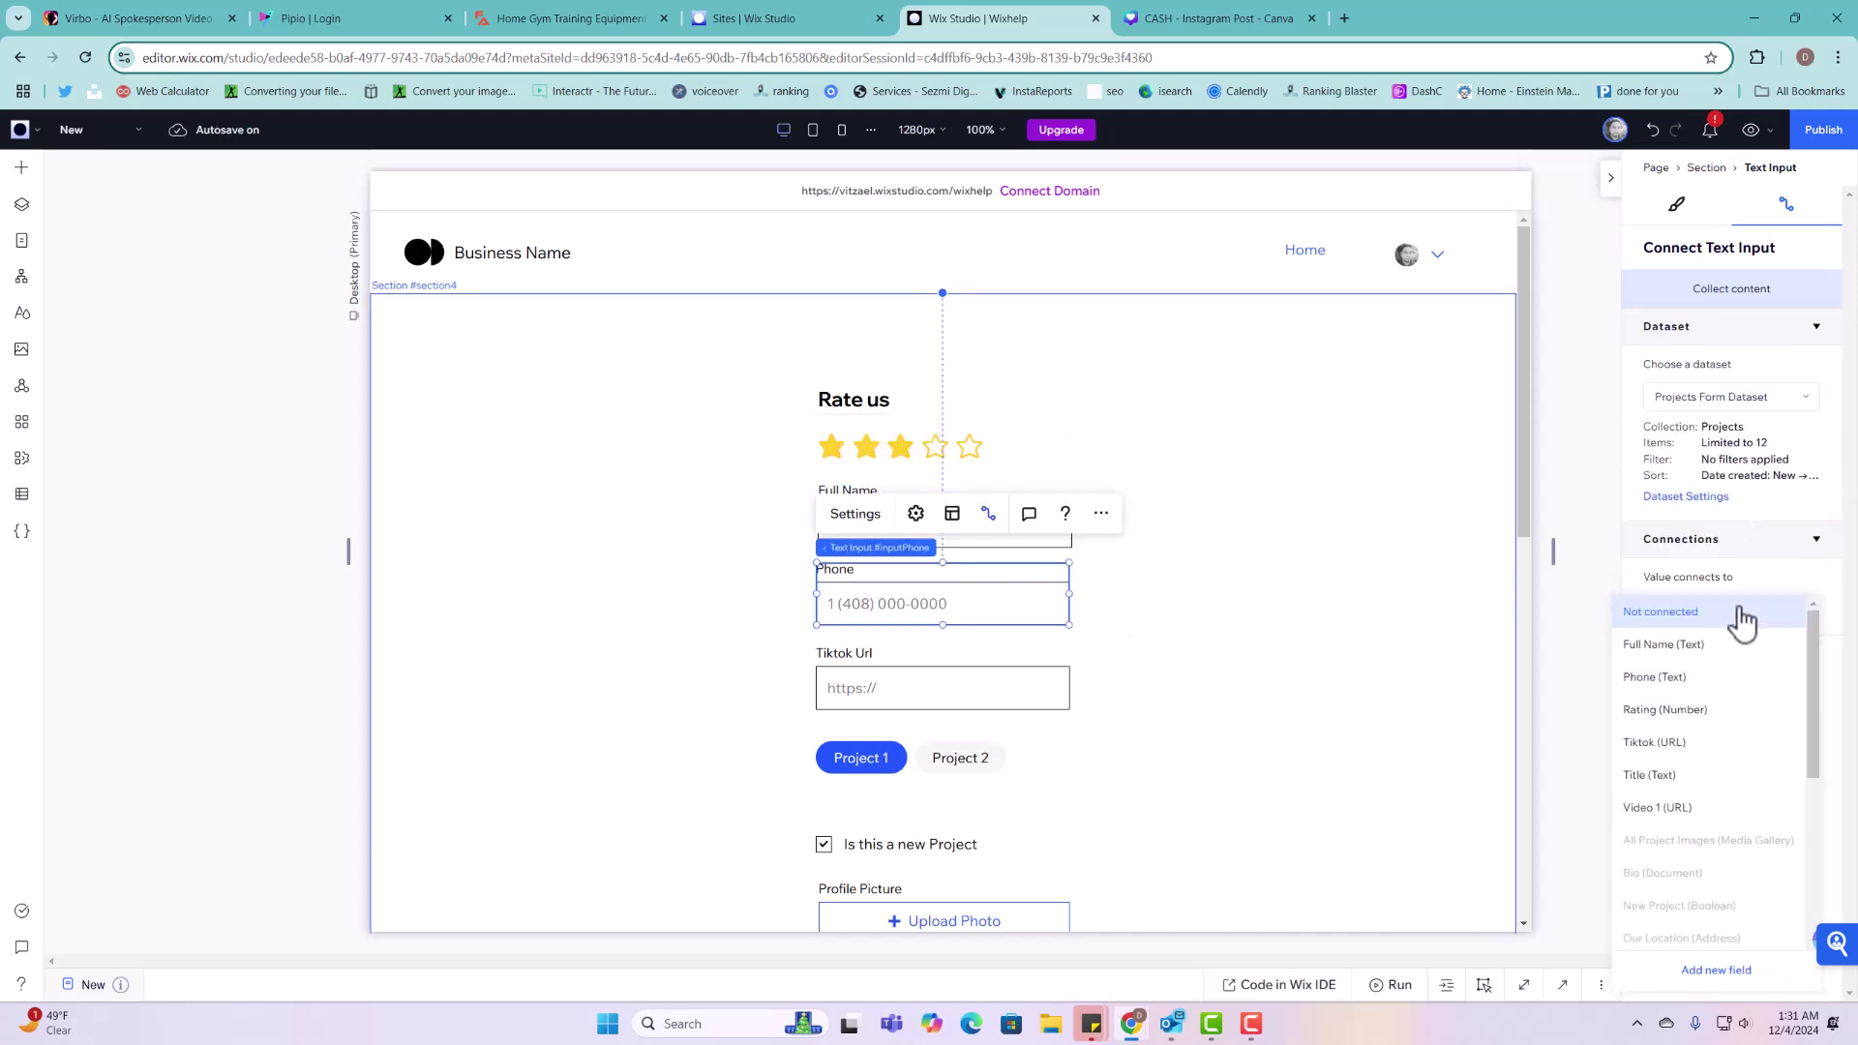
left_click(1702, 677)
scroll(1070, 638, "down", 3)
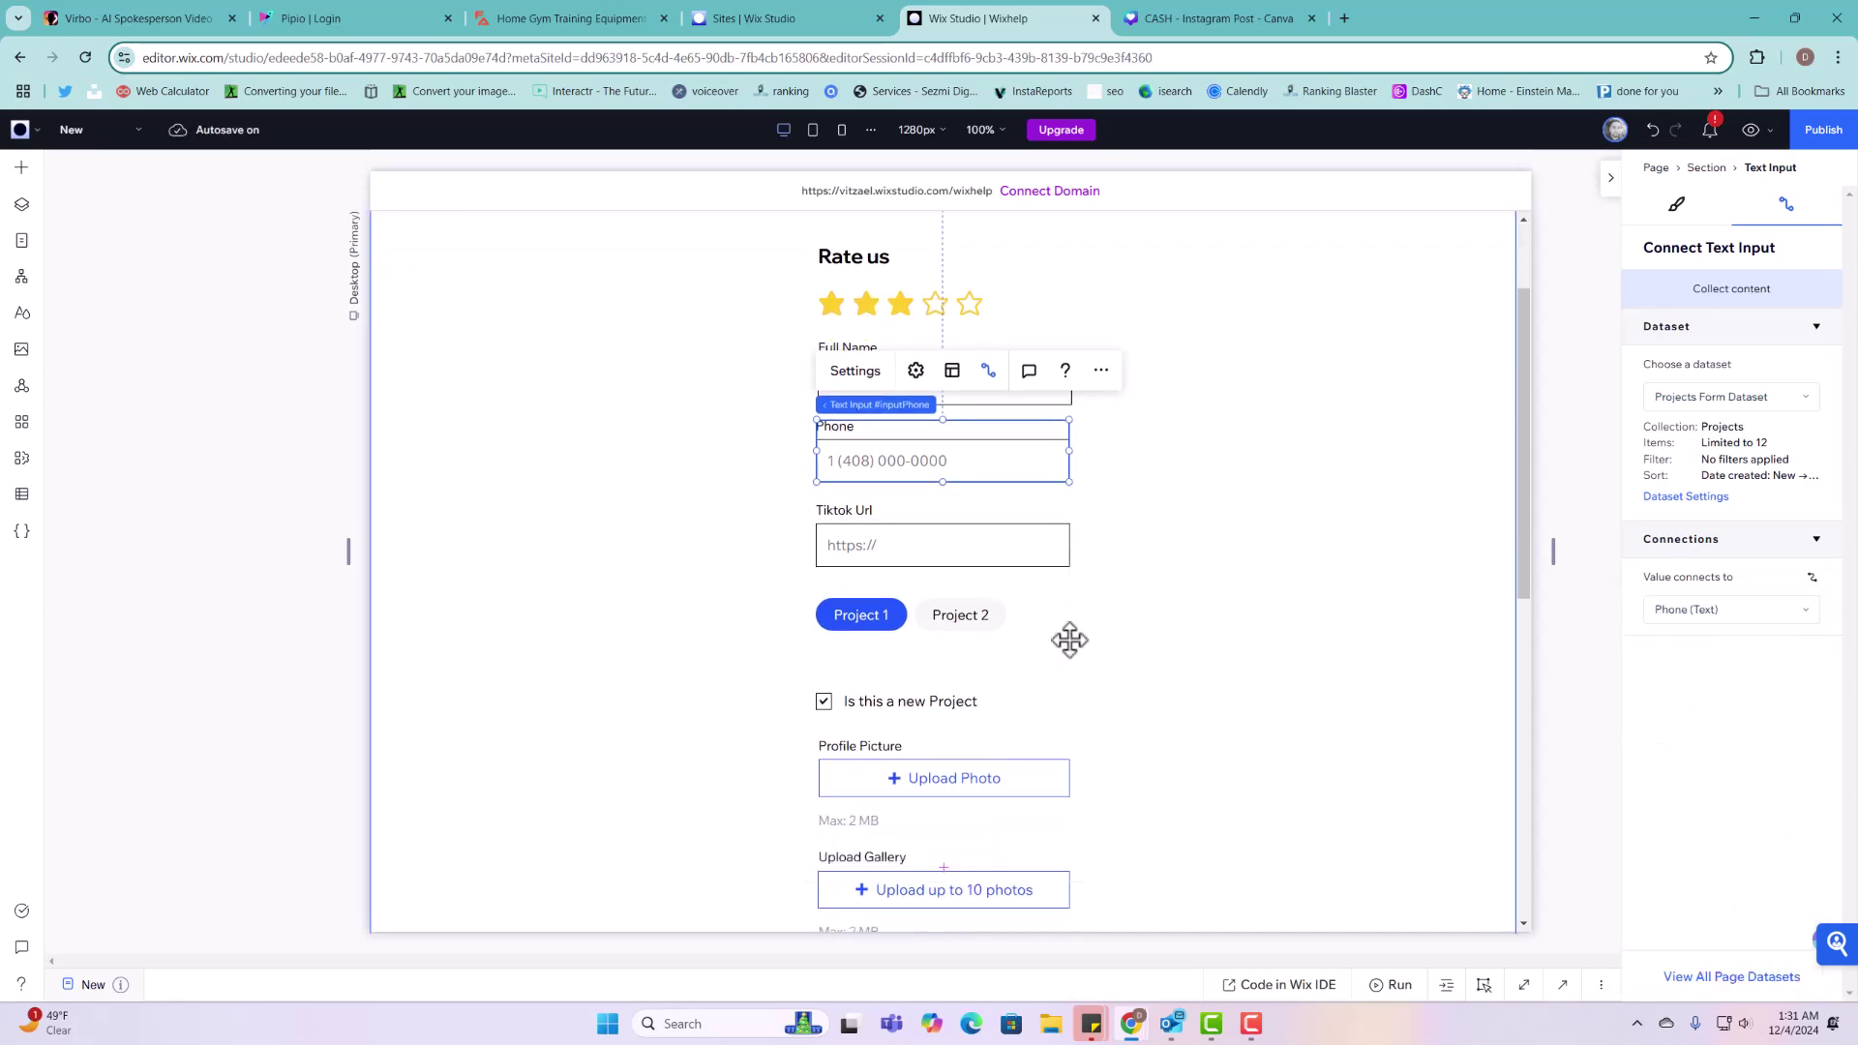
left_click(1016, 416)
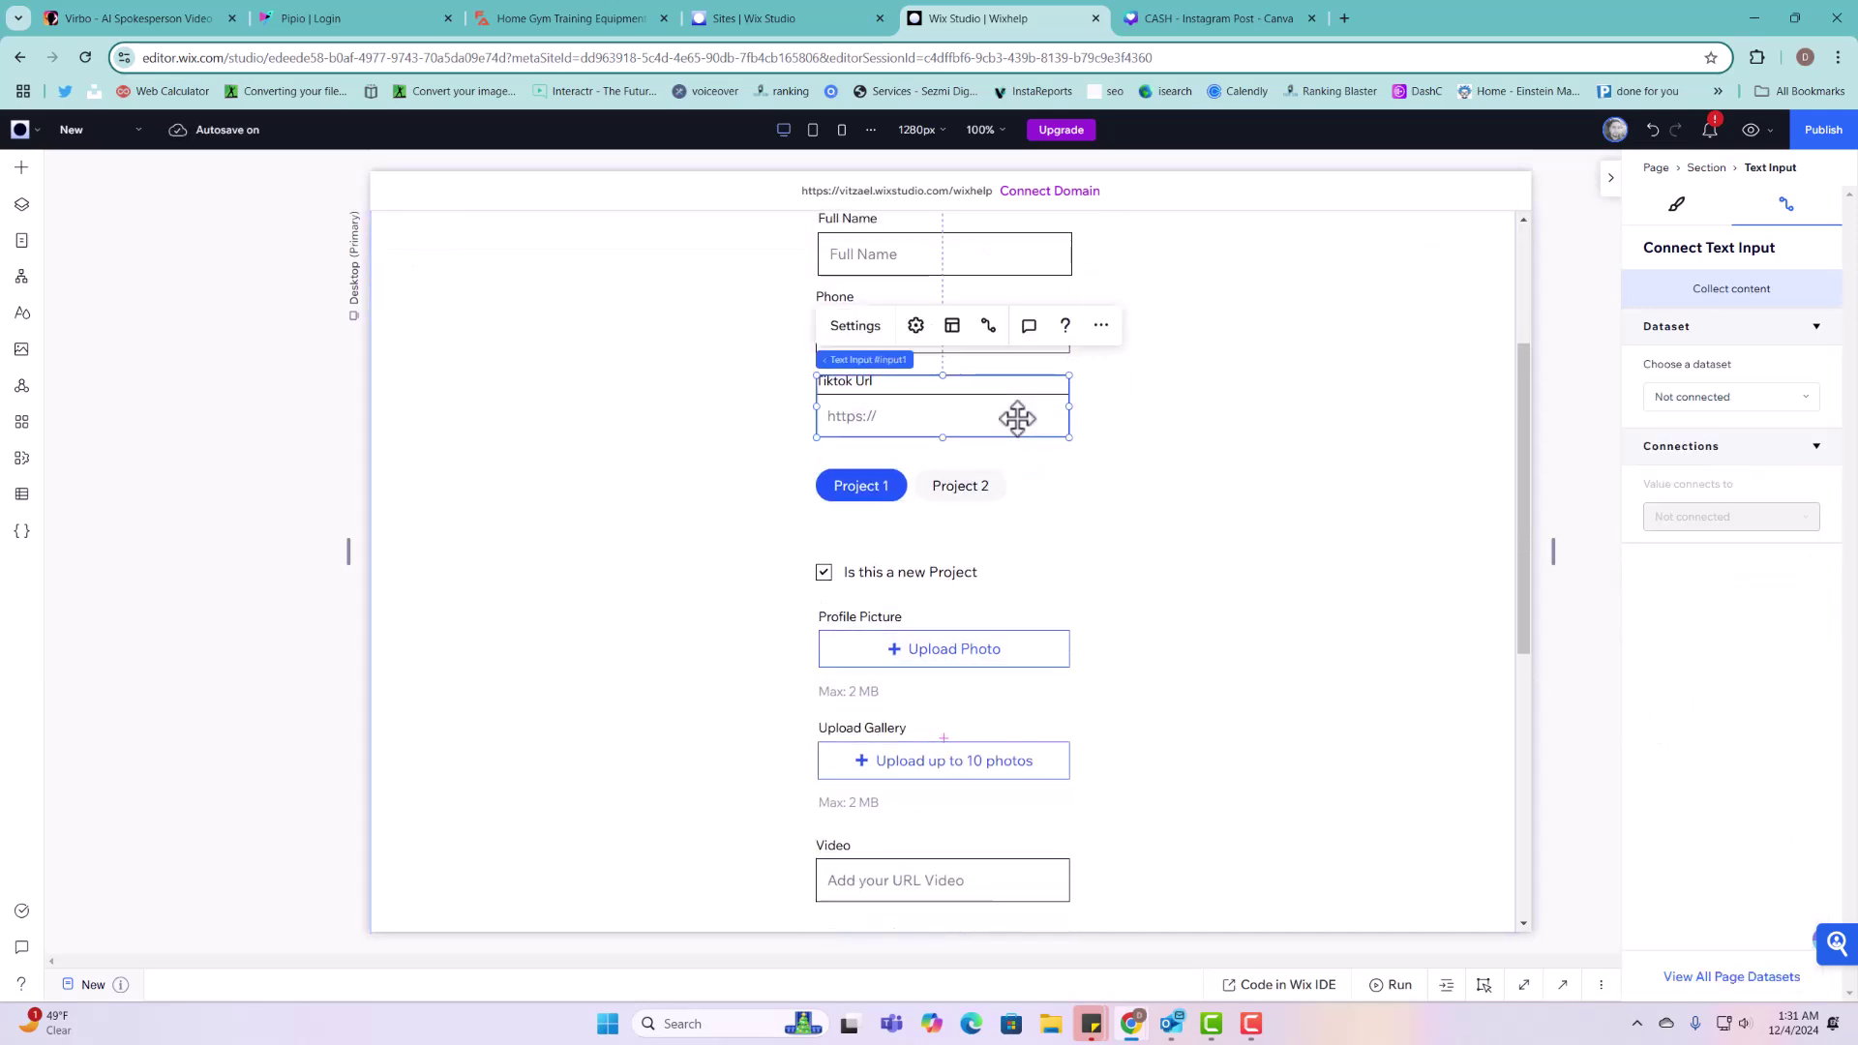
left_click(1672, 398)
left_click(1684, 466)
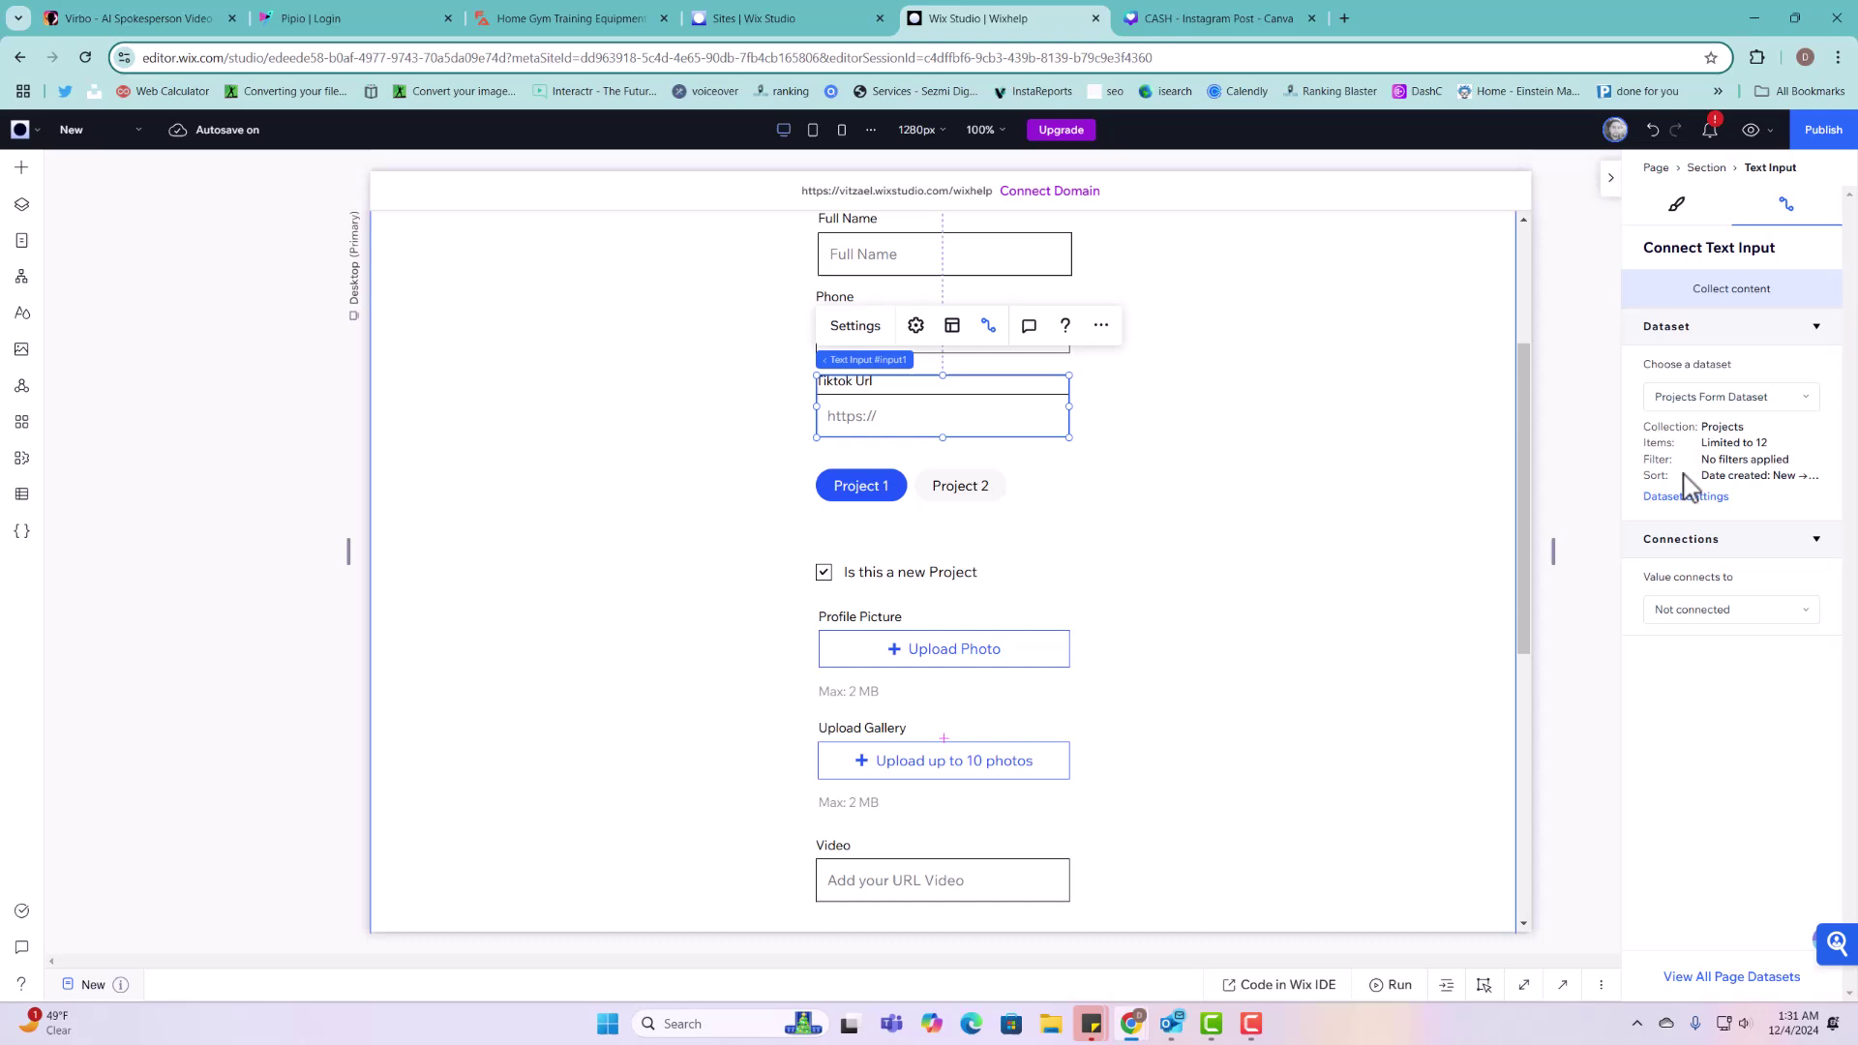
left_click(1722, 614)
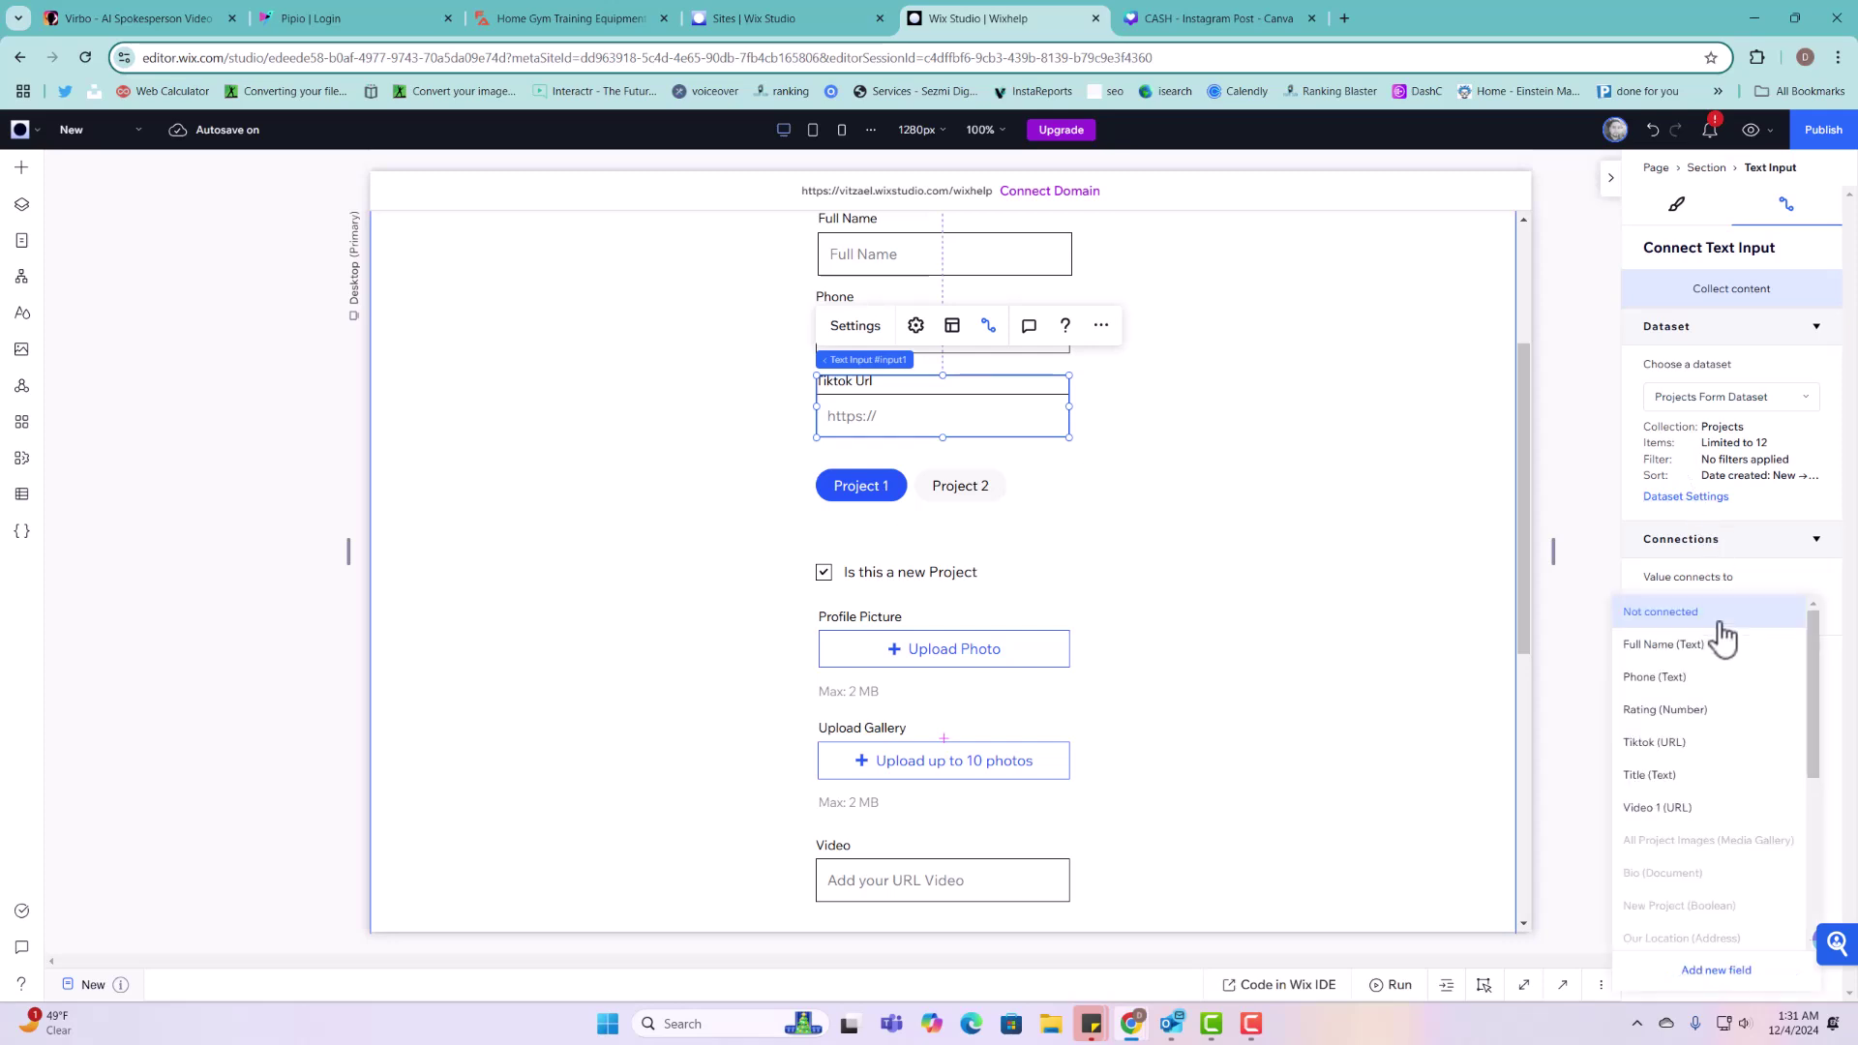
left_click(1668, 753)
left_click(896, 485)
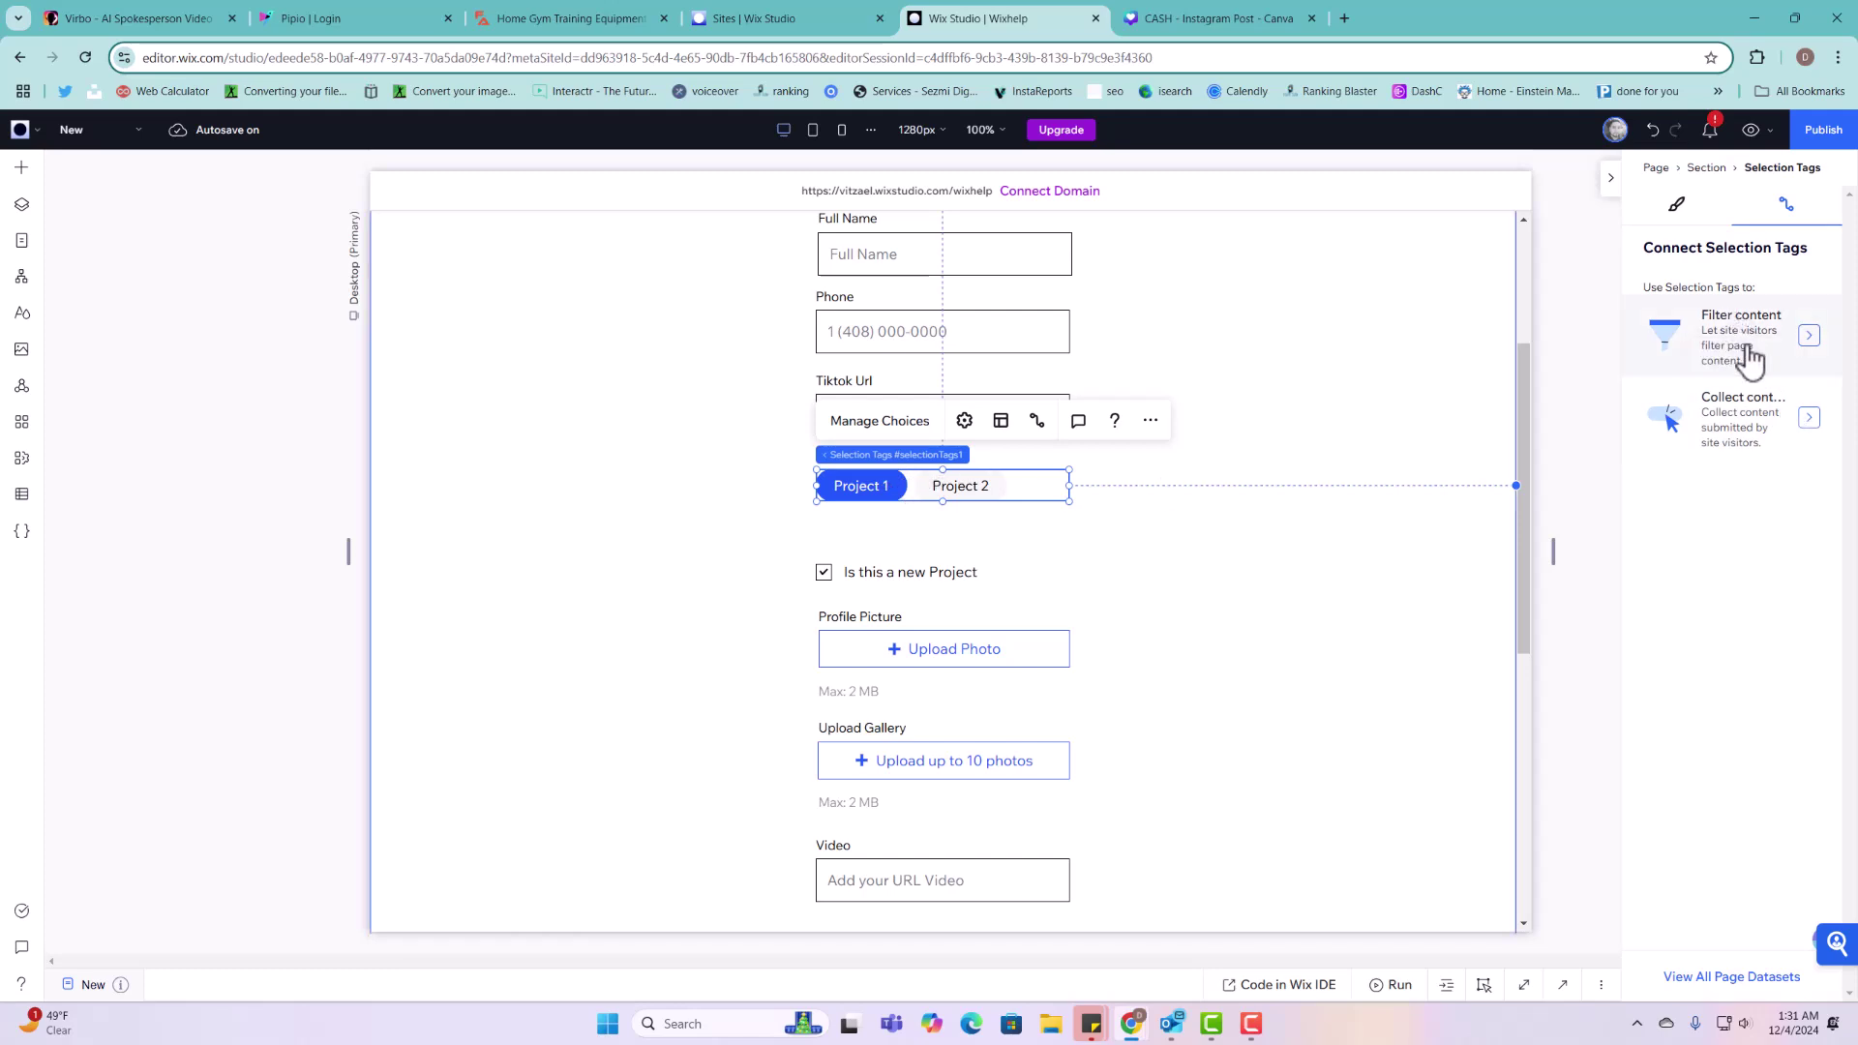
Step: Set the Selection Tags to collect content into Projects Form Dataset, leaving the tag field unconnected
scroll(1012, 568, "up", 2)
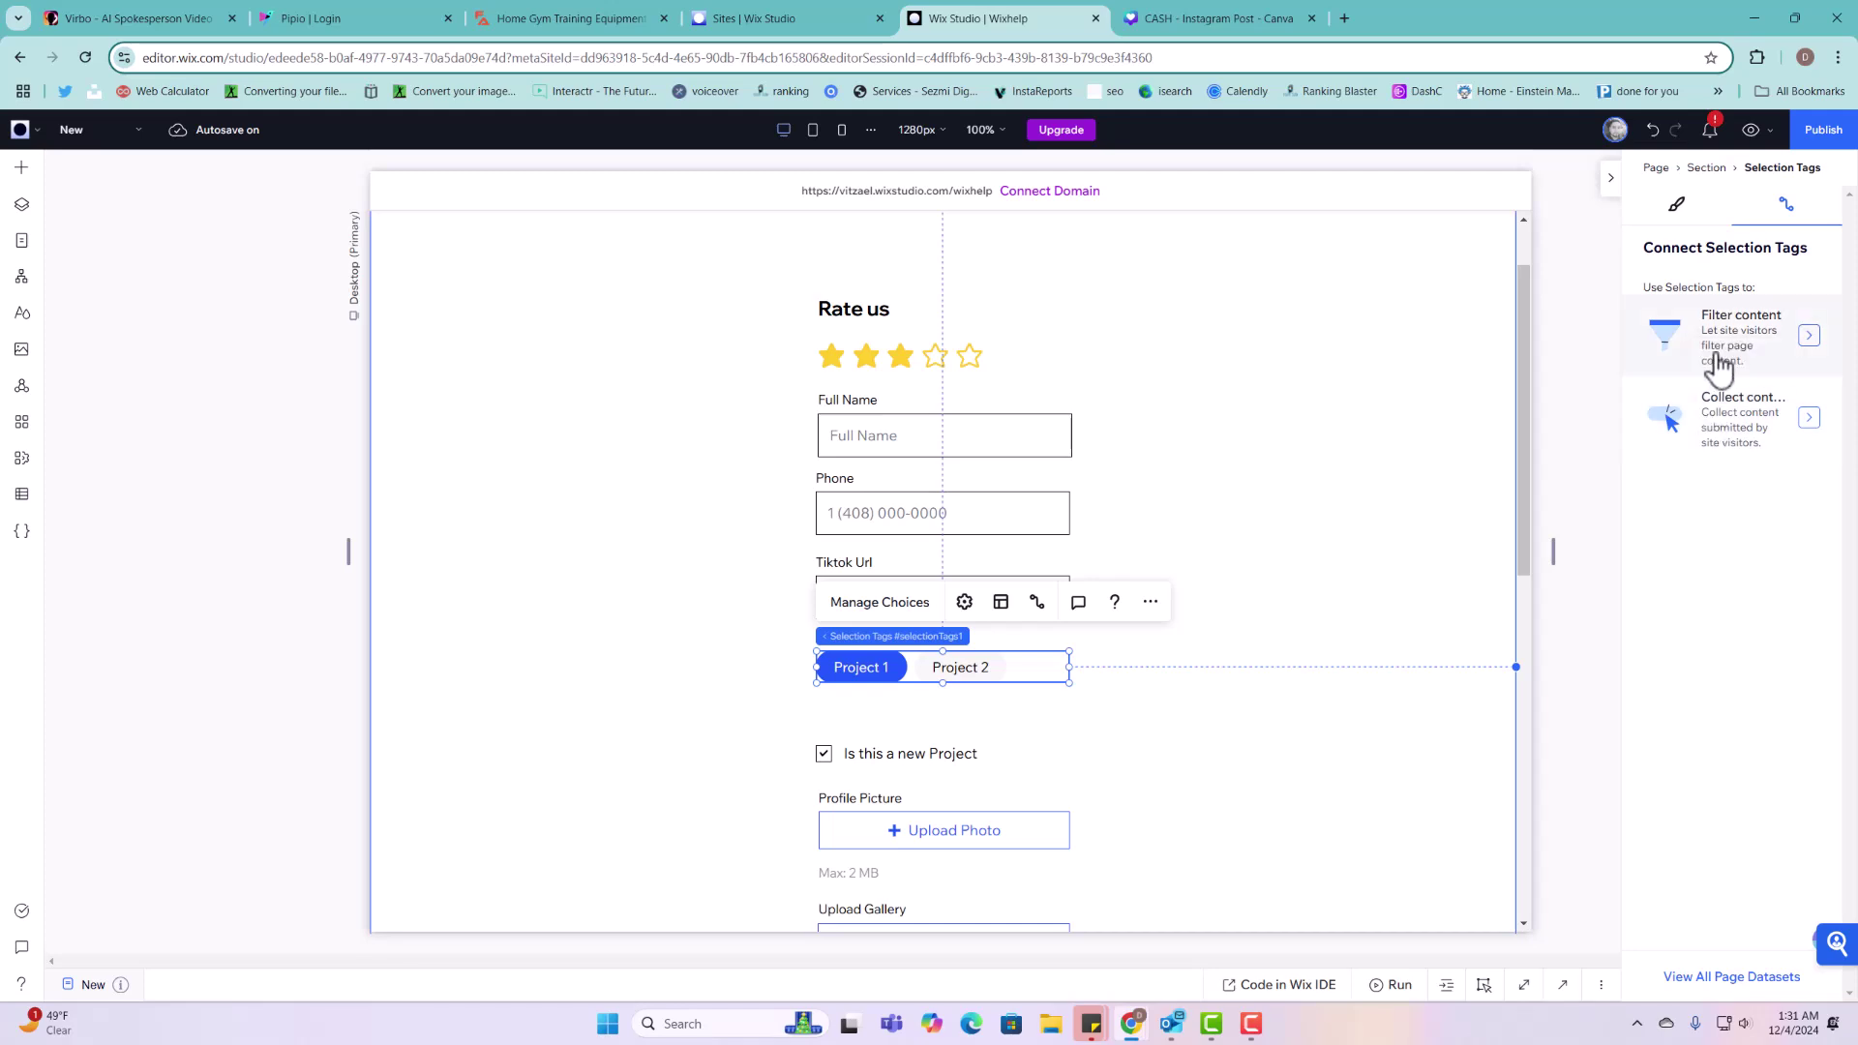
left_click(1724, 444)
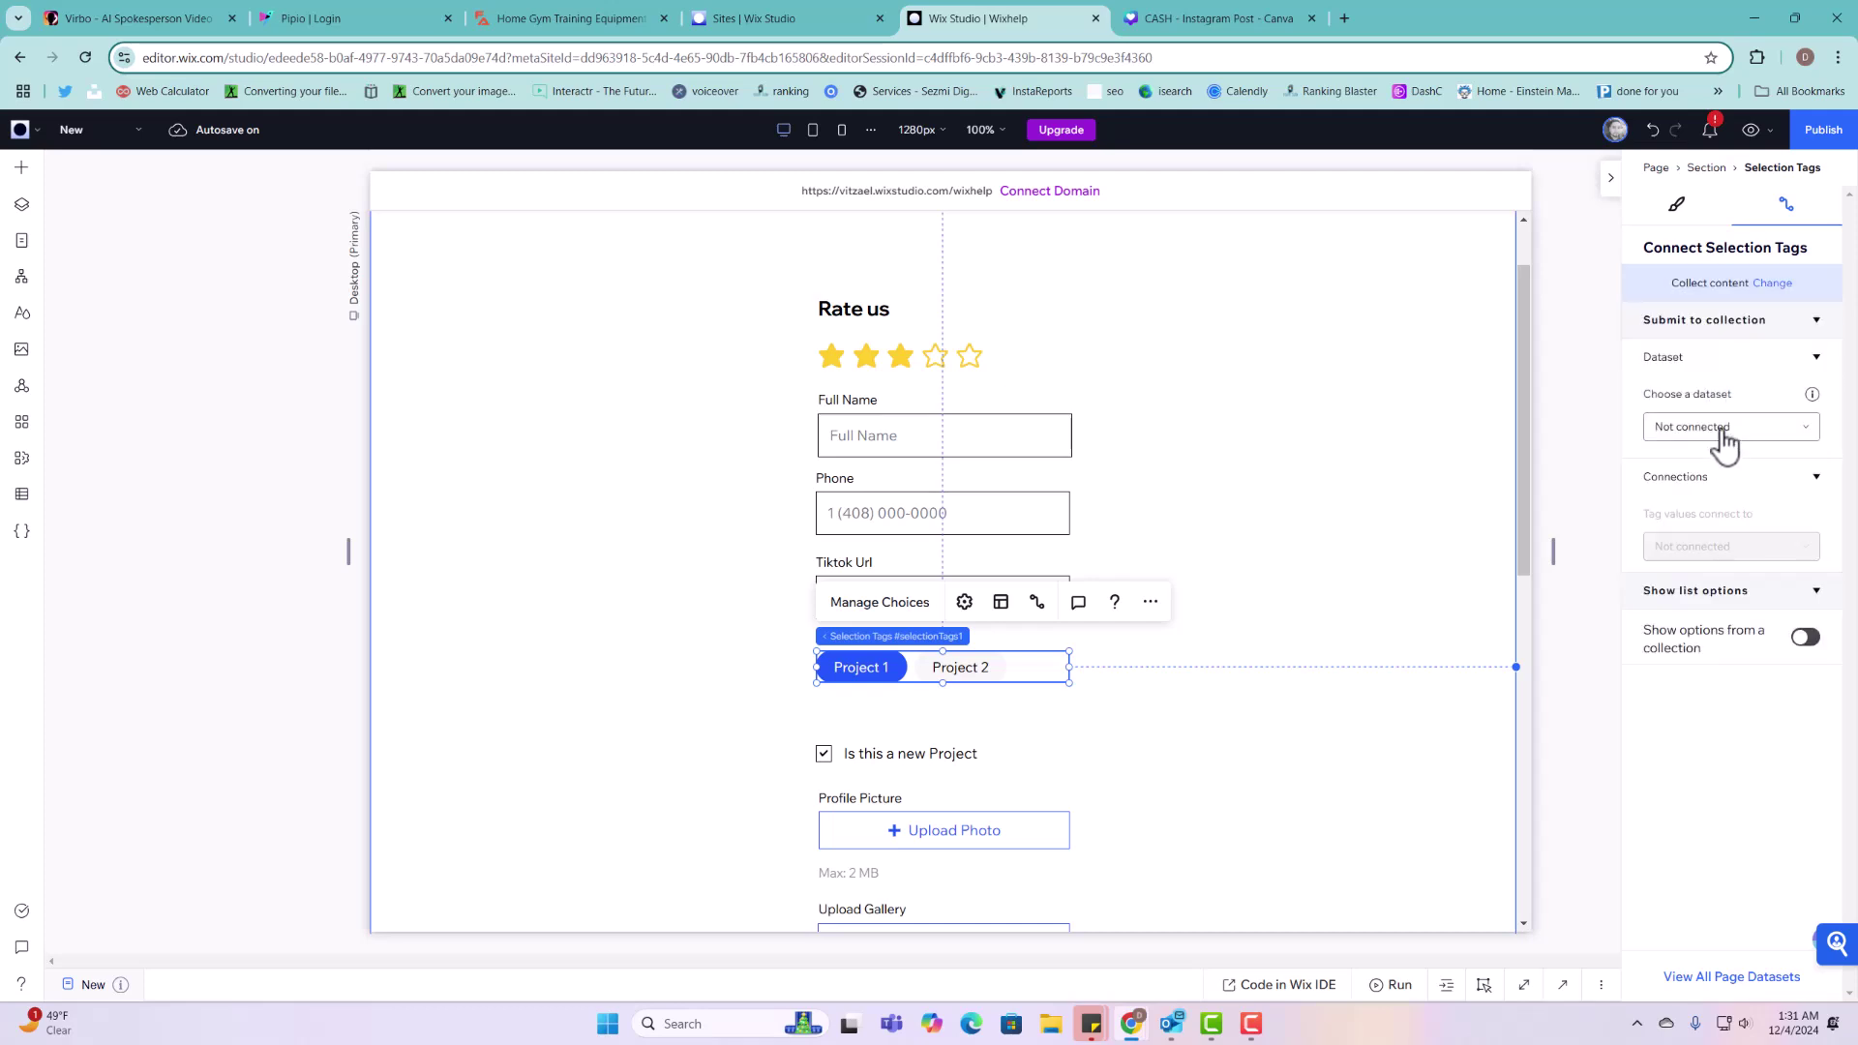
left_click(1721, 437)
left_click(1738, 498)
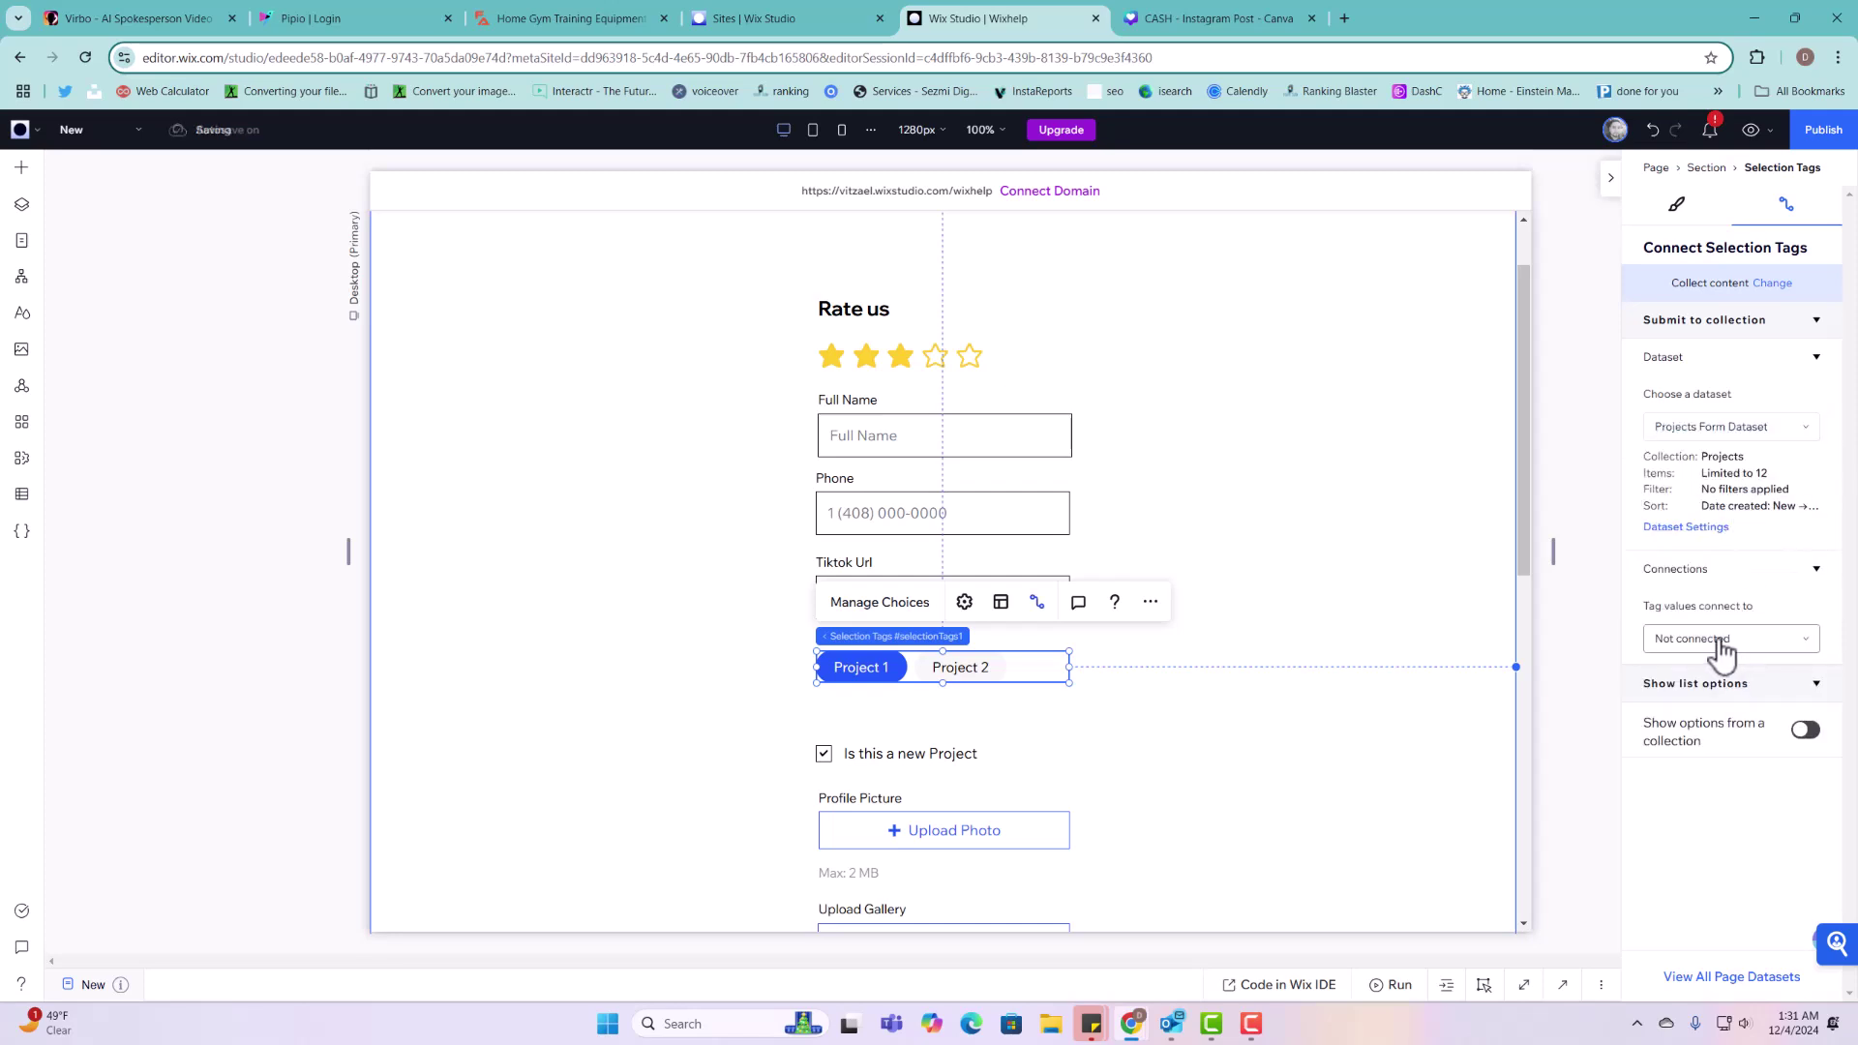
scroll(1501, 676, "down", 1)
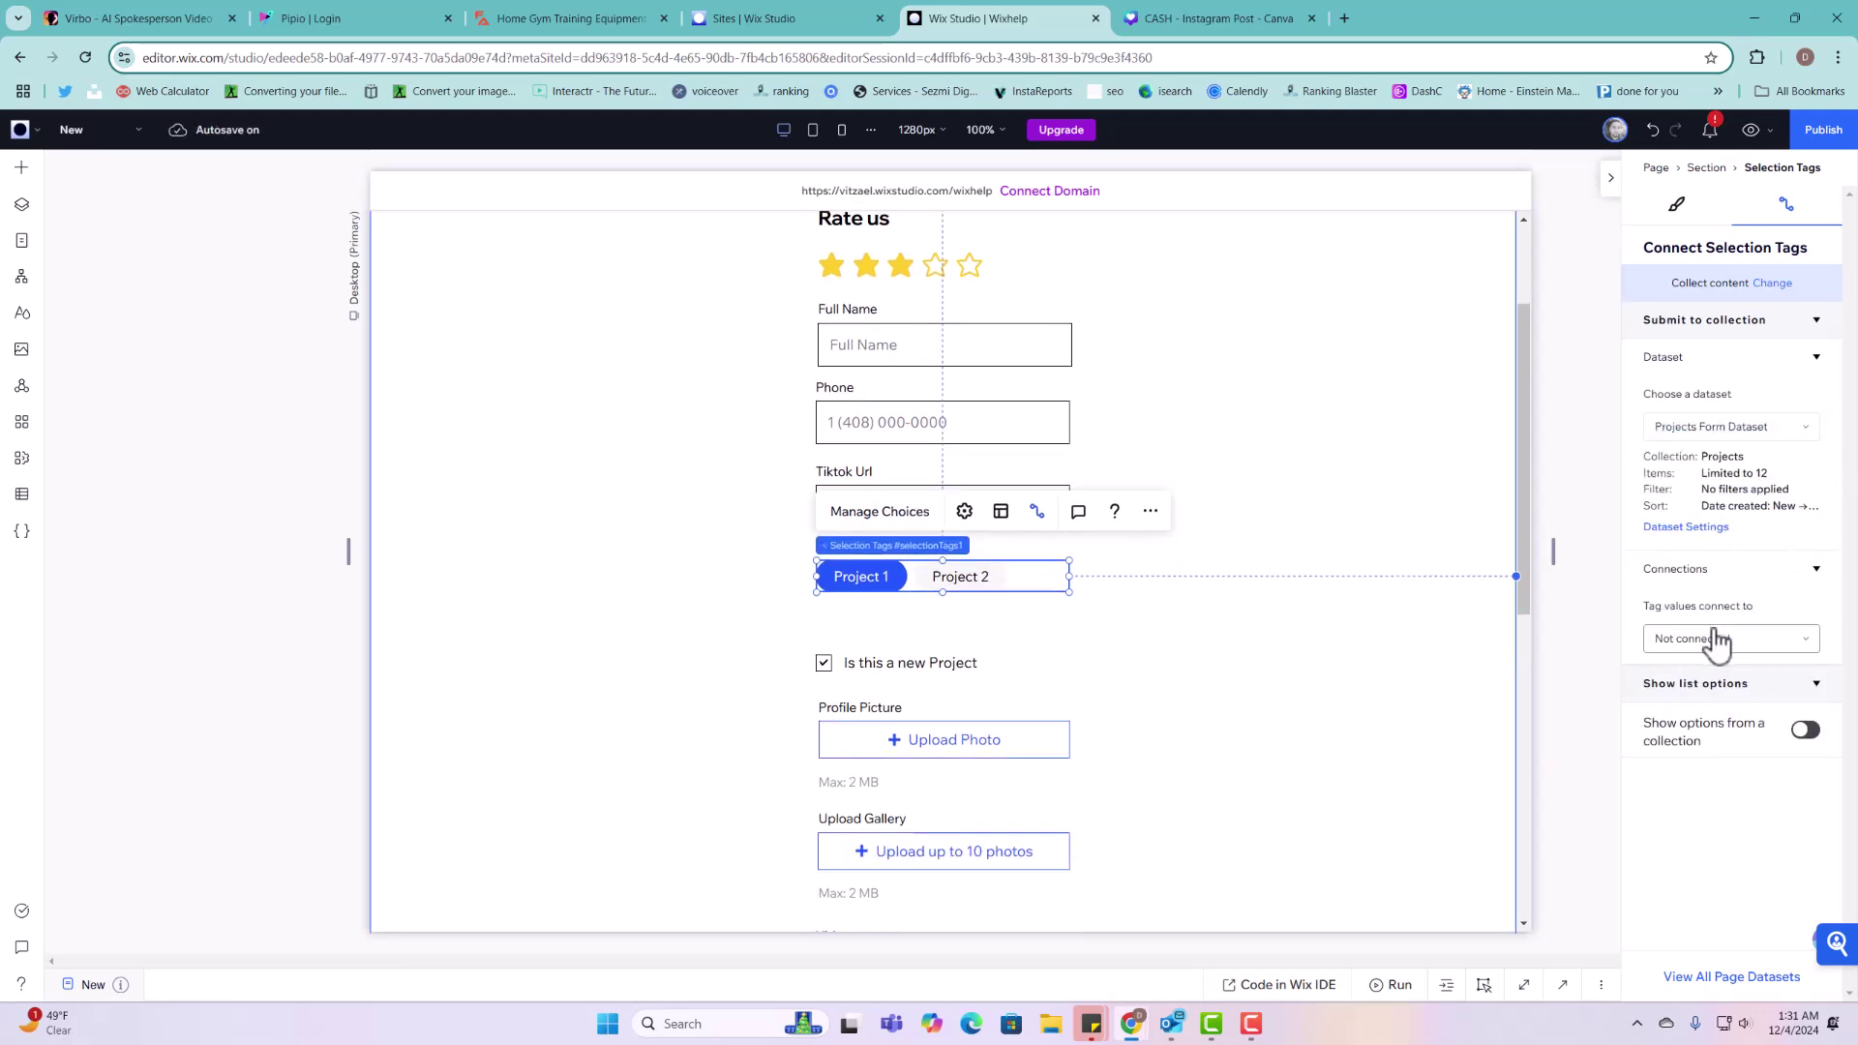
left_click(1742, 646)
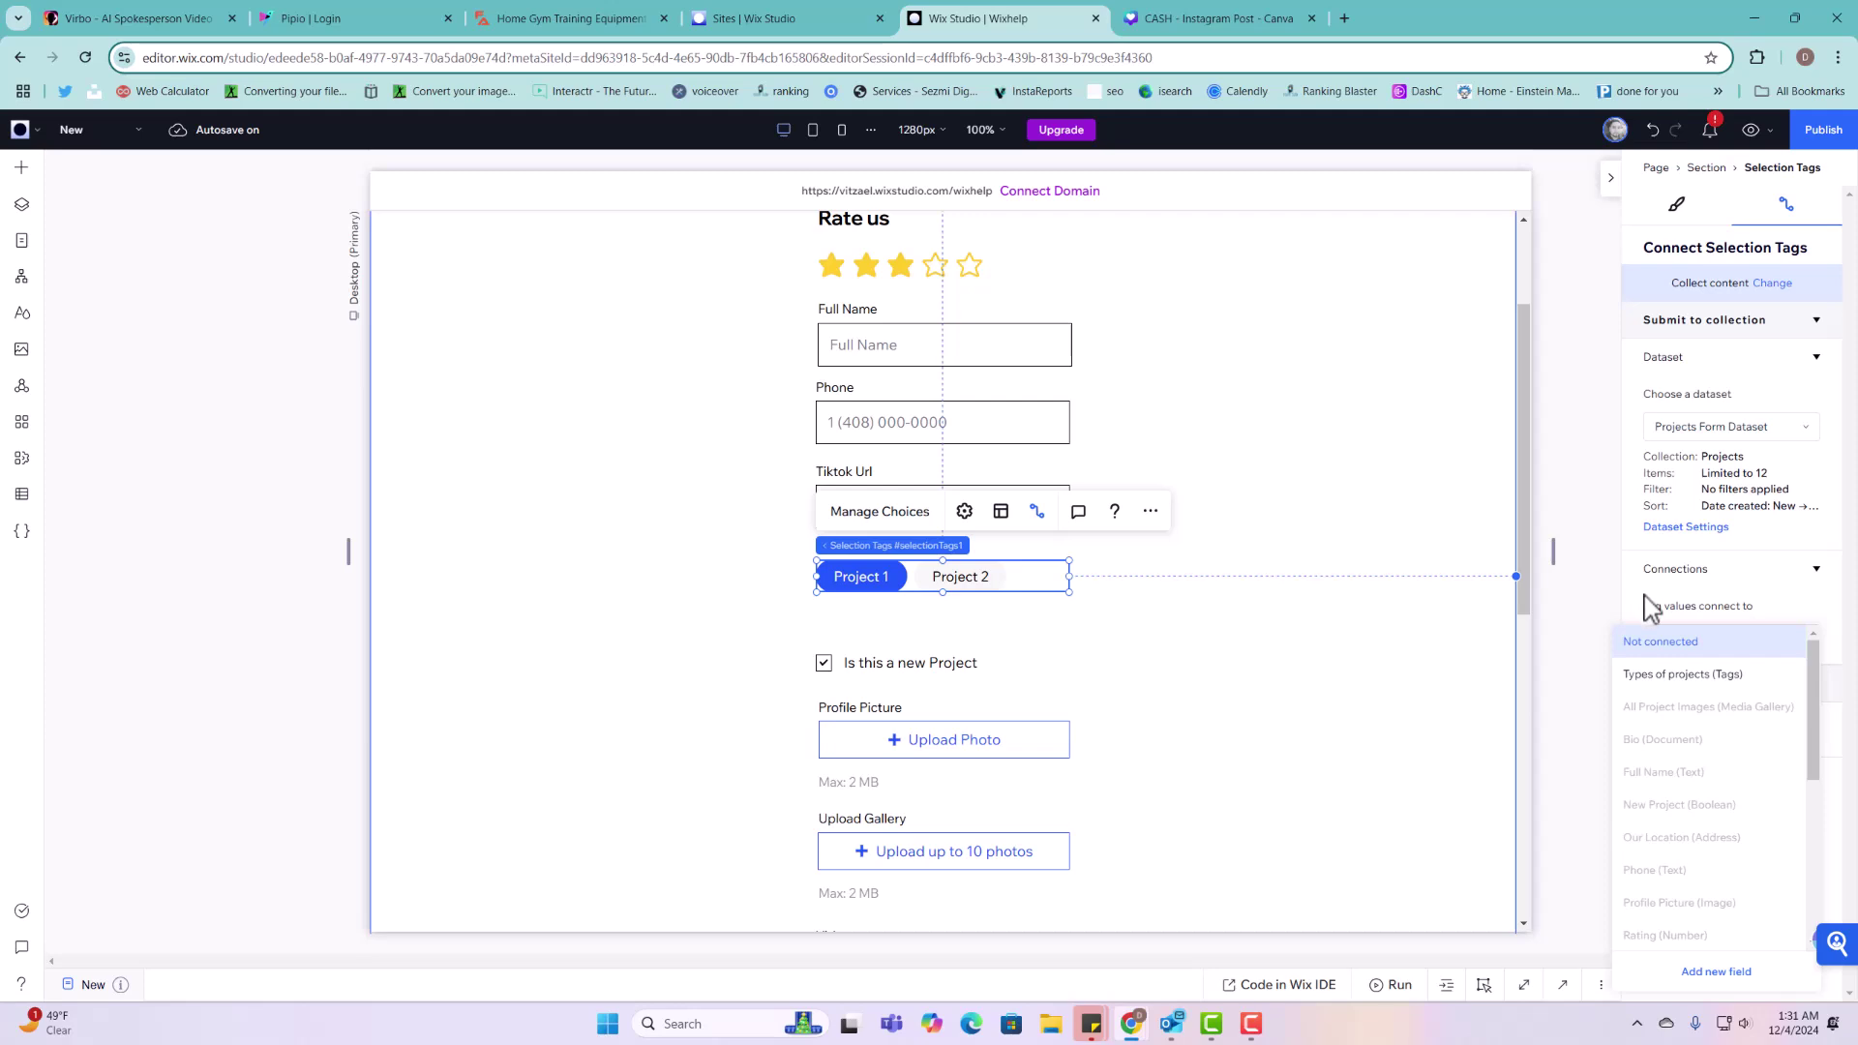
left_click(1655, 602)
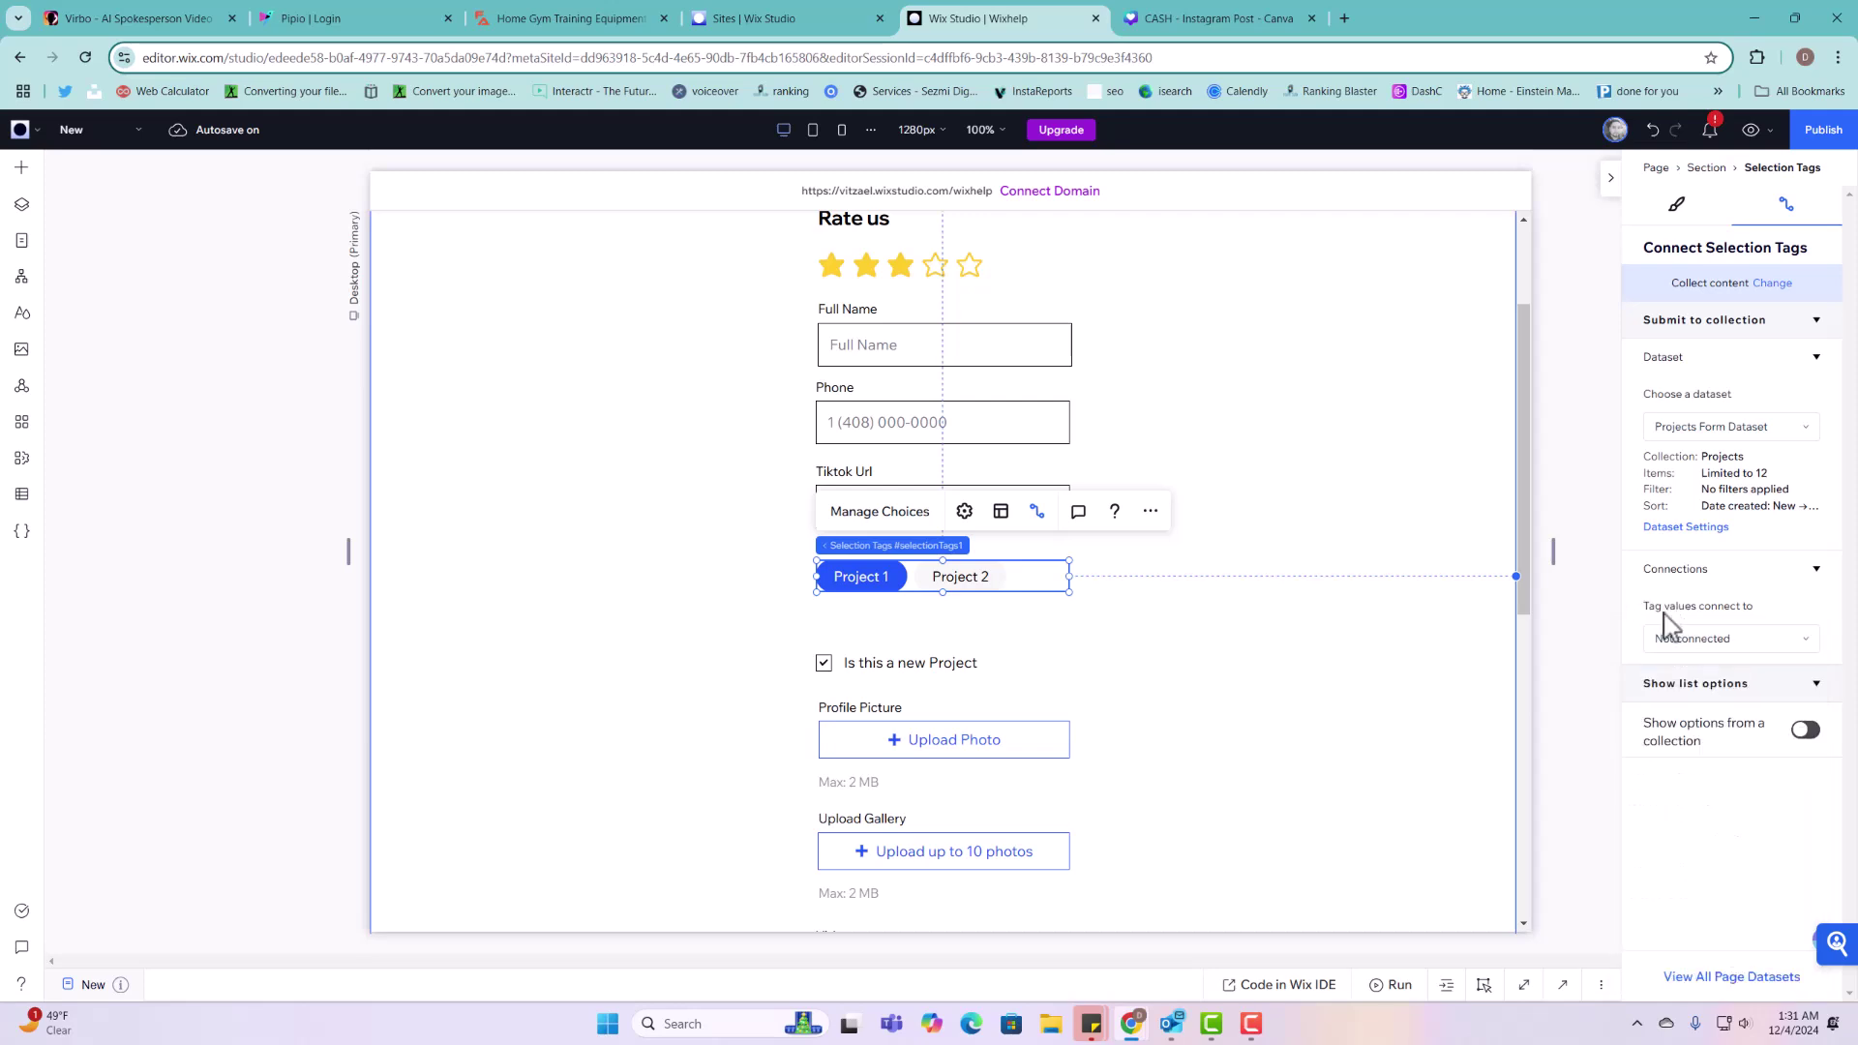
Step: Review the Project 1 and Project 2 tag choices, then select the 'Is this a new Project' checkbox
left_click(896, 513)
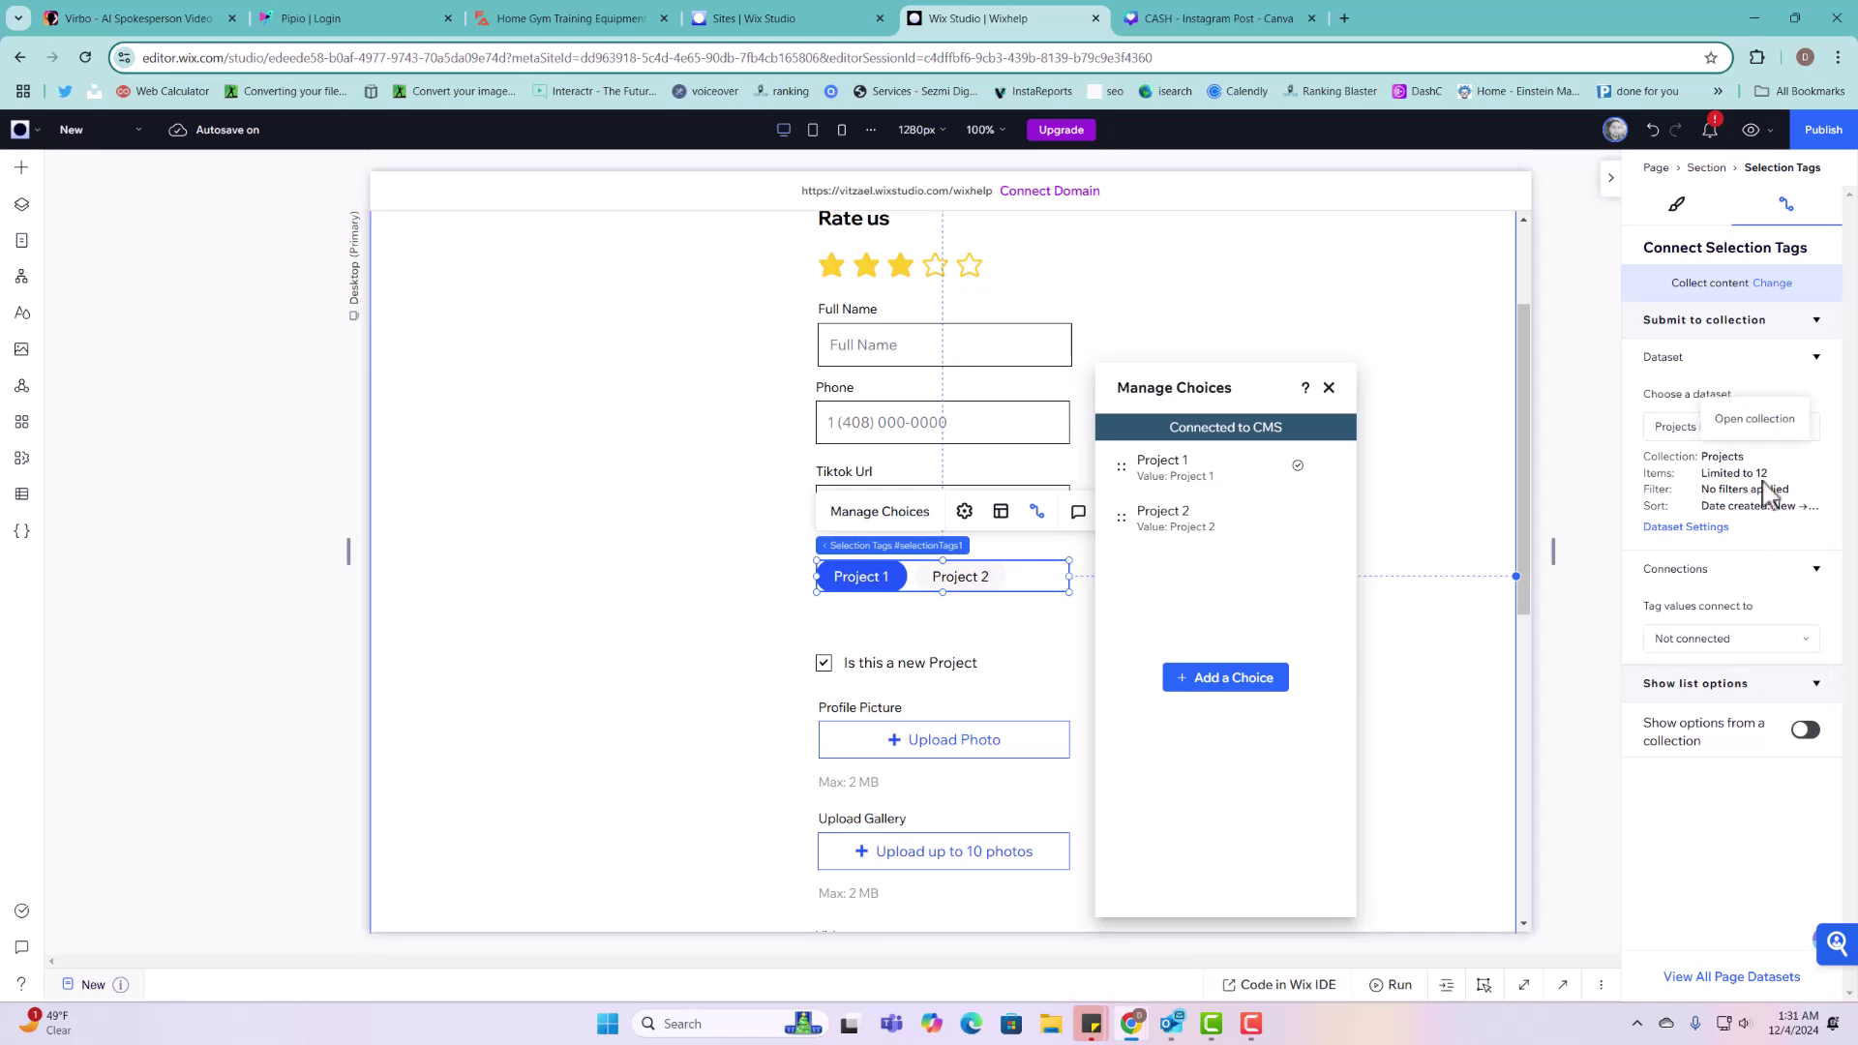
left_click(1331, 389)
left_click(881, 658)
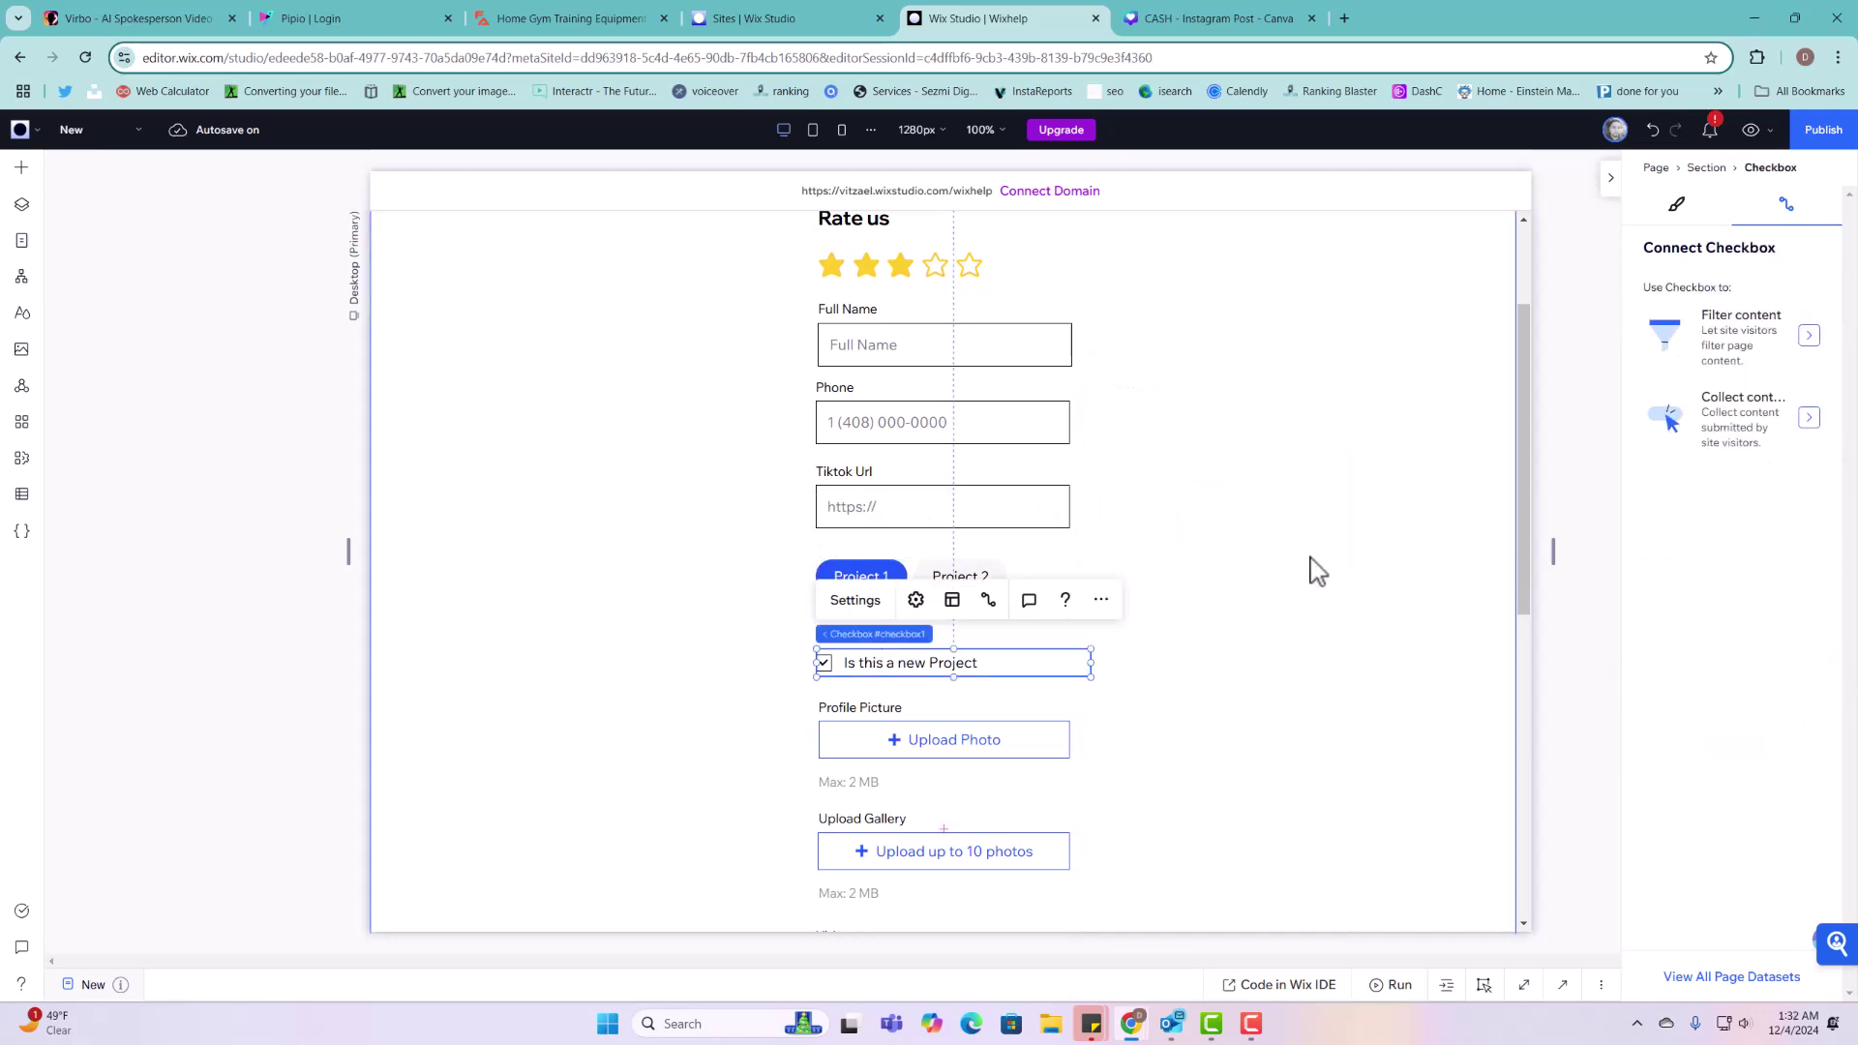
Step: Connect the checkbox's checked state to the New Project field of Projects Form Dataset
left_click(1716, 450)
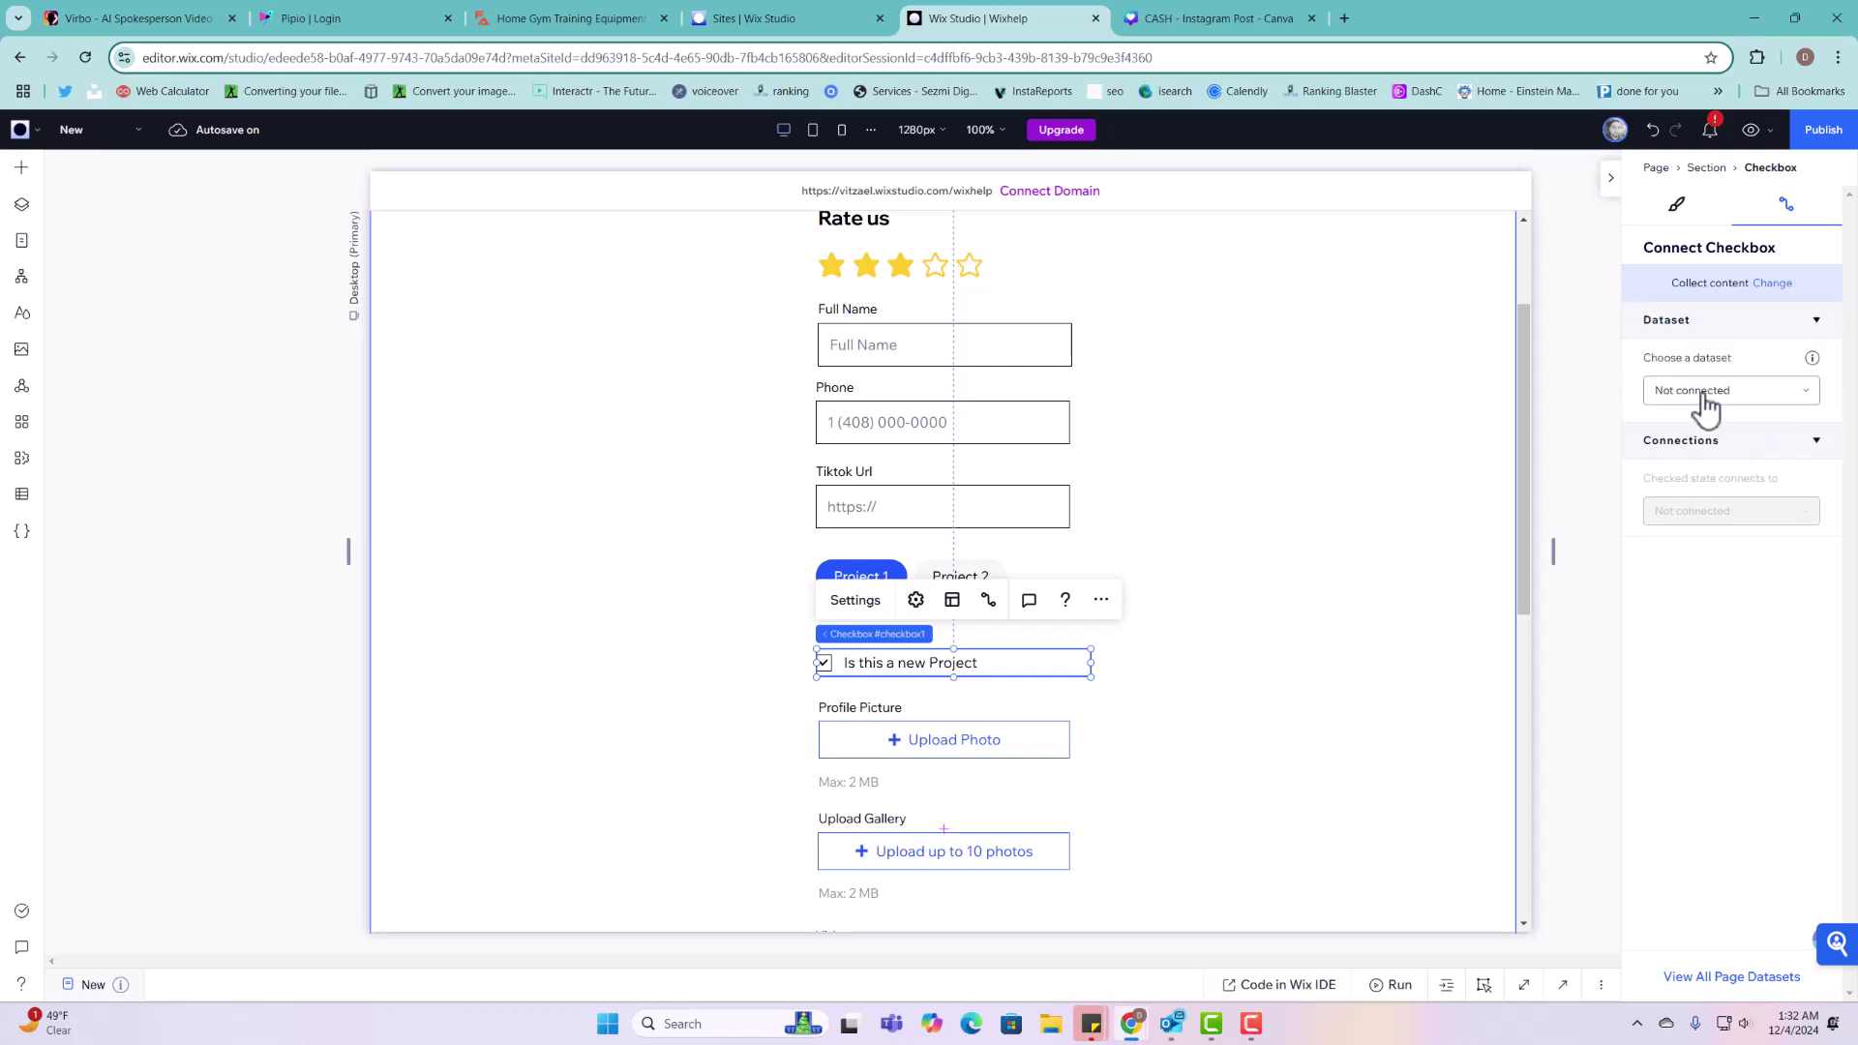
left_click(1704, 392)
left_click(1711, 457)
left_click(1714, 604)
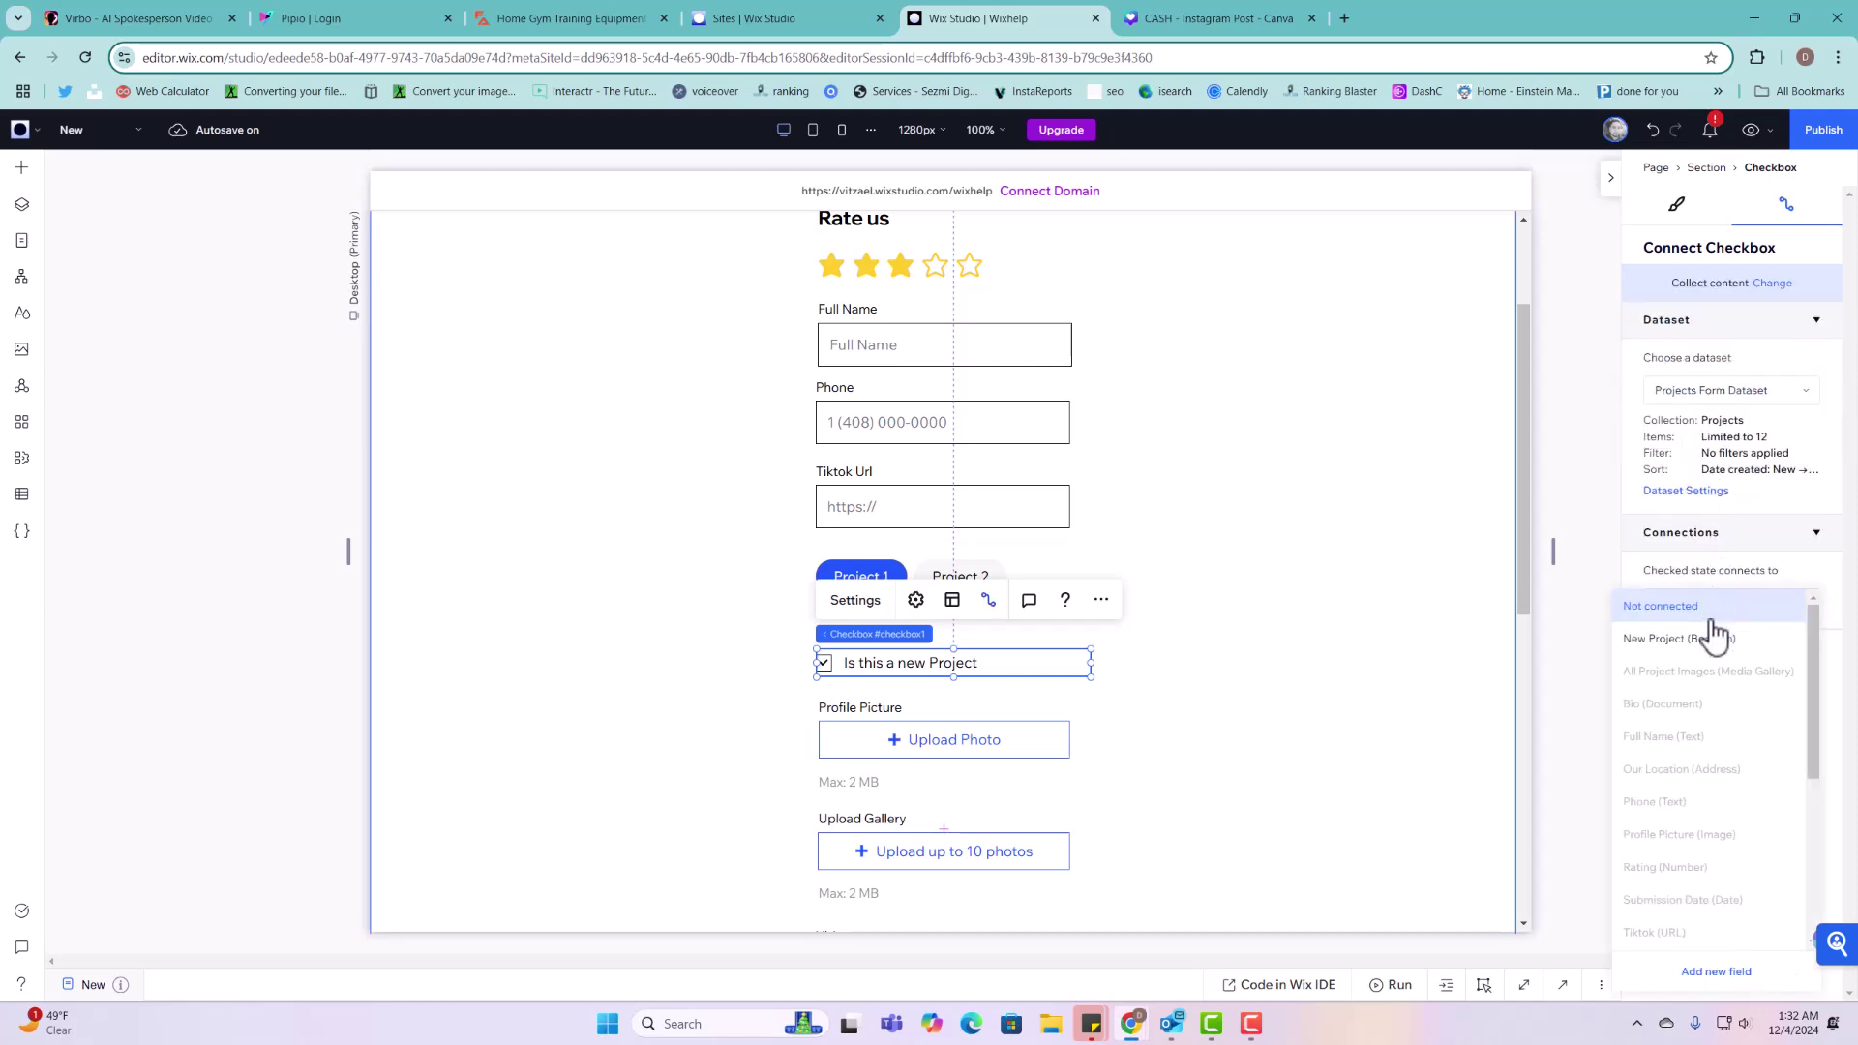
left_click(1689, 639)
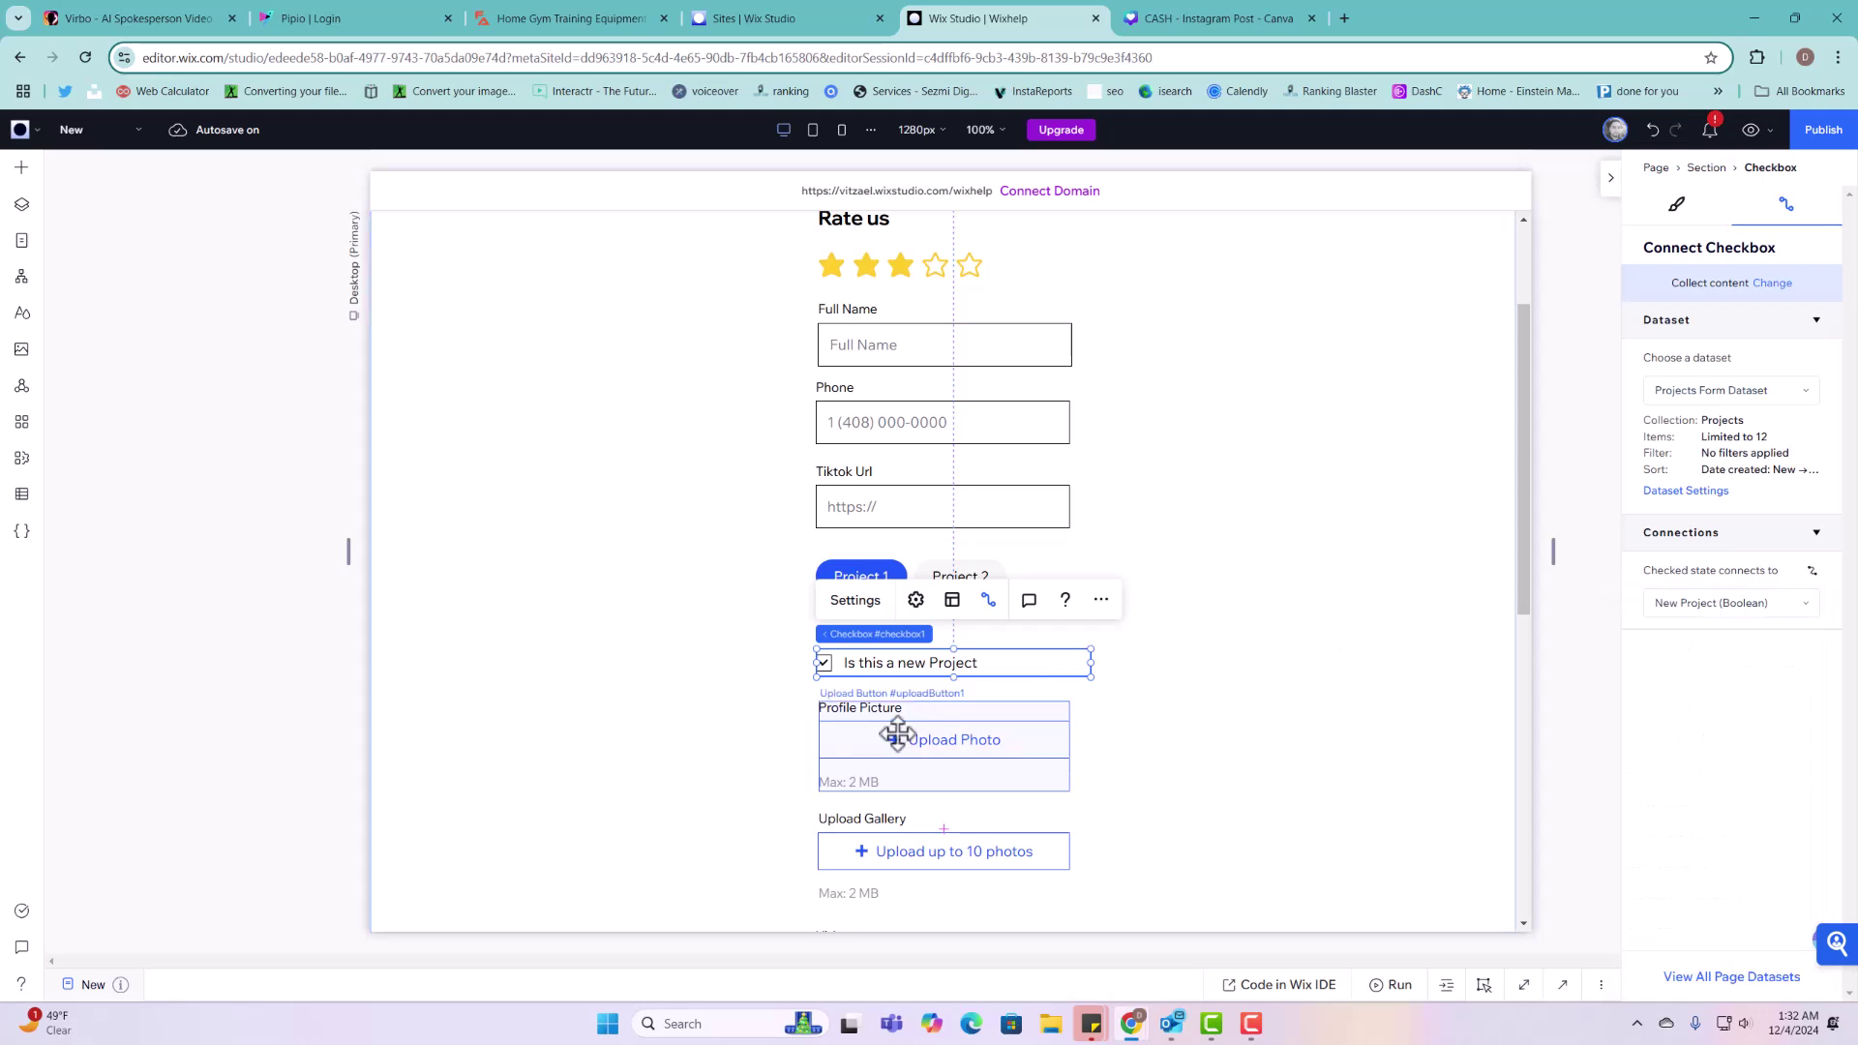
scroll(891, 738, "down", 3)
Step: Connect the Profile Picture upload button to the Profile Picture field
left_click(966, 478)
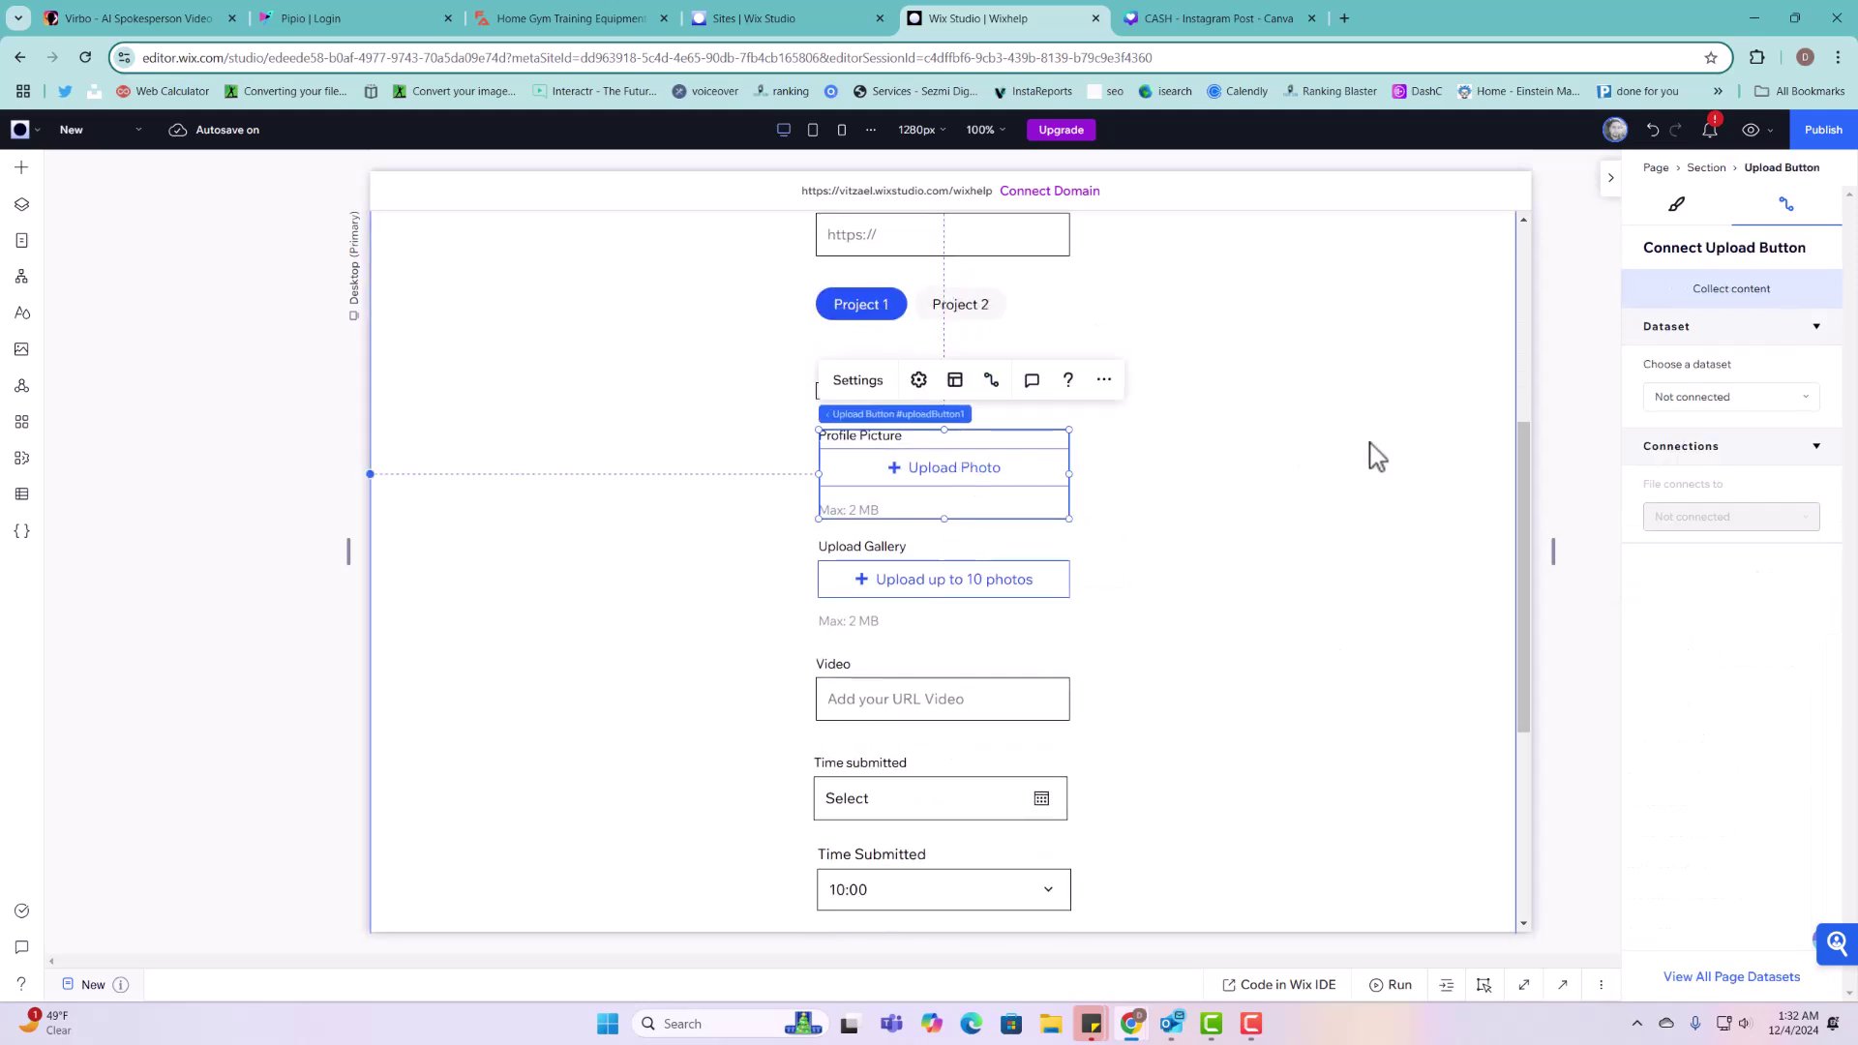
left_click(1757, 401)
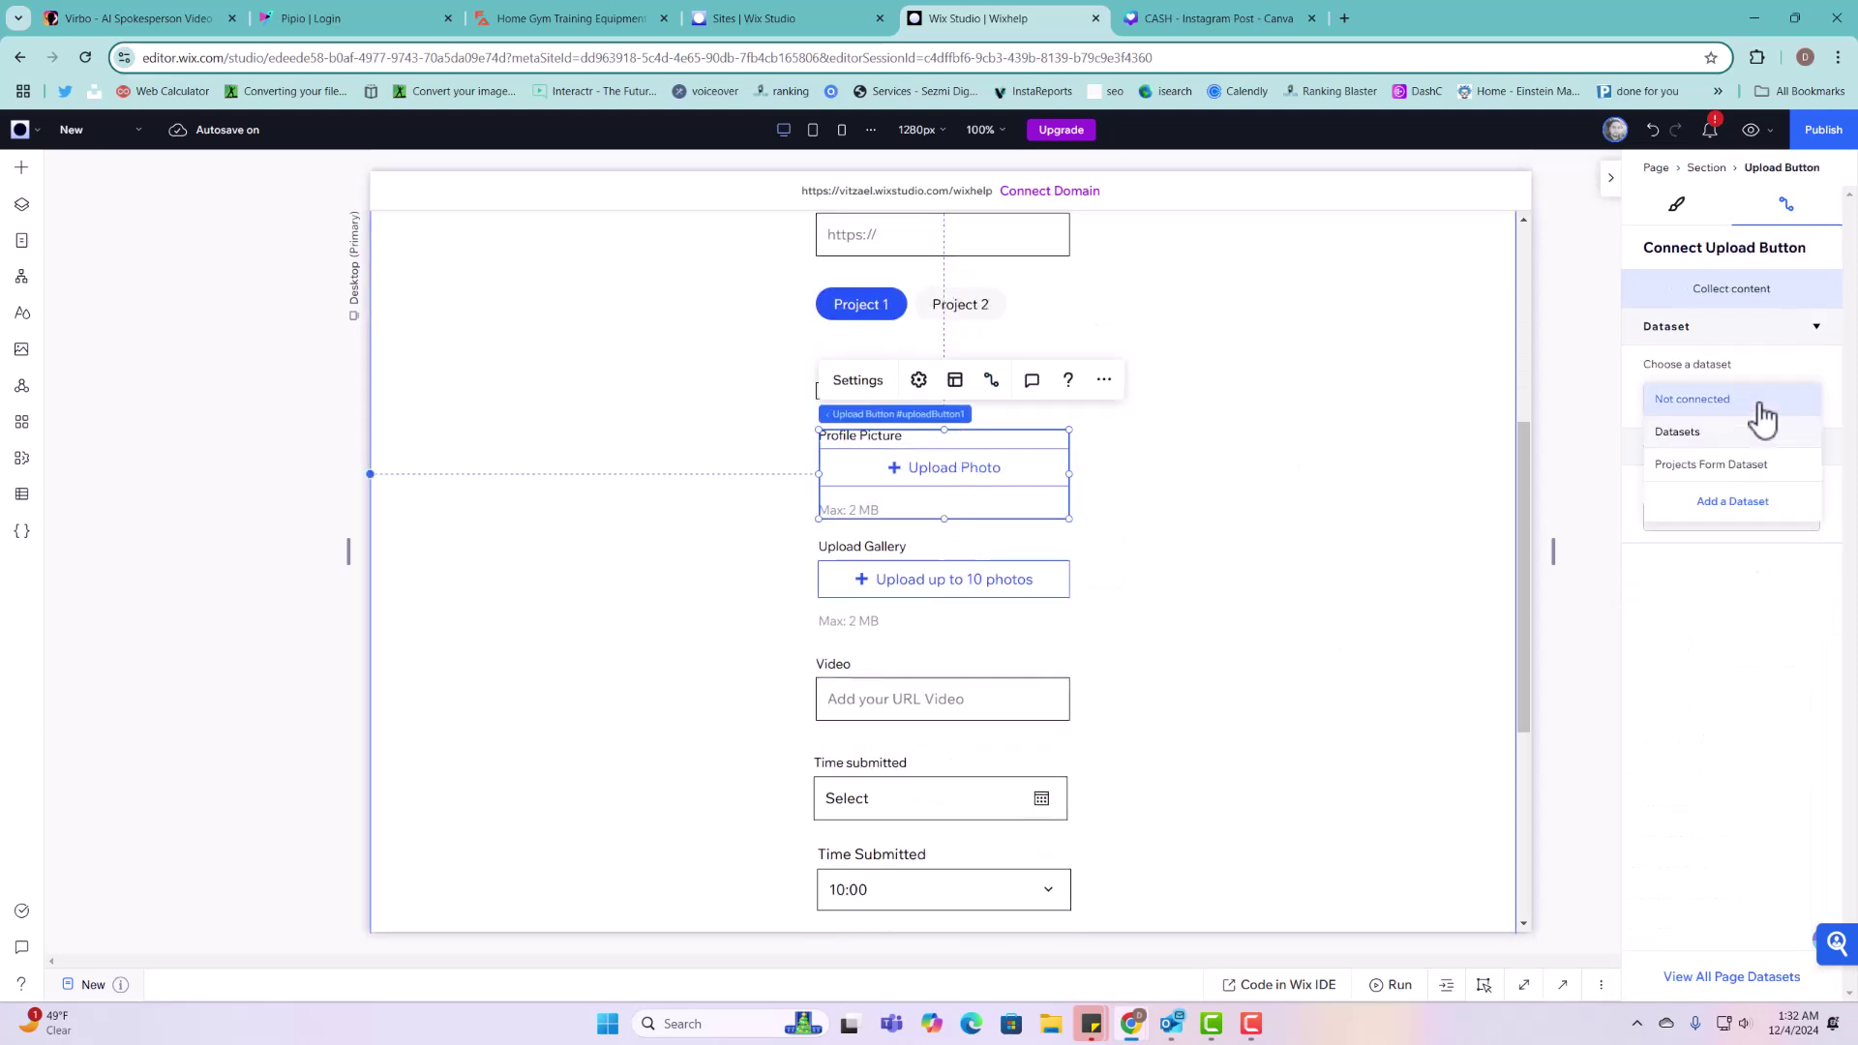
left_click(1710, 468)
left_click(1709, 624)
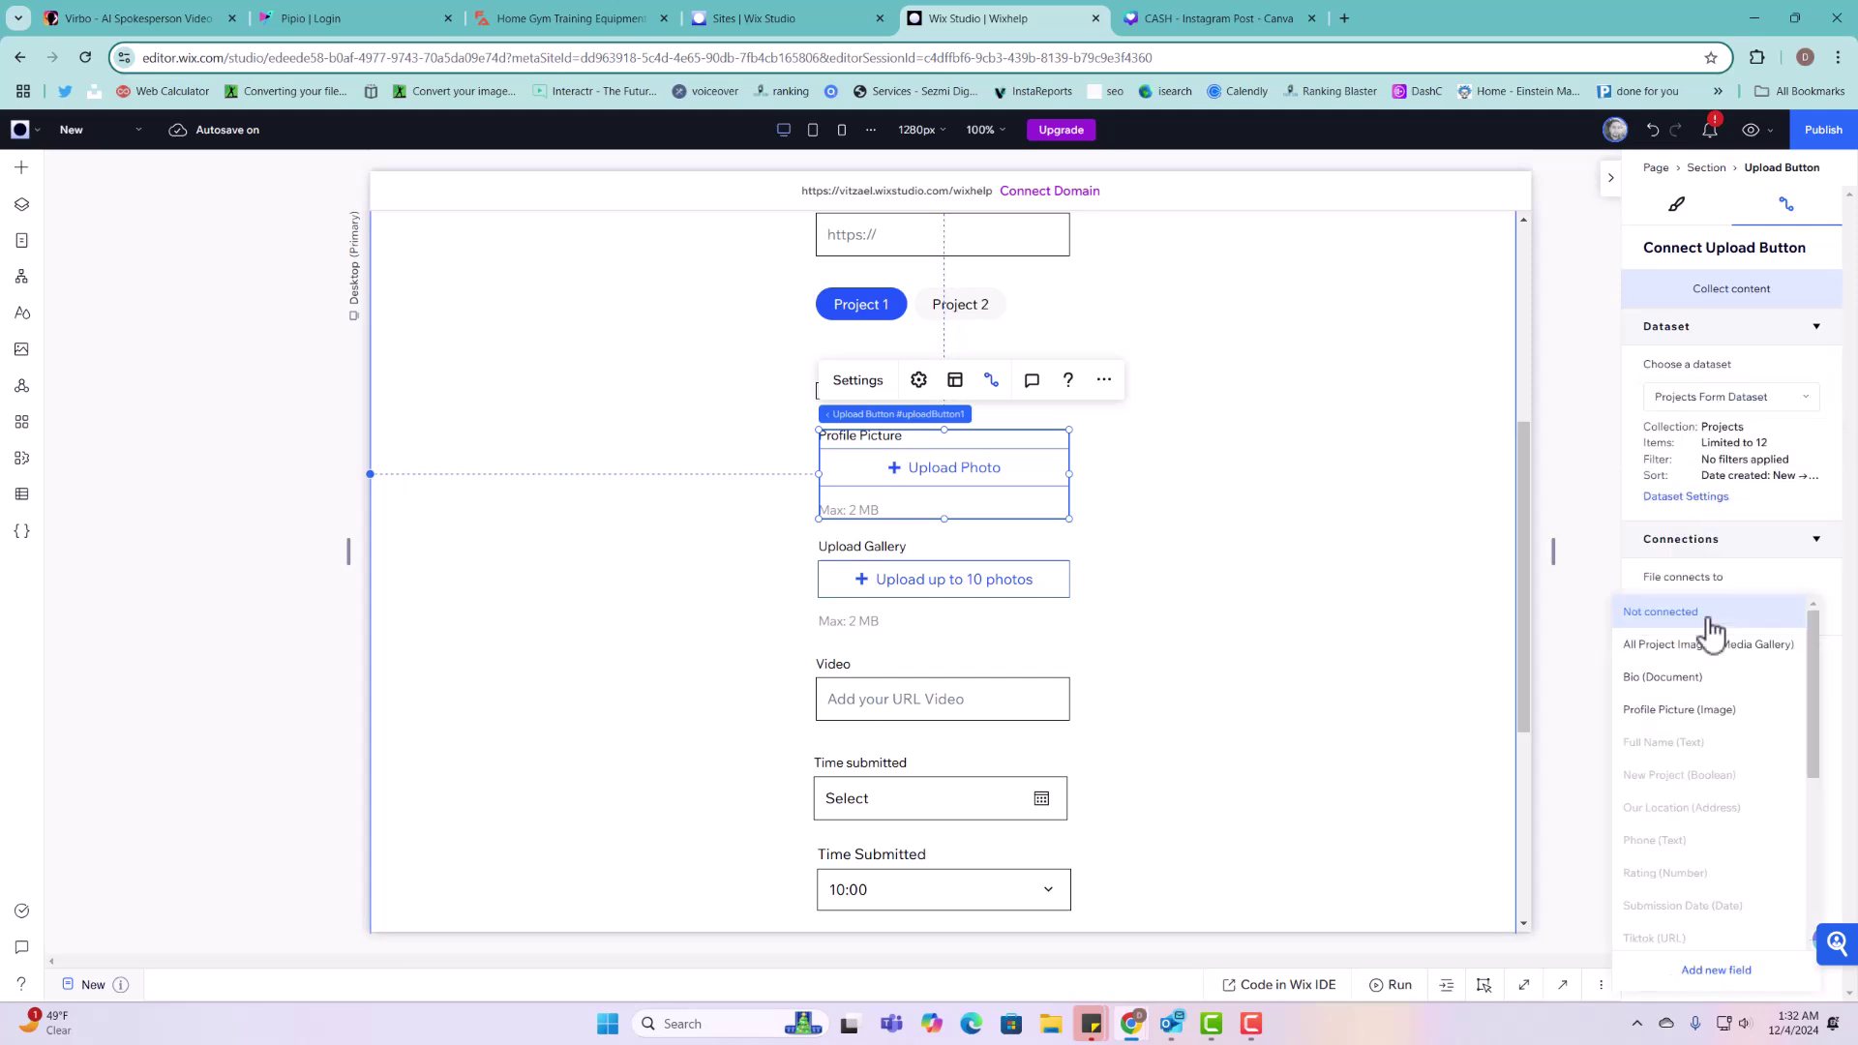
left_click(1701, 712)
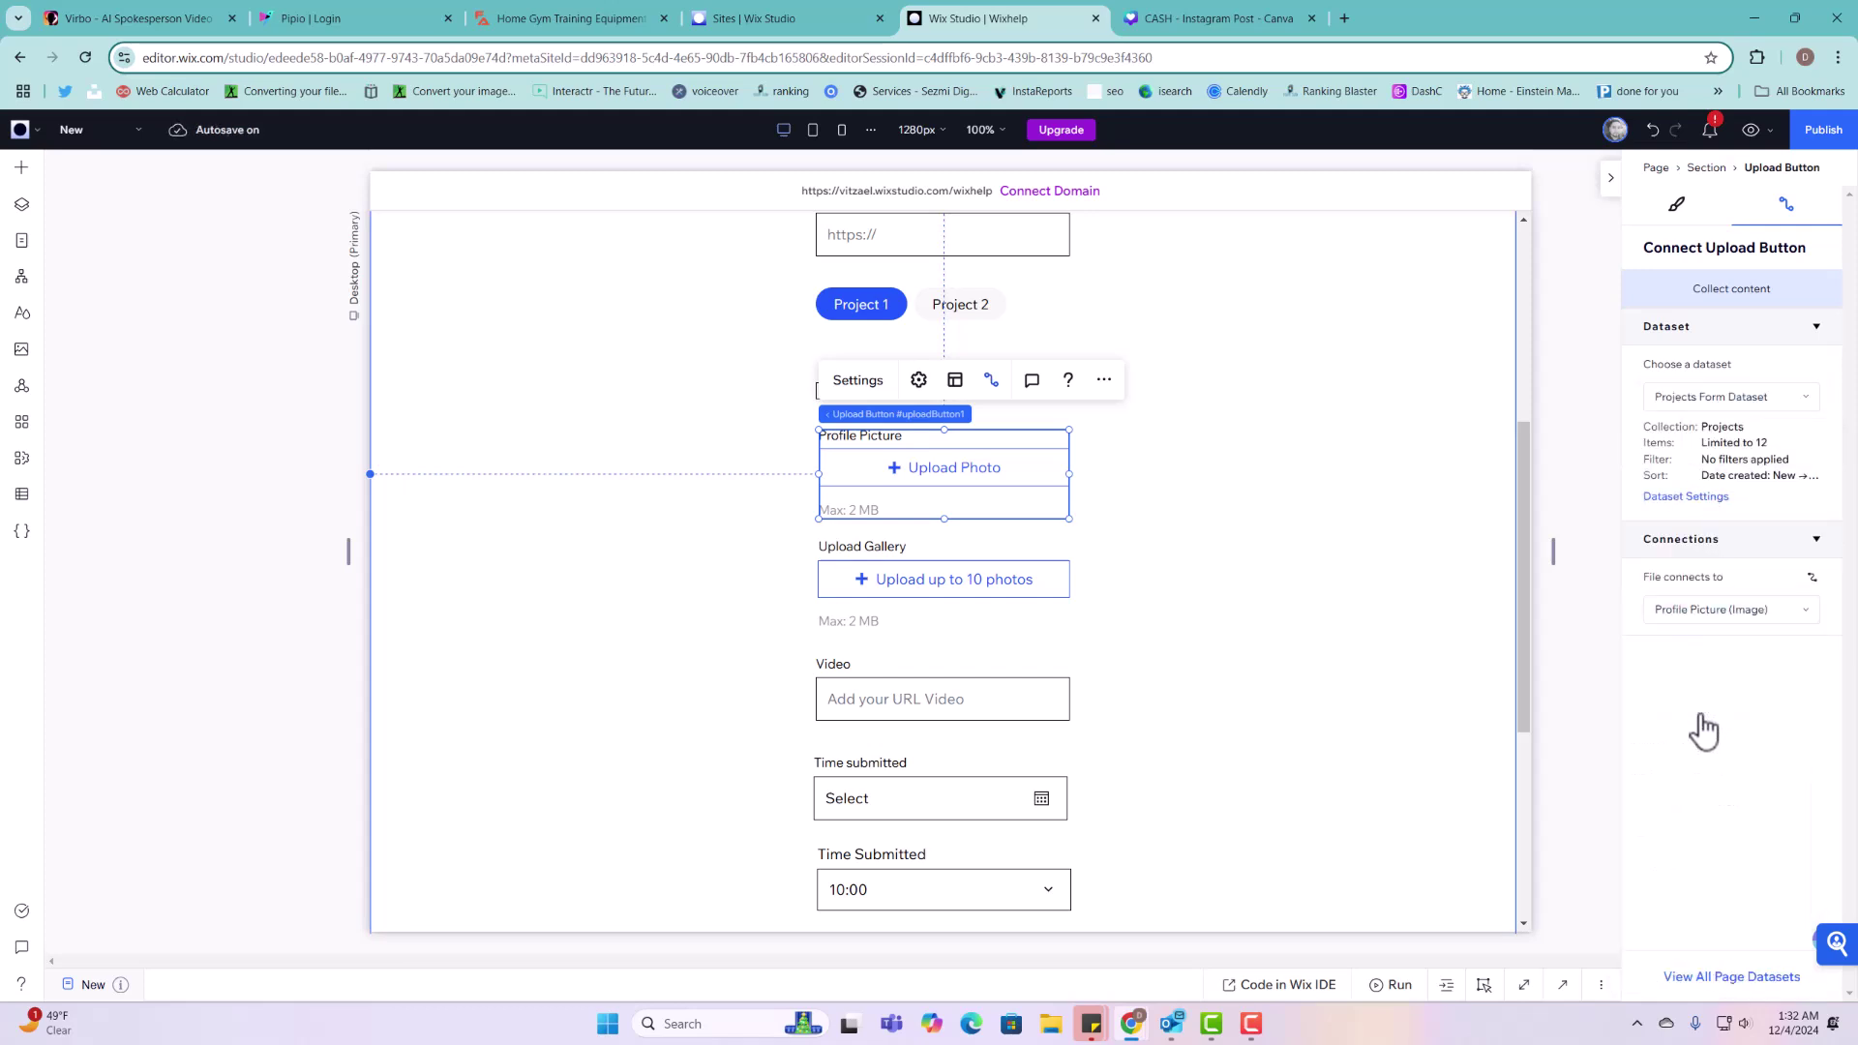
Step: Connect the Upload Gallery button to the All Project Images field
left_click(961, 582)
left_click(1734, 407)
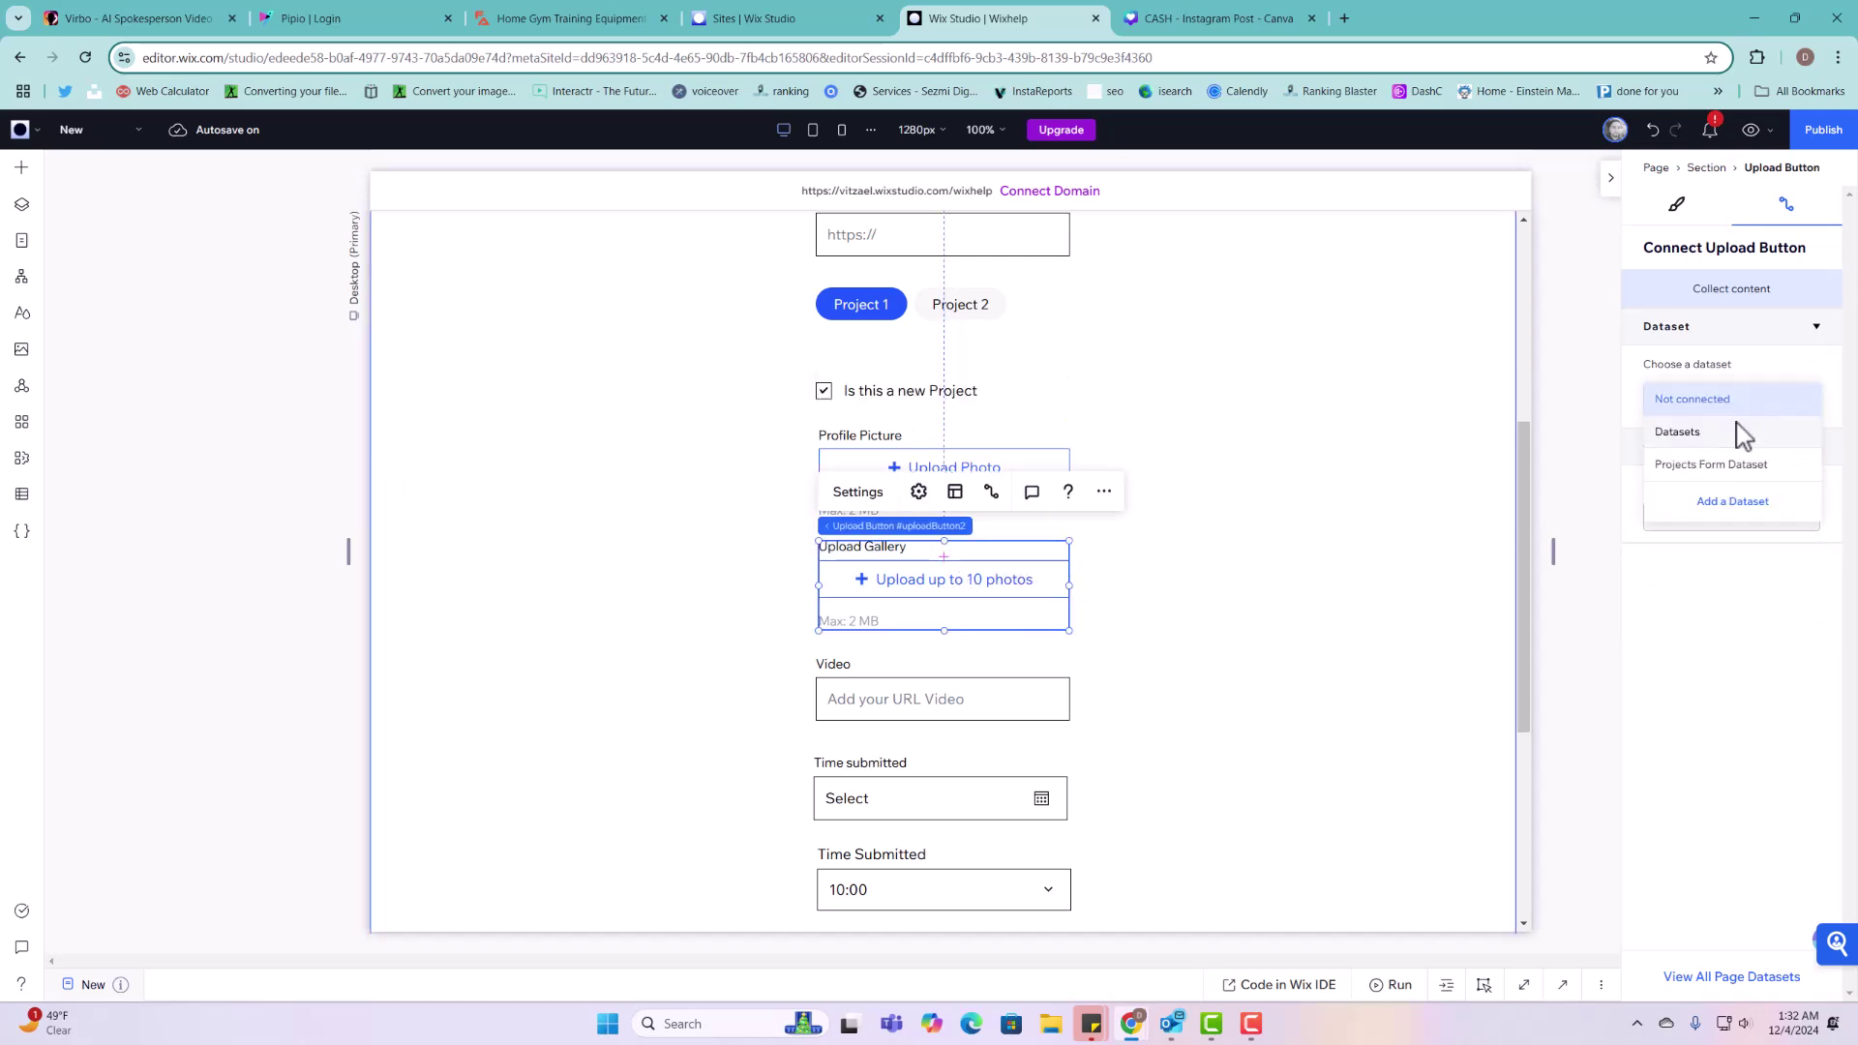
left_click(1737, 461)
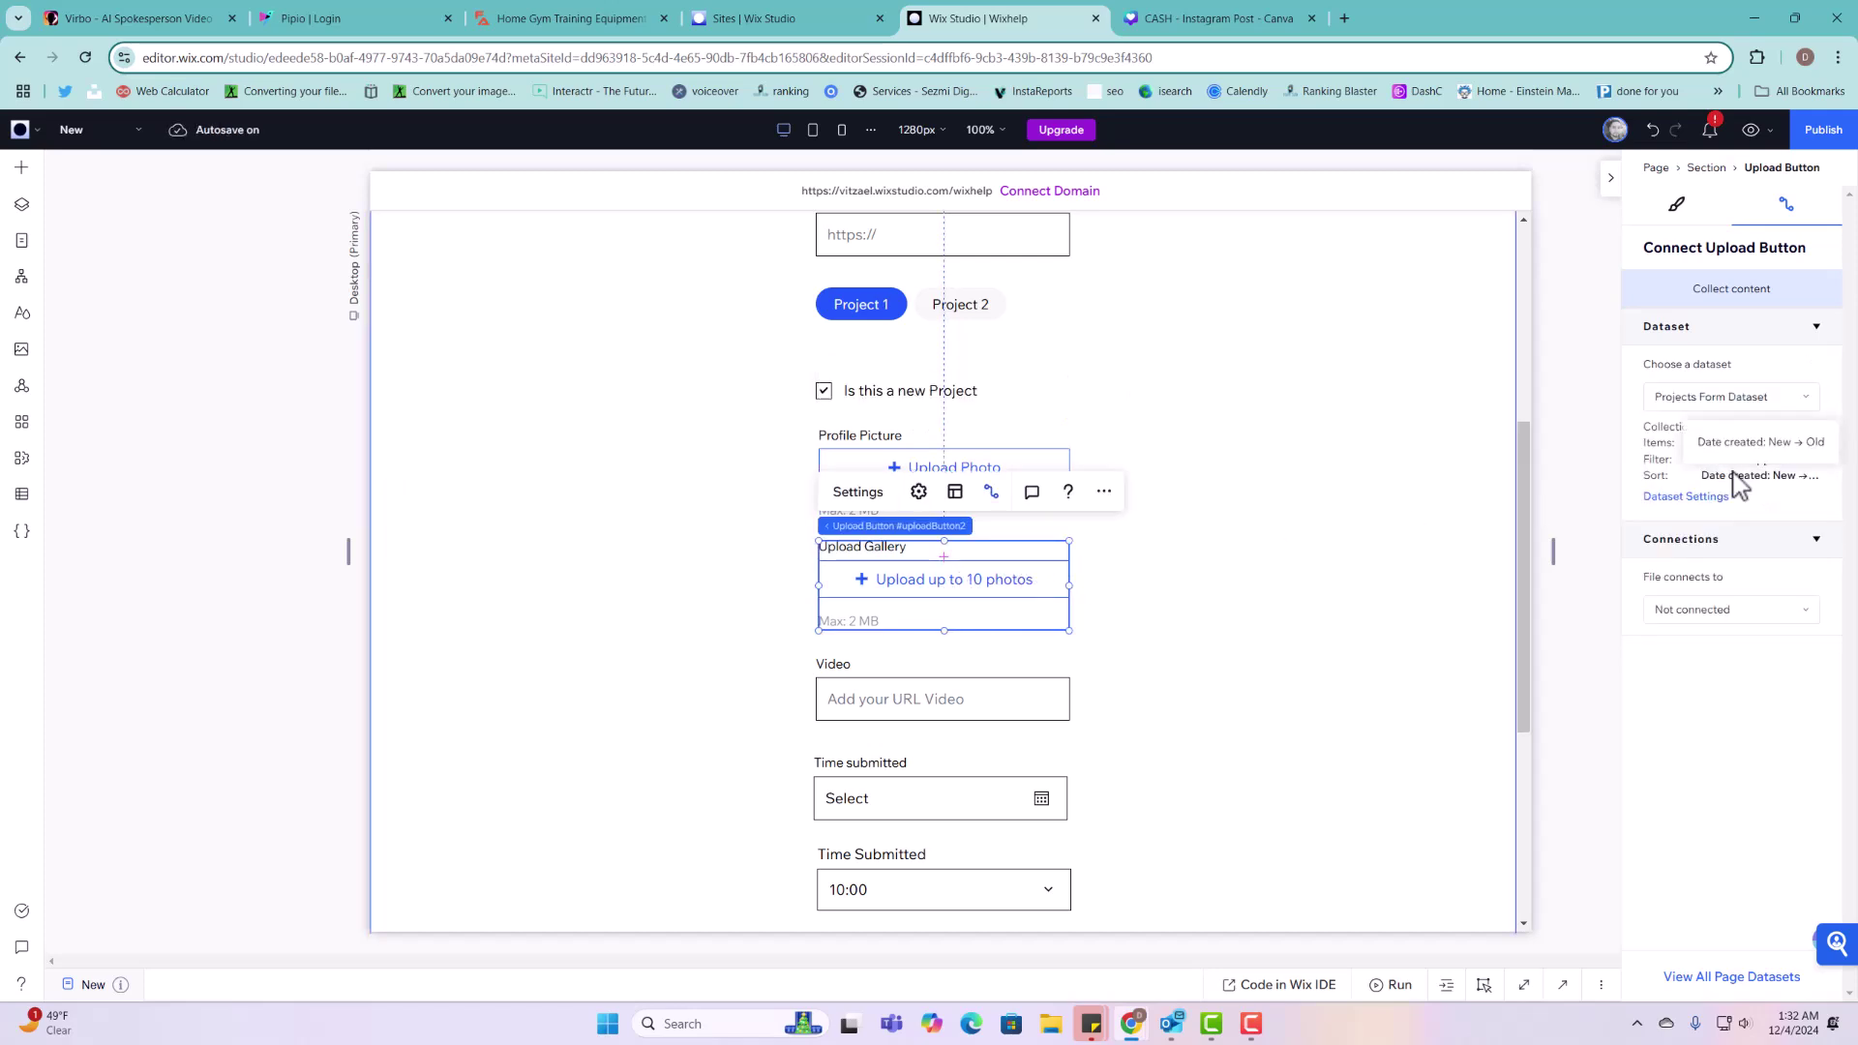
left_click(1733, 619)
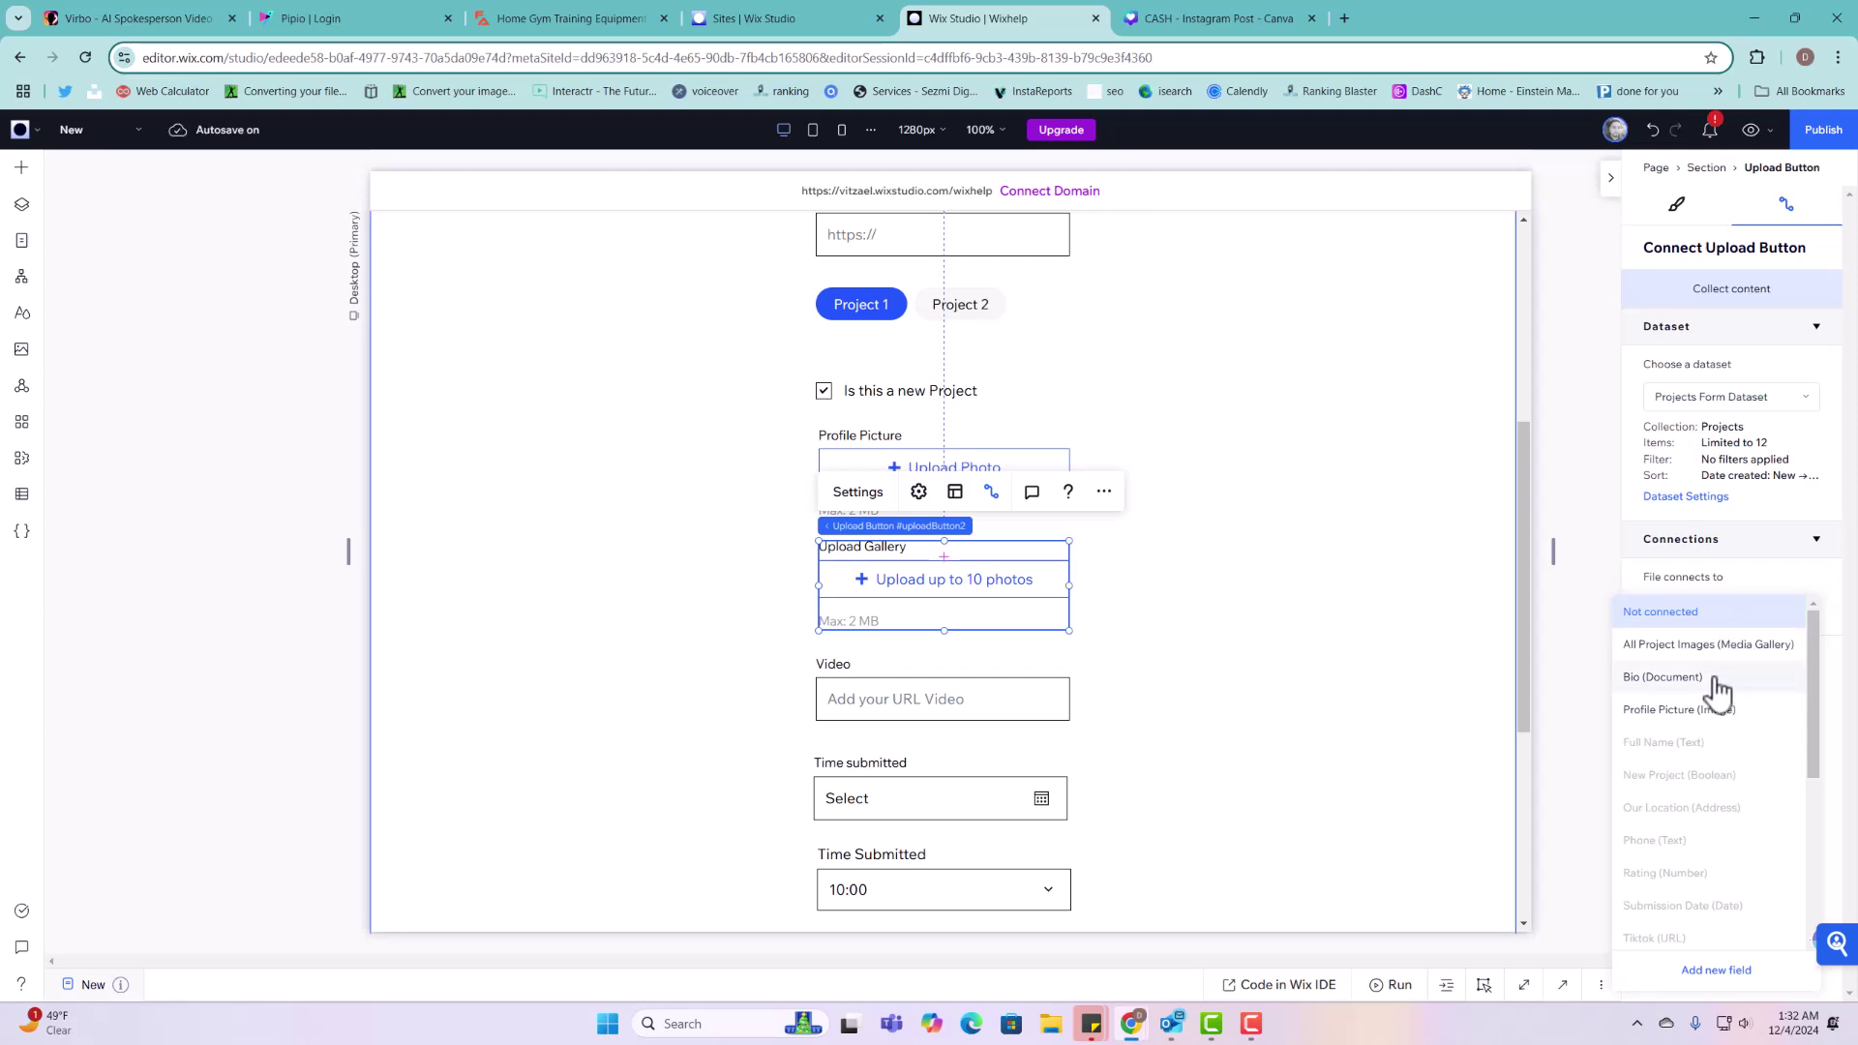
left_click(1705, 646)
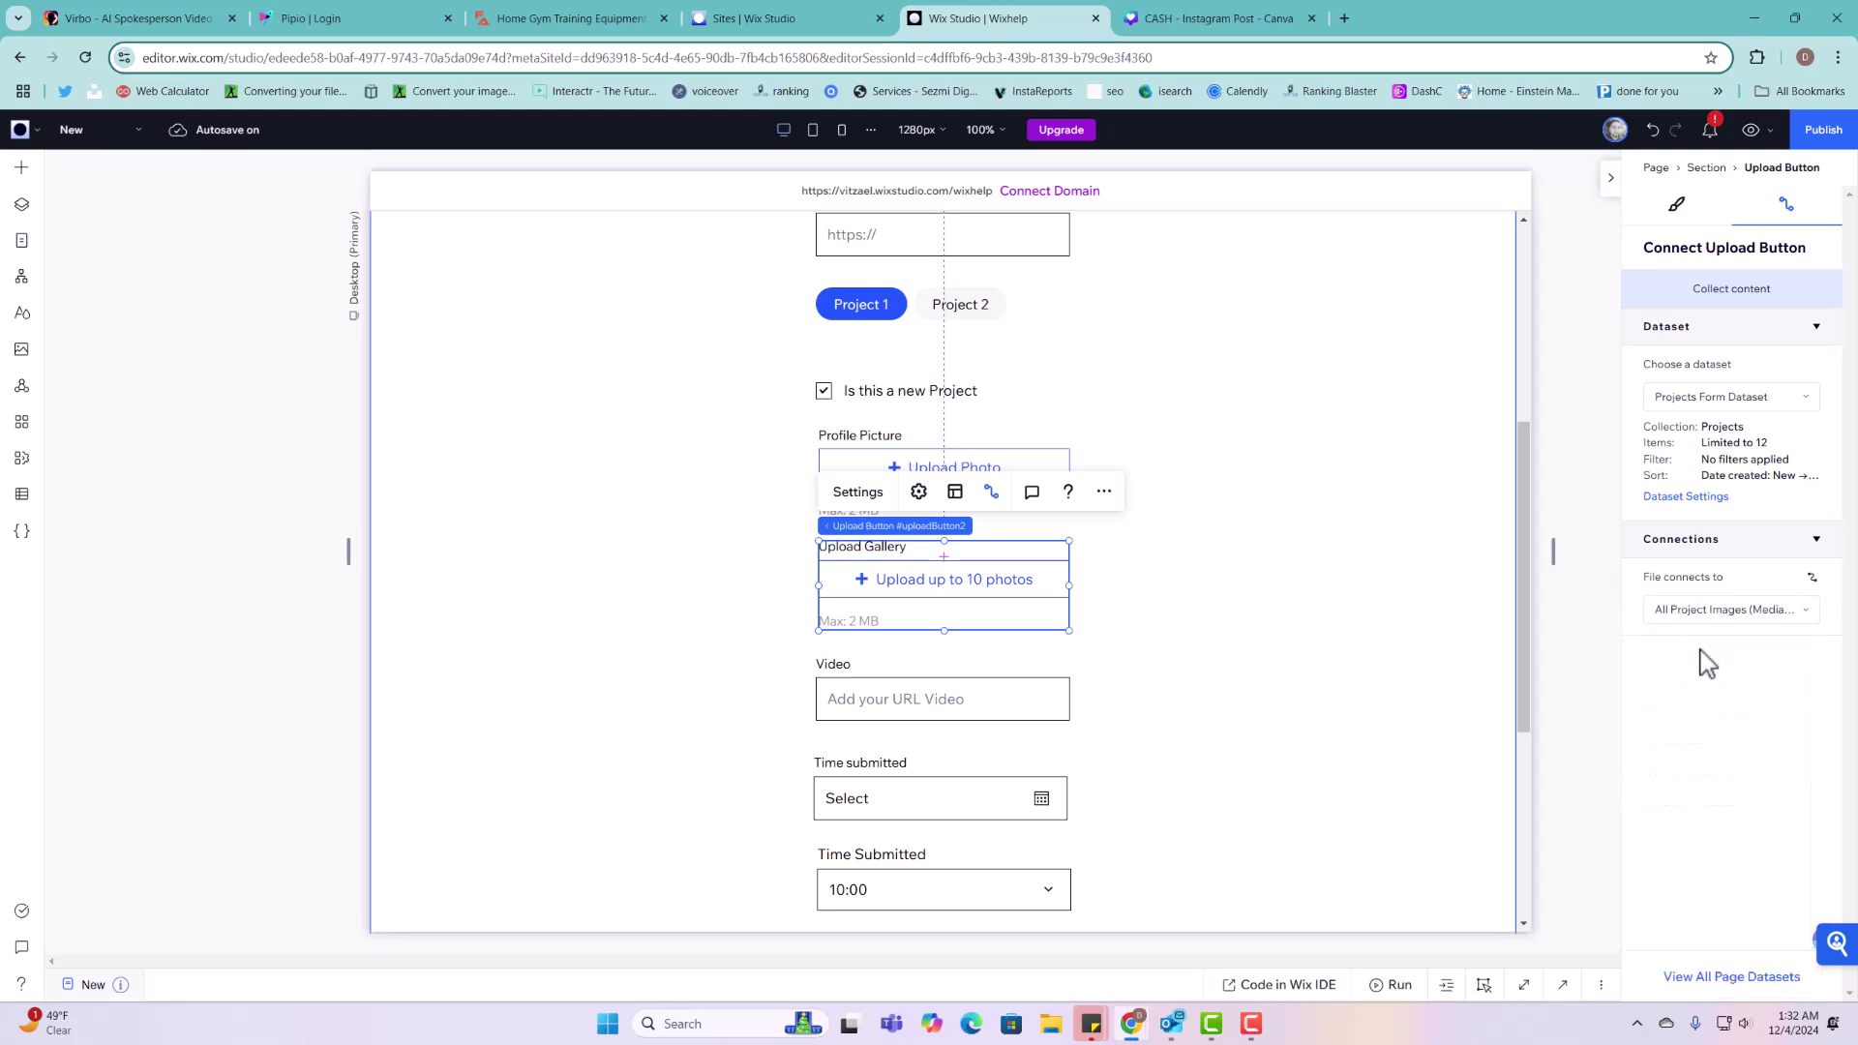
scroll(1216, 635, "down", 3)
left_click(949, 503)
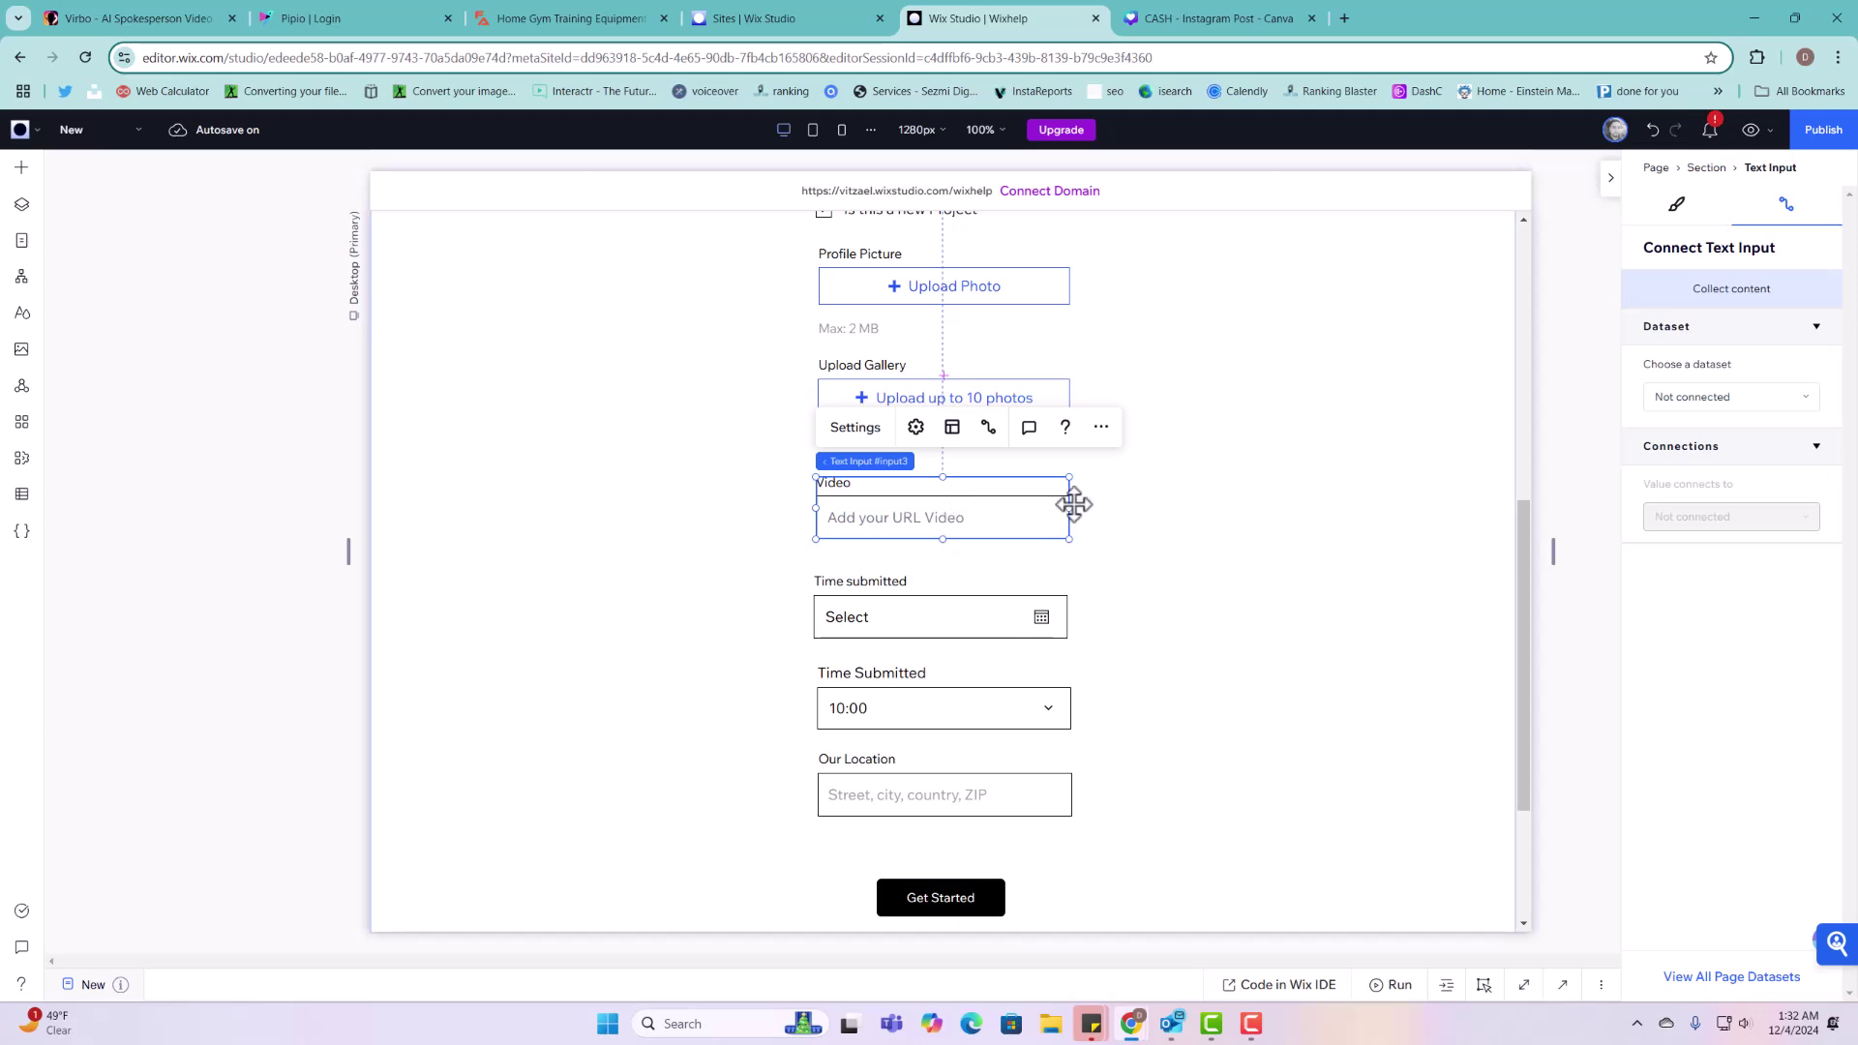
Step: Connect the Video input to the Video 1 field of Projects Form Dataset
left_click(1723, 398)
left_click(1748, 466)
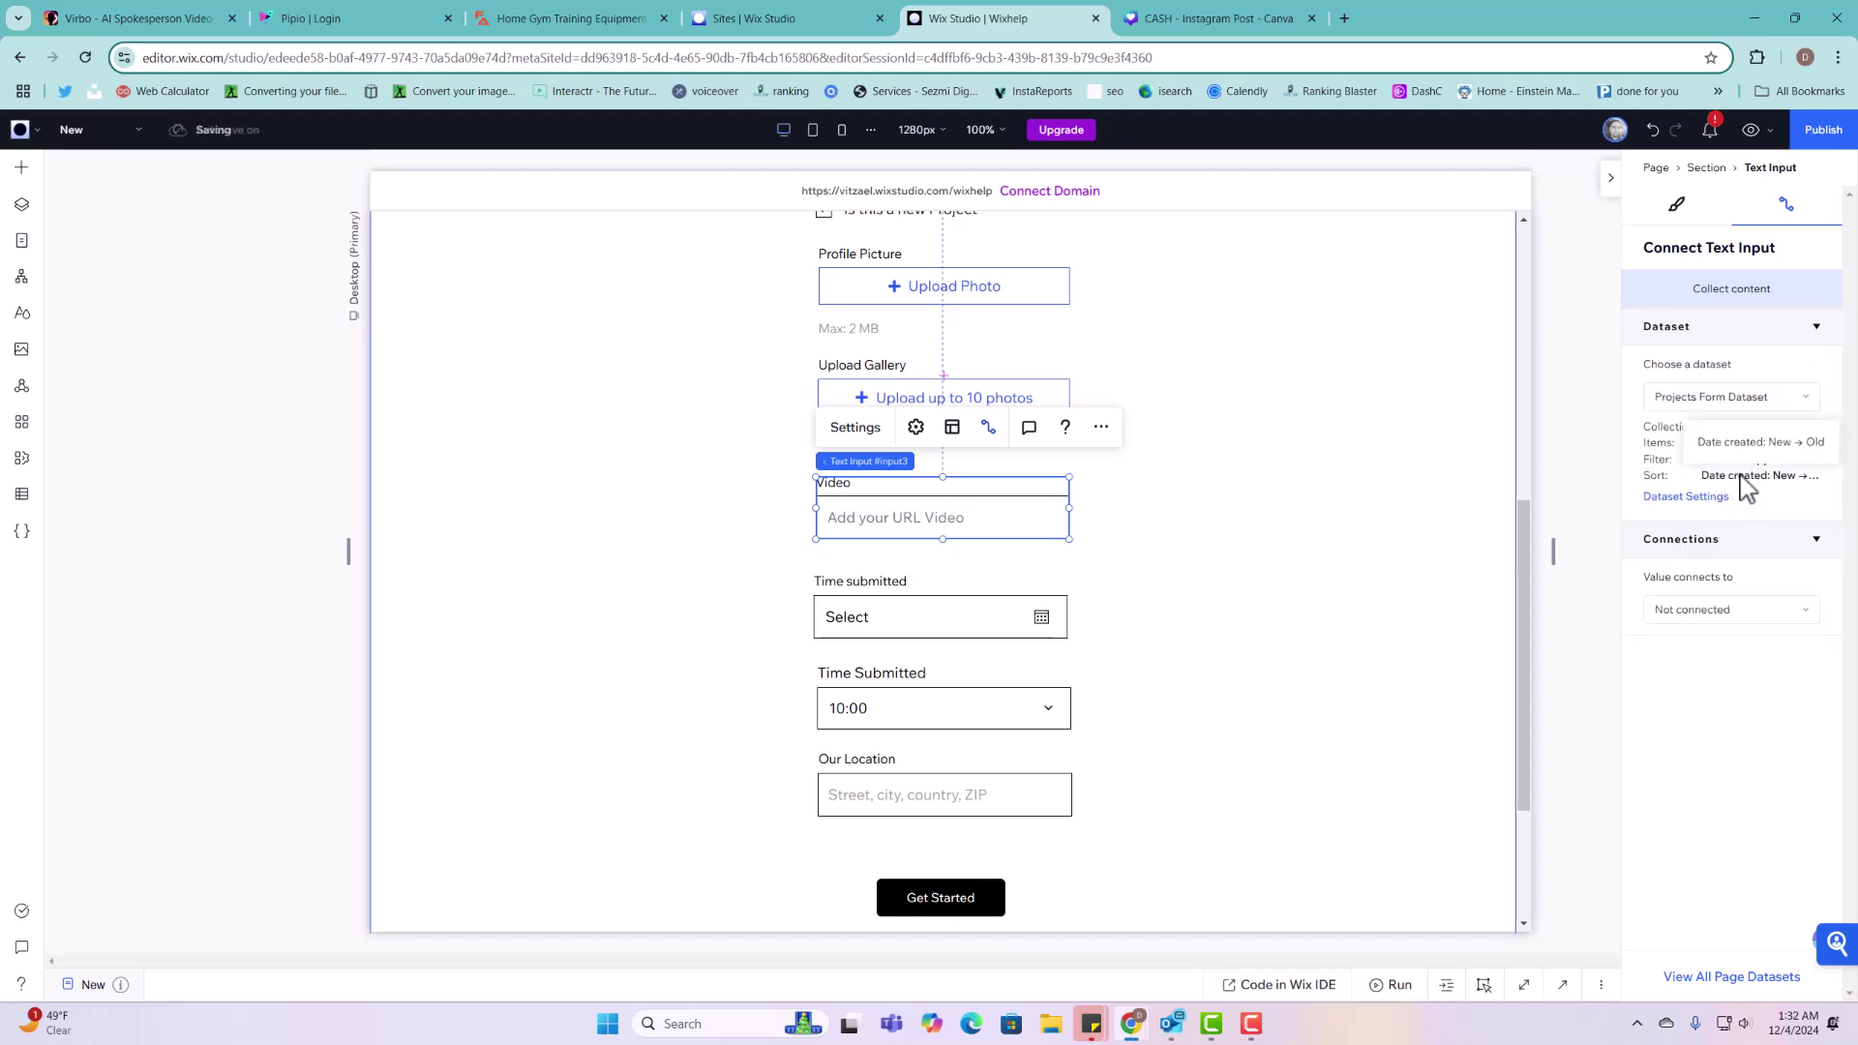
left_click(1726, 616)
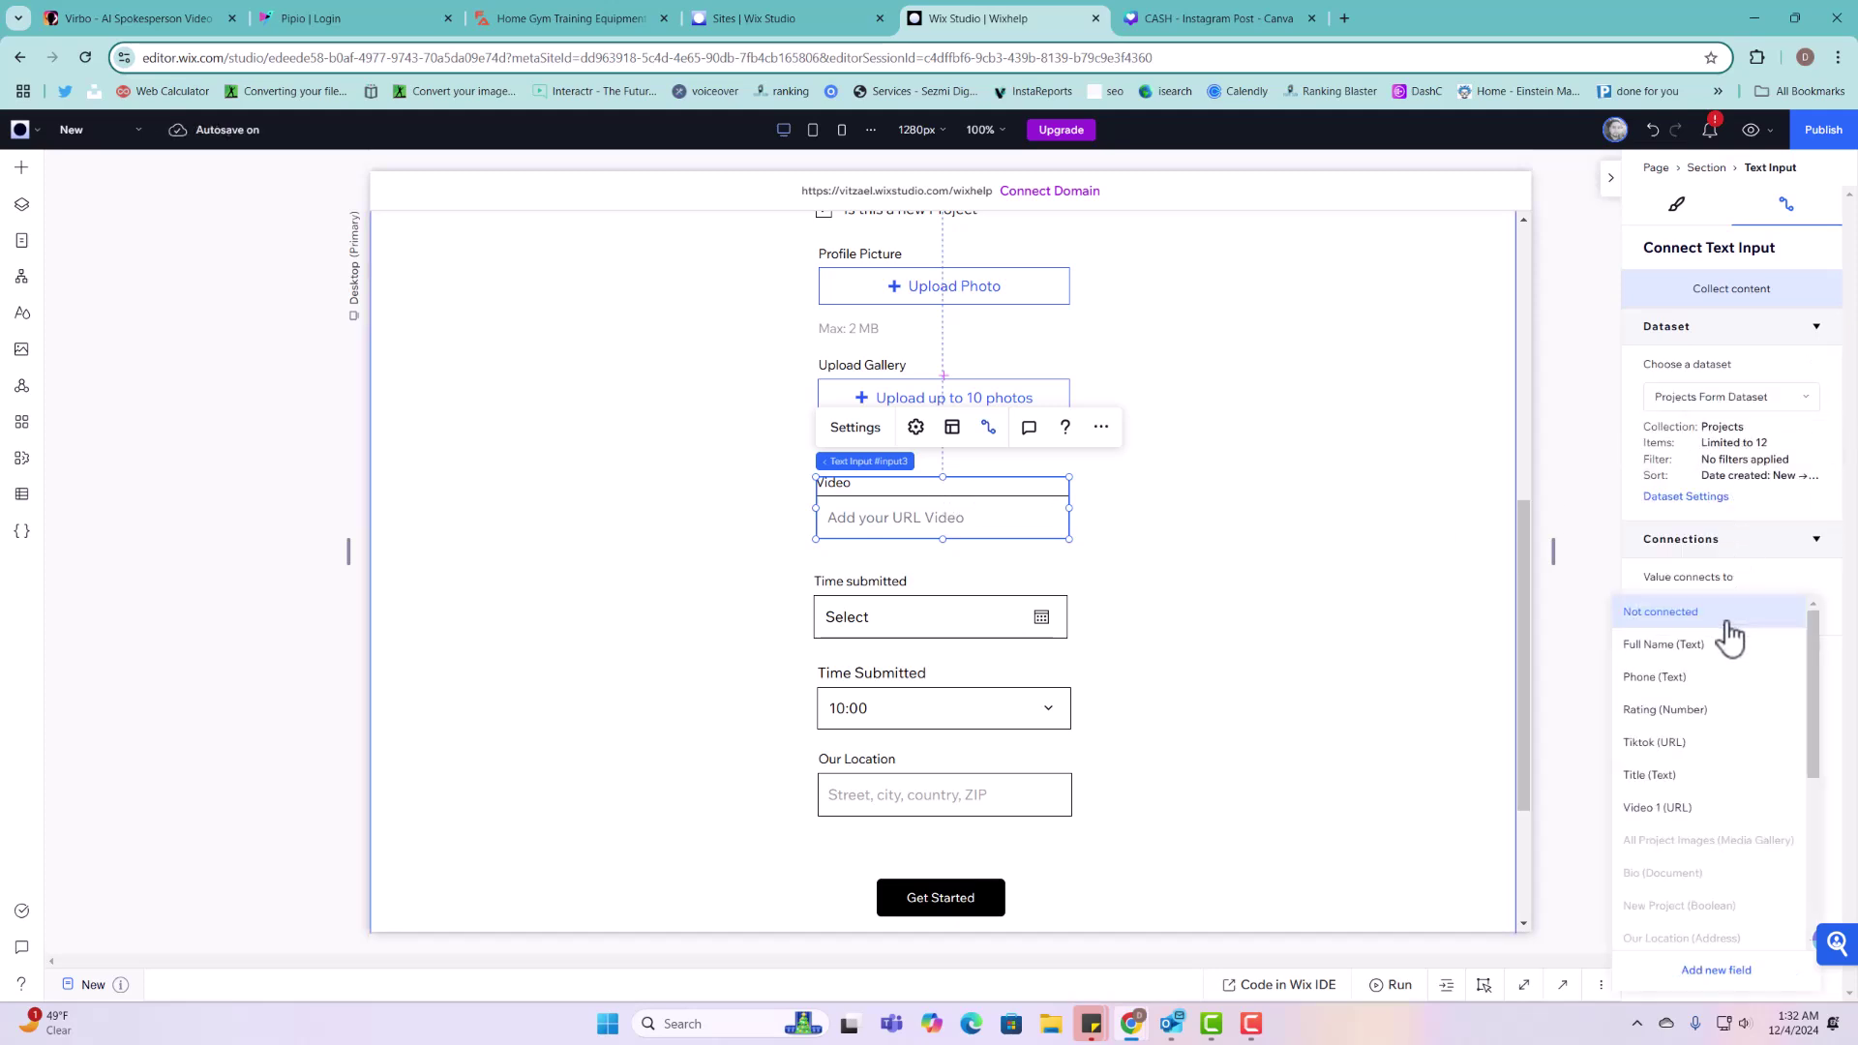
left_click(1677, 813)
Step: Connect the Time submitted date picker to the Submission Date field
left_click(1007, 594)
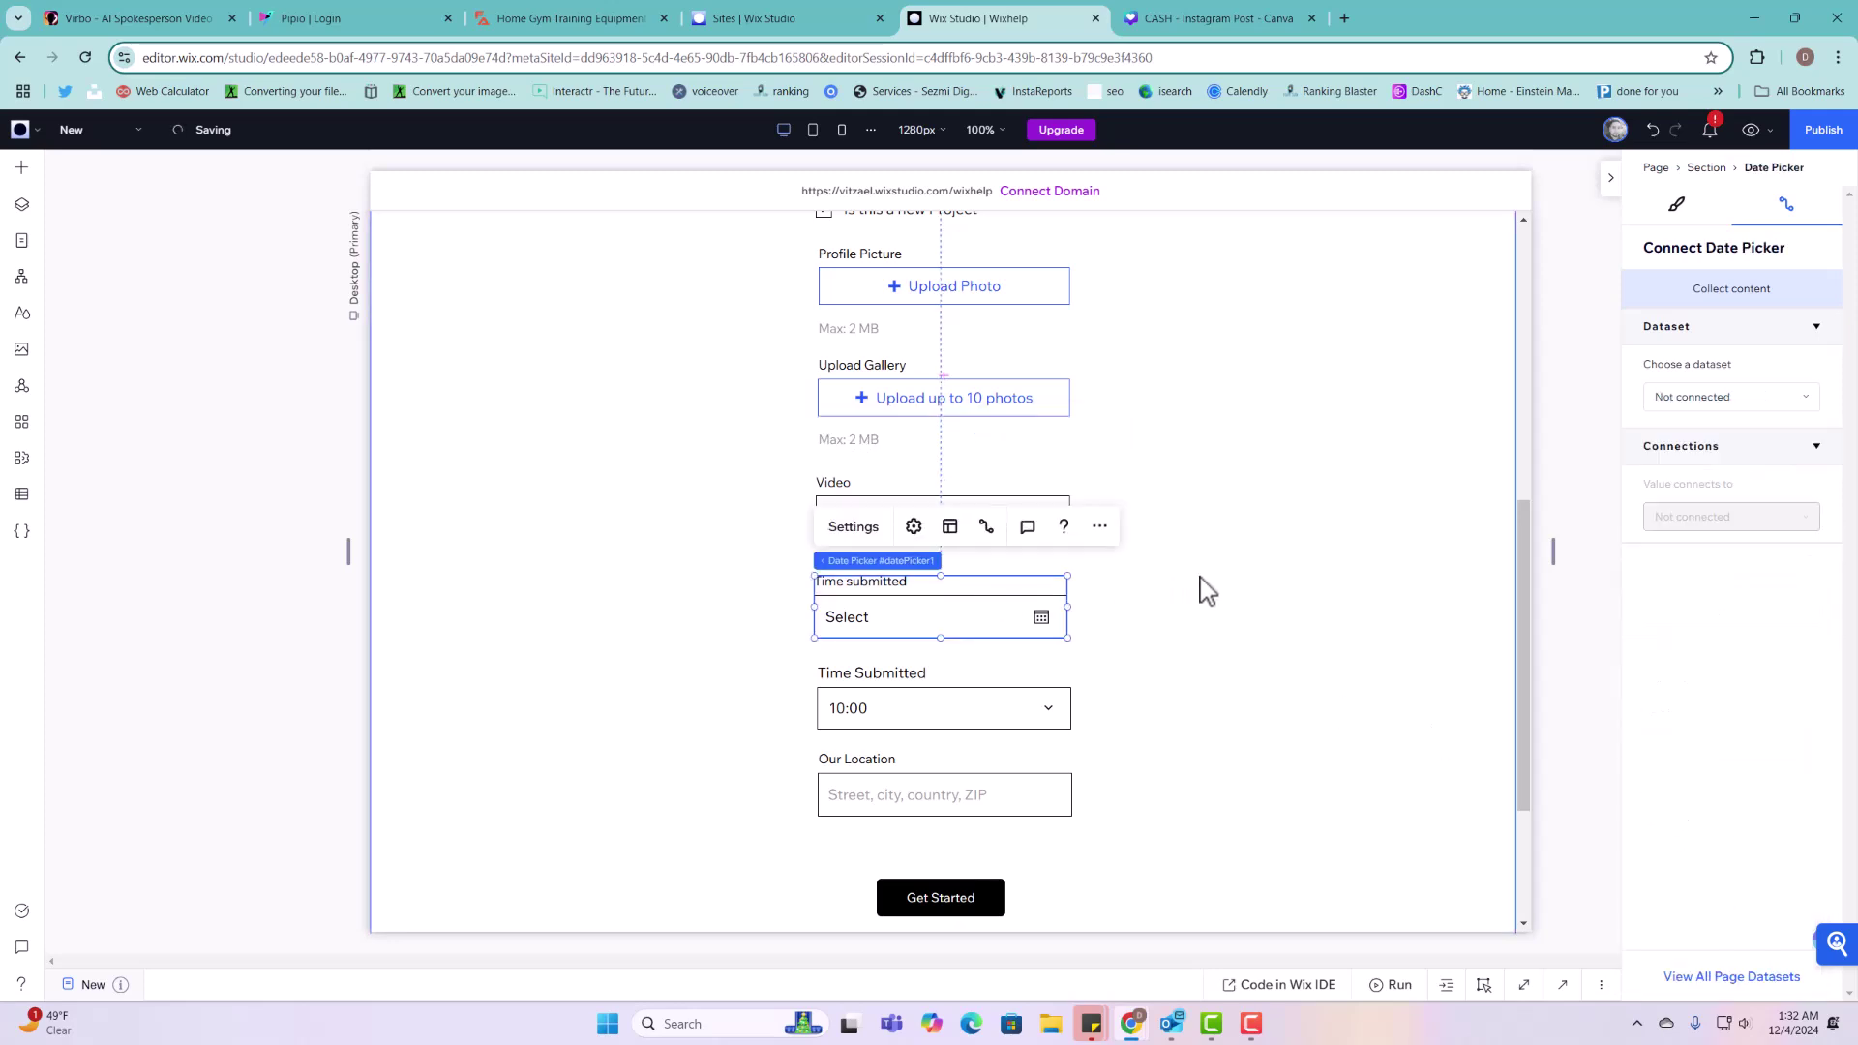
scroll(1248, 571, "down", 1)
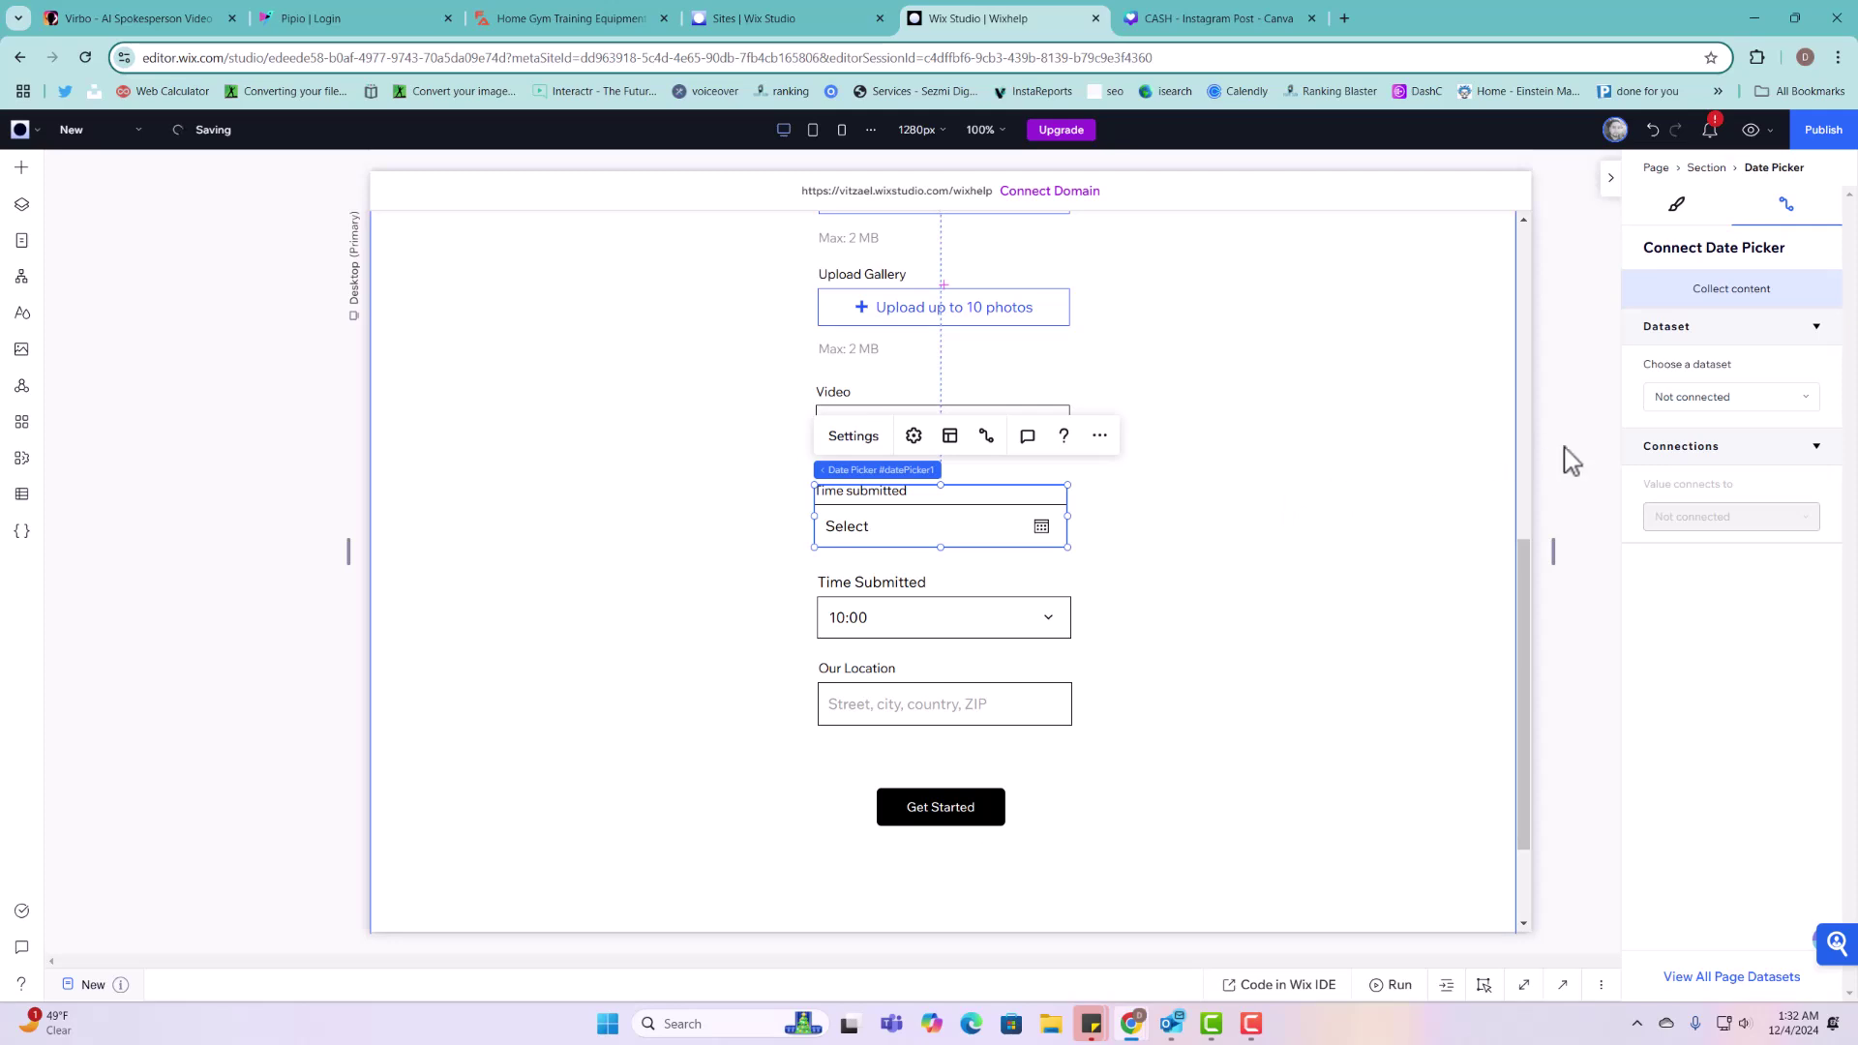
left_click(1701, 402)
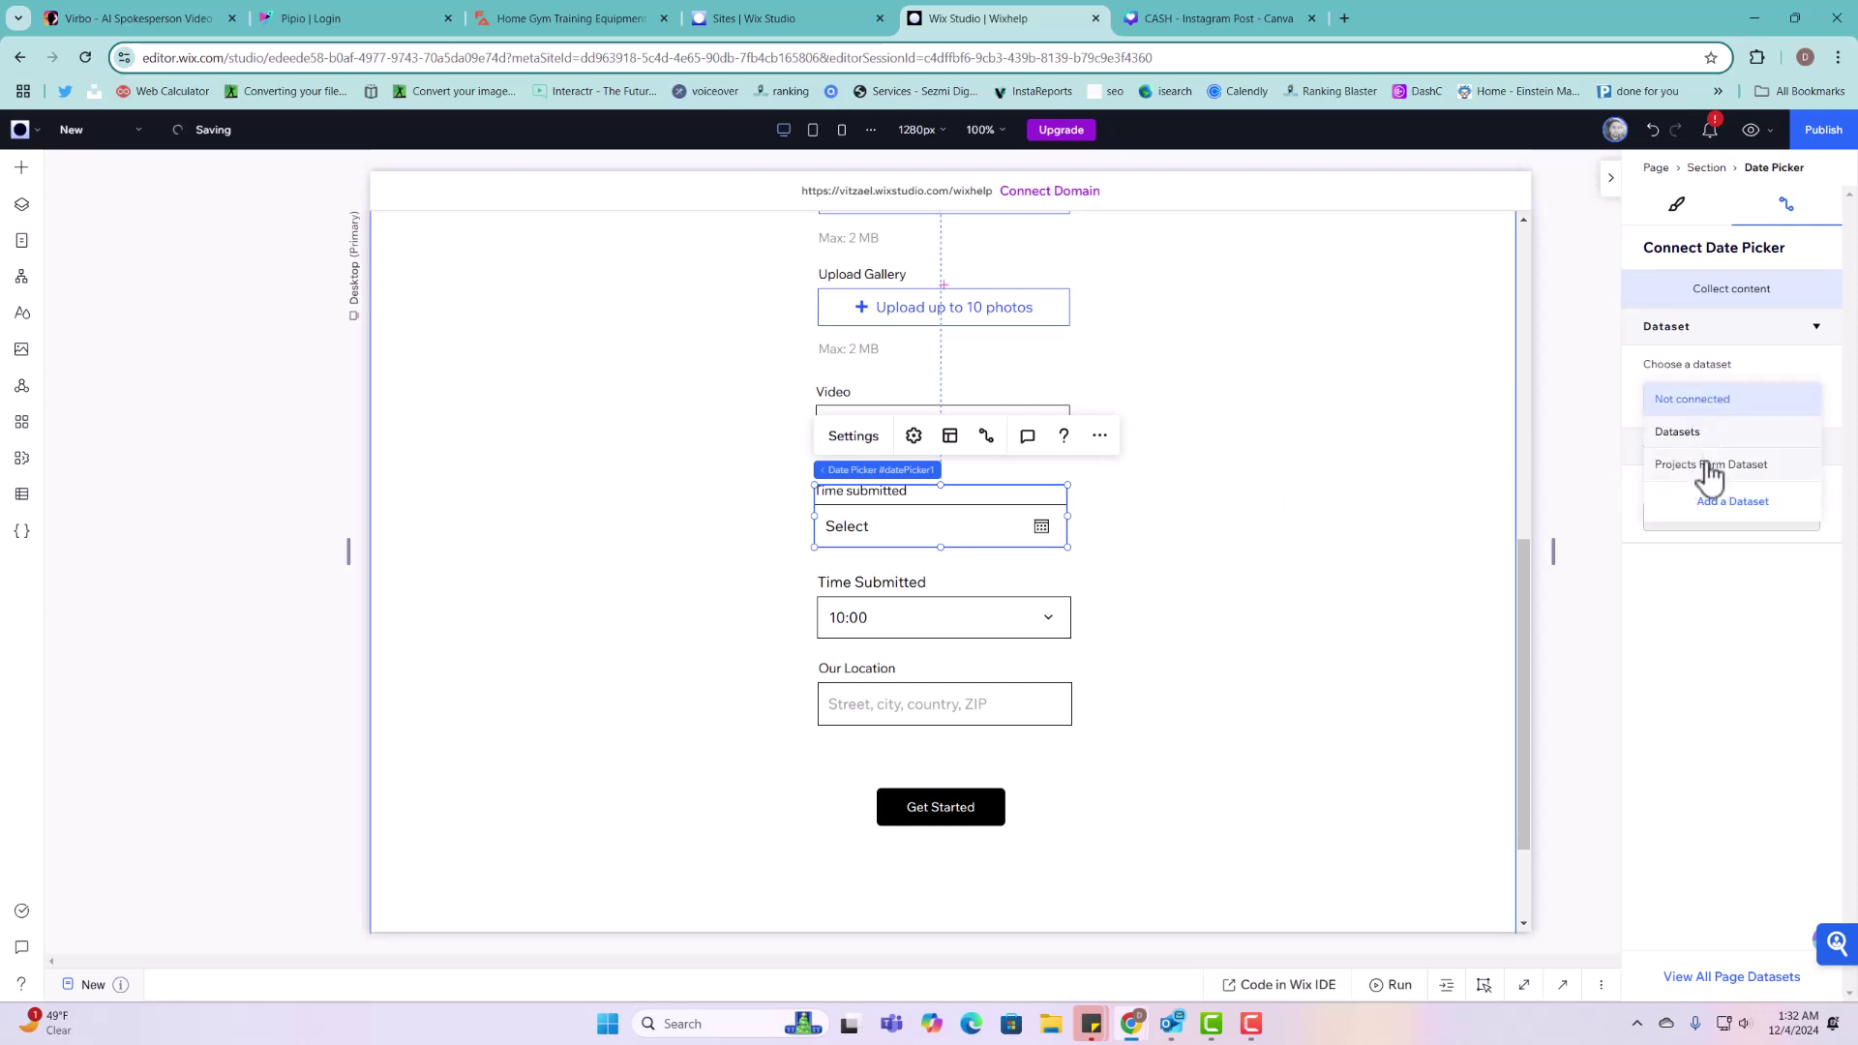
left_click(1709, 465)
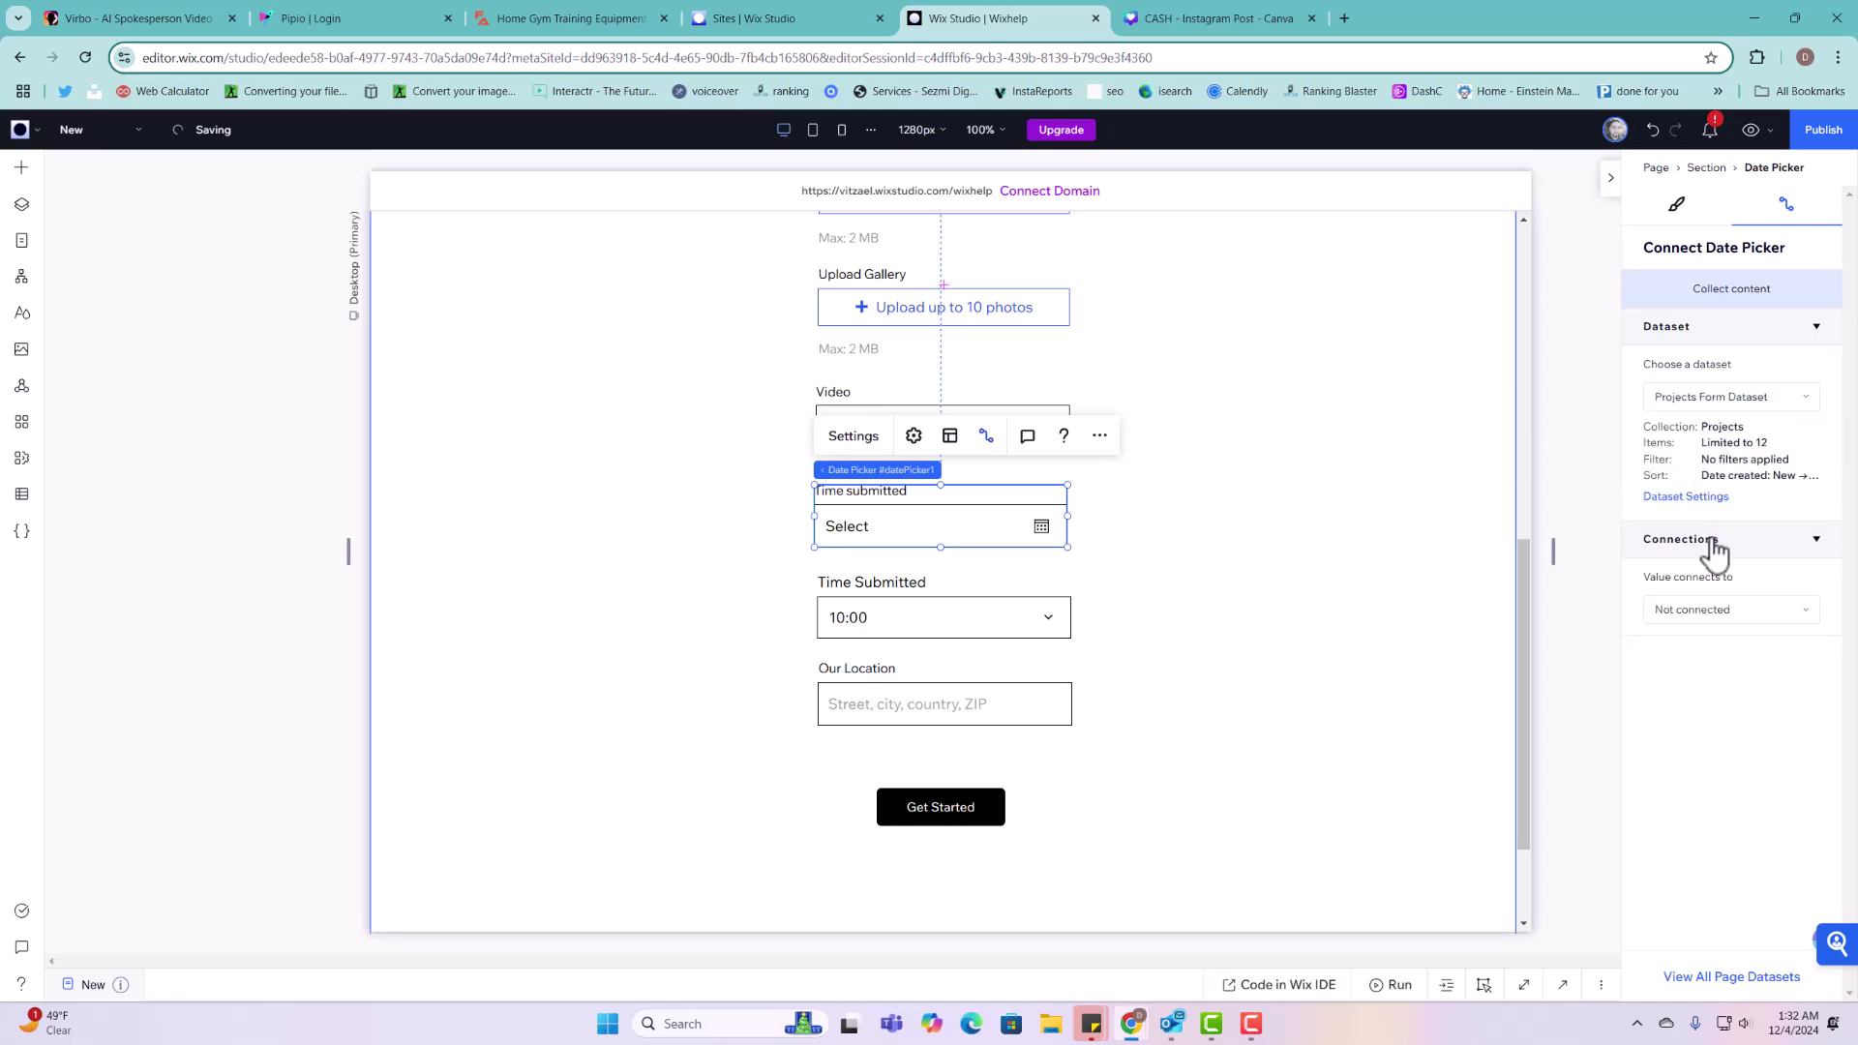
left_click(1711, 614)
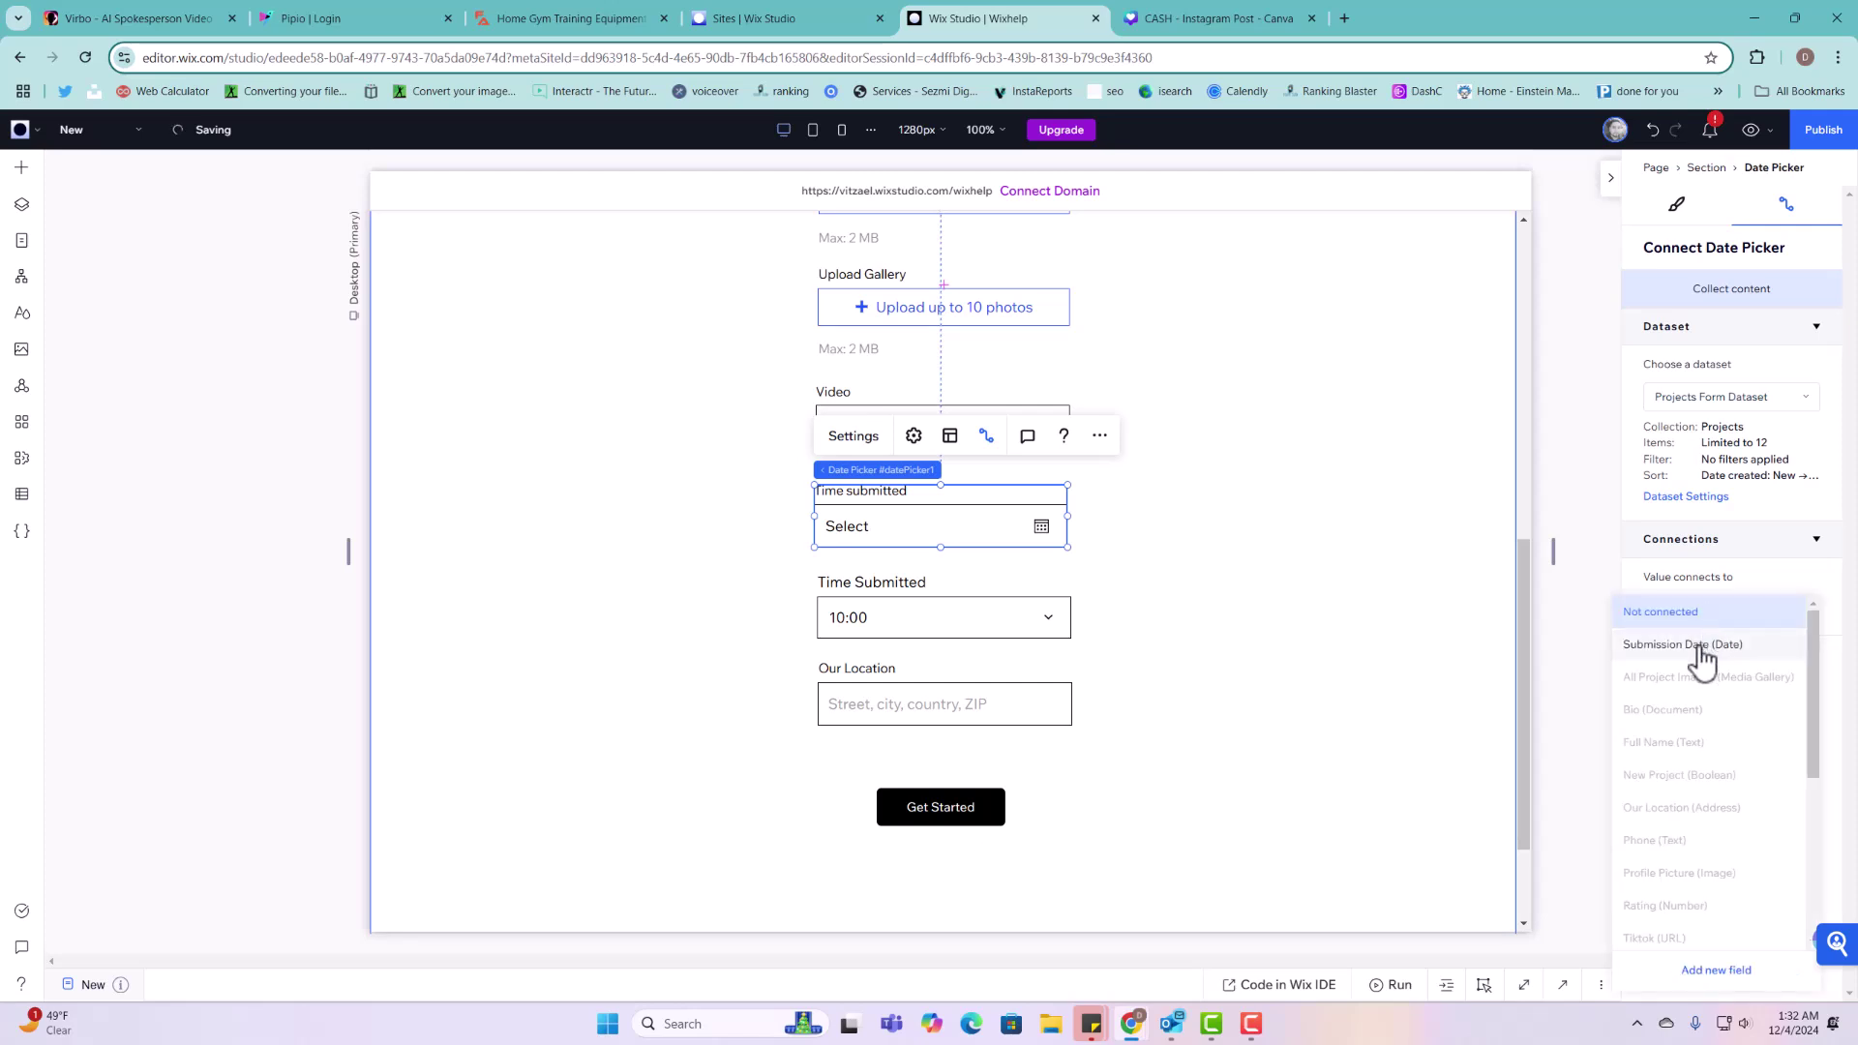
left_click(1684, 644)
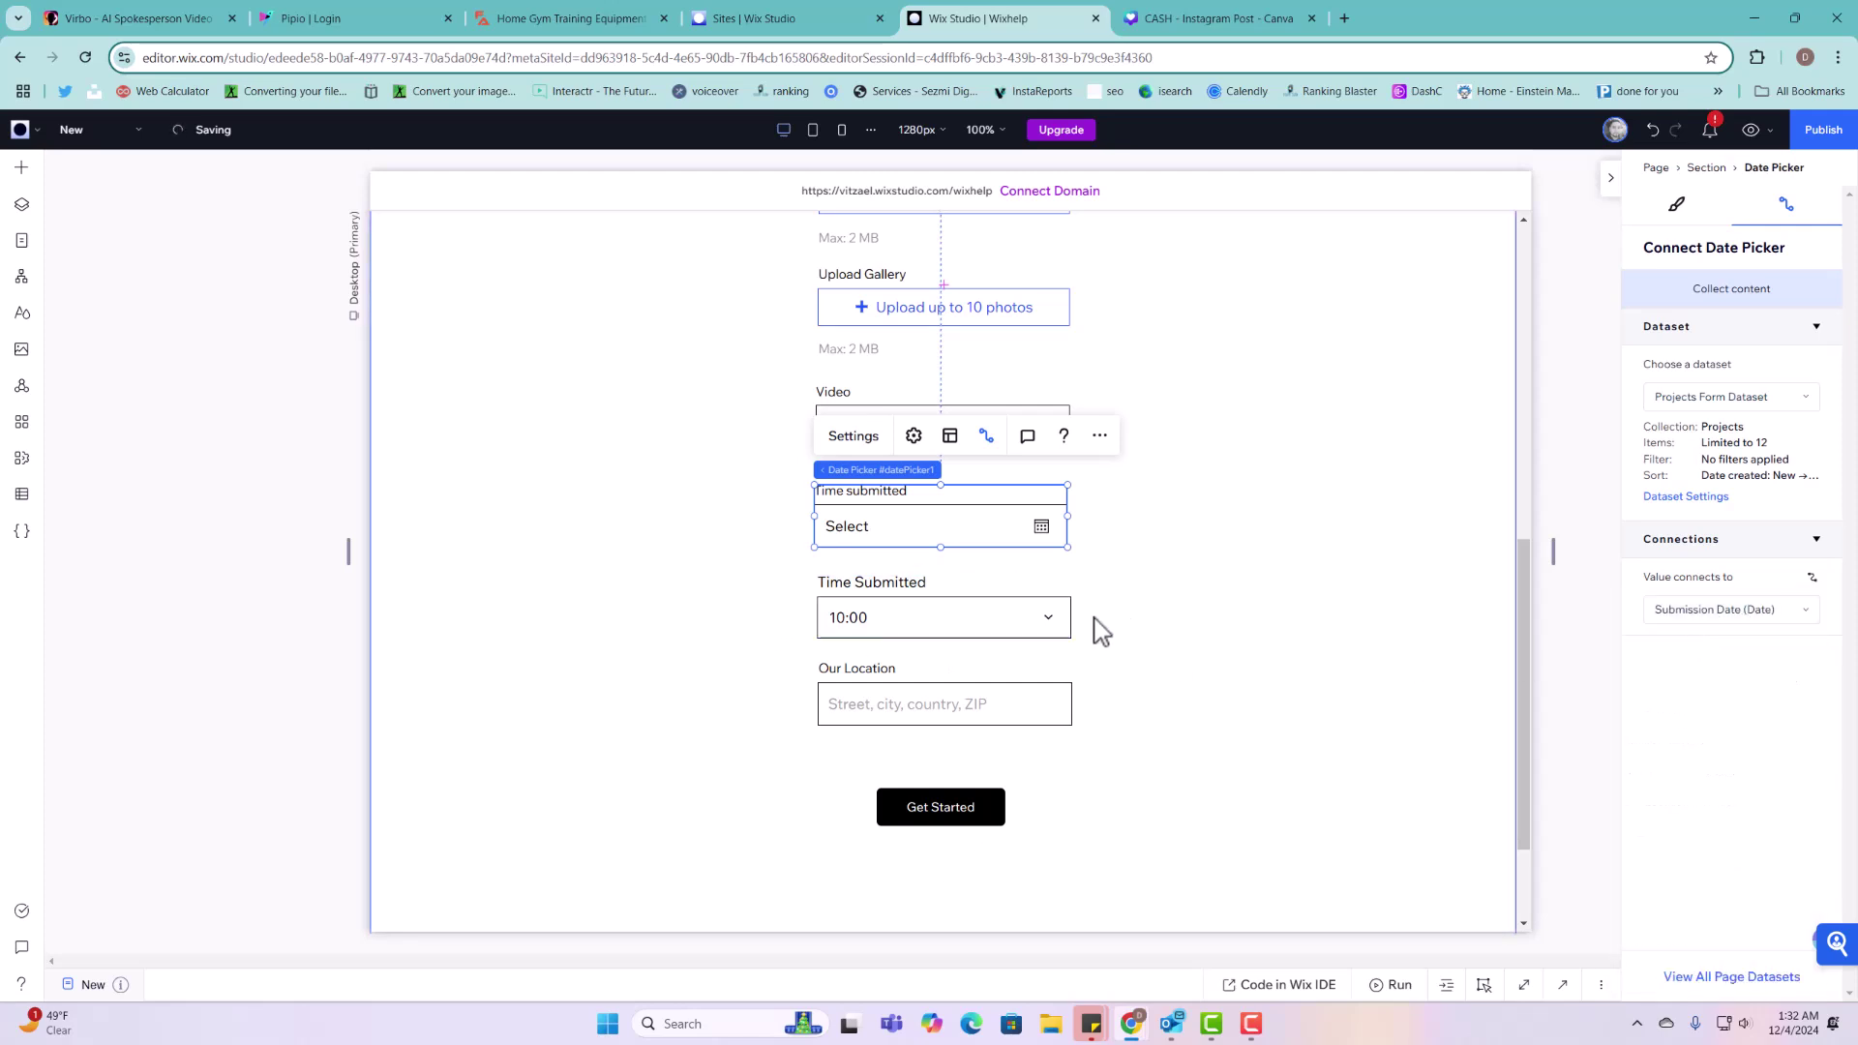
left_click(1732, 616)
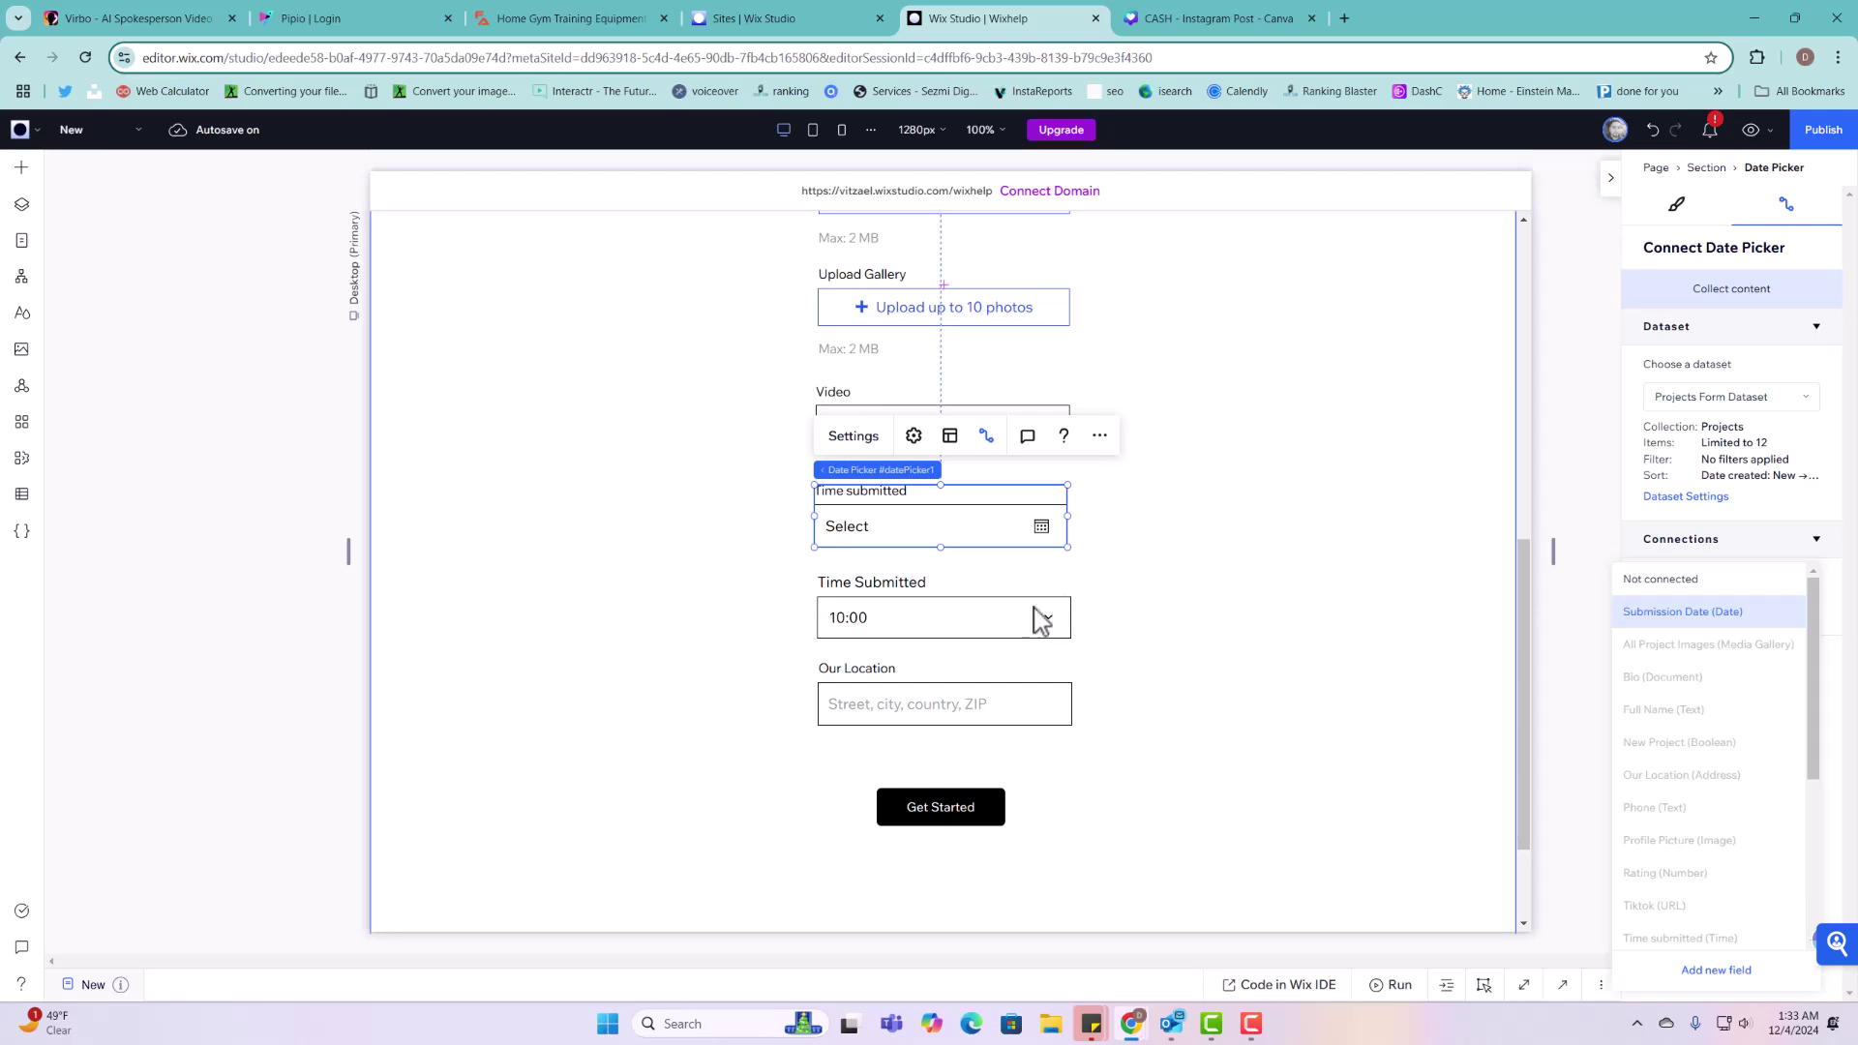
Step: Connect the Time Submitted input to the Time submitted field of Projects Form Dataset
left_click(968, 620)
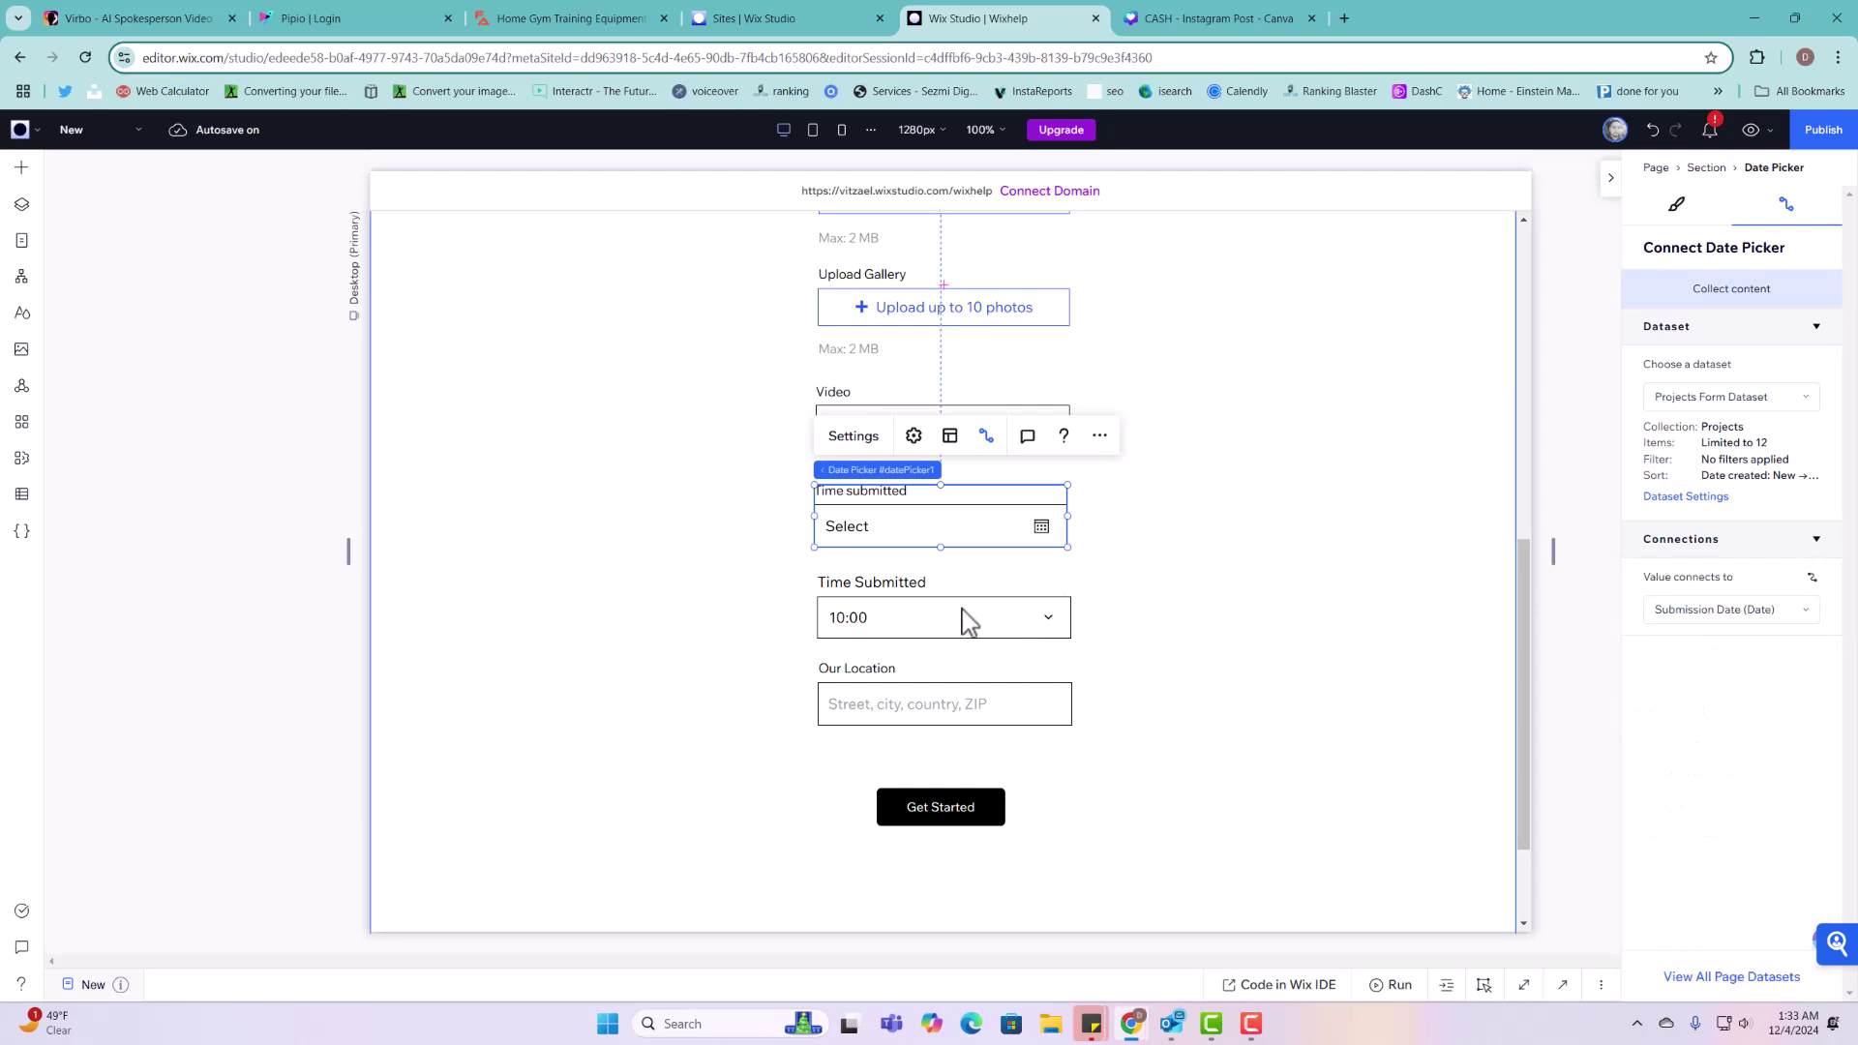
left_click(968, 620)
left_click(1721, 401)
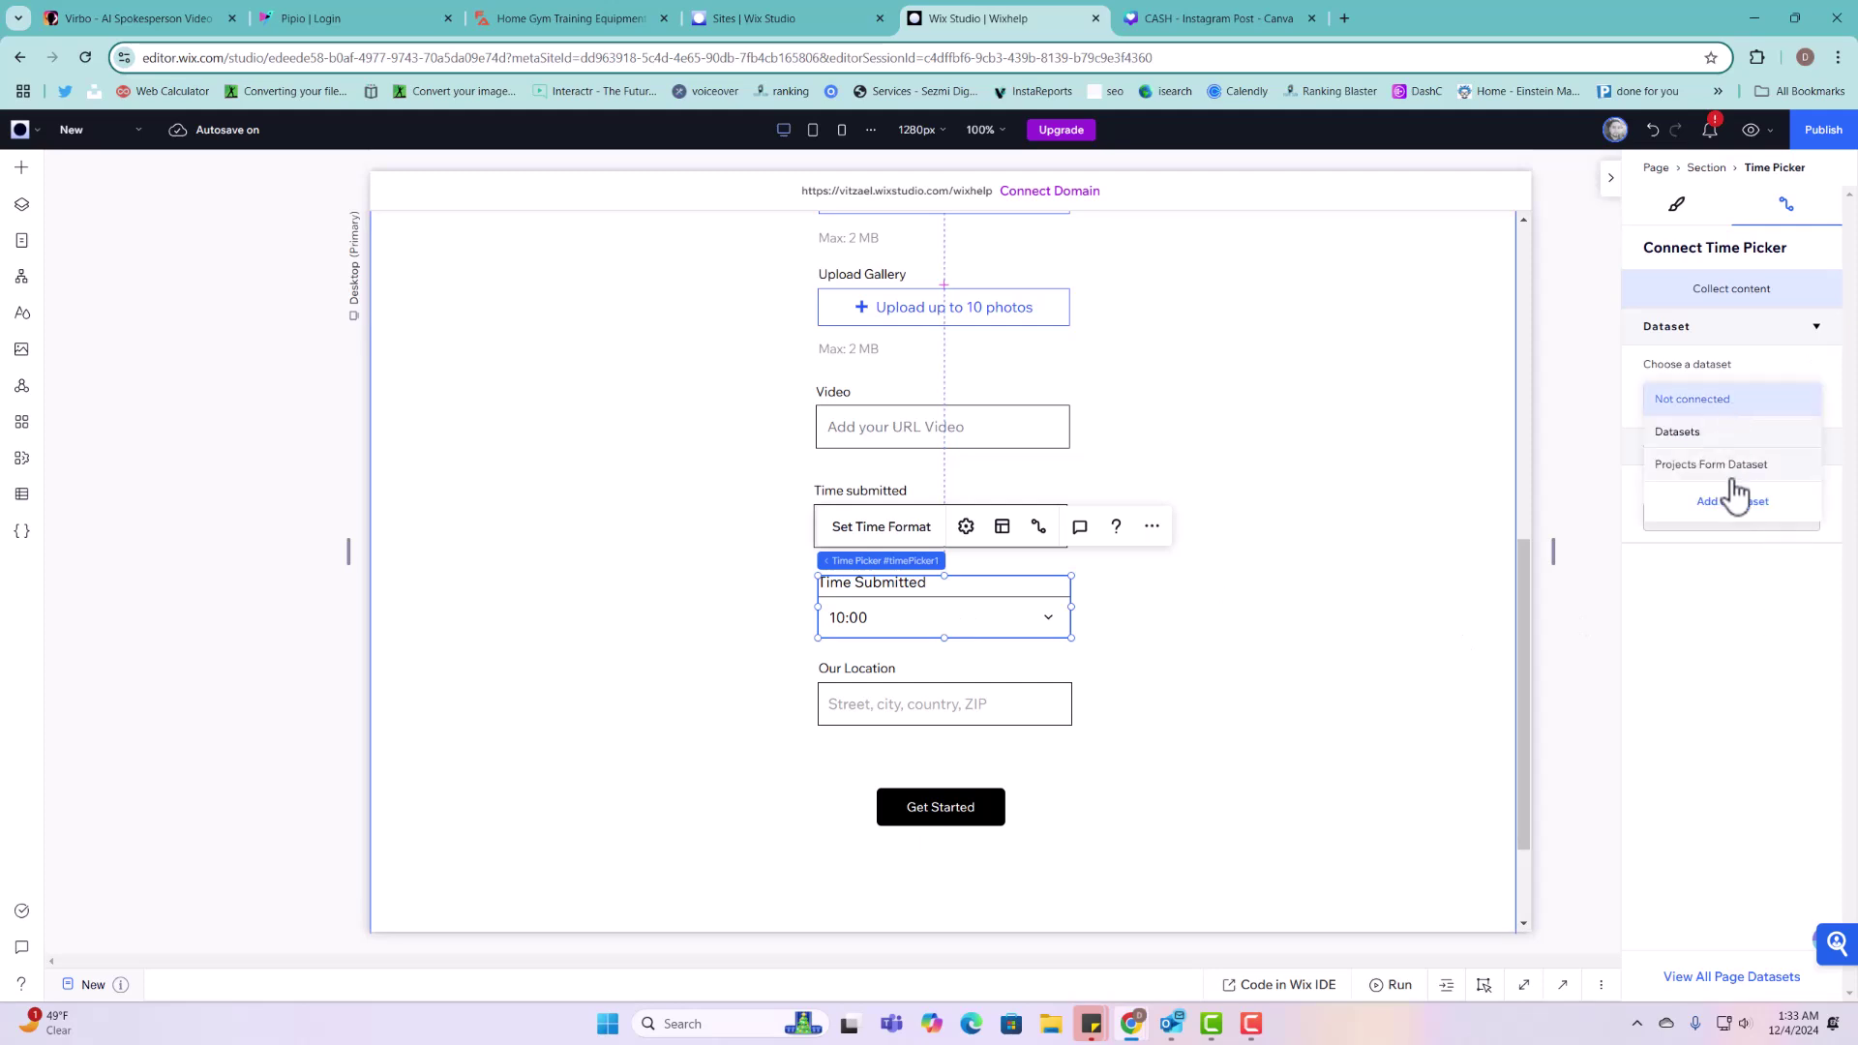
left_click(1718, 462)
left_click(1740, 615)
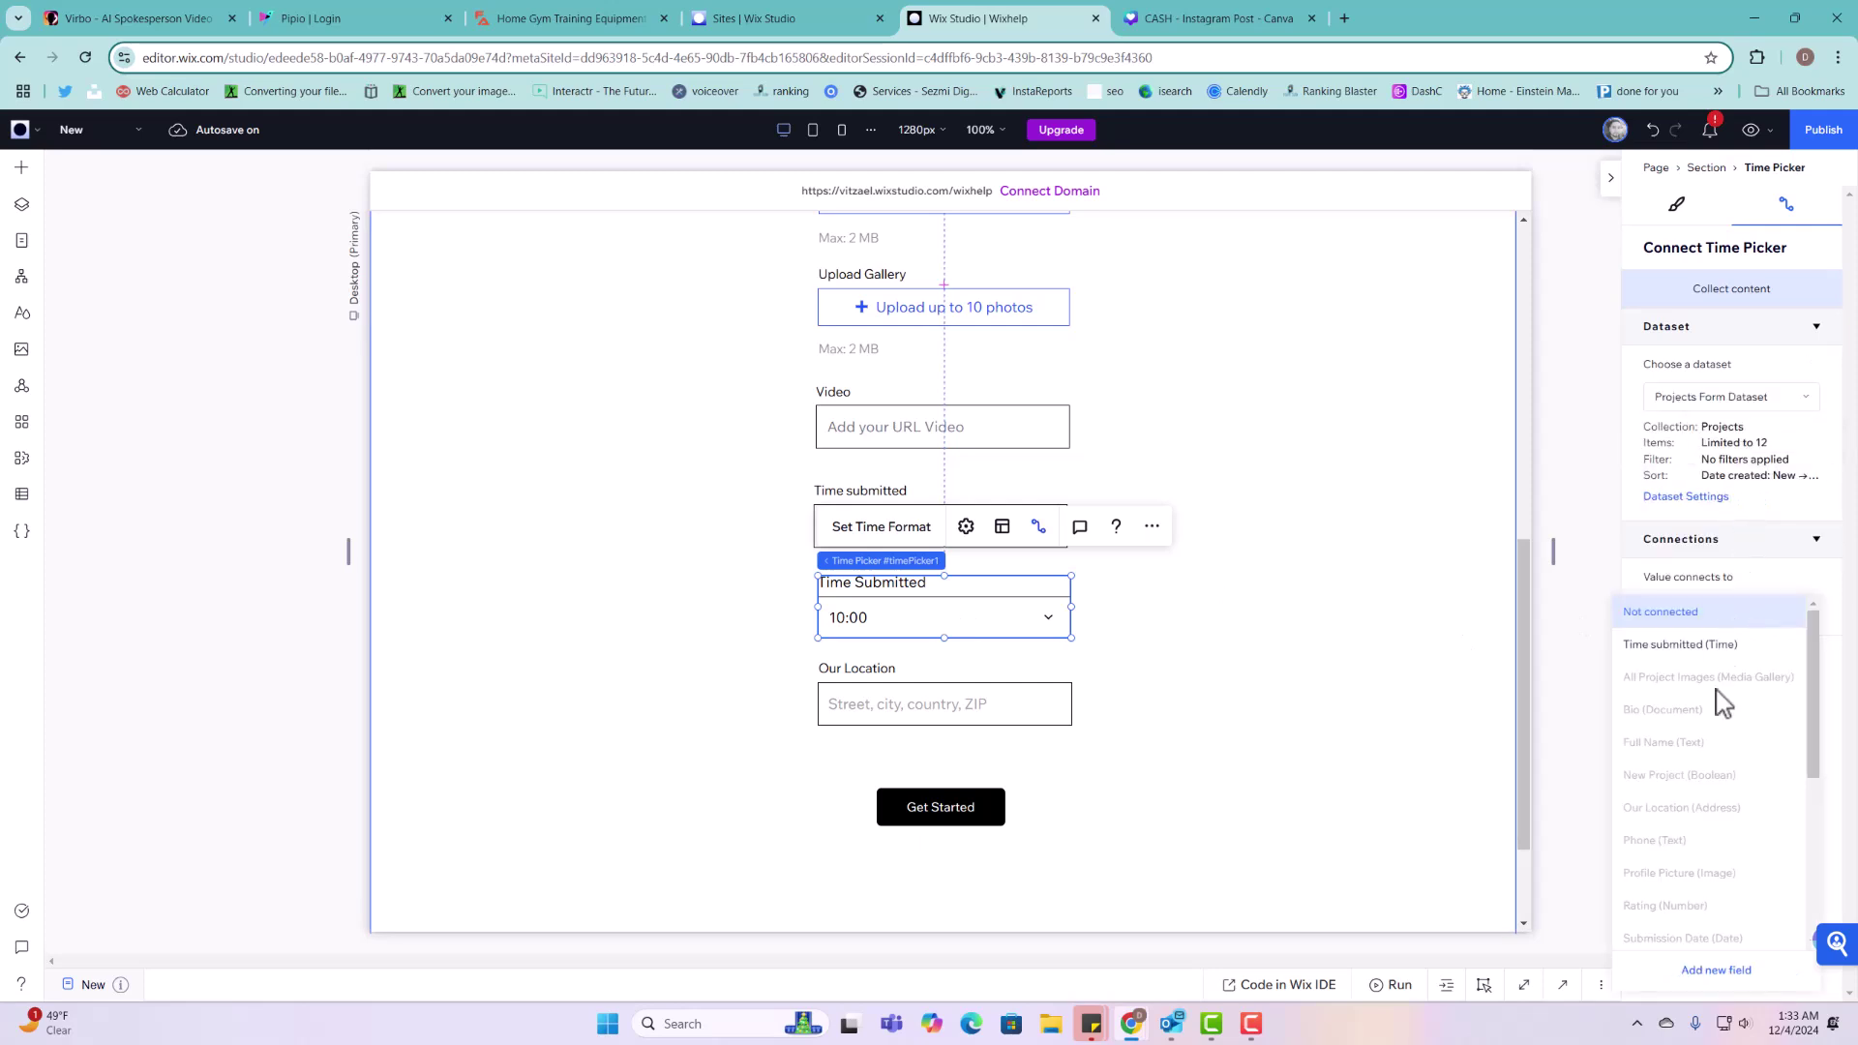
left_click(1742, 646)
Step: Connect the Our Location address input to the Our Location field of Projects Form Dataset
left_click(1000, 676)
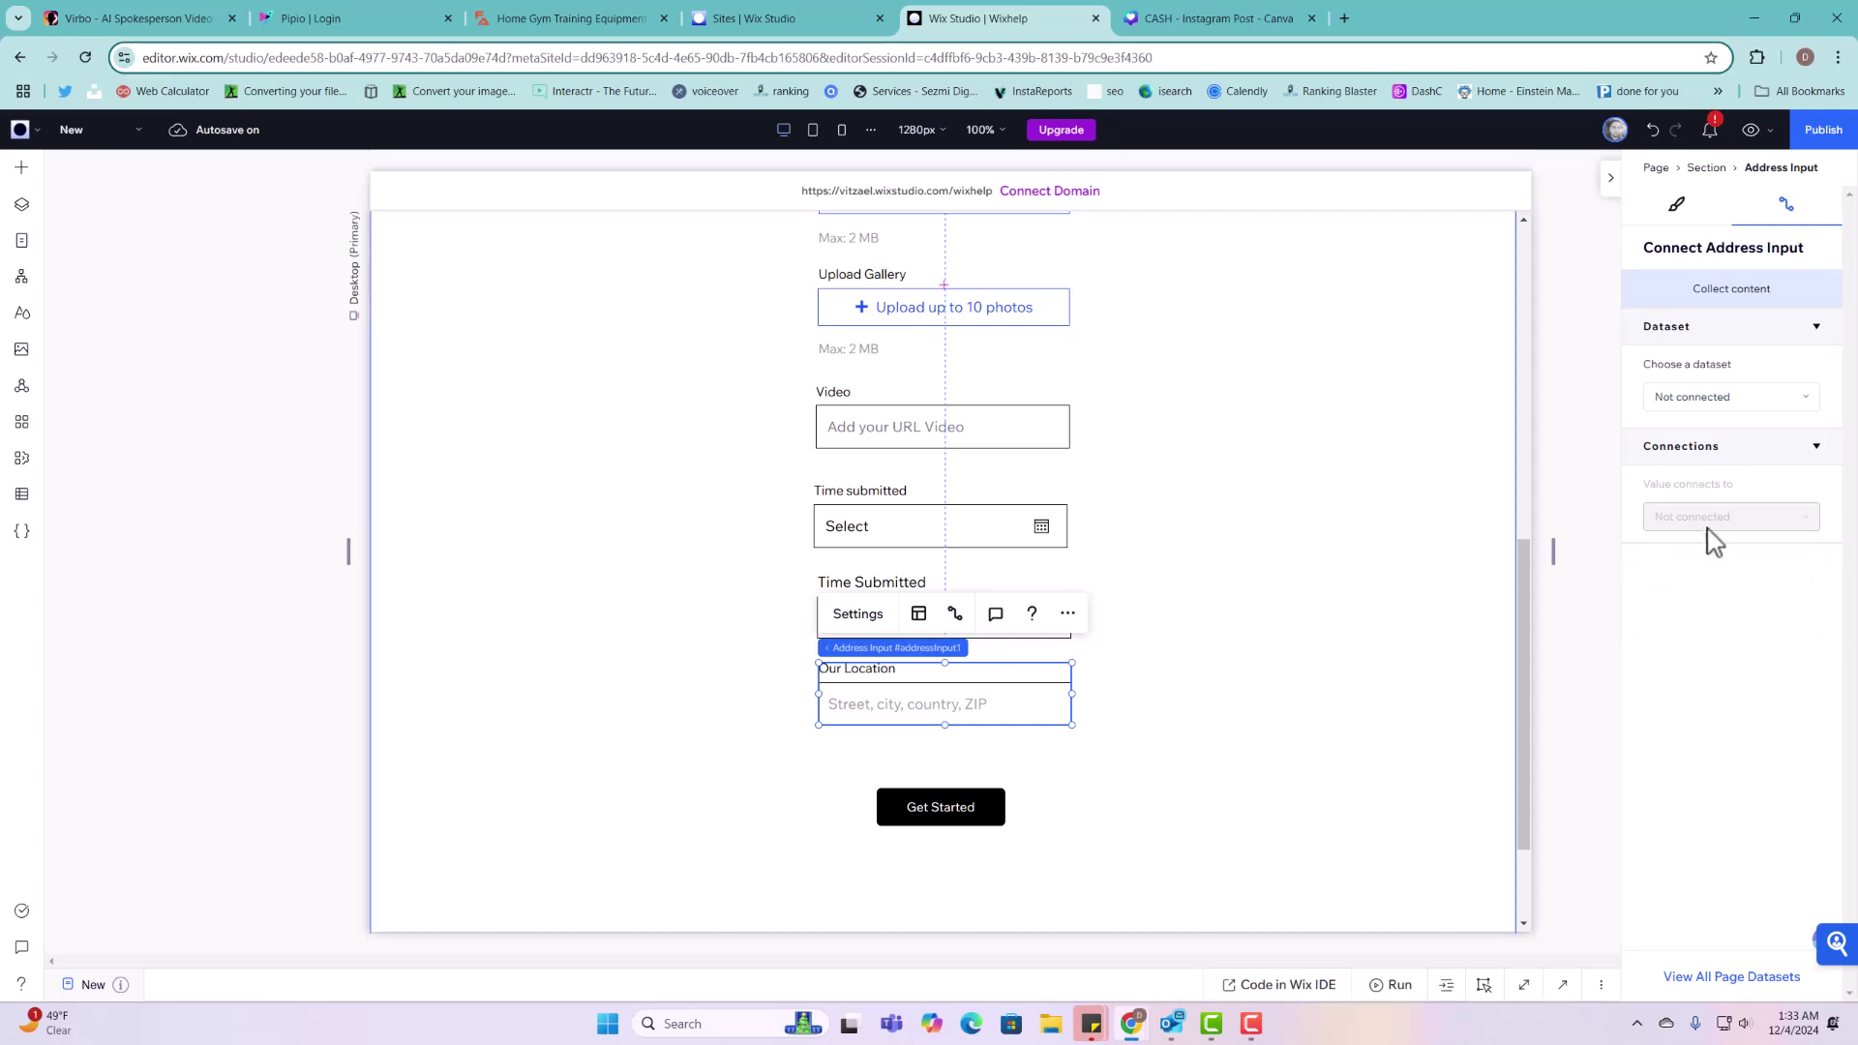
left_click(1703, 401)
left_click(1698, 463)
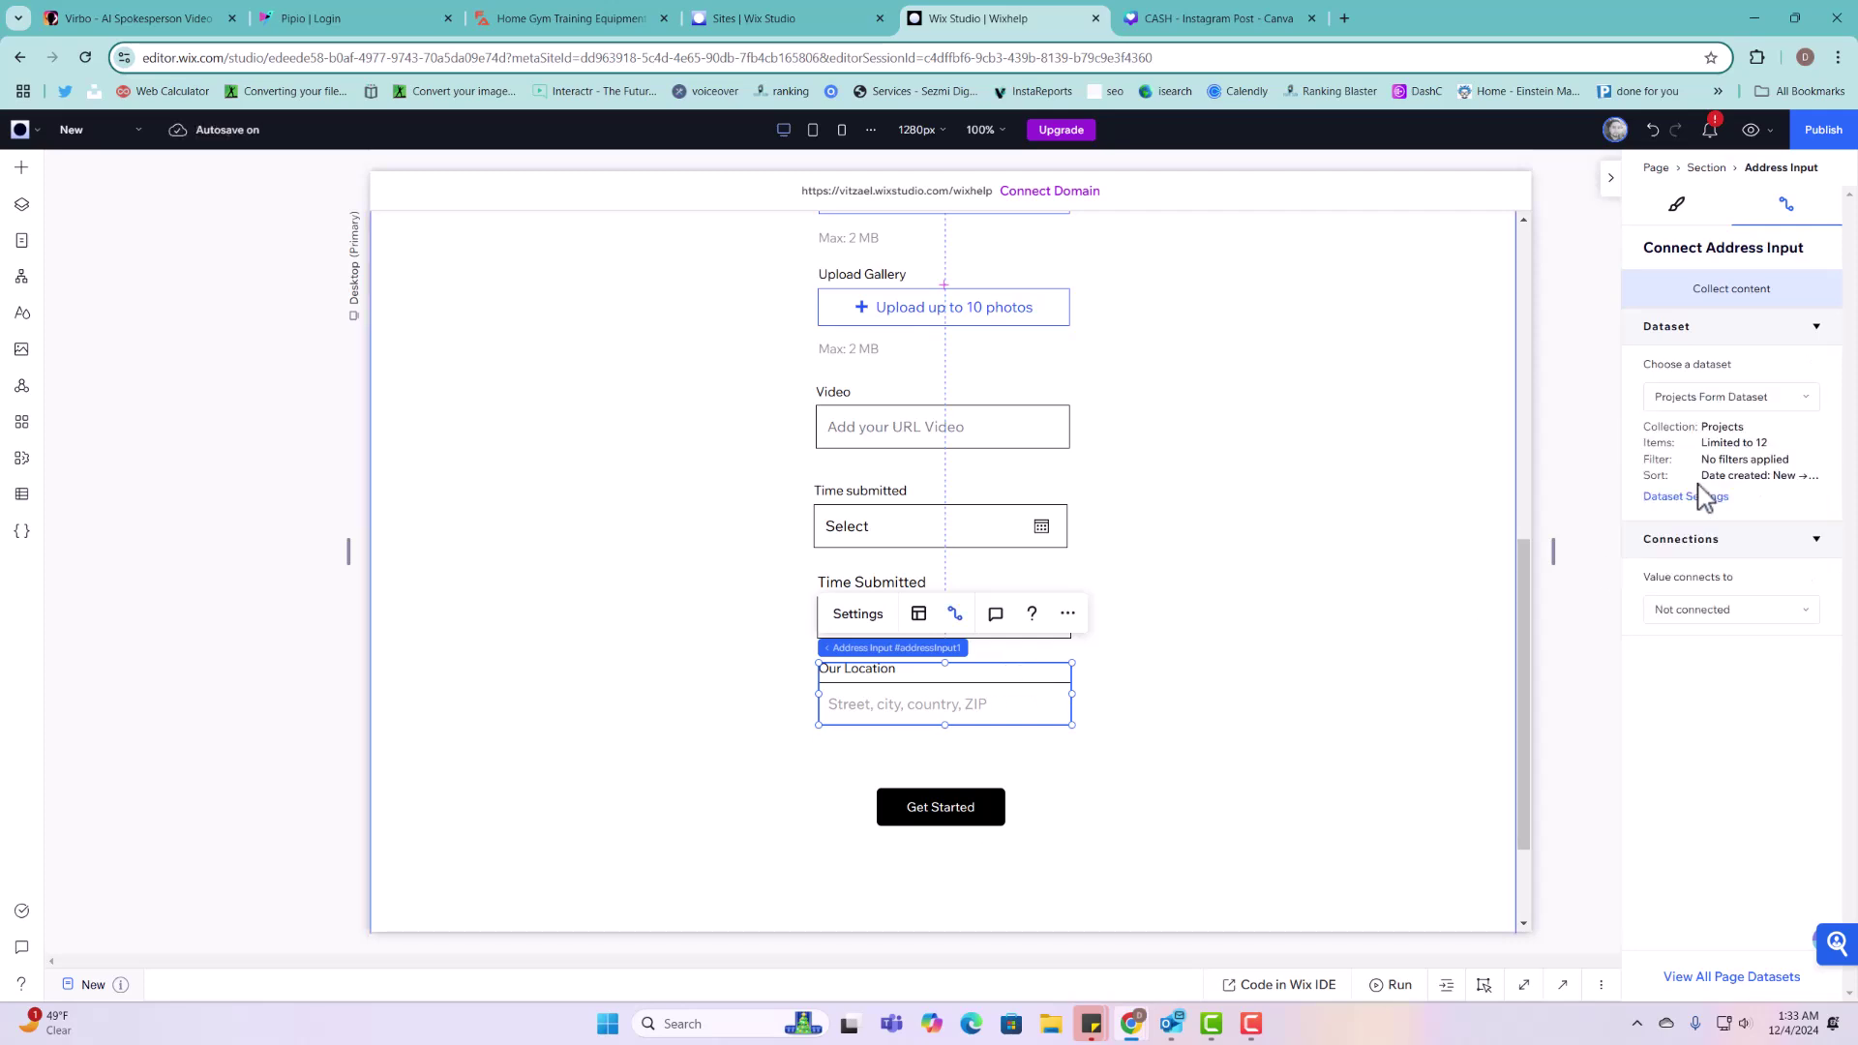
left_click(1706, 611)
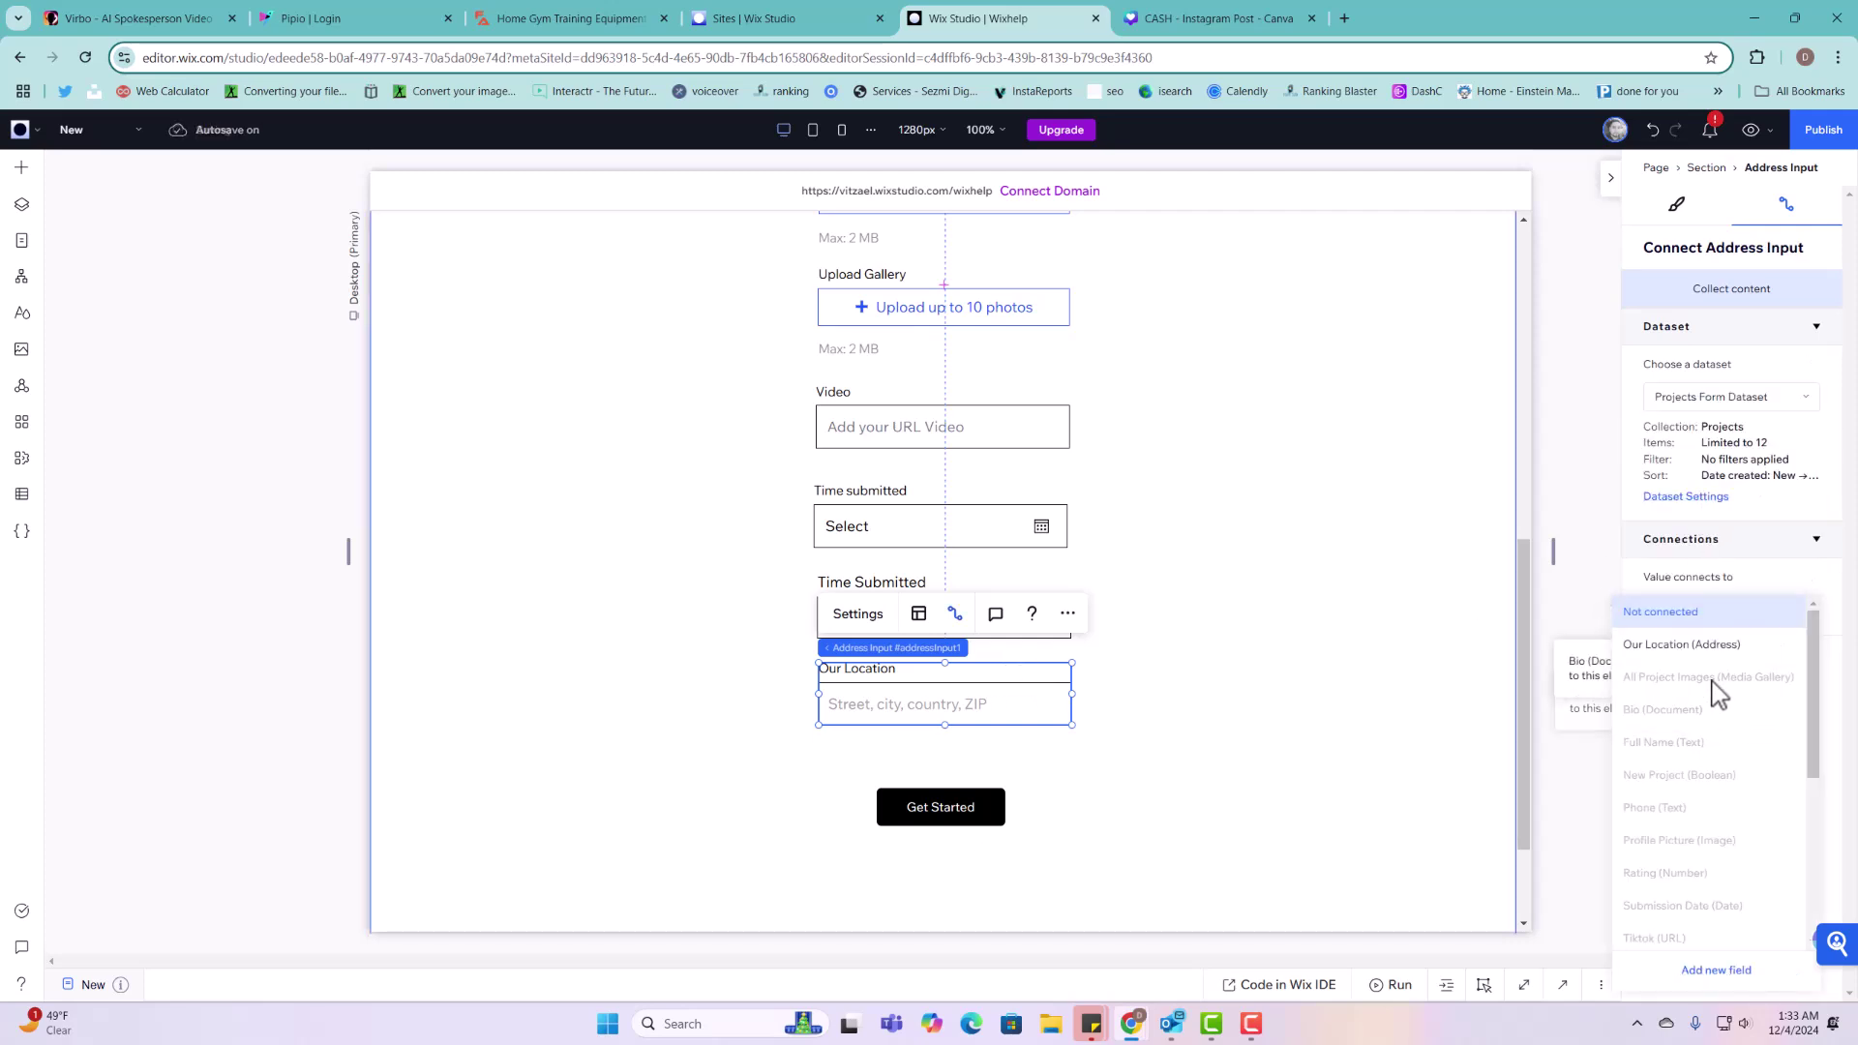
left_click(1725, 646)
Step: Move the Get Started button lower in the form
scroll(888, 717, "down", 2)
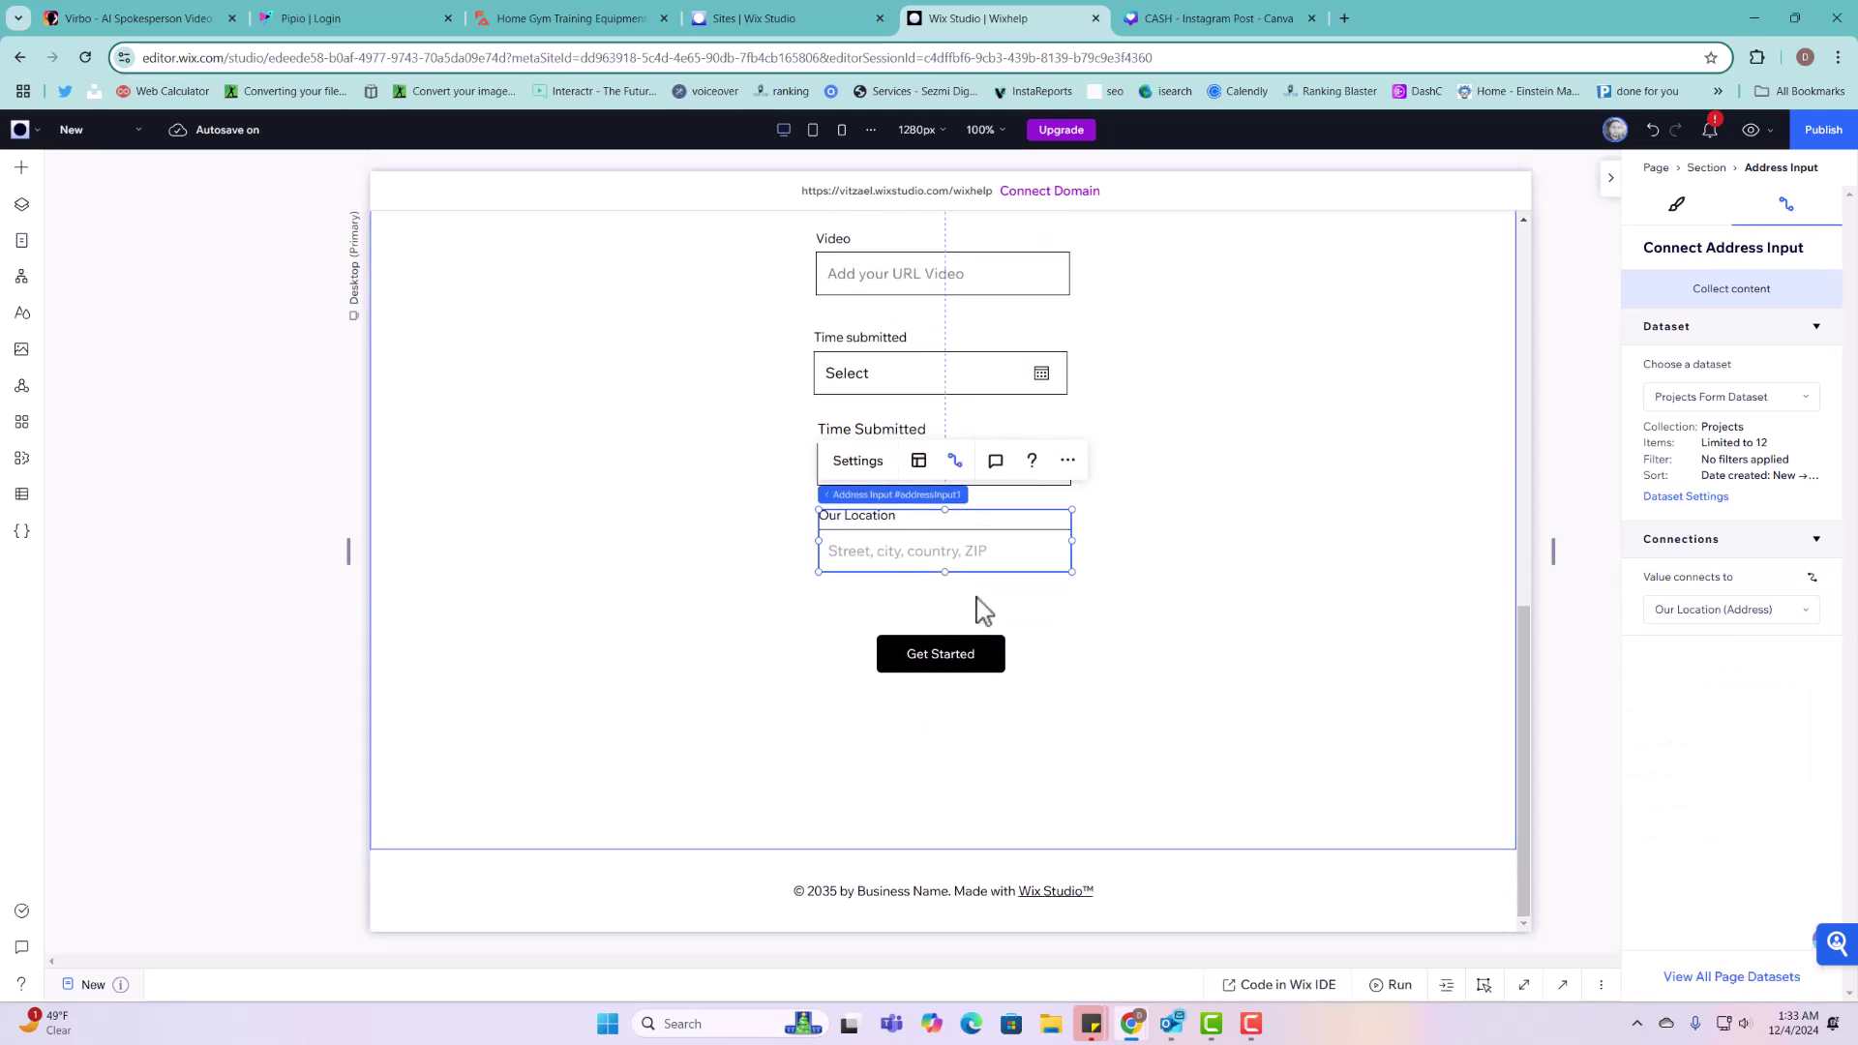
left_click(968, 630)
left_click_drag(970, 642, 978, 735)
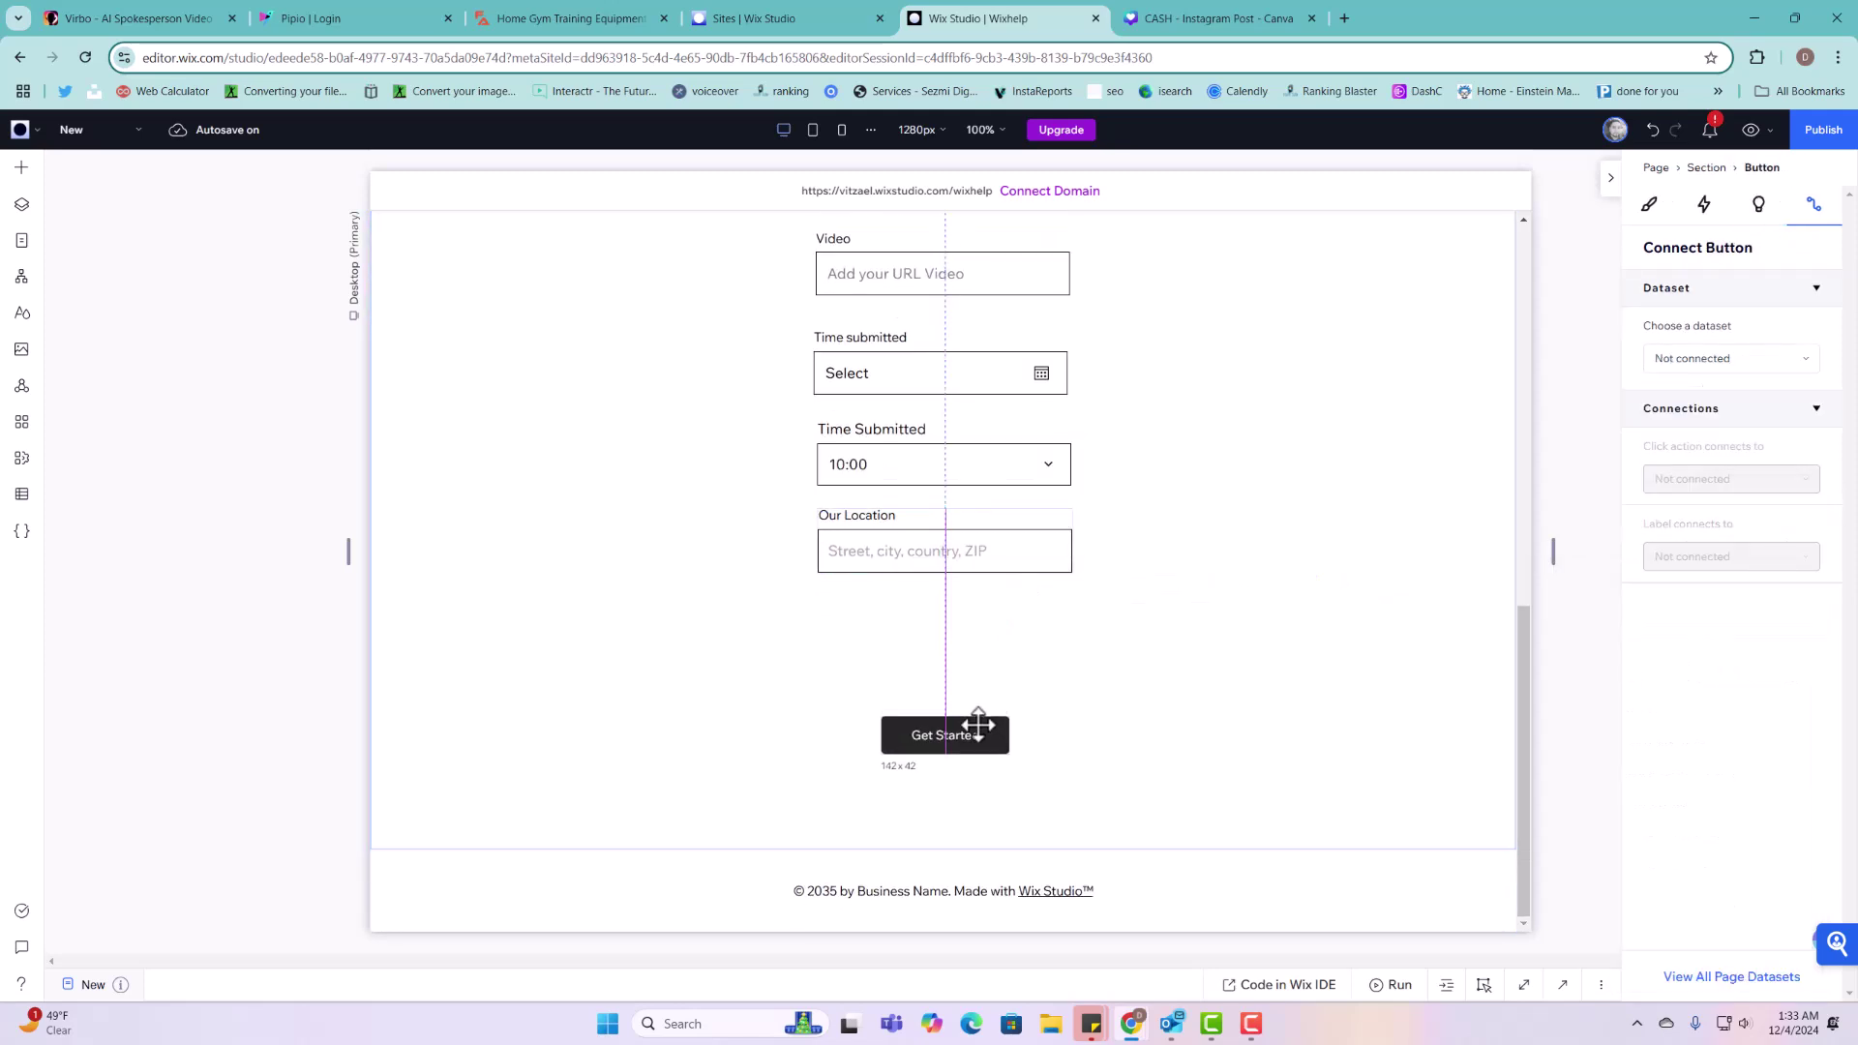
Step: Place an Upload Button input element below the Our Location field
left_click(21, 168)
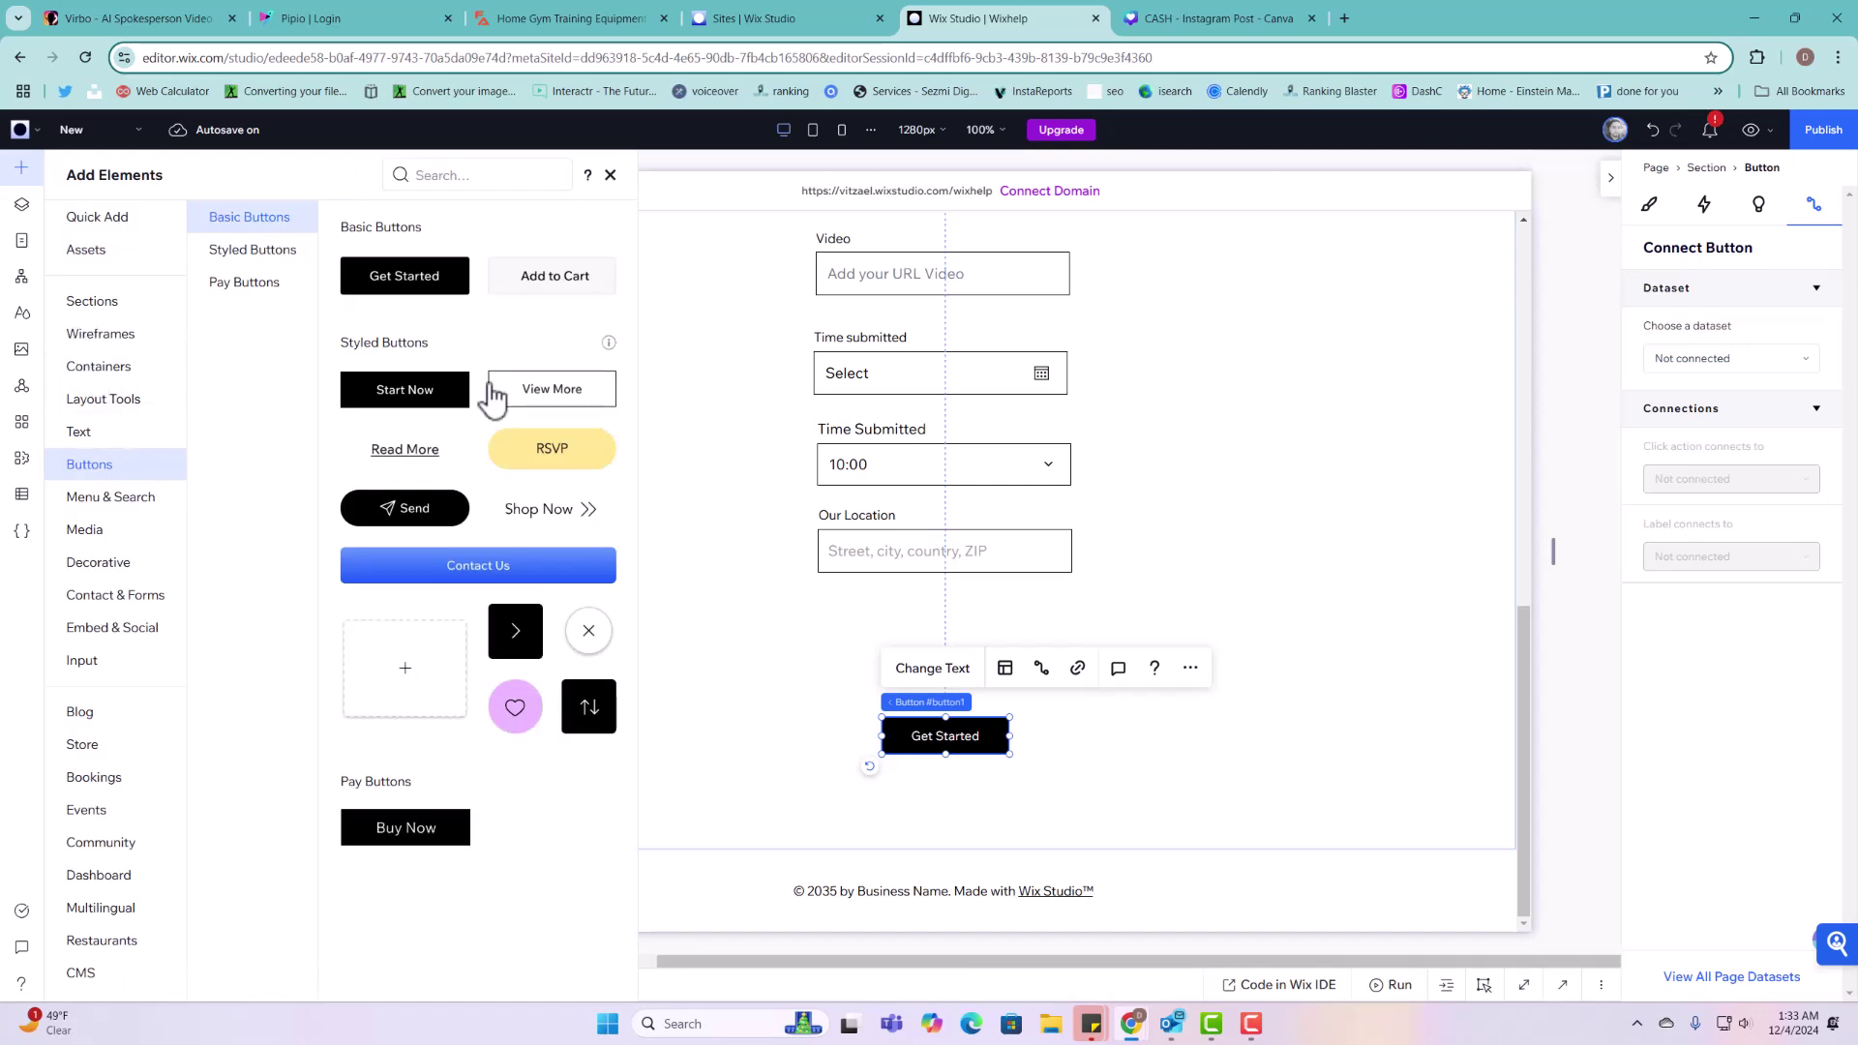
left_click(82, 660)
scroll(556, 534, "down", 8)
scroll(552, 539, "up", 7)
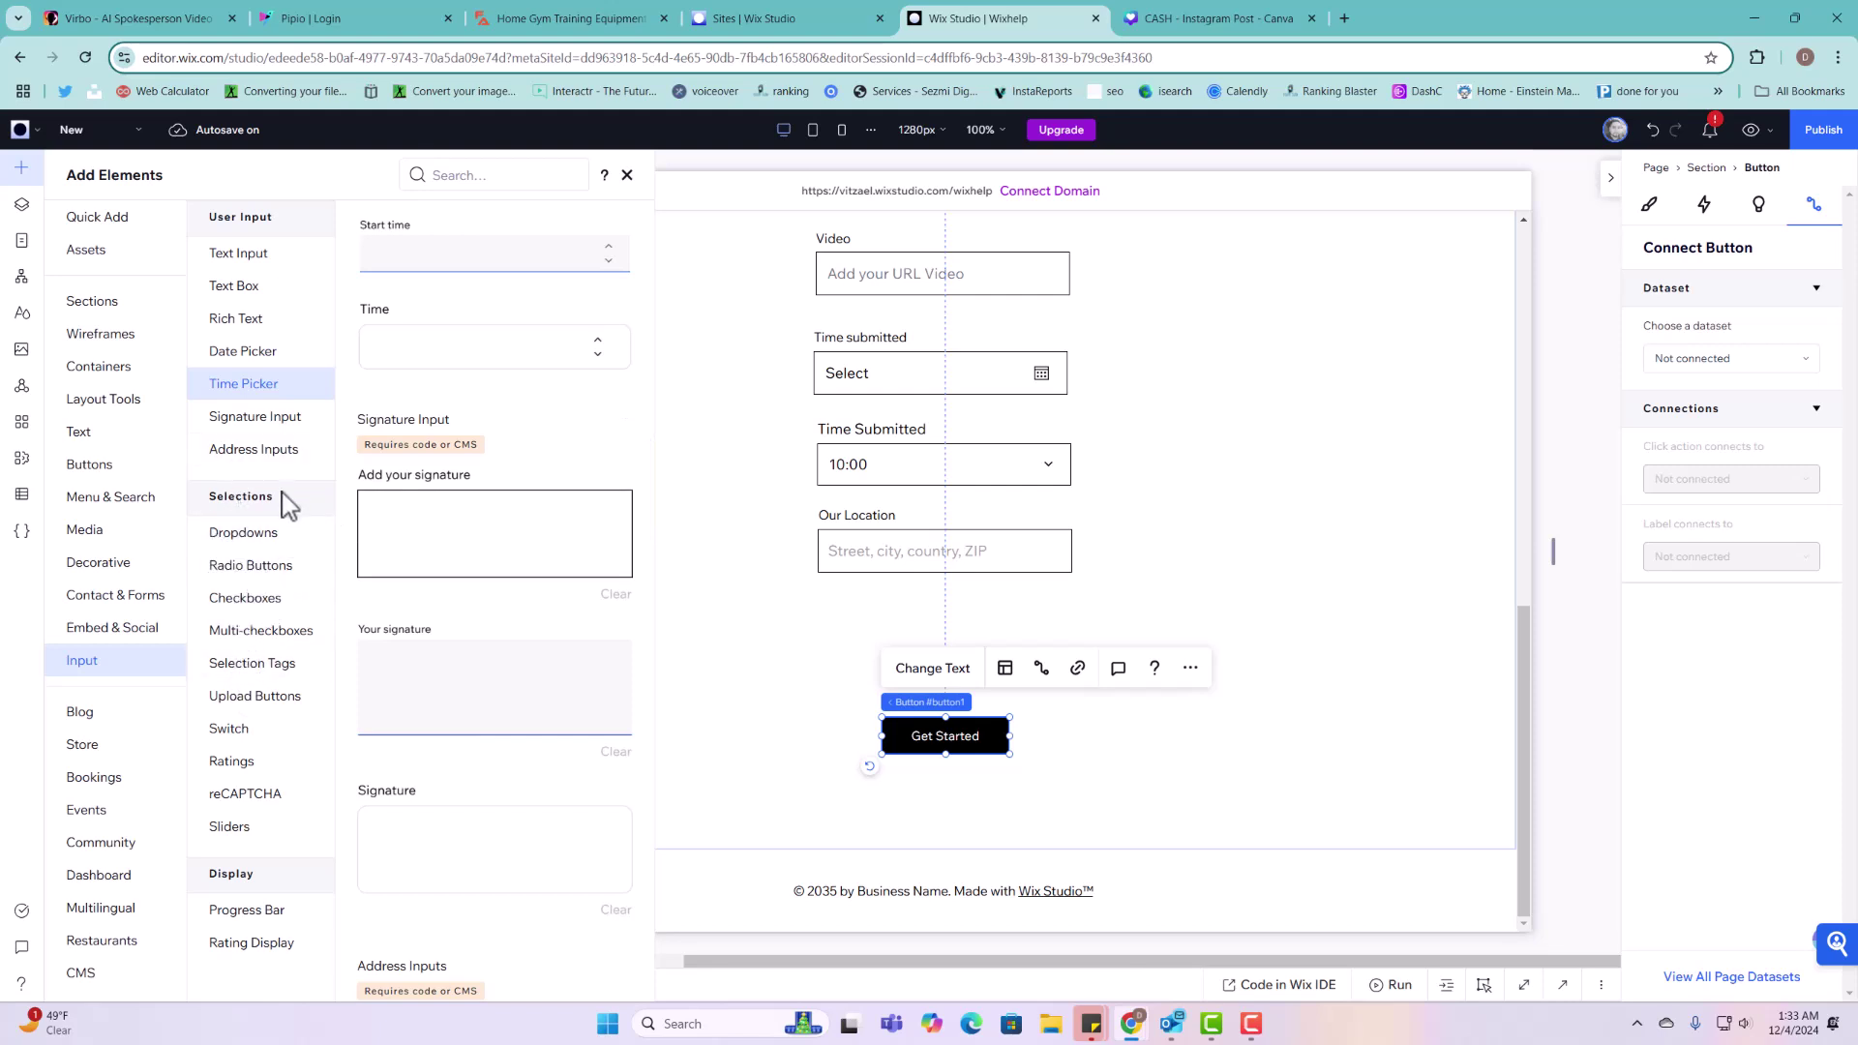
left_click(247, 697)
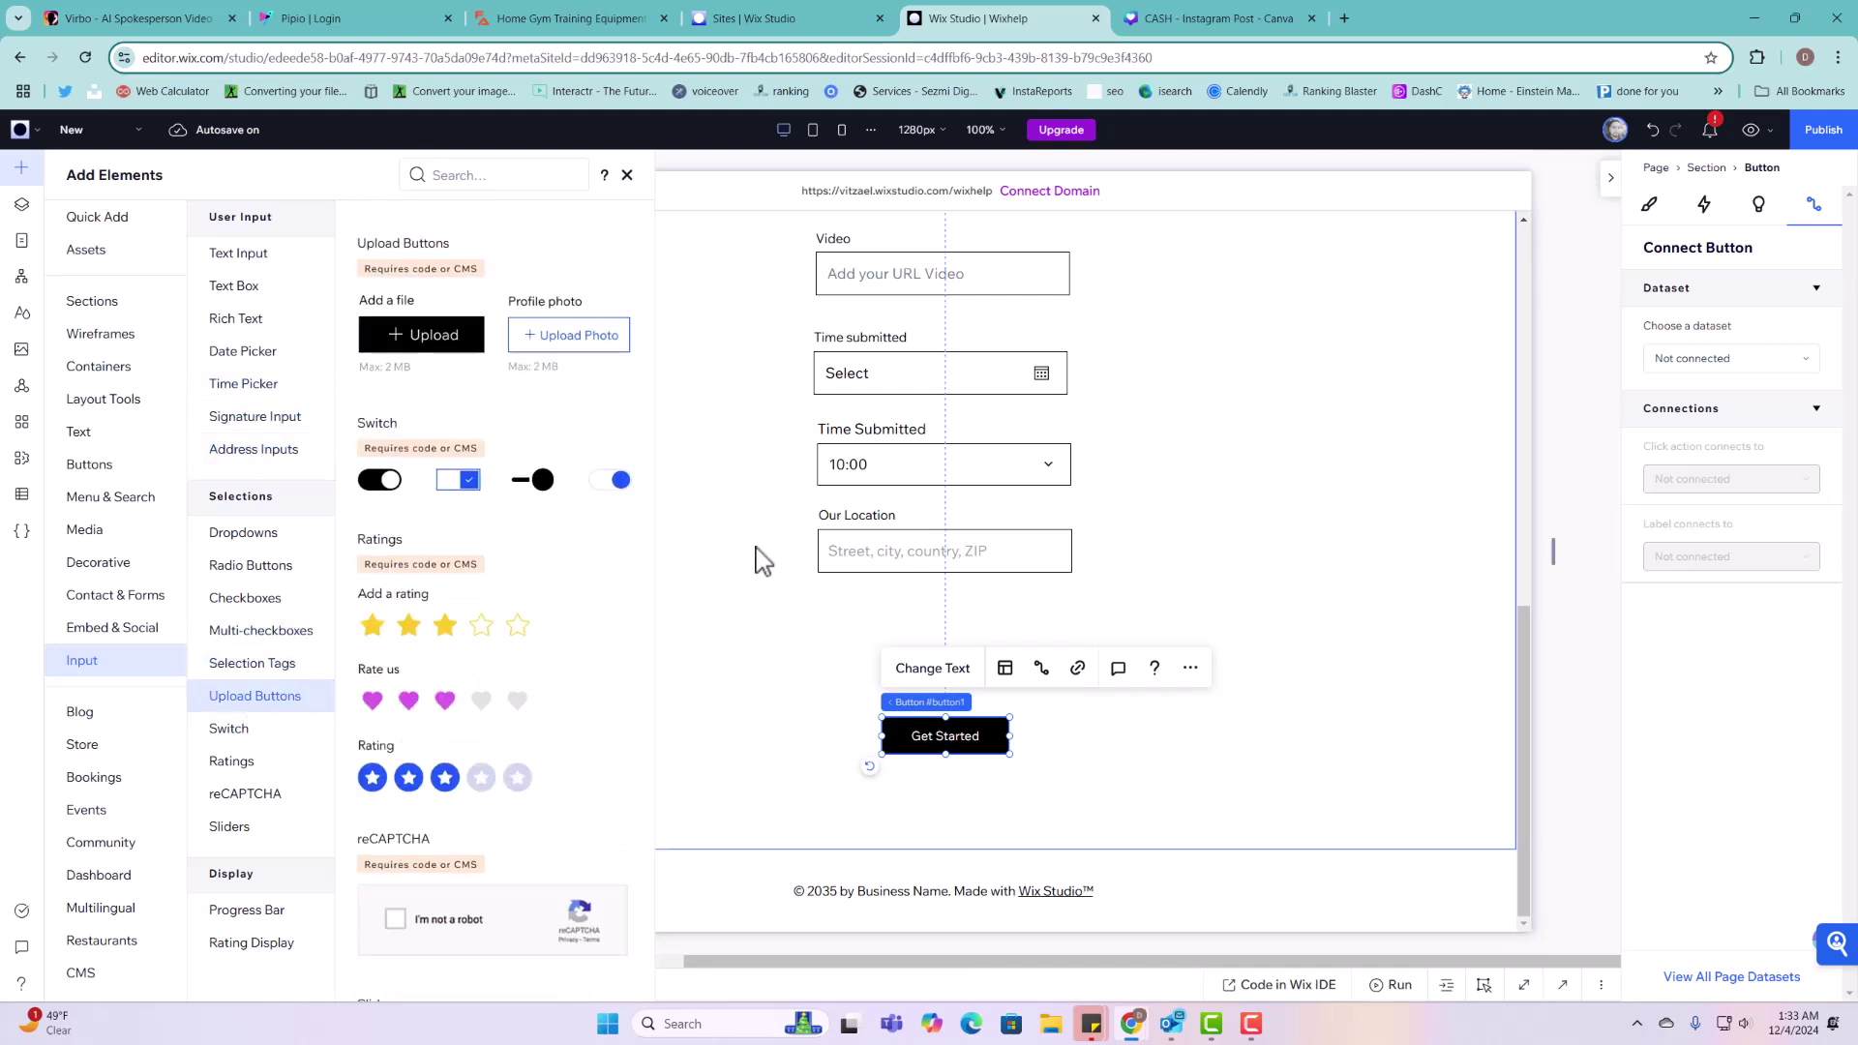
left_click_drag(593, 332, 1094, 641)
Step: Set the upload button to accept documents, titled 'Upload your document' with label 'PDFS, EXCEL OTHER'
left_click(855, 542)
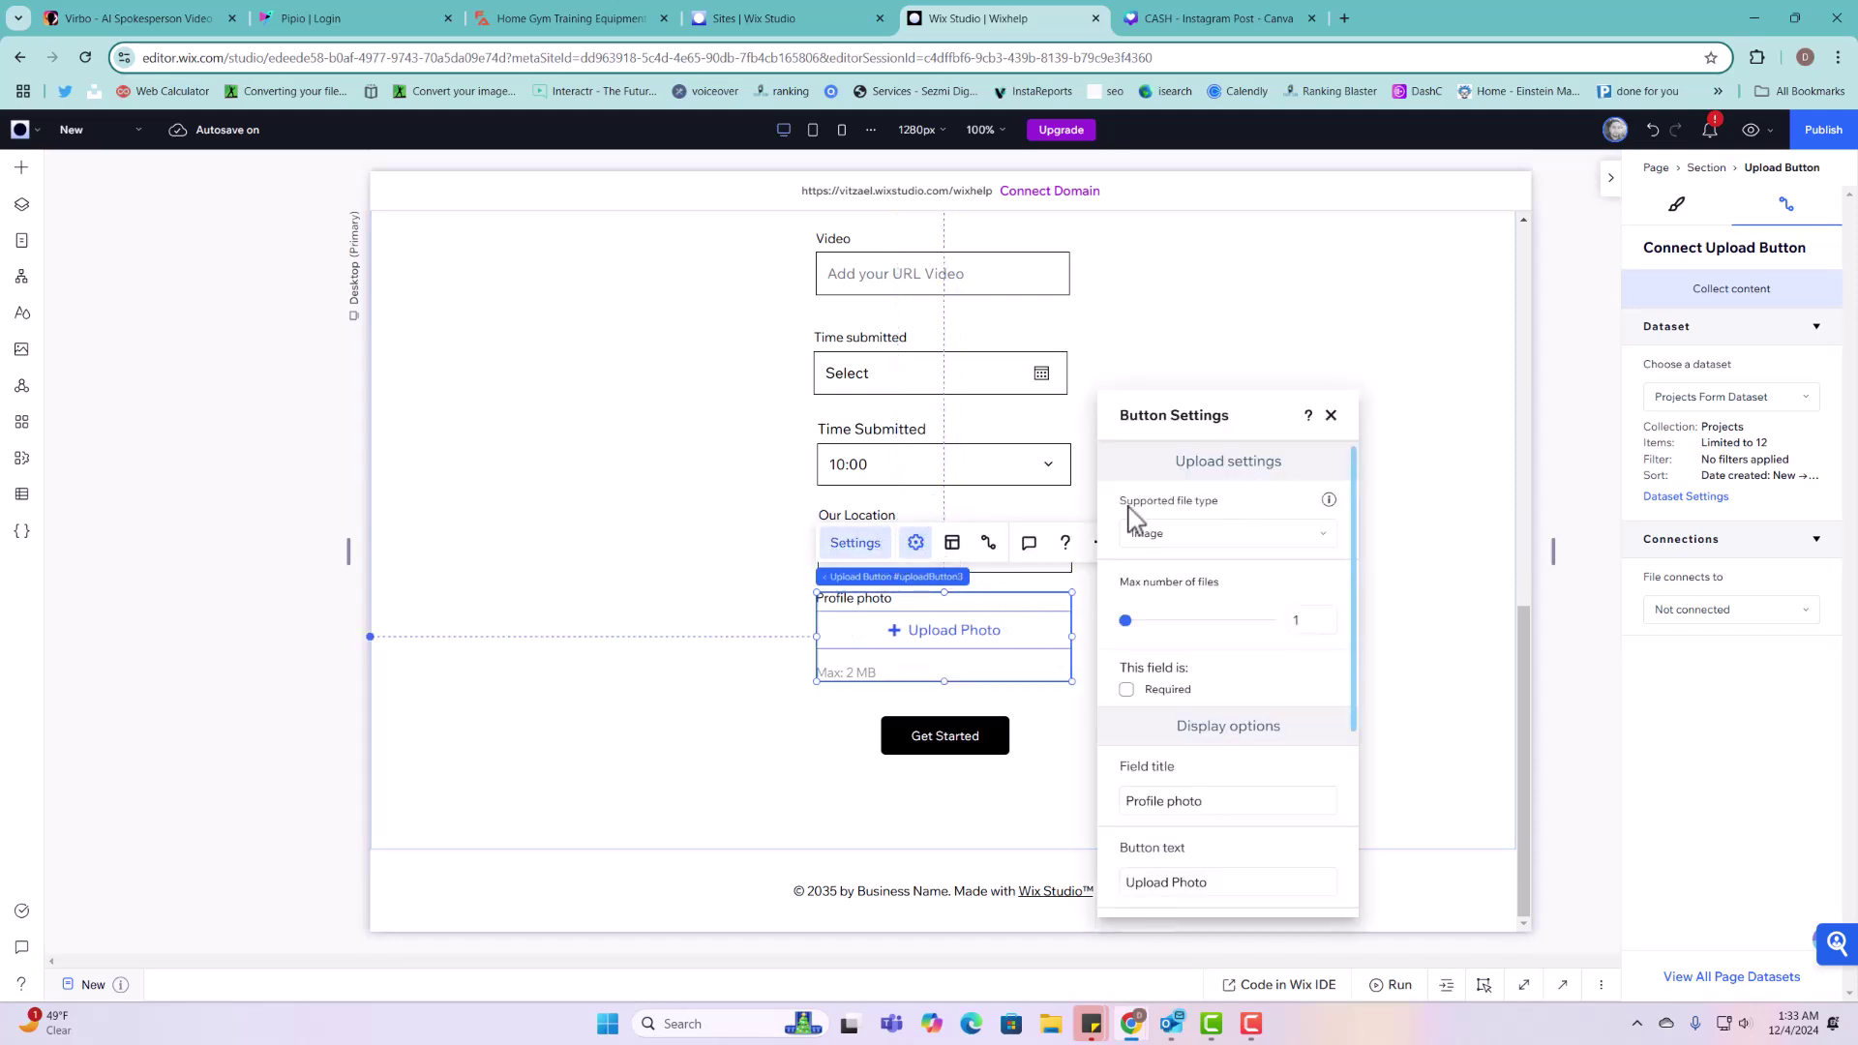
left_click(1251, 538)
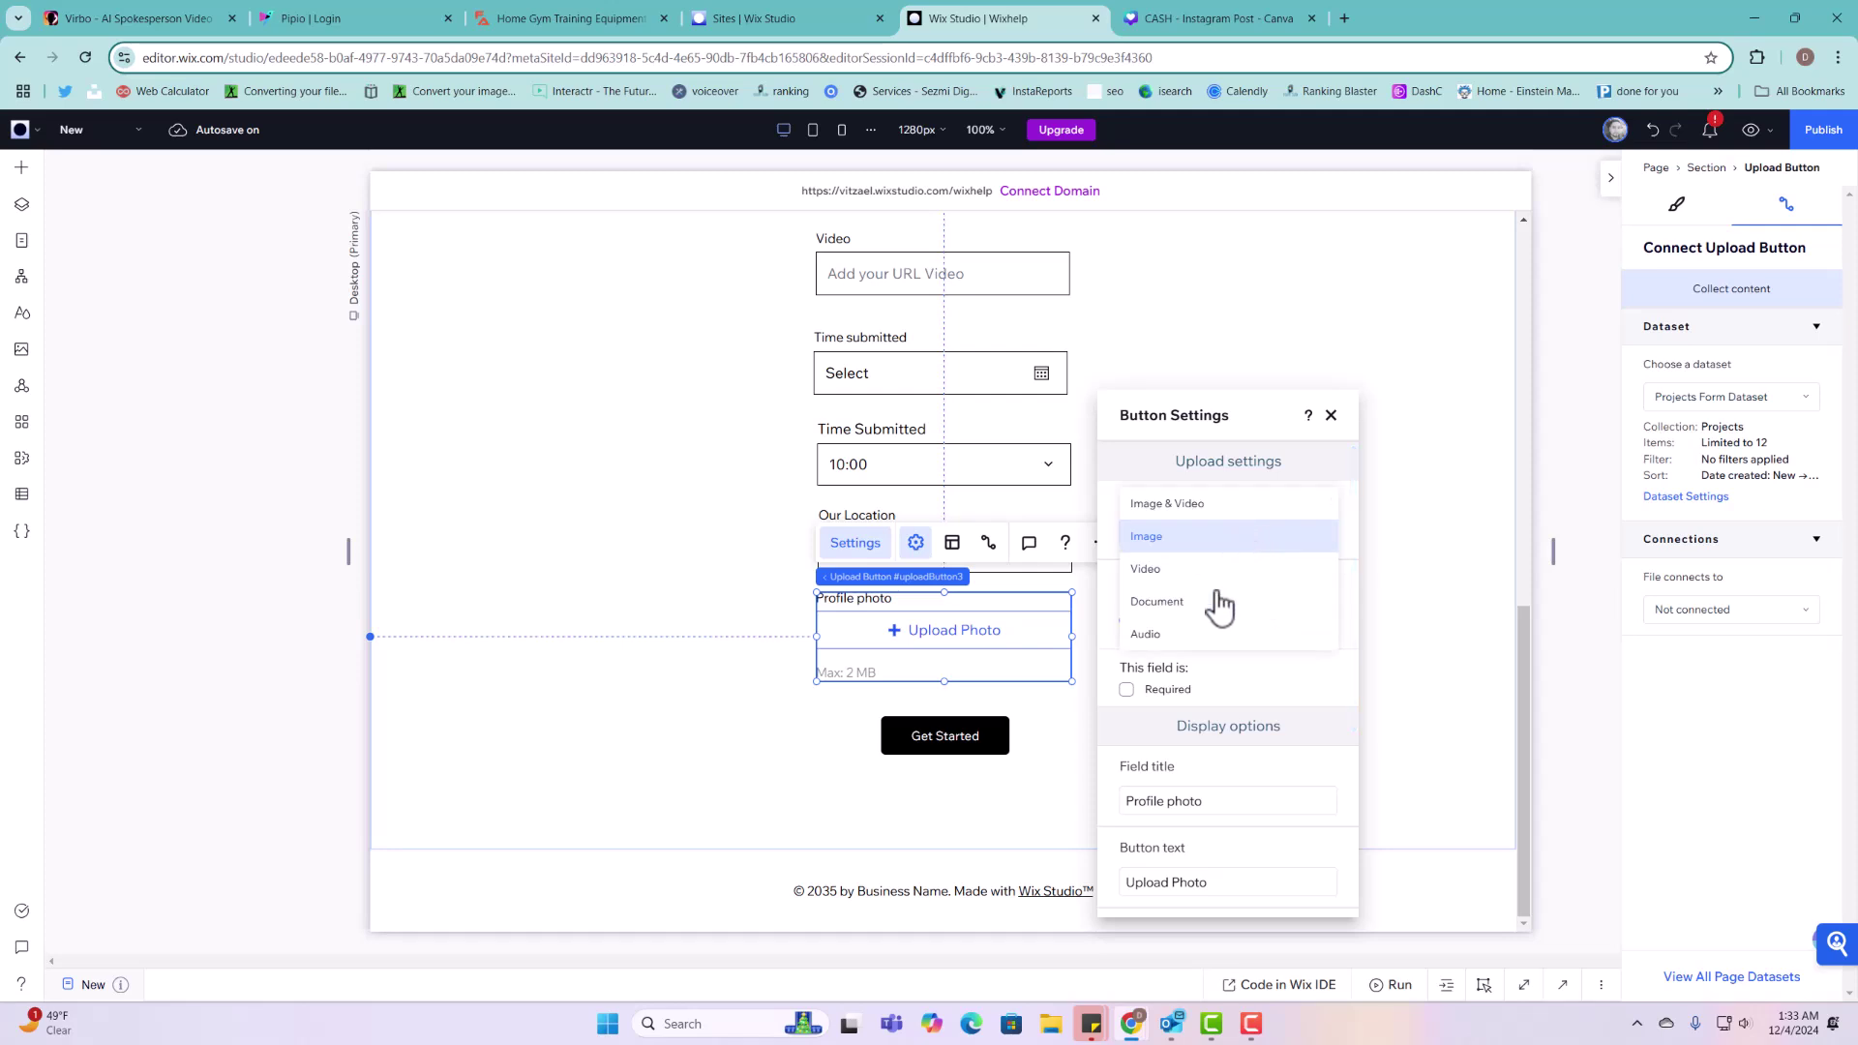
left_click(1208, 602)
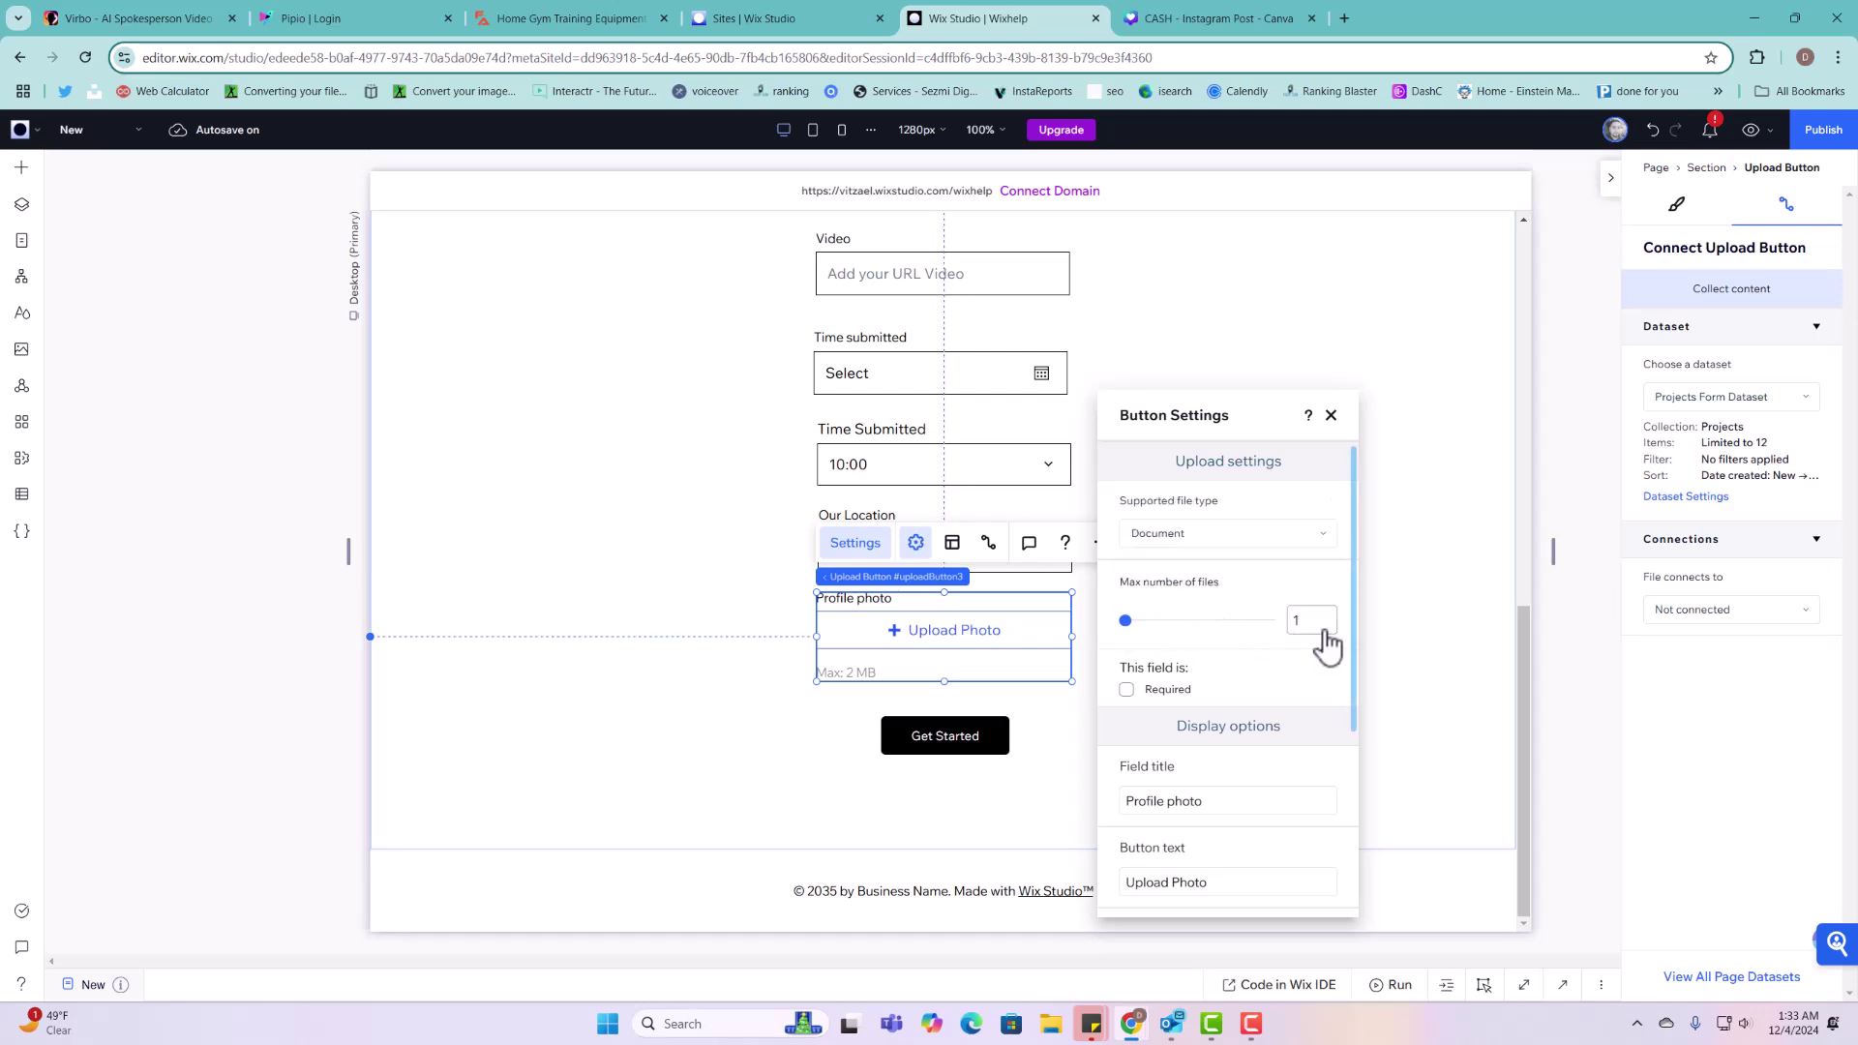
left_click(1200, 799)
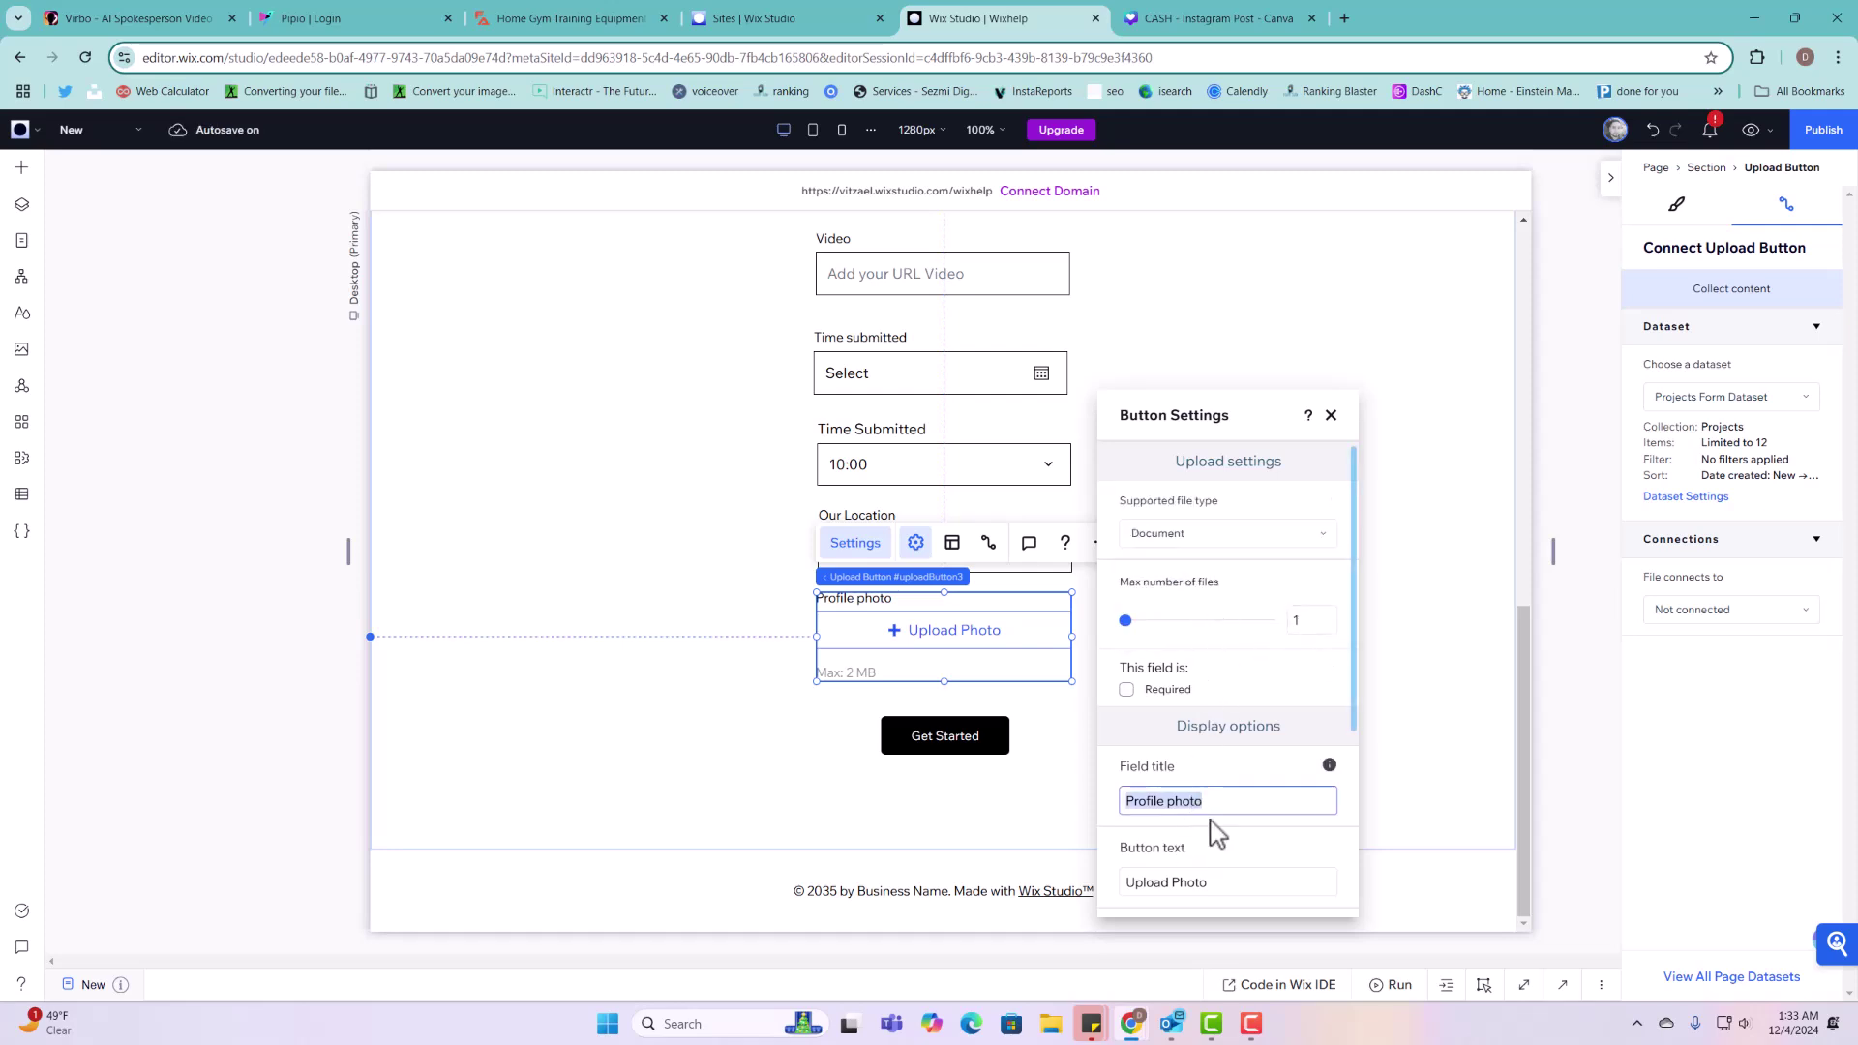
type("Upload your document")
left_click(1189, 883)
type("PDFS, EXCEL")
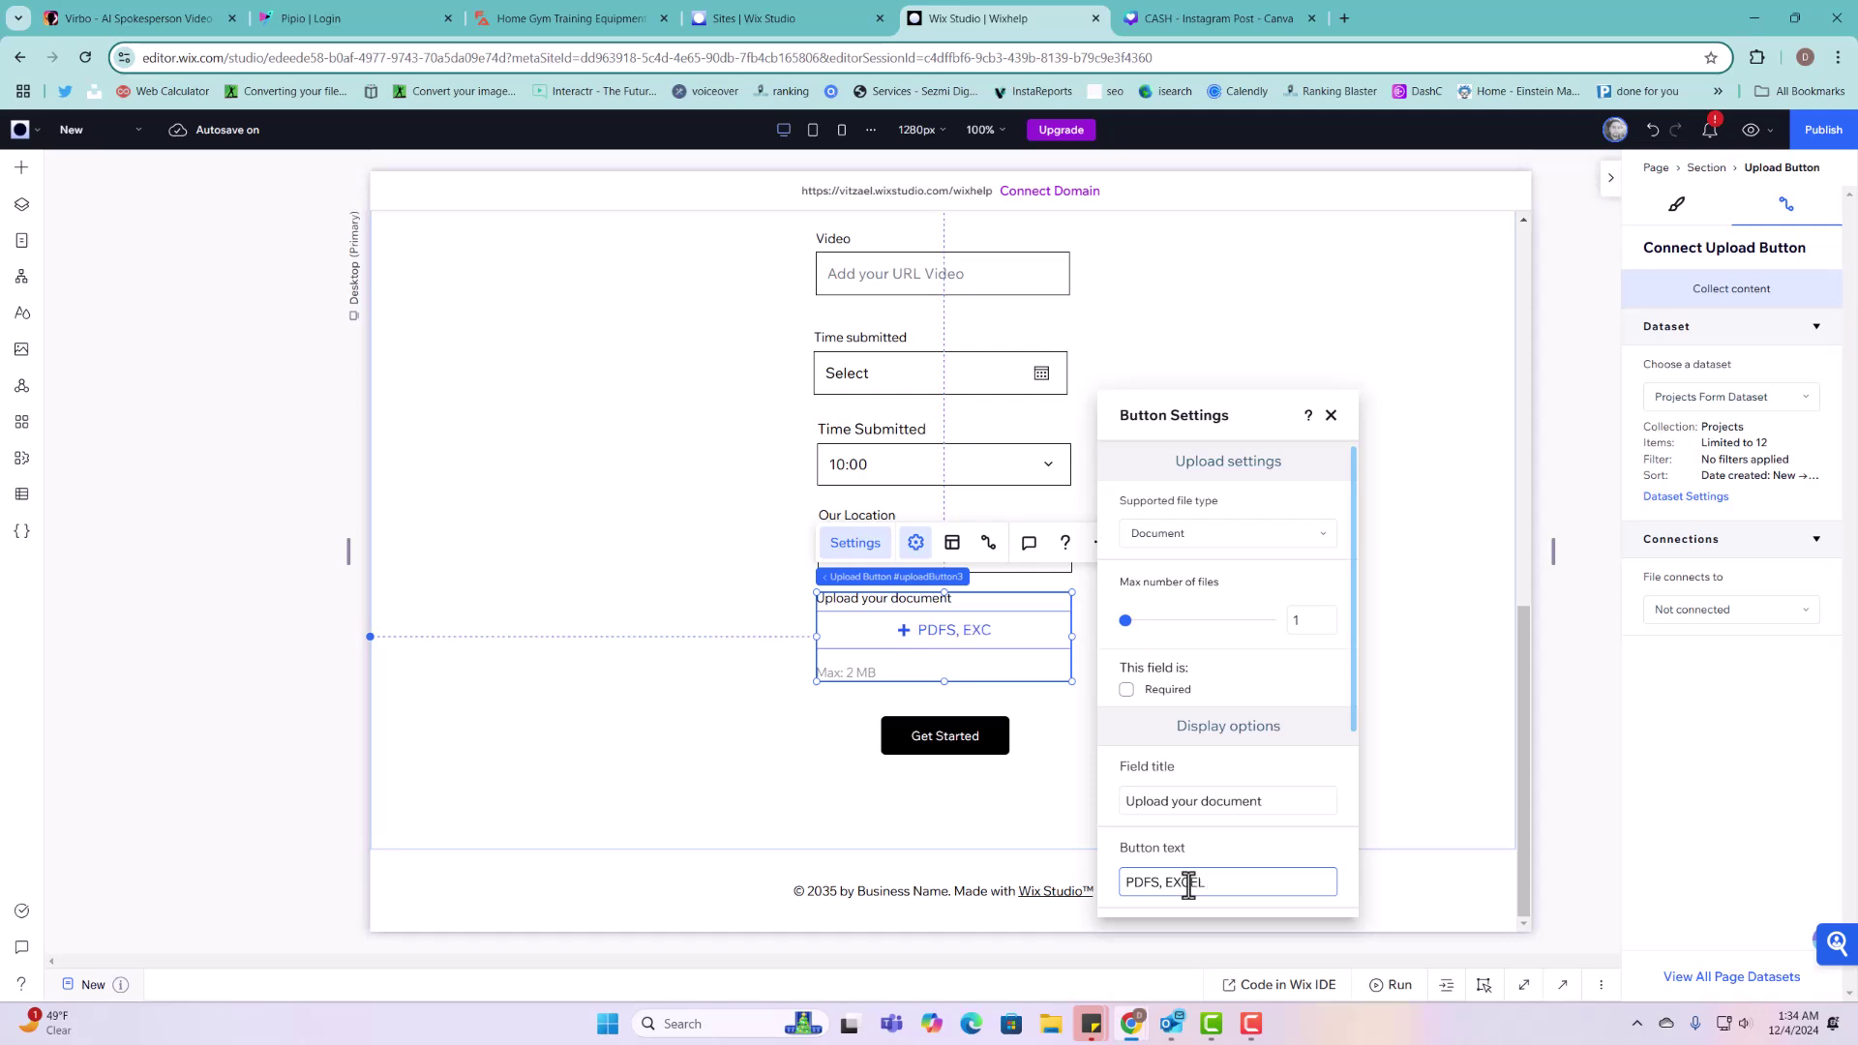
type(" OTHER")
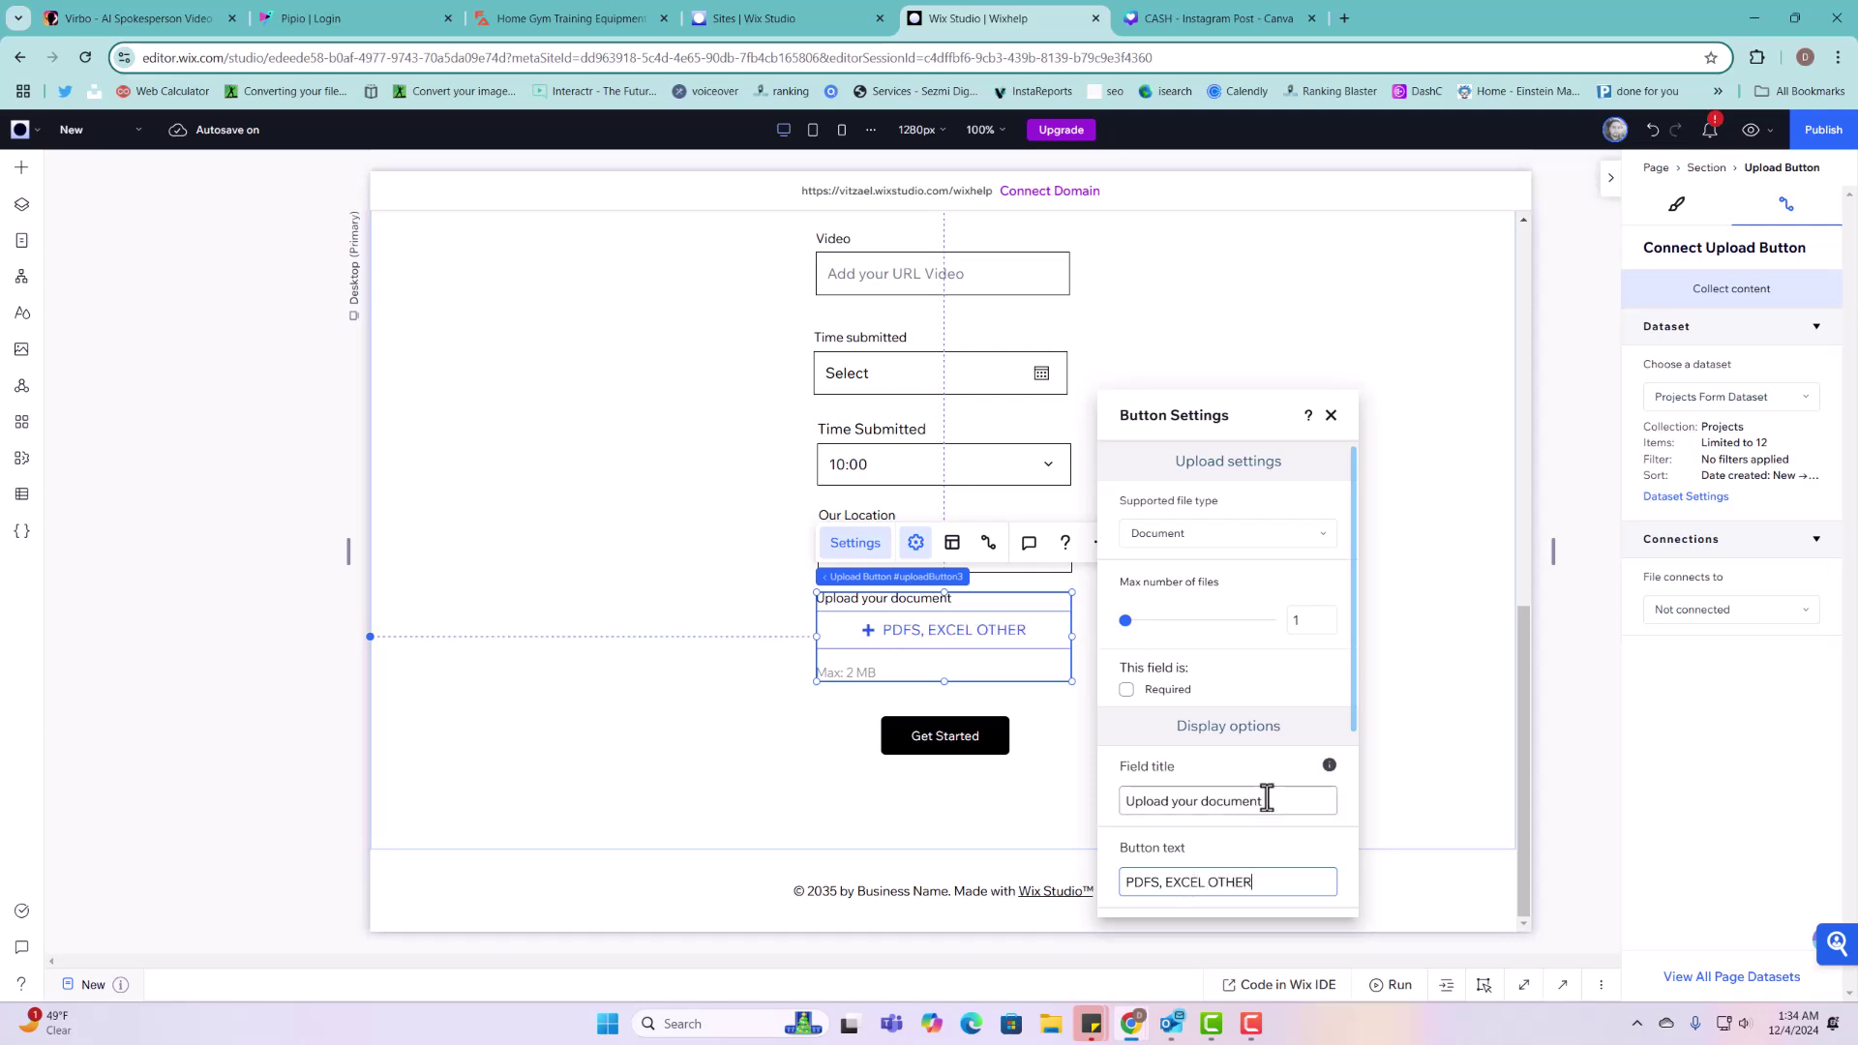
left_click(1410, 796)
Step: Connect the upload button's files to the Bio (Document) field
left_click(942, 635)
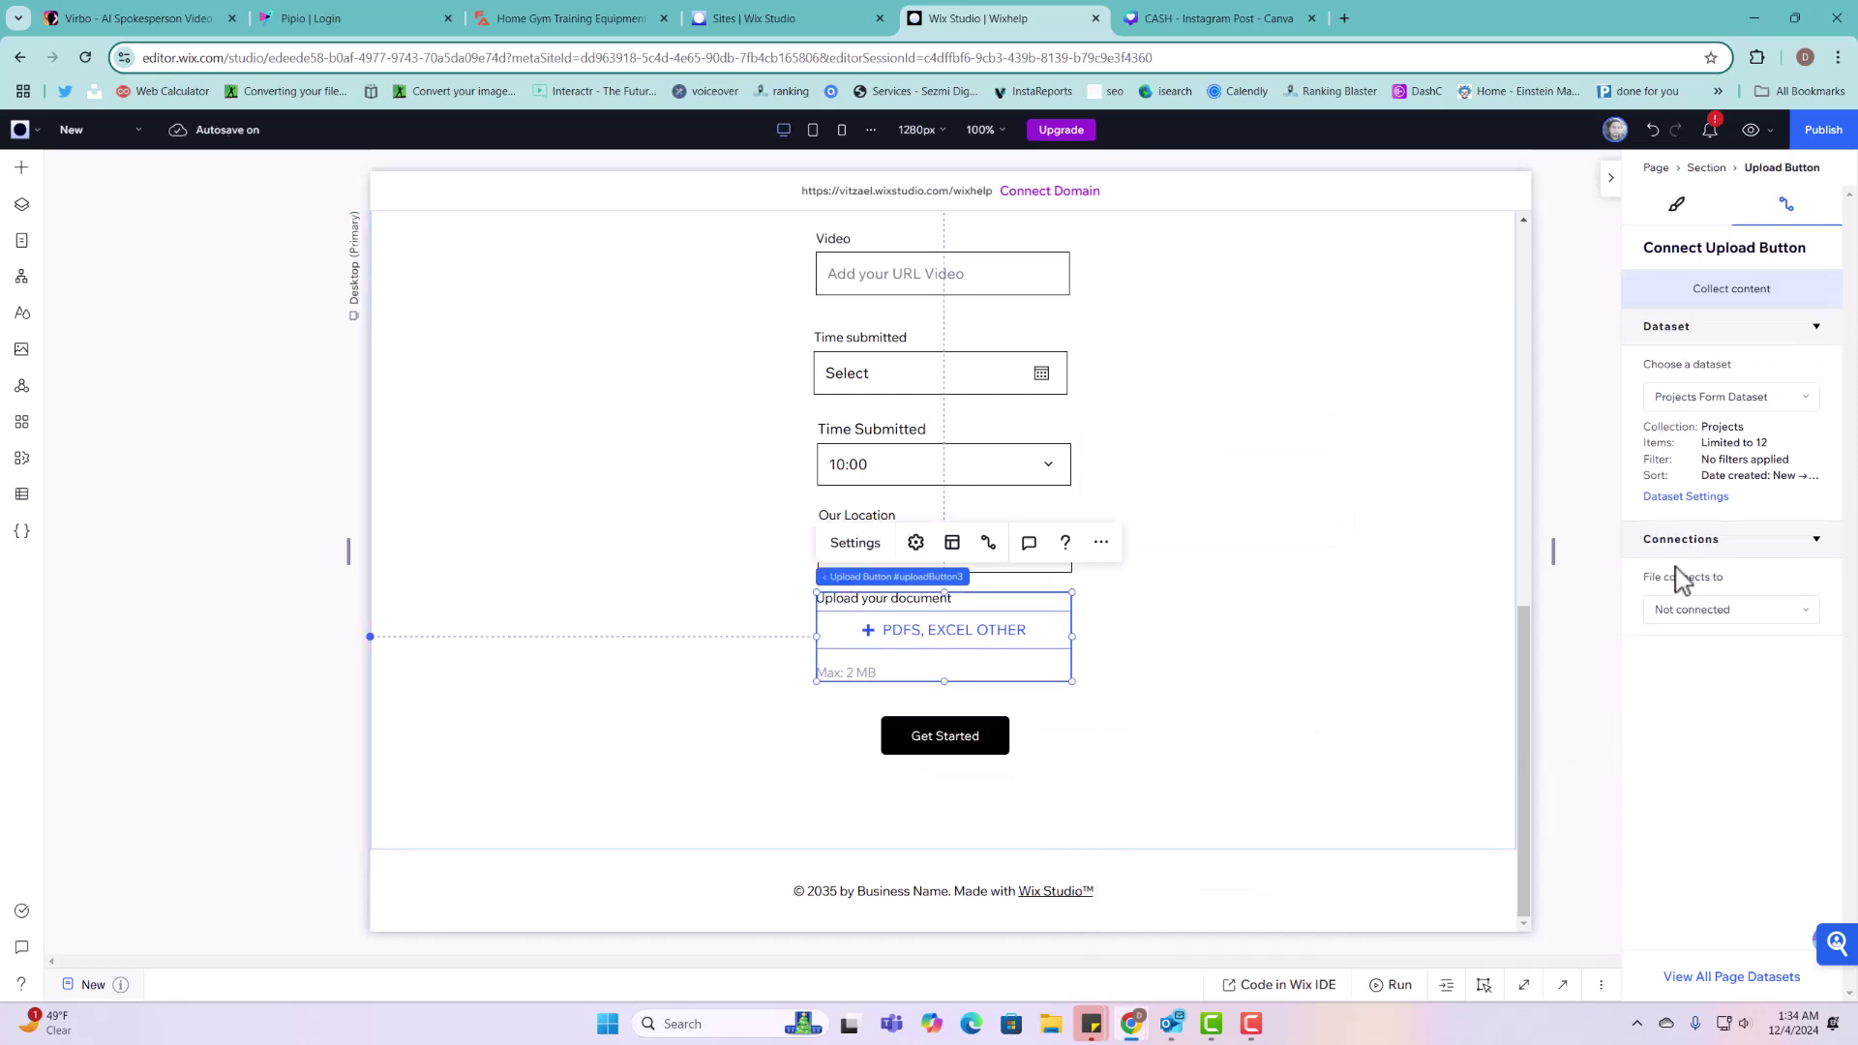
left_click(1754, 612)
left_click(1708, 701)
left_click(985, 733)
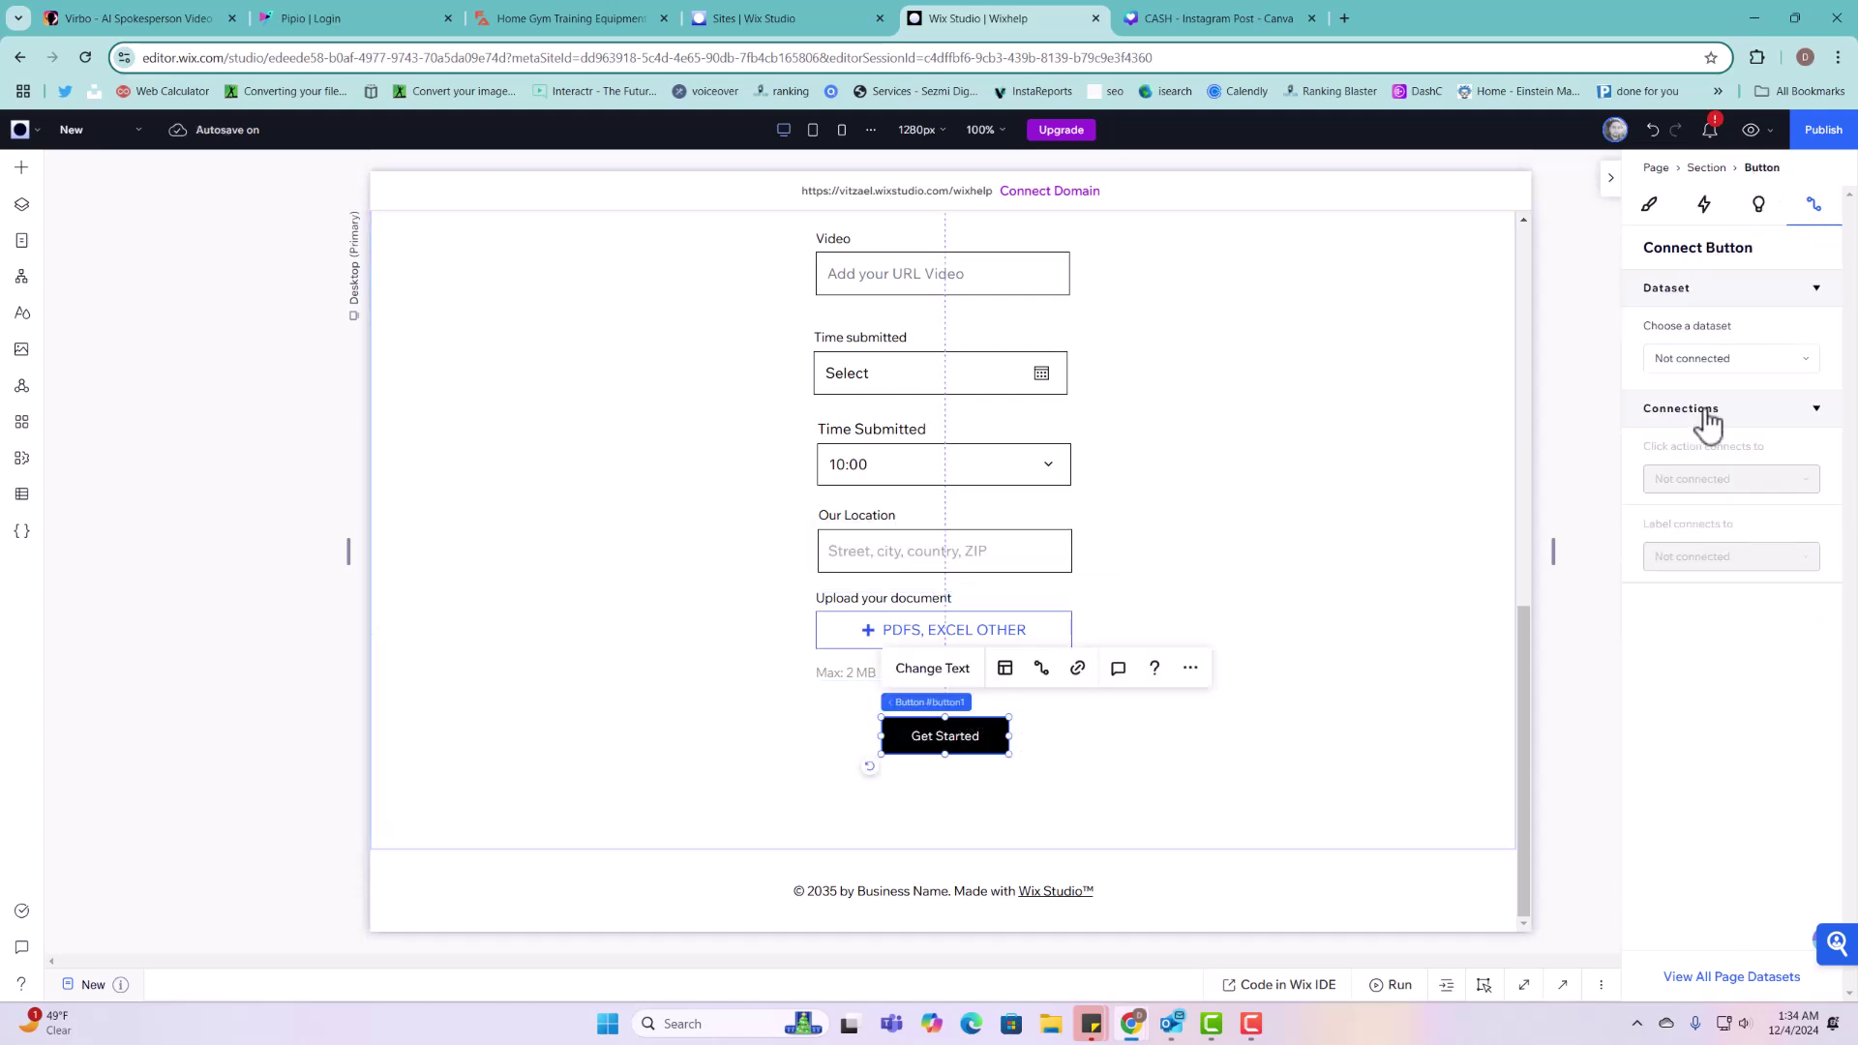
Step: Link Get Started to Projects Form Dataset and make it submit the form
left_click(1744, 360)
left_click(1730, 435)
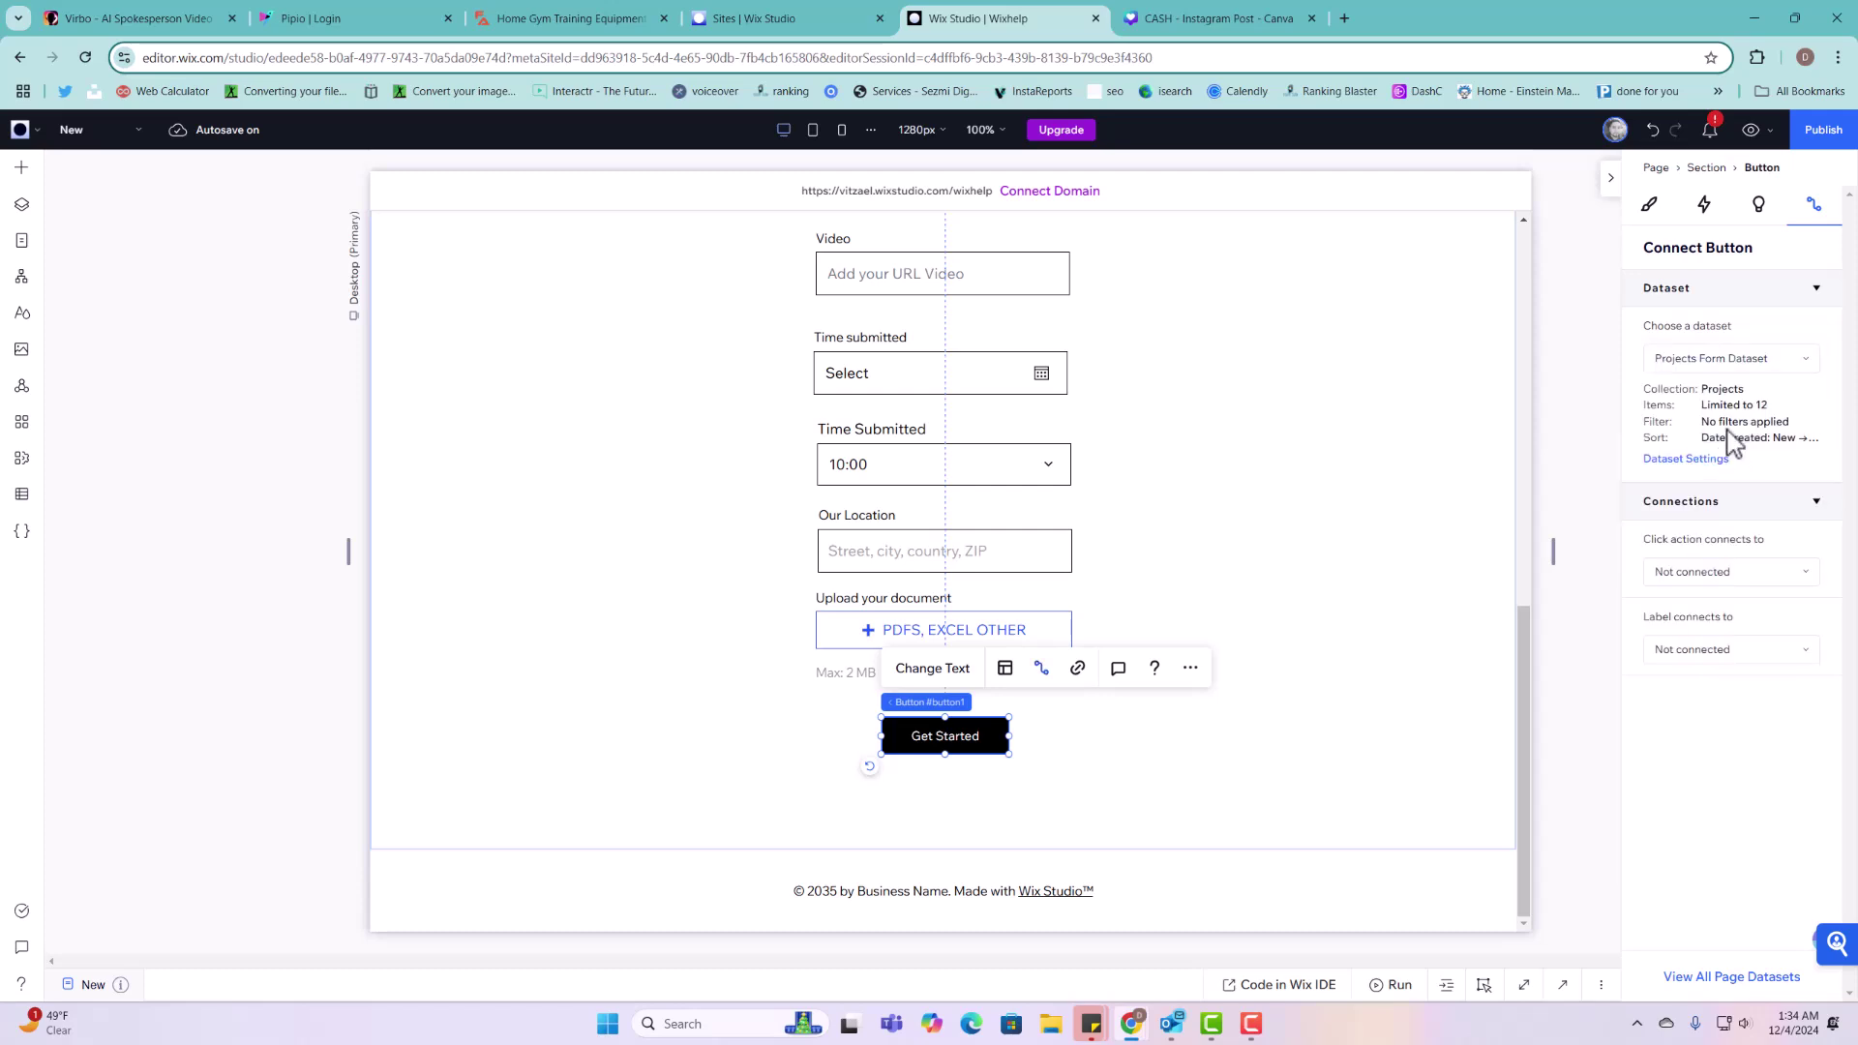
left_click(1718, 574)
left_click(1646, 641)
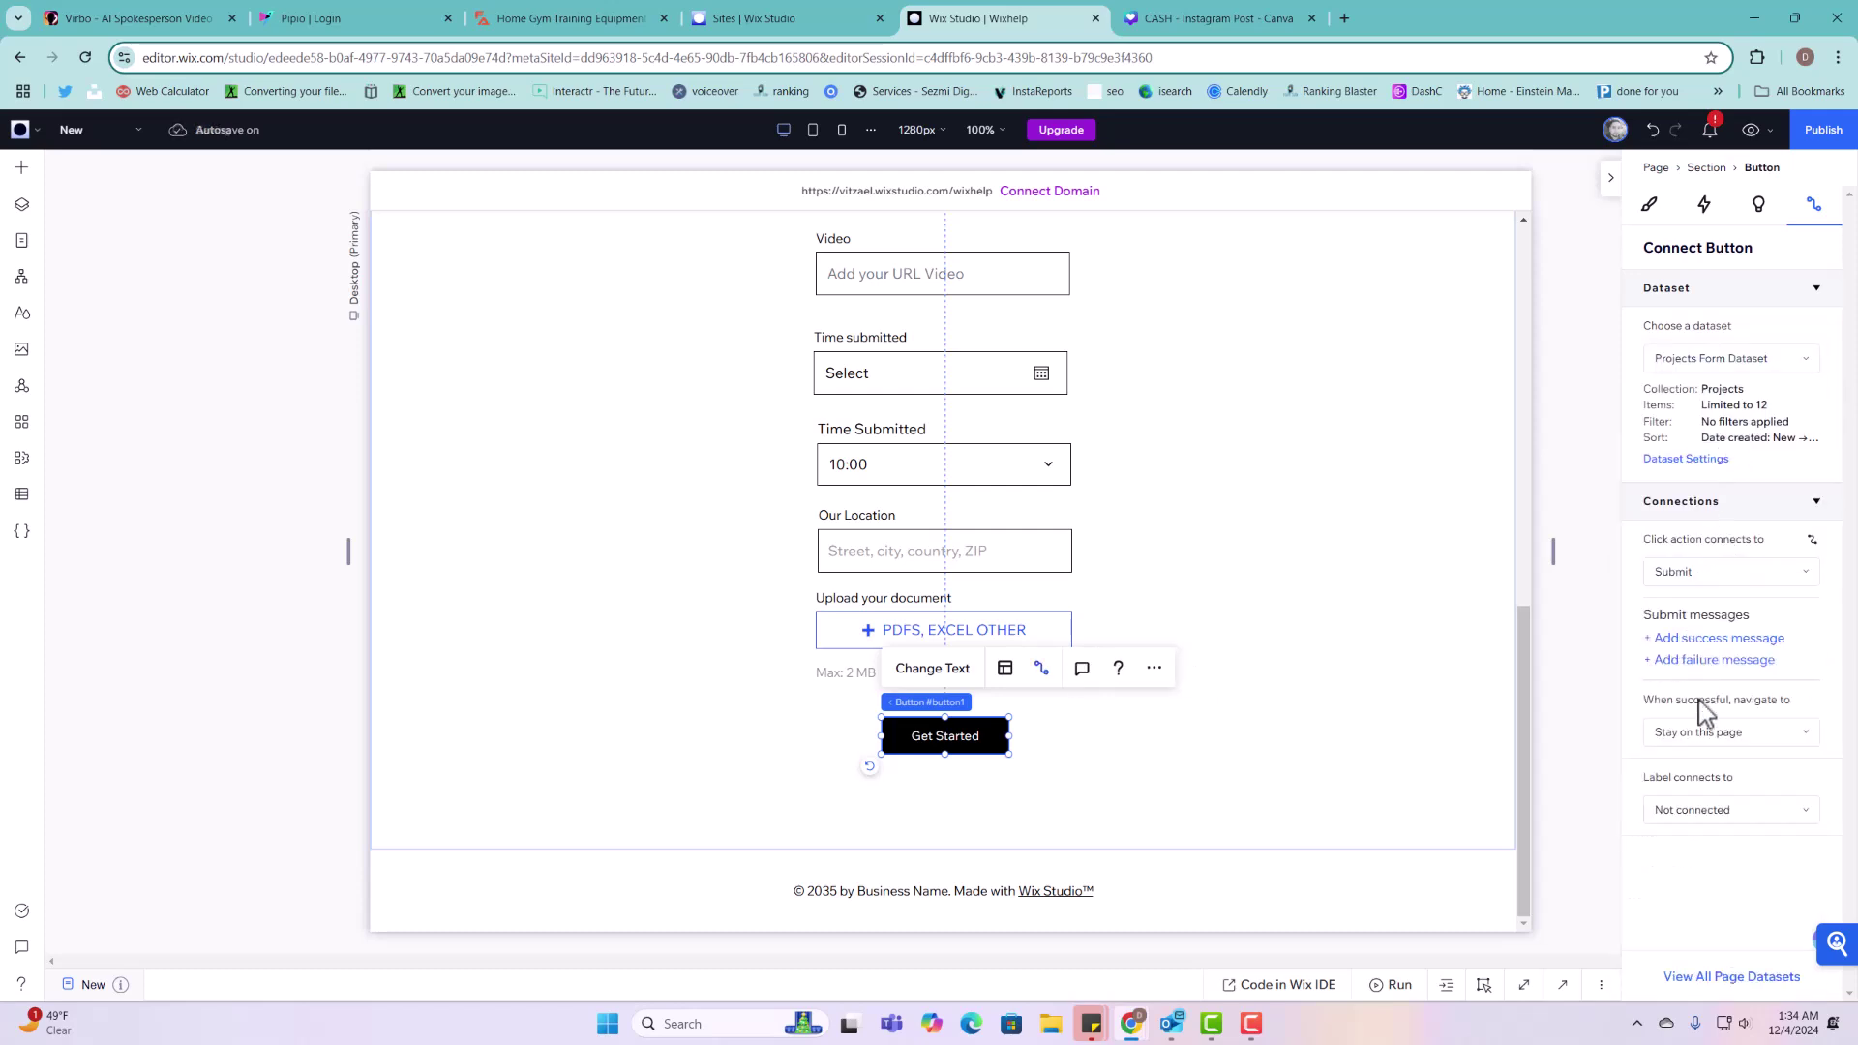
Step: Add a success message below Get Started and extend the form section downward
left_click(1694, 641)
scroll(796, 631, "up", 10)
scroll(952, 807, "down", 5)
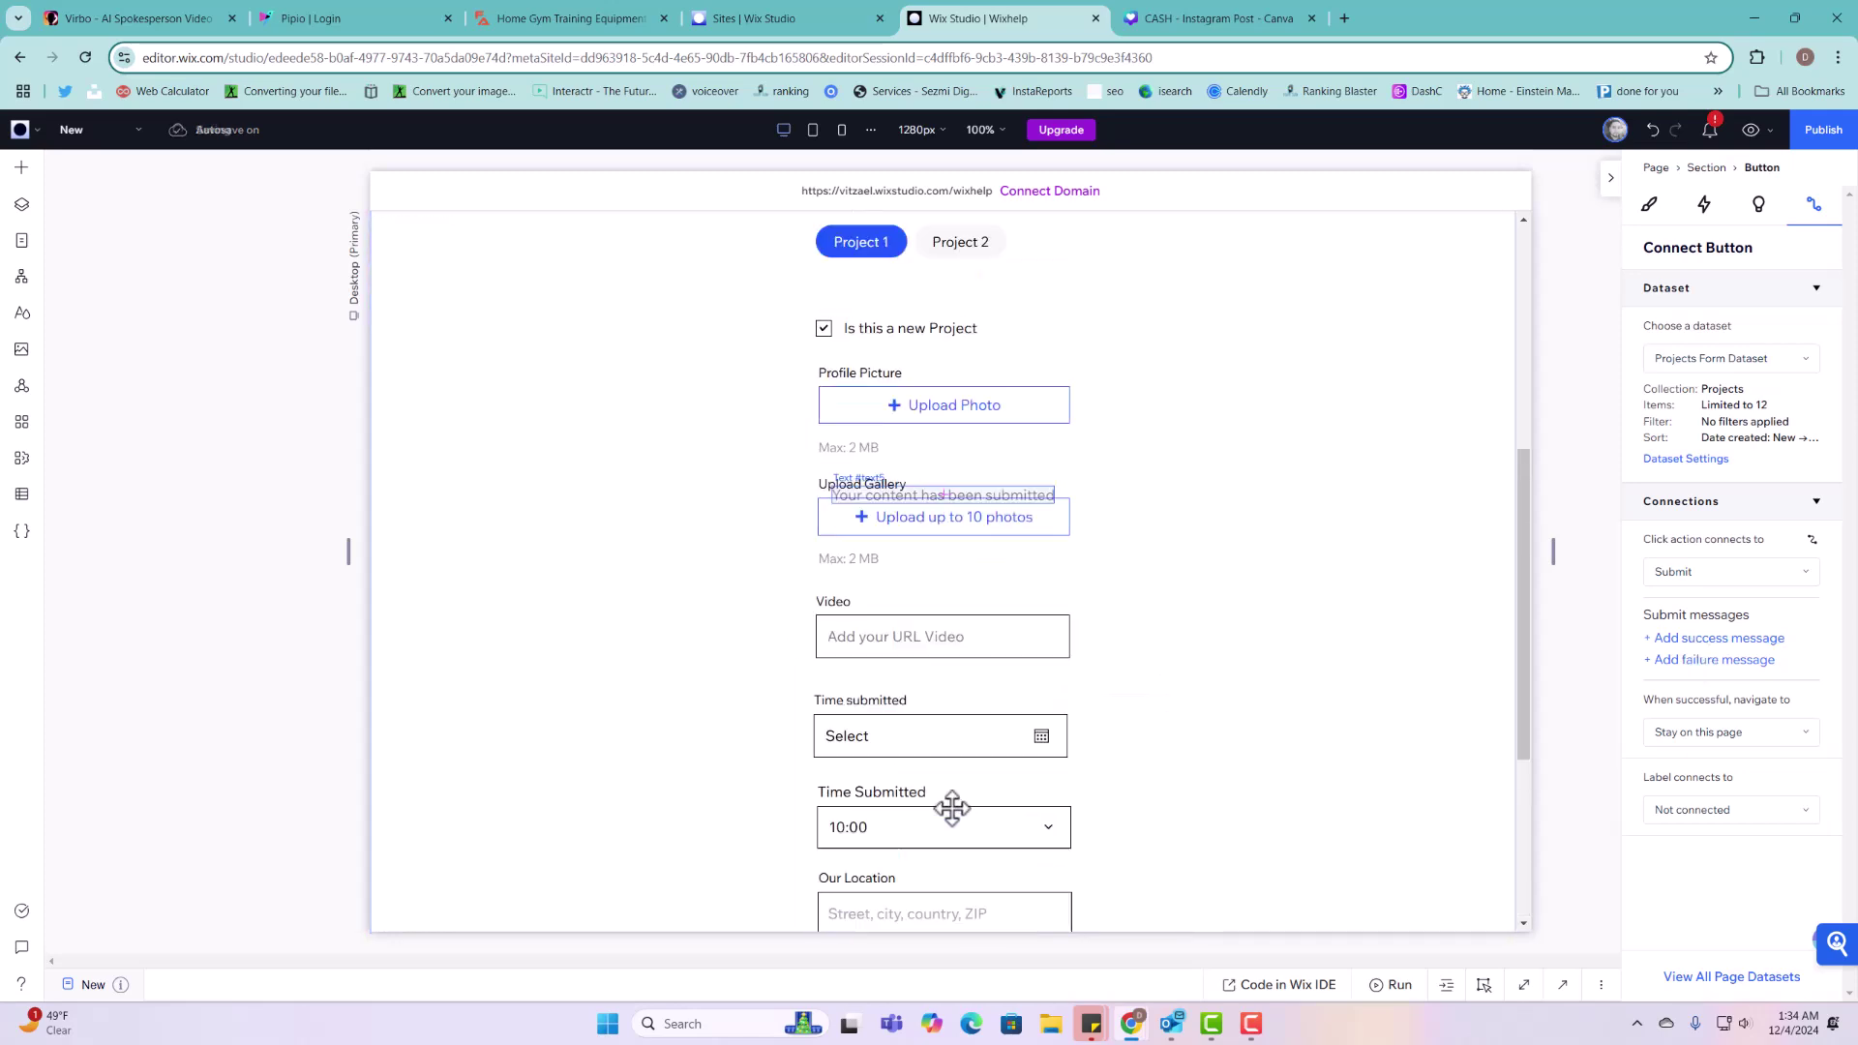
left_click_drag(988, 489, 988, 774)
scroll(1145, 562, "down", 3)
scroll(1002, 629, "down", 2)
left_click_drag(1345, 848, 1348, 946)
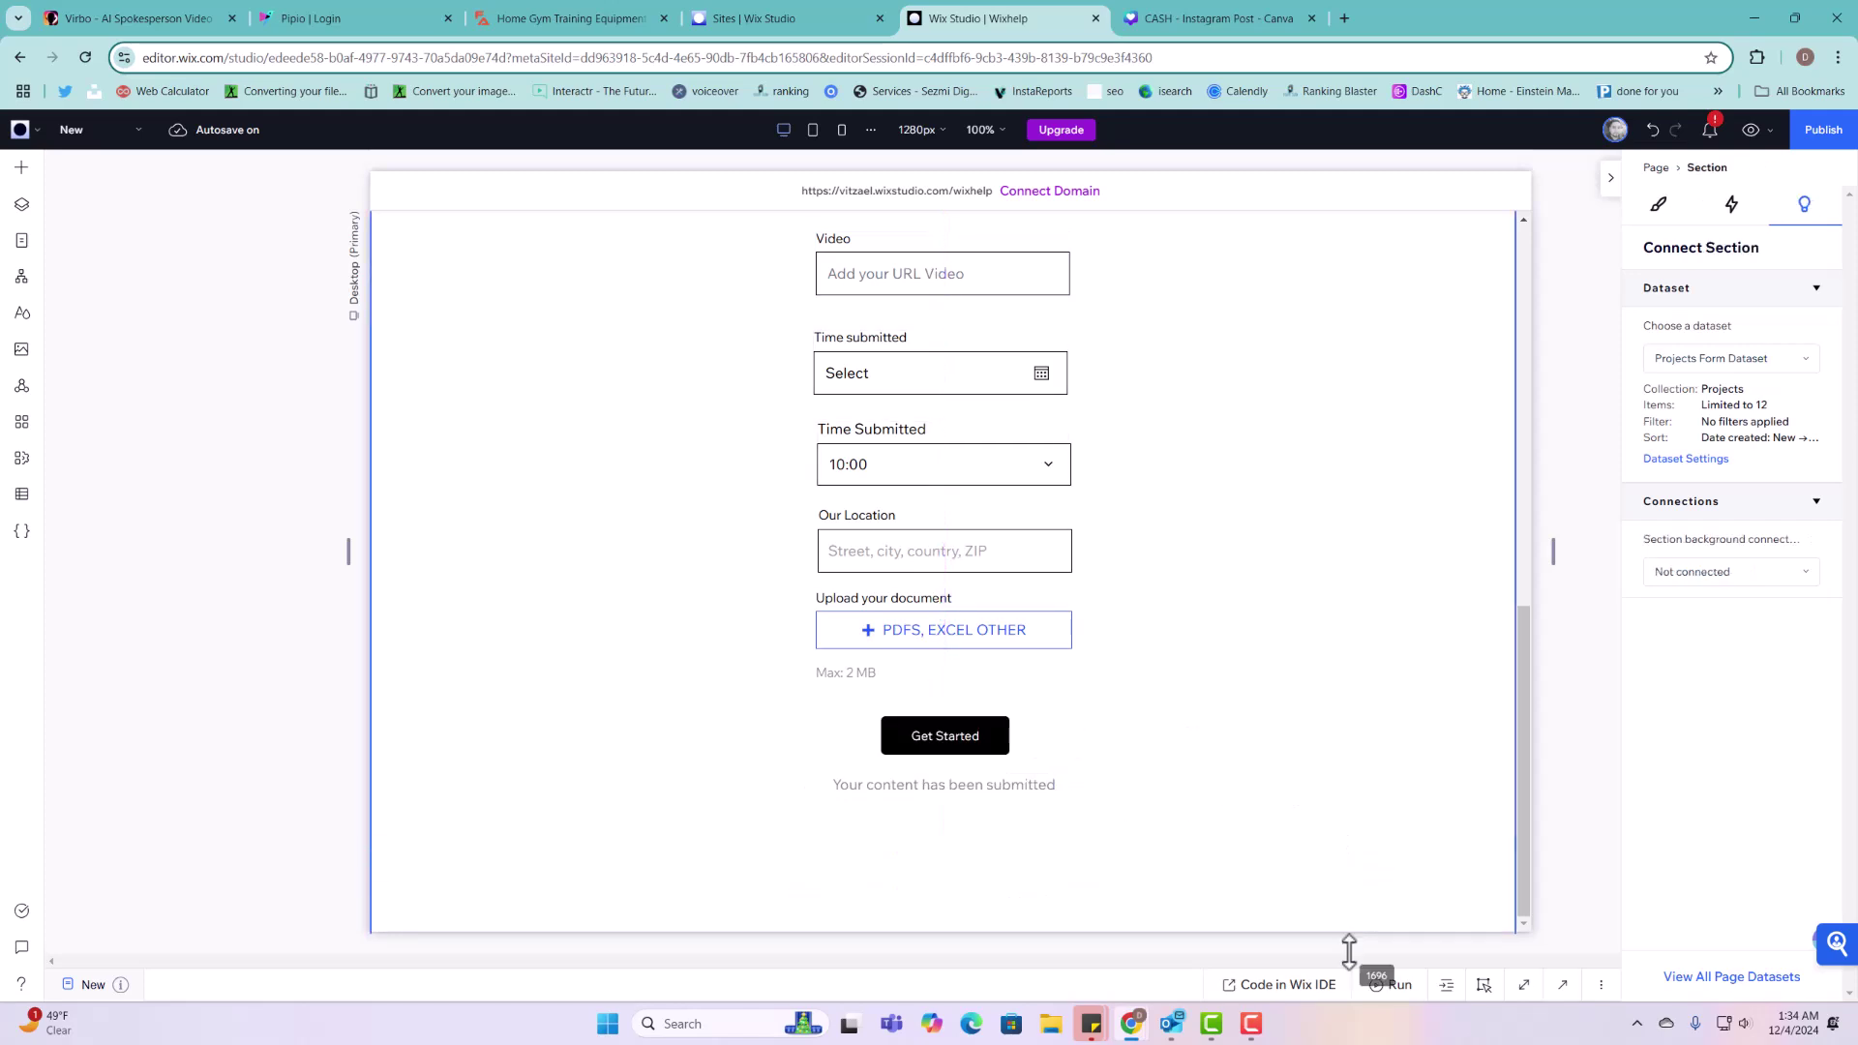
left_click(1003, 786)
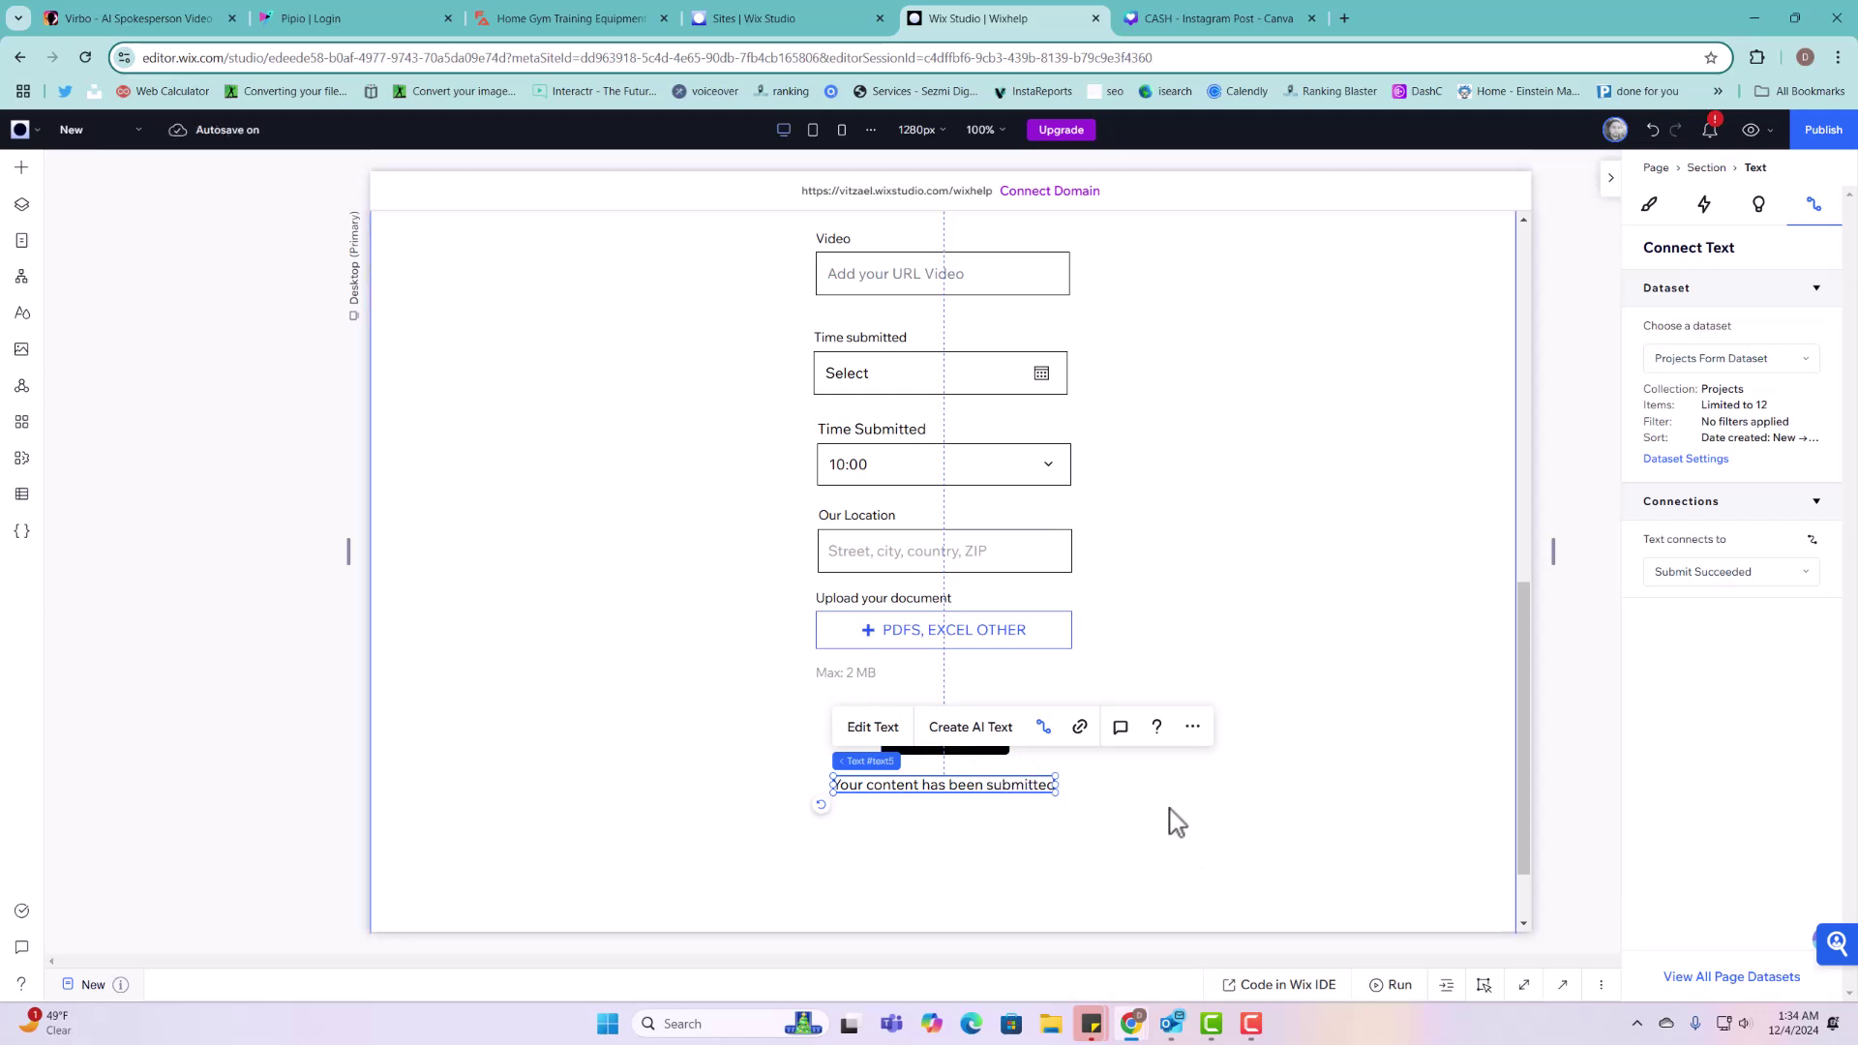
left_click(1354, 748)
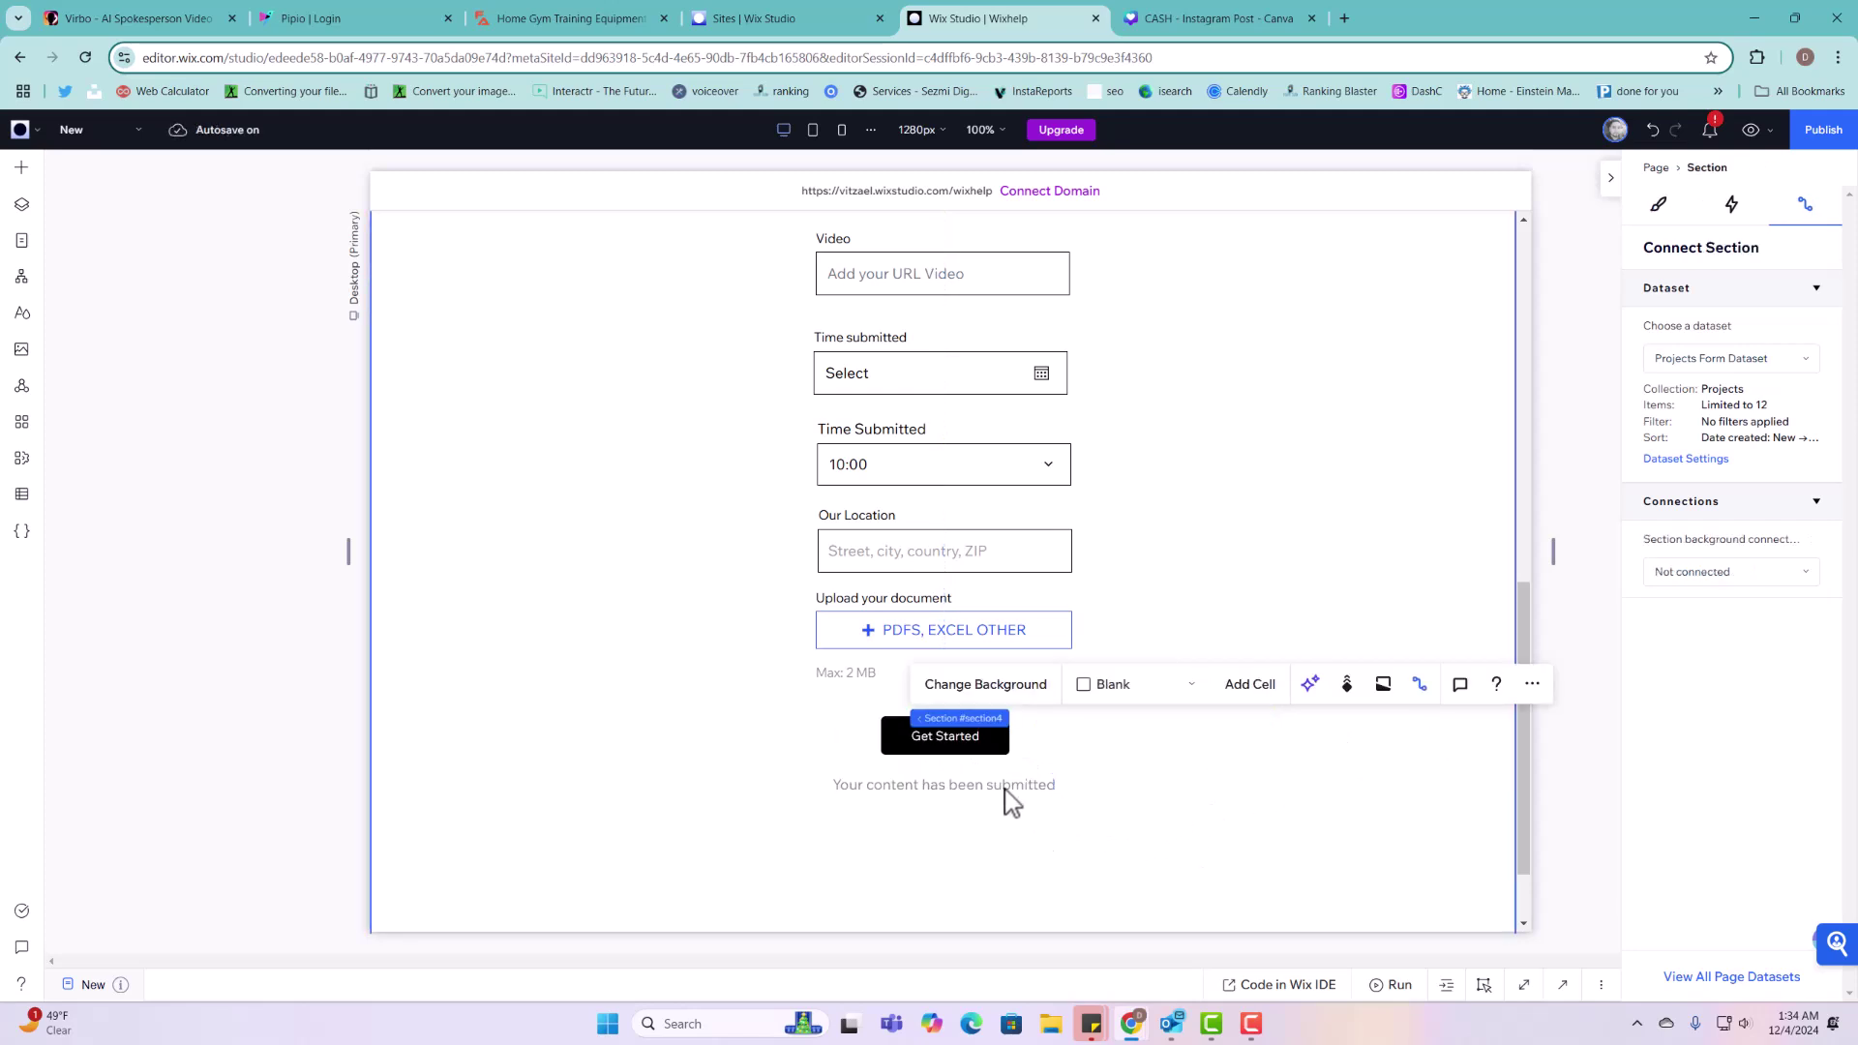
Step: Add a failure message and position it under the success message
left_click(977, 746)
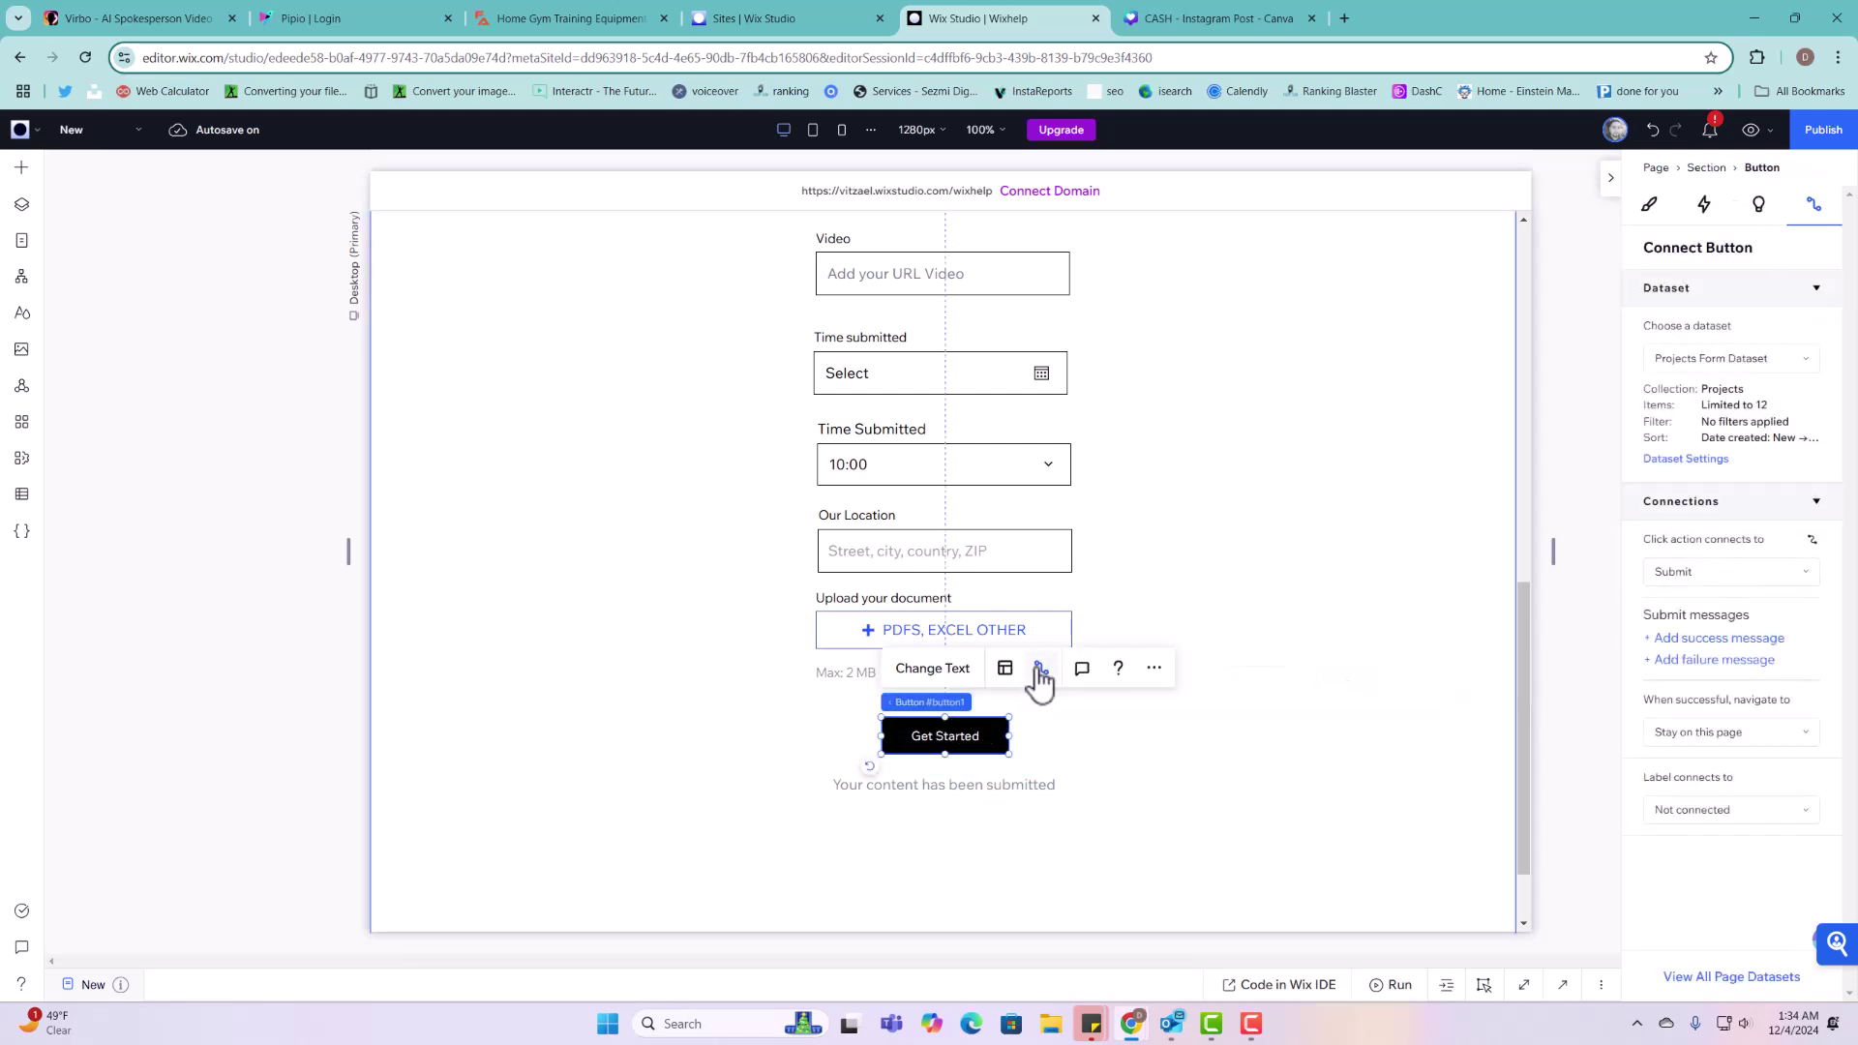
left_click(1677, 668)
scroll(1145, 572, "up", 4)
left_click_drag(933, 543, 947, 821)
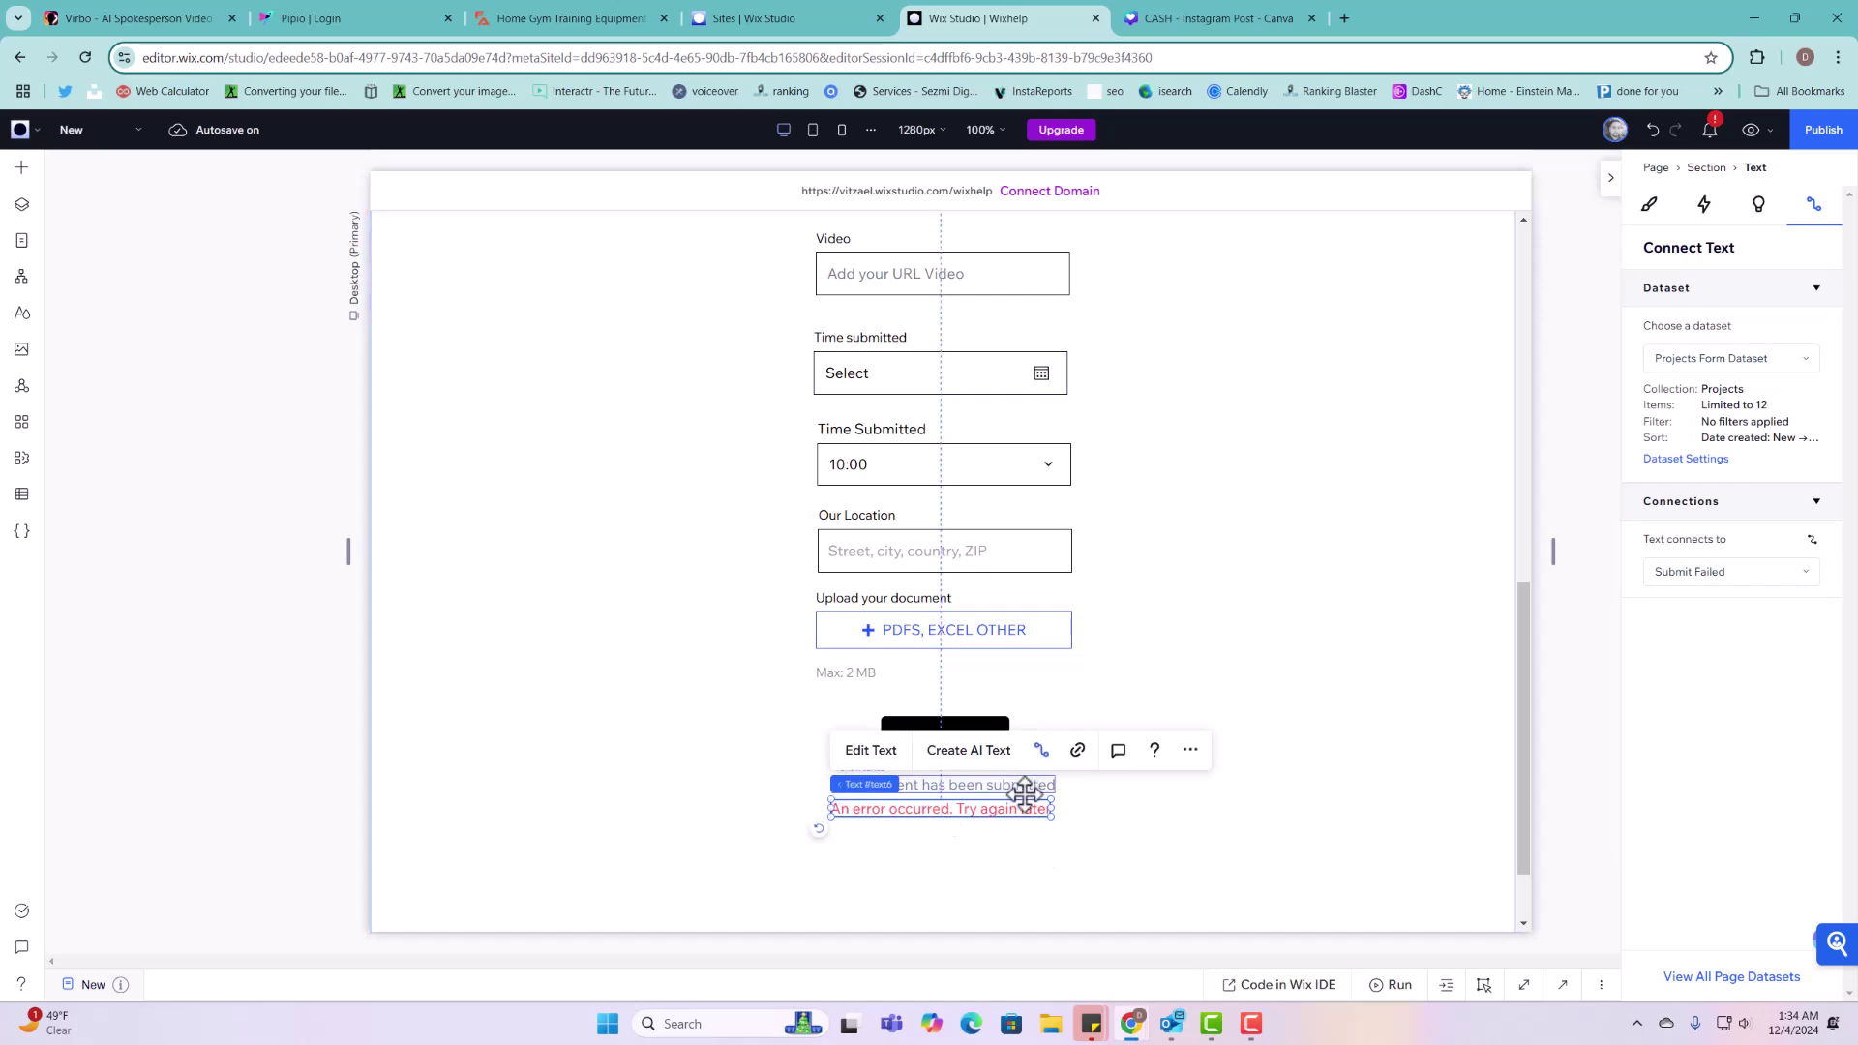
left_click(995, 718)
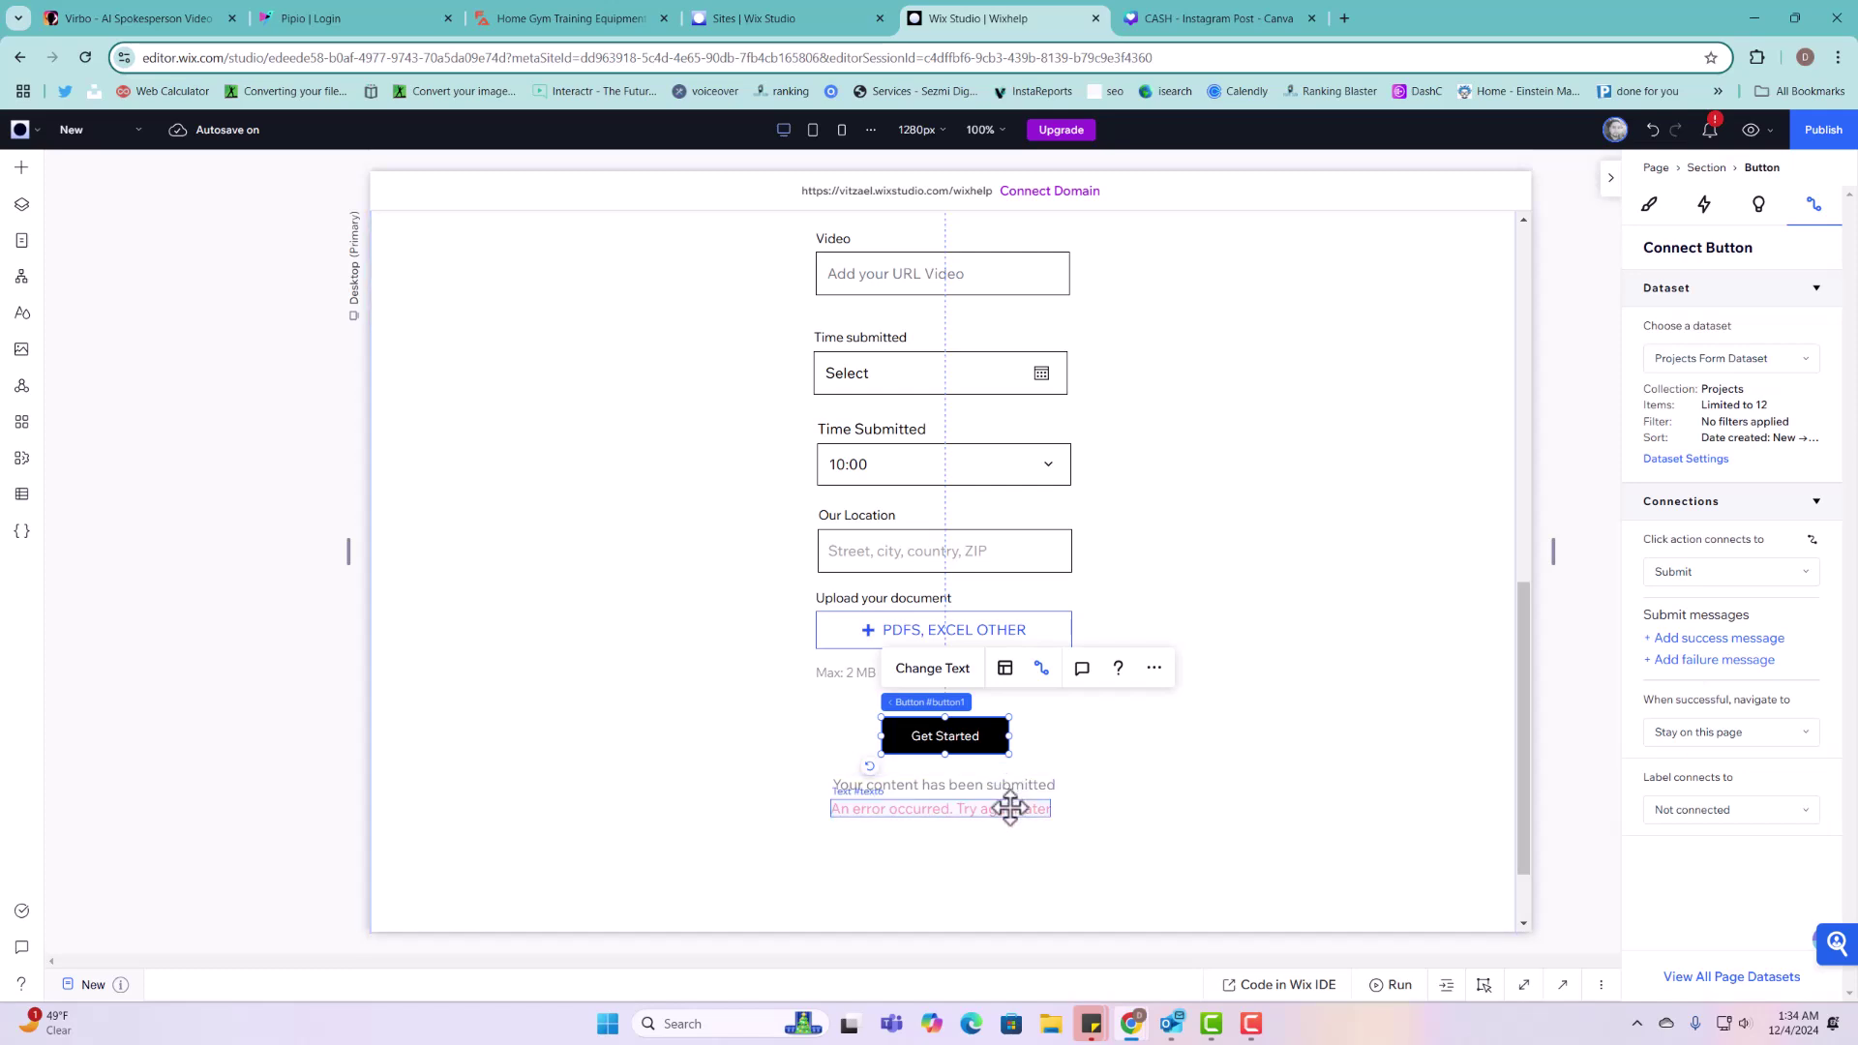
left_click_drag(1009, 810, 1008, 810)
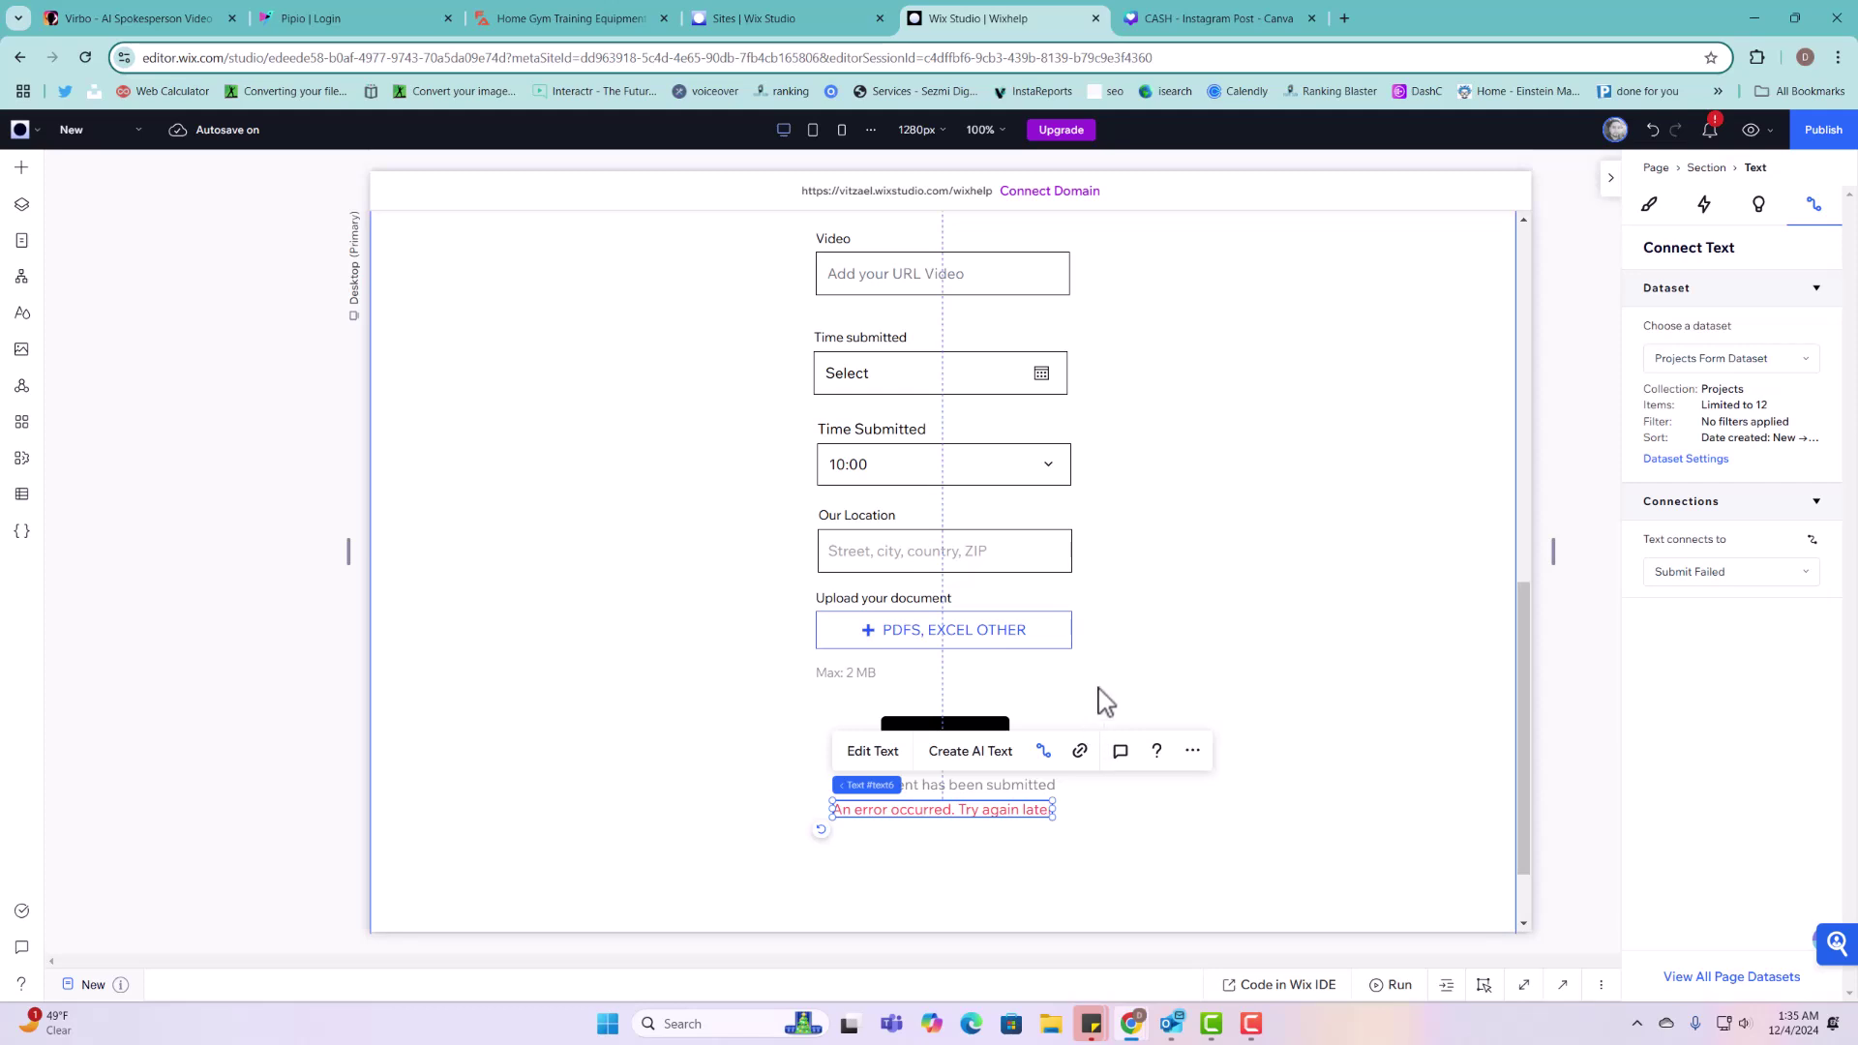
left_click(1154, 654)
scroll(1207, 498, "up", 6)
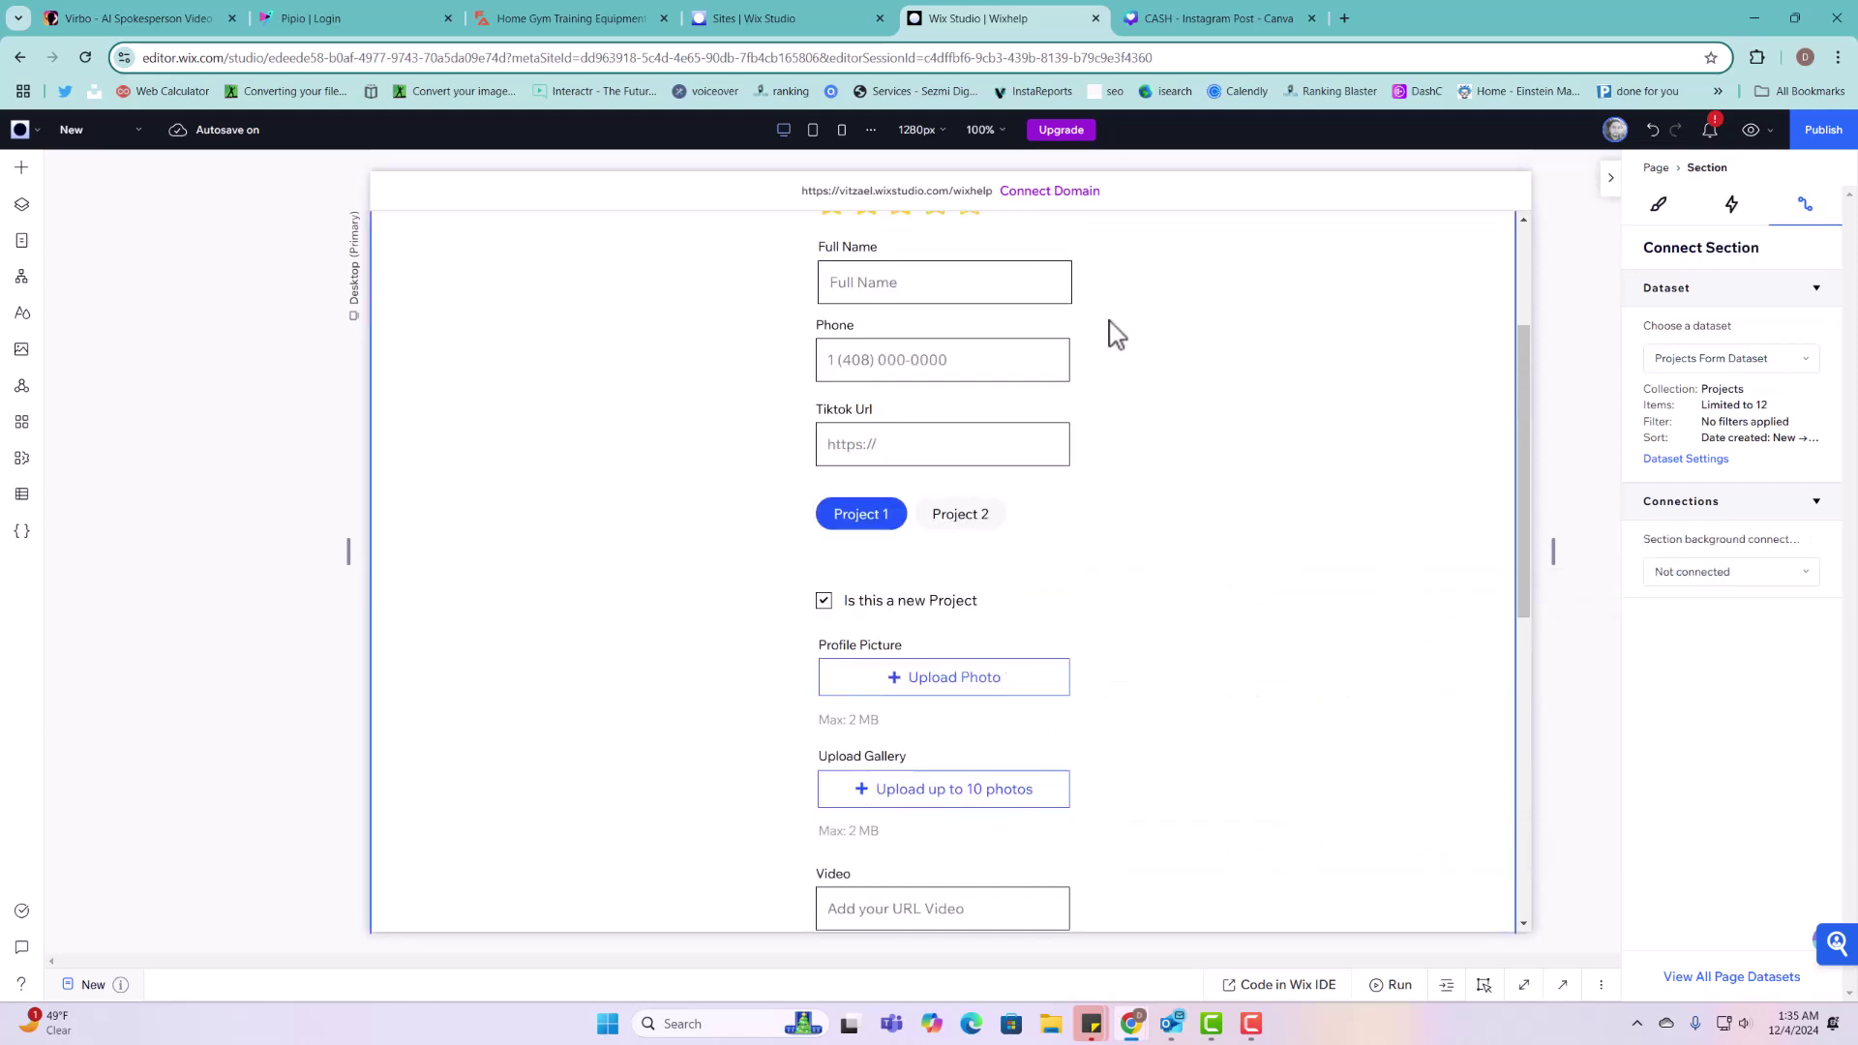
scroll(1114, 334, "up", 3)
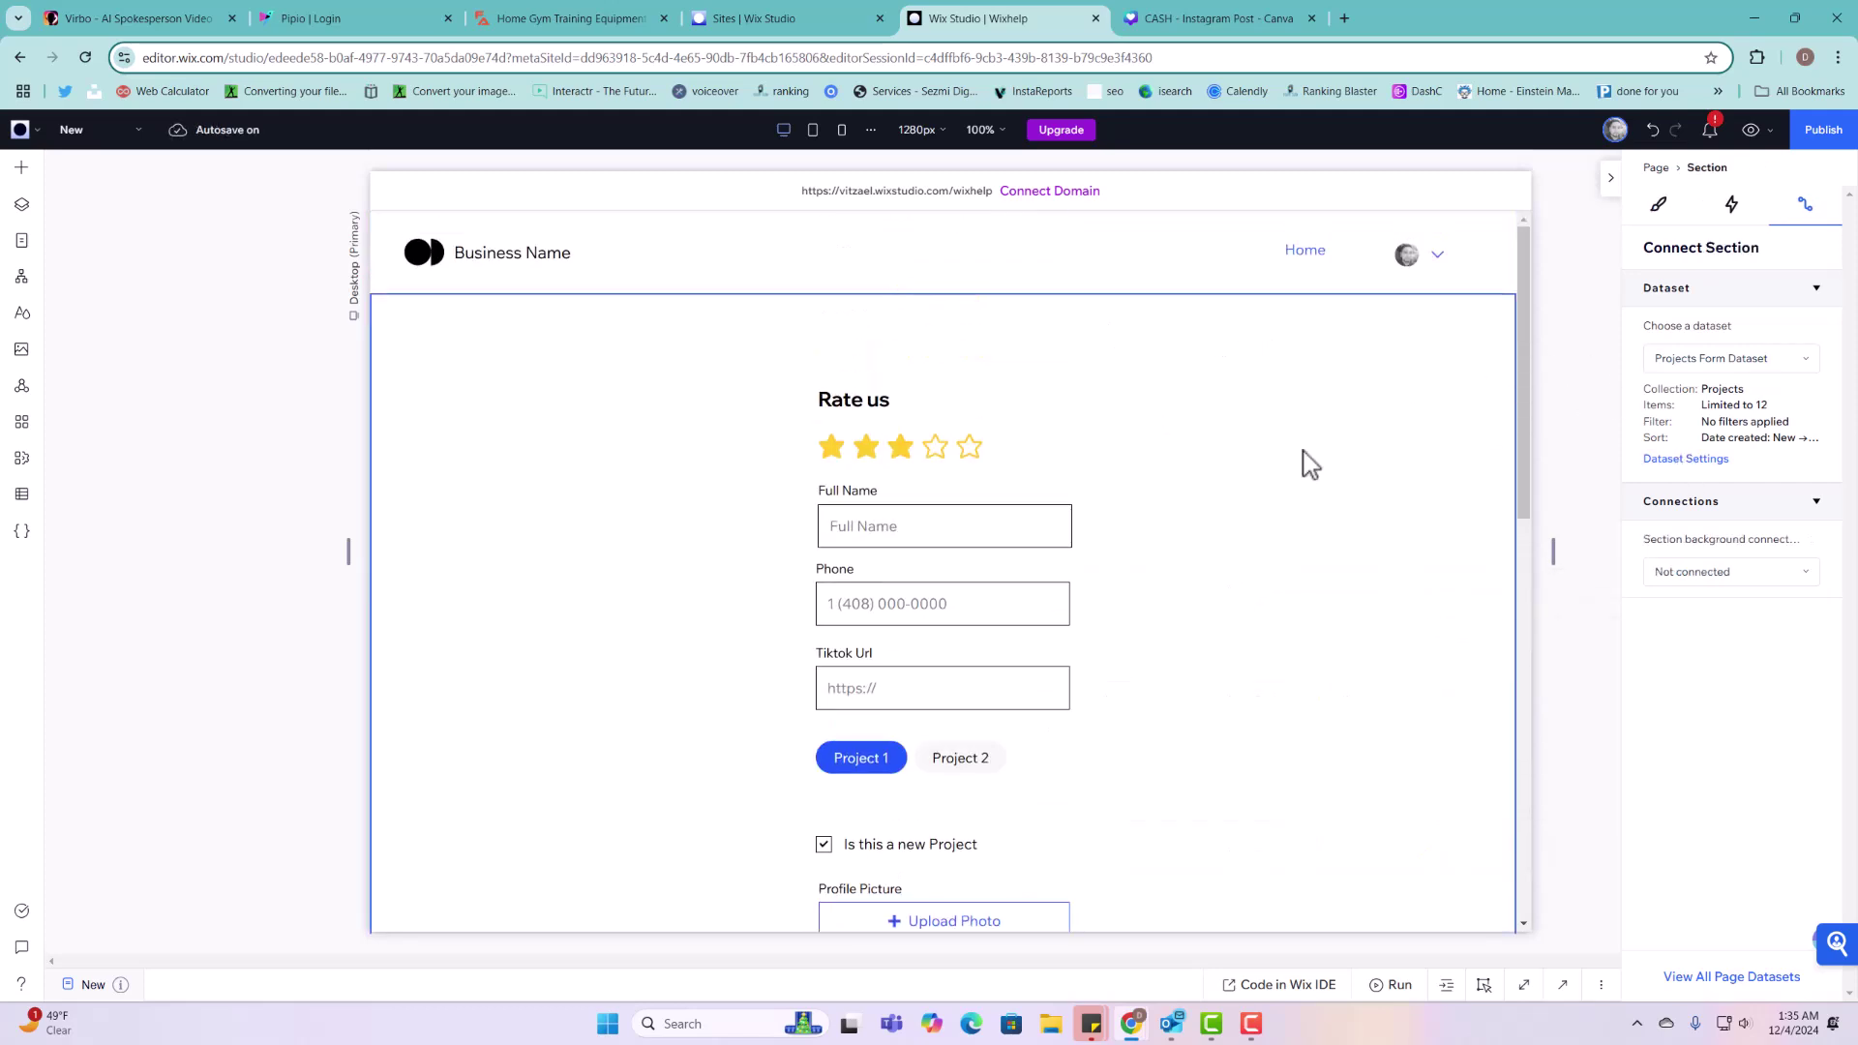
scroll(1104, 717, "down", 10)
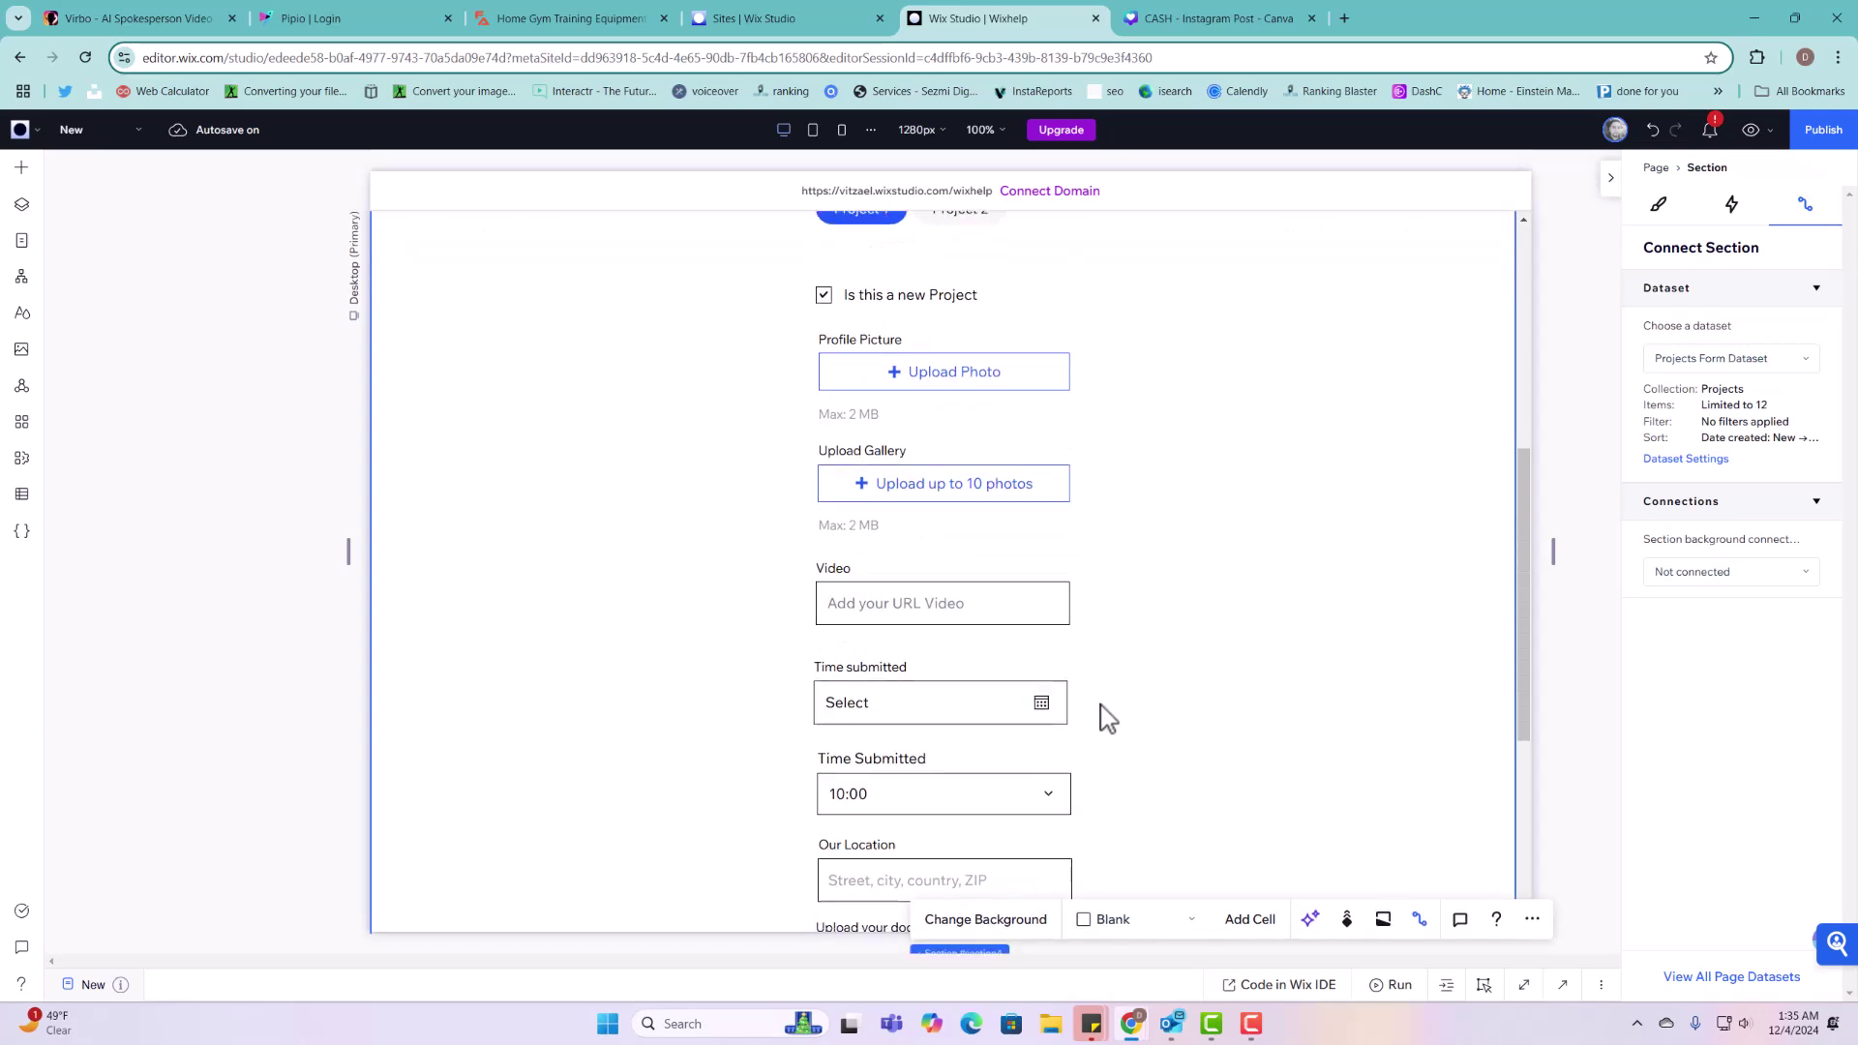
Step: Publish the site, then inspect the header's login bar and the New page's options
left_click(1829, 132)
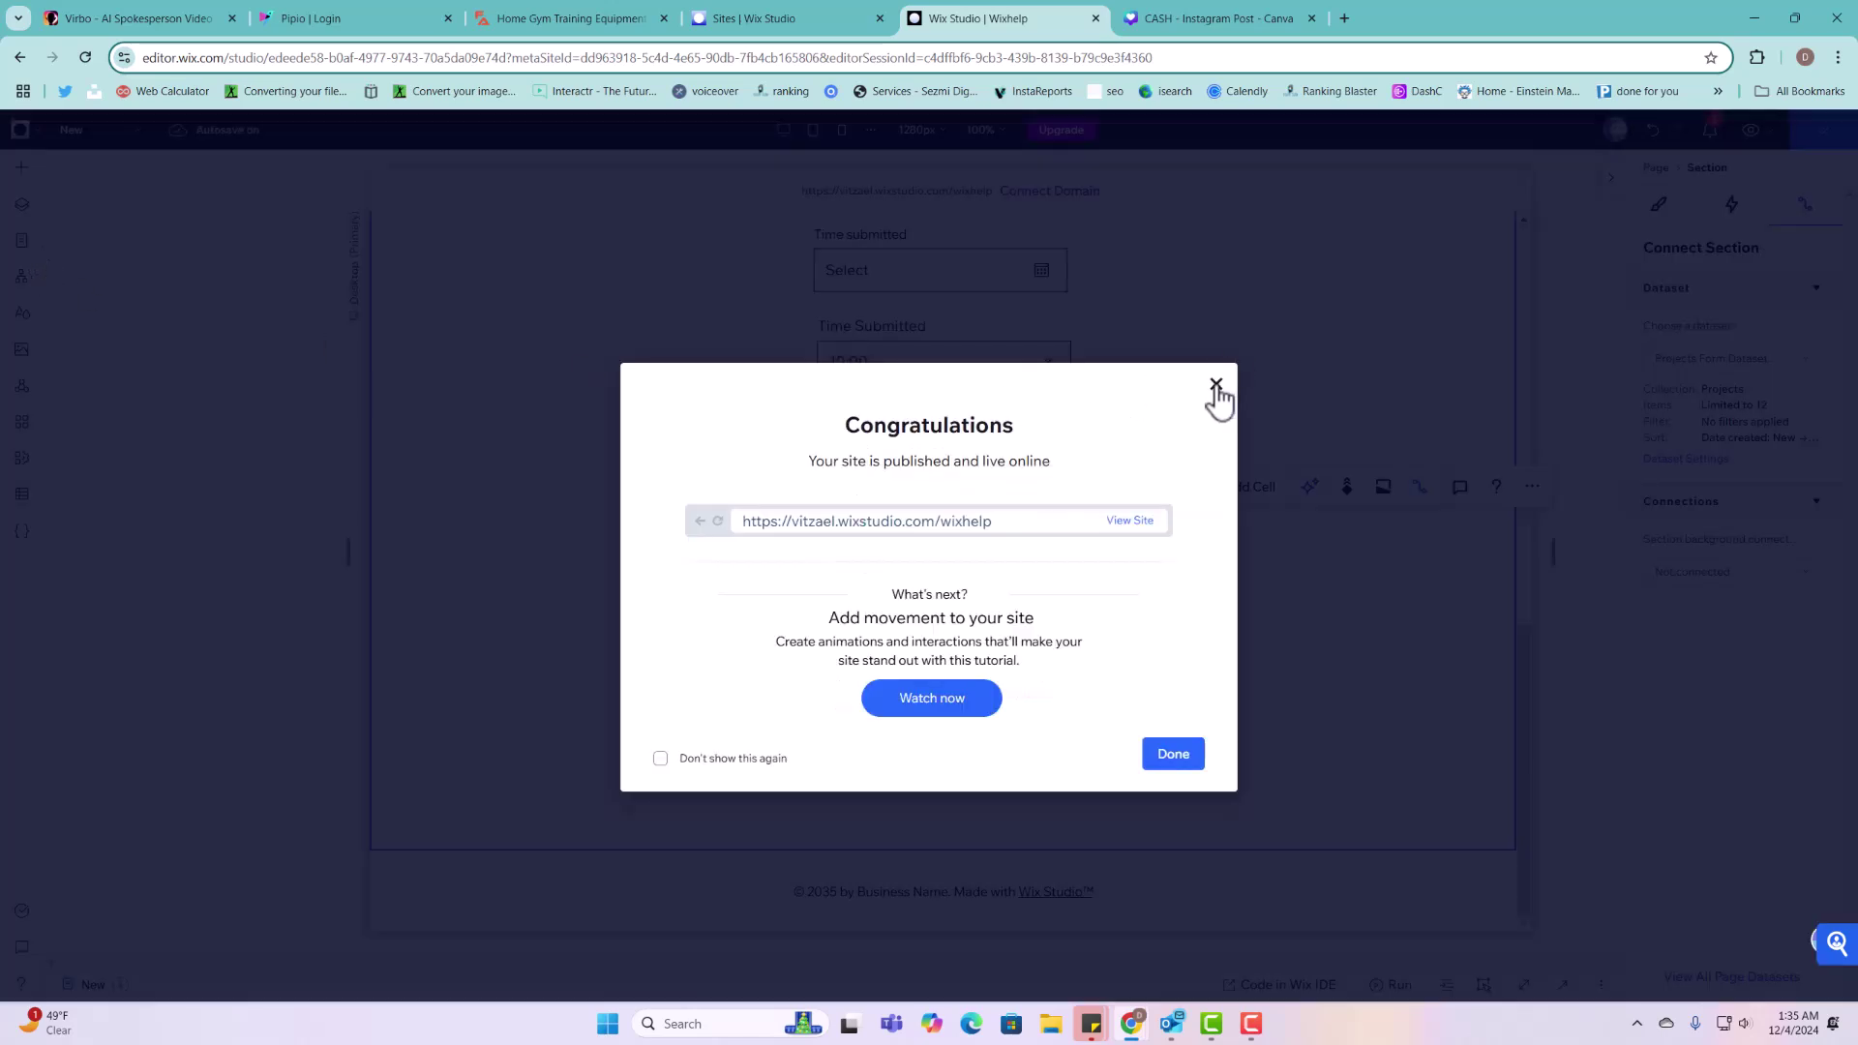
left_click(1216, 386)
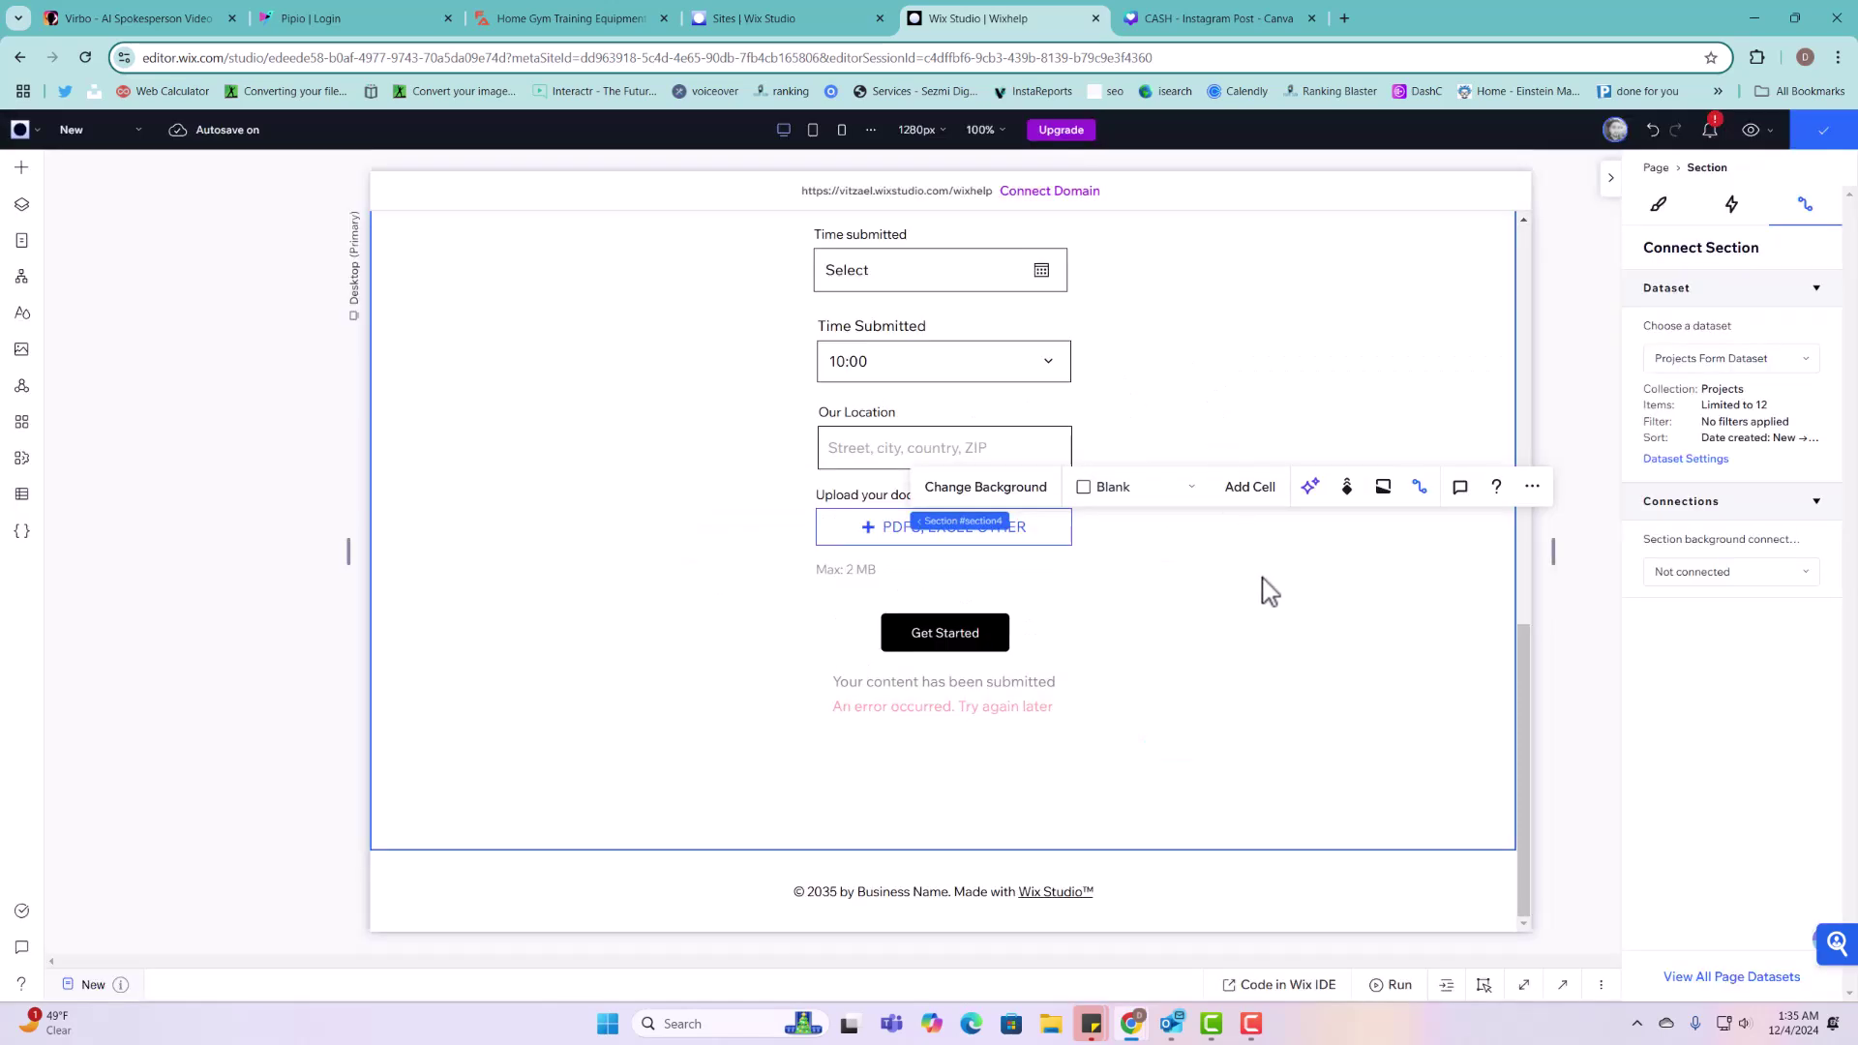
scroll(1265, 588, "up", 10)
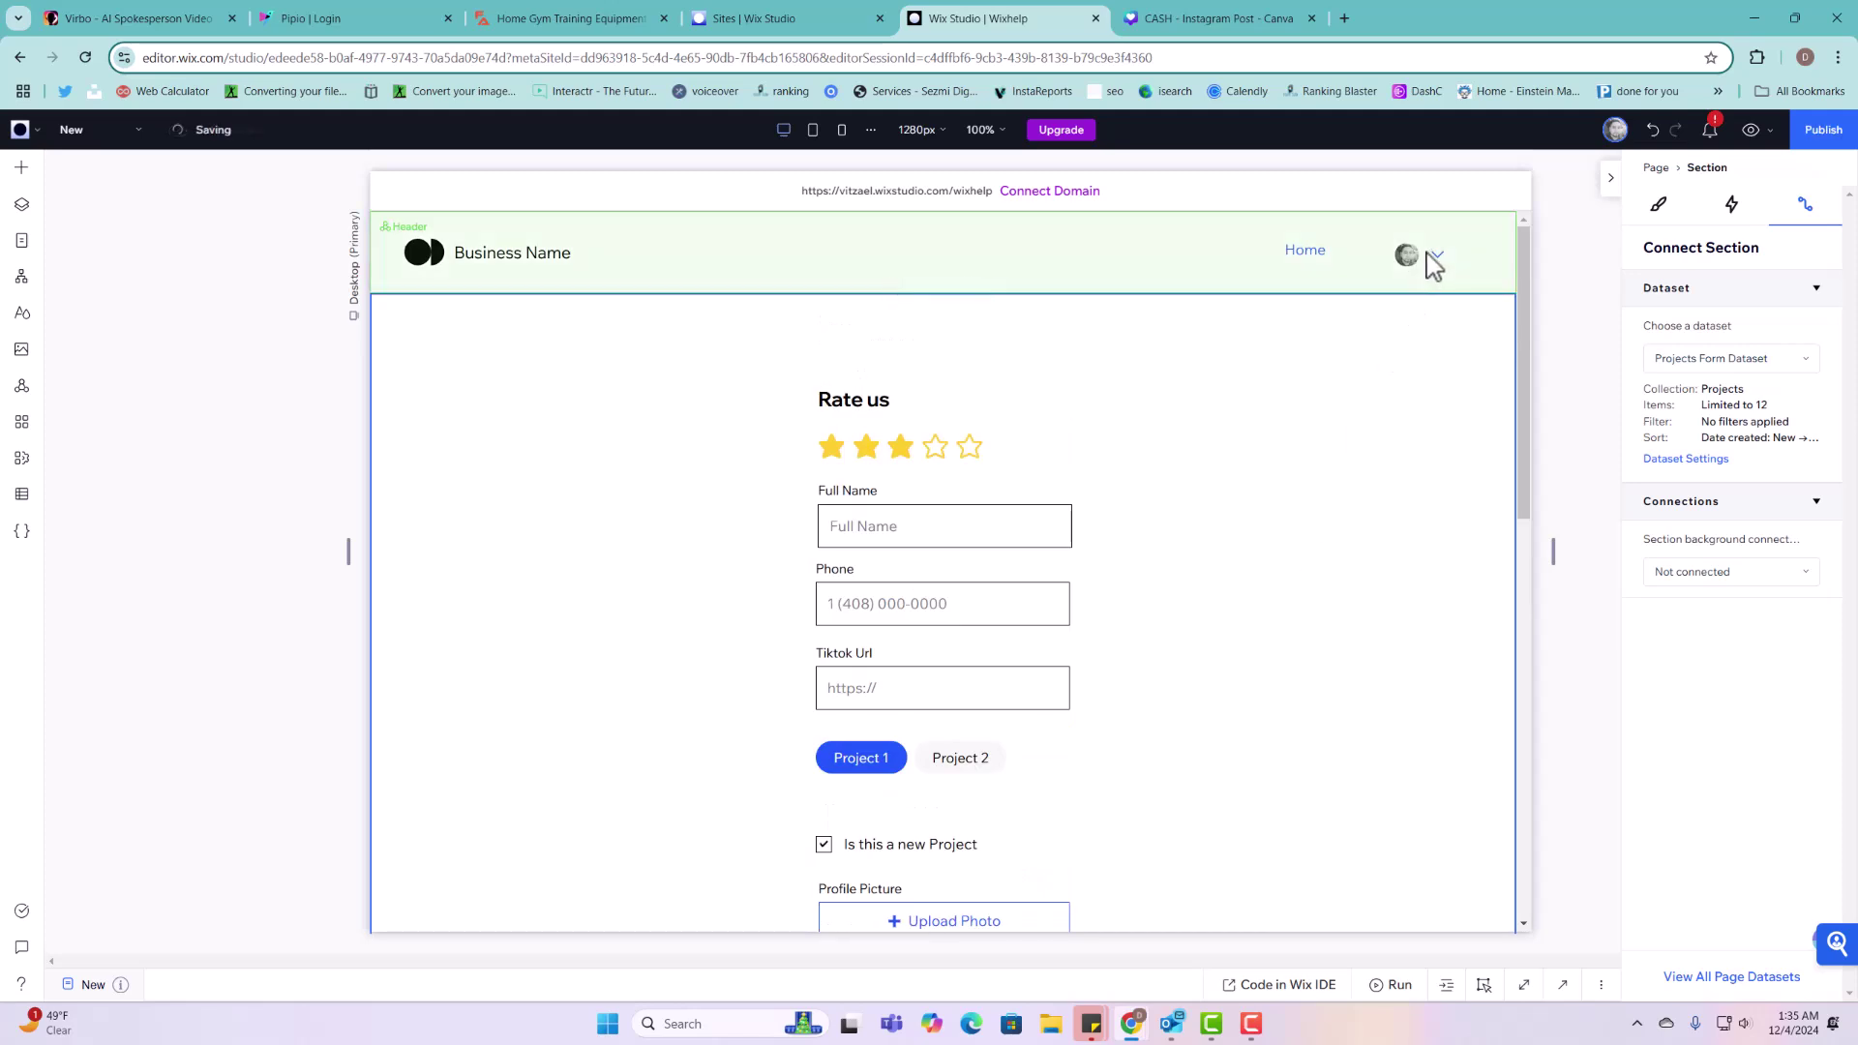
left_click(1419, 250)
double_click(1402, 254)
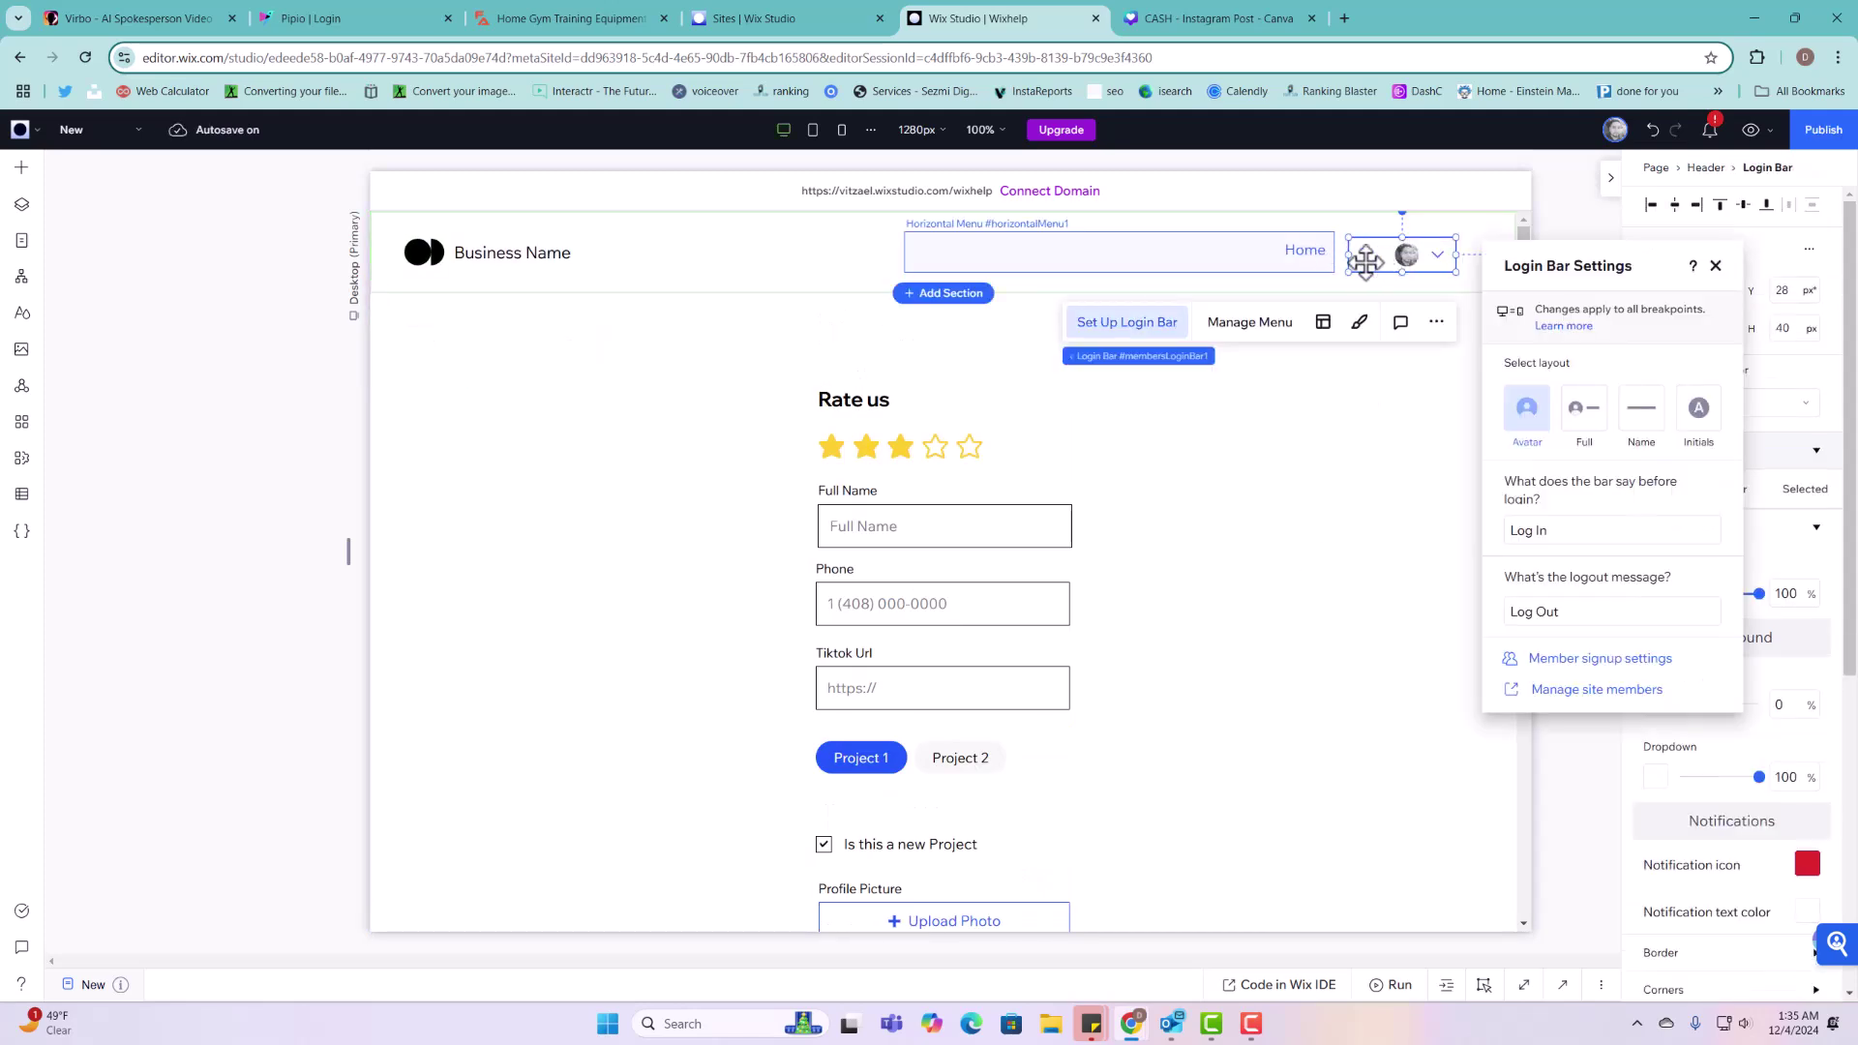
left_click(21, 240)
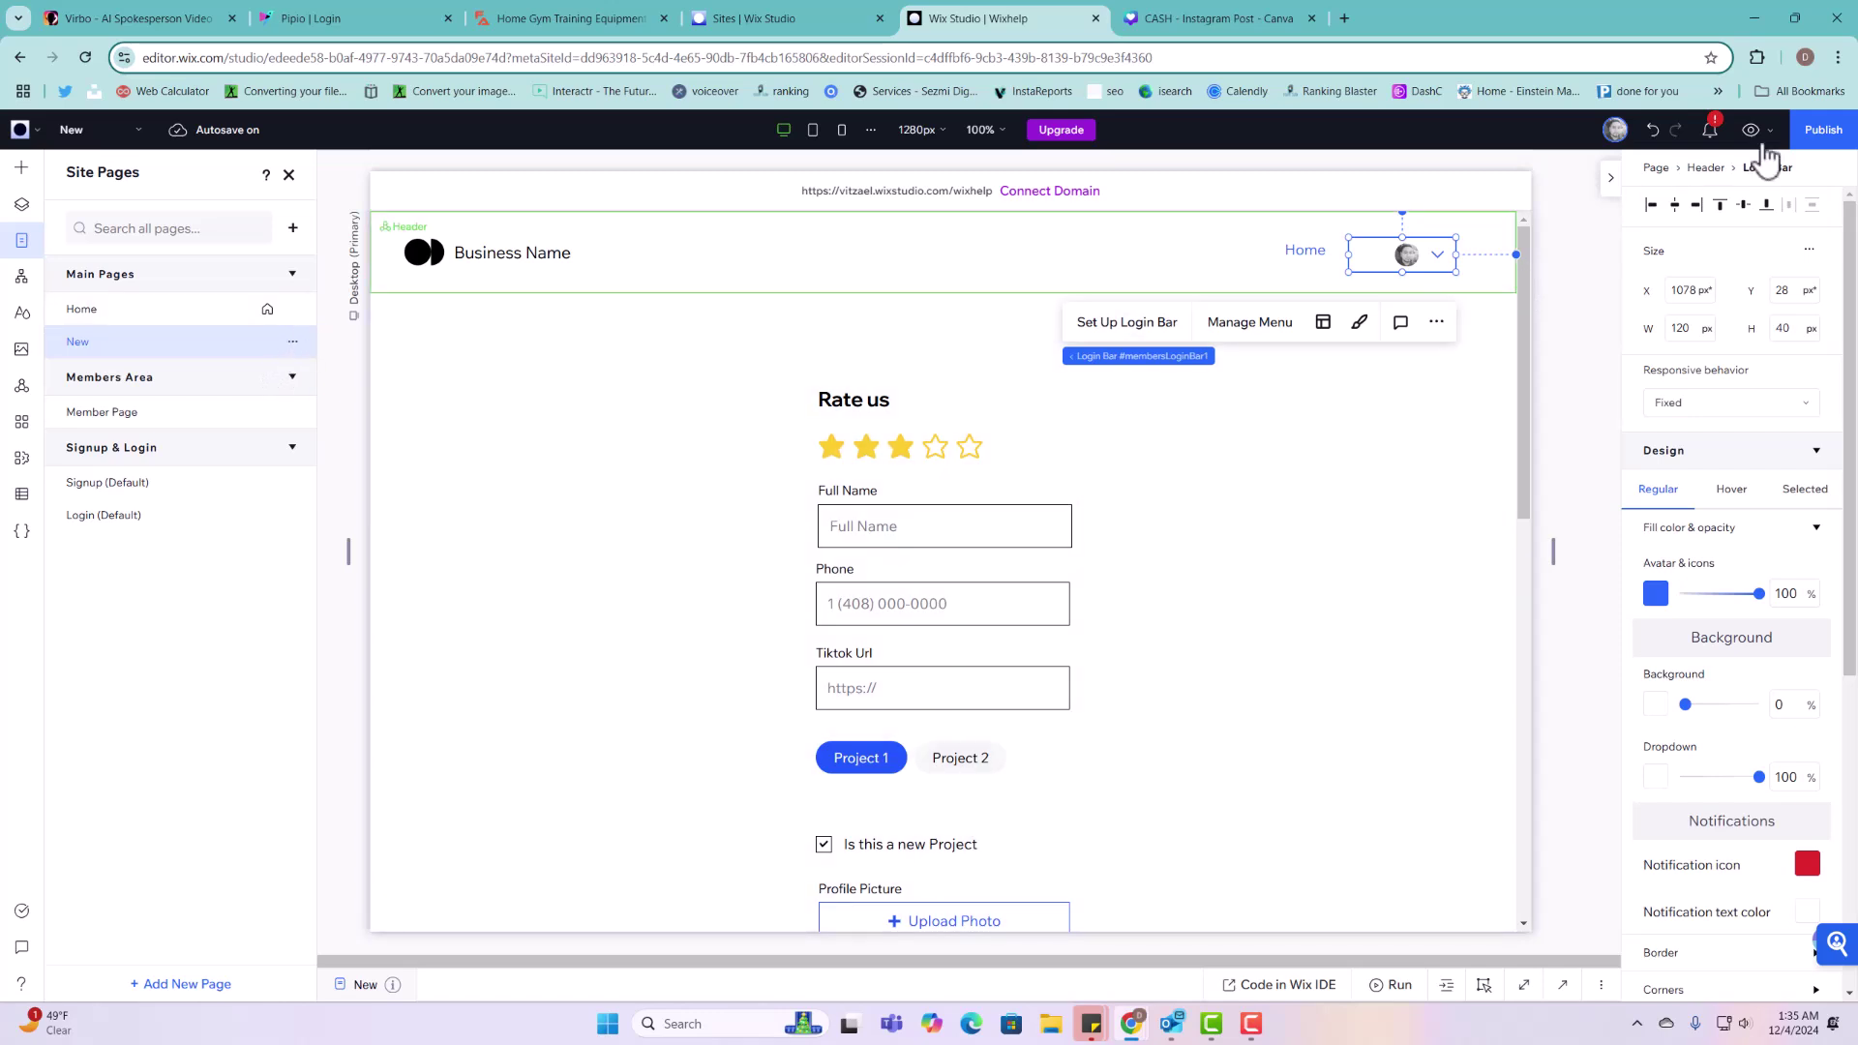
left_click(294, 343)
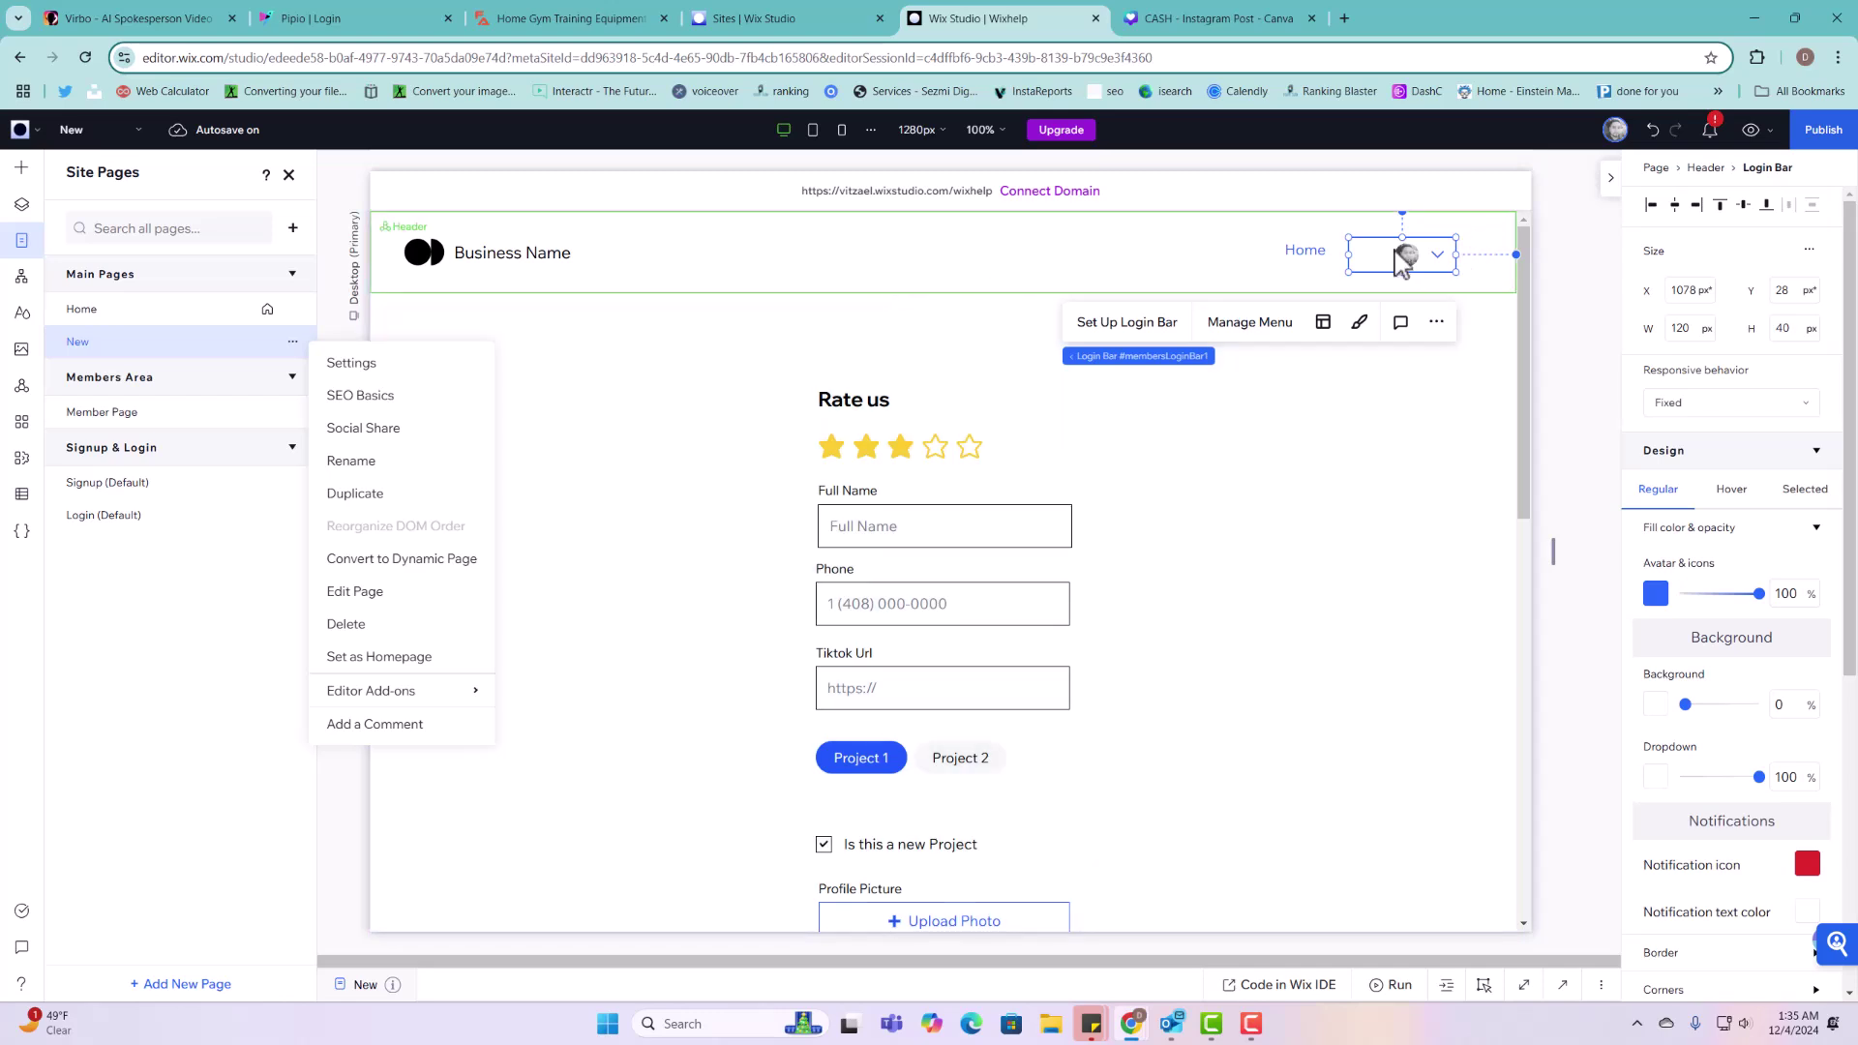
Step: Add the New page to the header menu from main pages, republish, and open the live site
left_click(1324, 251)
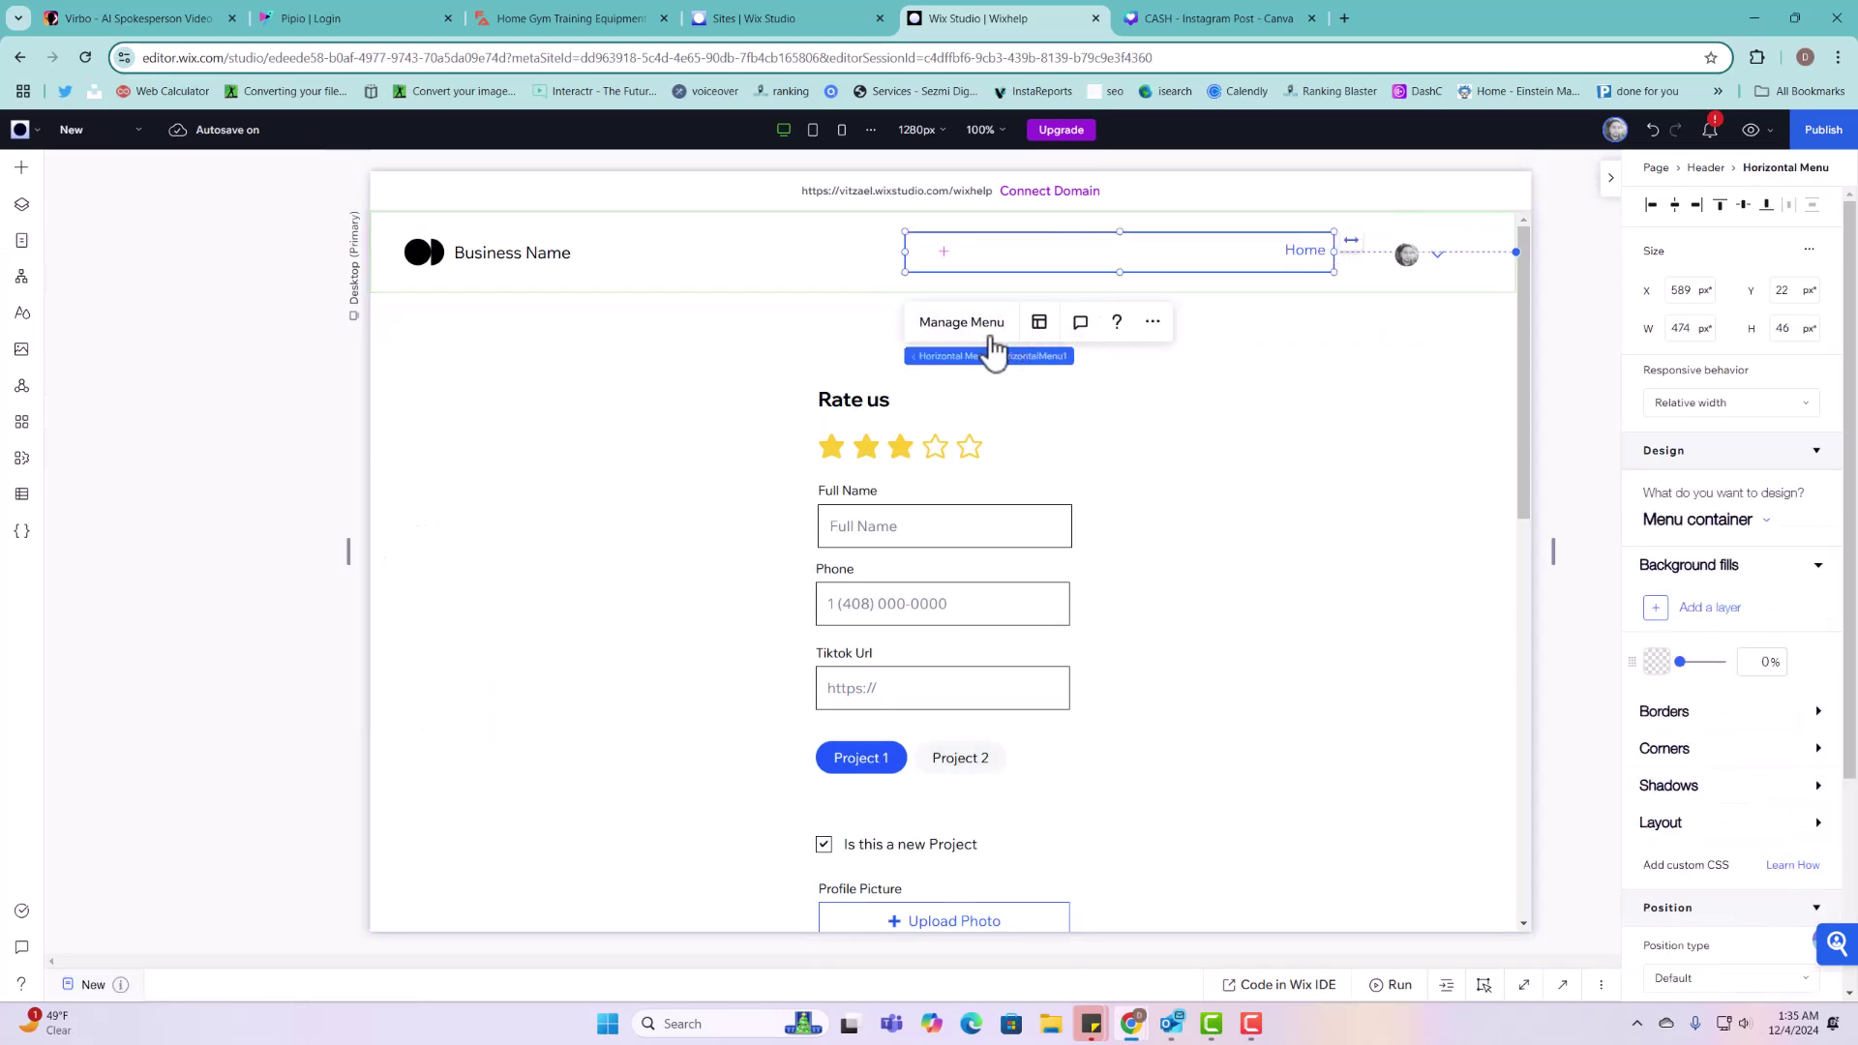
left_click(962, 322)
left_click(1552, 668)
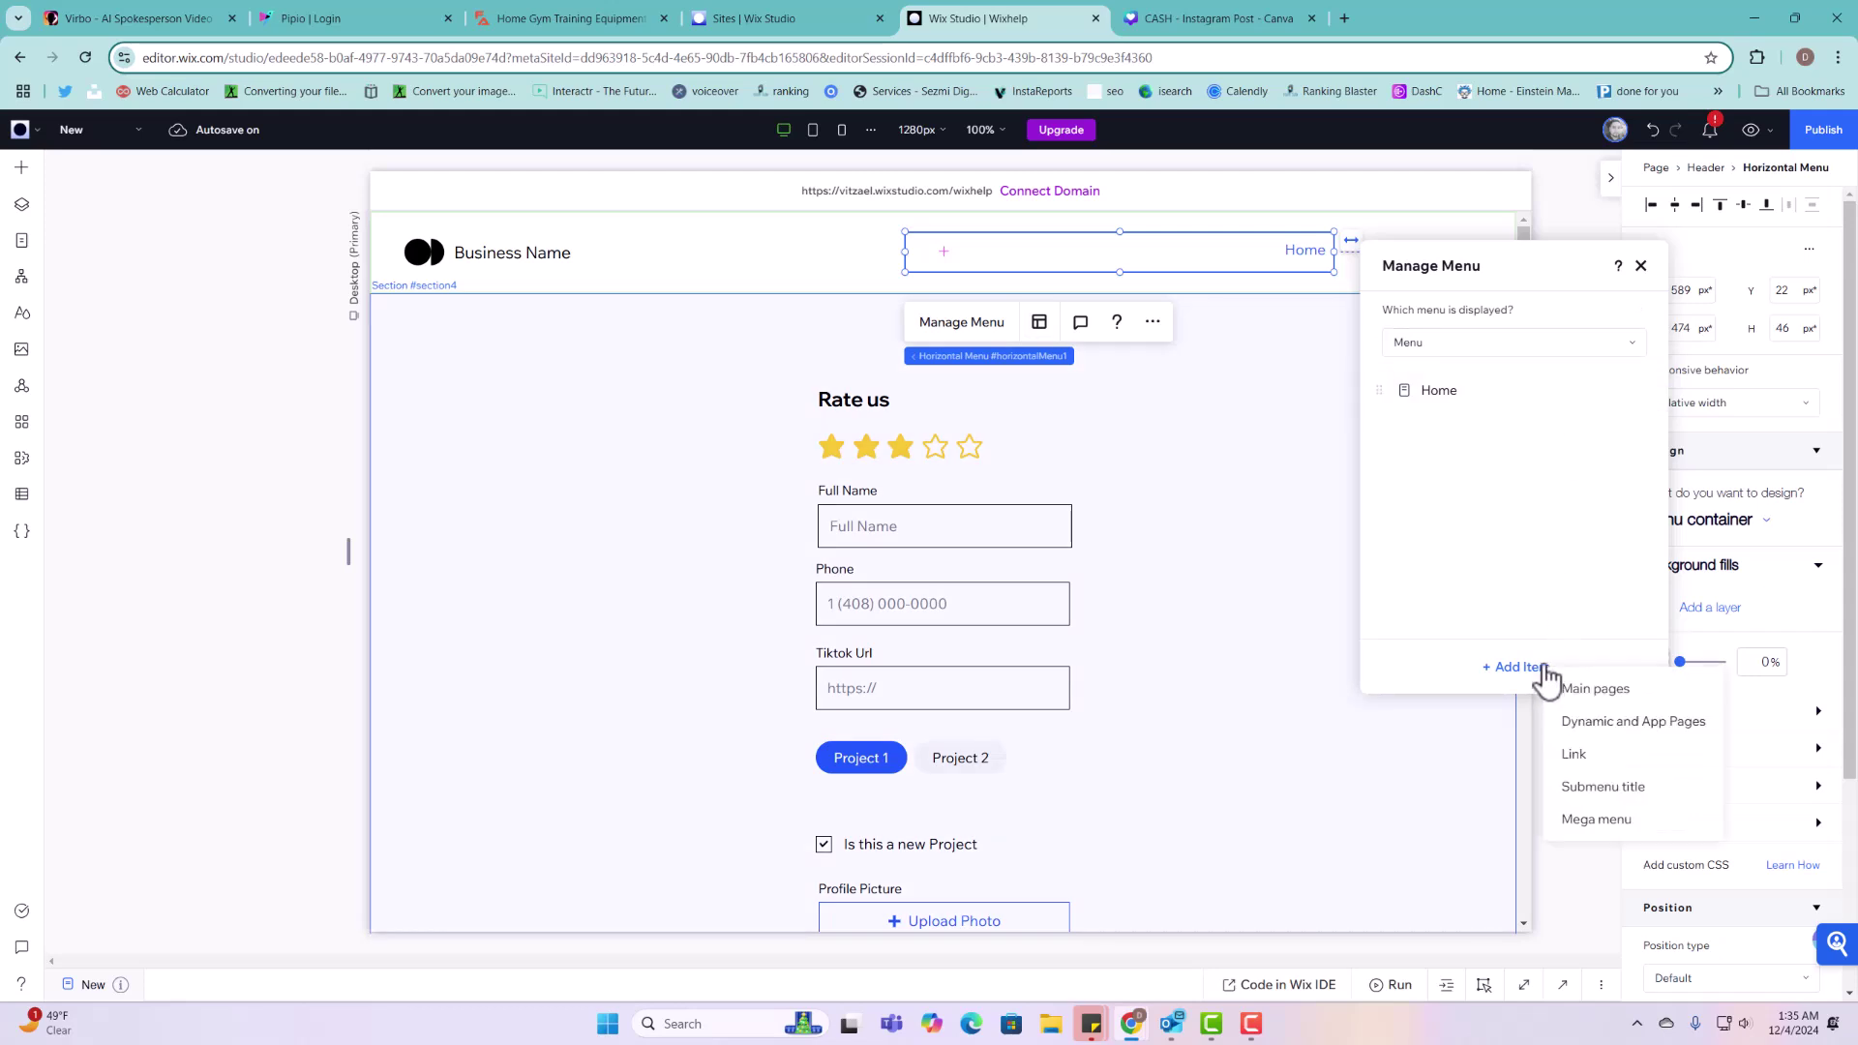
left_click(1614, 688)
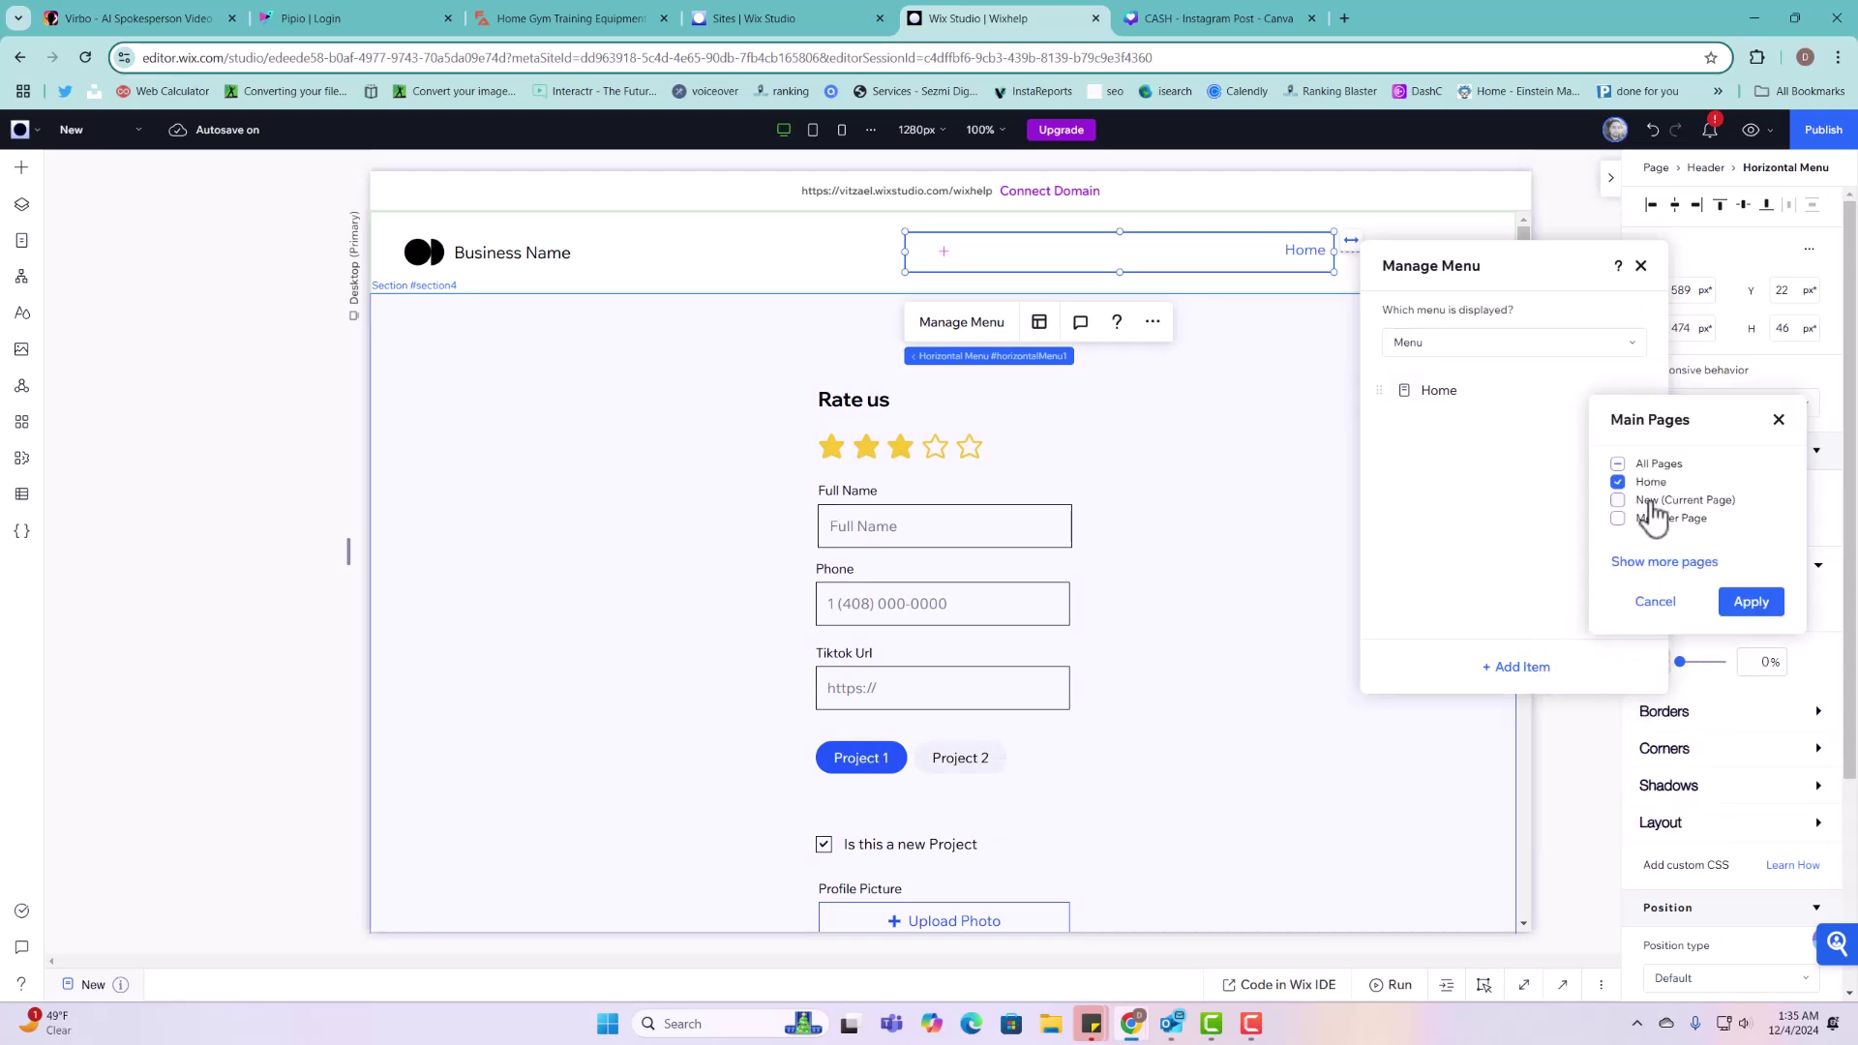
left_click(1754, 604)
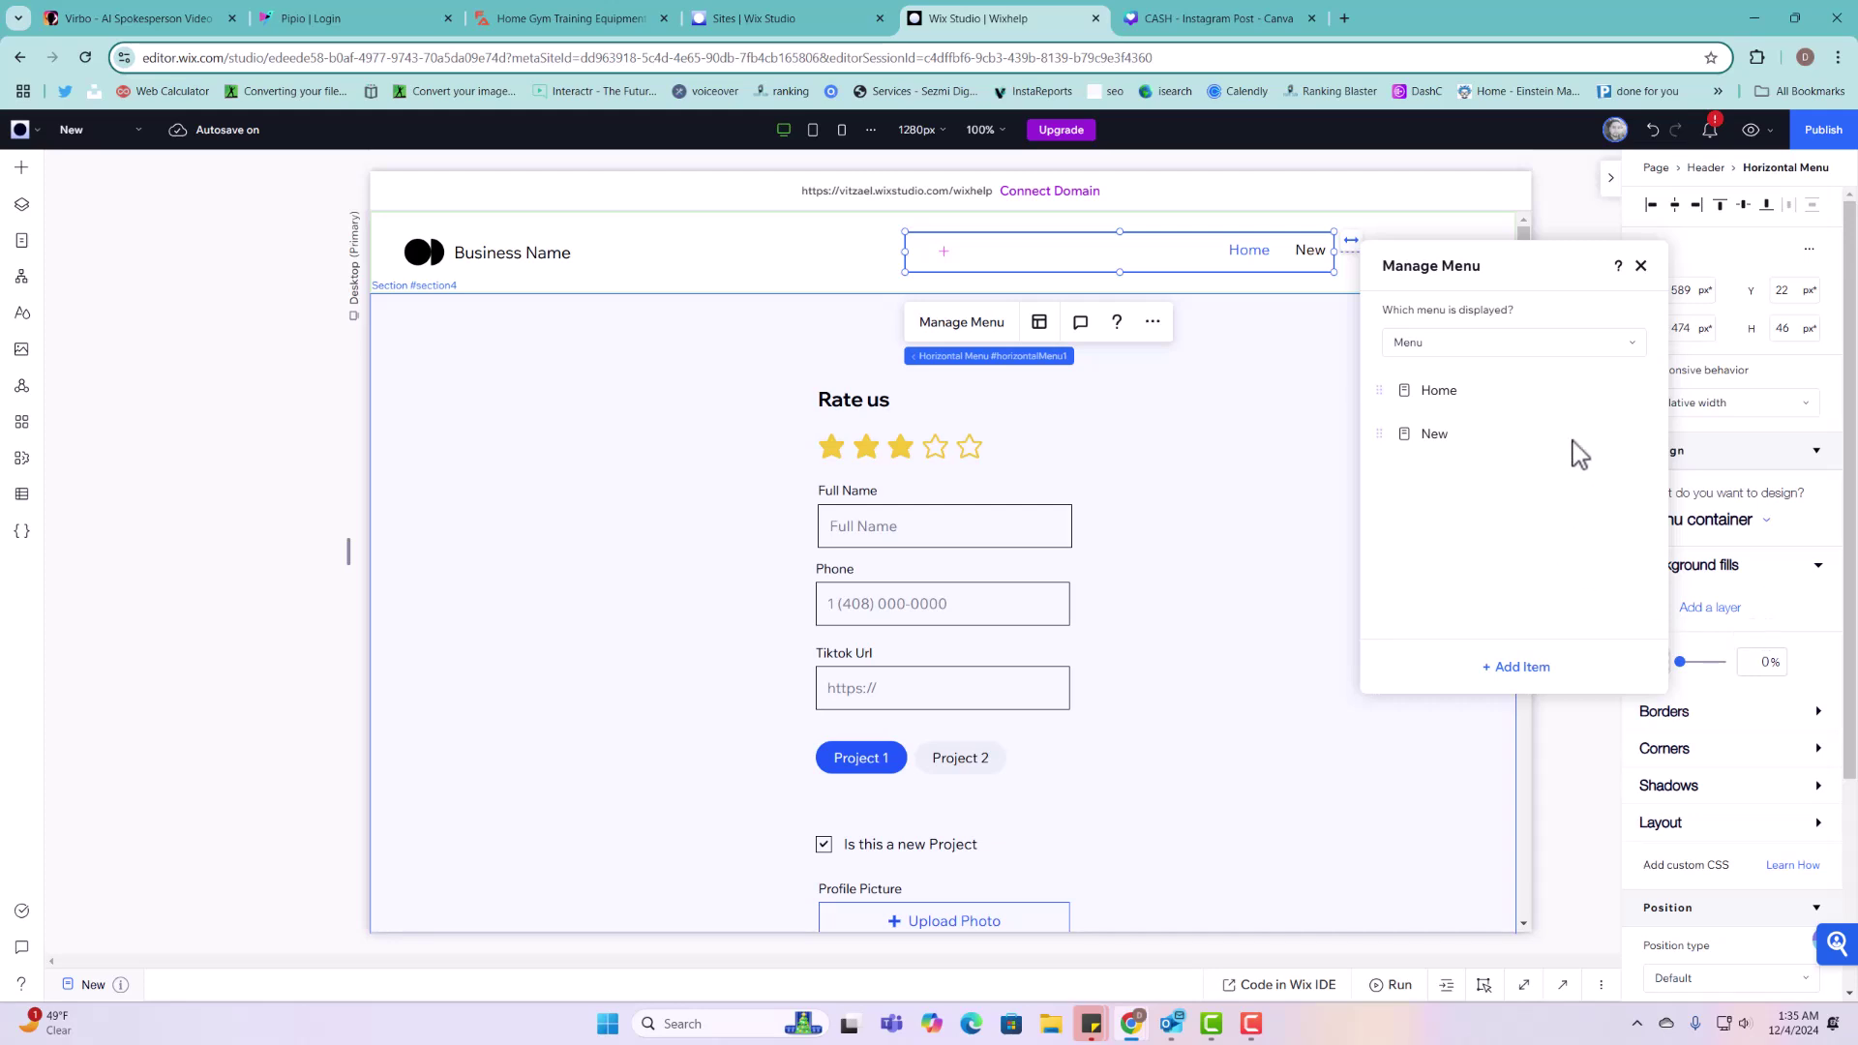
left_click(1640, 266)
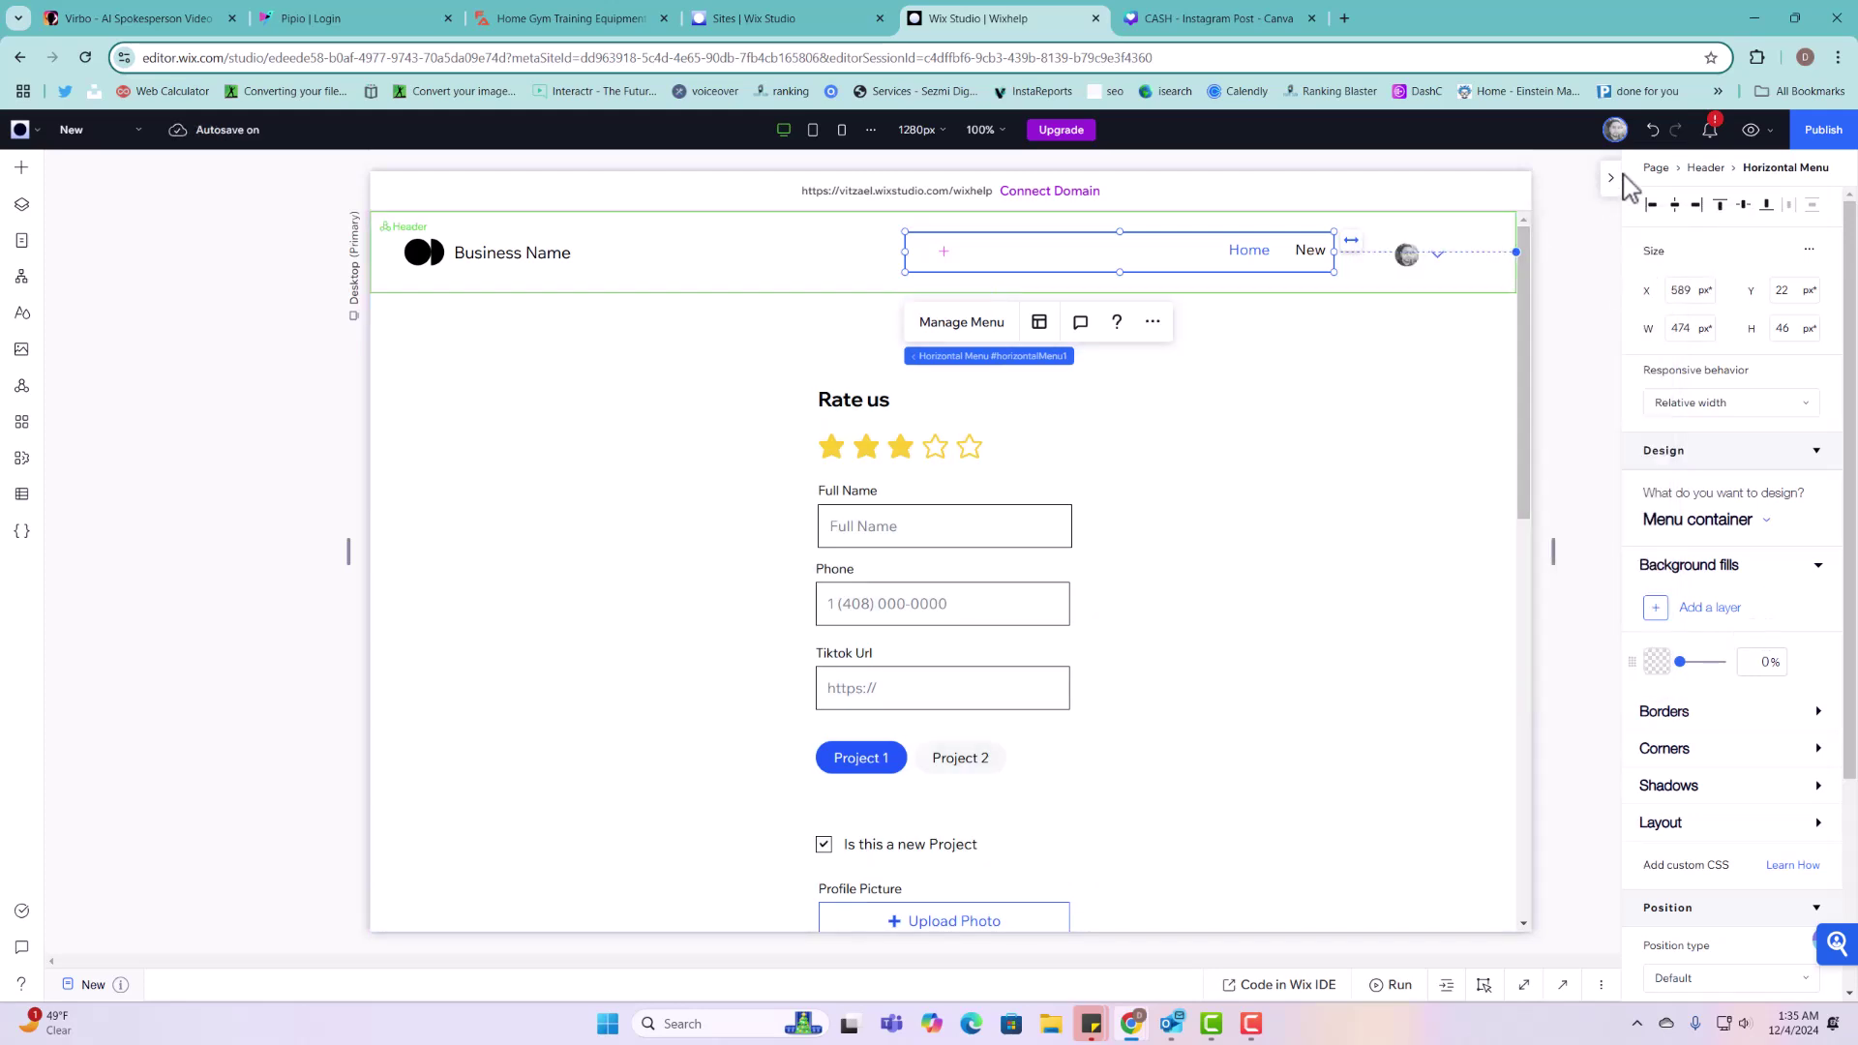
left_click(1808, 136)
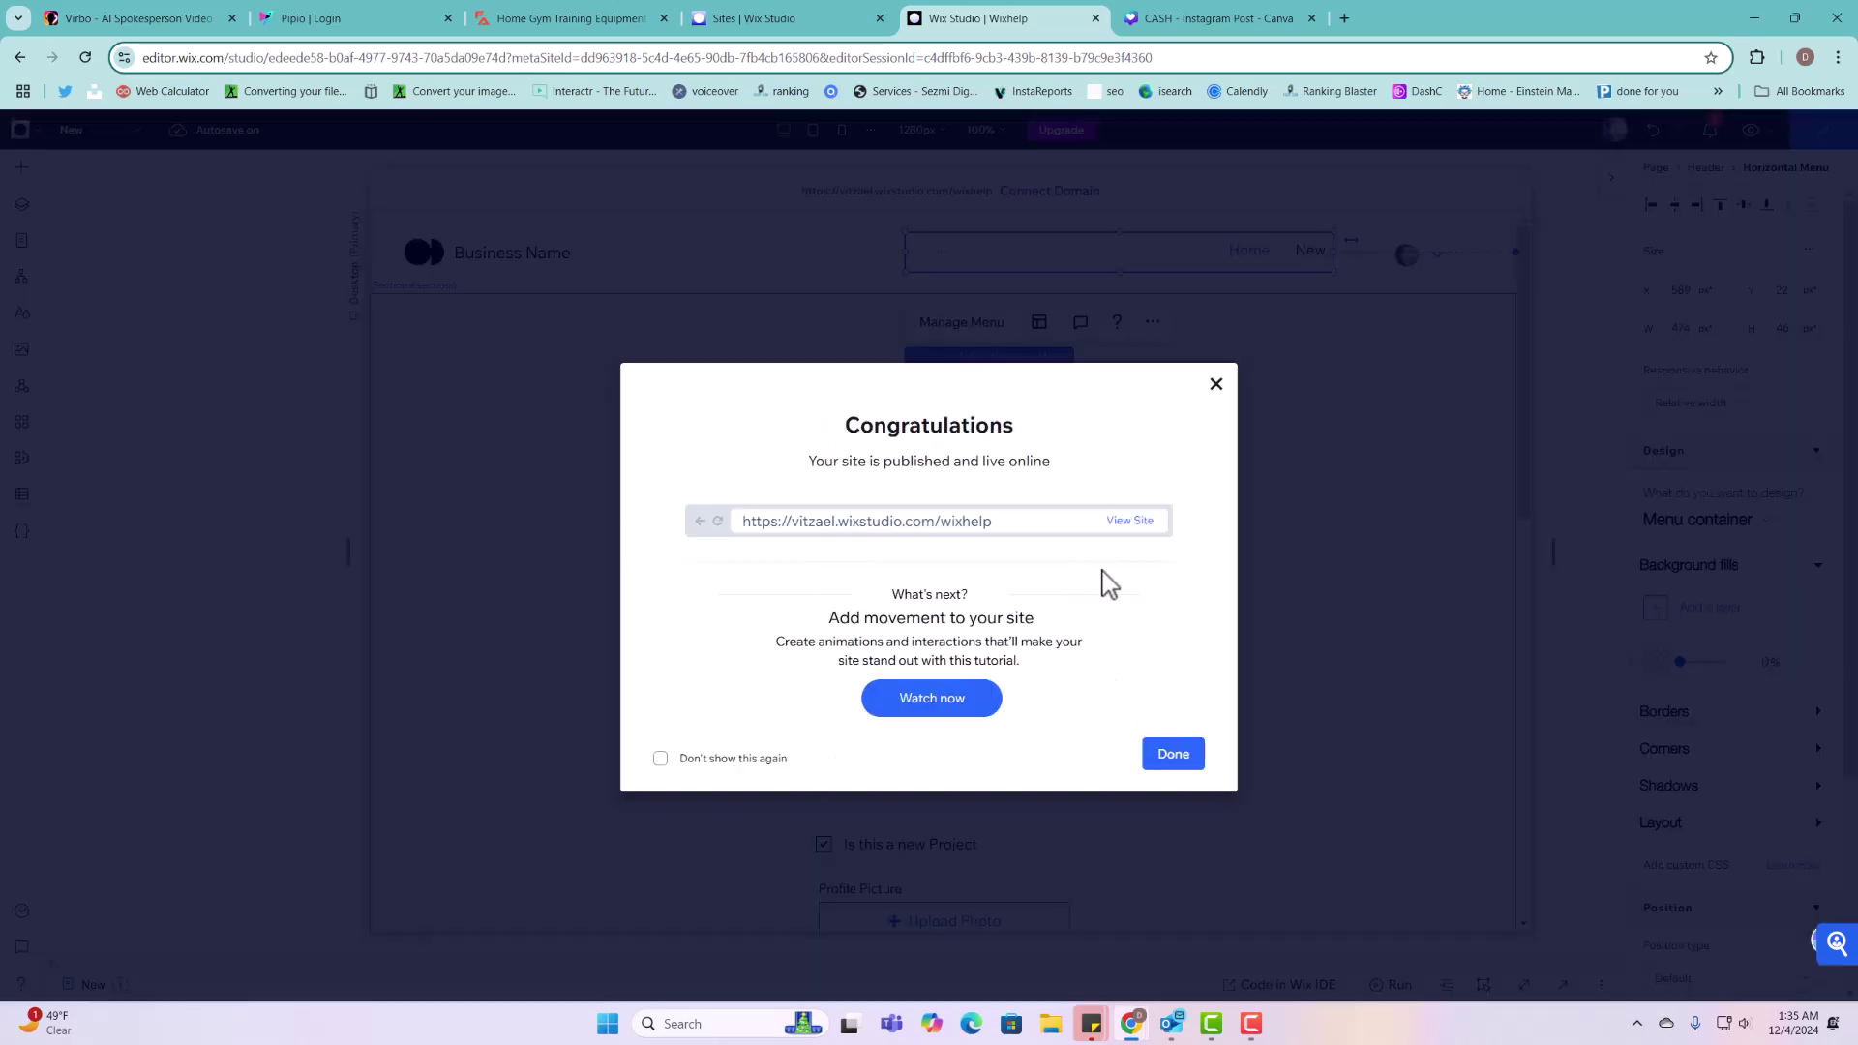
left_click(1132, 522)
Step: Type 'a' into the live form's Full Name field
scroll(1207, 349, "down", 4)
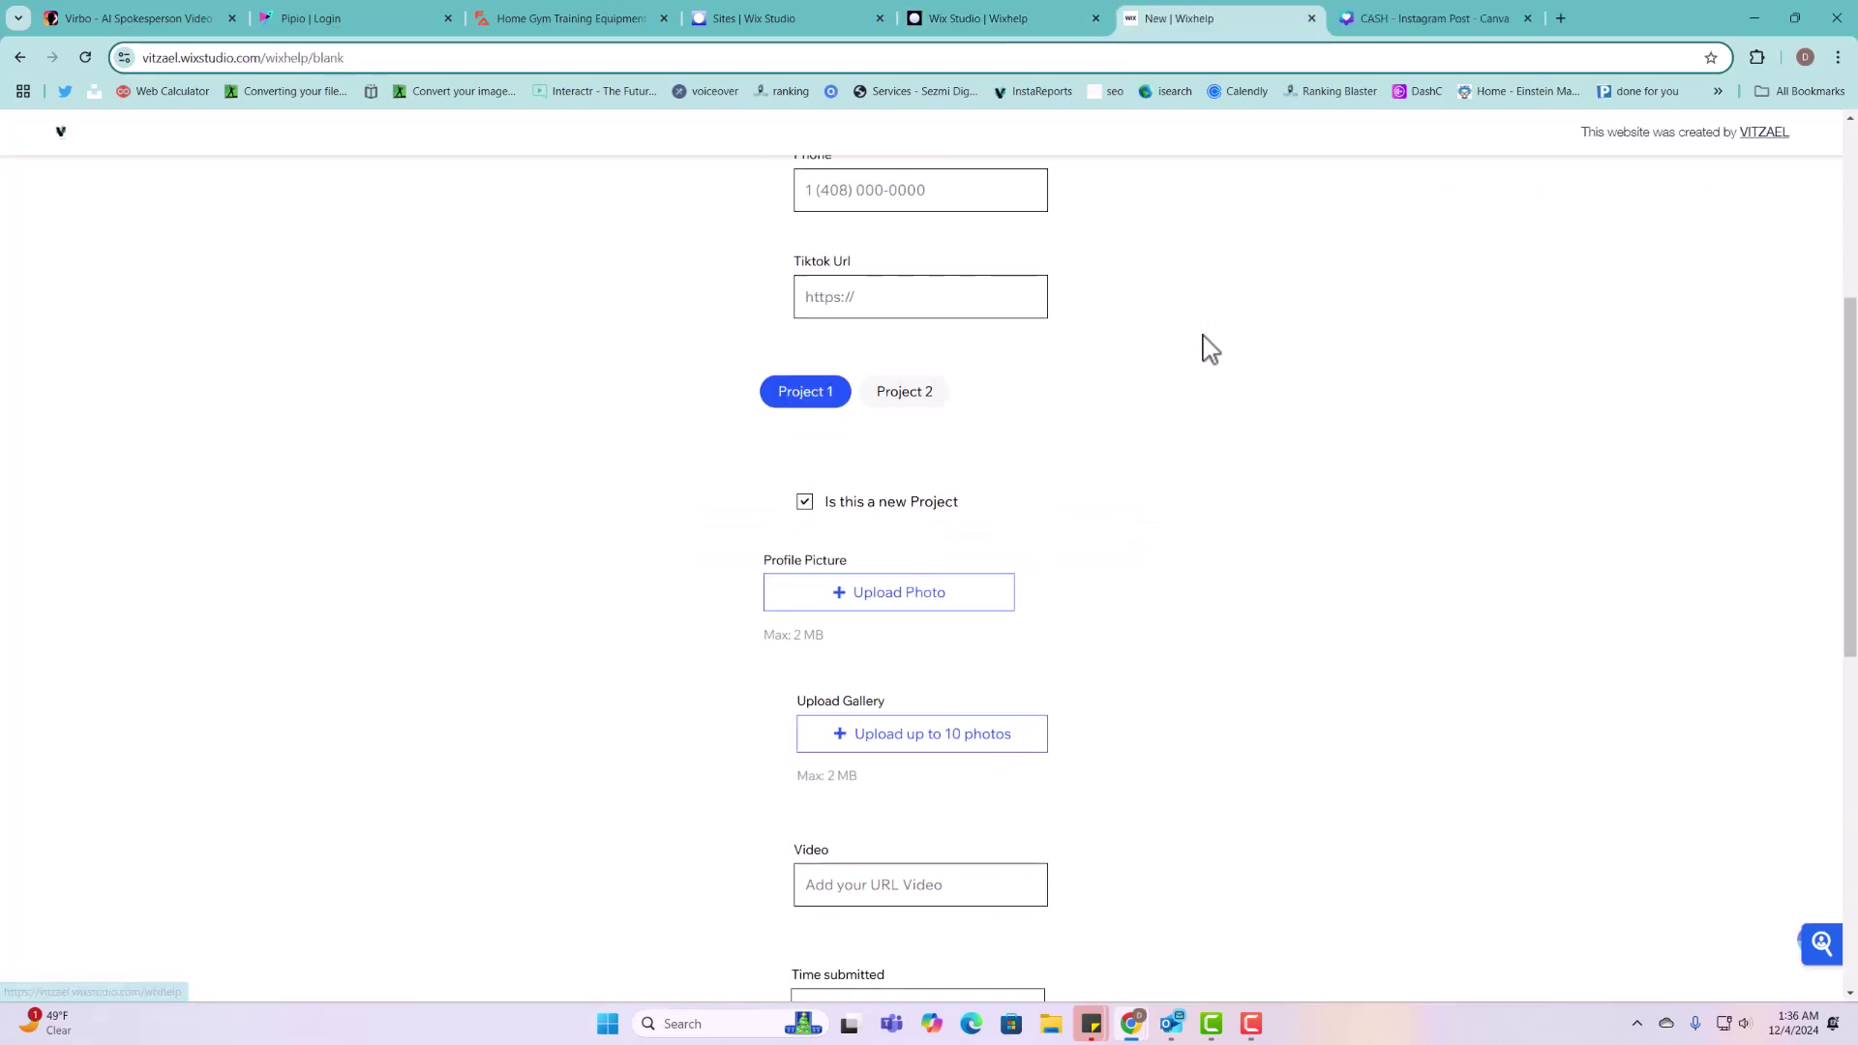
scroll(1161, 403, "down", 5)
scroll(1165, 429, "up", 10)
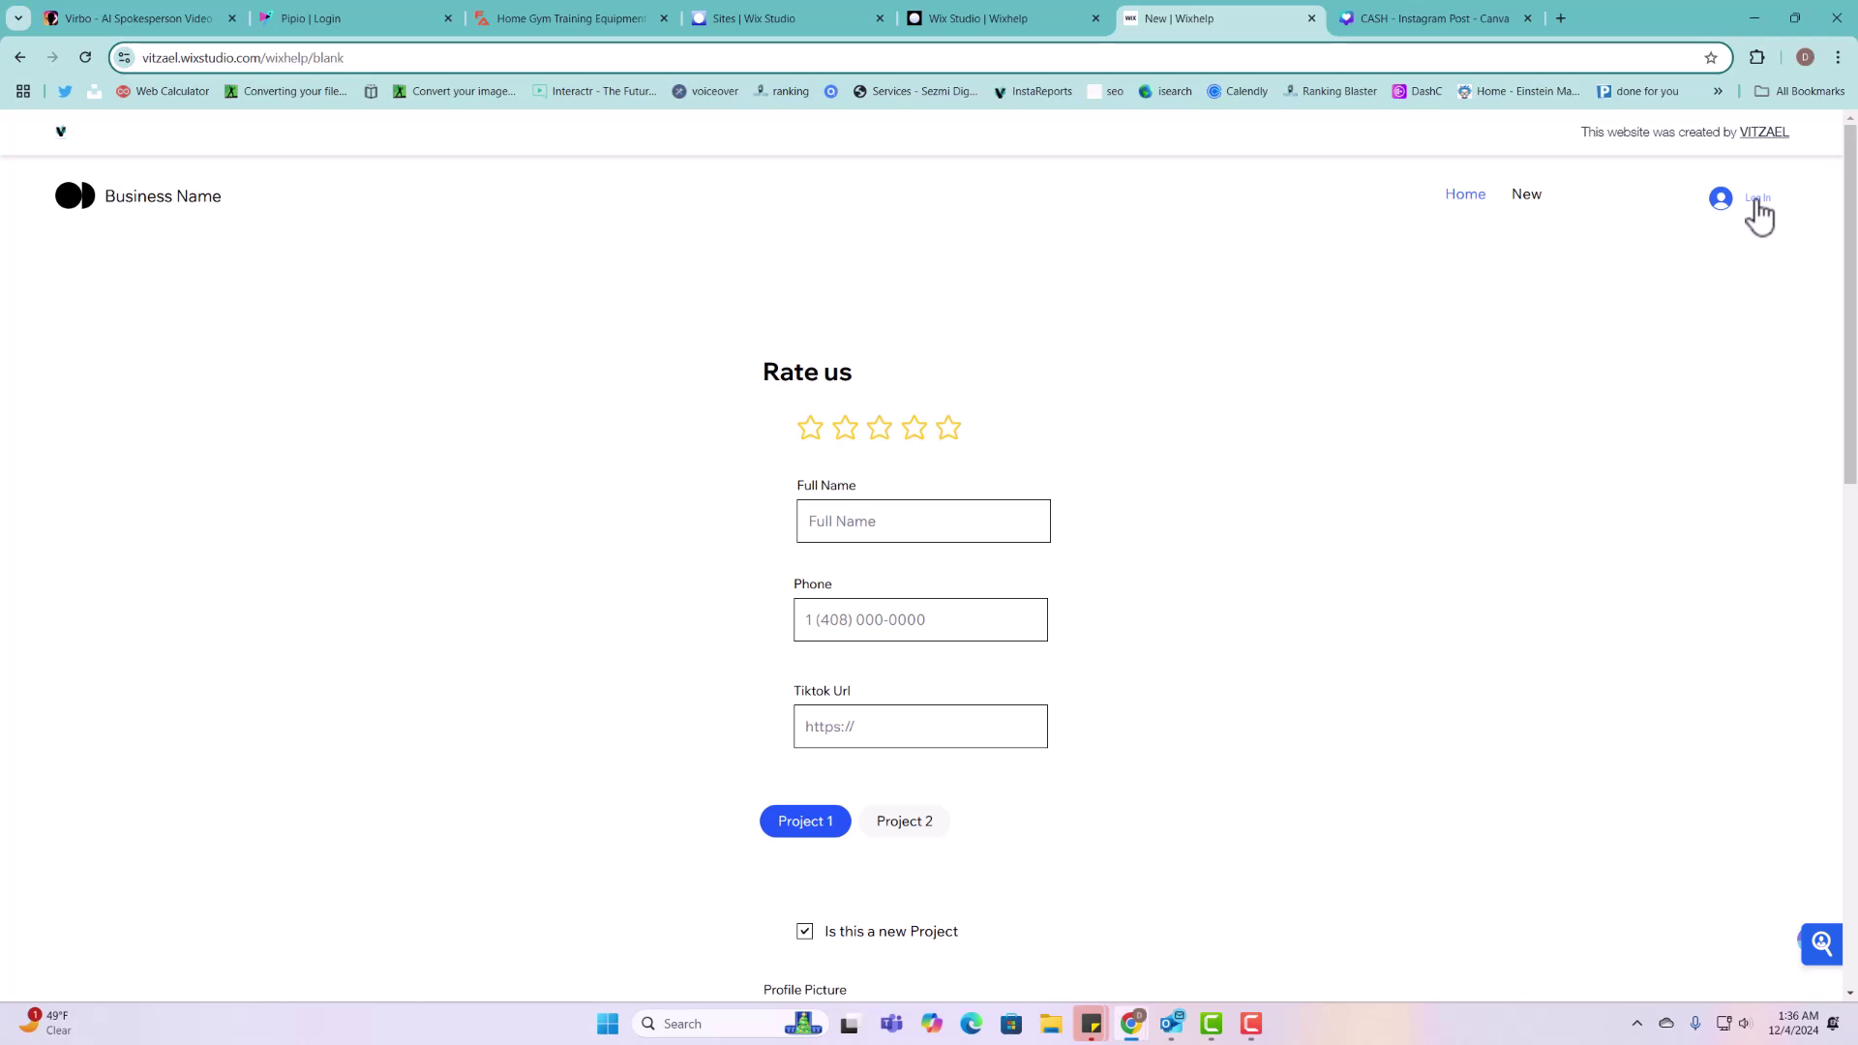
left_click(950, 520)
type("a")
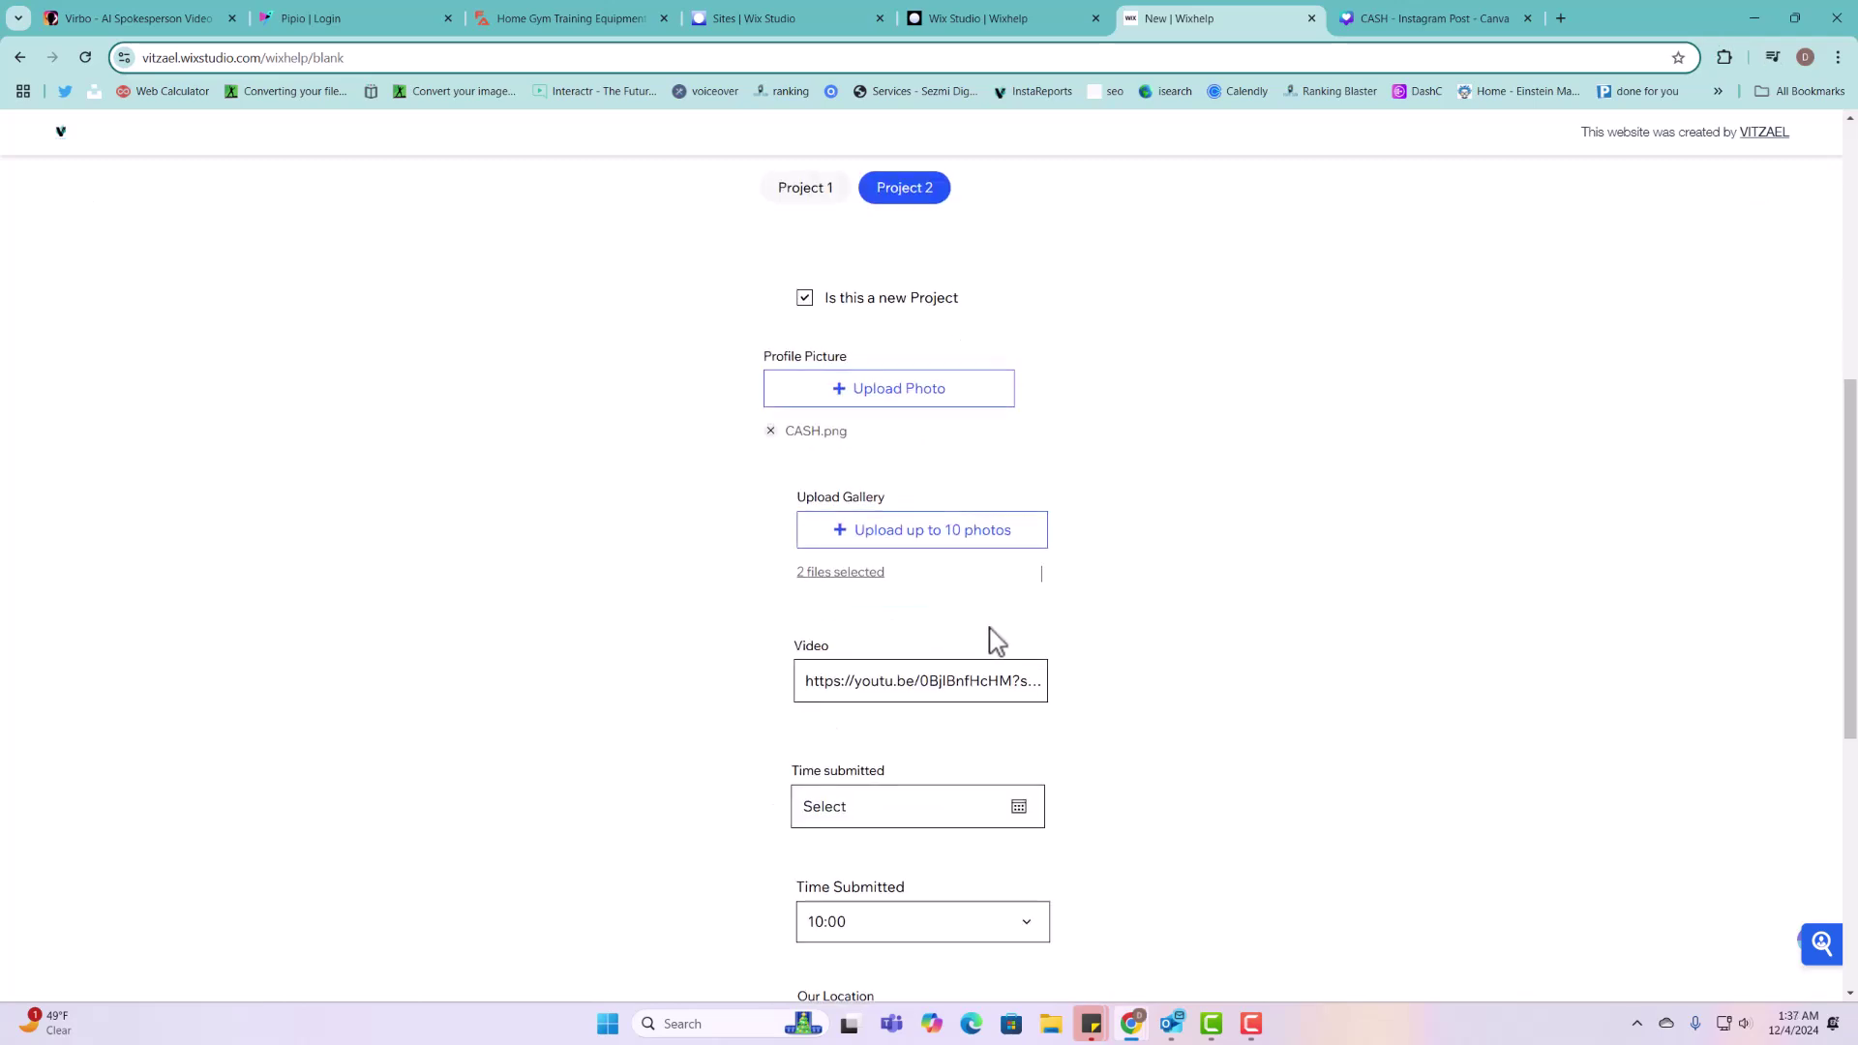
Step: Scroll through the form and inspect the 'An error occurred' submission message
scroll(997, 542, "up", 2)
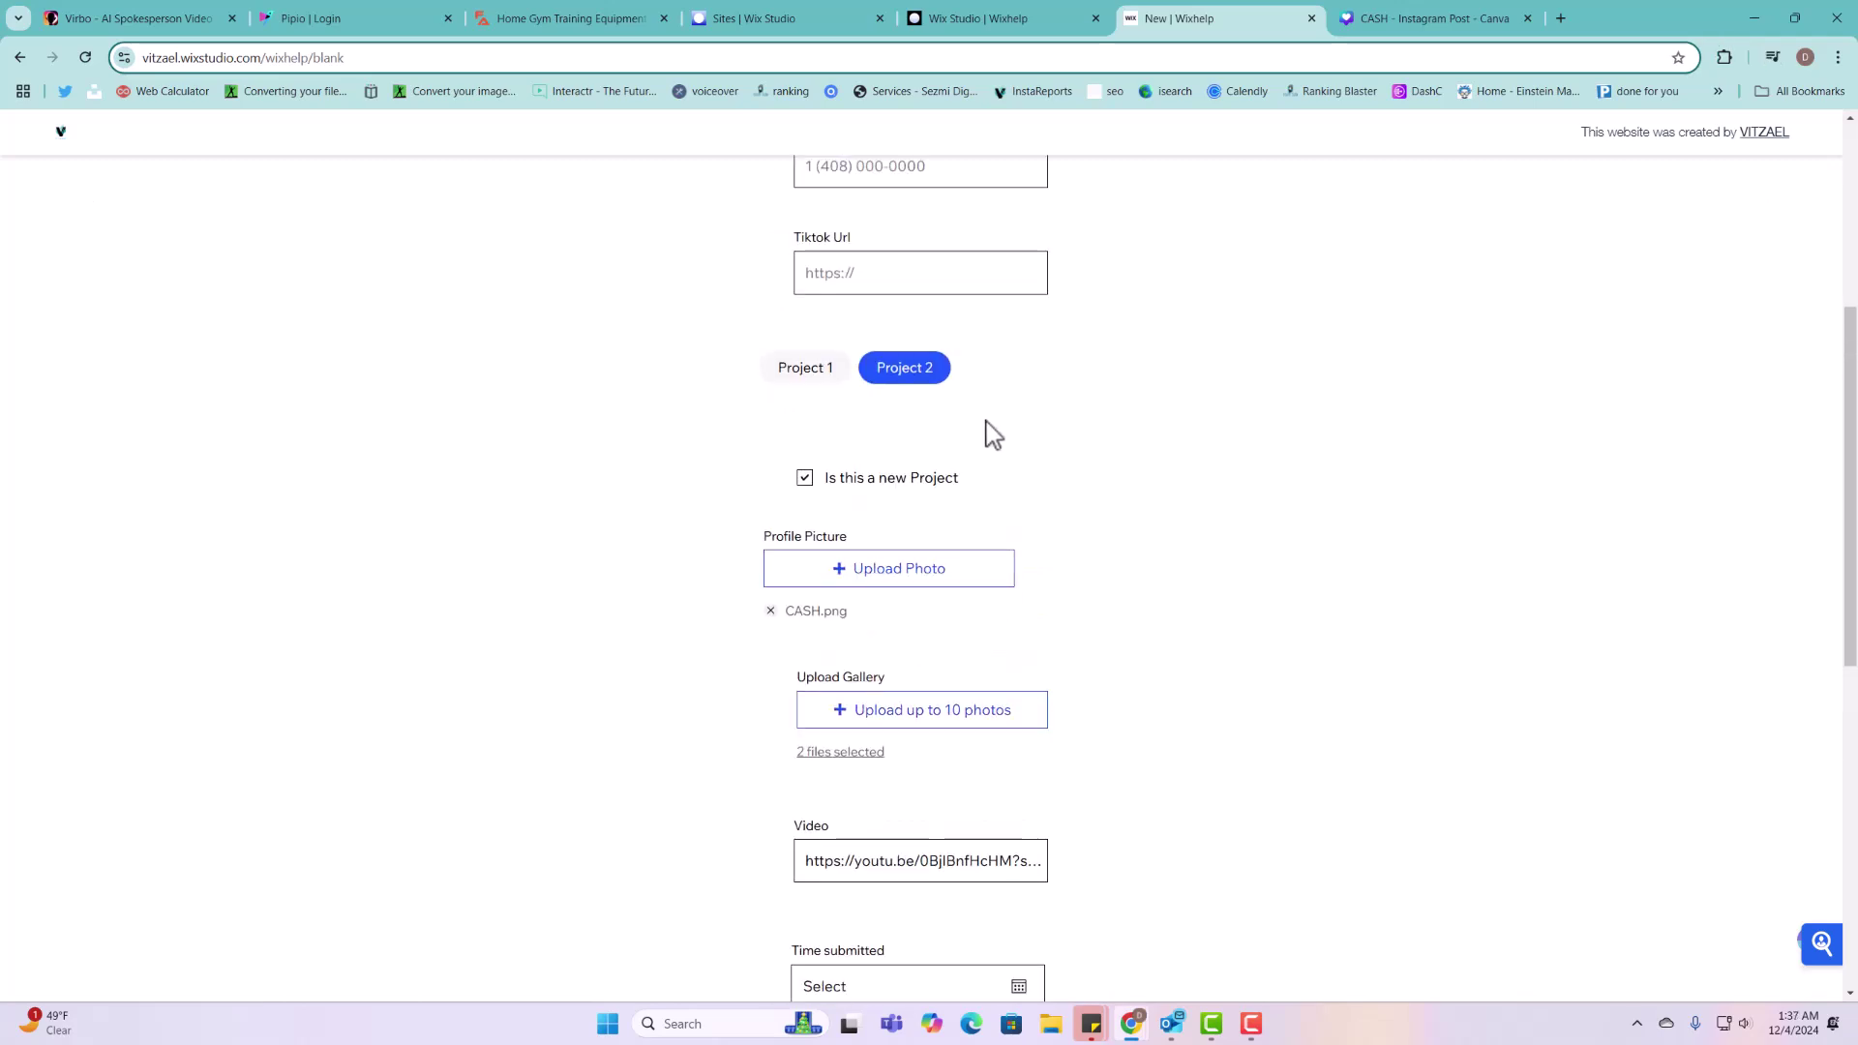
scroll(995, 348, "up", 4)
scroll(958, 771, "down", 12)
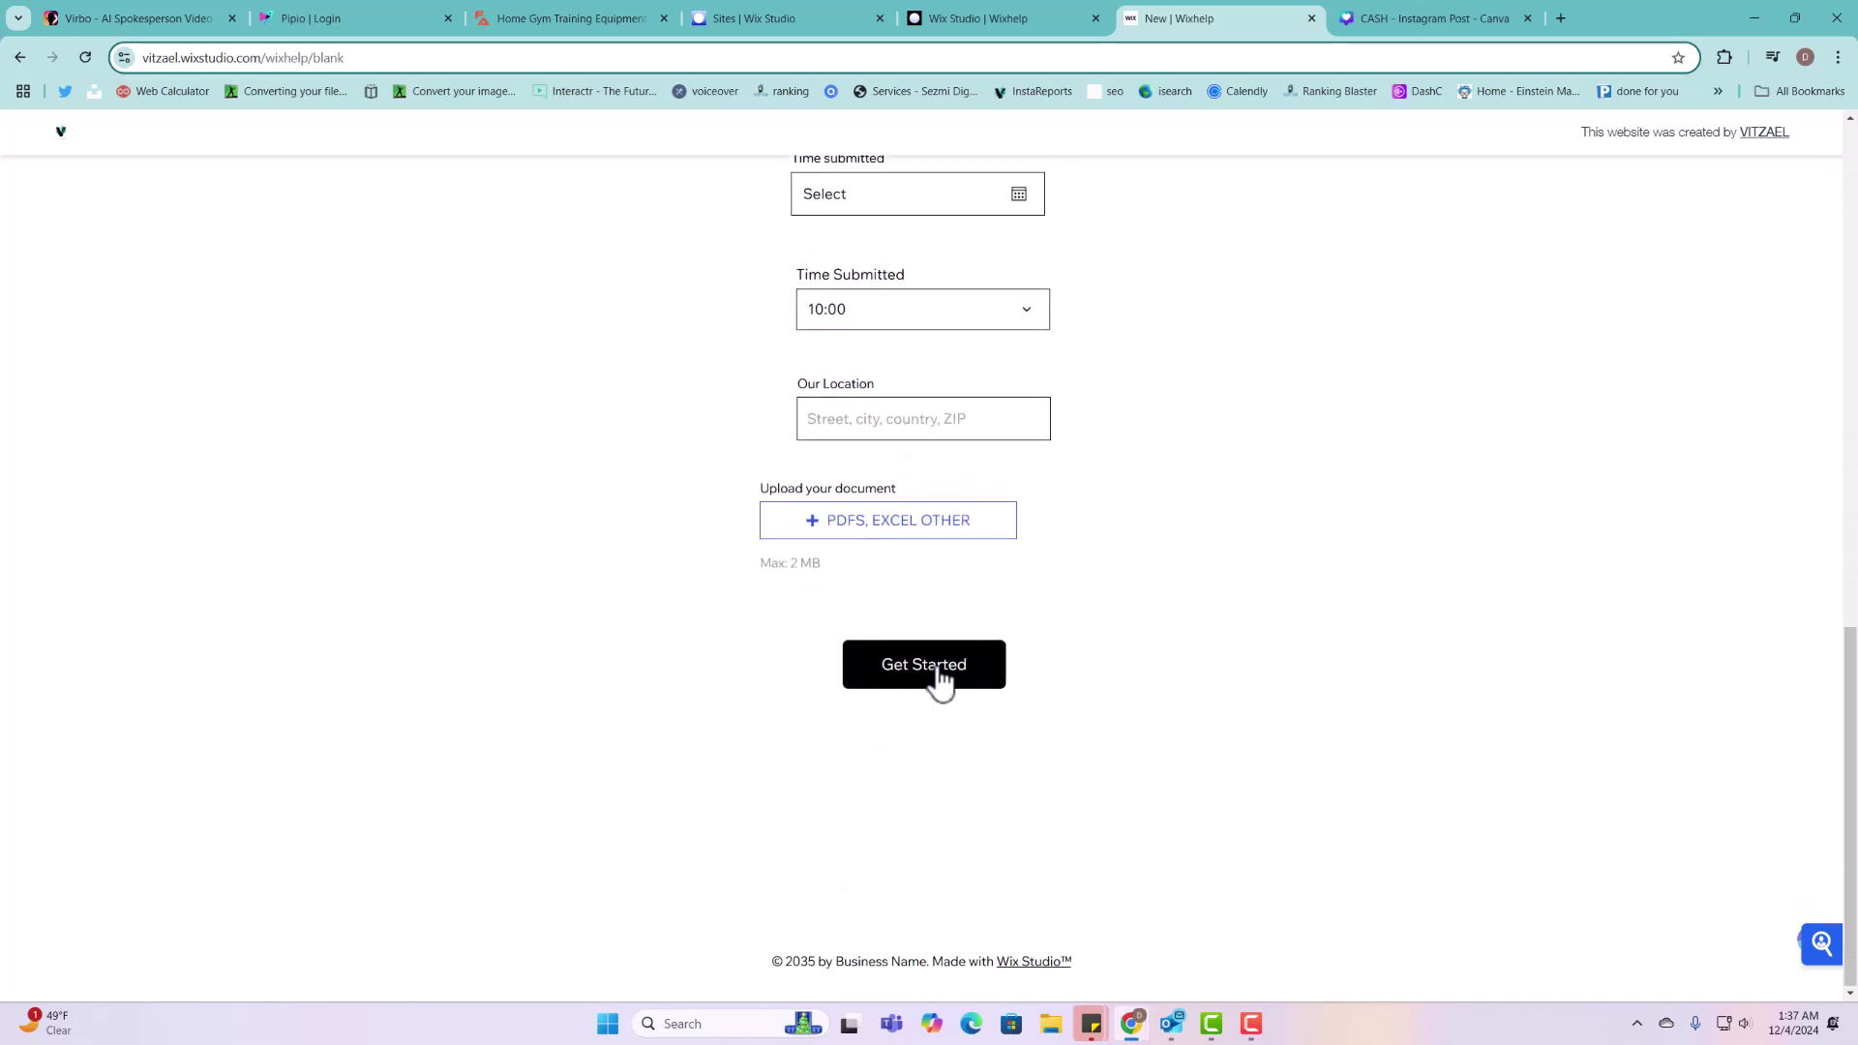
scroll(949, 726, "up", 1)
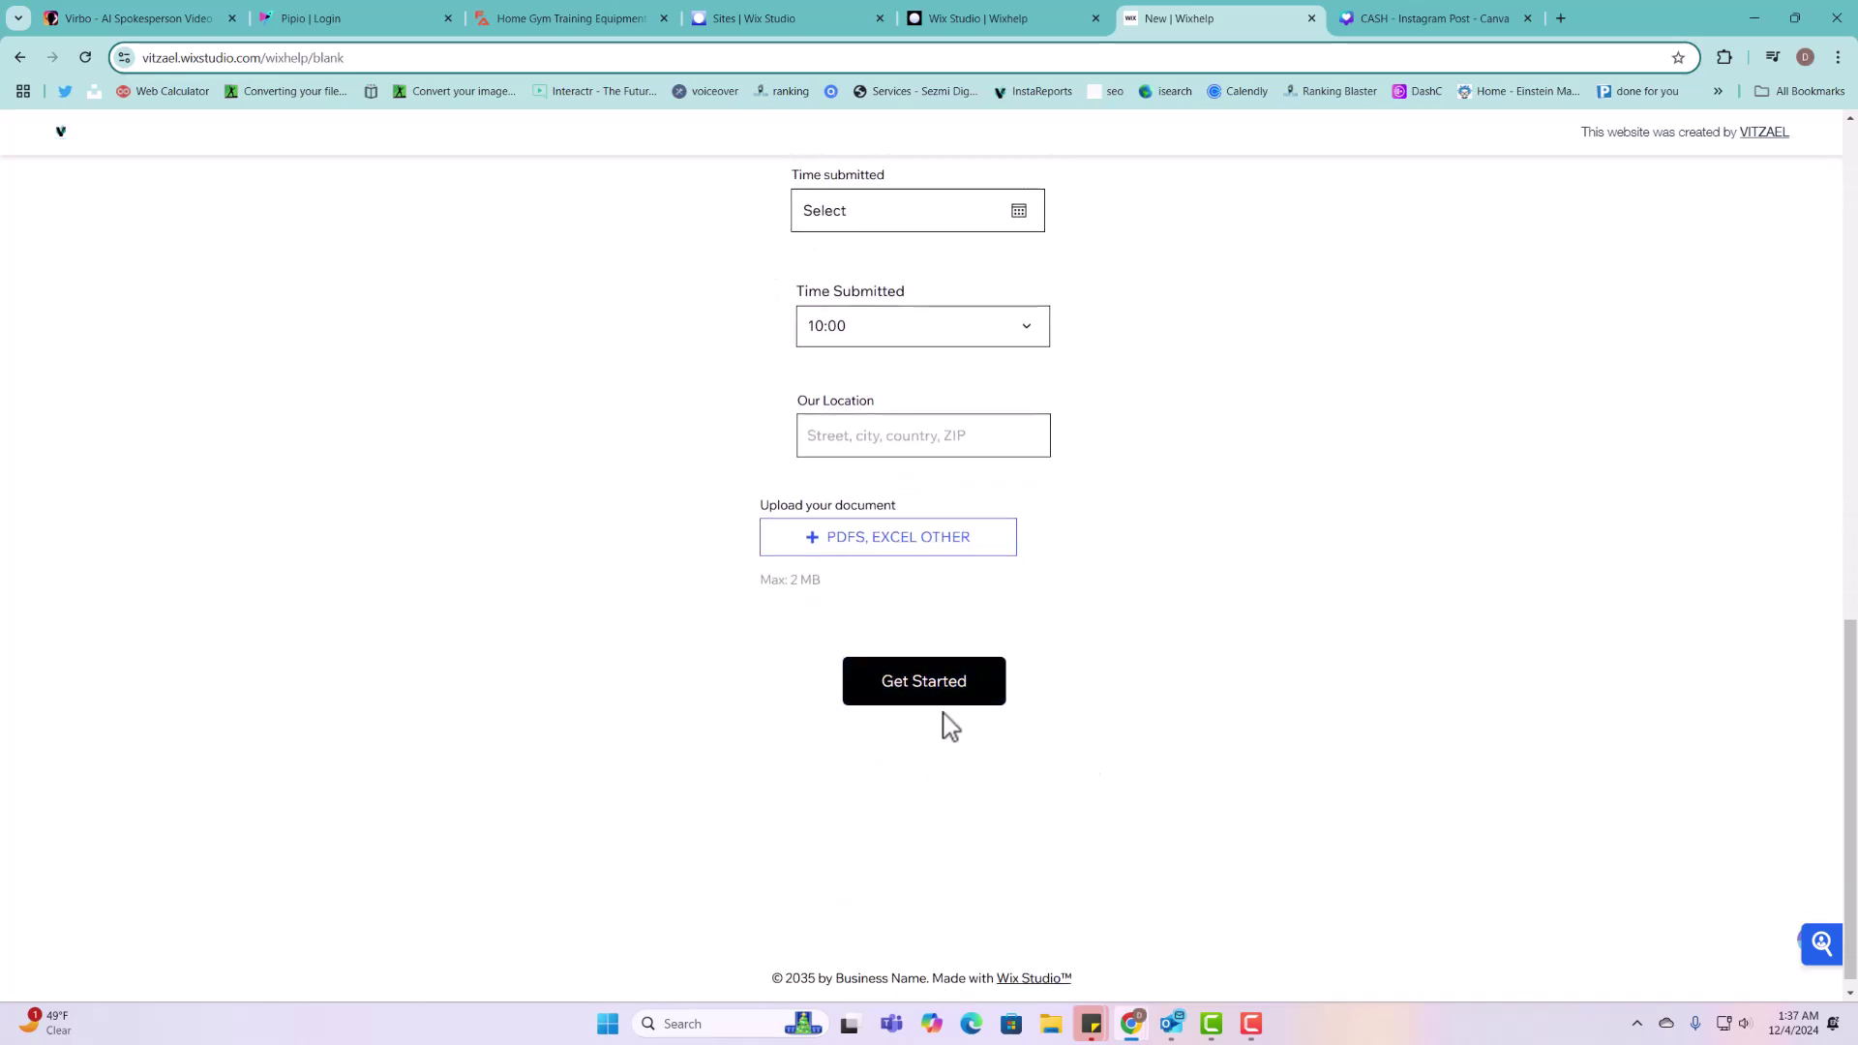
scroll(947, 726, "up", 7)
scroll(967, 677, "down", 4)
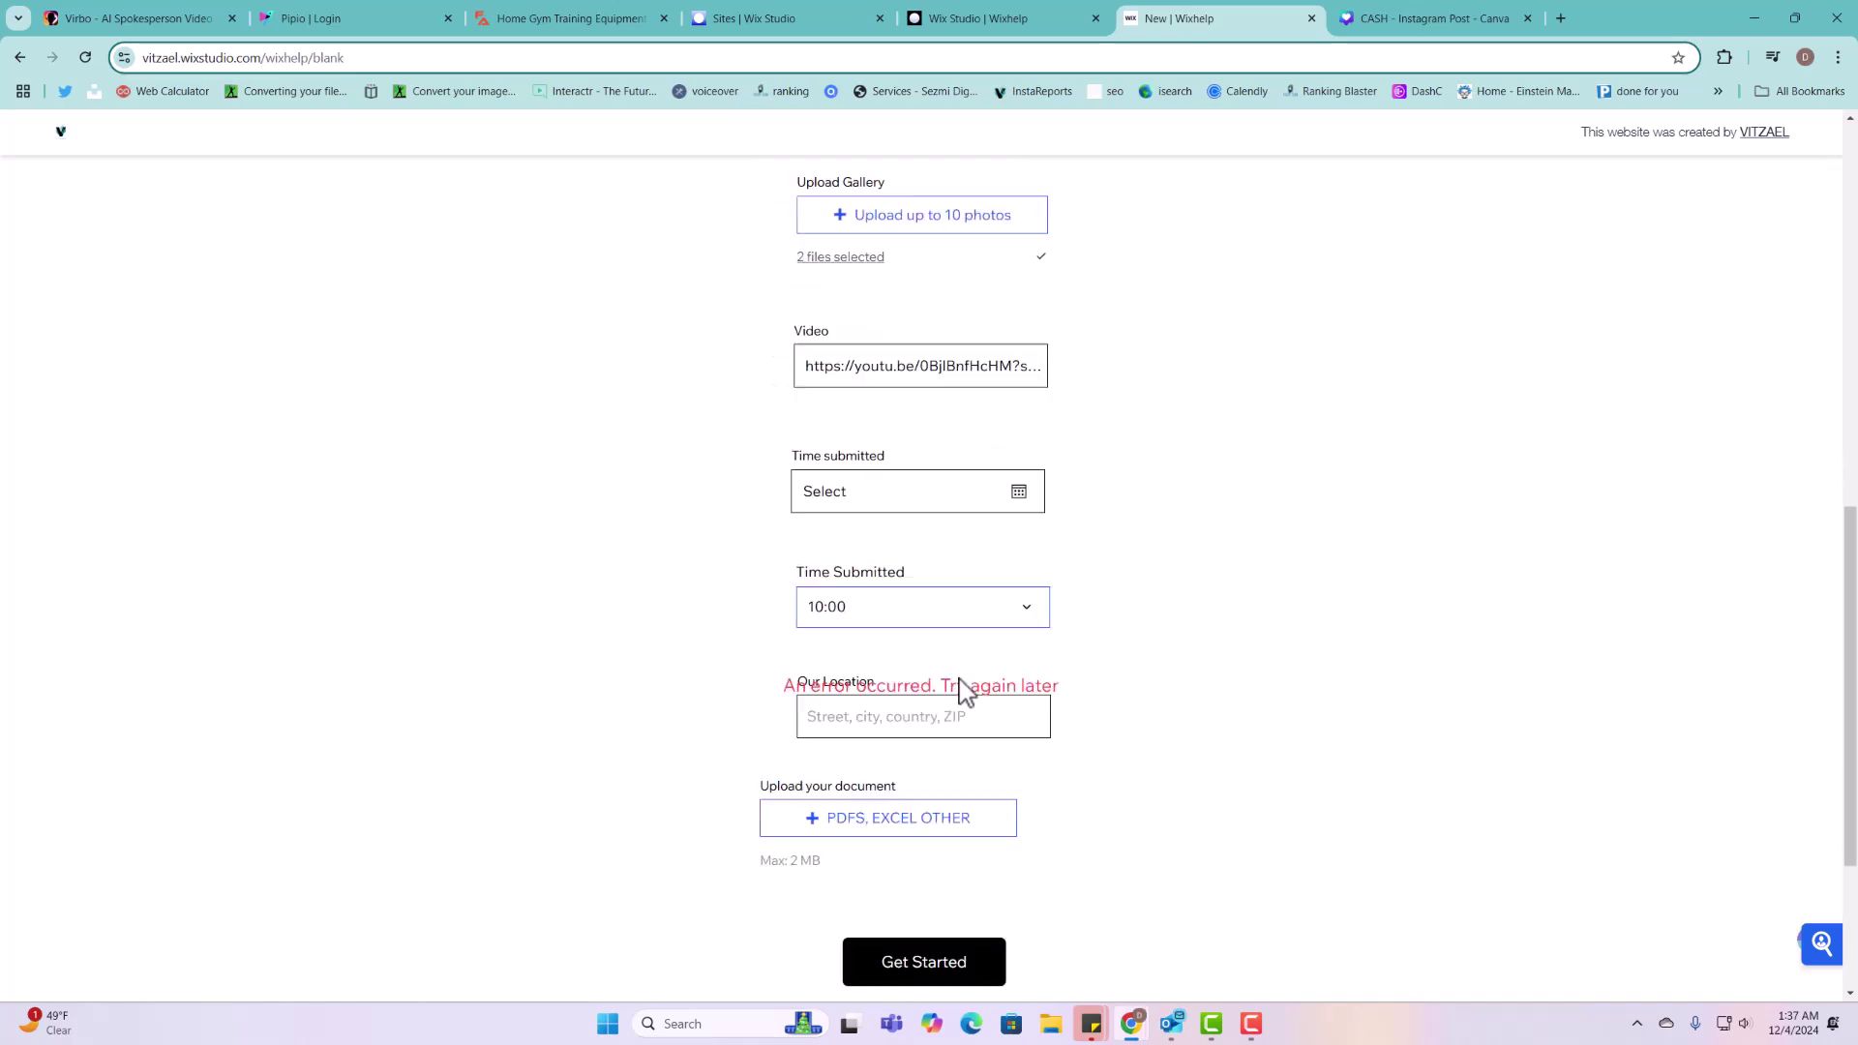
scroll(963, 691, "down", 1)
triple_click(1076, 683)
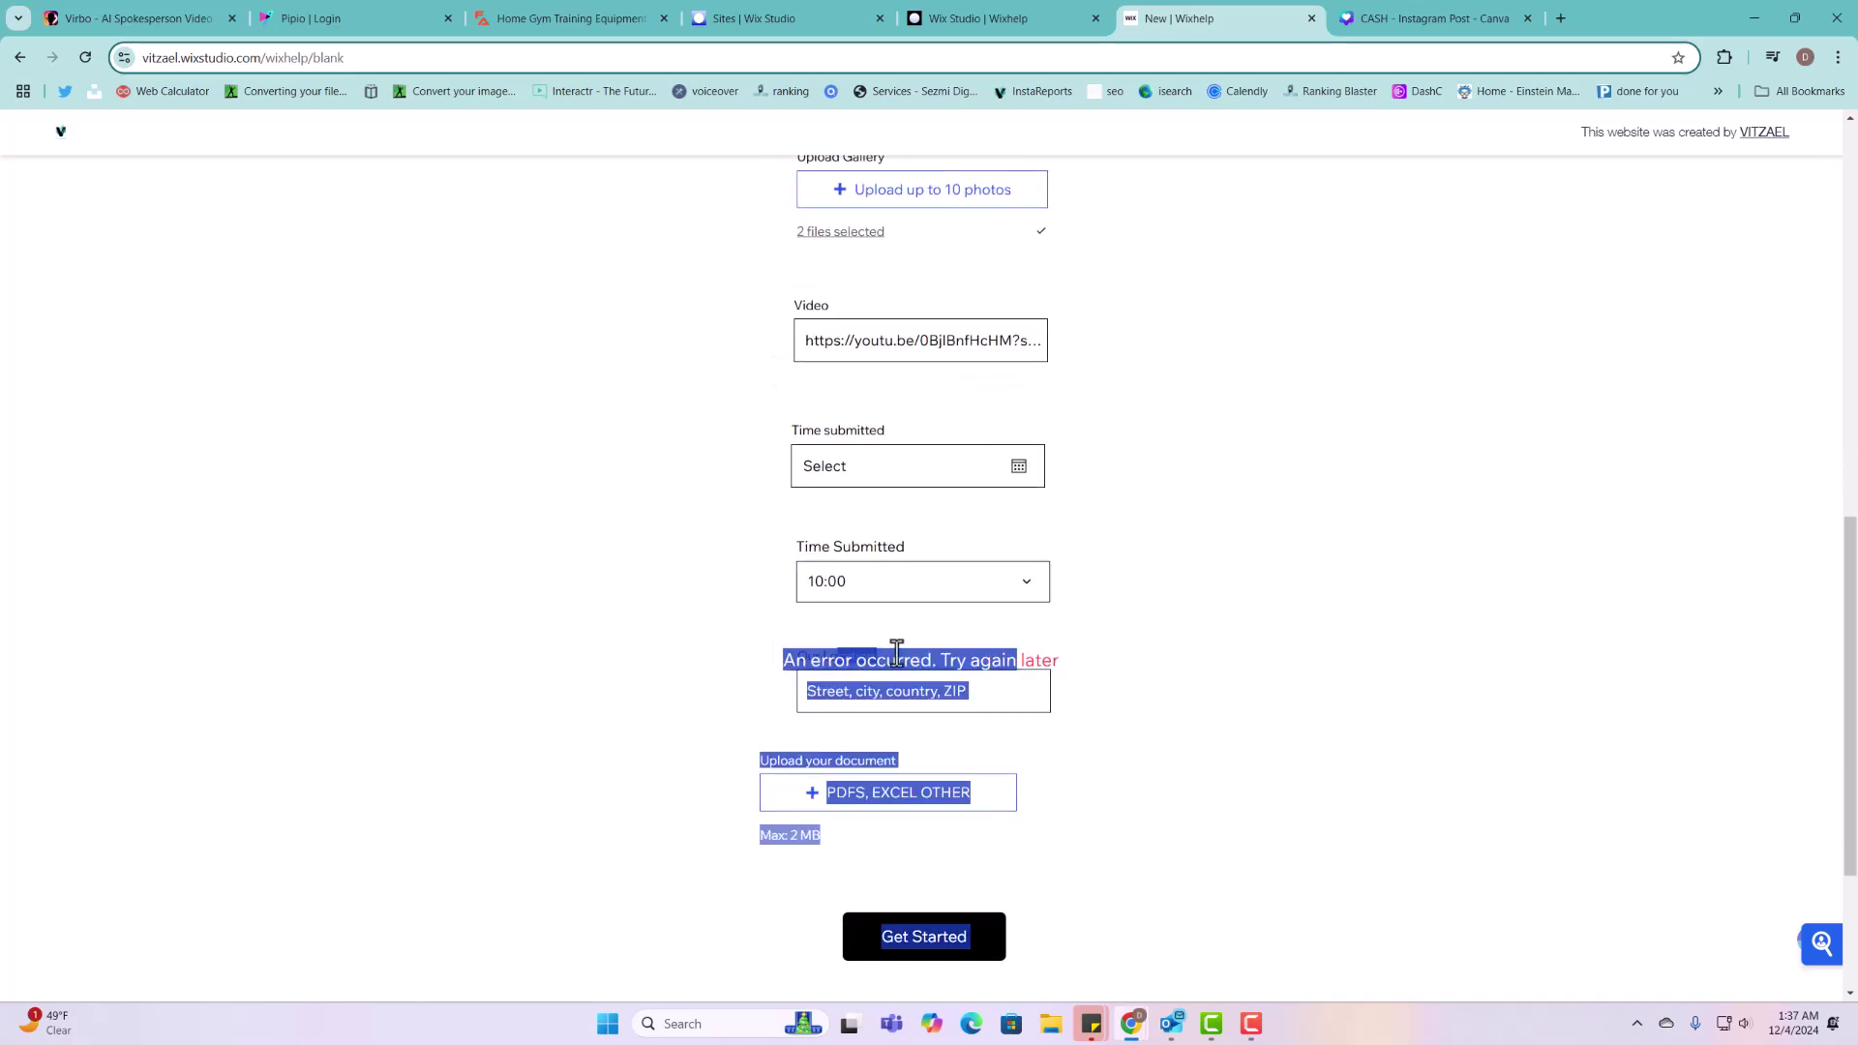
left_click(1125, 608)
scroll(1122, 347, "up", 10)
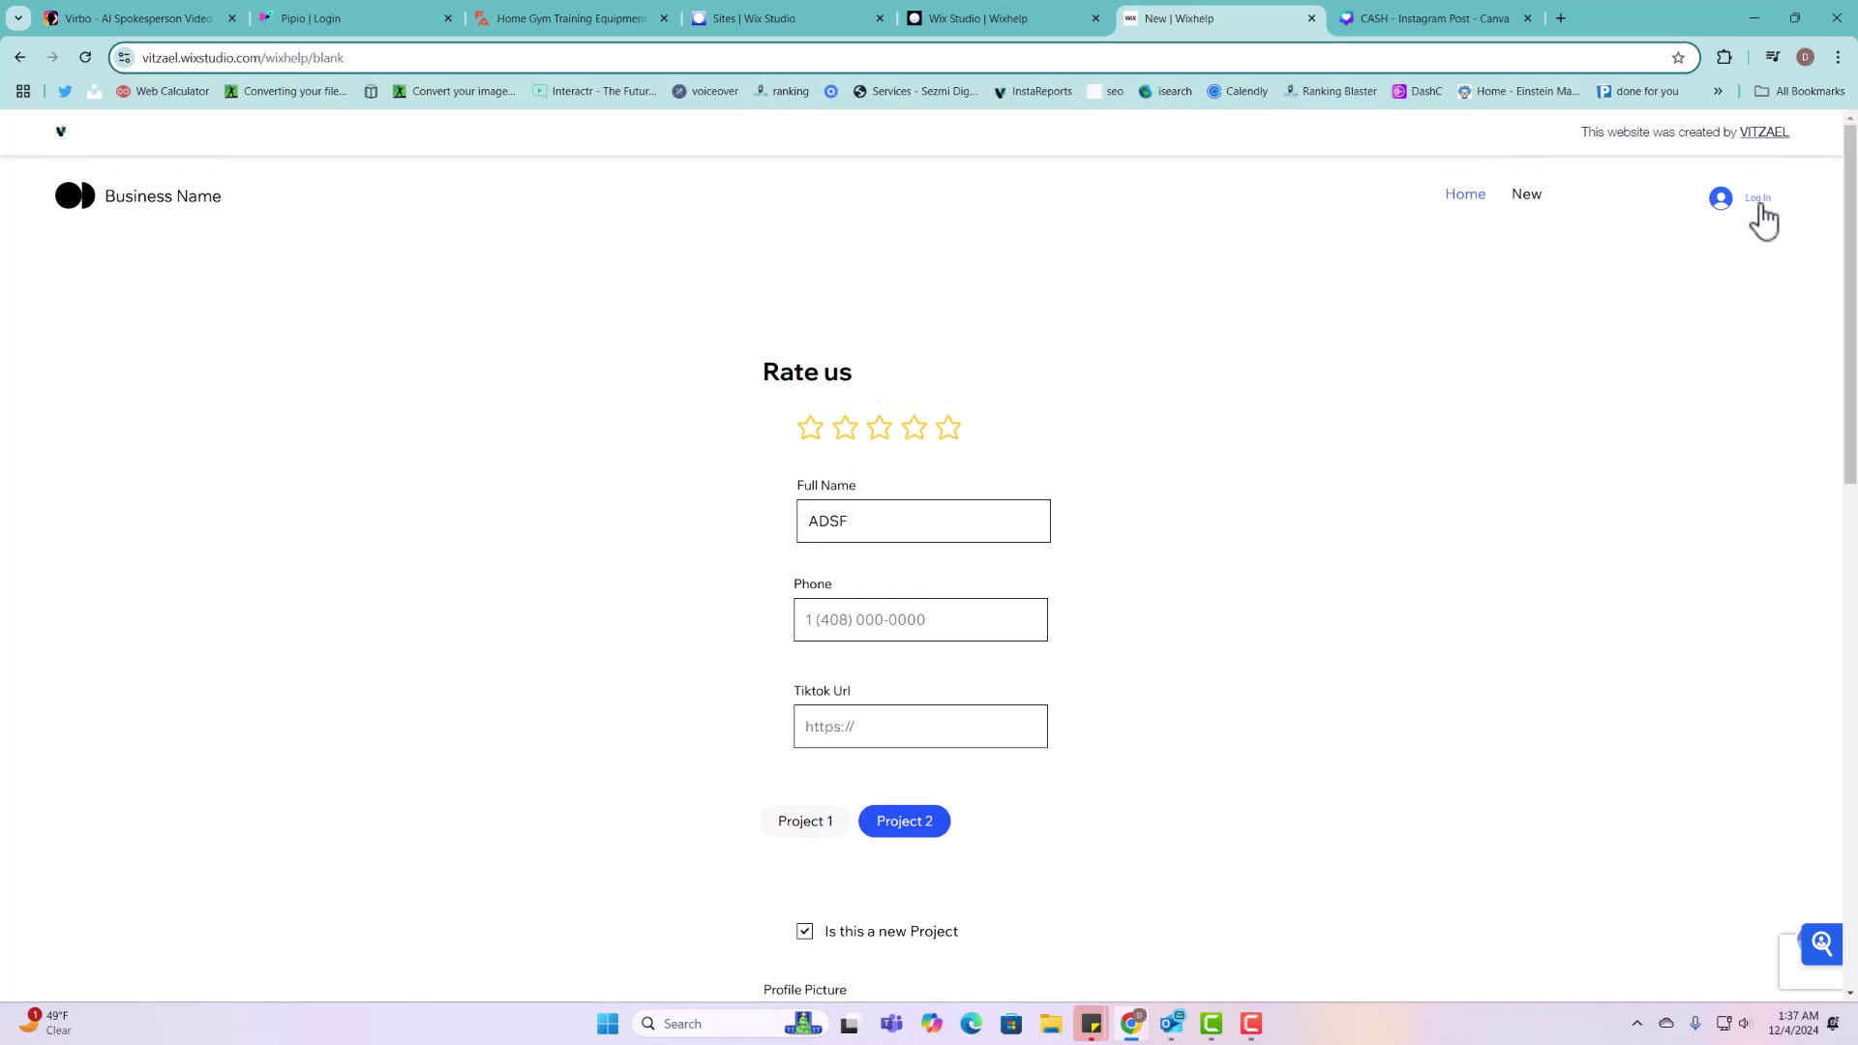
Step: Sign up as a member with Google, enter 40, and paste a video link into Tiktok Url
left_click(1758, 200)
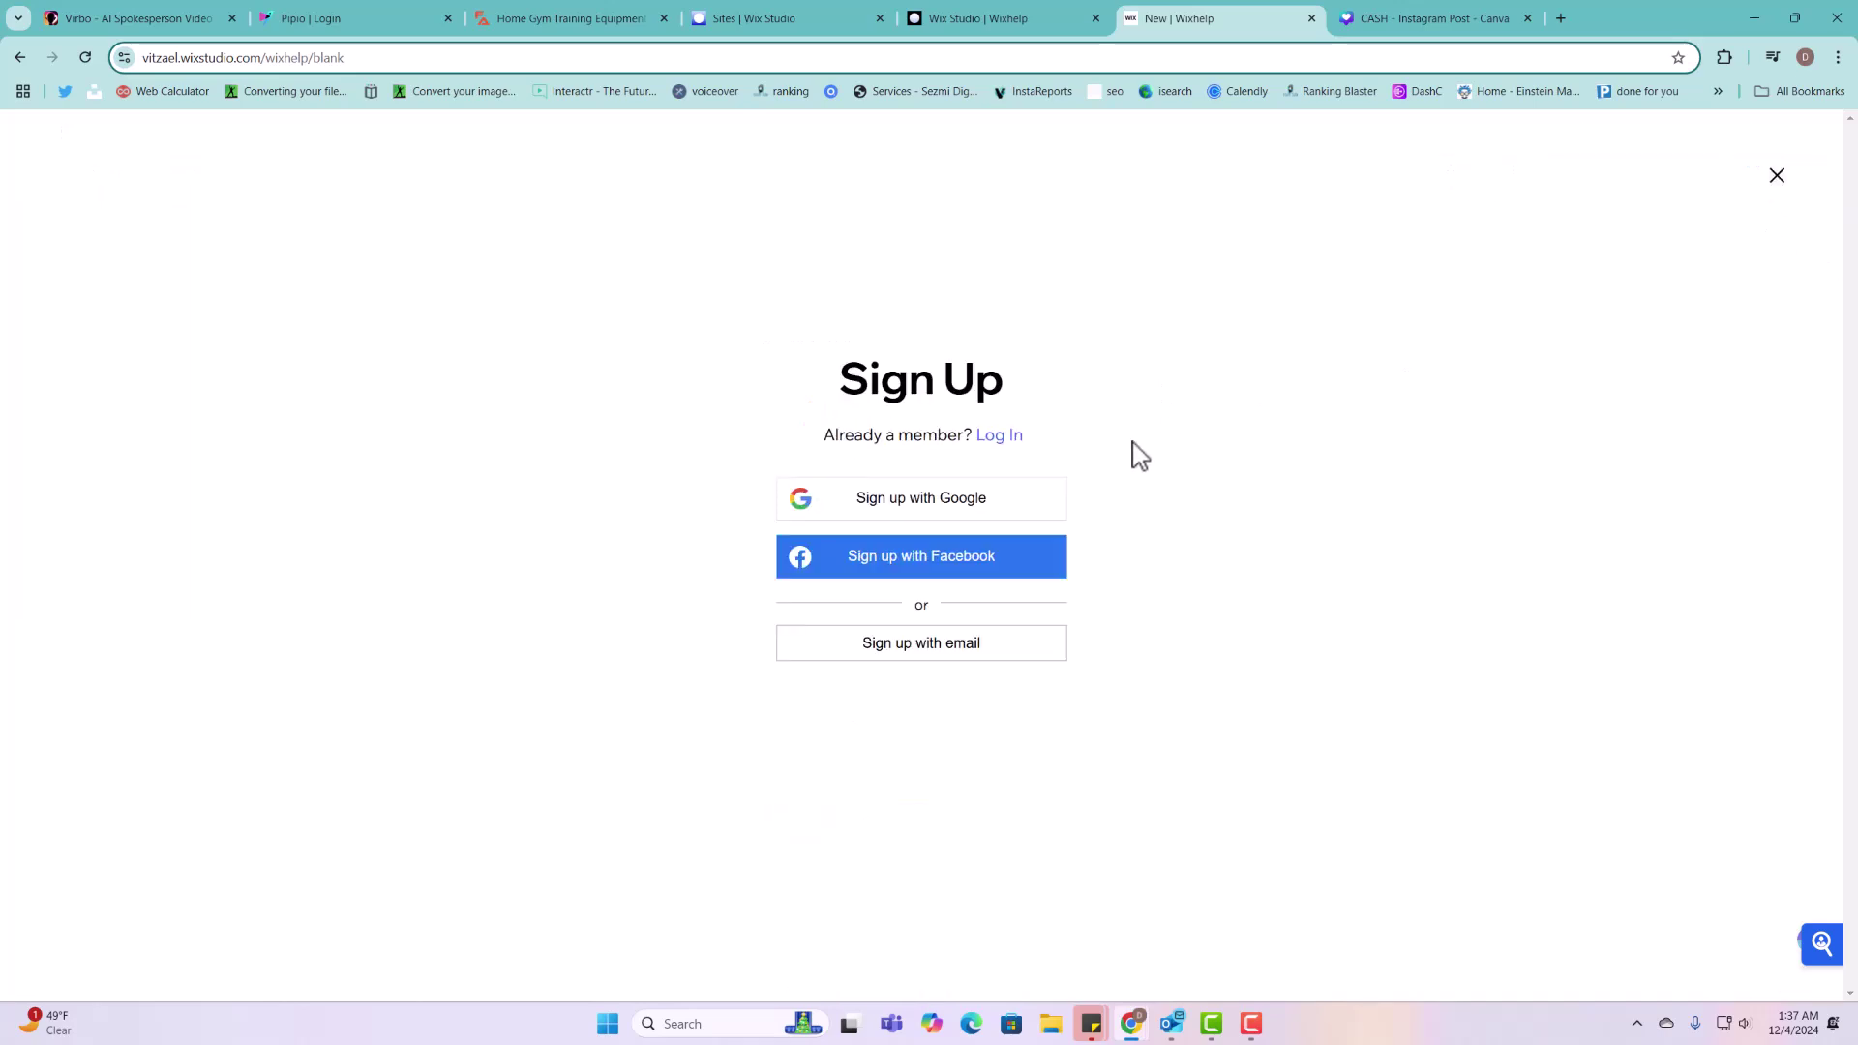
left_click(932, 513)
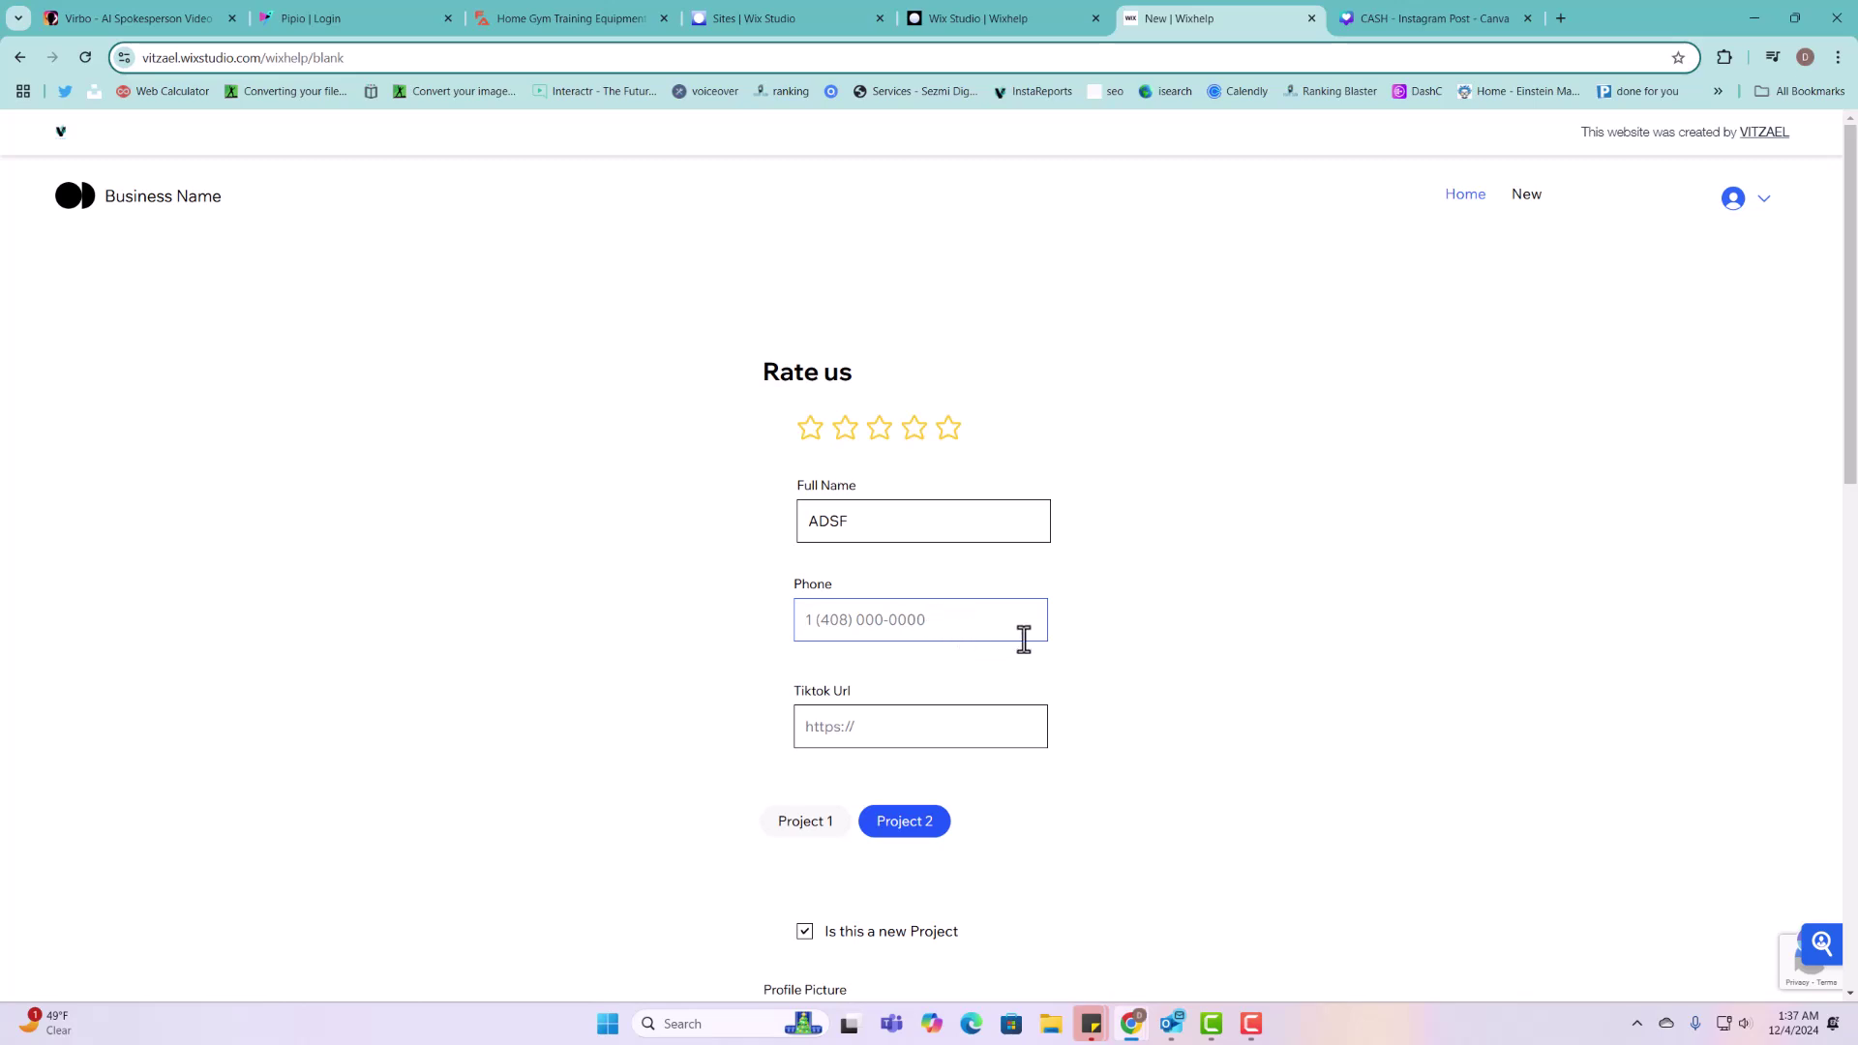
type("4085550000")
left_click(980, 744)
key("ctrl+v")
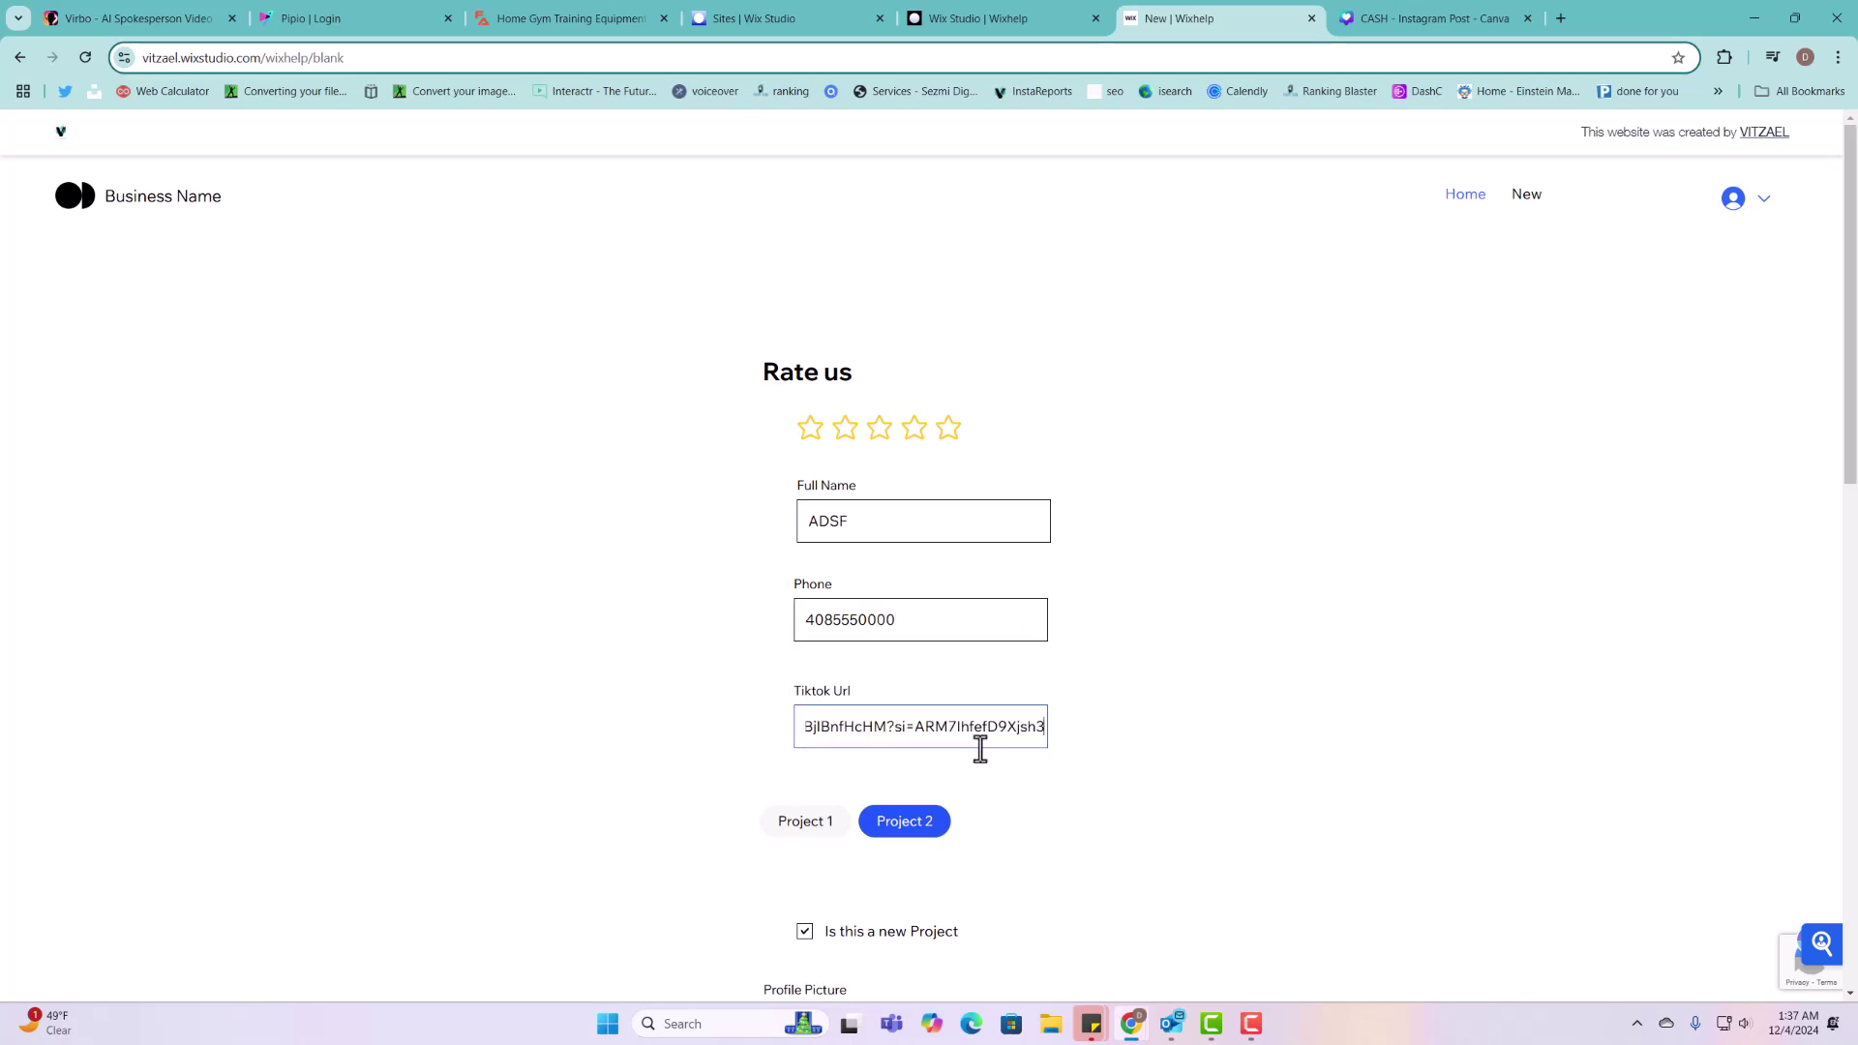
Step: Also choose Project 1 and set the Time submitted date to December 19
scroll(842, 866, "down", 3)
left_click(828, 557)
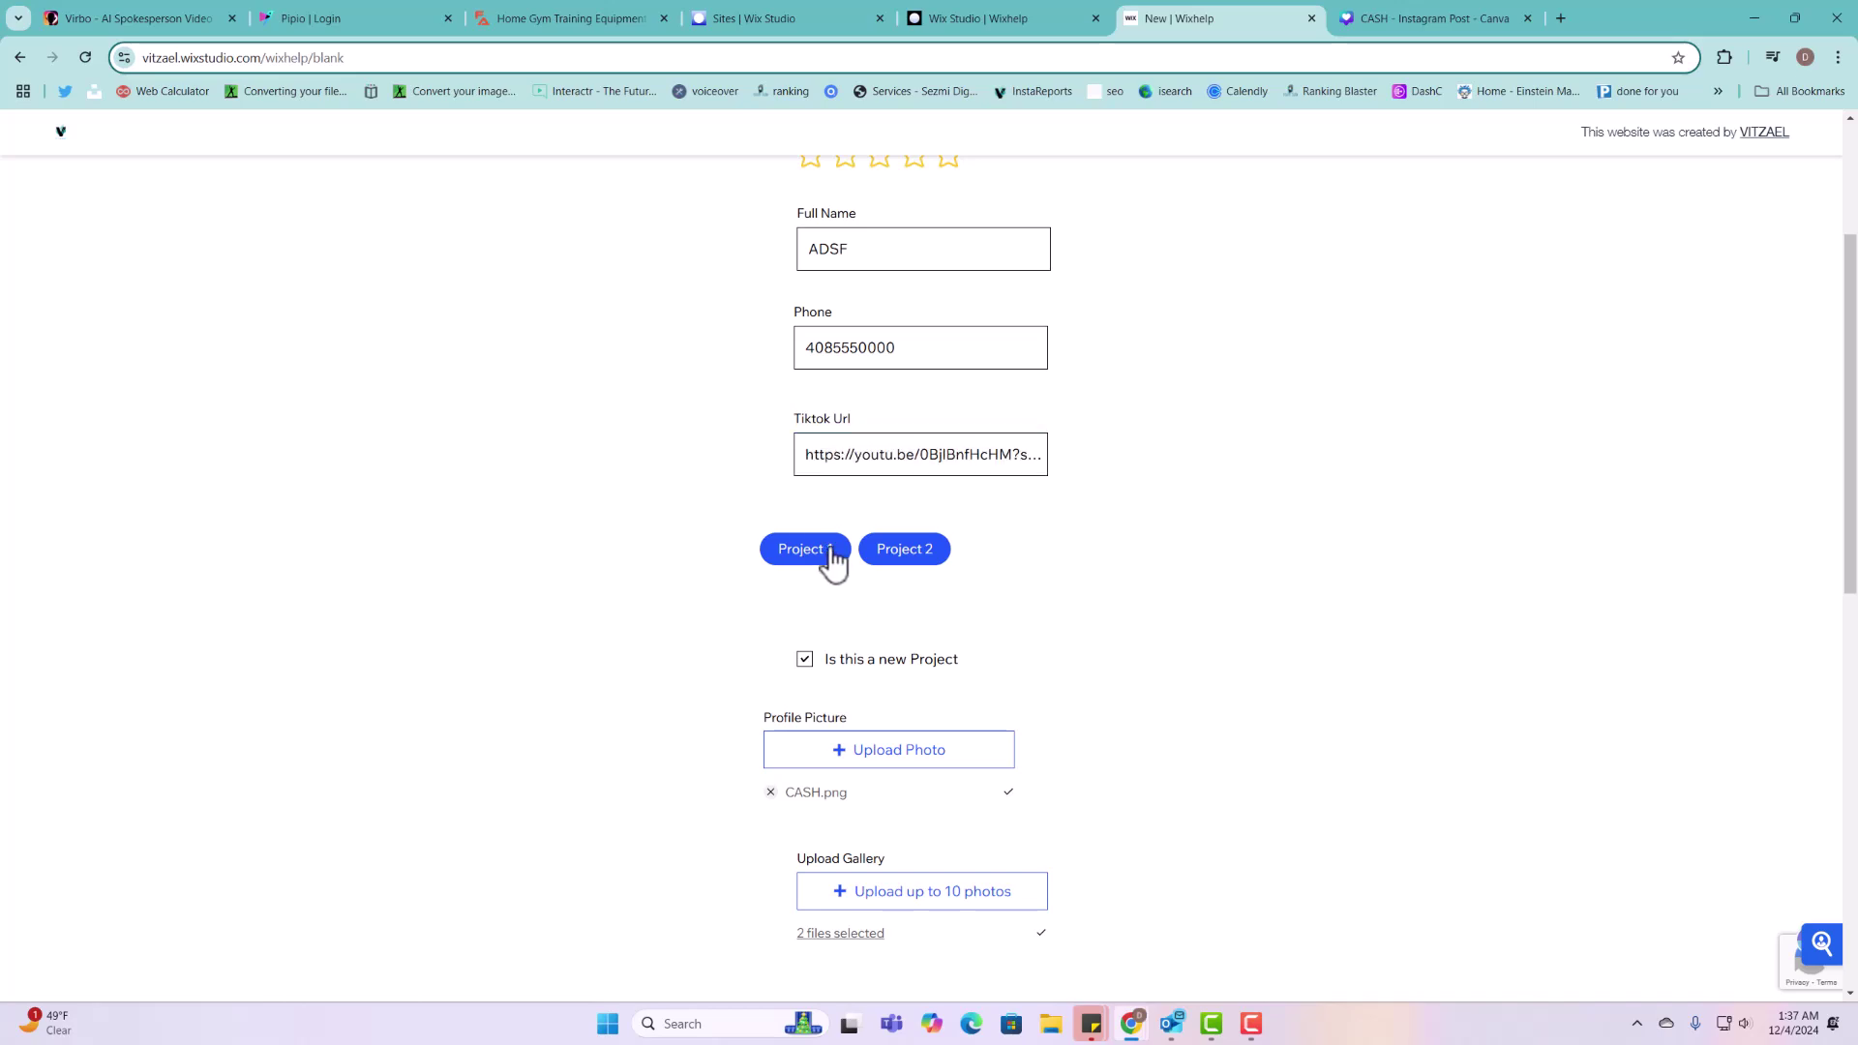
scroll(876, 726, "down", 4)
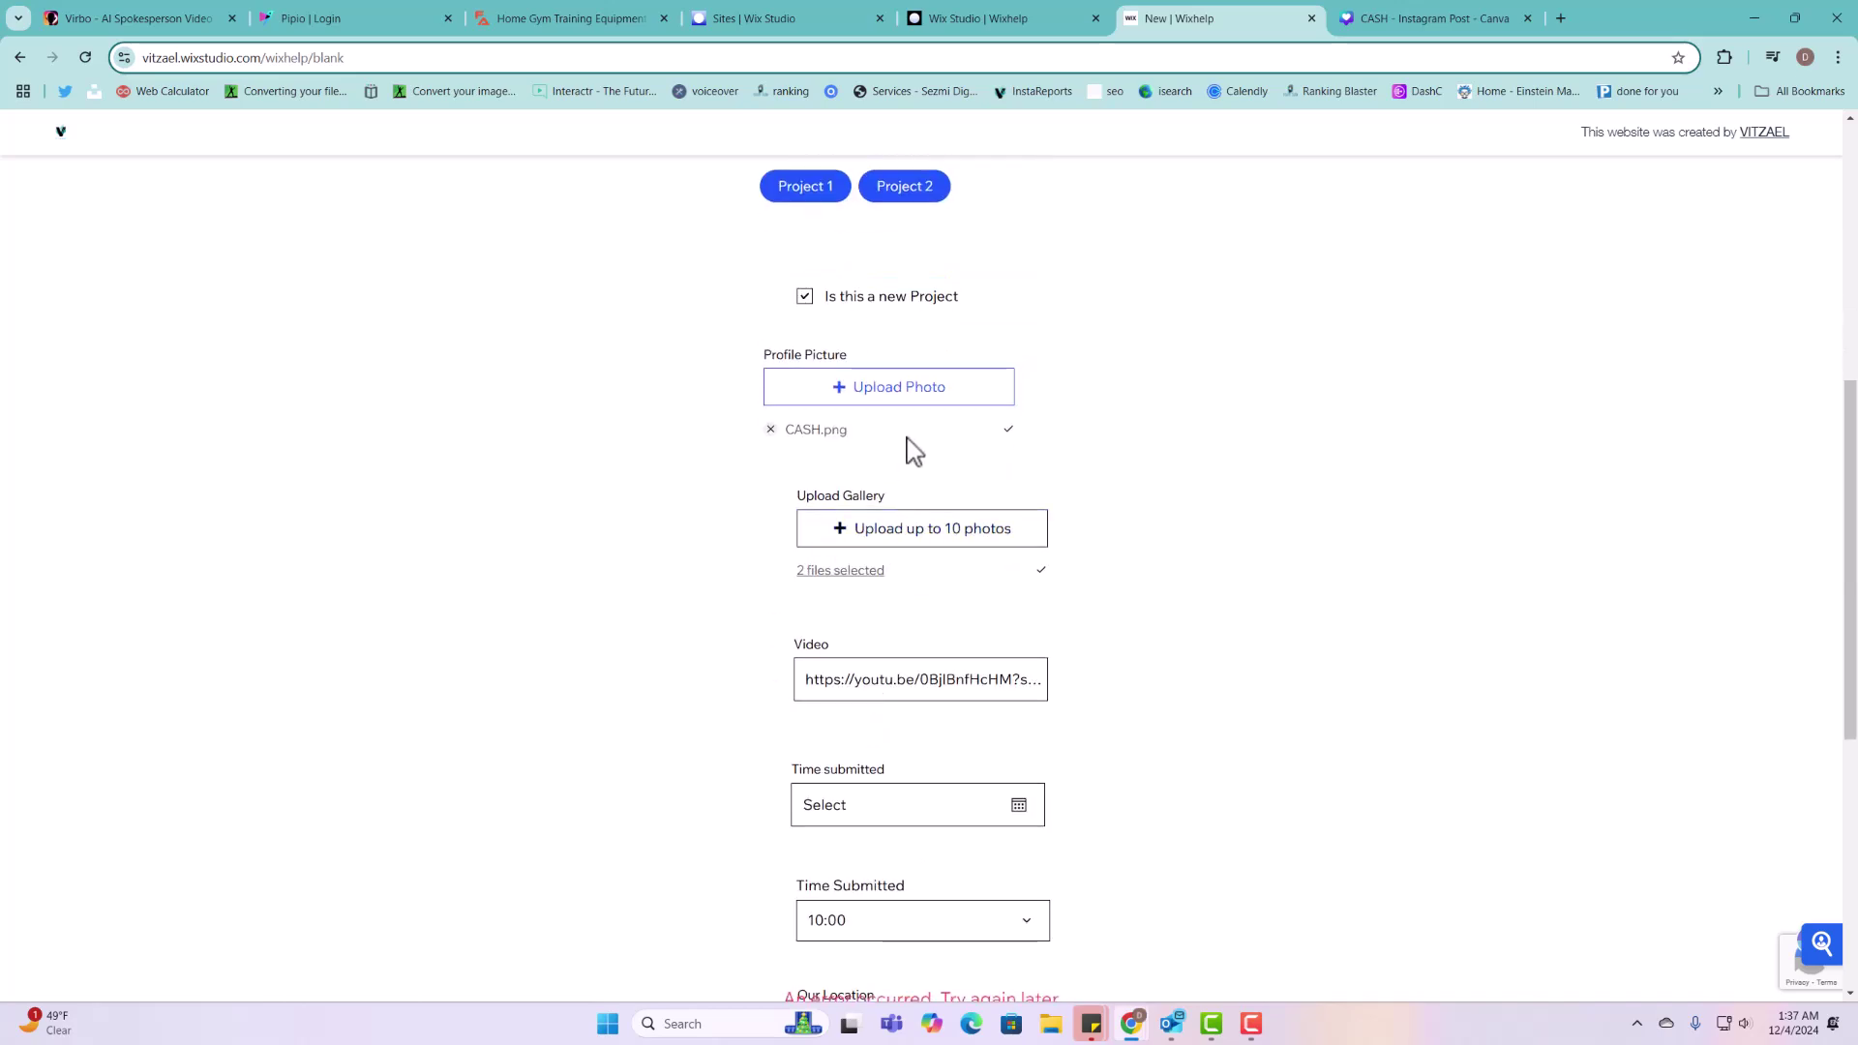
scroll(971, 668, "down", 2)
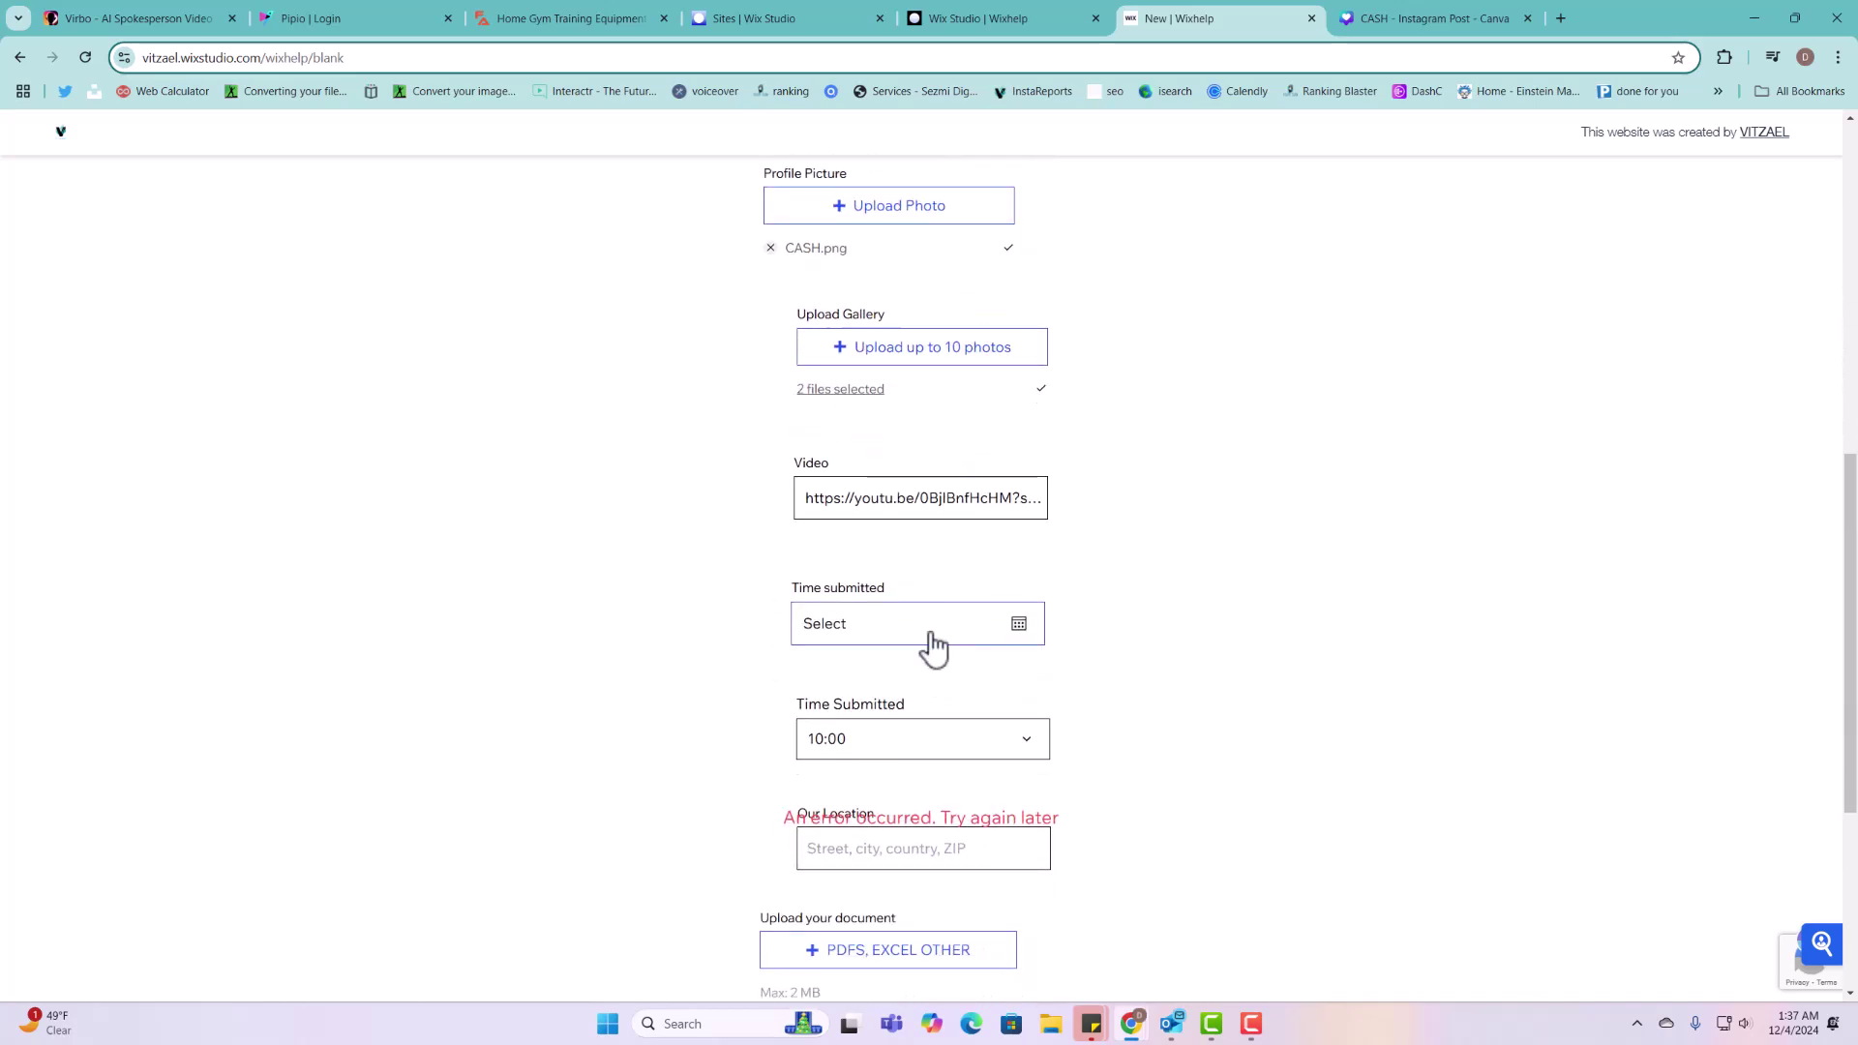
left_click(933, 634)
left_click(919, 473)
scroll(900, 697, "down", 3)
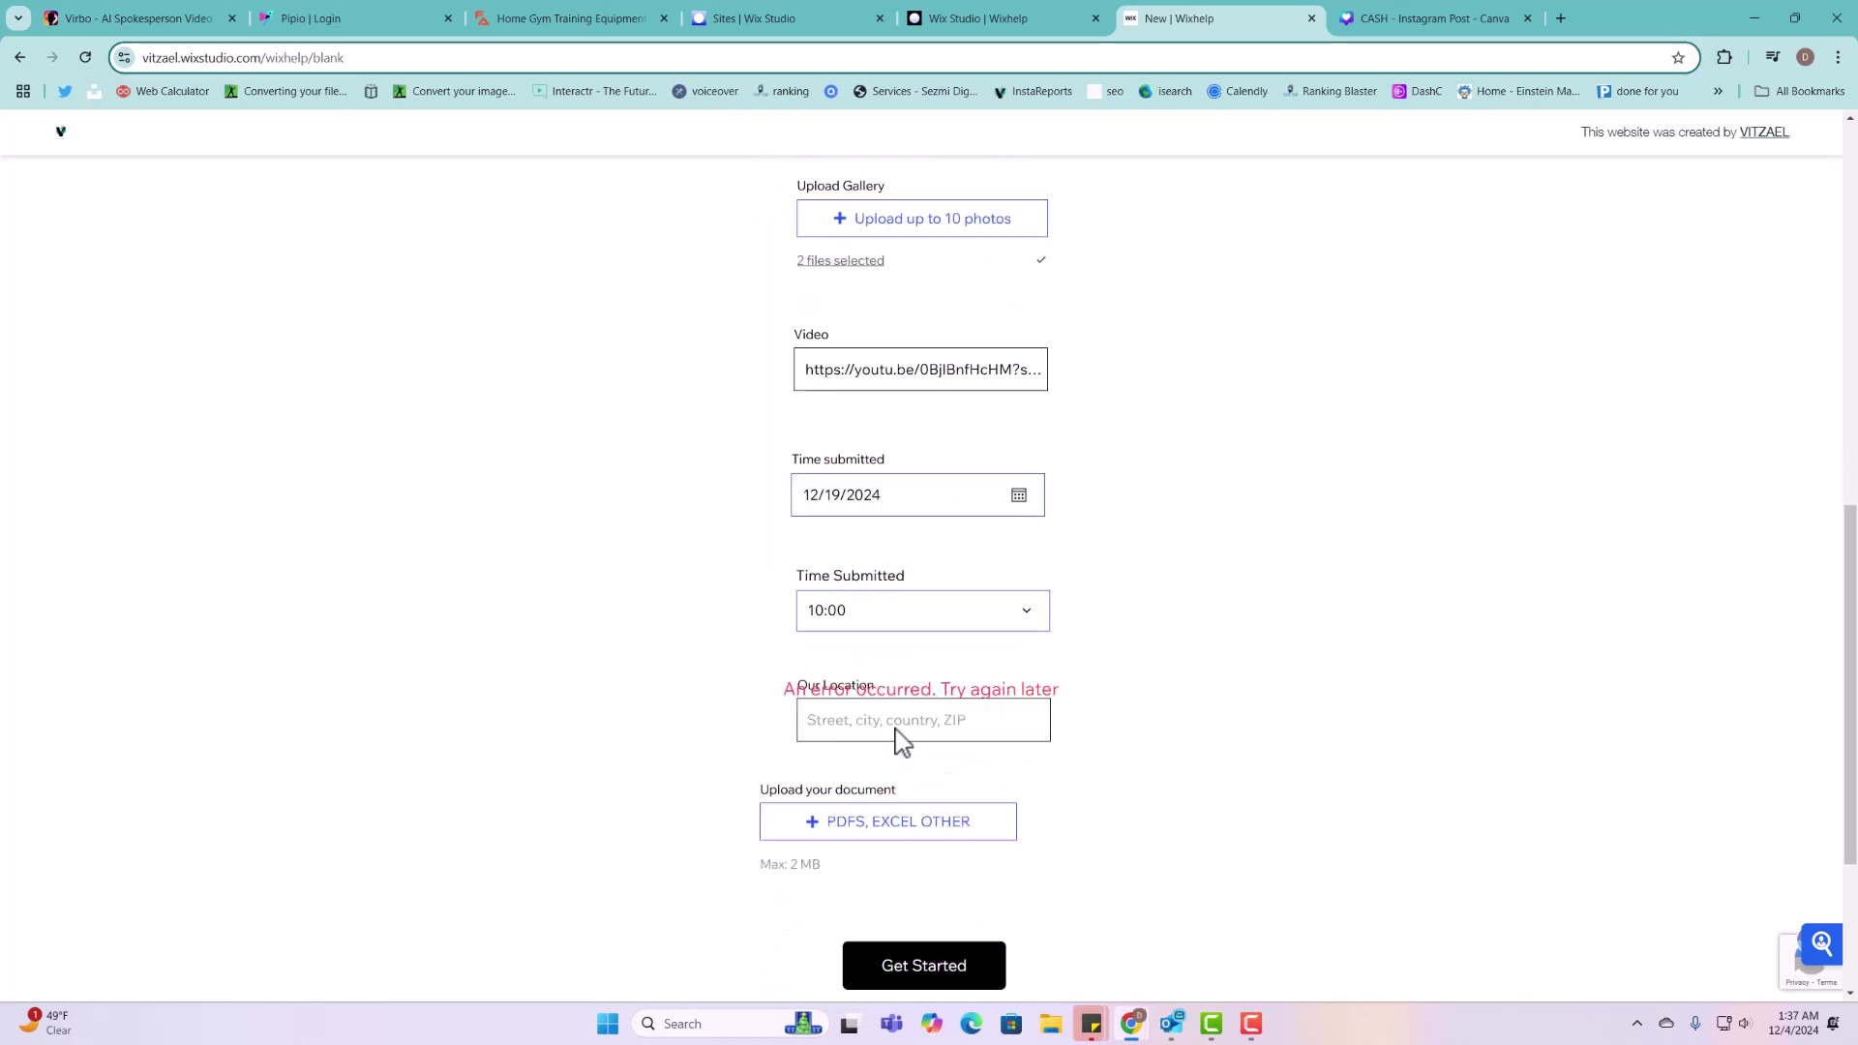
Step: Fill Our Location from the '525' address suggestion and attach Boletin Irs 2024-2025.pdf
left_click(920, 588)
type("525")
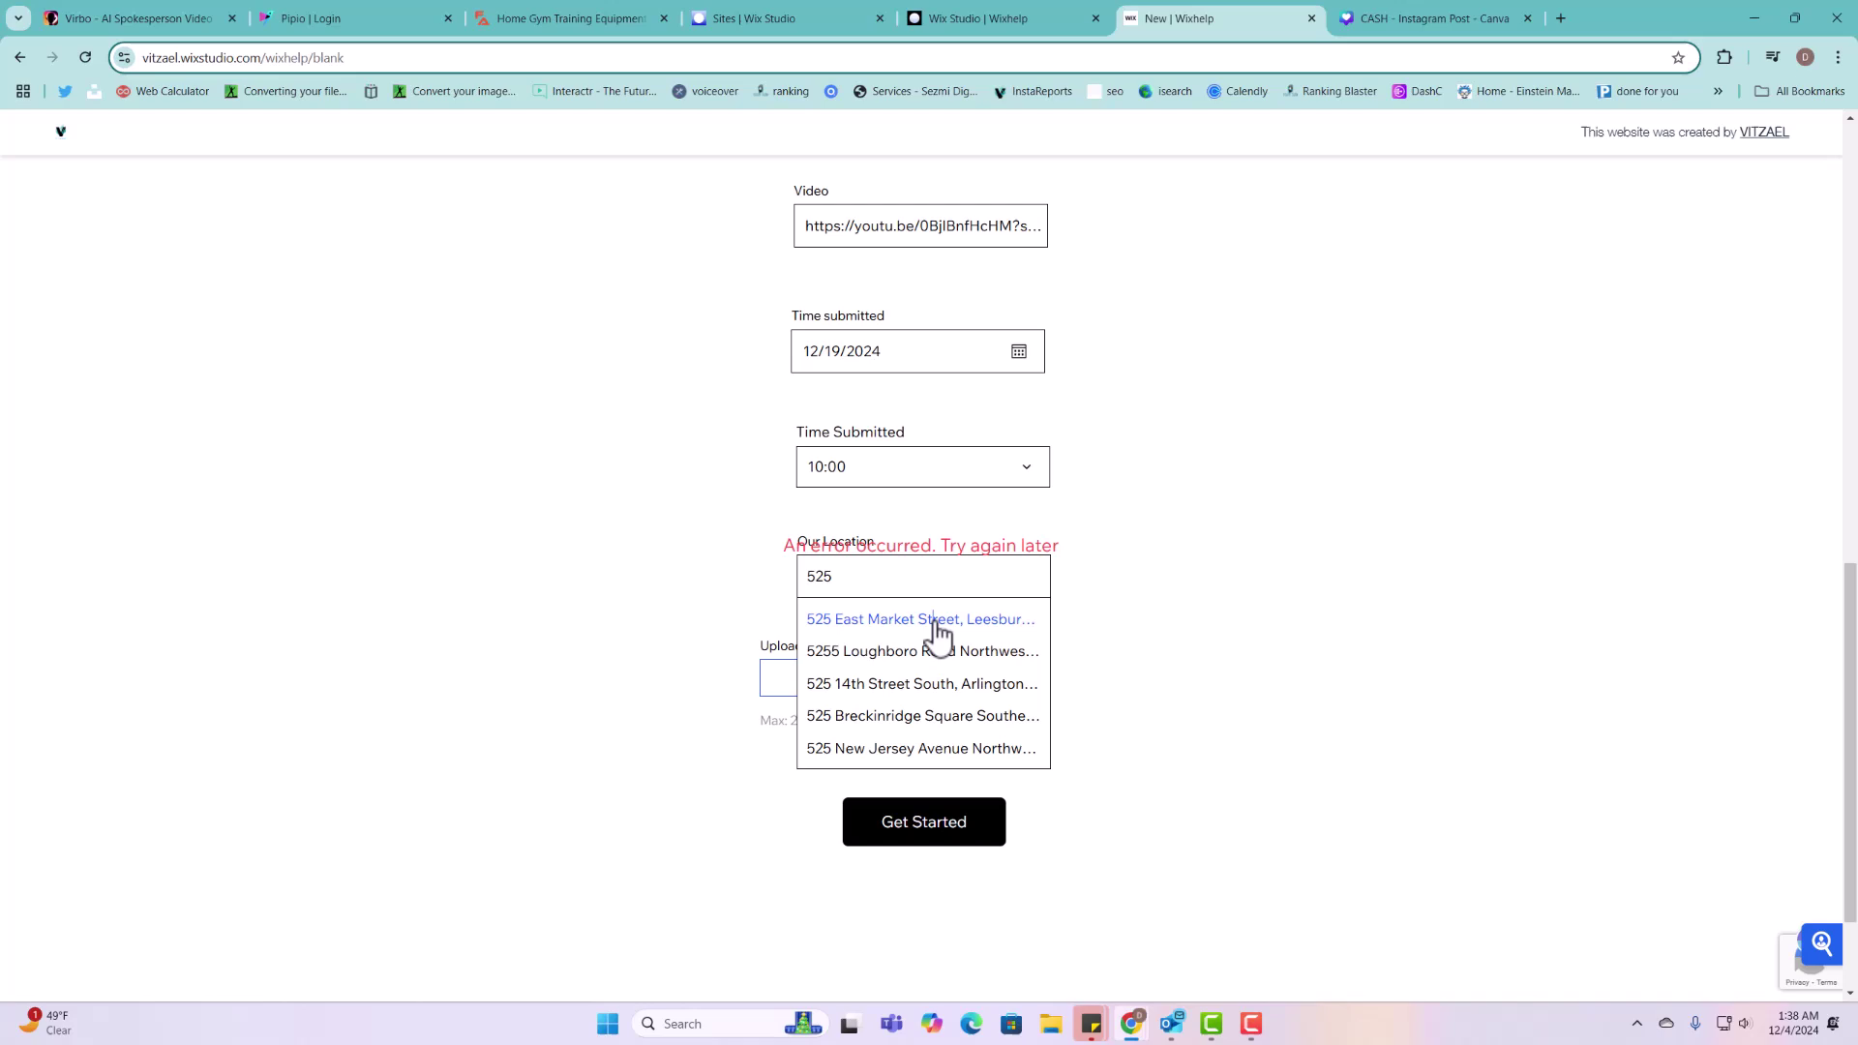
left_click(935, 622)
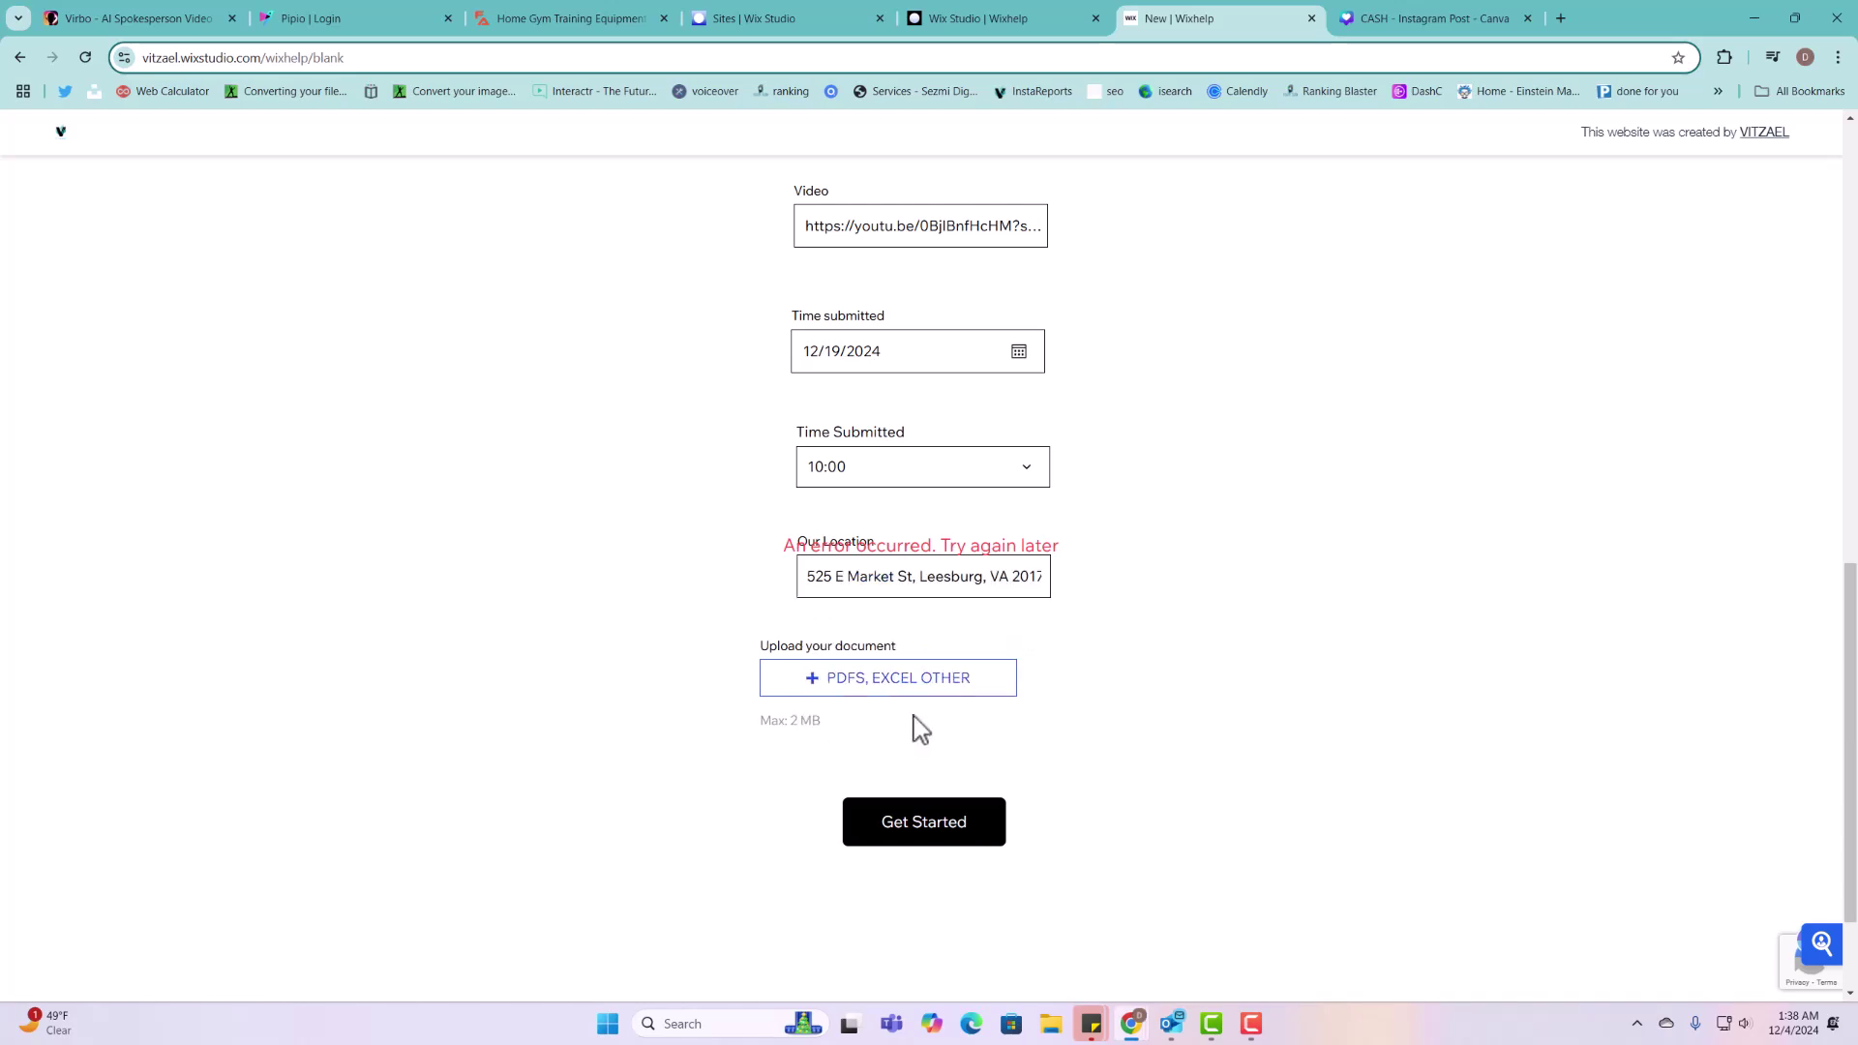
left_click(916, 682)
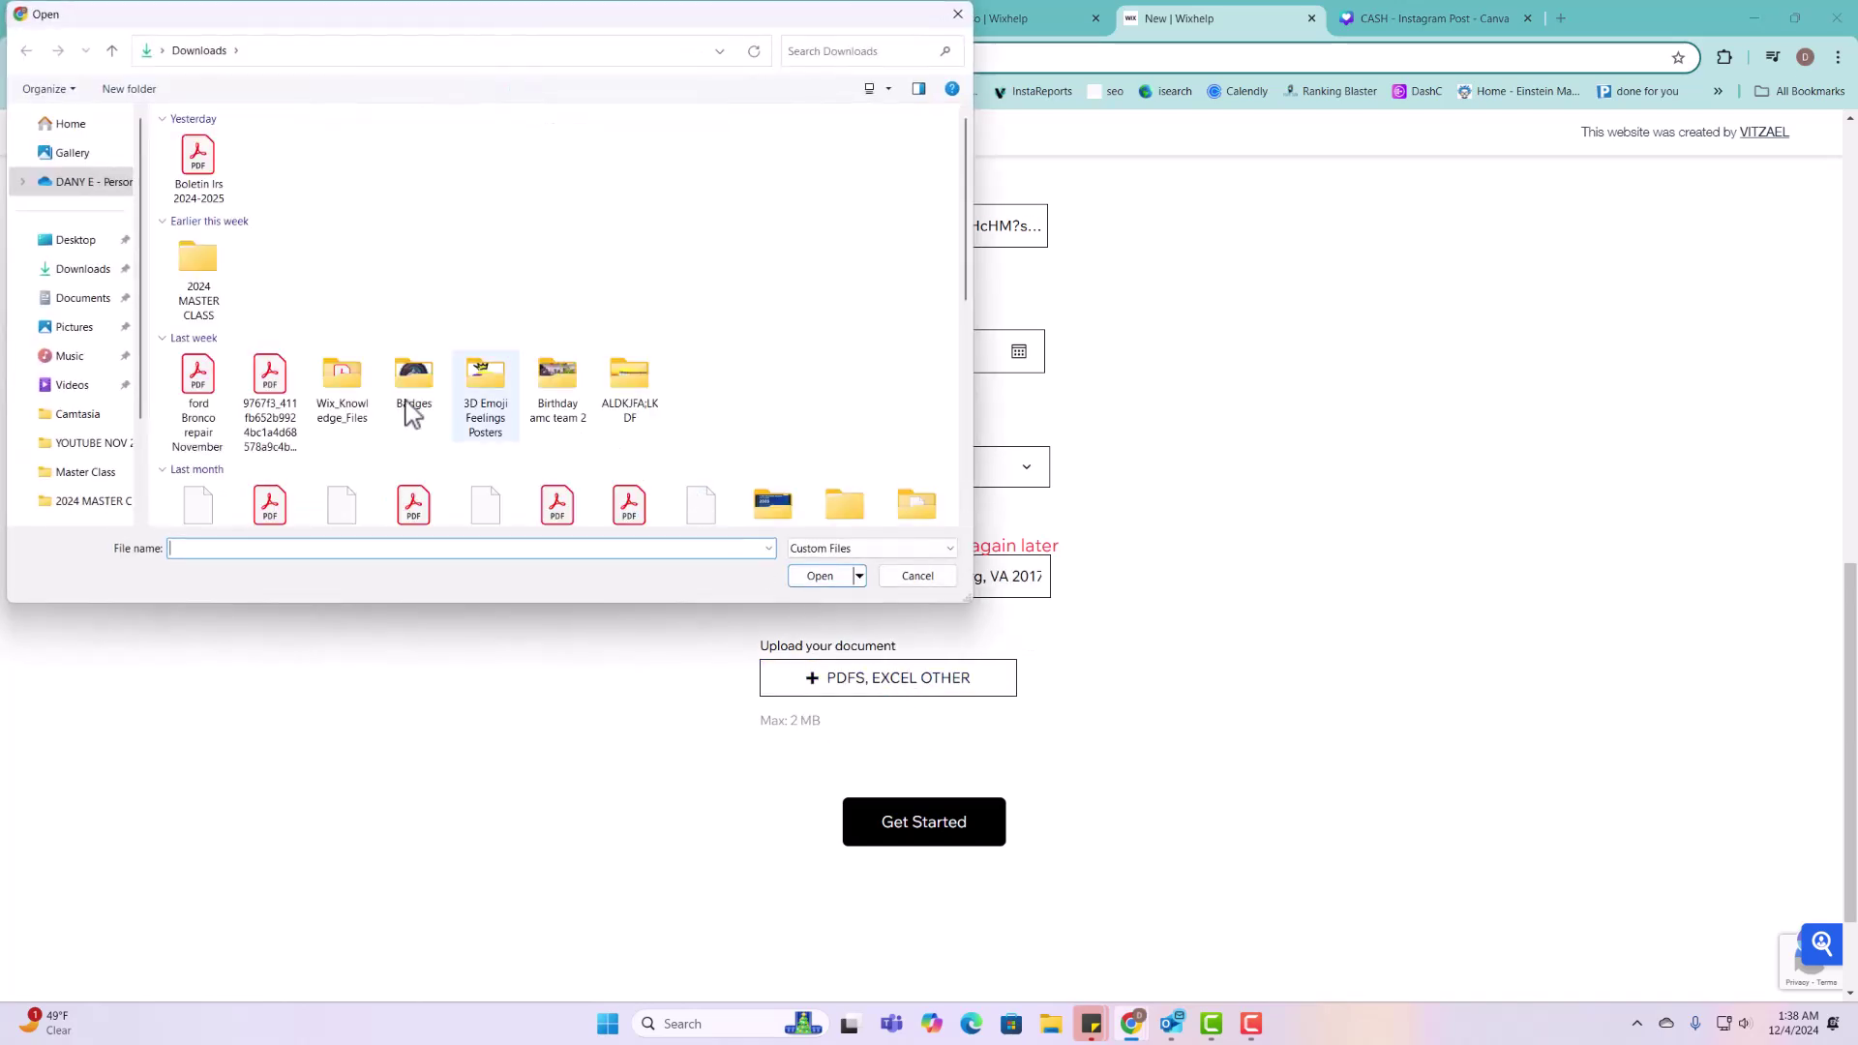
left_click(198, 169)
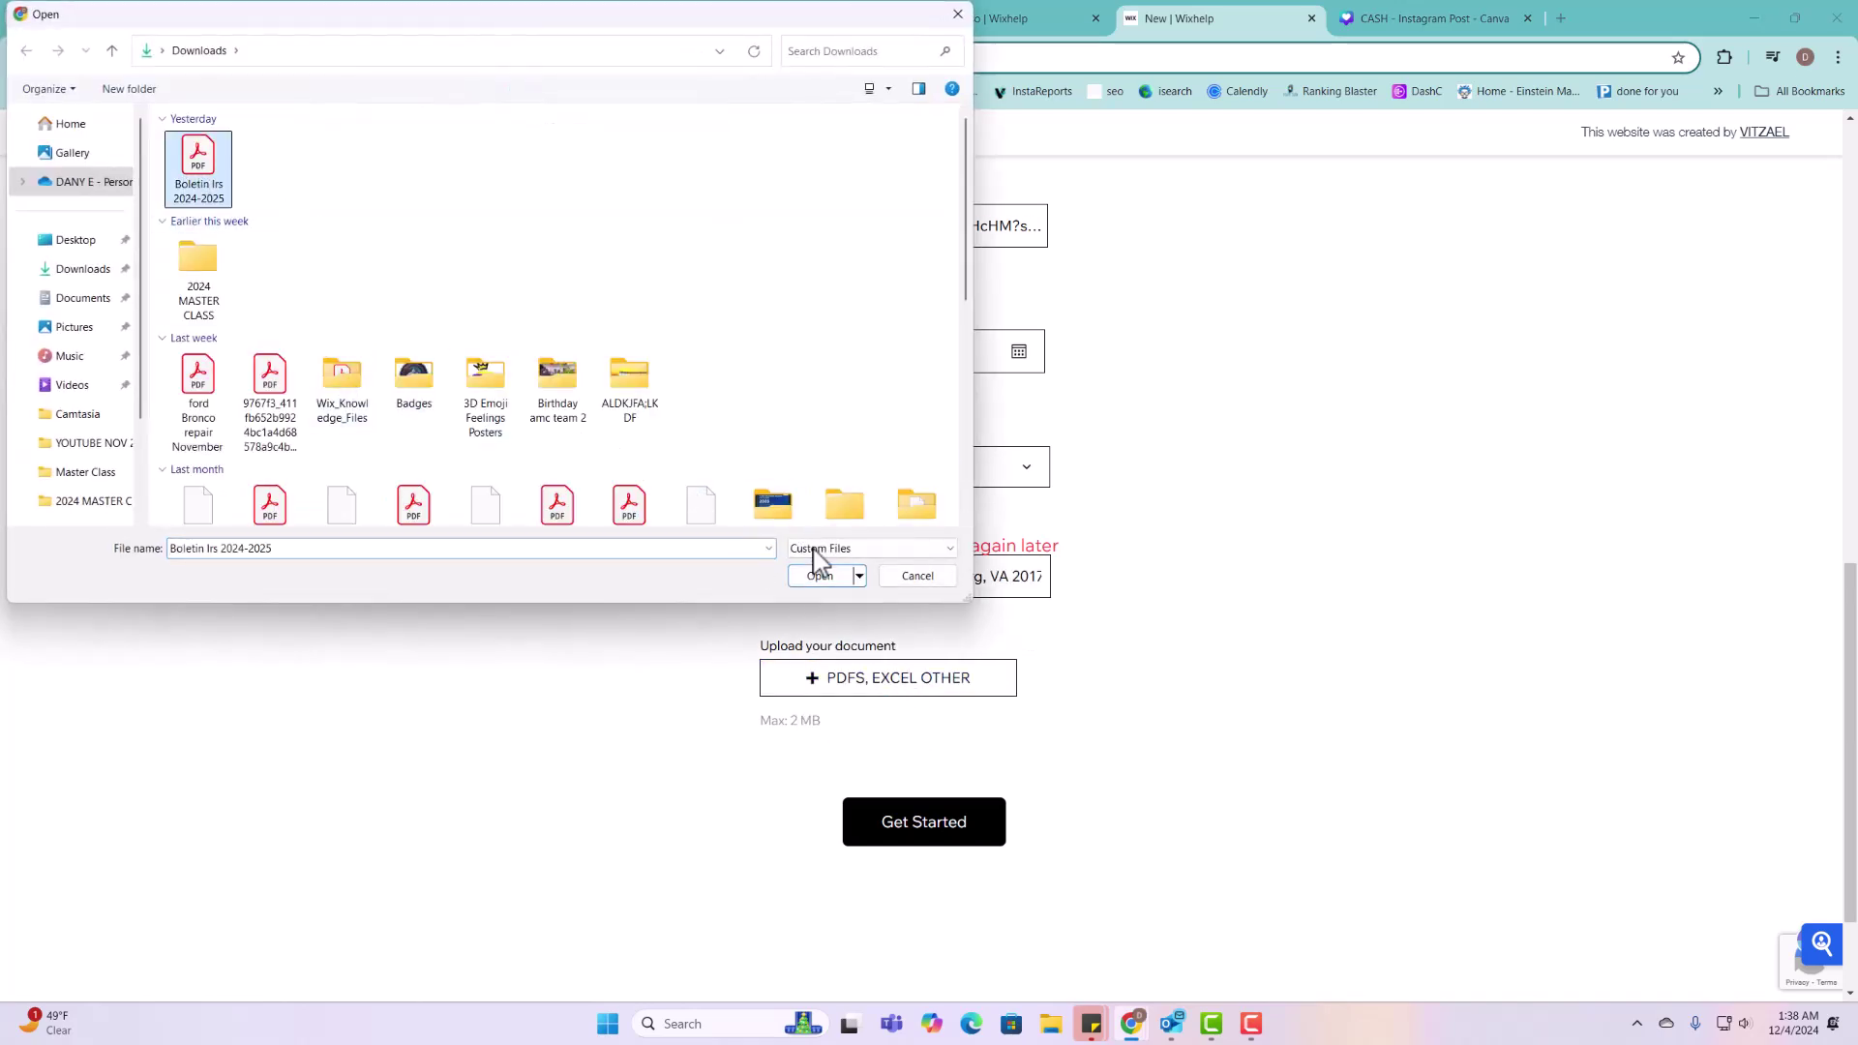
left_click(820, 577)
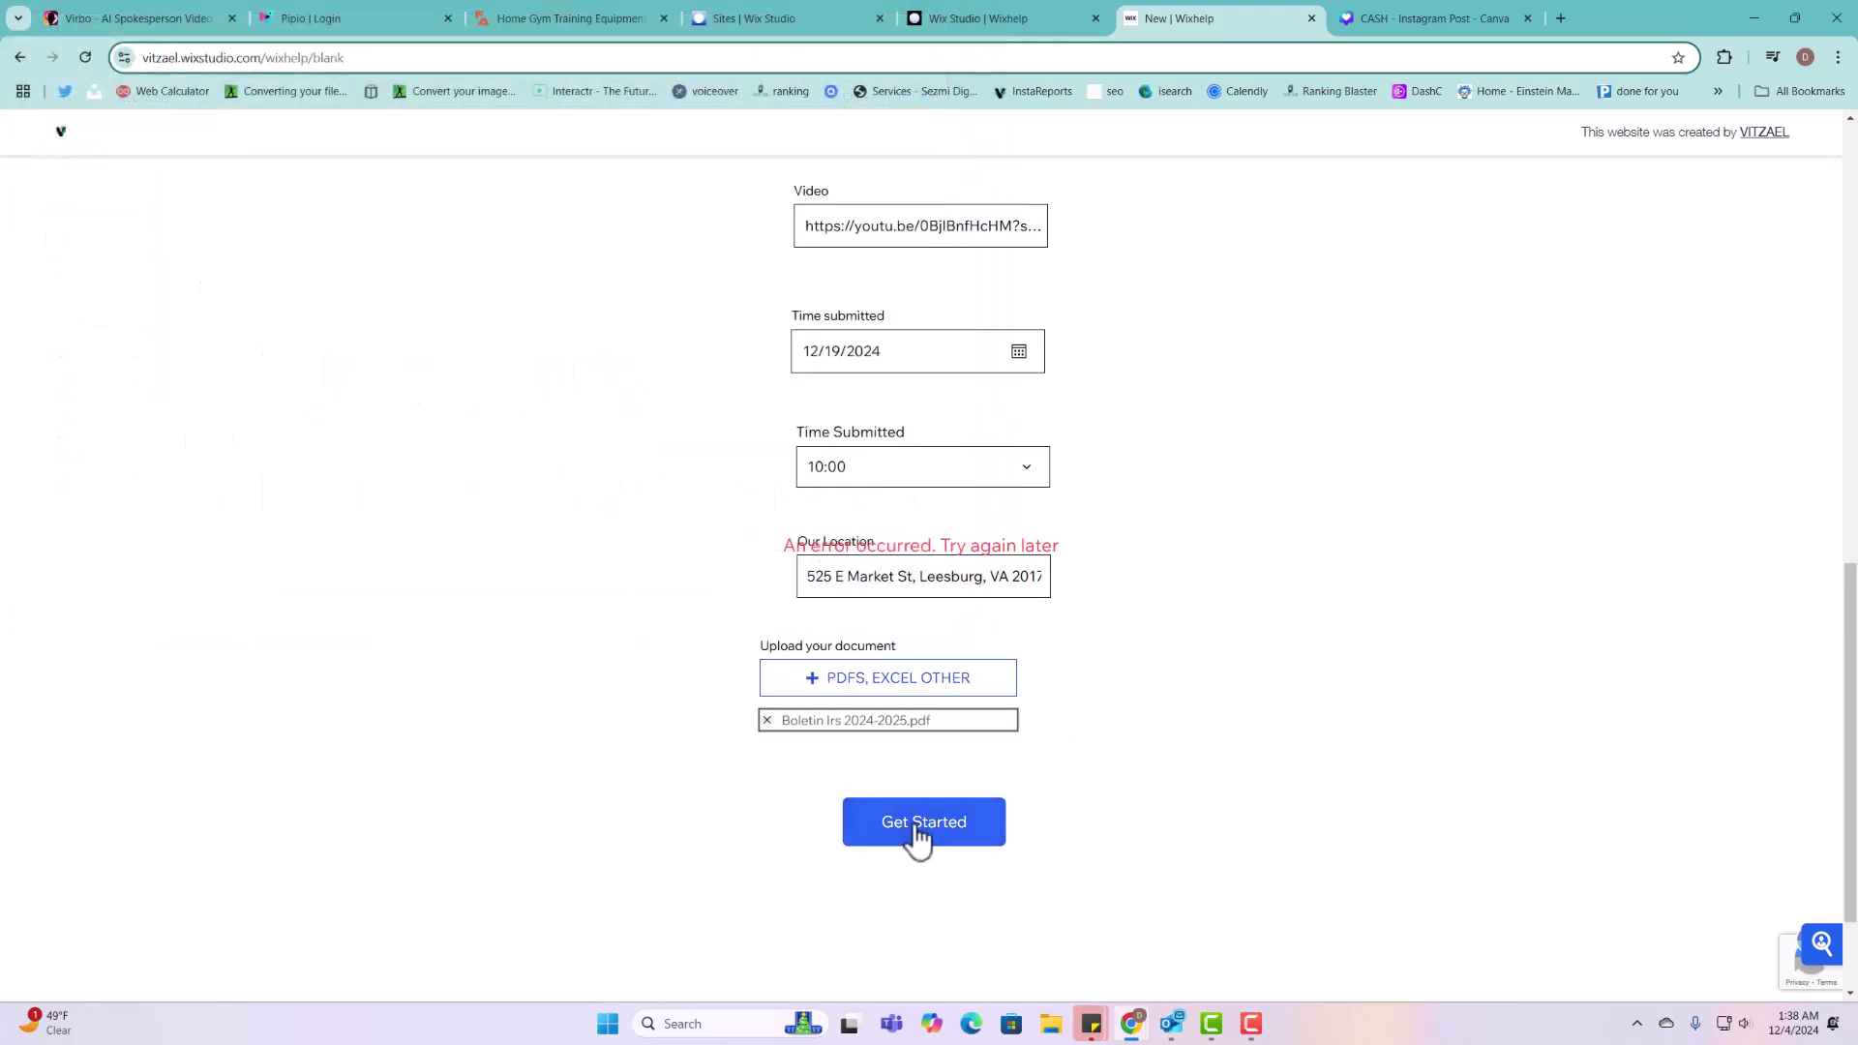
Step: Submit the form, check the confirmation message, and return to the editor tab
left_click(918, 834)
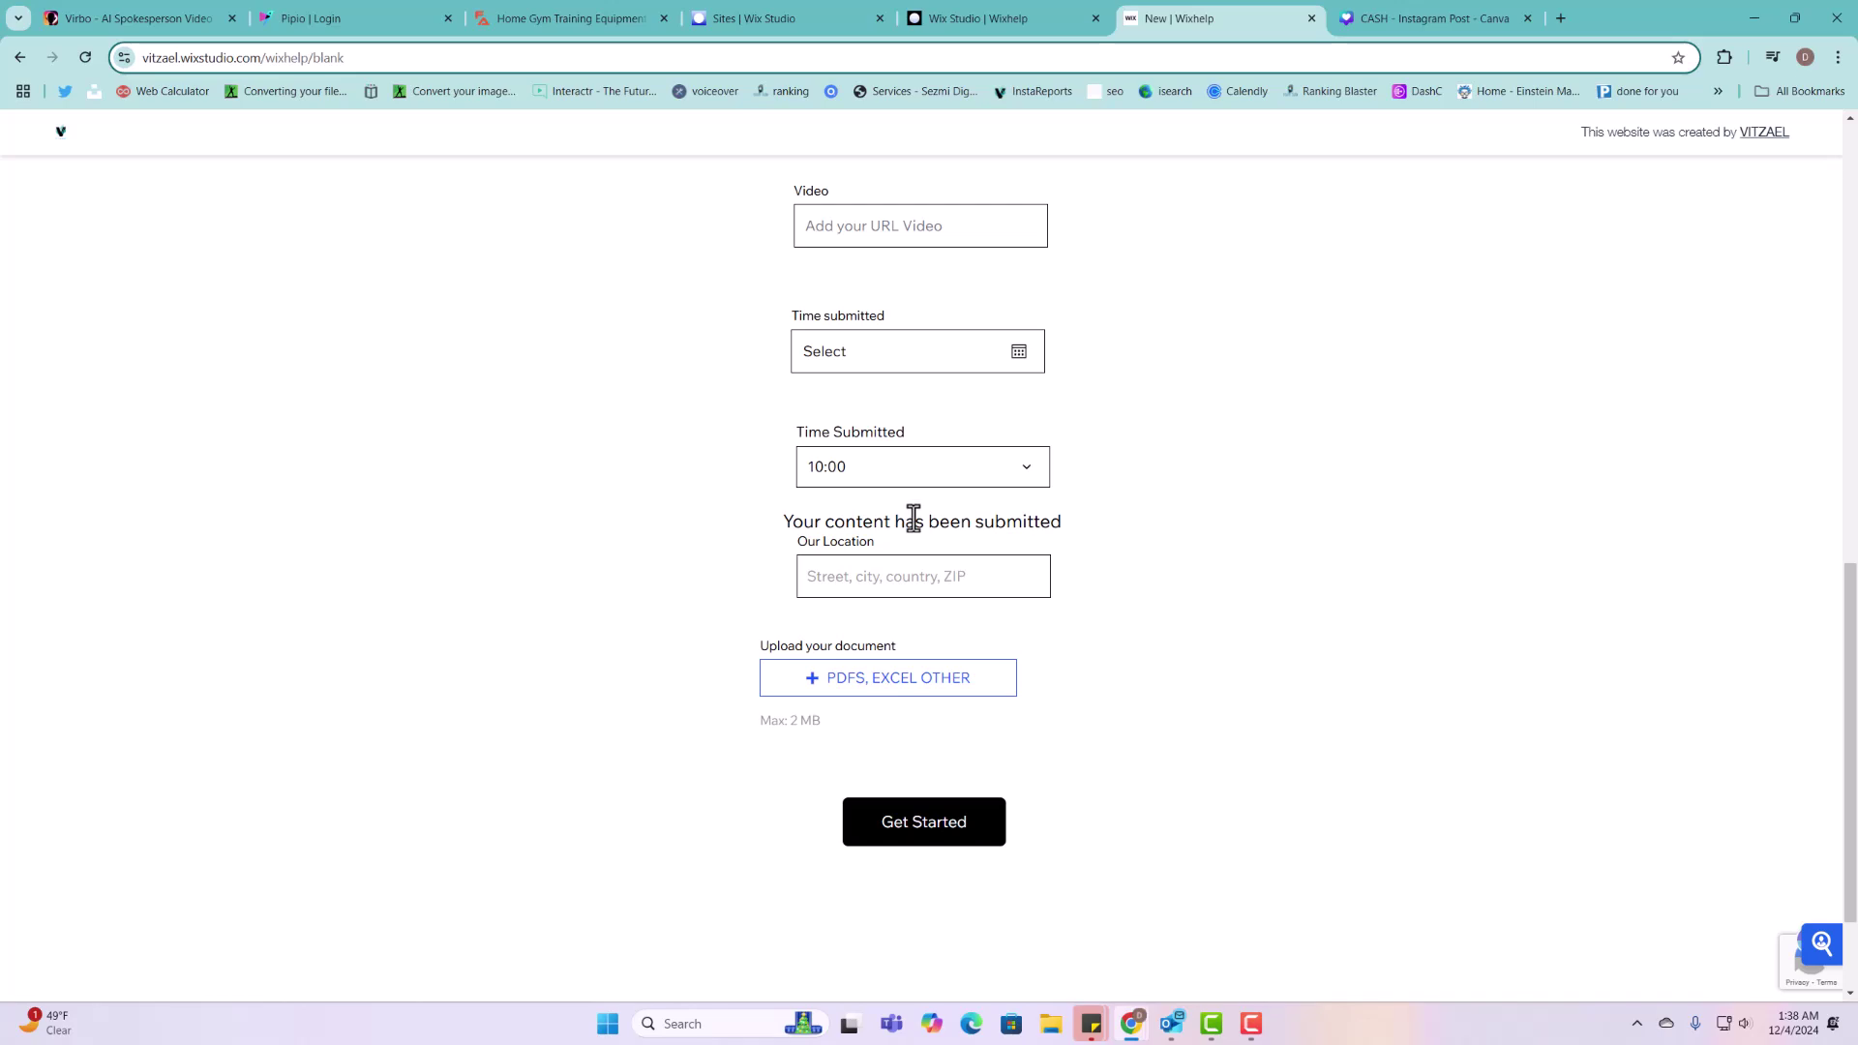
left_click_drag(914, 517, 768, 540)
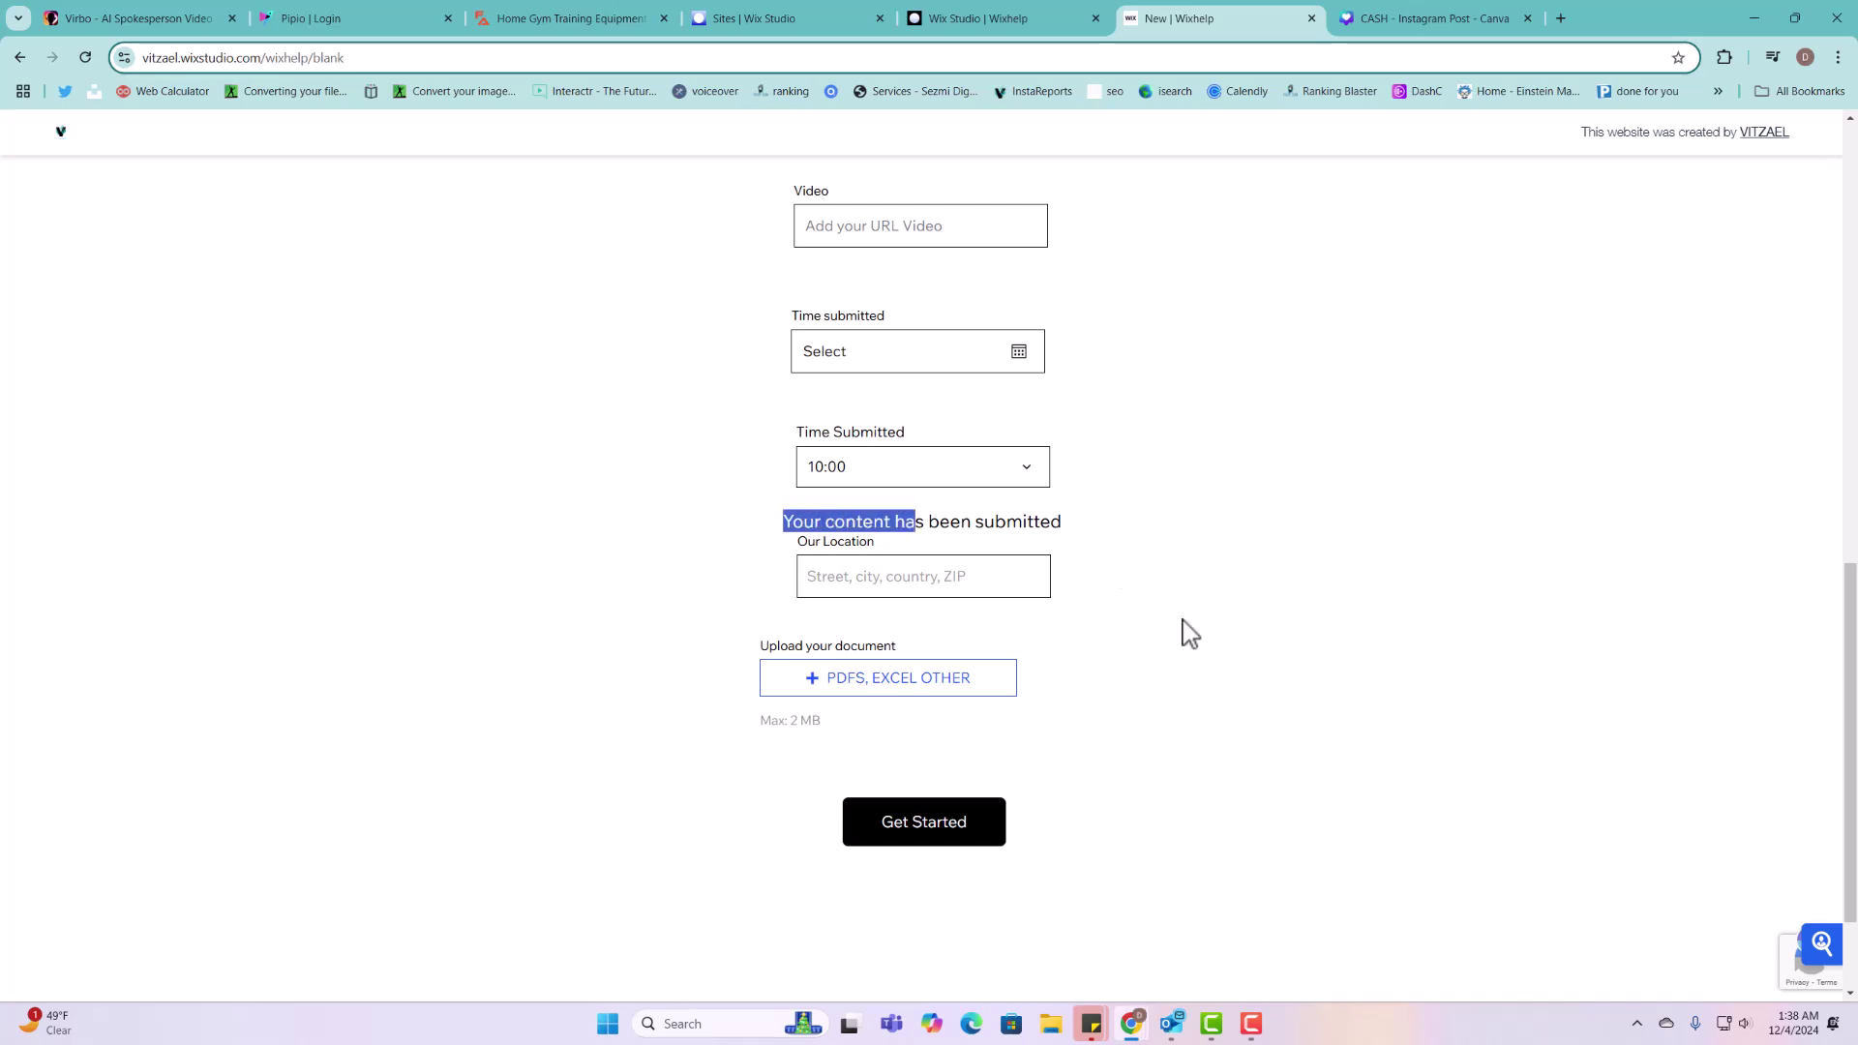
scroll(1084, 663, "up", 10)
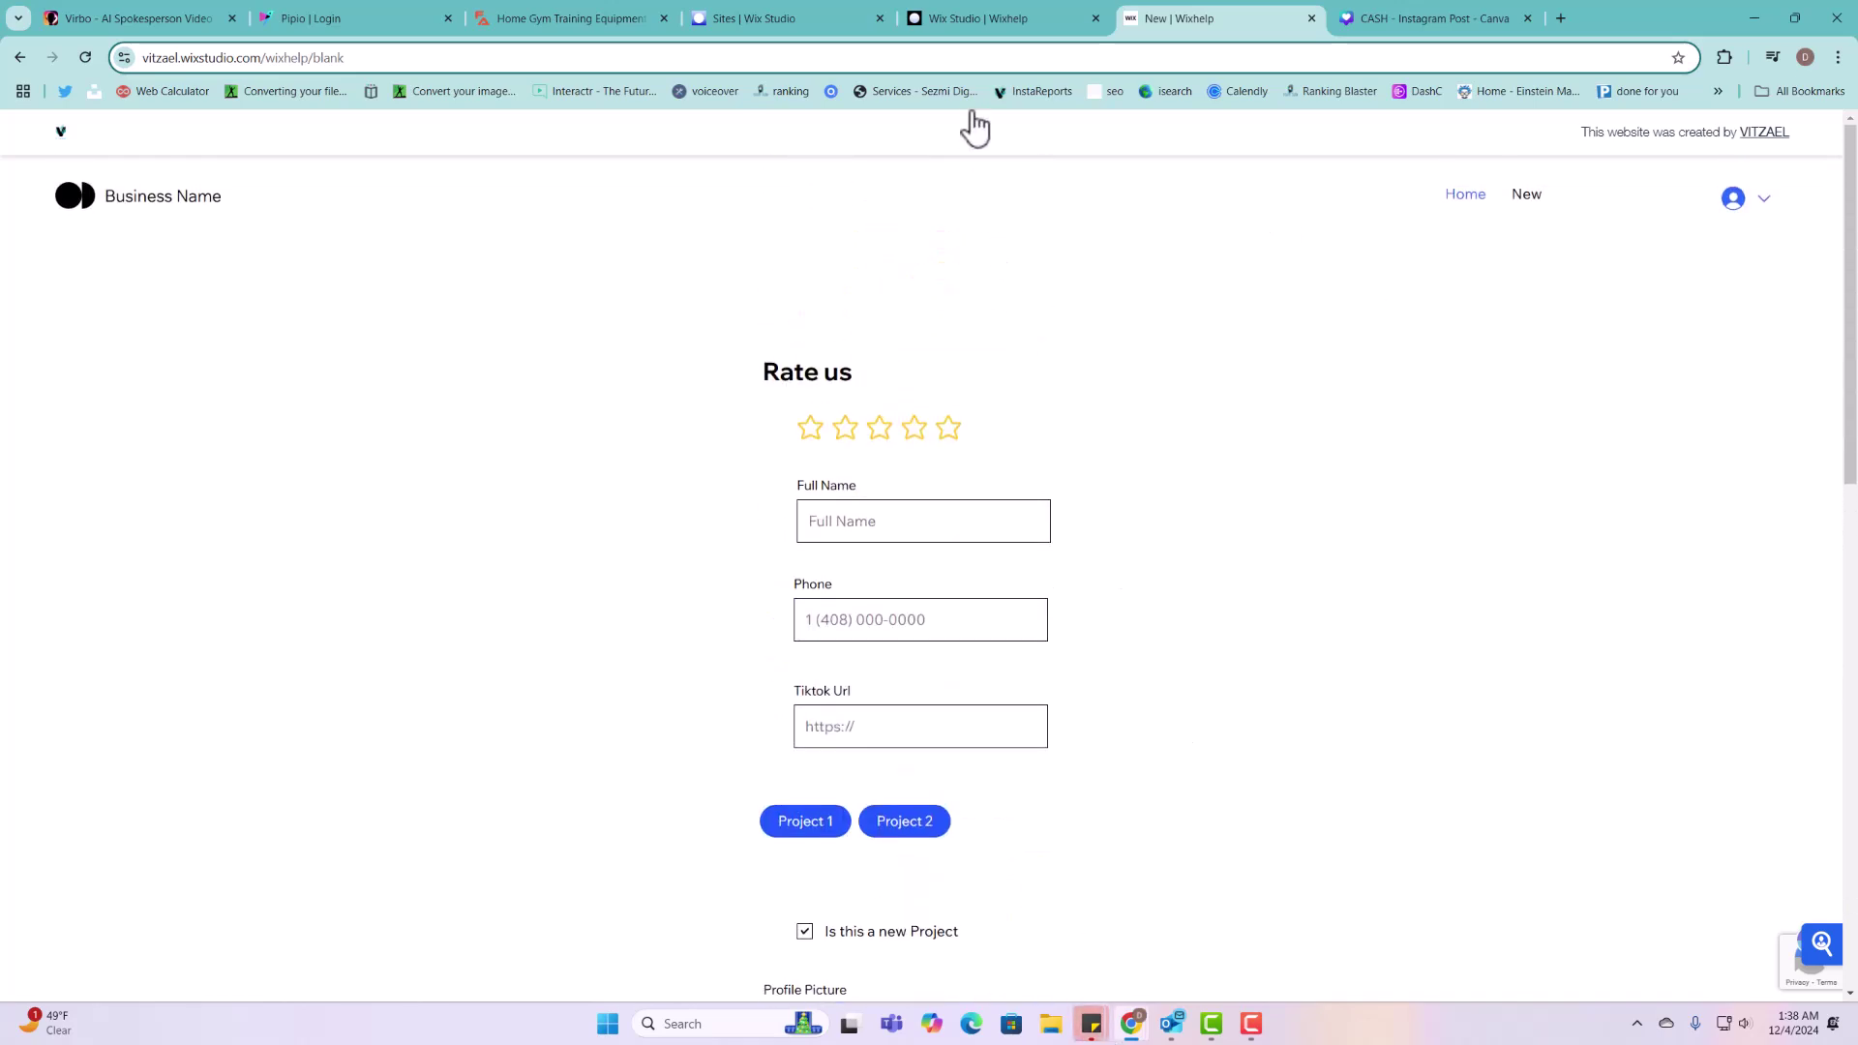
left_click(974, 9)
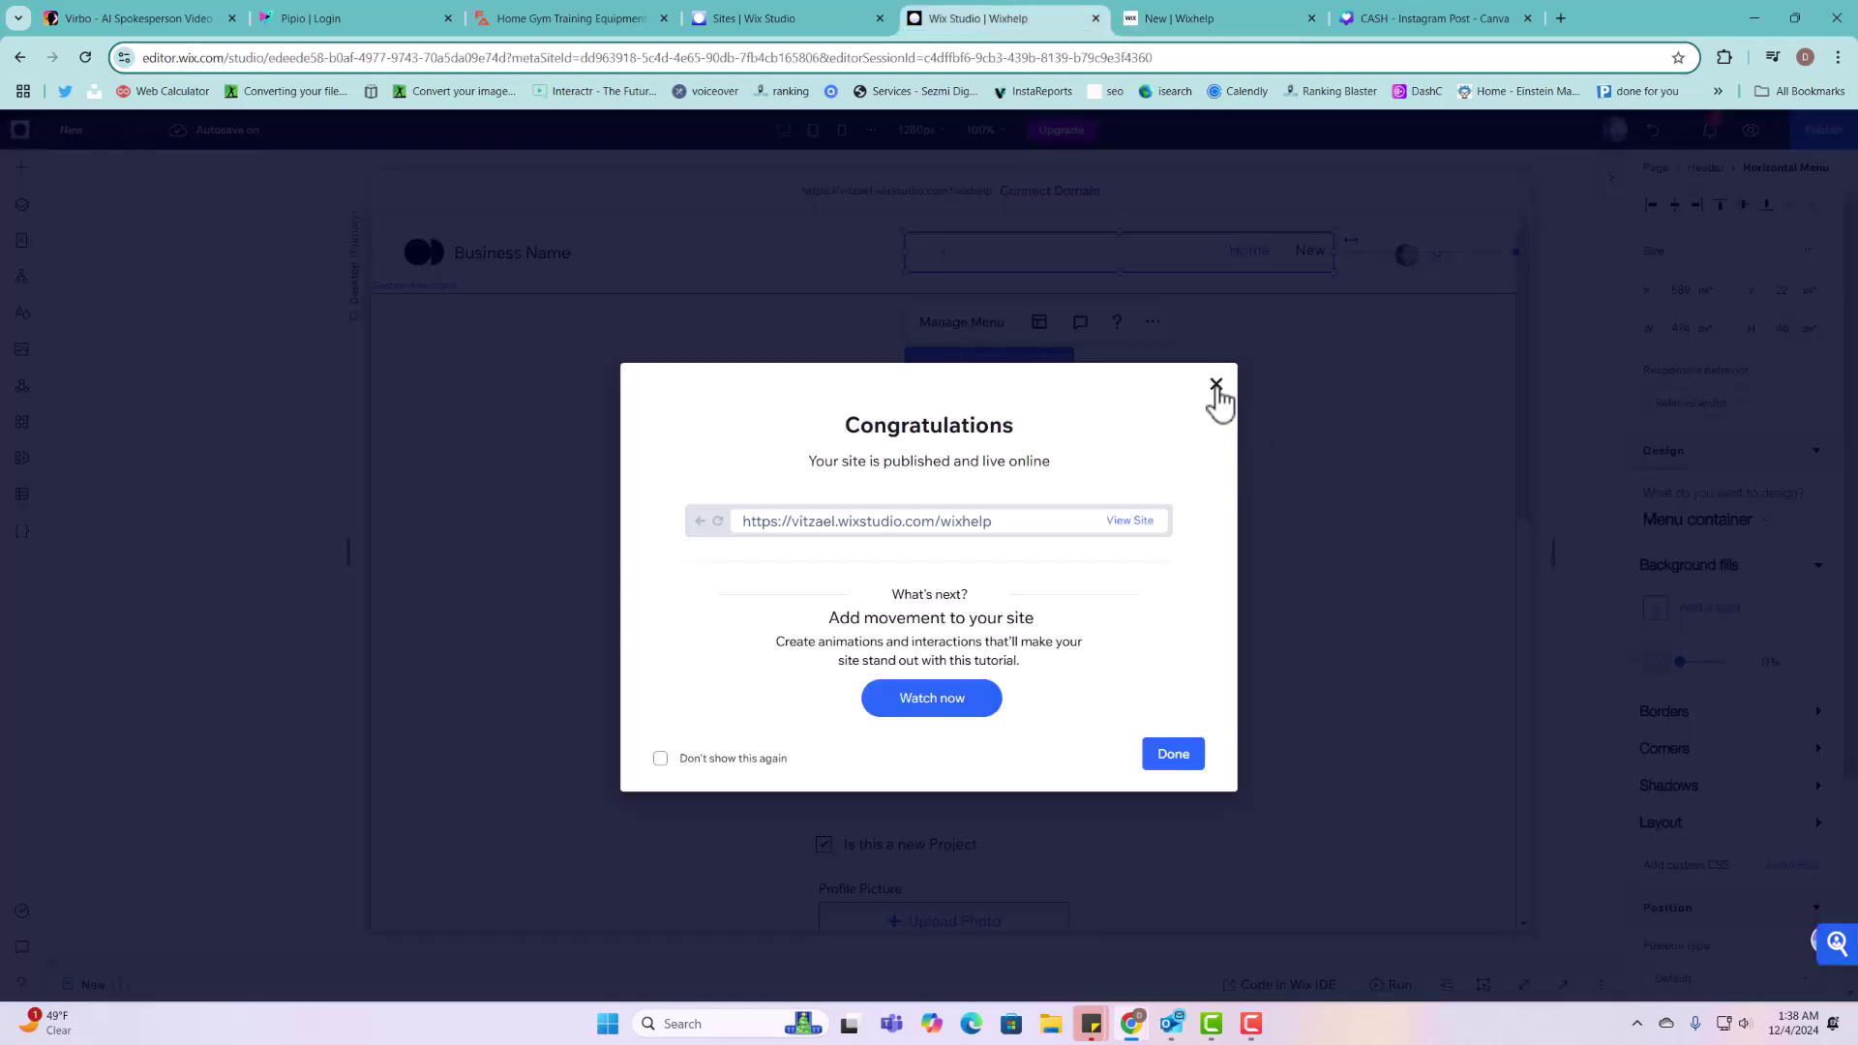
Step: Dismiss the publish confirmation and review the single submitted item in the Projects collection table
left_click(1216, 385)
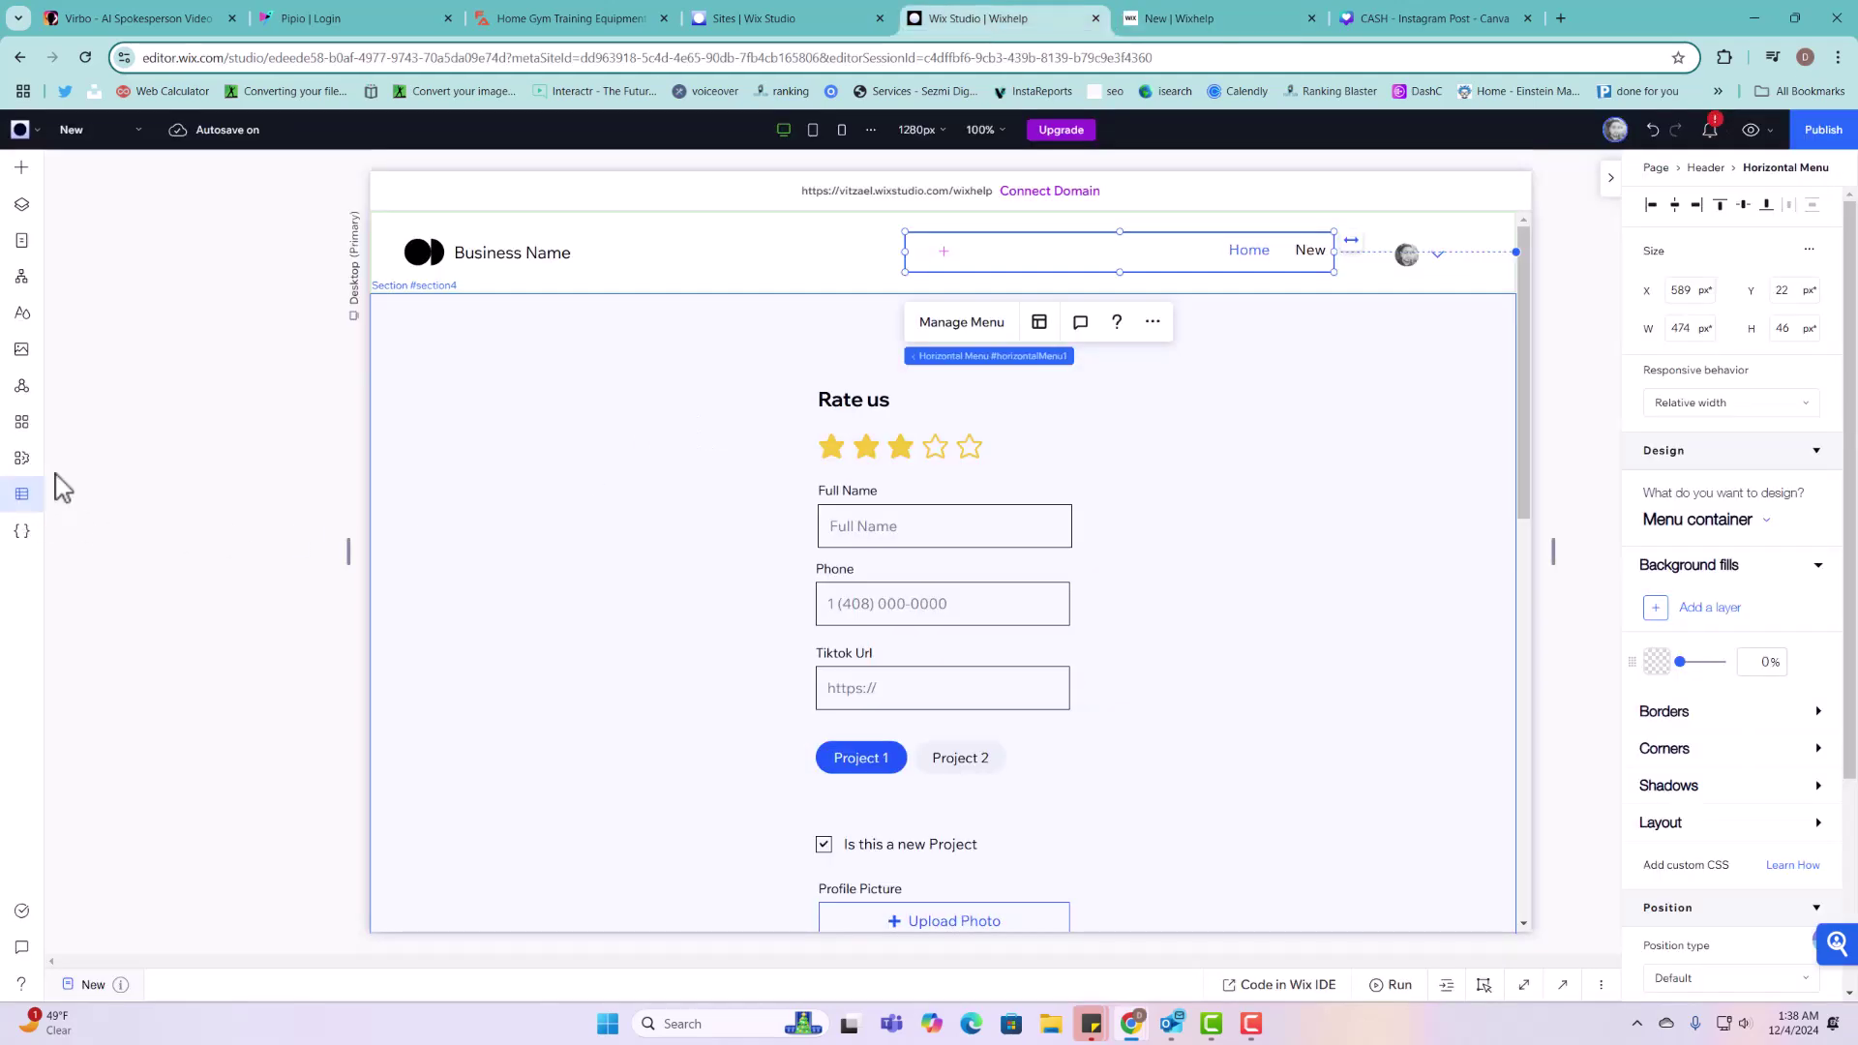
left_click(23, 493)
left_click(92, 218)
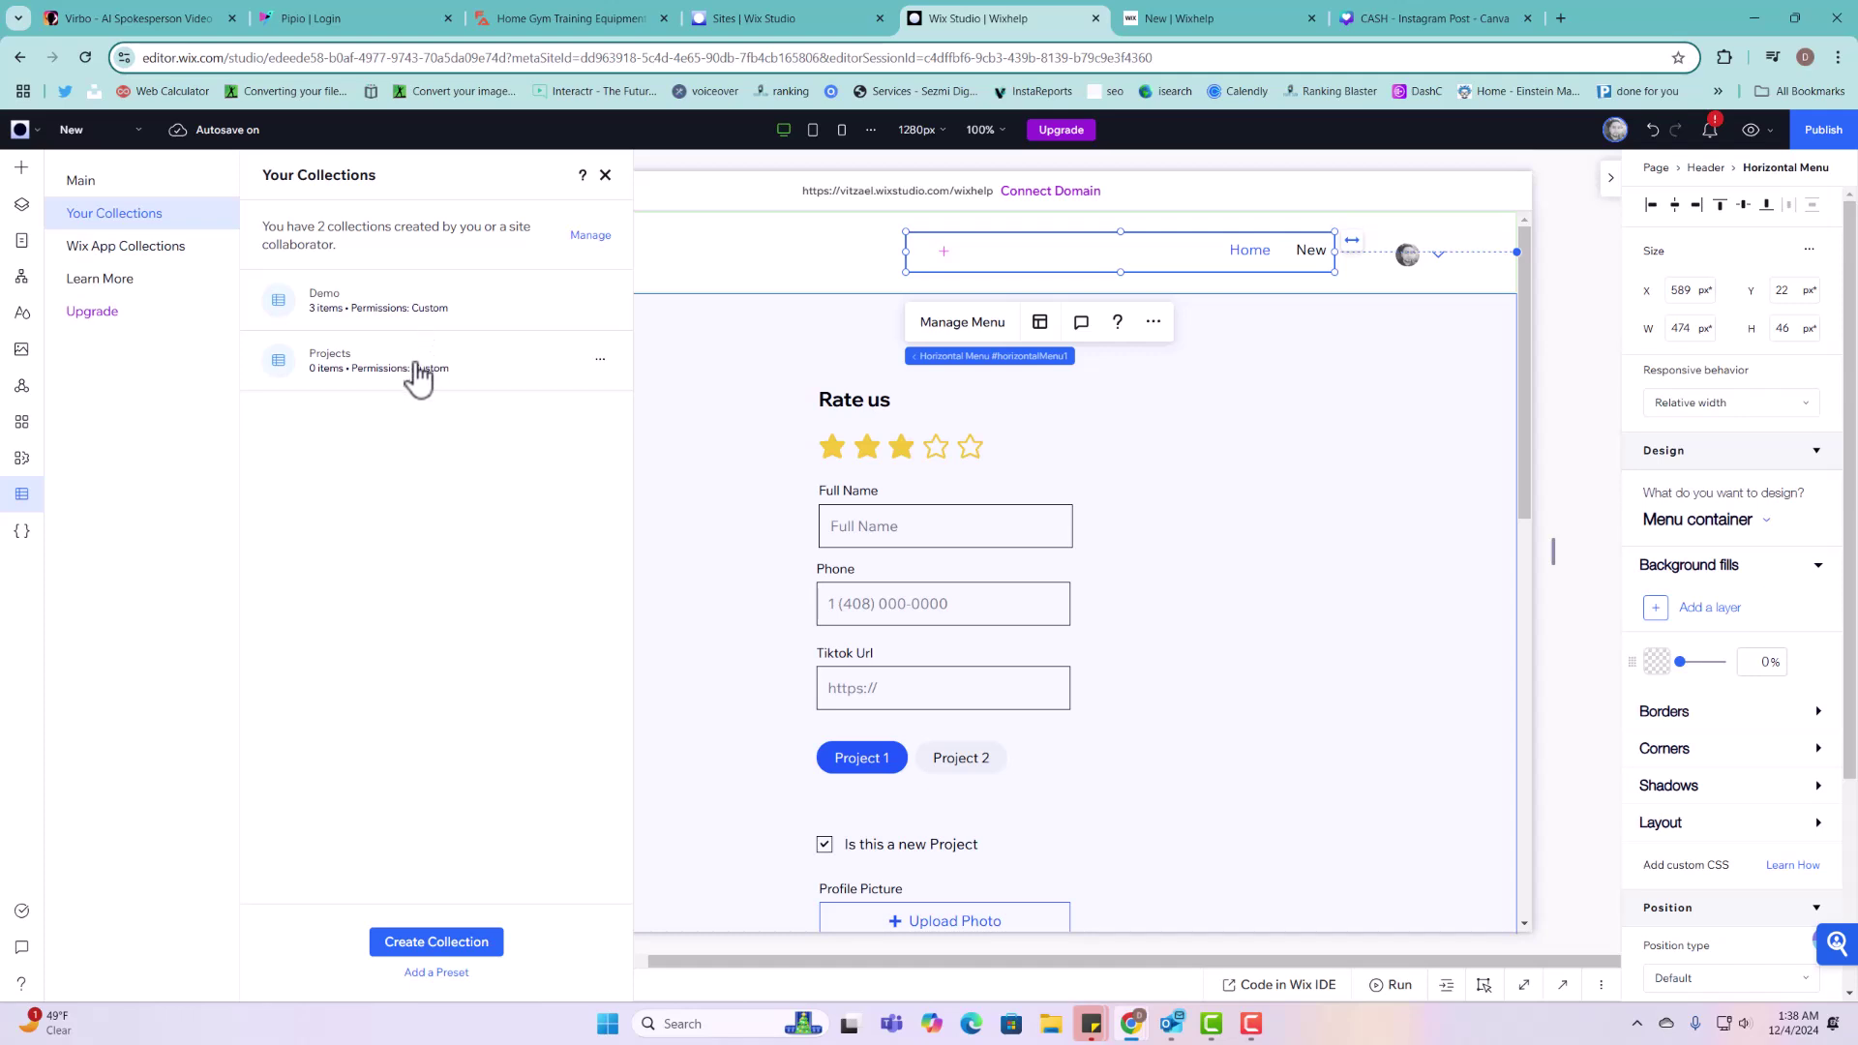
left_click(418, 372)
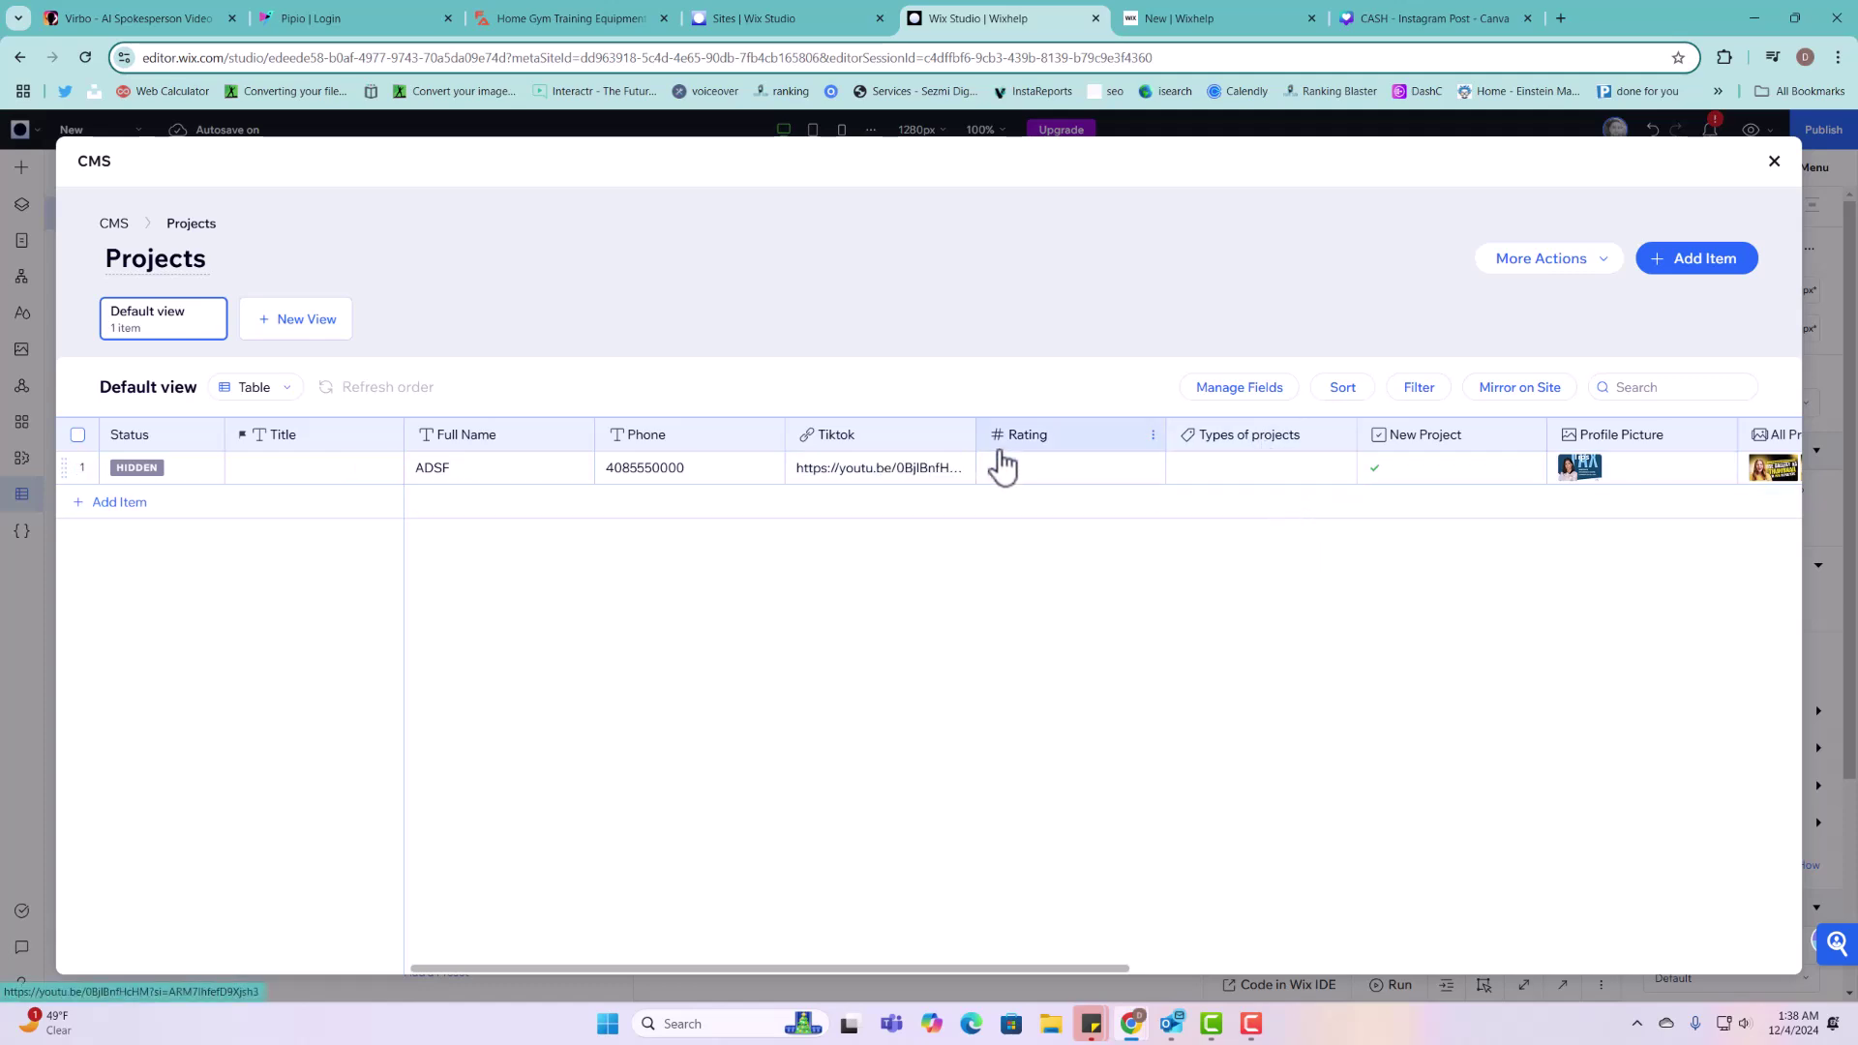
left_click_drag(901, 970, 1605, 963)
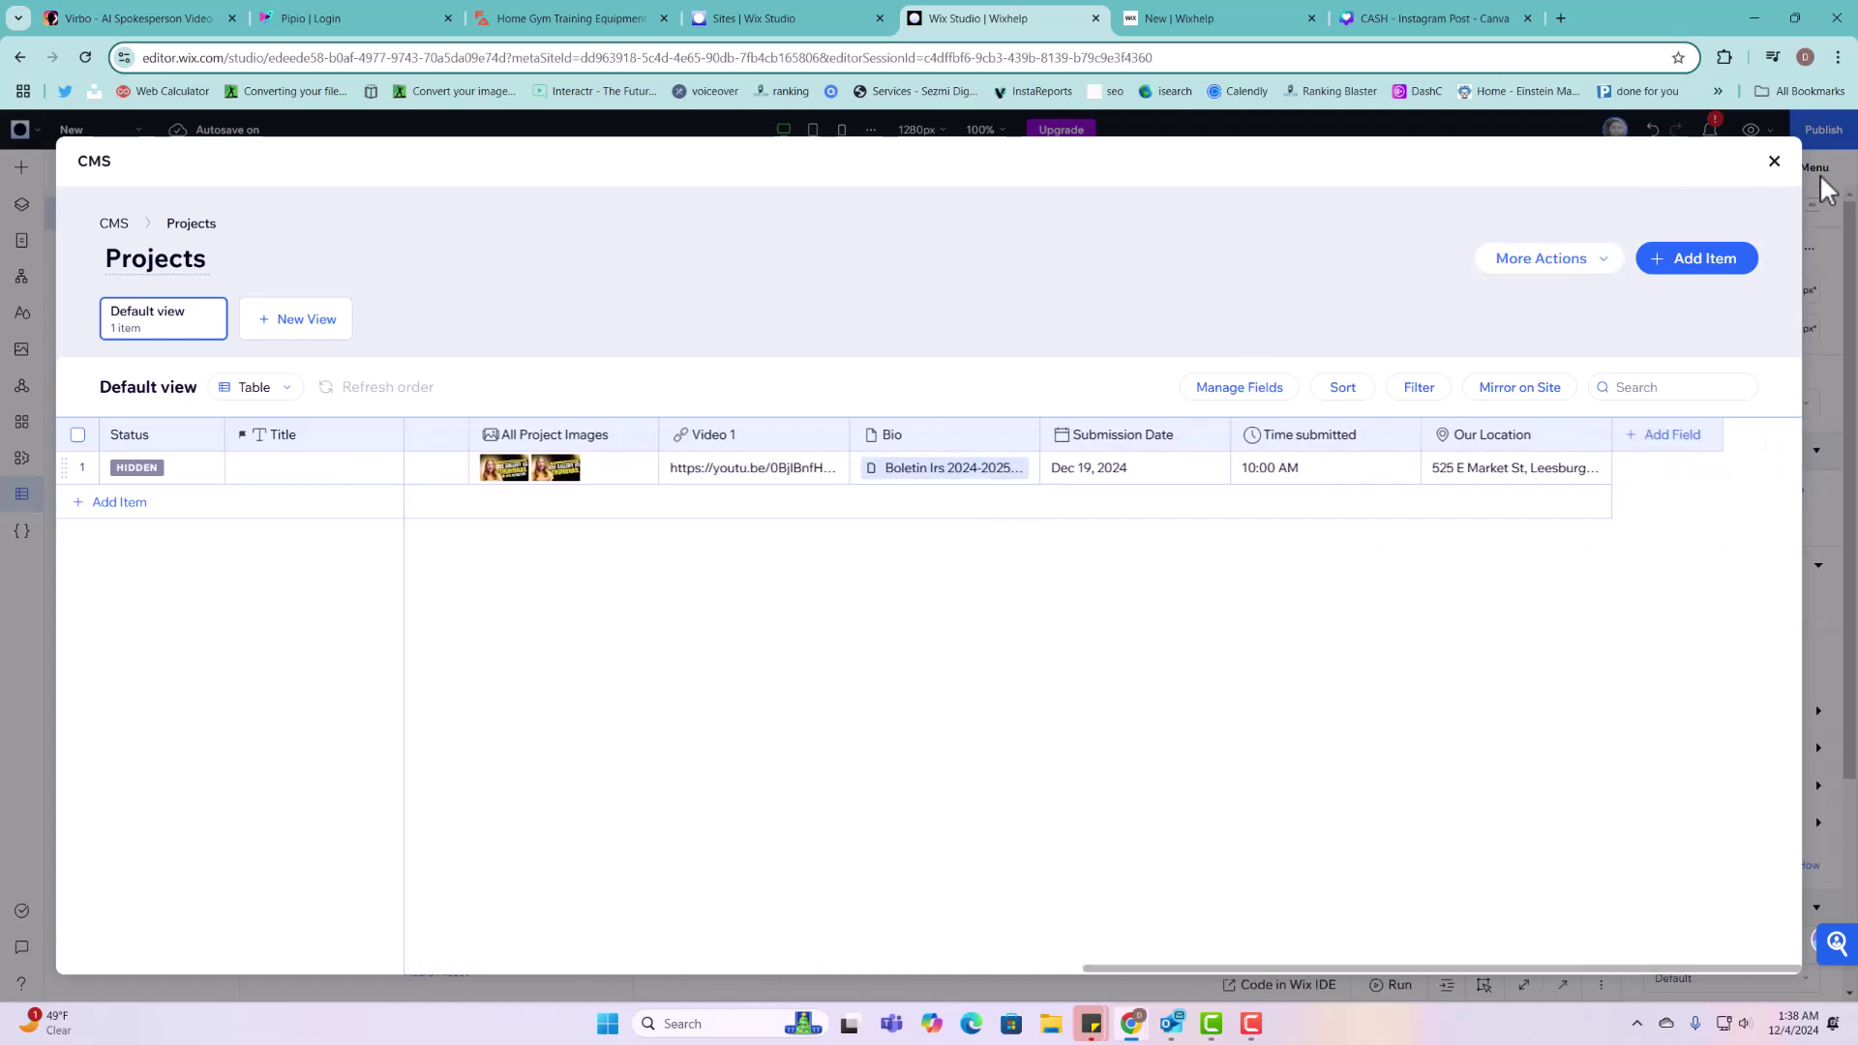
left_click(1774, 160)
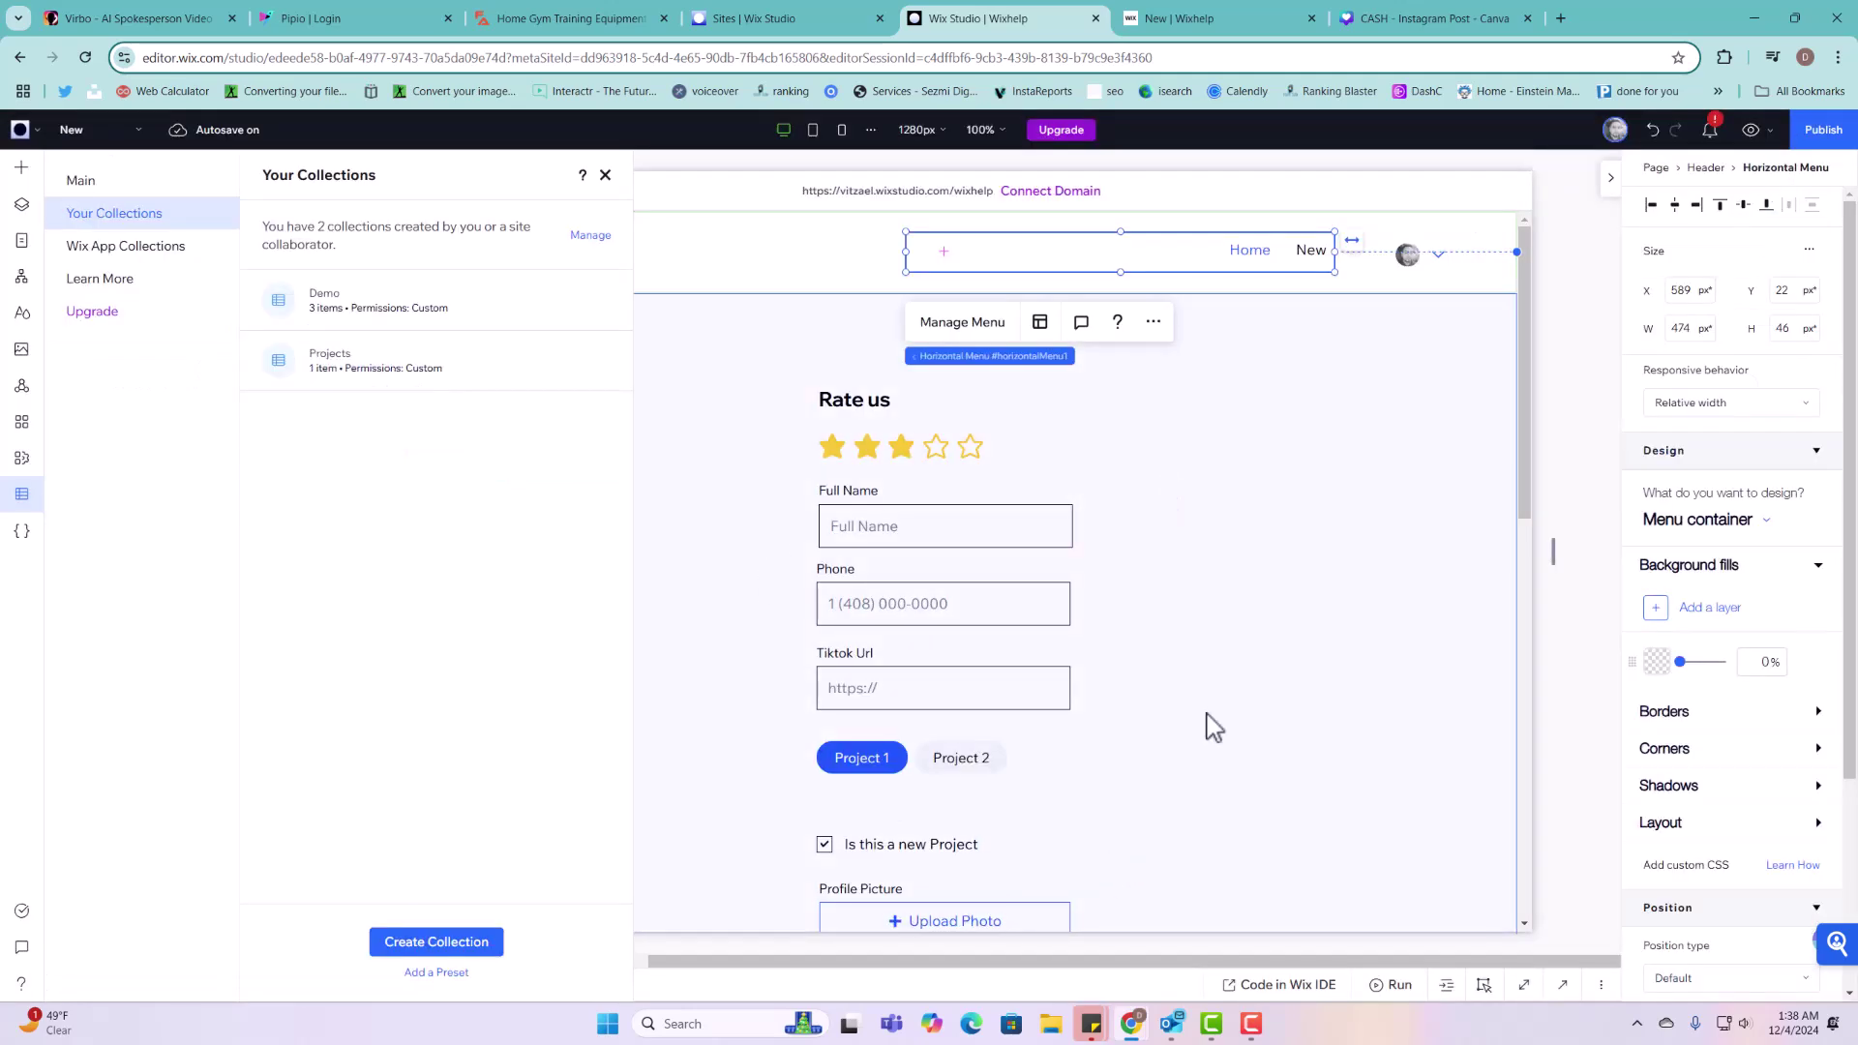
Step: Nudge the star display right and move the Rate us heading up above it
left_click(1227, 555)
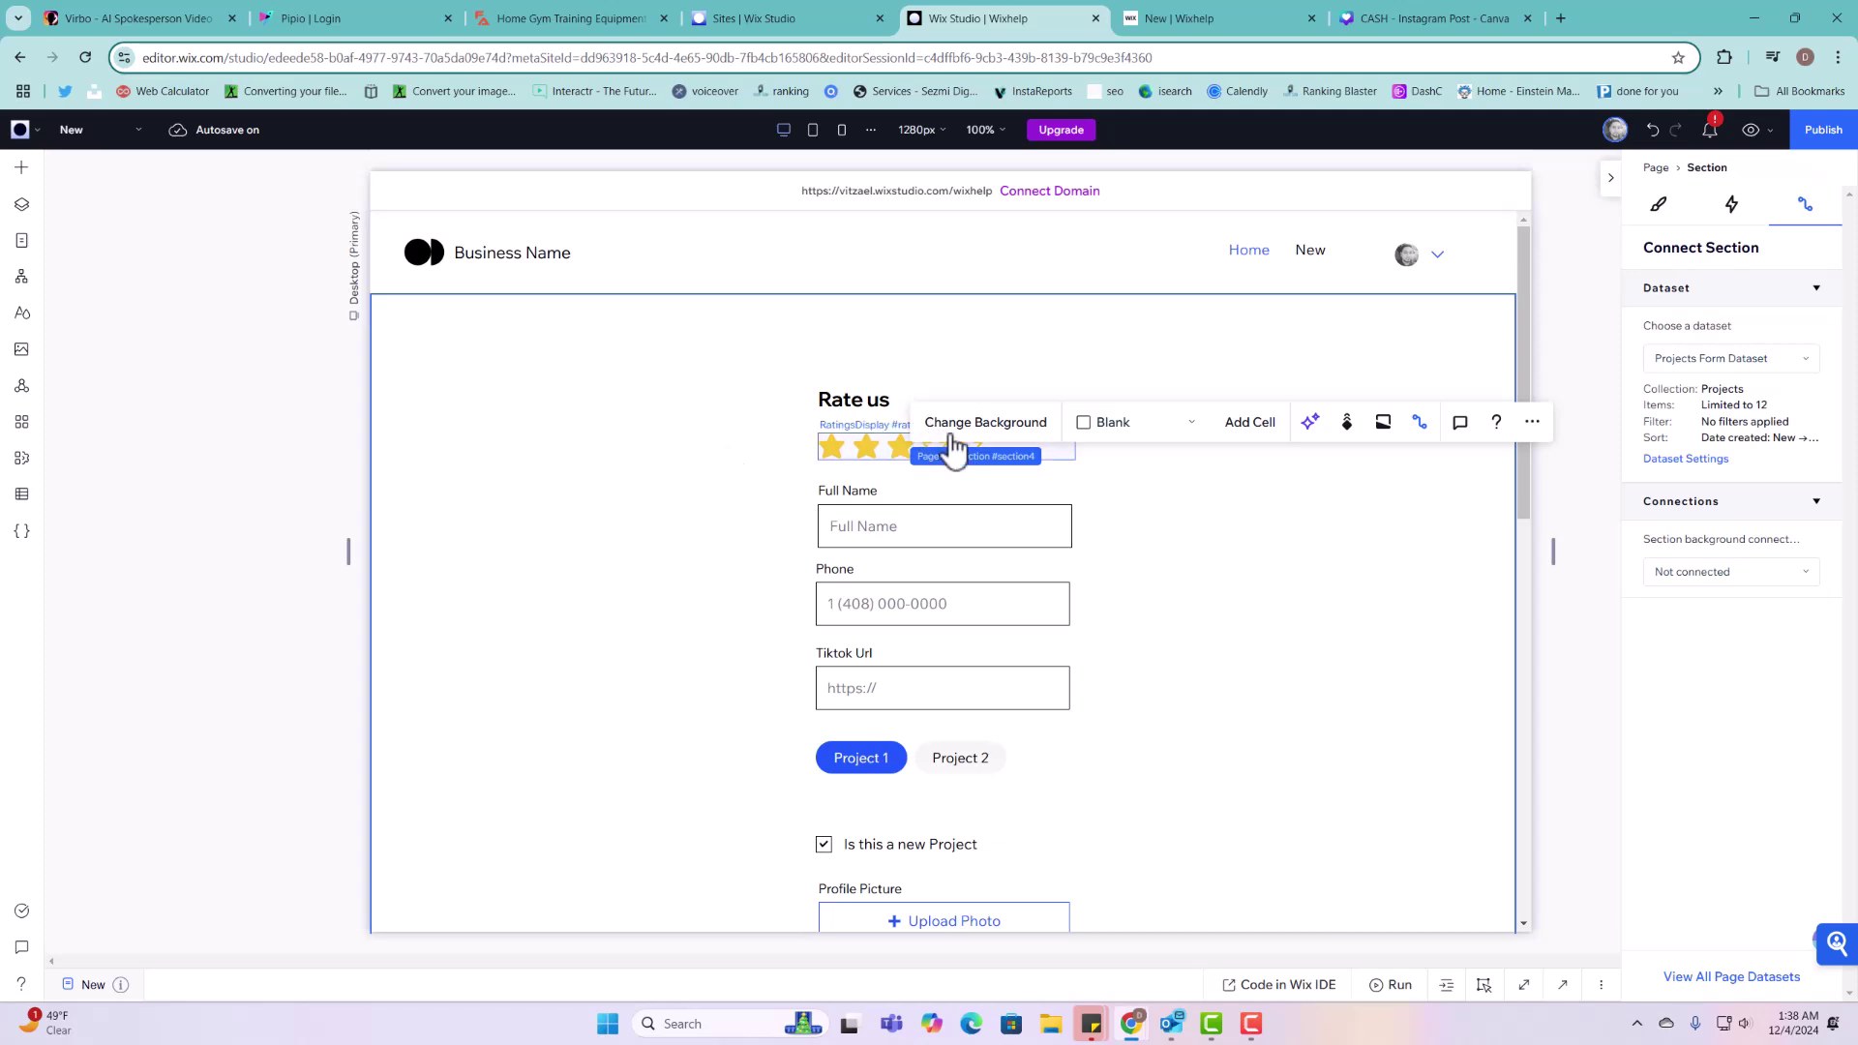
left_click(921, 468)
left_click(888, 448)
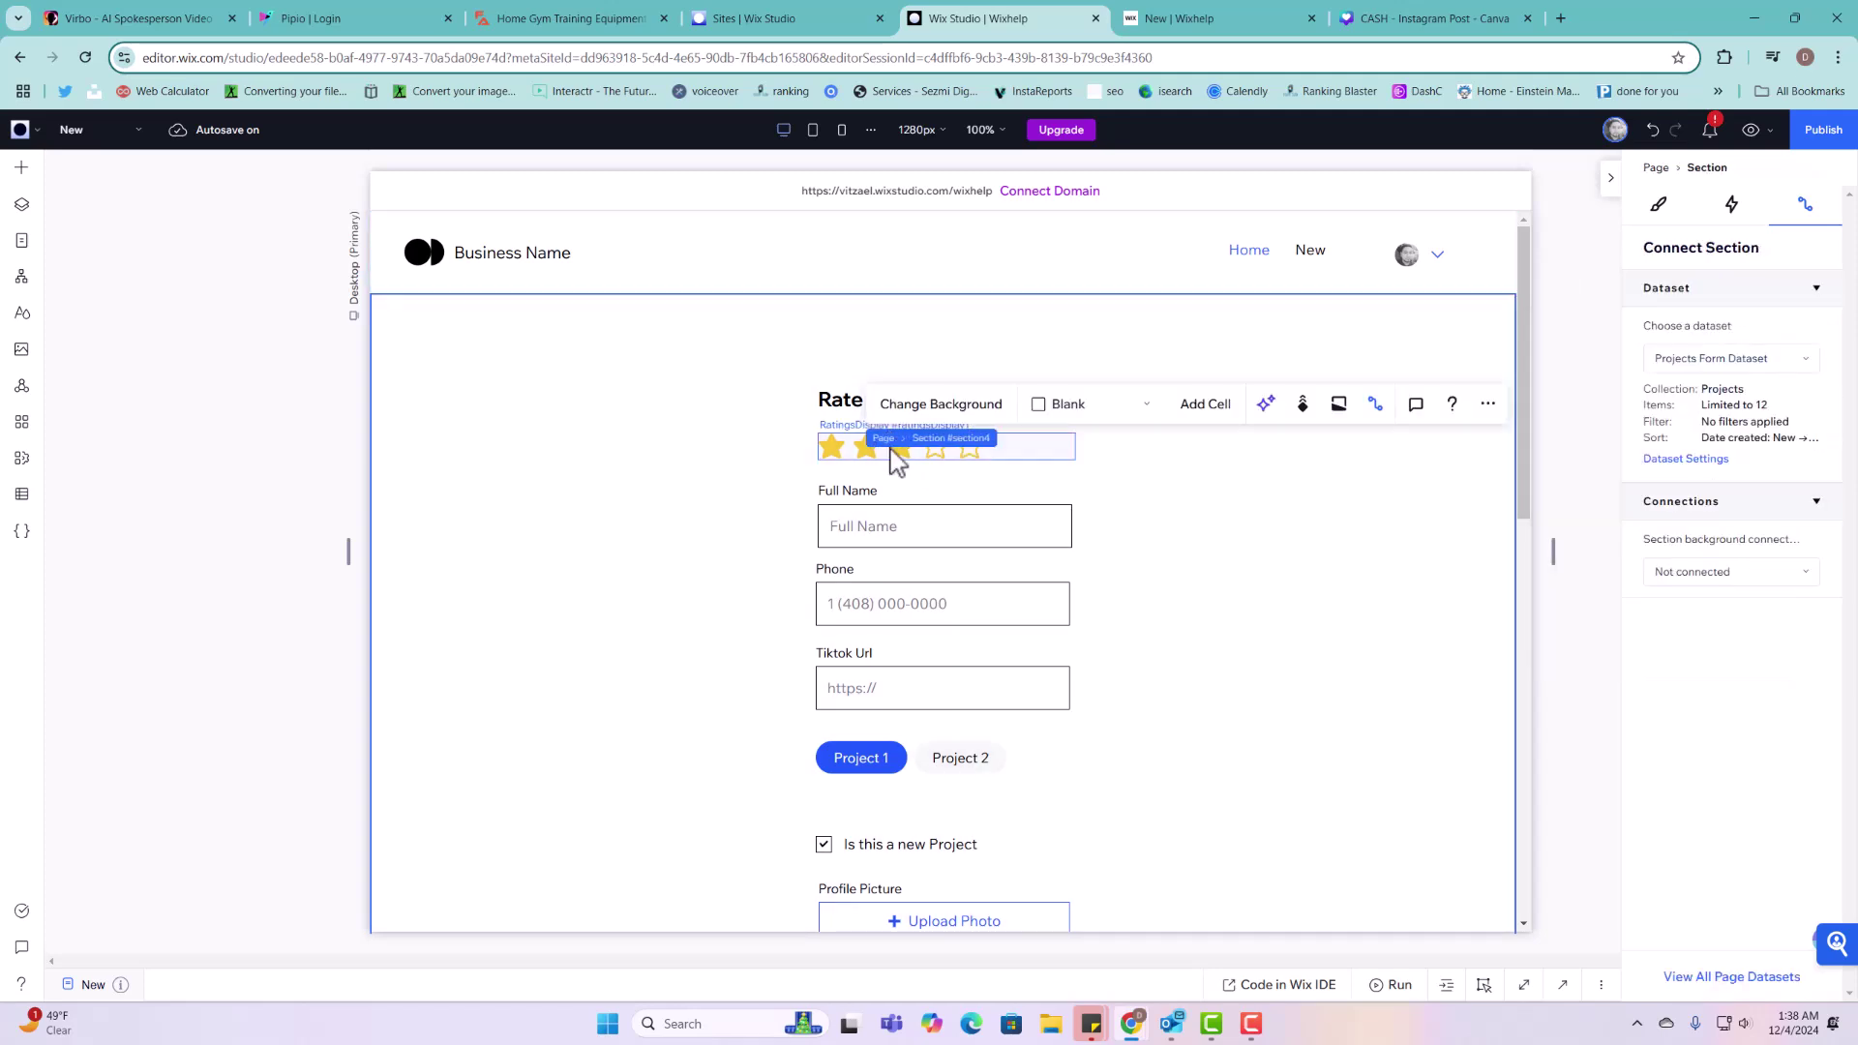
left_click(831, 451)
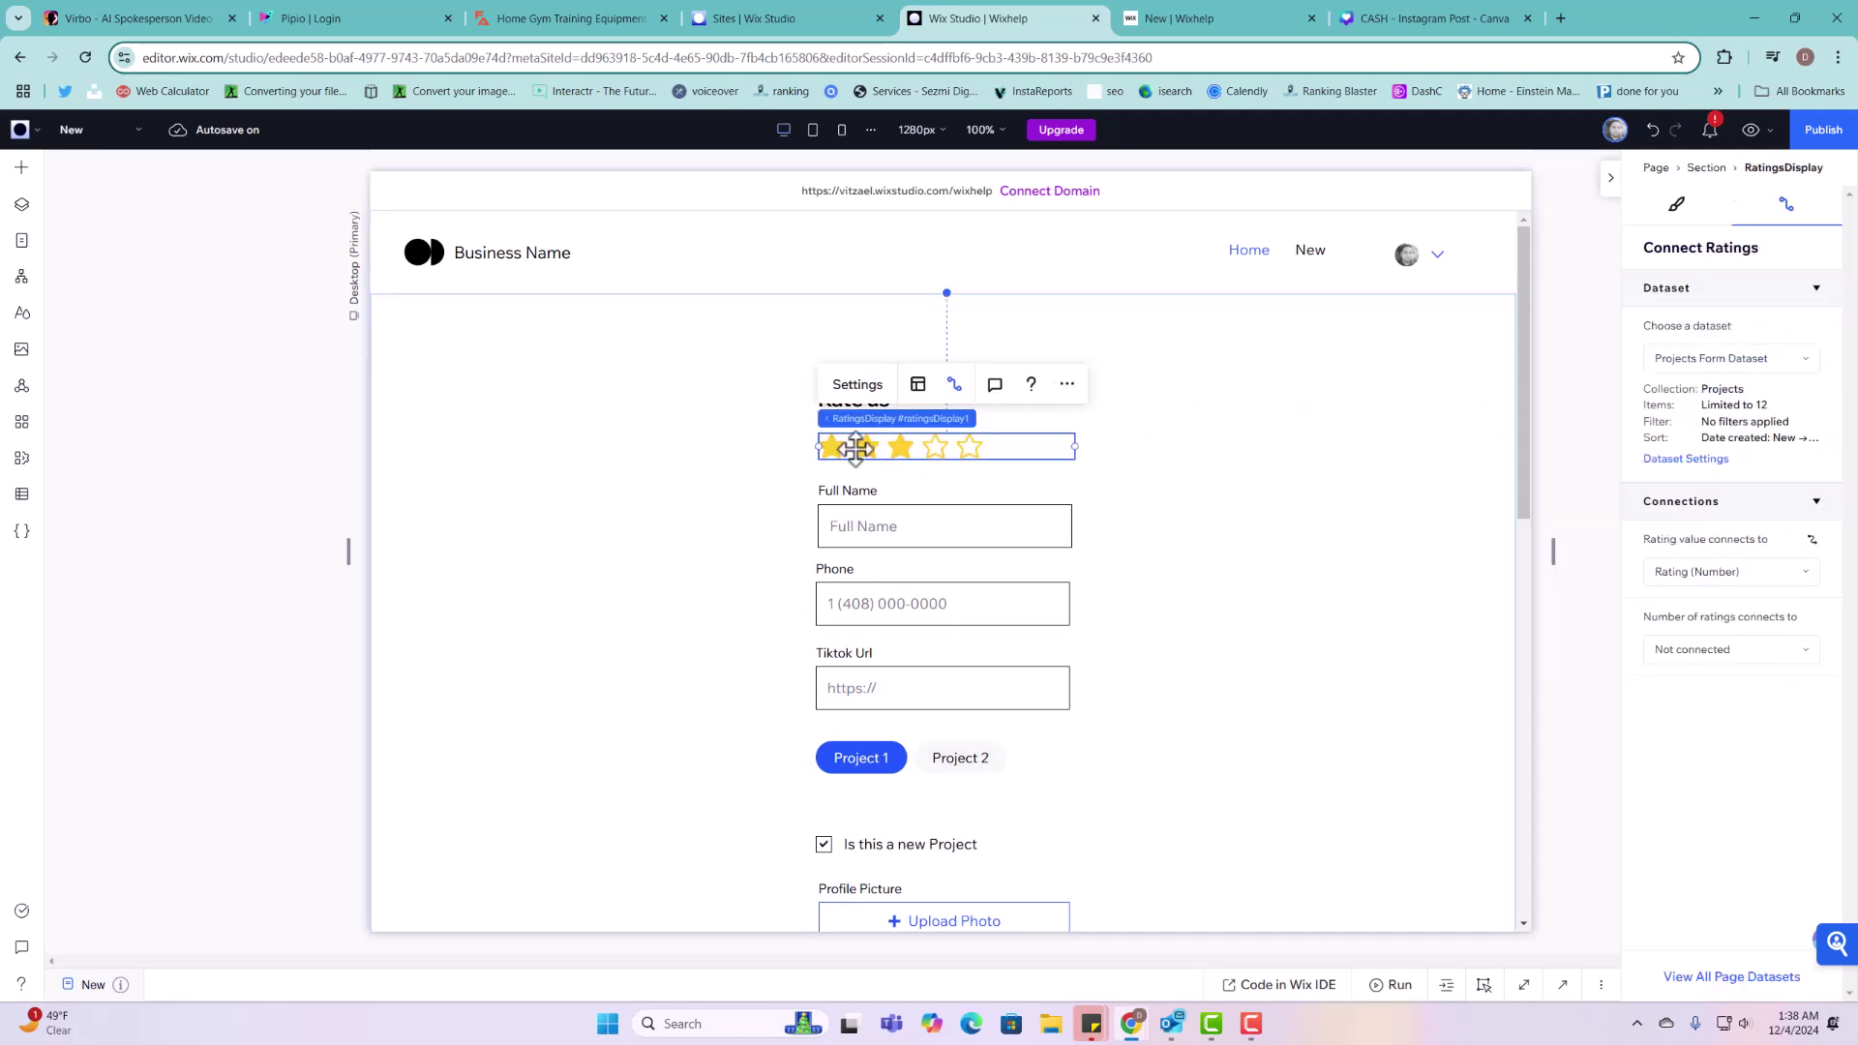
left_click_drag(856, 447, 862, 446)
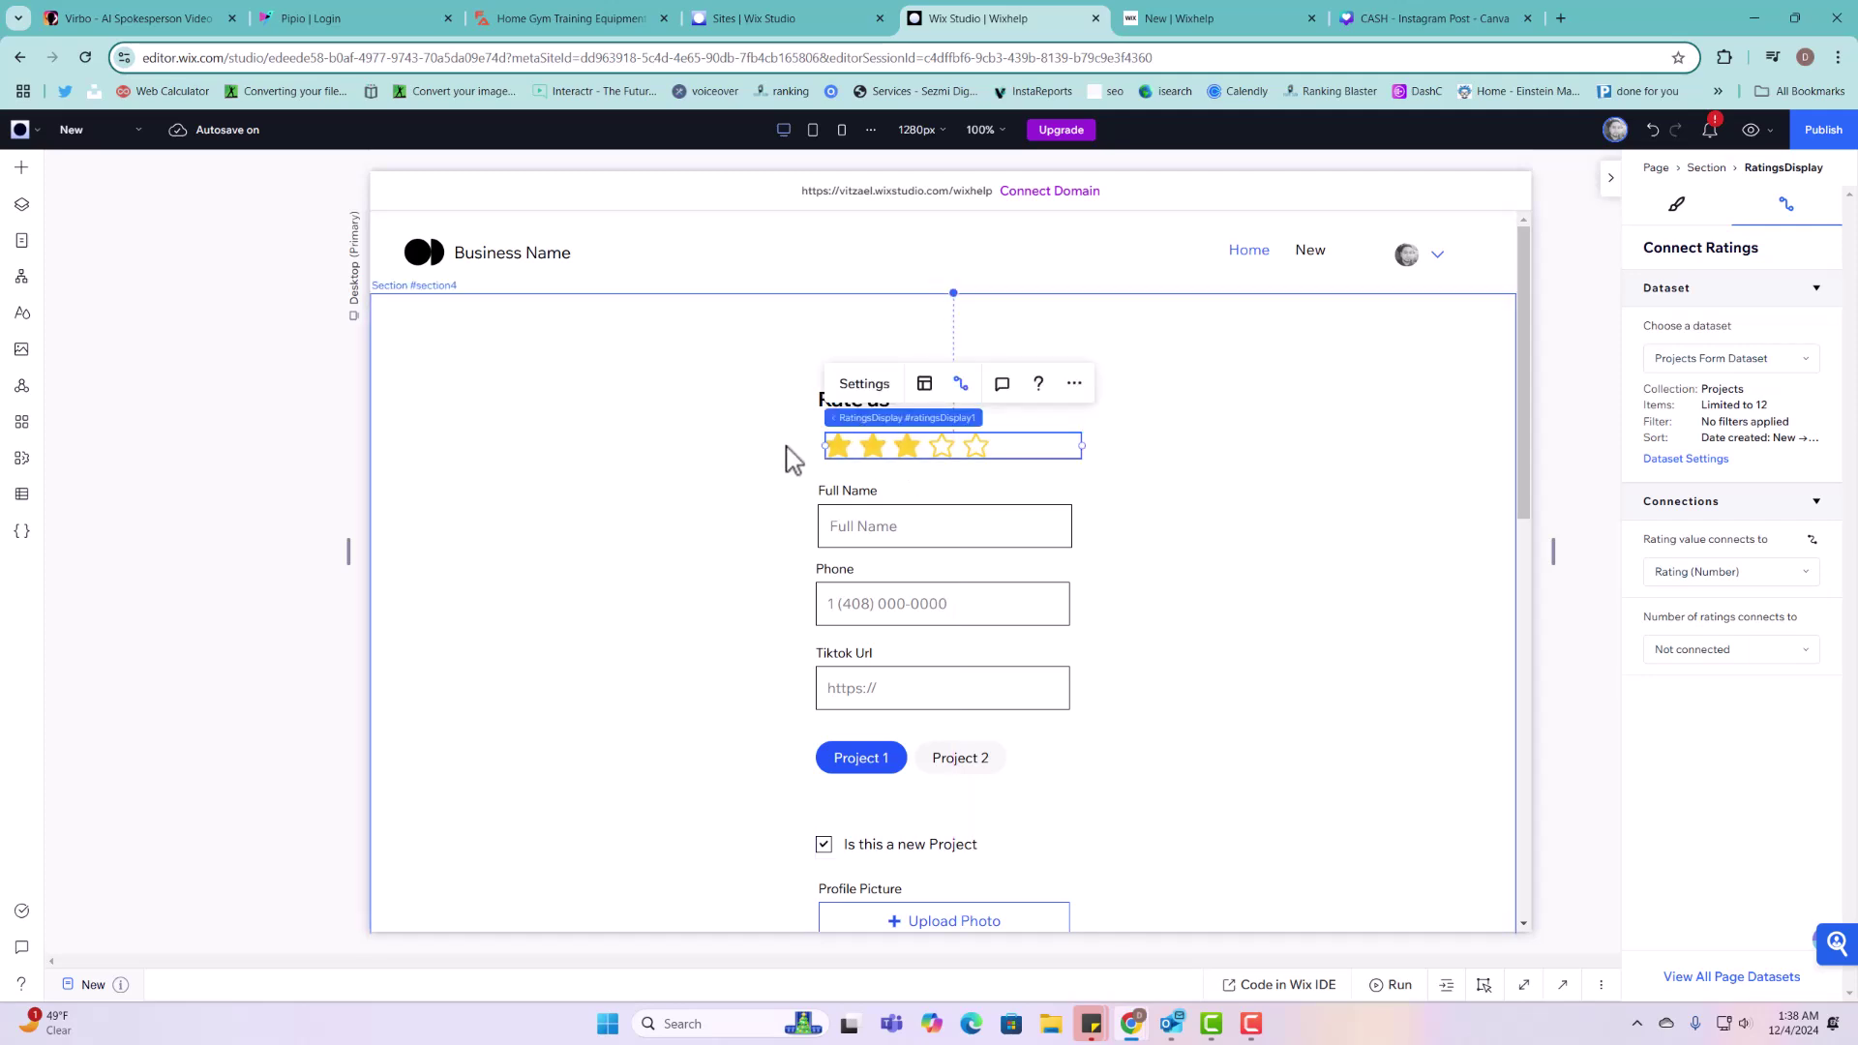
left_click(804, 411)
left_click(857, 390)
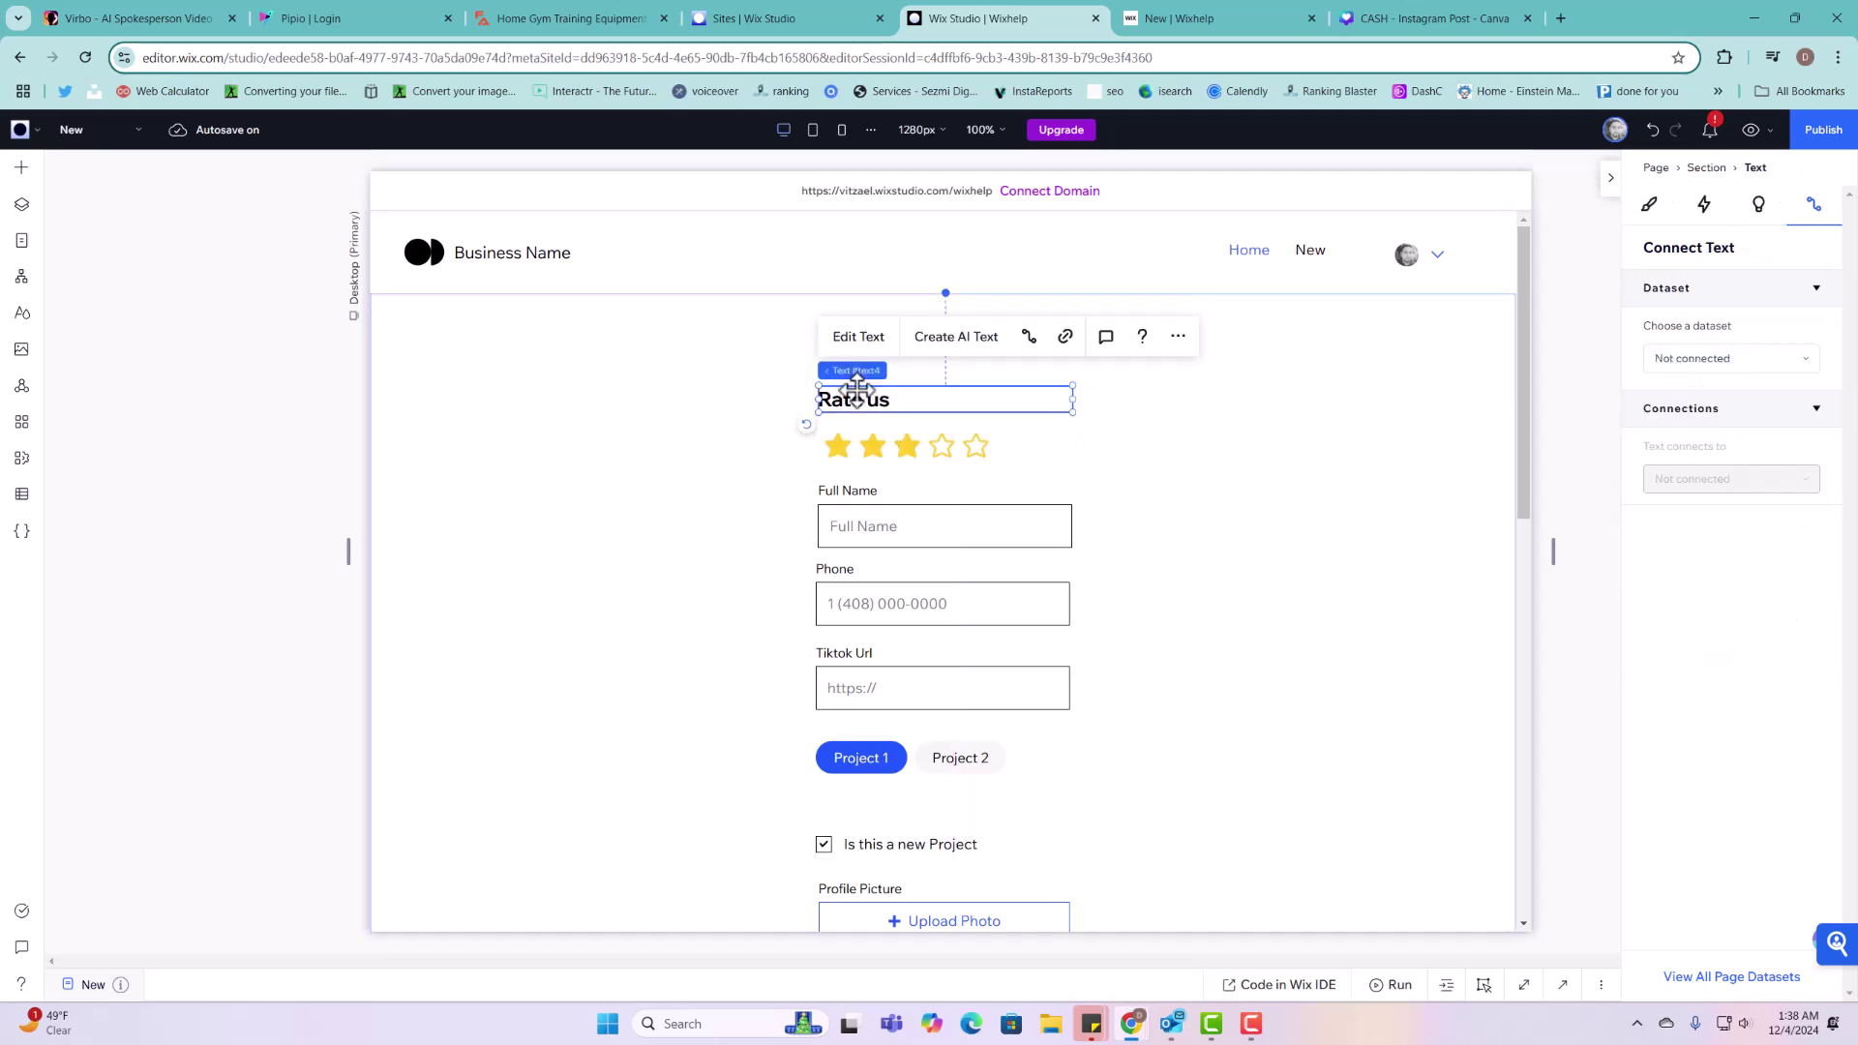
left_click_drag(857, 390, 858, 361)
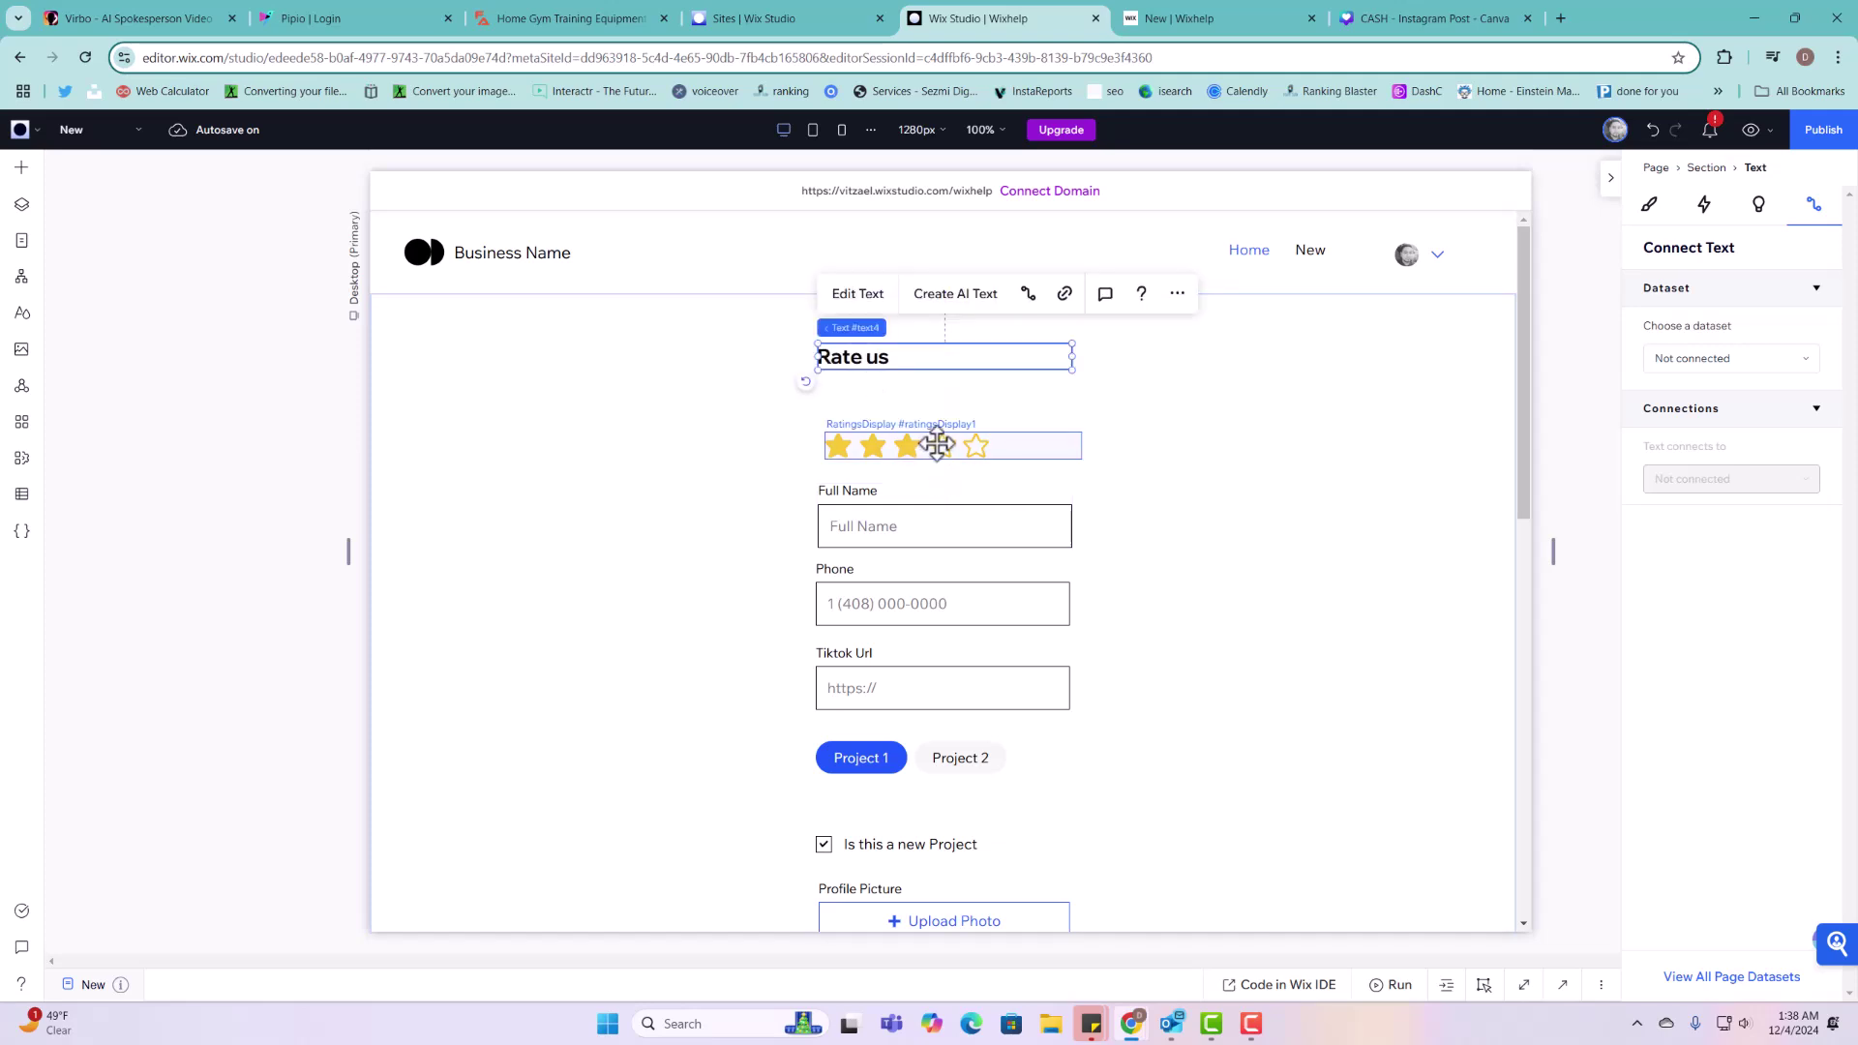
Step: Delete the star rating display and place an Add a rating input under Rate us
left_click(937, 443)
key("Delete")
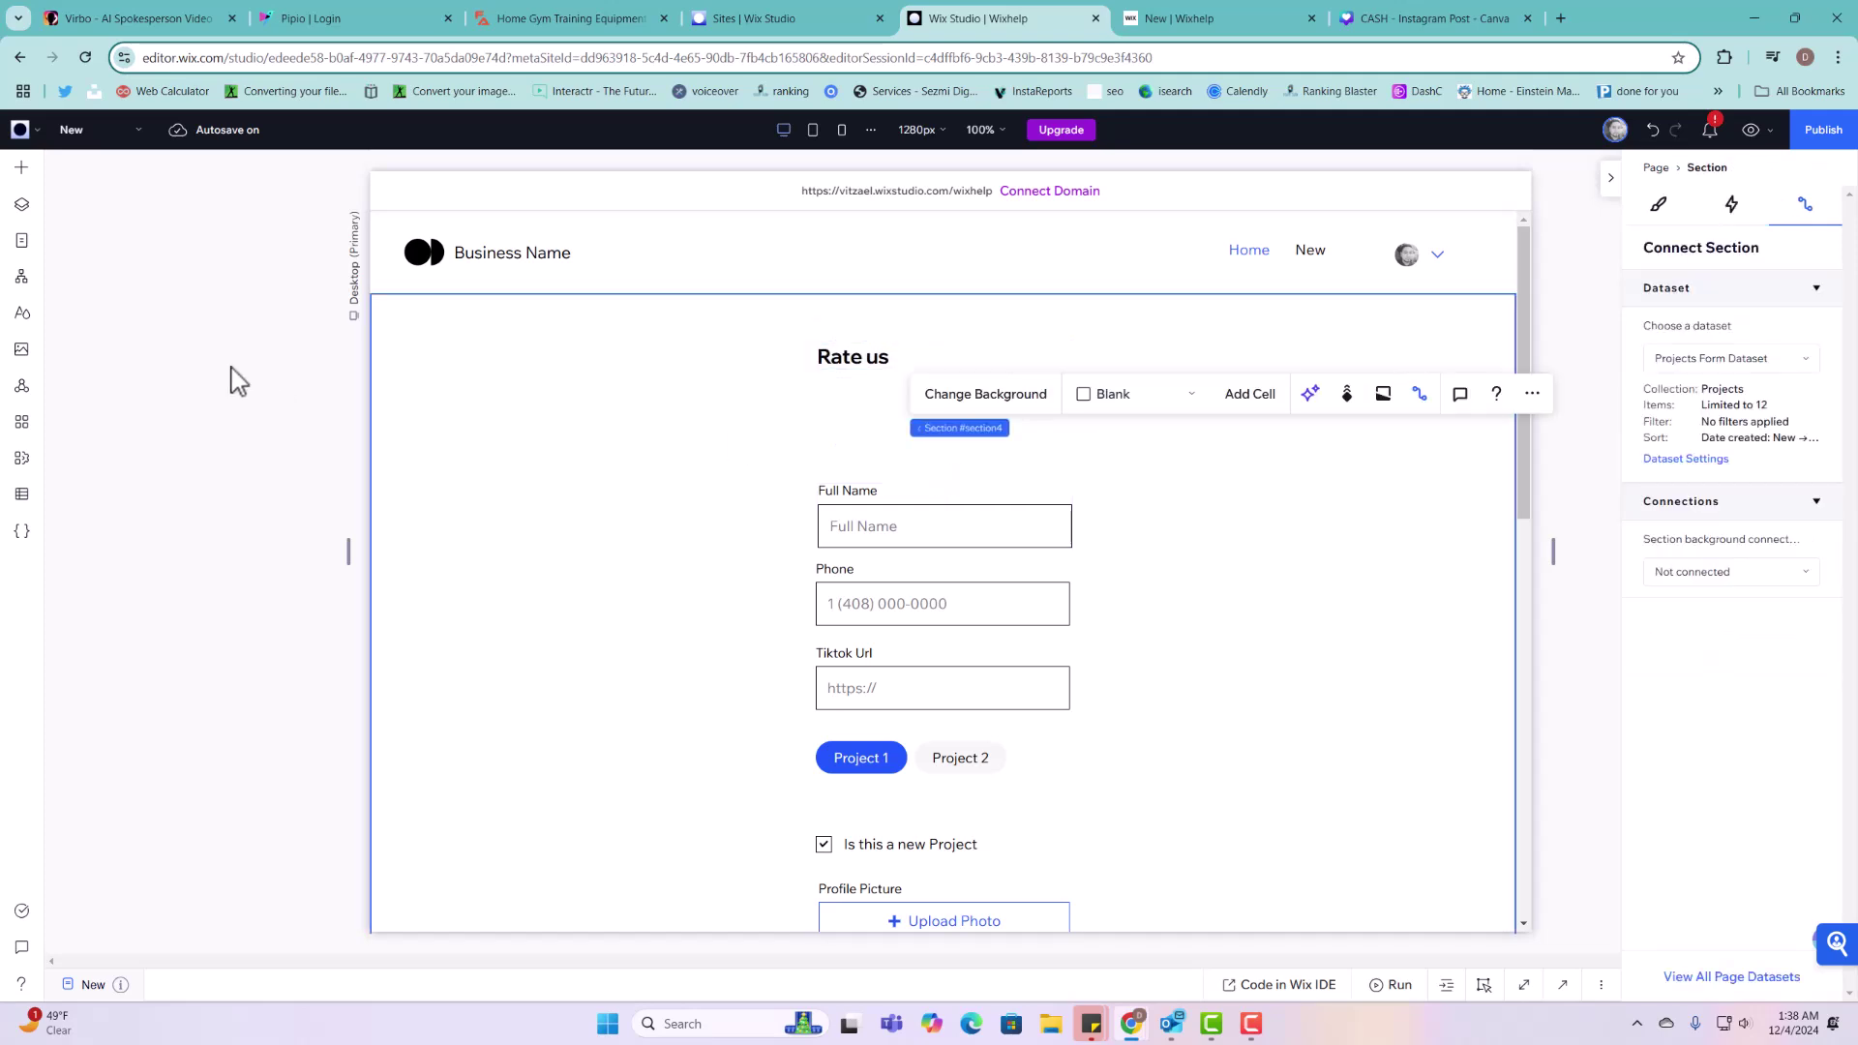
left_click(21, 166)
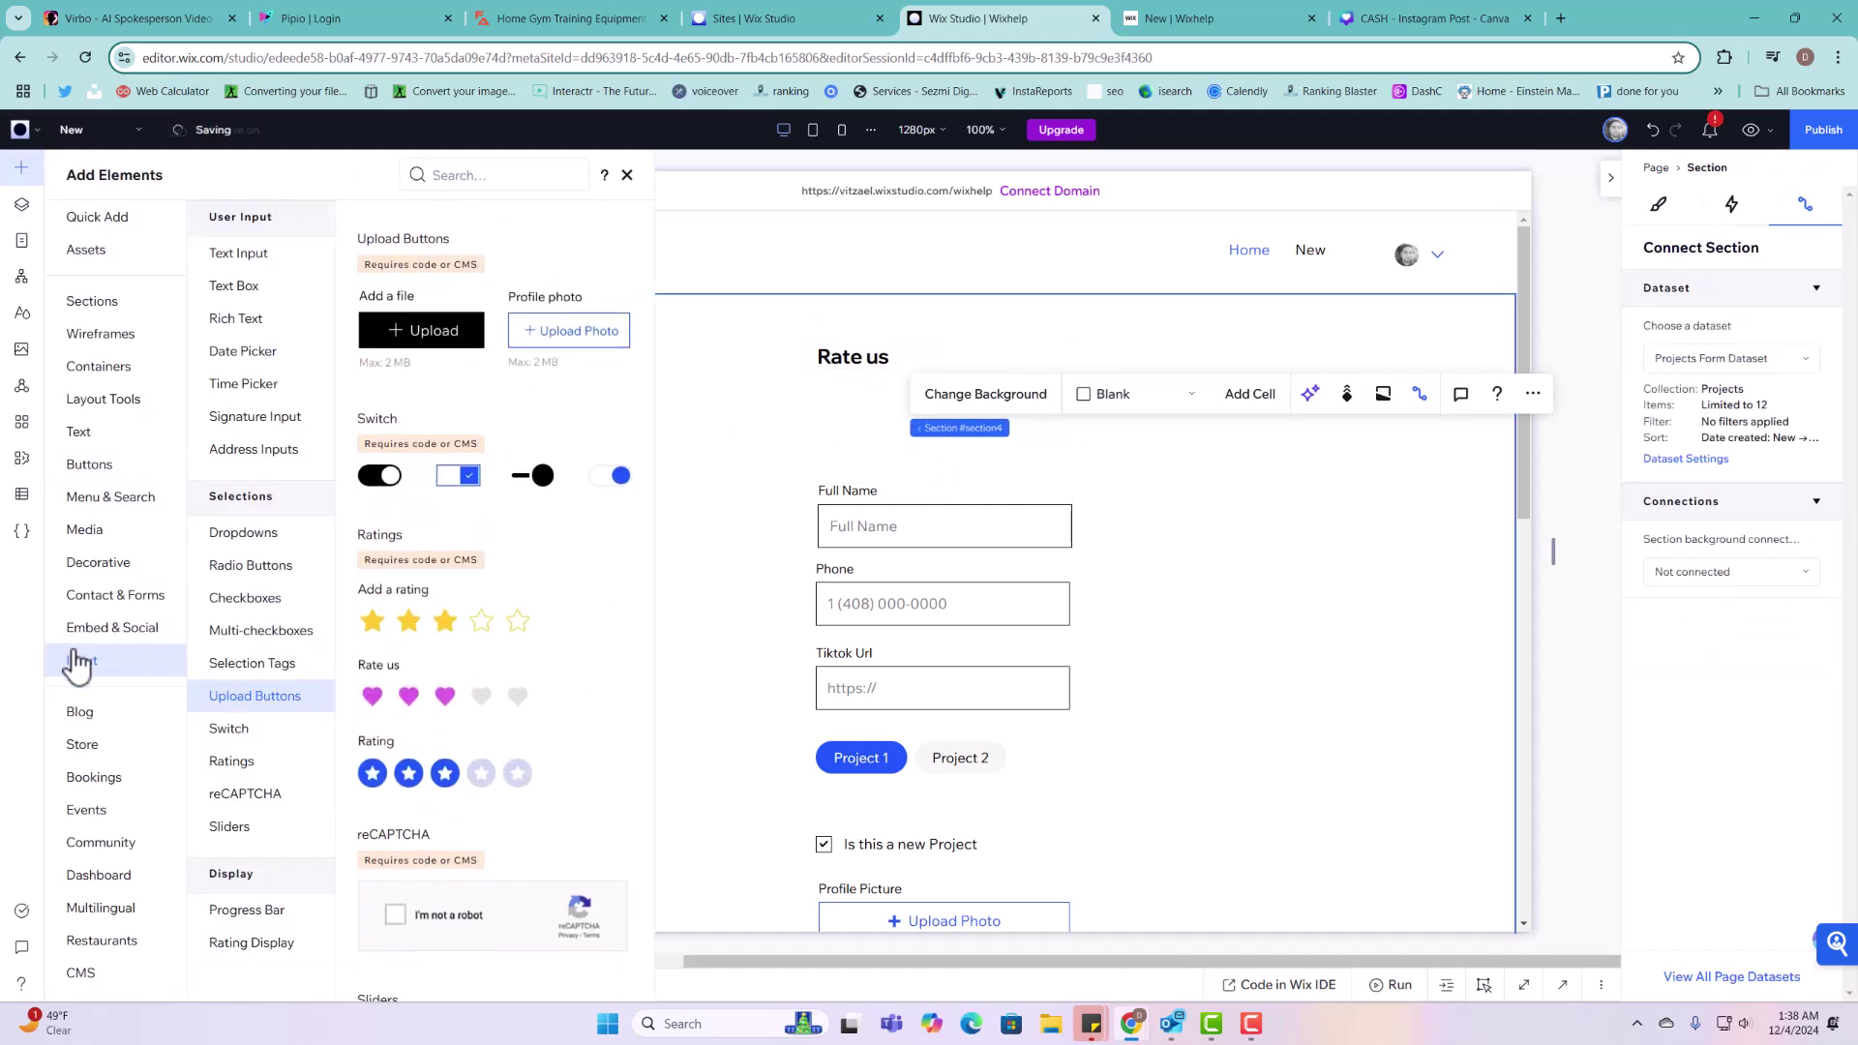
scroll(531, 688, "down", 7)
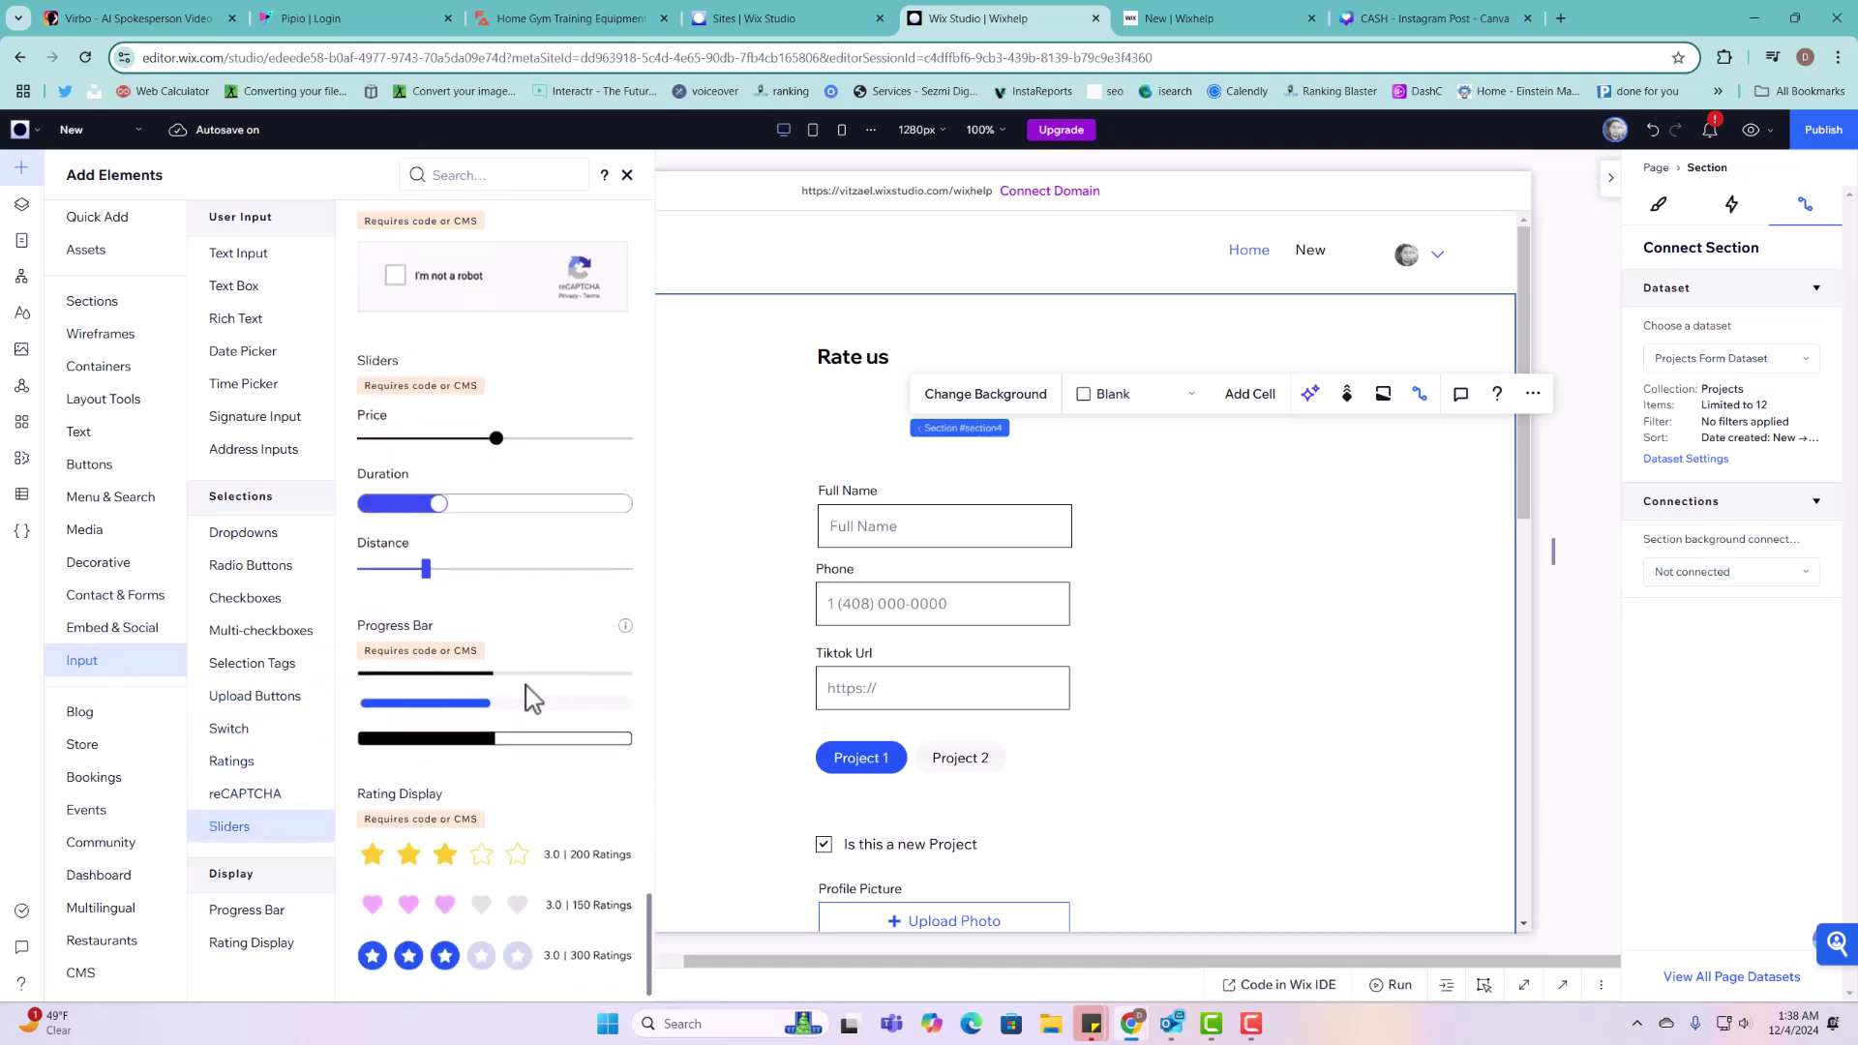
scroll(510, 871, "up", 4)
scroll(469, 856, "down", 4)
scroll(486, 852, "up", 5)
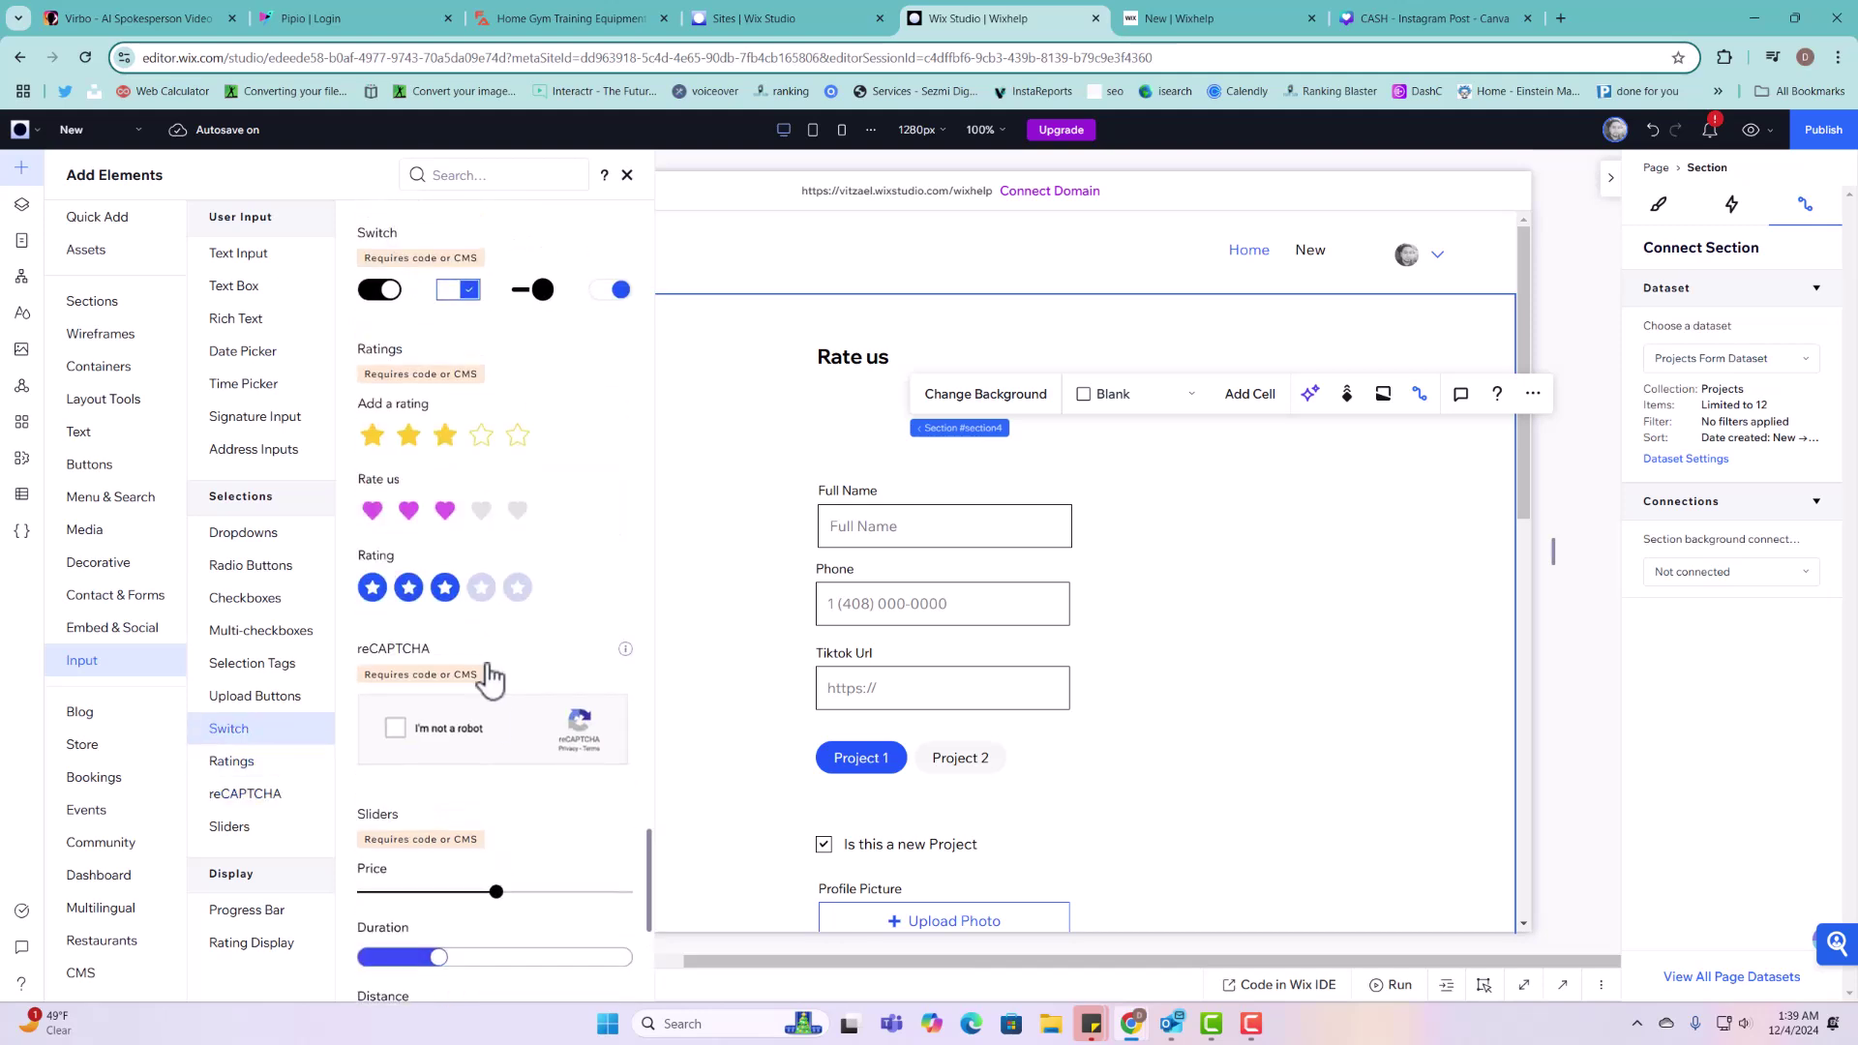
left_click_drag(414, 432, 947, 433)
Step: Connect the new rating input to the Rating (Number) field
left_click(987, 761)
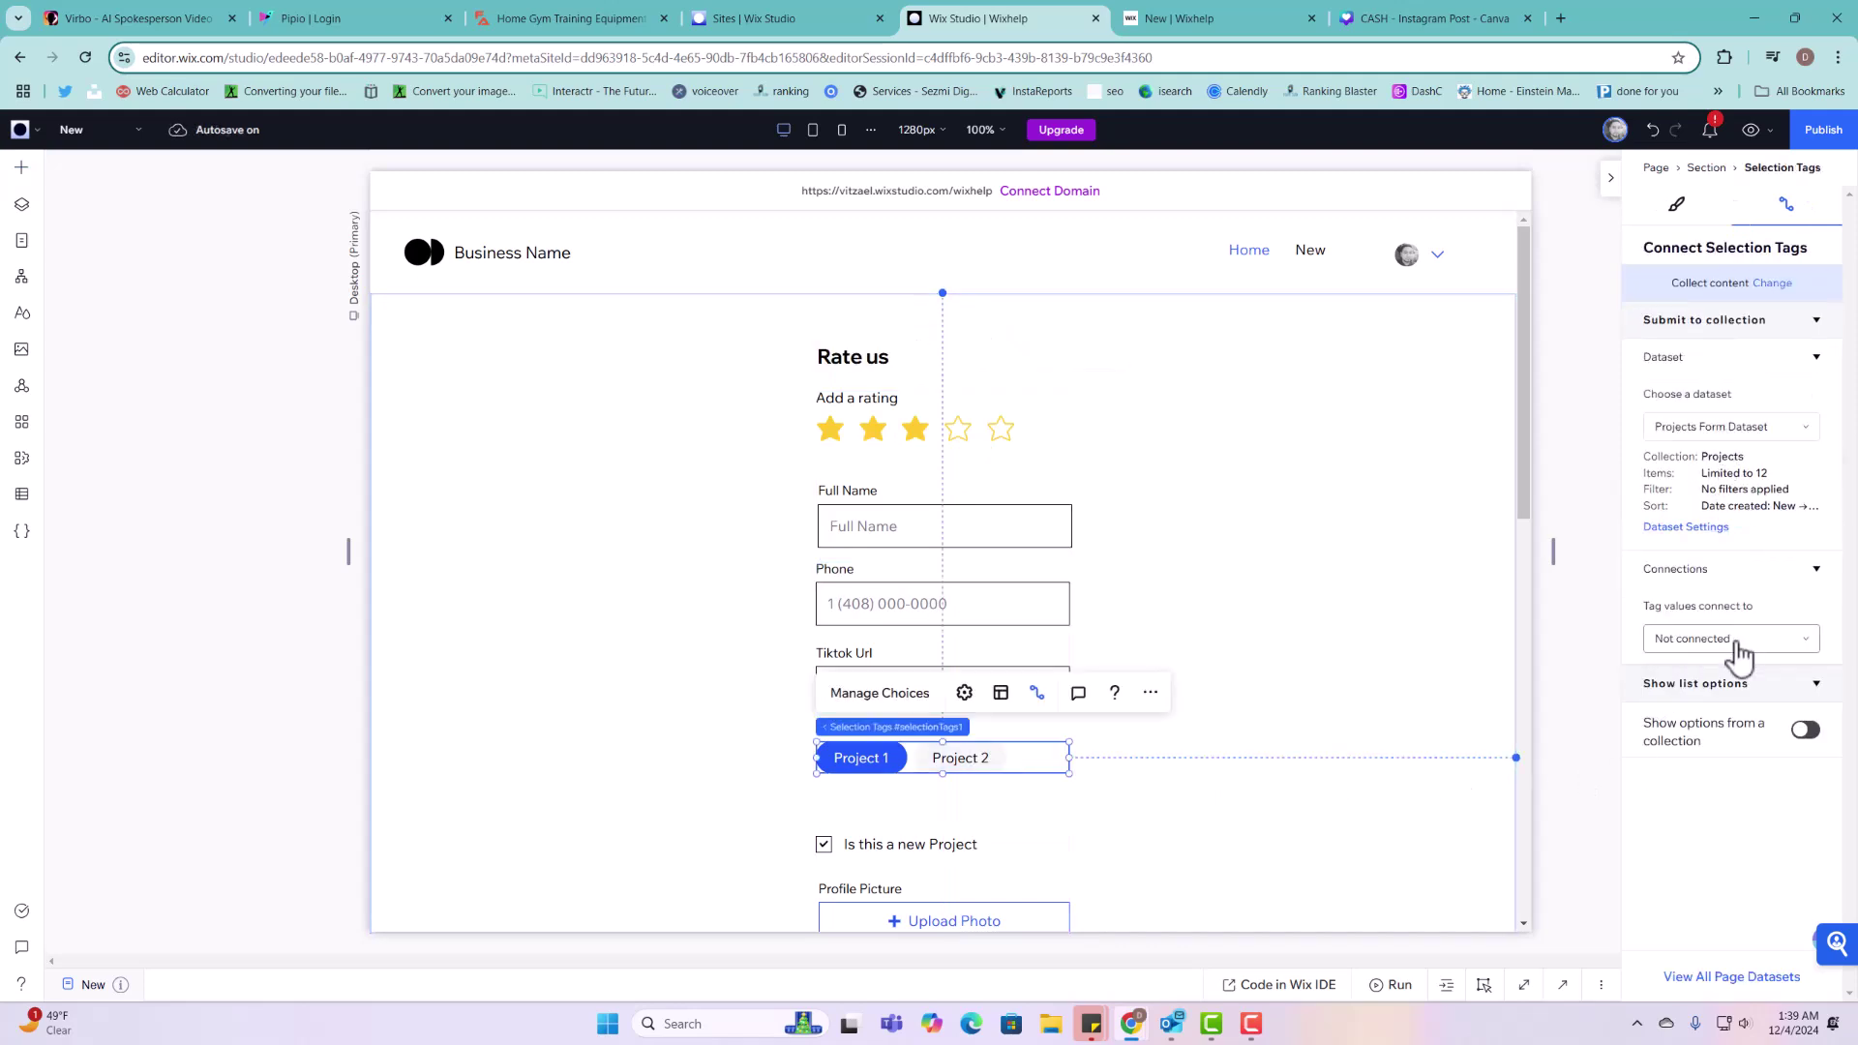
left_click(979, 423)
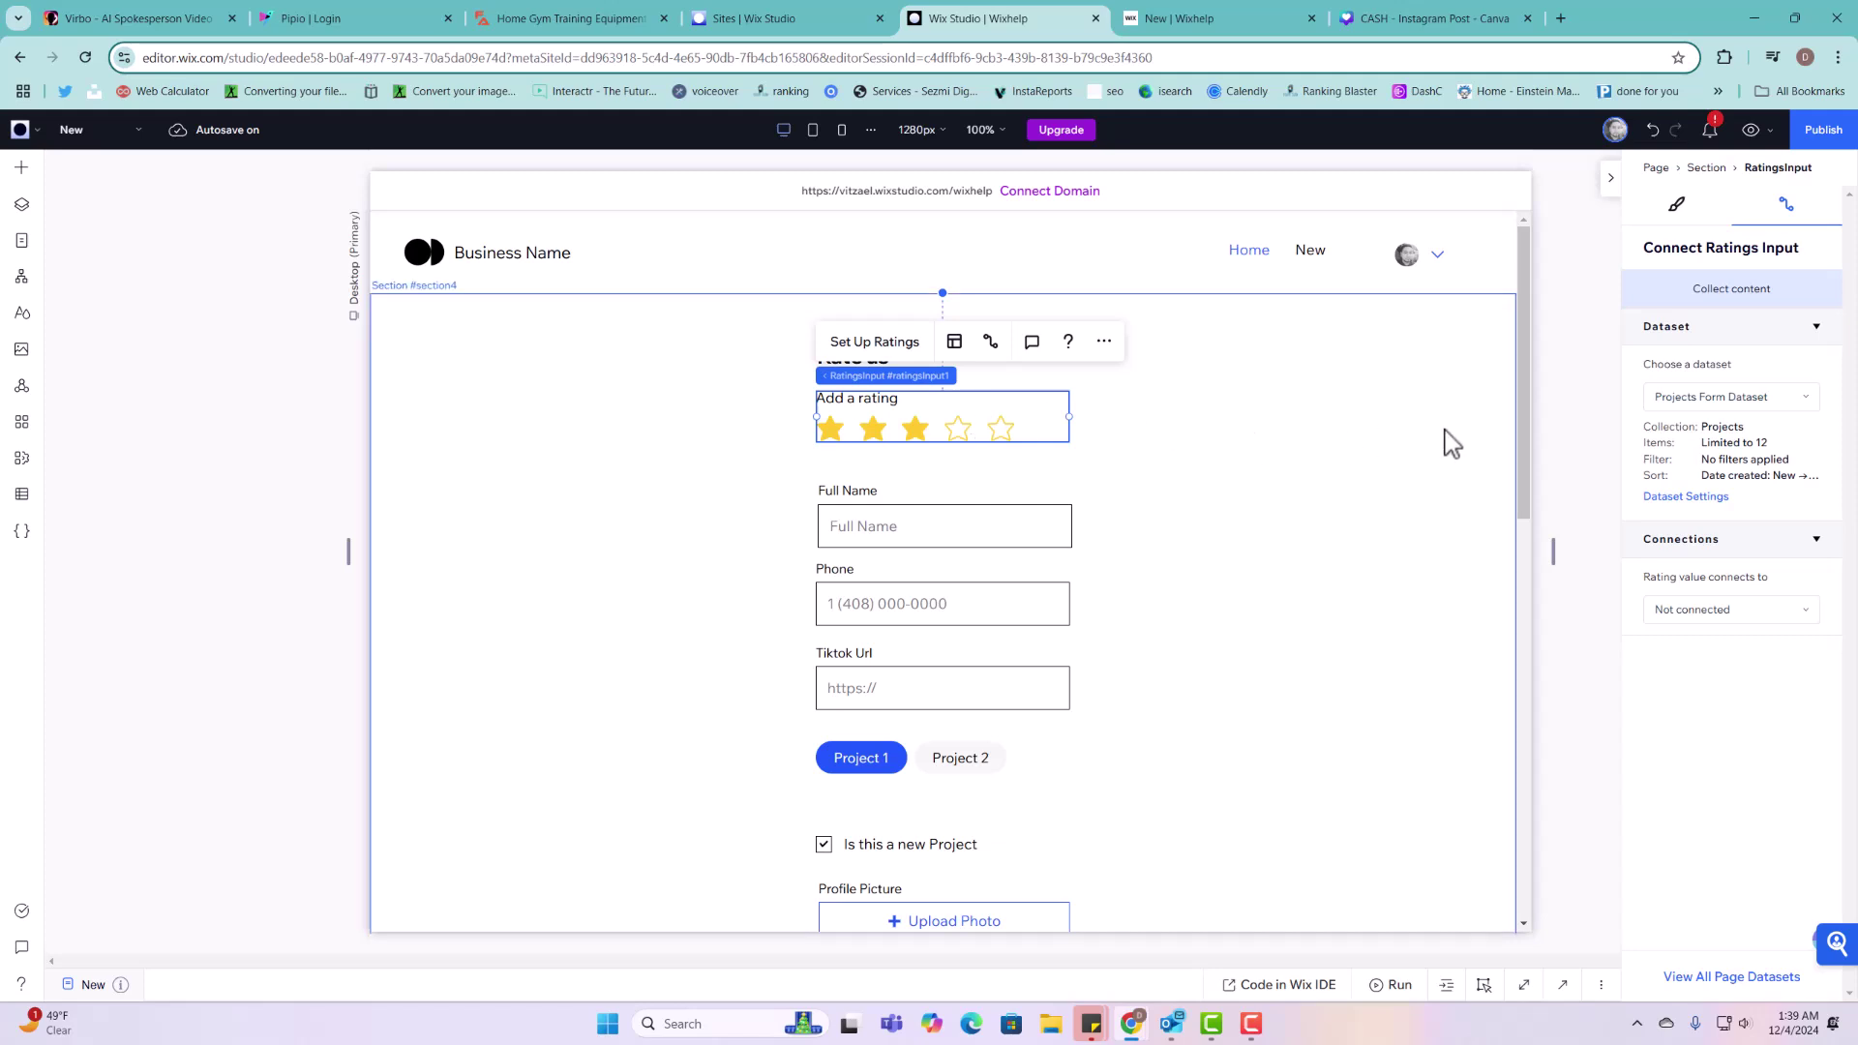
left_click(1705, 610)
left_click(1702, 642)
Step: Connect the Project 1 / Project 2 tags to the Types of projects (Tags) field
scroll(958, 804, "down", 1)
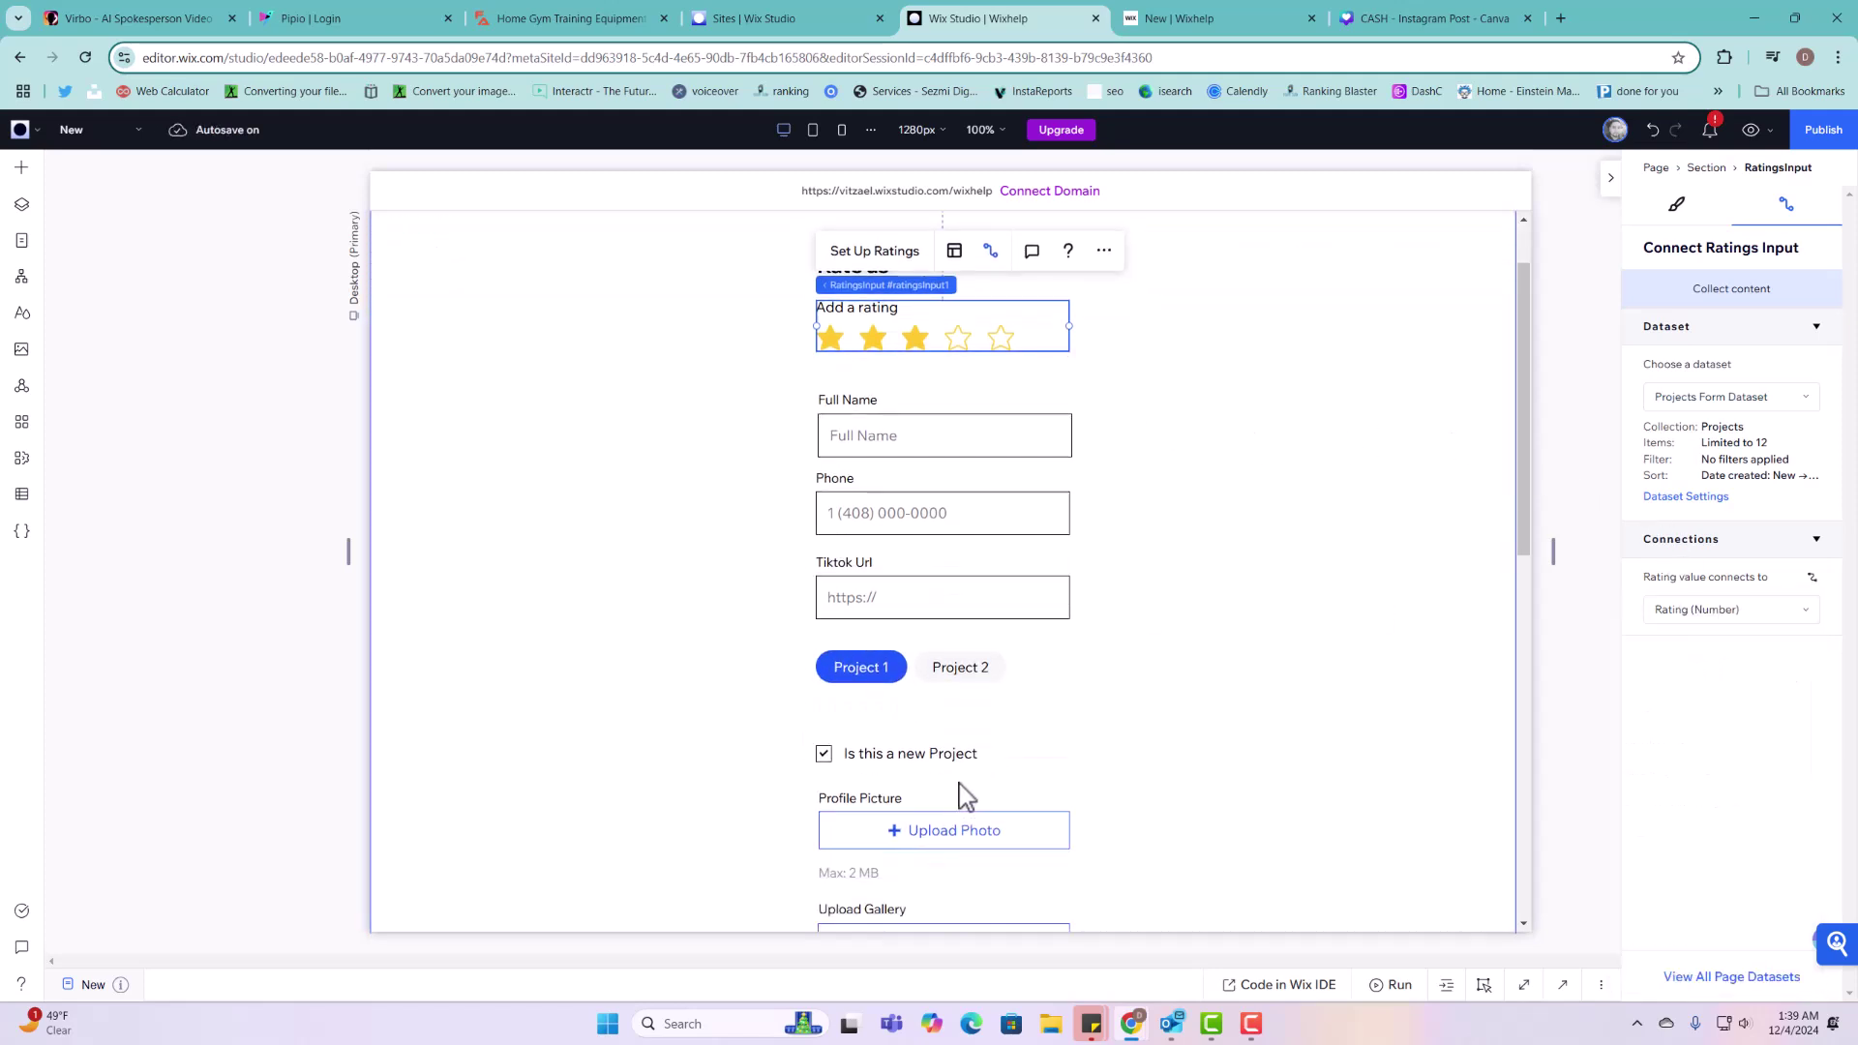
left_click(958, 666)
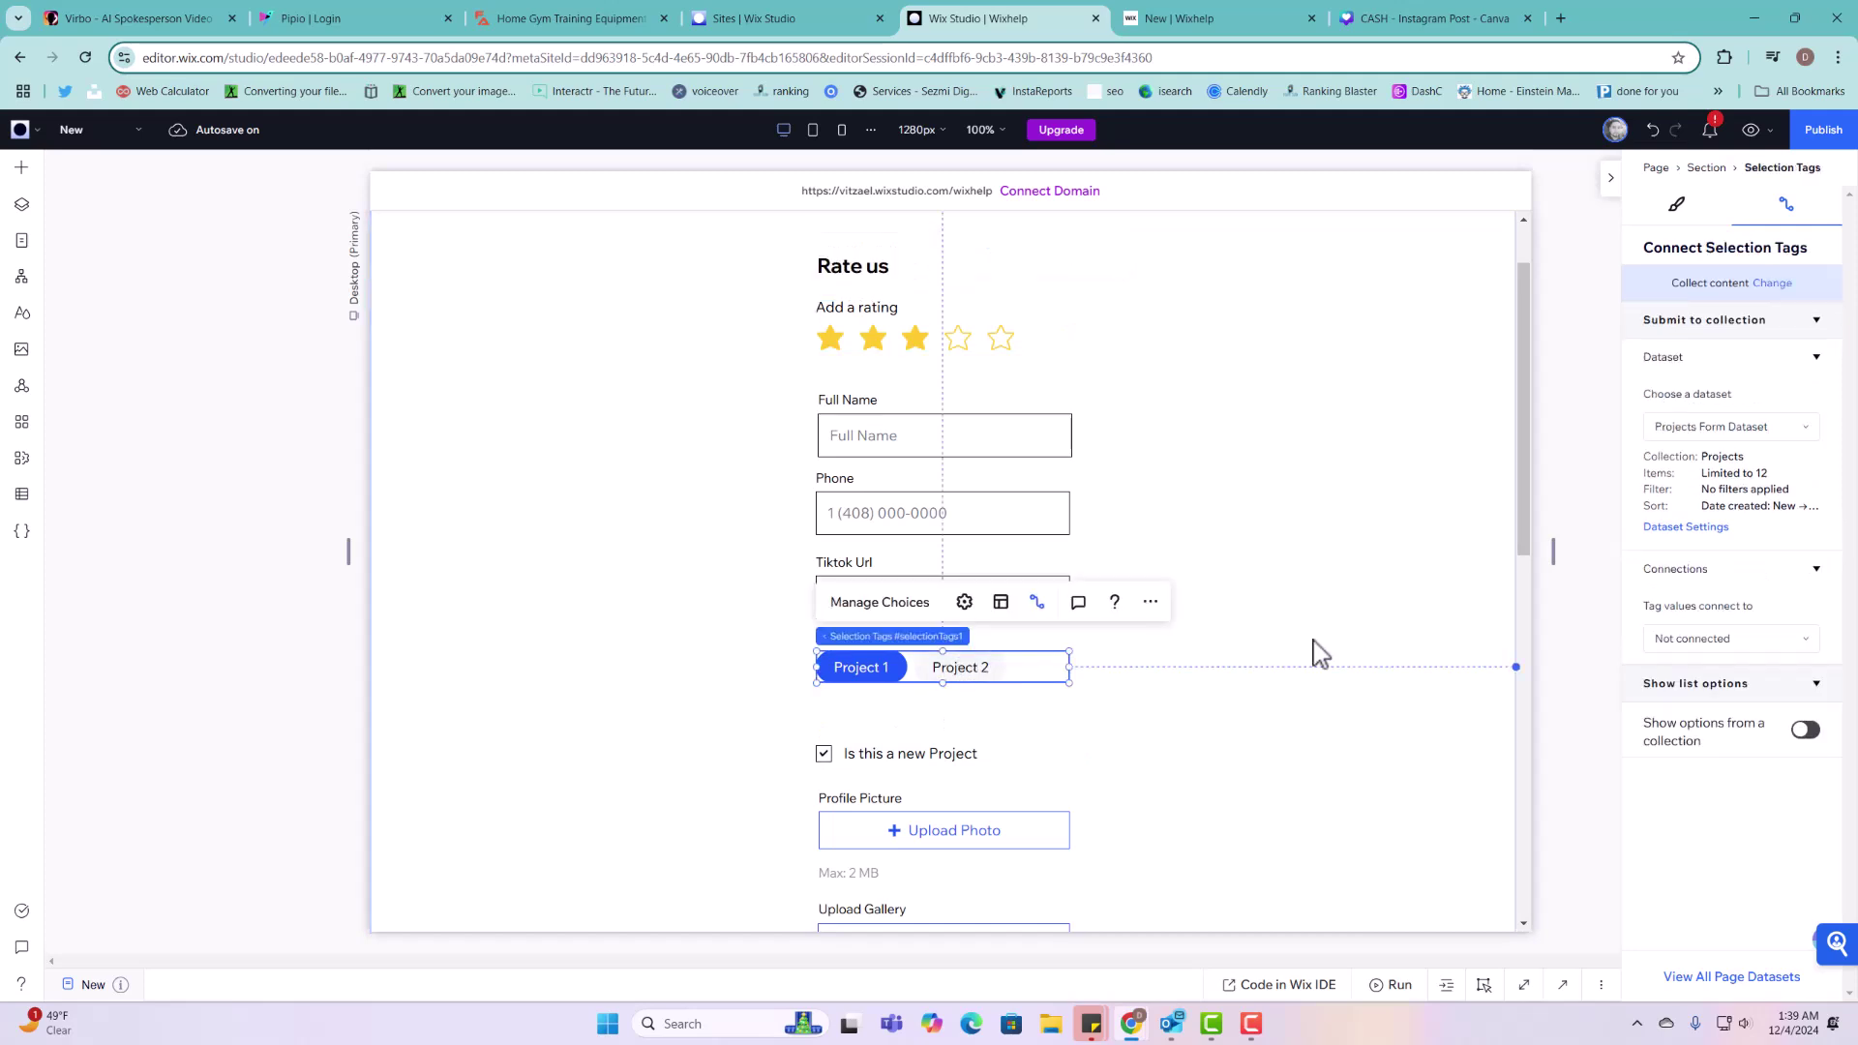
left_click(1728, 643)
left_click(1724, 678)
left_click(1461, 648)
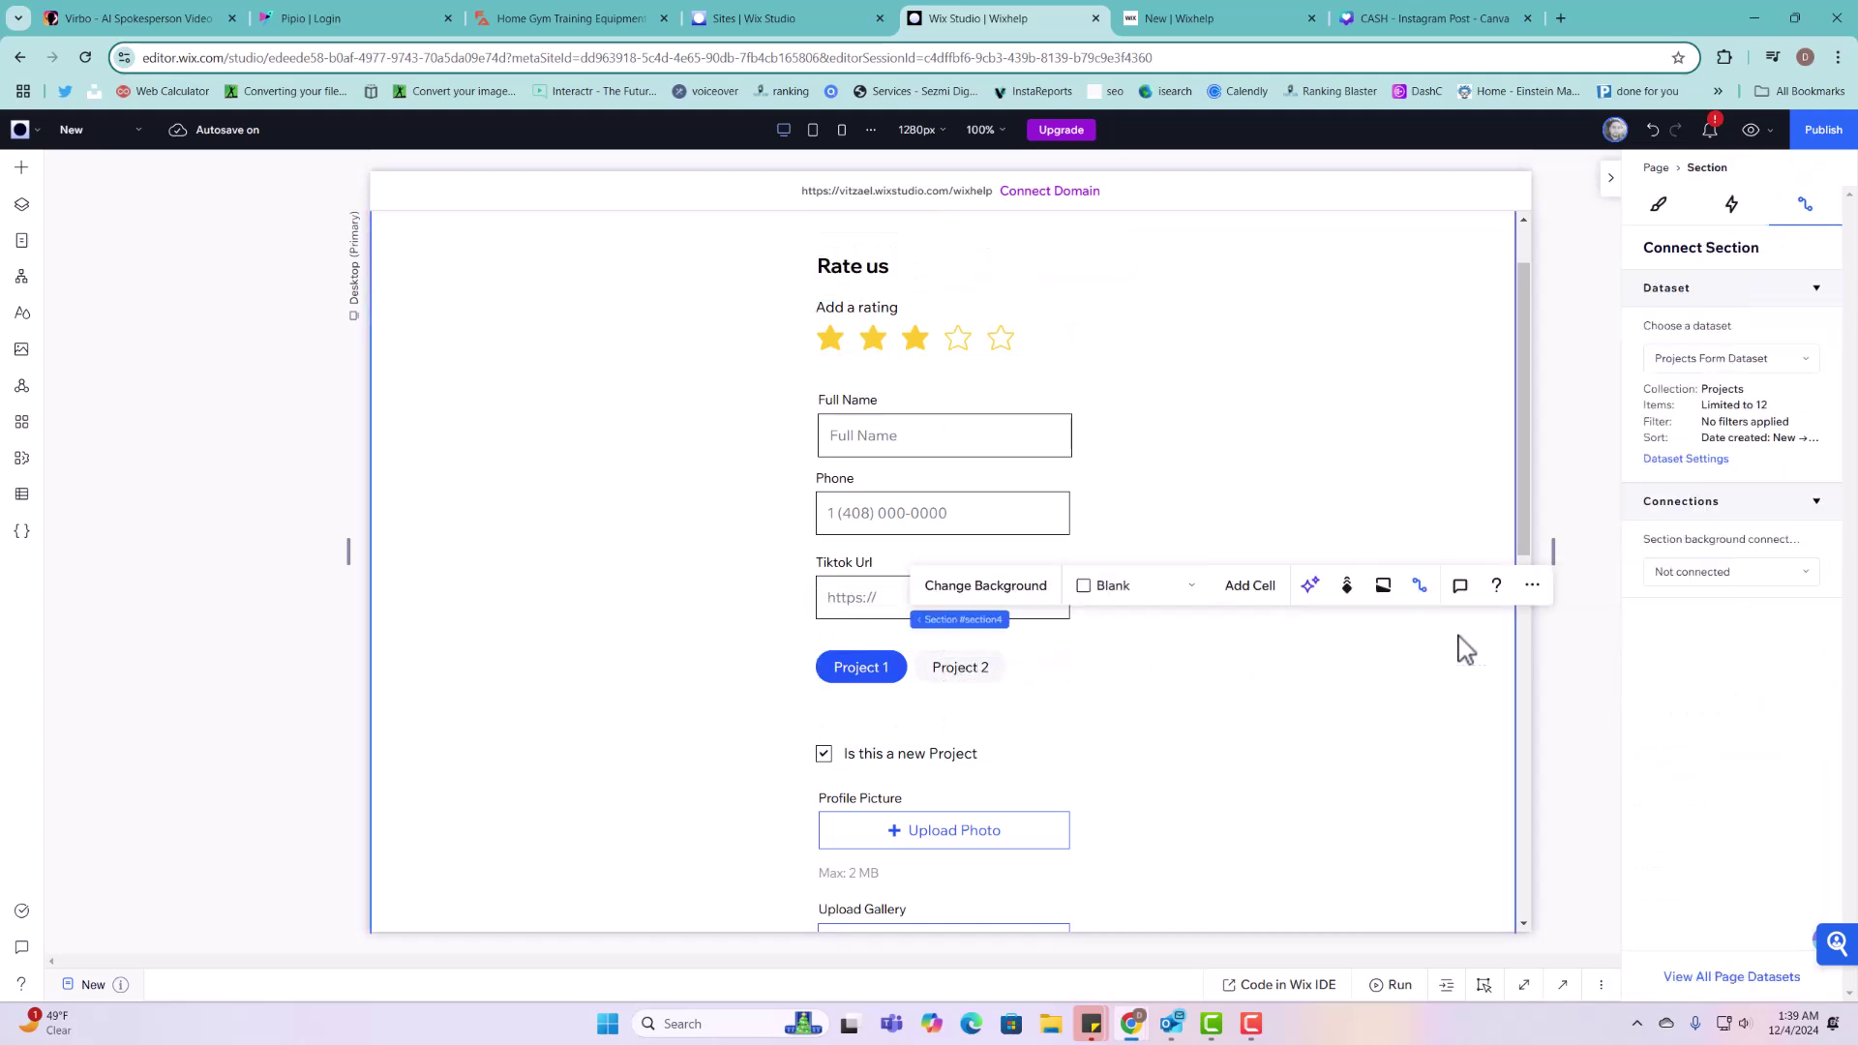
Step: Republish the site and switch to the live New | Wixhelp browser tab
left_click(1841, 133)
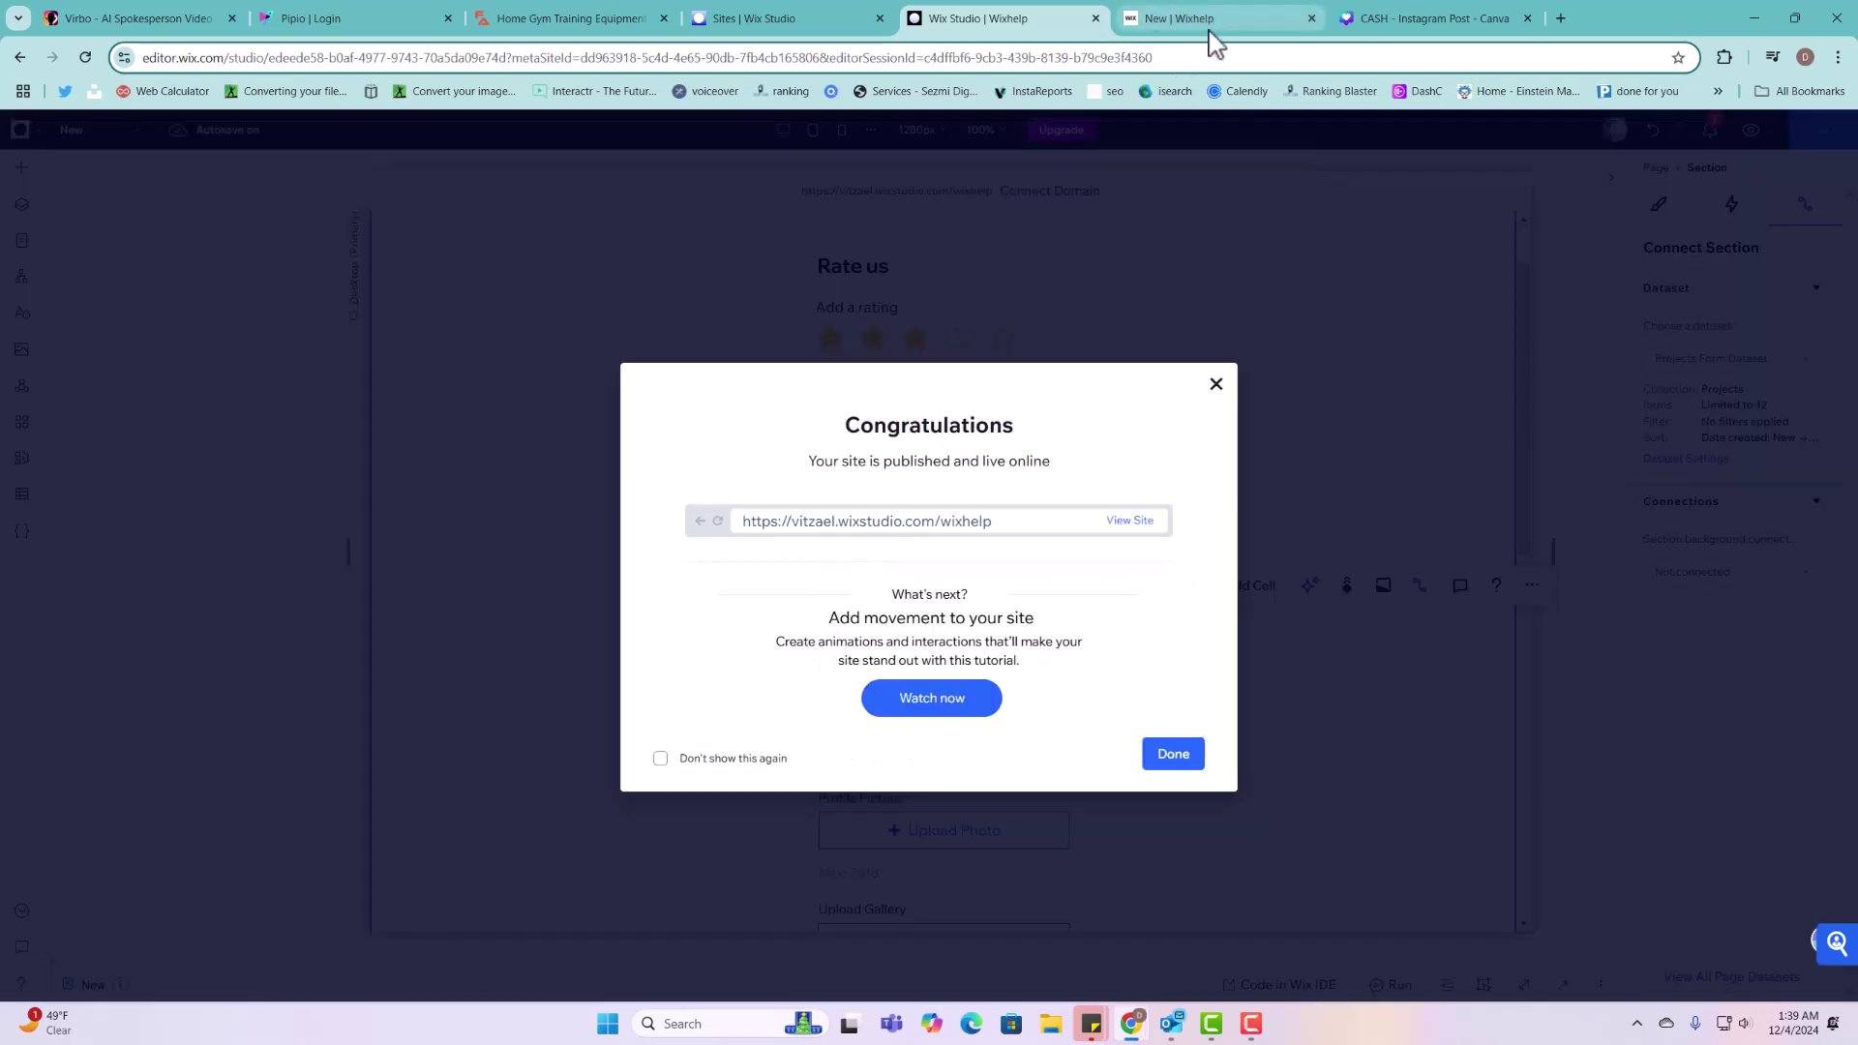
left_click(1210, 27)
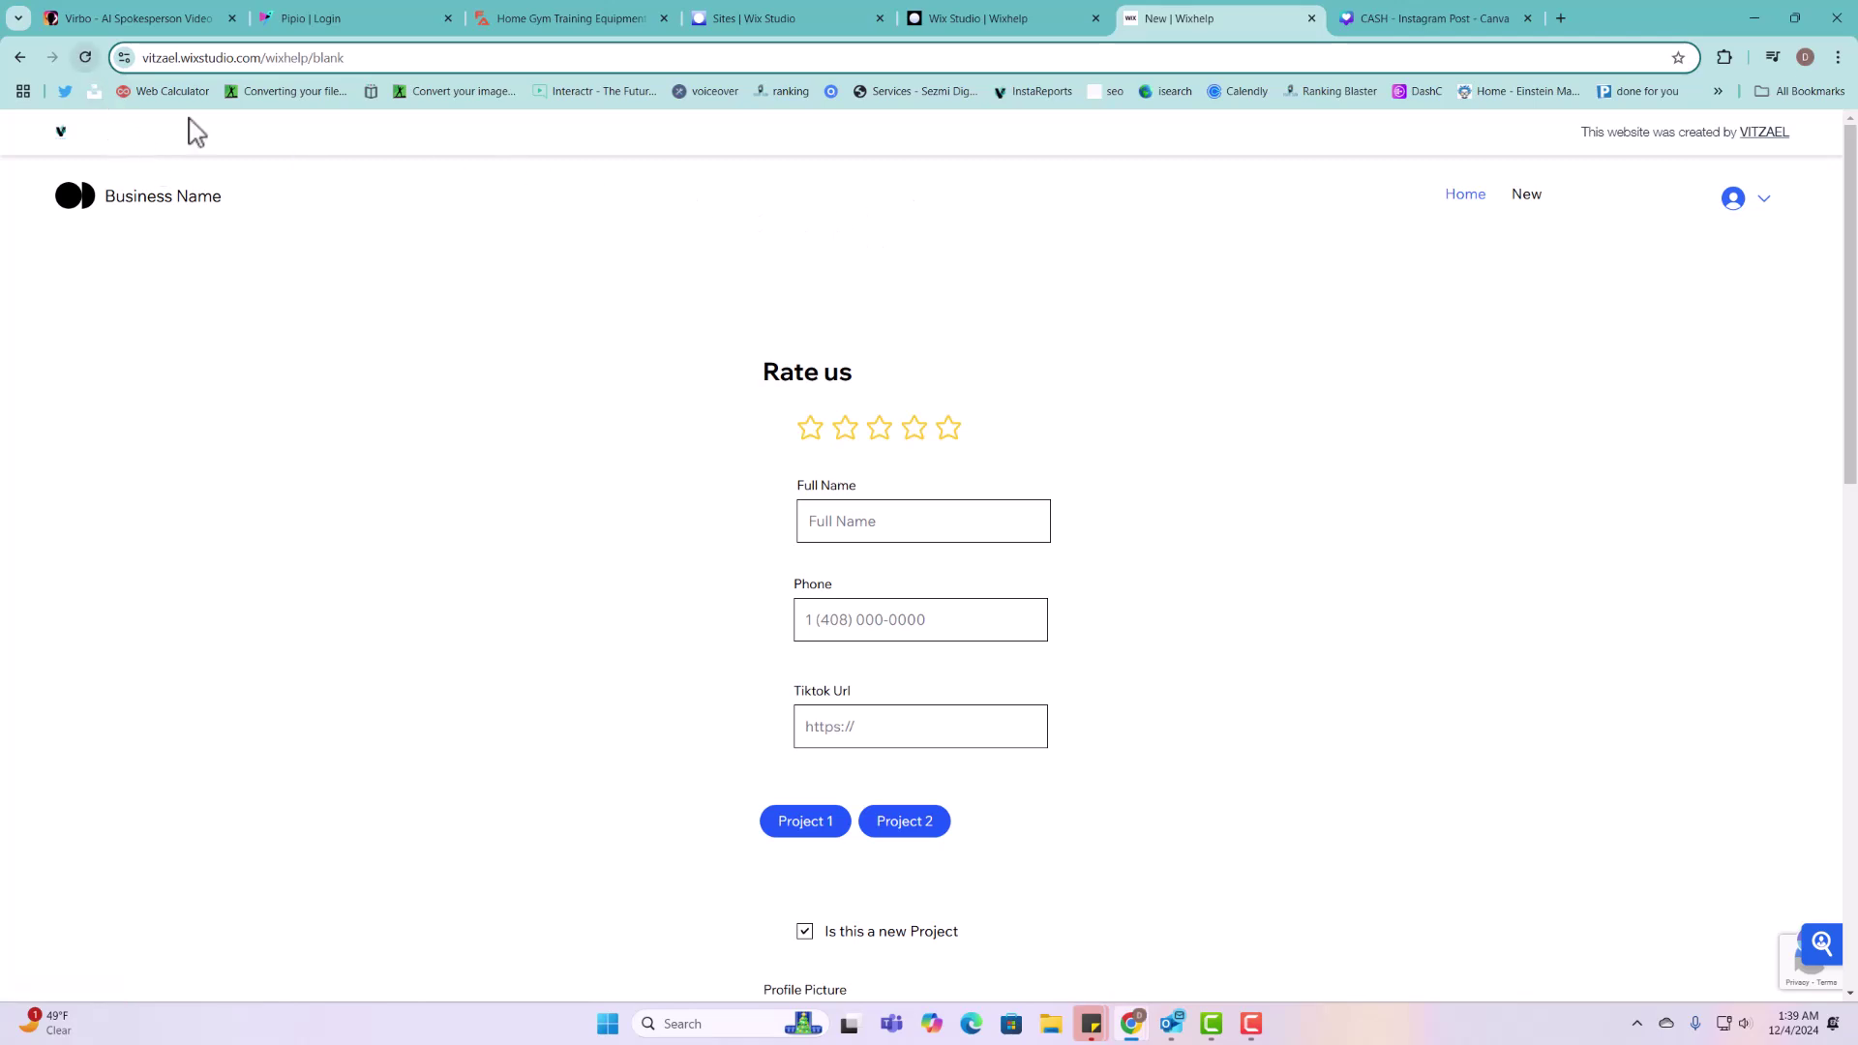
Step: Reload the live form, enter the phone number, paste the TikTok URL and also select Project 2
left_click(85, 57)
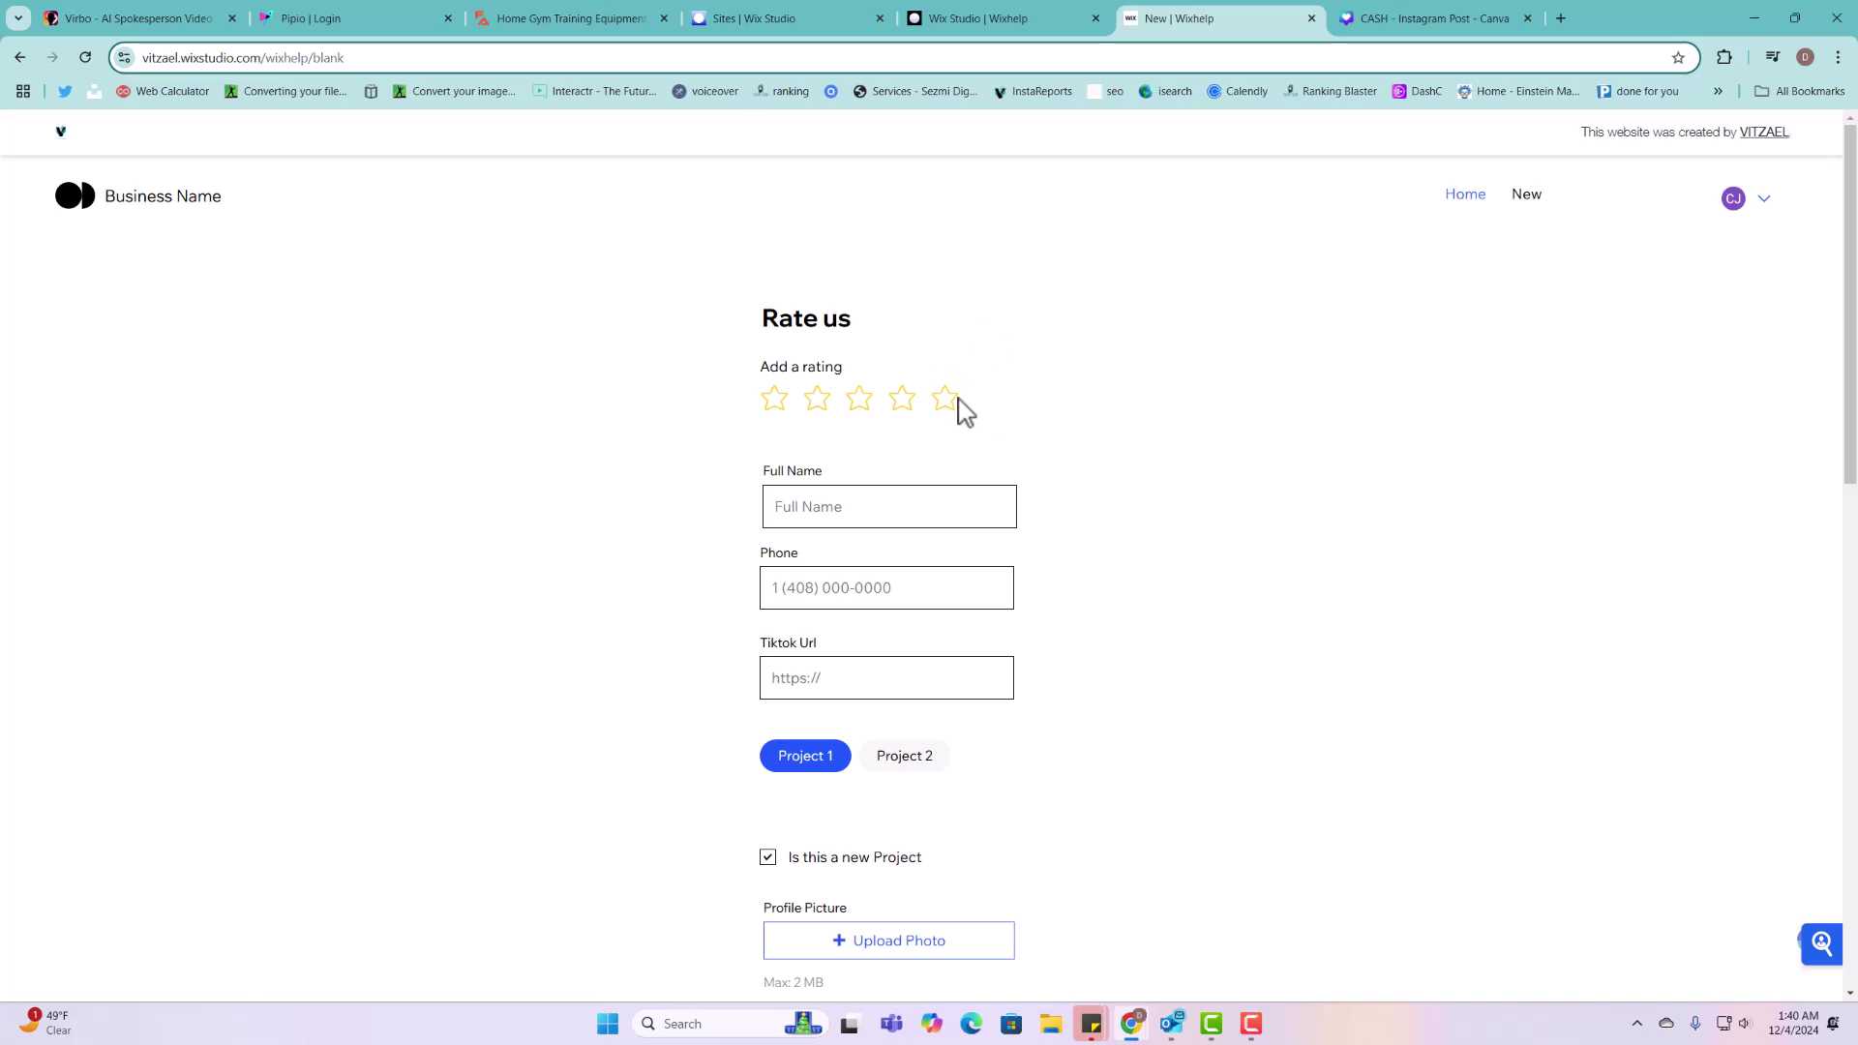
left_click(944, 518)
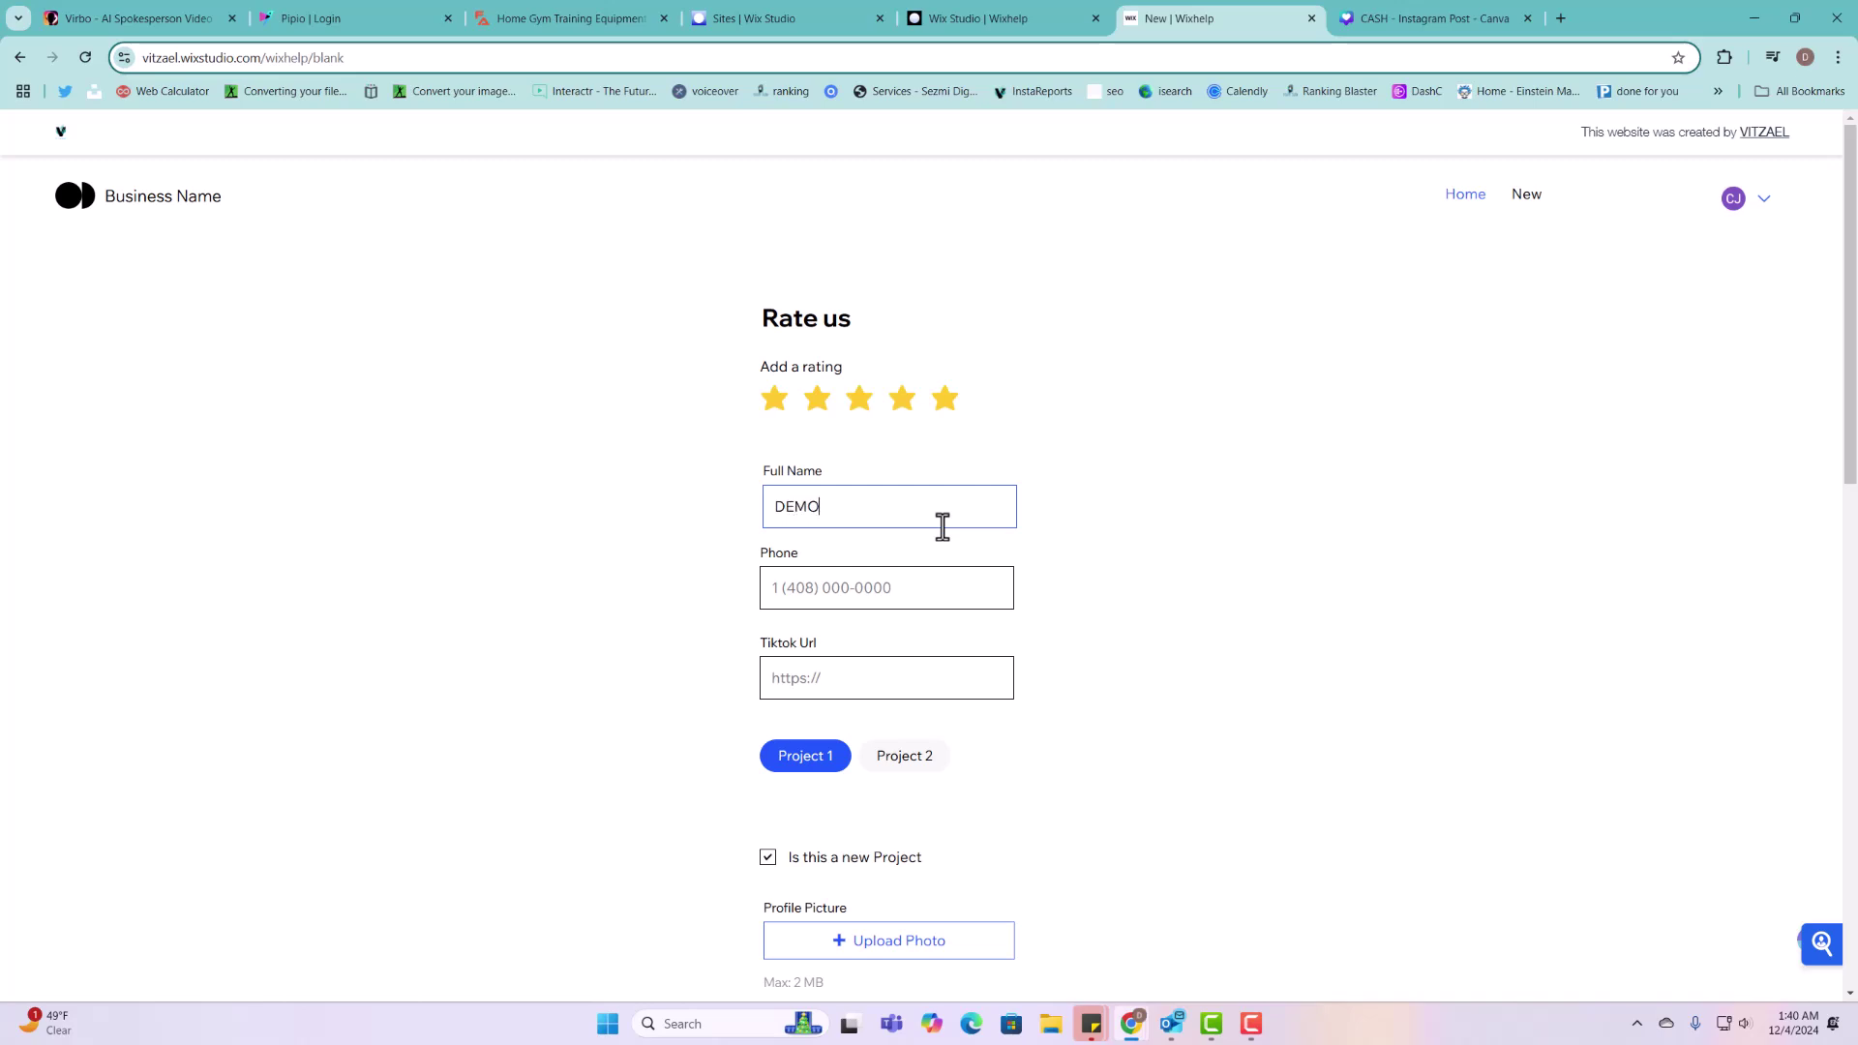
left_click(880, 572)
type("55000444")
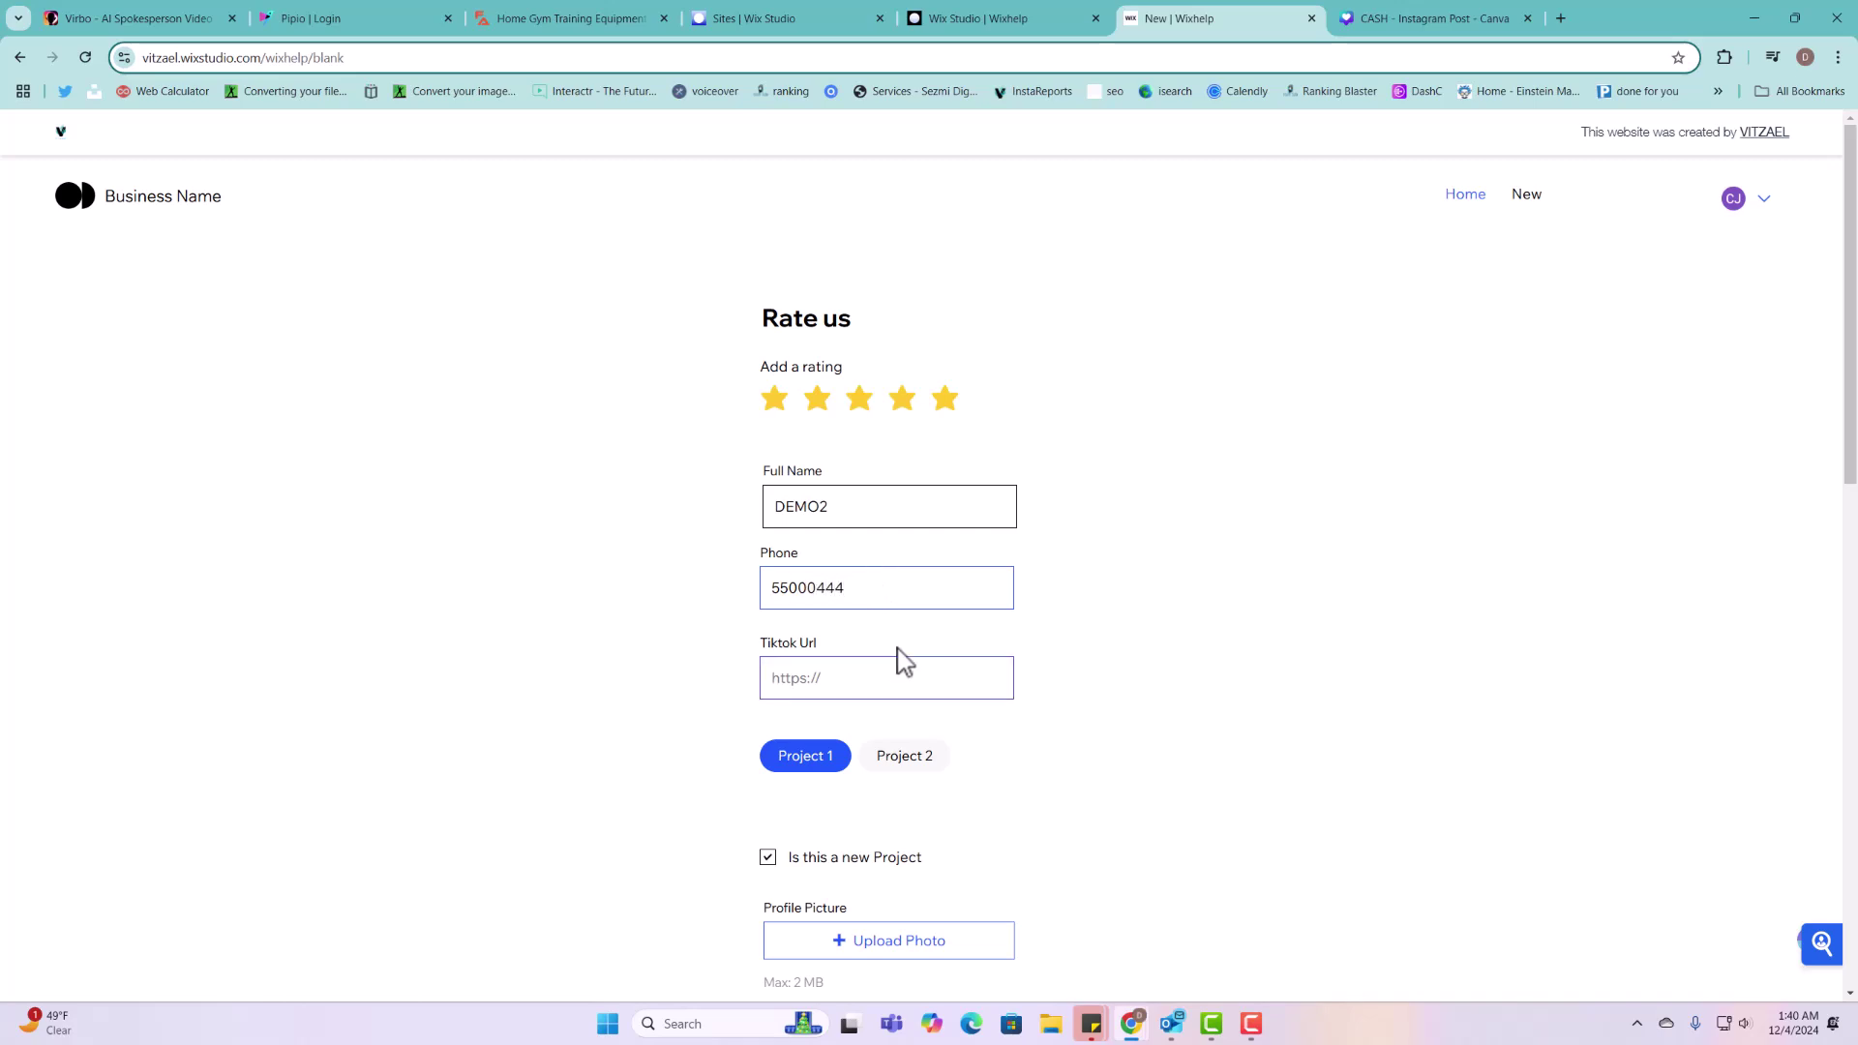
left_click(1315, 677)
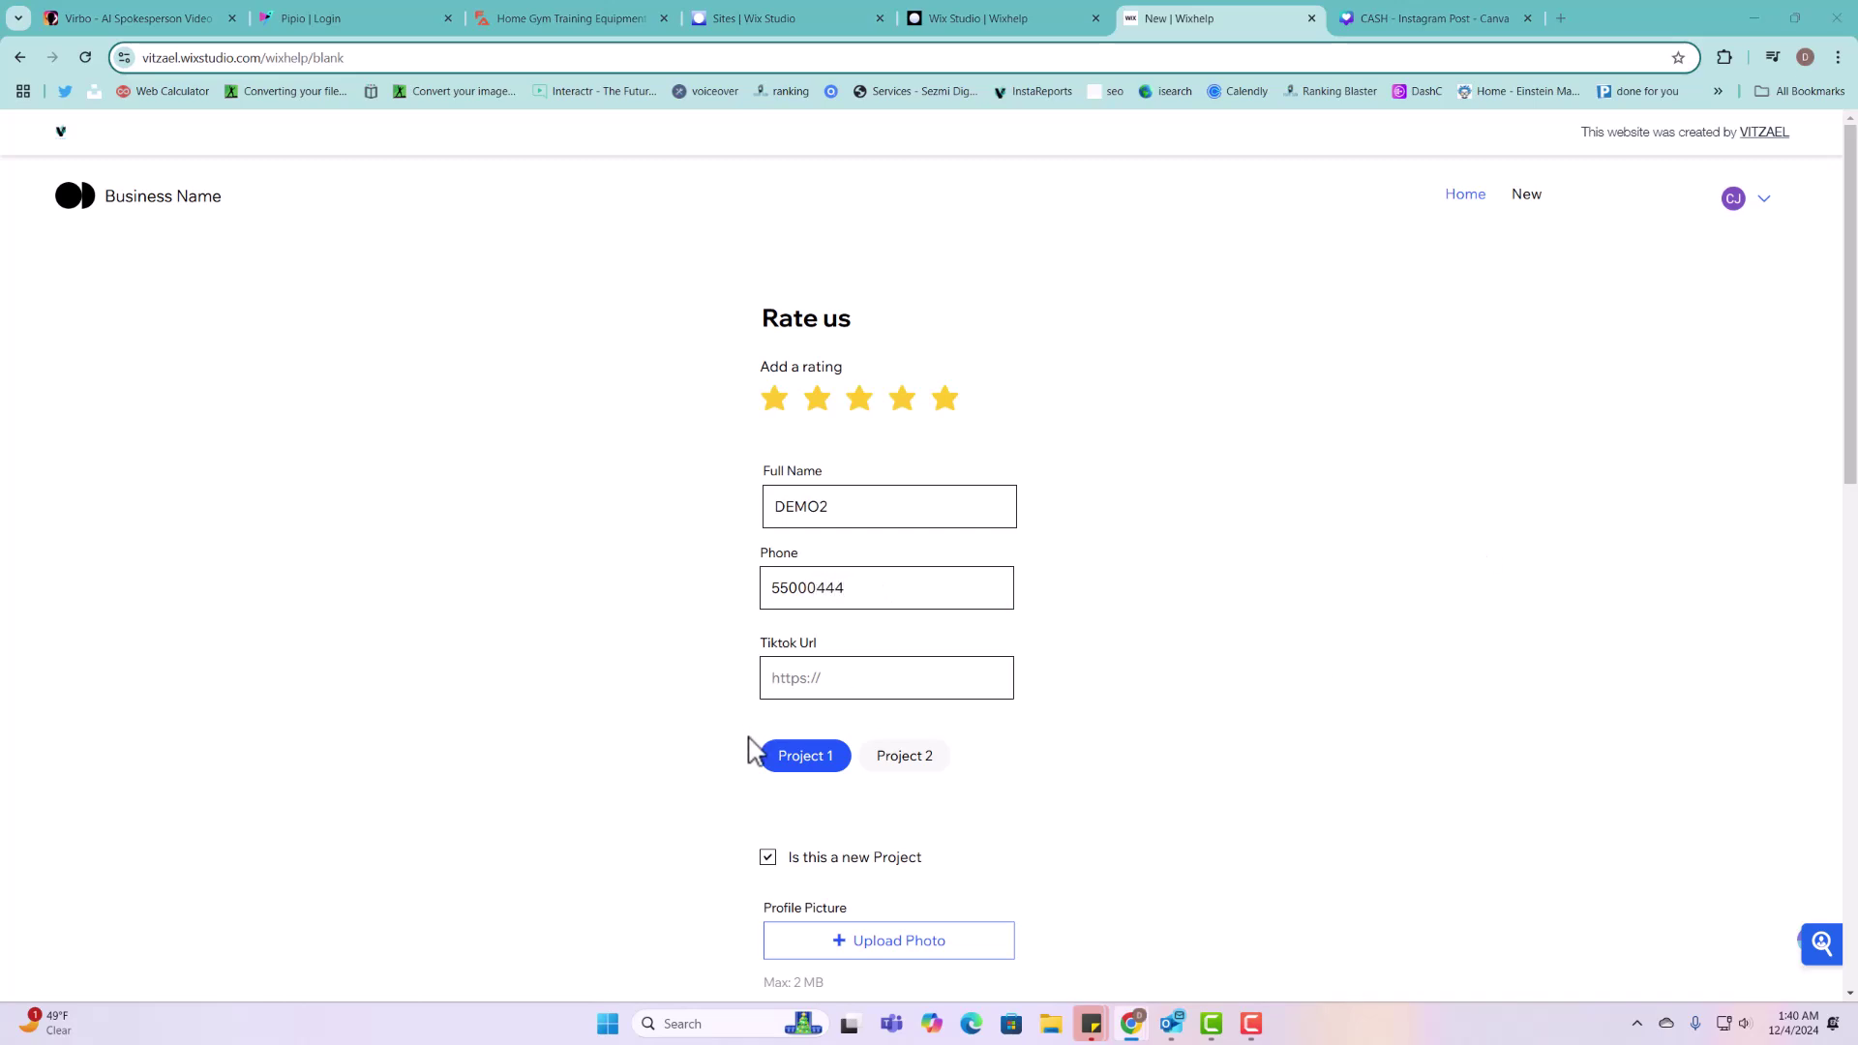
left_click(836, 683)
key("ctrl+v")
left_click(876, 769)
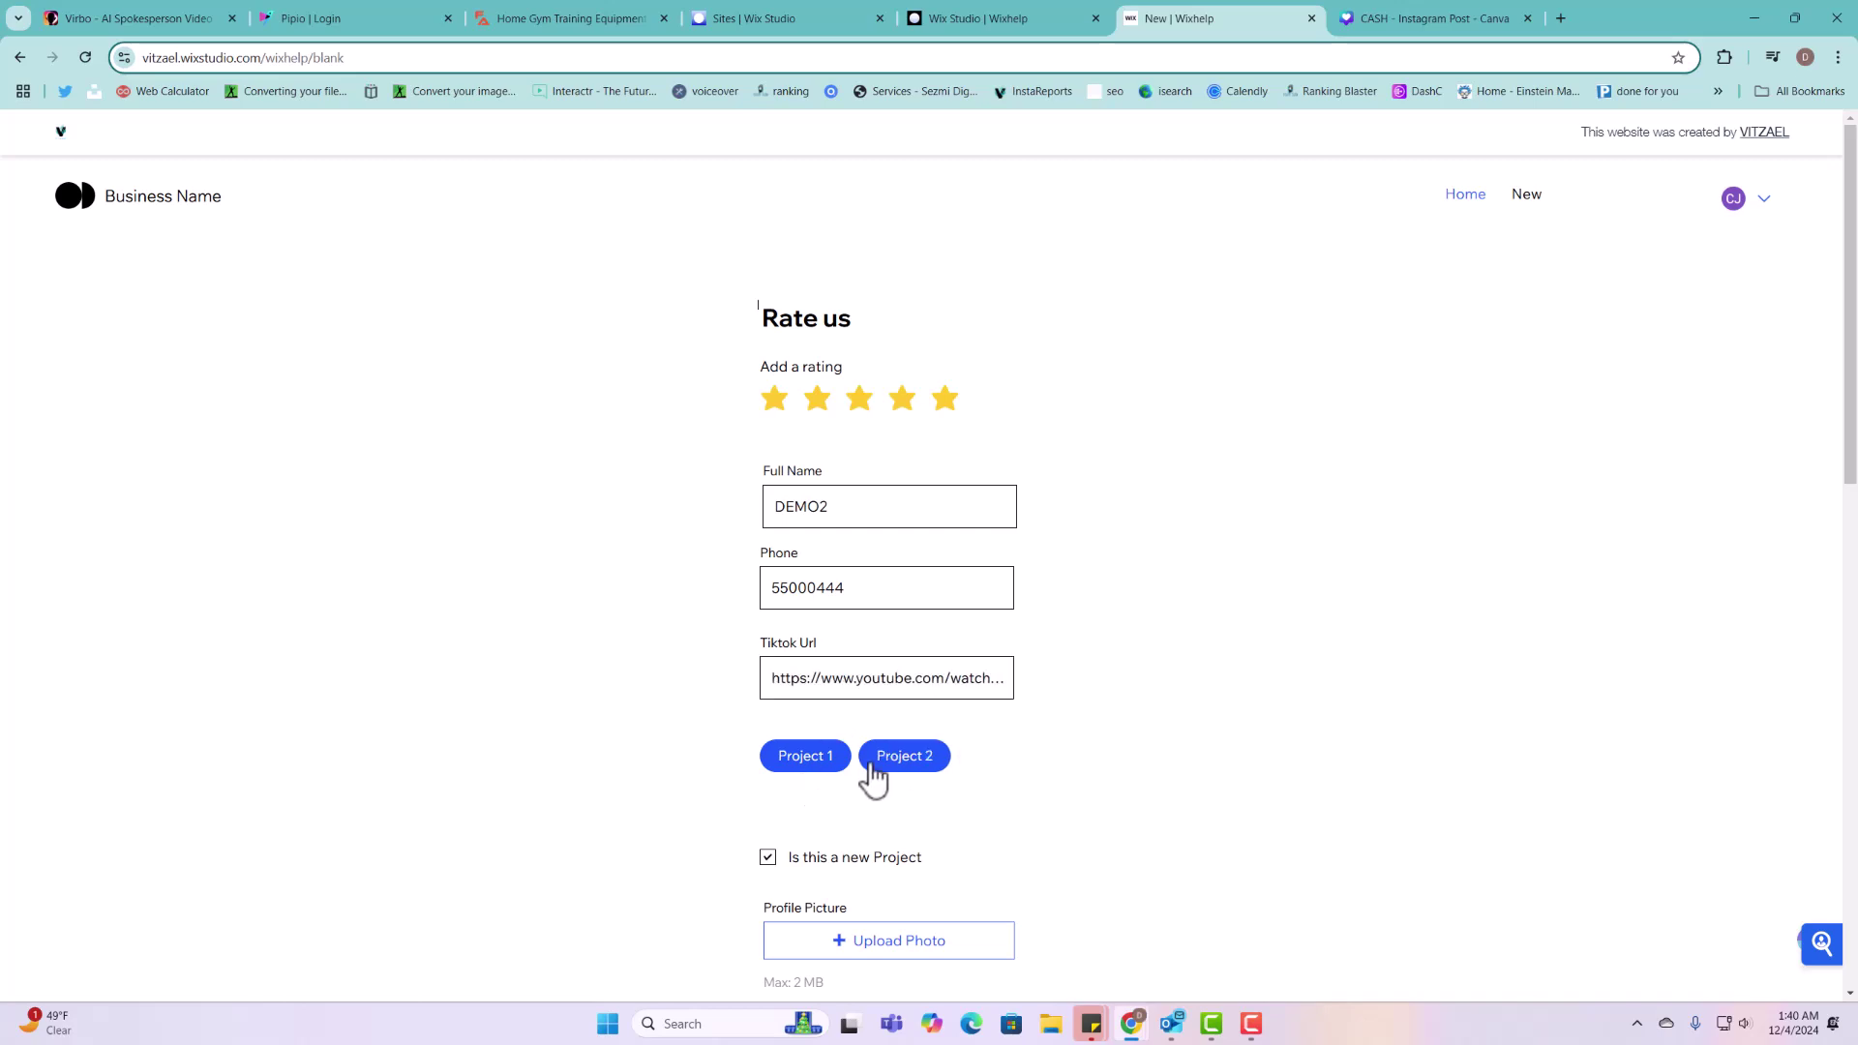
Step: Attach the MILLIONAIRE COURSE (1) image as profile picture and the three Happy images to the gallery
scroll(871, 876, "down", 4)
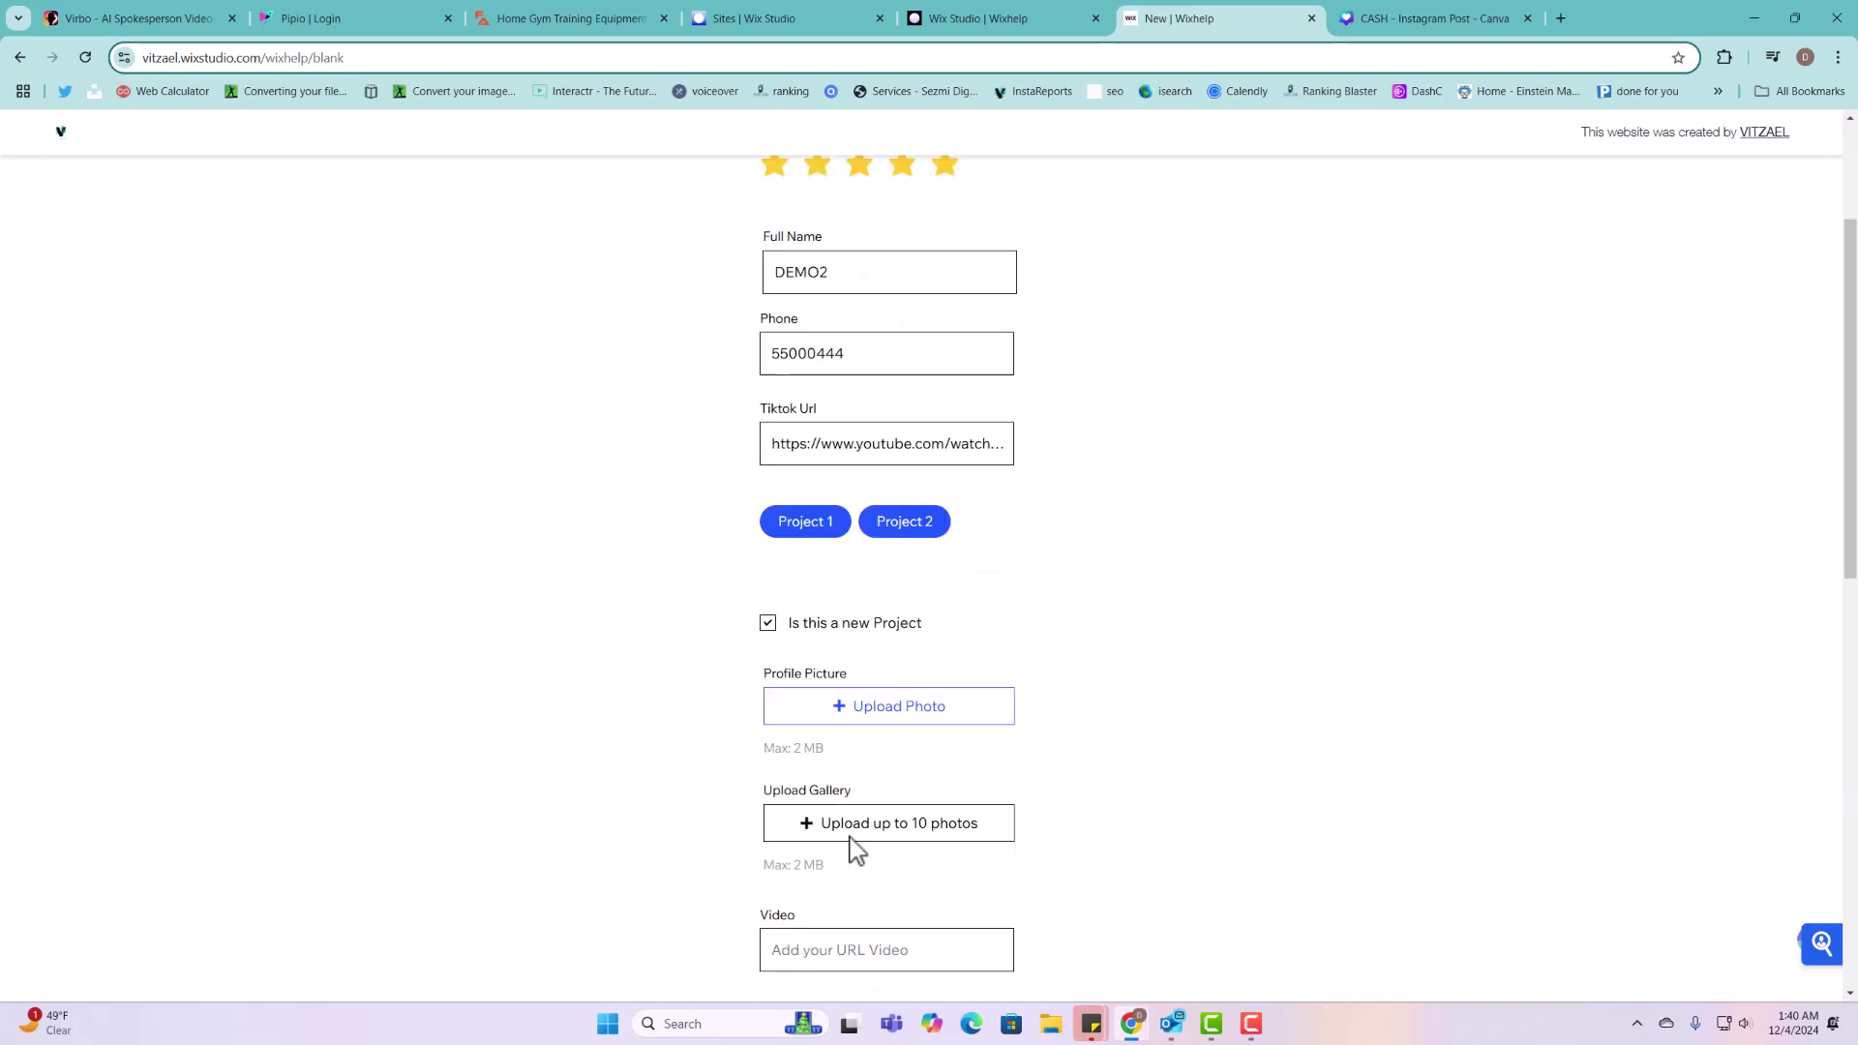
left_click(879, 587)
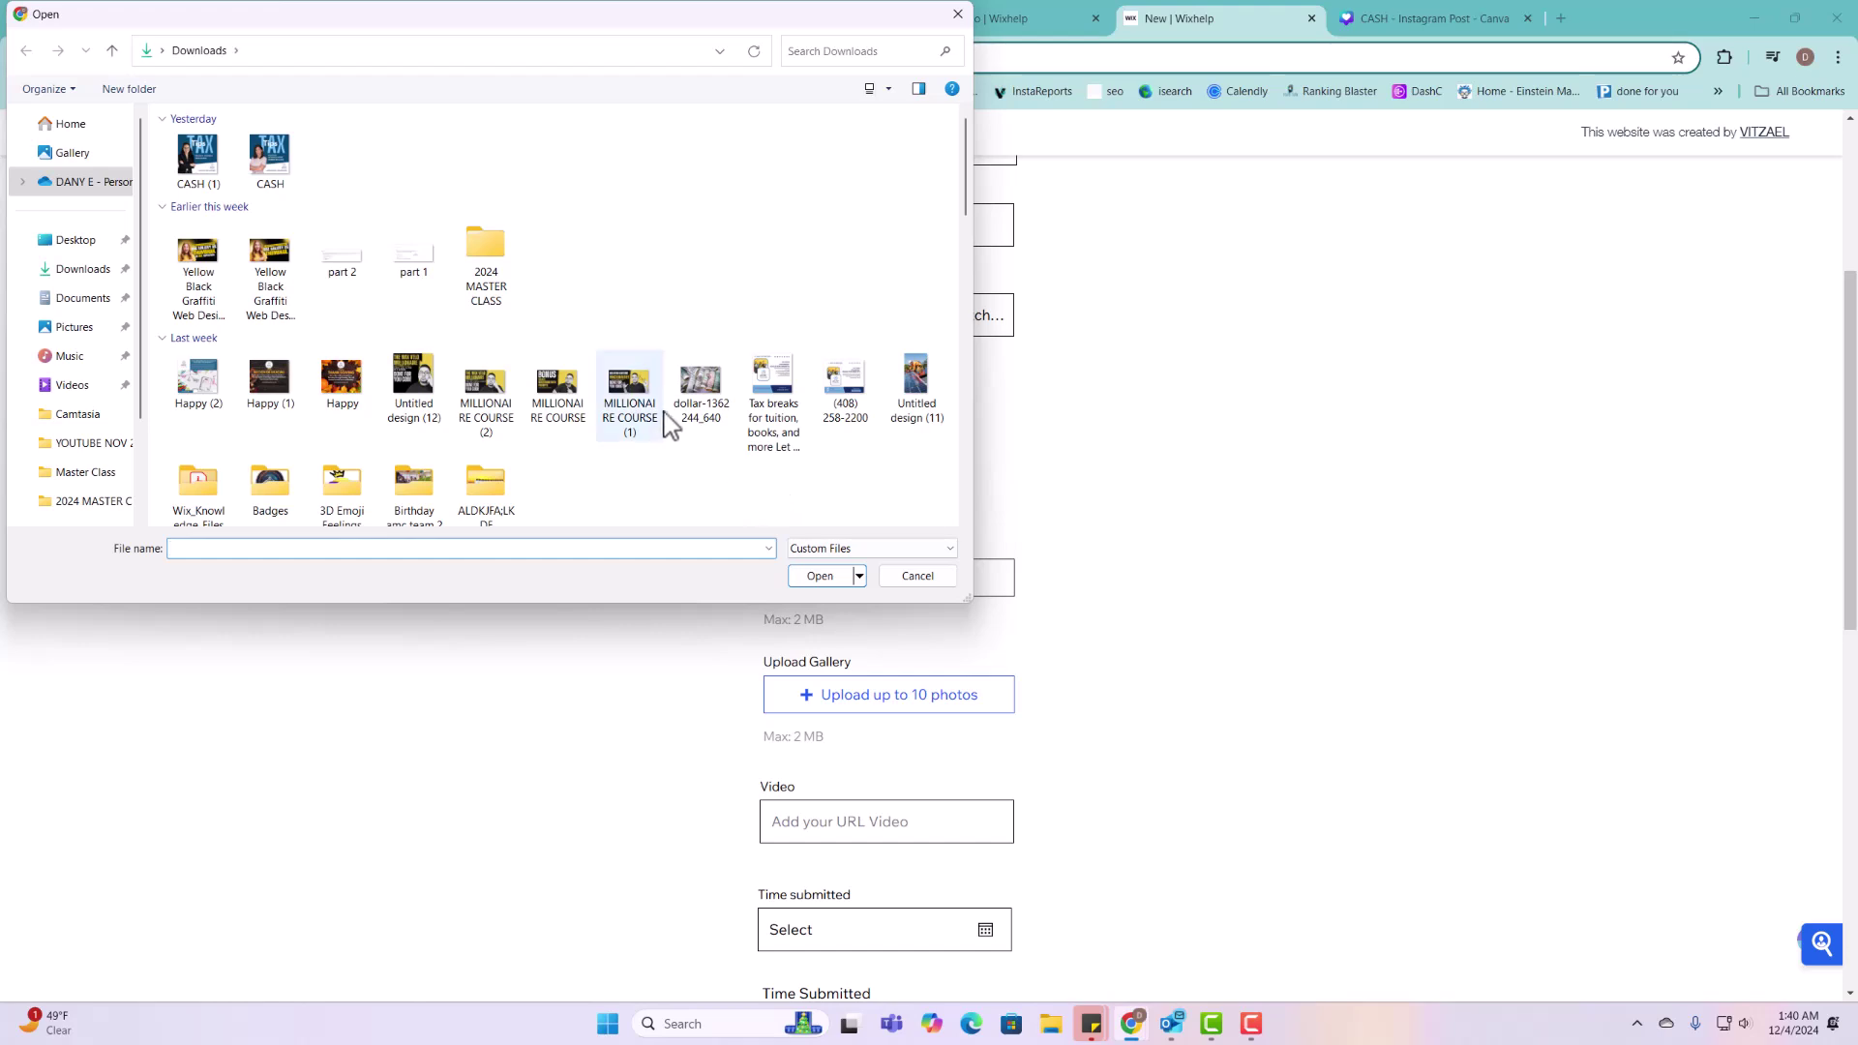
left_click(638, 402)
left_click(844, 581)
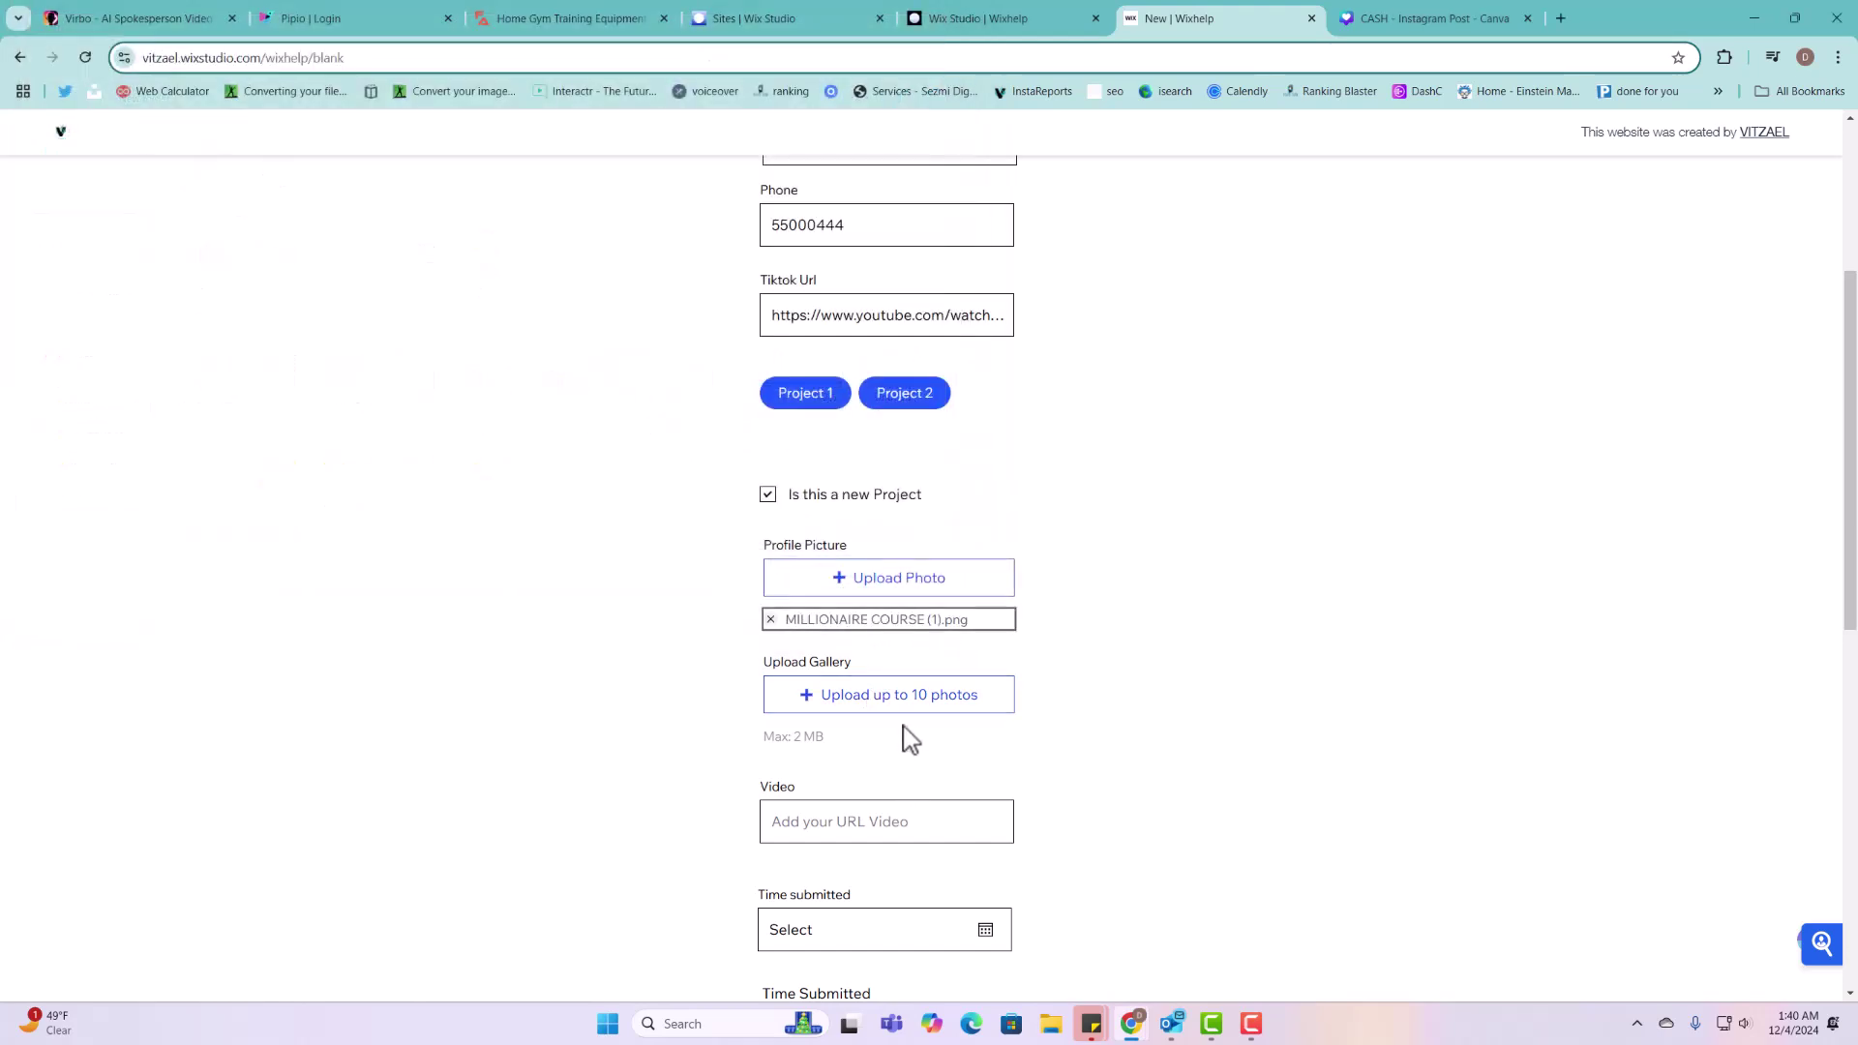
left_click(799, 565)
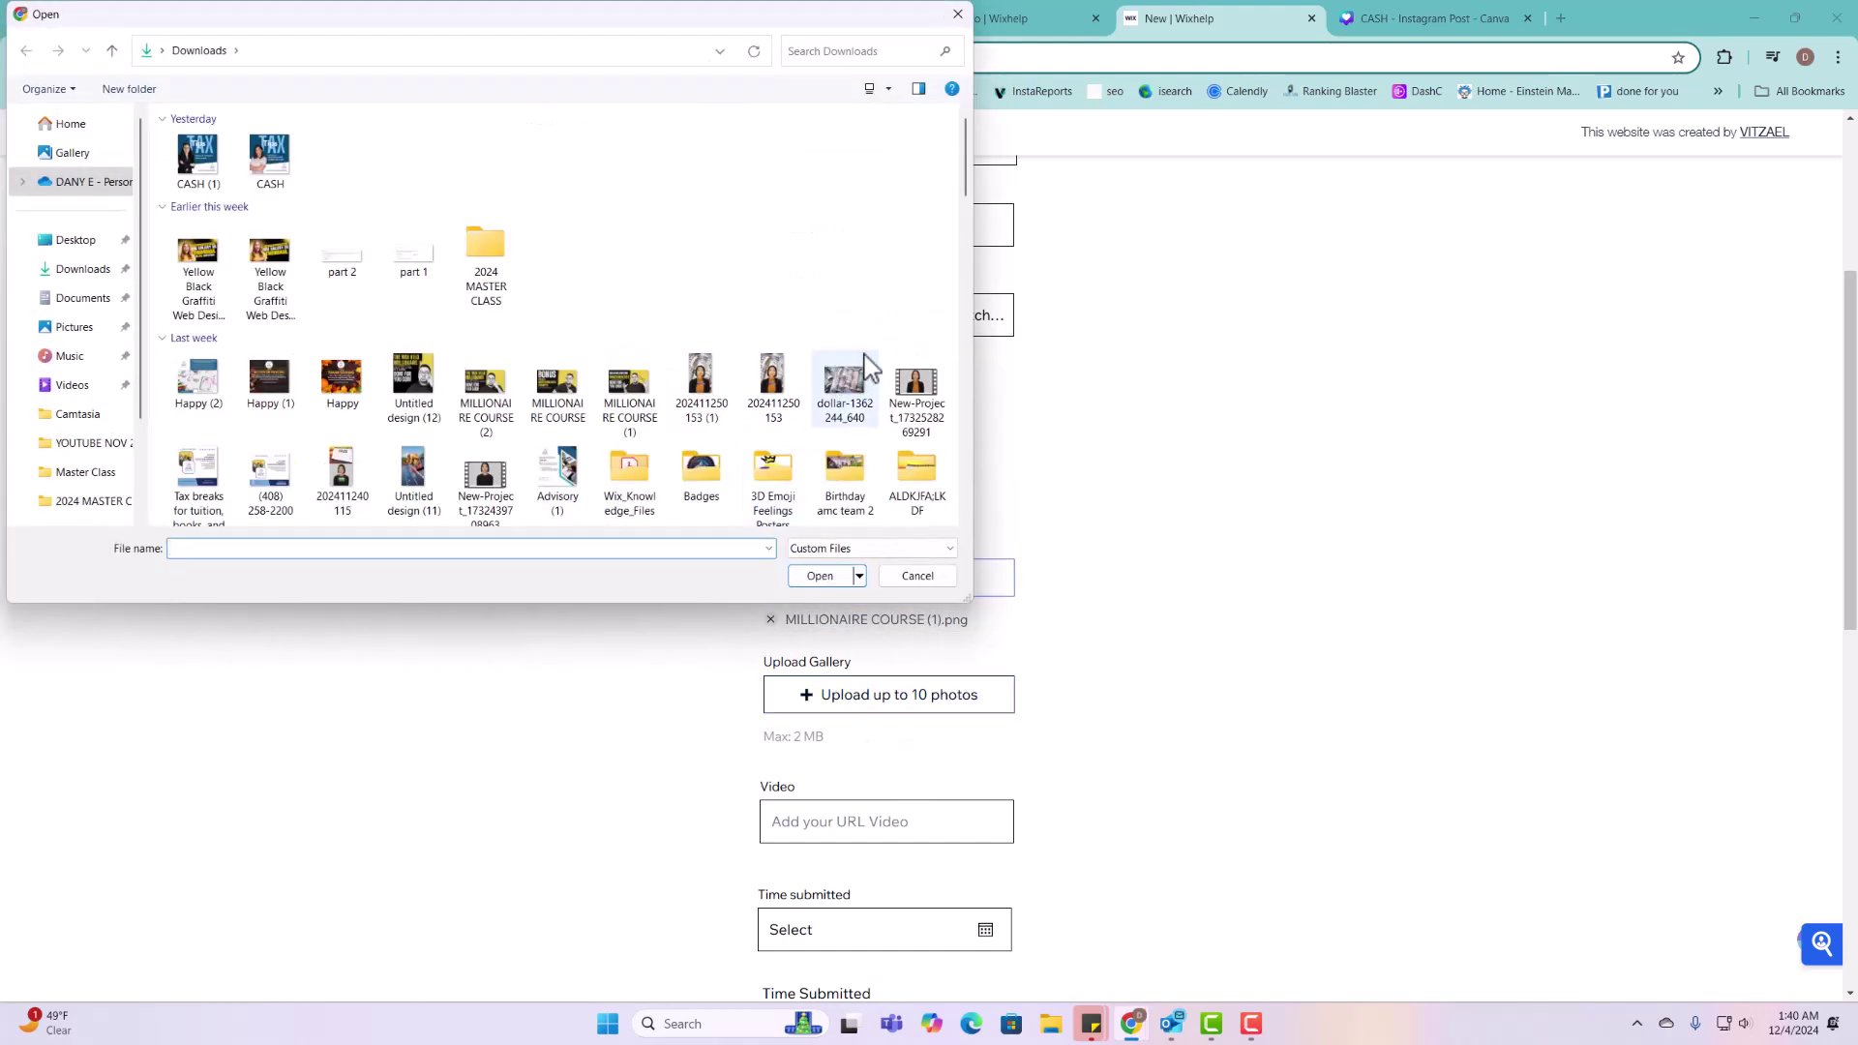
left_click_drag(166, 381, 354, 392)
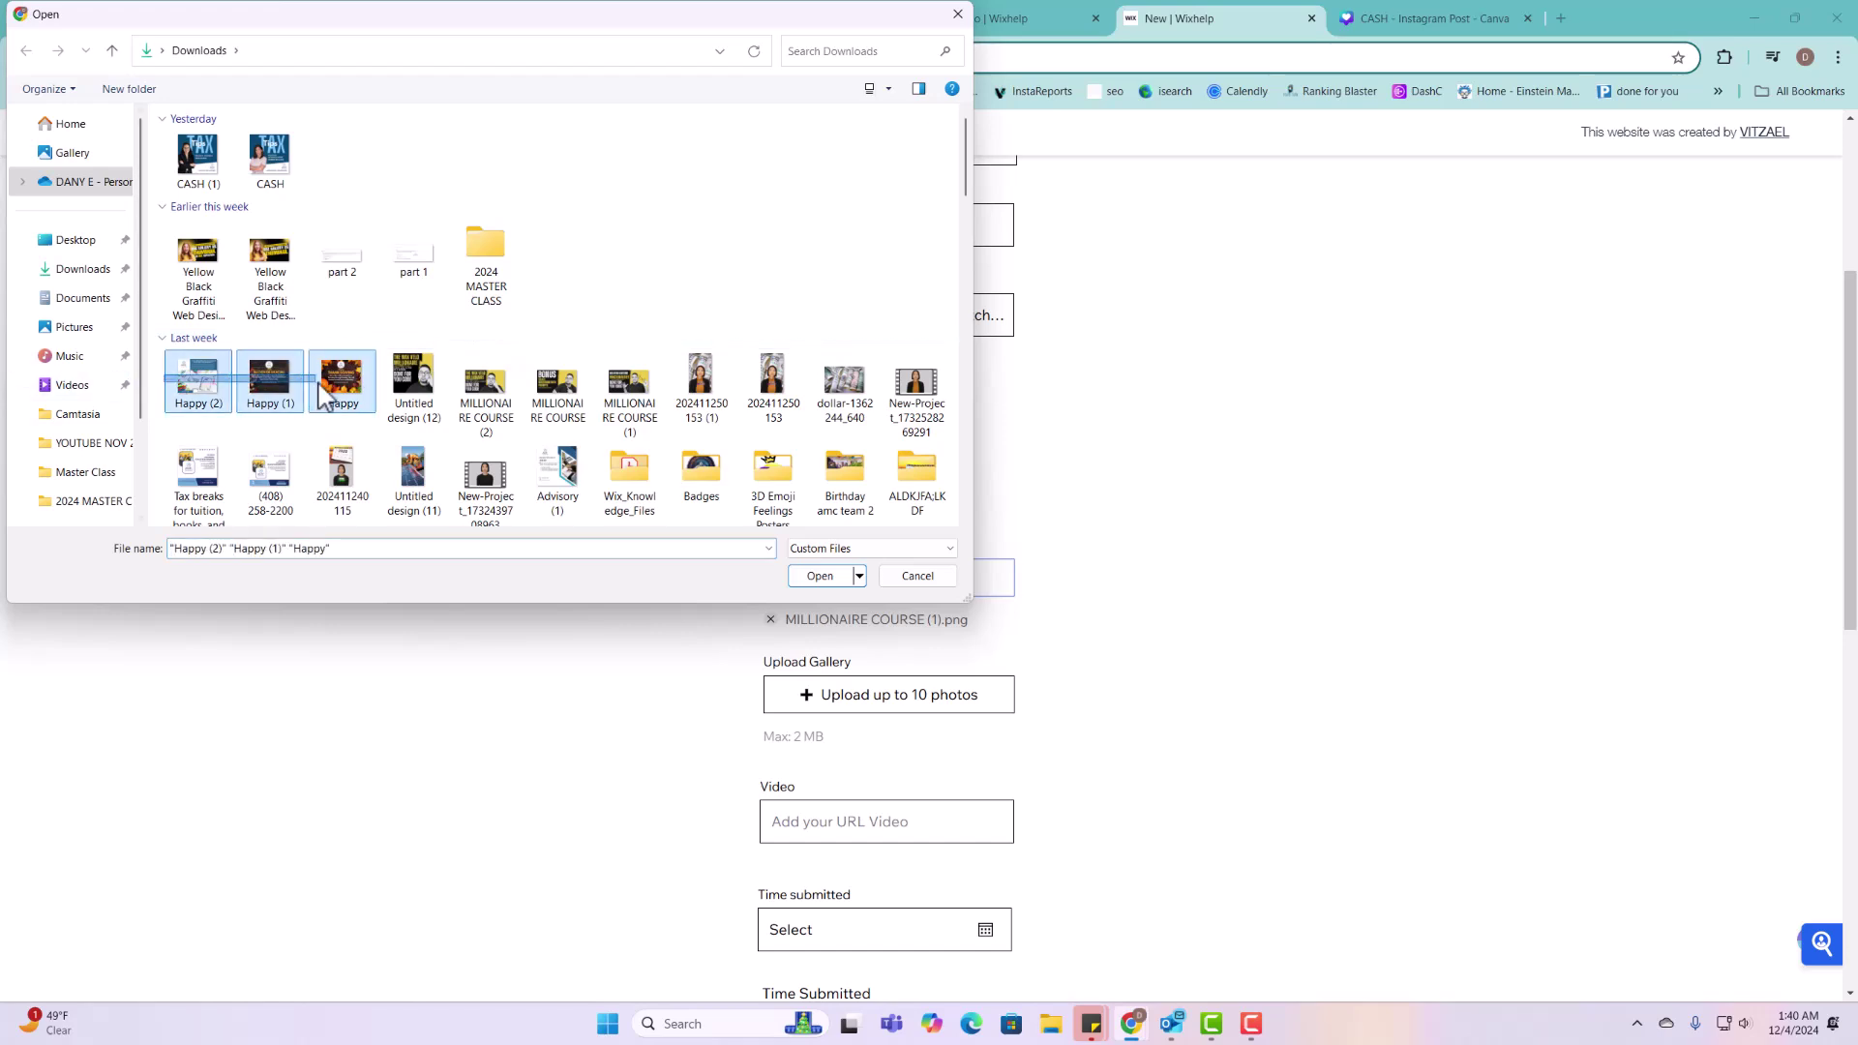
left_click(818, 577)
Step: Paste the YouTube link into Video, set the date to December 6, 2024 and time 09:45
scroll(829, 729, "down", 5)
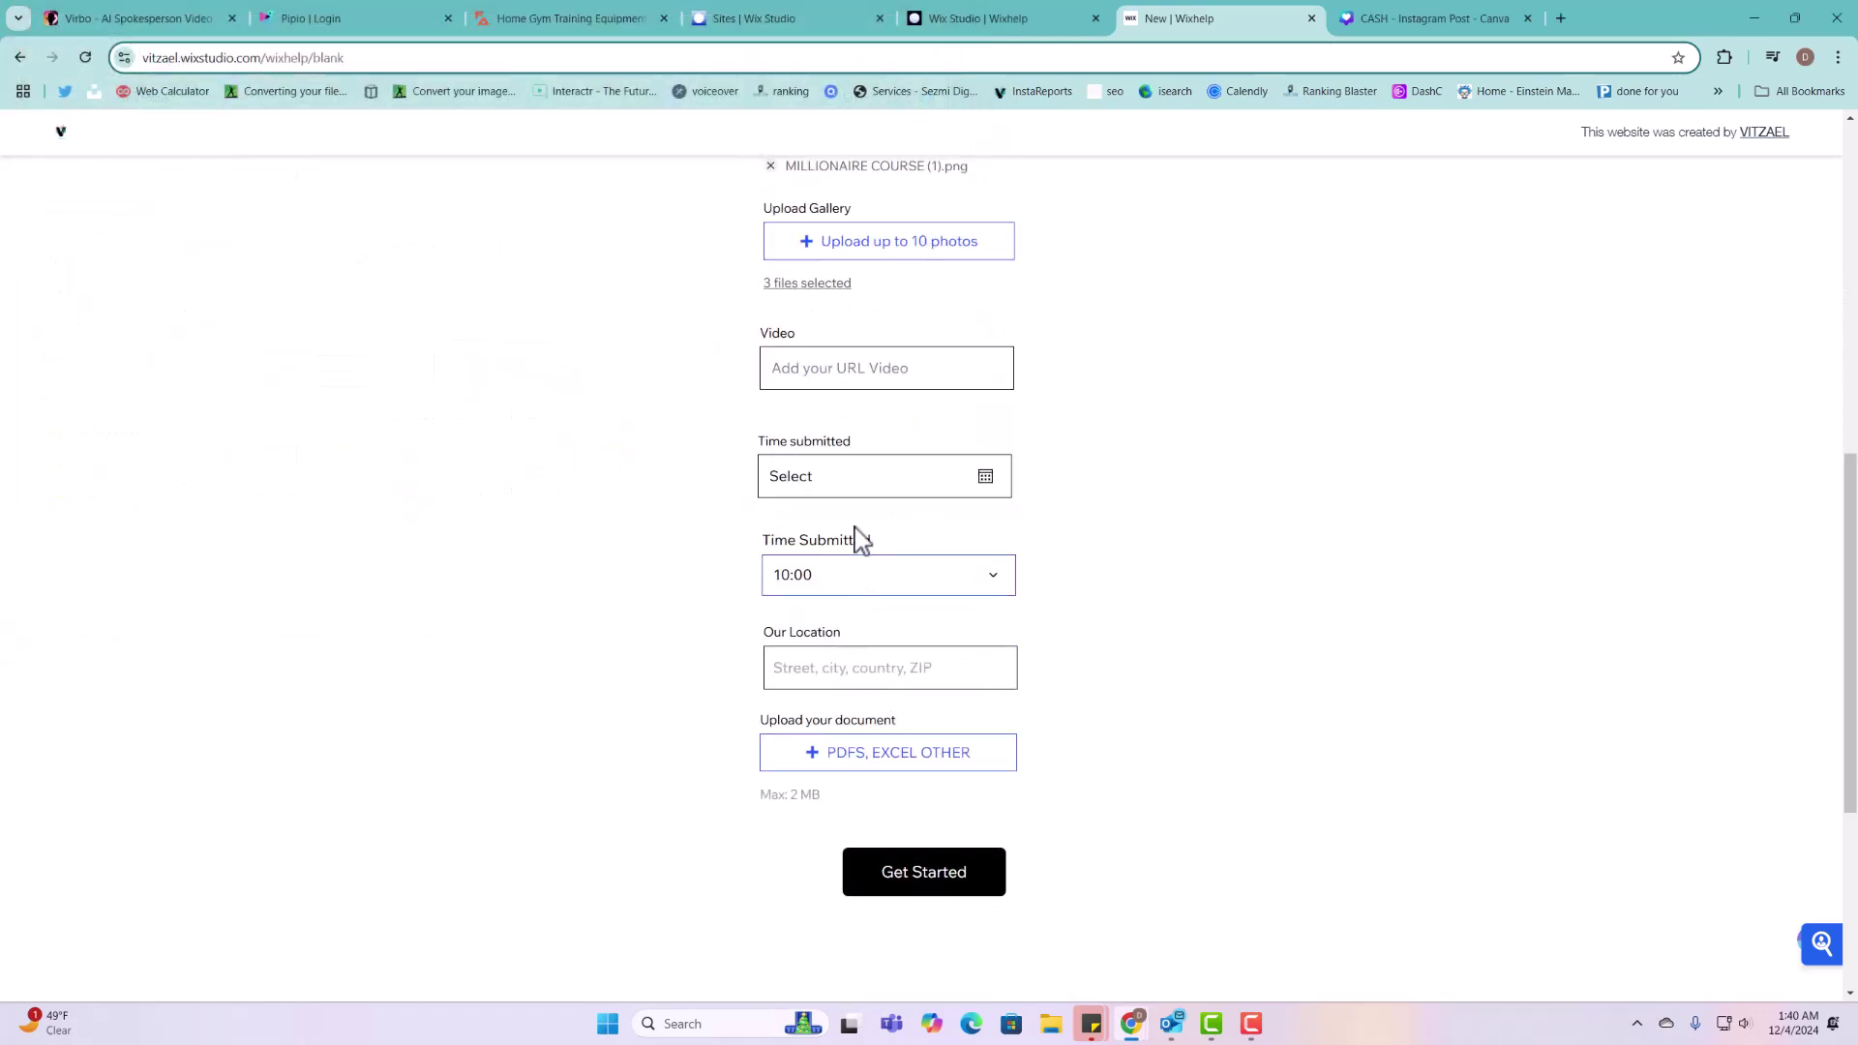
left_click(874, 368)
key("ctrl+v")
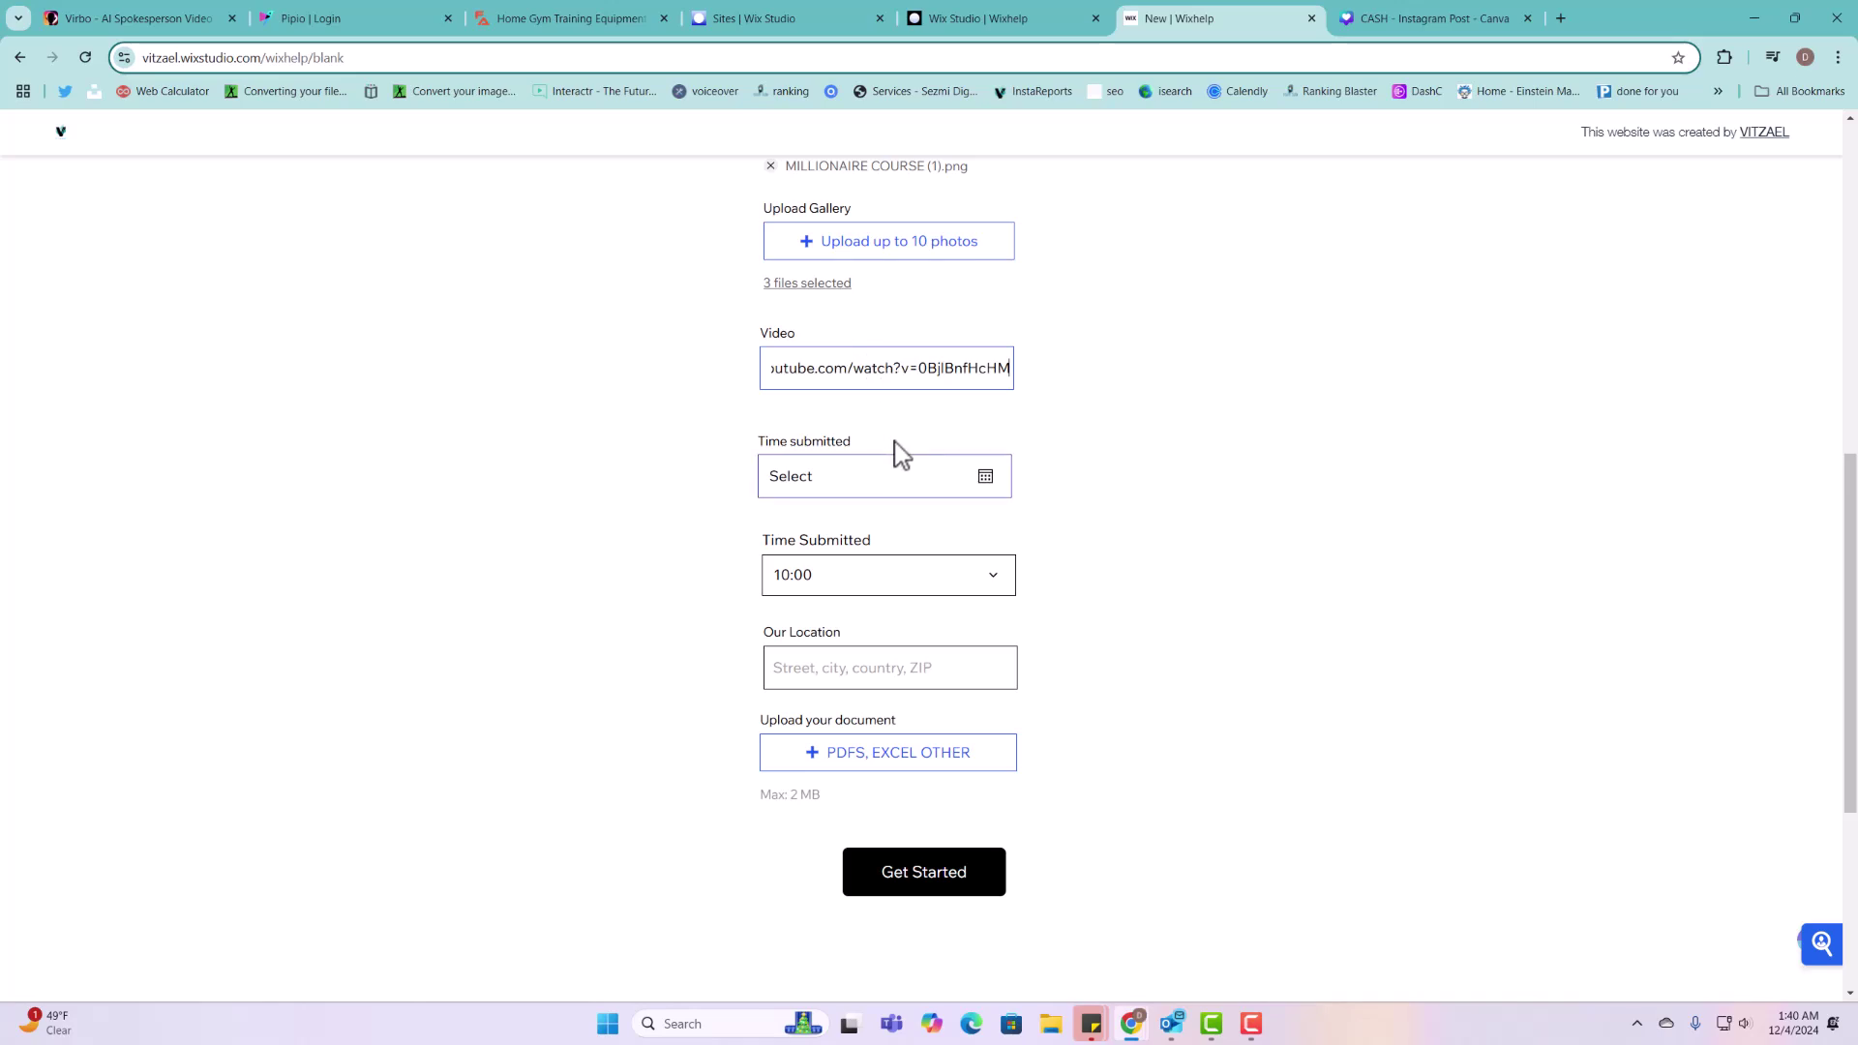
left_click(881, 489)
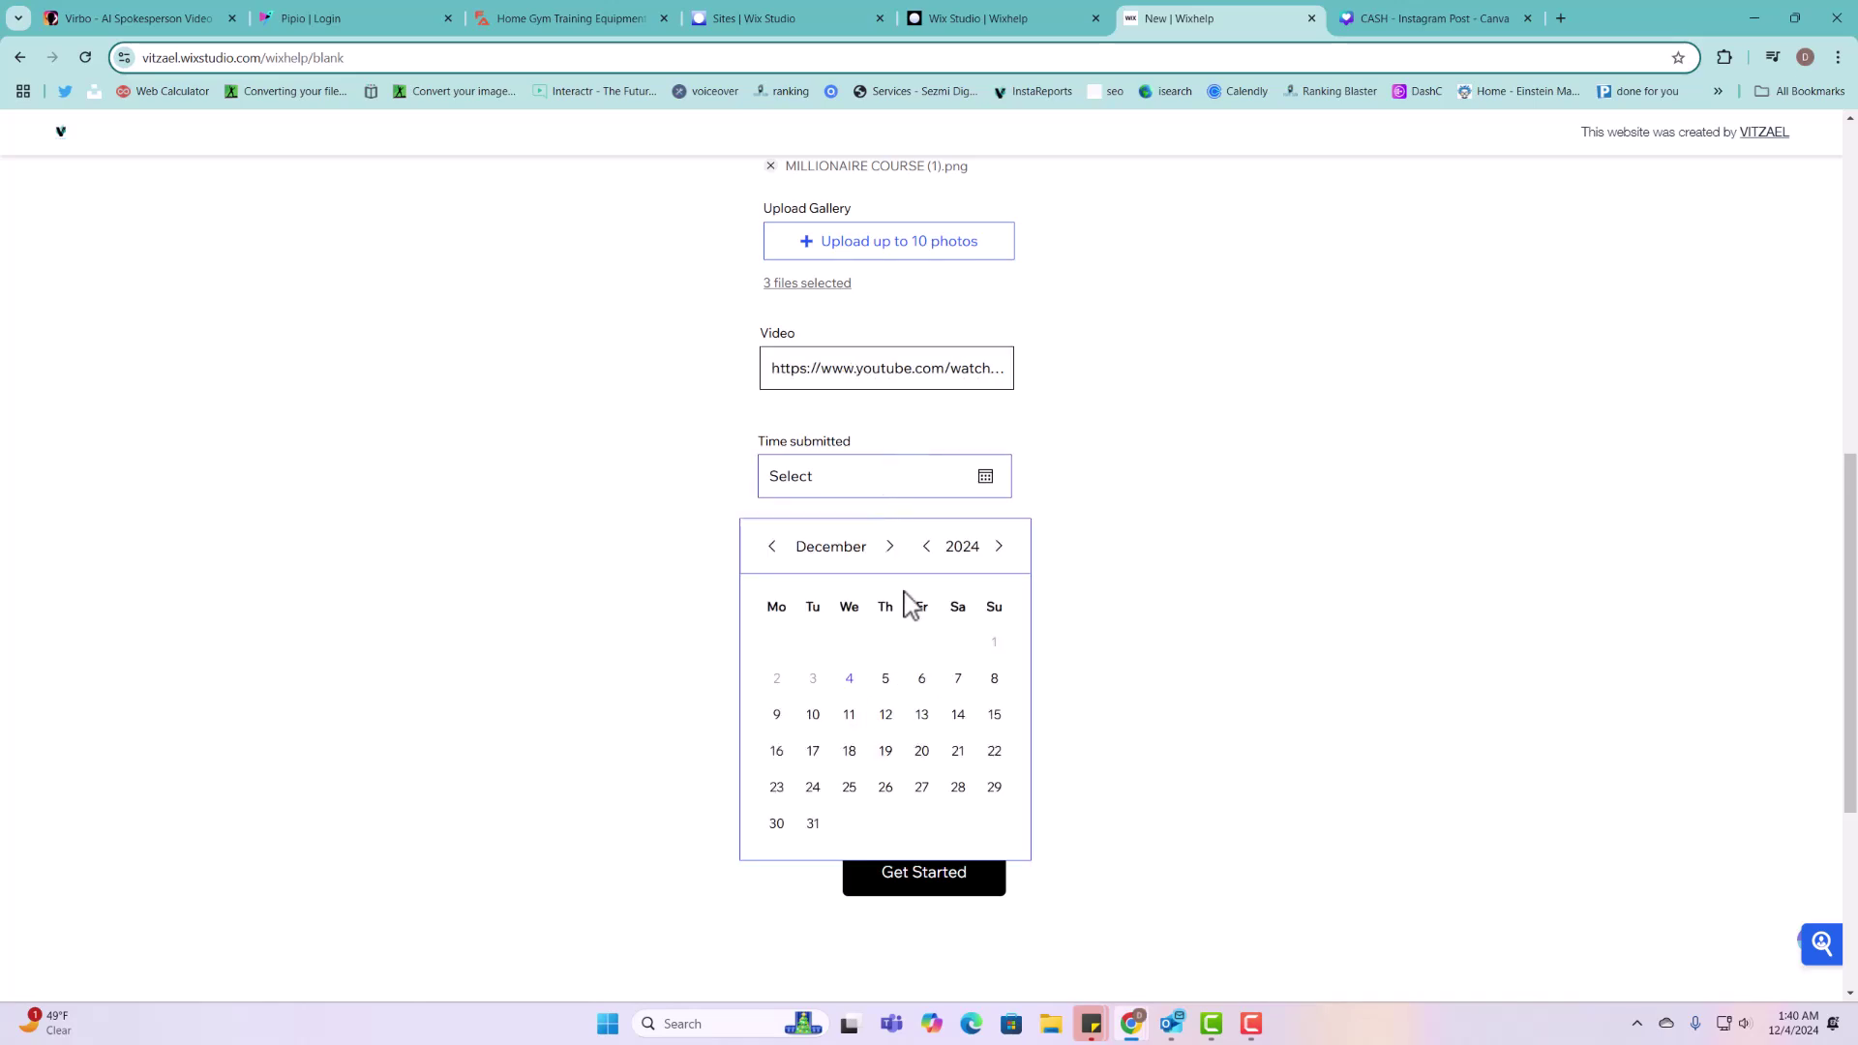
left_click(924, 679)
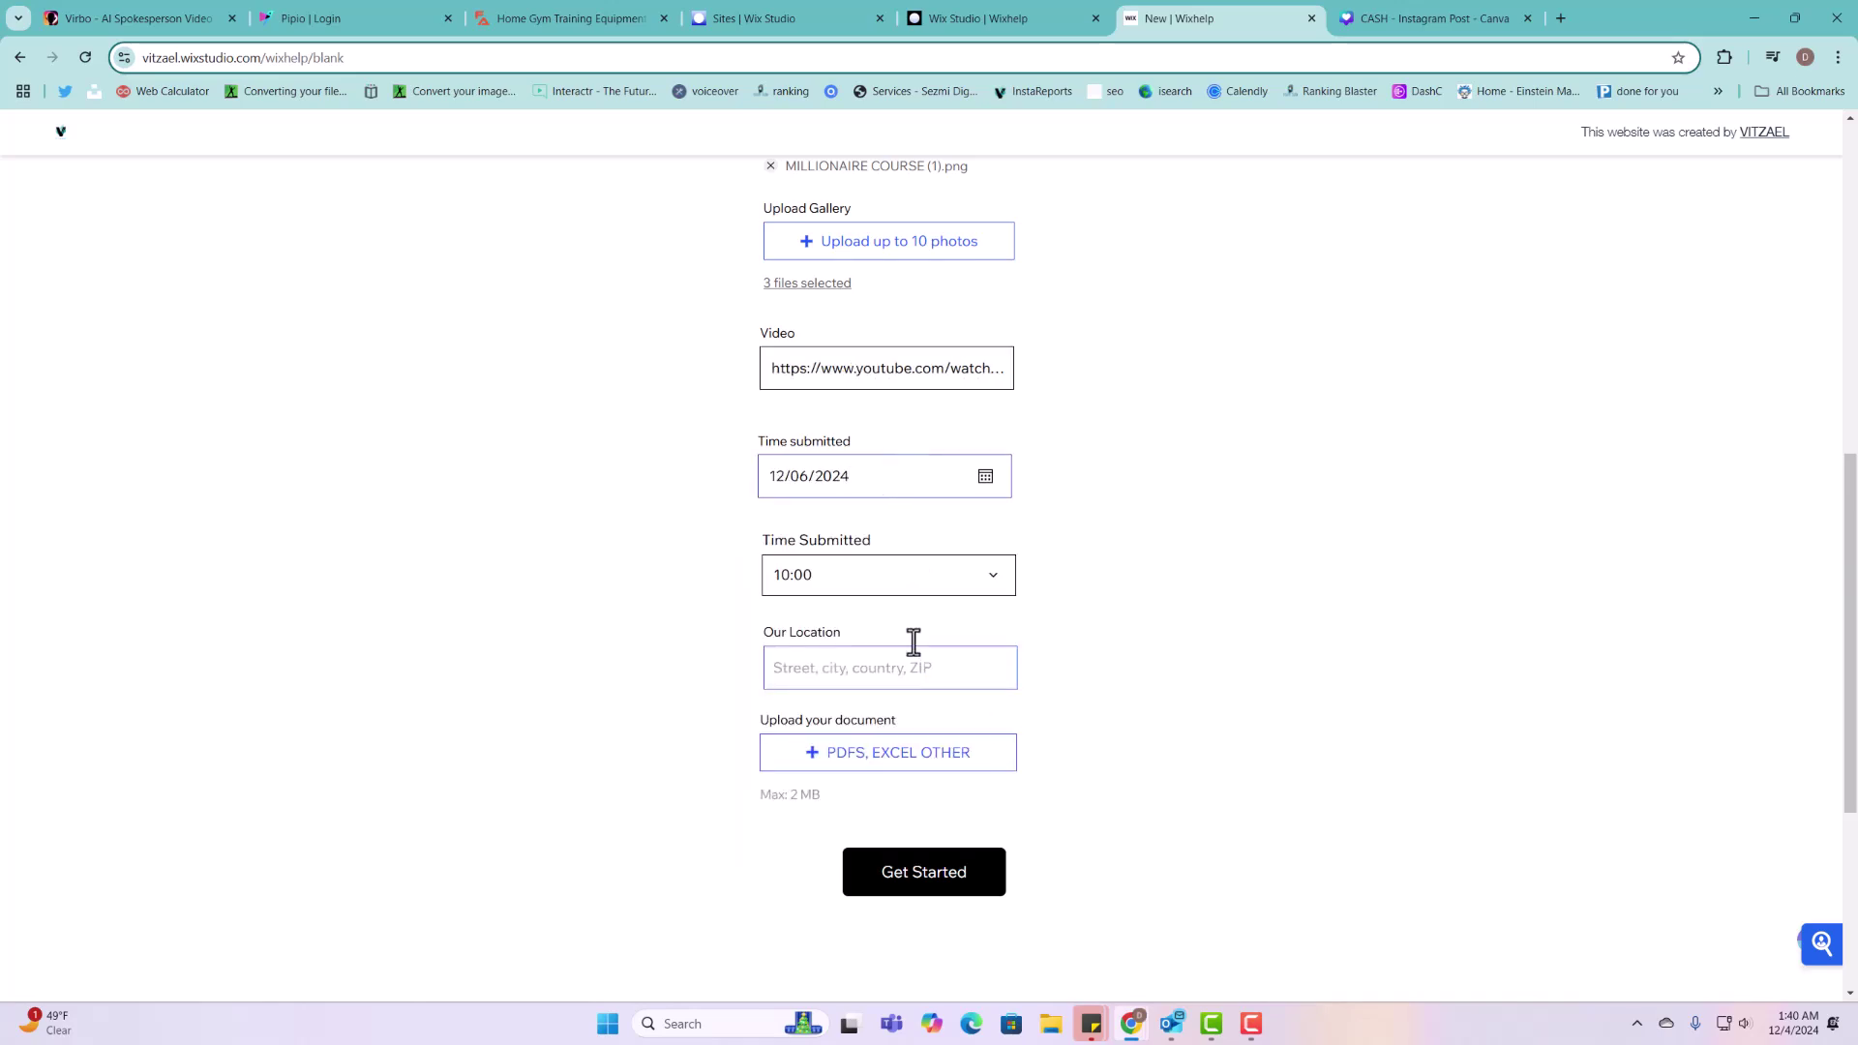
left_click(900, 580)
left_click(884, 524)
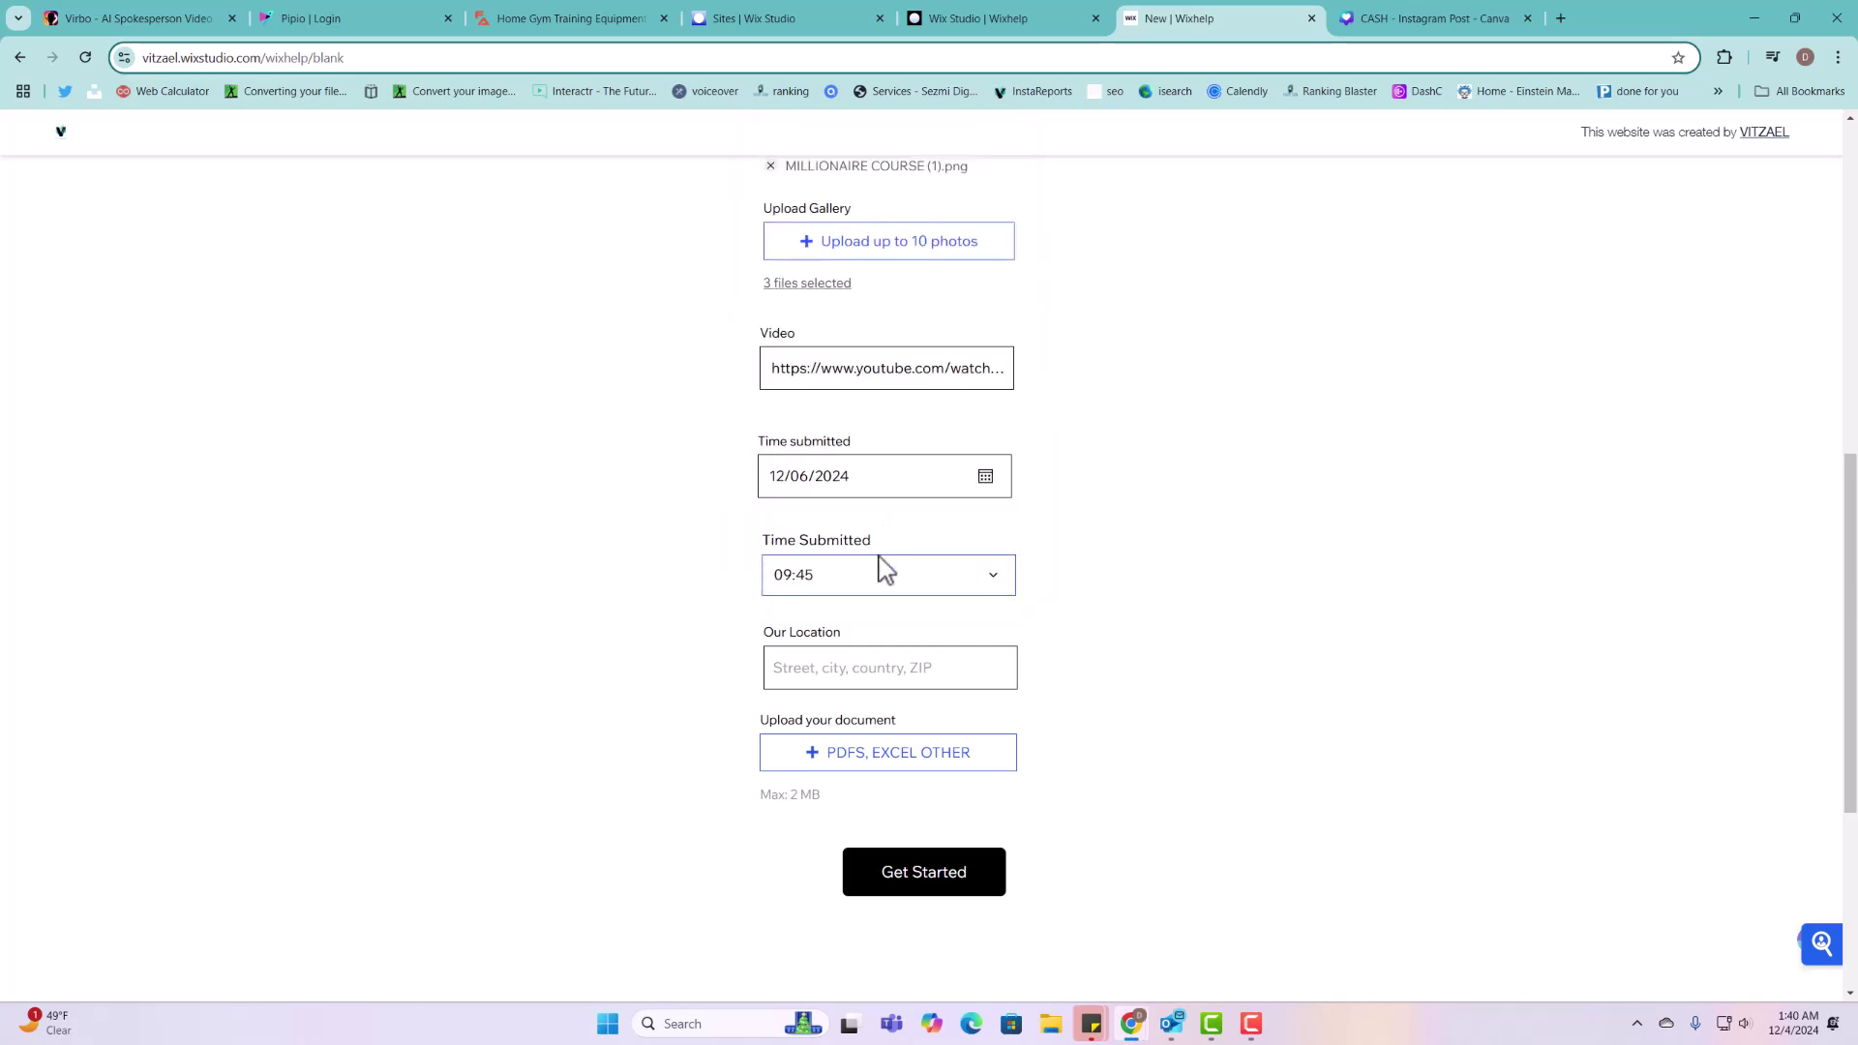
Step: Pick a suggested address for the location, attach the Boletin Irs 2024-2025 PDF and submit
left_click(872, 670)
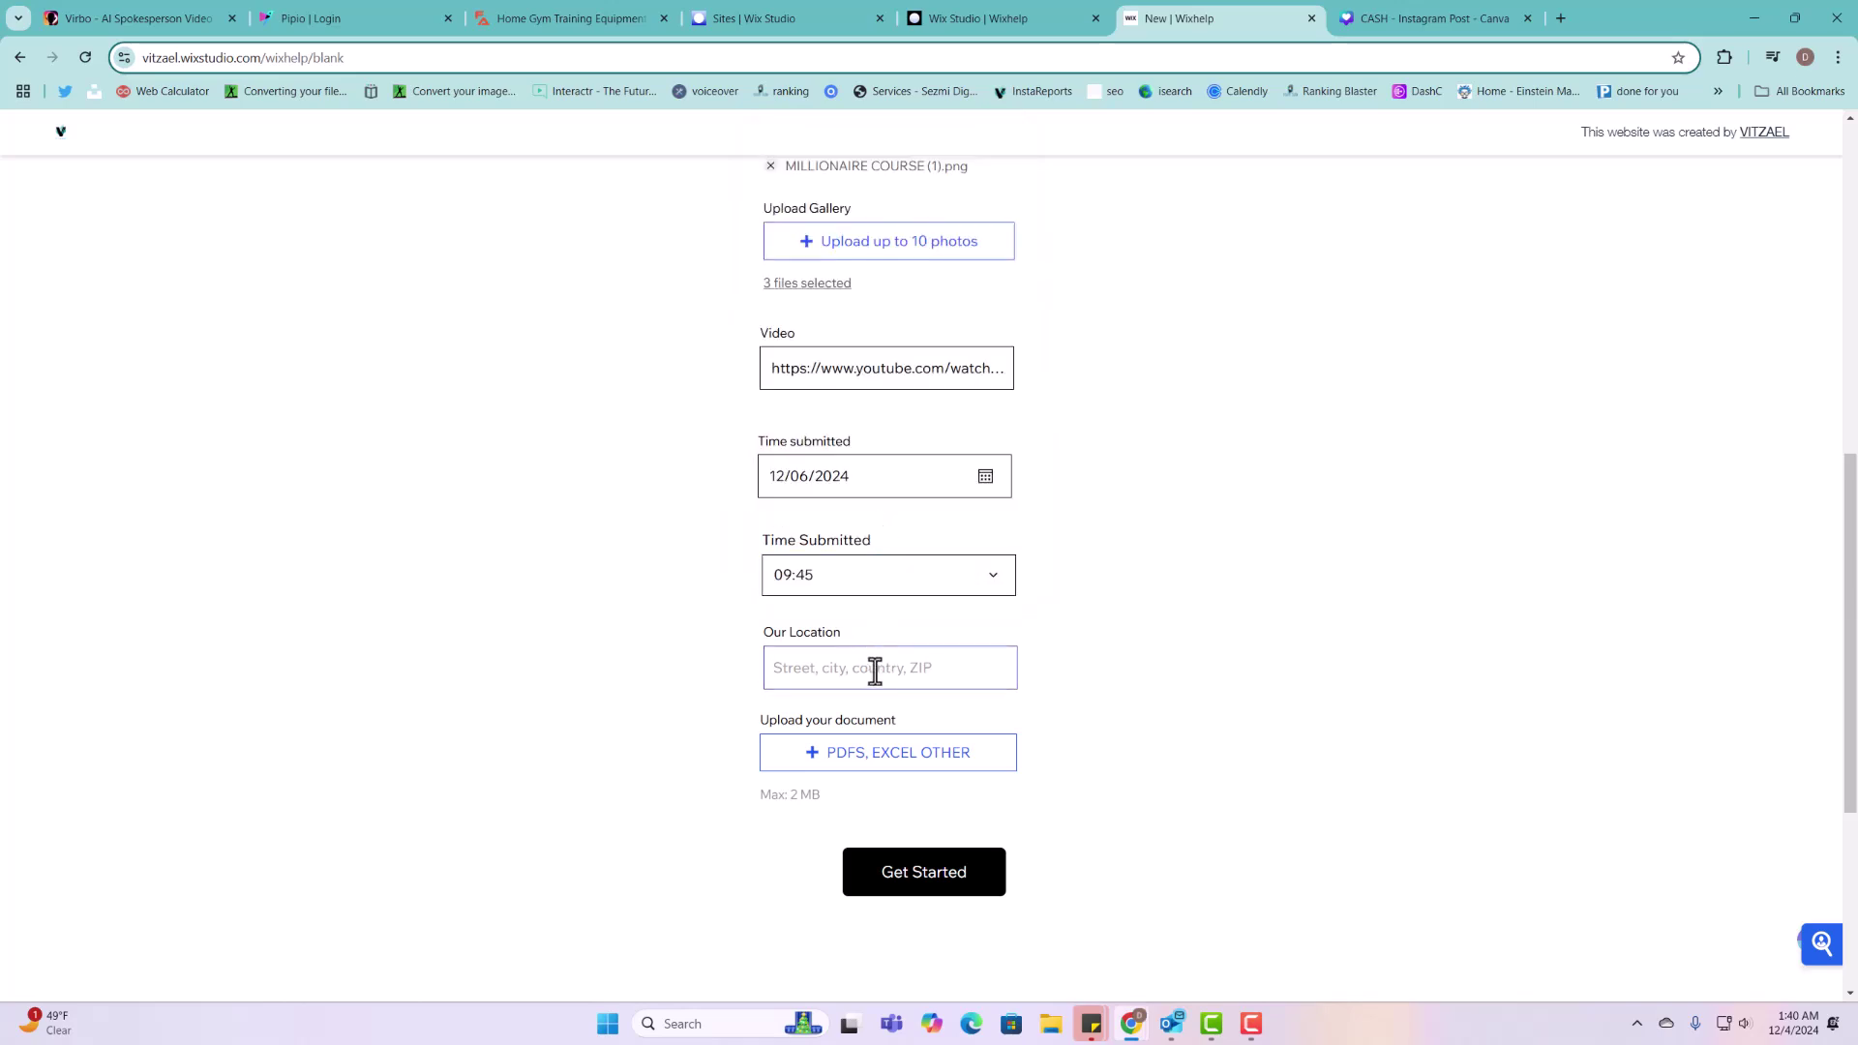
type("77")
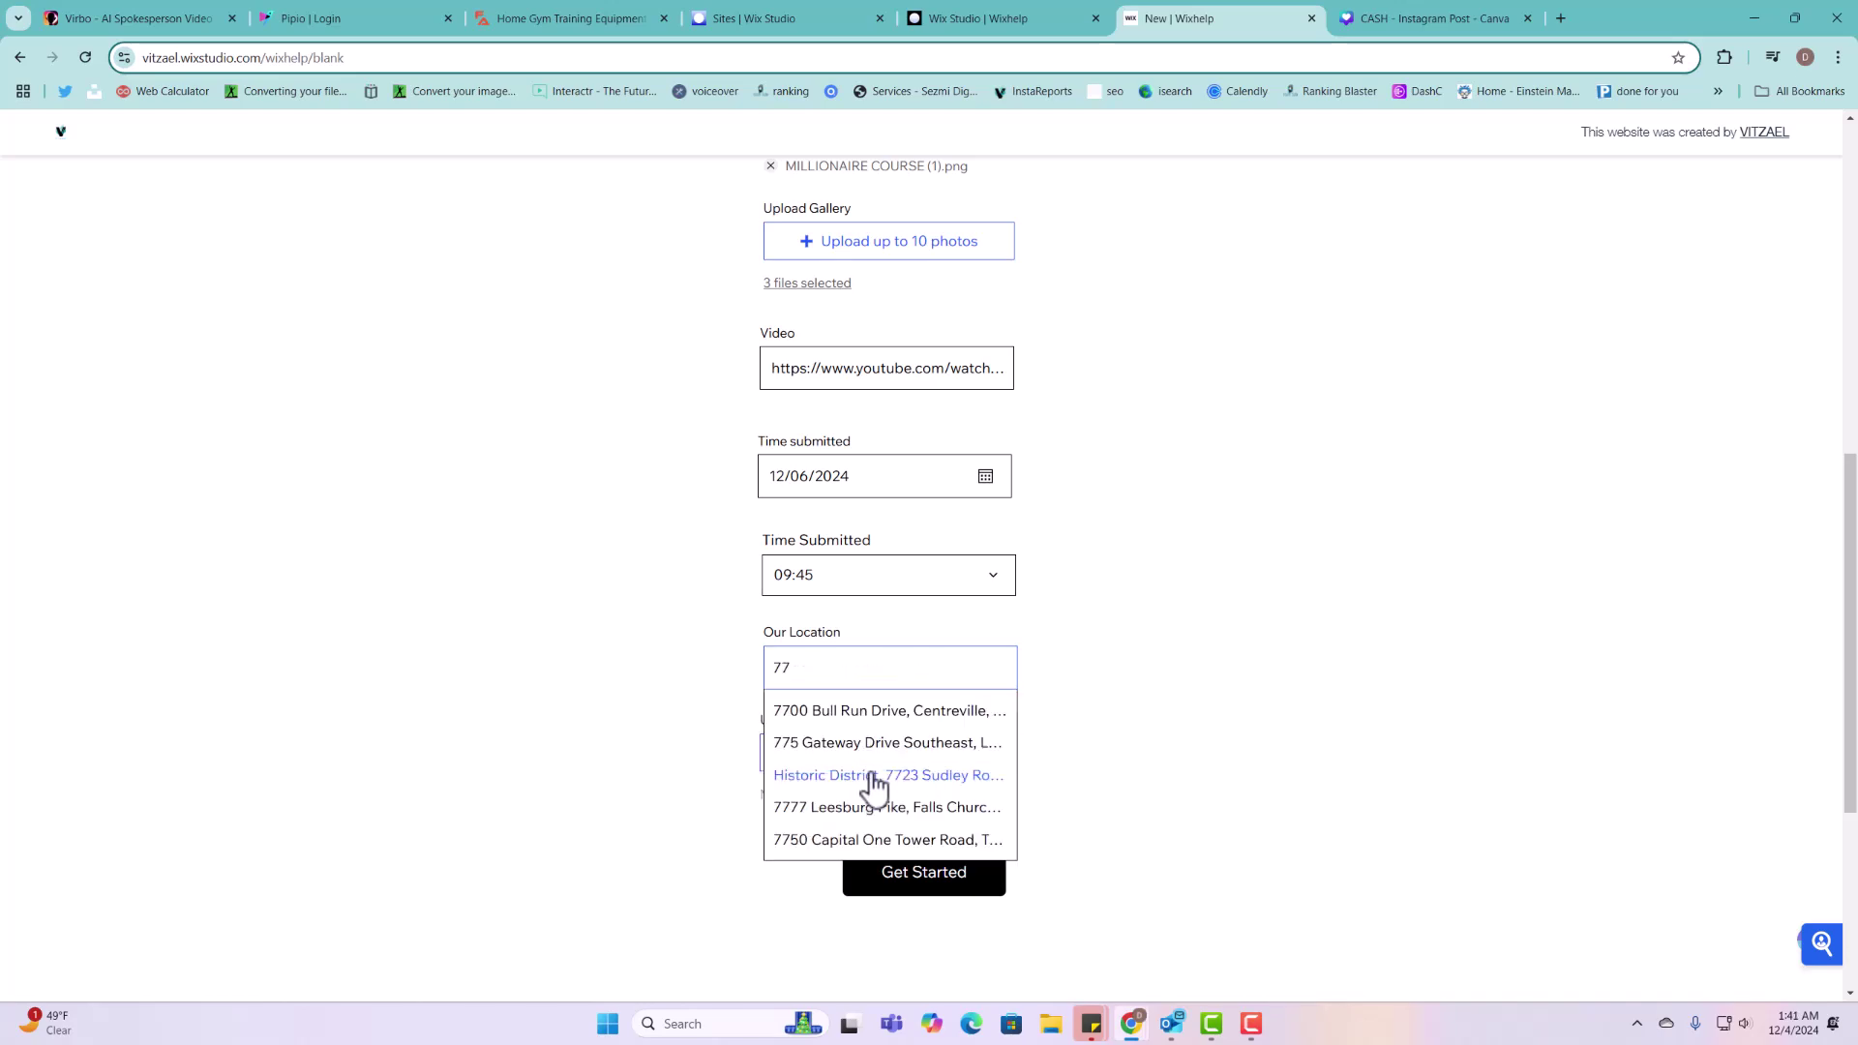
left_click(871, 780)
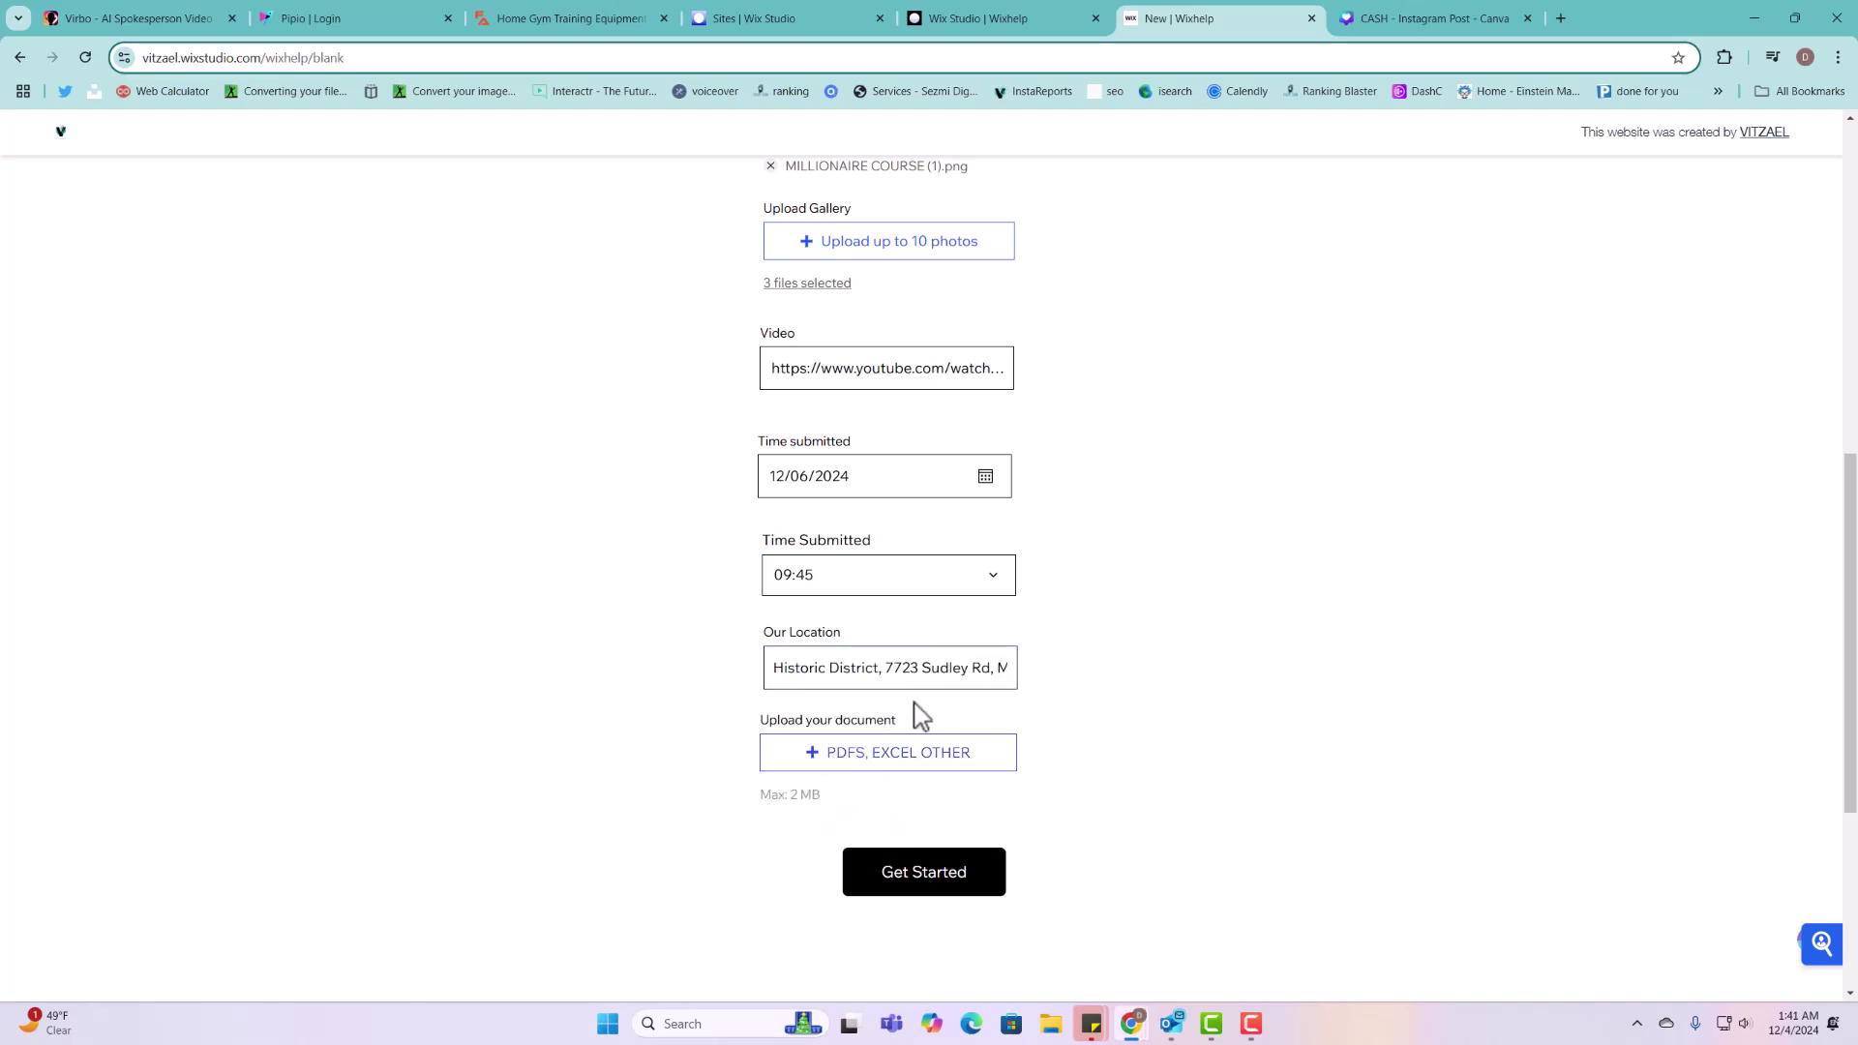
left_click(901, 764)
left_click(199, 165)
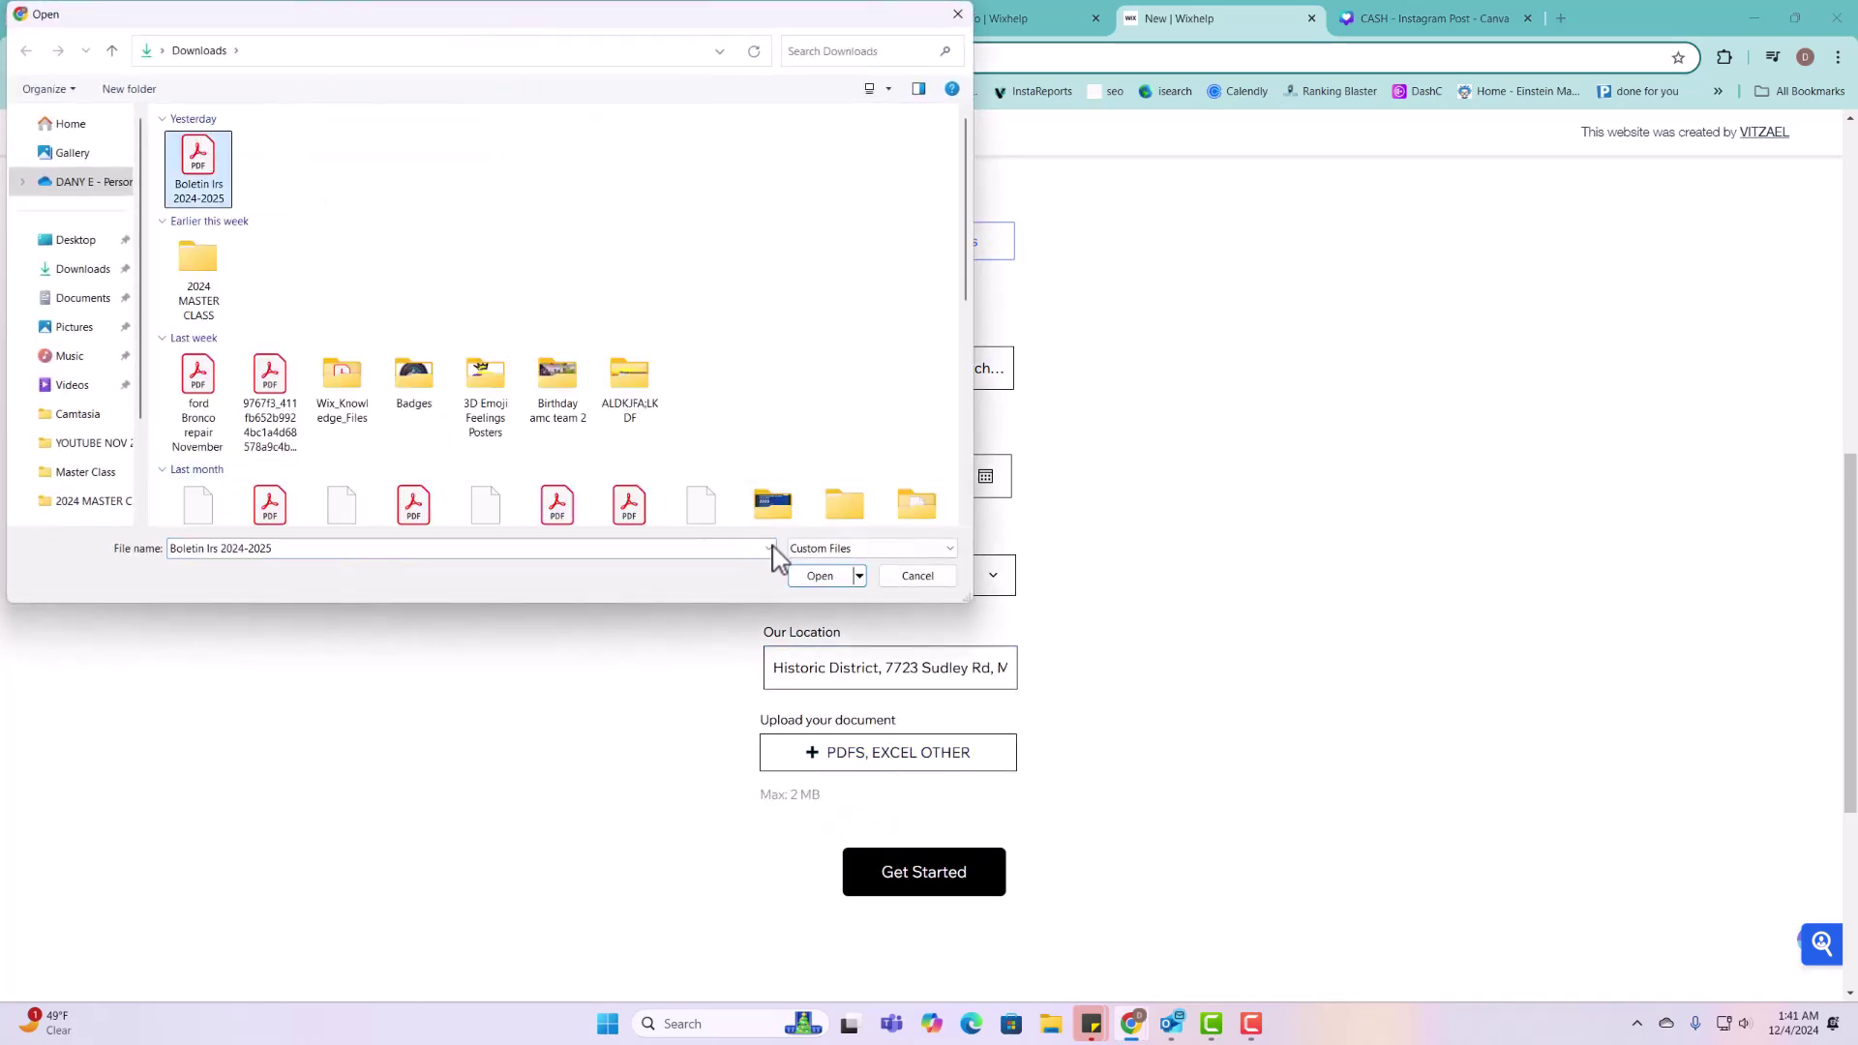
left_click(818, 577)
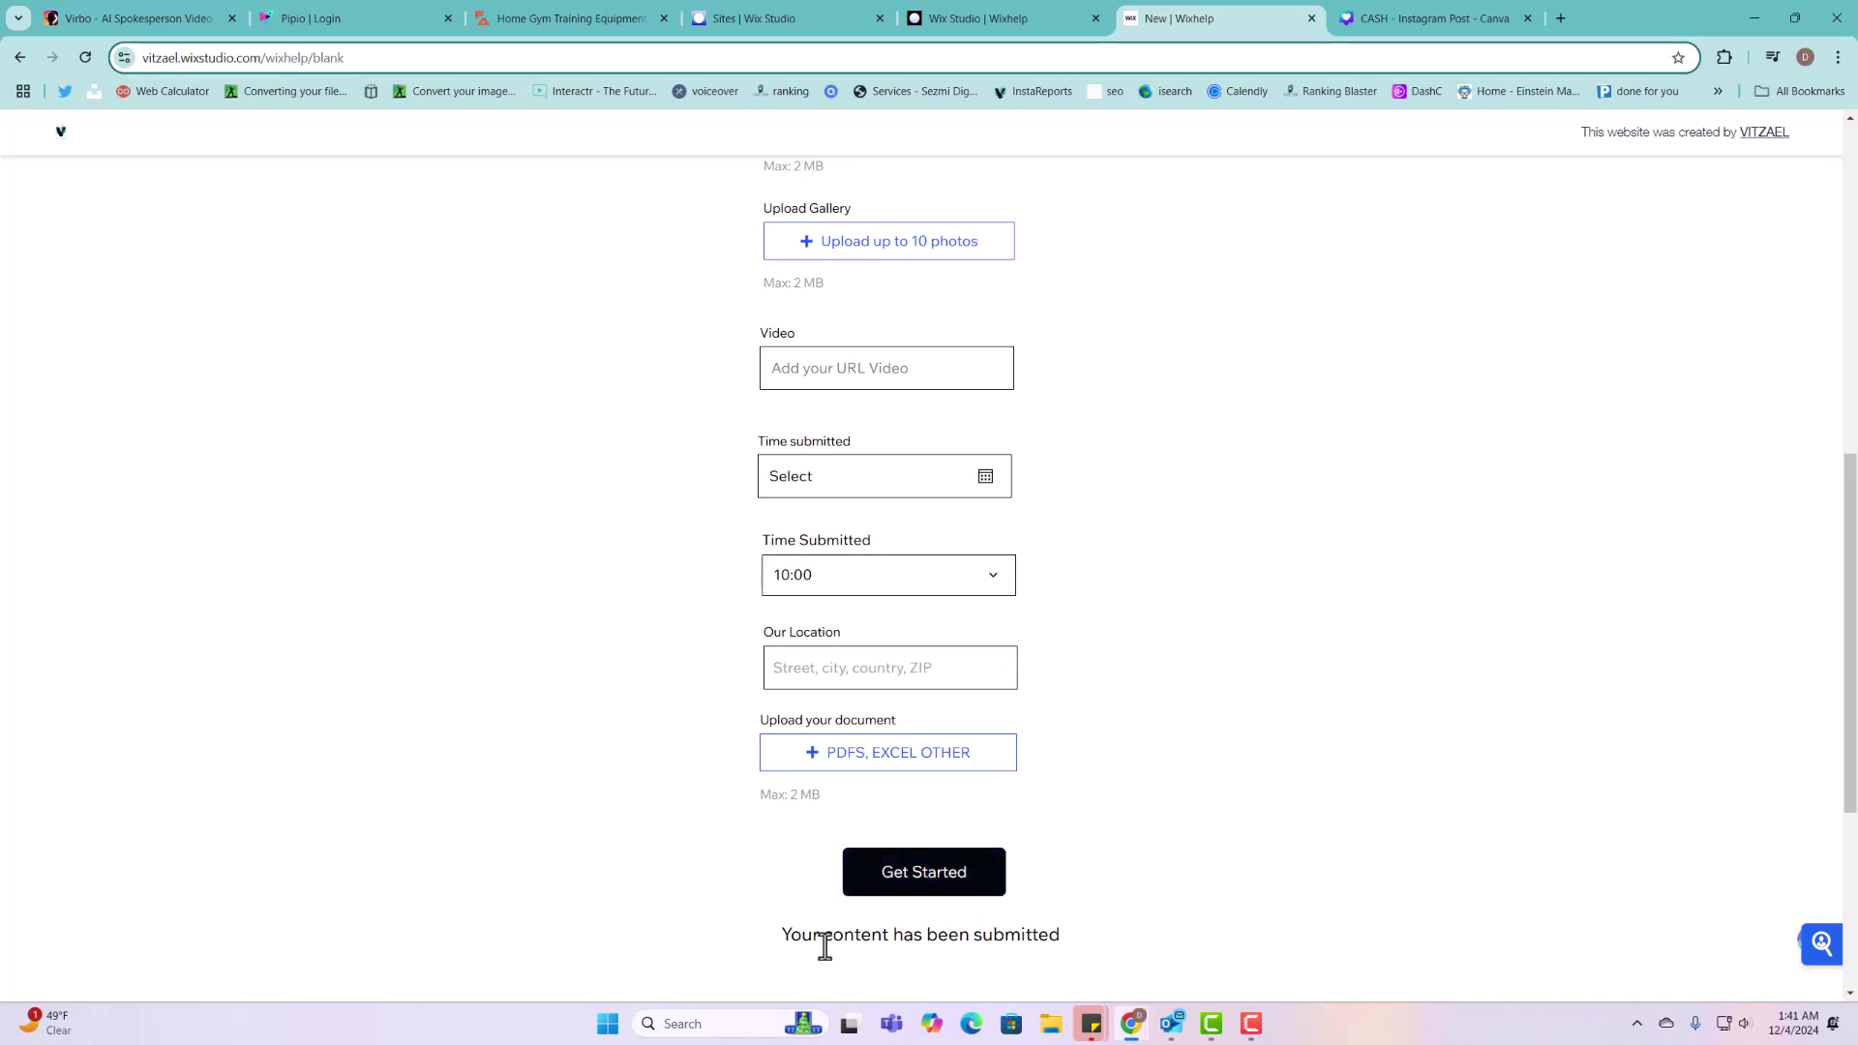
left_click_drag(825, 946, 1049, 935)
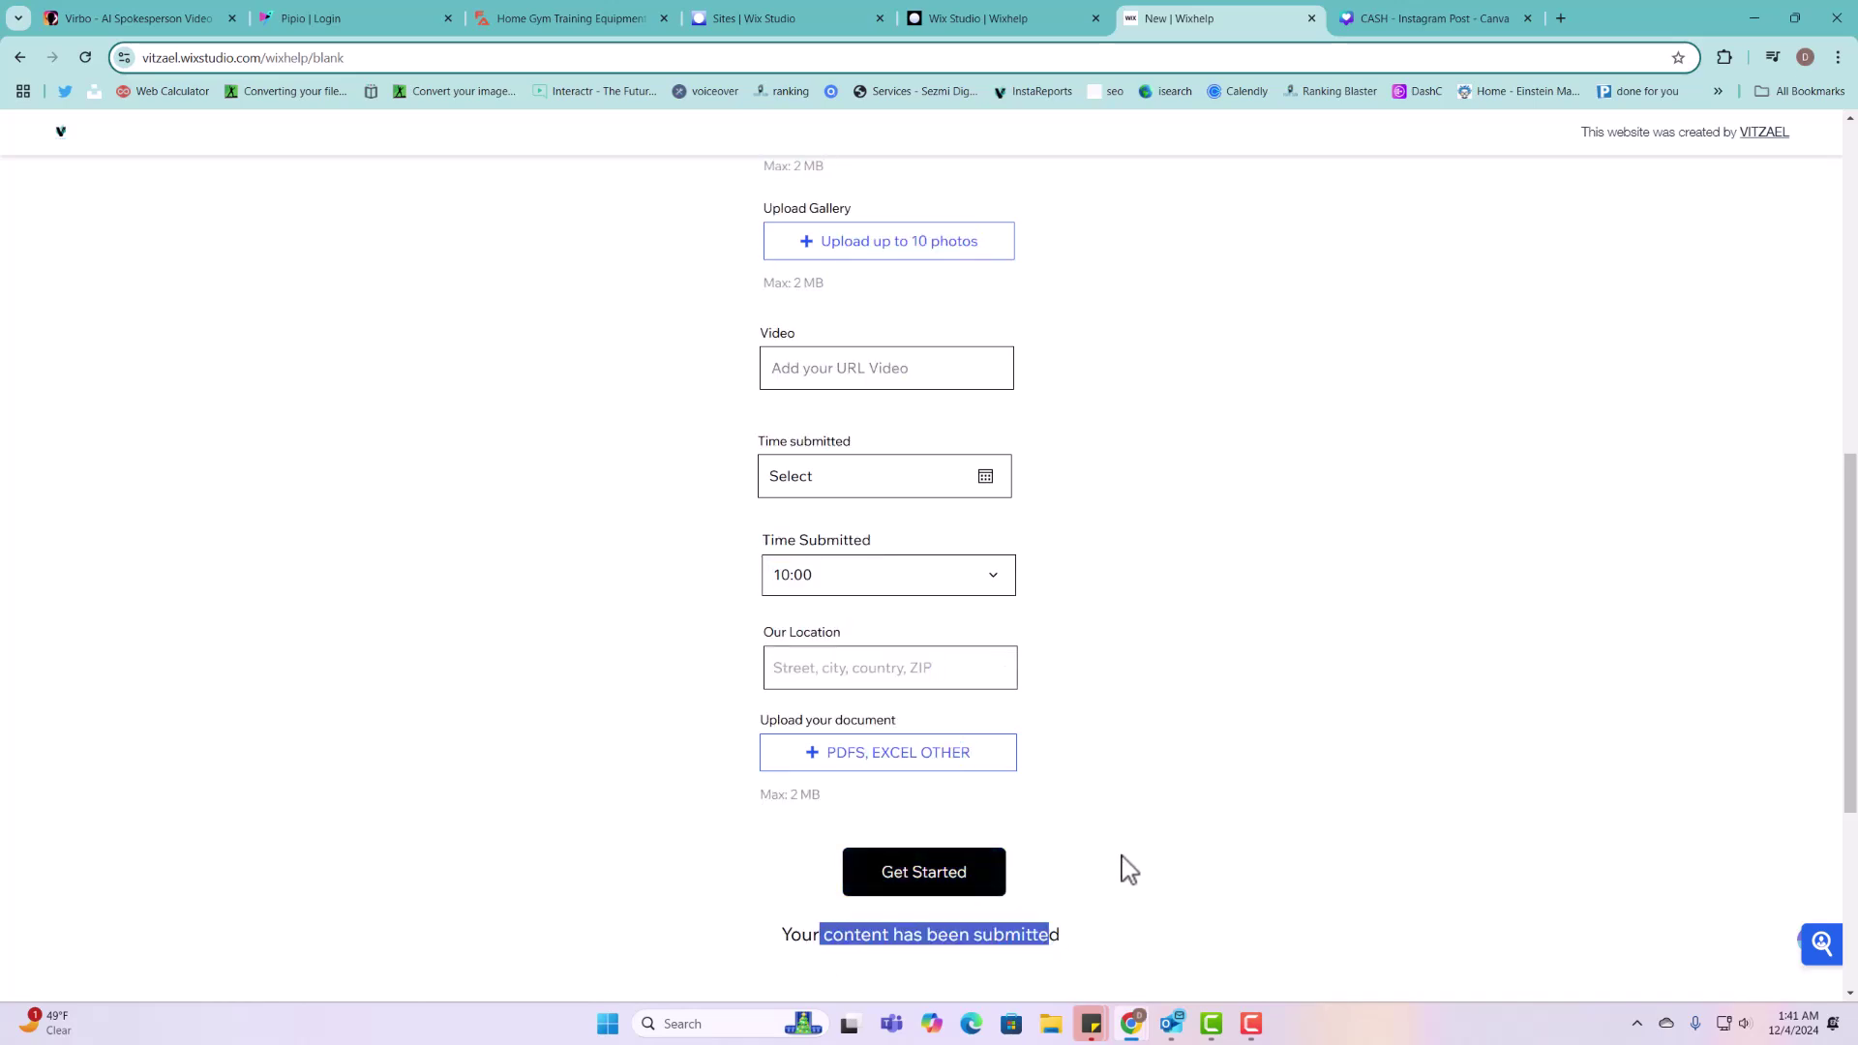
Step: Back in the editor, dismiss the publish message and open the CMS Projects collection
left_click(1007, 18)
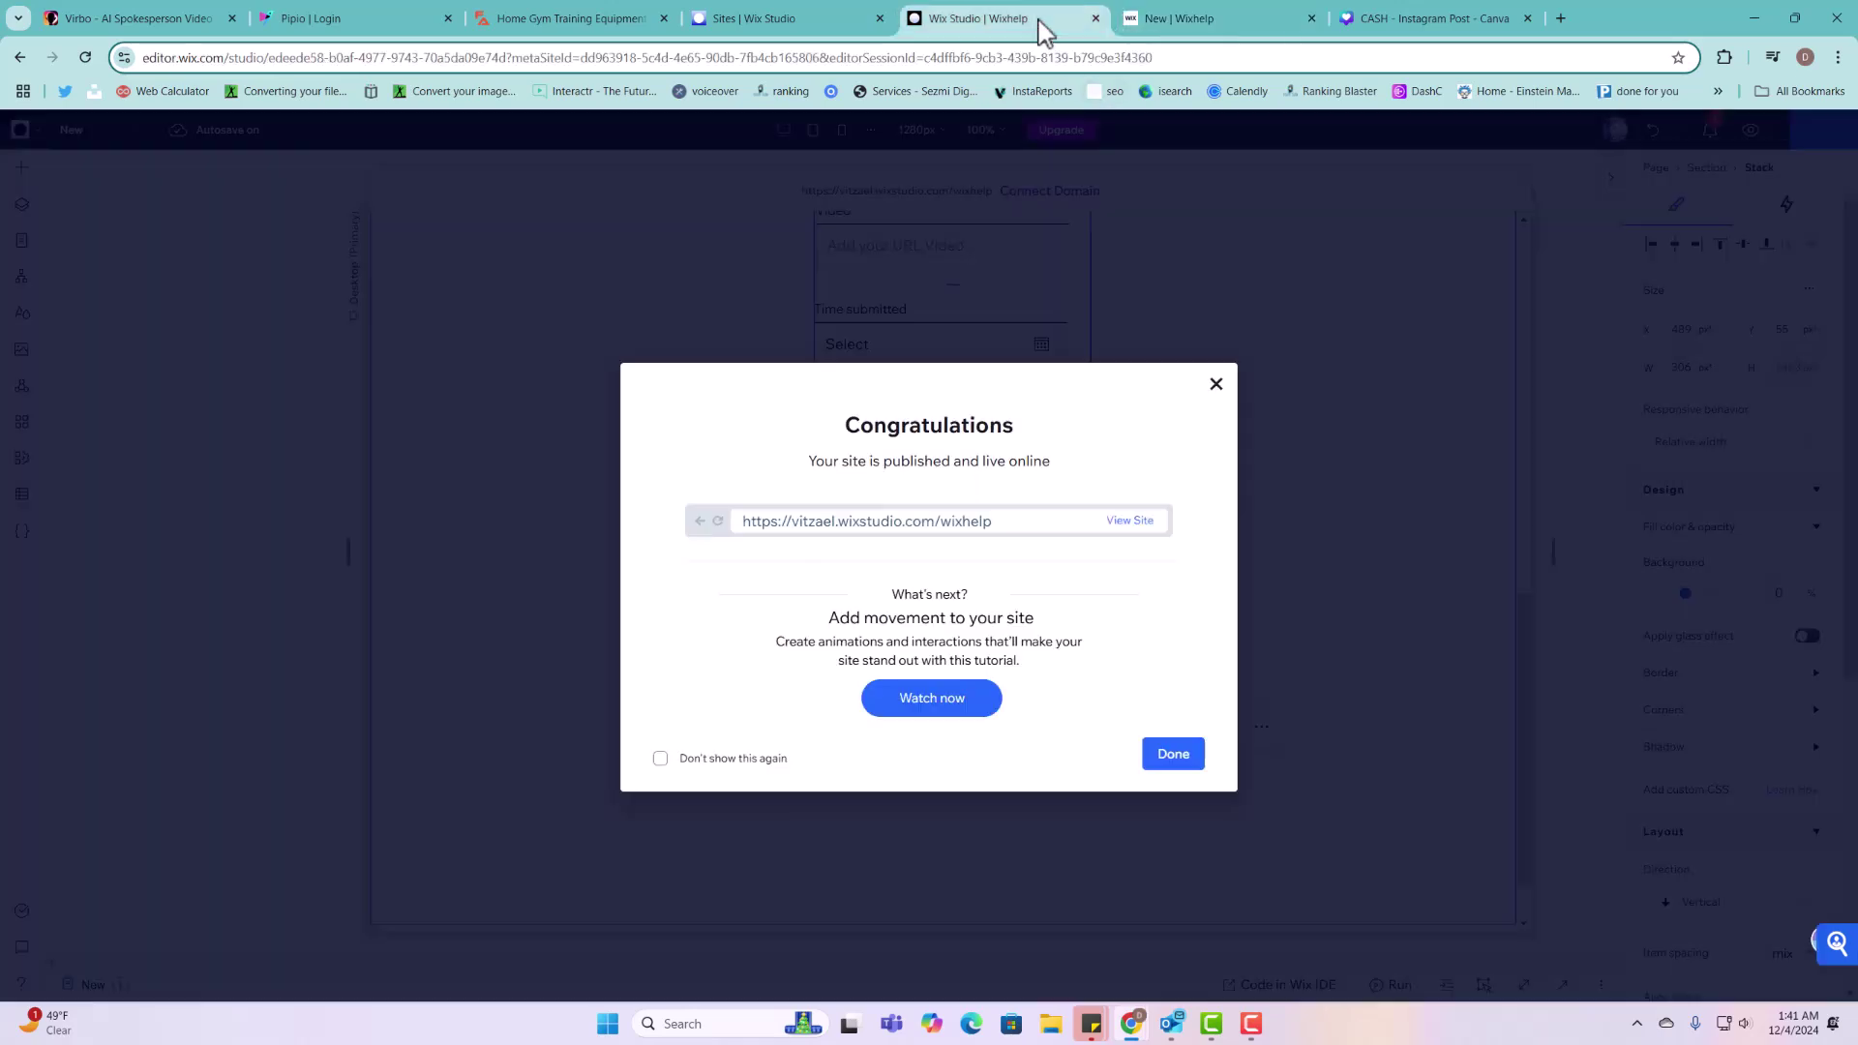
left_click(1169, 755)
left_click(21, 494)
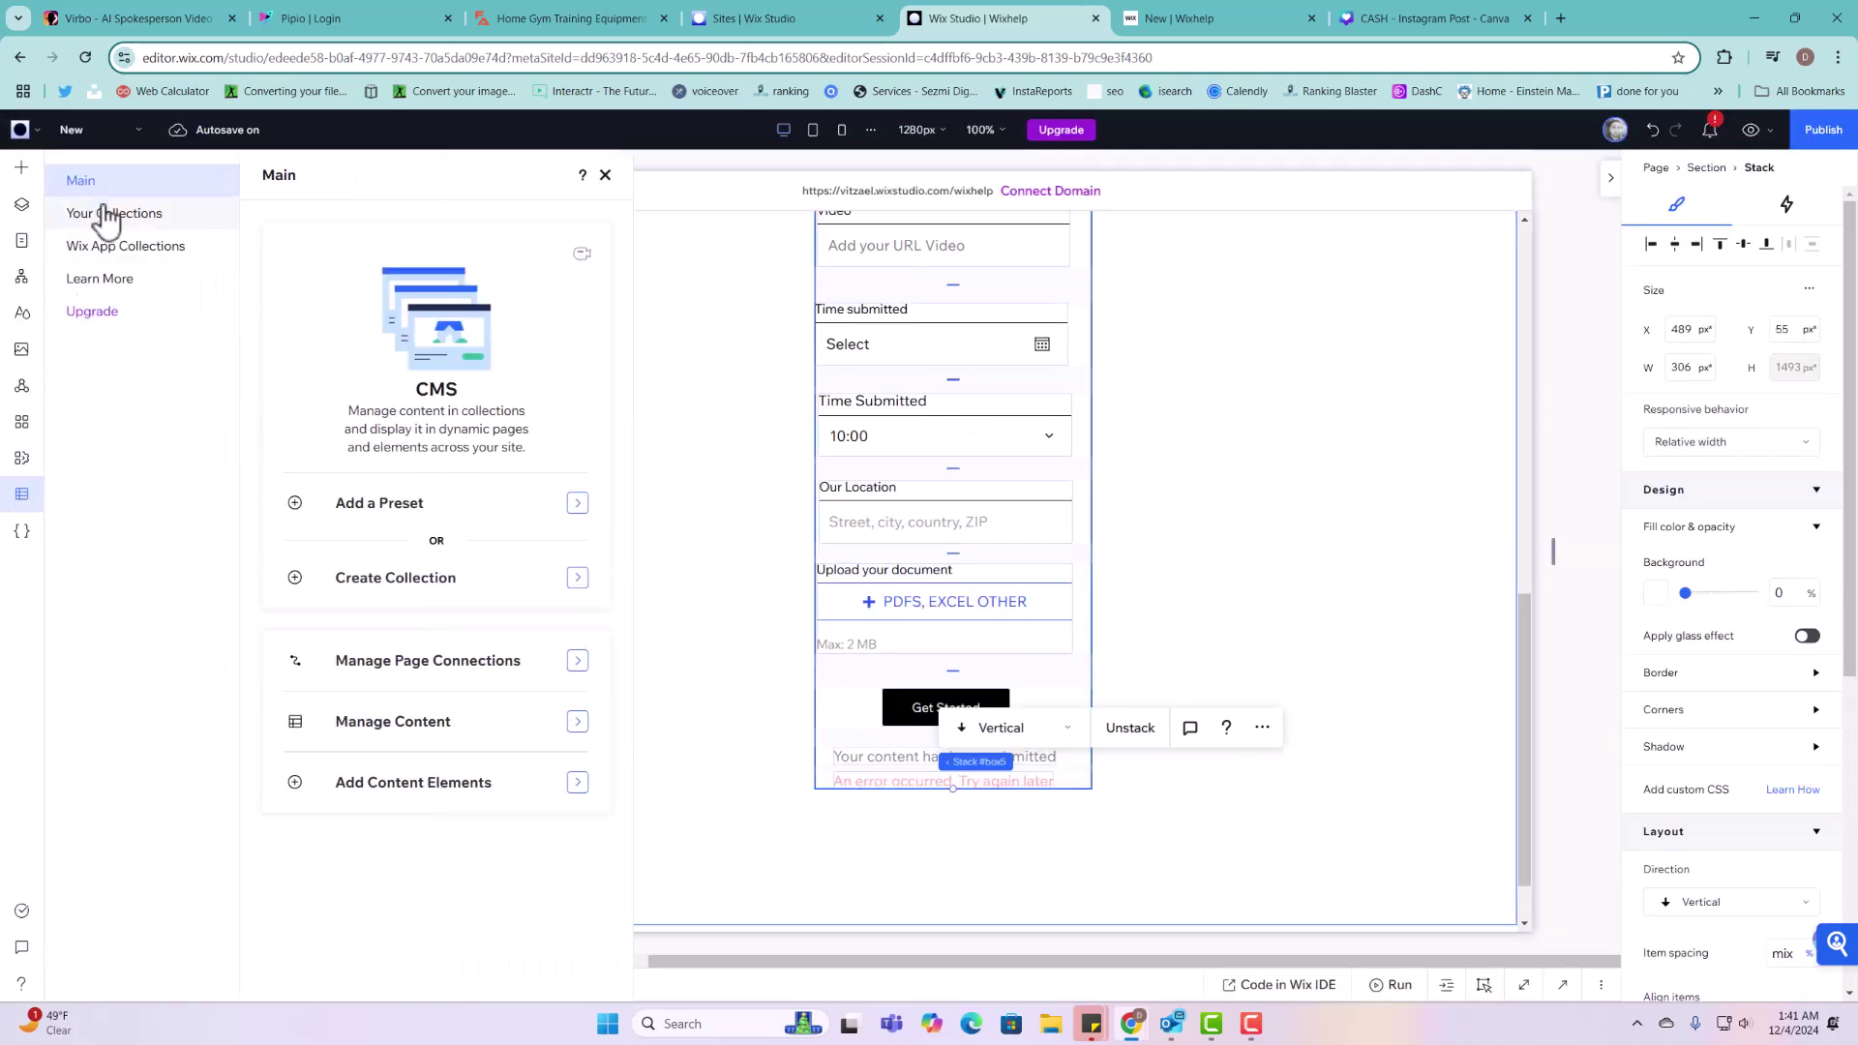
left_click(96, 213)
left_click(400, 387)
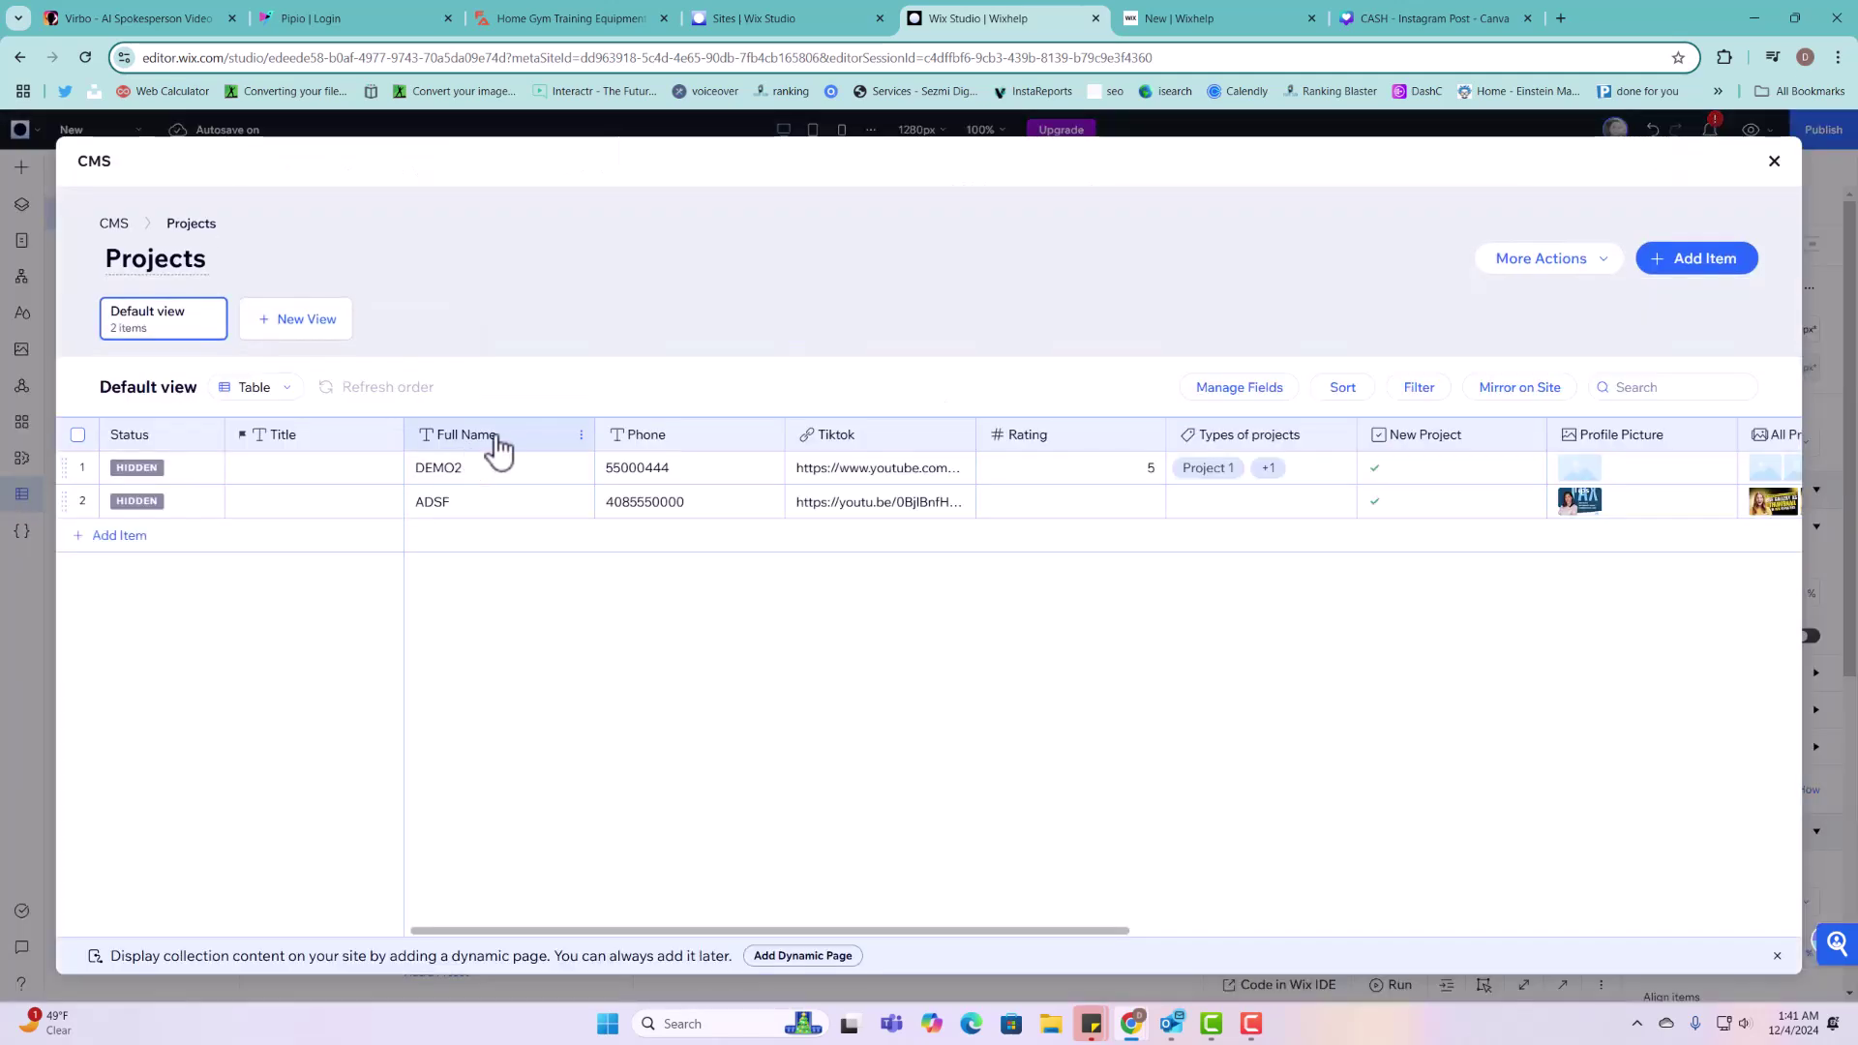
Step: Inspect the new entry's name, phone and remaining columns, then close the collection view
left_click(474, 472)
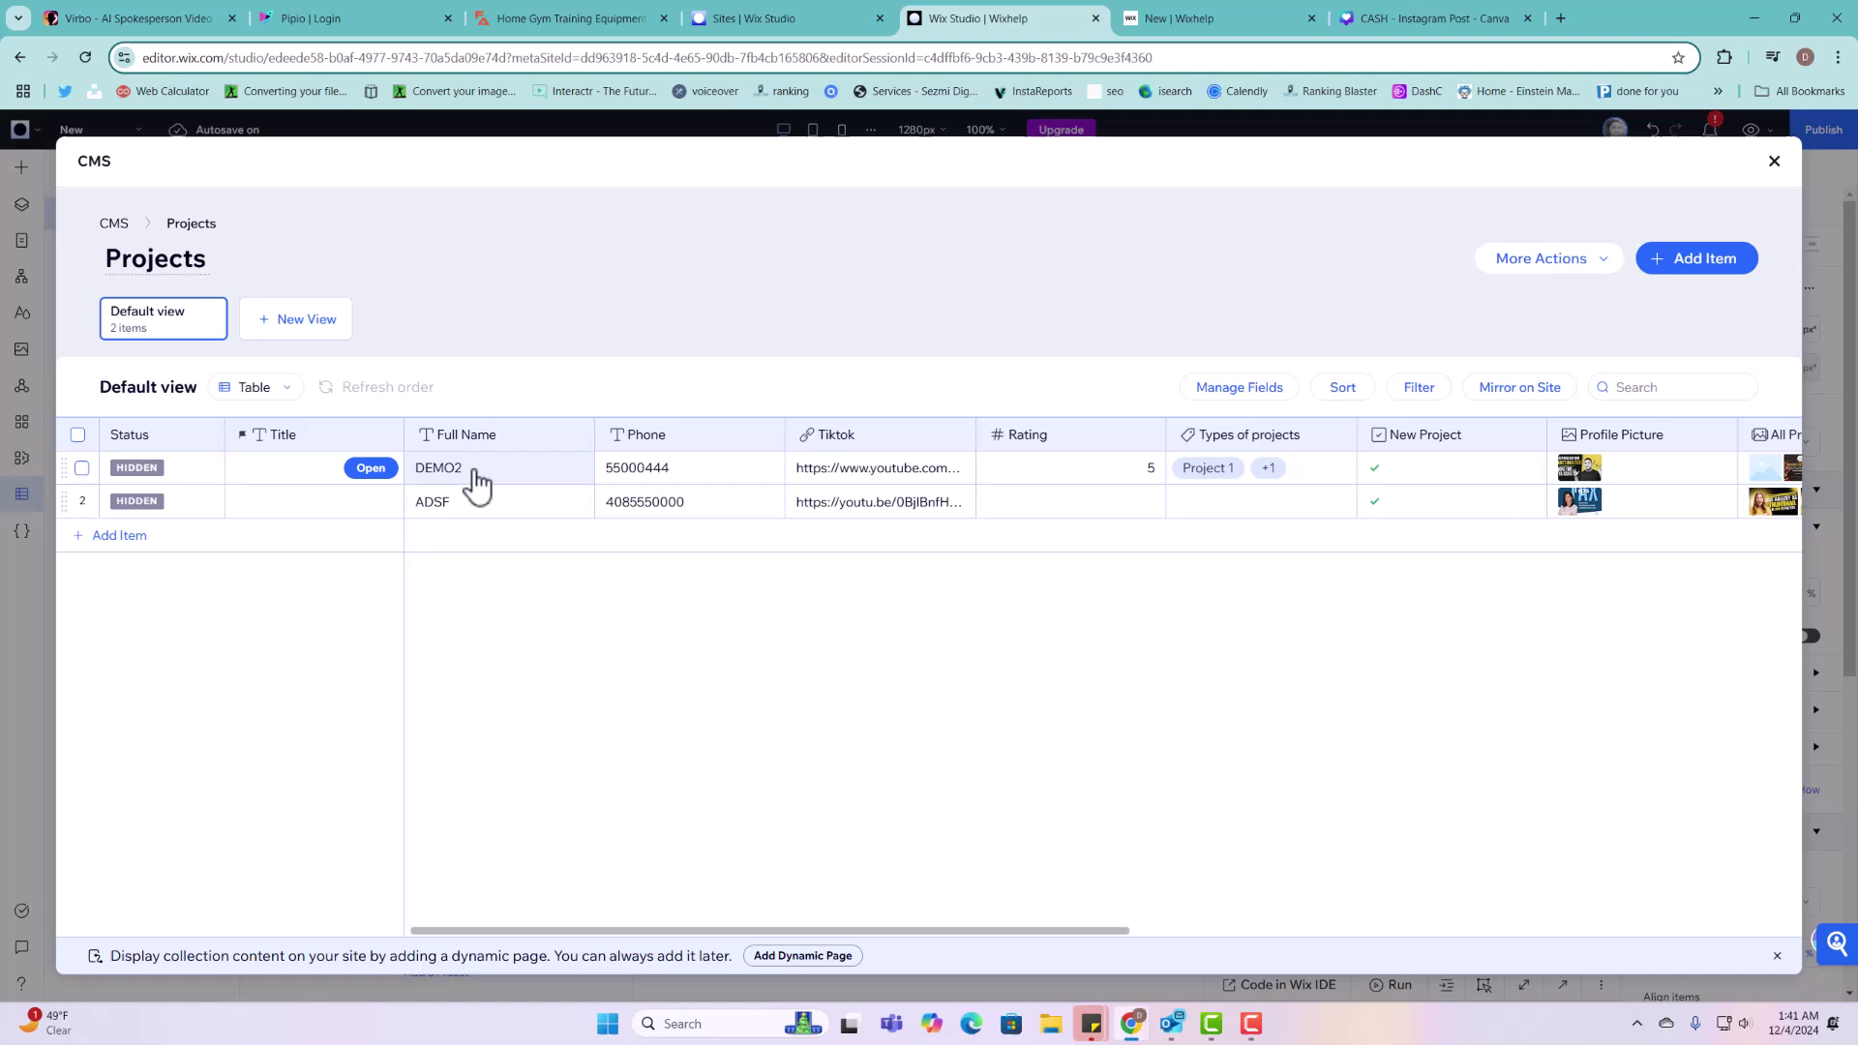
left_click(734, 473)
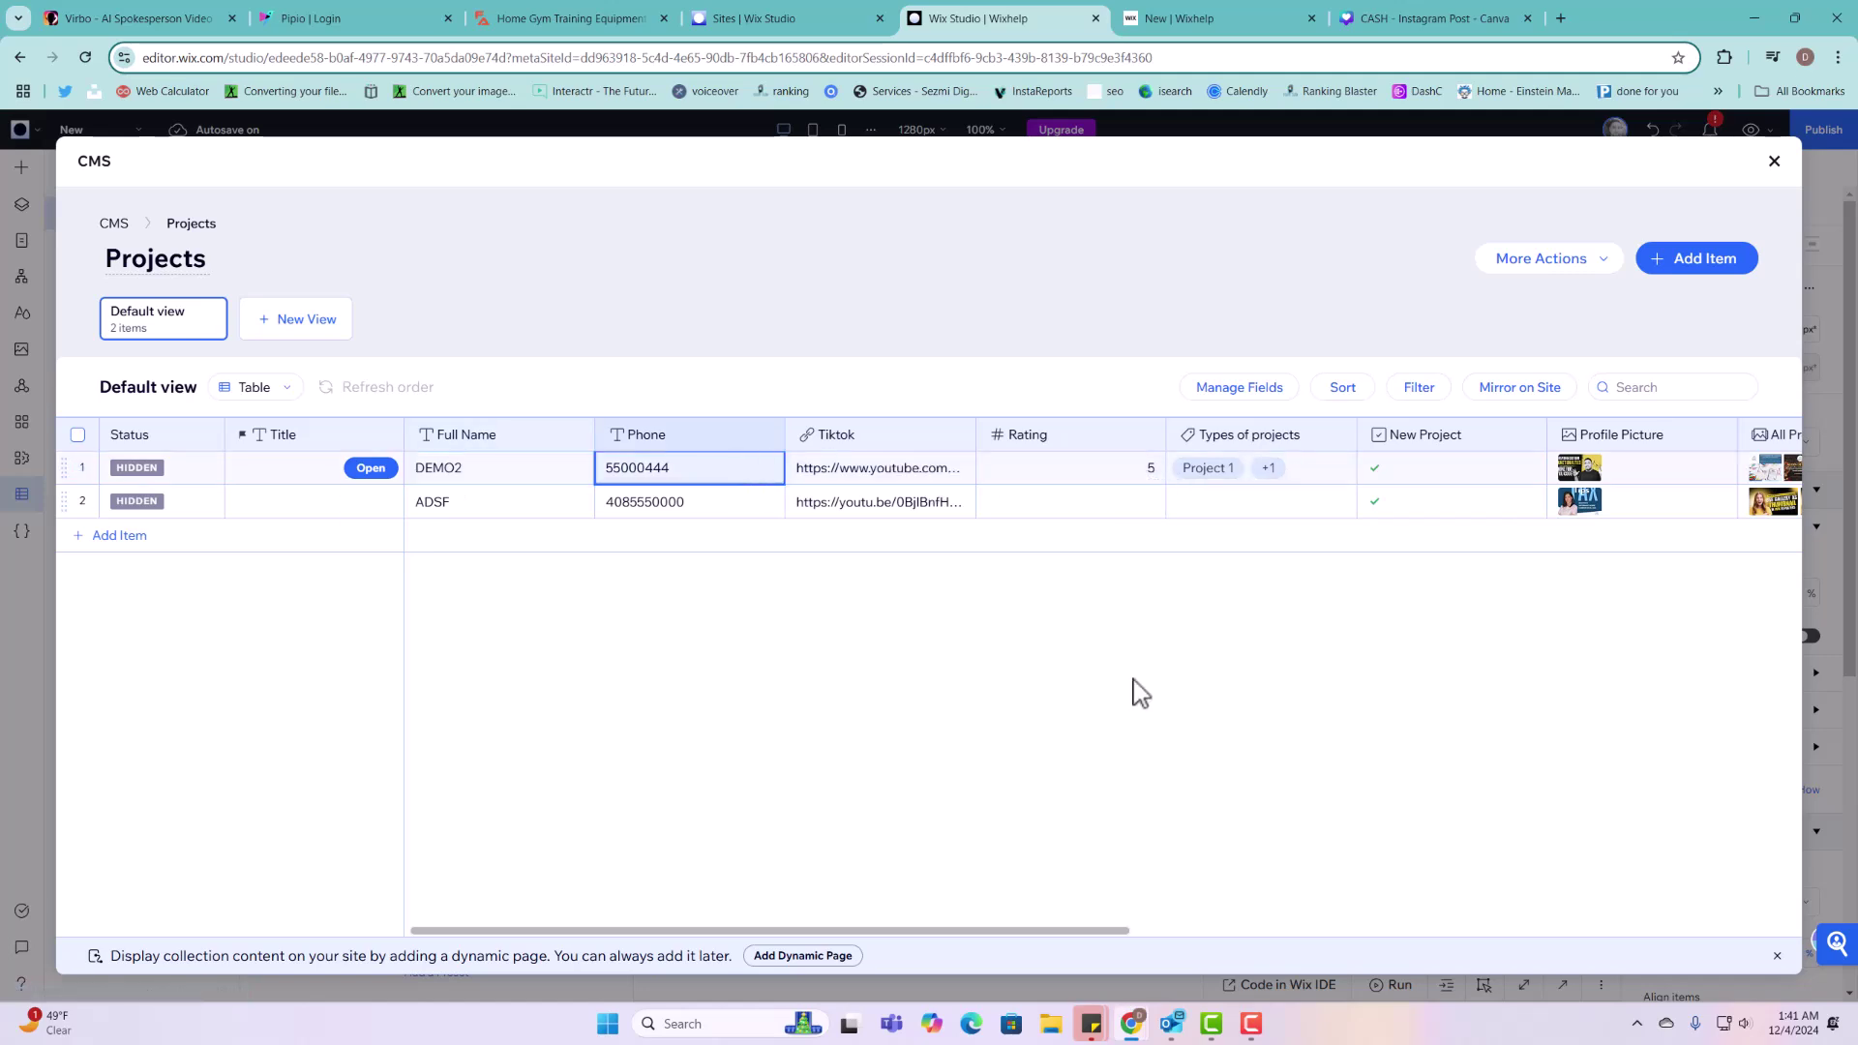
left_click_drag(1113, 933, 1446, 934)
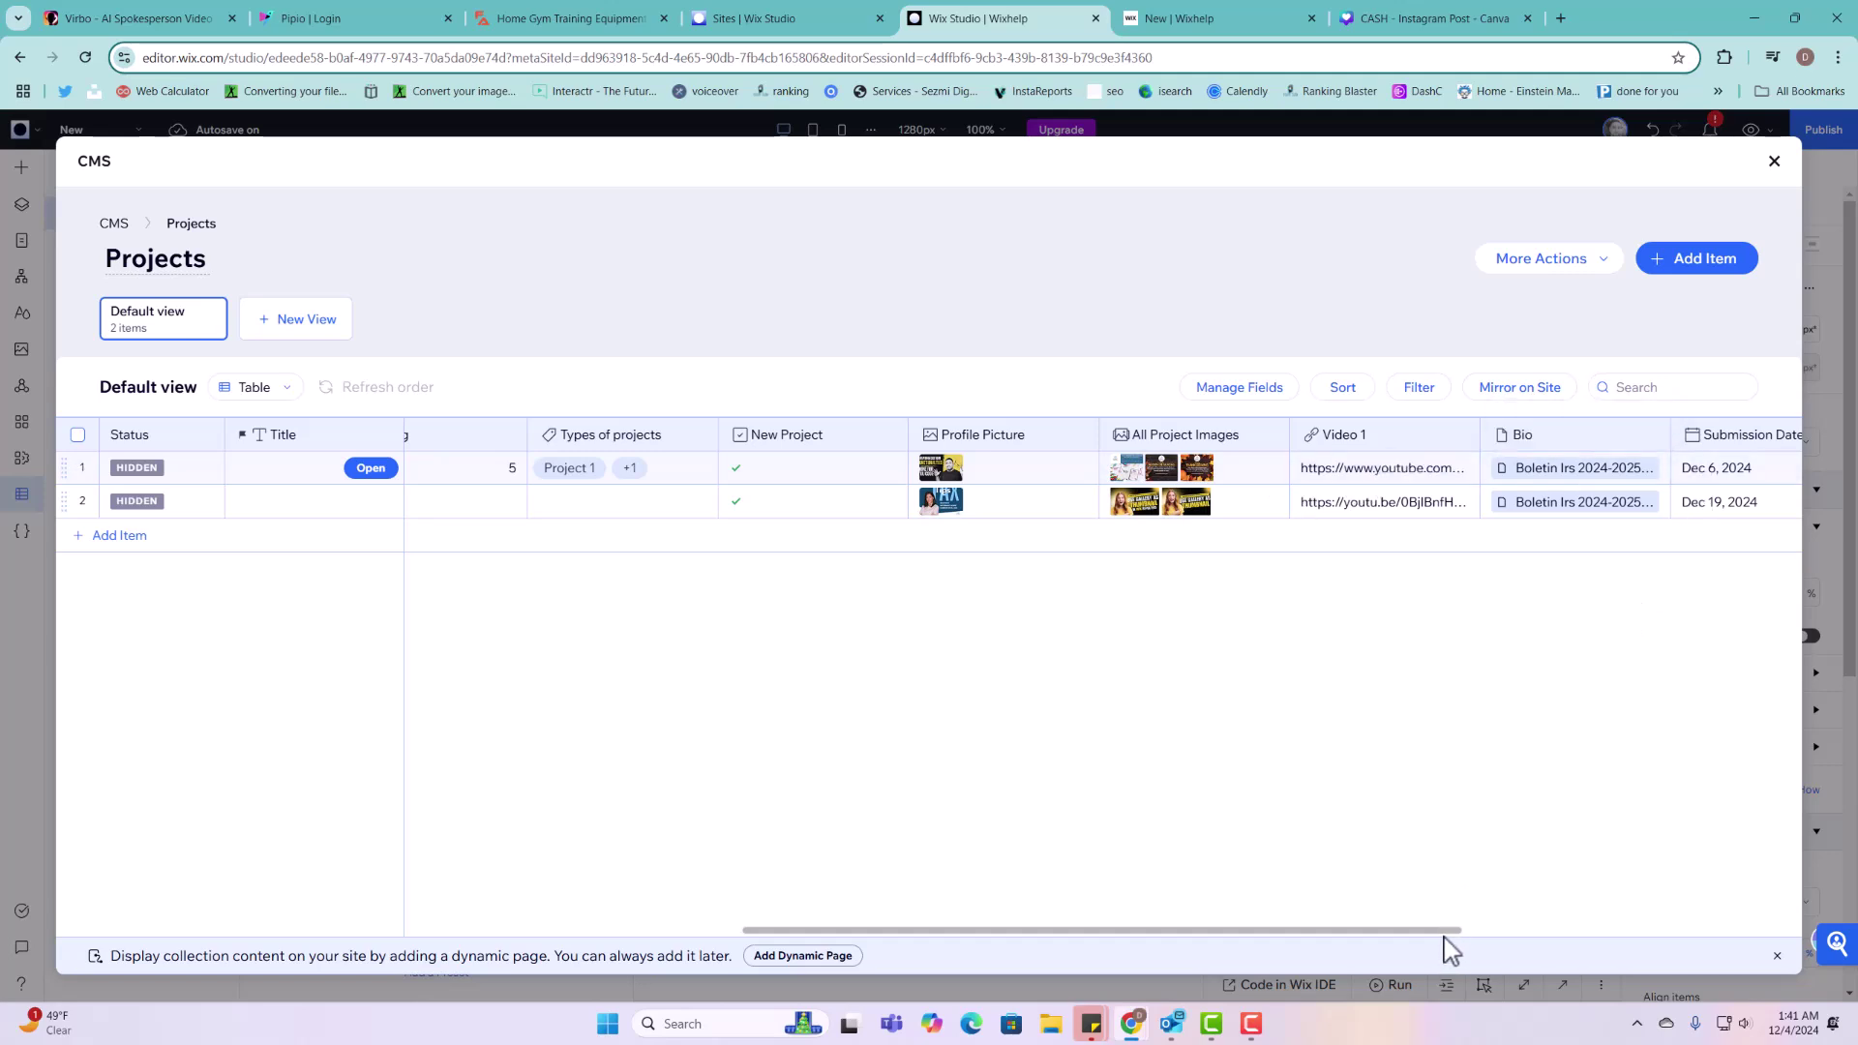
left_click_drag(1447, 934, 1777, 935)
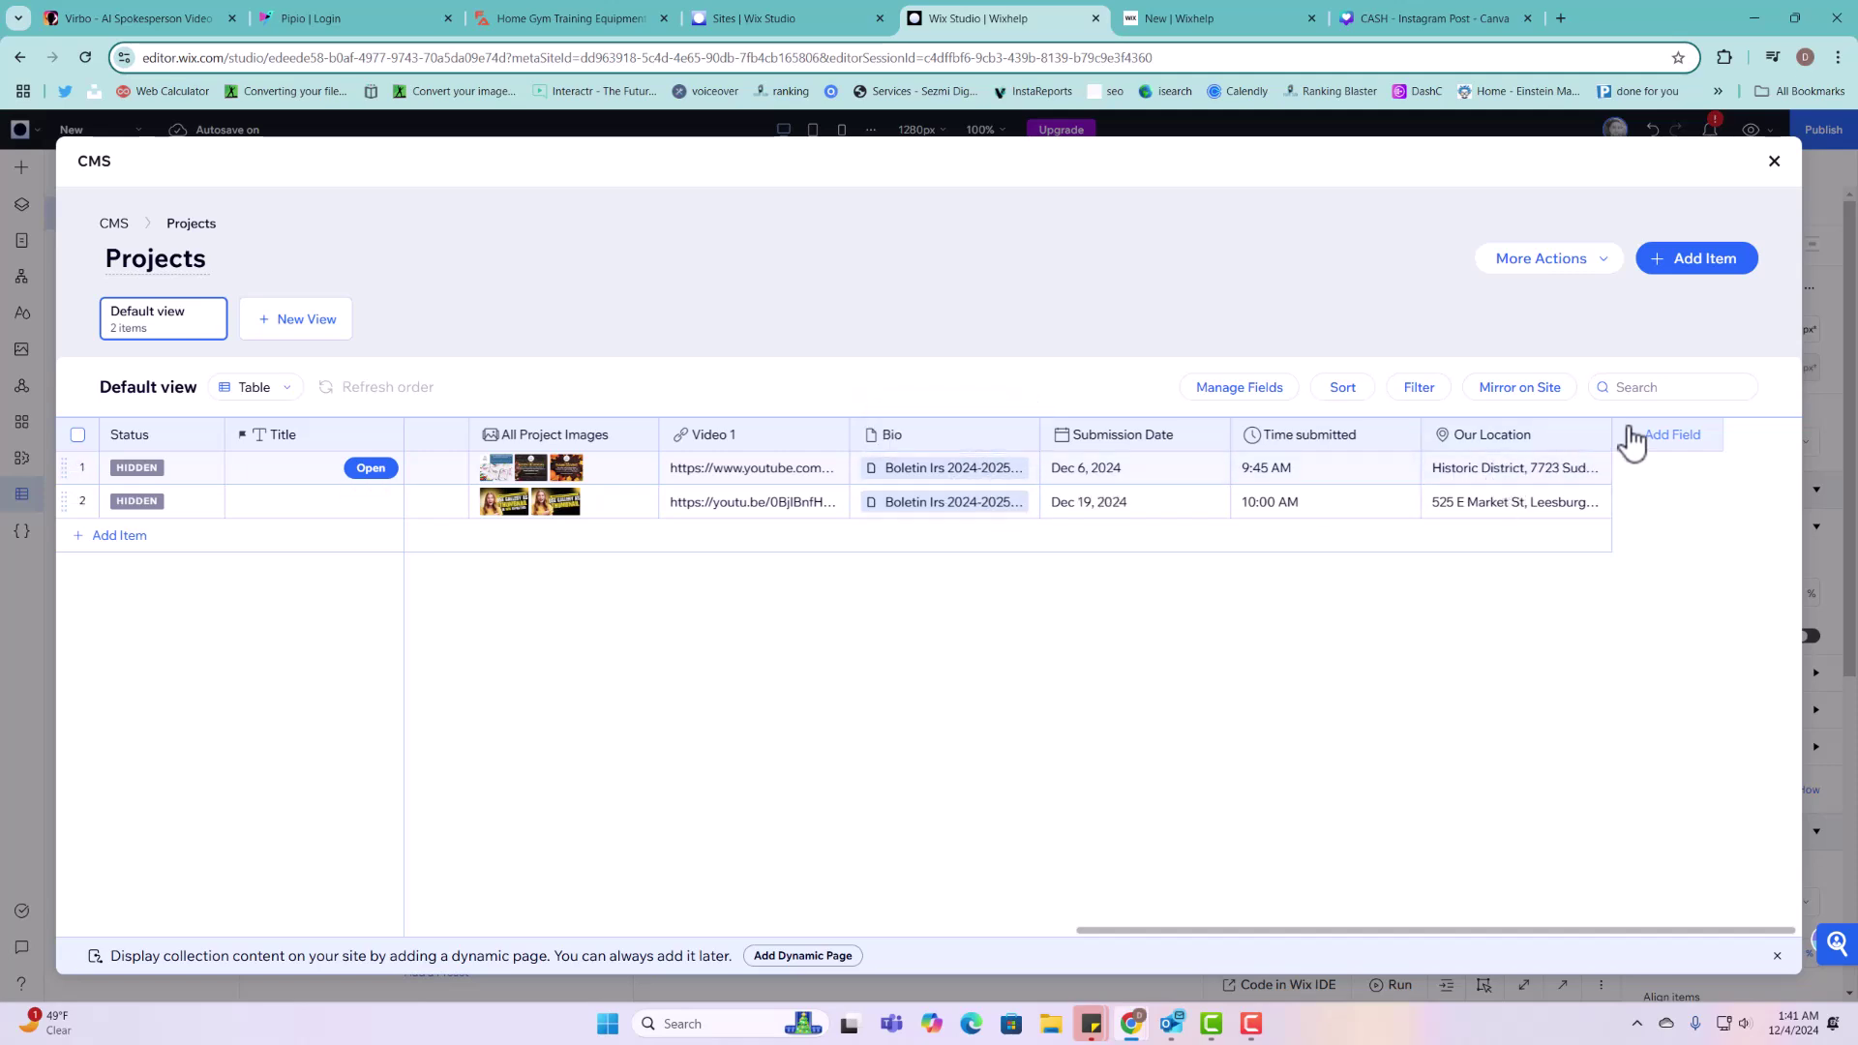
left_click(1775, 162)
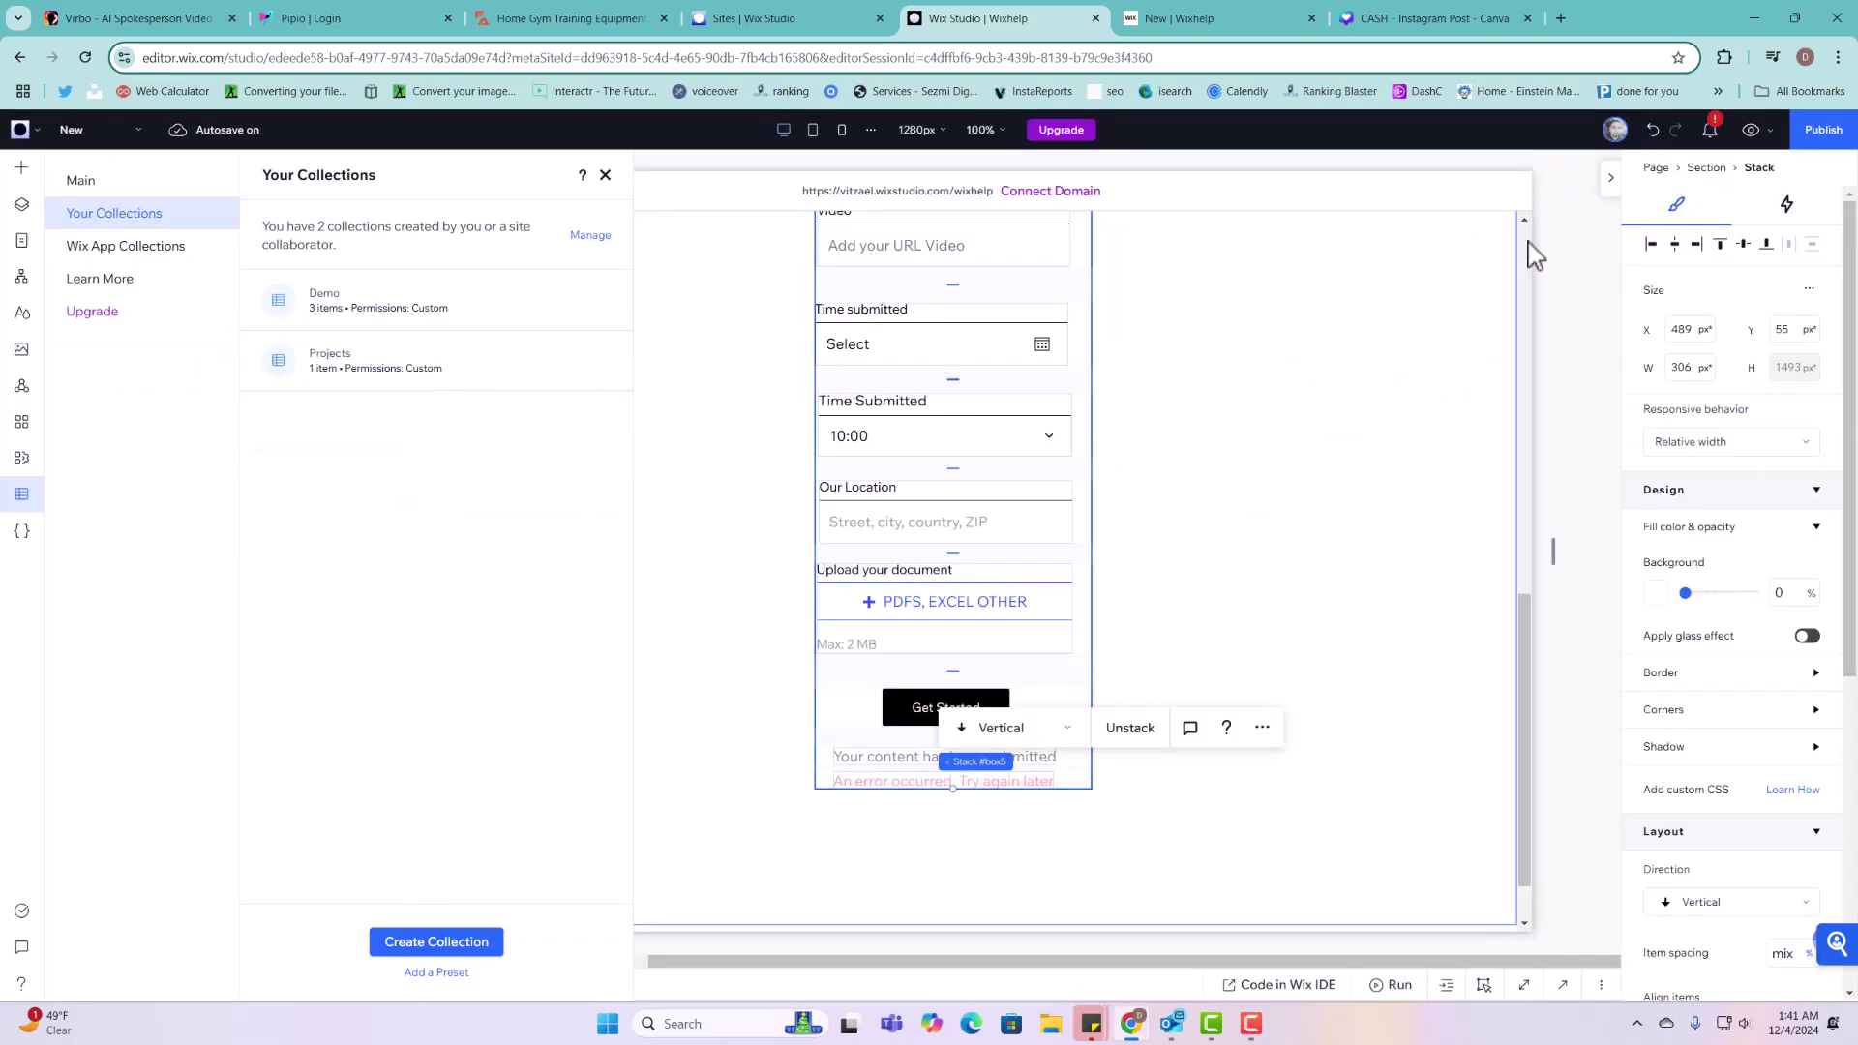
Step: Select the form's Ratings Input and open its connected Projects Form Dataset settings
left_click(706, 423)
scroll(787, 624, "up", 5)
scroll(914, 639, "up", 5)
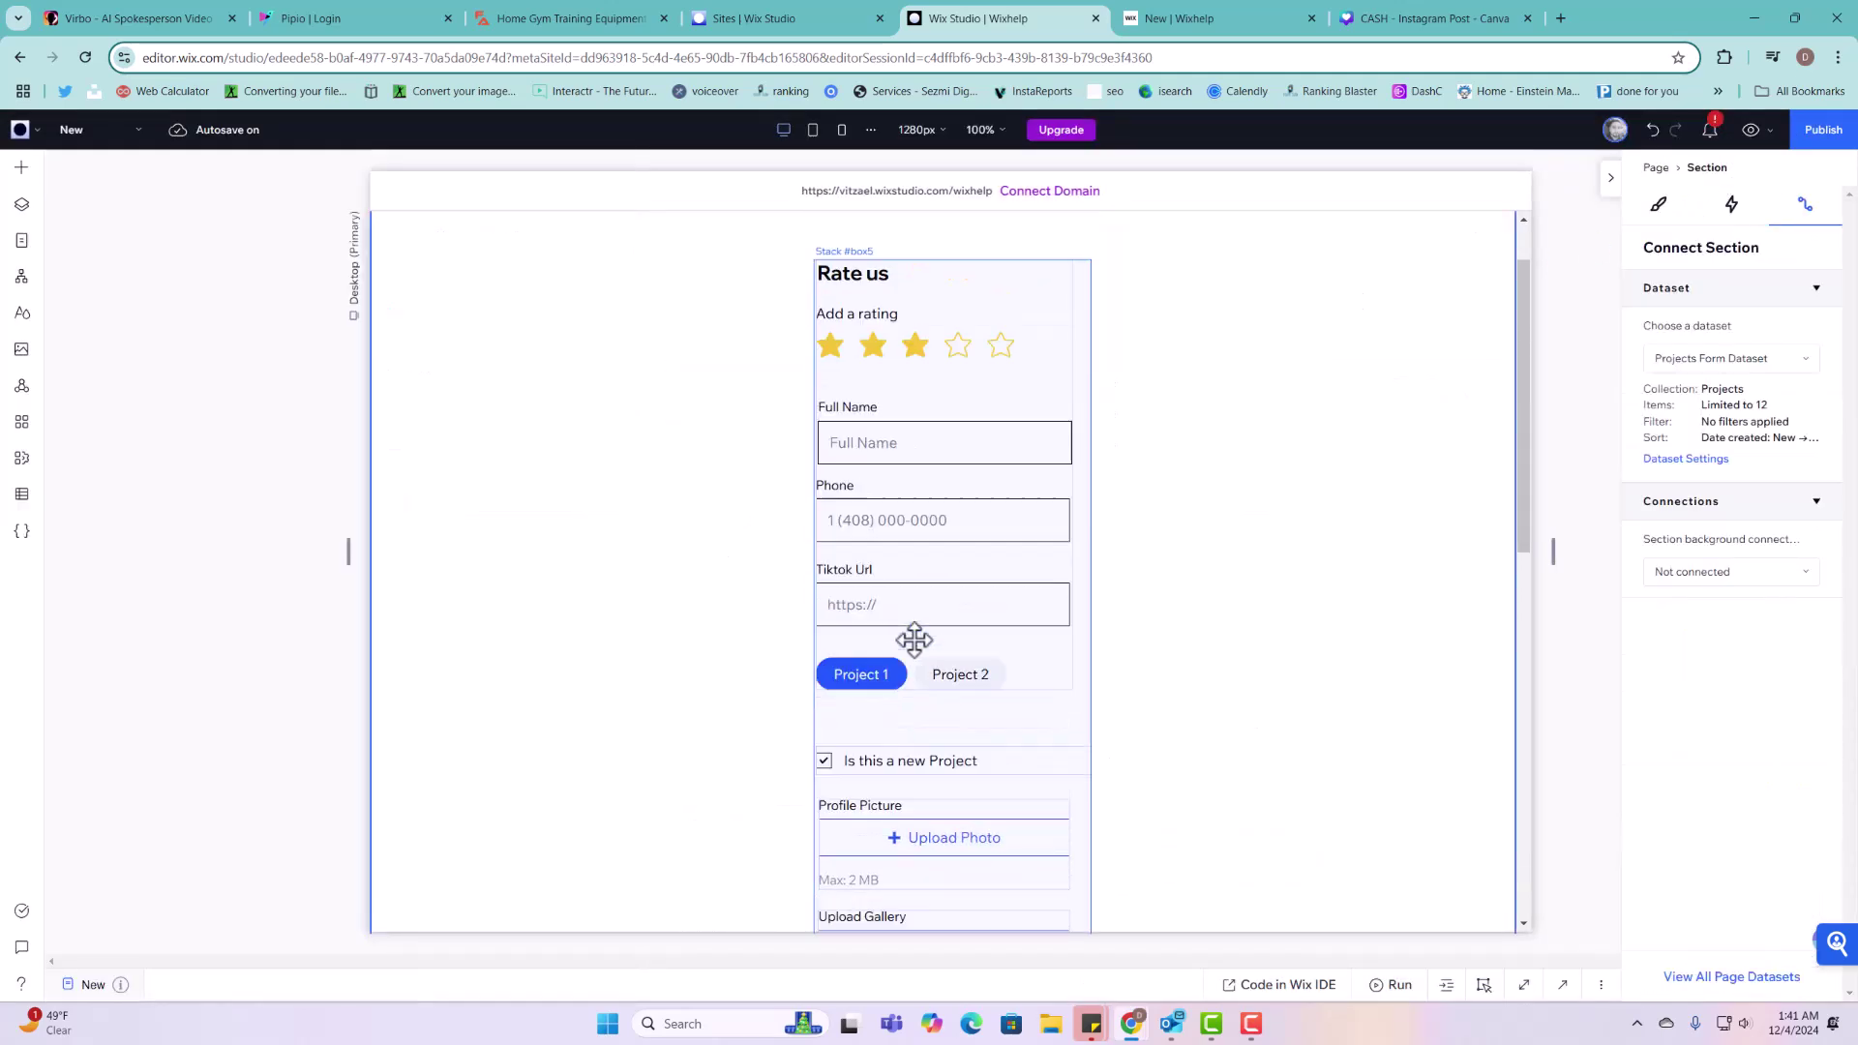
left_click(1258, 540)
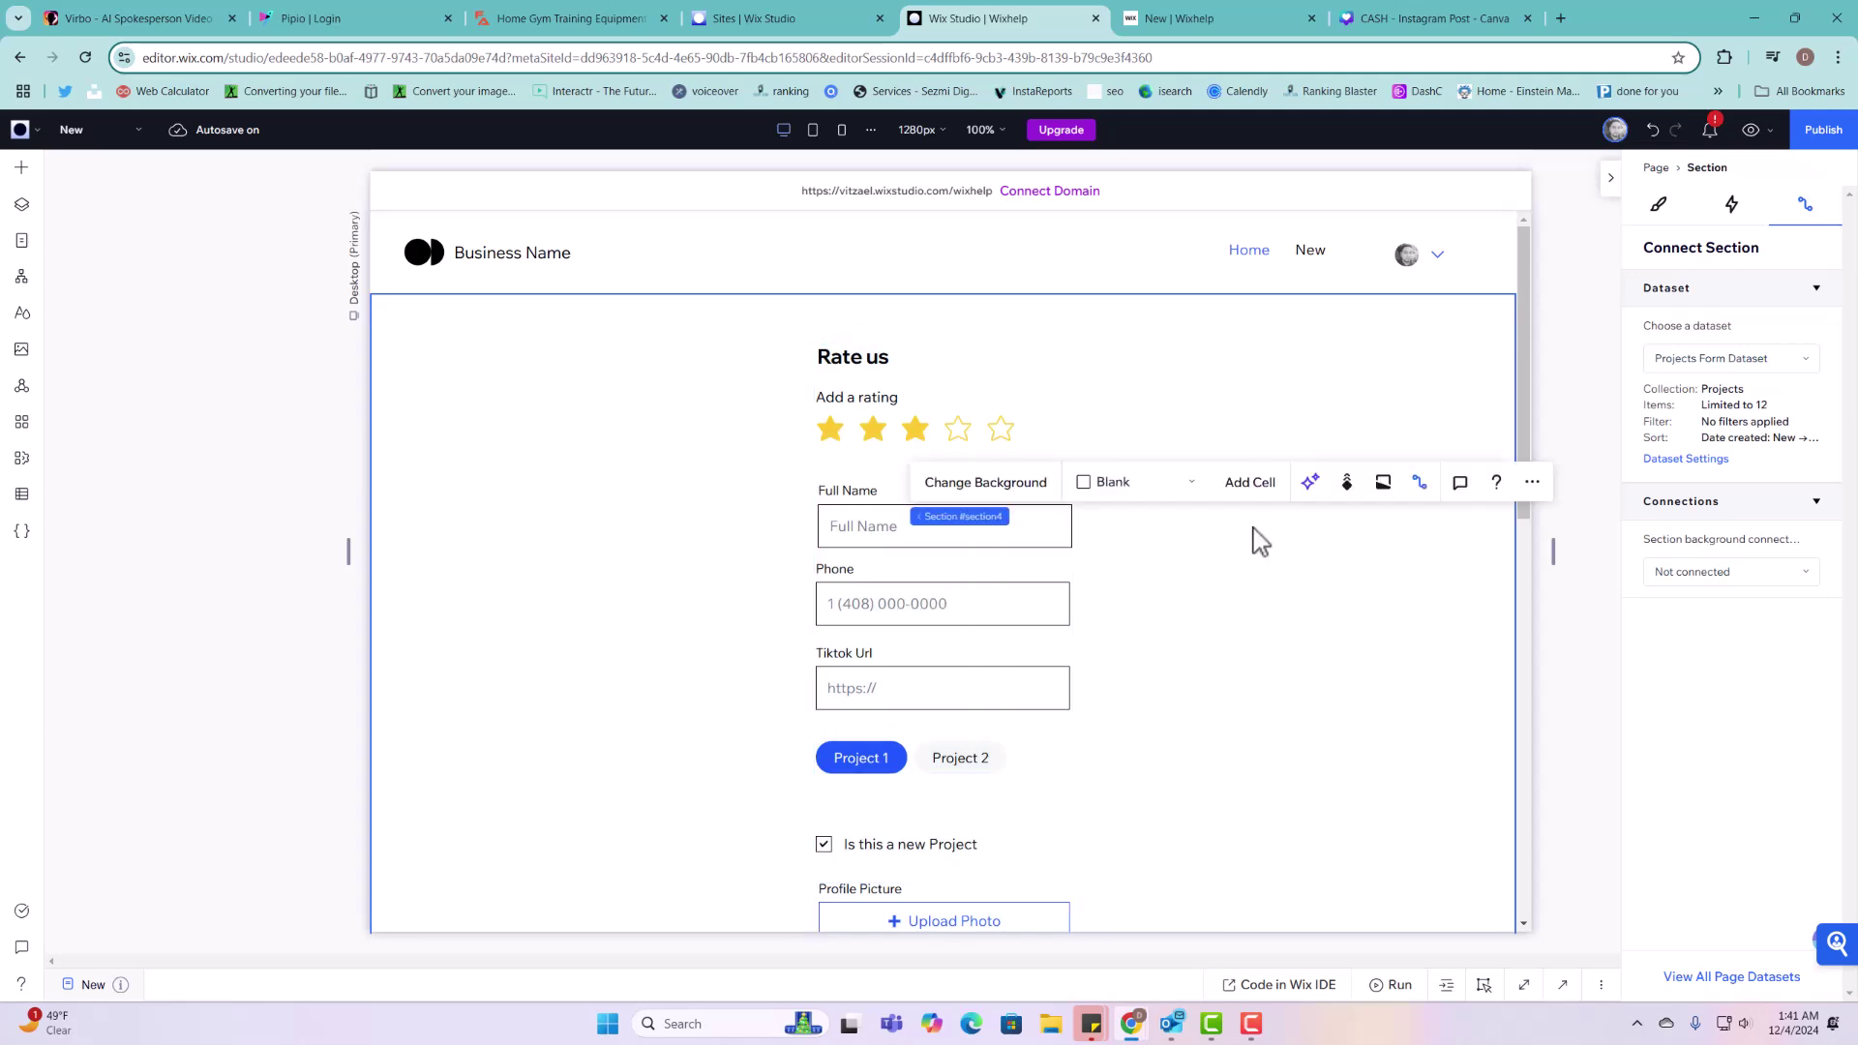
left_click(937, 378)
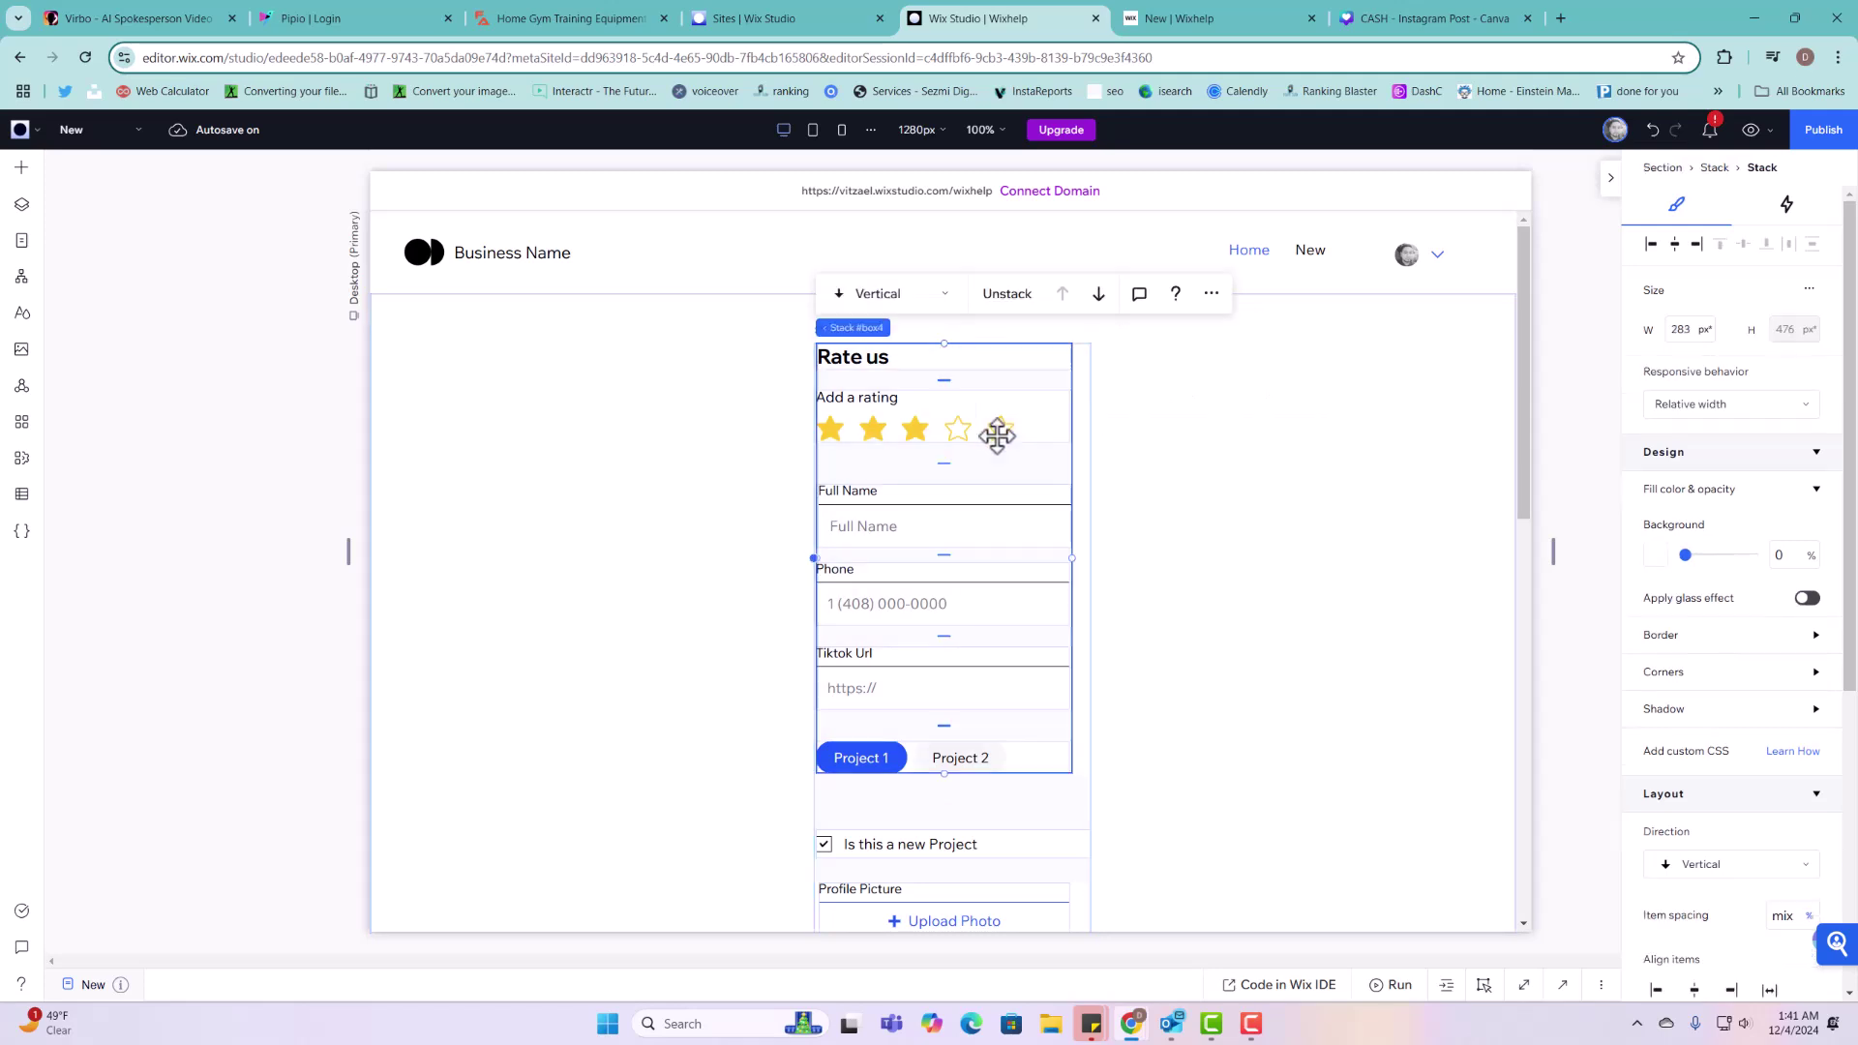
left_click(968, 427)
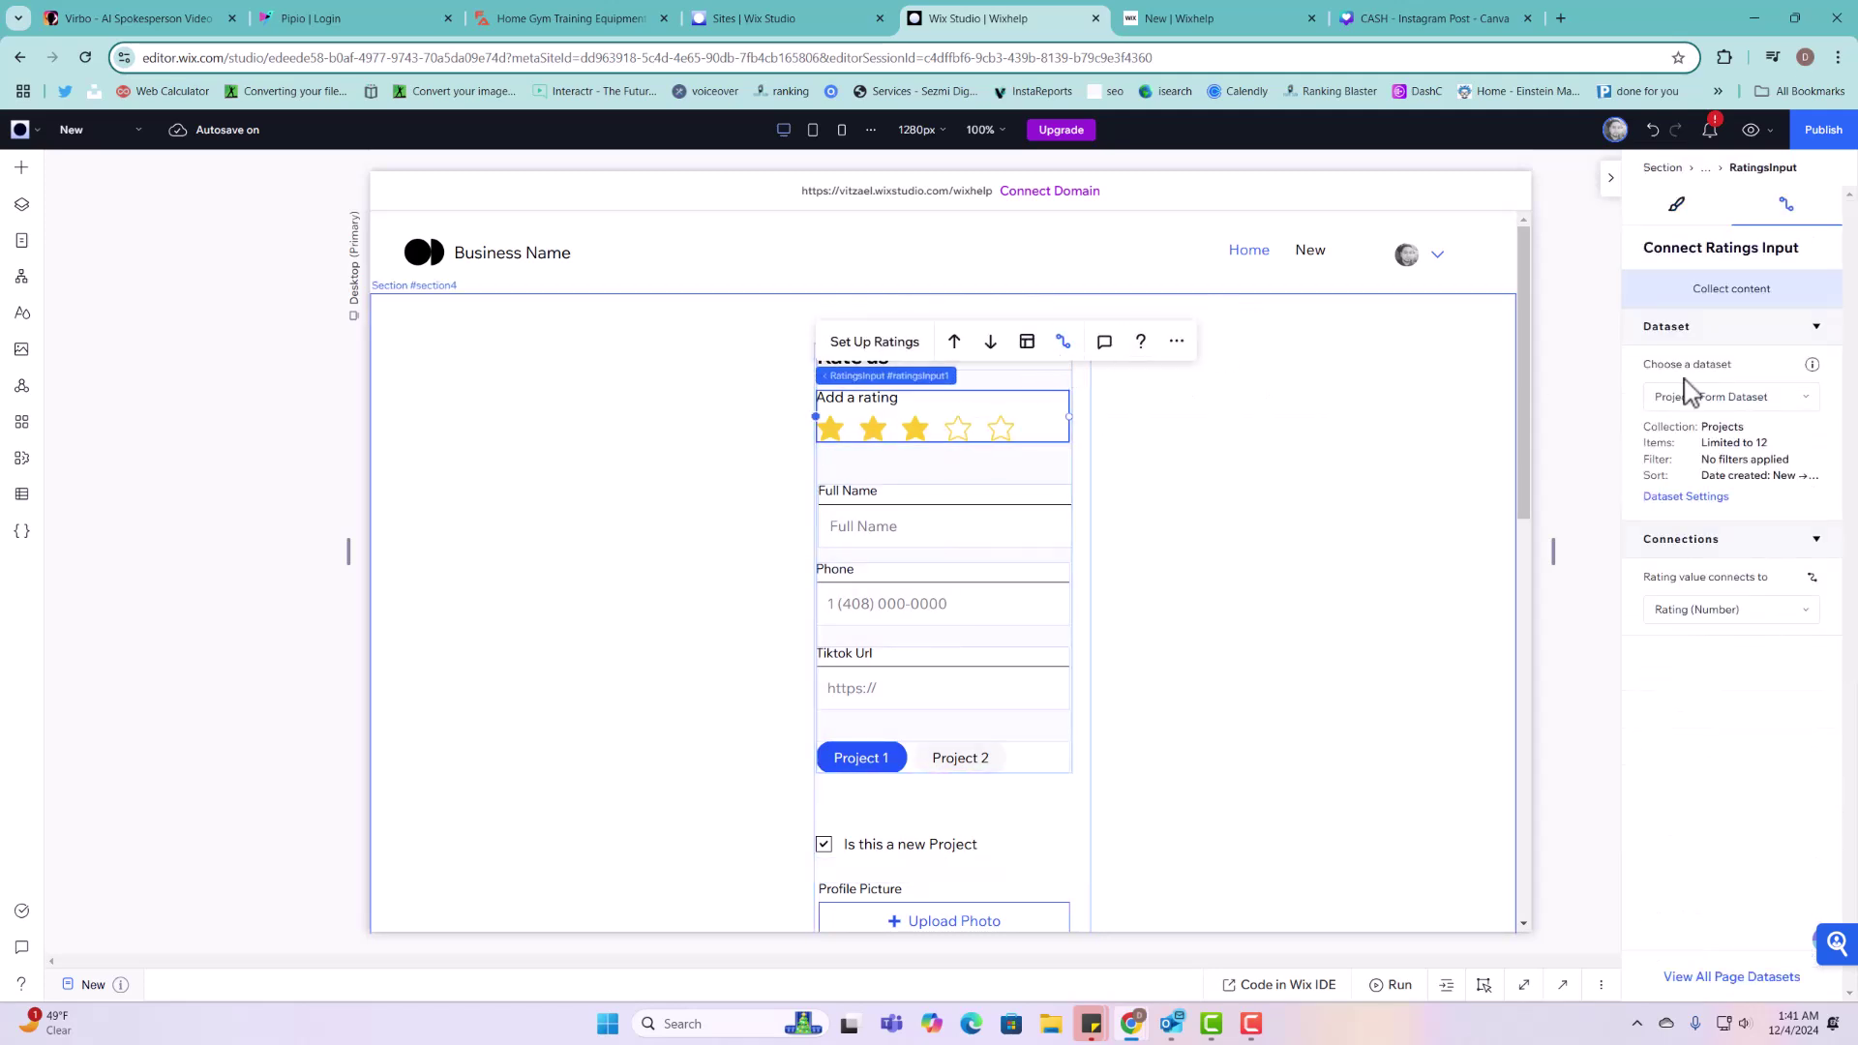
left_click(1703, 498)
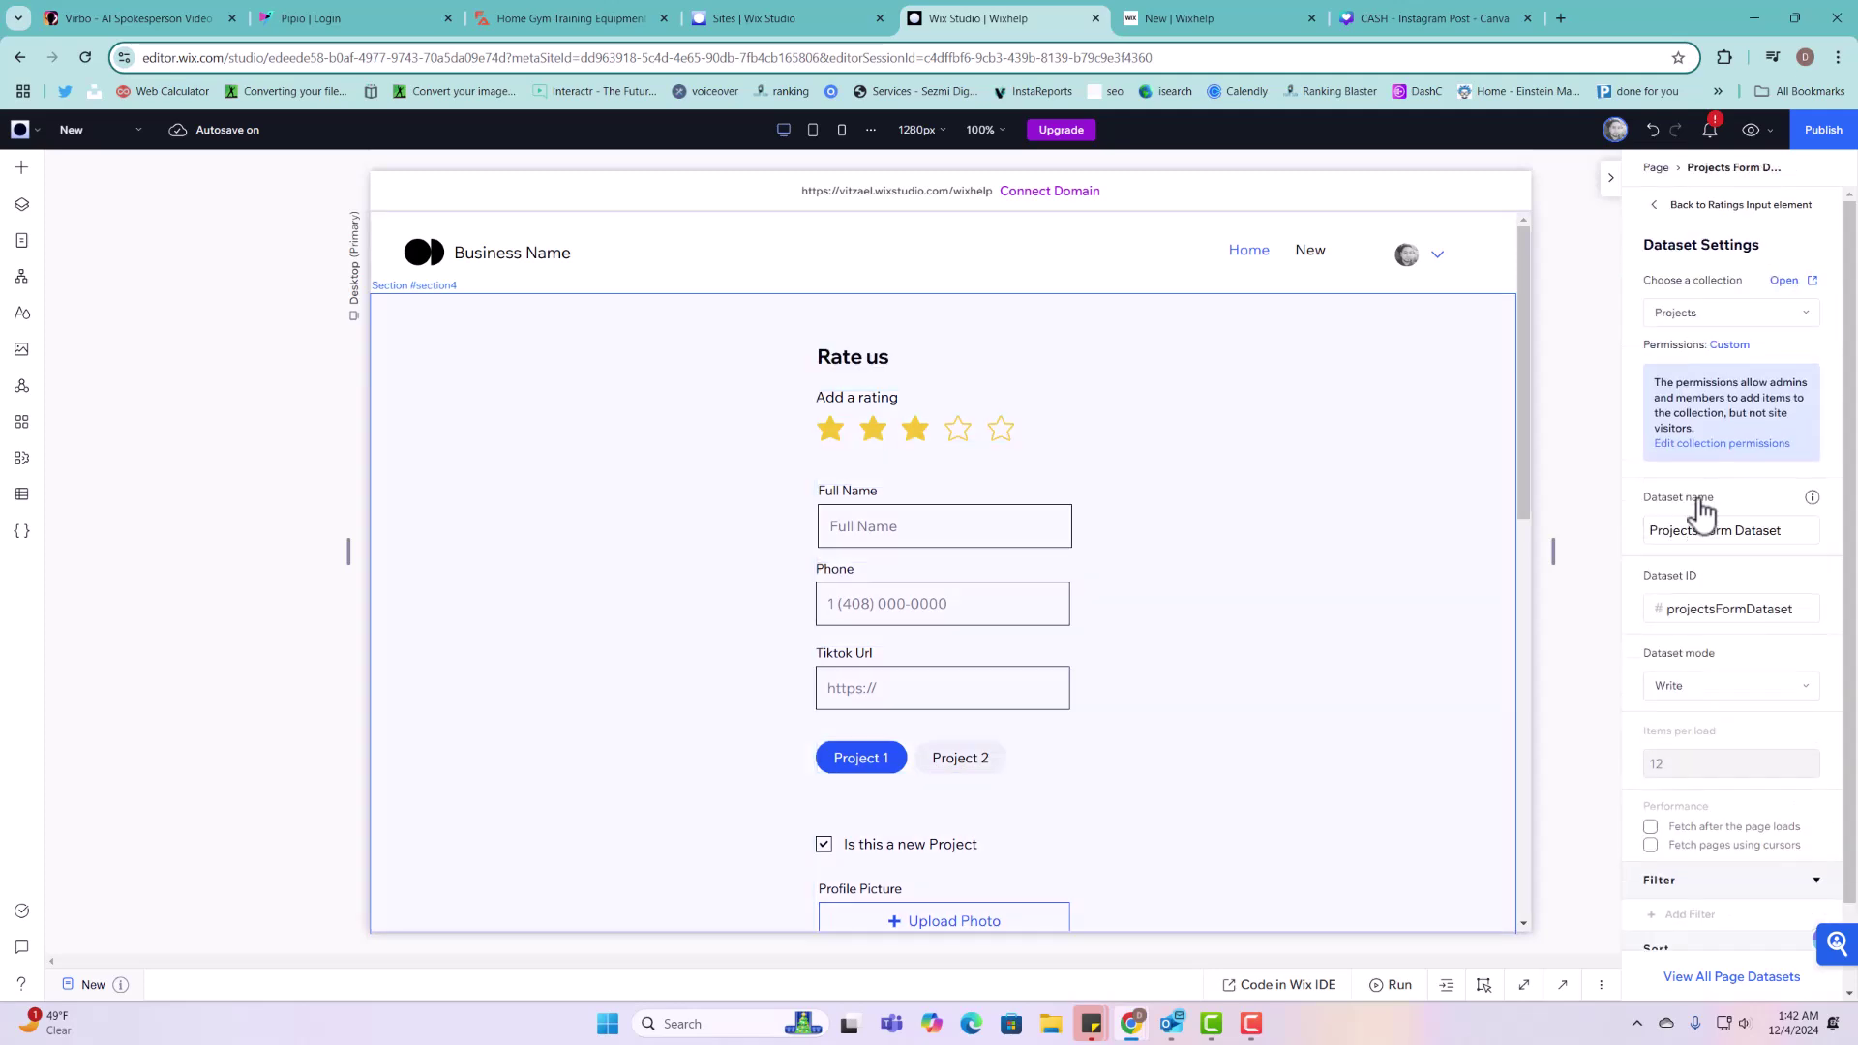
Step: Switch the dataset to Read & Write mode and add an Owner is logged in filter
left_click(1701, 709)
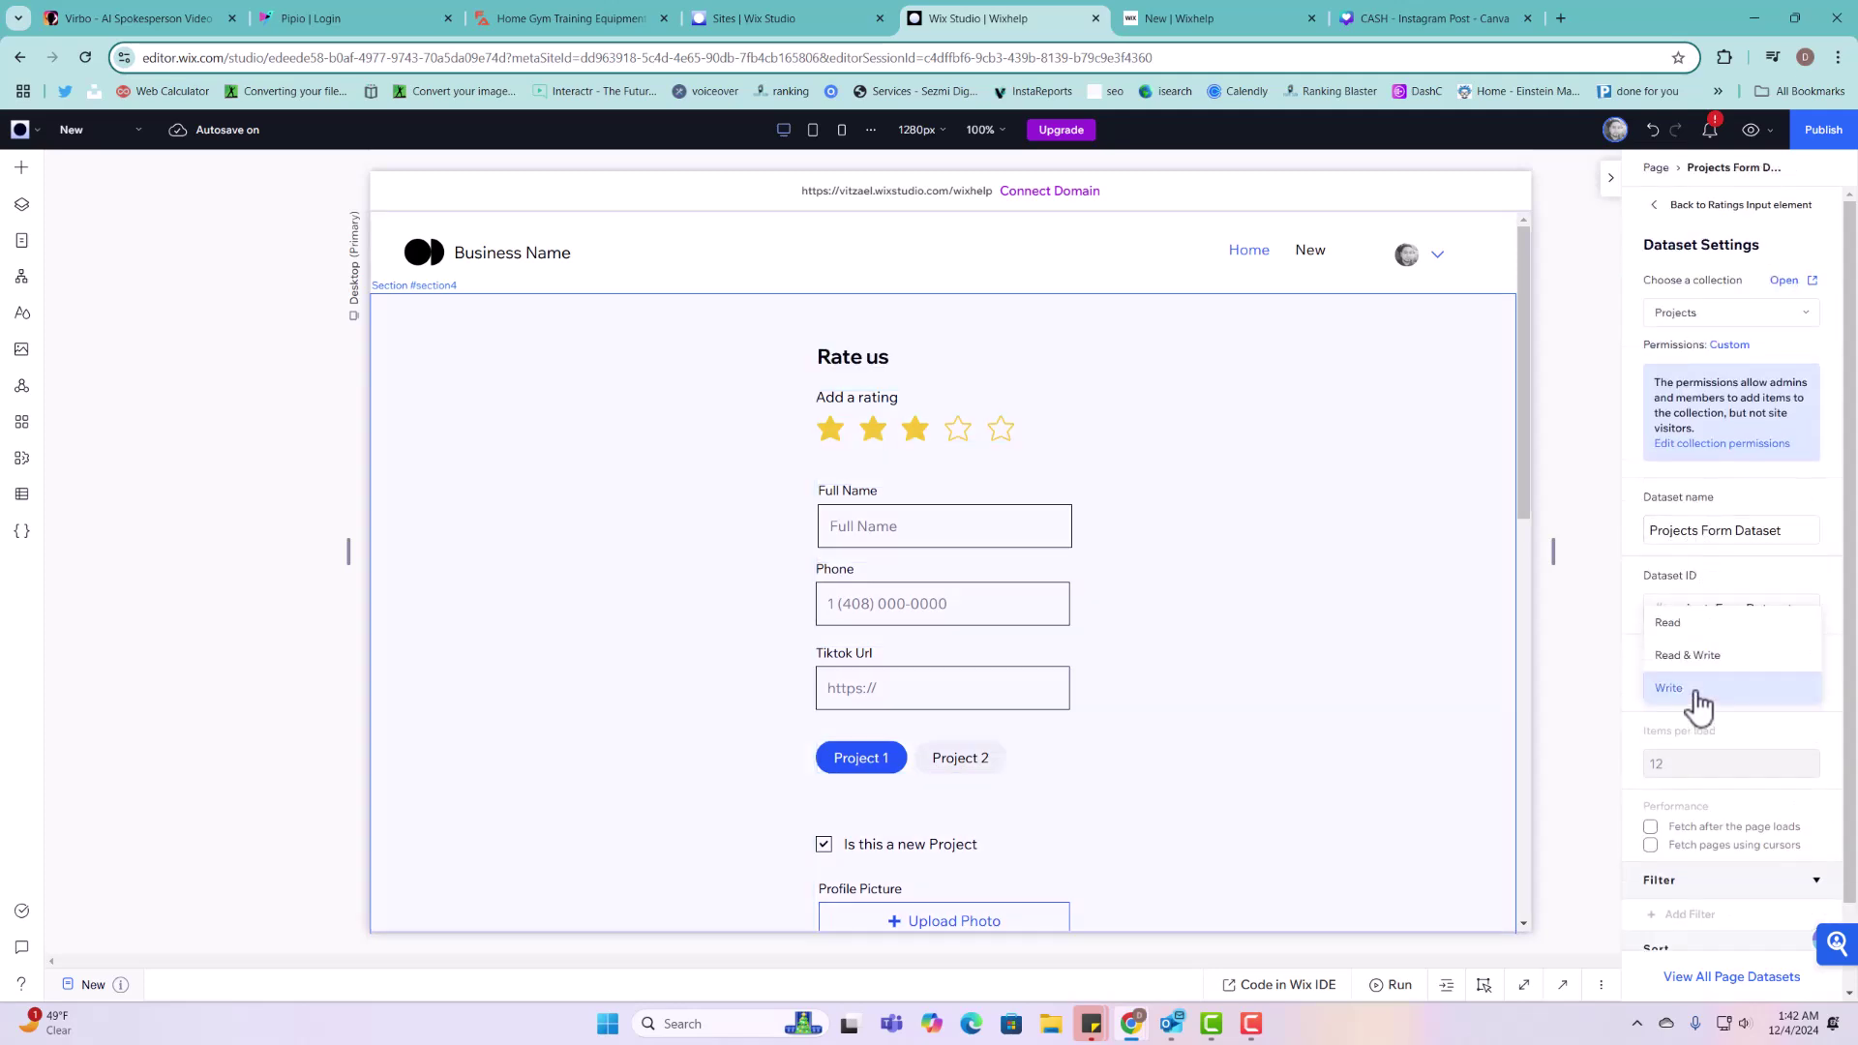
left_click(1700, 657)
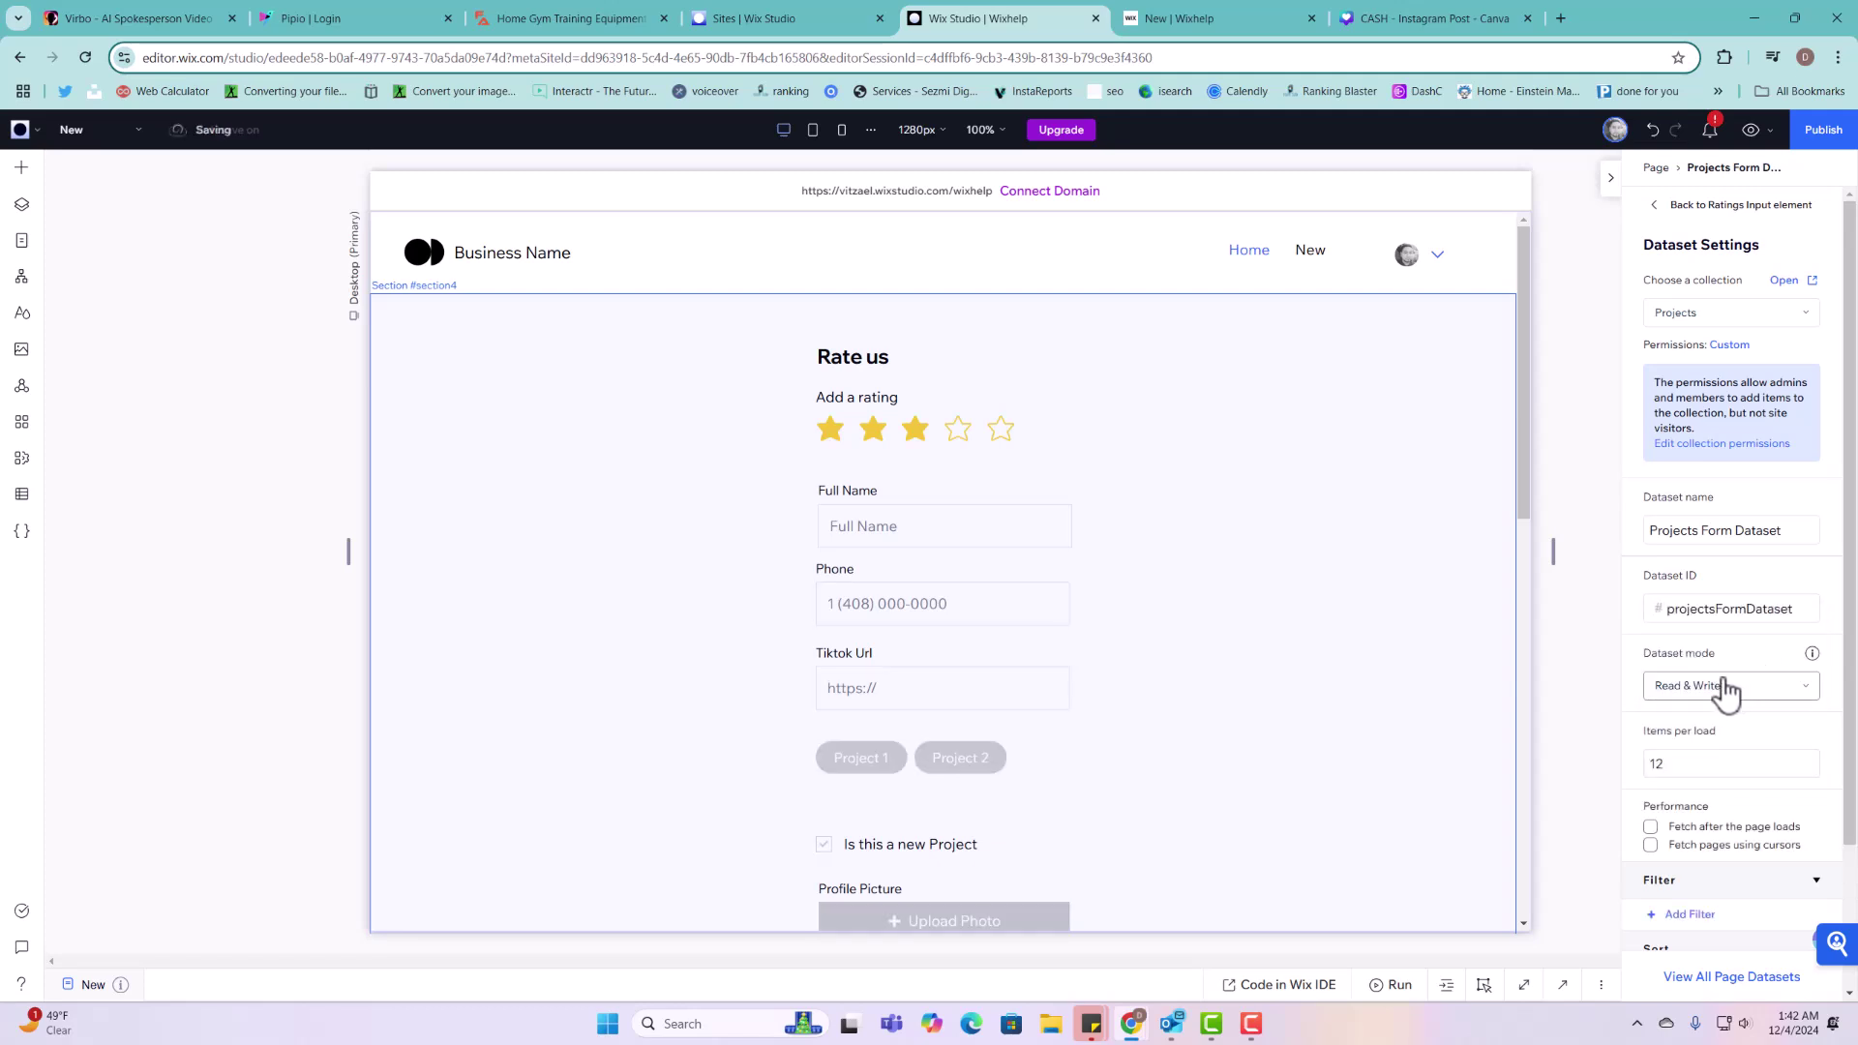
scroll(1723, 693, "down", 2)
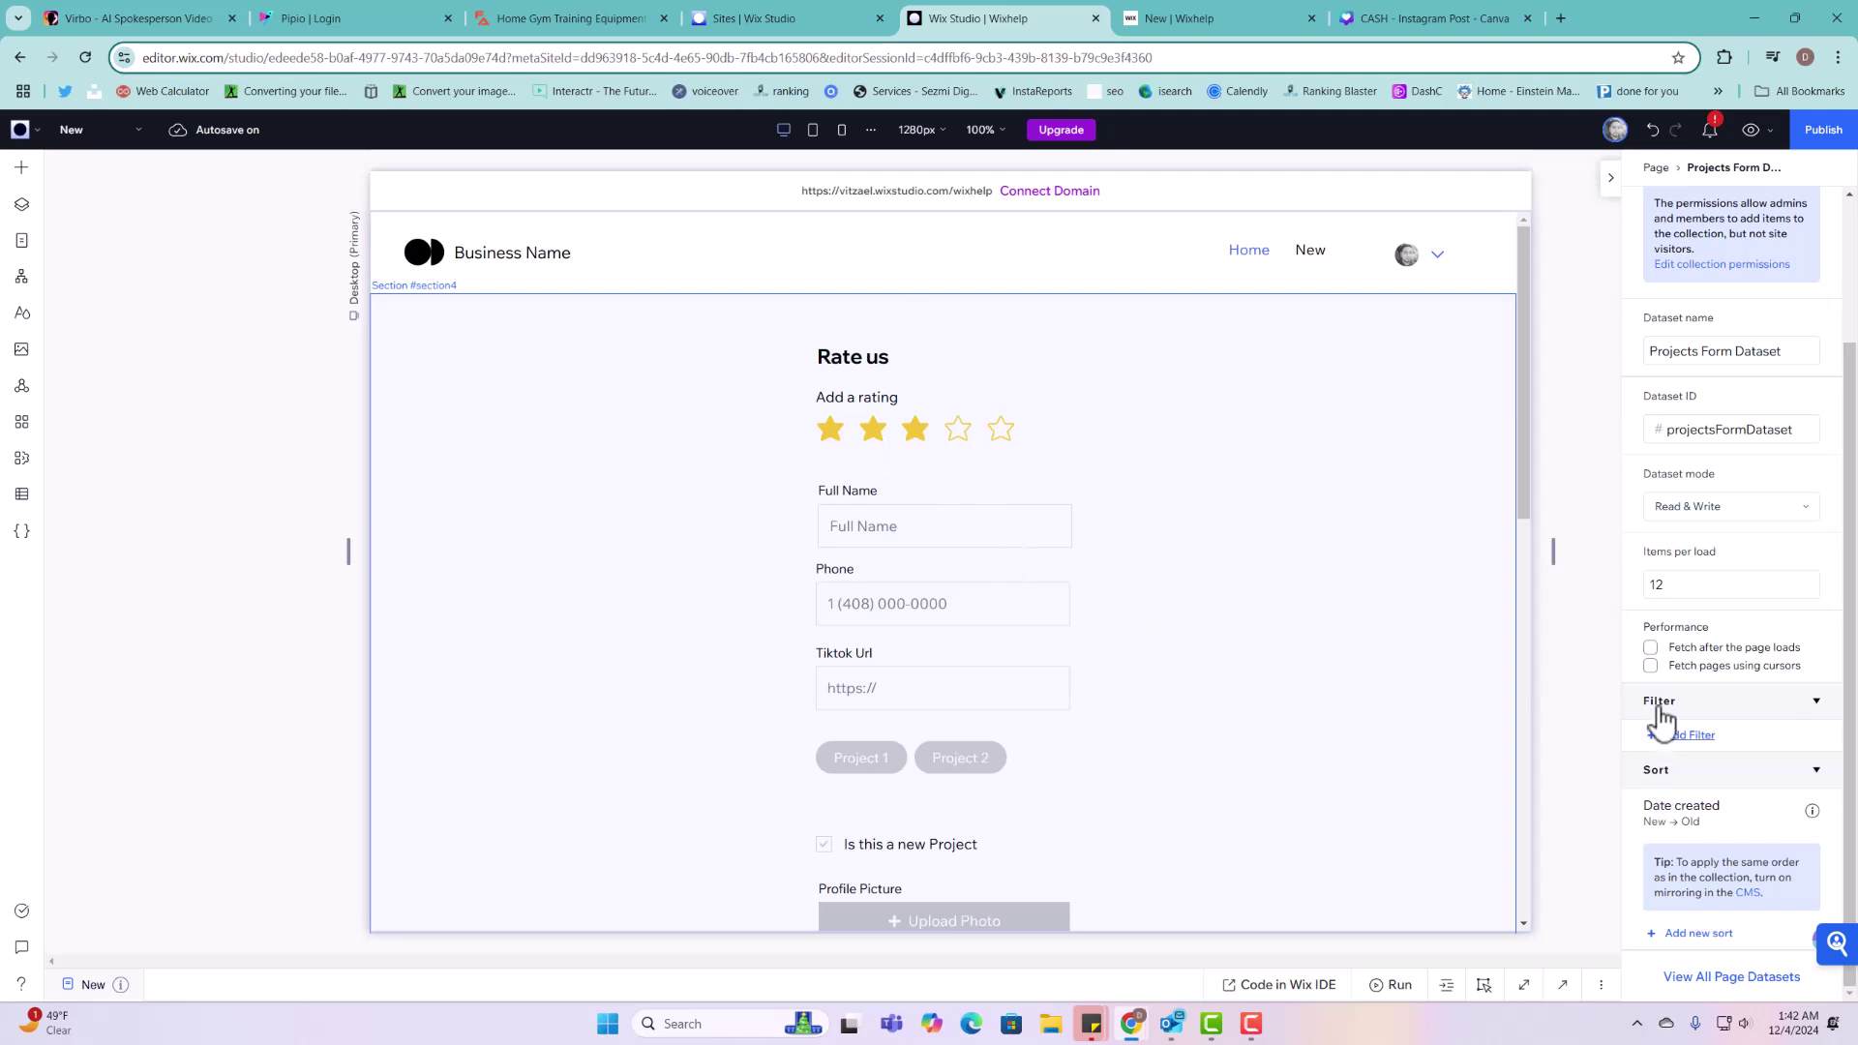
left_click(1705, 744)
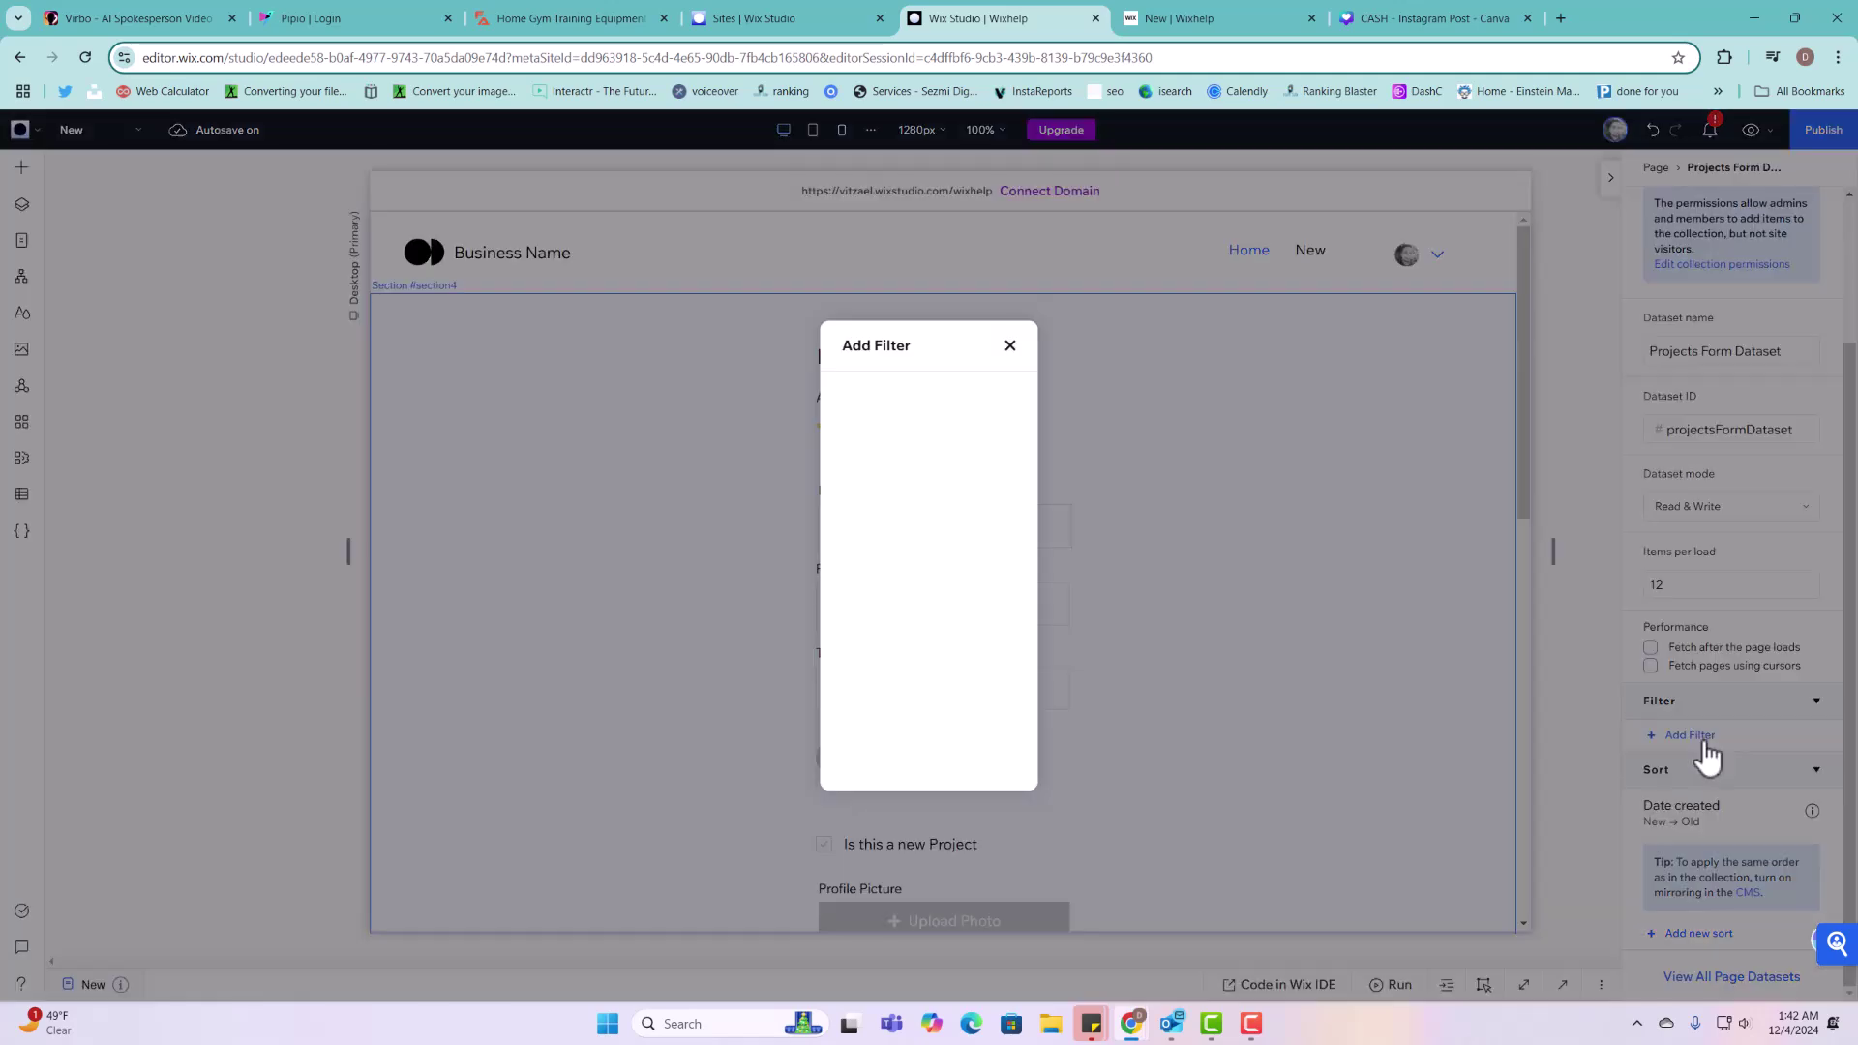
left_click(1000, 420)
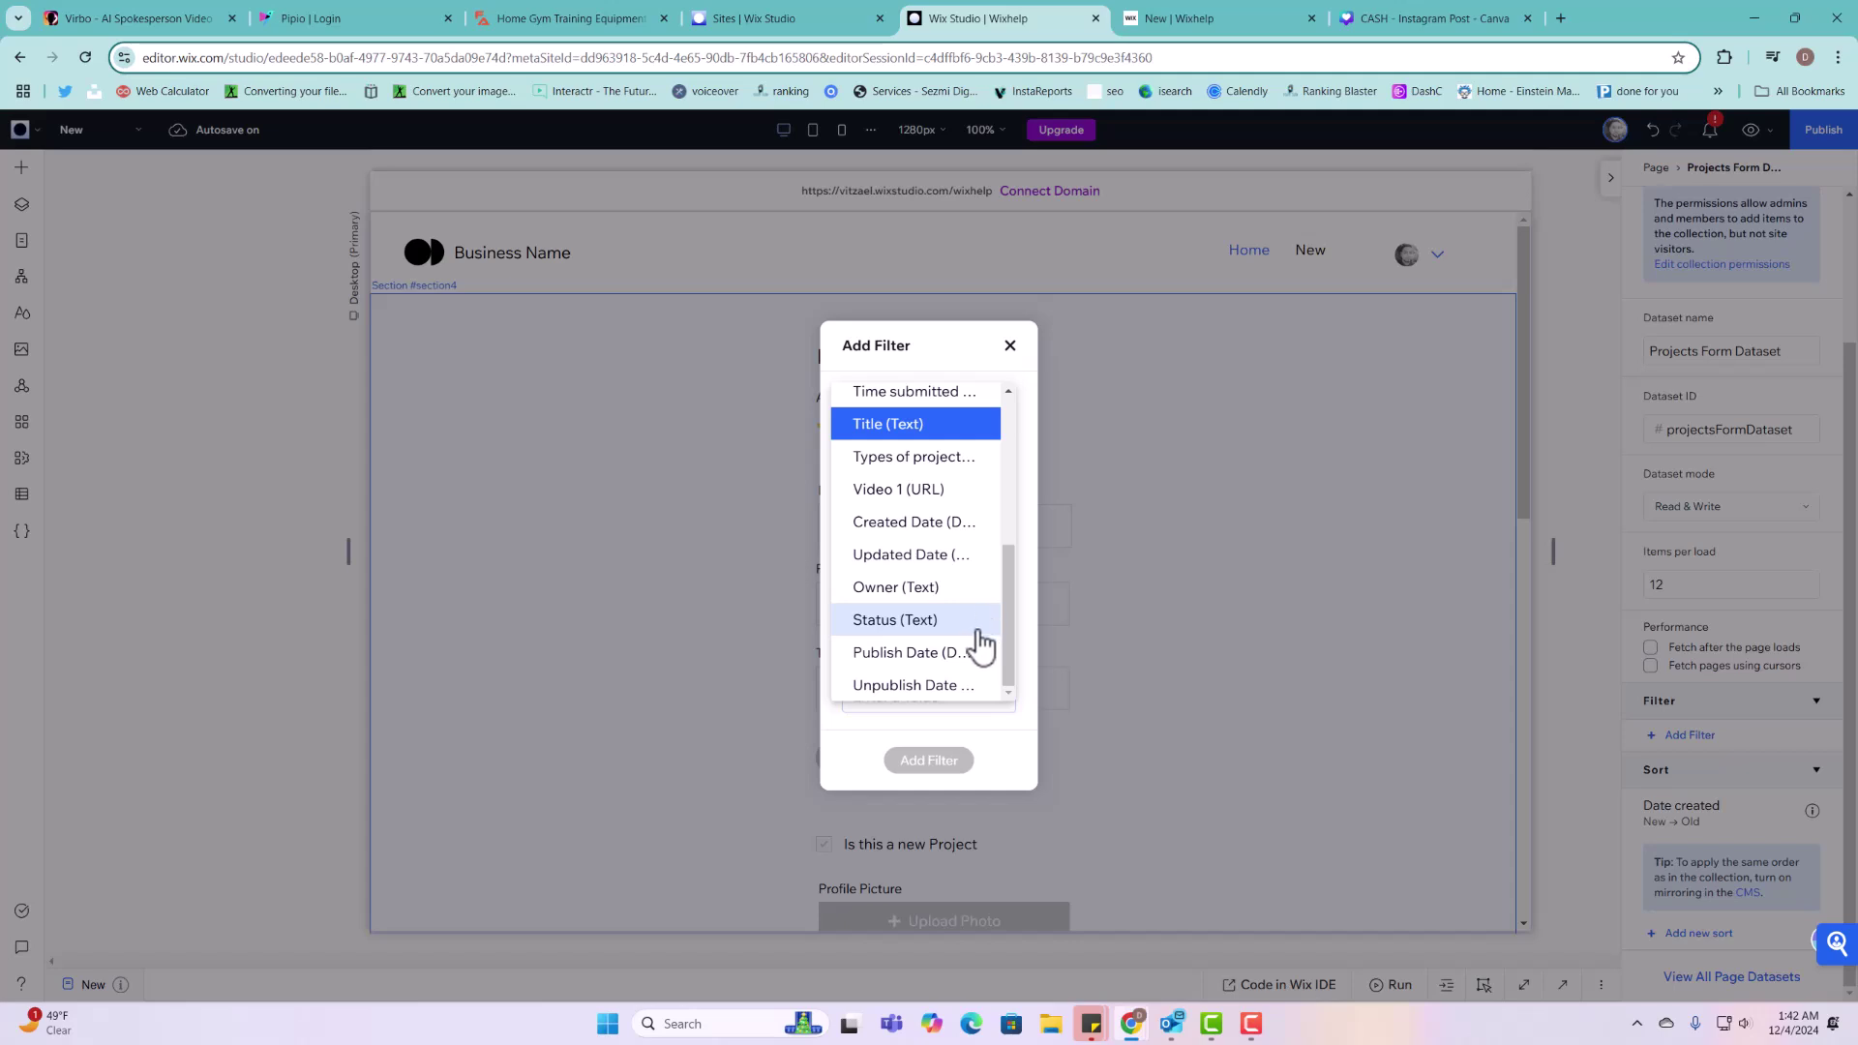
left_click(919, 590)
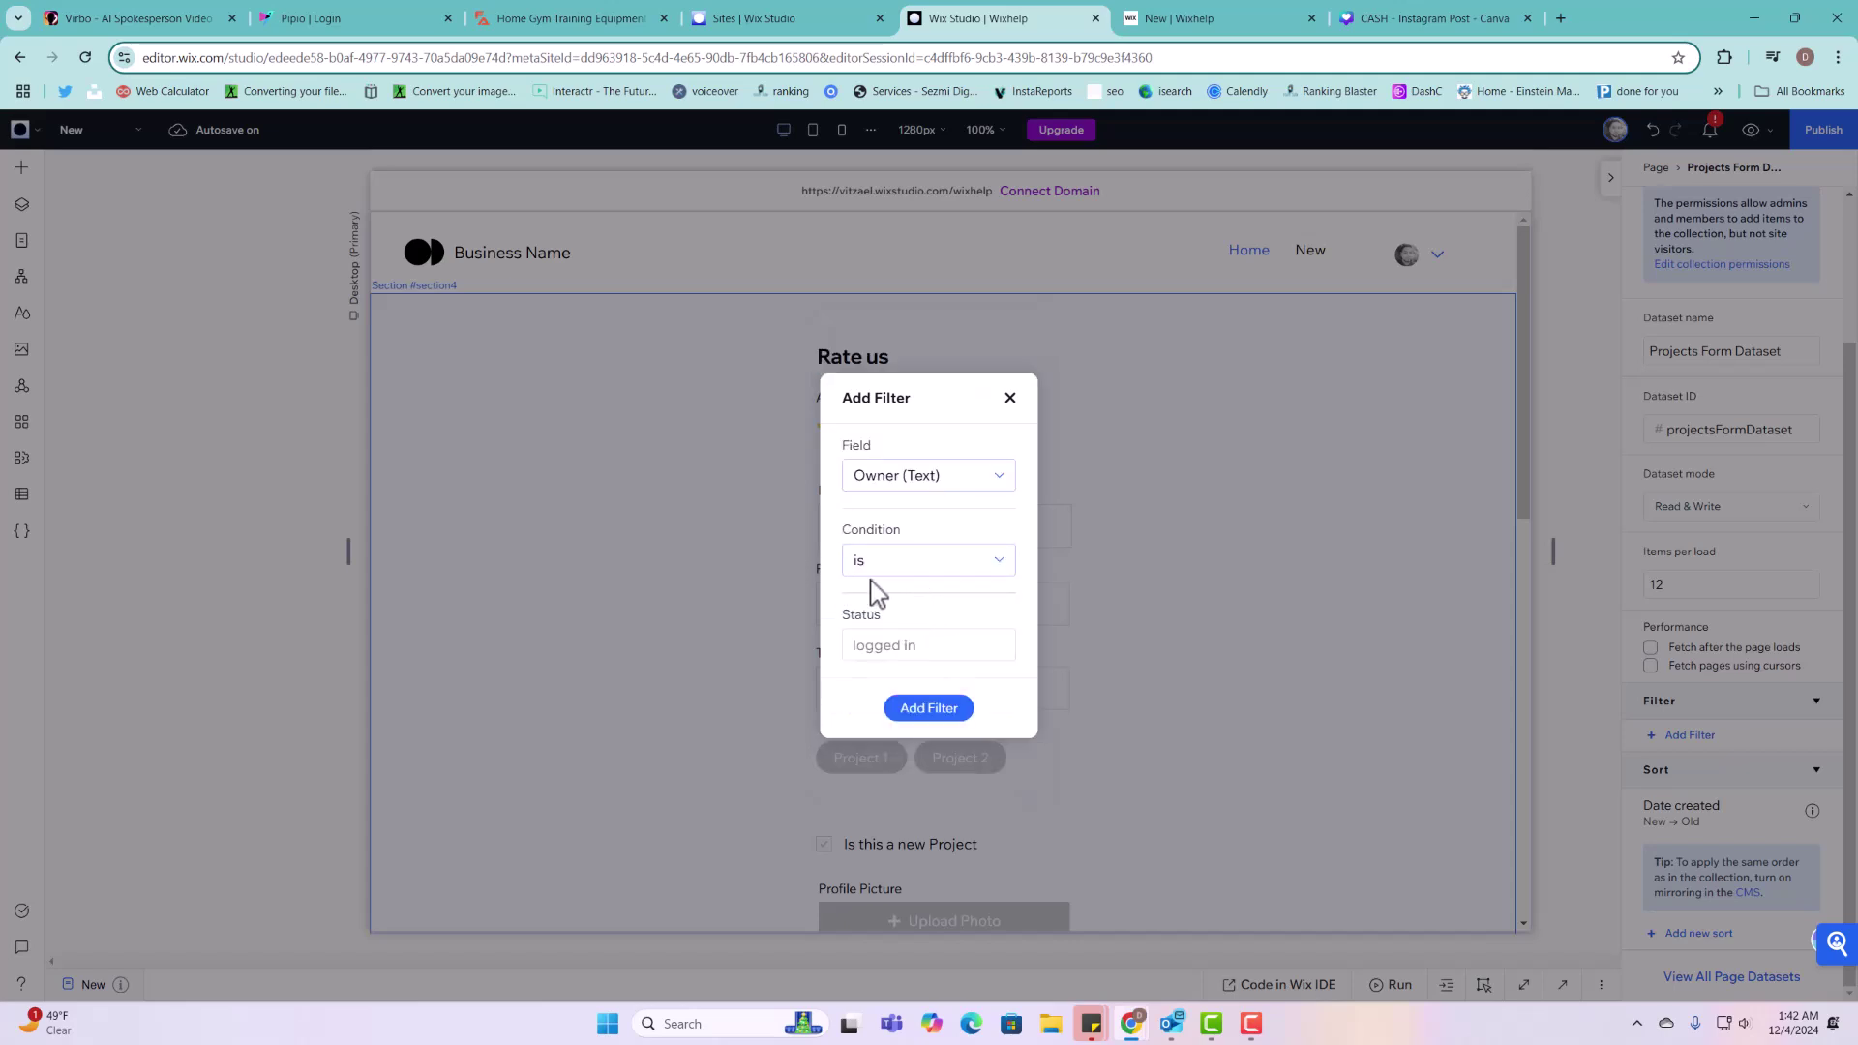
left_click(951, 722)
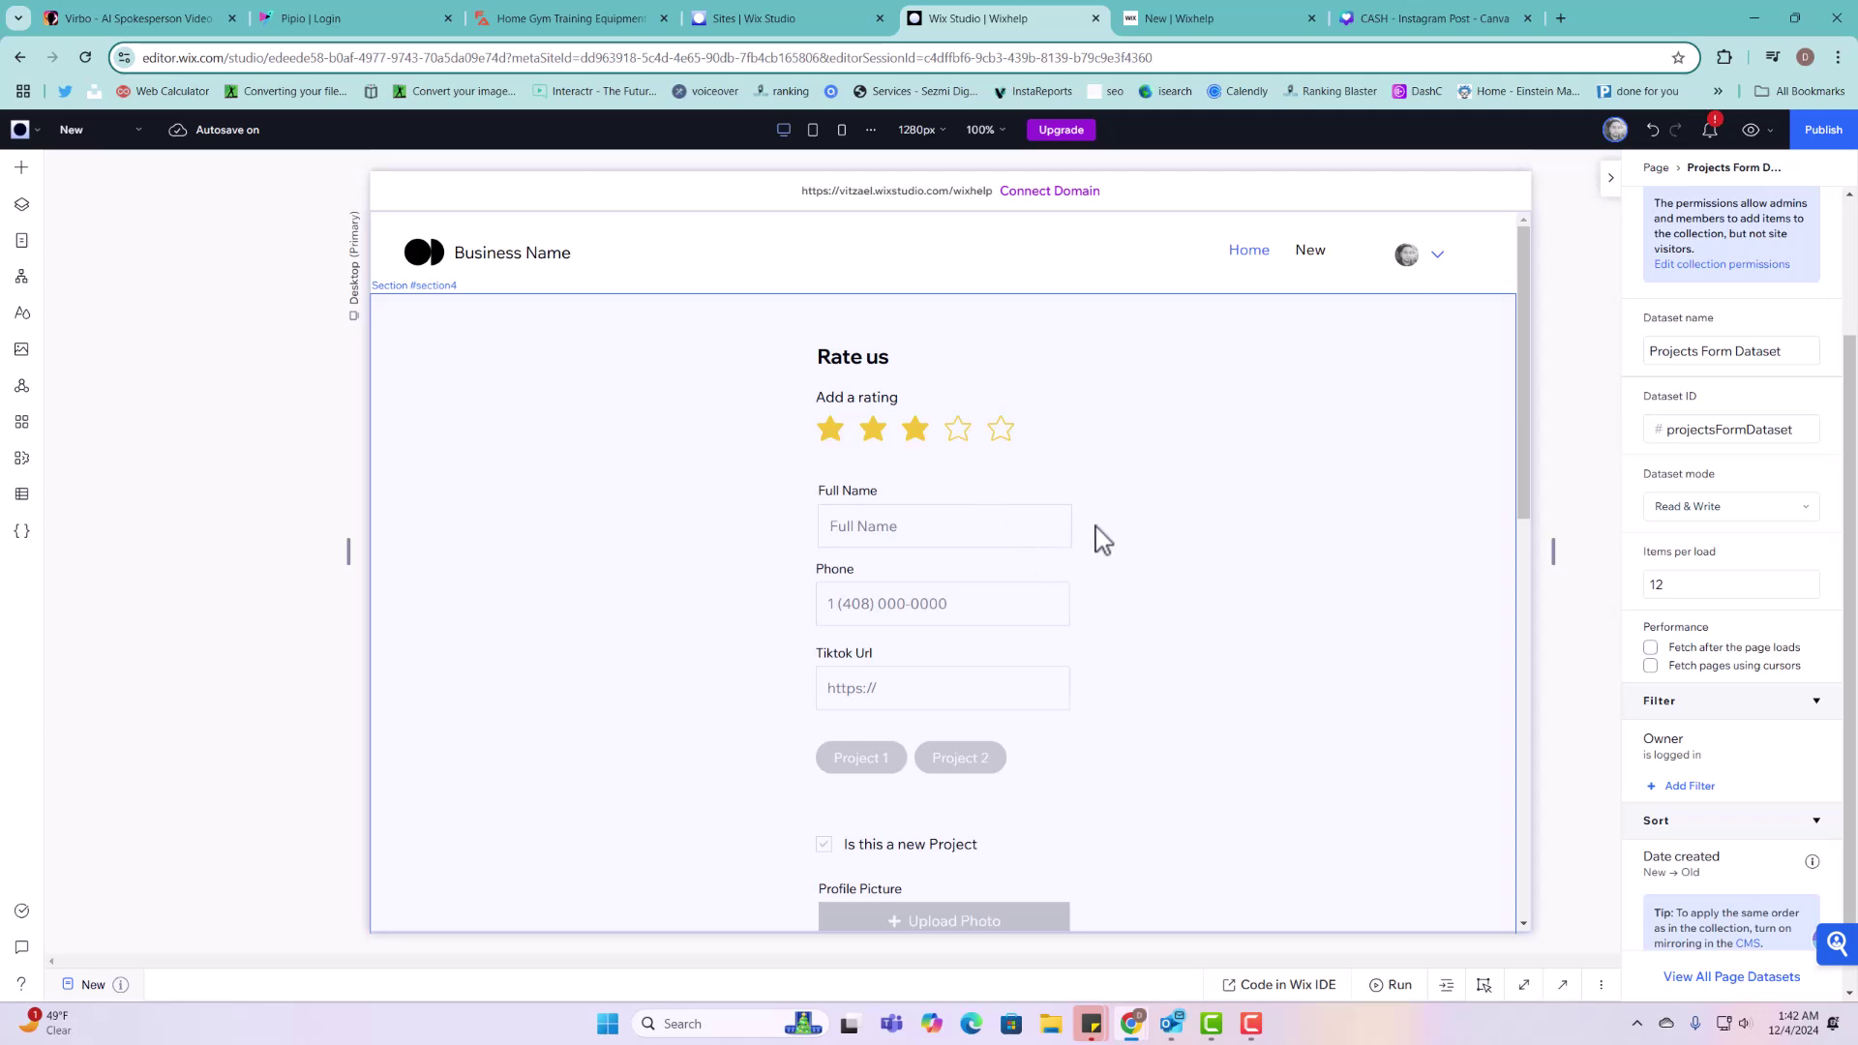
left_click(1215, 491)
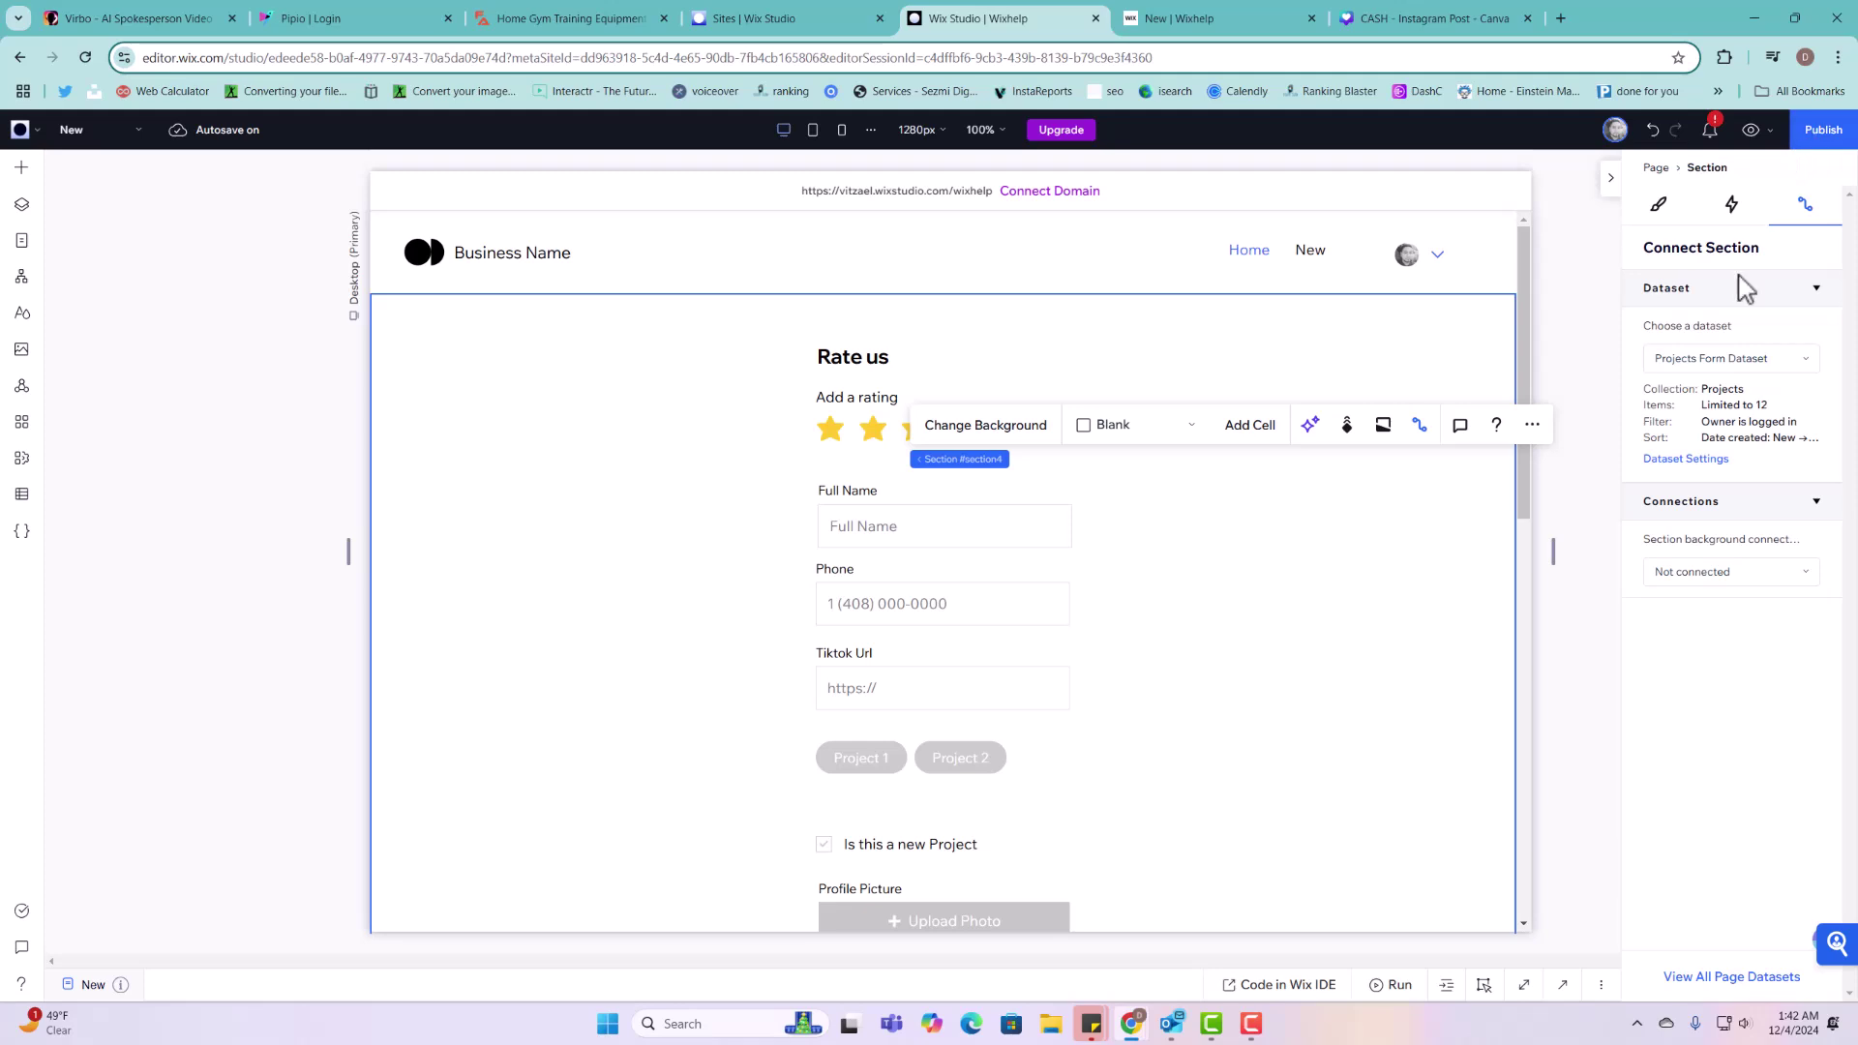
Step: Move the Rate us form stack about 105 px lower and republish the site
left_click(851, 505)
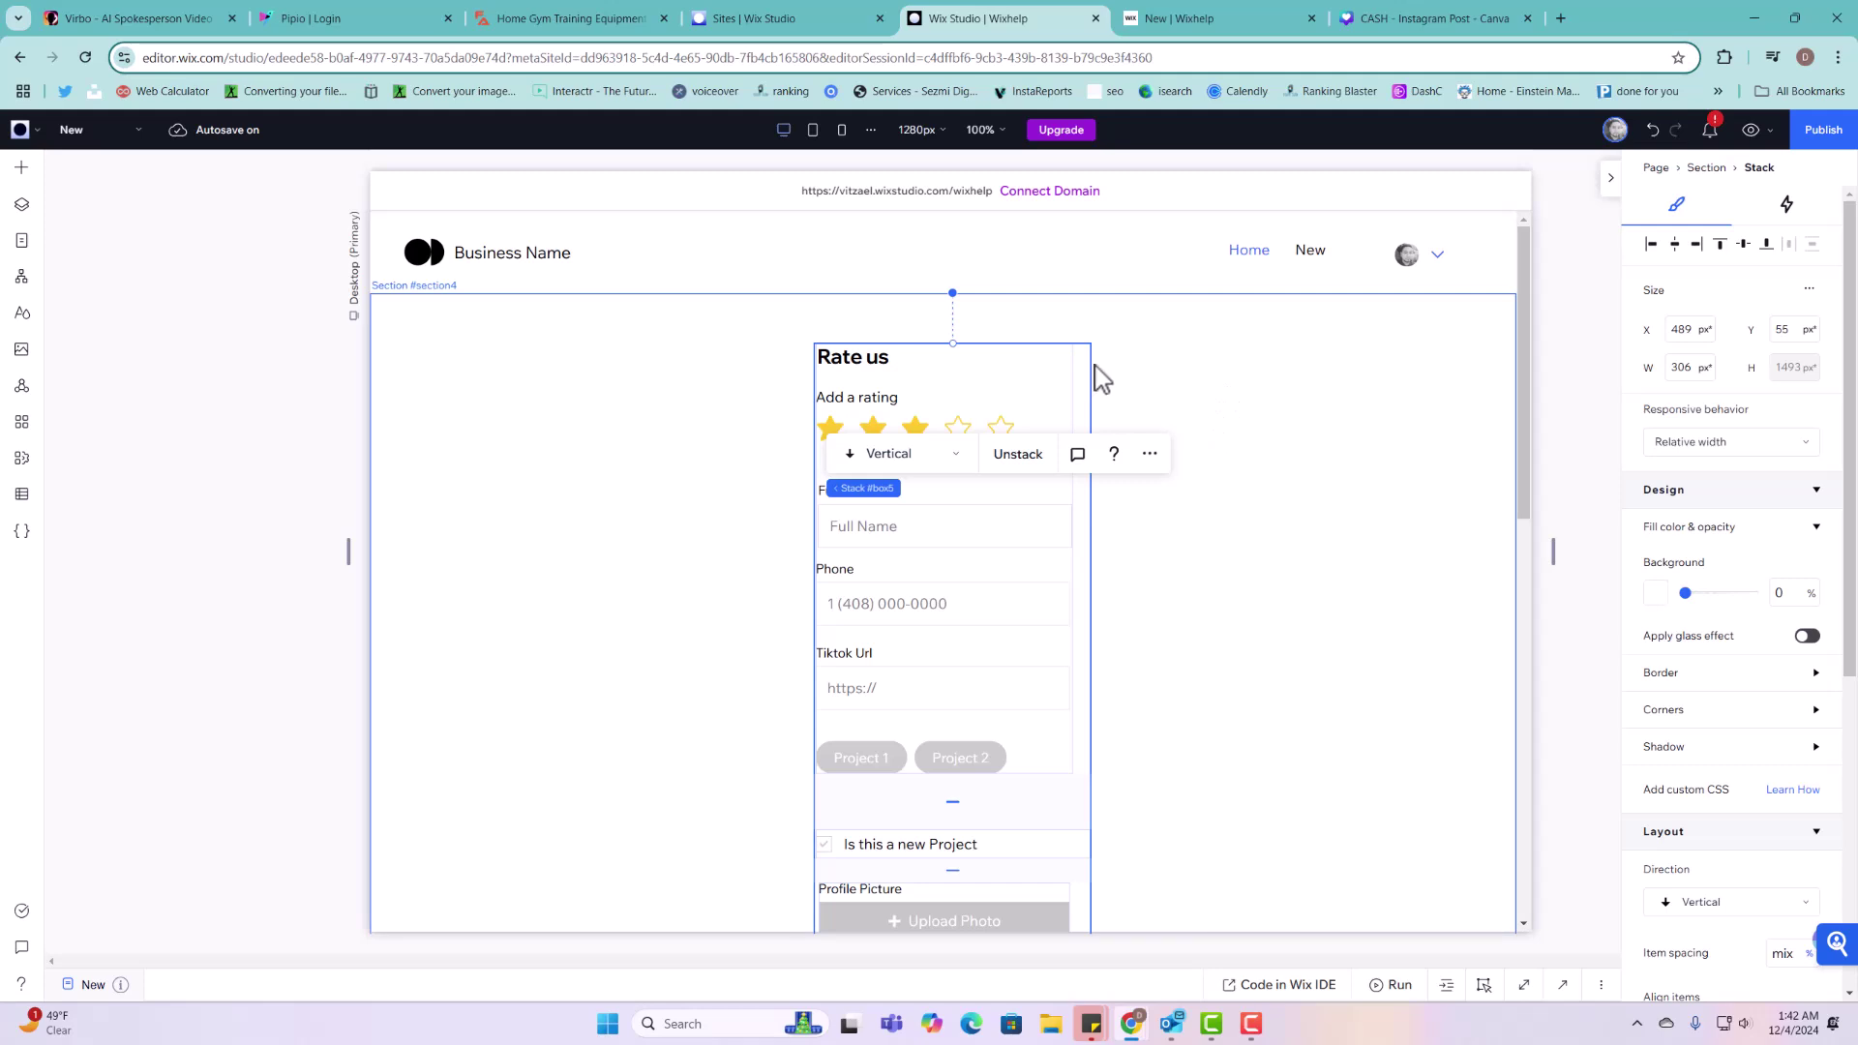
left_click_drag(957, 360, 955, 457)
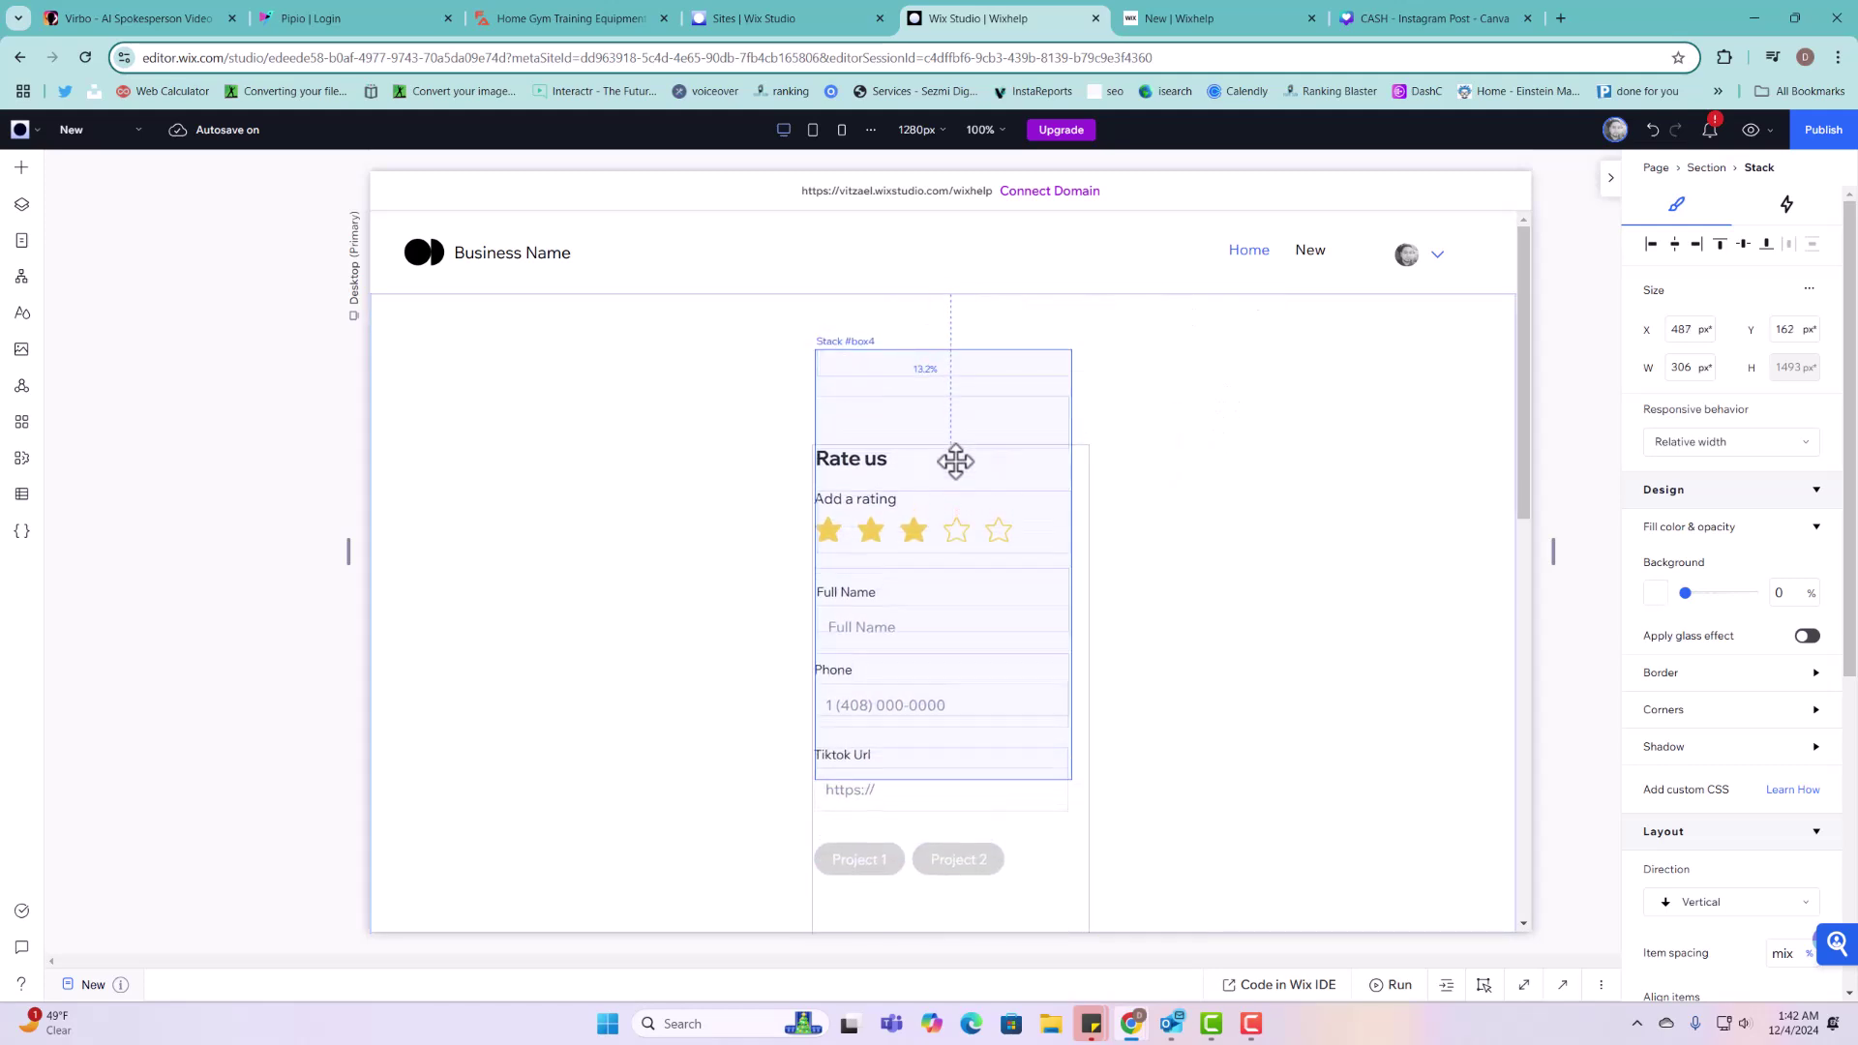
left_click(1287, 457)
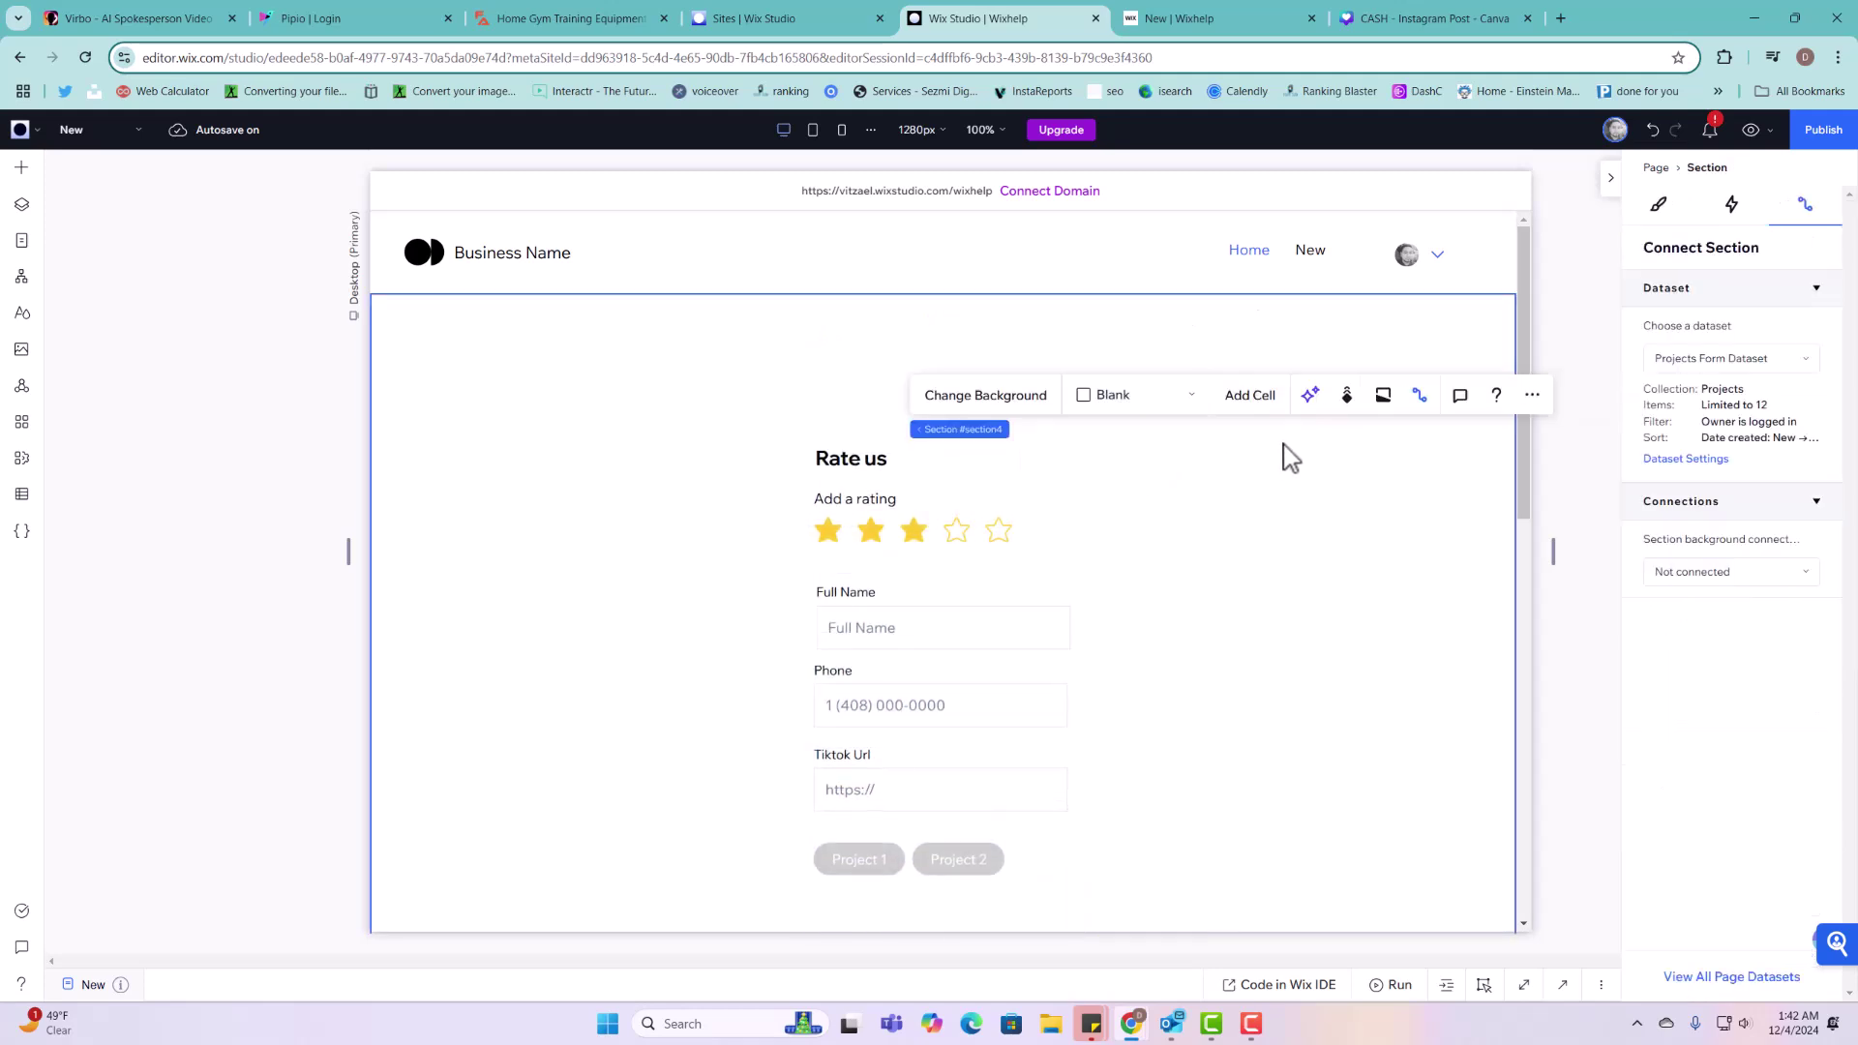
left_click(1825, 131)
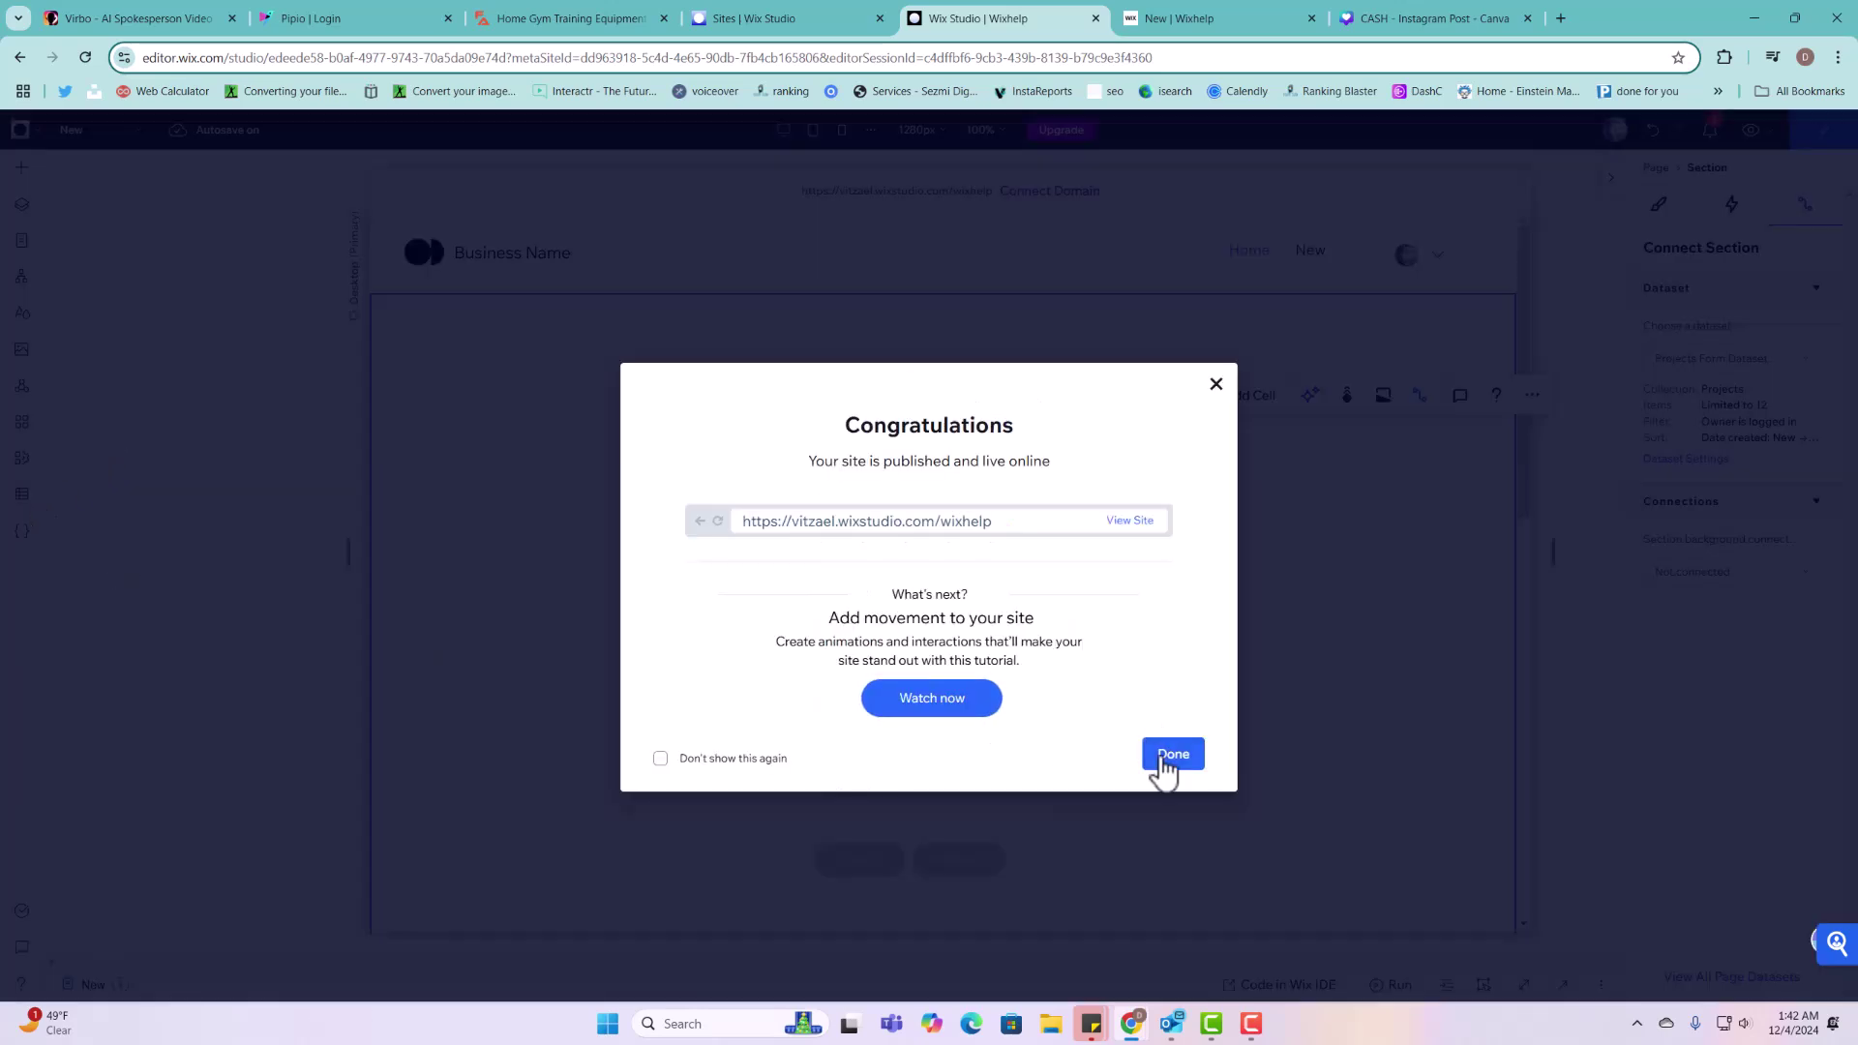
left_click(1167, 760)
left_click(18, 496)
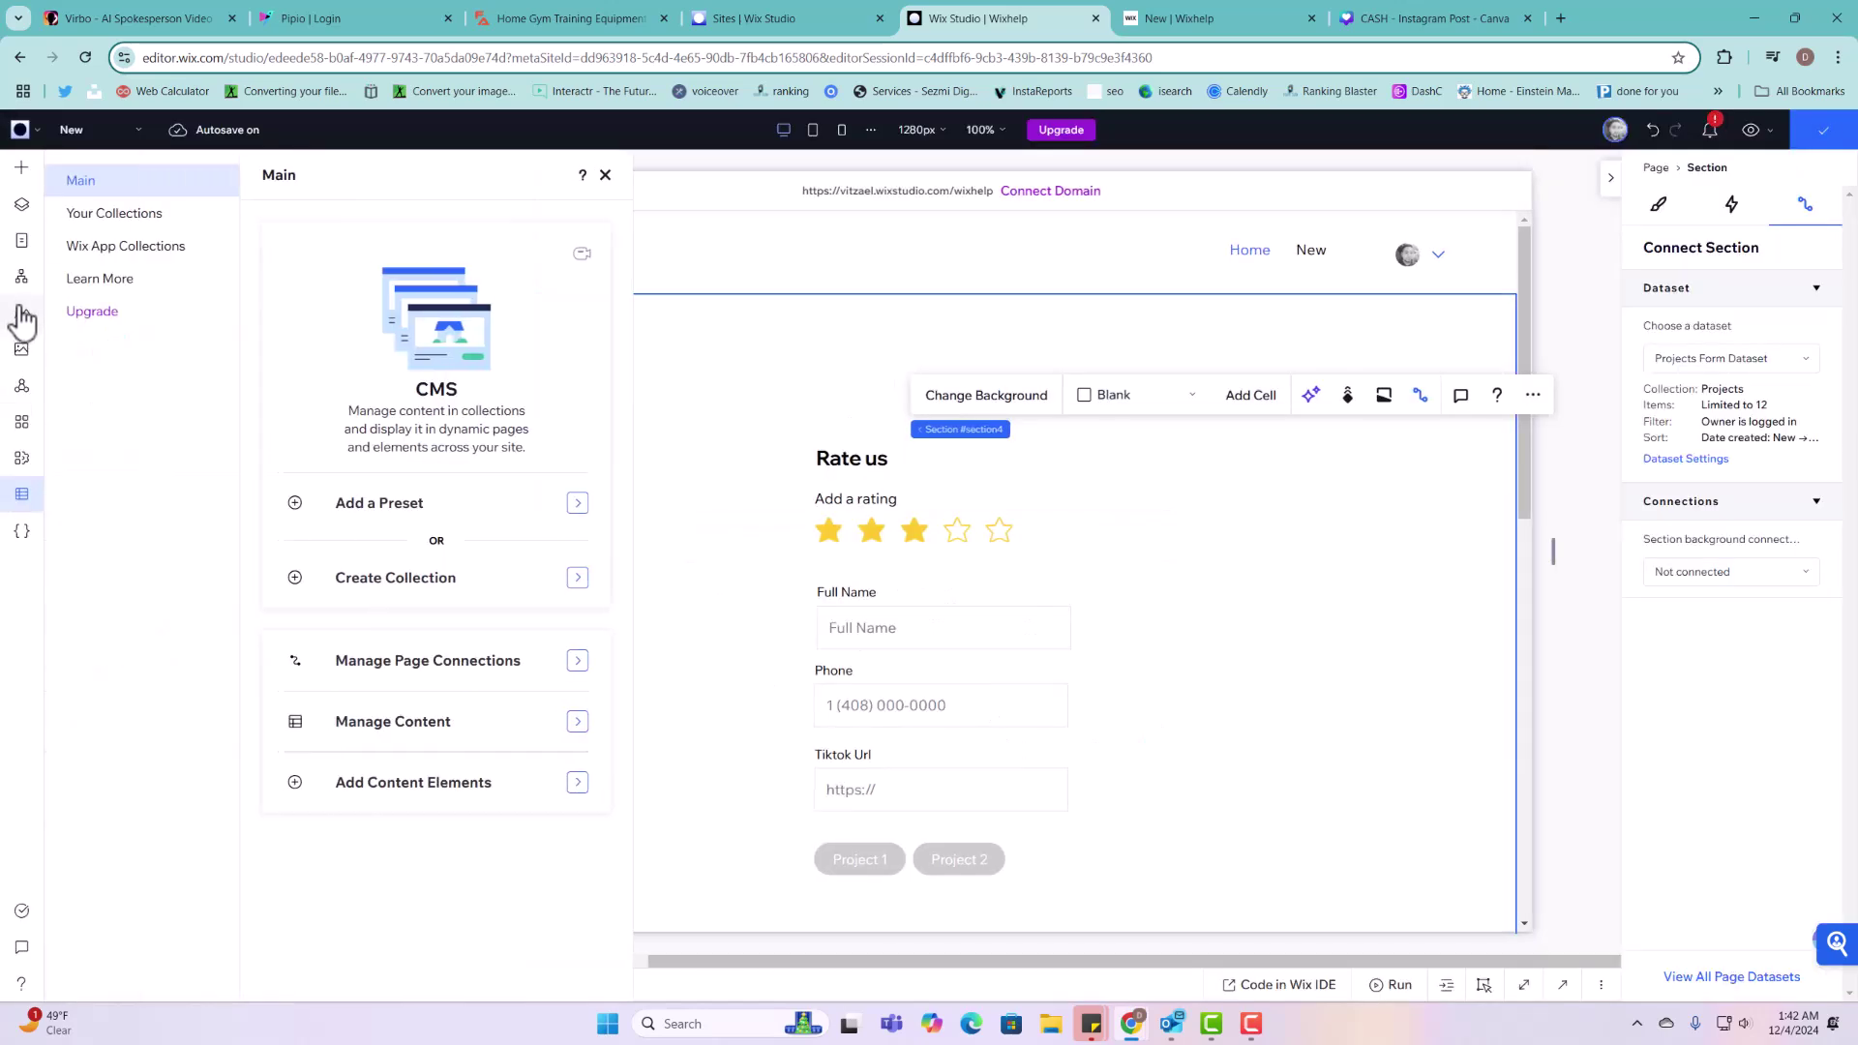
Step: Open the Projects collection and turn on the ID field in Manage Fields
left_click(97, 215)
left_click(350, 366)
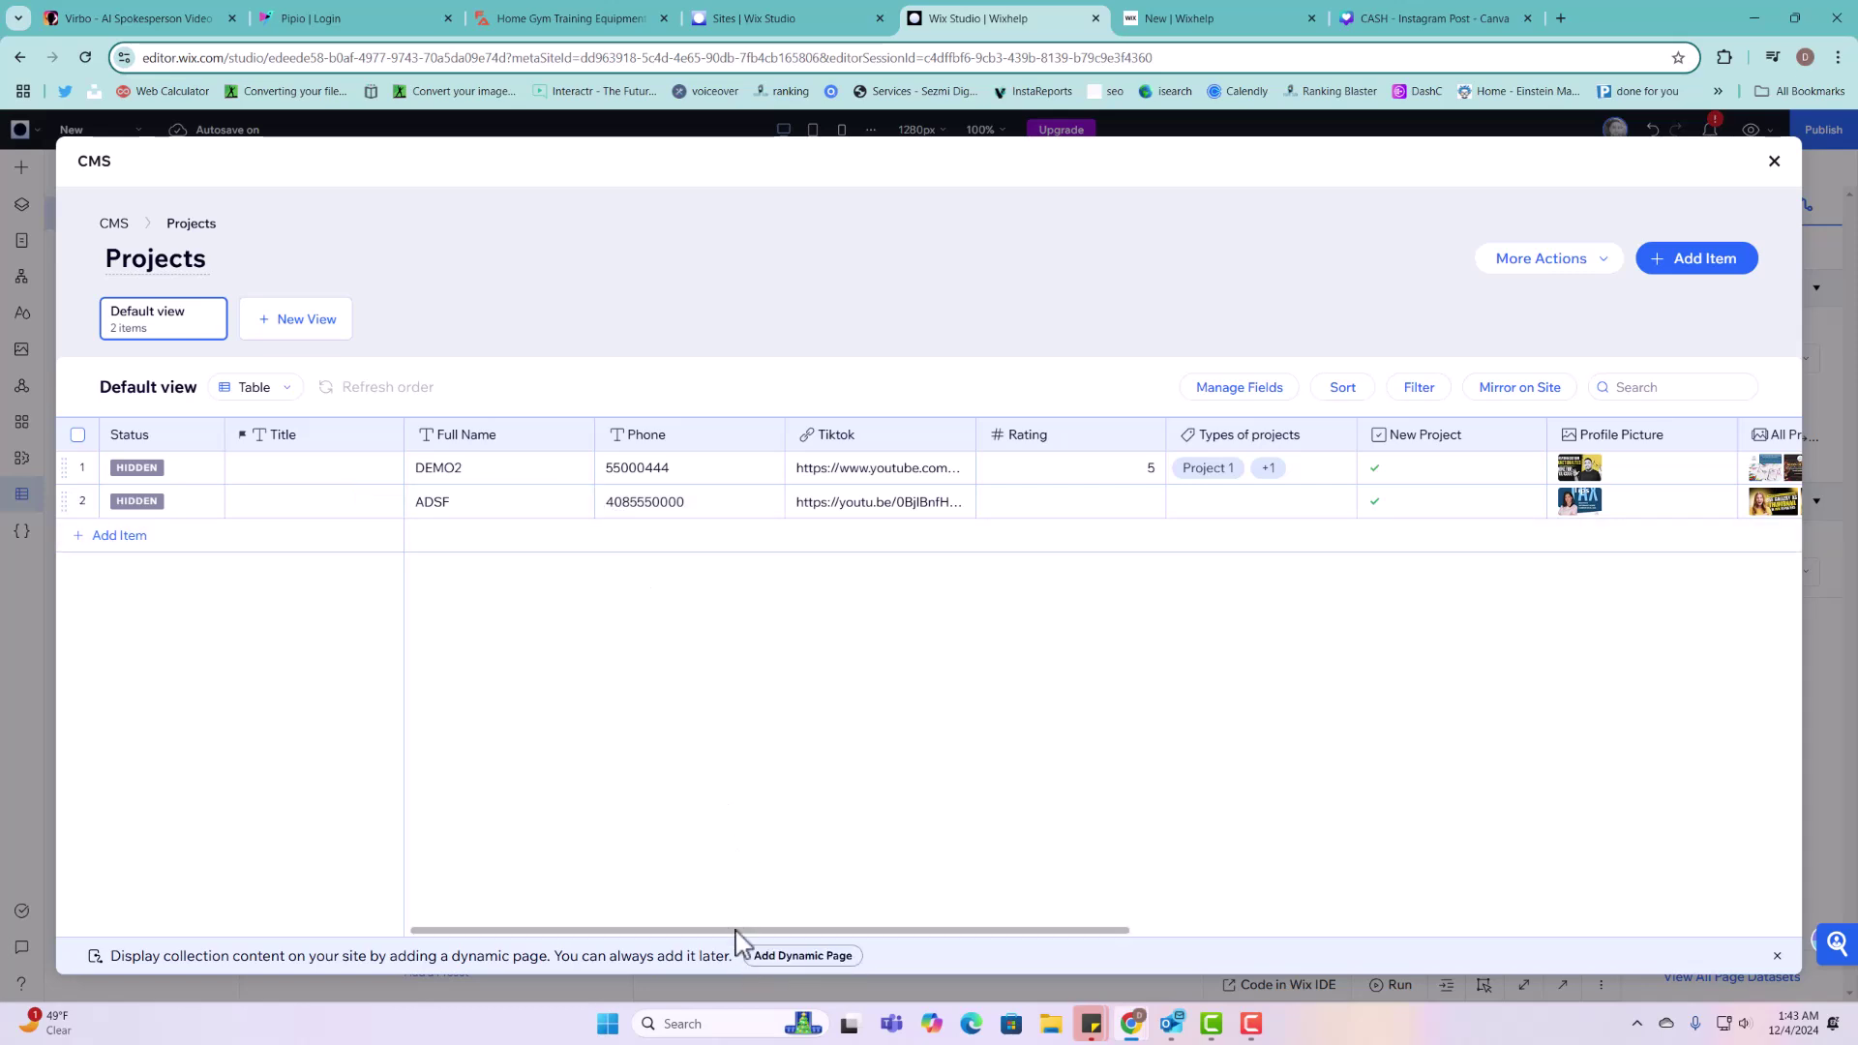
left_click_drag(736, 931, 918, 931)
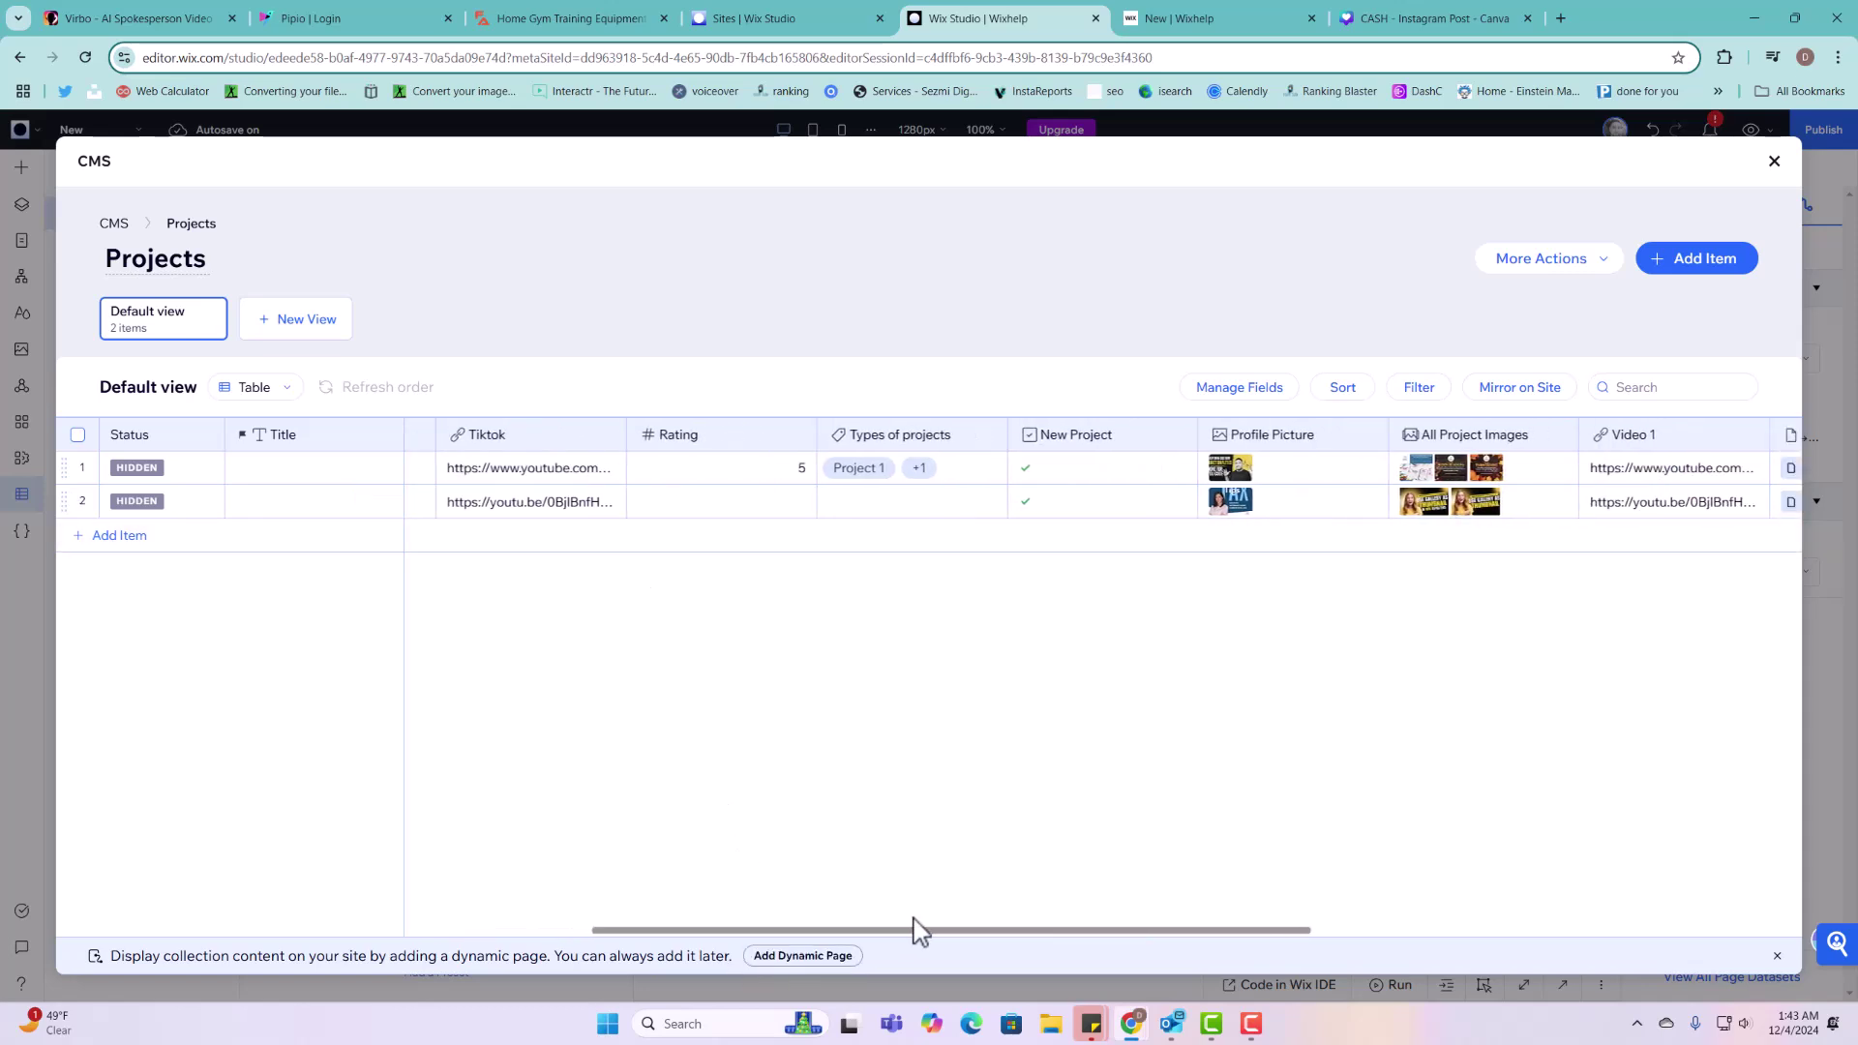
left_click(1291, 397)
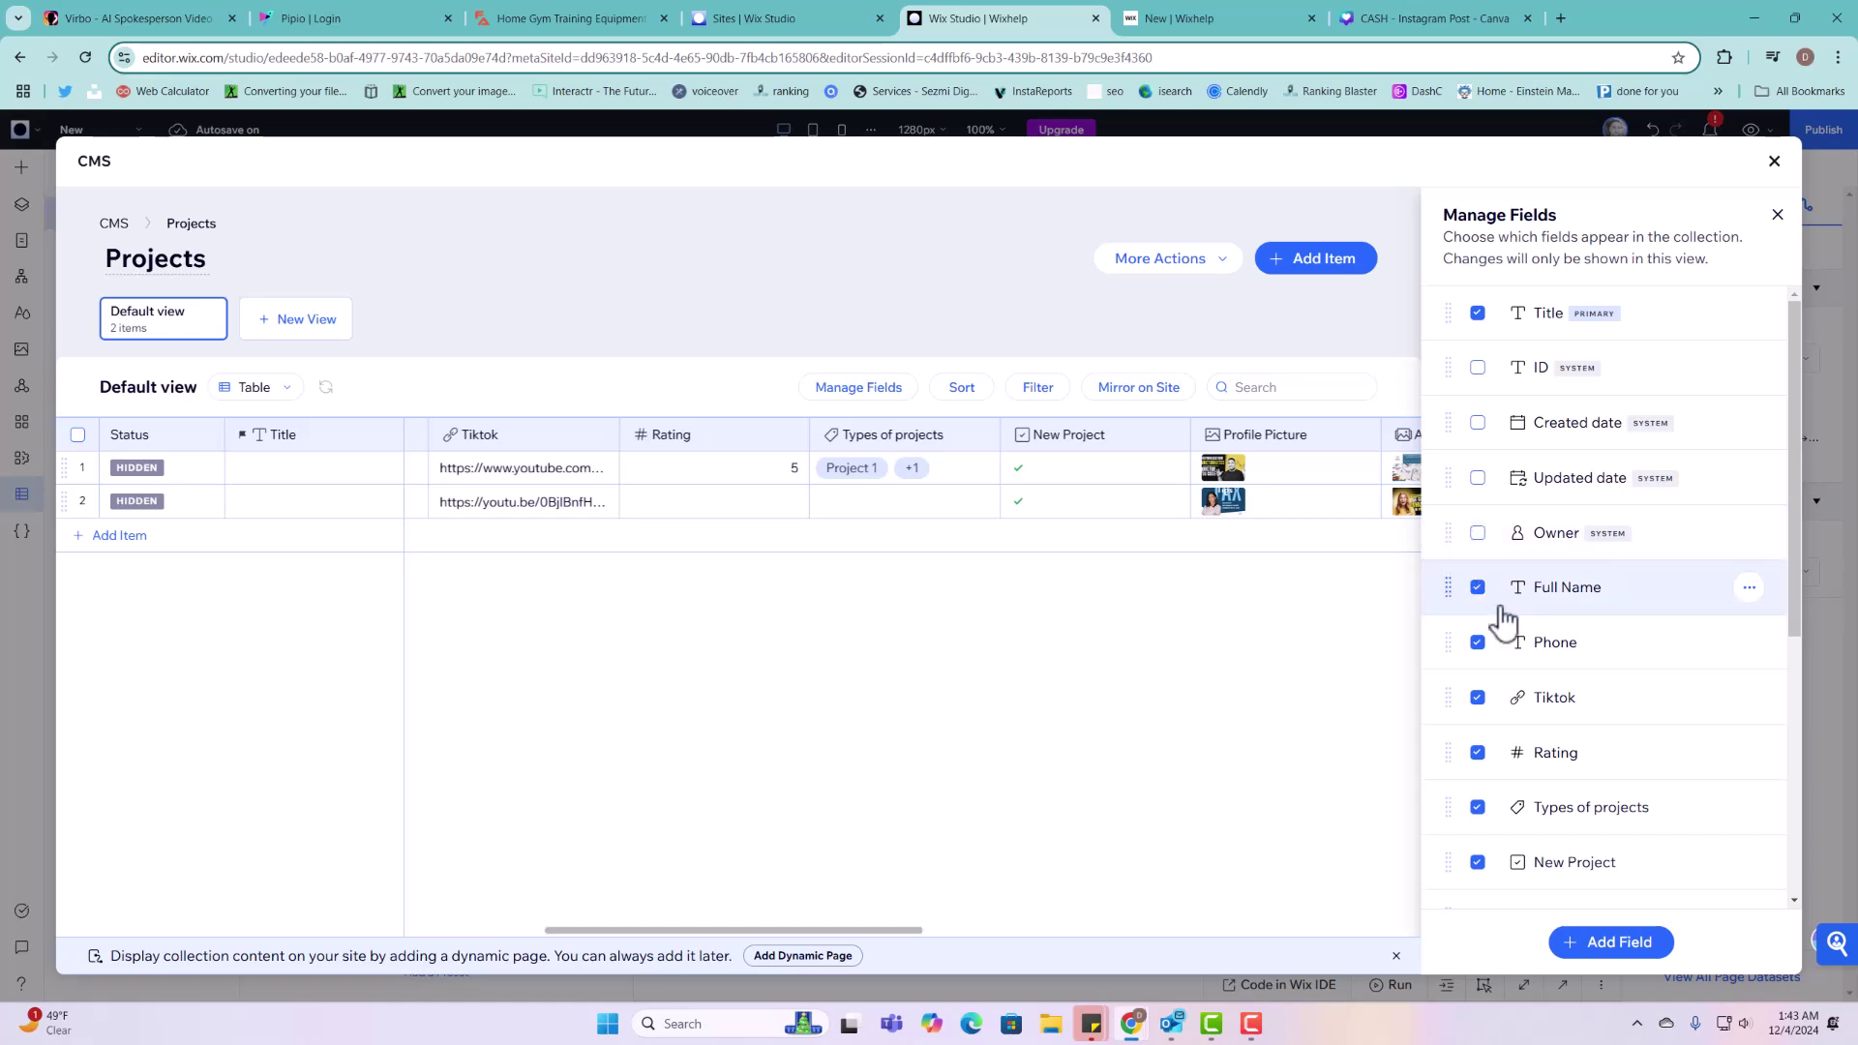
scroll(1514, 677, "down", 4)
scroll(1520, 860, "down", 2)
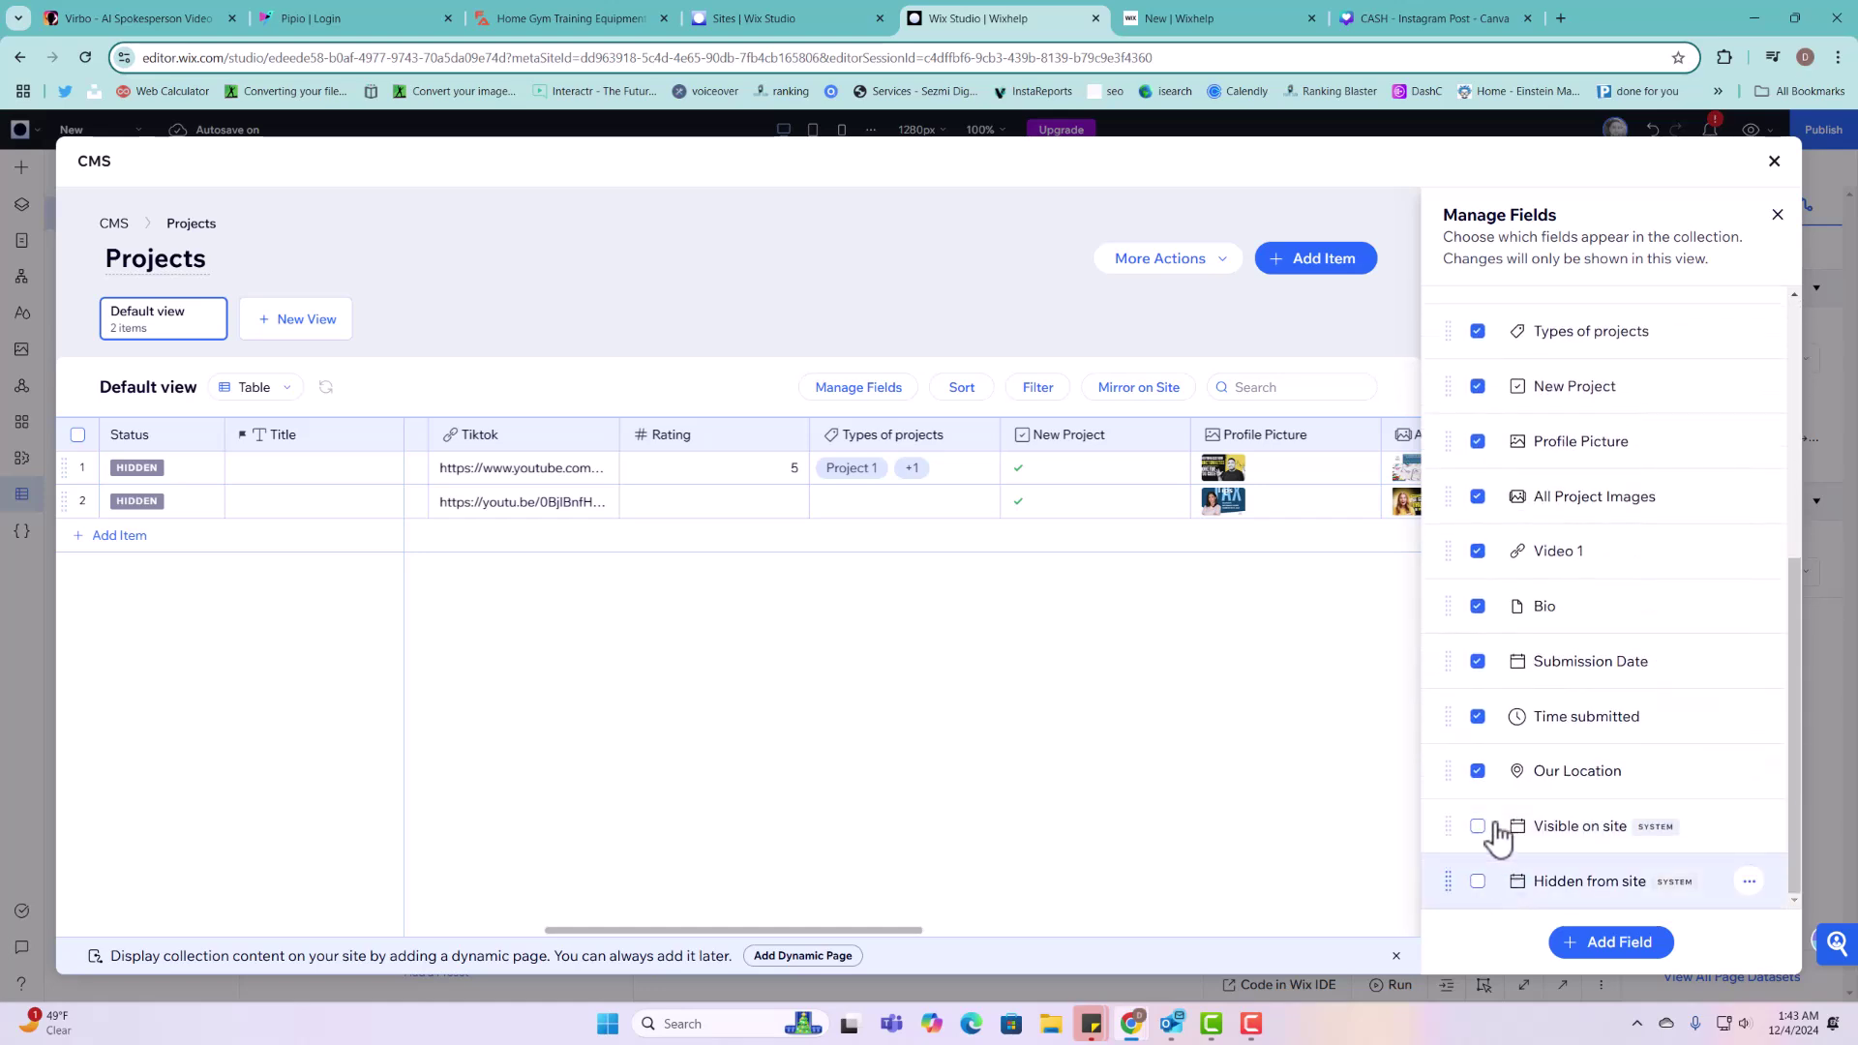
scroll(1498, 774, "up", 6)
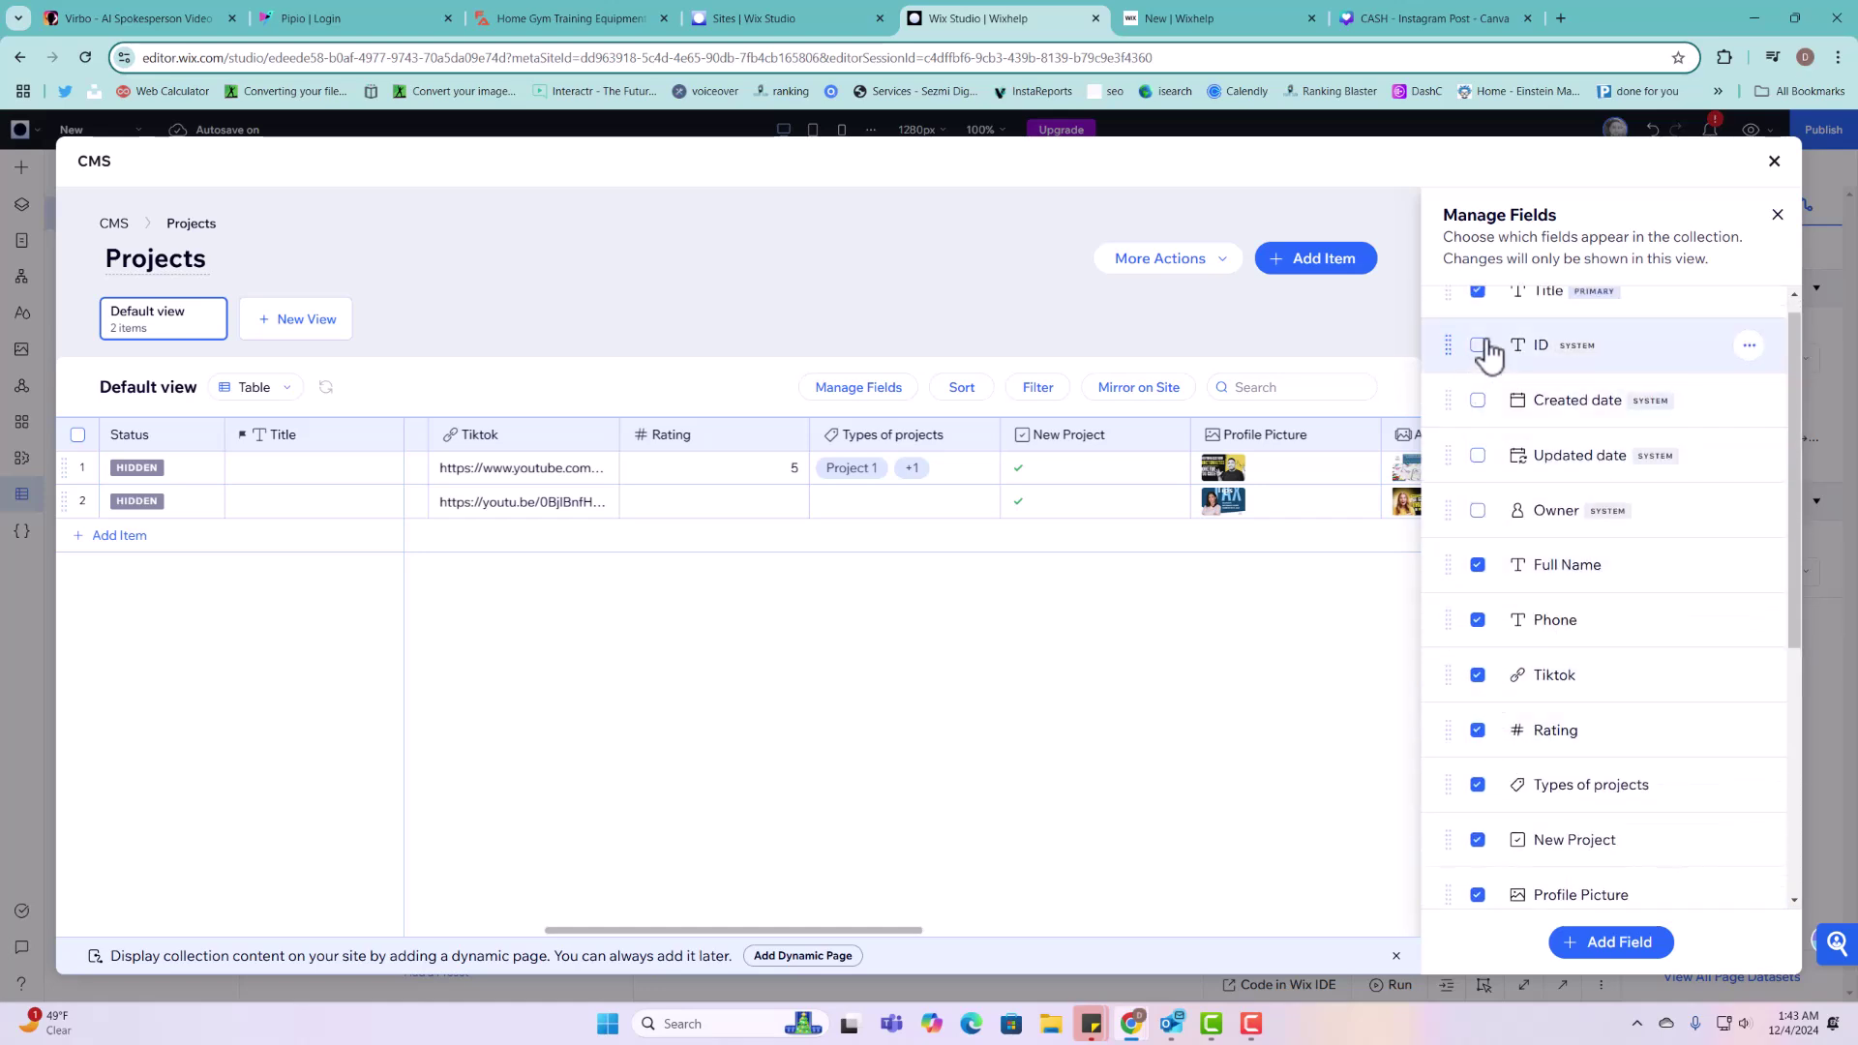
left_click(1489, 344)
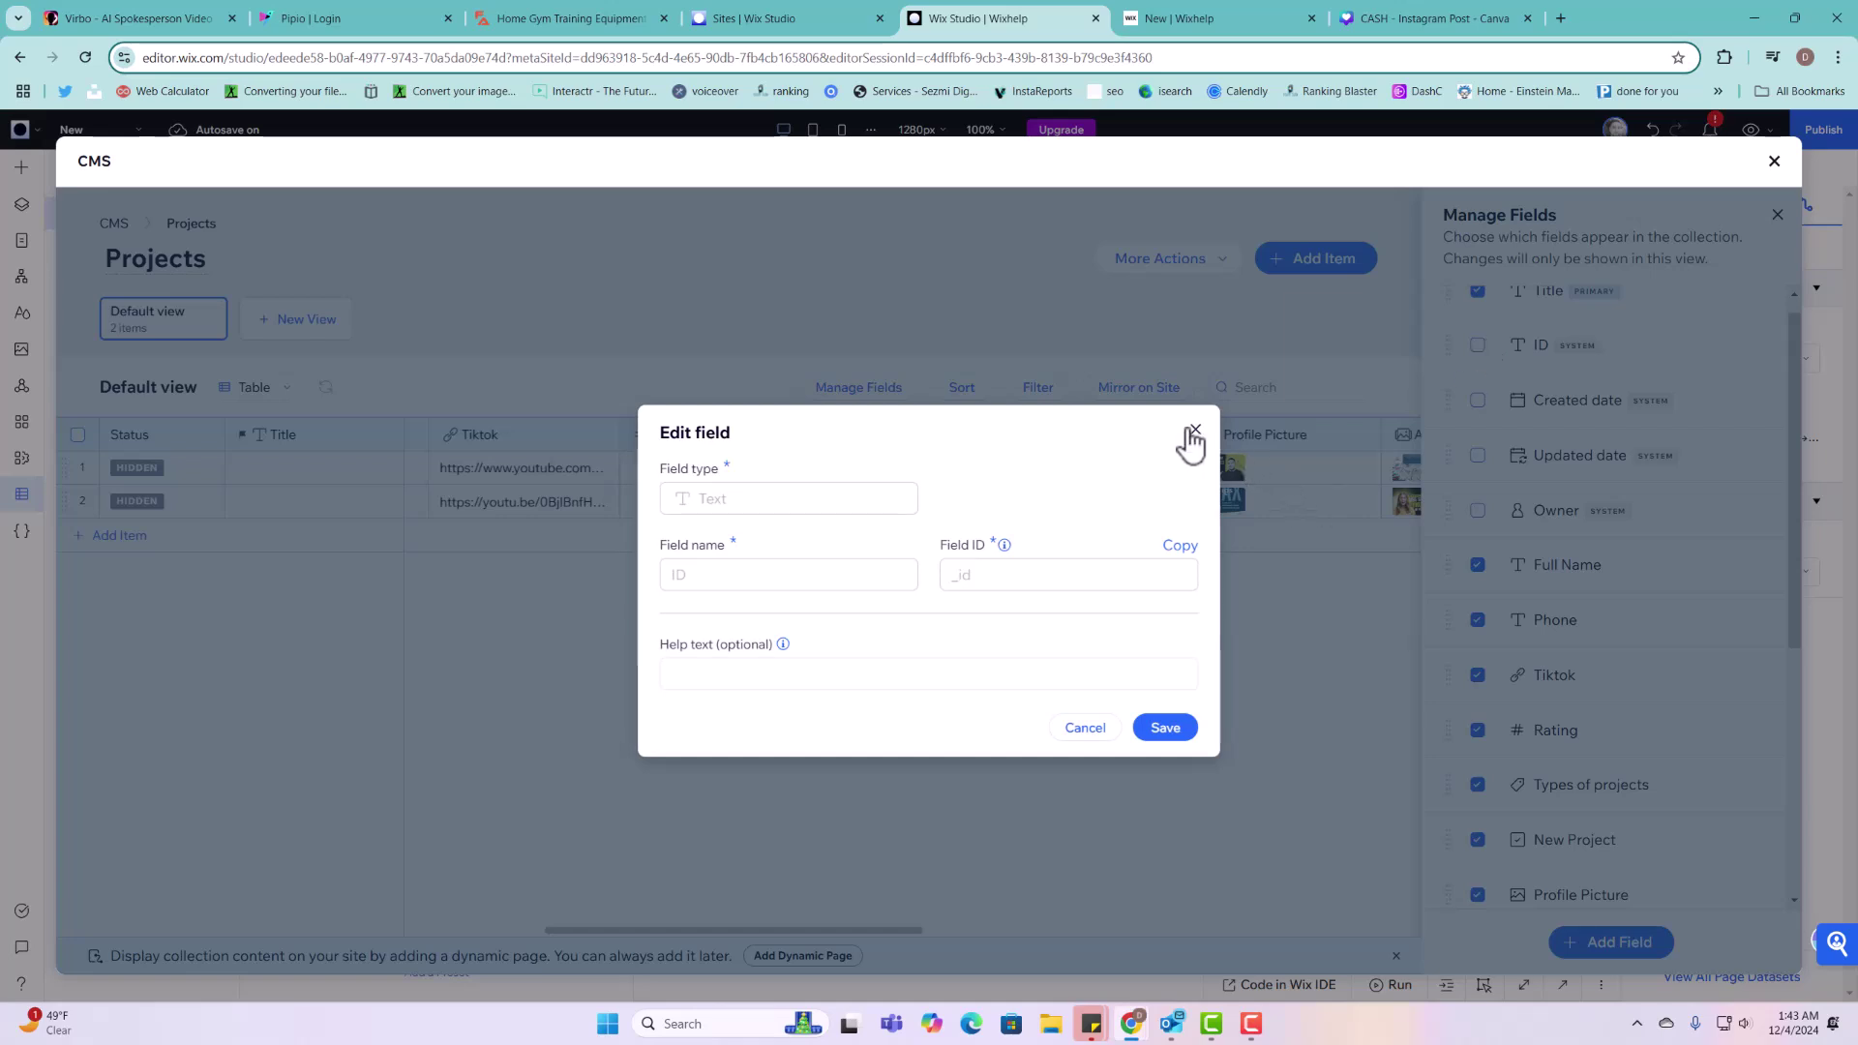
left_click(1195, 430)
left_click(1479, 347)
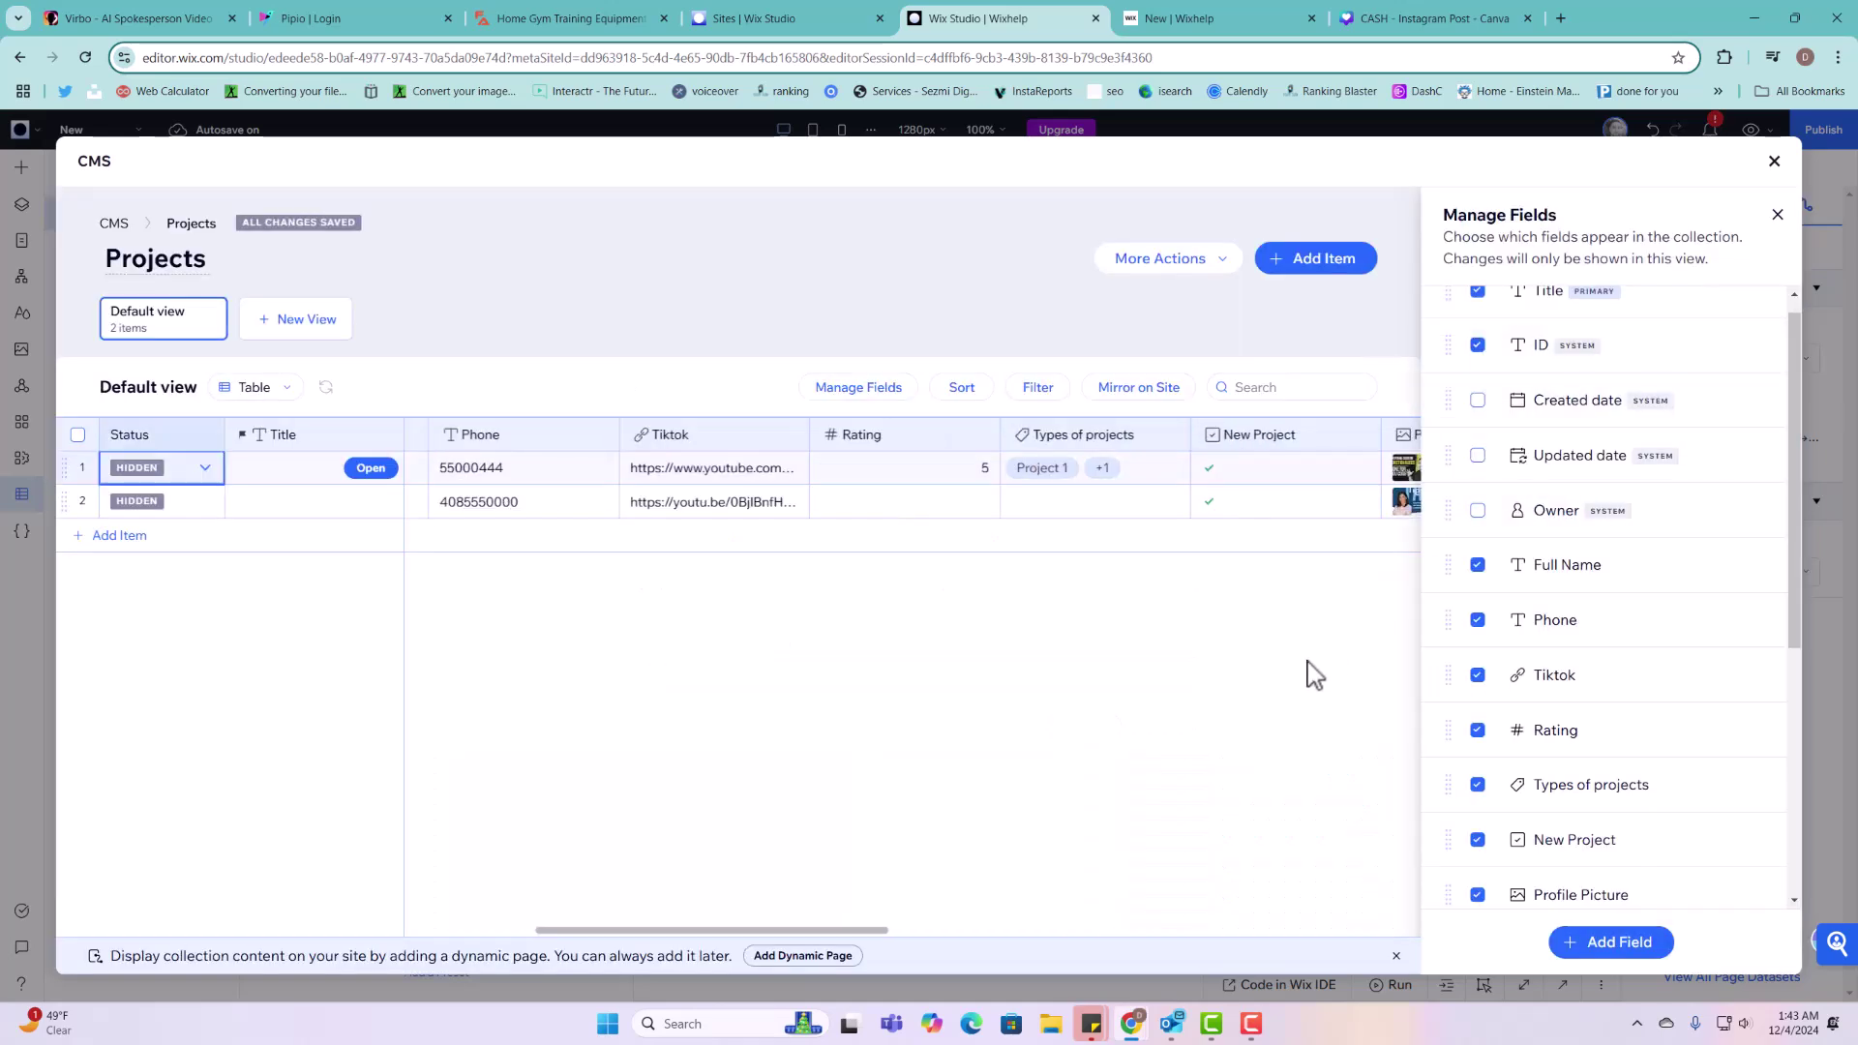
Step: Widen the ID column to reveal full item IDs for both rows
left_click_drag(748, 927, 557, 931)
left_click_drag(595, 434, 798, 437)
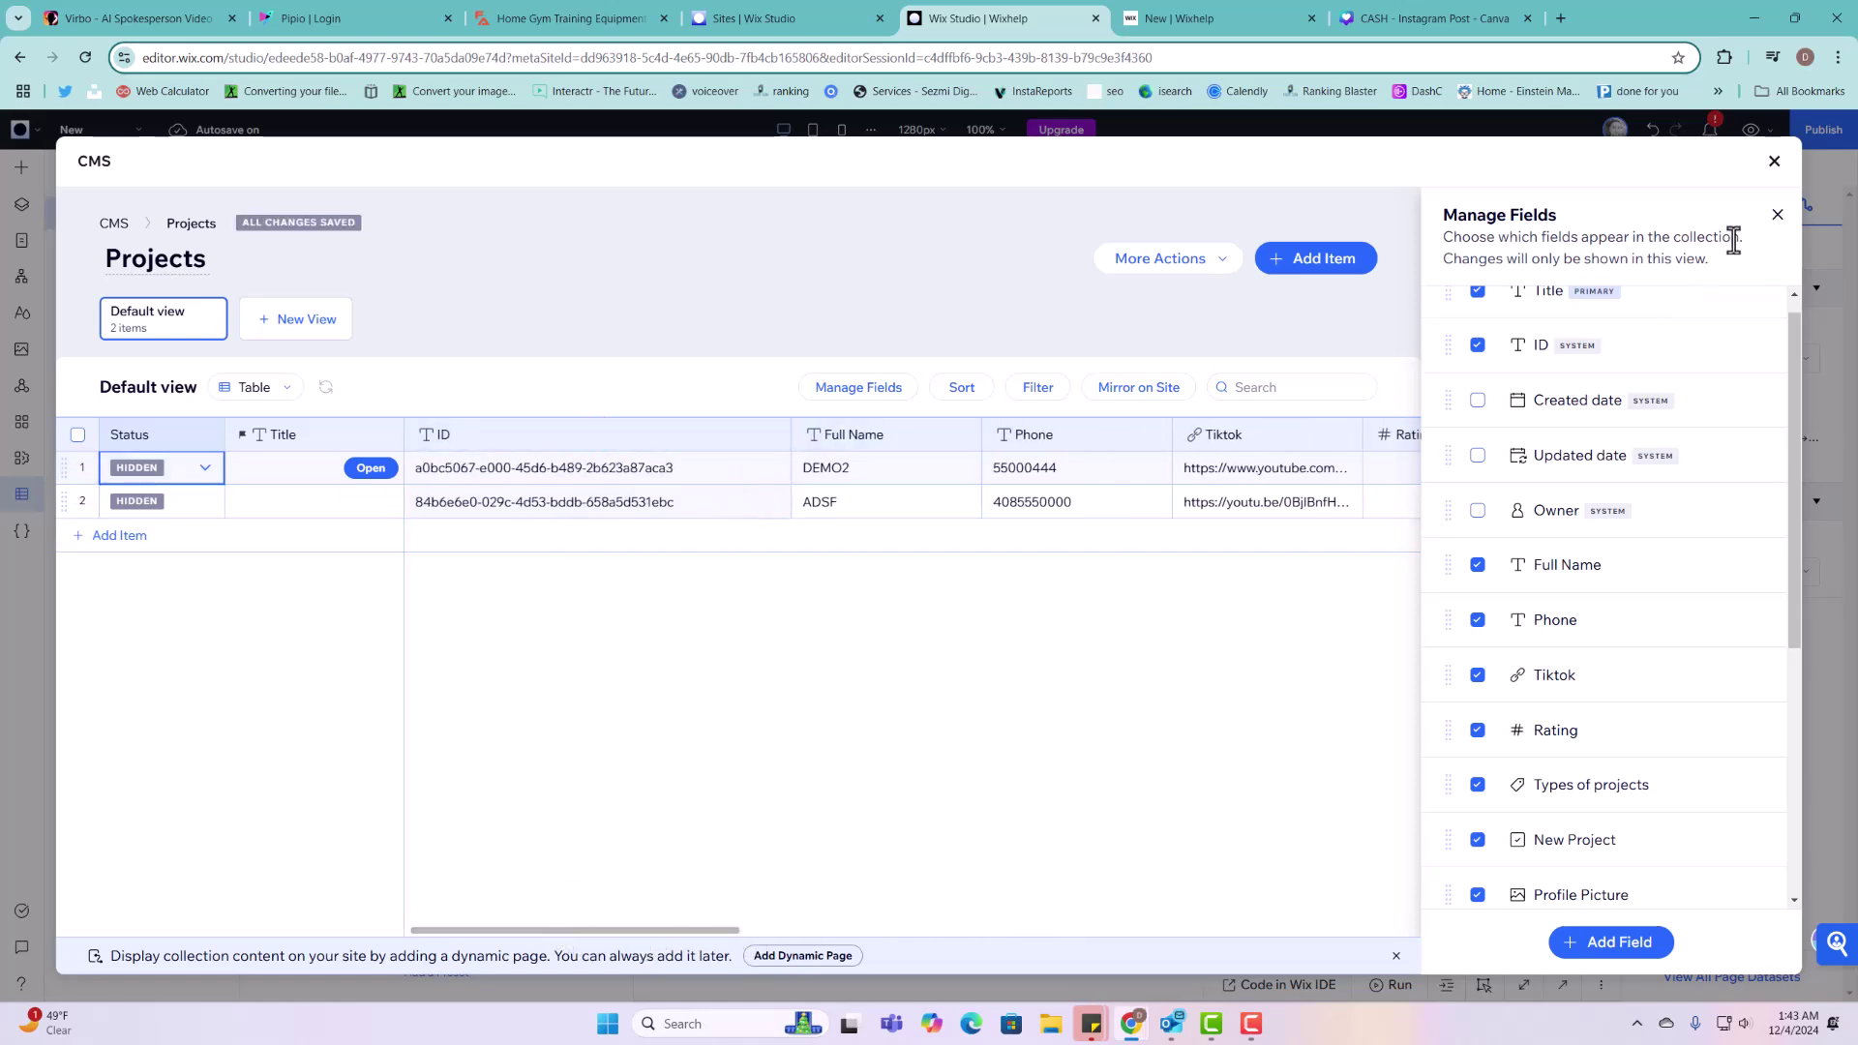
left_click(1779, 215)
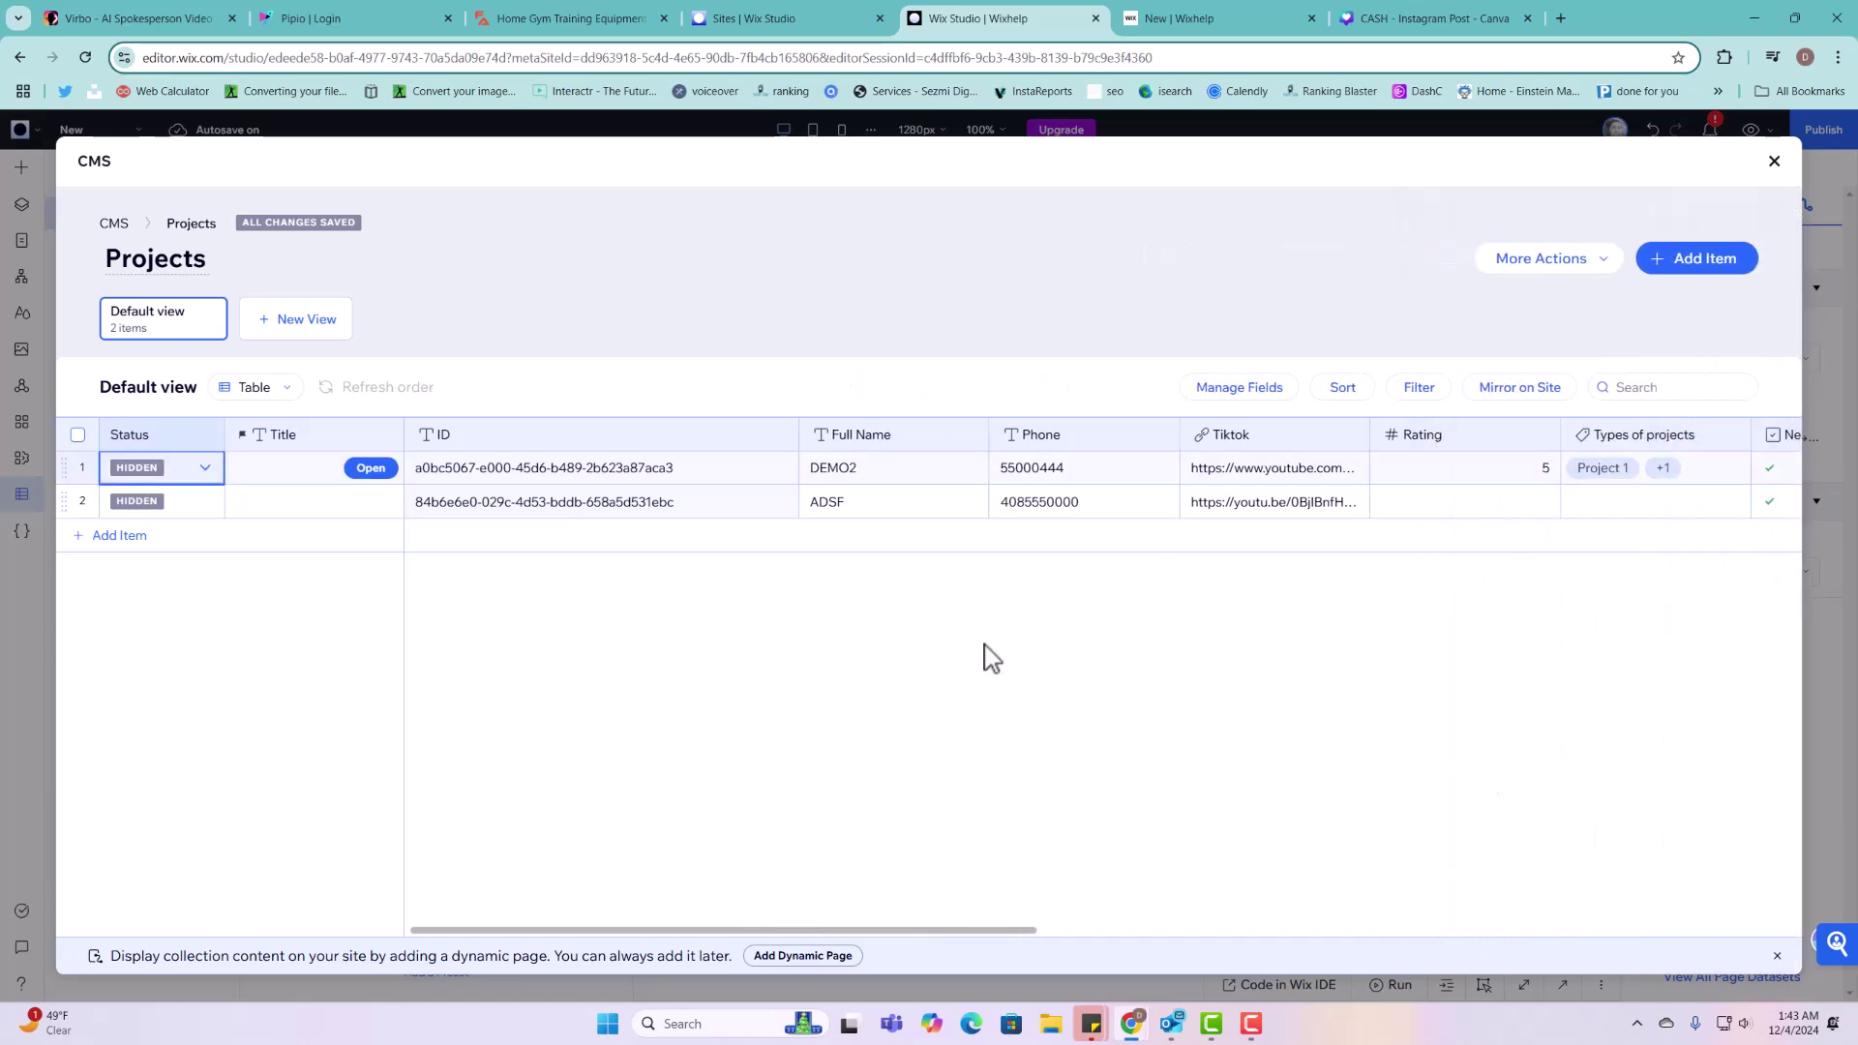
left_click(654, 475)
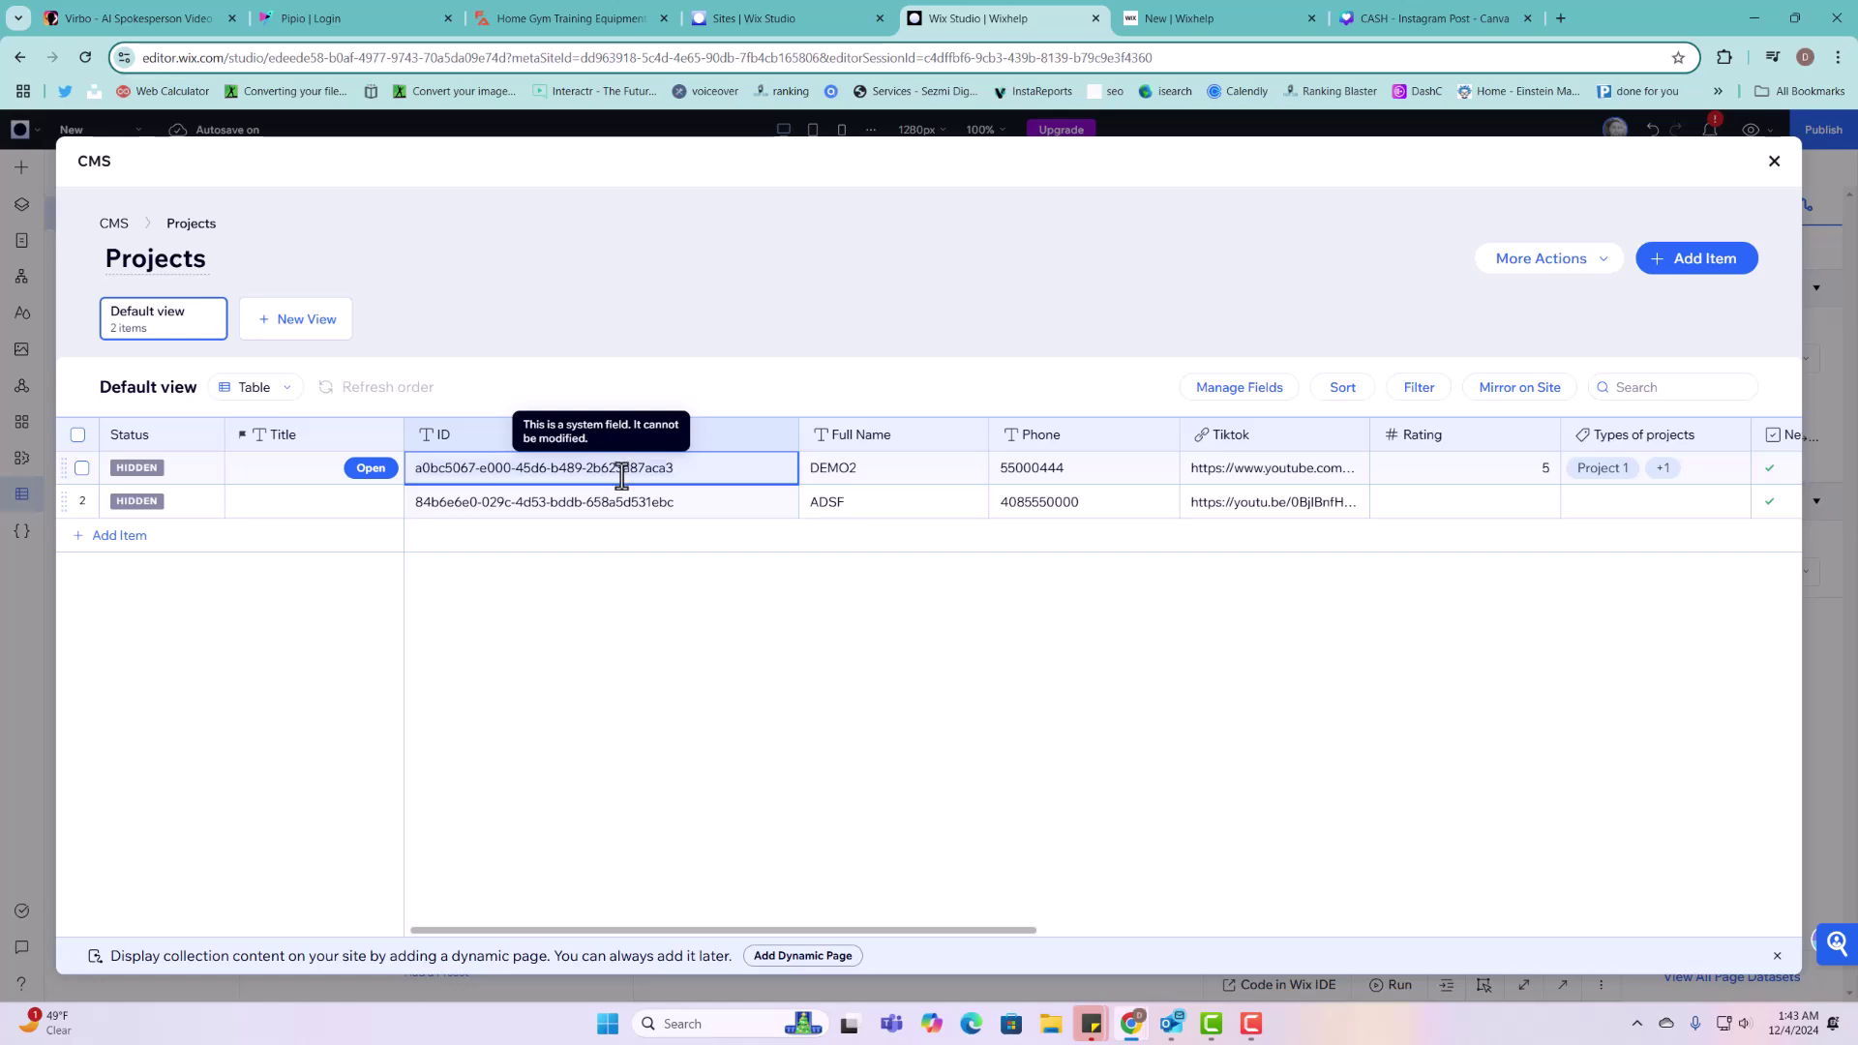
left_click(637, 504)
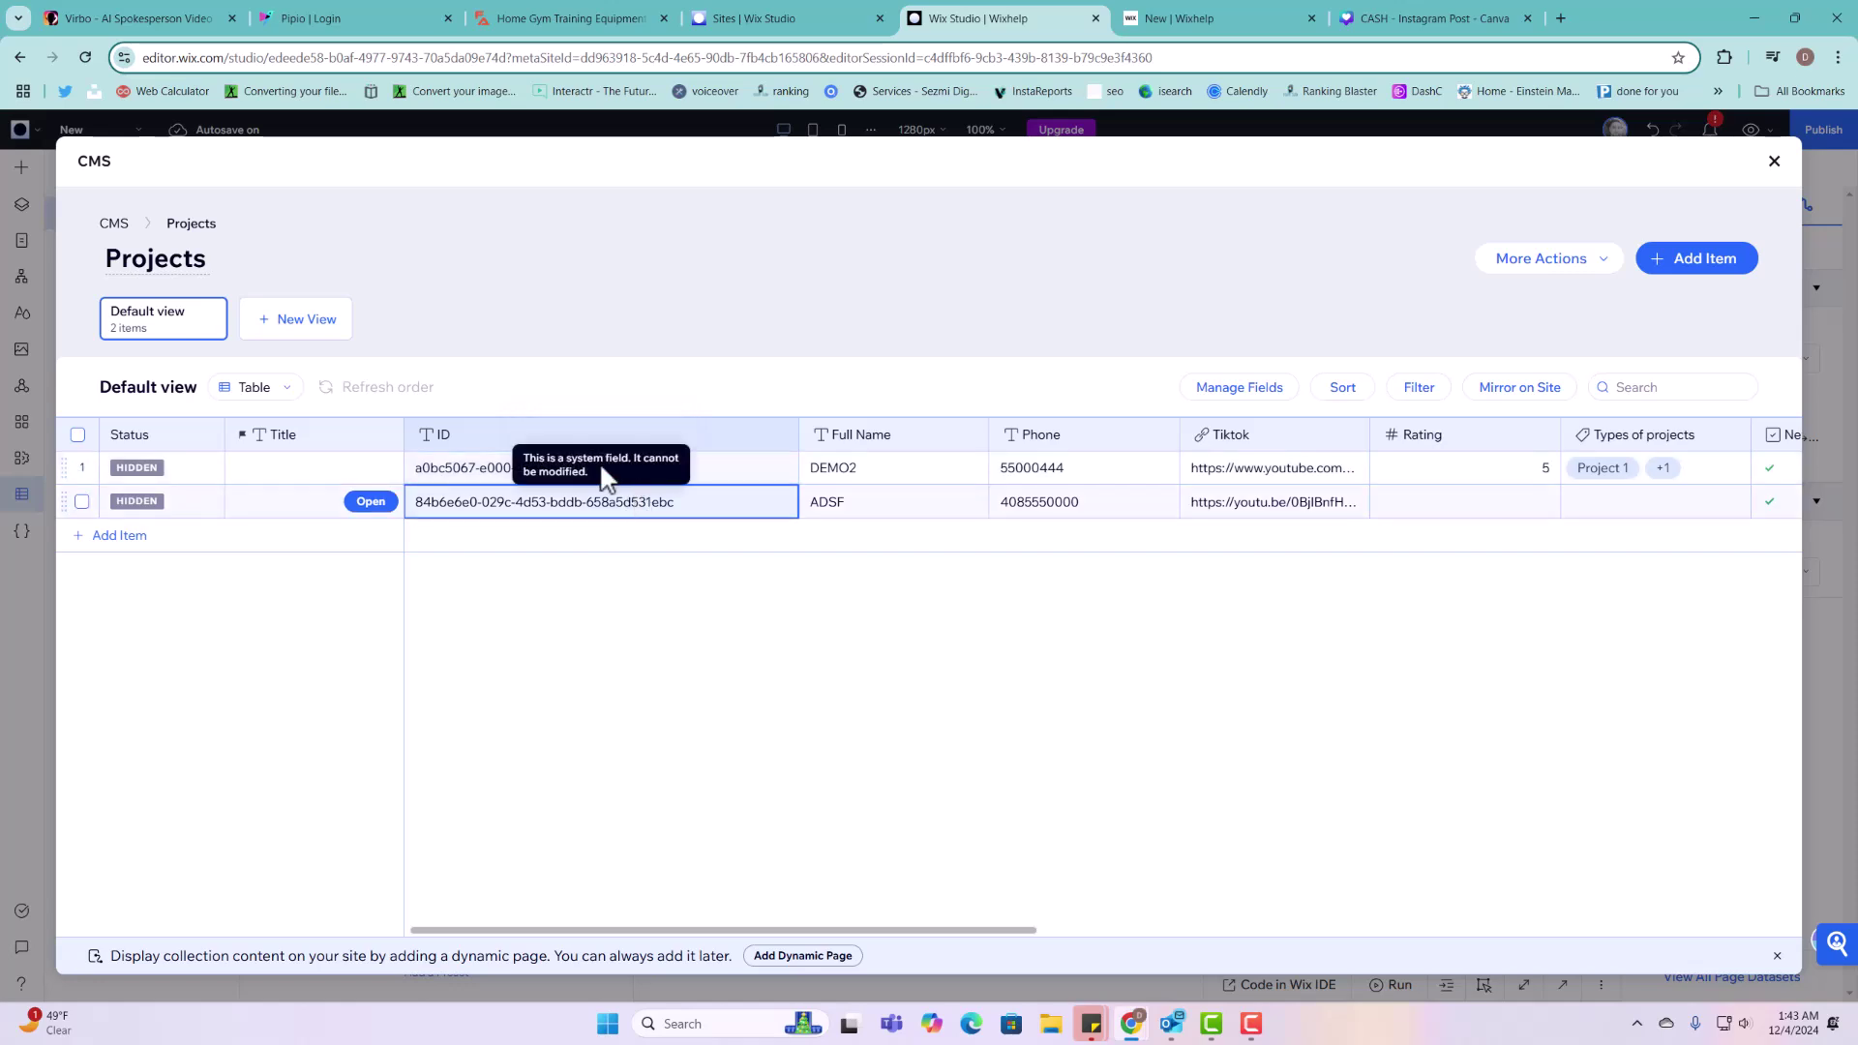
left_click(736, 471)
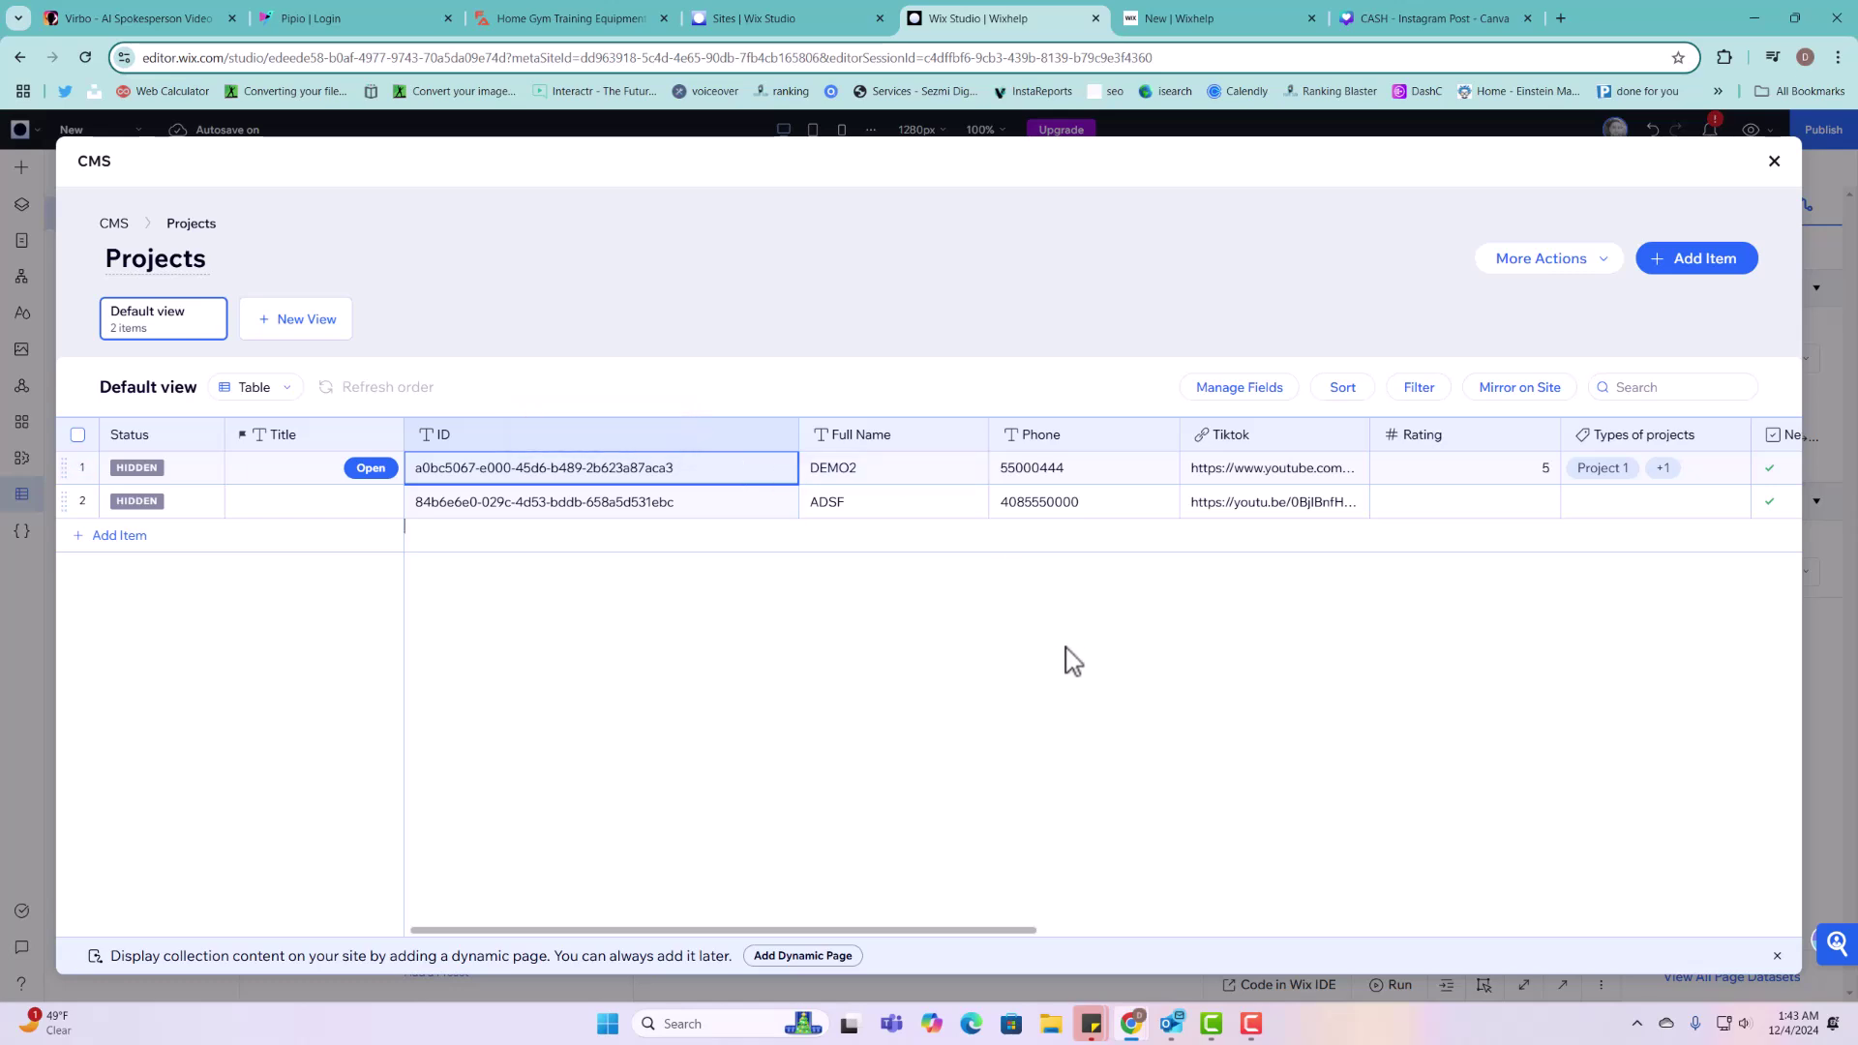
left_click_drag(822, 931, 634, 912)
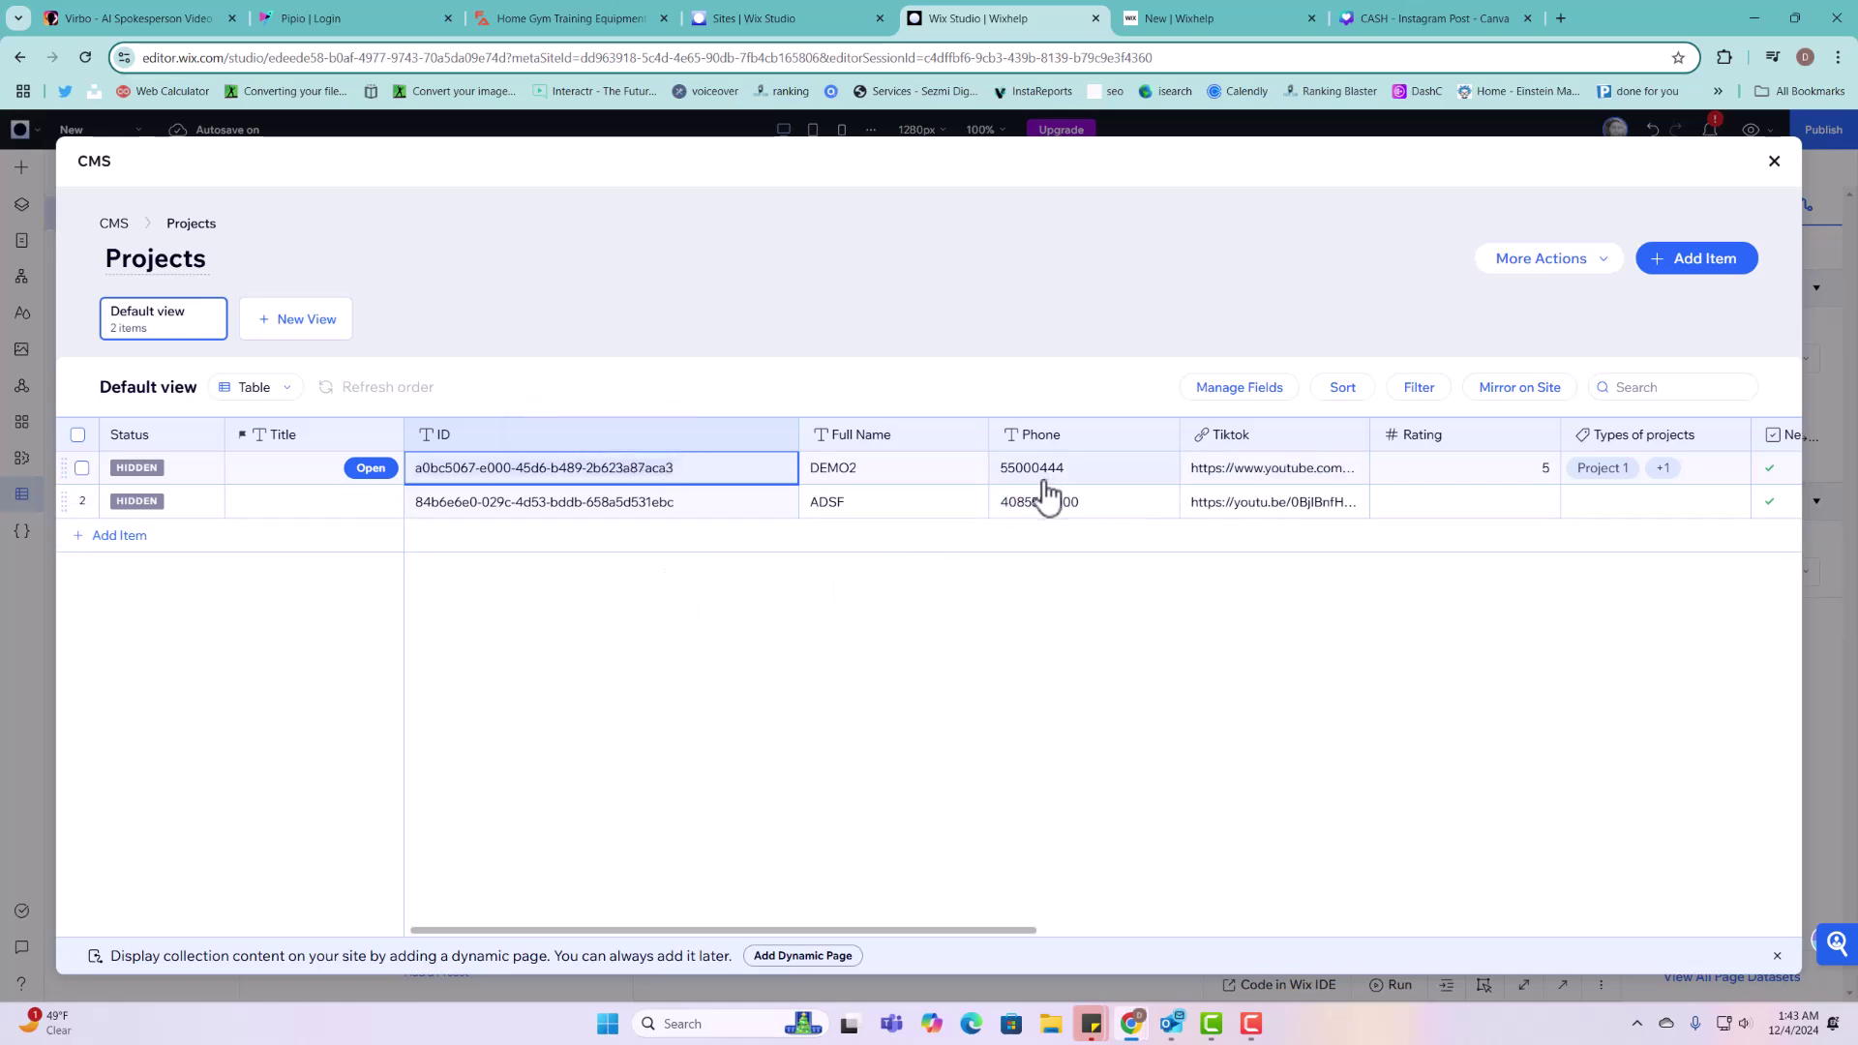
Step: Reload the published form page twice, scroll through it, then return to the editor
left_click(1264, 15)
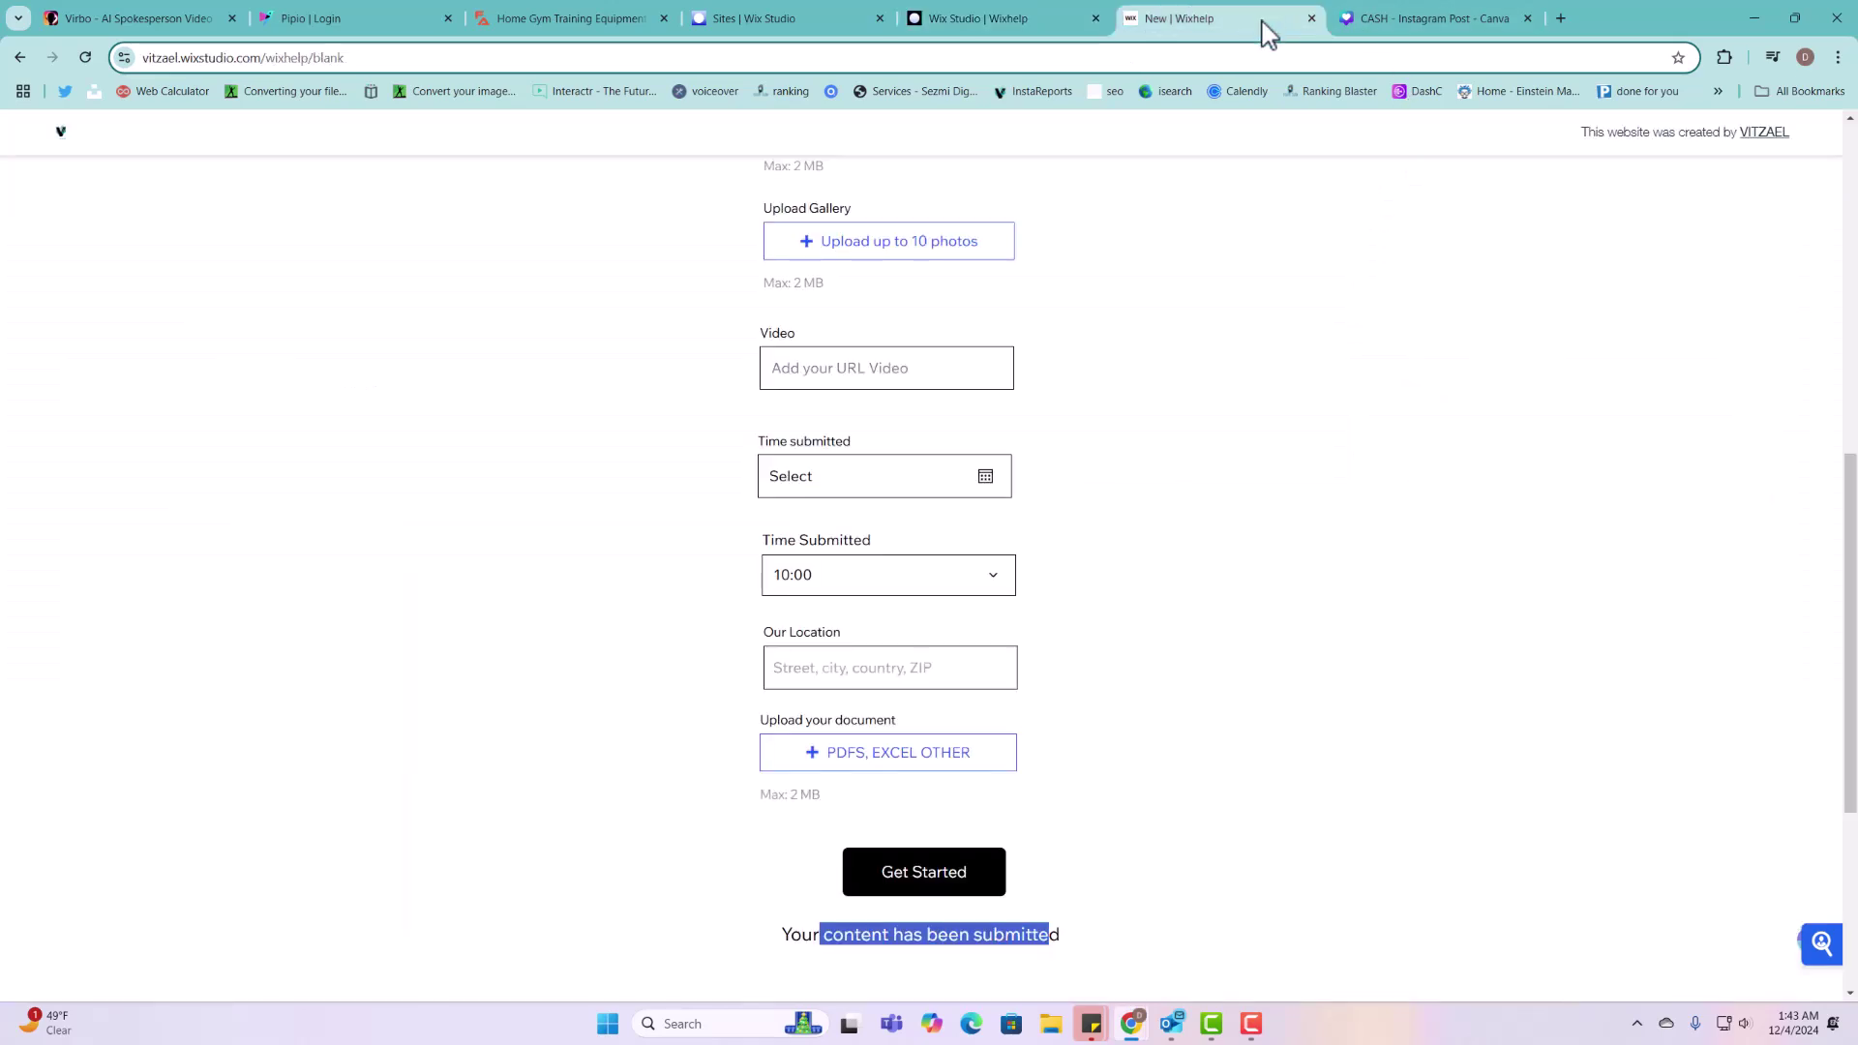
left_click(93, 59)
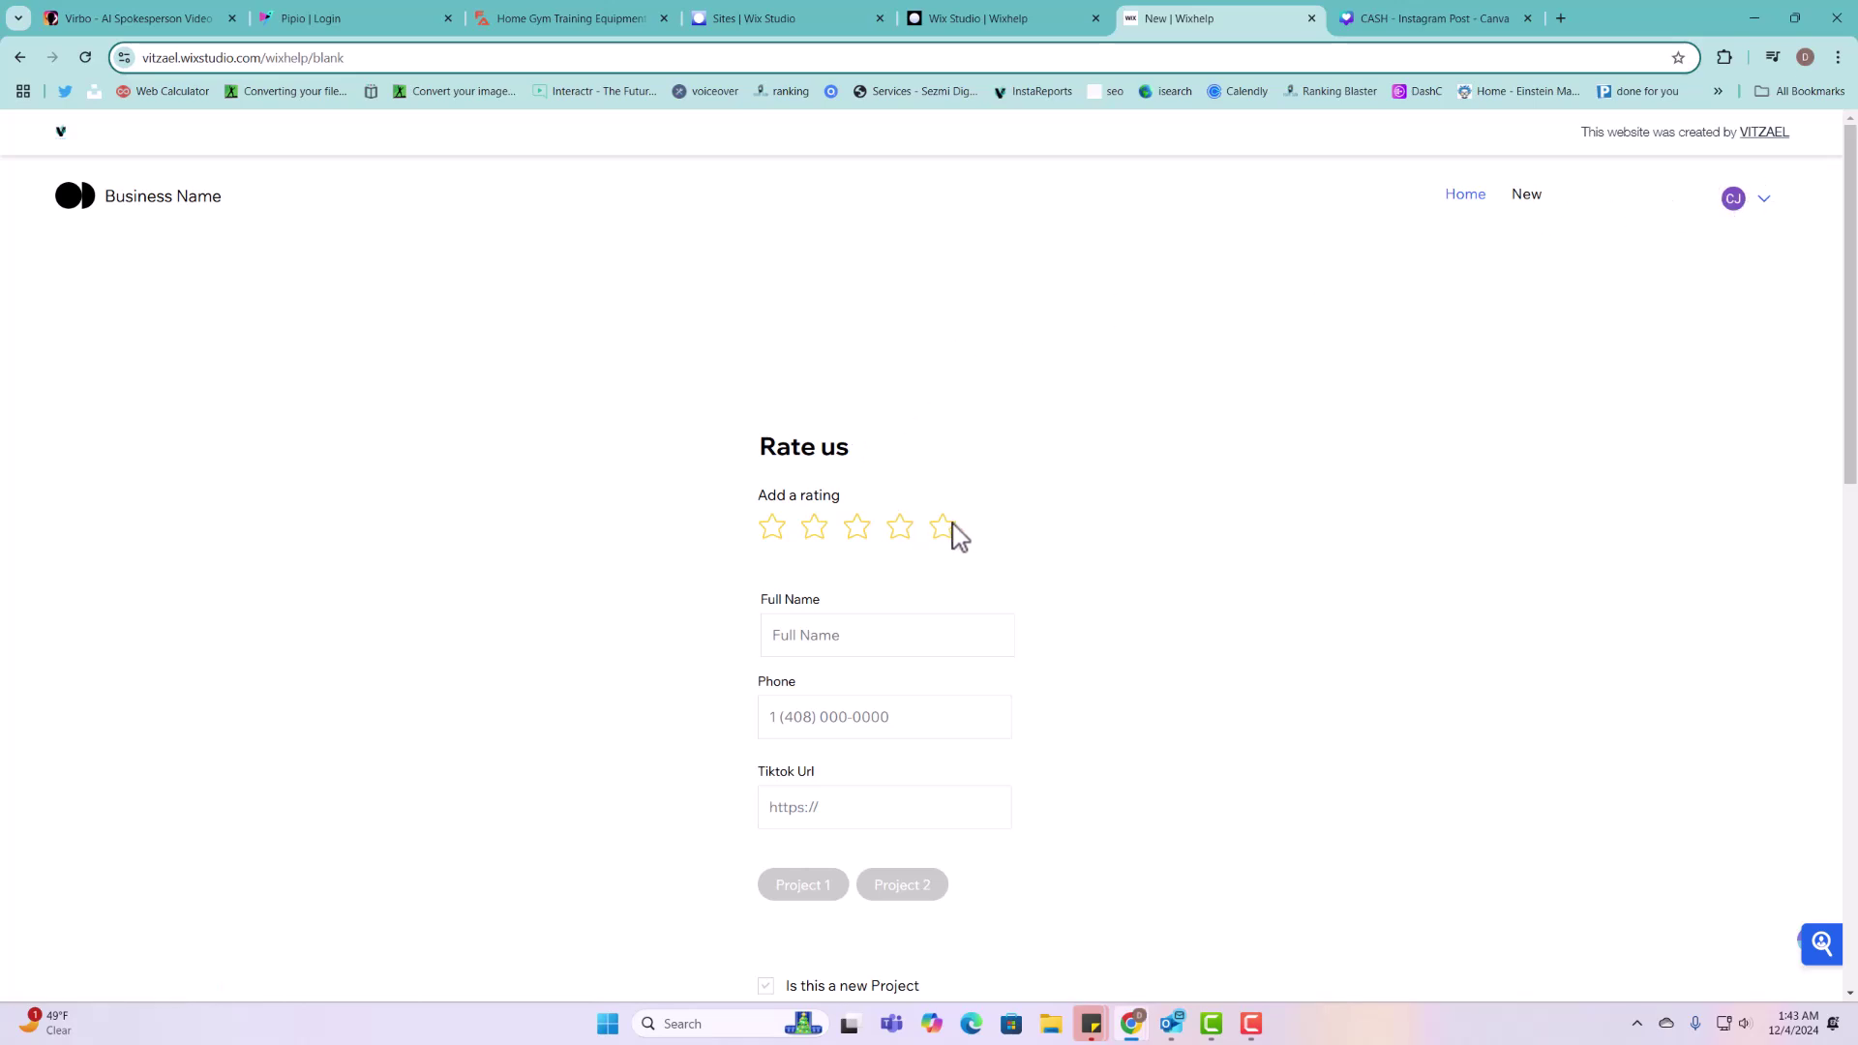
scroll(958, 535, "down", 11)
scroll(930, 788, "up", 4)
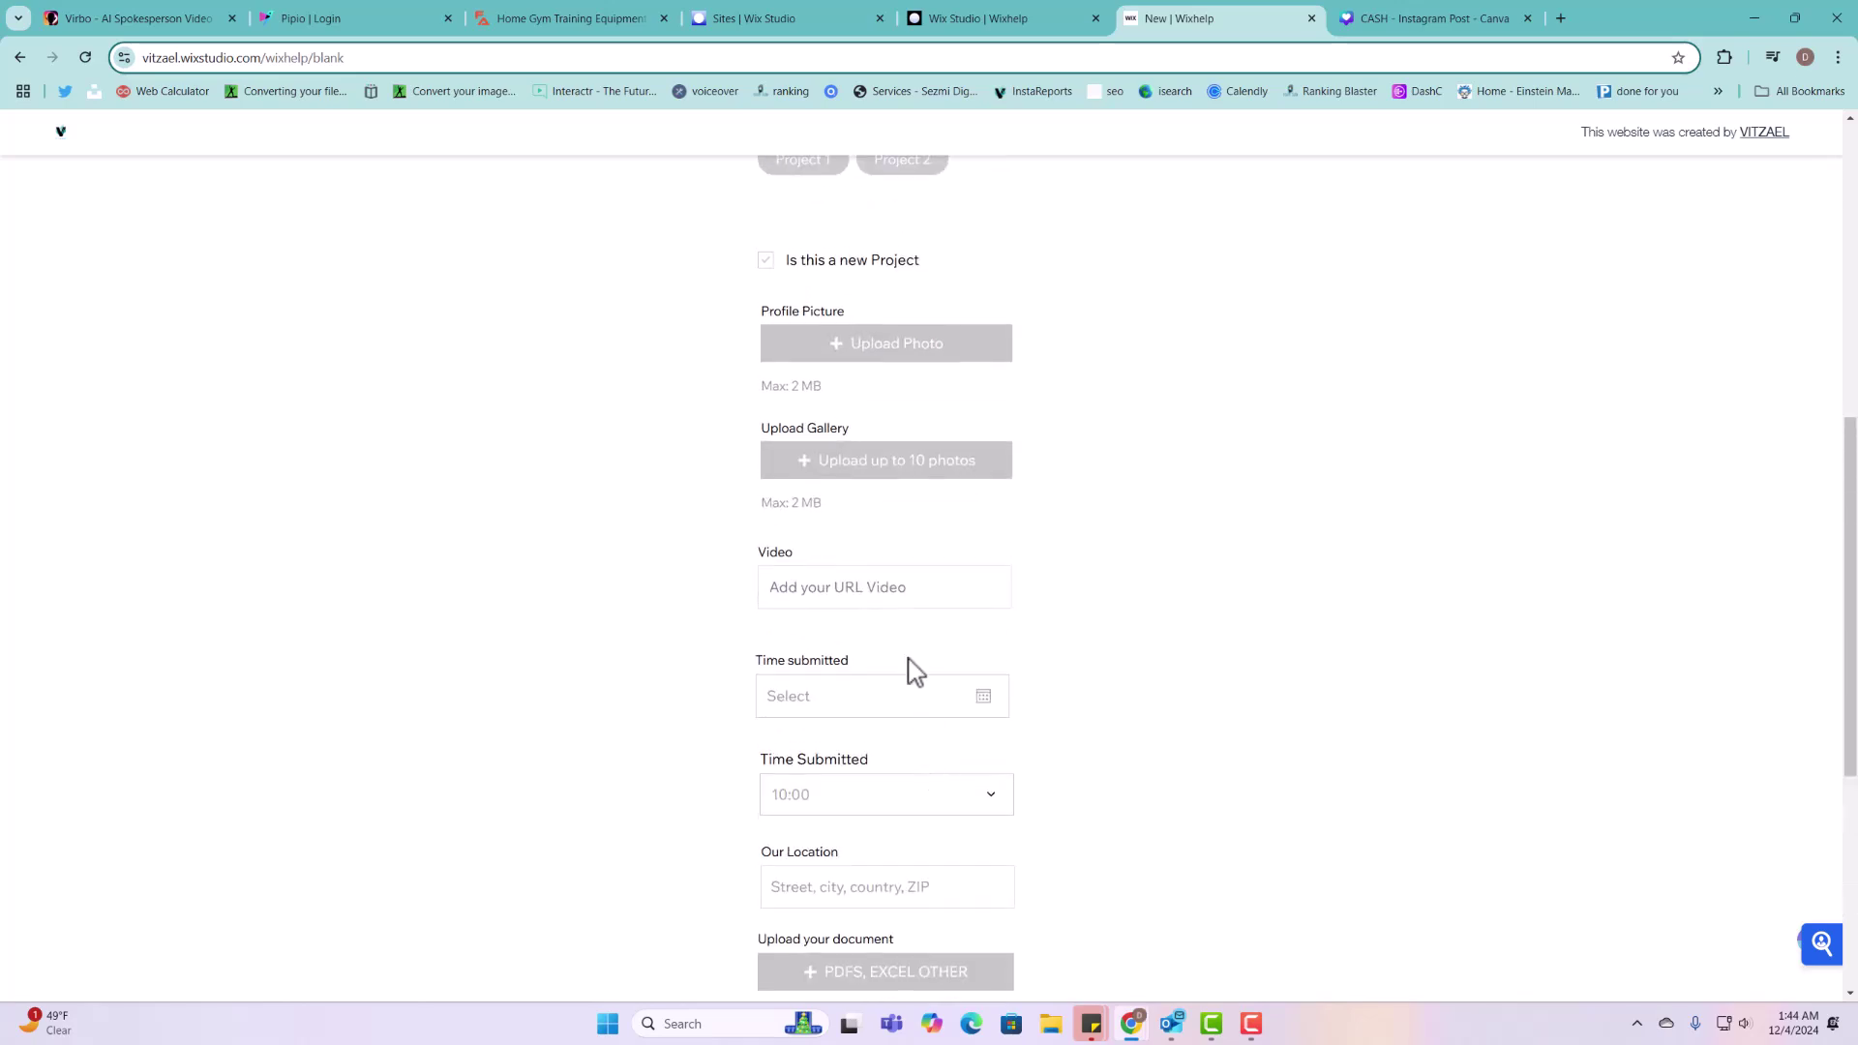
scroll(890, 581, "up", 7)
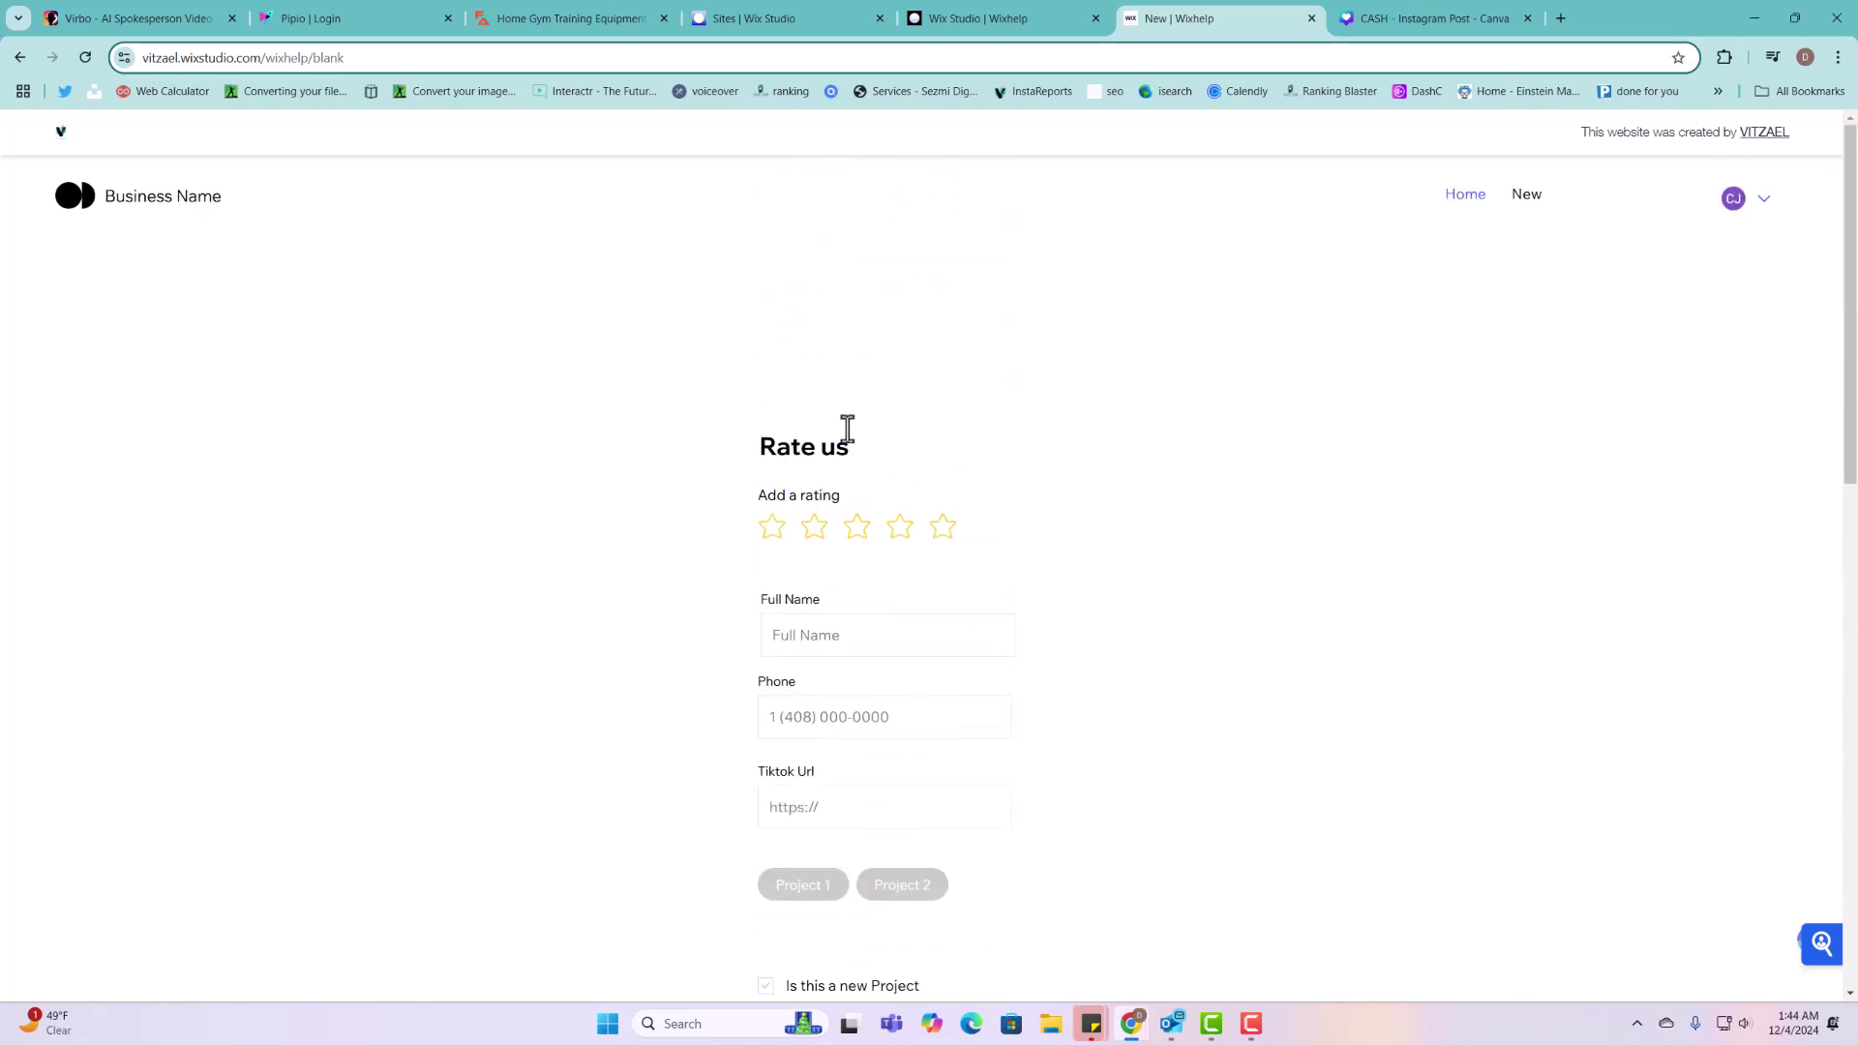
left_click(85, 57)
scroll(921, 736, "down", 5)
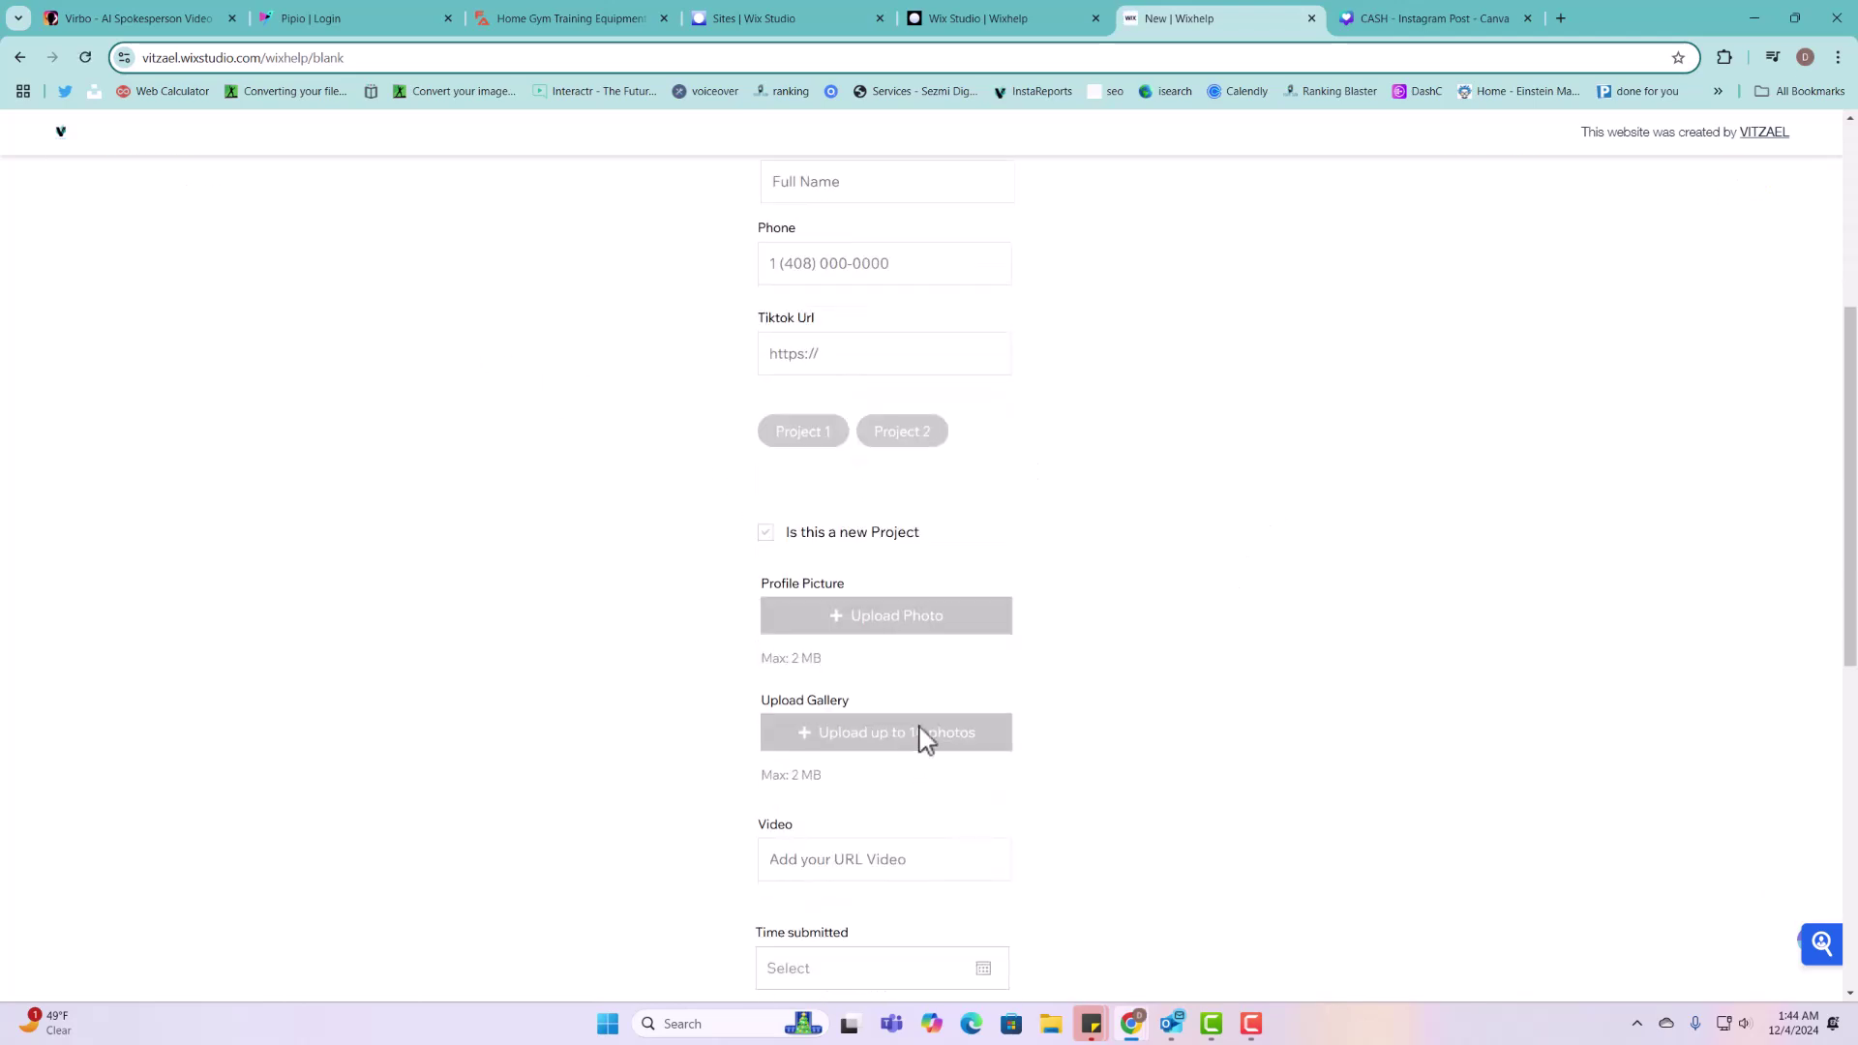
scroll(888, 543, "down", 2)
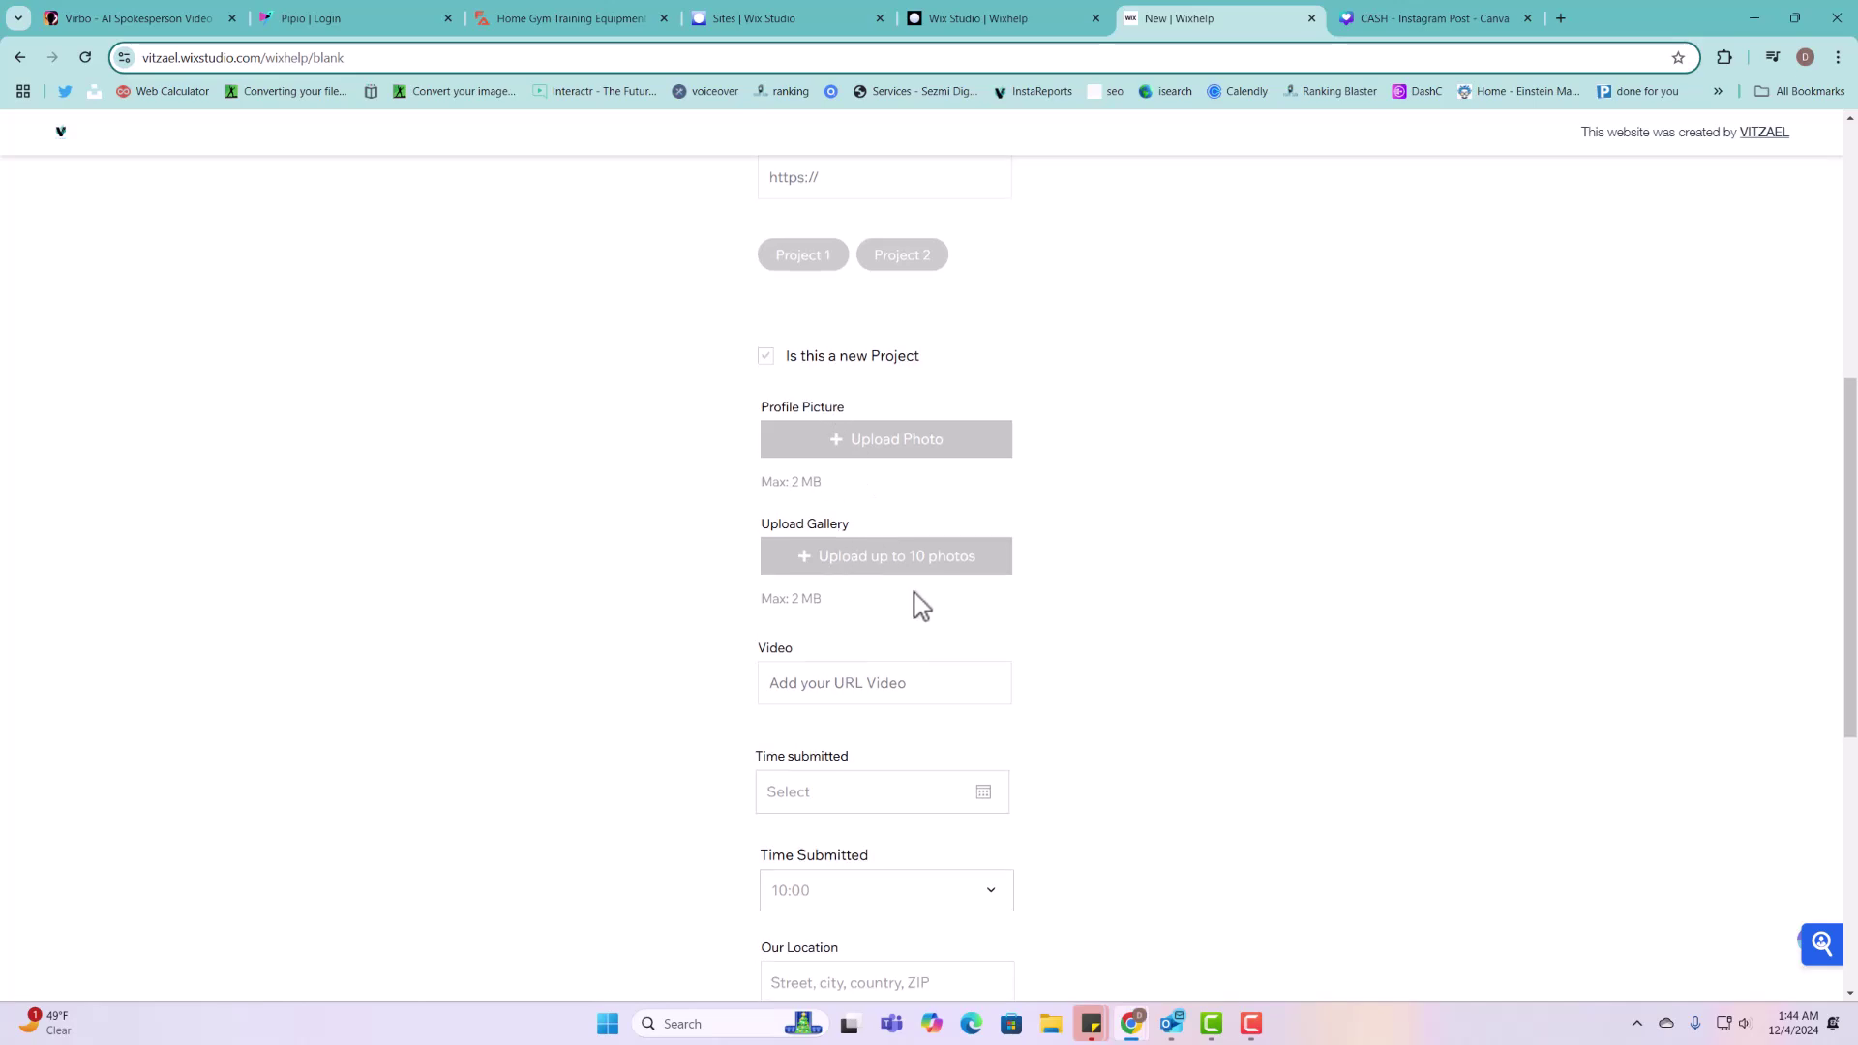
scroll(1065, 532, "up", 5)
scroll(1451, 629, "up", 2)
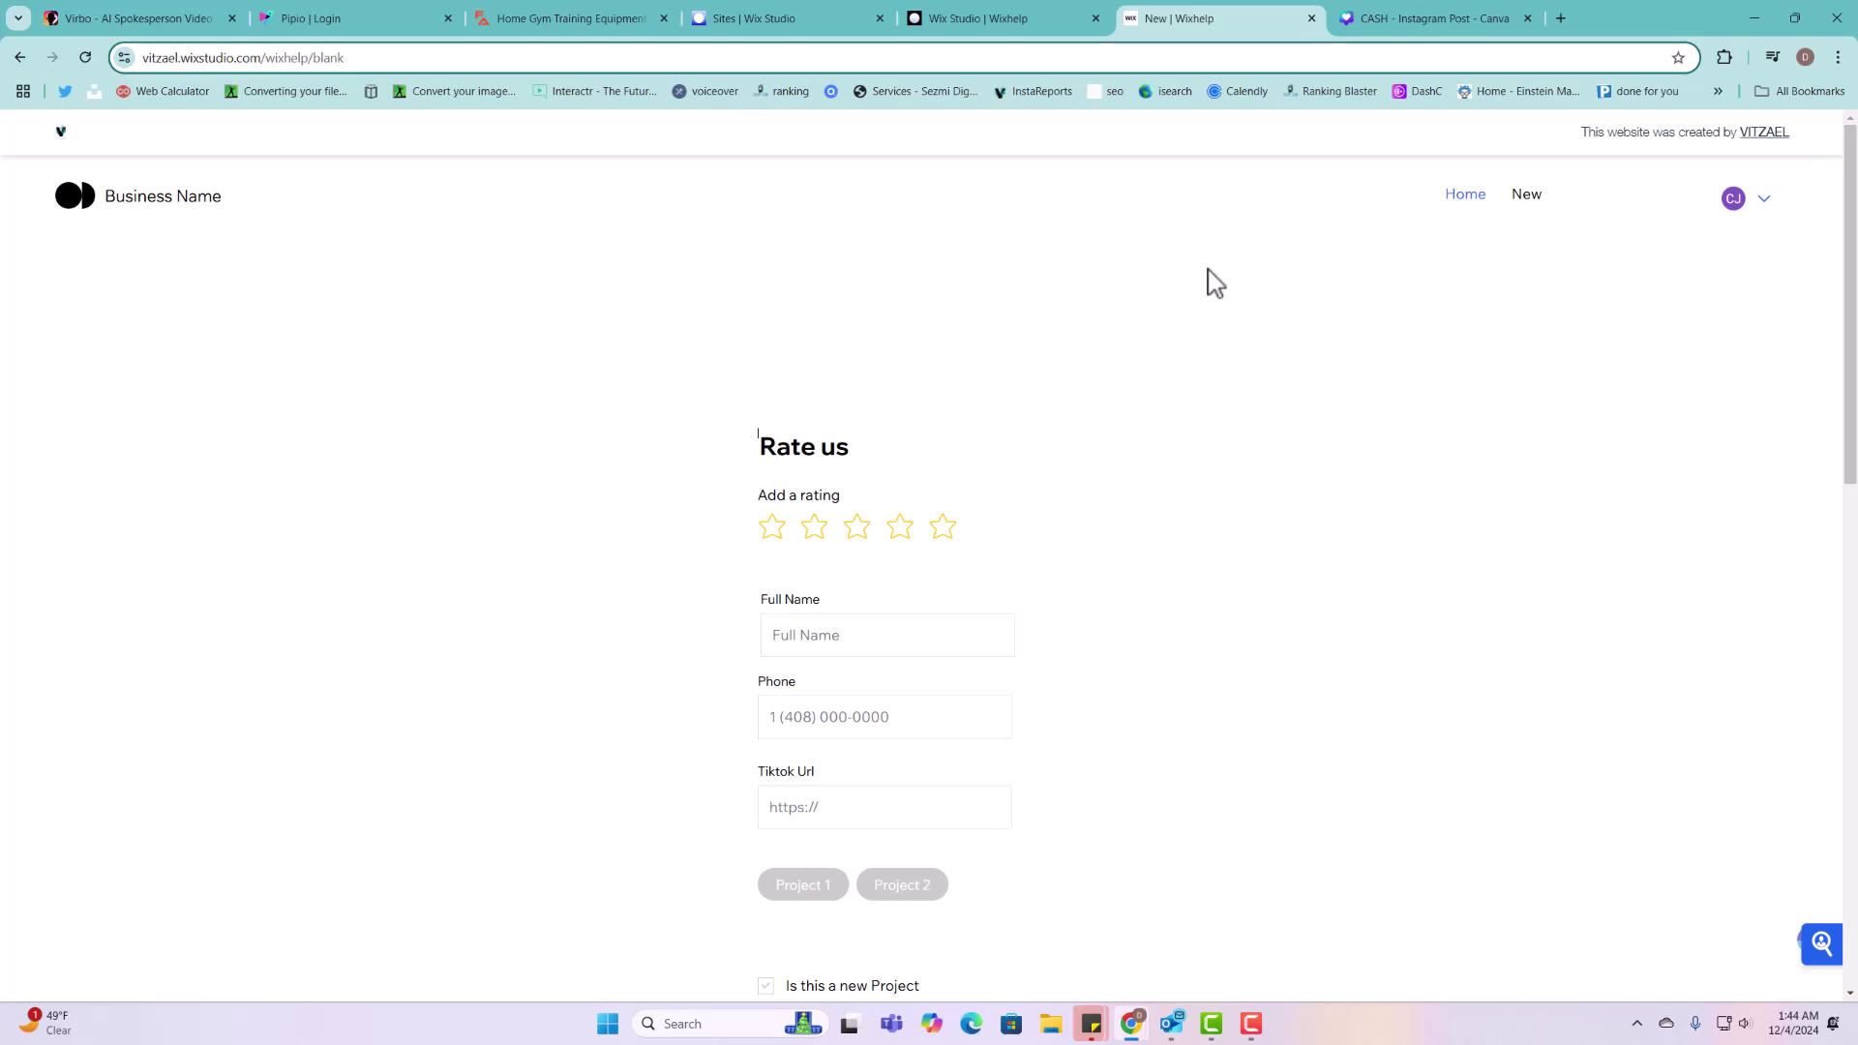
left_click(979, 19)
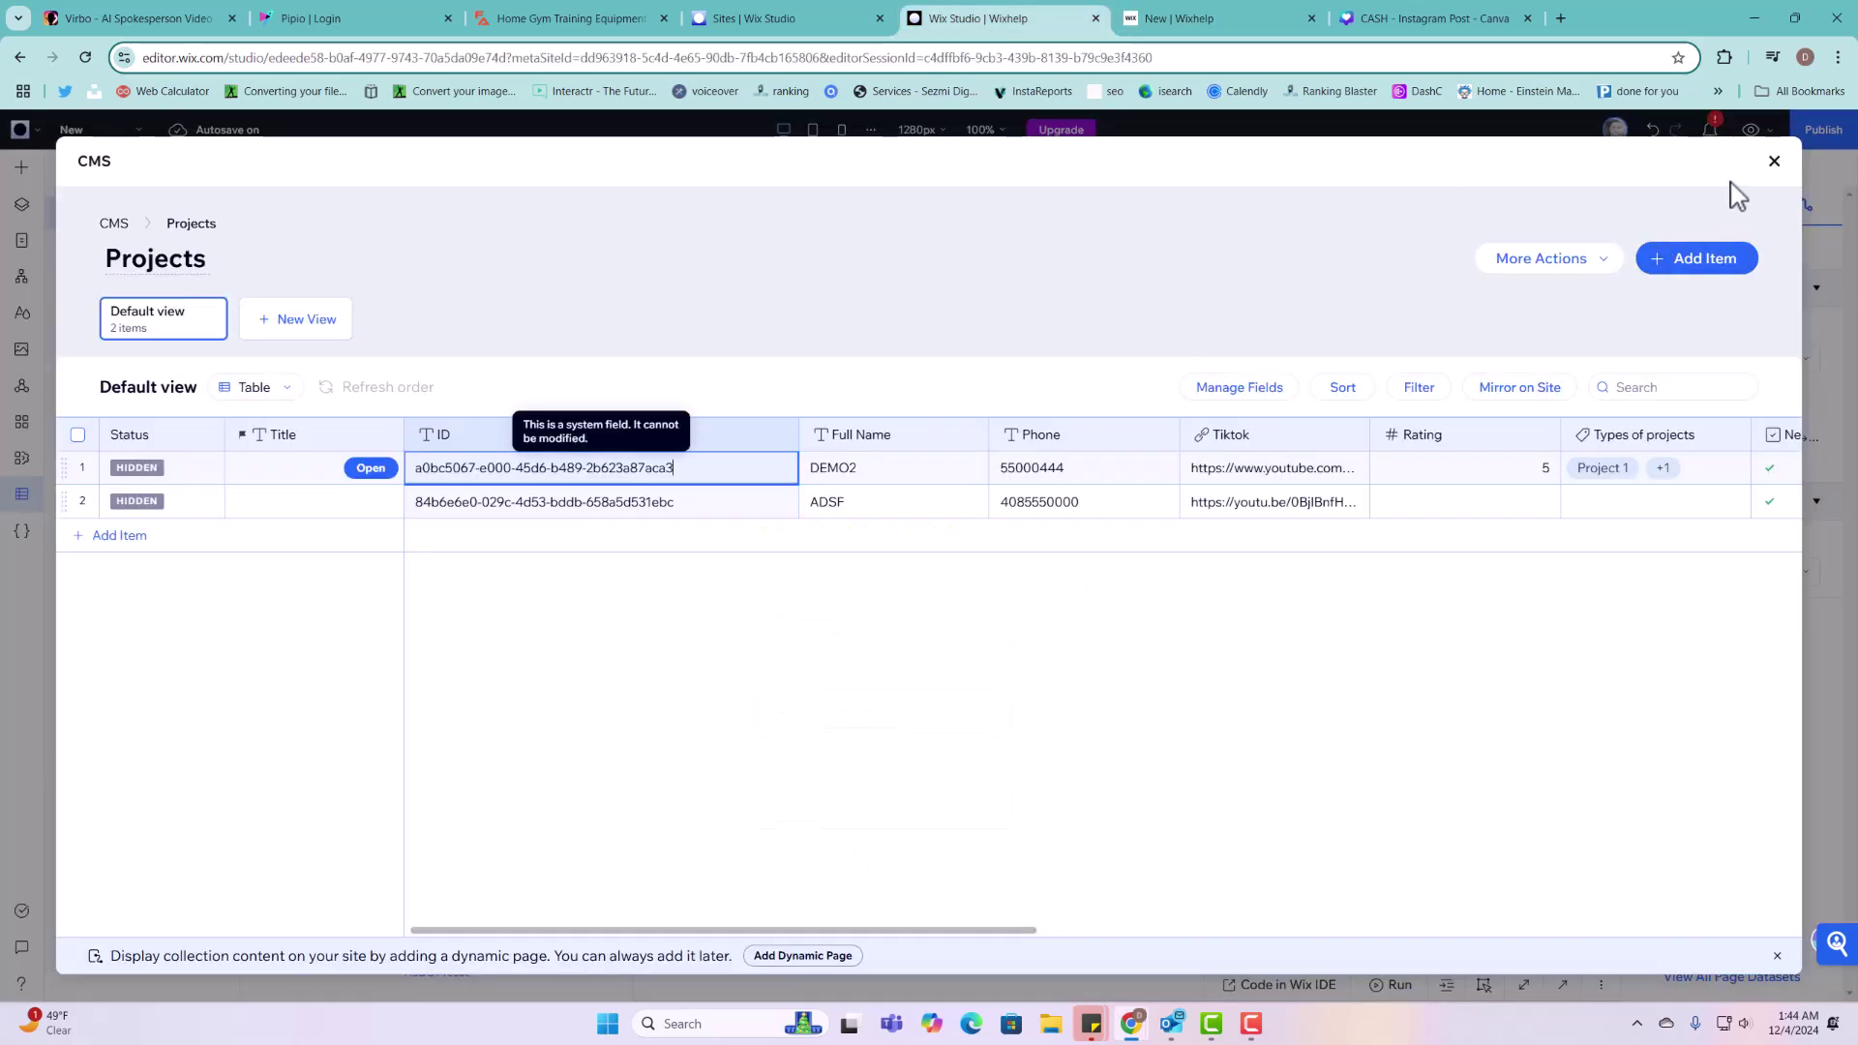
Step: Close the collection view and drag a Get Started button from Buttons above the Rate us form
left_click(1774, 161)
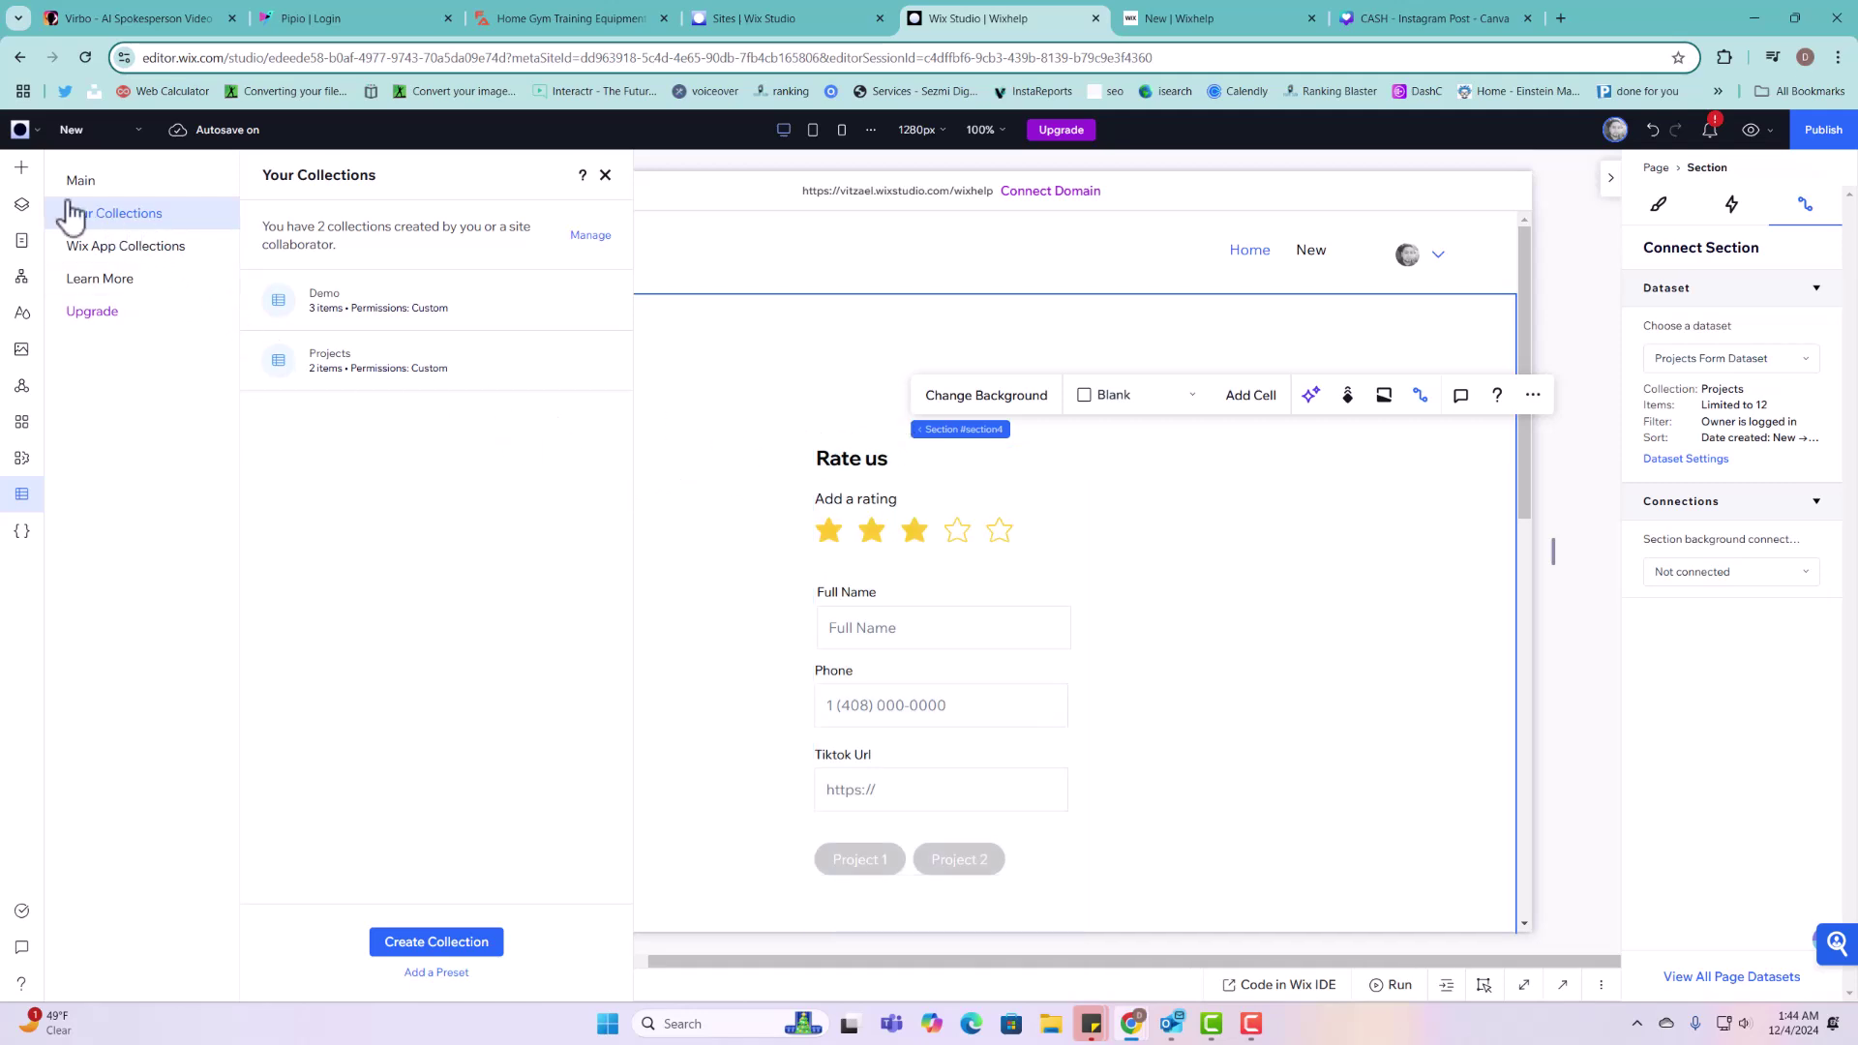
left_click(22, 167)
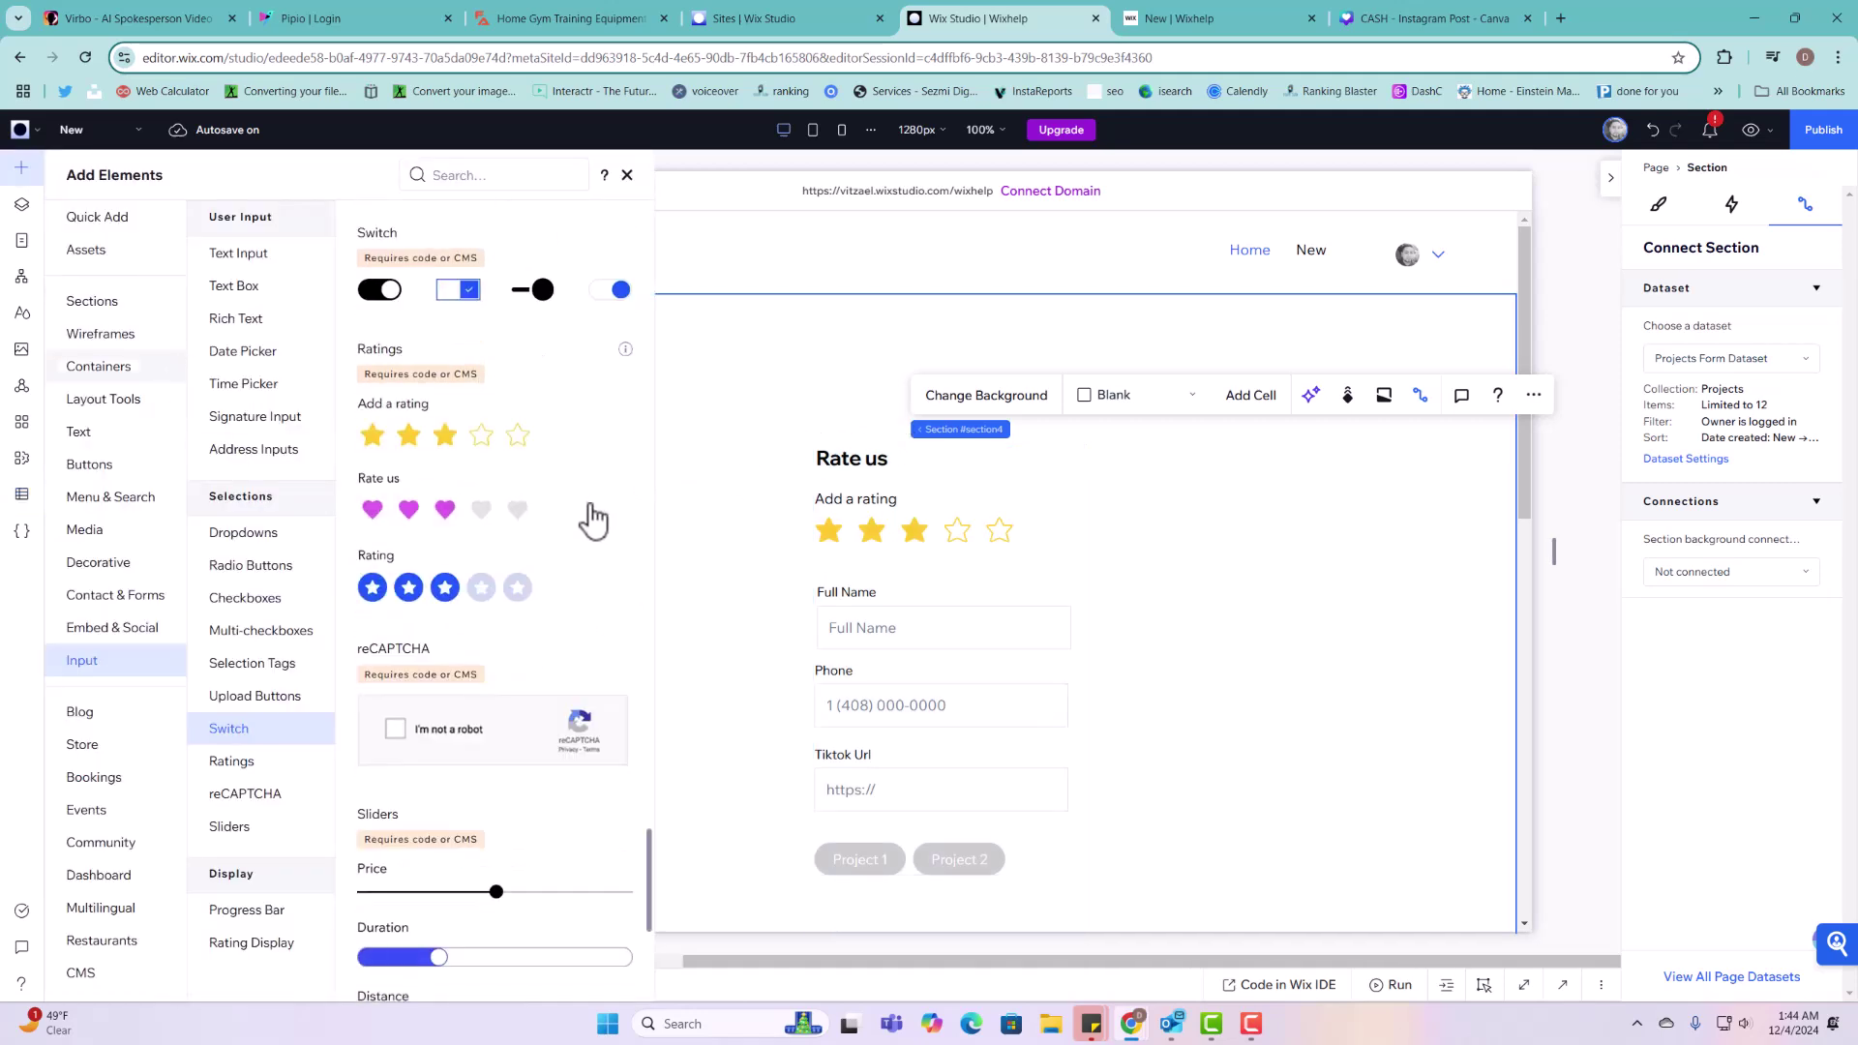
scroll(580, 513, "up", 5)
scroll(571, 523, "up", 10)
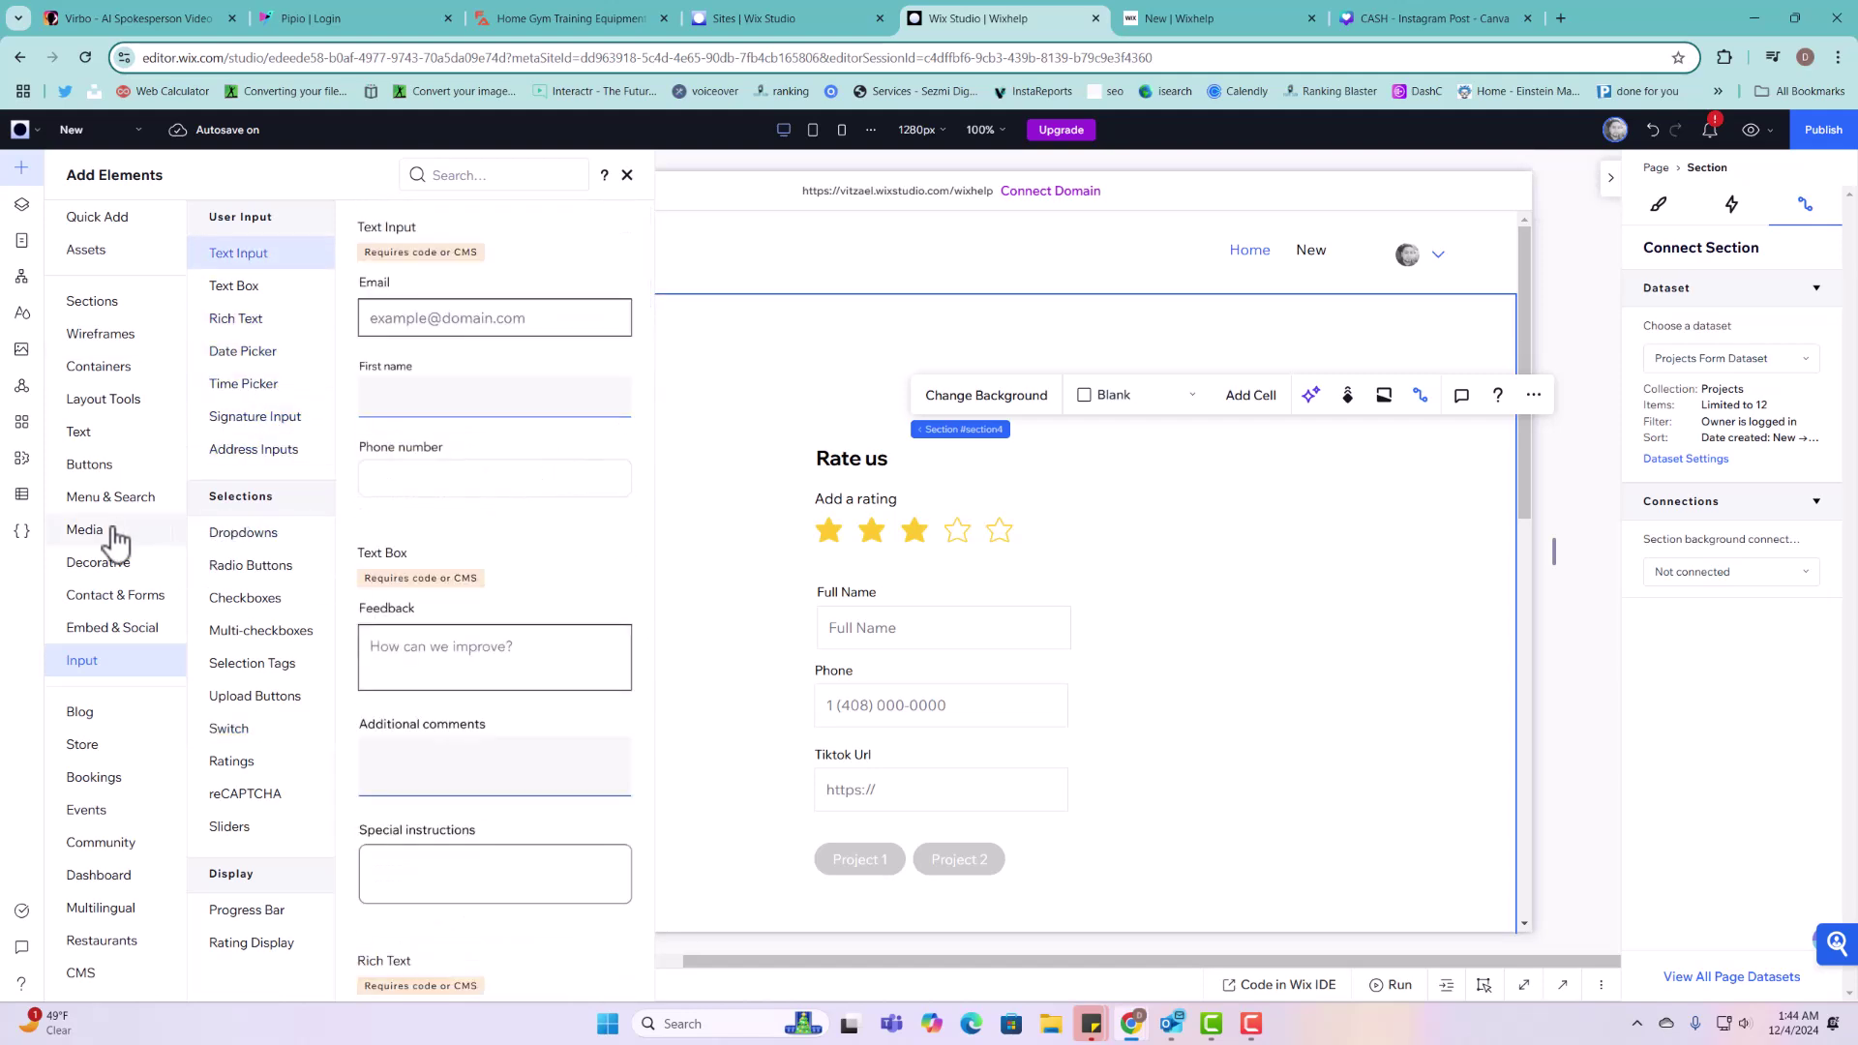
left_click(158, 472)
left_click_drag(448, 311, 1016, 385)
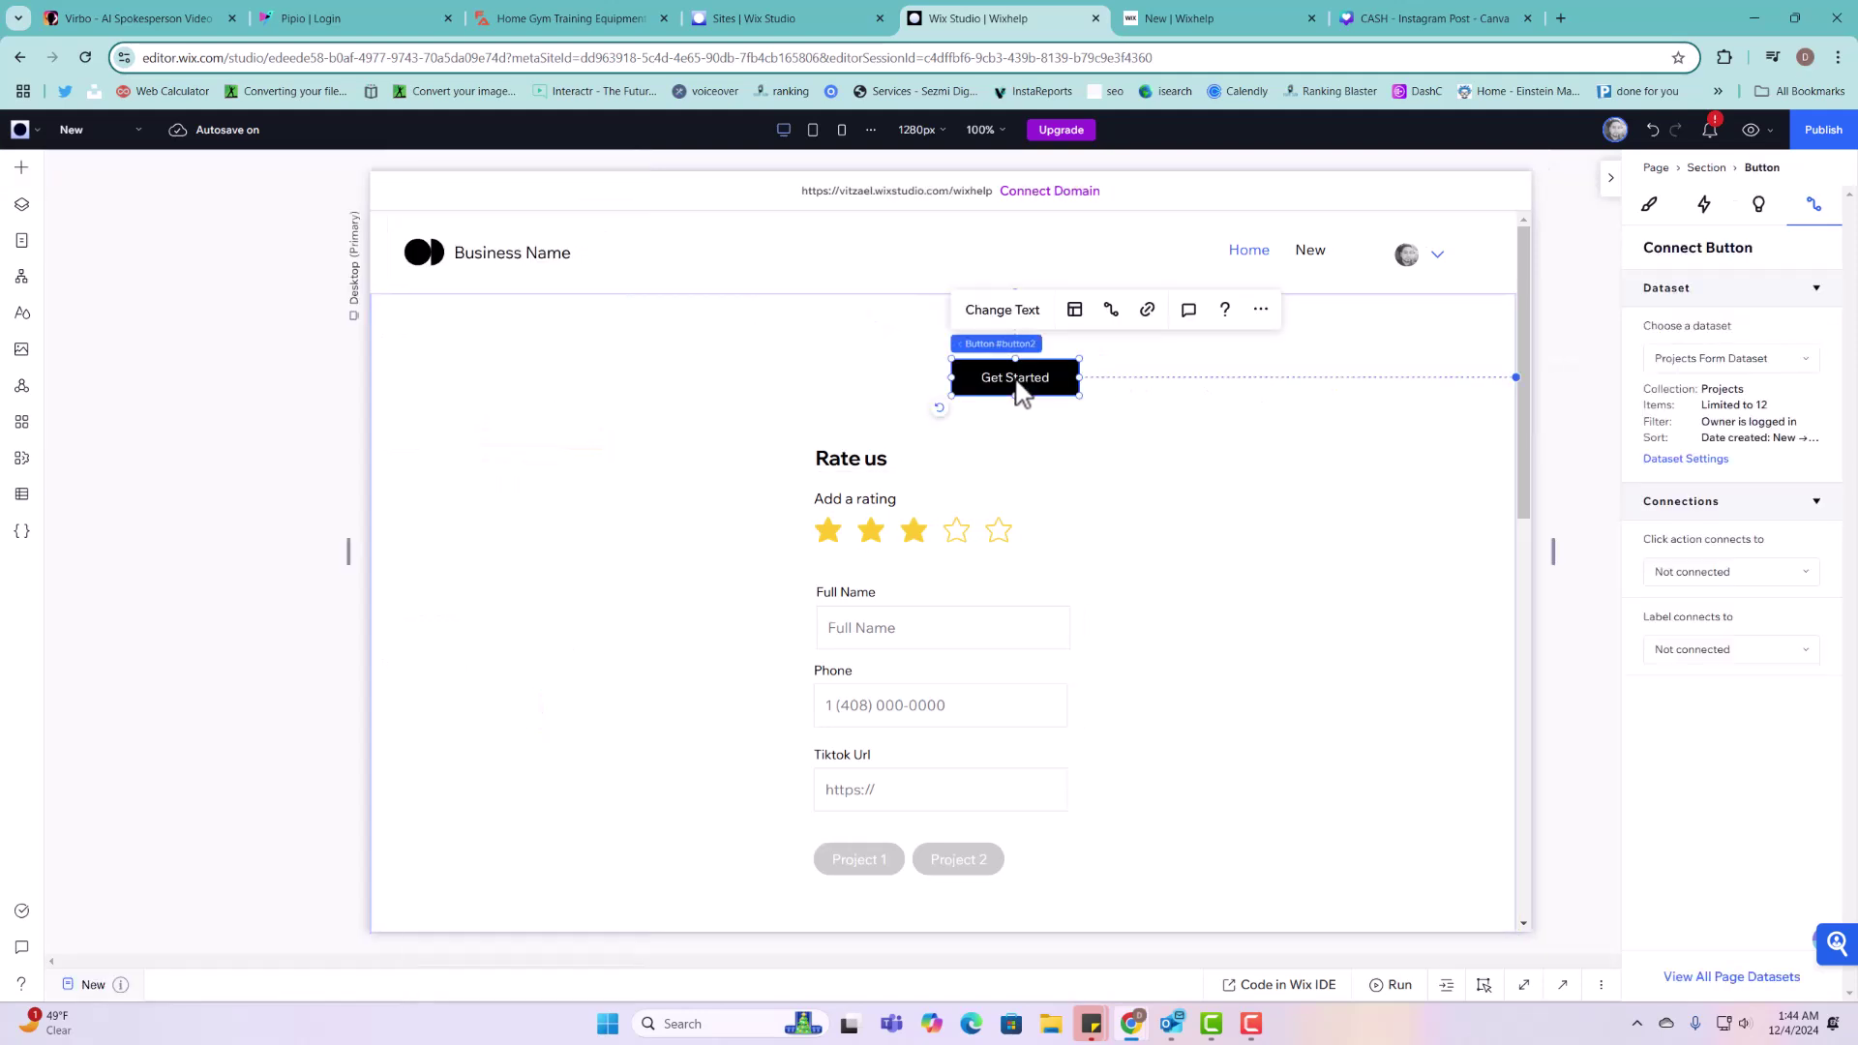
Step: Relabel the button 'Add Listing' and set its CMS click action to New on Projects Form Dataset
left_click(1006, 319)
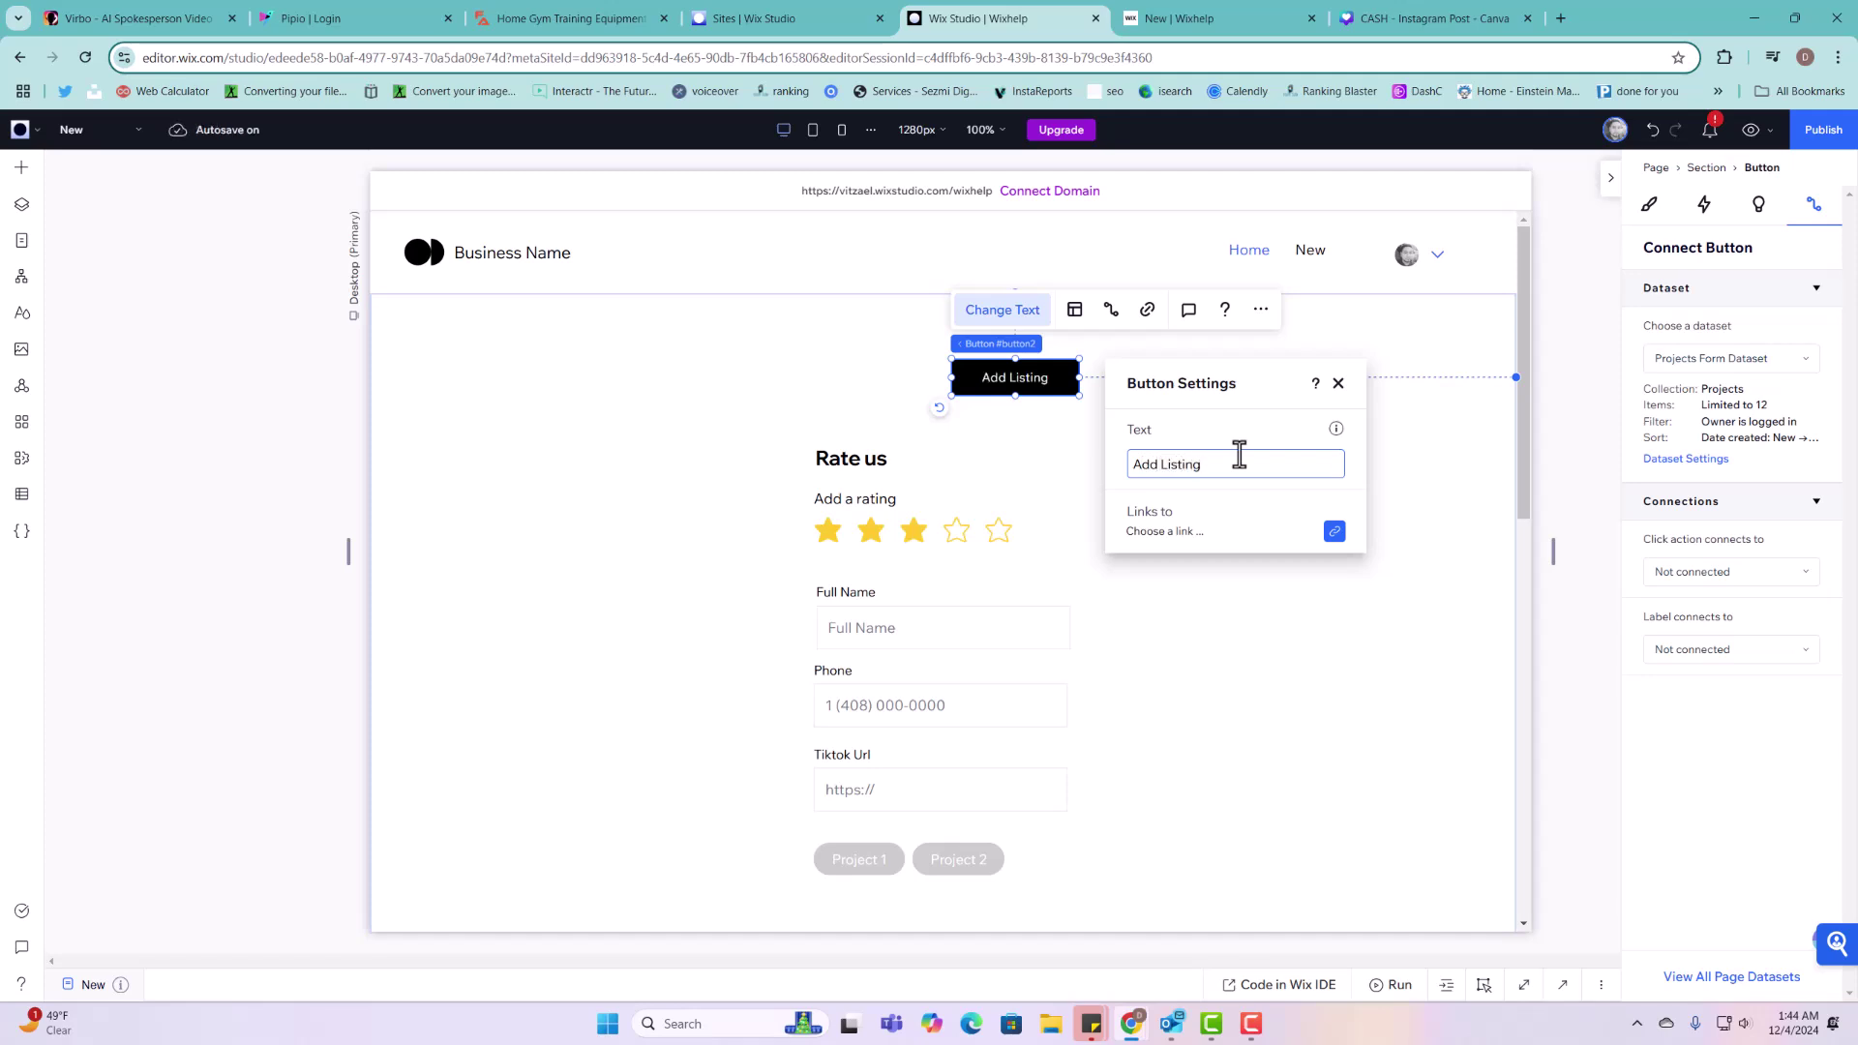
left_click(1316, 429)
left_click(1338, 385)
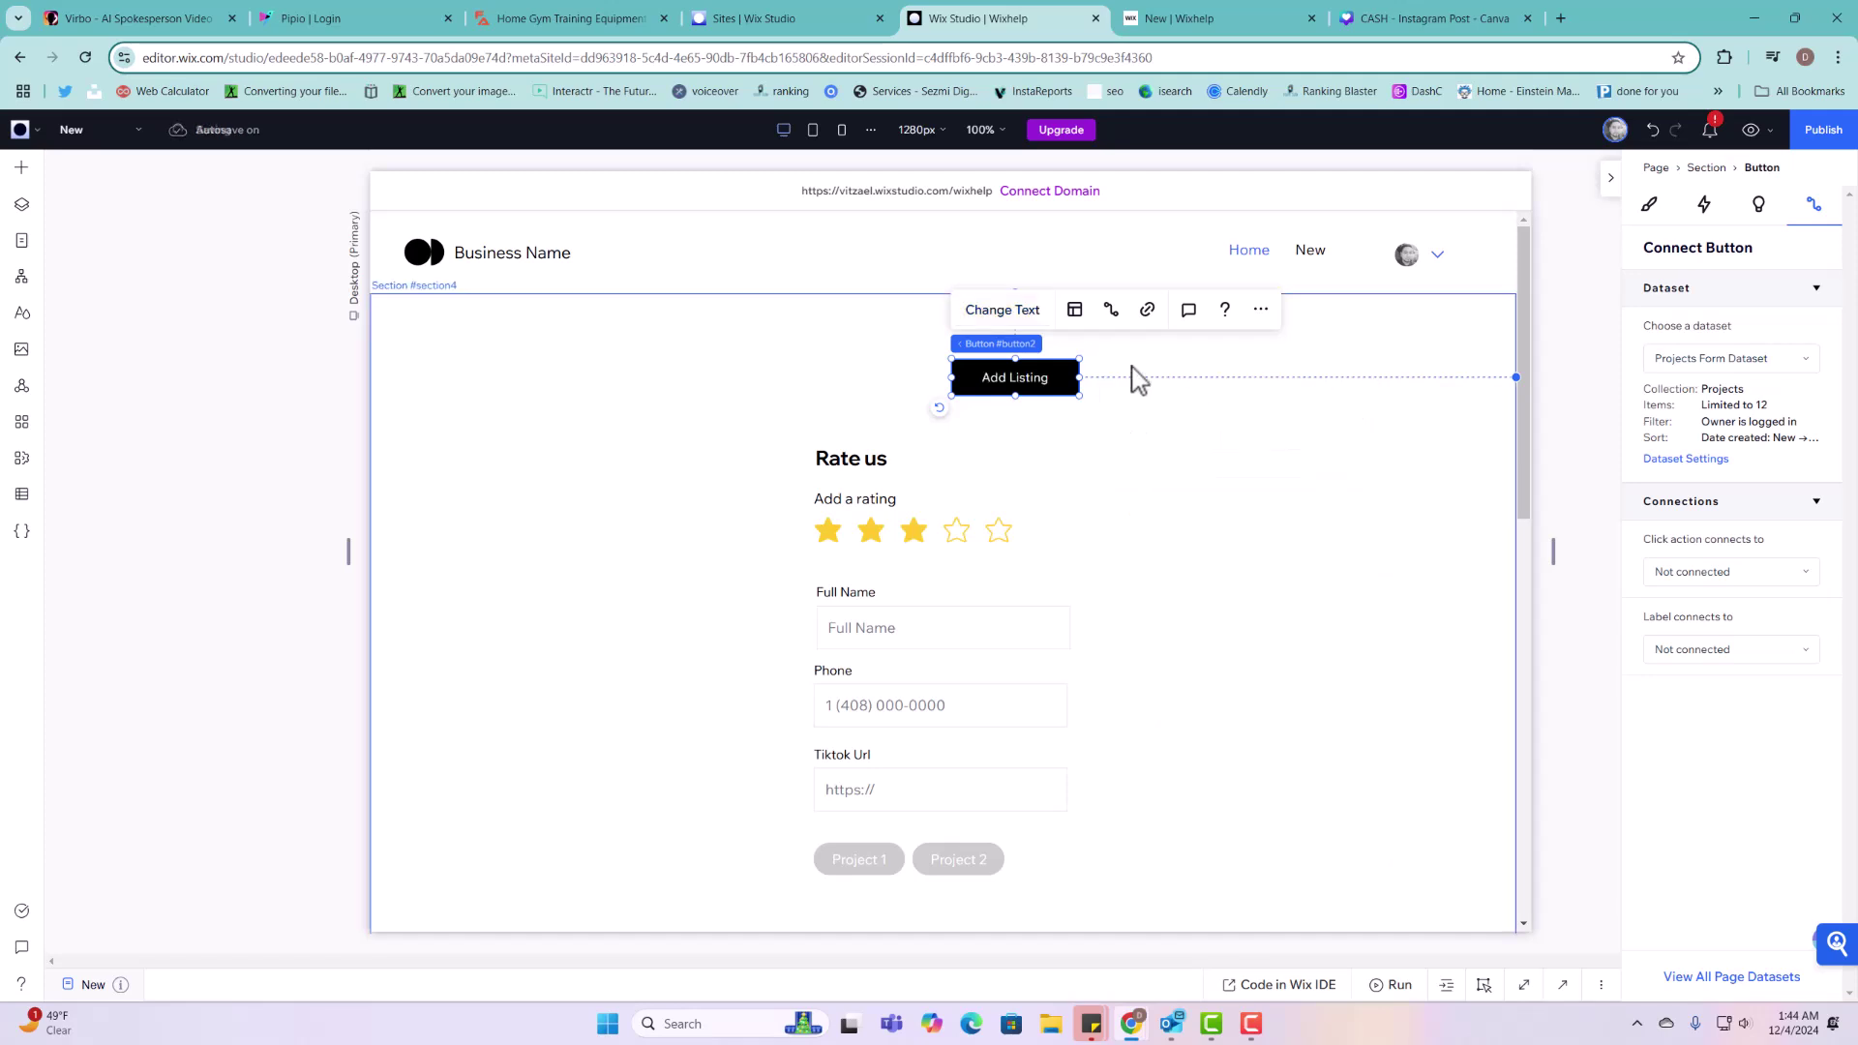
left_click(1113, 319)
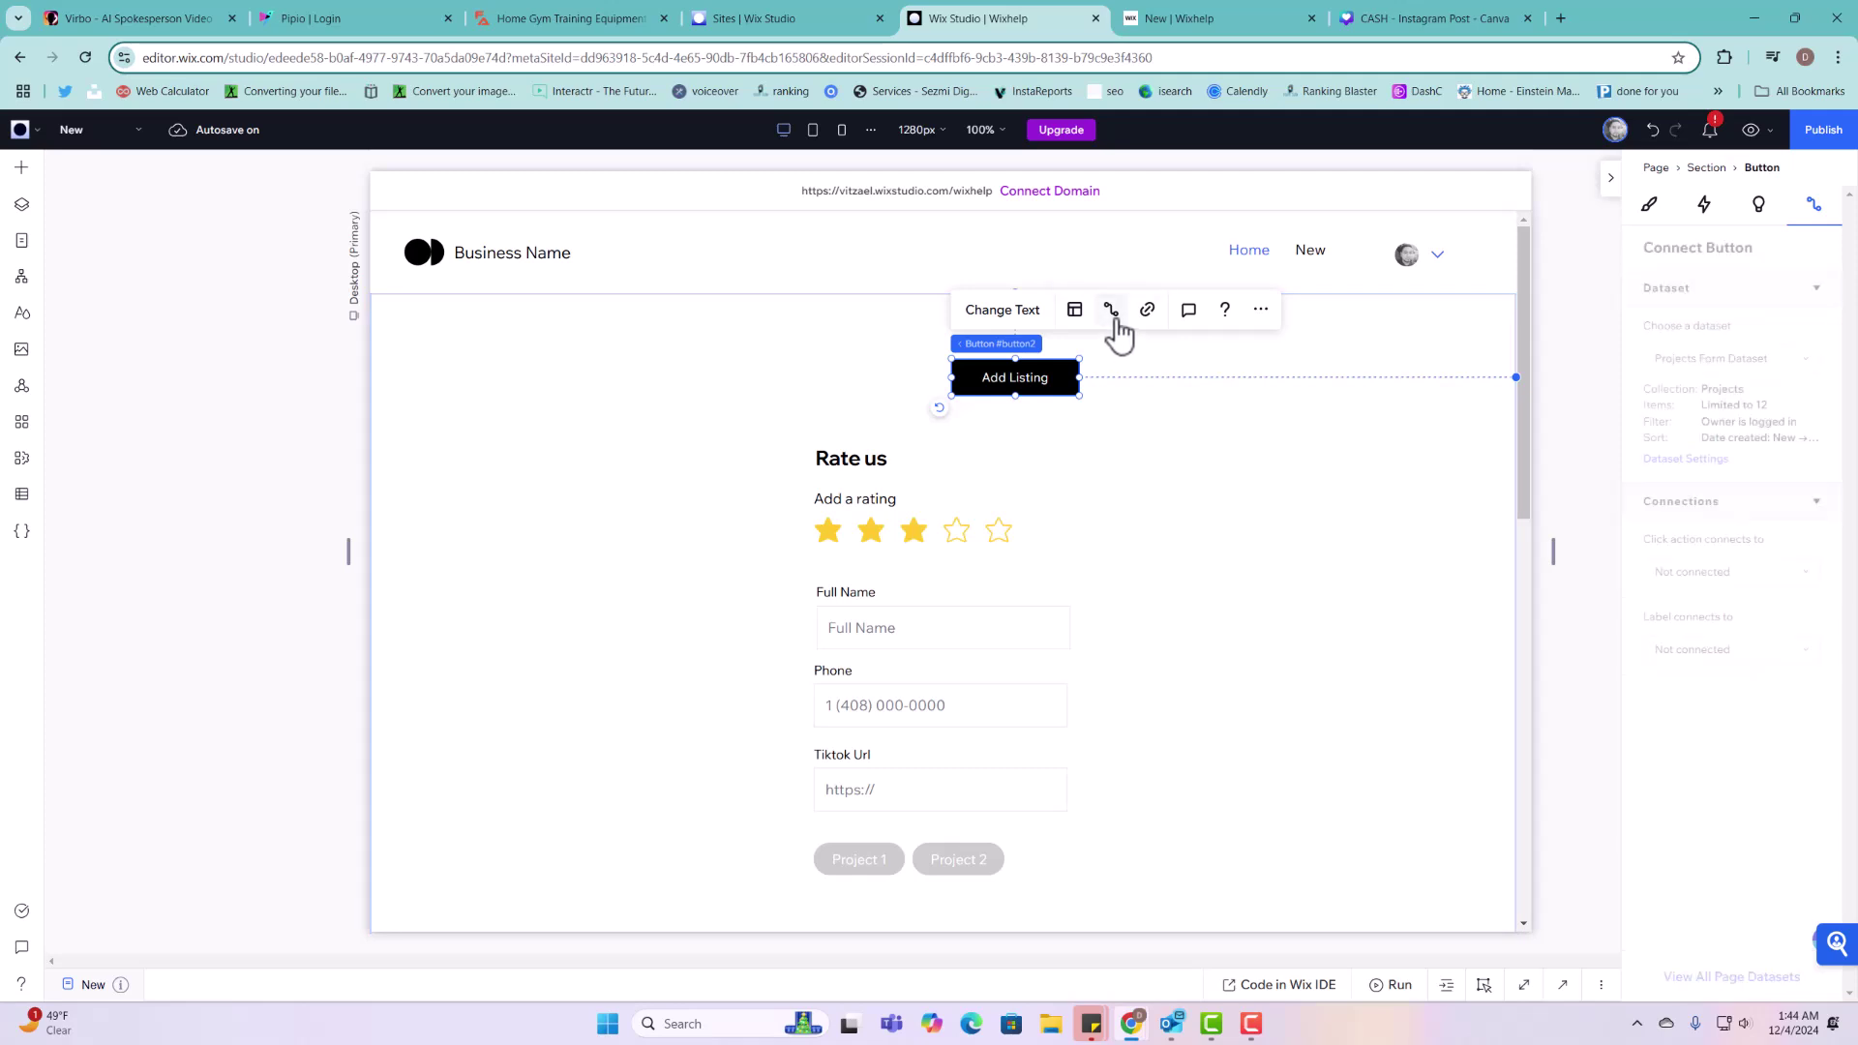
left_click(1743, 574)
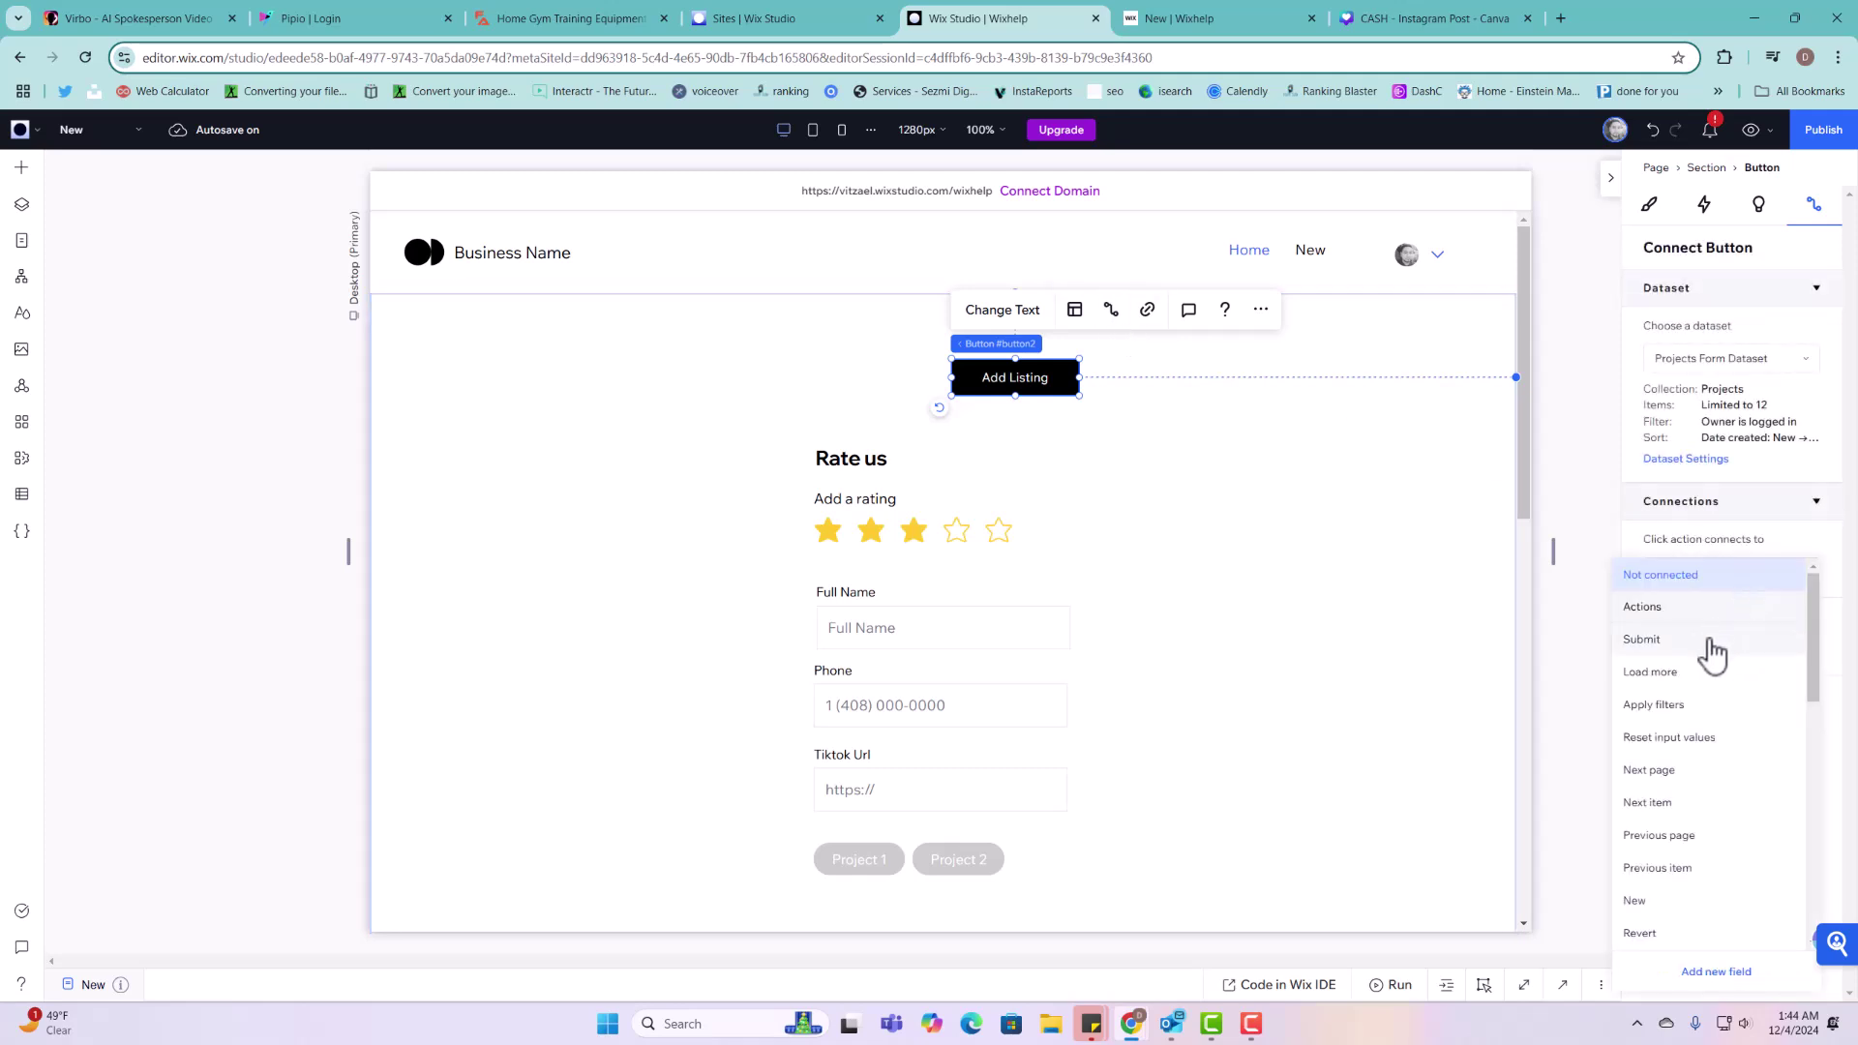
left_click(1660, 902)
left_click(1257, 494)
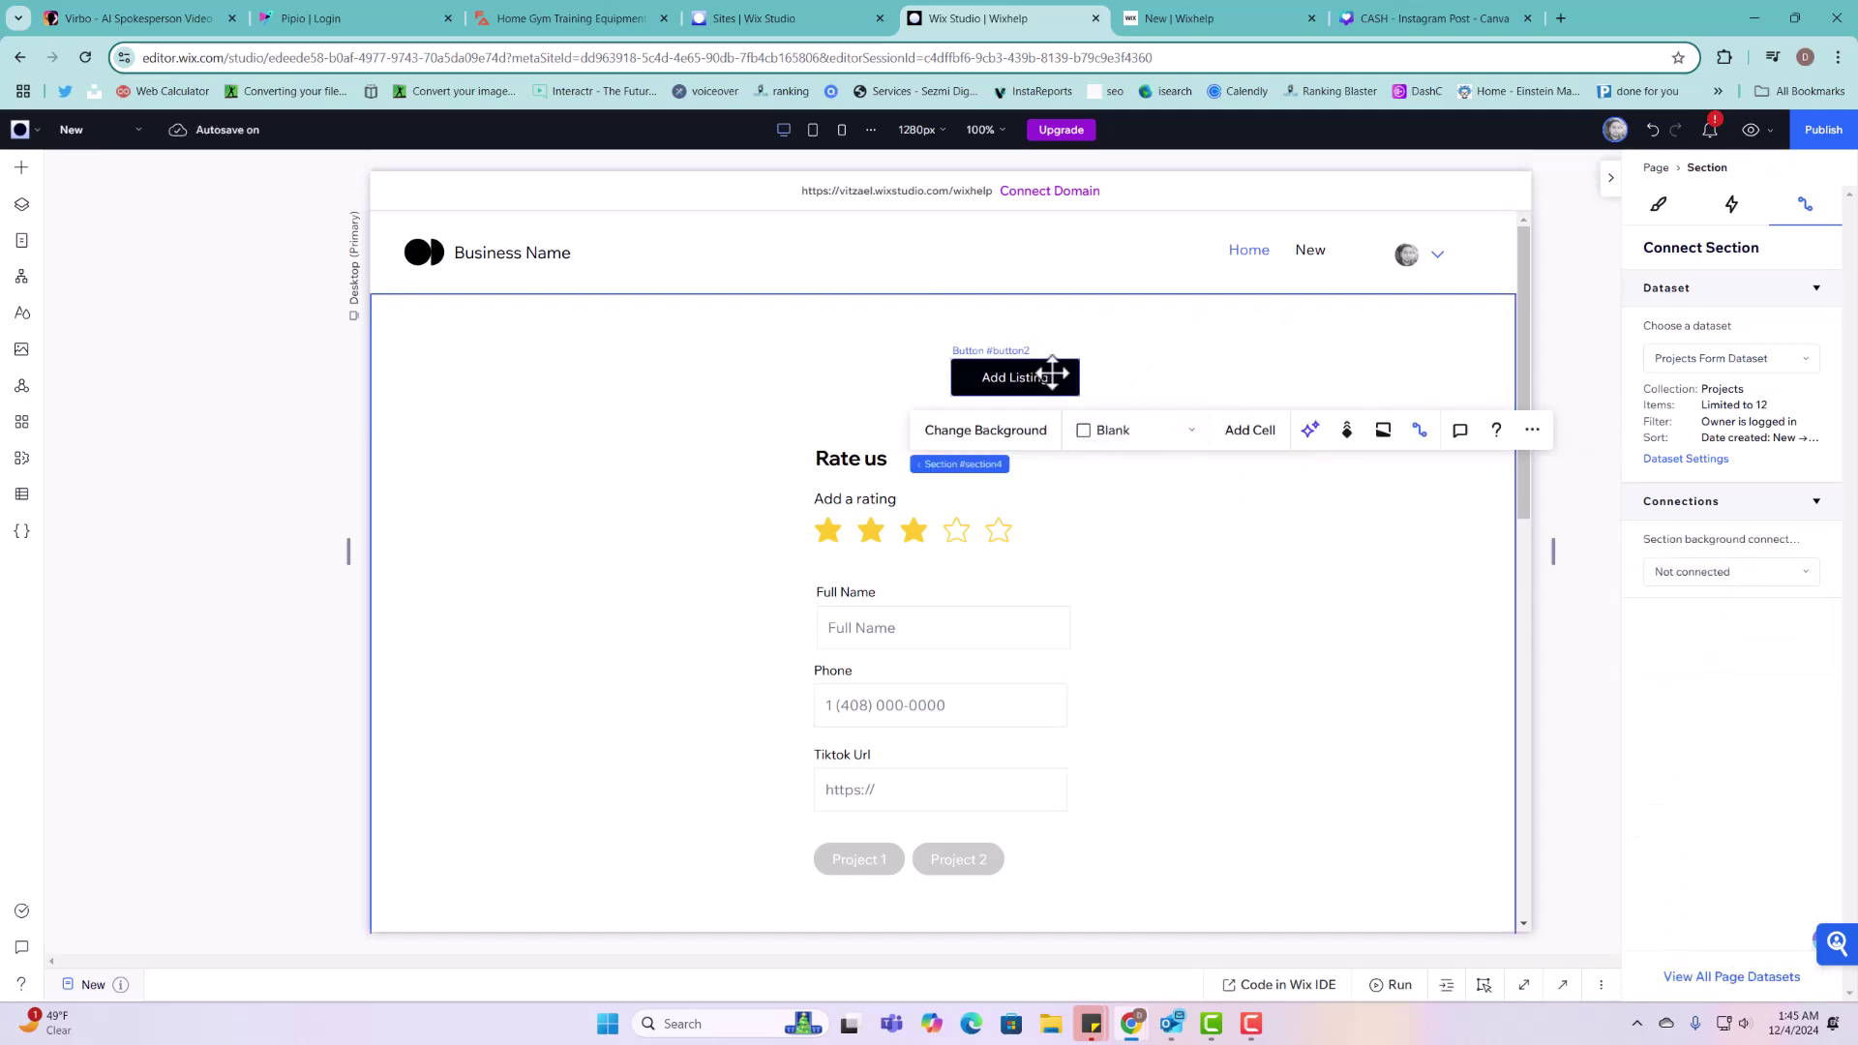
left_click_drag(1050, 374, 1052, 376)
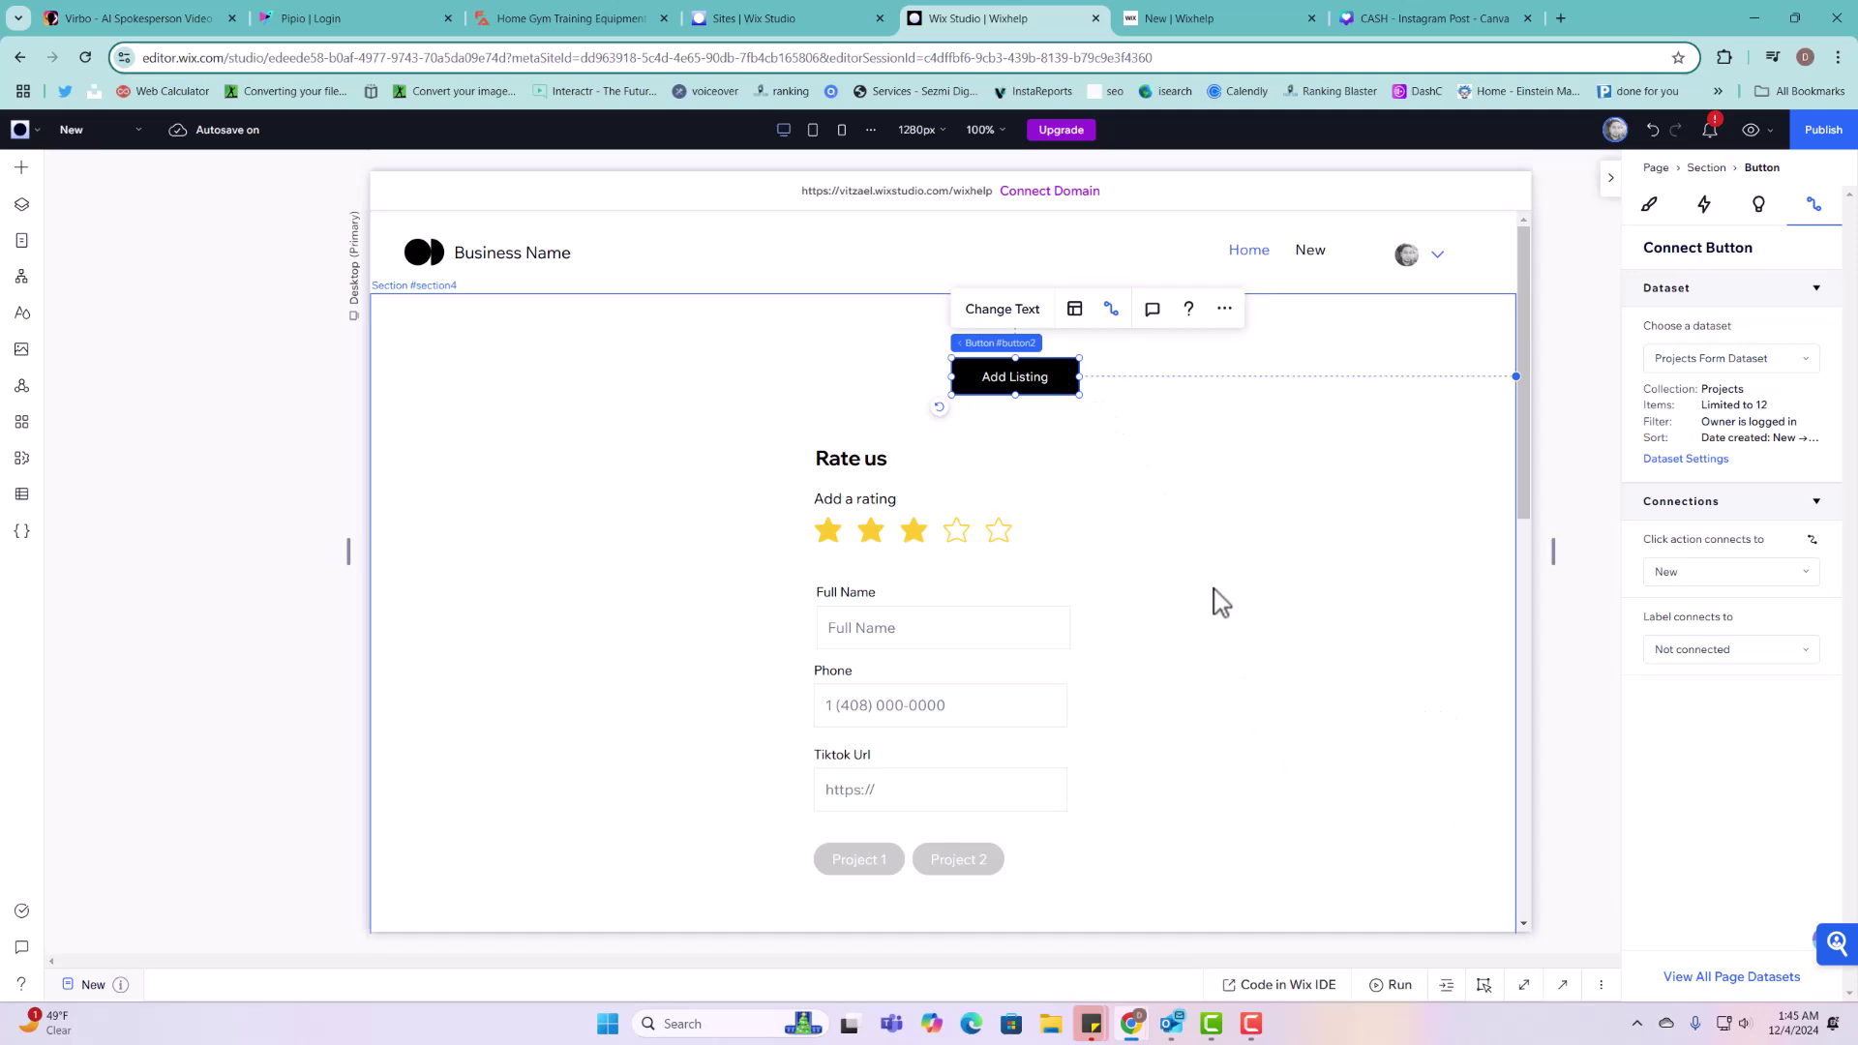
left_click(907, 393)
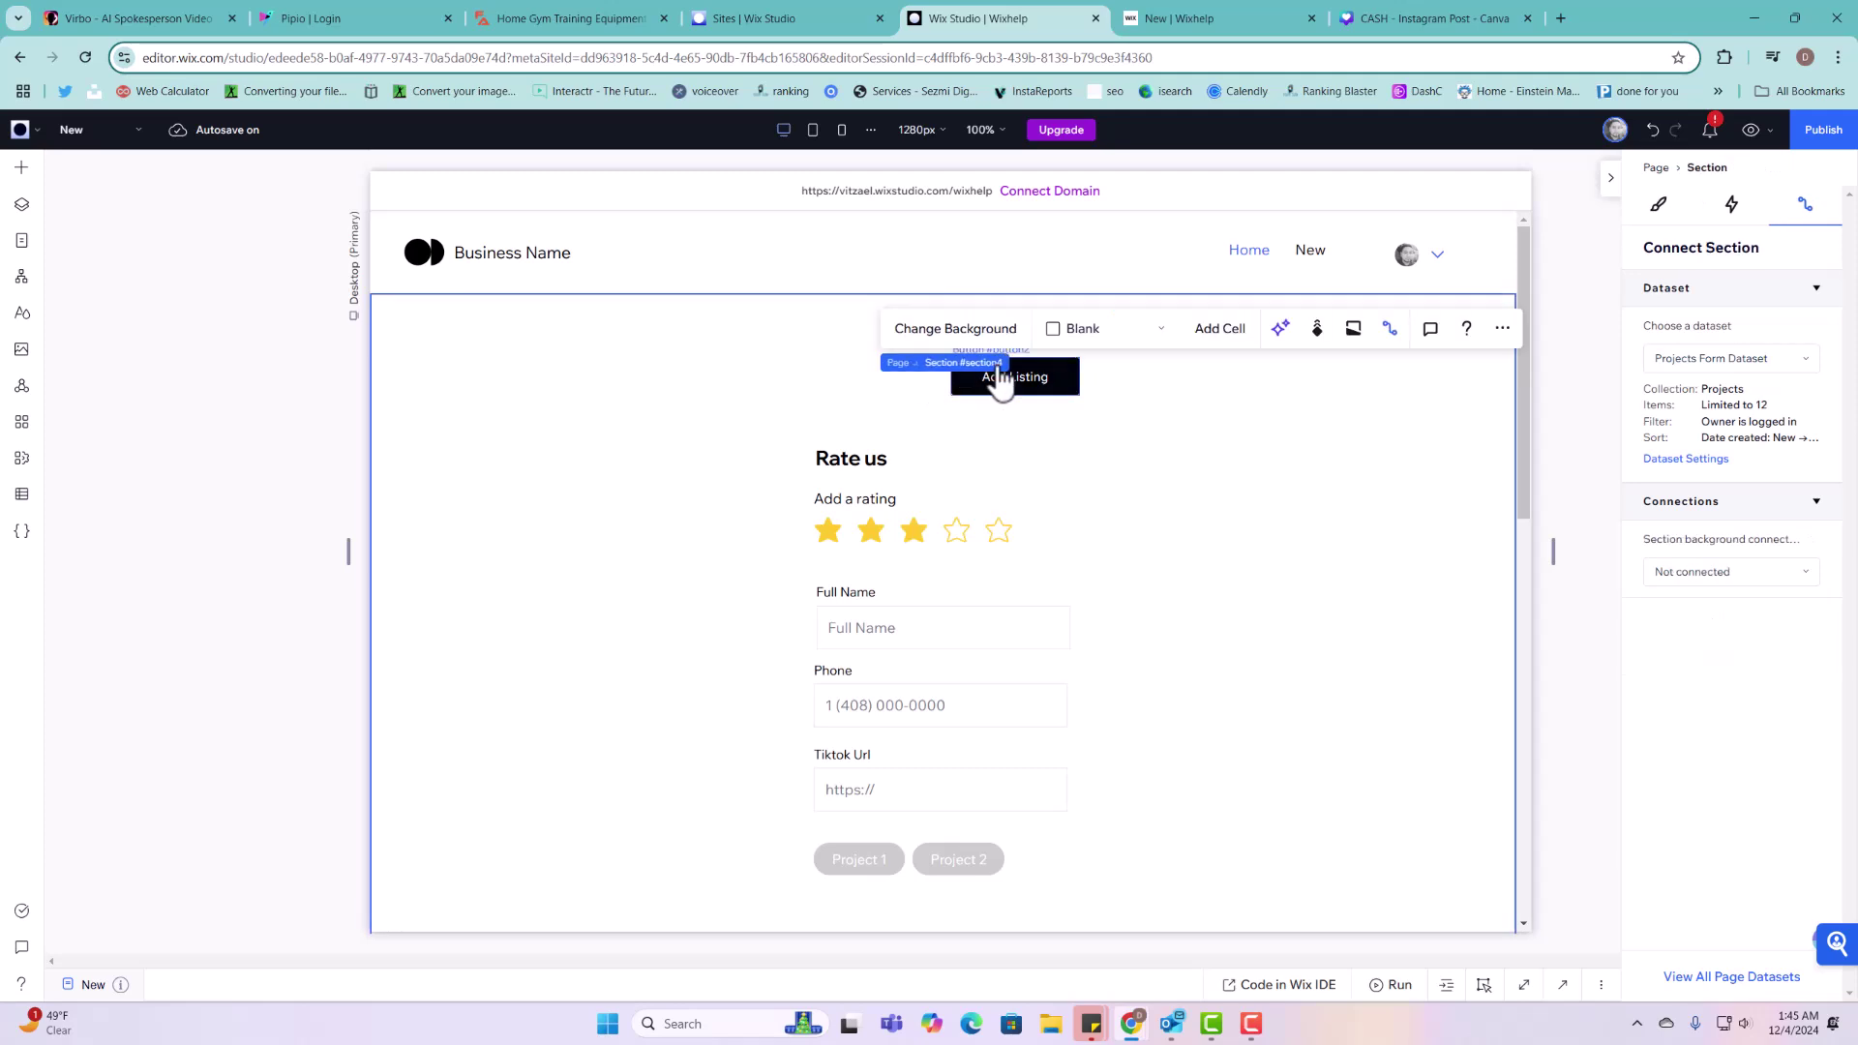
left_click(1041, 387)
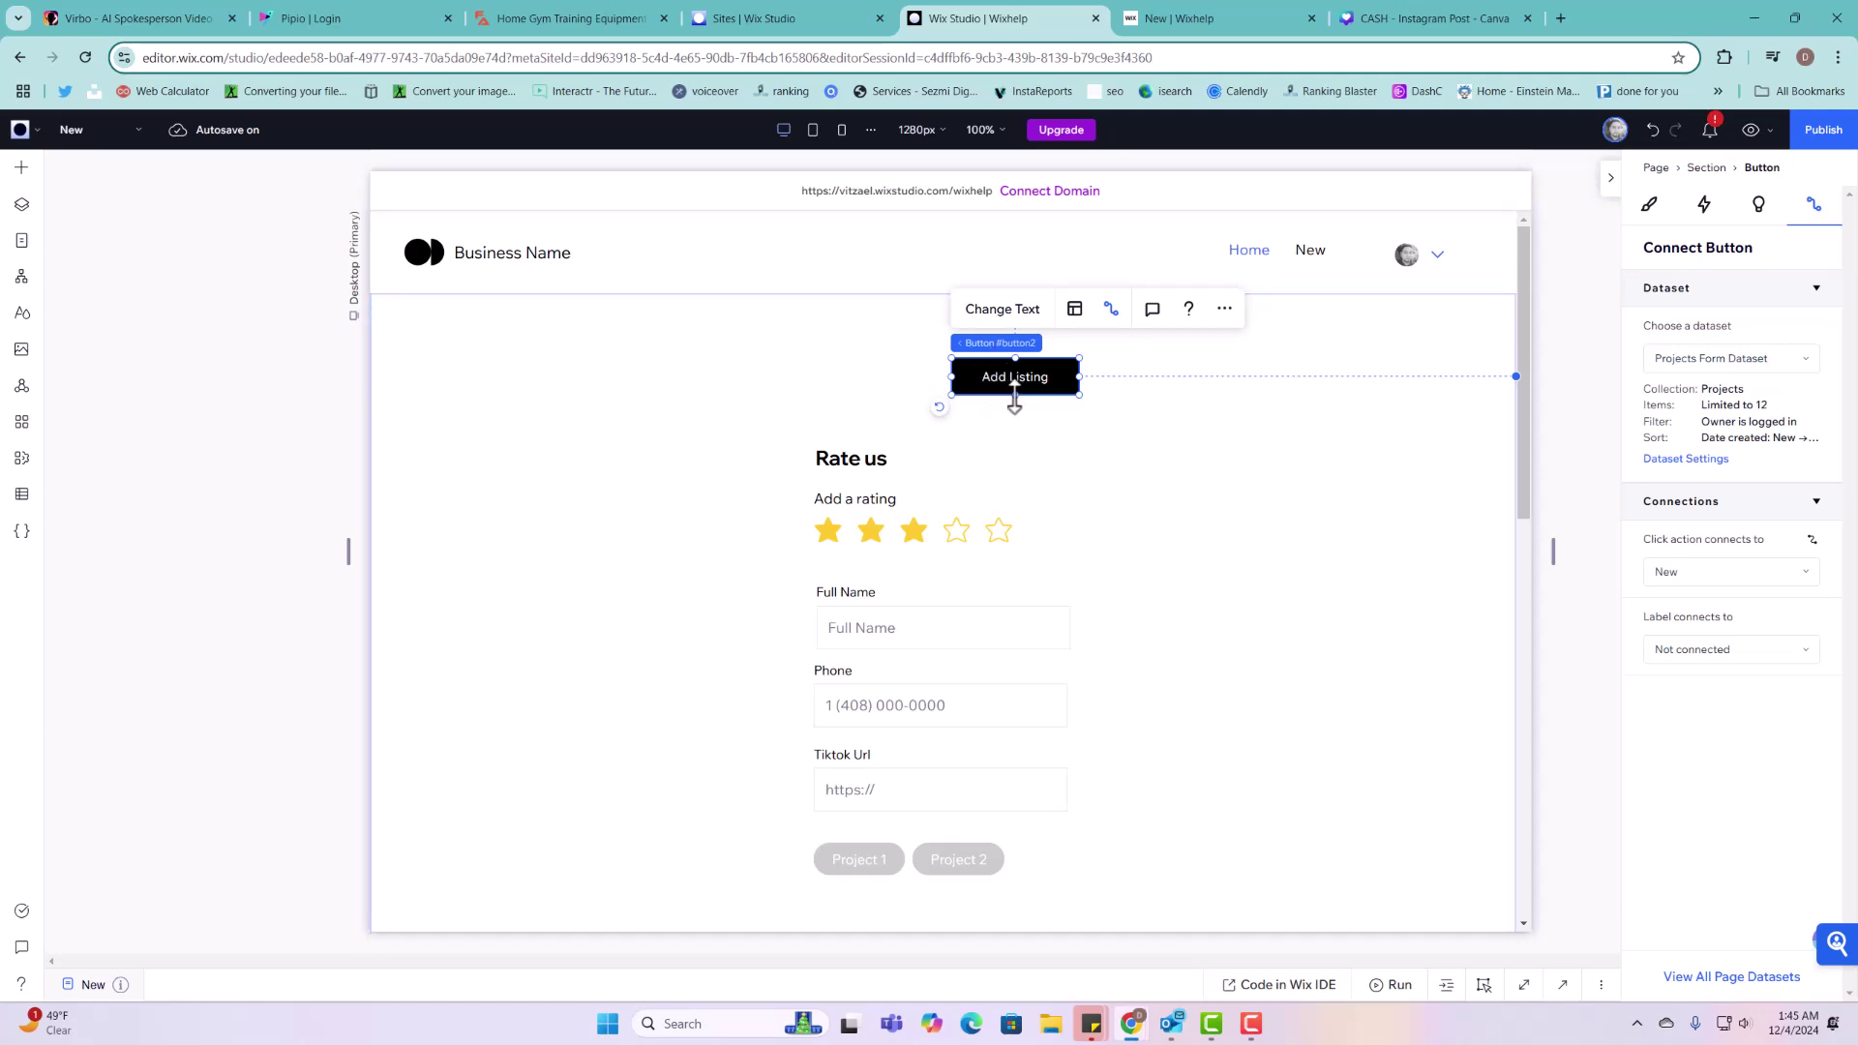
left_click(947, 536)
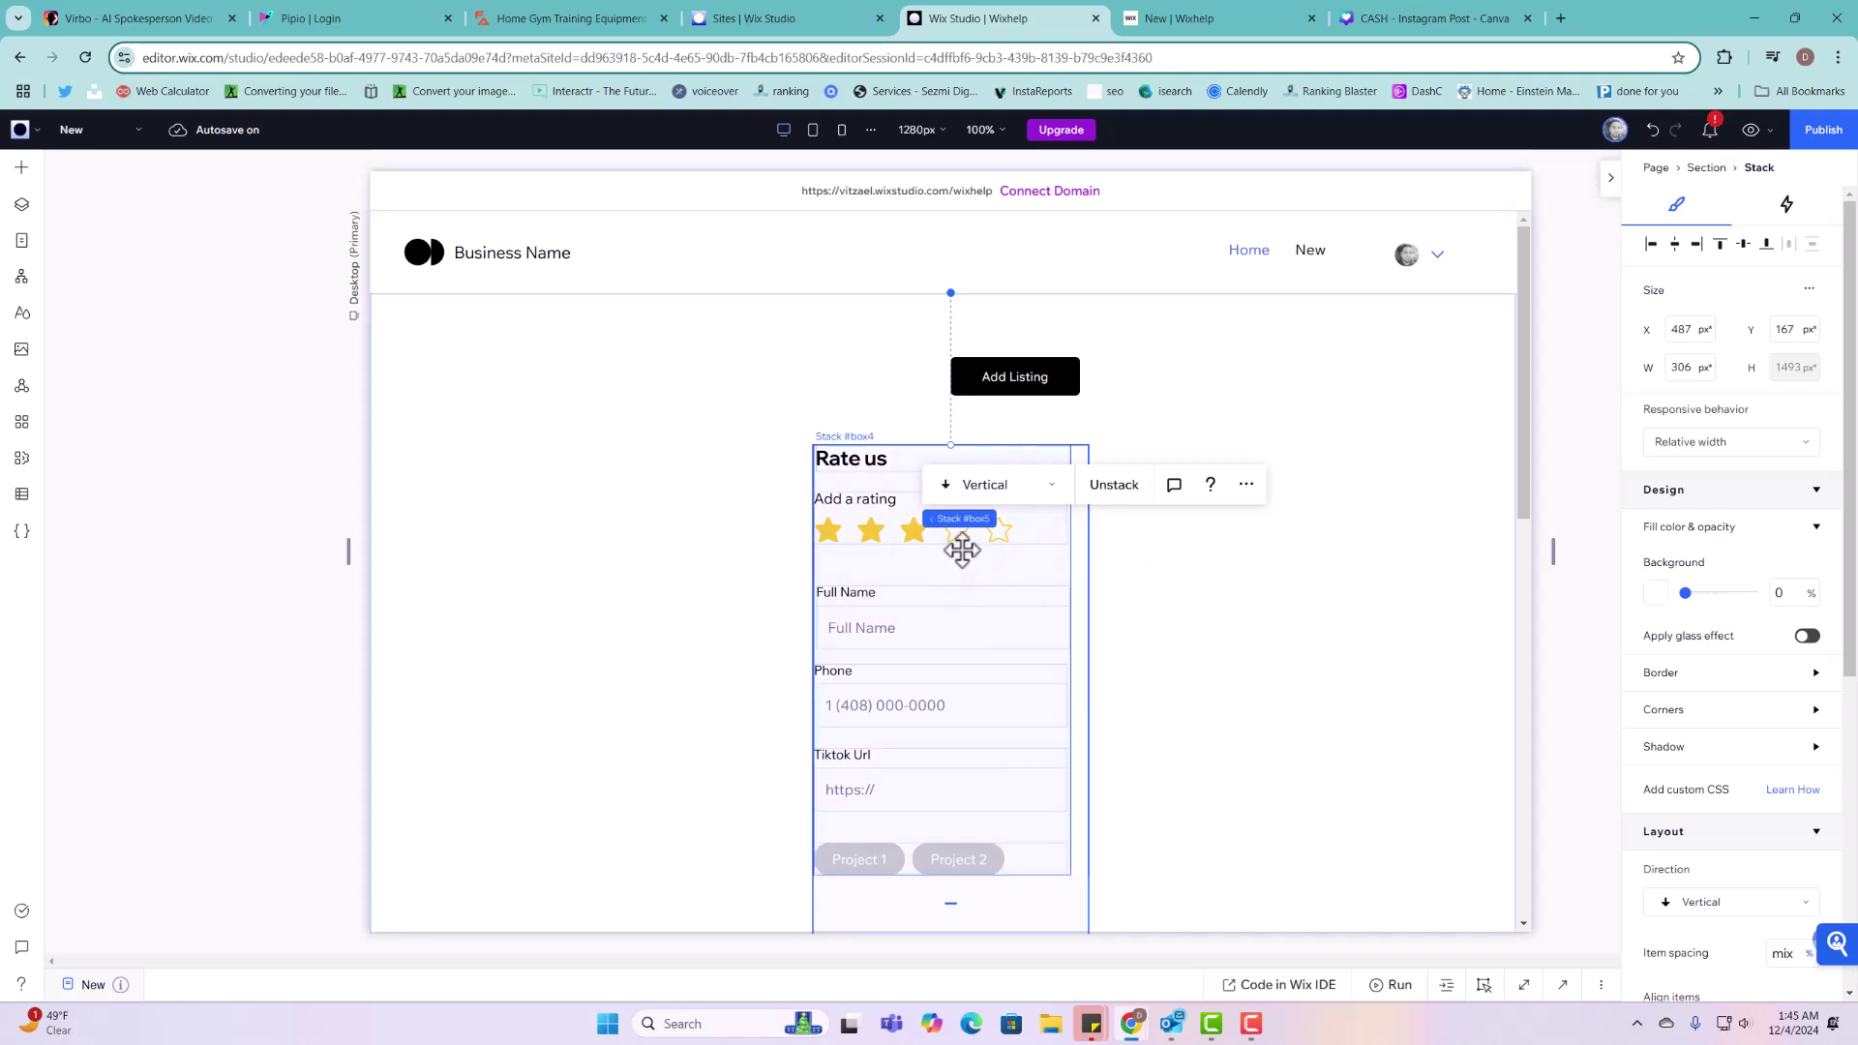
left_click(1005, 373)
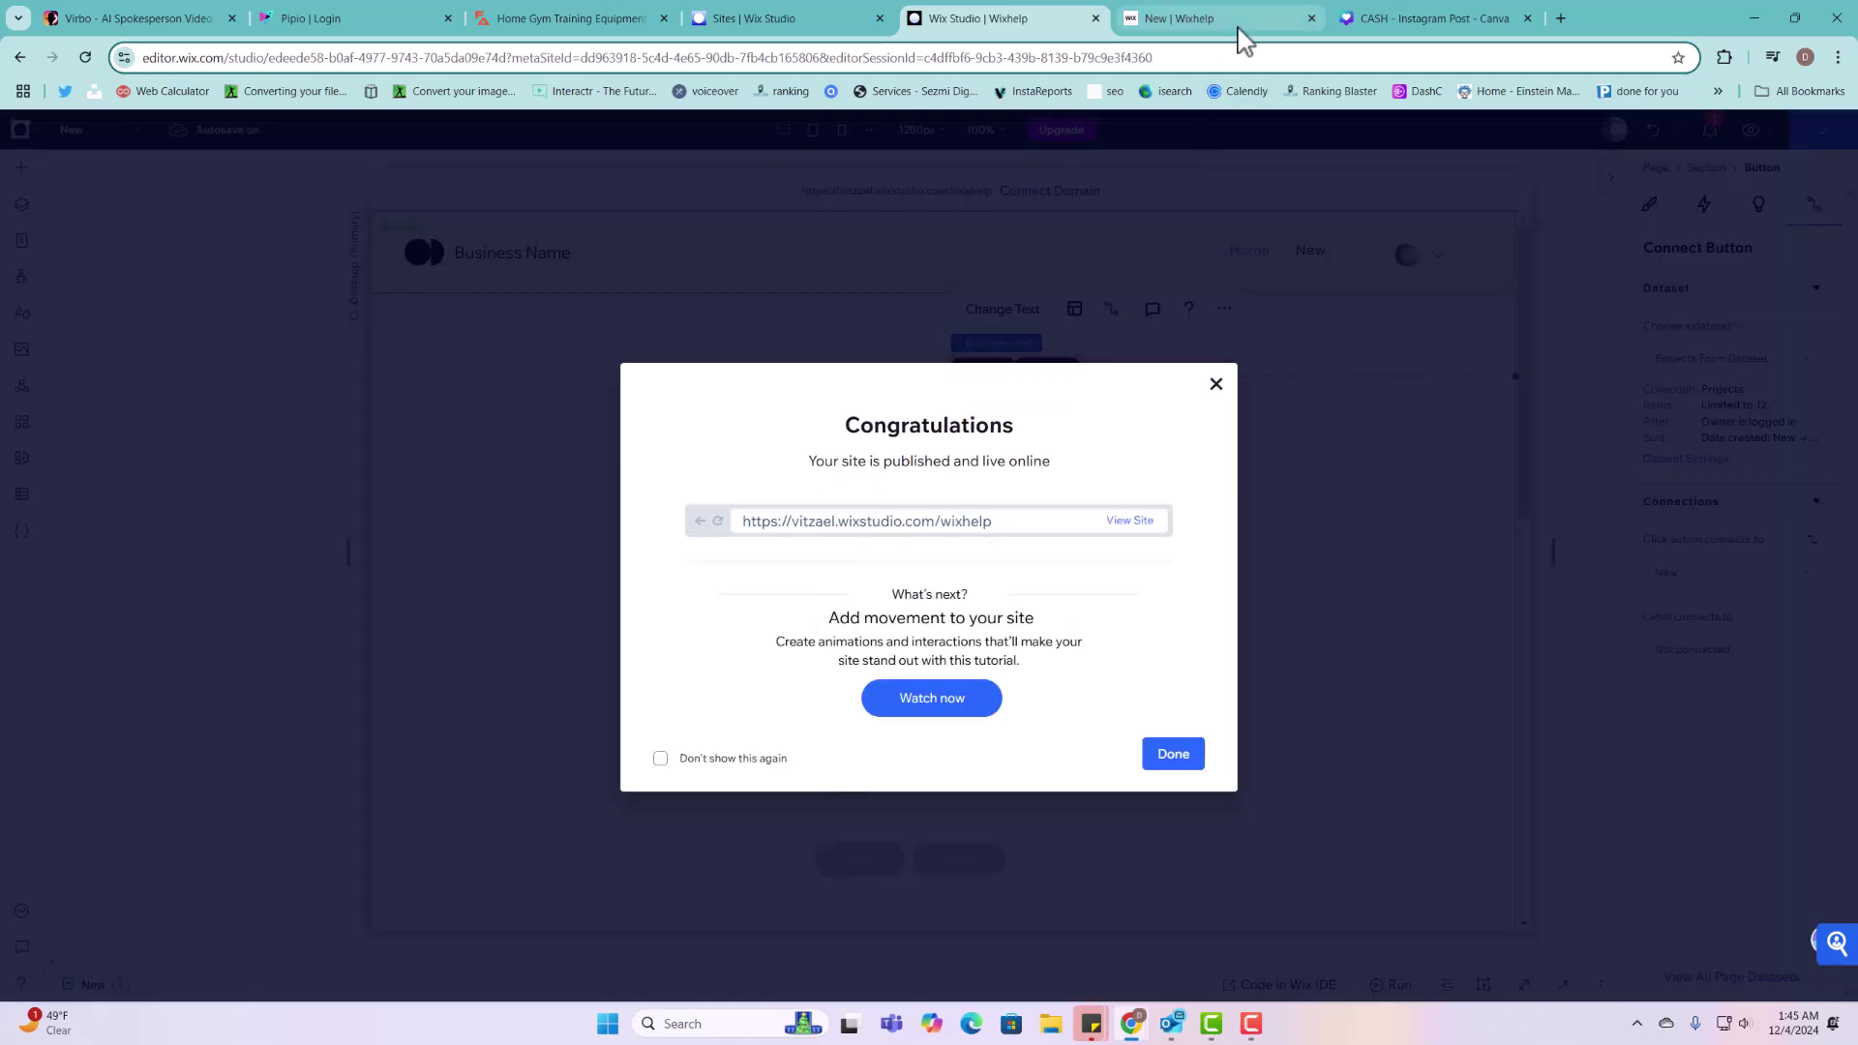
Step: Reload the published form page and start a new listing with Add Listing
left_click(1244, 29)
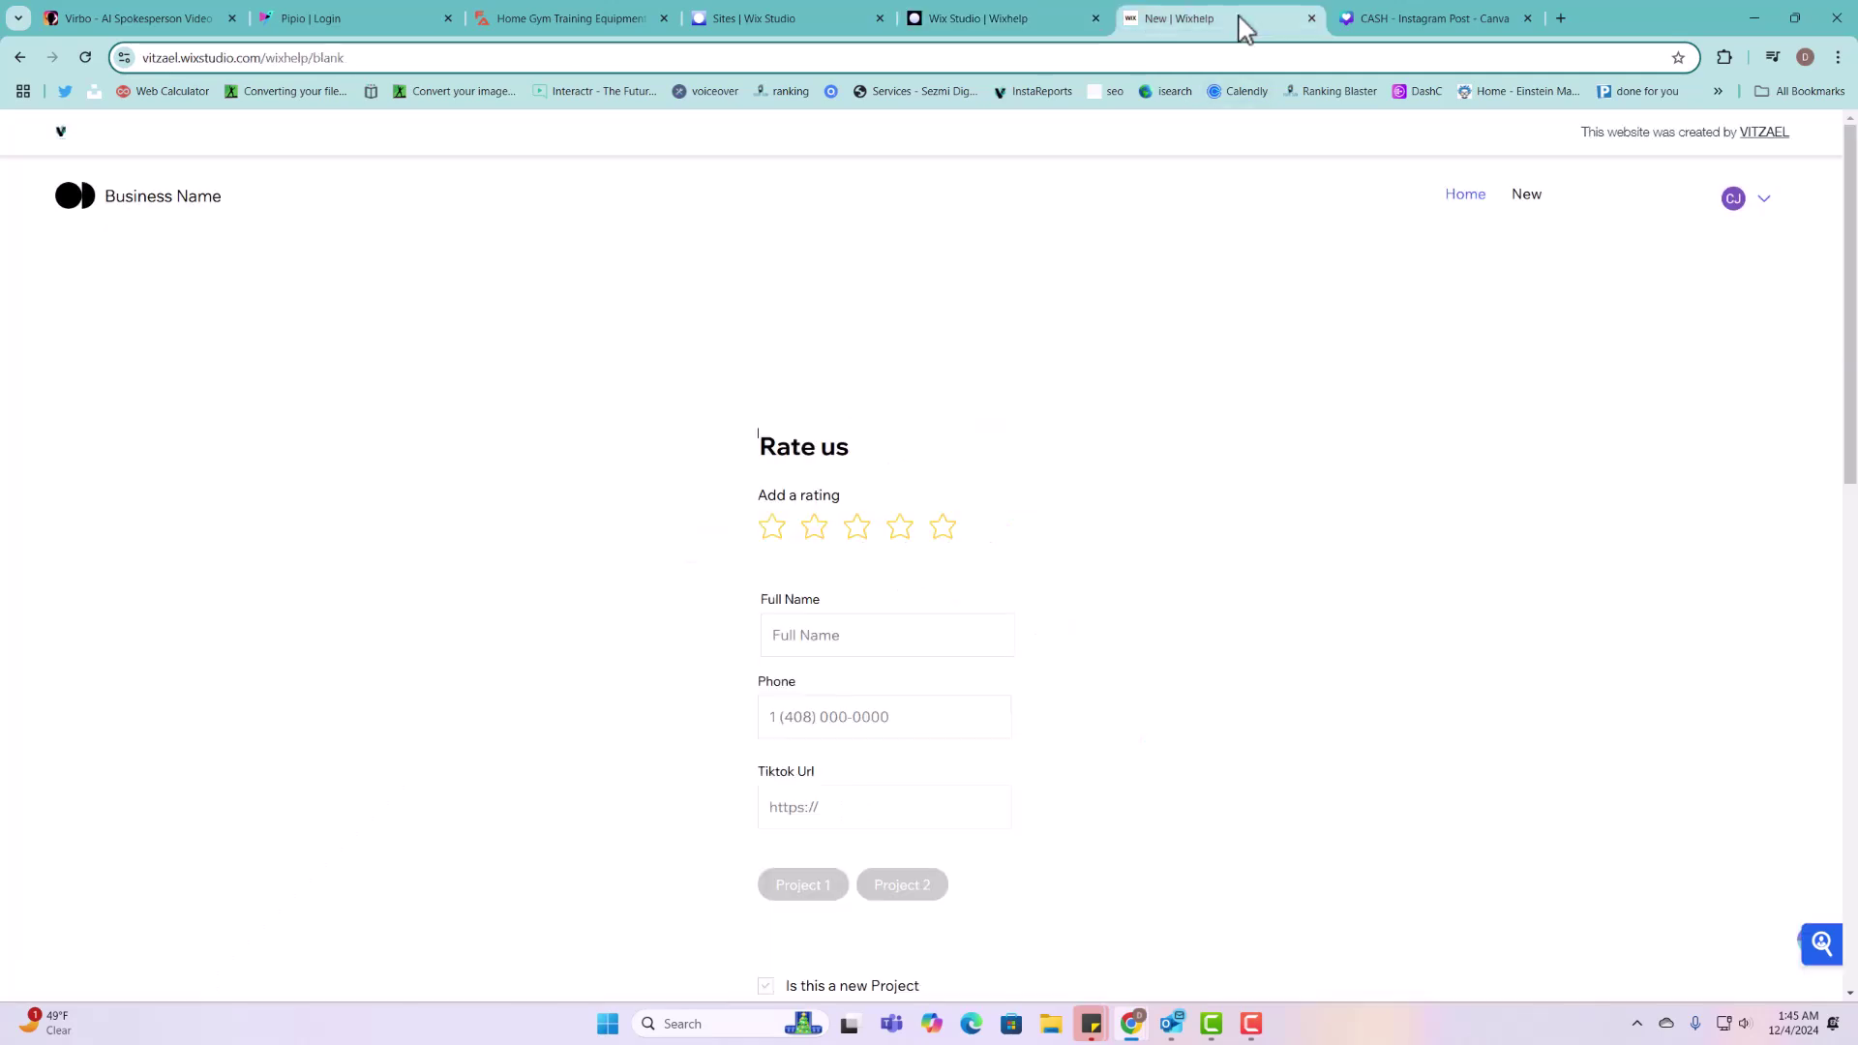
left_click(85, 57)
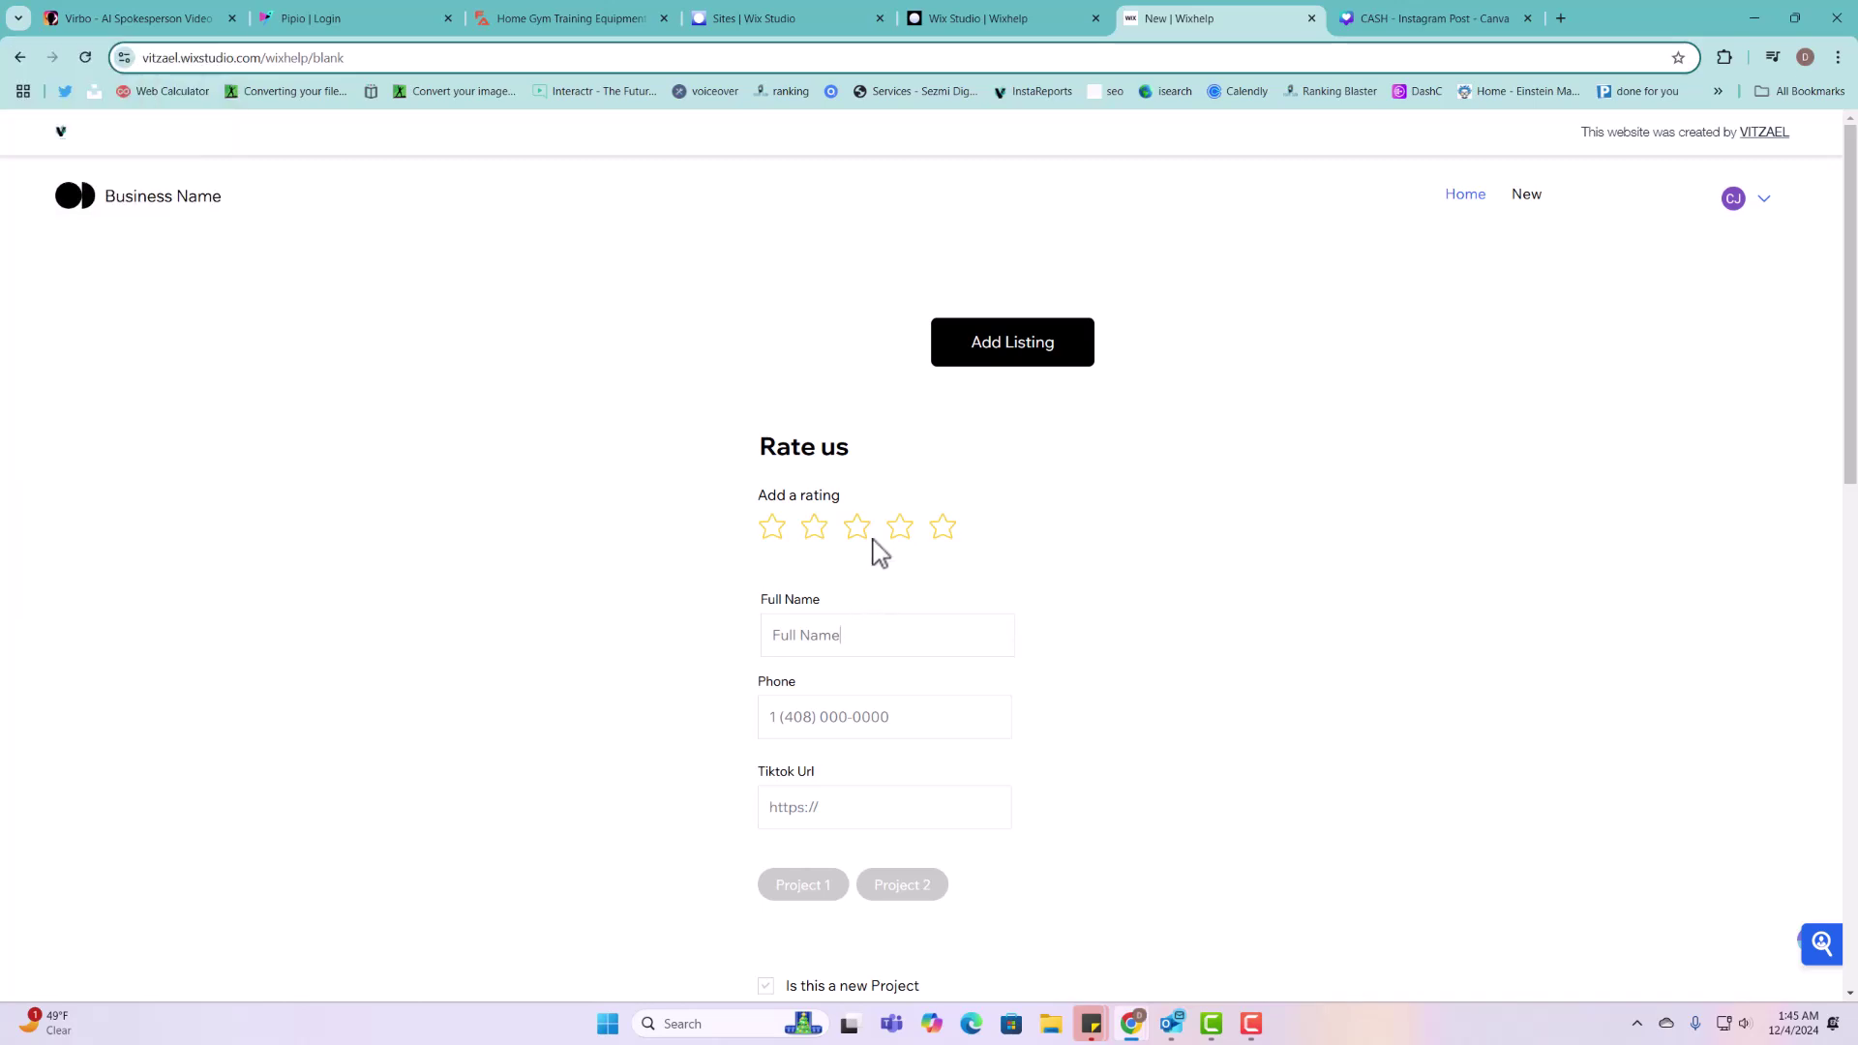
left_click(1058, 352)
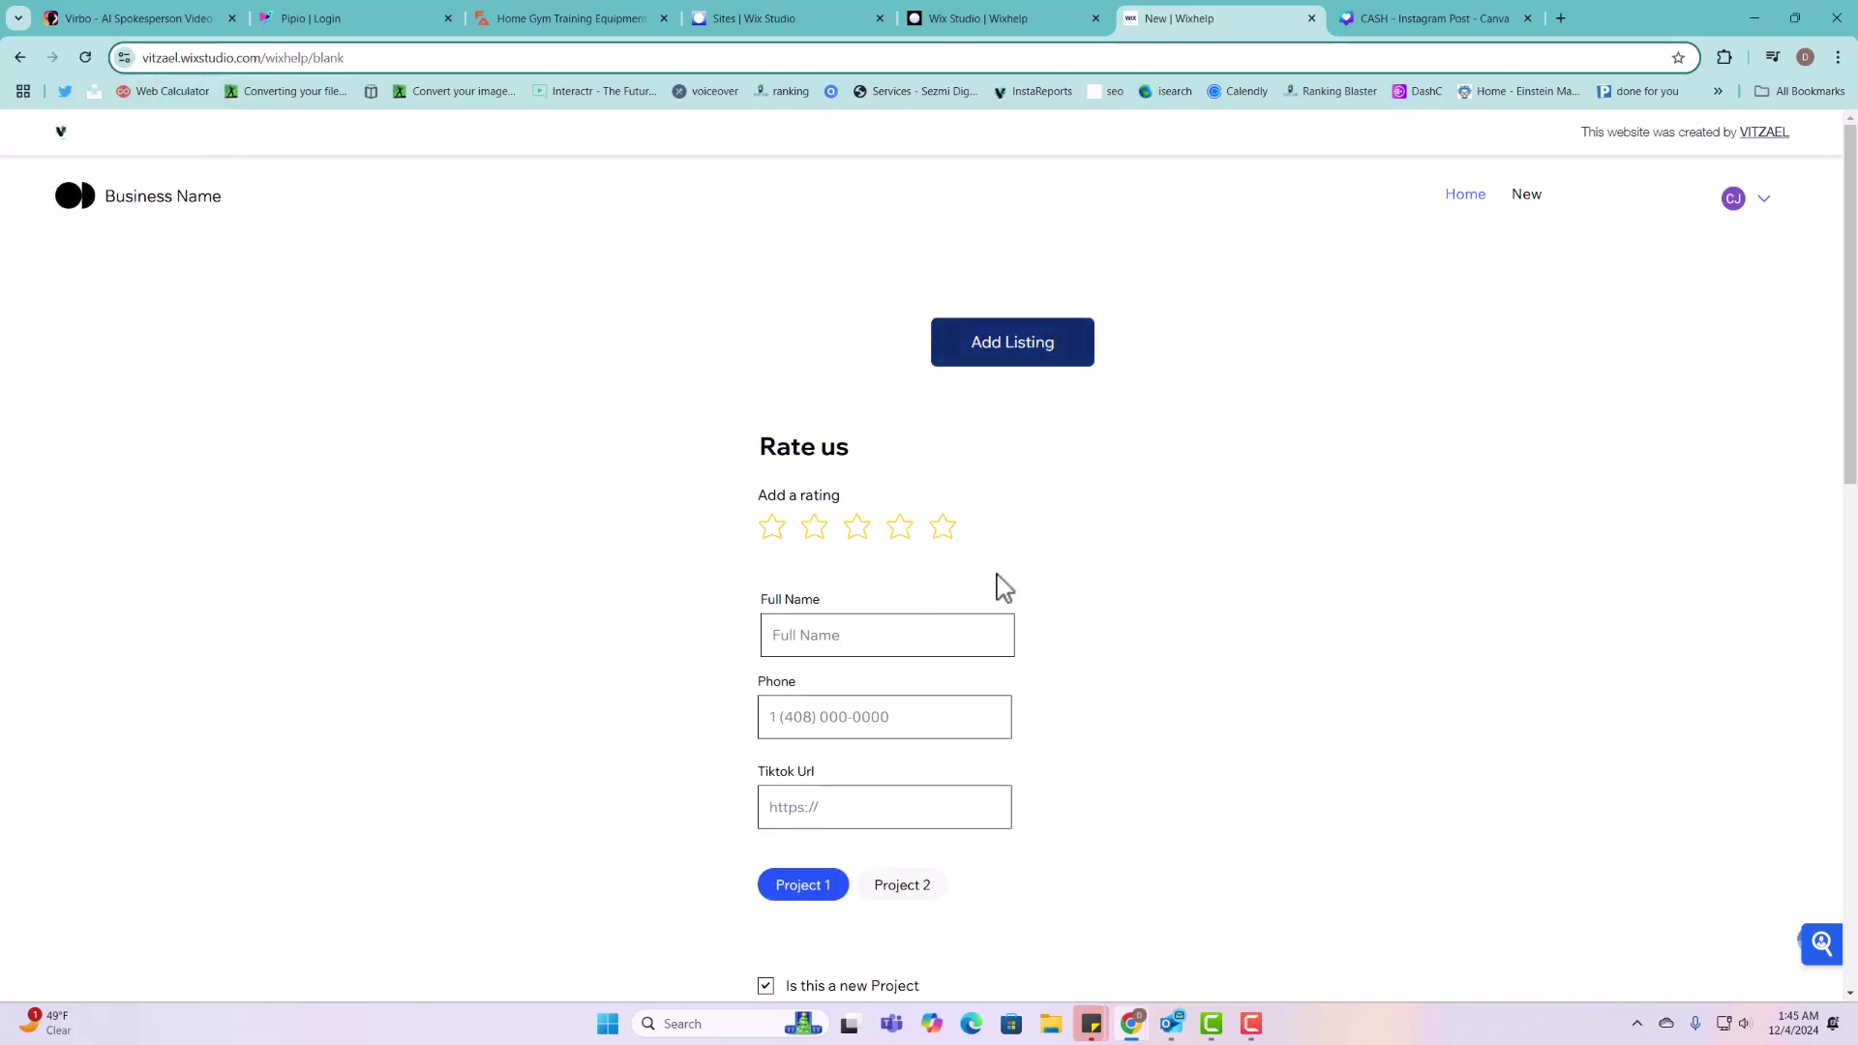
scroll(938, 668, "down", 3)
scroll(883, 866, "down", 5)
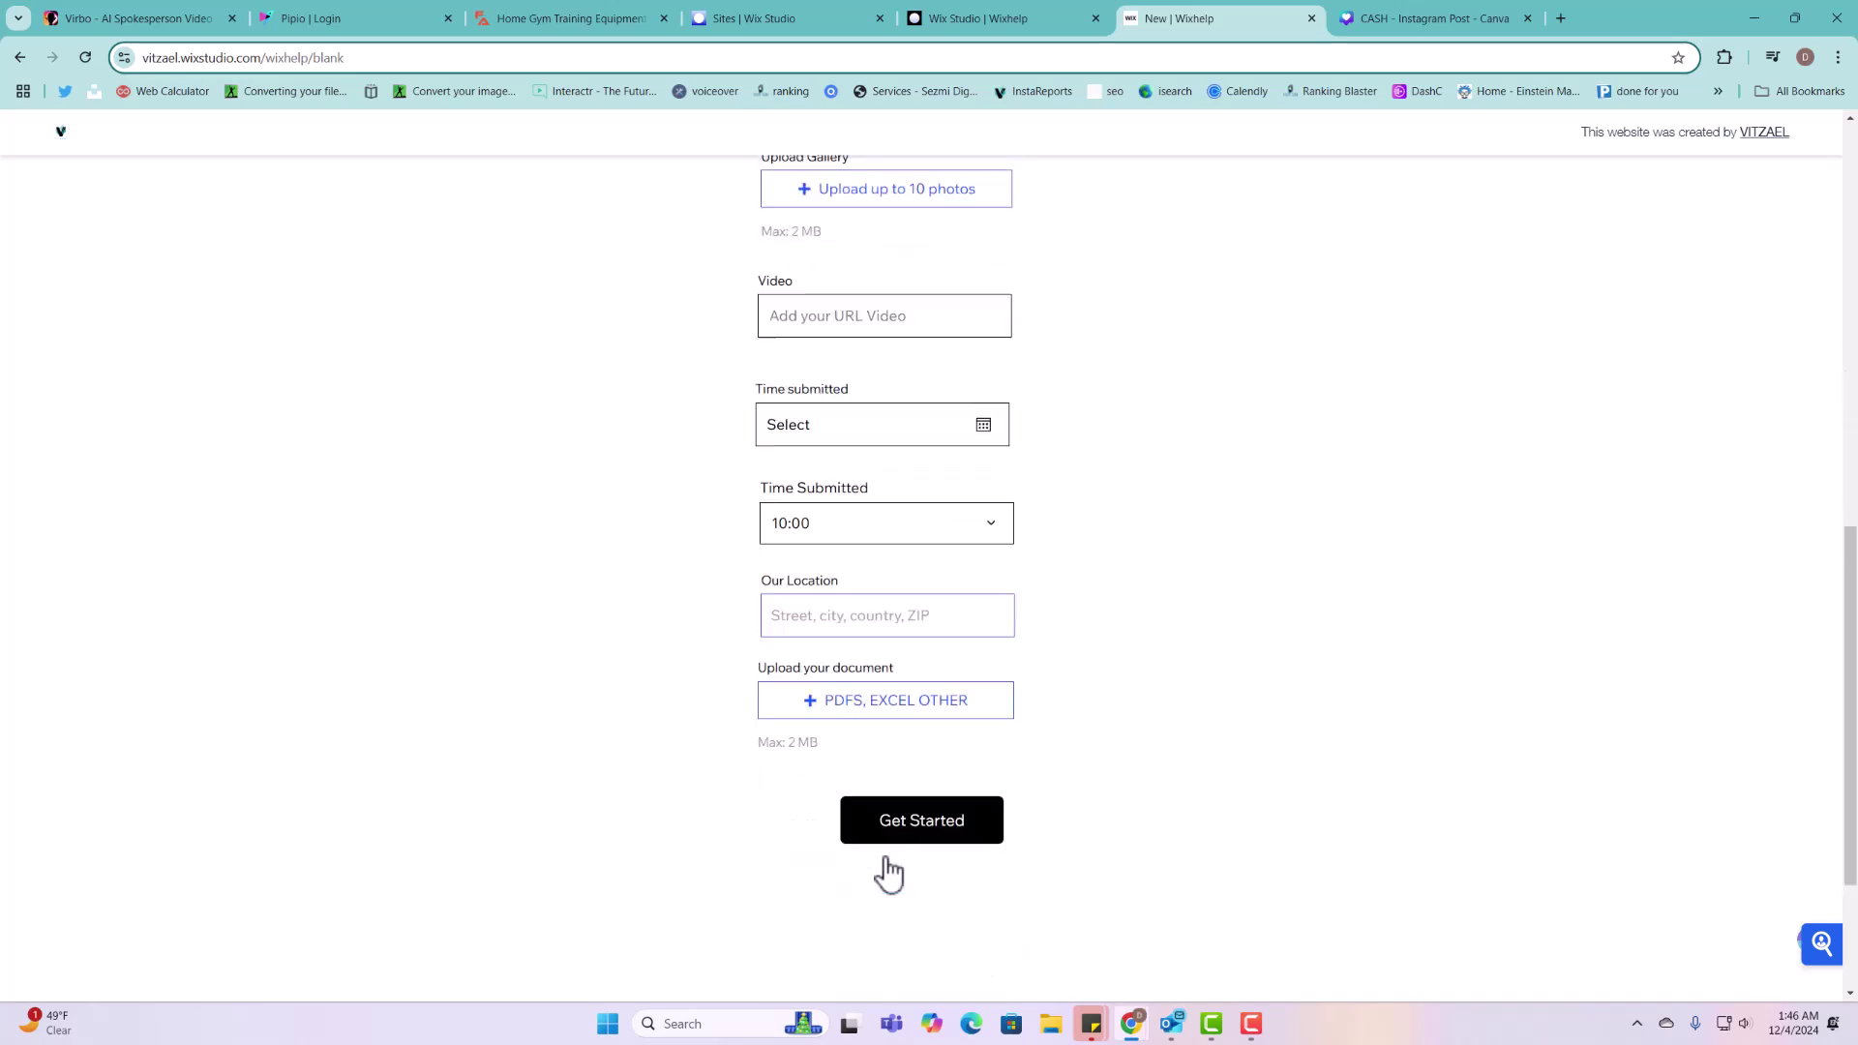
scroll(862, 768, "up", 10)
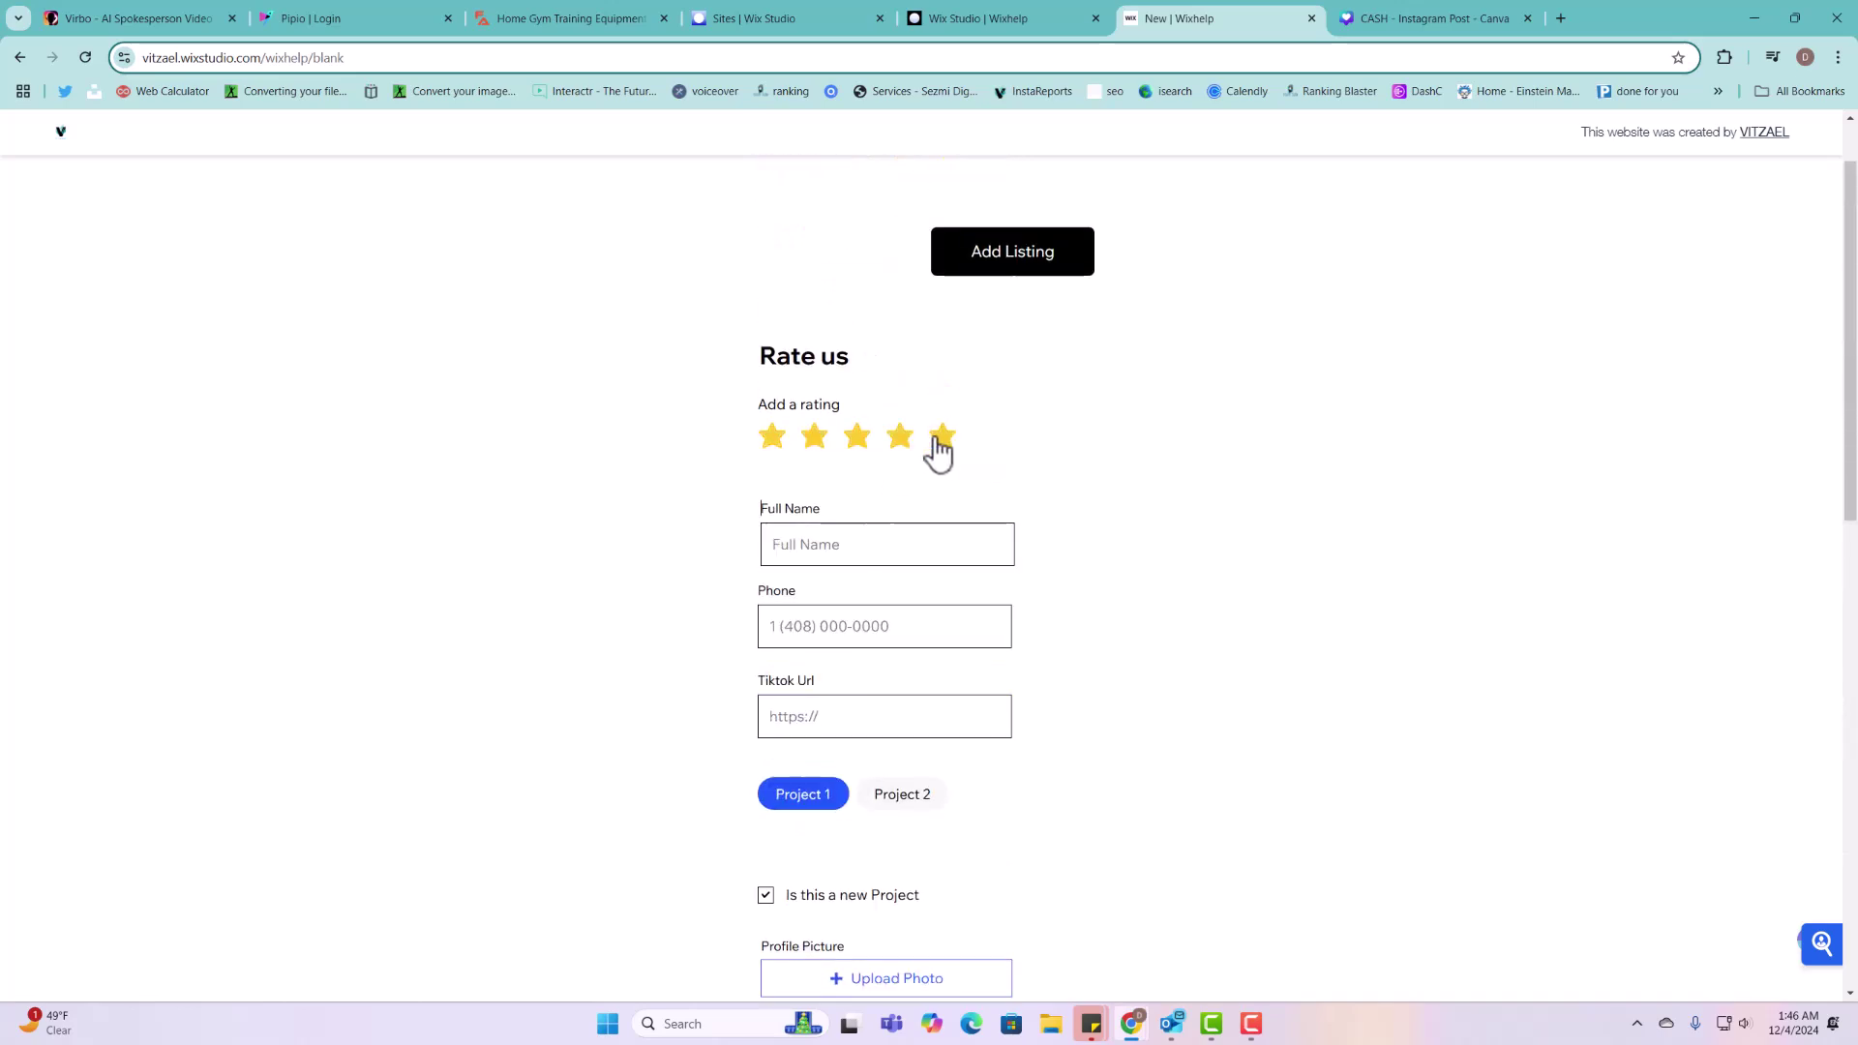
Step: Give a four-star rating, enter a phone number, paste the YouTube Tiktok Url, and choose only Project 2
left_click(900, 437)
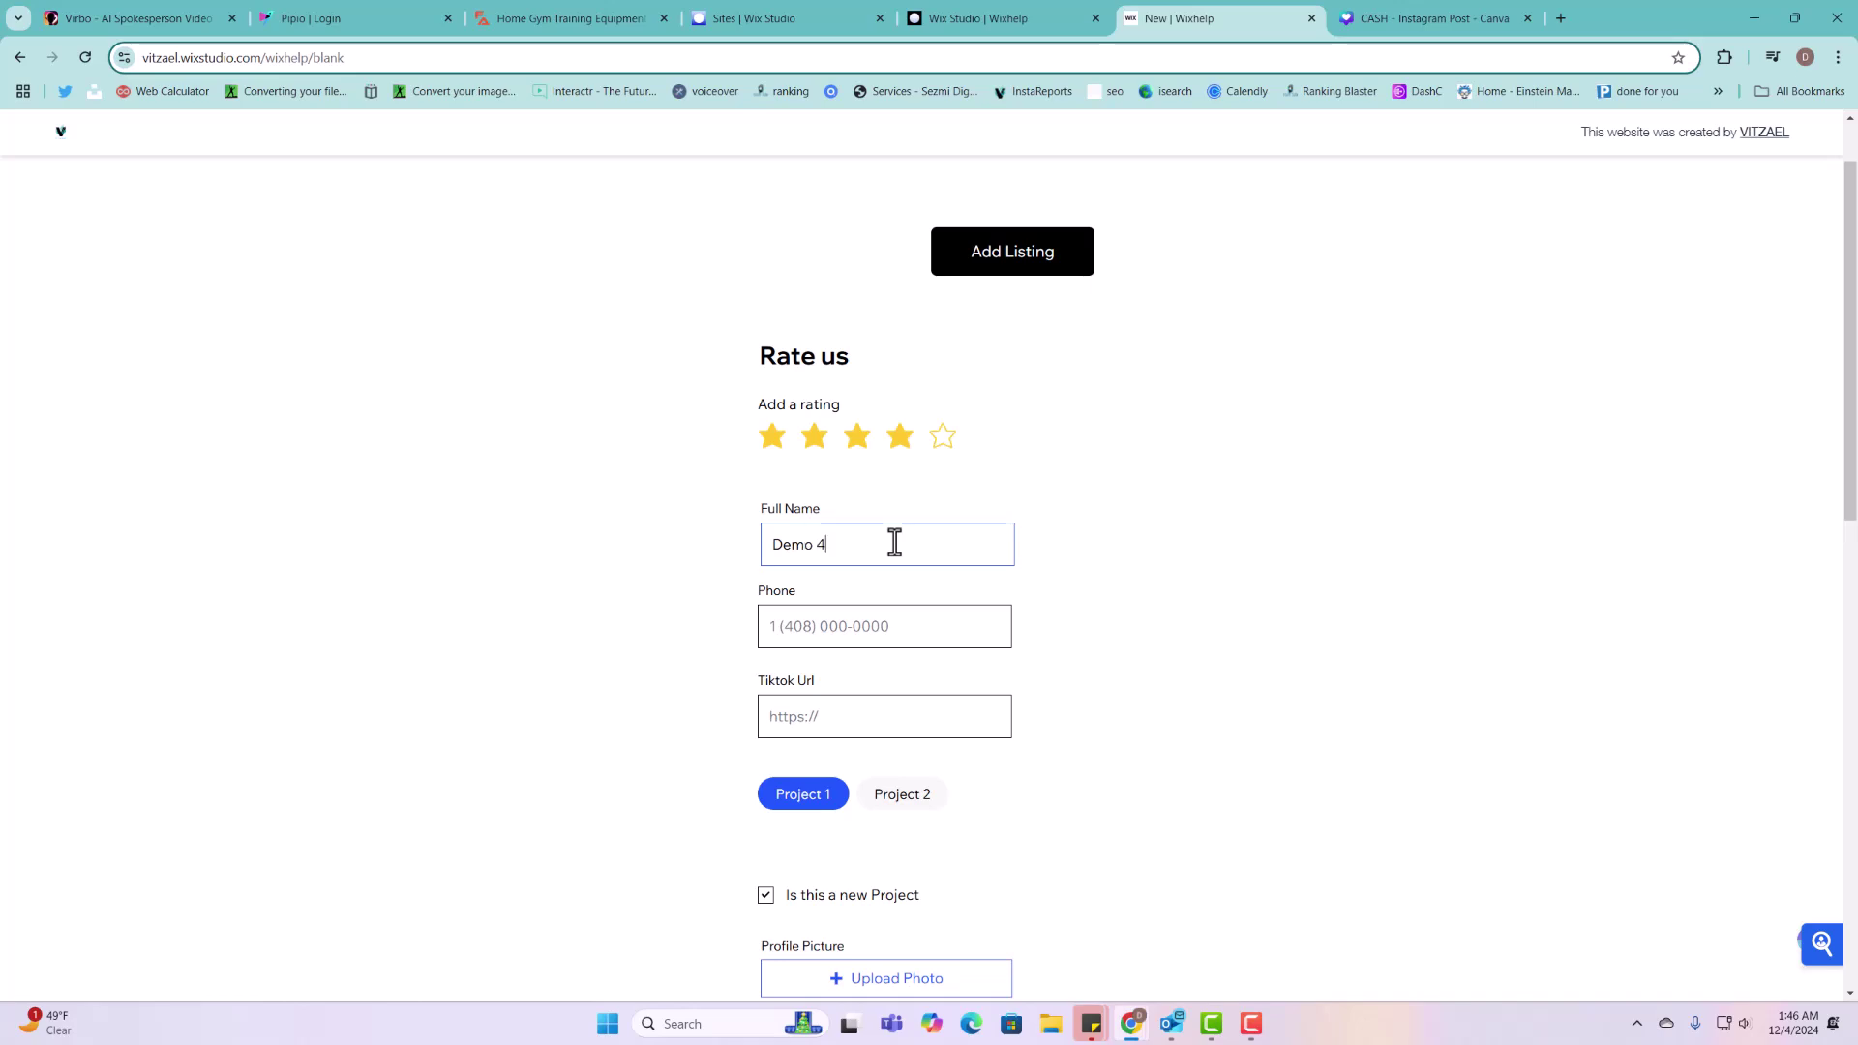
left_click(875, 638)
type("8515152")
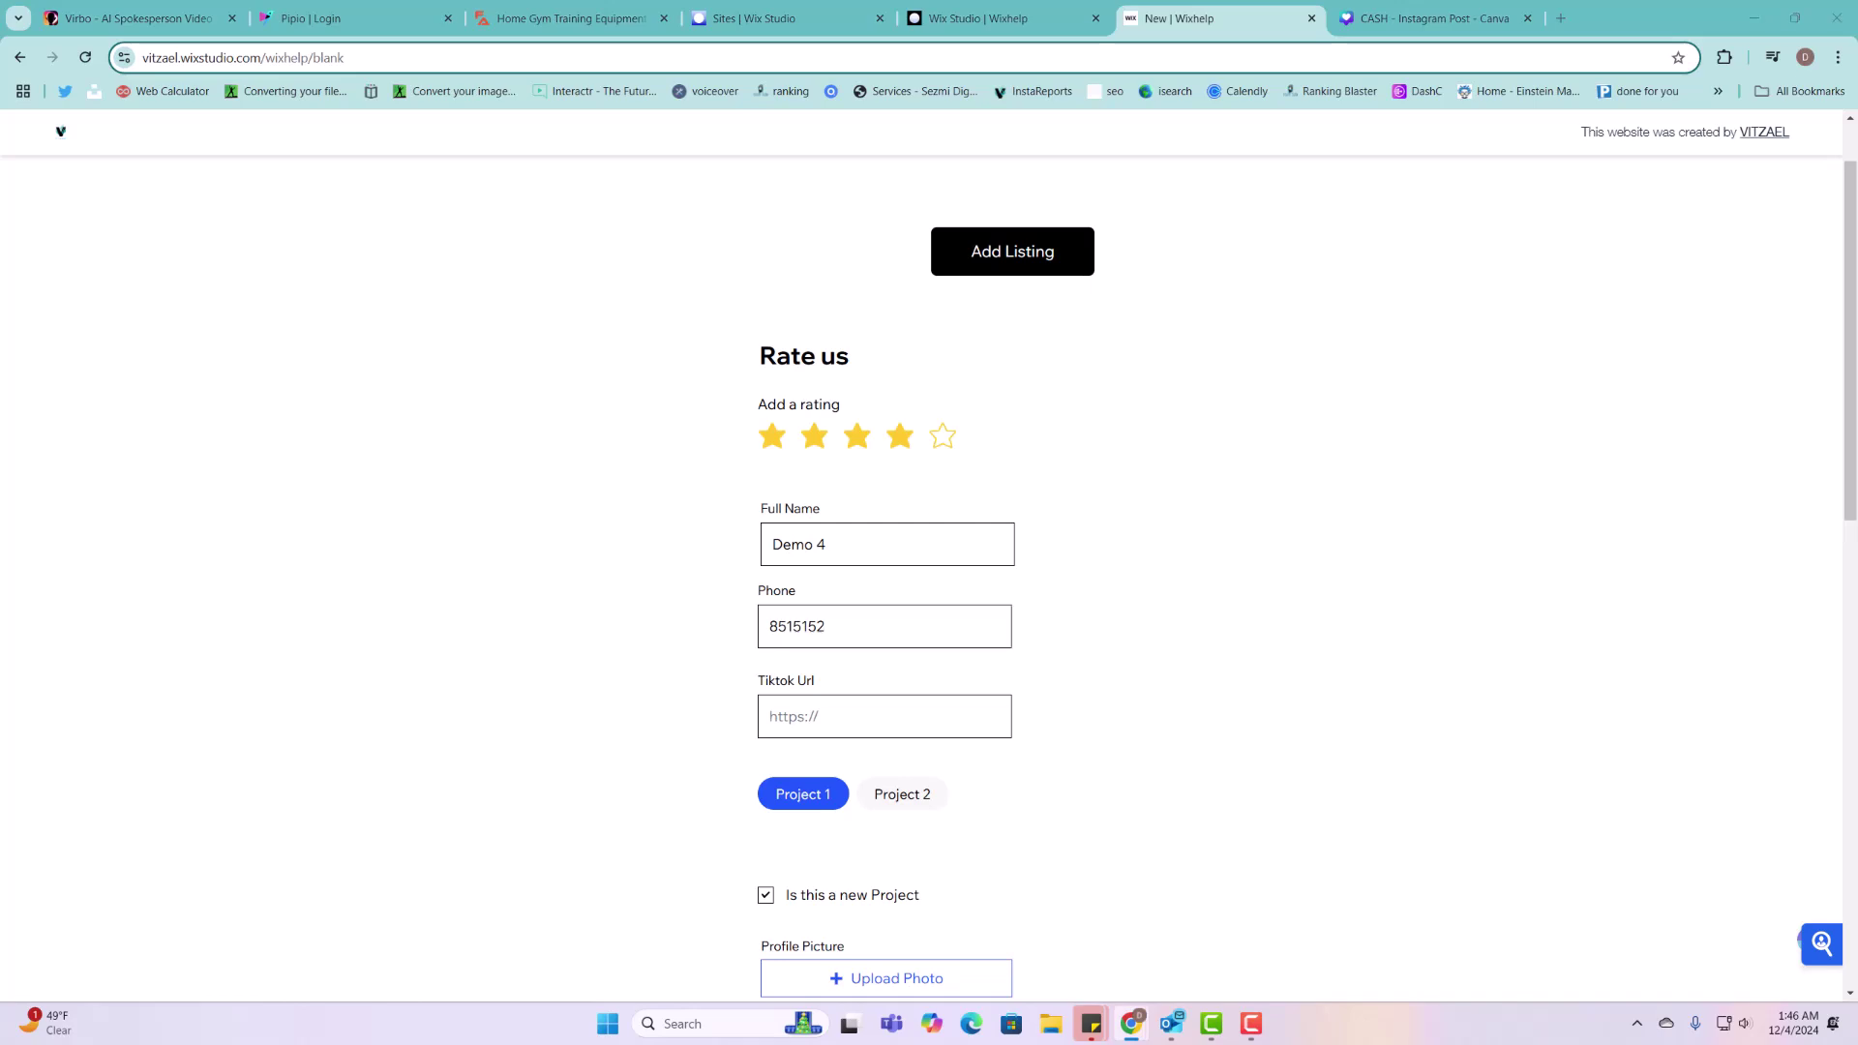
left_click(921, 716)
key("ctrl+v")
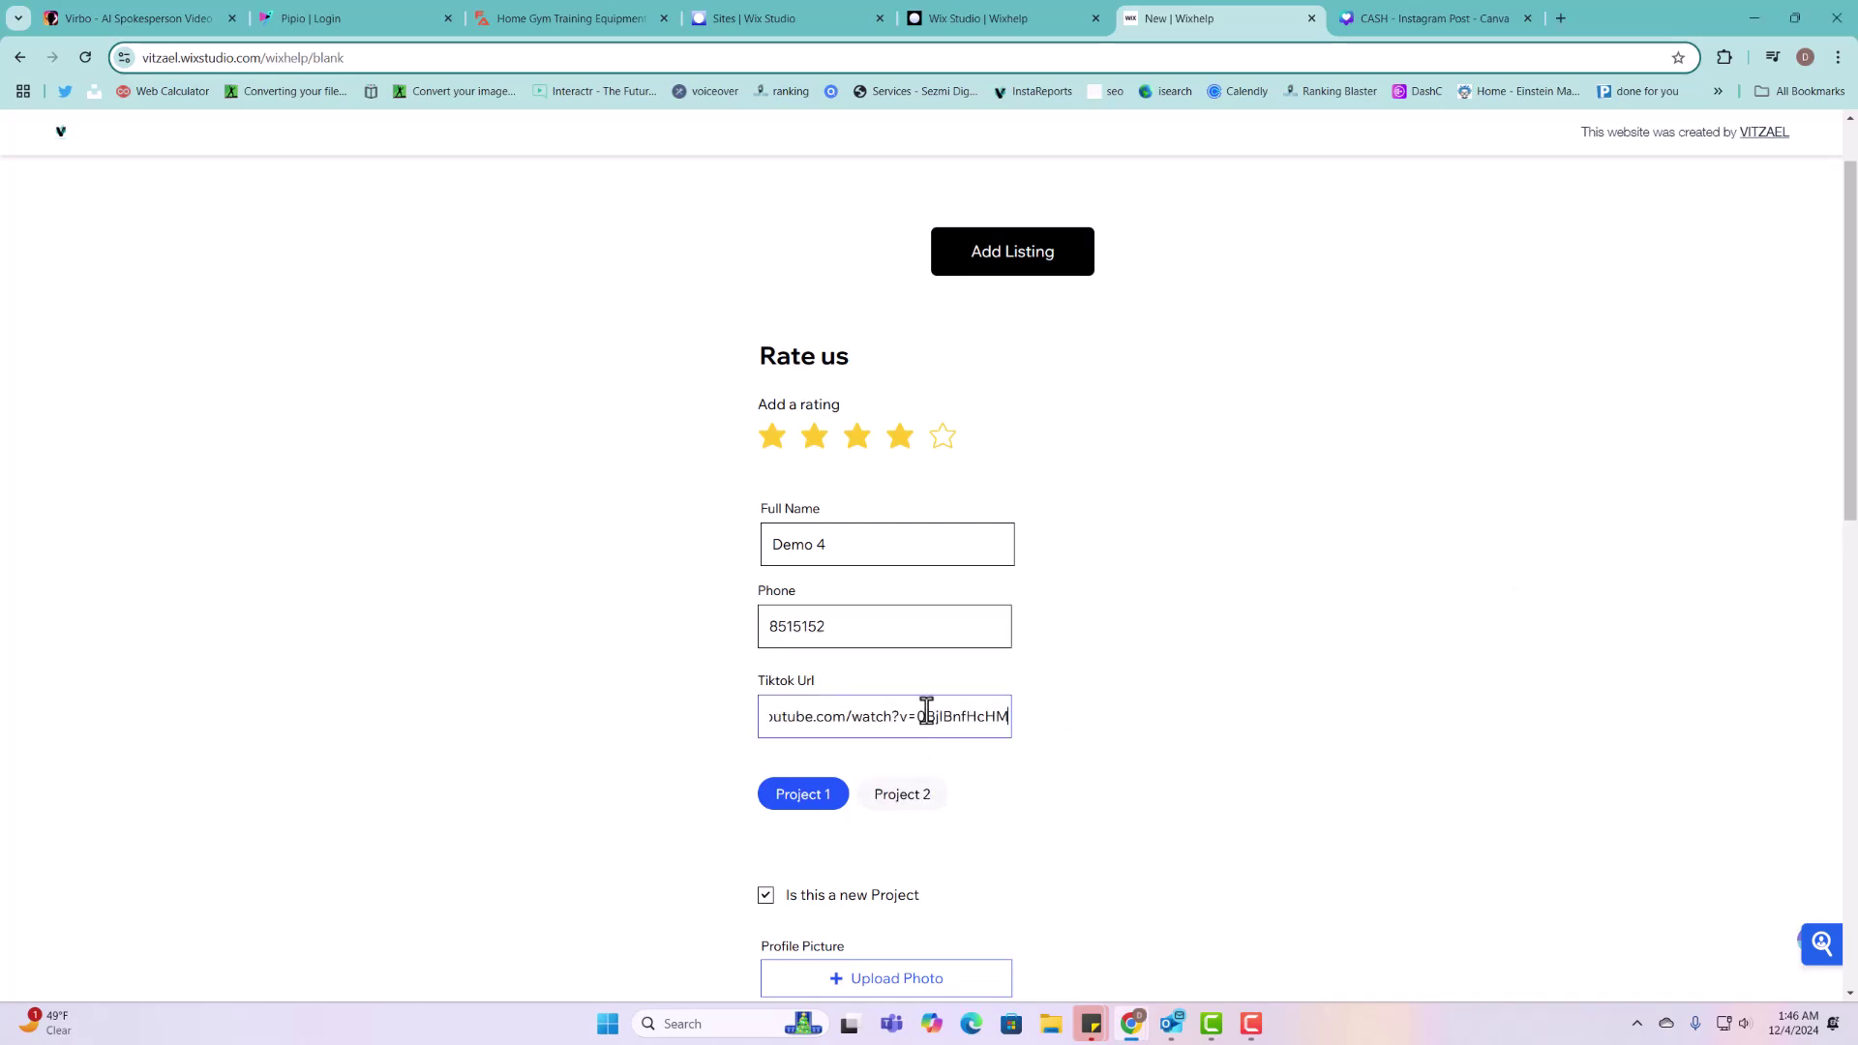
left_click(930, 795)
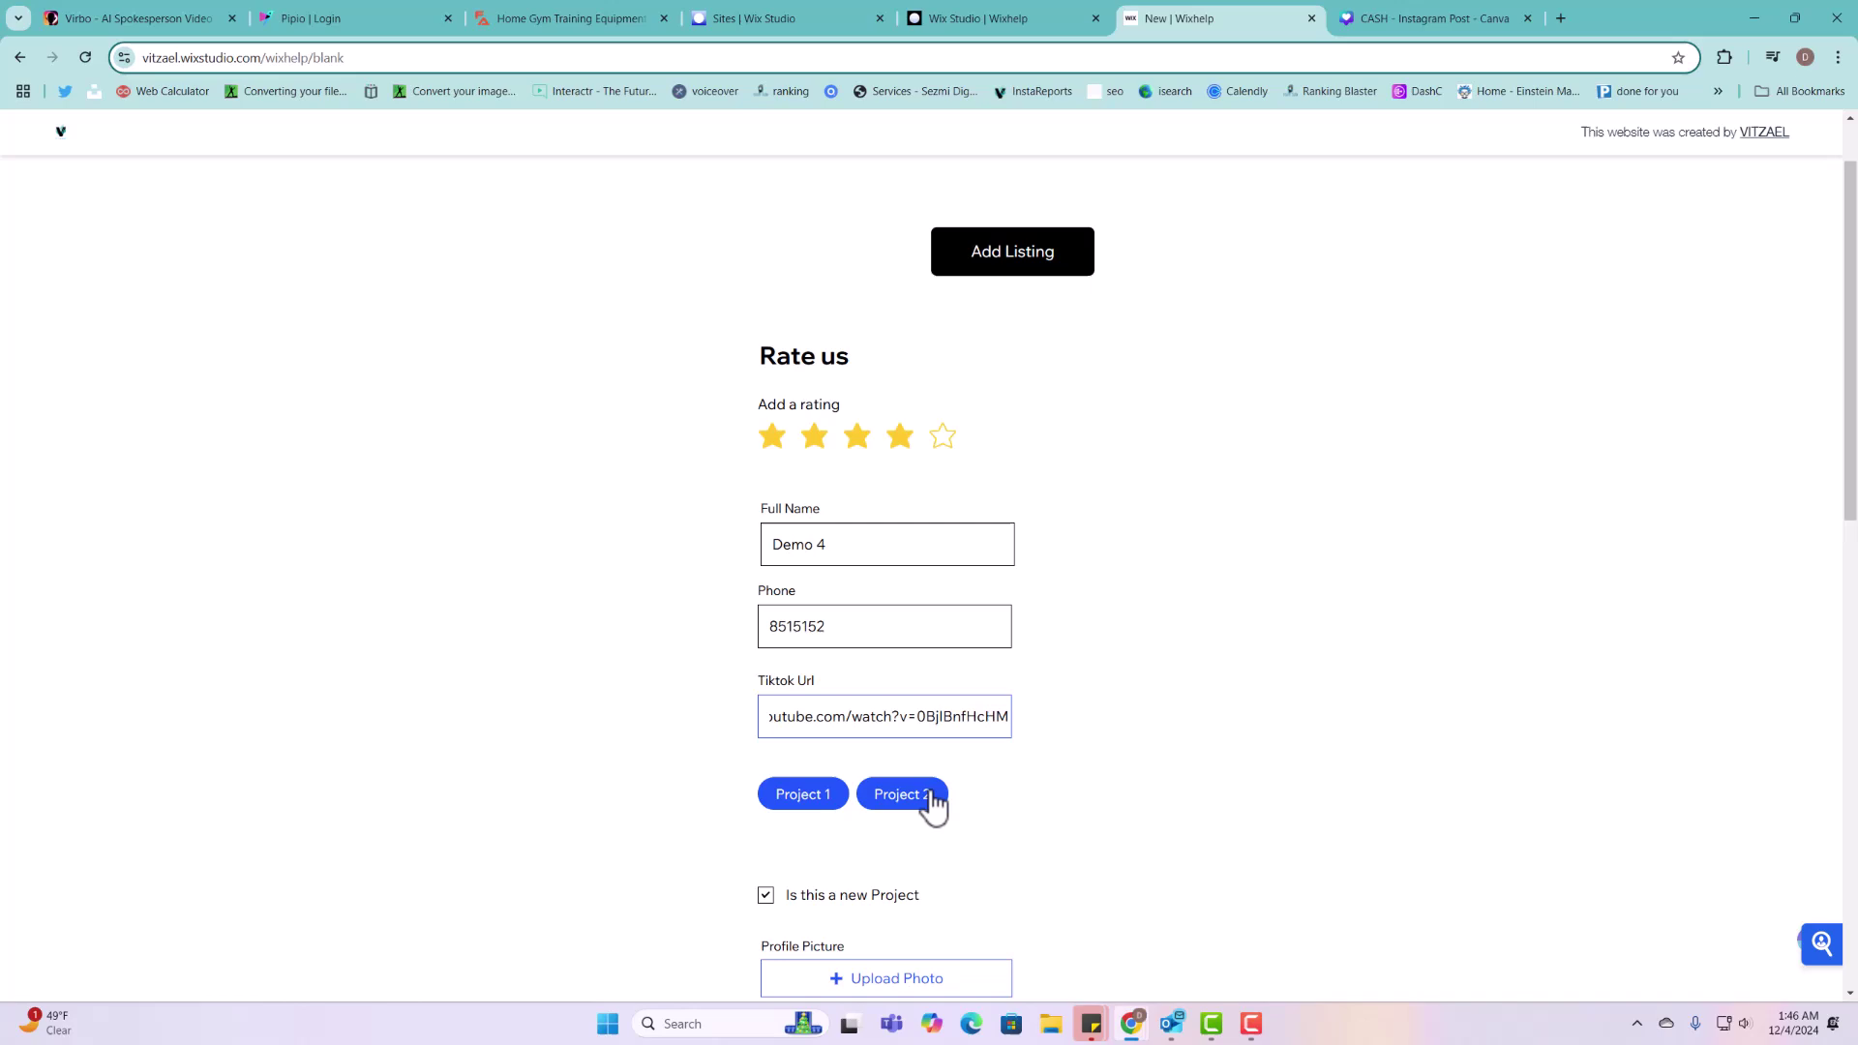
left_click(848, 809)
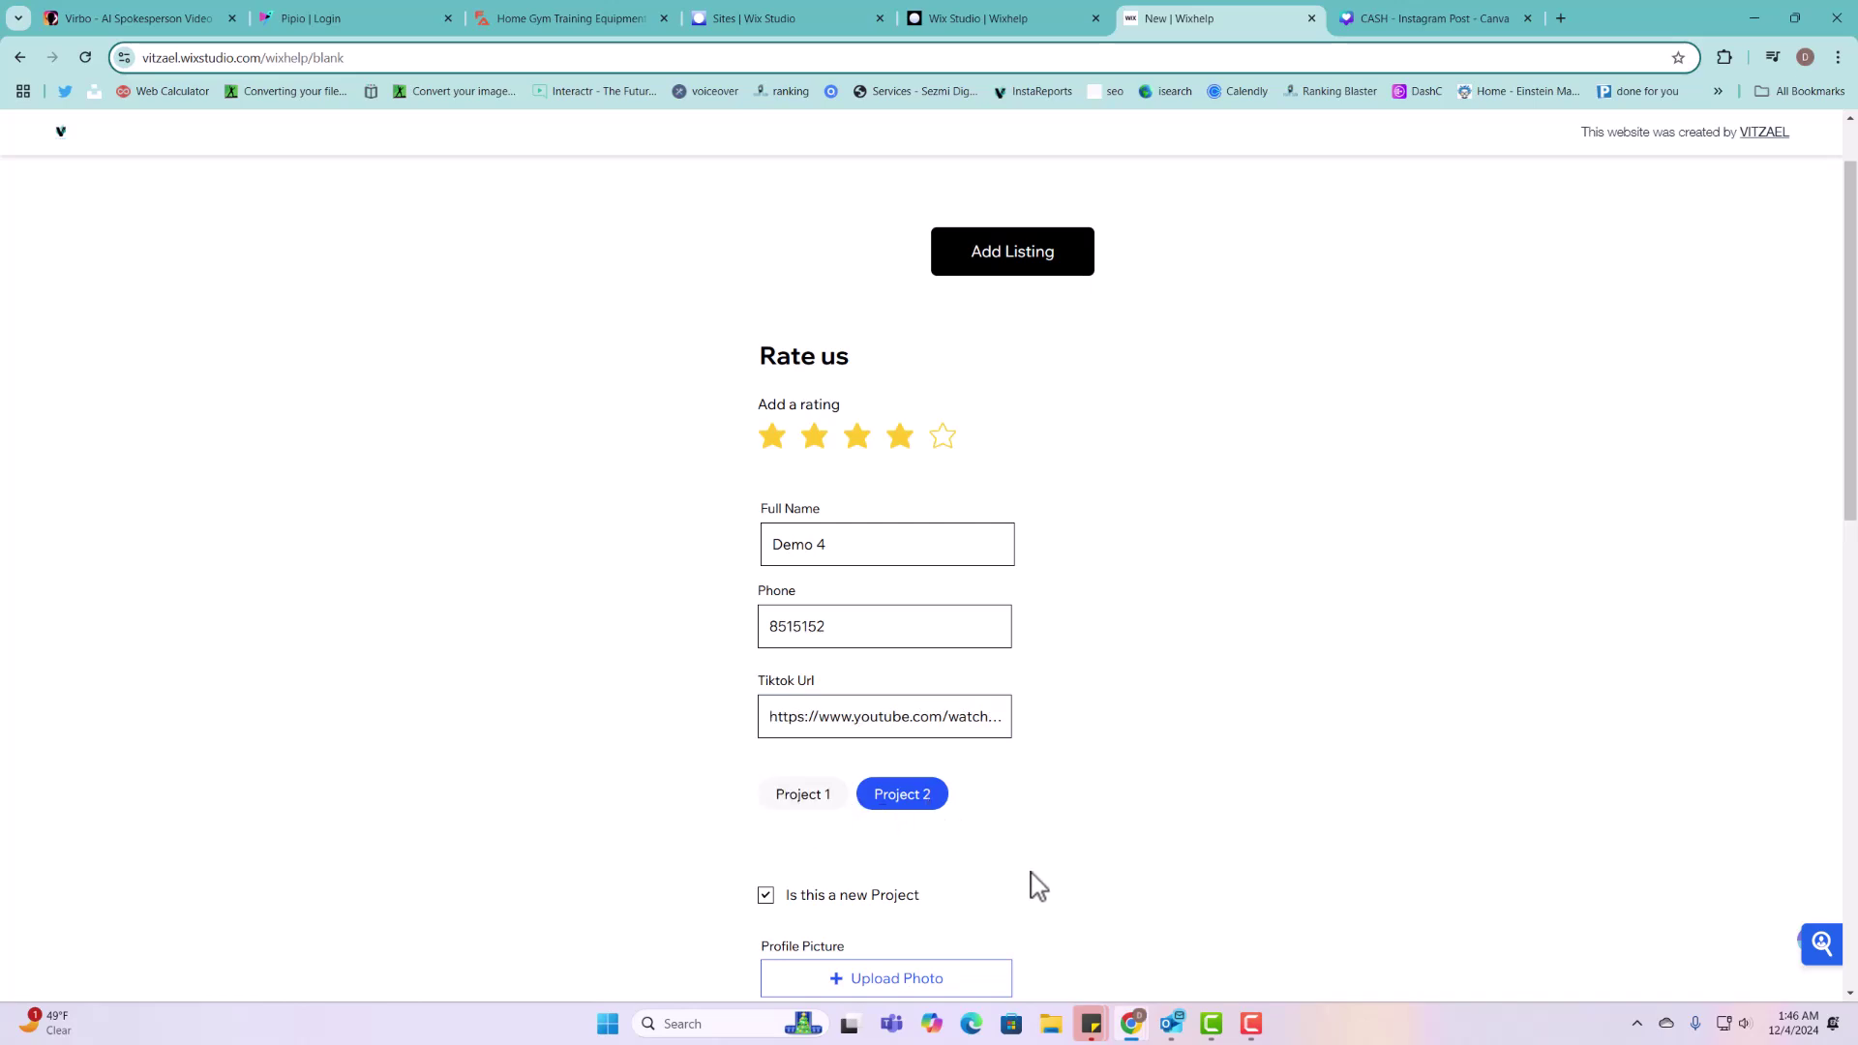
Step: Upload the MILLIONAIRE COURSE profile picture and the three Happy images to the gallery
scroll(1038, 886, "down", 4)
left_click(871, 617)
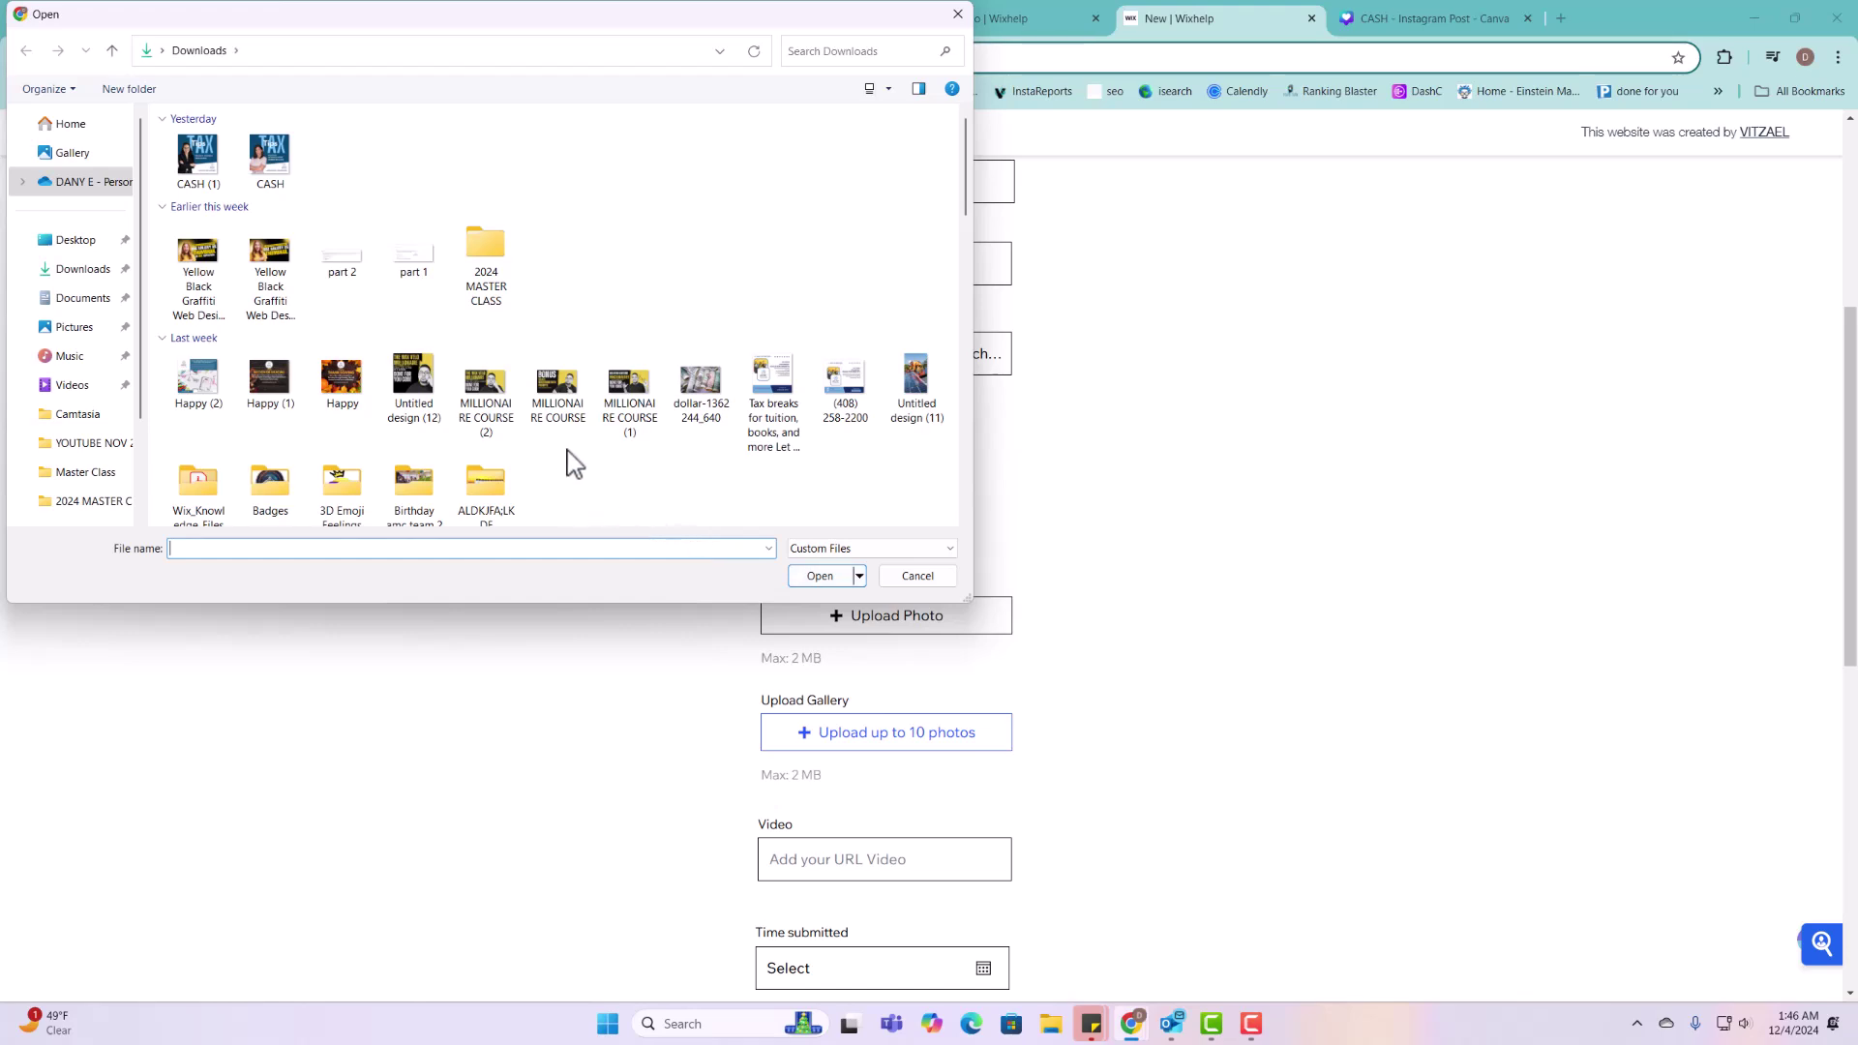
left_click(557, 383)
left_click(818, 576)
left_click(856, 737)
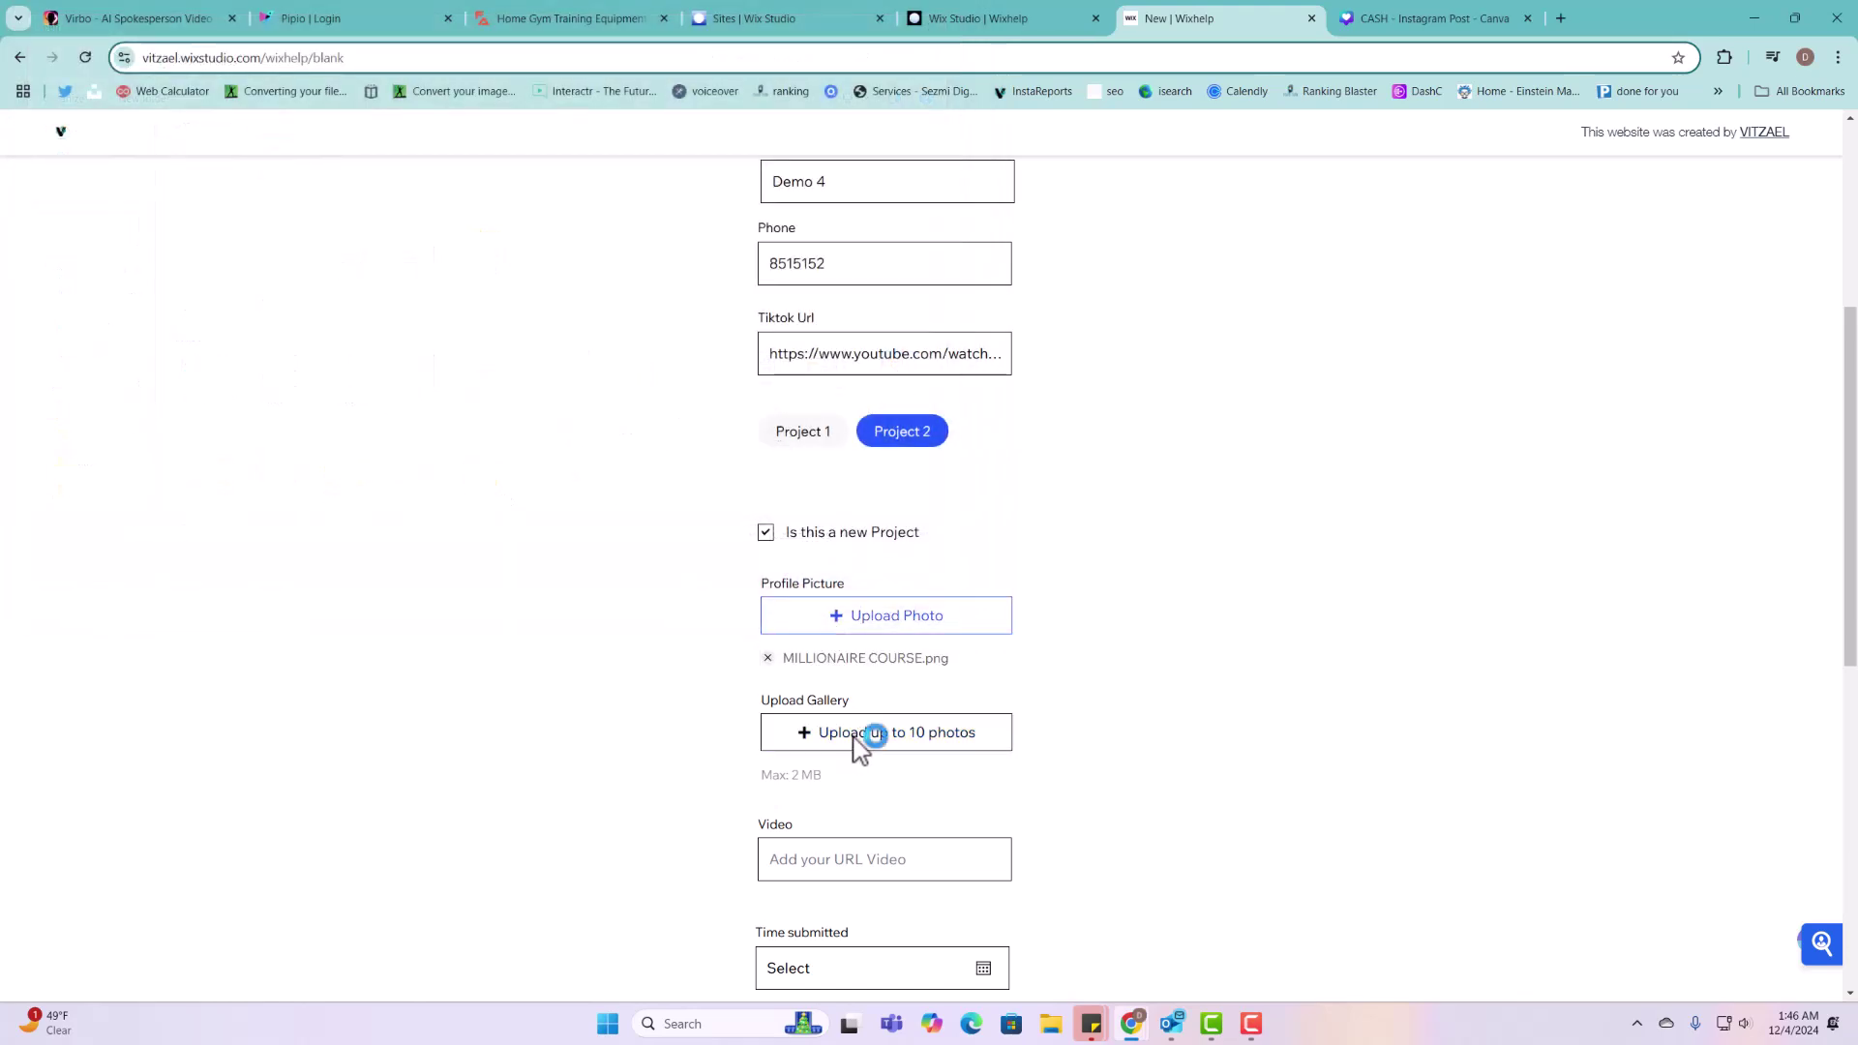
left_click(182, 389)
left_click(339, 418, "shift")
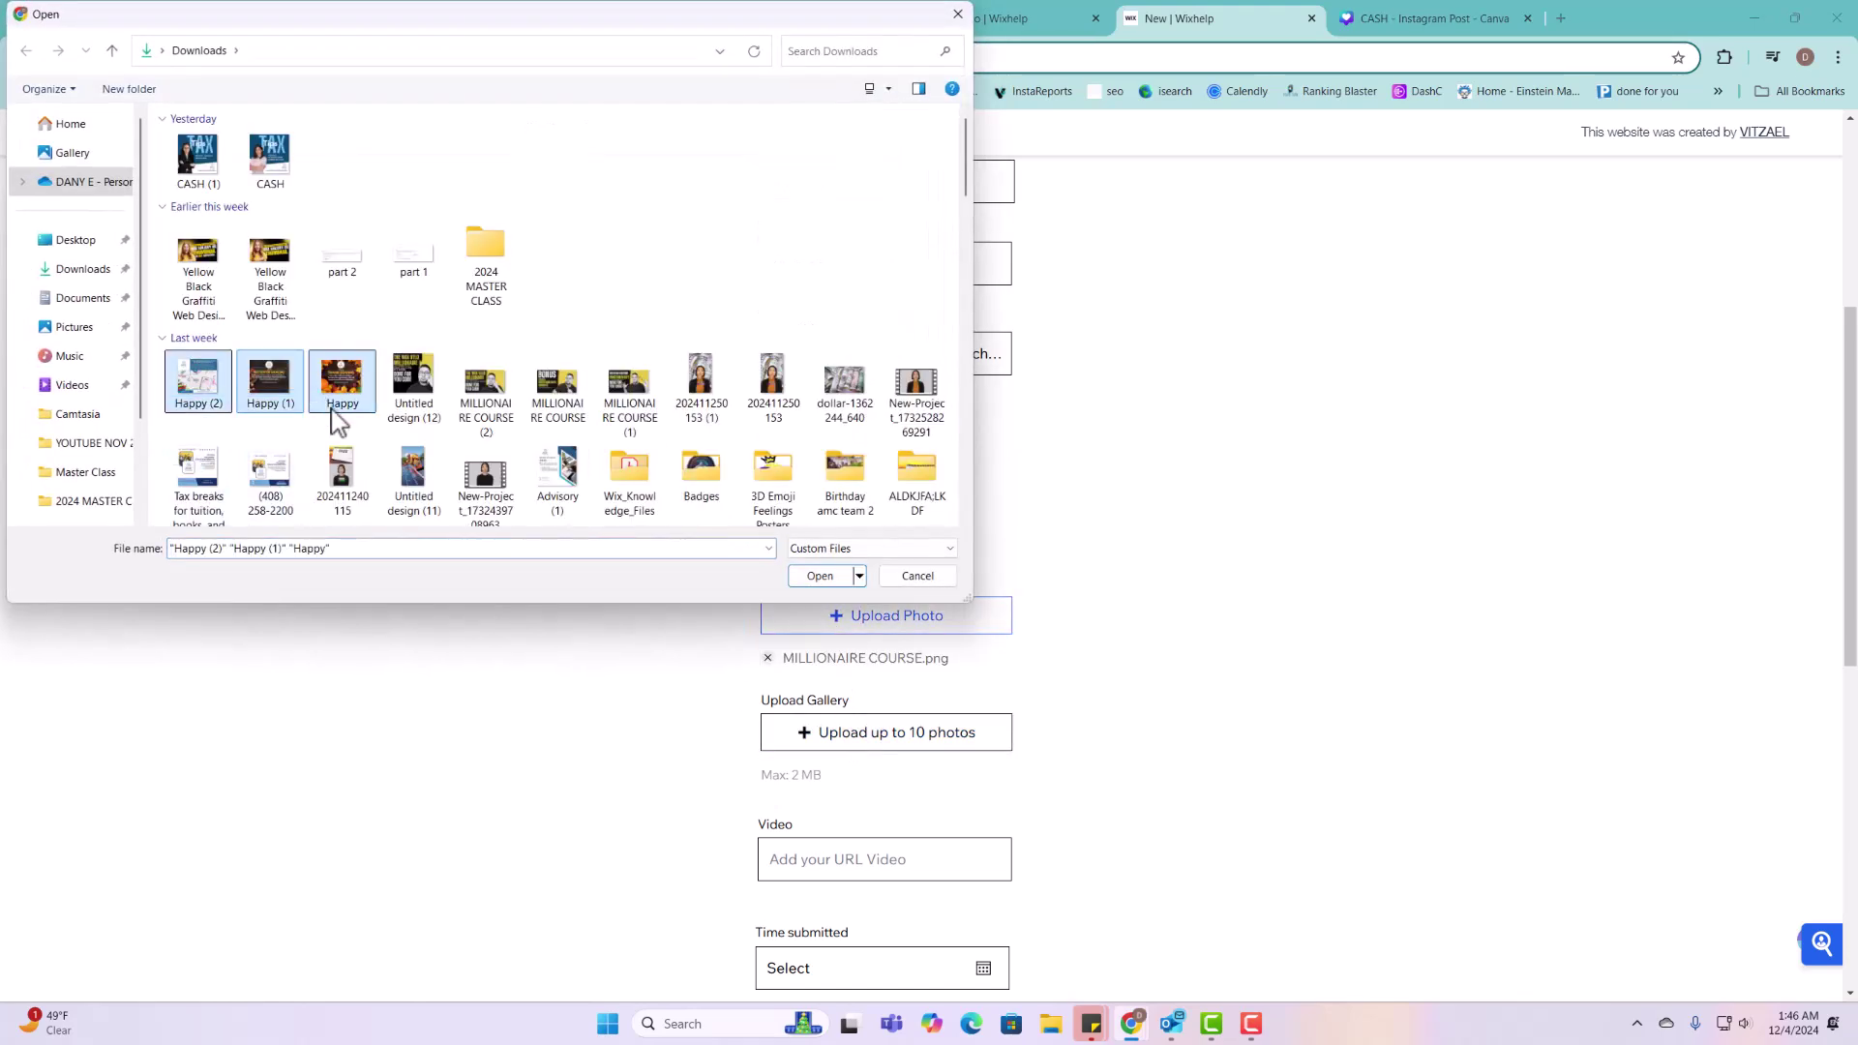
left_click(820, 576)
Step: Paste the YouTube video link and set the date to 12/19/2024 at 09:00
scroll(866, 677, "down", 3)
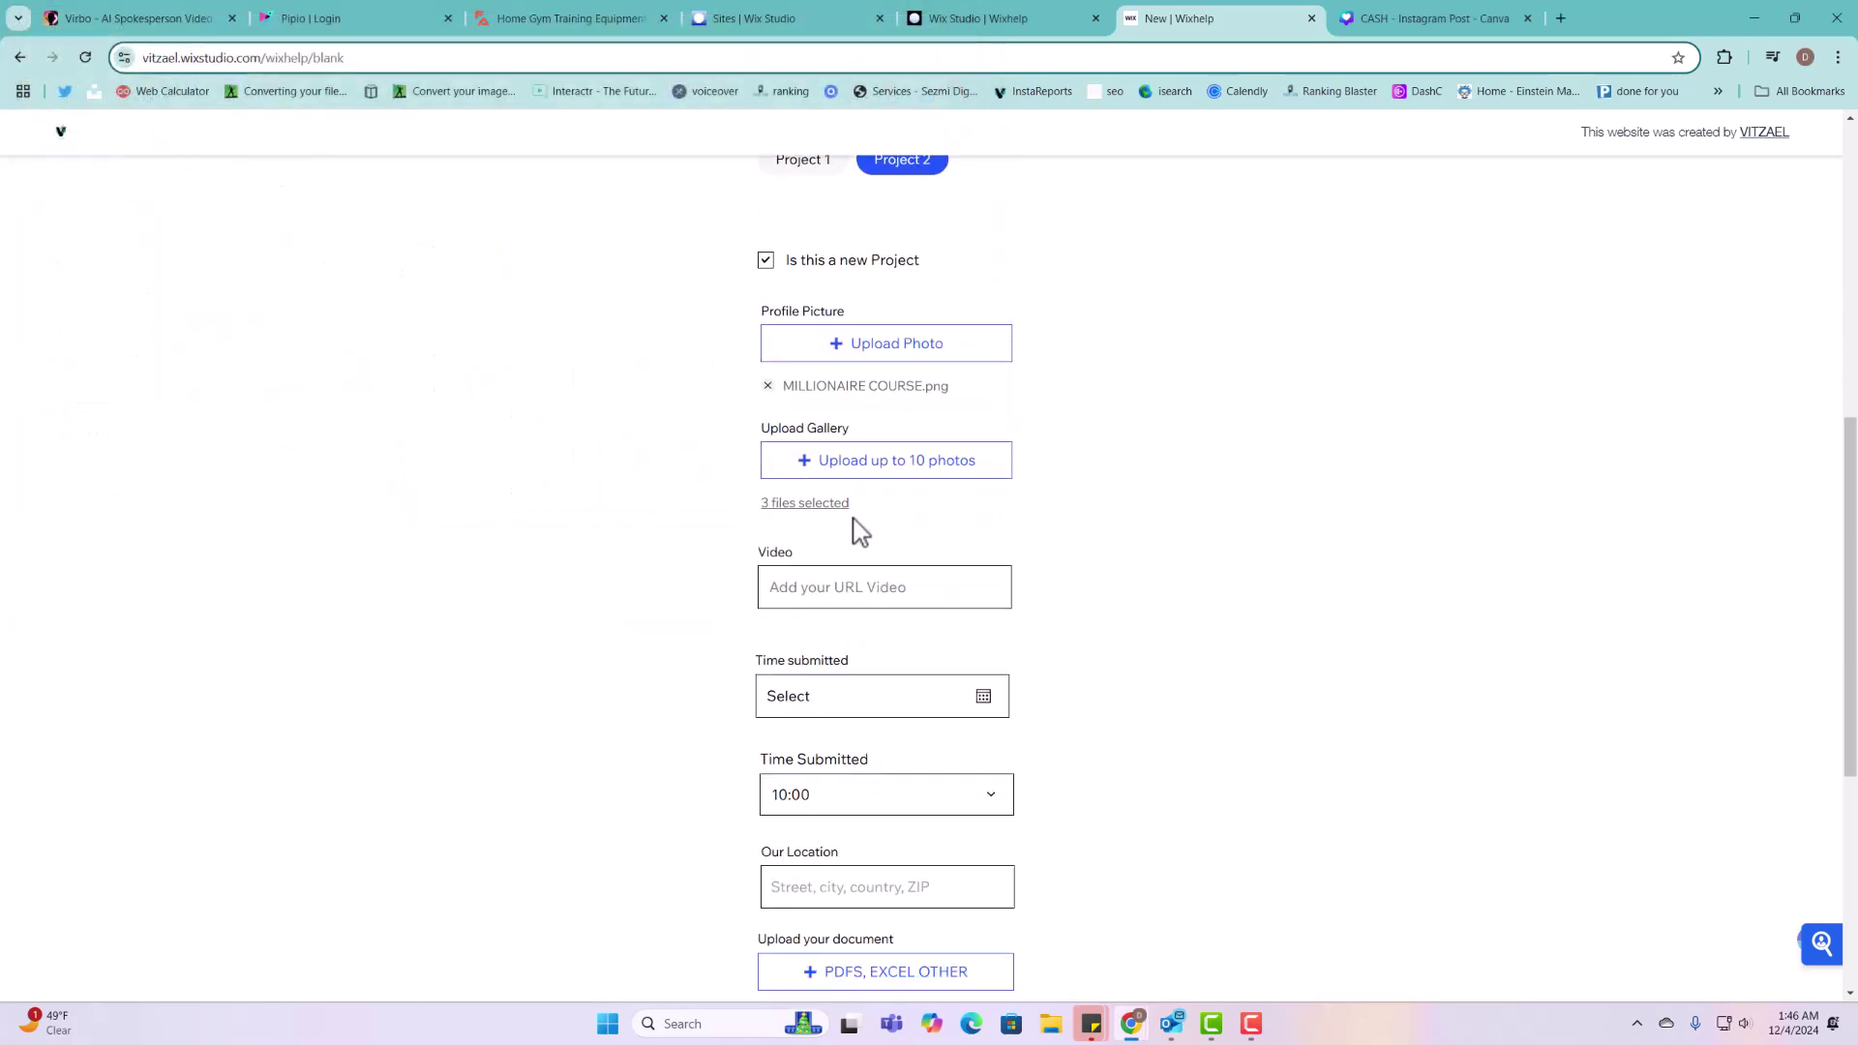
key("ctrl+v")
left_click(880, 693)
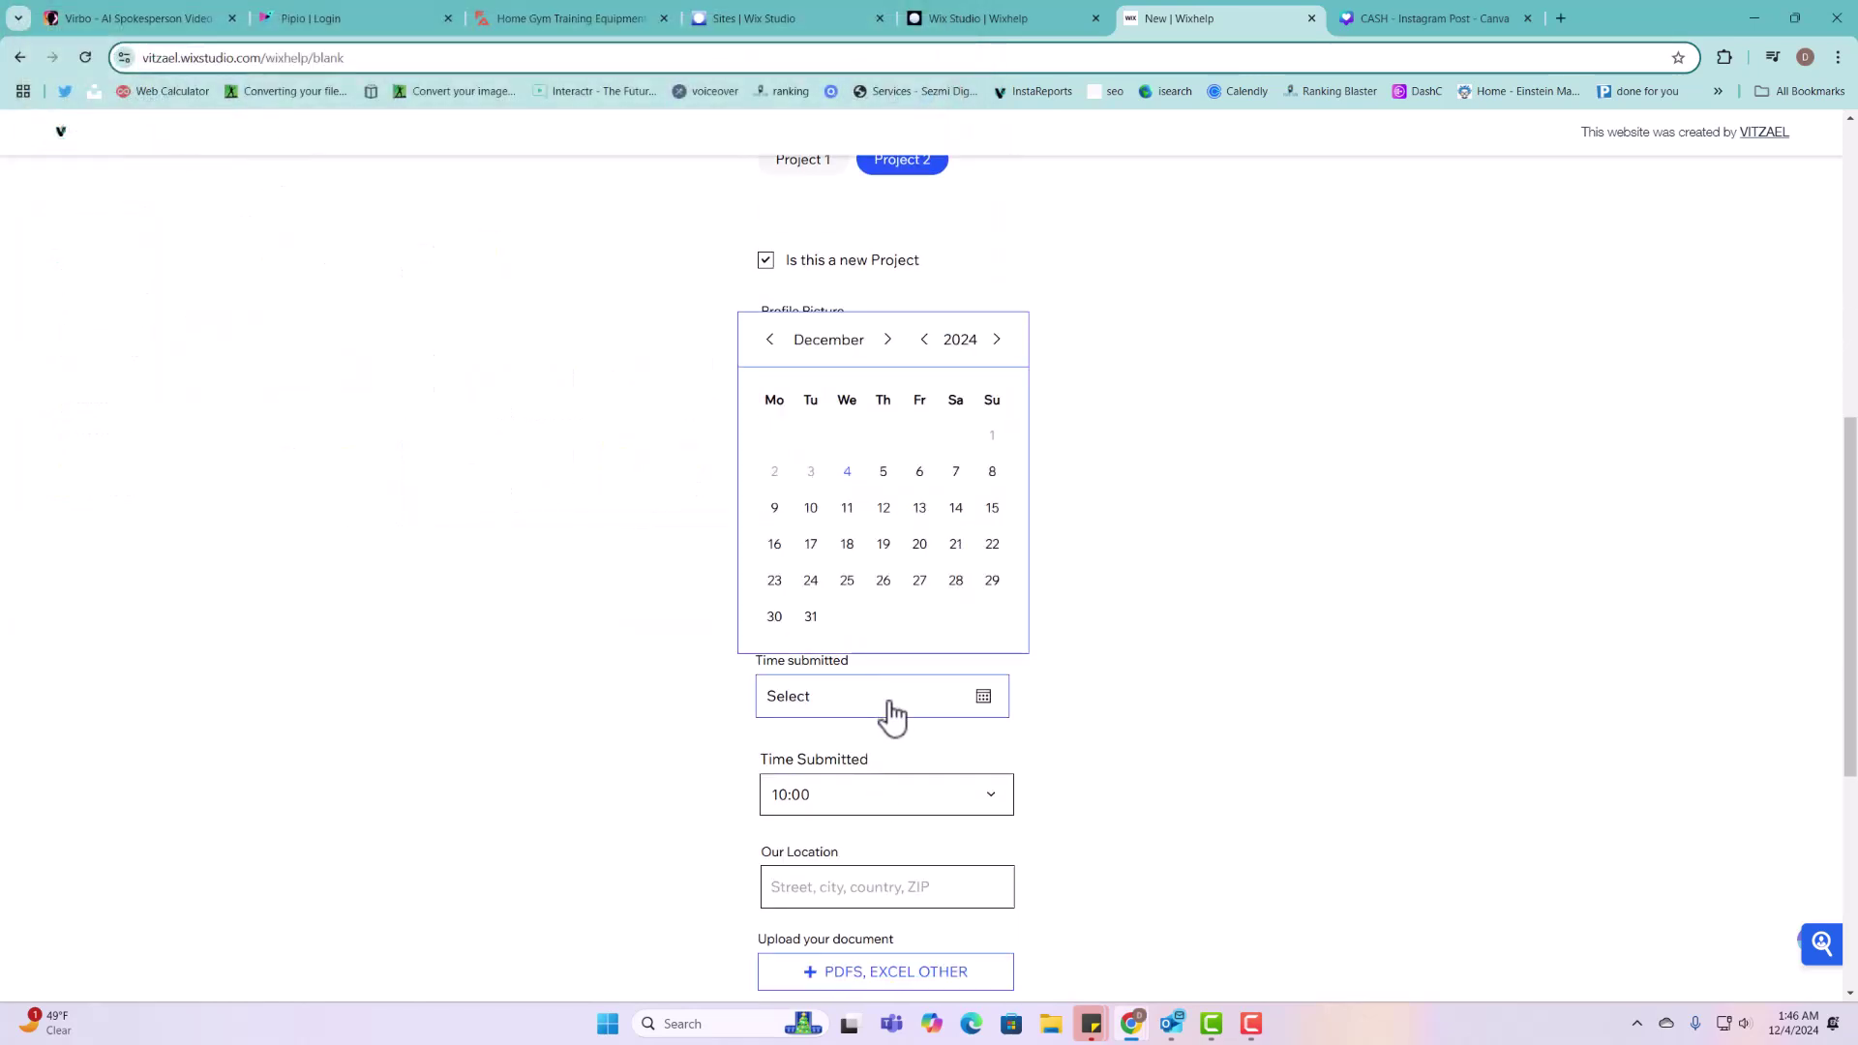
left_click(883, 546)
left_click(892, 800)
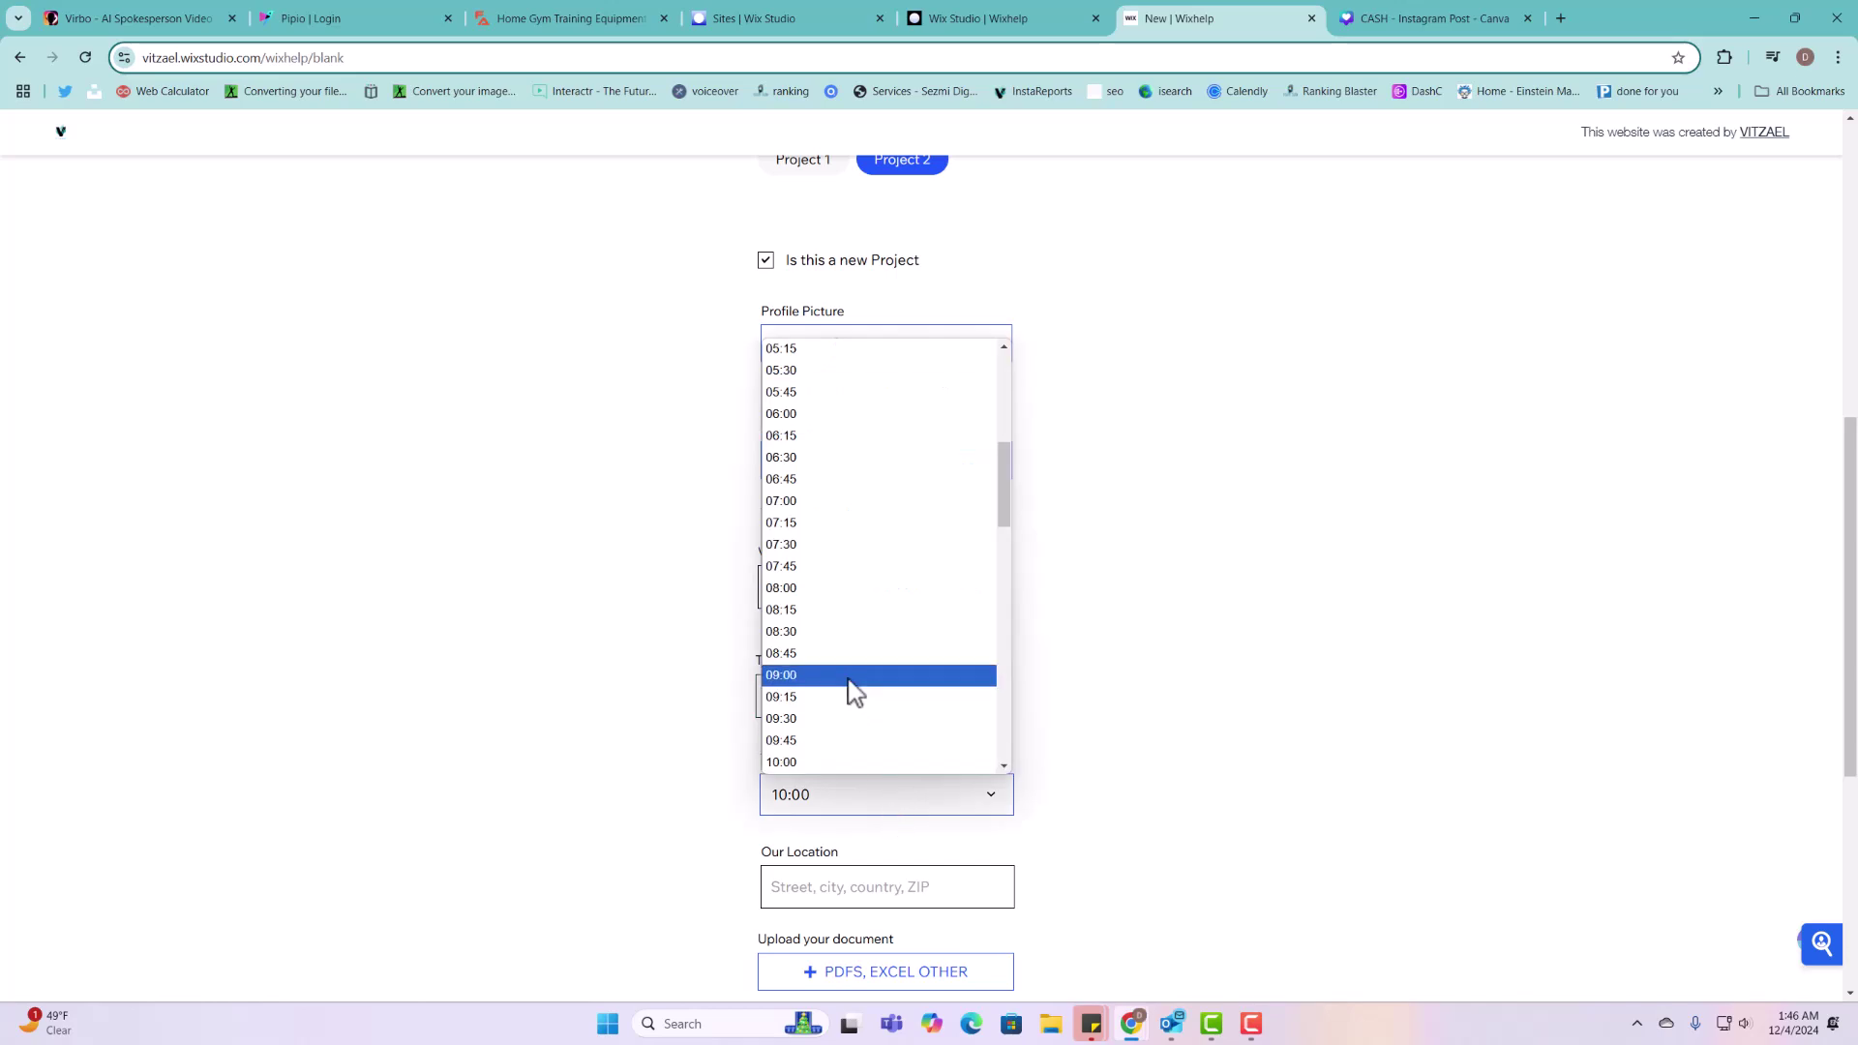
left_click(855, 691)
Step: Fill Our Location with the suggested McLean address
left_click(867, 900)
type("84")
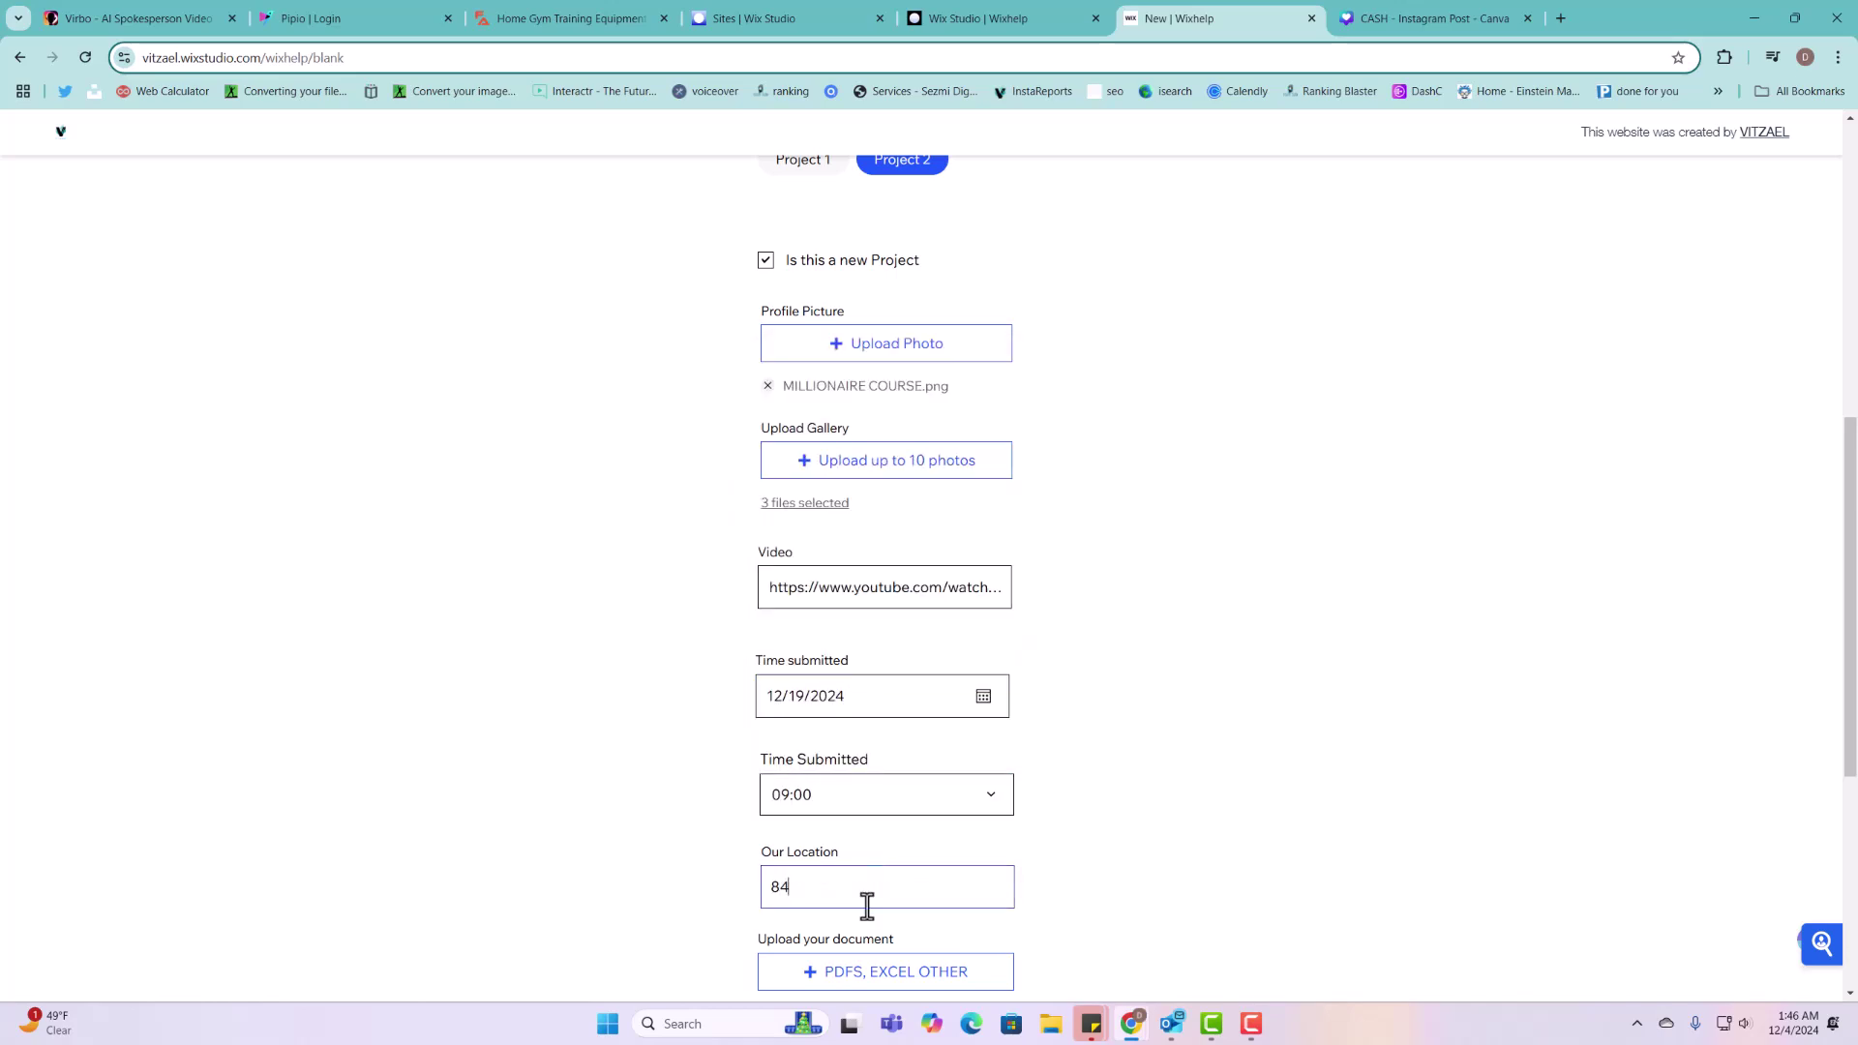
scroll(1188, 871, "down", 1)
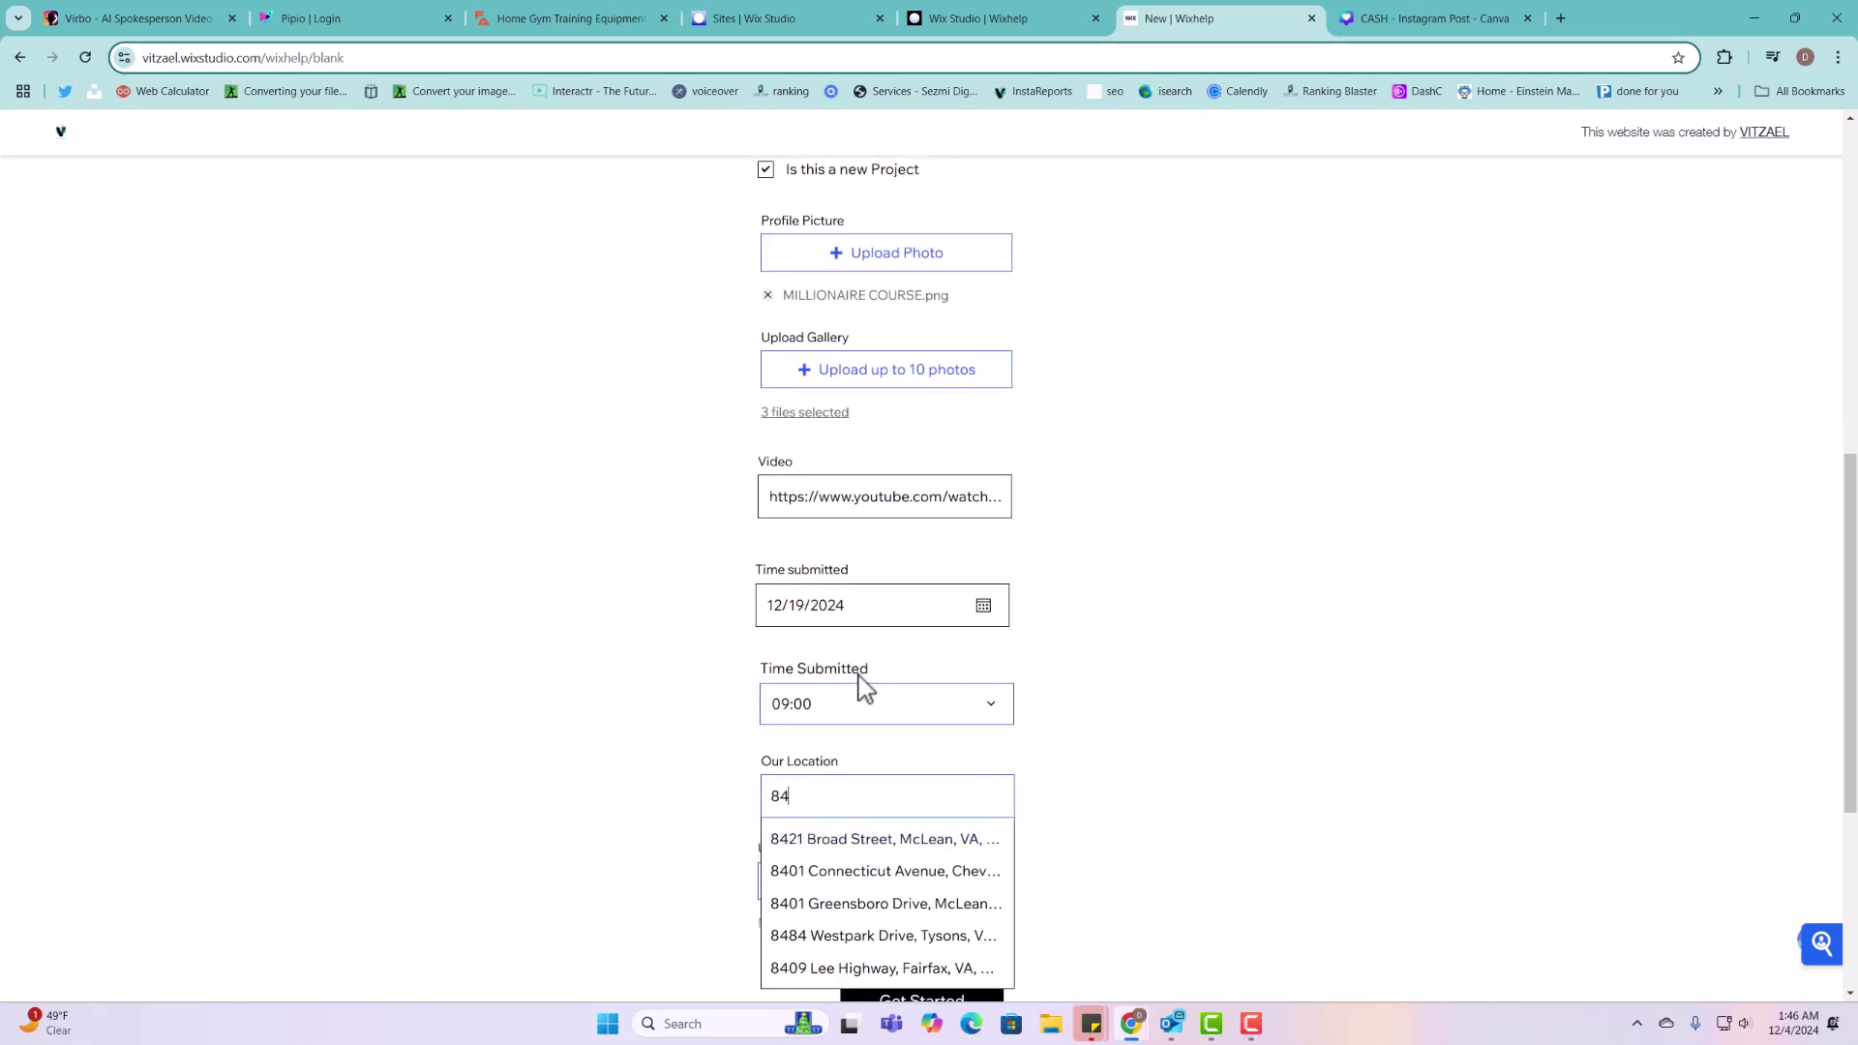
left_click(813, 842)
Step: Attach the Boletin Irs 2024-2025 PDF, submit the form, and return to the editor
scroll(1064, 823, "down", 3)
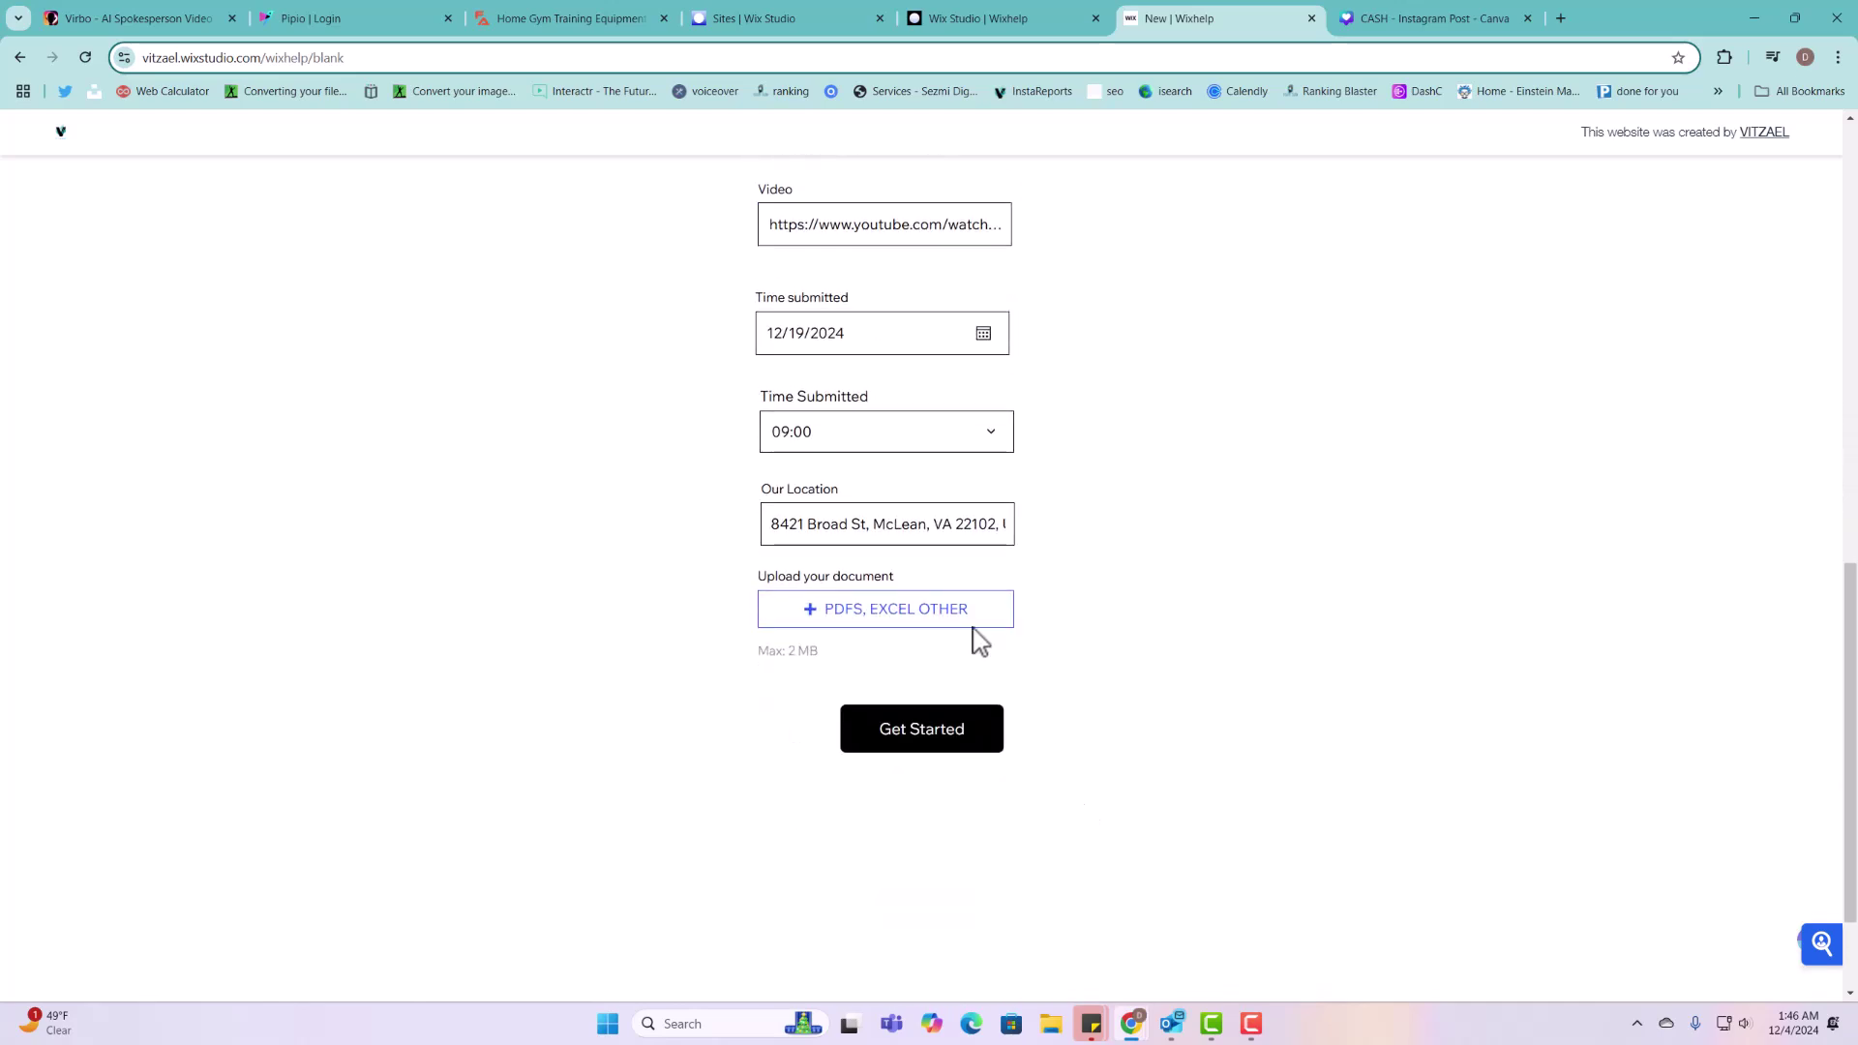
left_click(945, 610)
left_click(216, 160)
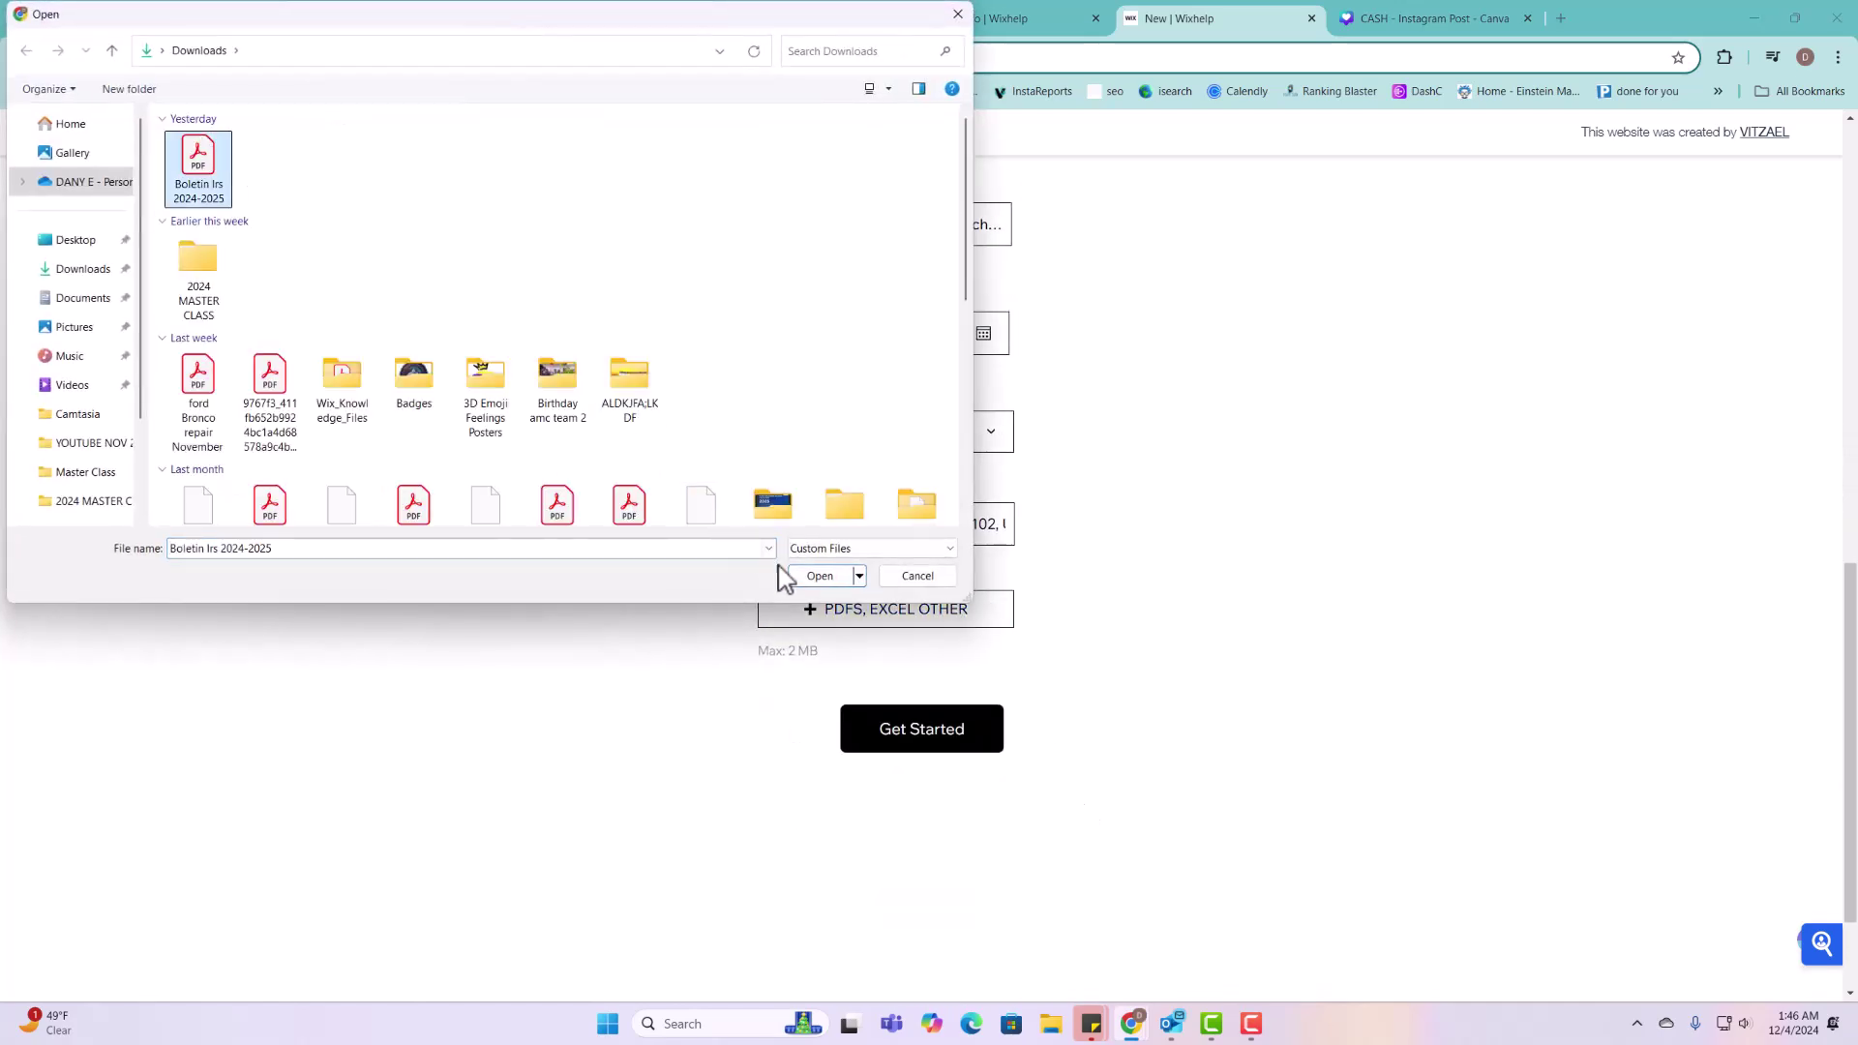
left_click(820, 577)
left_click(944, 730)
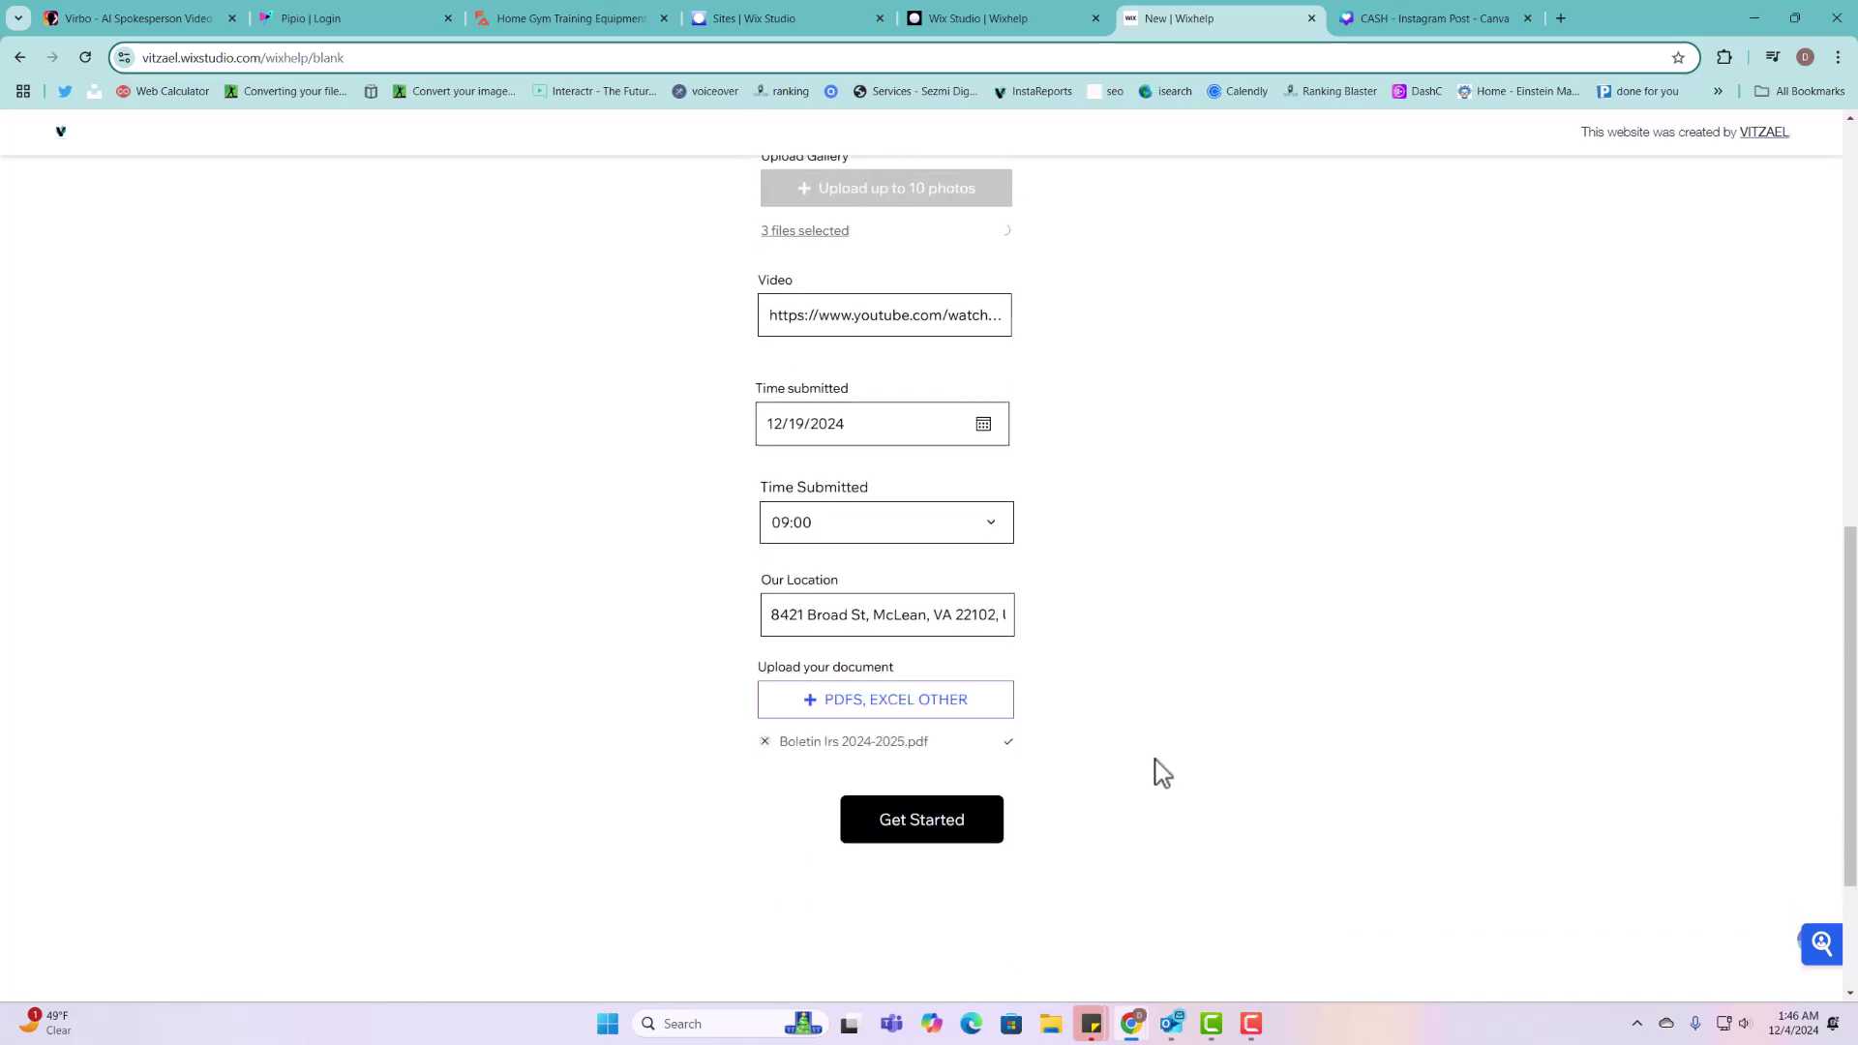
triple_click(932, 879)
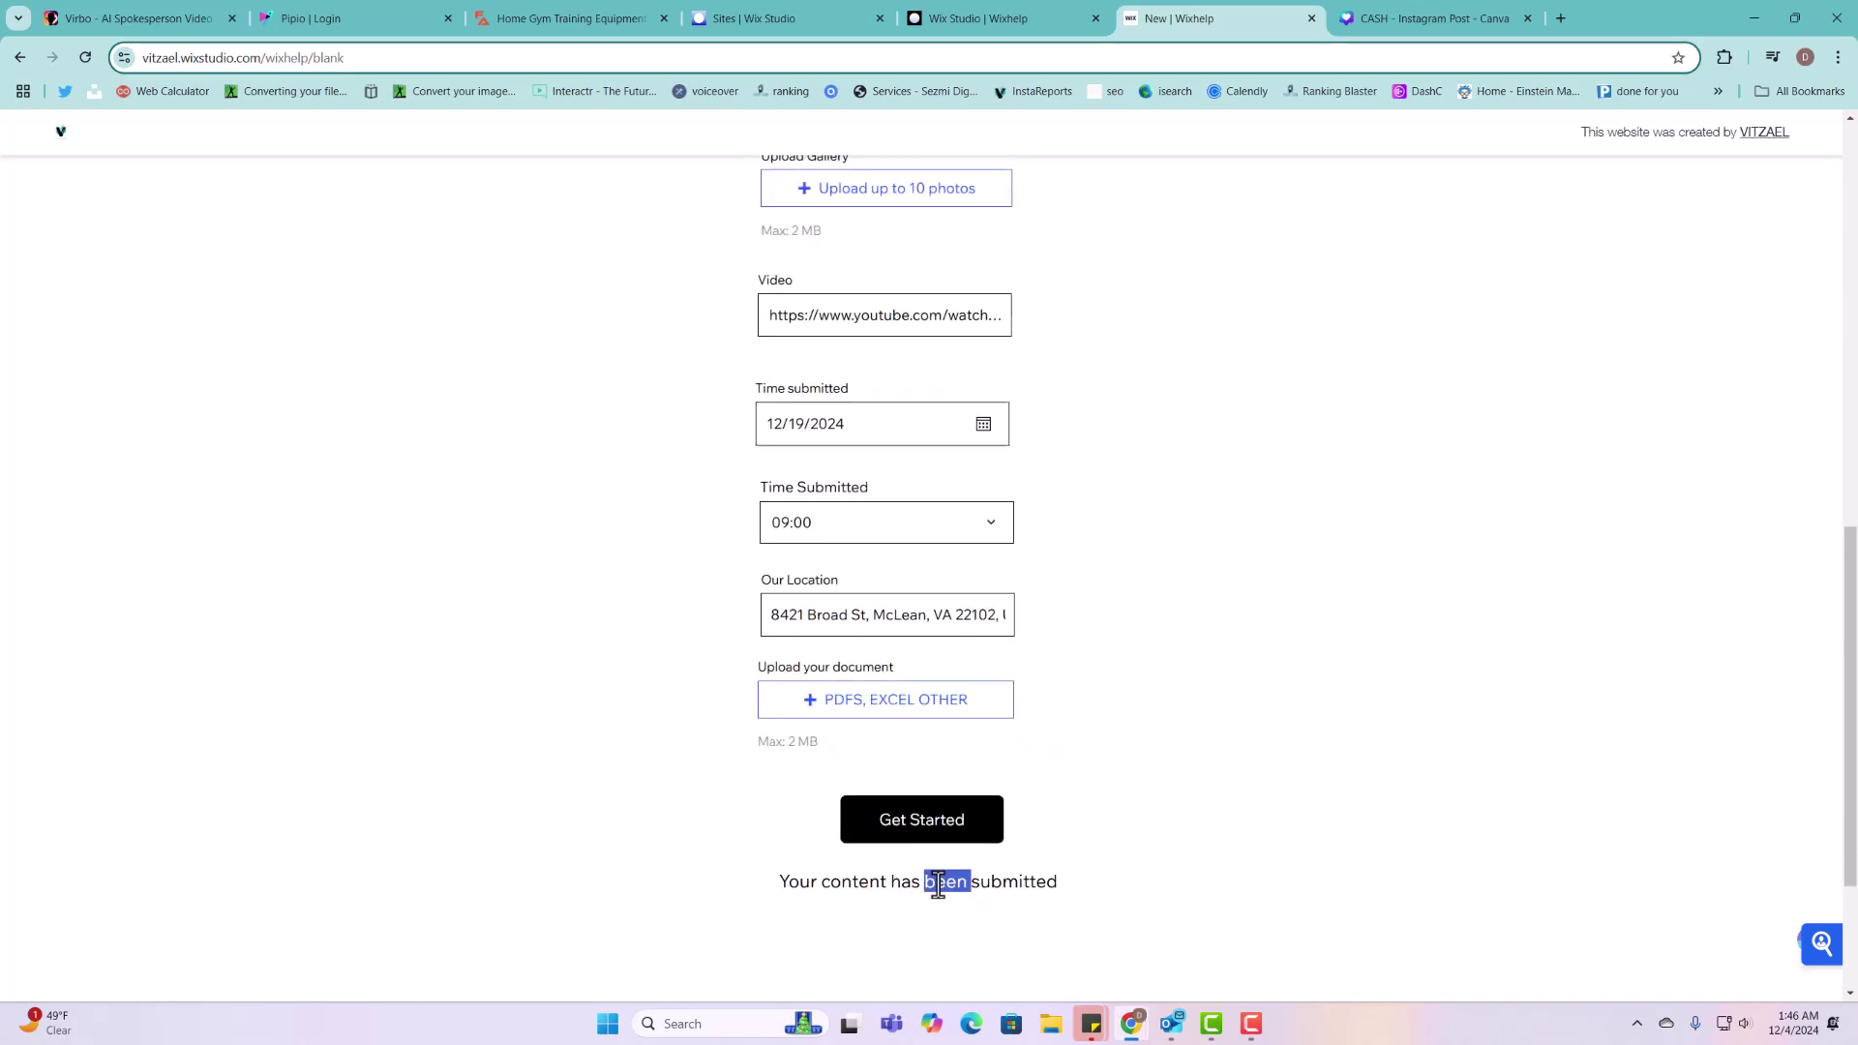
left_click(997, 19)
Step: Open the Projects collection table from the CMS panel
left_click(1152, 758)
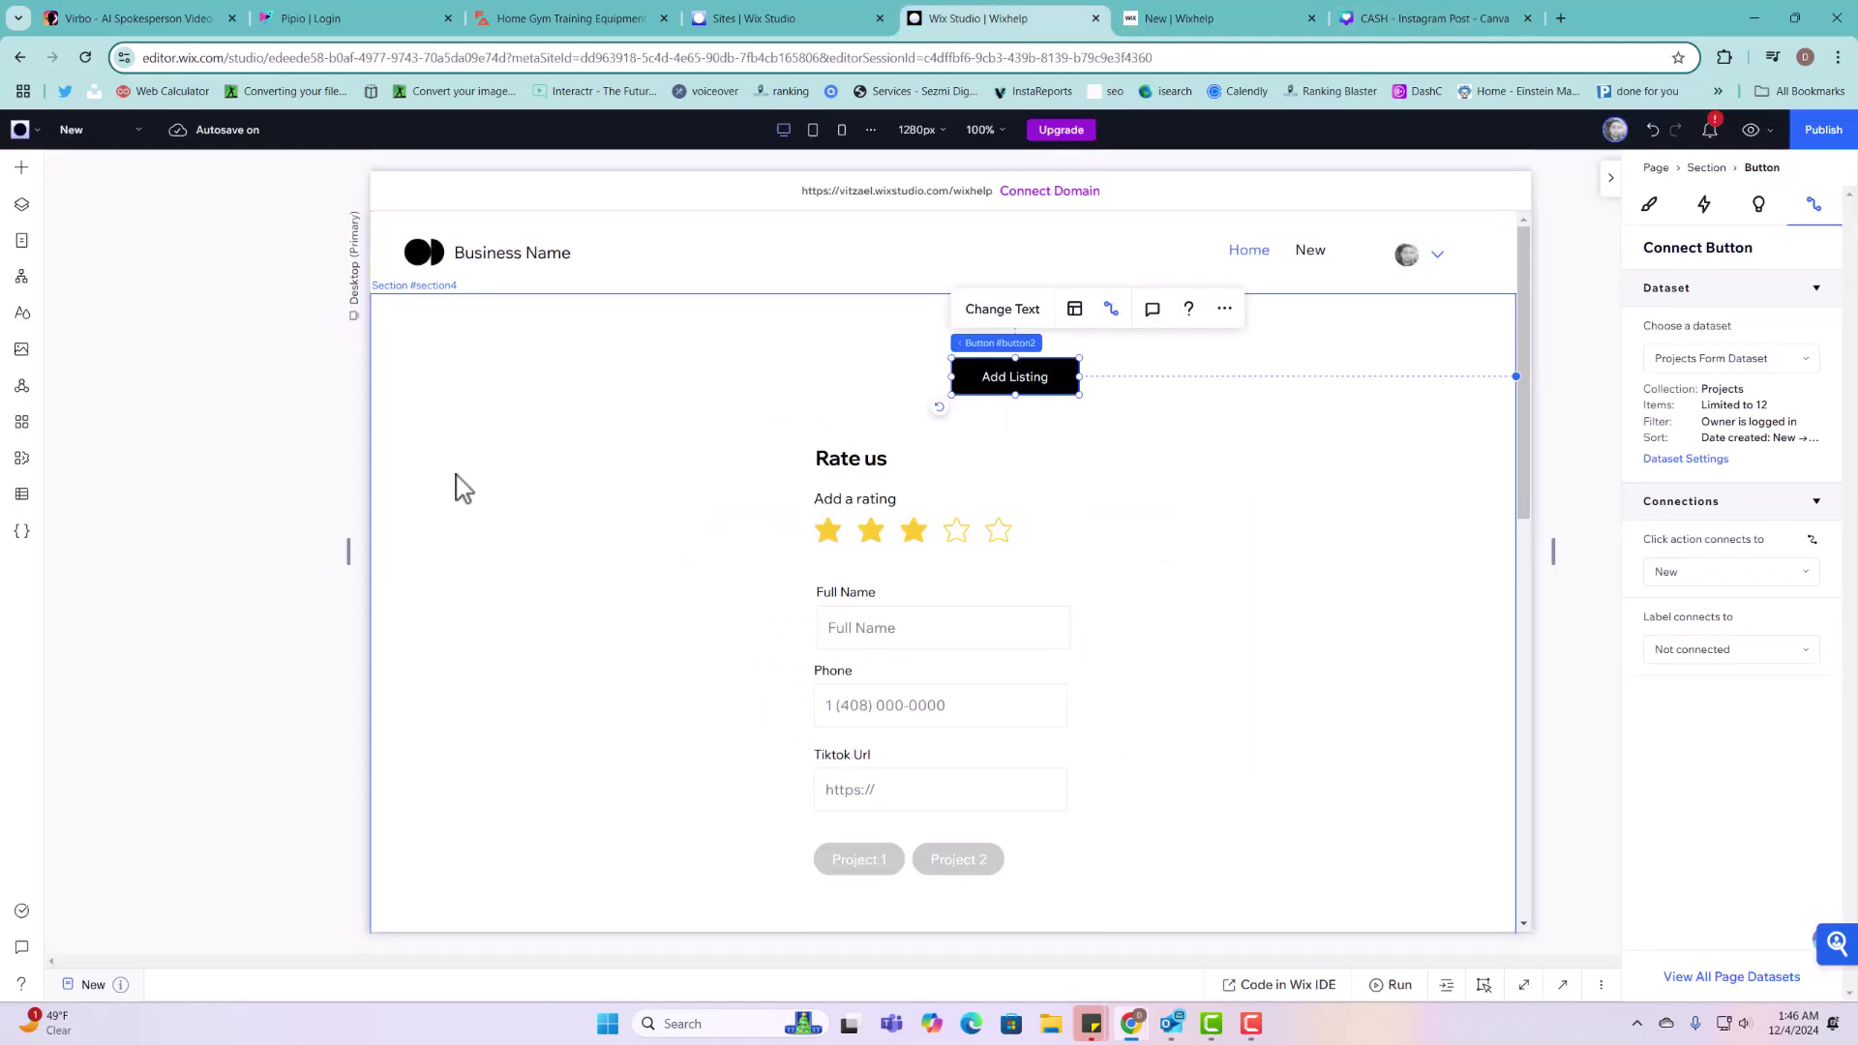
left_click(21, 493)
left_click(112, 216)
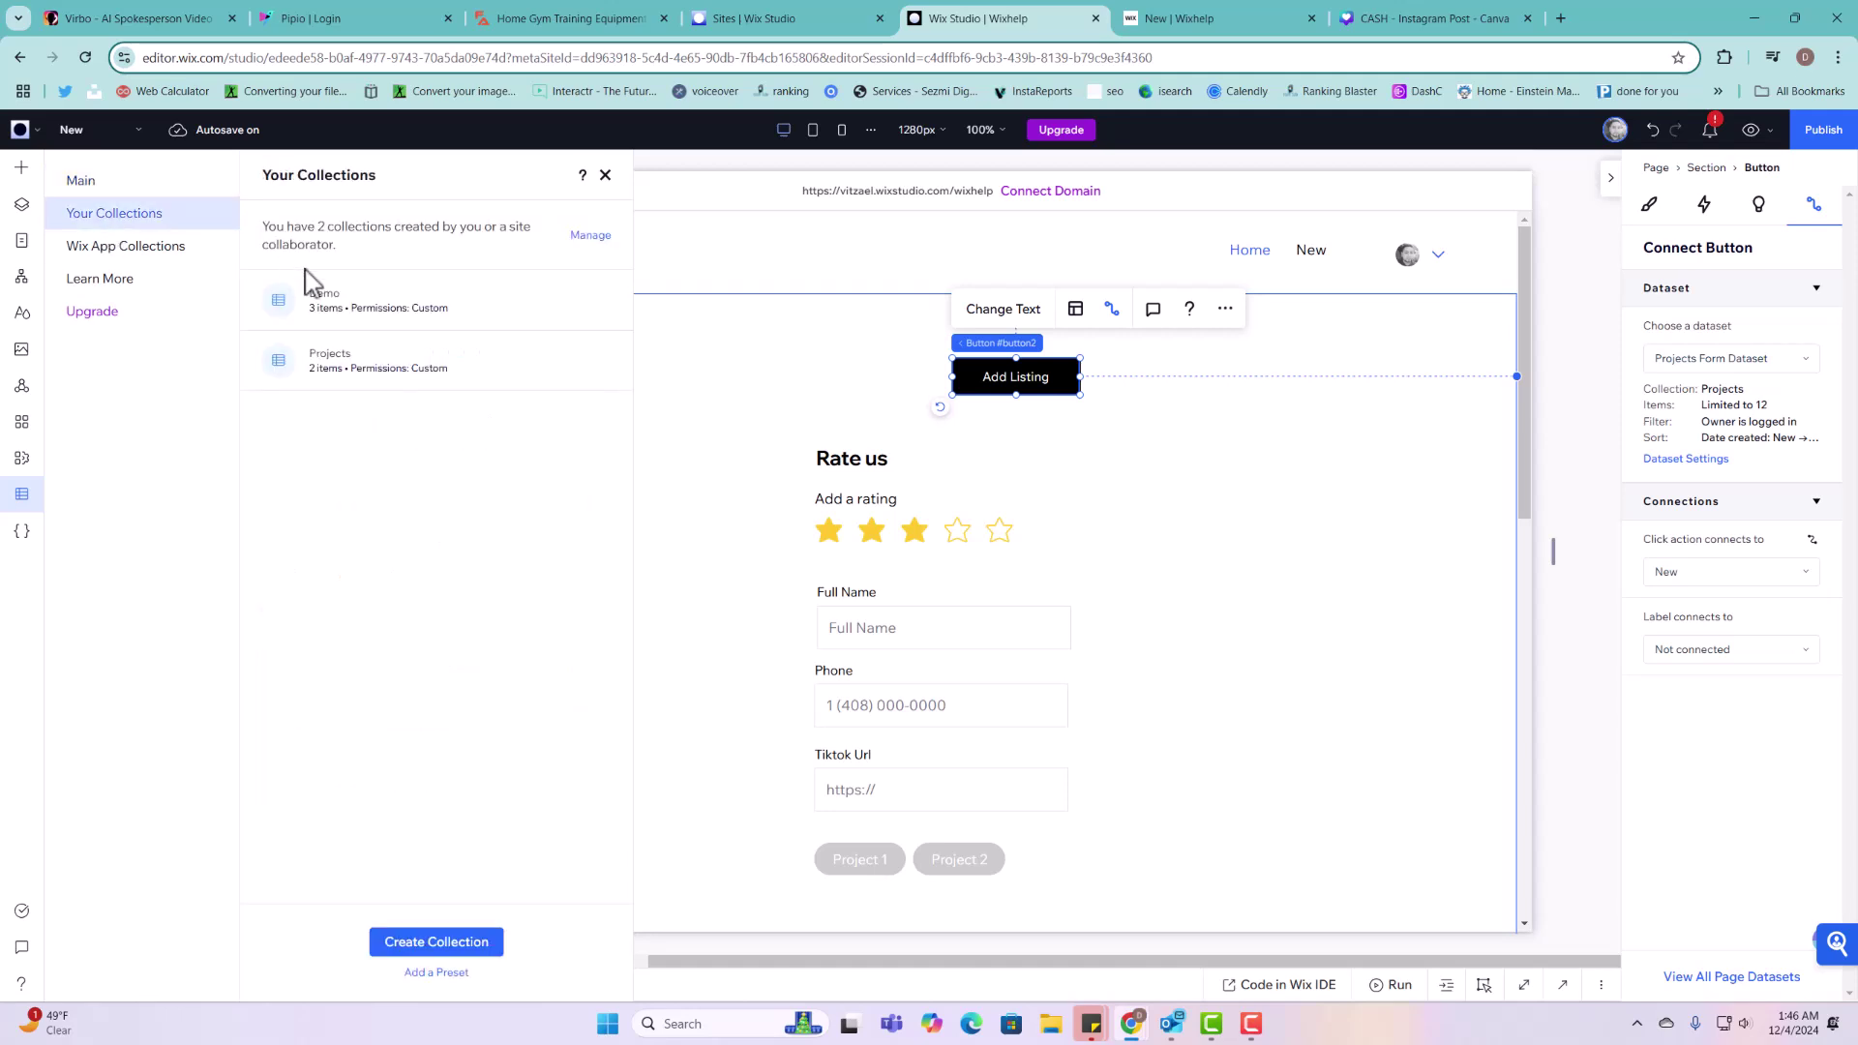
left_click(378, 363)
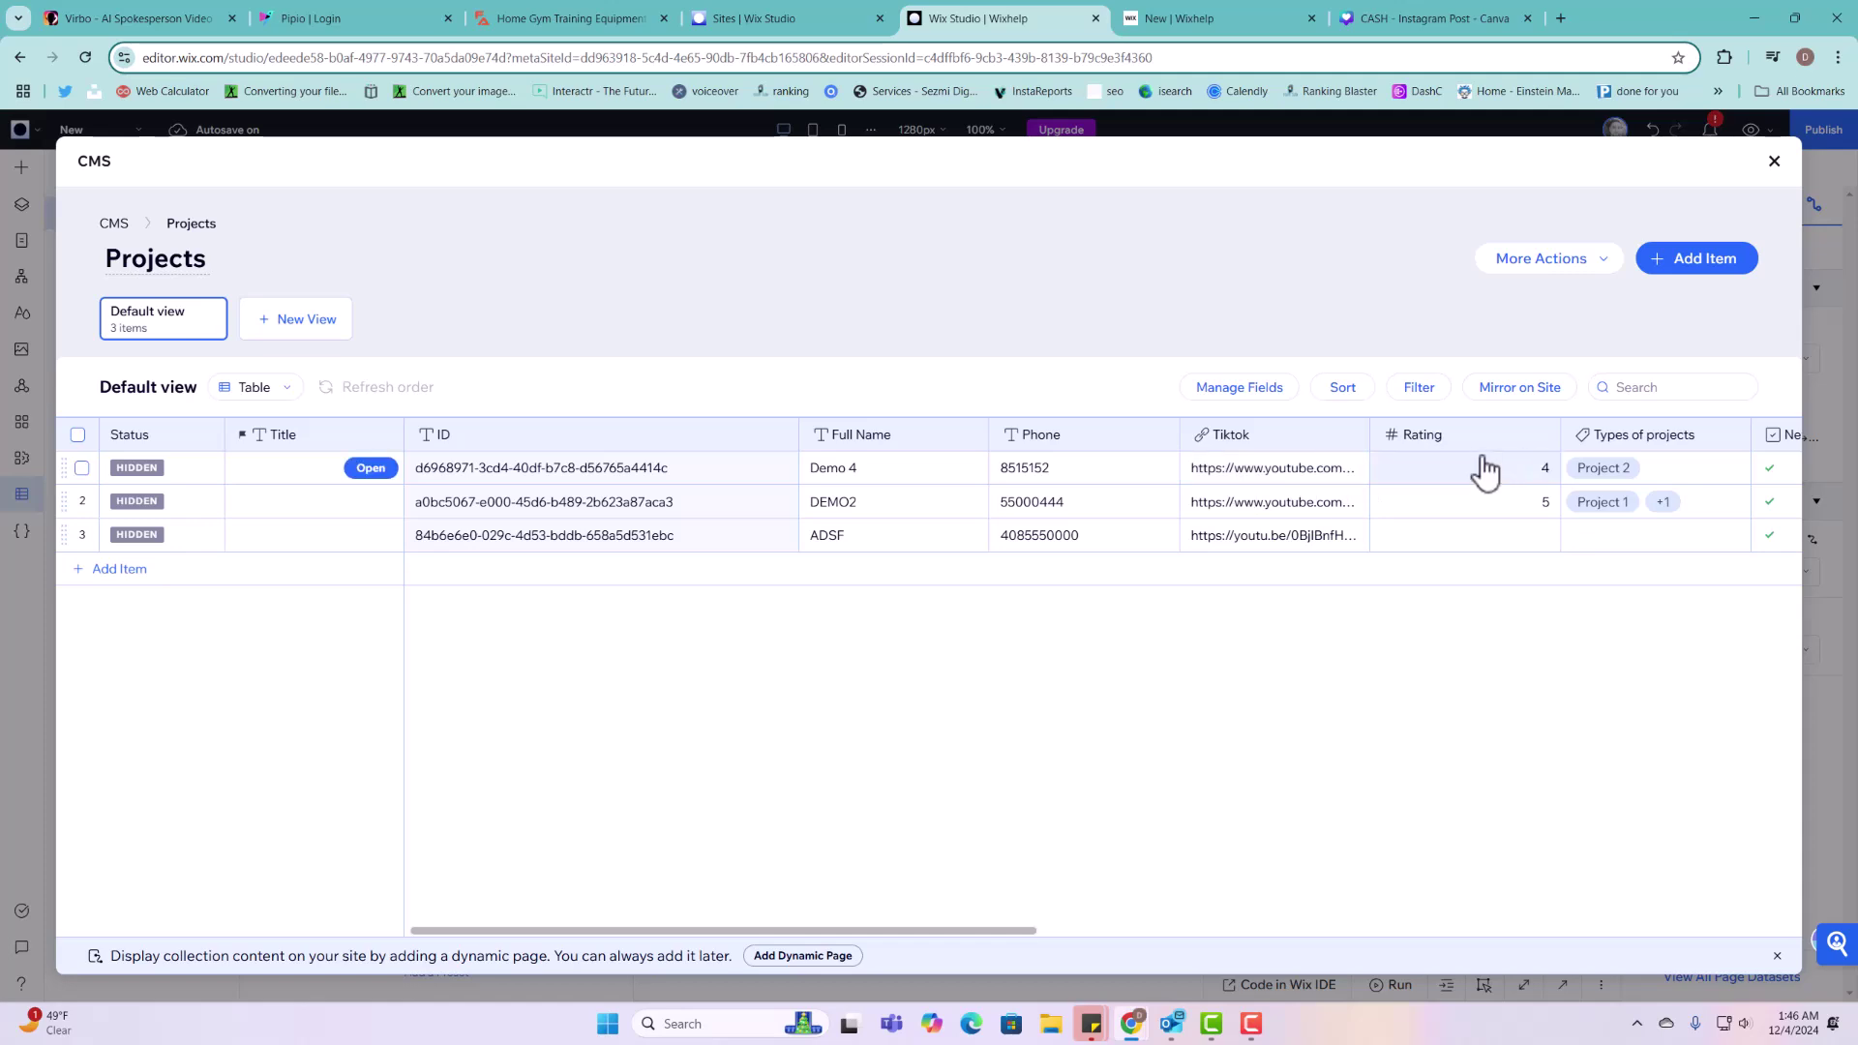
left_click(1177, 11)
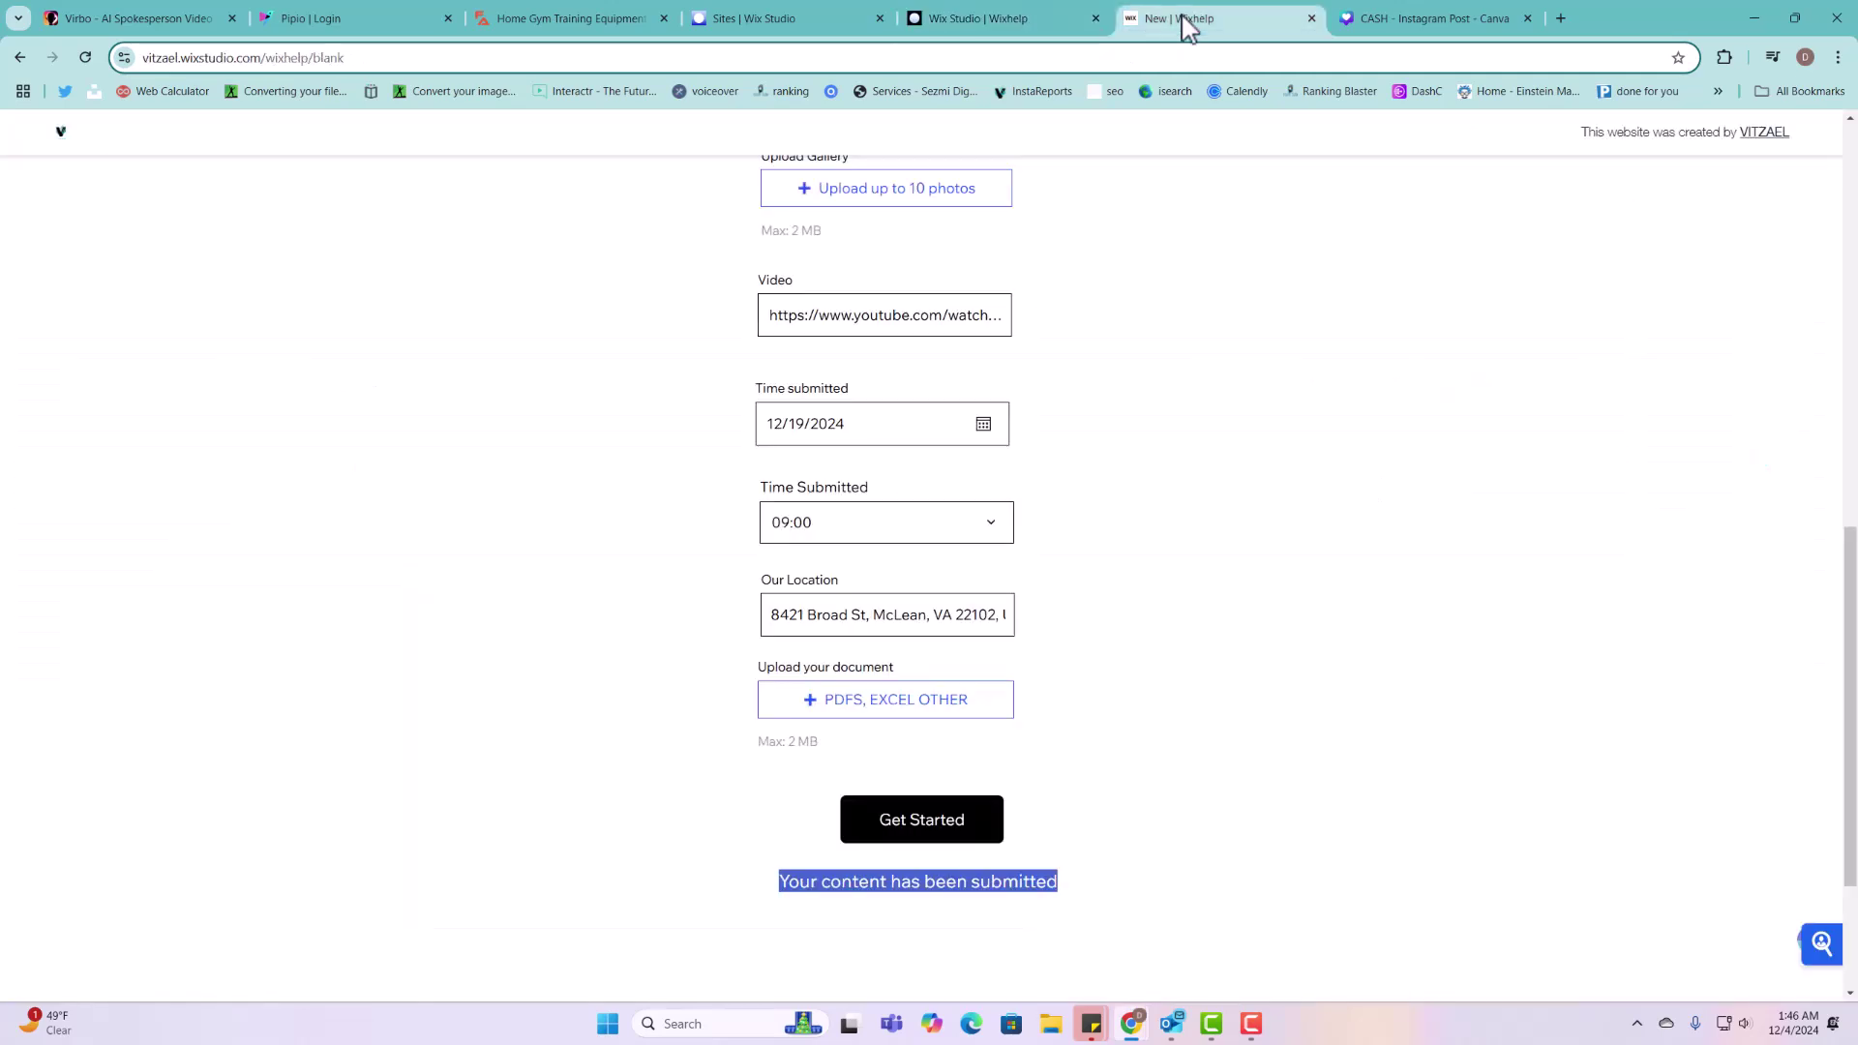
scroll(827, 444, "up", 8)
scroll(752, 344, "up", 3)
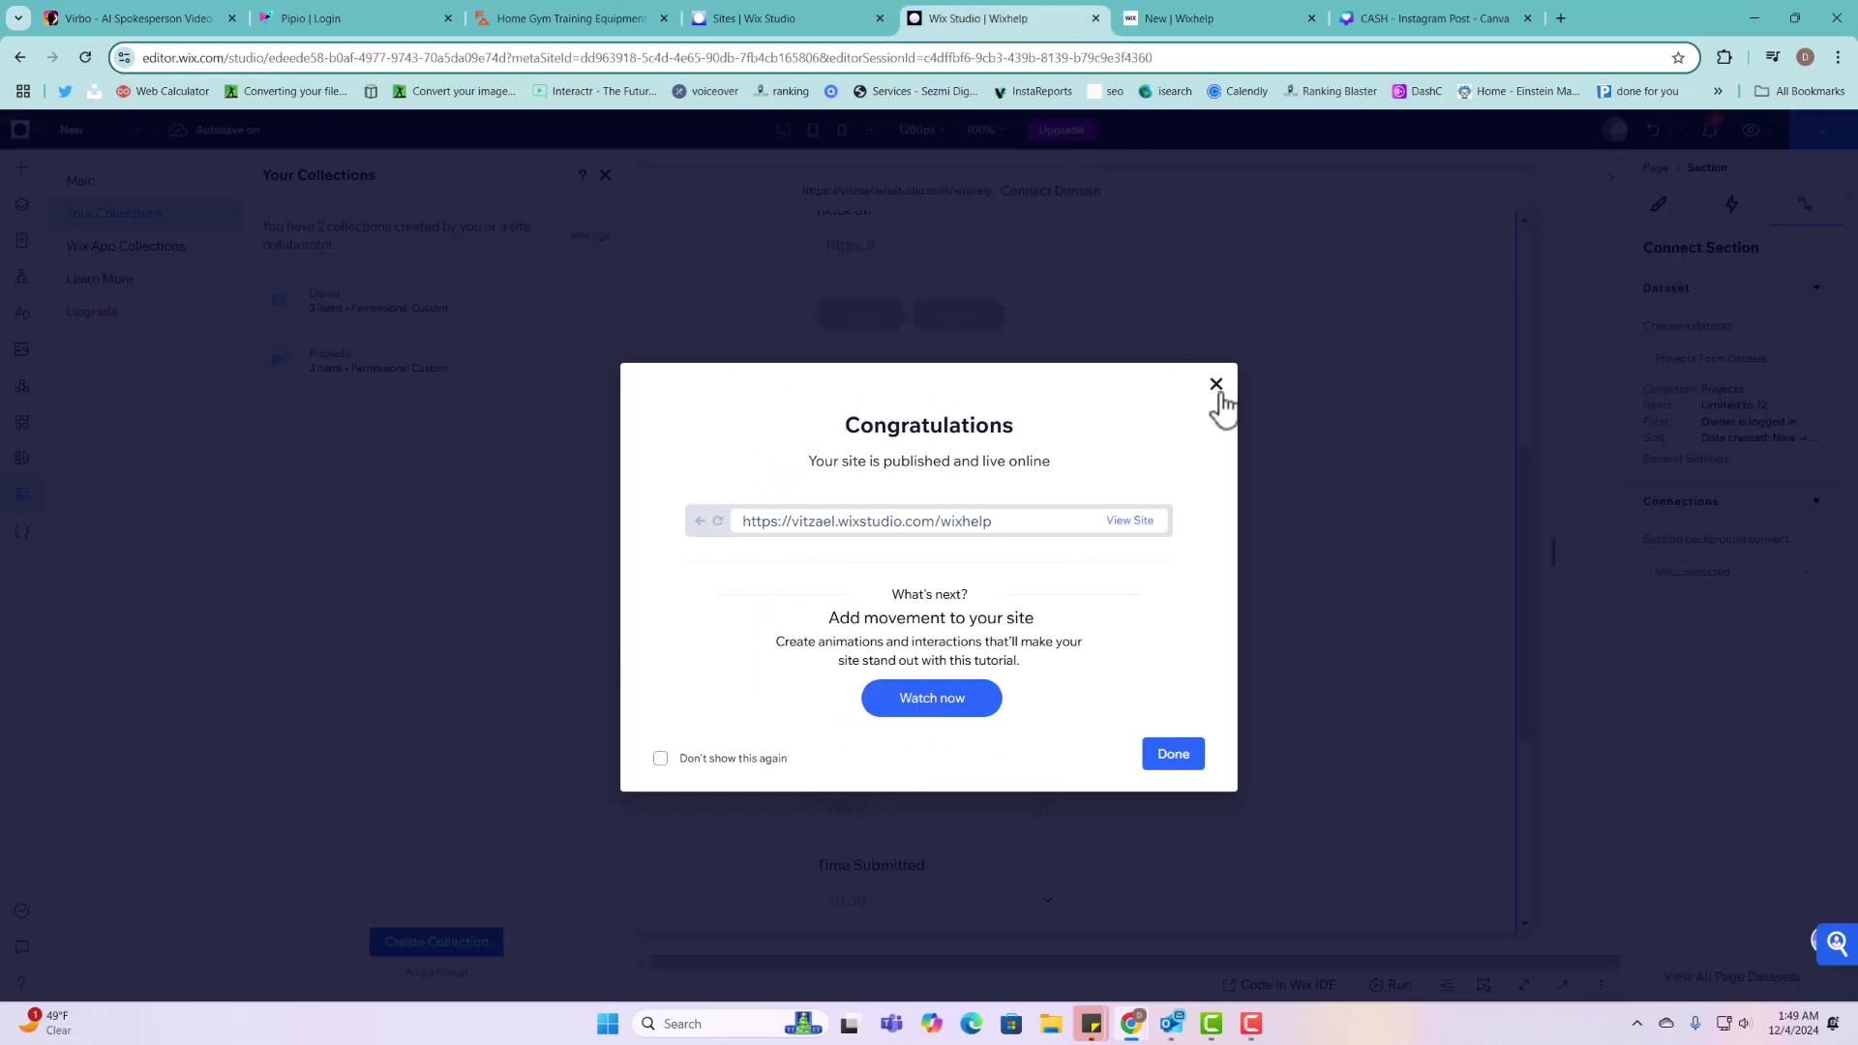
left_click(1216, 385)
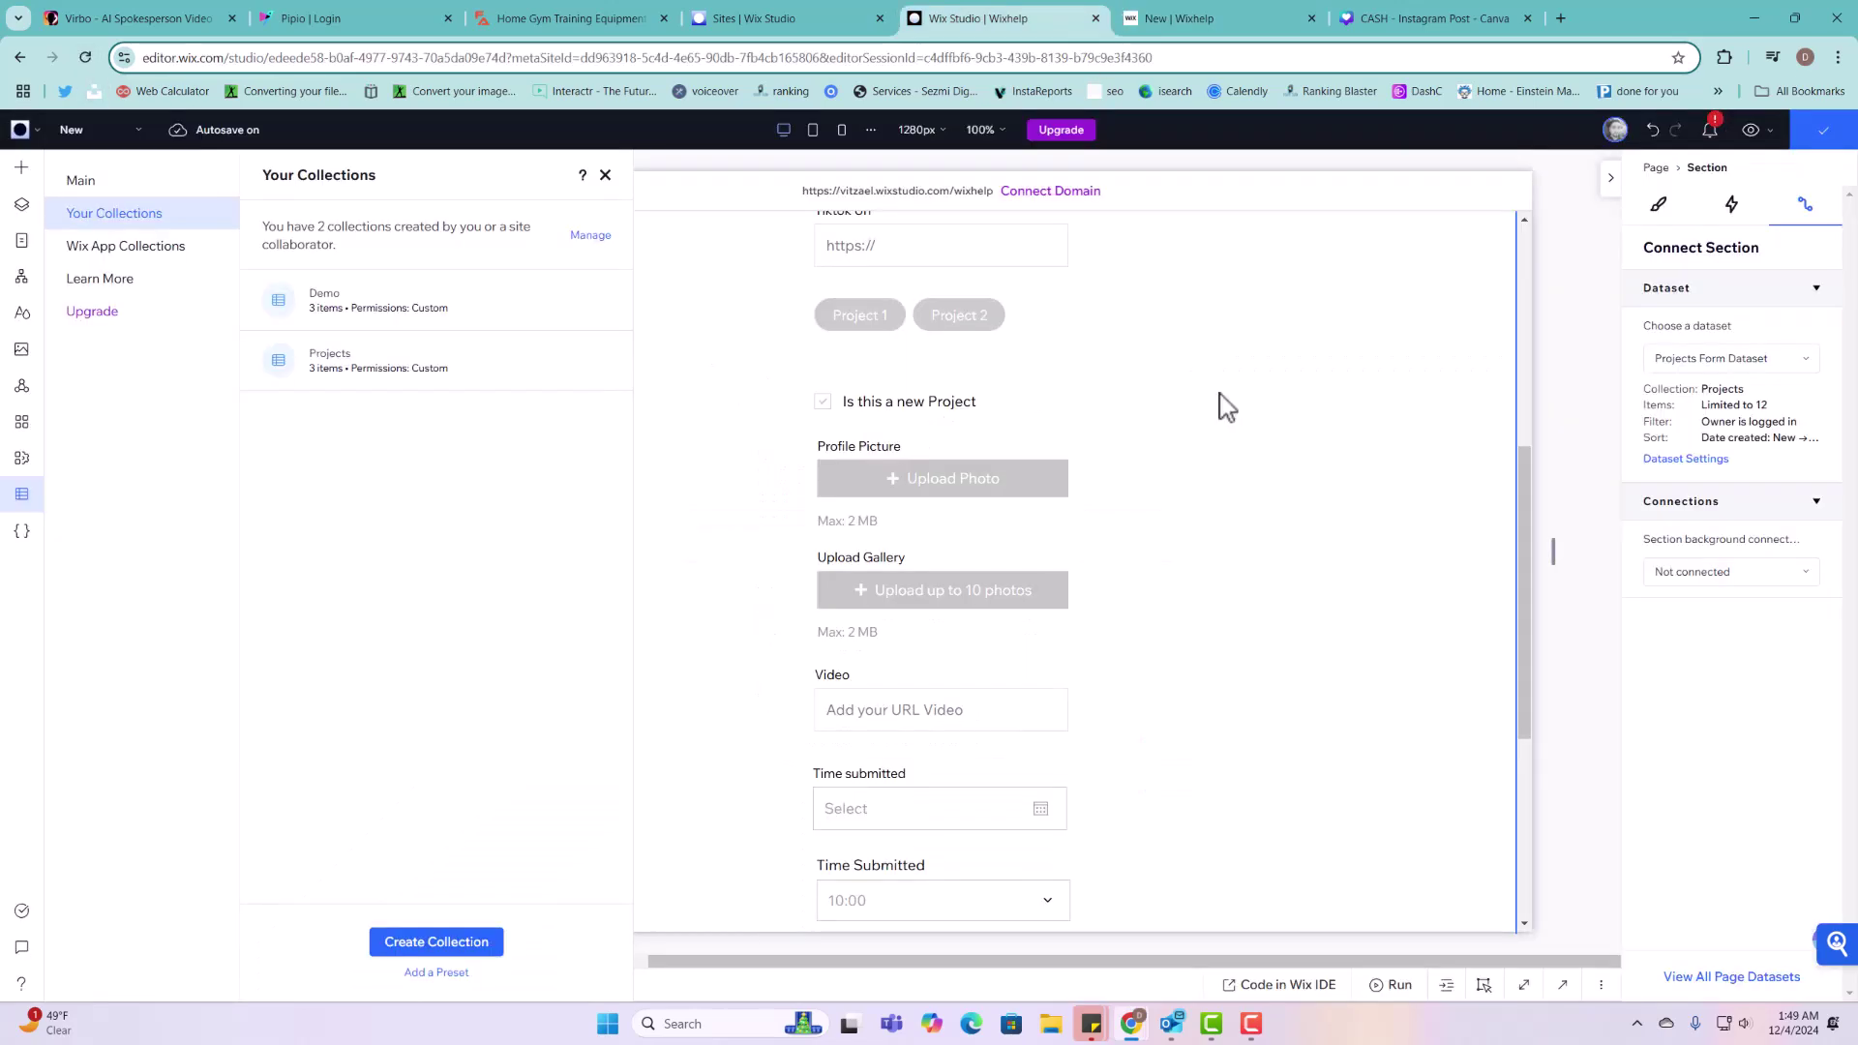
left_click(431, 393)
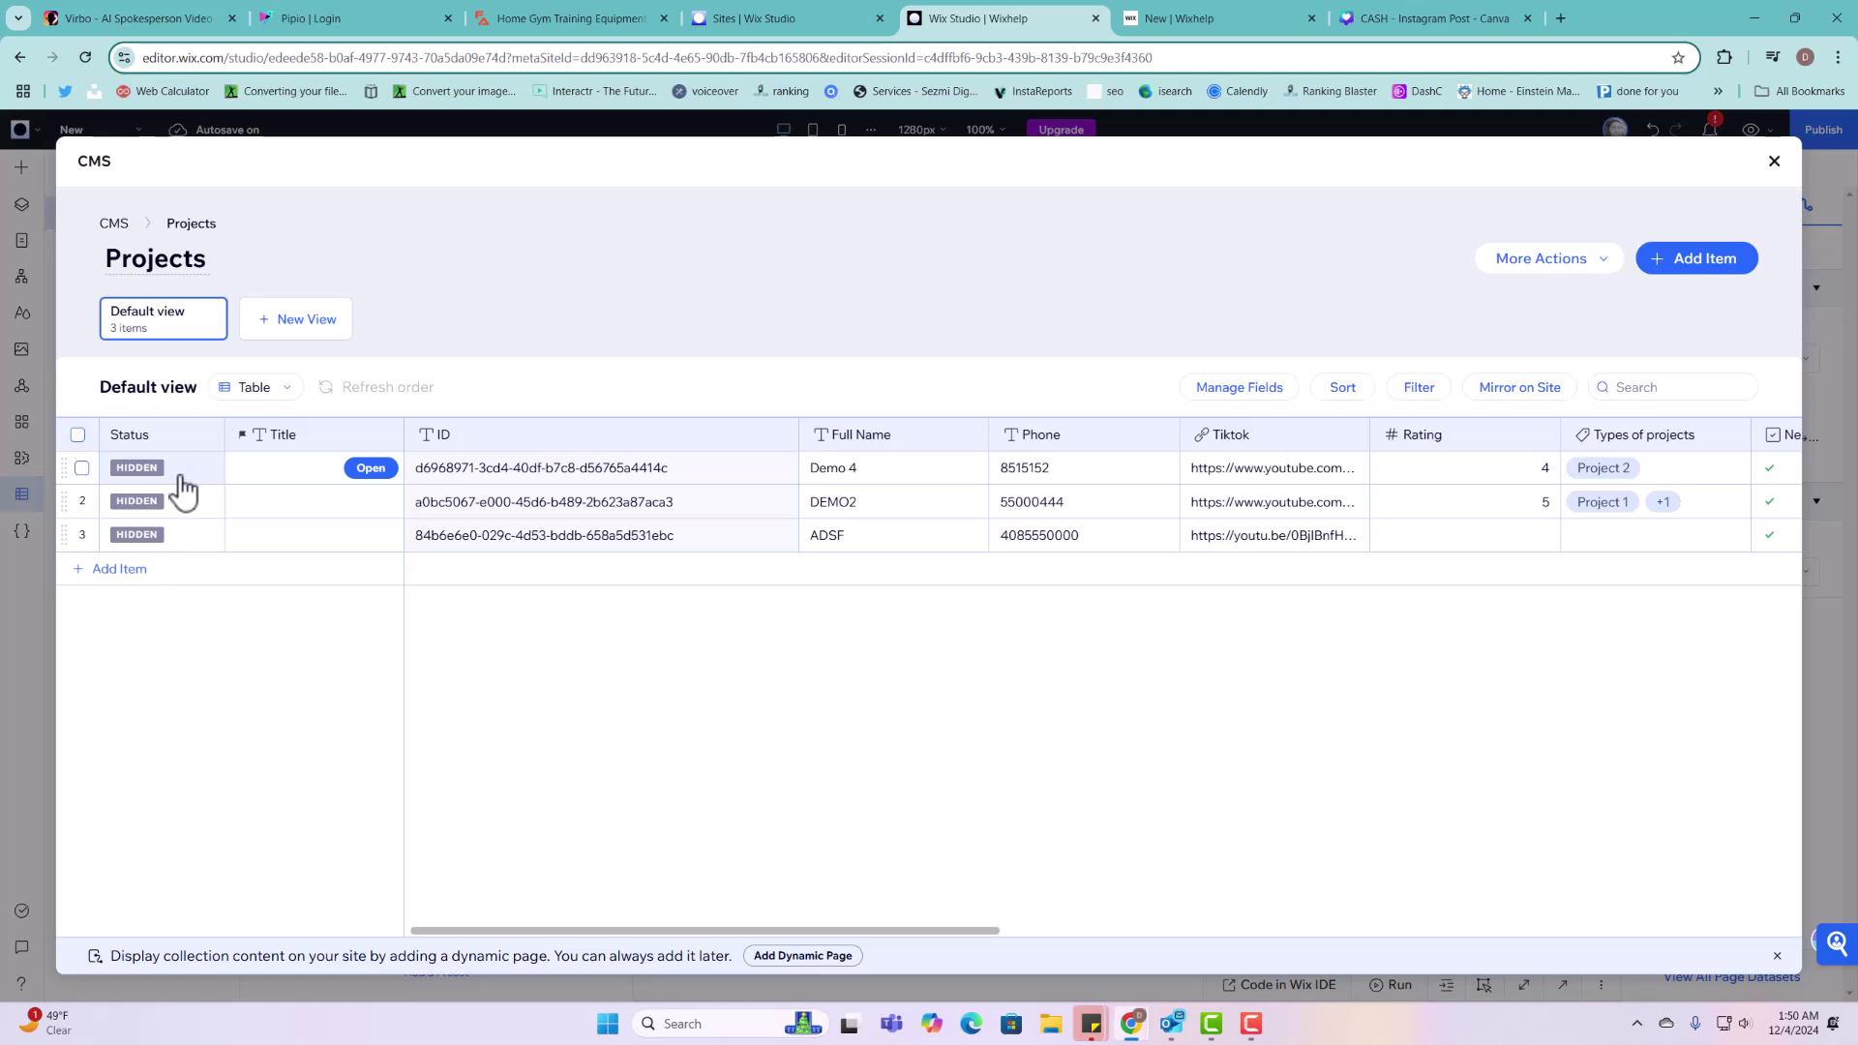
Step: Set the Demo 4 item's status to Visible, then reload the live form page
left_click(174, 508)
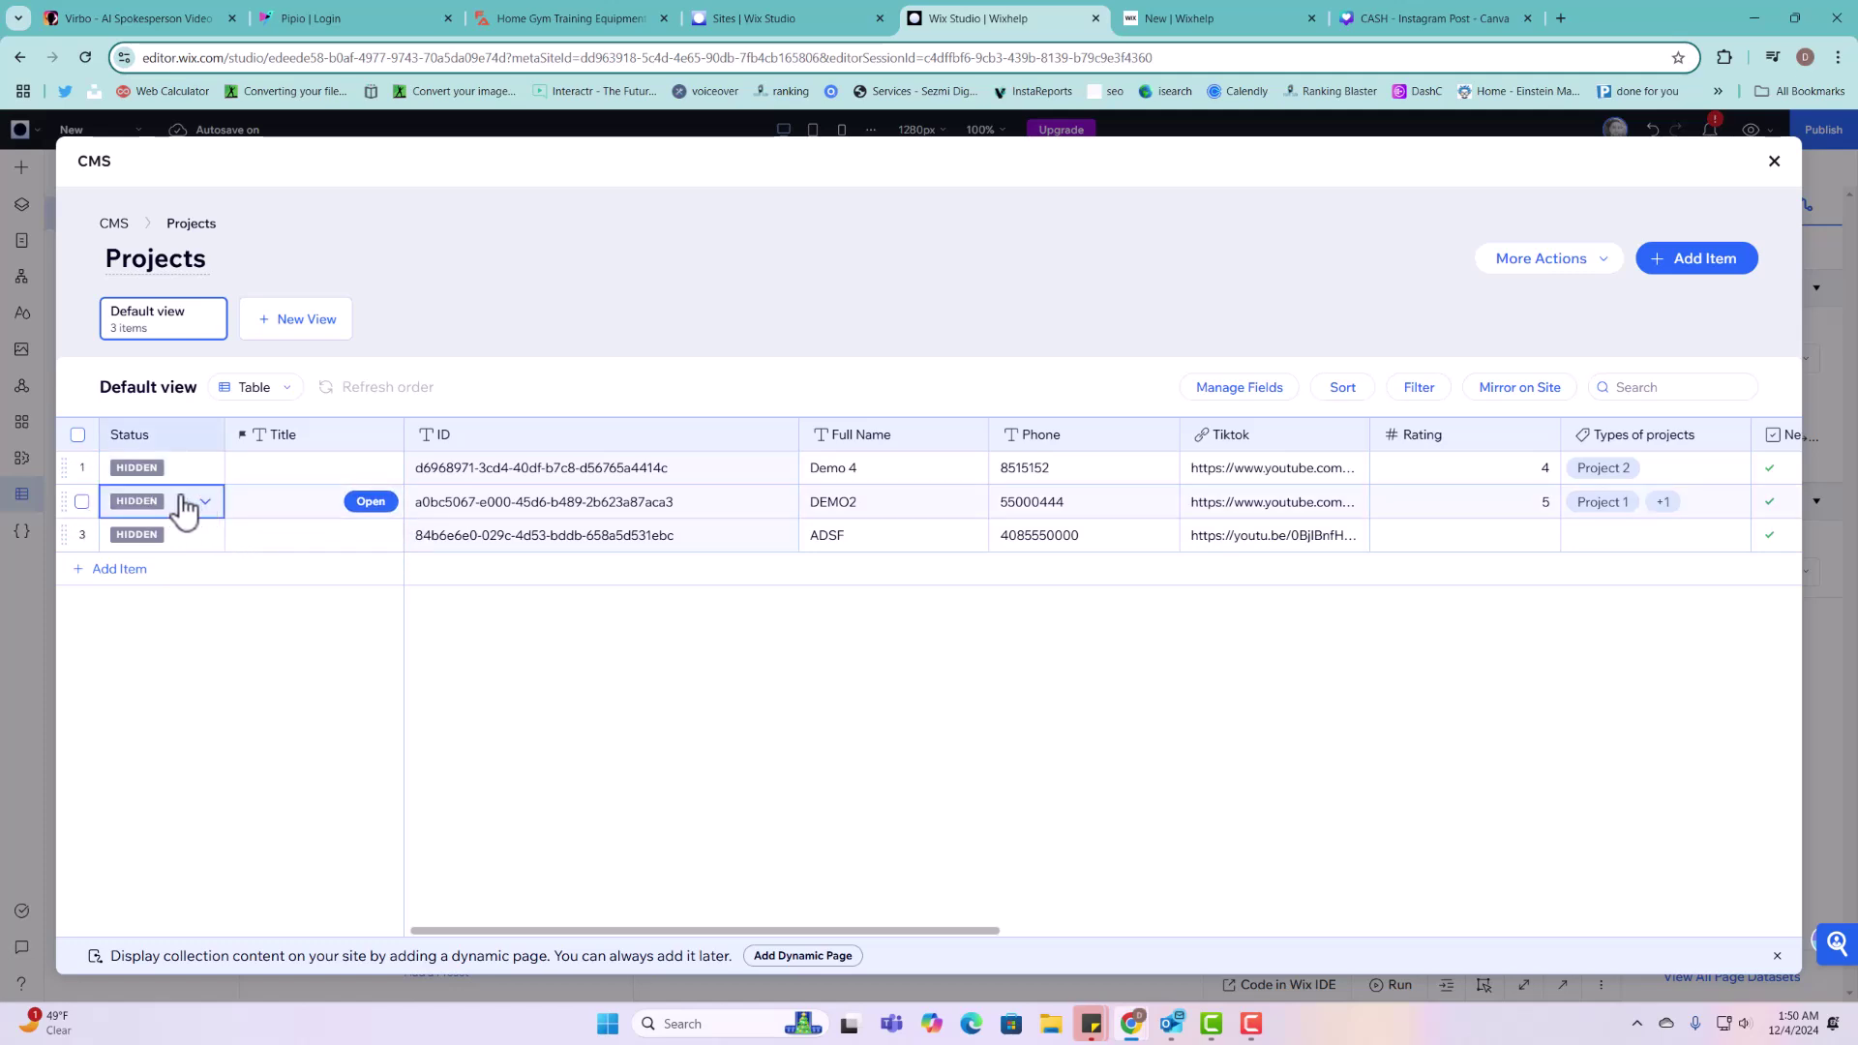
left_click(184, 511)
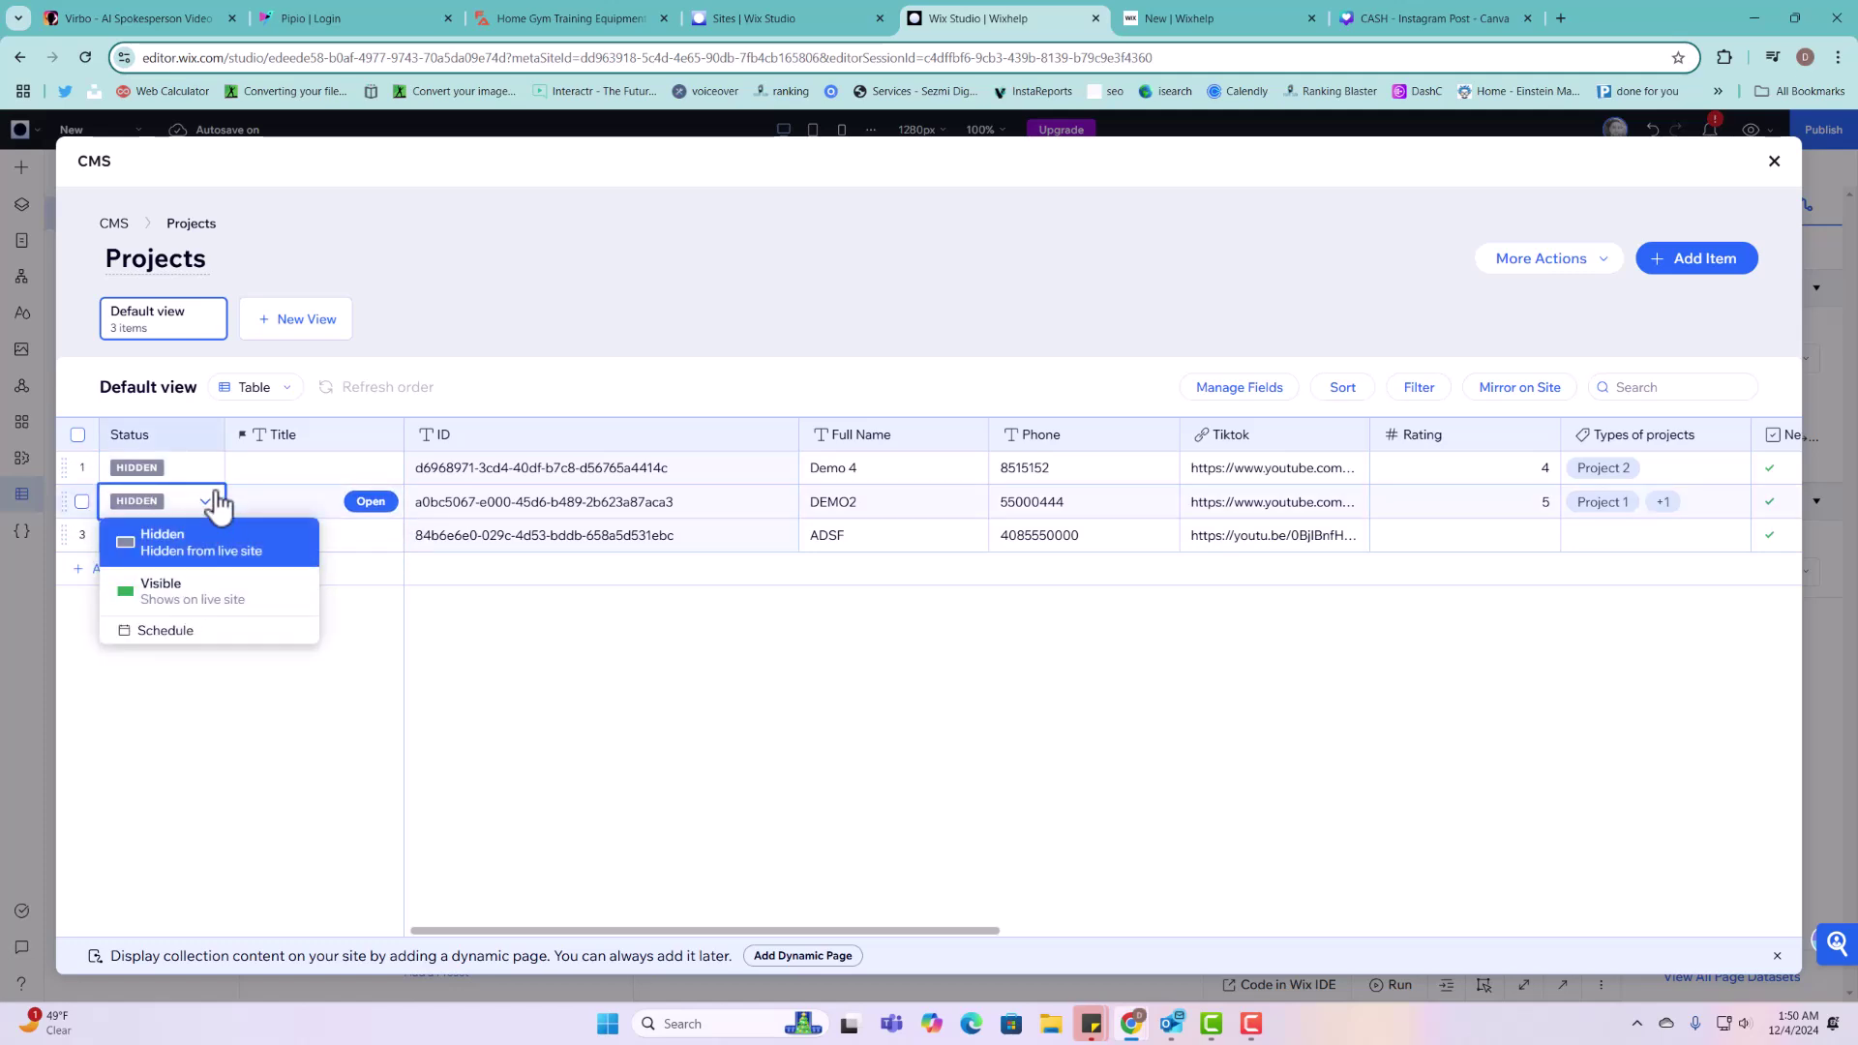
left_click(203, 475)
left_click(202, 475)
left_click(188, 554)
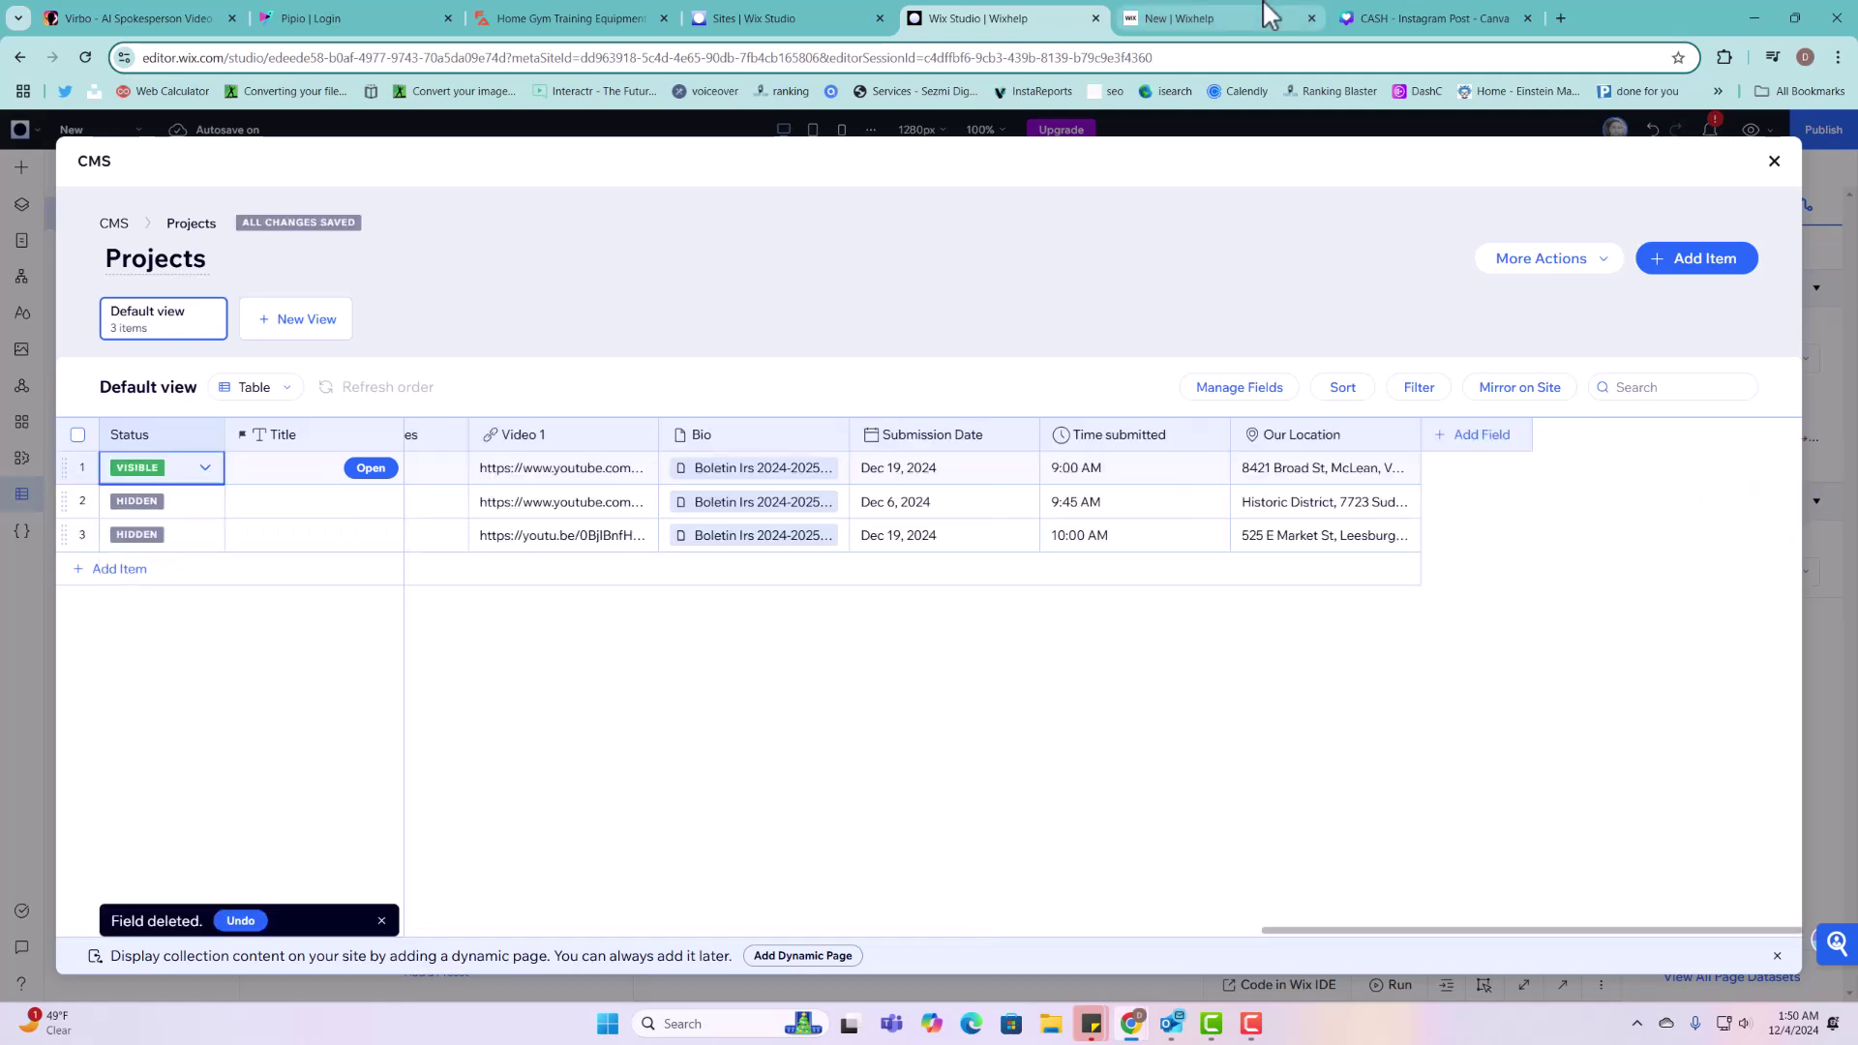
left_click(1219, 23)
left_click(86, 57)
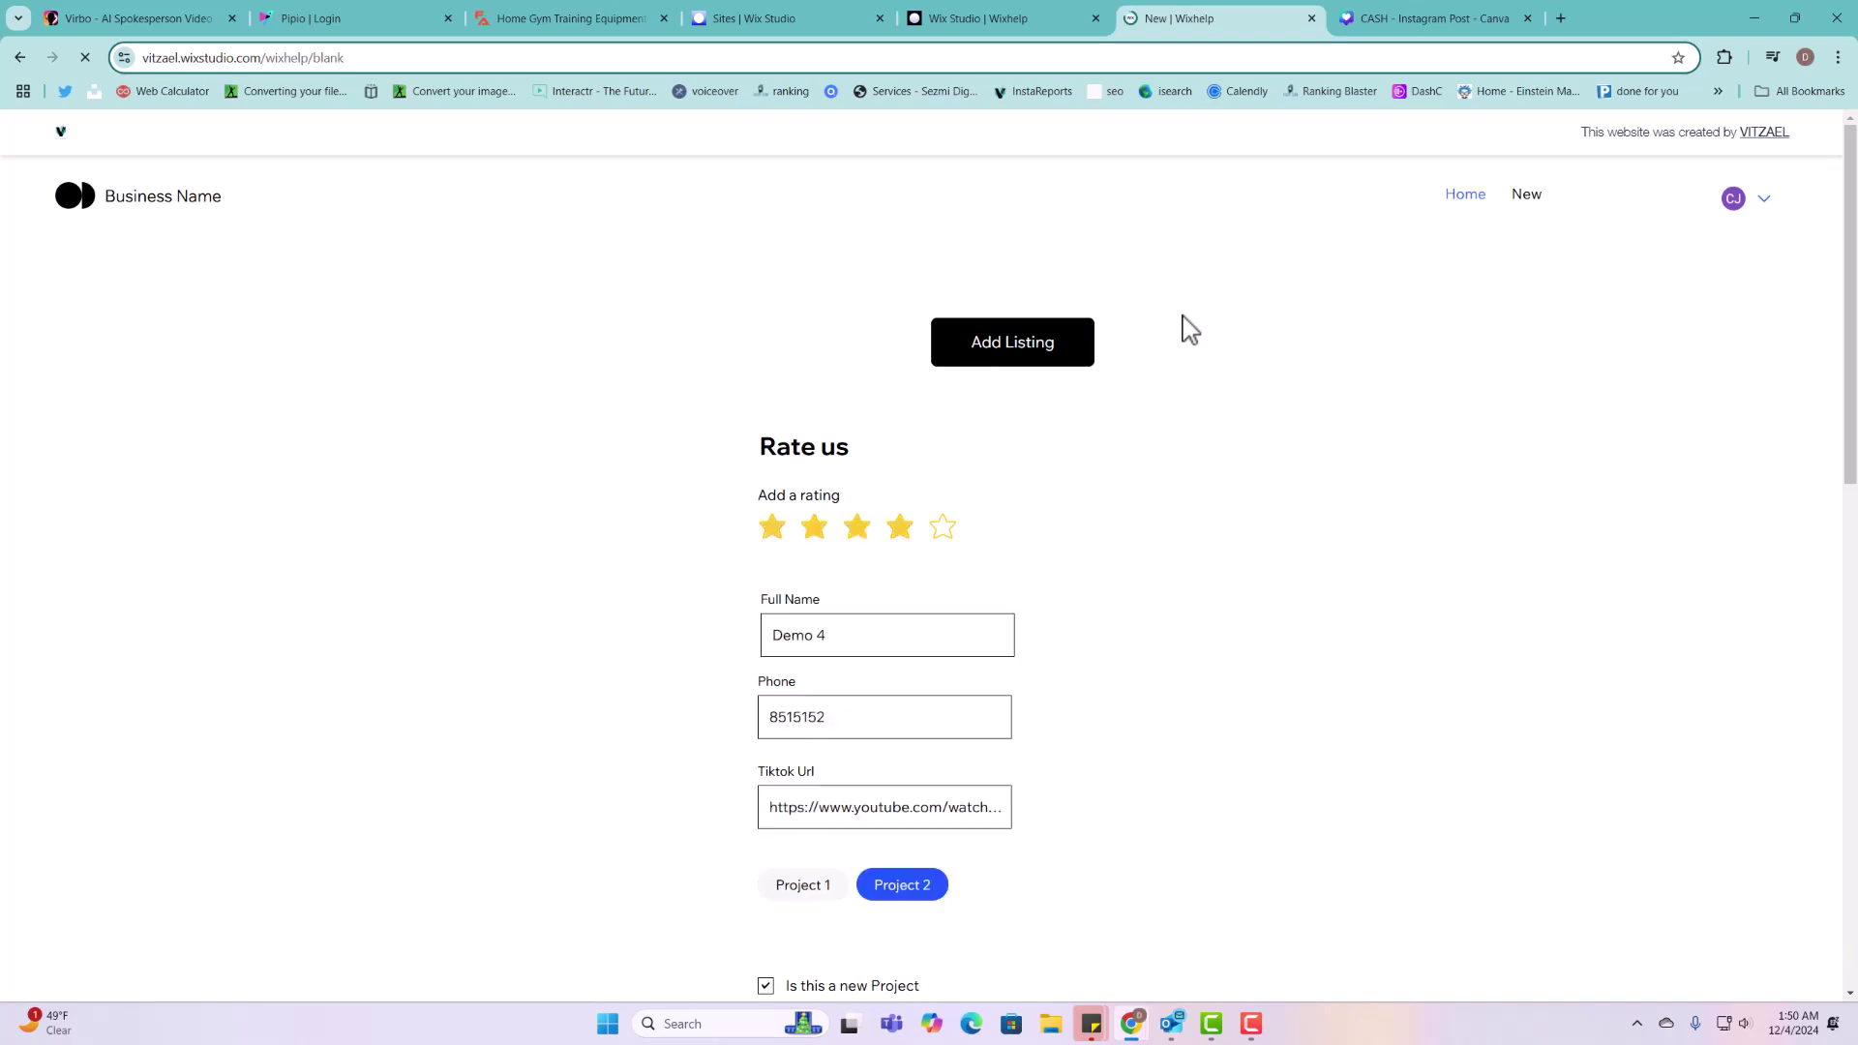
Step: Review the prefilled Demo 4 entry, including its Tiktok Url, then log out of the member account
scroll(1029, 734, "down", 4)
scroll(882, 426, "down", 9)
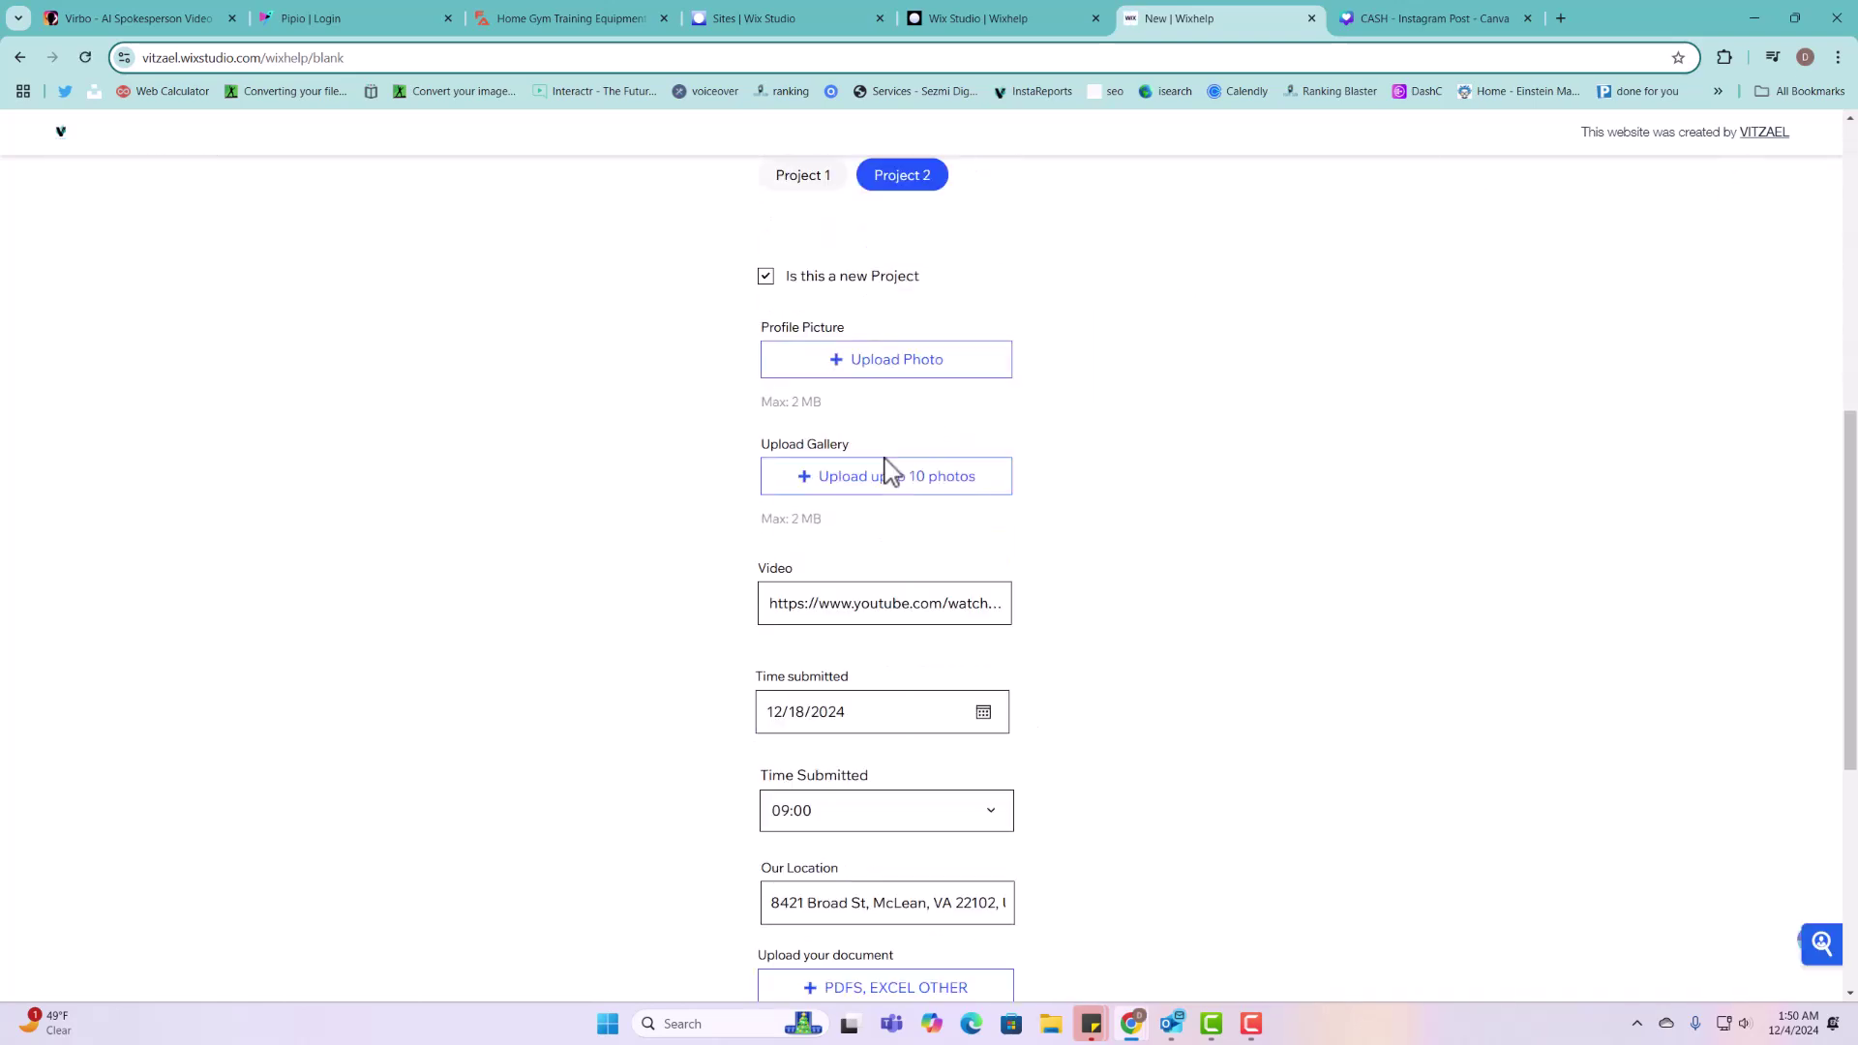
scroll(895, 489, "up", 10)
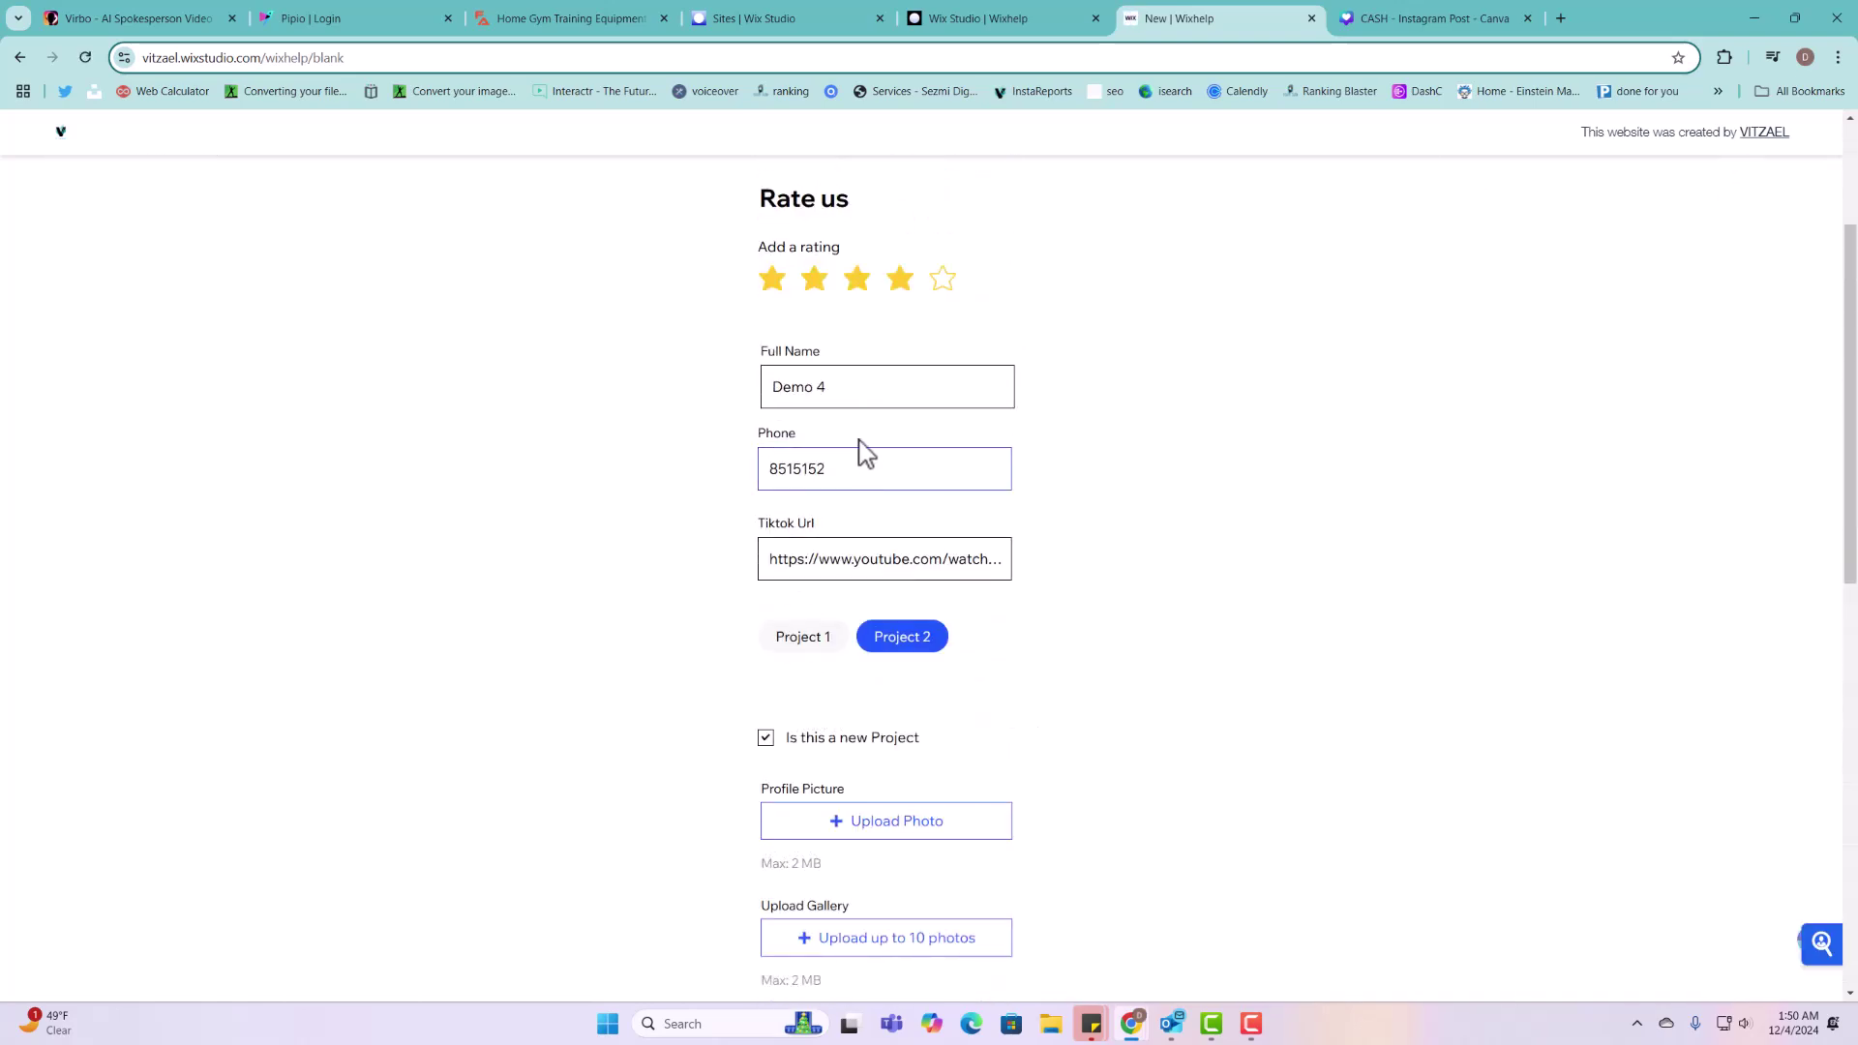
left_click(917, 577)
scroll(890, 639, "down", 5)
scroll(895, 668, "down", 6)
scroll(879, 693, "up", 13)
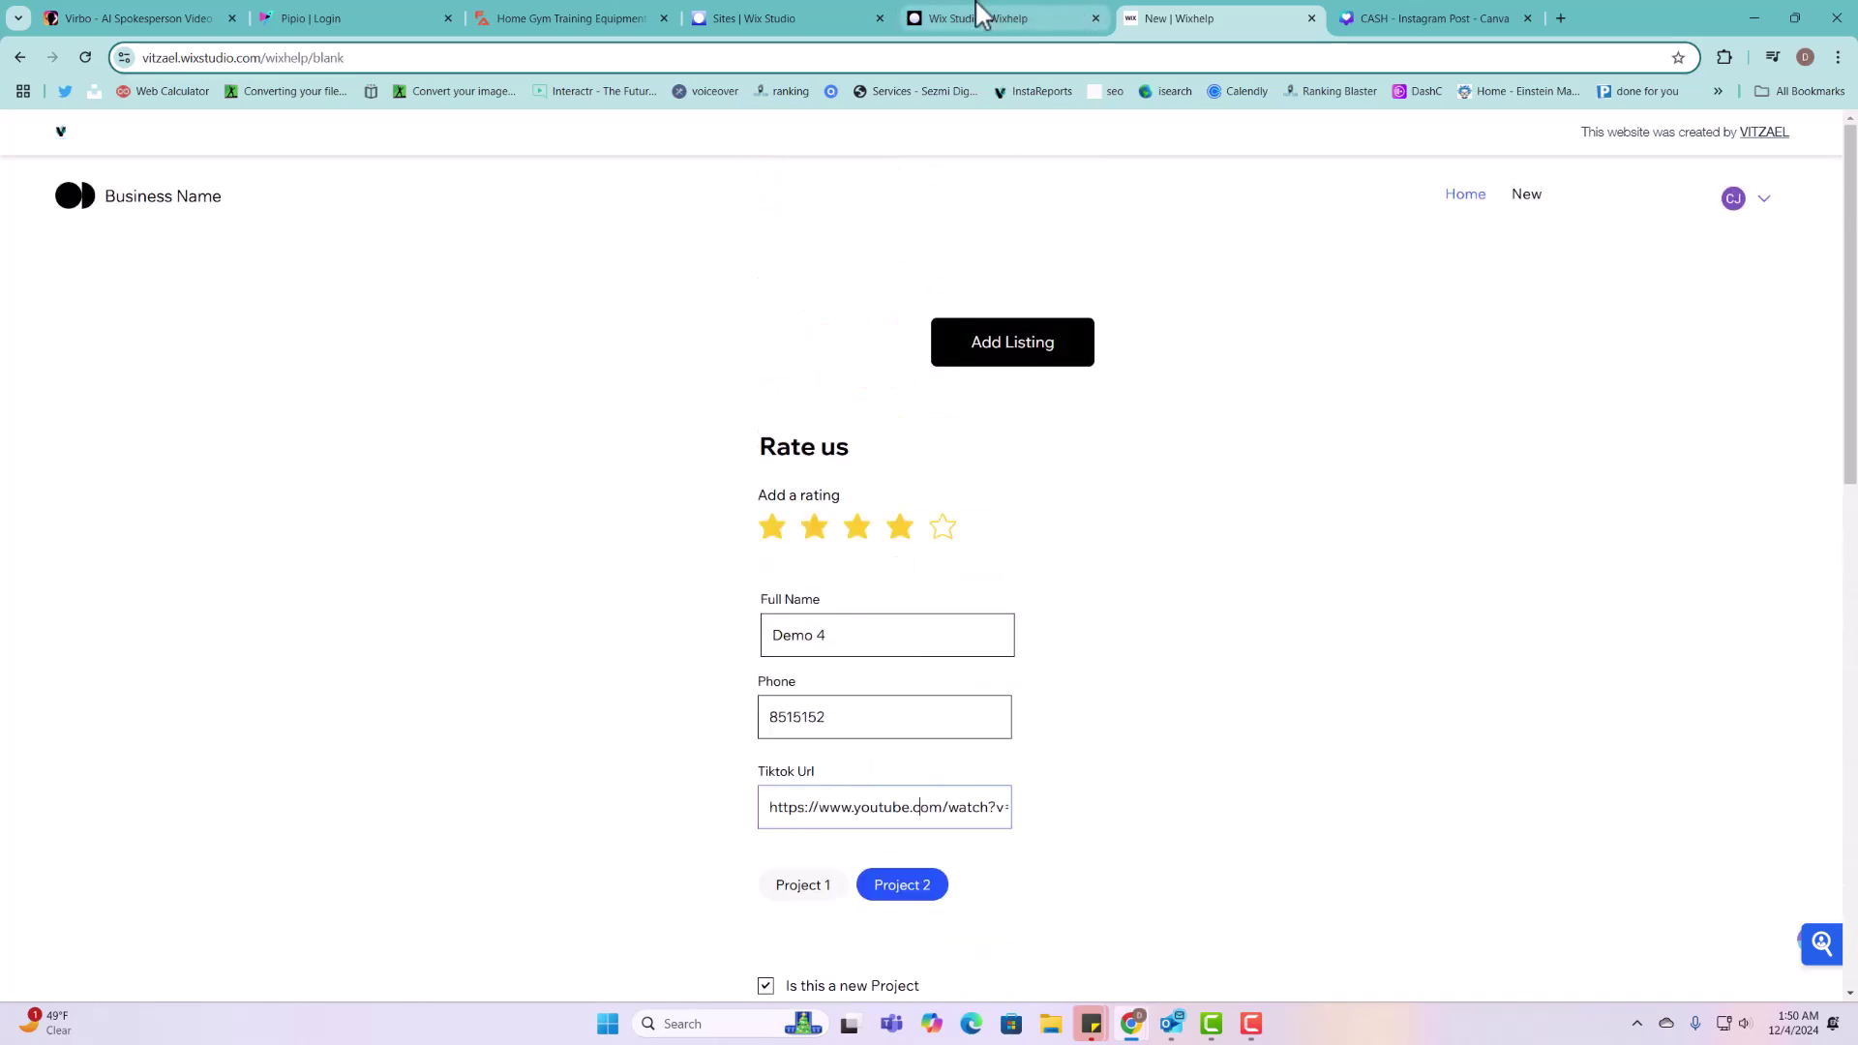
left_click(1759, 206)
left_click(1721, 286)
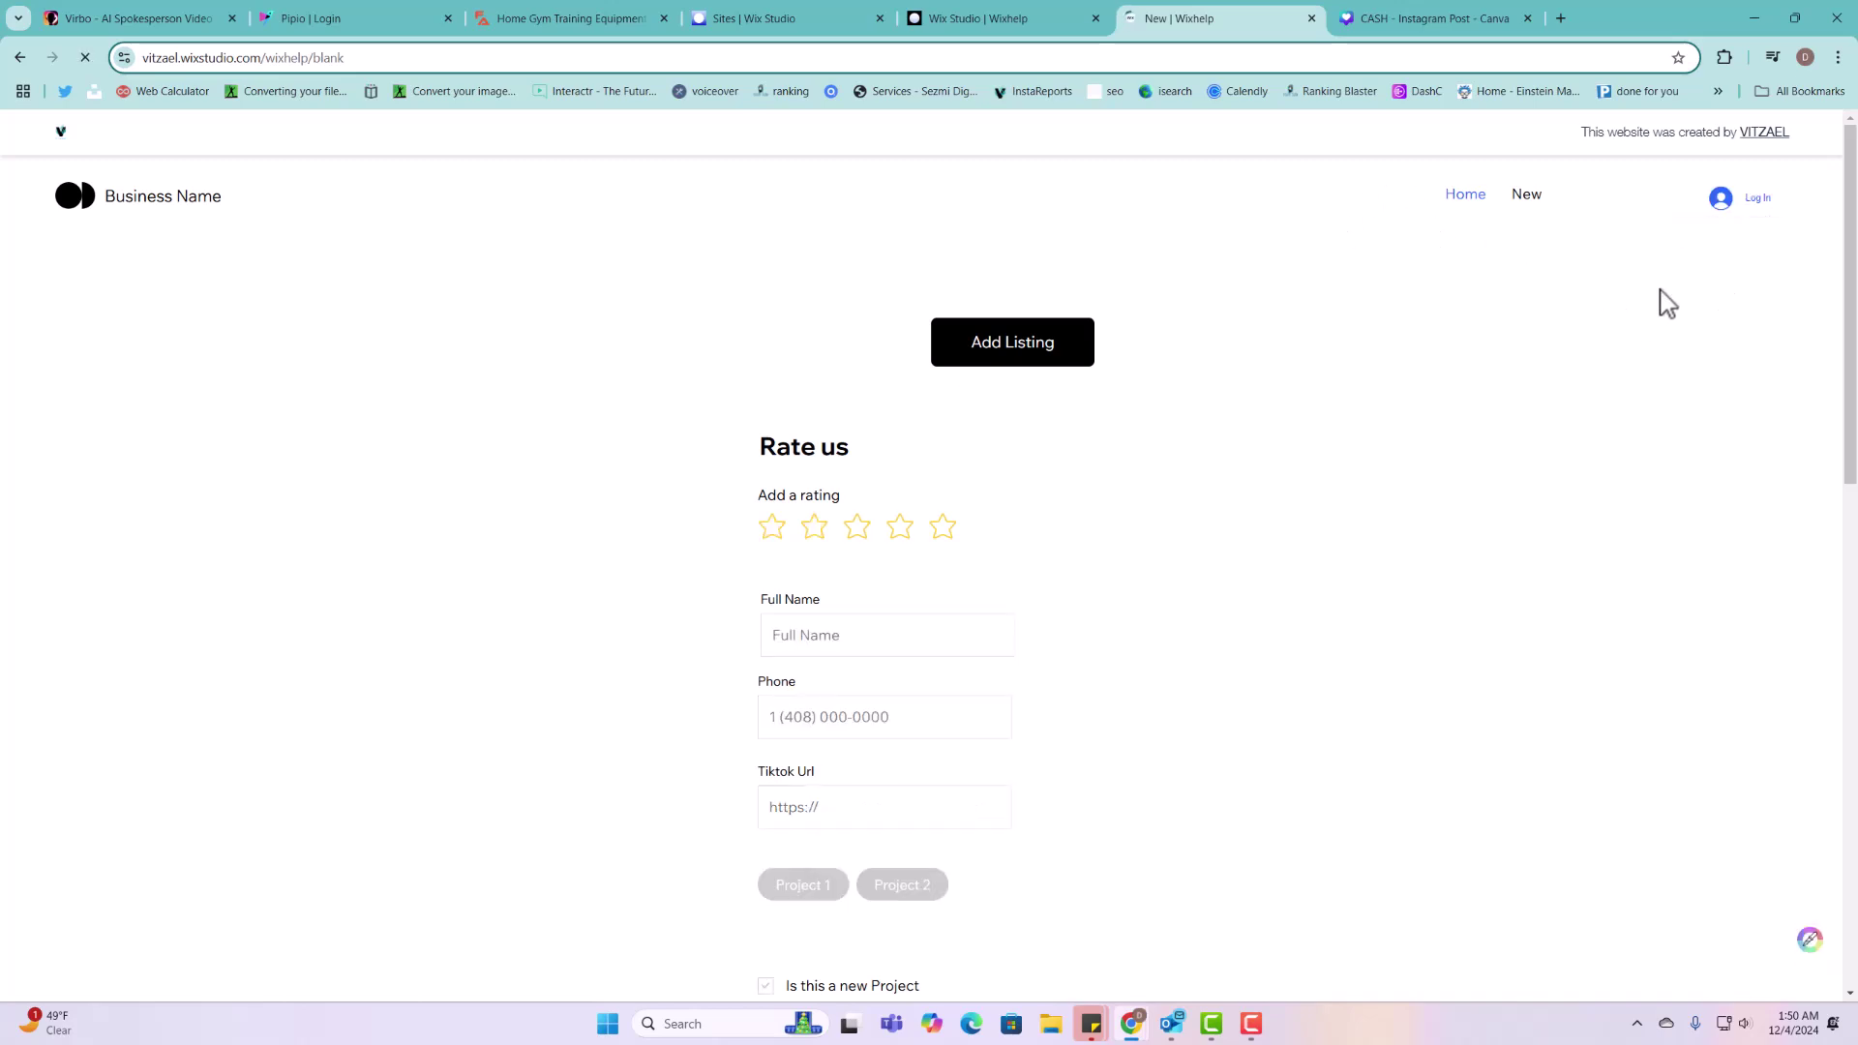
Step: Sign up a new member by email with reCAPTCHA, then dismiss Chrome's password prompts
left_click(1757, 200)
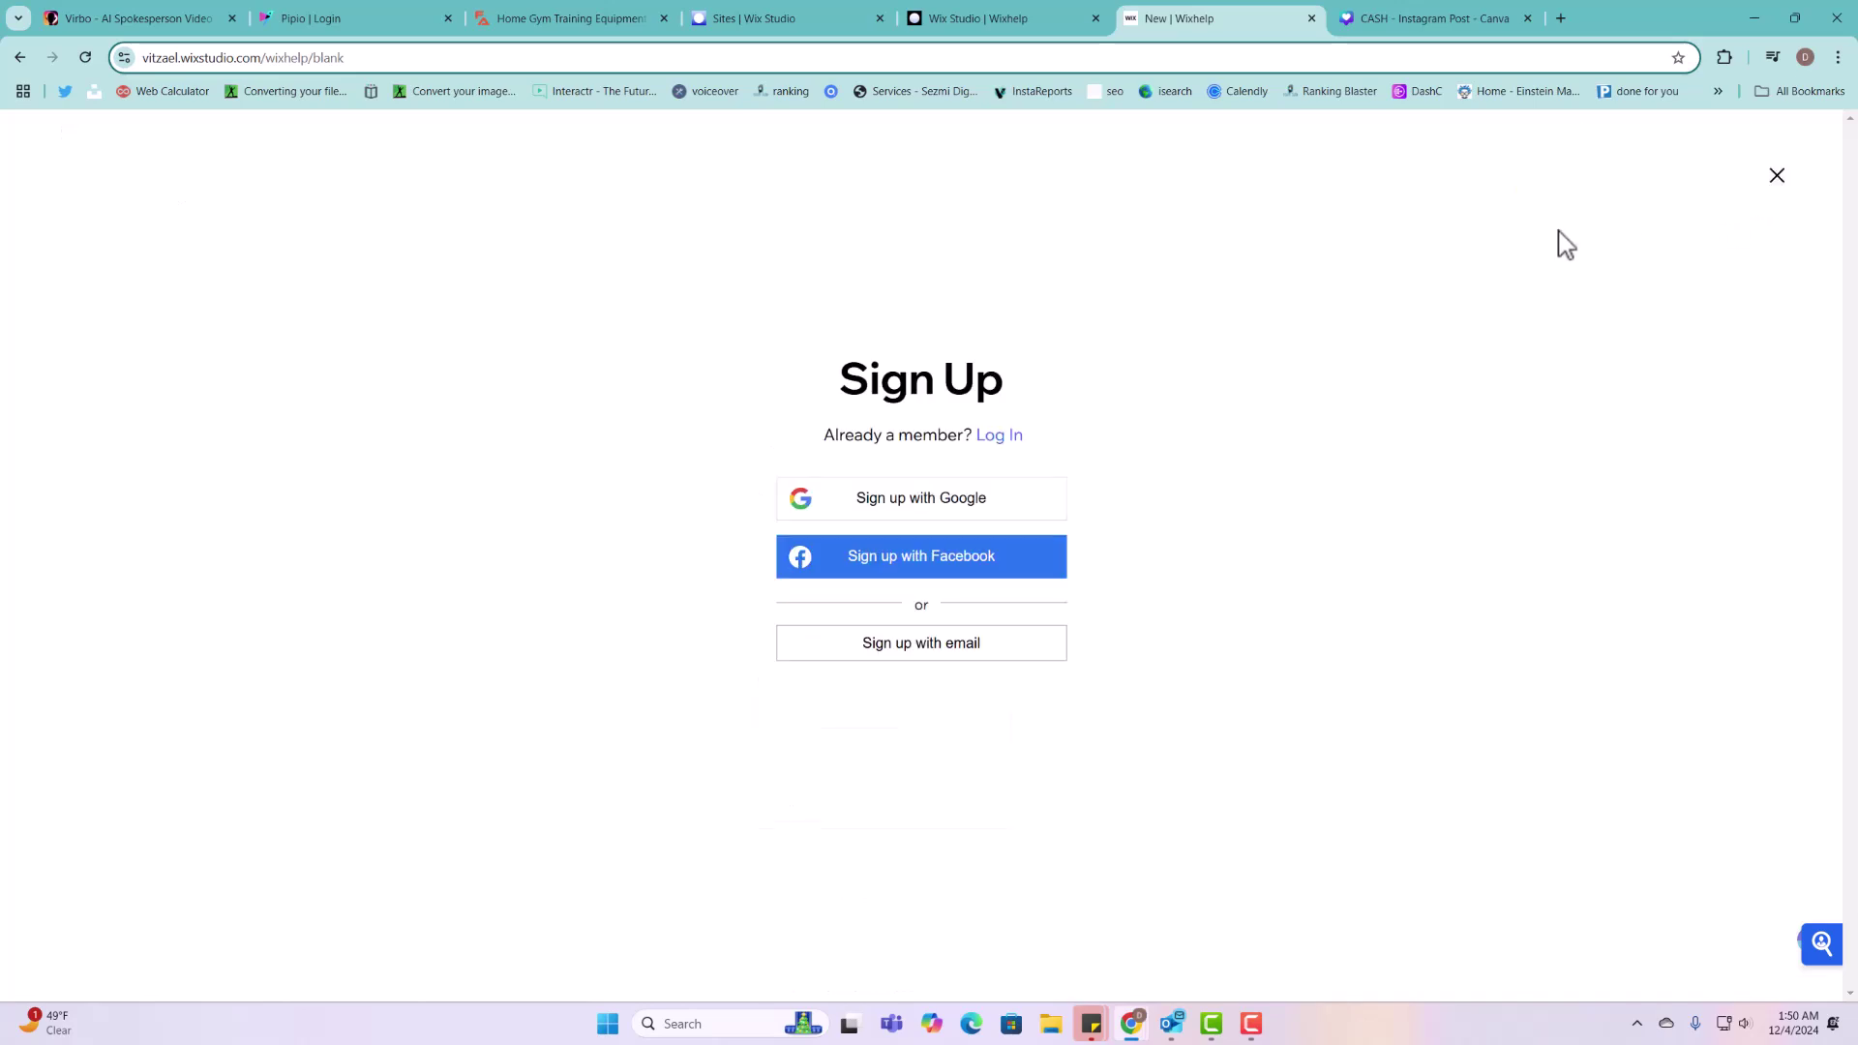
left_click(983, 649)
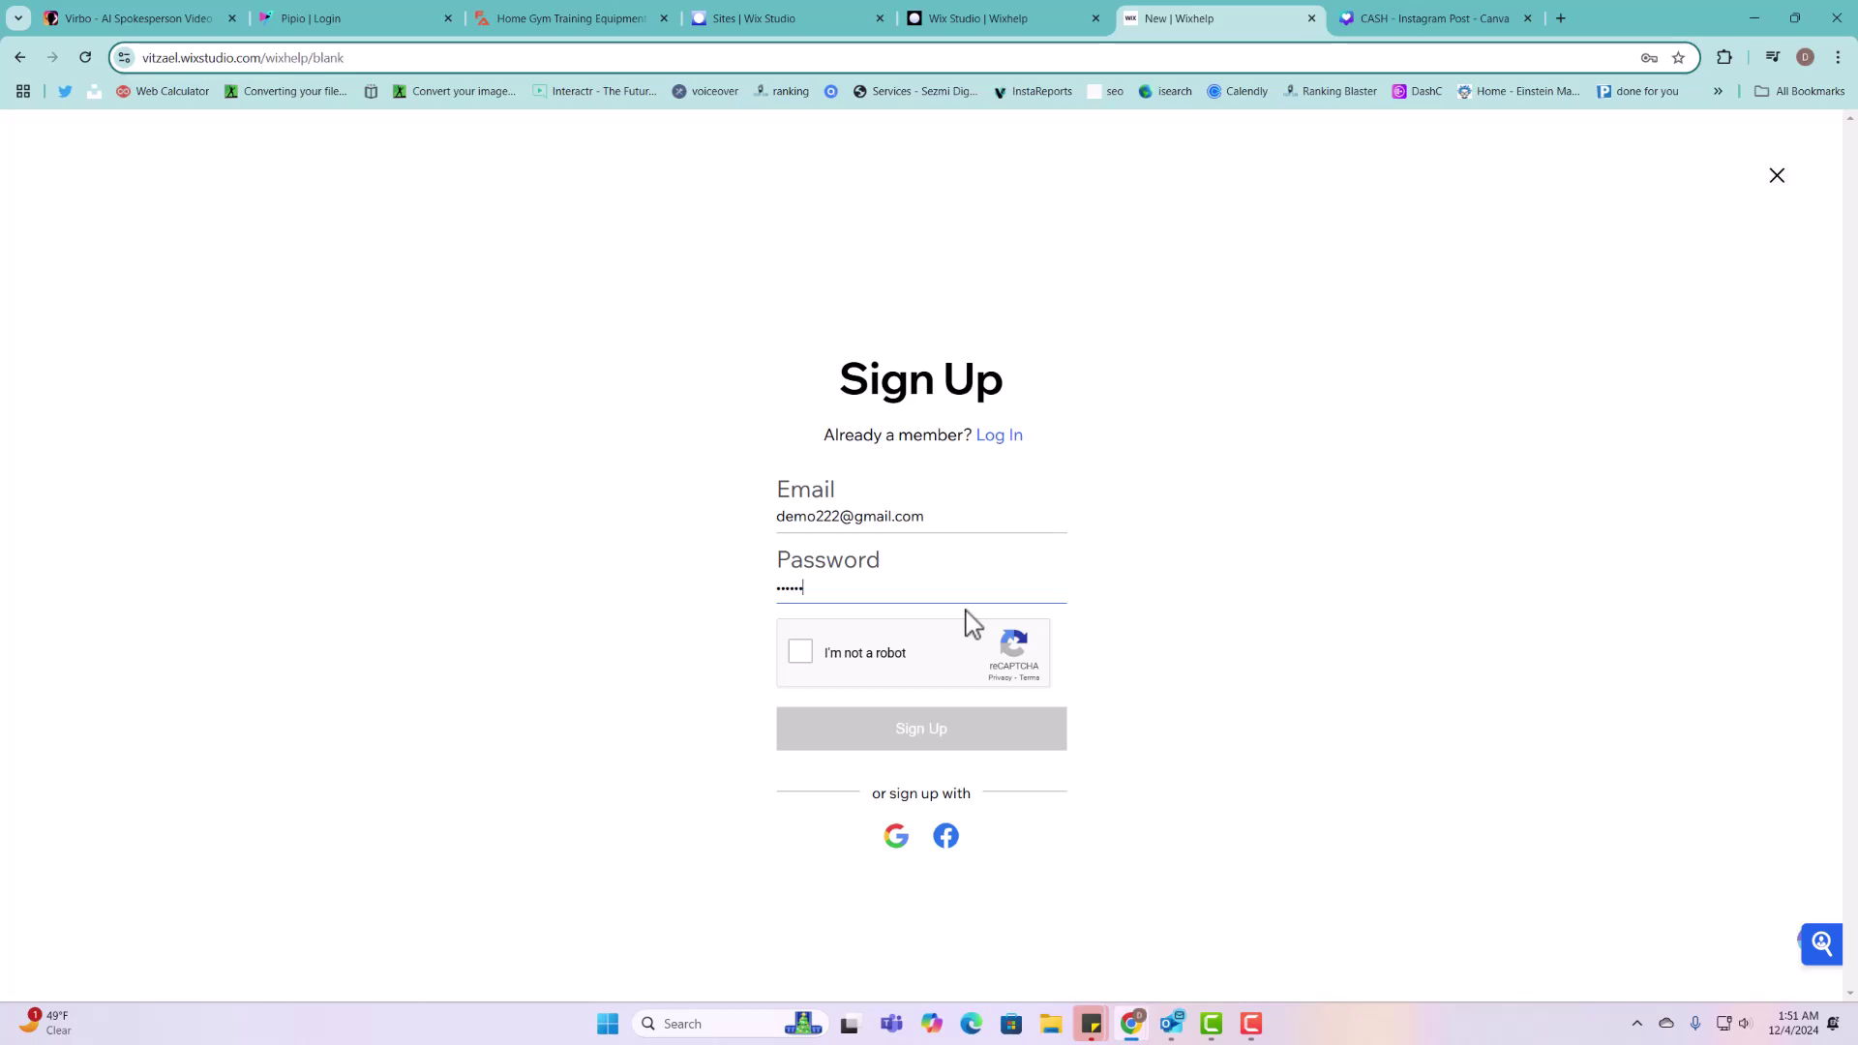
left_click(864, 658)
left_click(979, 744)
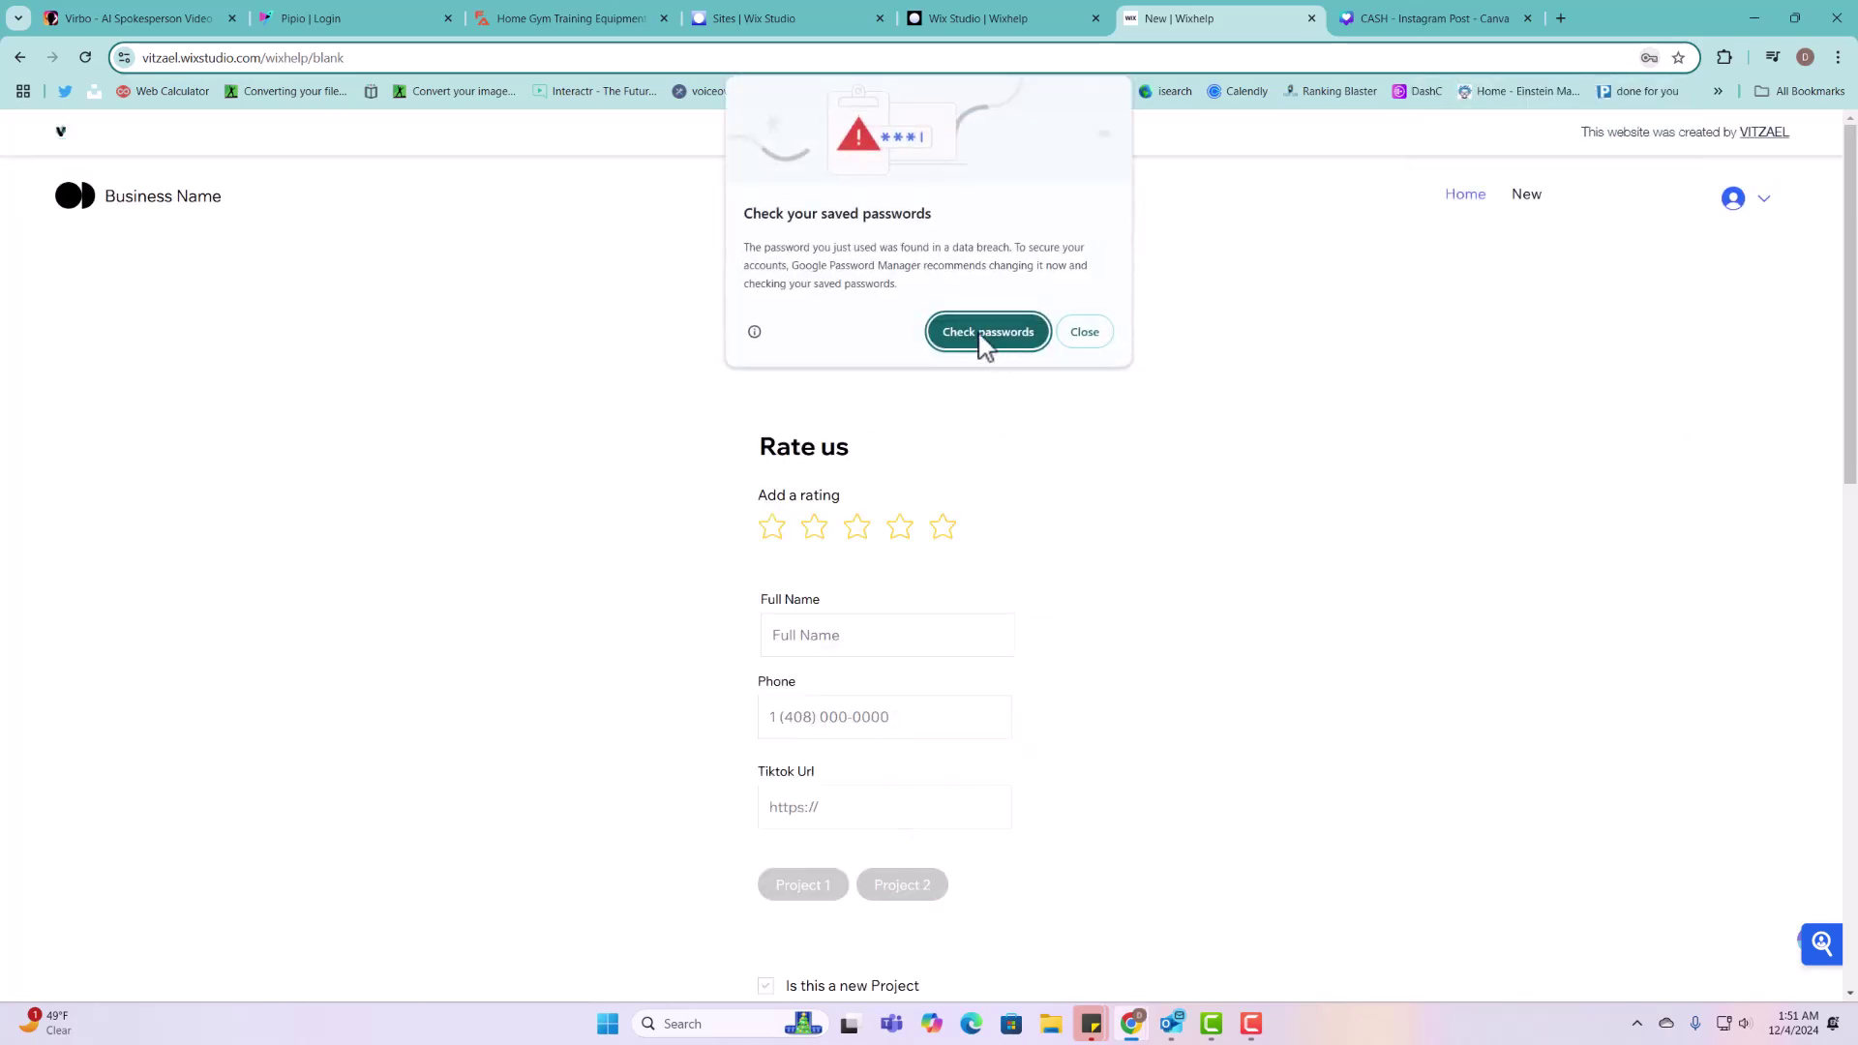
left_click(1085, 334)
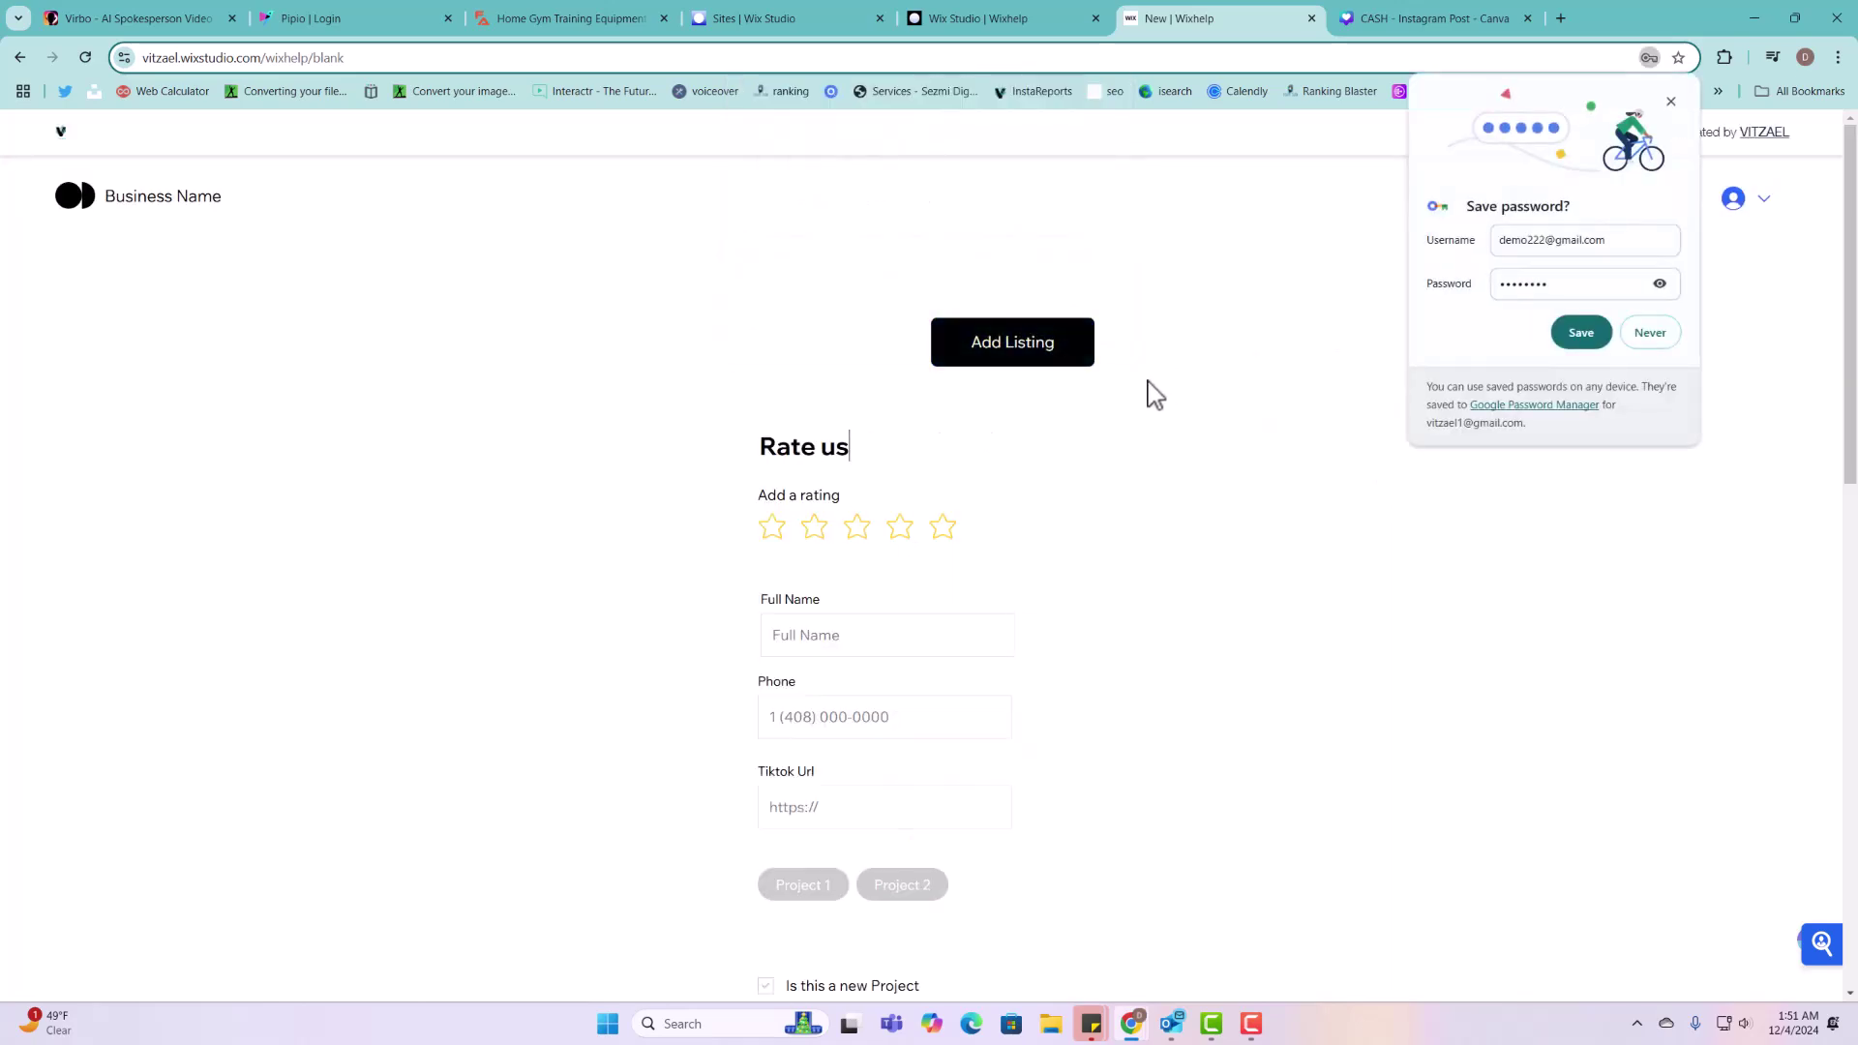
left_click(1672, 101)
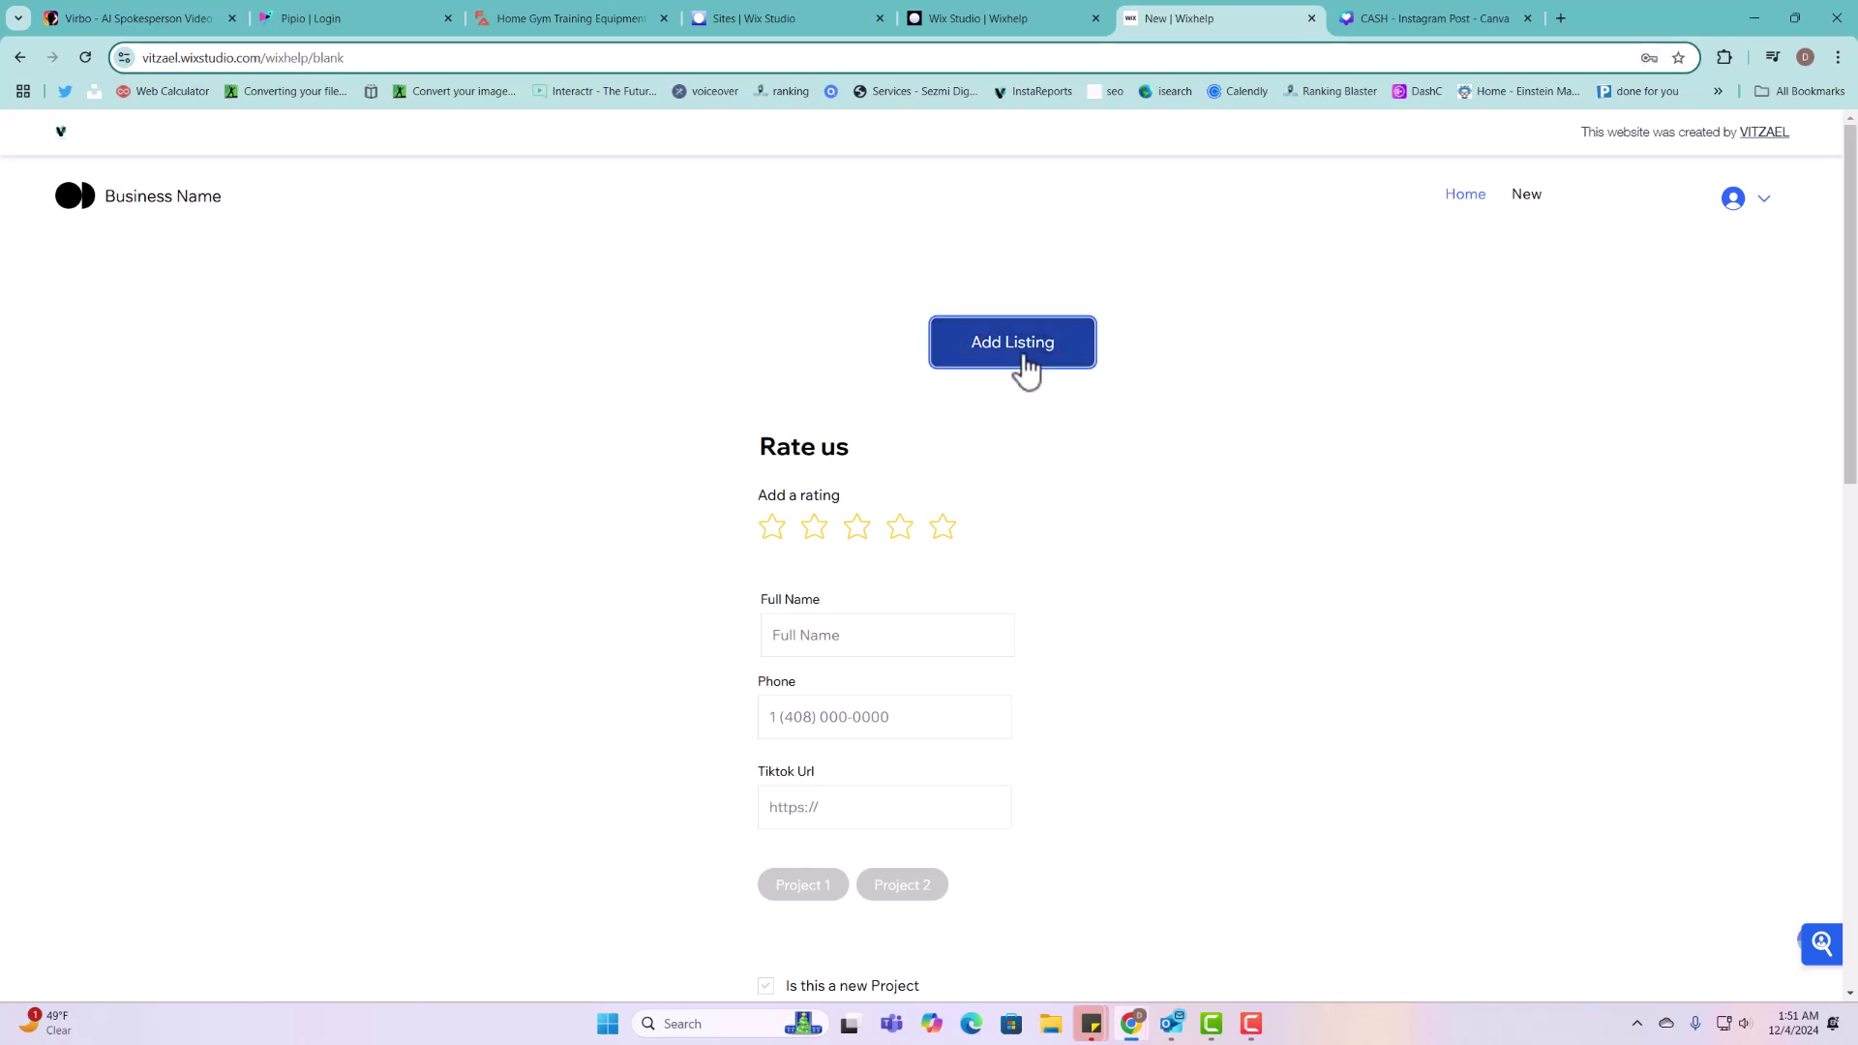
Step: Give four stars, enter full name and phone, paste the YouTube Tiktok Url, and add Project 2
left_click(900, 531)
left_click(921, 639)
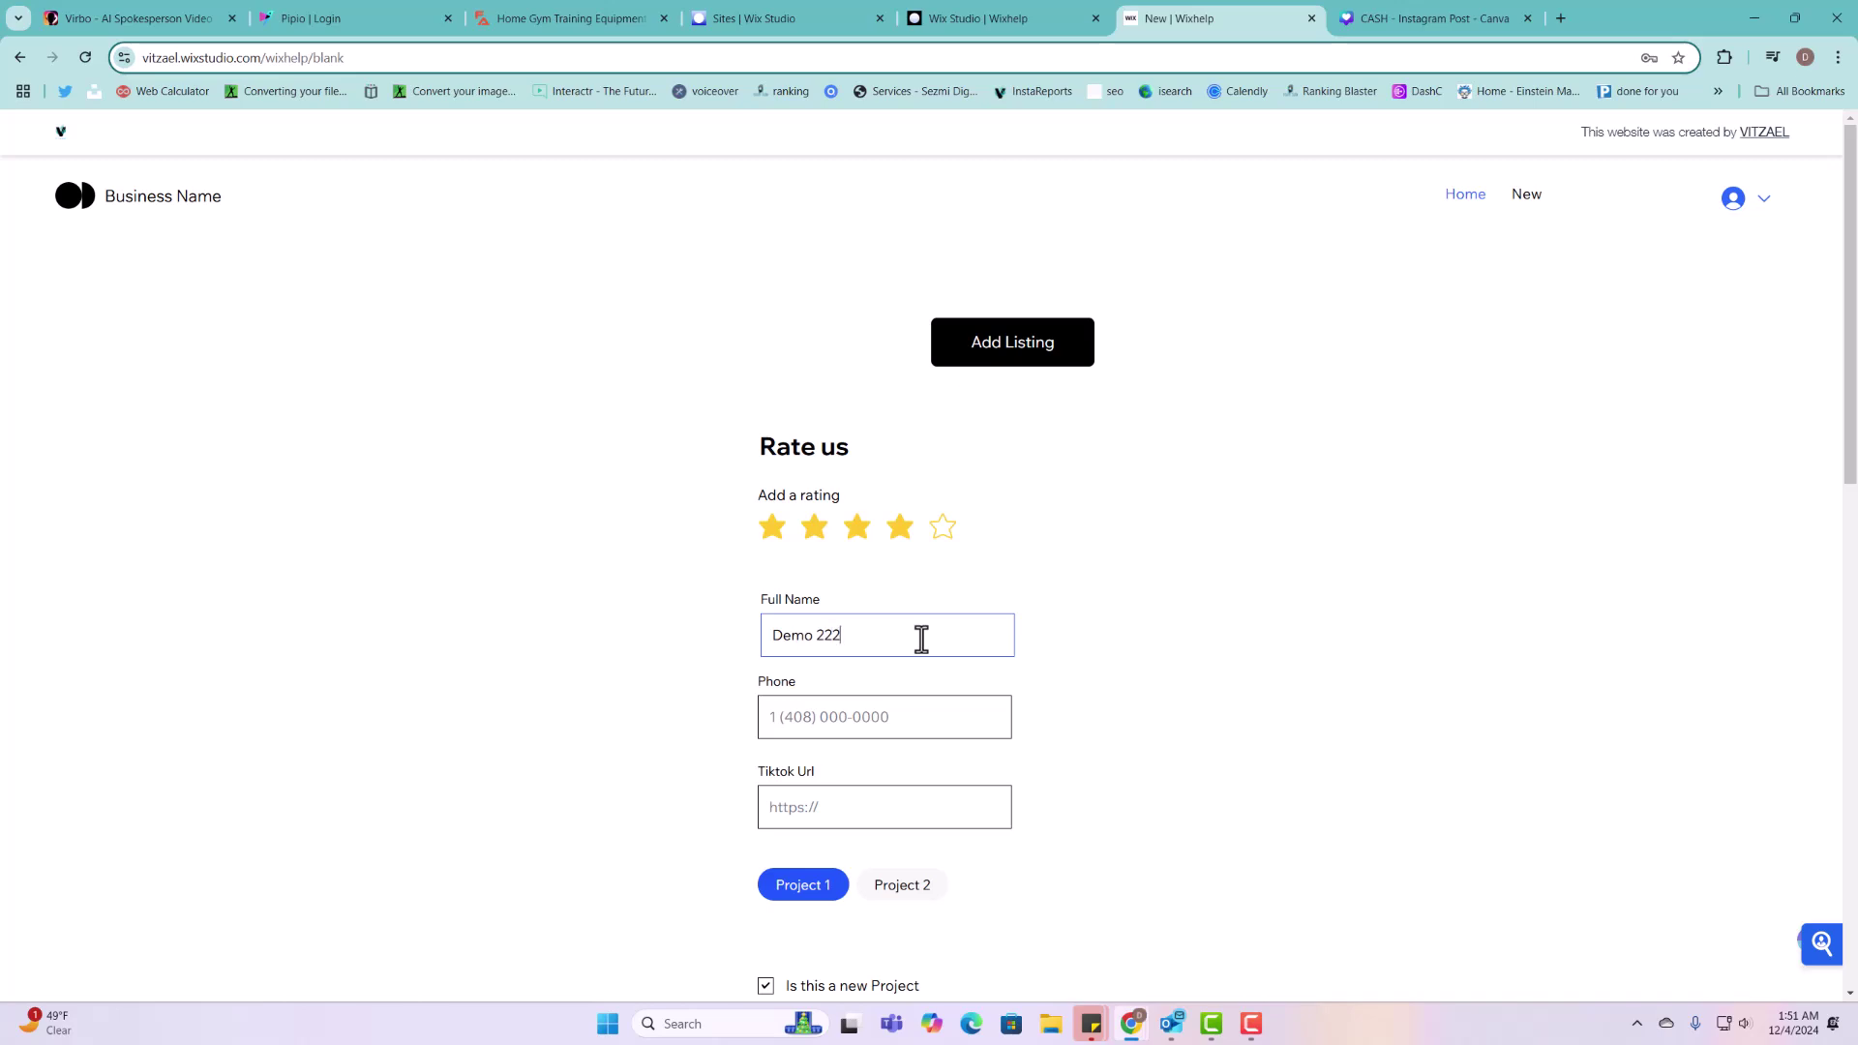
key("Tab")
type("165")
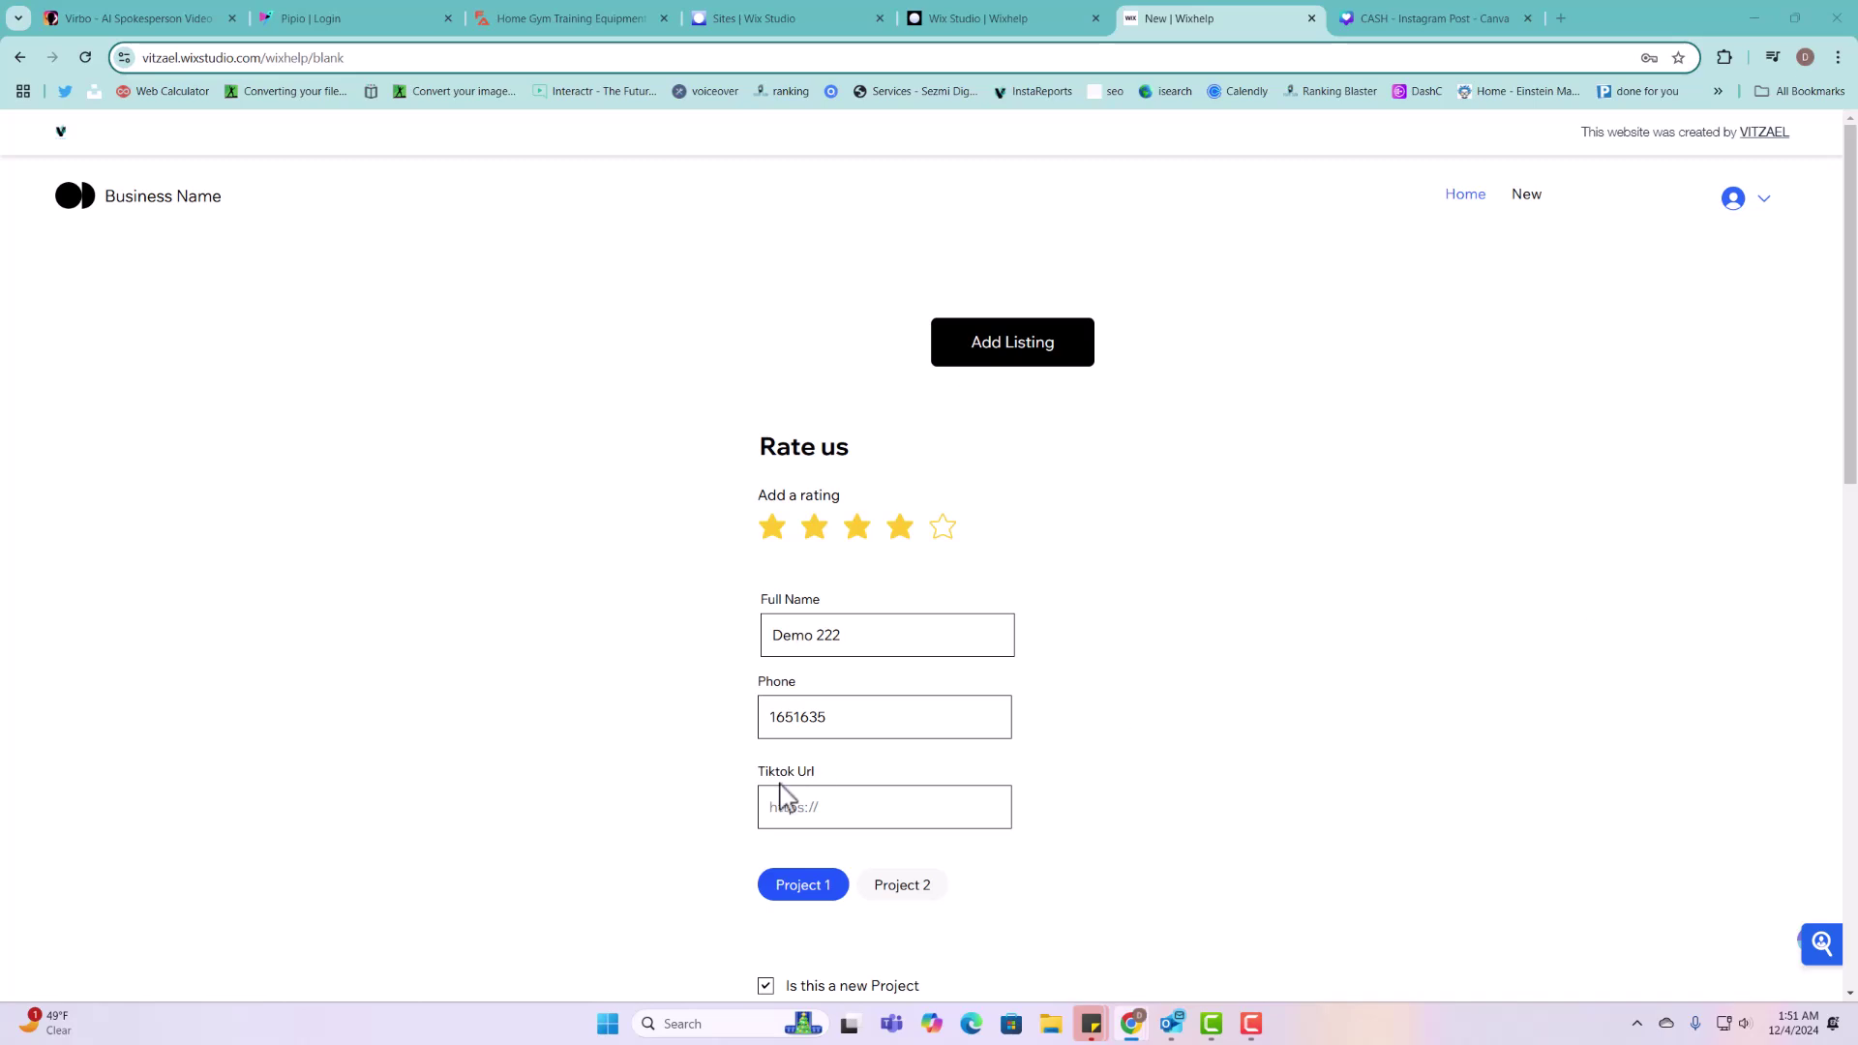
left_click(823, 813)
type("https://www.youtube.com/watch?v=0BjlBnfHcHM")
scroll(838, 593, "down", 3)
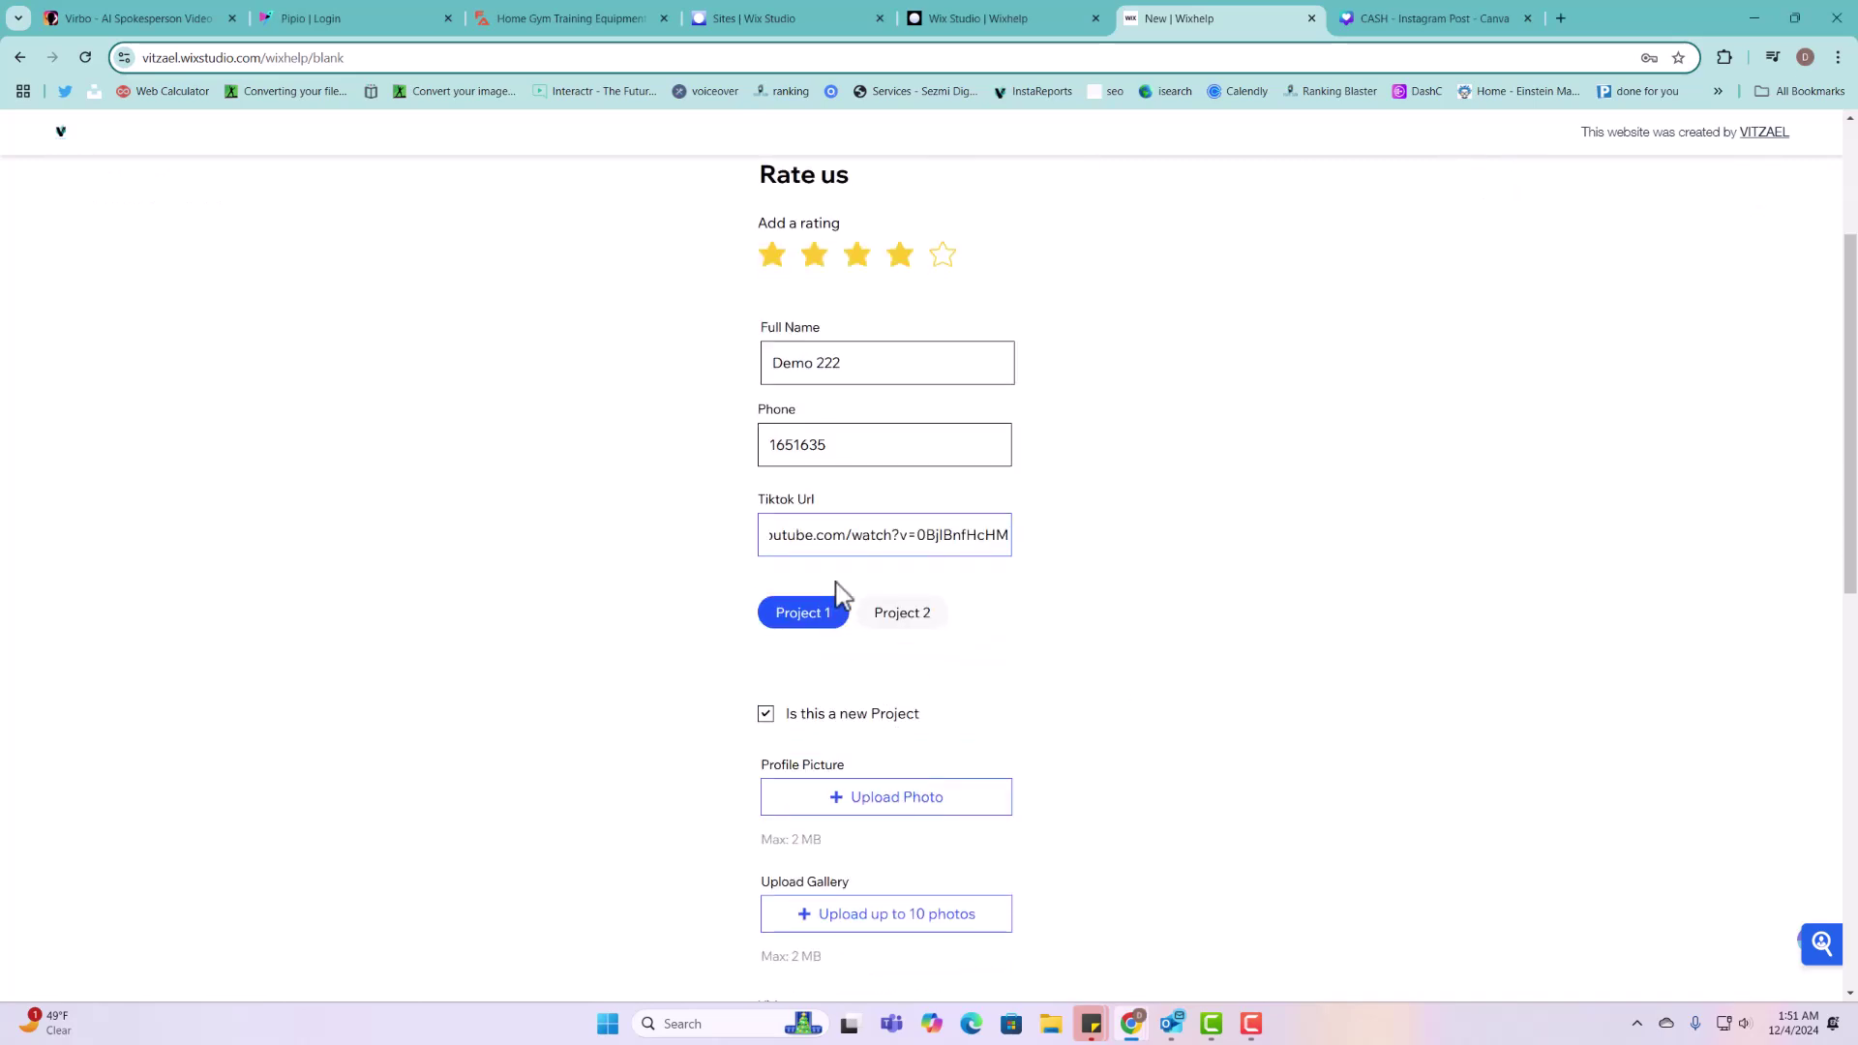
left_click(909, 622)
Step: Attach the Tax breaks profile picture and the qrcode, mexican and salmon gallery images
left_click(895, 798)
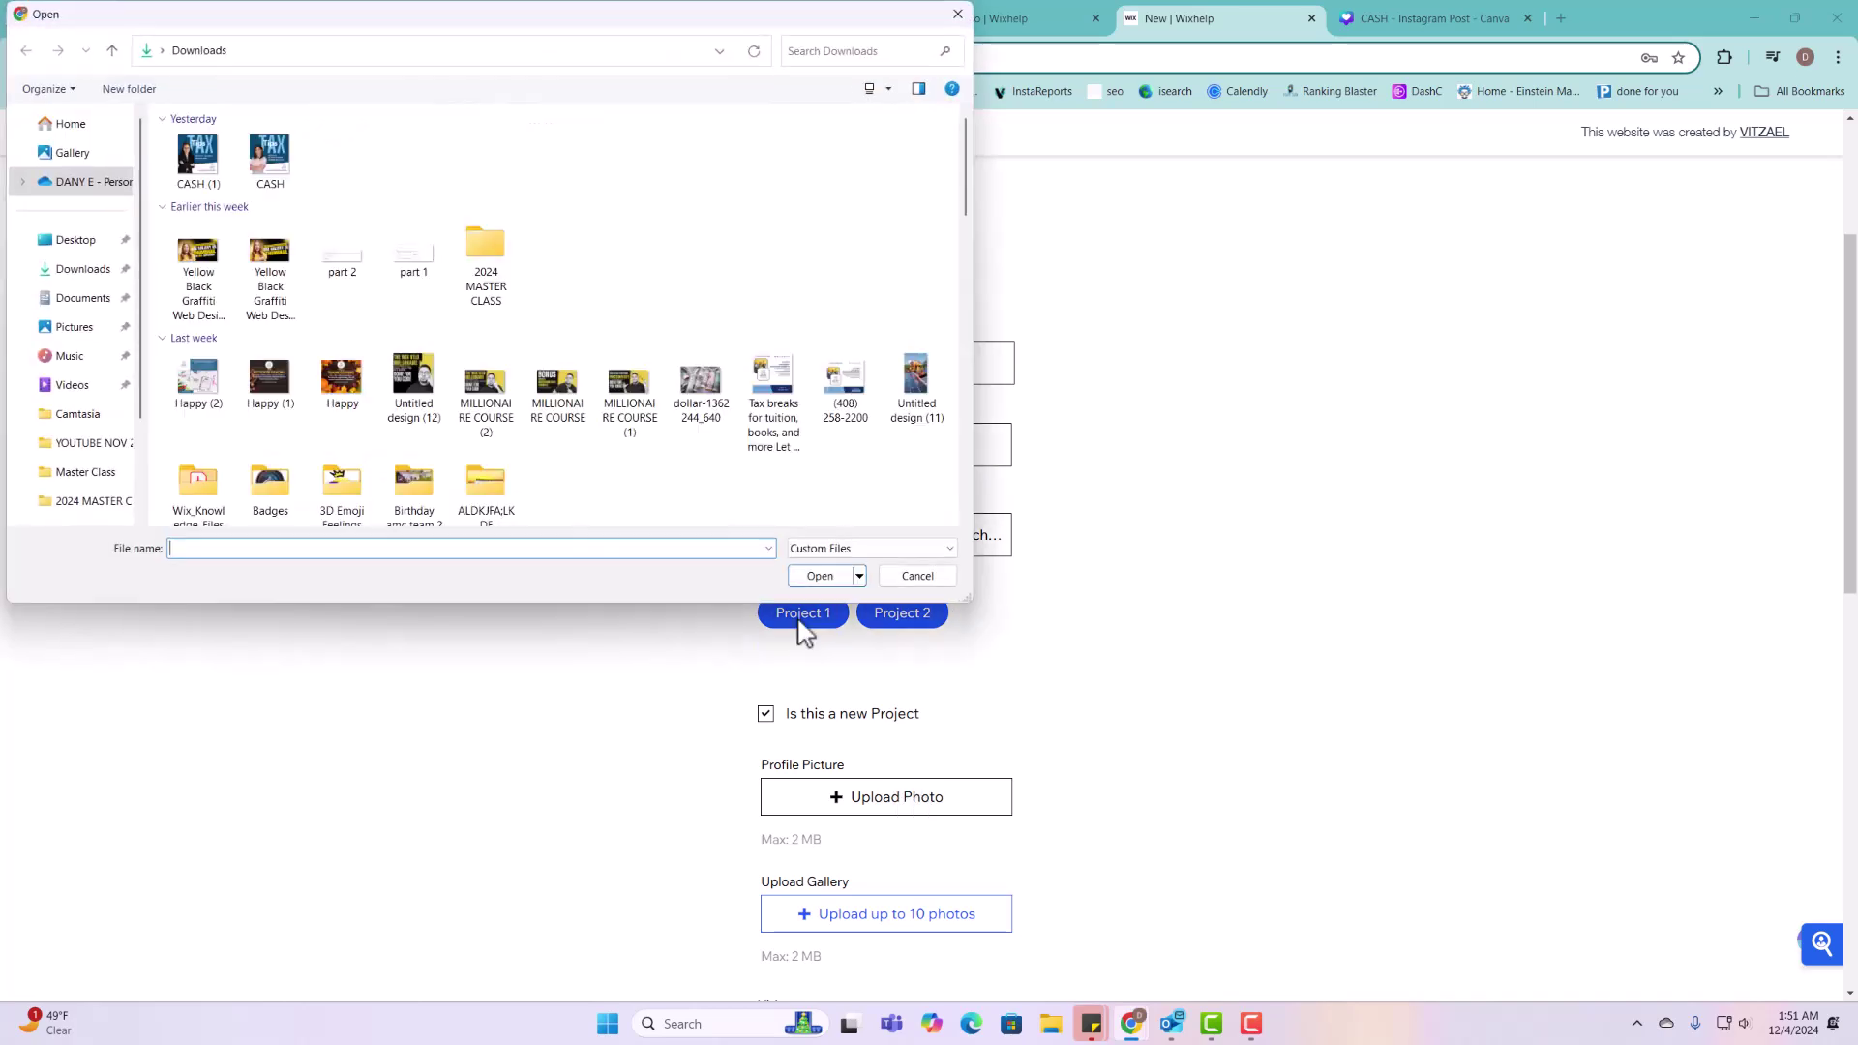
left_click(775, 402)
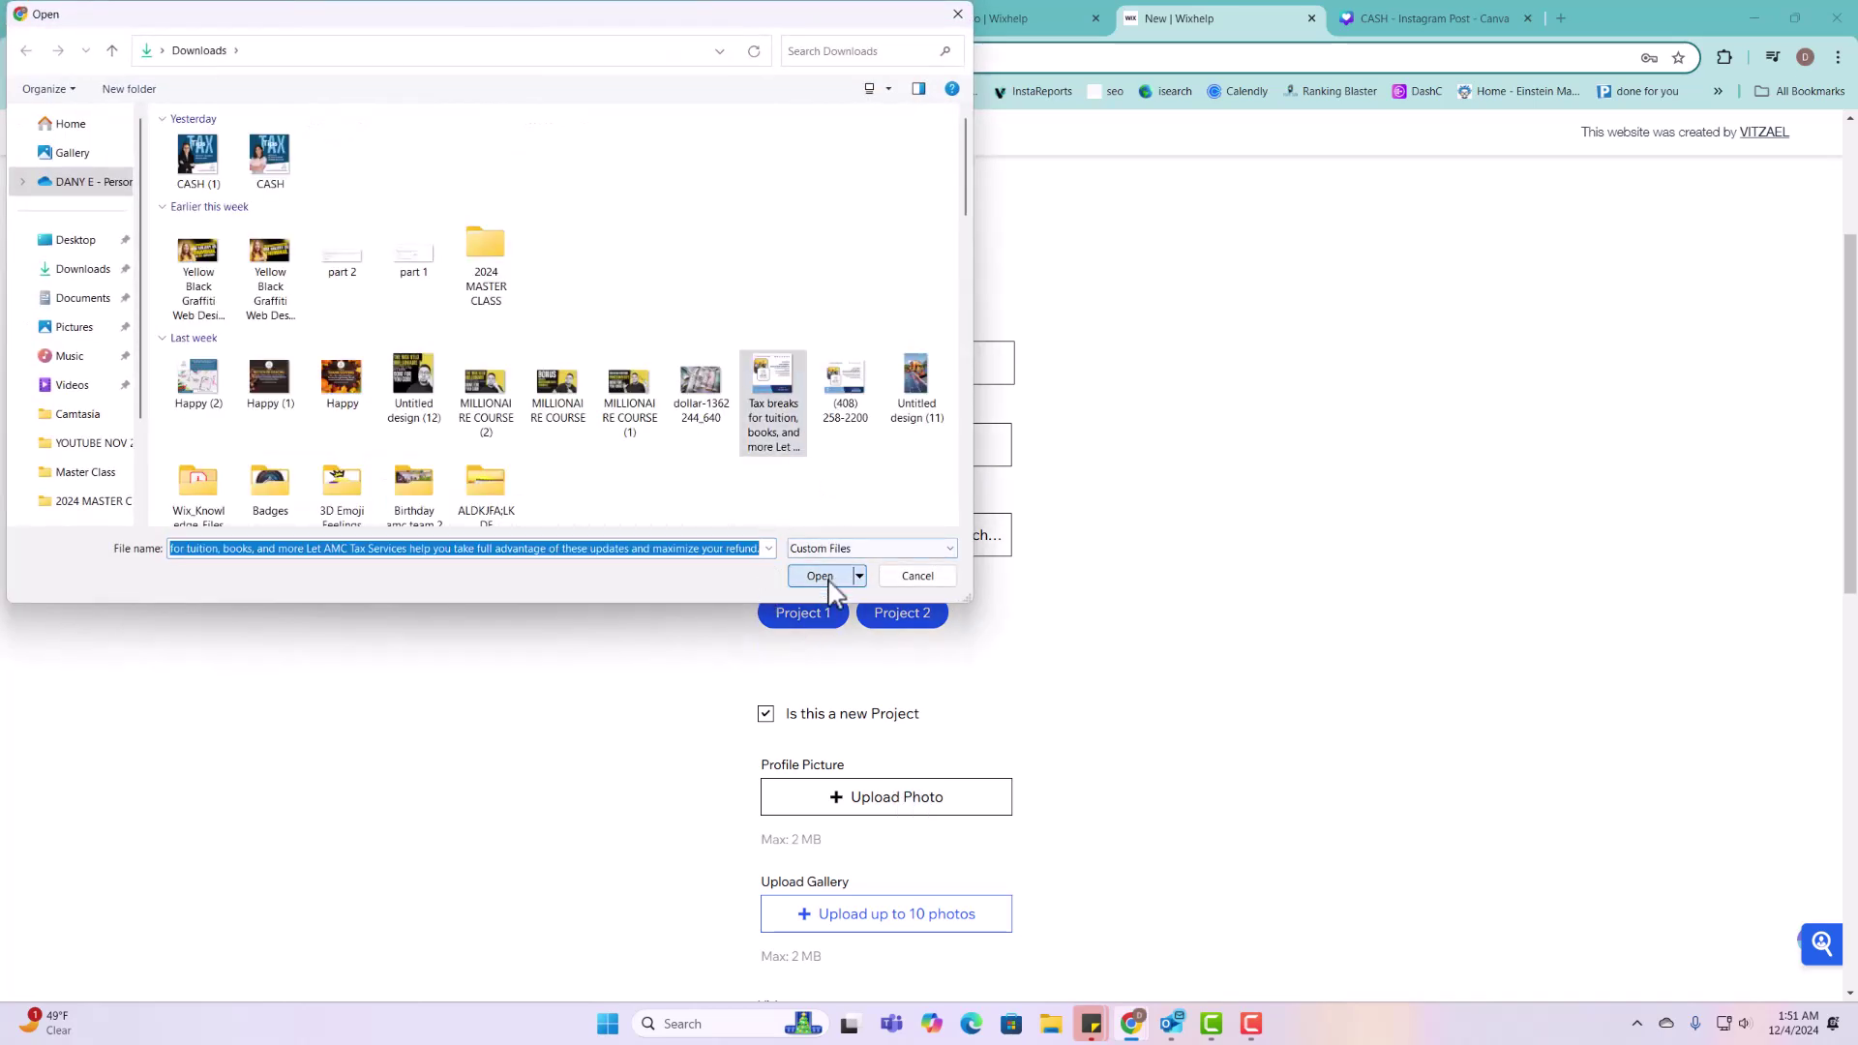
left_click(820, 576)
scroll(939, 618, "down", 4)
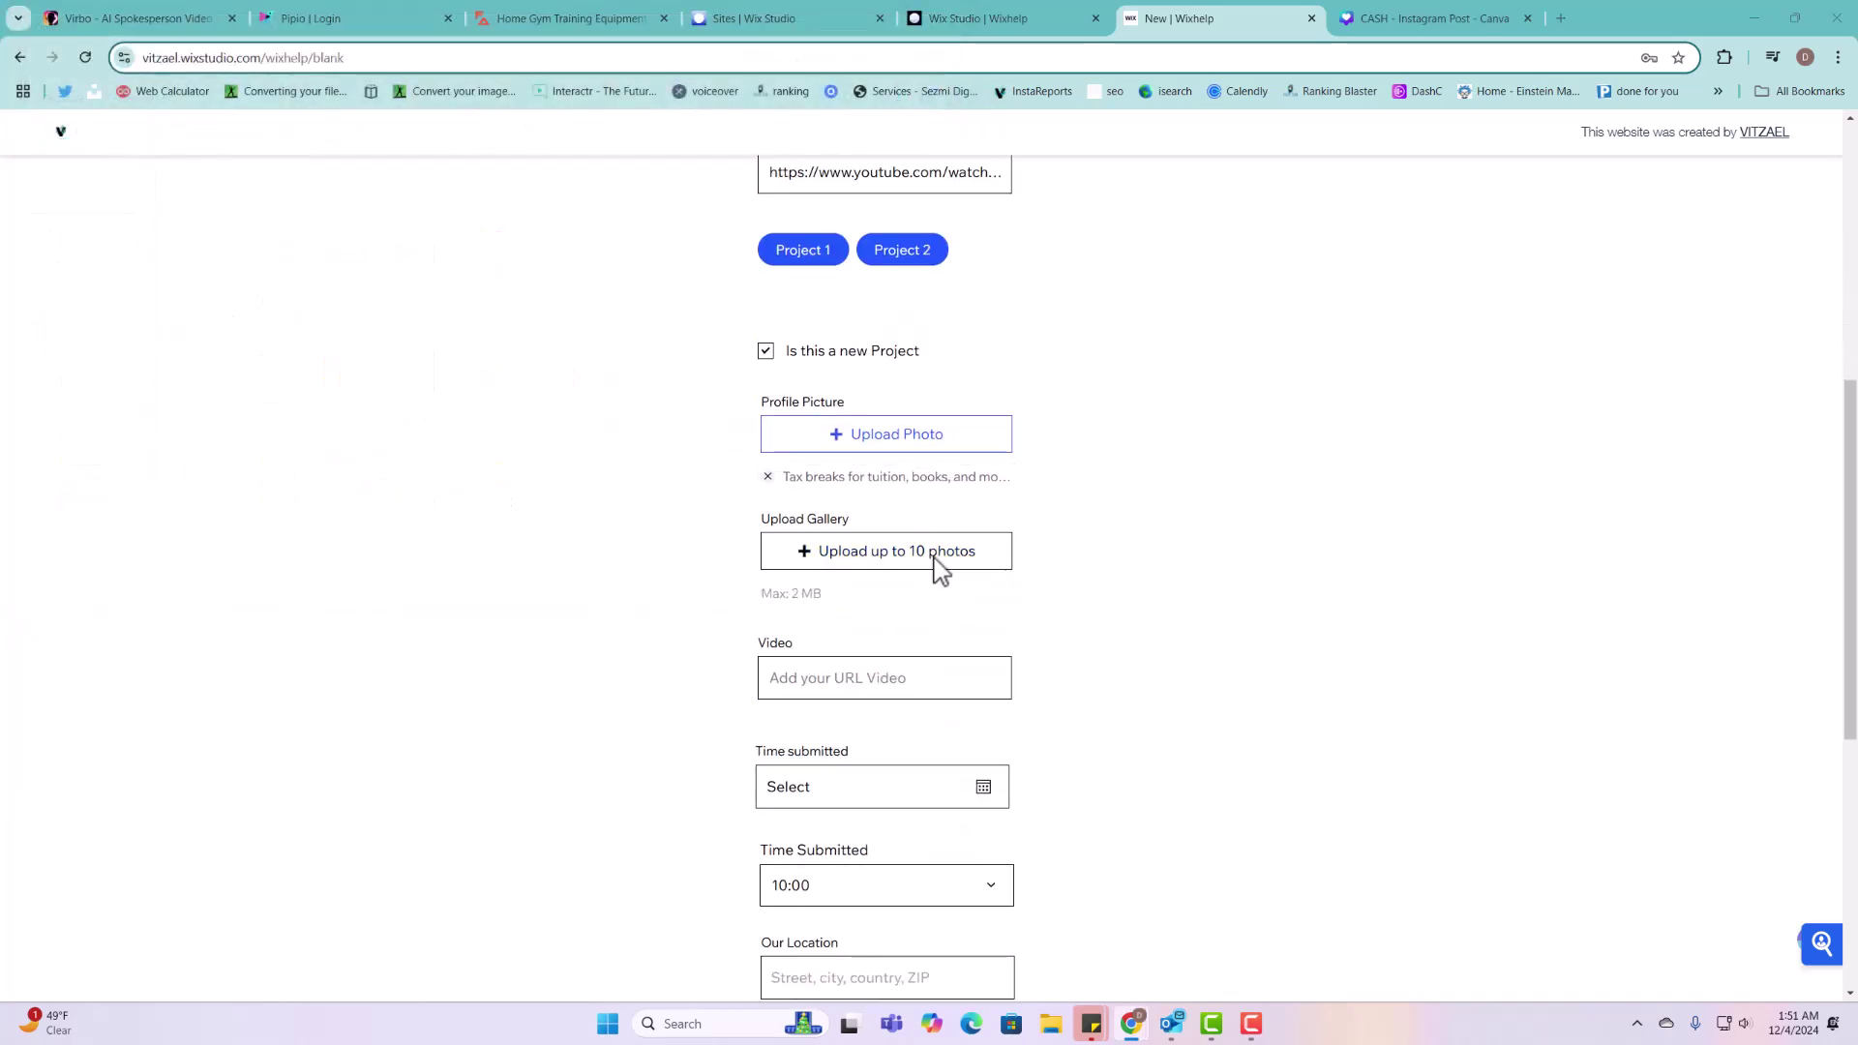
left_click(937, 563)
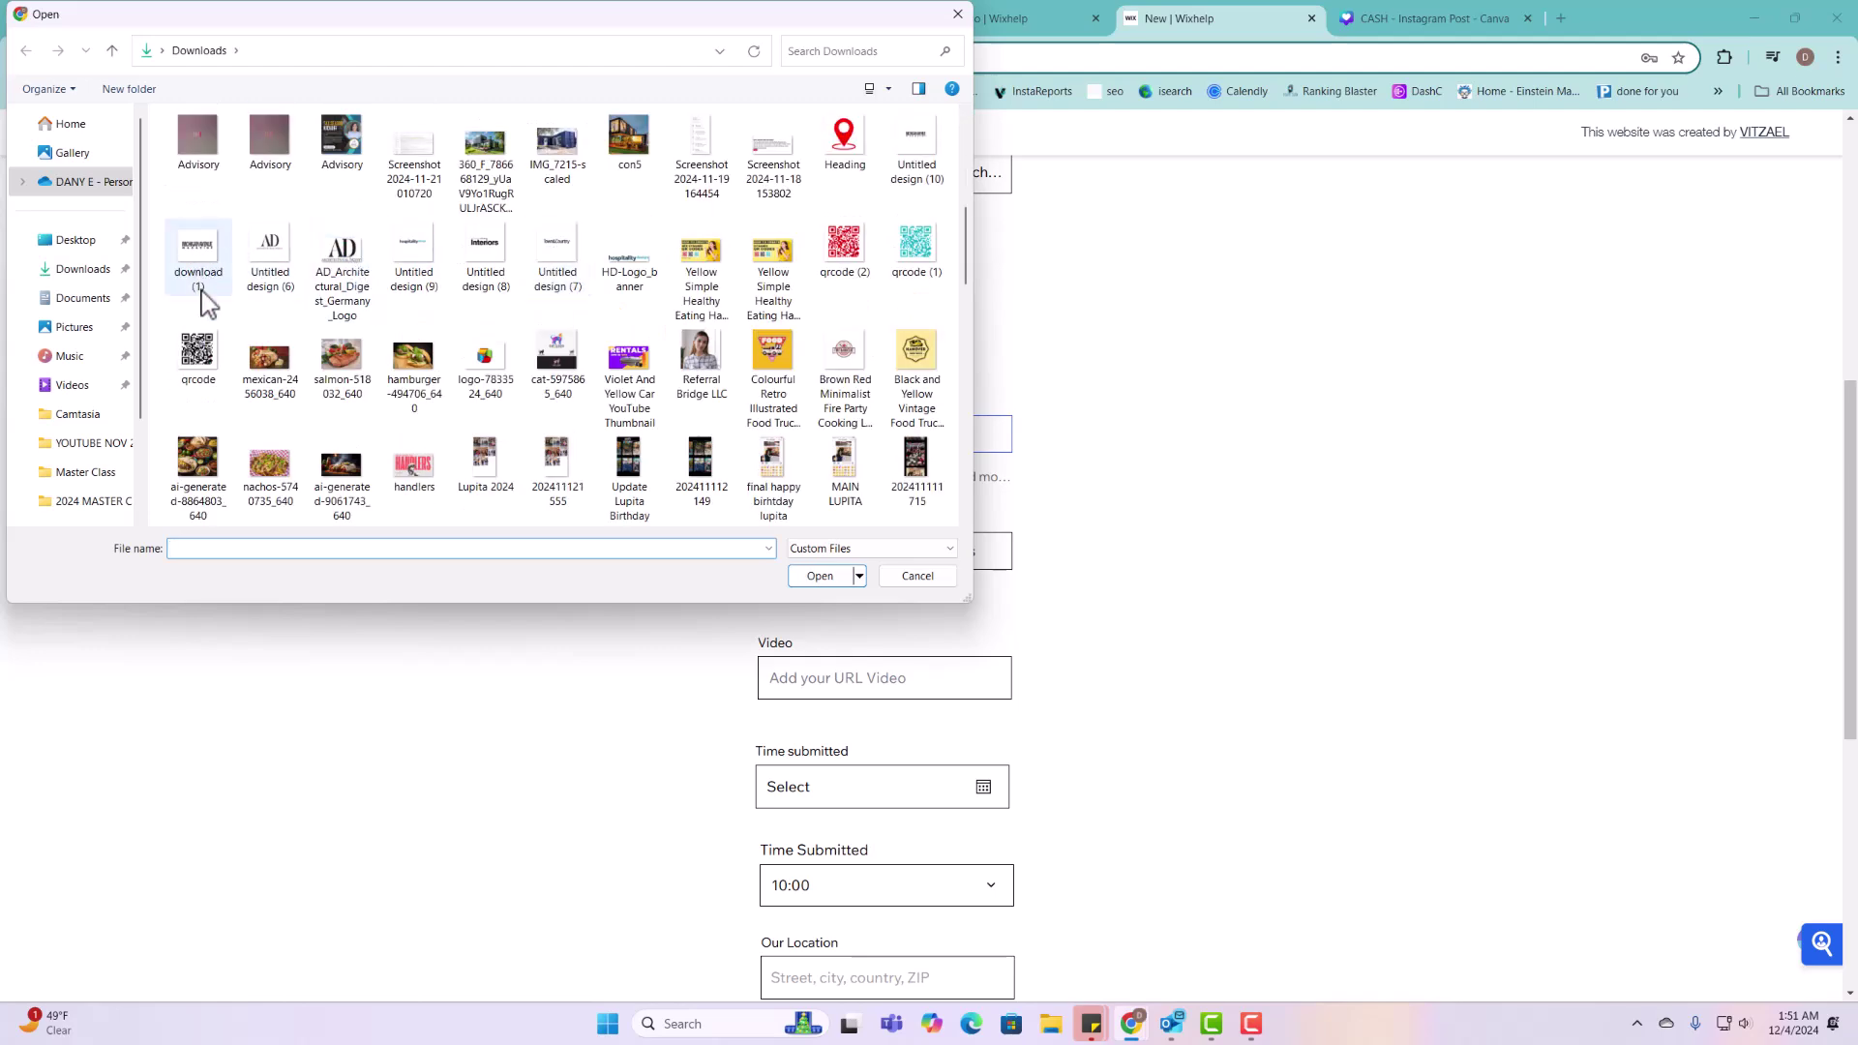
left_click_drag(163, 361, 339, 364)
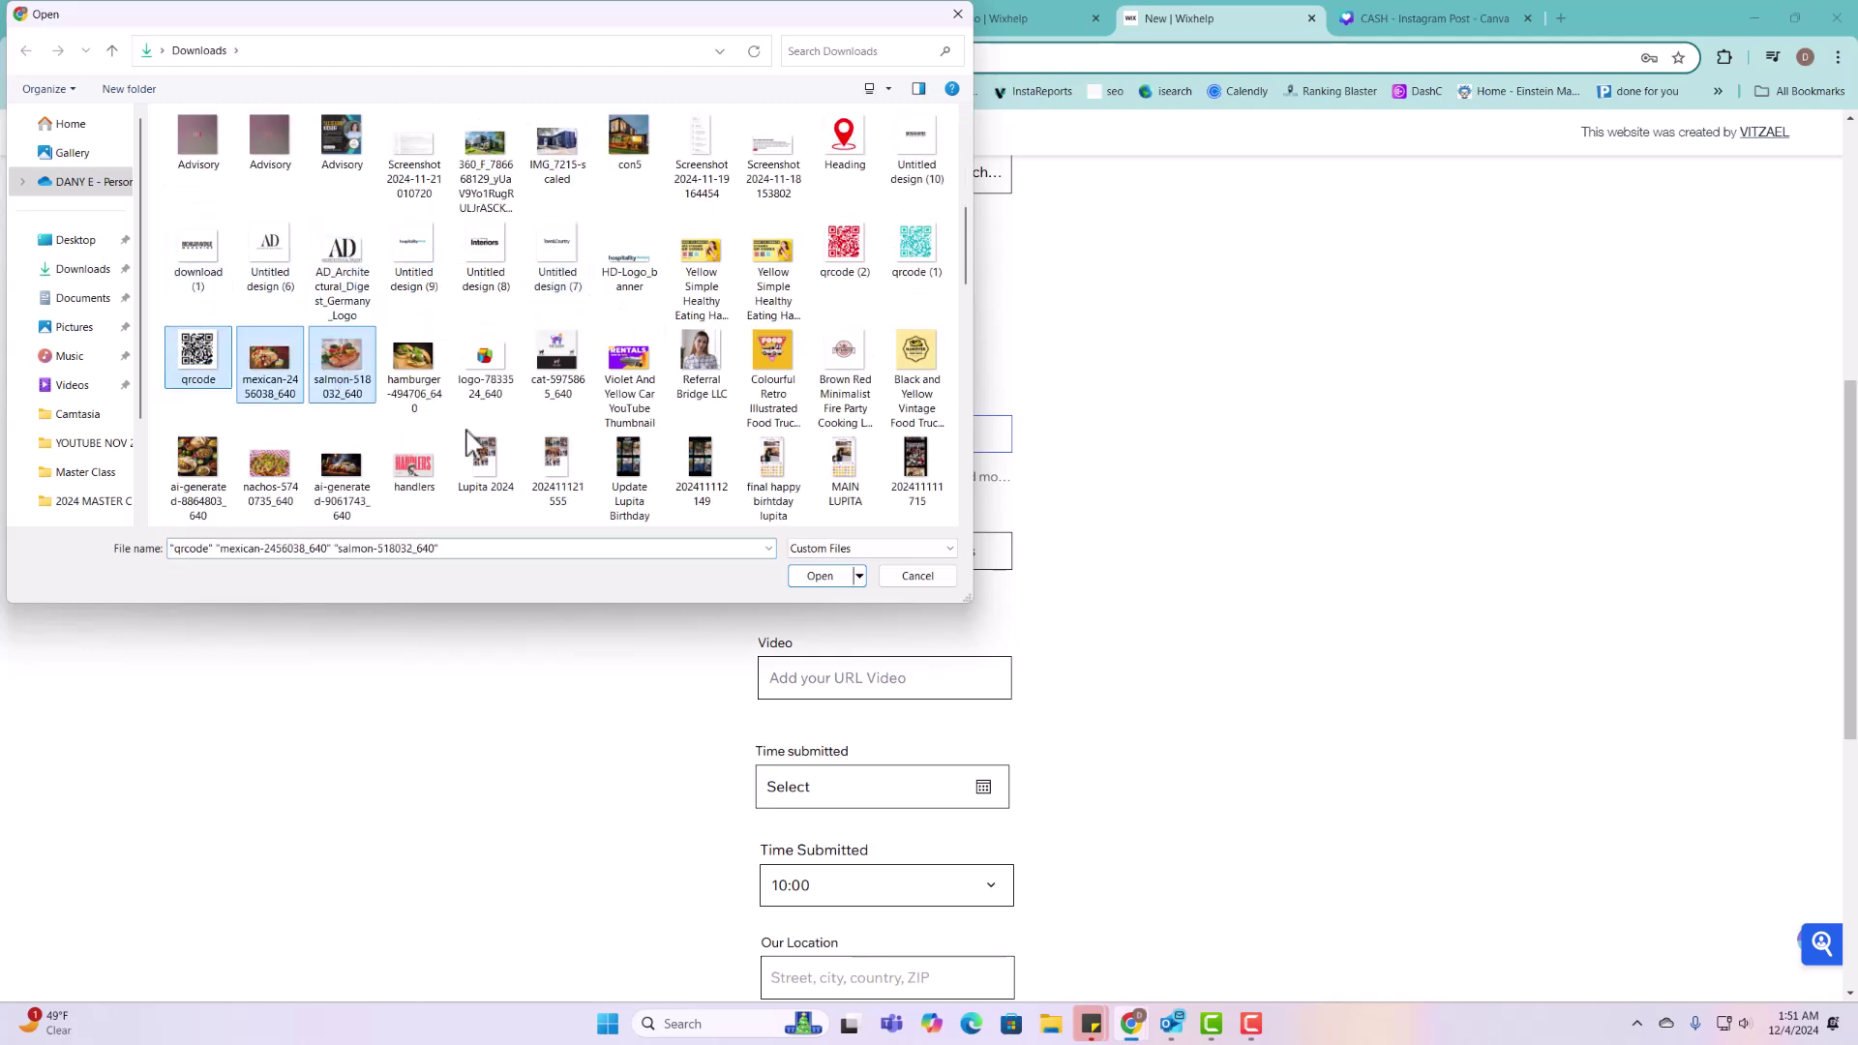
left_click(823, 579)
Step: Paste the YouTube video link and set the date to 12/13/2024 at 09:15
scroll(948, 583, "down", 2)
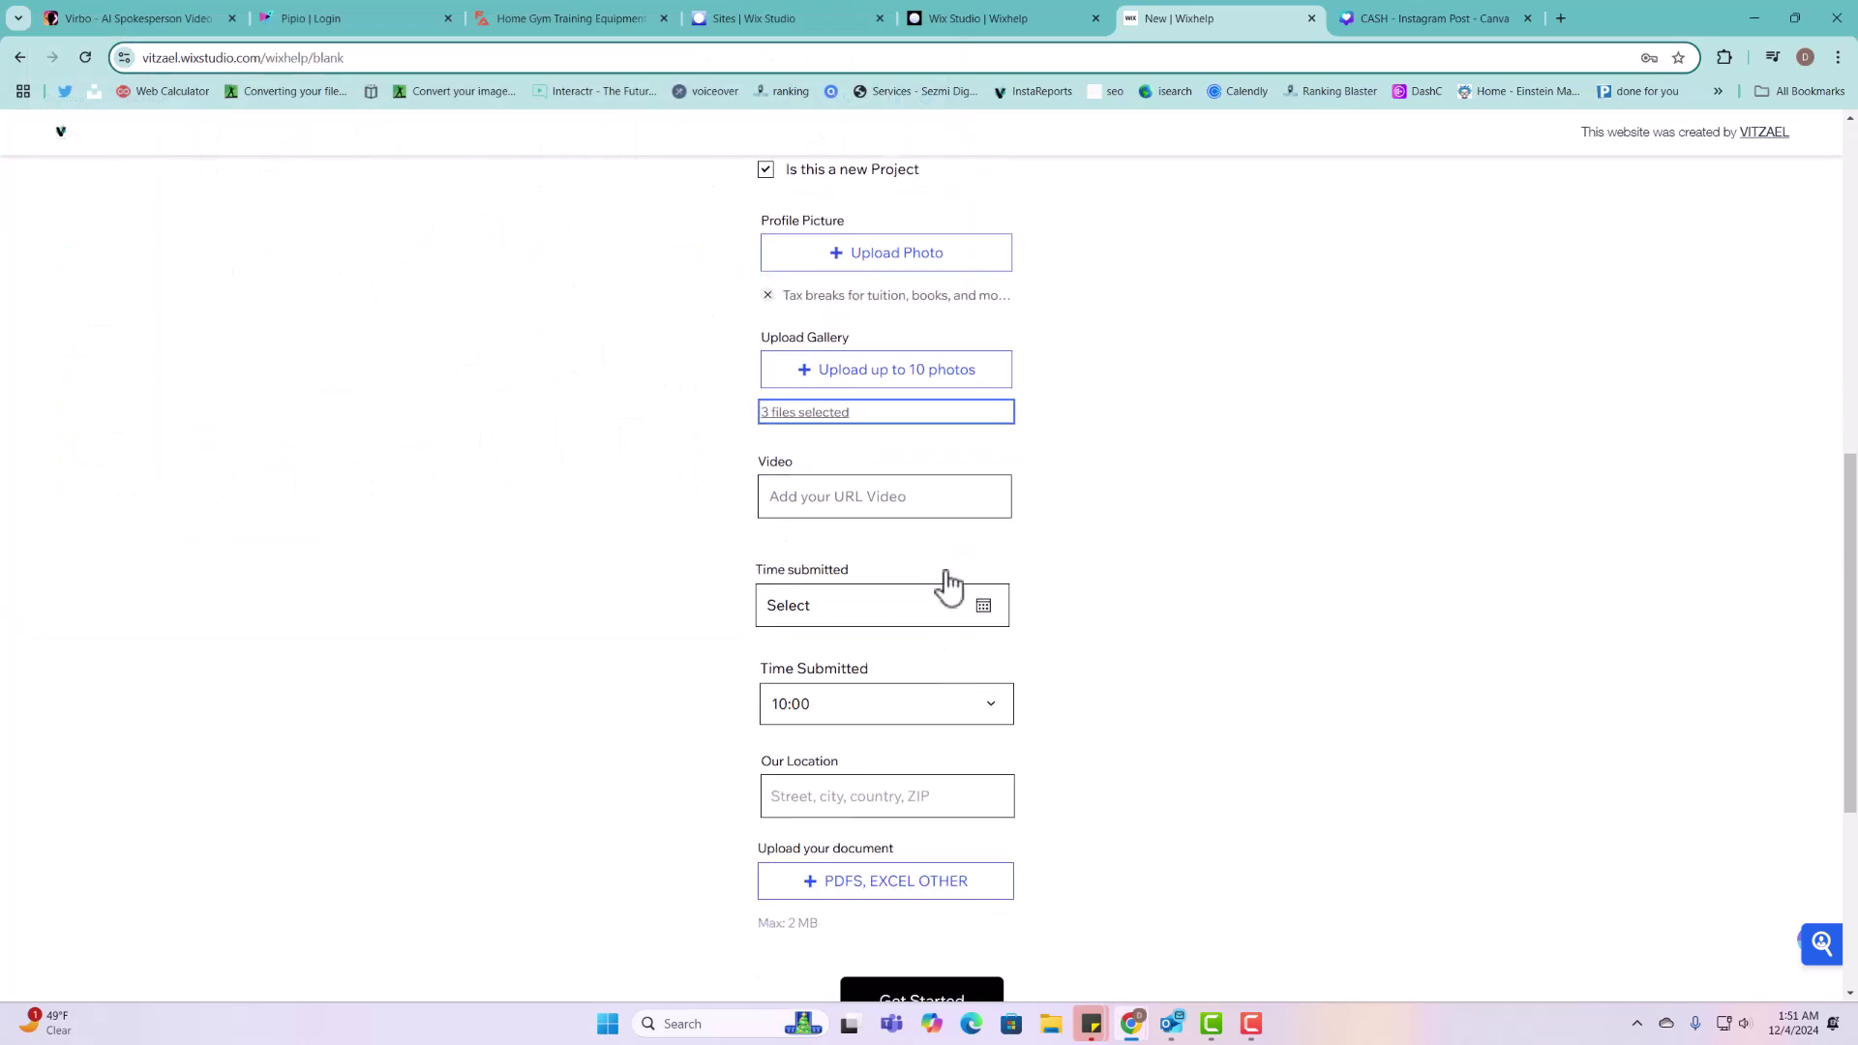
left_click(959, 496)
key("ctrl+v")
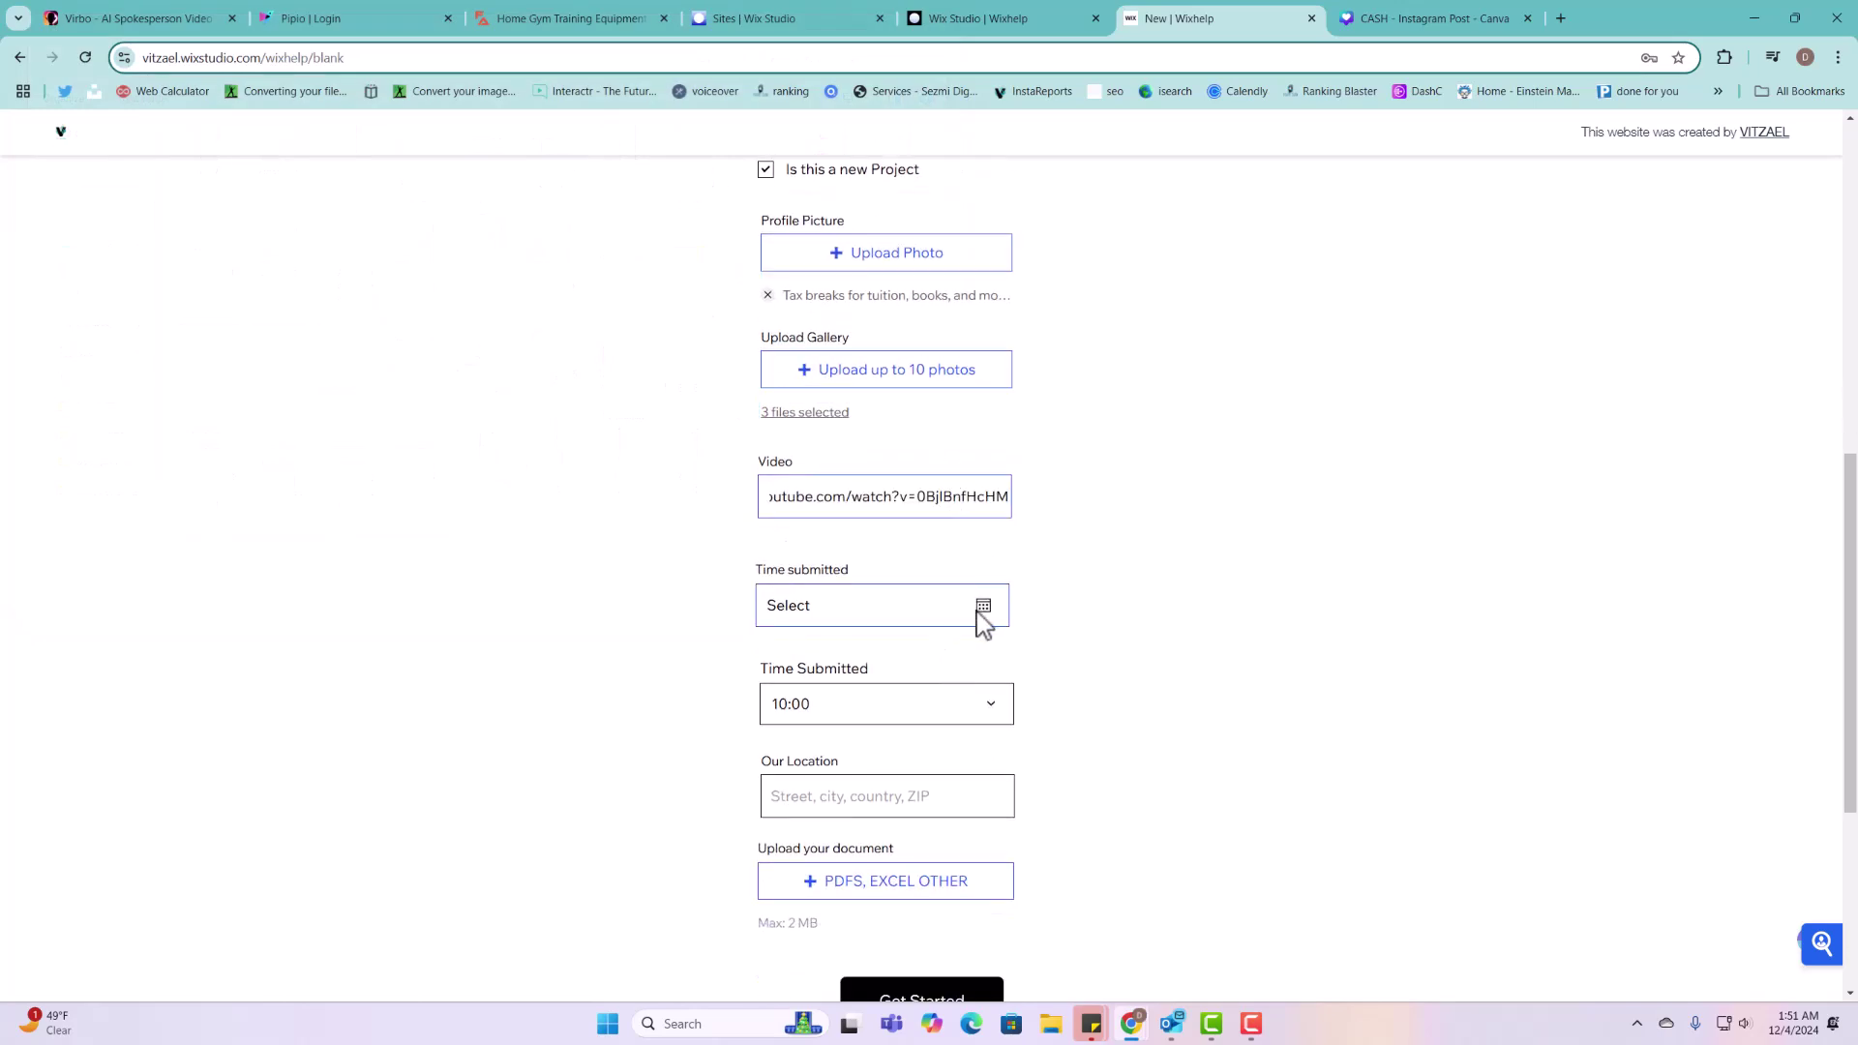
left_click(979, 620)
left_click(927, 847)
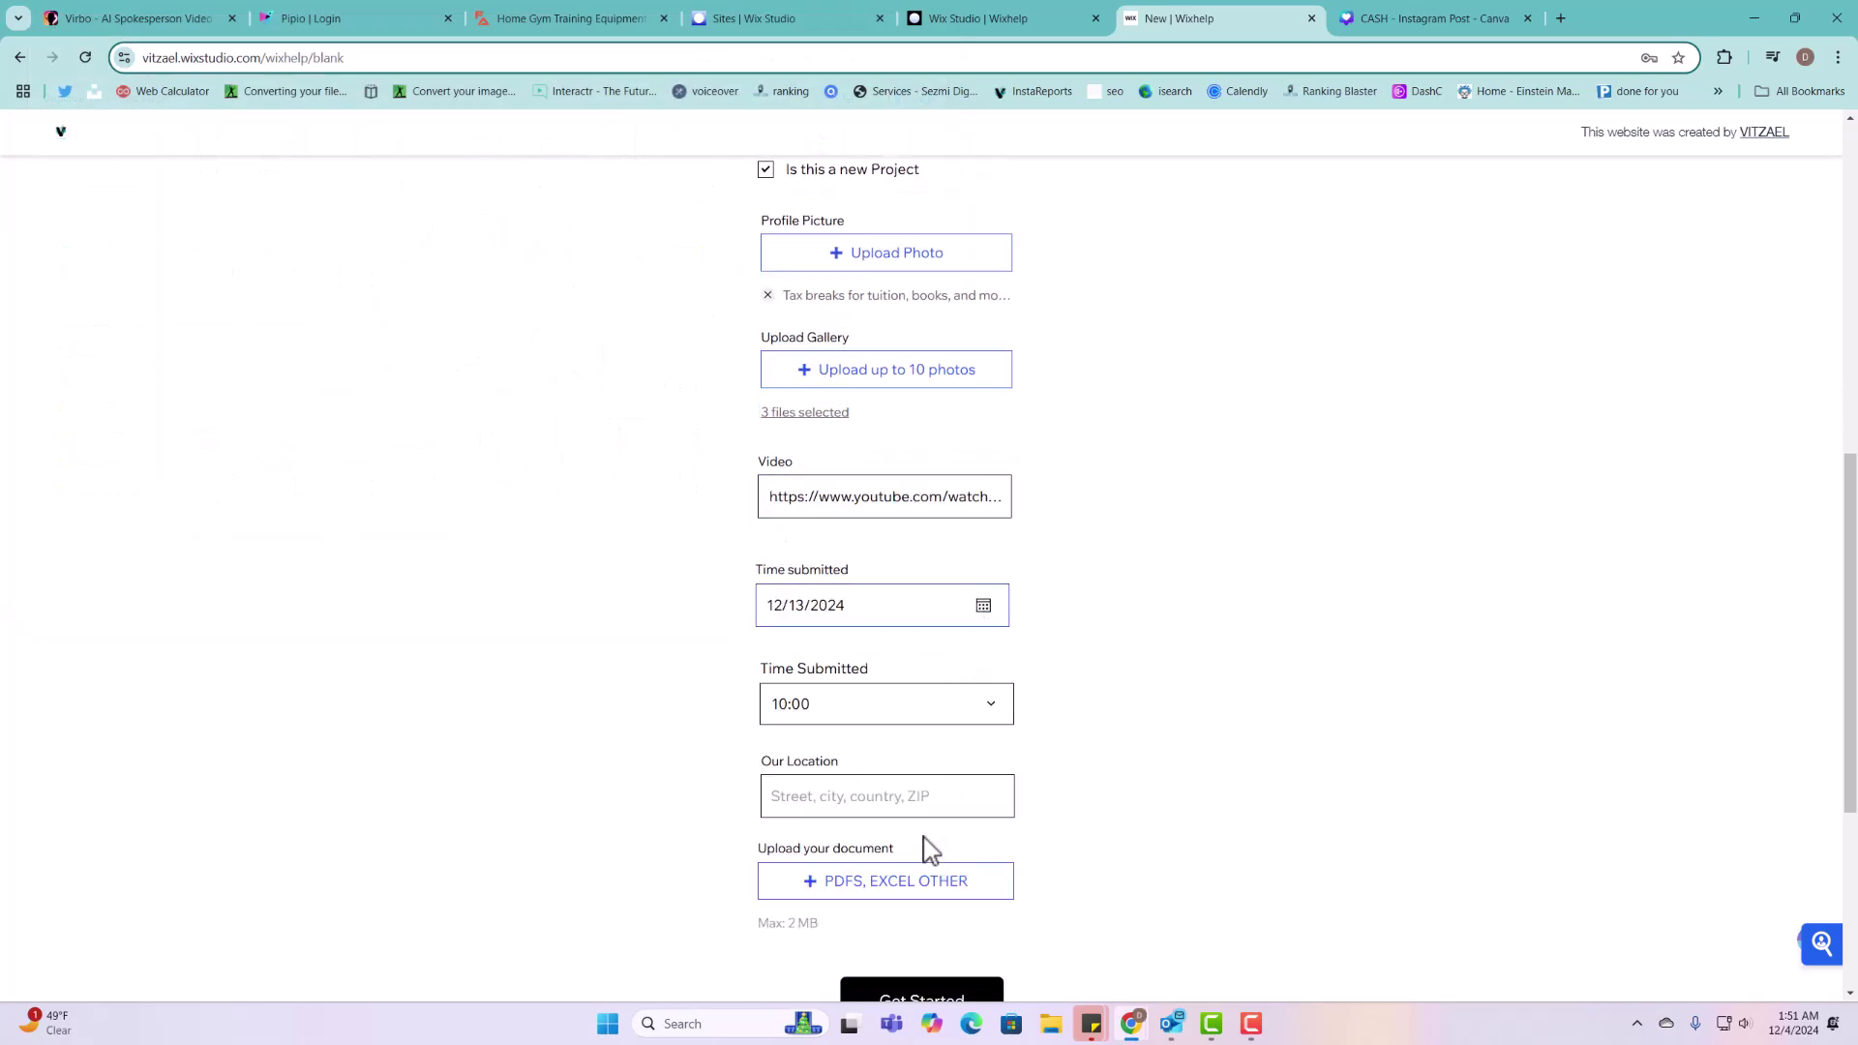
left_click(884, 706)
left_click(846, 648)
Step: Fill the location with the first suggested address and change the date to 12/10/2024
left_click(849, 806)
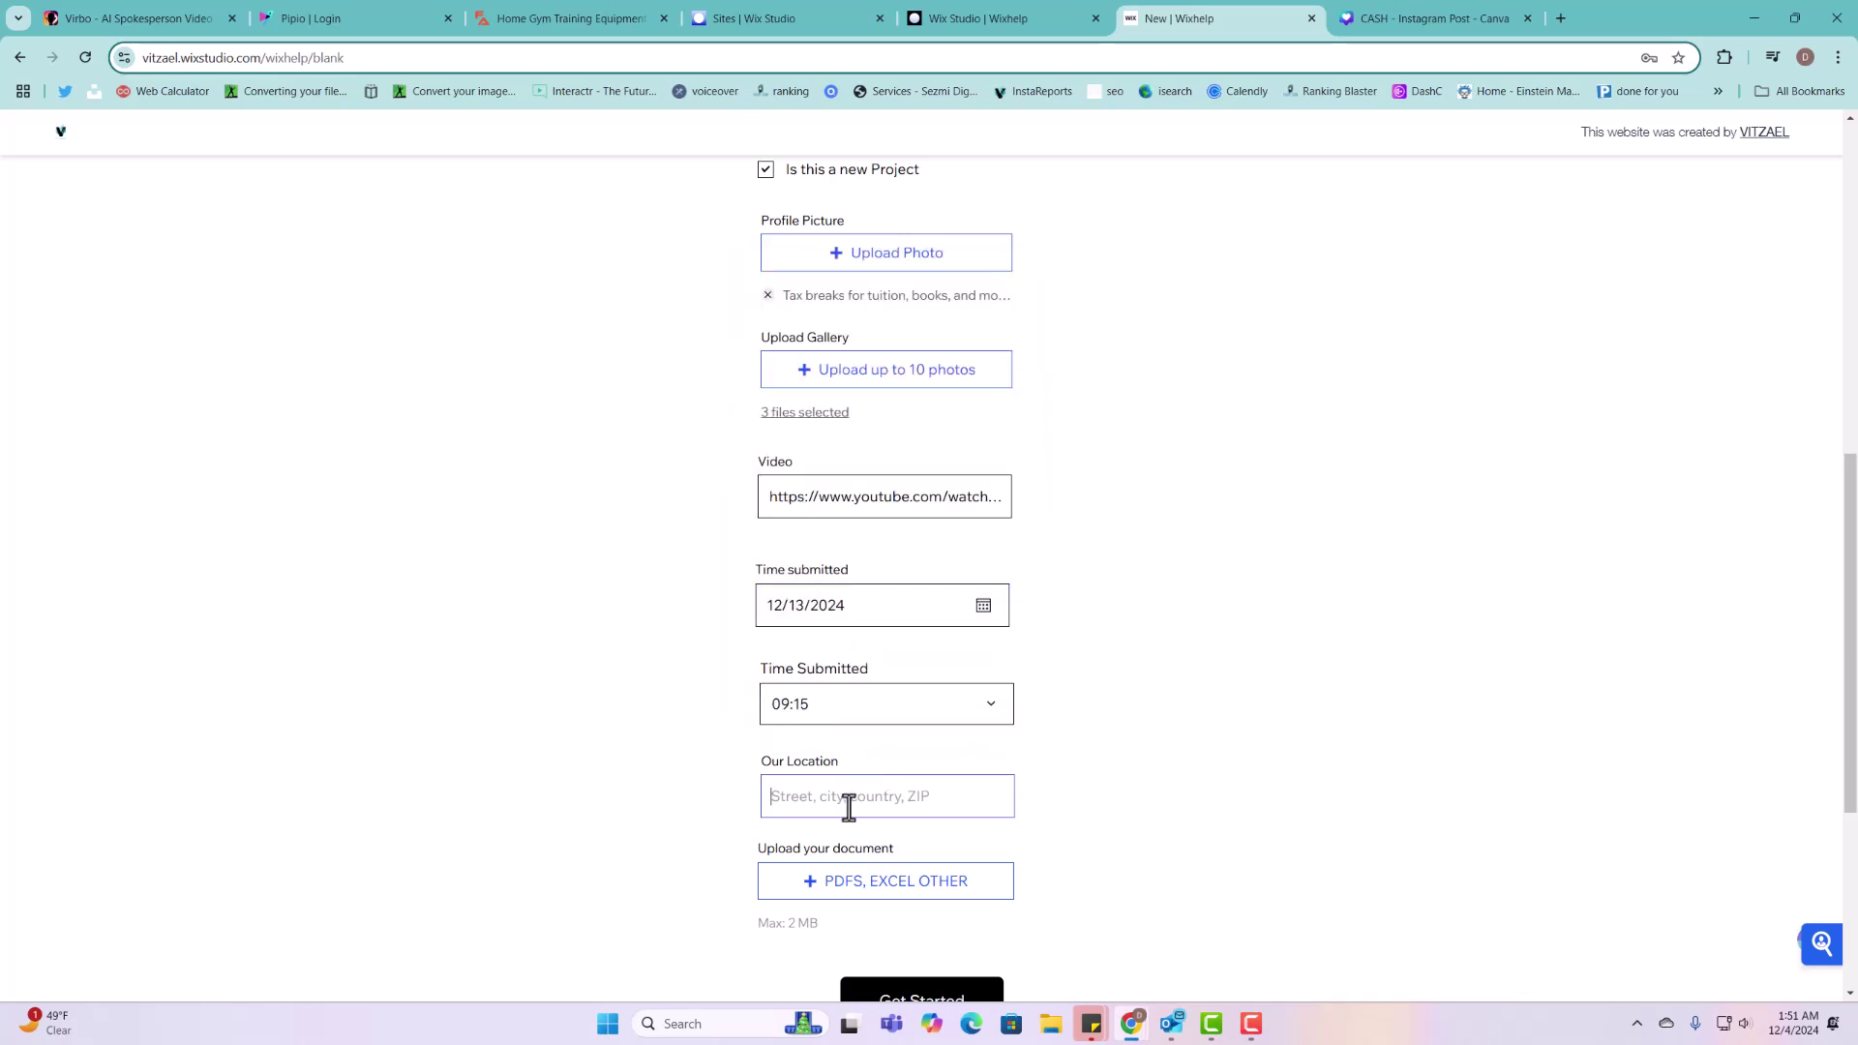
type("55")
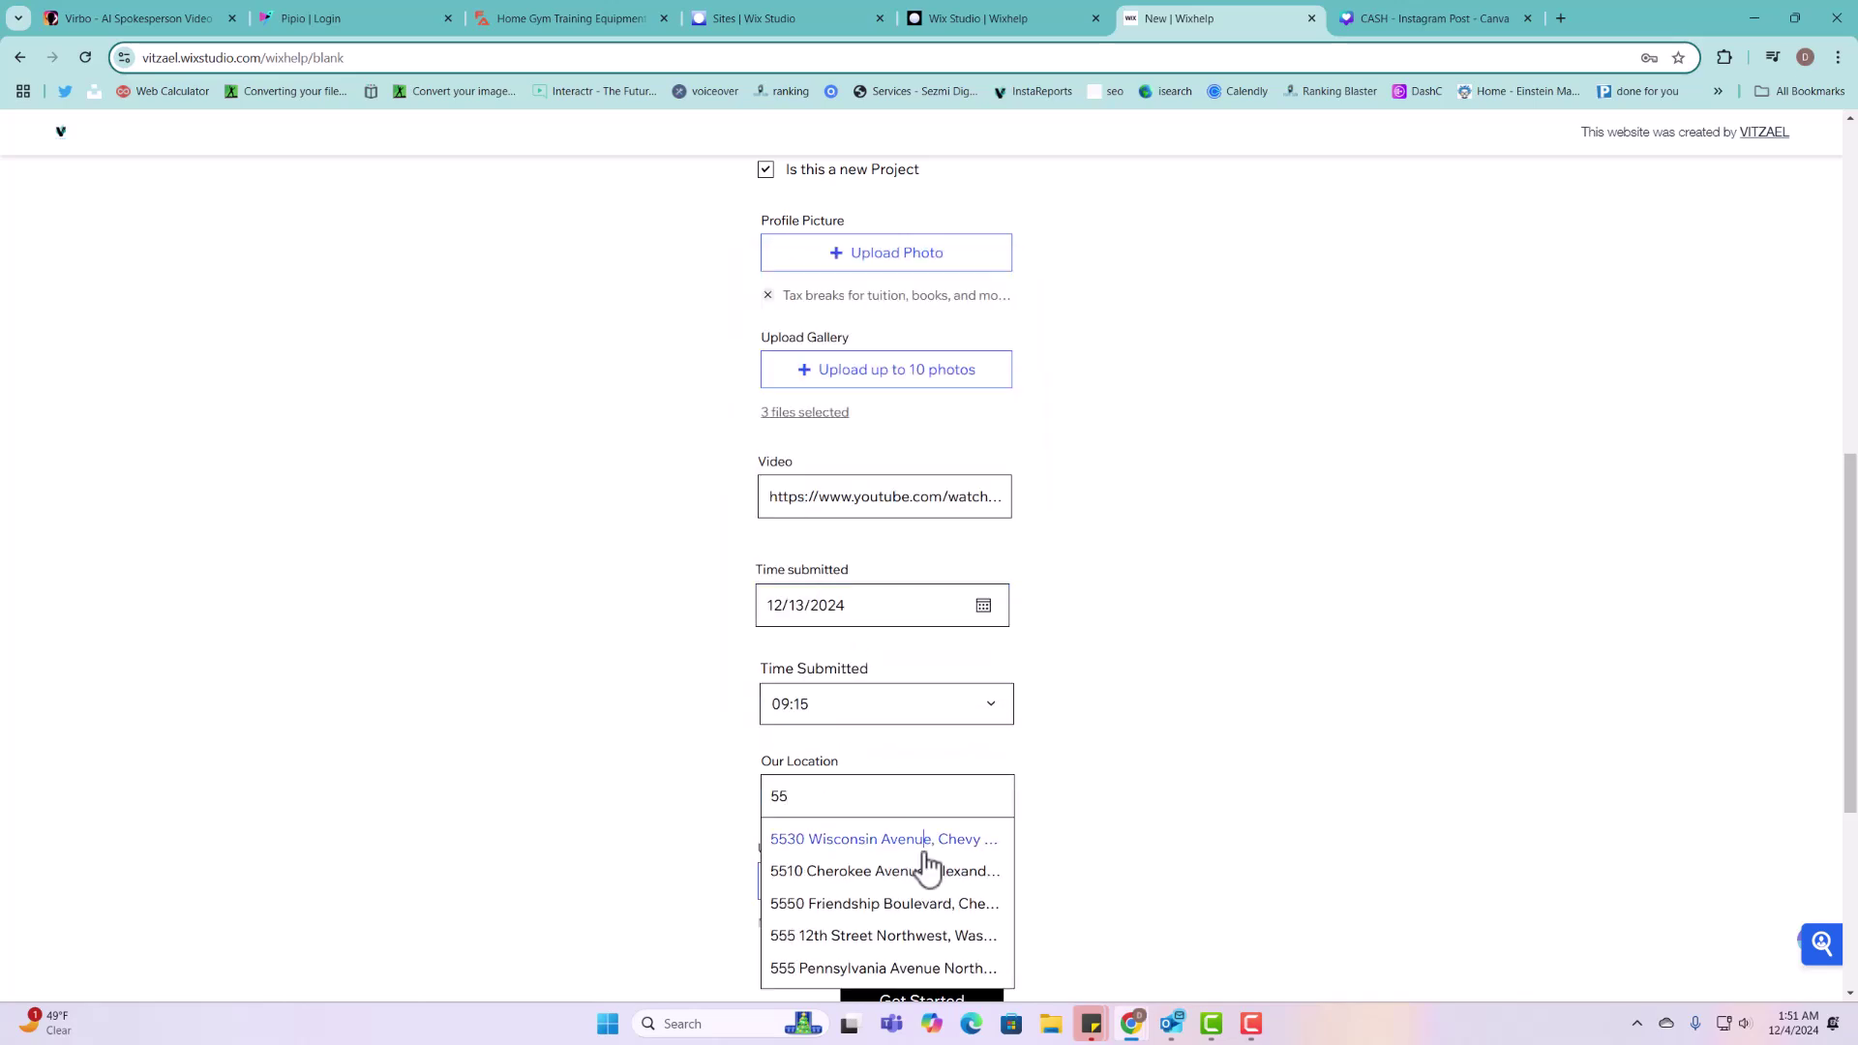
left_click(920, 840)
left_click(871, 619)
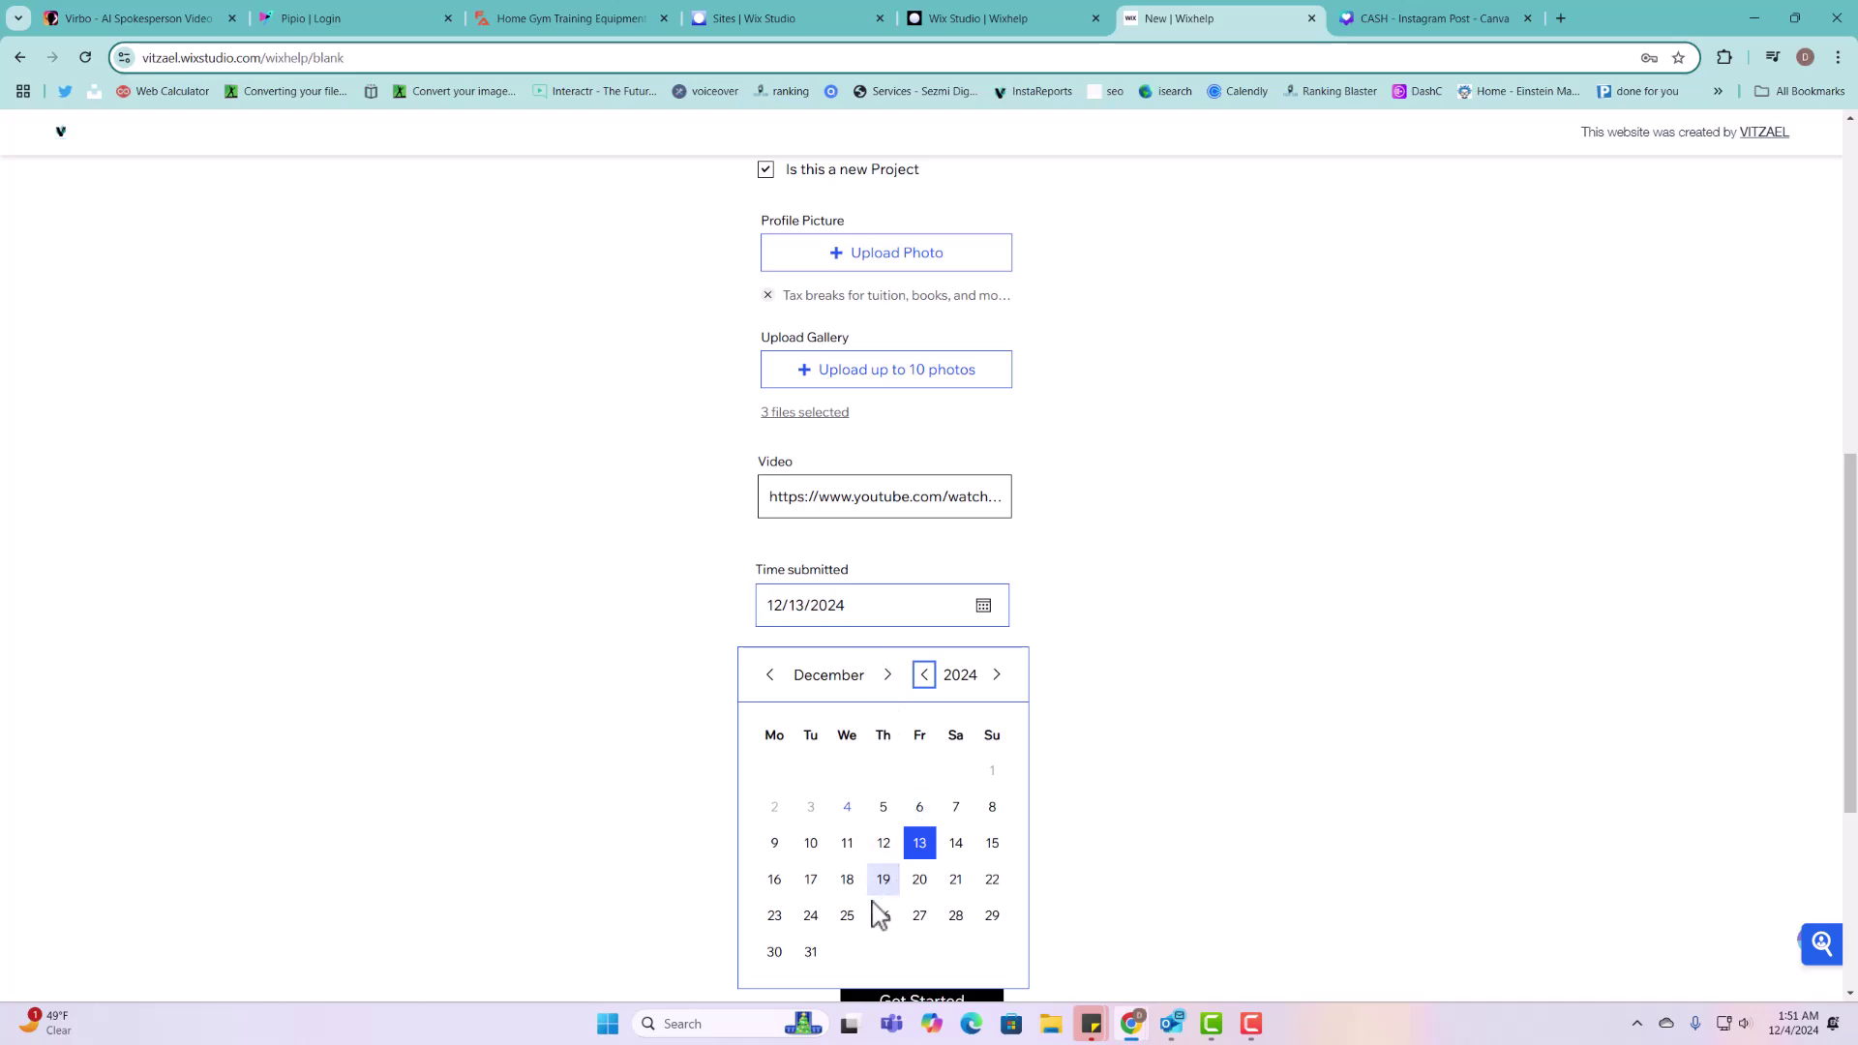
left_click(827, 853)
Step: Attach the Boletin Irs 2024-2025 PDF and return to the editor's Projects collection
scroll(963, 915, "down", 3)
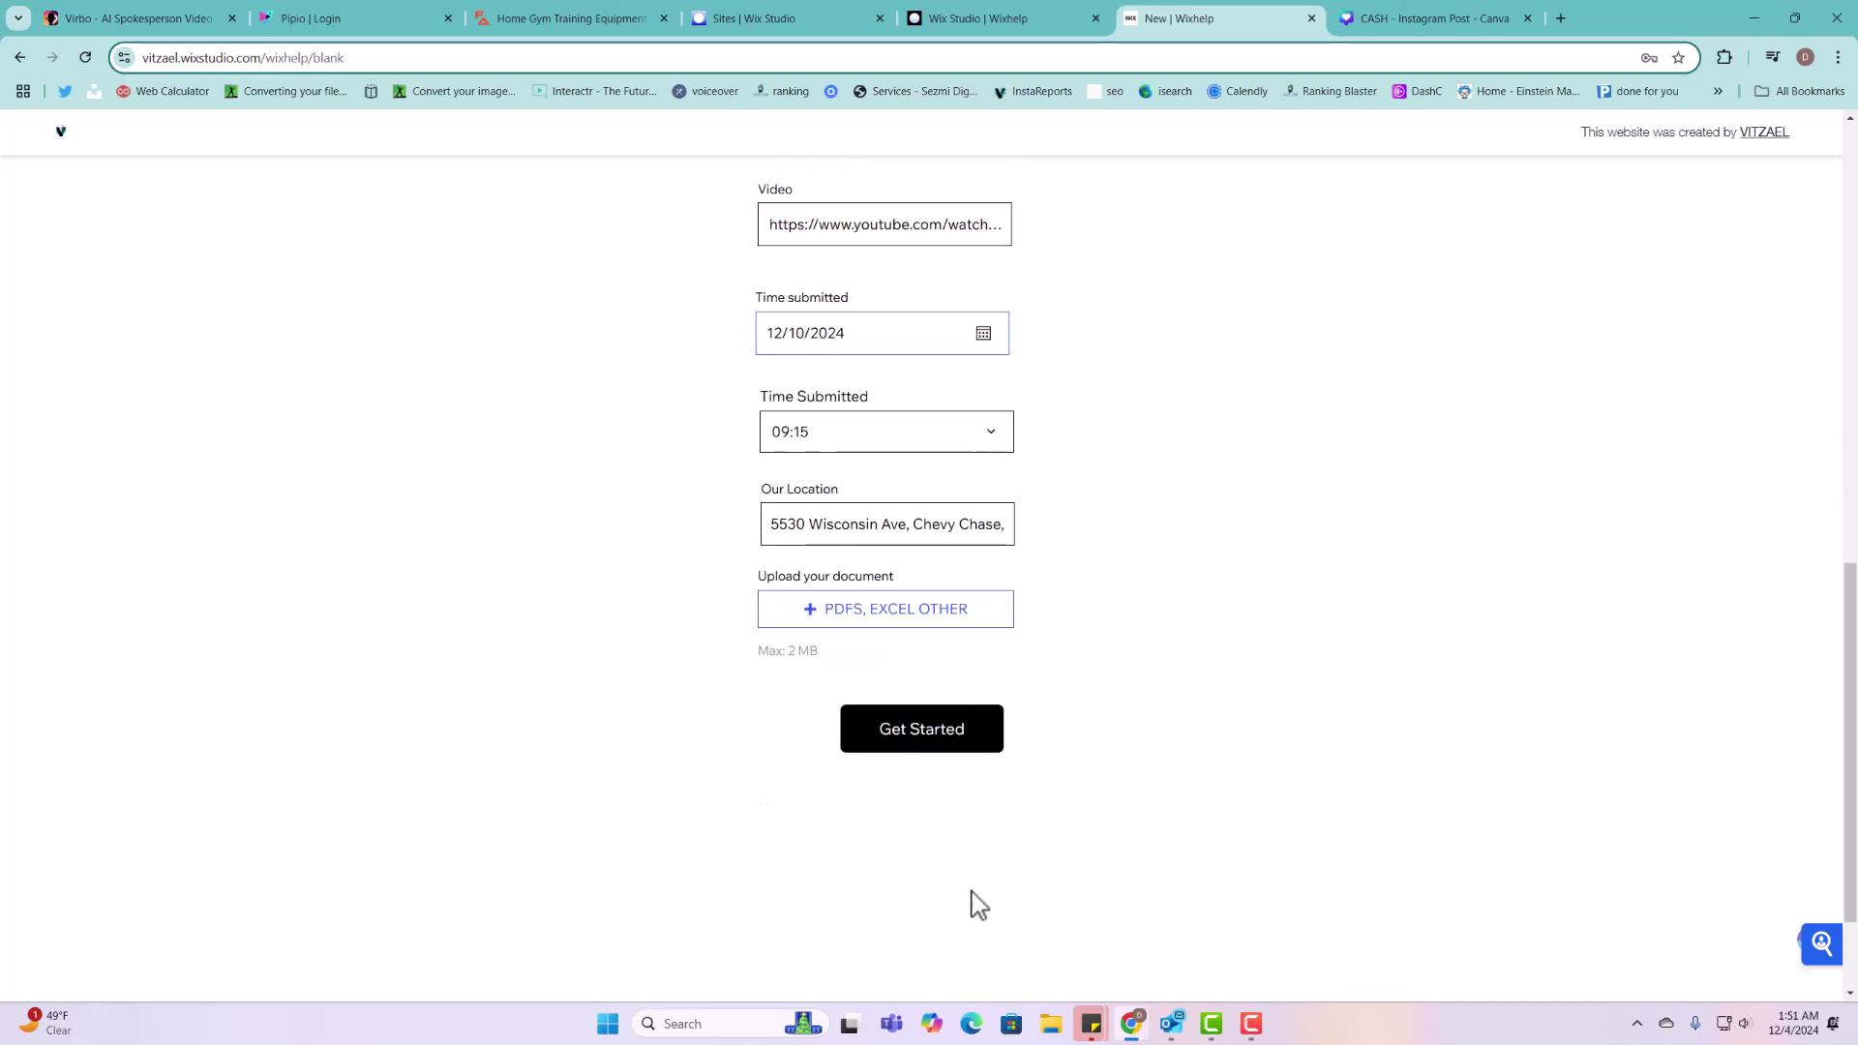
left_click(926, 624)
left_click(204, 184)
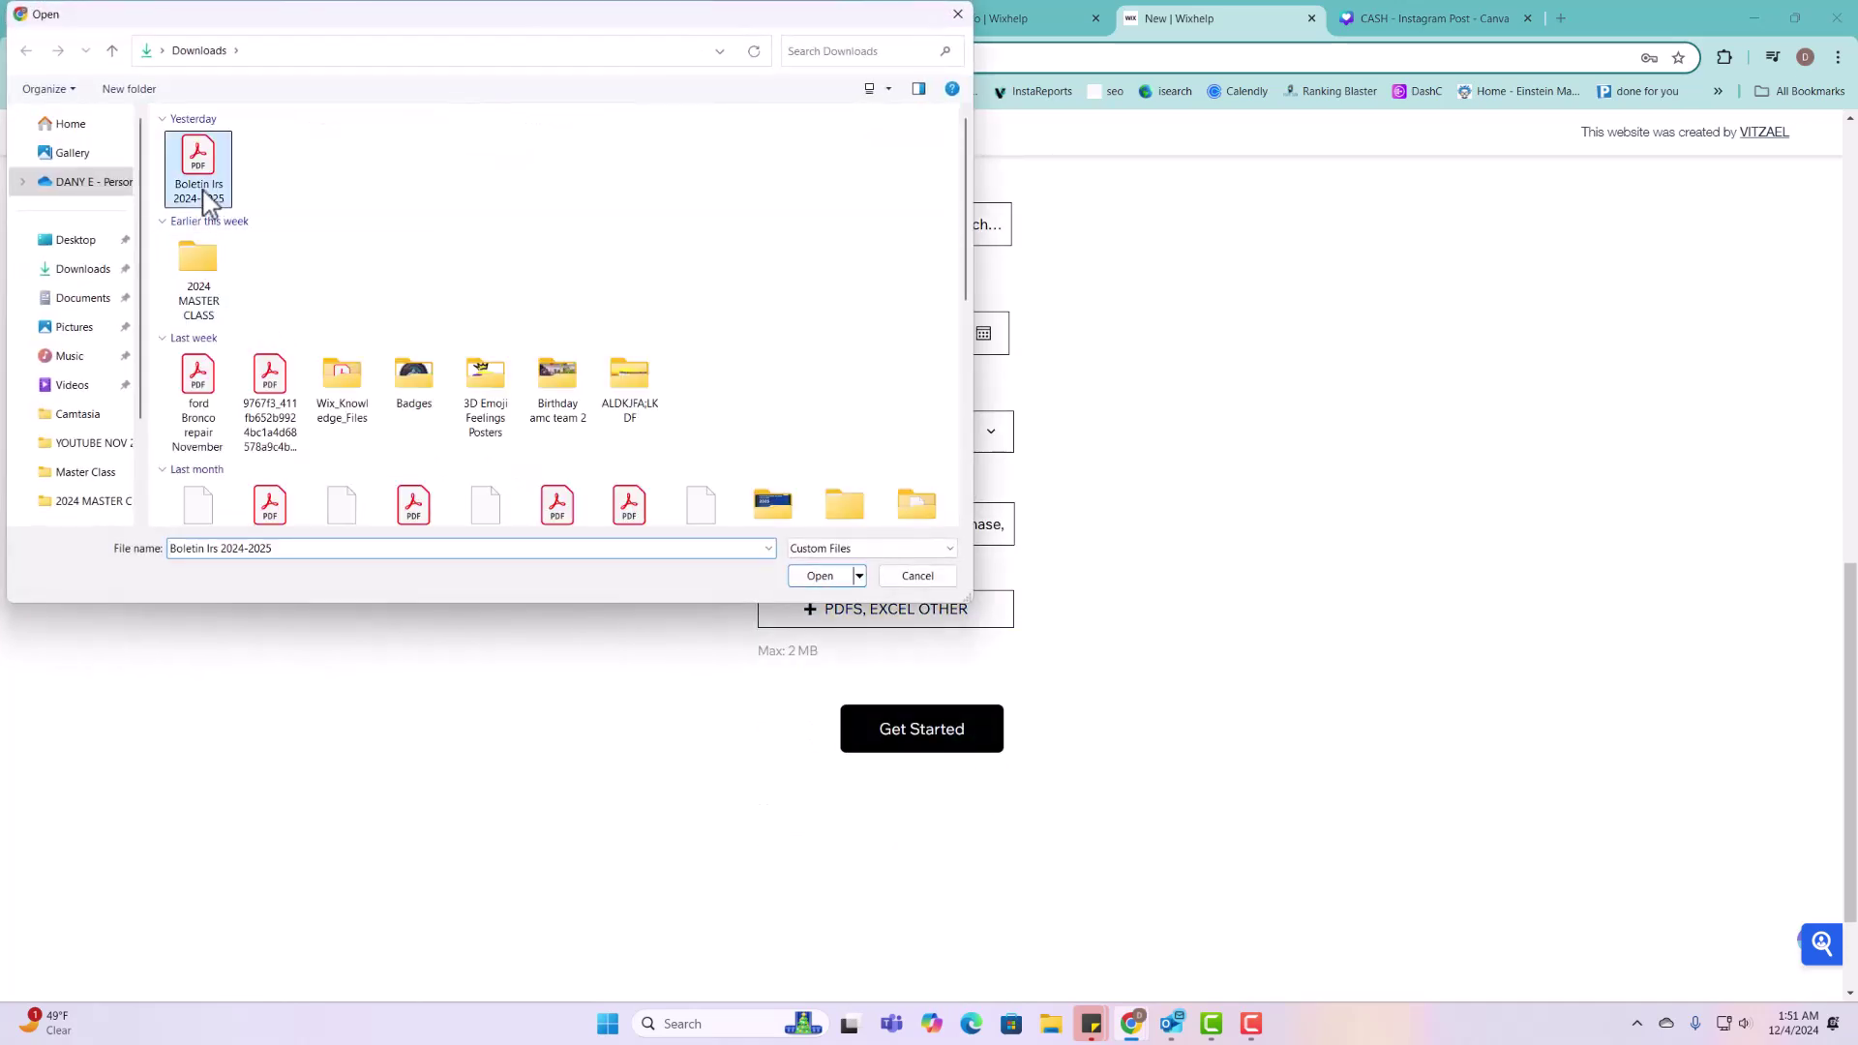
left_click(819, 576)
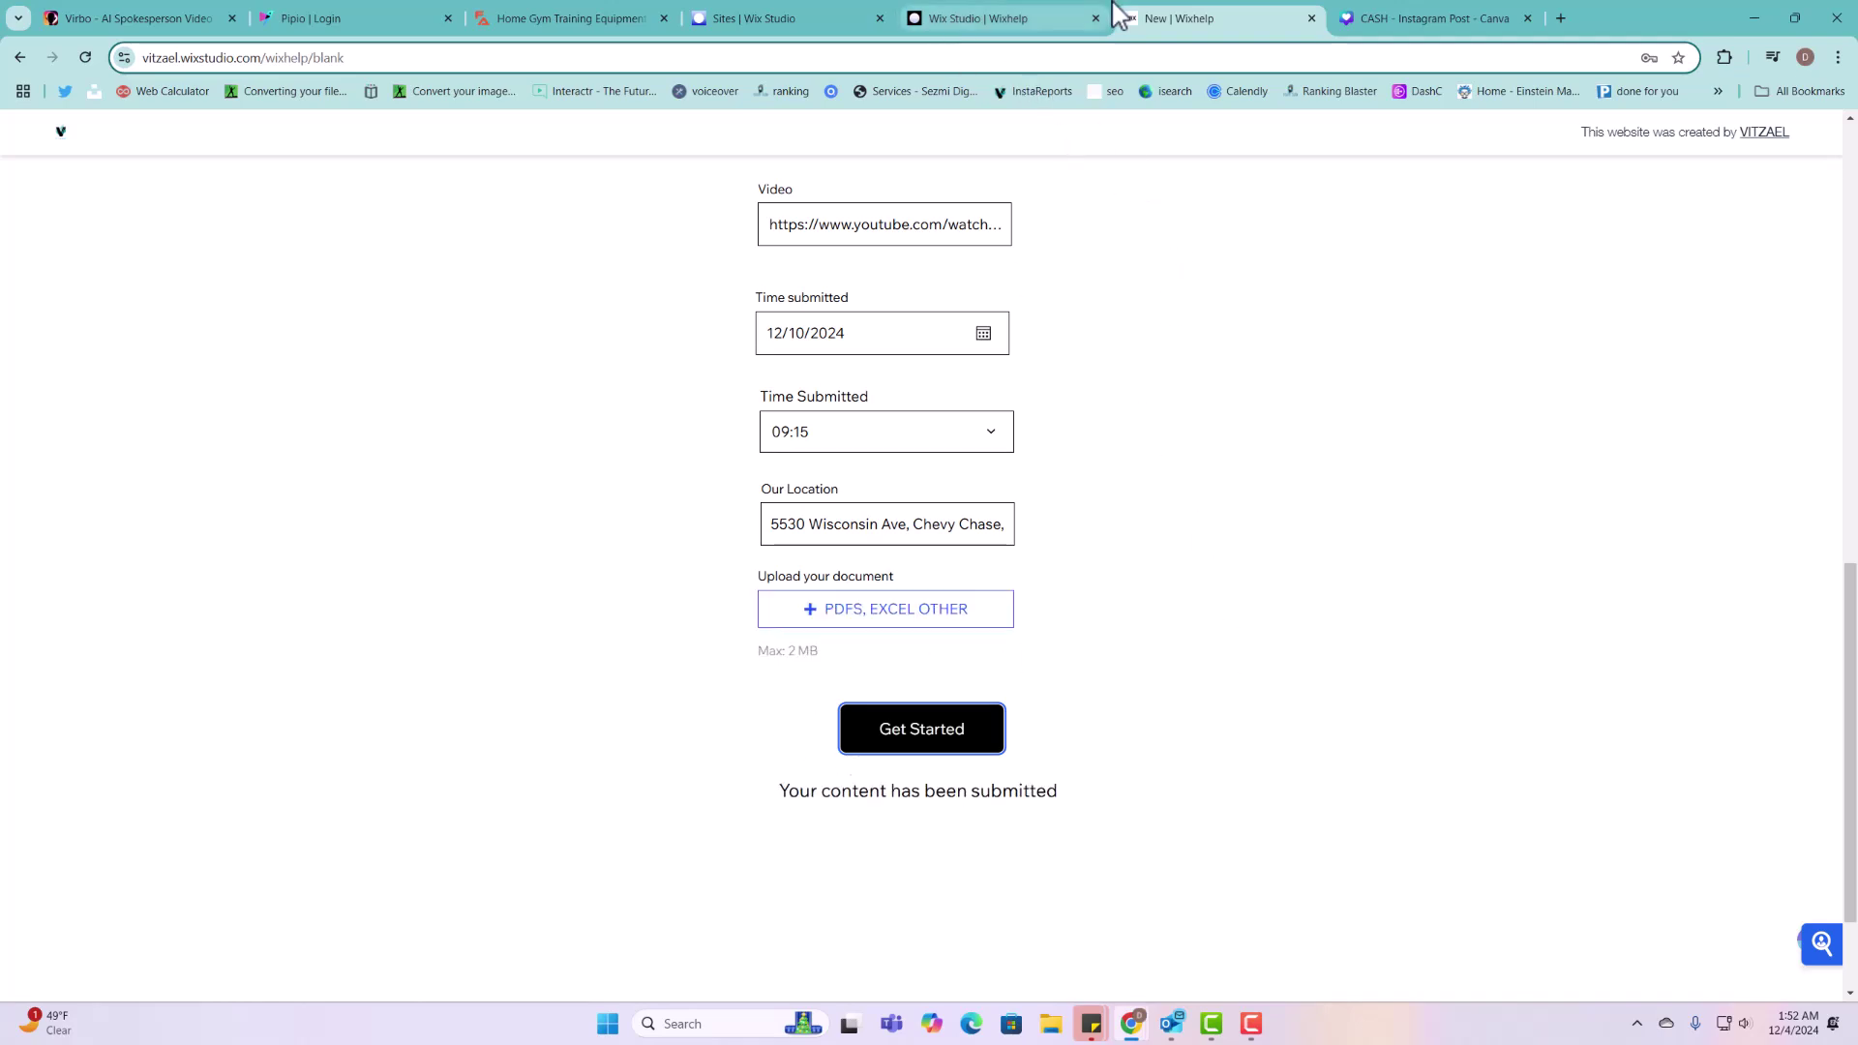
left_click(1069, 20)
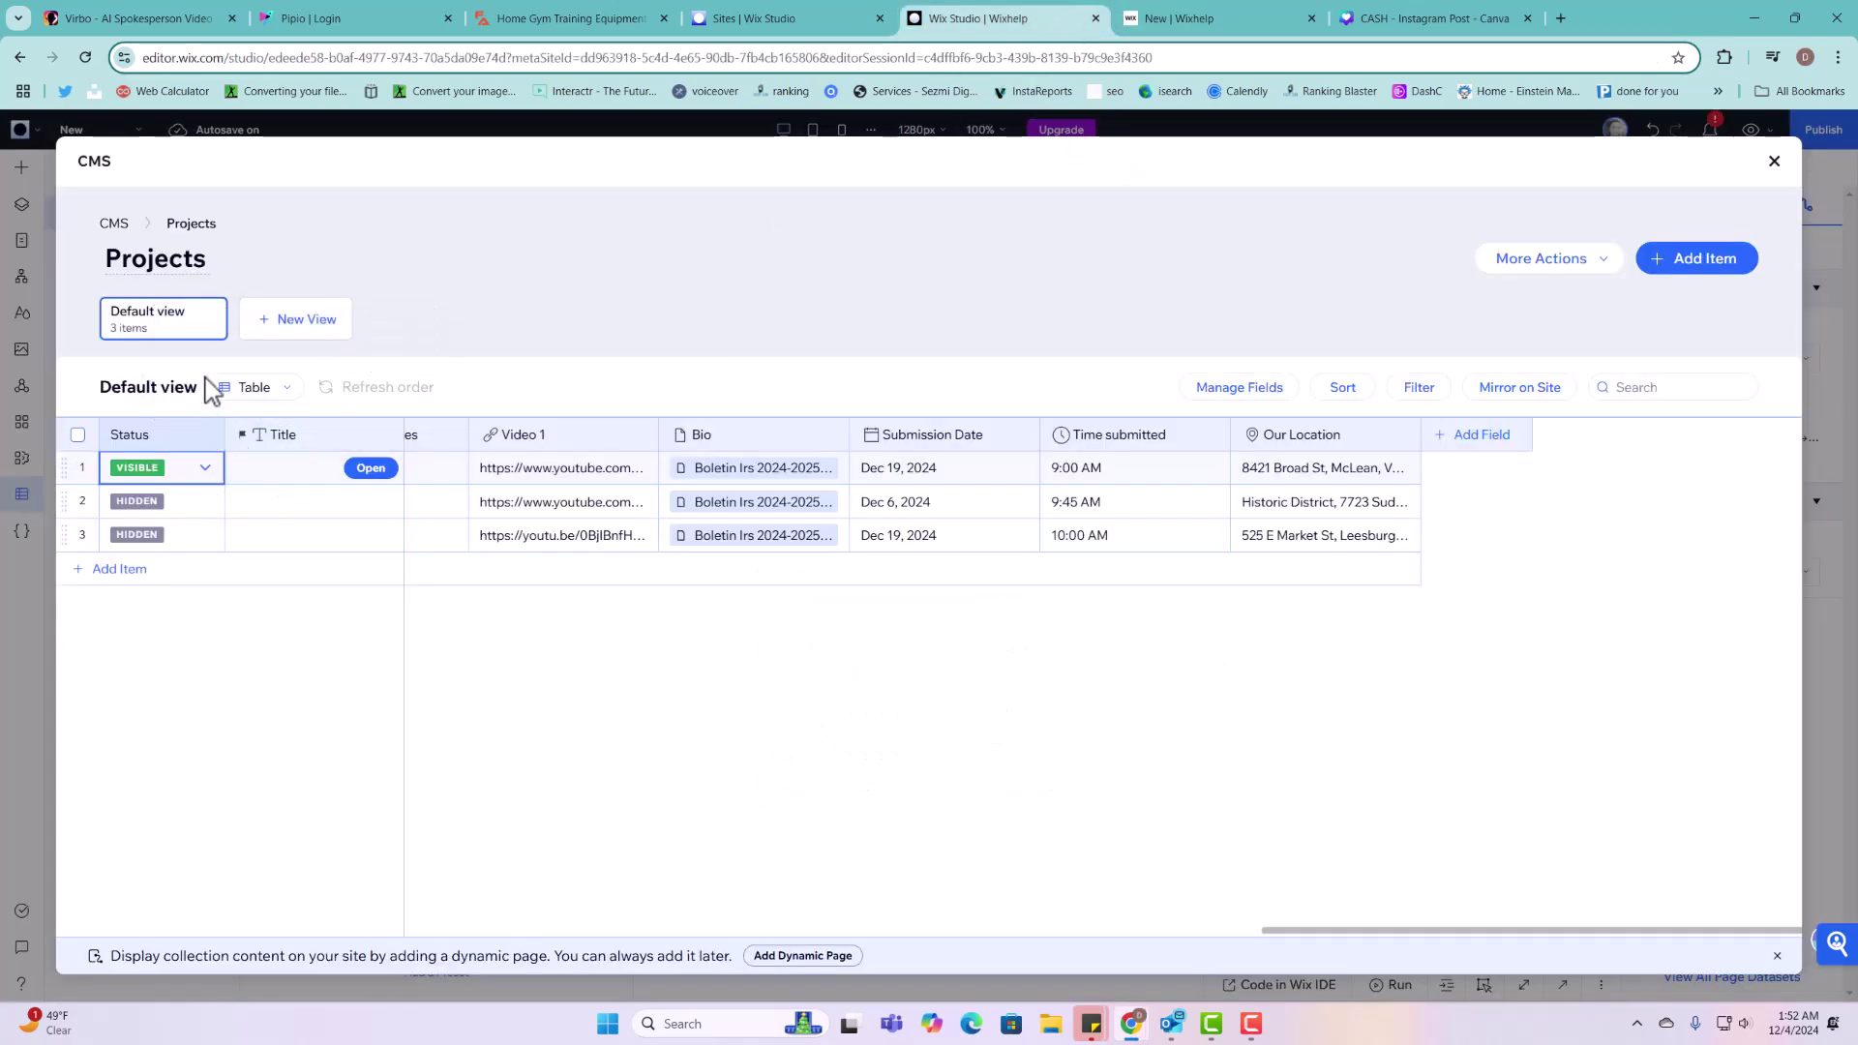
Step: Check the Projects collection settings and close them without changes
left_click(116, 223)
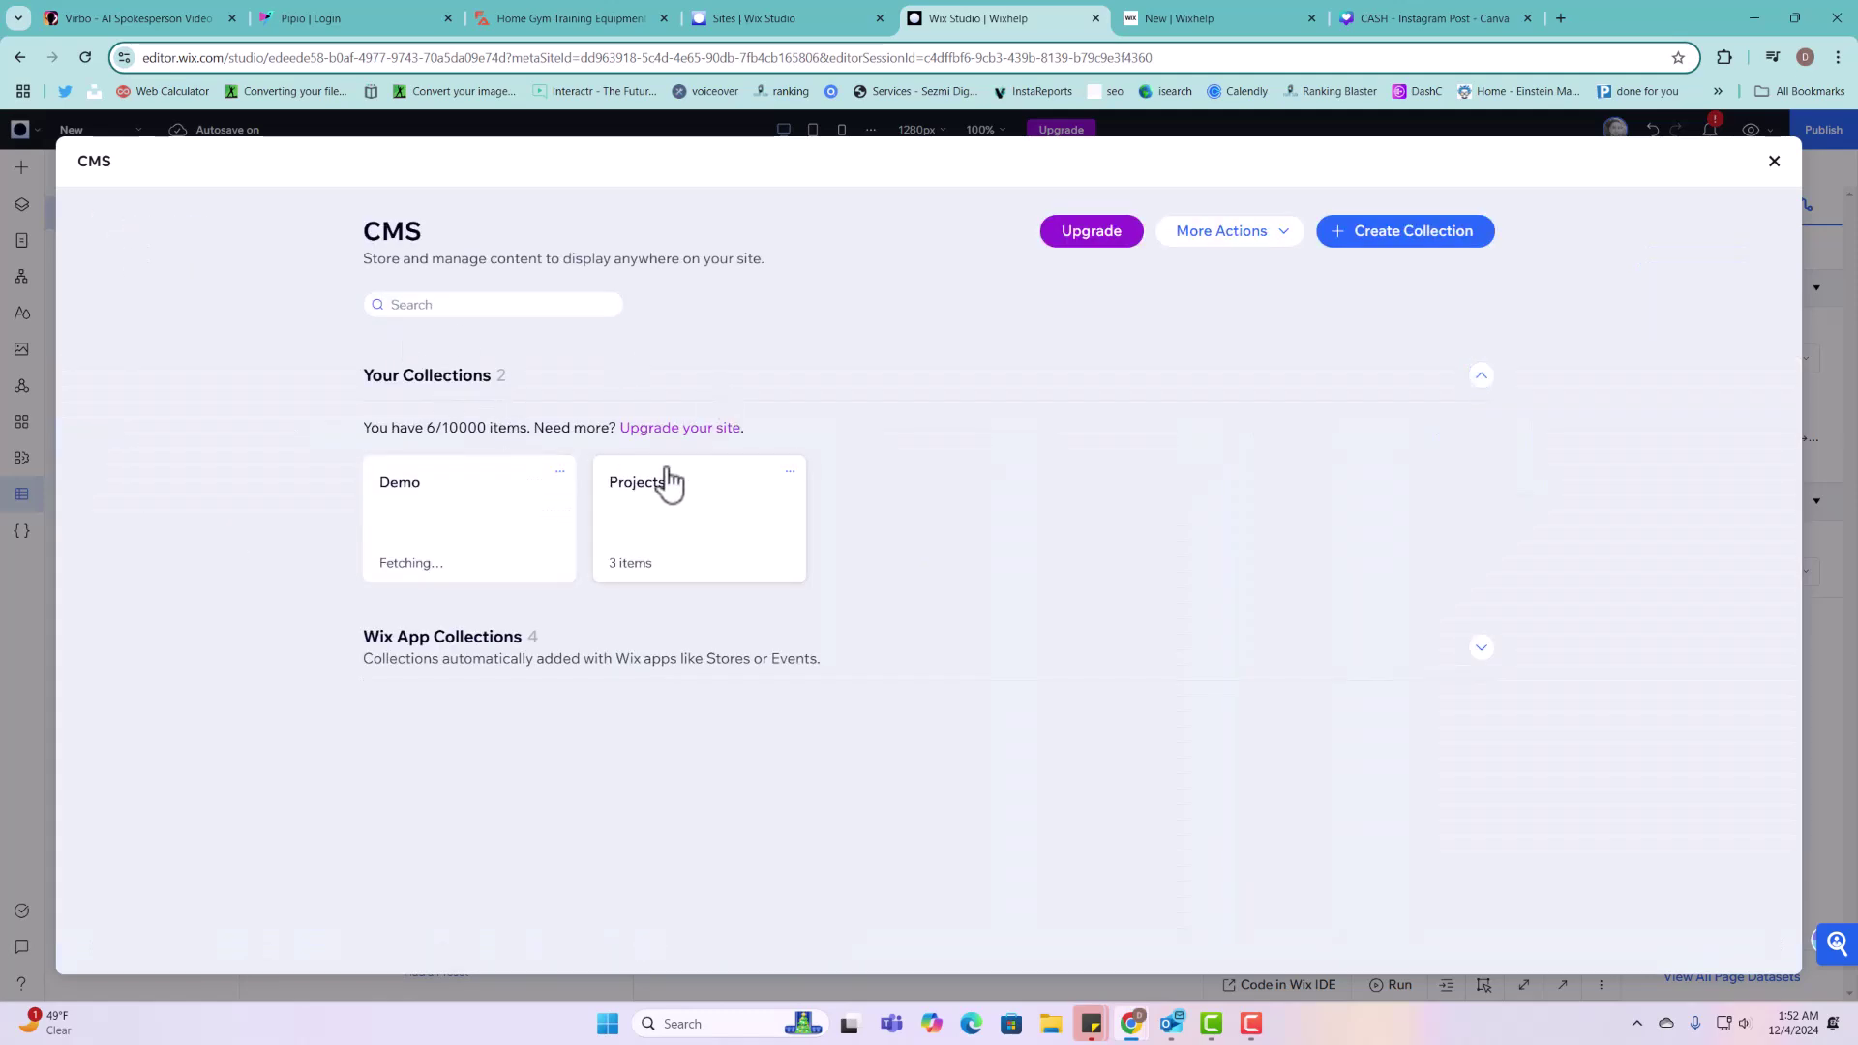
left_click(790, 471)
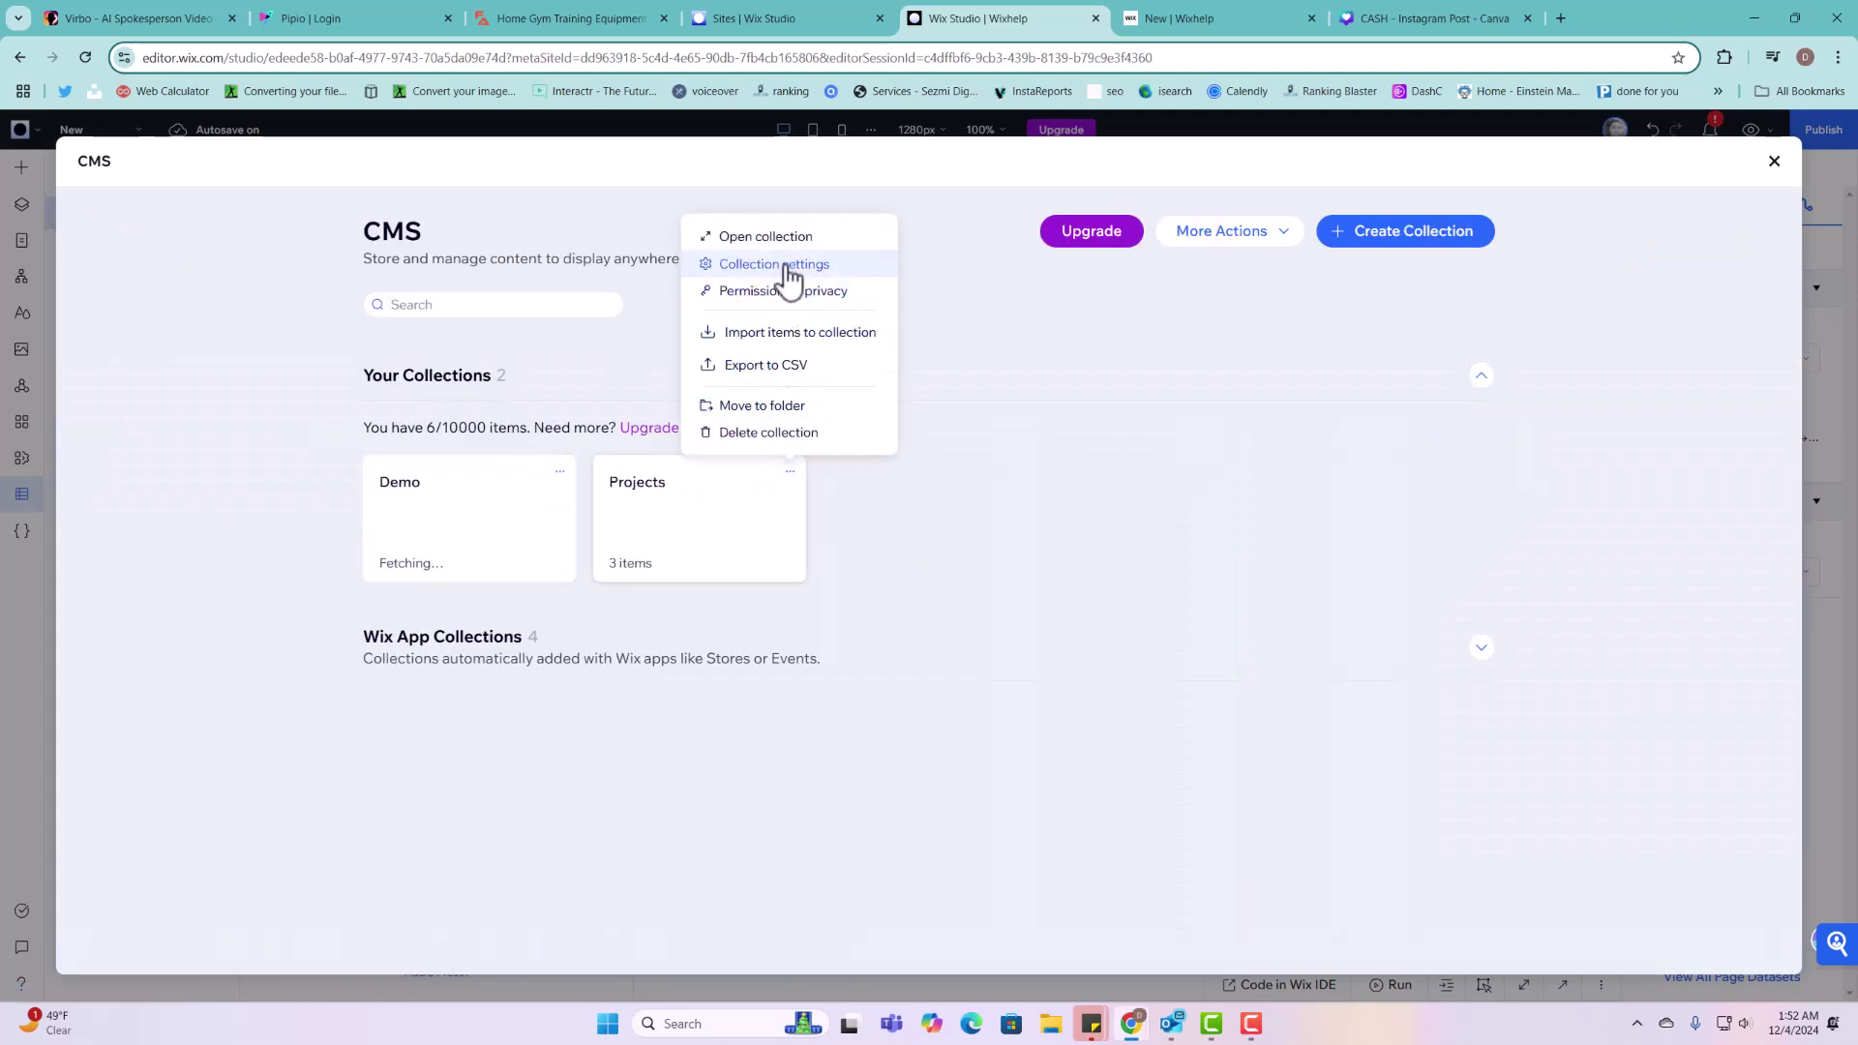
left_click(790, 266)
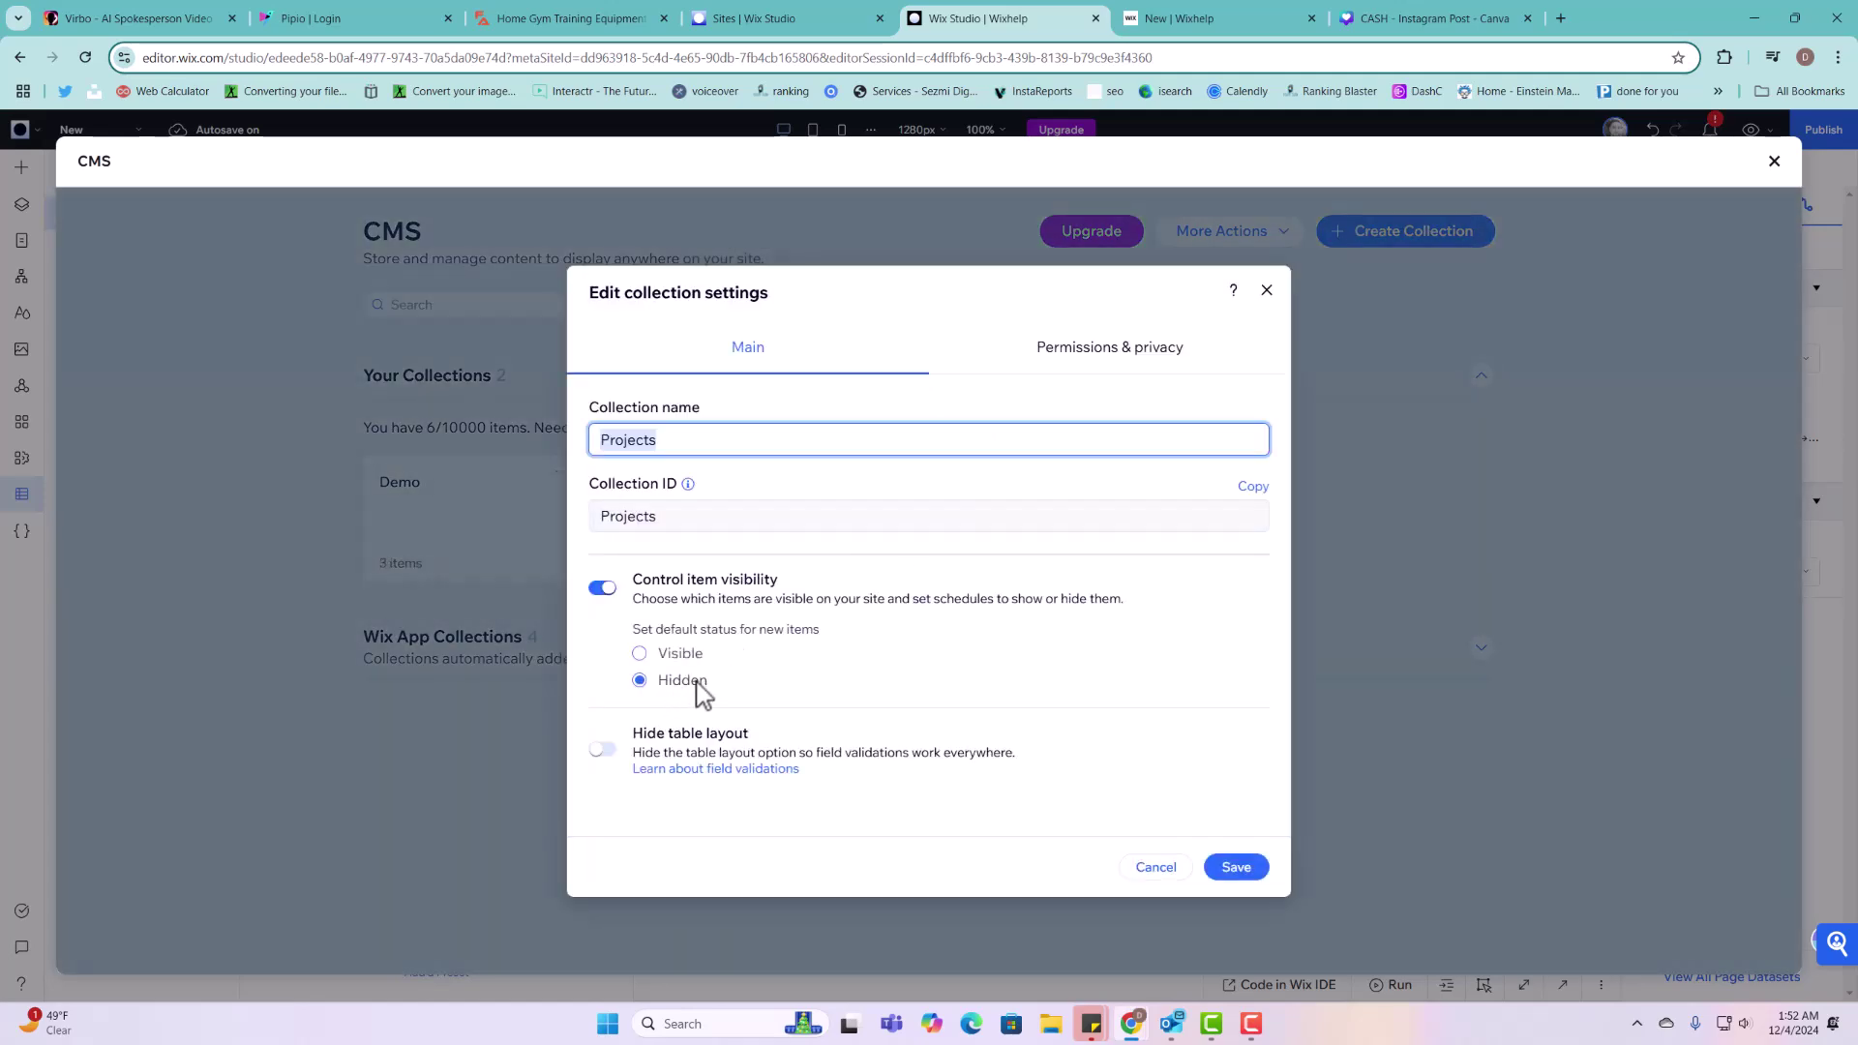
left_click(1267, 291)
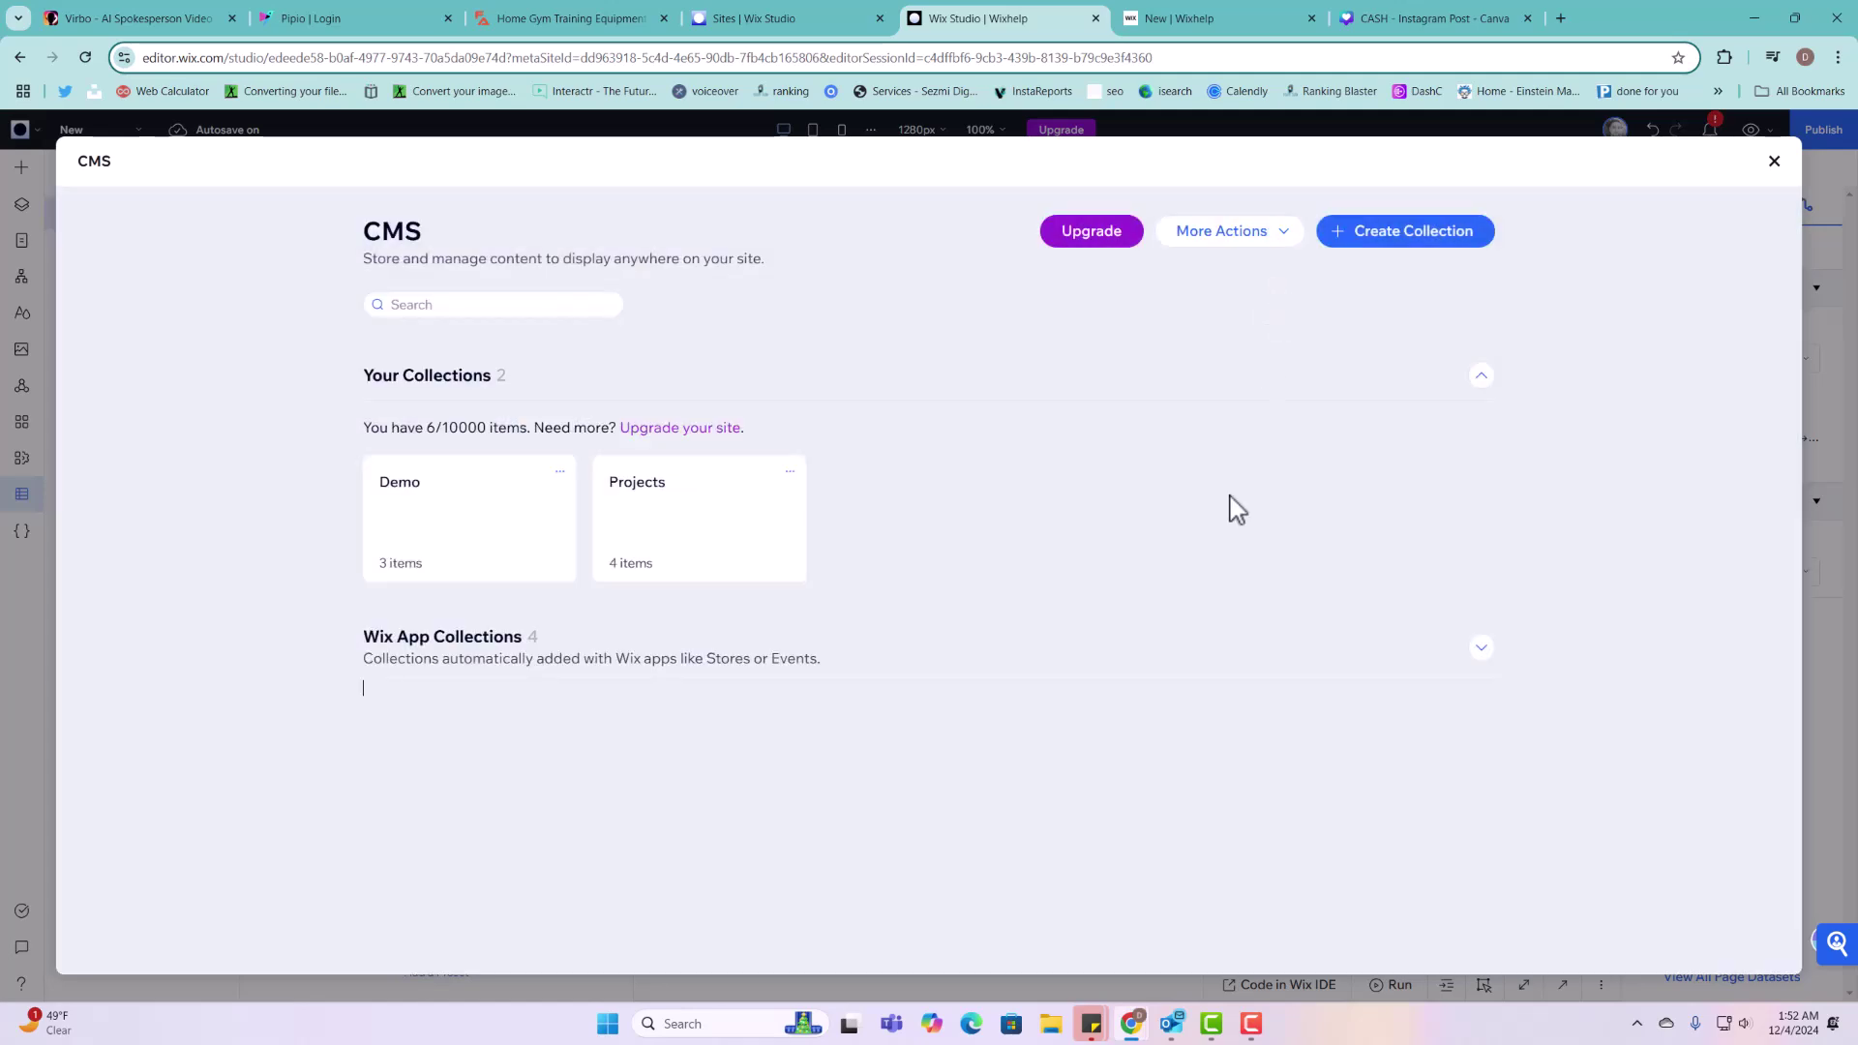
Step: Set the Demo 222 item's status to Visible and return to the live form page
left_click(763, 564)
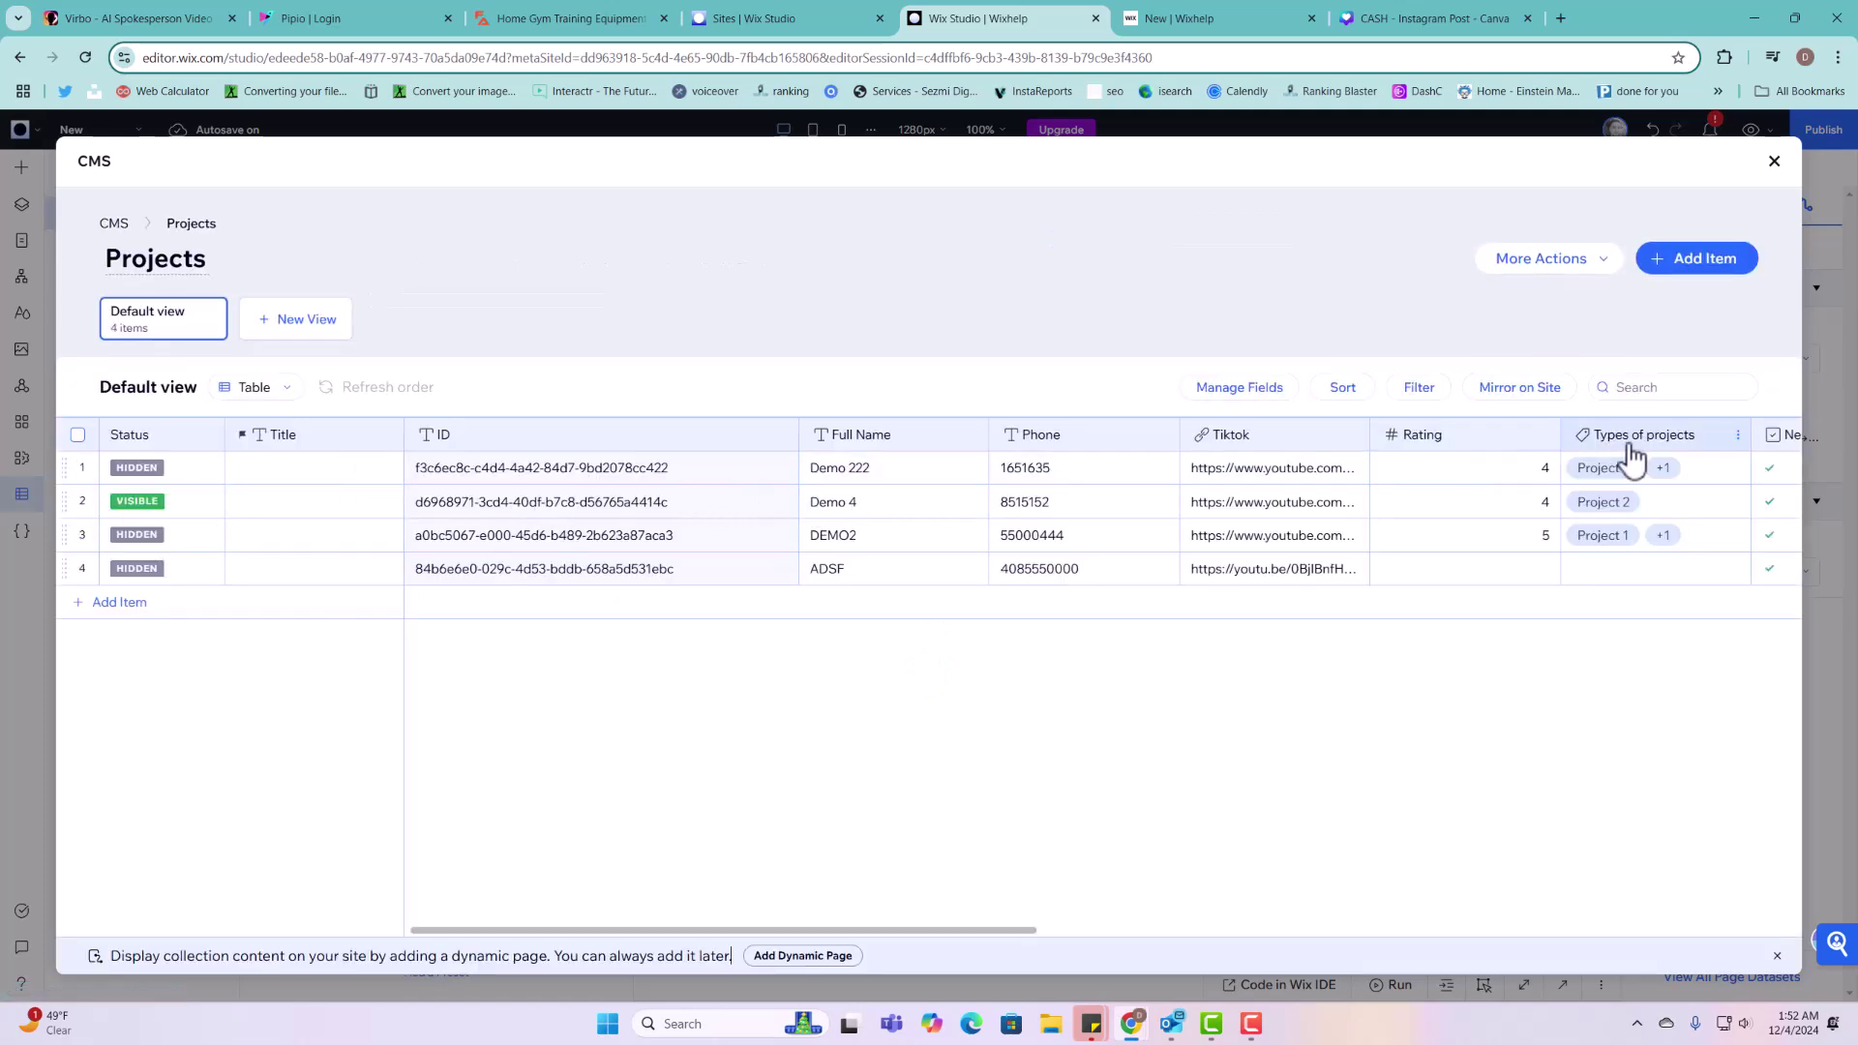
left_click(203, 474)
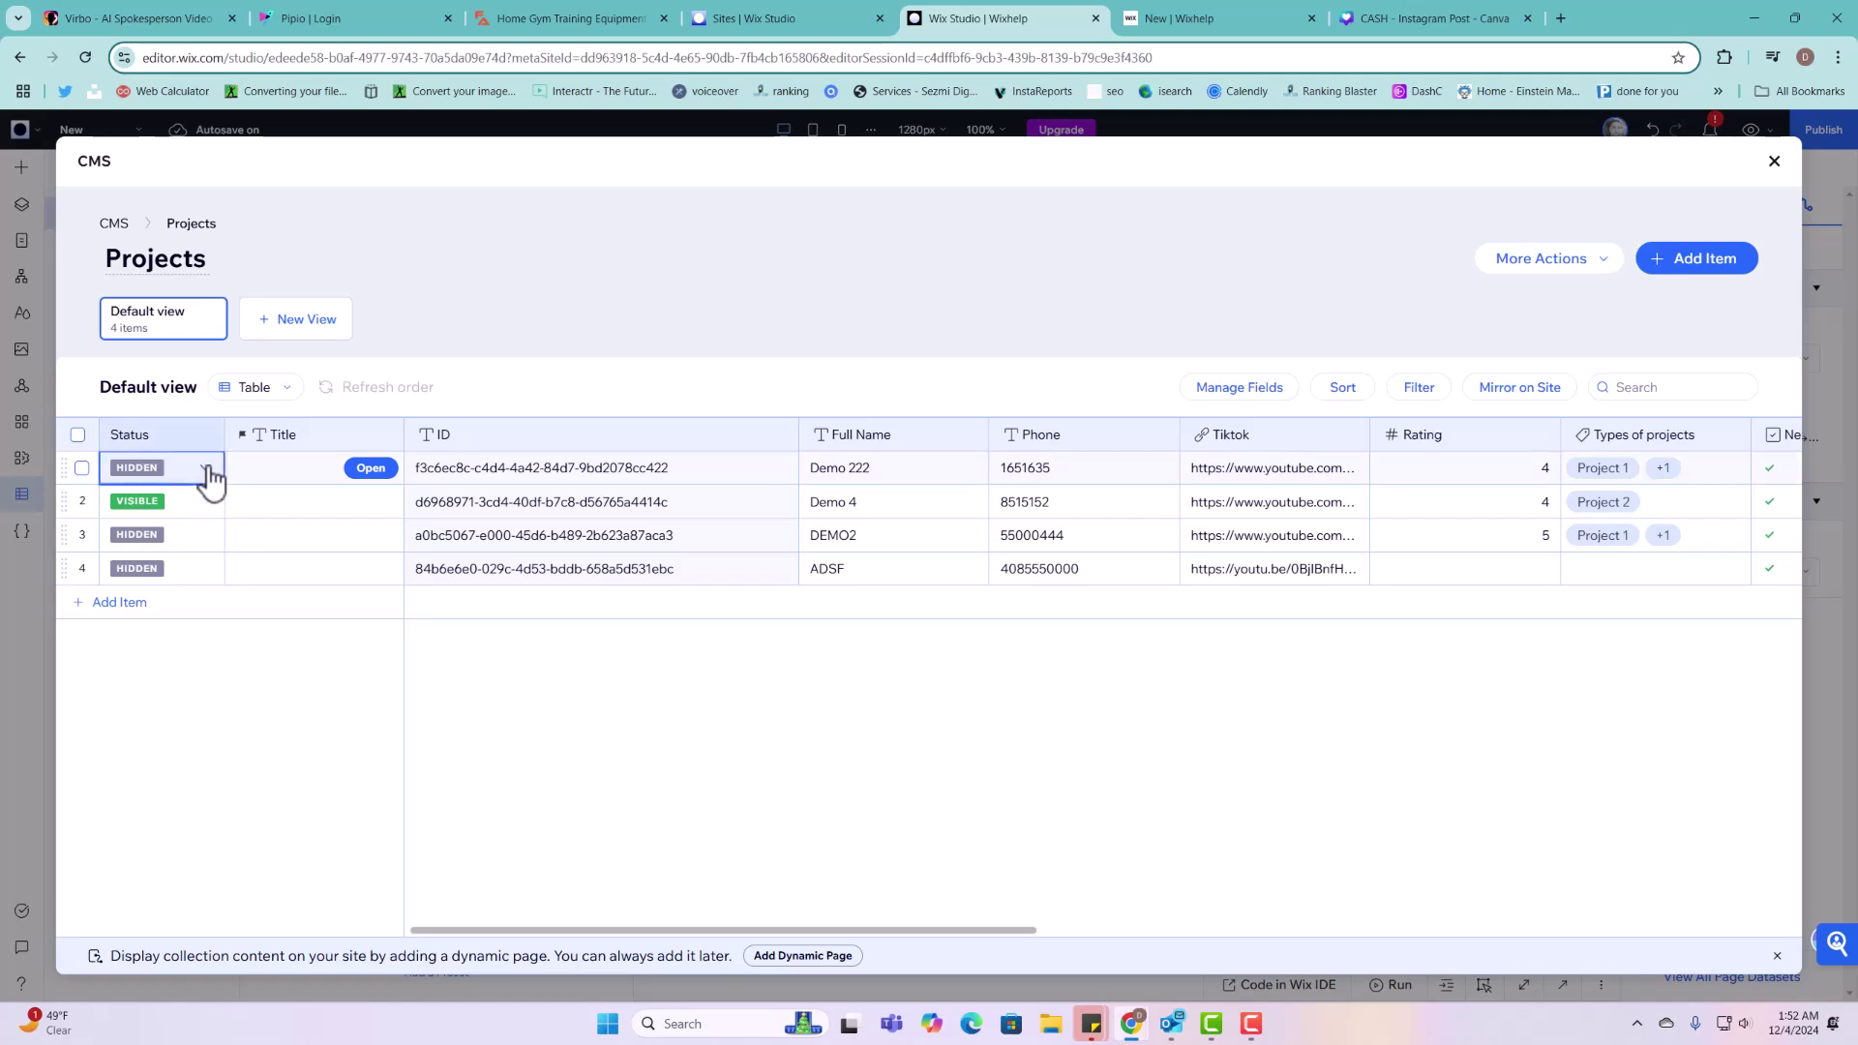
left_click(206, 479)
left_click(200, 559)
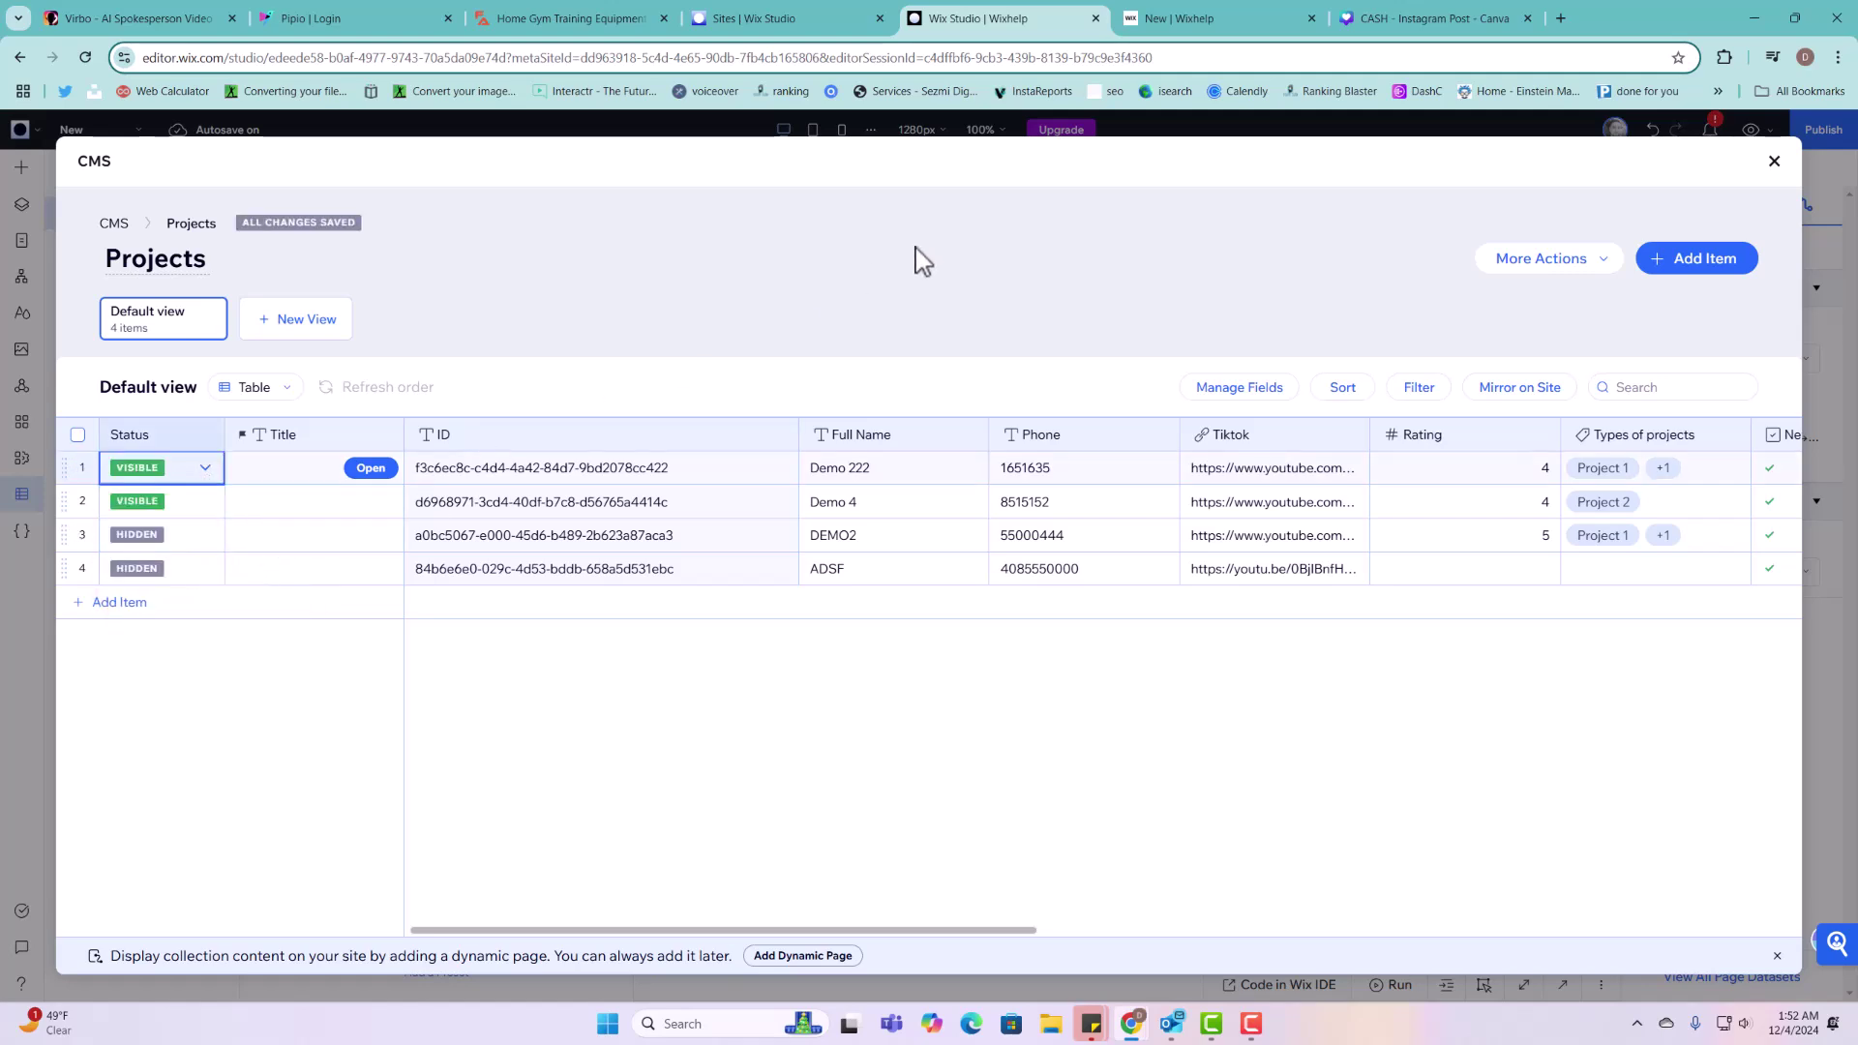
left_click(1231, 22)
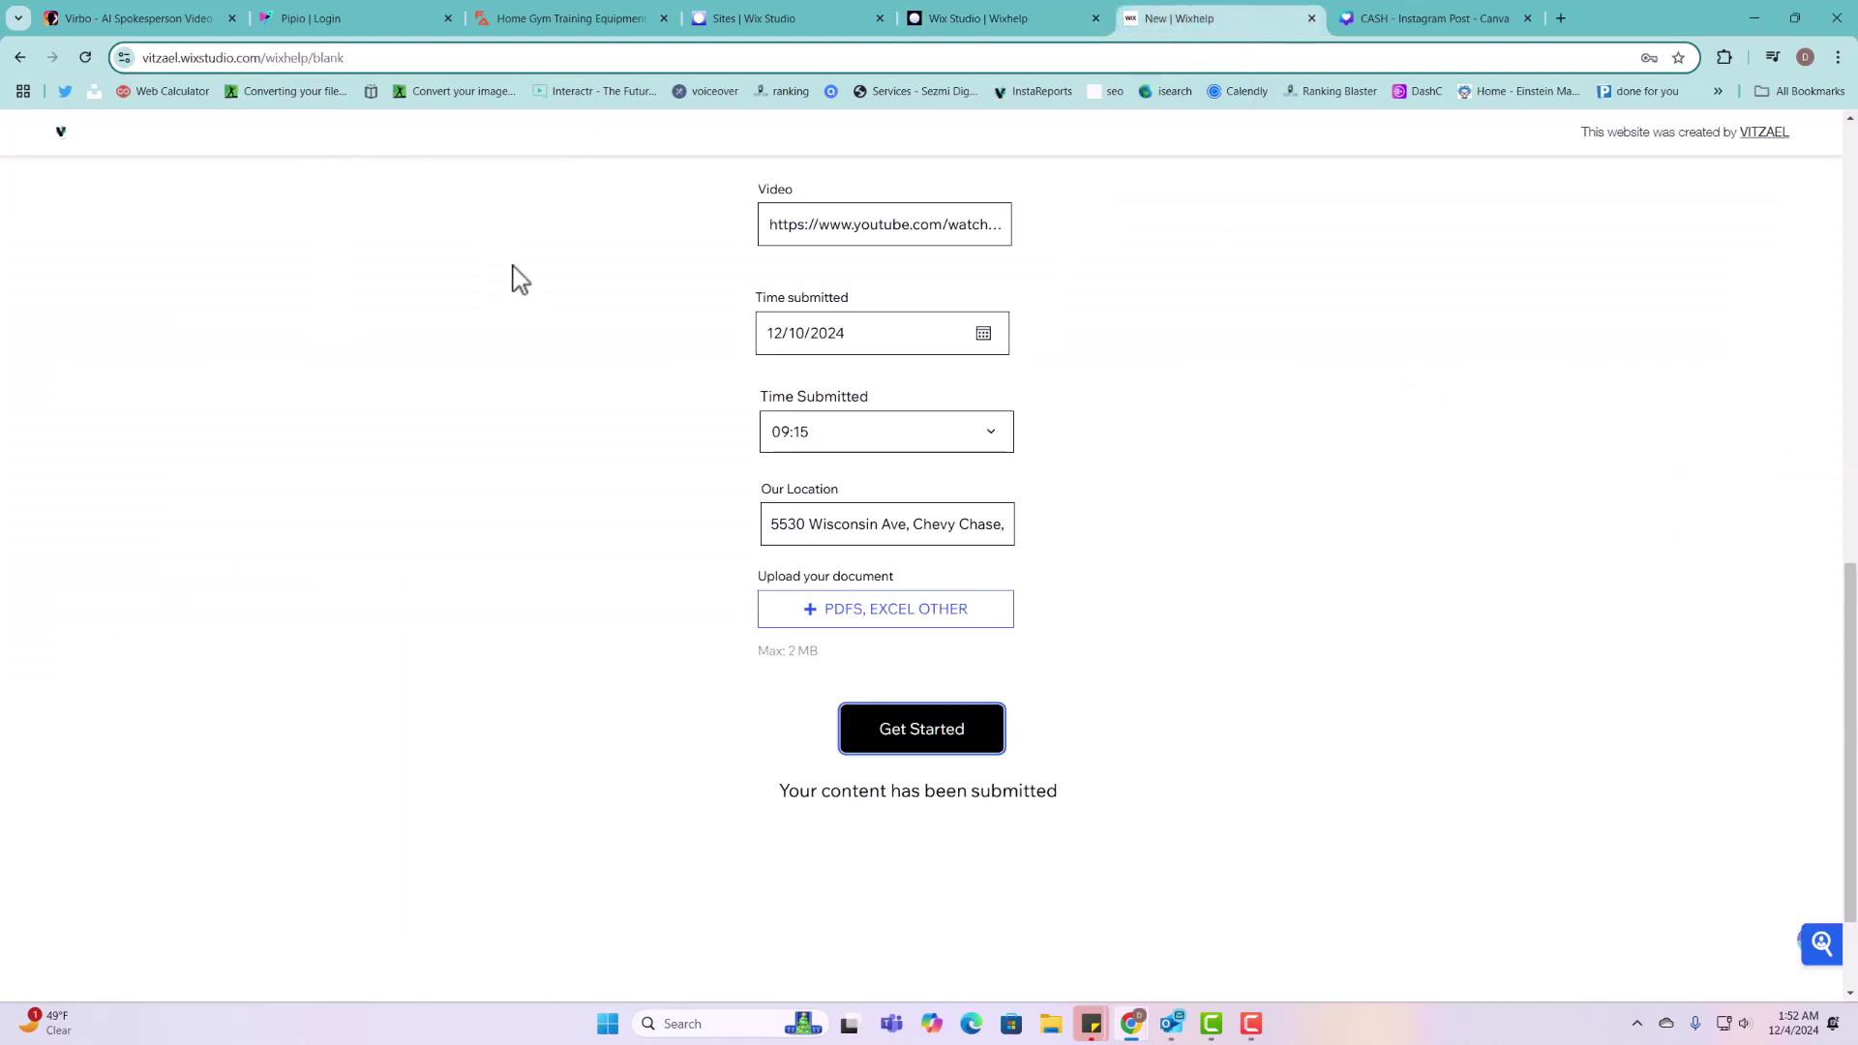
Step: Reload the live form page, look it over, and log out of the member account
scroll(510, 278, "up", 10)
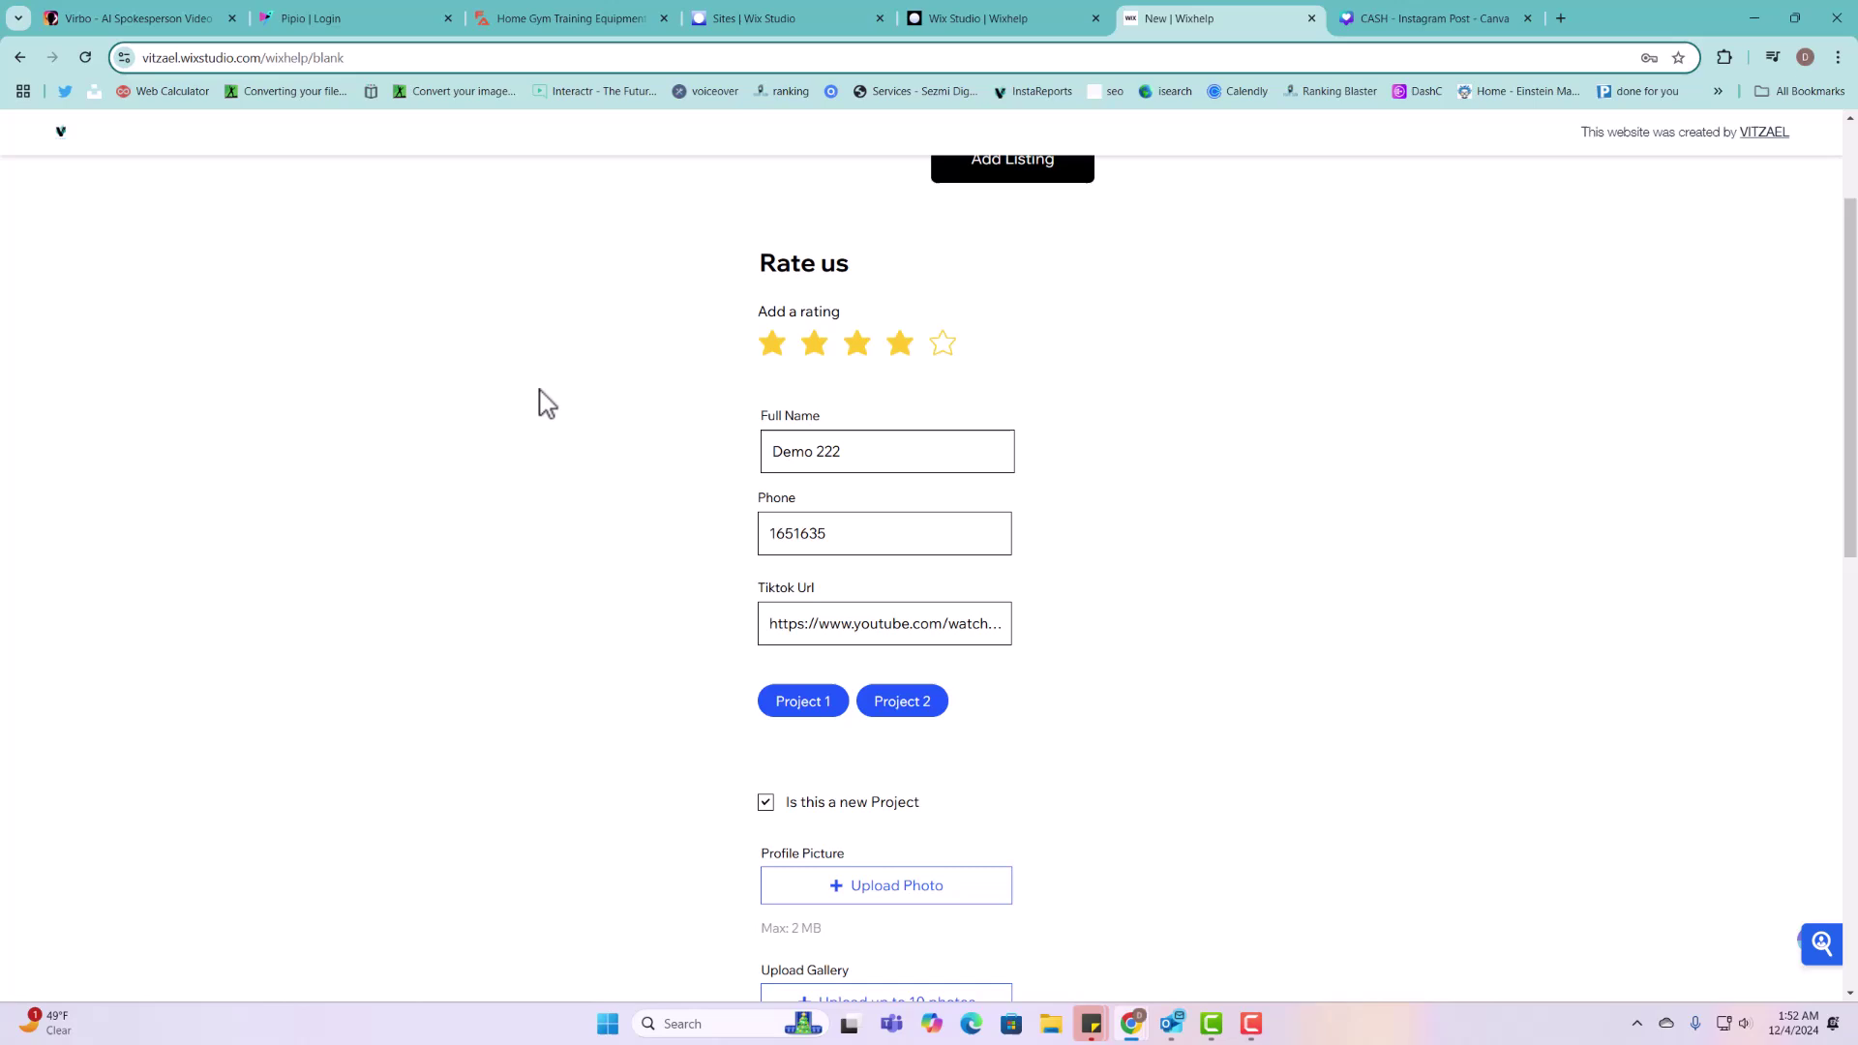
left_click(85, 57)
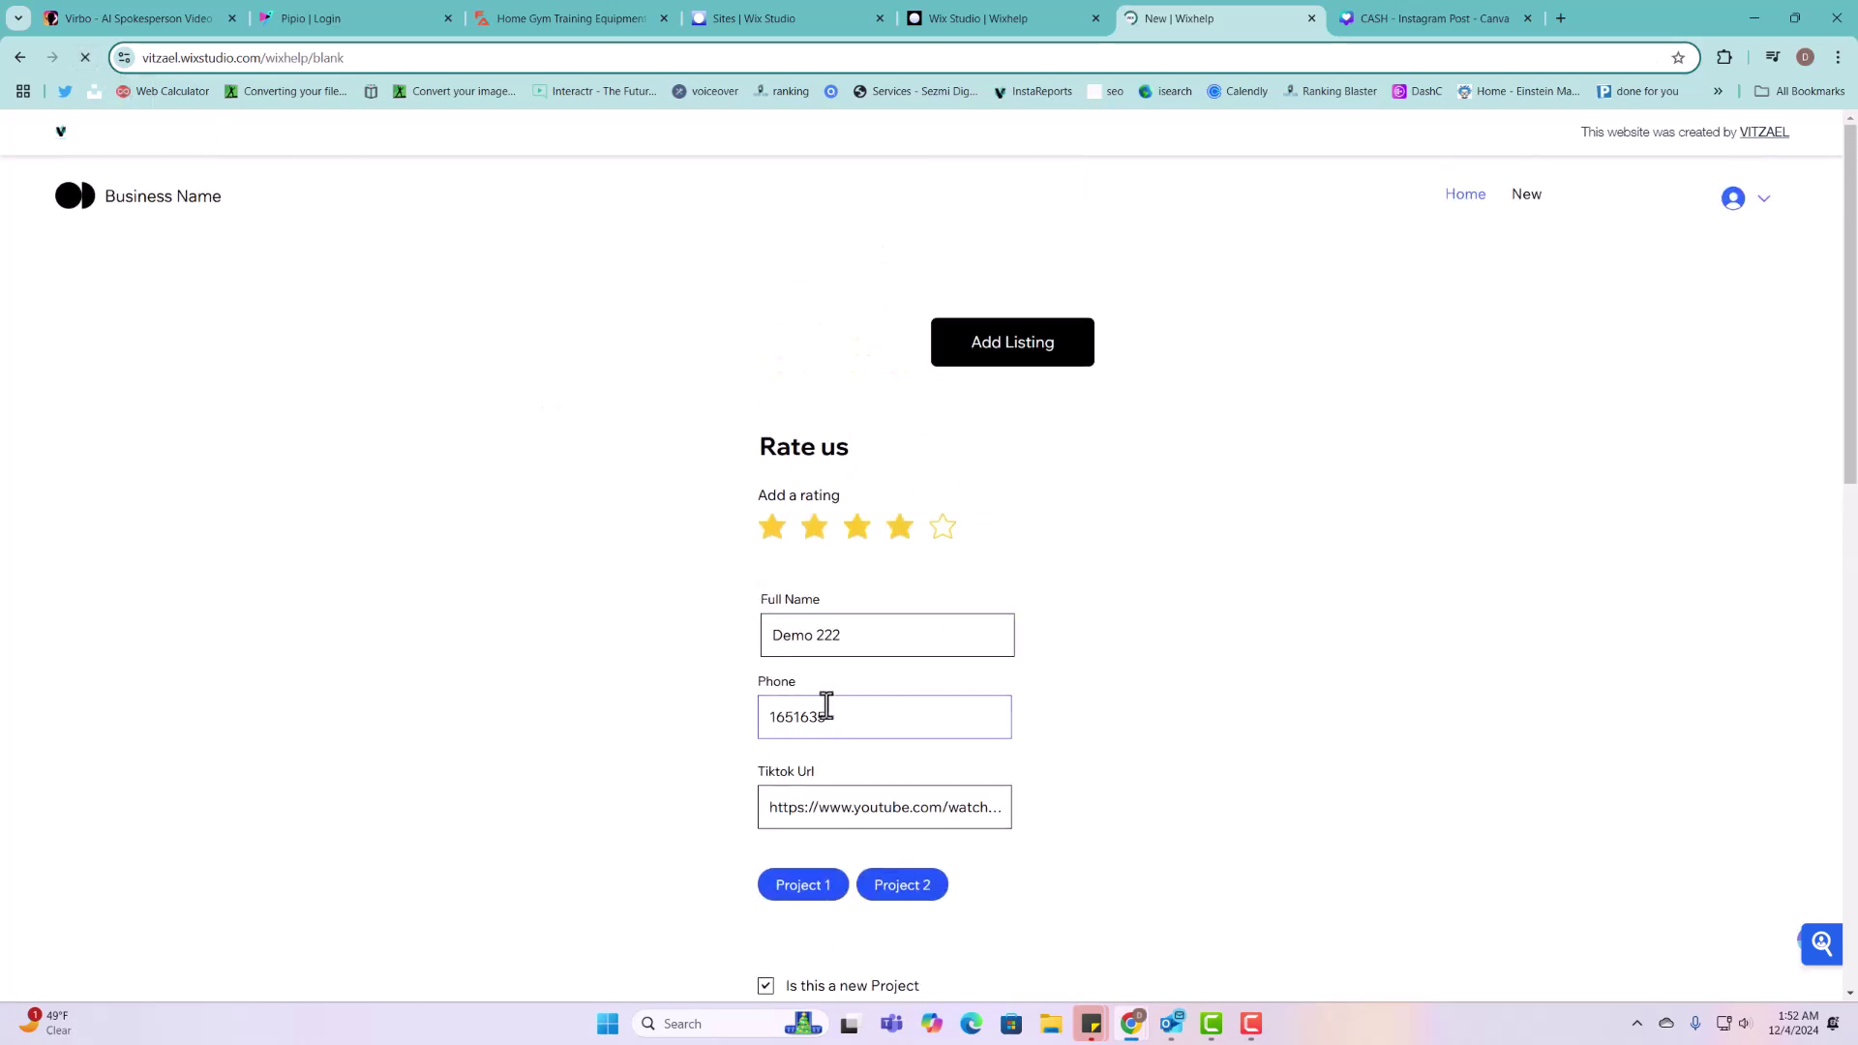
scroll(954, 576, "down", 5)
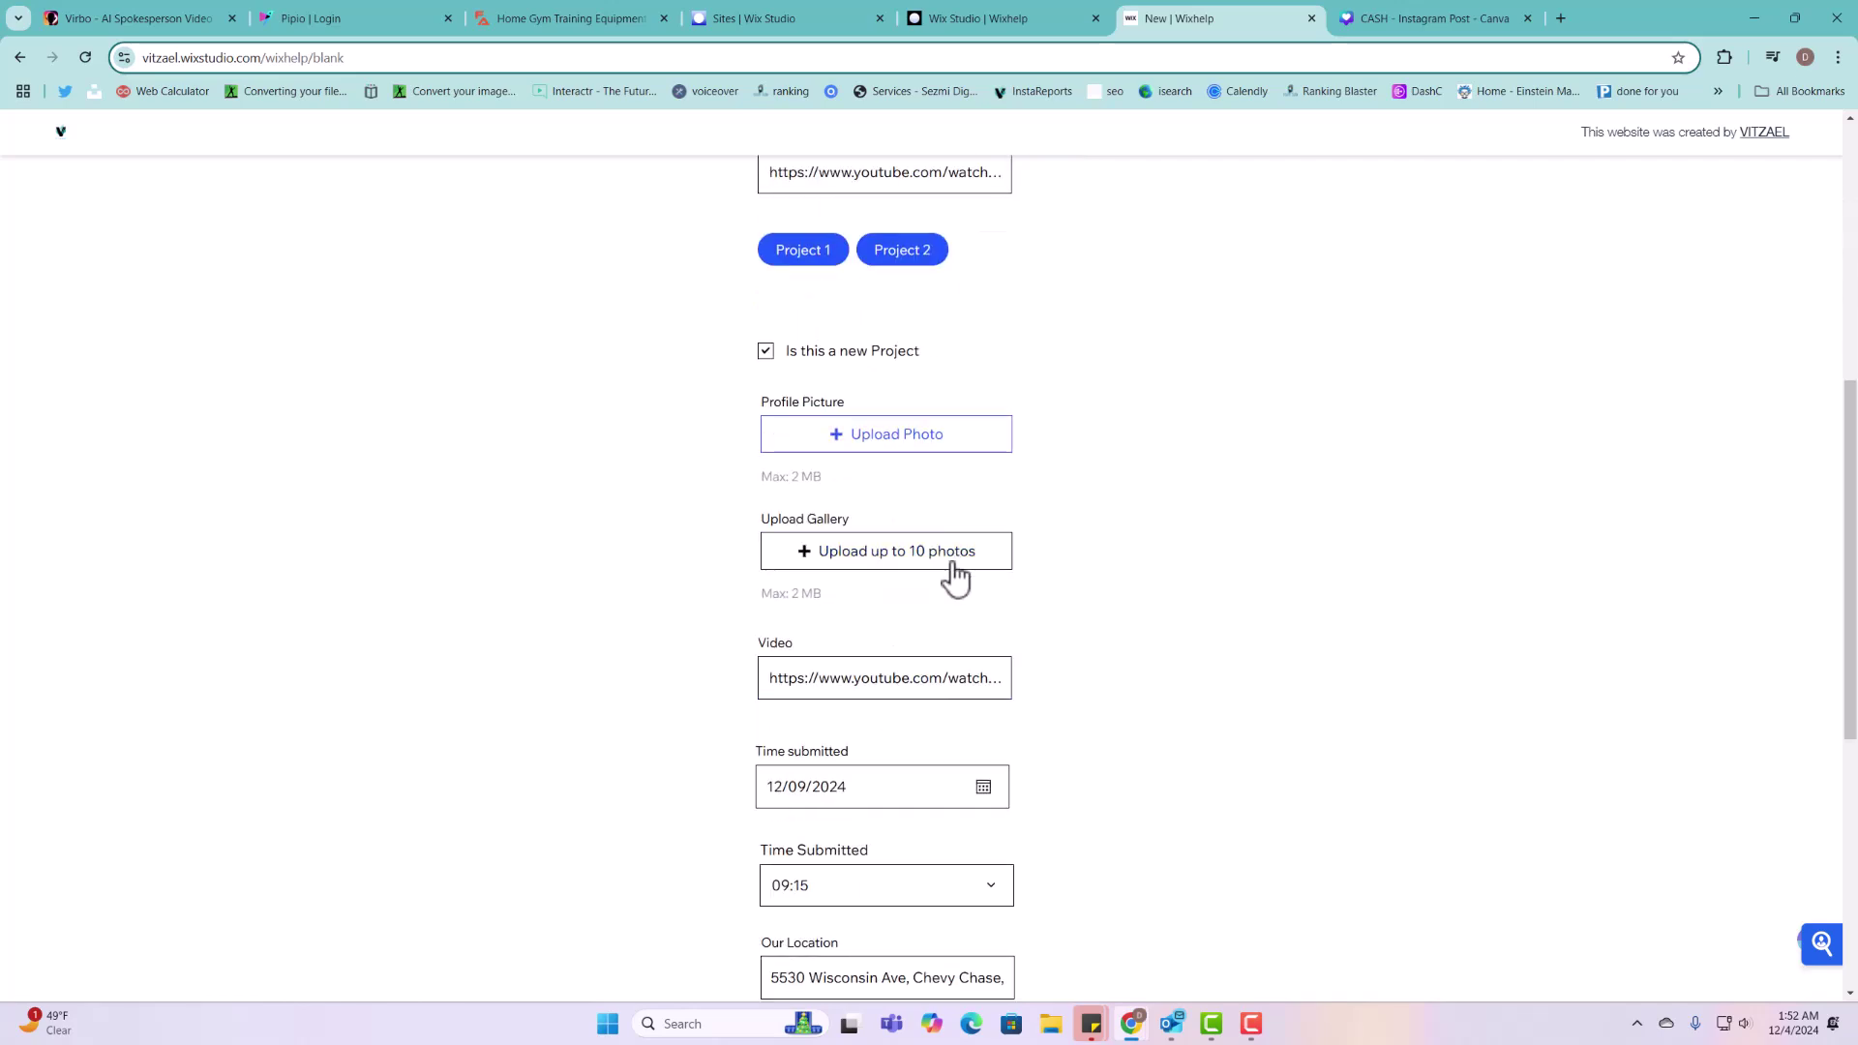
scroll(954, 746, "up", 2)
scroll(962, 809, "down", 6)
scroll(962, 815, "up", 10)
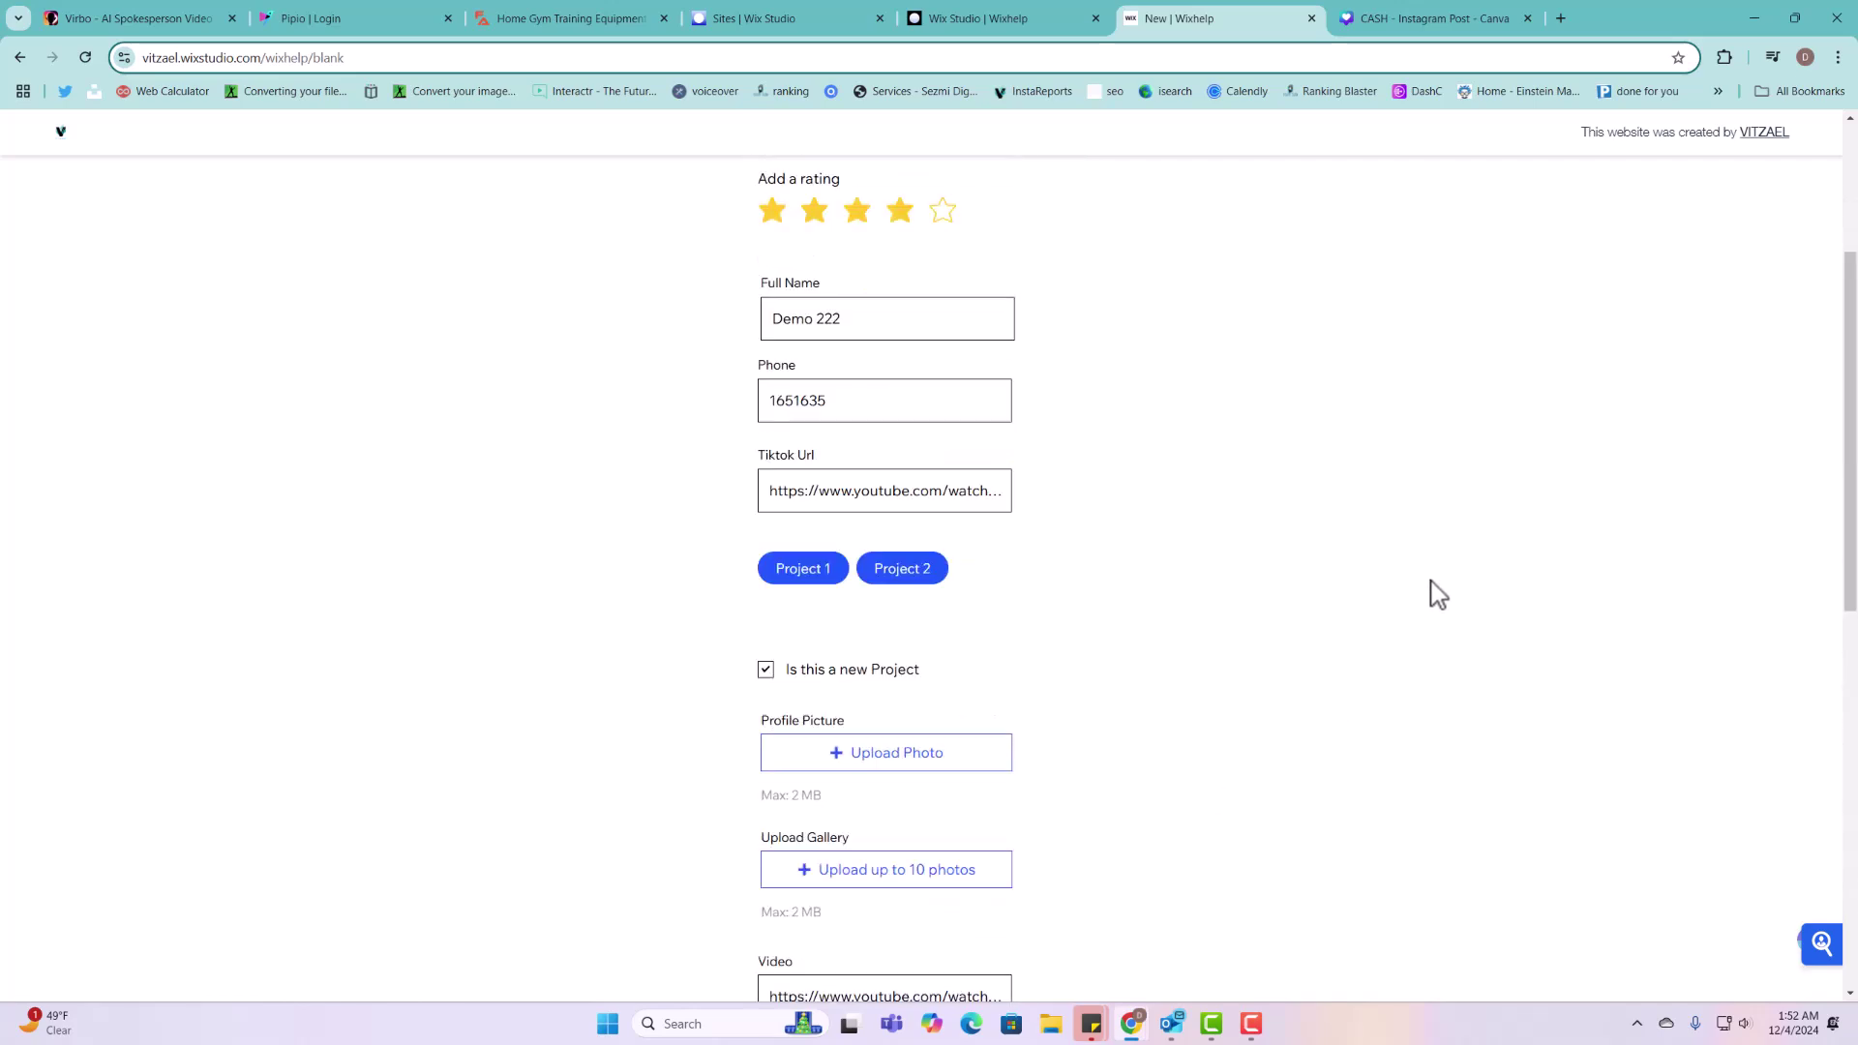
left_click(1742, 196)
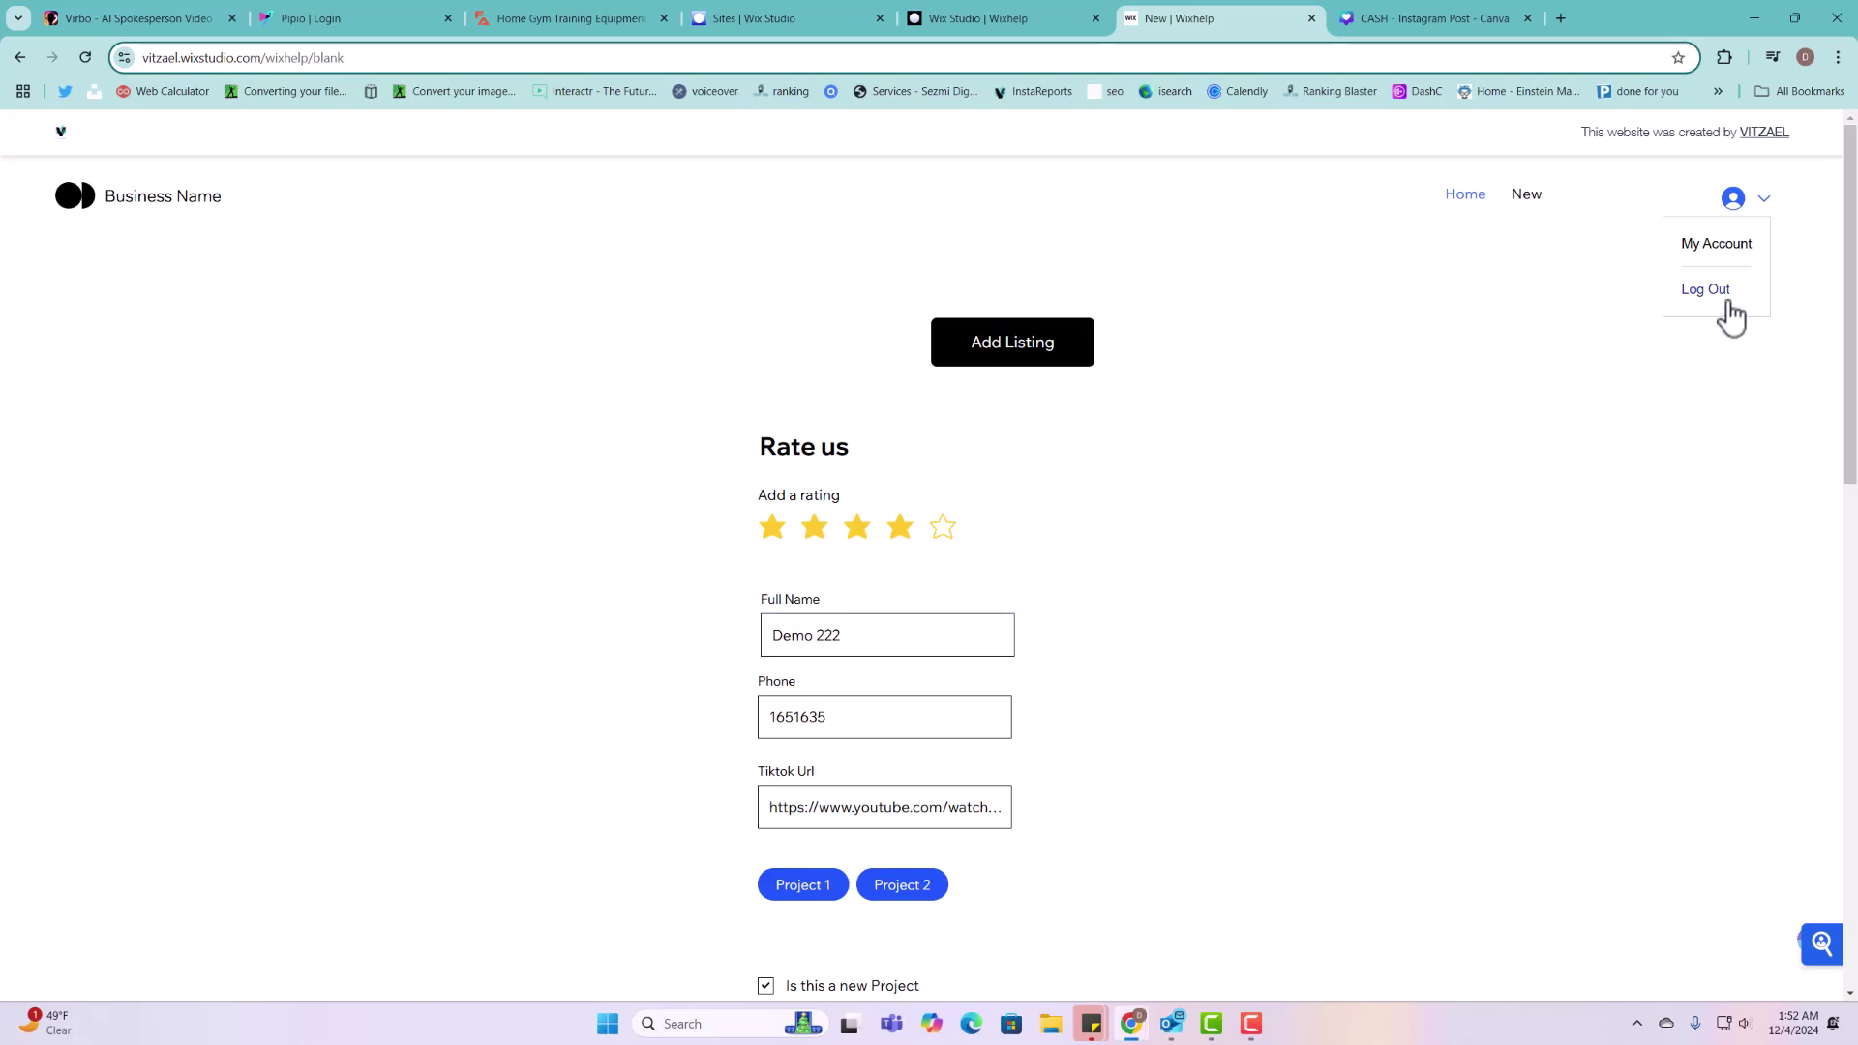
left_click(1727, 302)
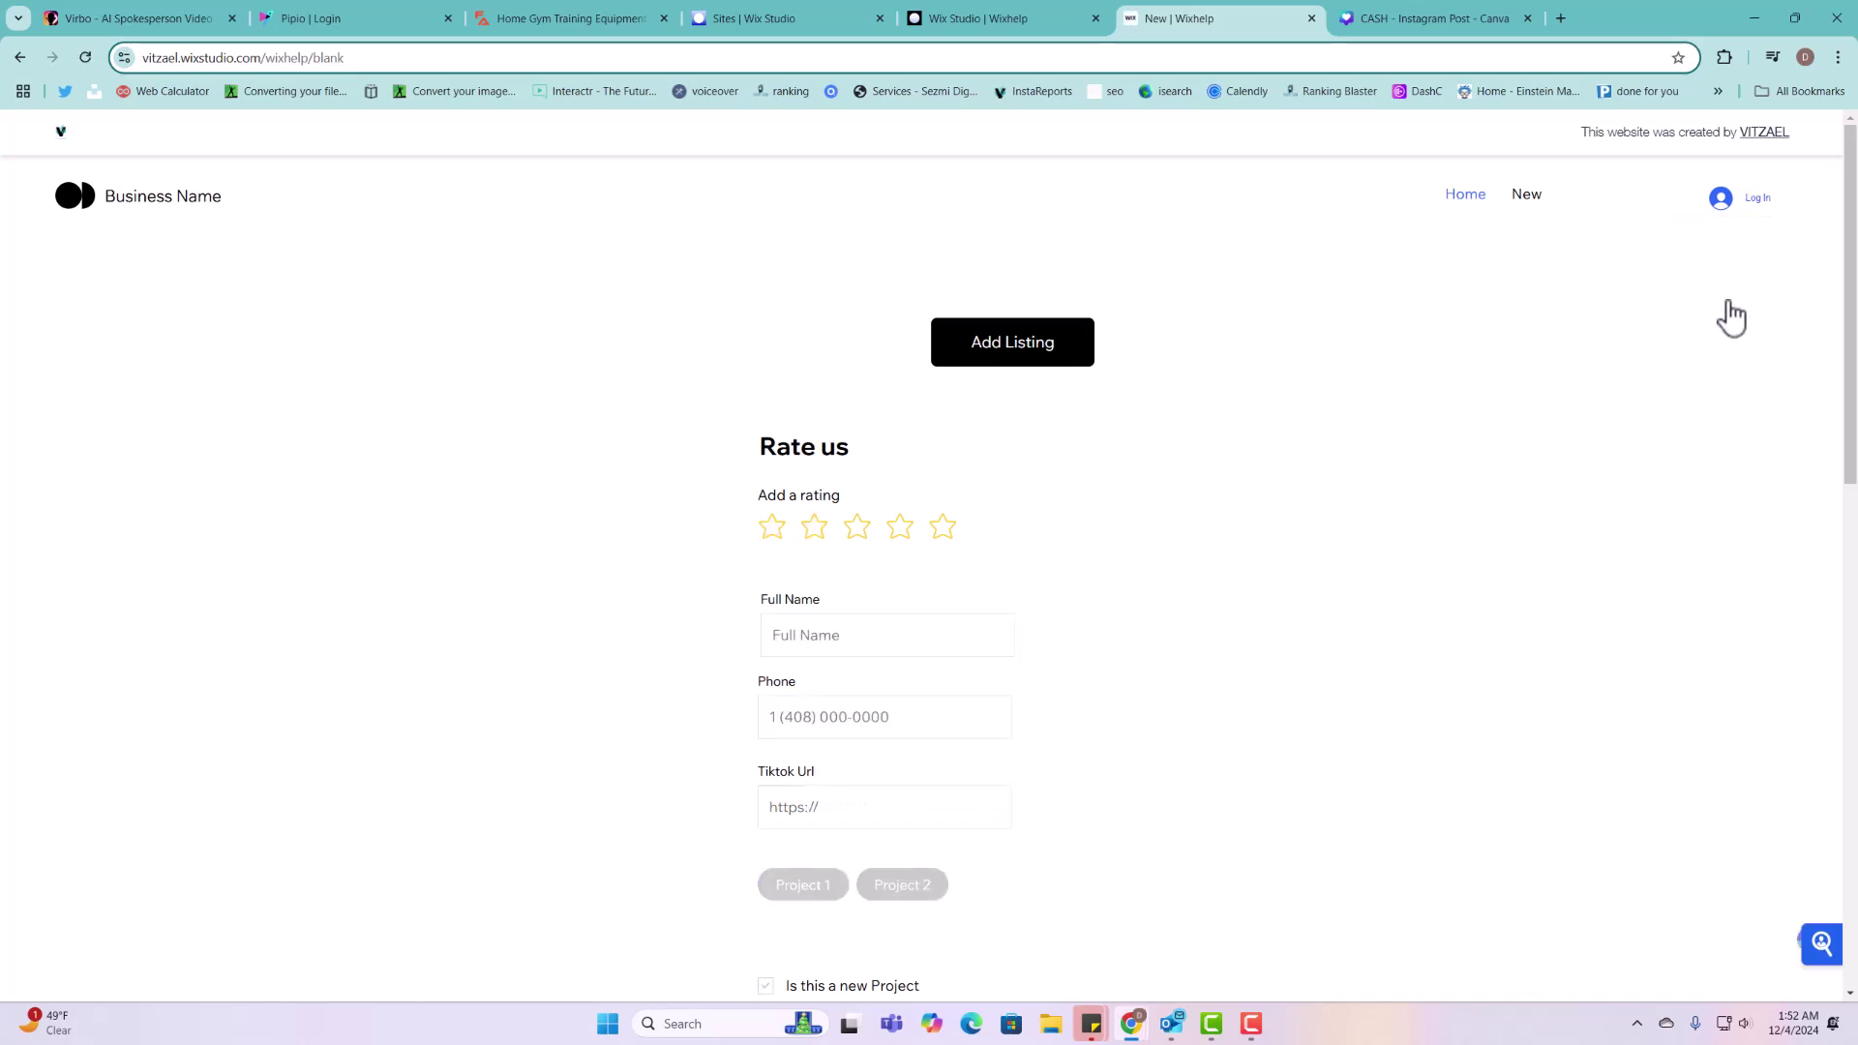
Step: Log in with Google, review the saved Demo 4 entry, and return to the editor
left_click(1757, 199)
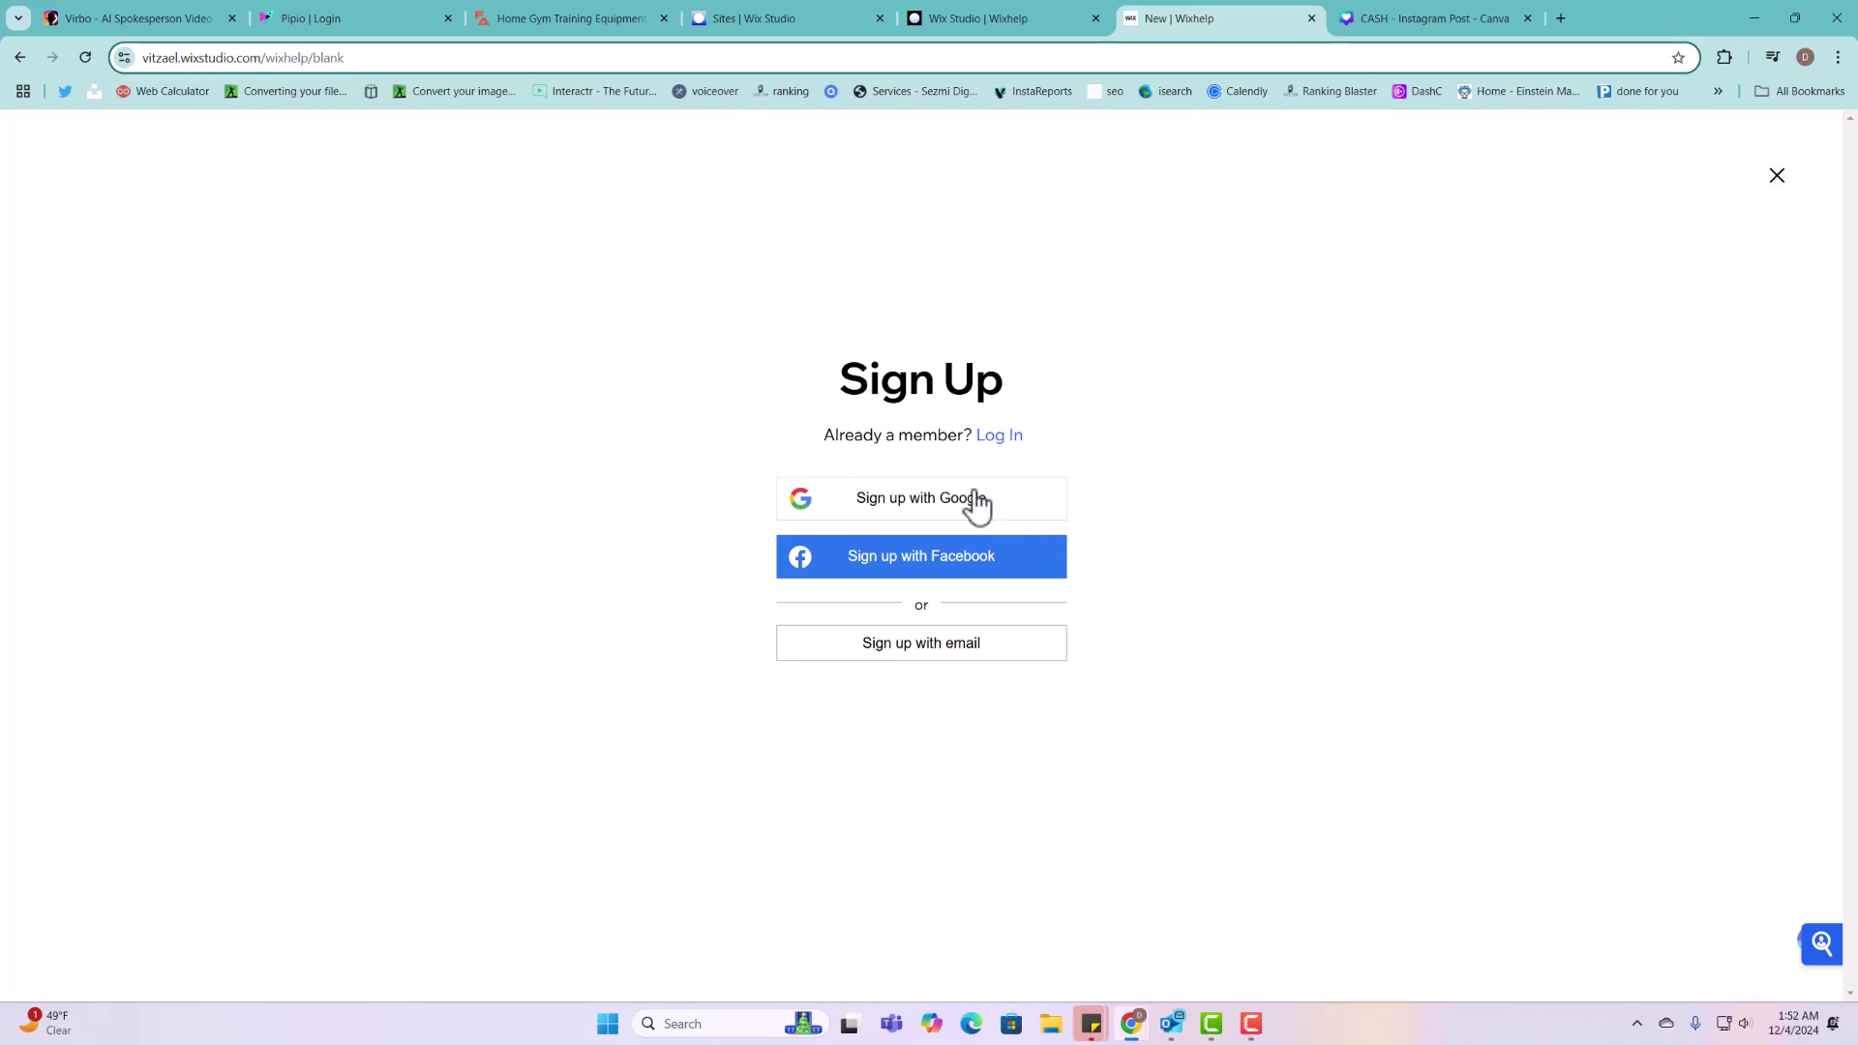
left_click(998, 438)
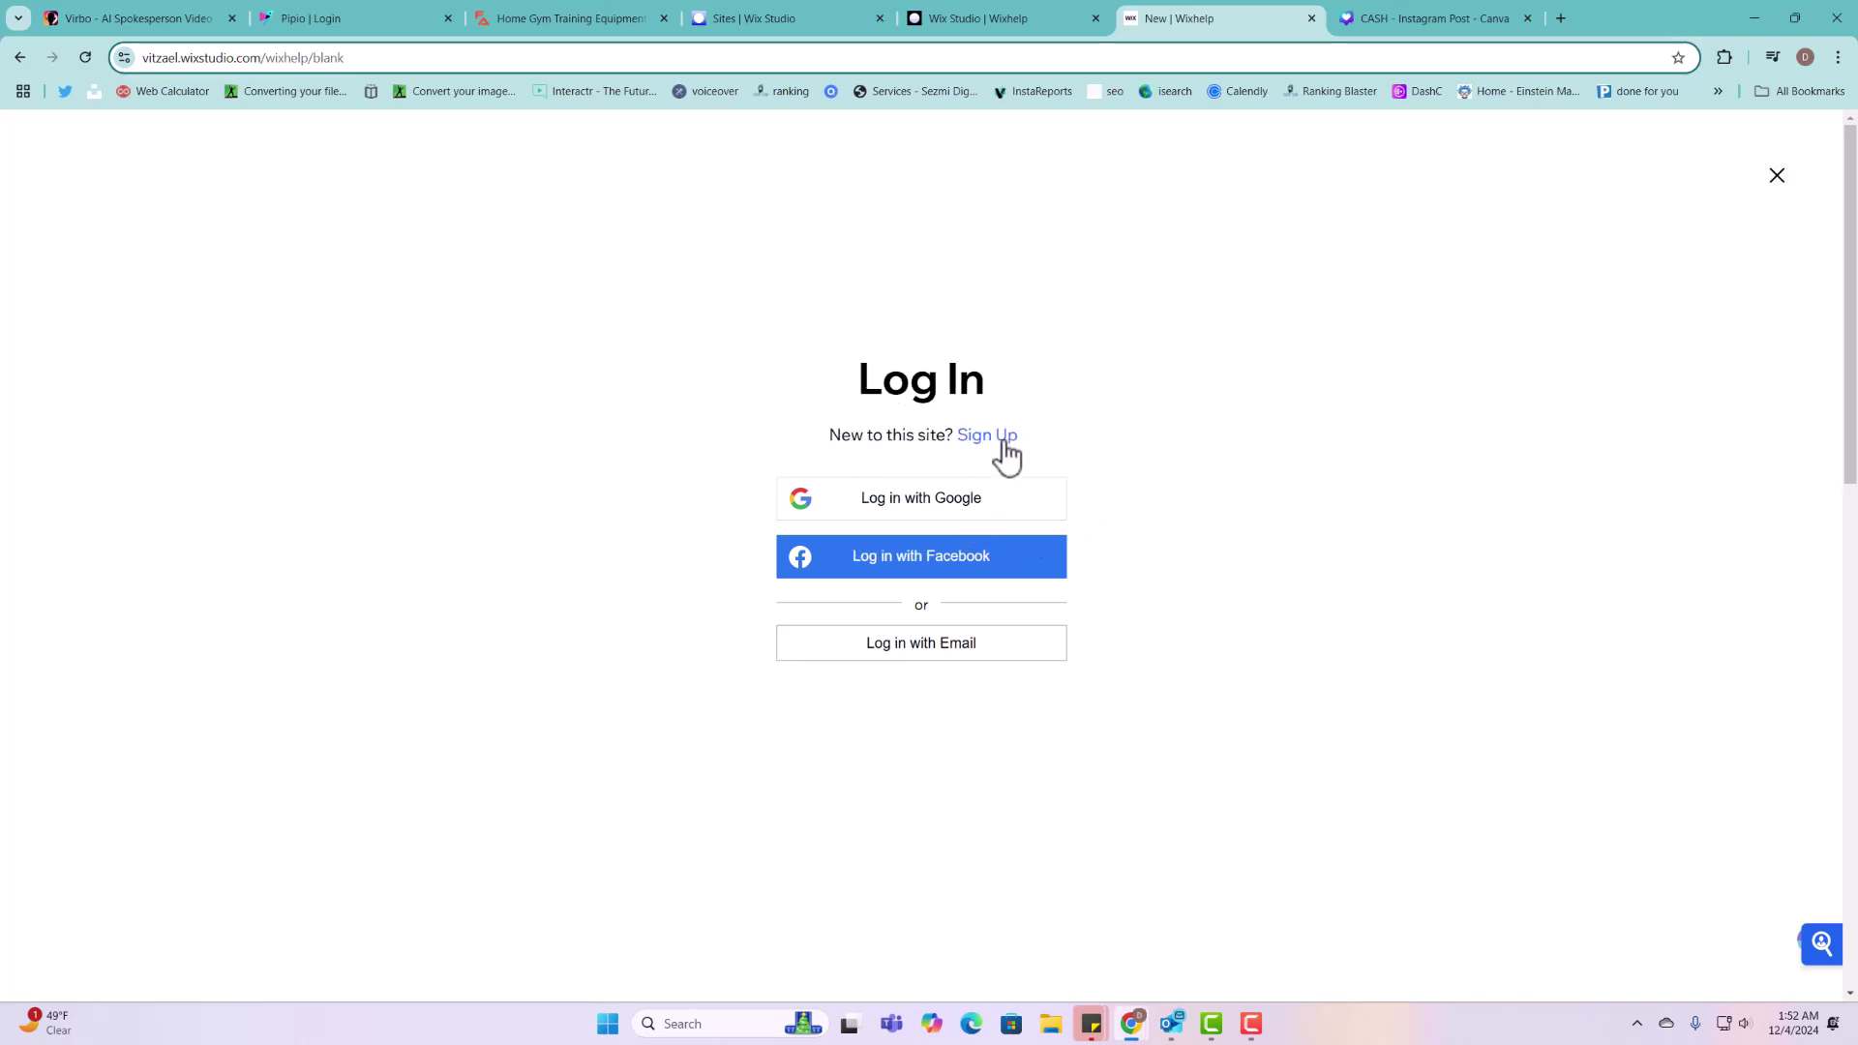
left_click(966, 499)
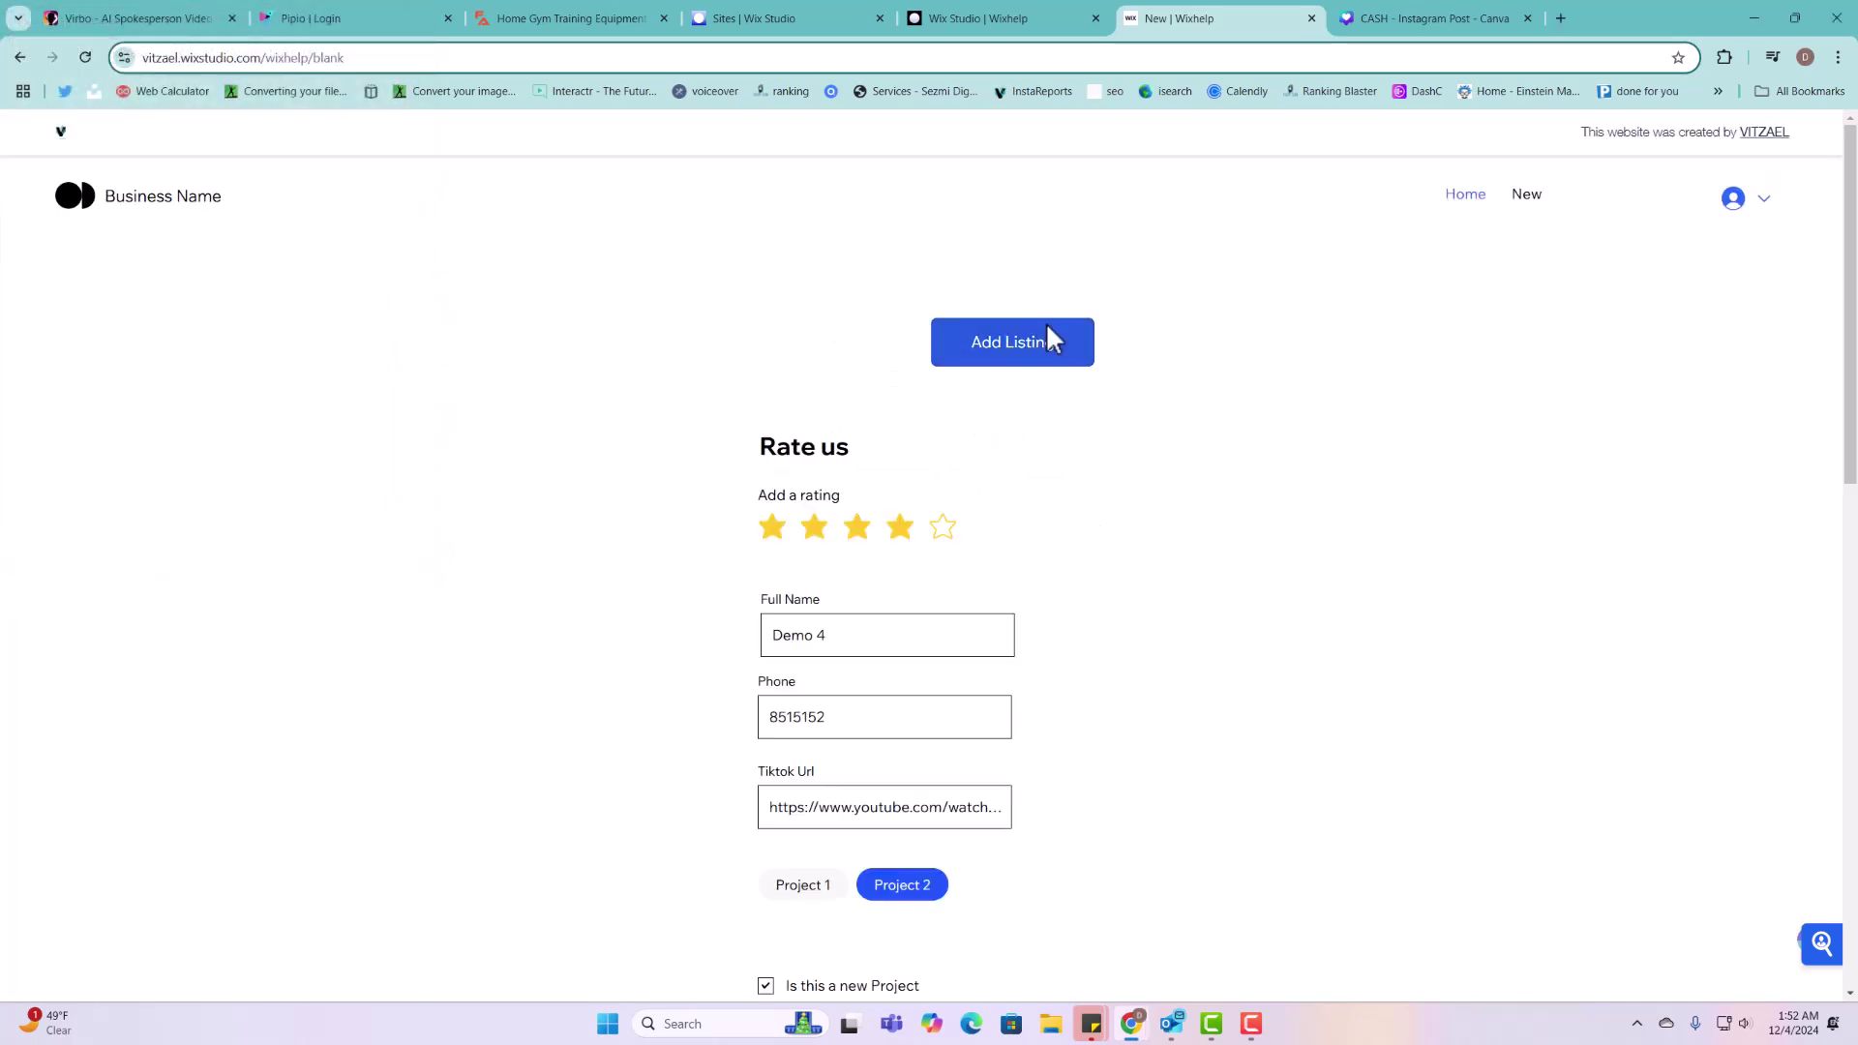
scroll(1040, 643, "down", 3)
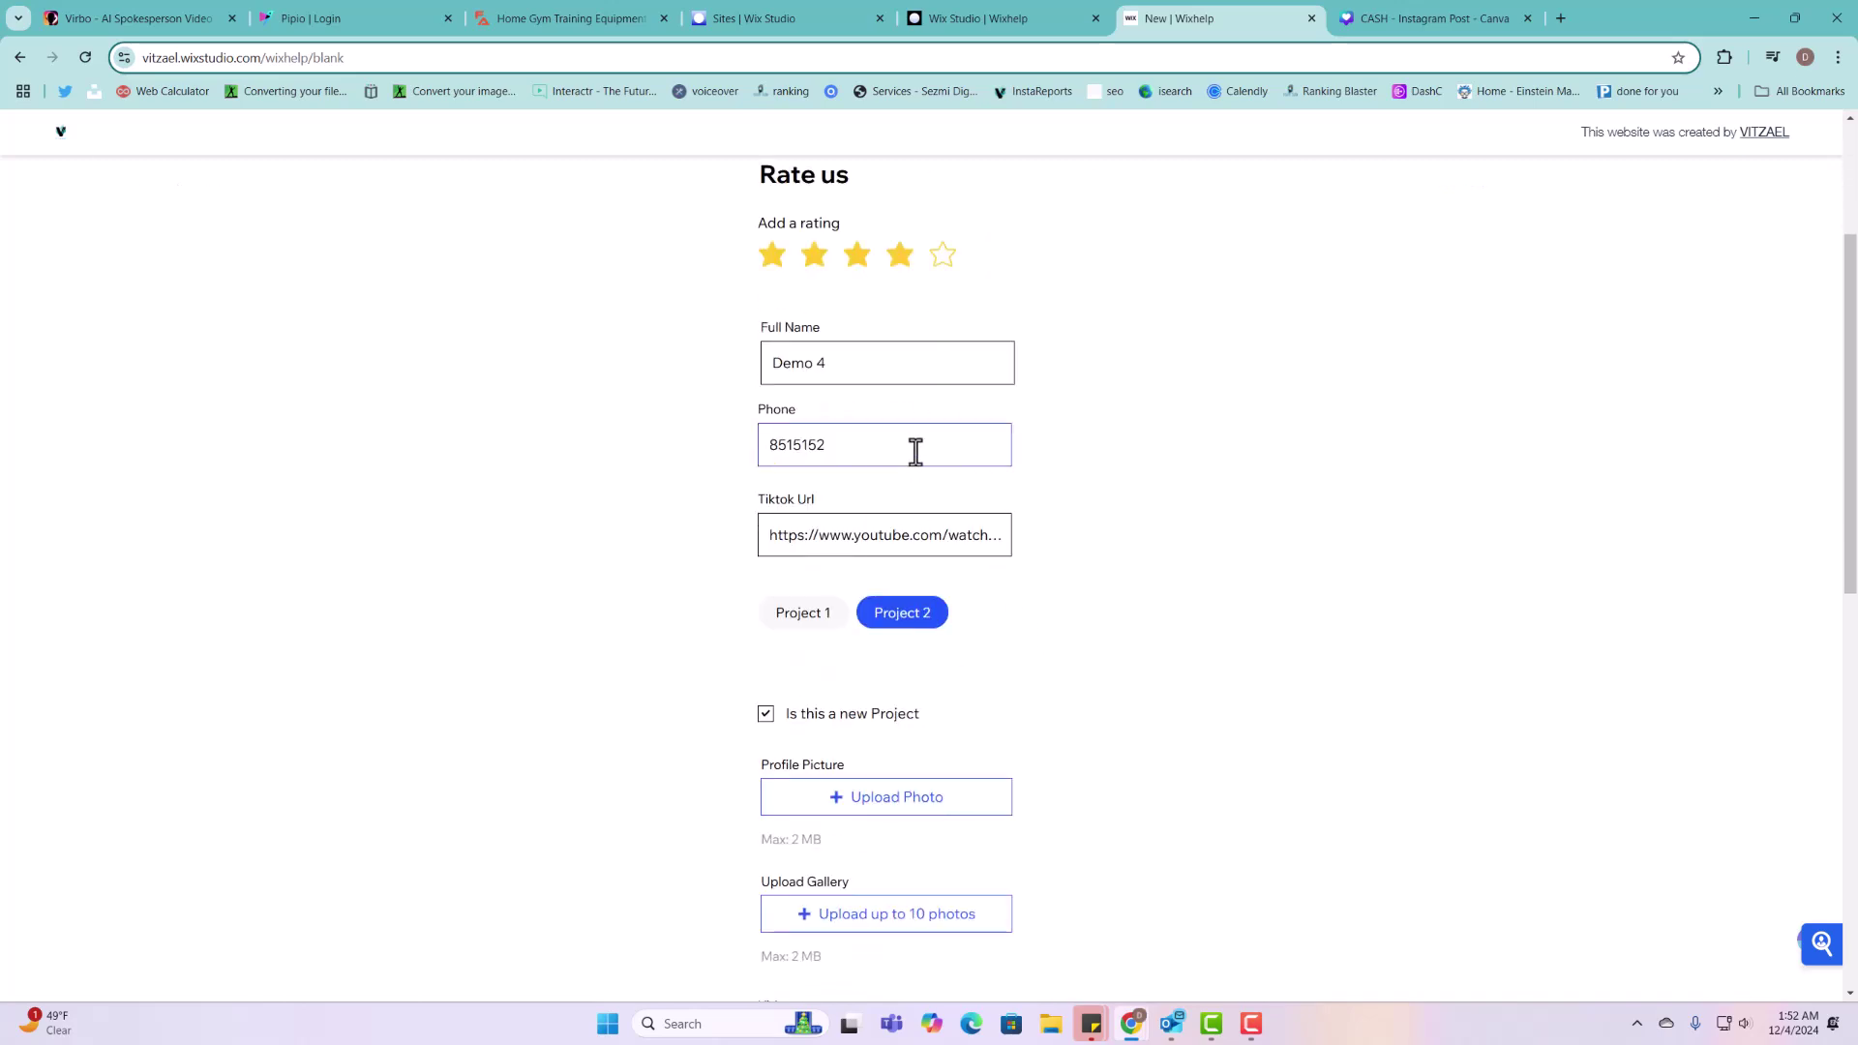
scroll(952, 773, "down", 5)
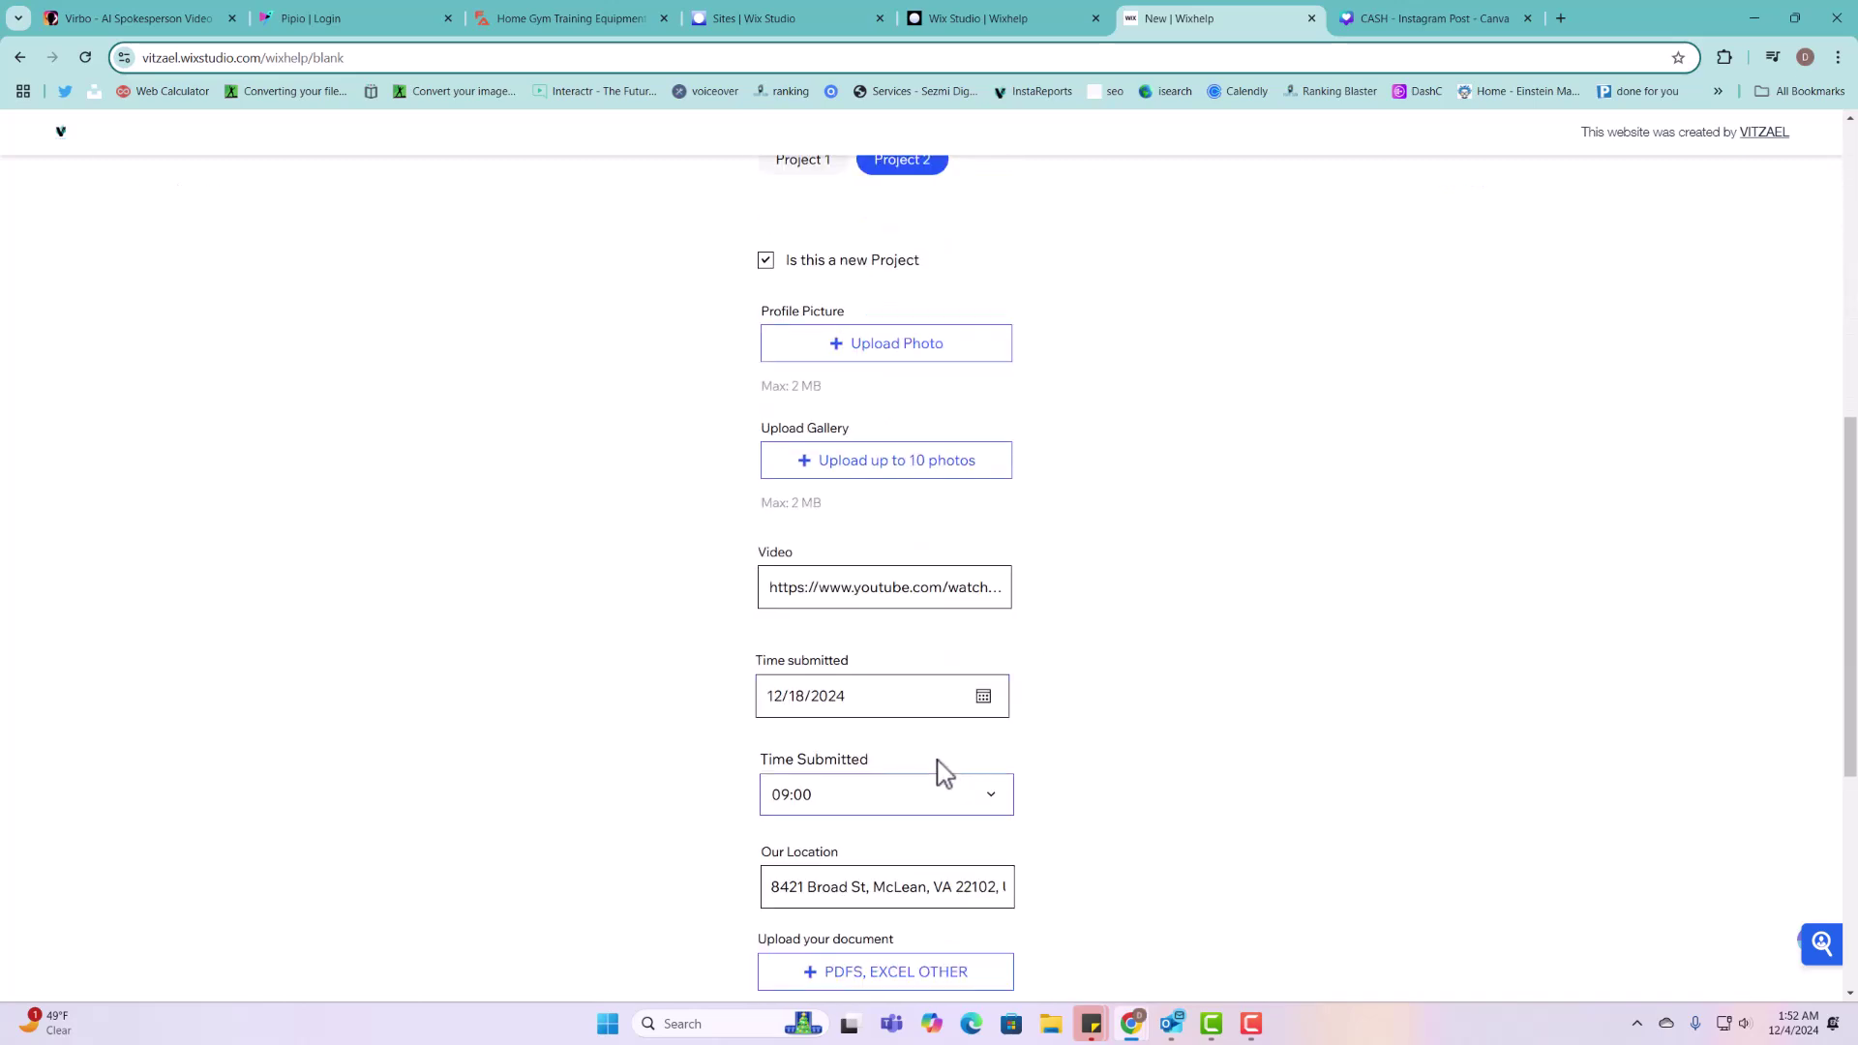
scroll(935, 767, "down", 2)
scroll(943, 773, "up", 7)
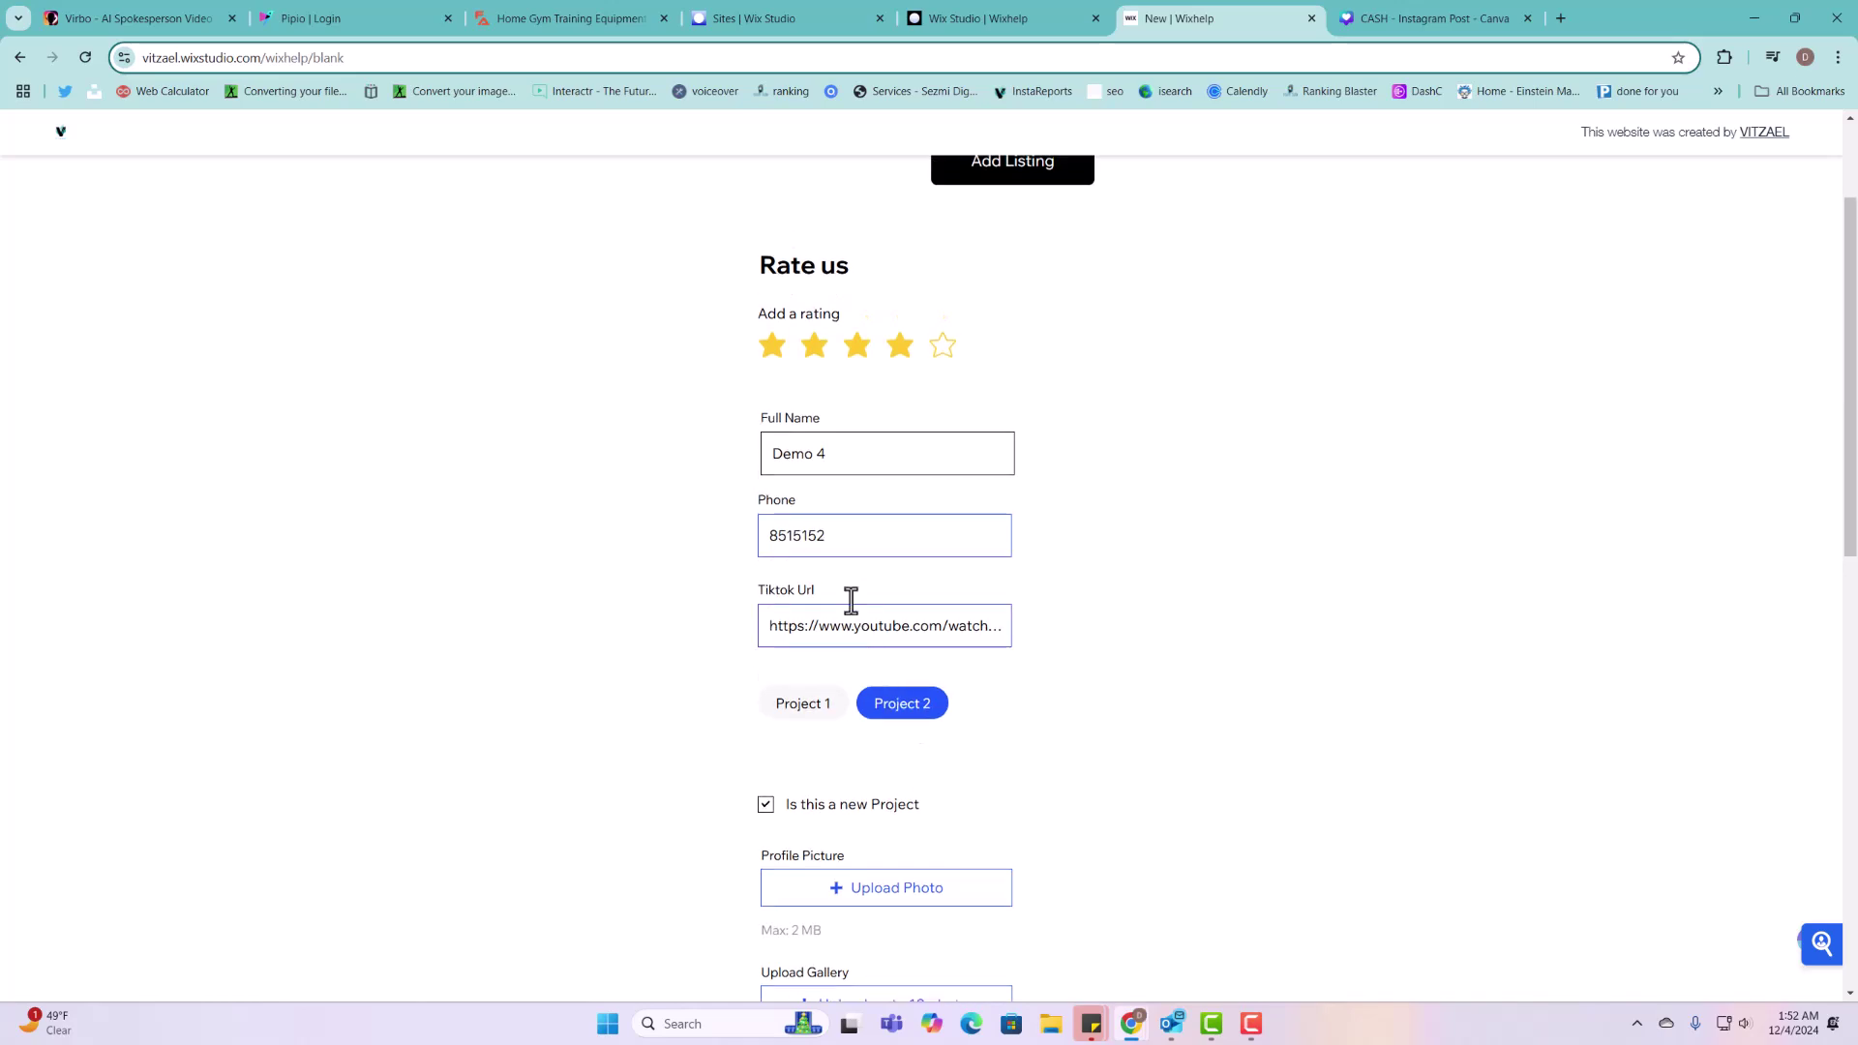
left_click(832, 455)
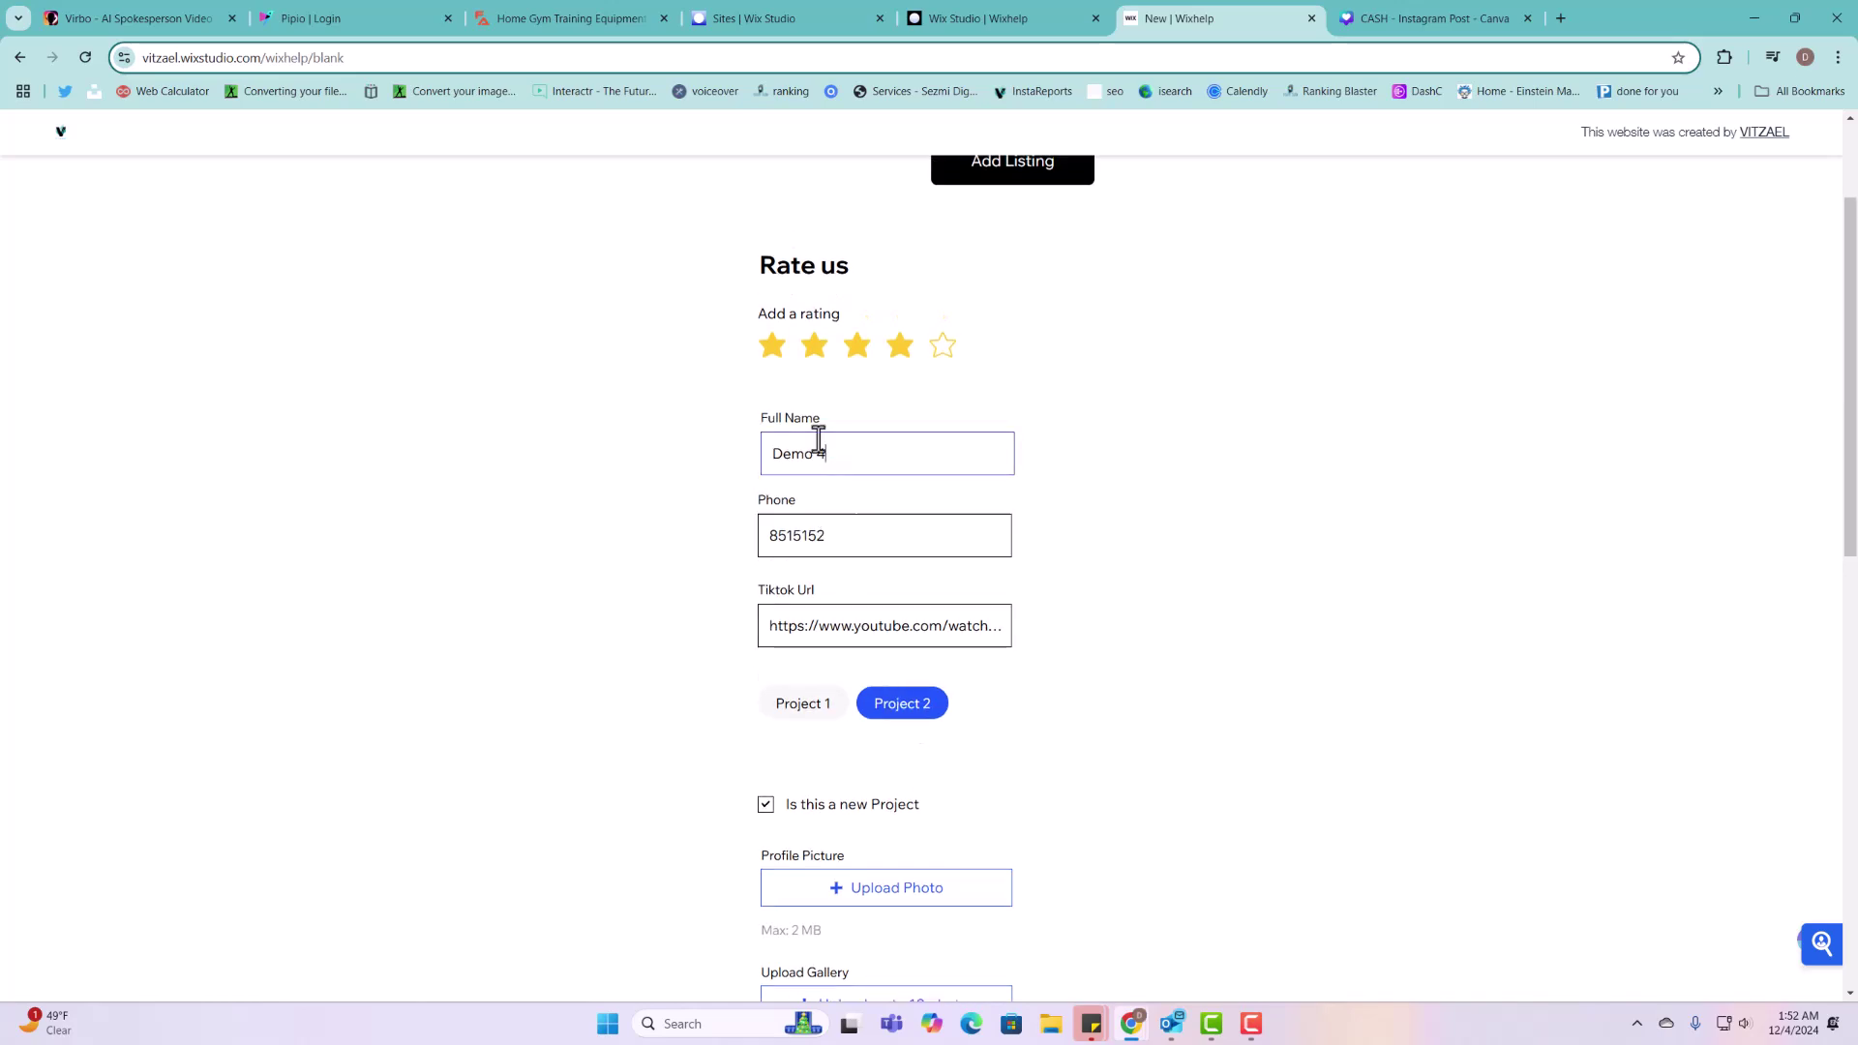
scroll(871, 484, "up", 2)
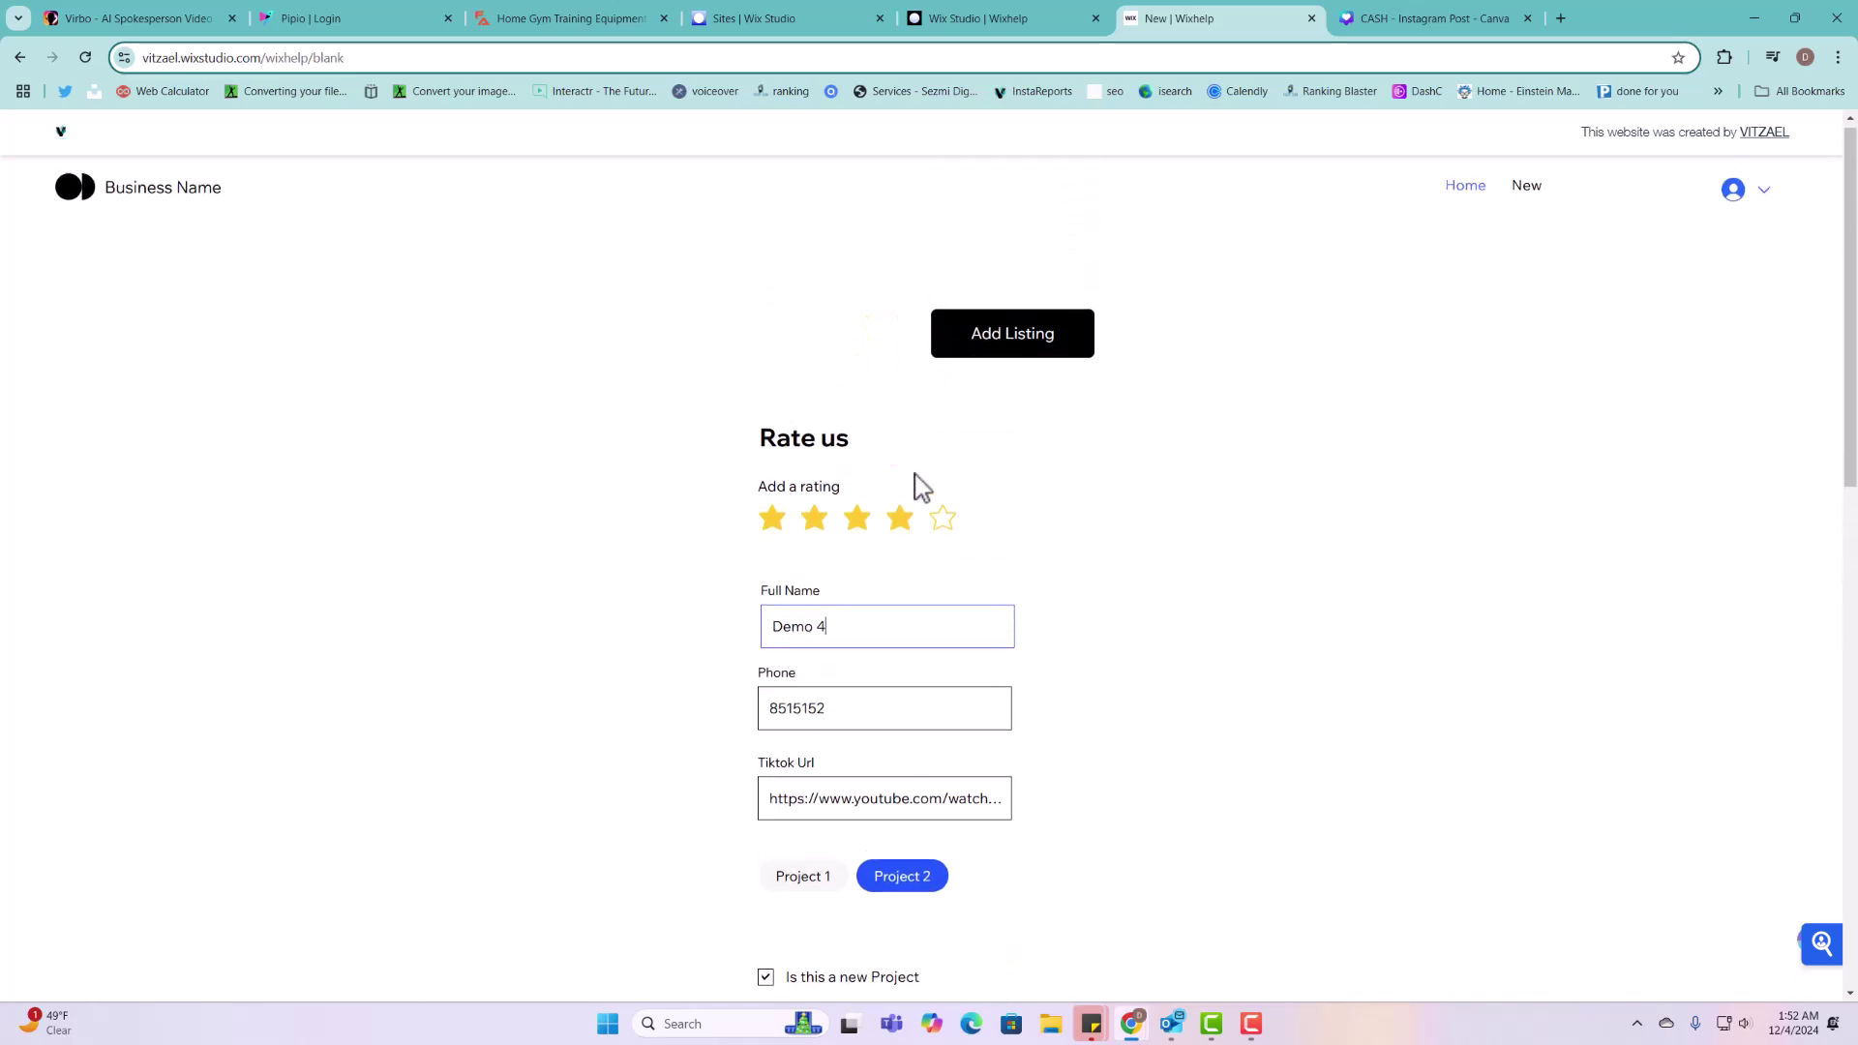
left_click(963, 21)
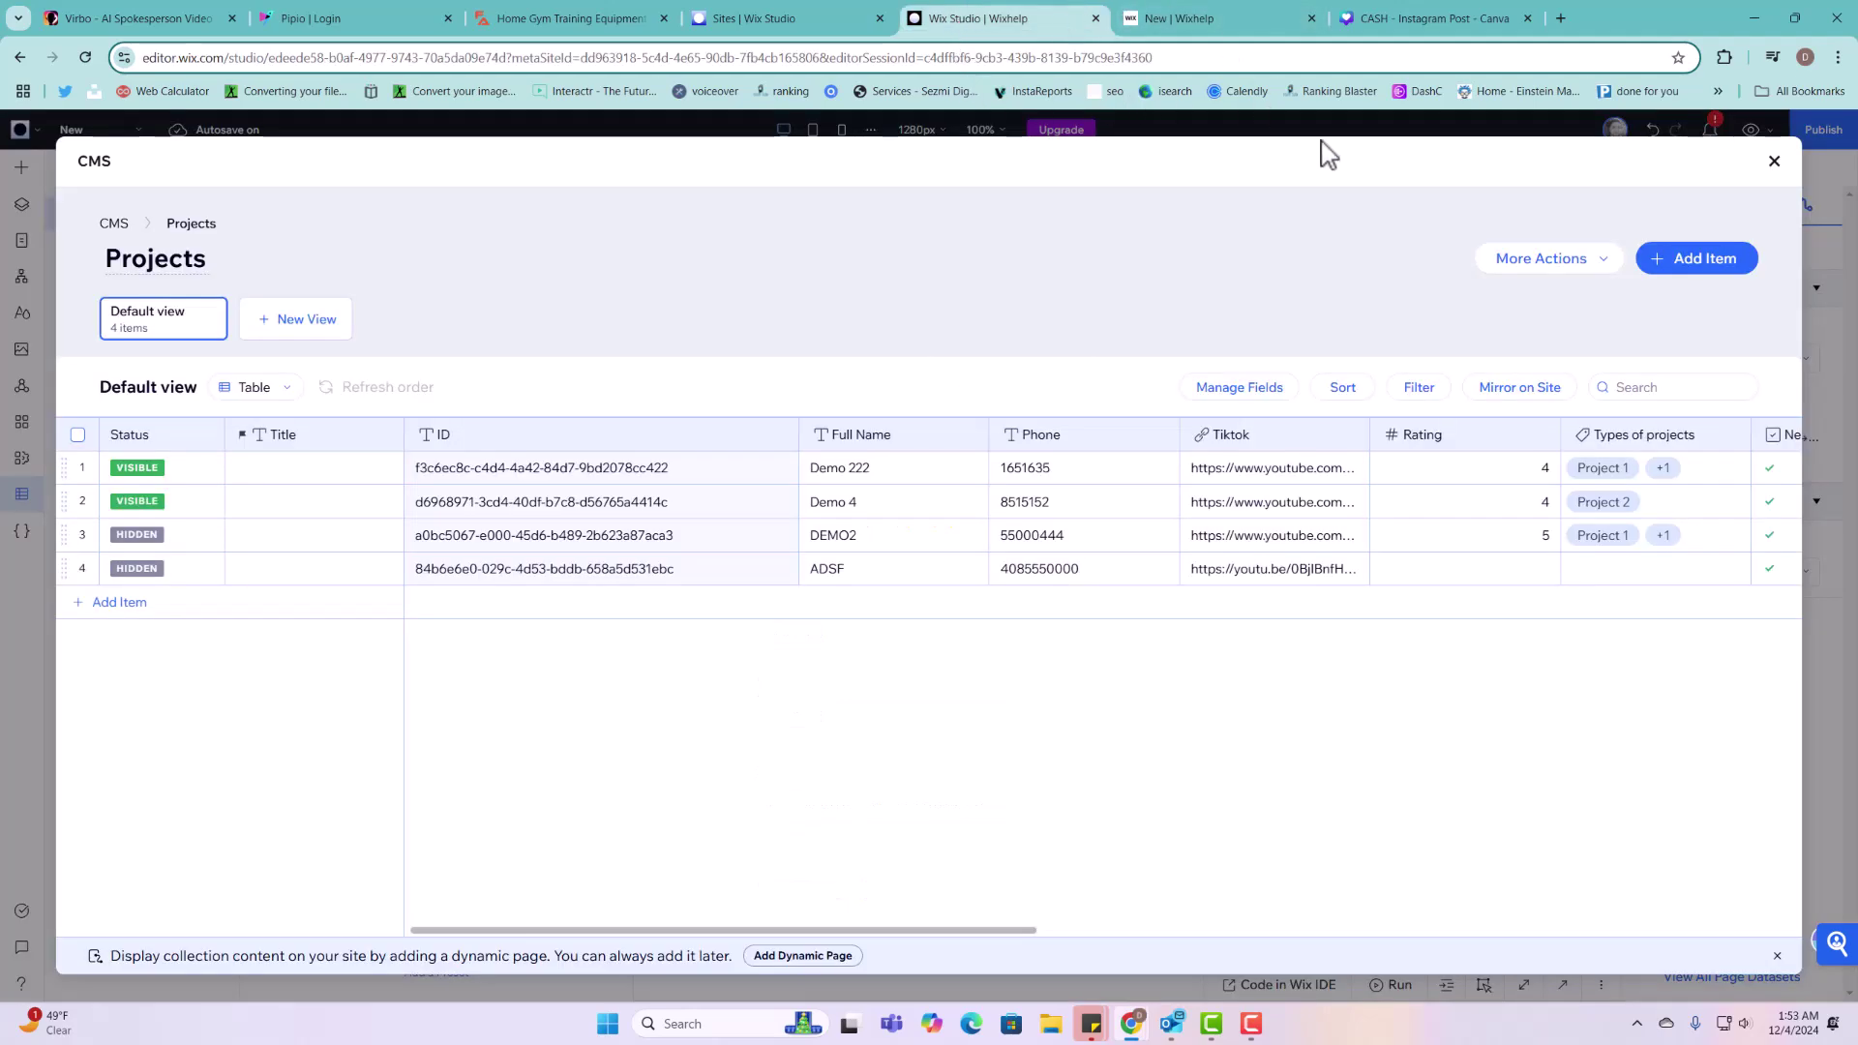
Step: From the Upload Photo element, review the Projects Form Dataset's Read & Write mode and owner filter
left_click(1775, 161)
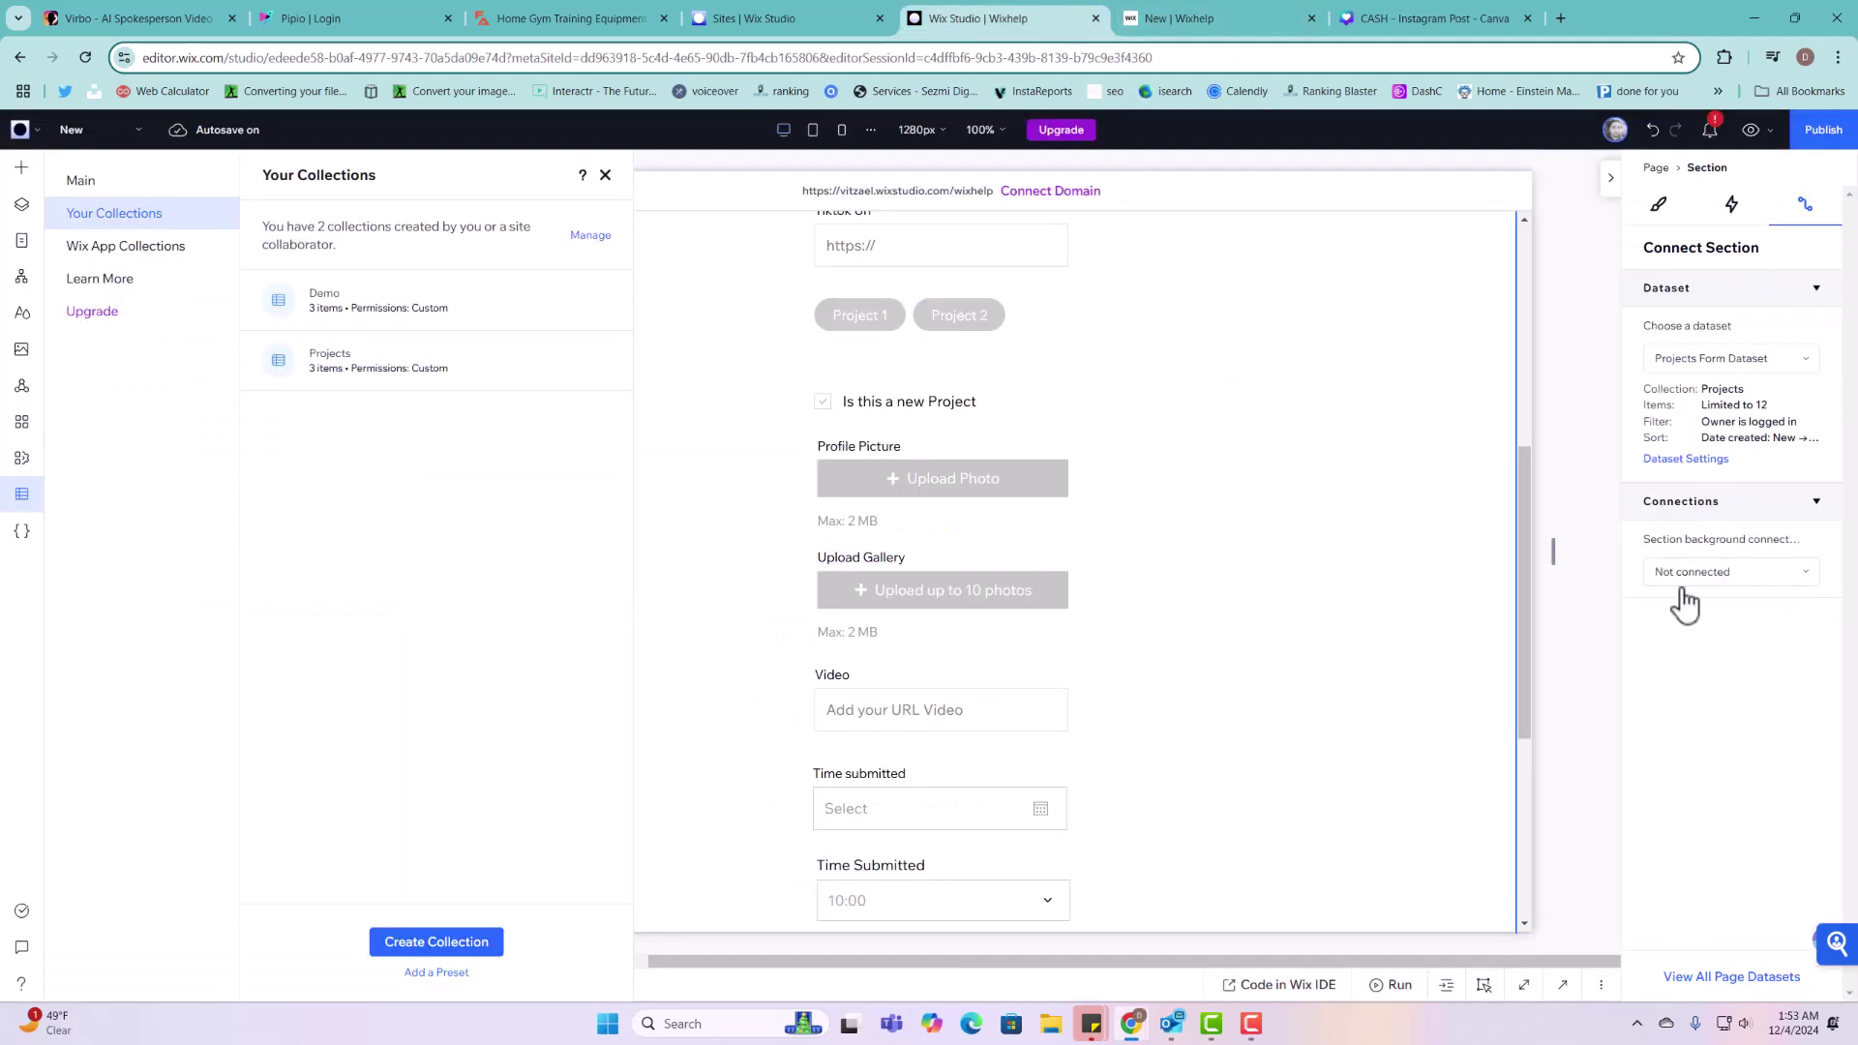
left_click(1024, 477)
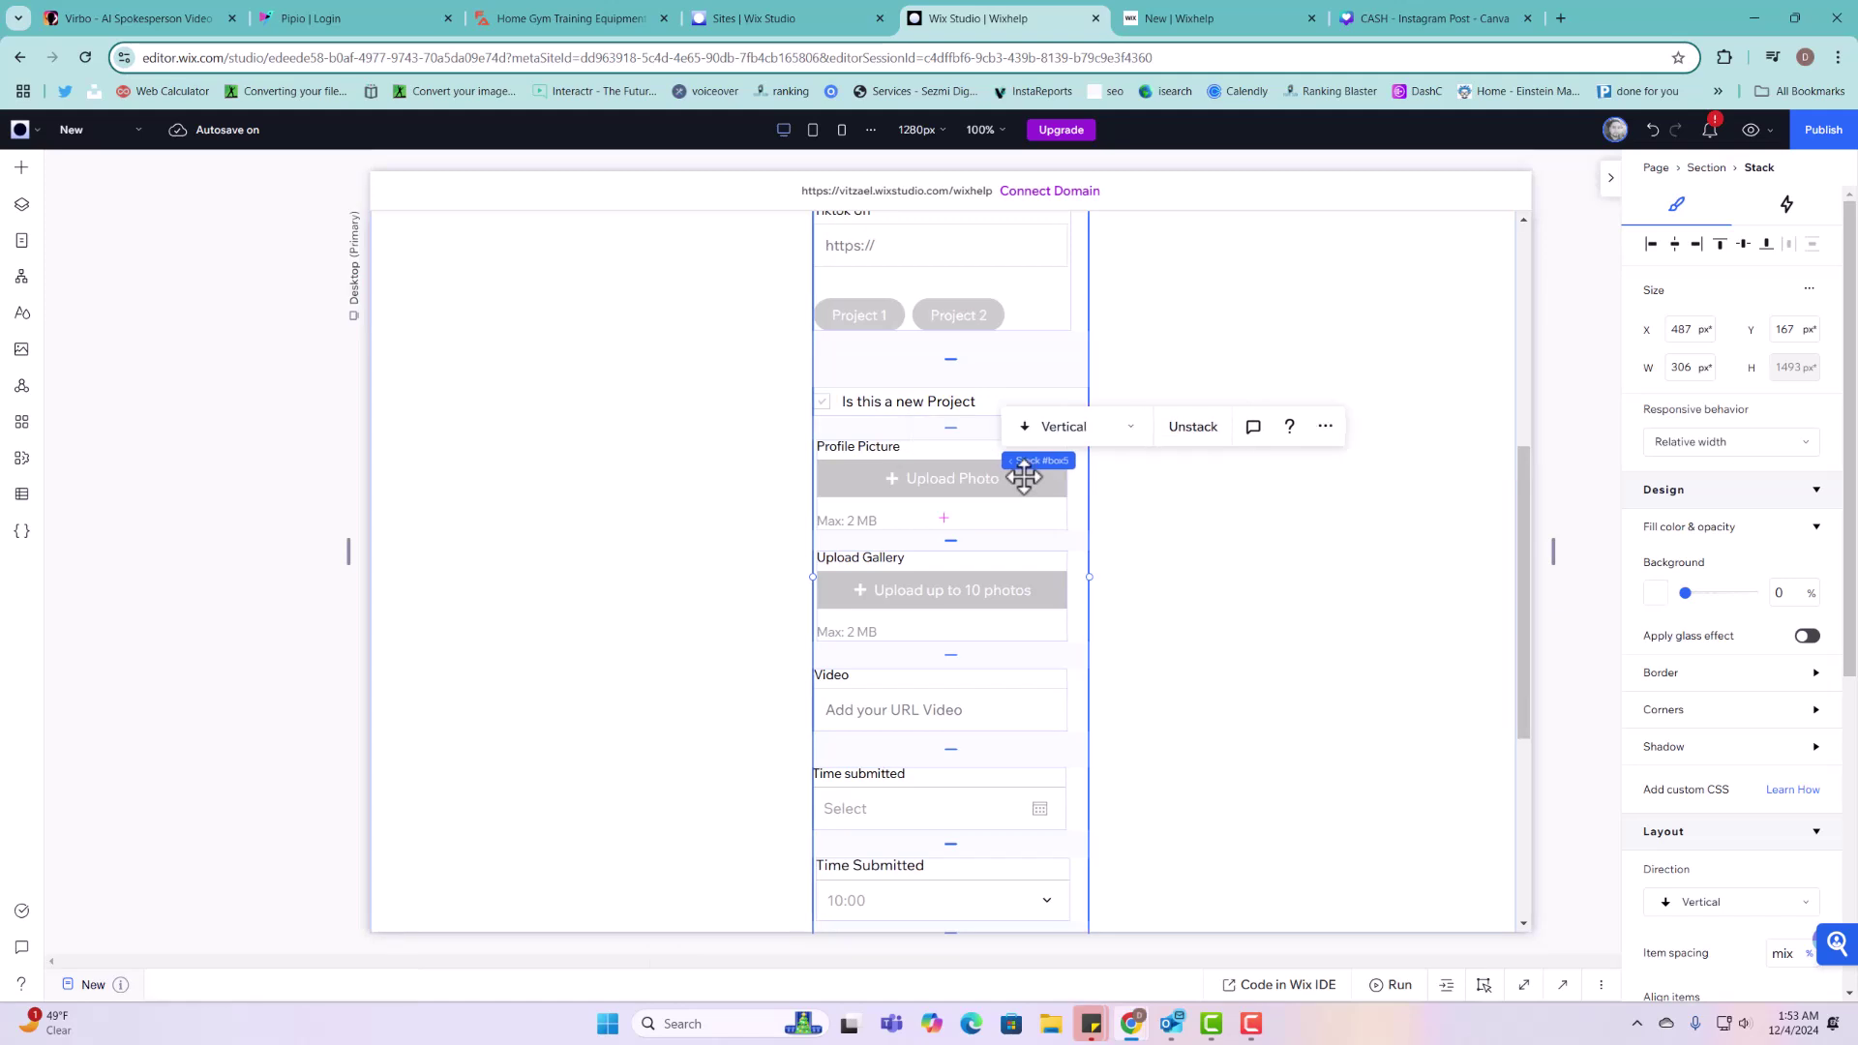
left_click(1708, 497)
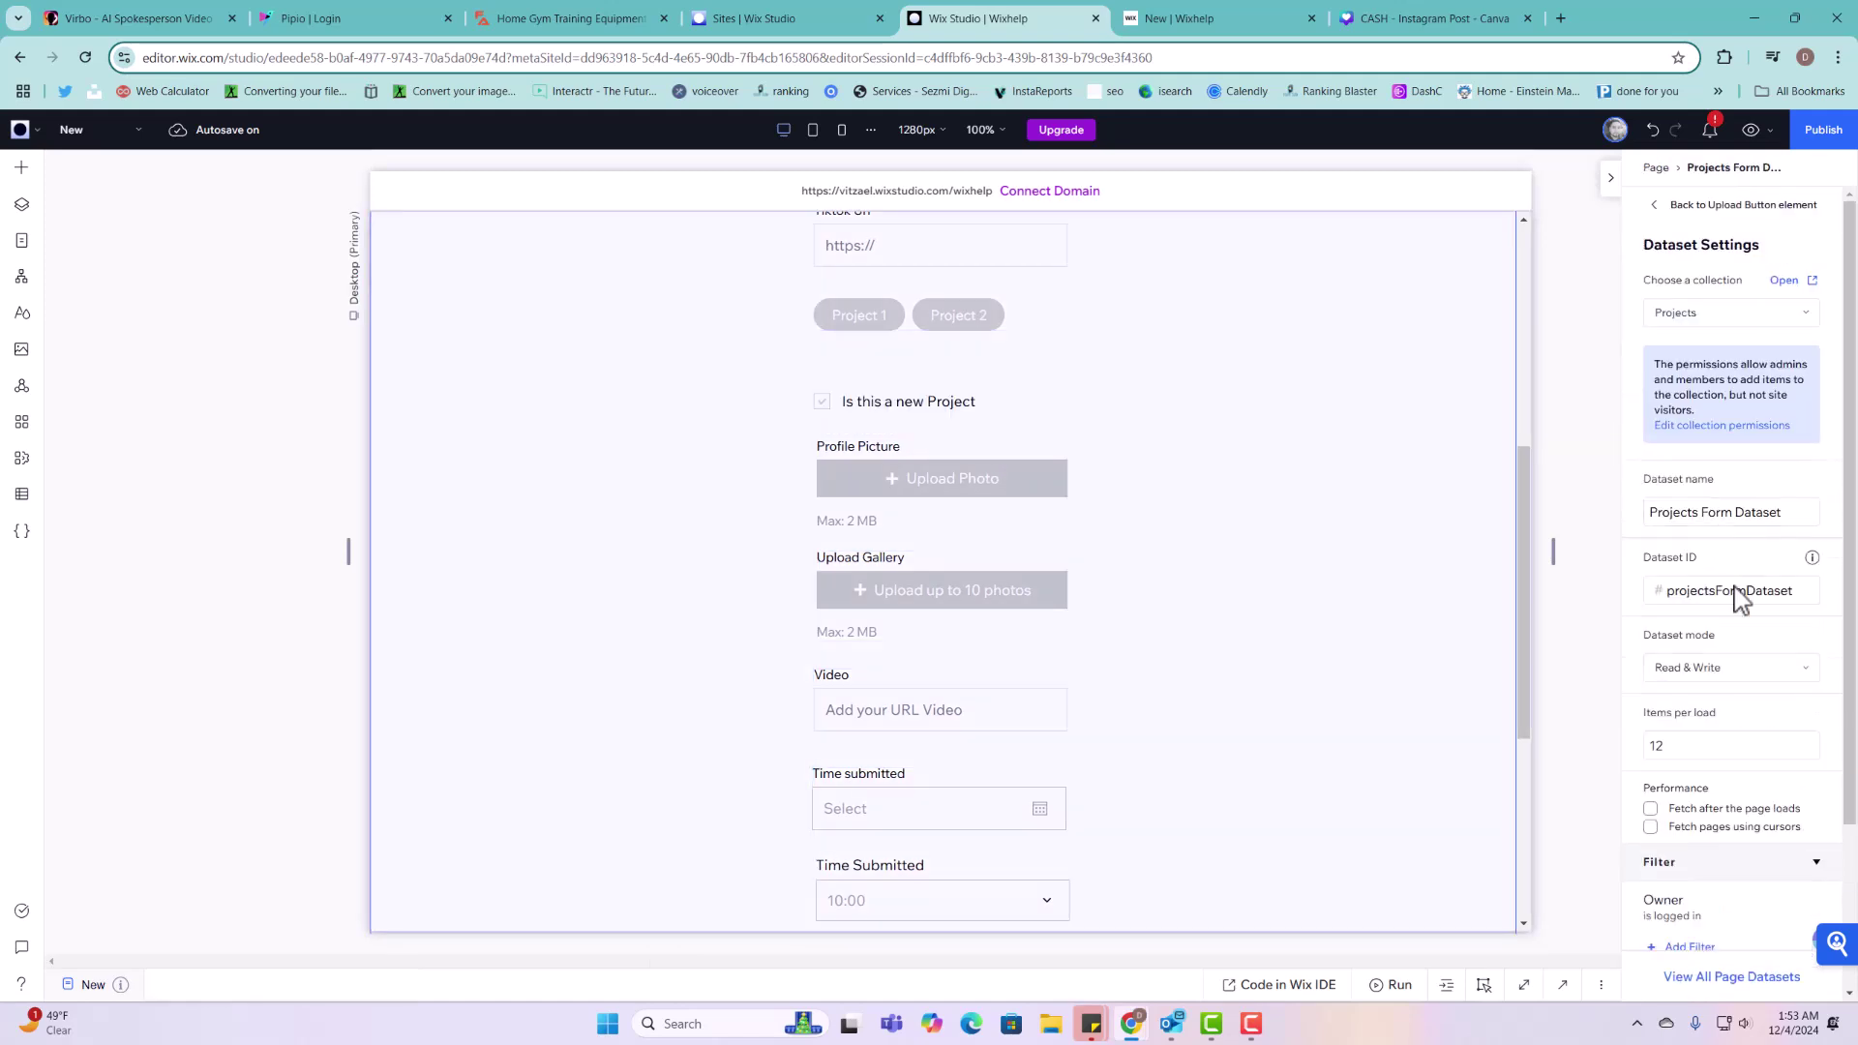
scroll(1733, 818, "down", 2)
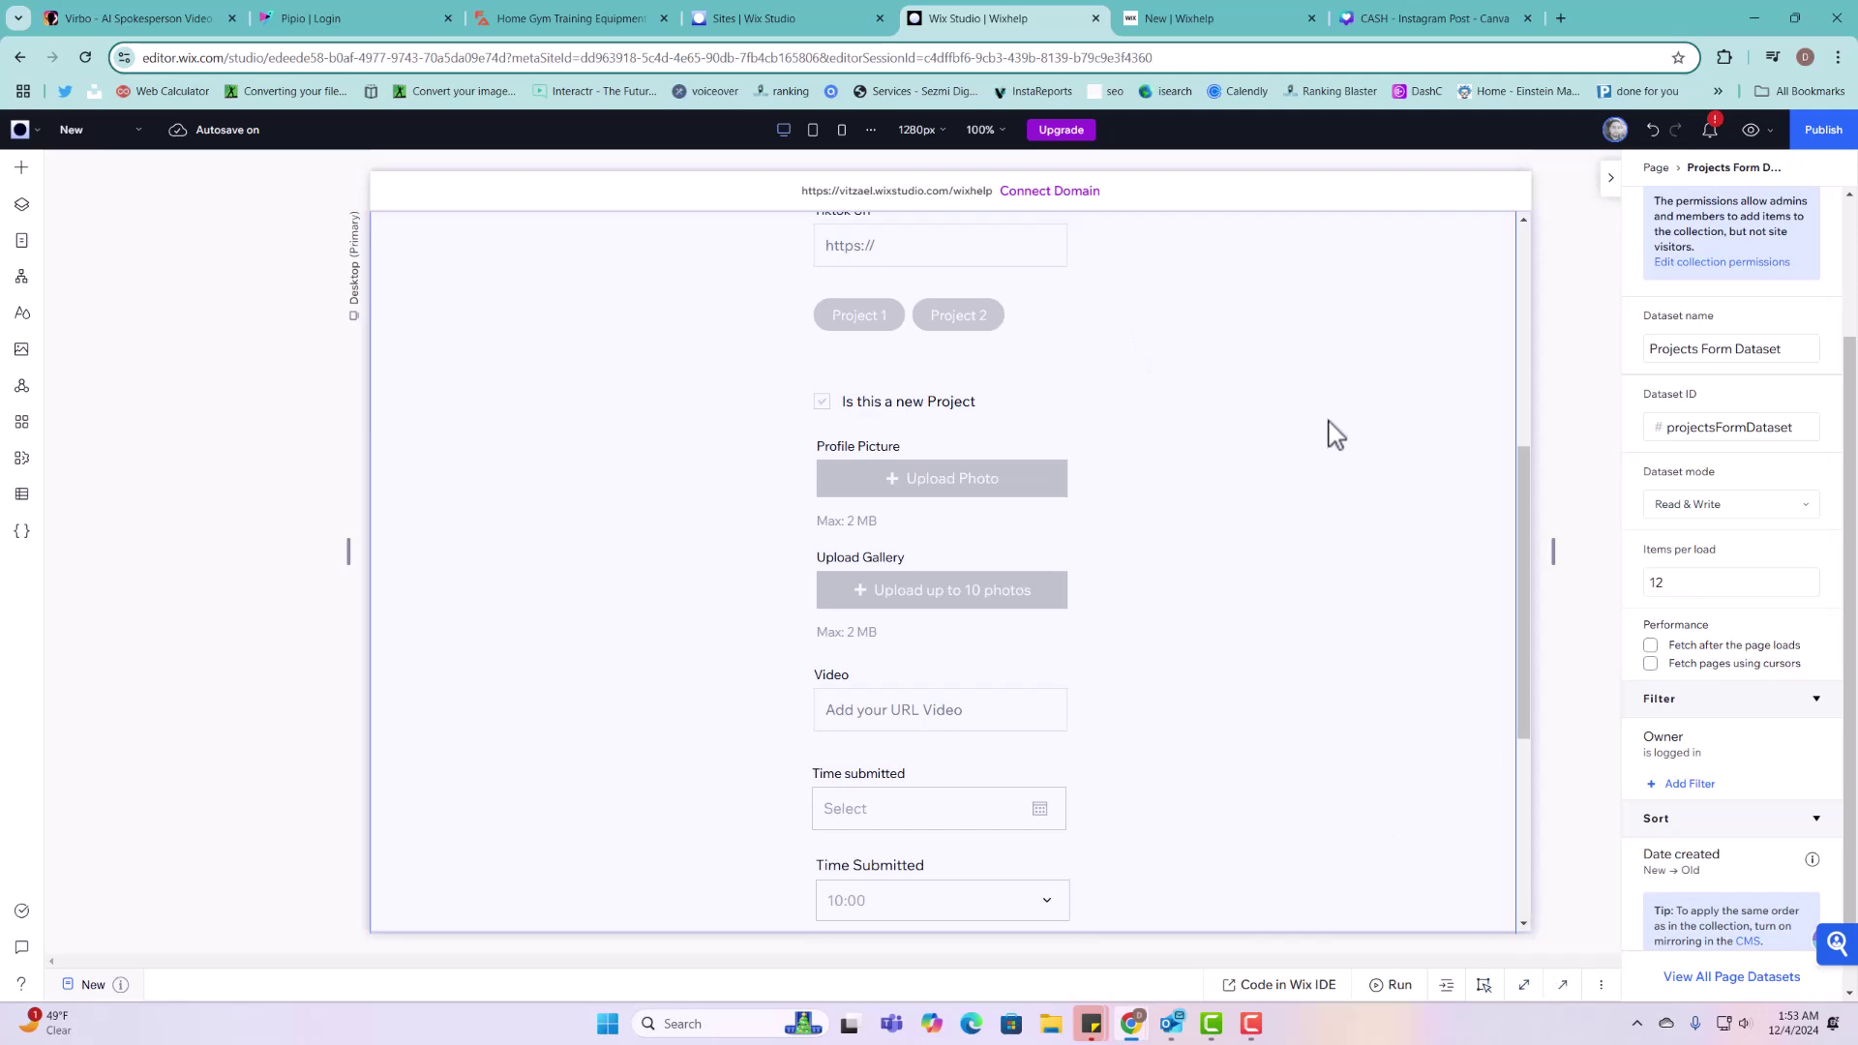
scroll(1259, 542, "up", 6)
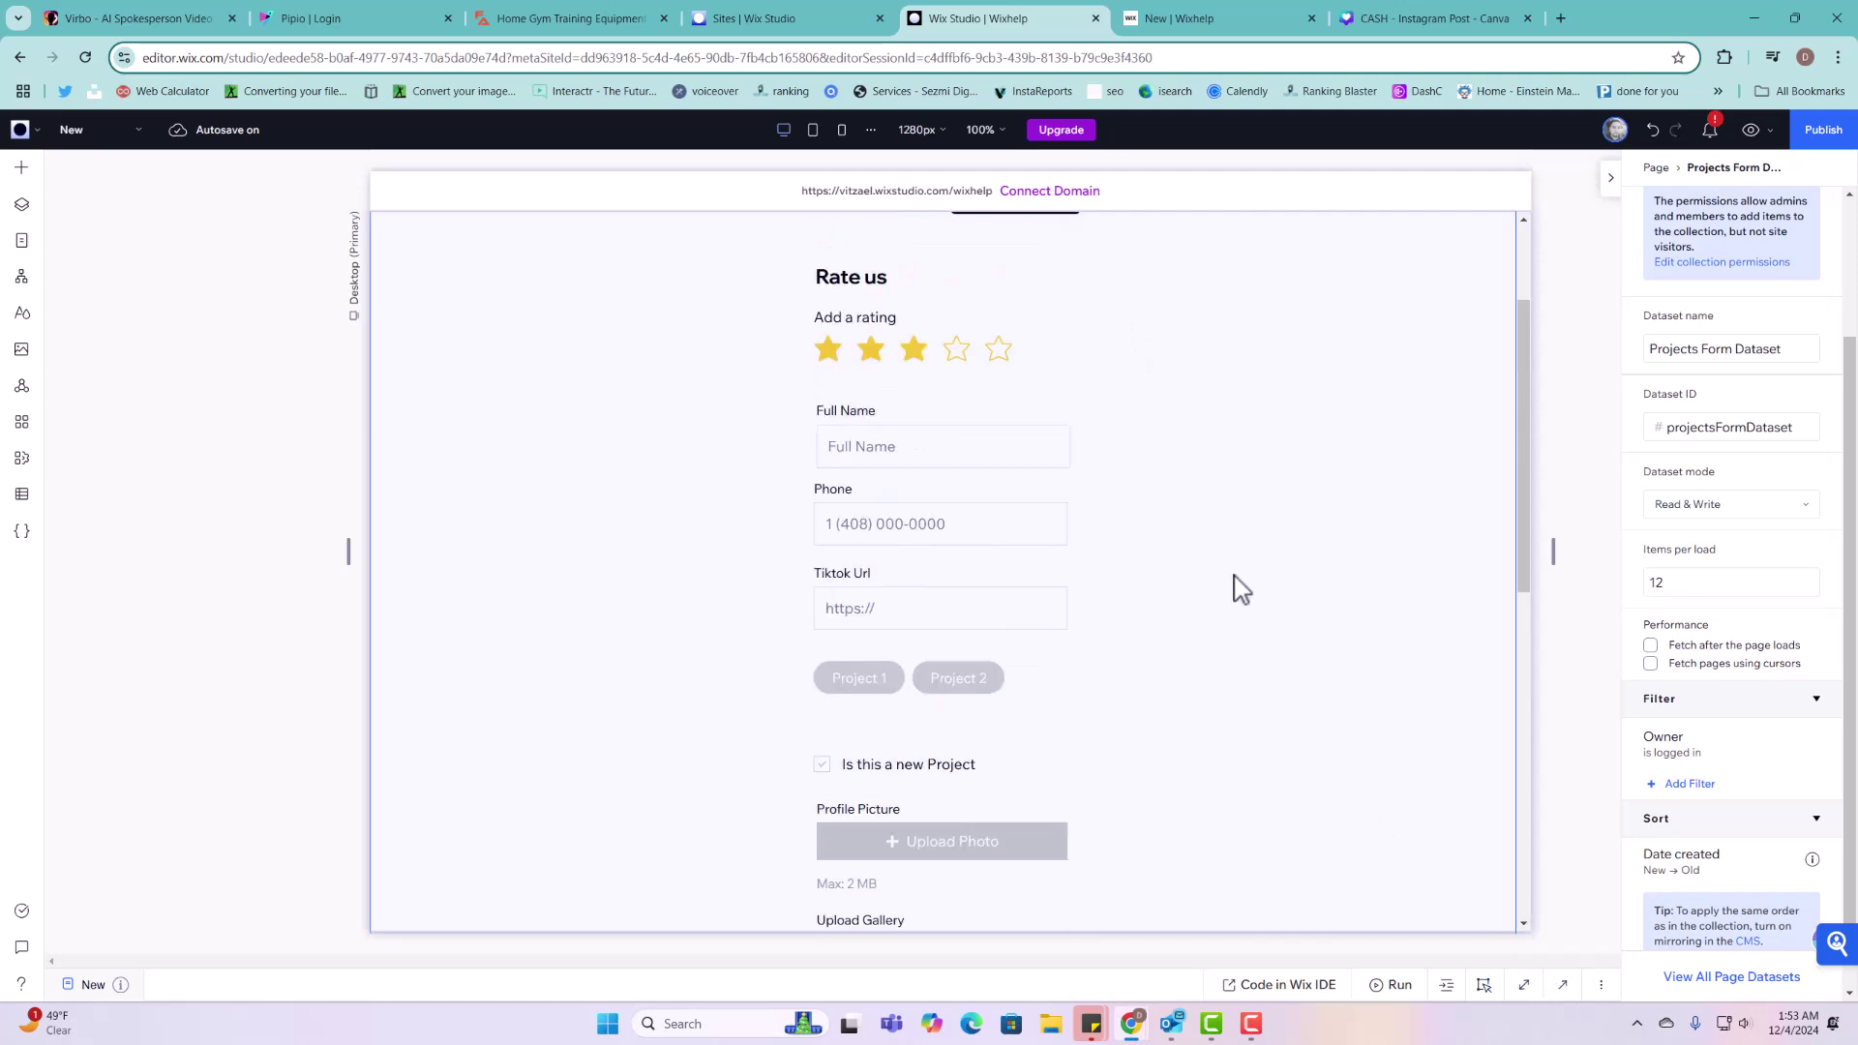
Step: Test Add Listing on the live site, confirm the form clears, then return to the editor
left_click(1212, 18)
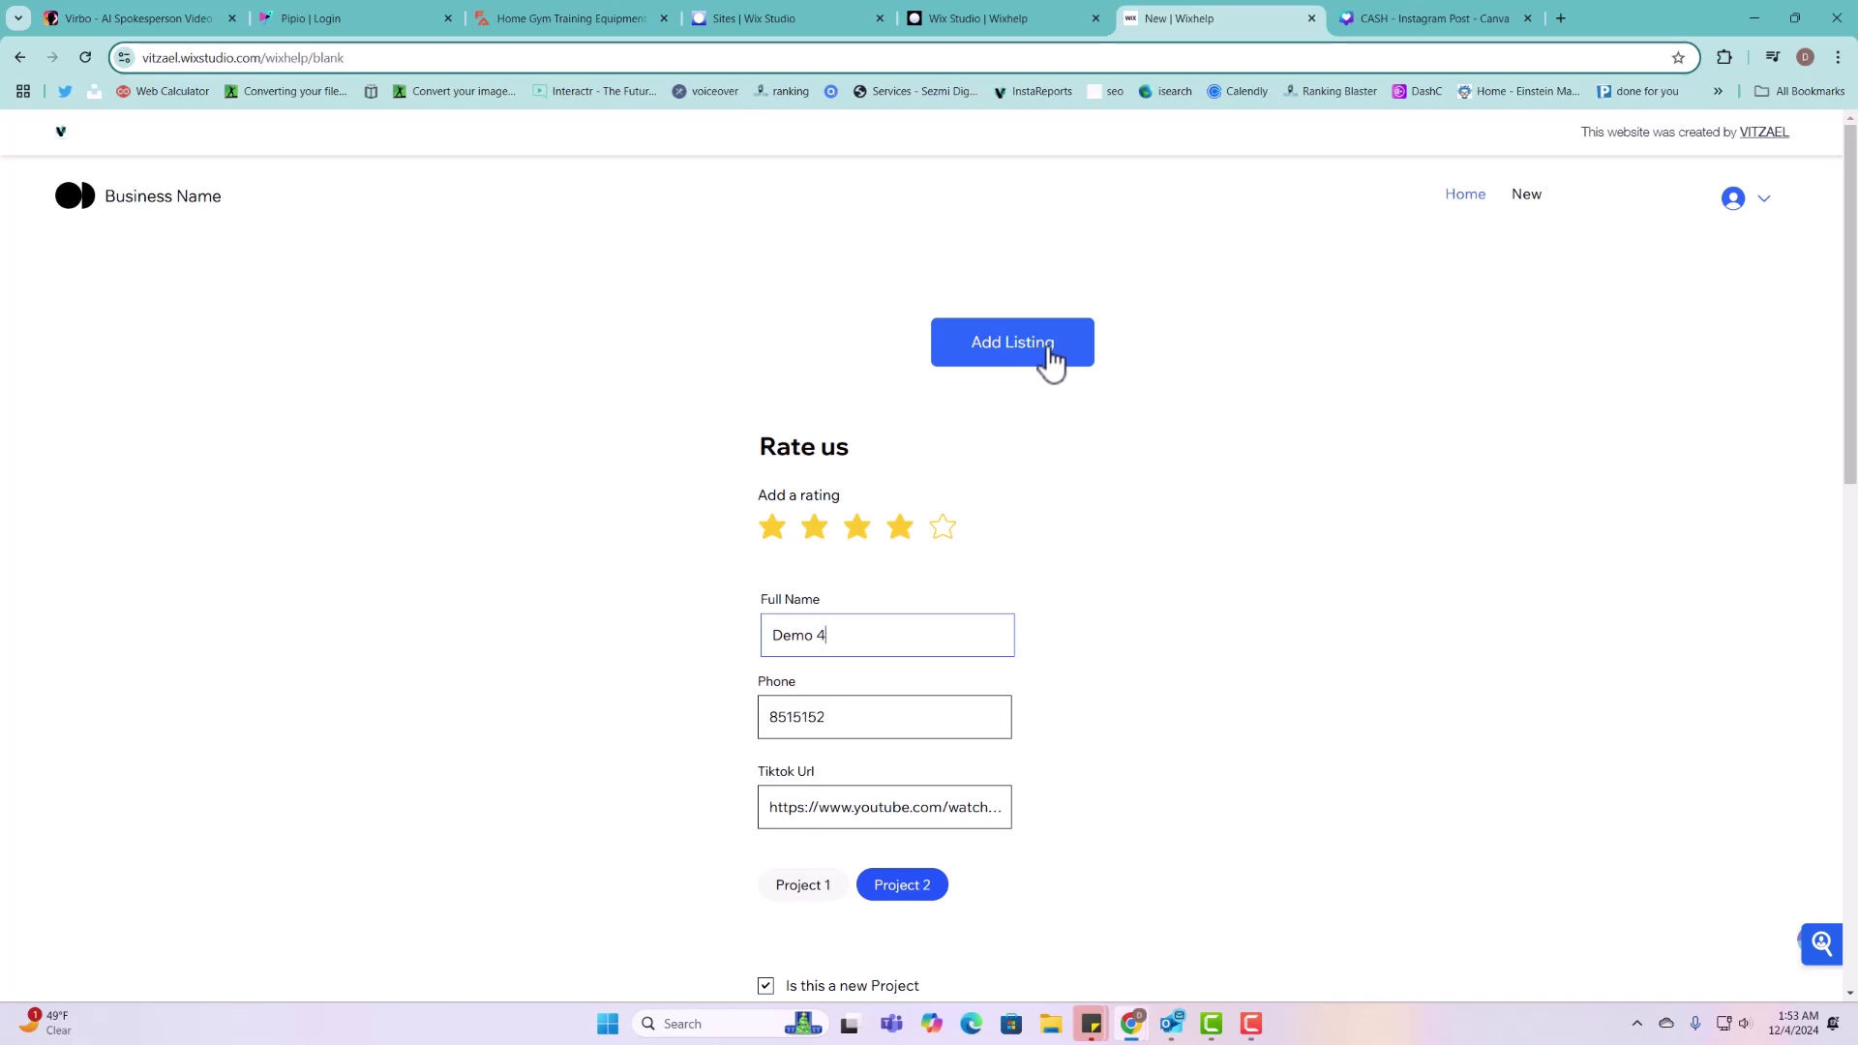
left_click(946, 357)
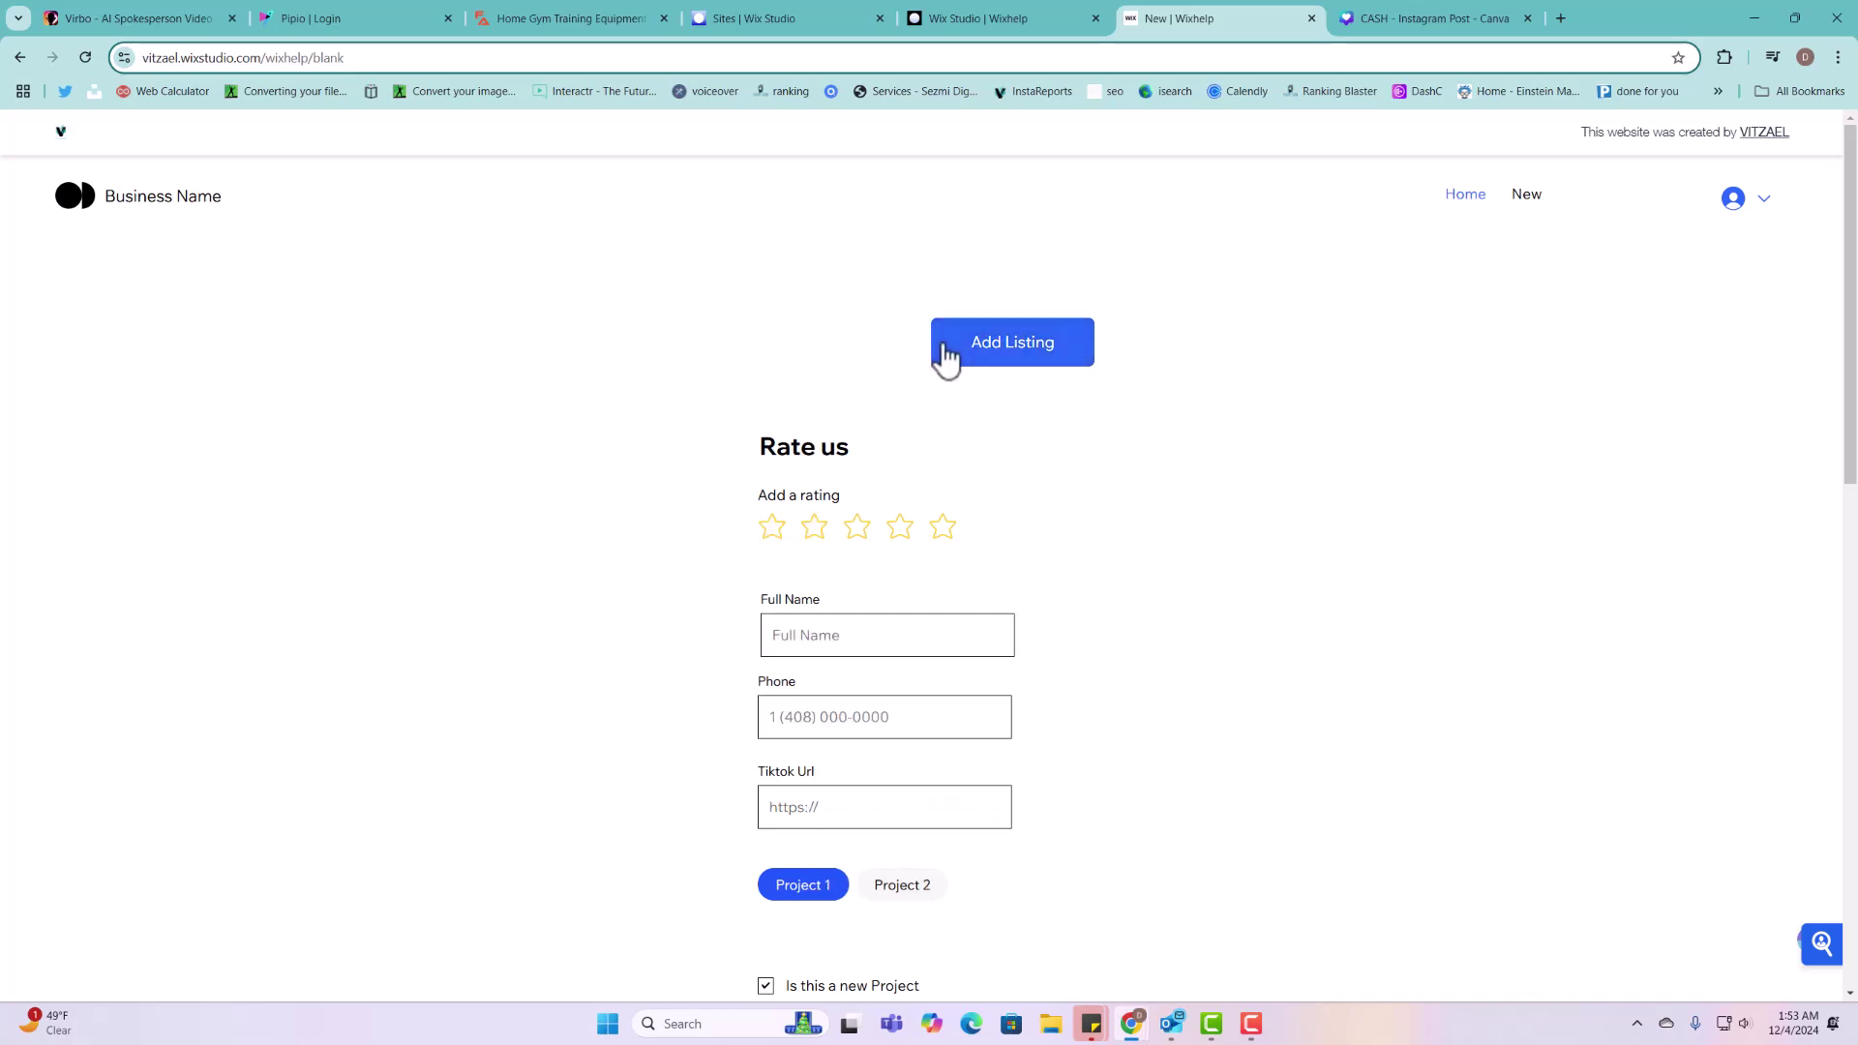
scroll(866, 581, "down", 2)
scroll(866, 578, "down", 3)
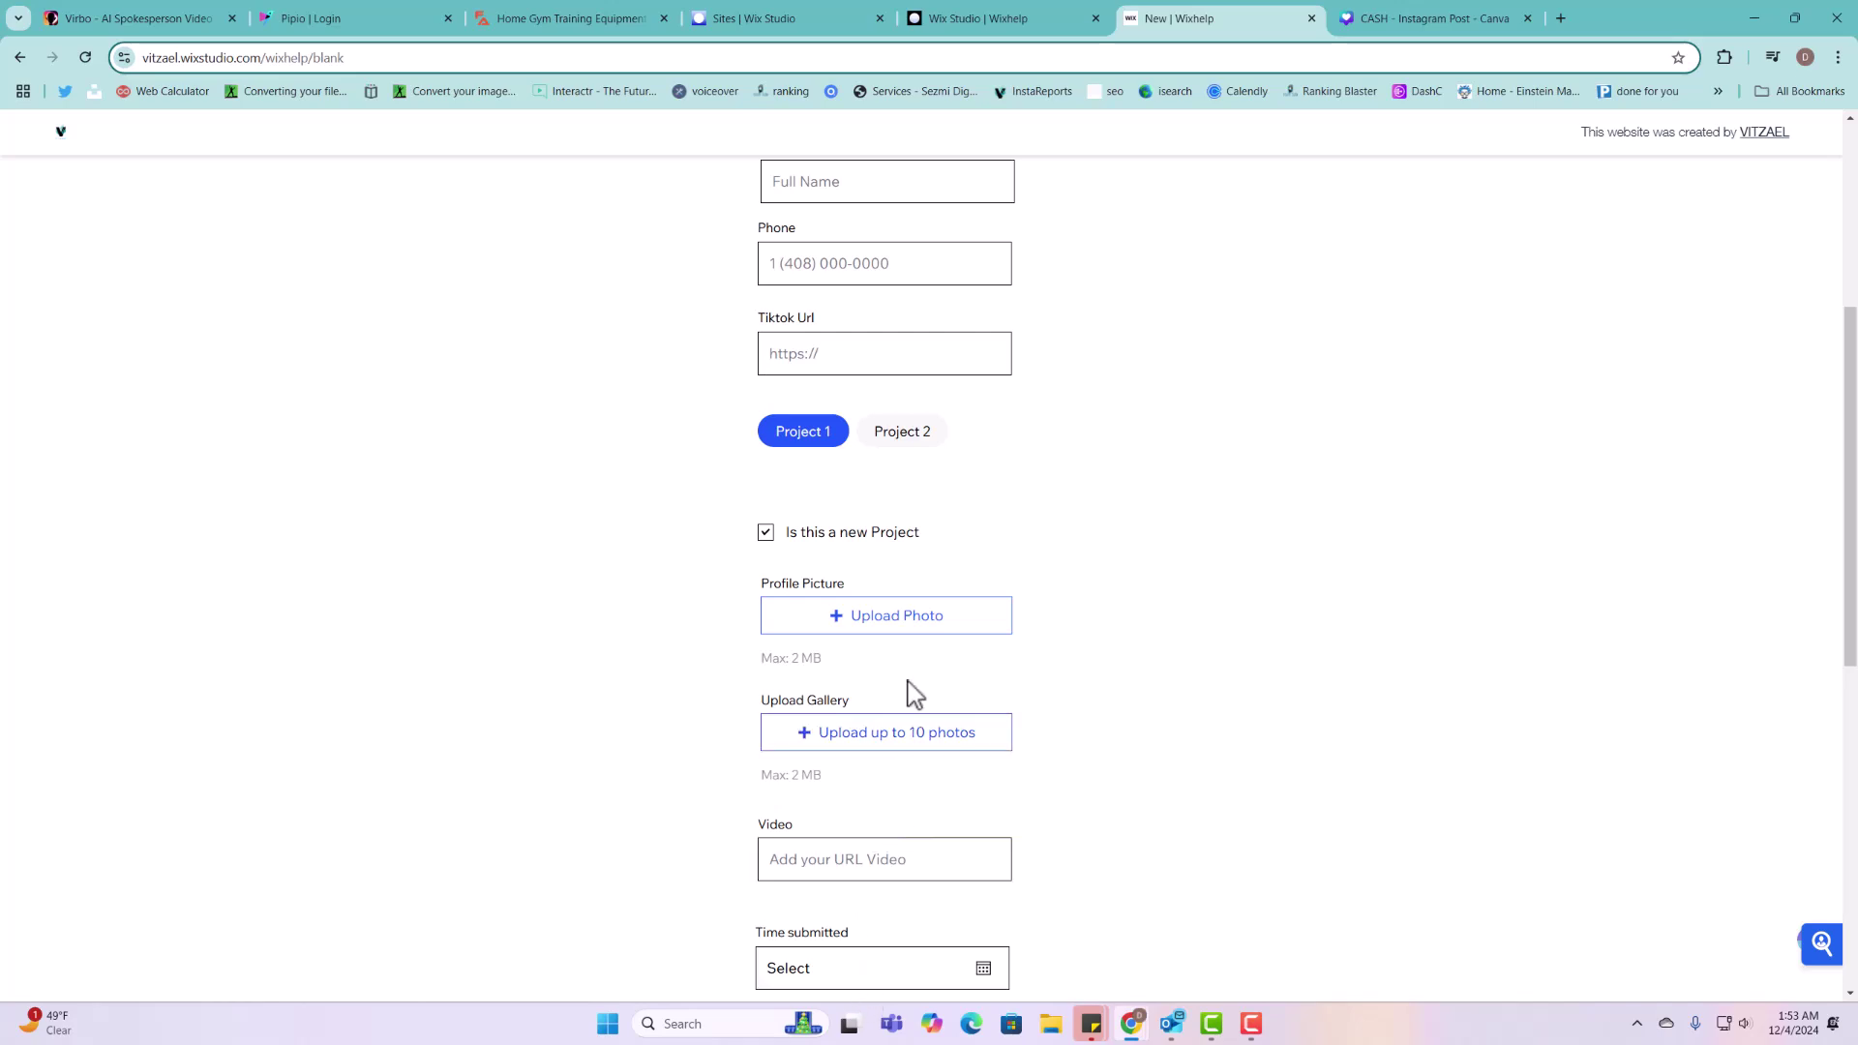
scroll(920, 684, "up", 5)
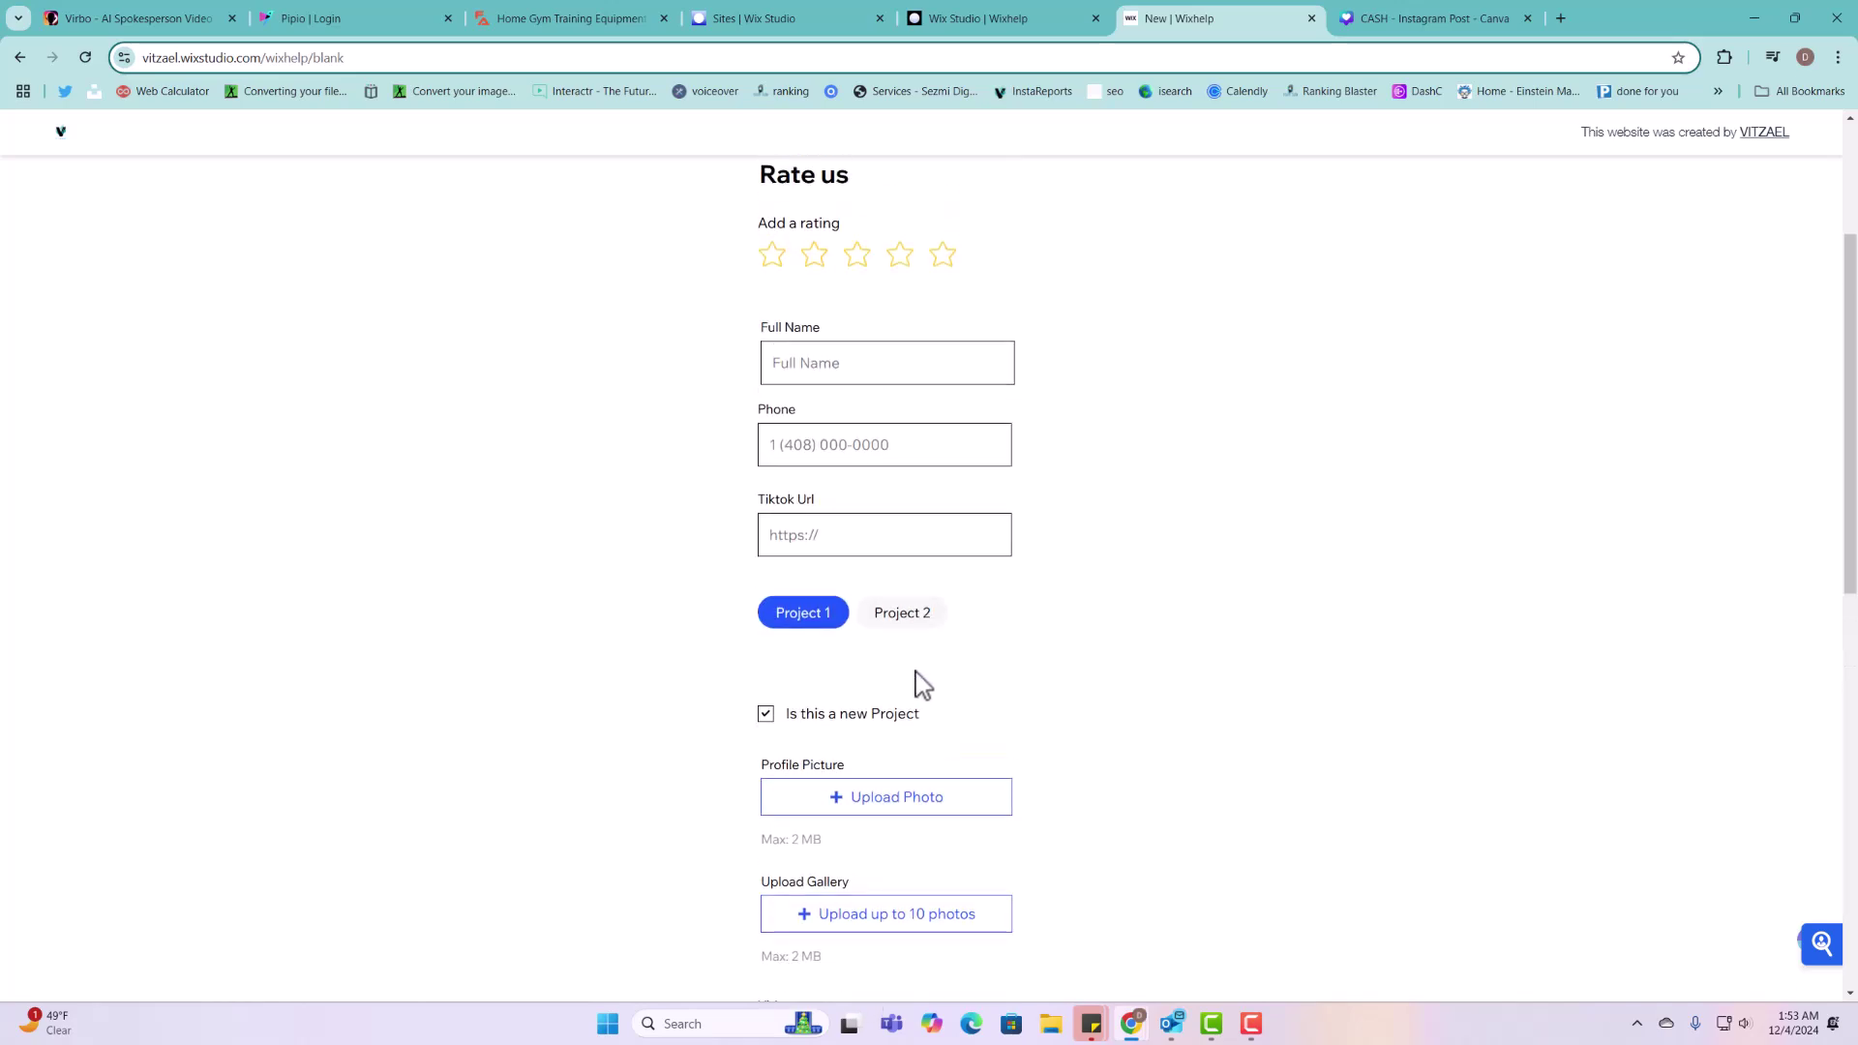
left_click(983, 21)
Step: Select the Add Listing button and expand the page code panel to review its code
left_click(1045, 385)
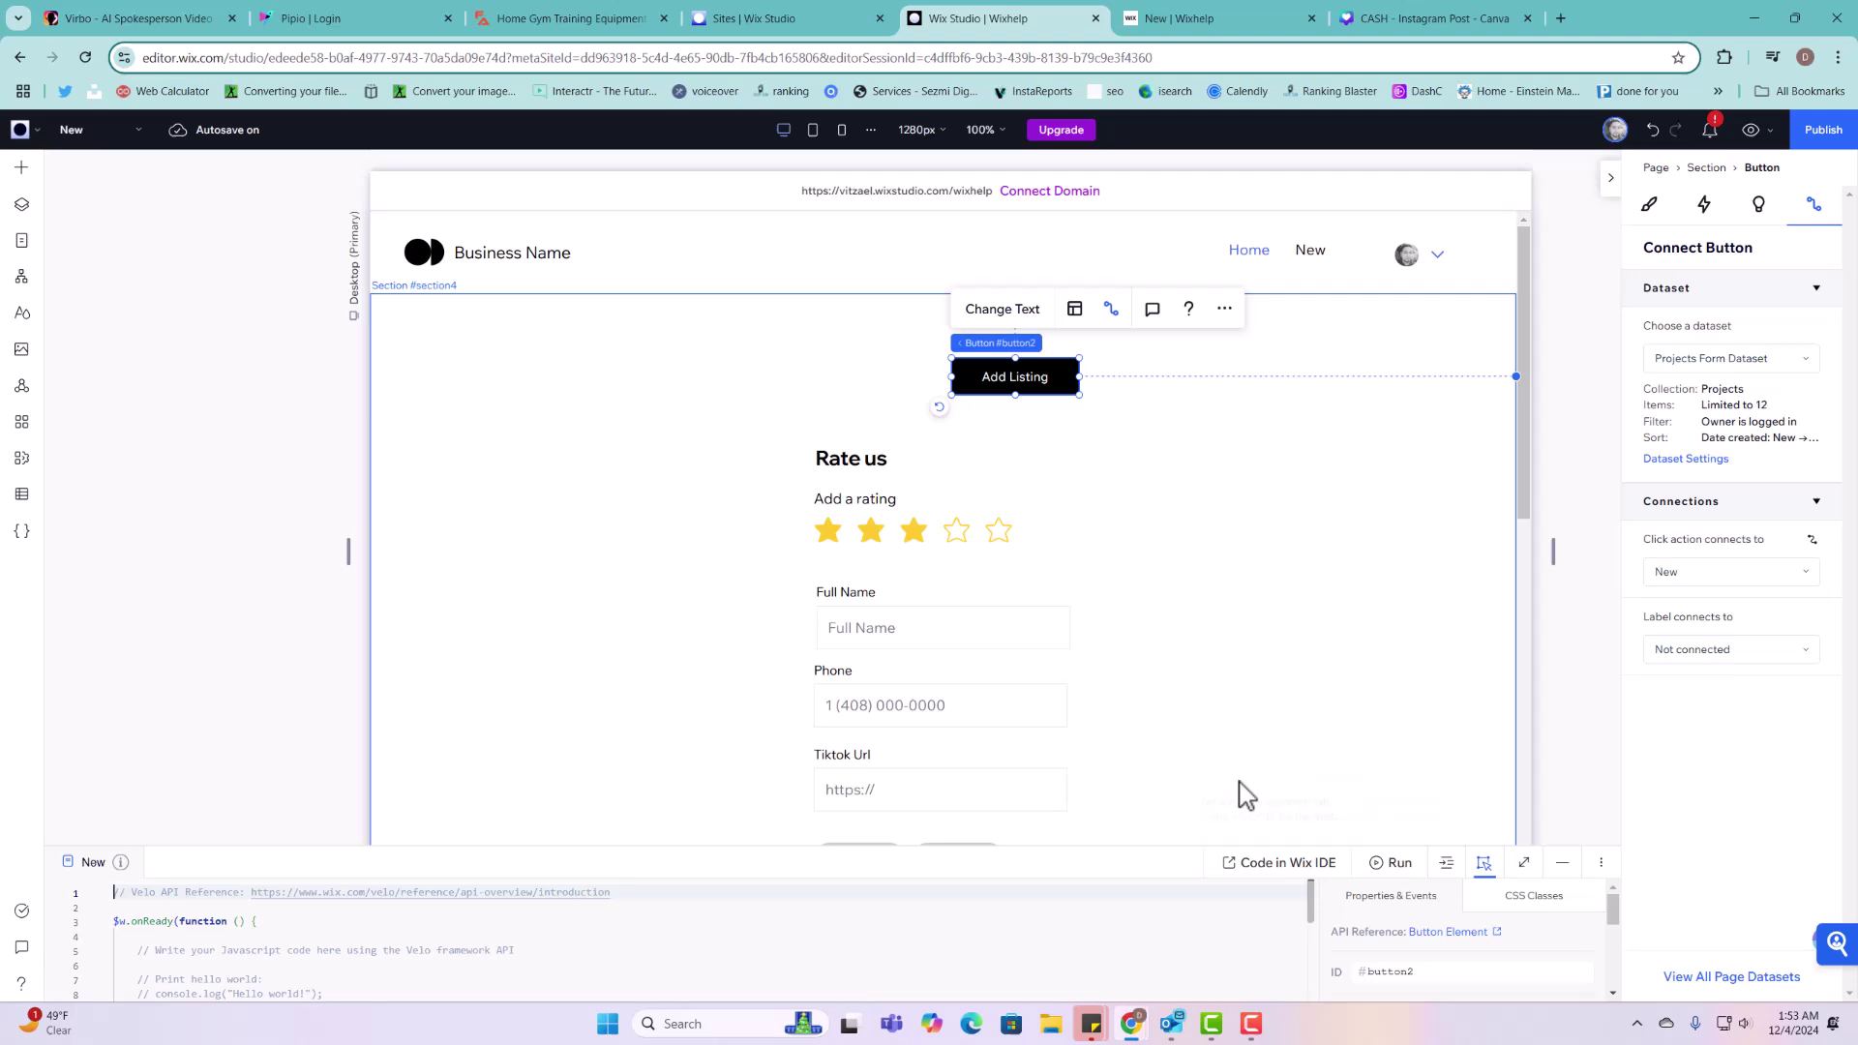
left_click_drag(1236, 793, 1094, 346)
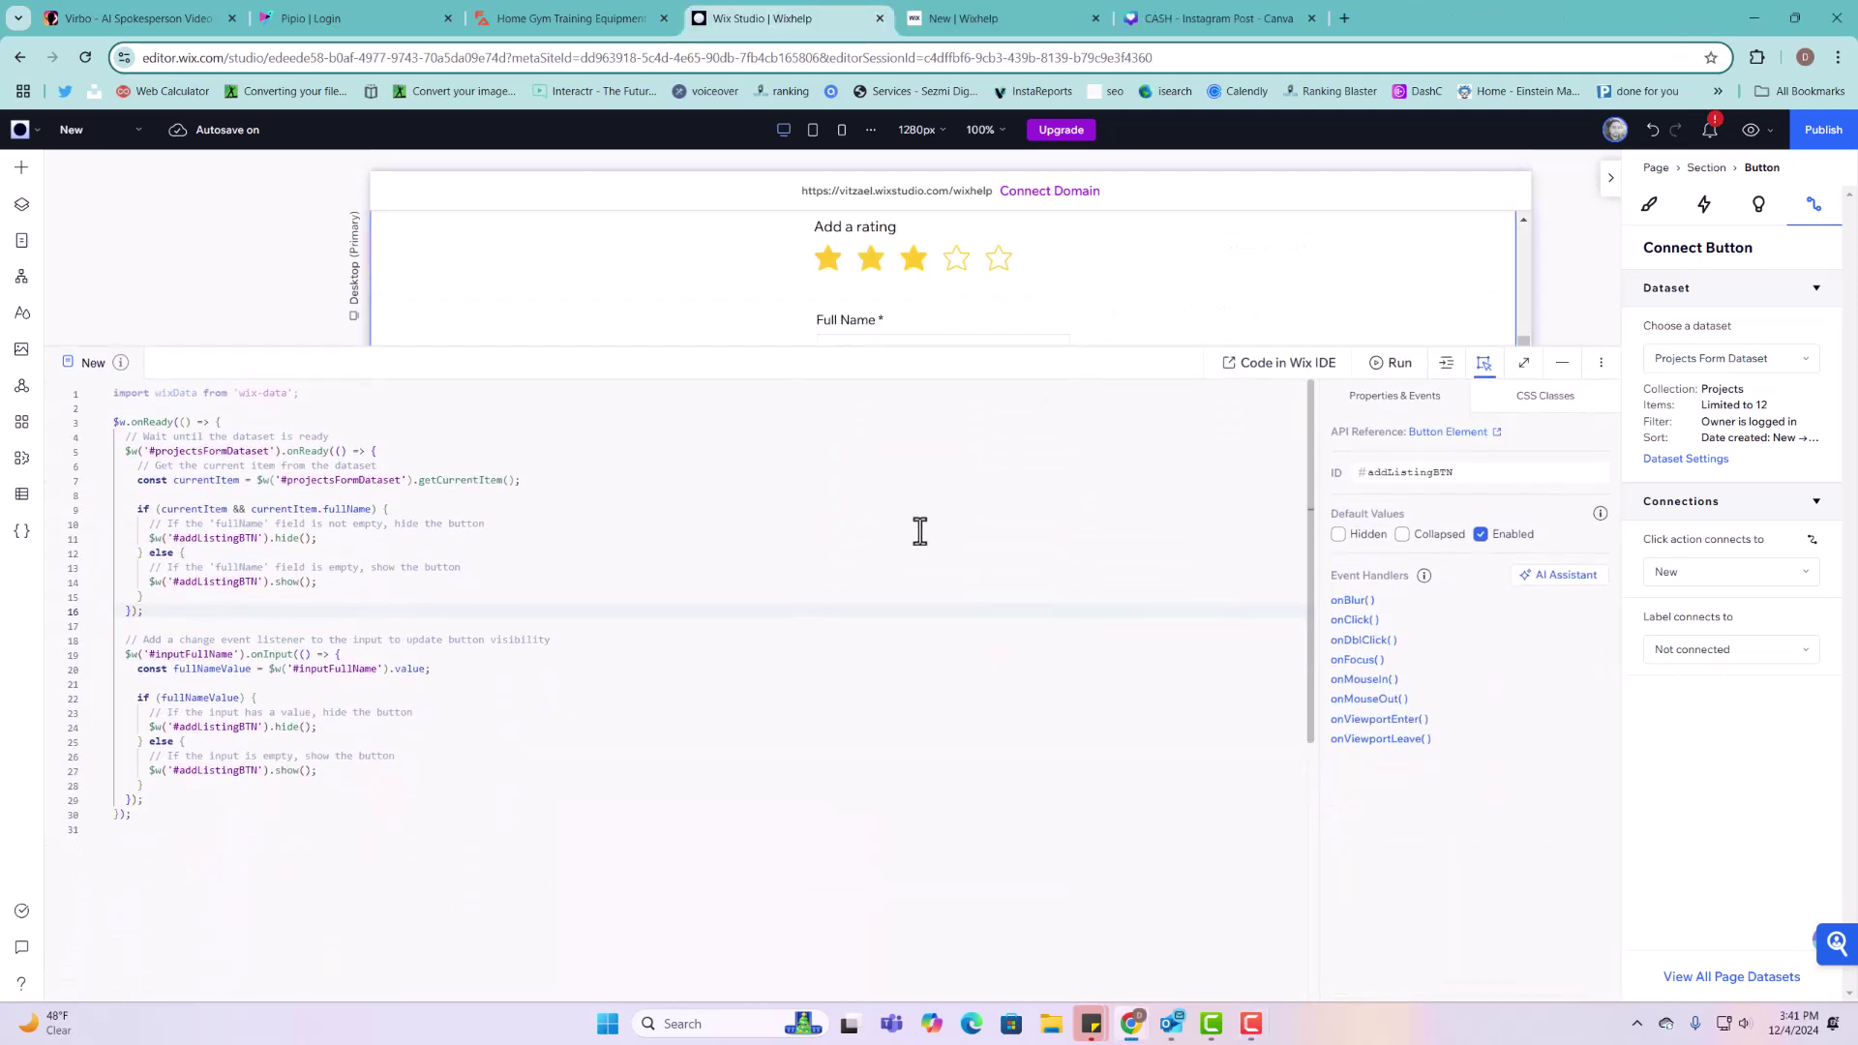
scroll(320, 855, "down", 1)
left_click(306, 851)
scroll(291, 832, "up", 1)
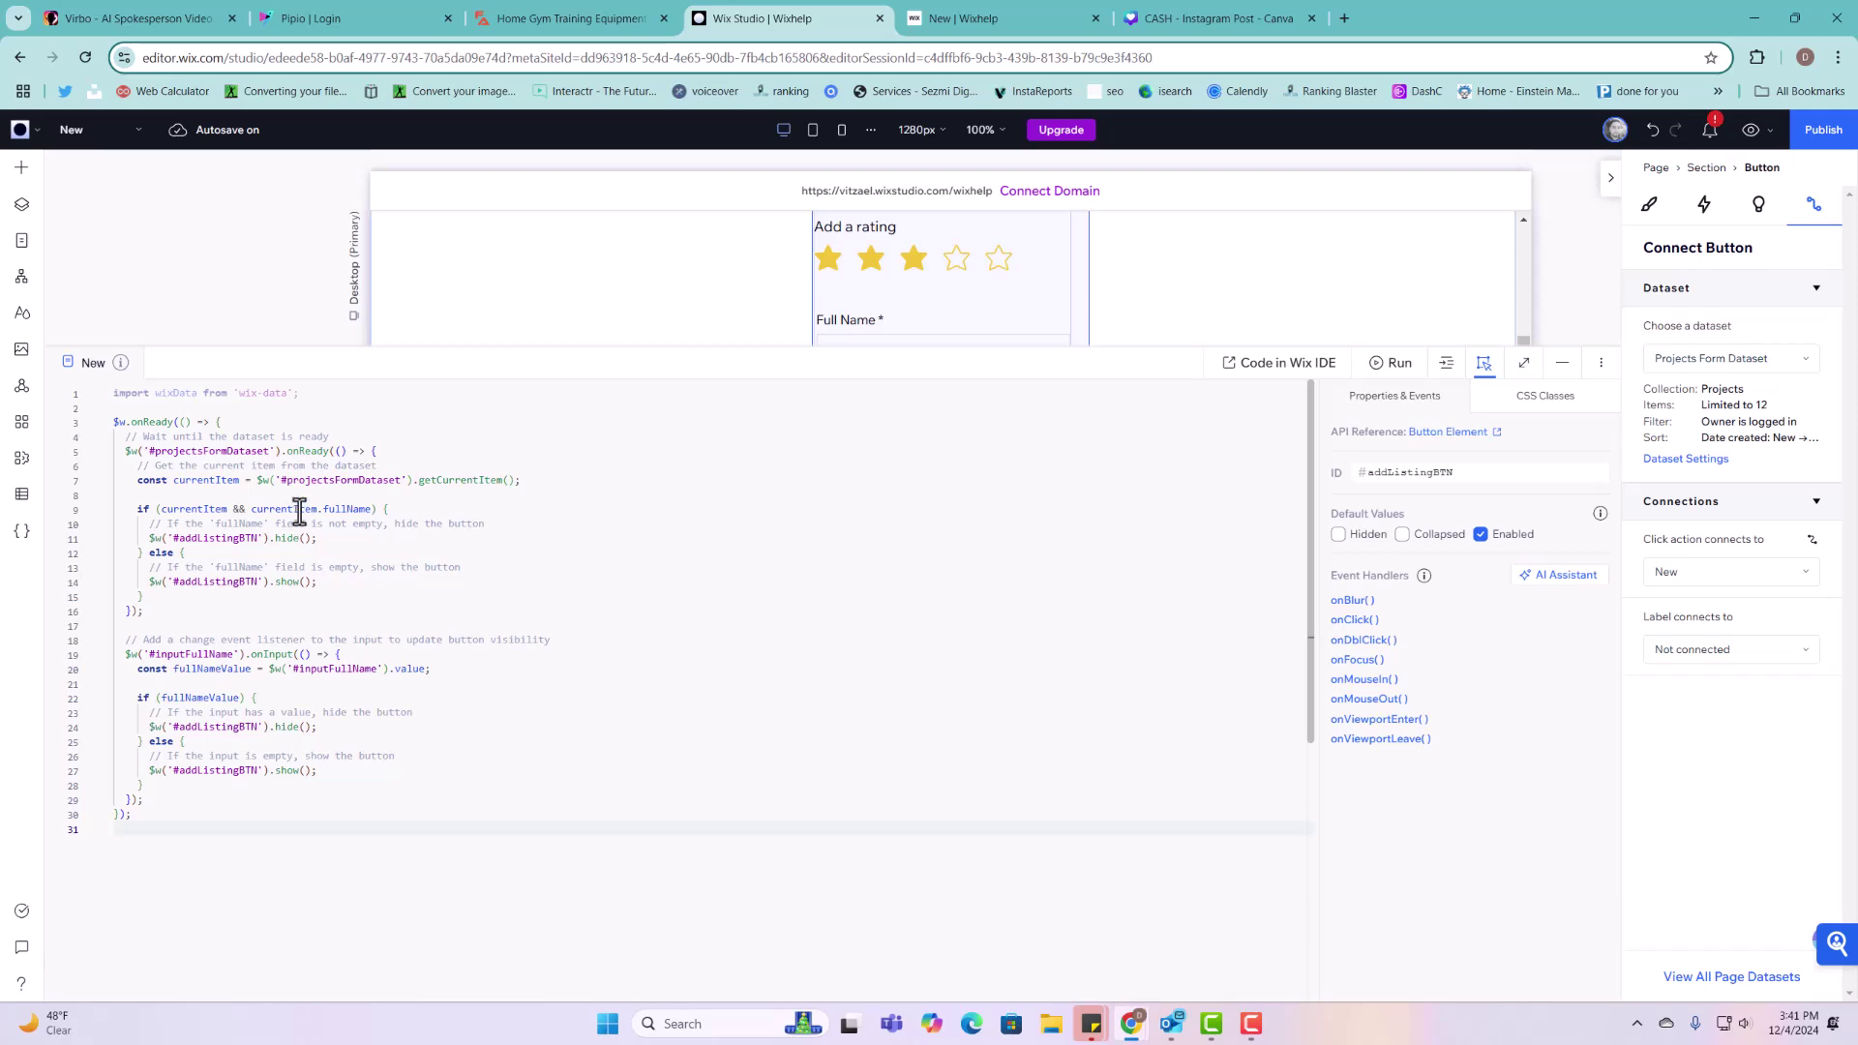
Step: Resize the code panel to reveal the page, then select the Full Name input in the Rate us form
left_click(1562, 364)
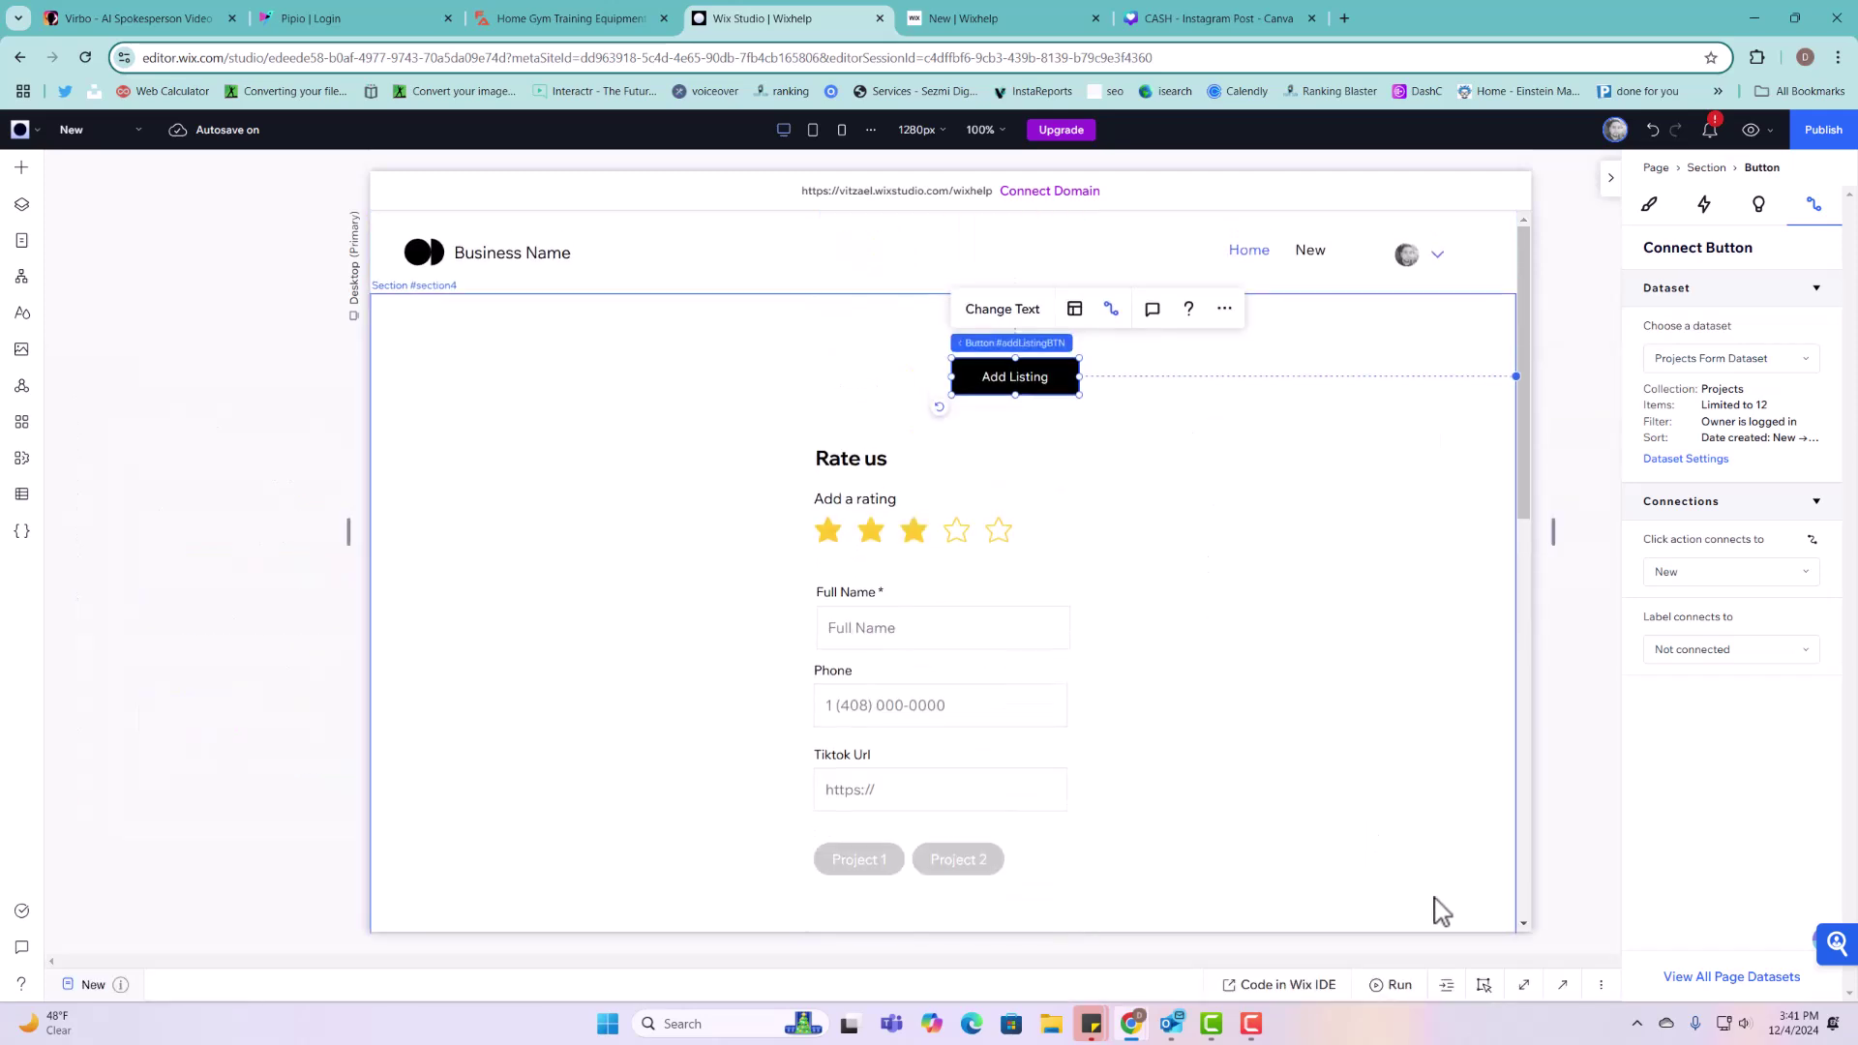
left_click(1562, 986)
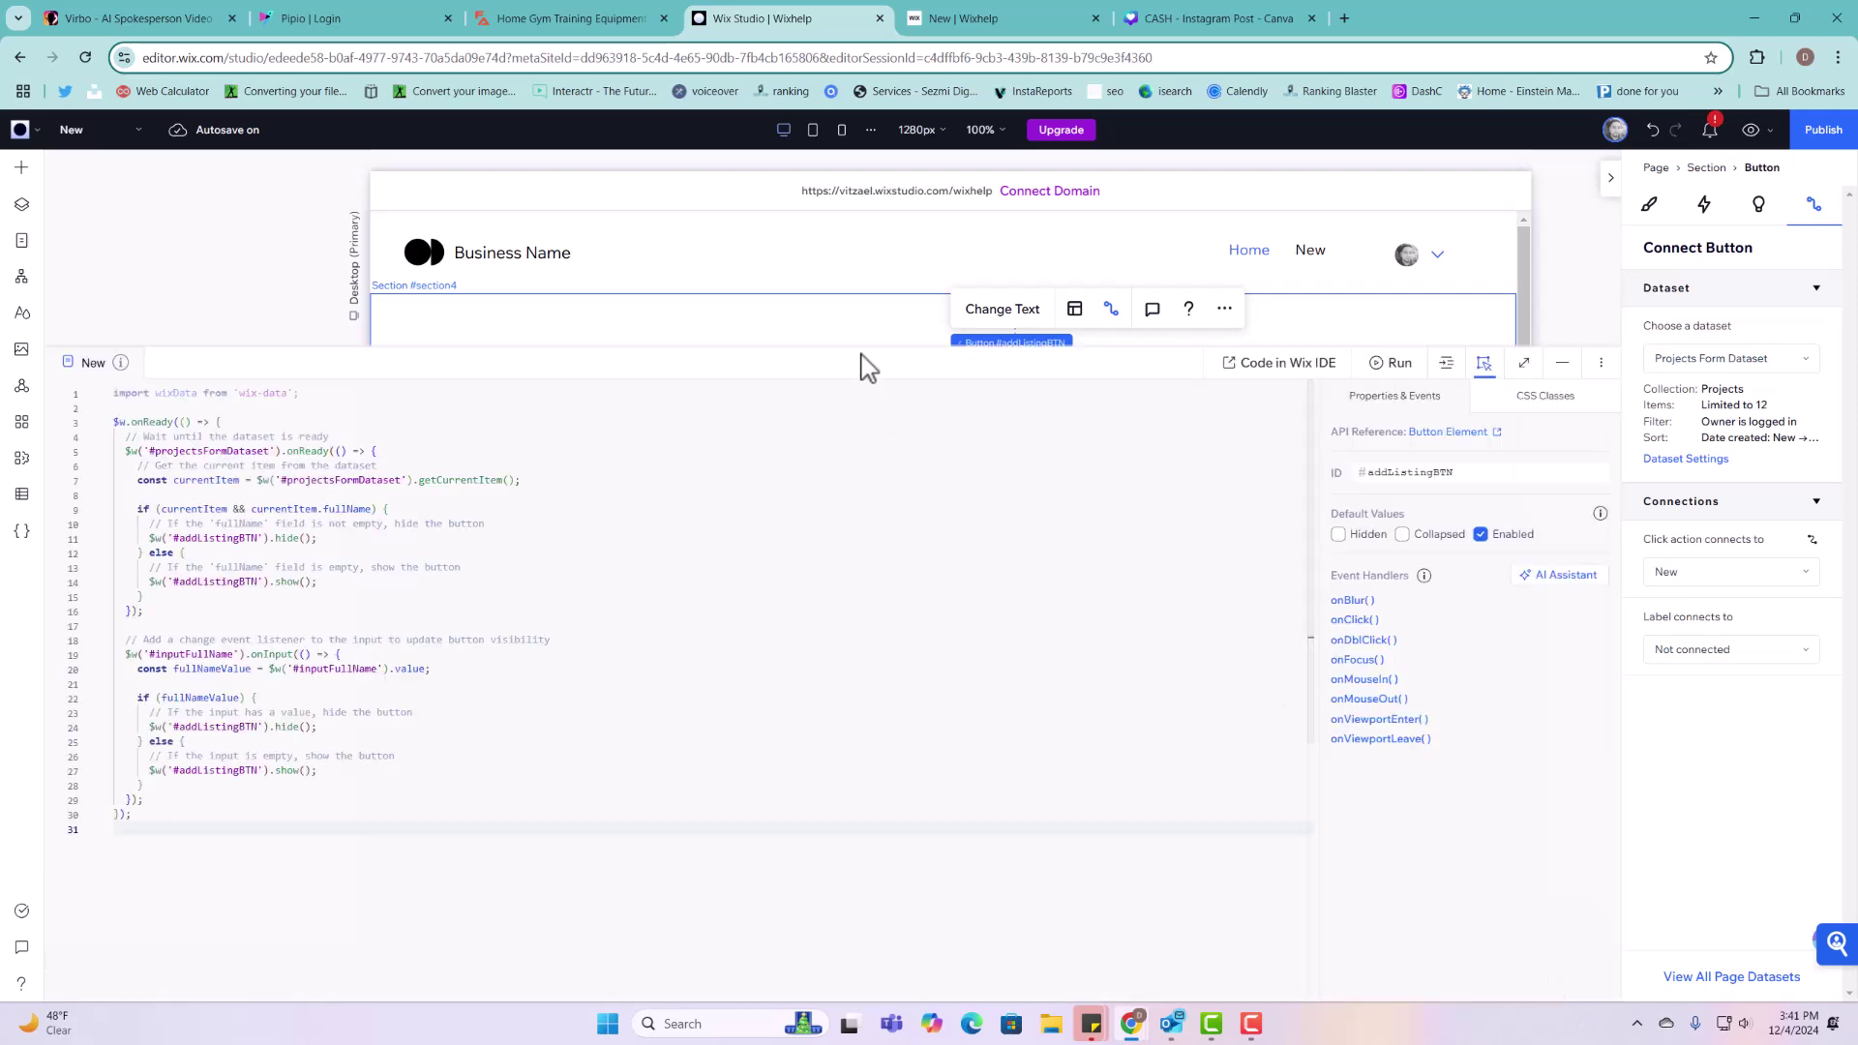
left_click_drag(863, 349, 875, 534)
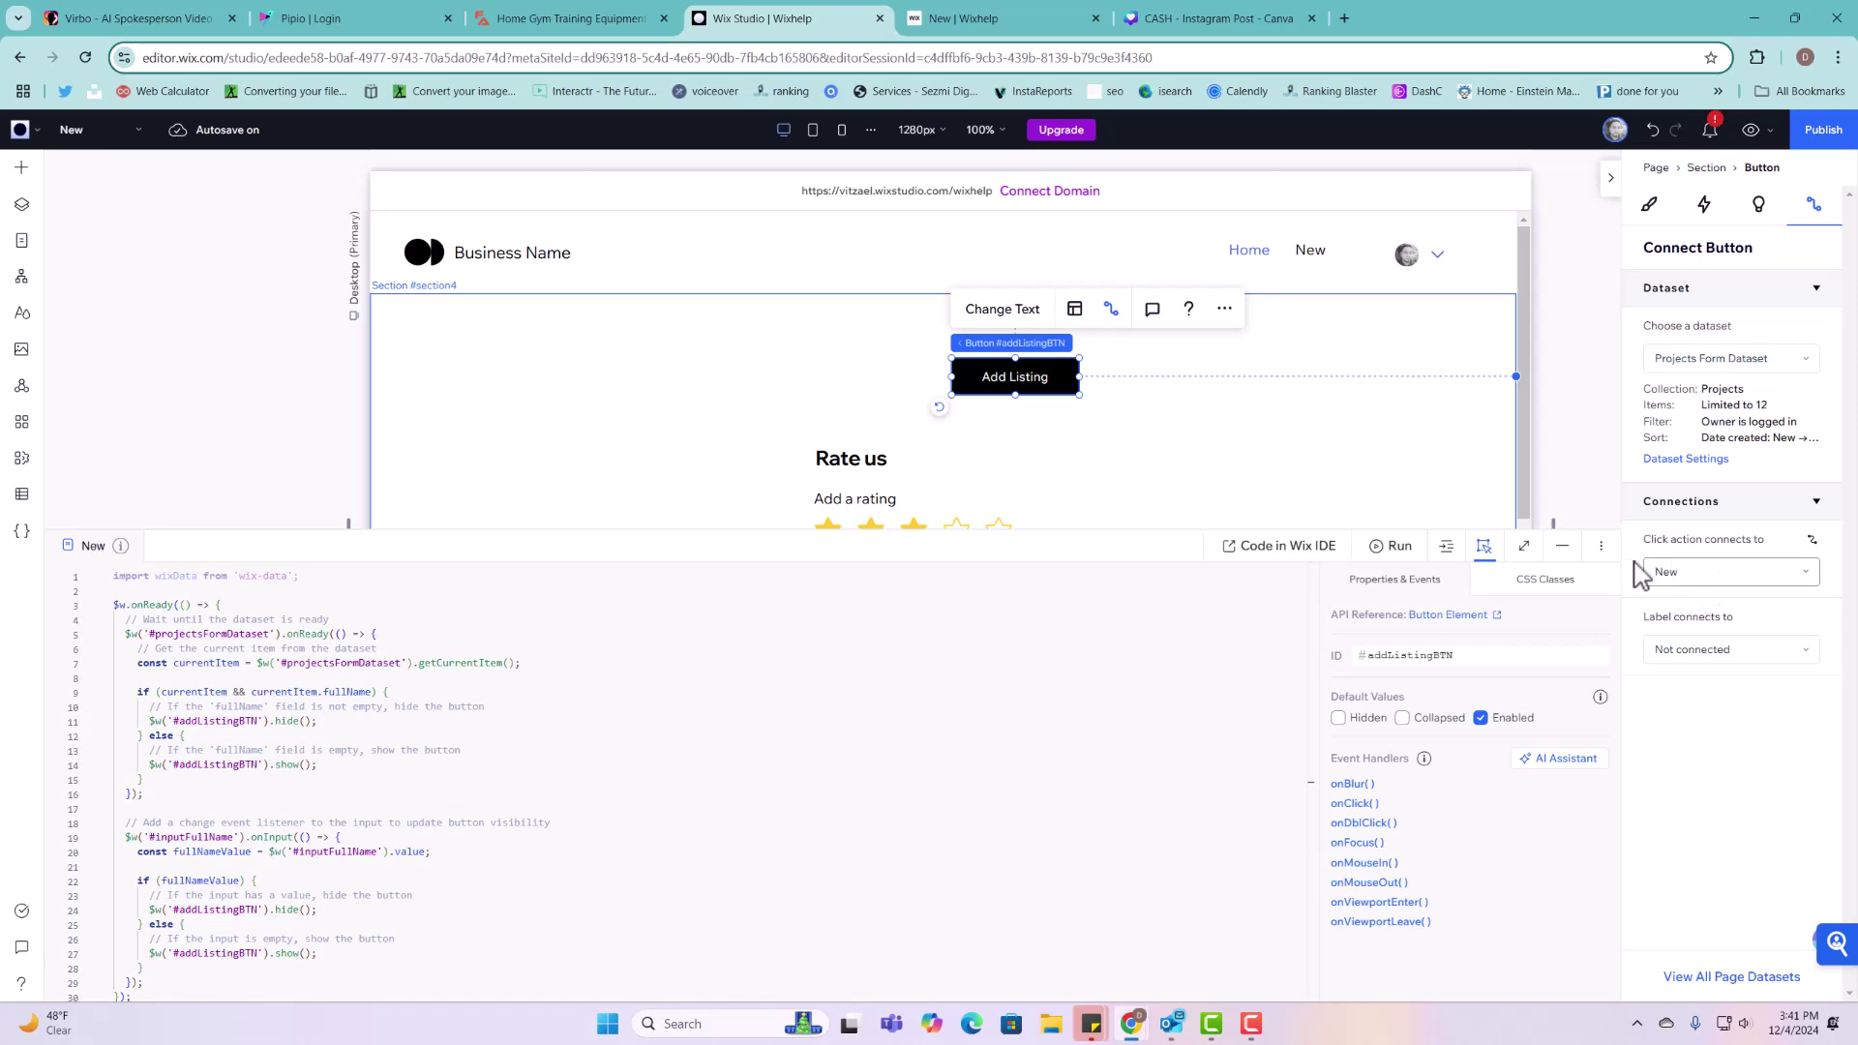
scroll(908, 498, "down", 2)
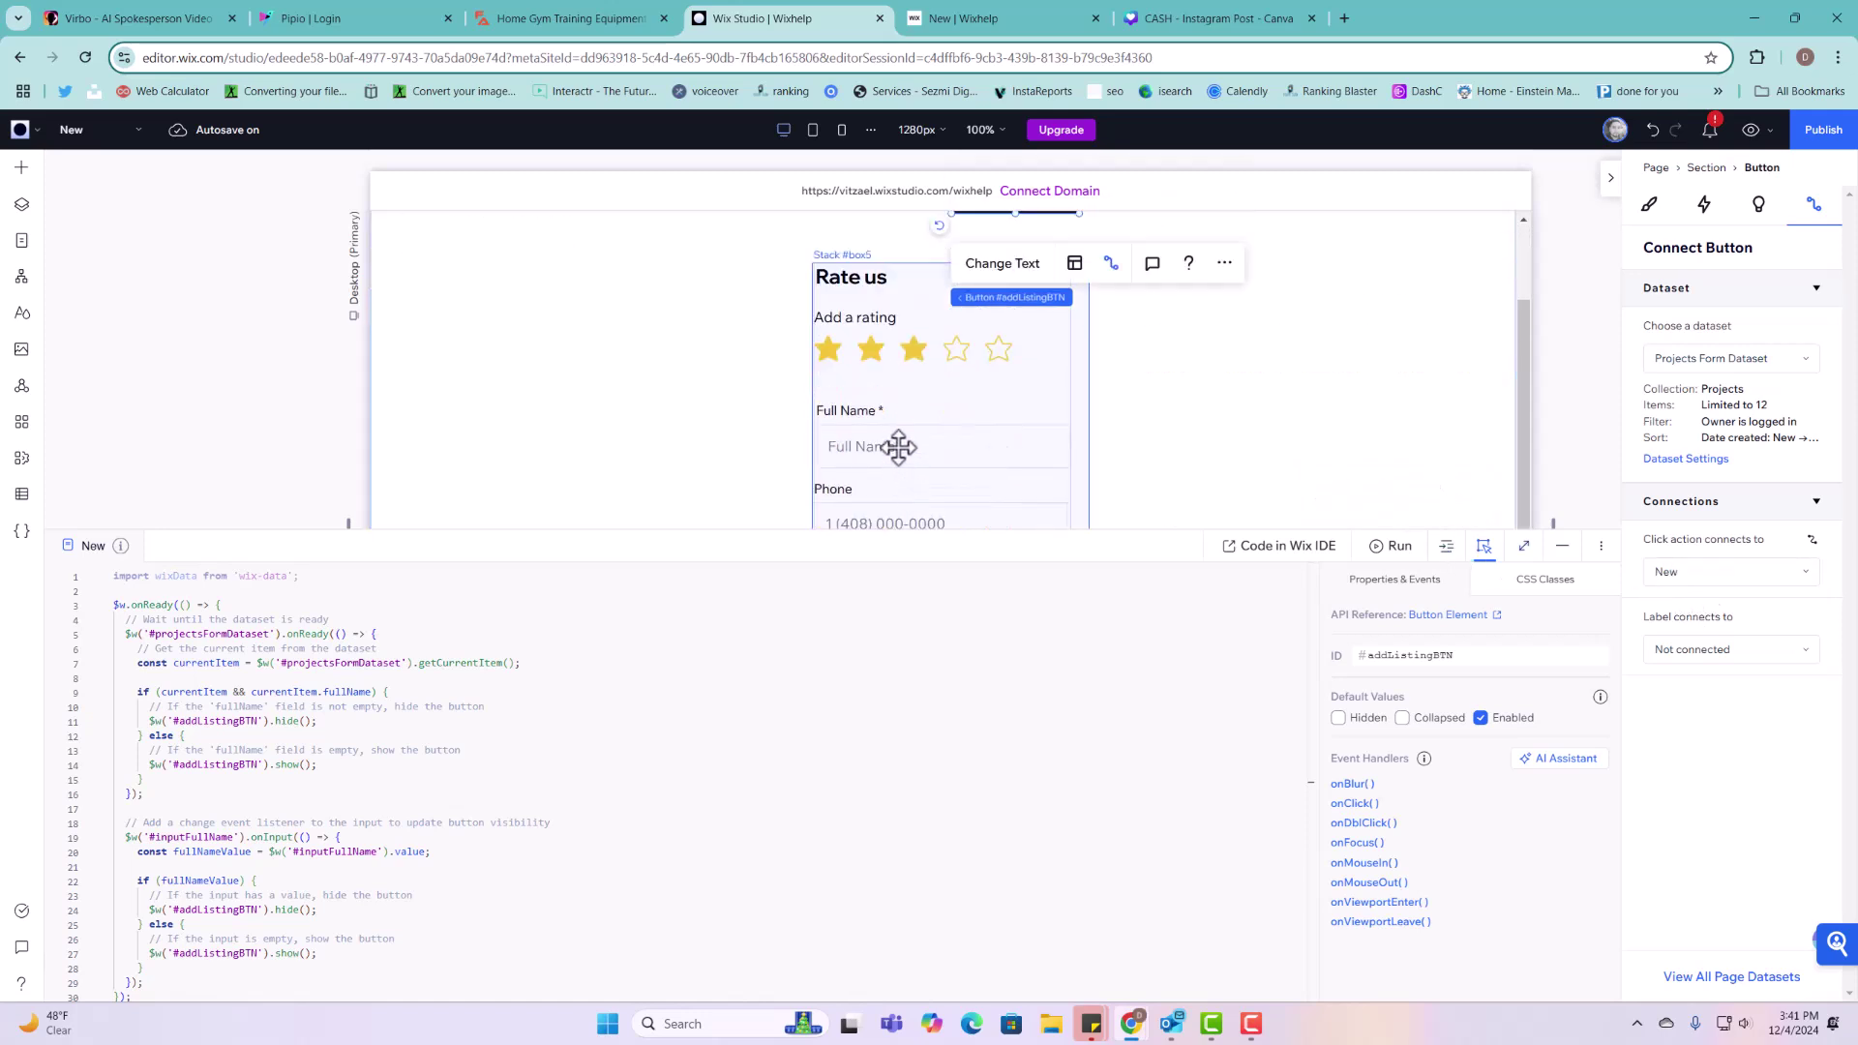
left_click(899, 446)
left_click(898, 446)
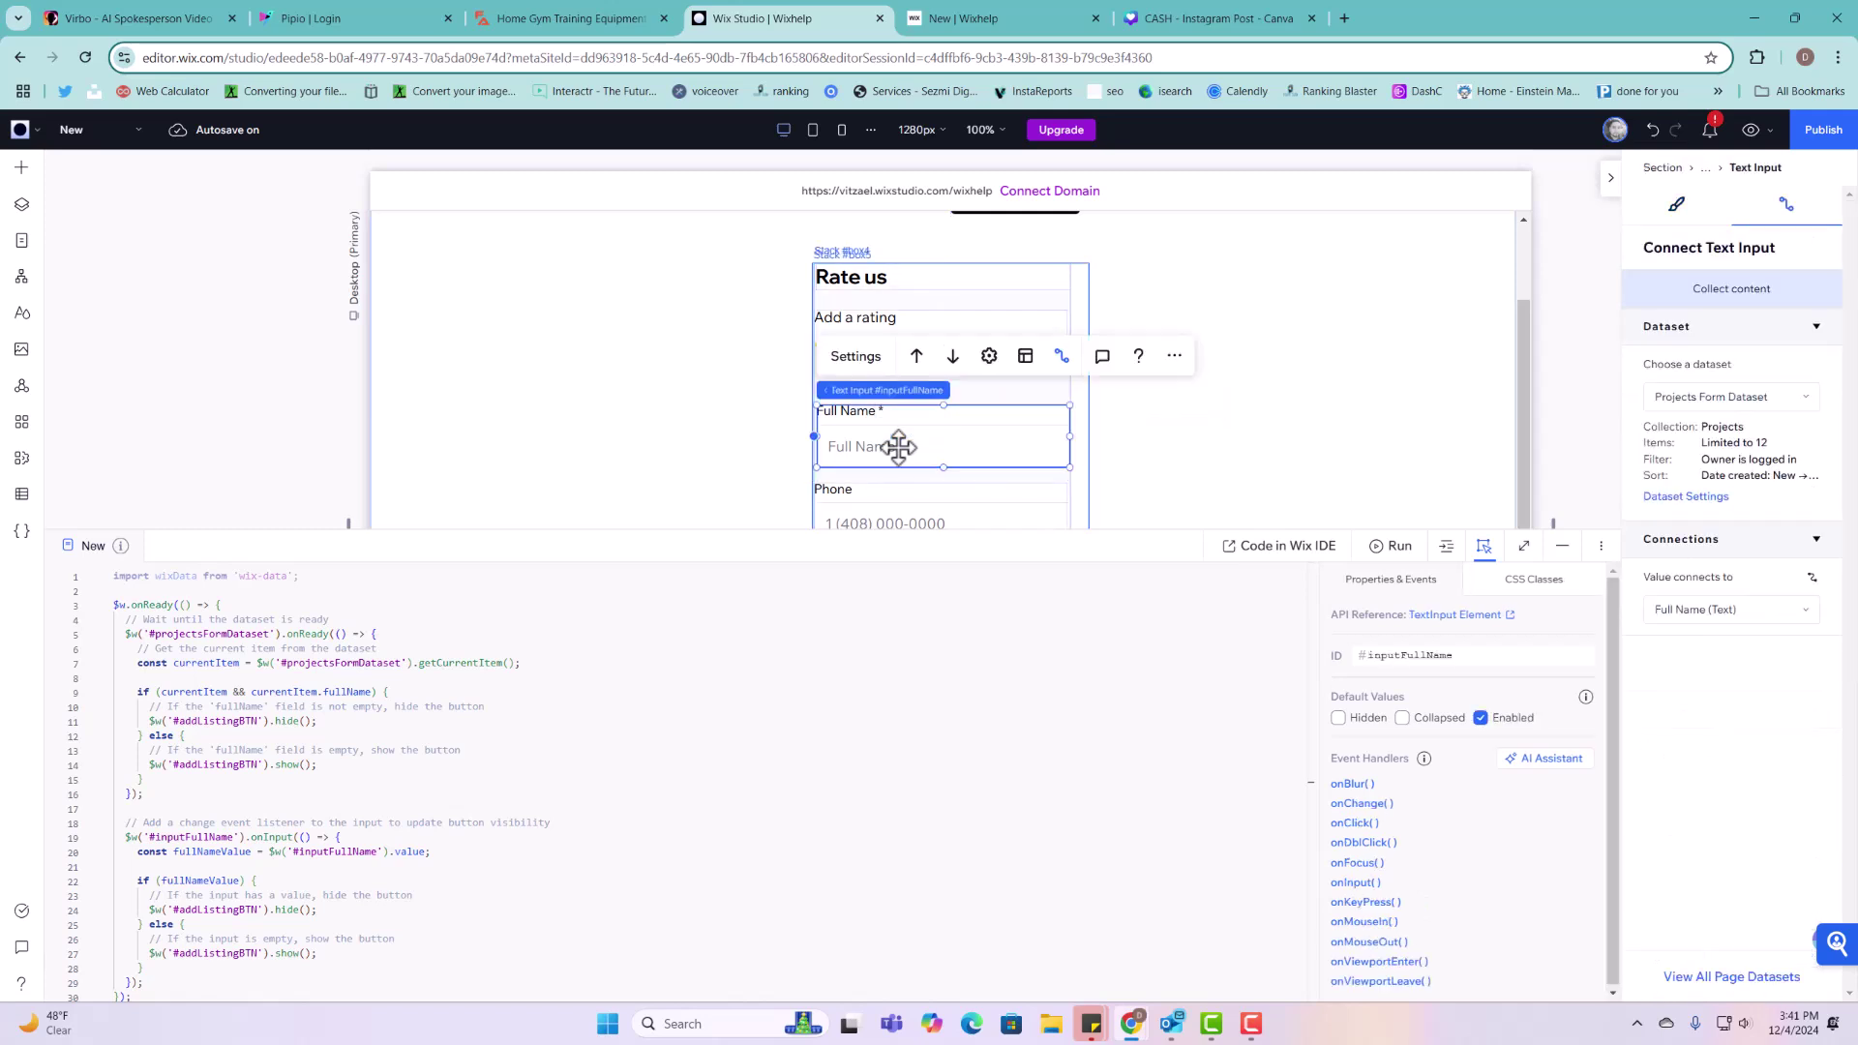
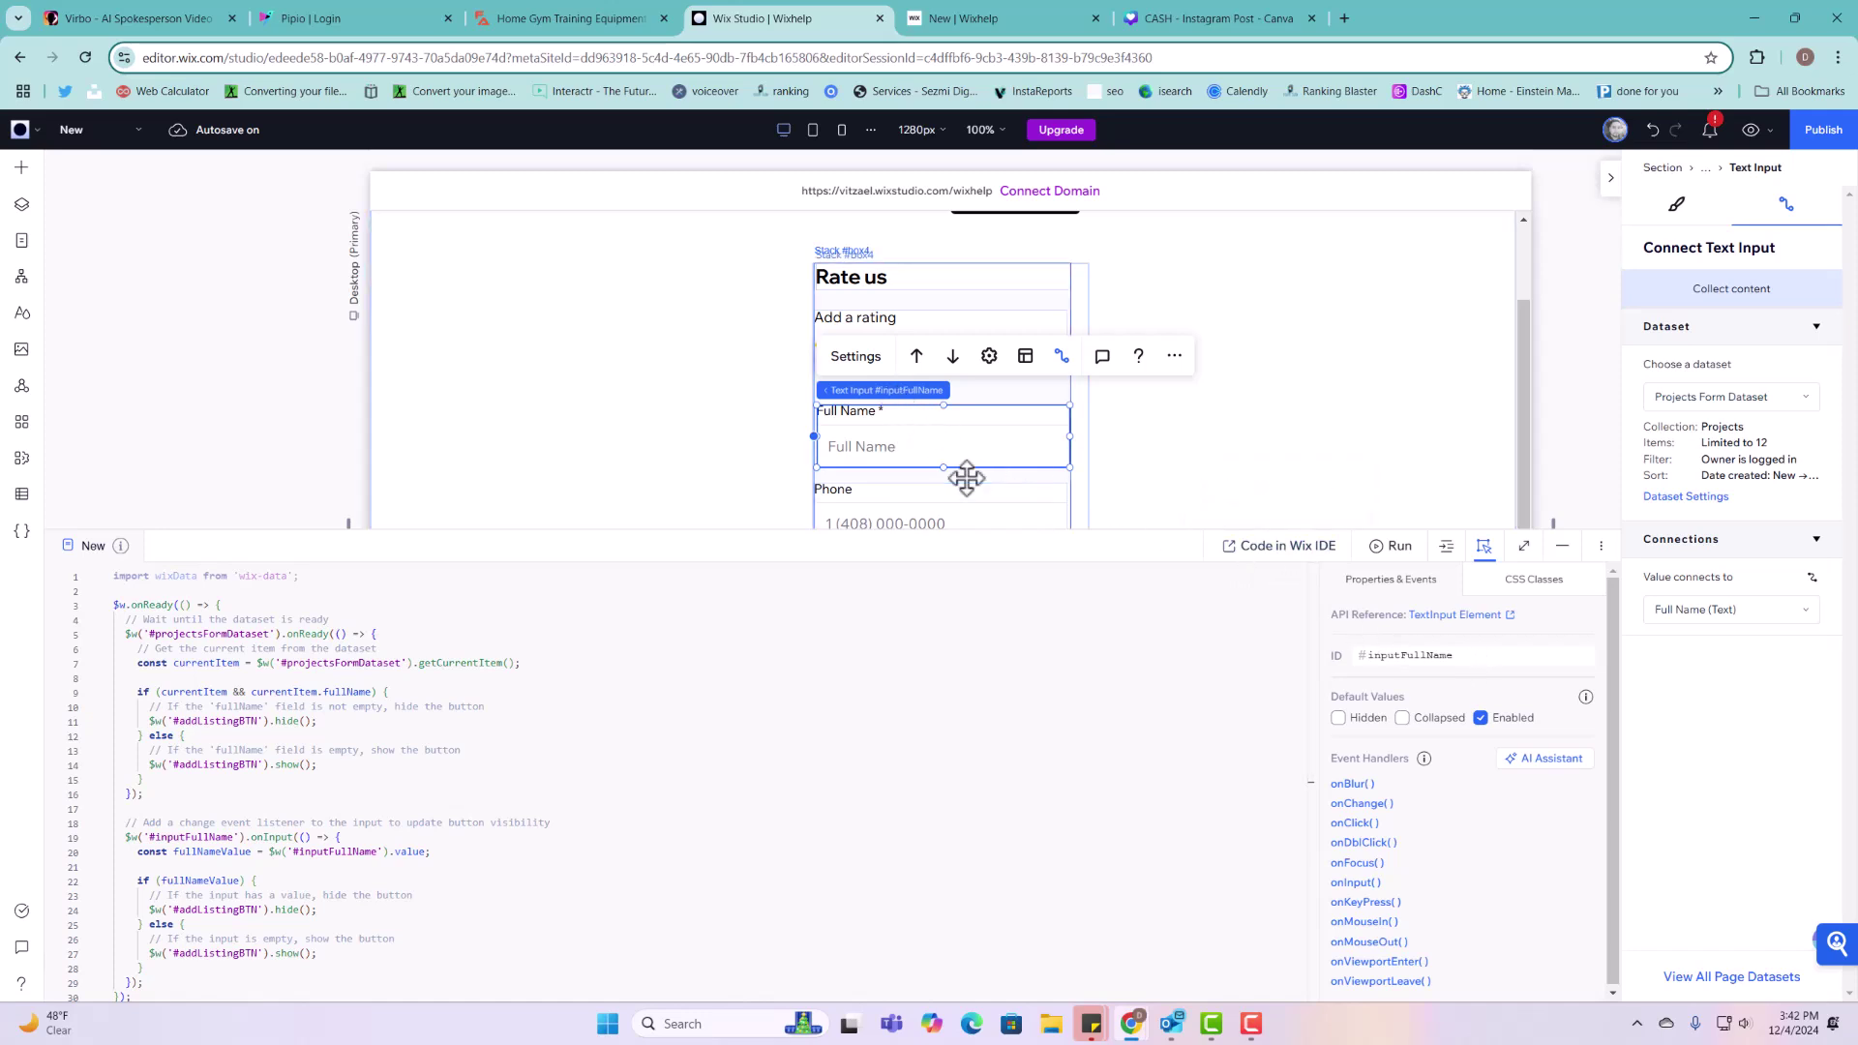
Step: Compare the Full Name input's element ID with the #inputFullName reference in the page code
double_click(1449, 655)
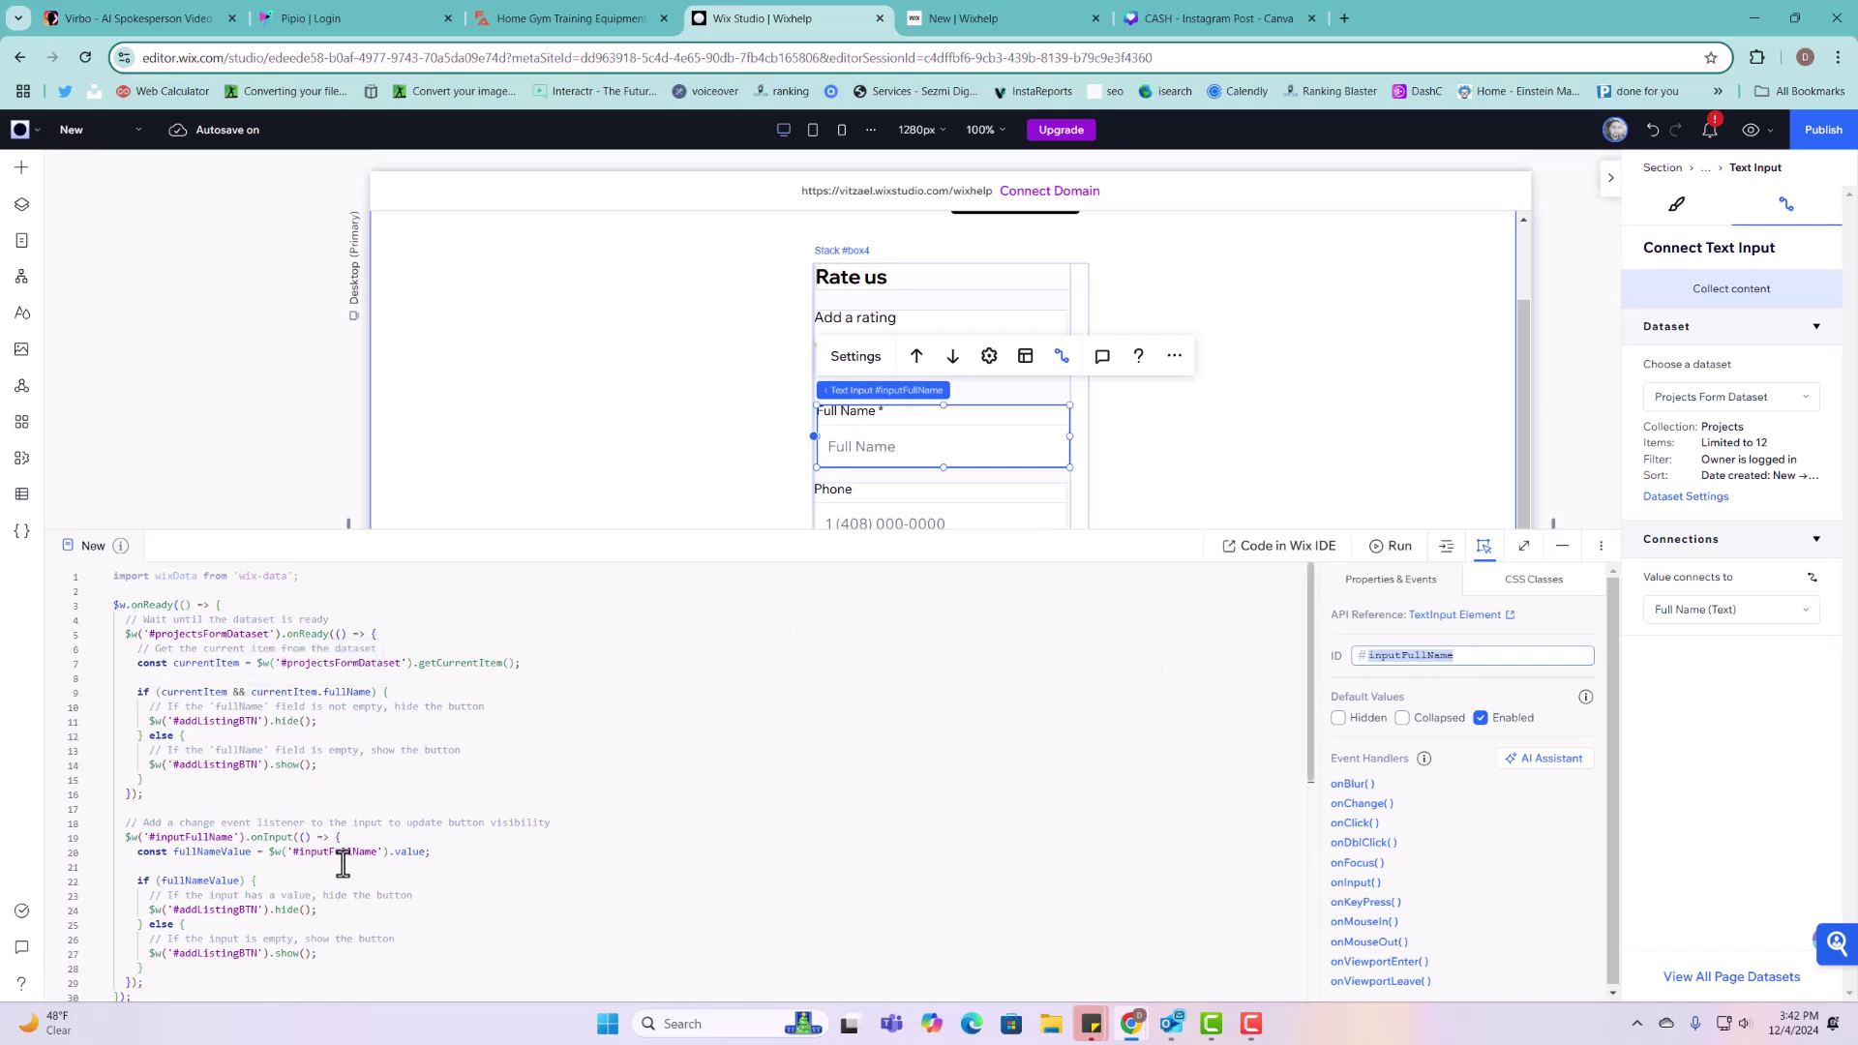
scroll(343, 864, "down", 1)
left_click(335, 838)
double_click(333, 838)
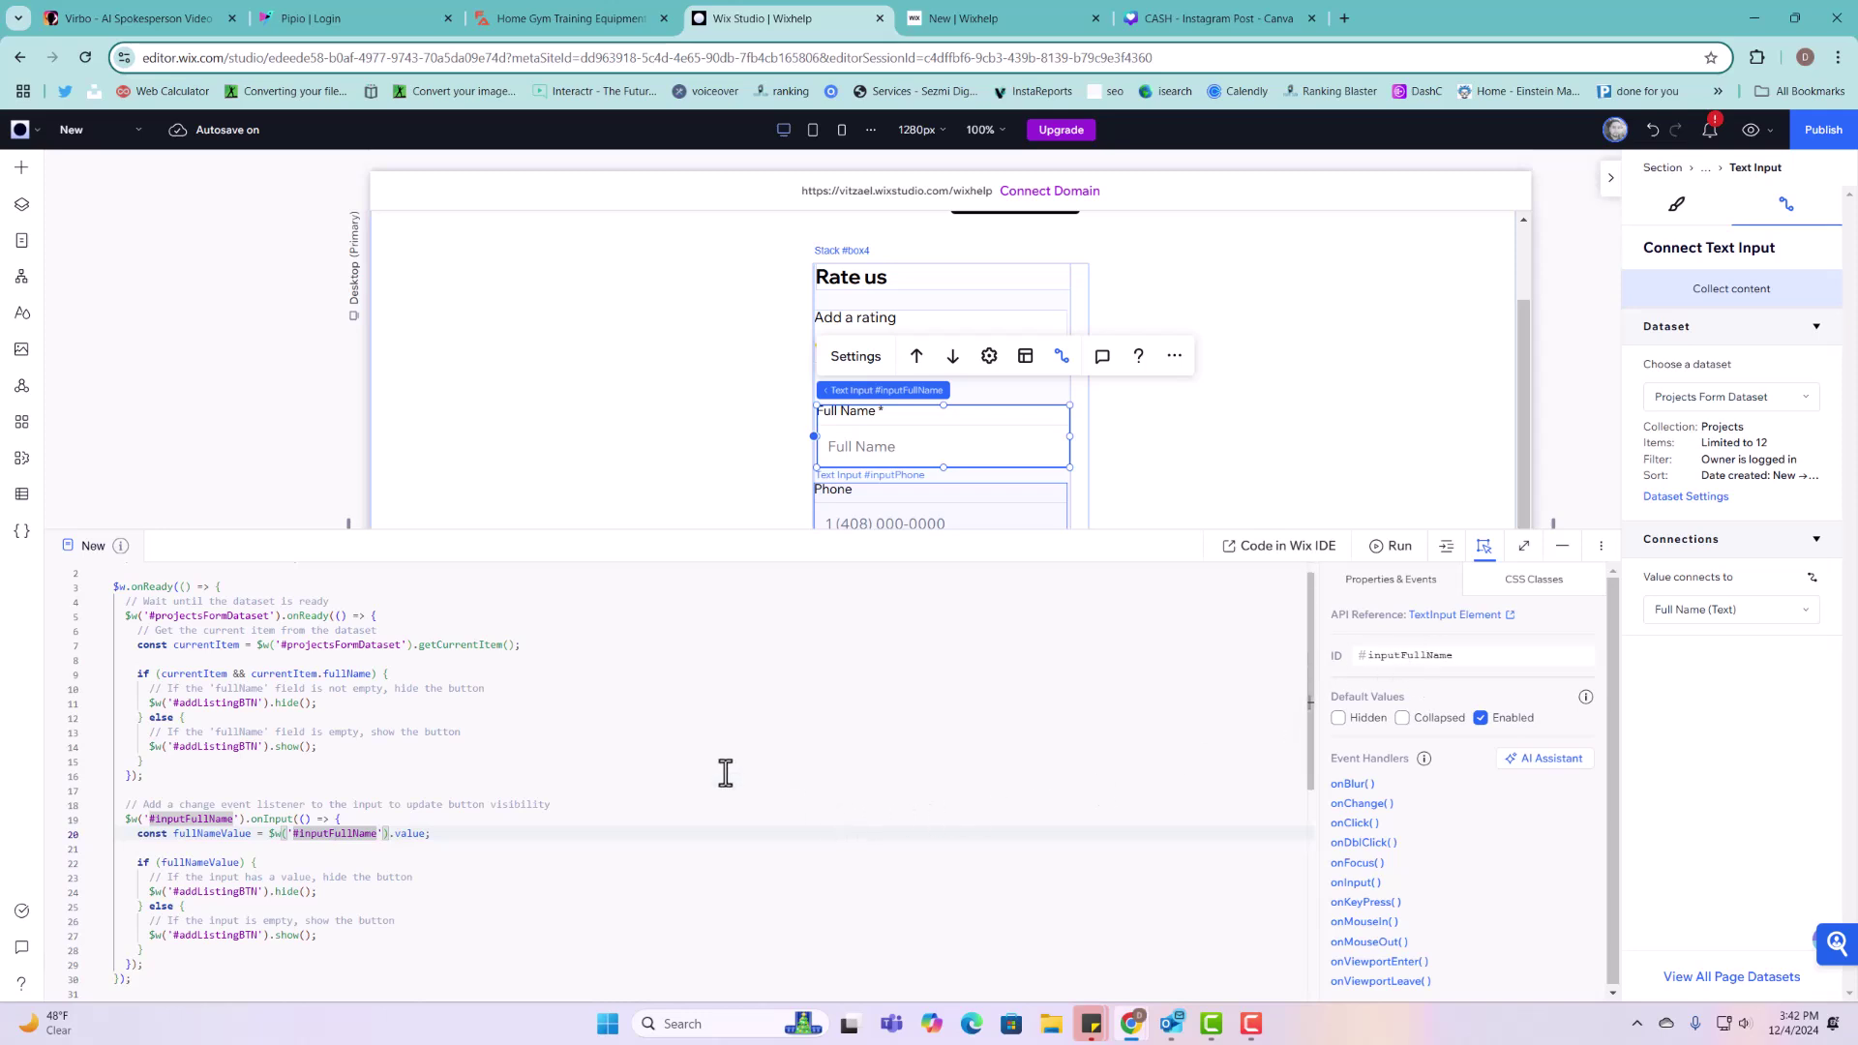
scroll(310, 827, "down", 1)
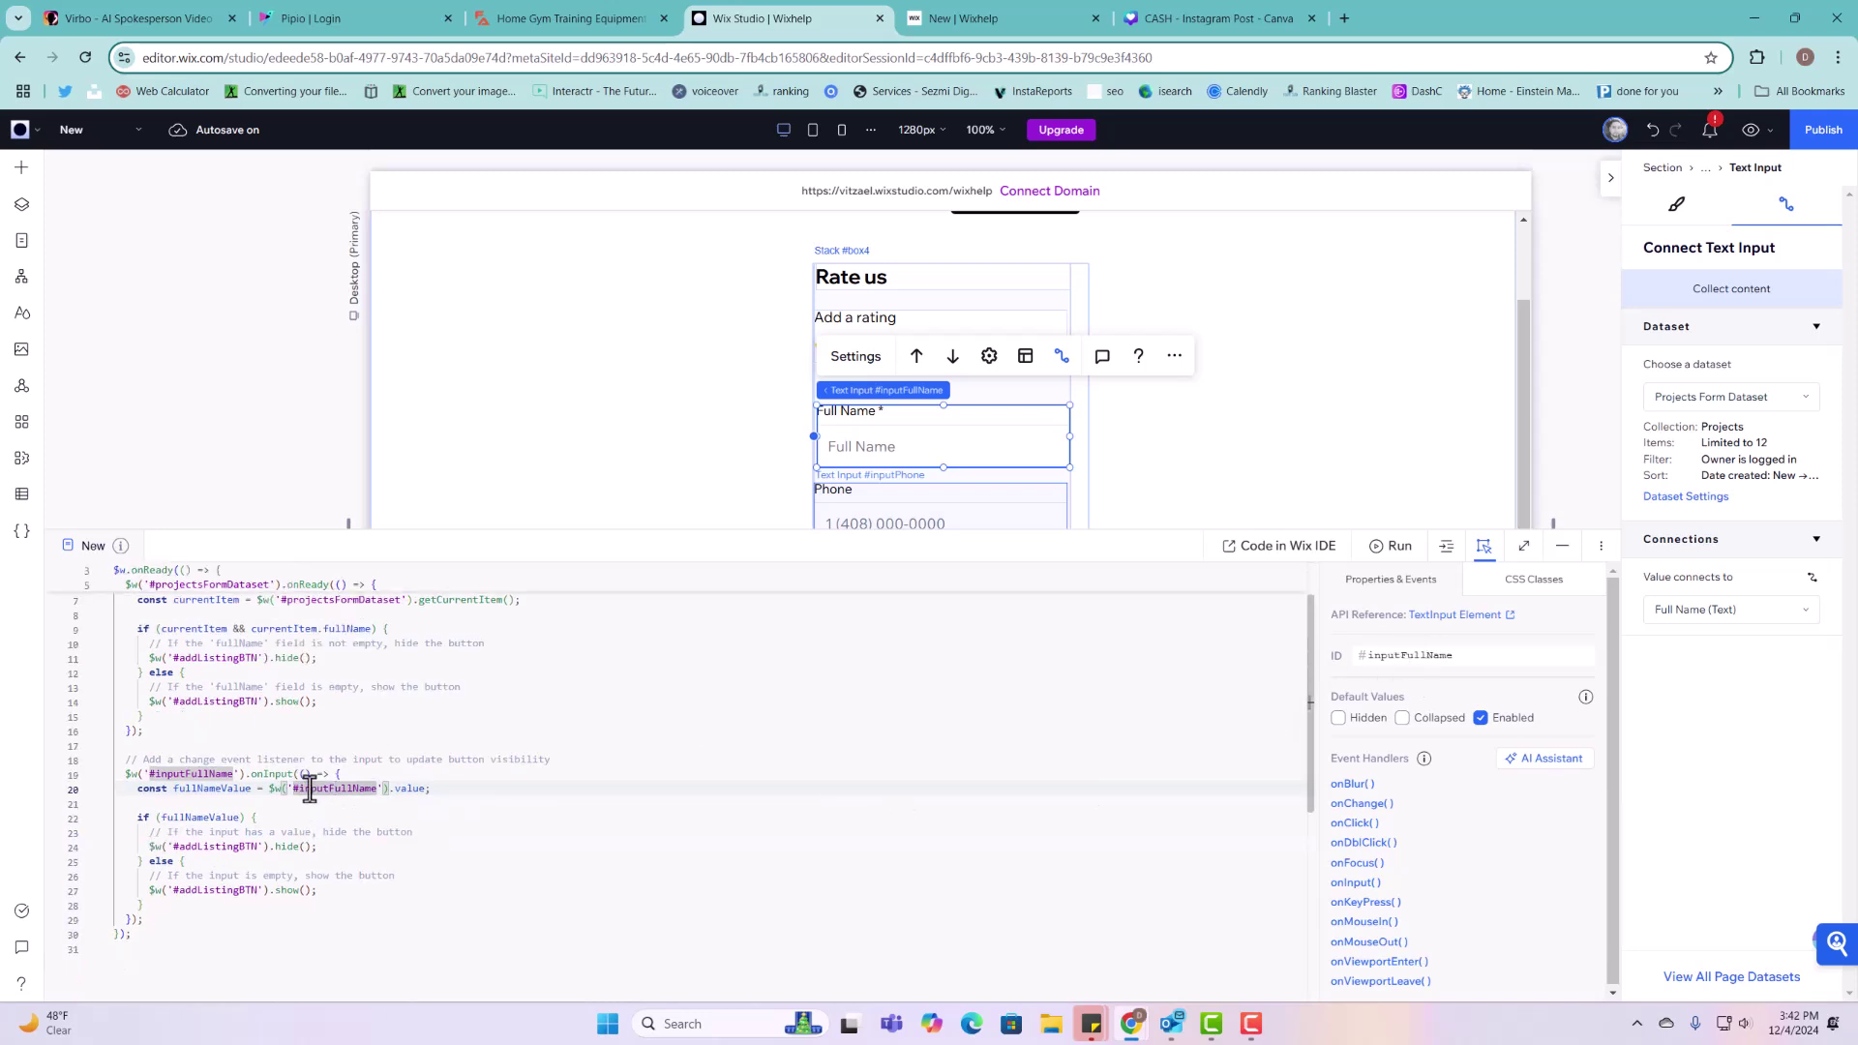
scroll(301, 752, "up", 1)
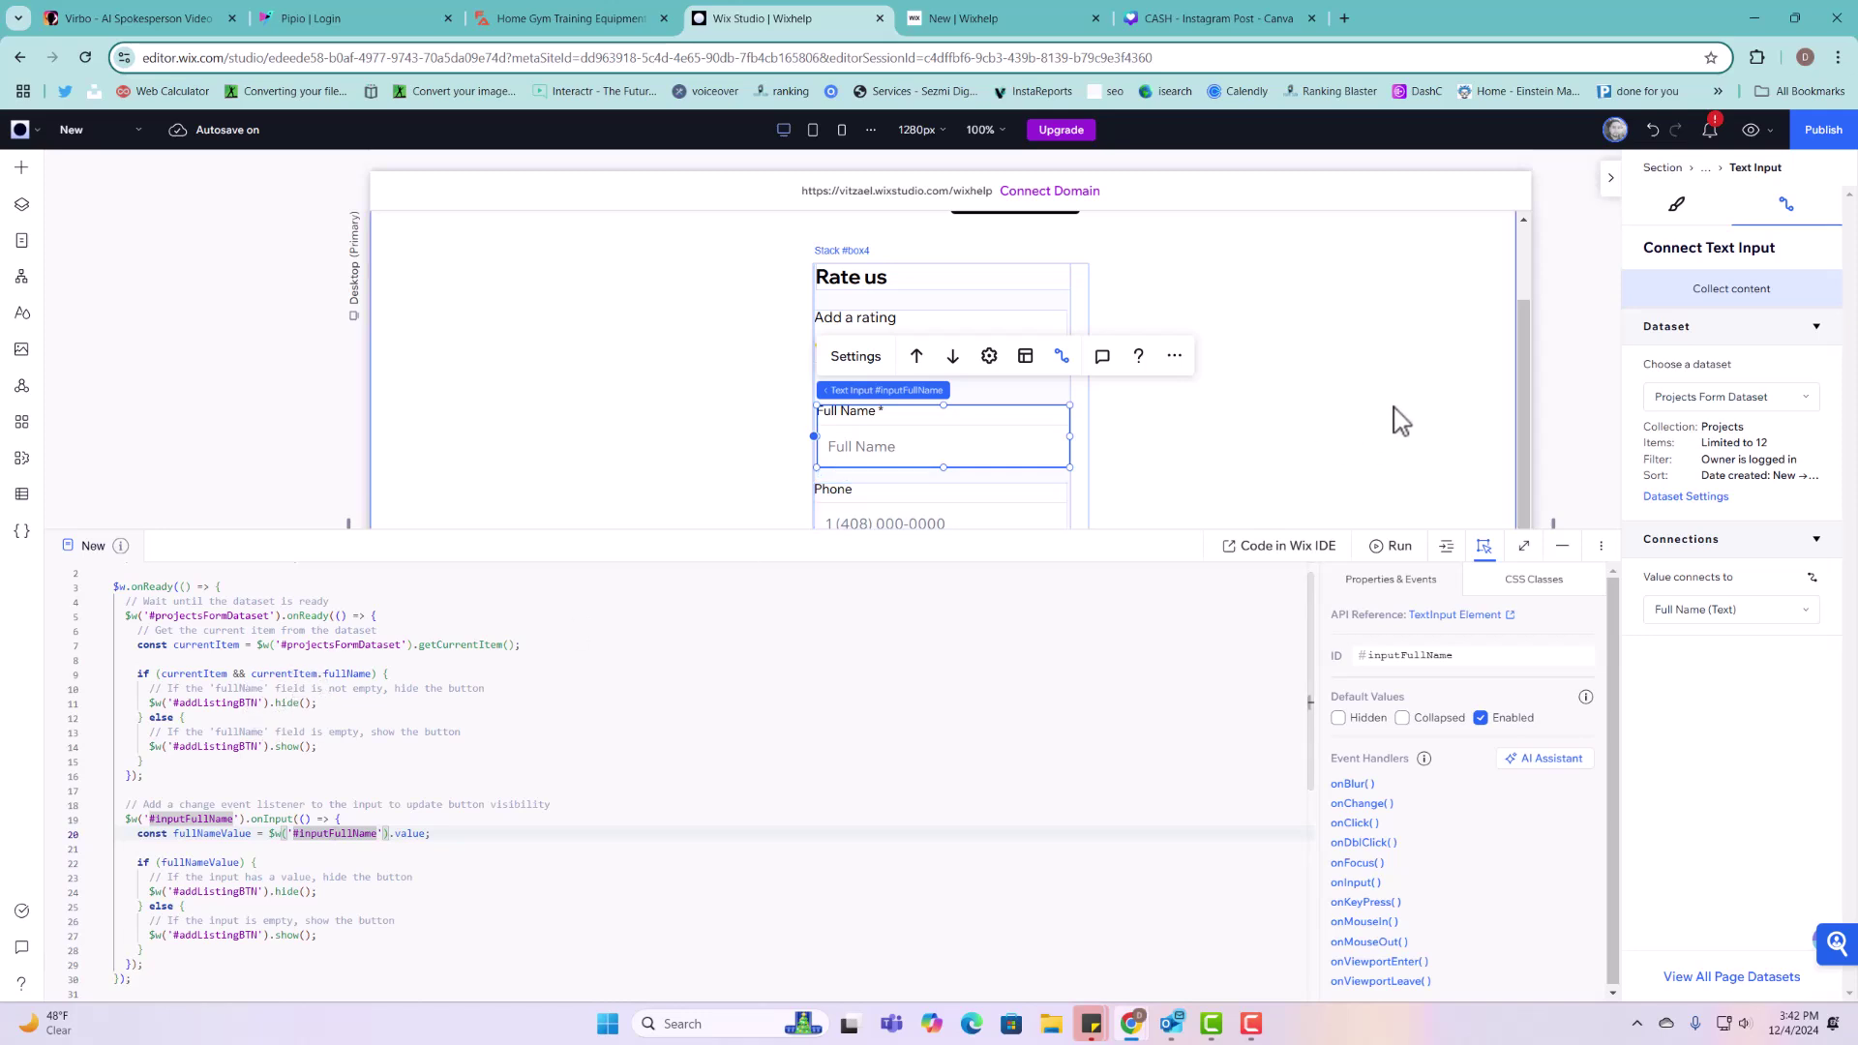
scroll(1355, 413, "up", 2)
Step: Check the Add Listing button's ID against the hide-button code line, then bring up the CMS panel
left_click(1014, 373)
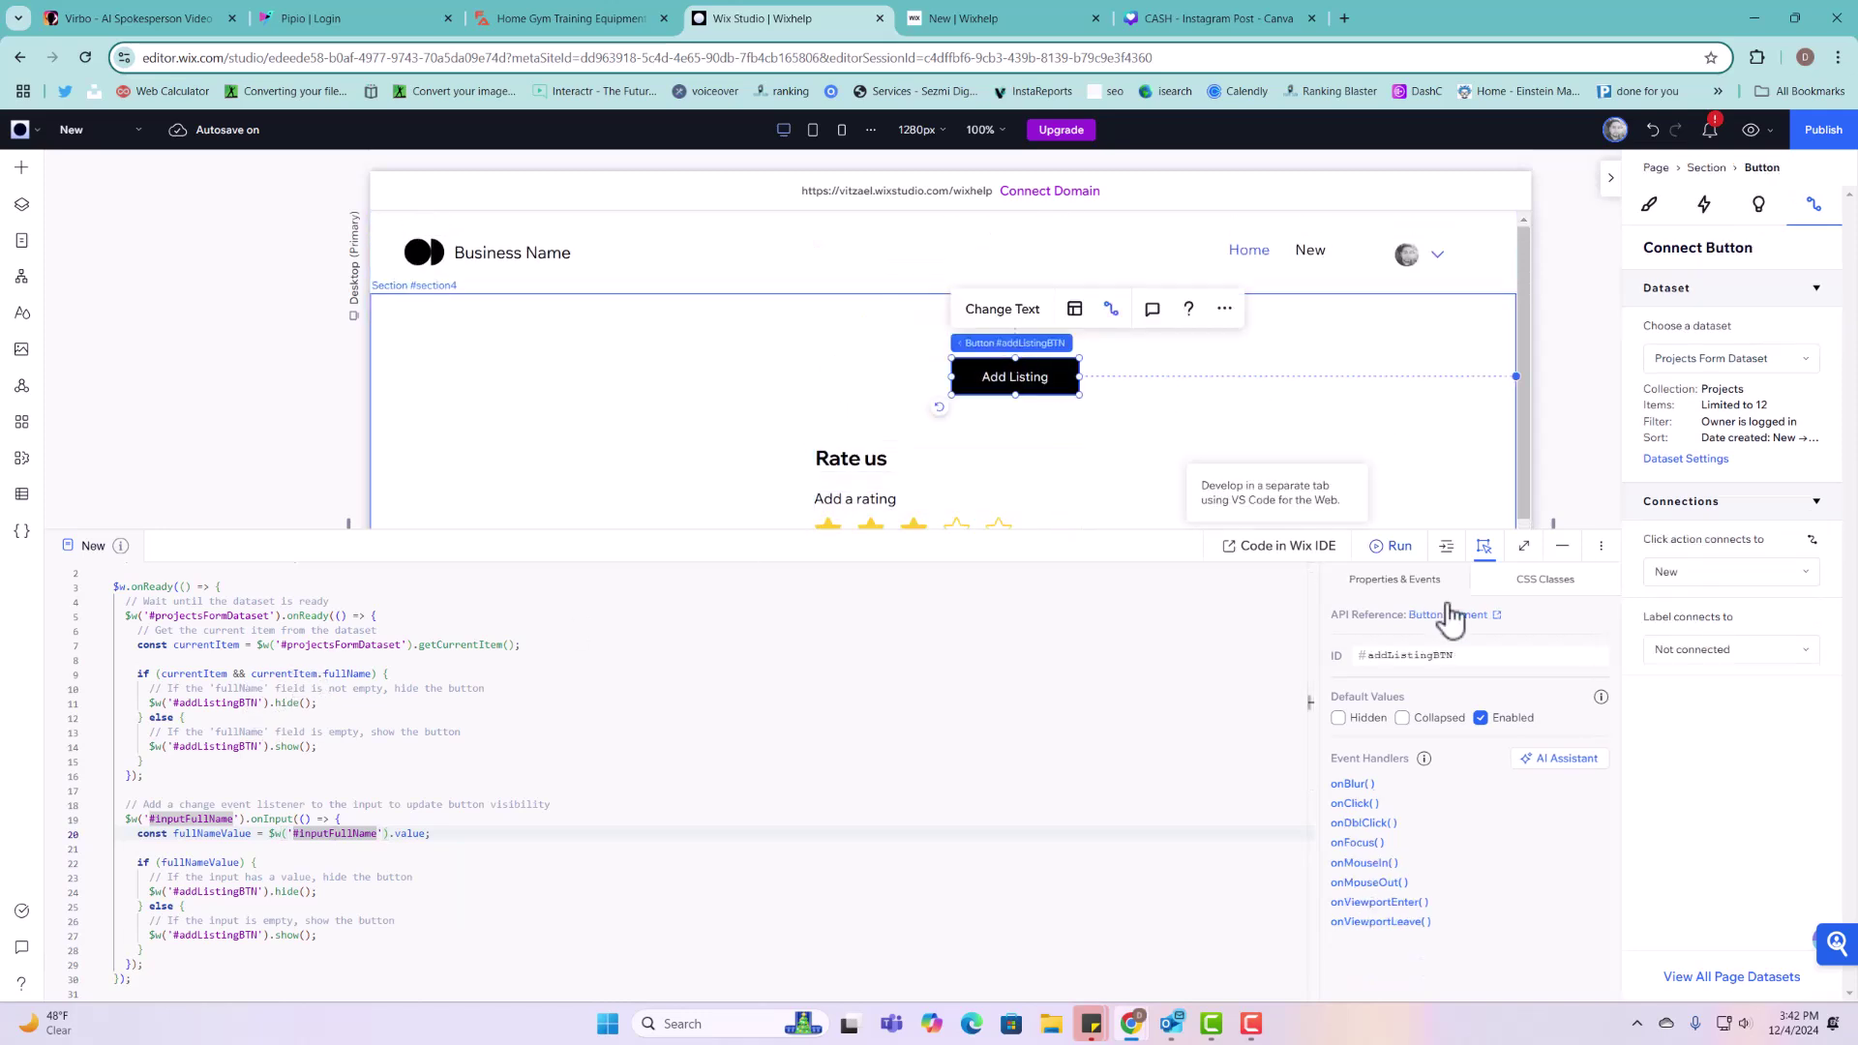
double_click(1428, 655)
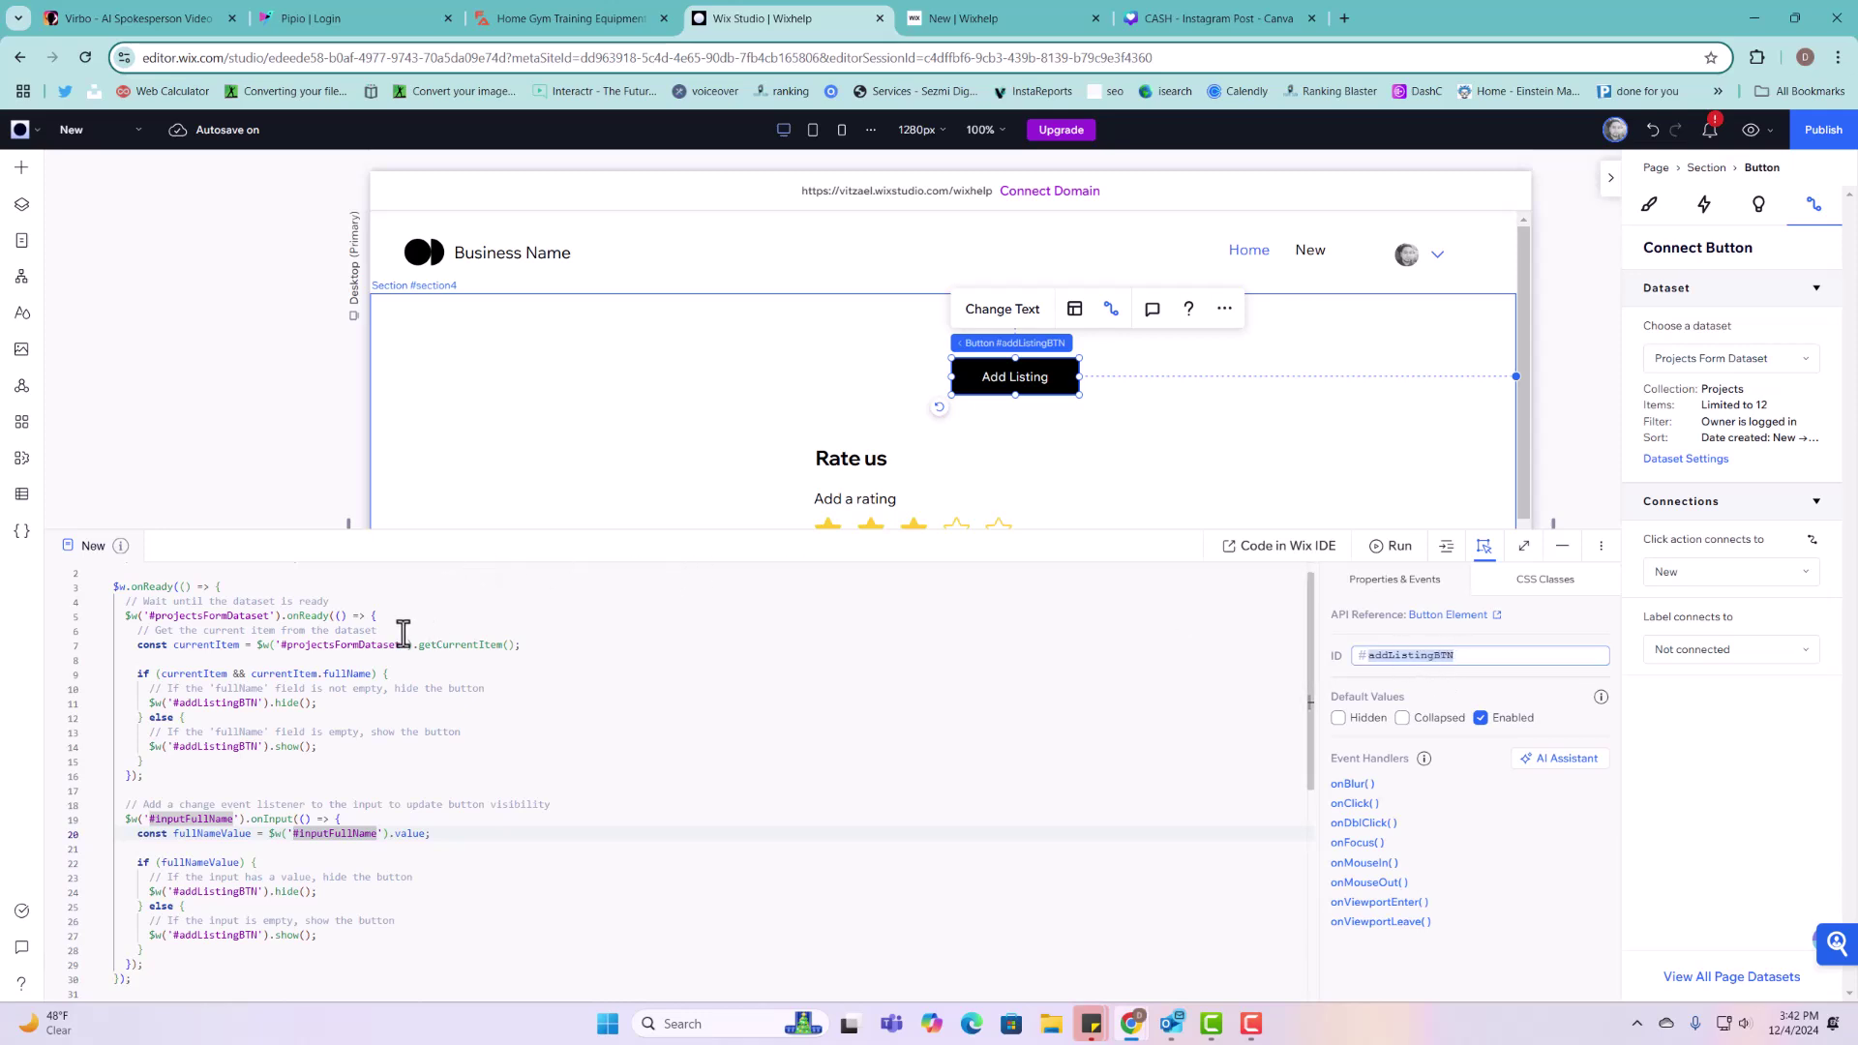
left_click(216, 703)
scroll(216, 702, "up", 1)
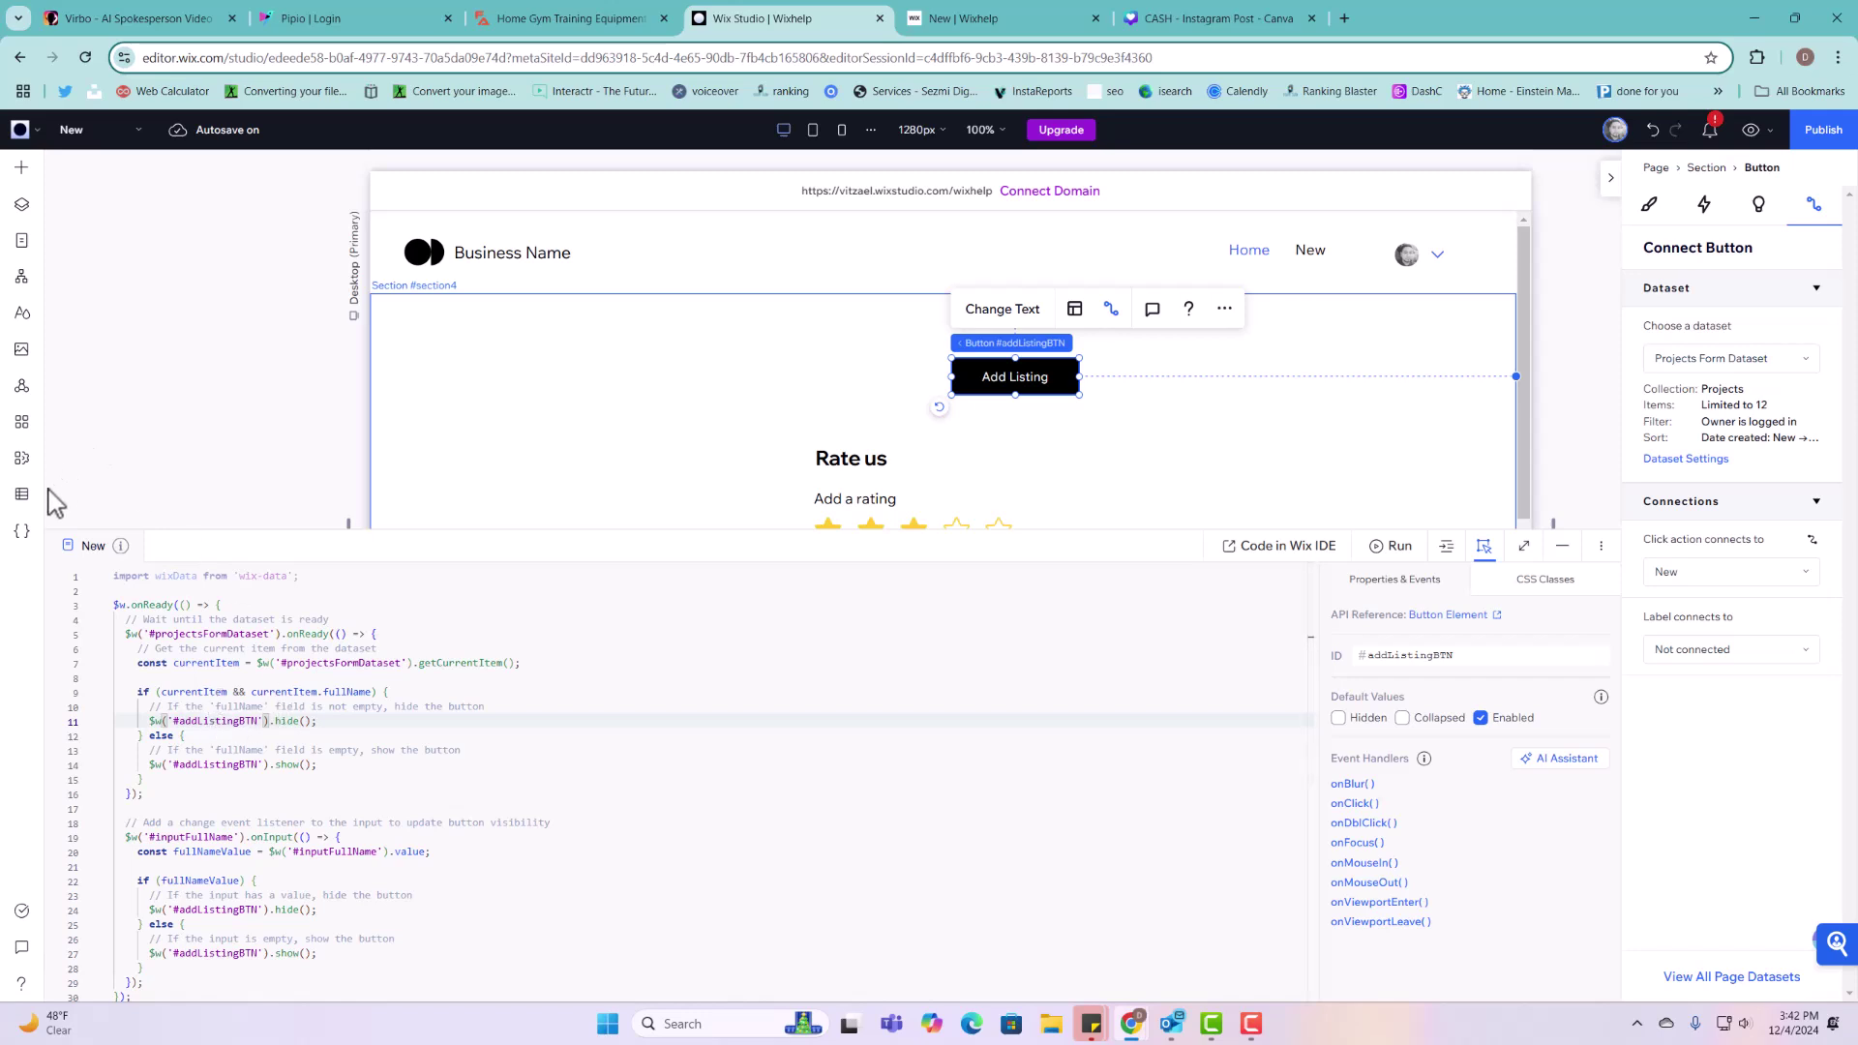
left_click(21, 501)
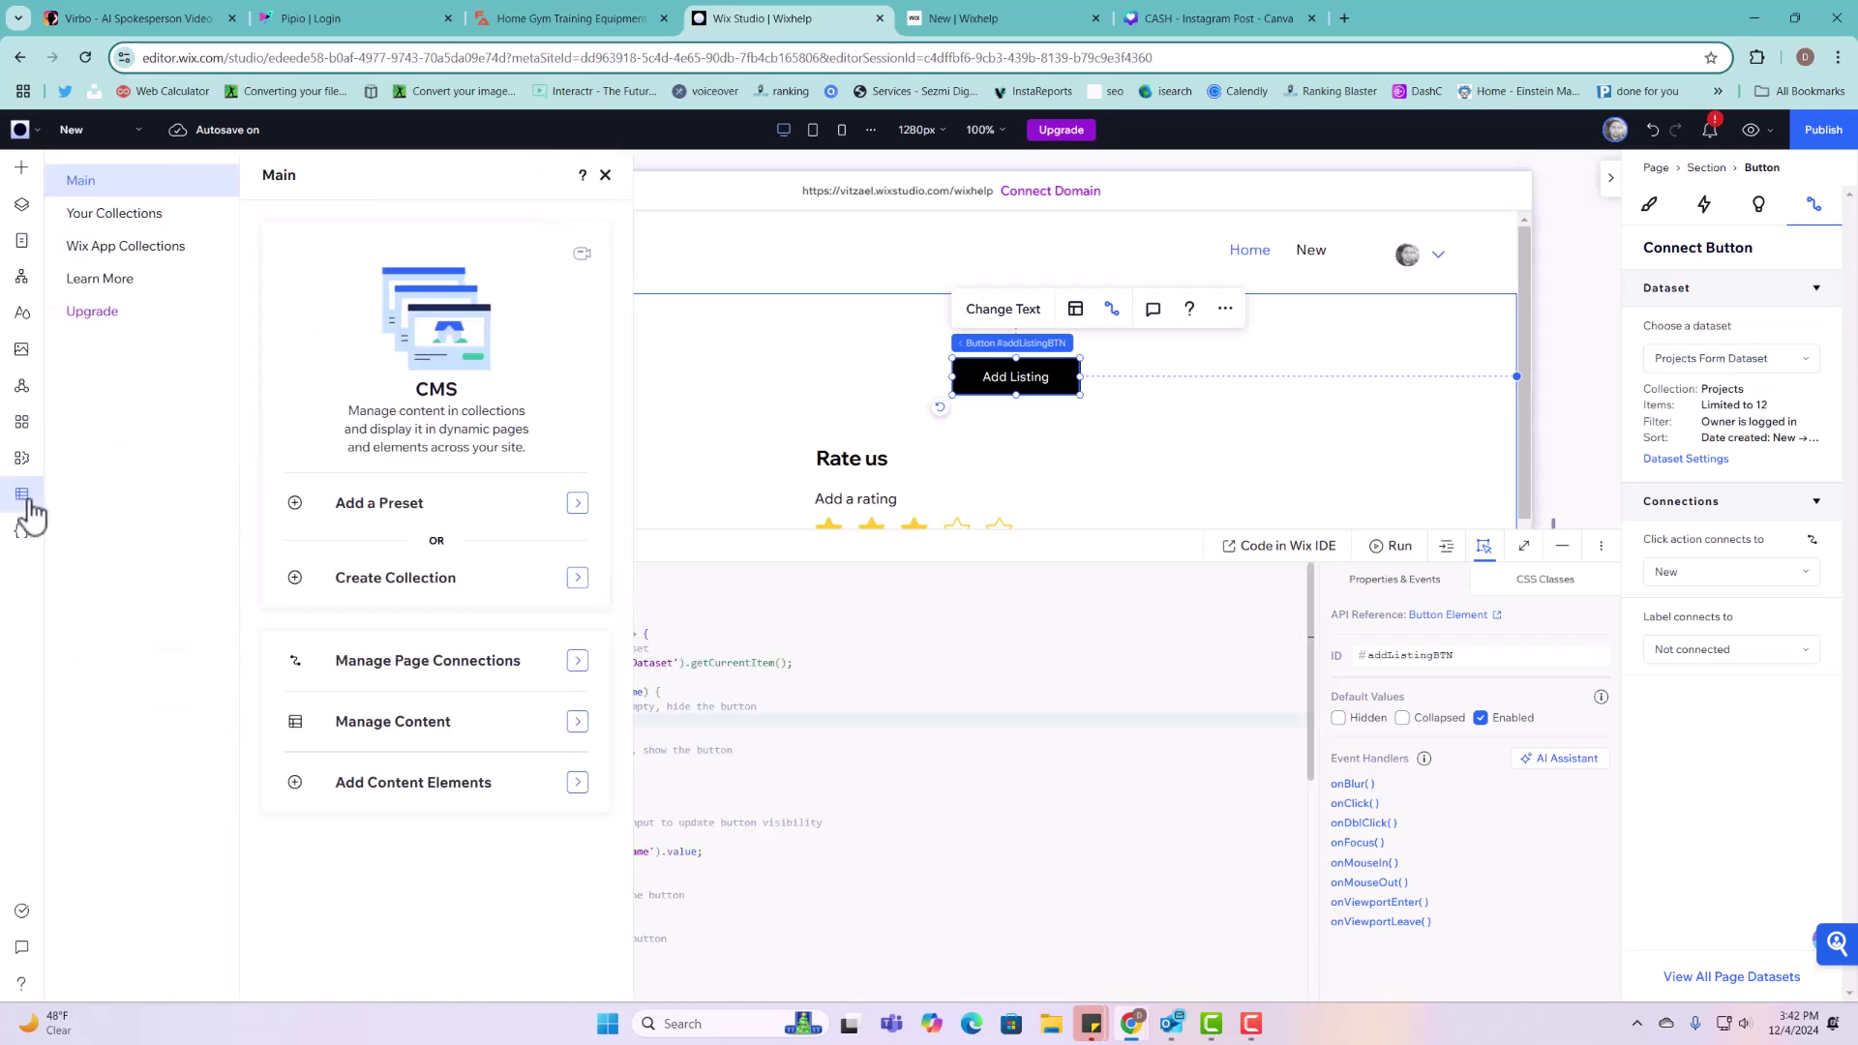
Step: In the Projects collection, confirm the Full Name field ID is fullName
left_click(128, 215)
left_click(358, 354)
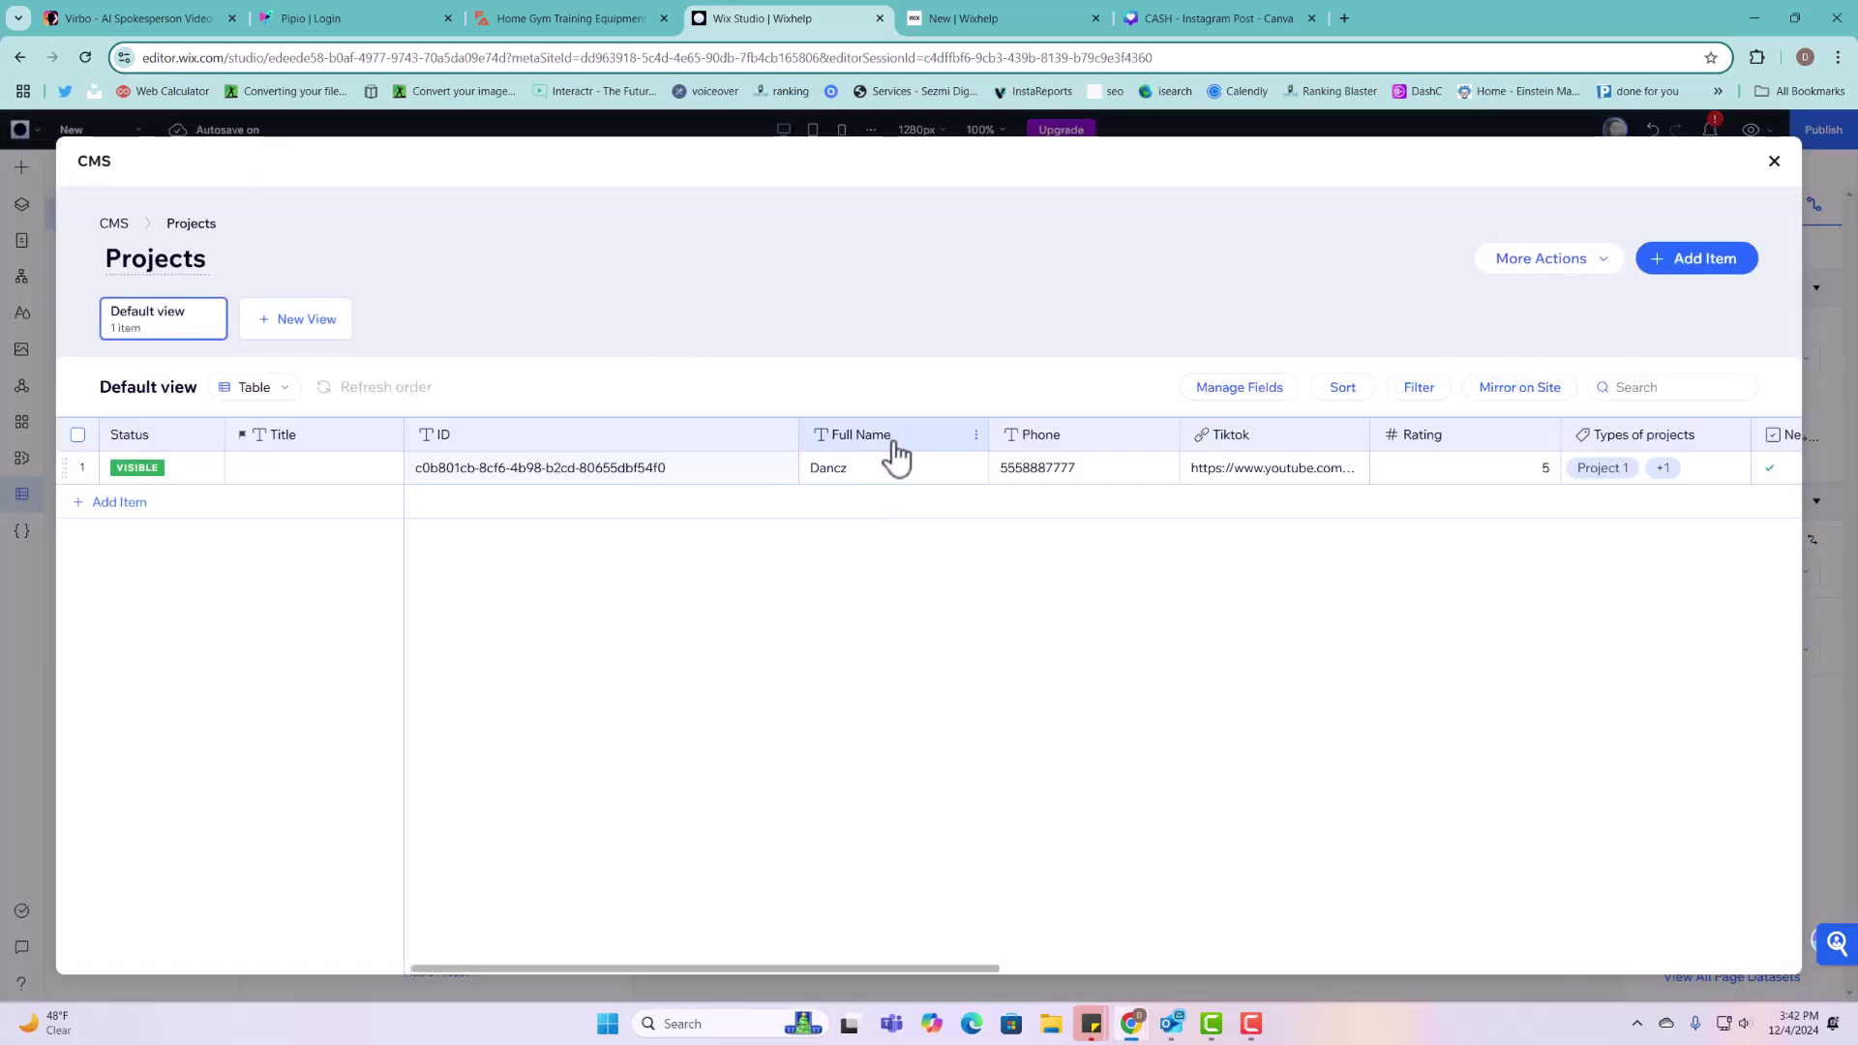
left_click(883, 445)
left_click(851, 475)
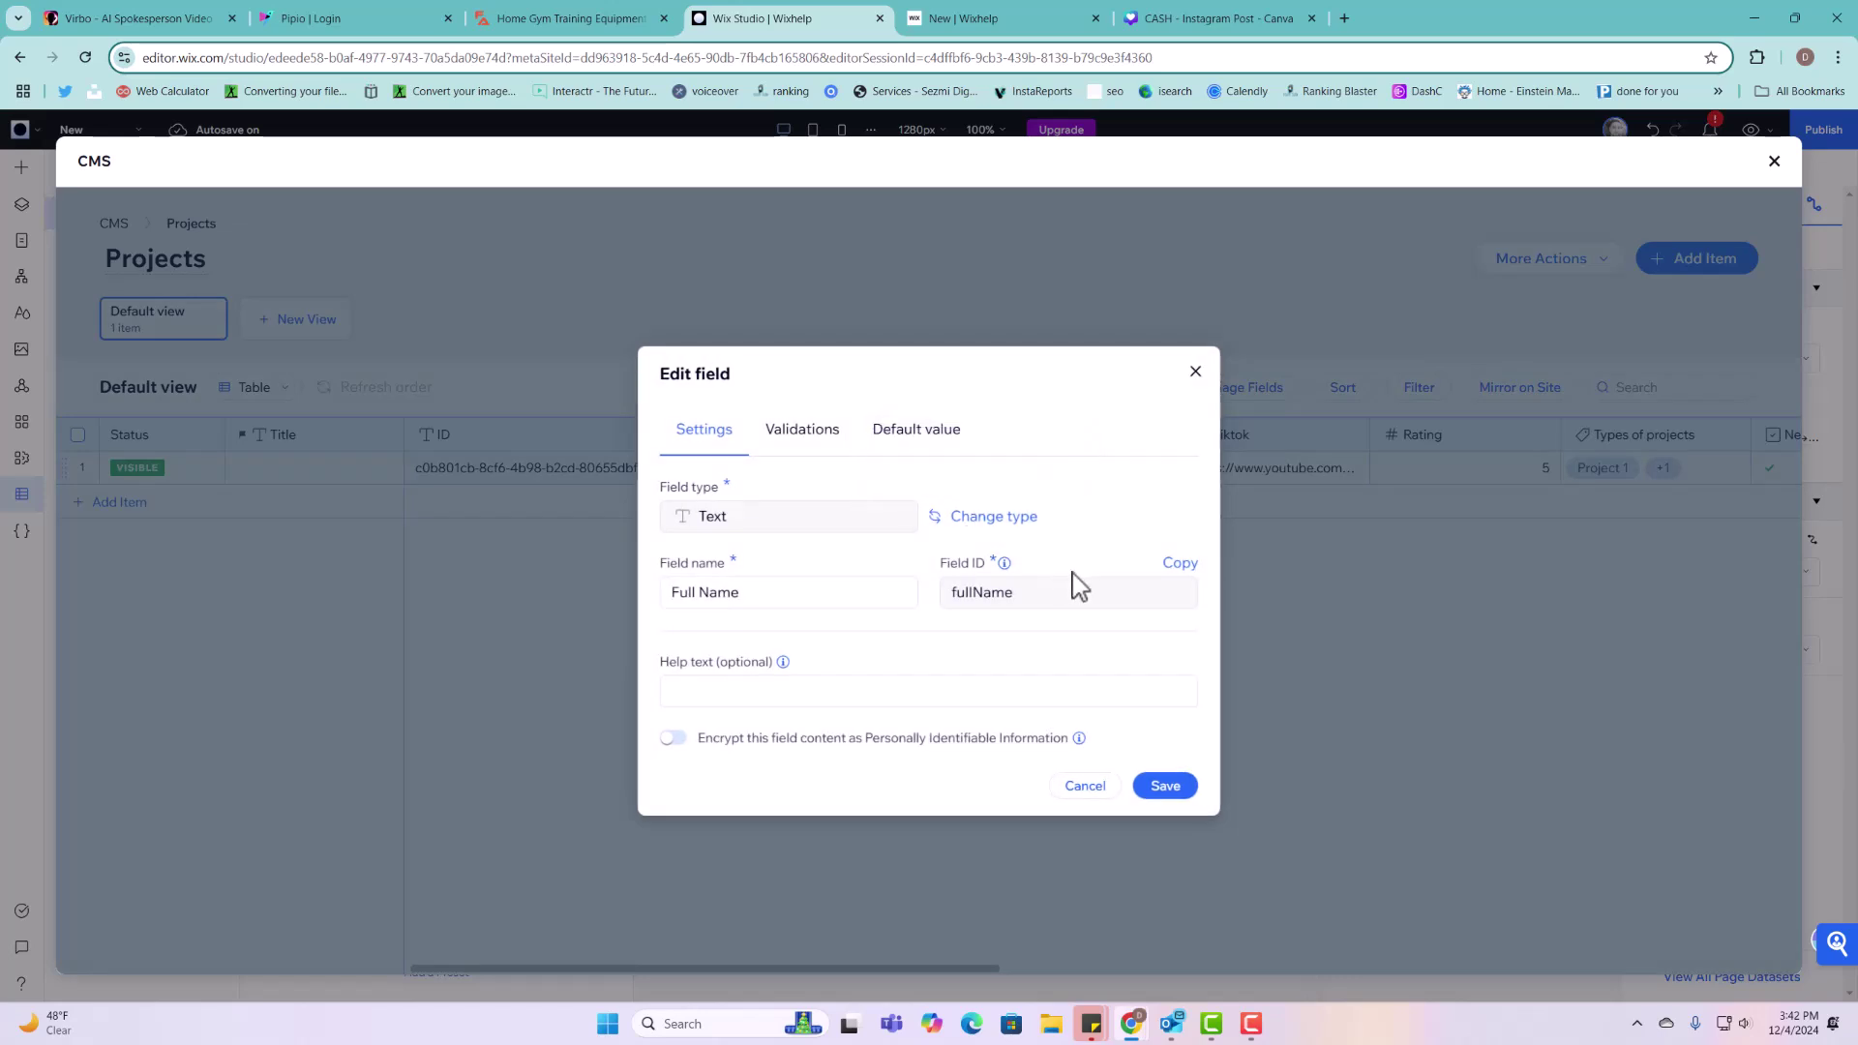
left_click_drag(971, 588, 1007, 630)
double_click(995, 592)
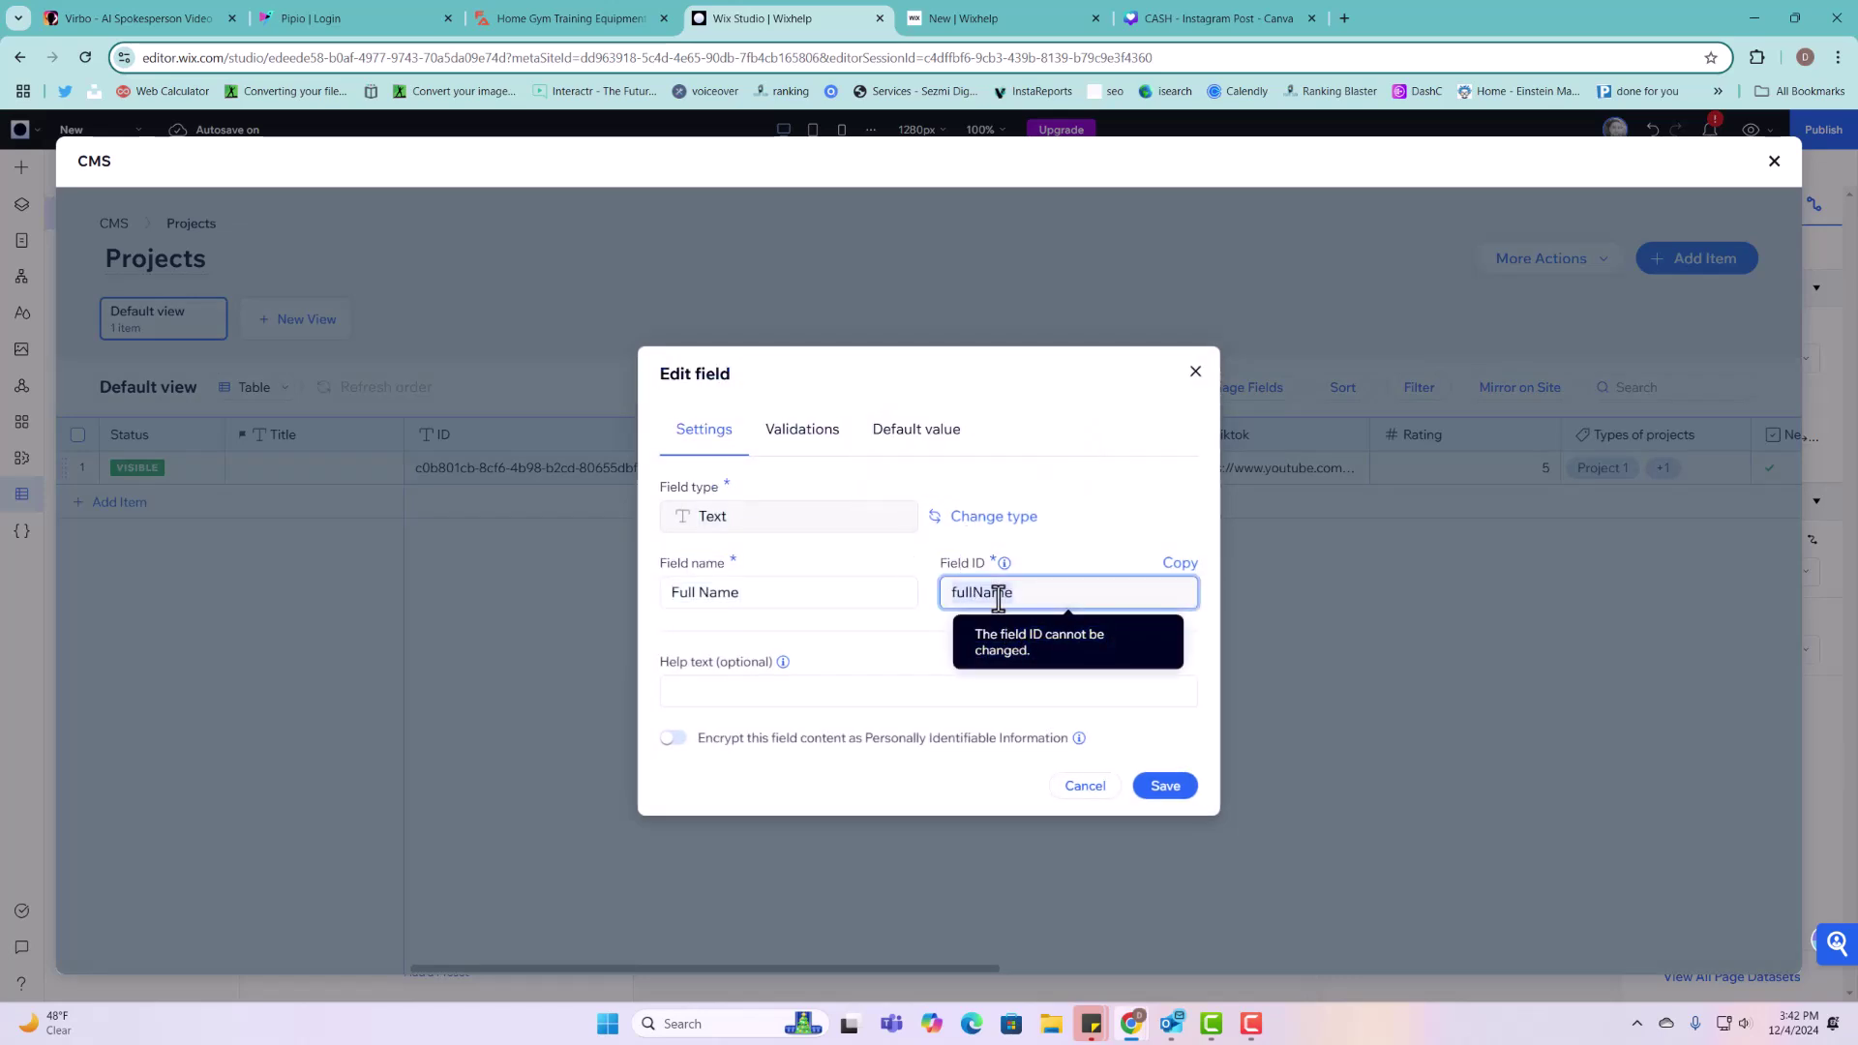
left_click(1195, 371)
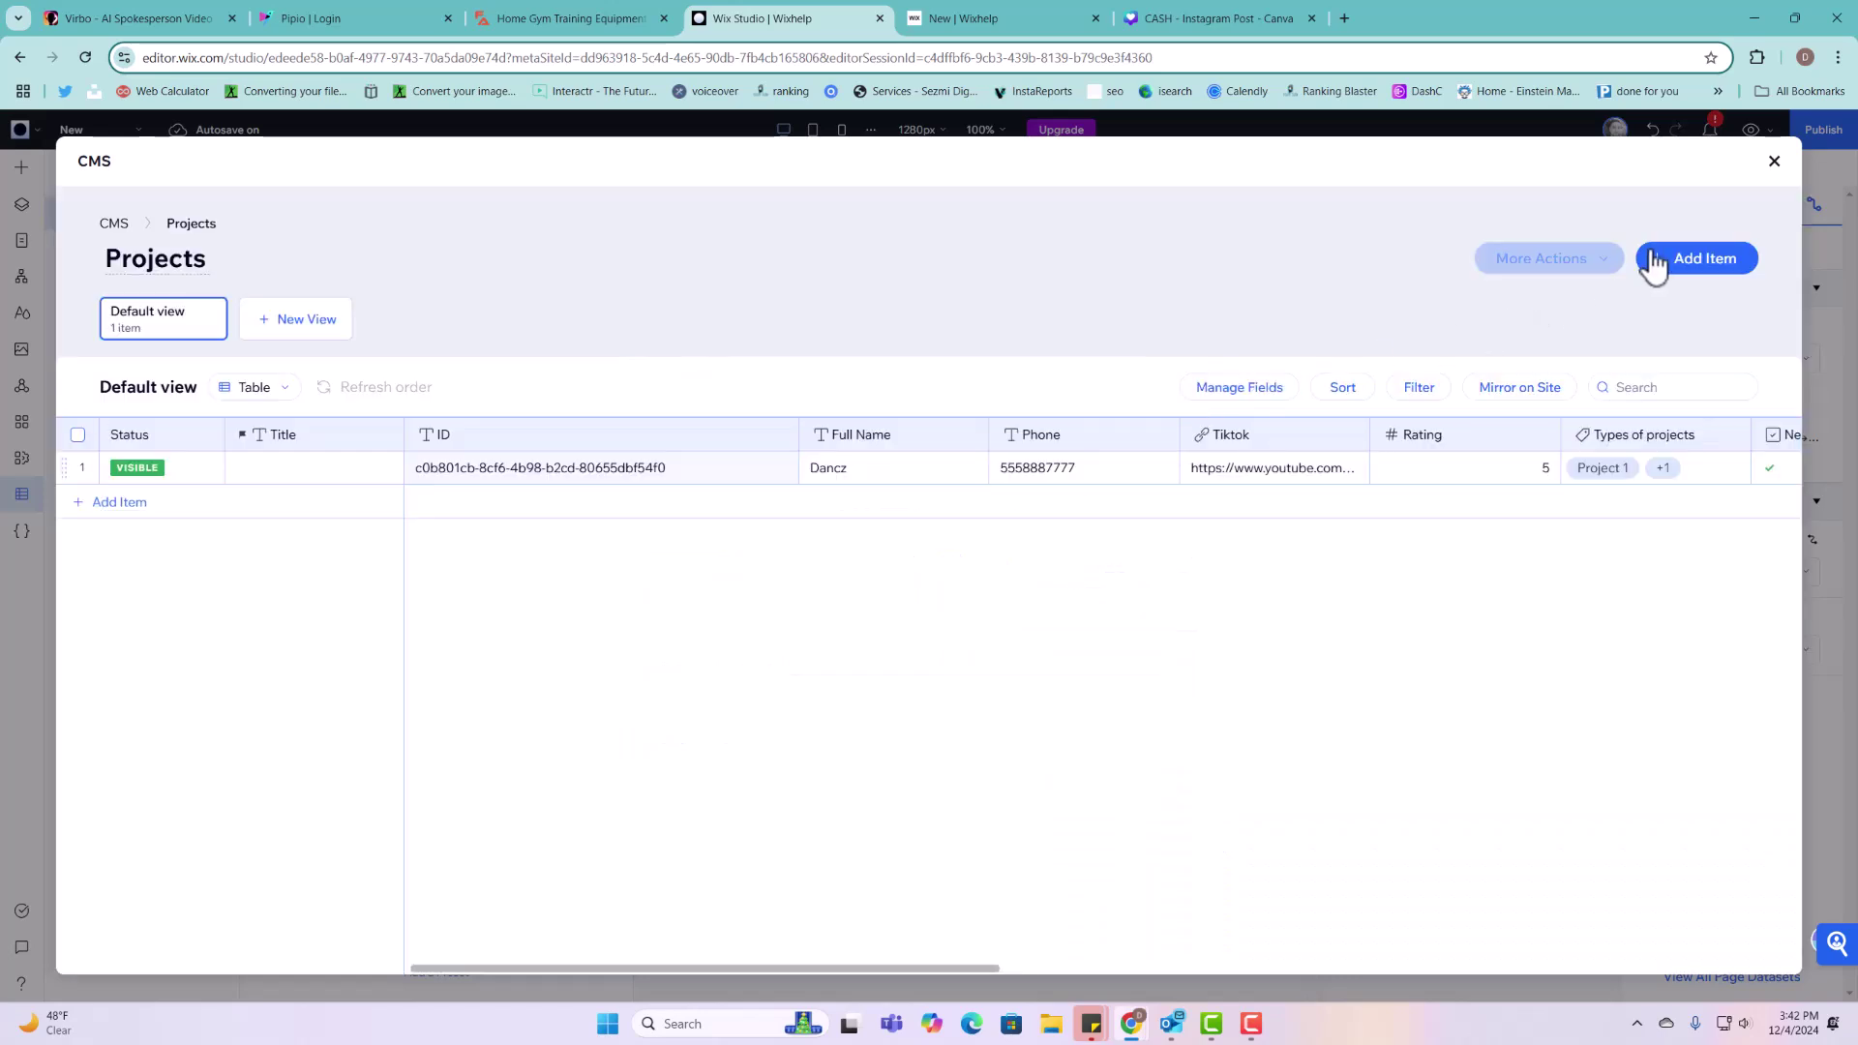
left_click(1774, 161)
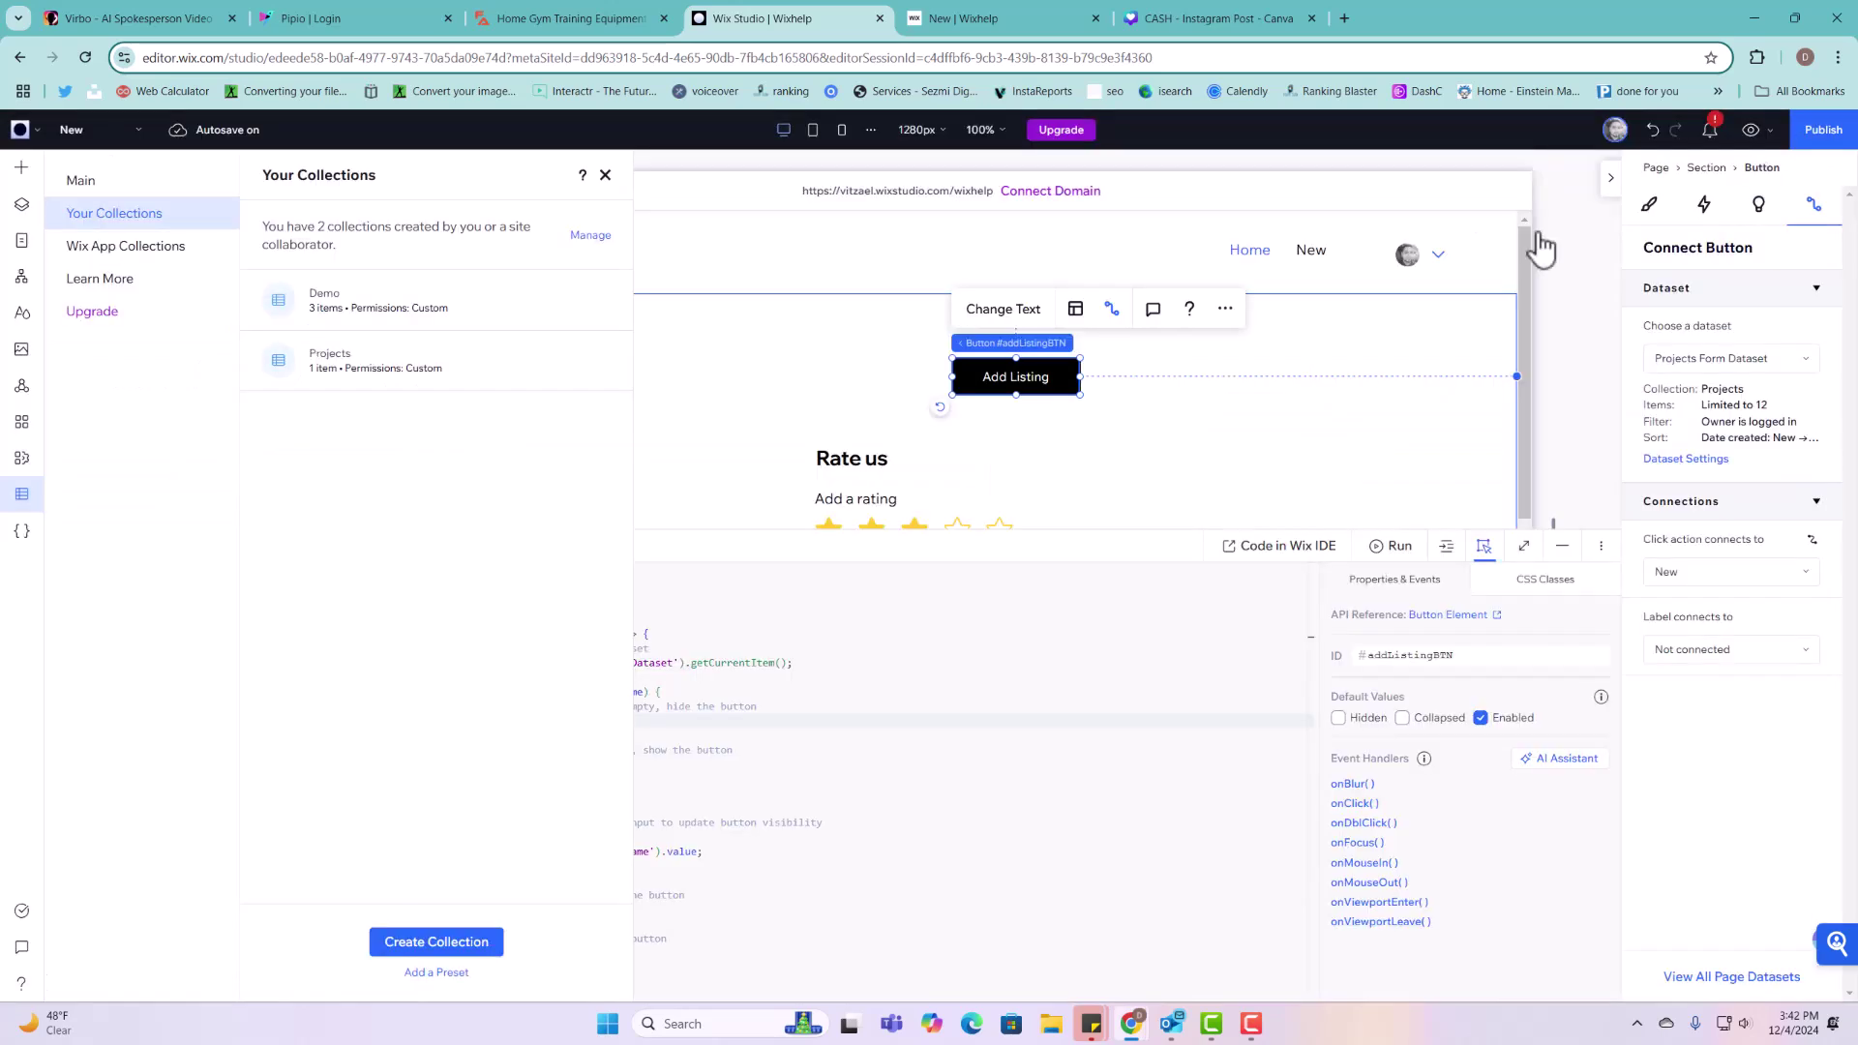
left_click(605, 175)
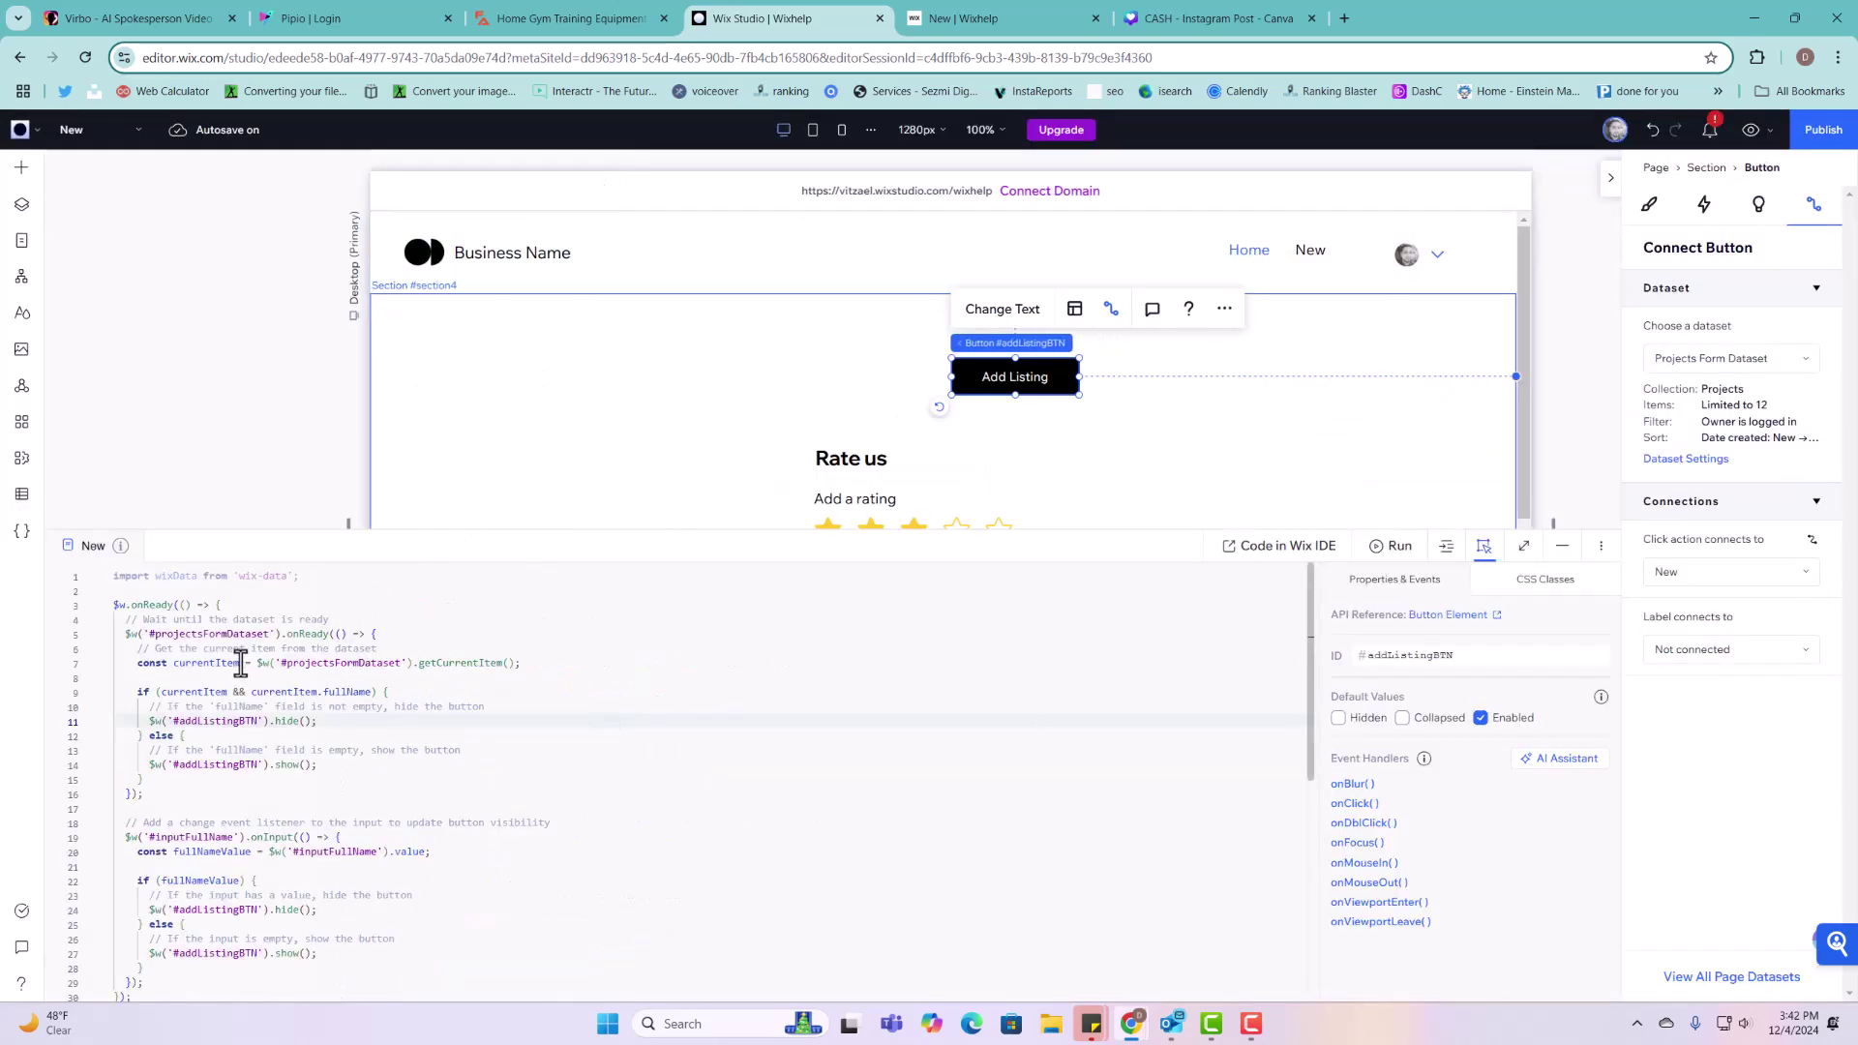
Step: Confirm the dataset ID is projectsFormDataset and matches currentItem.fullName in the code
left_click(294, 663)
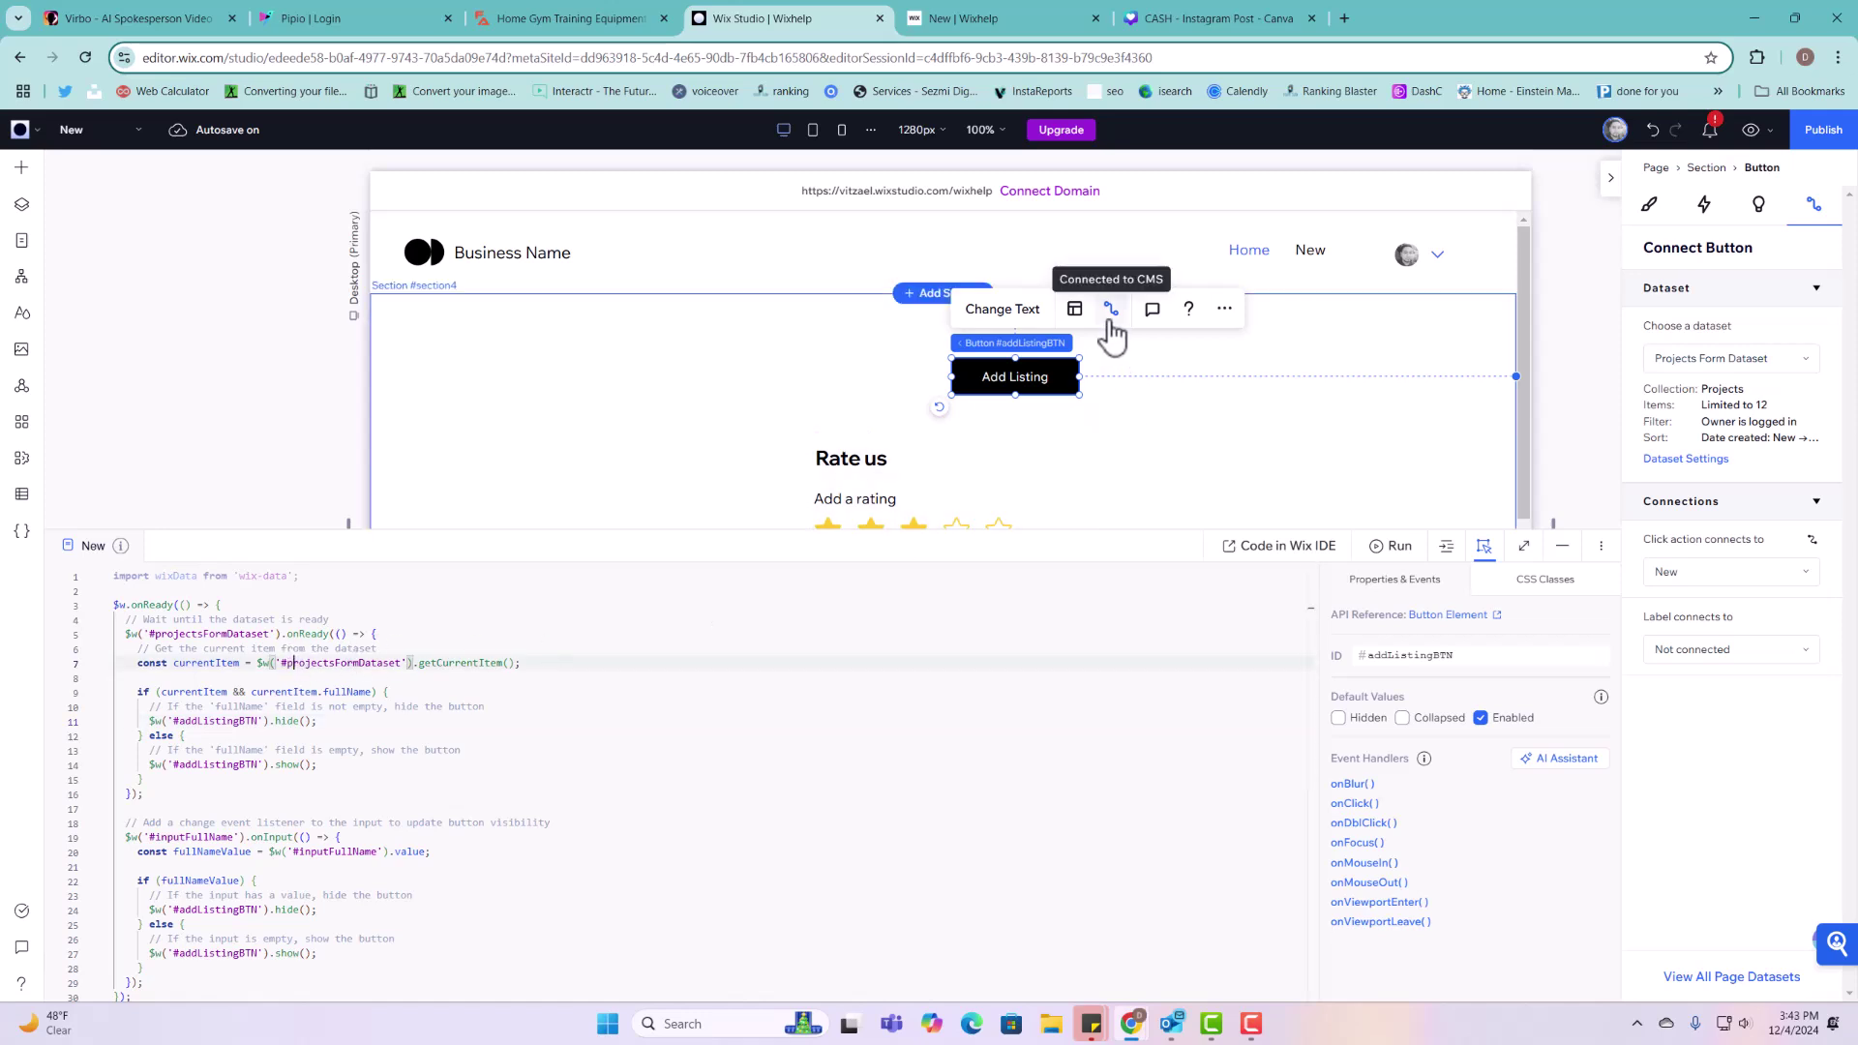
left_click(1722, 461)
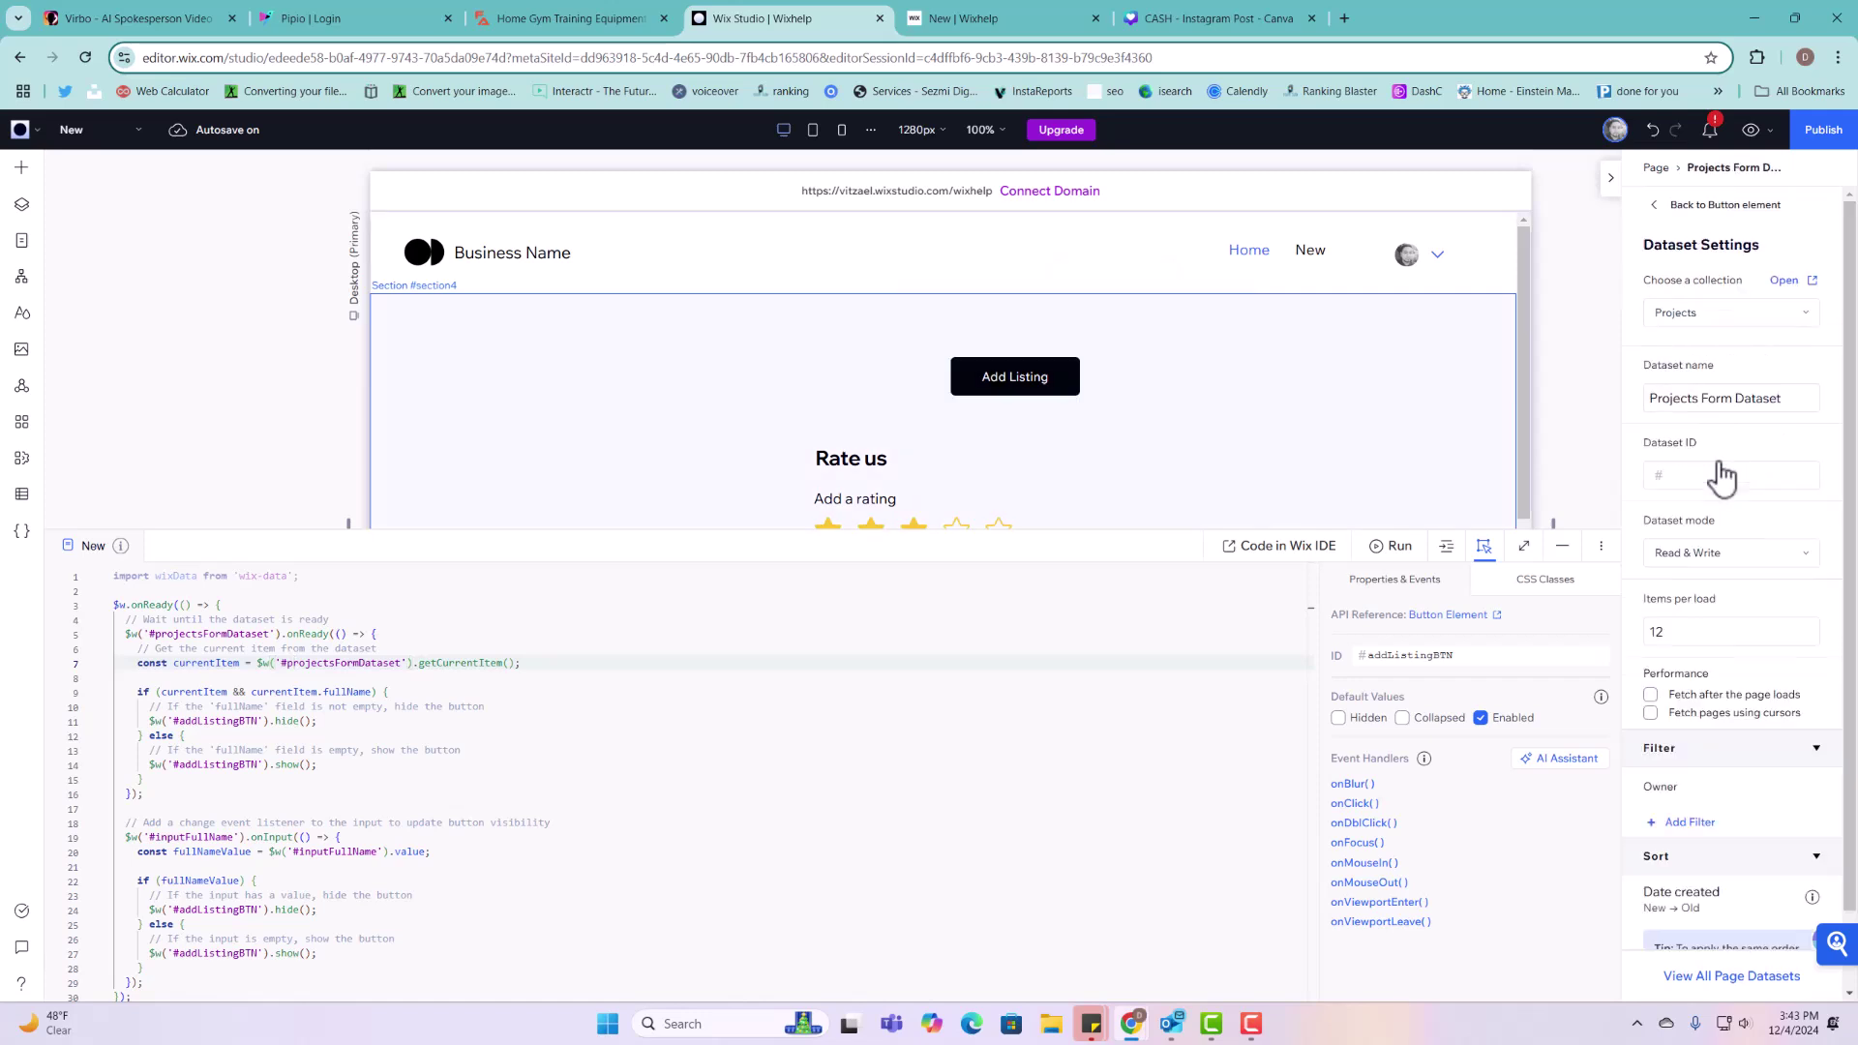
double_click(1722, 612)
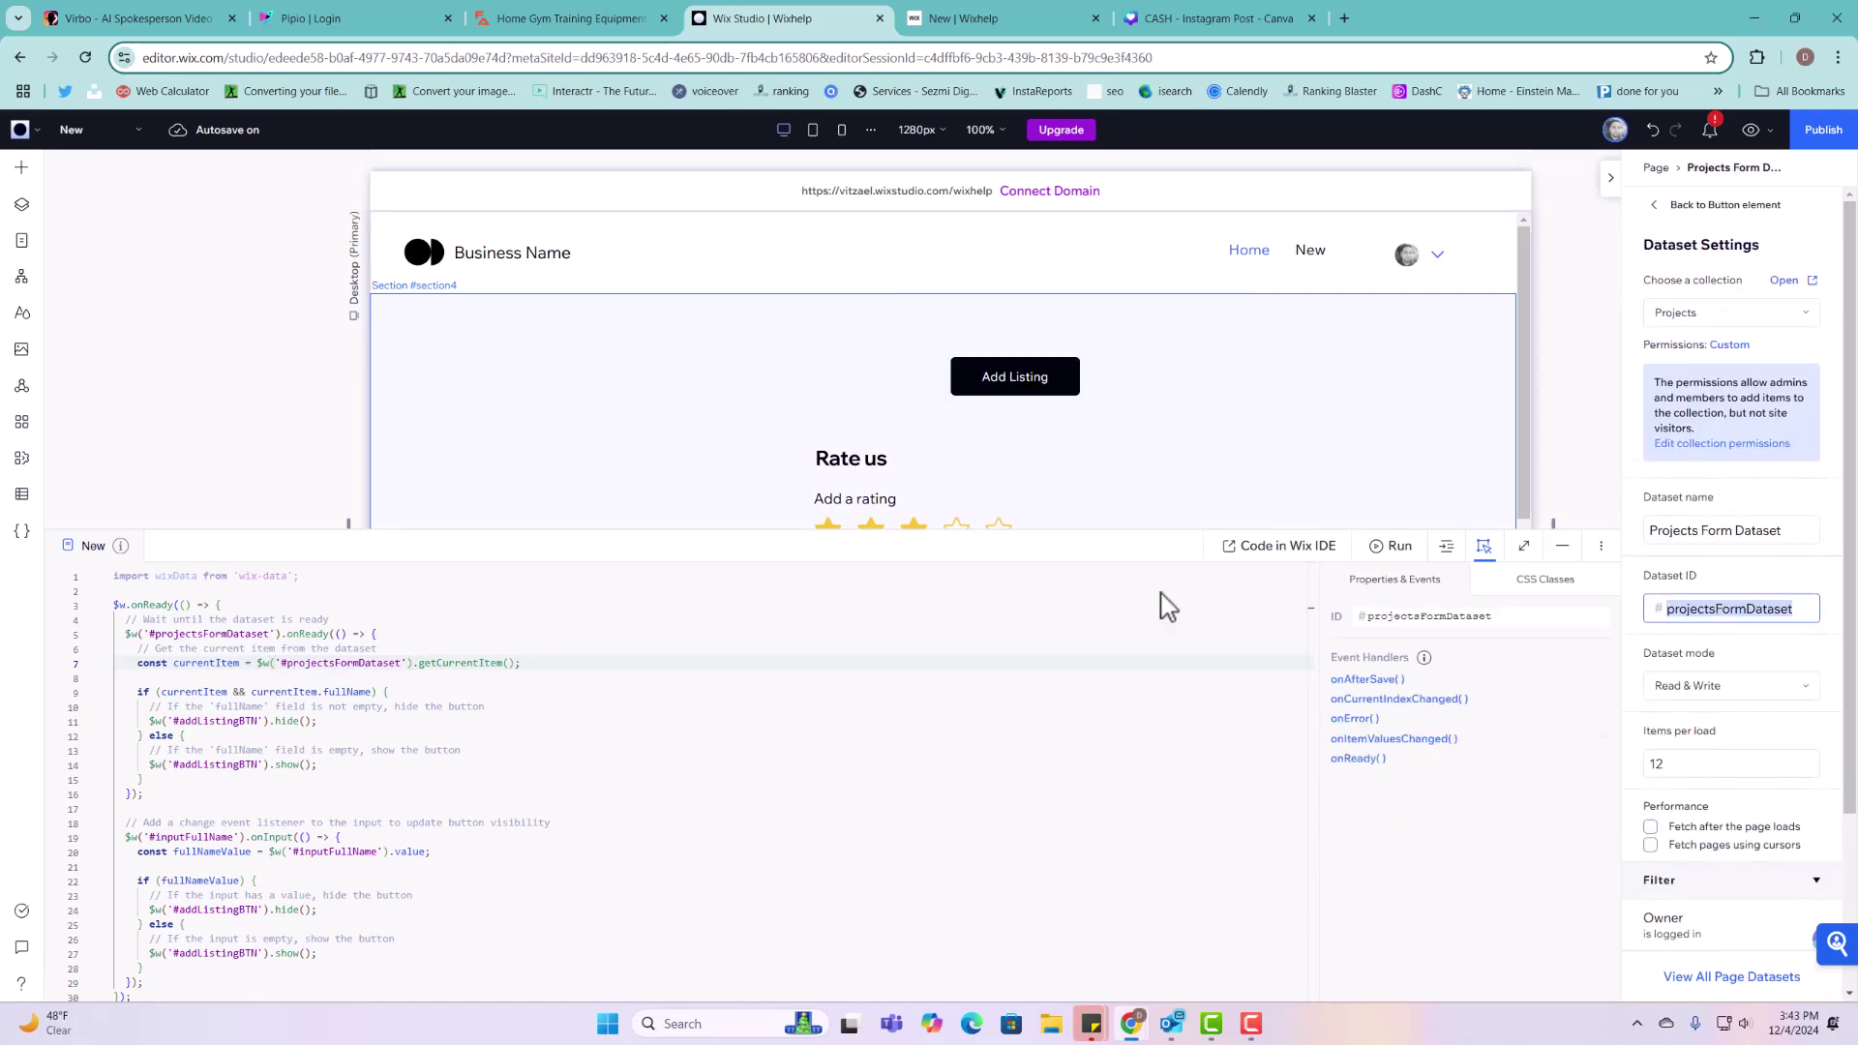
left_click(367, 660)
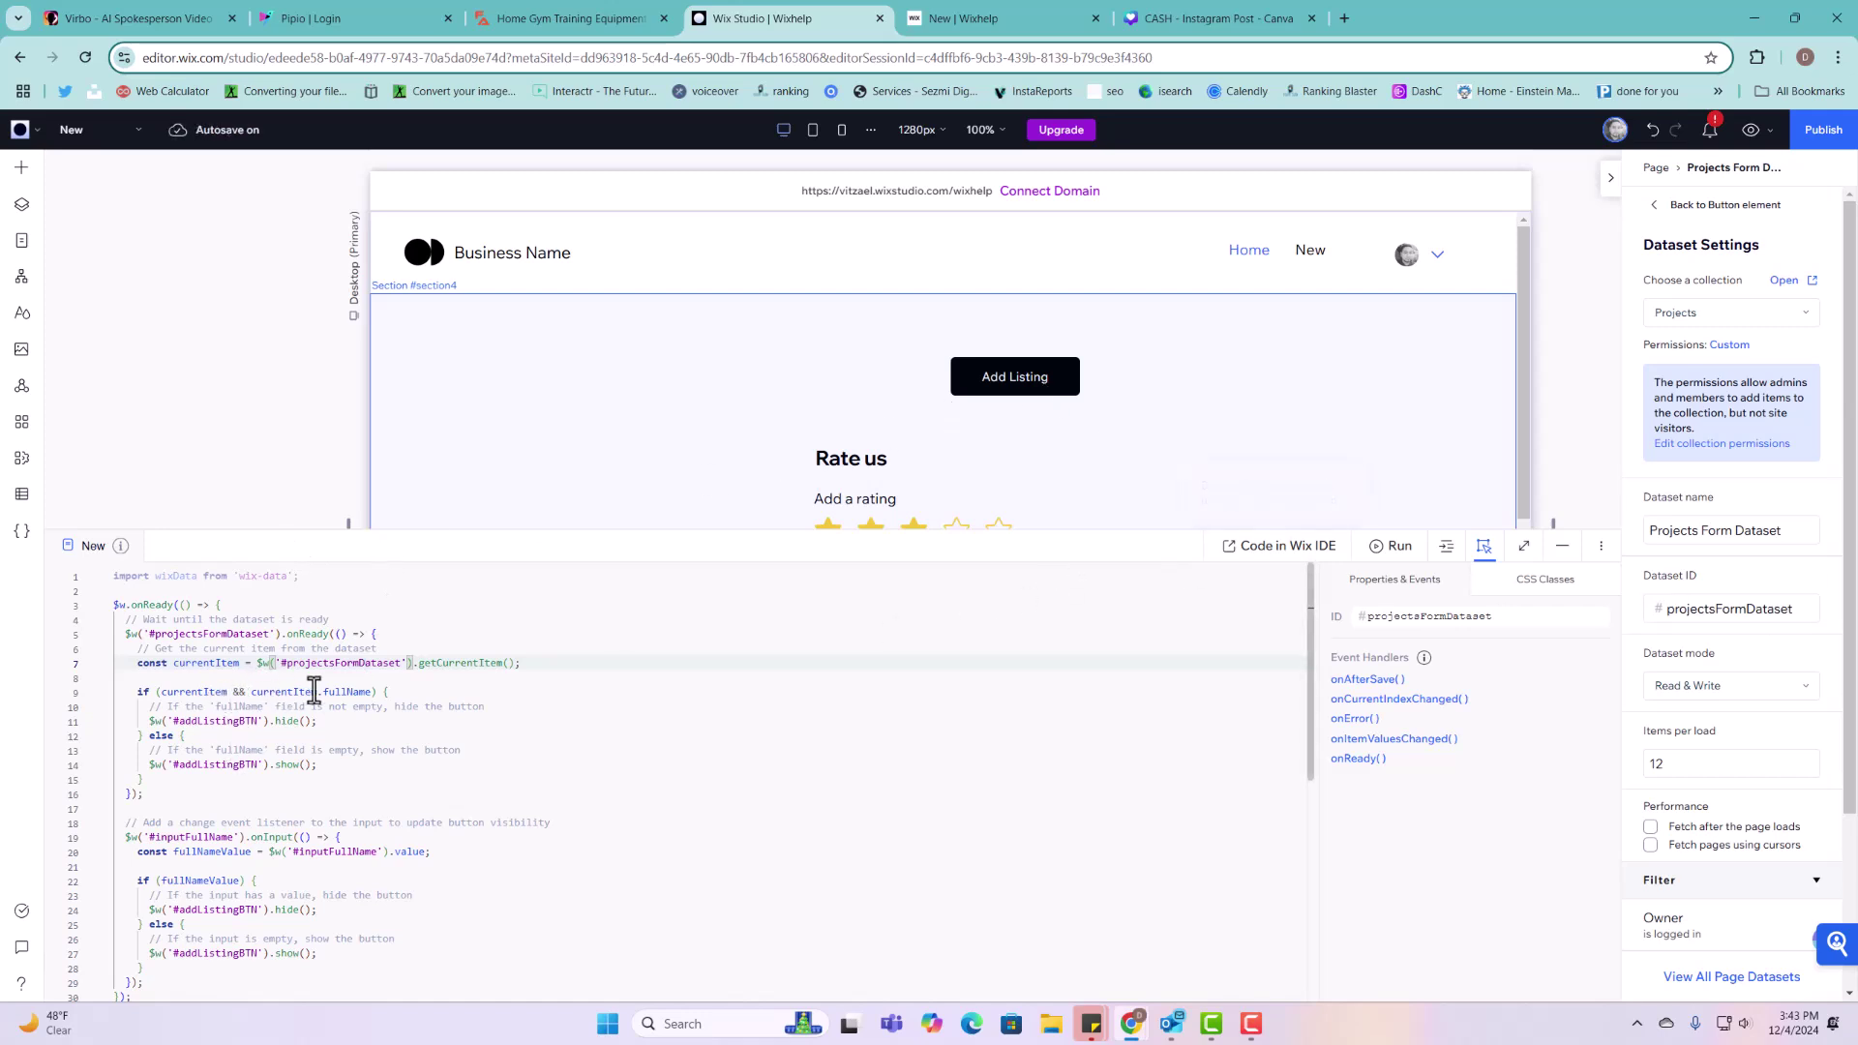
left_click_drag(324, 691, 367, 691)
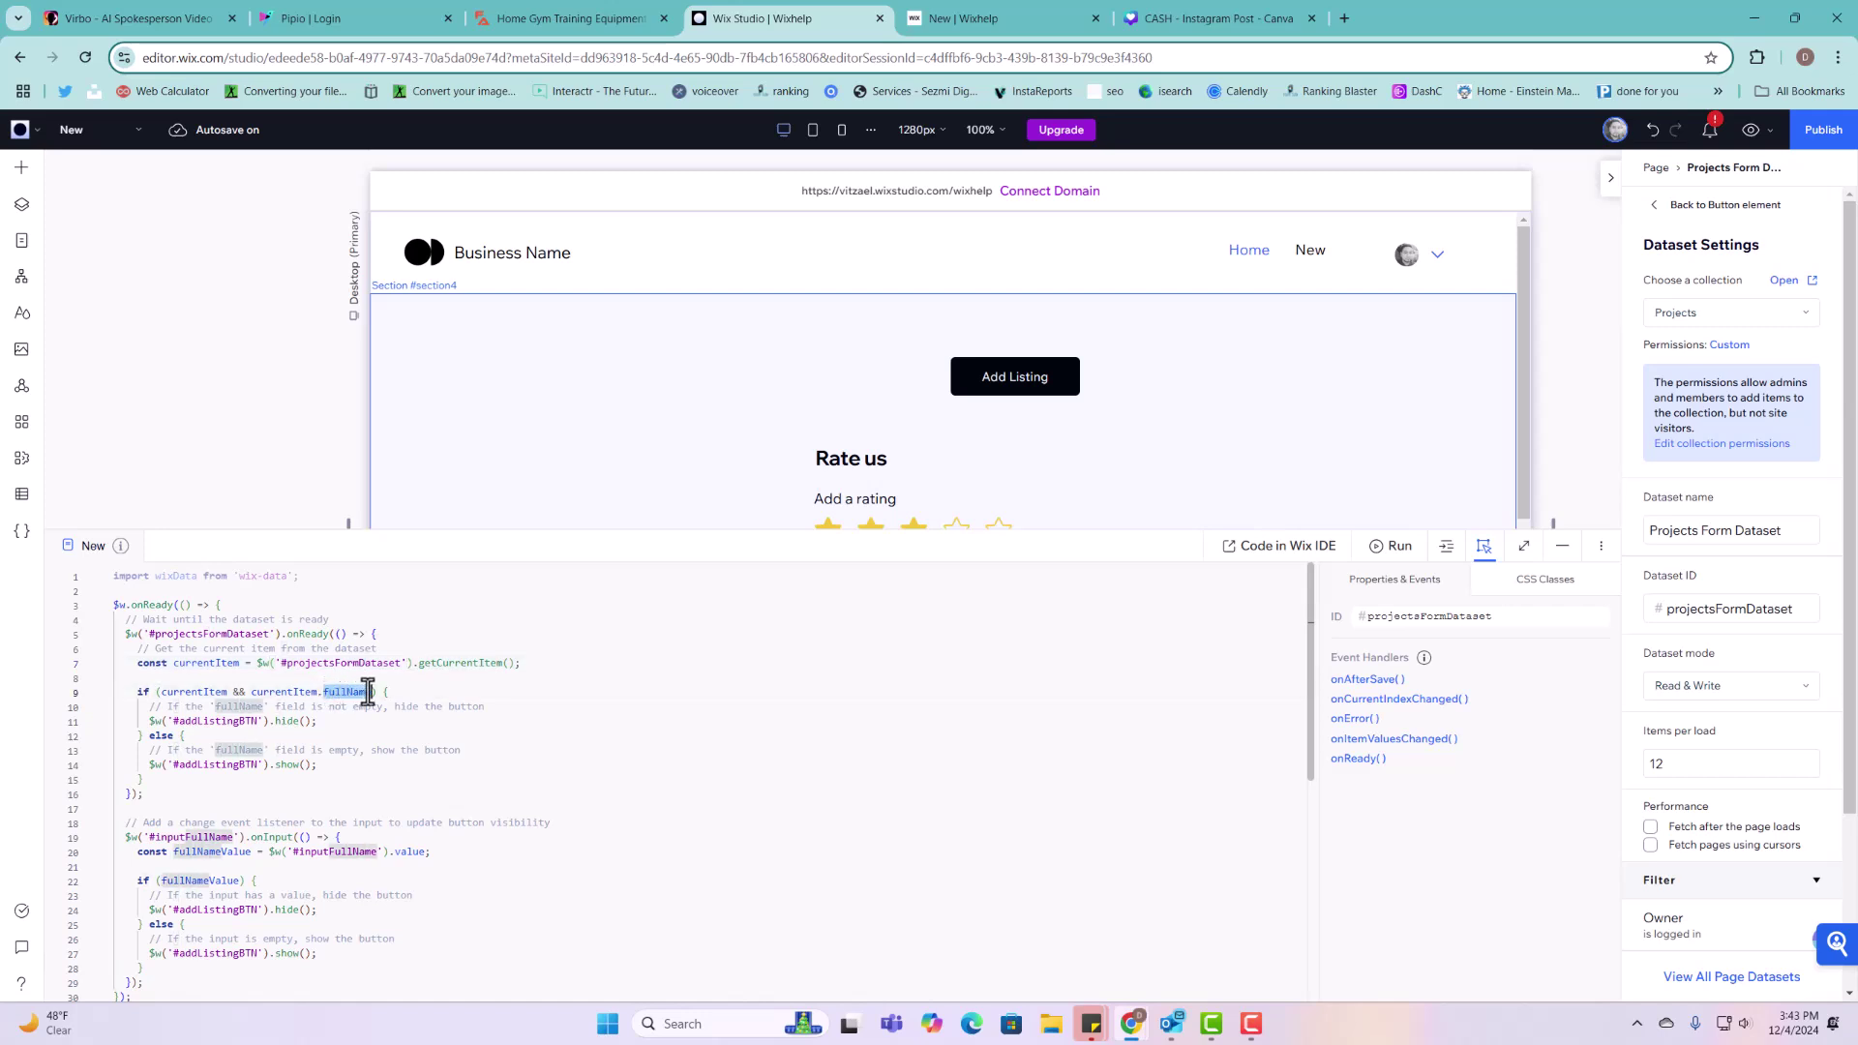
Step: Recheck the Projects collection's Full Name field ID, then close the CMS
left_click(21, 494)
left_click(146, 215)
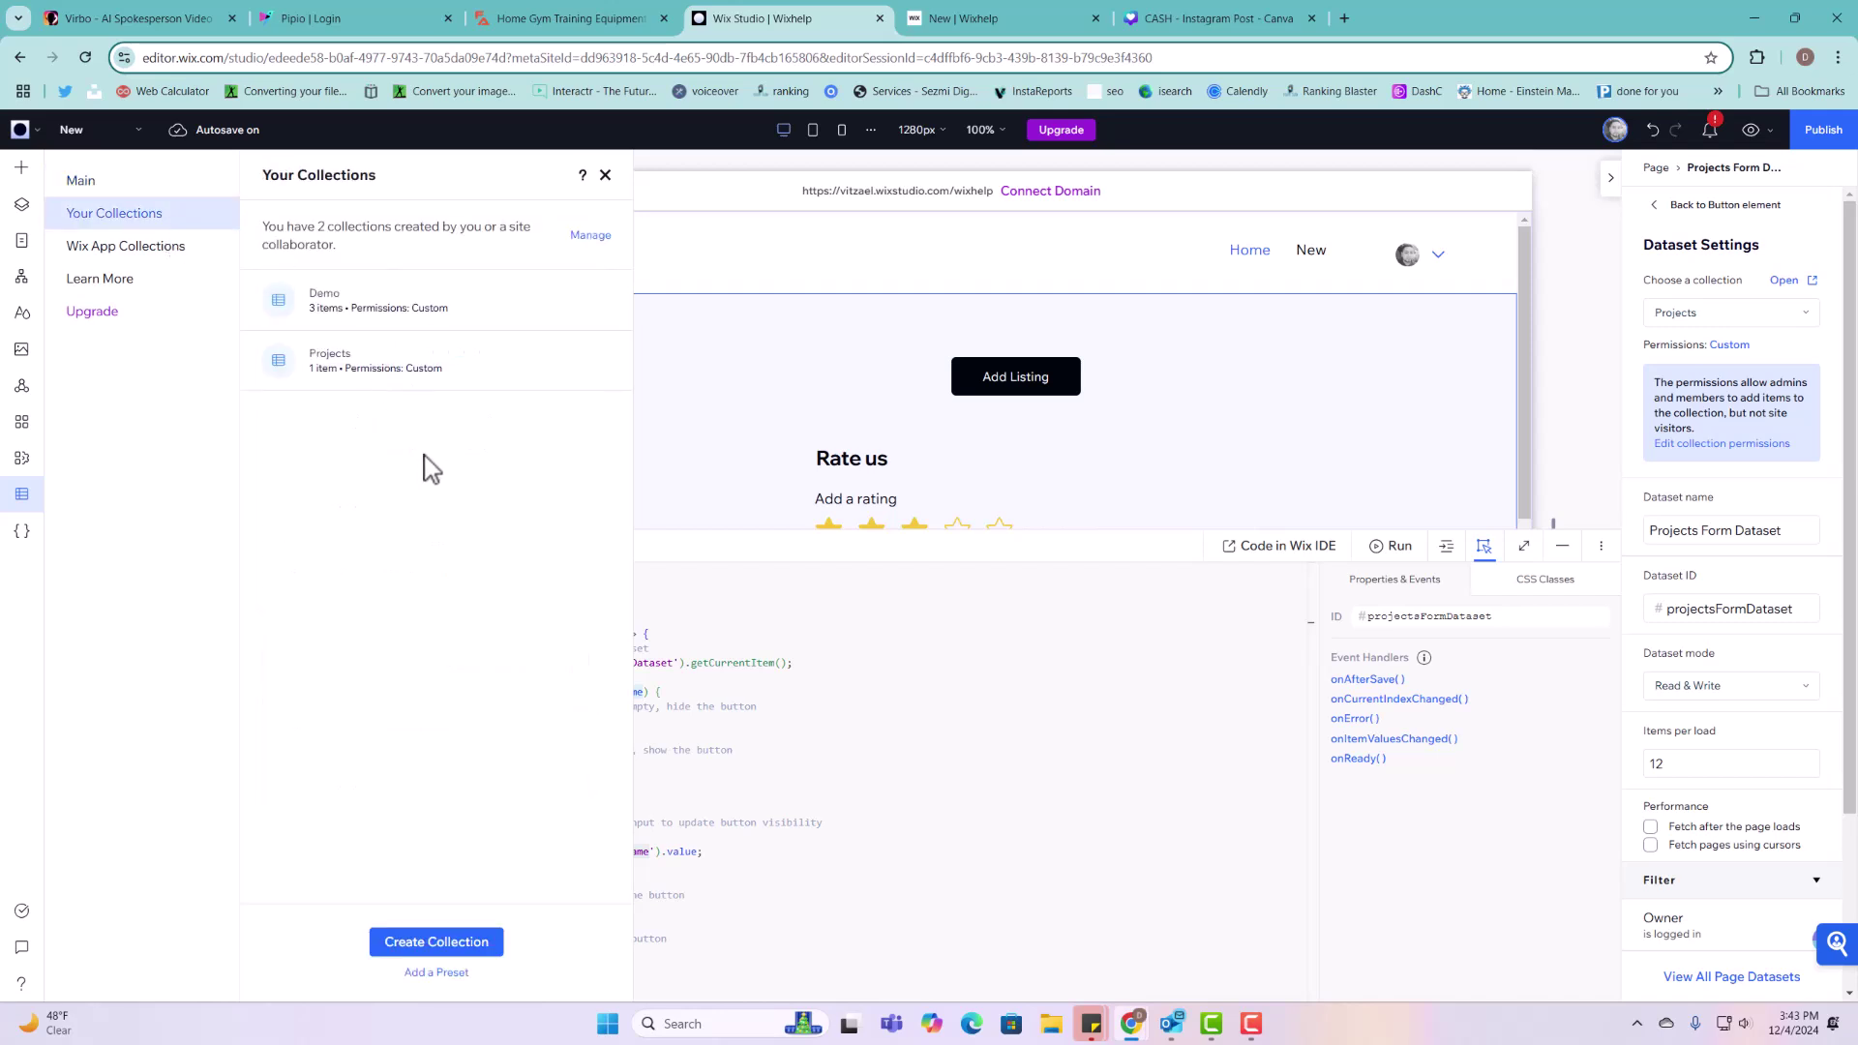
left_click(423, 377)
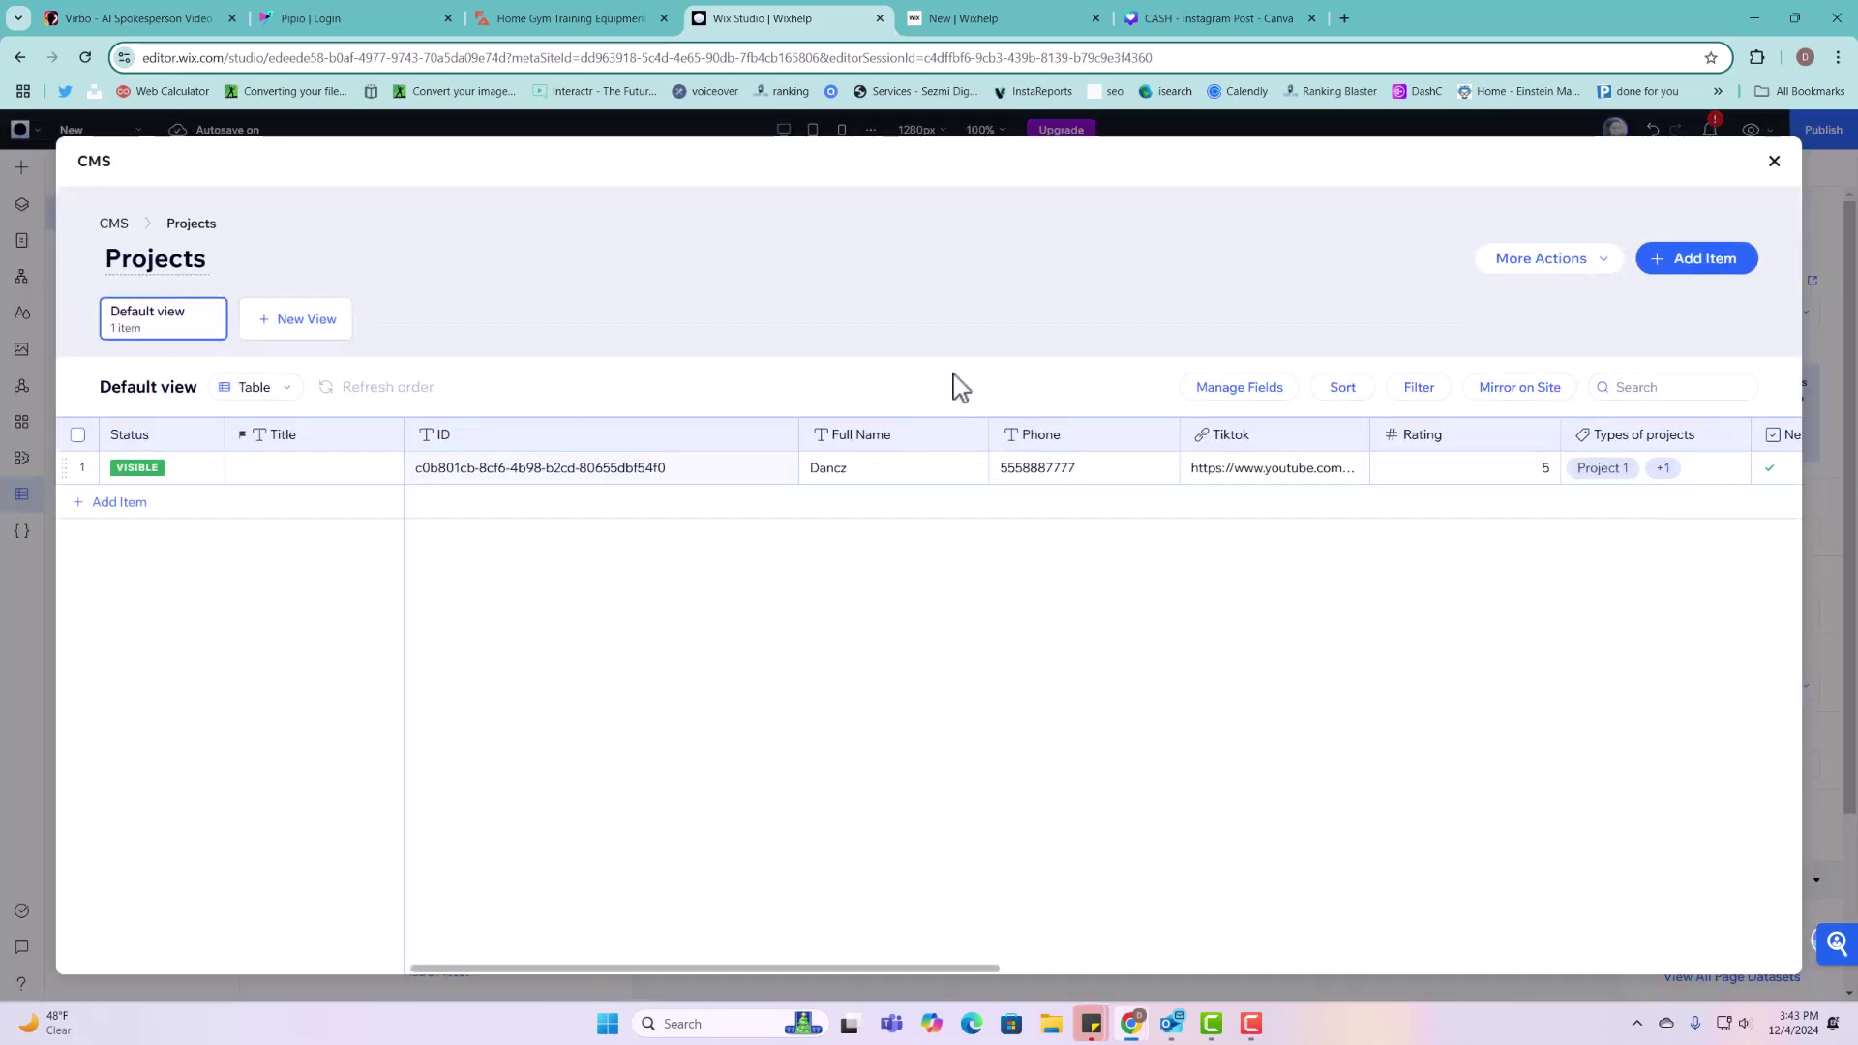
left_click(931, 443)
left_click(927, 476)
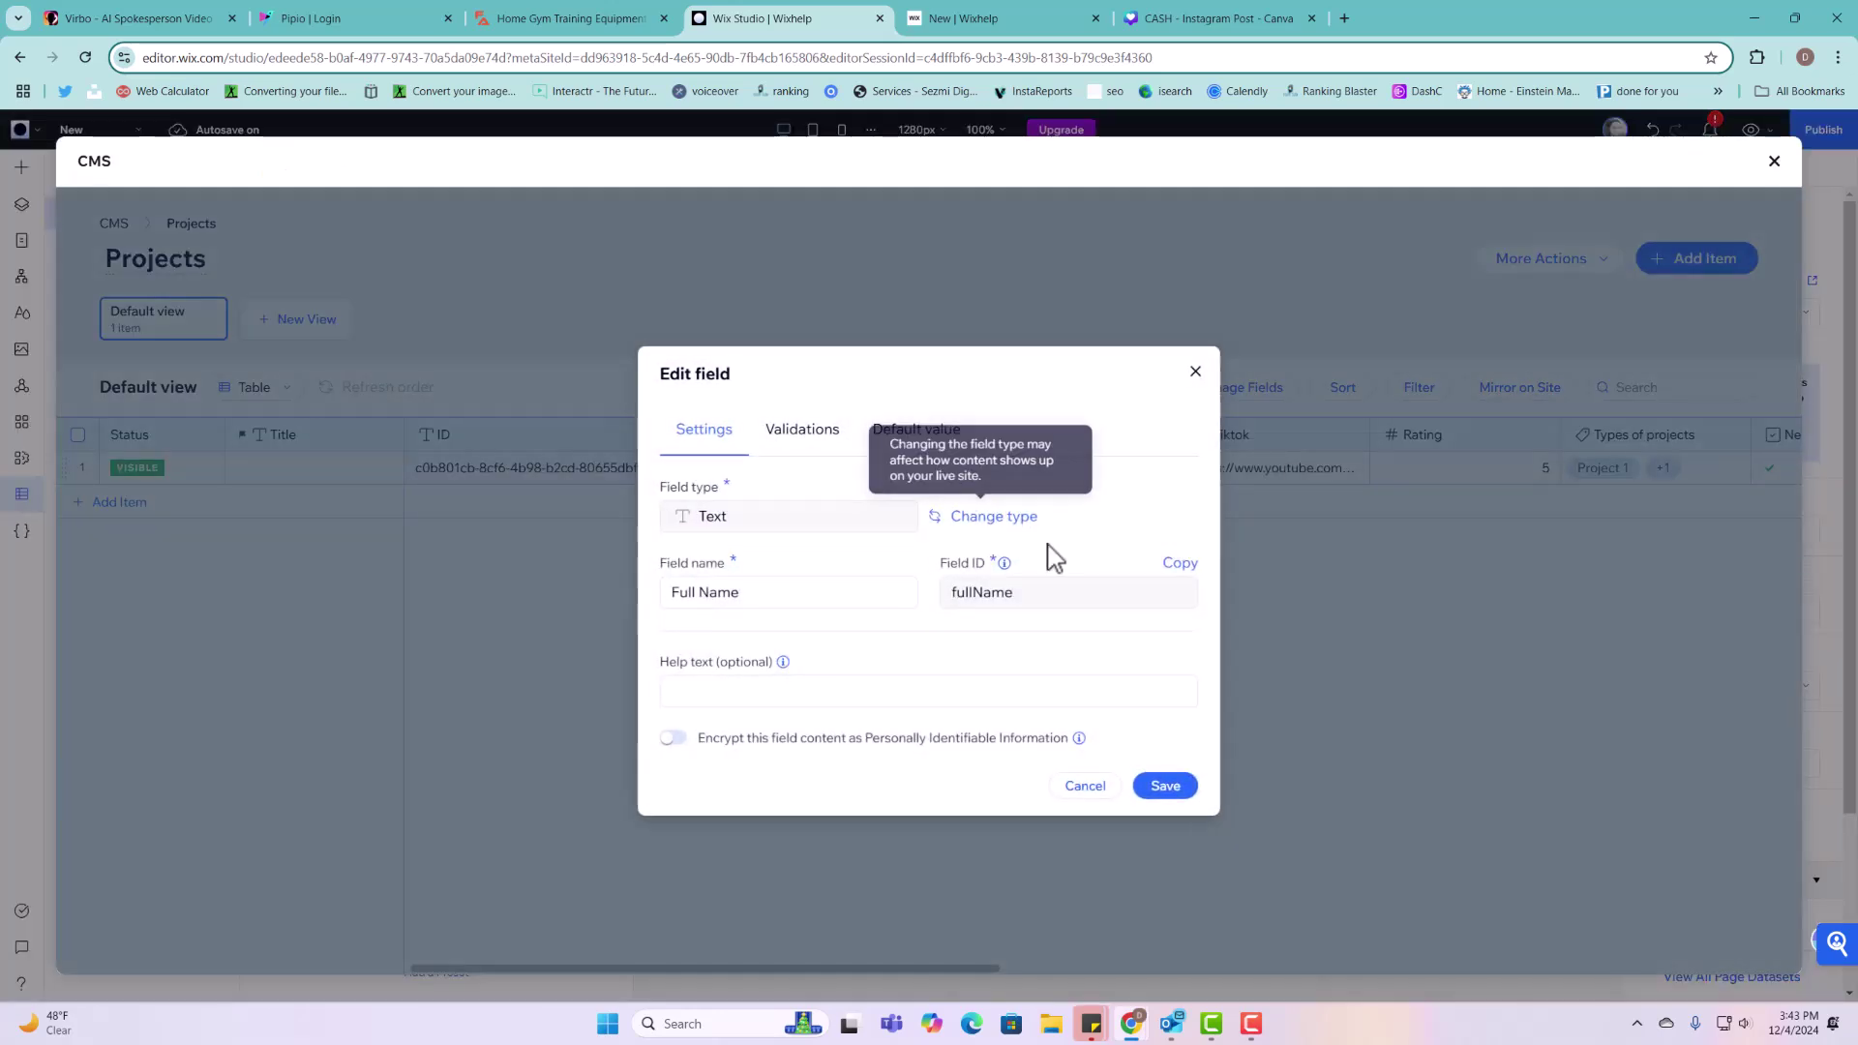
left_click(1003, 595)
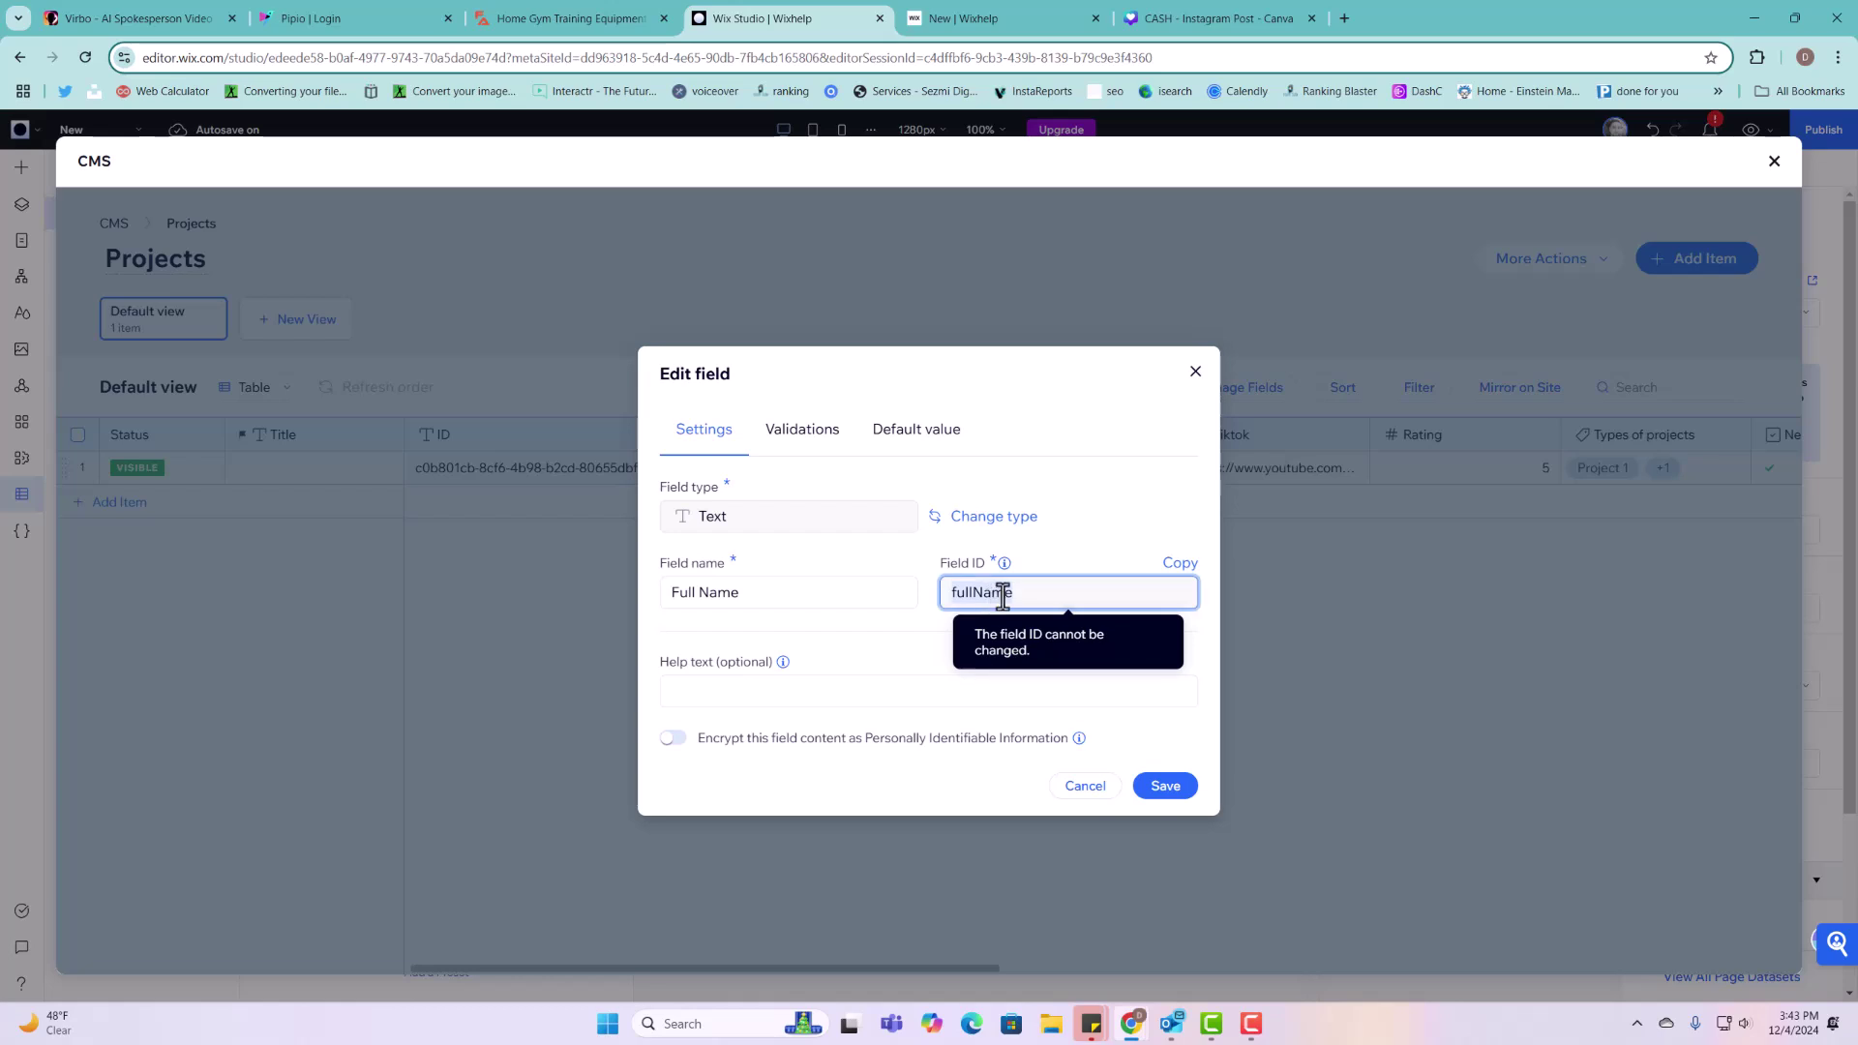
left_click(1195, 373)
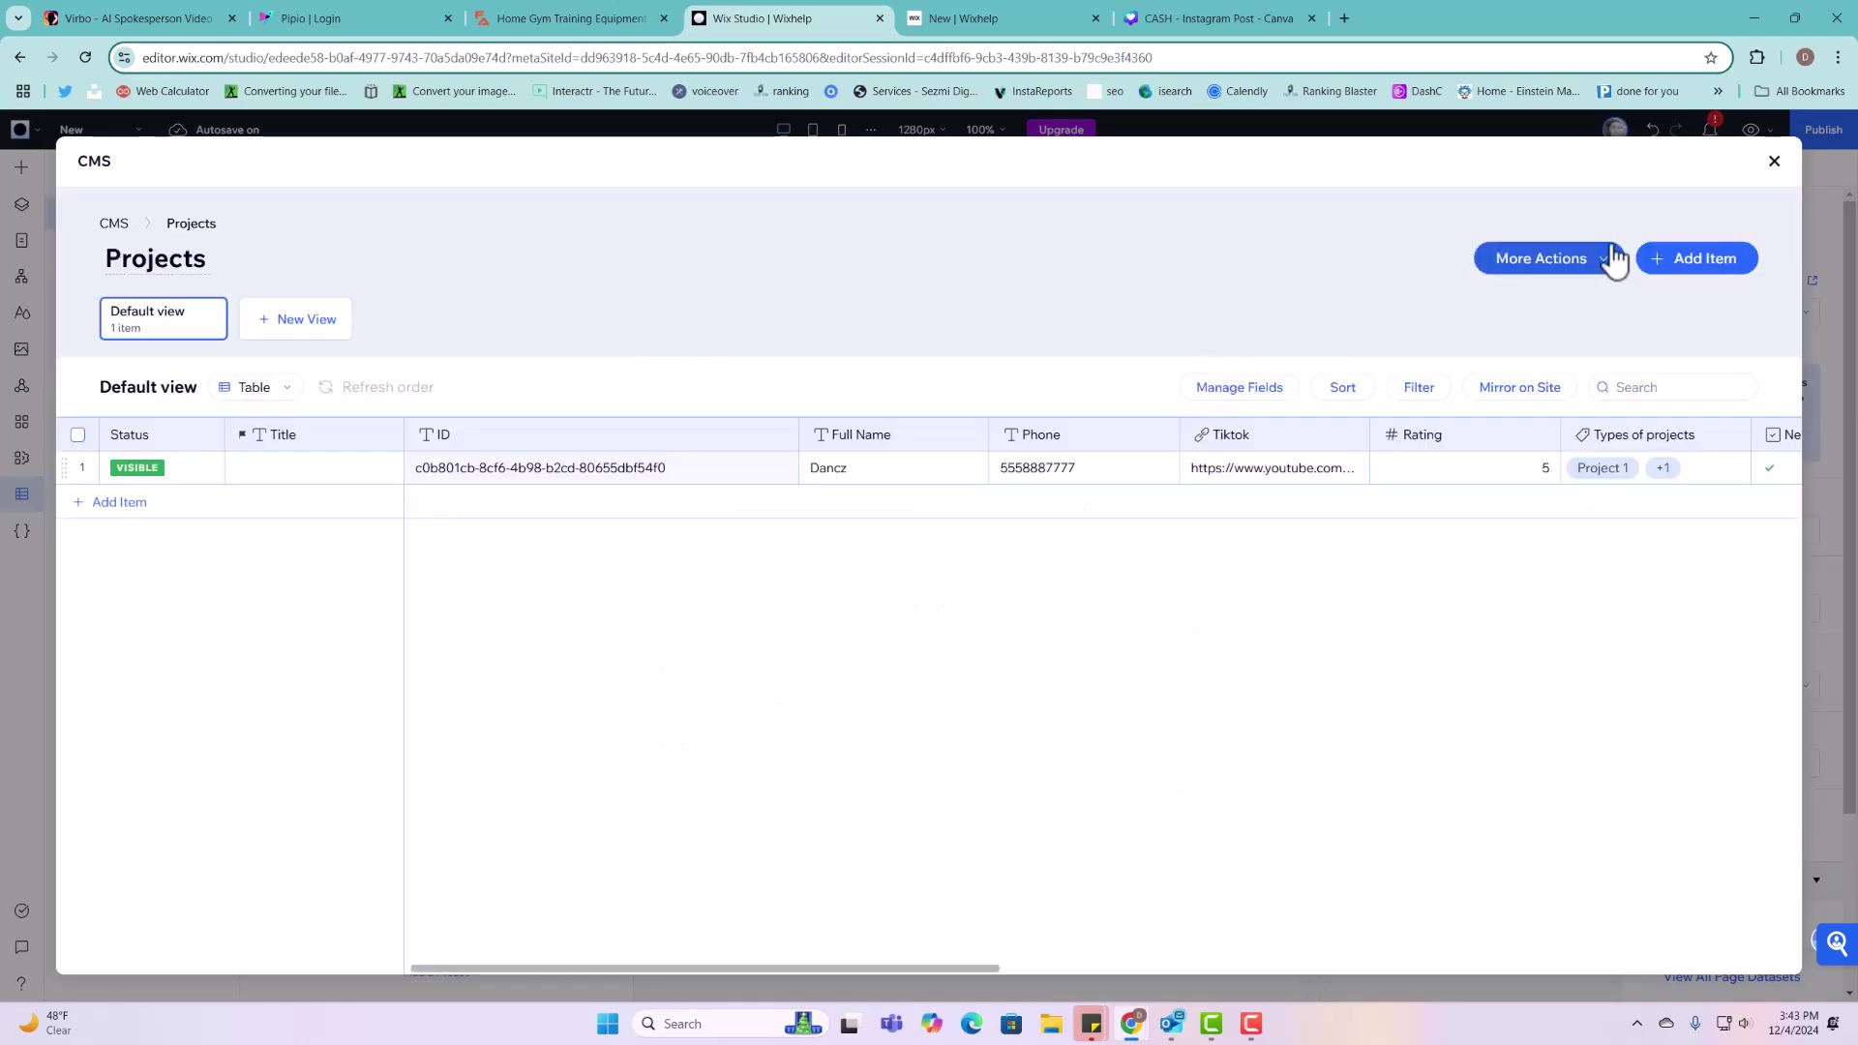
left_click(1775, 162)
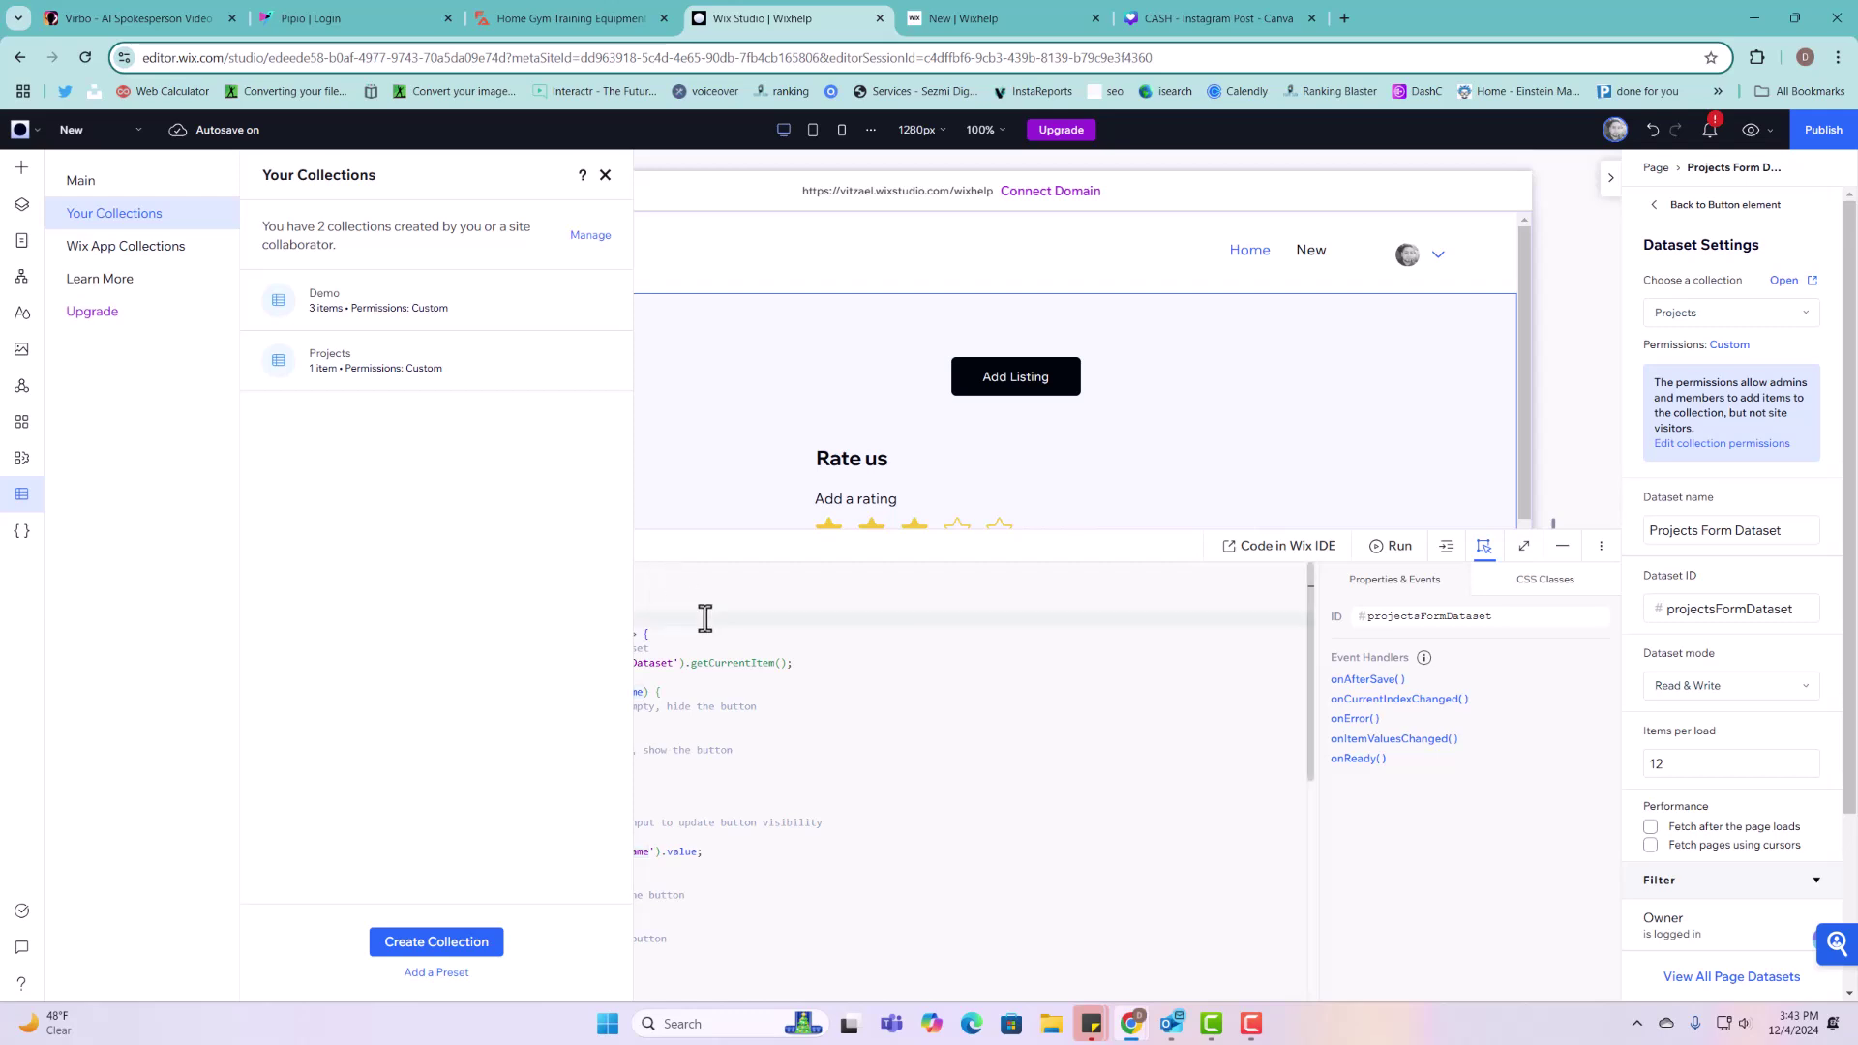
left_click(605, 176)
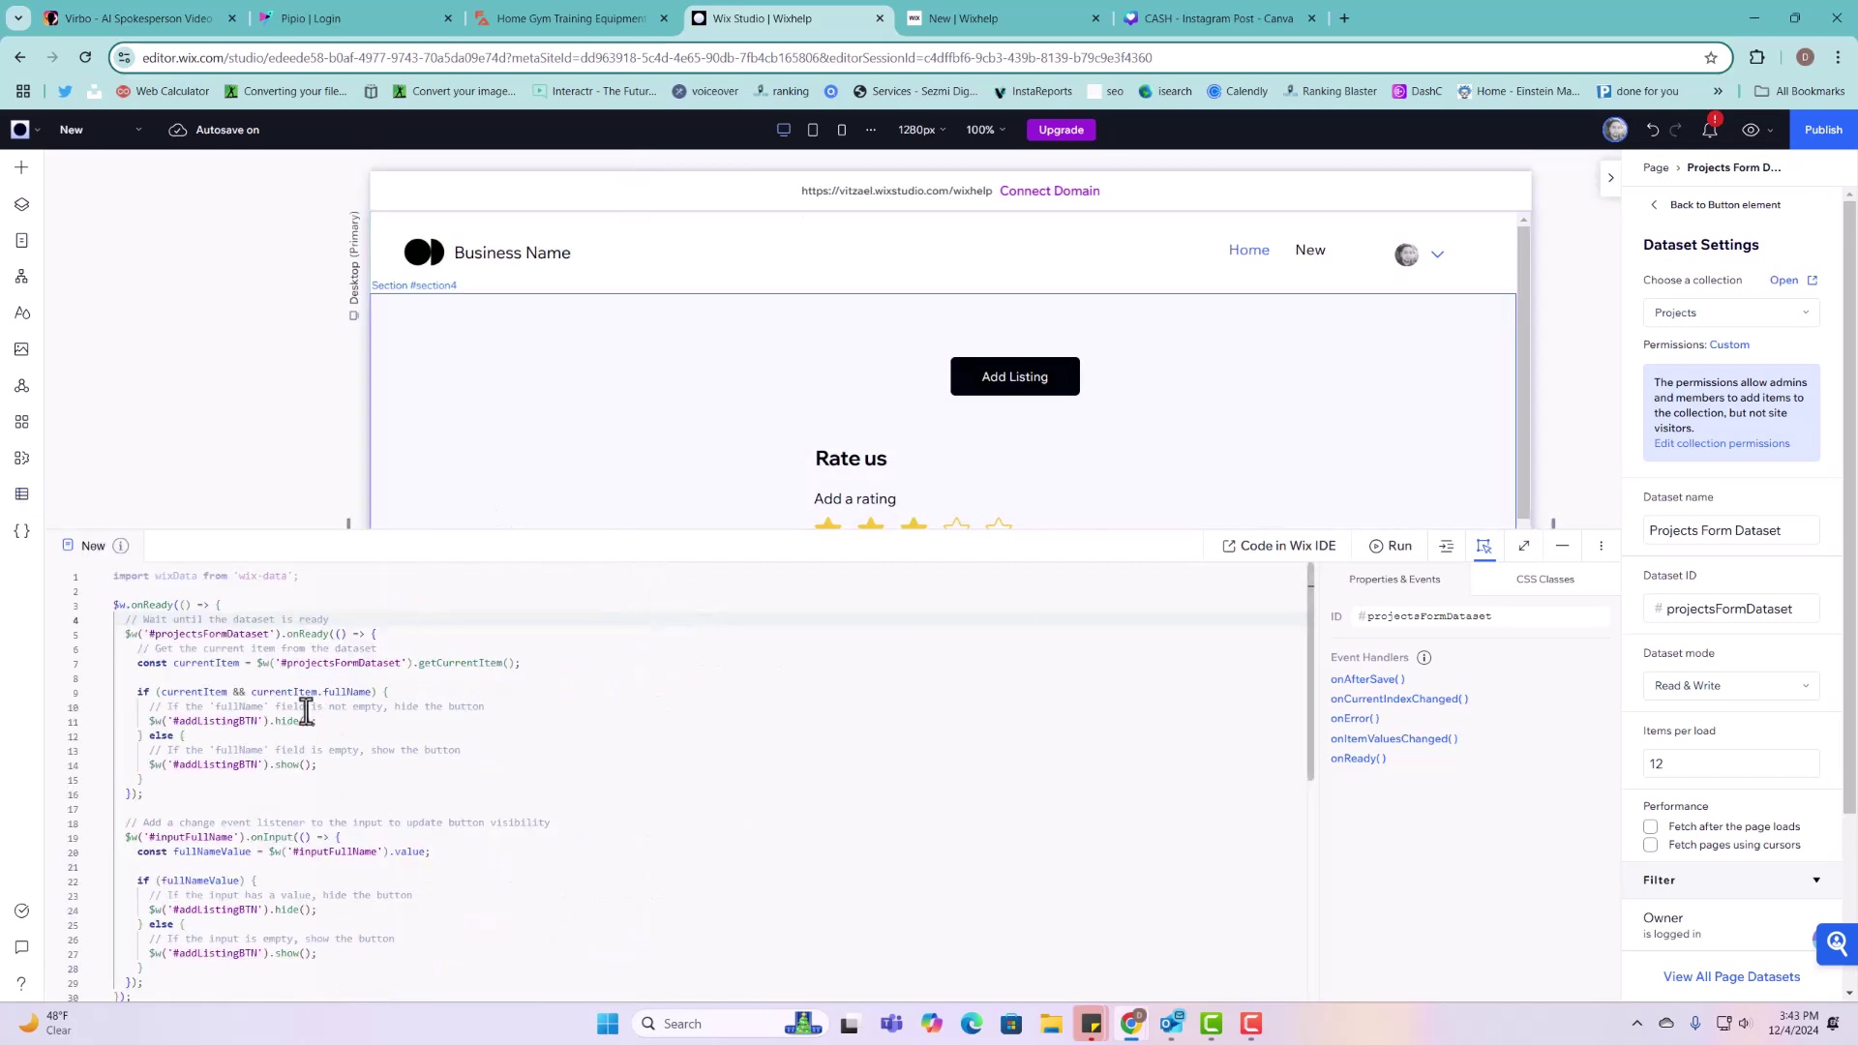
Step: Review the fullName code line and the Add Listing button, then publish the site
left_click_drag(324, 695, 366, 695)
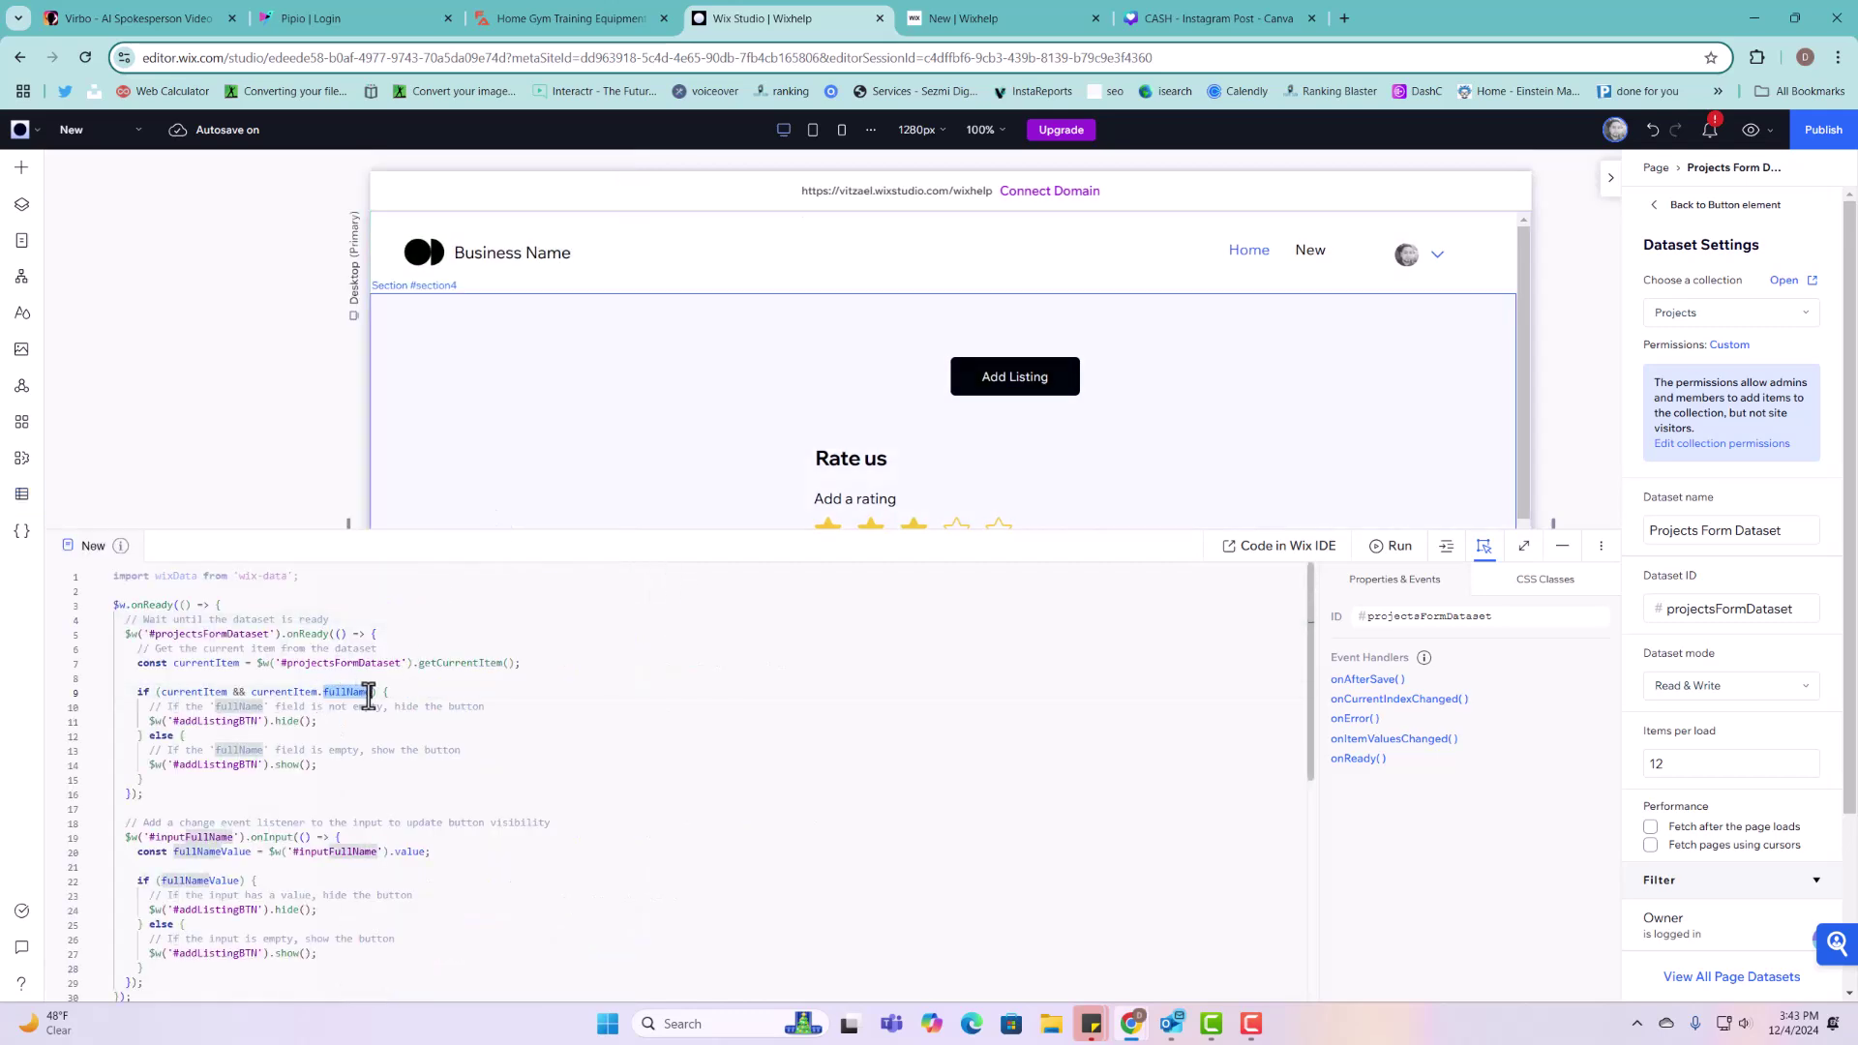
scroll(861, 465, "down", 3)
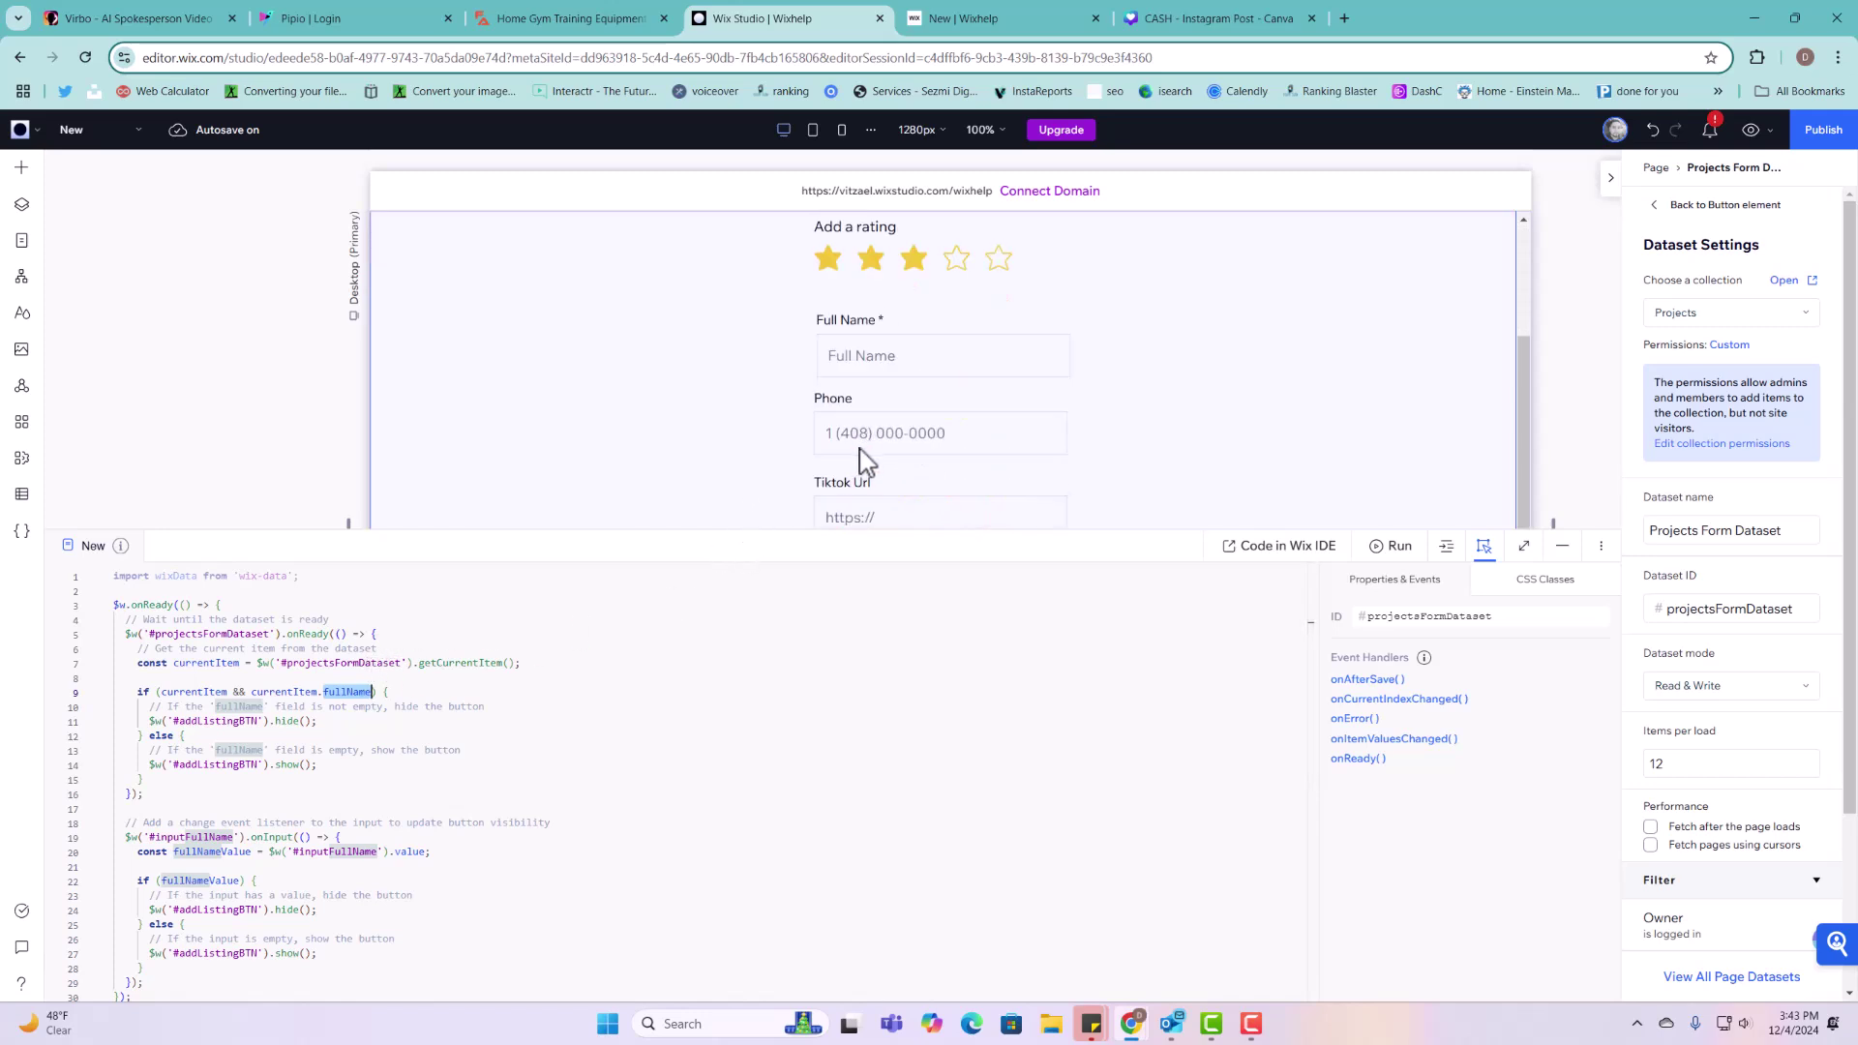
left_click(868, 382)
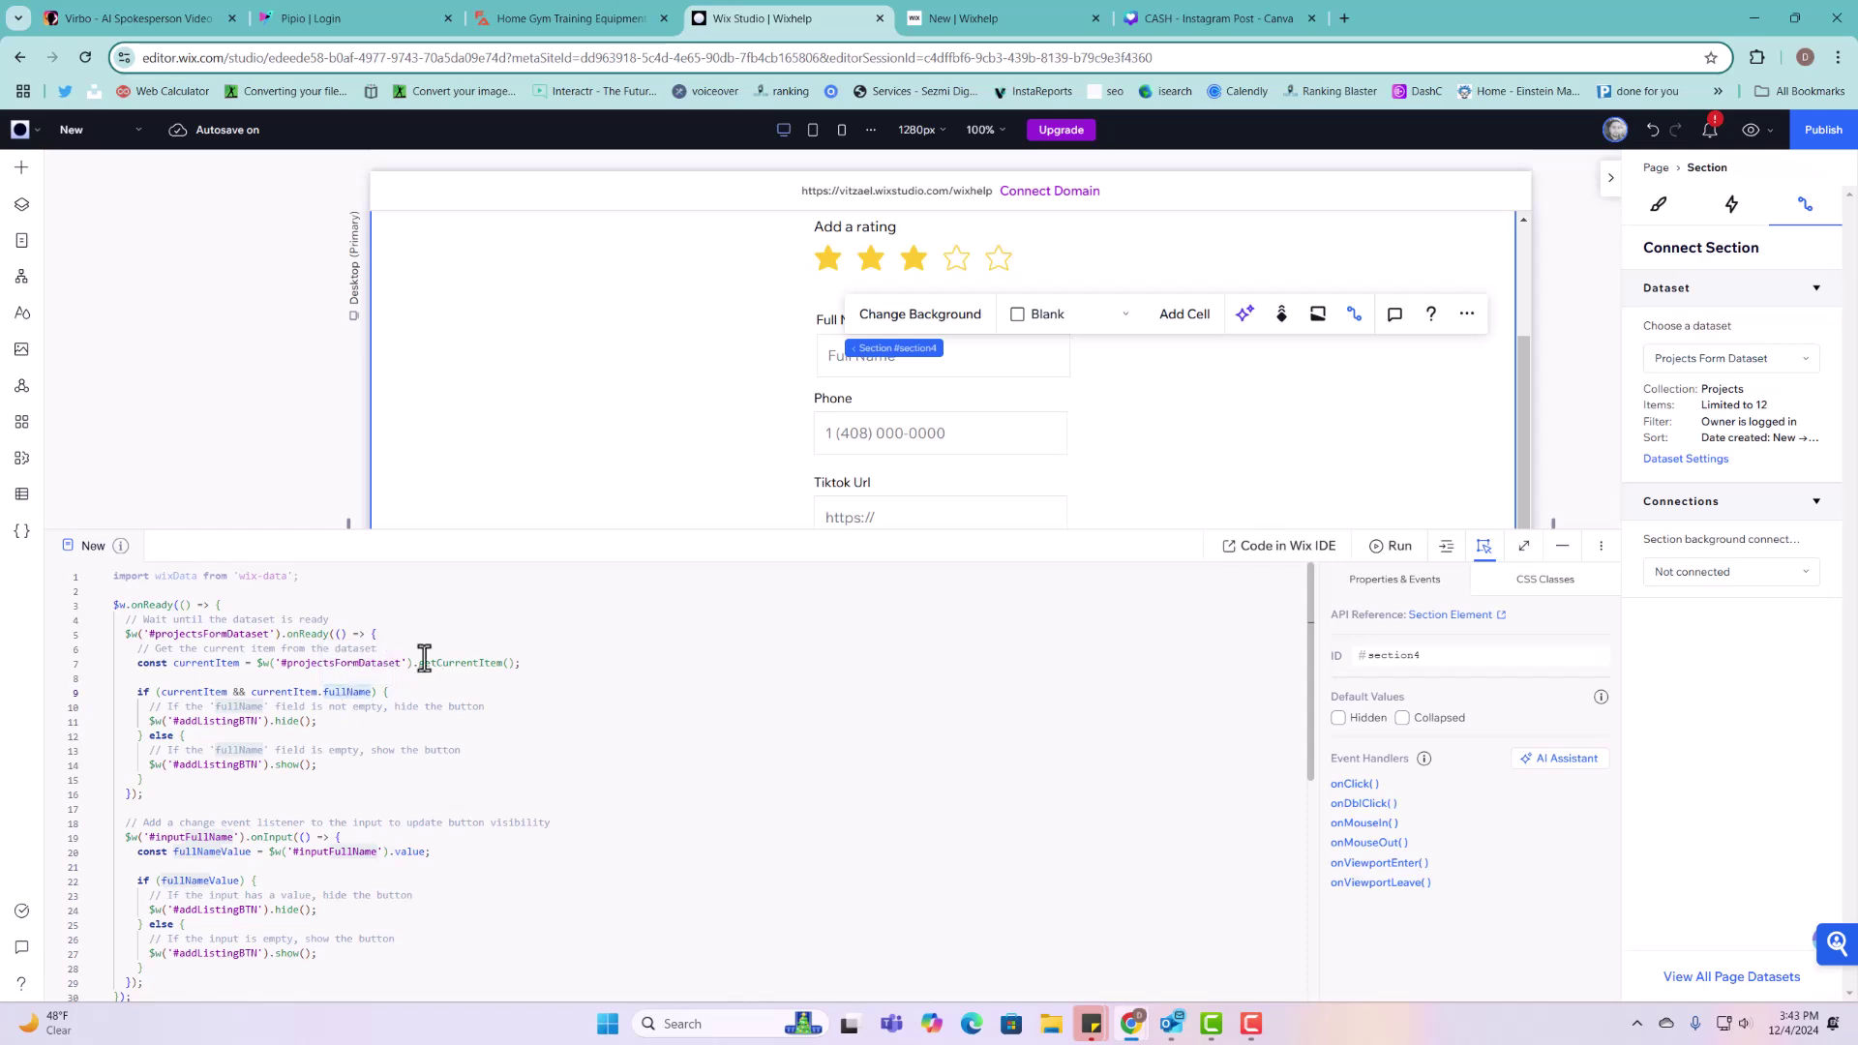
scroll(1026, 368, "up", 2)
left_click(1052, 289)
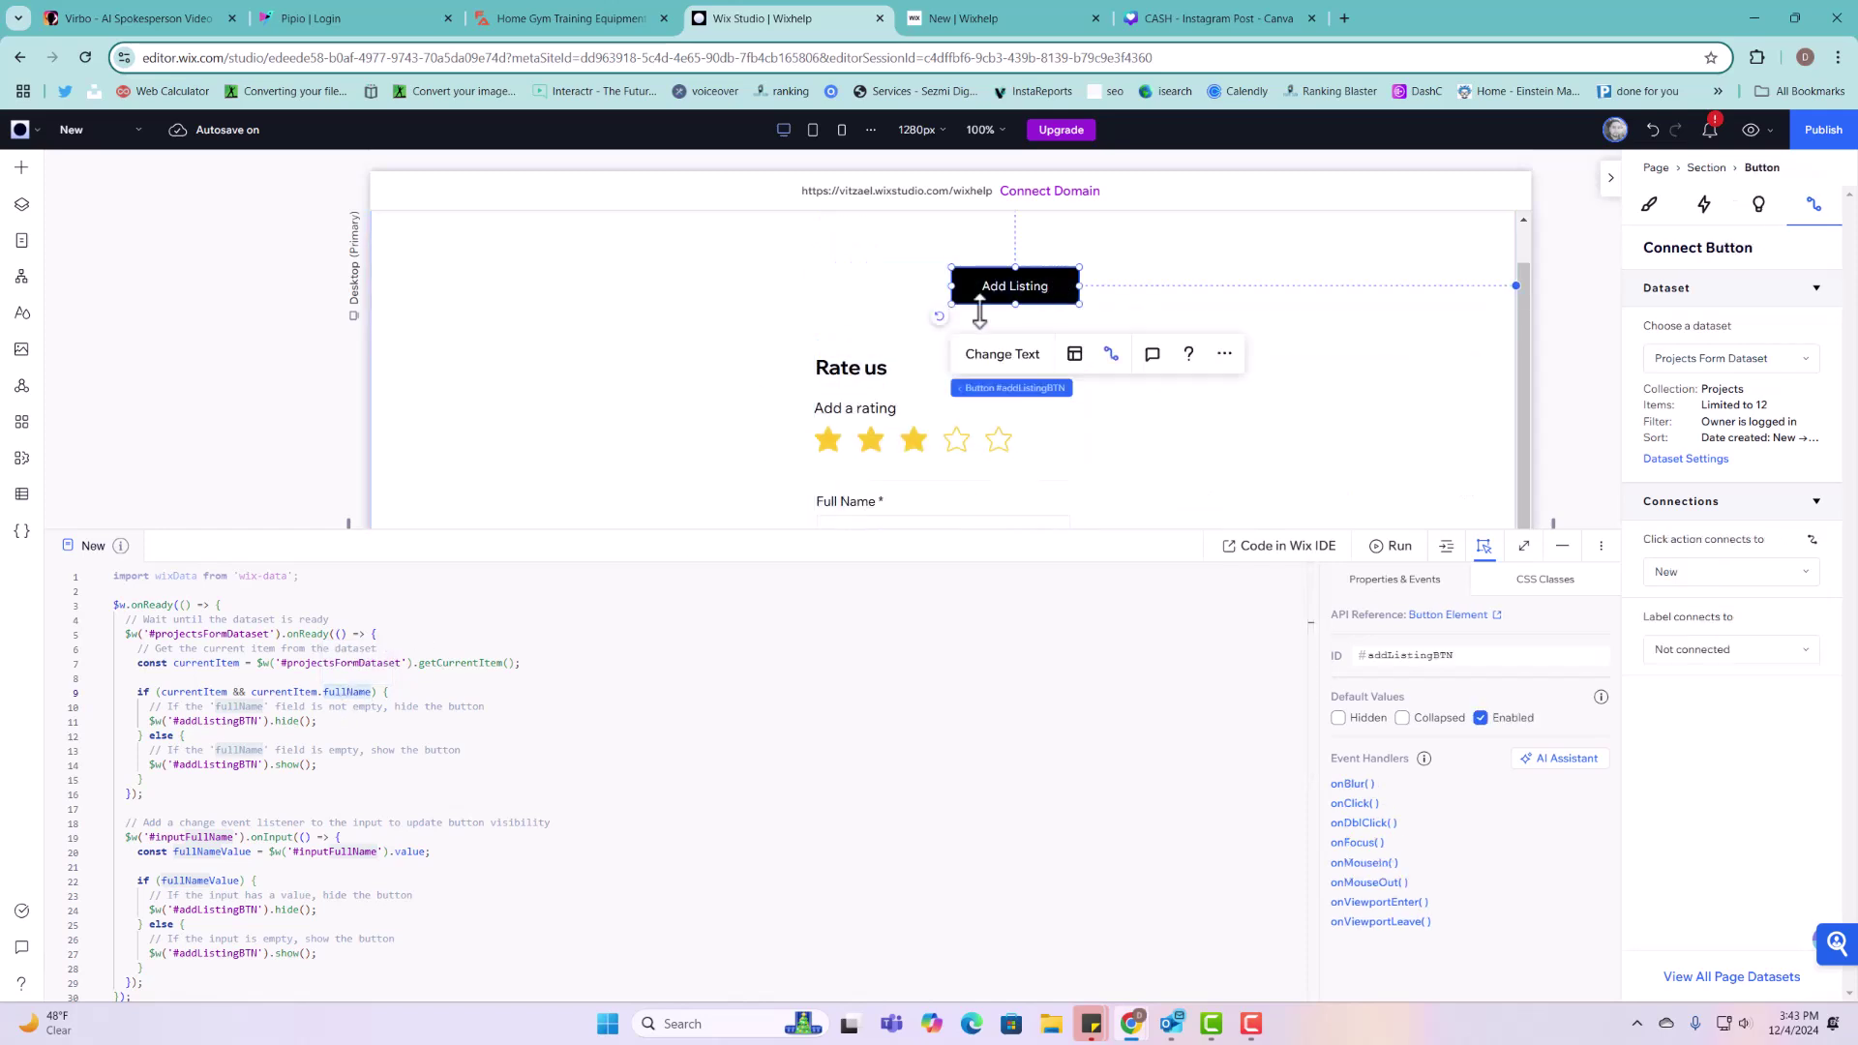
scroll(569, 670, "down", 2)
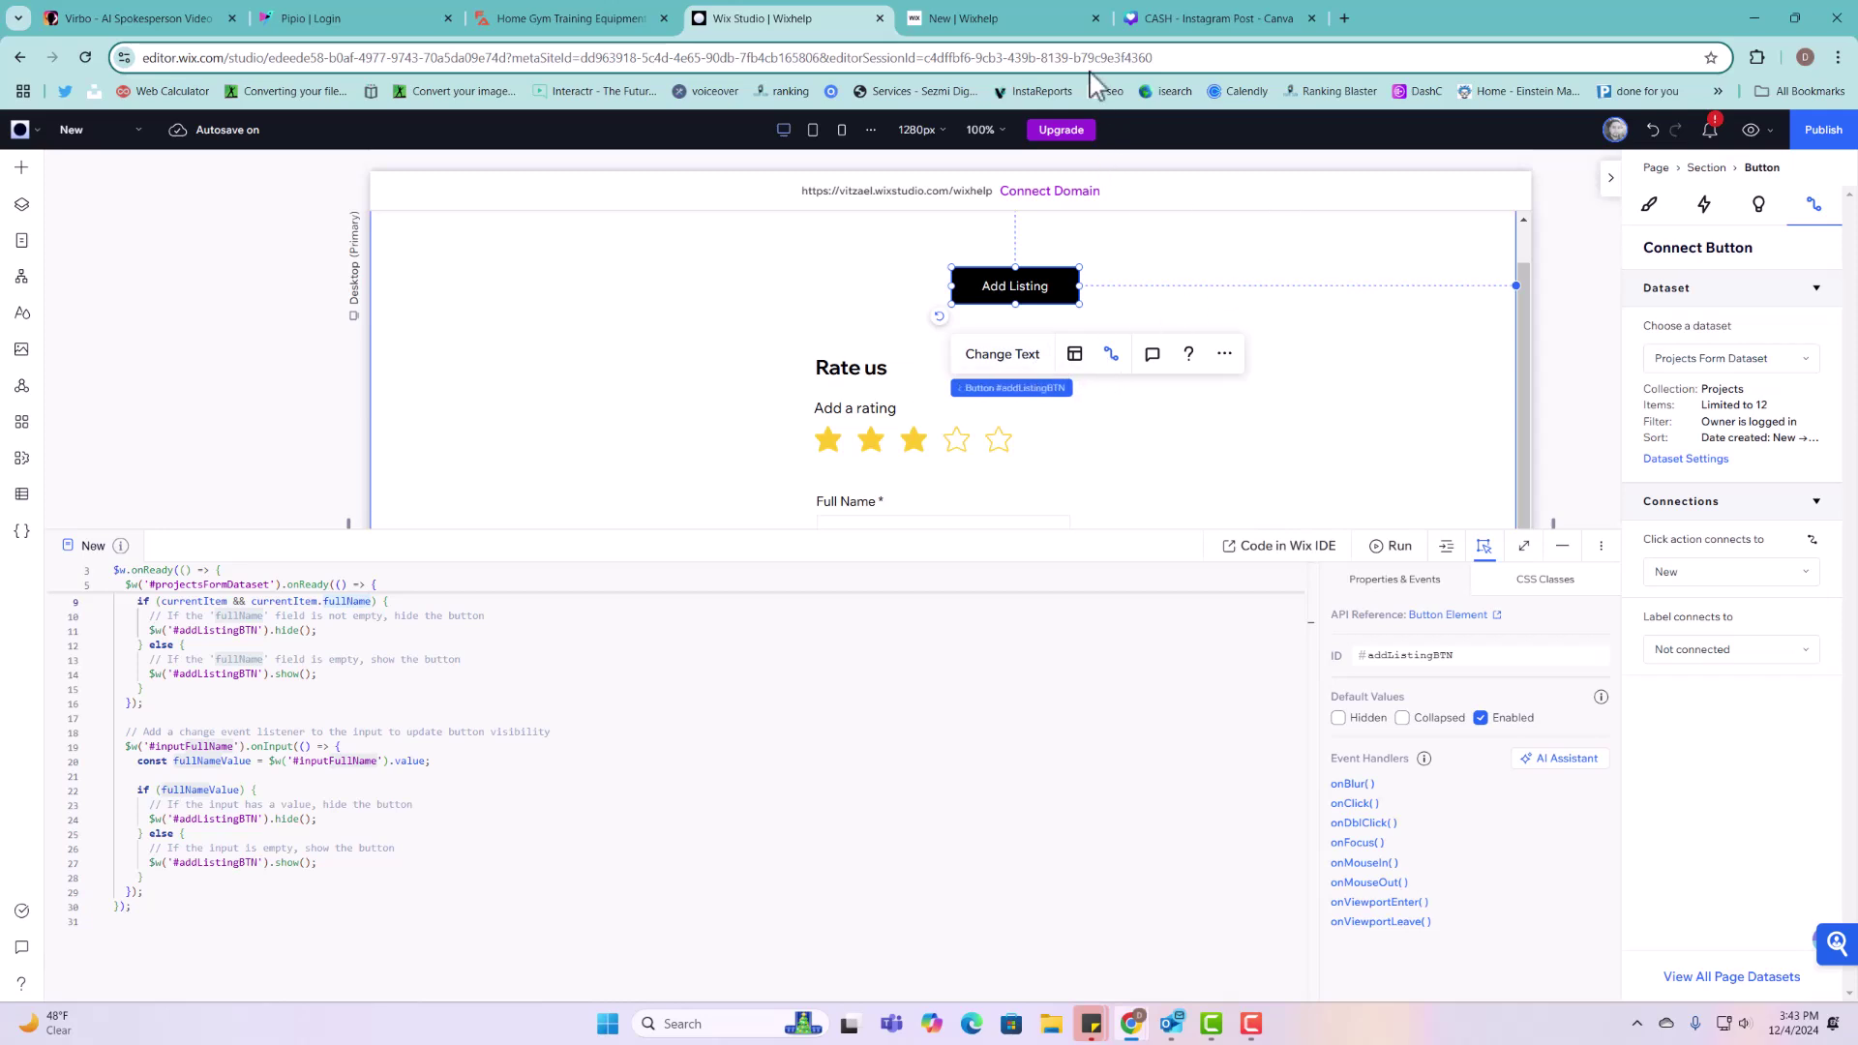
scroll(518, 889, "up", 2)
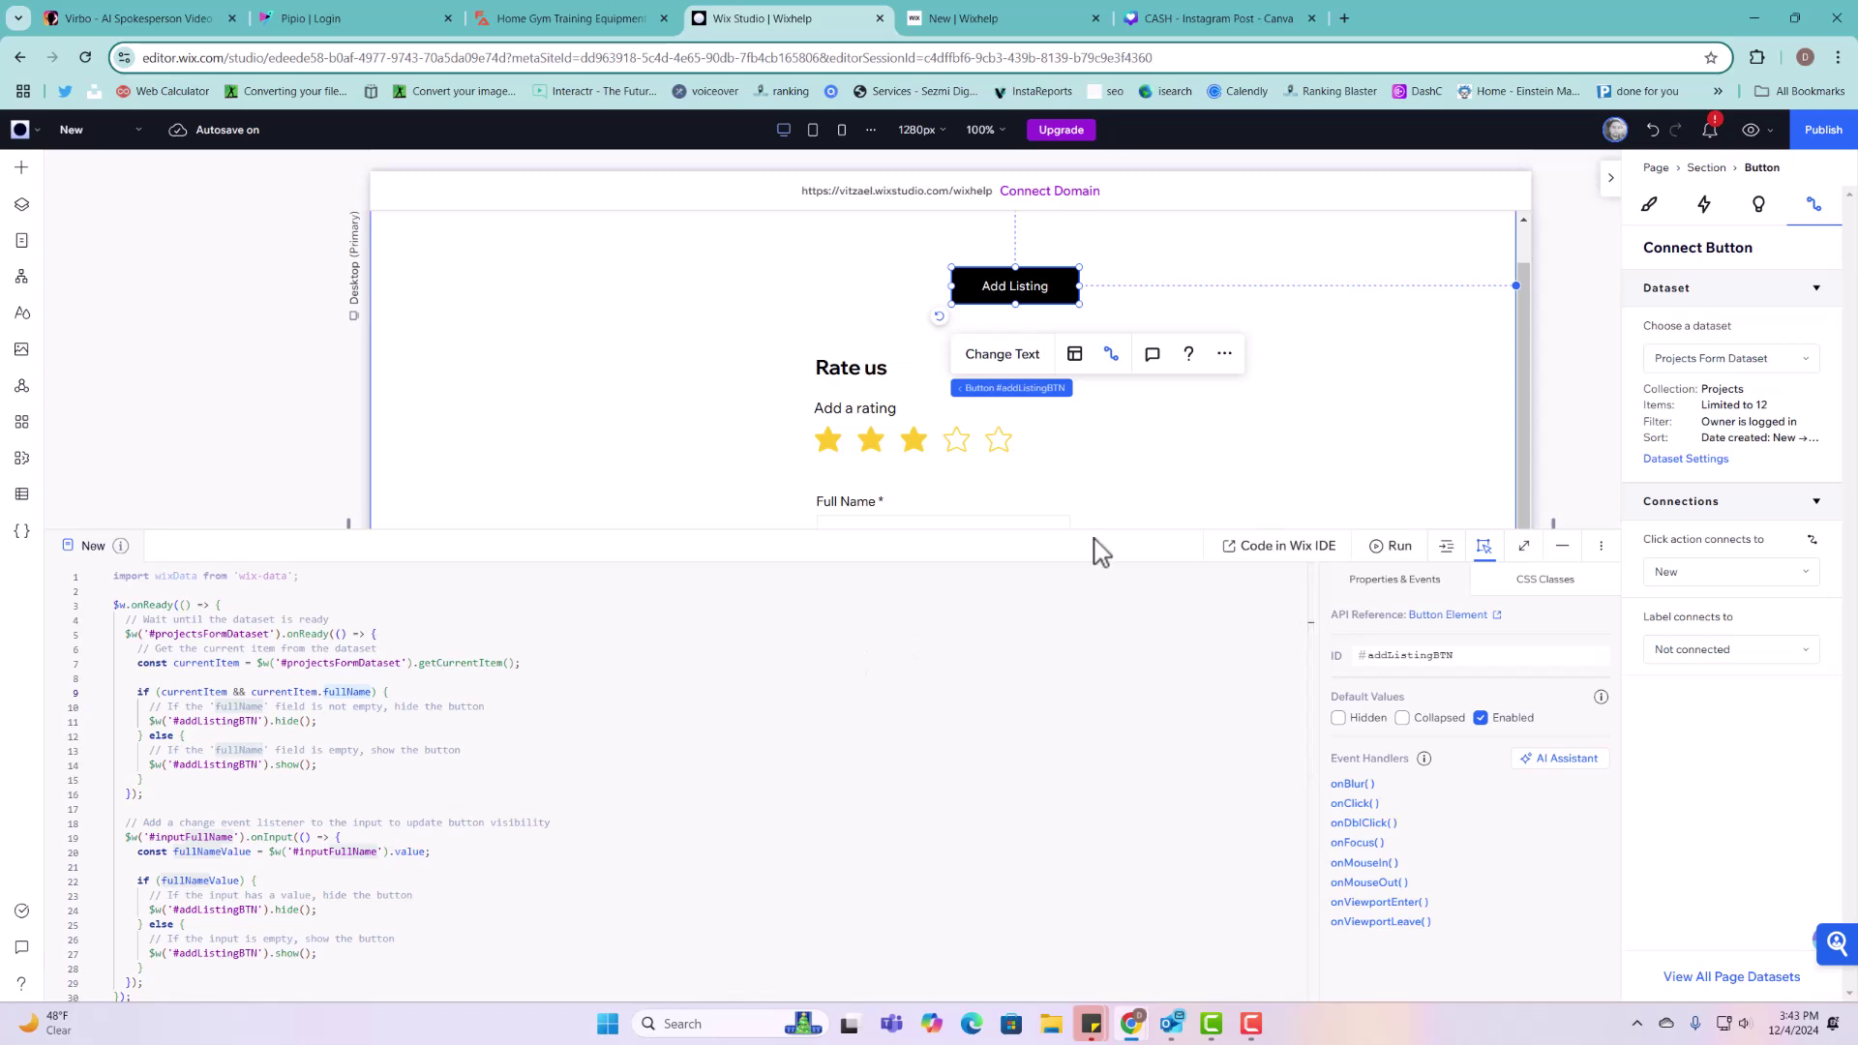
left_click(1805, 136)
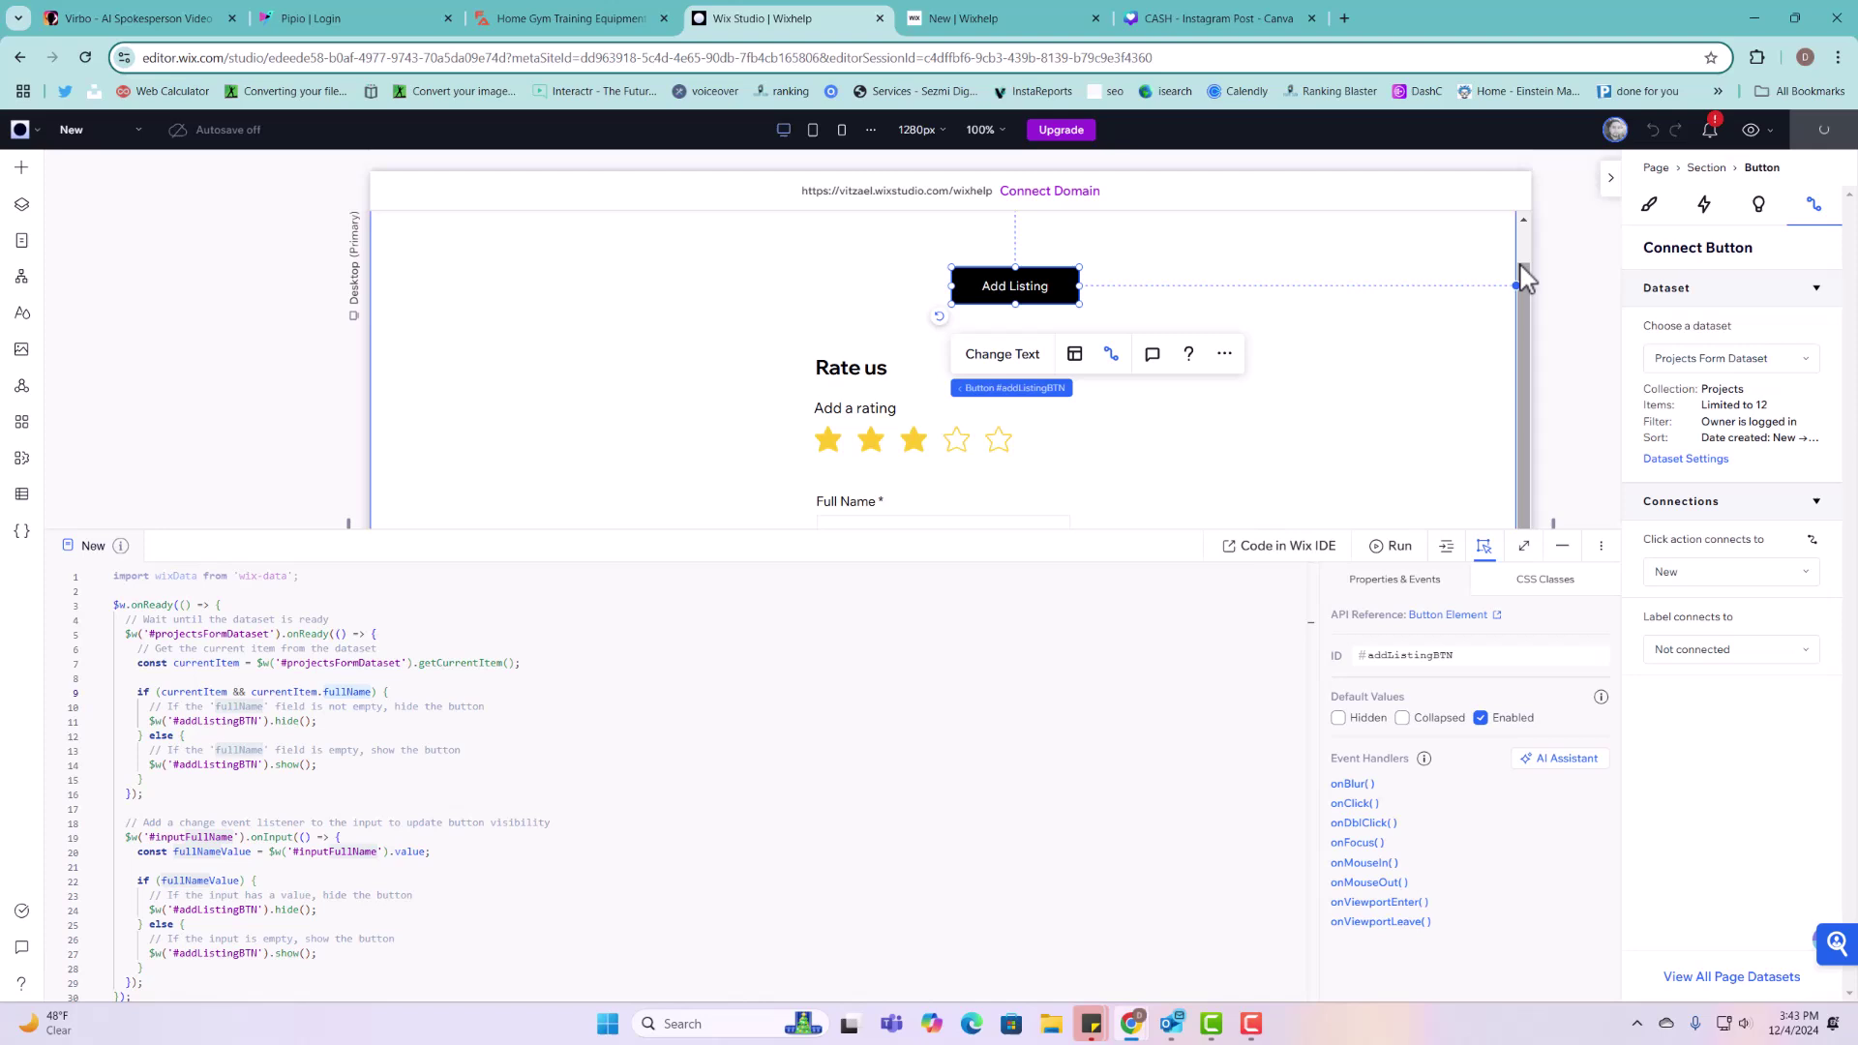
Step: Reload the live New page and scroll through the Rate us form showing the saved entry
left_click(1007, 19)
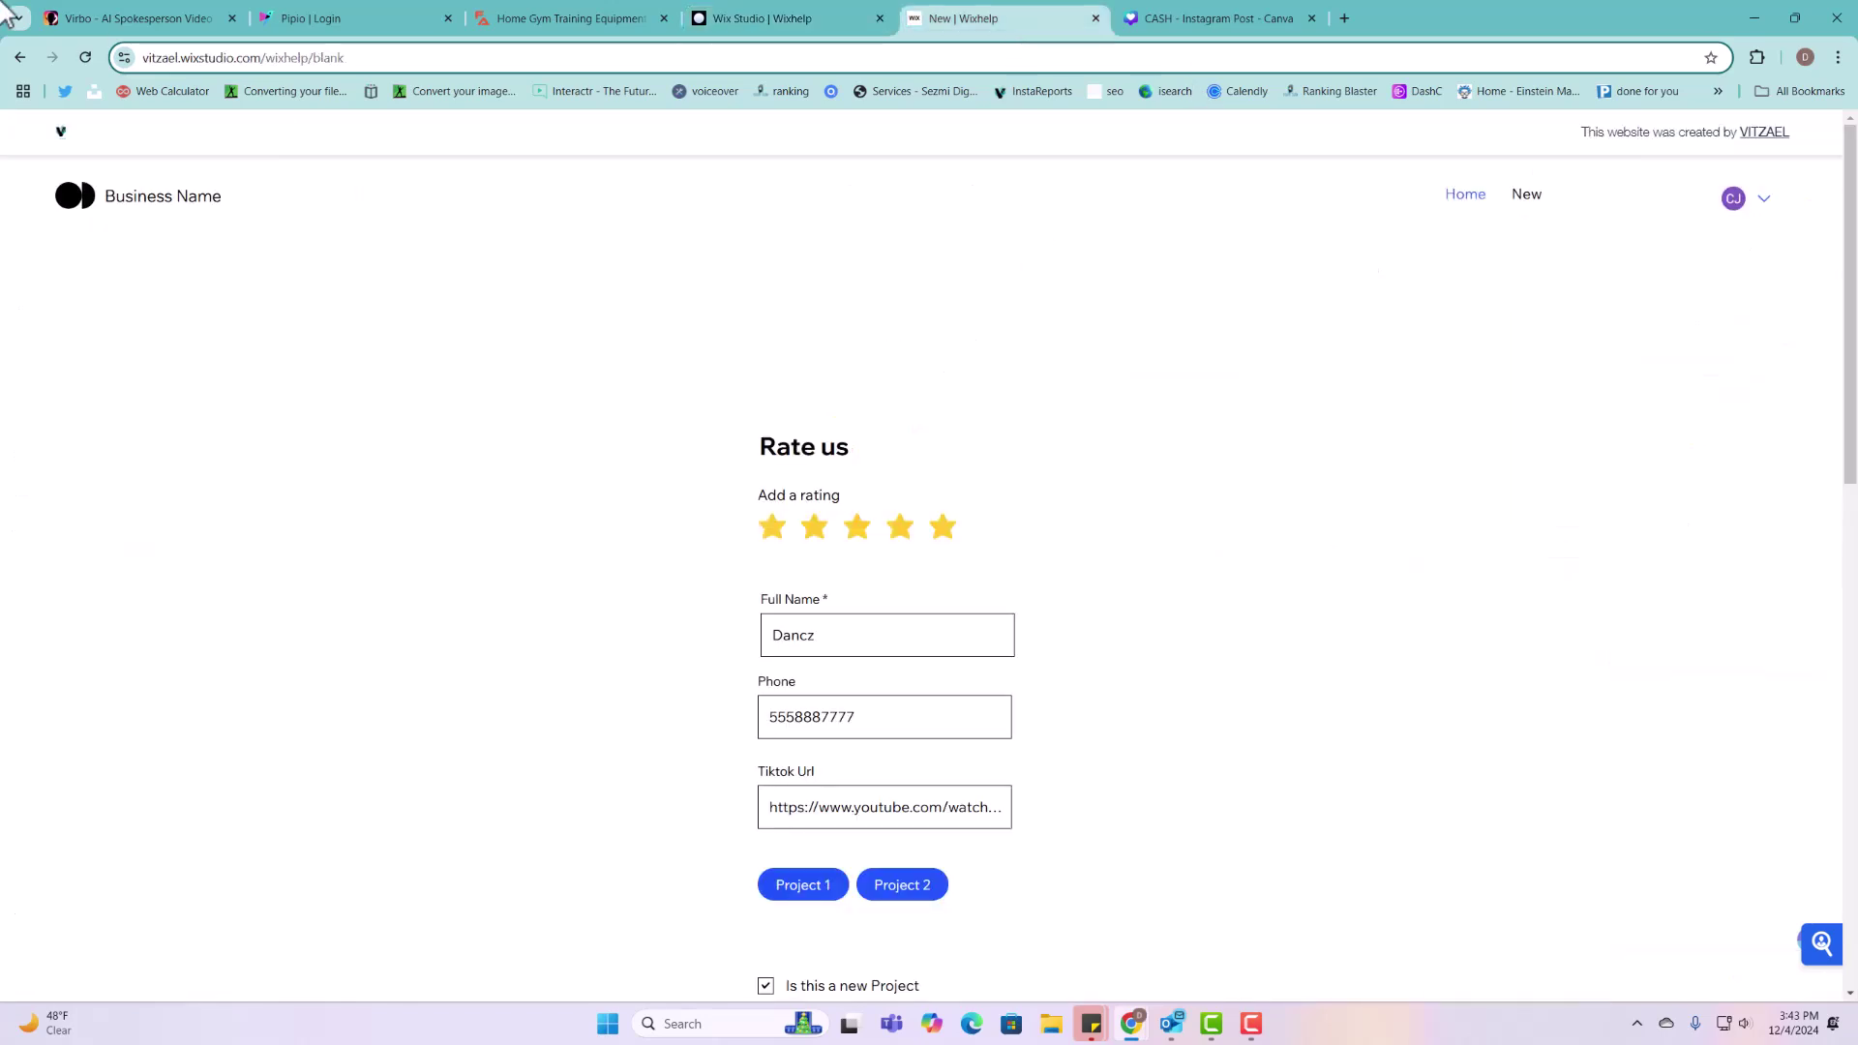
left_click(85, 57)
scroll(1285, 349, "down", 2)
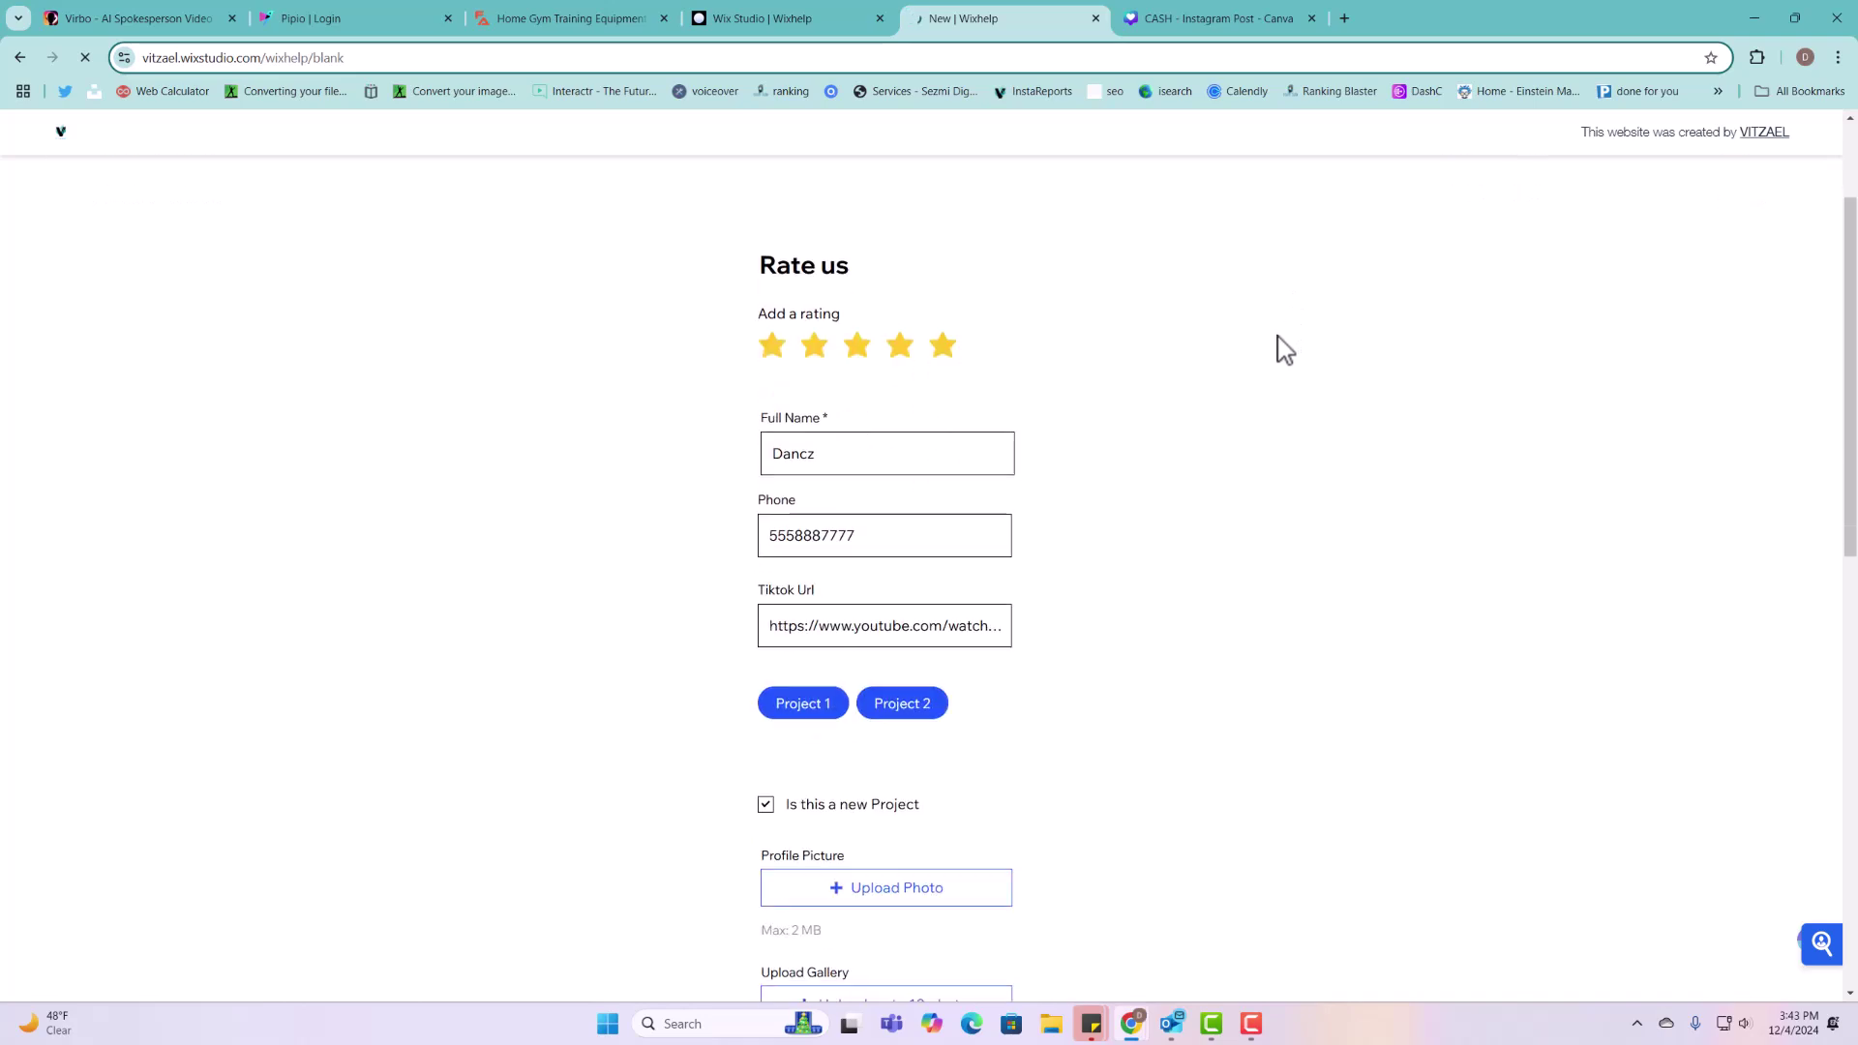
scroll(1269, 348, "down", 2)
scroll(1236, 348, "down", 6)
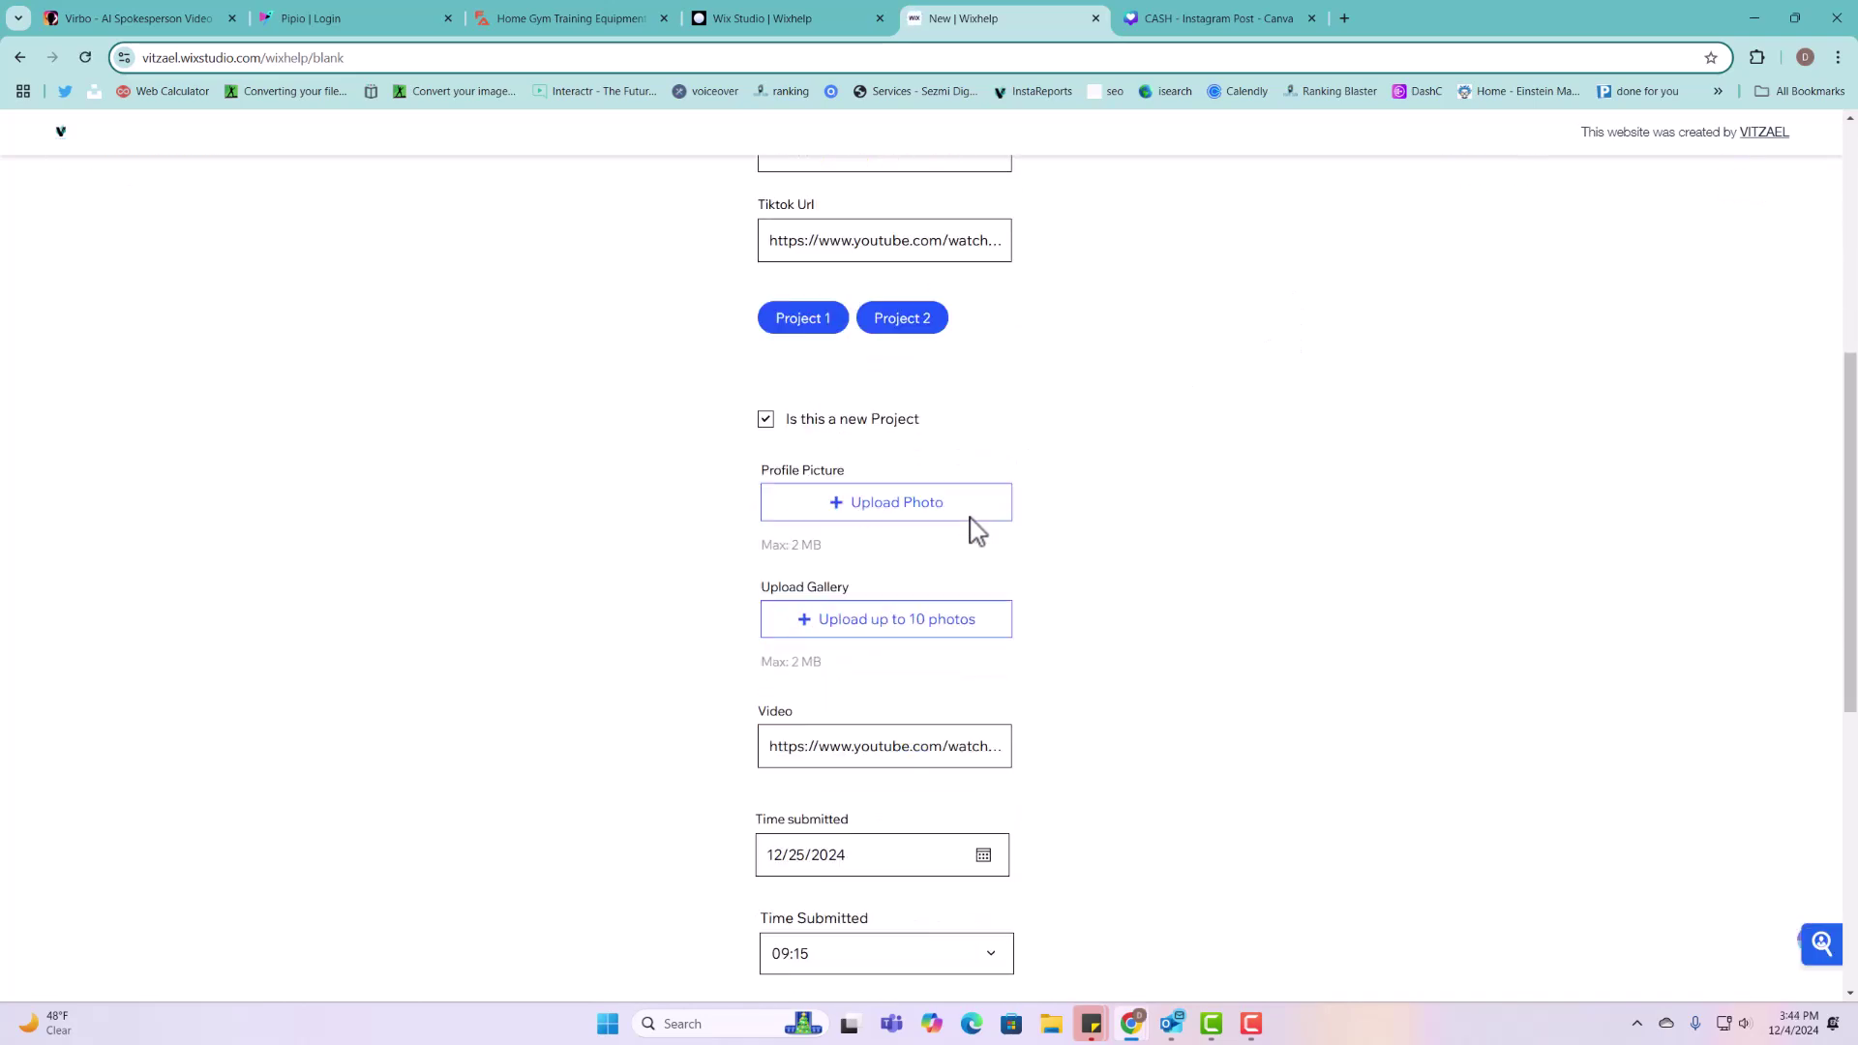
scroll(976, 531, "down", 6)
scroll(871, 743, "up", 4)
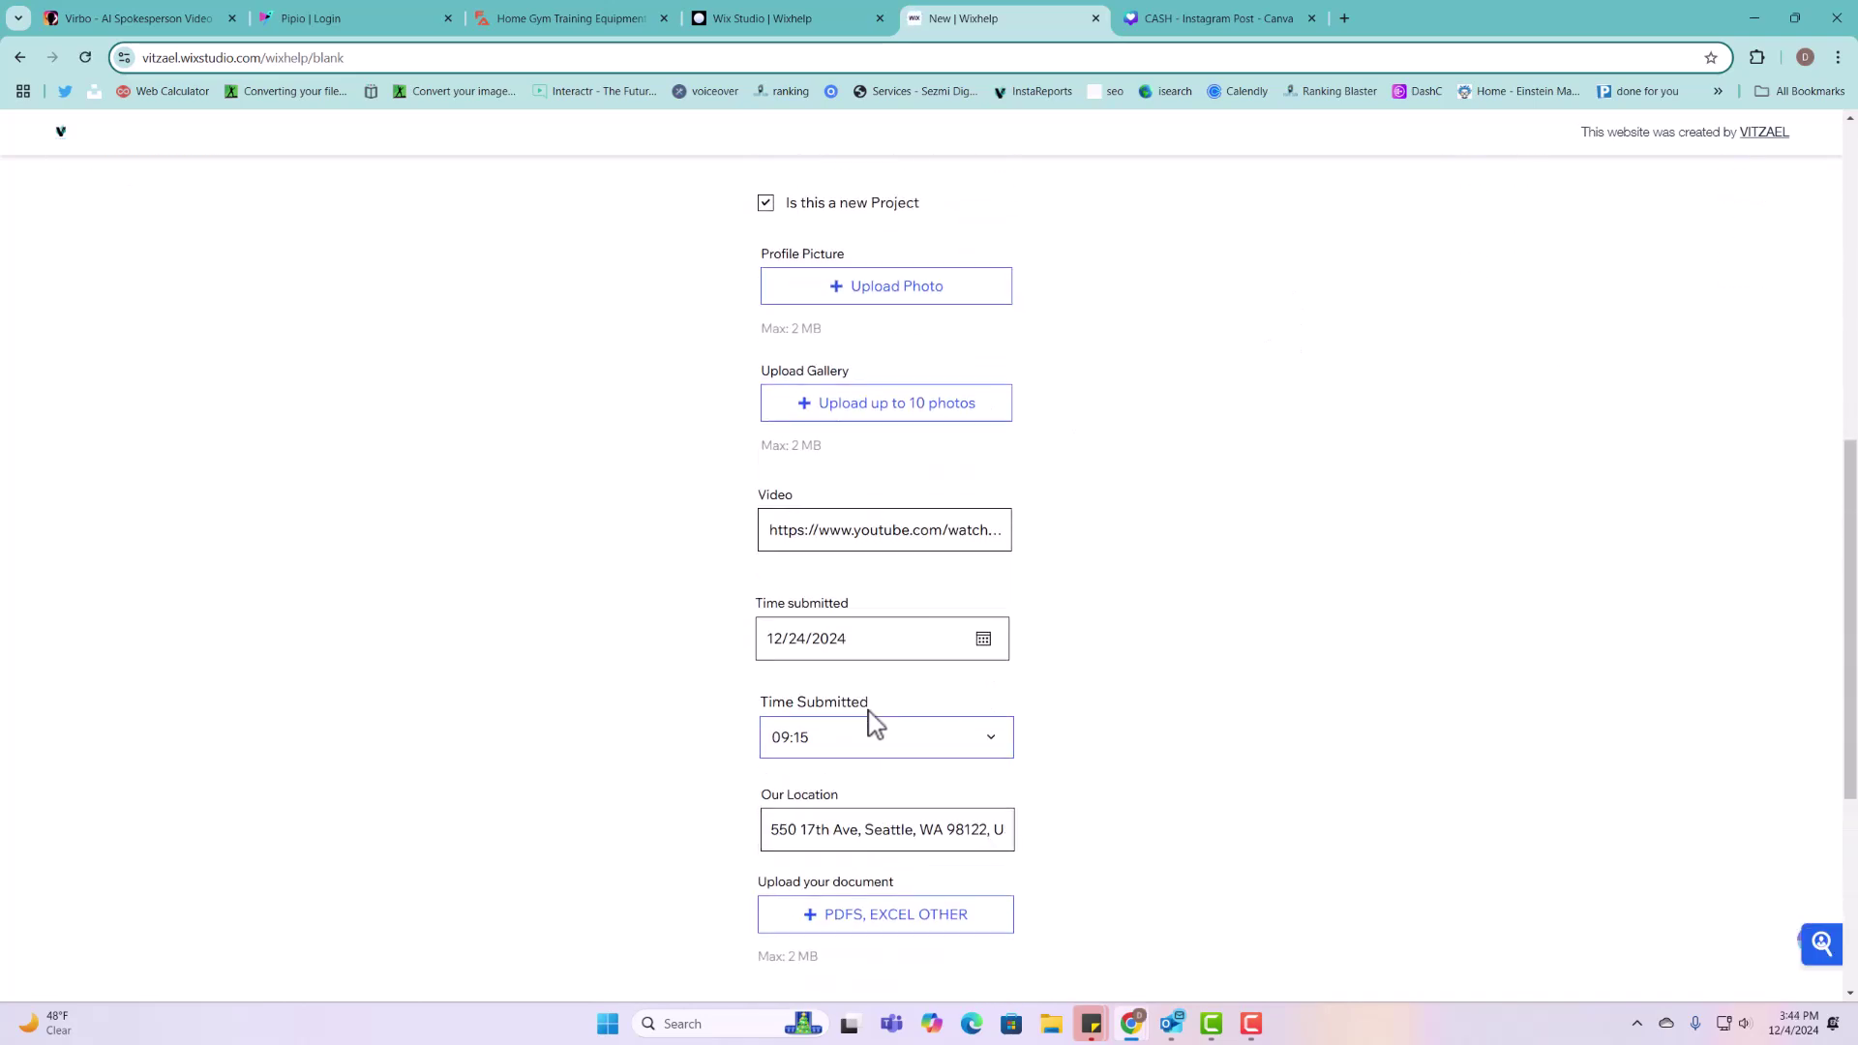
scroll(872, 721, "up", 8)
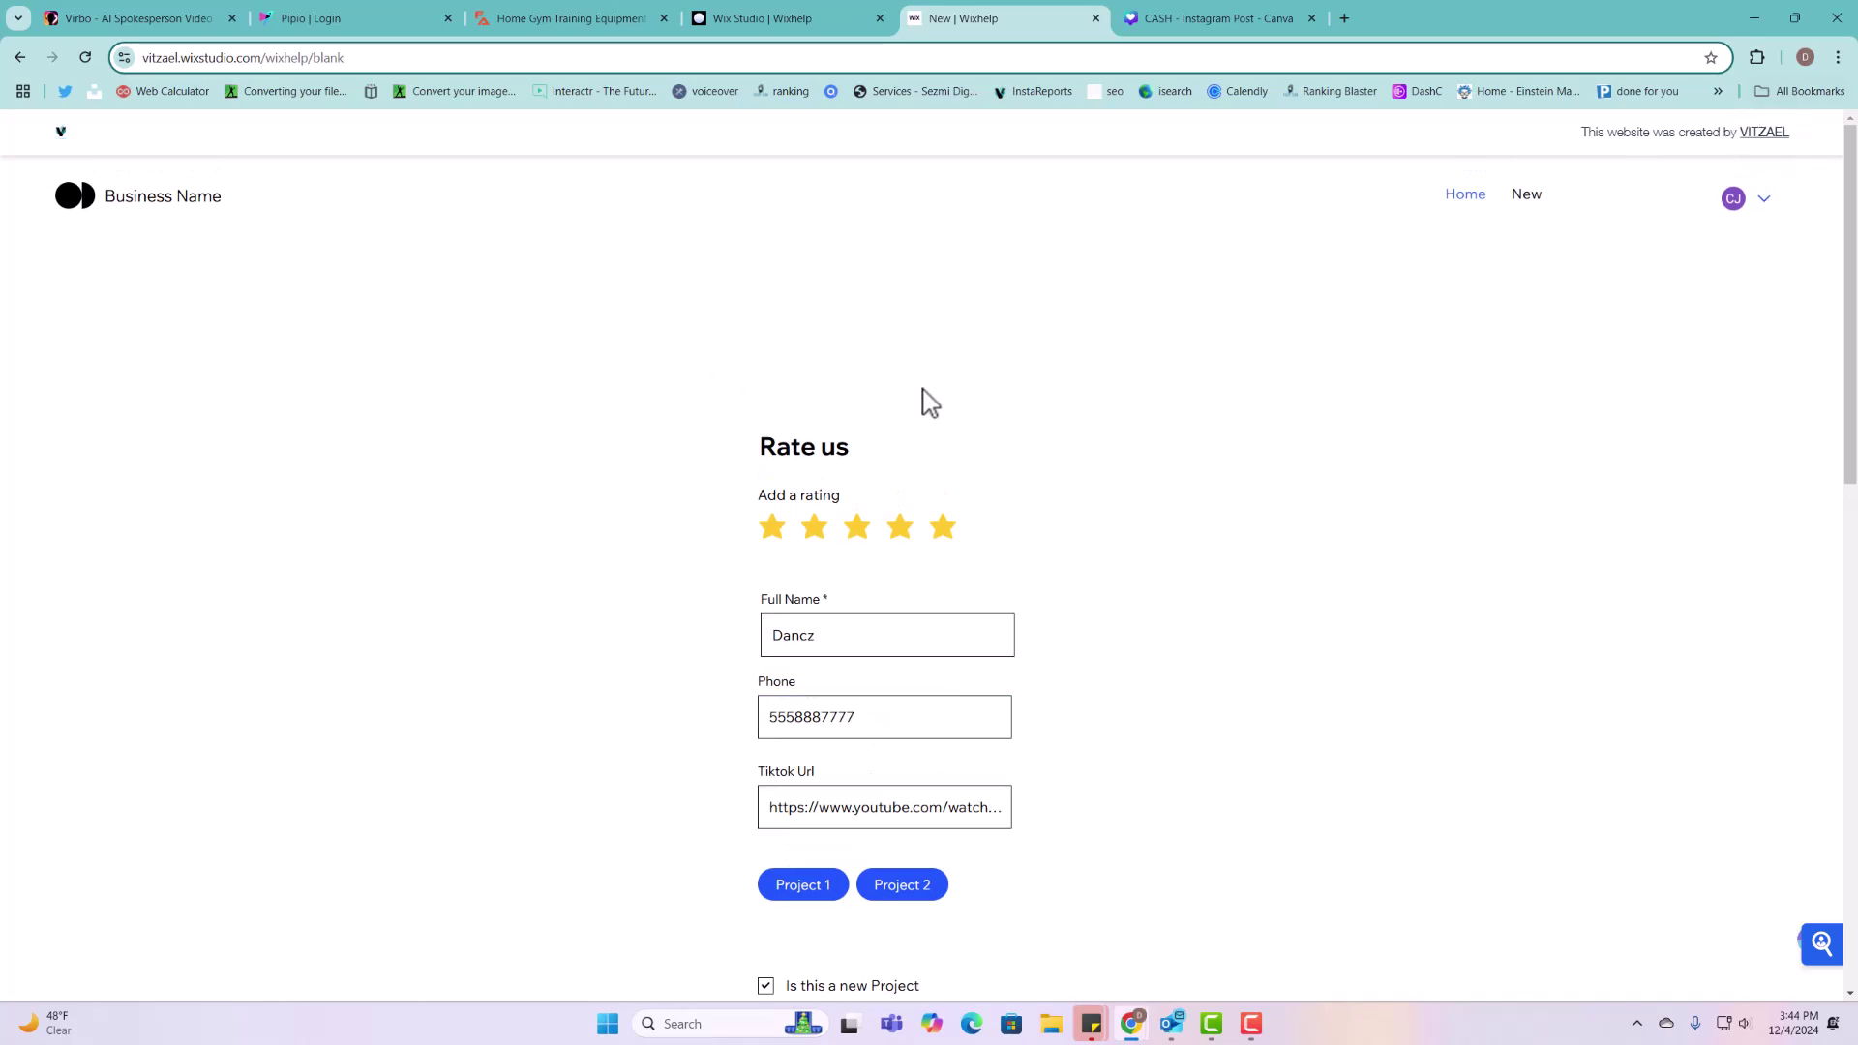
Step: Dismiss the publish message and delete the single item from the Projects collection
left_click(818, 21)
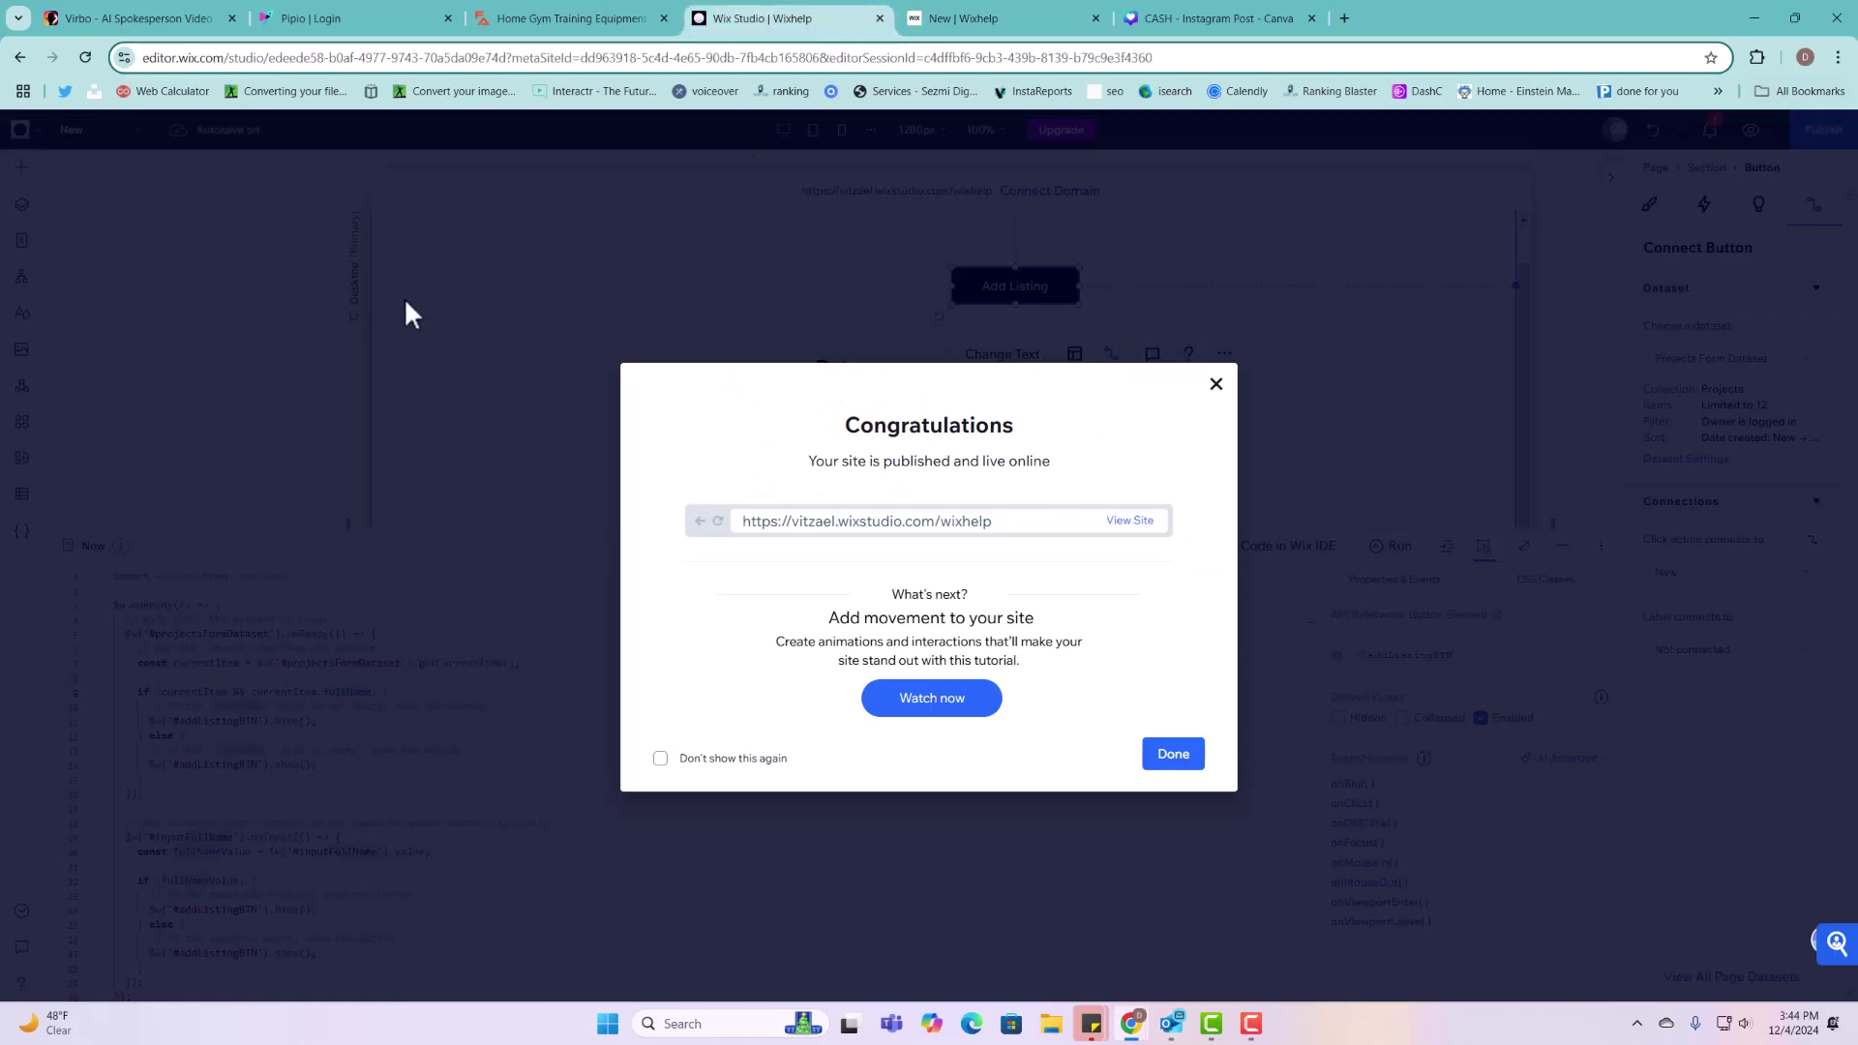
left_click(1157, 763)
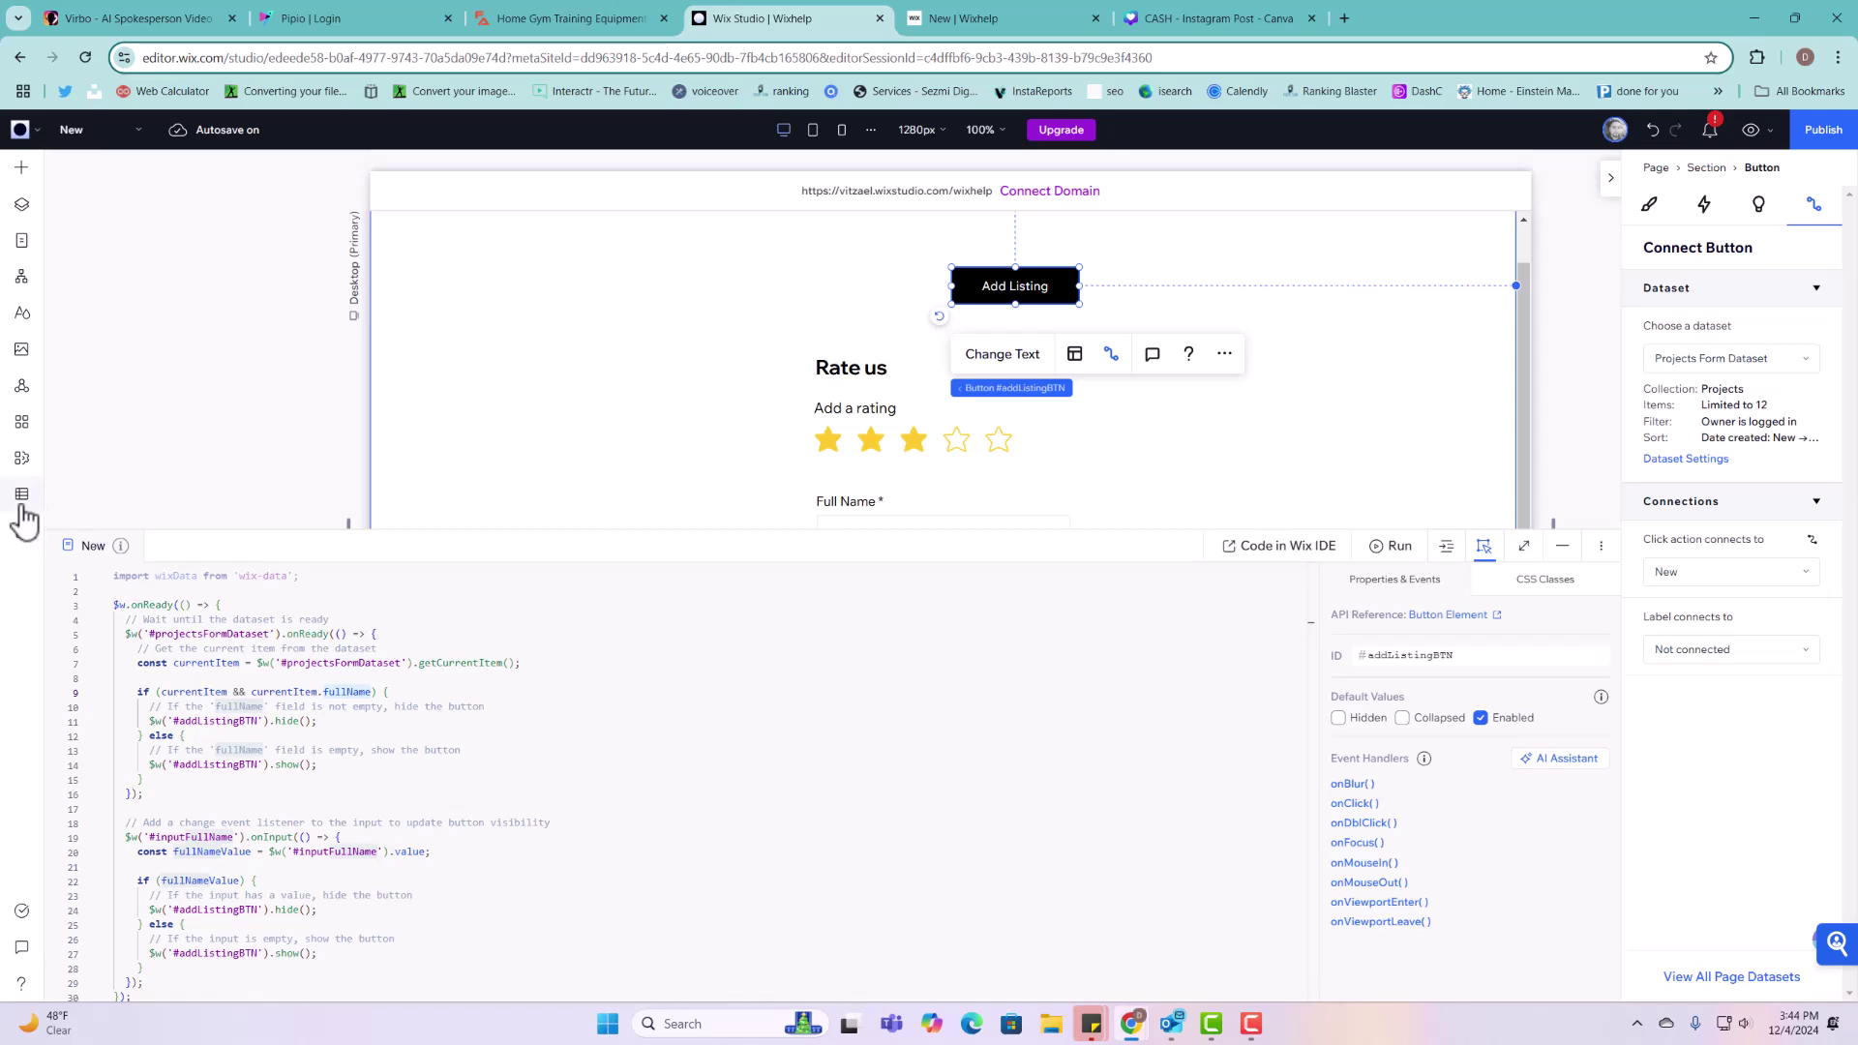
left_click(21, 496)
left_click(109, 217)
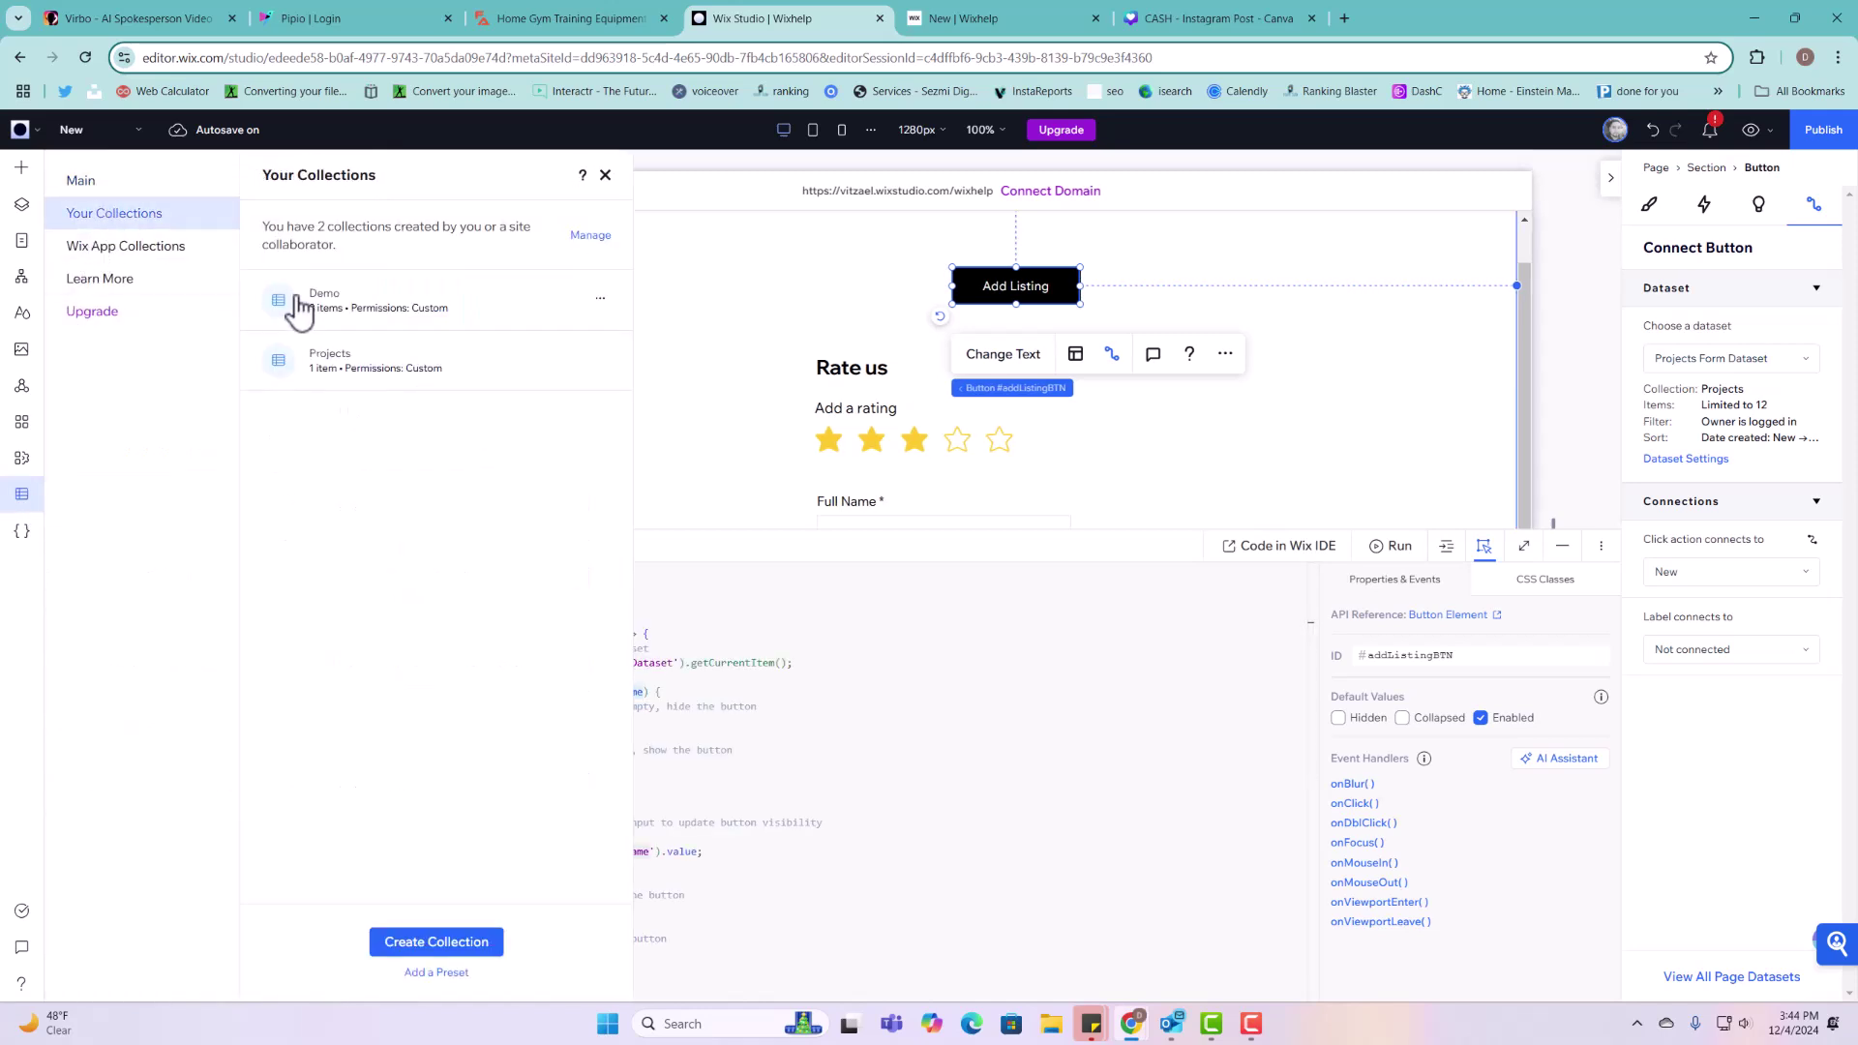
left_click(352, 366)
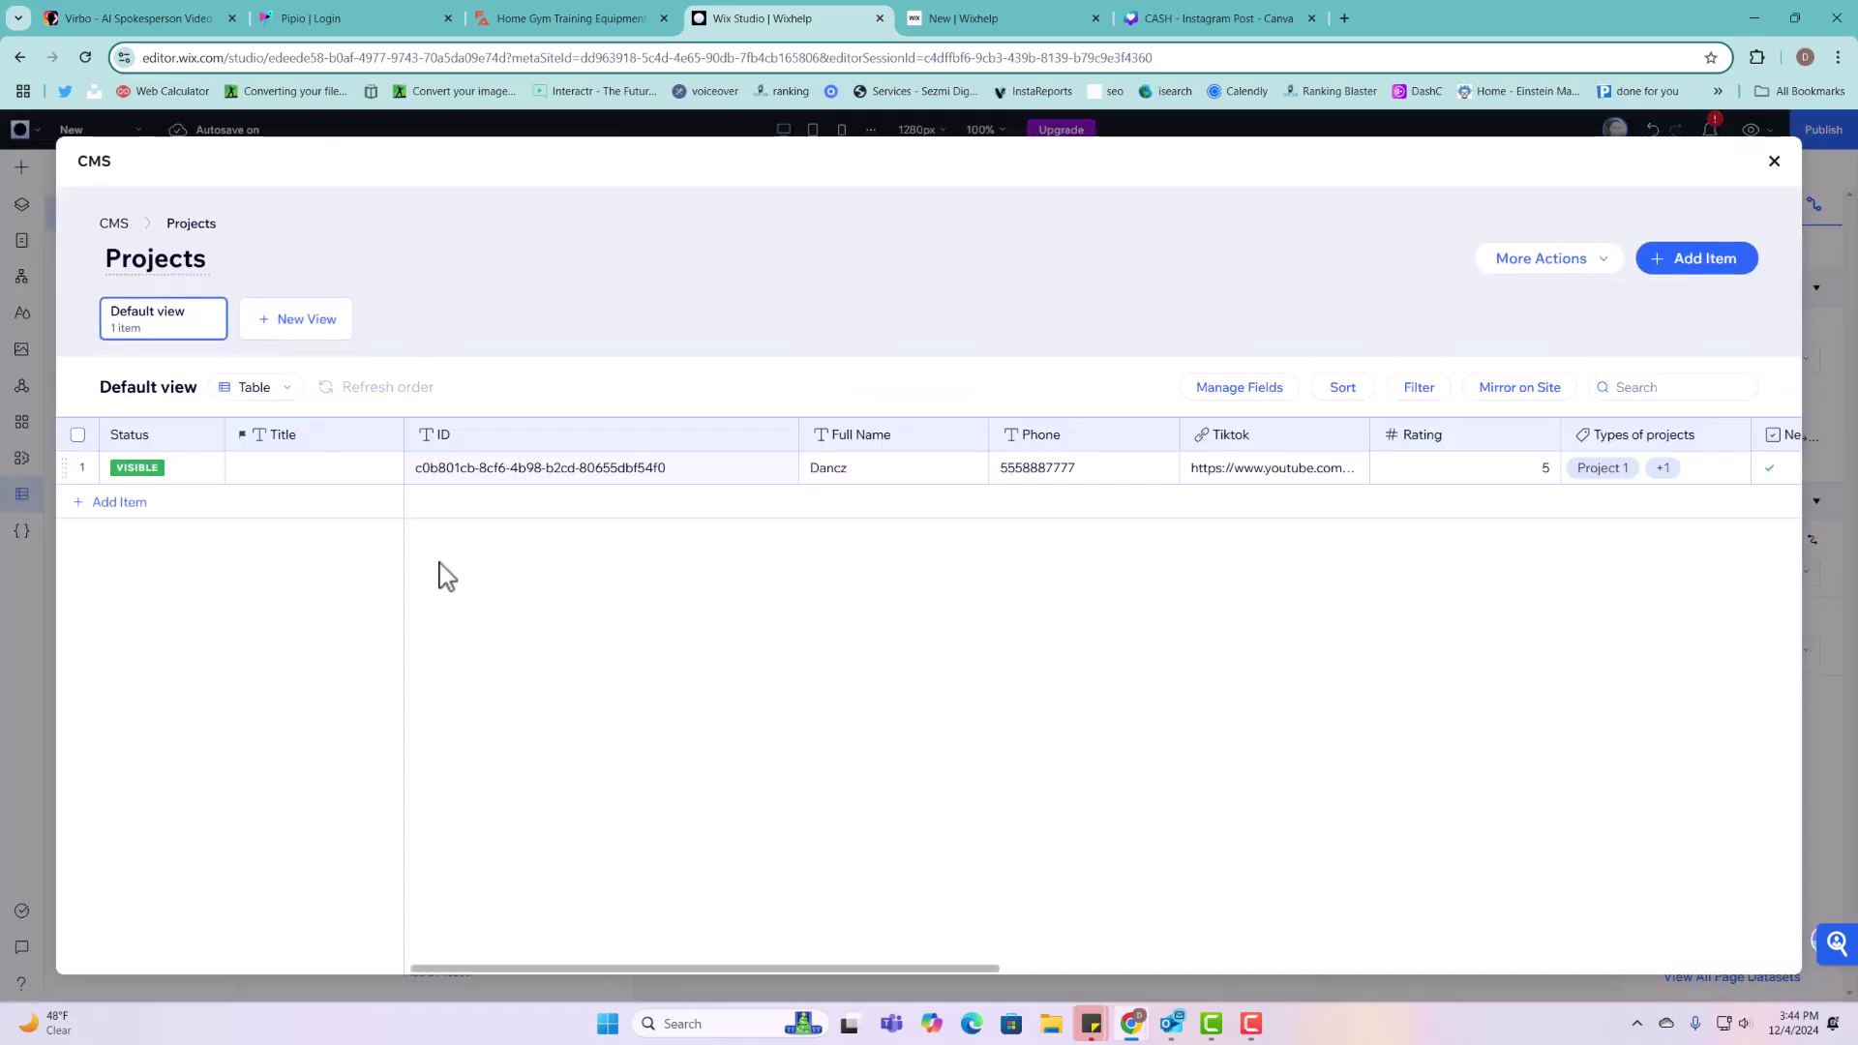
left_click(83, 468)
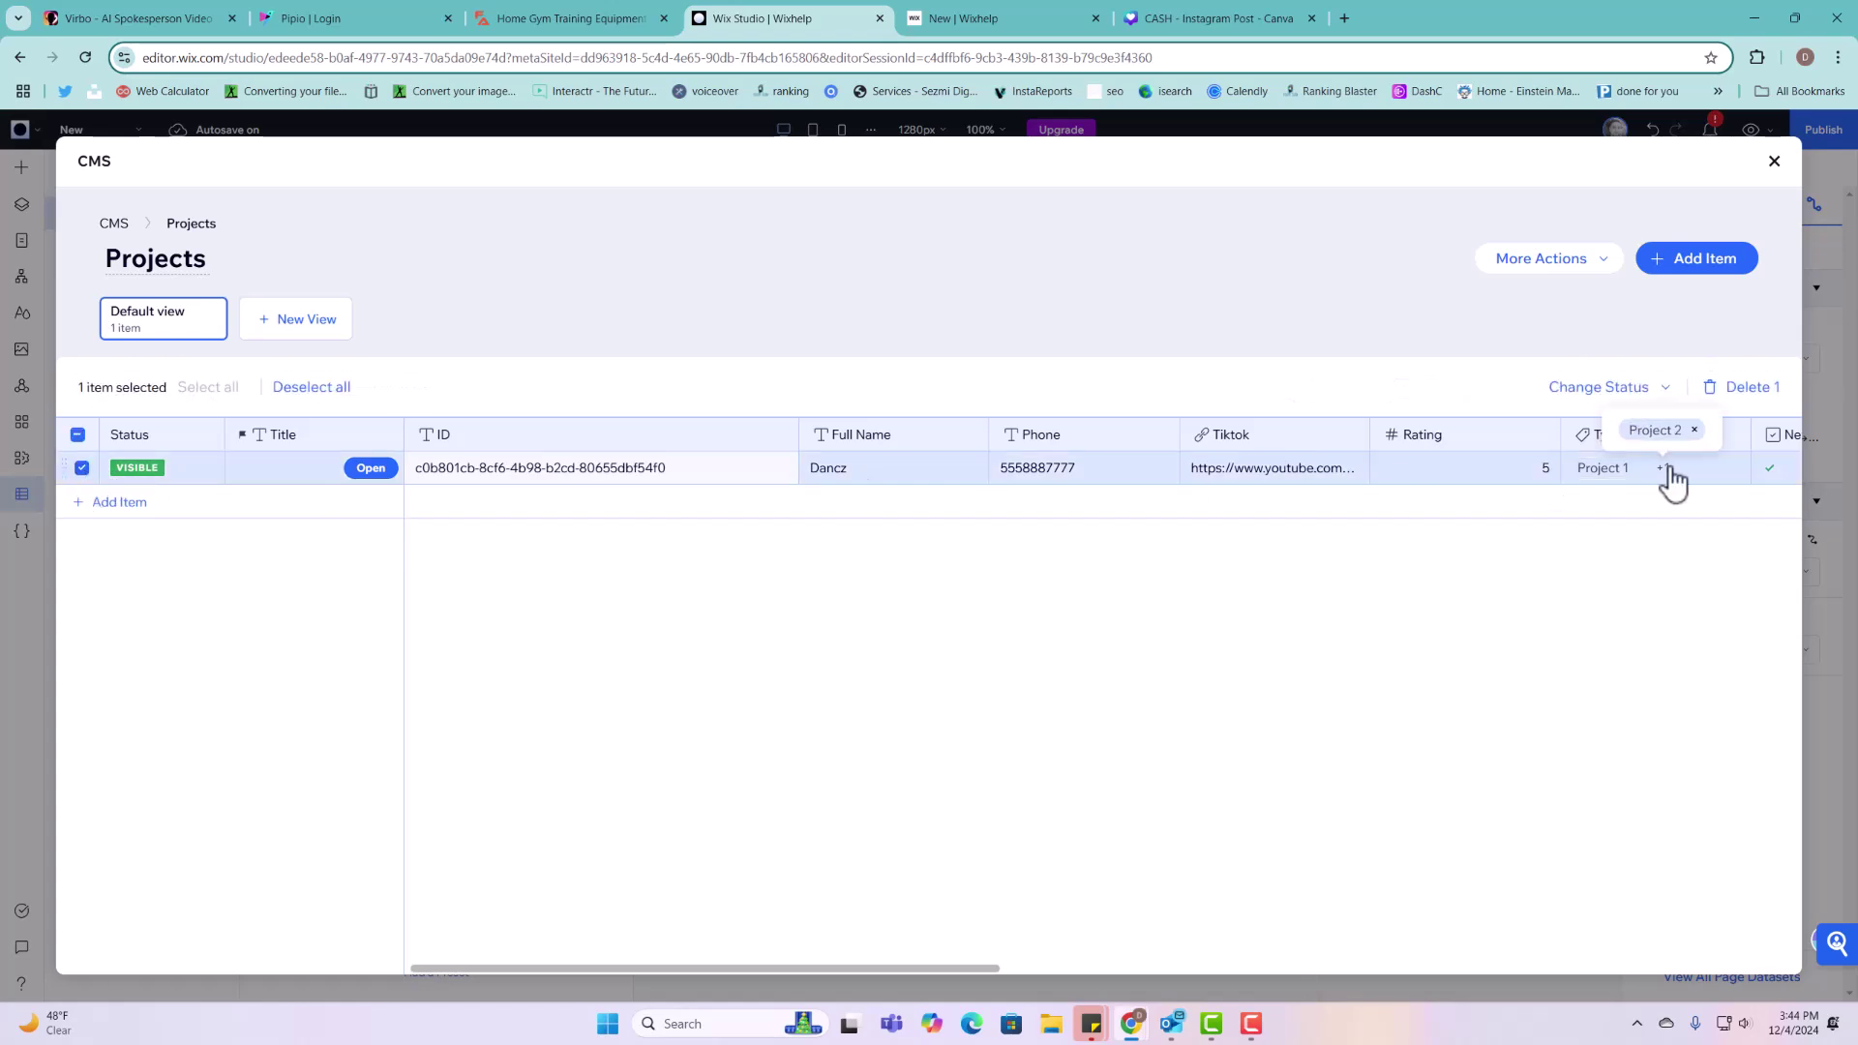
left_click(1747, 388)
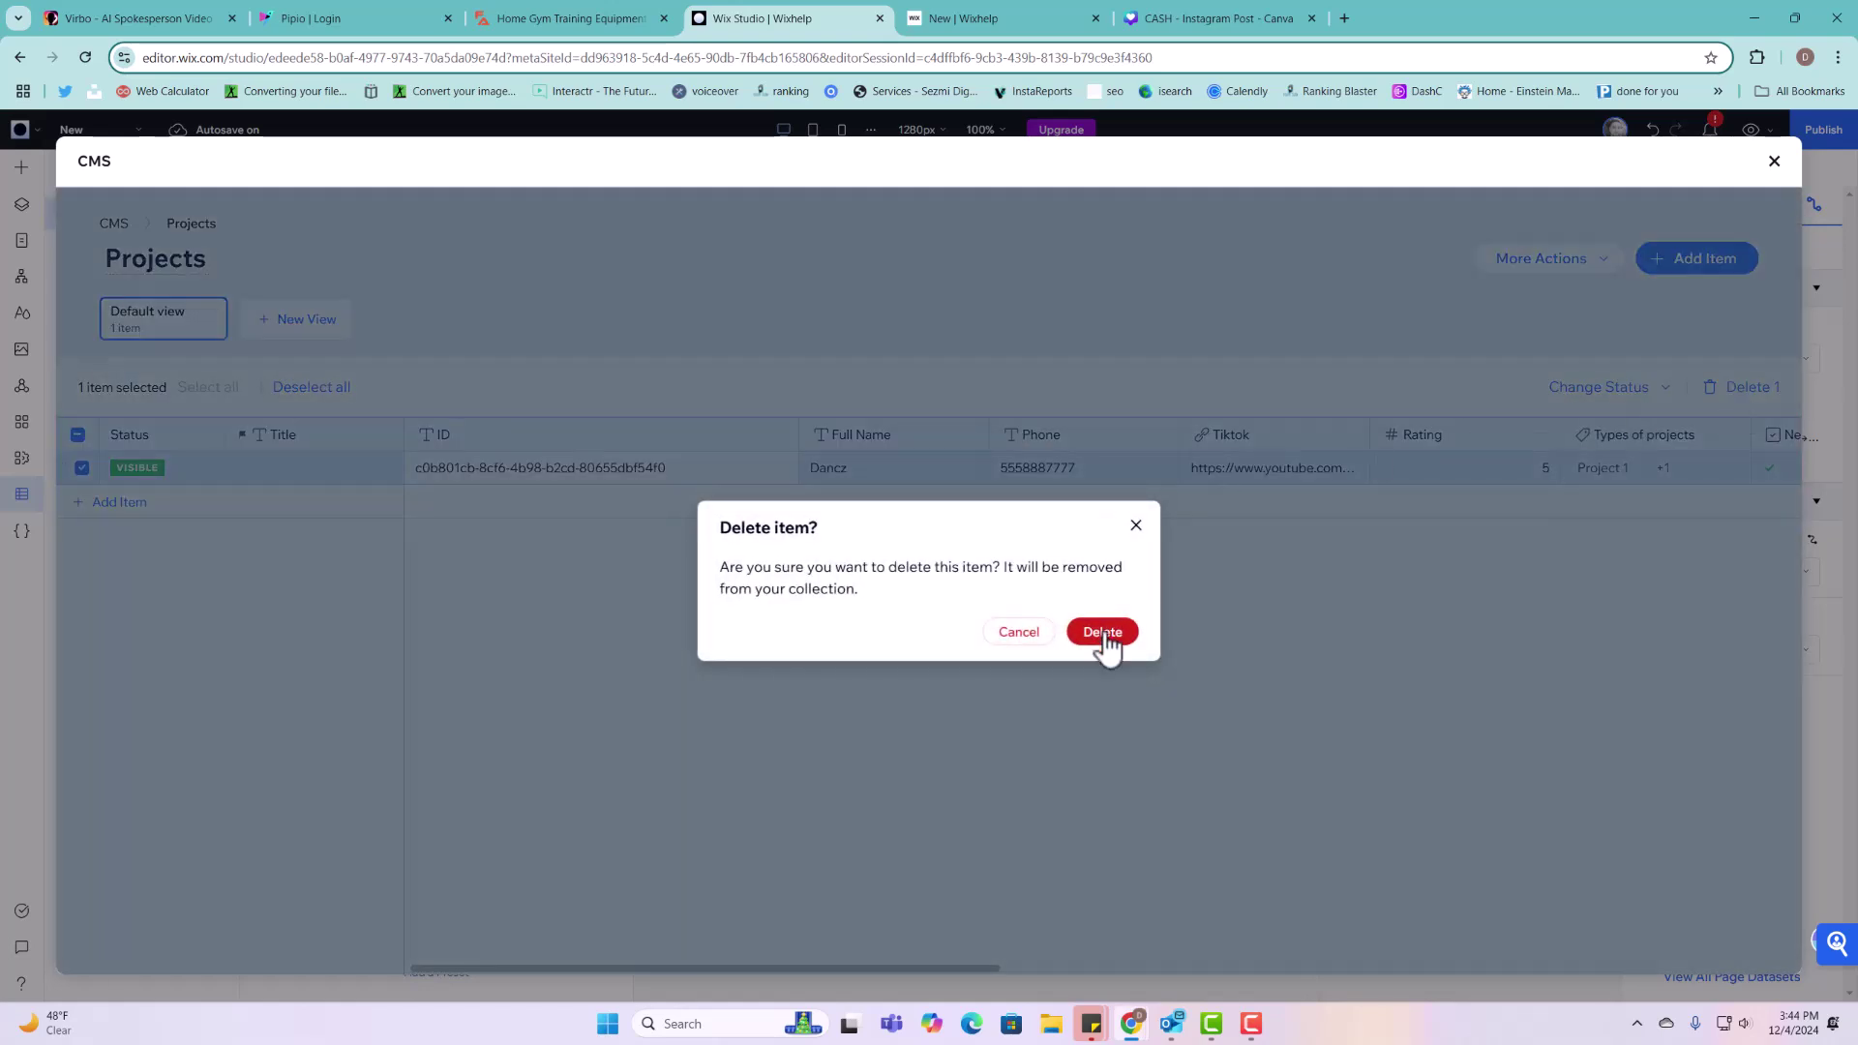
left_click(1104, 632)
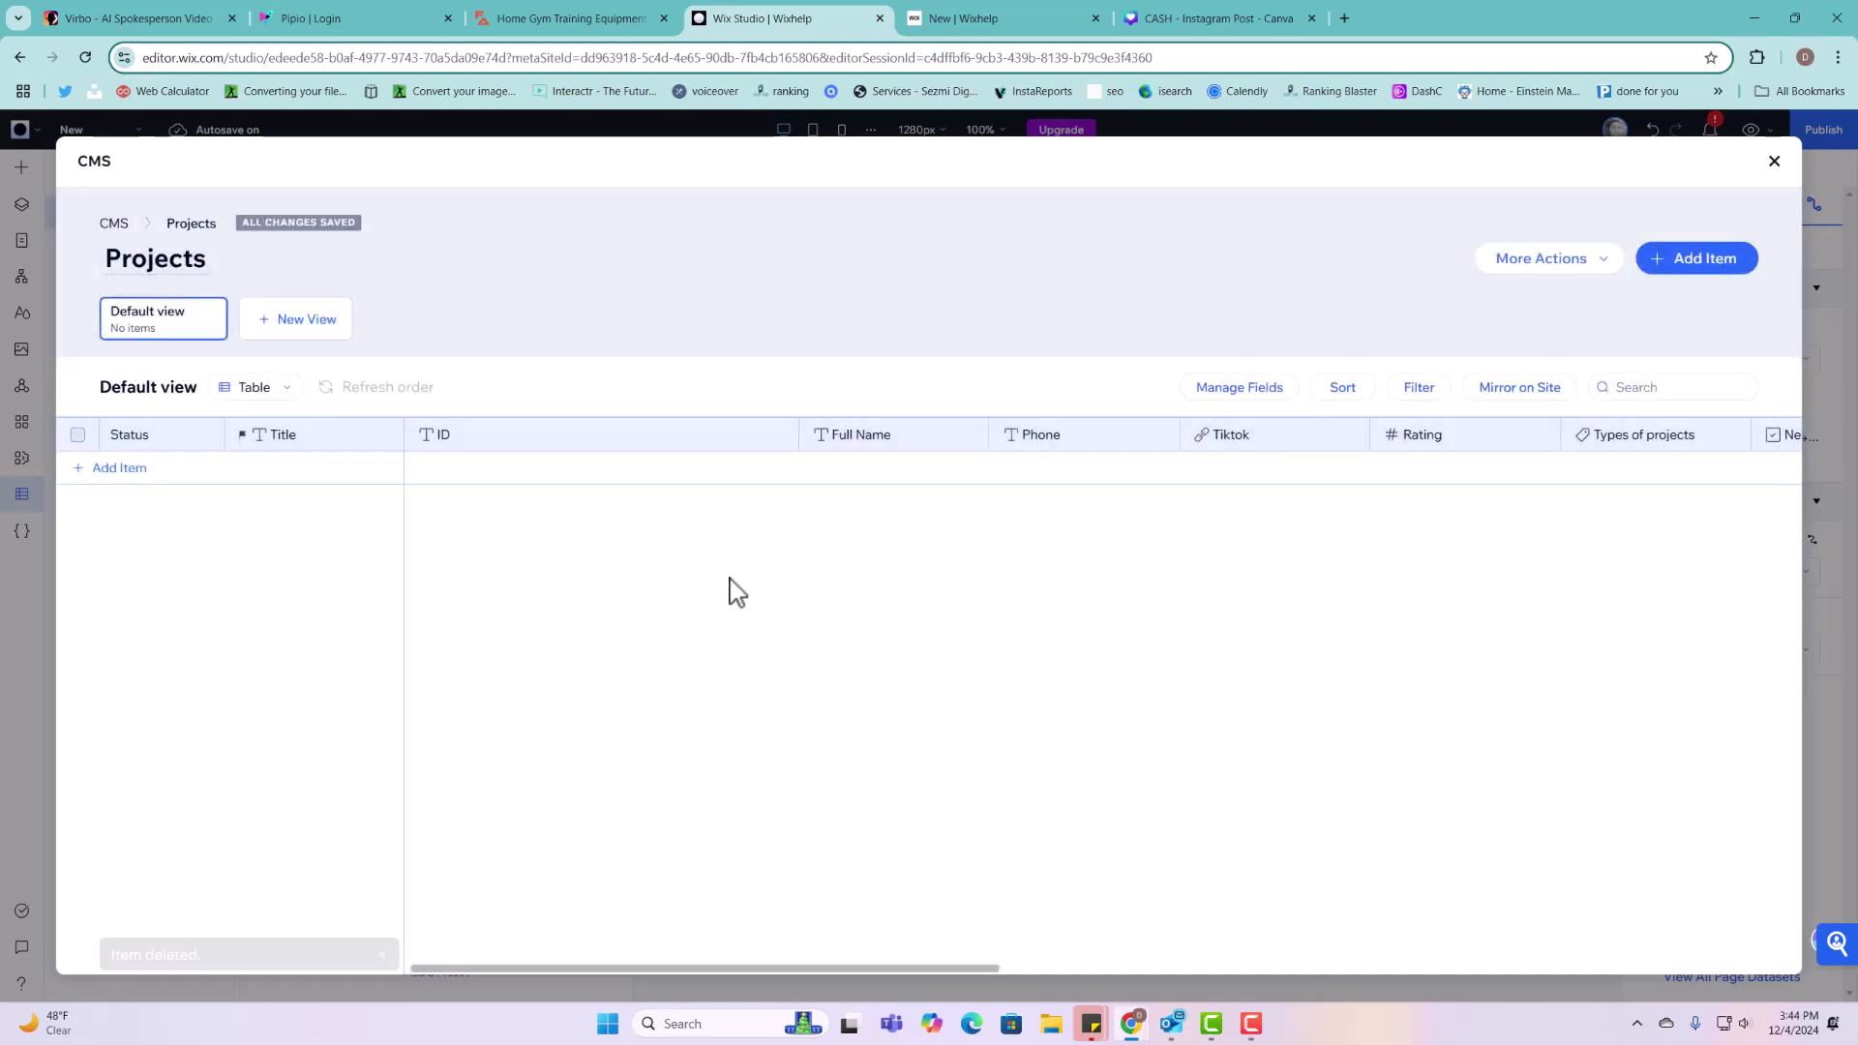
left_click(1775, 161)
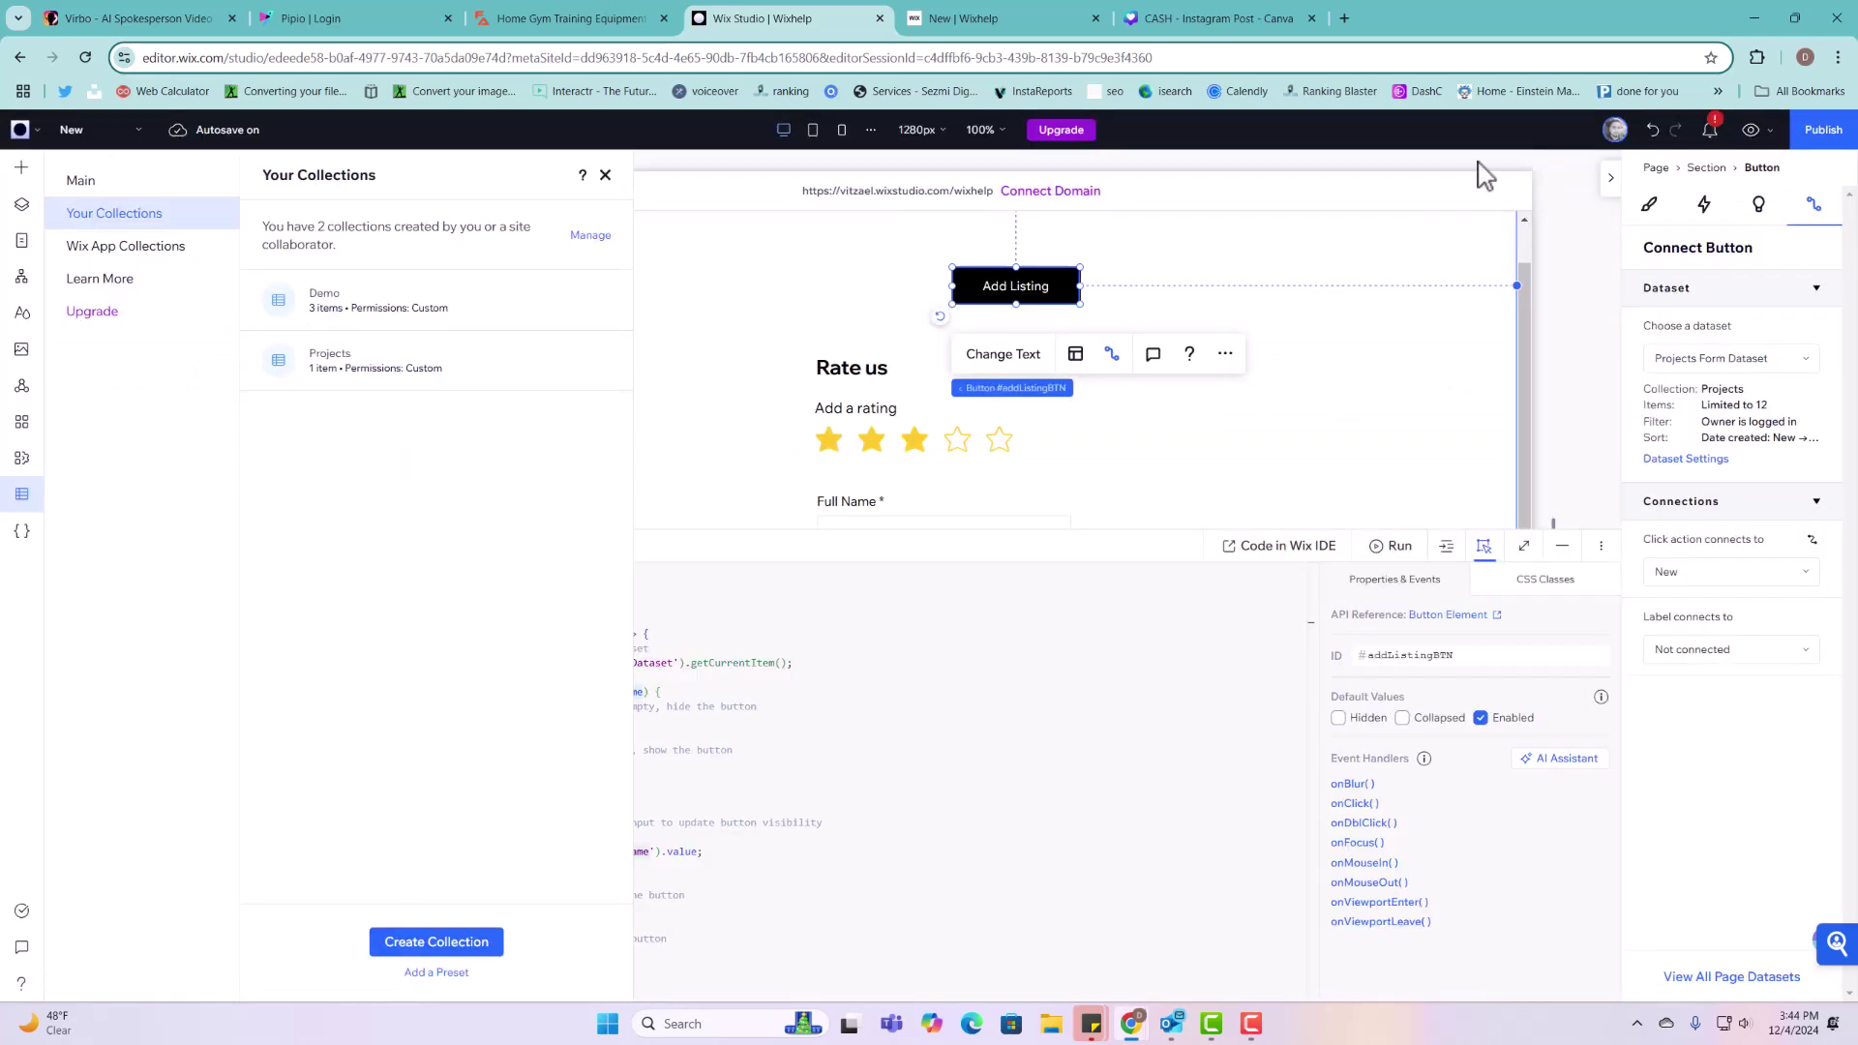
left_click(1026, 35)
Step: On the reloaded live page, give a five-star rating and enter a full name and phone number
left_click(86, 60)
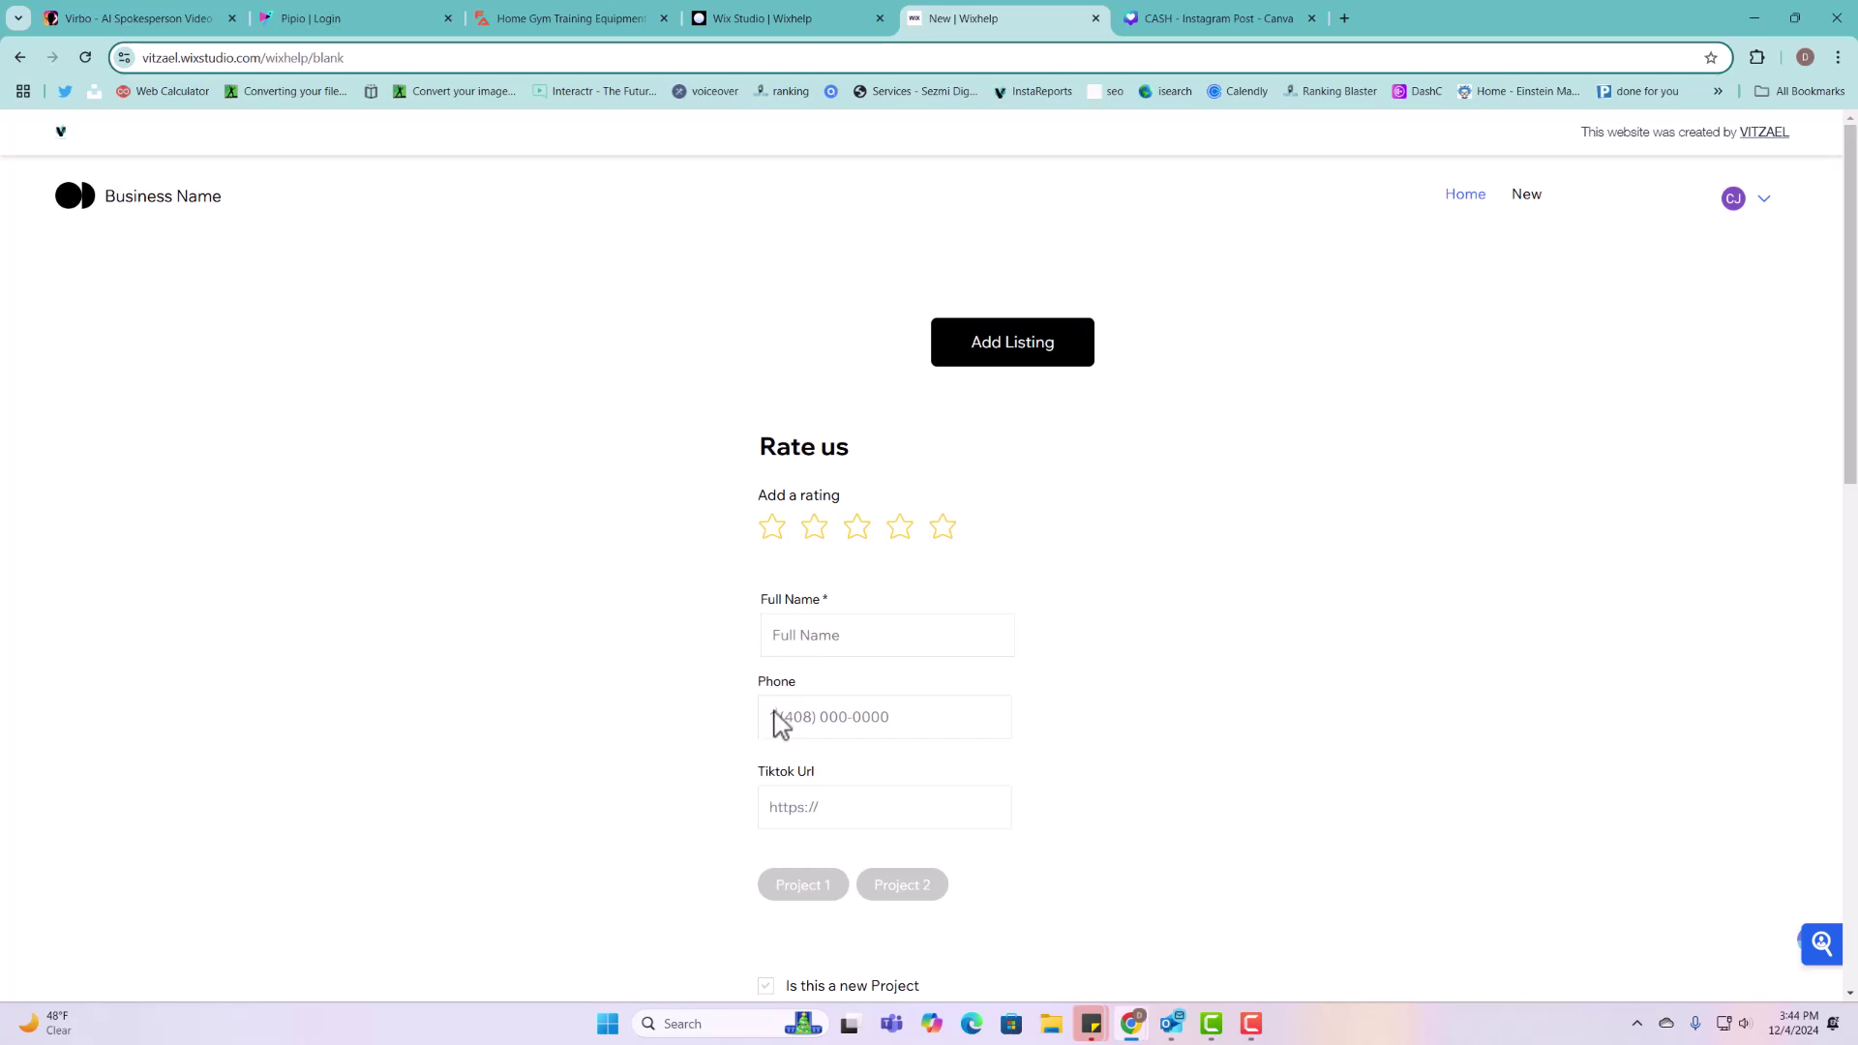
left_click(997, 358)
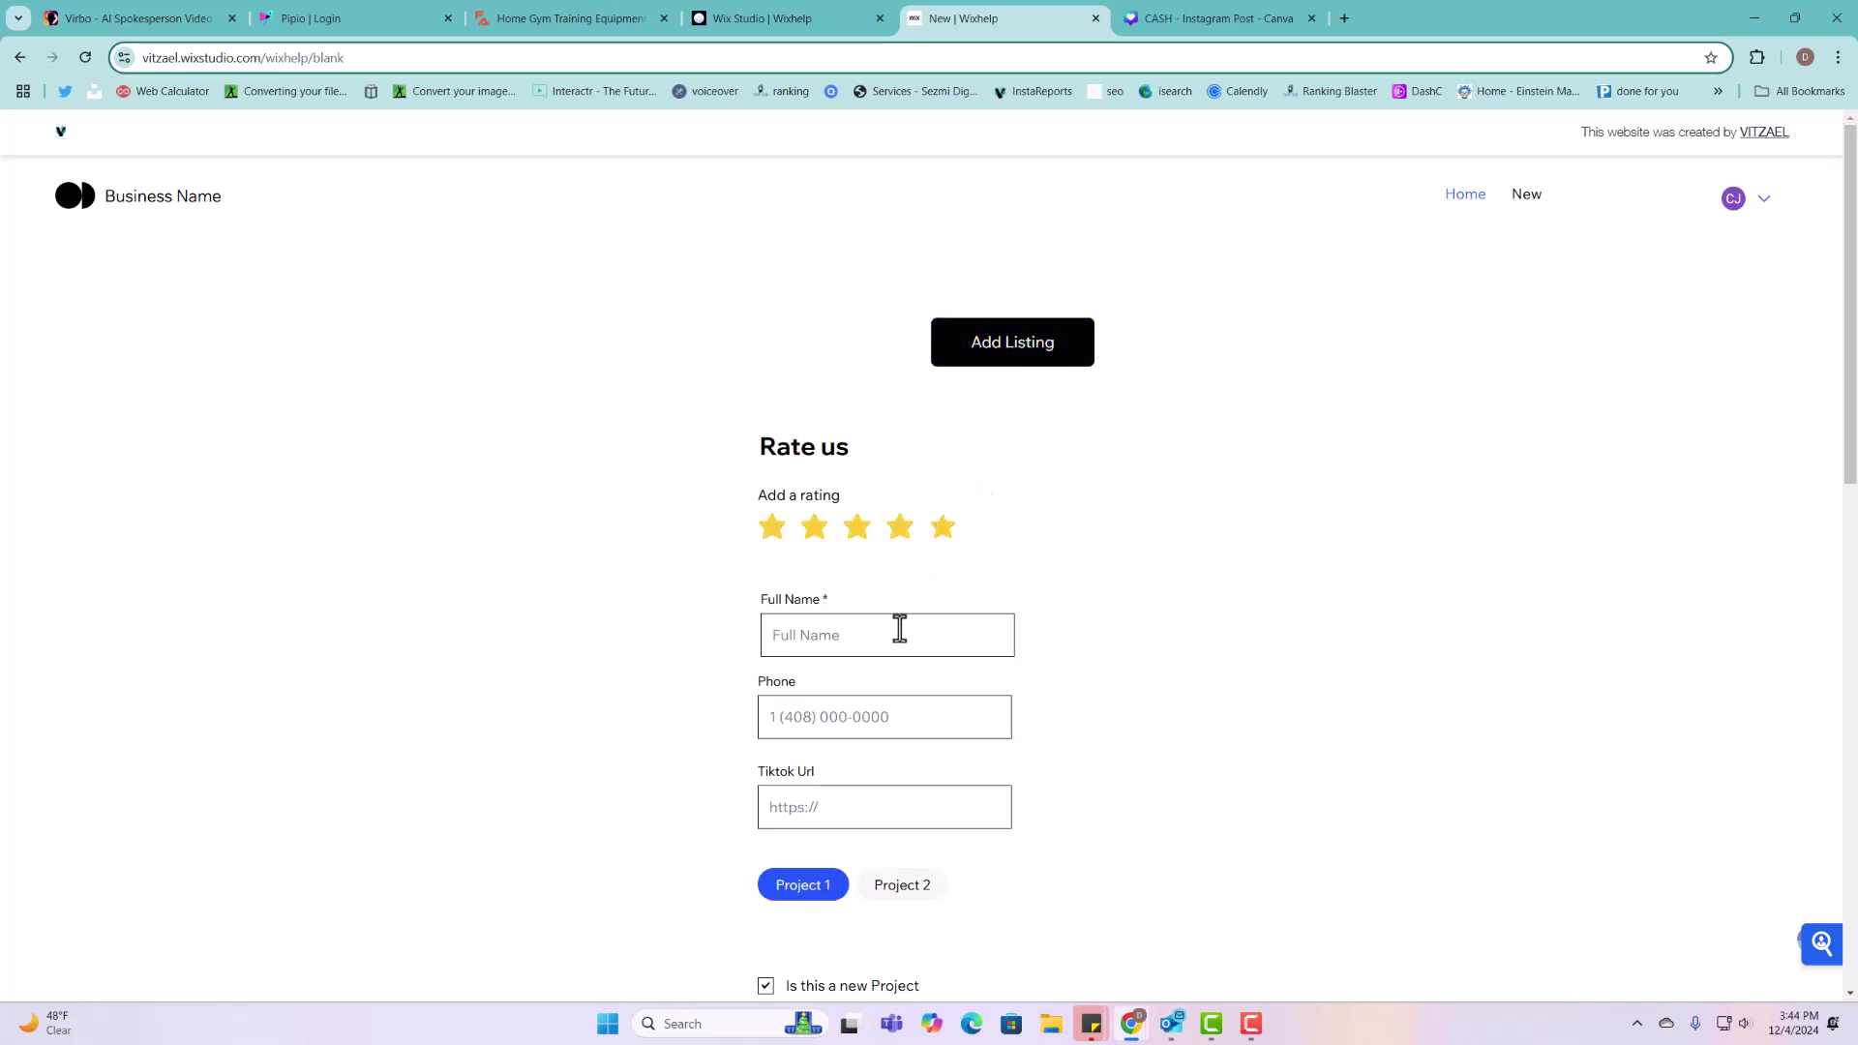
left_click(867, 646)
type("Bruno")
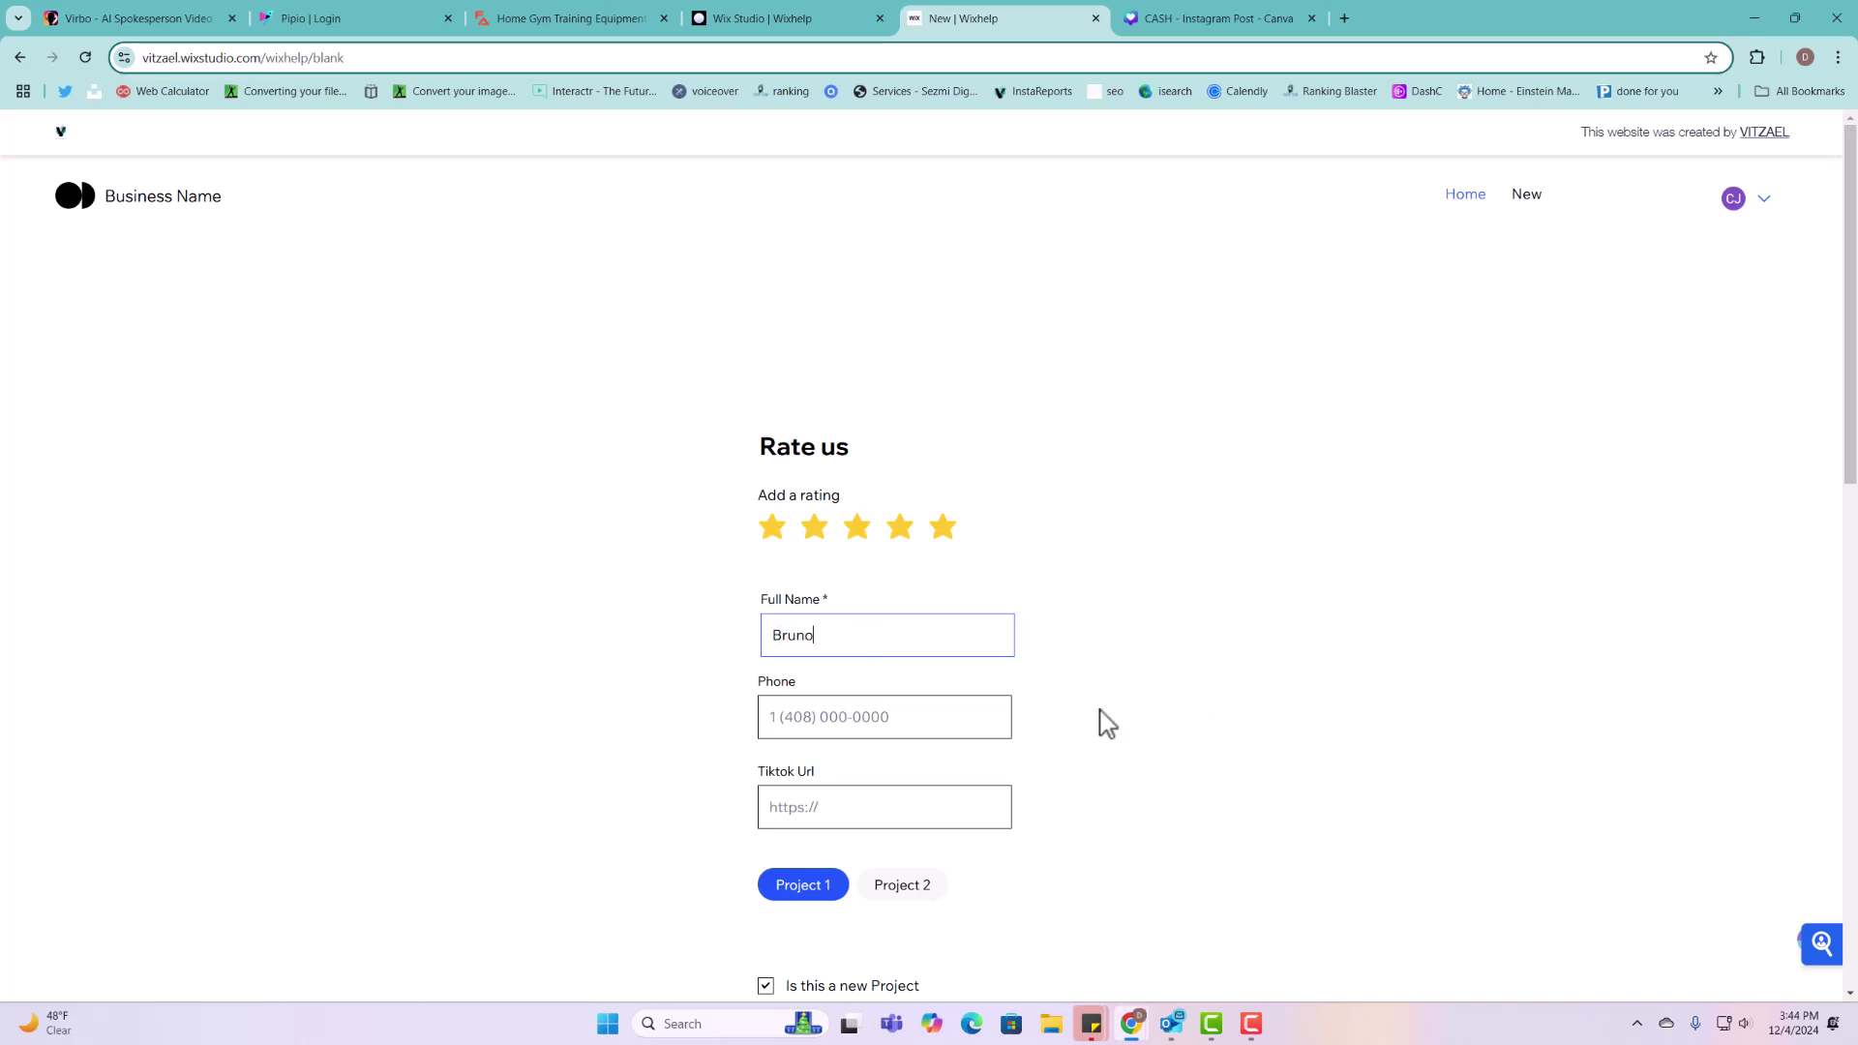
scroll(919, 629, "down", 4)
scroll(925, 606, "up", 2)
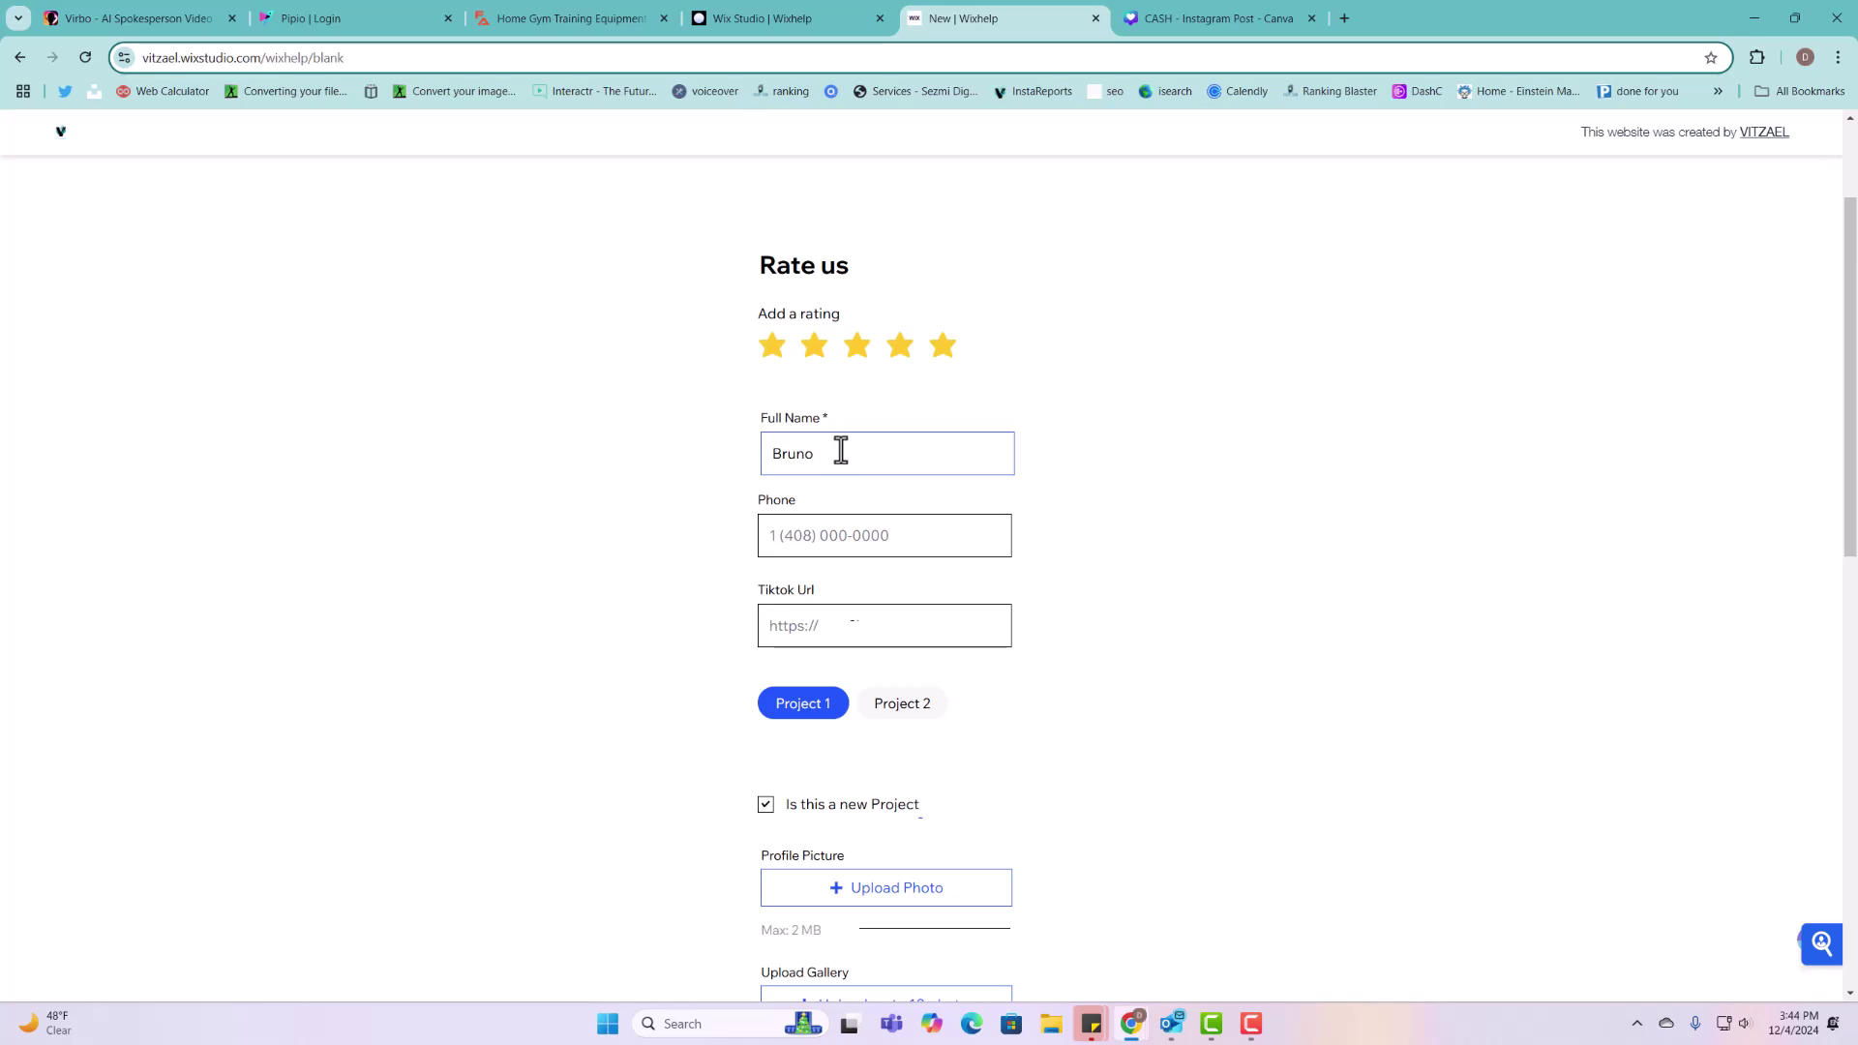
scroll(977, 339, "up", 2)
scroll(864, 553, "down", 2)
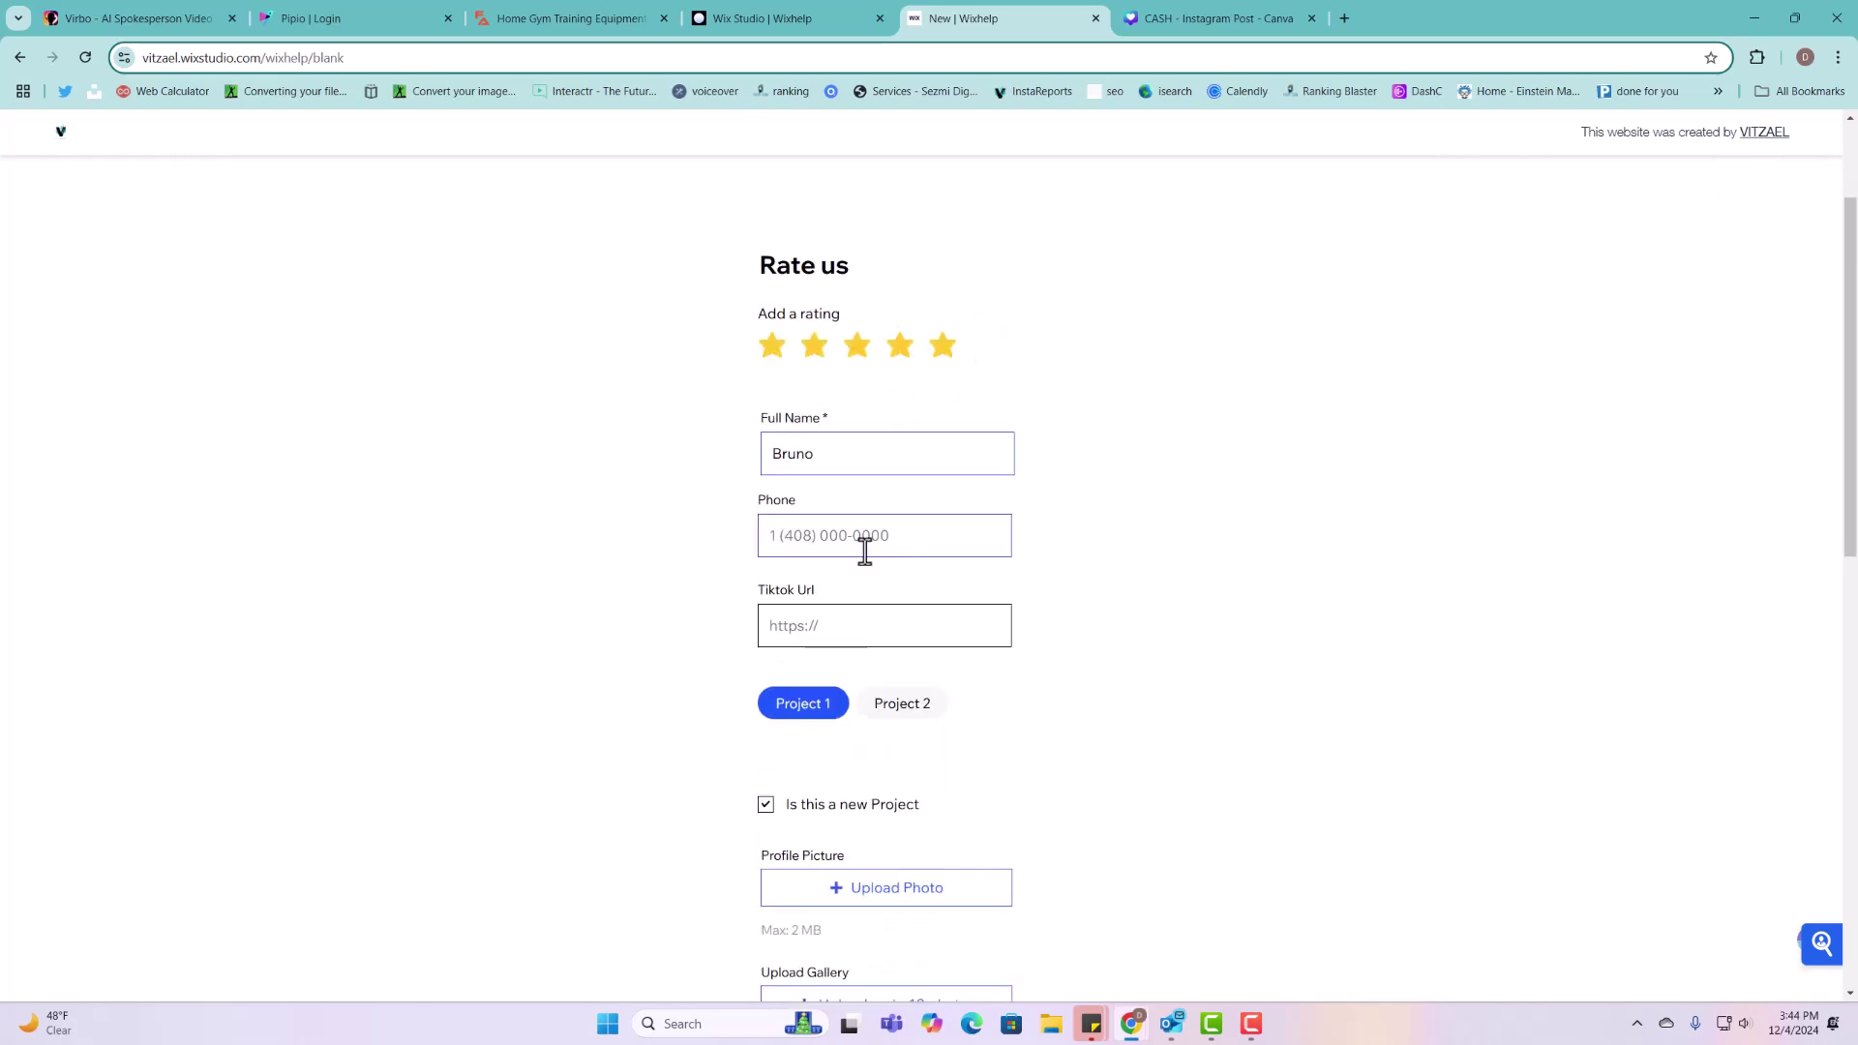
left_click(867, 552)
type("555444")
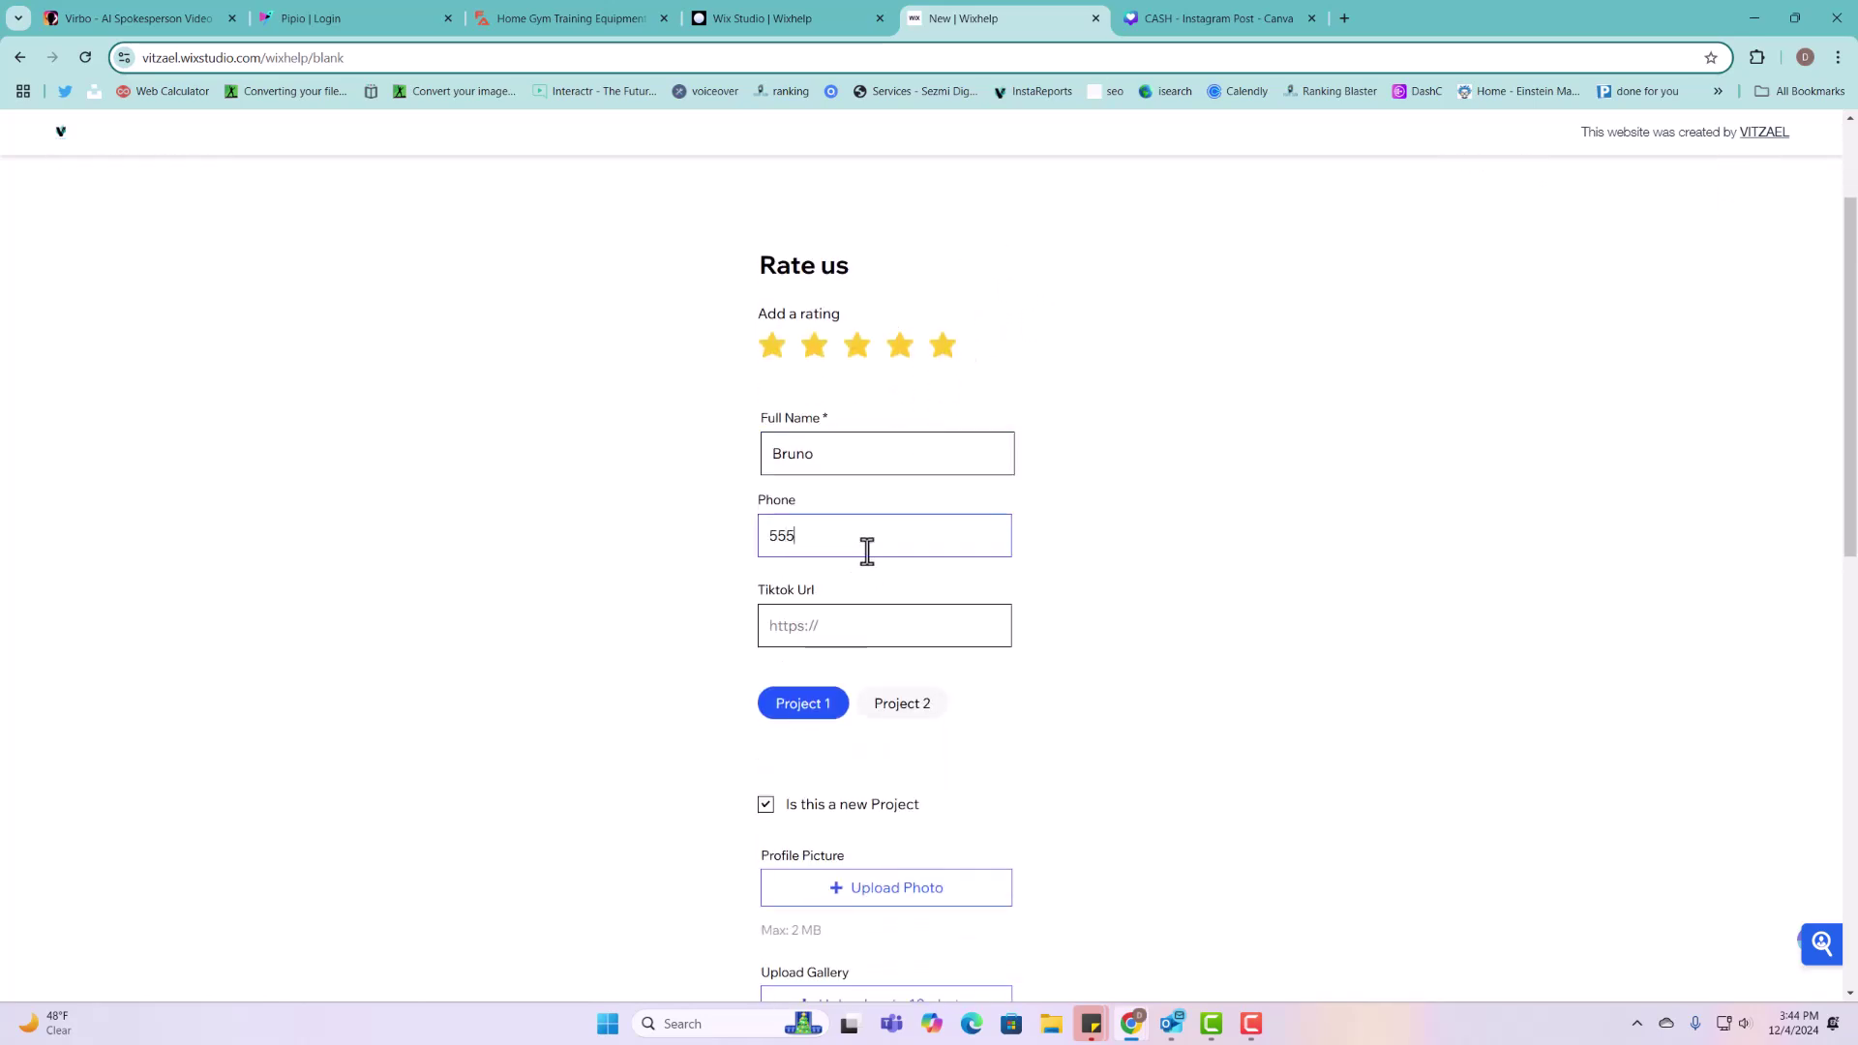
Step: Submit the entry with Get Started and reload to see the form prefilled
left_click(861, 624)
scroll(863, 789, "down", 5)
scroll(864, 818, "down", 4)
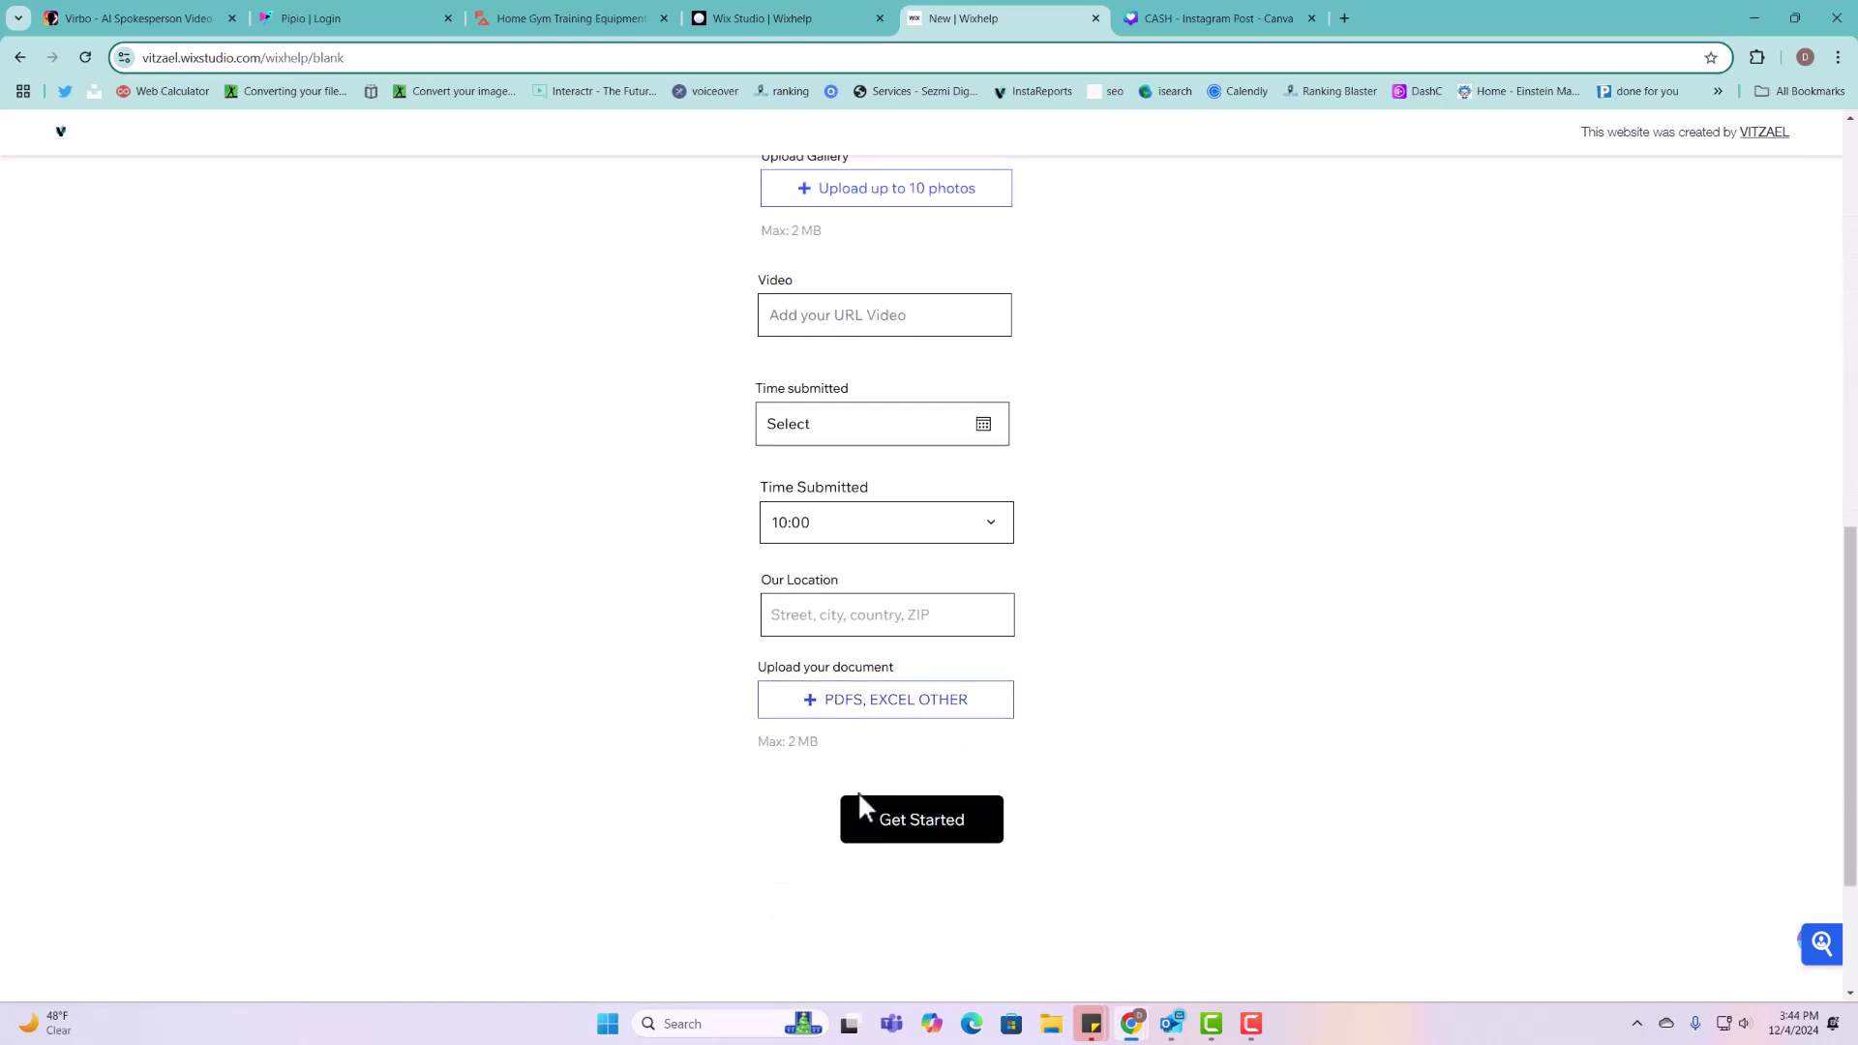
left_click(916, 823)
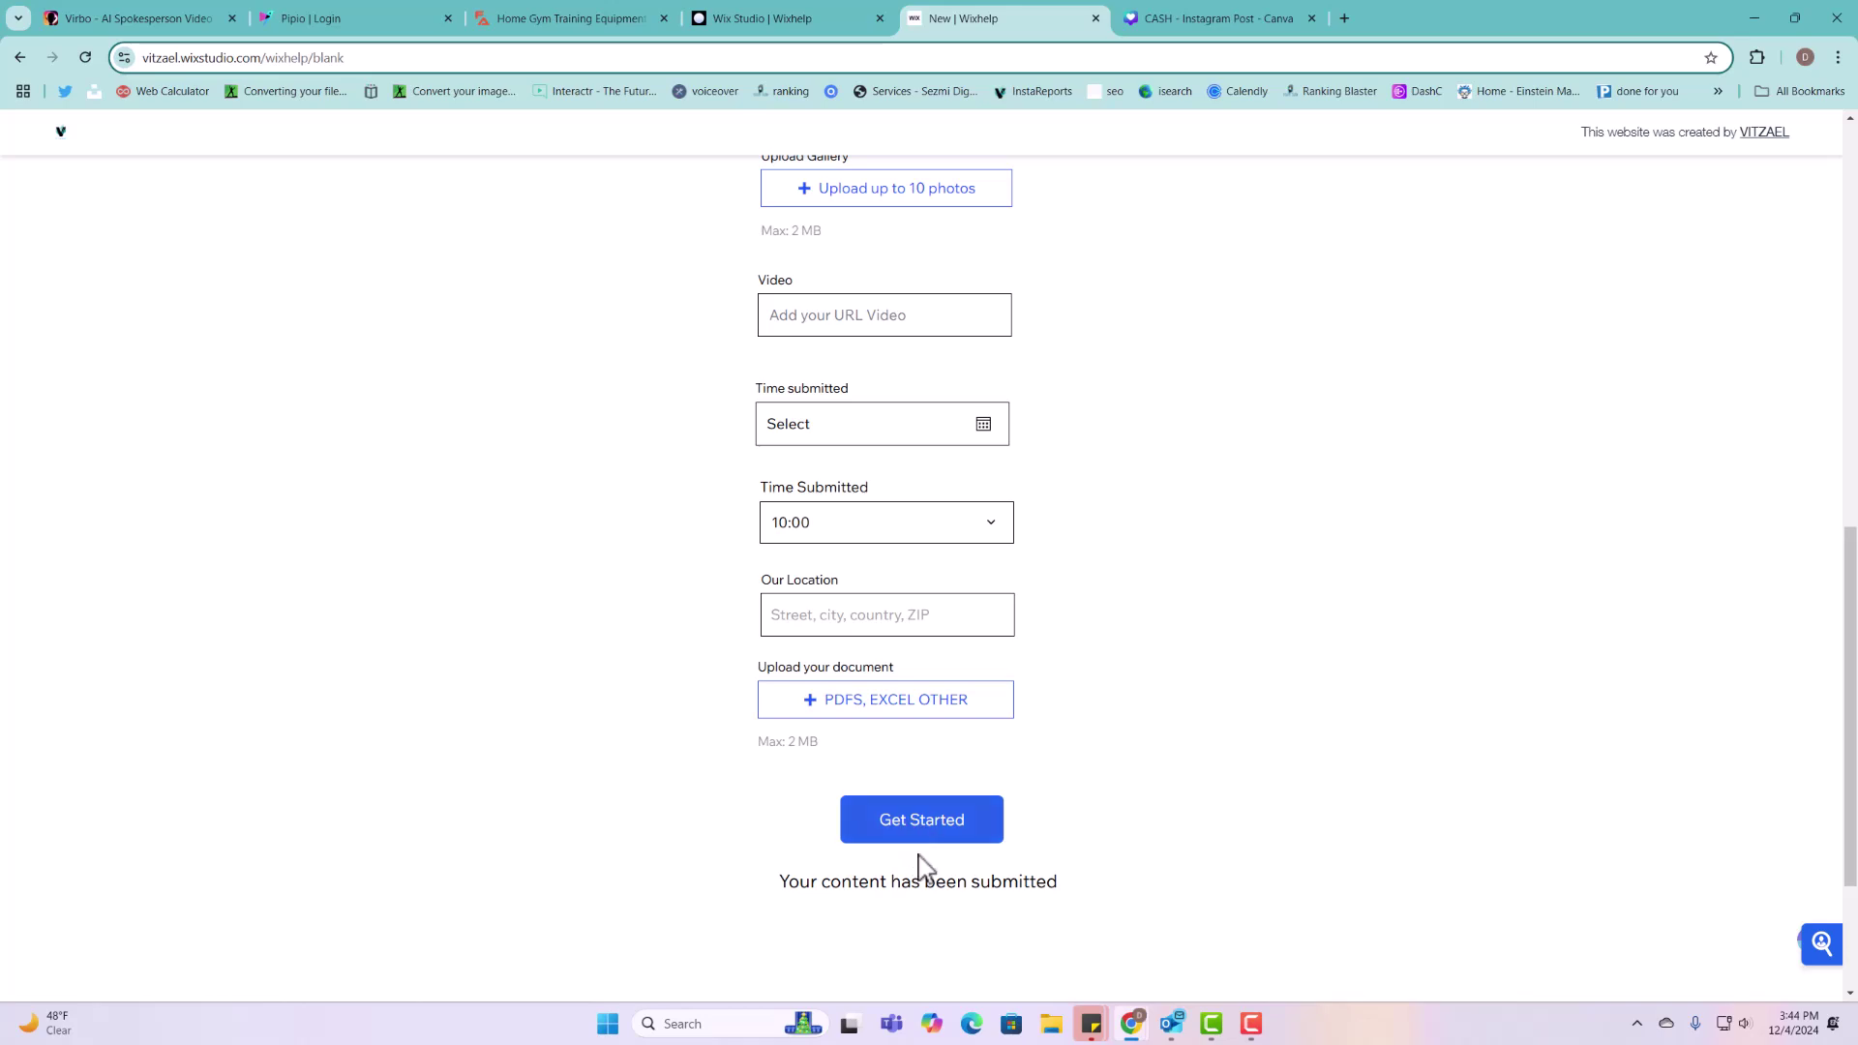
scroll(1192, 842, "up", 4)
scroll(1192, 842, "up", 6)
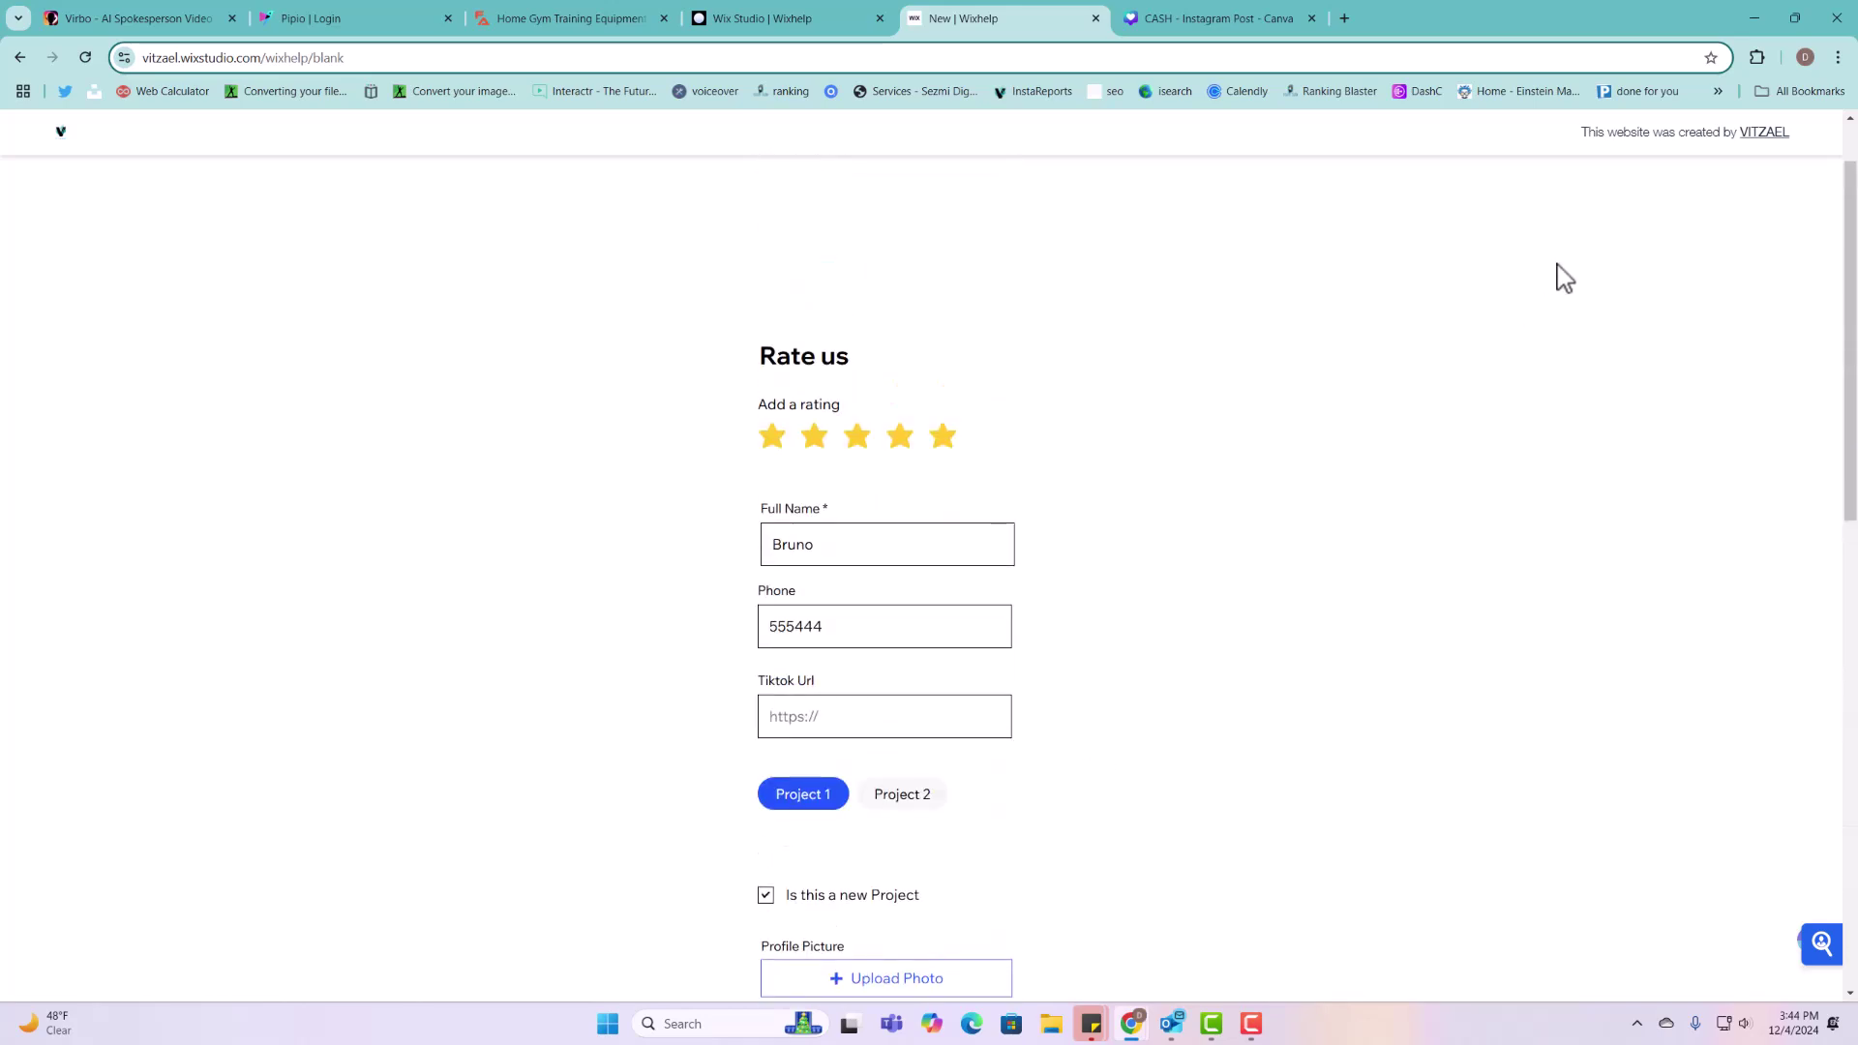
scroll(1565, 278, "up", 2)
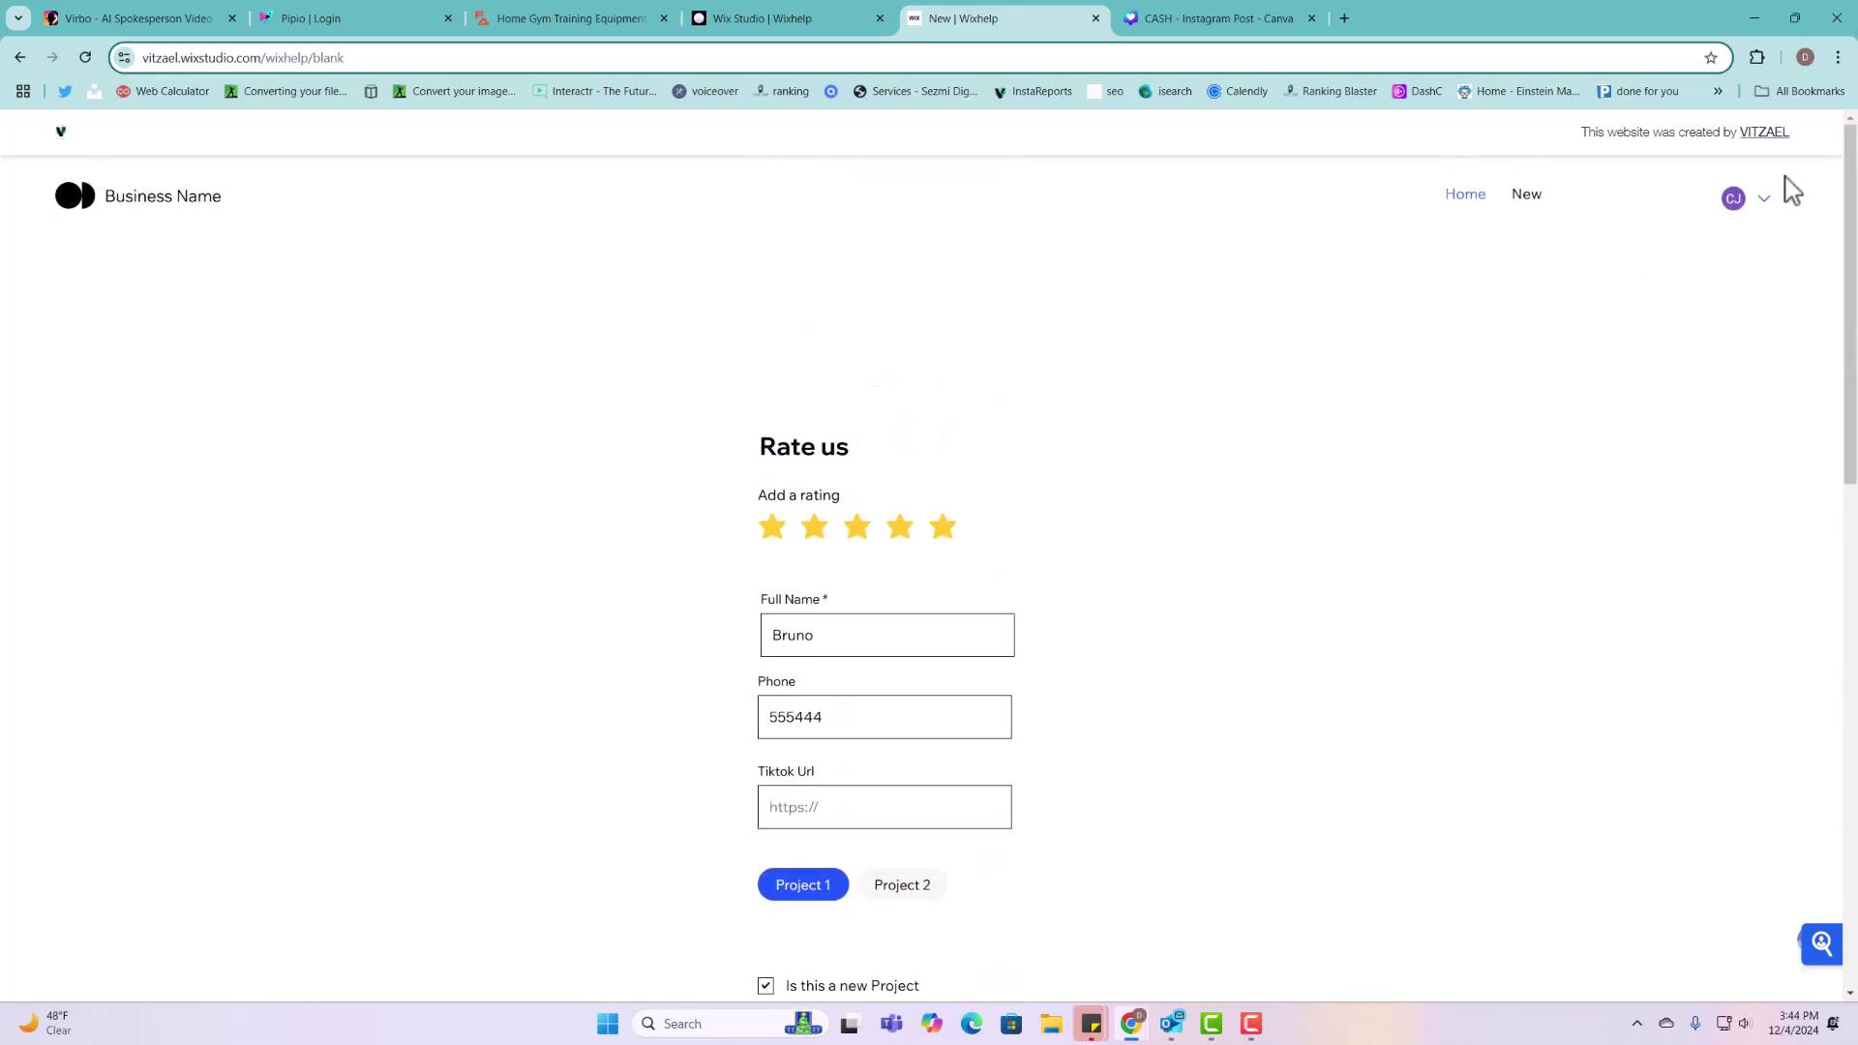
left_click(86, 58)
scroll(832, 677, "down", 3)
scroll(798, 426, "up", 3)
scroll(764, 595, "down", 3)
Step: Back in the editor, close the collections list and collapse the code panel to reveal the form
left_click(779, 19)
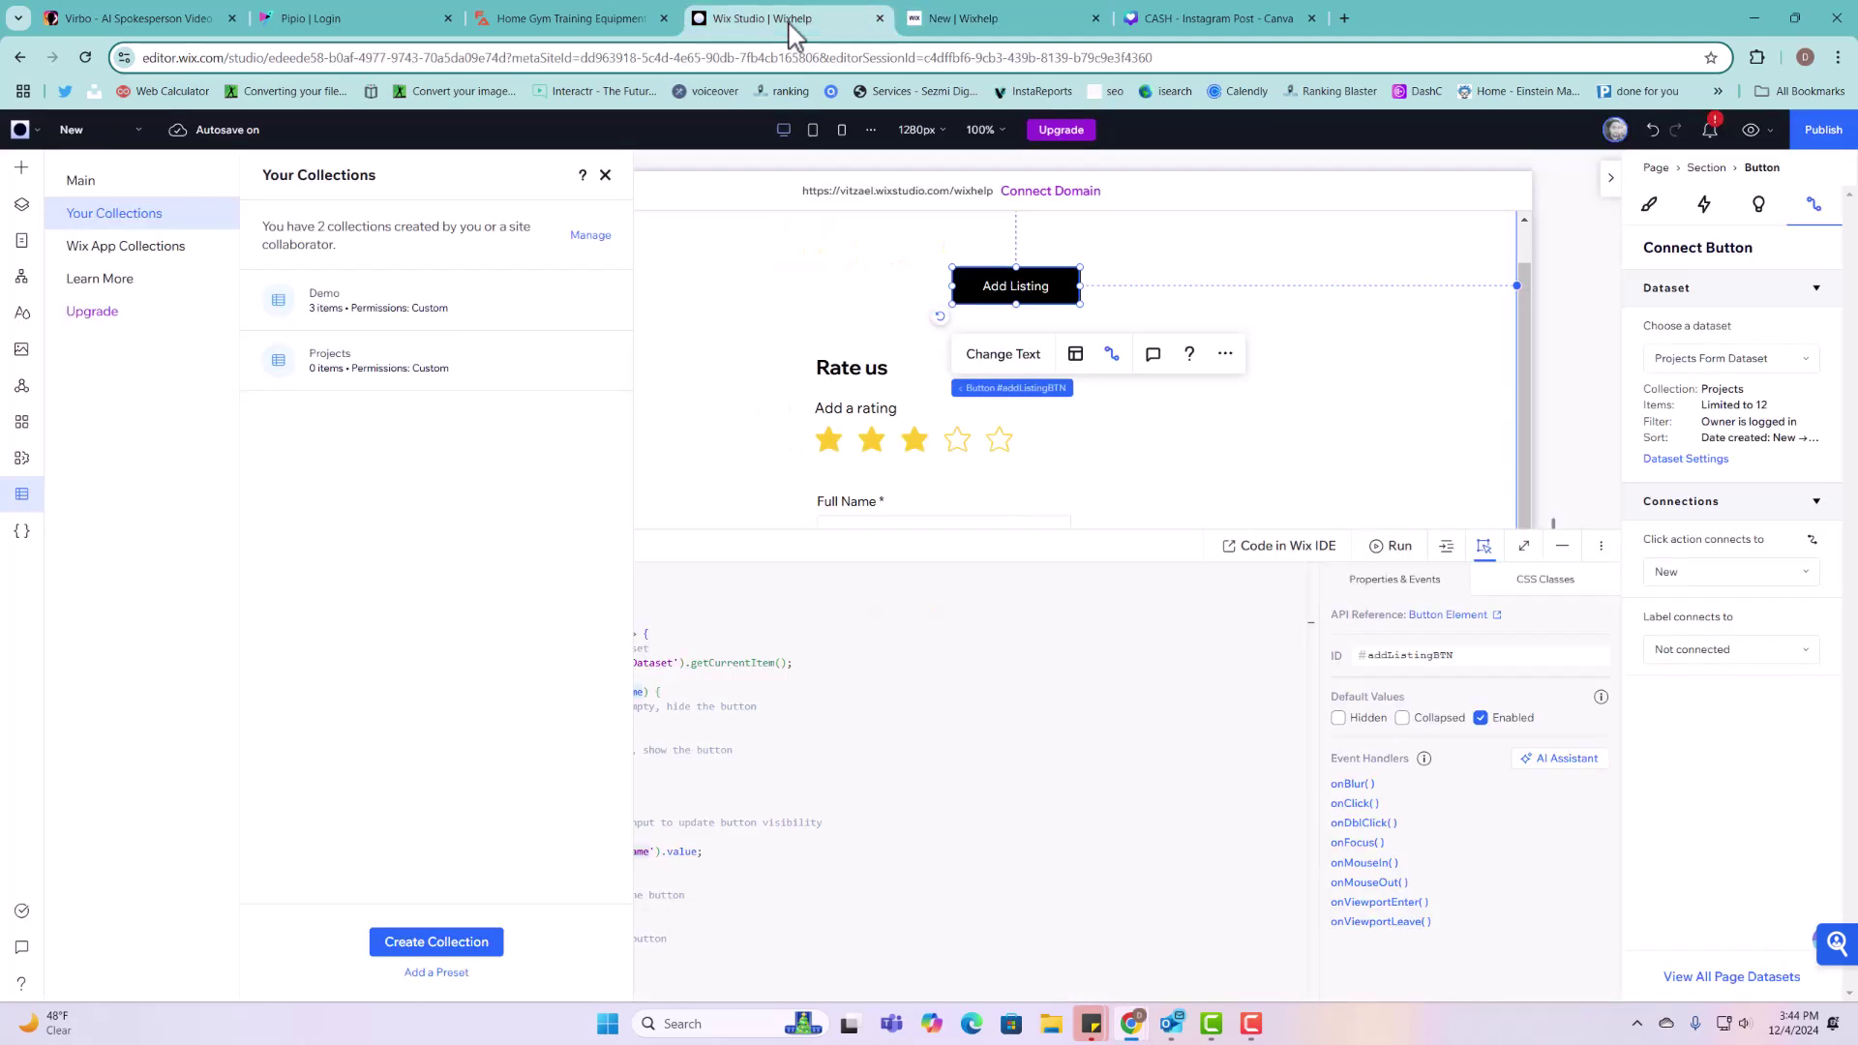
left_click(605, 176)
left_click(1559, 547)
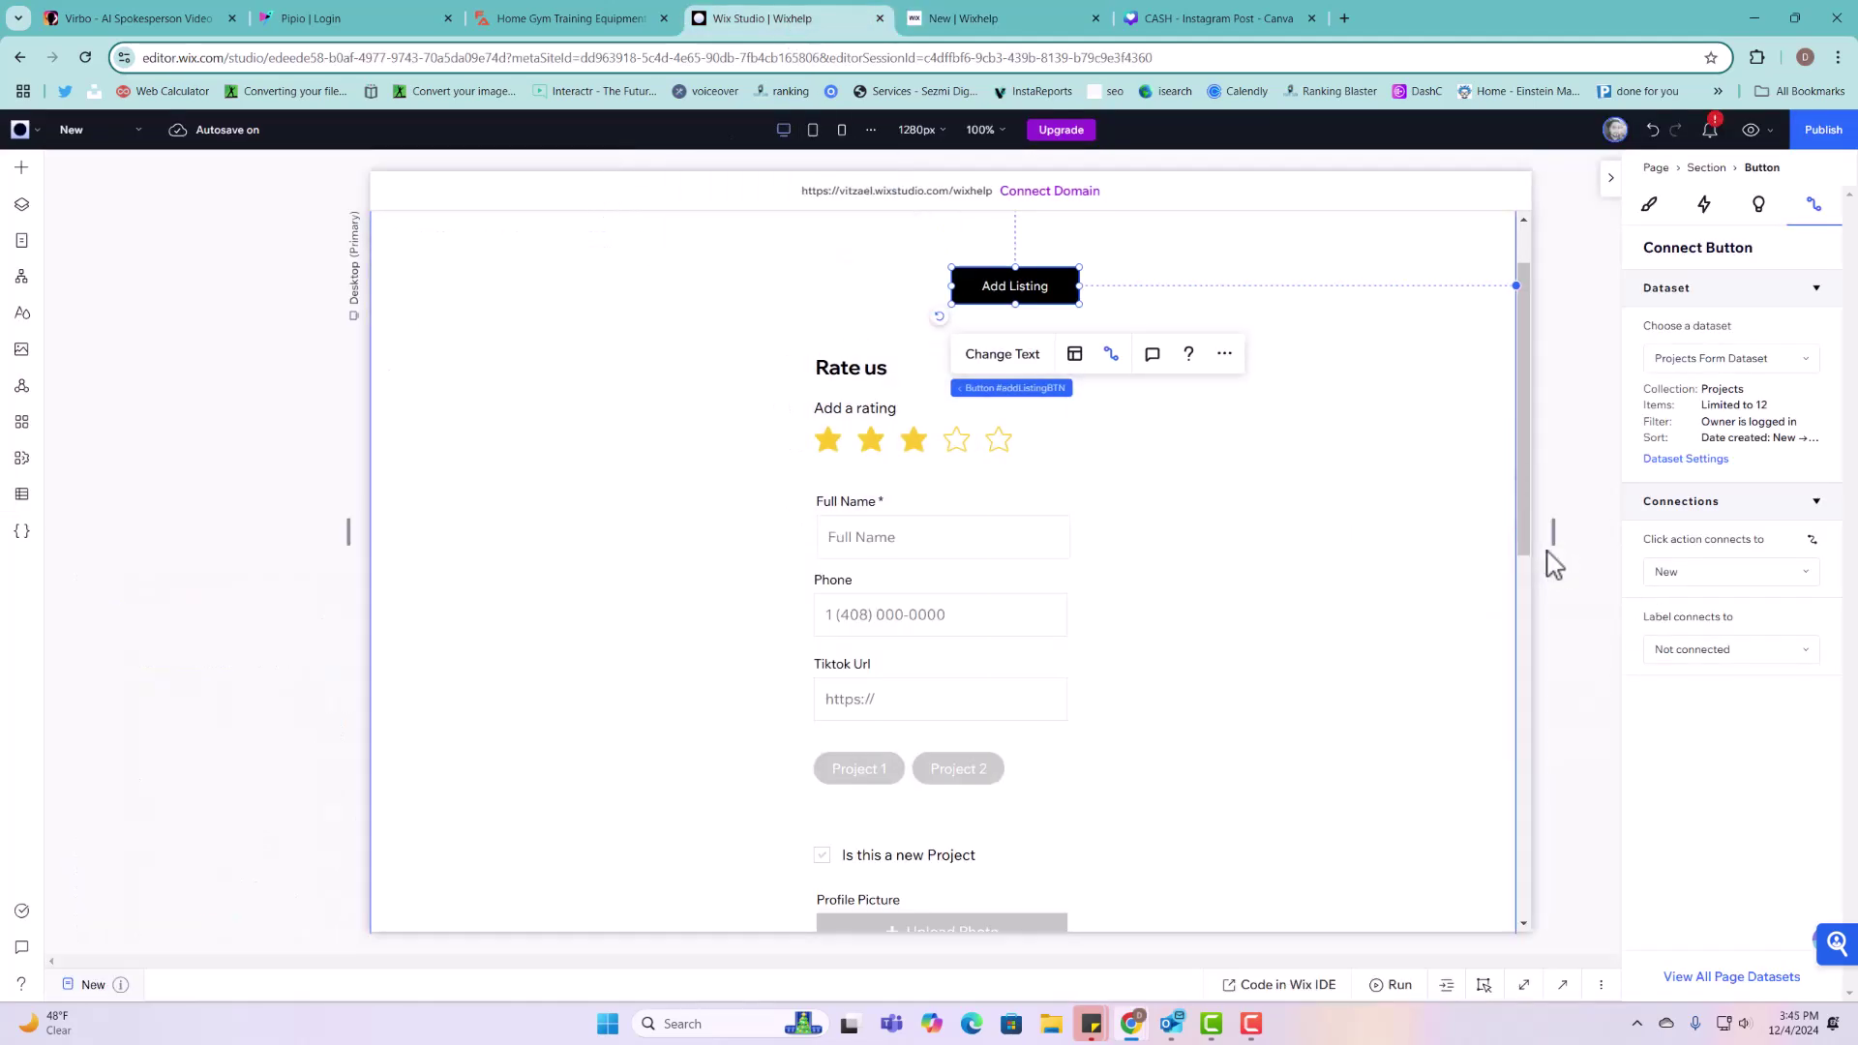
scroll(1058, 605, "up", 1)
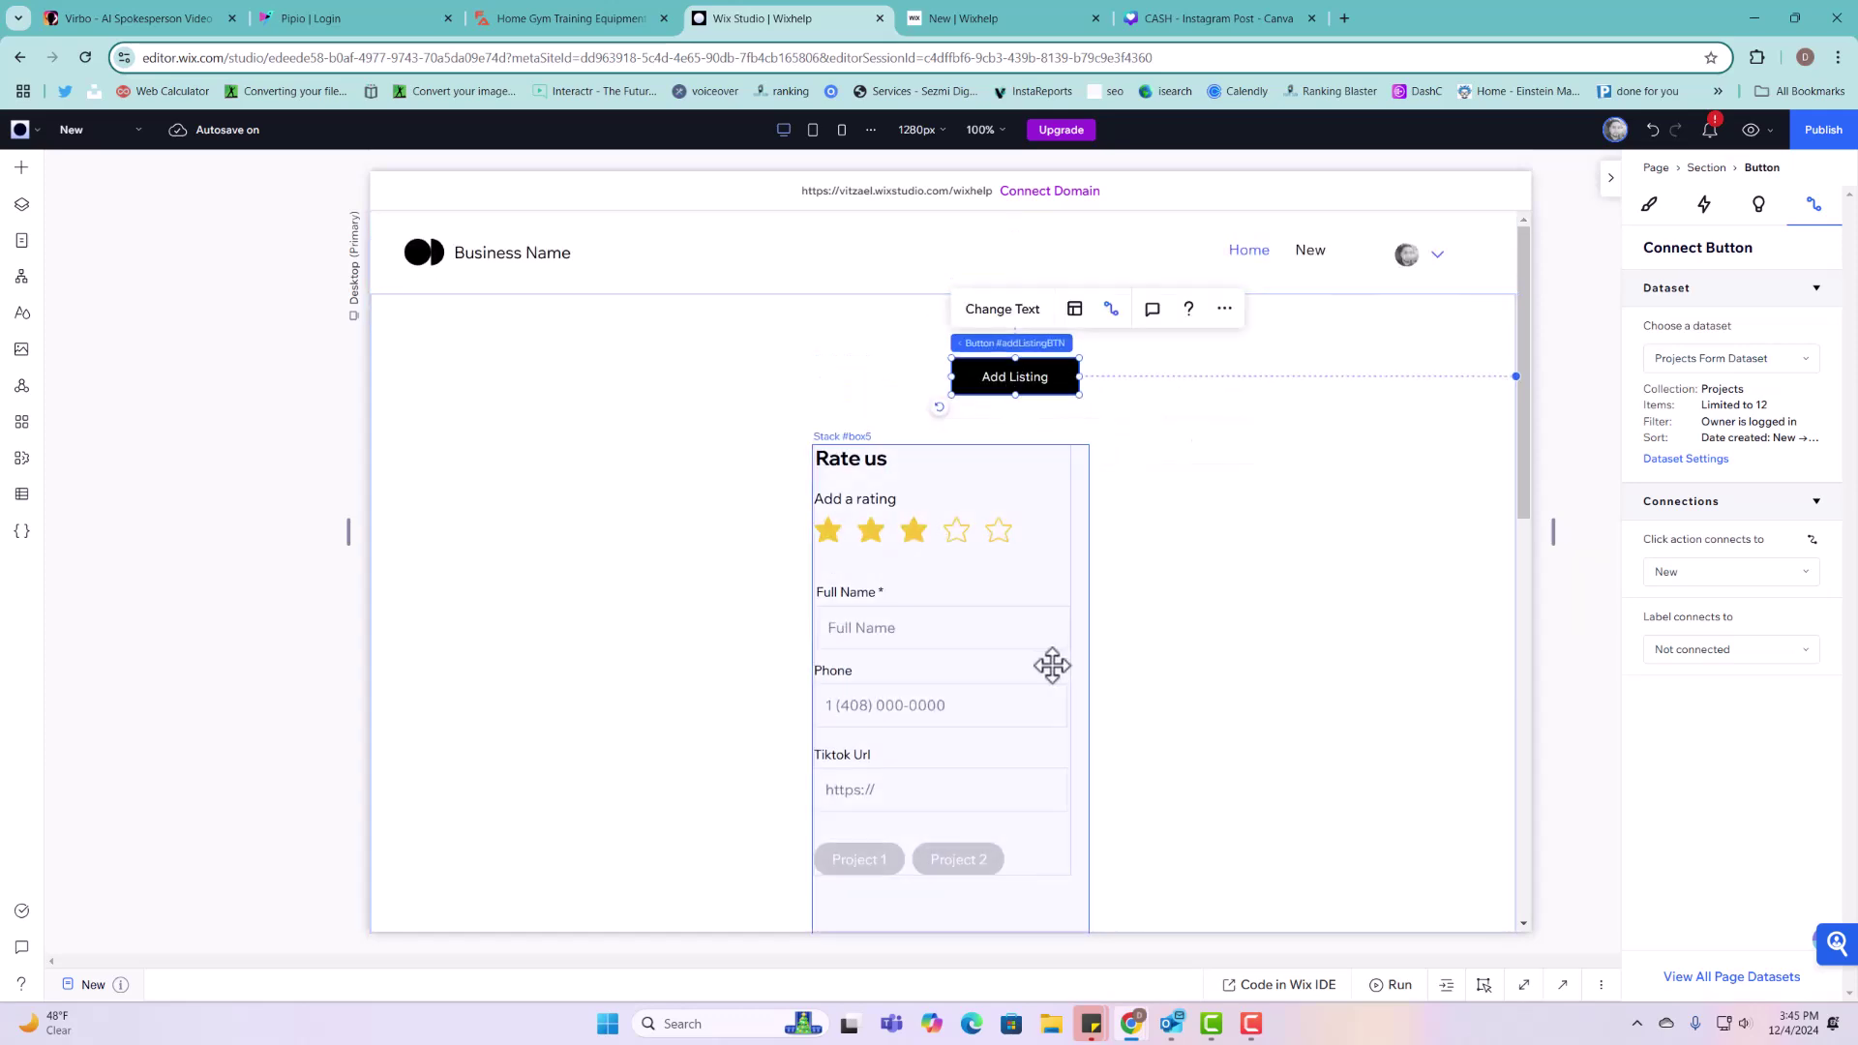
scroll(1052, 666, "down", 1)
scroll(963, 552, "up", 1)
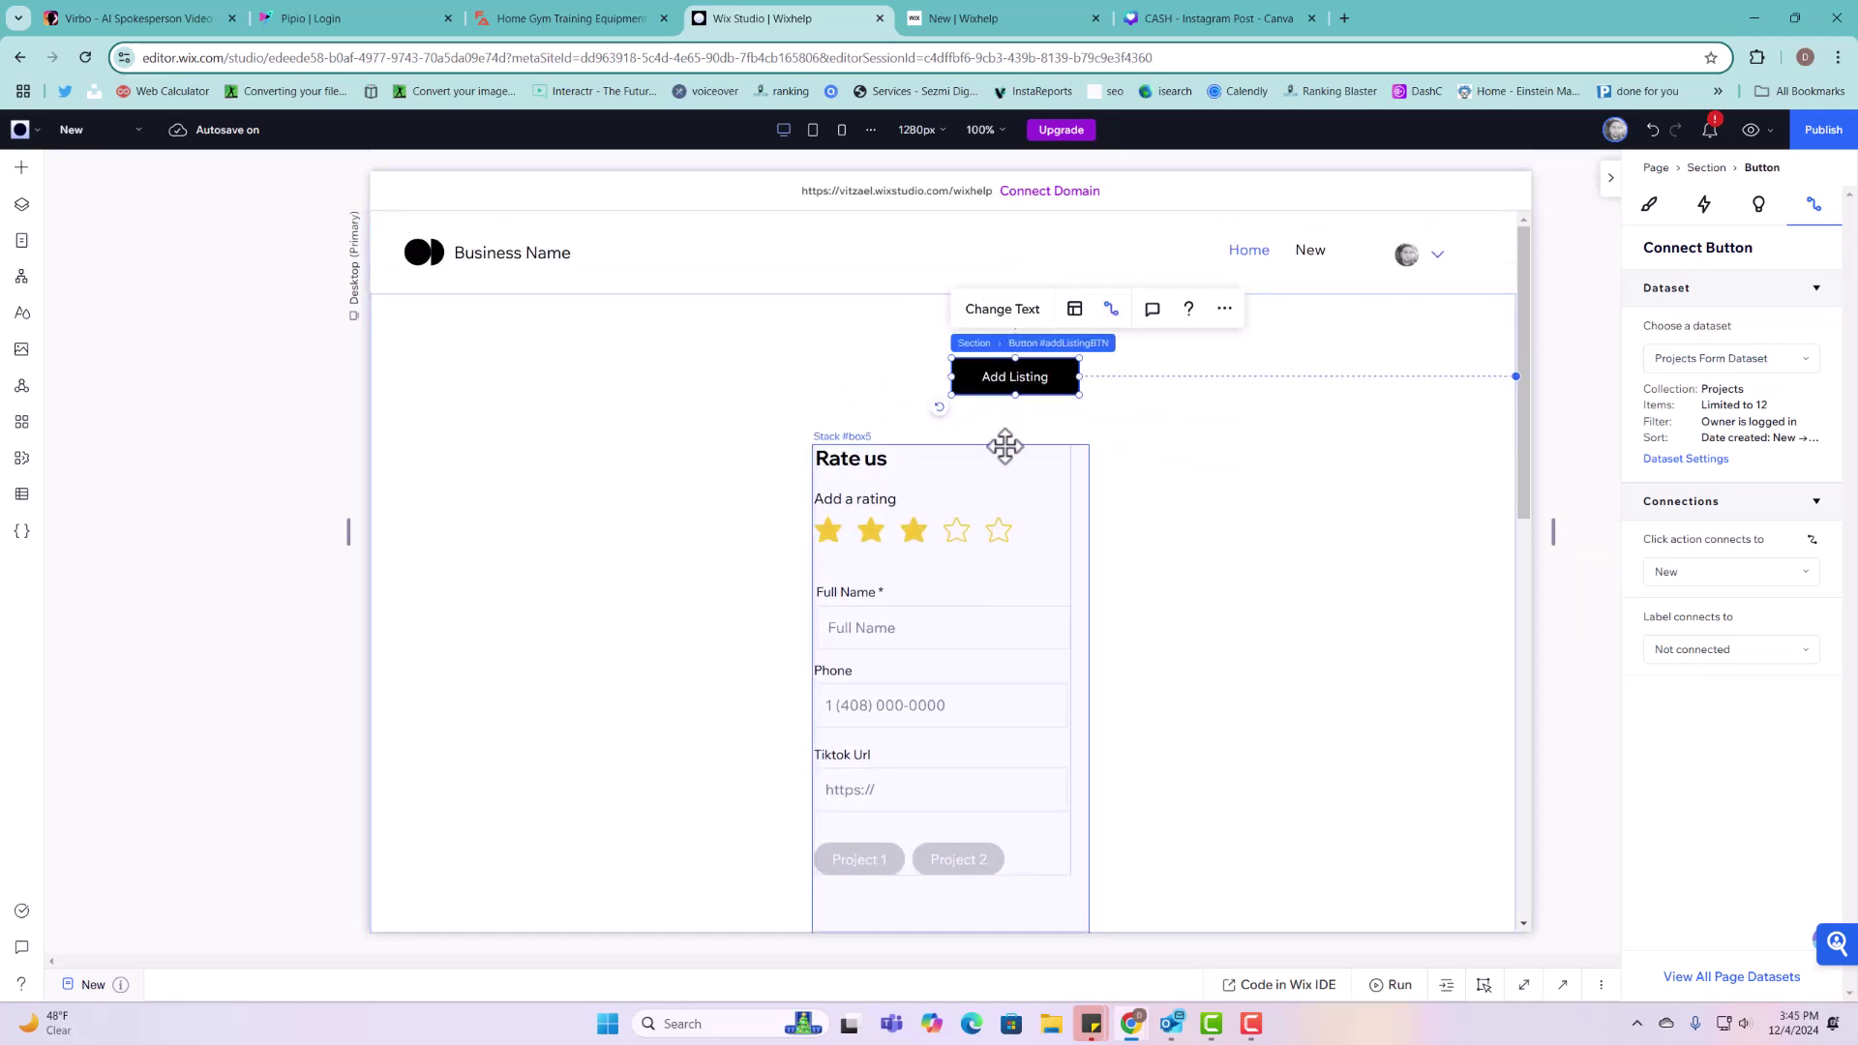
Step: Move Add Listing left above the form and place a yellow RSVP button to its right
left_click_drag(1024, 374, 882, 373)
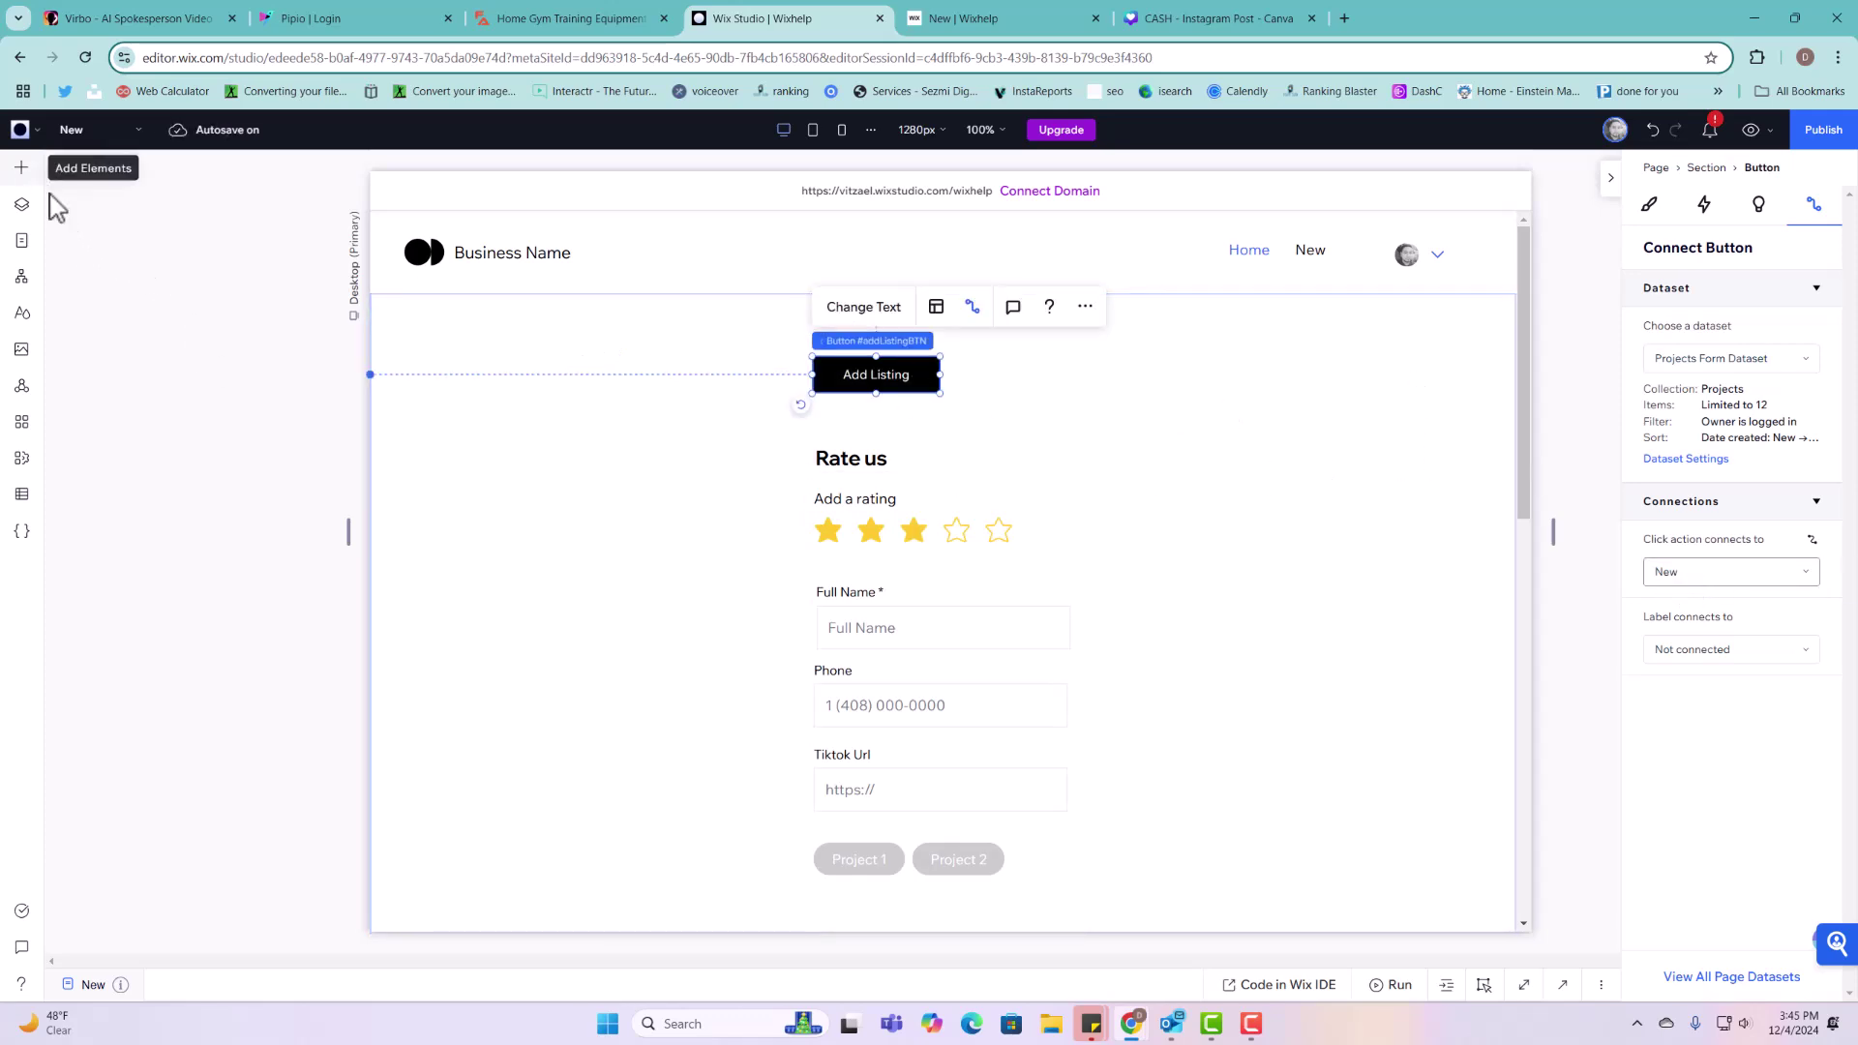
left_click(21, 168)
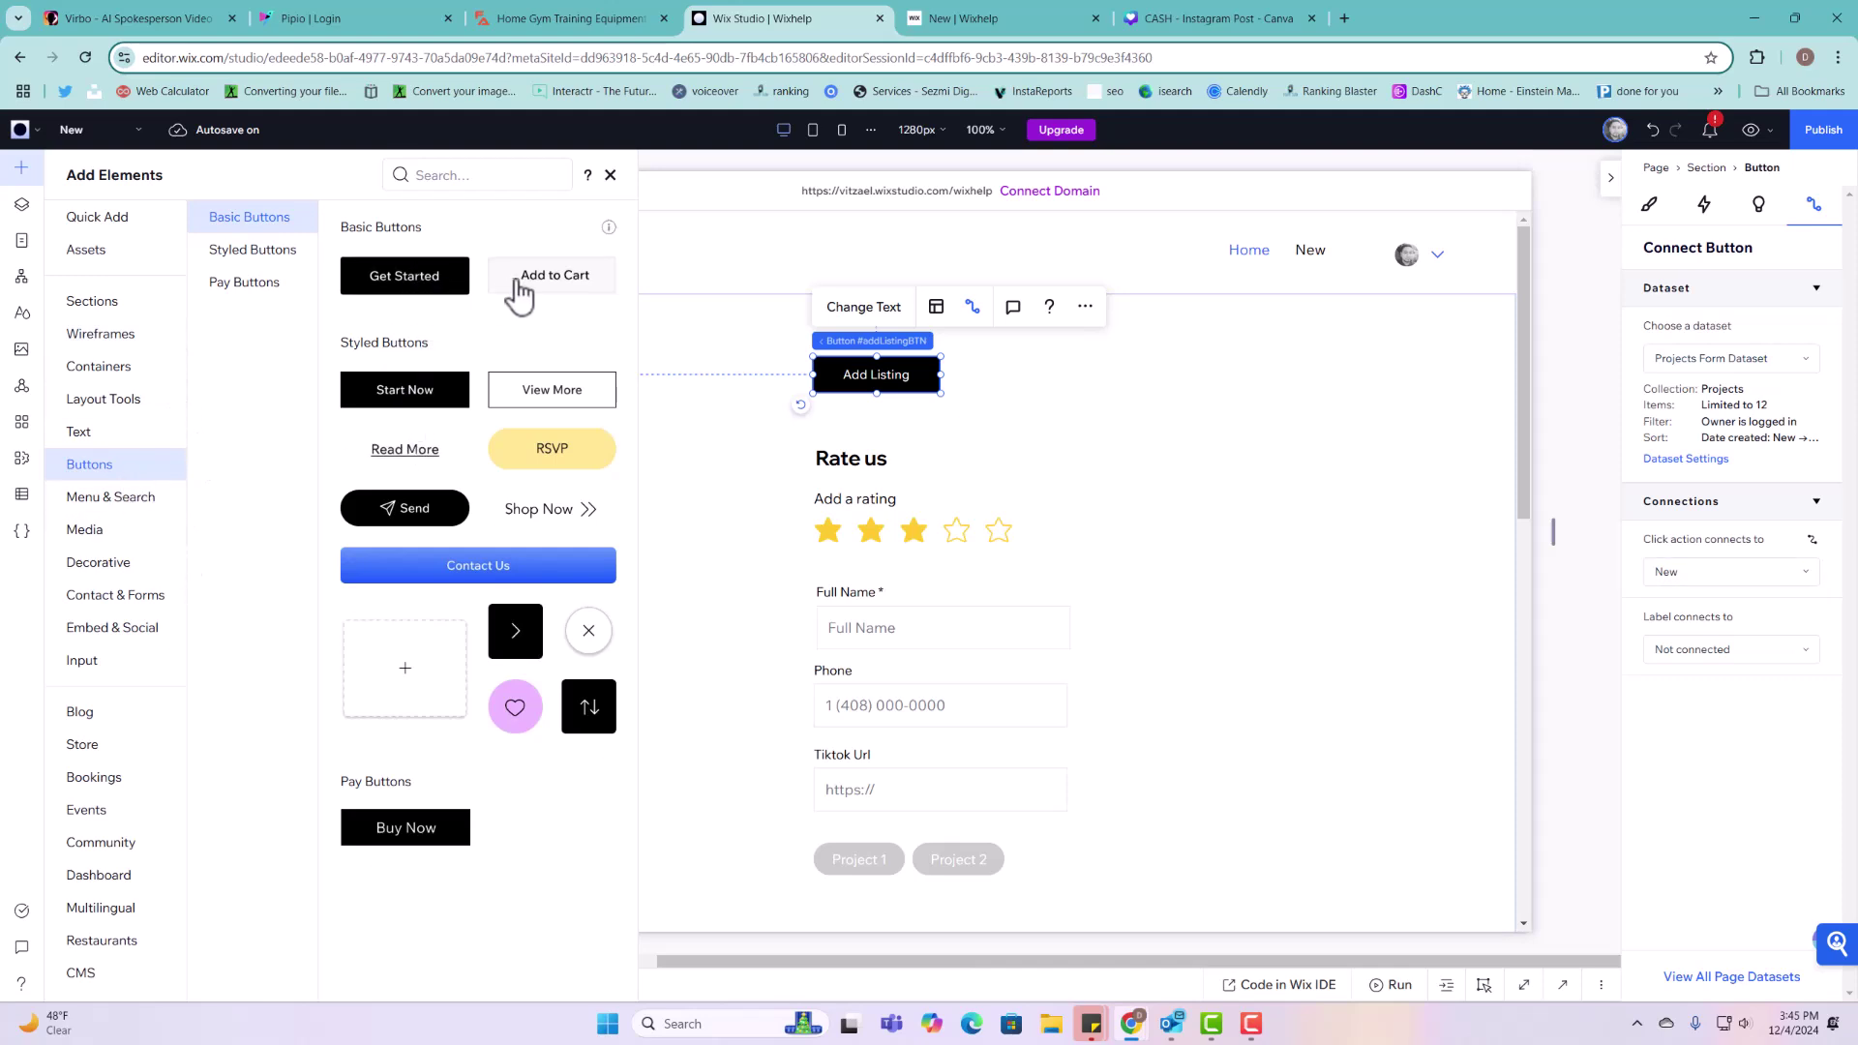
left_click_drag(552, 455, 1346, 374)
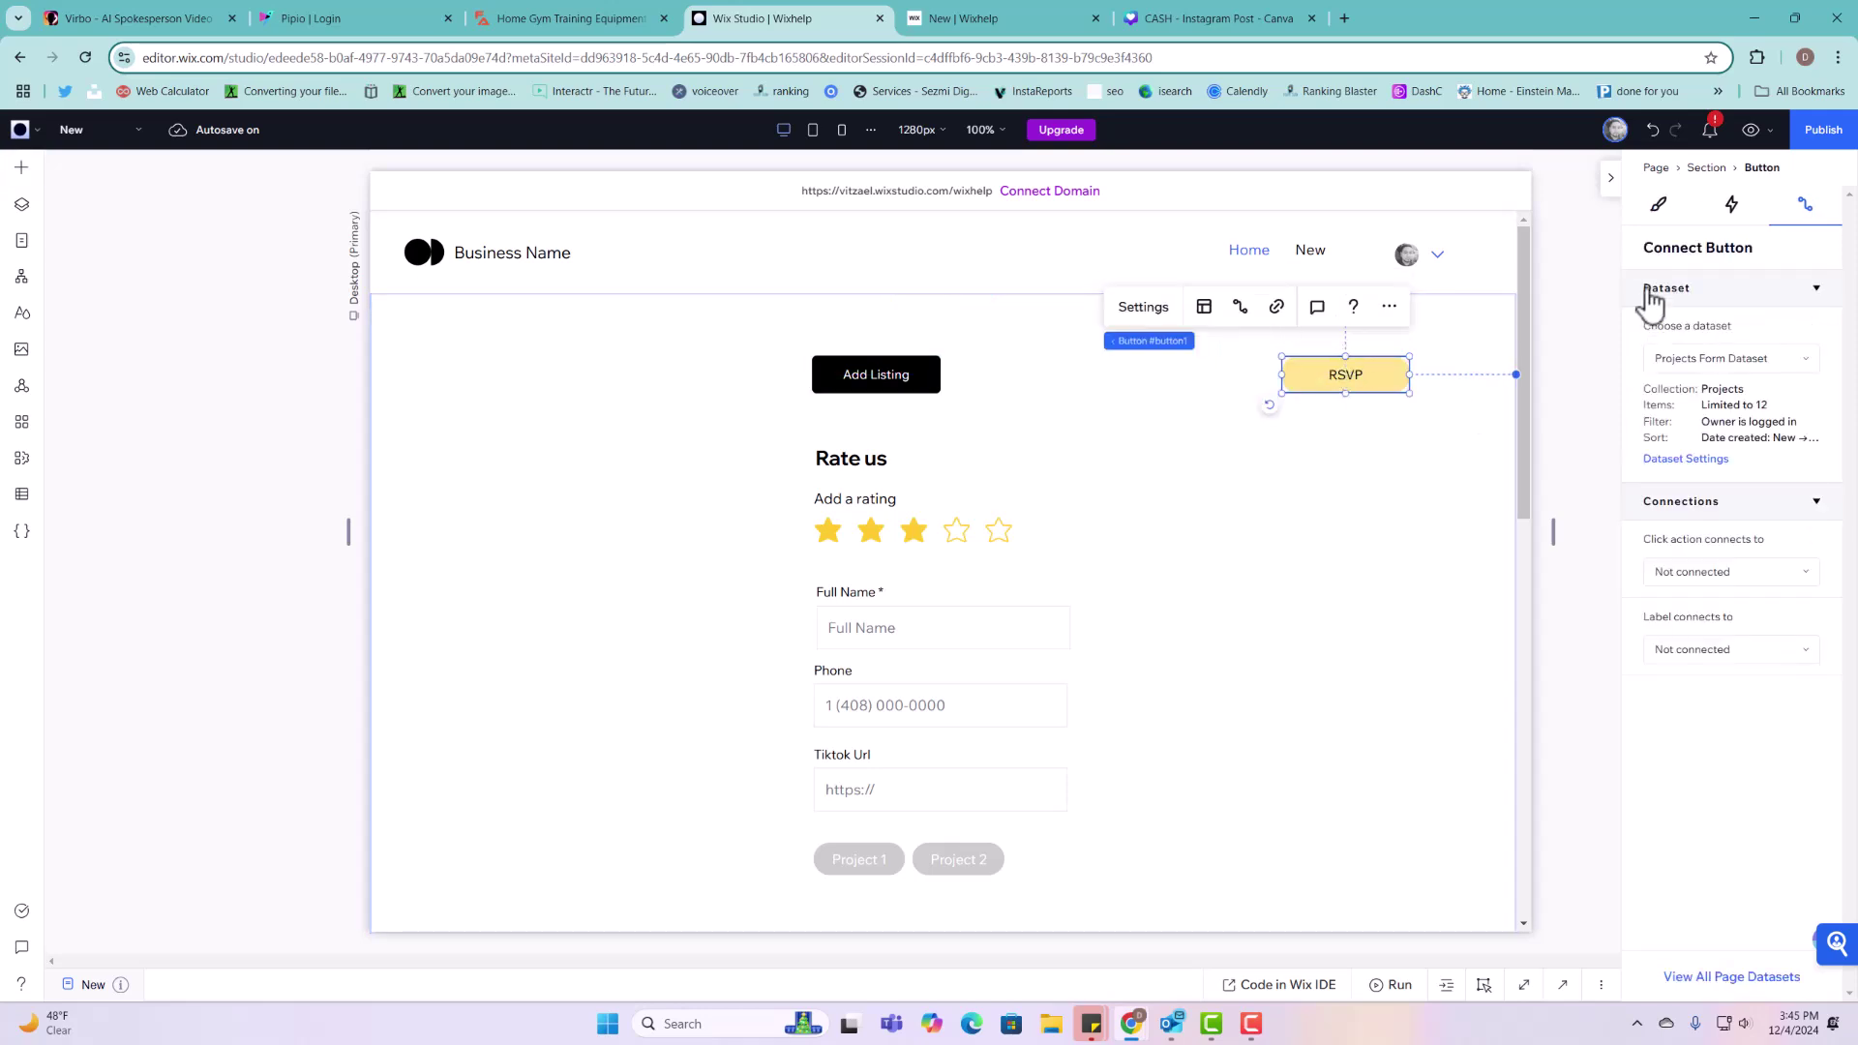
Step: Set the RSVP button's background fill to bright red #FF1B1B
left_click(1659, 205)
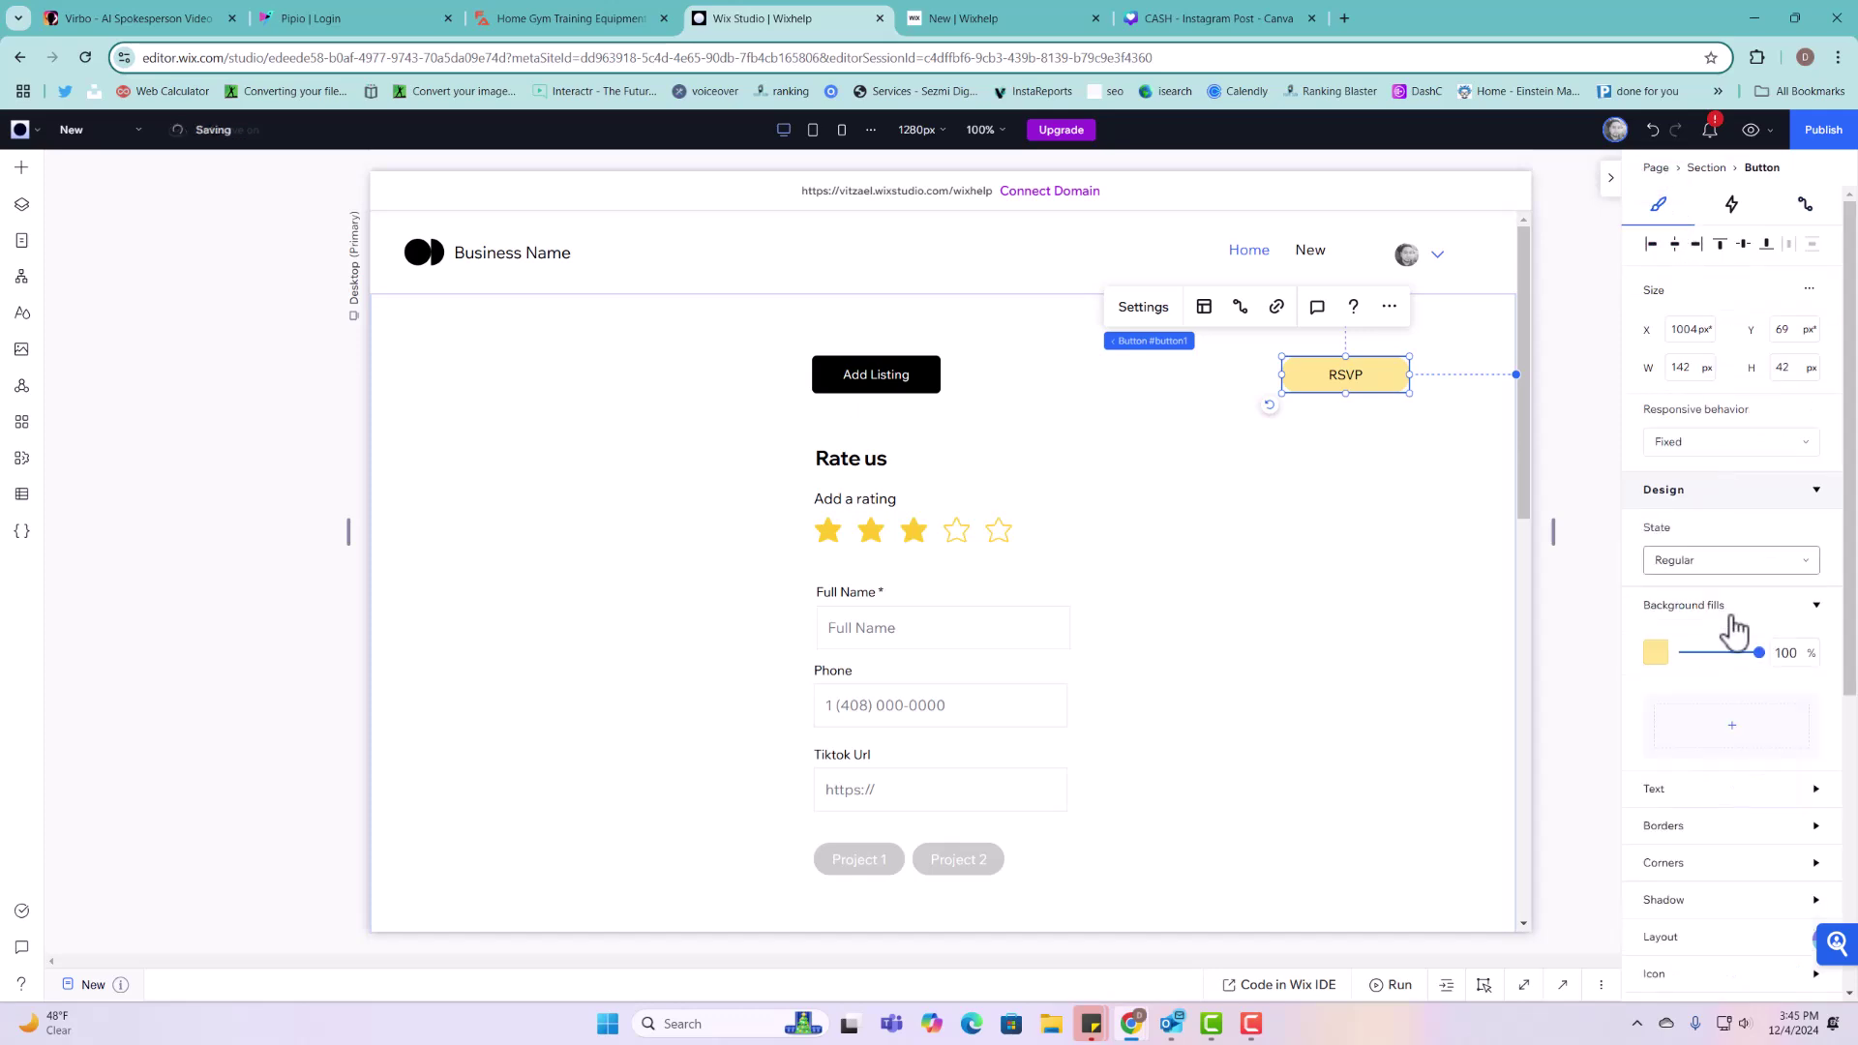
left_click(1657, 655)
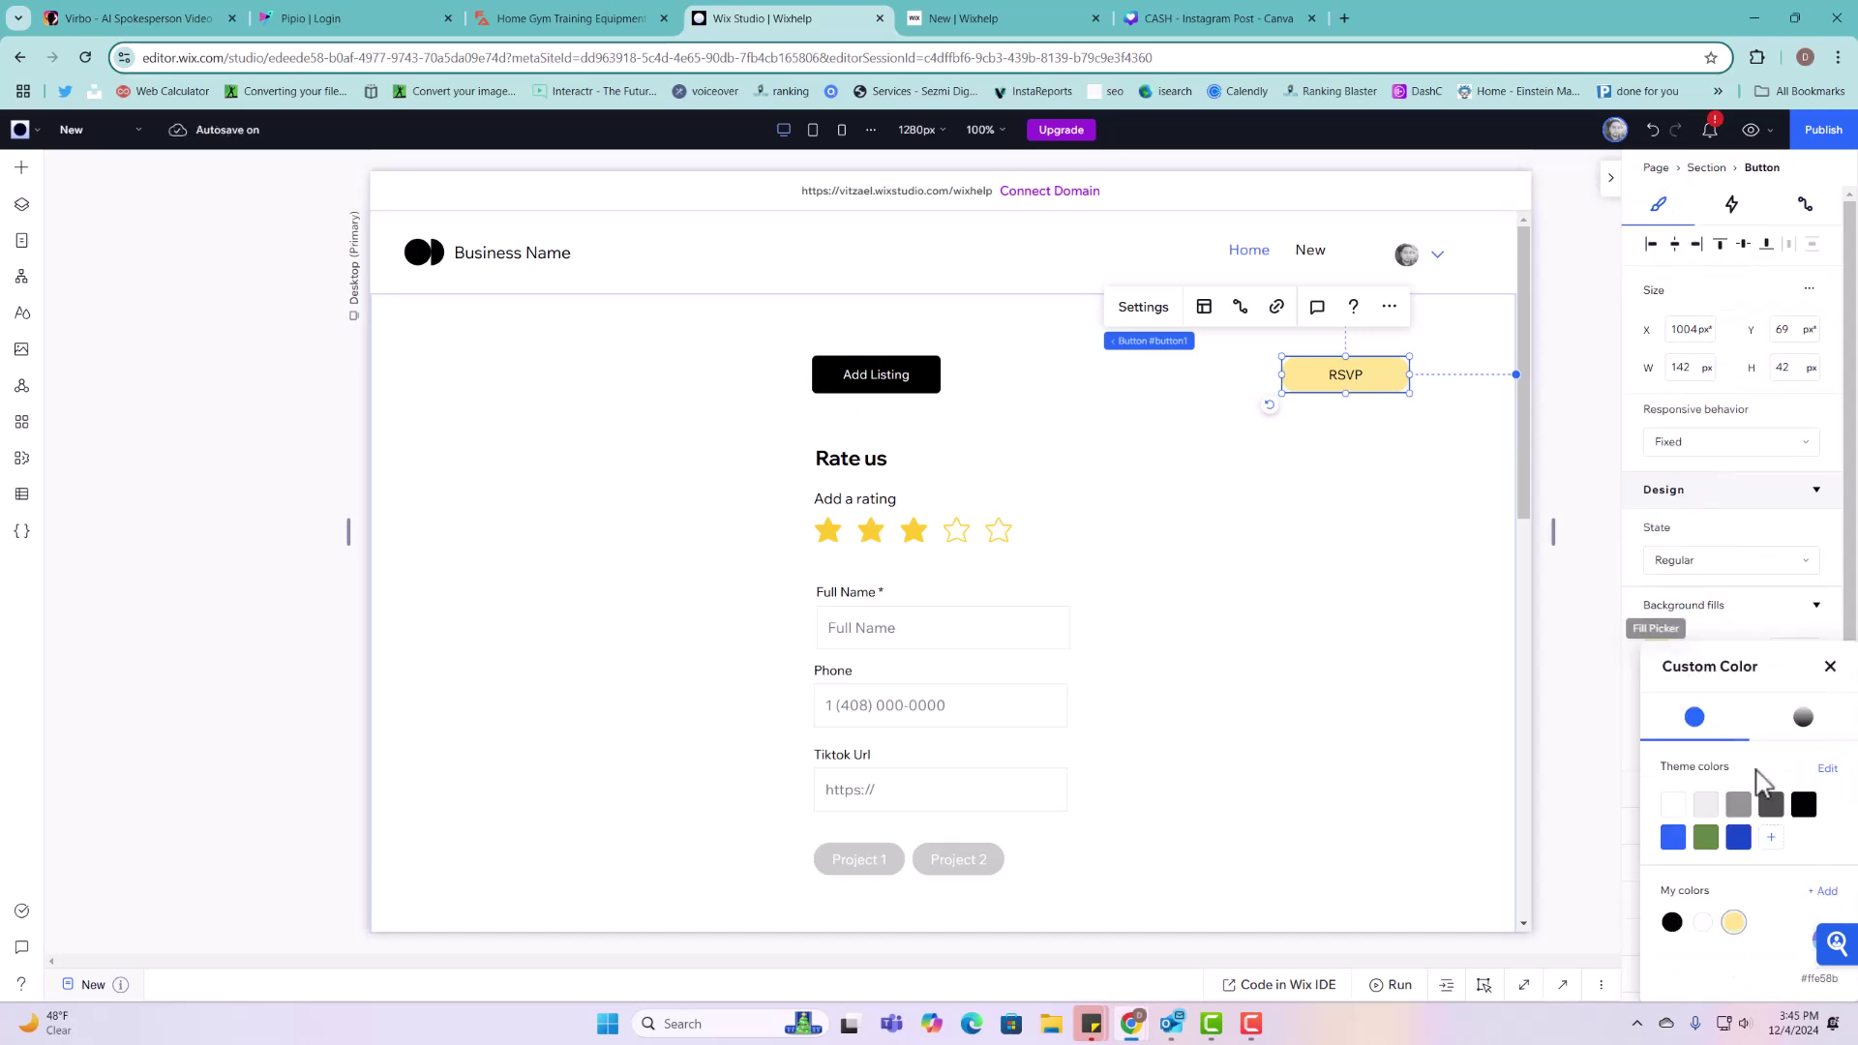
left_click(1828, 770)
left_click(1657, 654)
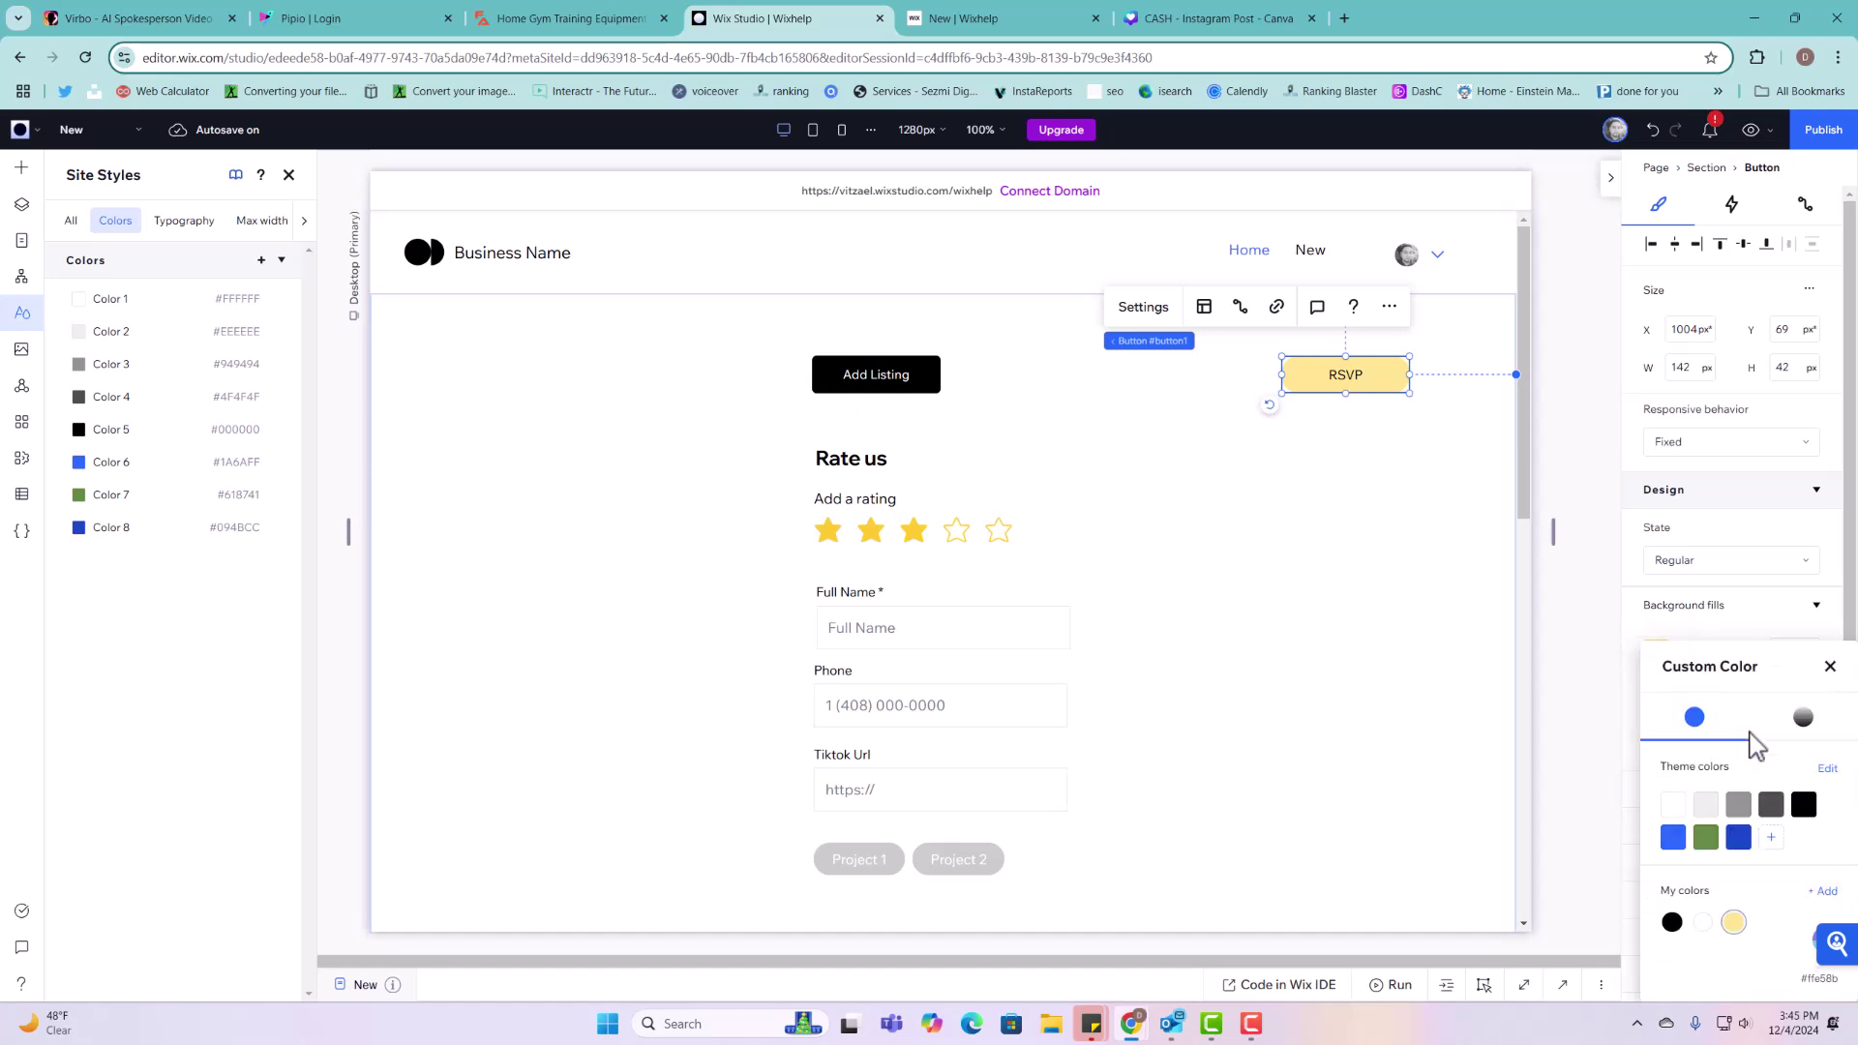
left_click(1822, 891)
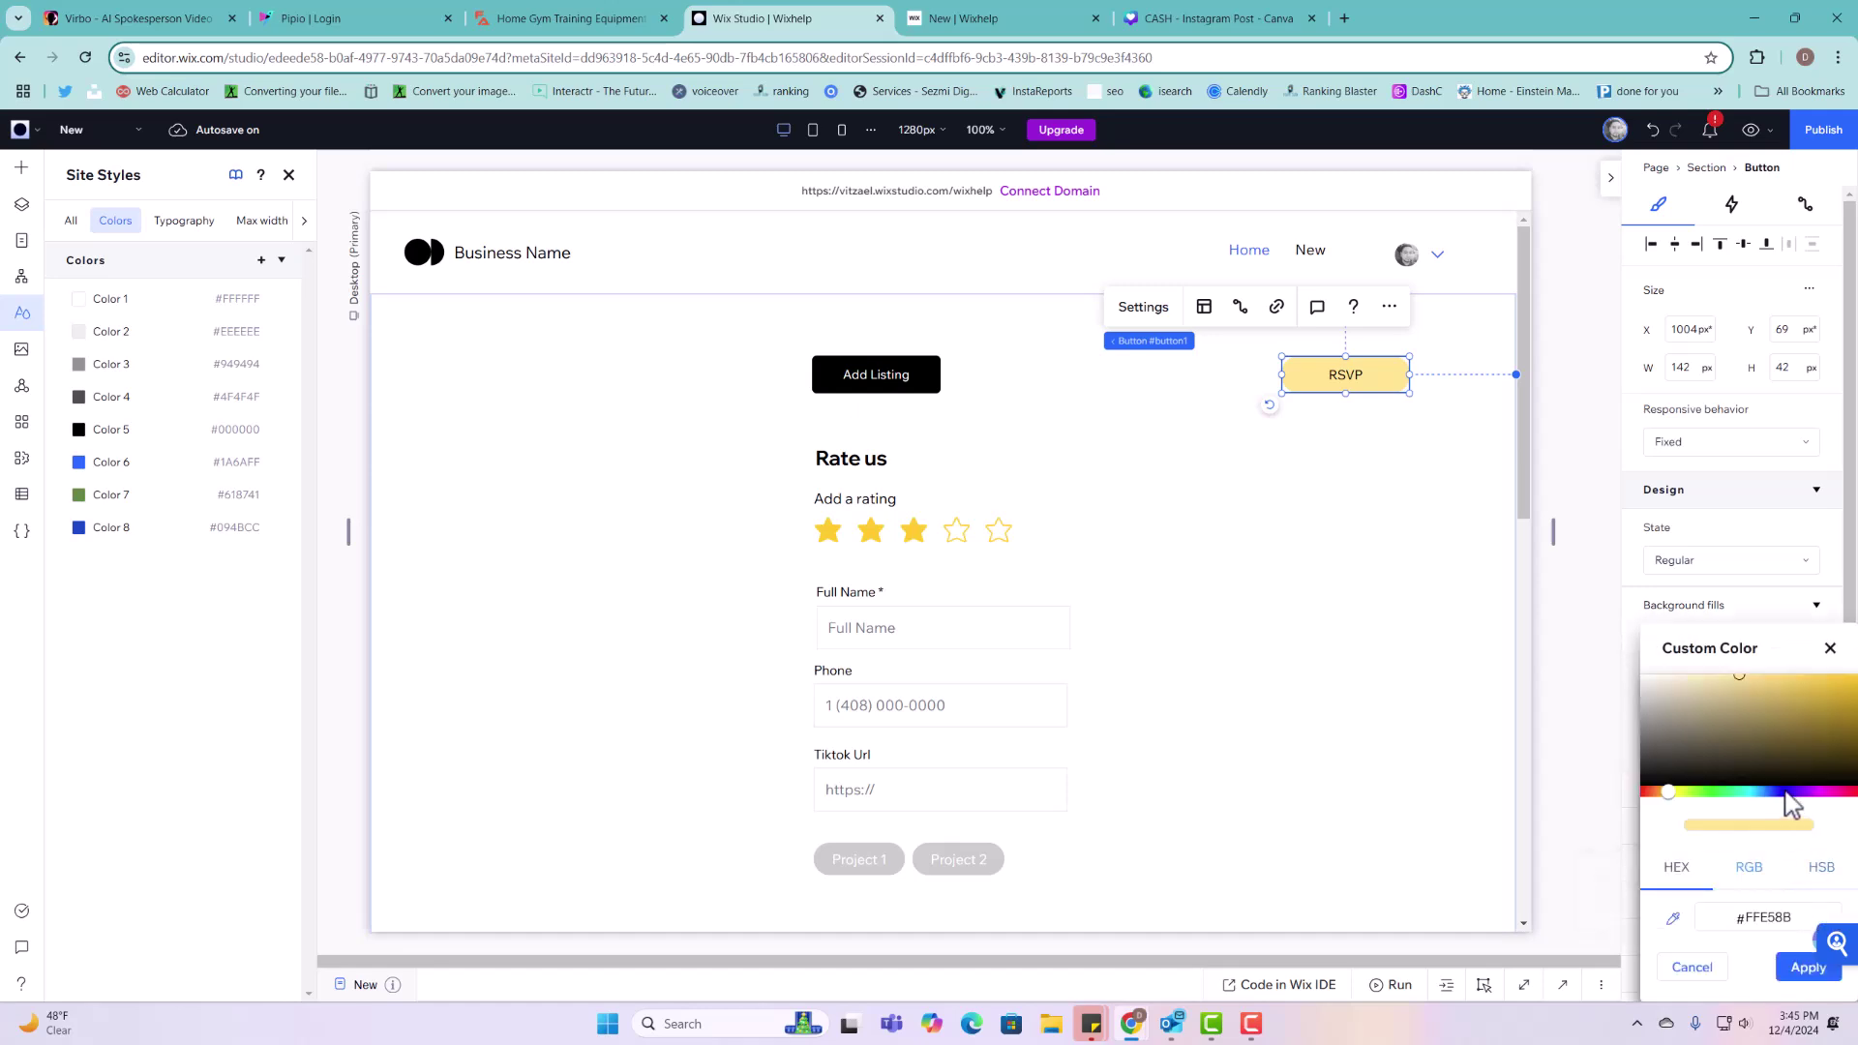
left_click_drag(1667, 792, 1642, 792)
left_click(1777, 707)
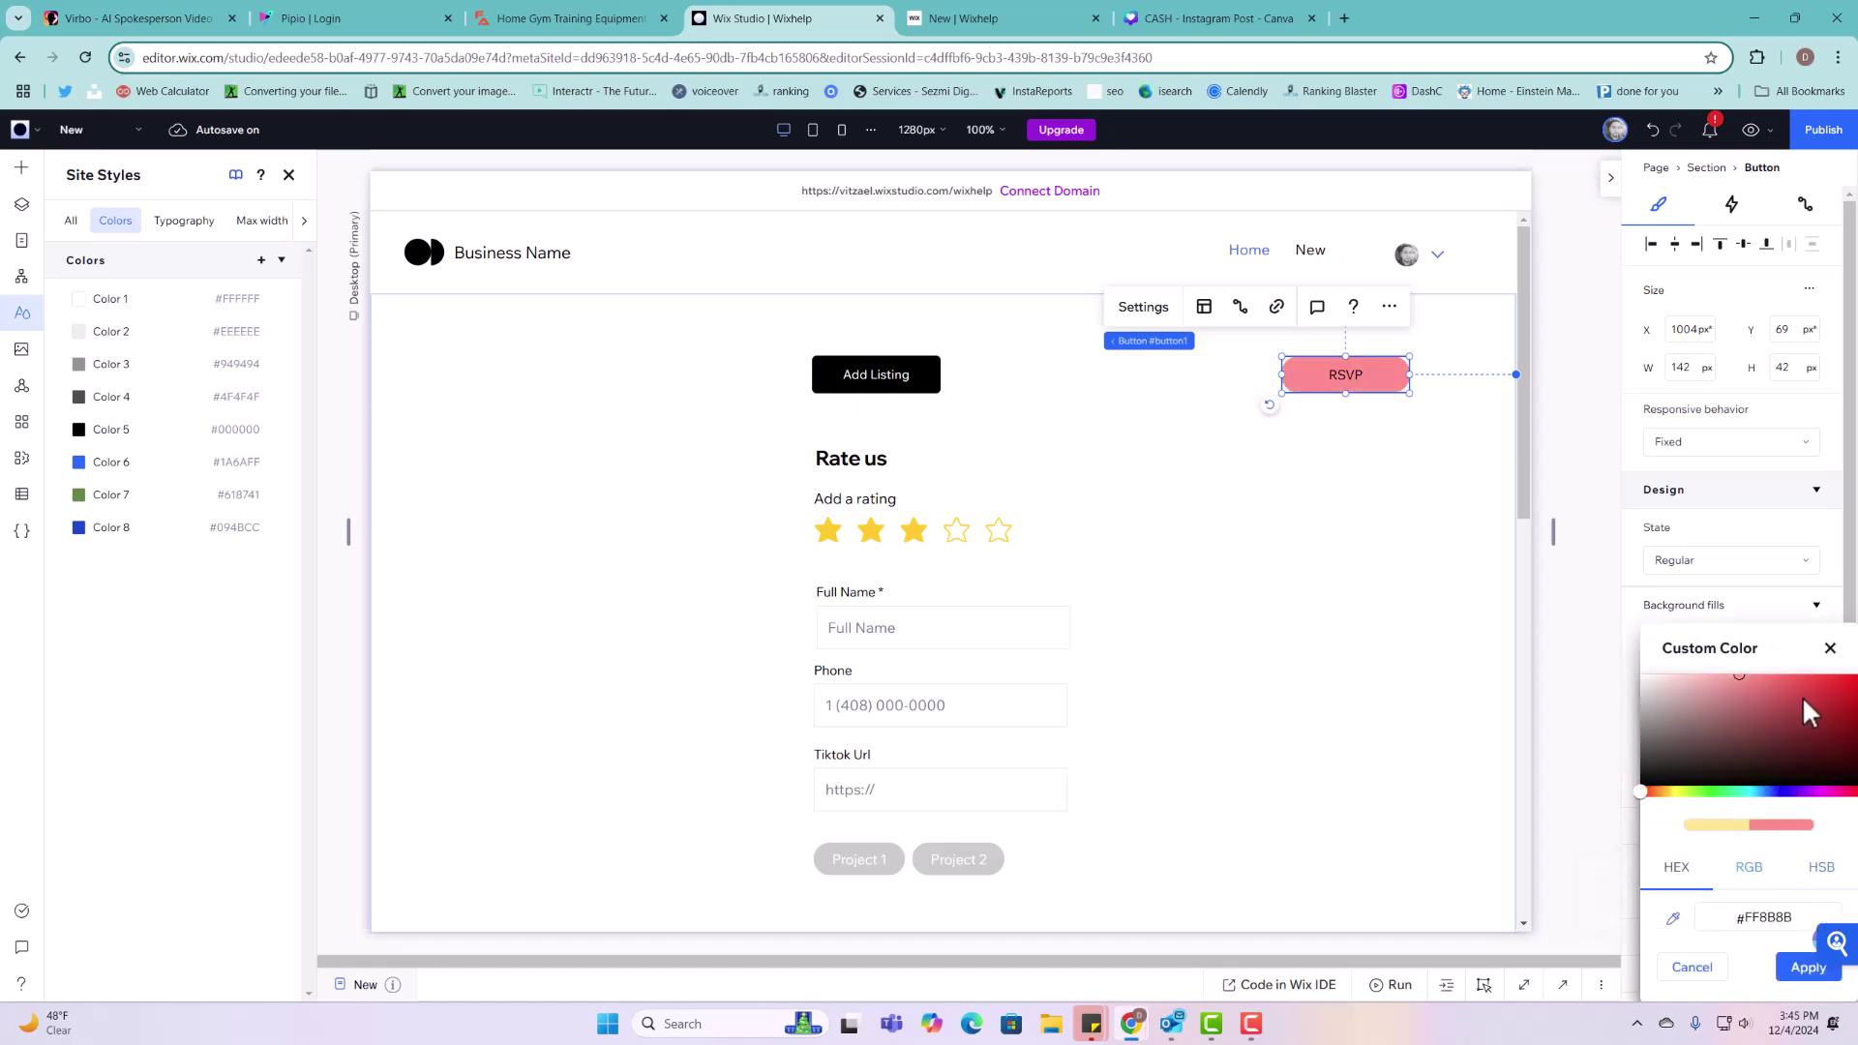
left_click(1830, 690)
left_click_drag(1833, 691, 1836, 677)
left_click(1830, 648)
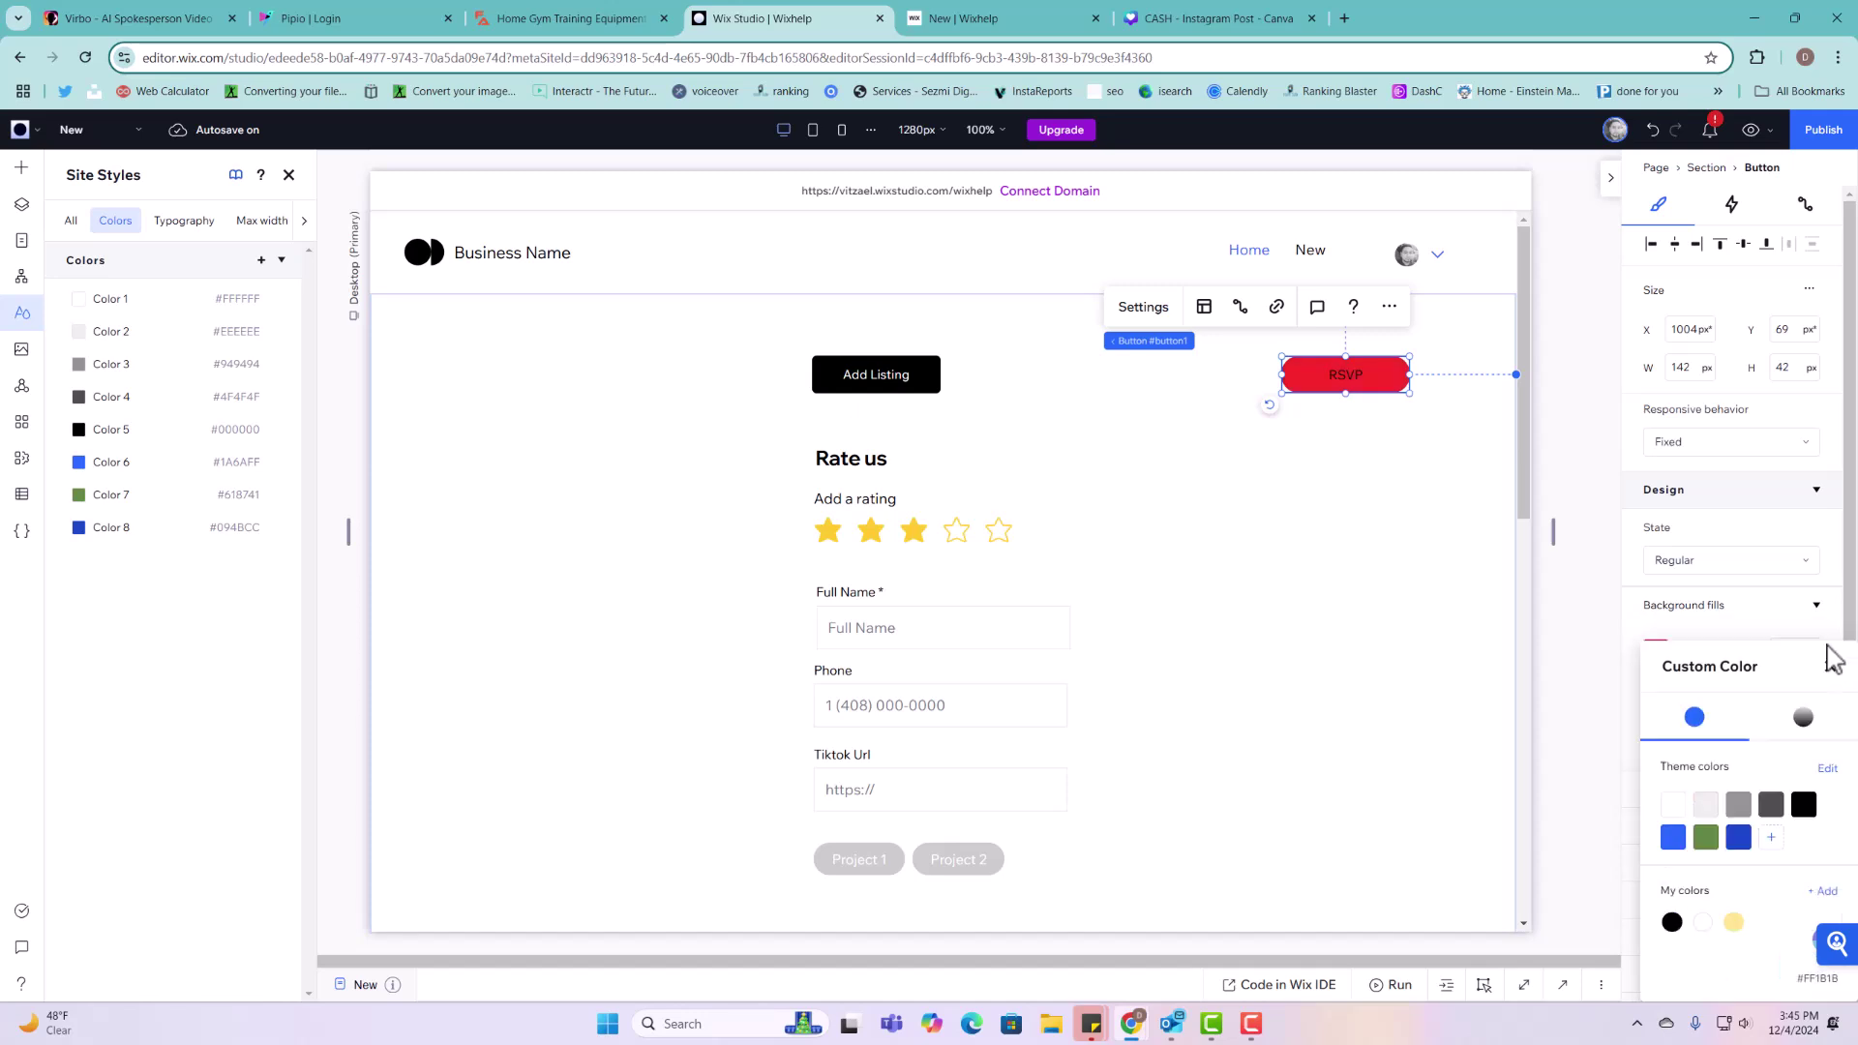
left_click(1812, 668)
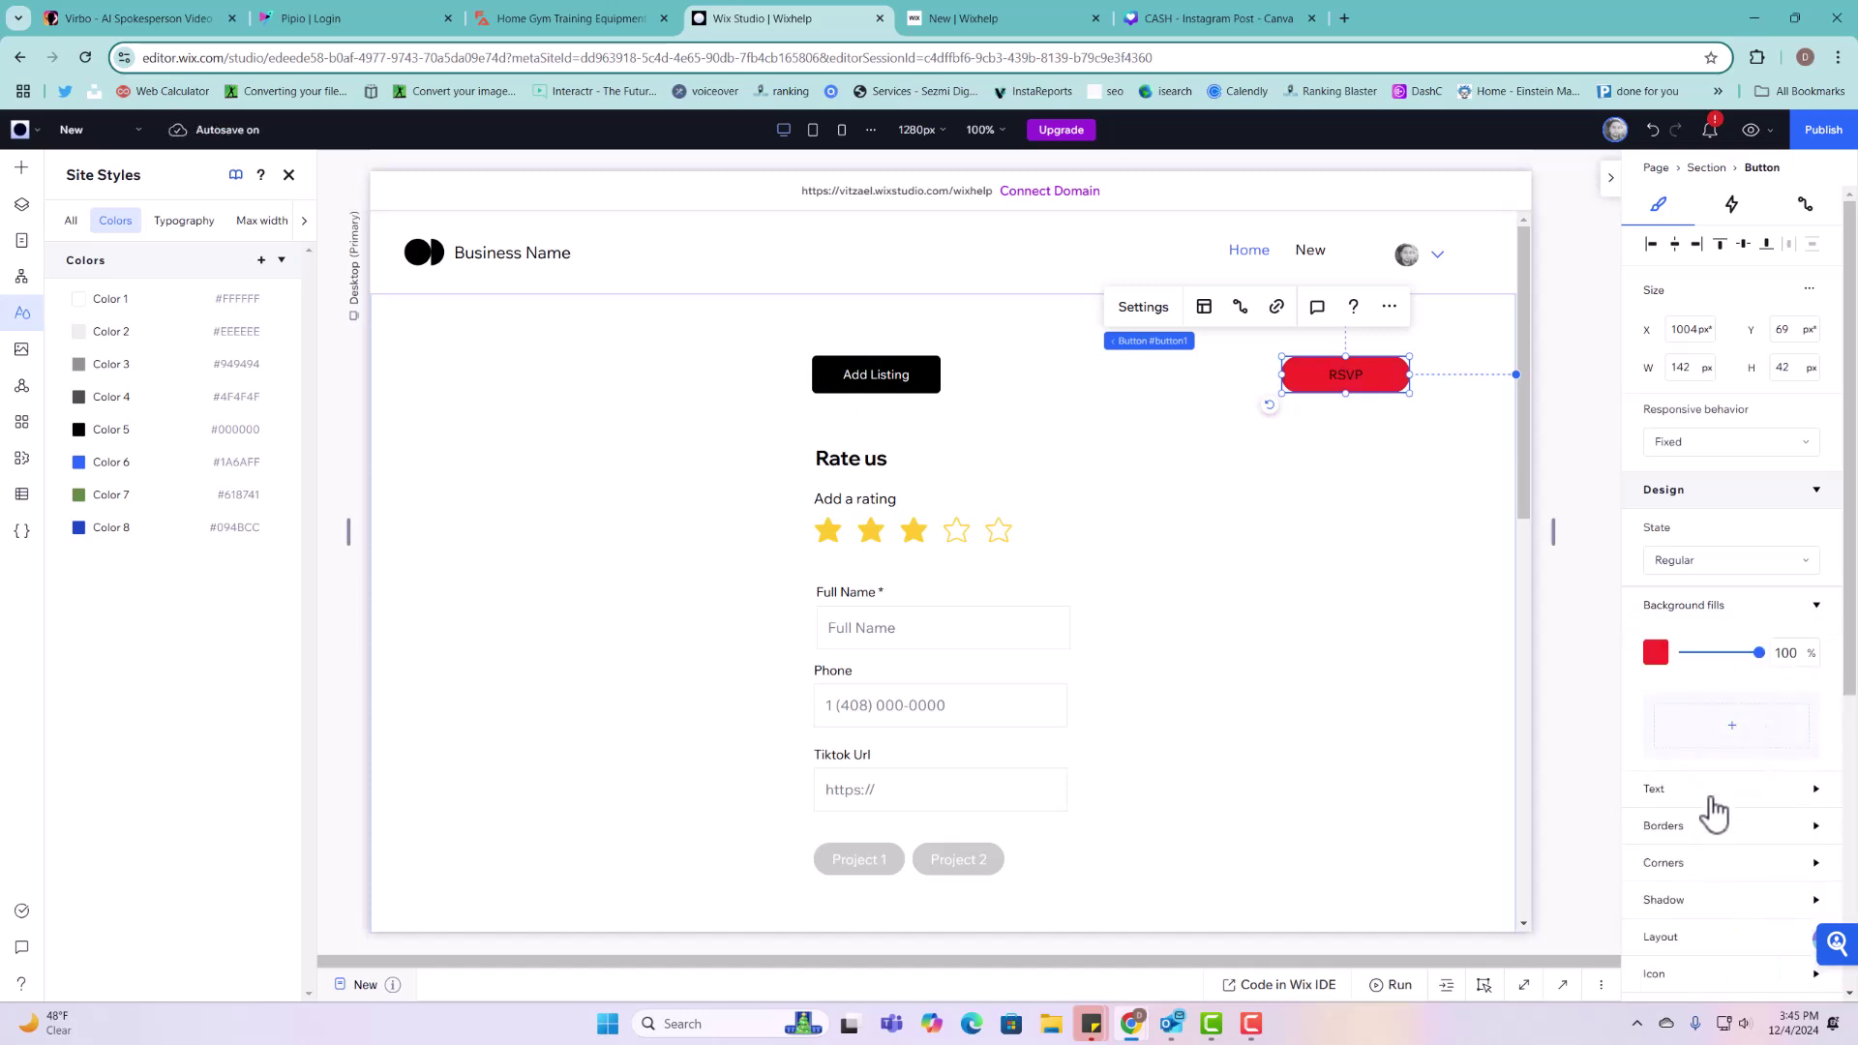
Step: Make the button's label text white (Color 1)
left_click(1715, 792)
scroll(1701, 866, "down", 4)
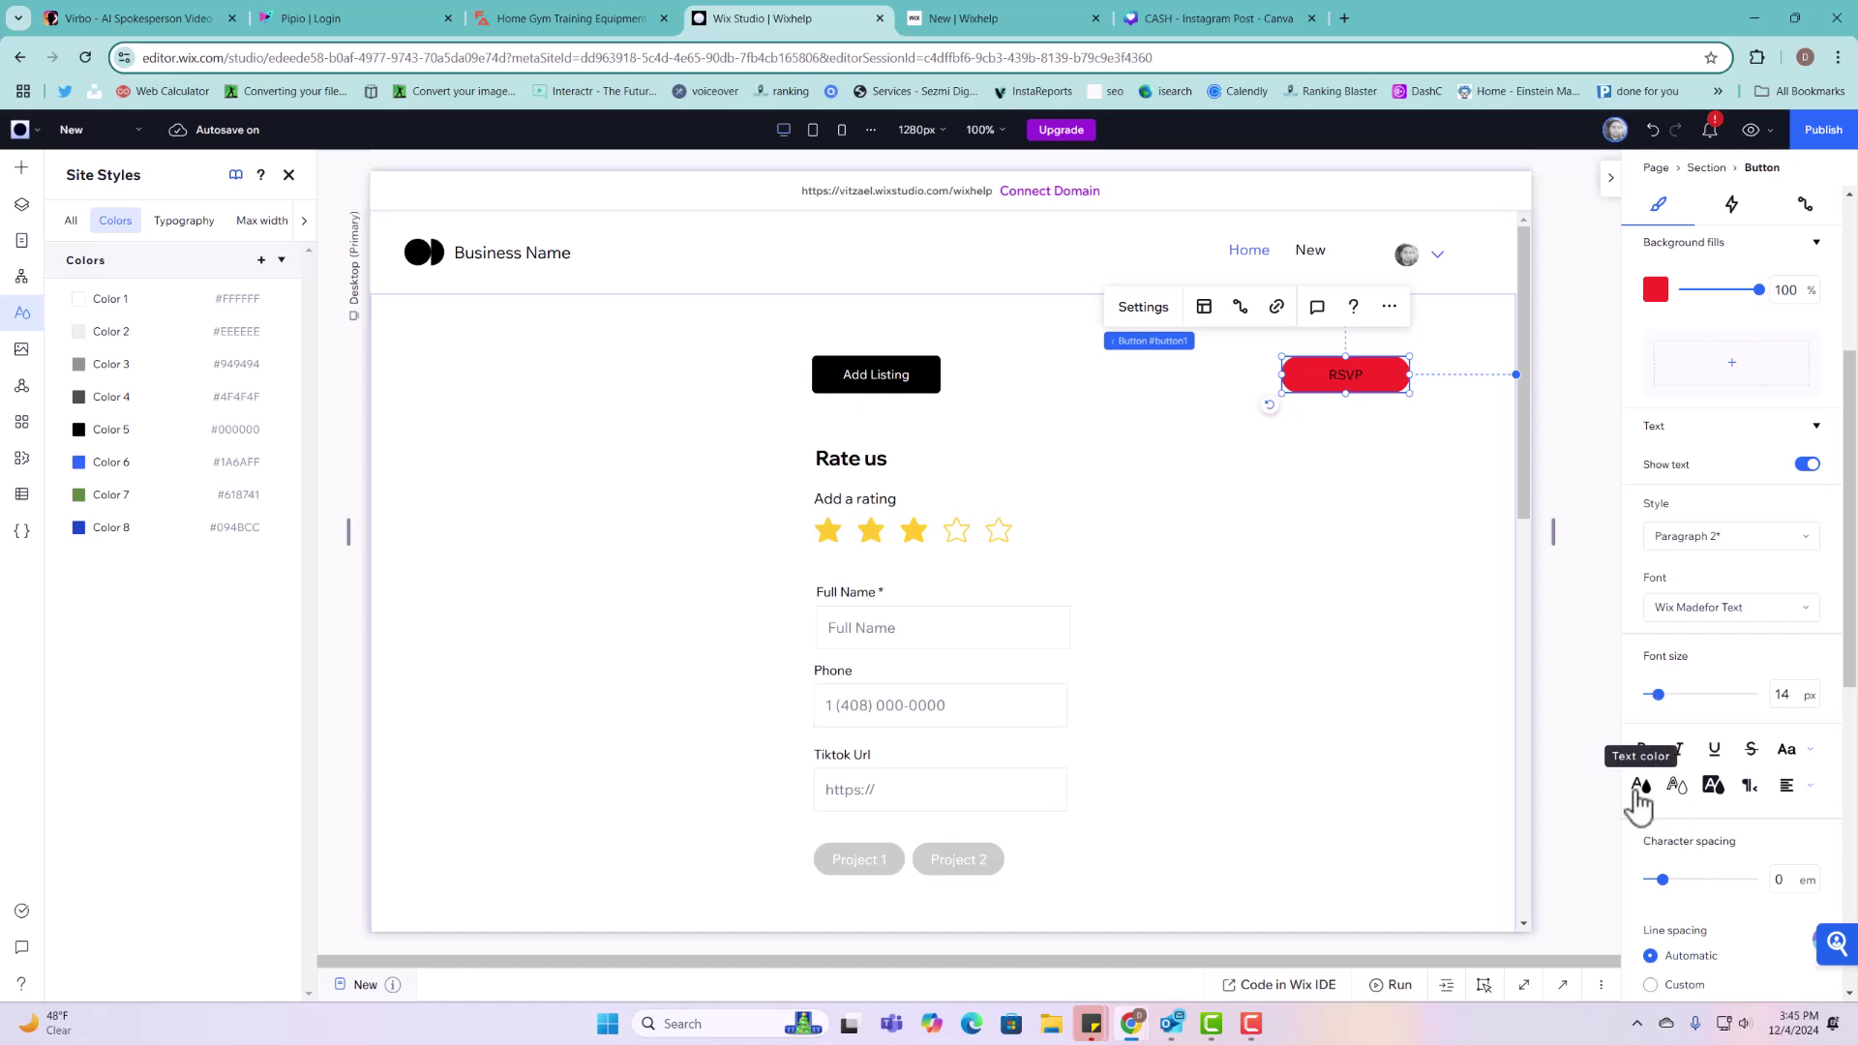
left_click(1642, 786)
left_click(1659, 812)
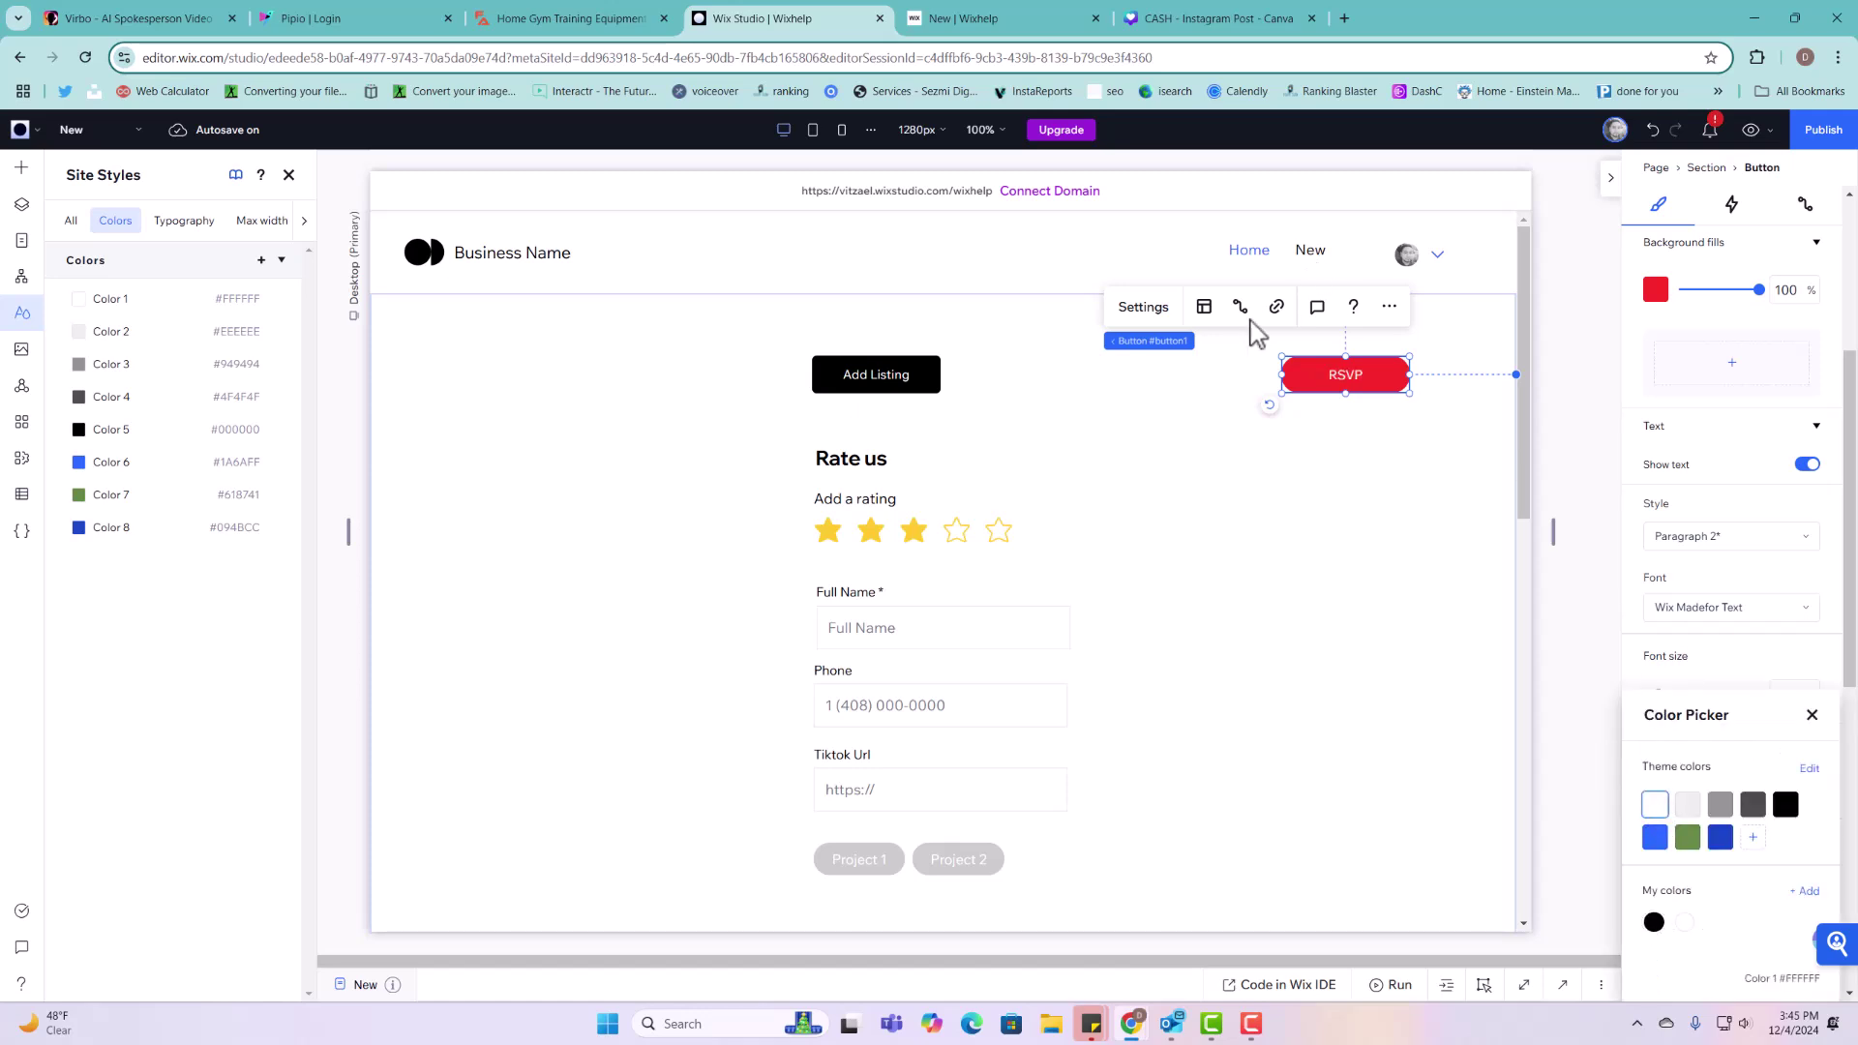
left_click(1143, 307)
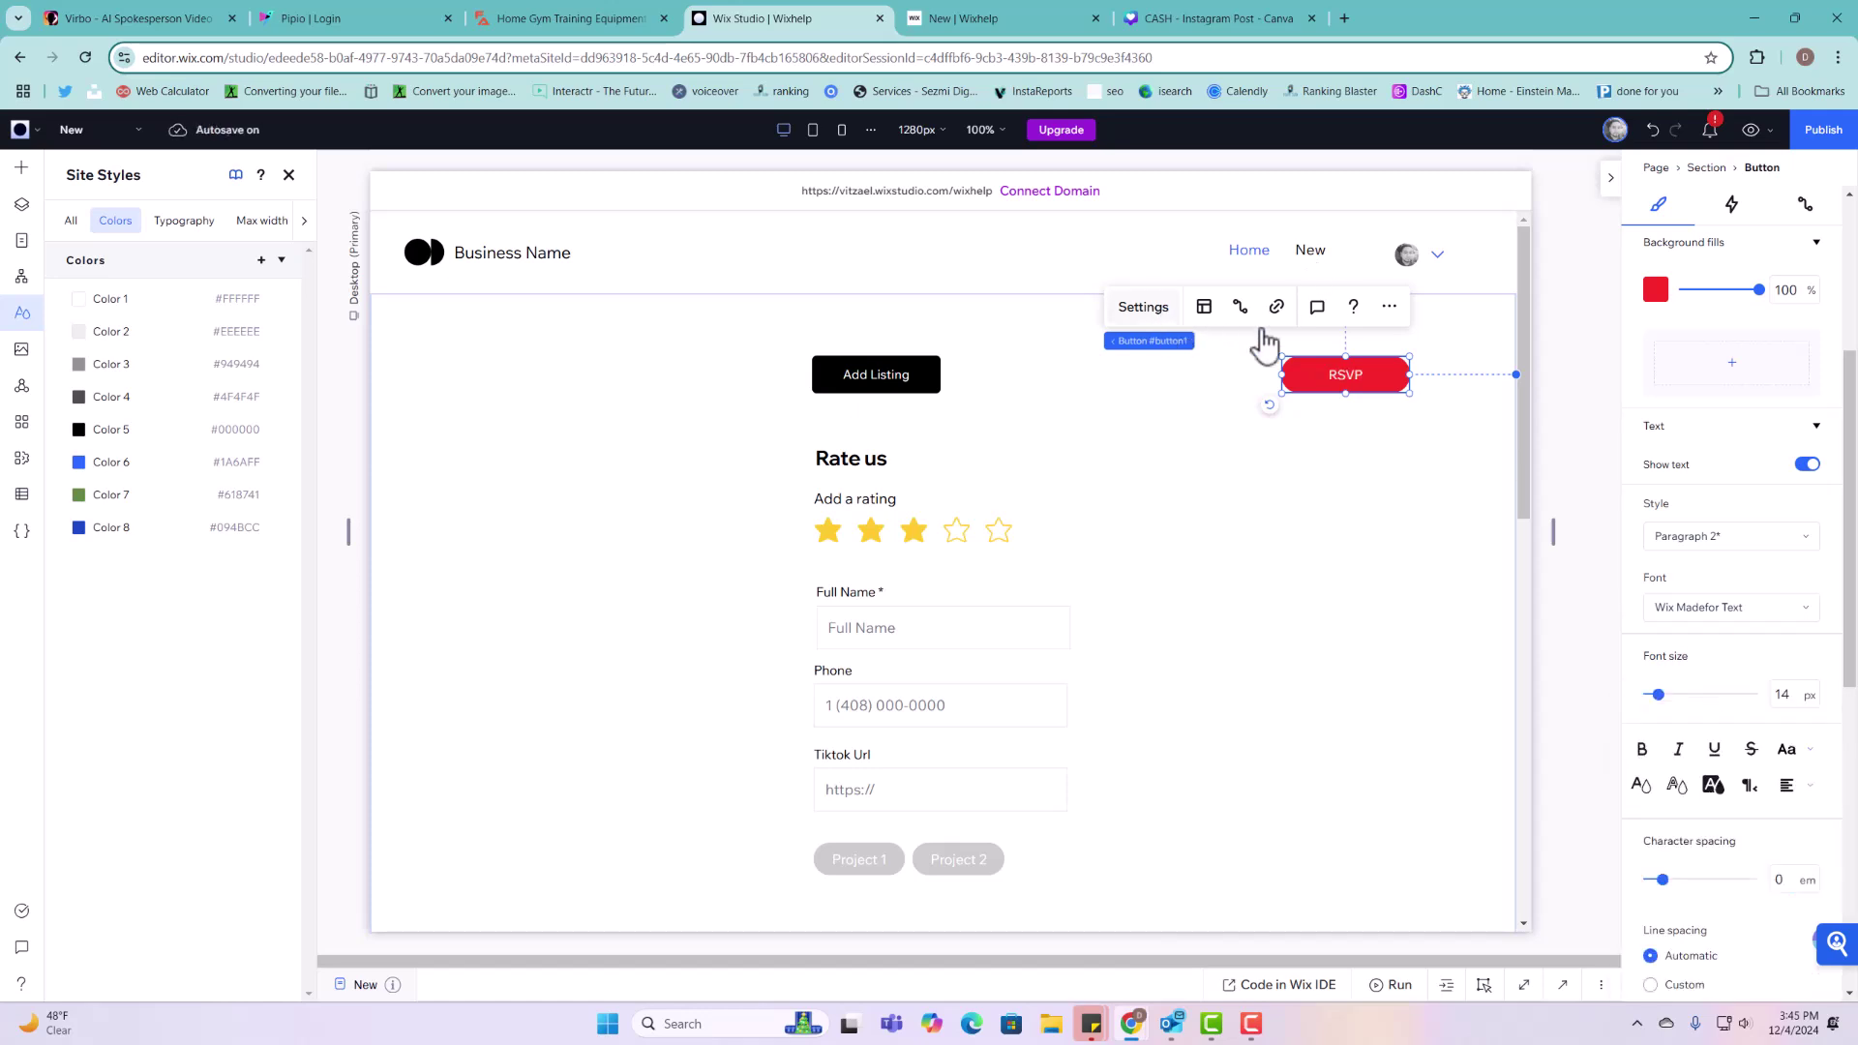
left_click(1387, 375)
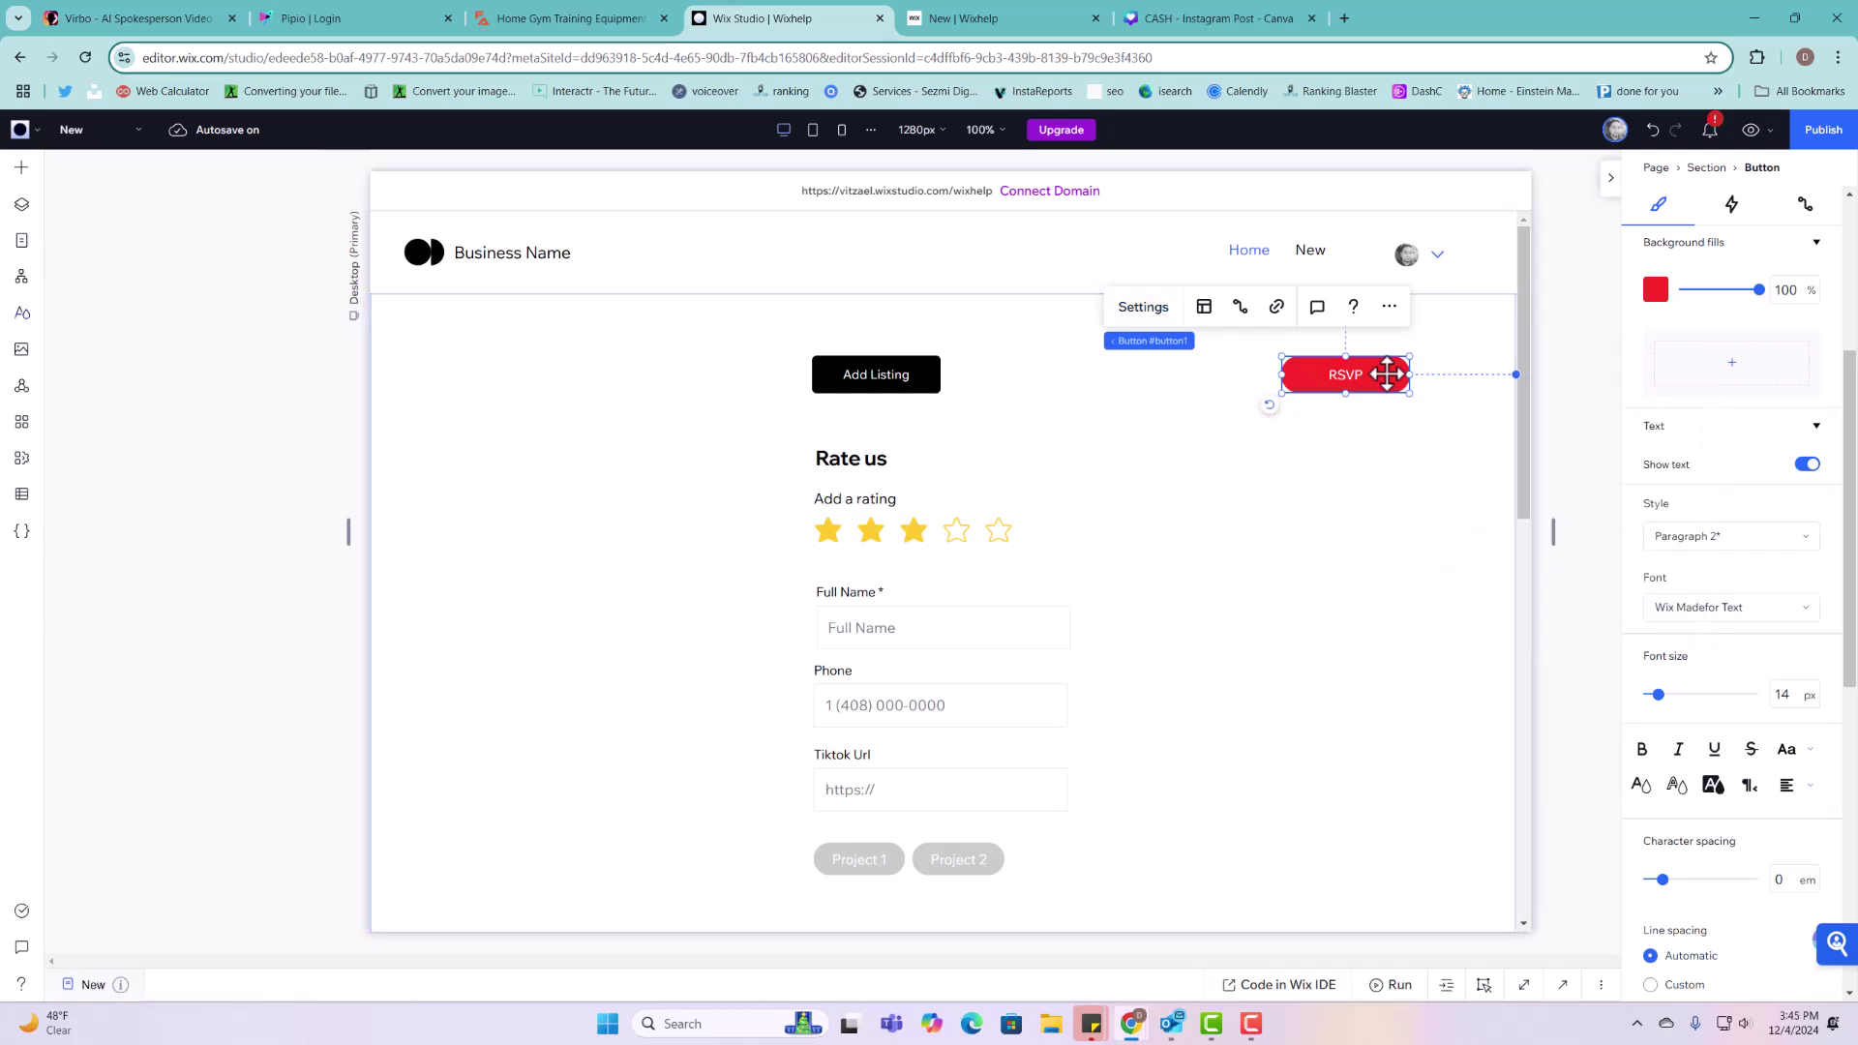
Step: Change the red button's text to 'Delete Listing' and nudge it slightly left
left_click(1140, 306)
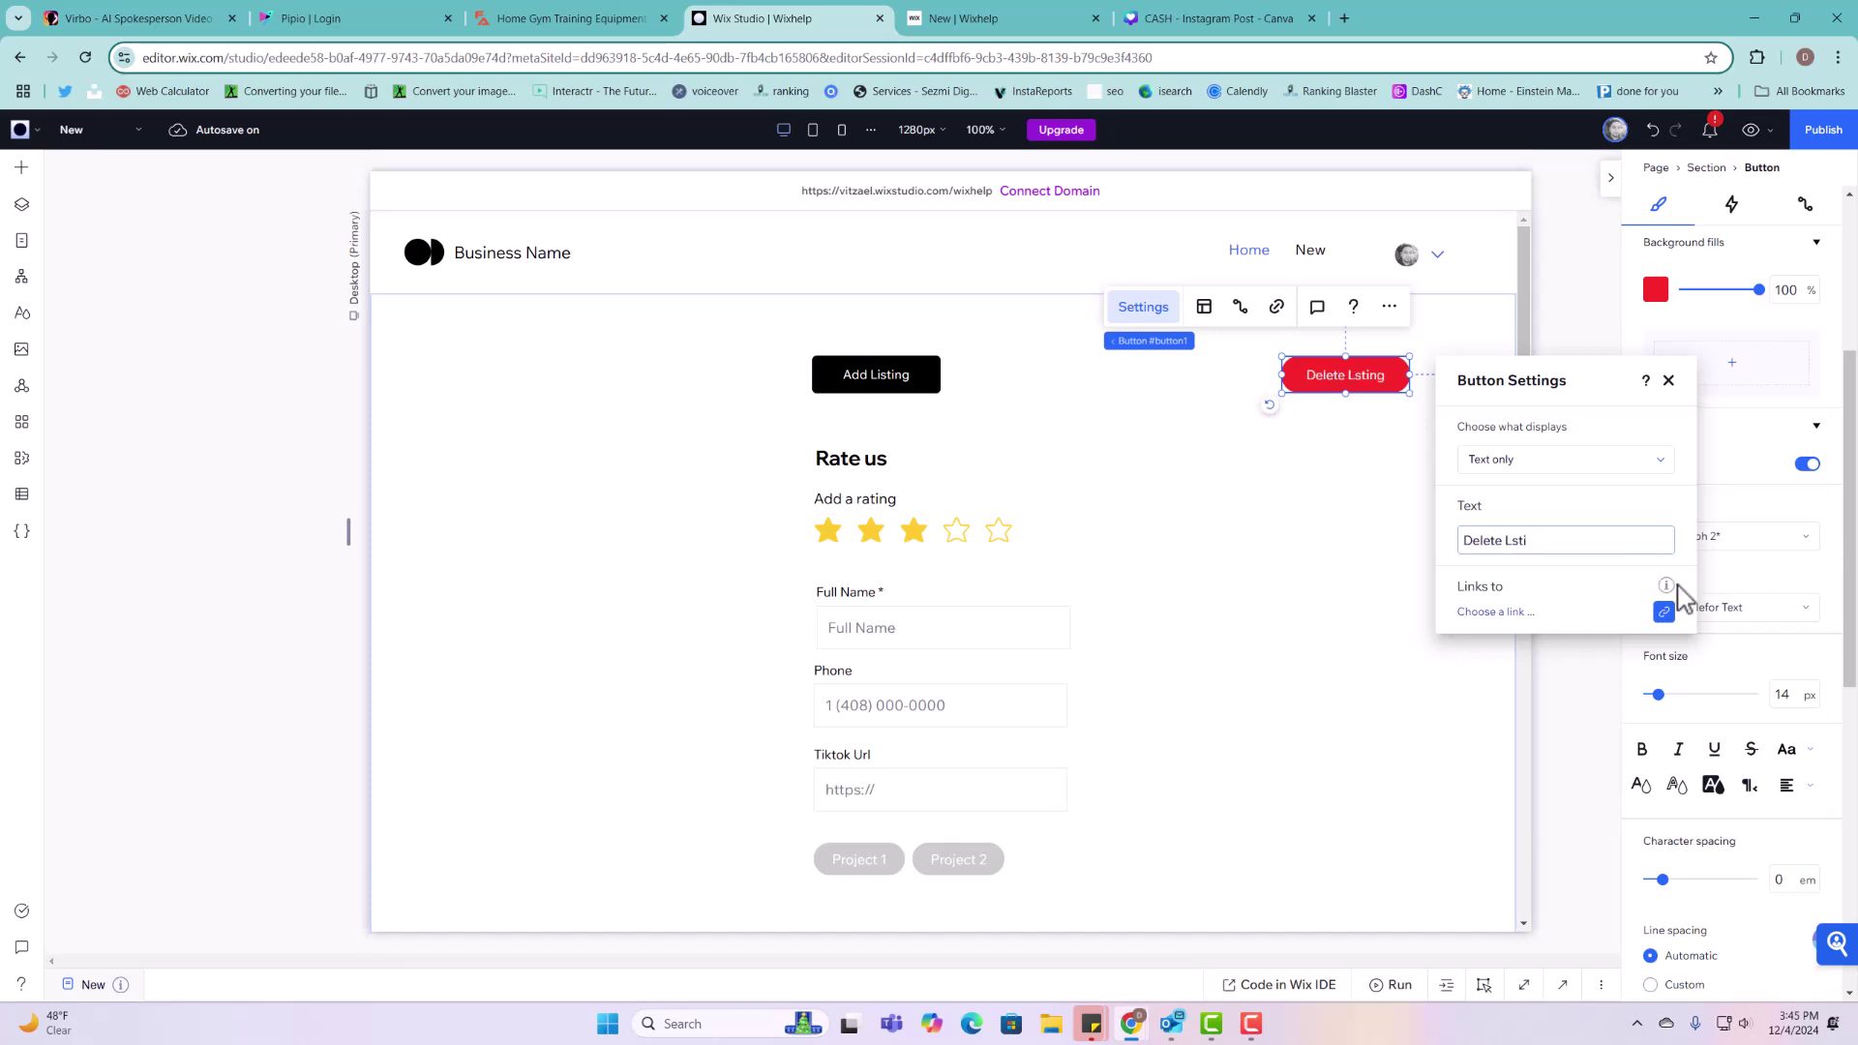
type("isti")
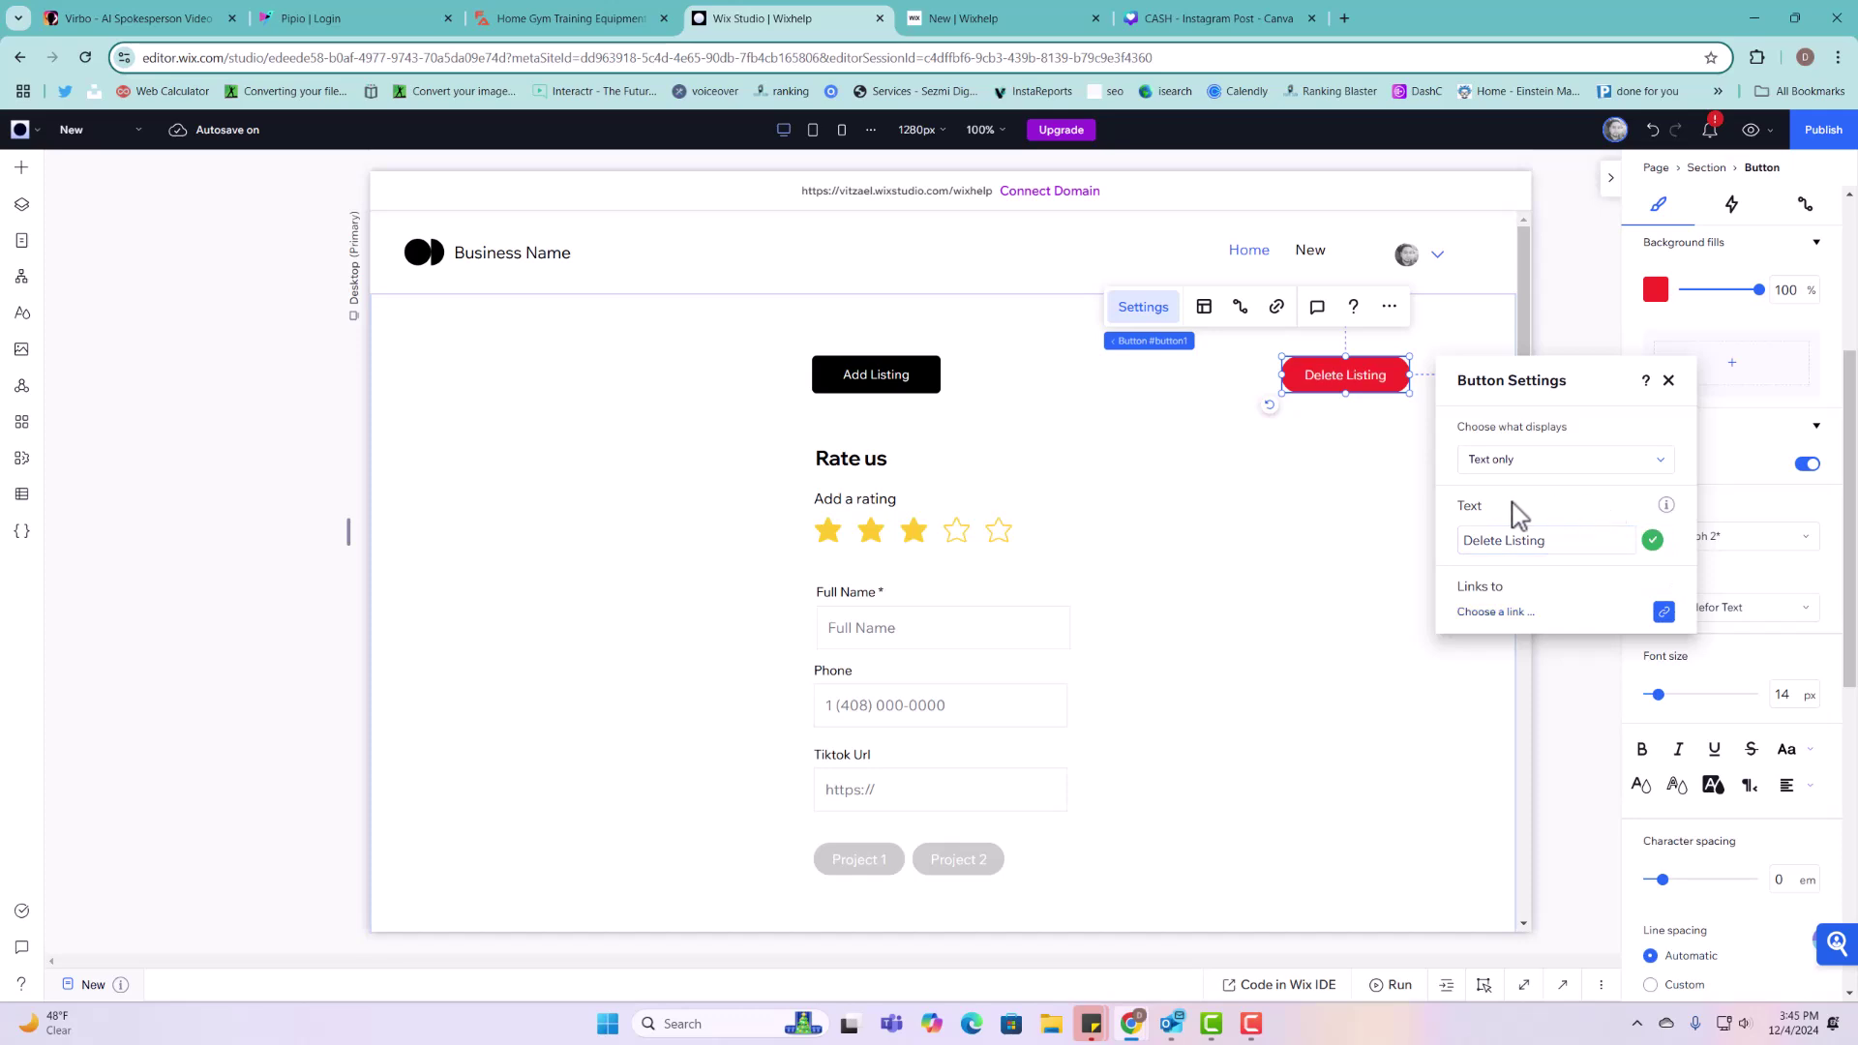
left_click(1669, 381)
left_click(1392, 447)
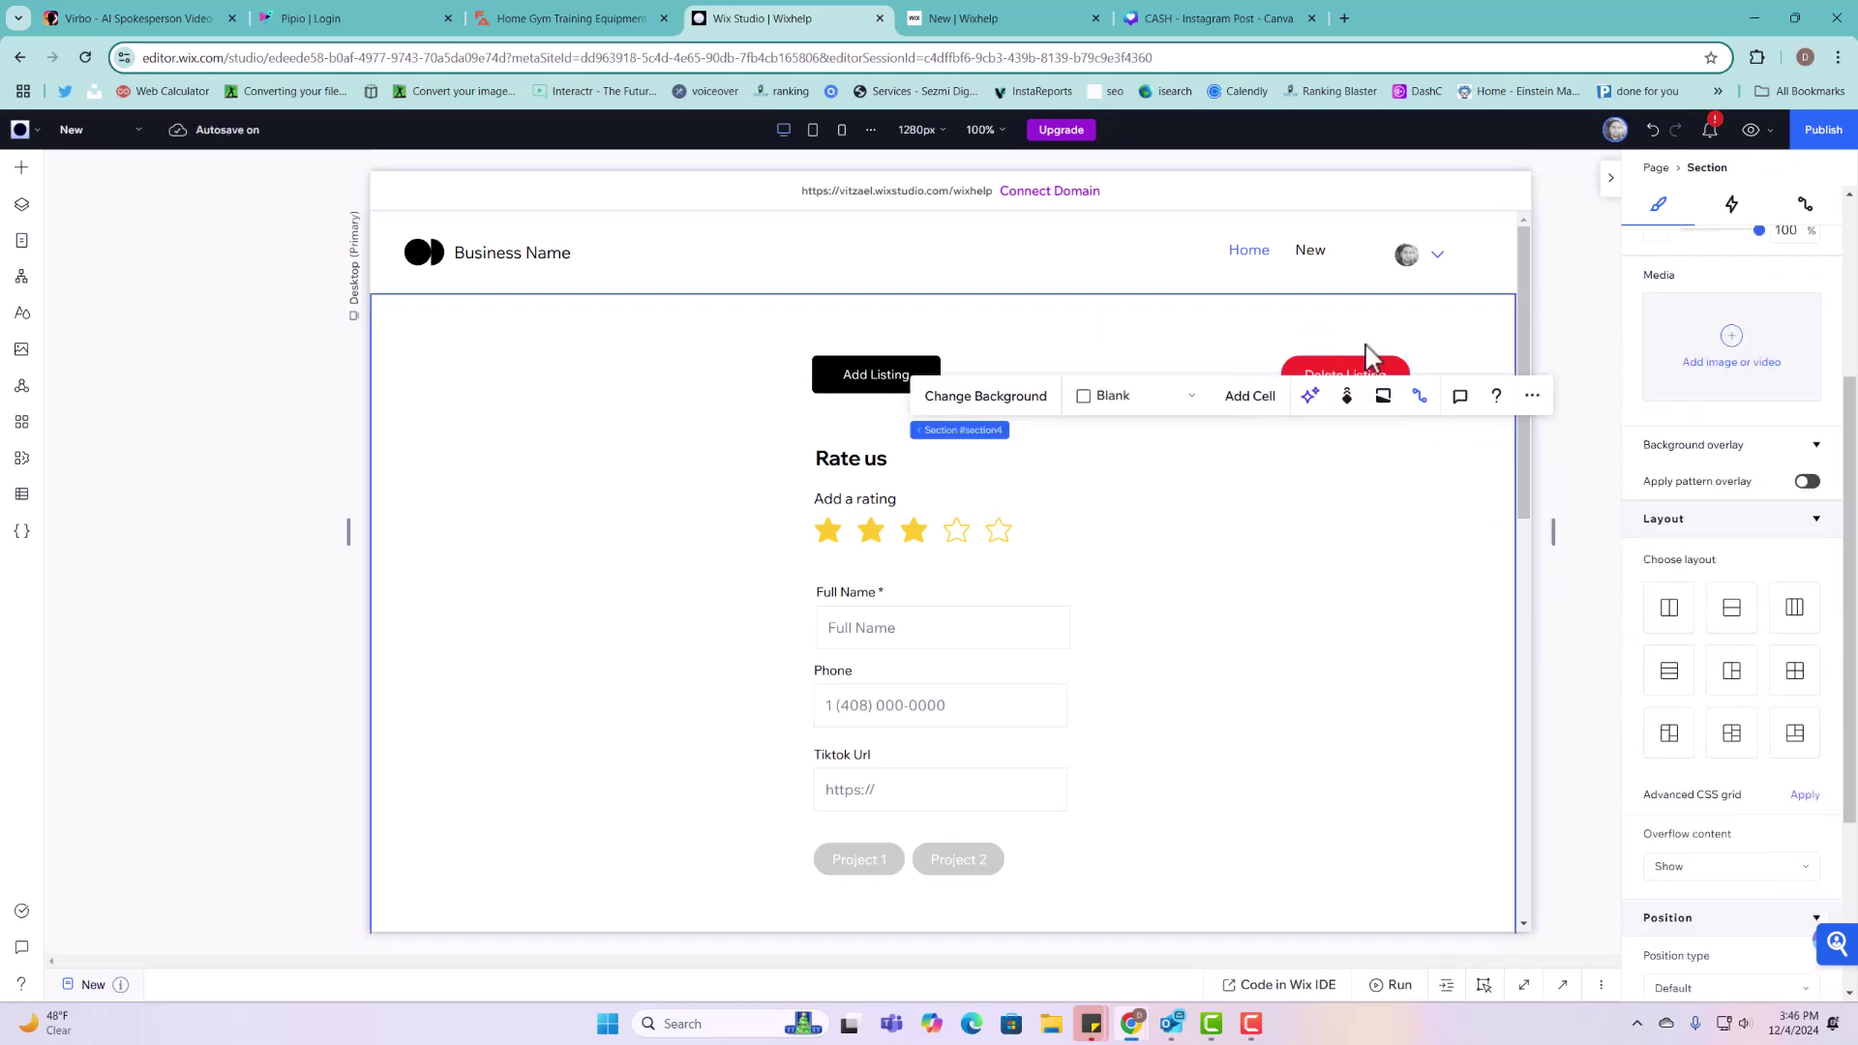
left_click_drag(1371, 366, 1348, 367)
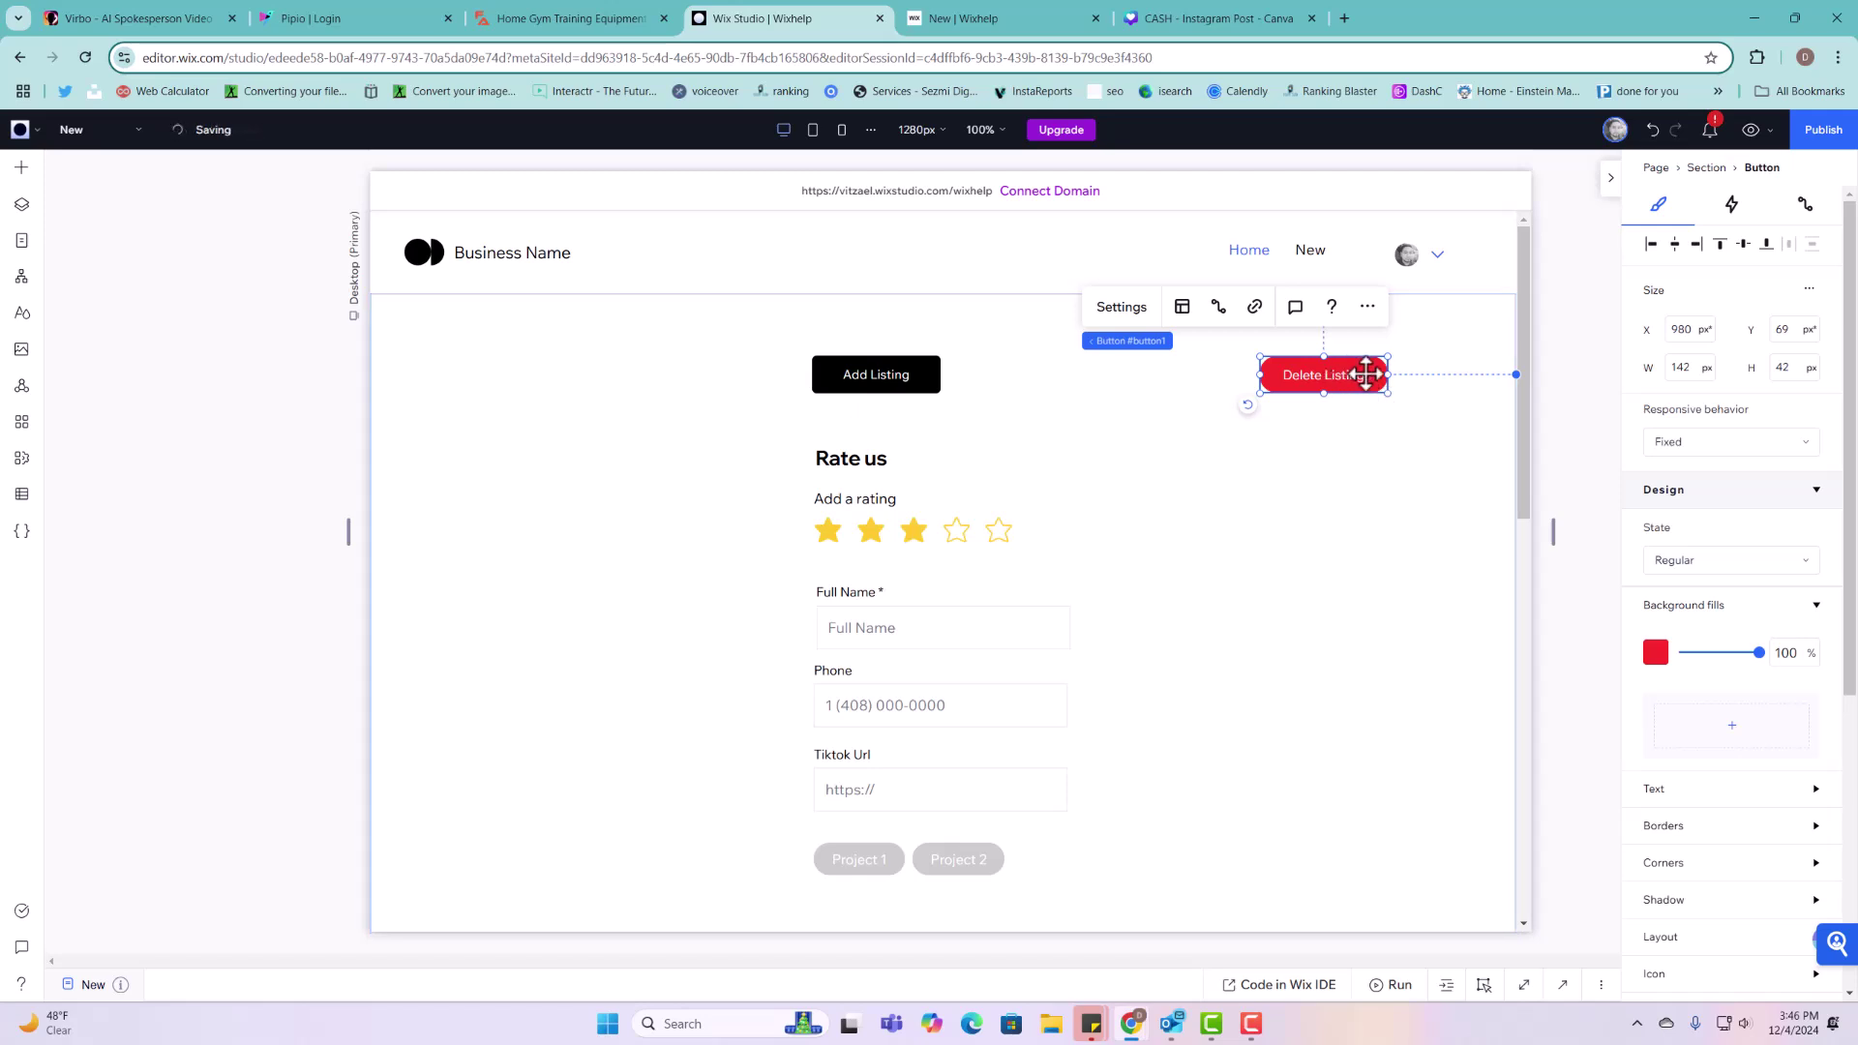
left_click(1219, 308)
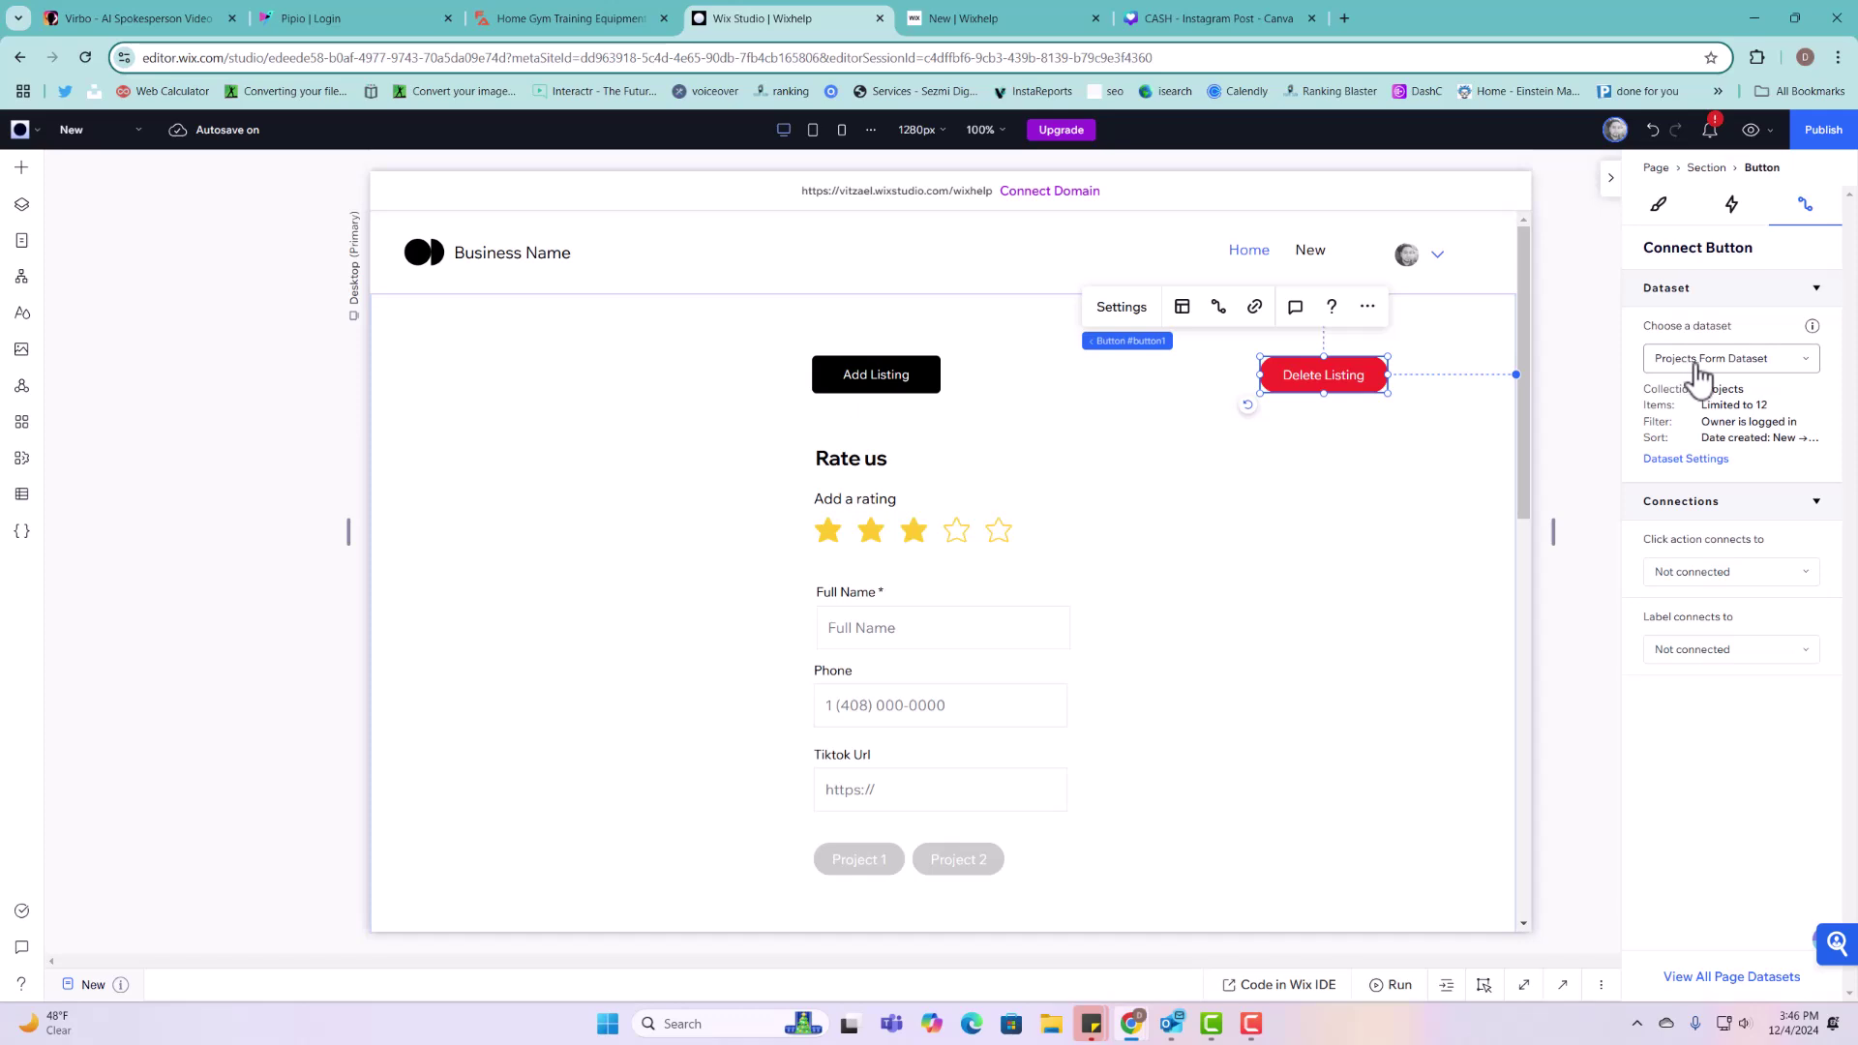
Step: Connect the button's click action to Delete via Projects Form Dataset and move it slightly lower
left_click(1723, 575)
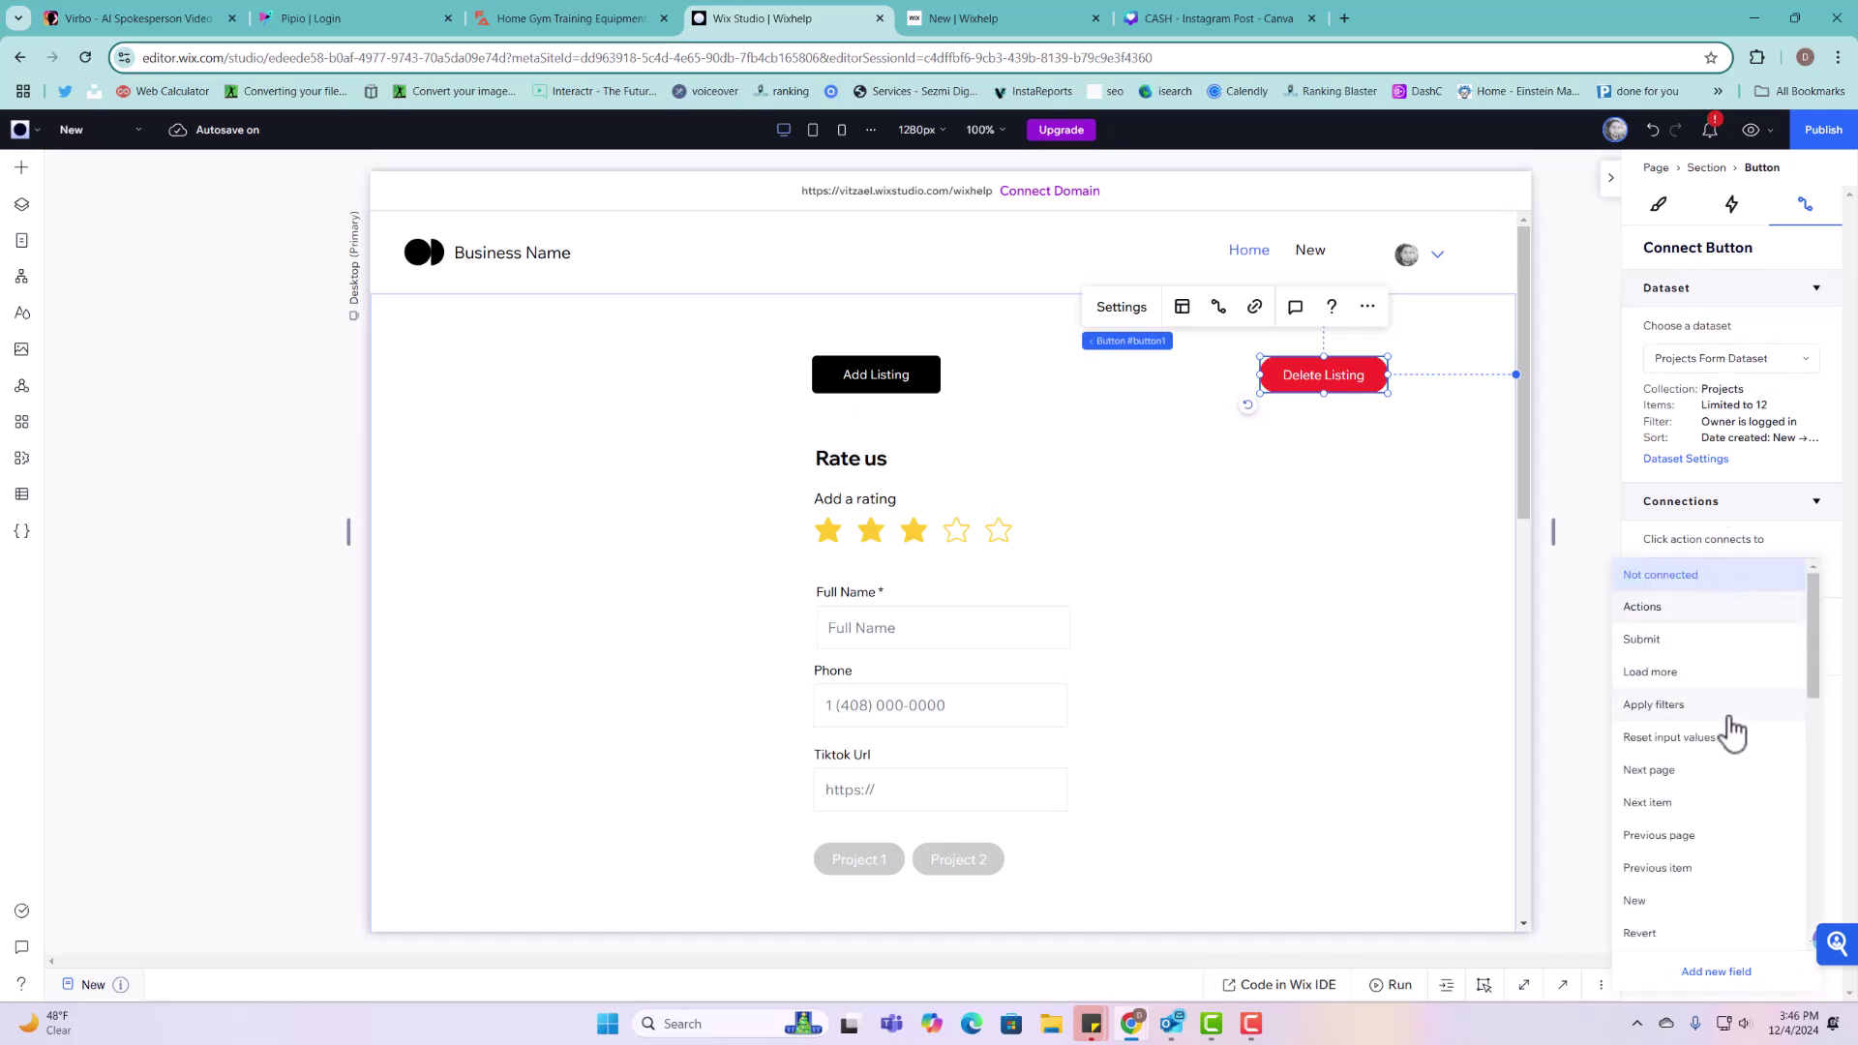
scroll(1718, 774, "down", 3)
left_click(1675, 804)
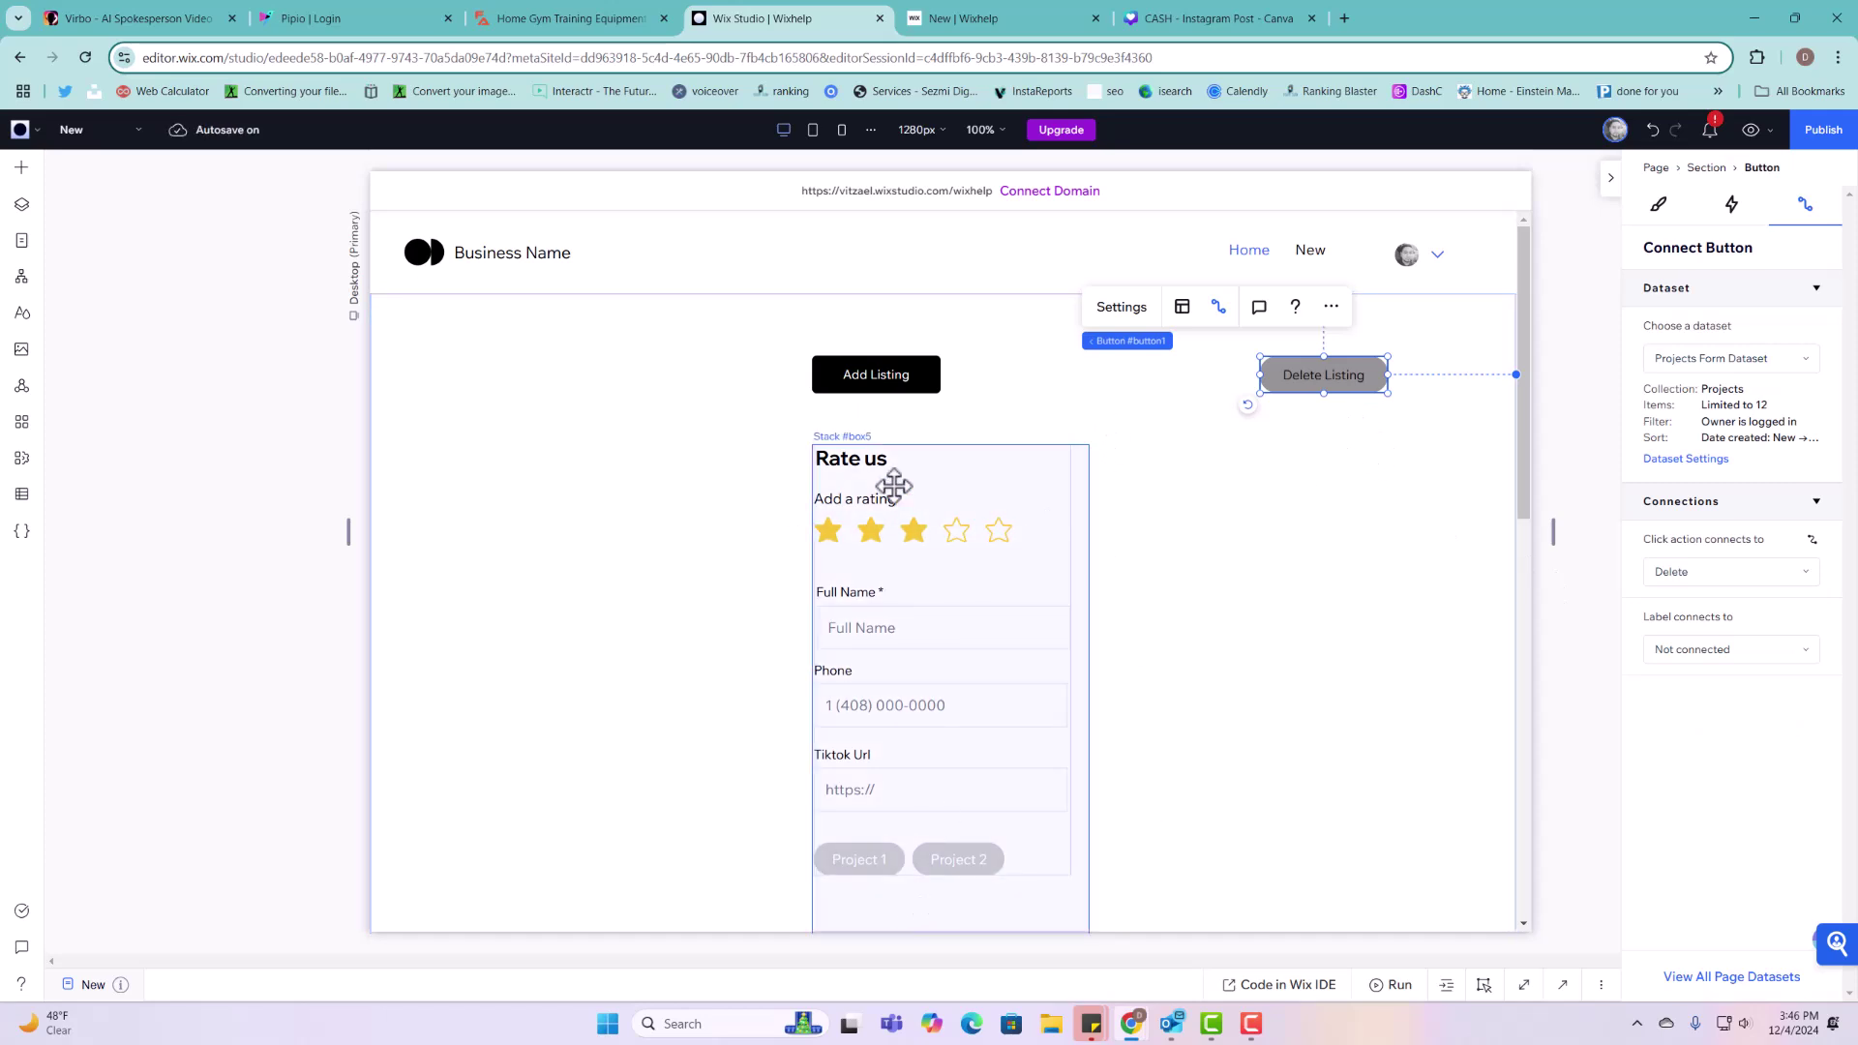
left_click(1351, 501)
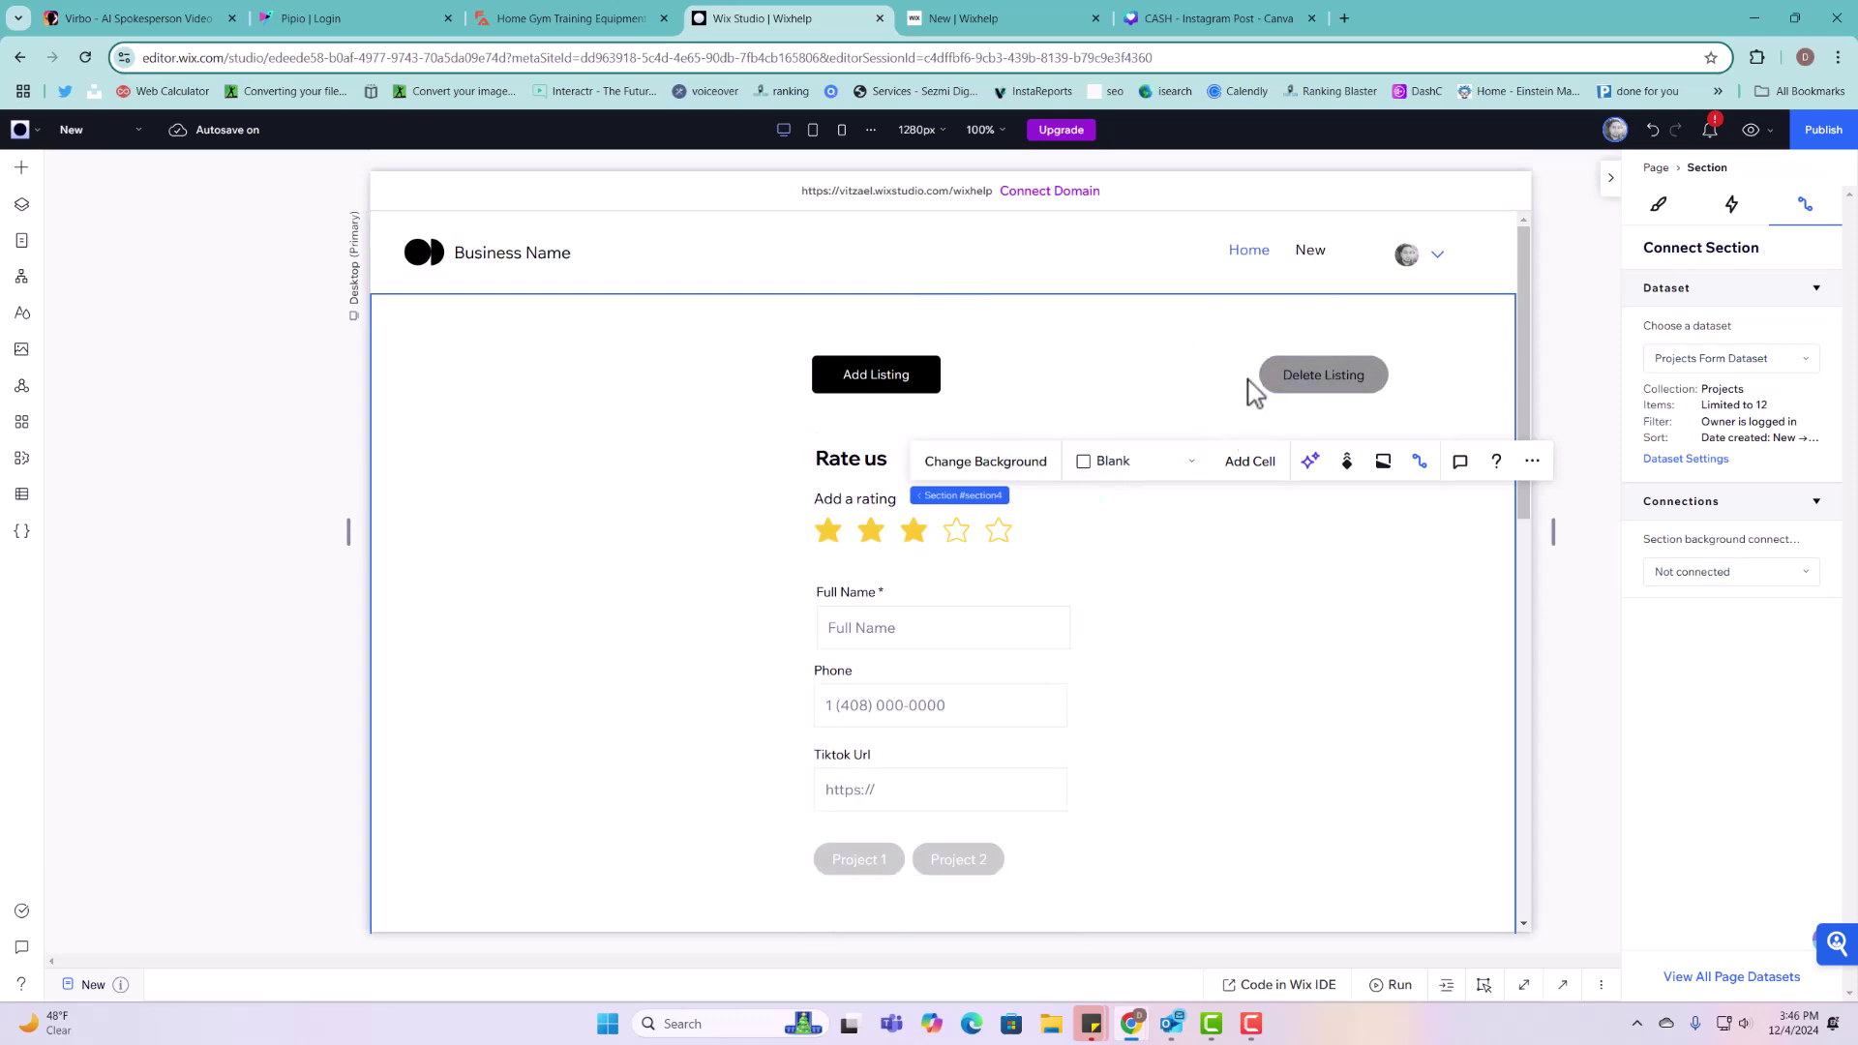
left_click_drag(1274, 374, 1258, 434)
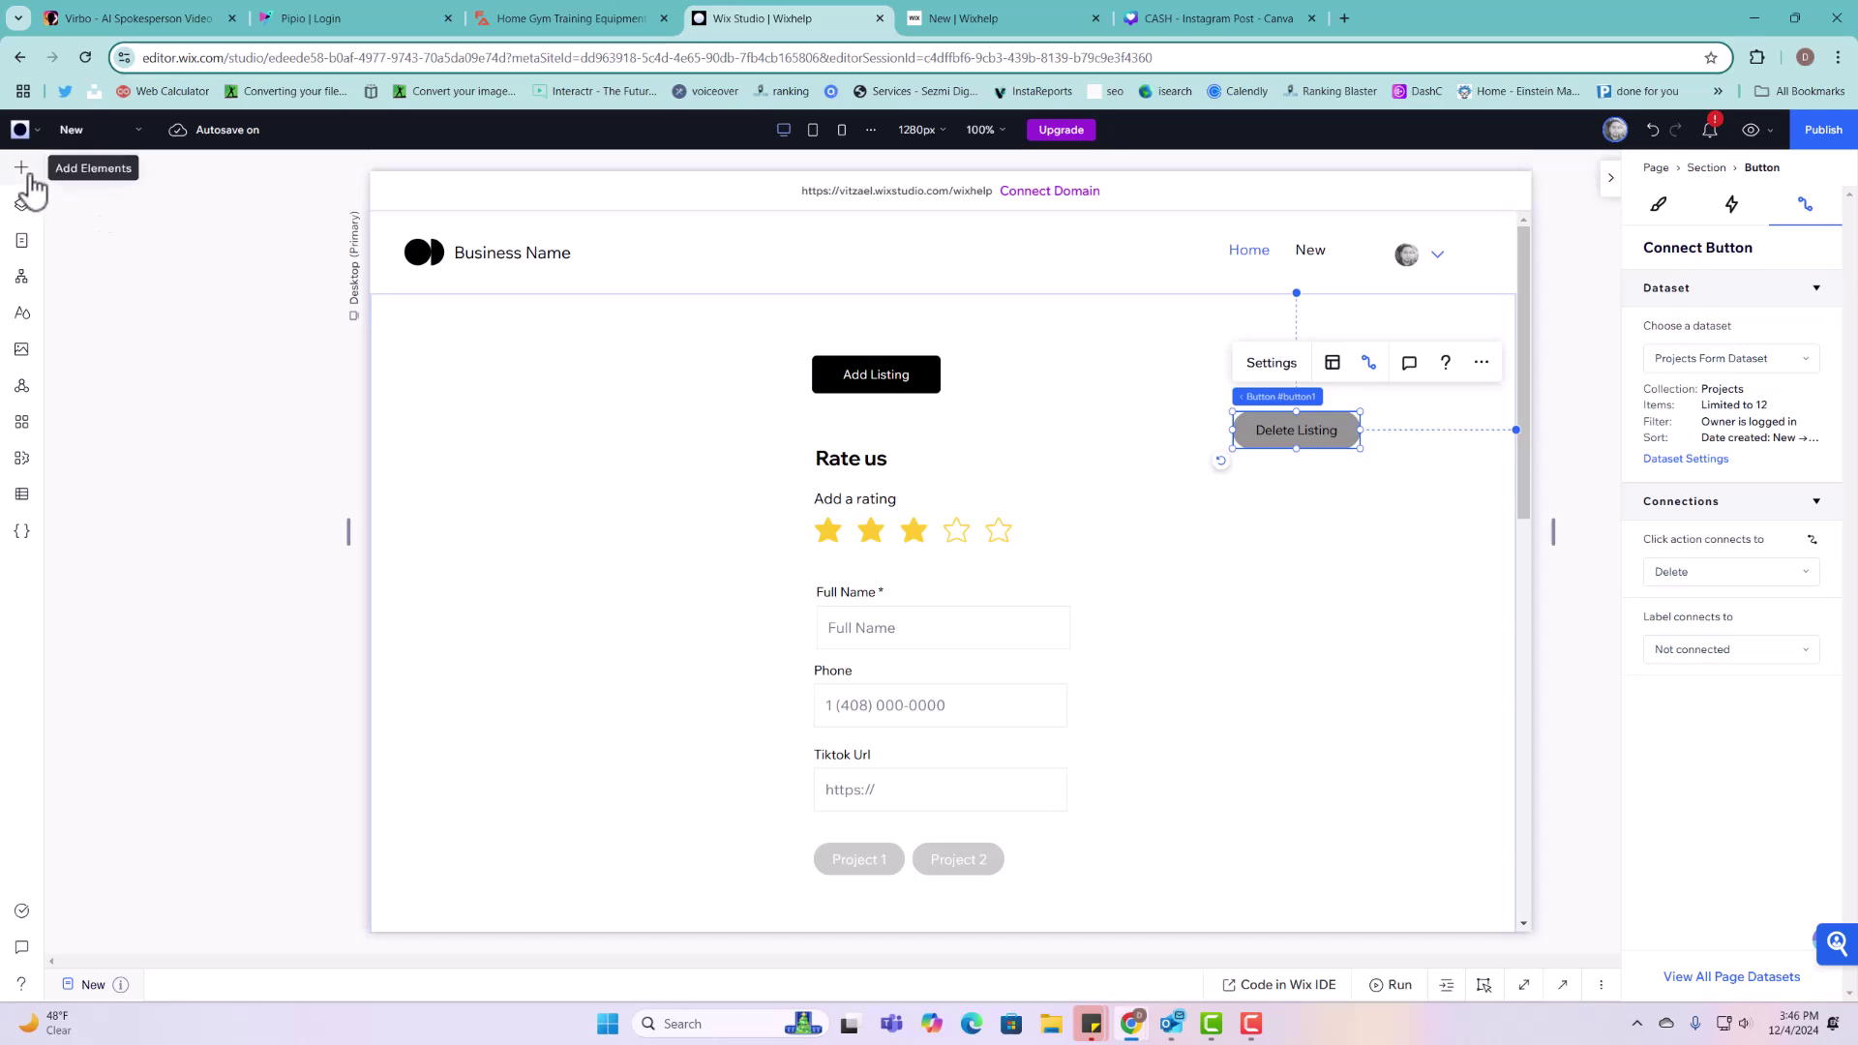
Step: Drag a yellow RSVP button above the grey Delete Listing button and relabel it 'Delete Listing'
left_click(1290, 510)
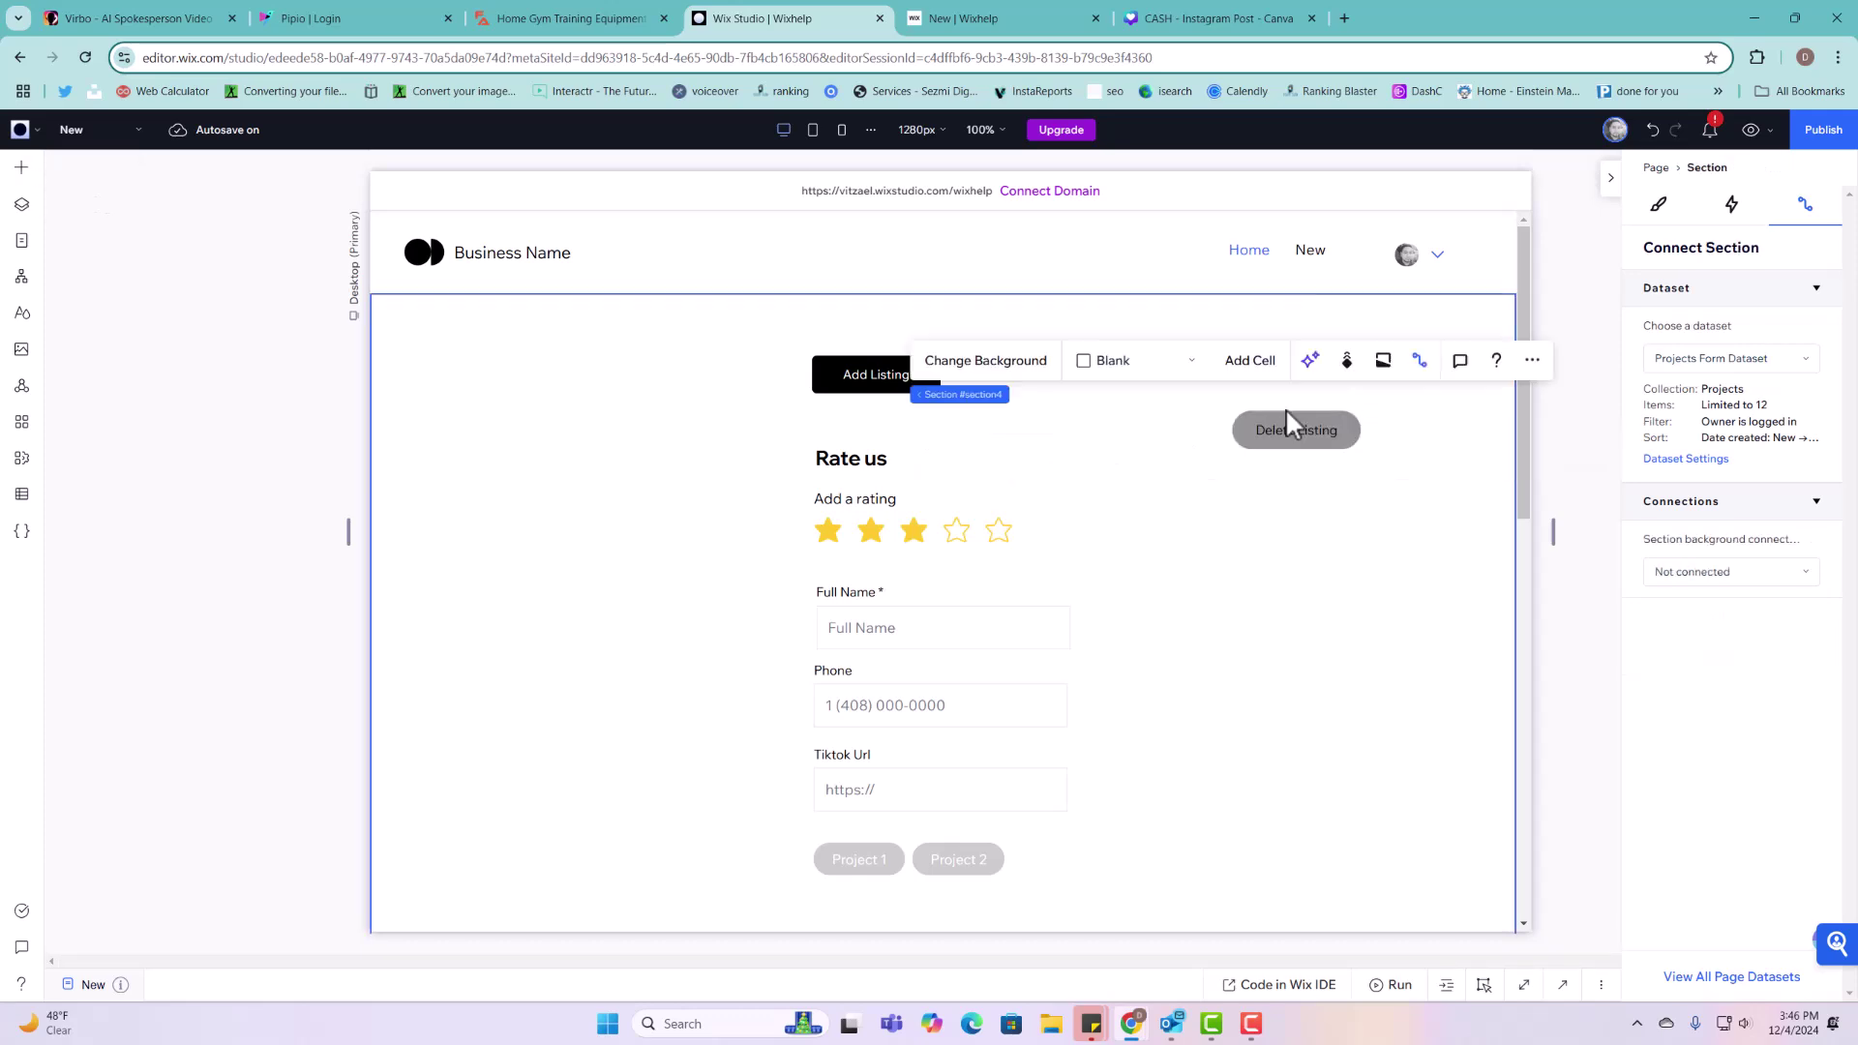
left_click(1286, 412)
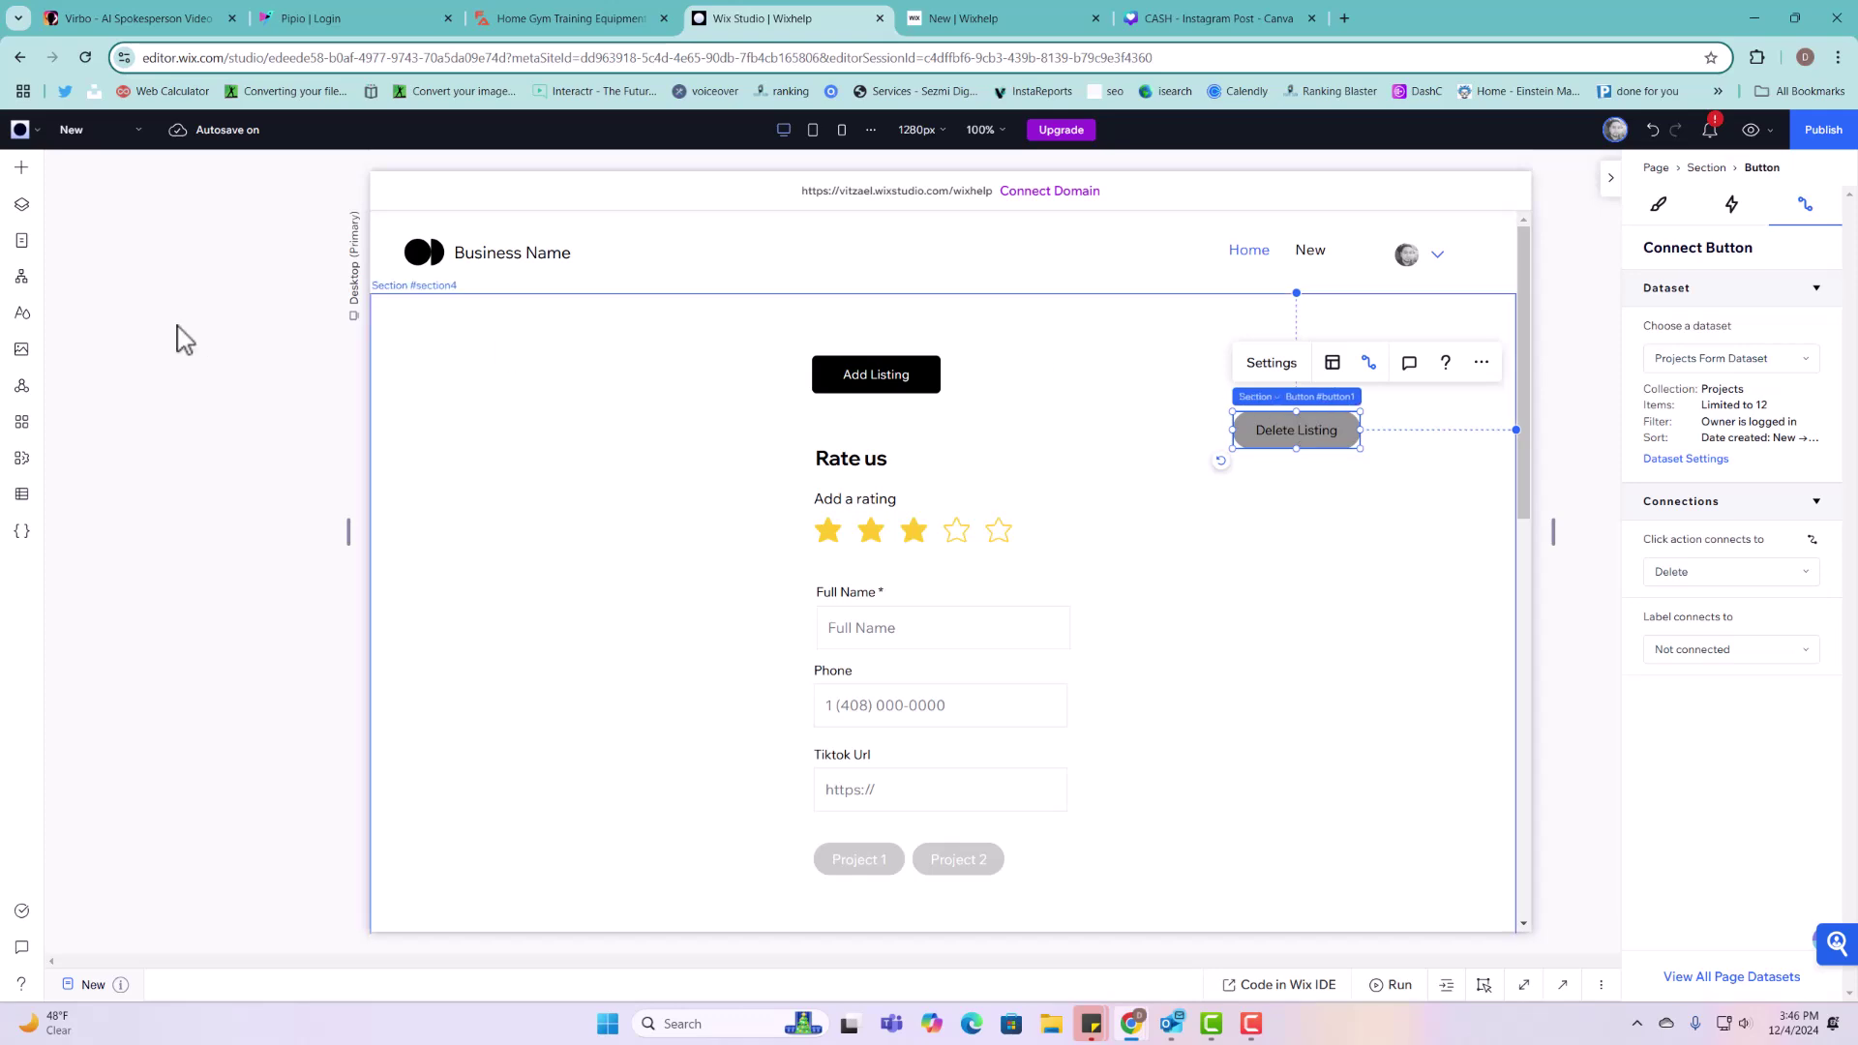
left_click(23, 170)
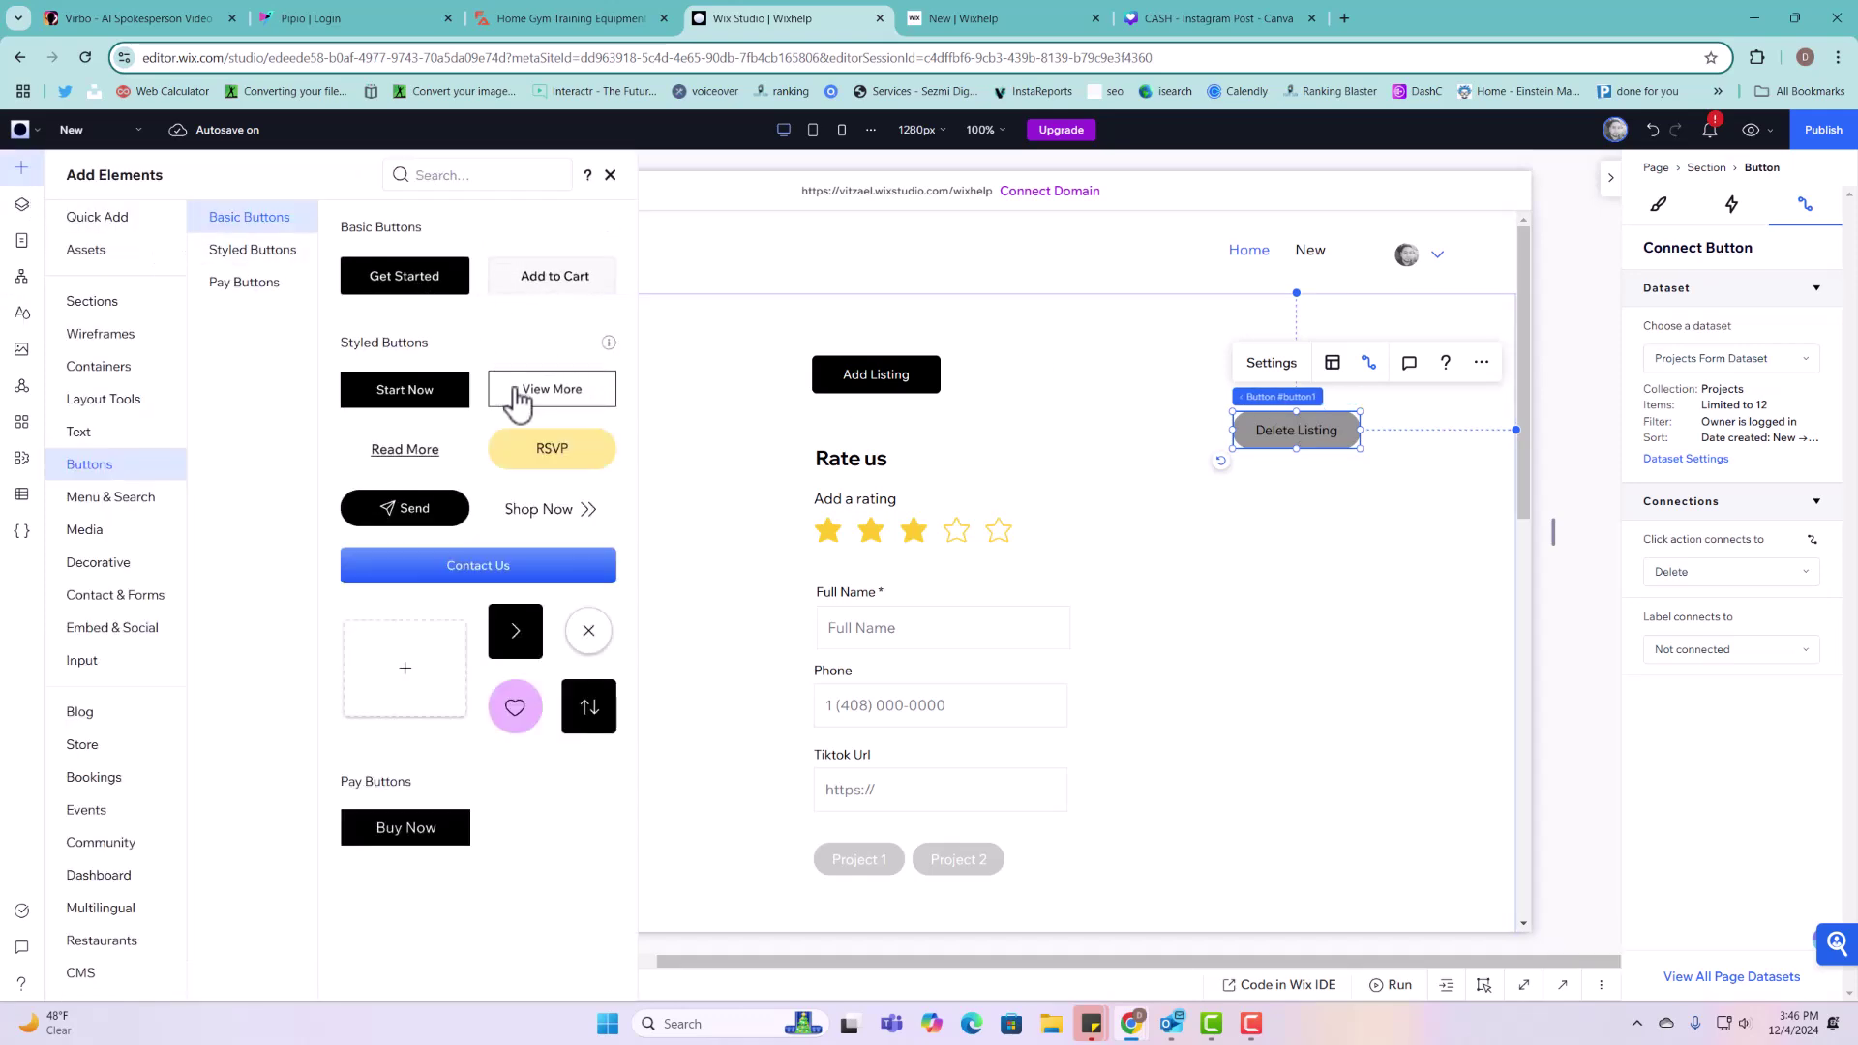
left_click_drag(543, 448, 1297, 378)
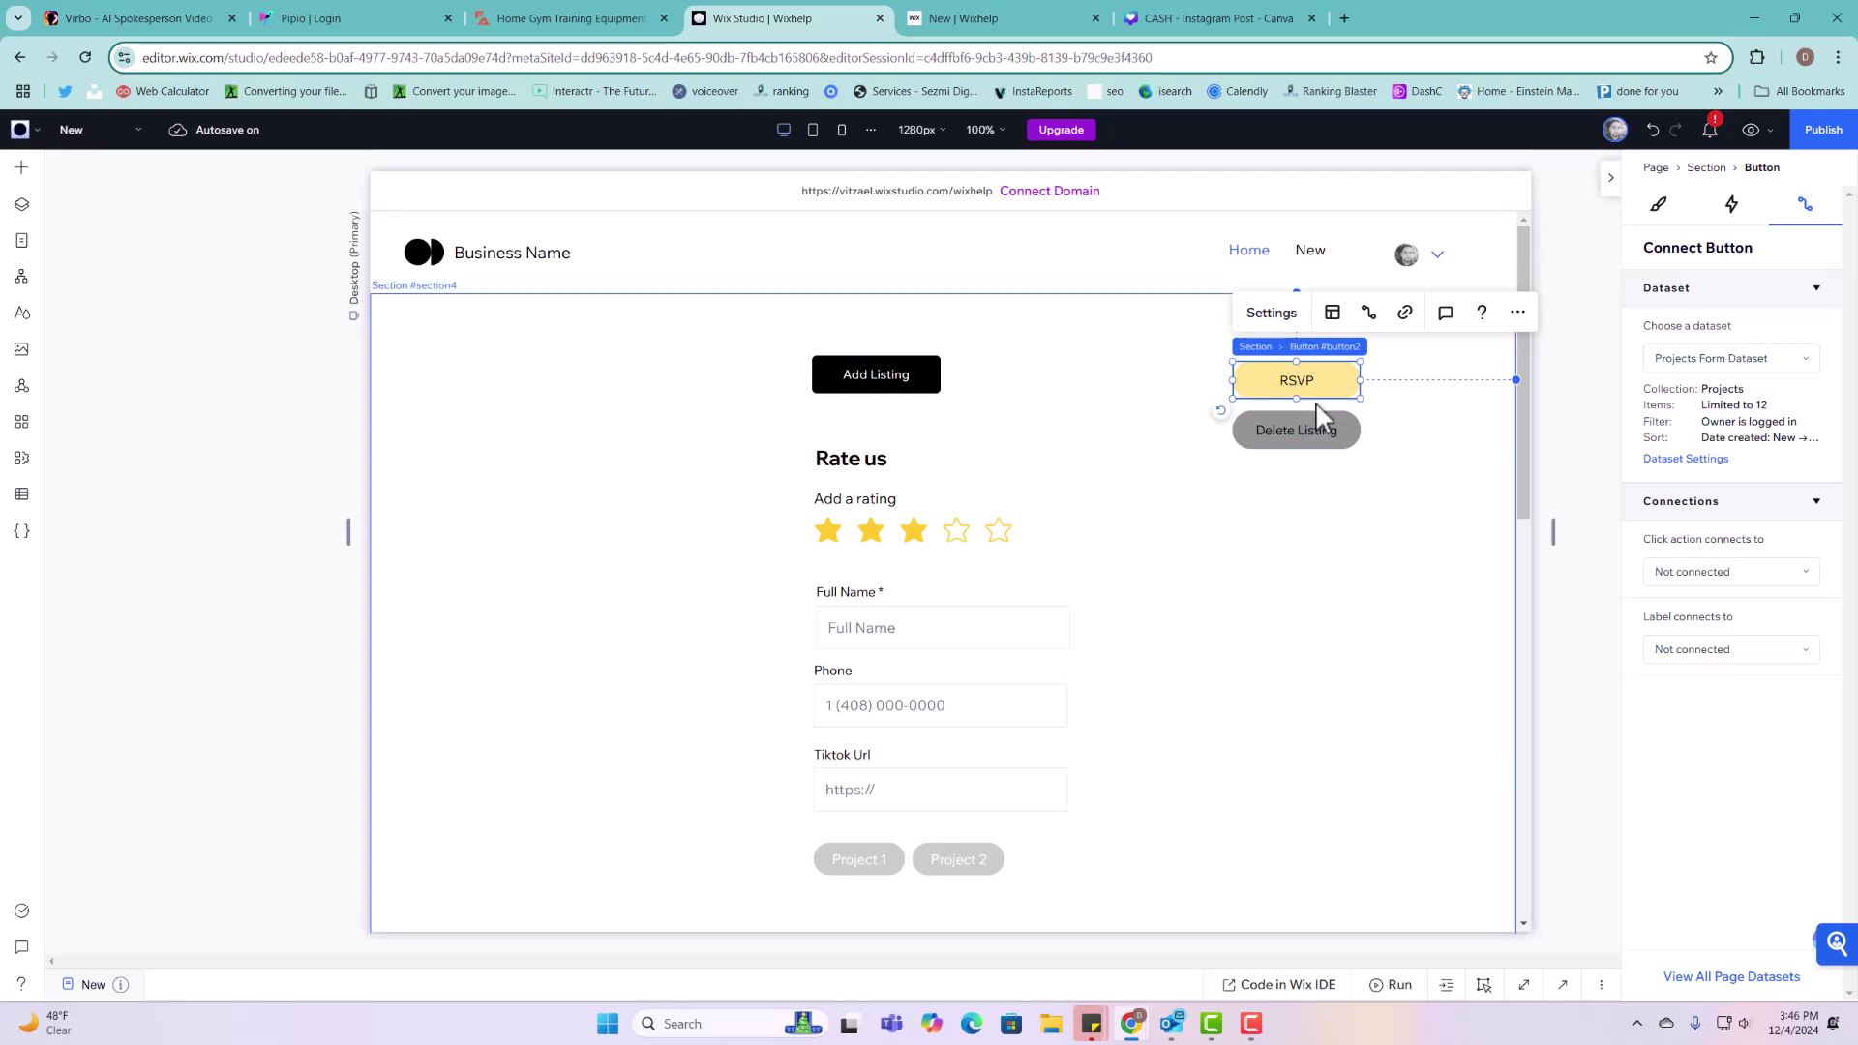
left_click(1272, 312)
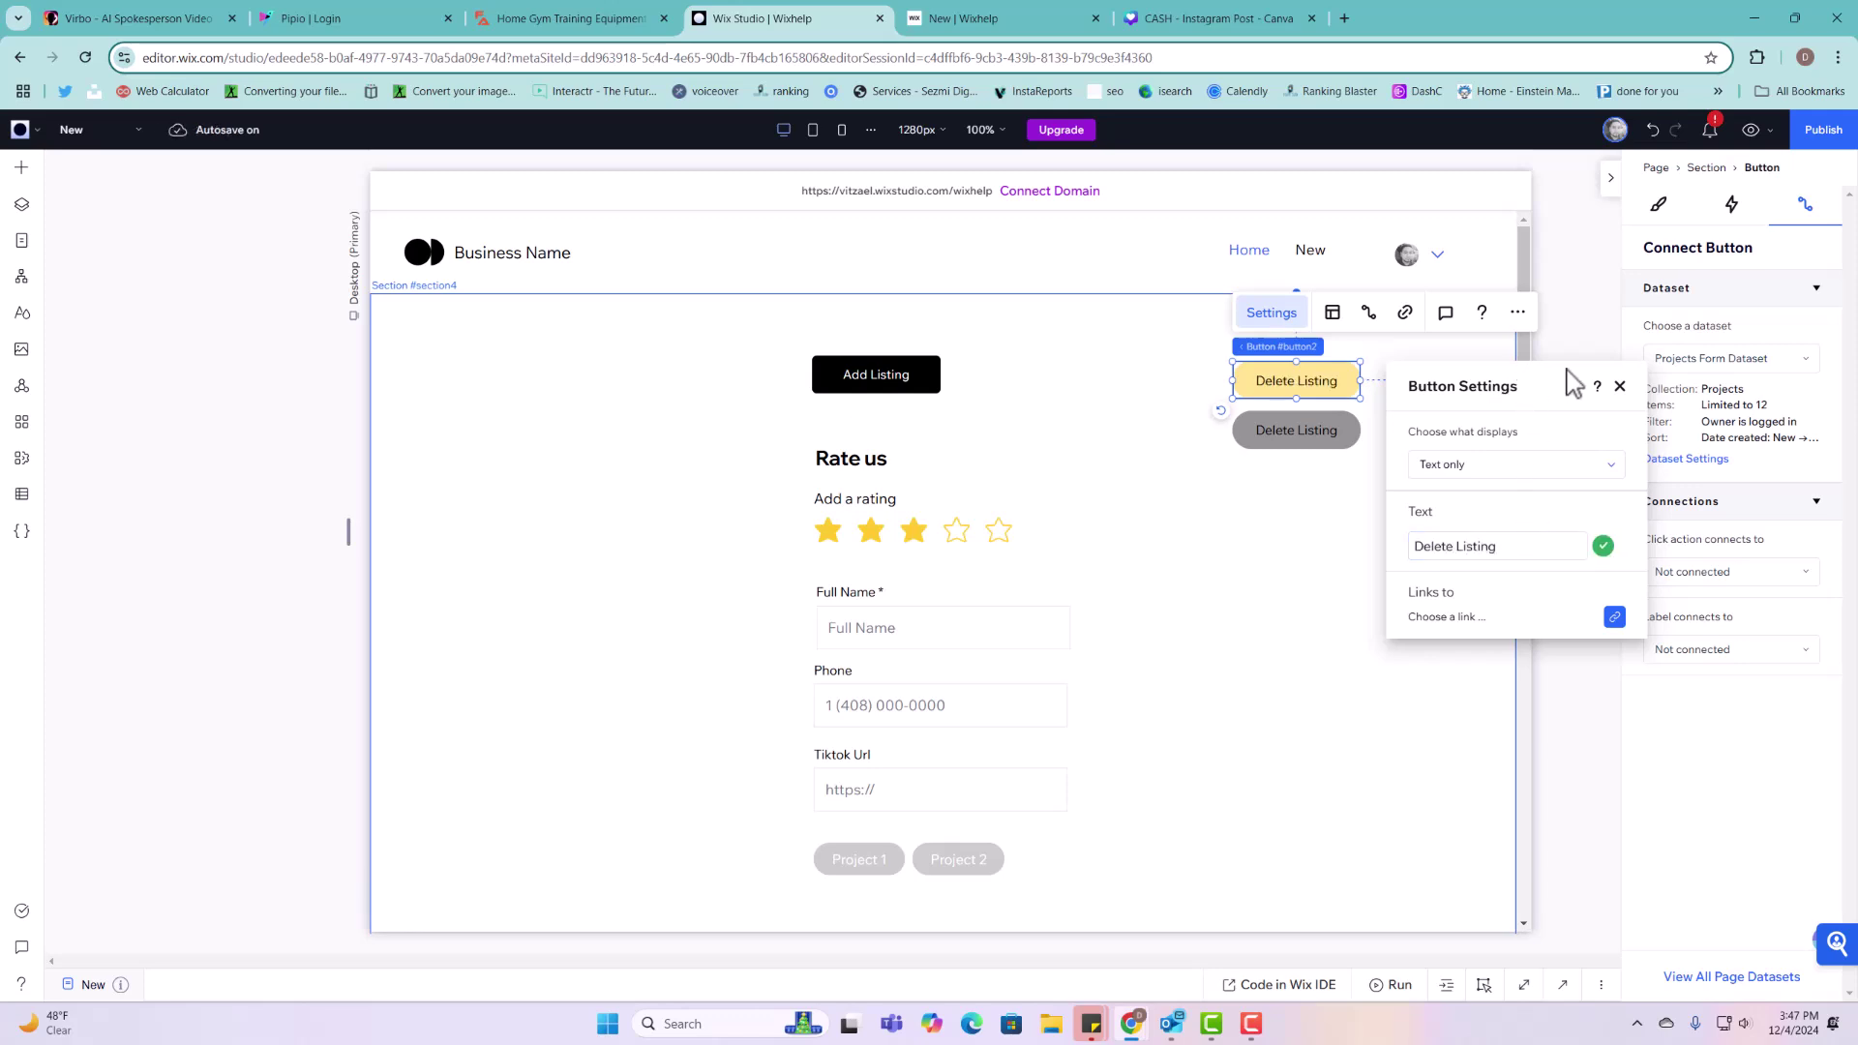
left_click(1619, 387)
left_click(1398, 600)
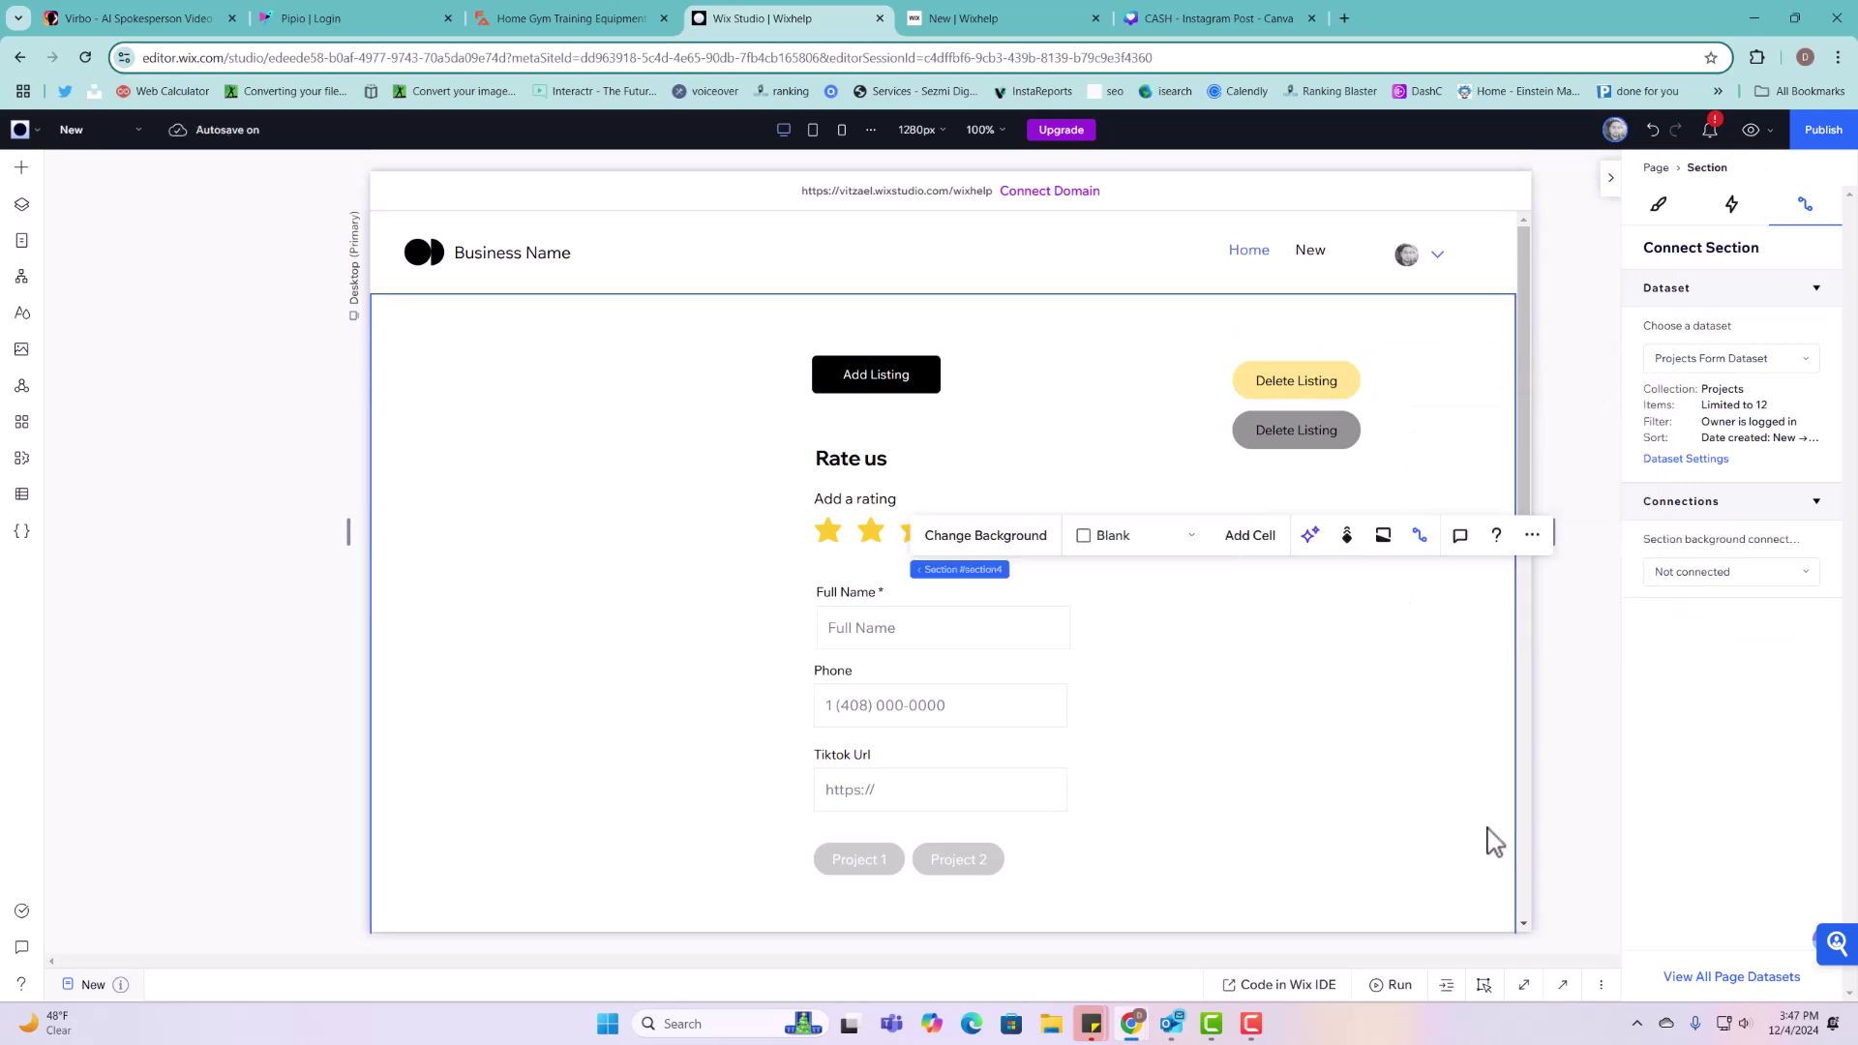
Step: Enlarge the page code editor and add blank lines at the end of the code
left_click(1562, 984)
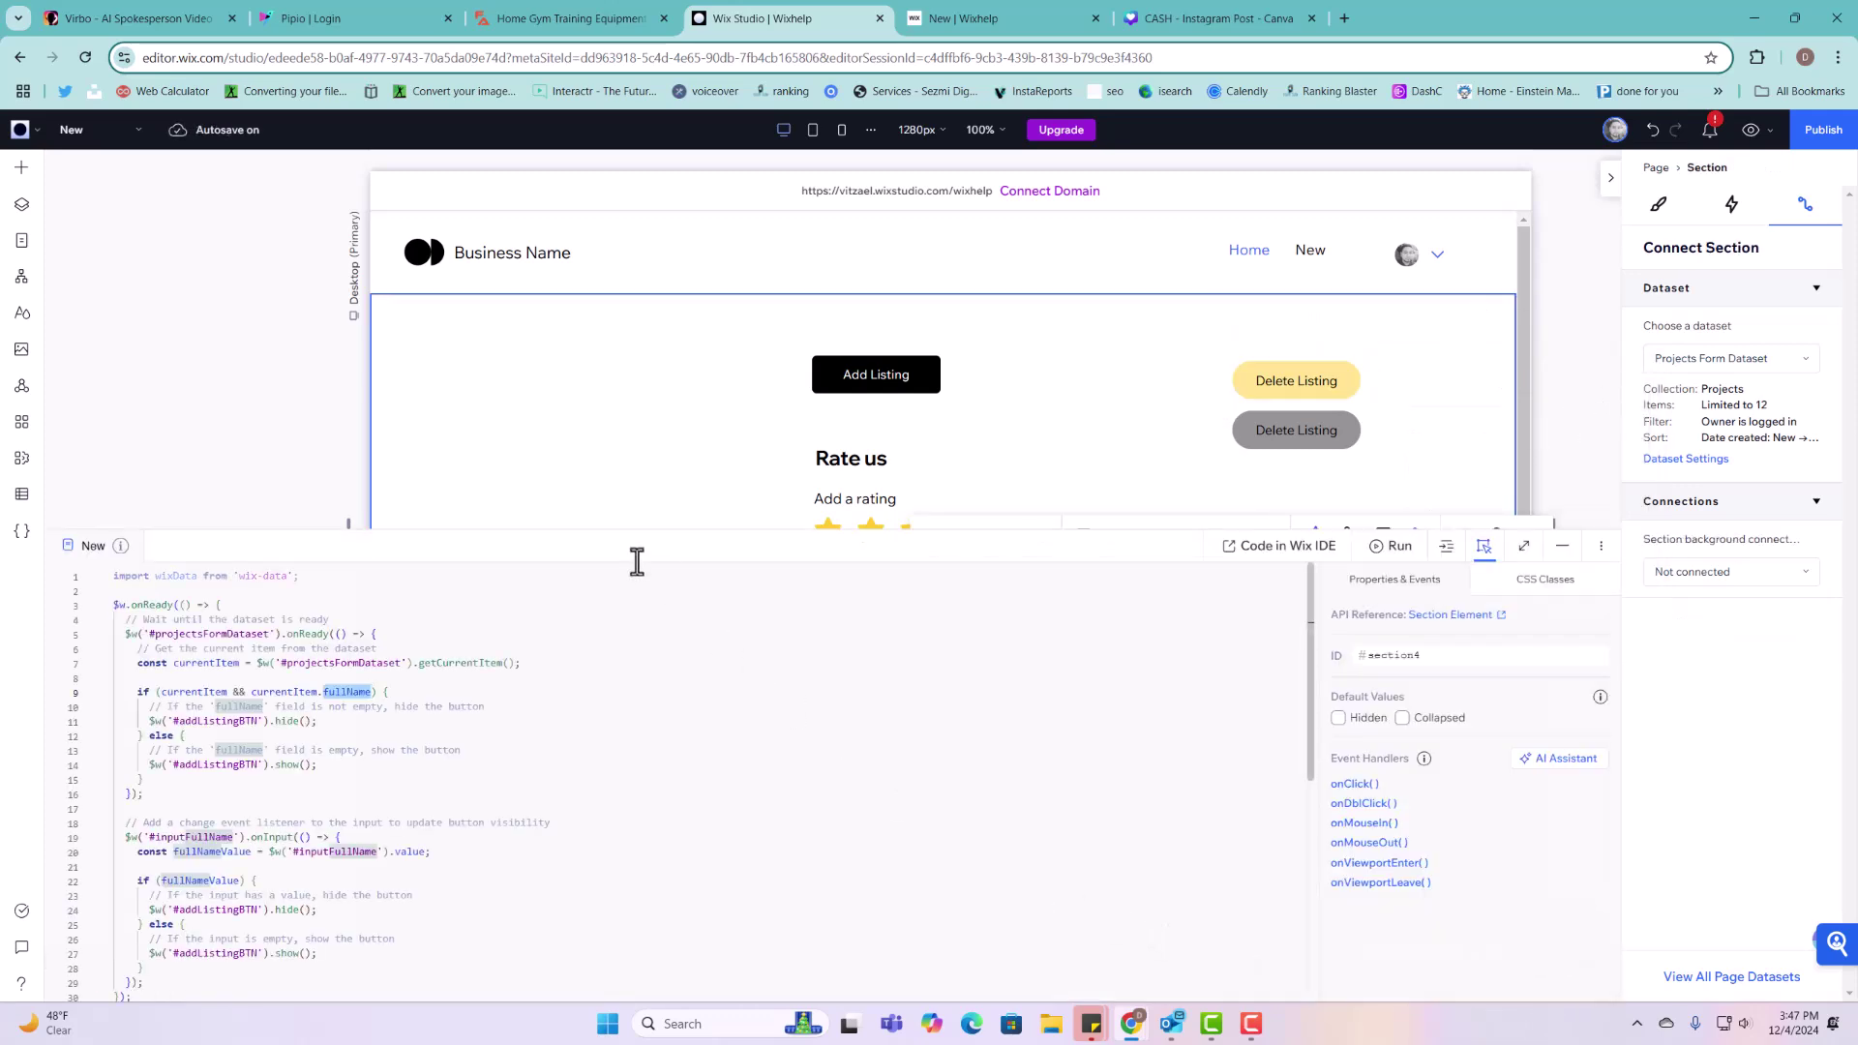
left_click_drag(635, 525, 646, 450)
scroll(527, 867, "down", 3)
left_click(208, 858)
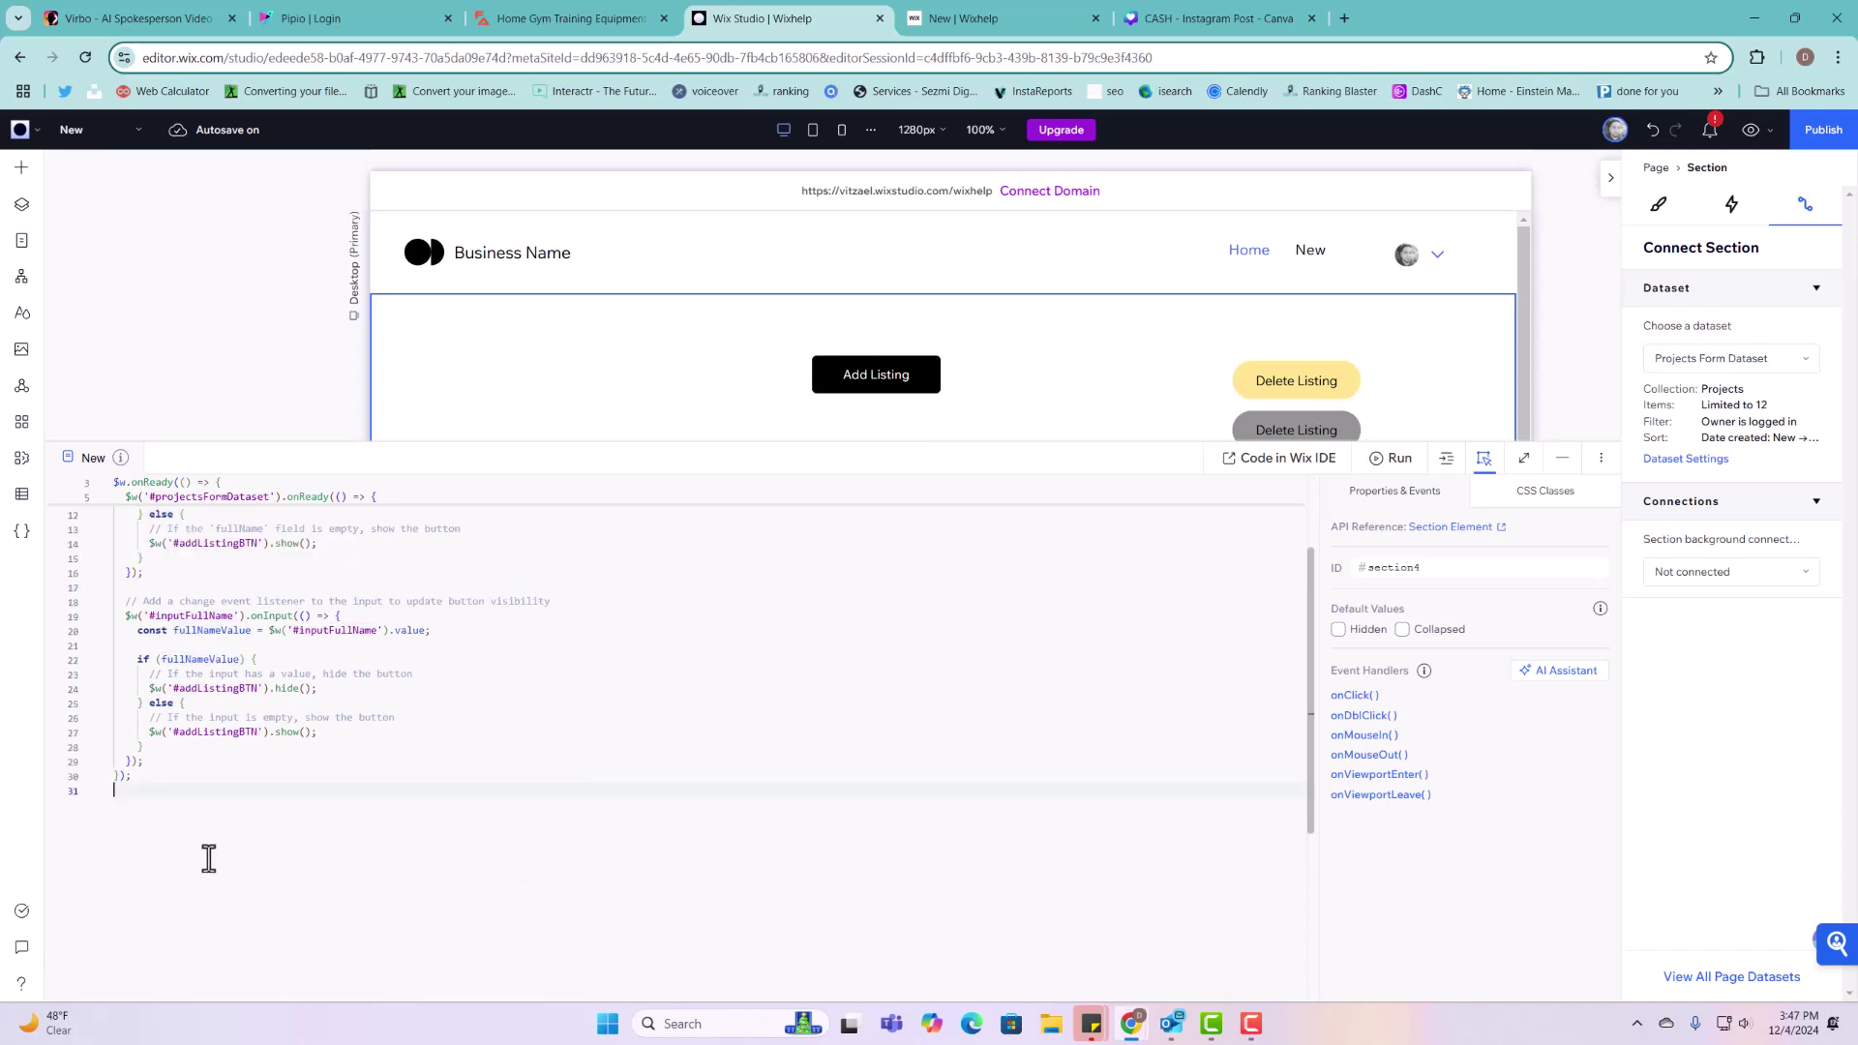
key("Return")
key("Return")
key("Return")
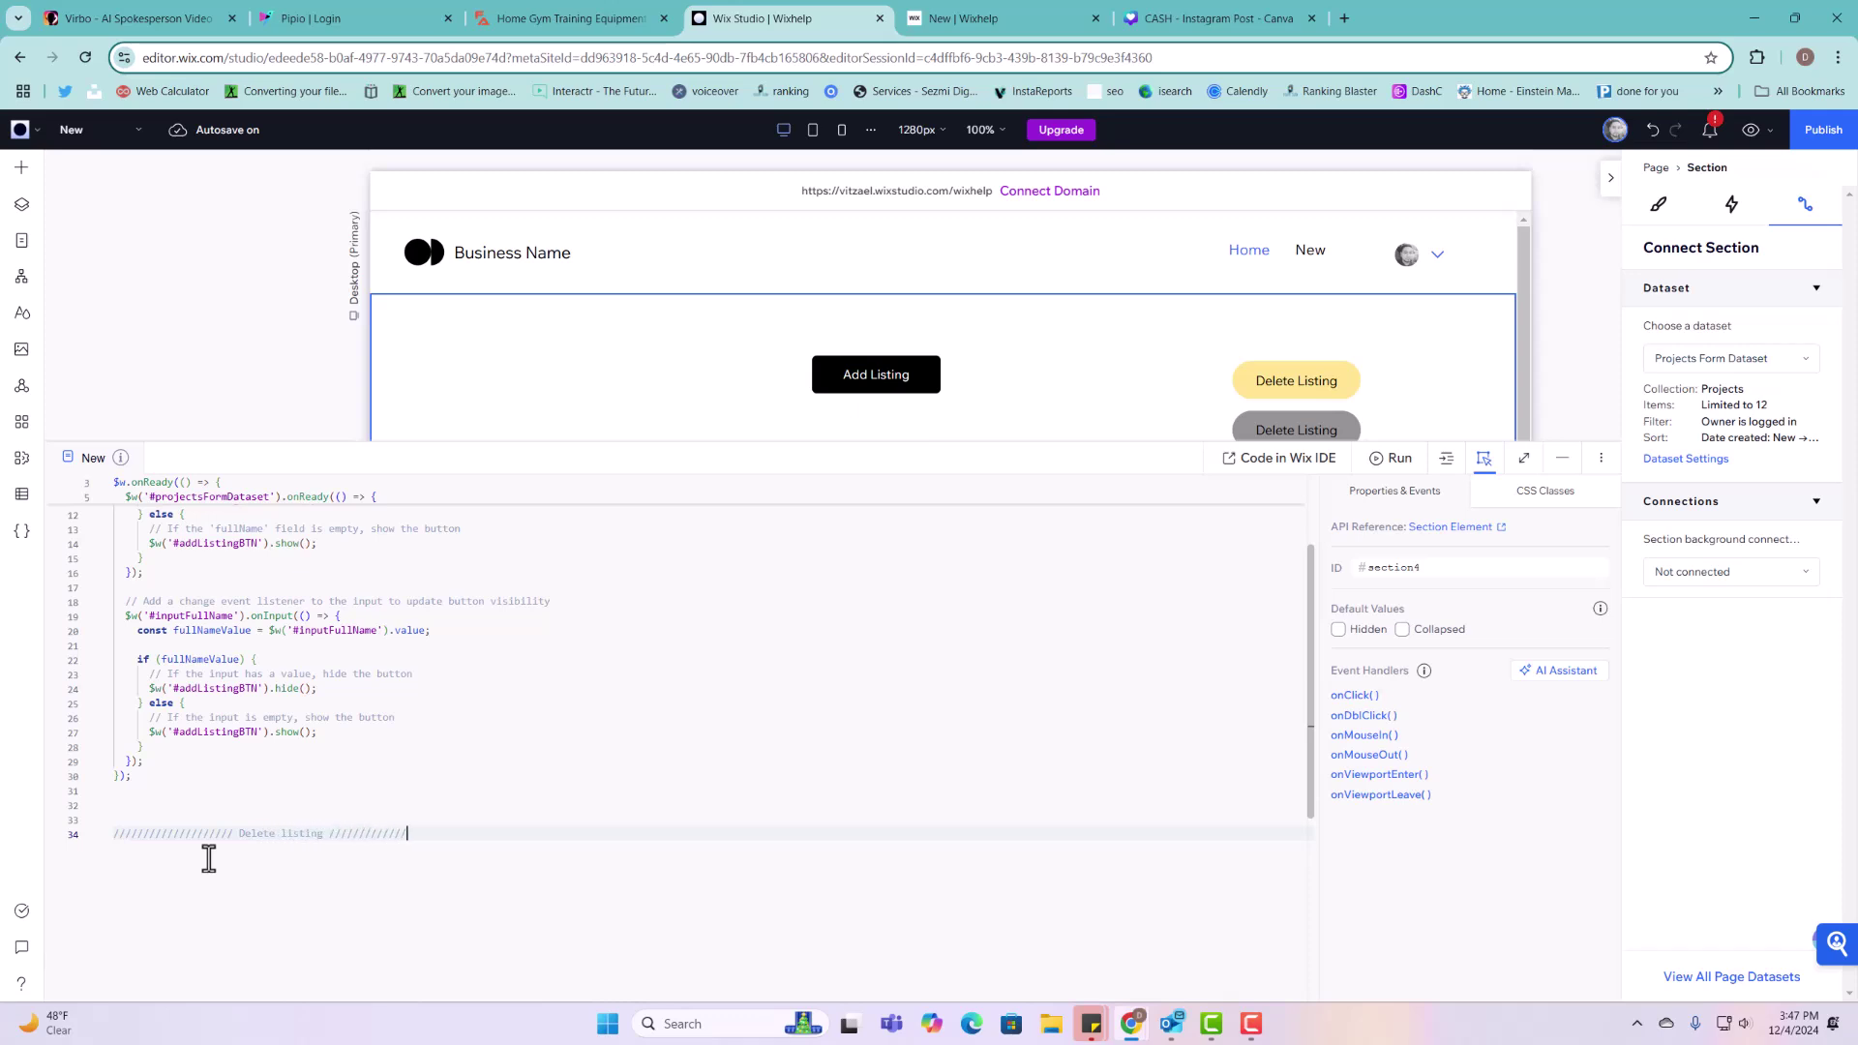
Step: Shrink the code editor and check the two Delete Listing buttons' element IDs
left_click(1340, 377)
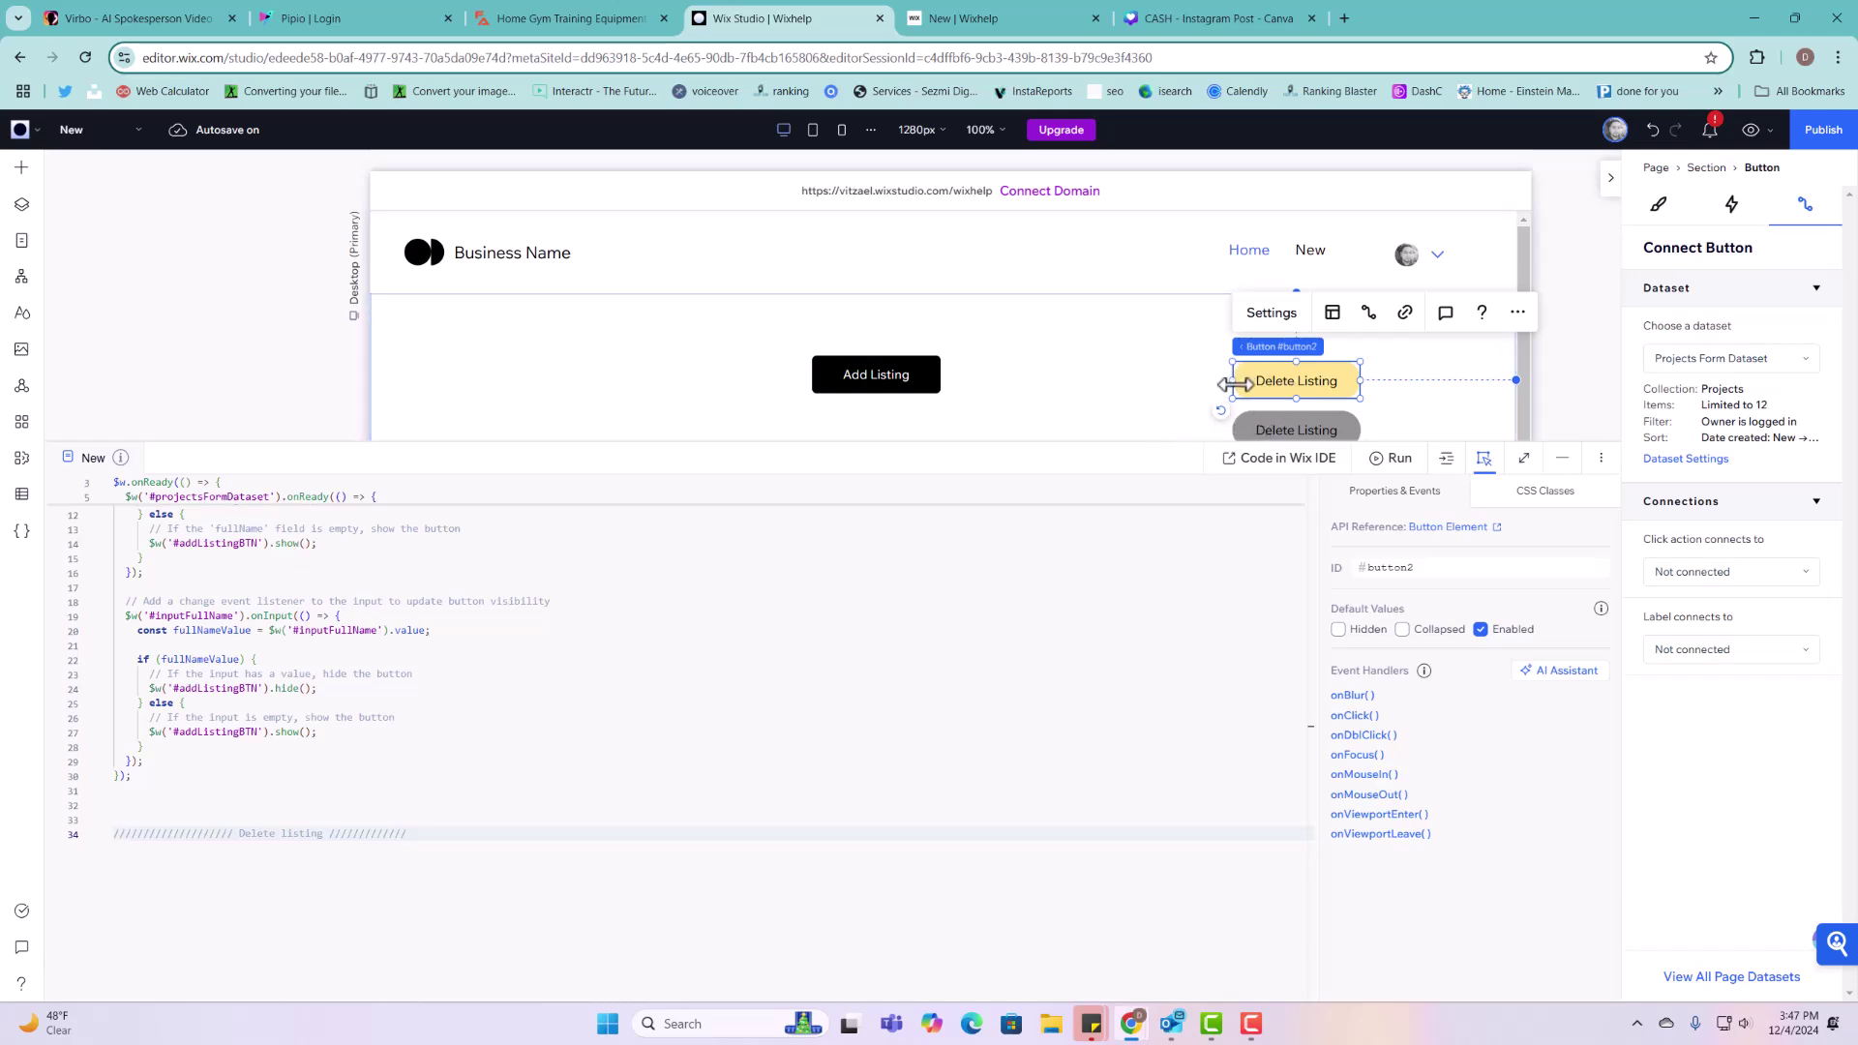
left_click_drag(1192, 441, 1192, 498)
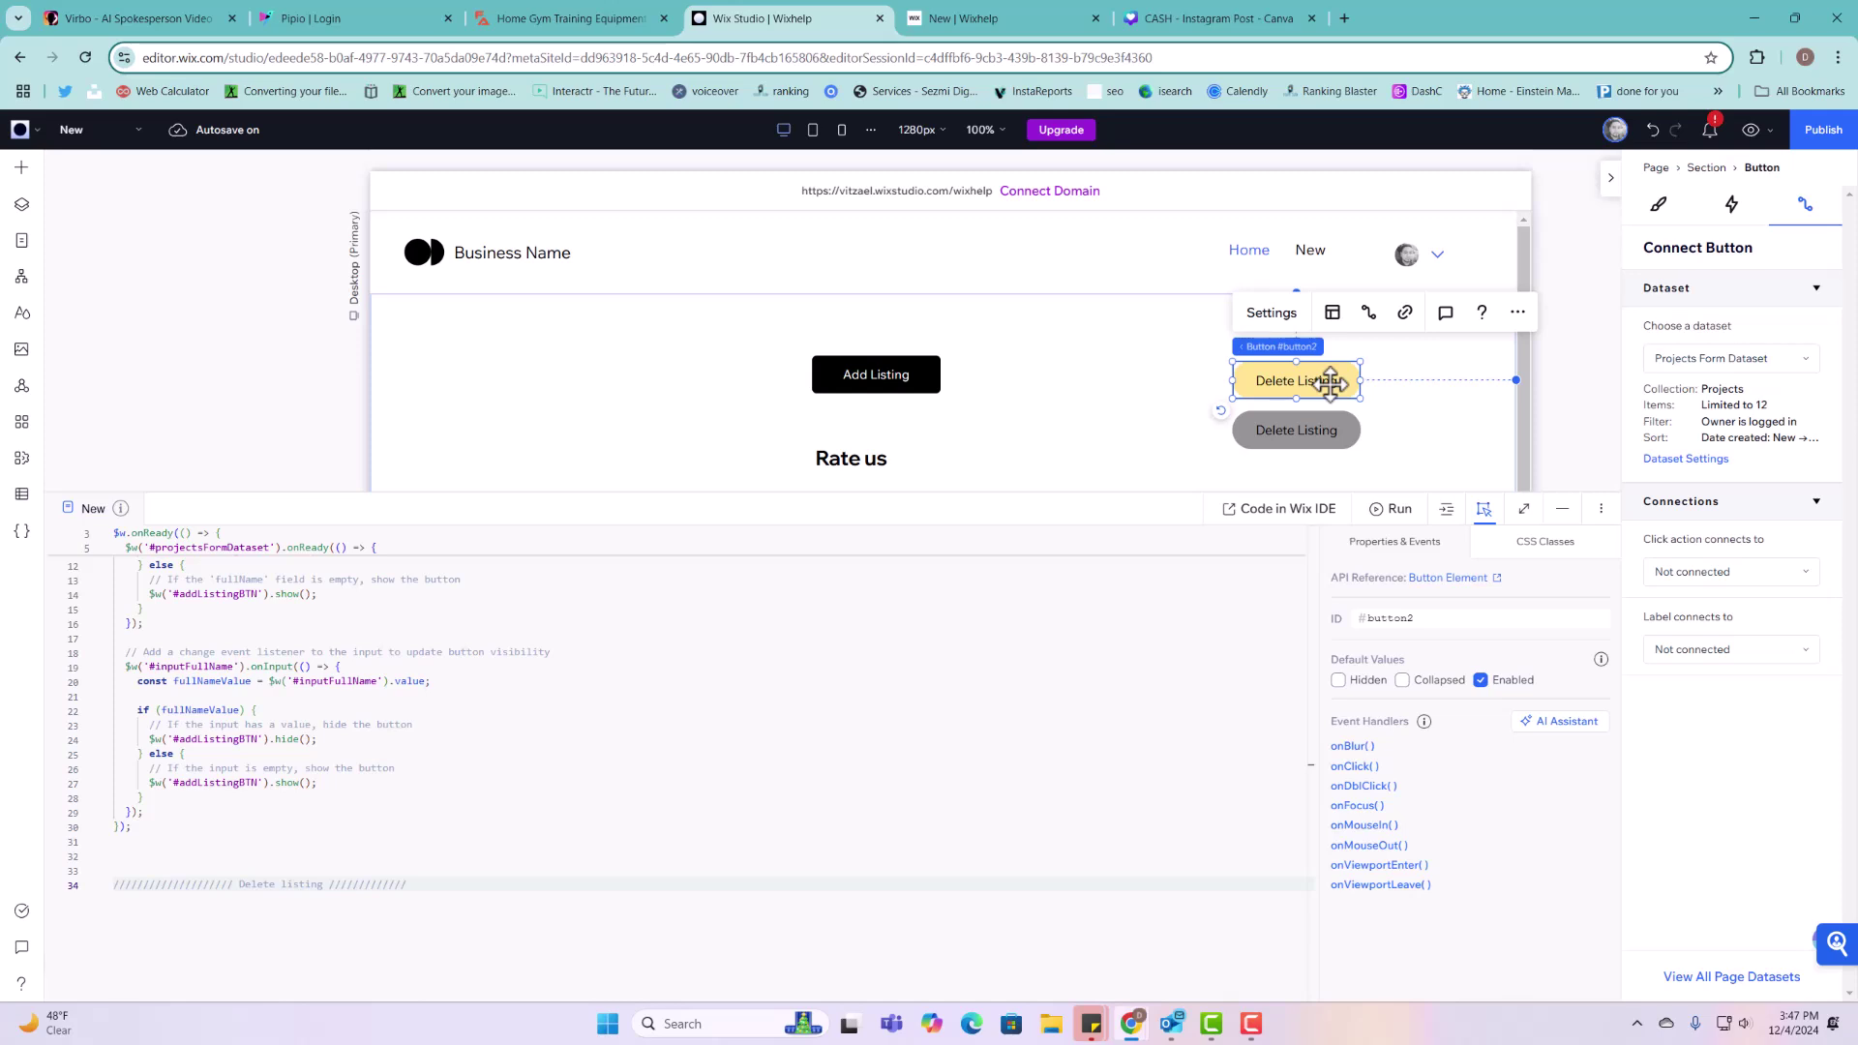
left_click(1333, 437)
left_click(1422, 619)
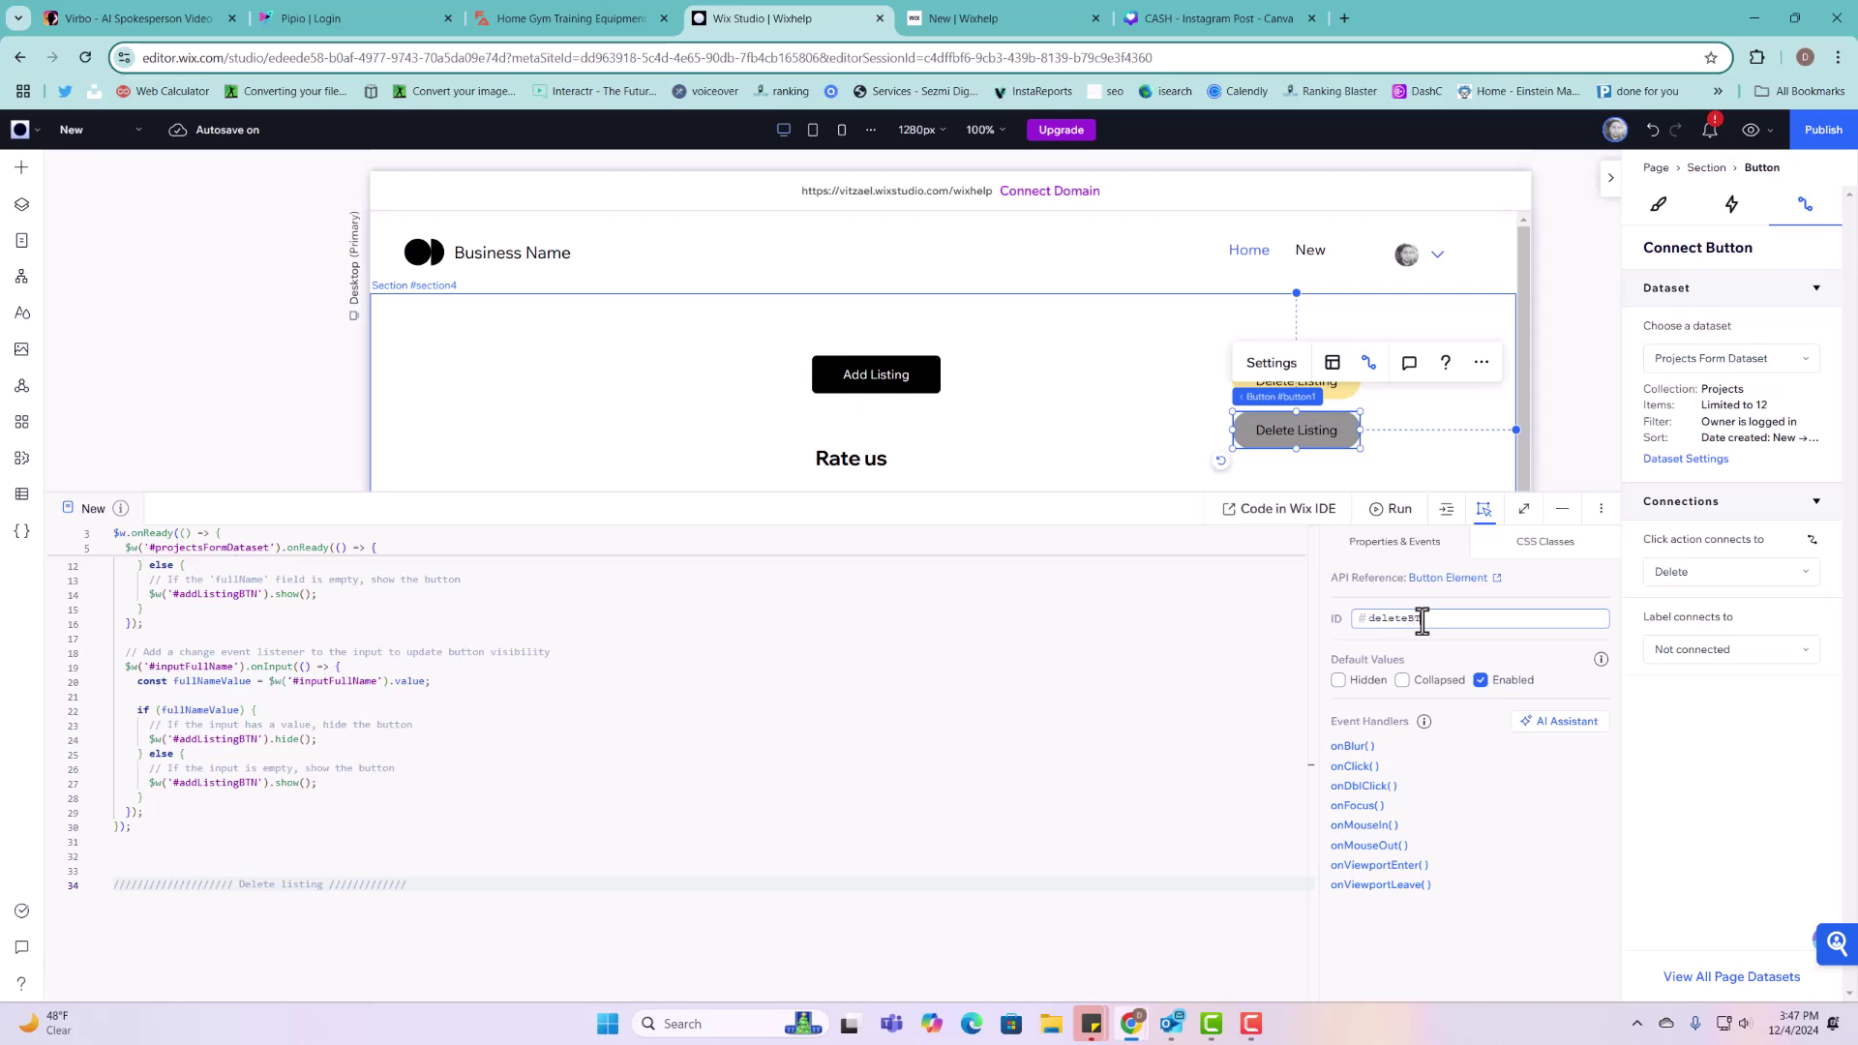
Step: Change the yellow Delete Listing button's ID from button2 to DeleteConfirmationBTN
left_click(1460, 398)
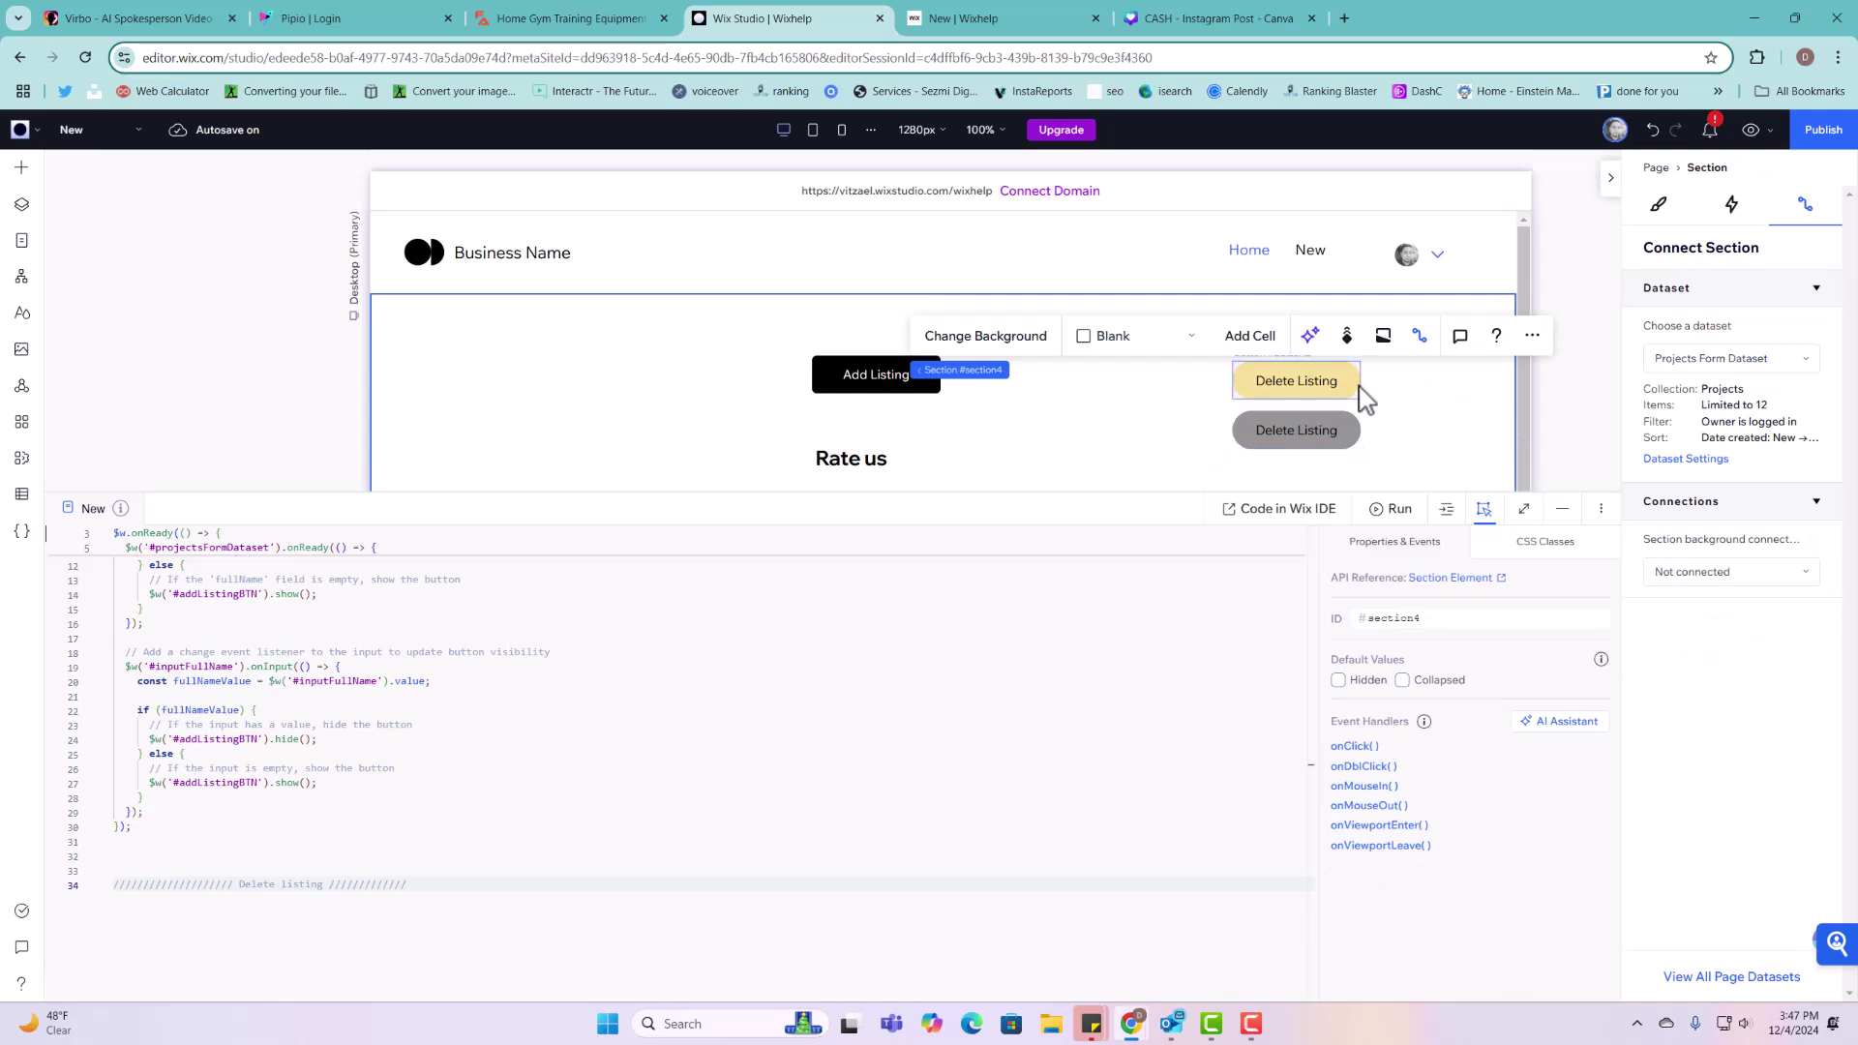
left_click(1350, 388)
left_click(1492, 624)
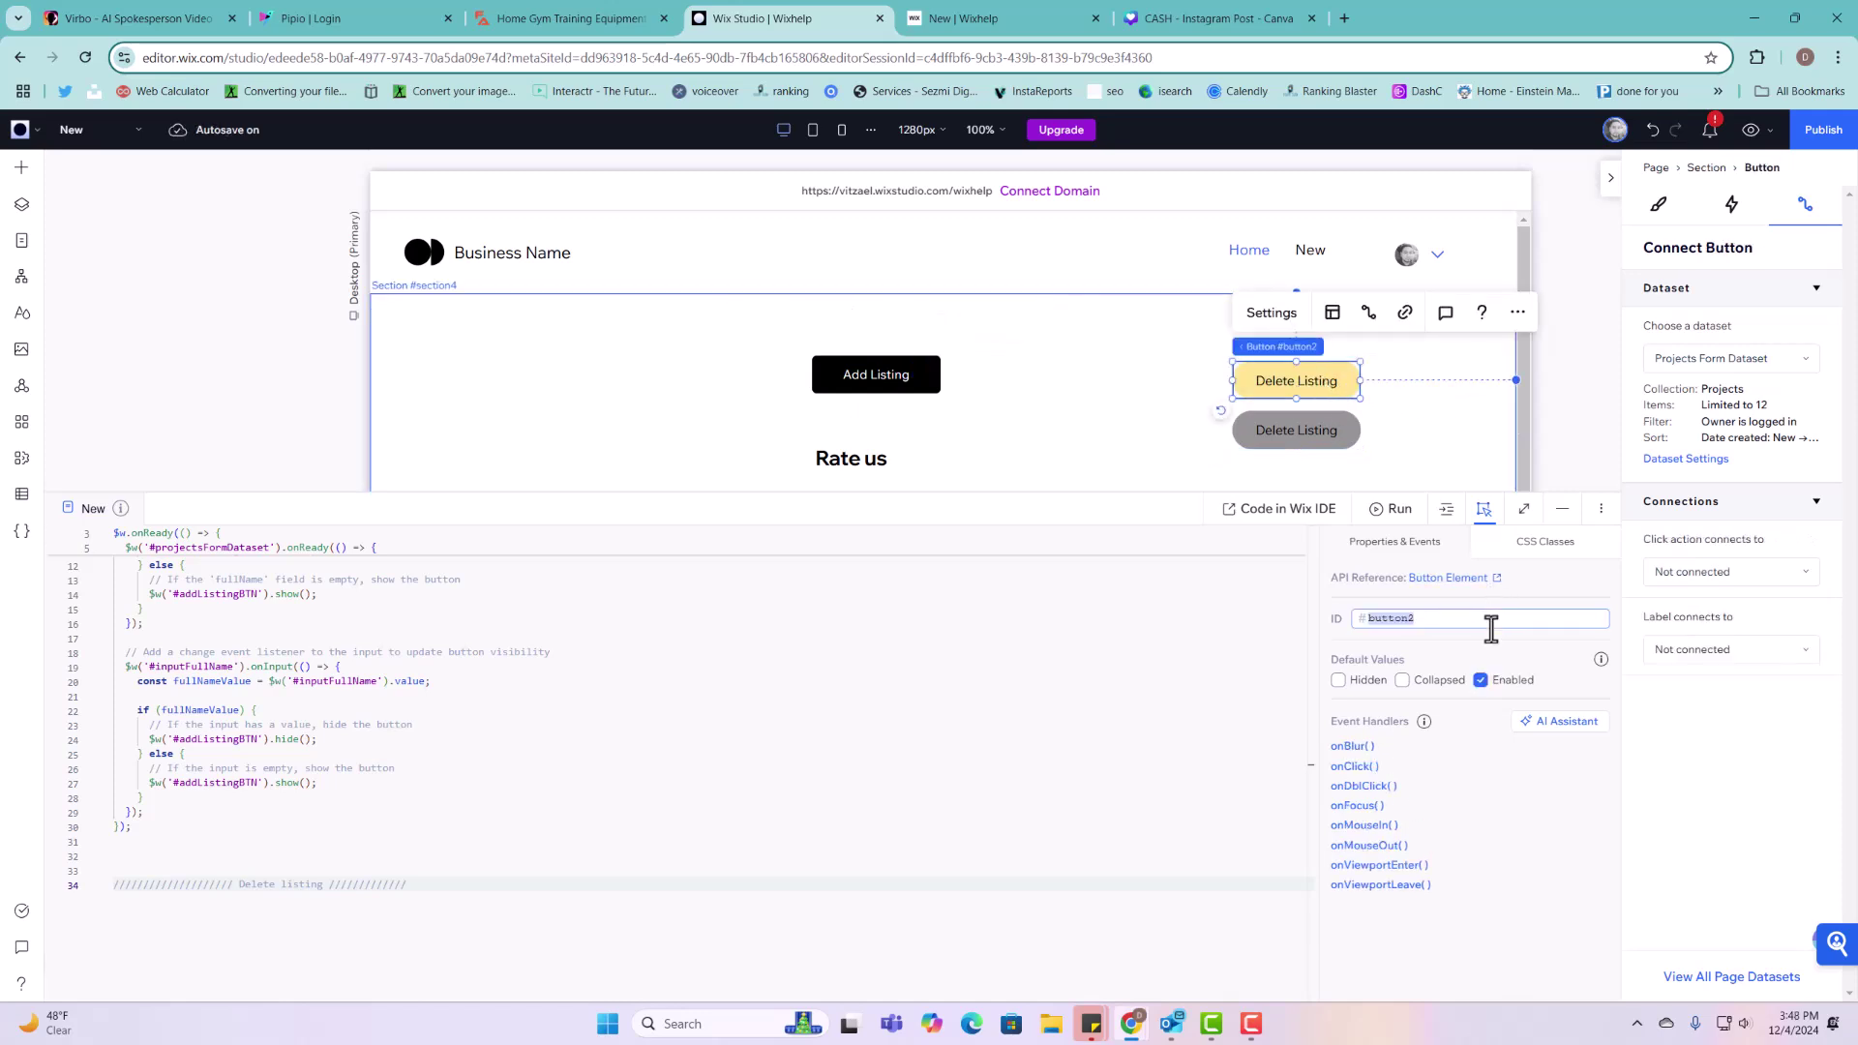
type("d")
key("BackSpace")
type("DeleteConfirmationBTN")
left_click(1317, 408)
left_click(1319, 426)
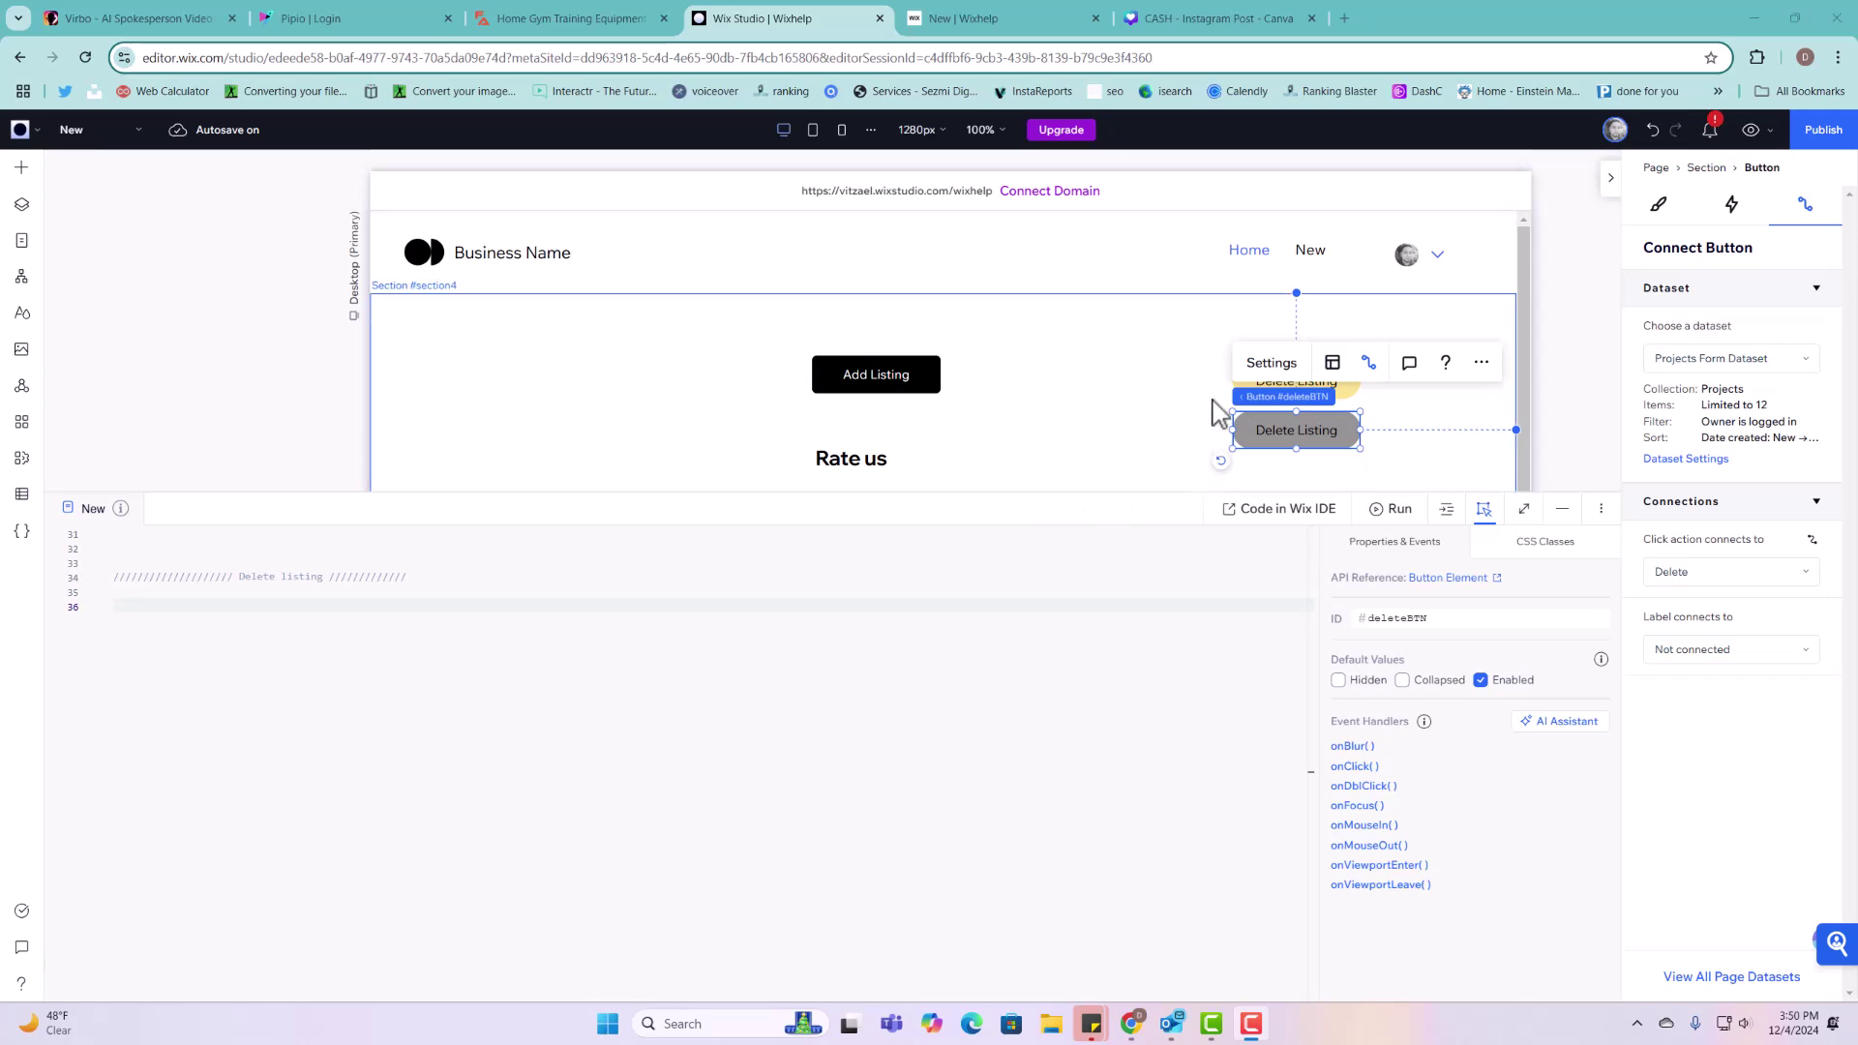
left_click(1216, 410)
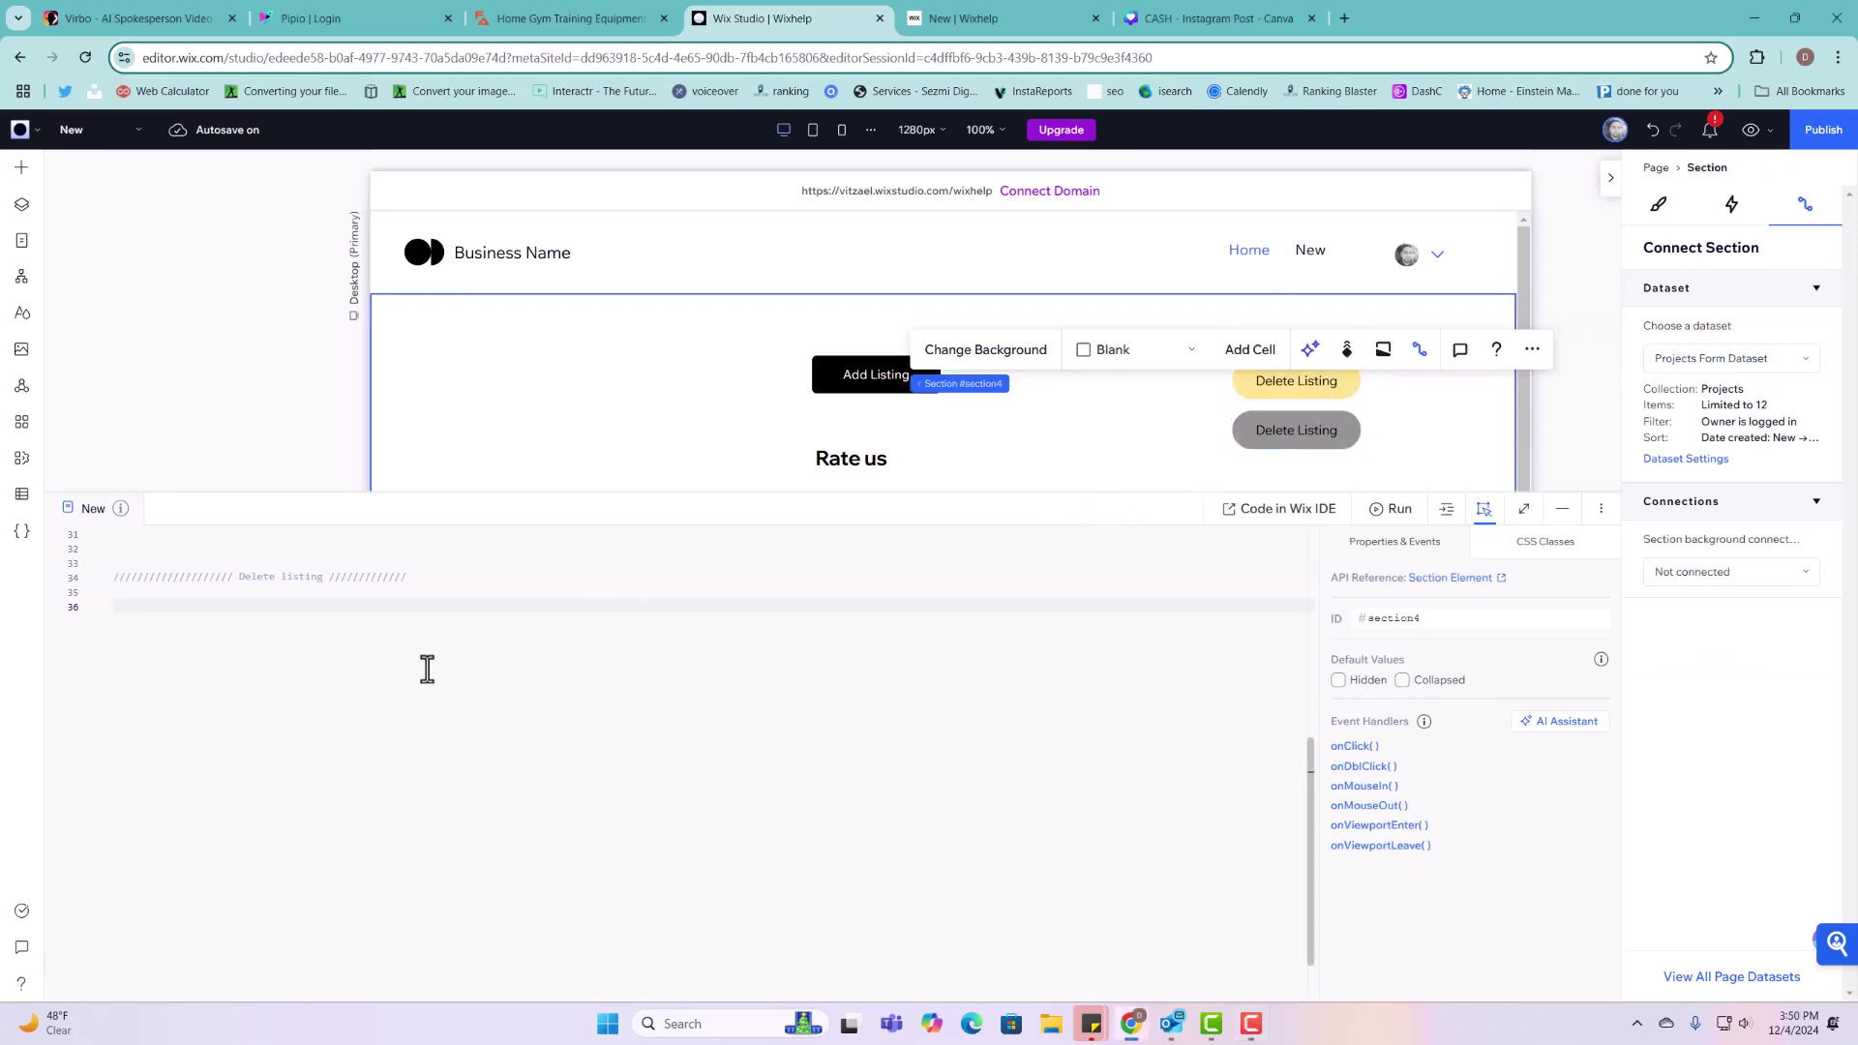
Step: Paste the onReady script making #DeleteConfirmationBTN show 'Are you sure?' and reveal #deleteBTN for 3 seconds
type("$w.onReady(() => {   // Store the original label of the DeleteConfirmationBTN   const originalLabel = $w('#DeleteConfirmationBTN').label;    // Add a click event handler to the DeleteConfirmationBTN   $w('#DeleteConfirmationBTN').onClick(() => {     // Change the button label to \"Are you sure?\"     $w('#DeleteConfirmationBTN').label = \"Are you sure?\";      // Show the delete button     $w('#deleteBTN').show();      // Wait for 3 seconds, then revert the changes     setTimeout(() => {       $w('#DeleteConfirmationBTN').label = originalLabel; // Reset the label       $w('#deleteBTN').hide(); // Hide the delete button     }, 3000); // 3000 milliseconds = 3 seconds   });    // Initially hide the delete button   $w('#deleteBTN').hide(); });")
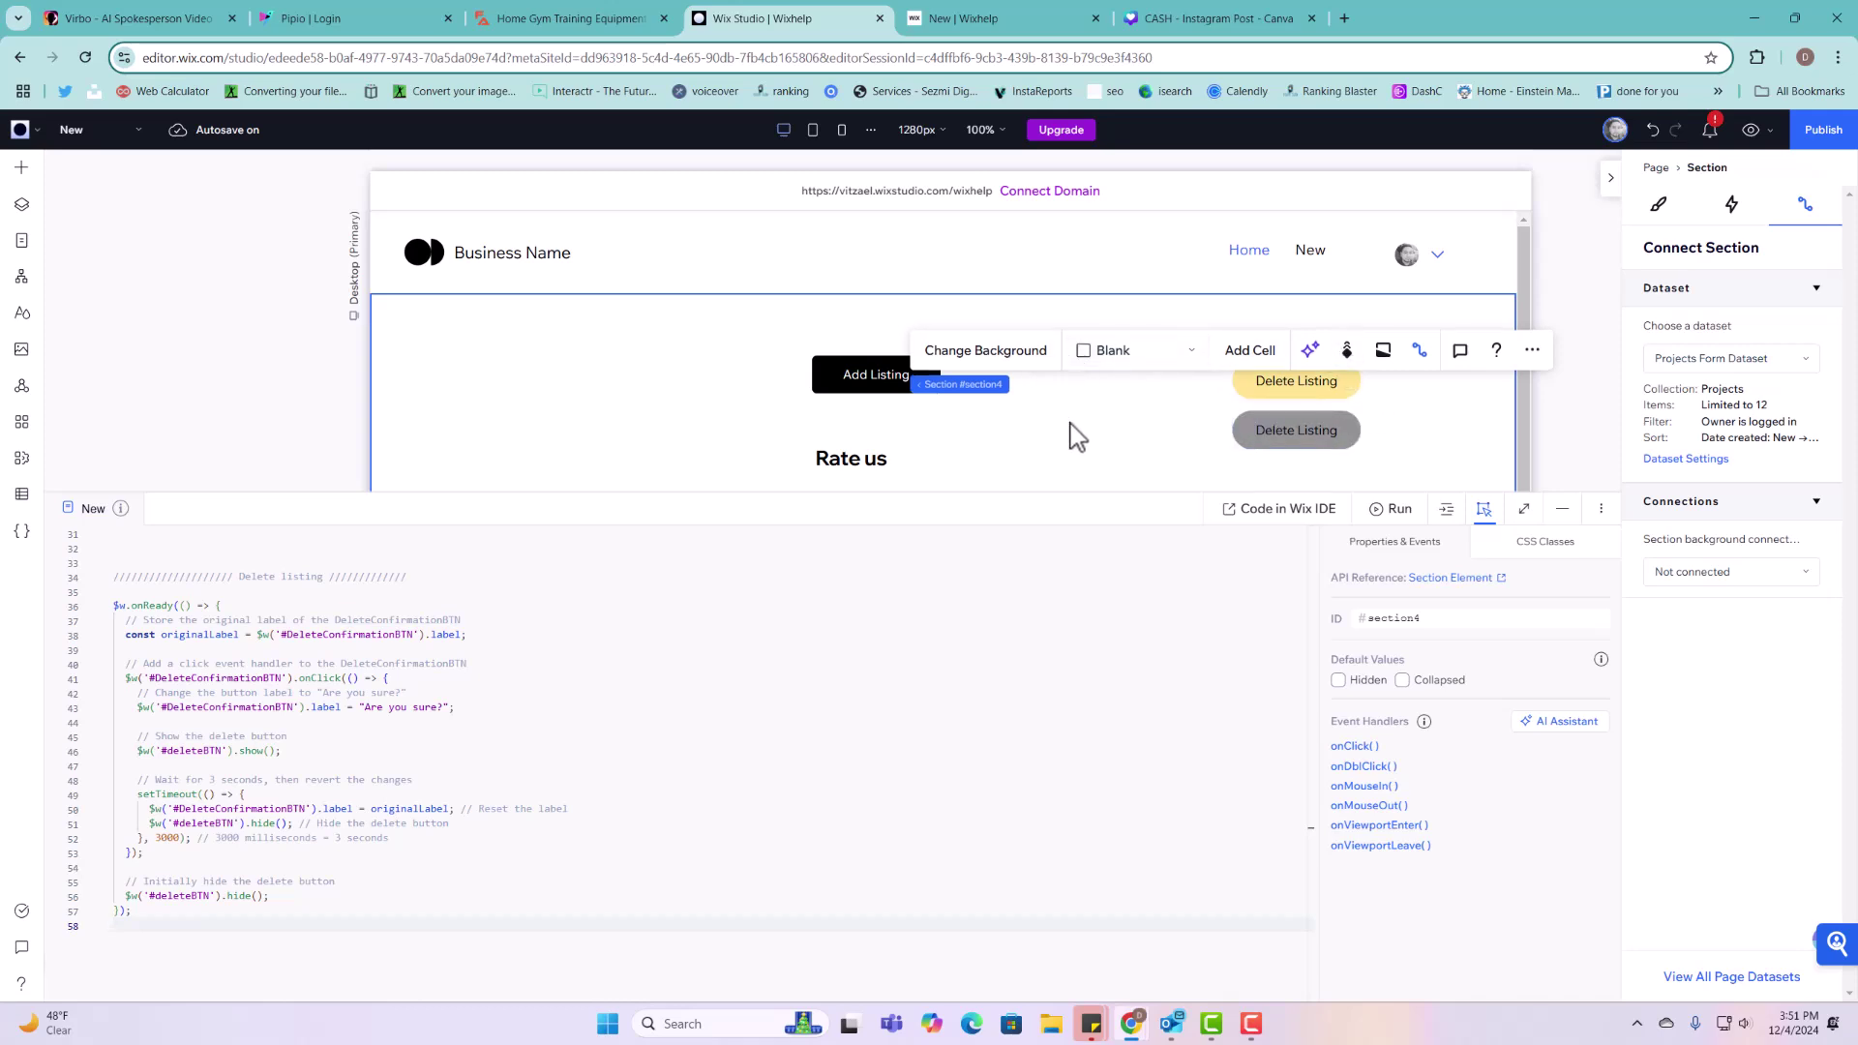
left_click_drag(1072, 489, 1081, 666)
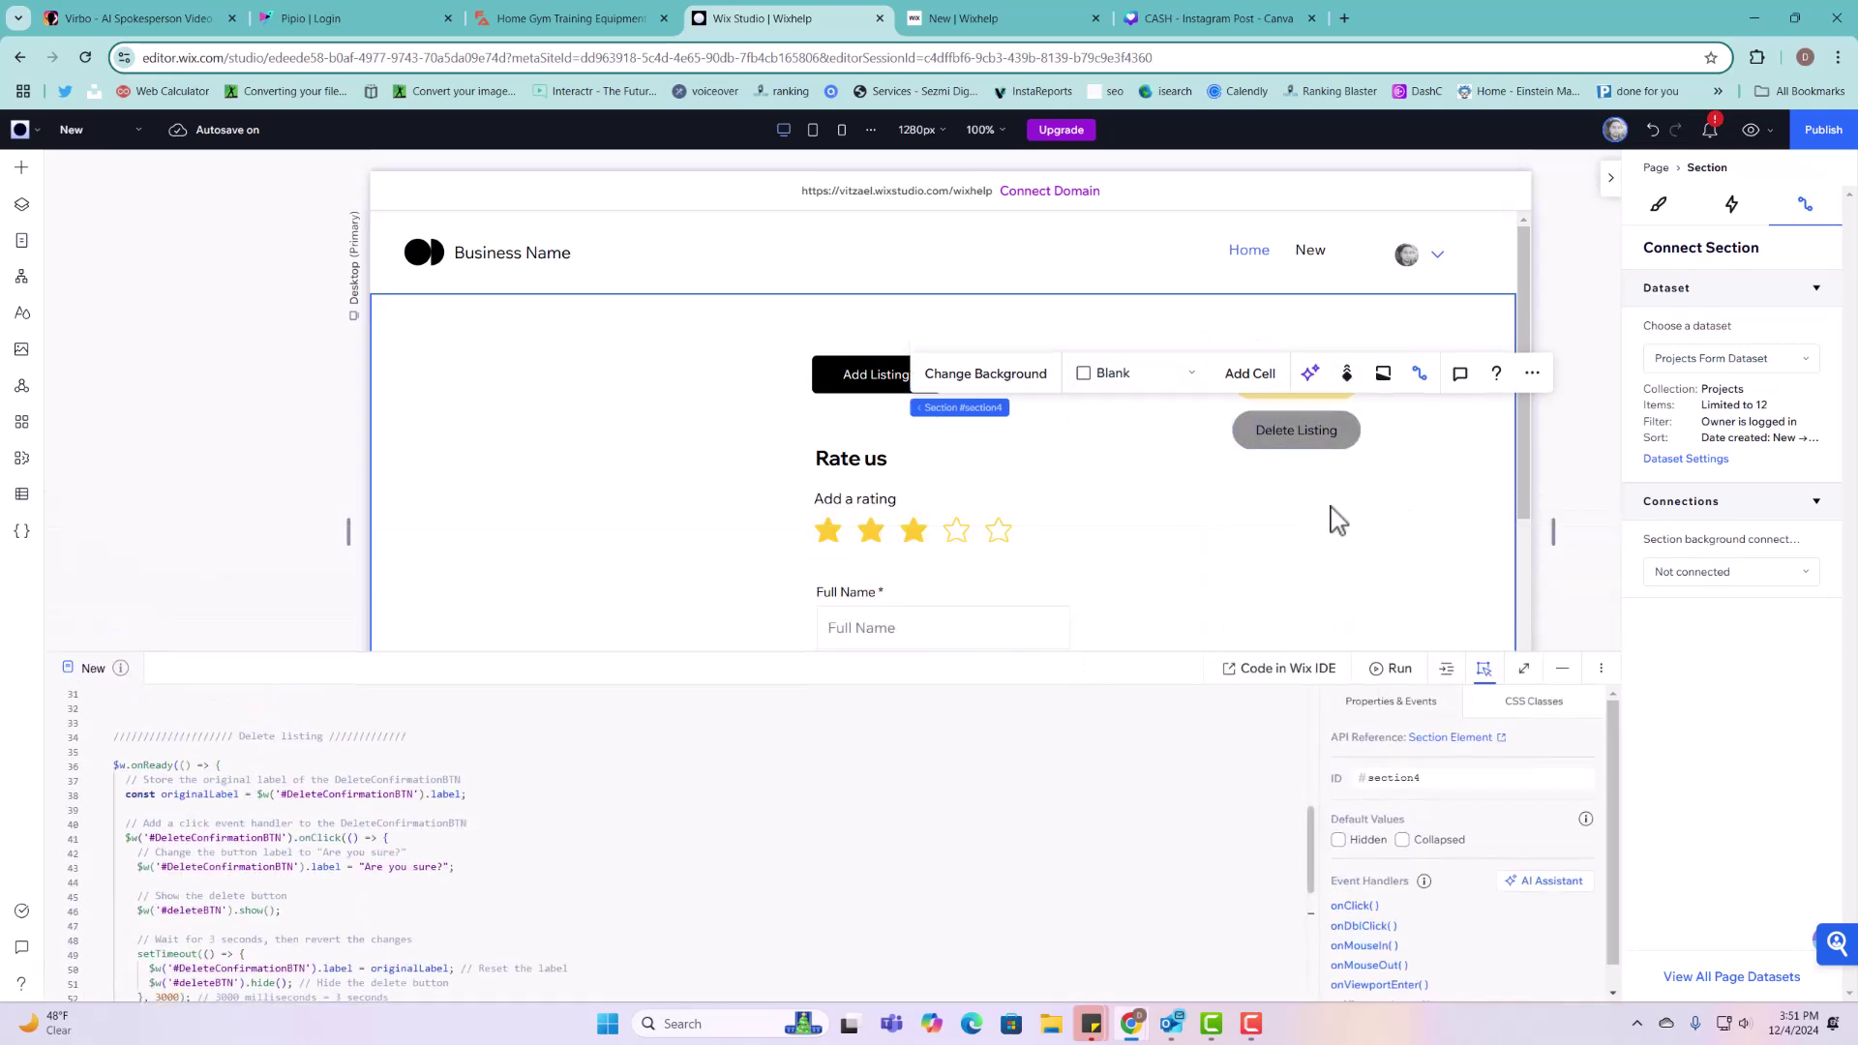
left_click_drag(1326, 421, 1330, 419)
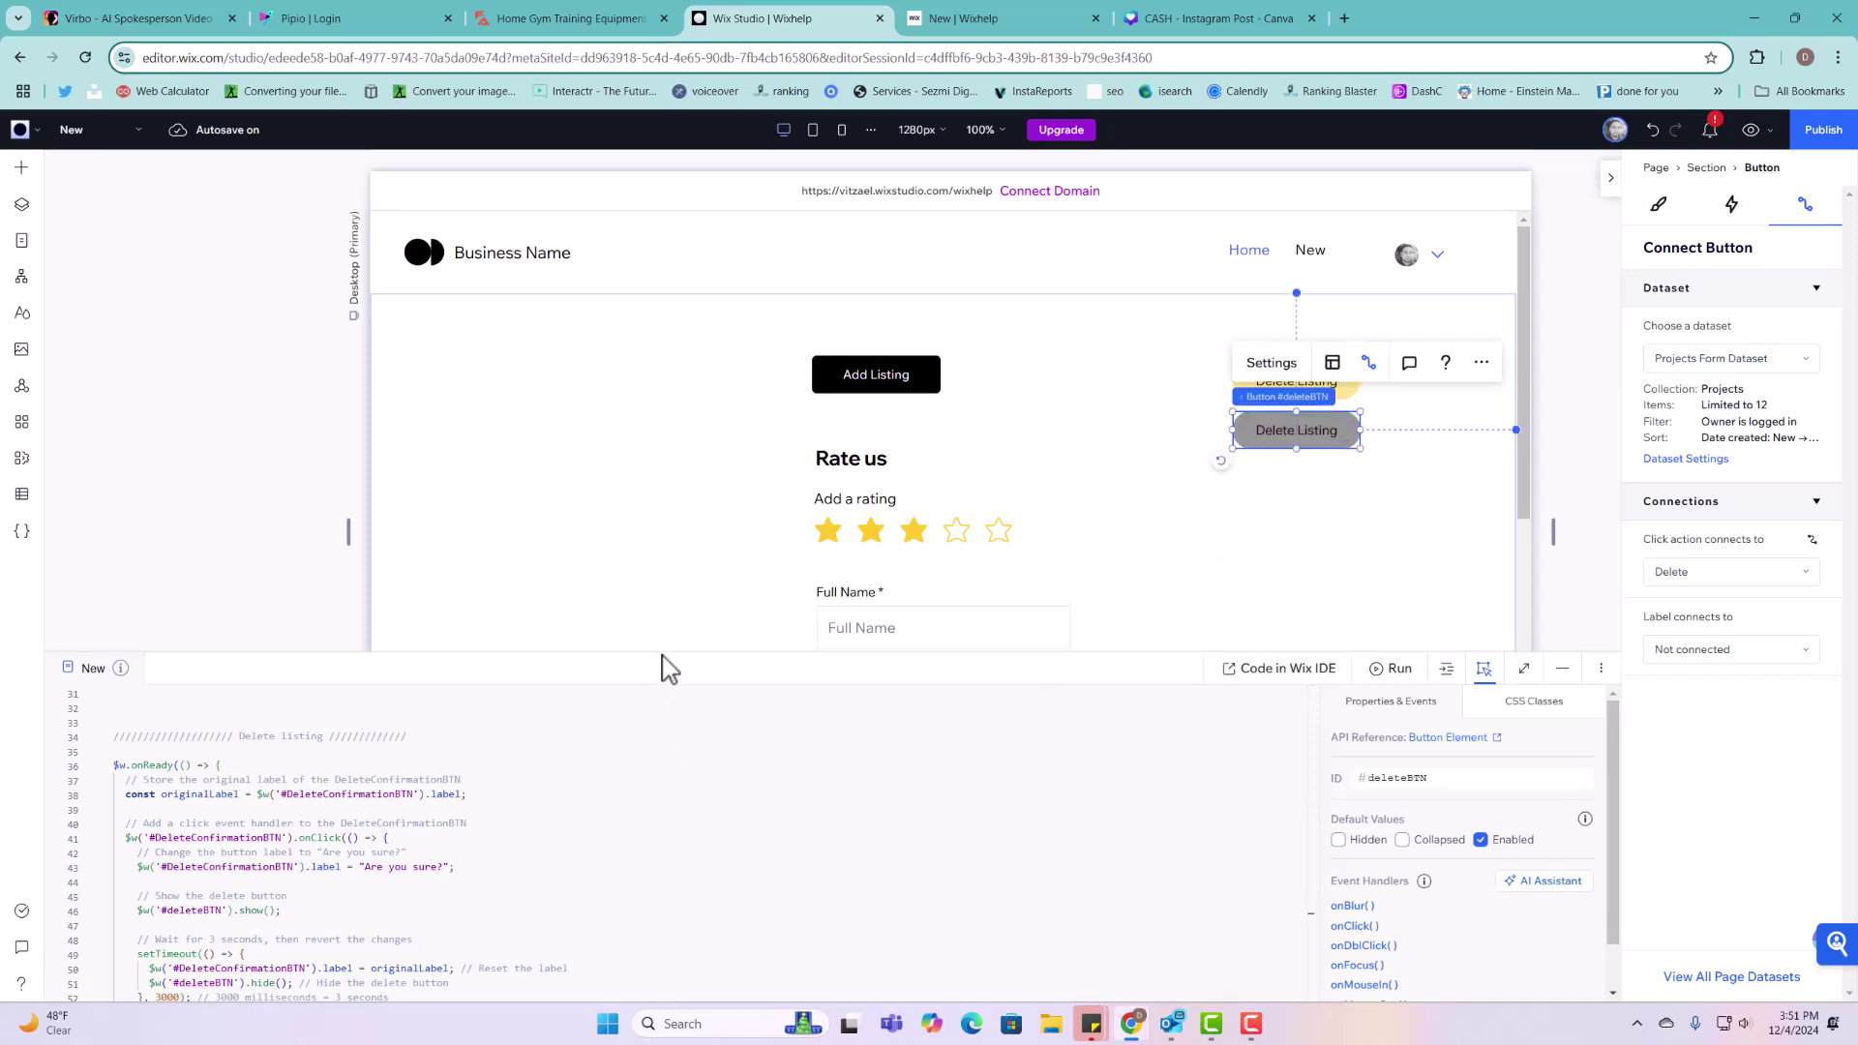
left_click_drag(673, 650, 664, 480)
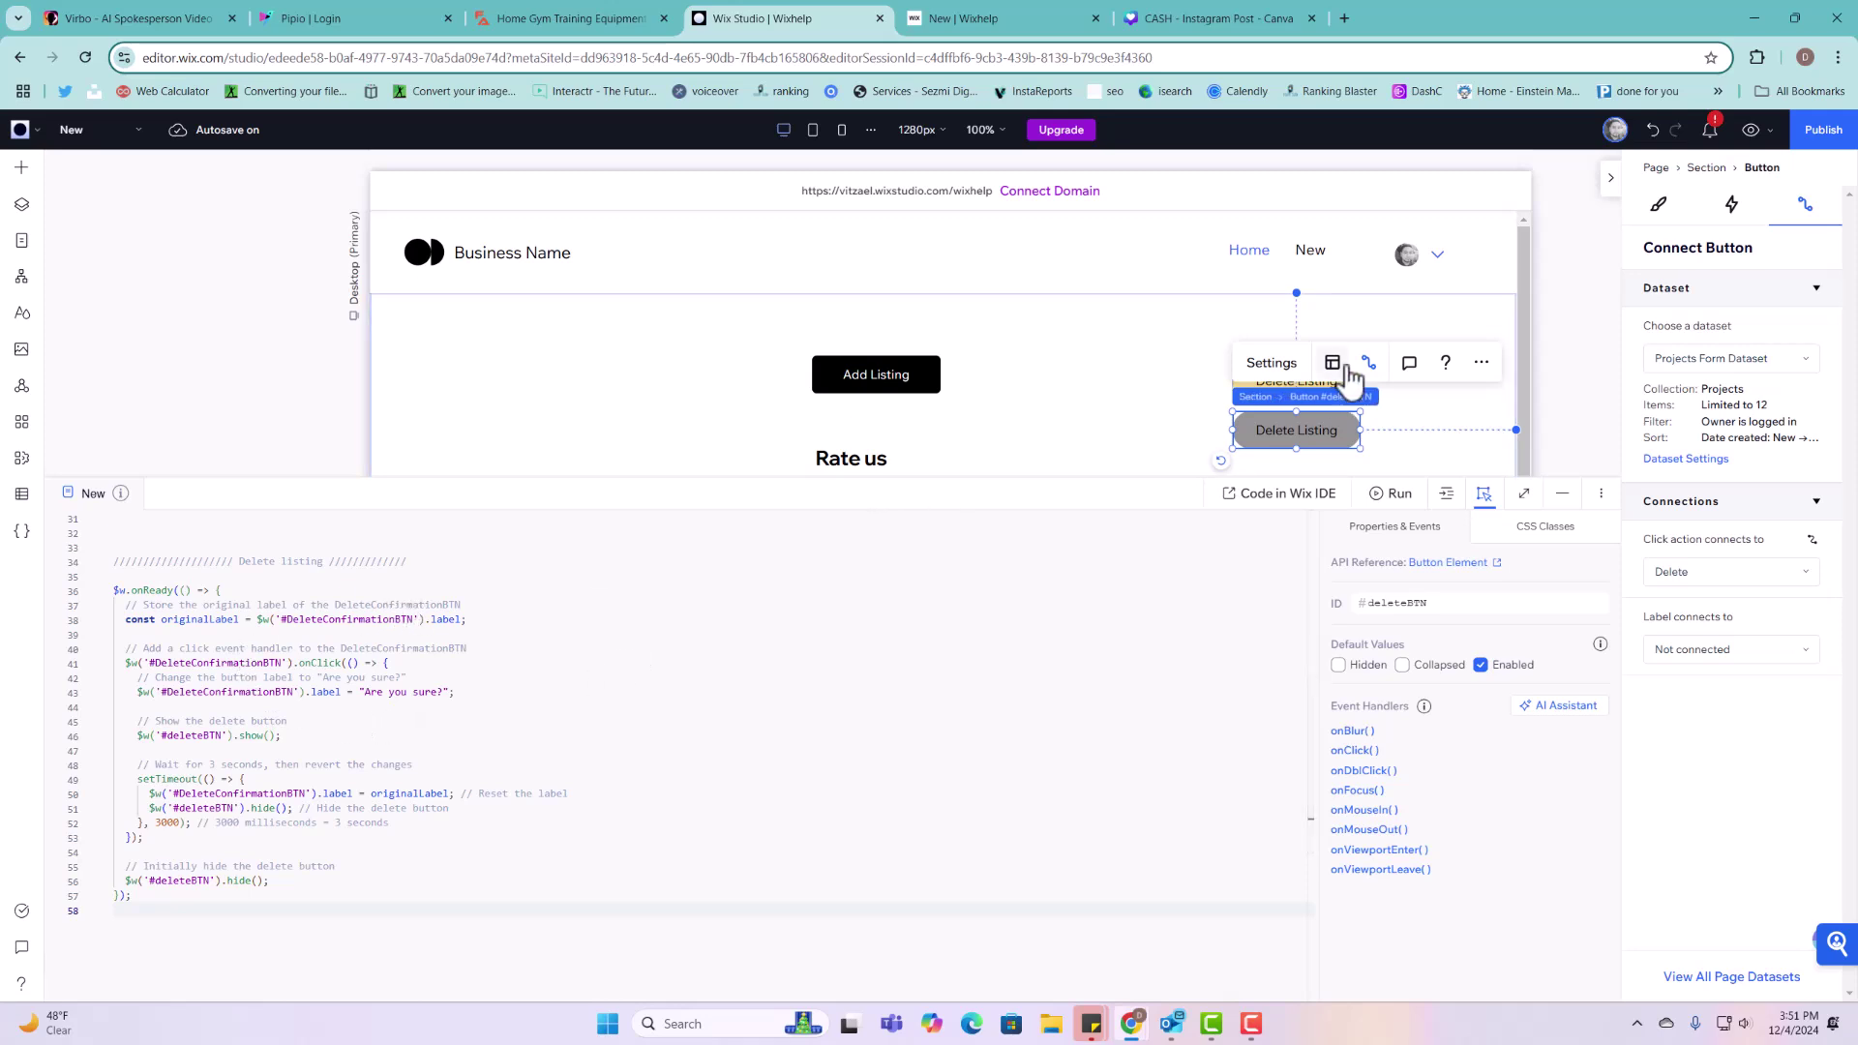
Step: Prefix the grey #deleteBTN label with 'Yes!' so it reads 'Yes! Delete Listing'
left_click(1423, 419)
left_click(1286, 390)
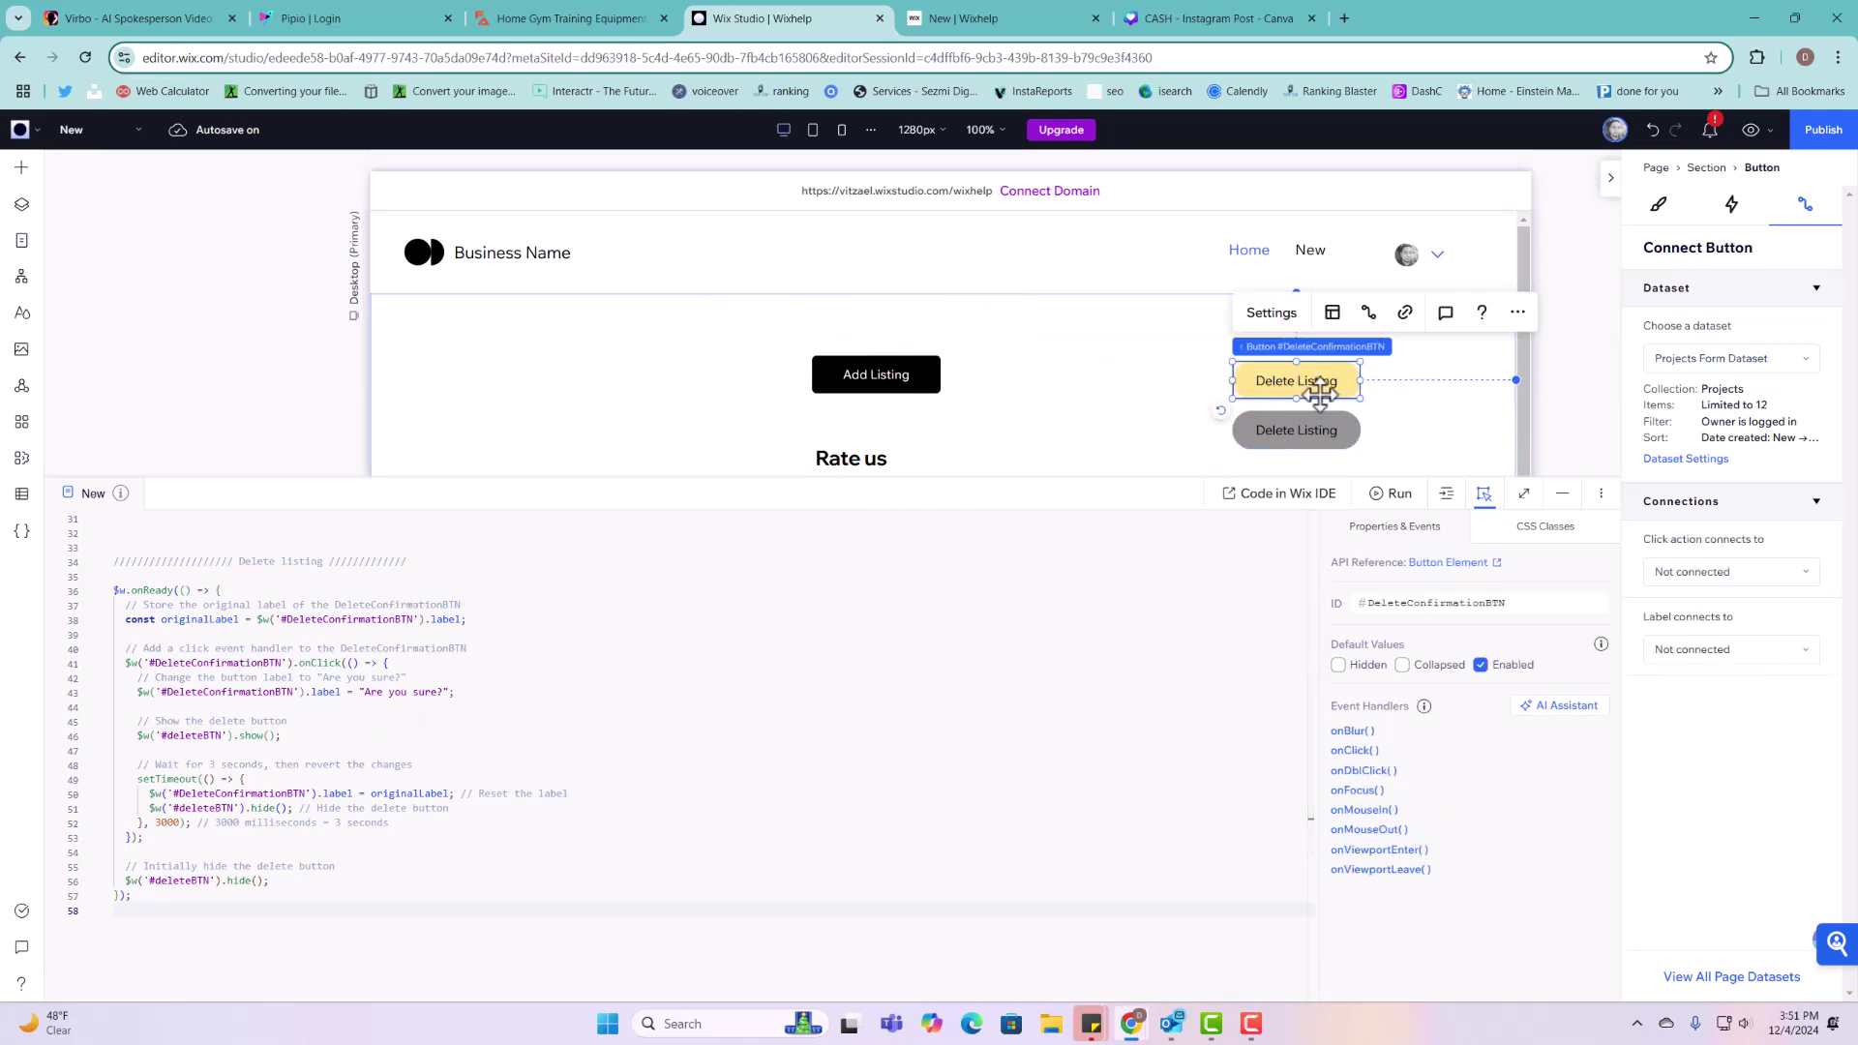
left_click(1306, 437)
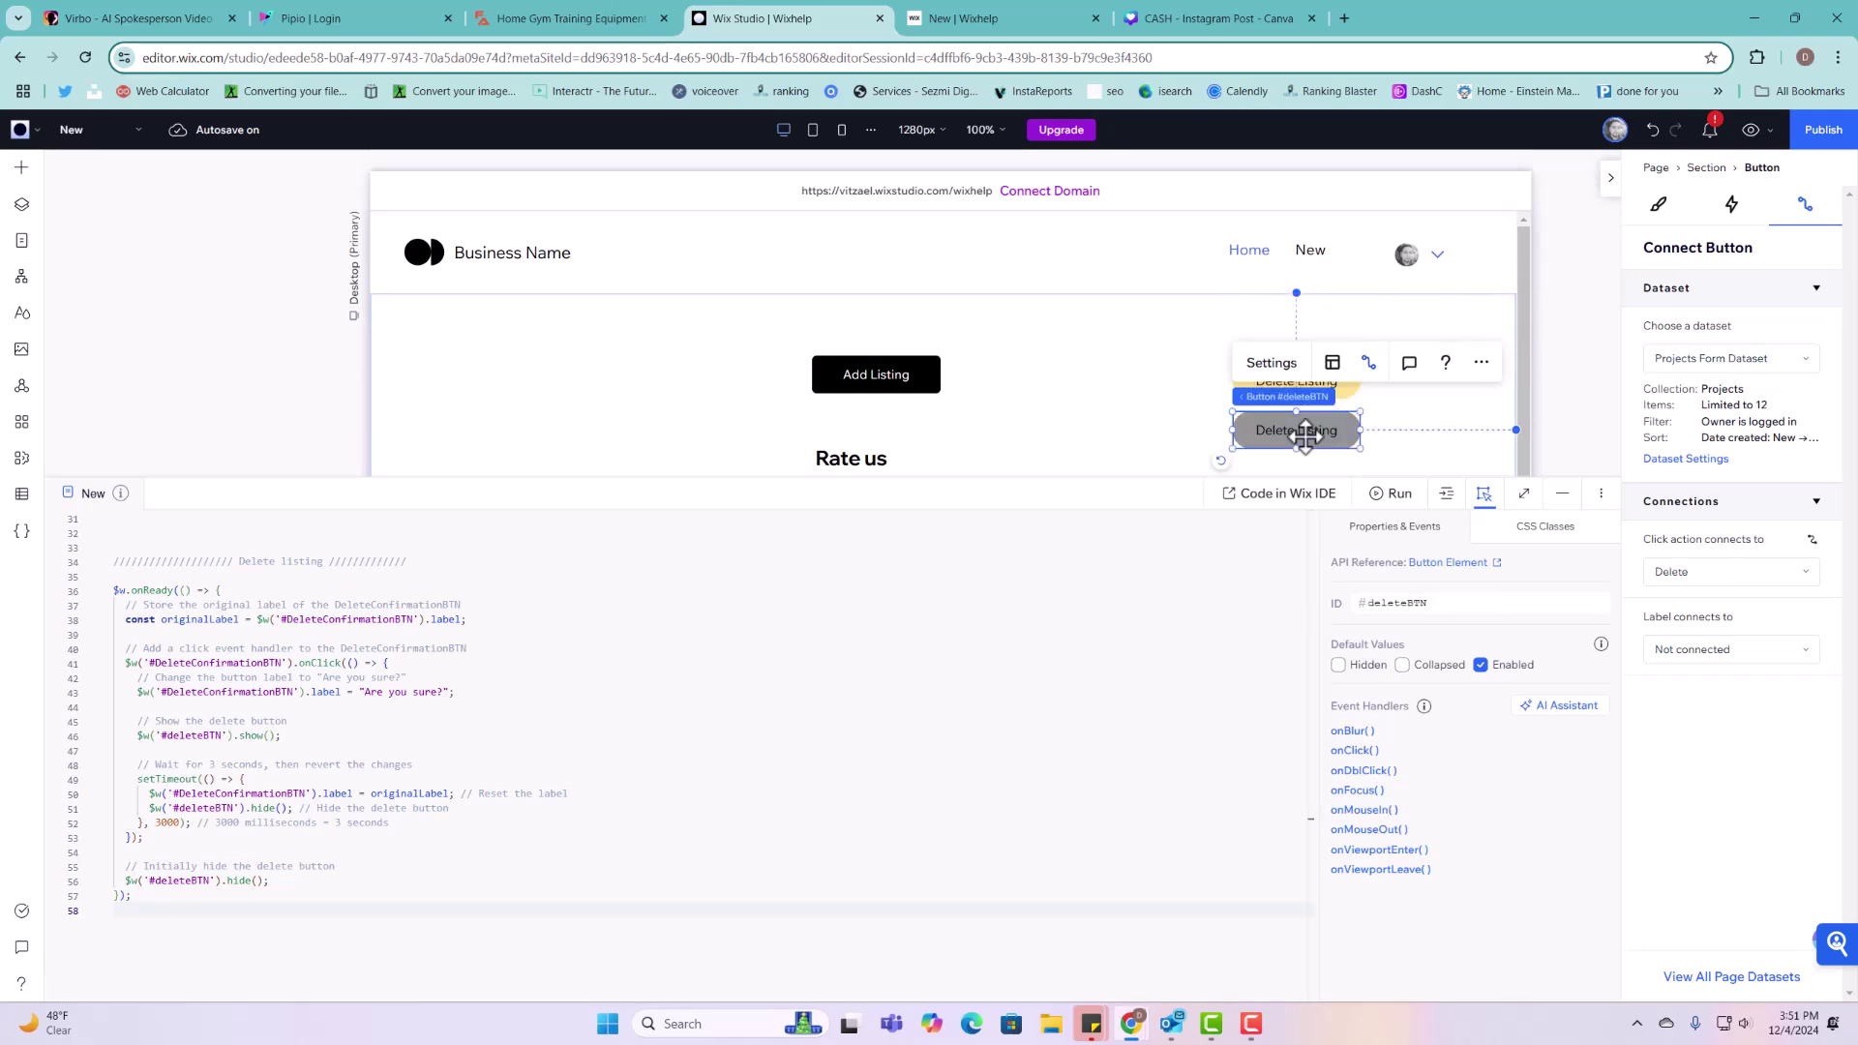
left_click(1270, 362)
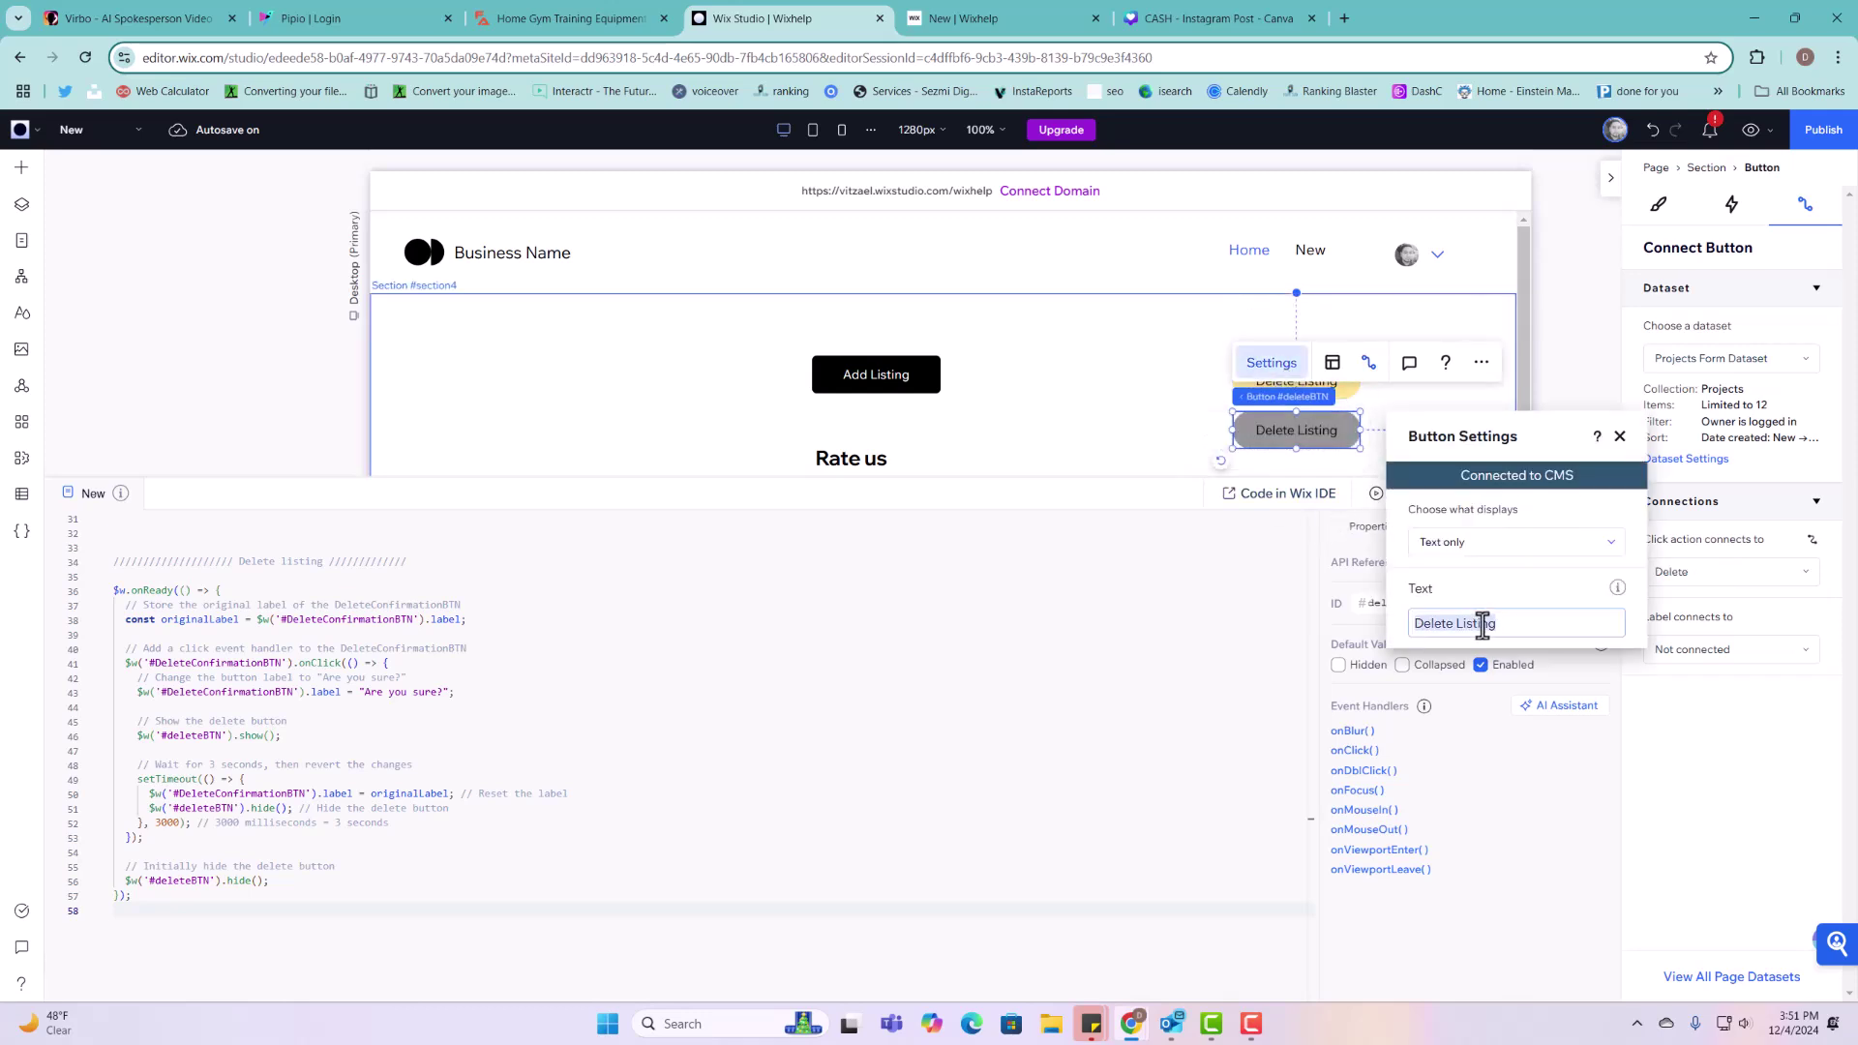
key("Home")
type("Yes!")
left_click(1621, 436)
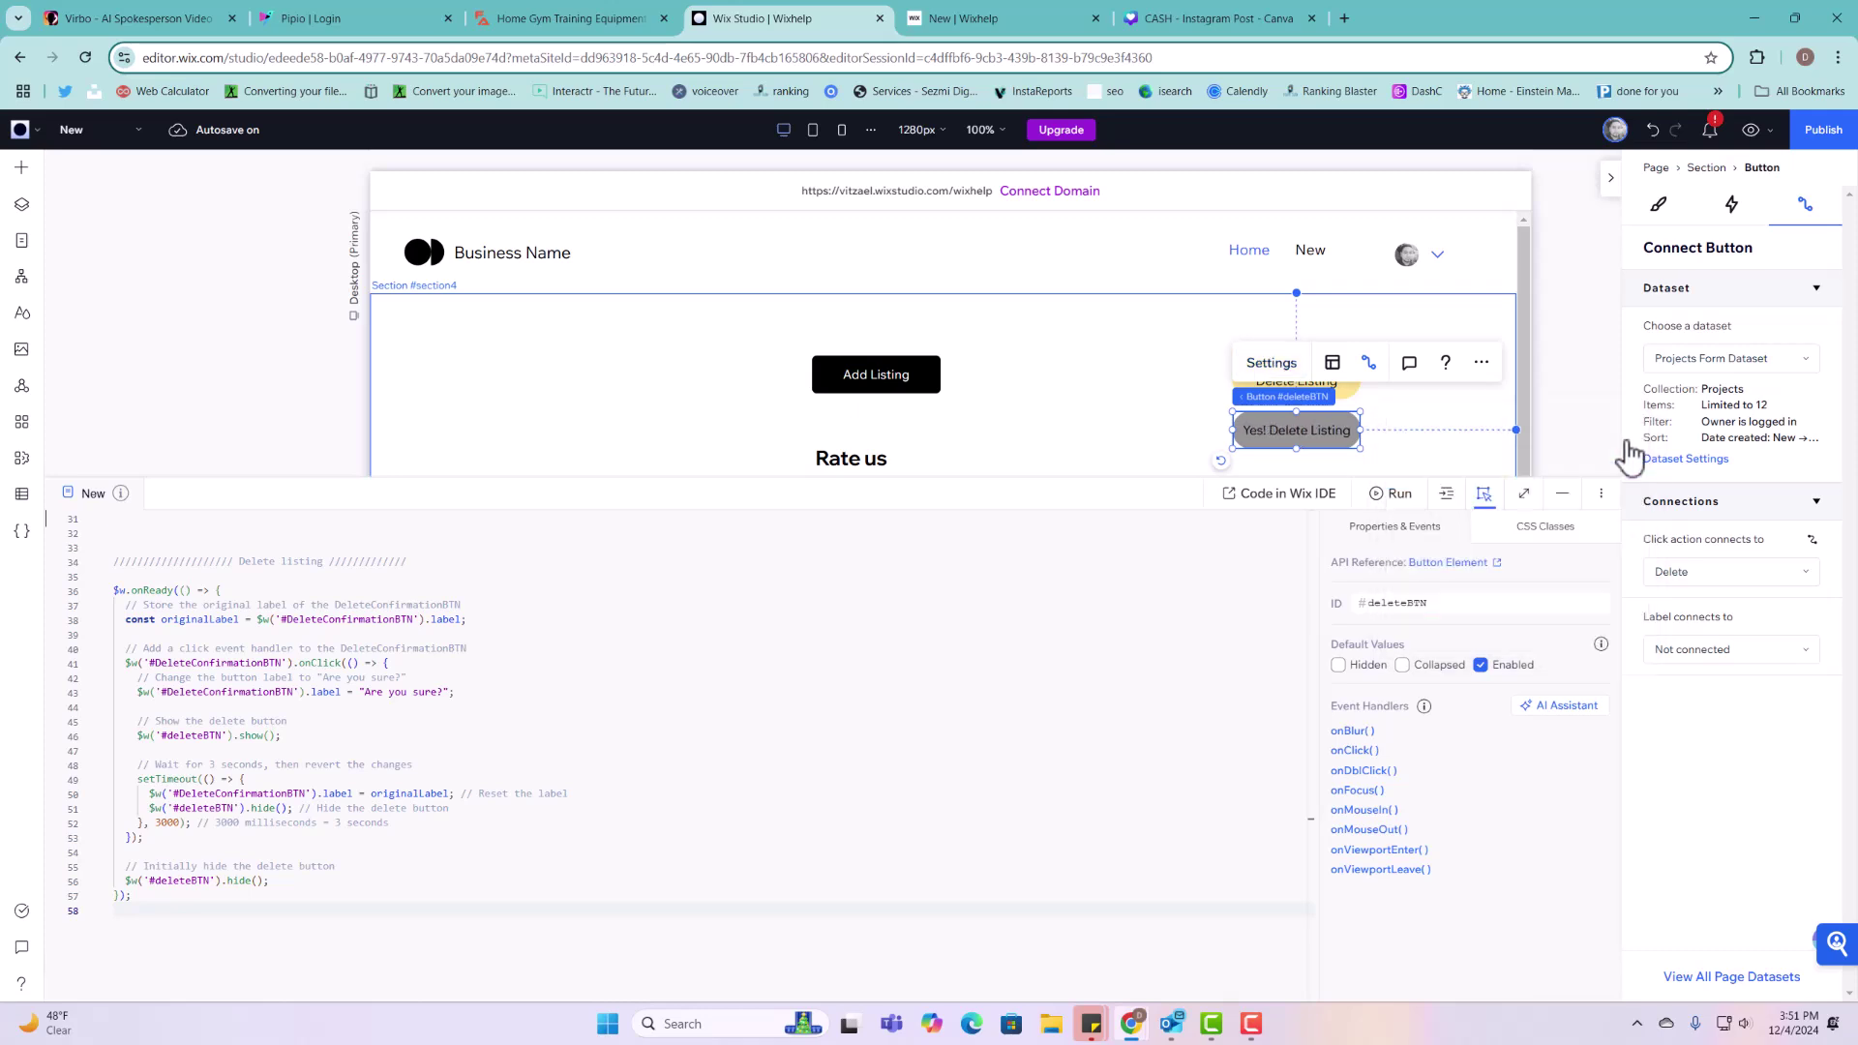
left_click(1435, 449)
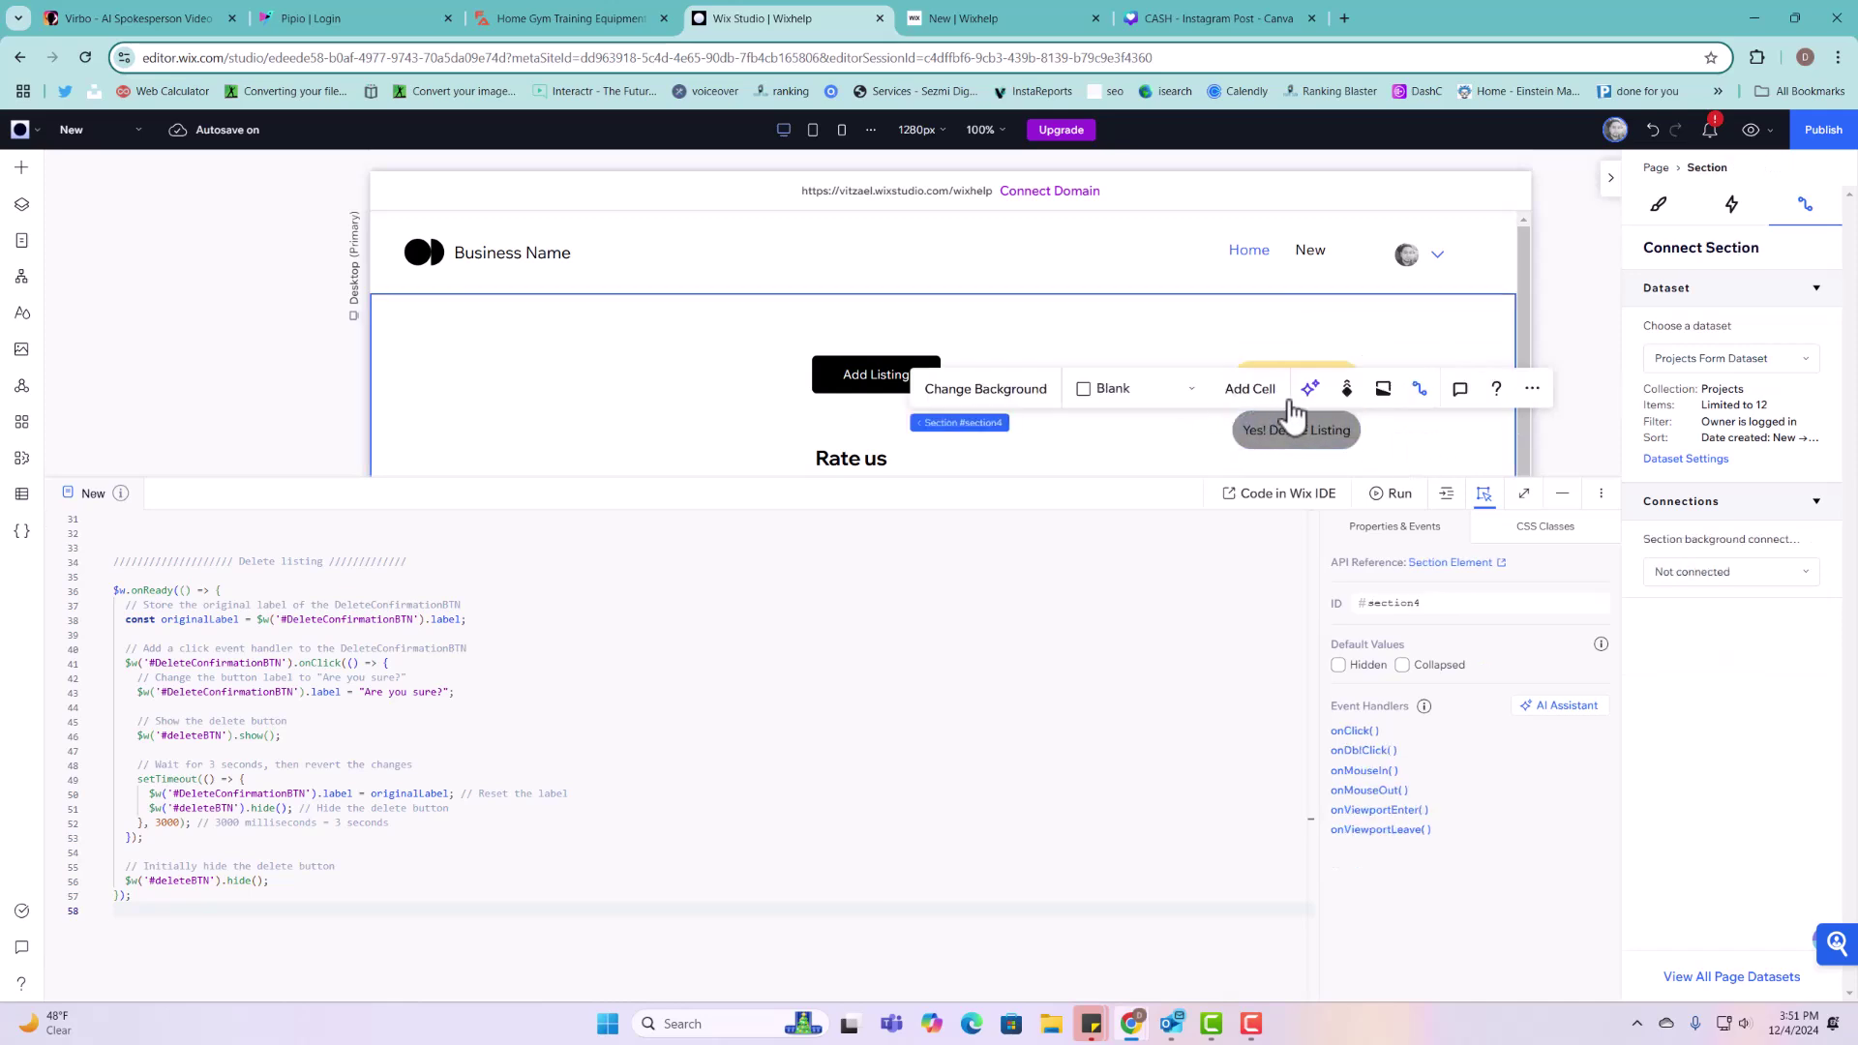
left_click(1295, 432)
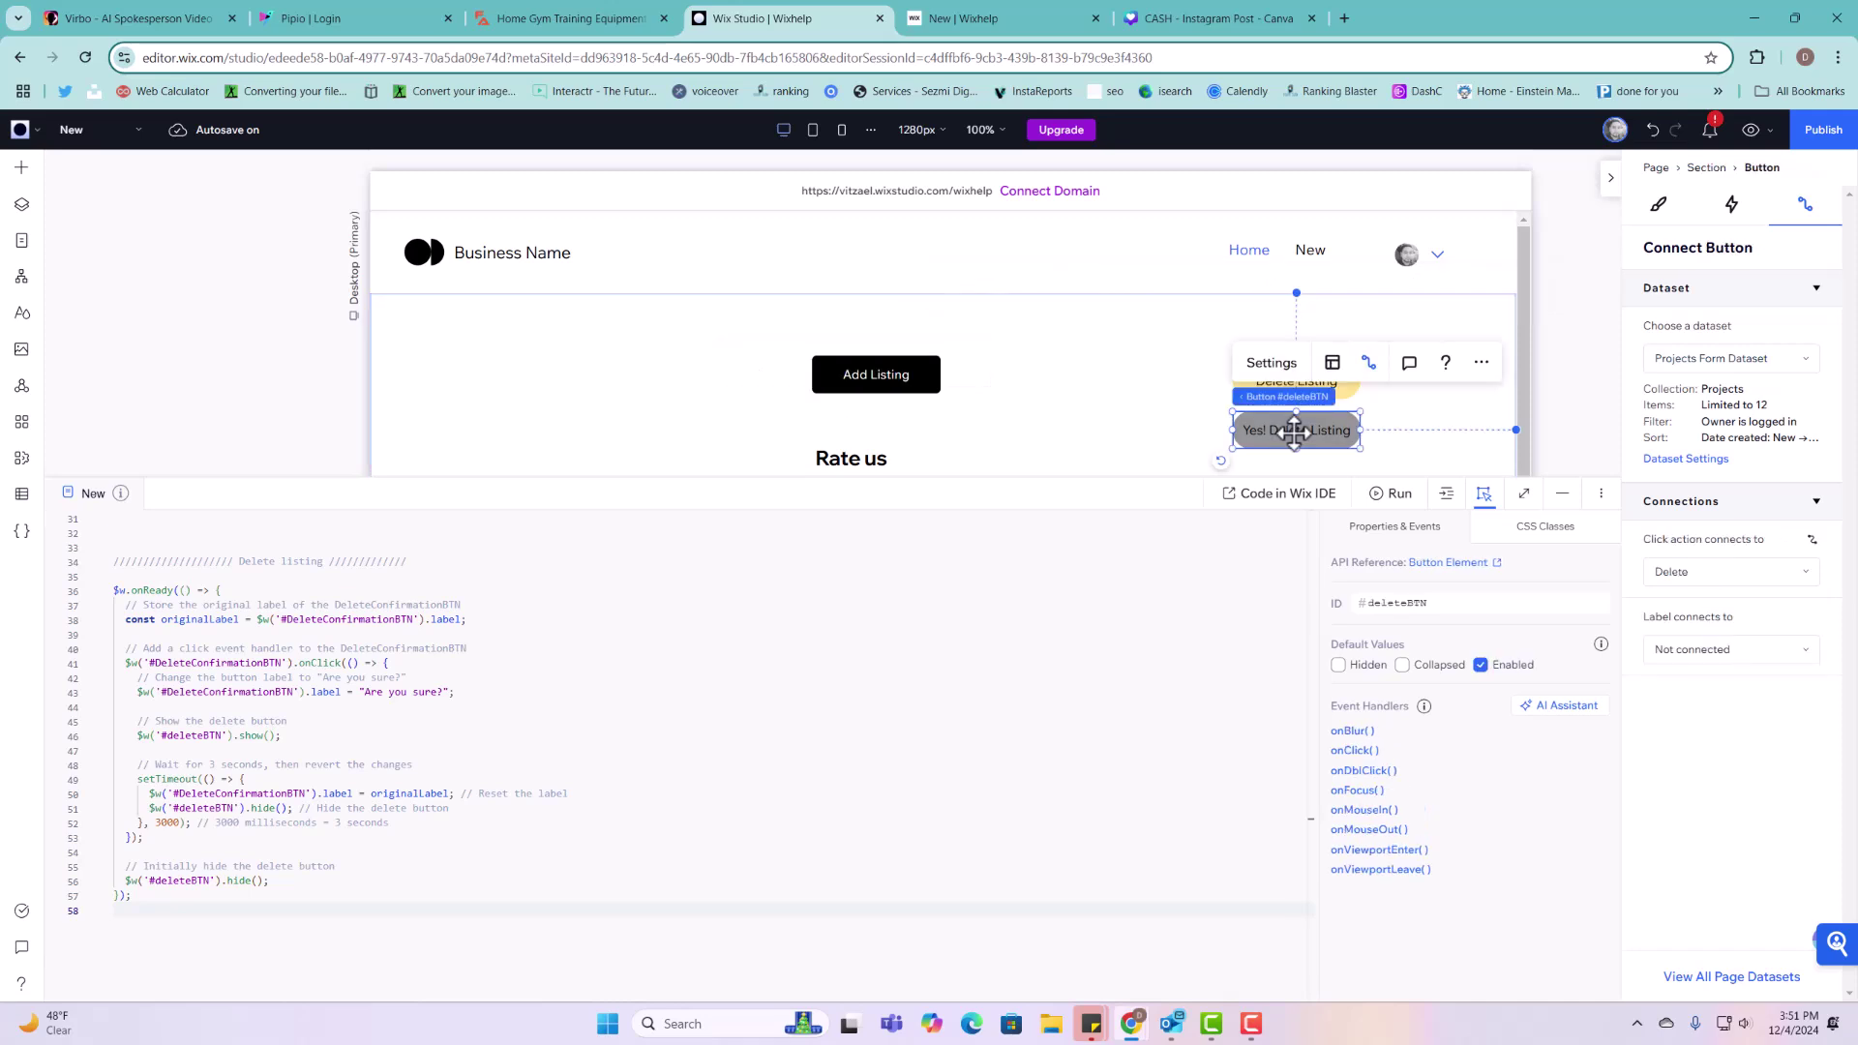
left_click(1311, 382)
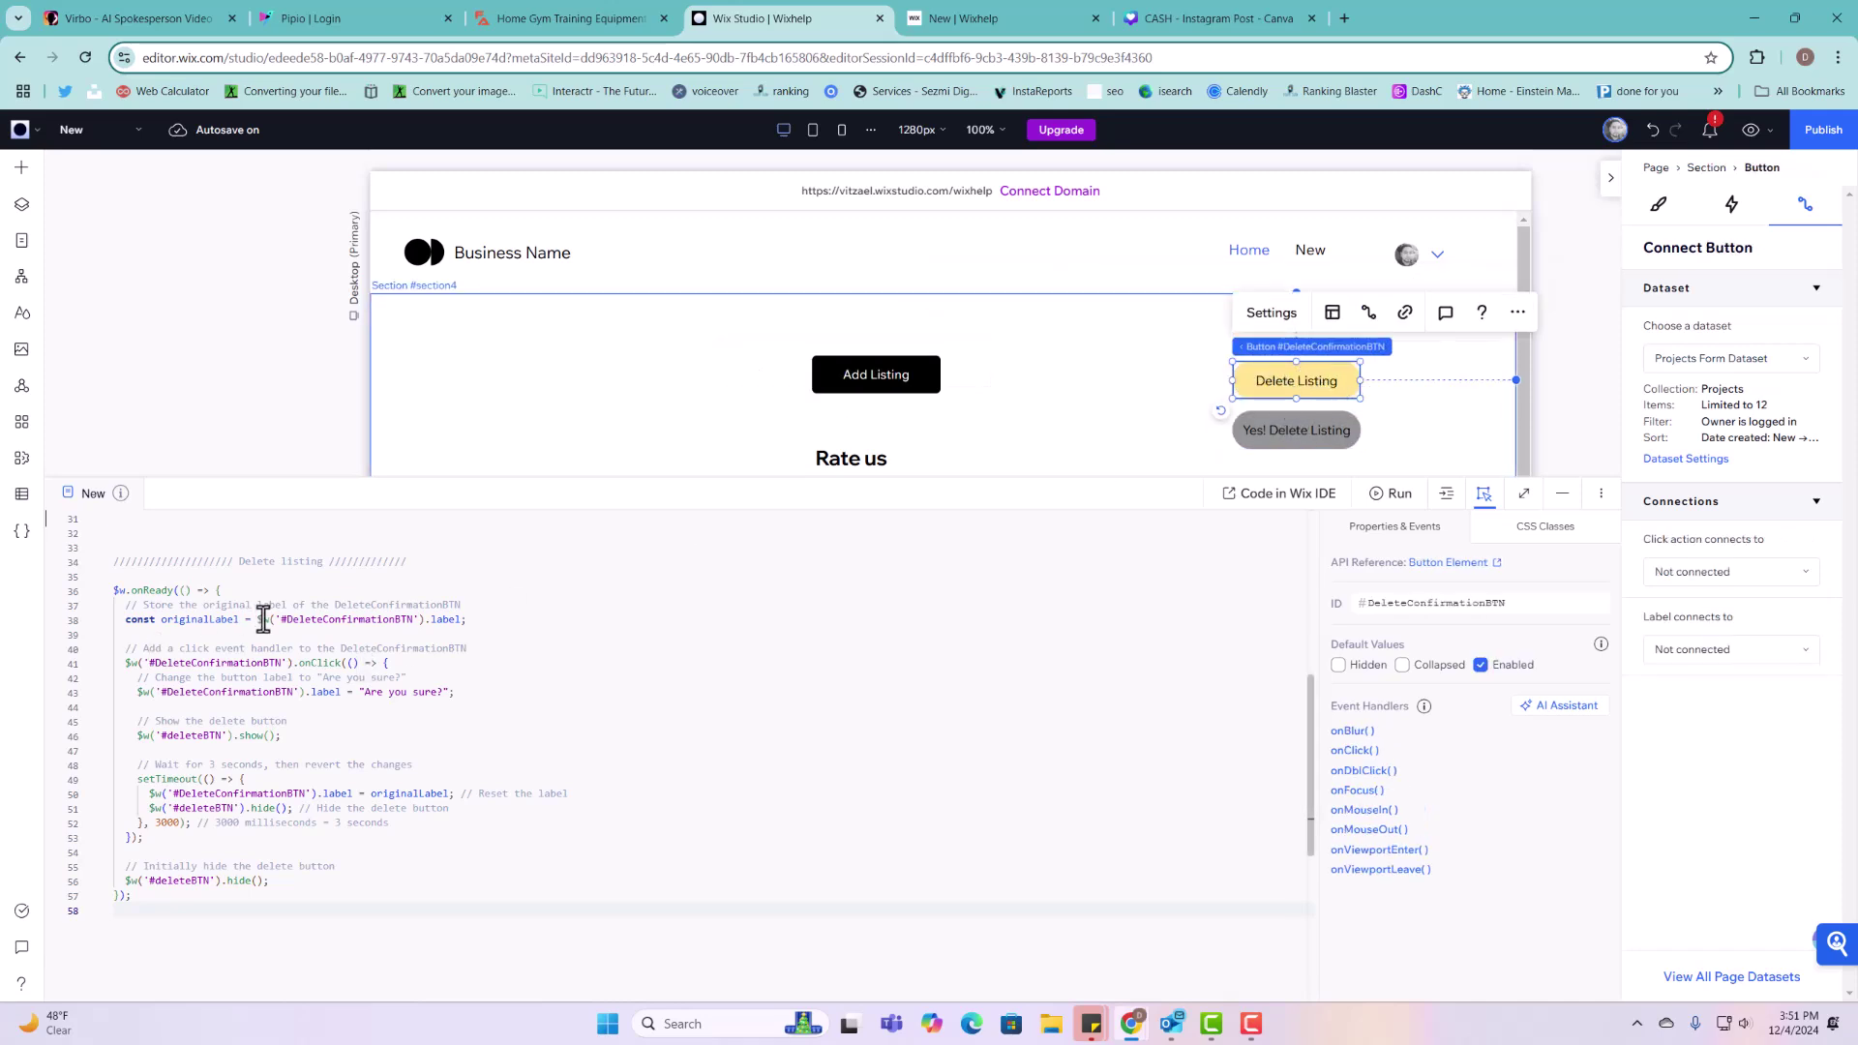
left_click(300, 619)
scroll(300, 620, "up", 4)
scroll(302, 661, "down", 3)
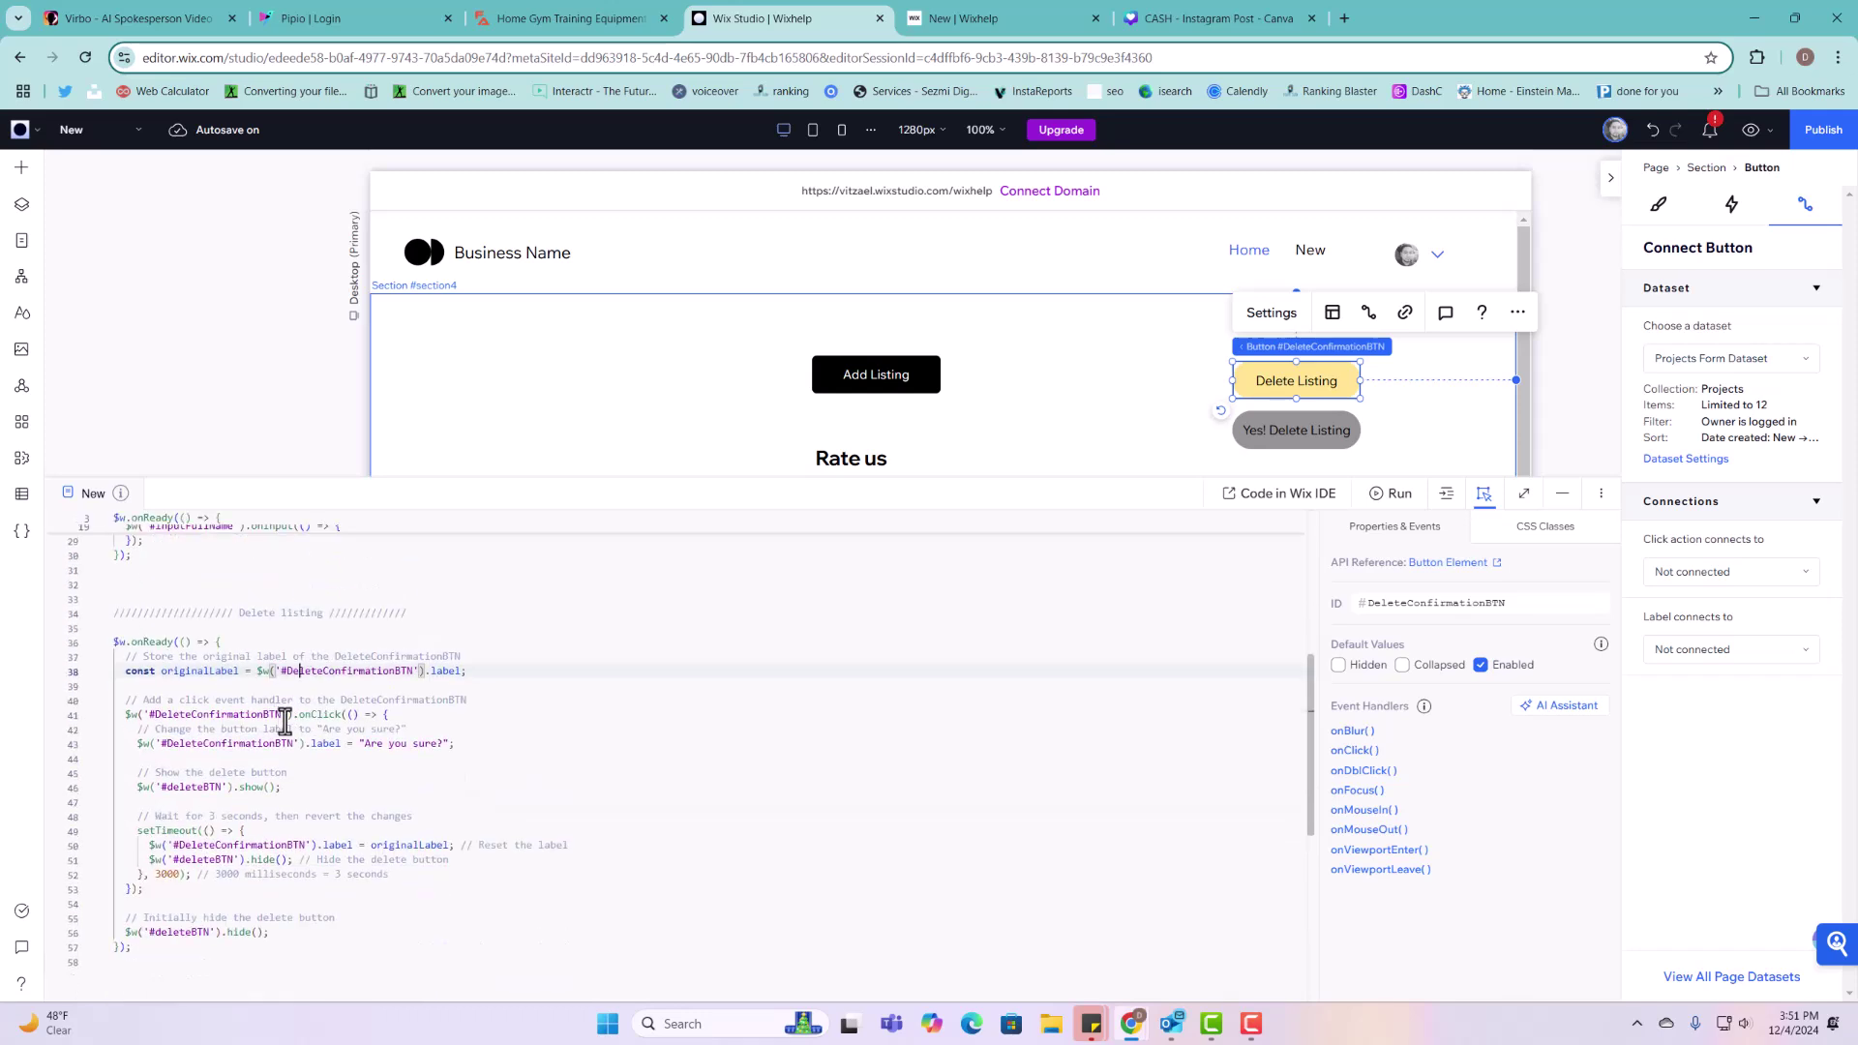
left_click_drag(360, 744, 447, 745)
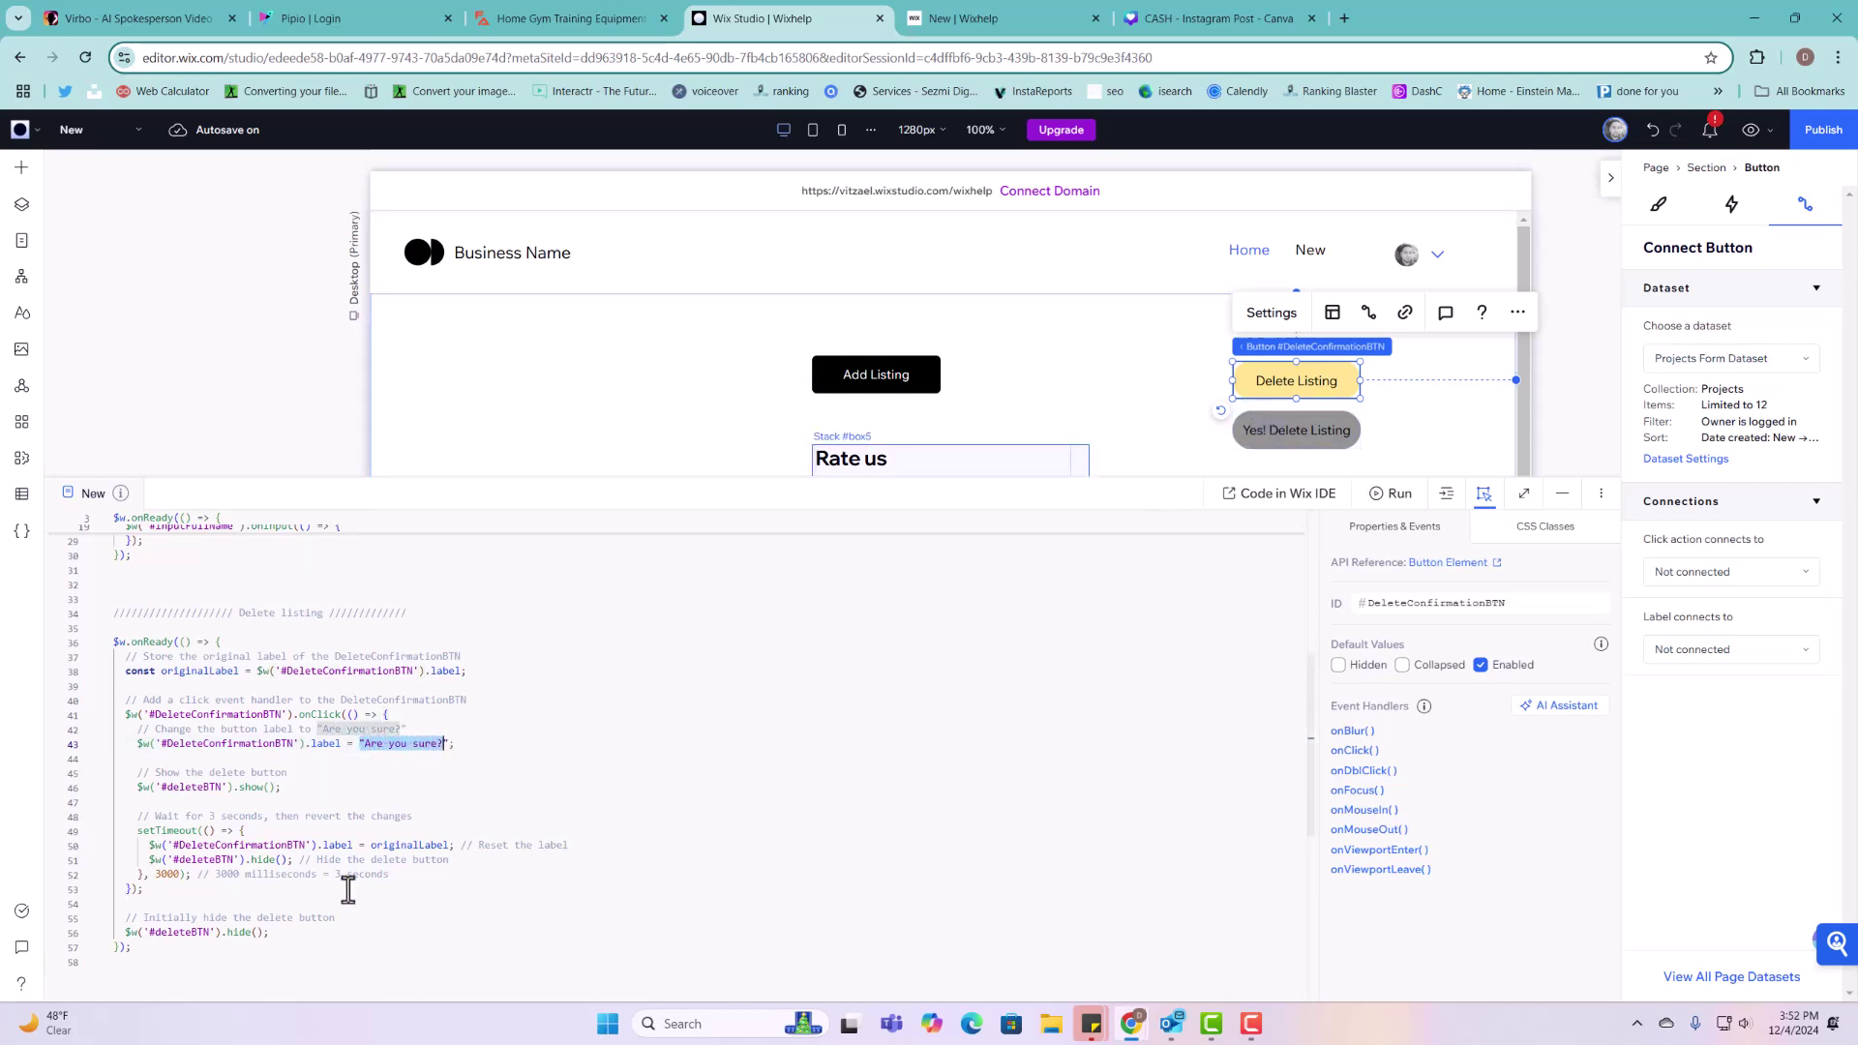
left_click(421, 745)
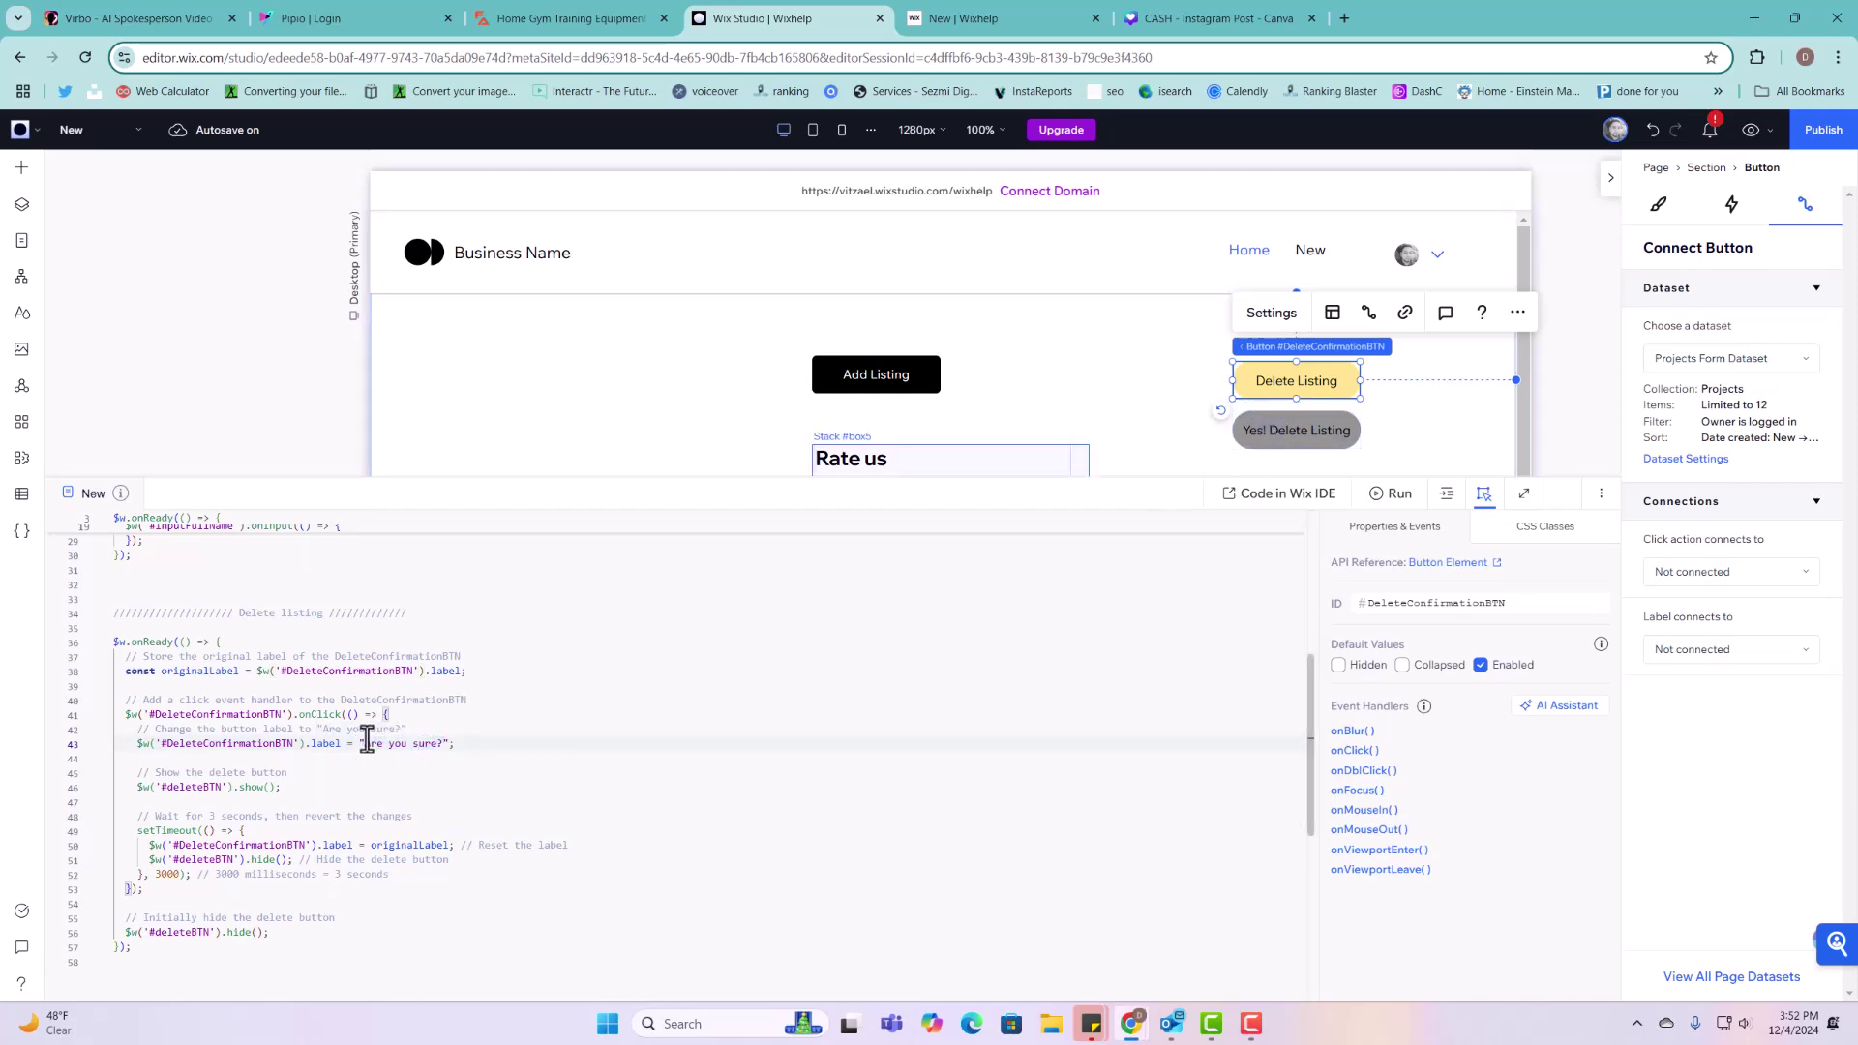
left_click_drag(363, 743, 447, 744)
scroll(373, 782, "down", 2)
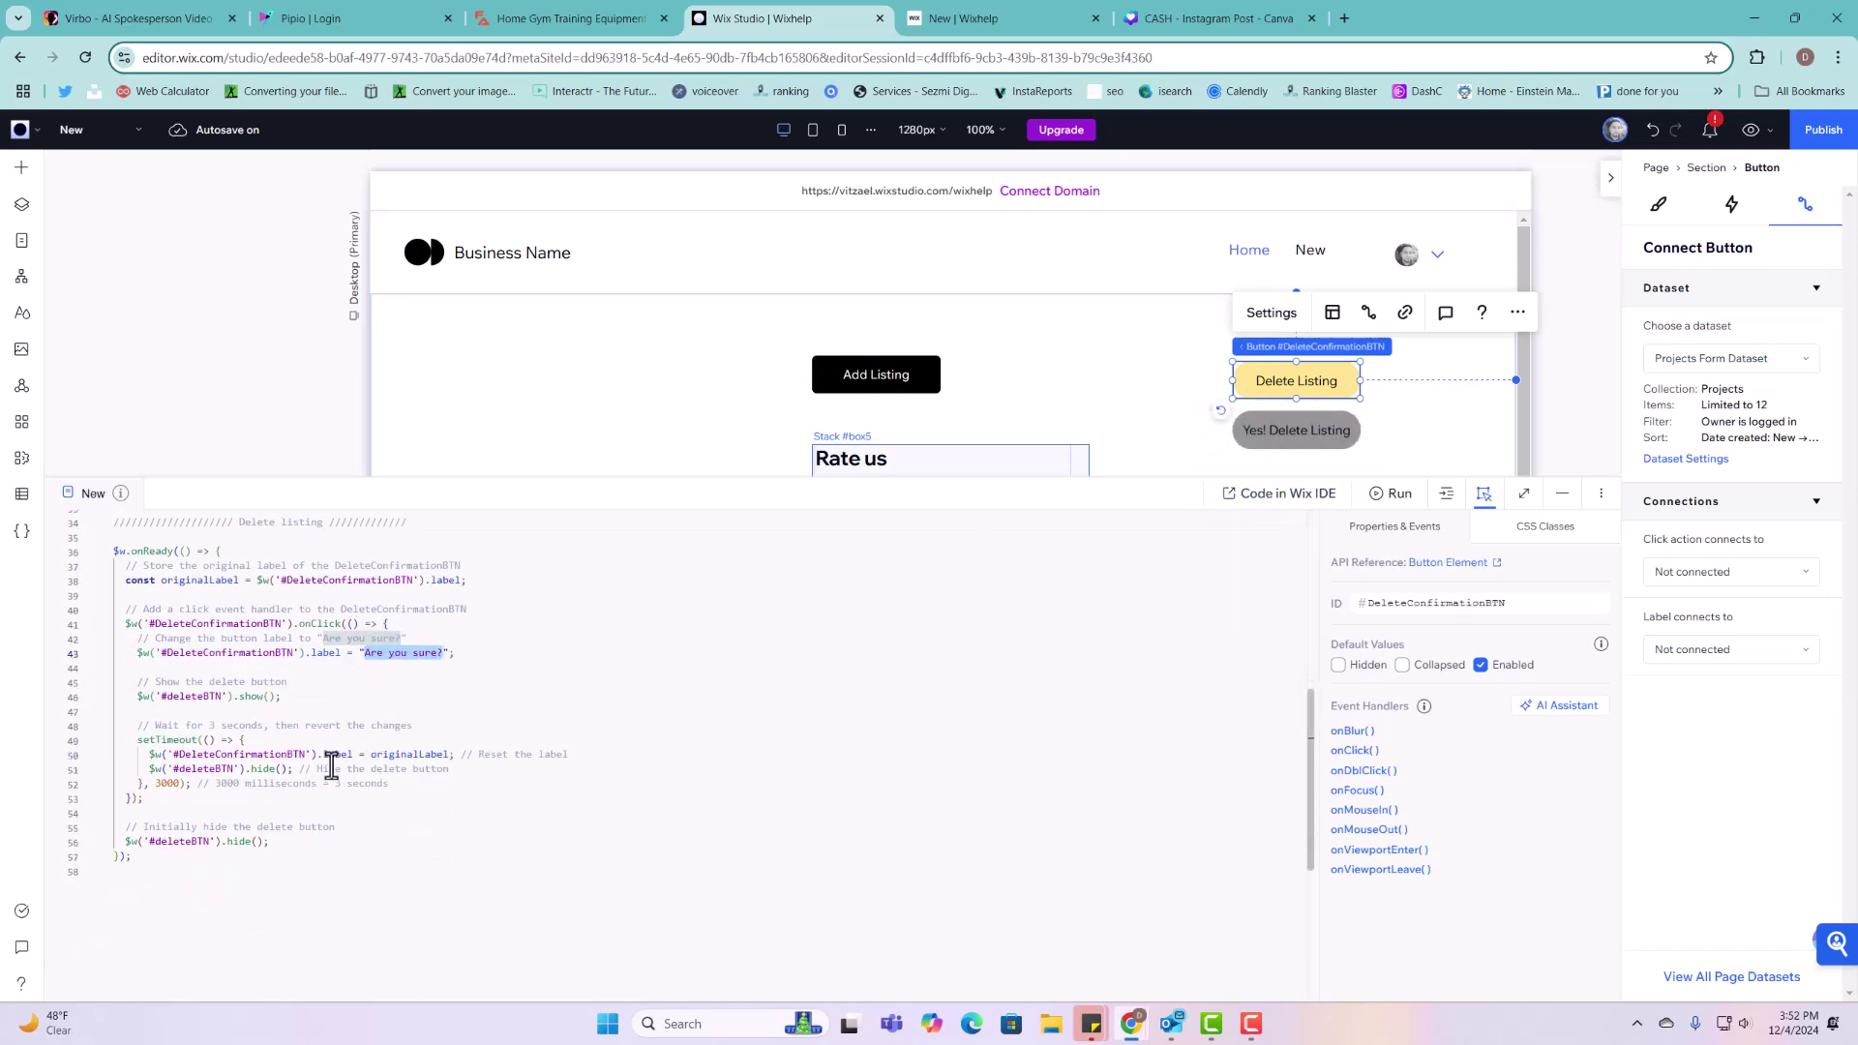
left_click(174, 696)
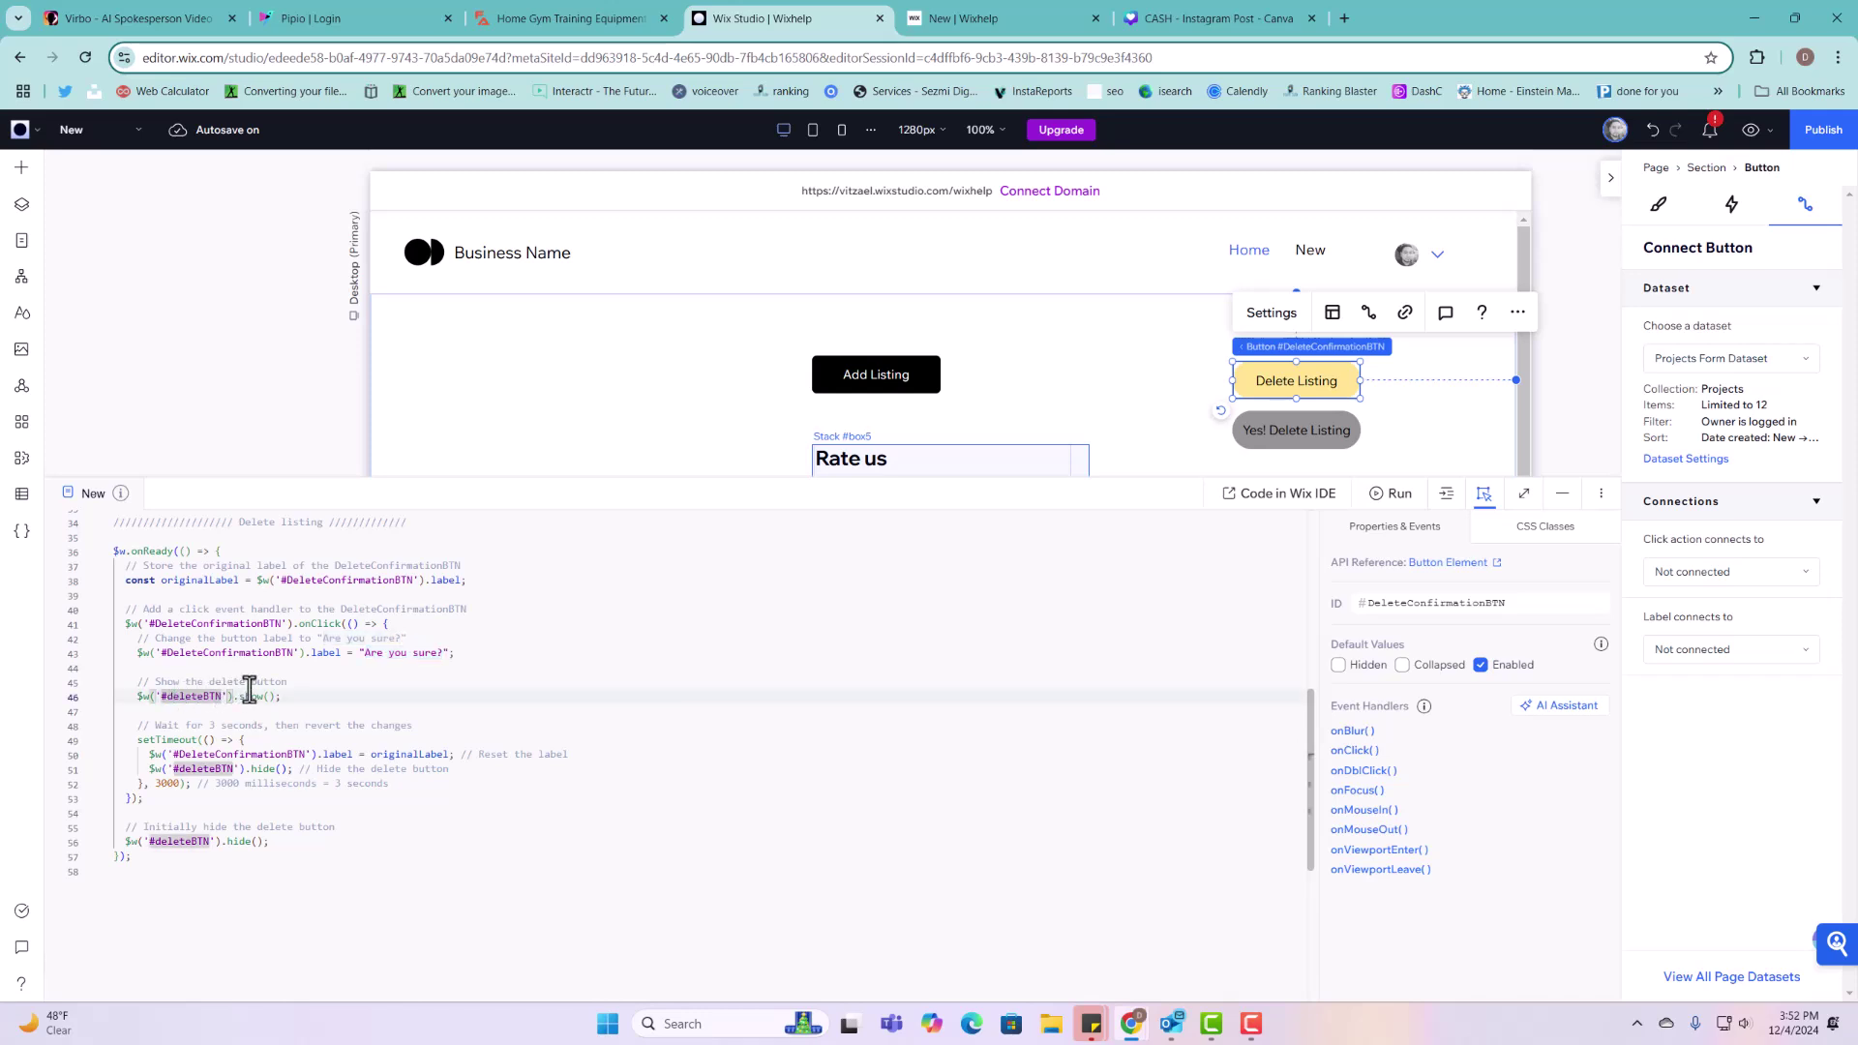
left_click(1325, 430)
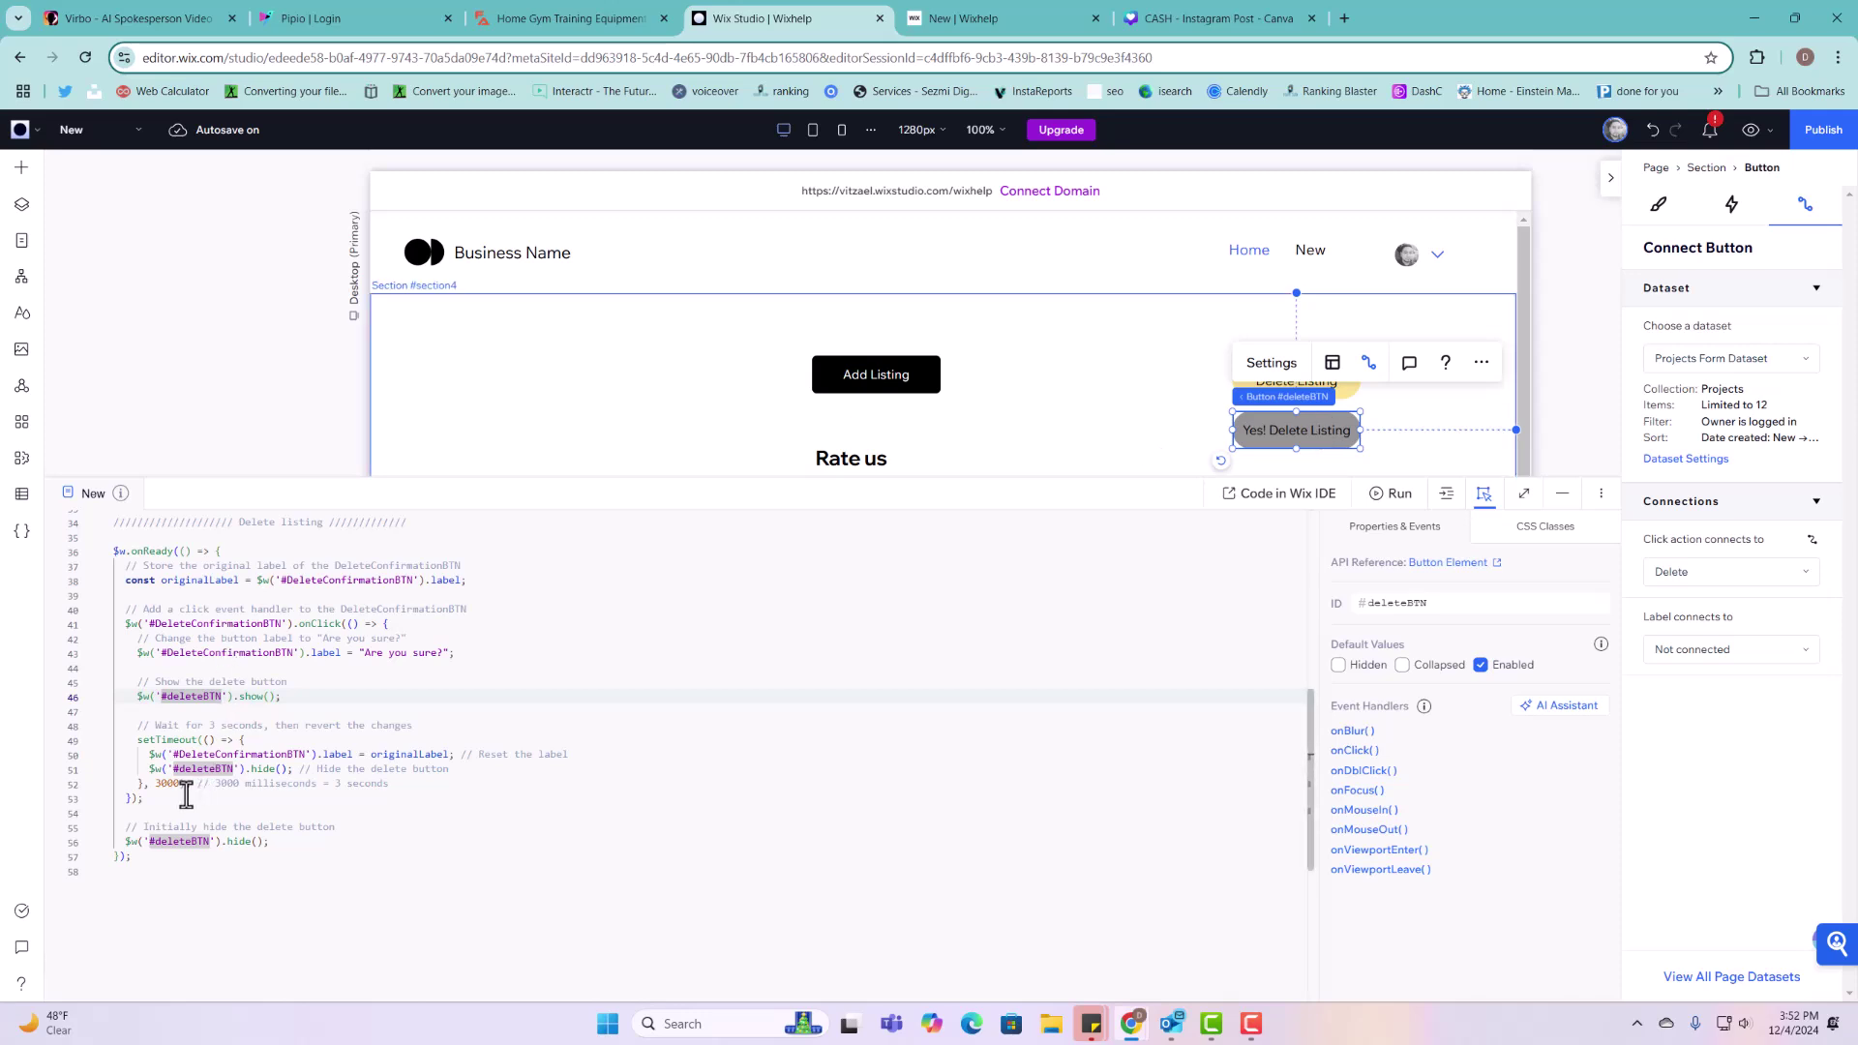
left_click_drag(150, 784, 174, 806)
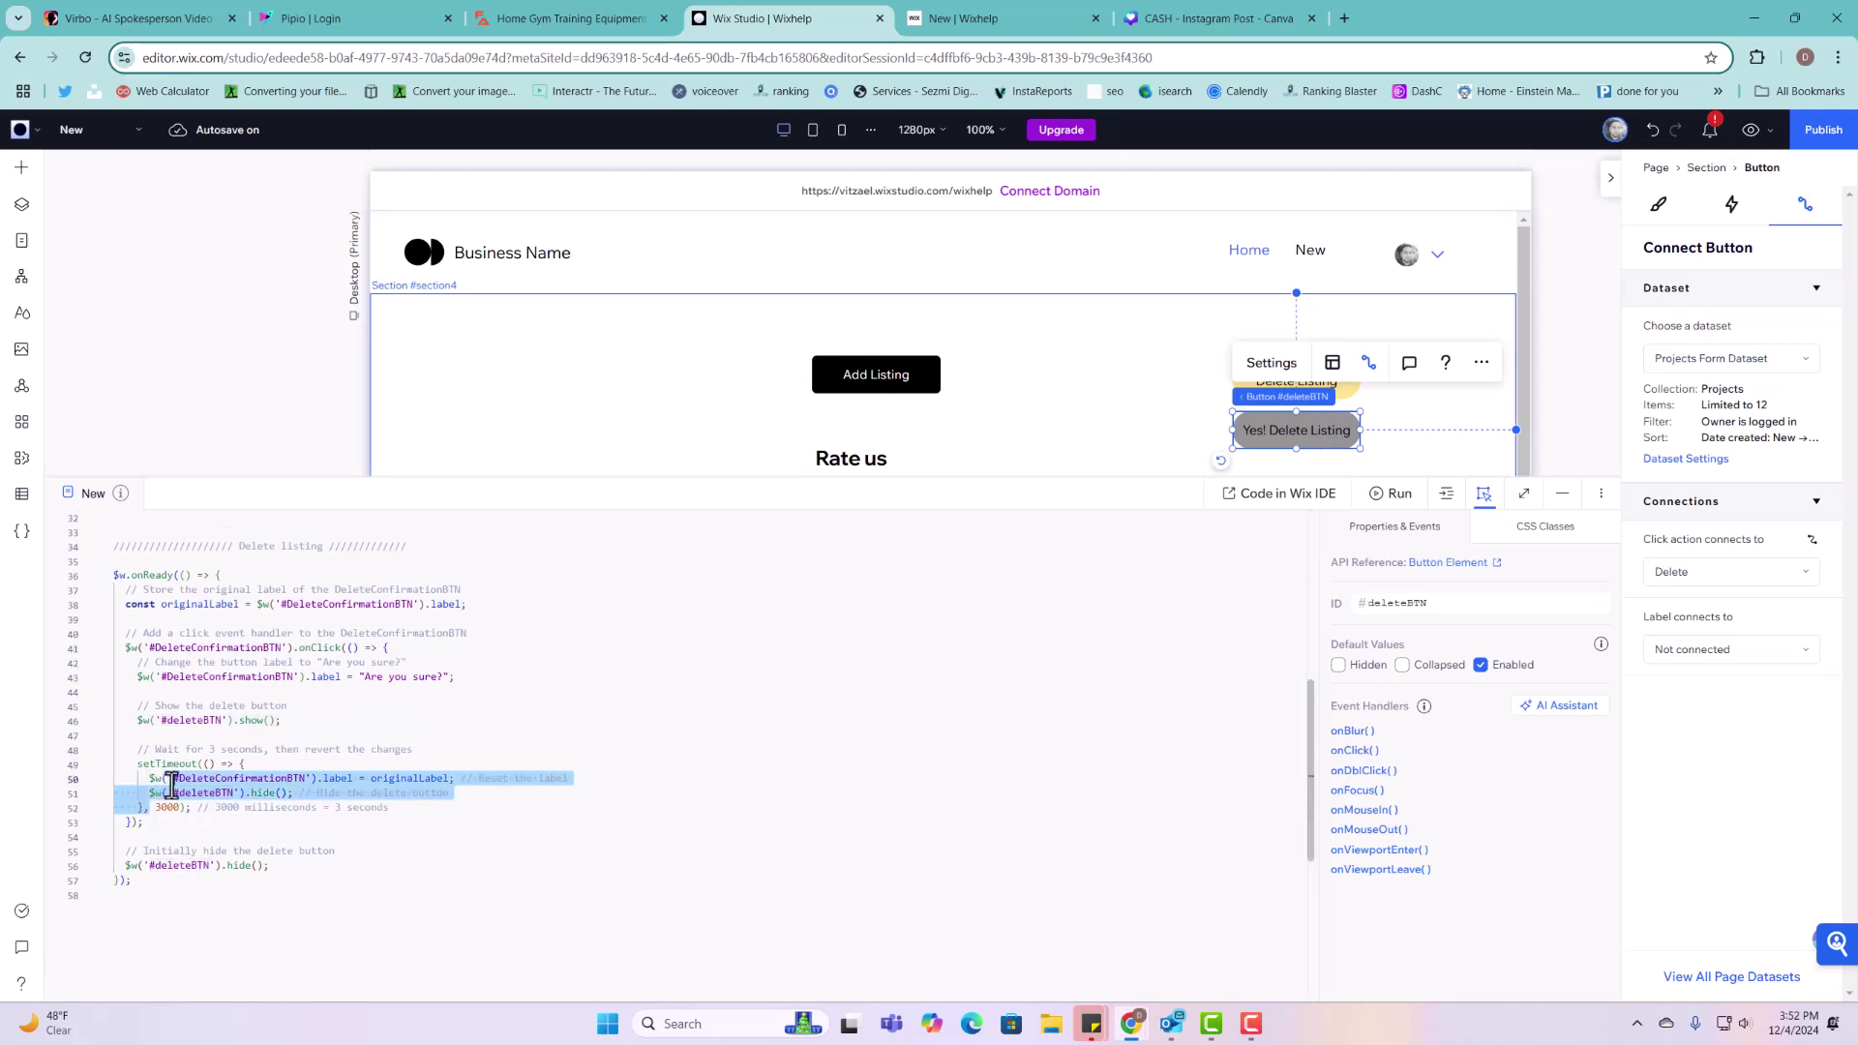
double_click(166, 808)
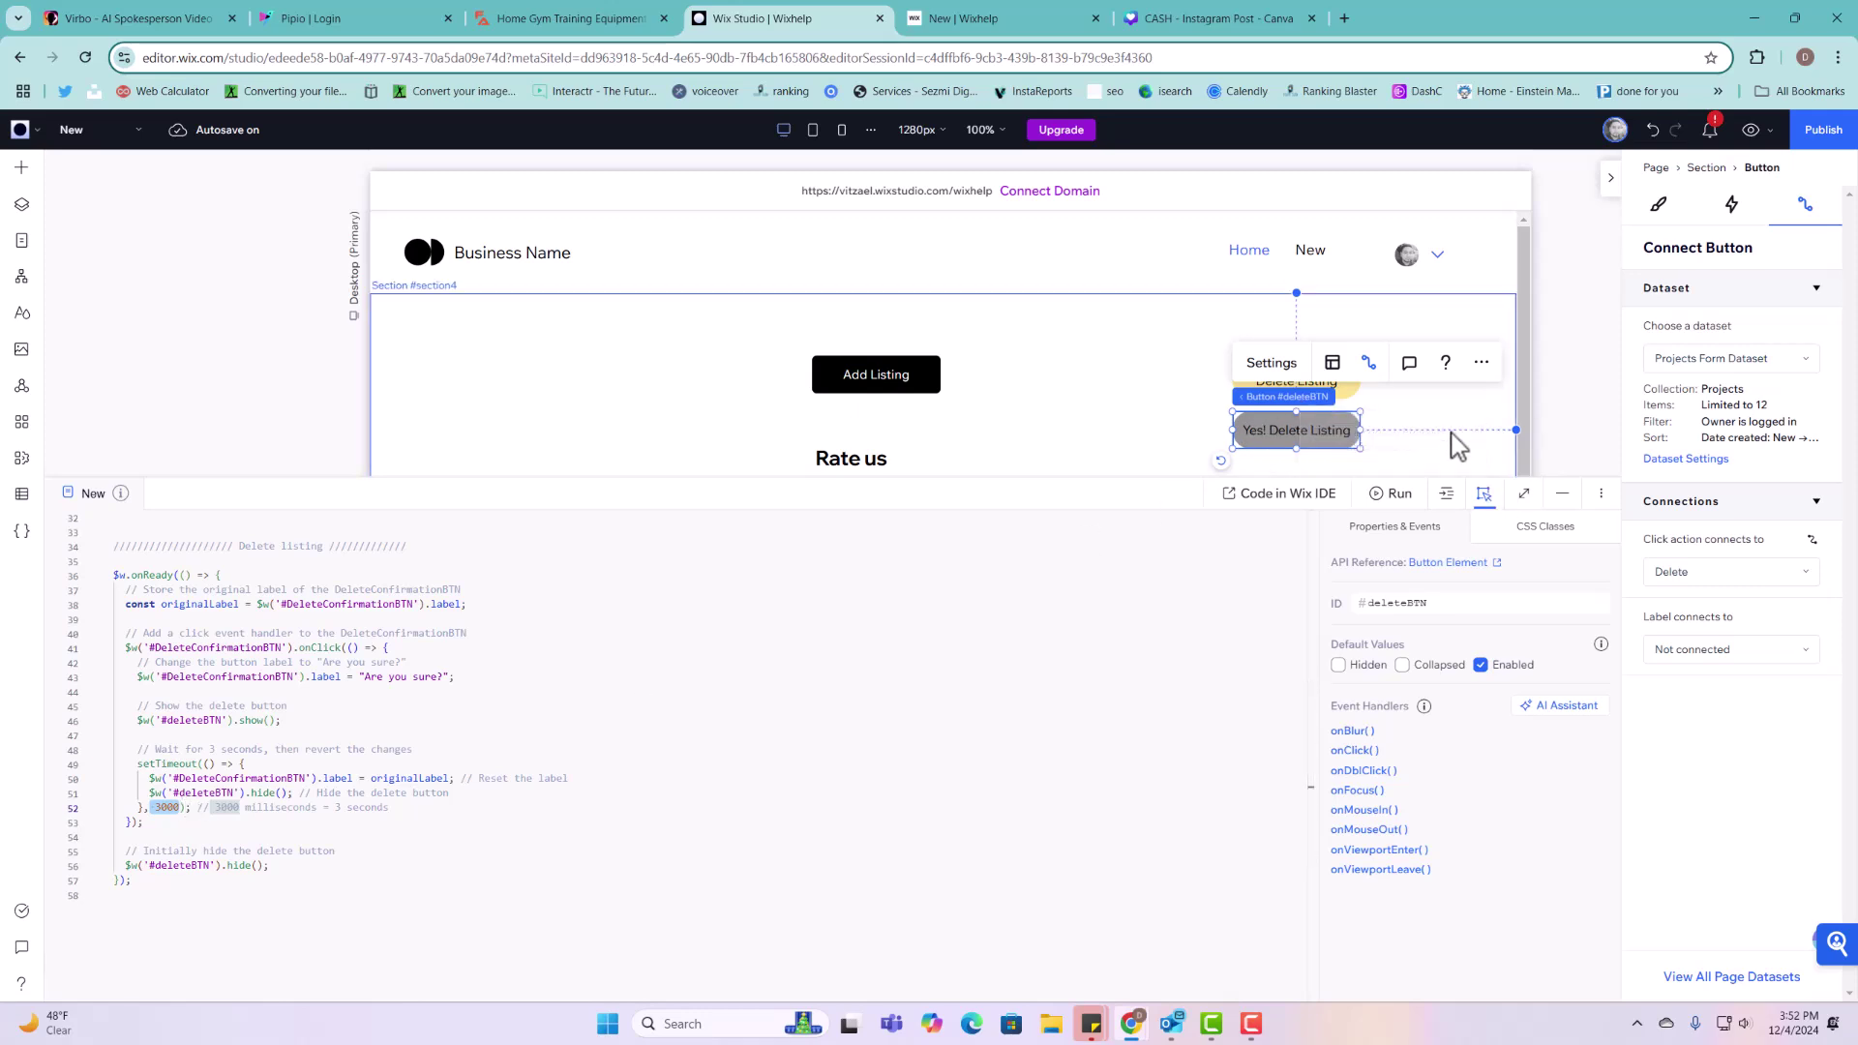
Step: Publish the site and reload the live page to load the new code
left_click(1825, 136)
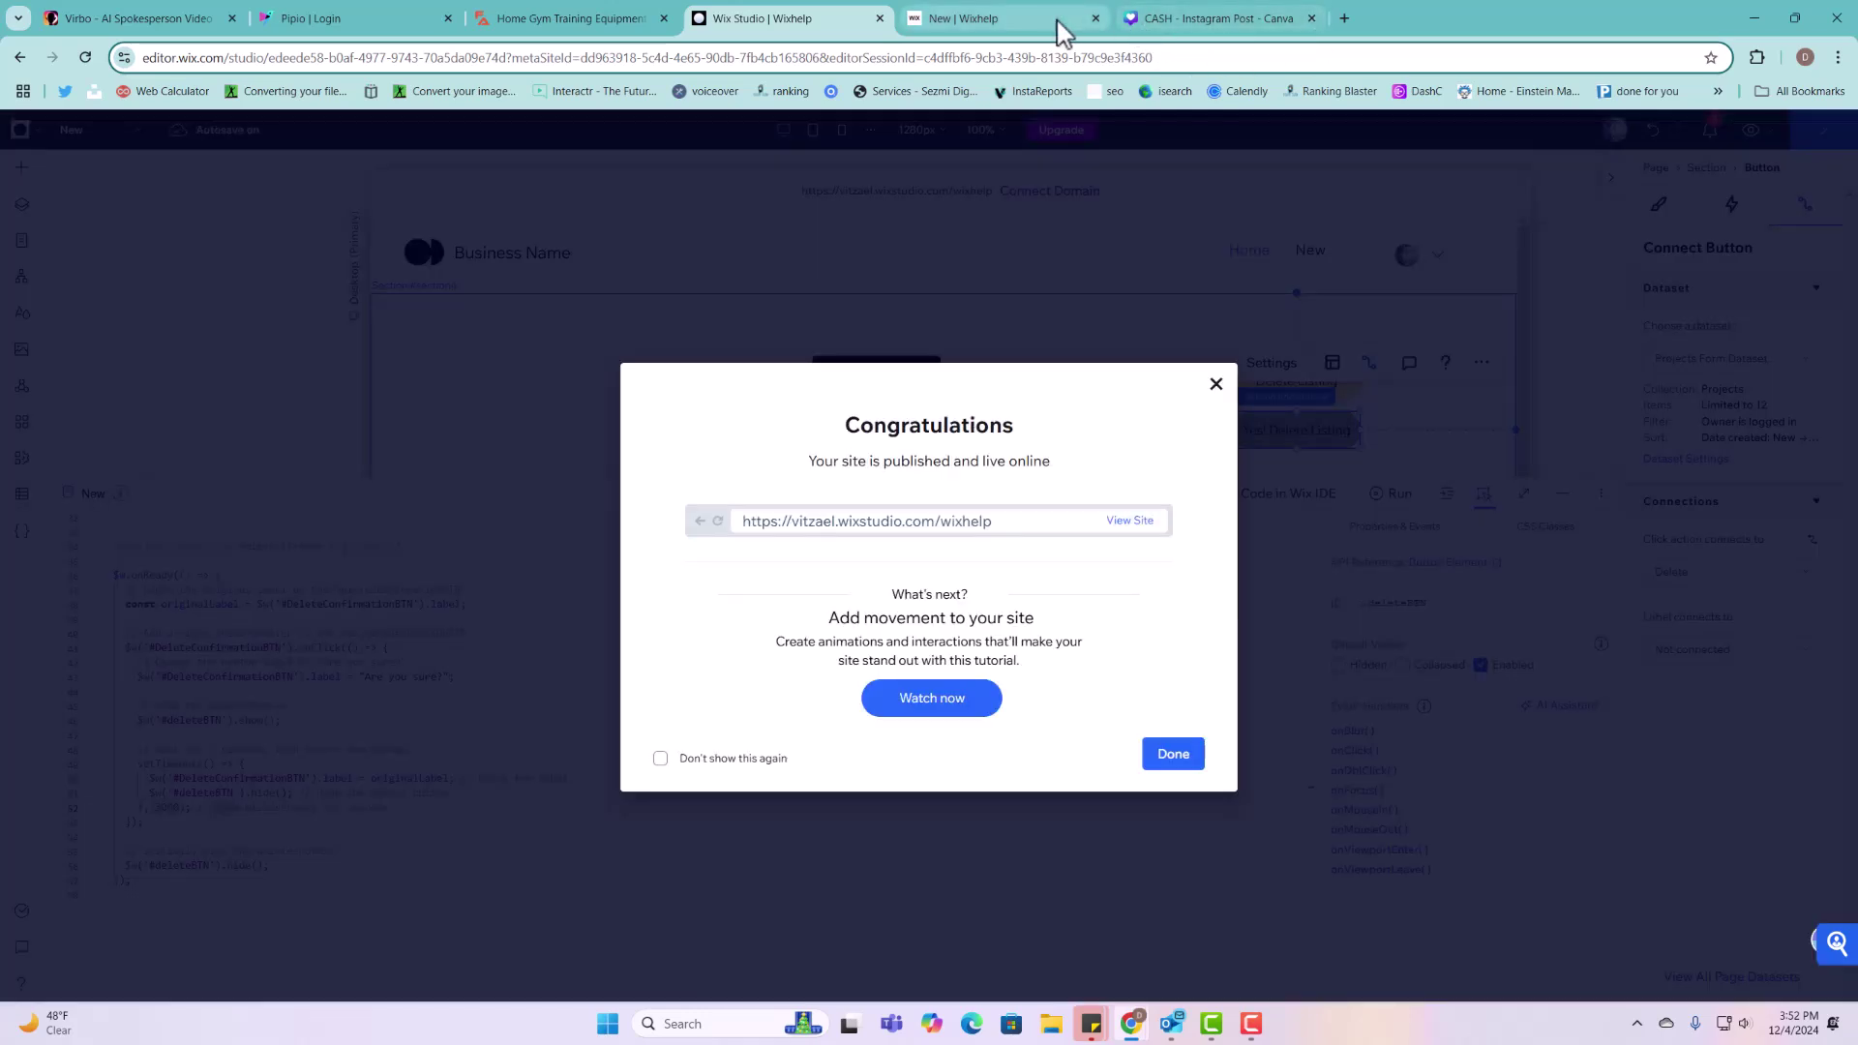
left_click(1026, 22)
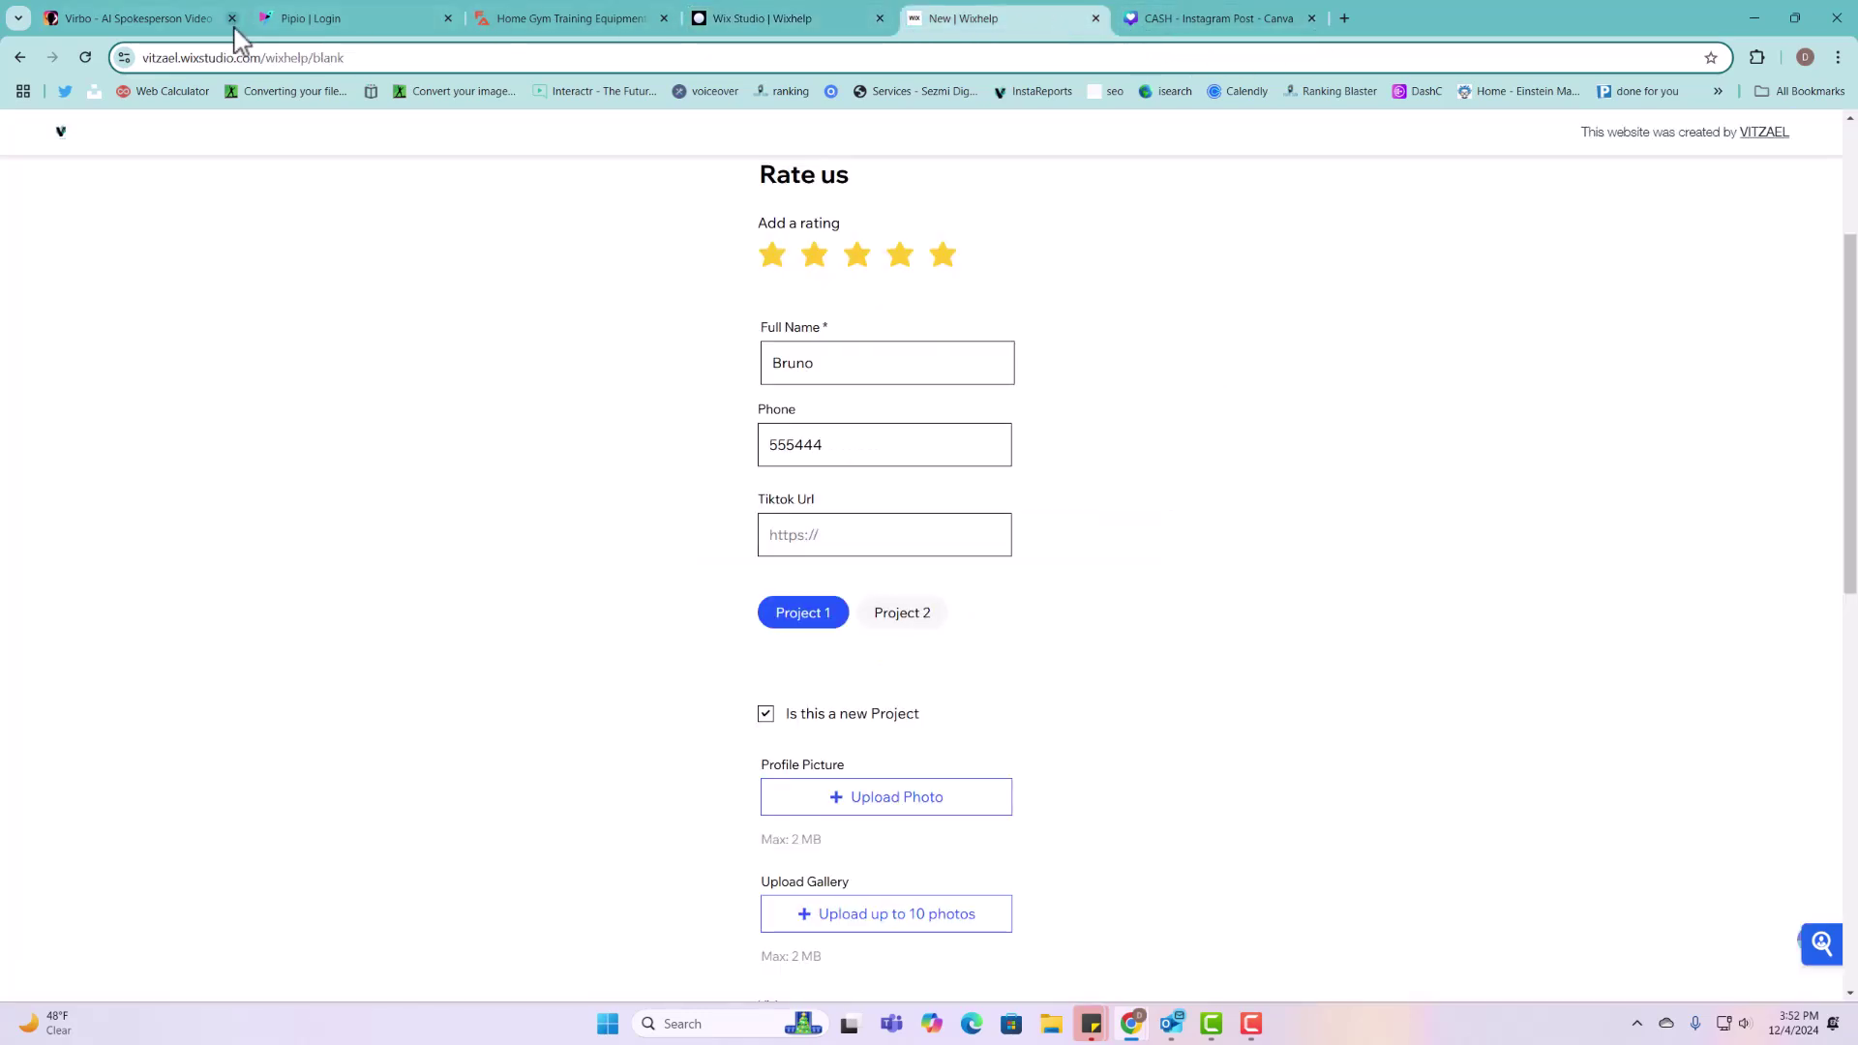
left_click(89, 58)
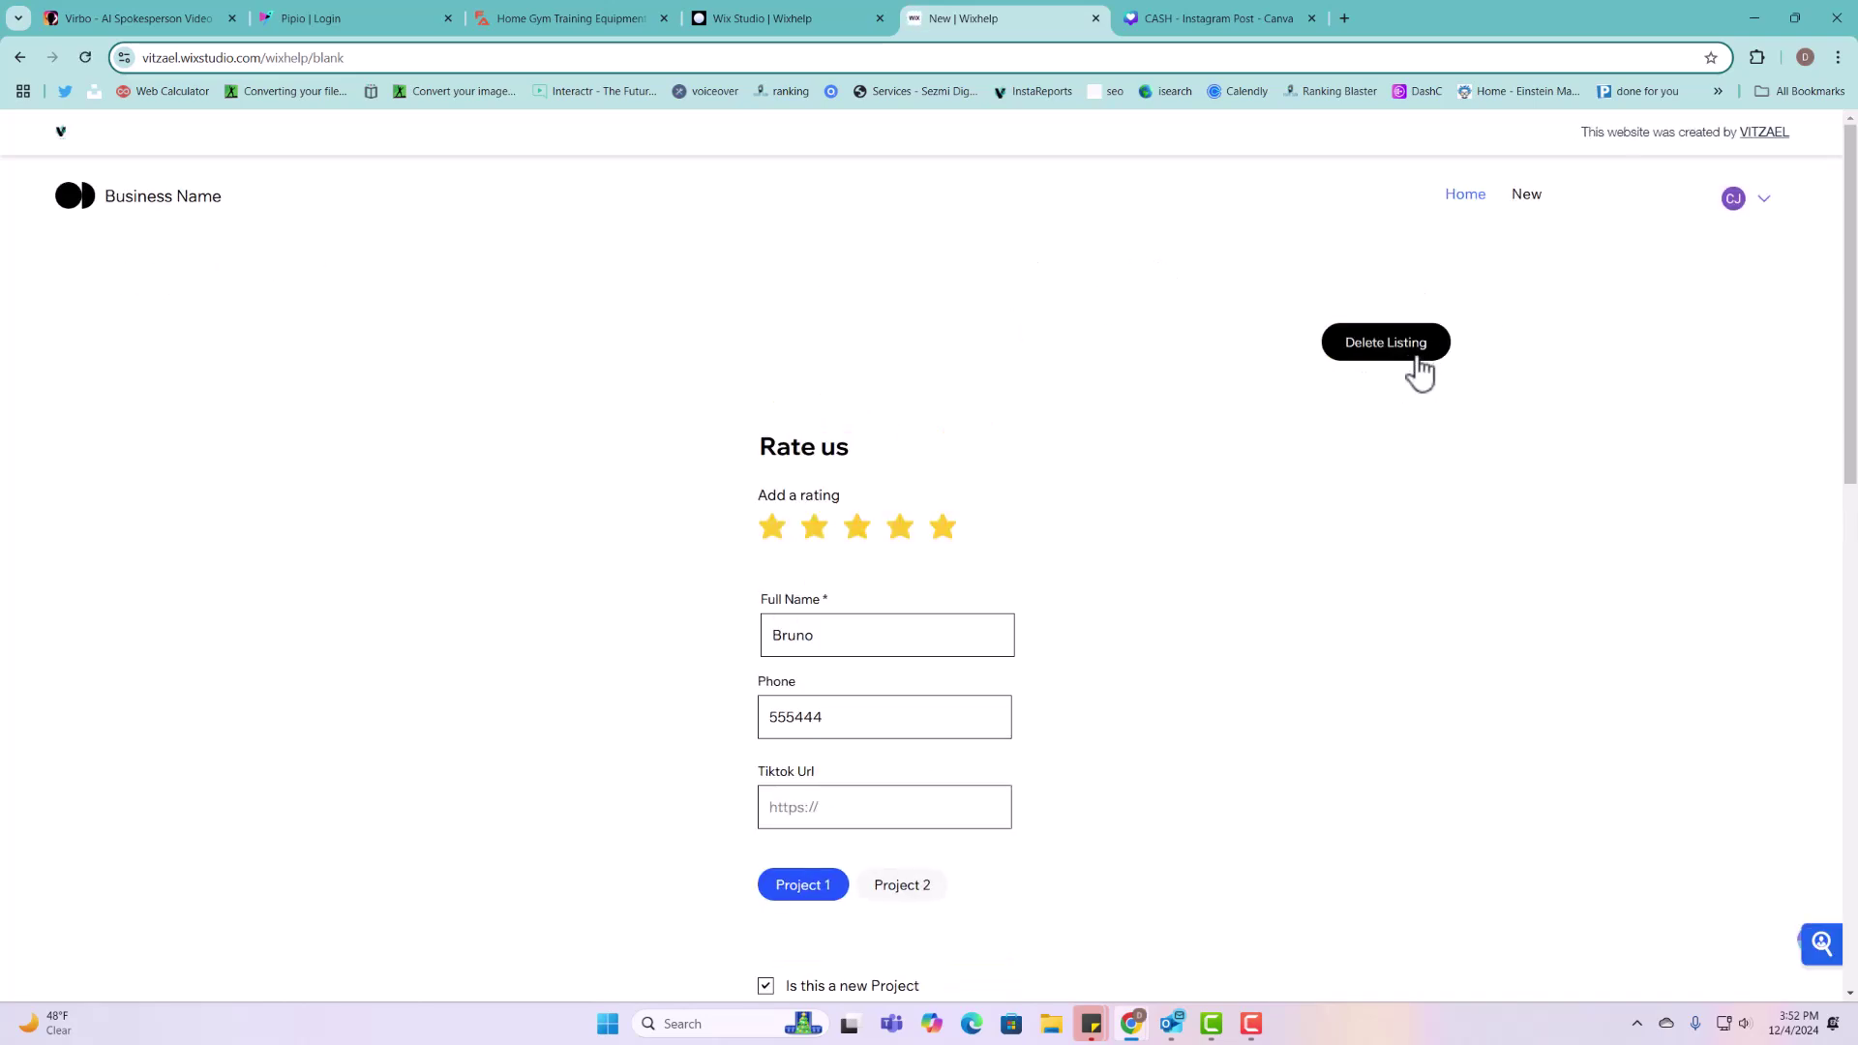
scroll(811, 612, "down", 2)
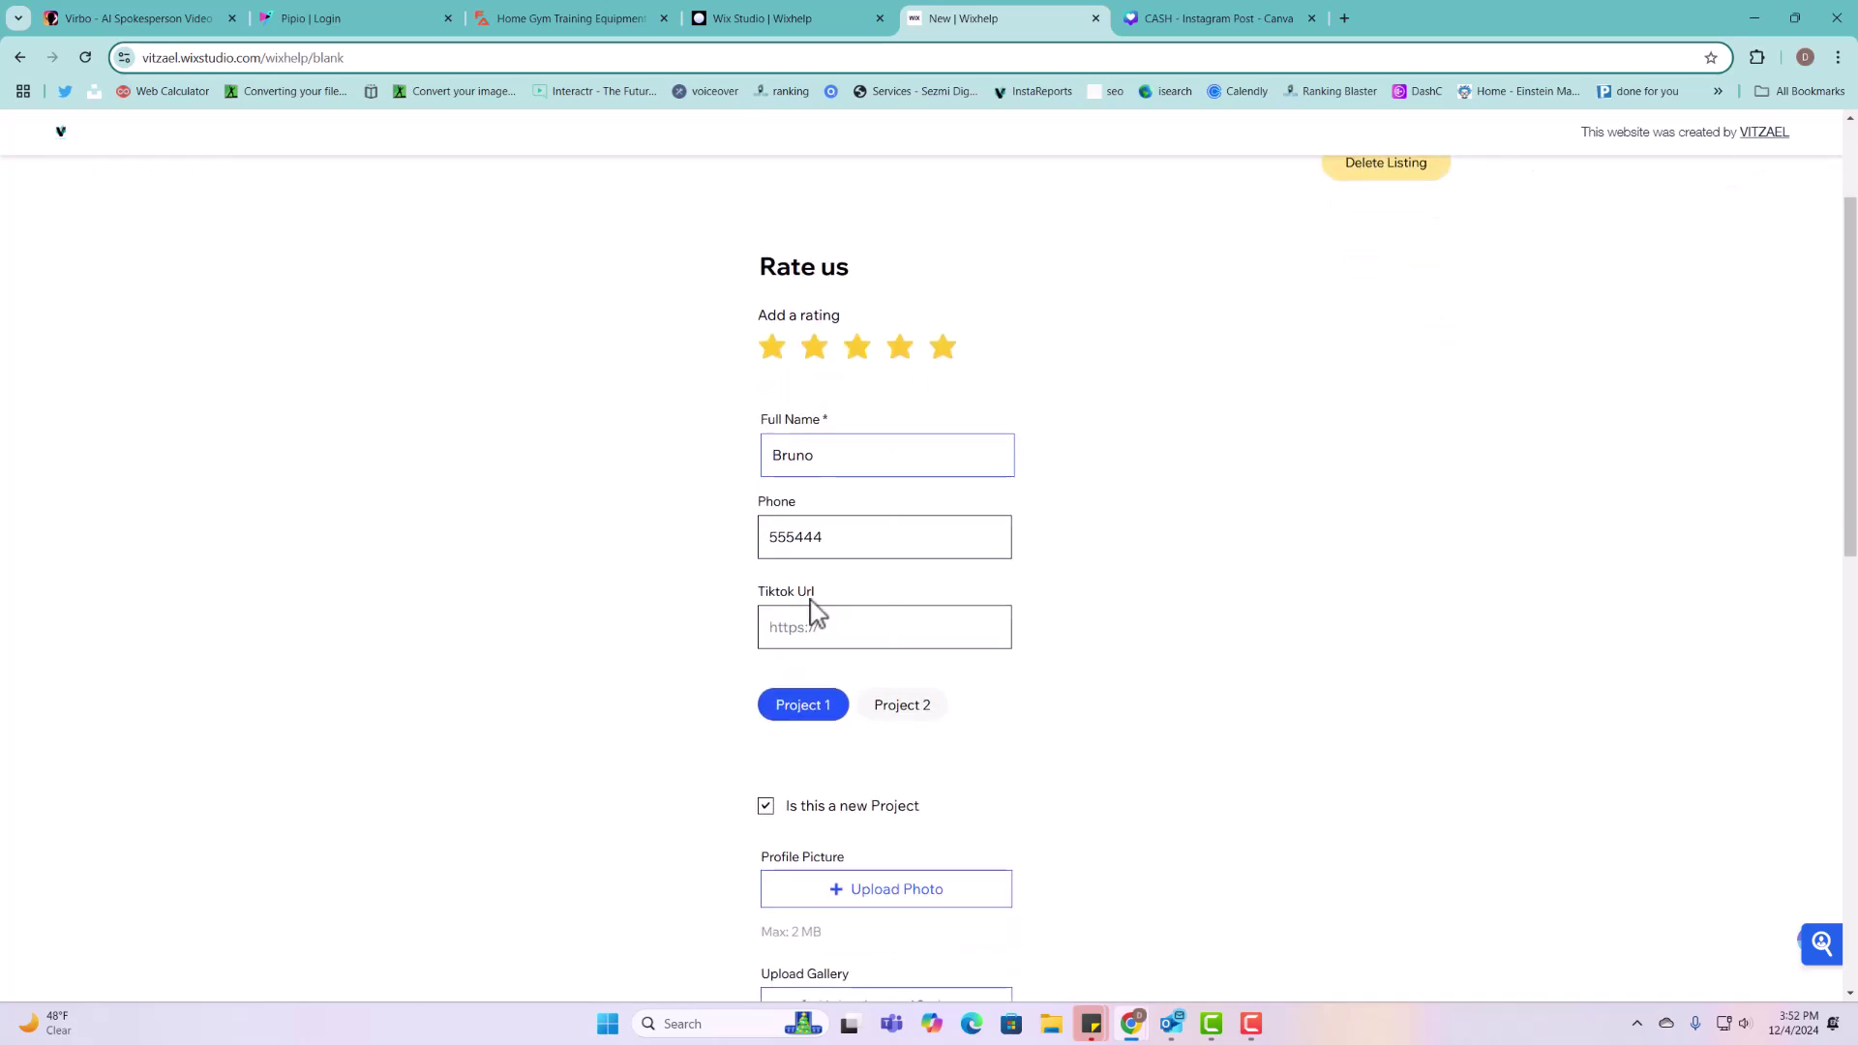
scroll(813, 609, "up", 2)
Step: Test the 'Are you sure?' prompt, confirm the deletion, and reload to verify the entry is gone
left_click(1377, 354)
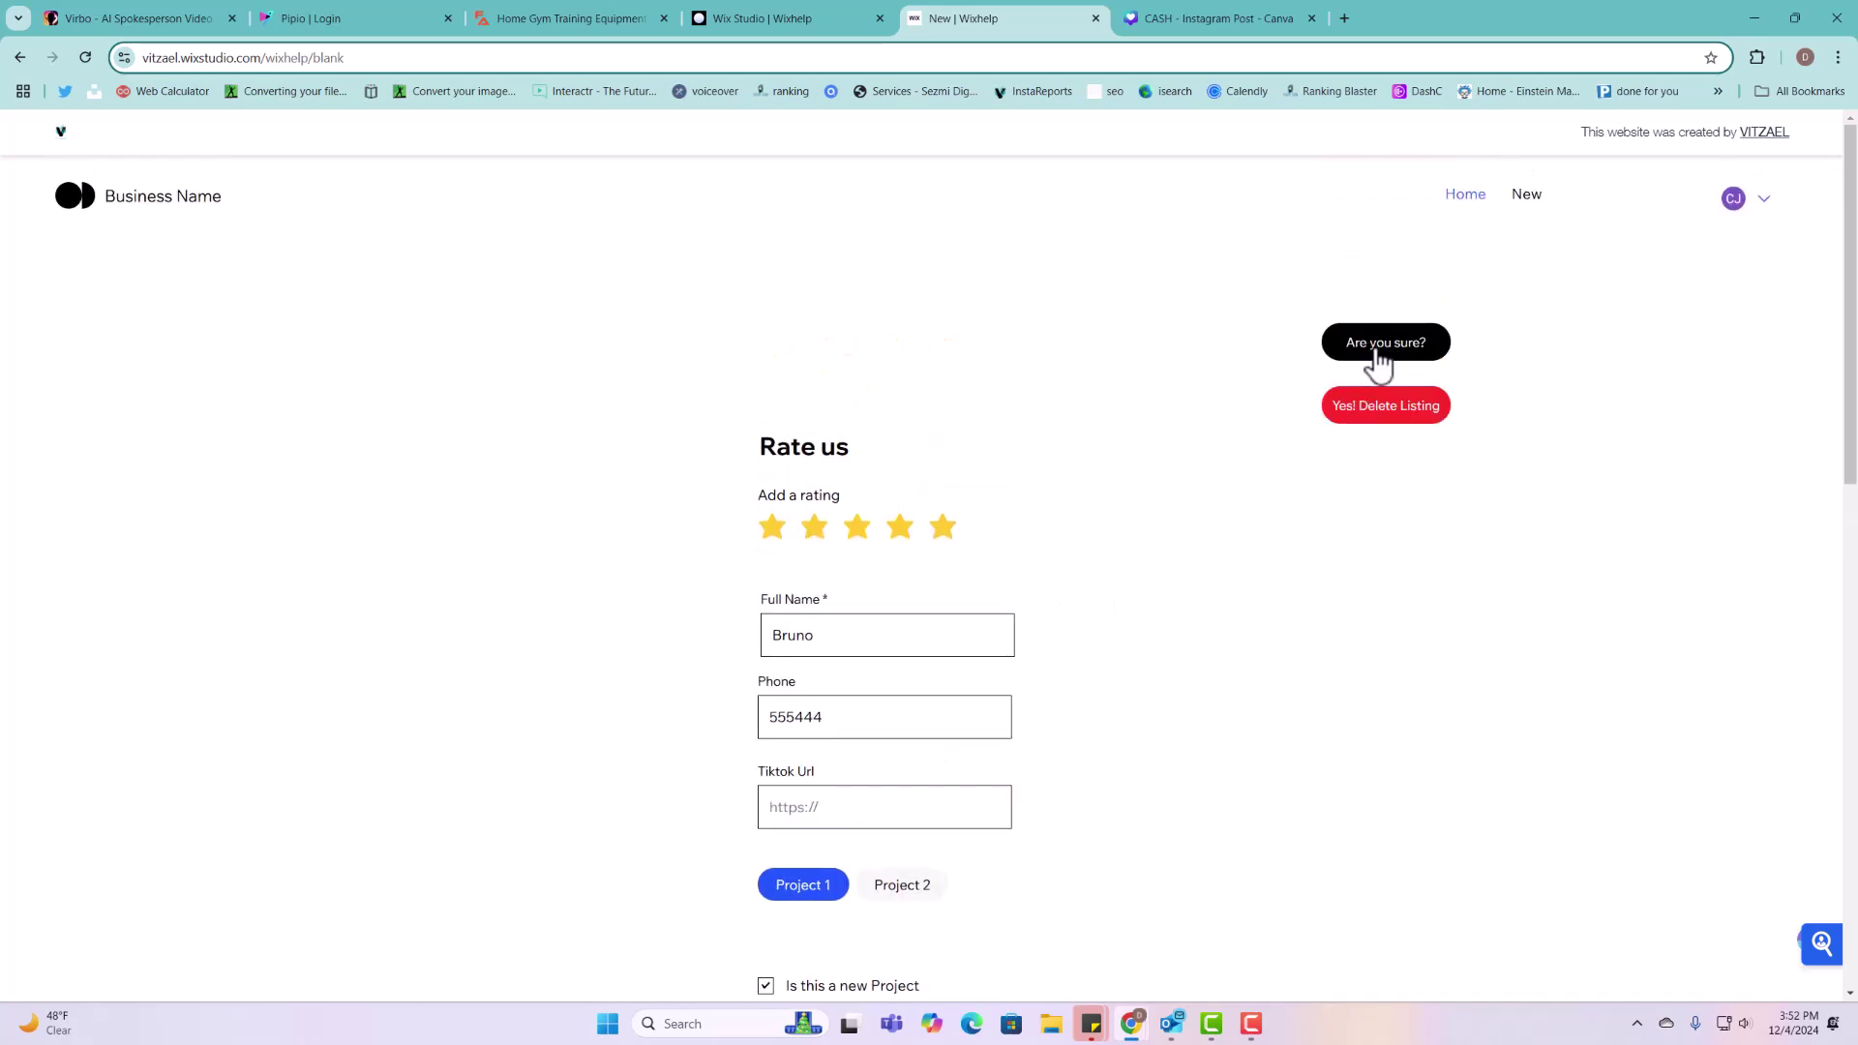
left_click(1375, 415)
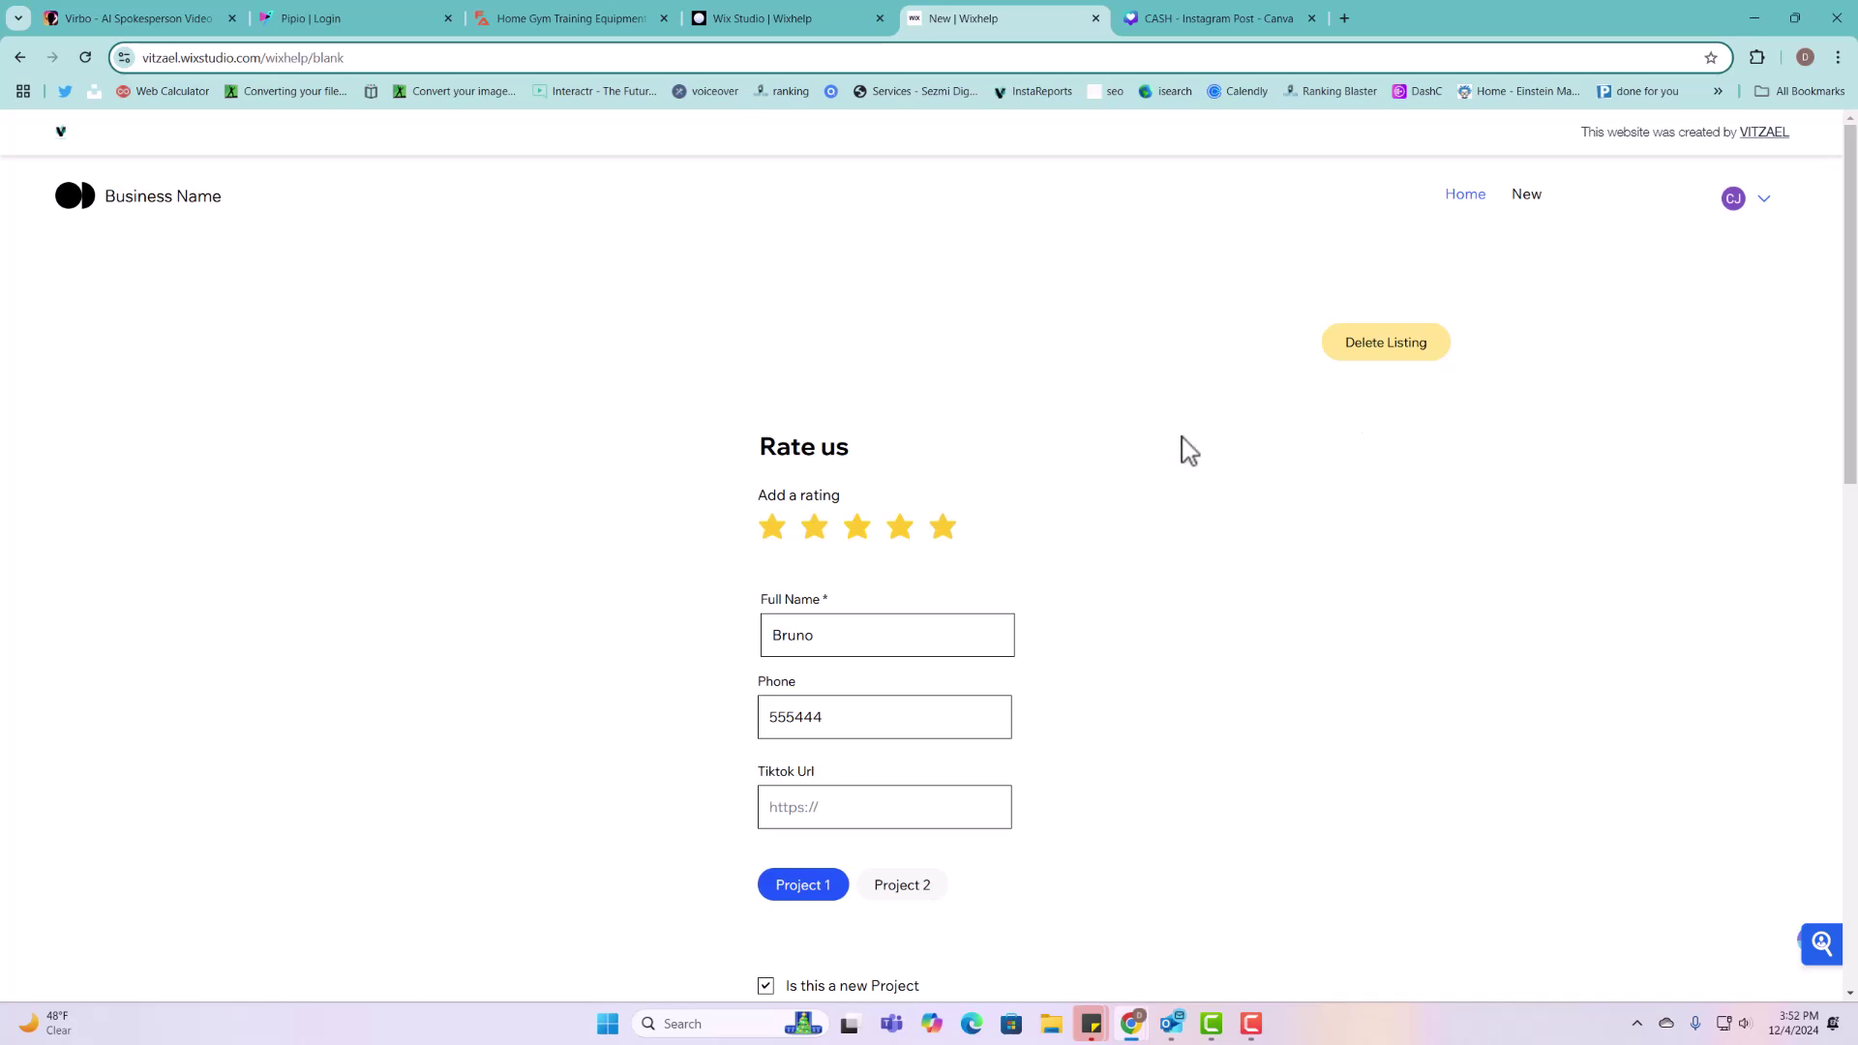
left_click(1386, 356)
left_click(1385, 358)
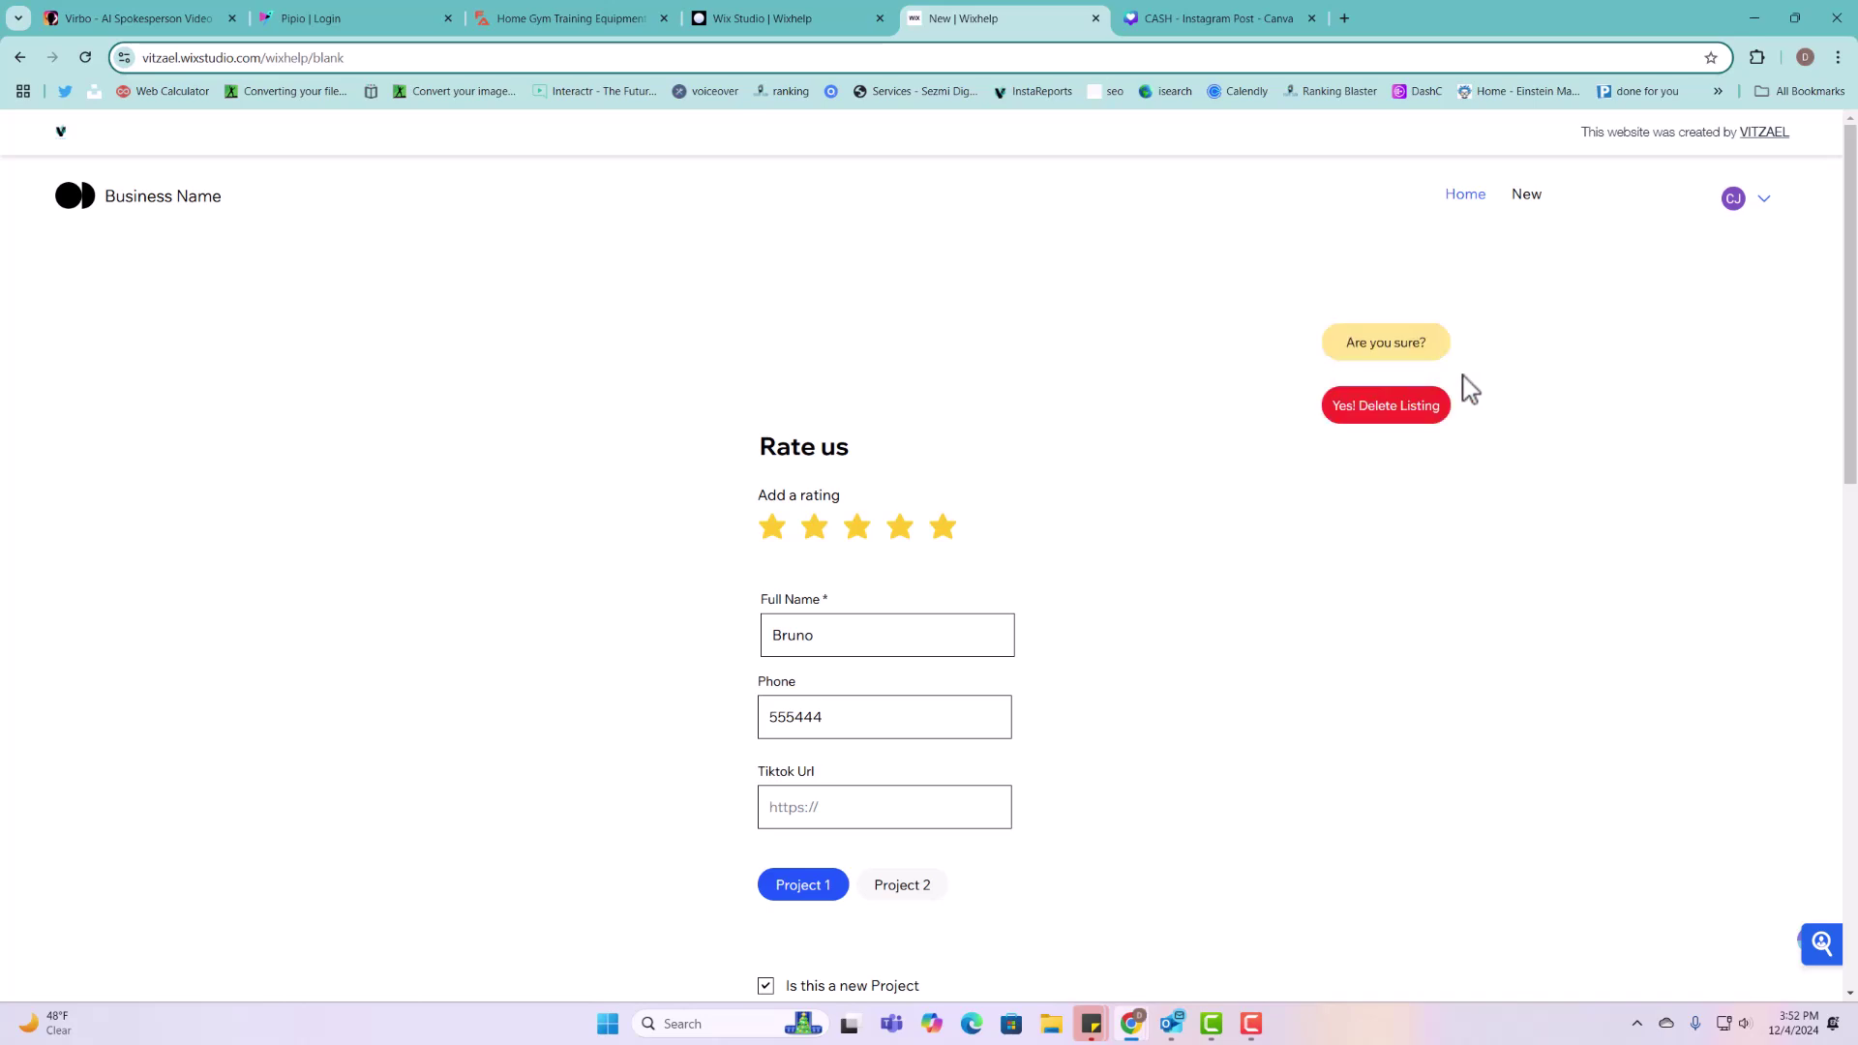
left_click(1413, 412)
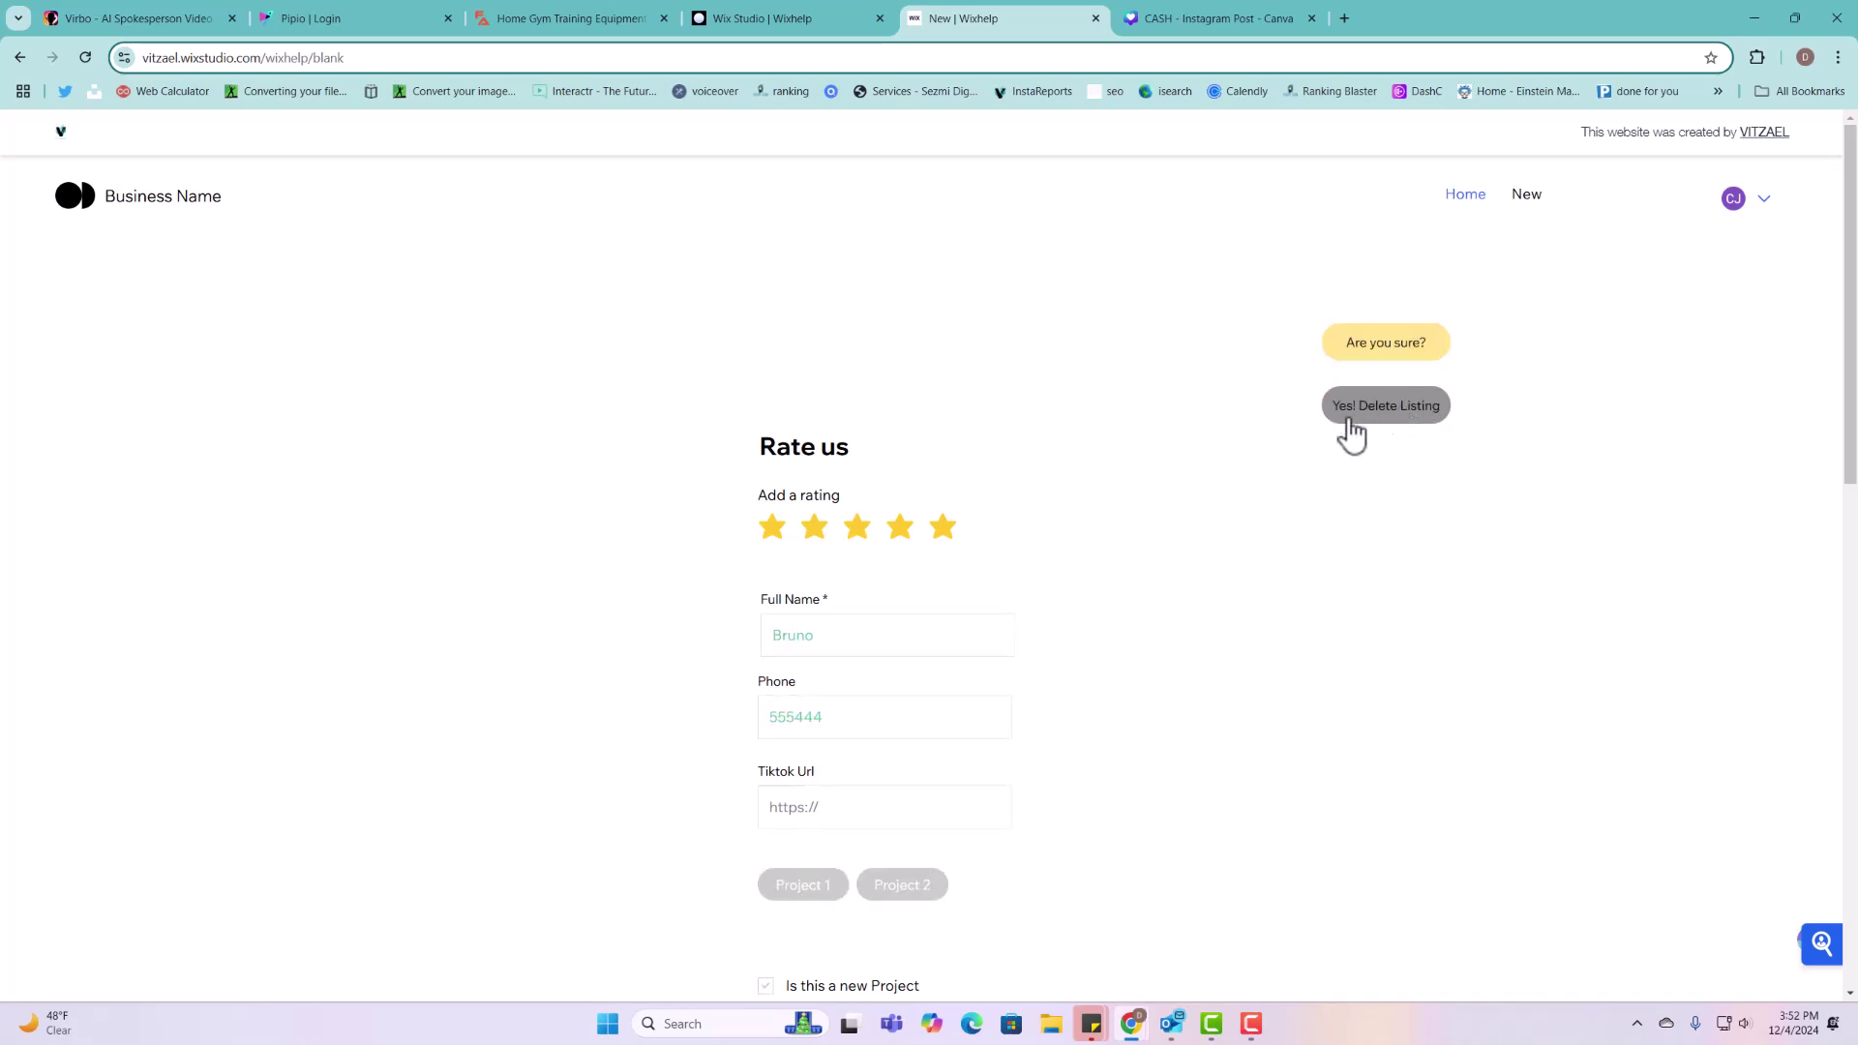
scroll(846, 576, "down", 3)
scroll(784, 426, "down", 10)
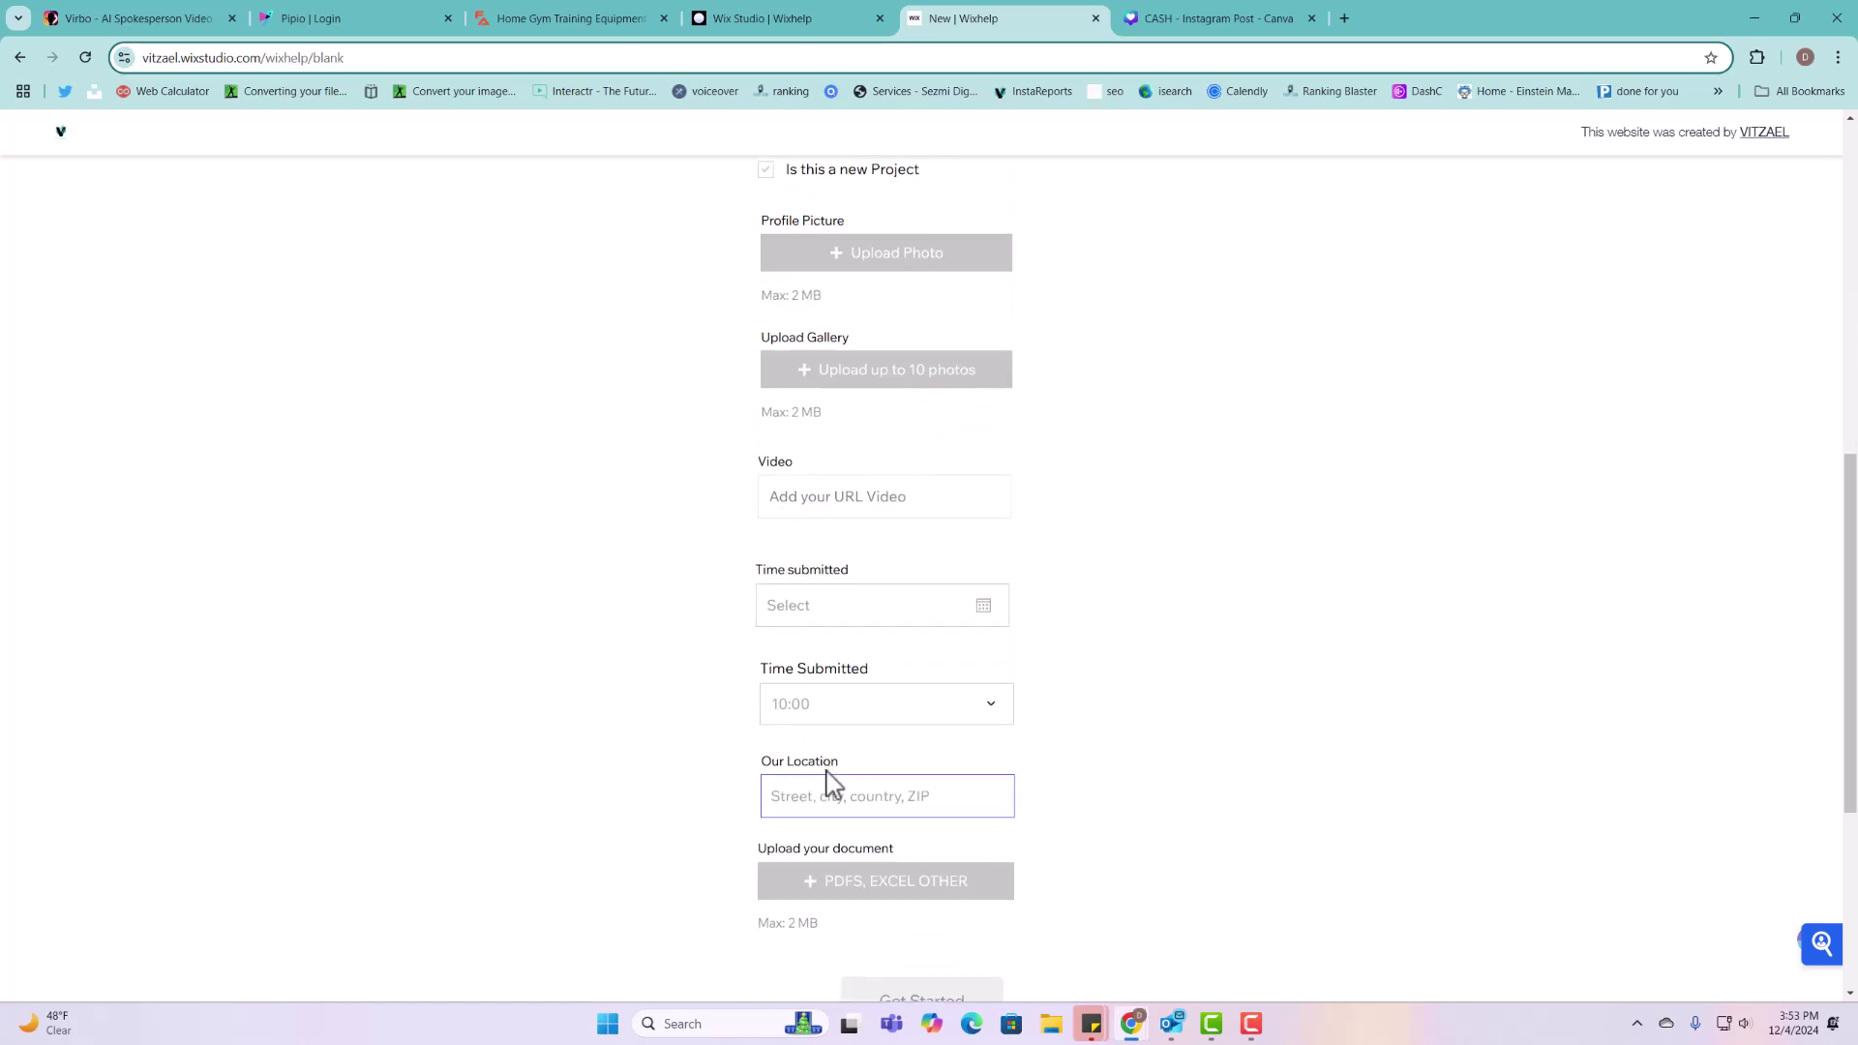
scroll(809, 813, "up", 14)
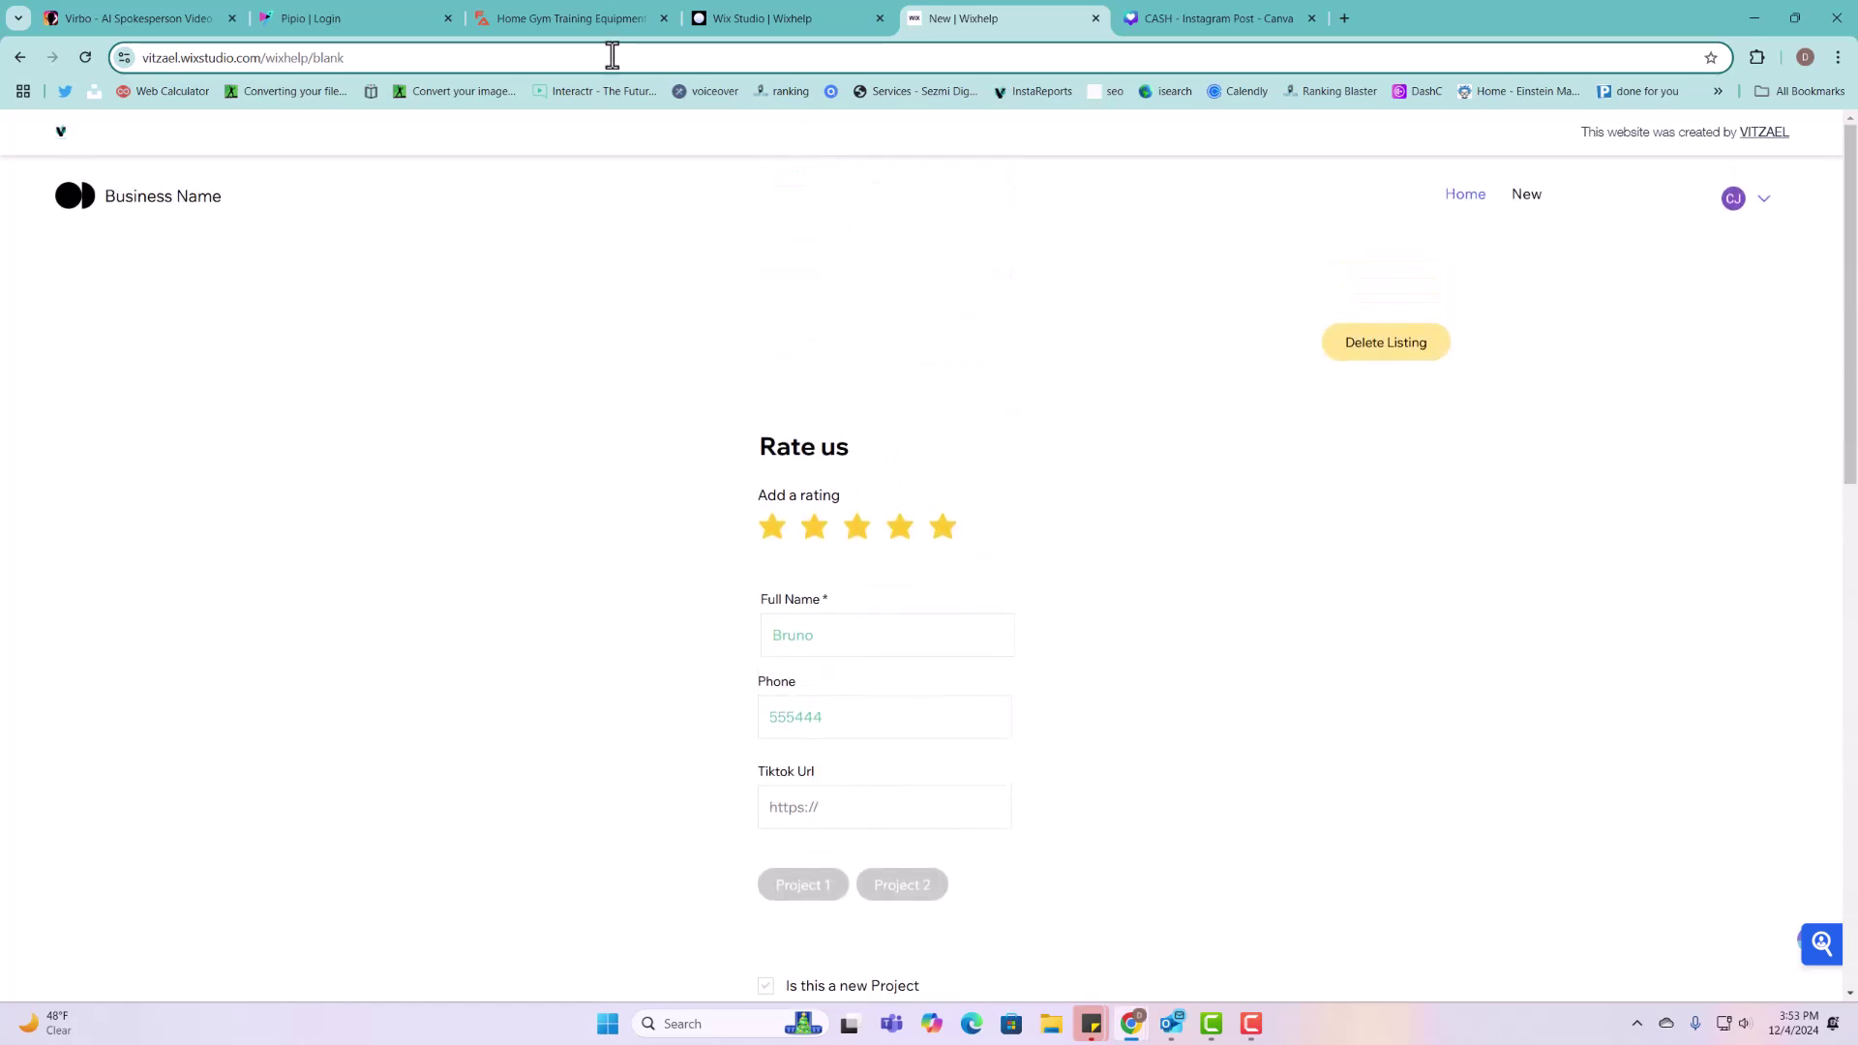
left_click(86, 57)
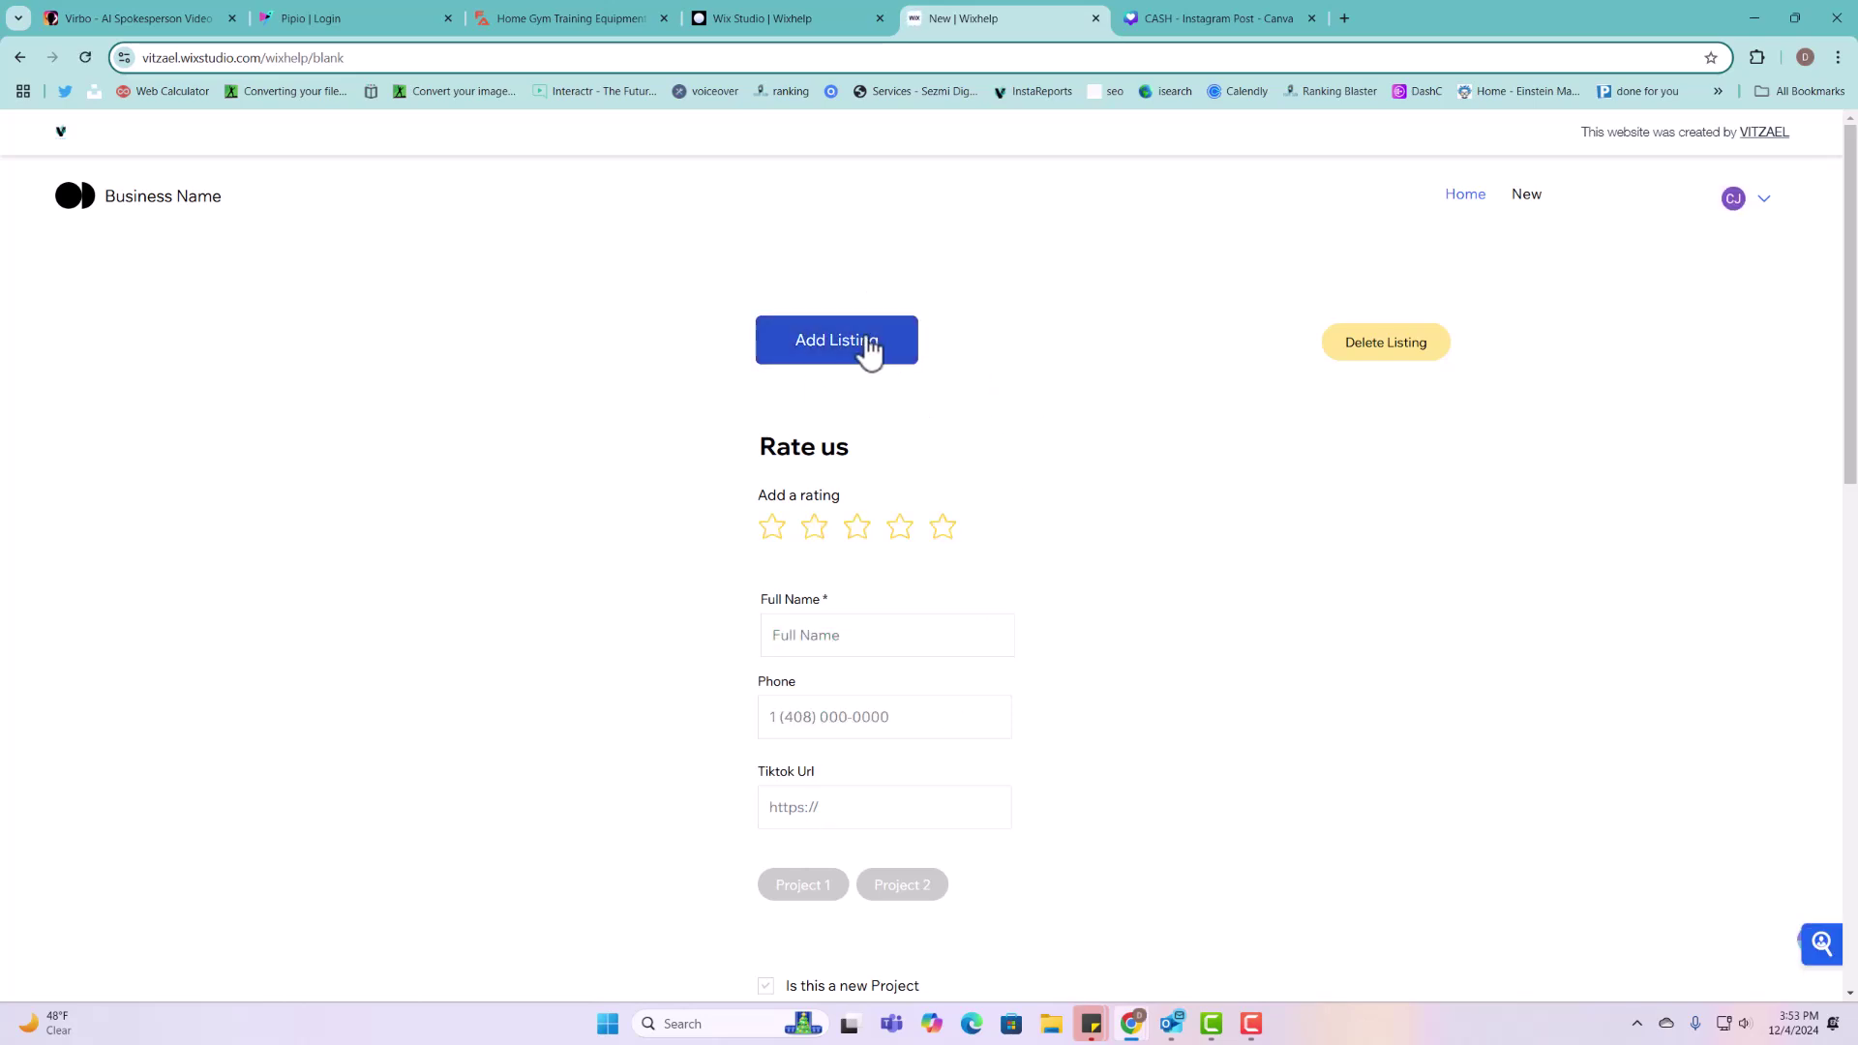
Step: Verify the Projects collection in the CMS holds 0 items, then go back to the live New page
left_click(840, 18)
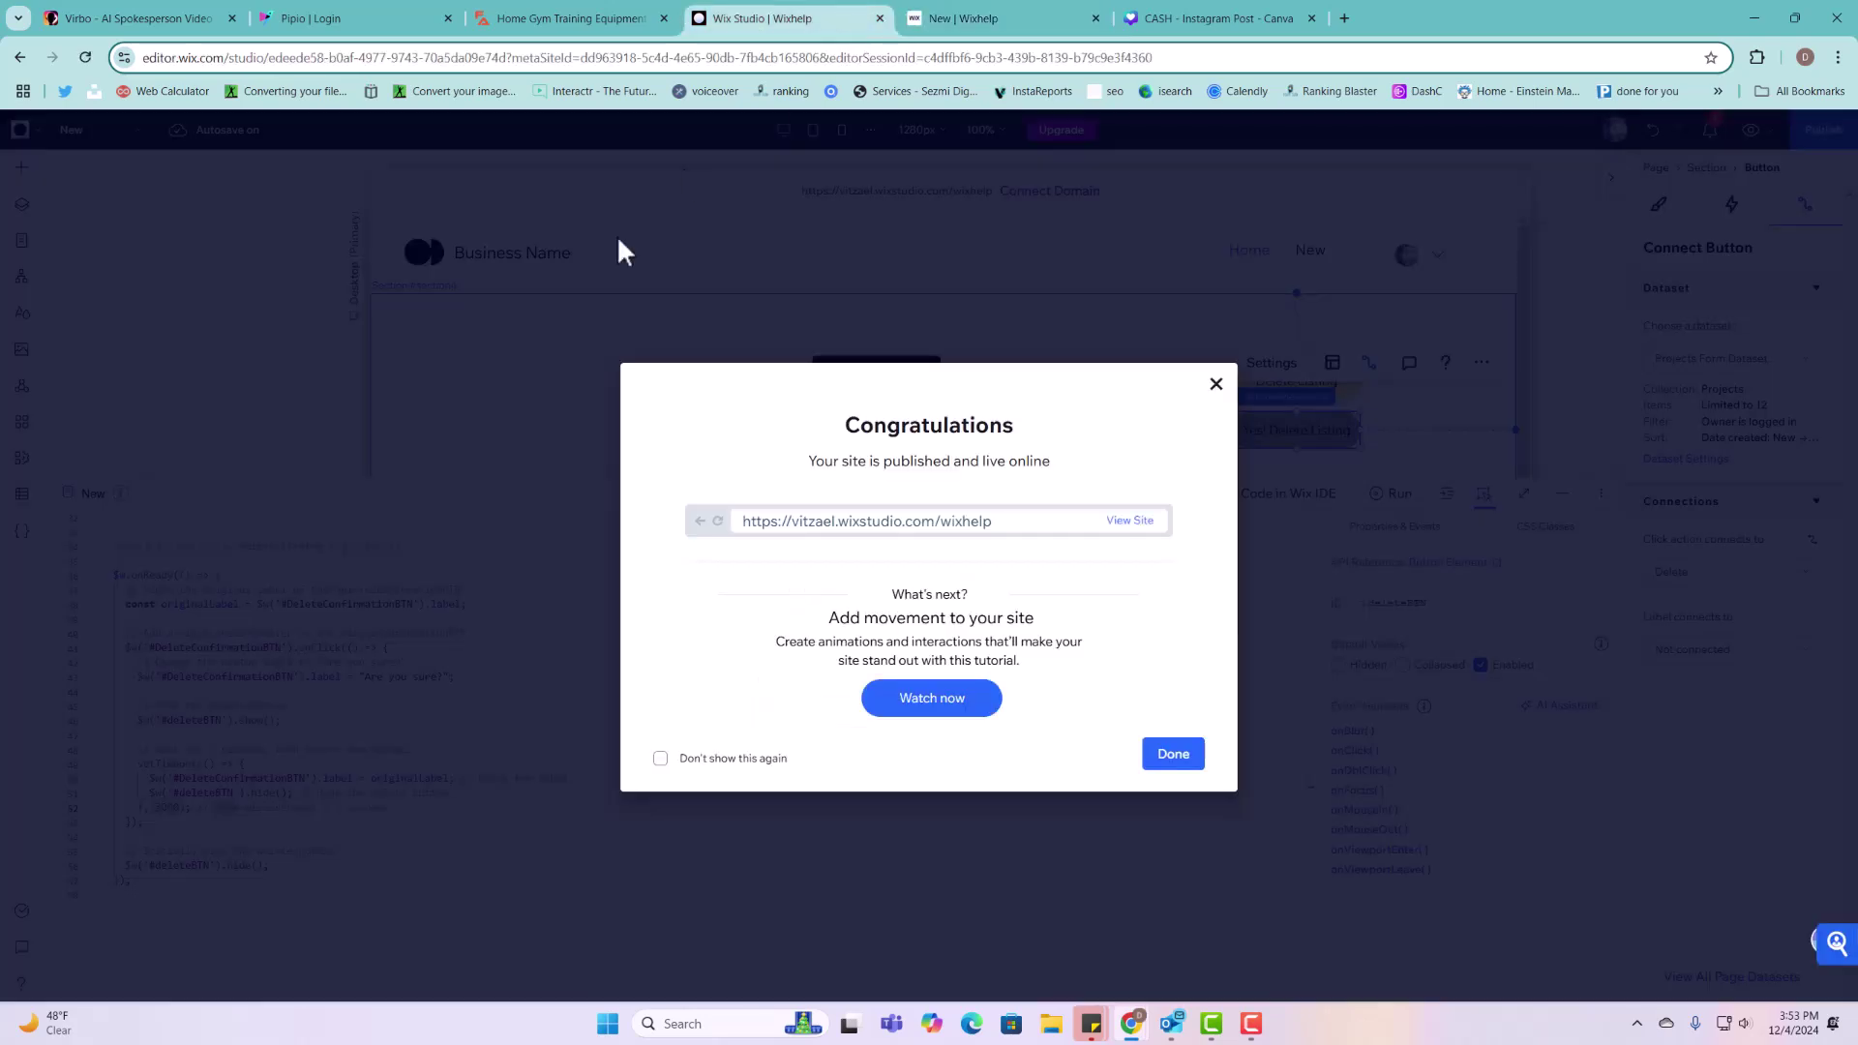
left_click(1174, 754)
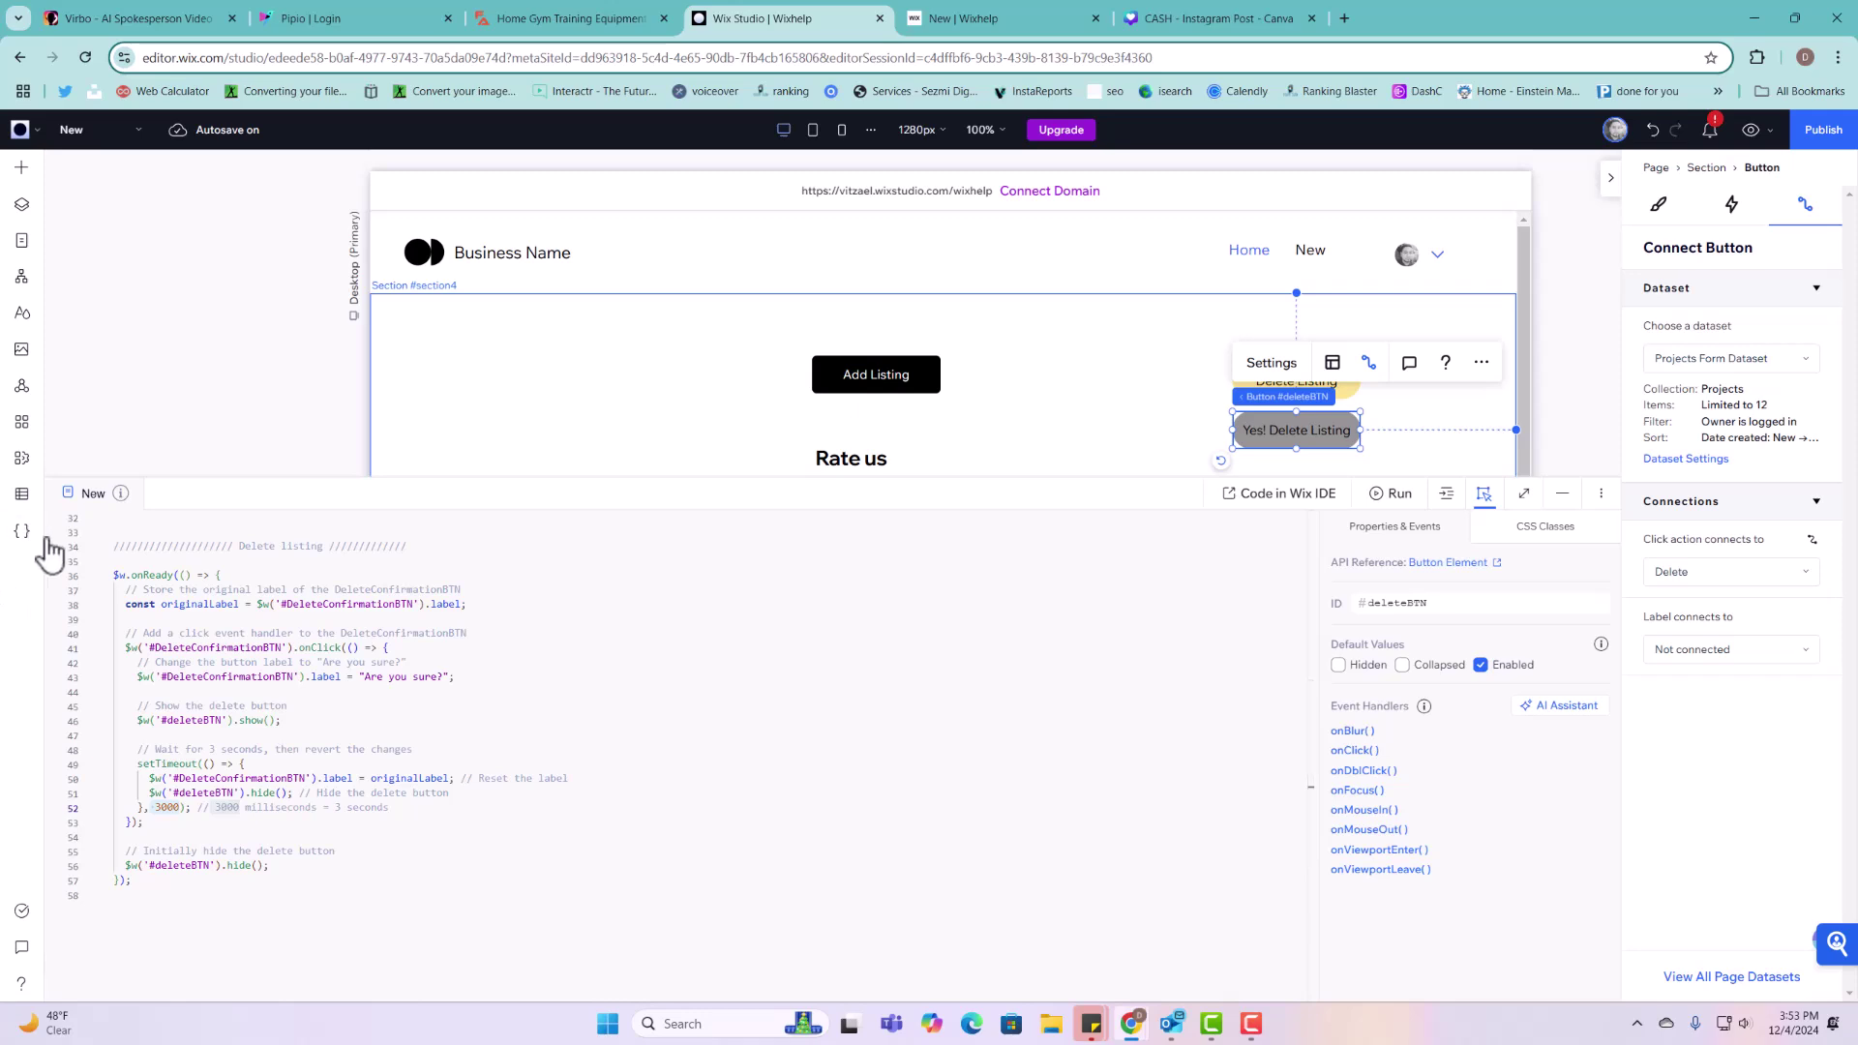
left_click(22, 499)
left_click(104, 213)
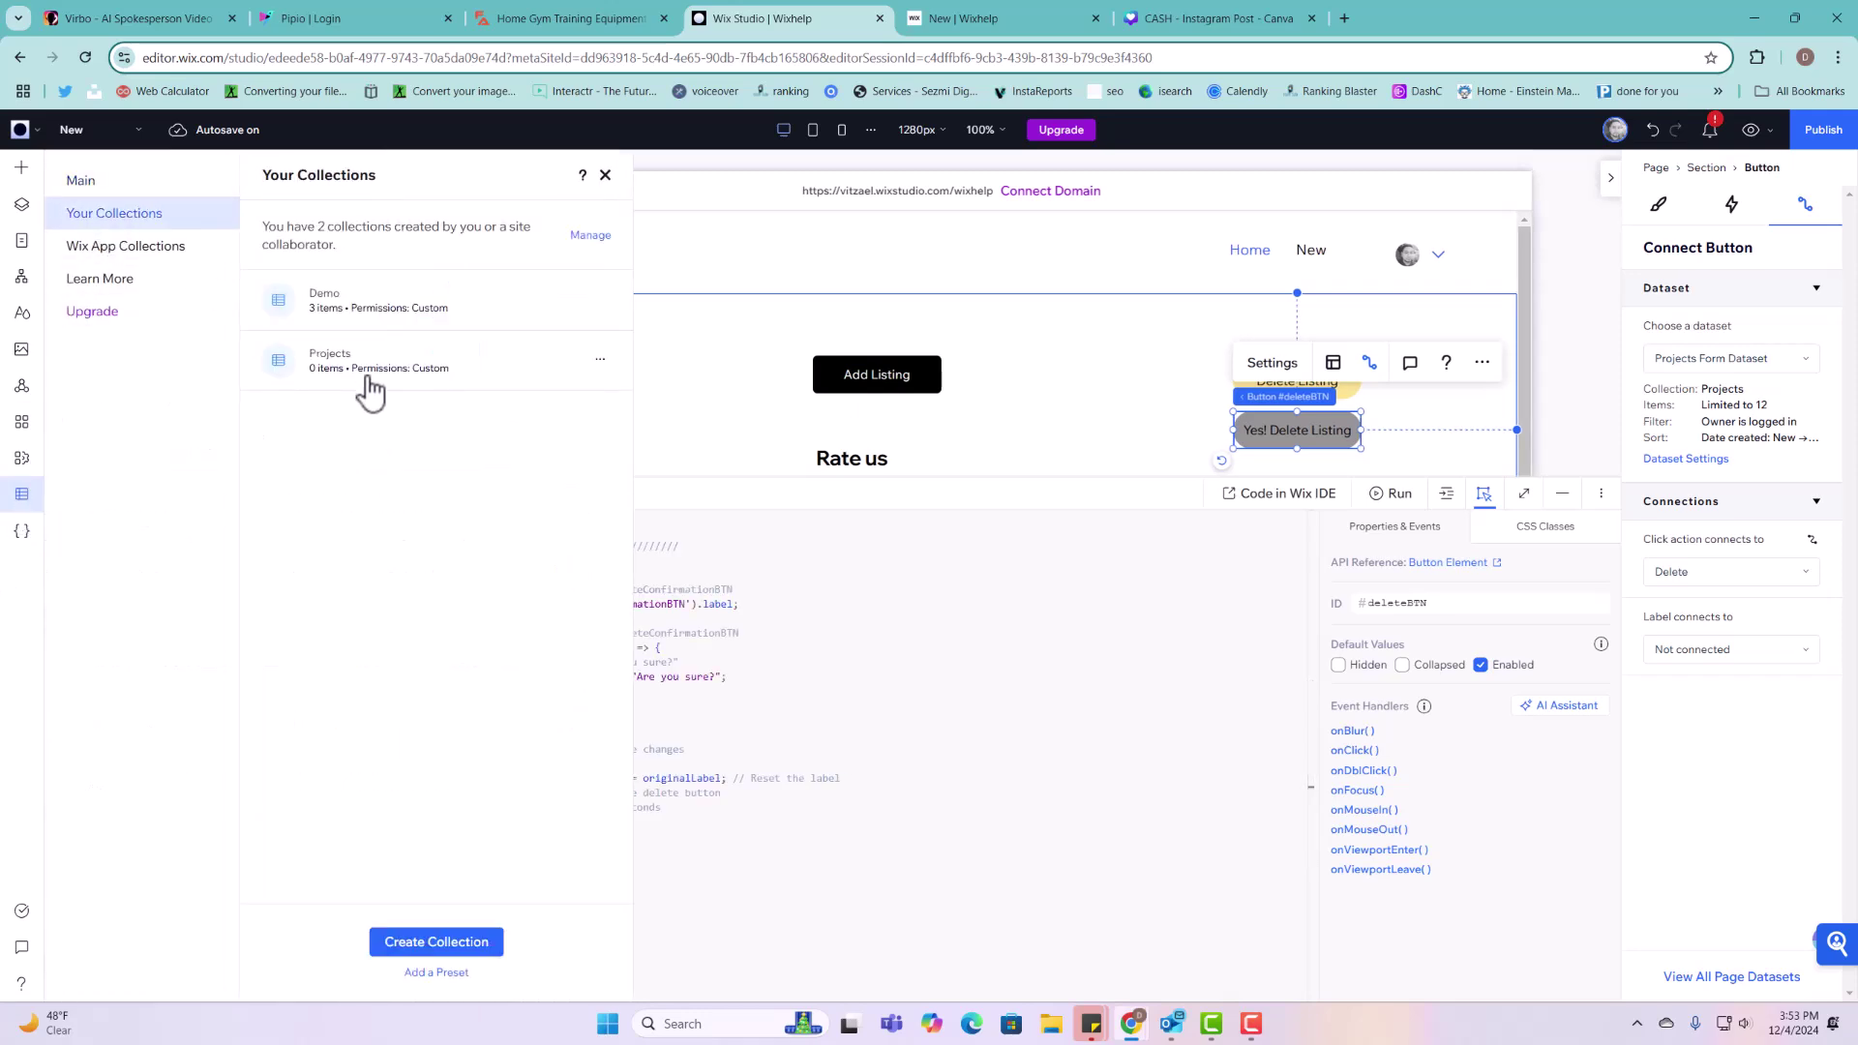
left_click(375, 384)
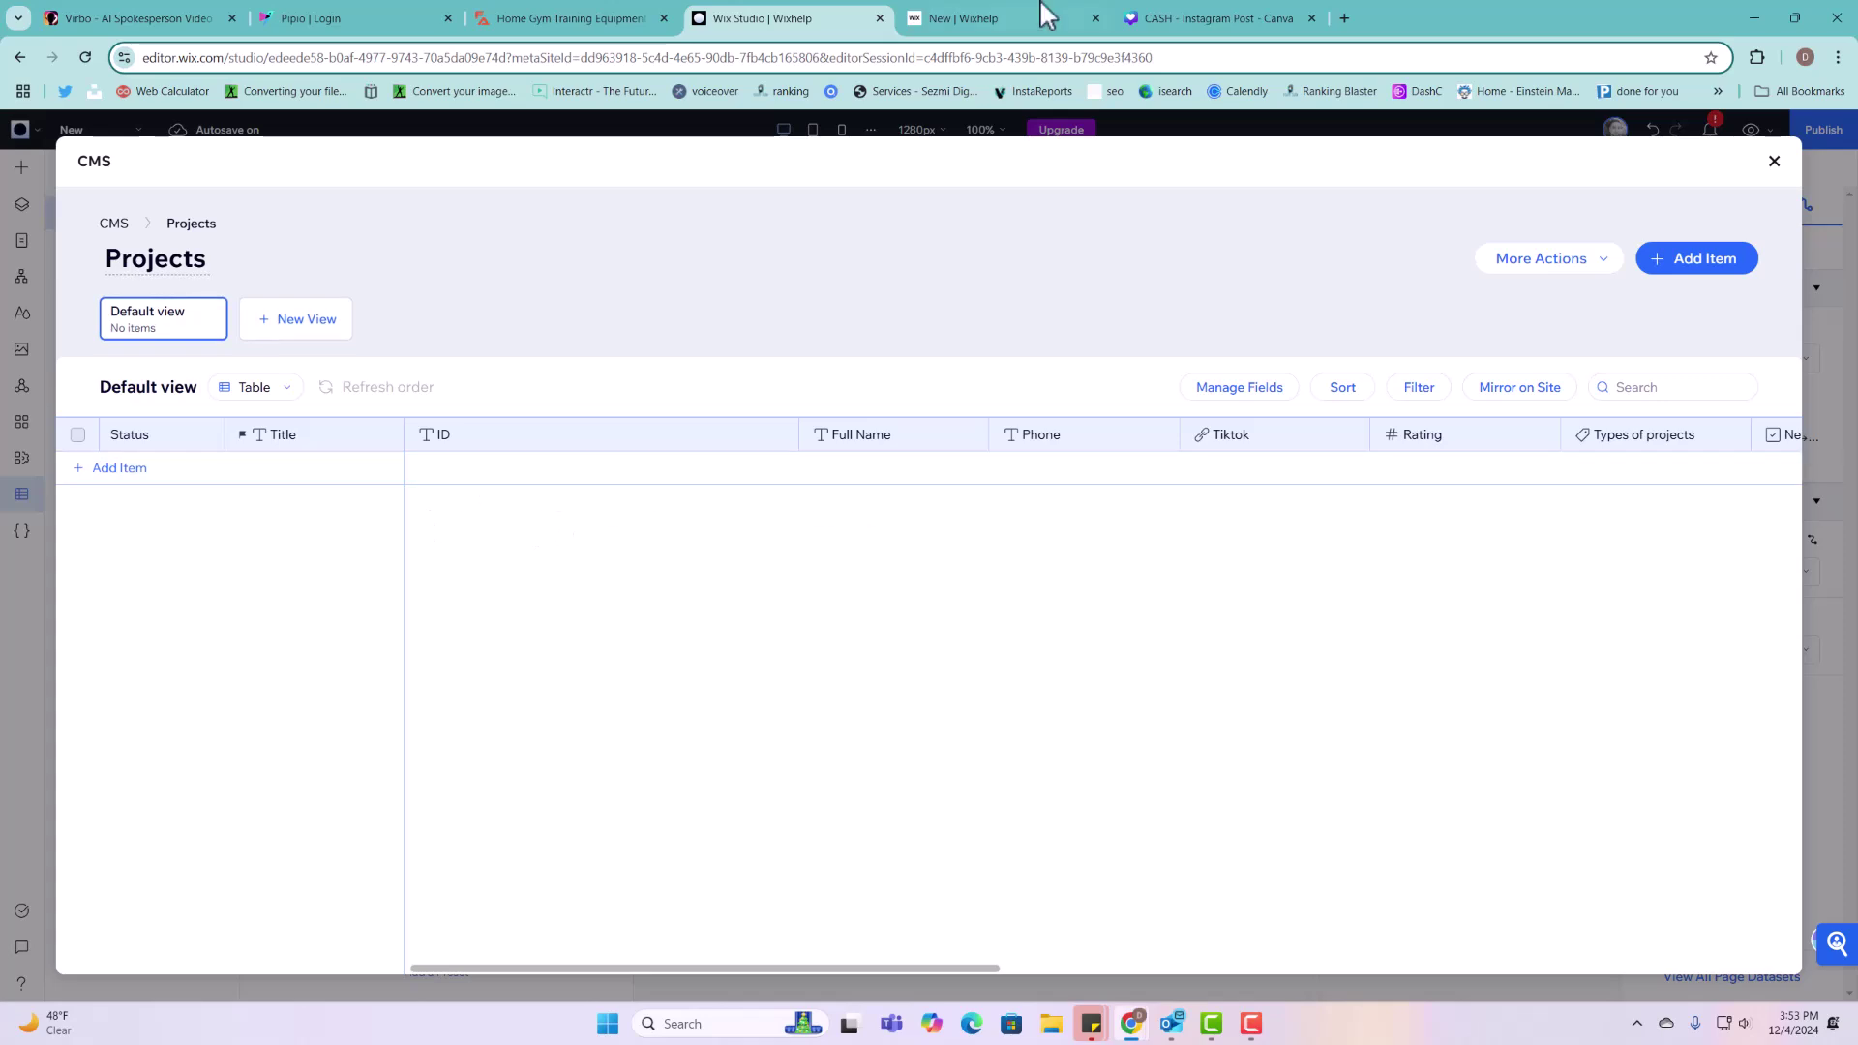
left_click(1055, 19)
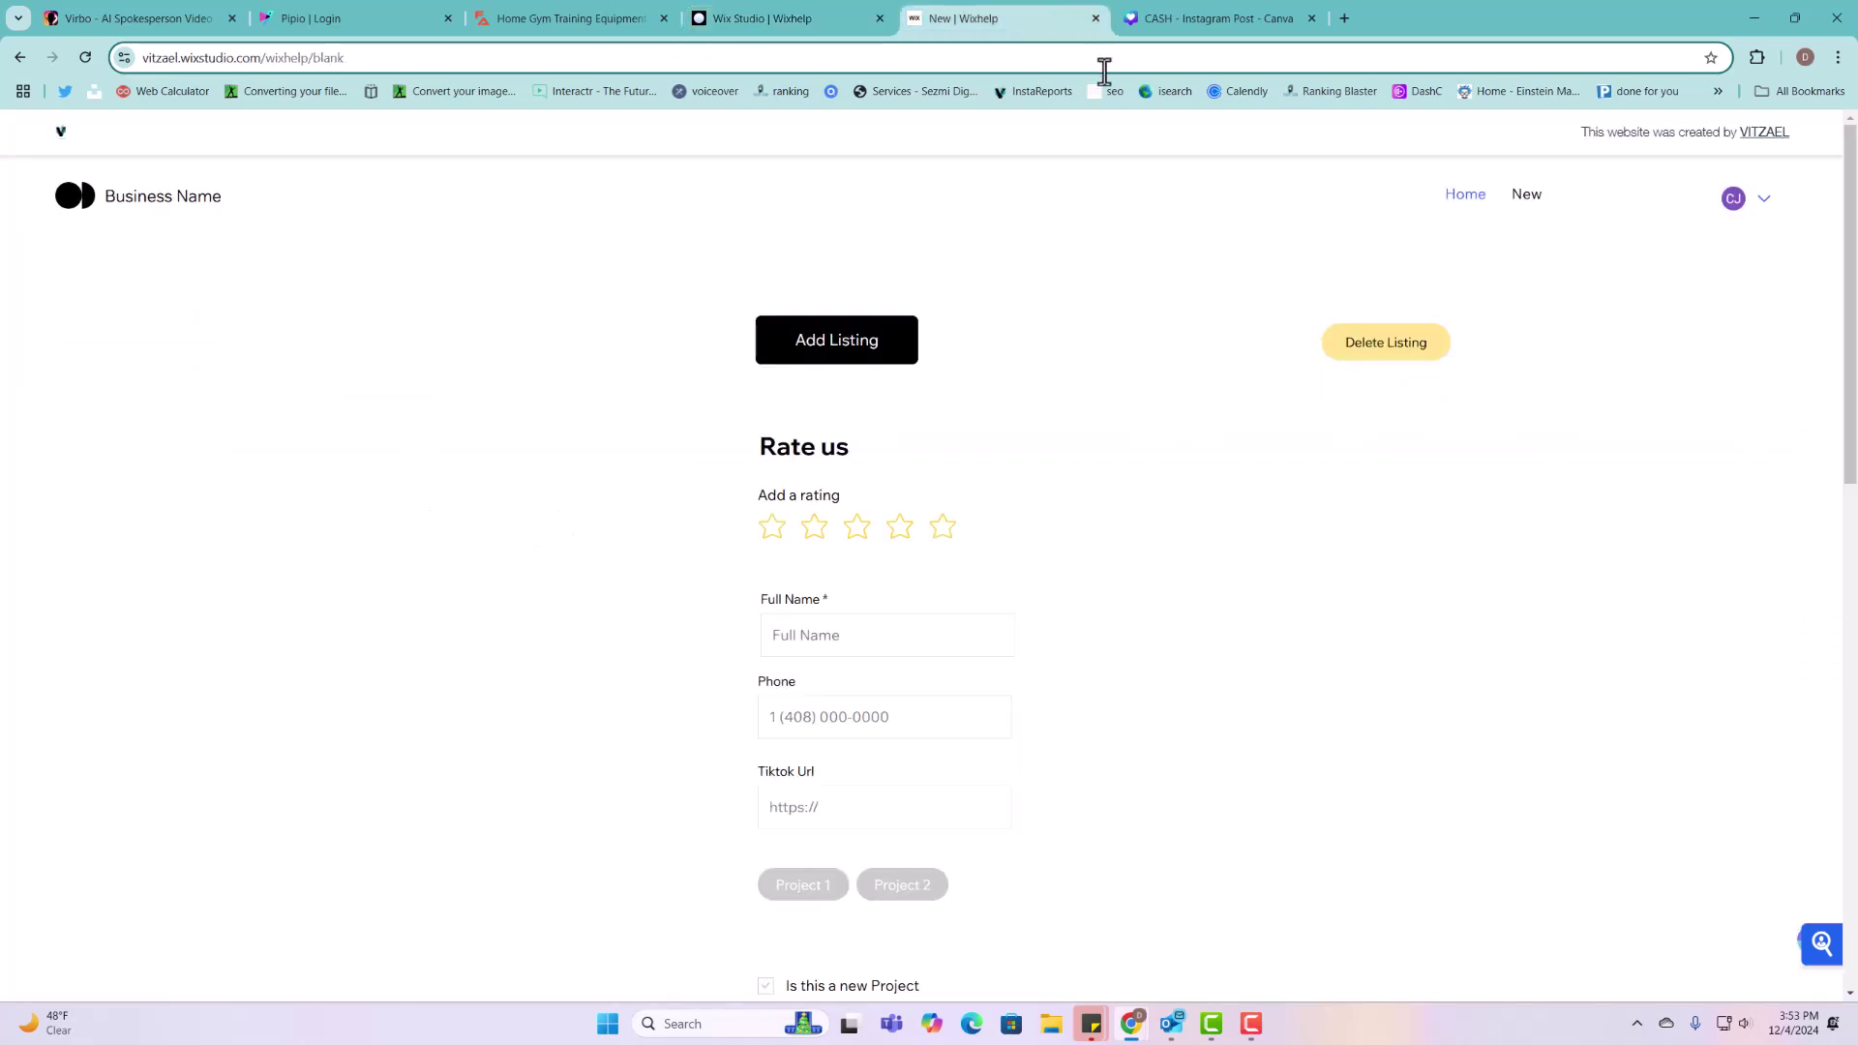
Step: Start a new listing with five stars, a full name, a phone number and Project 2
left_click(1386, 344)
left_click(887, 356)
left_click(942, 529)
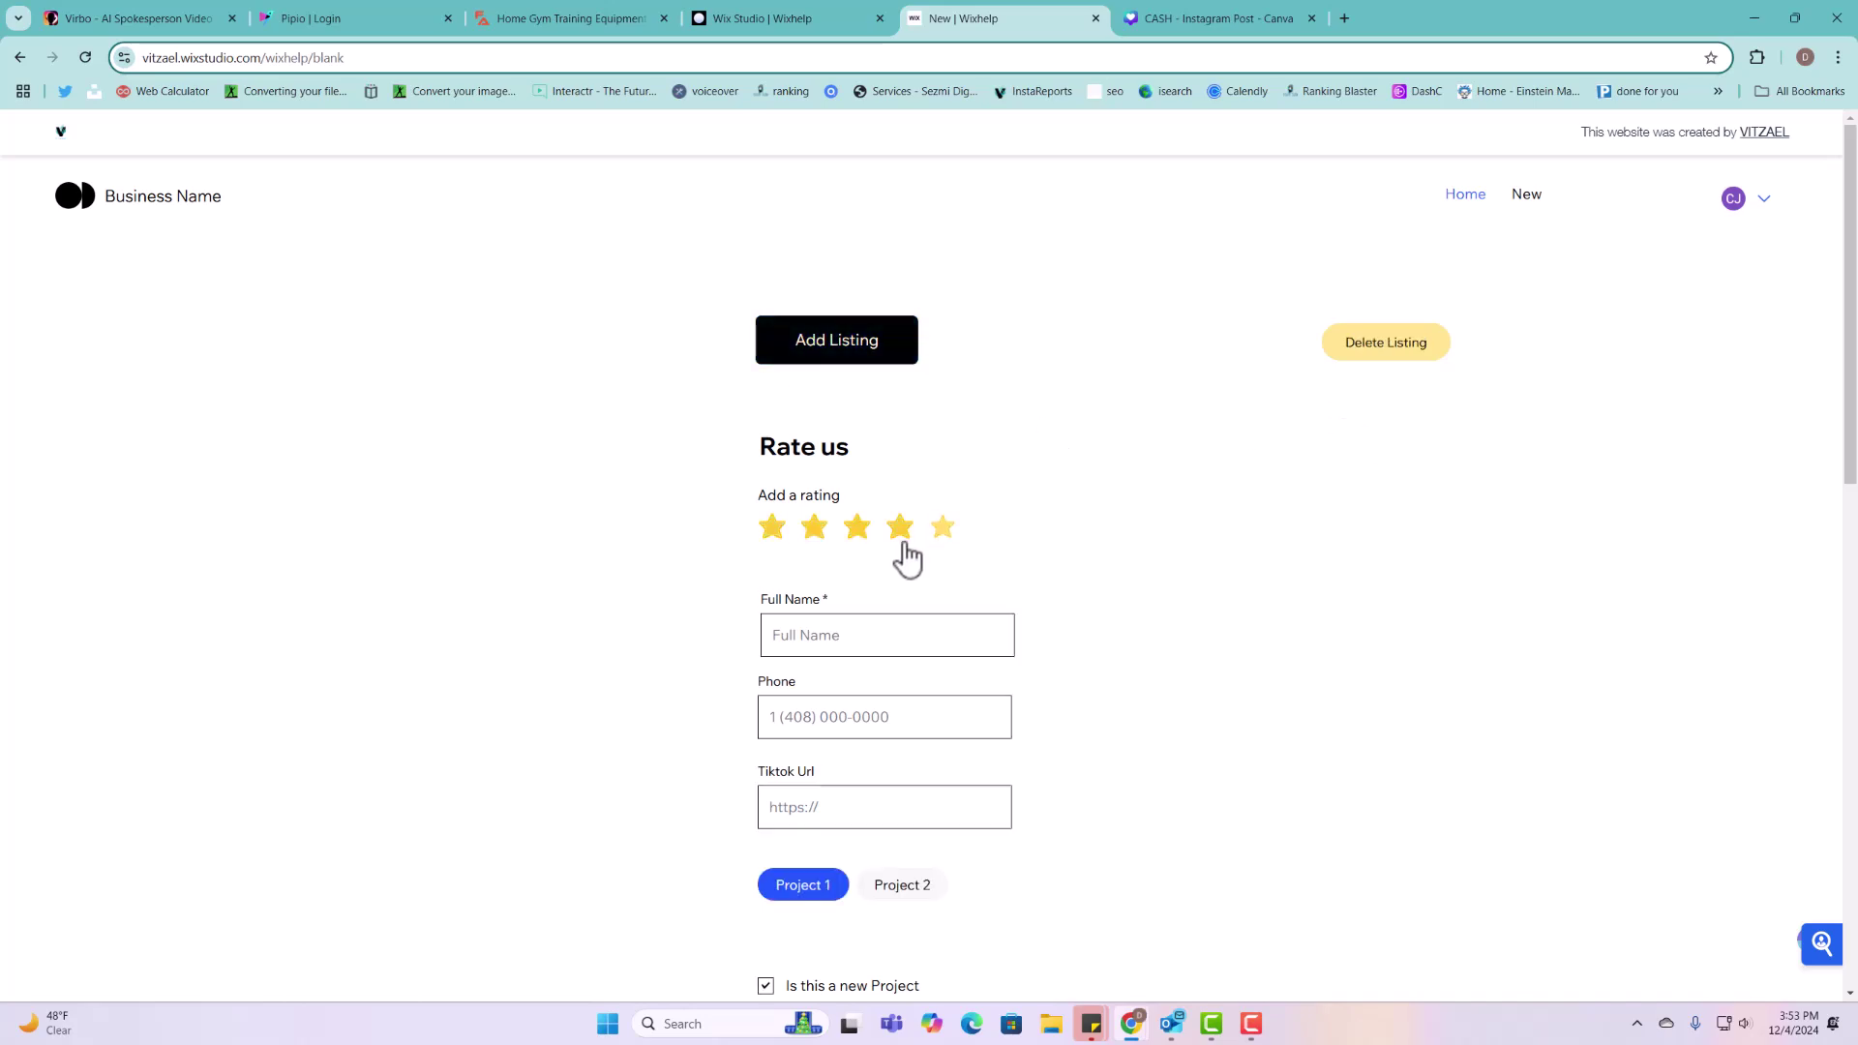
left_click(874, 656)
type("Benny")
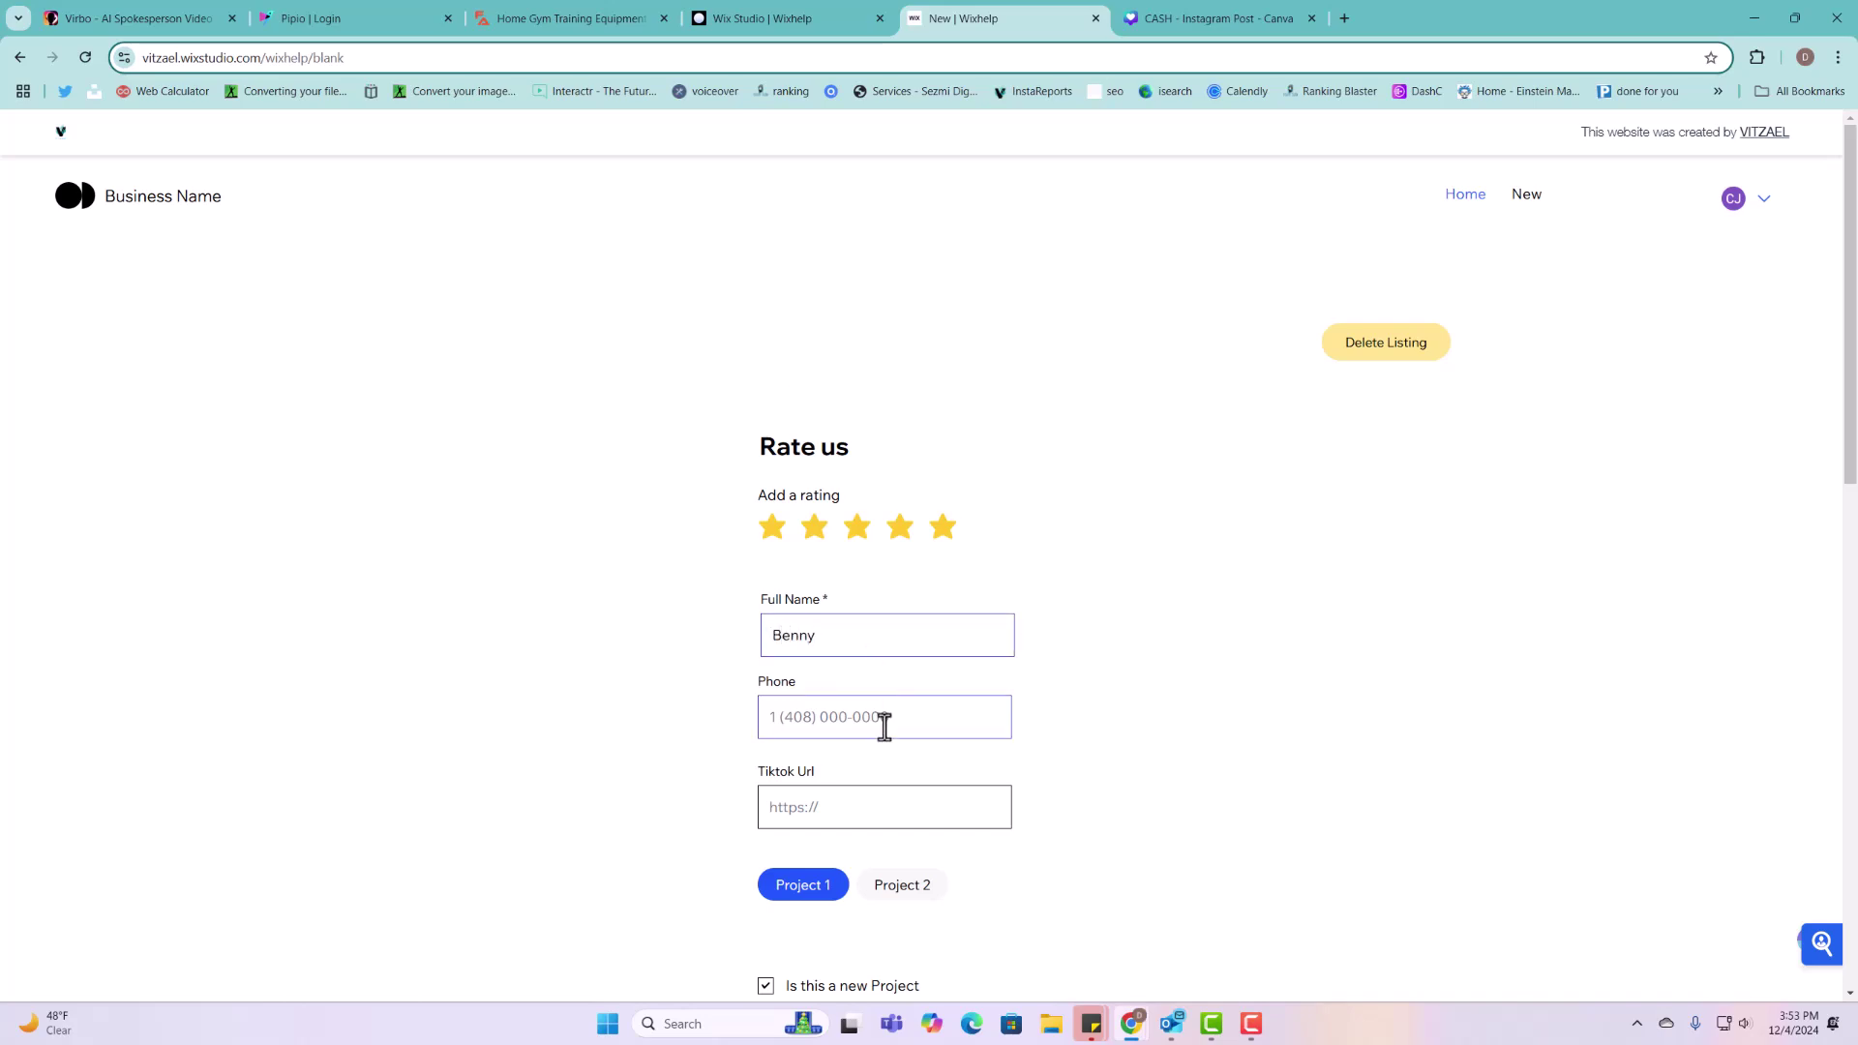
left_click(883, 726)
type("521651")
scroll(883, 735, "down", 3)
left_click(910, 620)
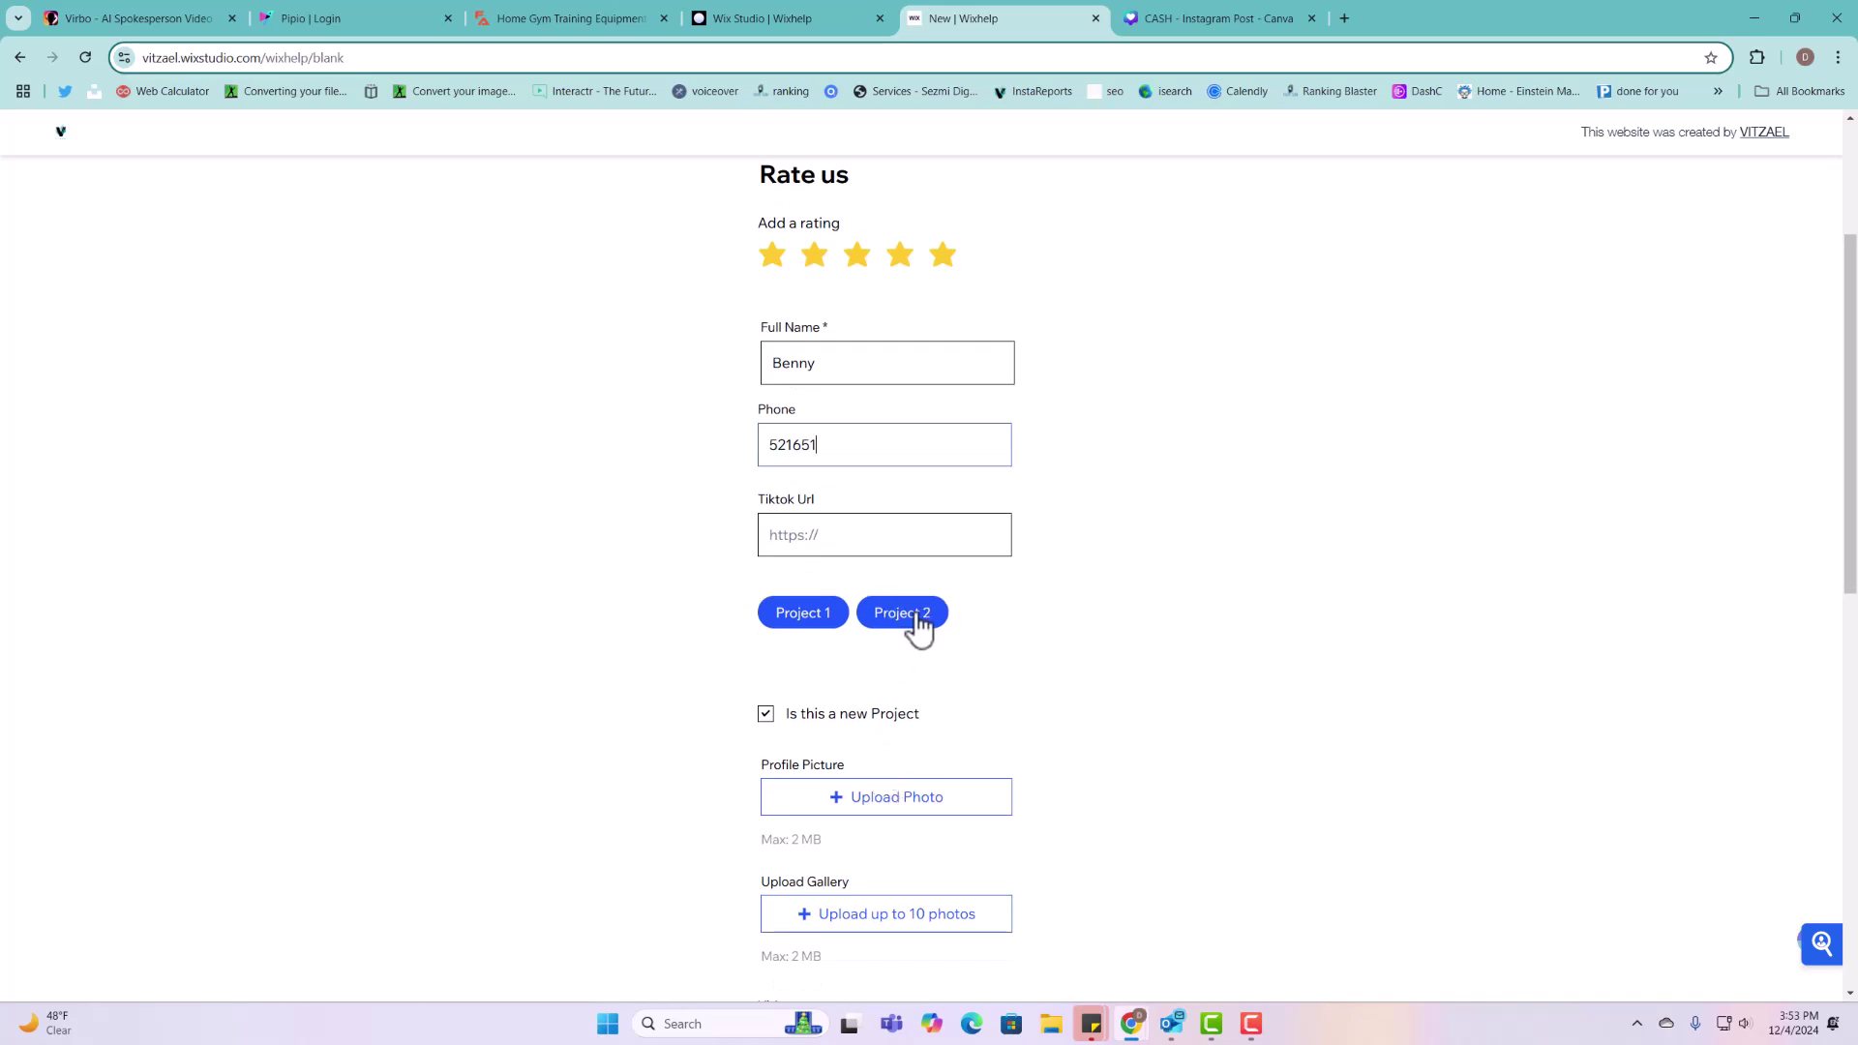
Step: Attach the Untitled design (12) image as the listing's profile picture
left_click(900, 799)
left_click(435, 406)
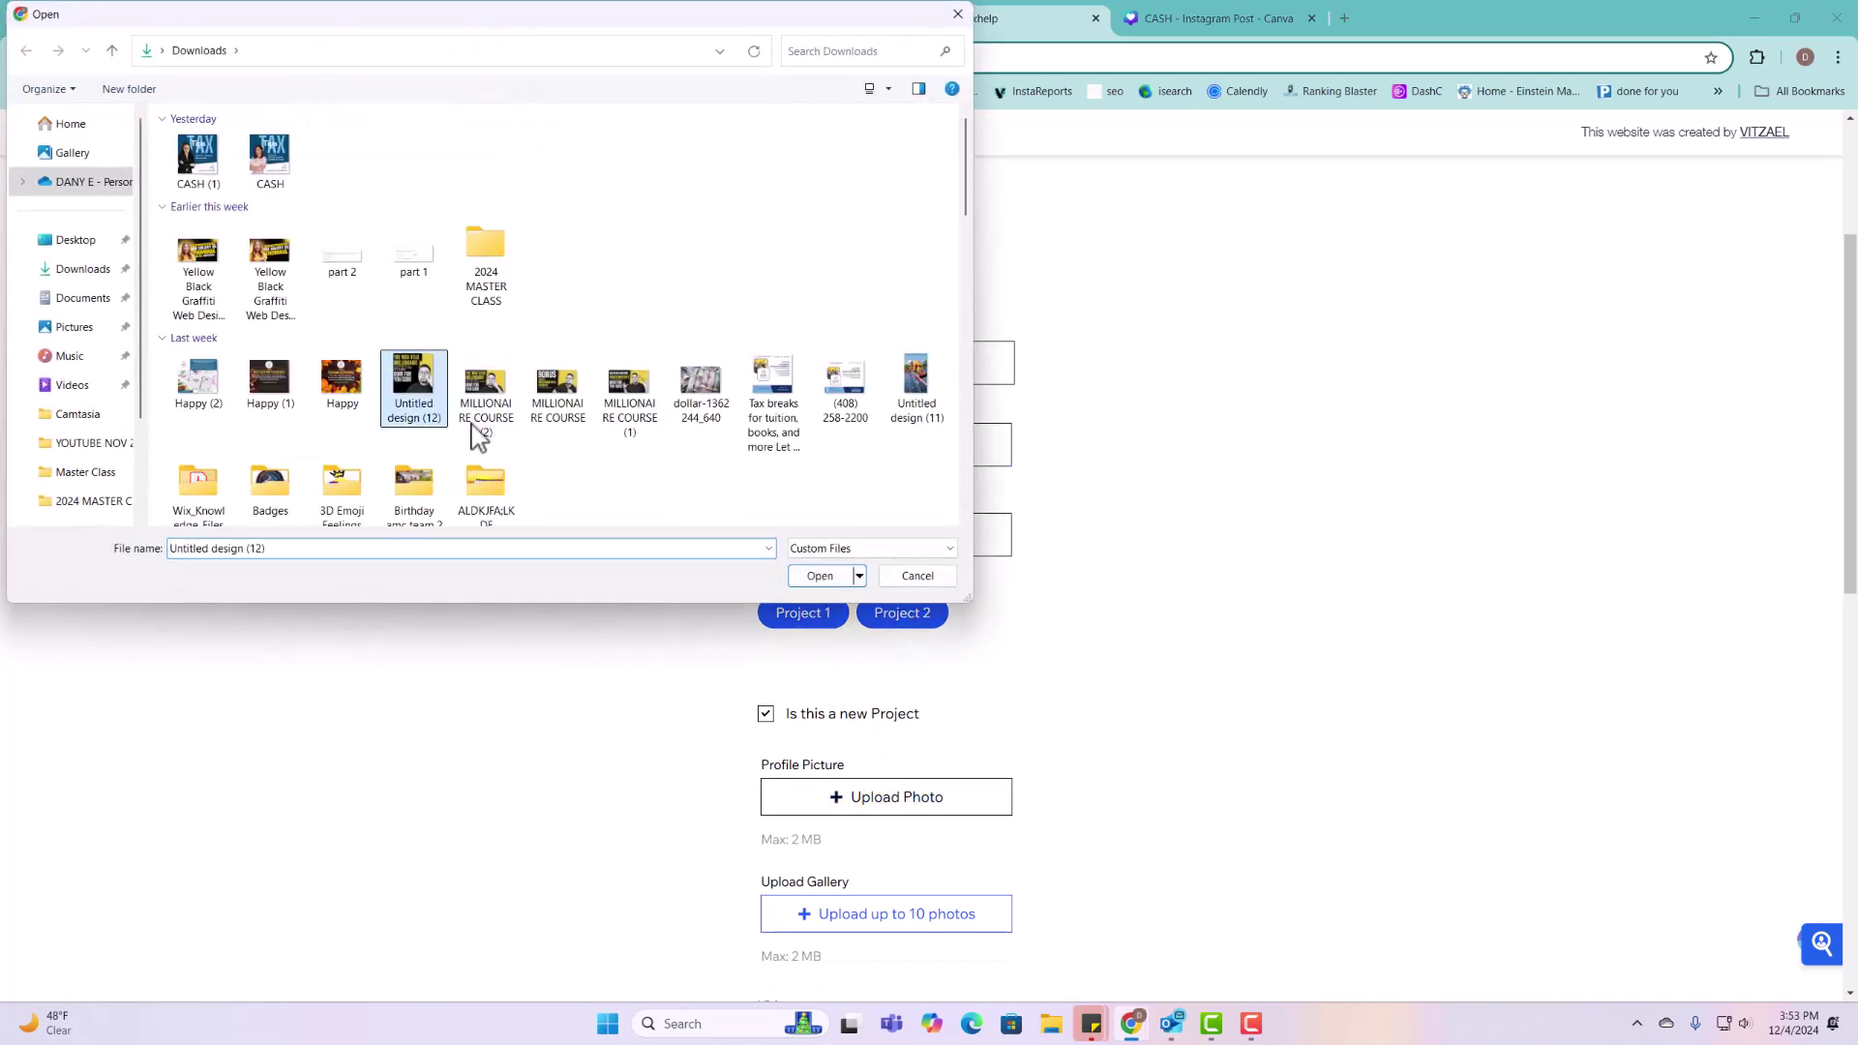
left_click(825, 571)
scroll(852, 634, "down", 4)
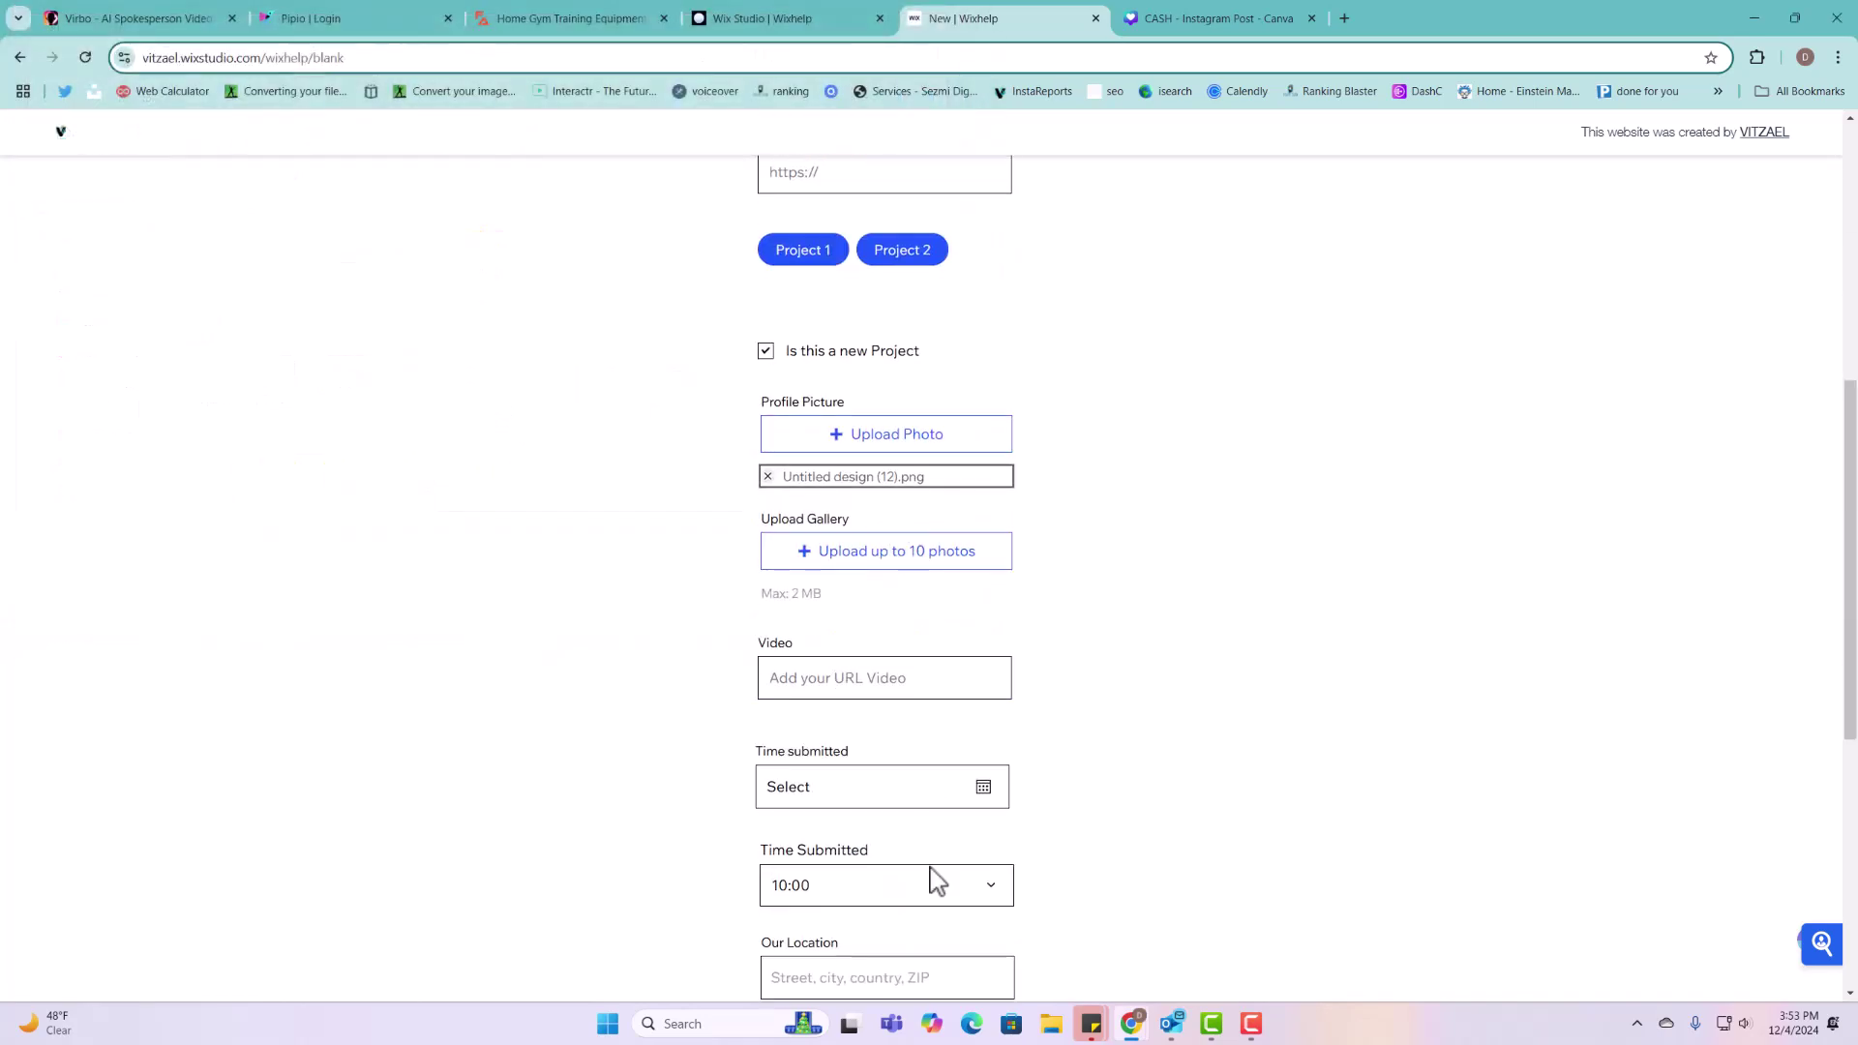
scroll(930, 793, "down", 5)
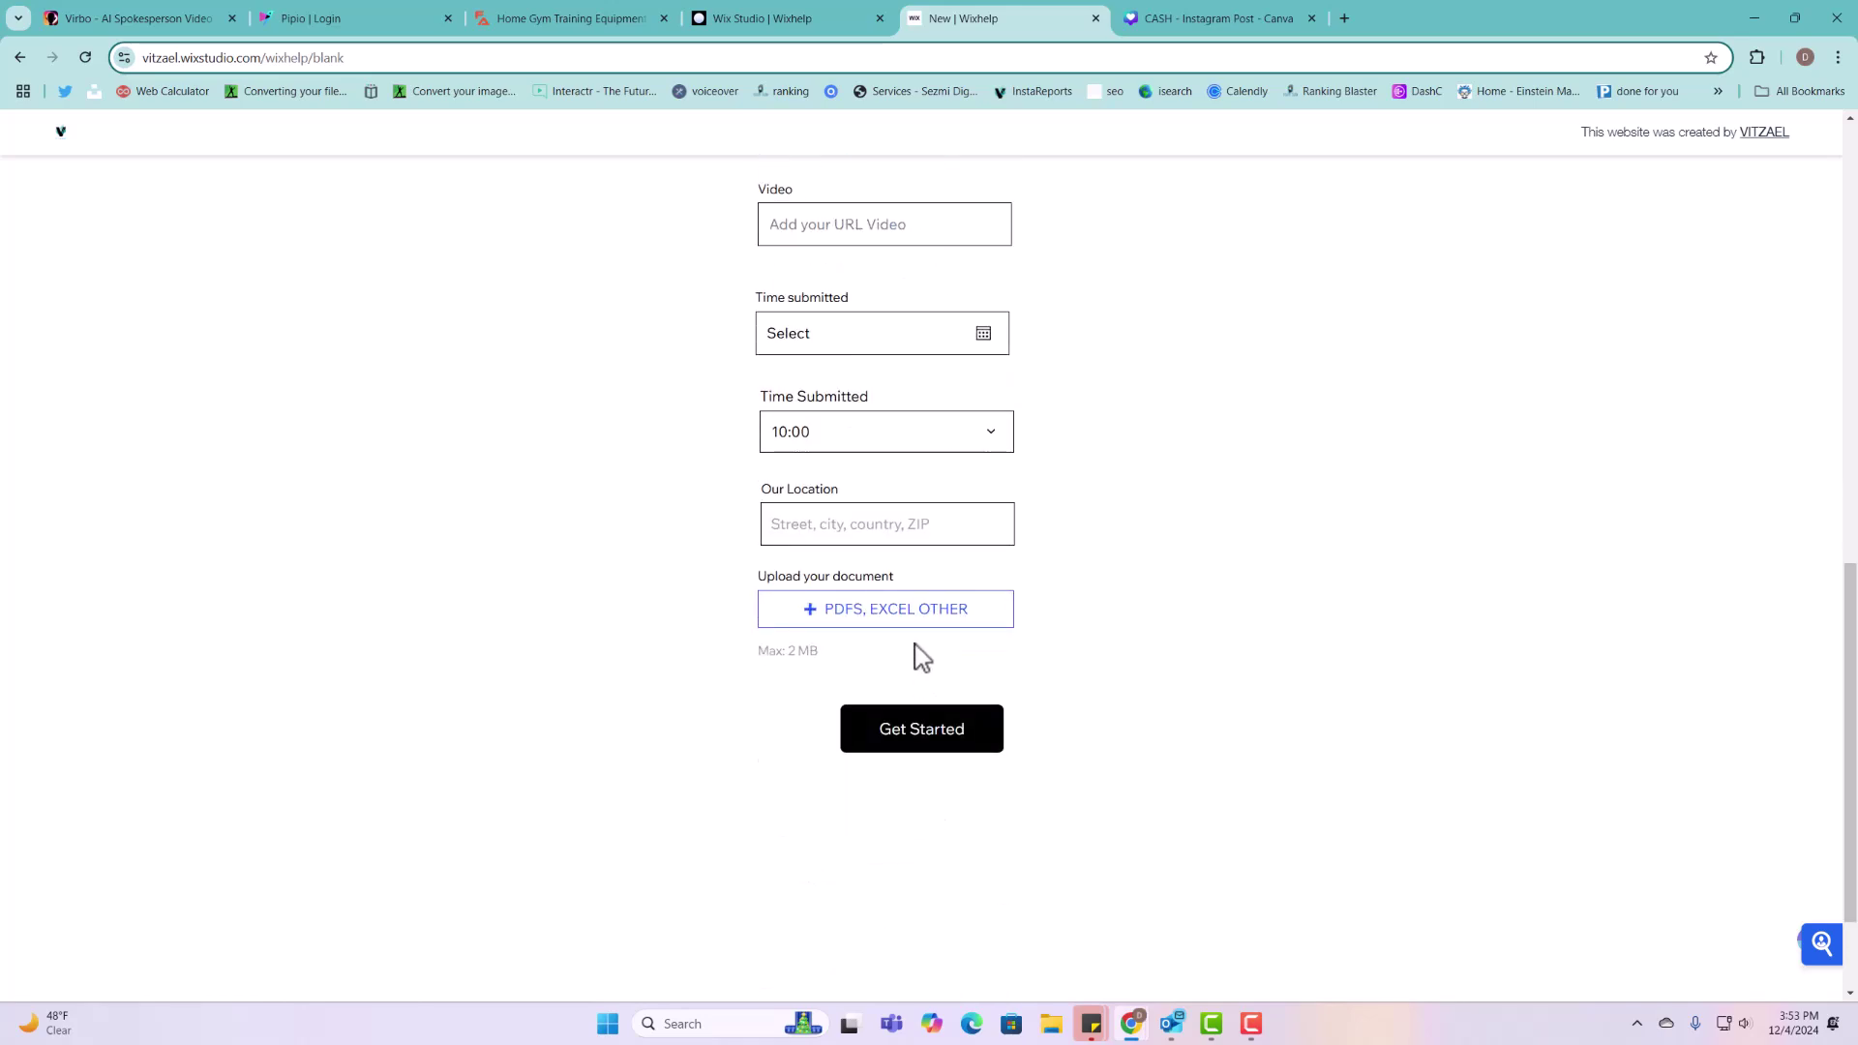
scroll(928, 663, "up", 7)
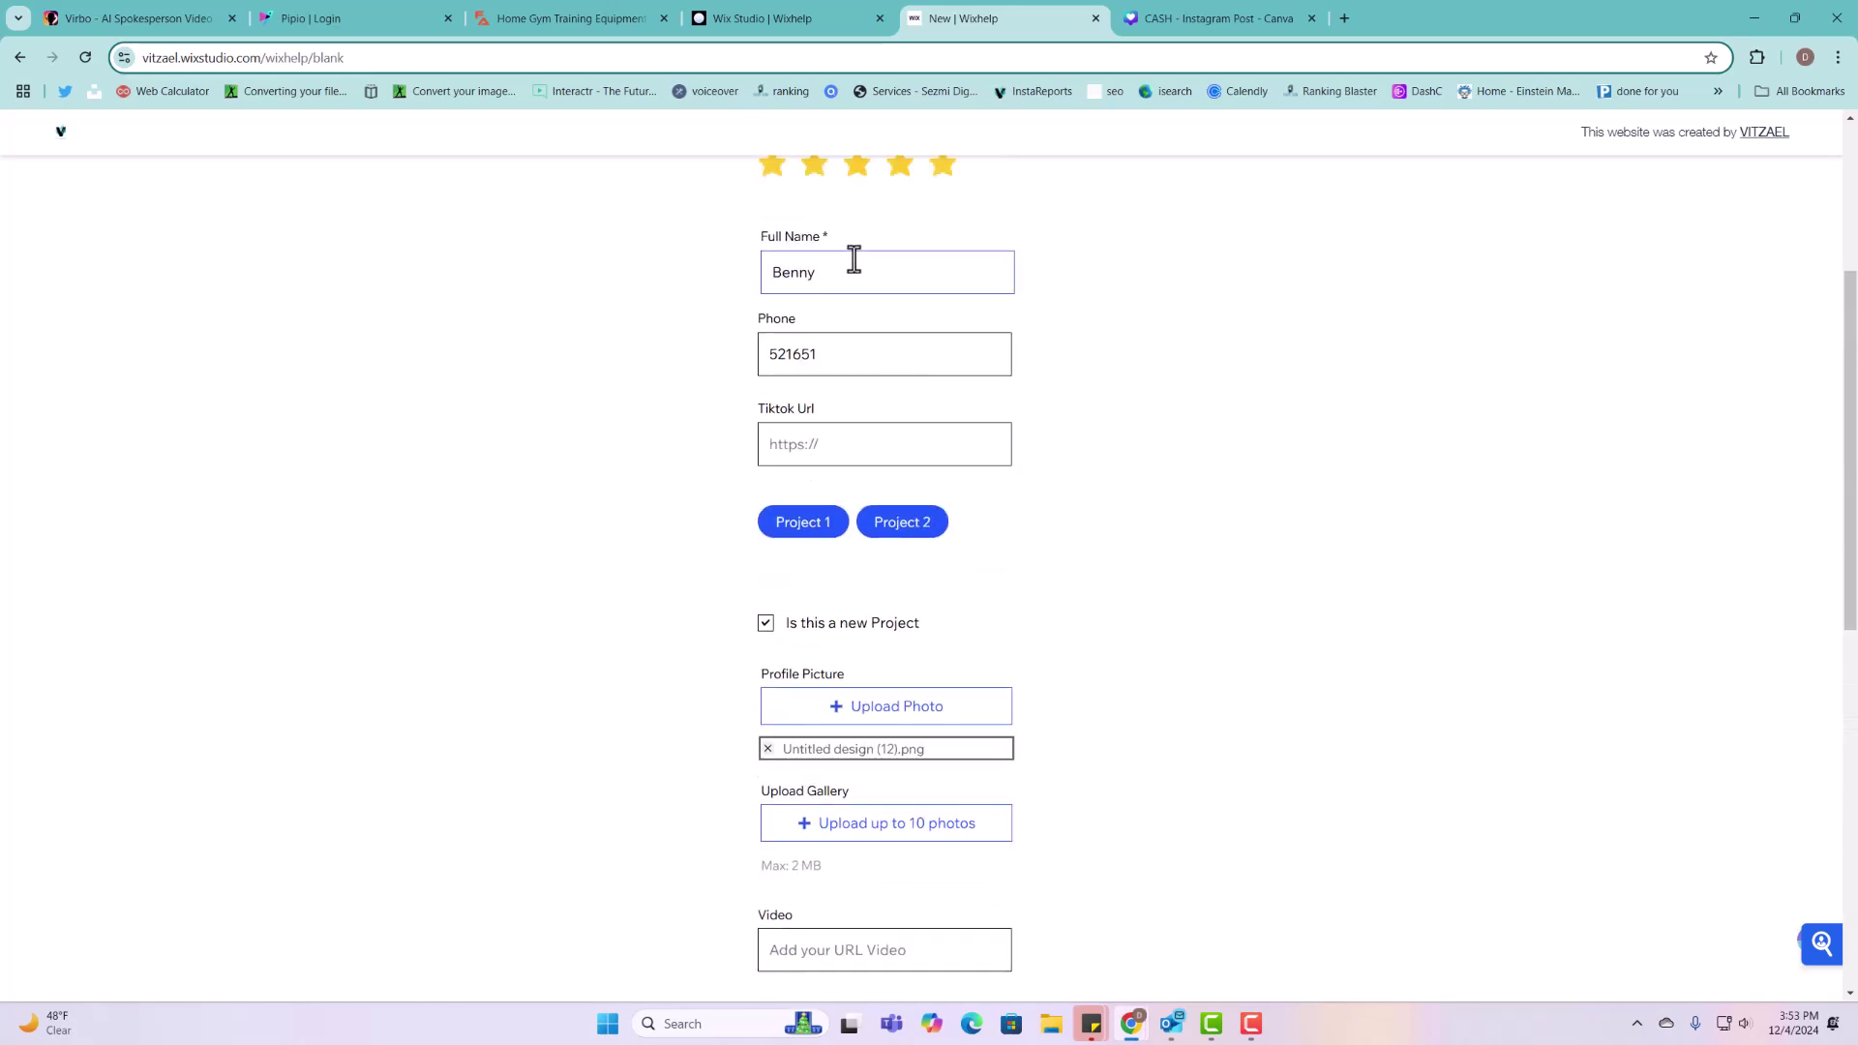
left_click_drag(821, 242, 813, 247)
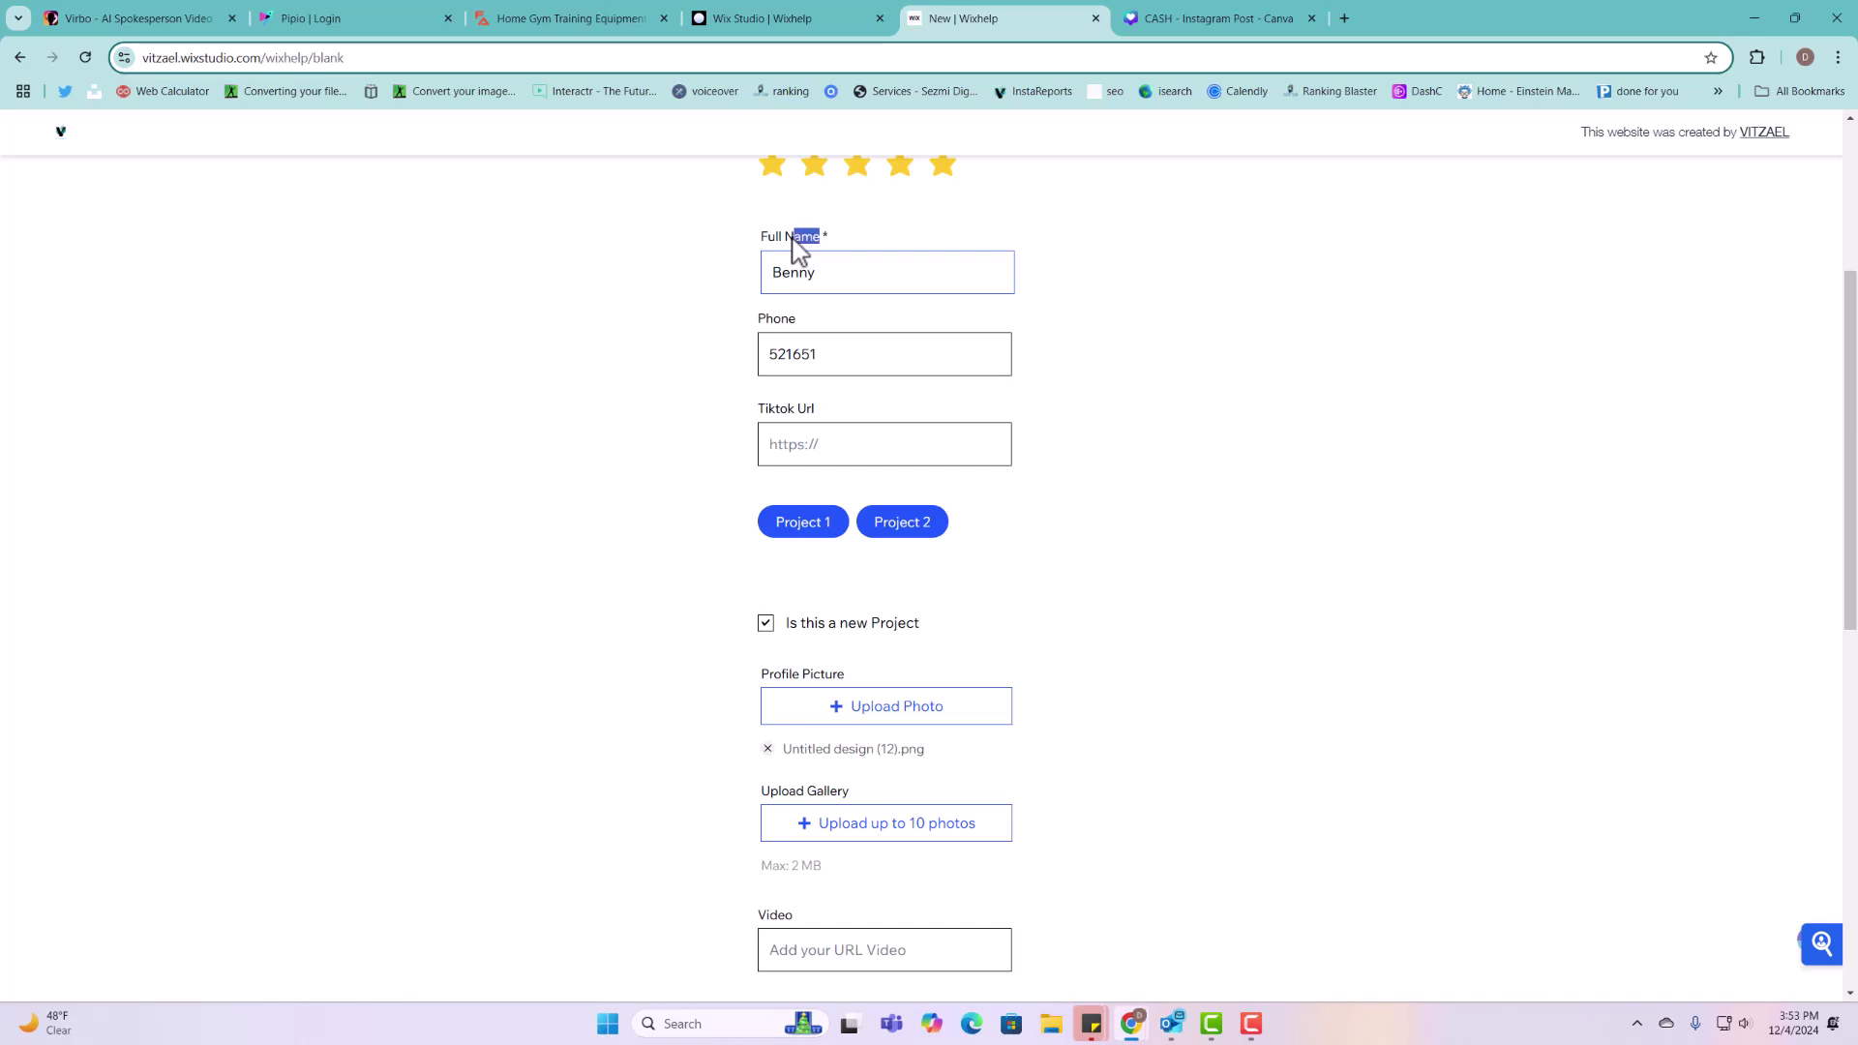
scroll(919, 271, "up", 3)
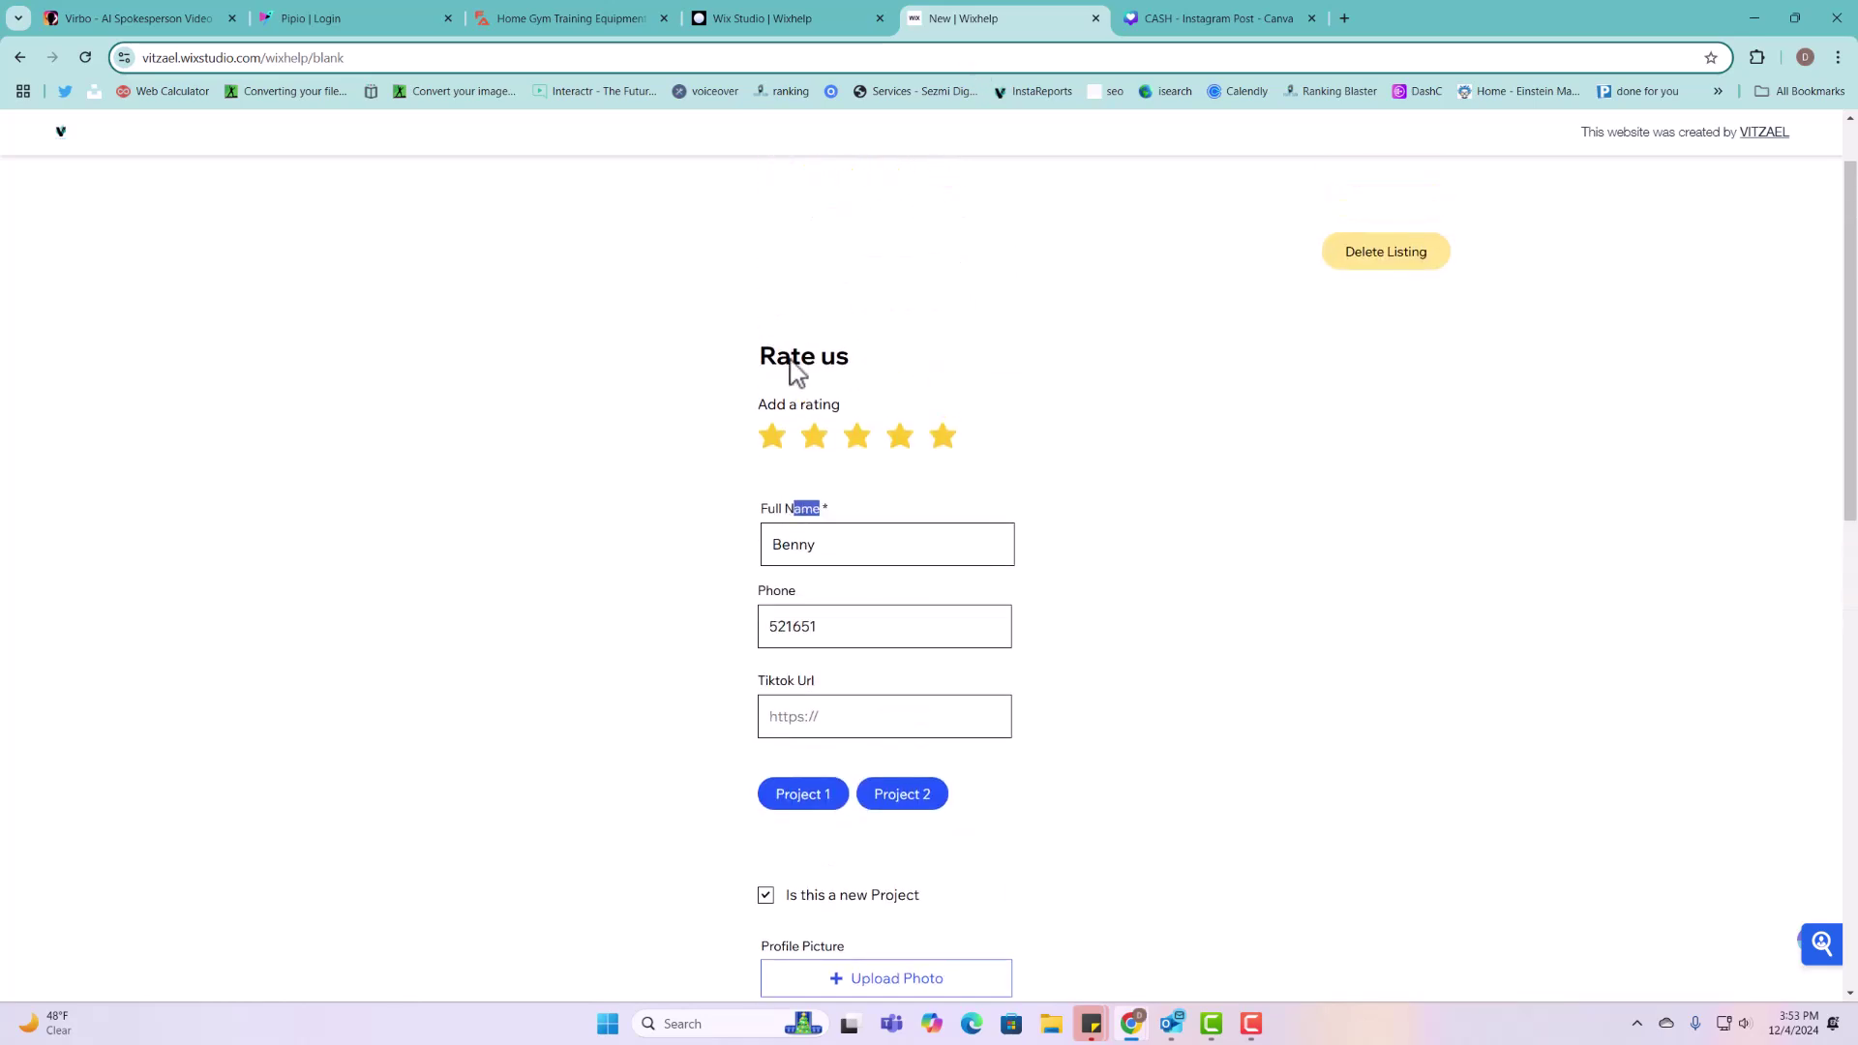
scroll(897, 759, "down", 8)
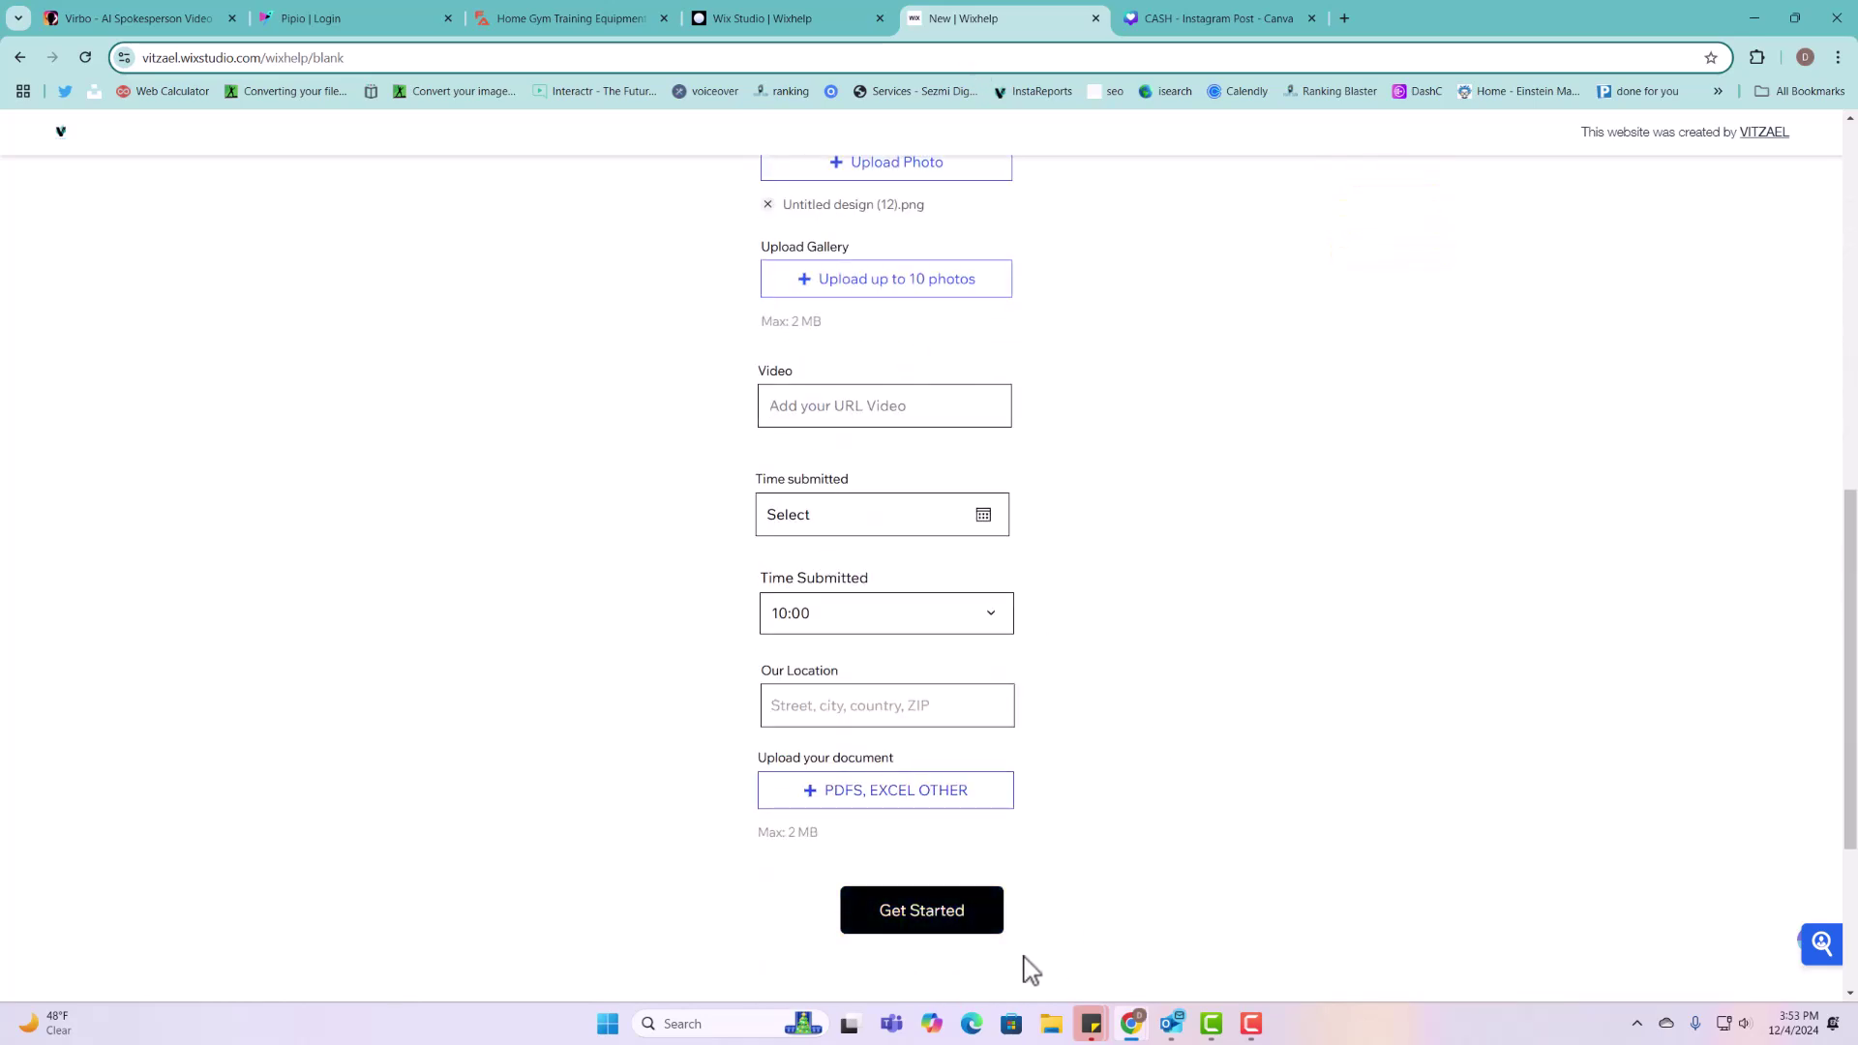
Step: Submit the listing and test the Delete Listing confirmation on the new entry
left_click(974, 933)
scroll(999, 693, "up", 2)
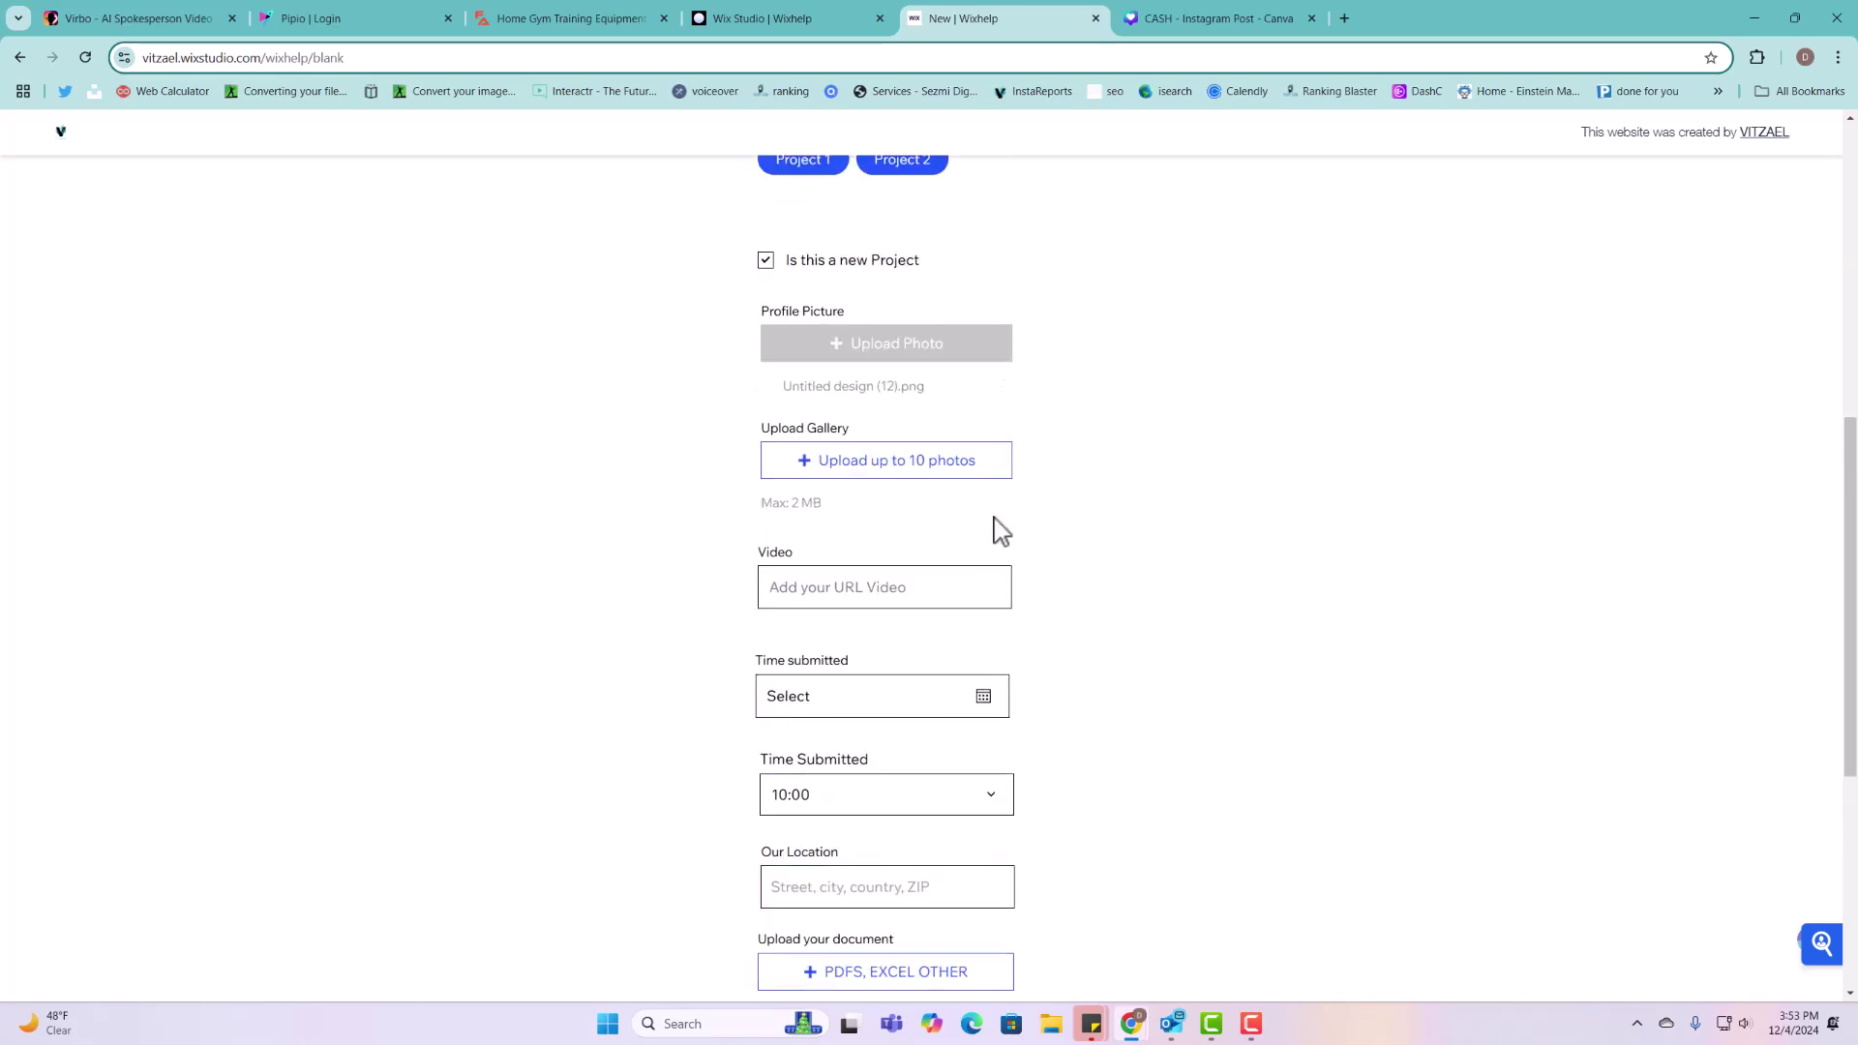
scroll(1000, 532, "down", 4)
left_click_drag(775, 788, 1092, 835)
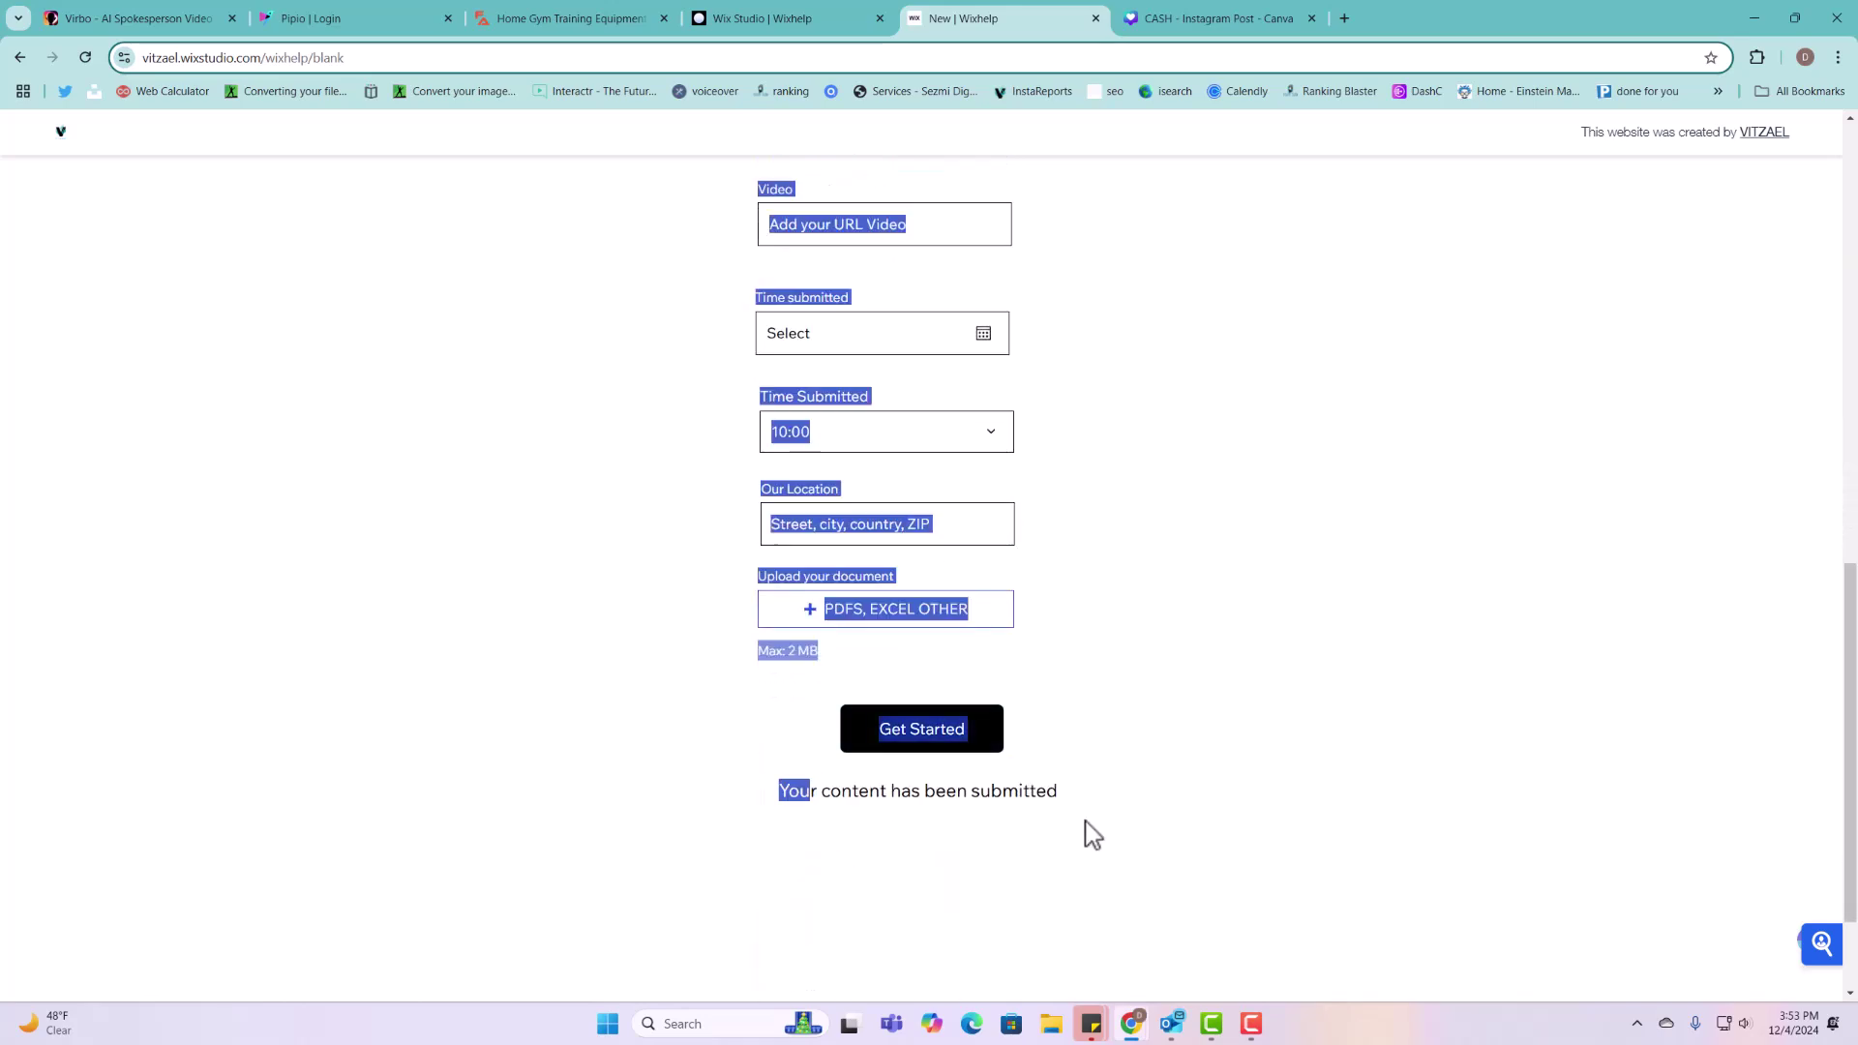
scroll(1074, 803, "up", 11)
left_click(992, 346)
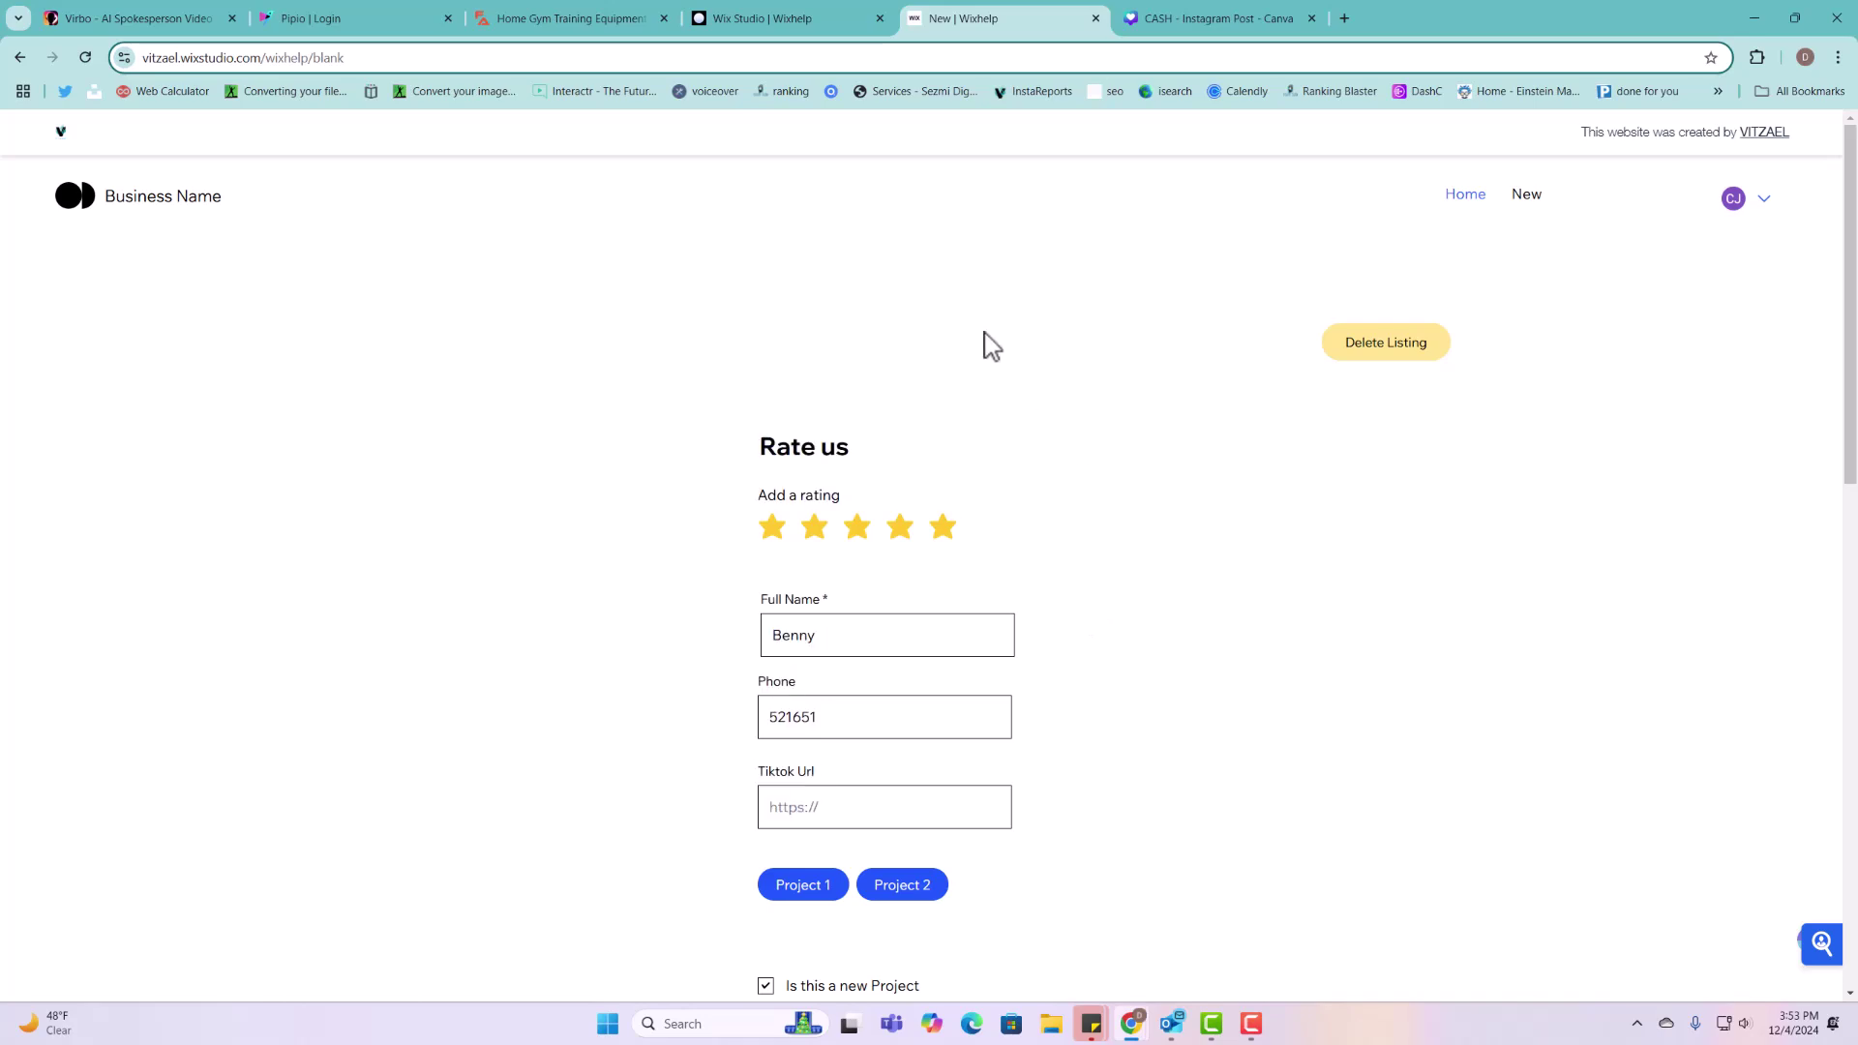
left_click(1395, 349)
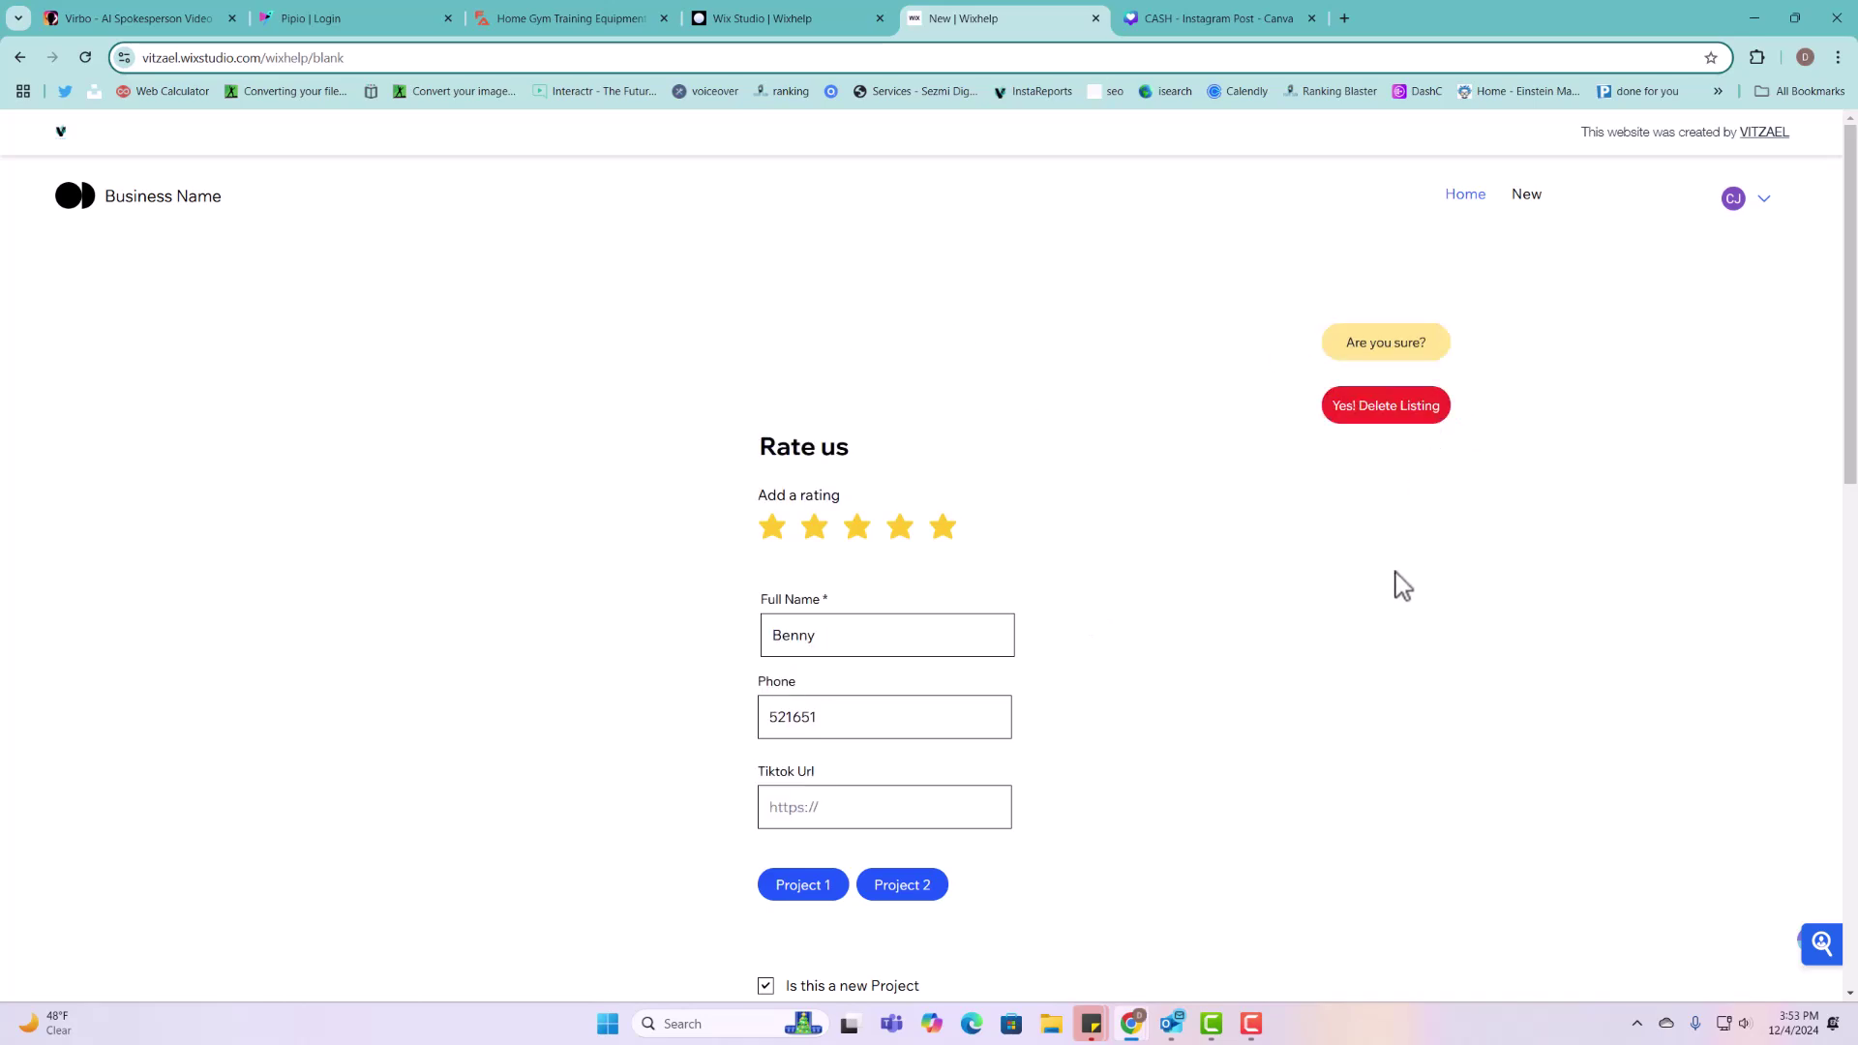
Step: Open the Projects collection in the editor's CMS to see the newly submitted row
left_click(834, 29)
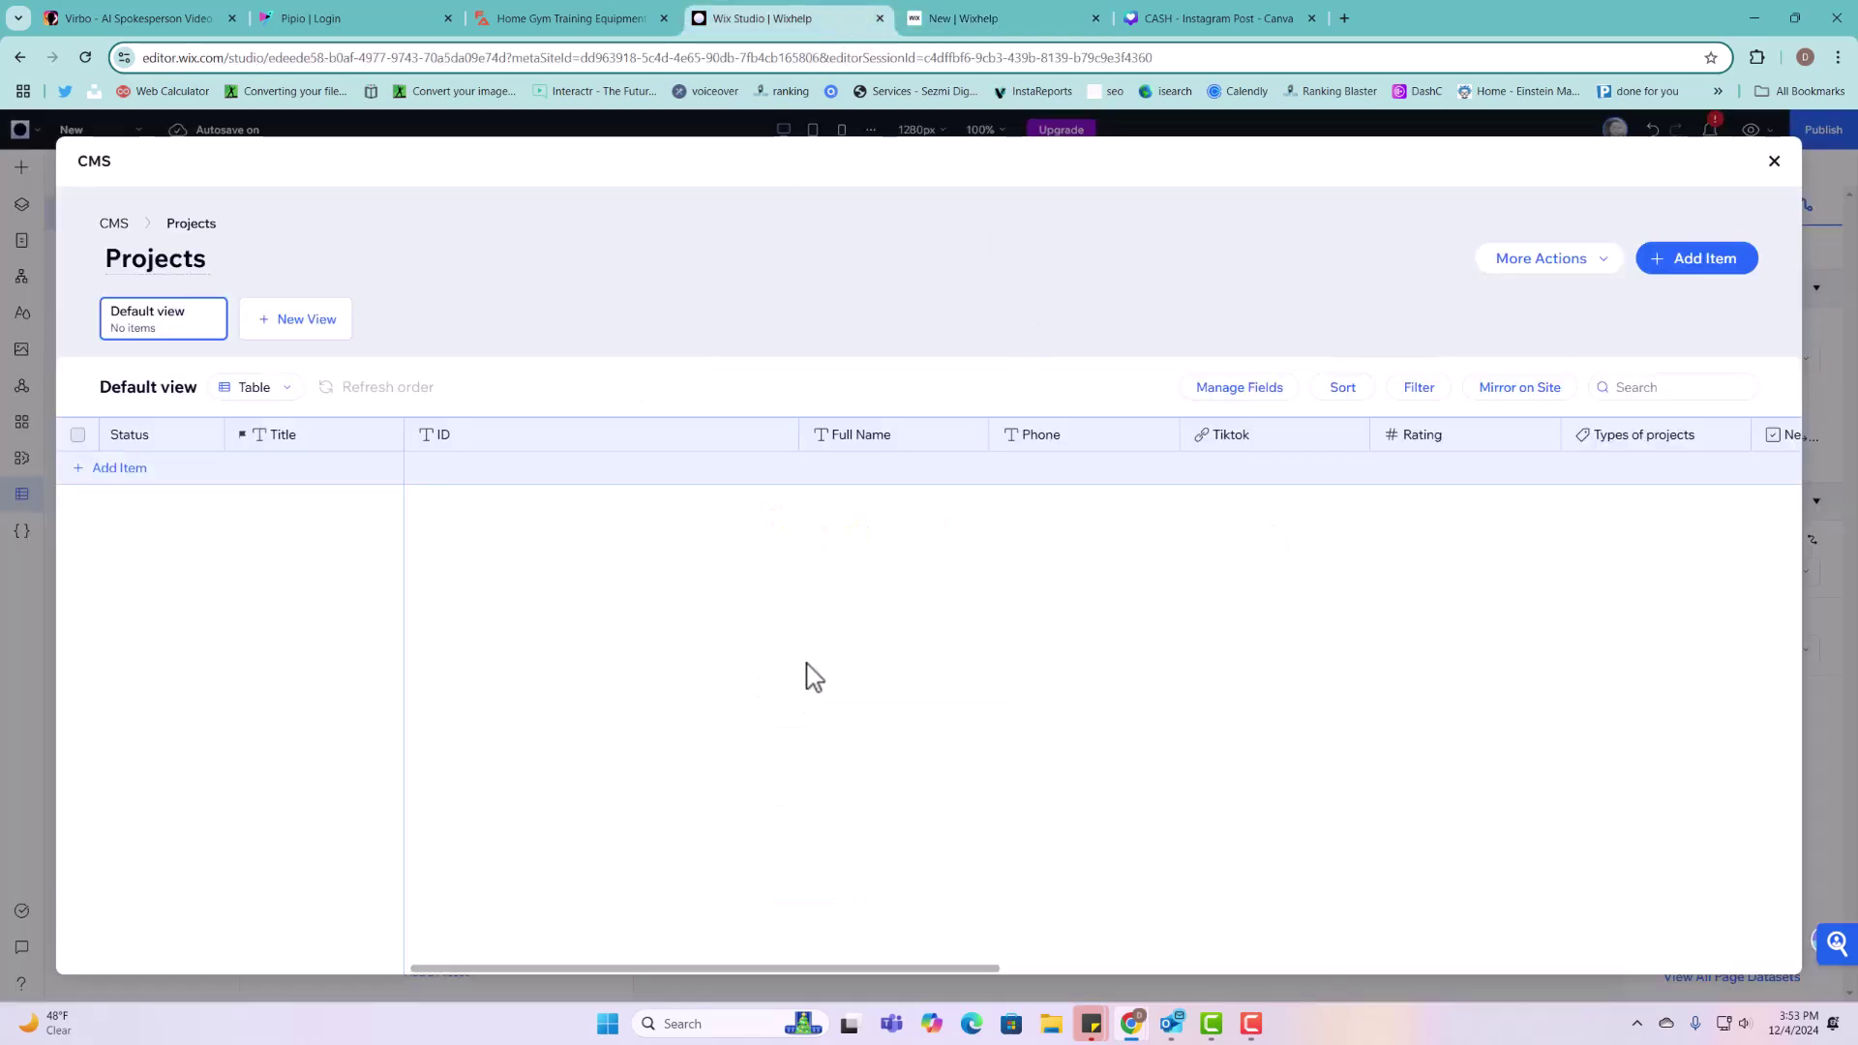
left_click(116, 224)
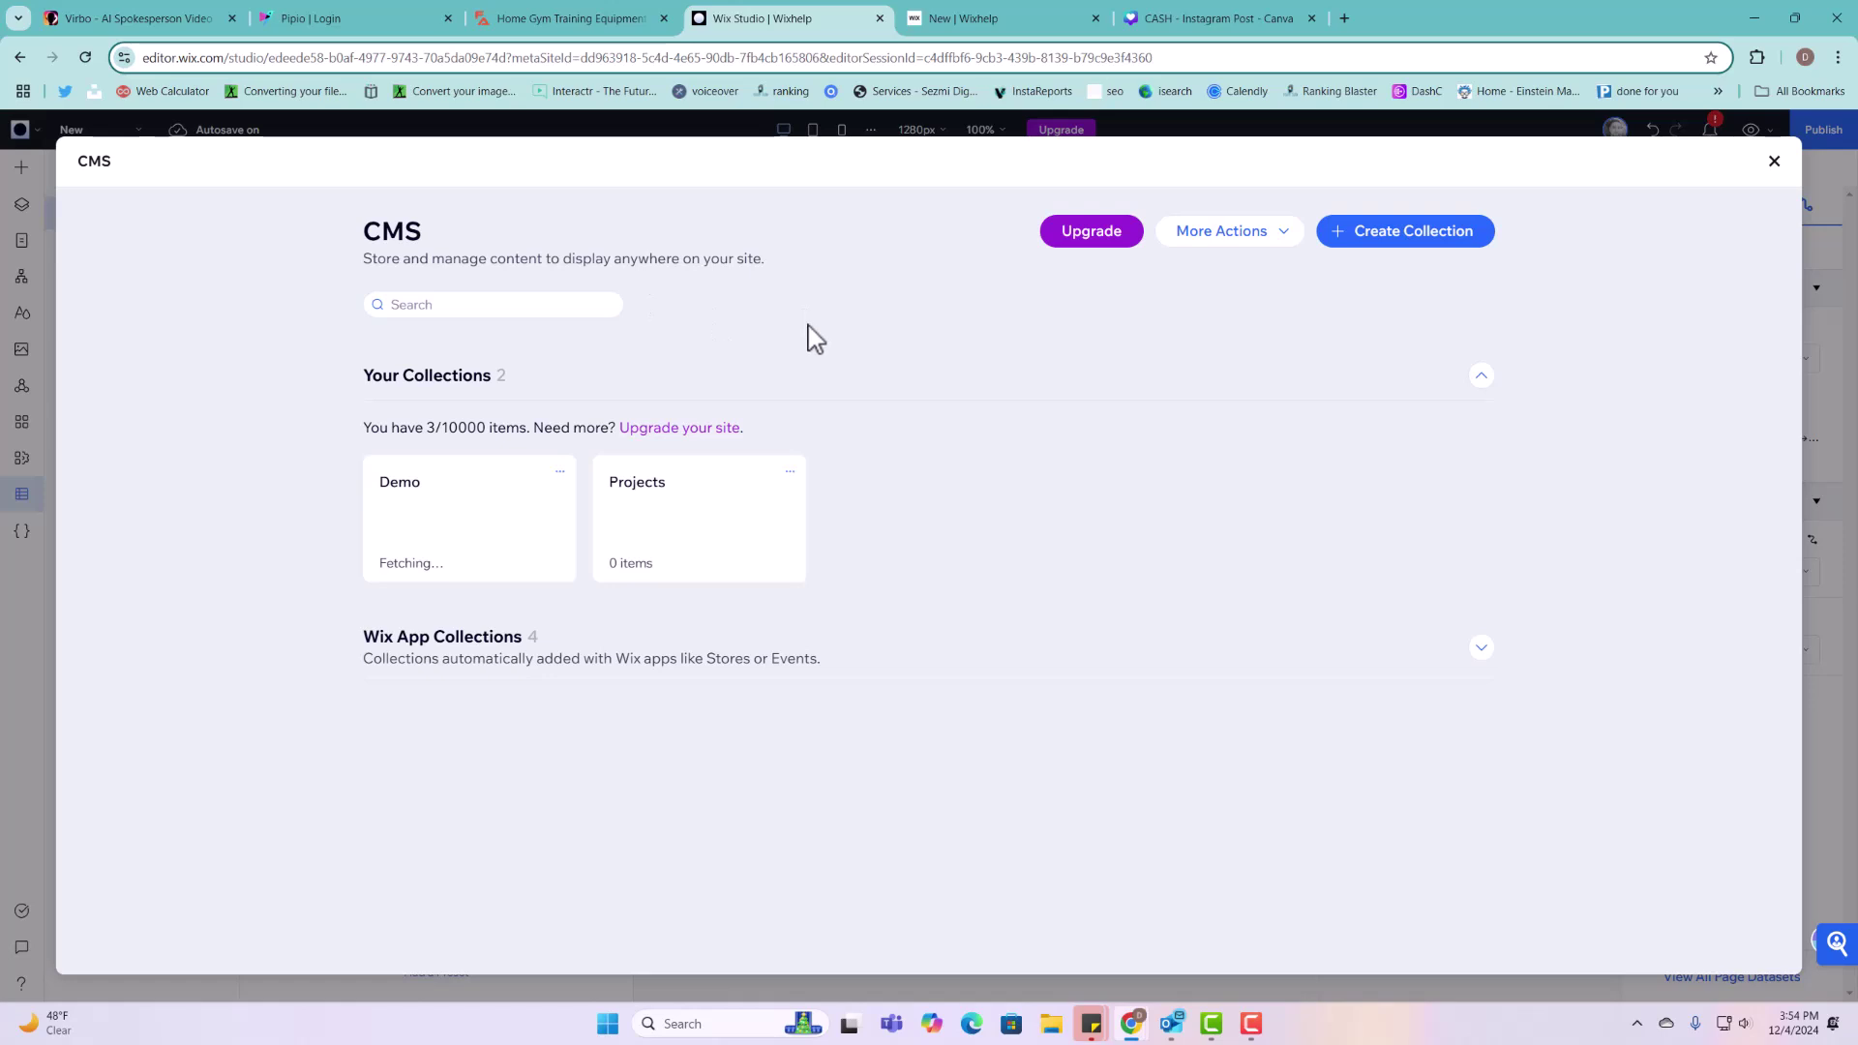
left_click(711, 532)
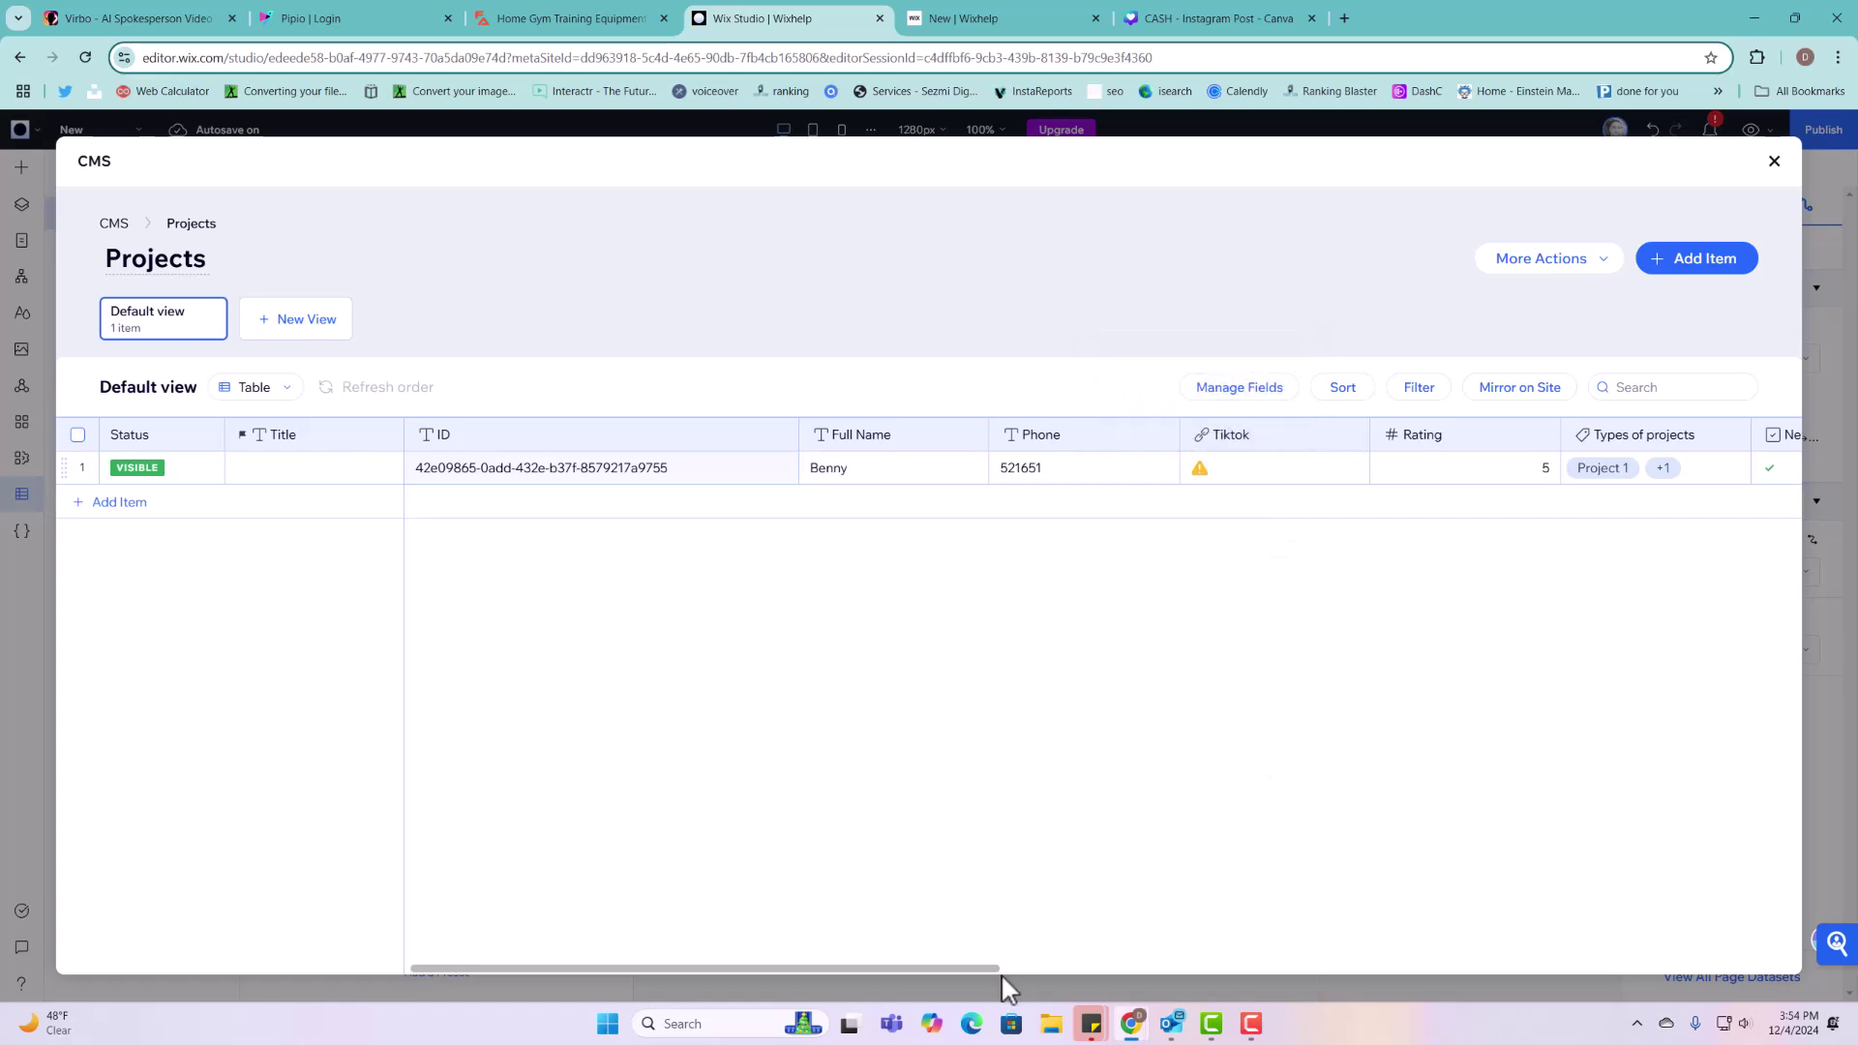
scroll(909, 973, "right", 3)
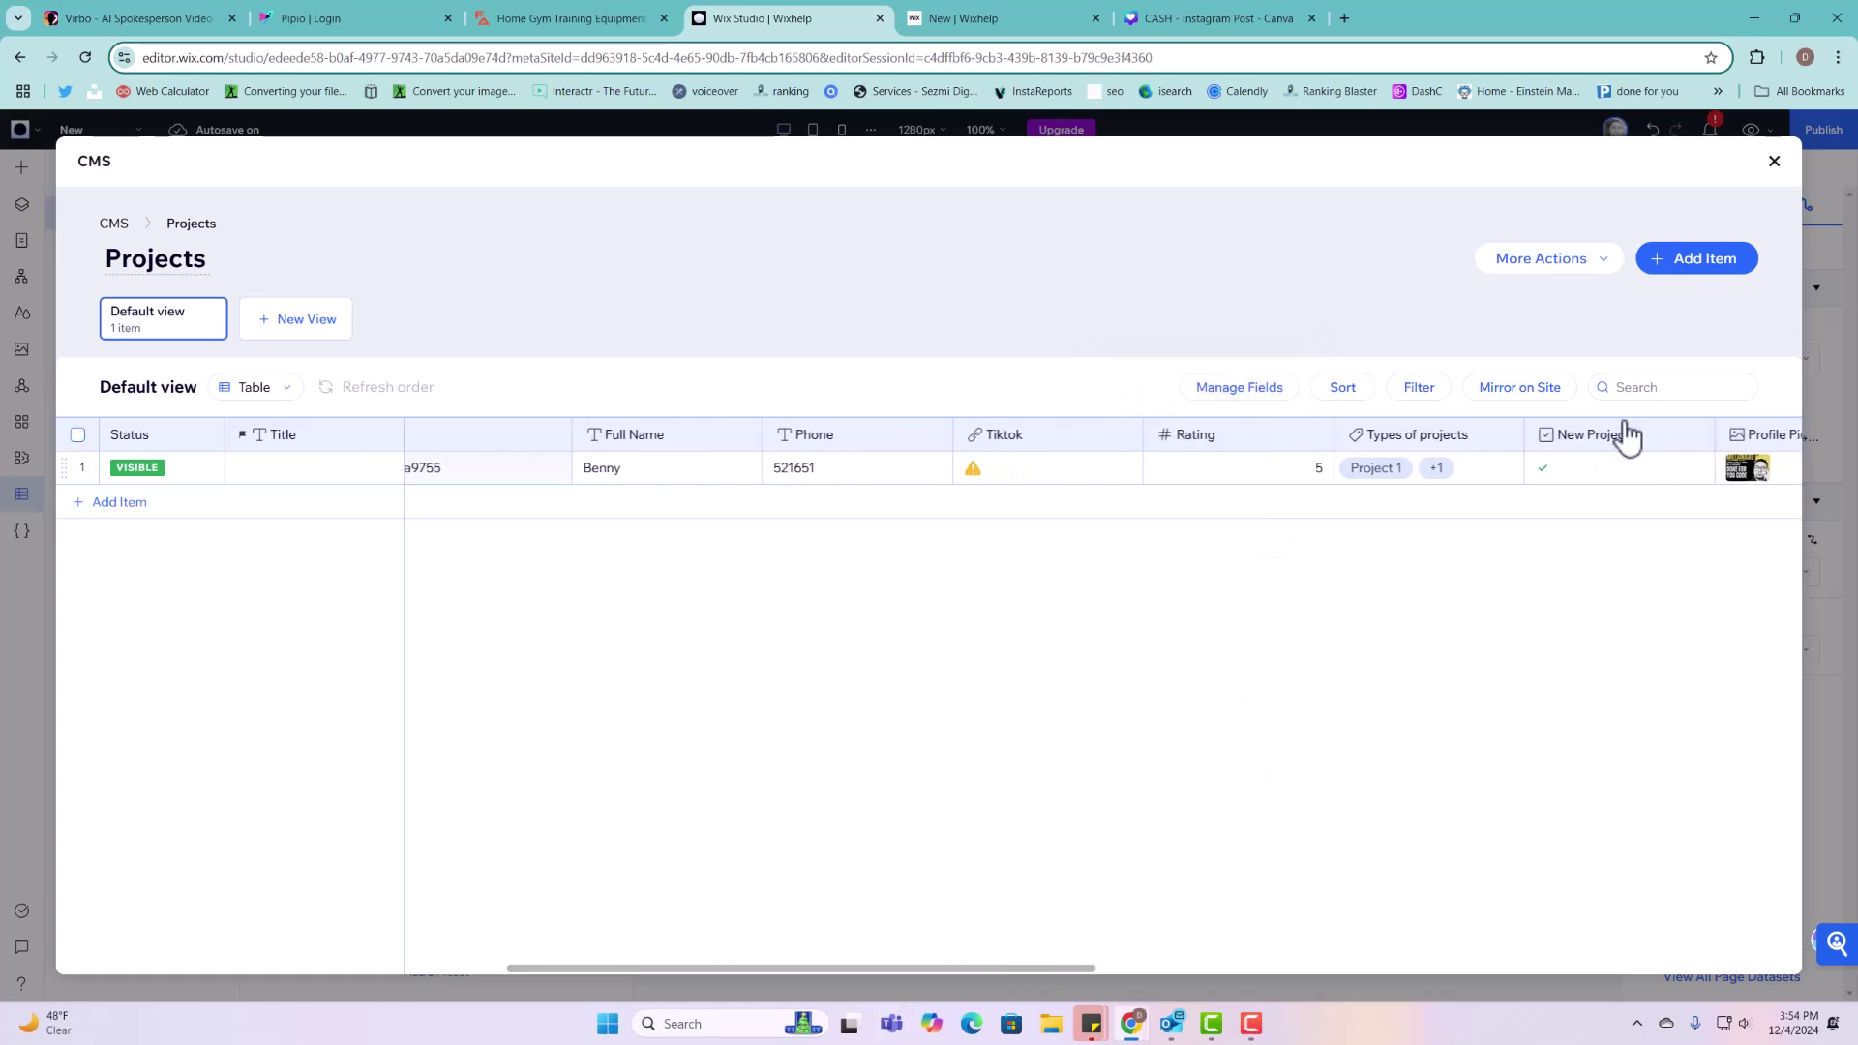
Step: Close the content manager and collections list, collapse the code editor, and select the form section
left_click(1774, 163)
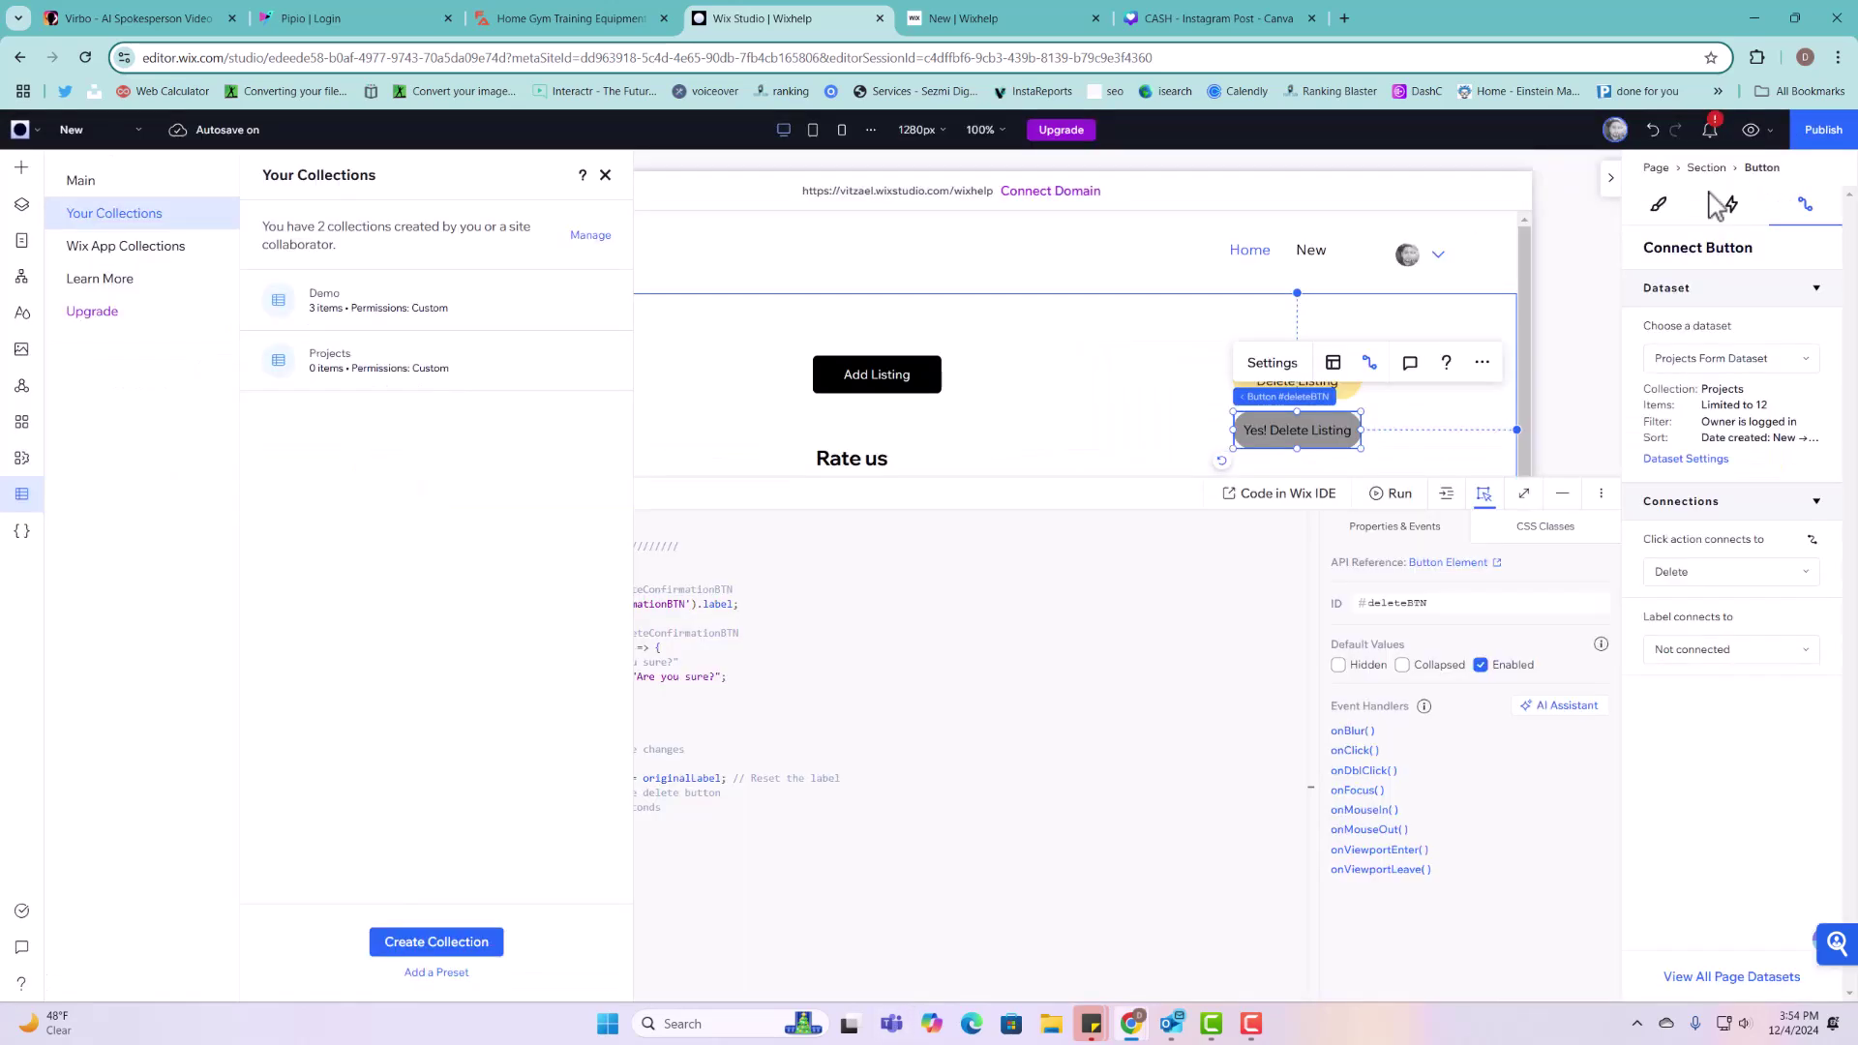
left_click(608, 176)
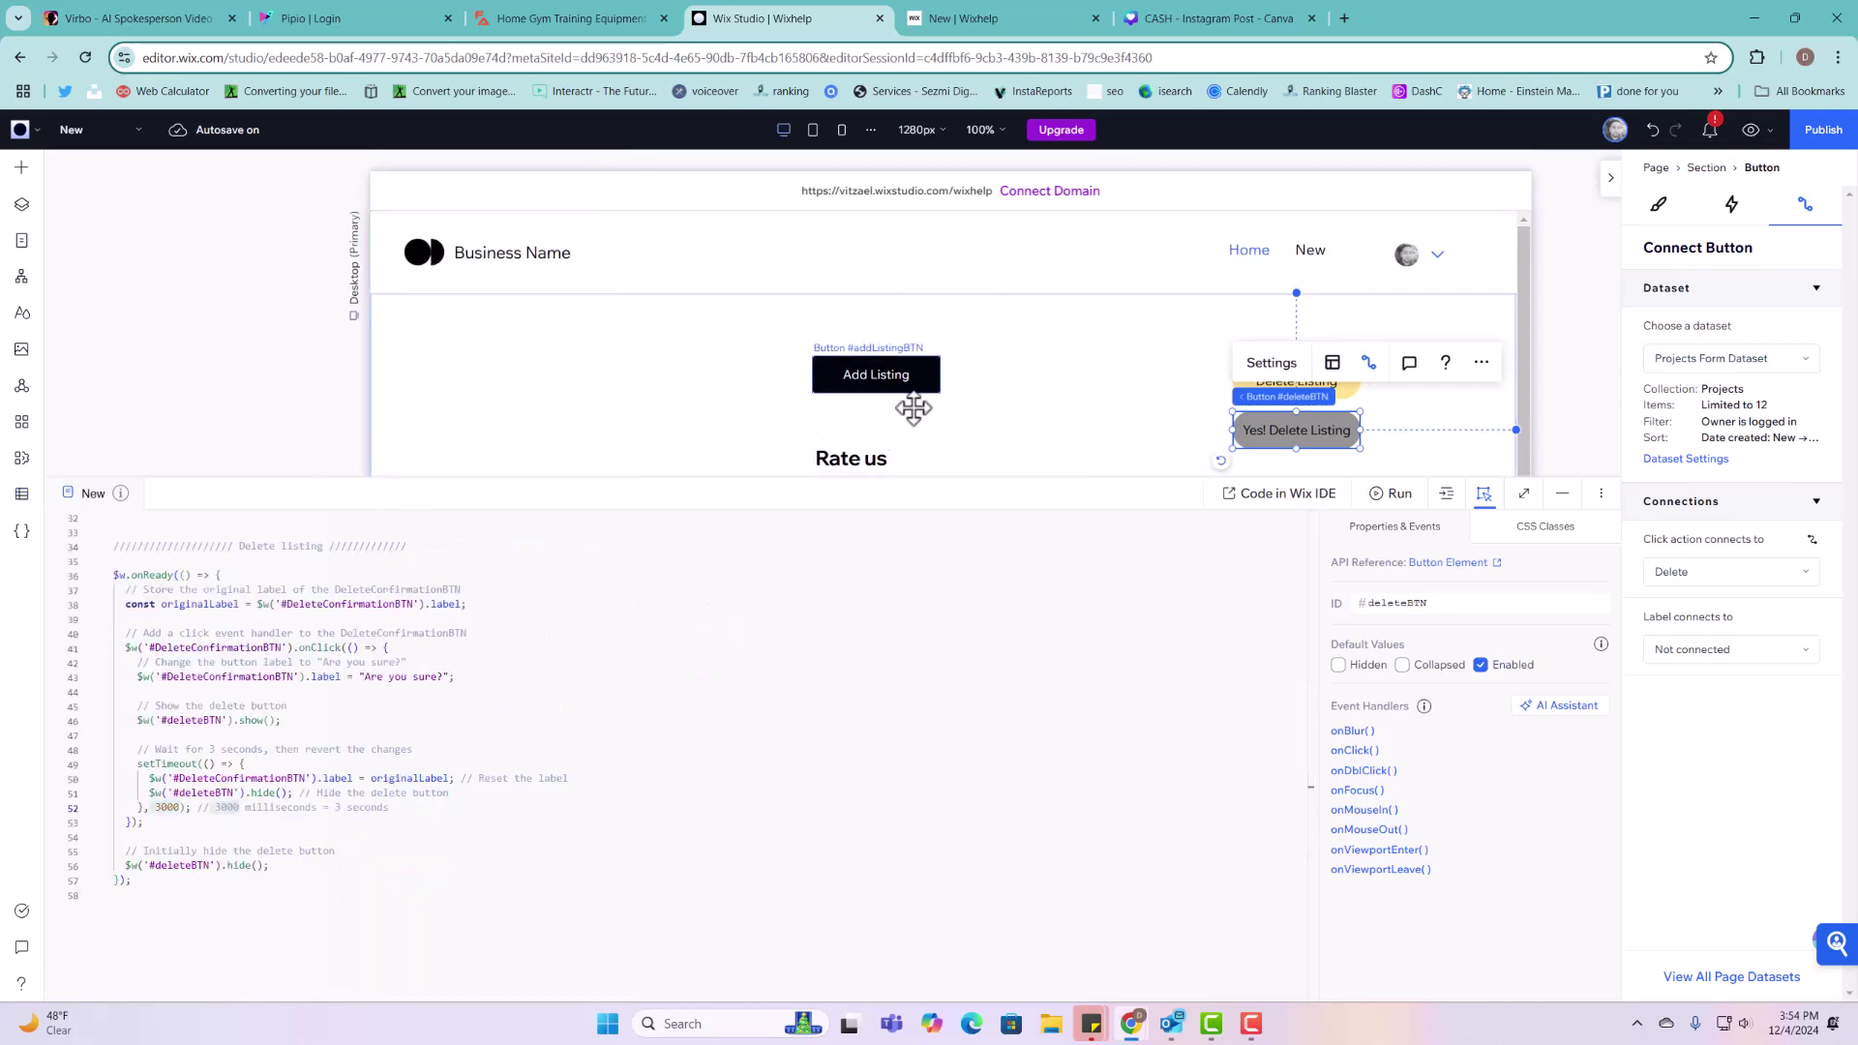
left_click(1561, 502)
left_click(1297, 625)
scroll(1287, 635, "down", 5)
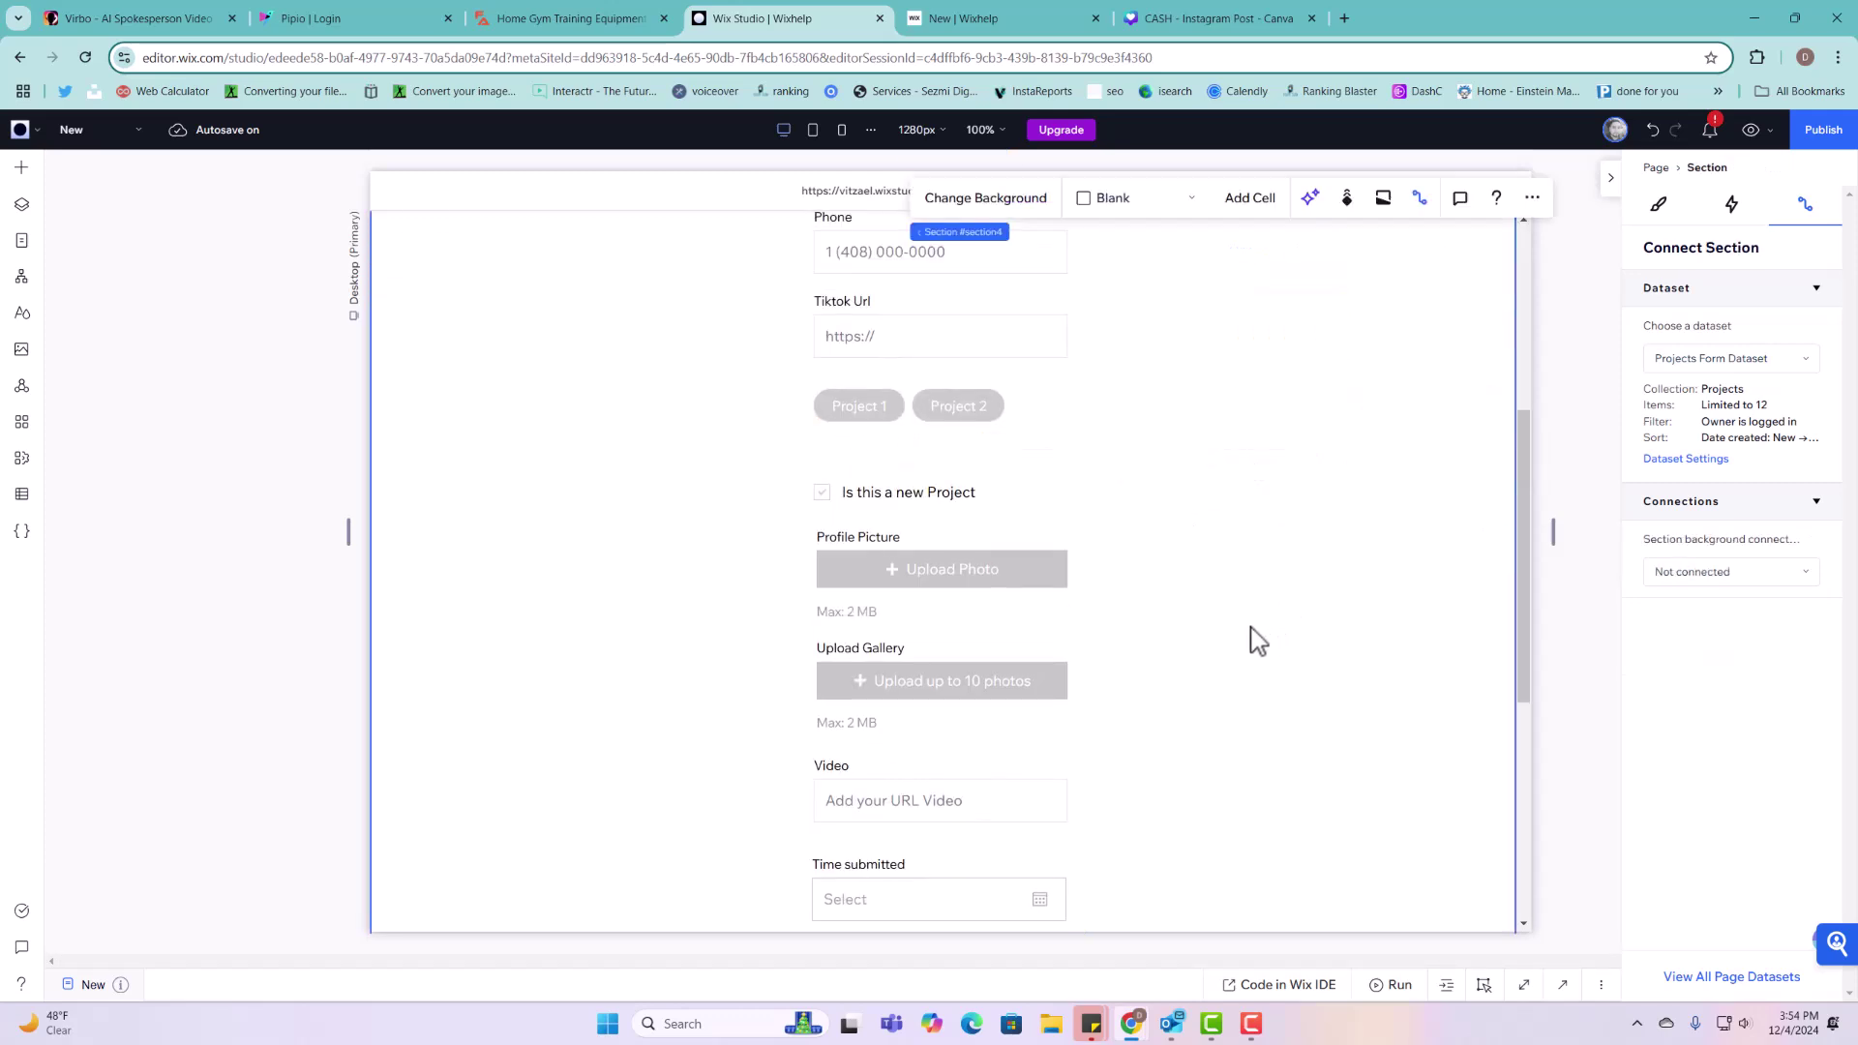
scroll(1258, 641, "down", 4)
scroll(1249, 639, "up", 5)
Step: Add a blank dynamic page for the Projects collection from the CMS collections list
left_click(21, 240)
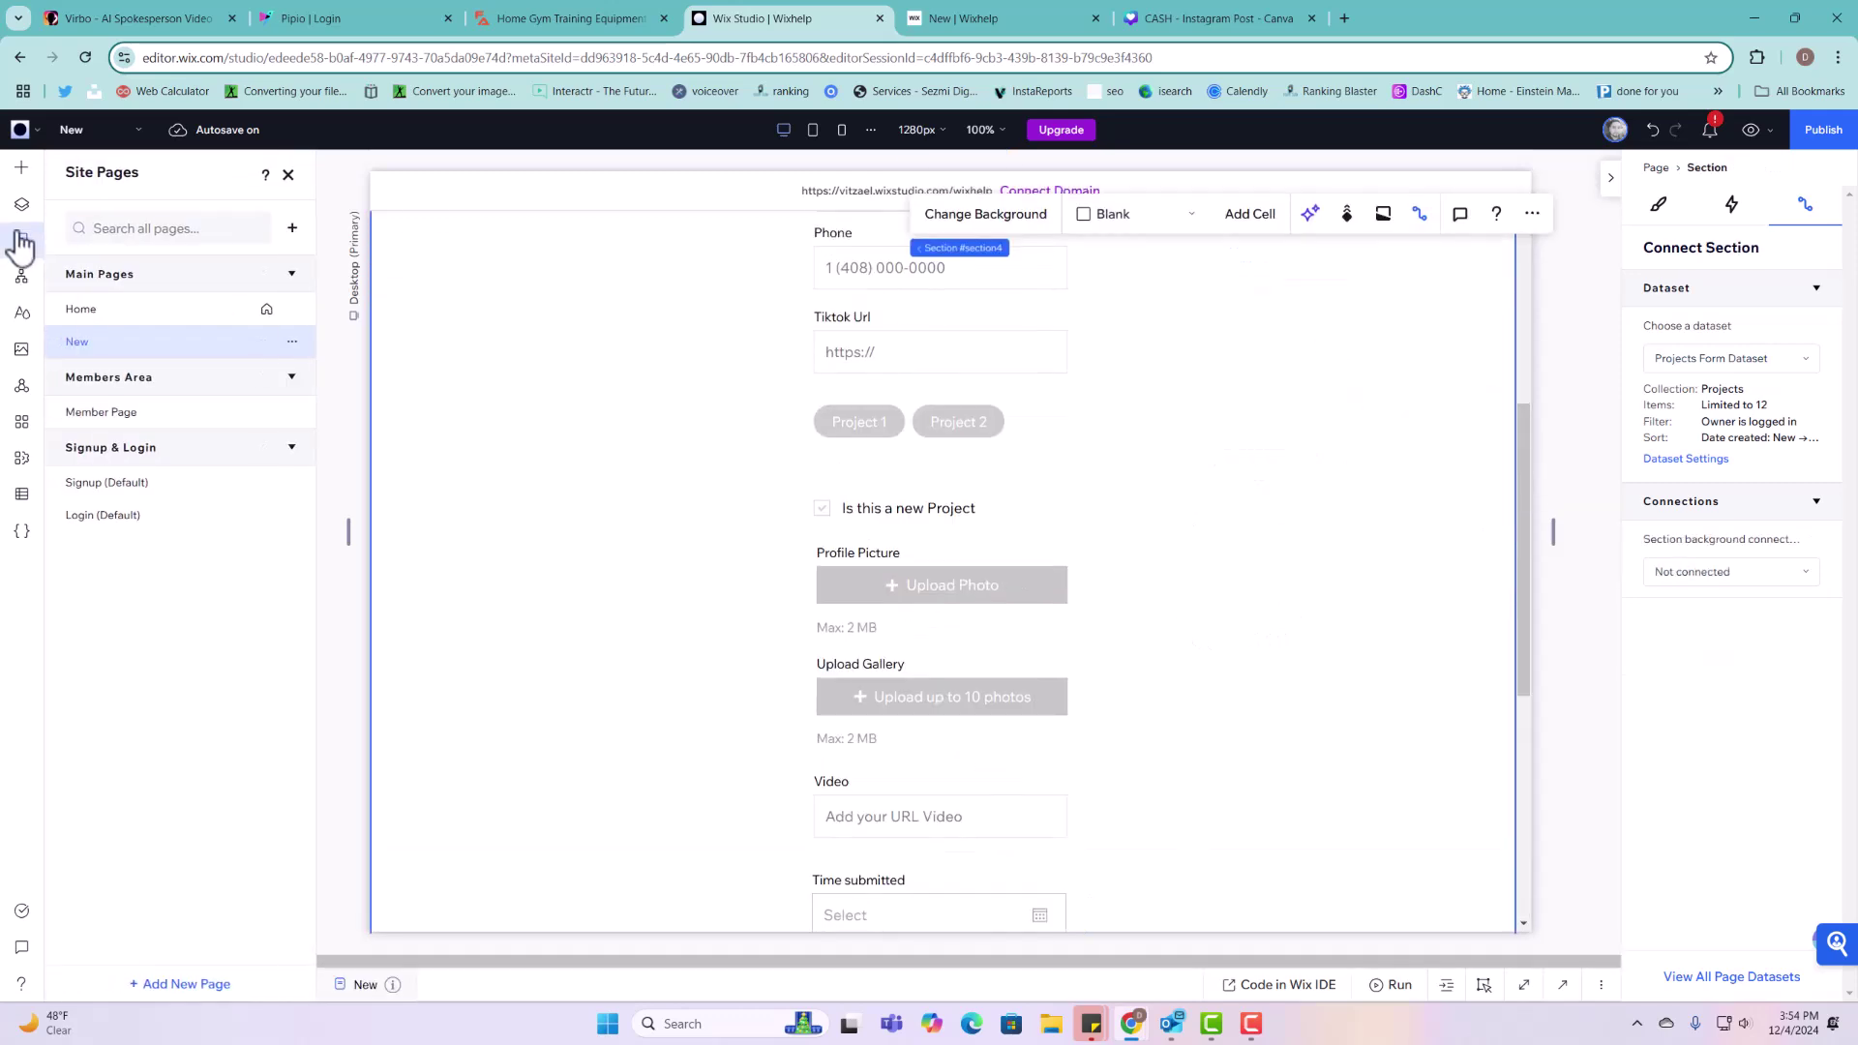
left_click(19, 496)
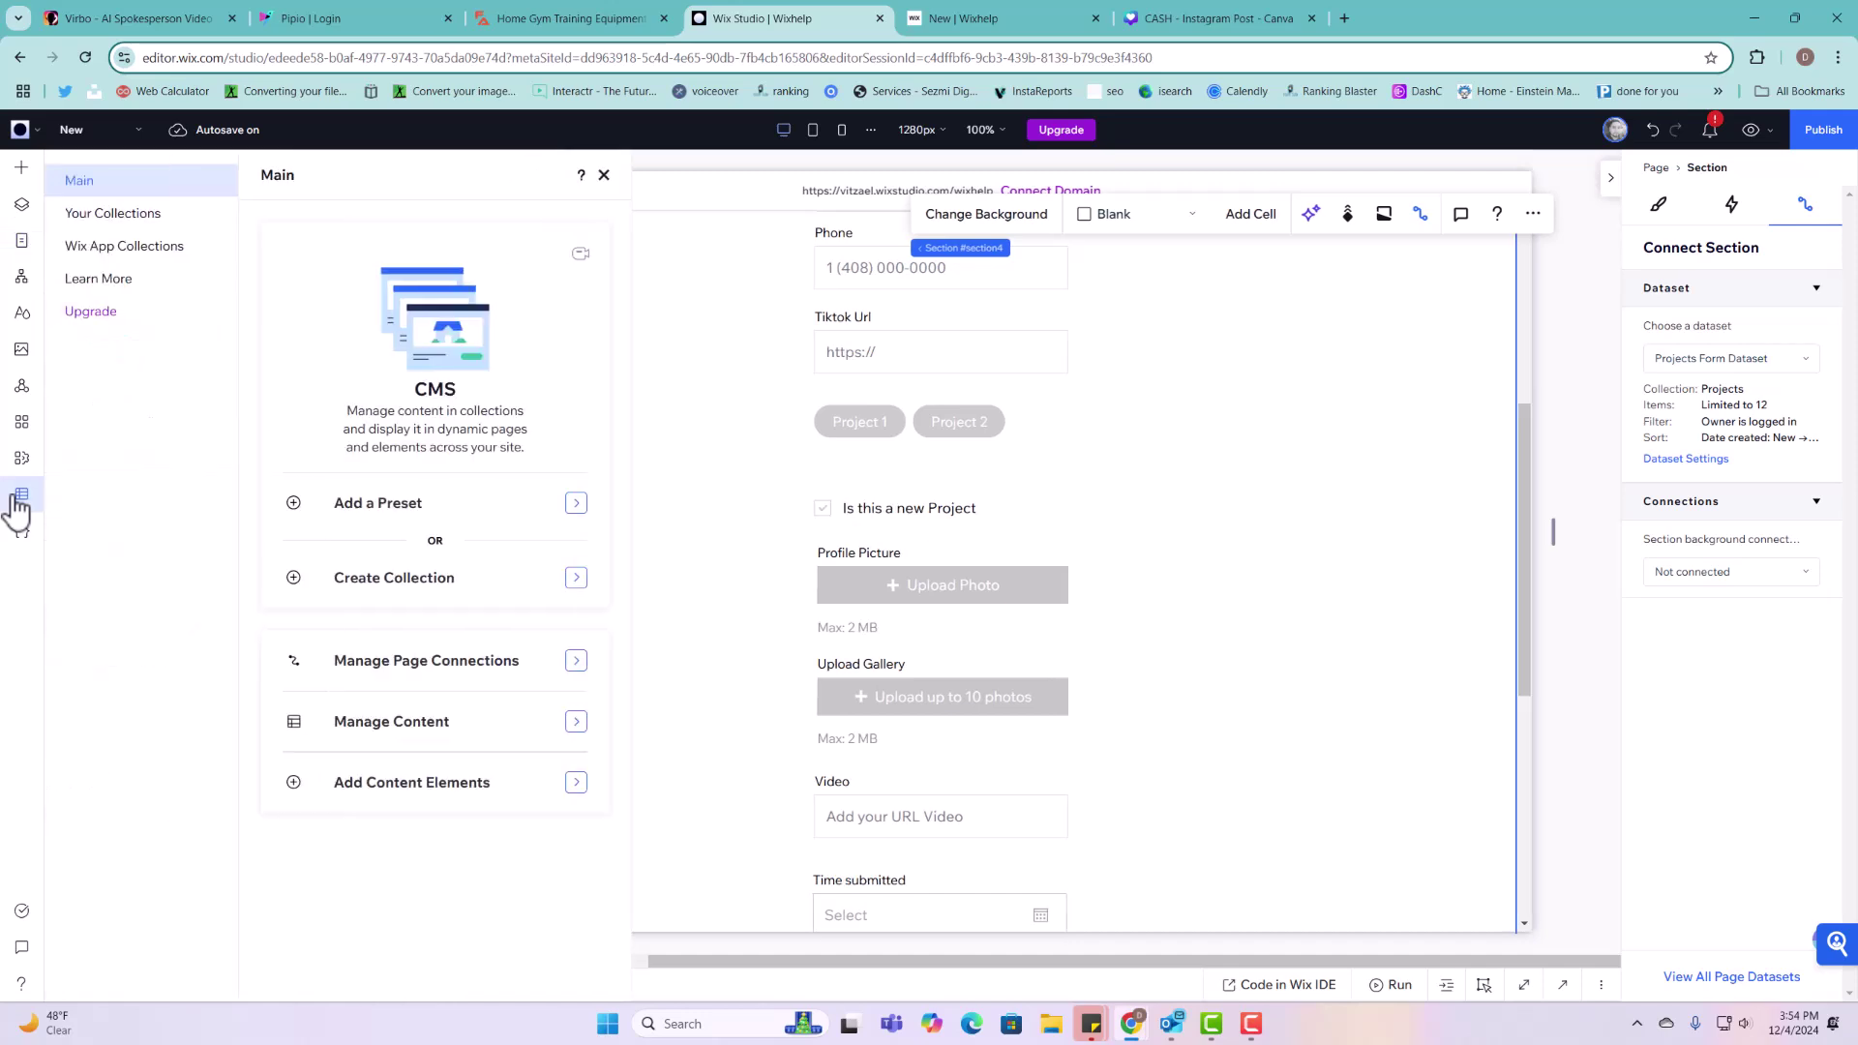
left_click(114, 216)
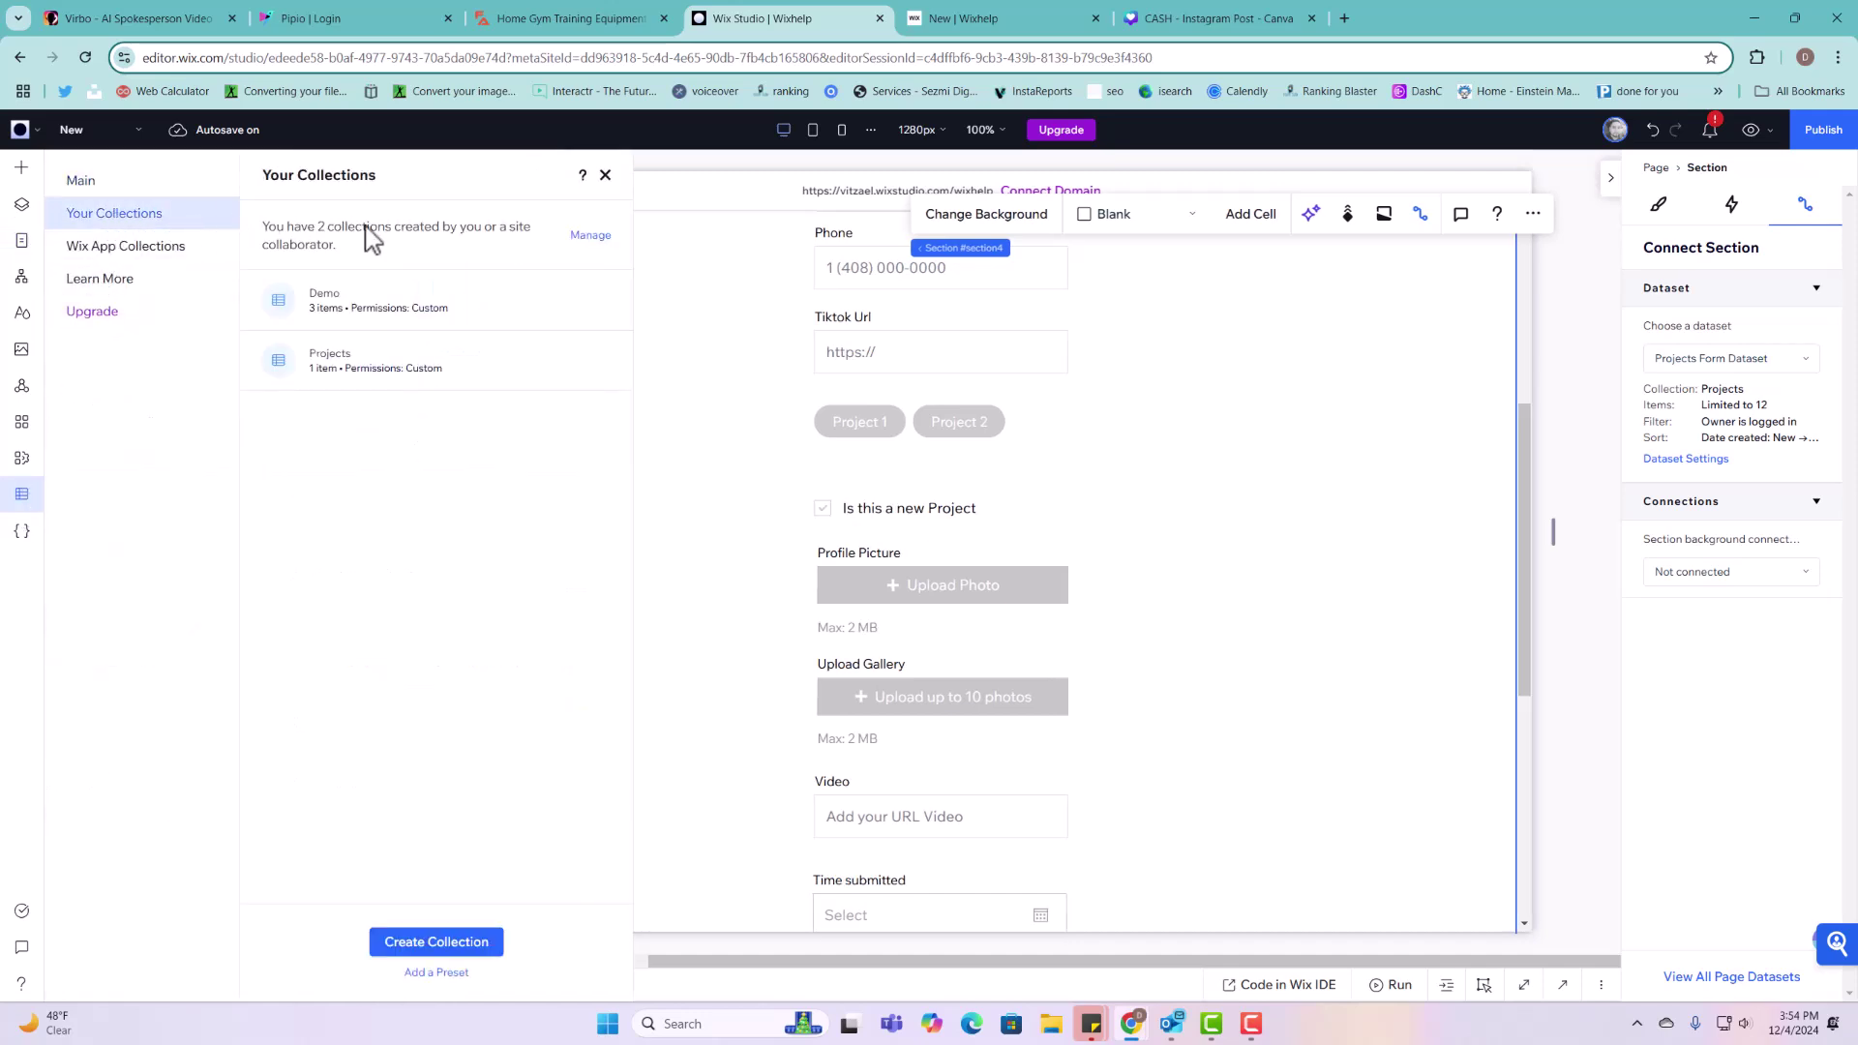
left_click(600, 360)
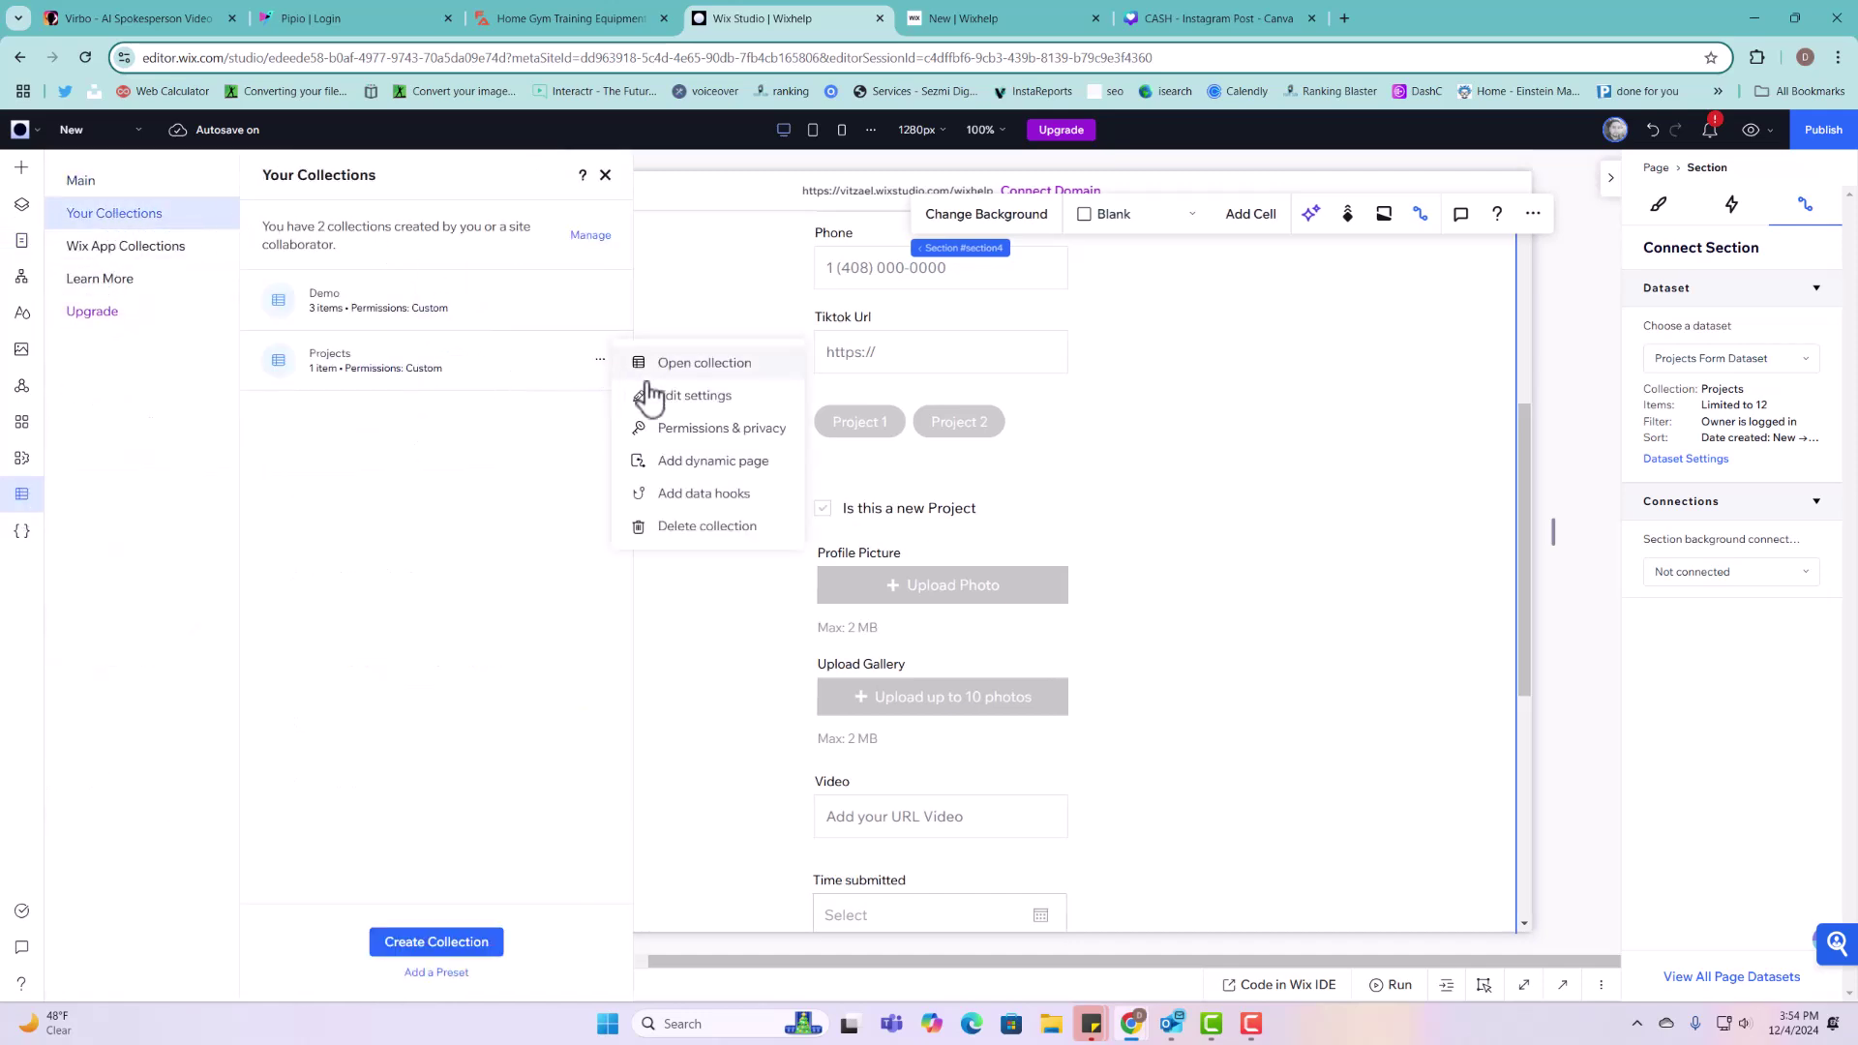
left_click(709, 465)
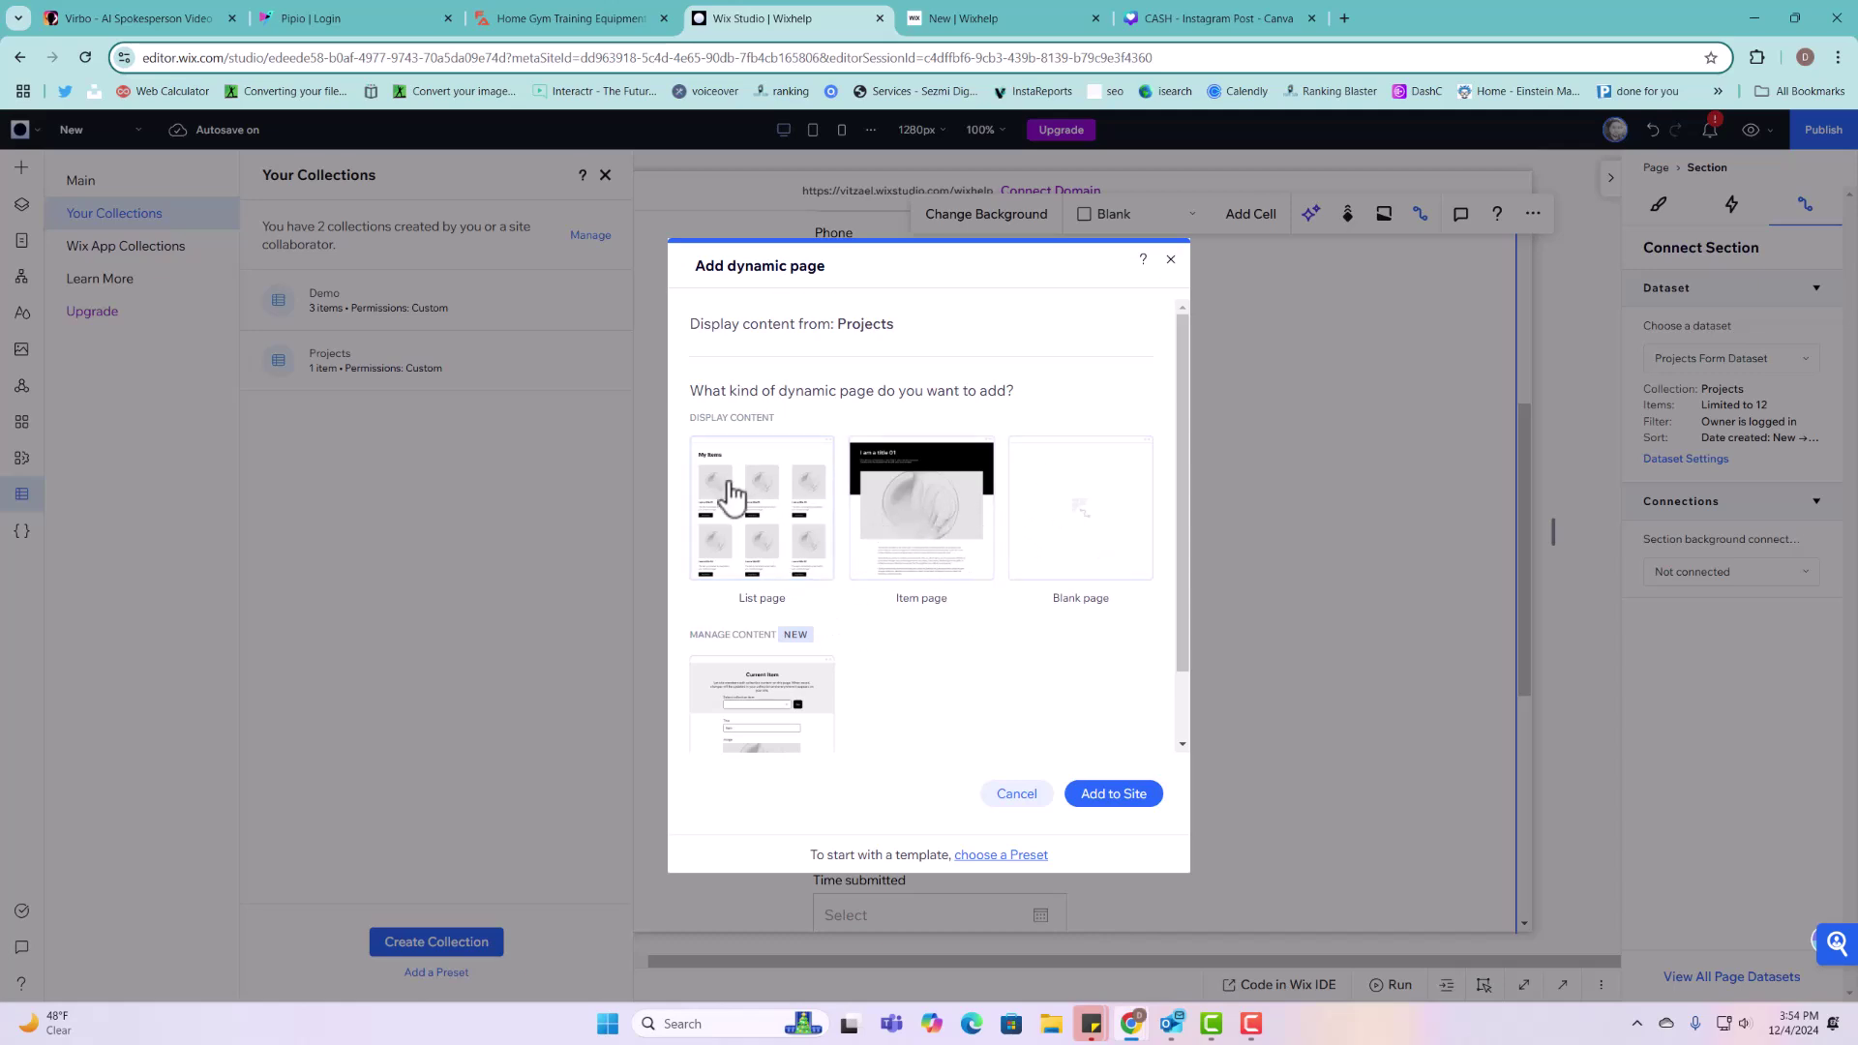
left_click(1062, 523)
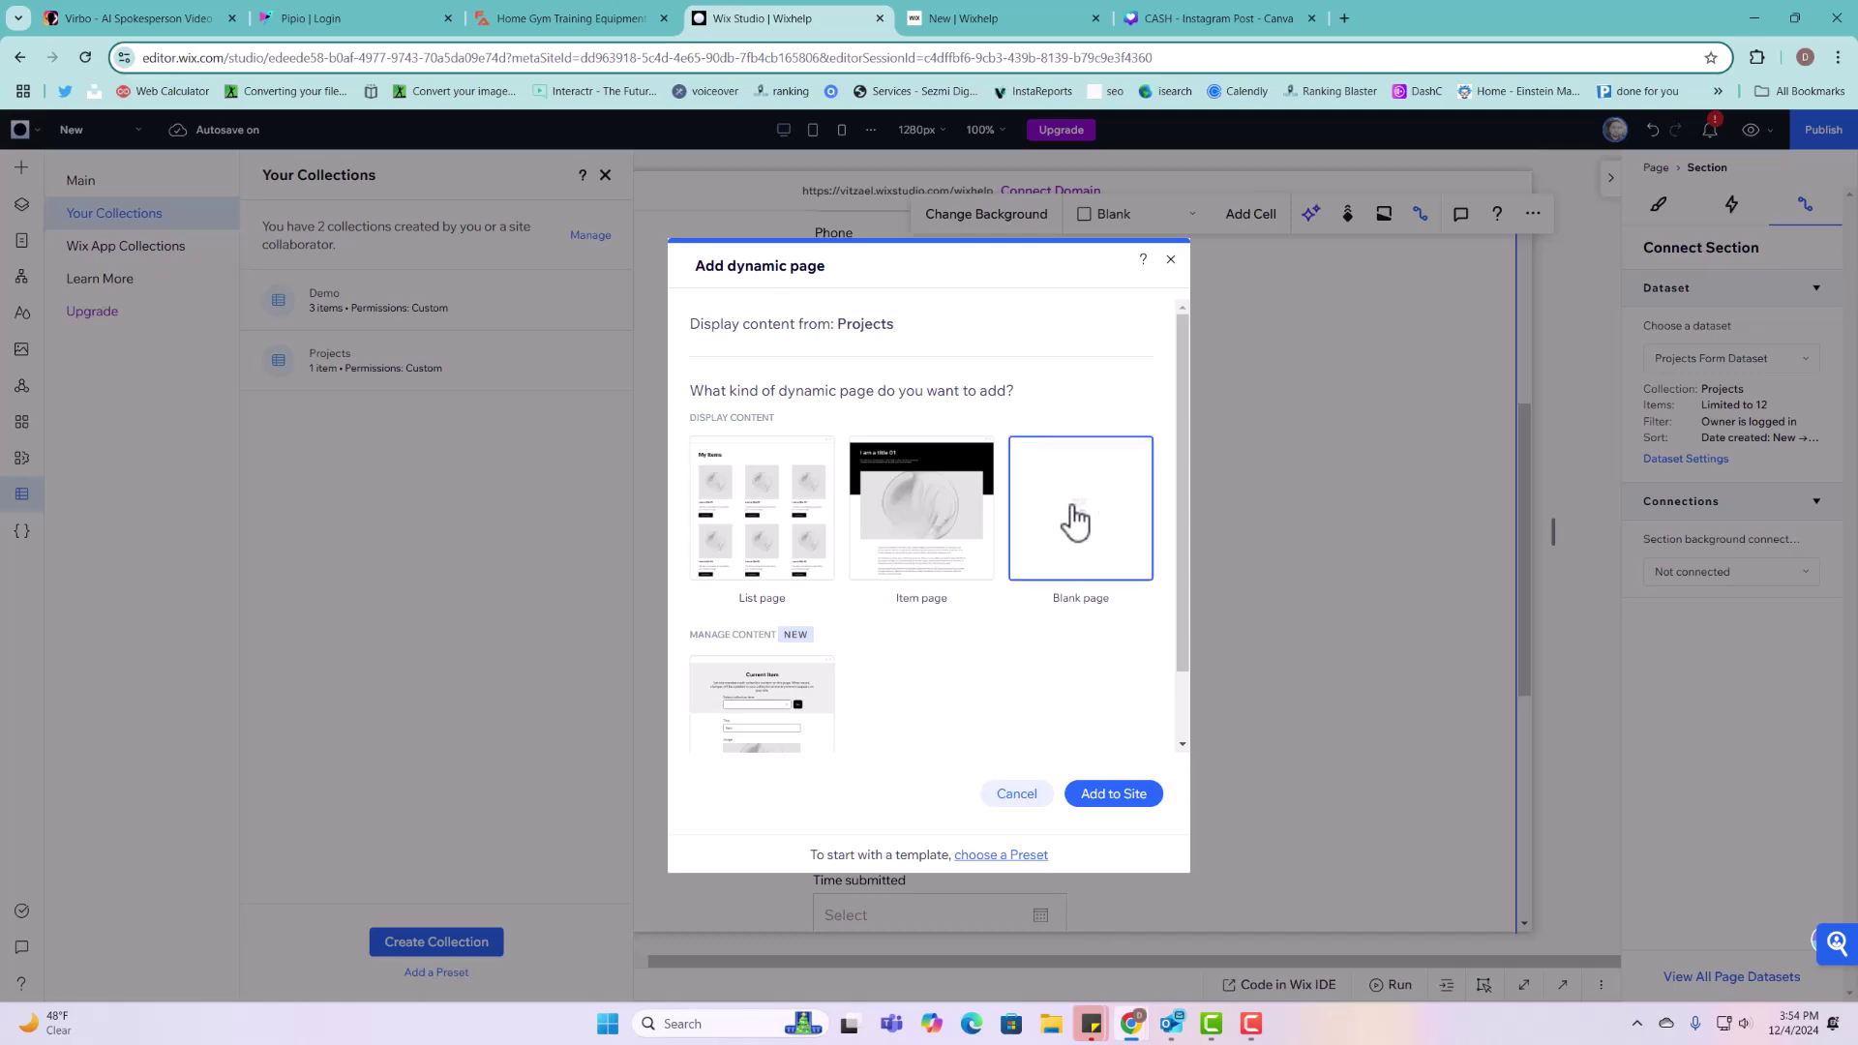
left_click(1123, 795)
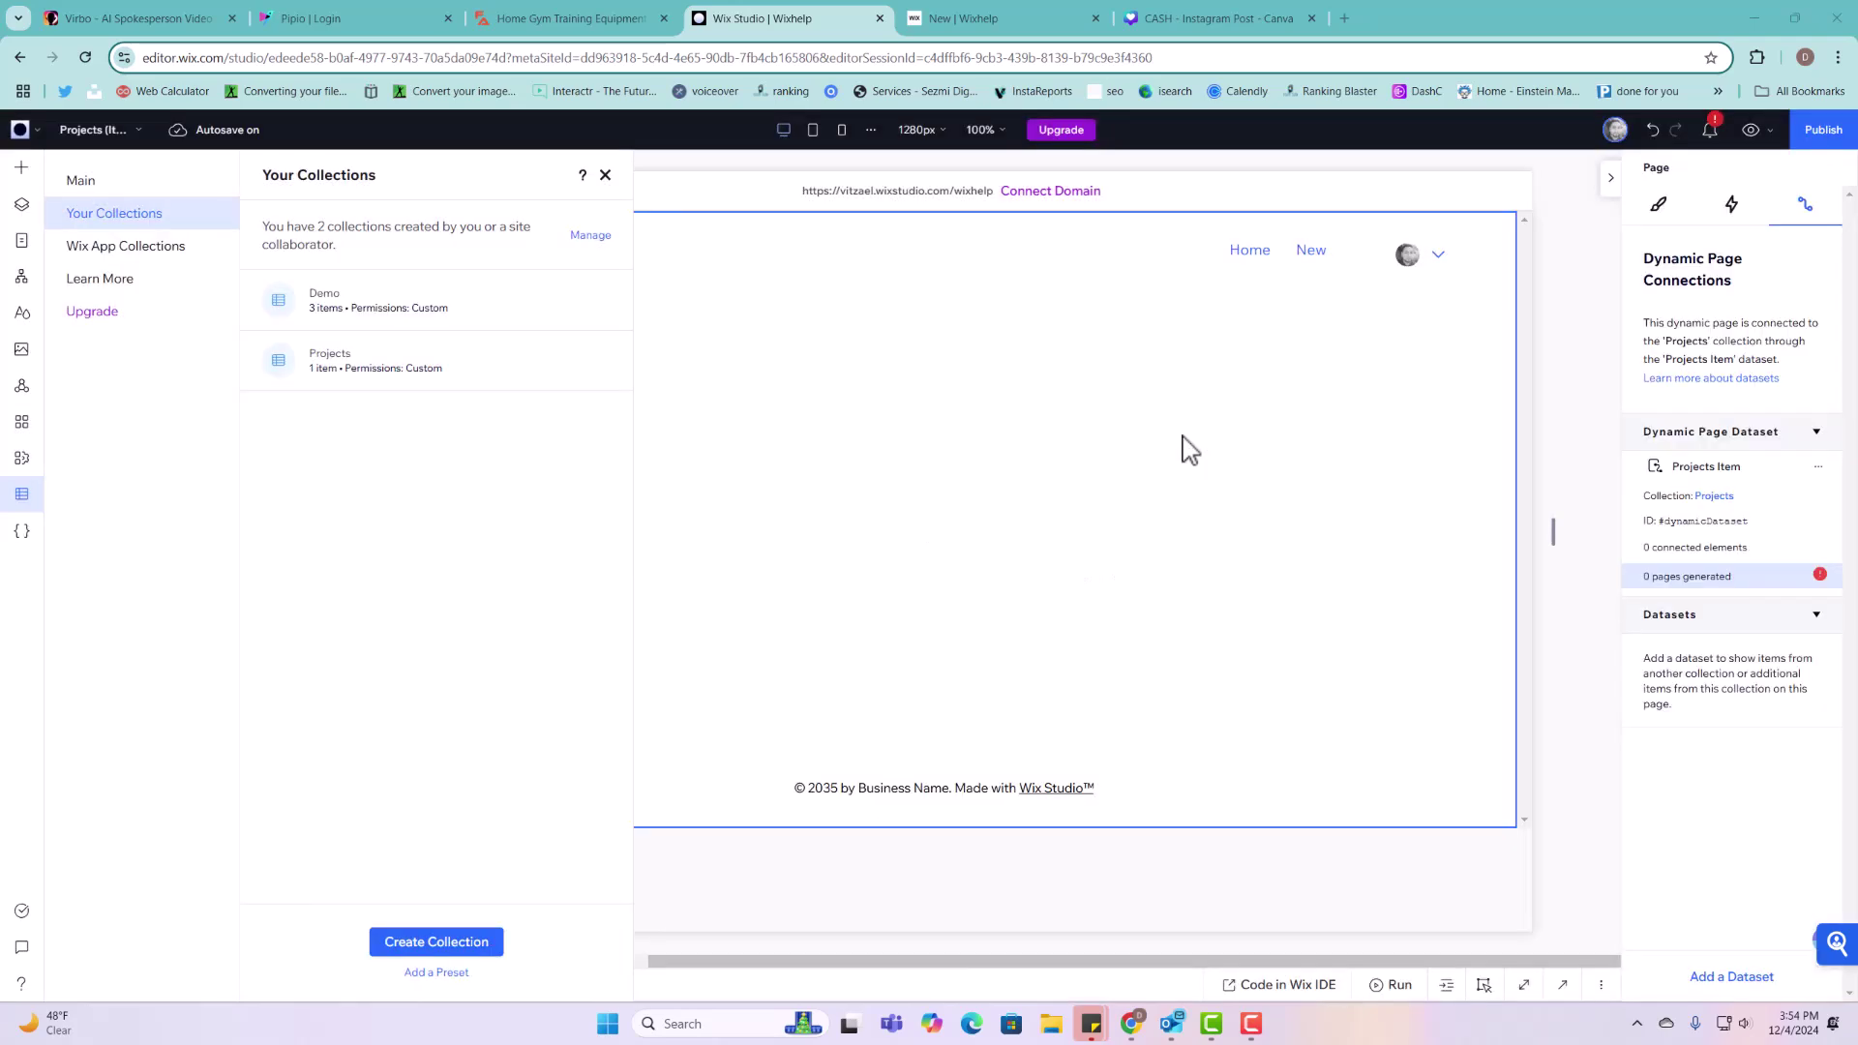
Step: Check the site pages and open the Projects (Item) page's settings
left_click(21, 240)
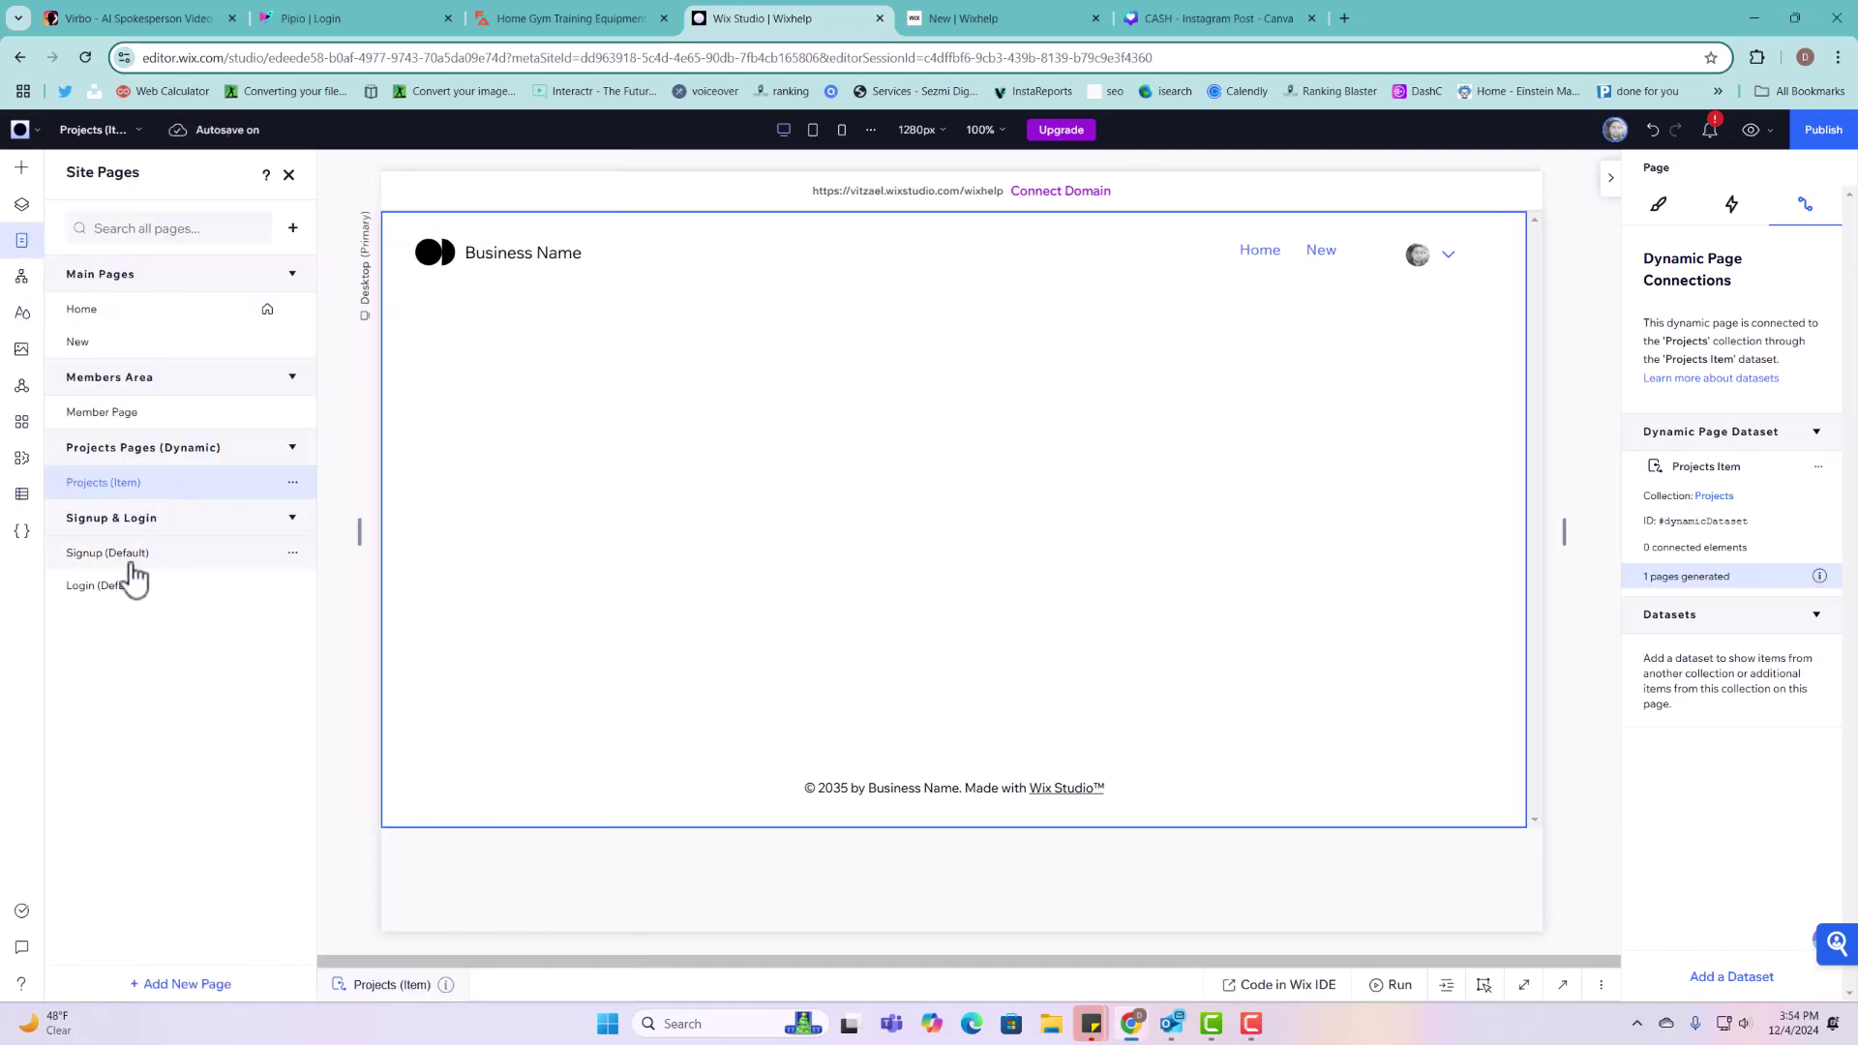
left_click(23, 496)
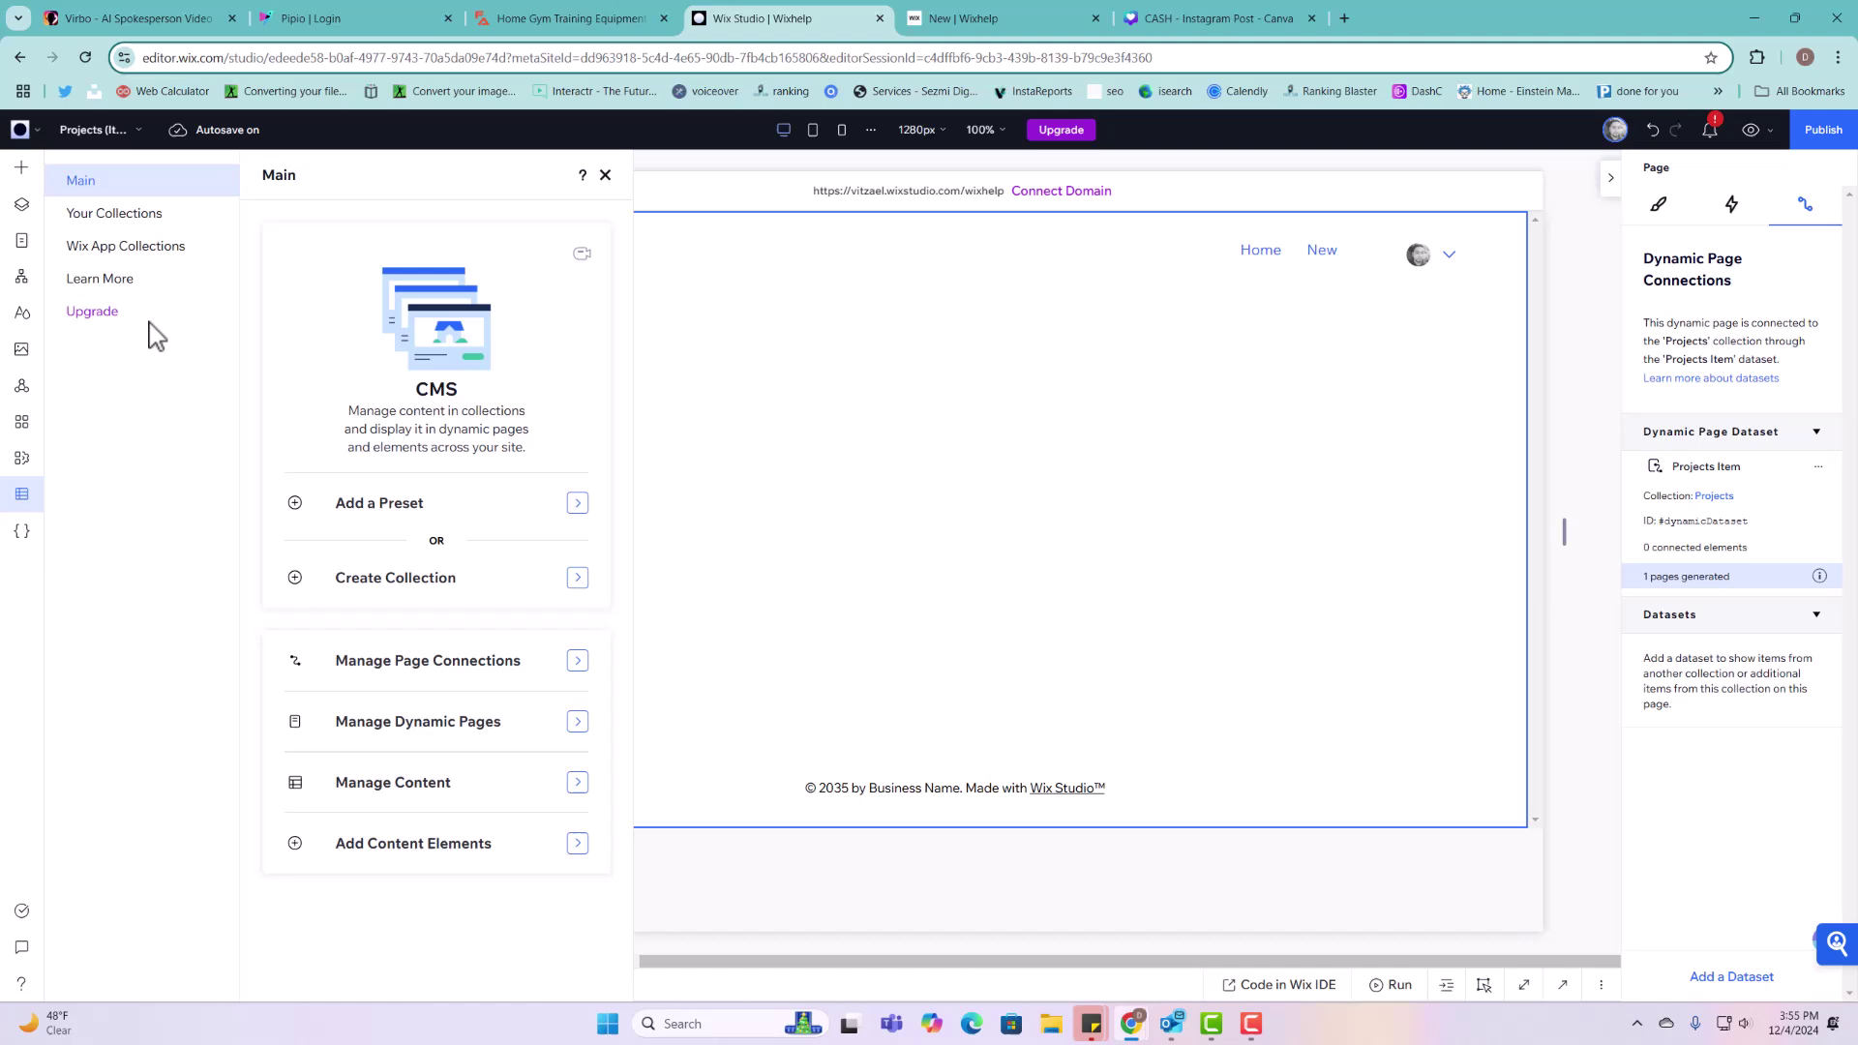
left_click(155, 214)
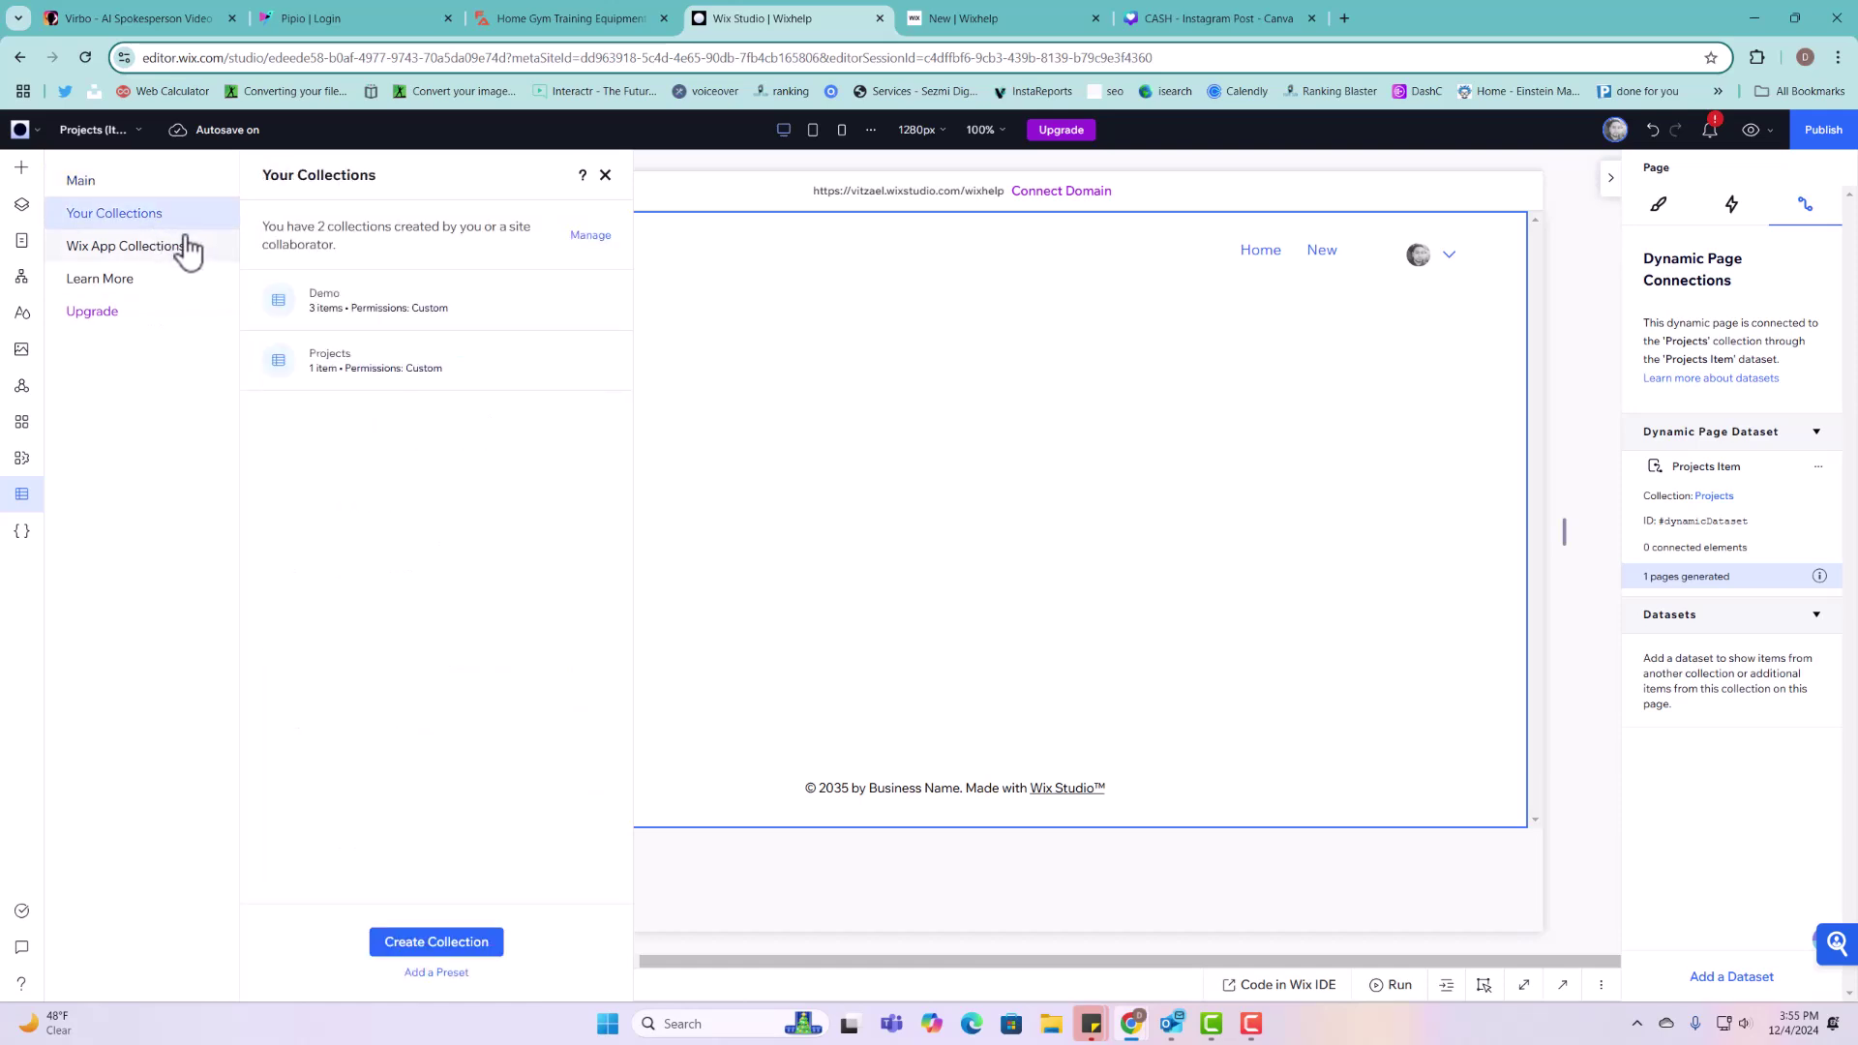
left_click(22, 241)
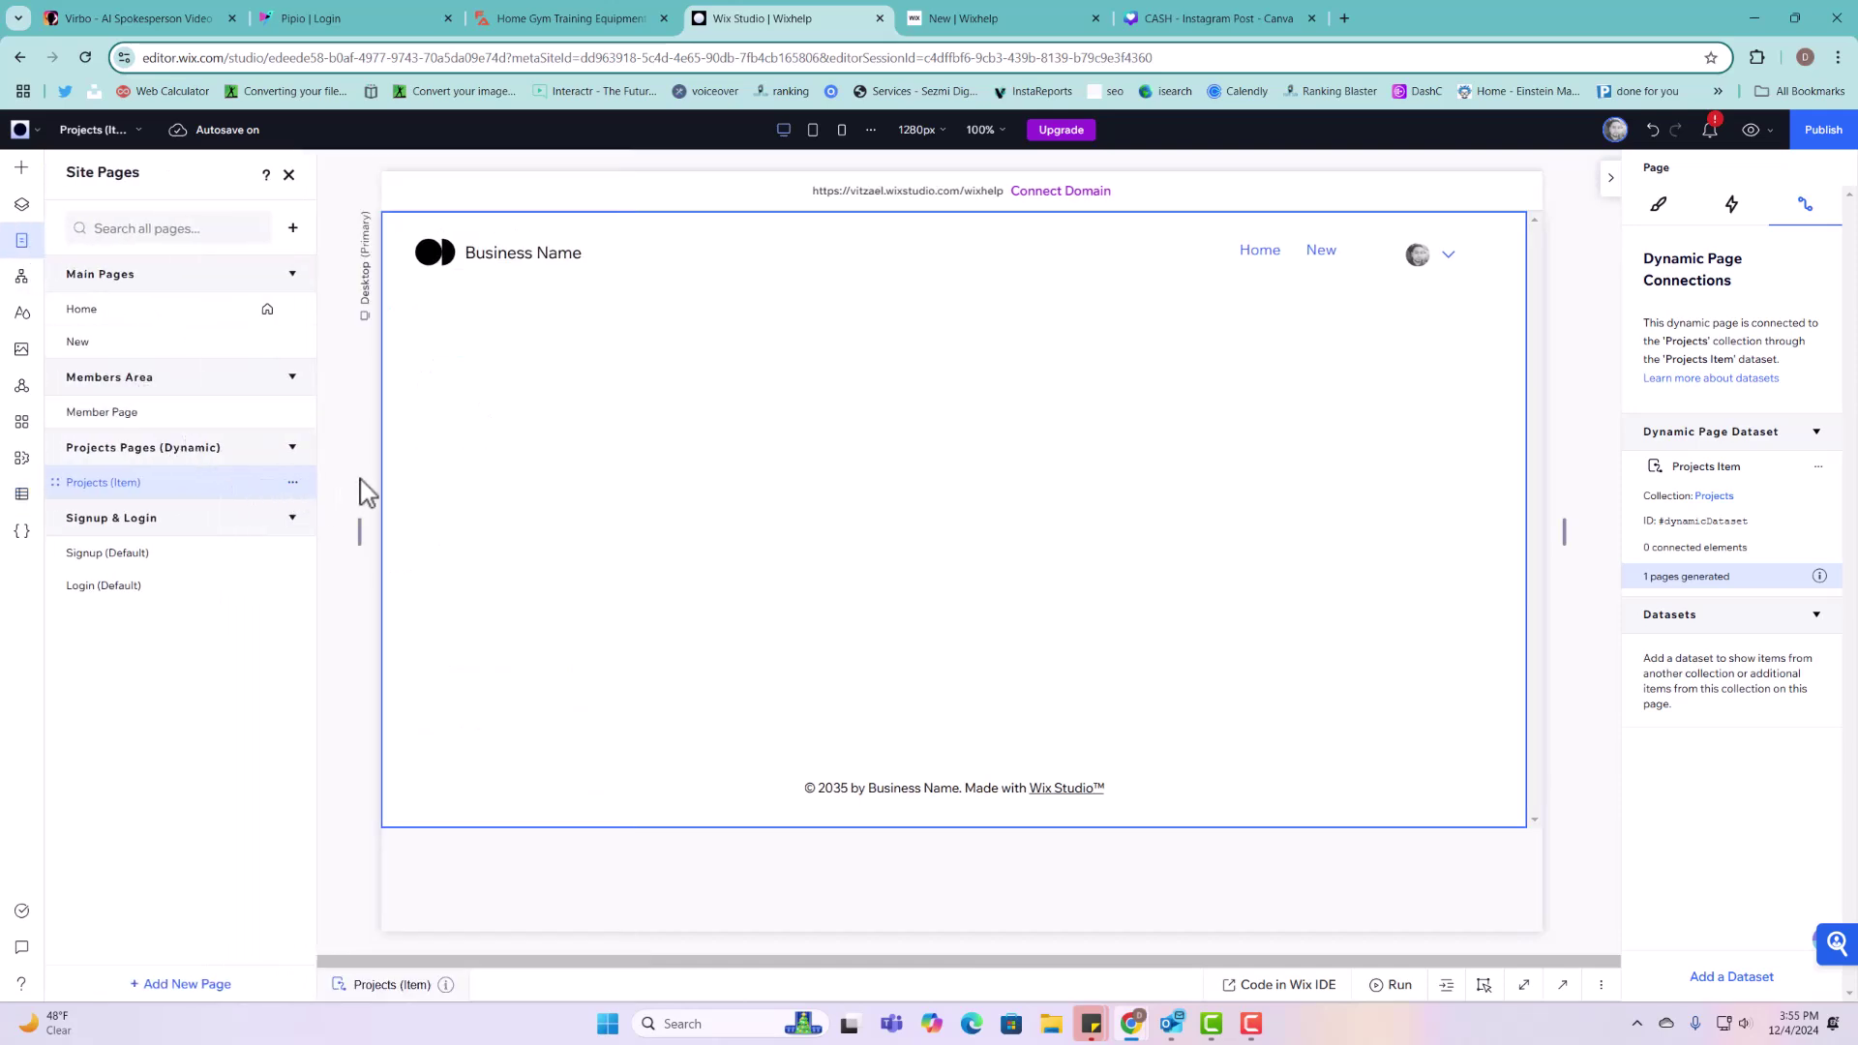
left_click(294, 484)
left_click(332, 505)
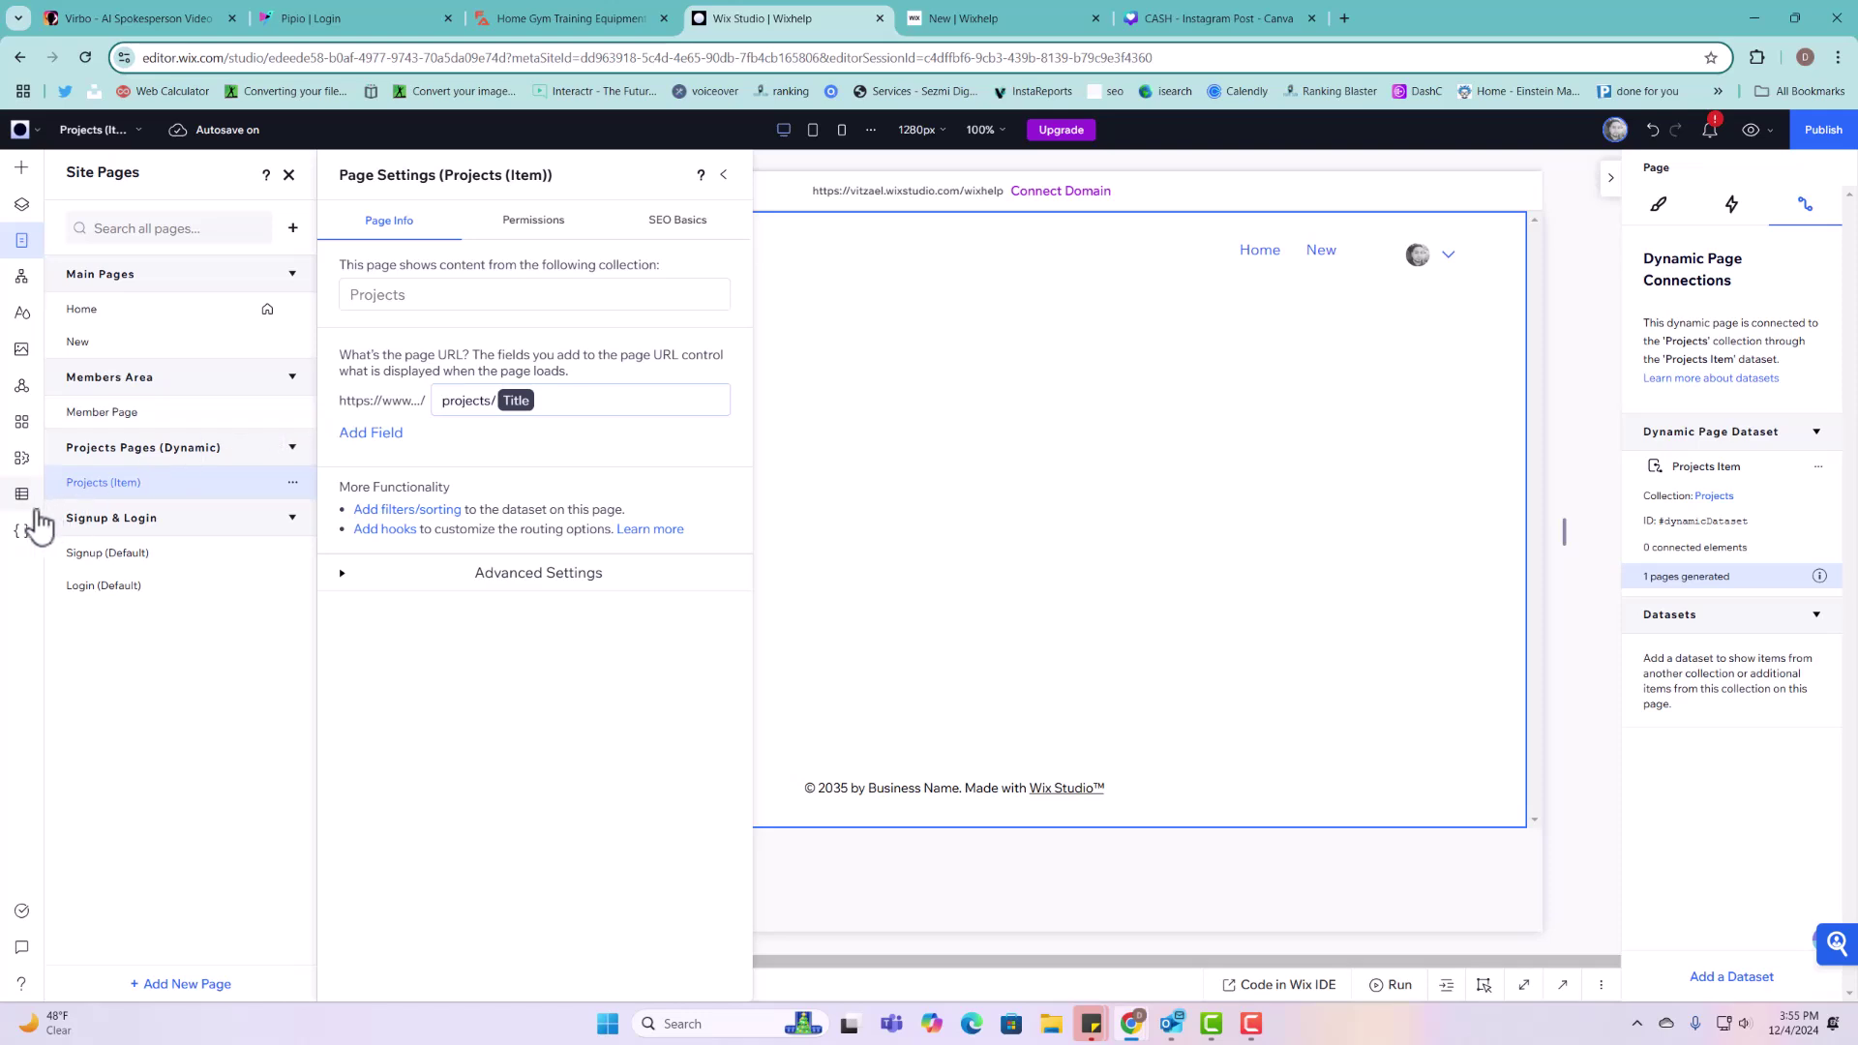
Step: Add another blank Projects dynamic page and list the site pages
left_click(22, 496)
left_click(125, 216)
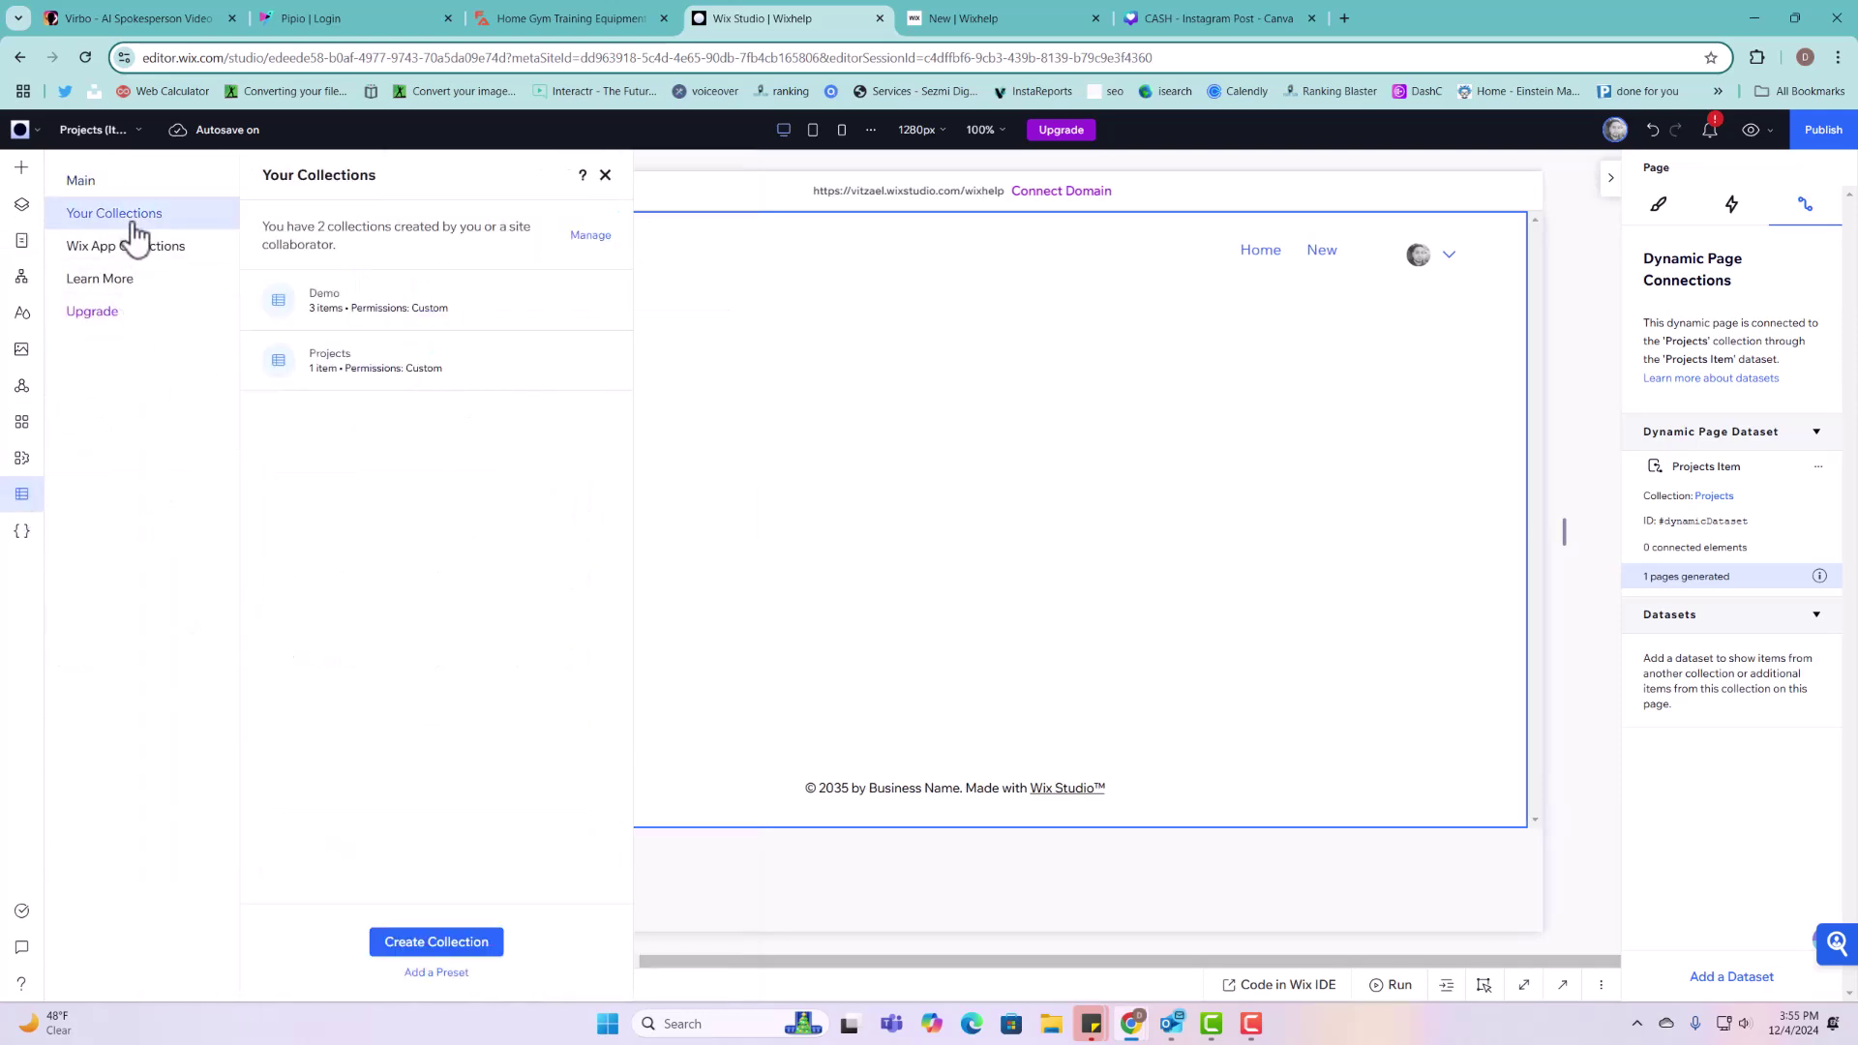
left_click(601, 361)
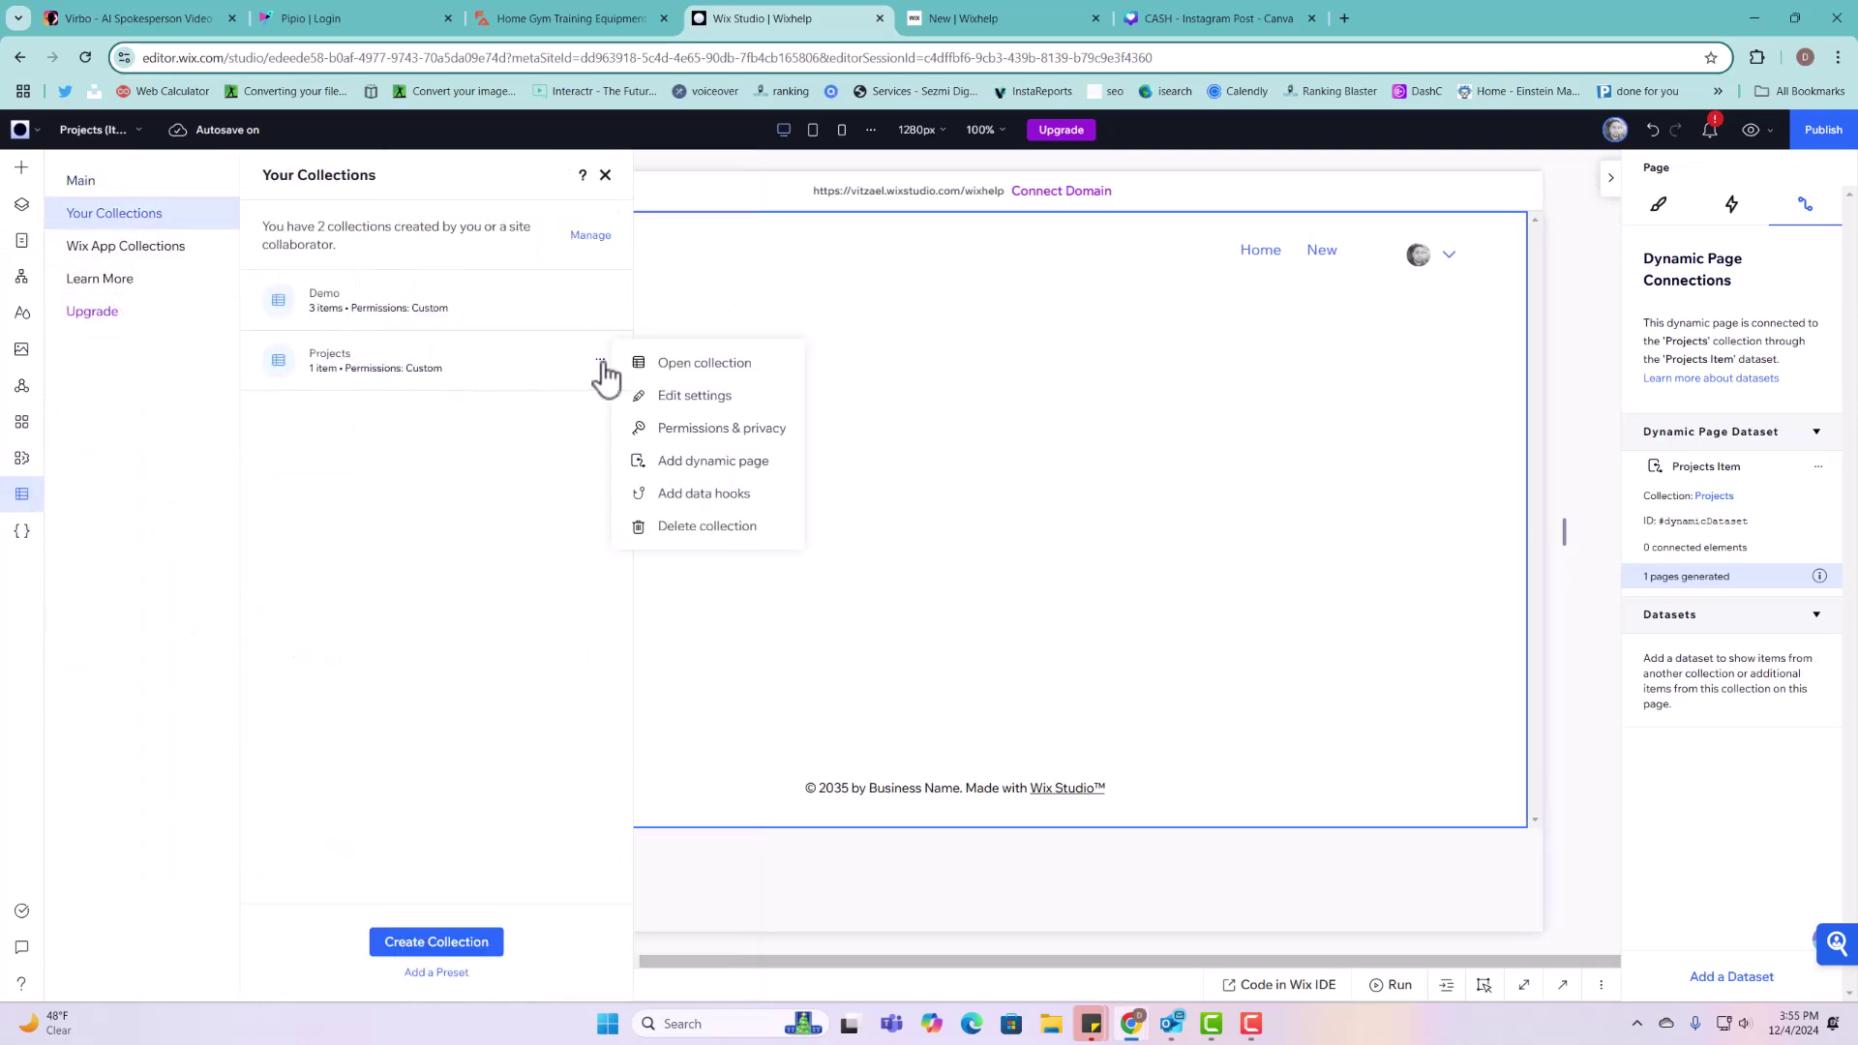
left_click(727, 462)
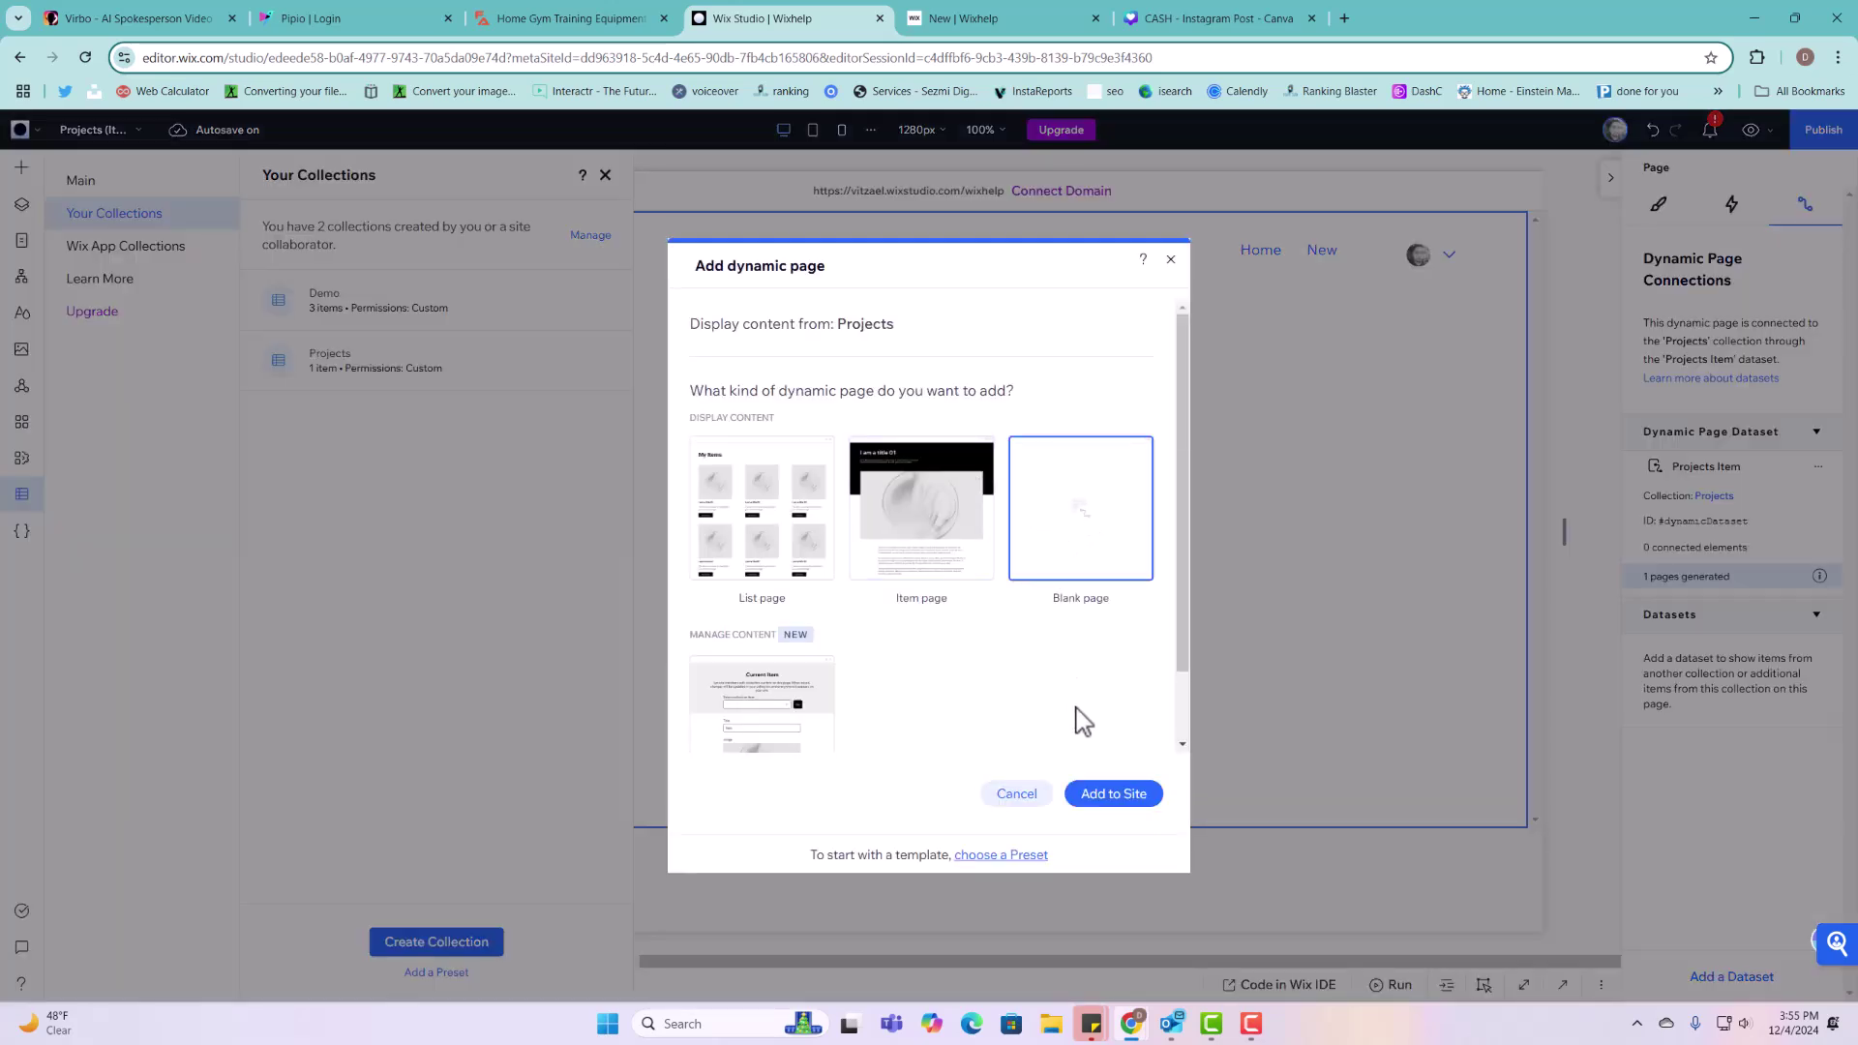
left_click(1106, 795)
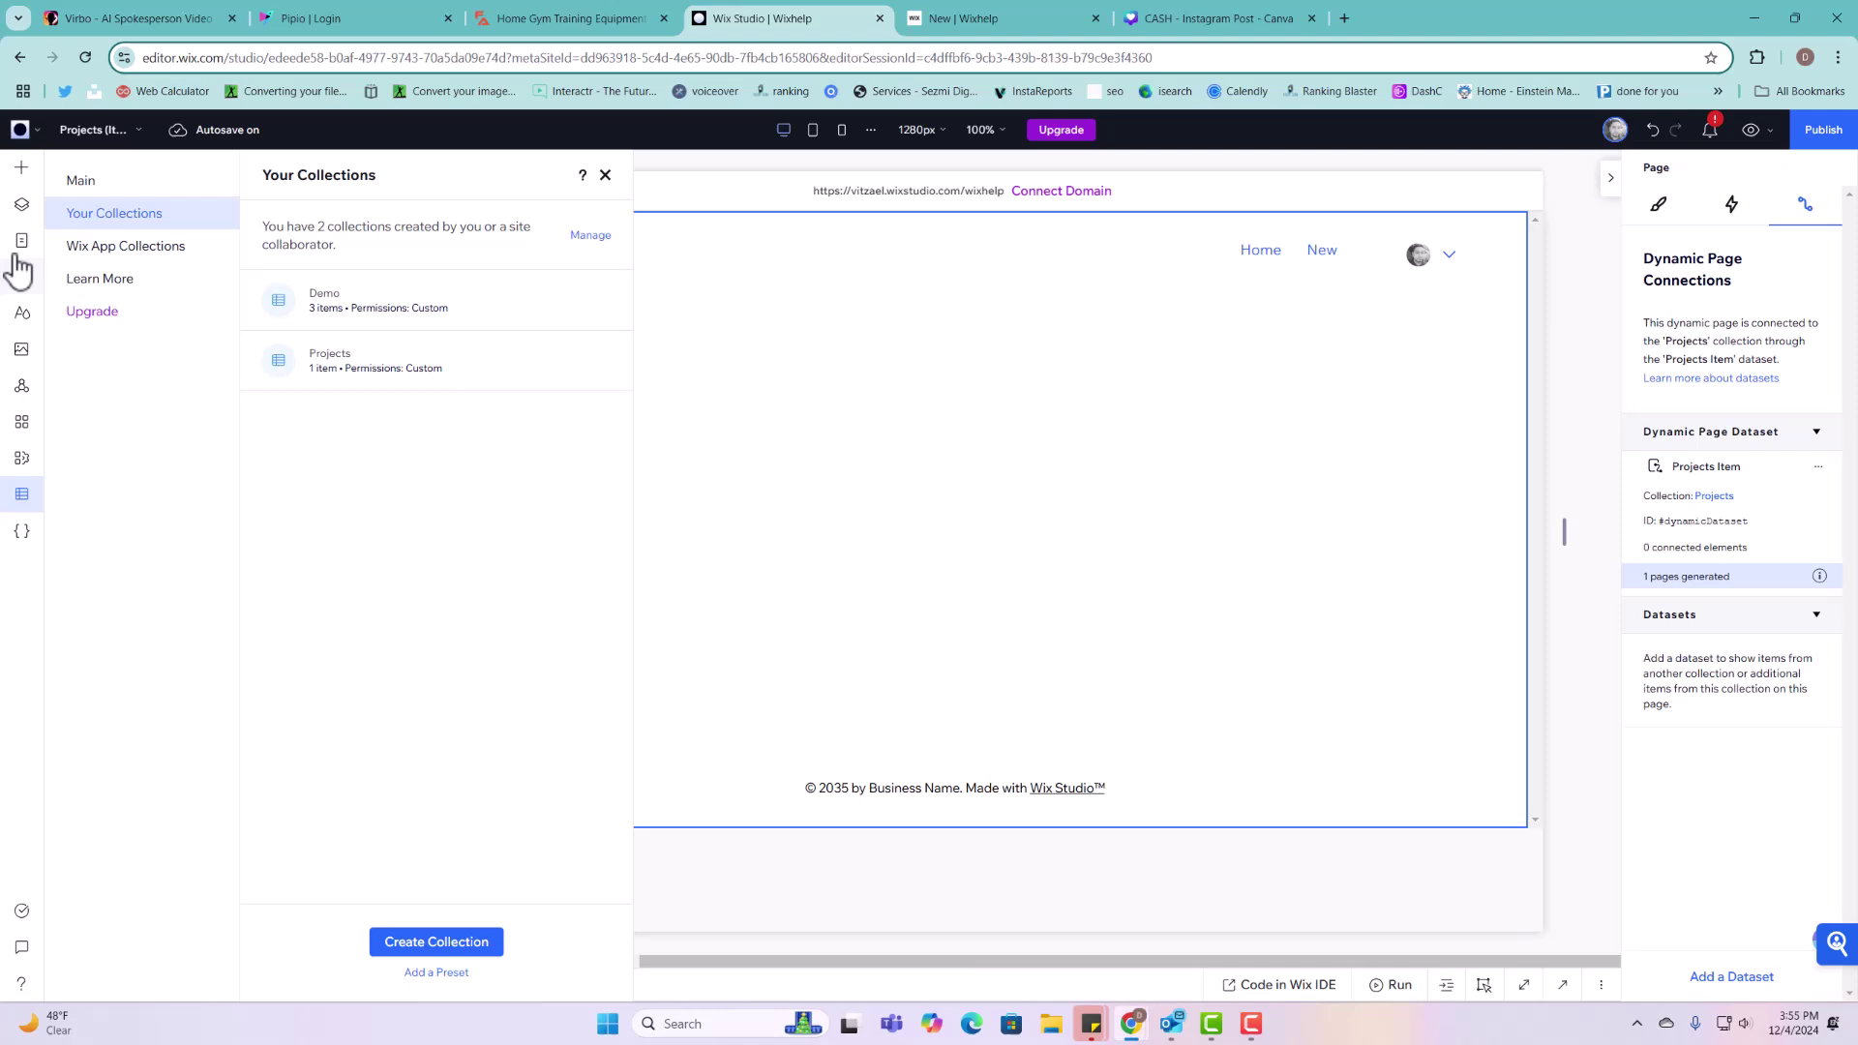
left_click(23, 241)
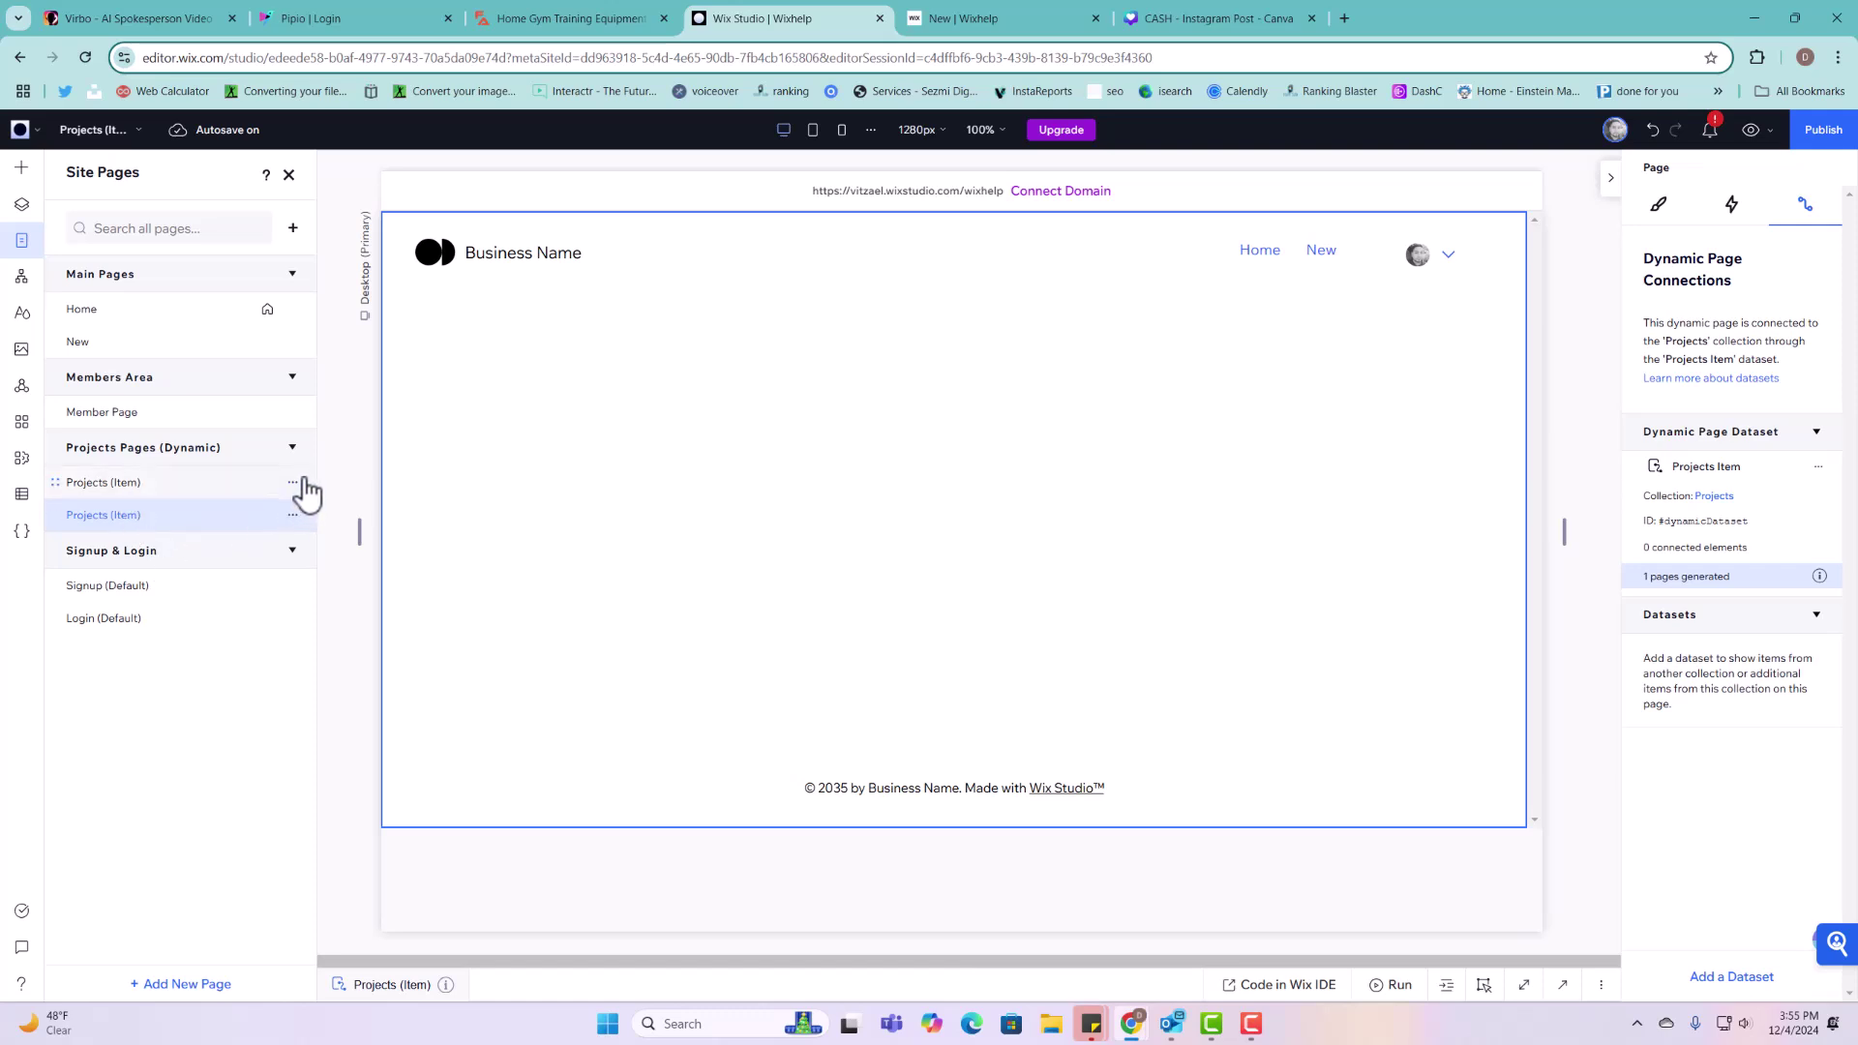
Step: Remove {Title} from the first Projects page's URL so it saves as projects/
left_click(294, 483)
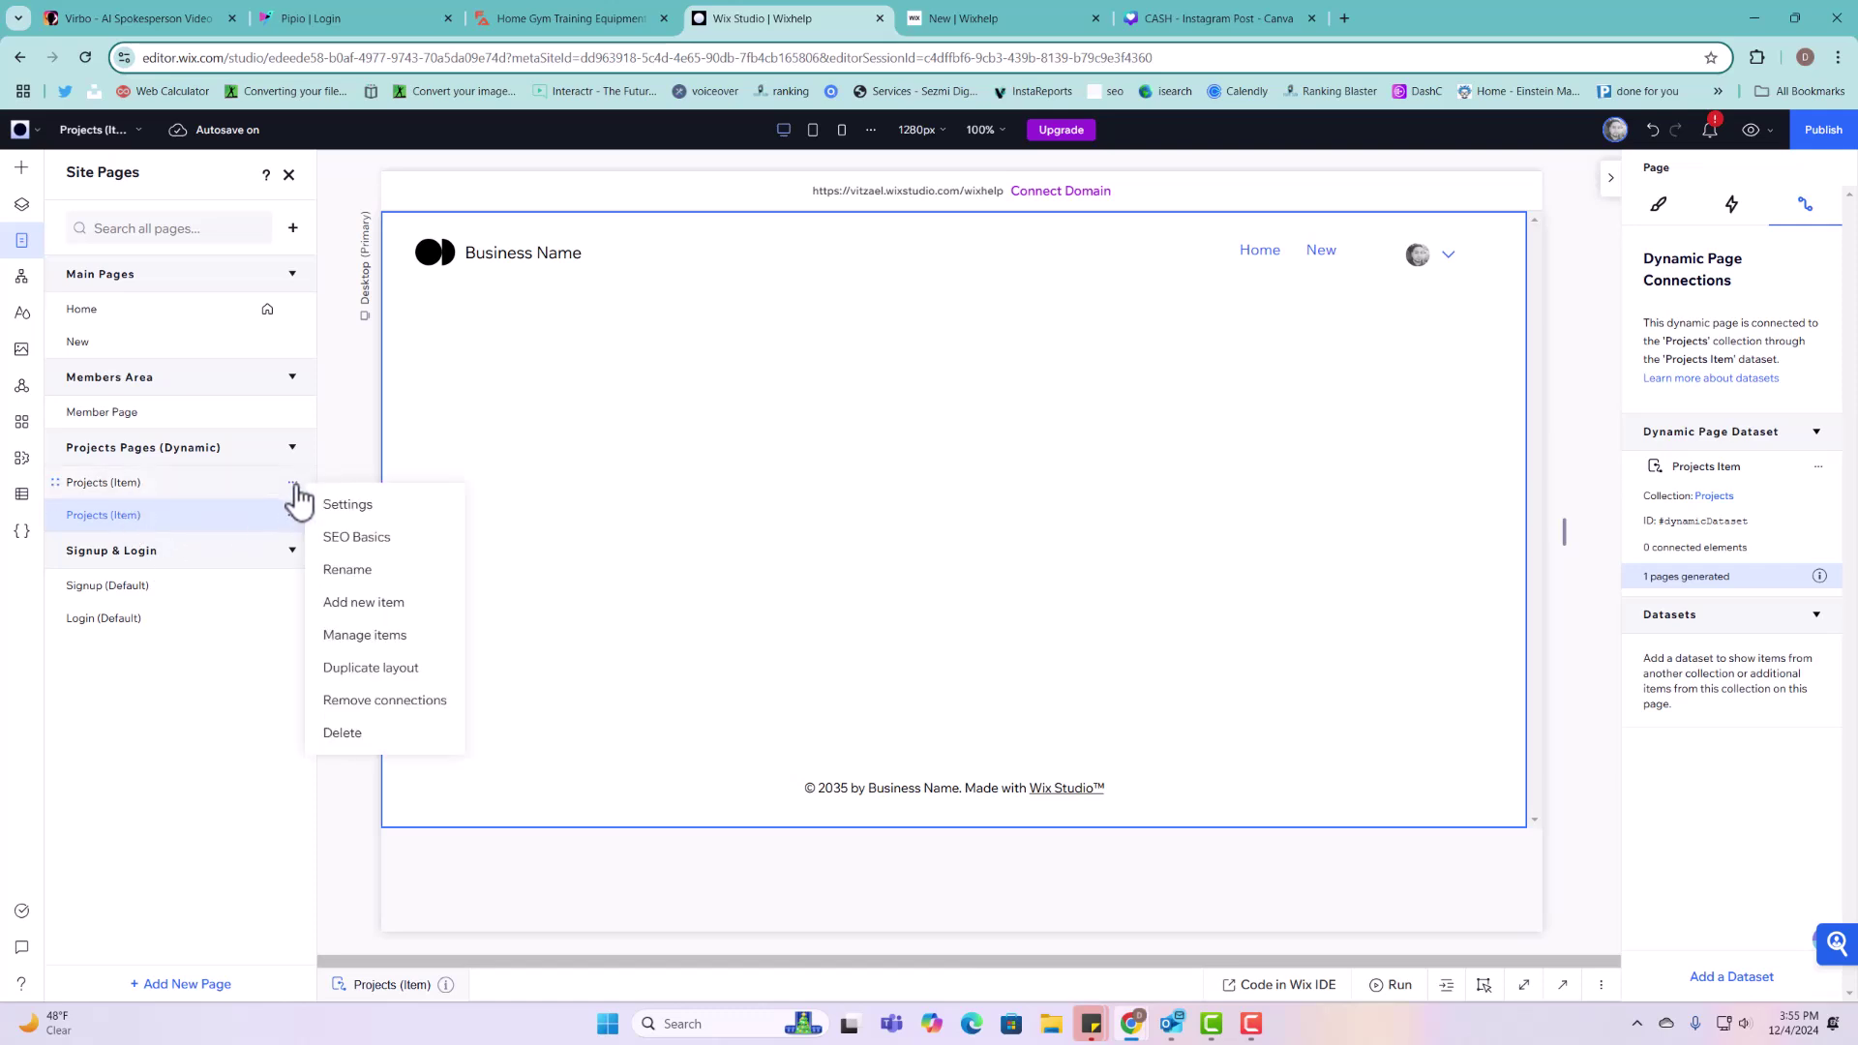
left_click(348, 507)
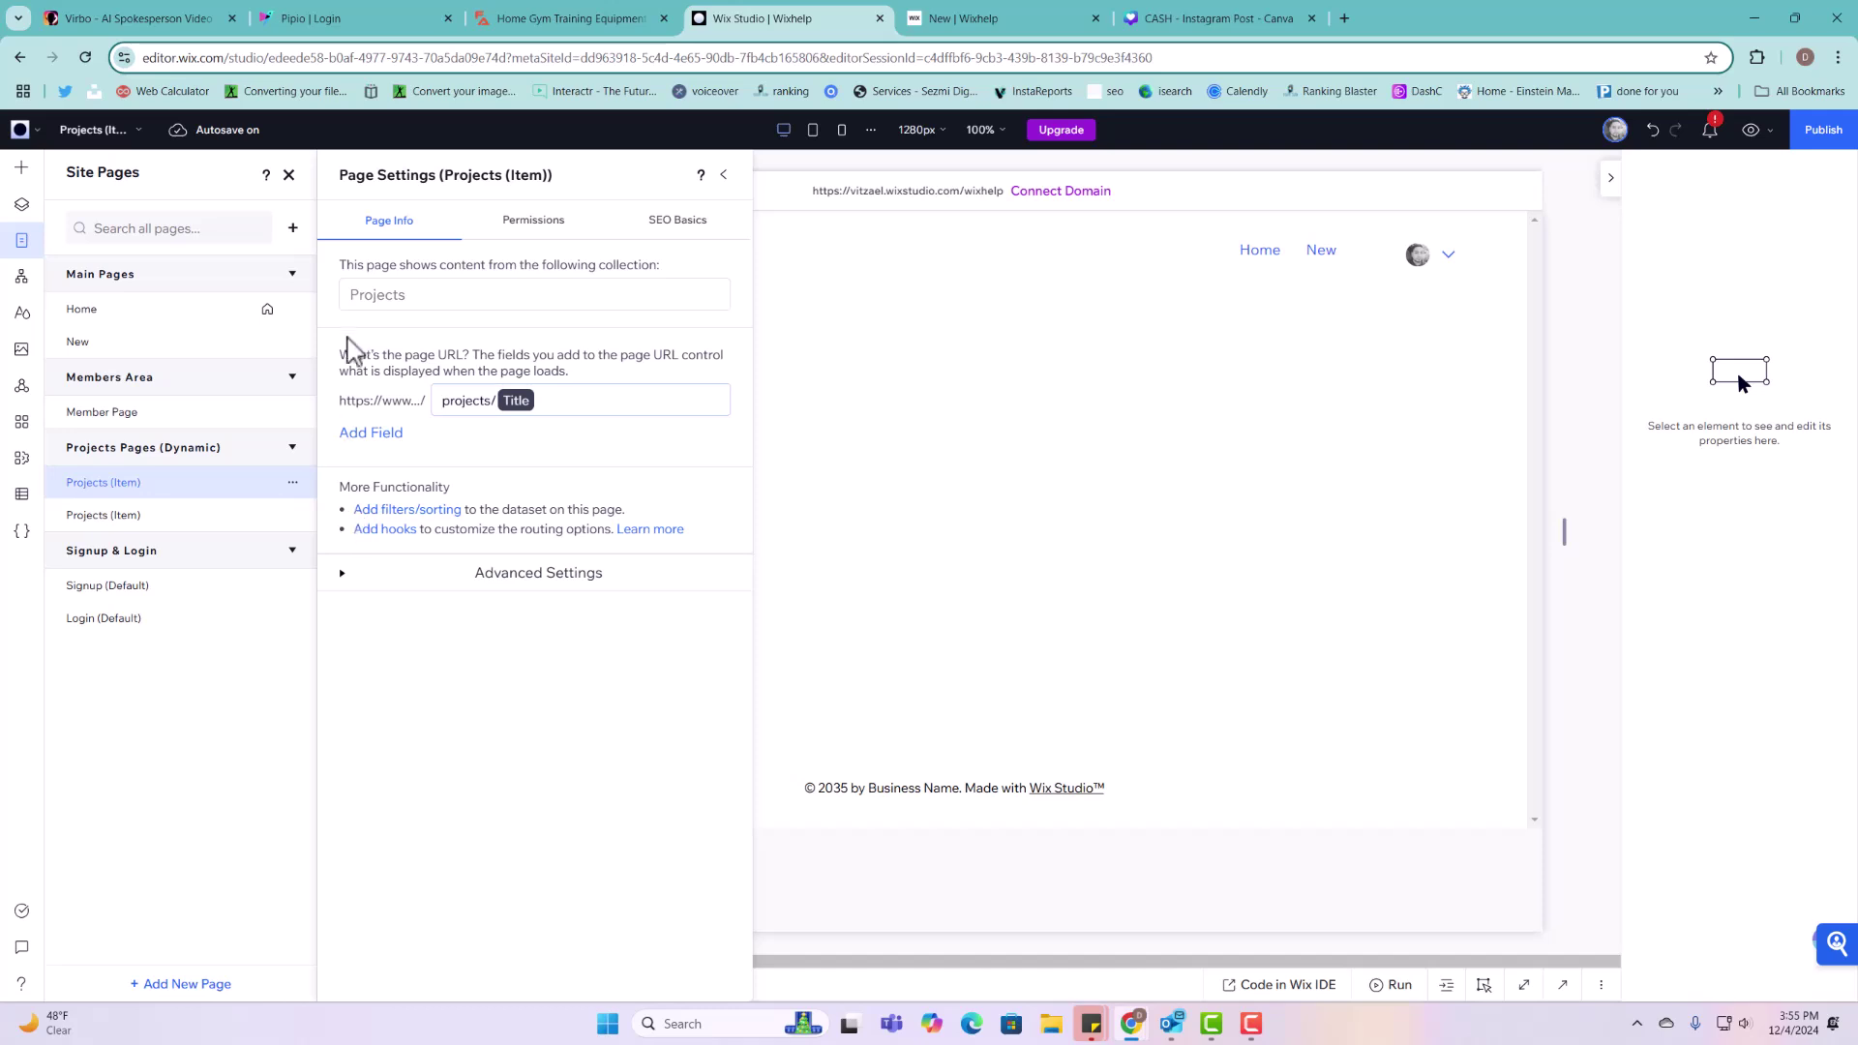
left_click(568, 406)
left_click(520, 403)
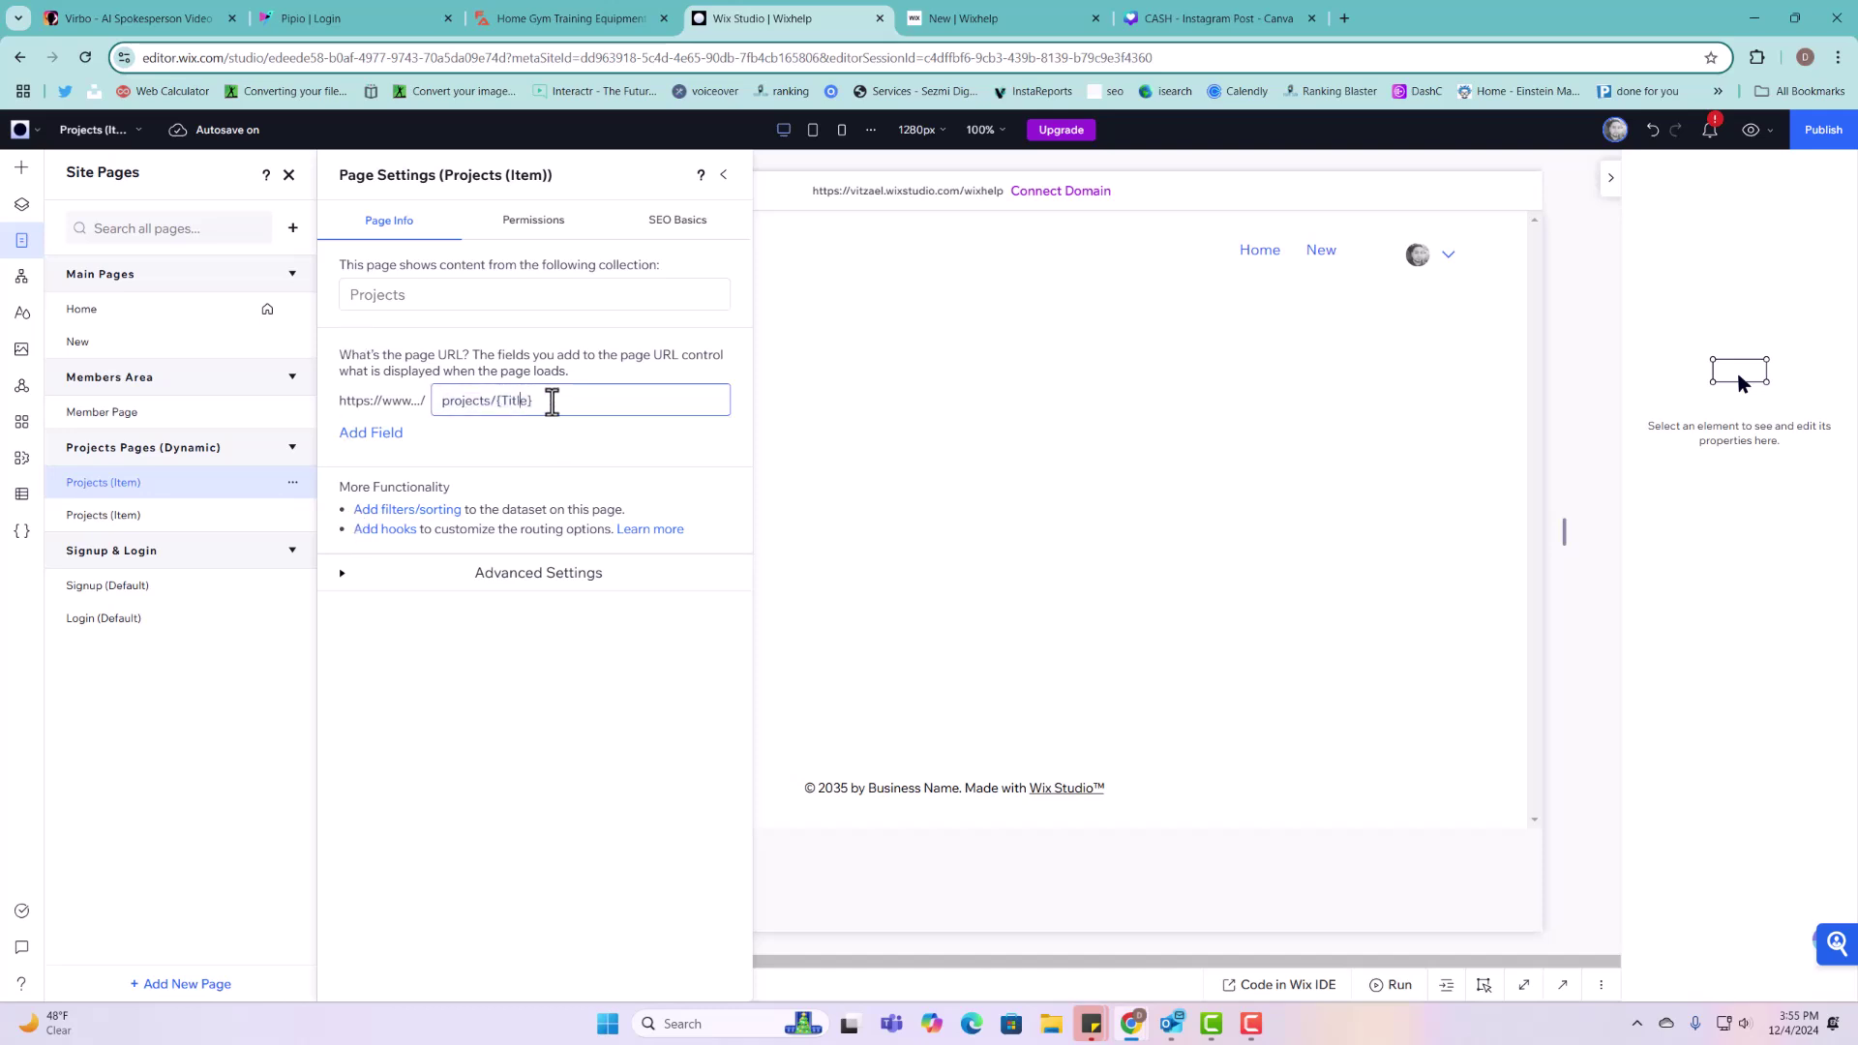
left_click_drag(551, 399, 499, 403)
left_click(706, 402)
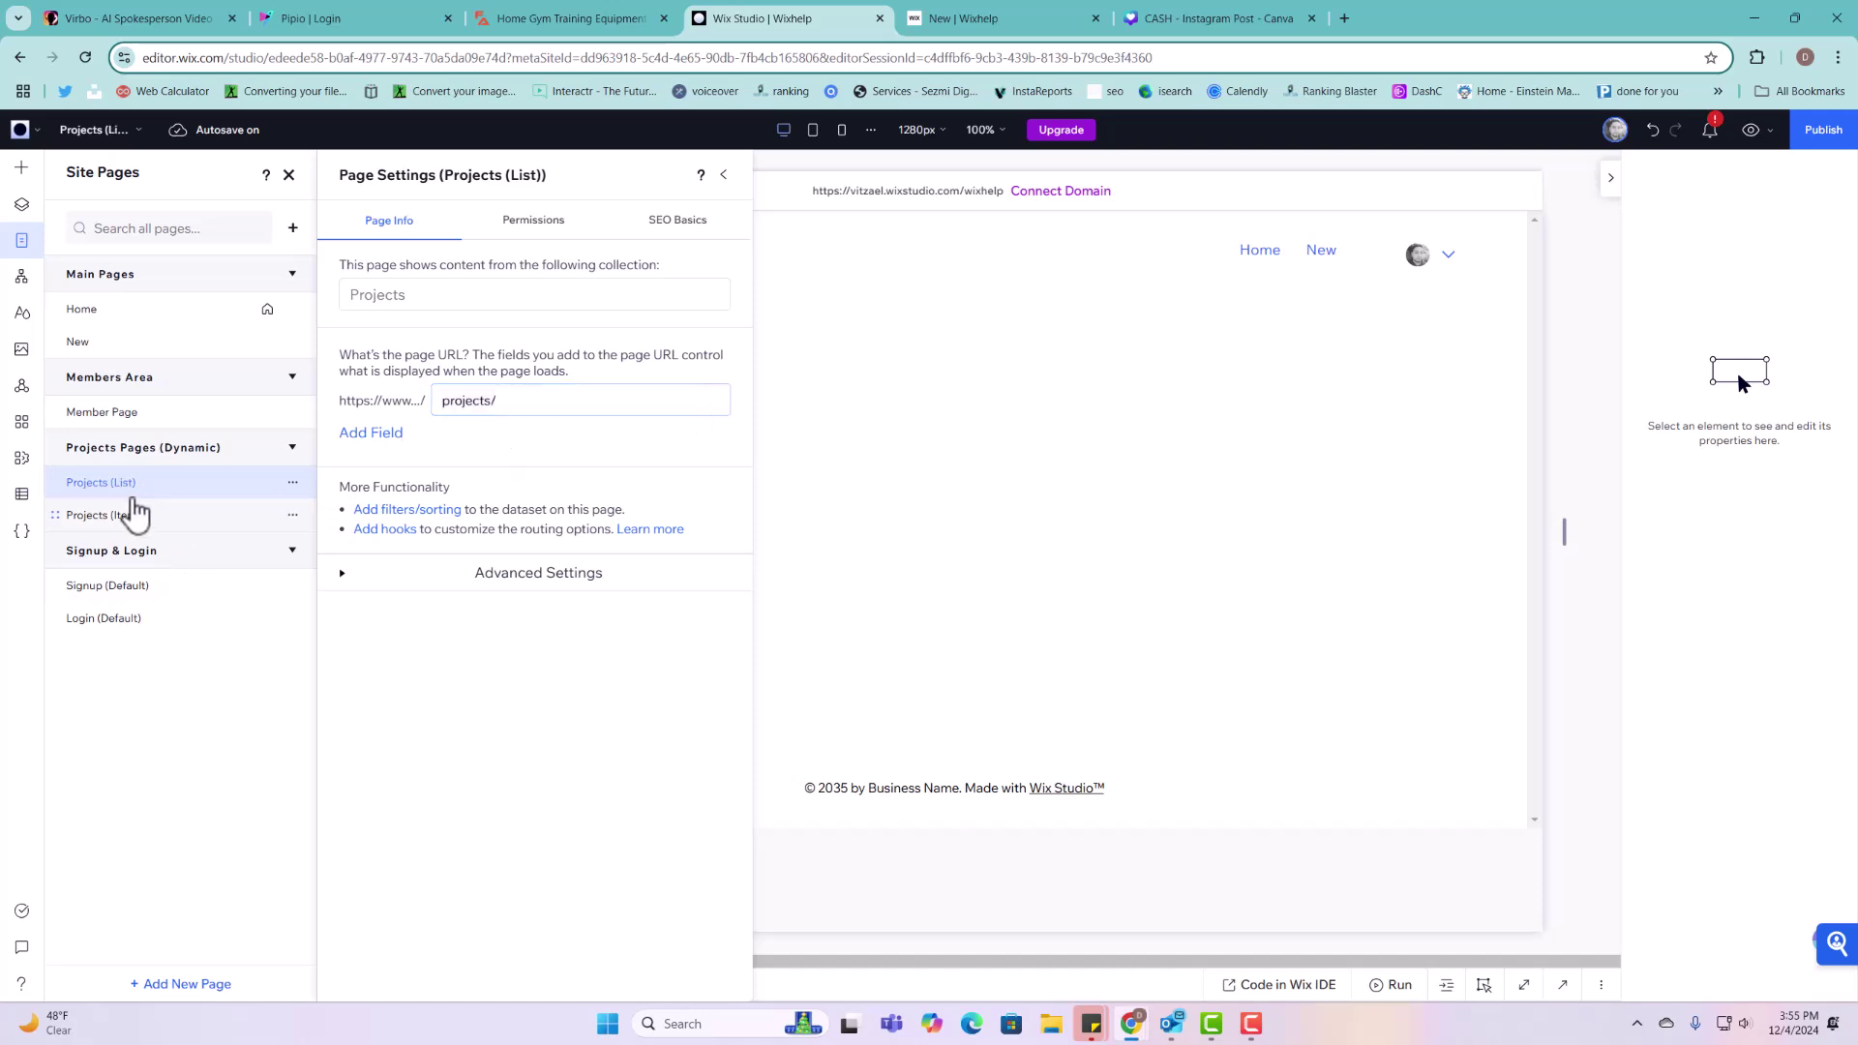
Step: Change the Projects (Item) page URL from projects-1/{Title} to projects/{Title}
left_click(237, 519)
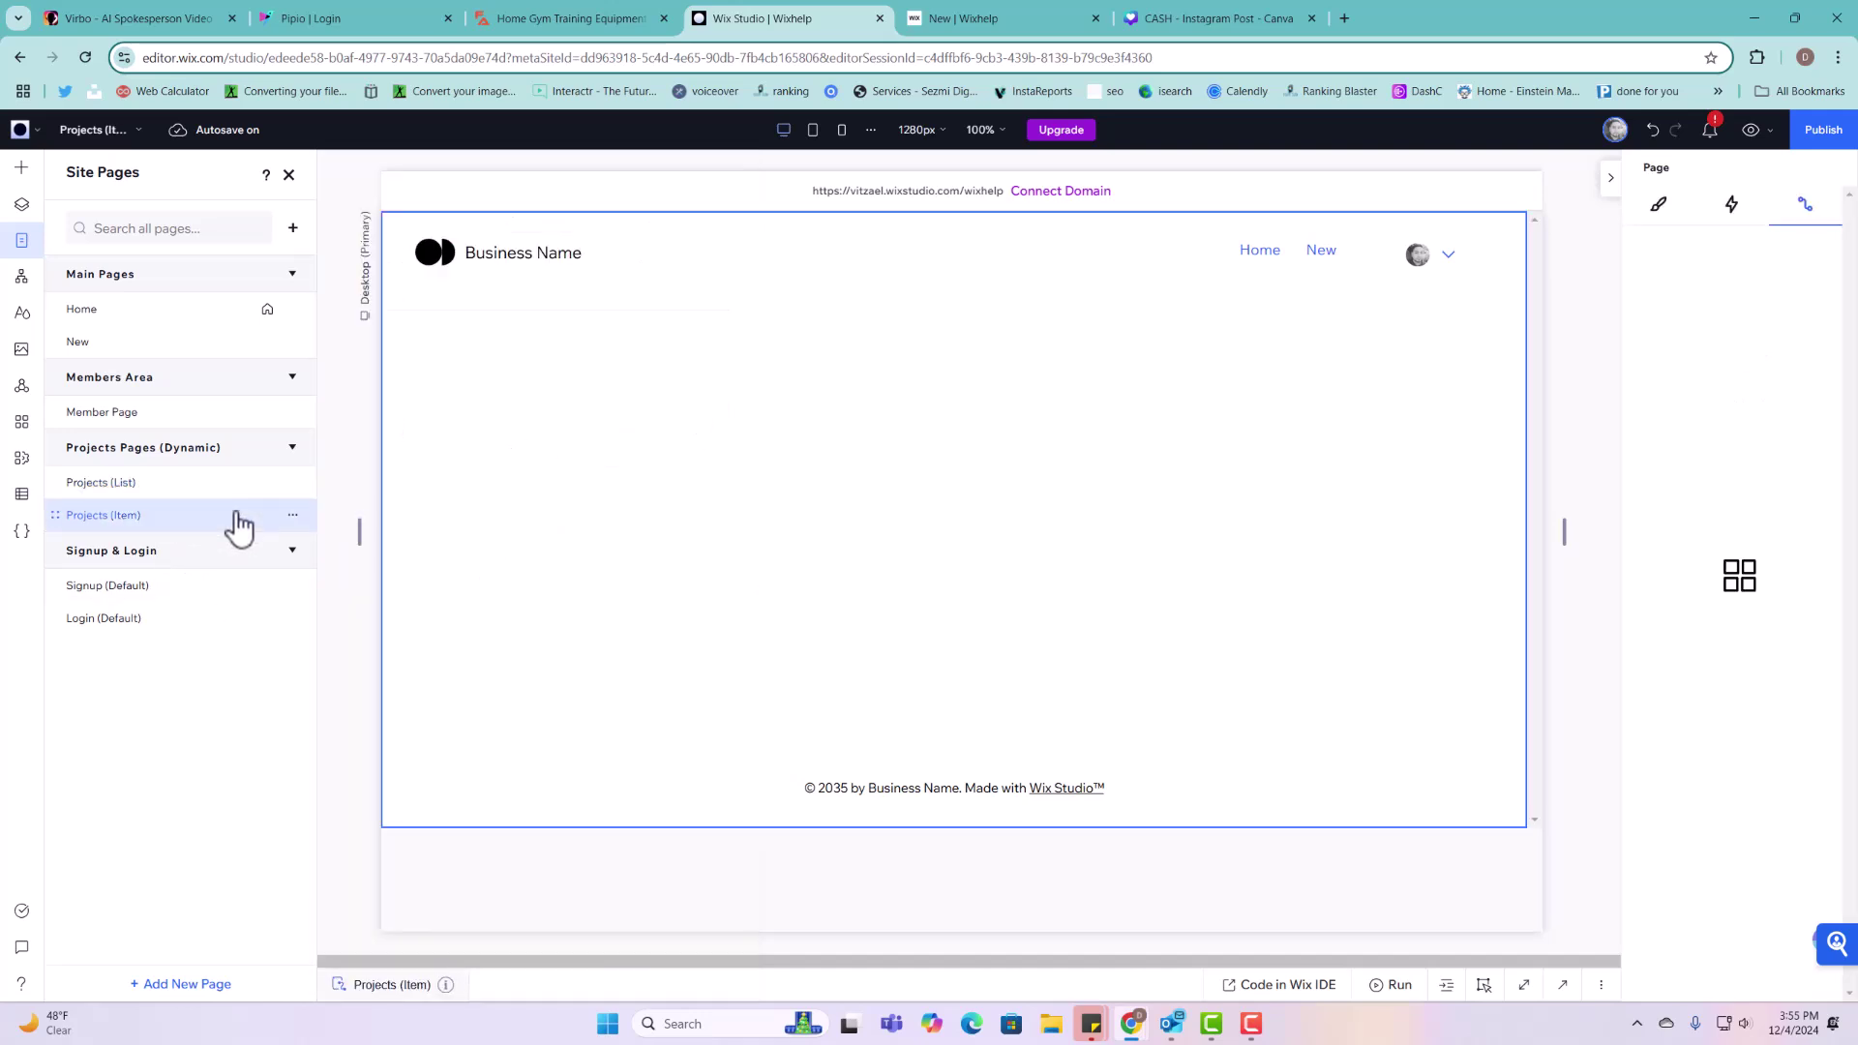
left_click(292, 515)
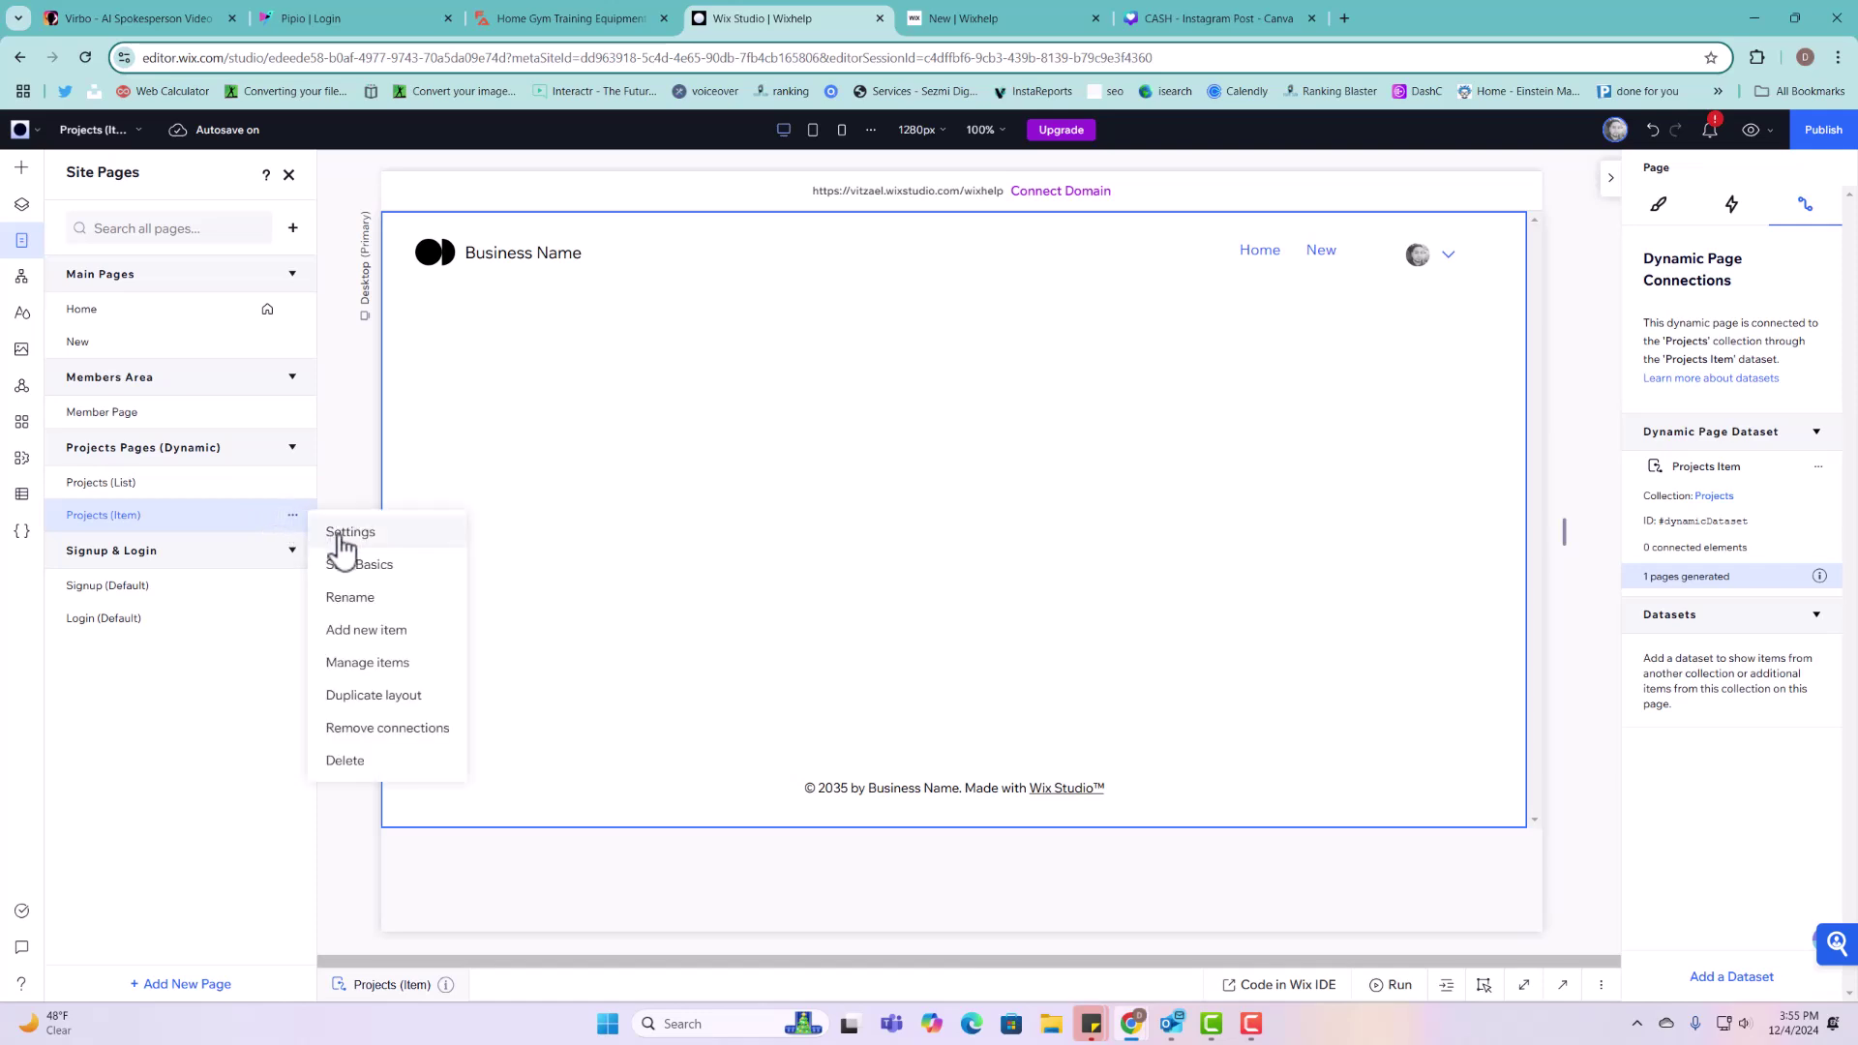
left_click(343, 538)
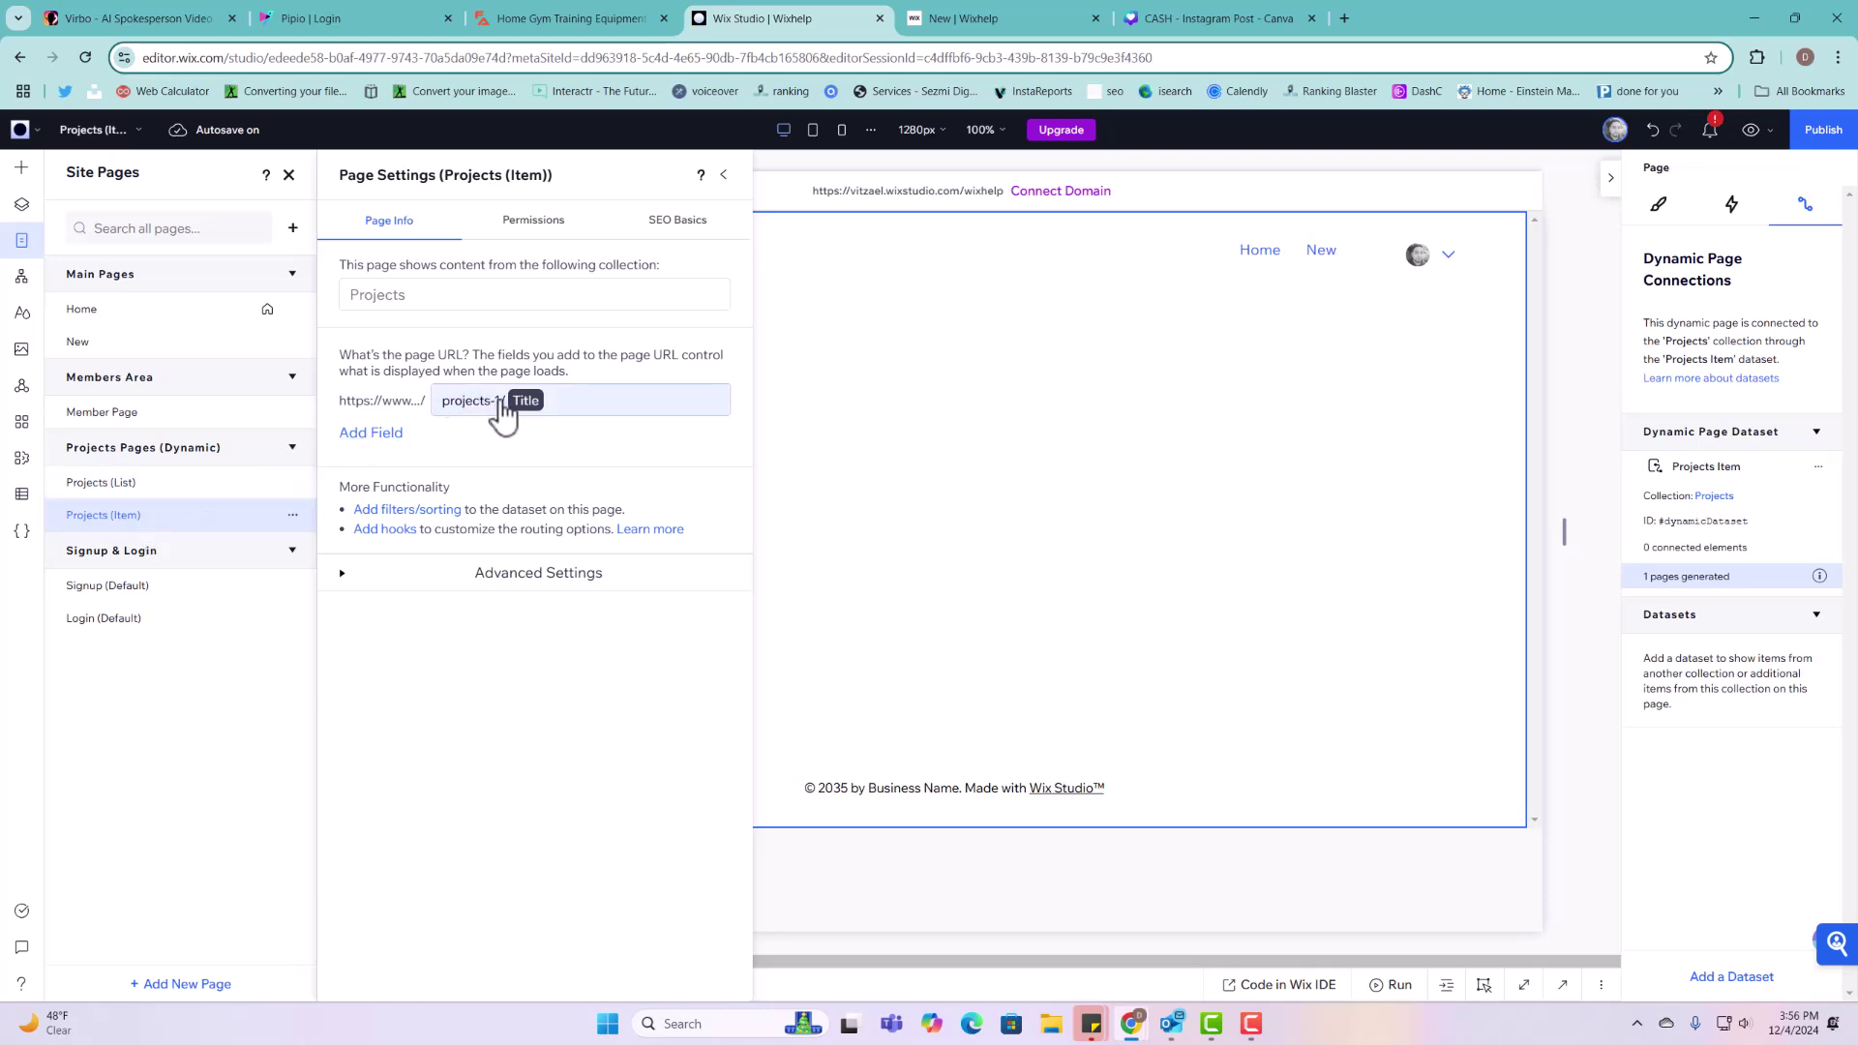
left_click(484, 405)
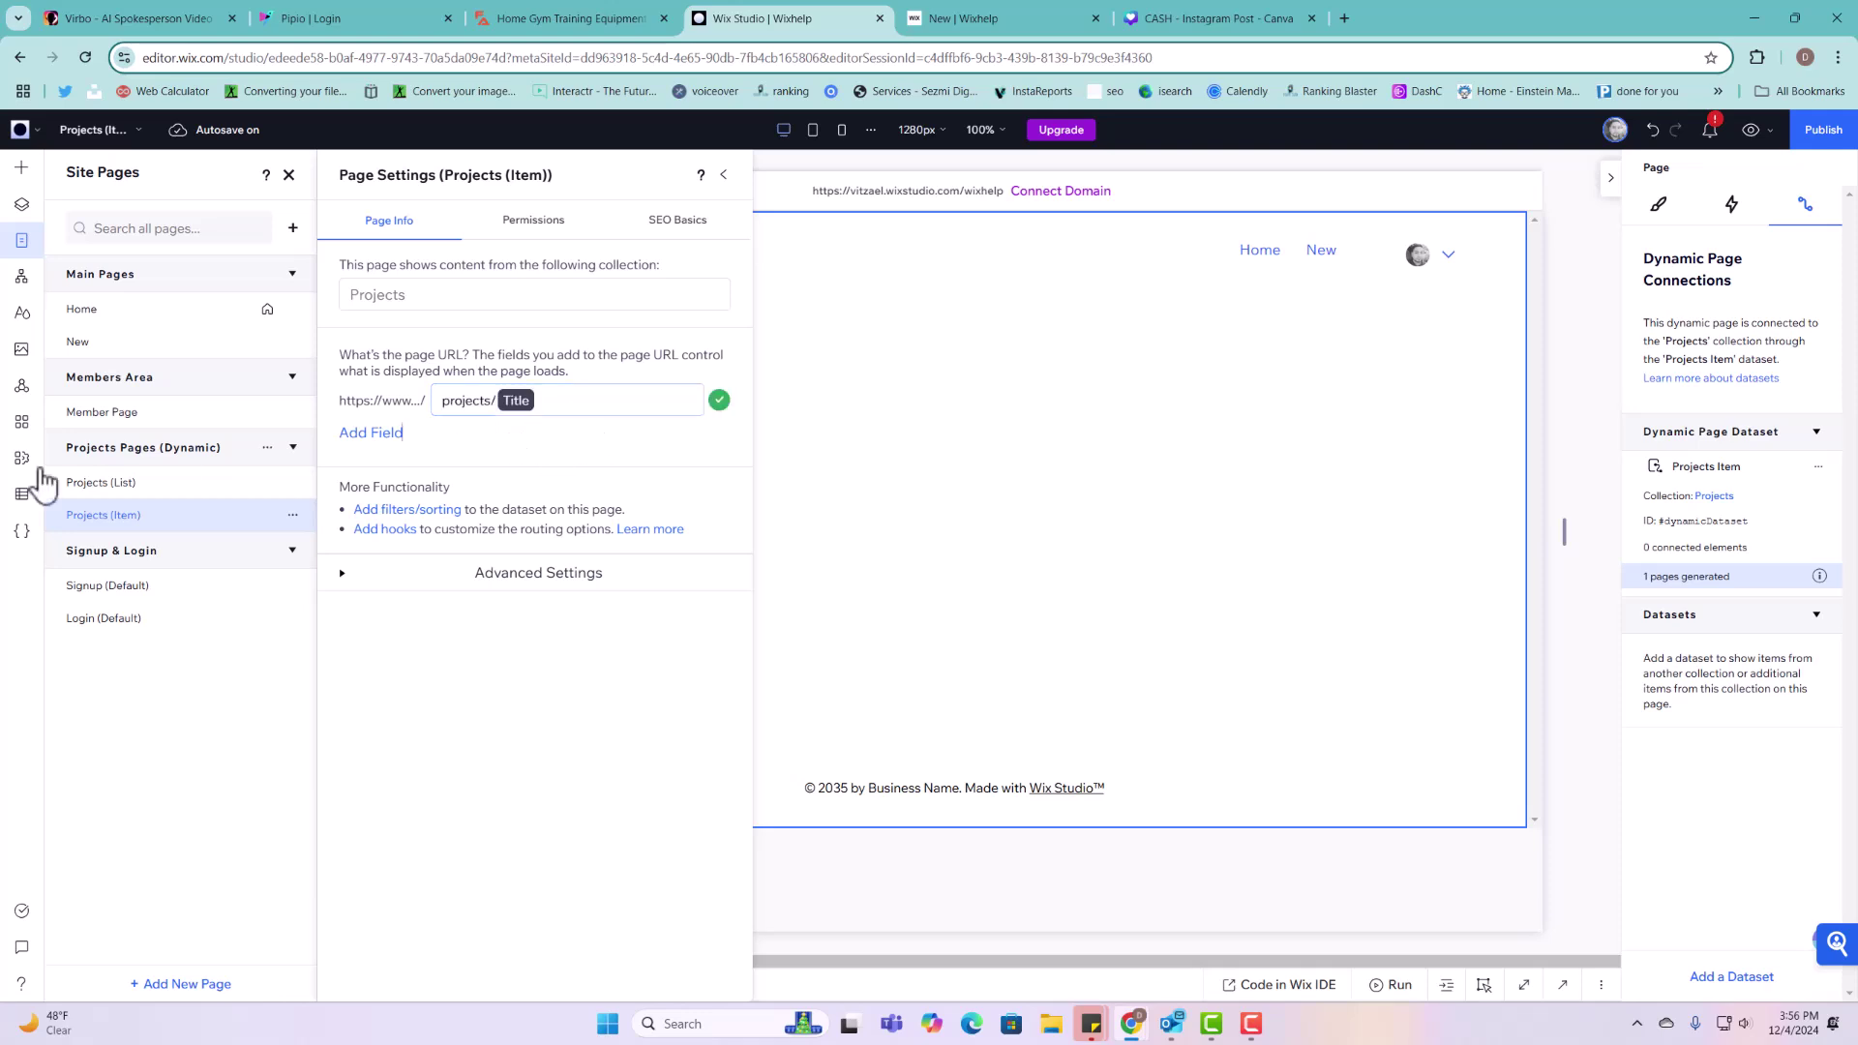
left_click(22, 493)
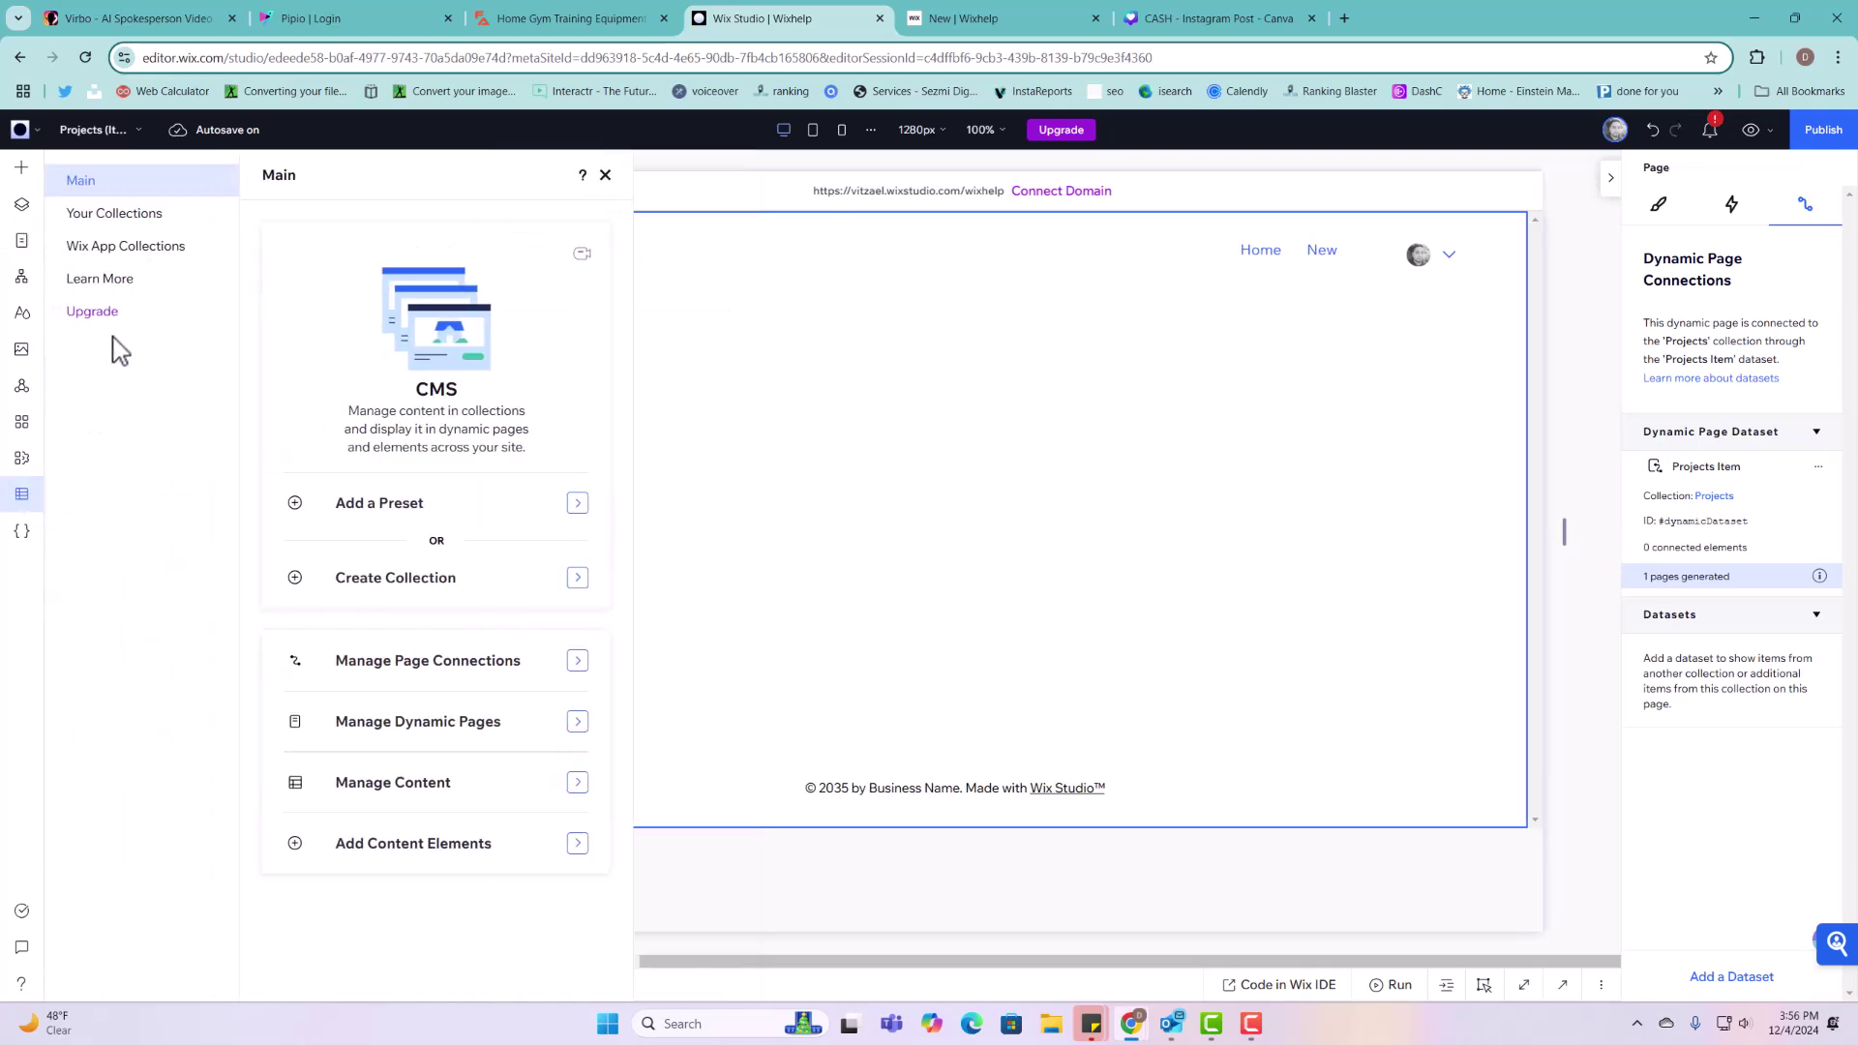
Step: Inspect the Projects collection's Title field settings and close the collection without changes
left_click(122, 219)
left_click(434, 365)
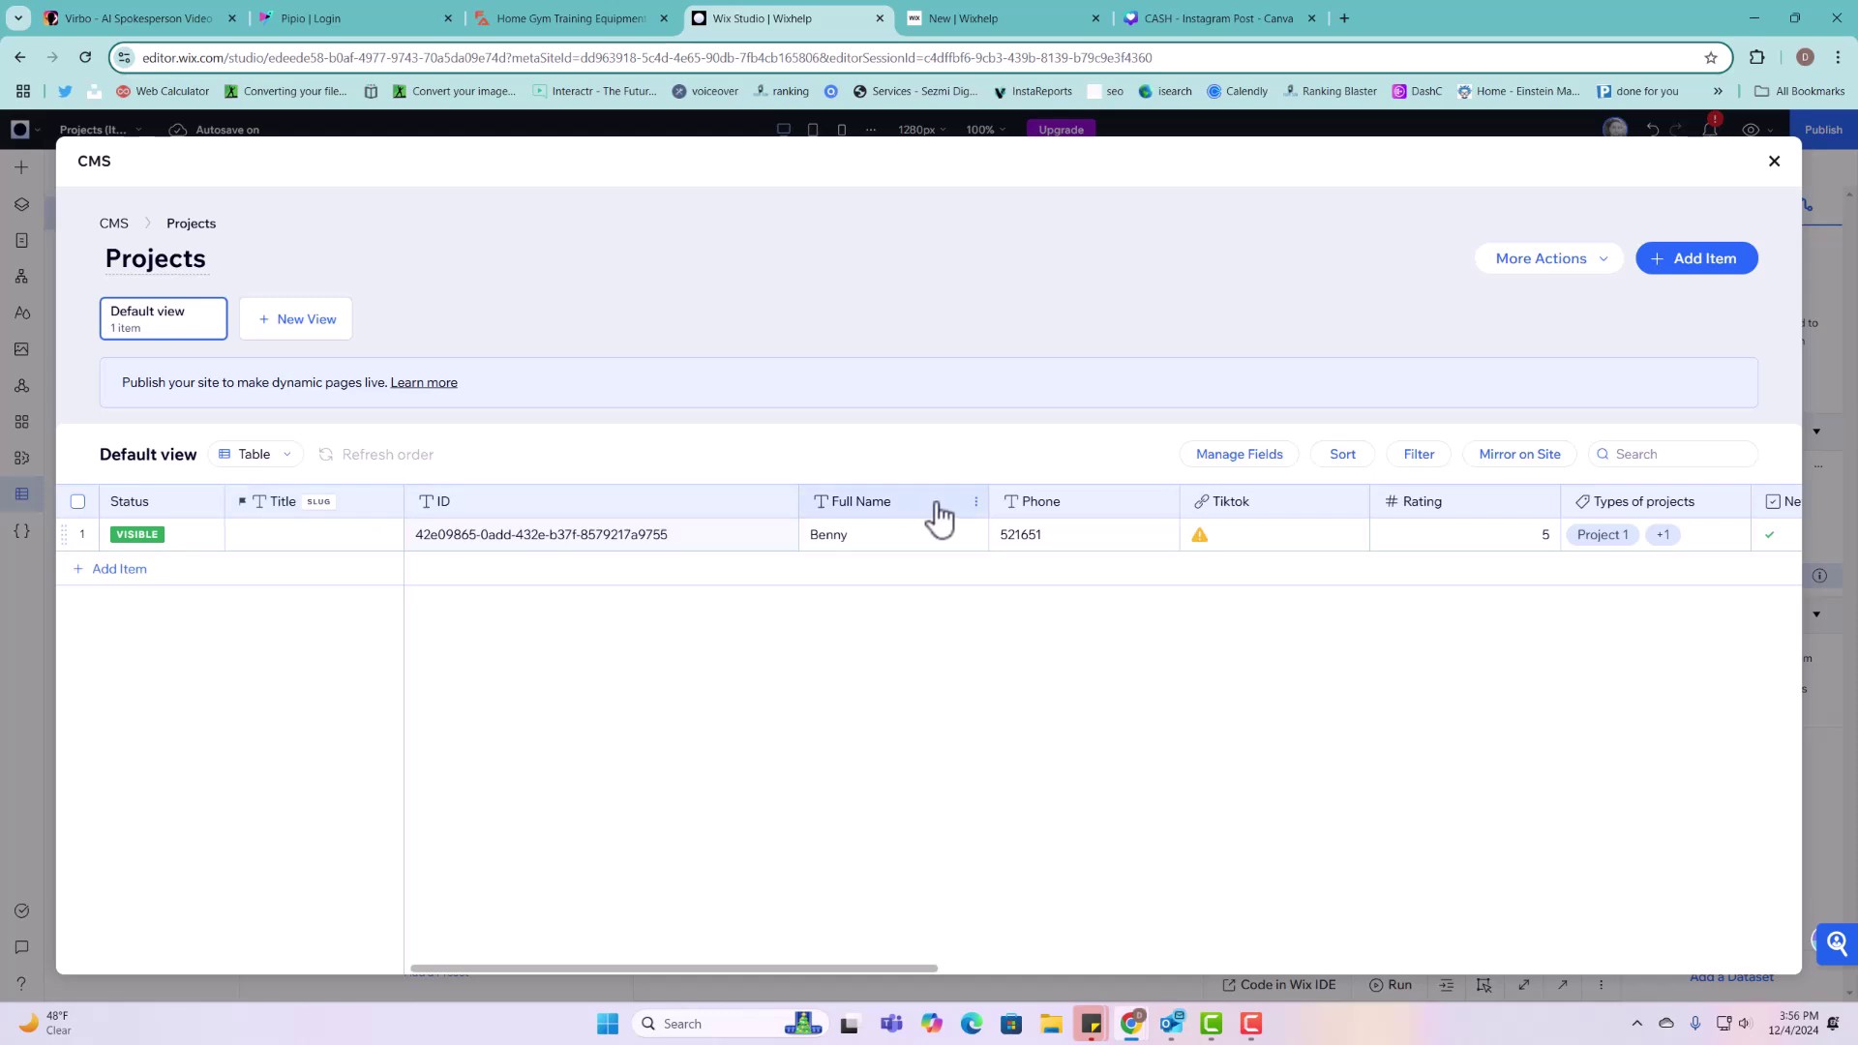
left_click(300, 505)
left_click(241, 551)
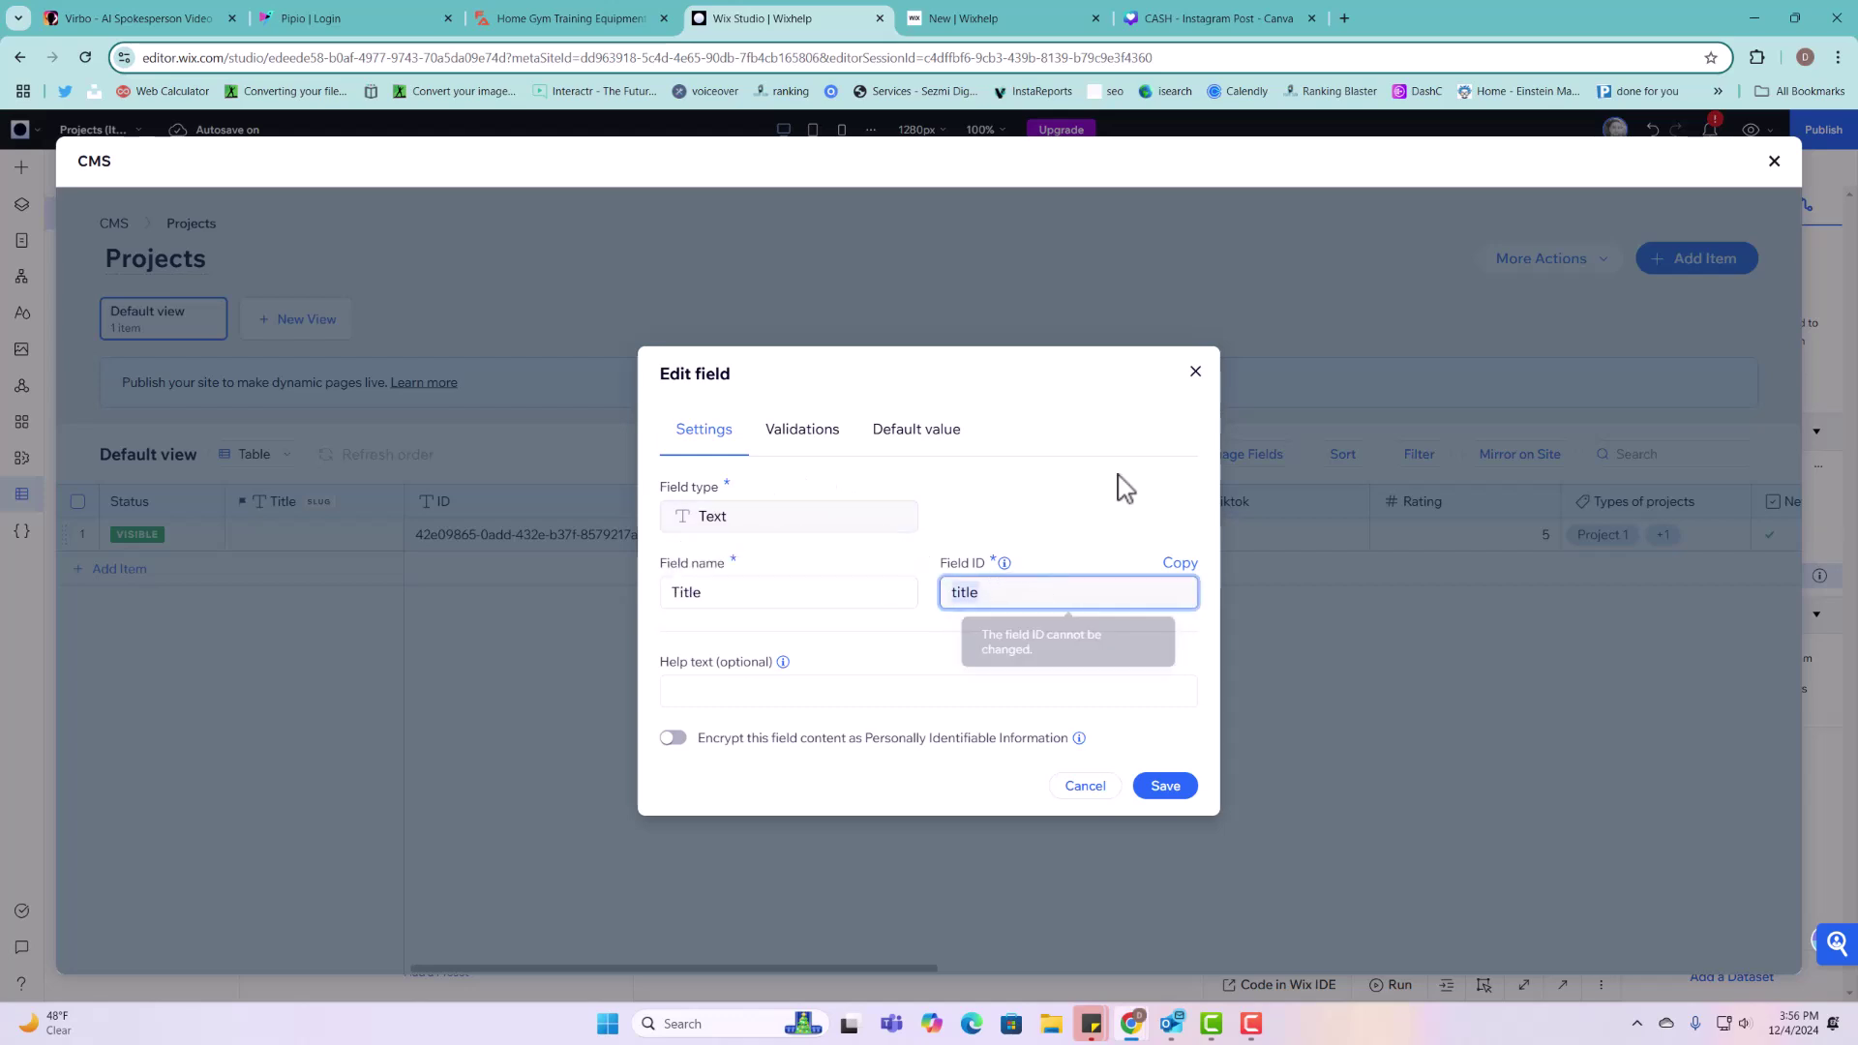
left_click(1196, 373)
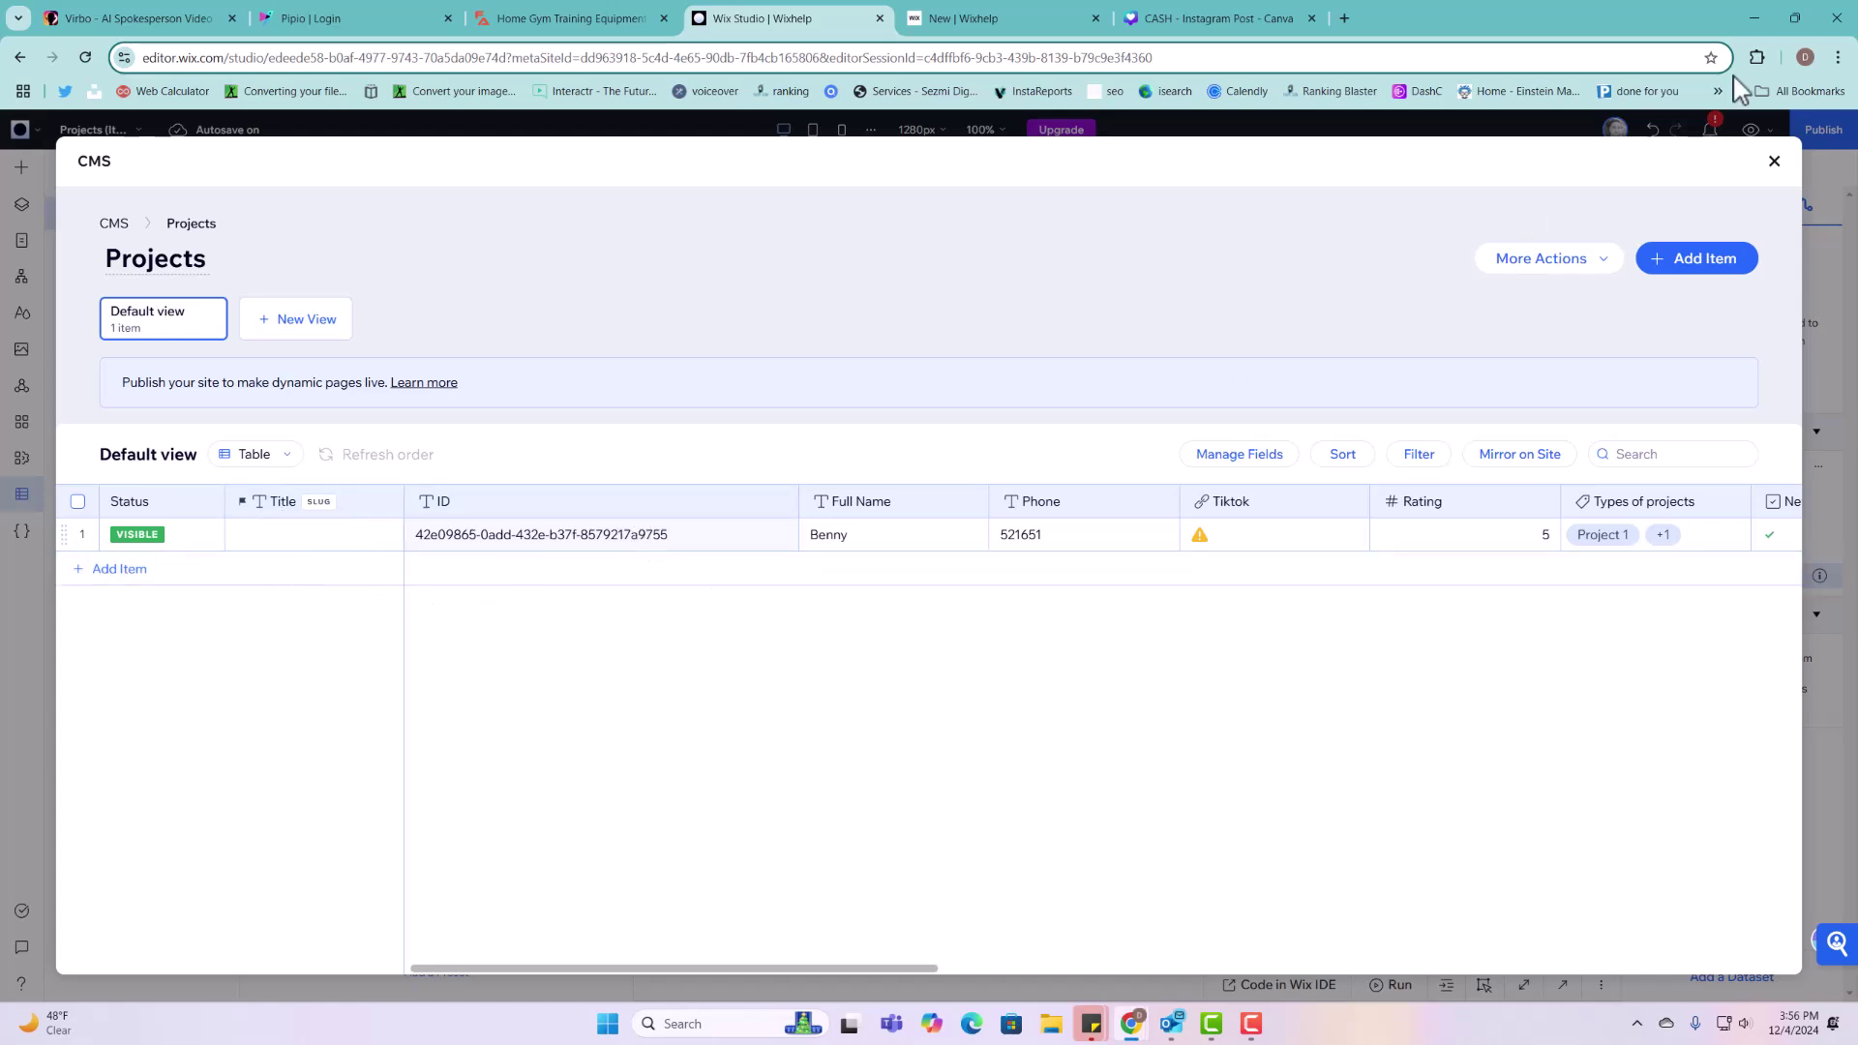
left_click(1774, 161)
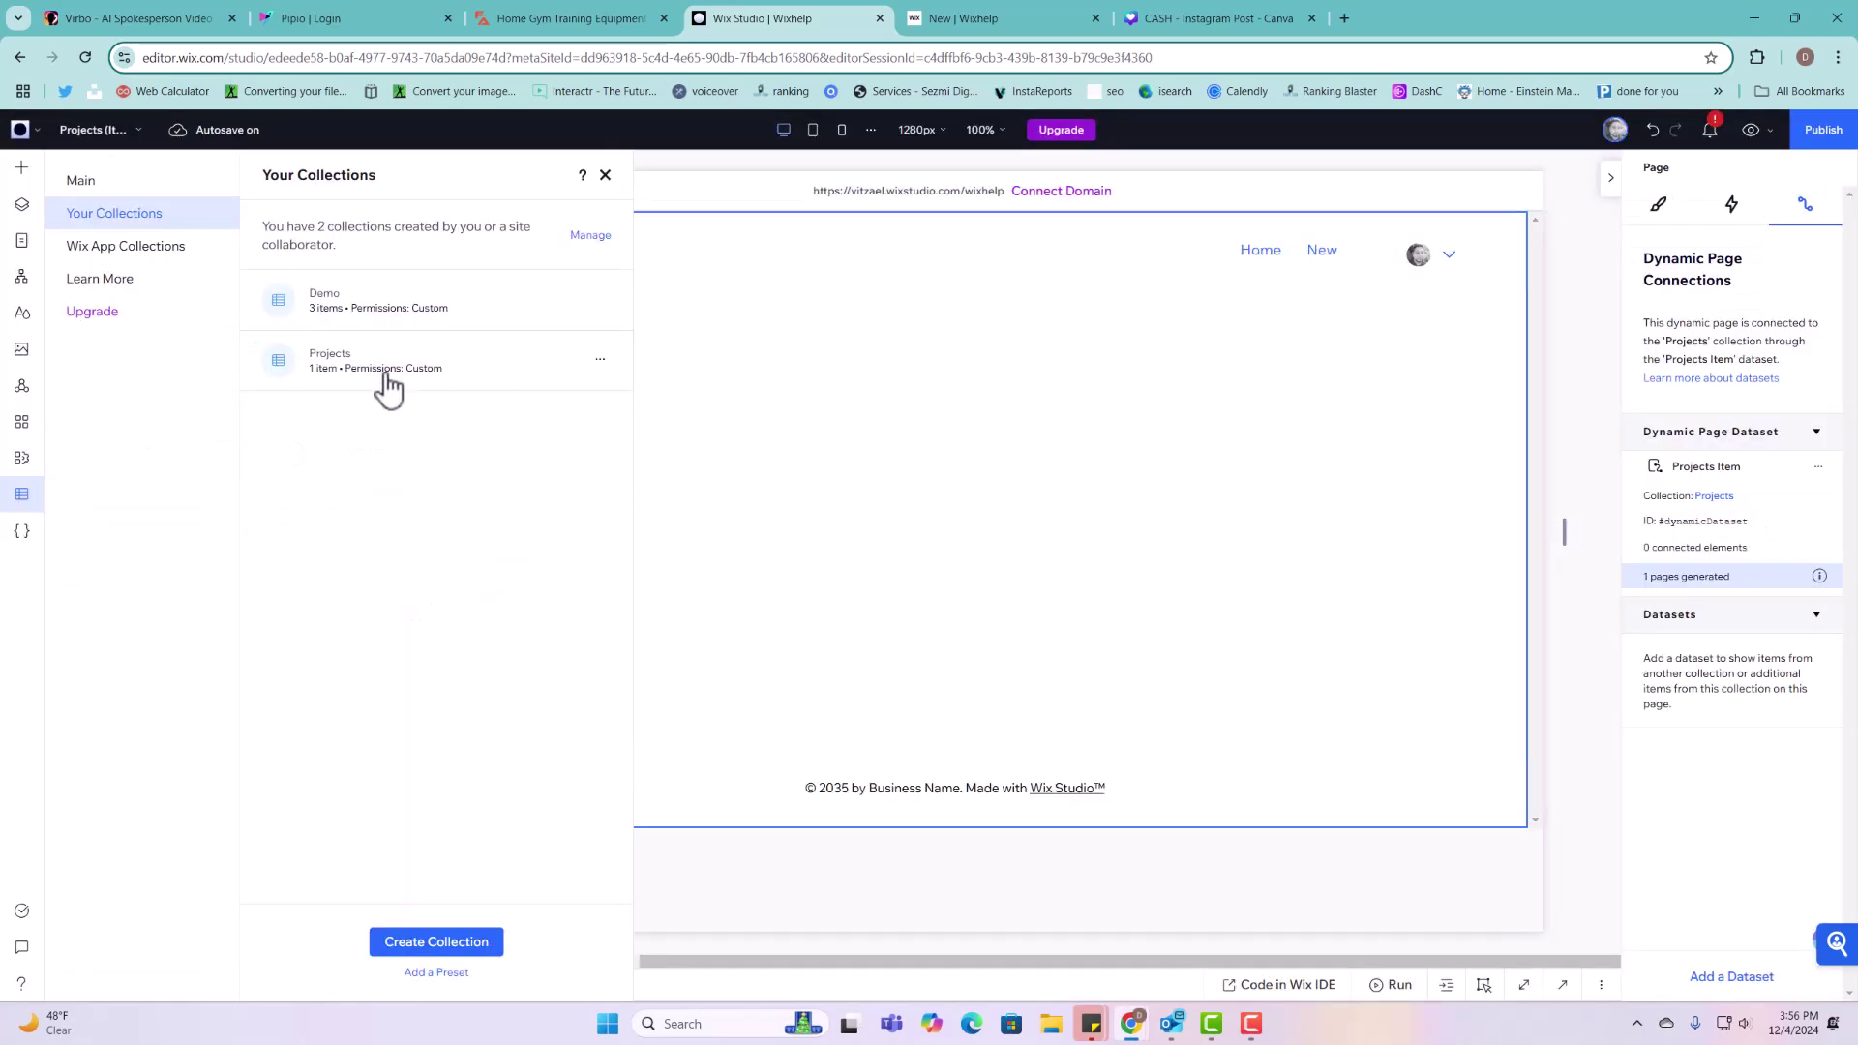
left_click(508, 383)
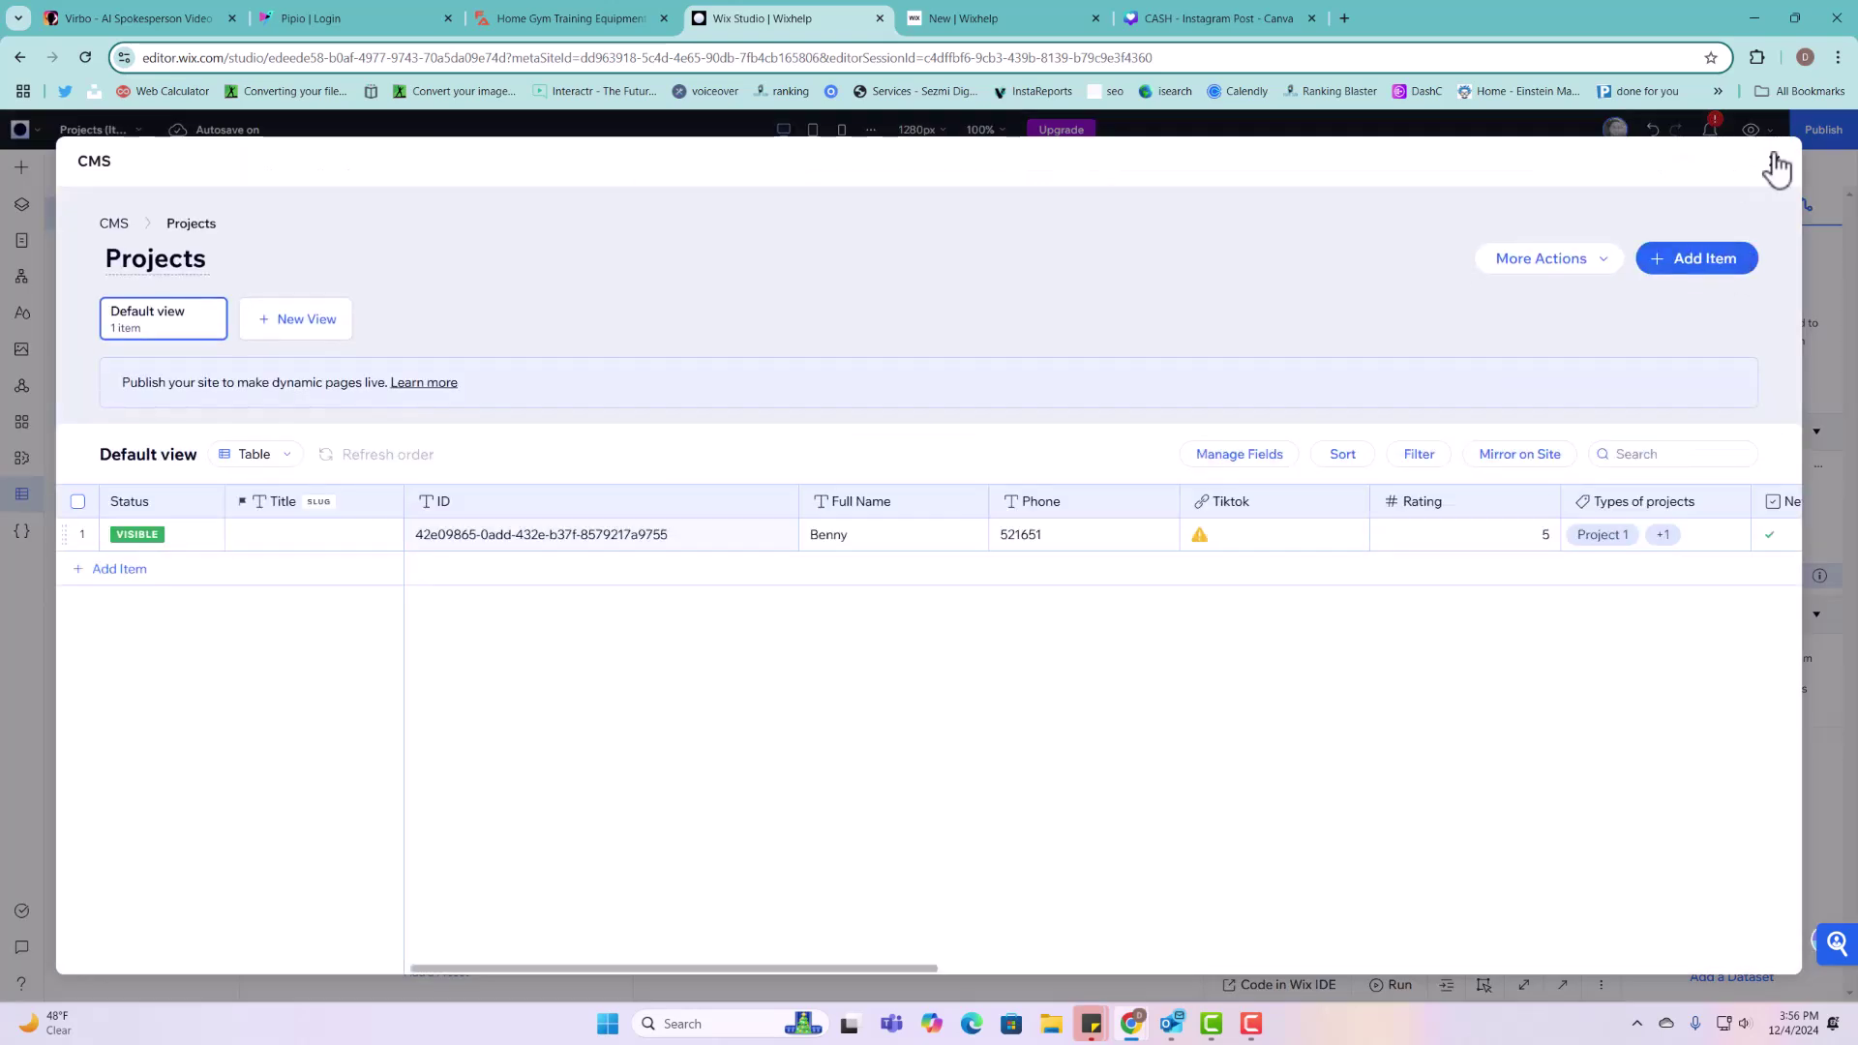
left_click(1777, 164)
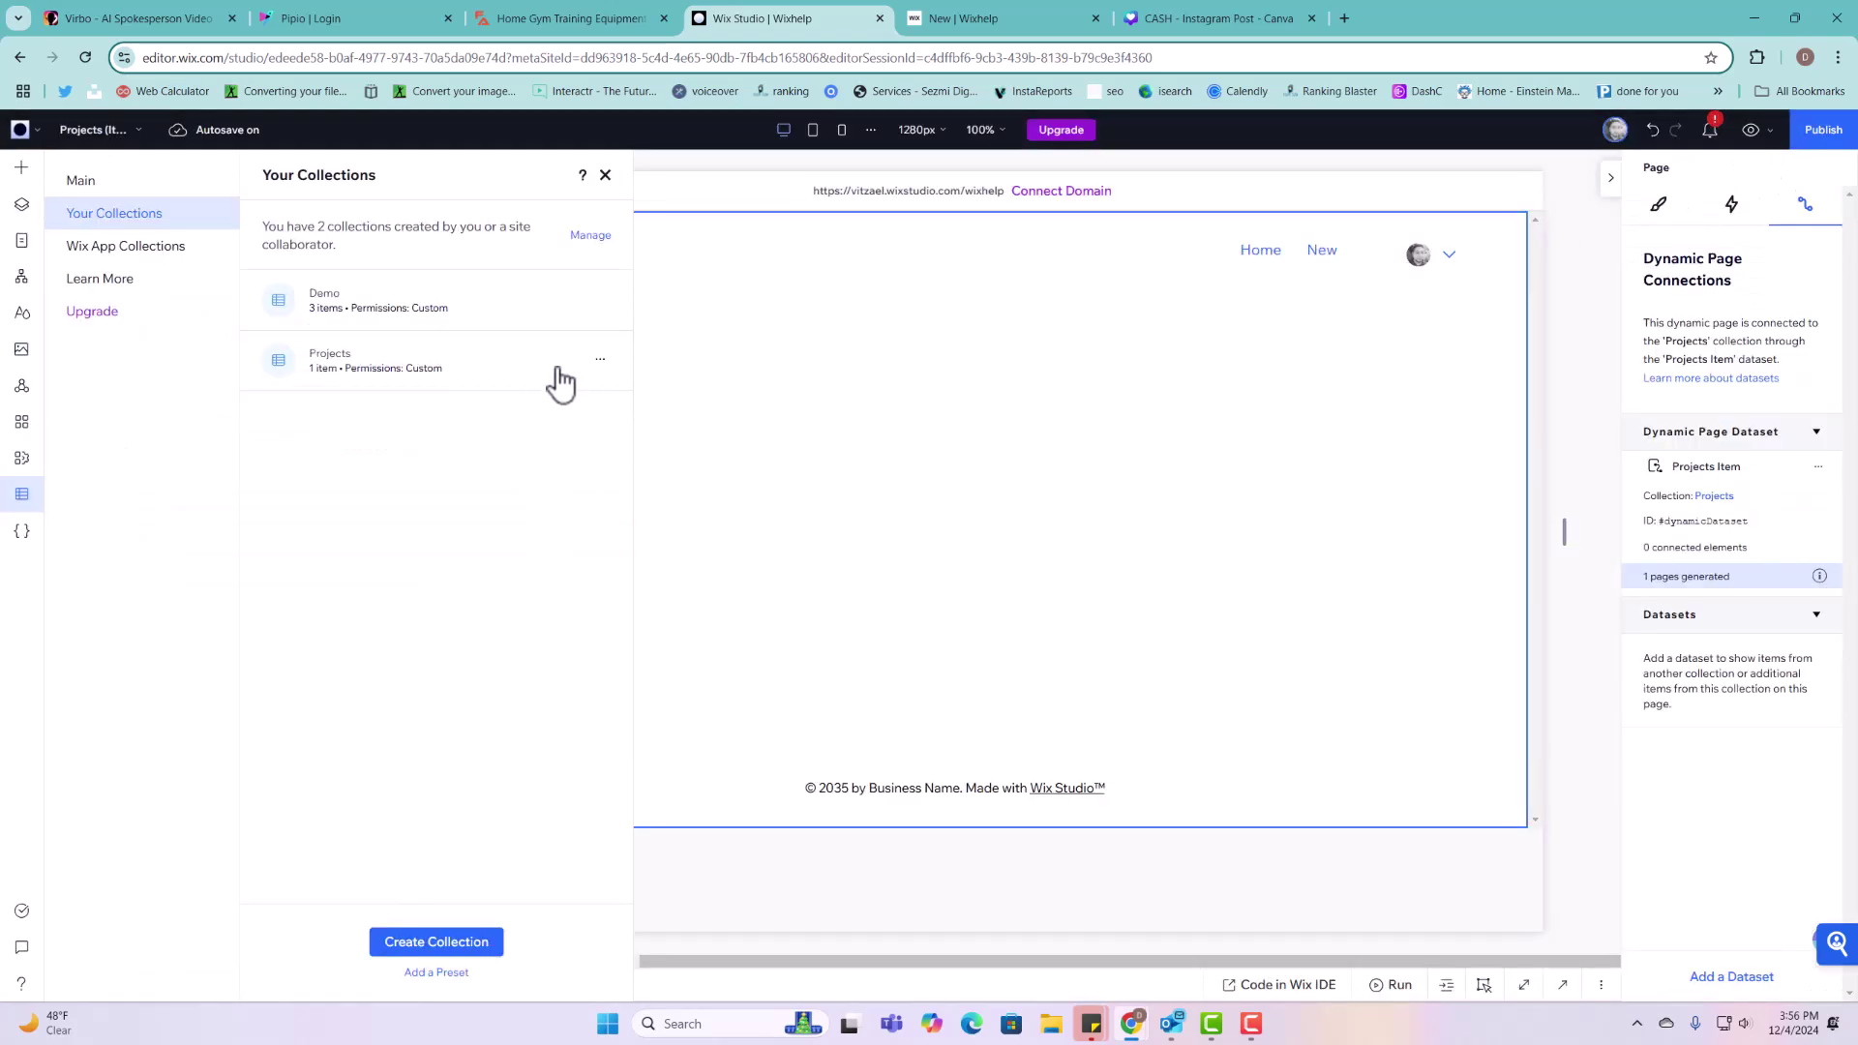
Step: Set the Projects (Item) page URL to projects/{ID} and go to the Projects (List) page
left_click(21, 240)
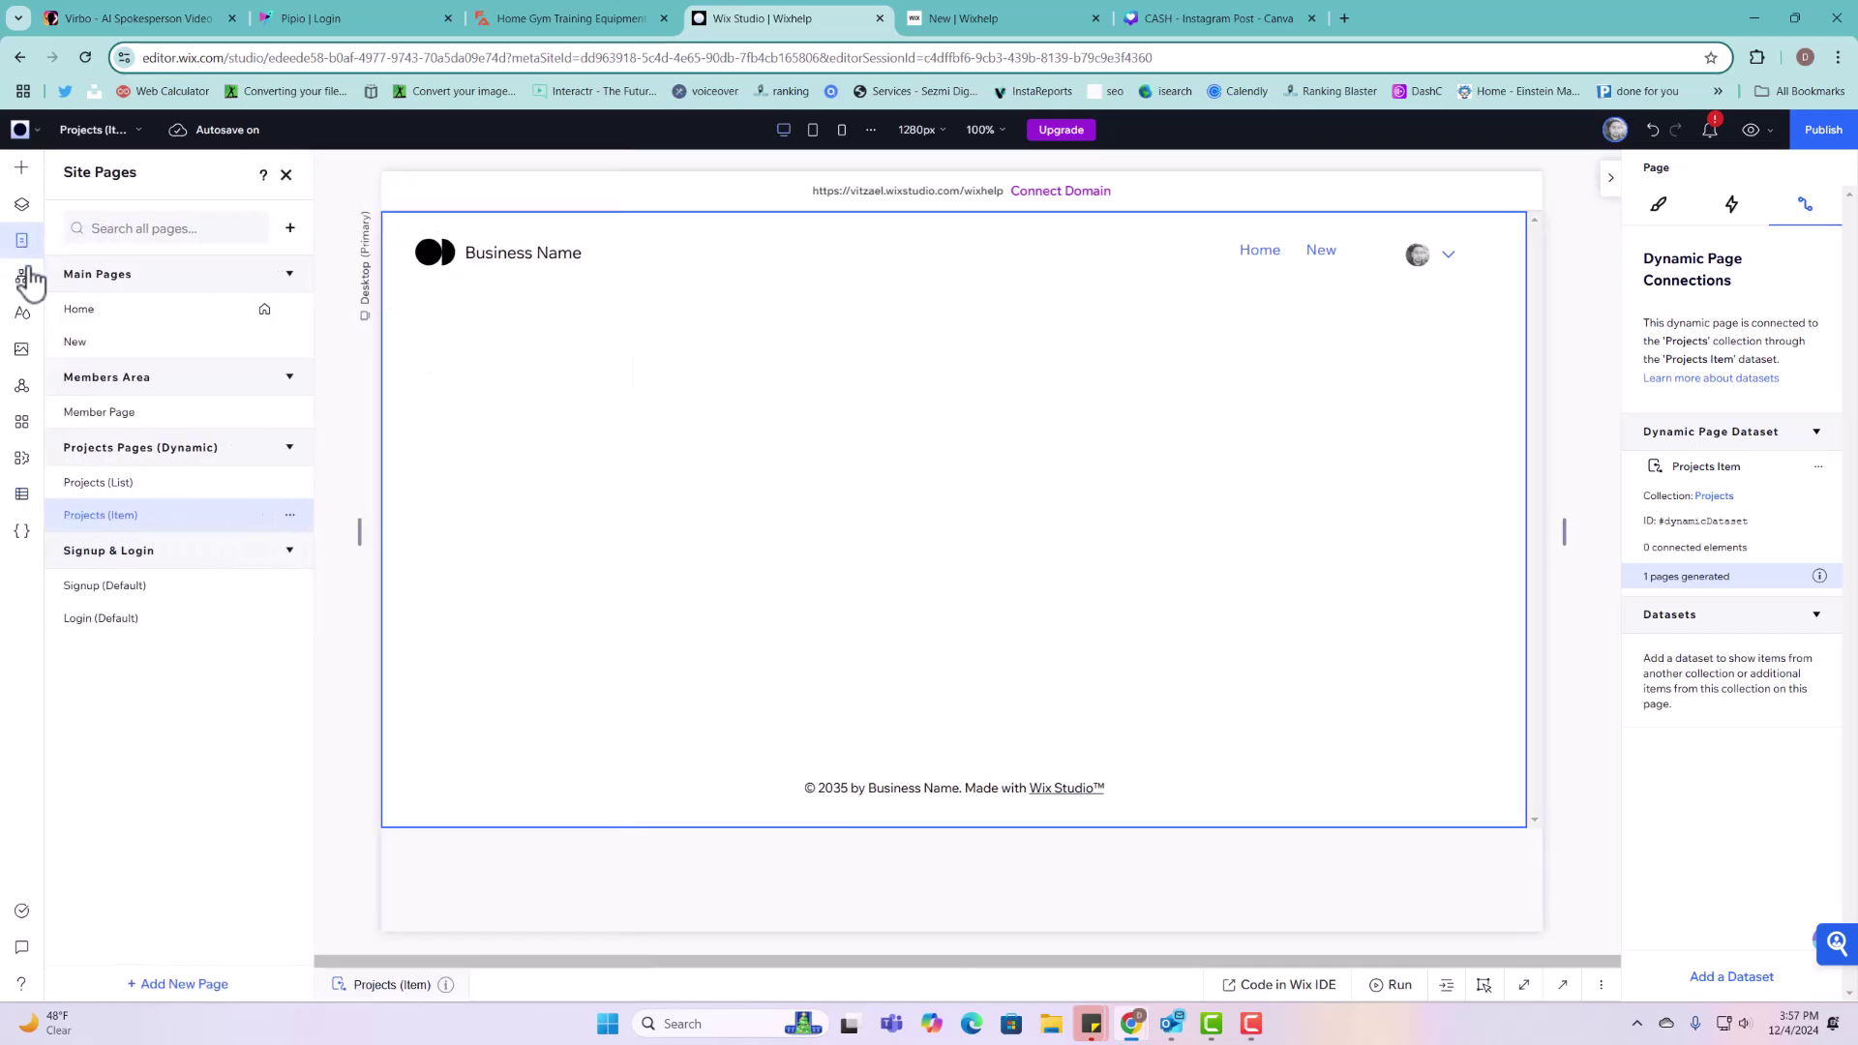
left_click(293, 516)
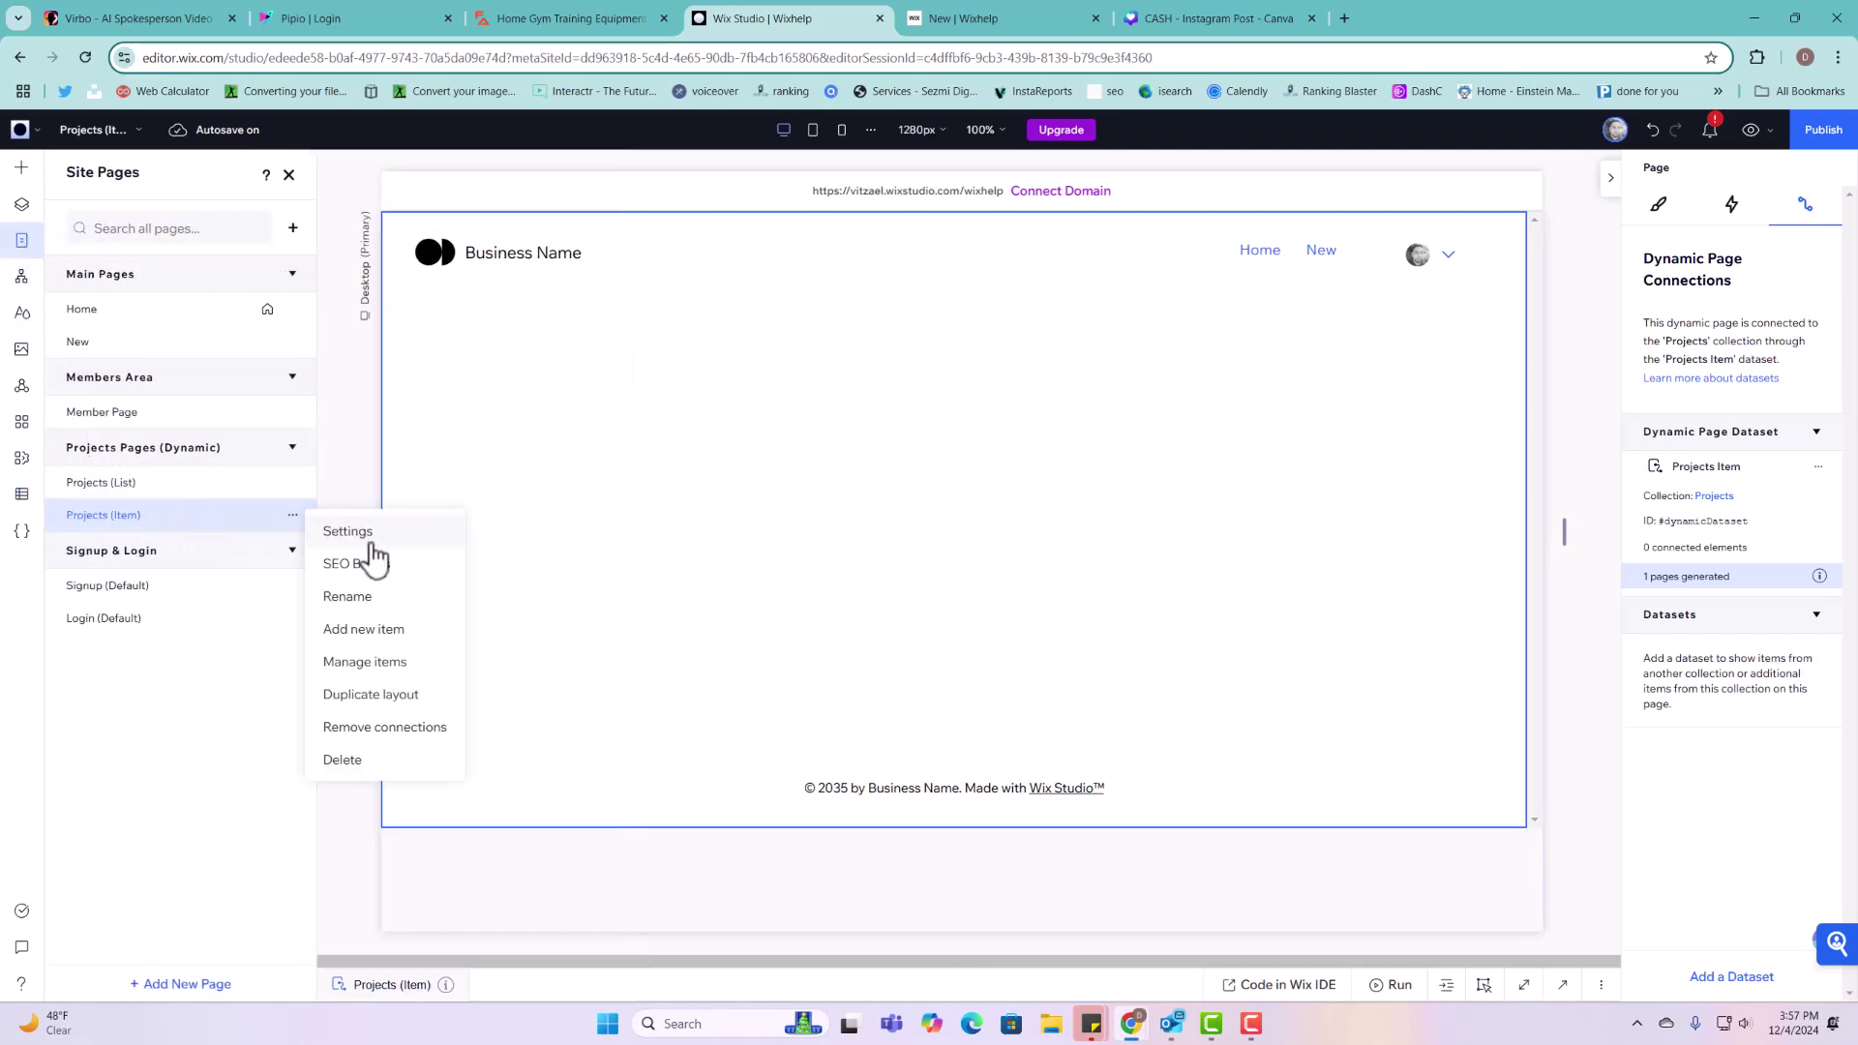
left_click(360, 533)
left_click(588, 410)
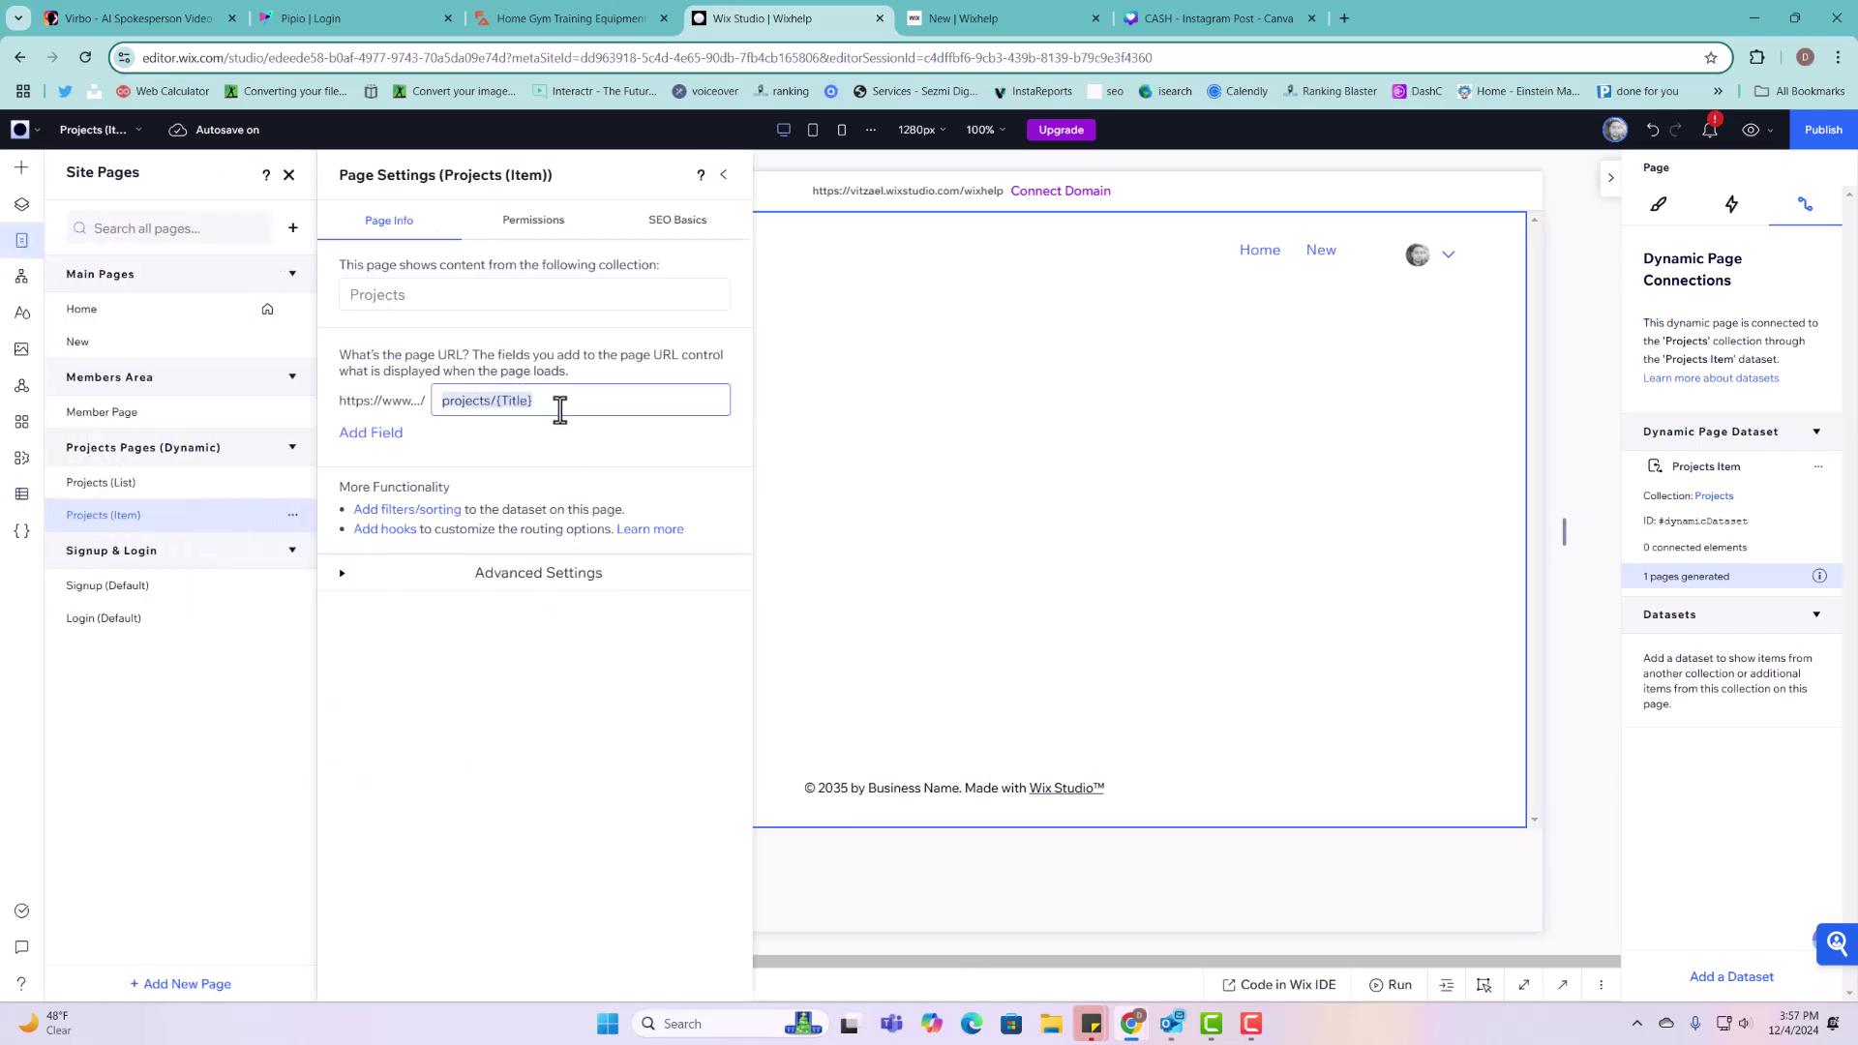
key("BackSpace")
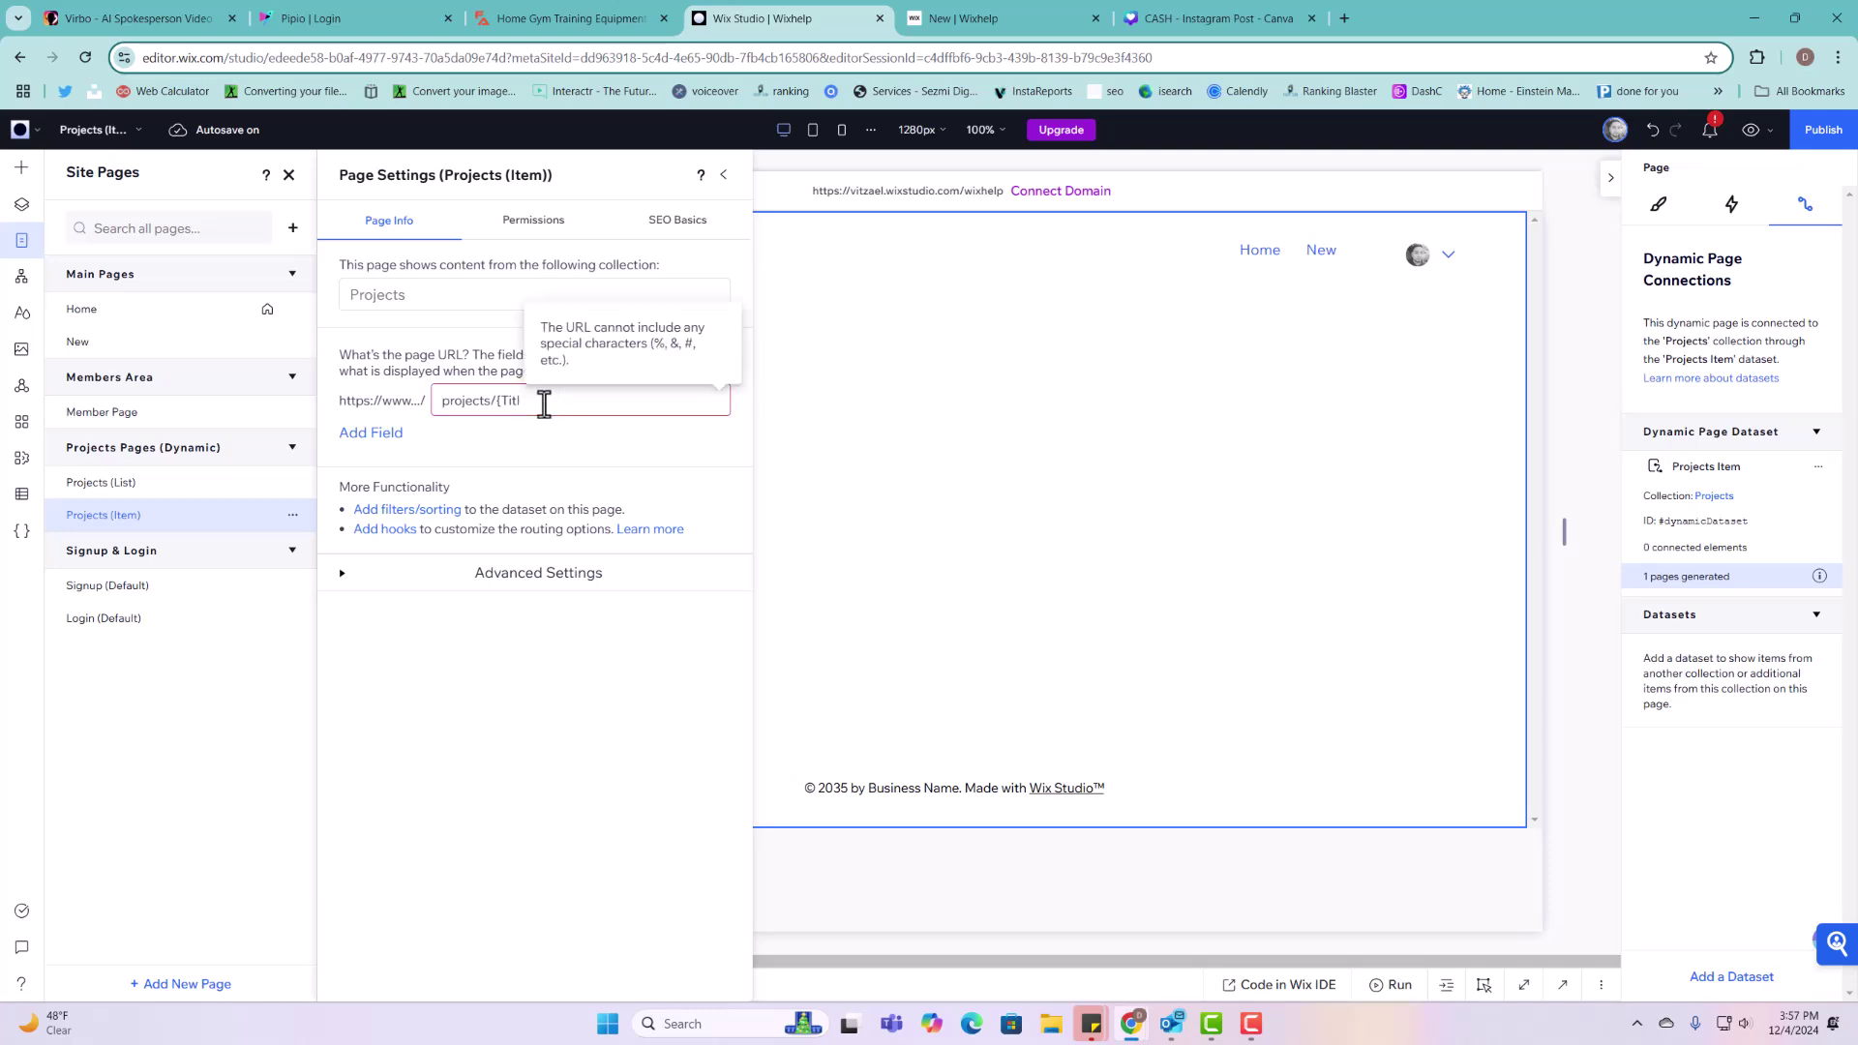
key("BackSpace")
key("BackSpace")
left_click(356, 433)
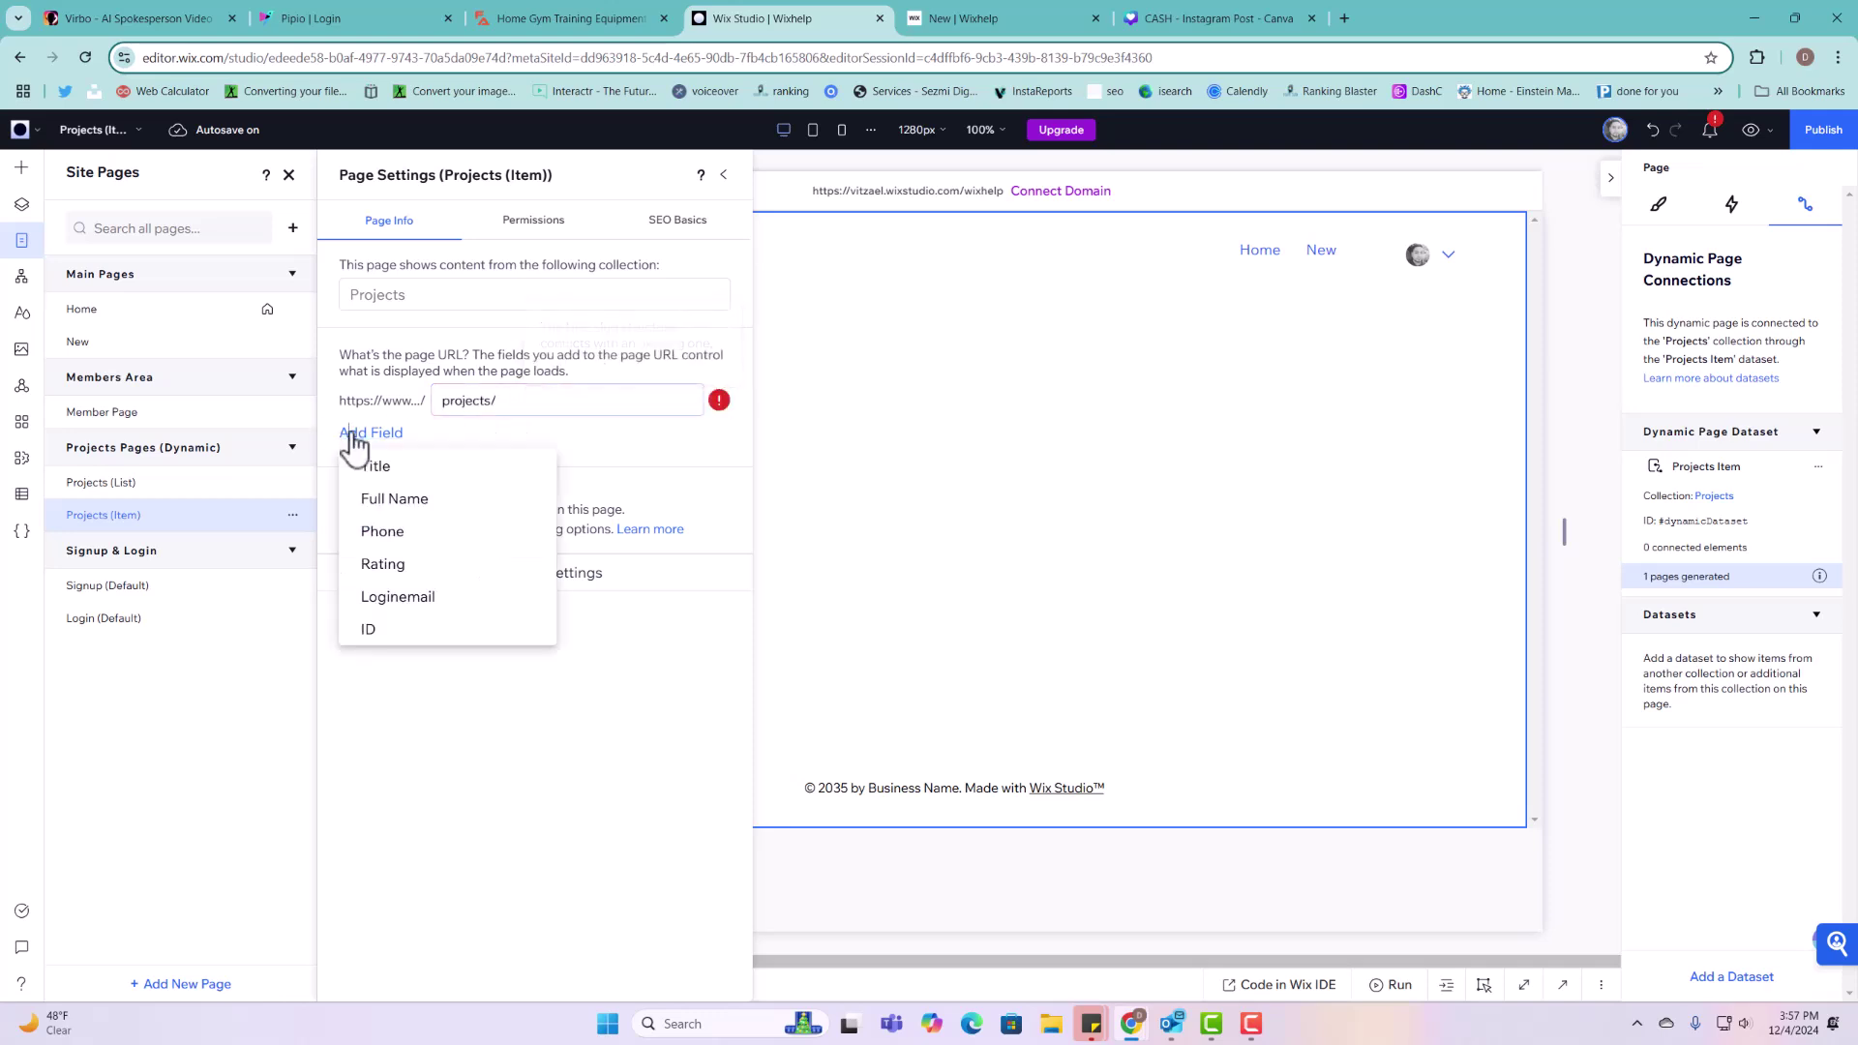
left_click(392, 631)
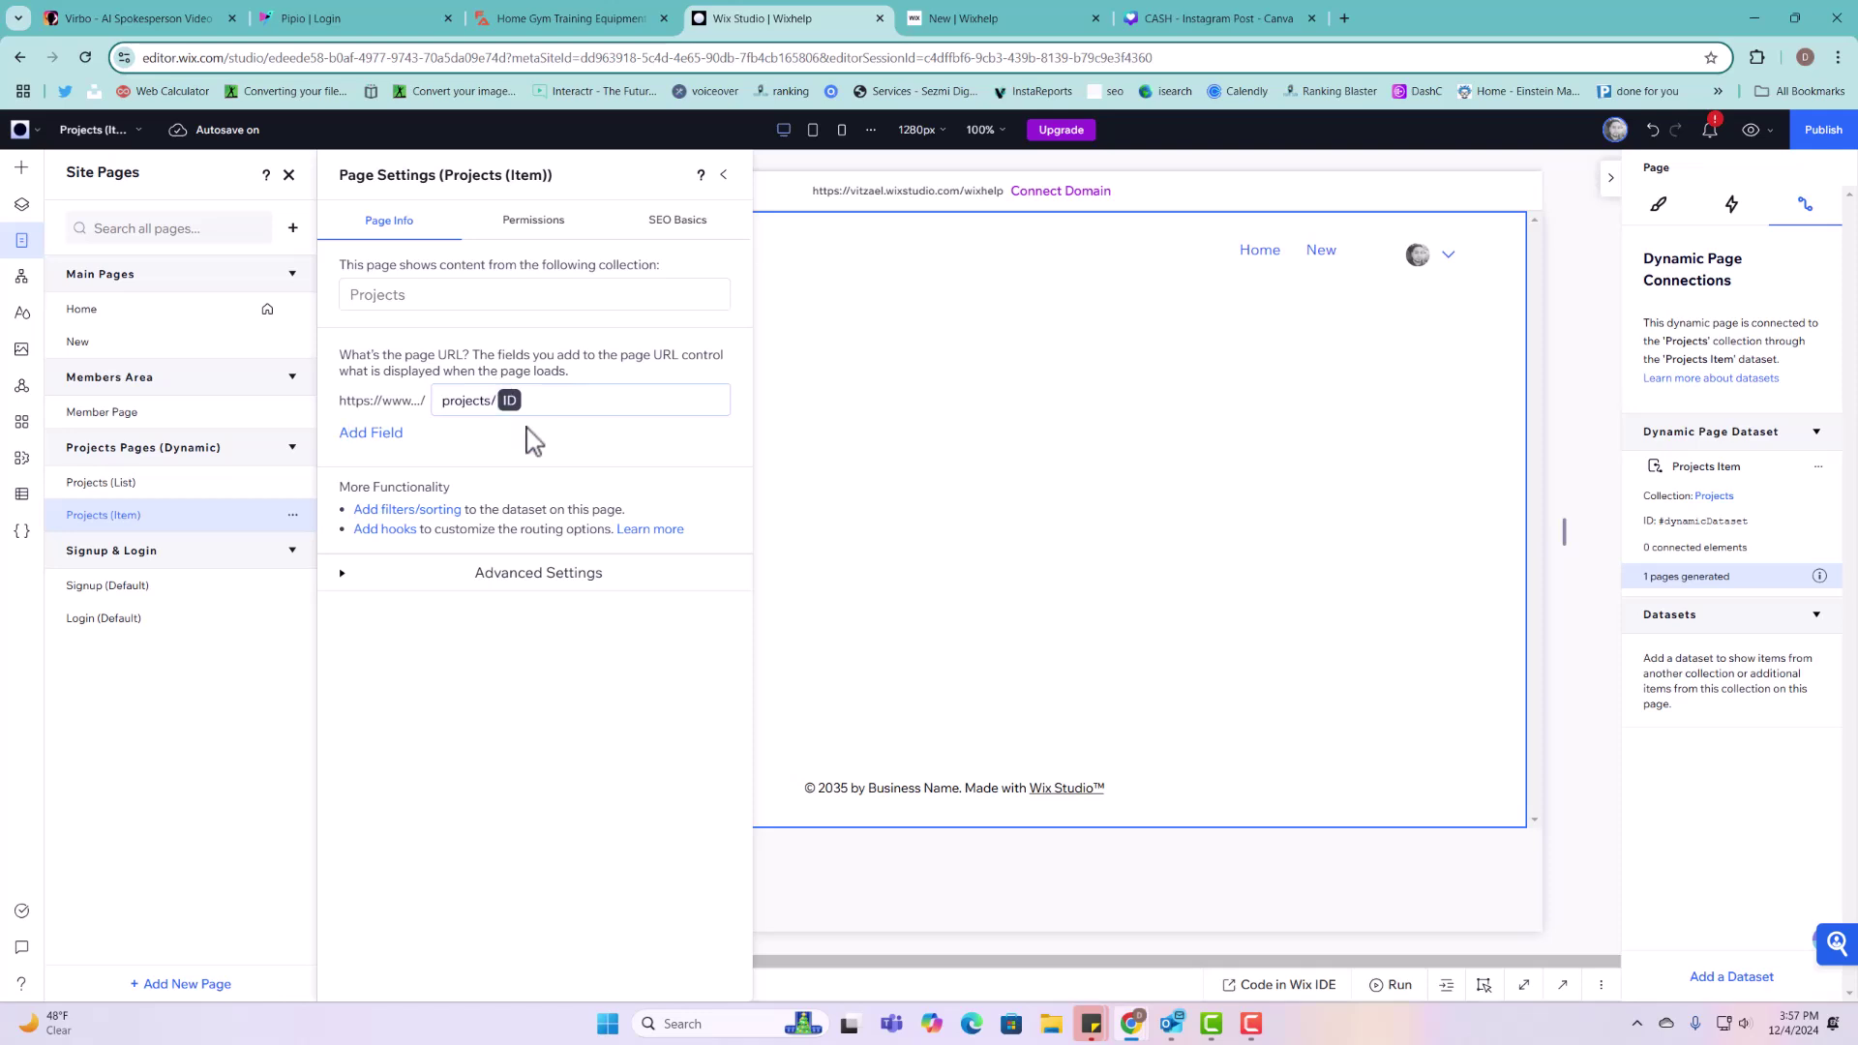
left_click(399, 436)
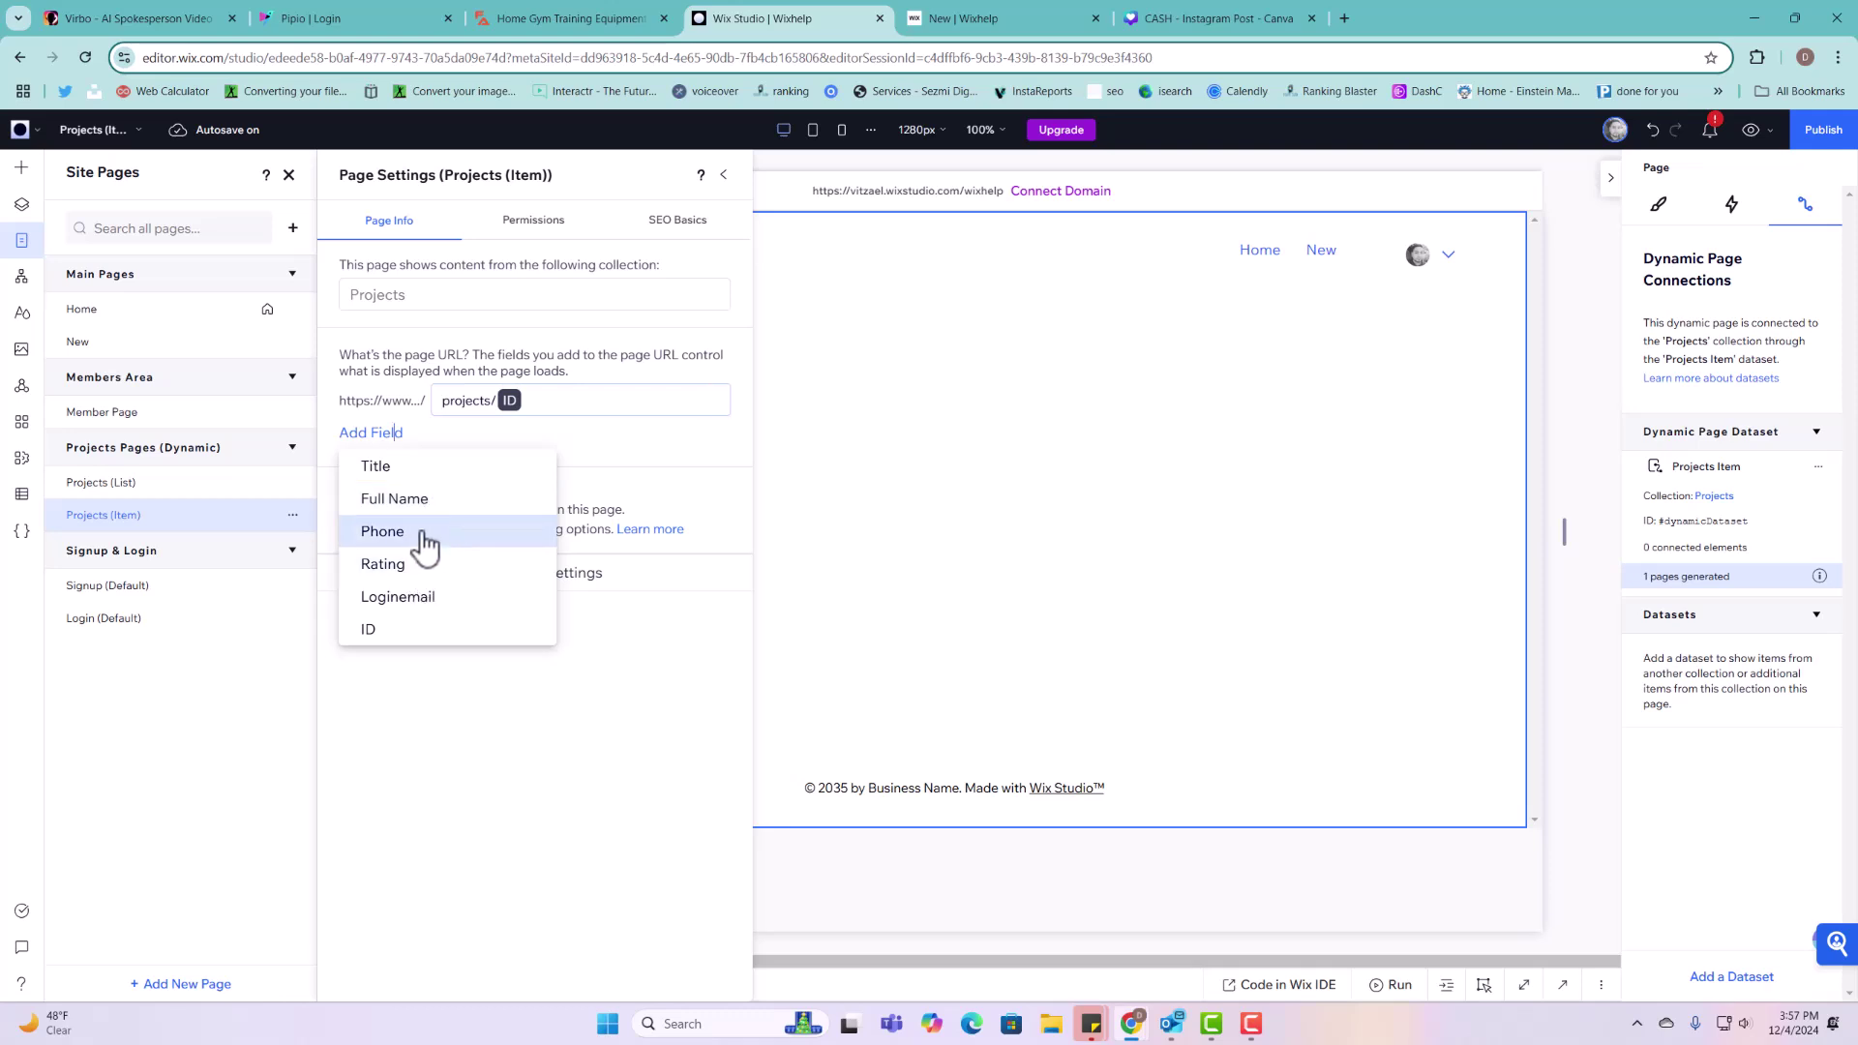
left_click(452, 437)
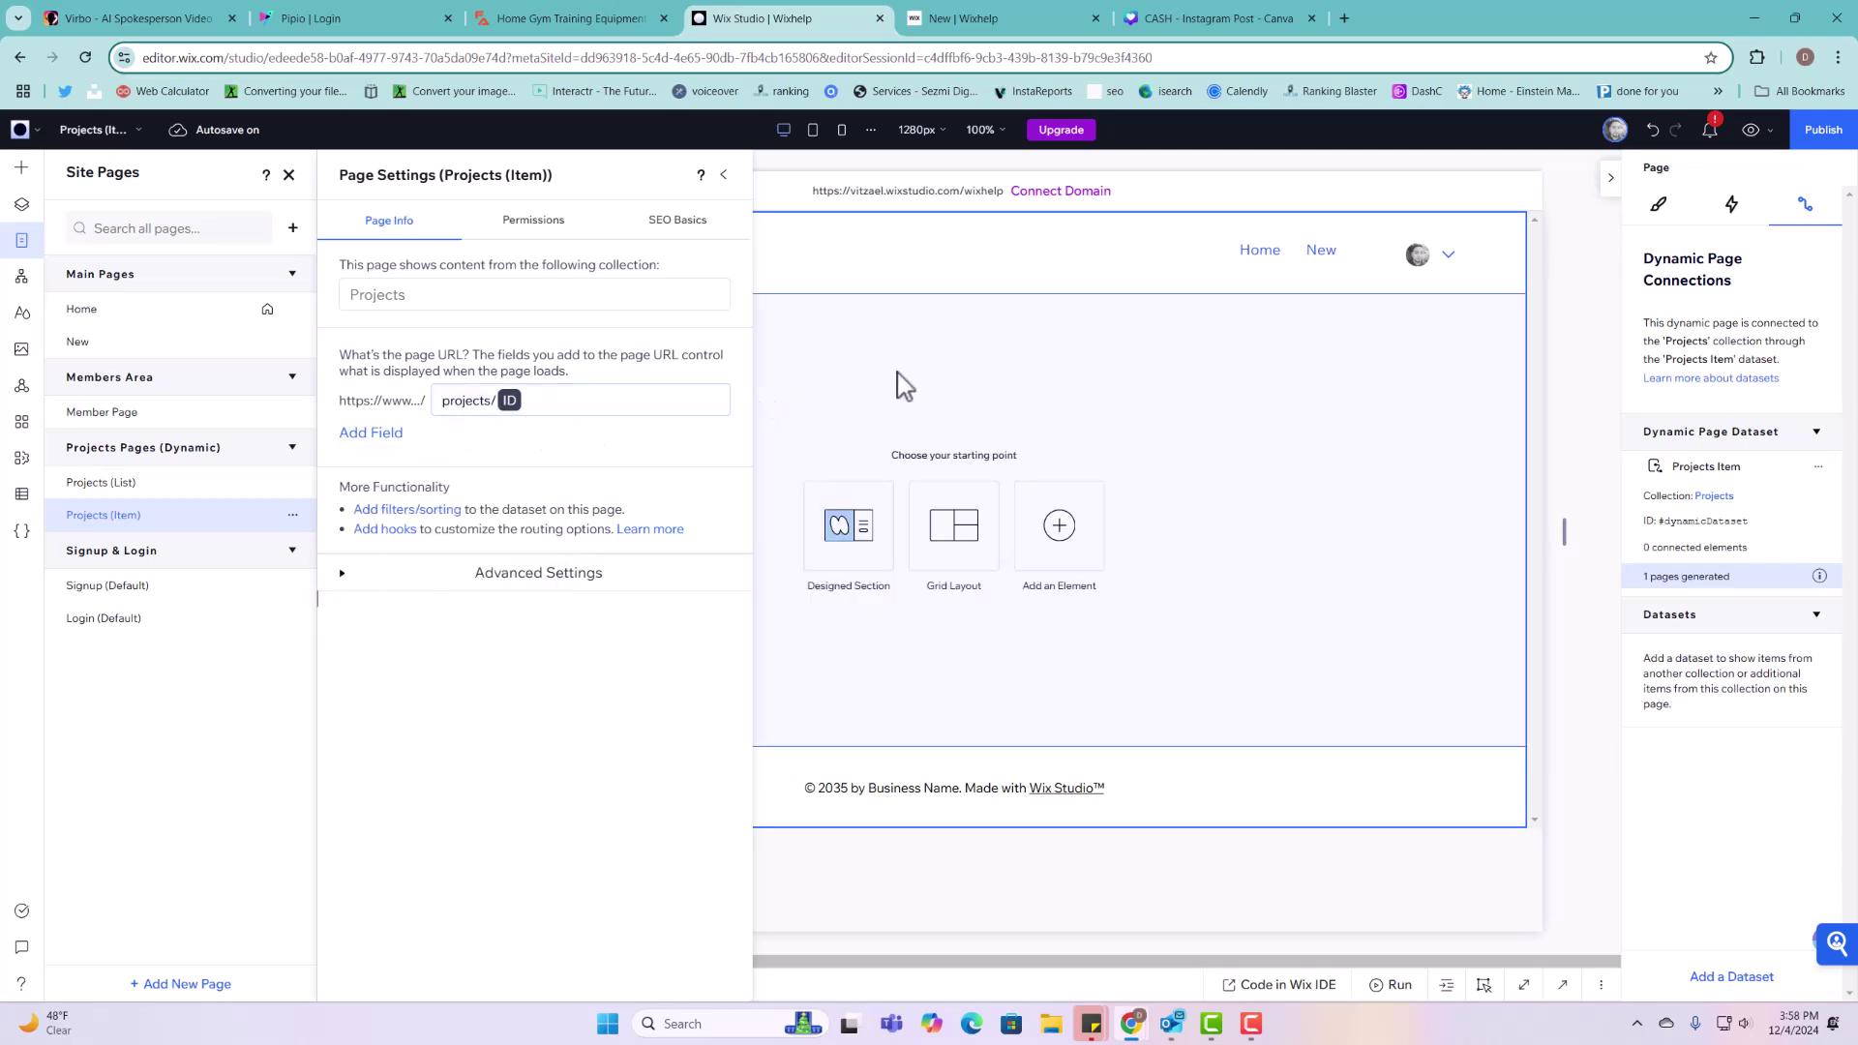
left_click(135, 484)
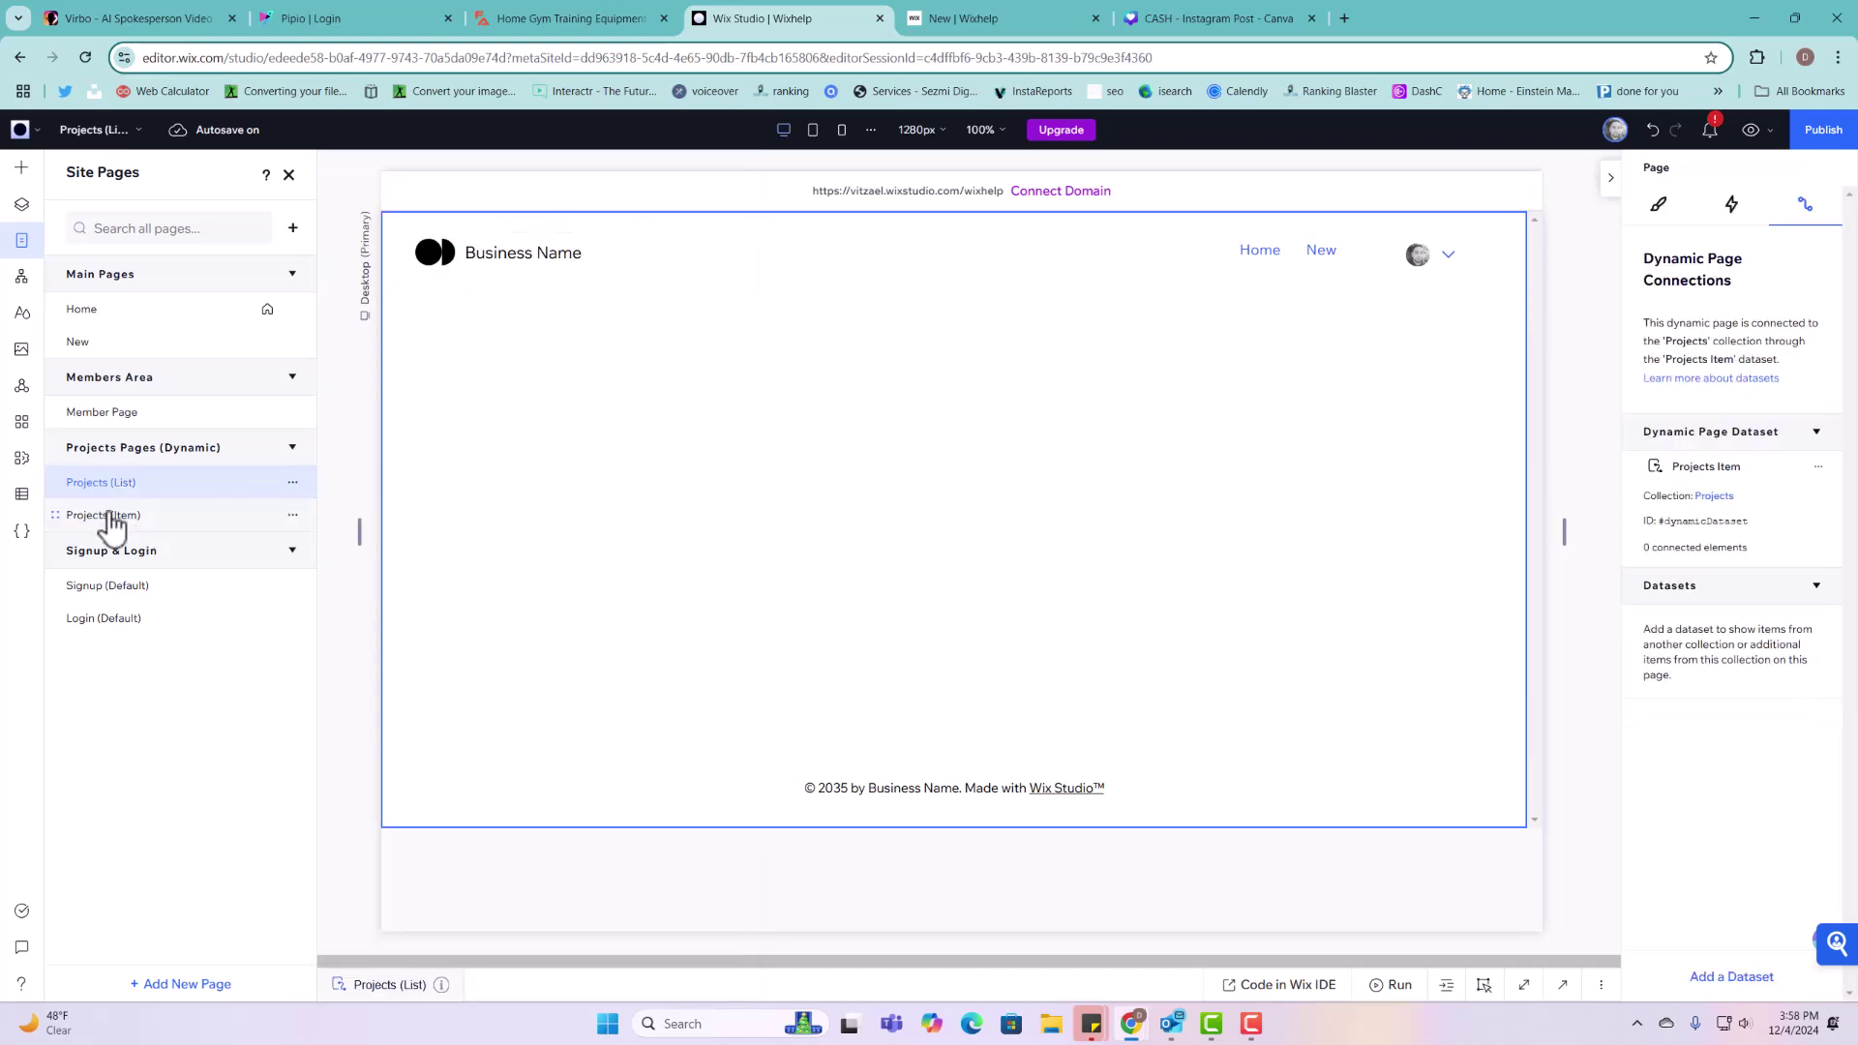
Step: Place a list repeater in the empty section, widen it to the right and centre it
left_click(578, 455)
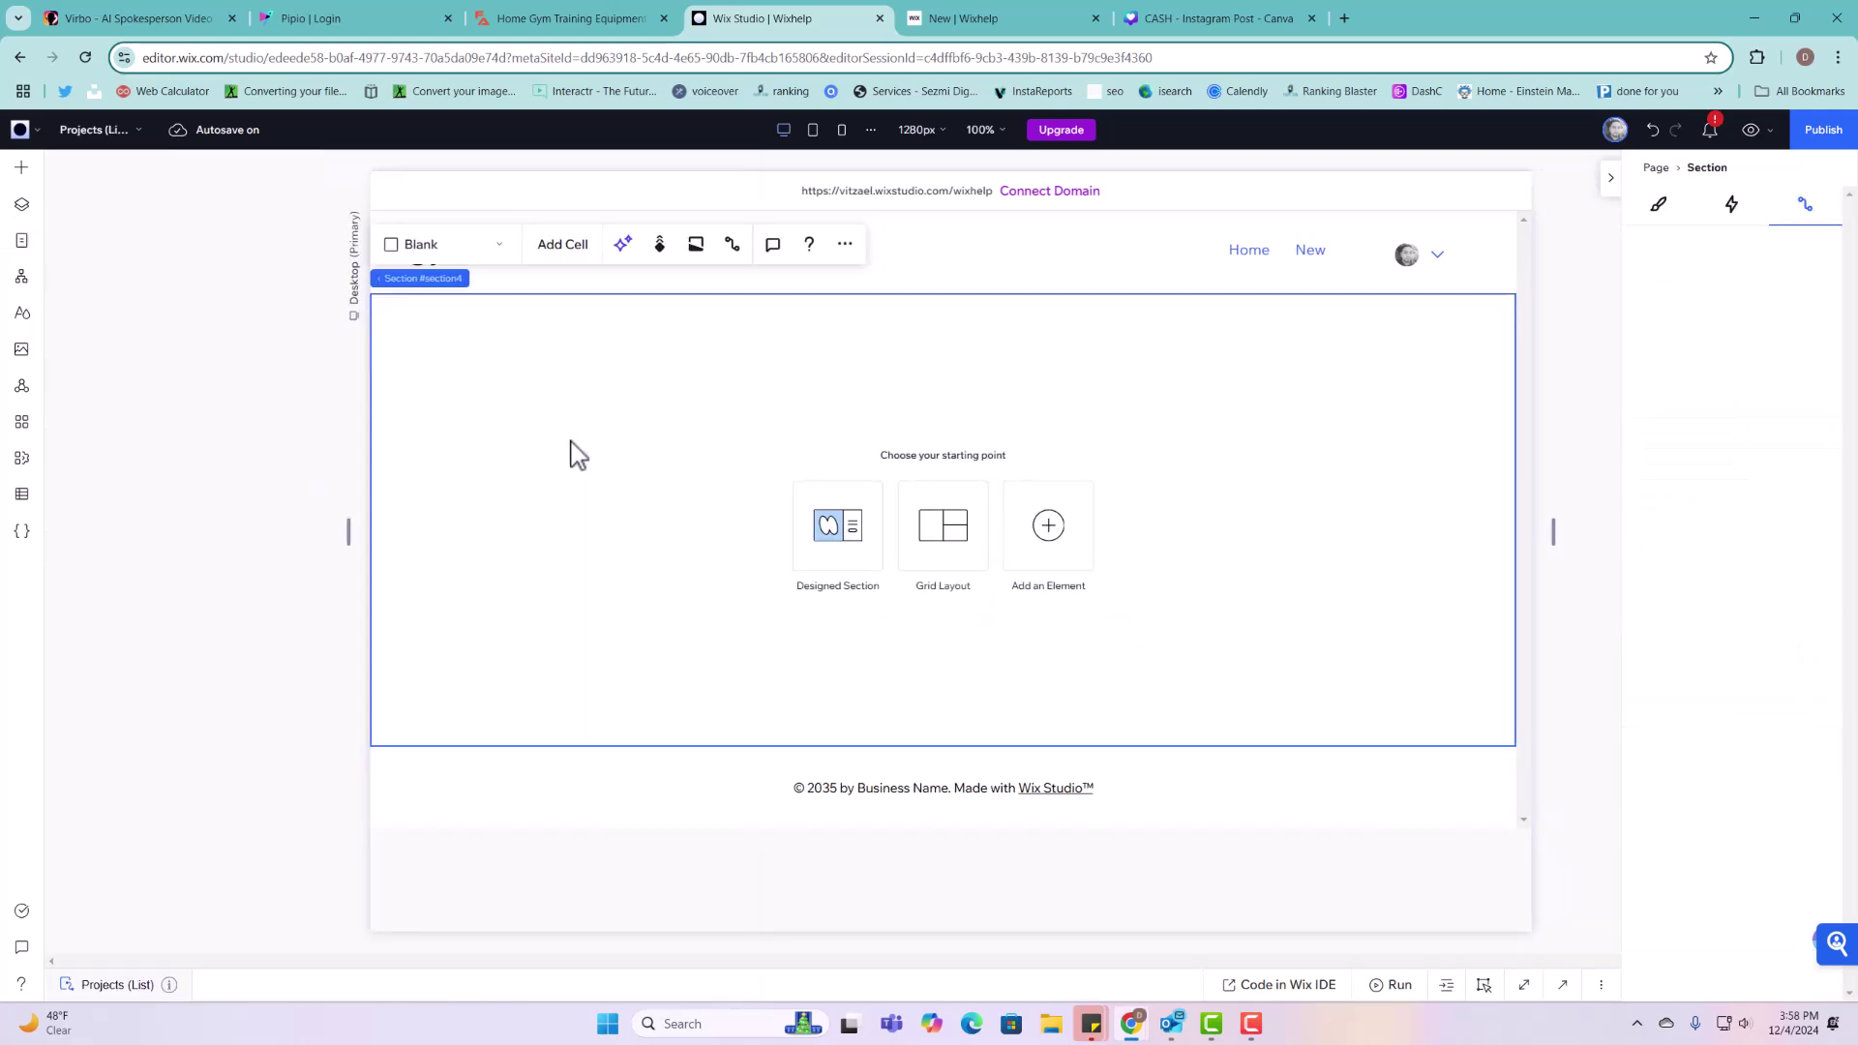
left_click(20, 171)
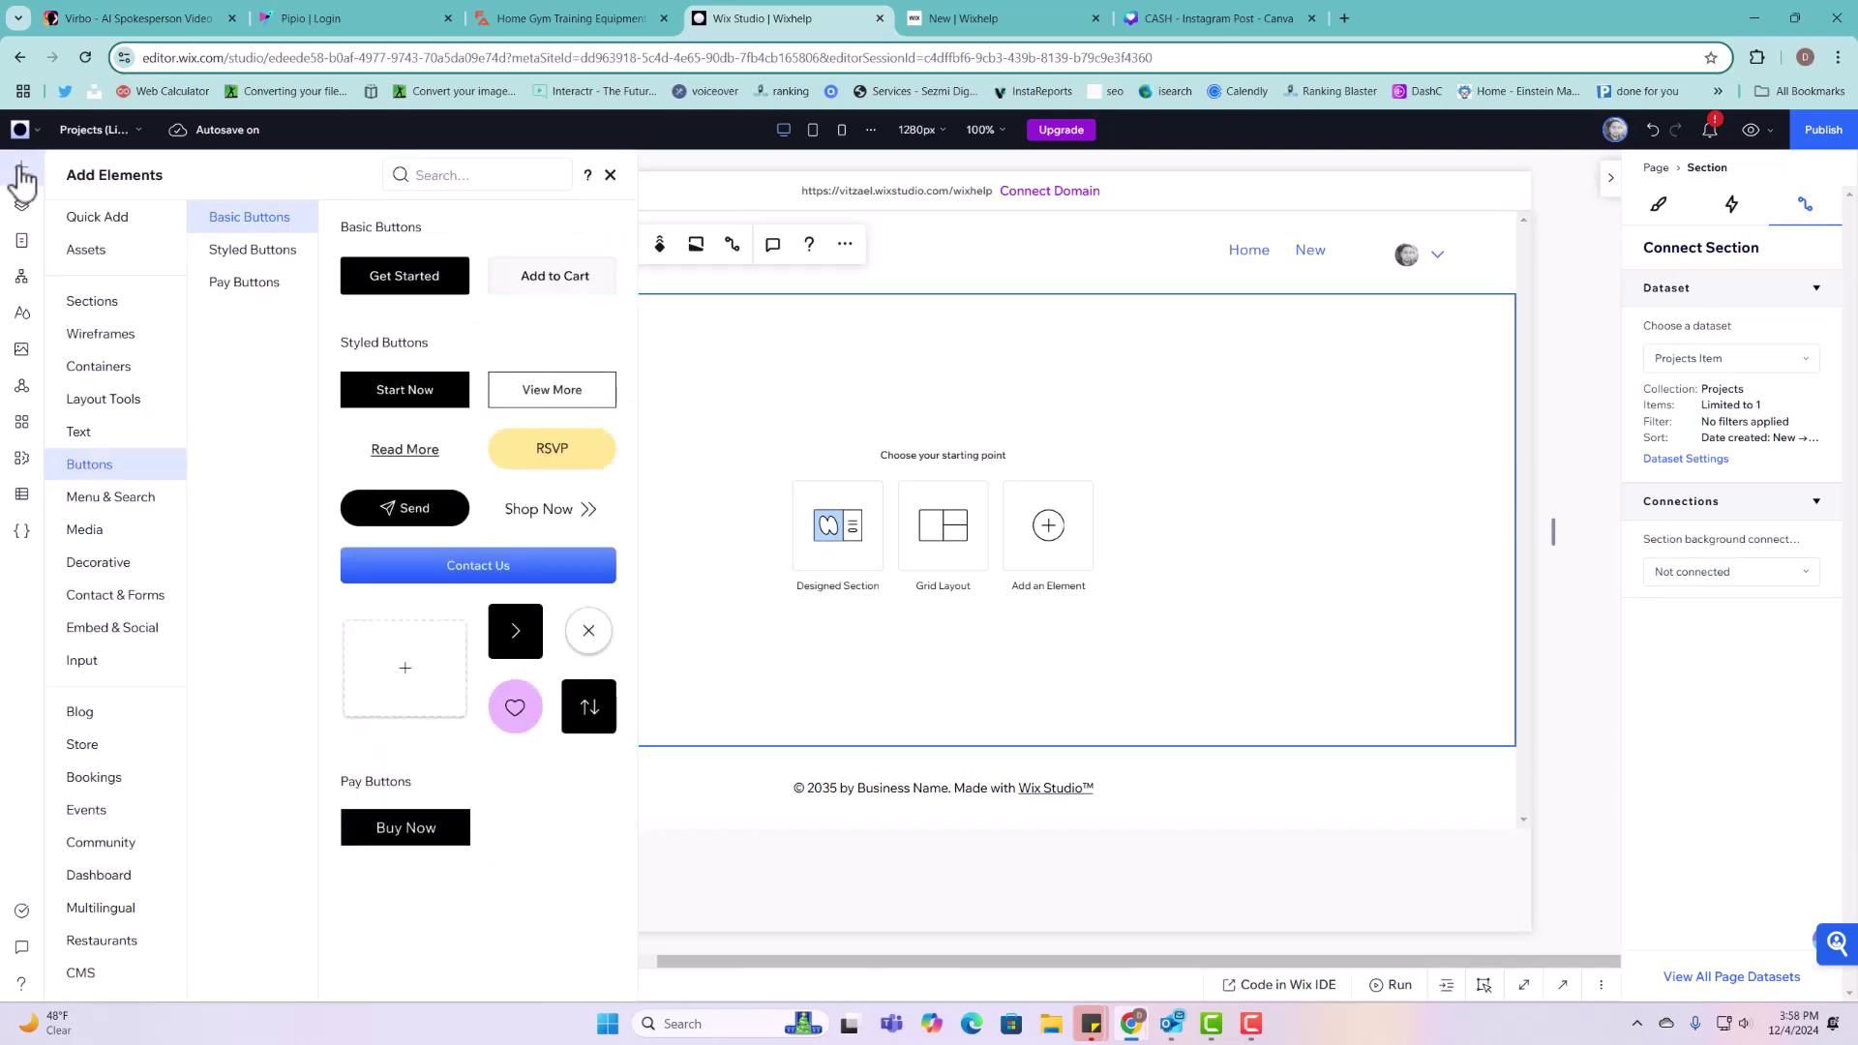
left_click(106, 403)
left_click(239, 285)
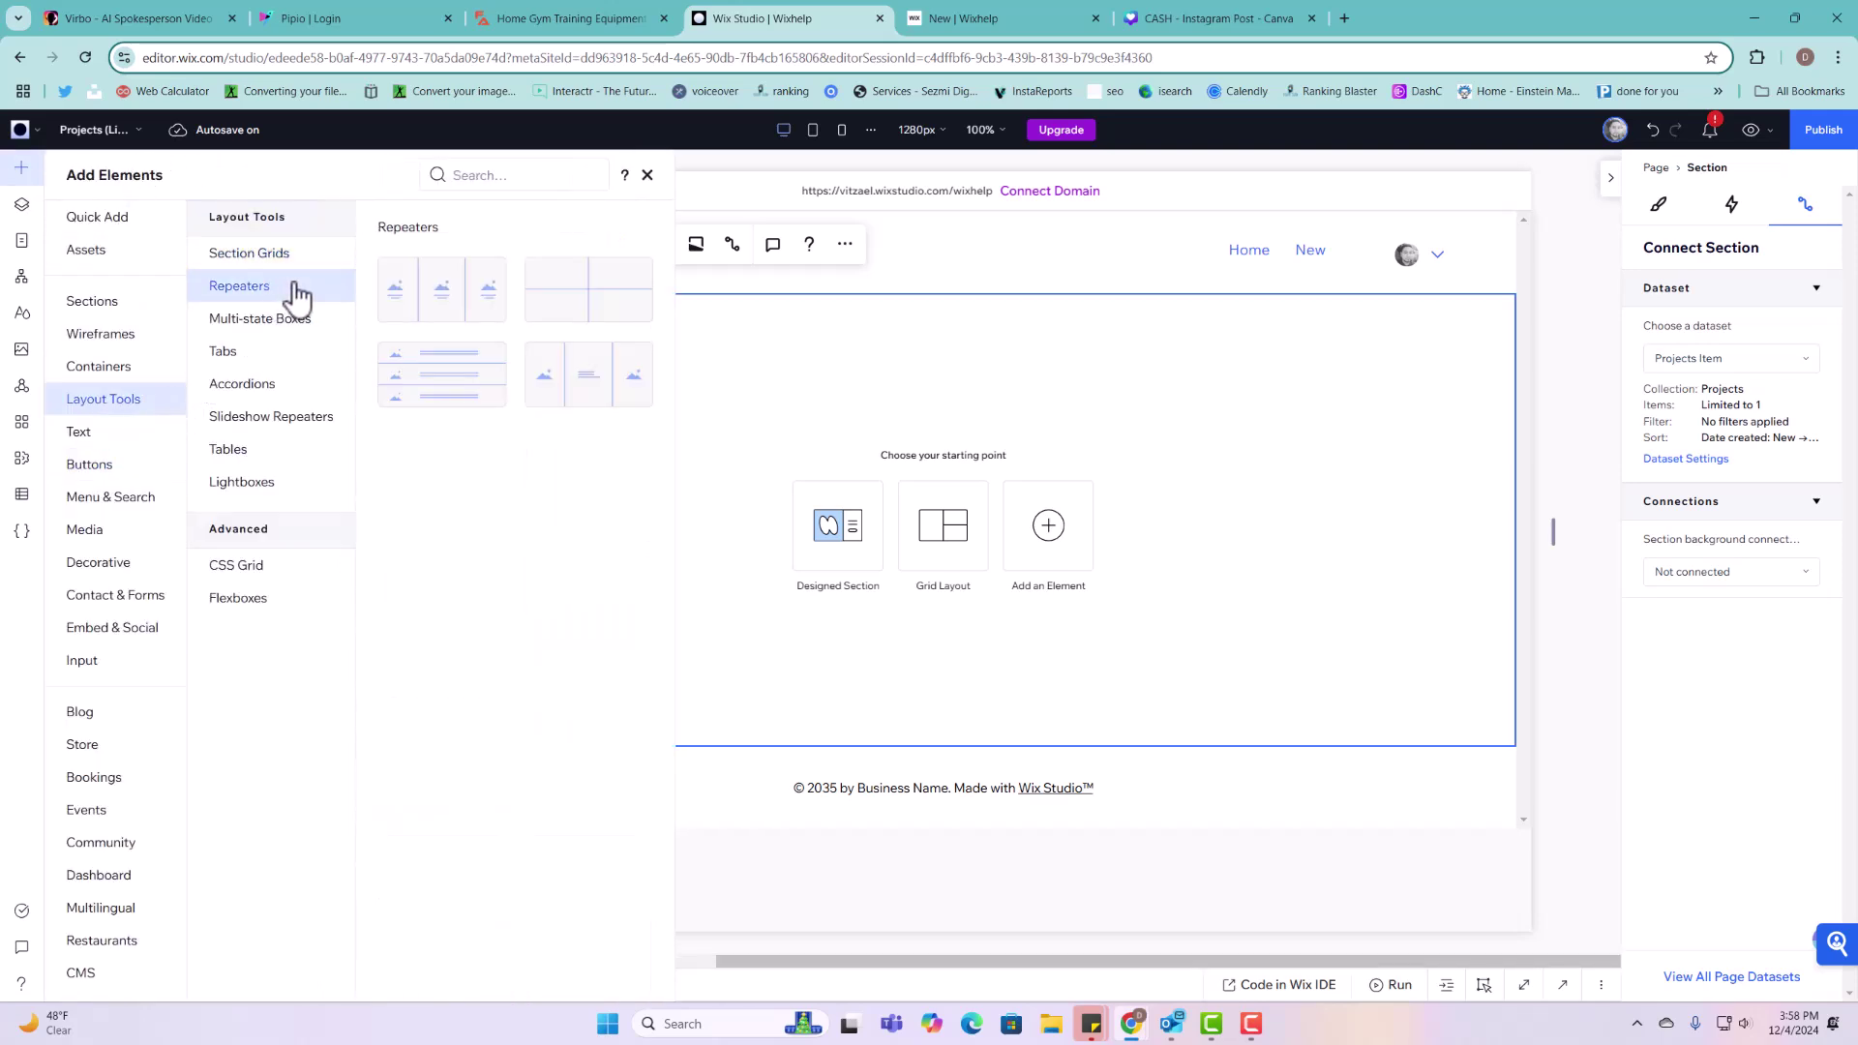
left_click_drag(436, 365, 888, 485)
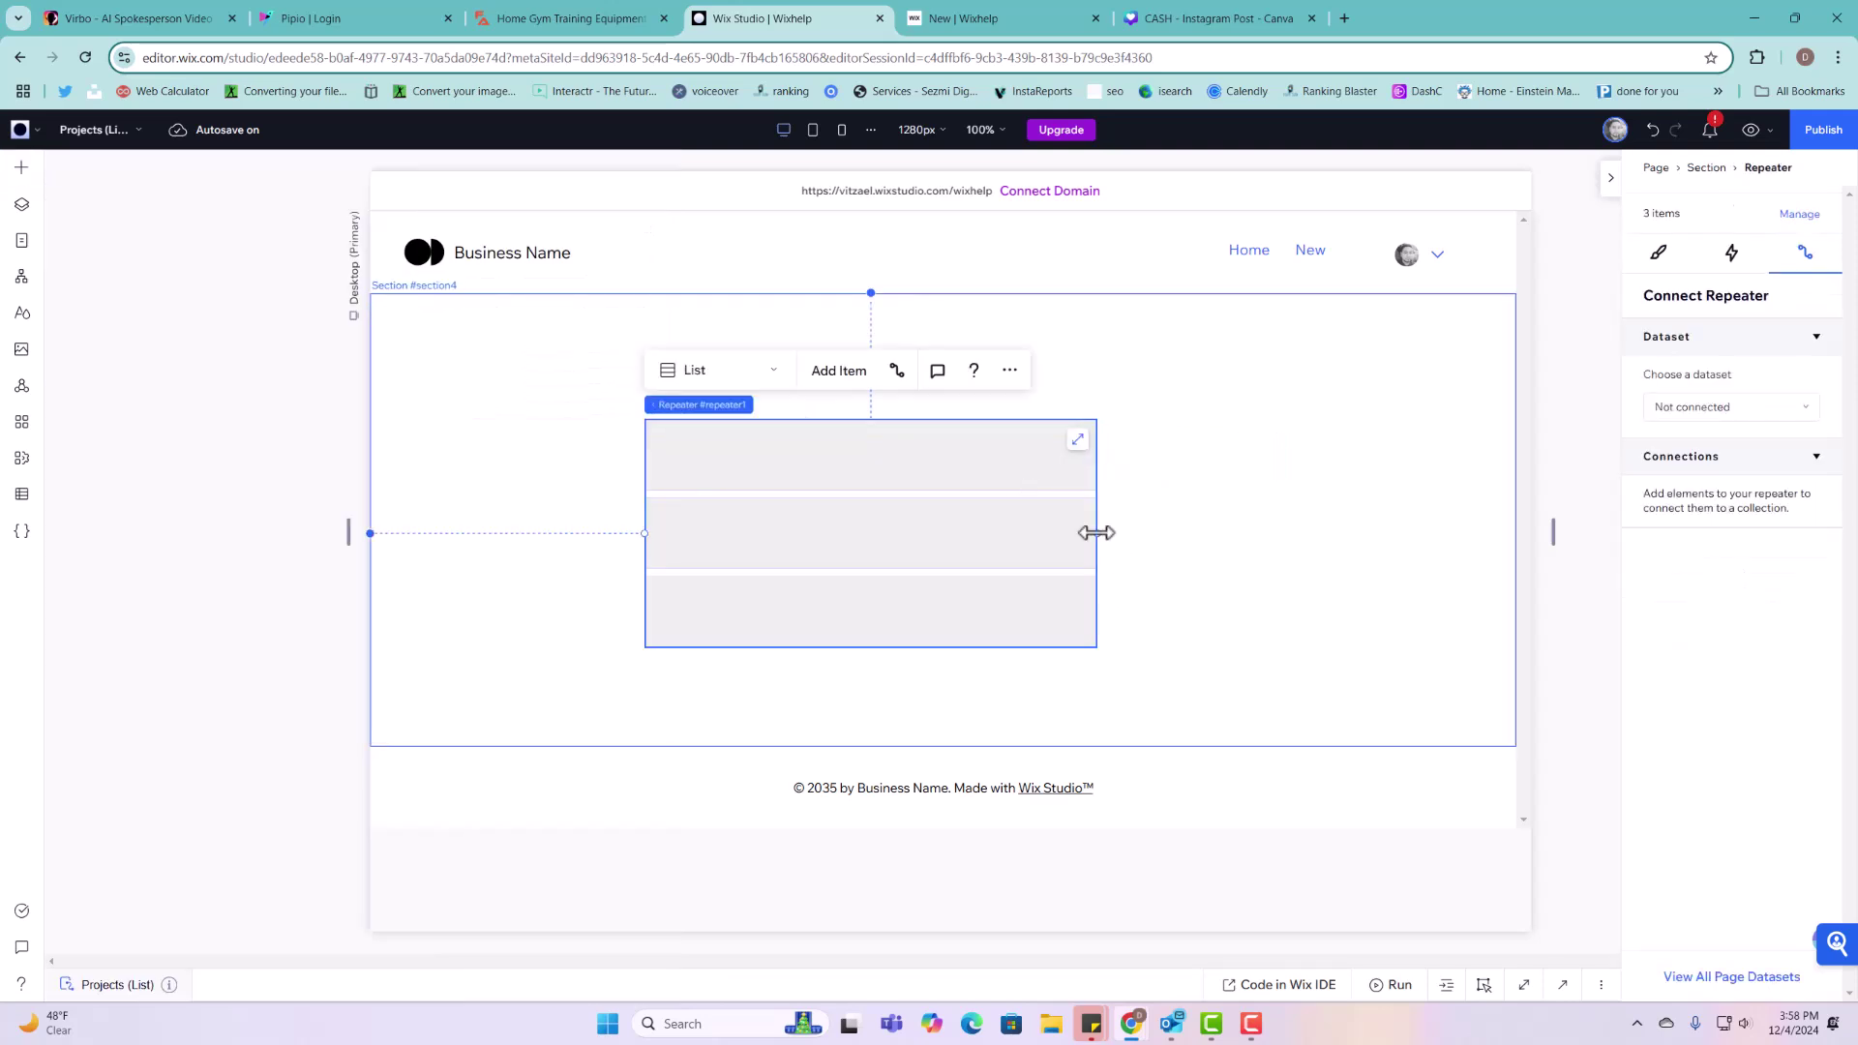
left_click_drag(1097, 532, 1427, 532)
left_click_drag(1281, 448, 1184, 439)
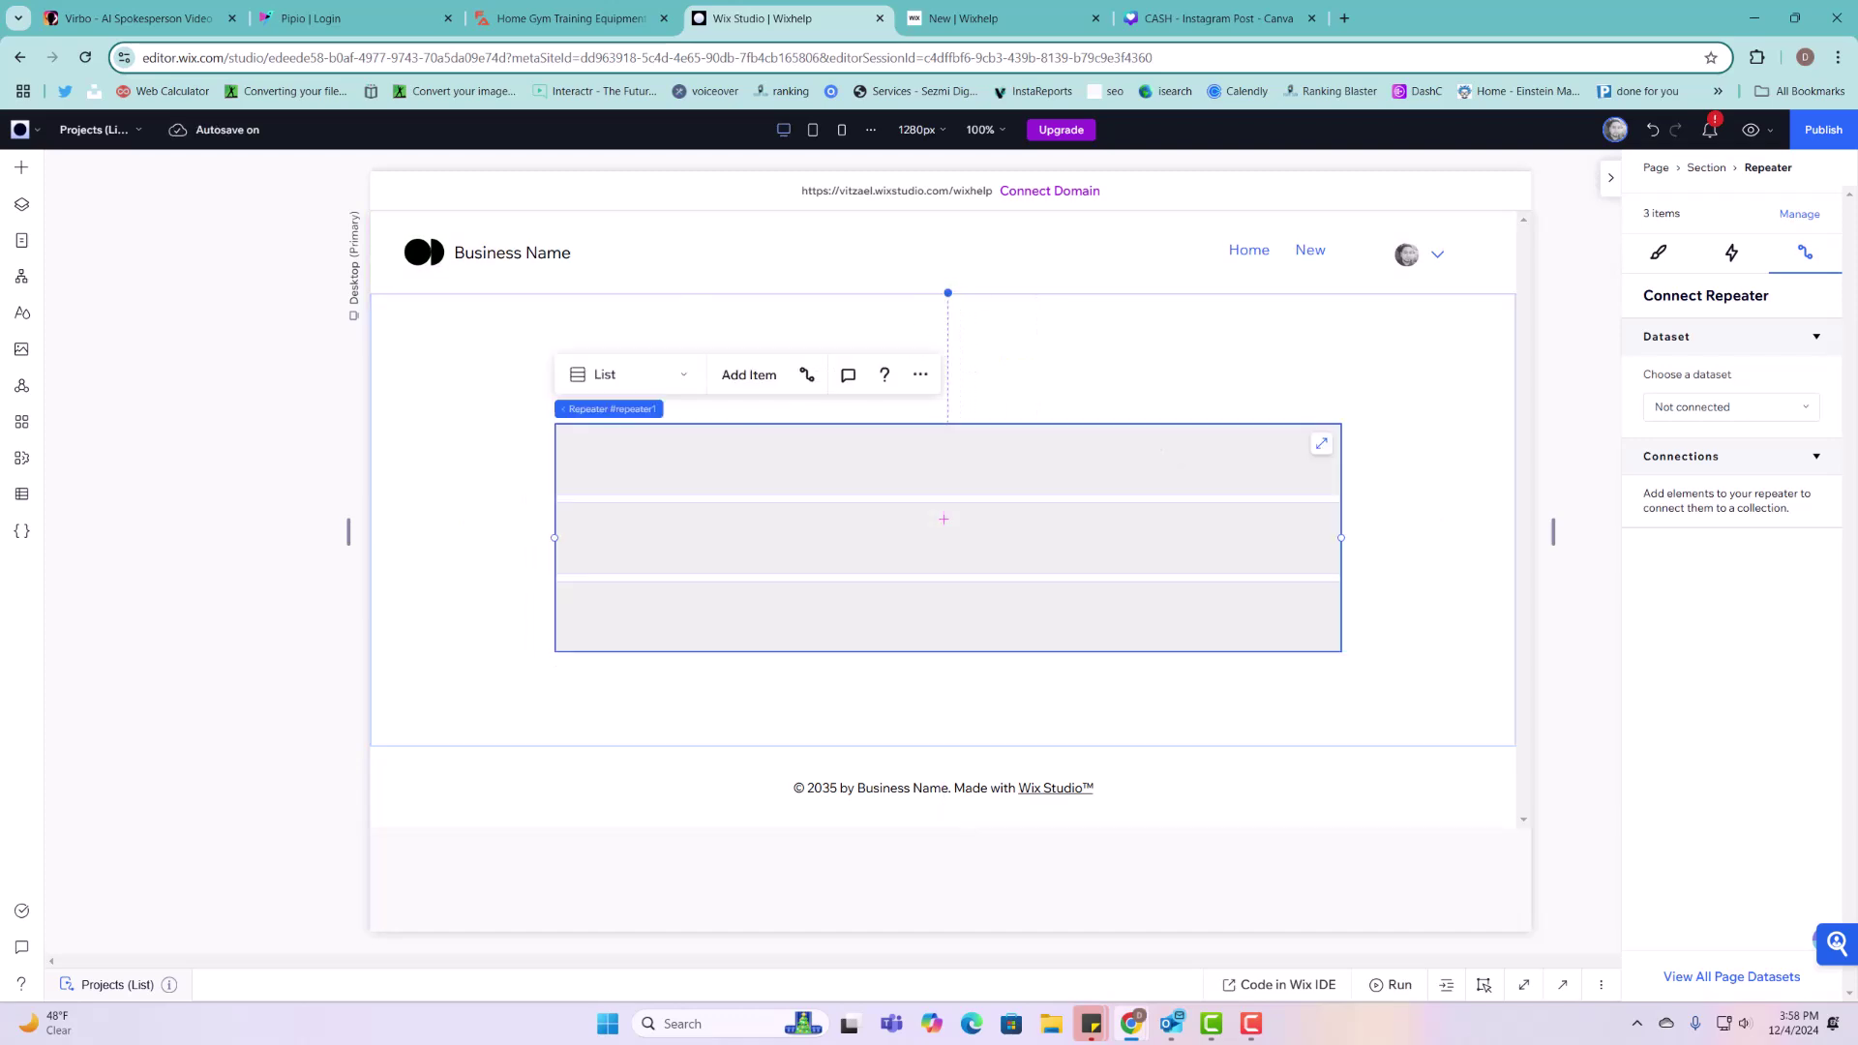
Step: Add the building image to the items, shrink it to about 70×70, and make items 101 px tall
left_click(21, 169)
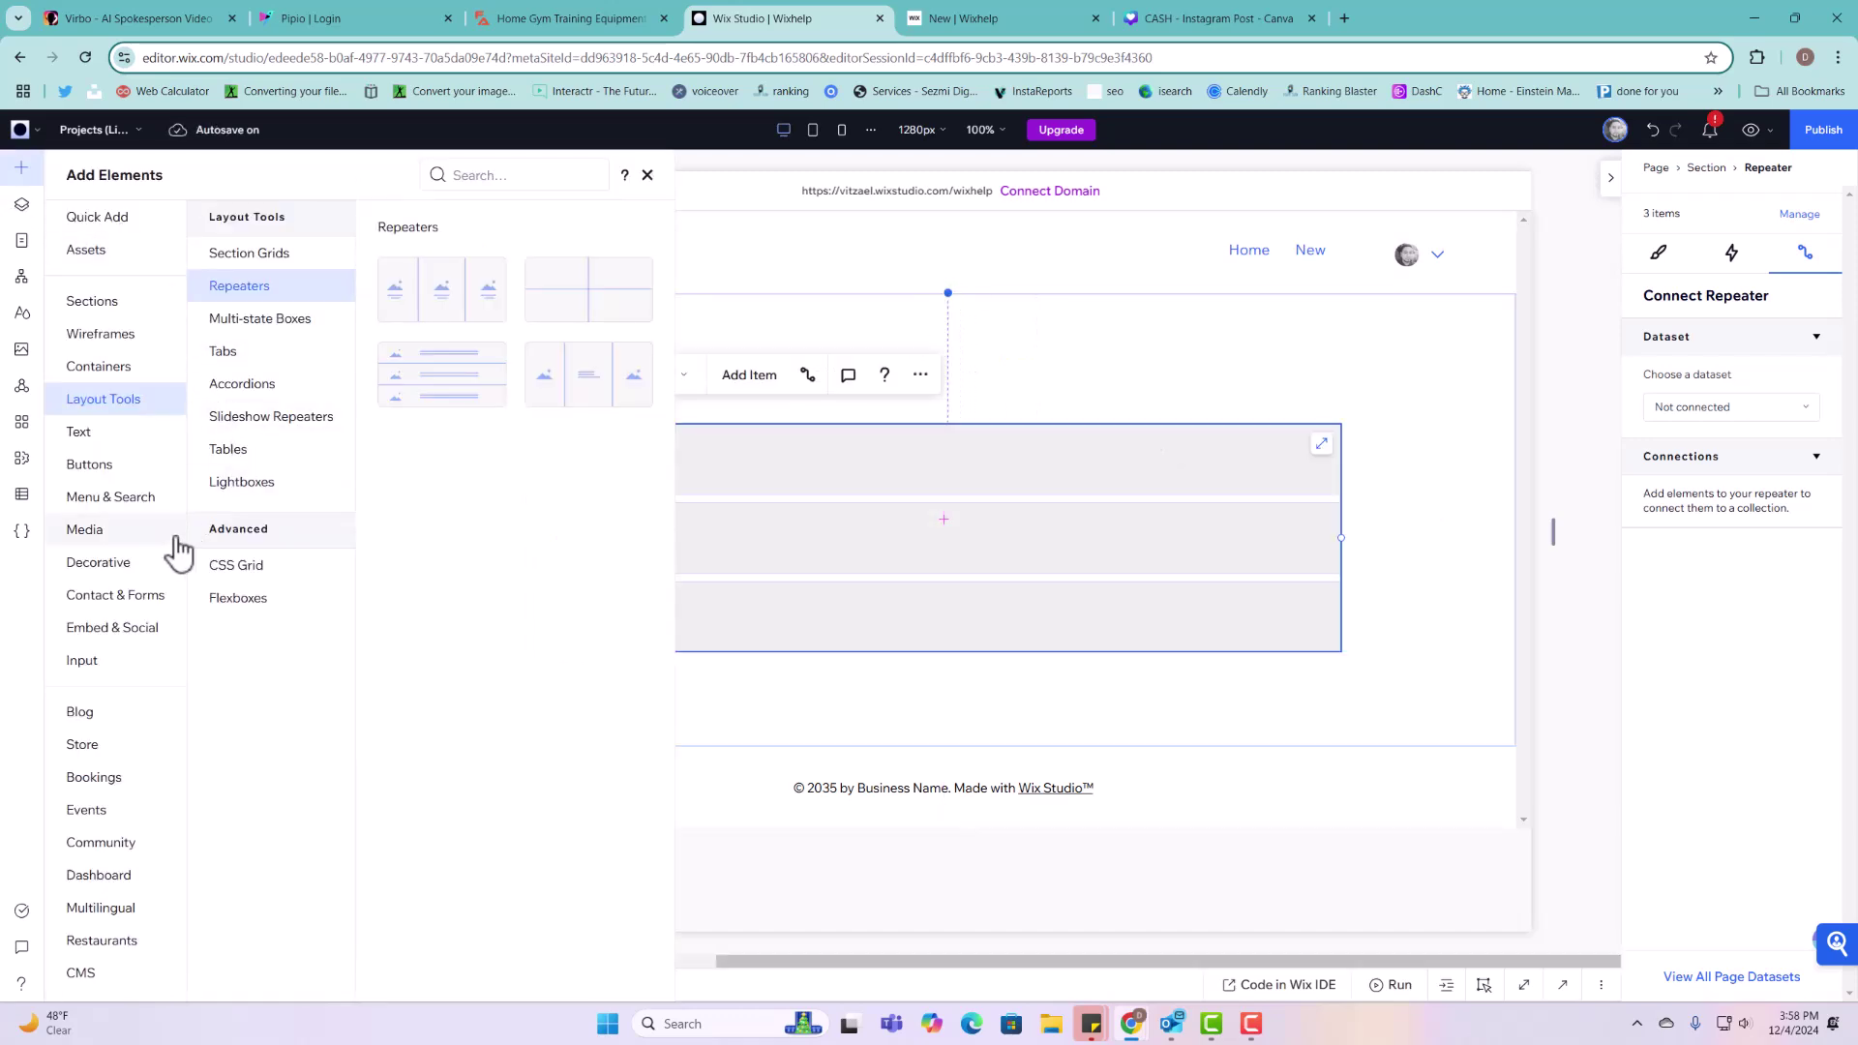
left_click(107, 533)
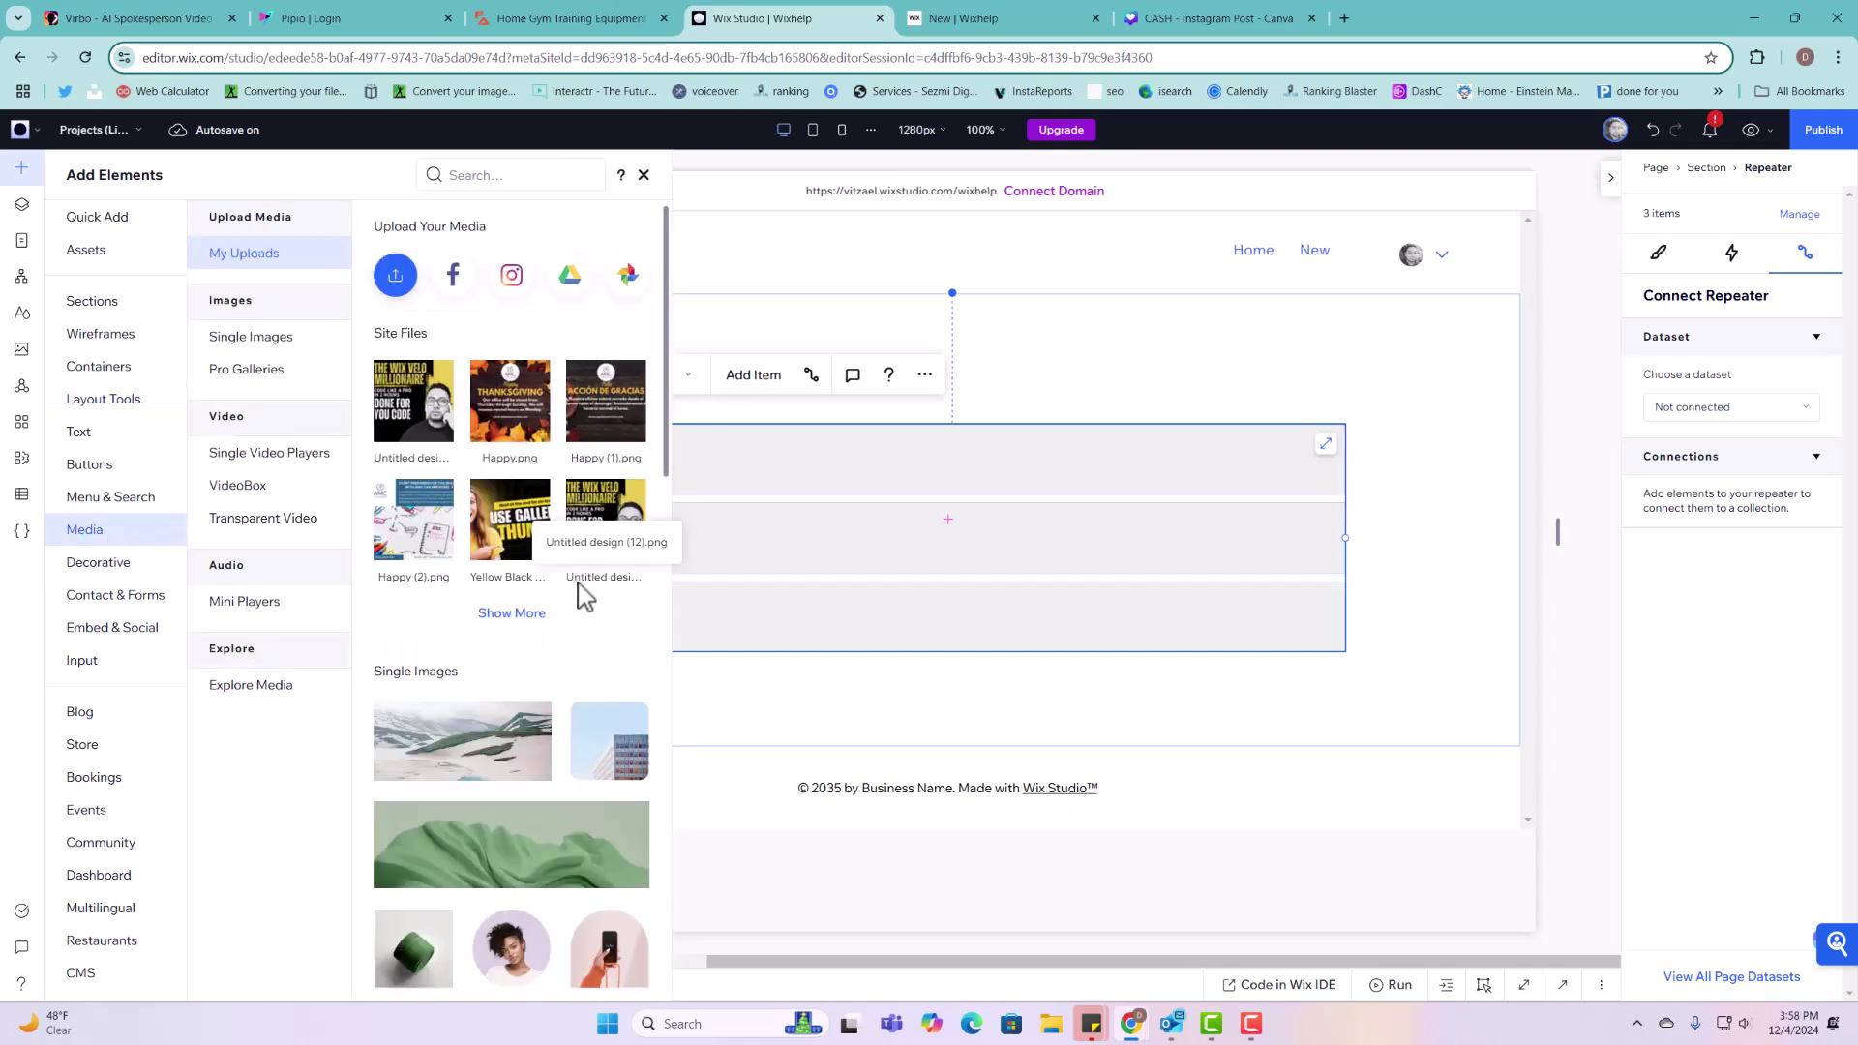
left_click_drag(581, 741, 935, 689)
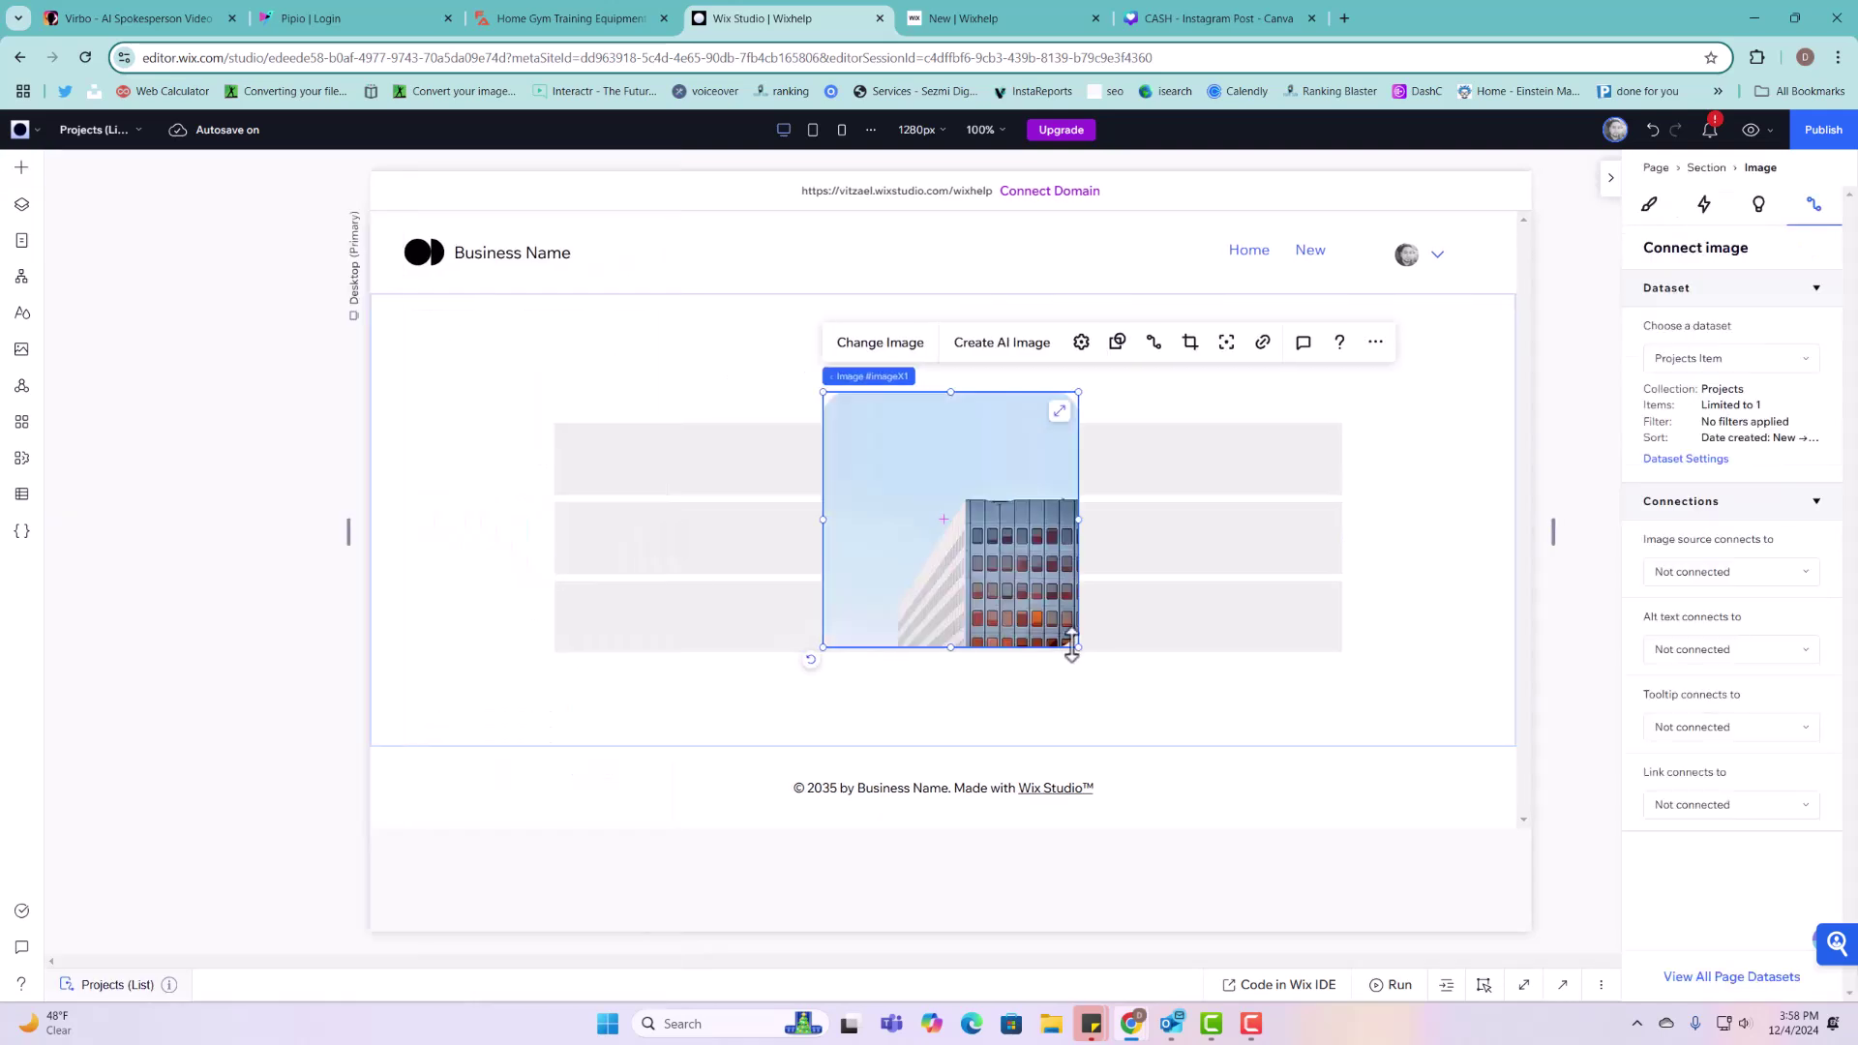
left_click_drag(1072, 643, 619, 470)
left_click(741, 502)
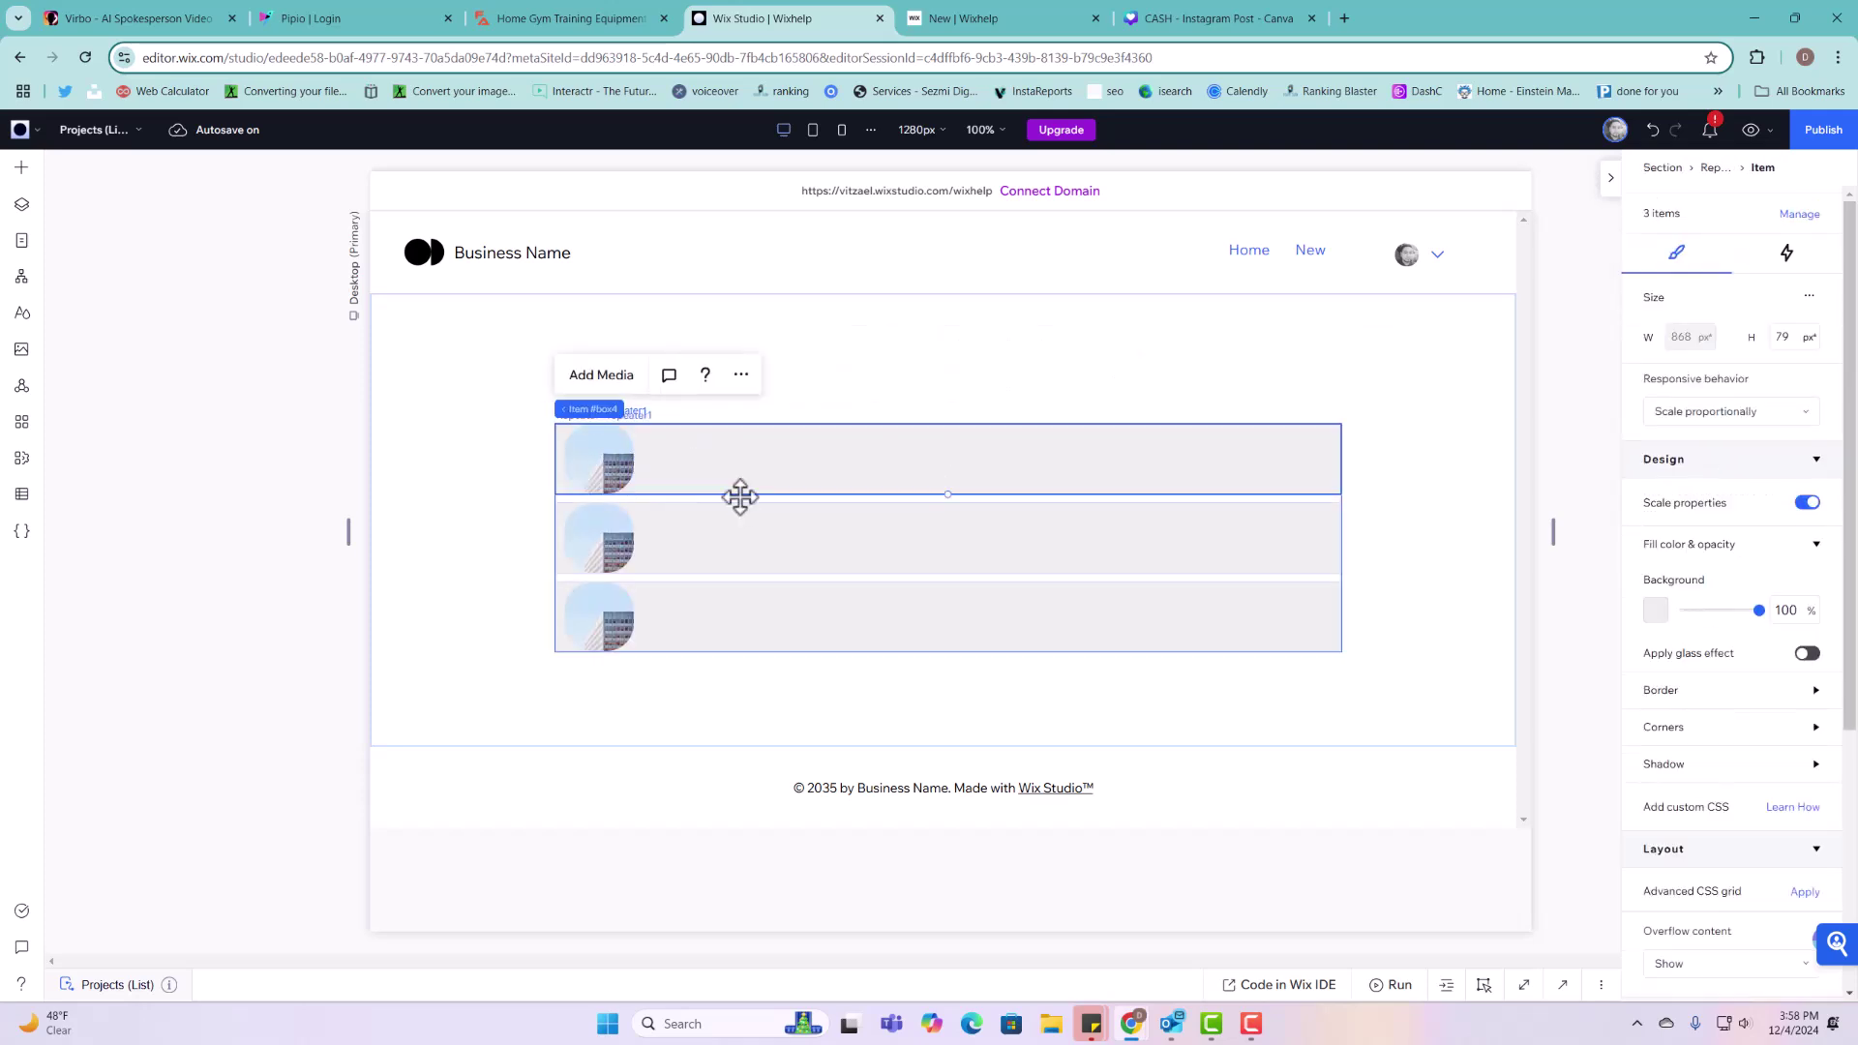
left_click_drag(741, 497, 741, 519)
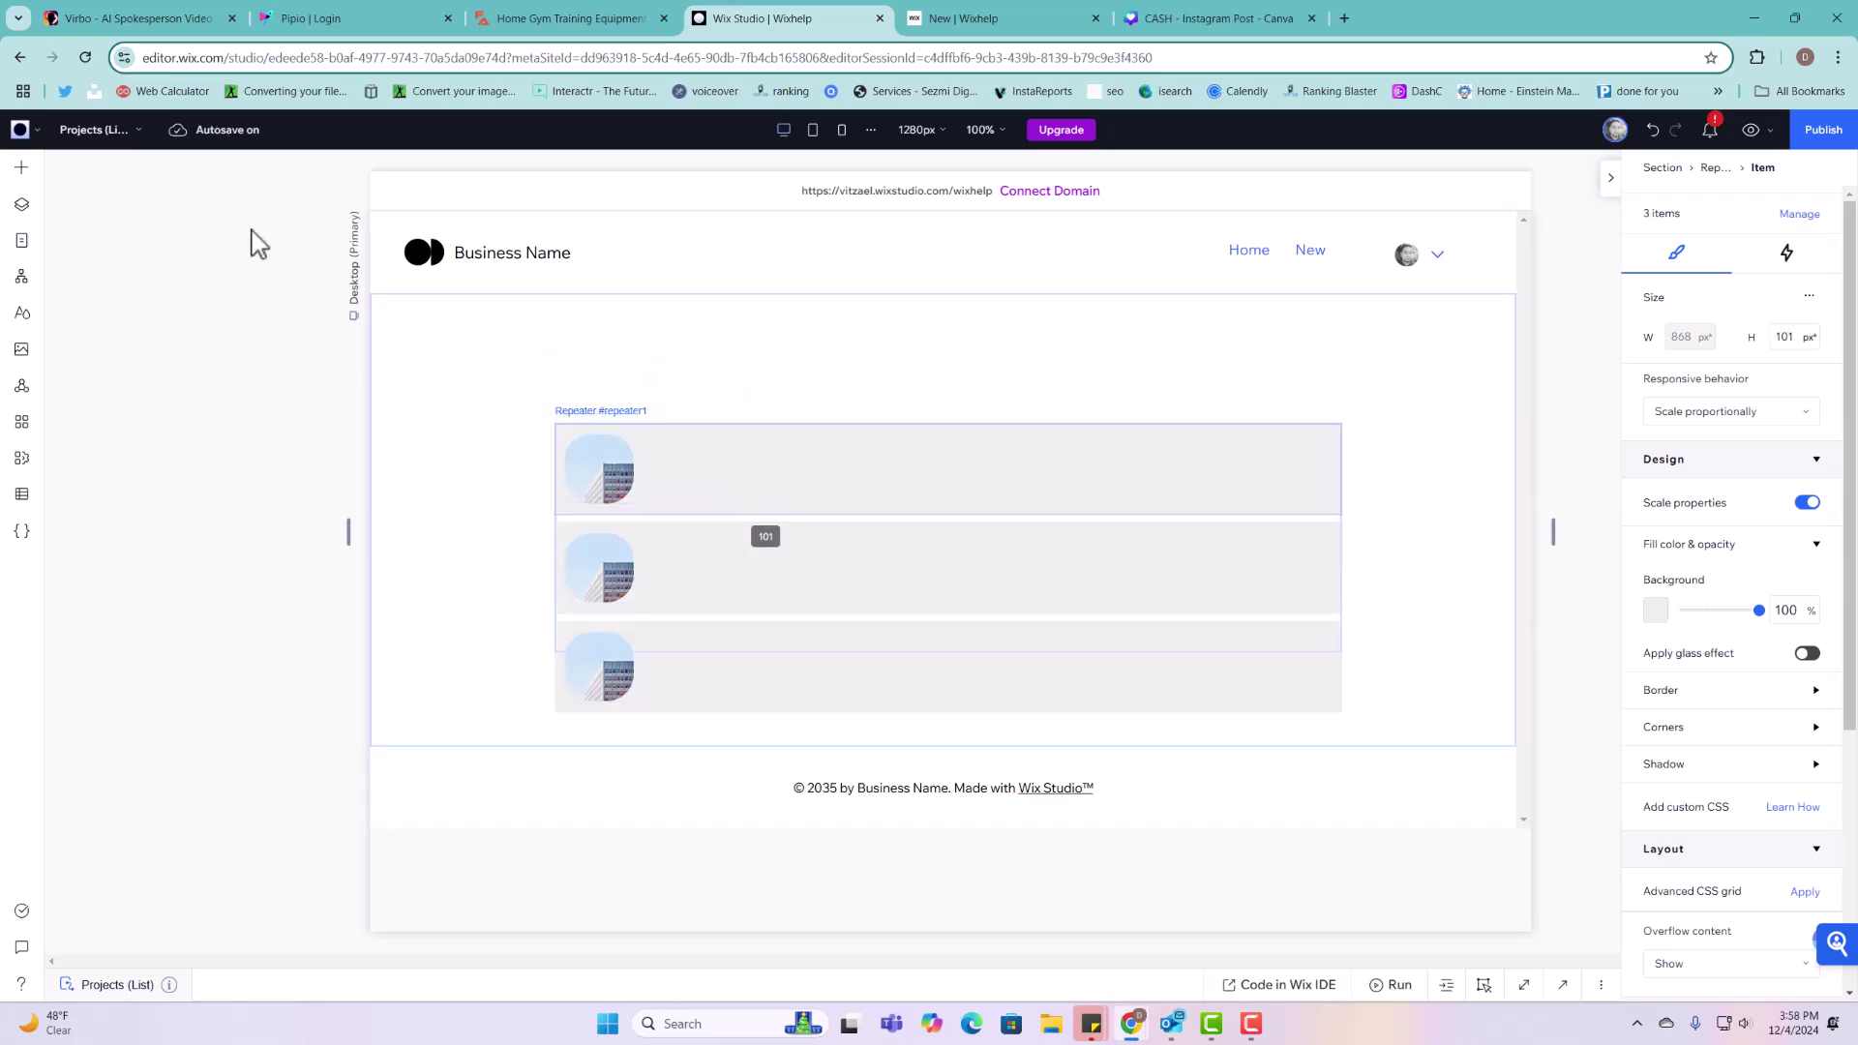
Step: Add a Heading 2 title beside the image in the first item with font size 16
left_click(27, 174)
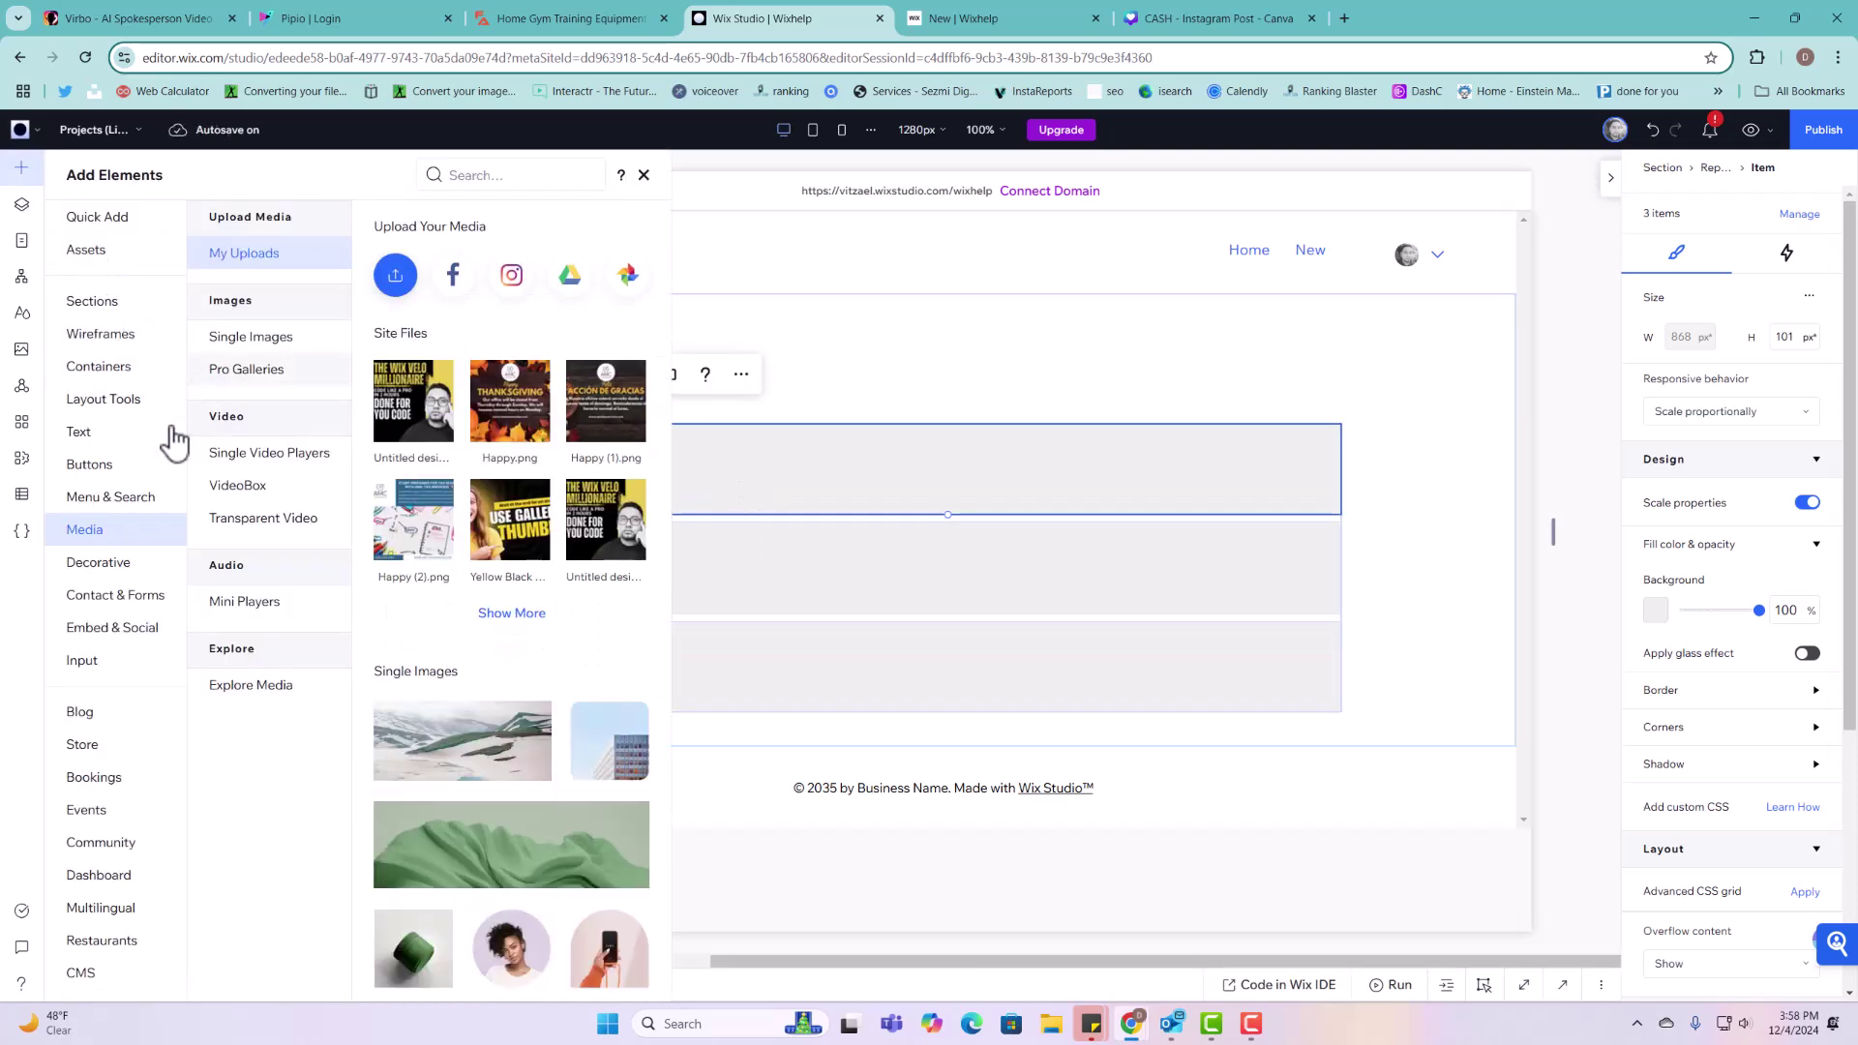
left_click(145, 434)
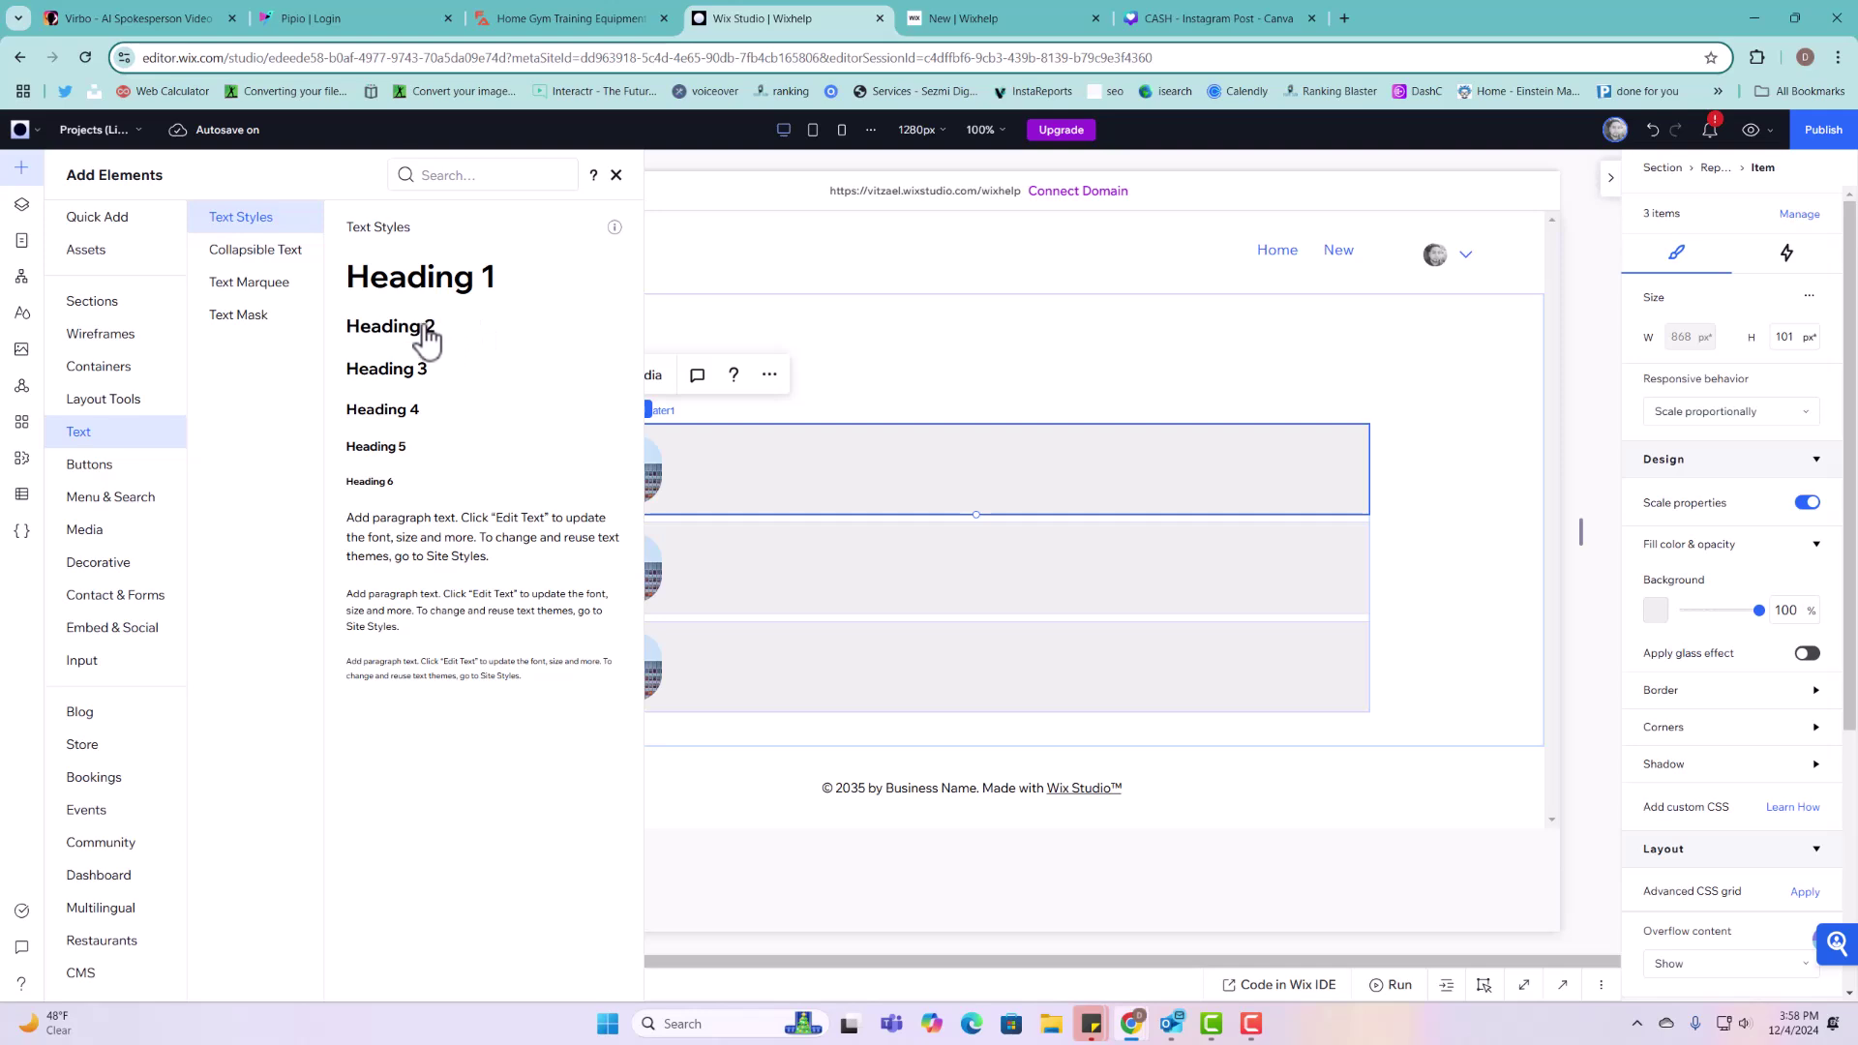
left_click_drag(426, 339, 1034, 429)
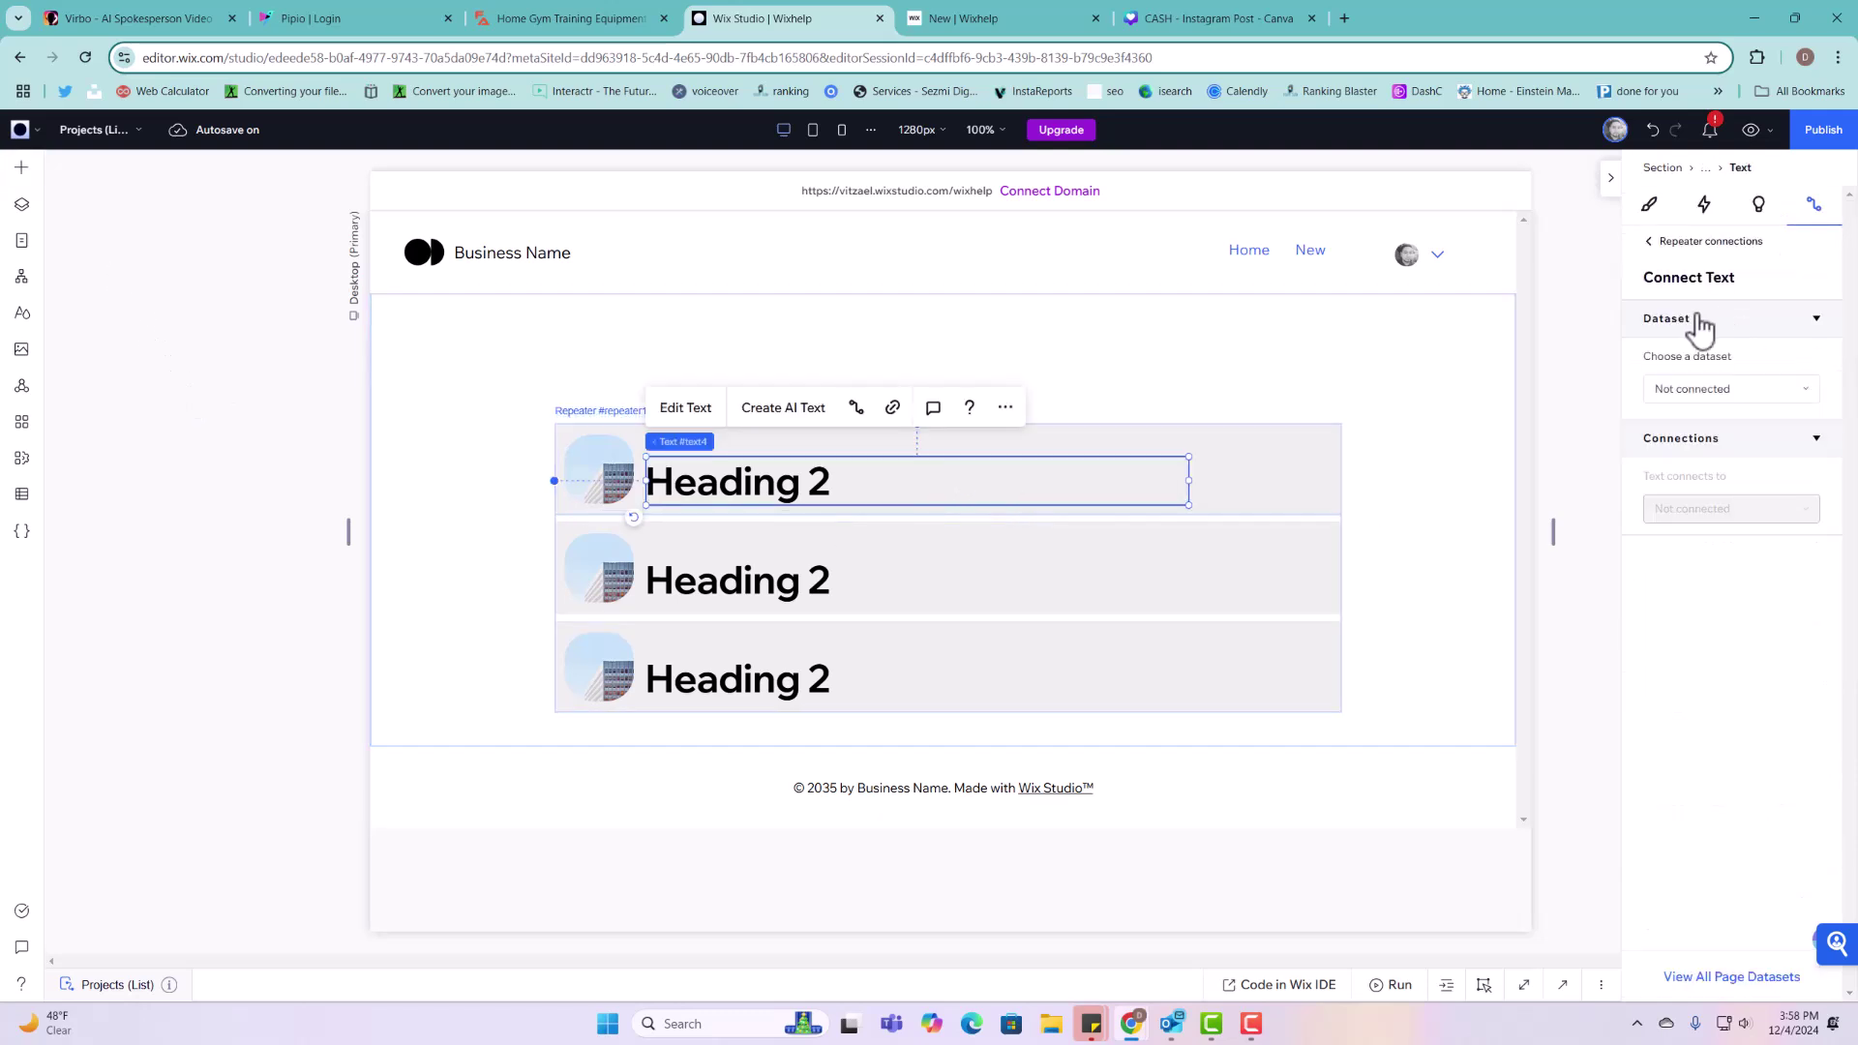
left_click(1651, 206)
left_click(1779, 684)
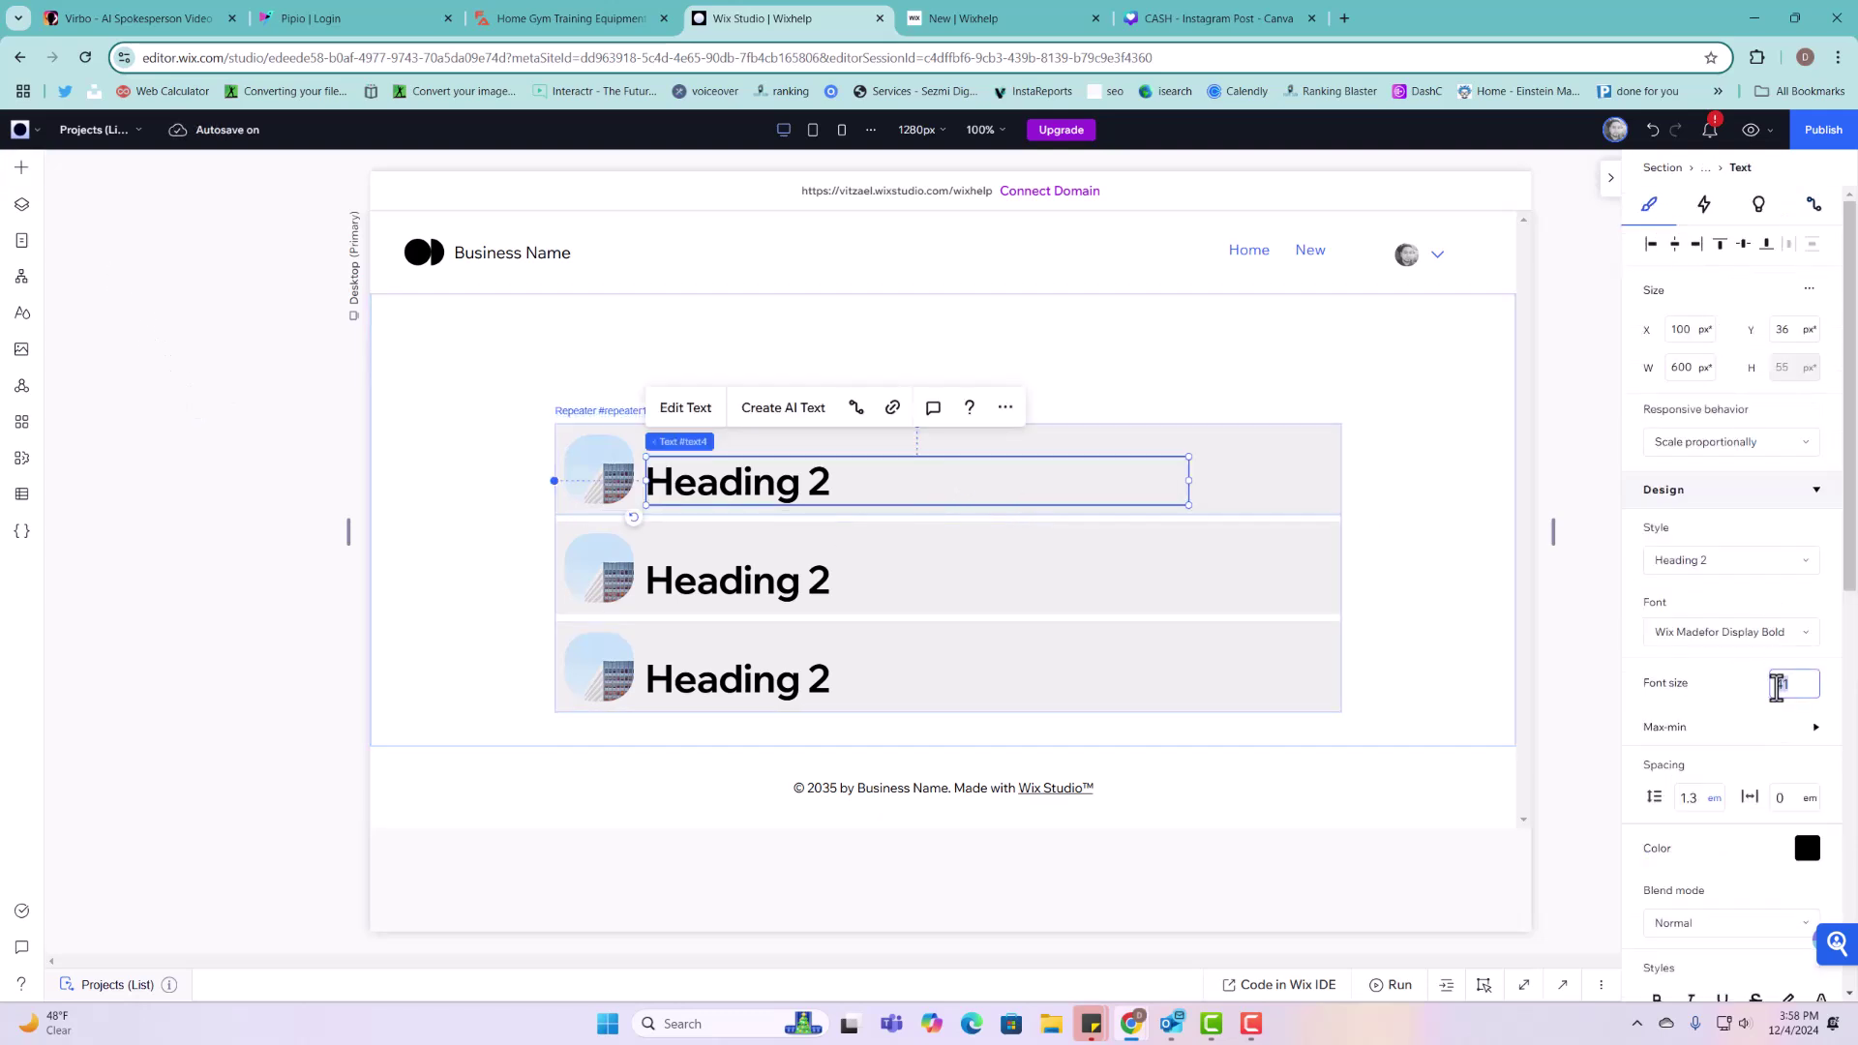
type("16")
key("Return")
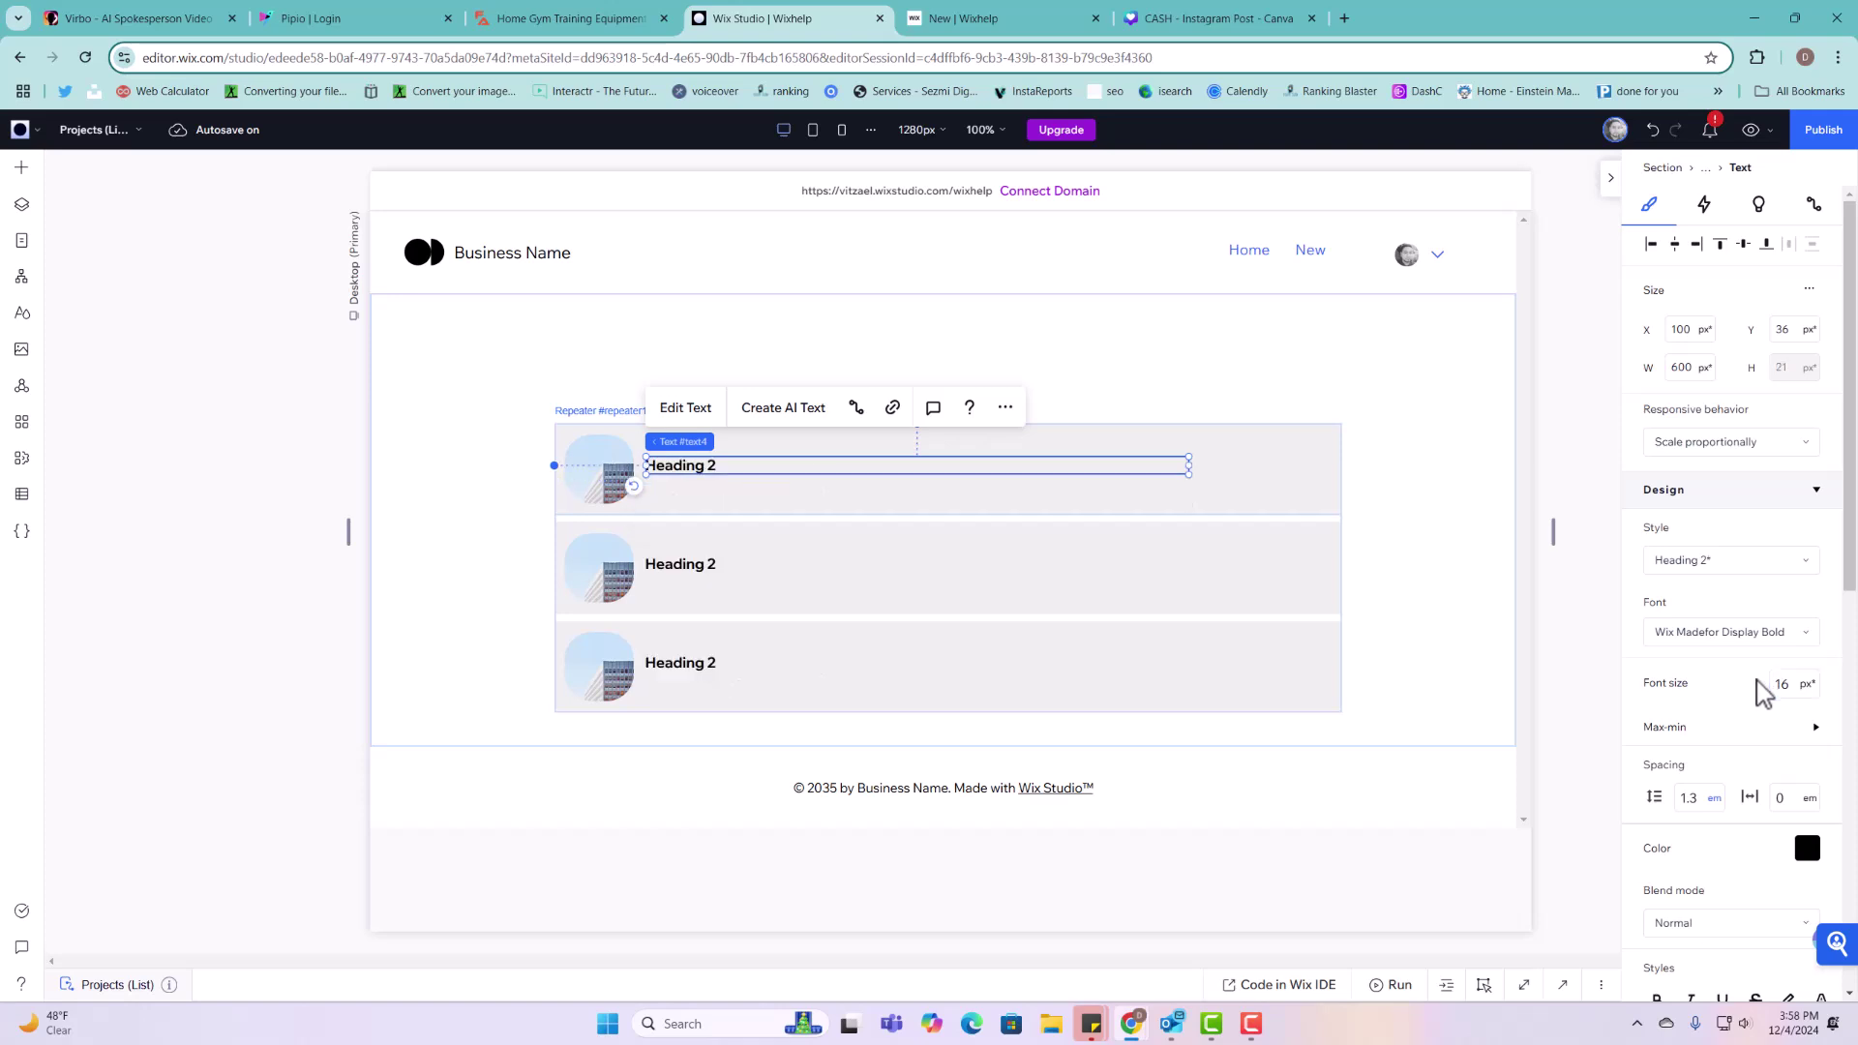
Step: Place the black arrow button at the first item's right end and check each item element
left_click(20, 171)
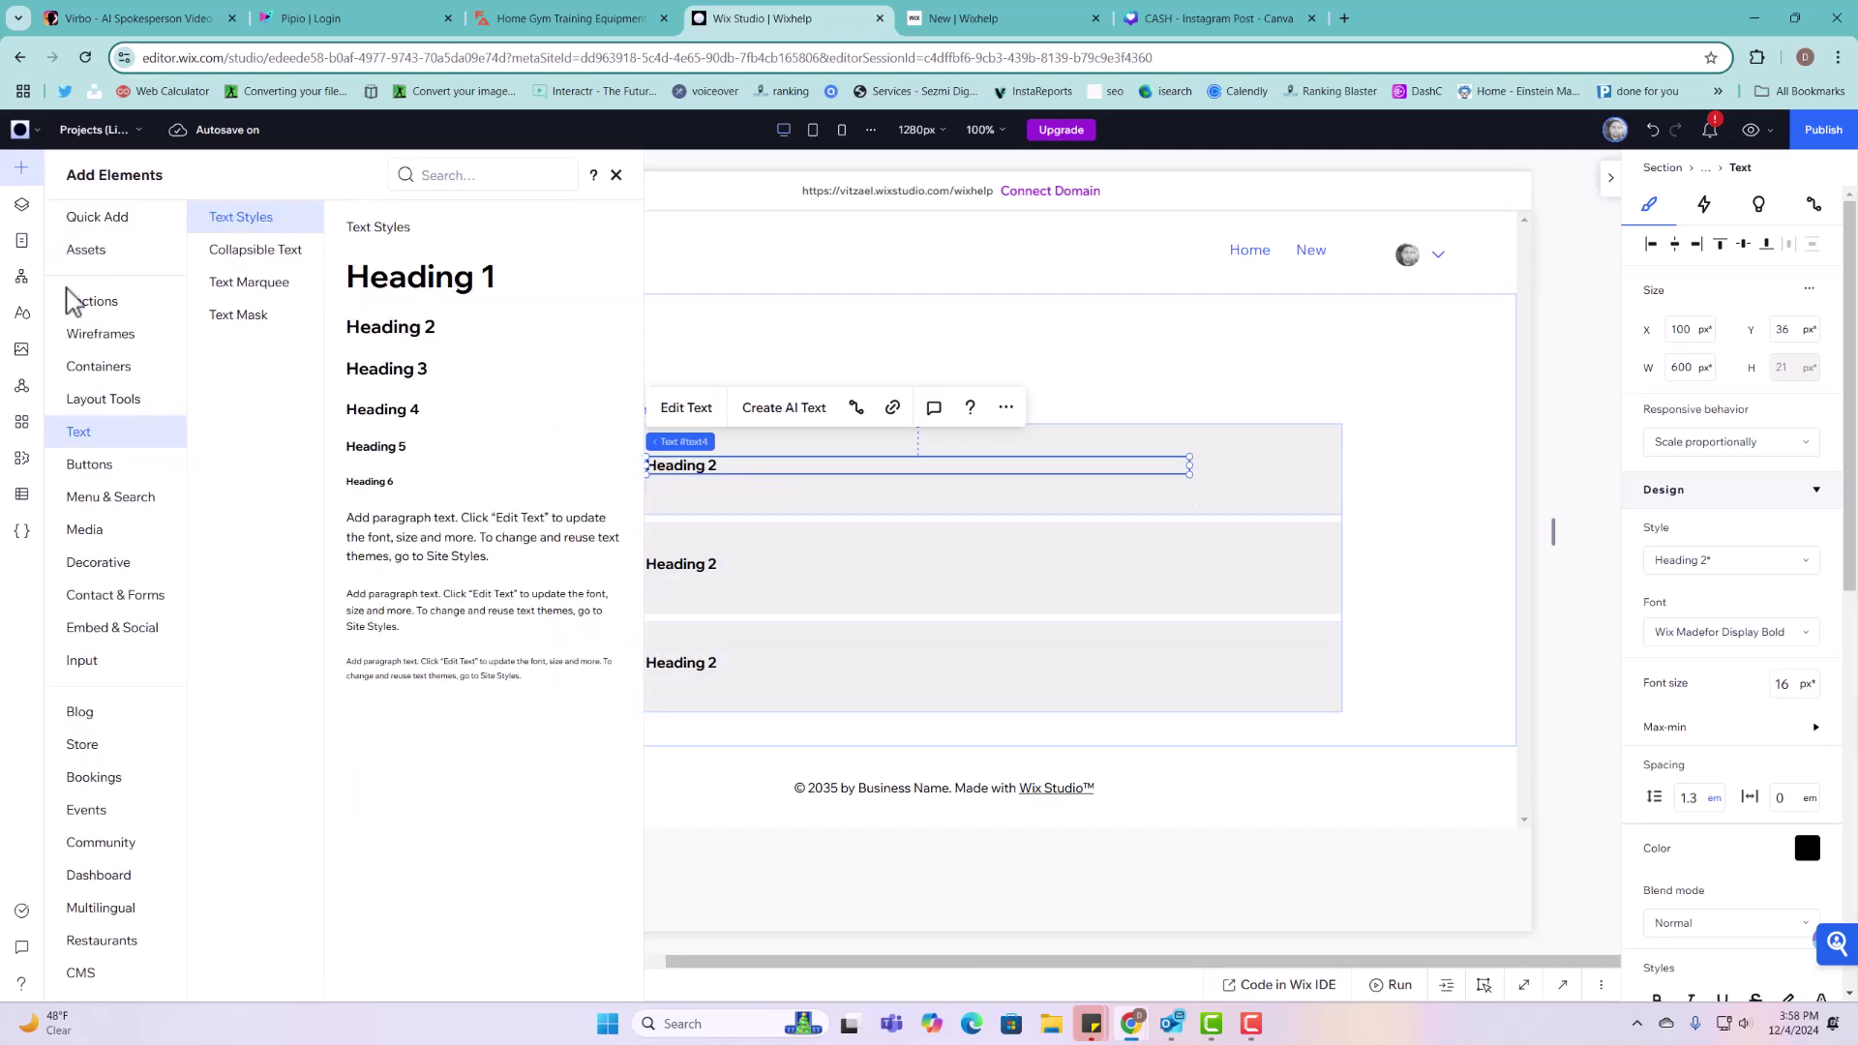
left_click(81, 466)
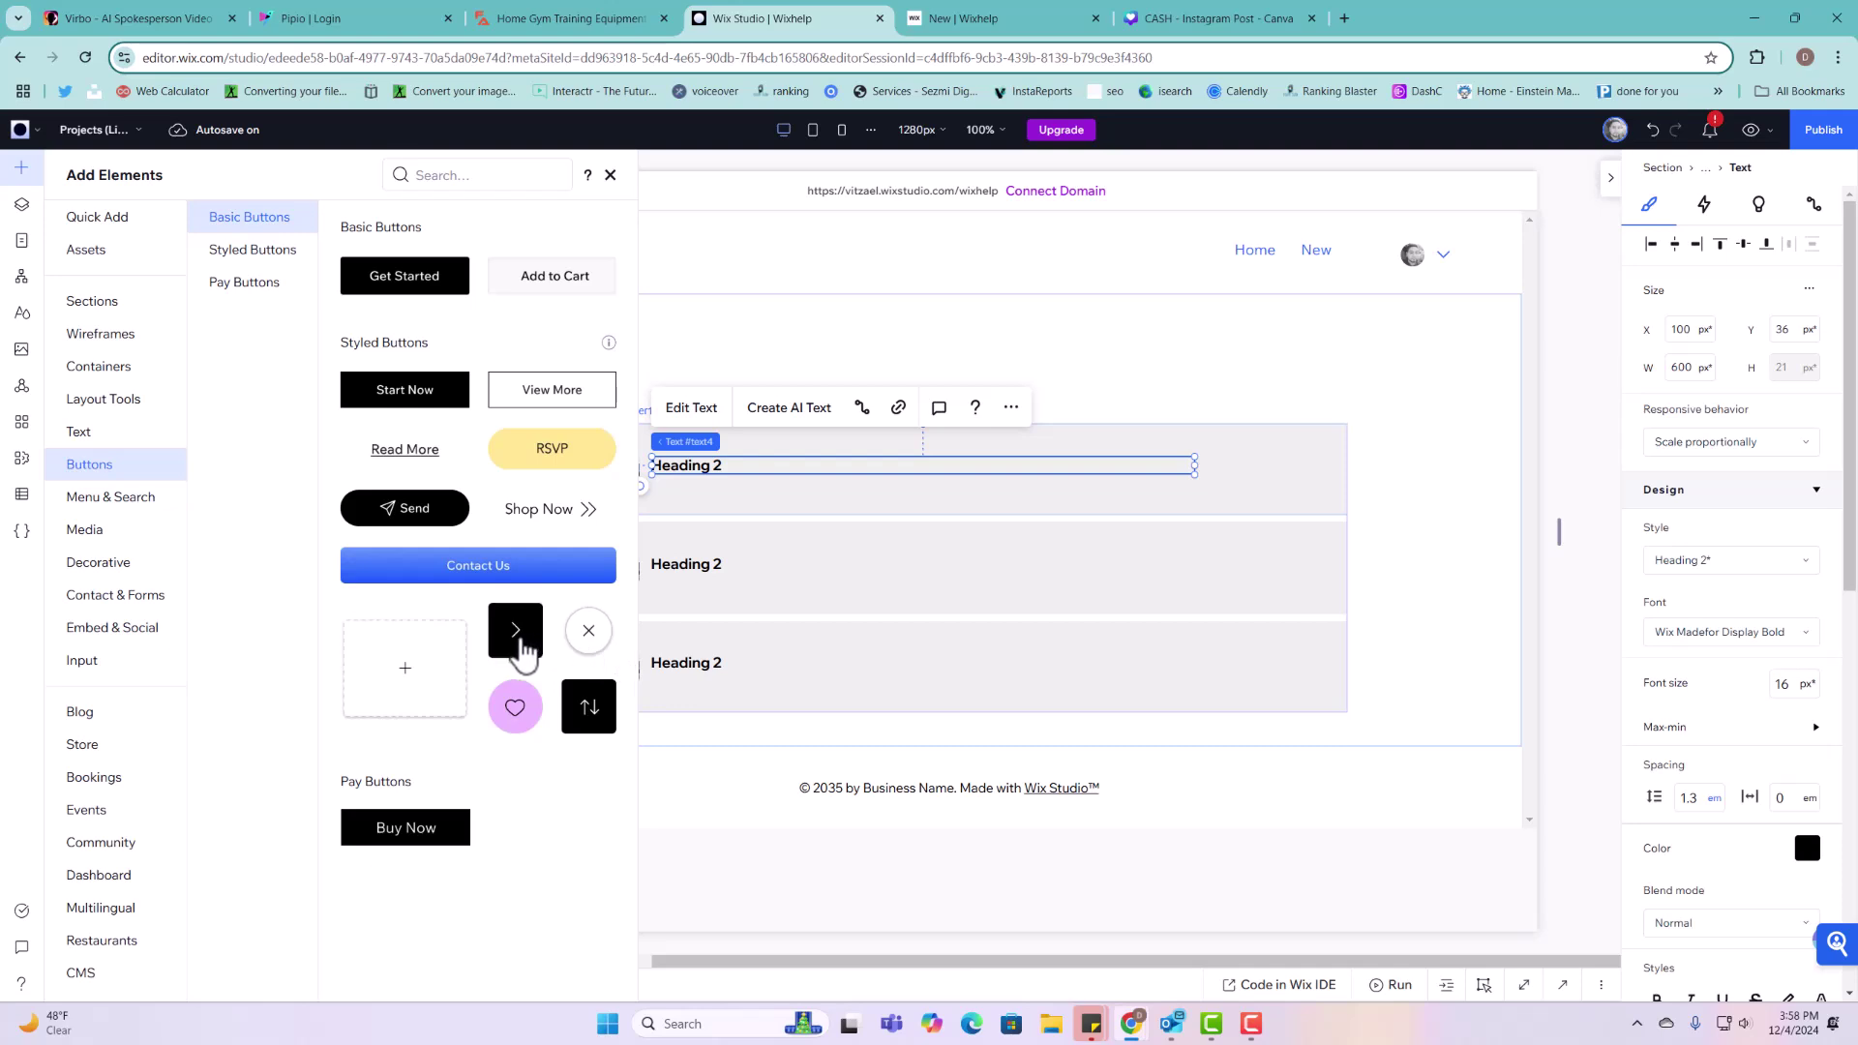
left_click_drag(523, 655, 1301, 469)
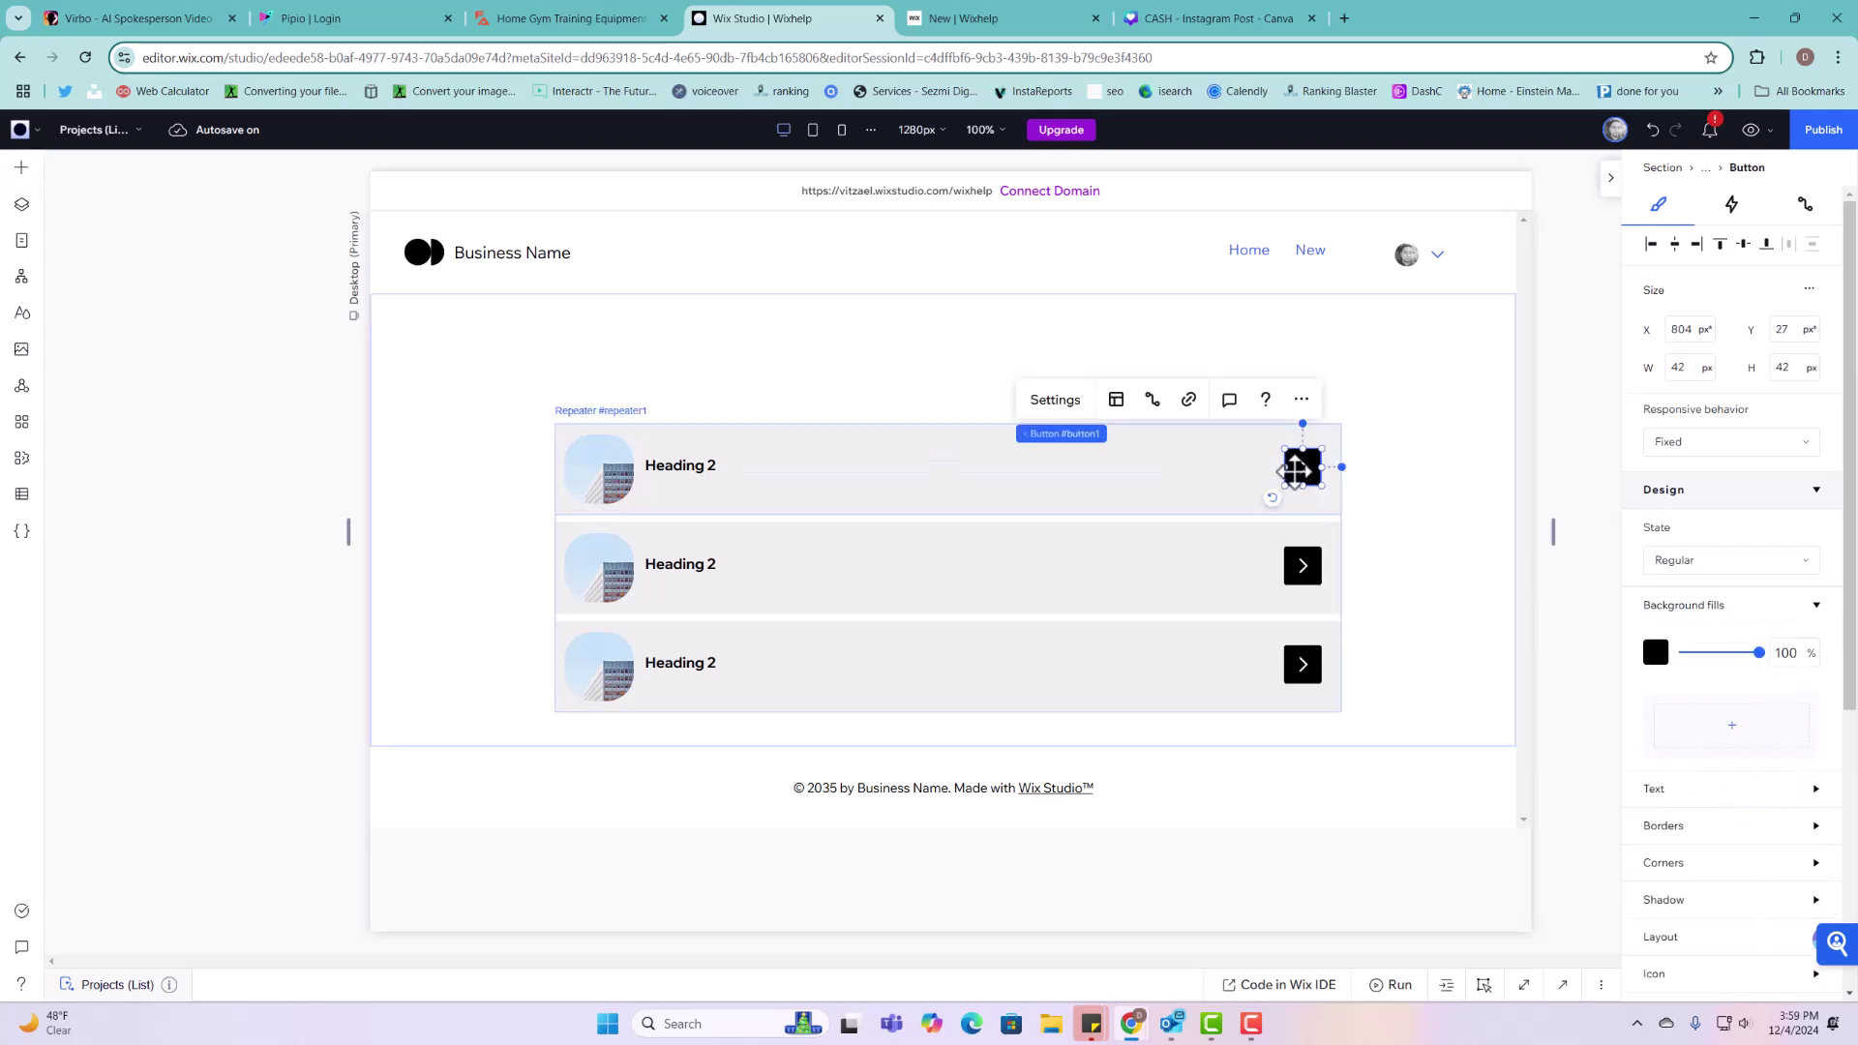
left_click(1200, 484)
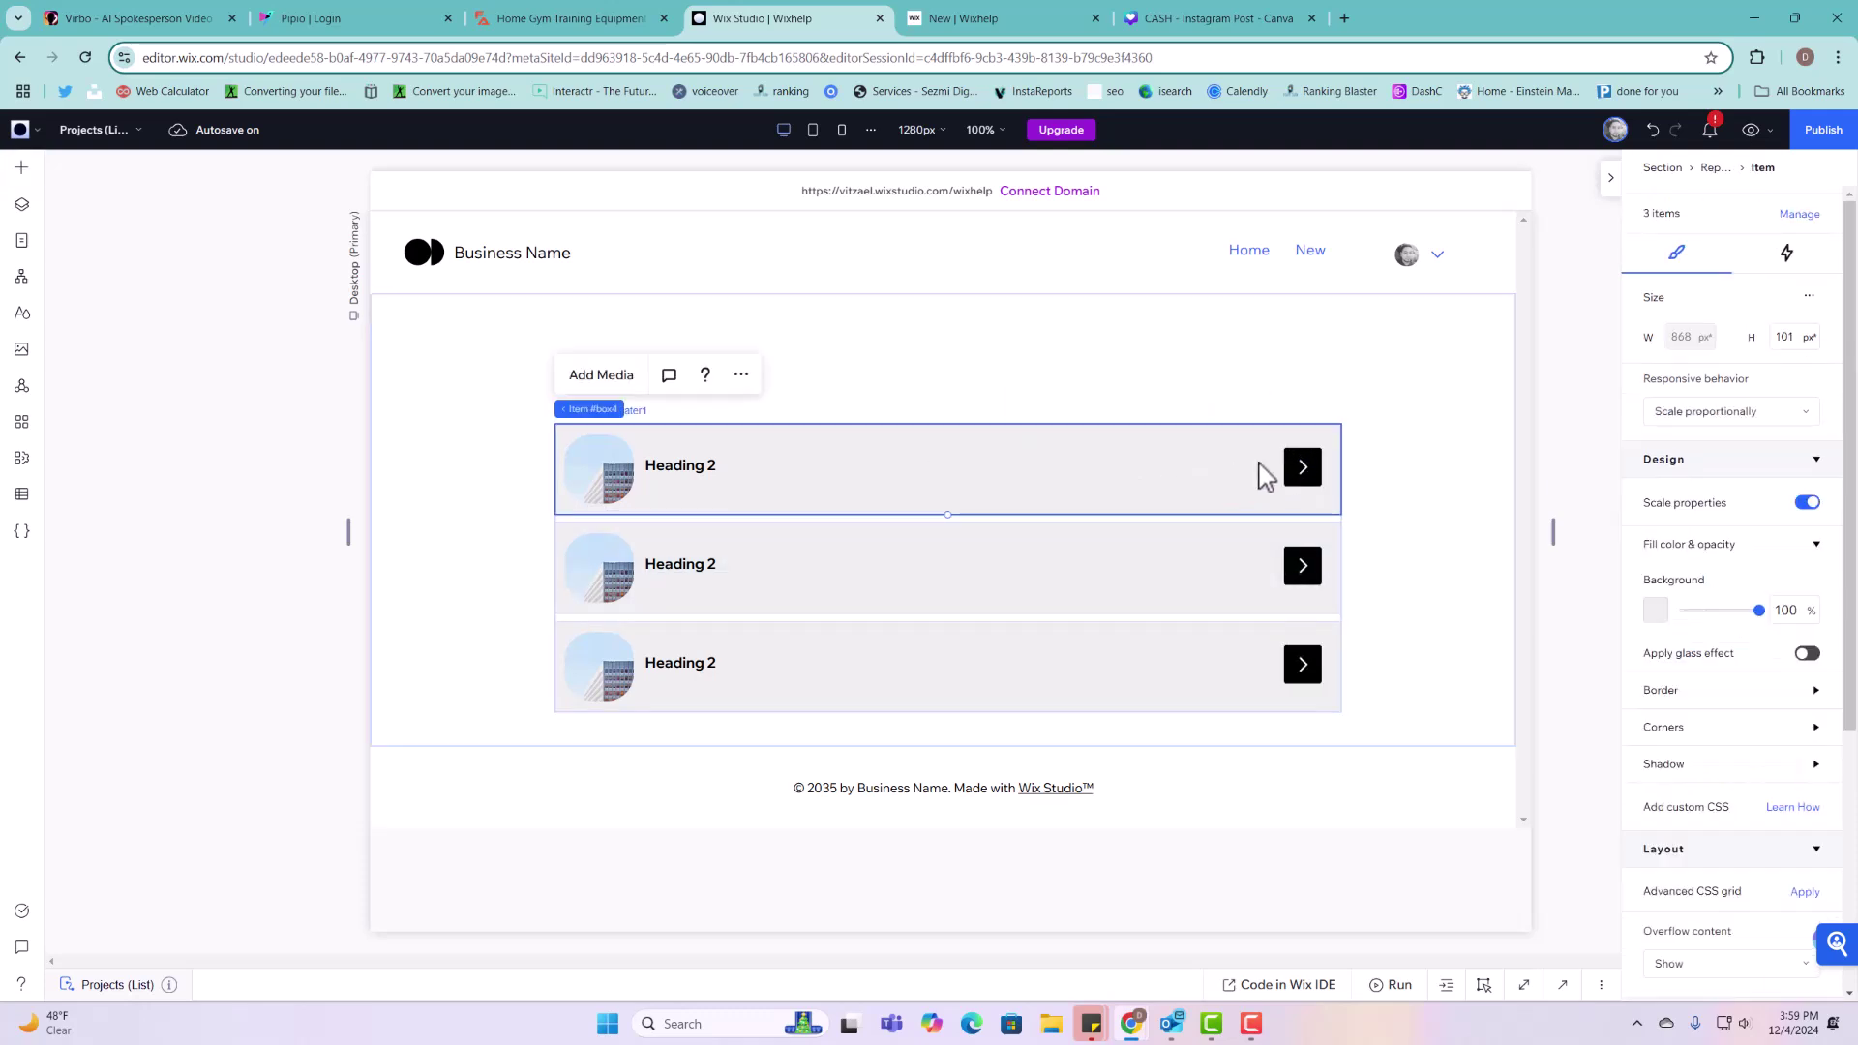
left_click(1298, 462)
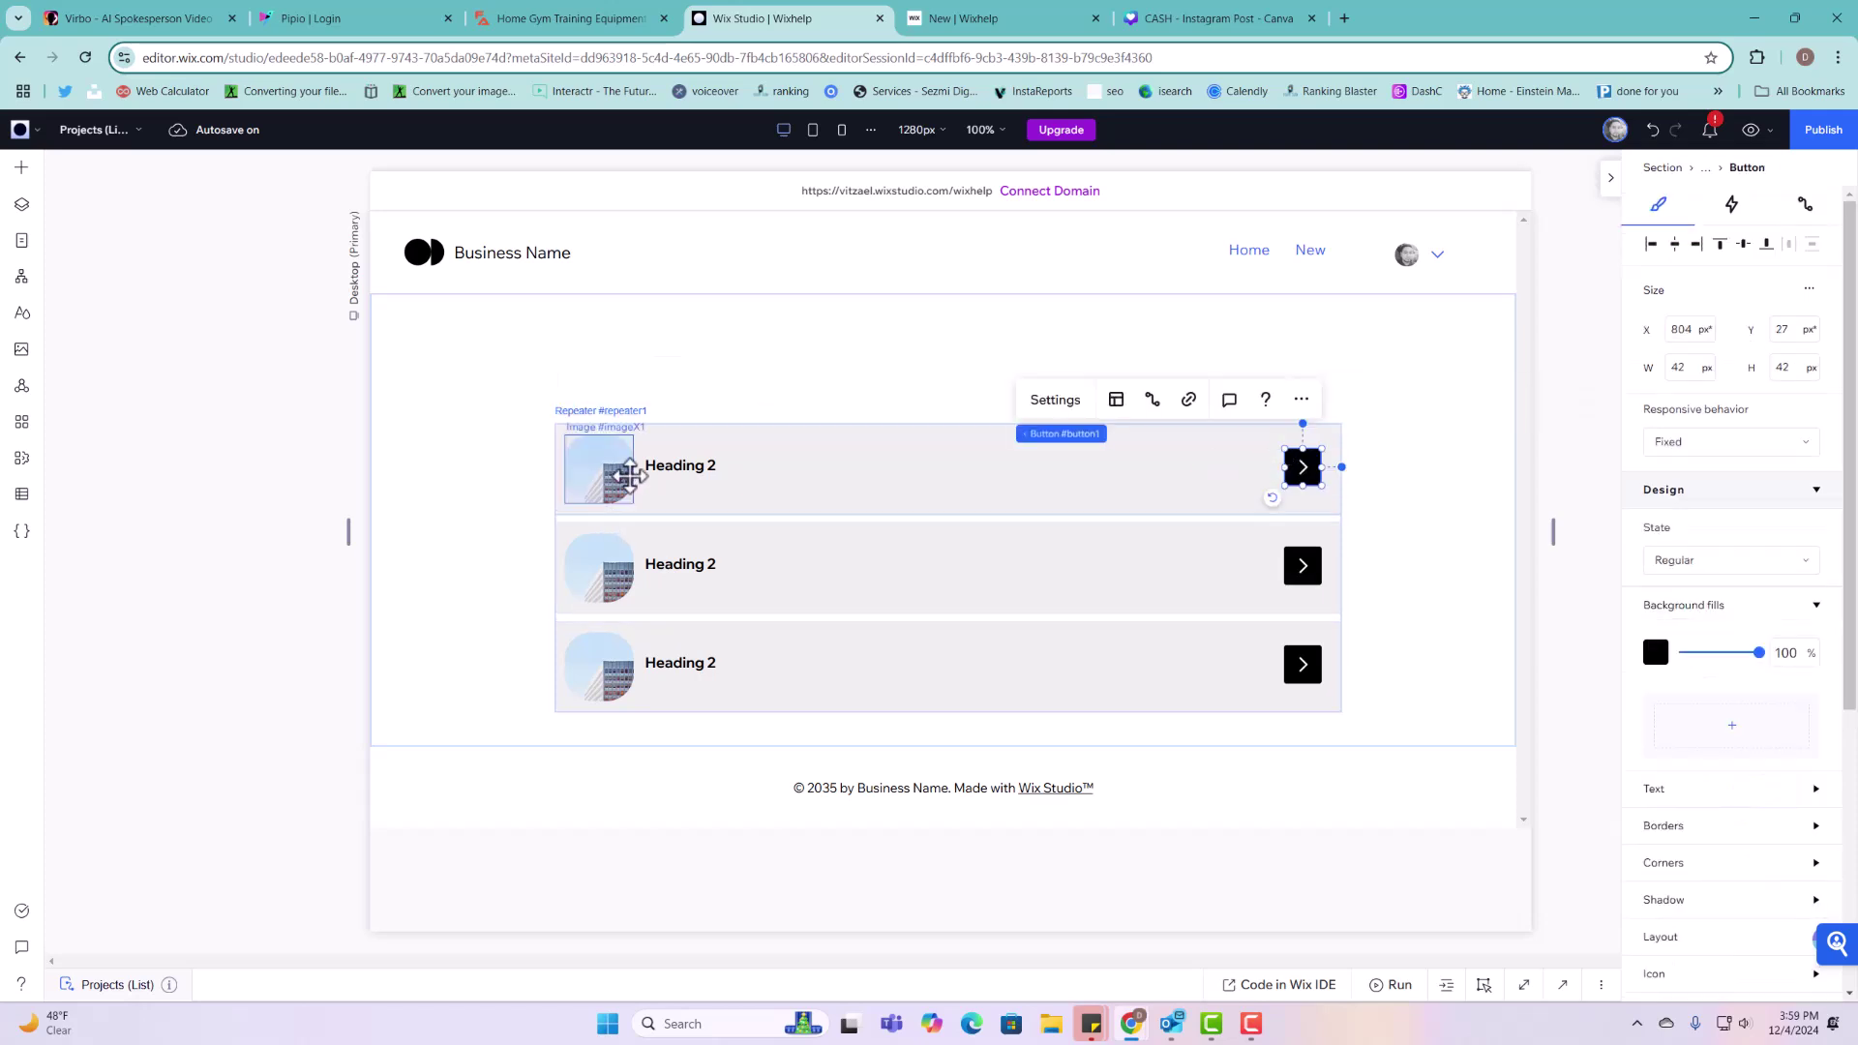
left_click(620, 476)
left_click(668, 467)
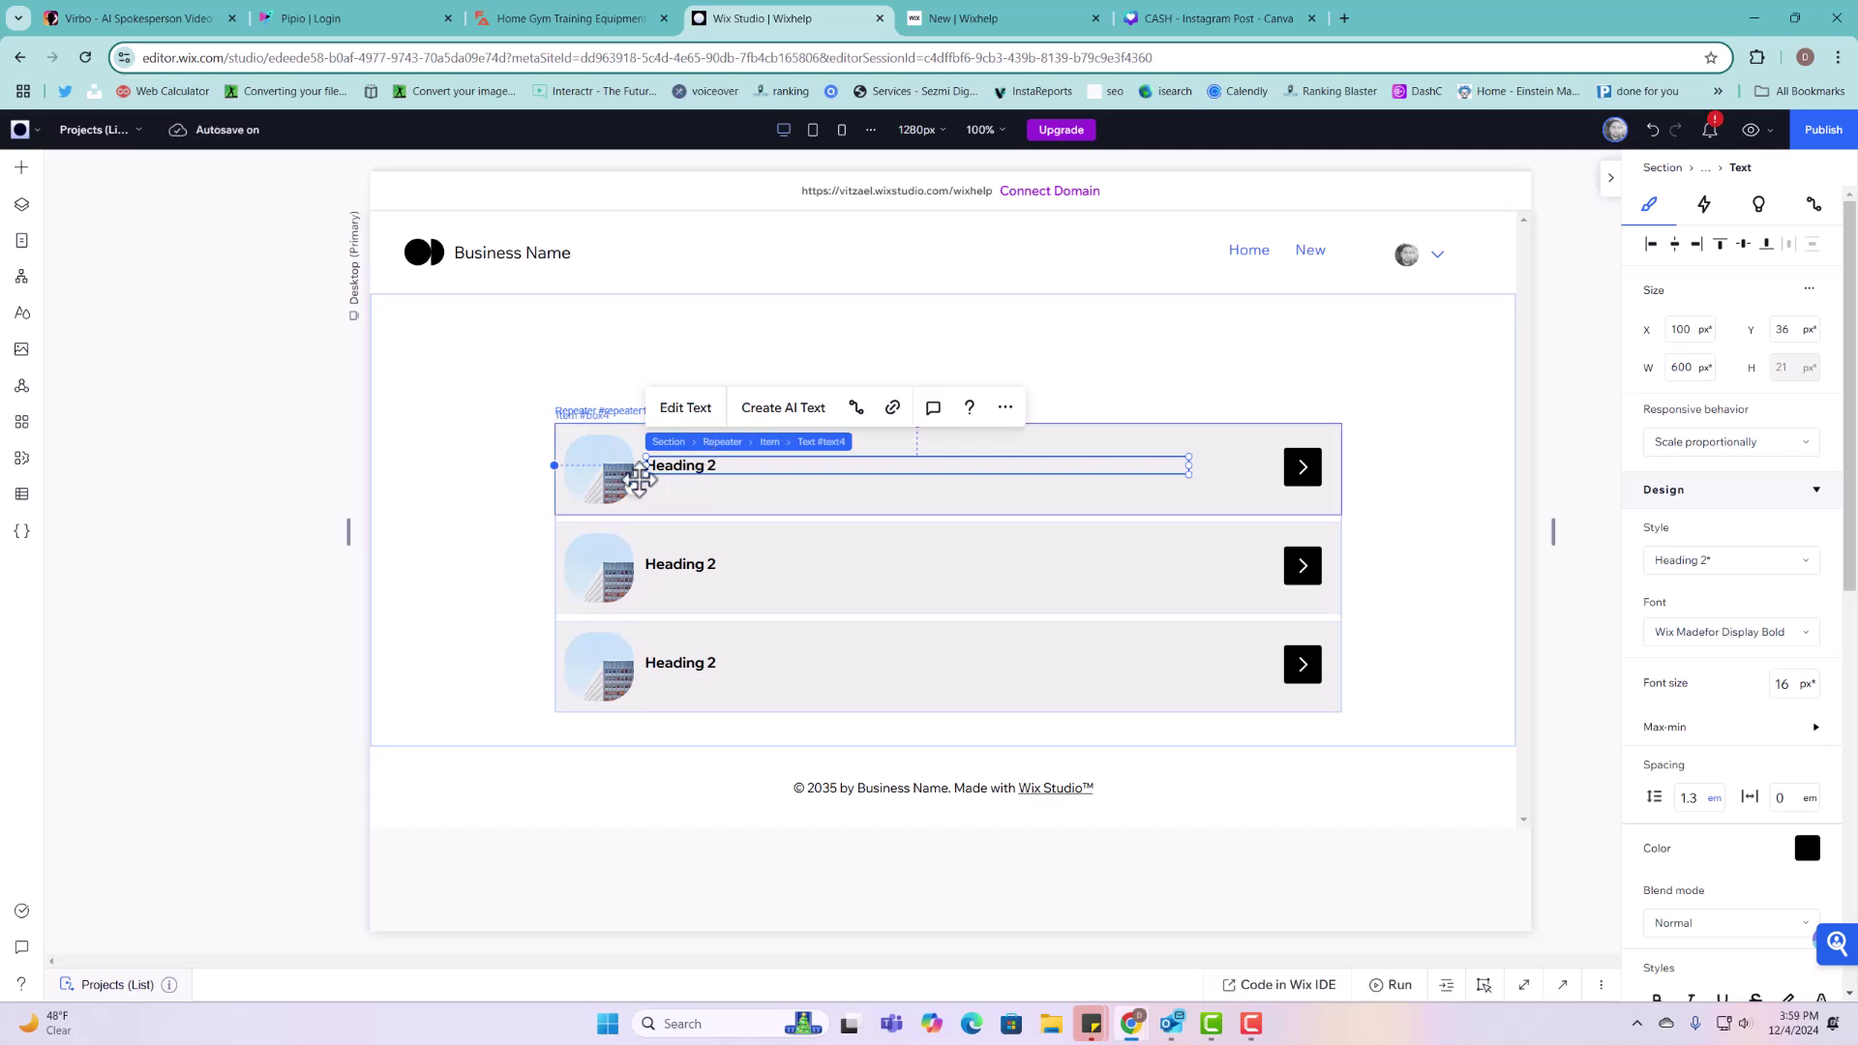
left_click(608, 475)
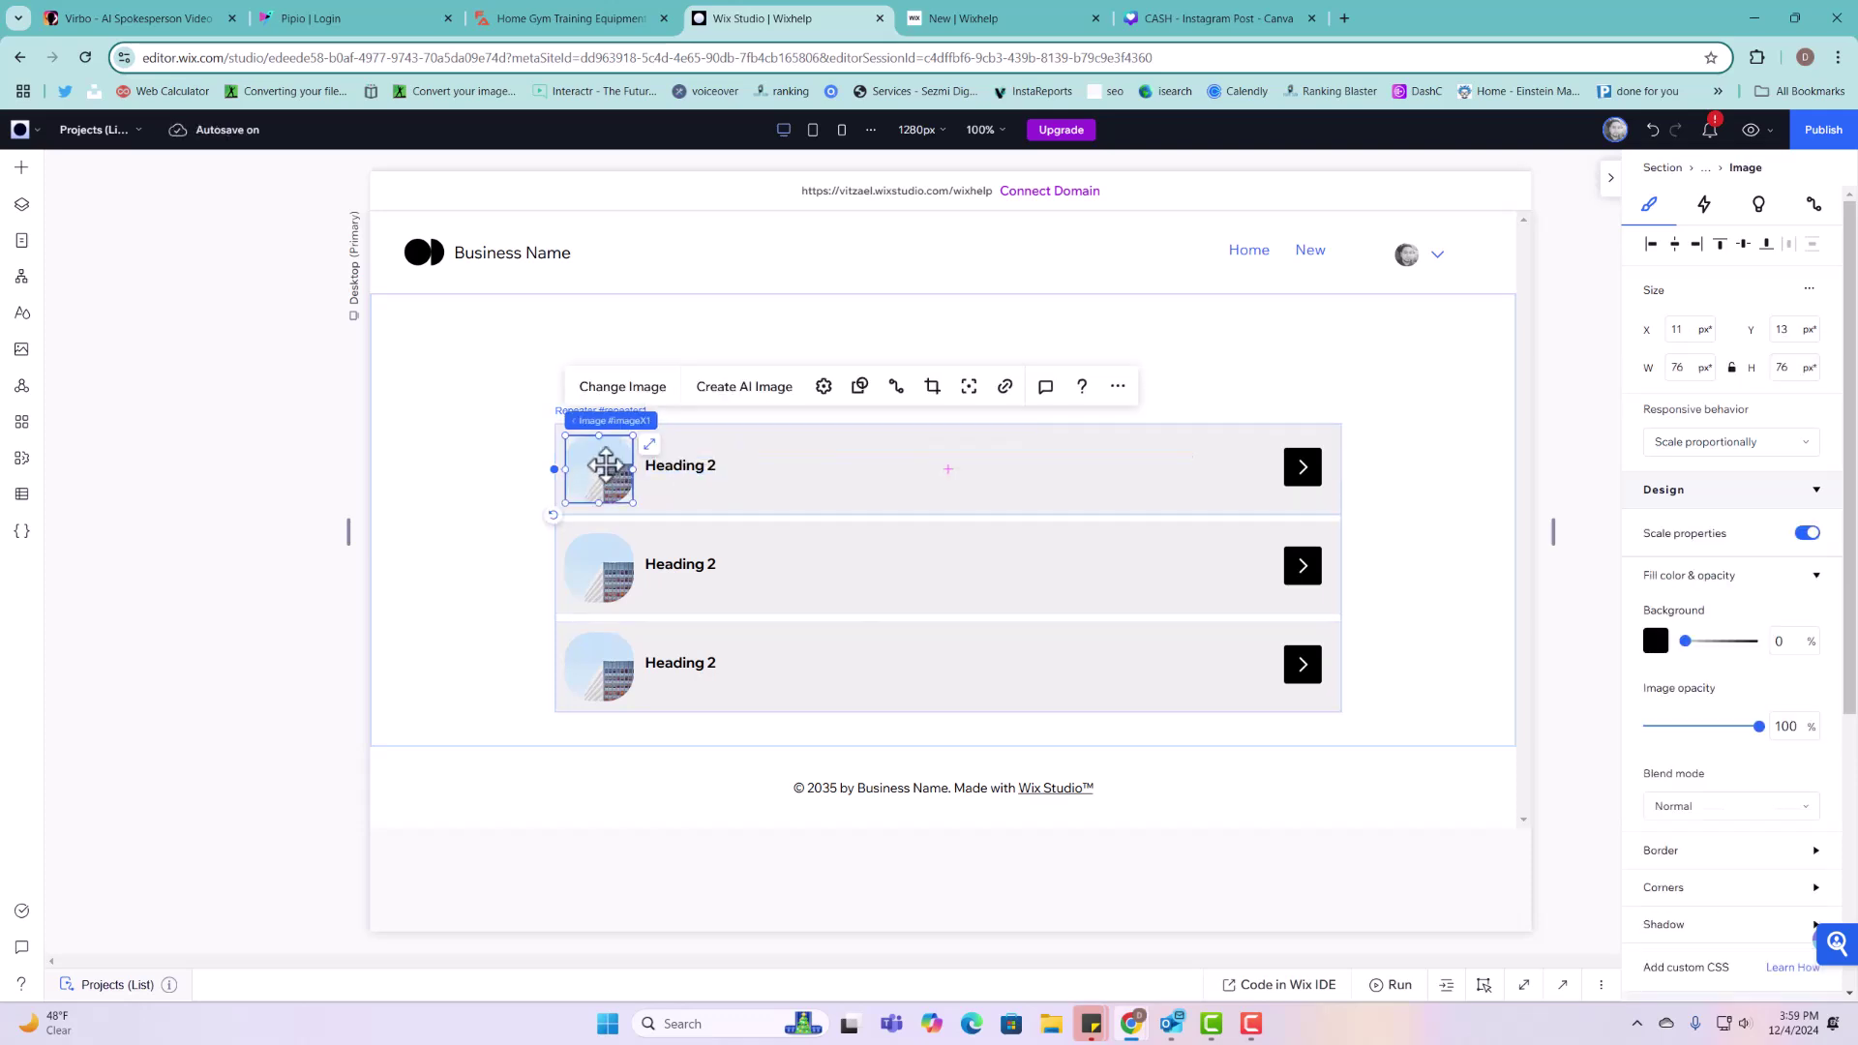
Step: Connect the image to the Projects Item dataset and link it to the Projects (Item) page
left_click(897, 387)
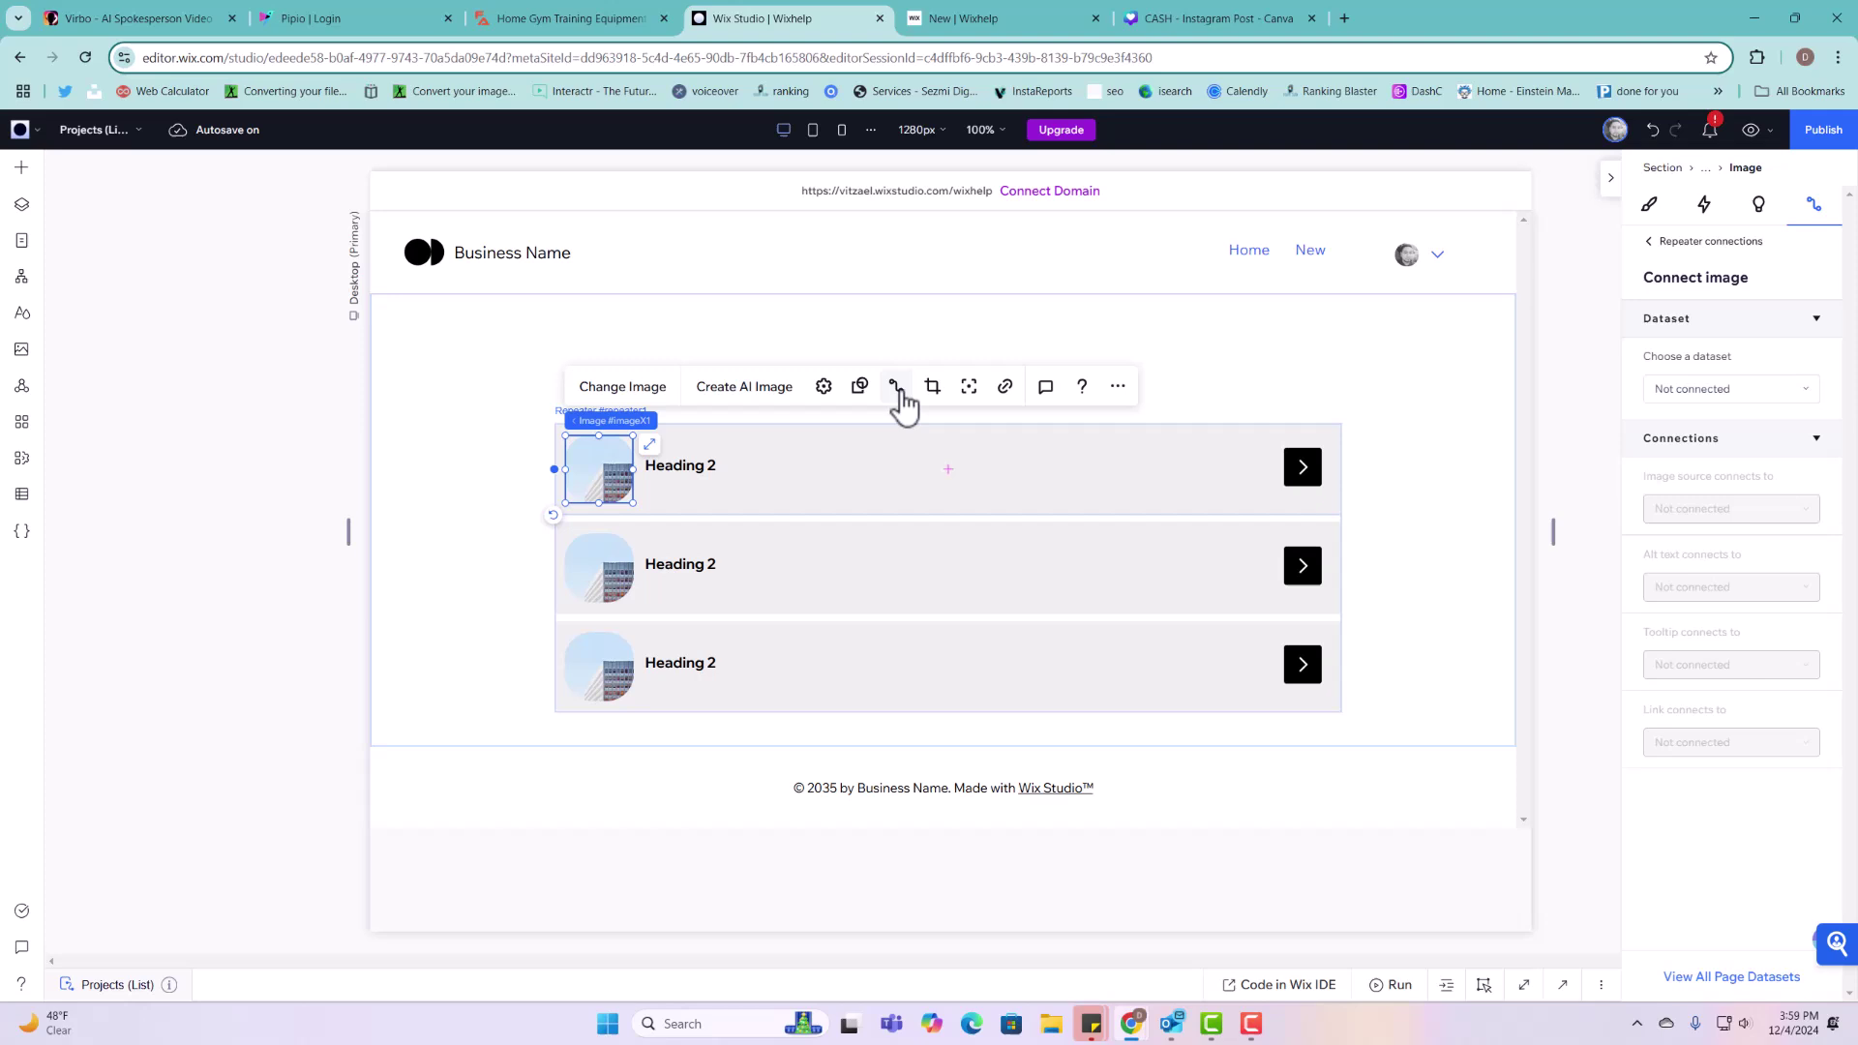
left_click(1691, 393)
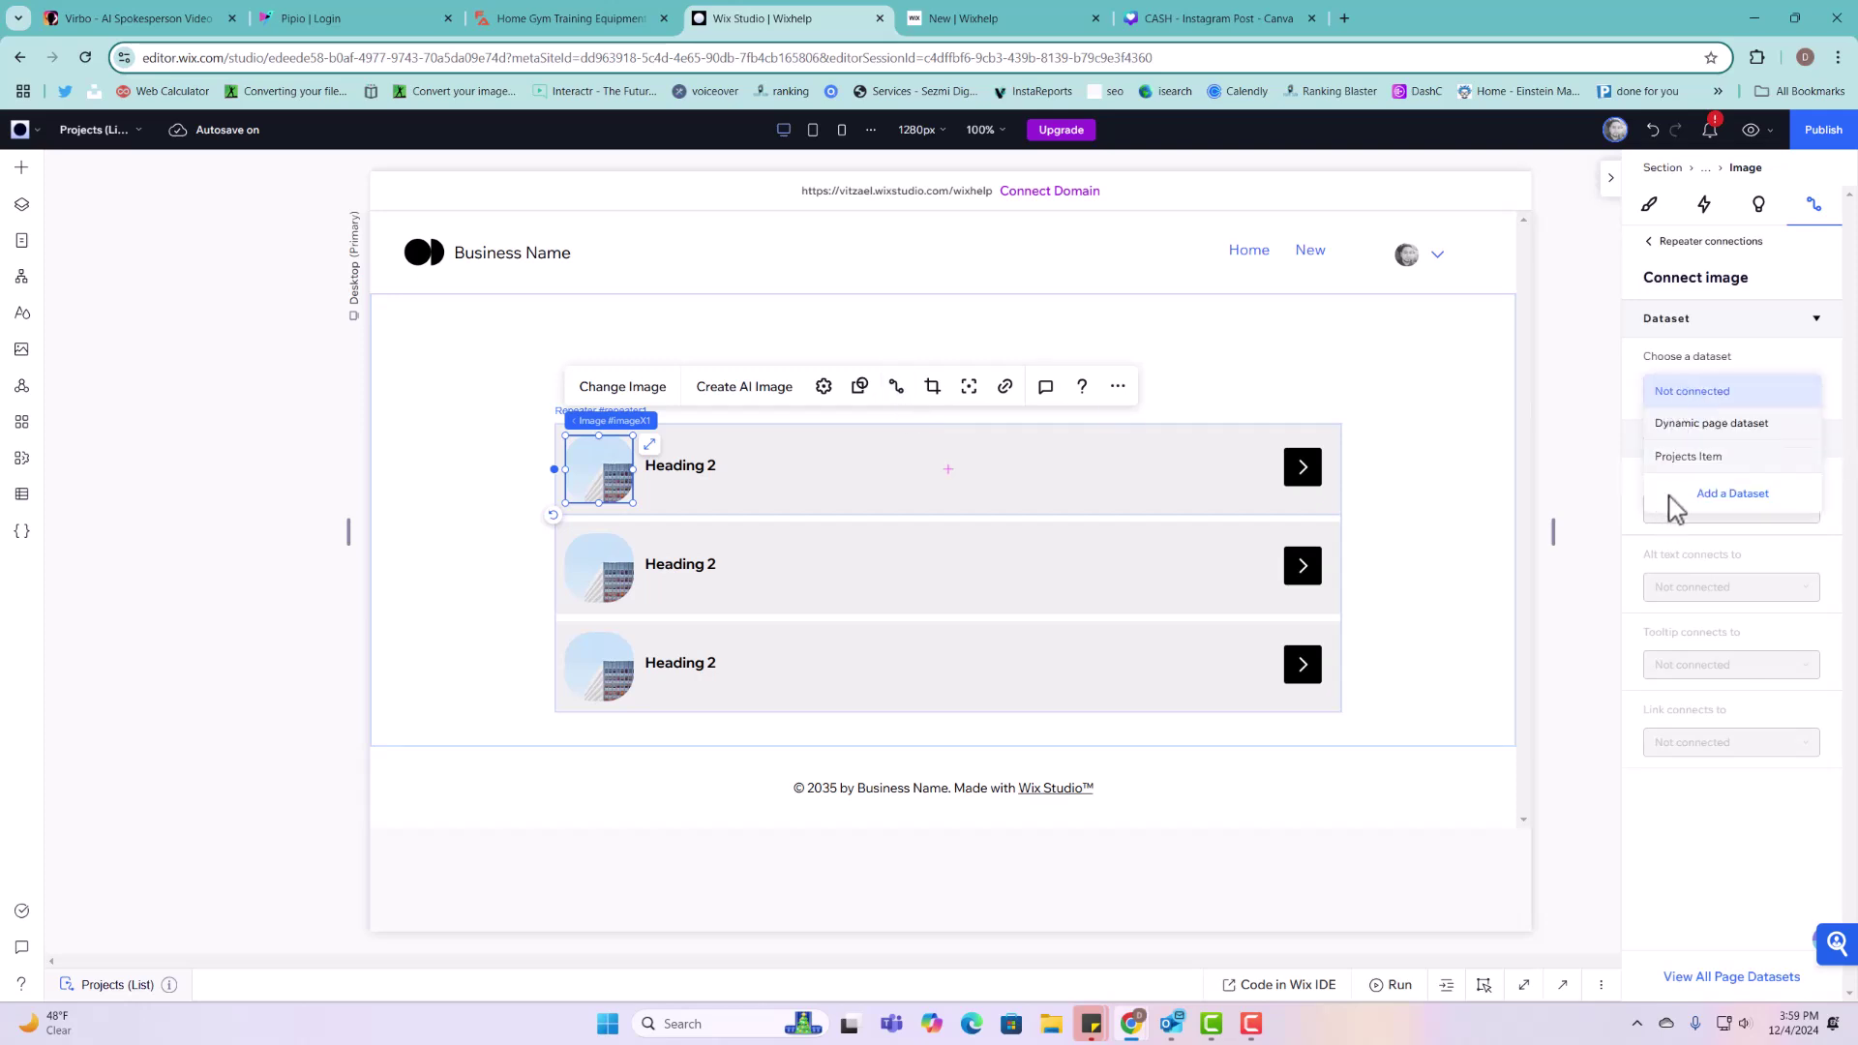
left_click(1726, 472)
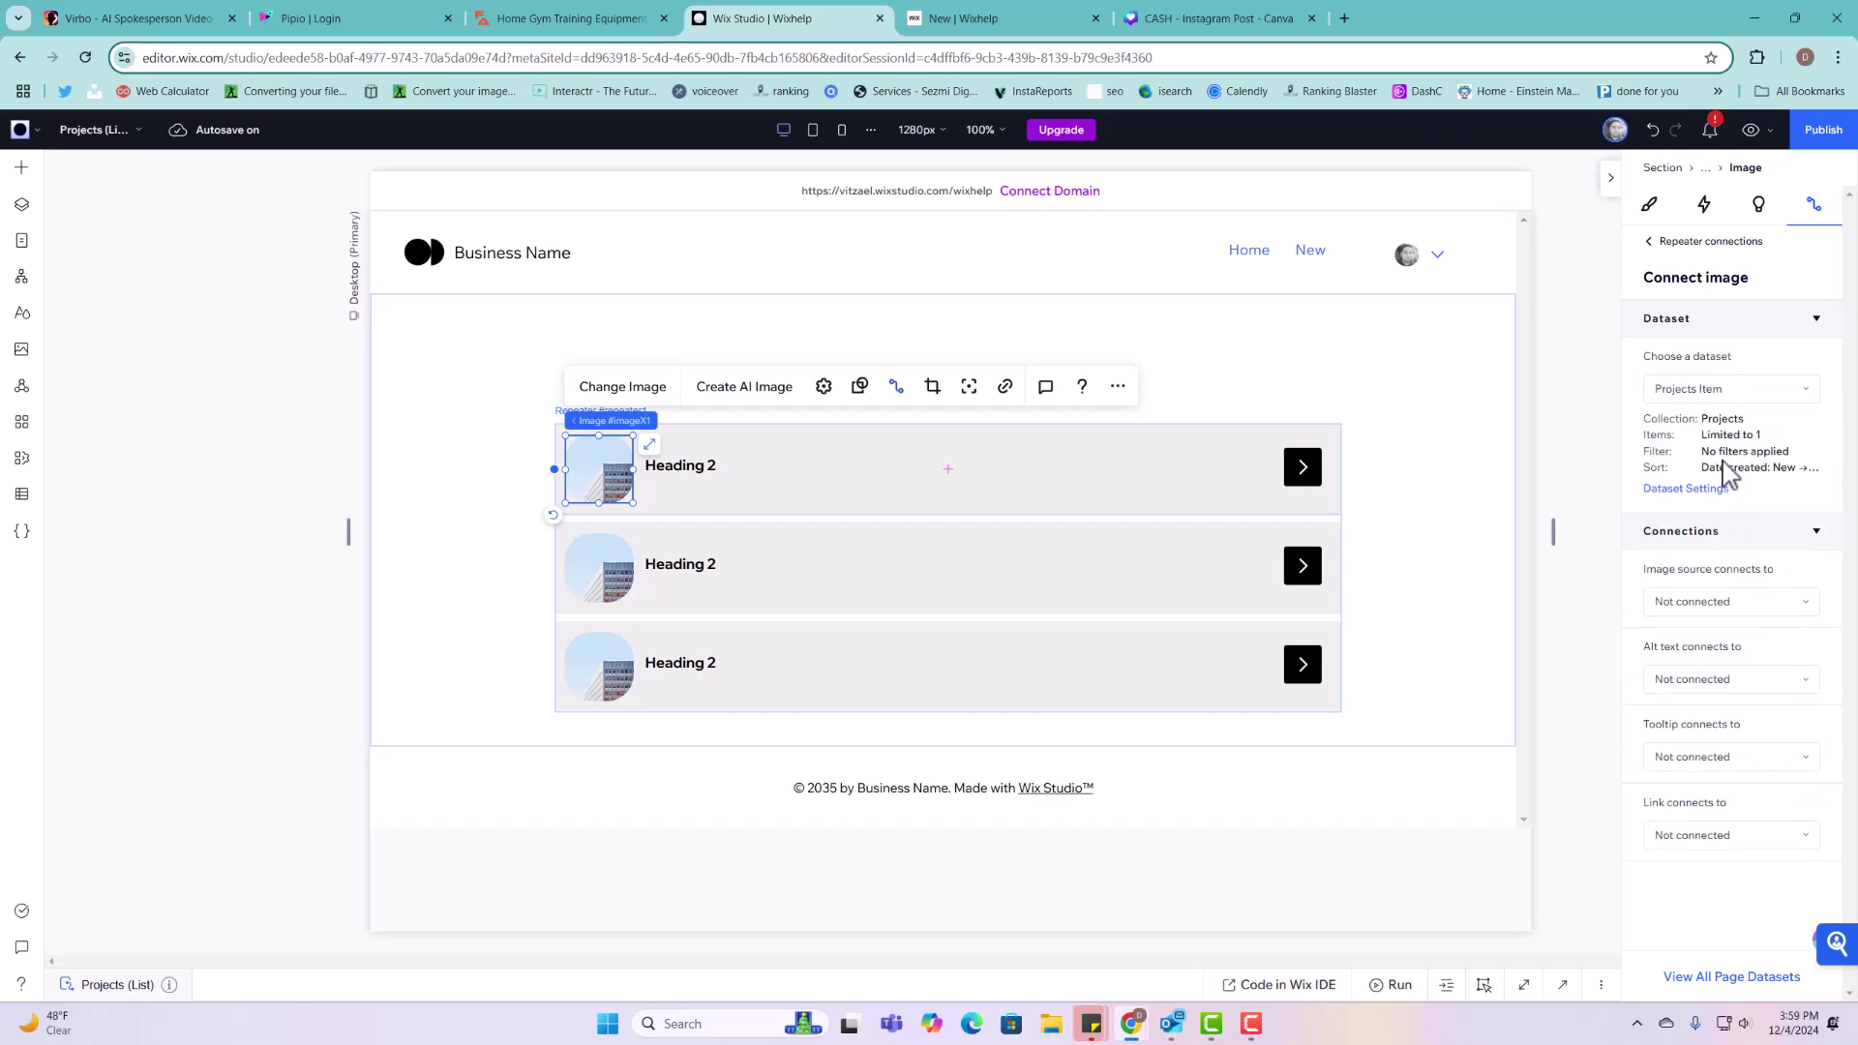
left_click(1694, 838)
scroll(1685, 838, "down", 4)
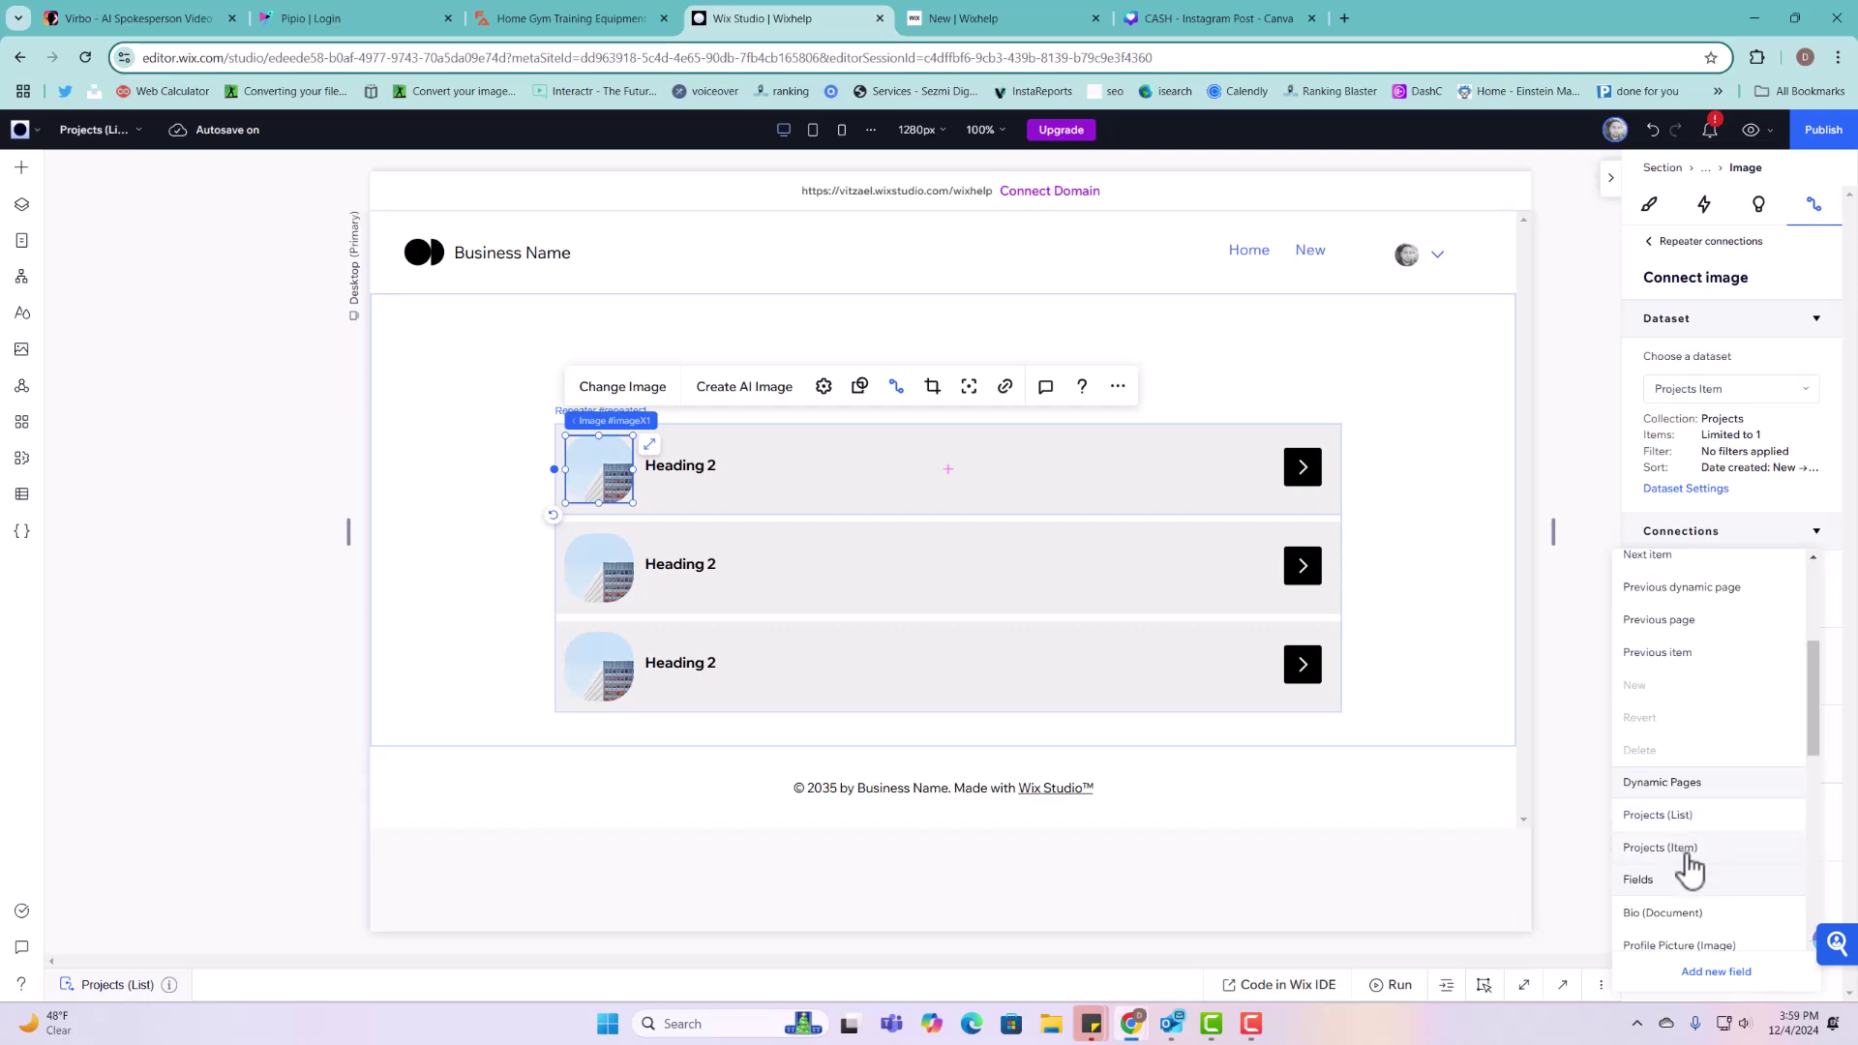
left_click(1685, 856)
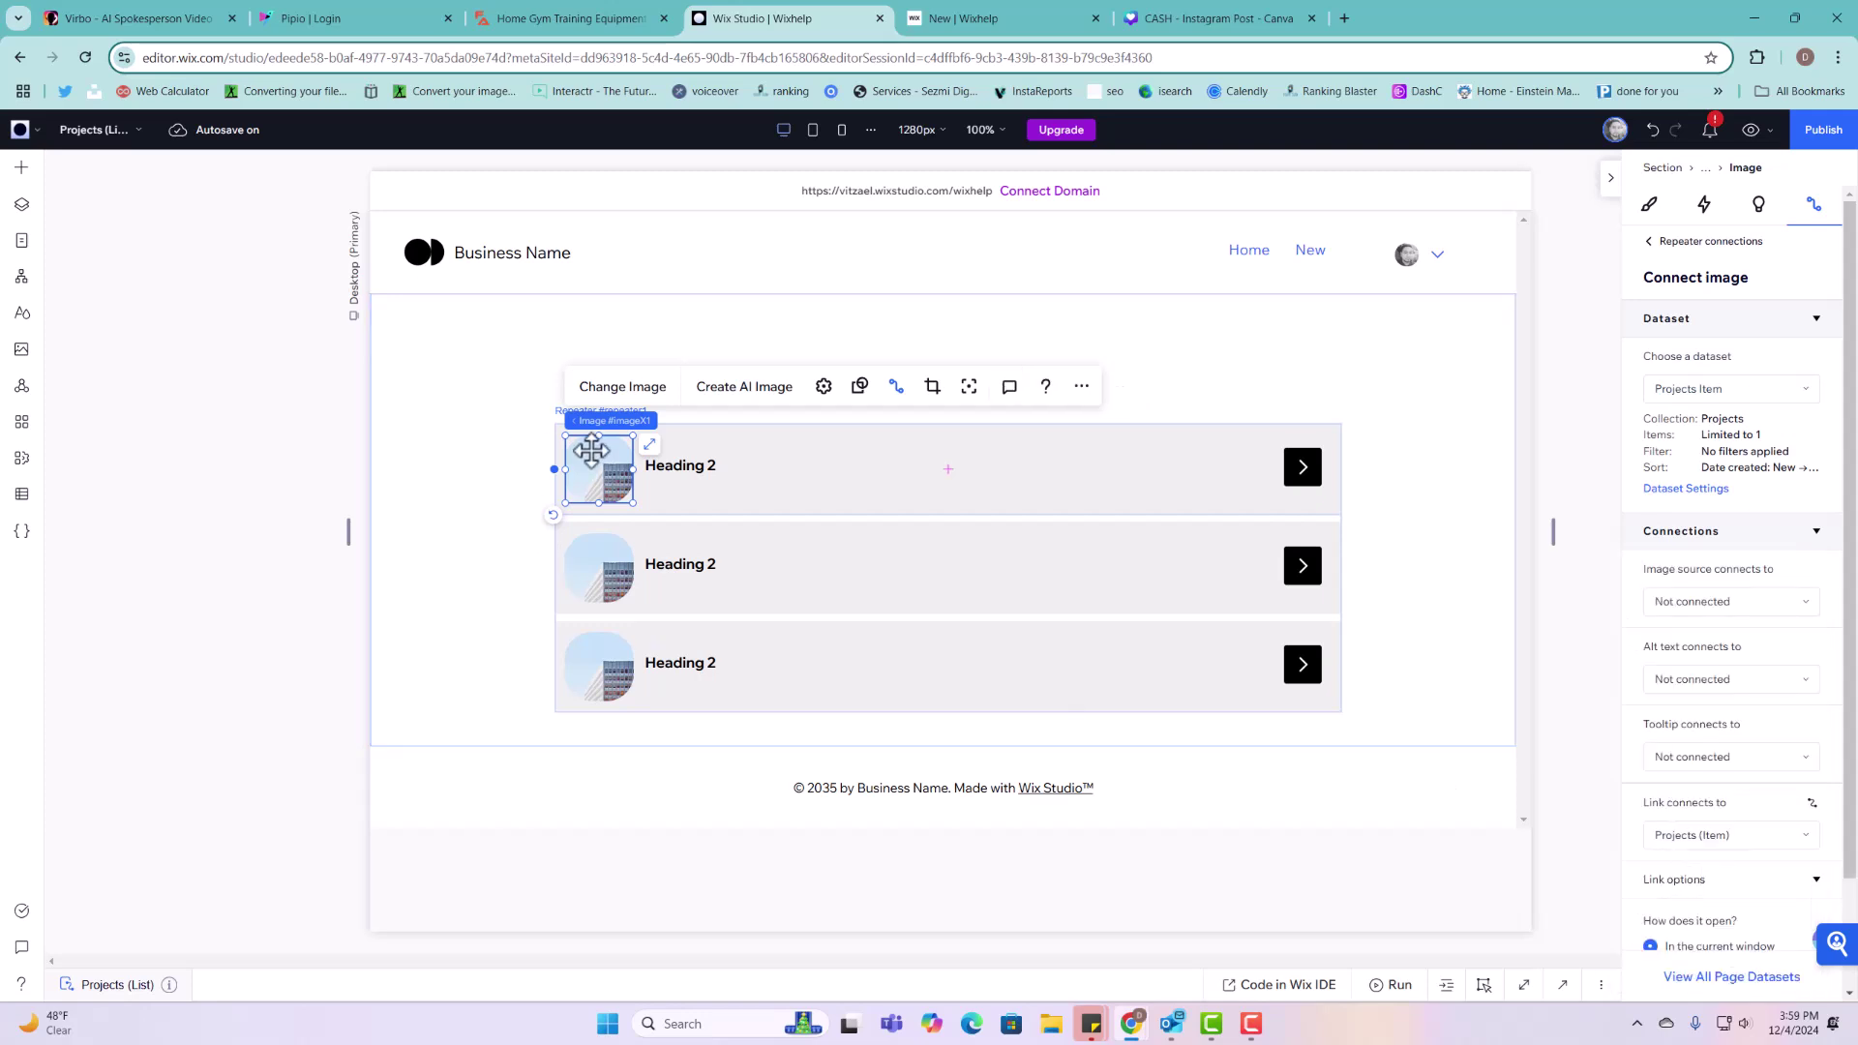
Step: Connect the Heading 2 title's text to the Full Name field
left_click(714, 469)
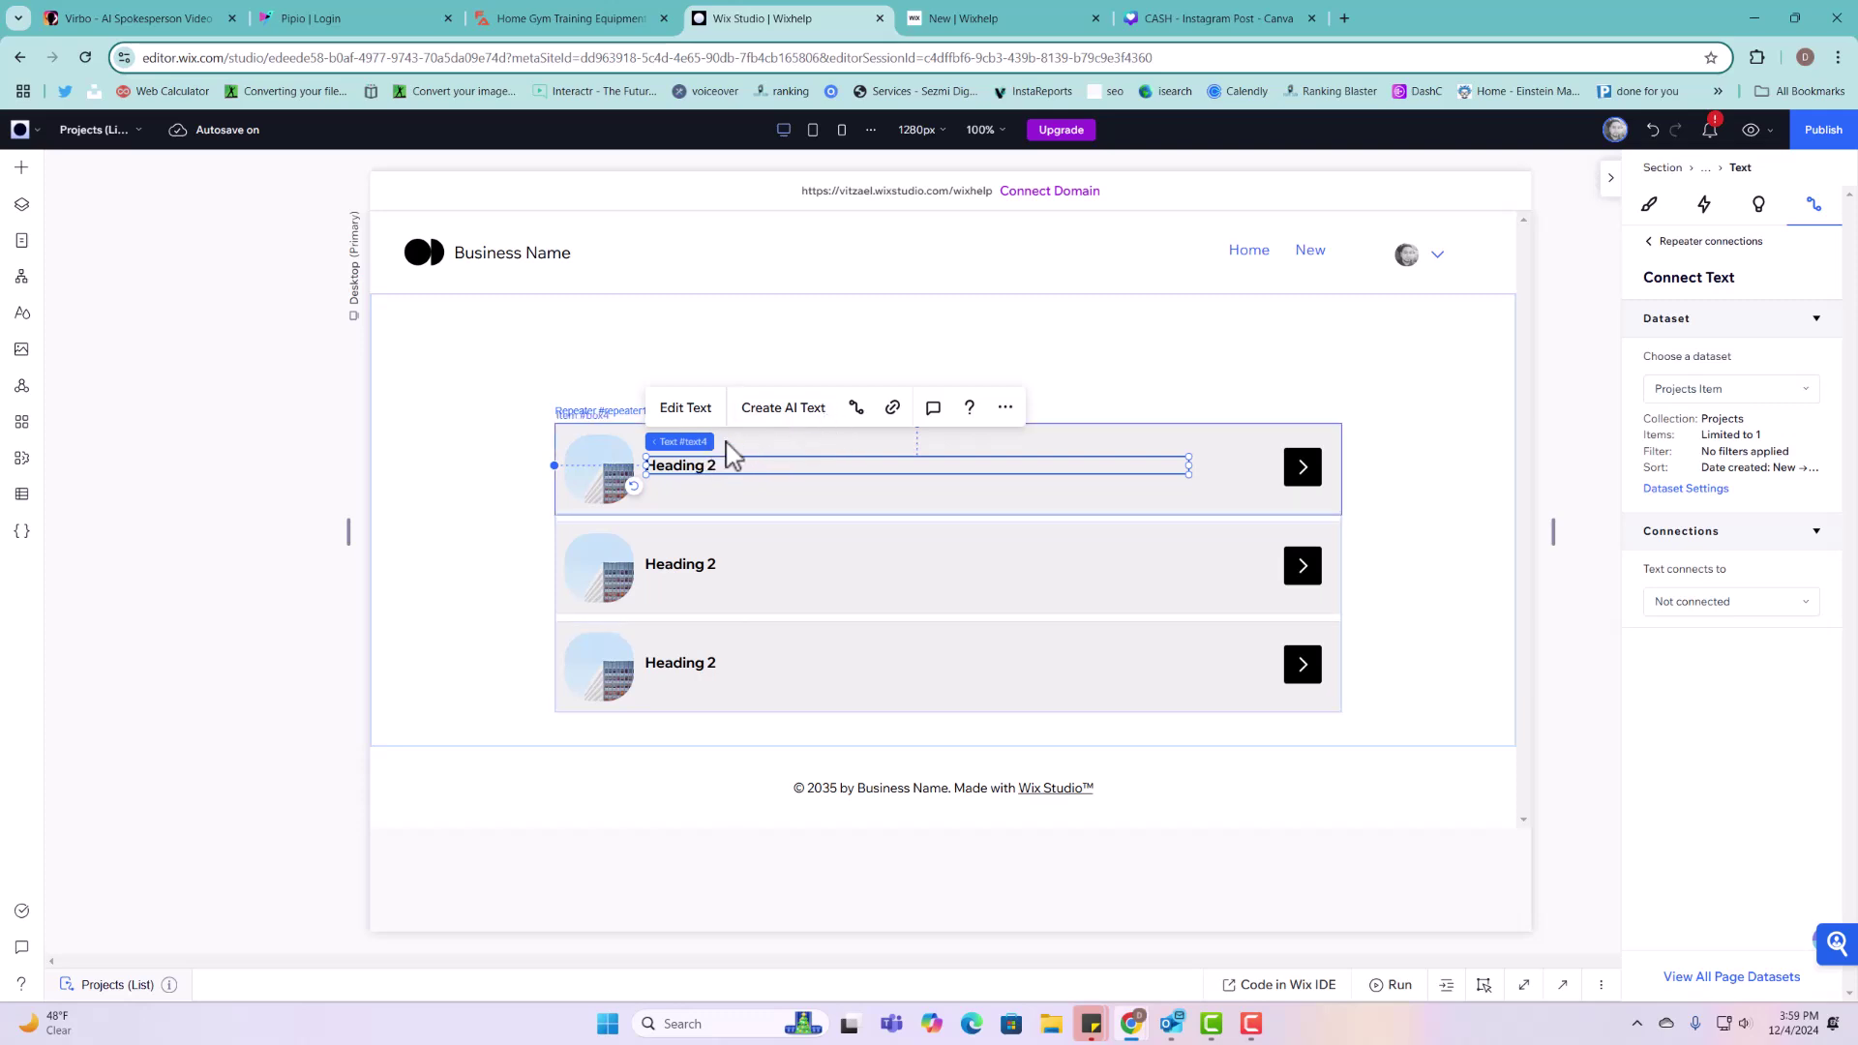
mouse_move(707, 444)
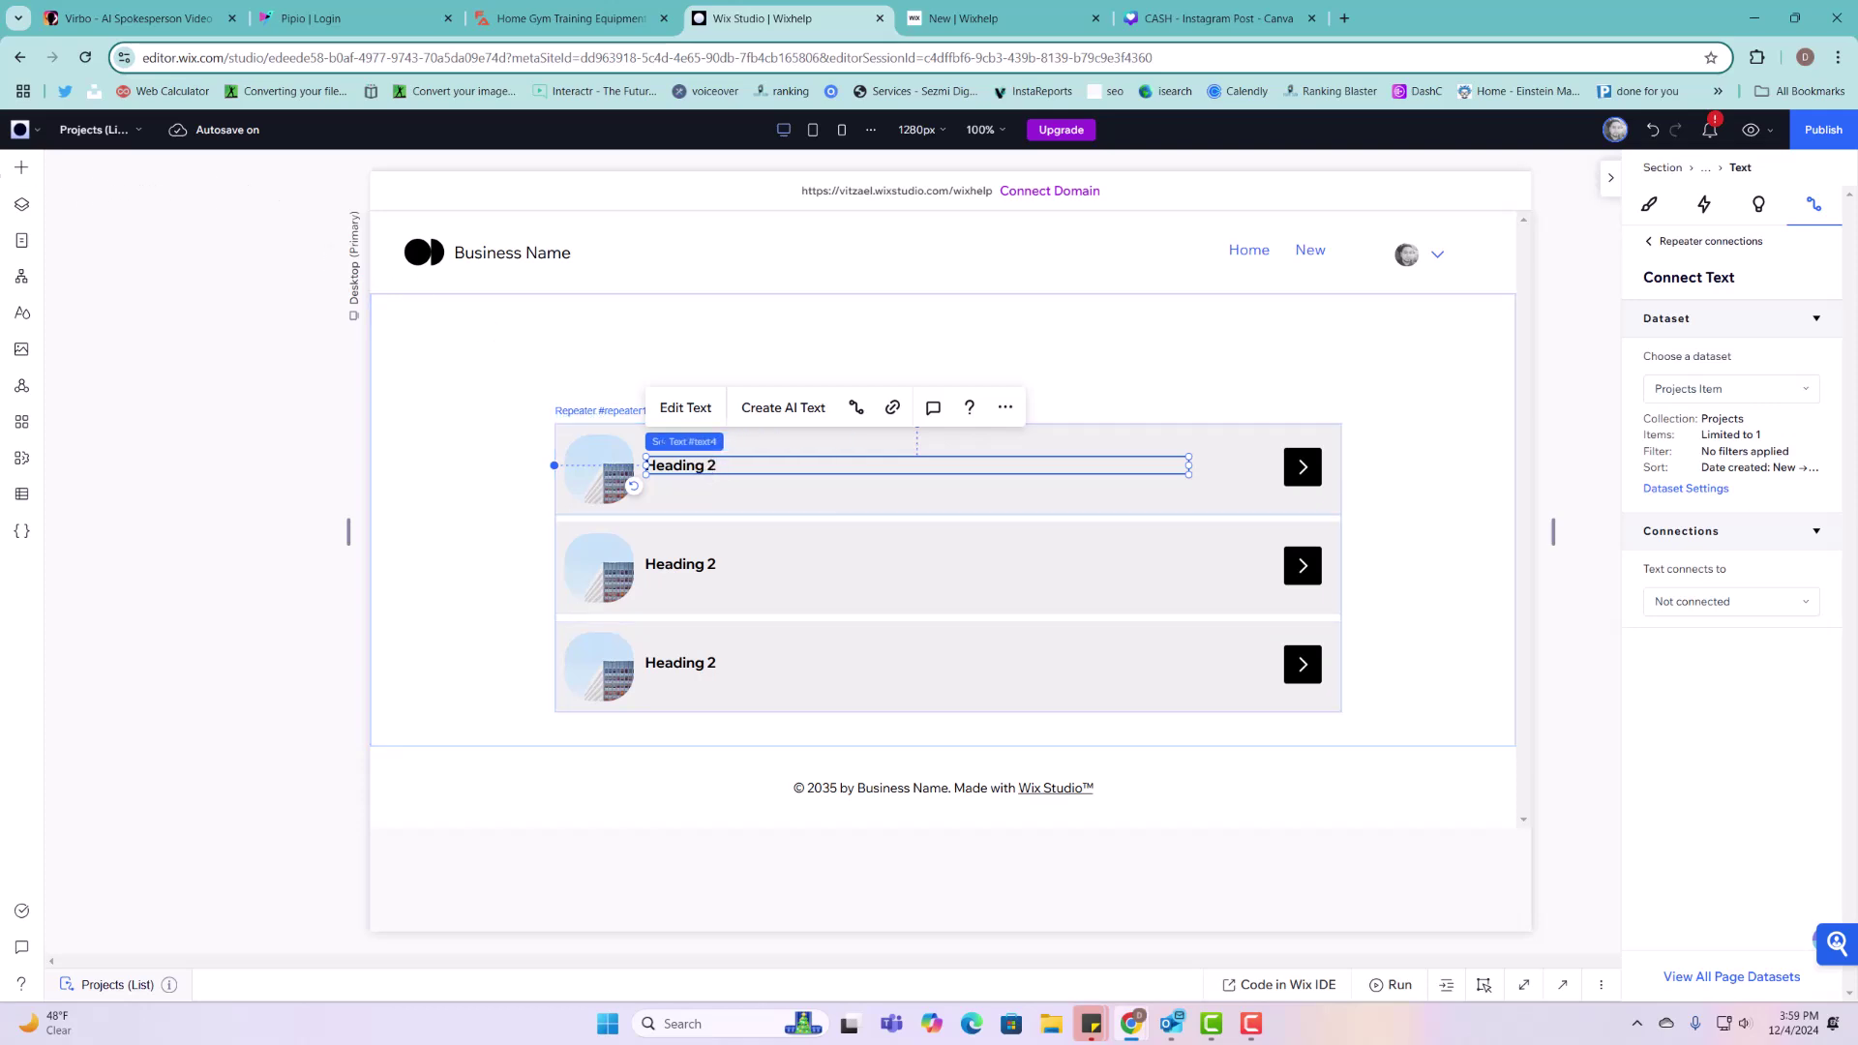
left_click(21, 171)
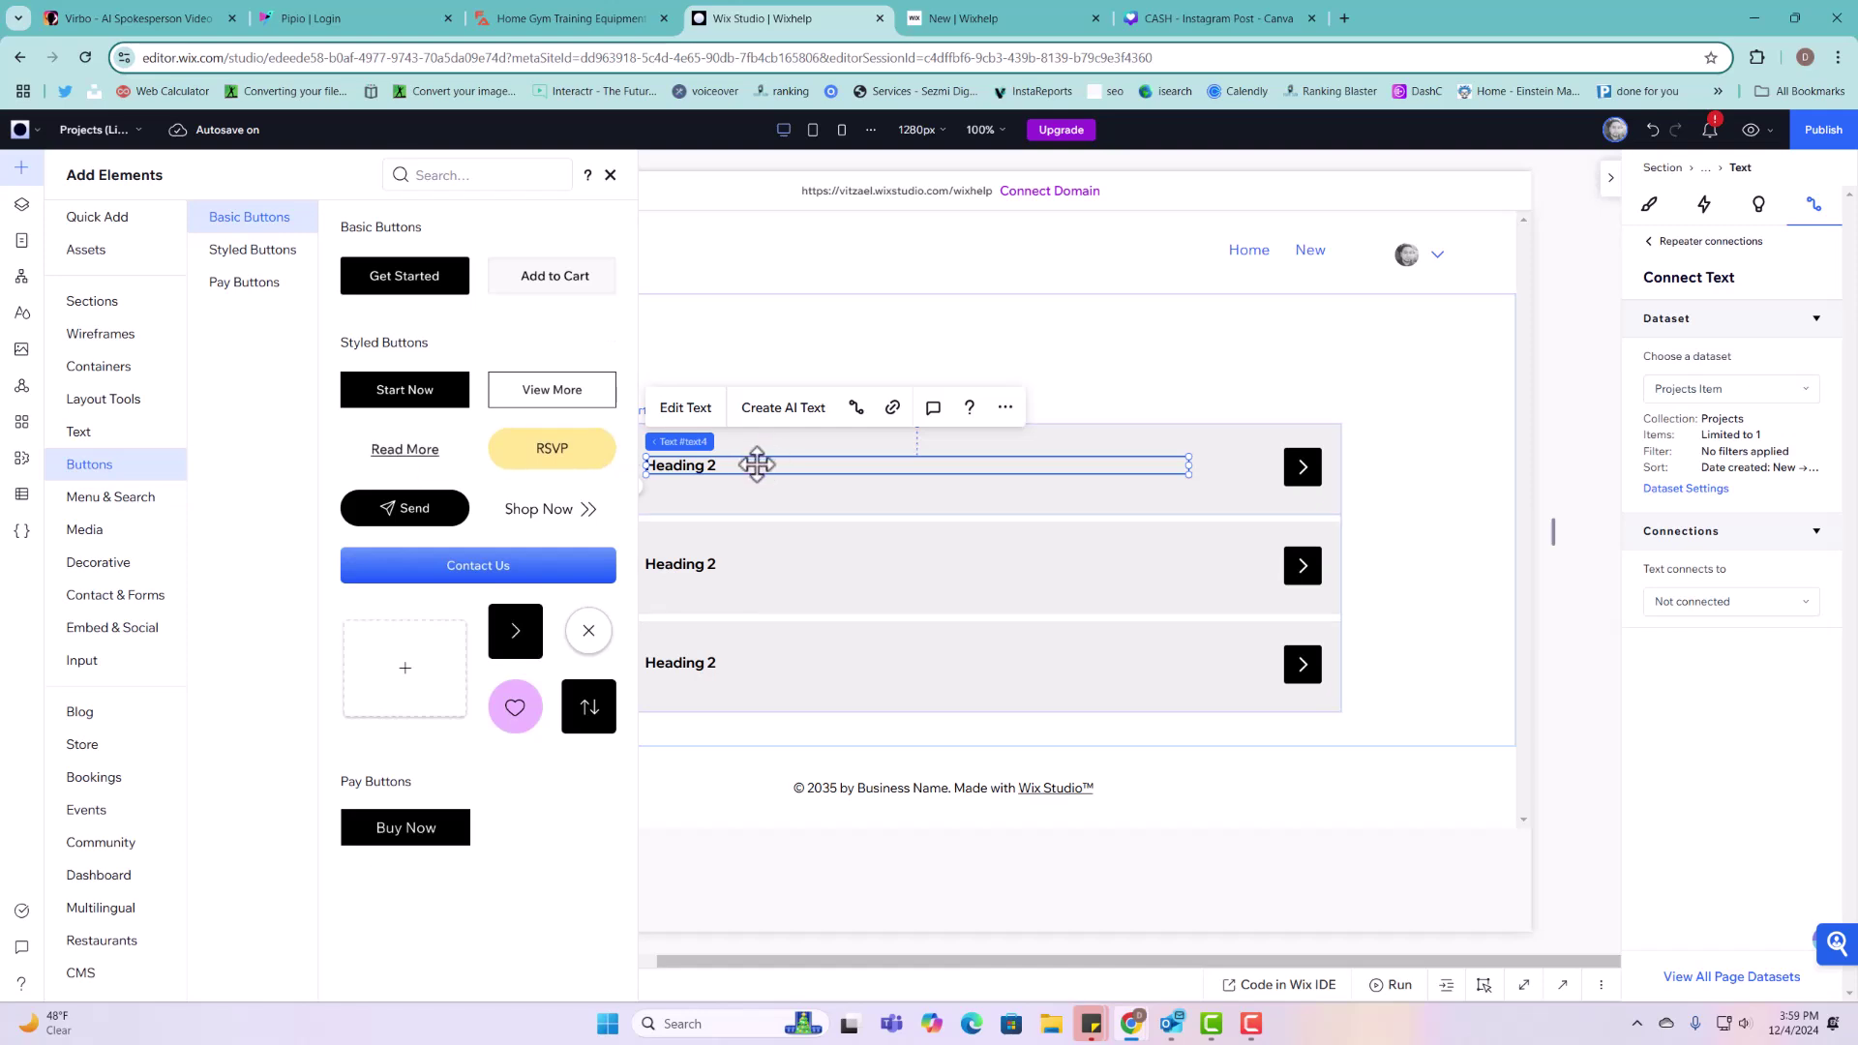
left_click(1297, 467)
left_click(1055, 463)
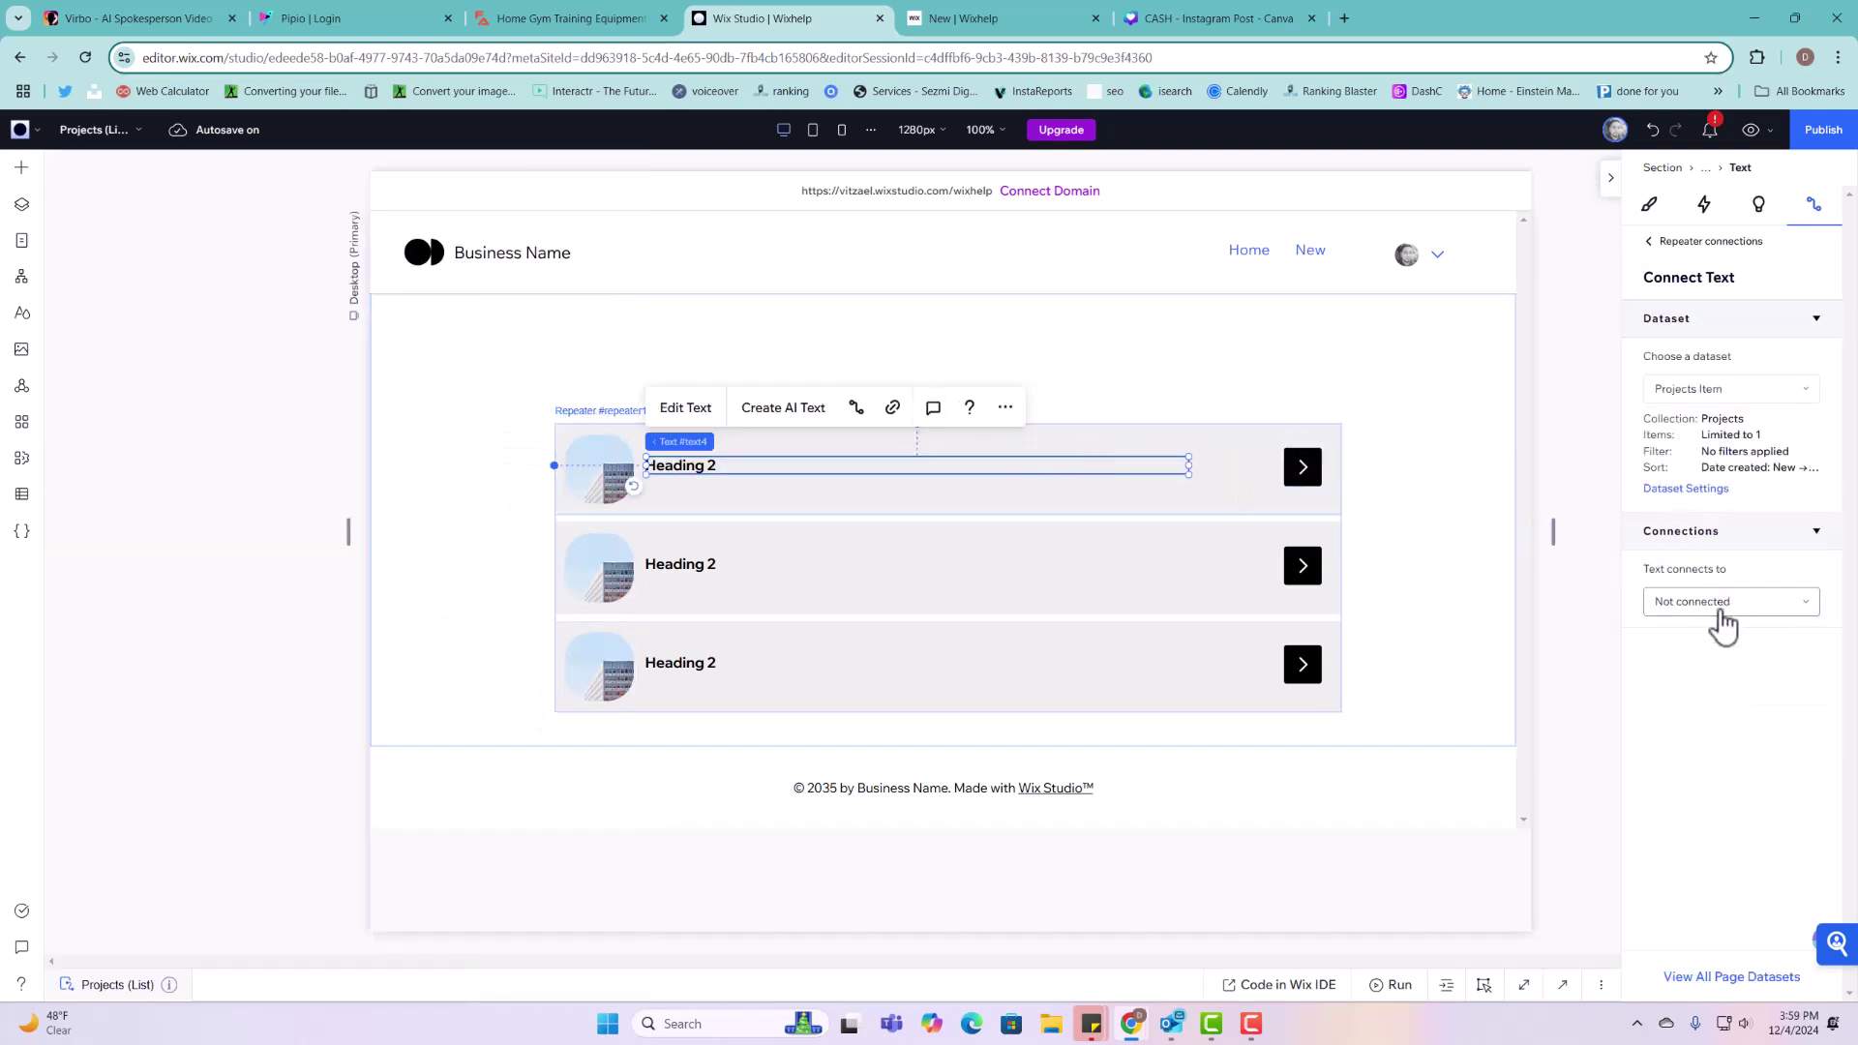
left_click(1719, 605)
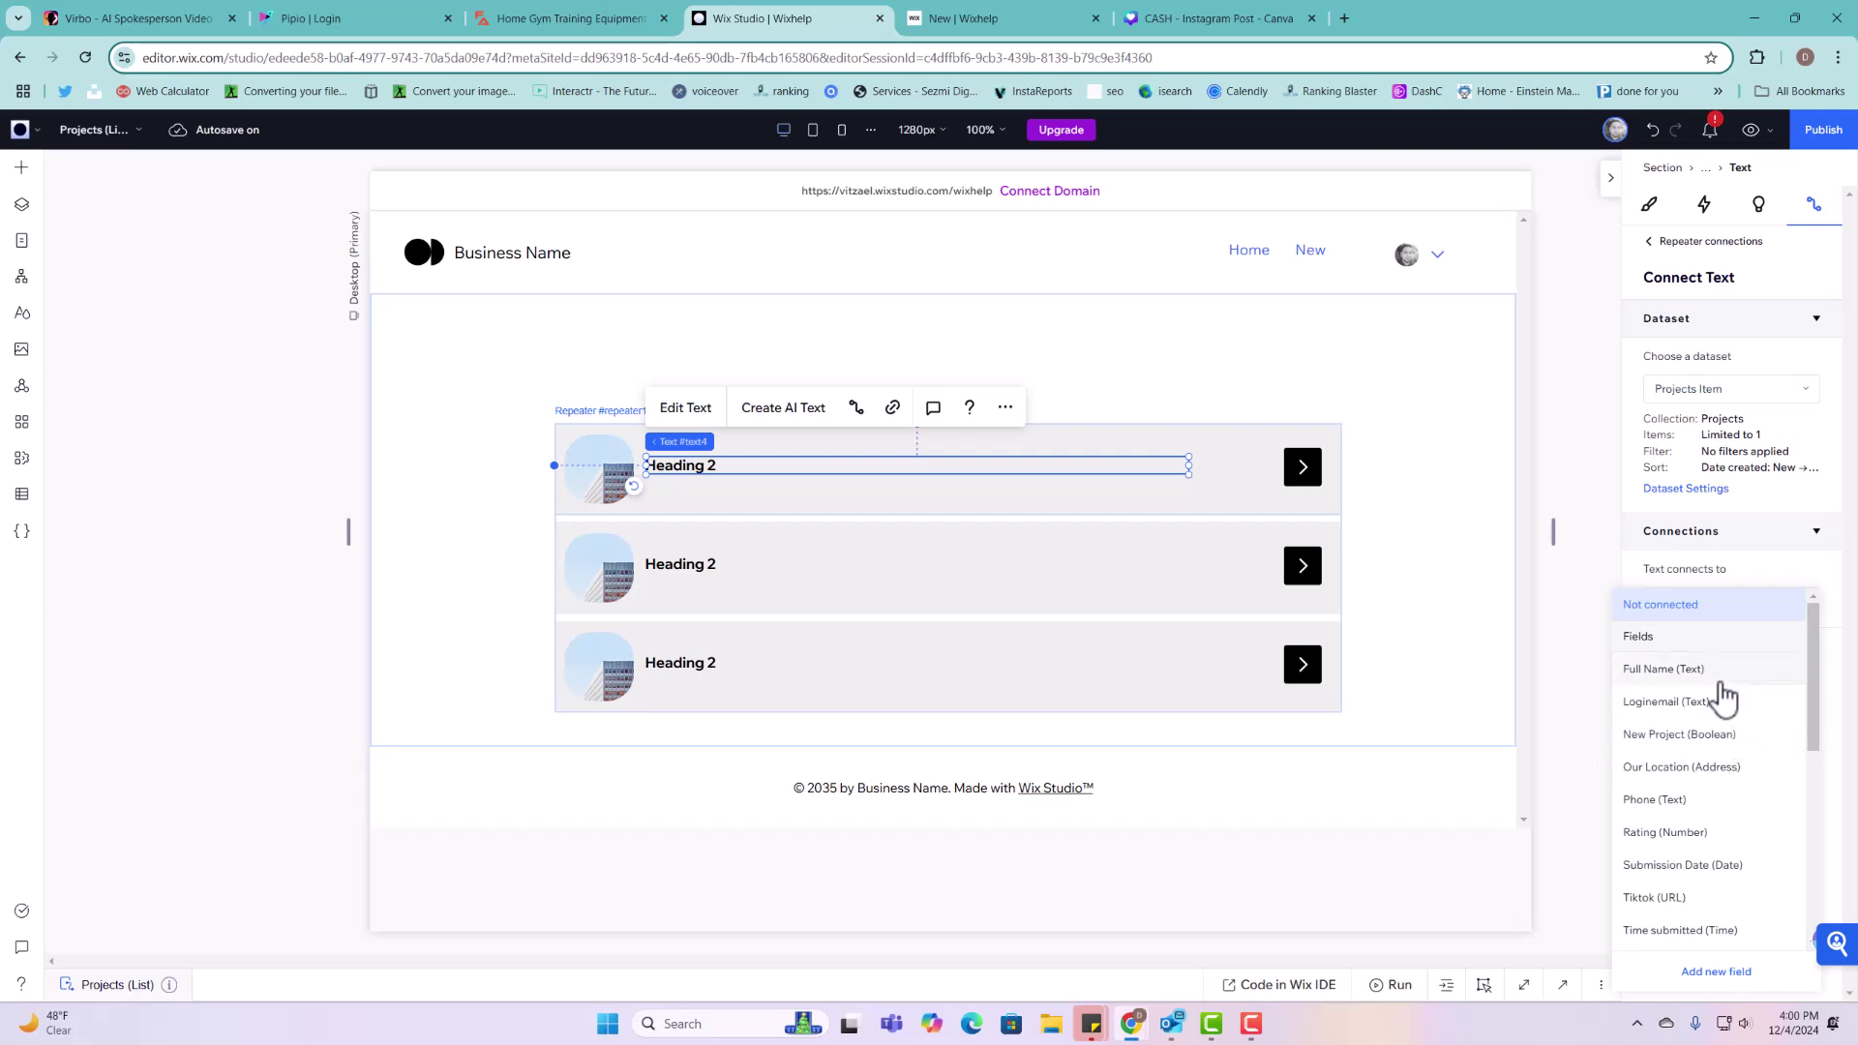
left_click(1672, 677)
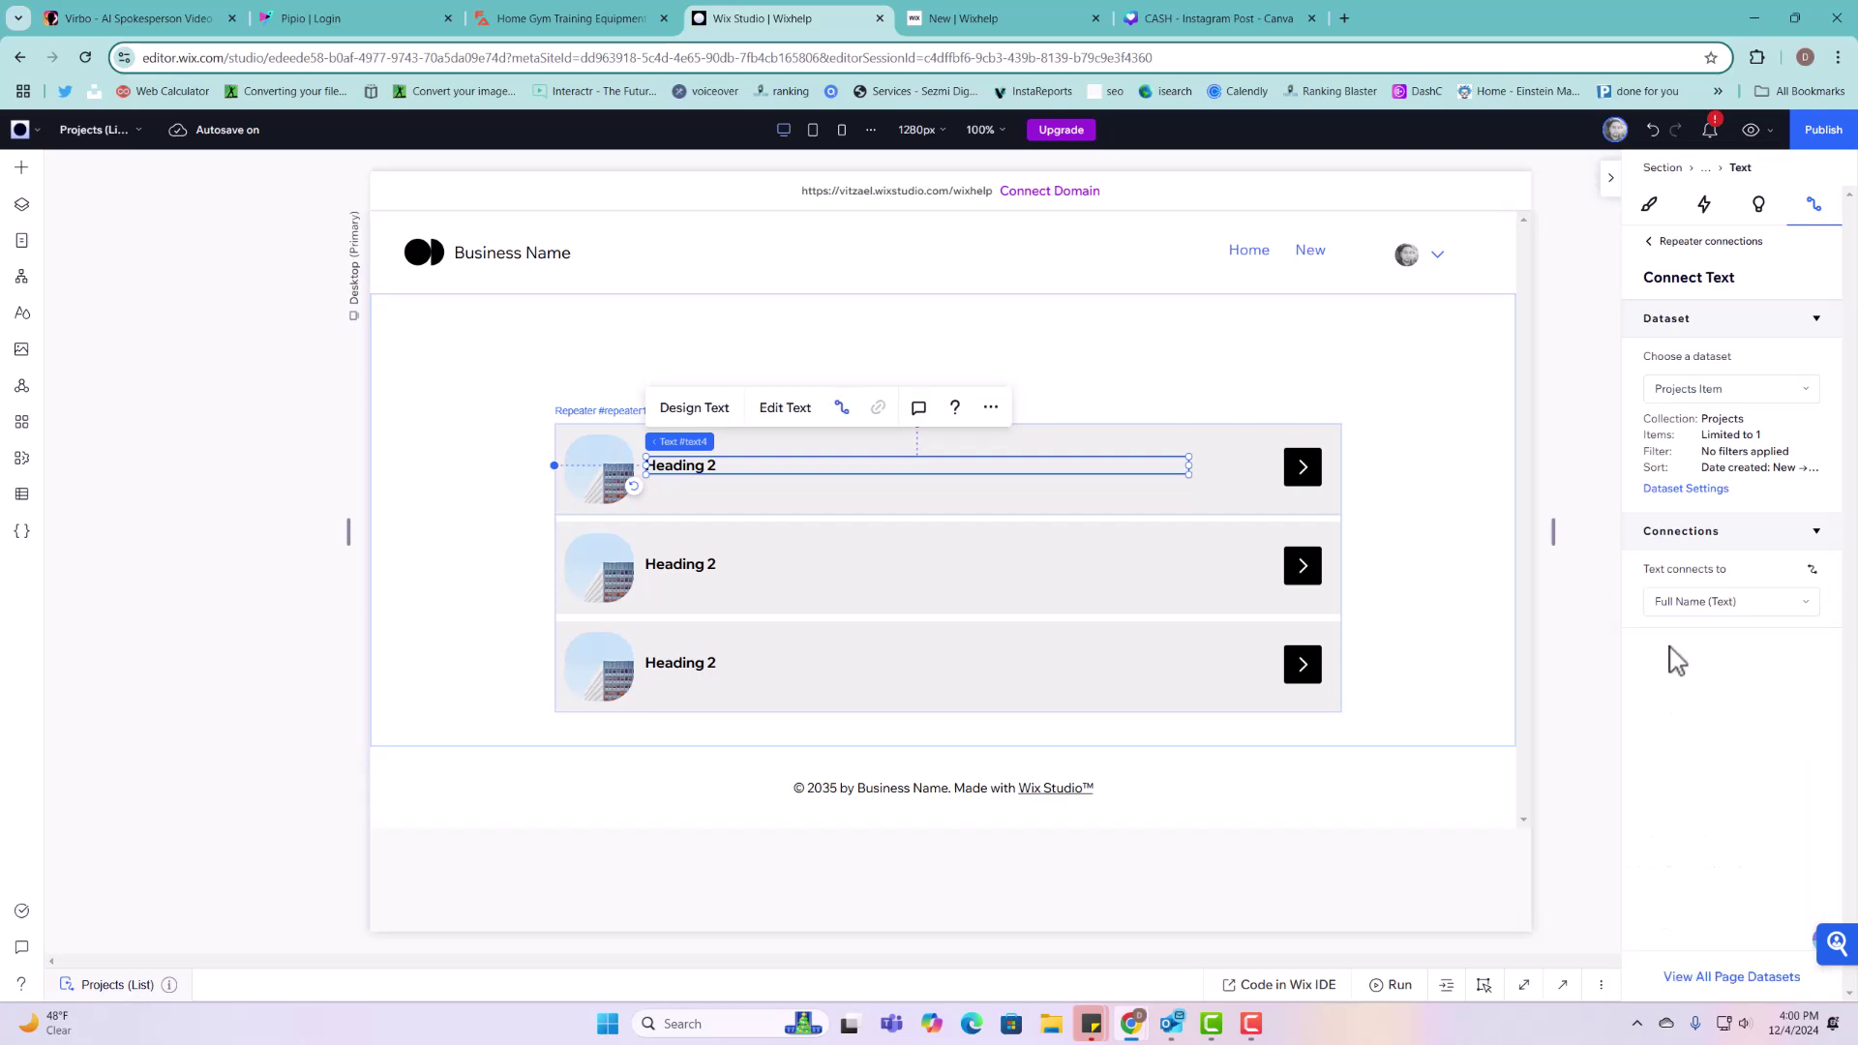
Step: Make the arrow button's click action open the Projects (Item) page
left_click(1303, 467)
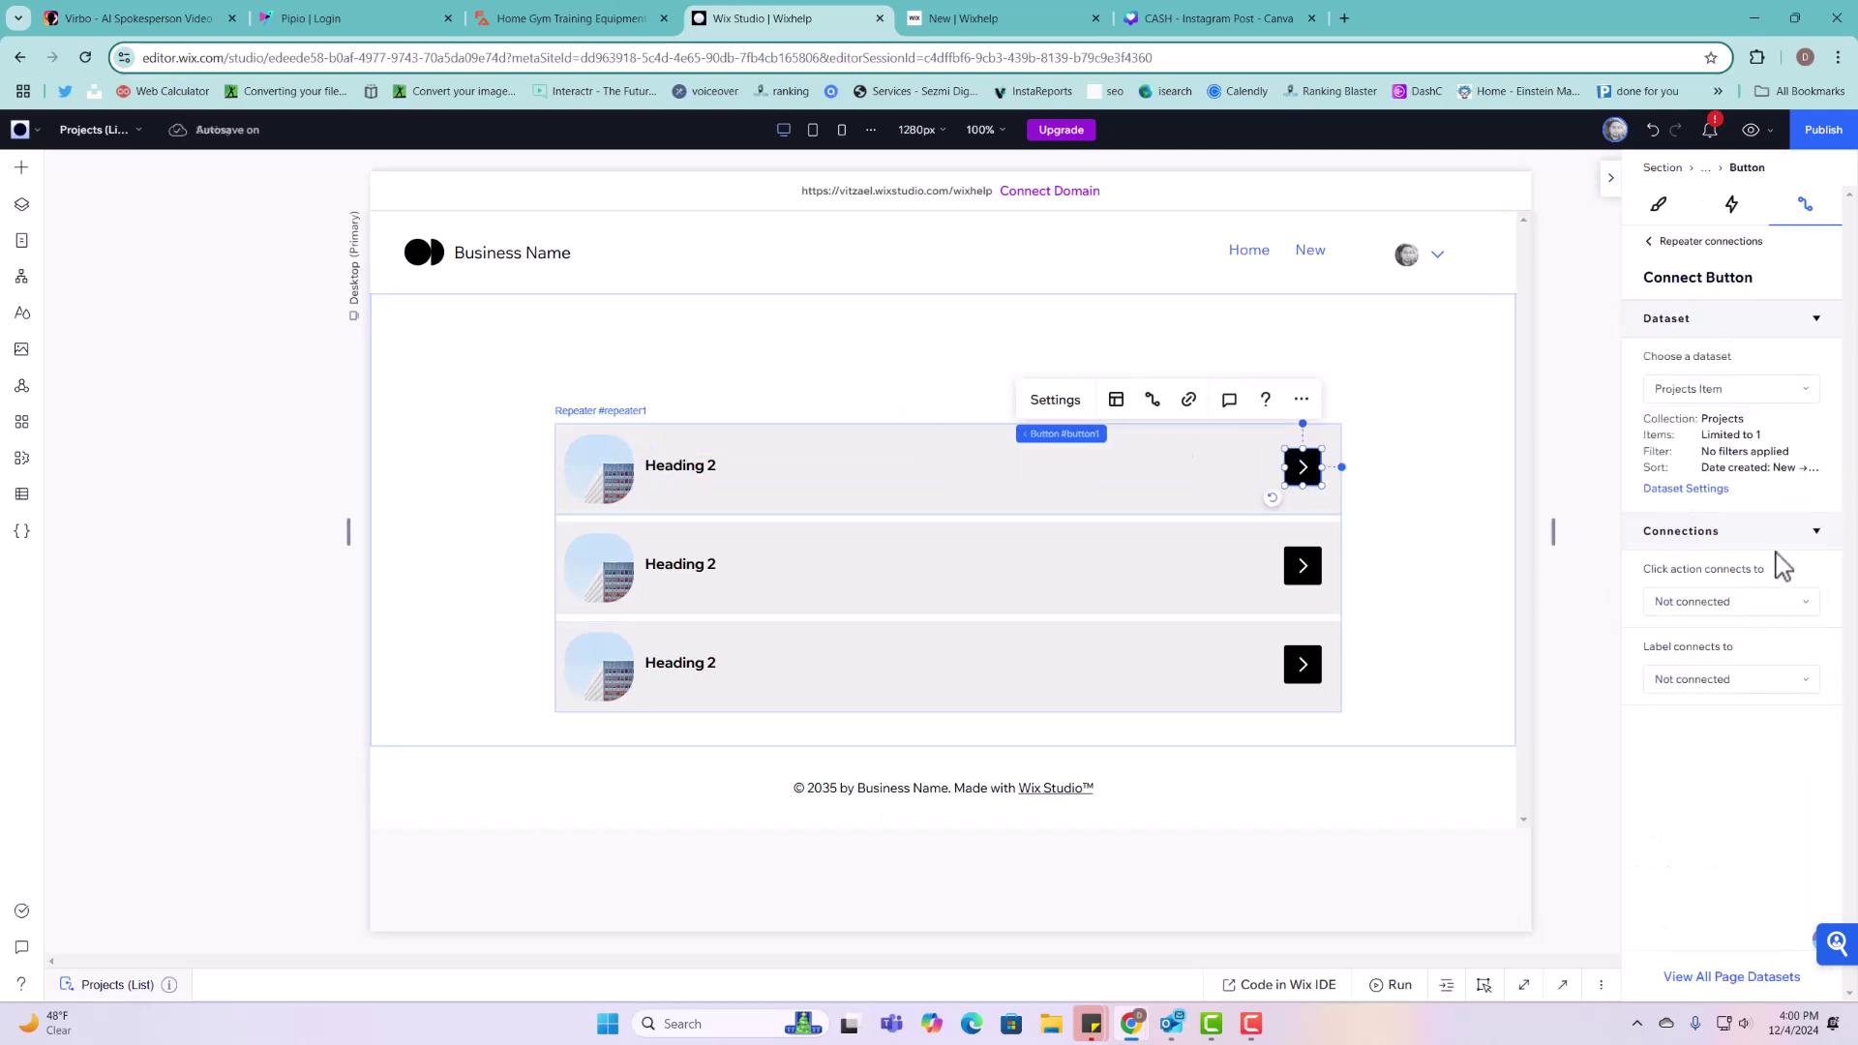
left_click(1740, 604)
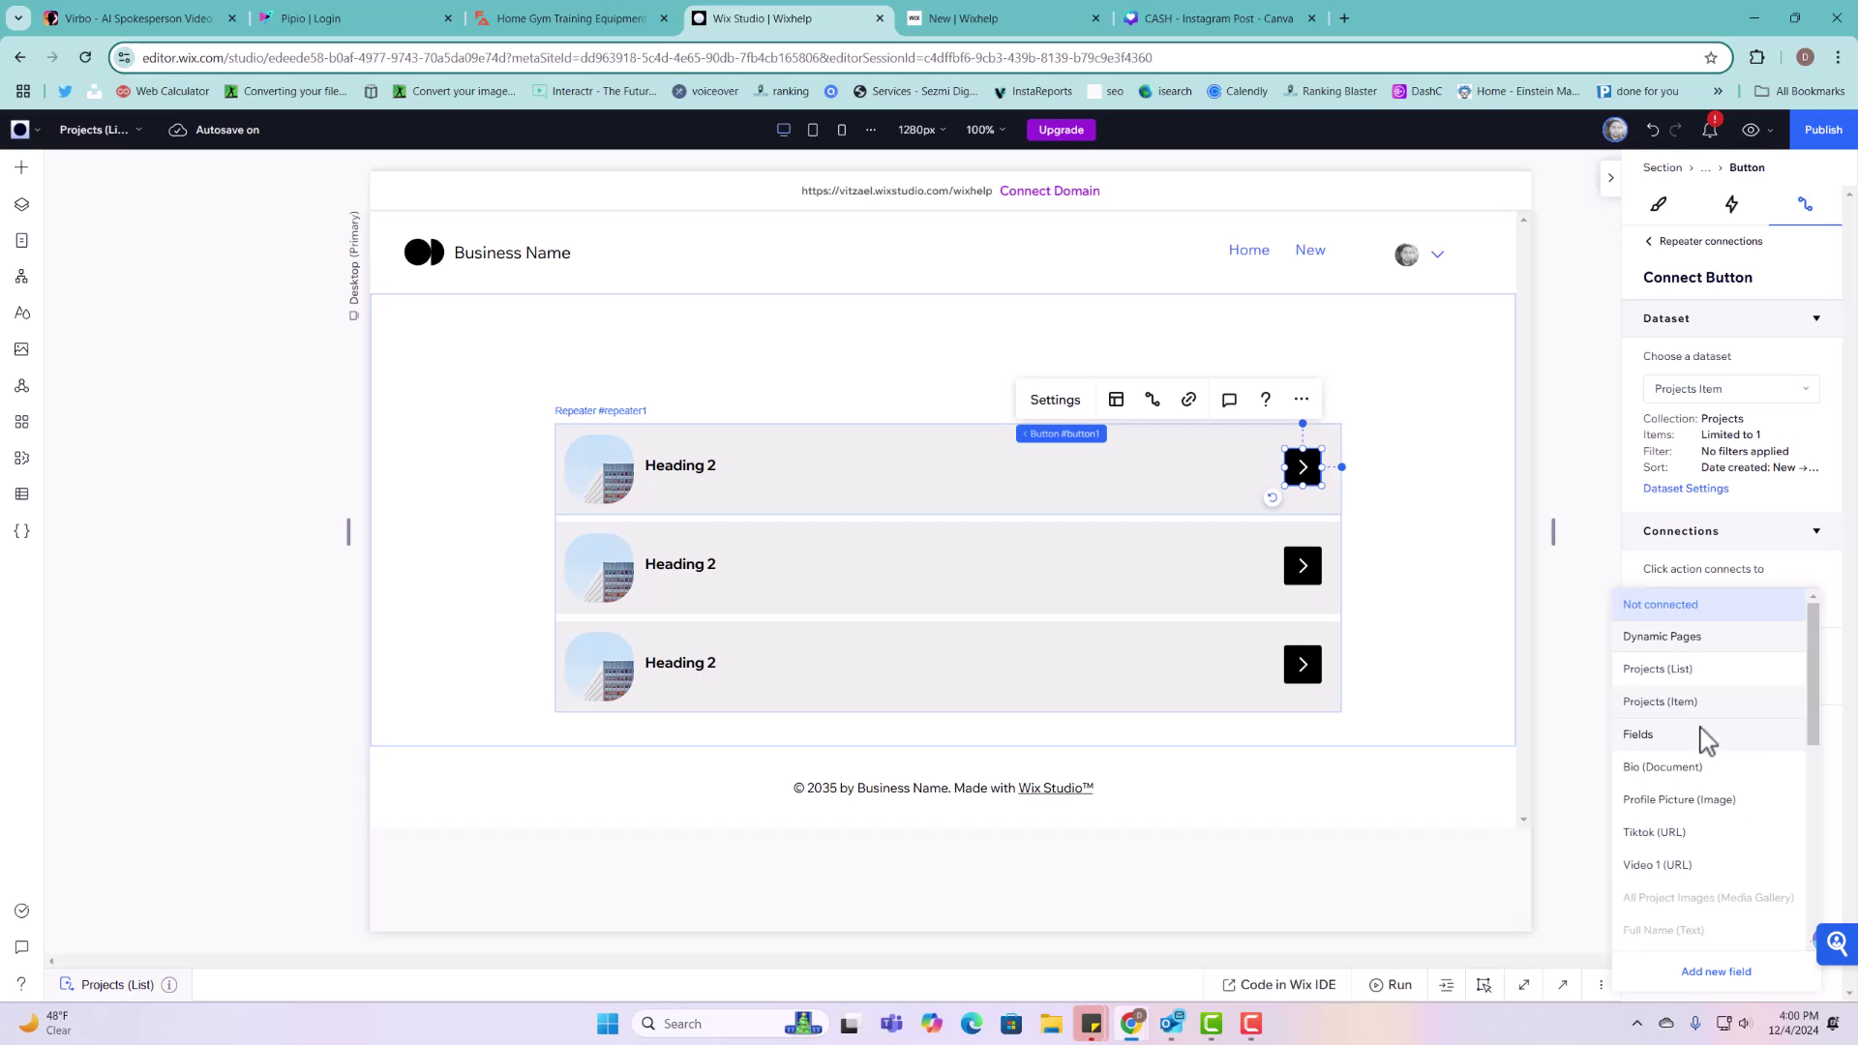
left_click(1684, 703)
left_click(1467, 689)
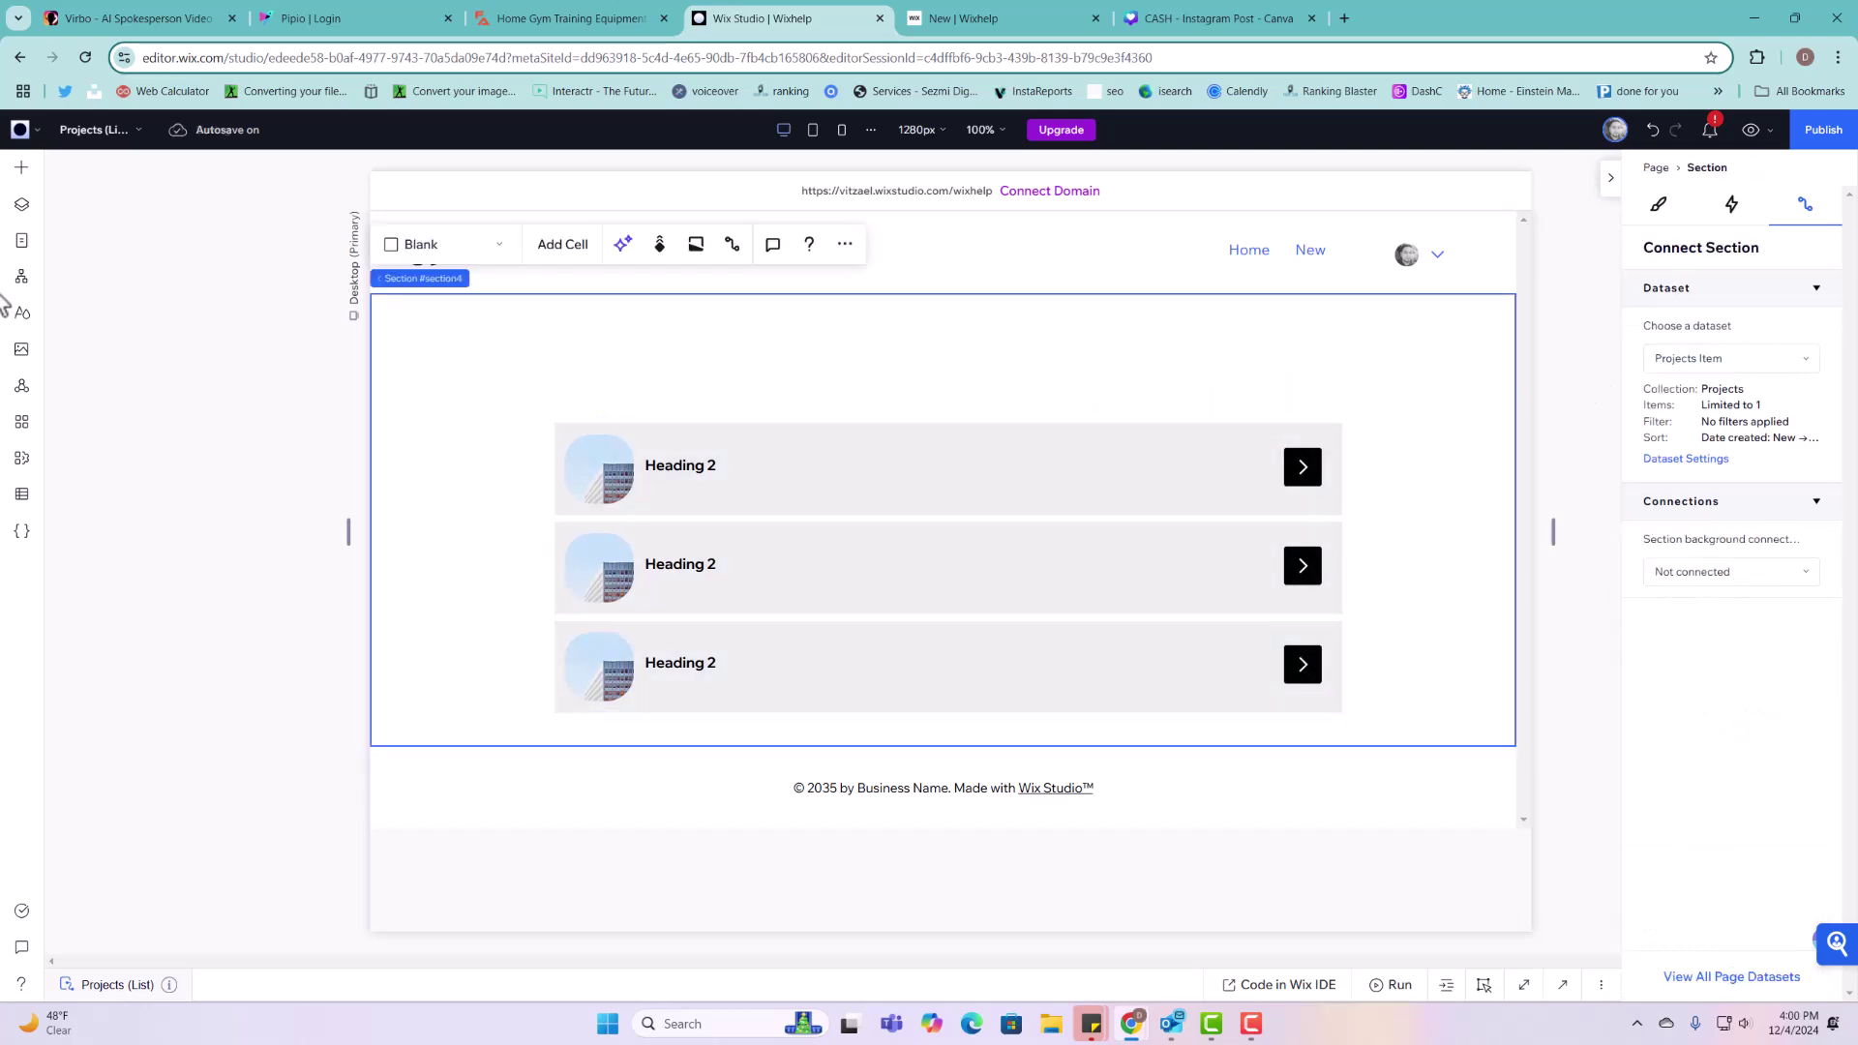
Step: Open the Projects (Item) page and make its empty section taller
left_click(22, 240)
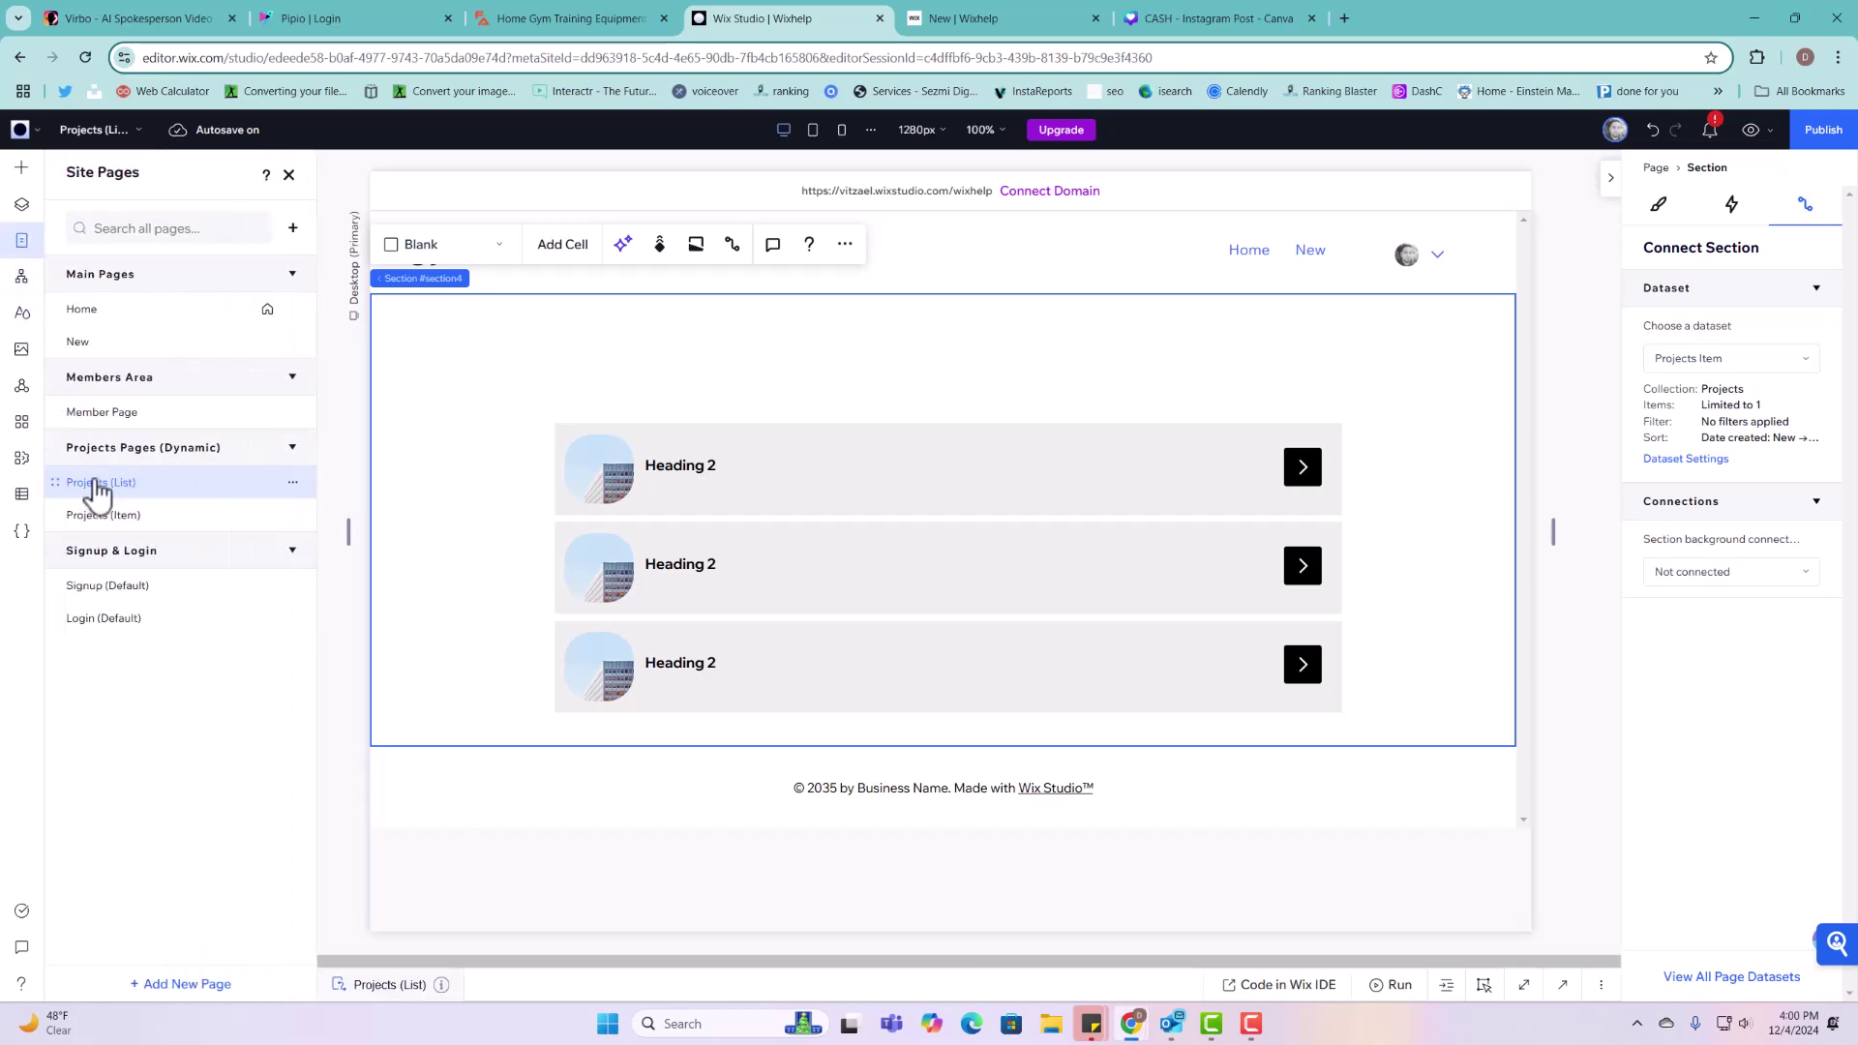
left_click(131, 522)
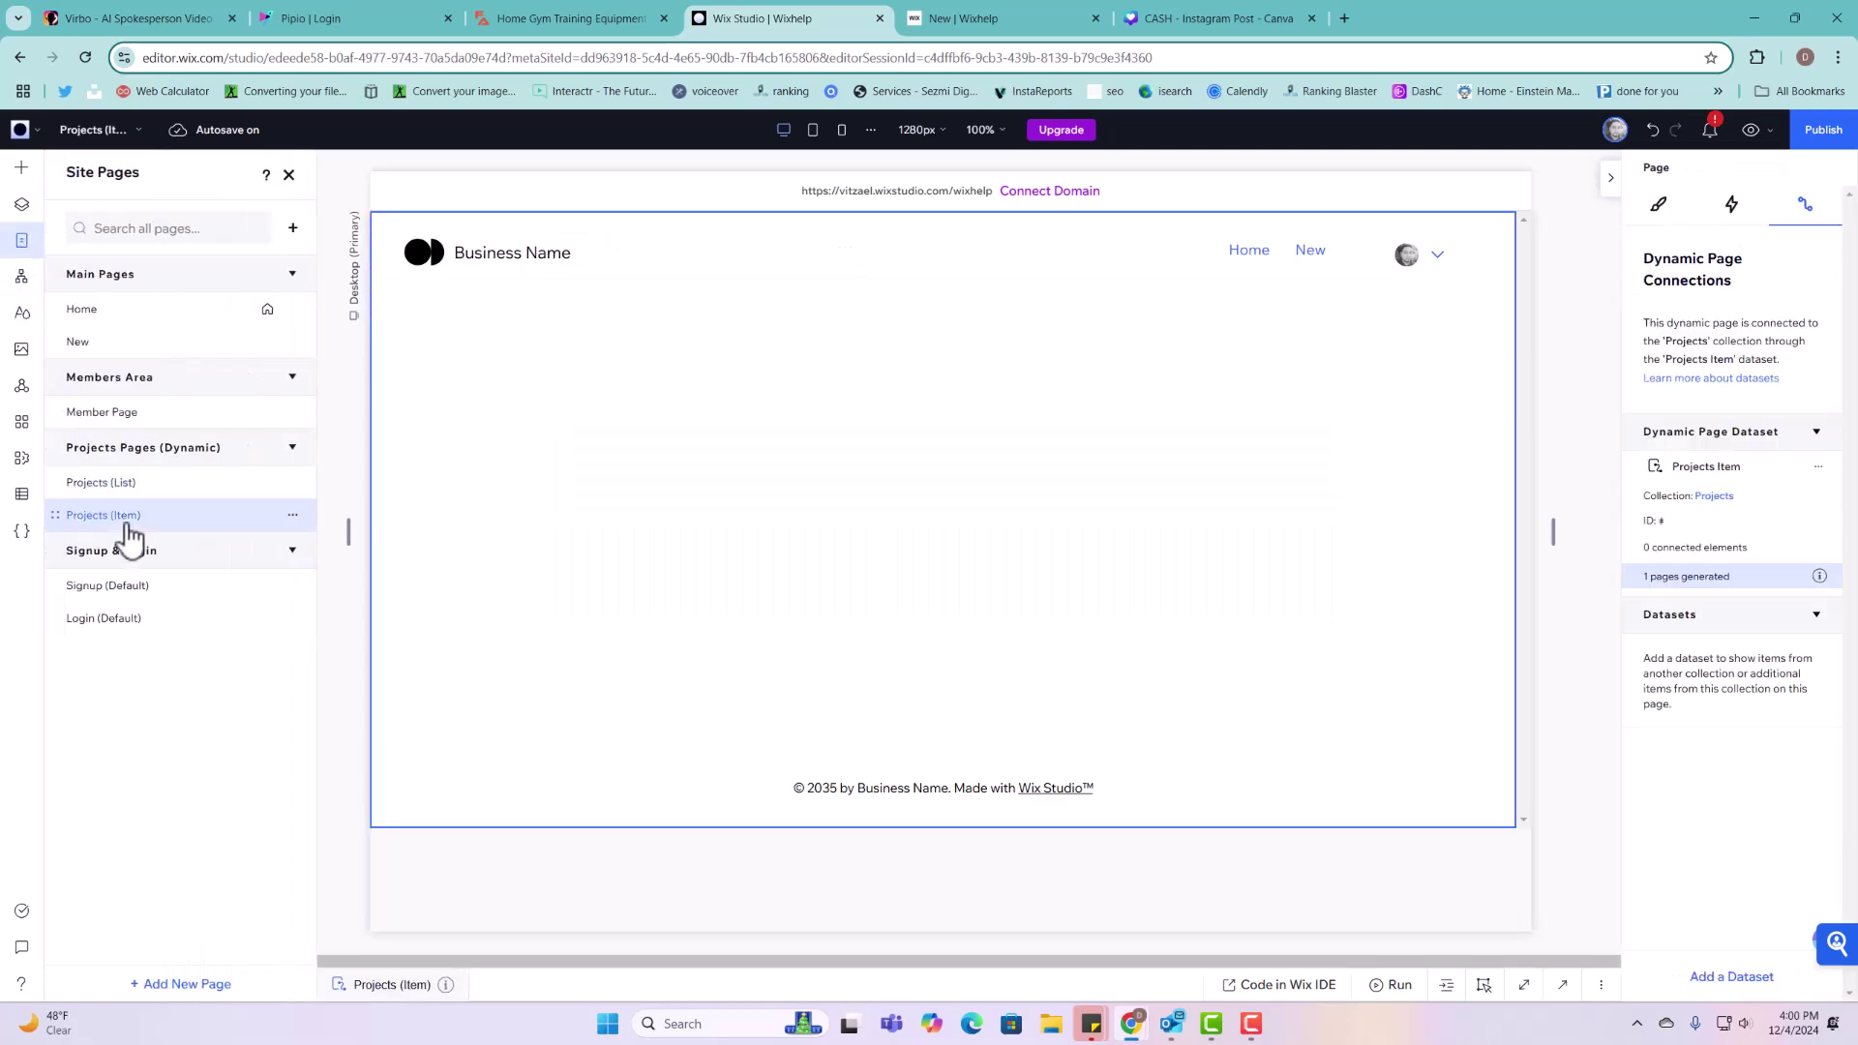
left_click(518, 423)
left_click(35, 180)
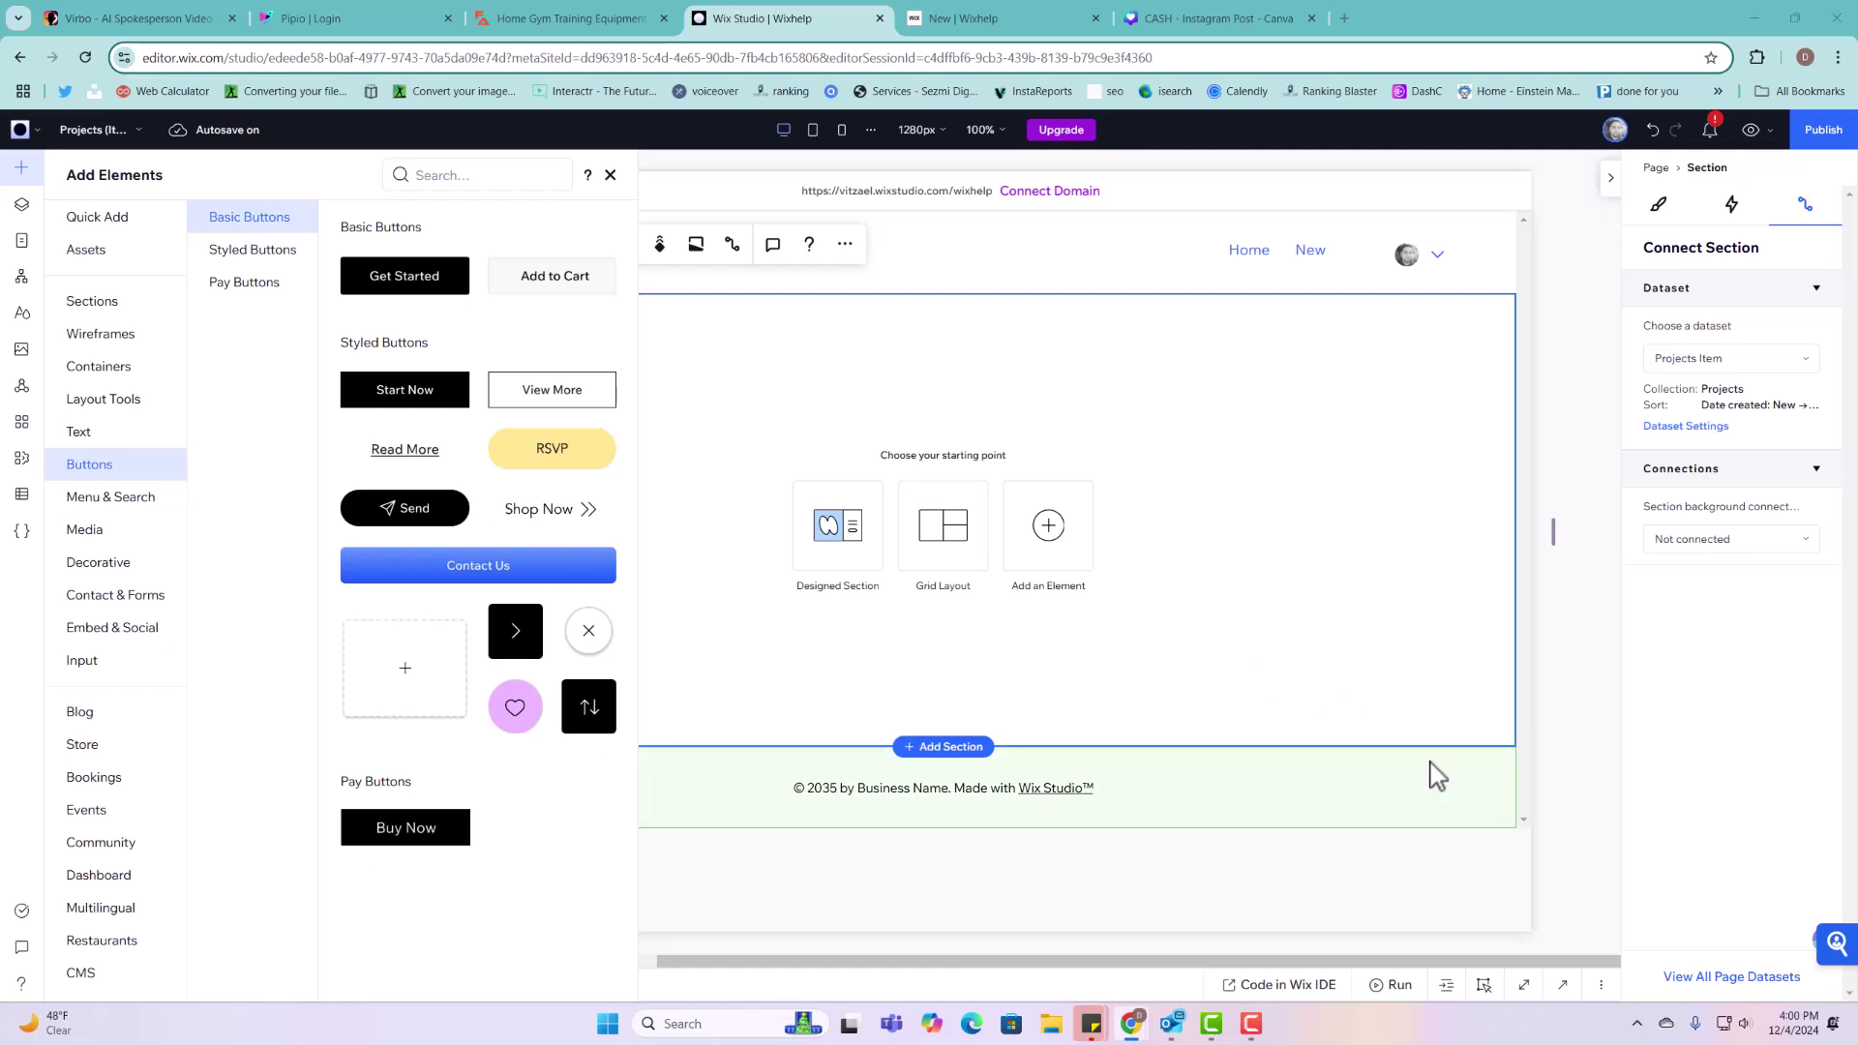
left_click_drag(1410, 746, 1414, 868)
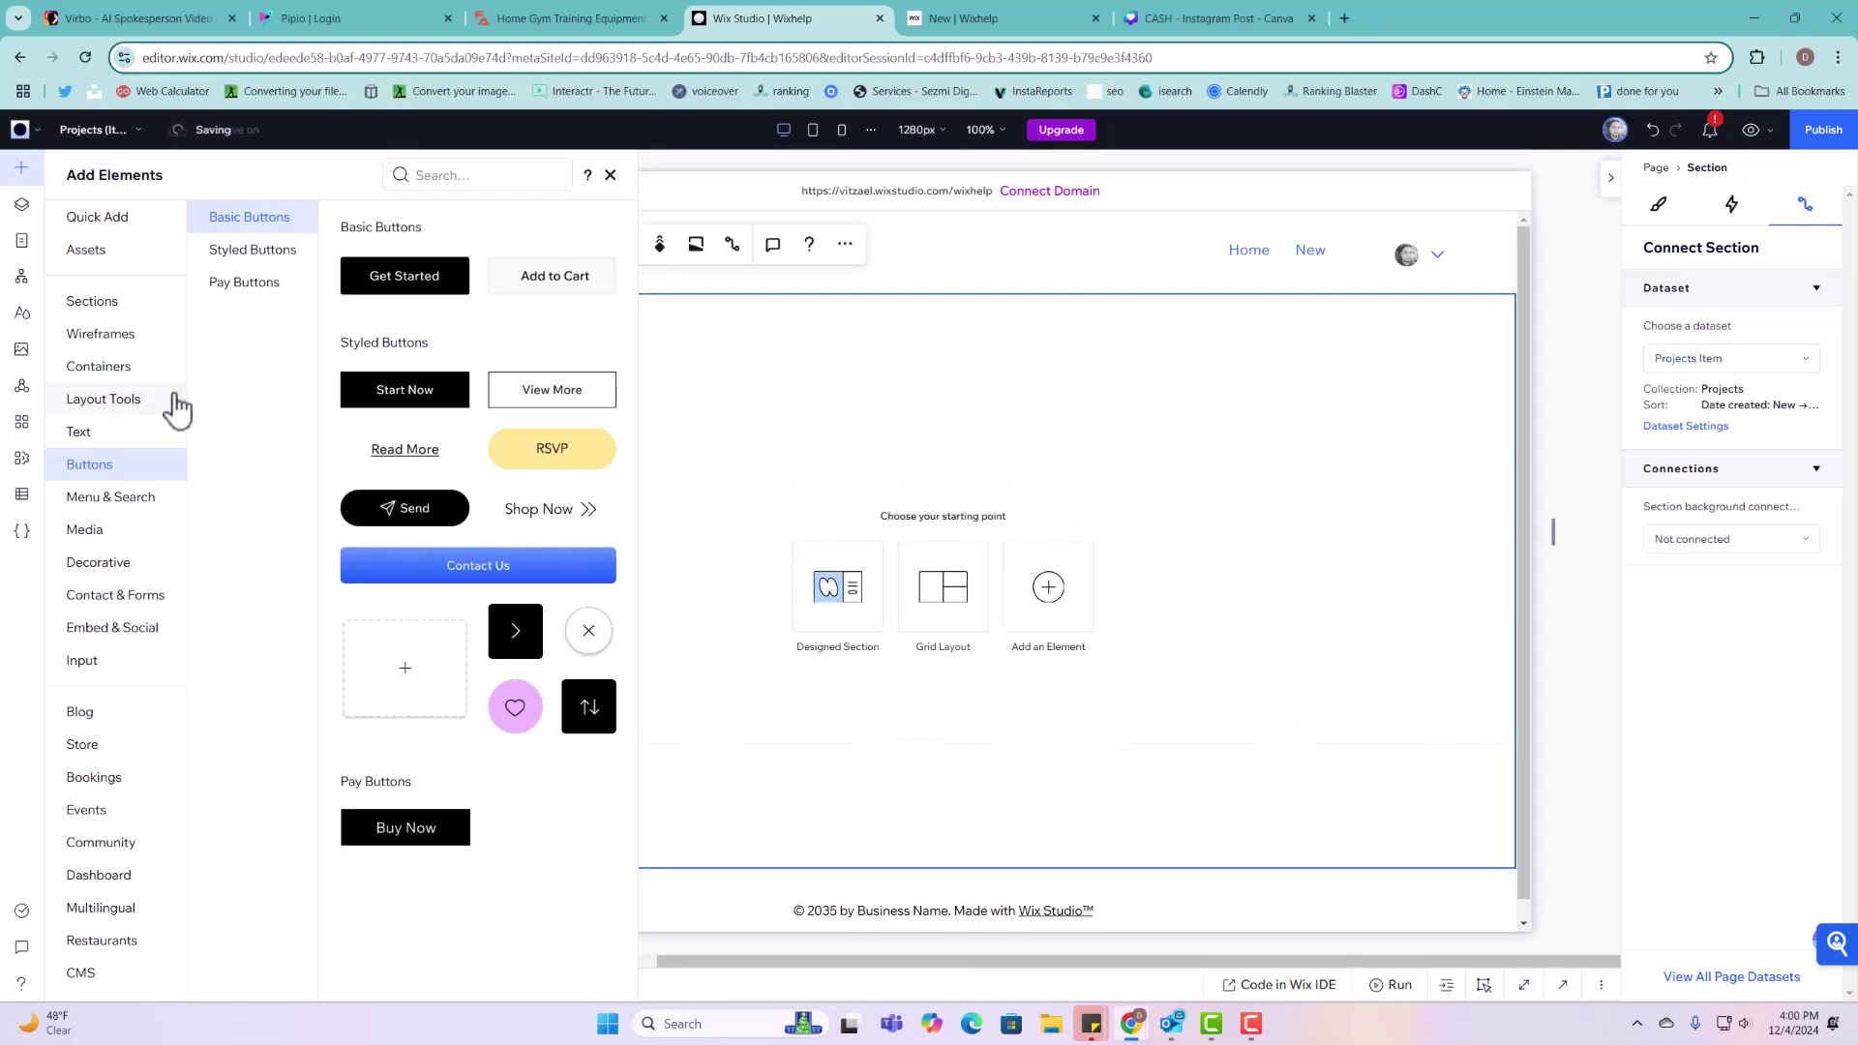
Step: Add the building image near the section's top-left and shrink it to a smaller square
left_click(107, 532)
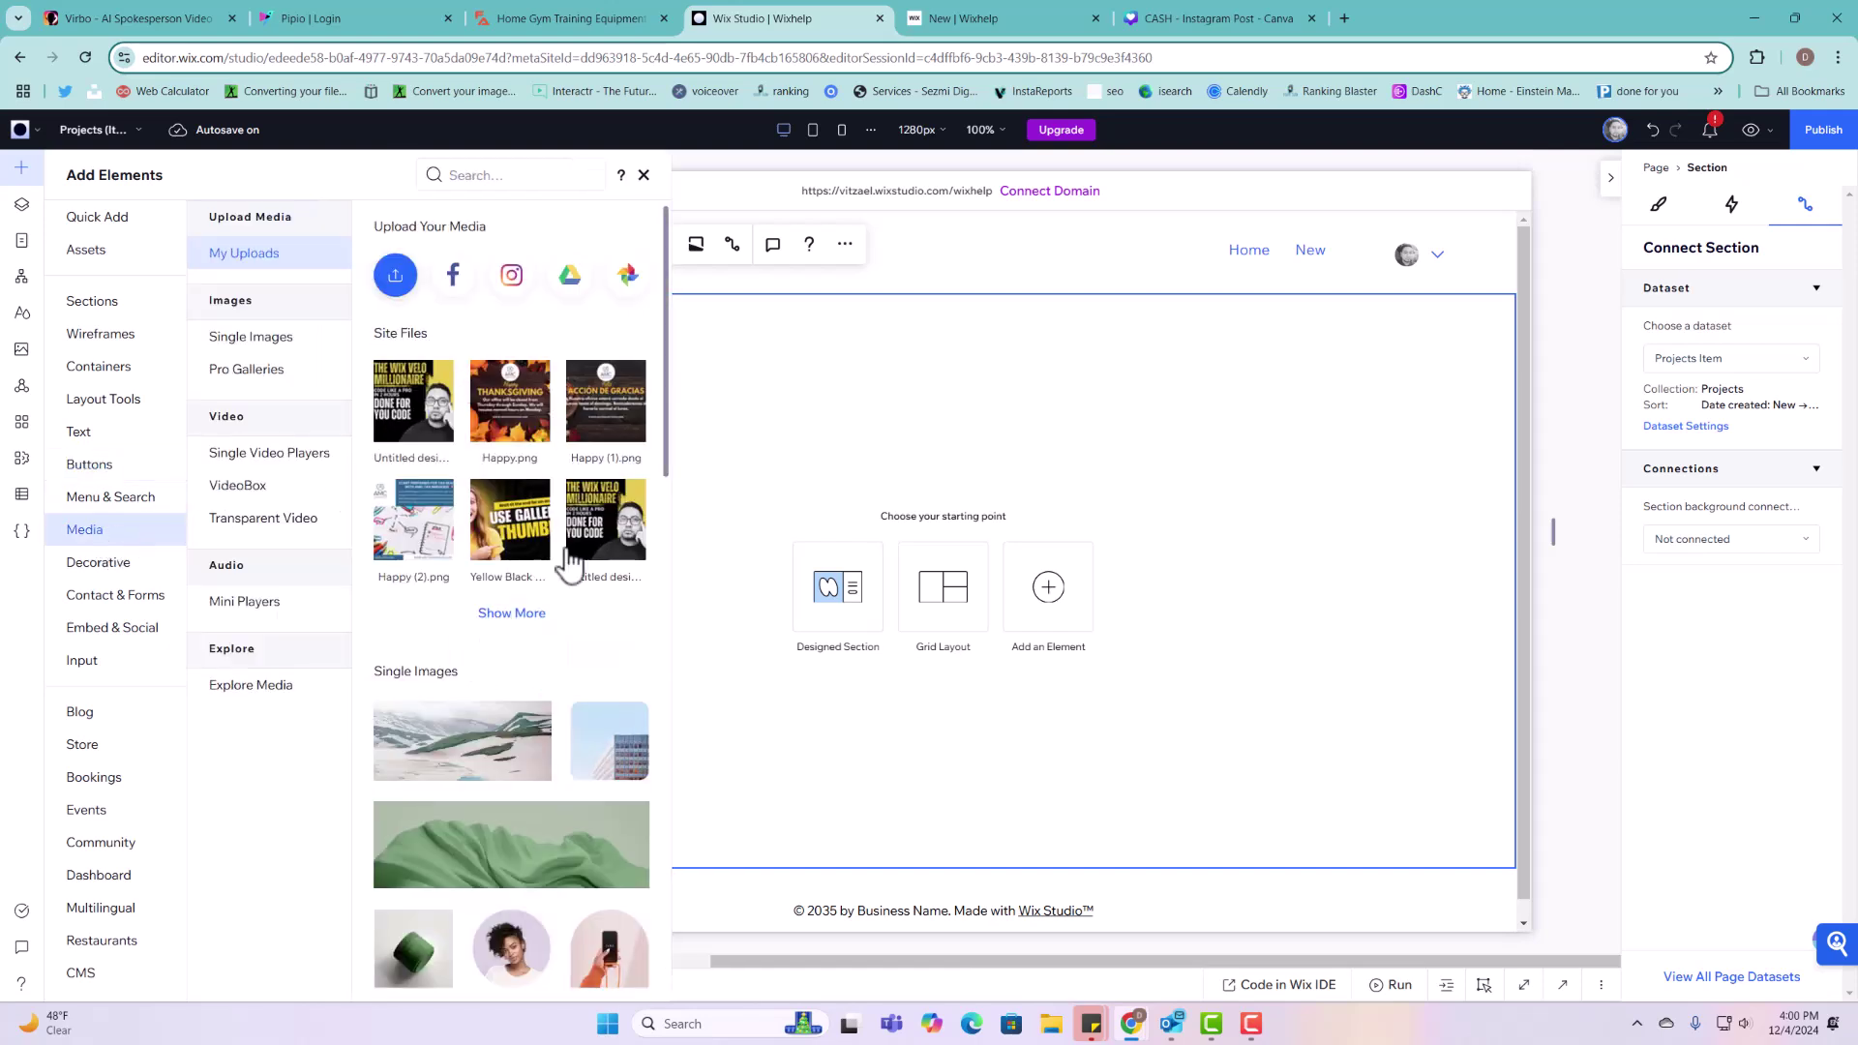
left_click(609, 740)
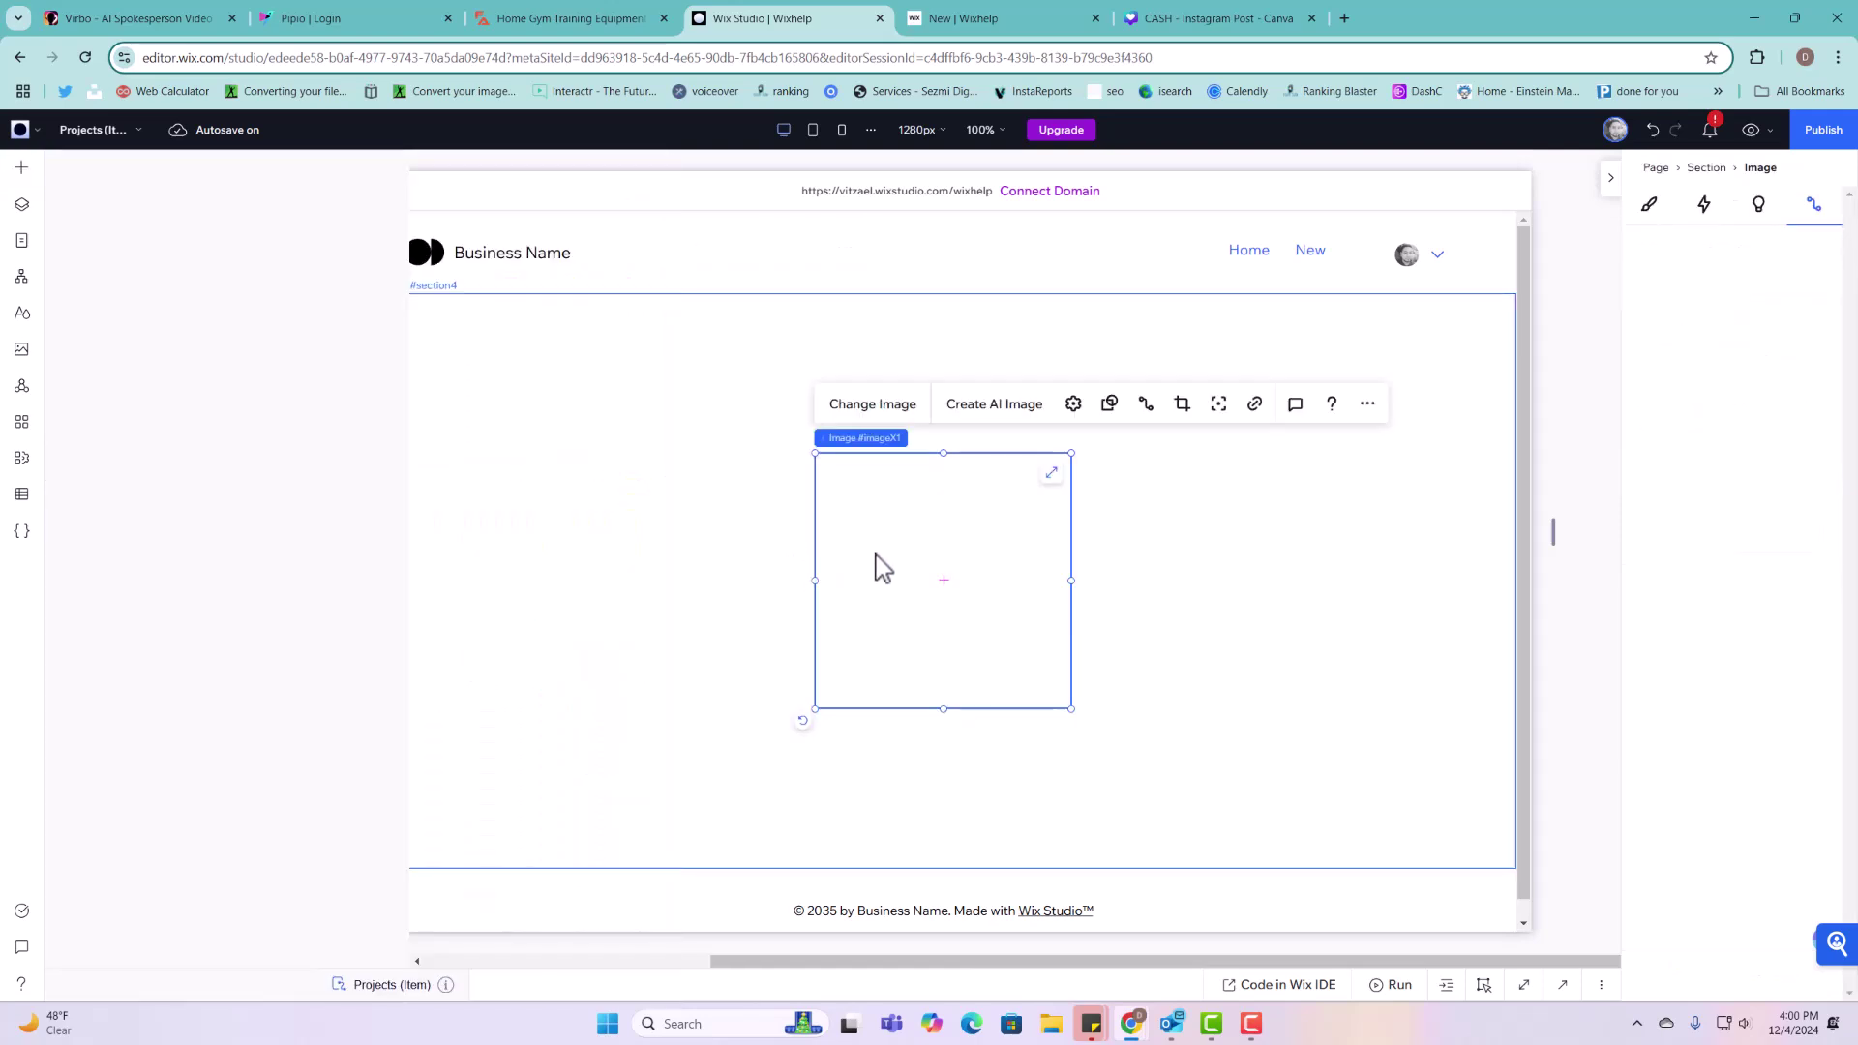
left_click_drag(876, 569, 536, 449)
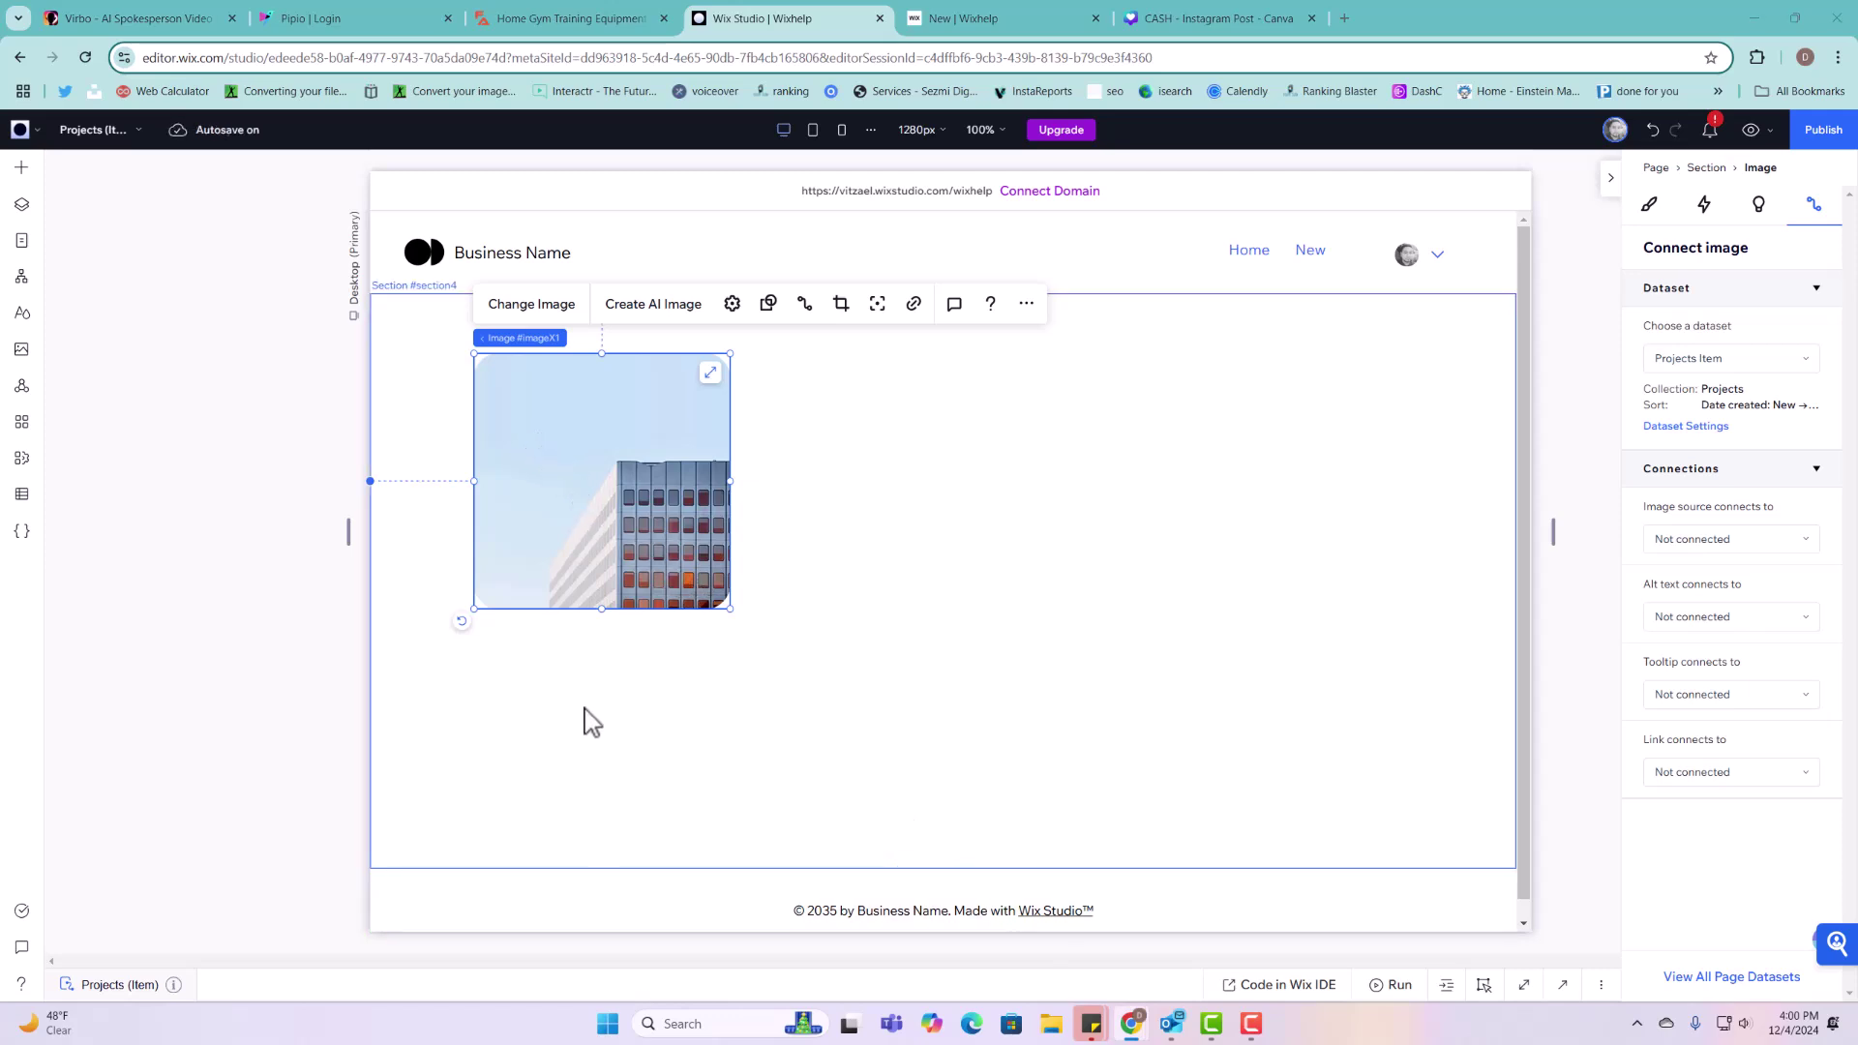
left_click_drag(728, 608, 647, 527)
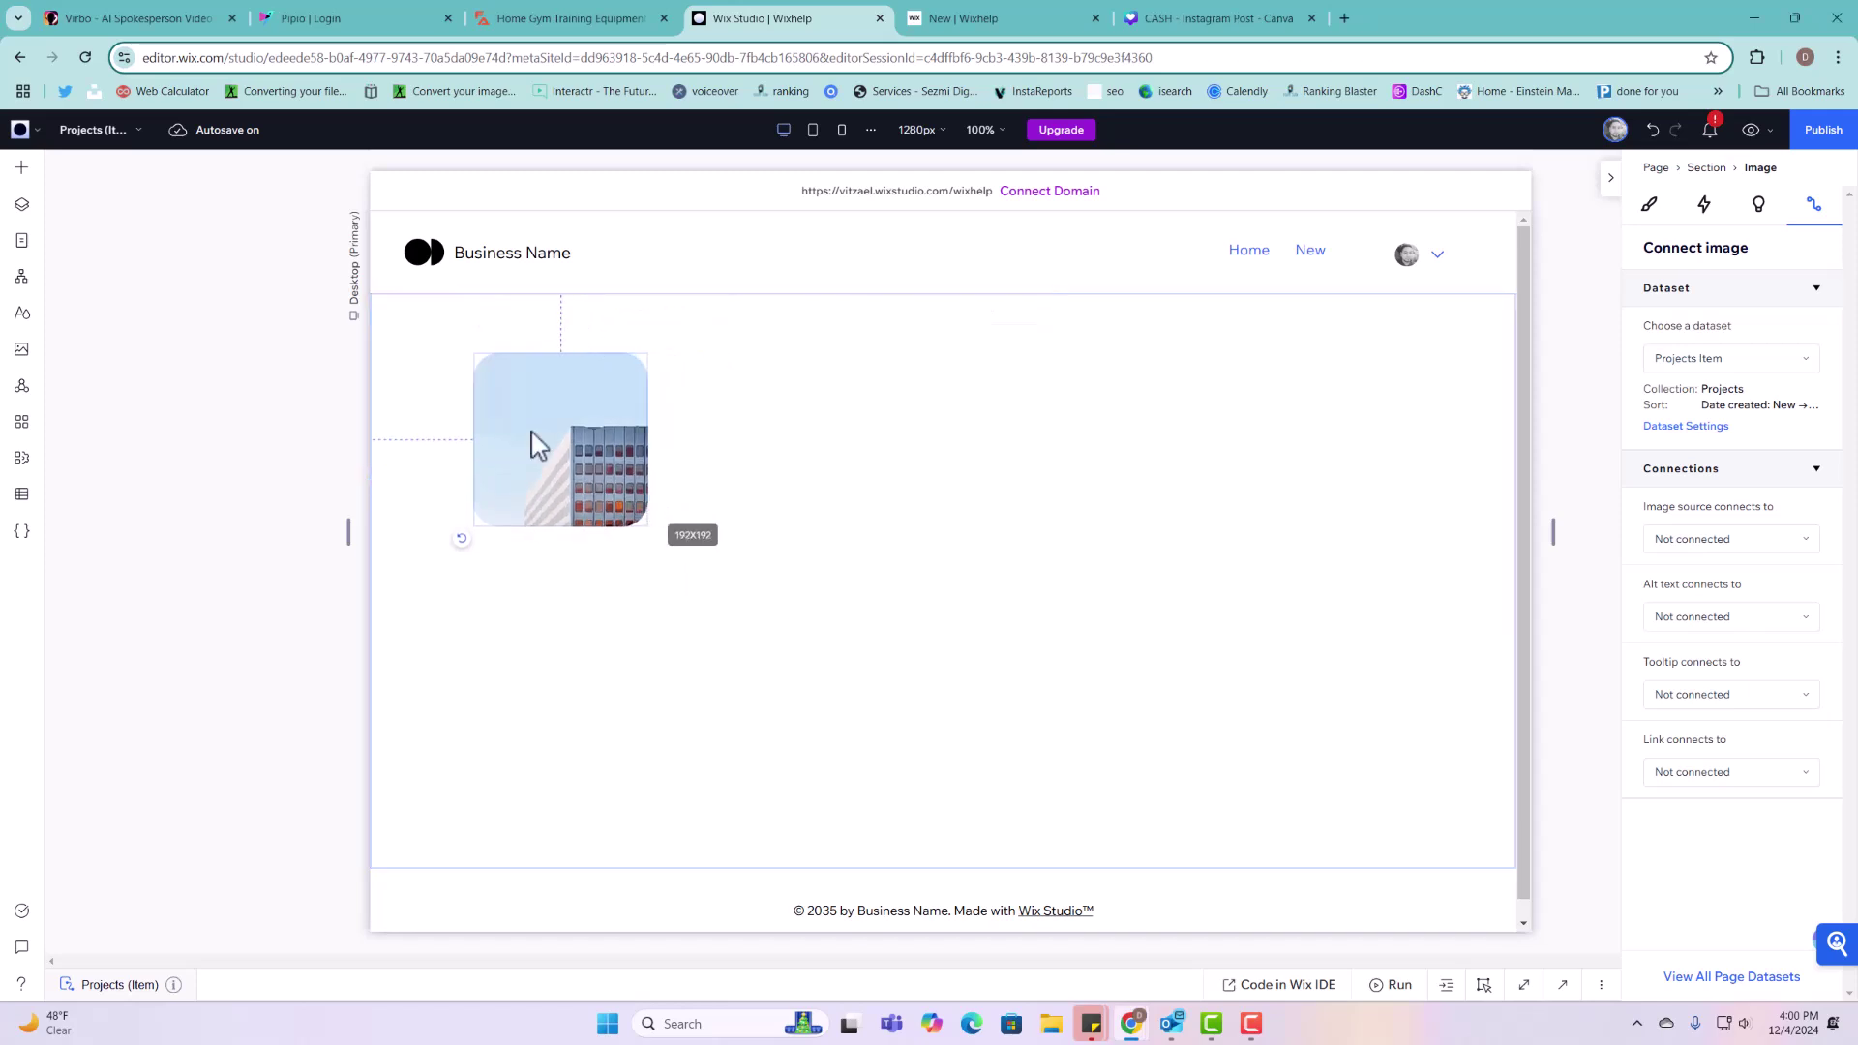
Step: Add a 20px Heading 1 beside the image reading "Full Name:" and narrow it to fit
left_click(22, 167)
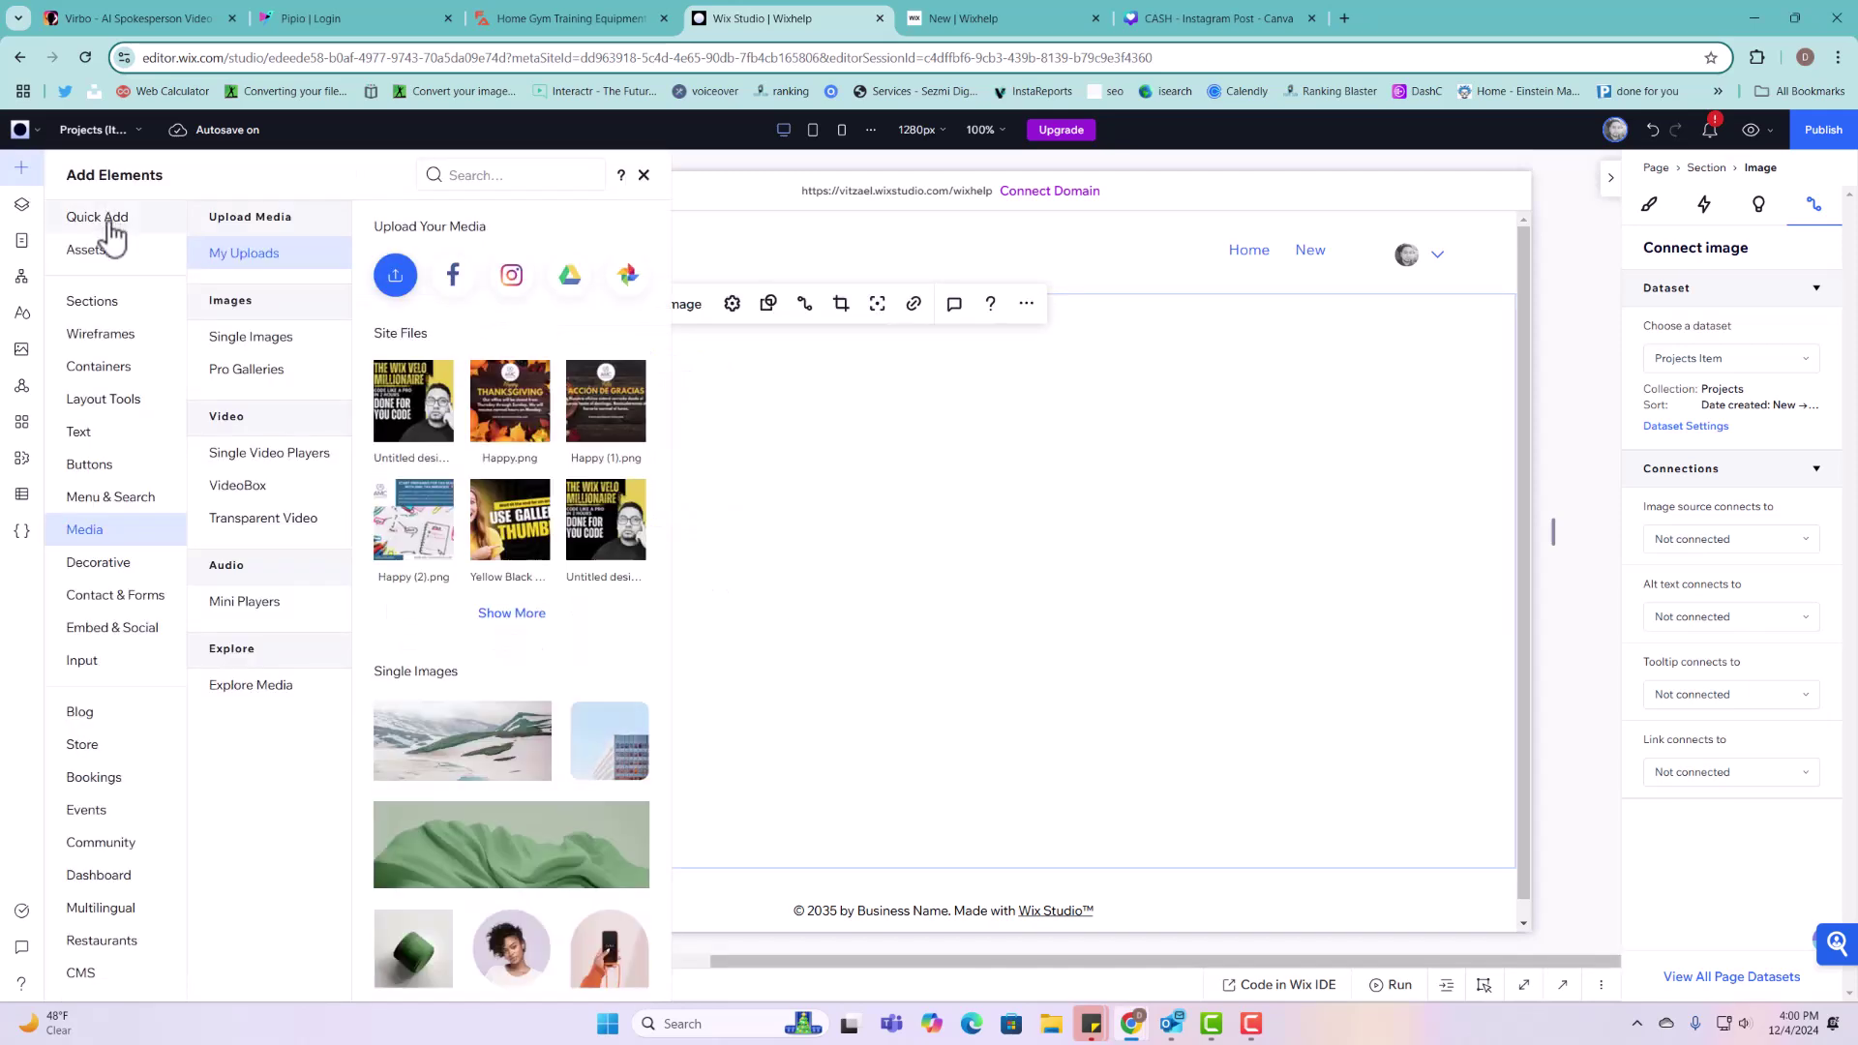
left_click(85, 435)
left_click_drag(455, 281, 967, 450)
left_click(1217, 468)
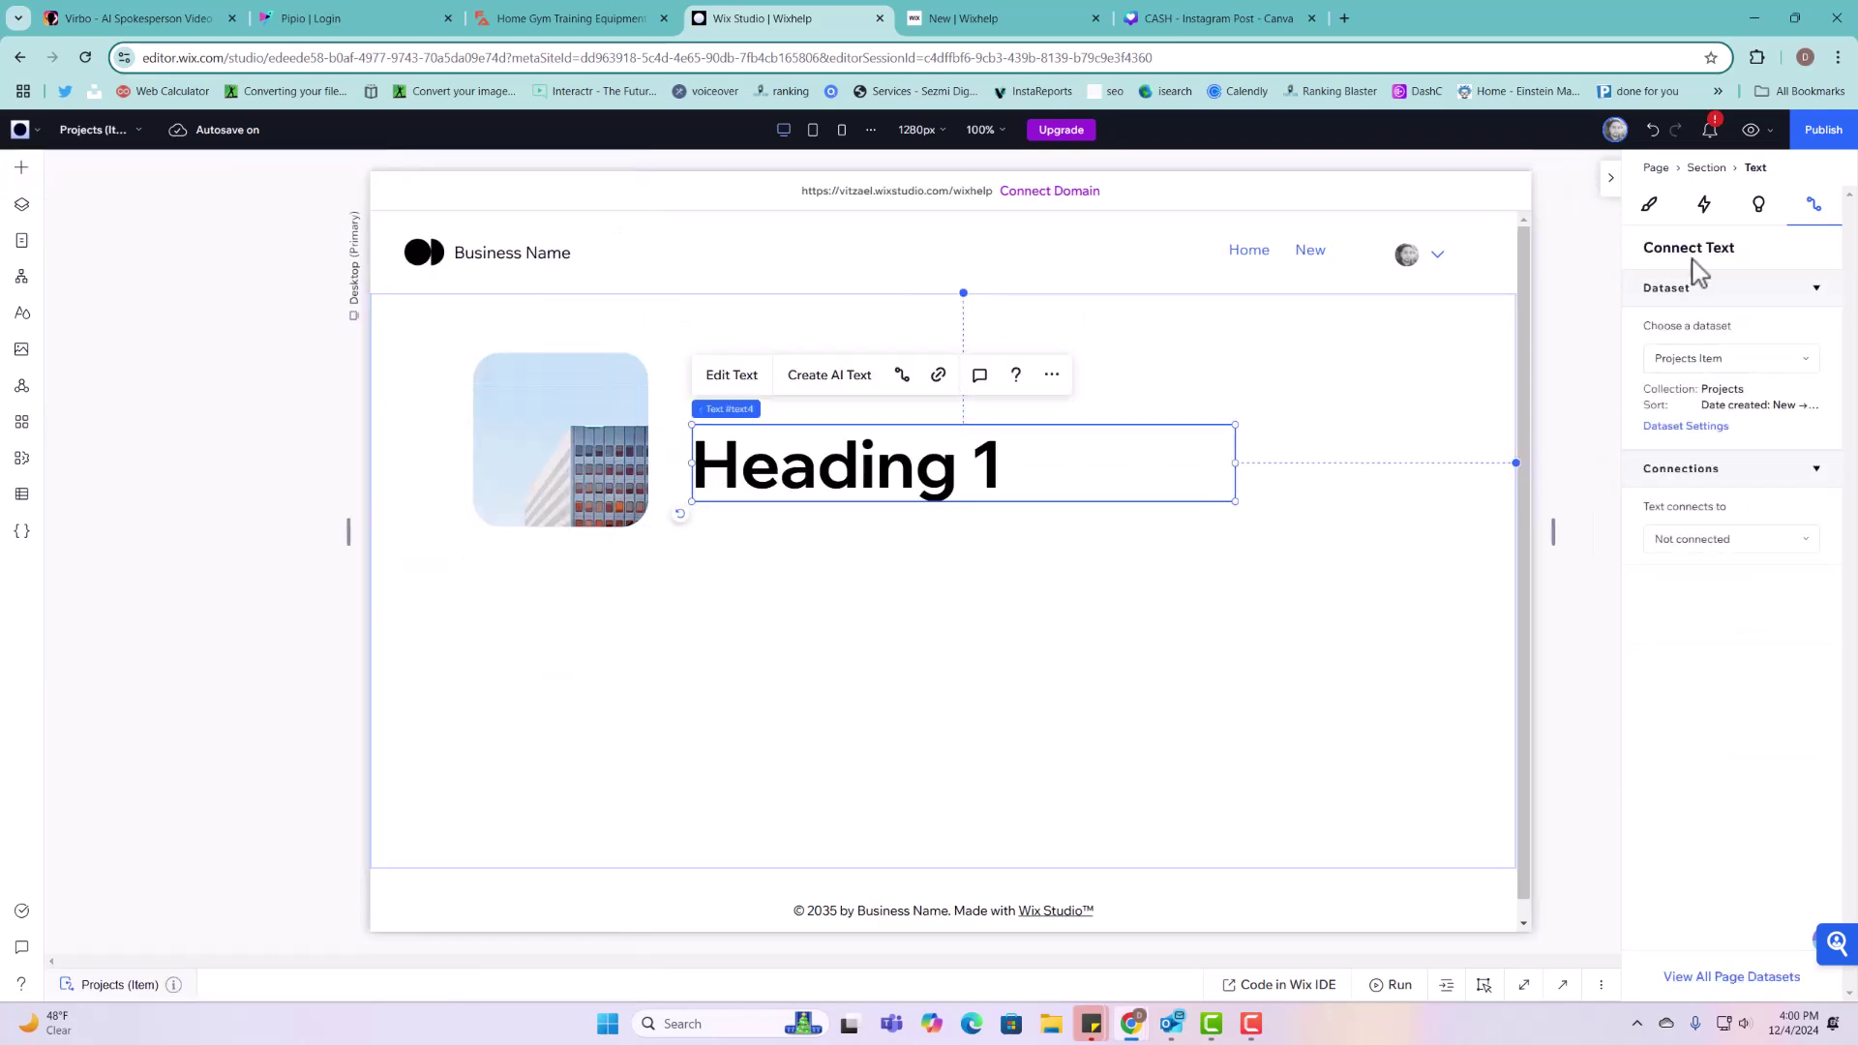
left_click(1649, 205)
left_click(1782, 684)
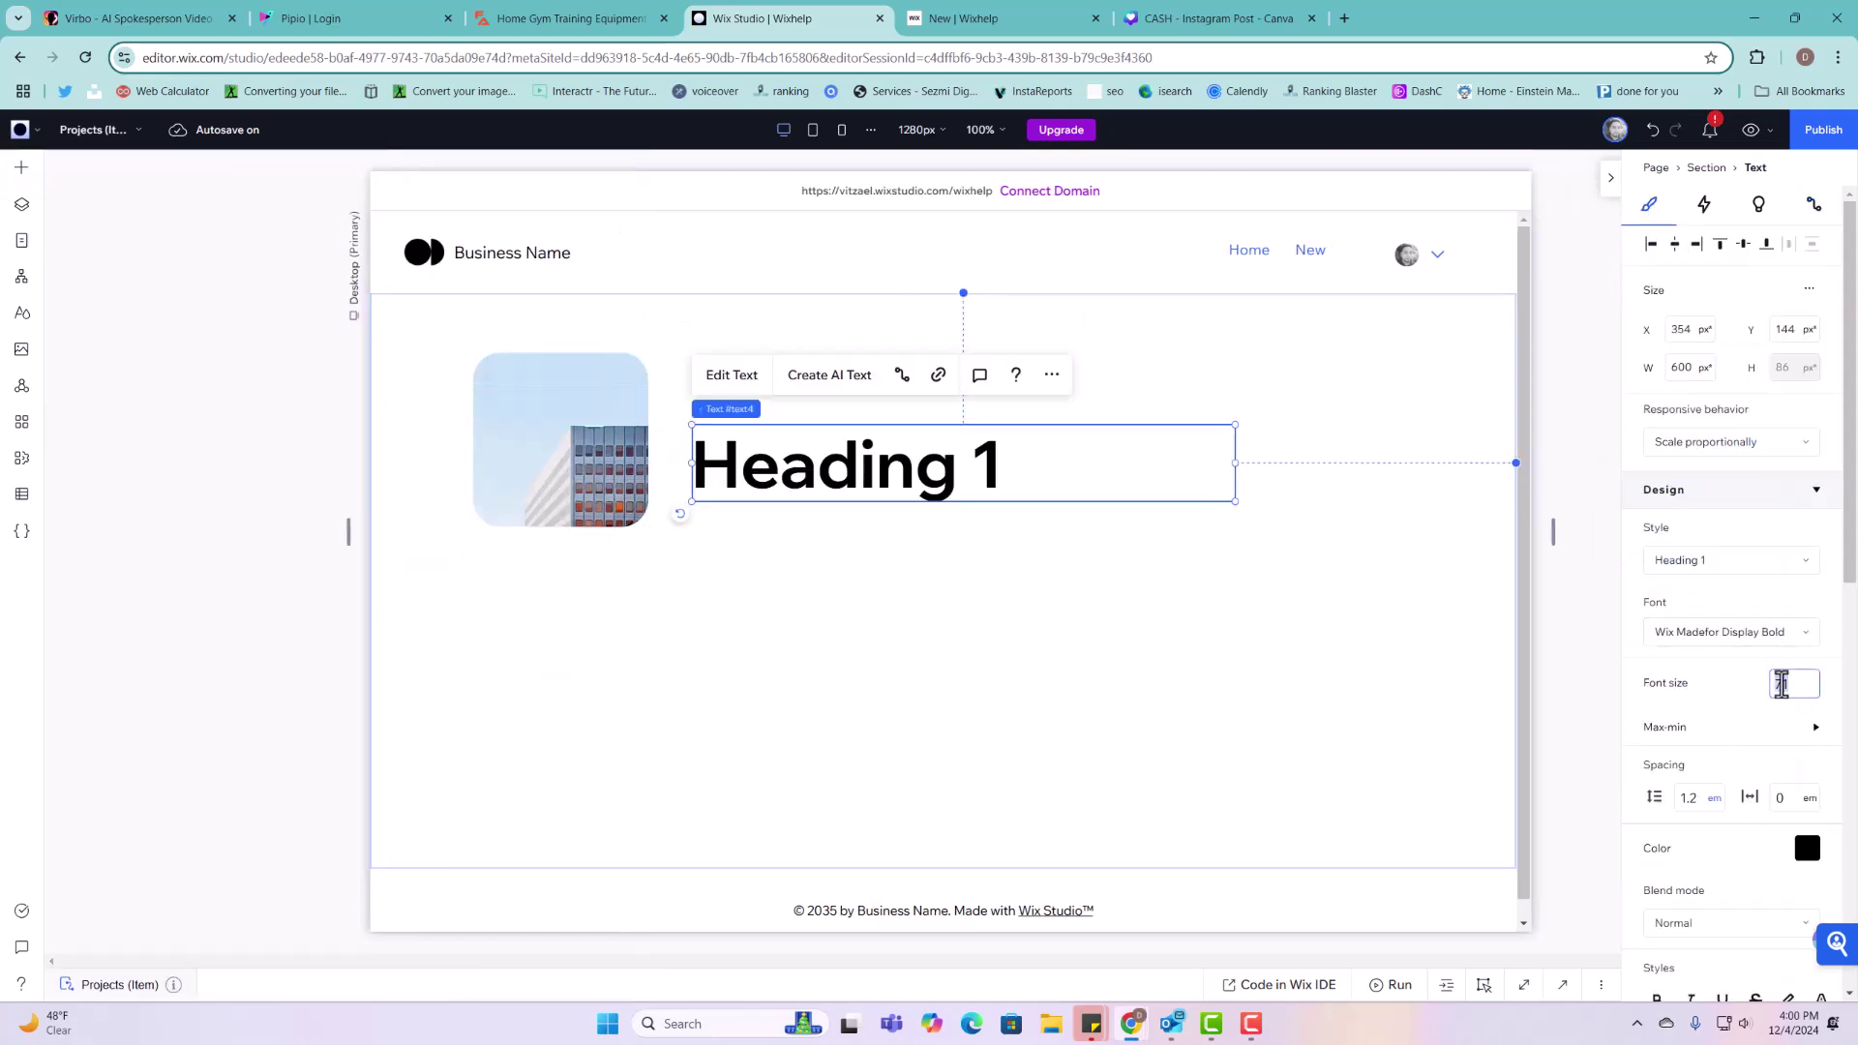
key("Return")
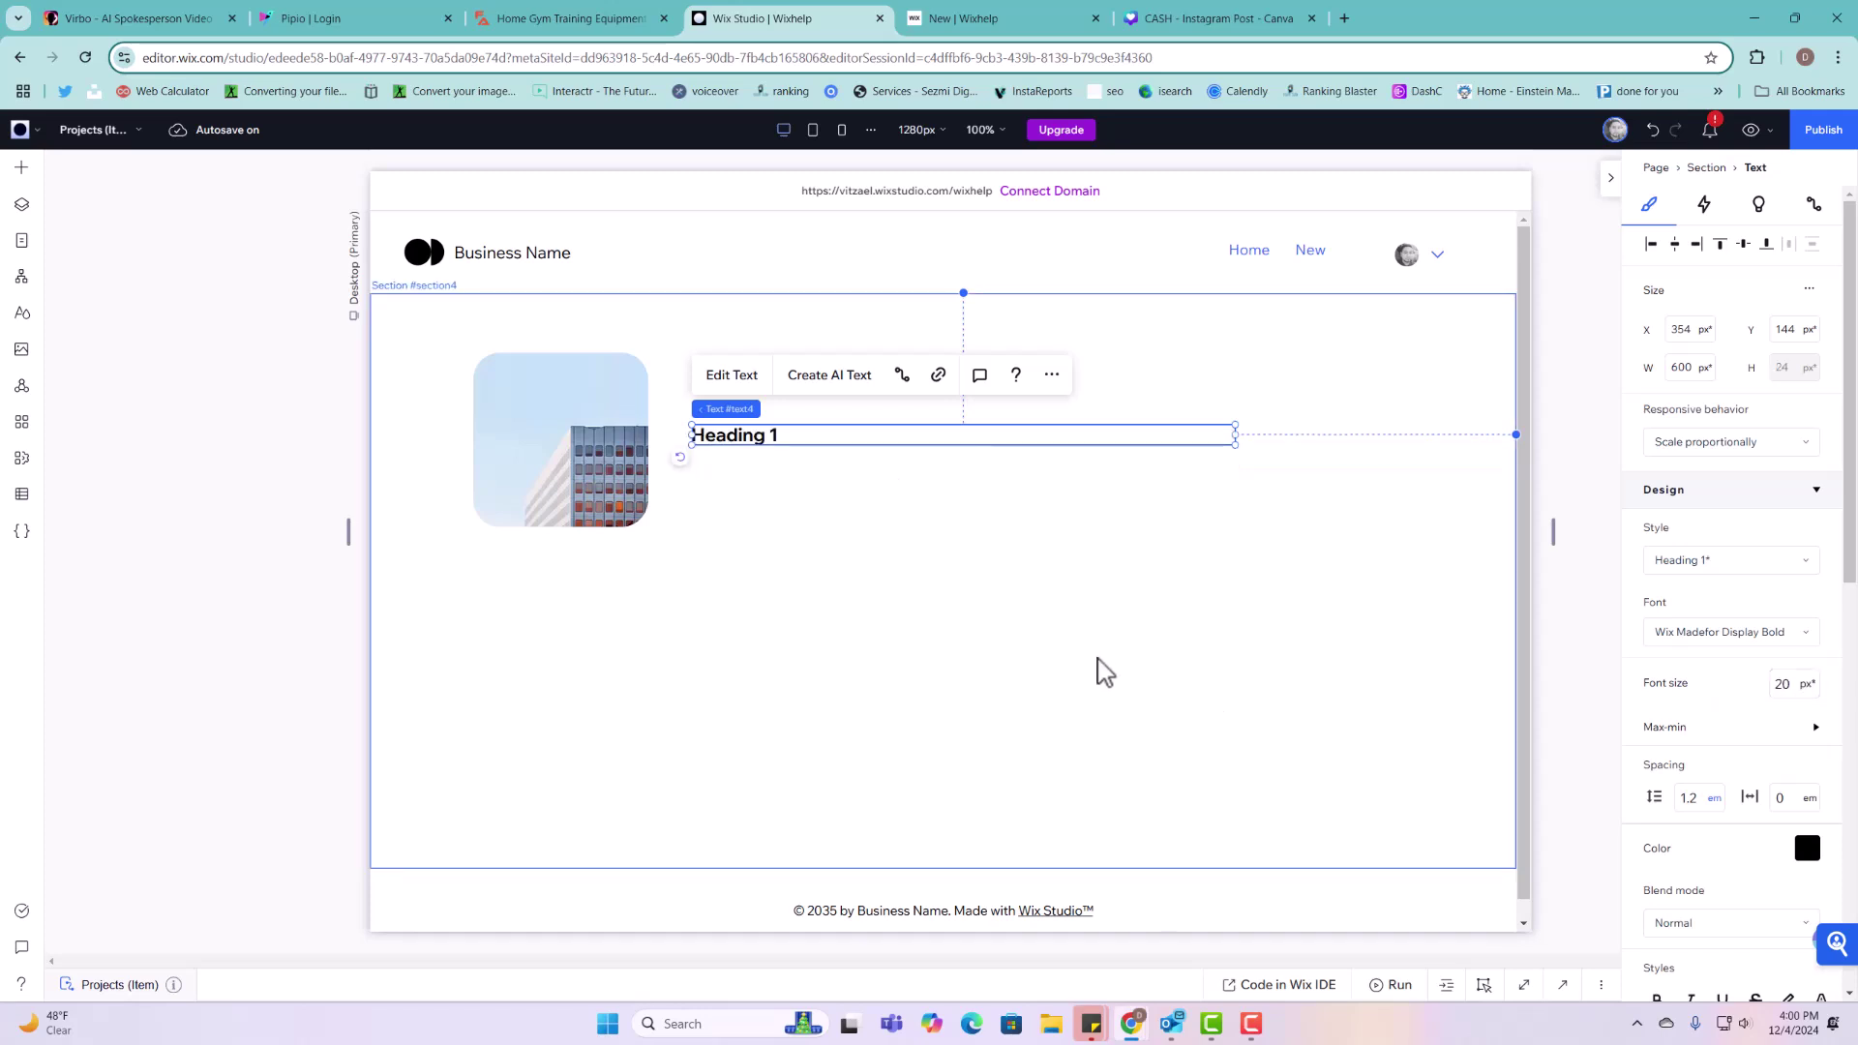
left_click(733, 377)
type("Full Name:")
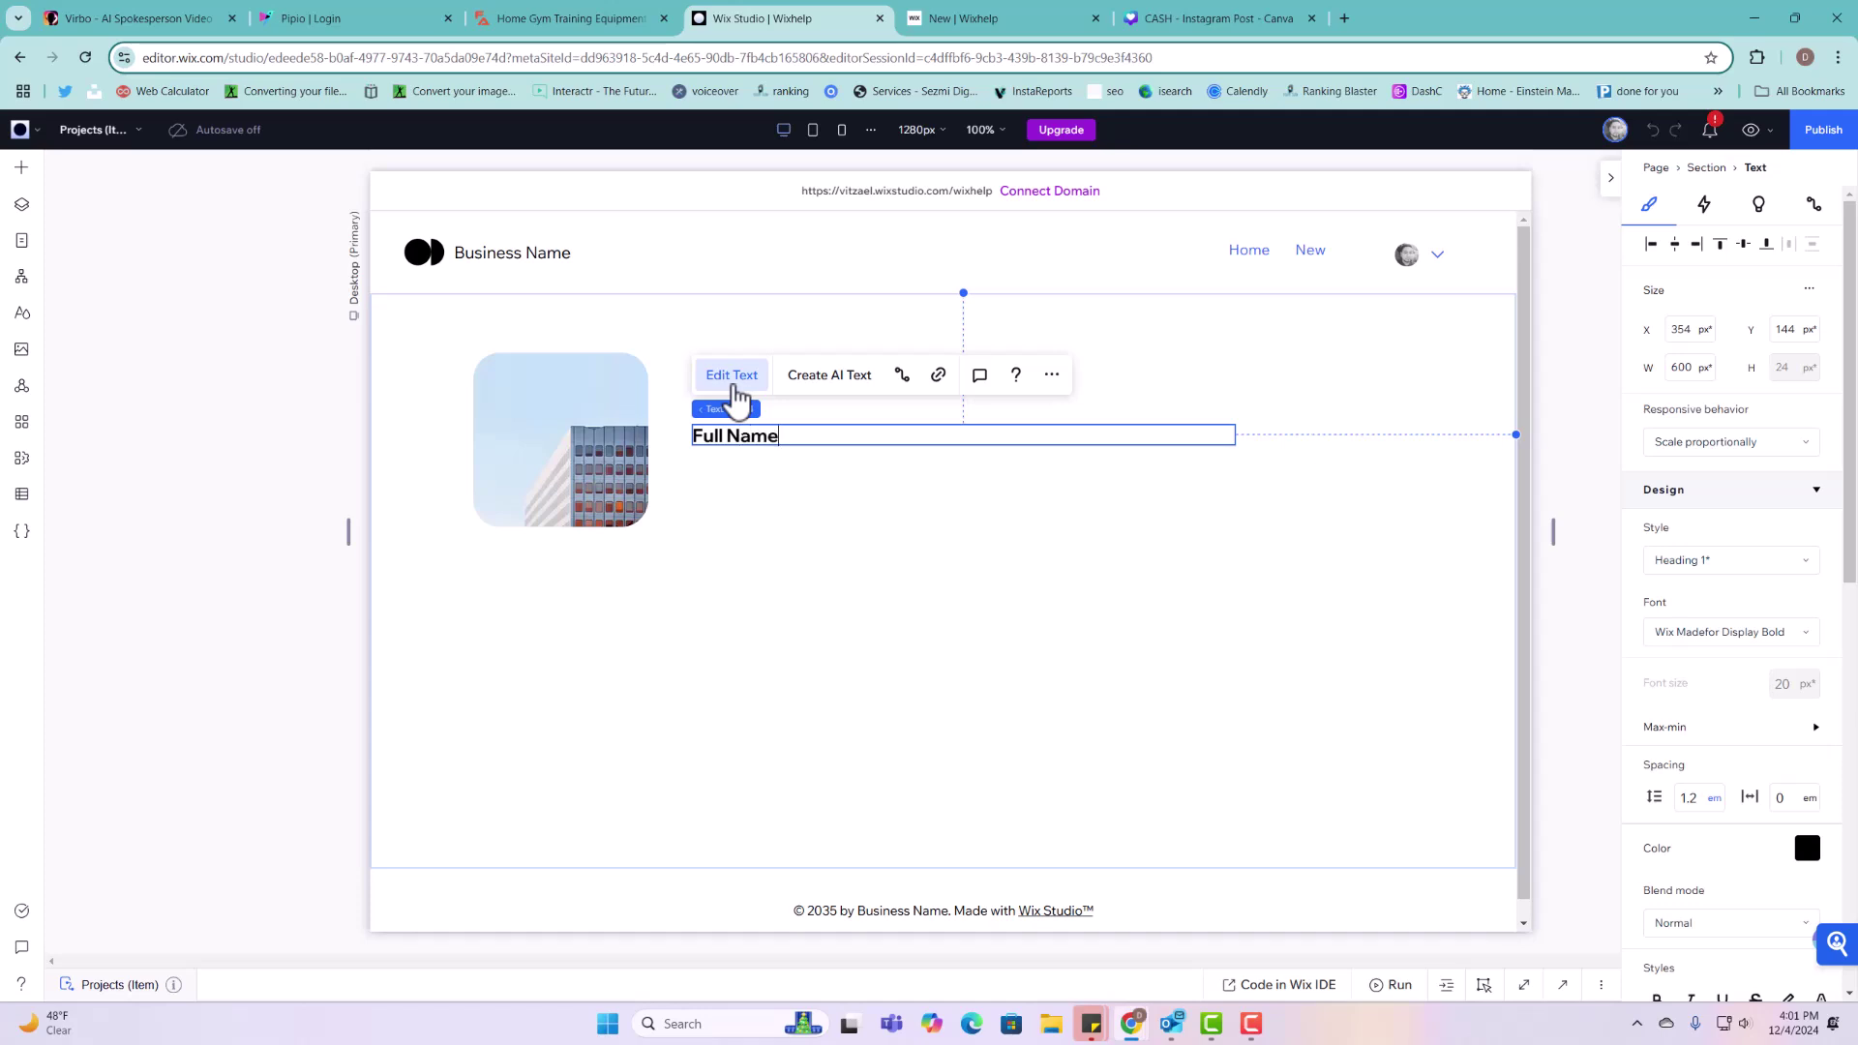
left_click(1237, 435)
left_click(1234, 439)
left_click_drag(1233, 438, 795, 436)
Step: Duplicate the Full Name: label to the right, reword it as the cms placeholder, and widen it
right_click(777, 435)
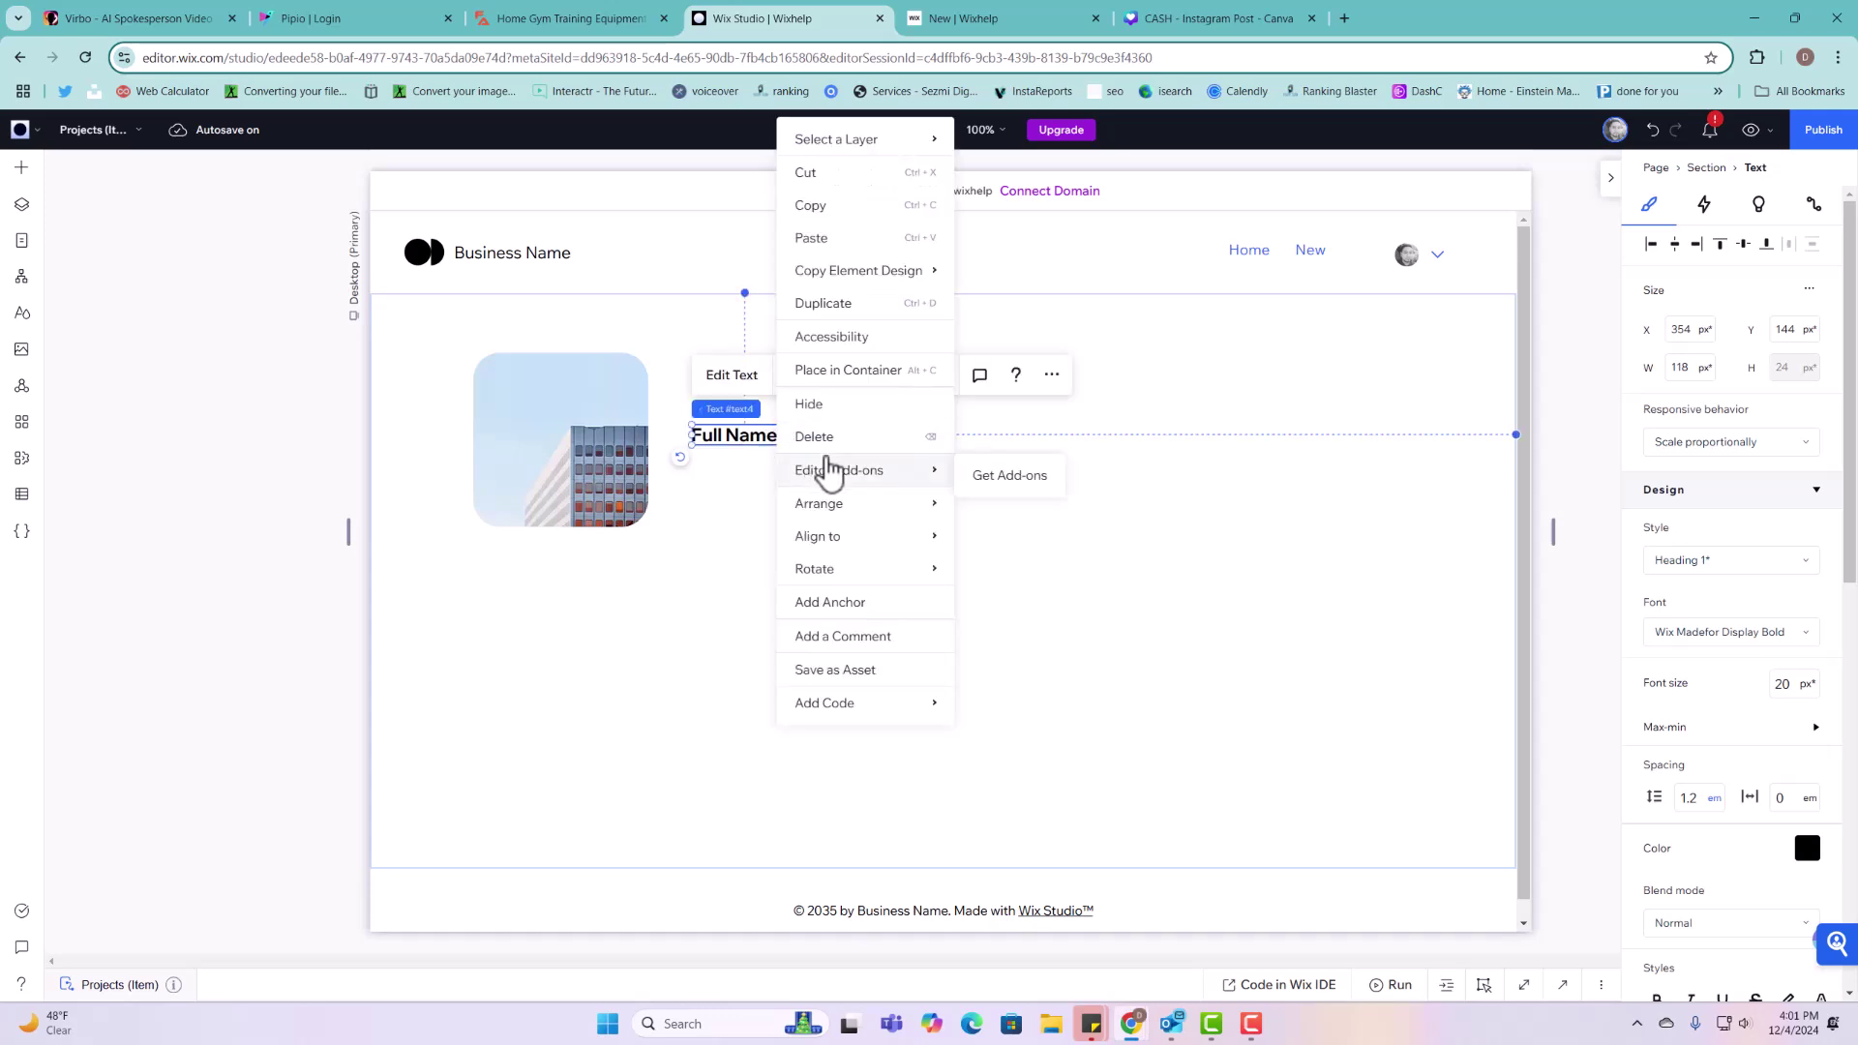
left_click(821, 305)
left_click_drag(801, 453, 868, 432)
double_click(870, 441)
type("cms")
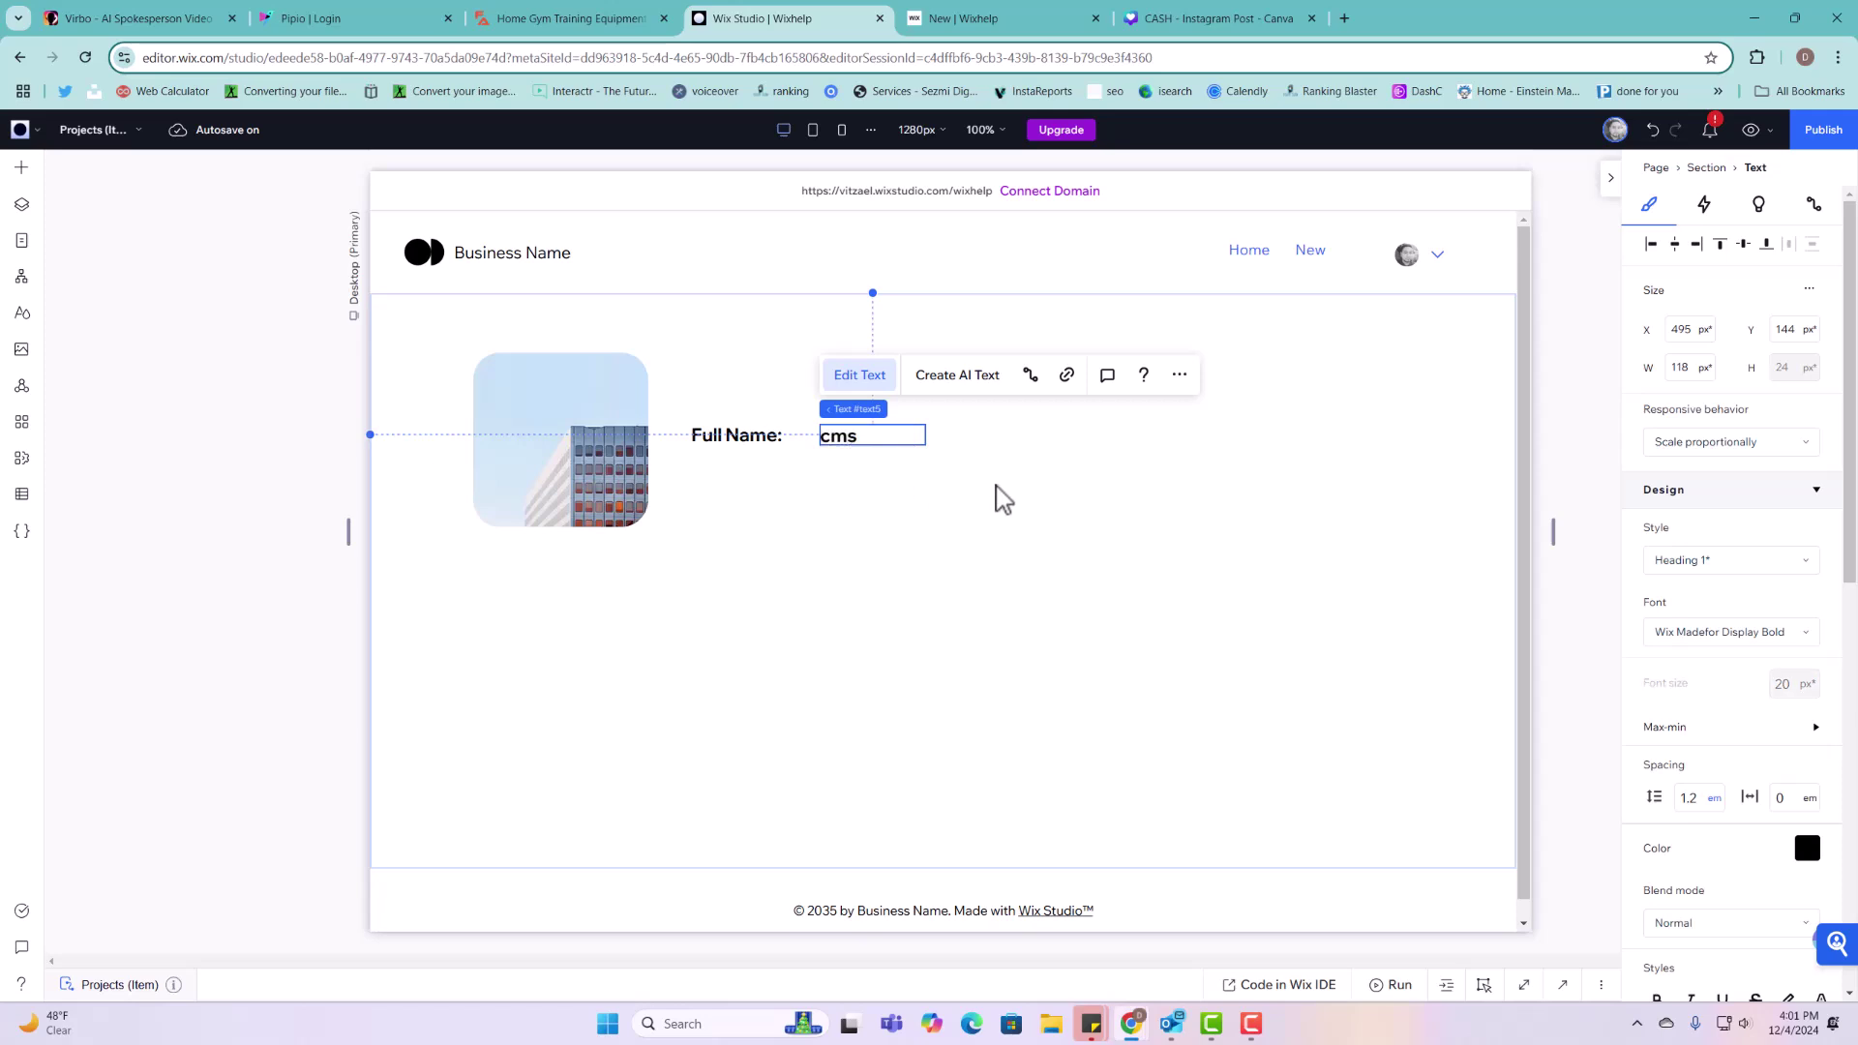
left_click(931, 461)
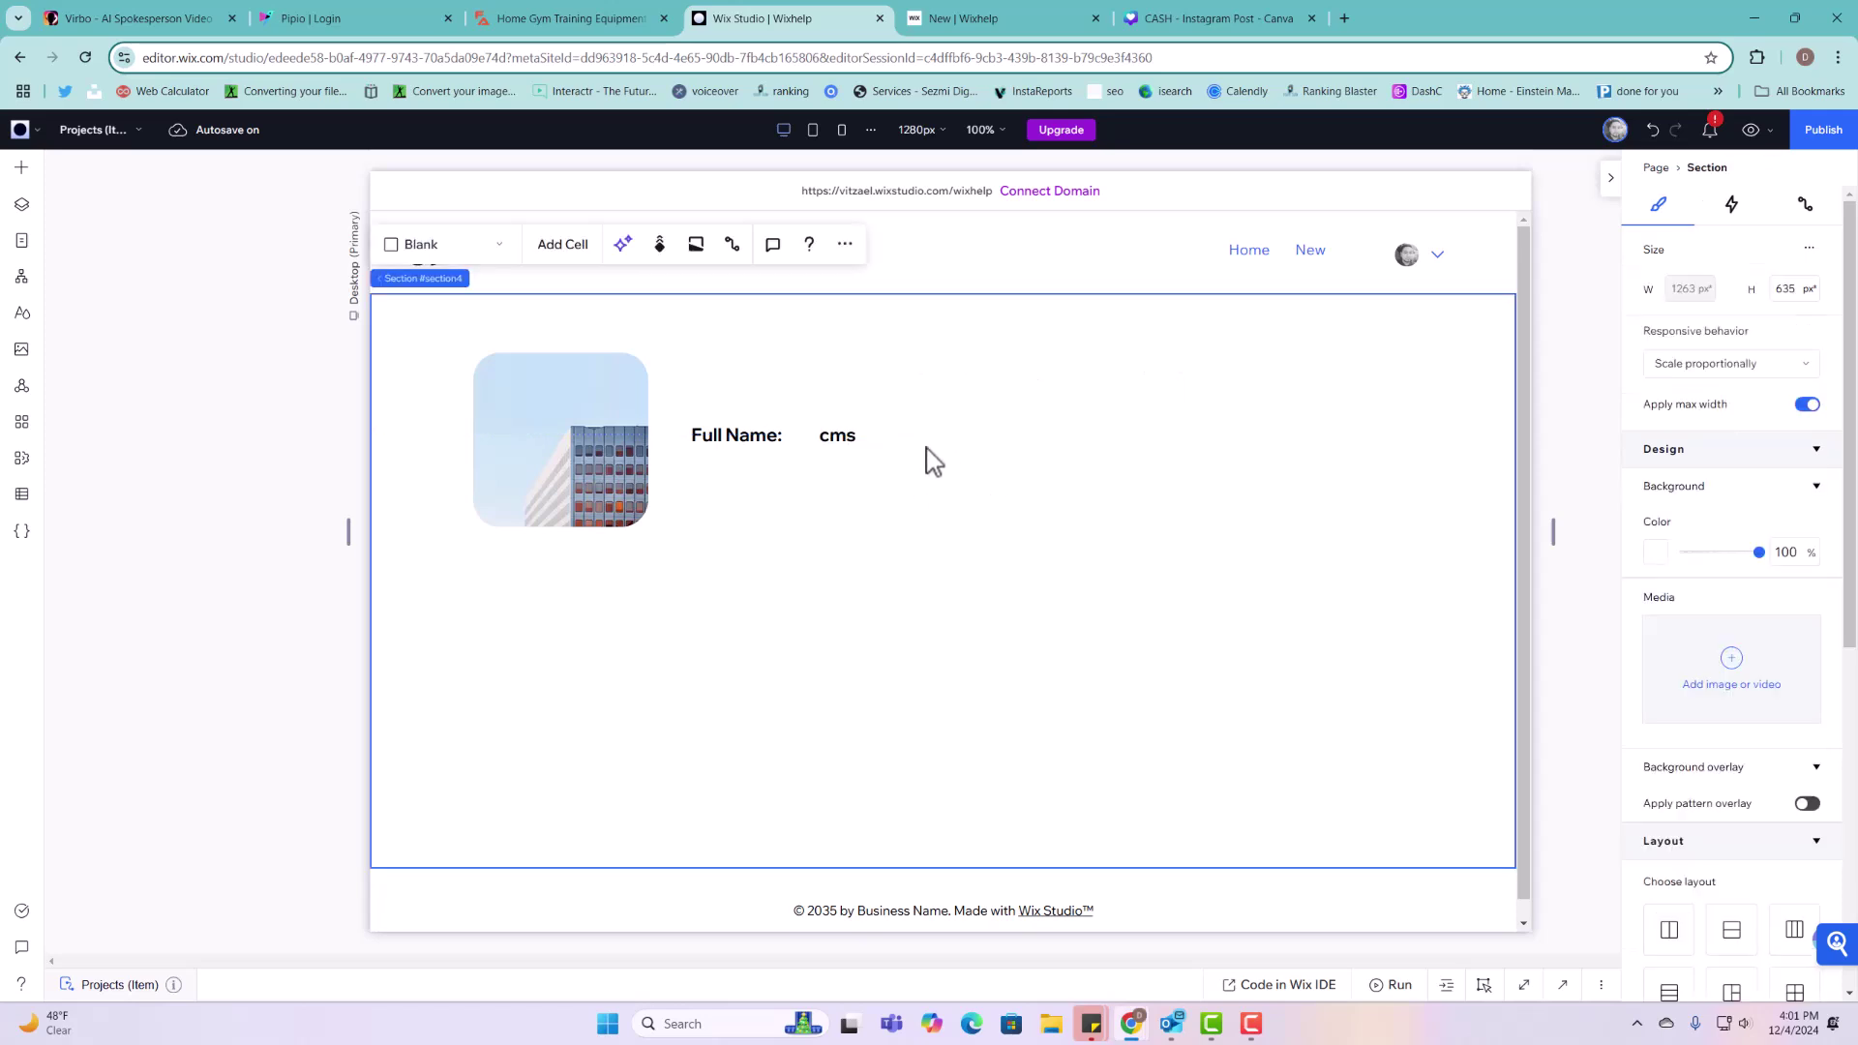
left_click(925, 440)
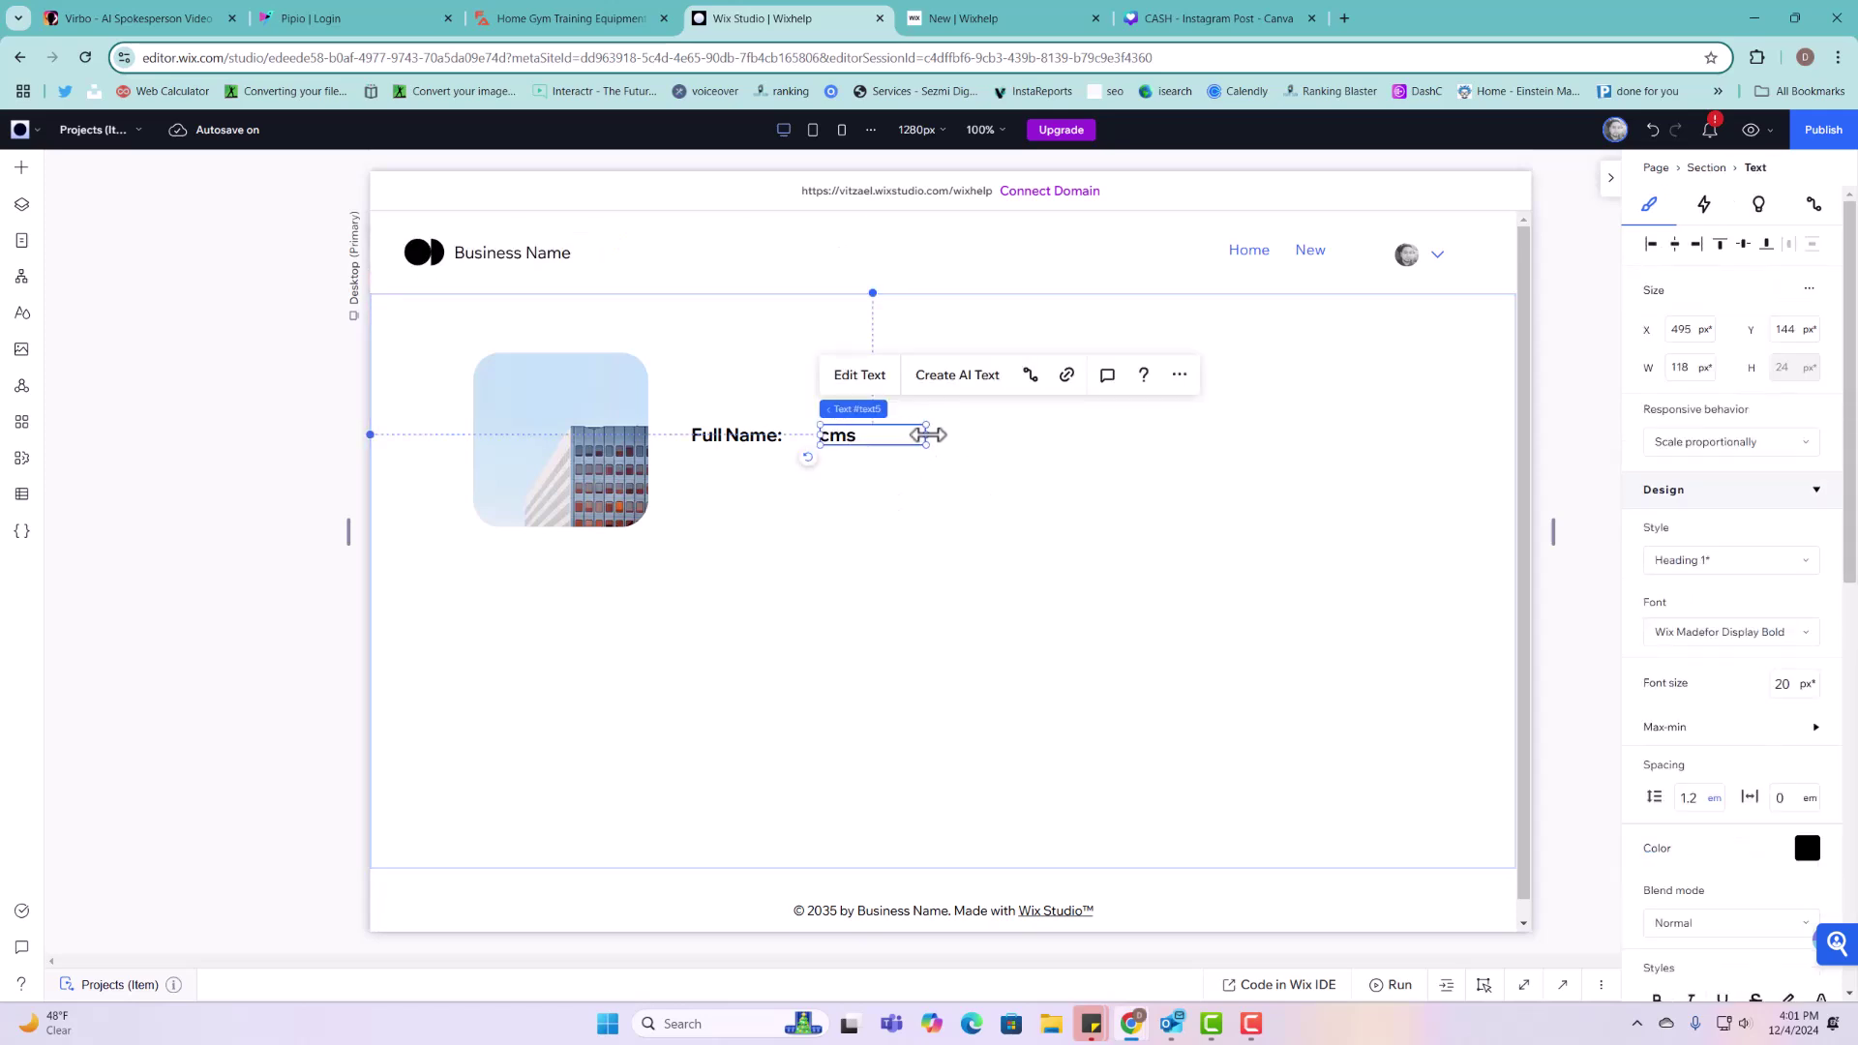
left_click_drag(926, 436, 1257, 448)
left_click(705, 432)
Step: Duplicate the label below, reword it to "Phone Number", and widen it to one line
left_click(716, 431)
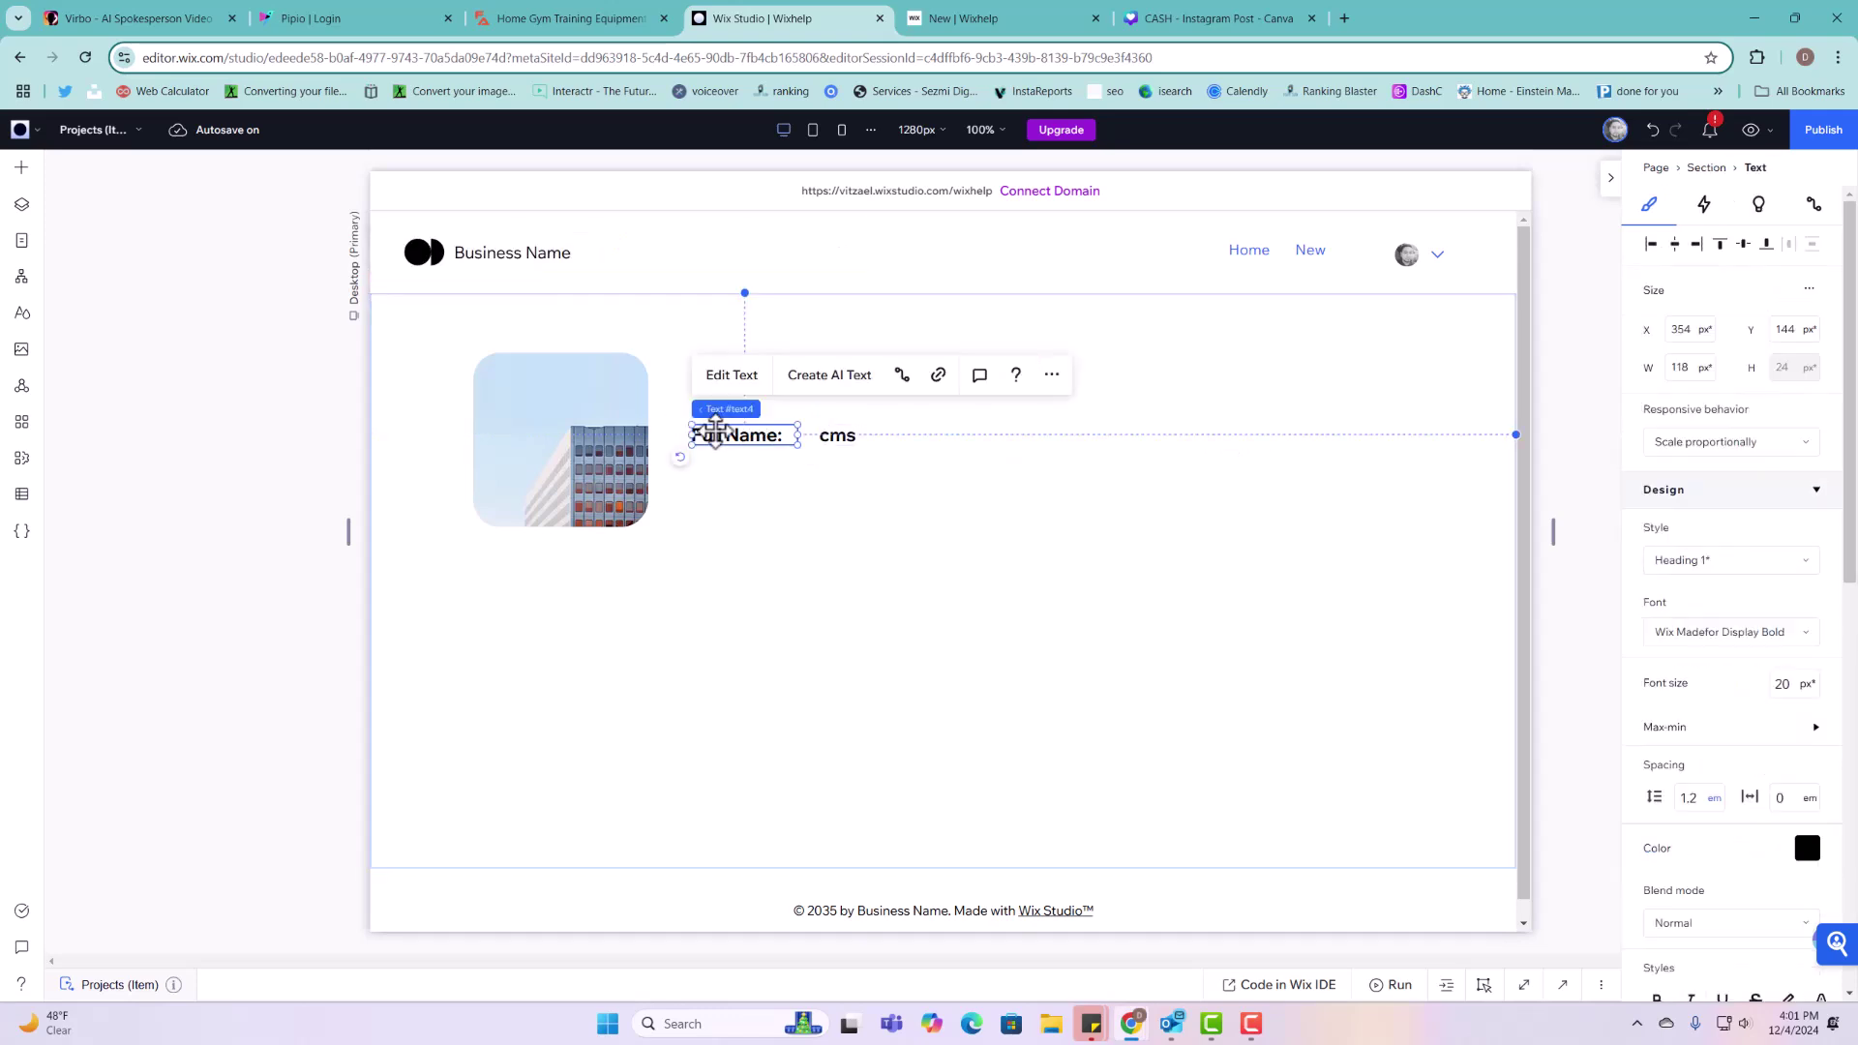
right_click(717, 431)
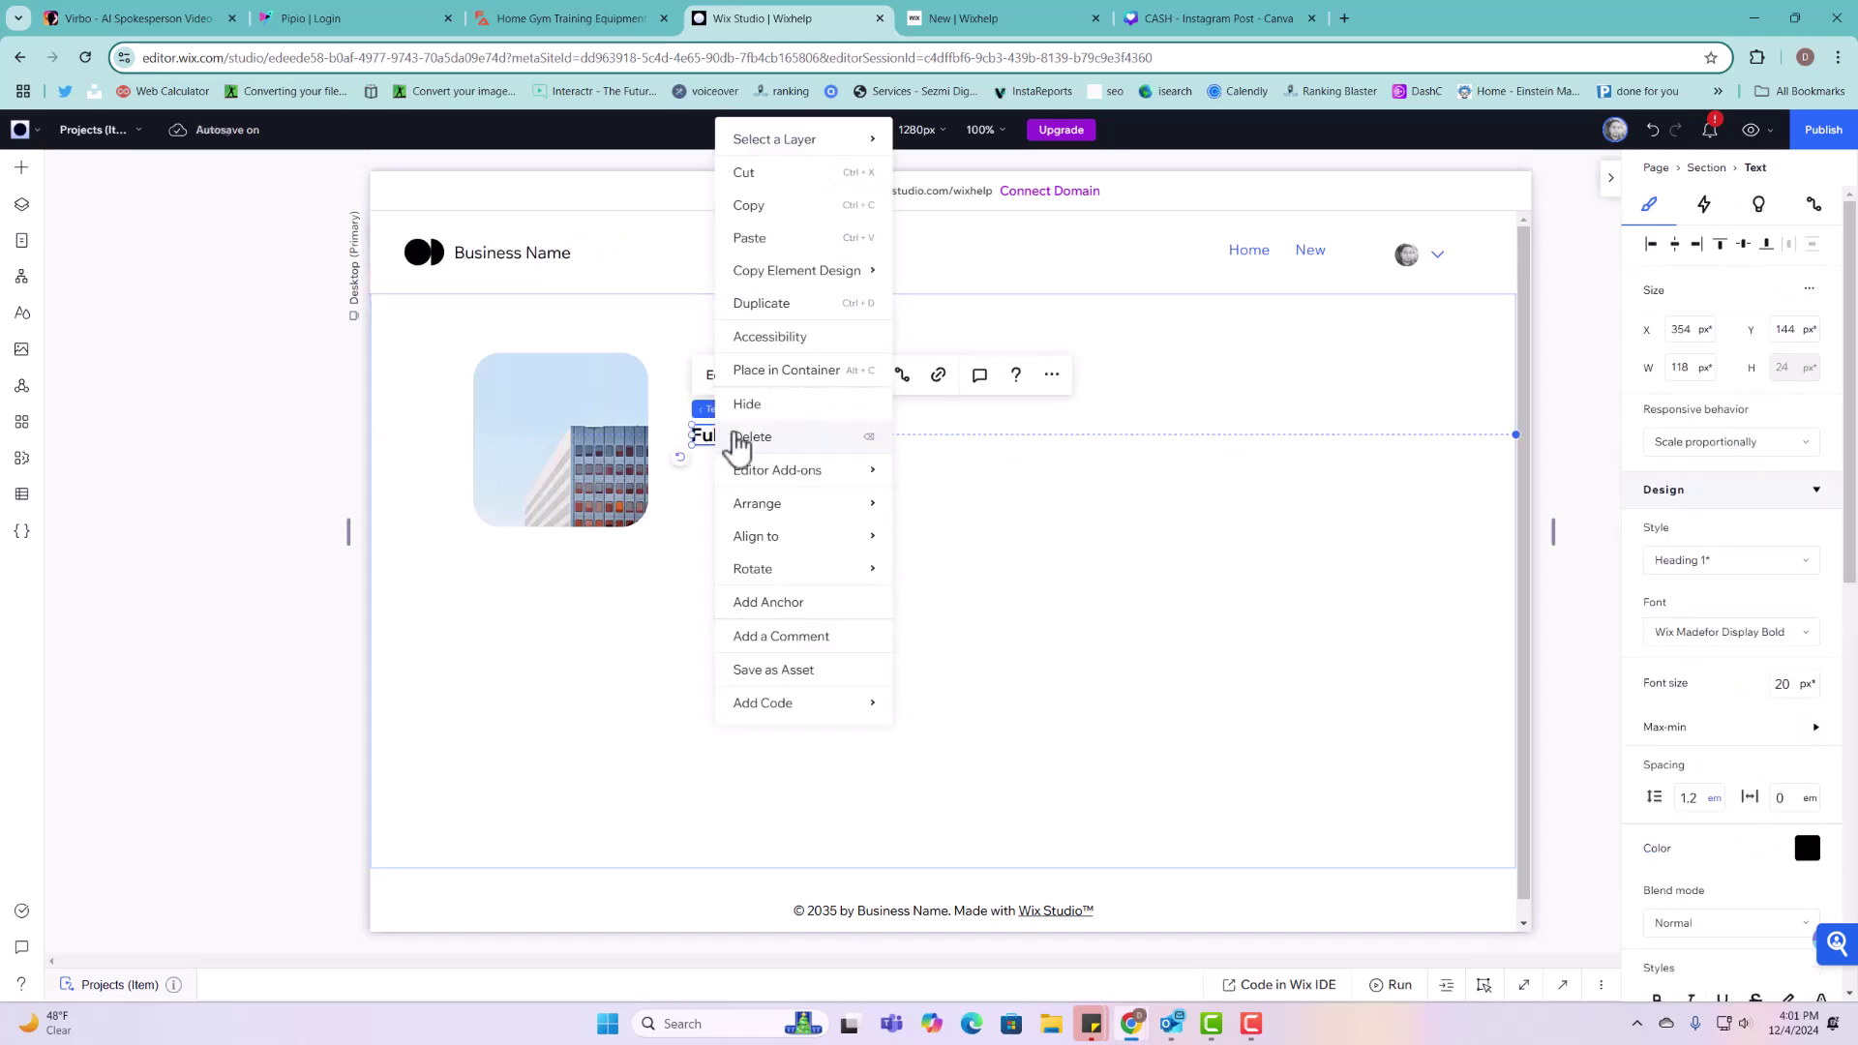
left_click(807, 306)
left_click_drag(759, 452, 751, 473)
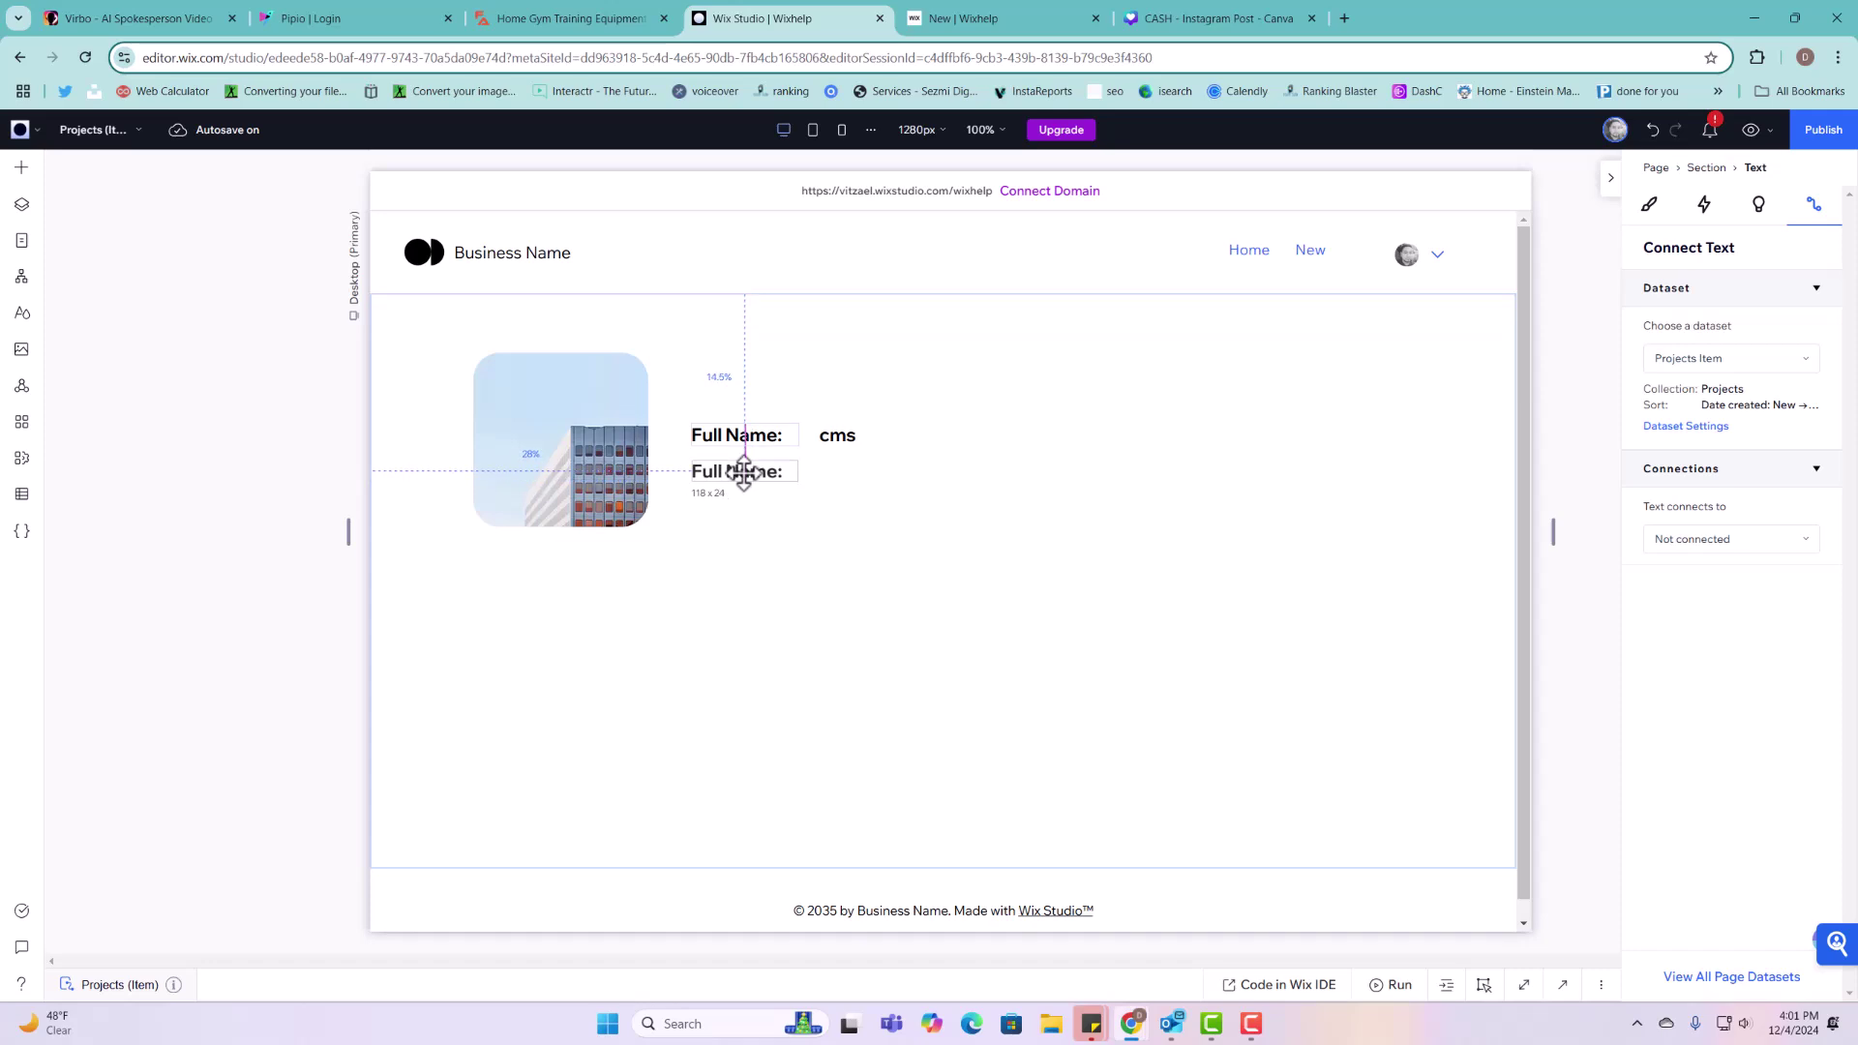
left_click(735, 416)
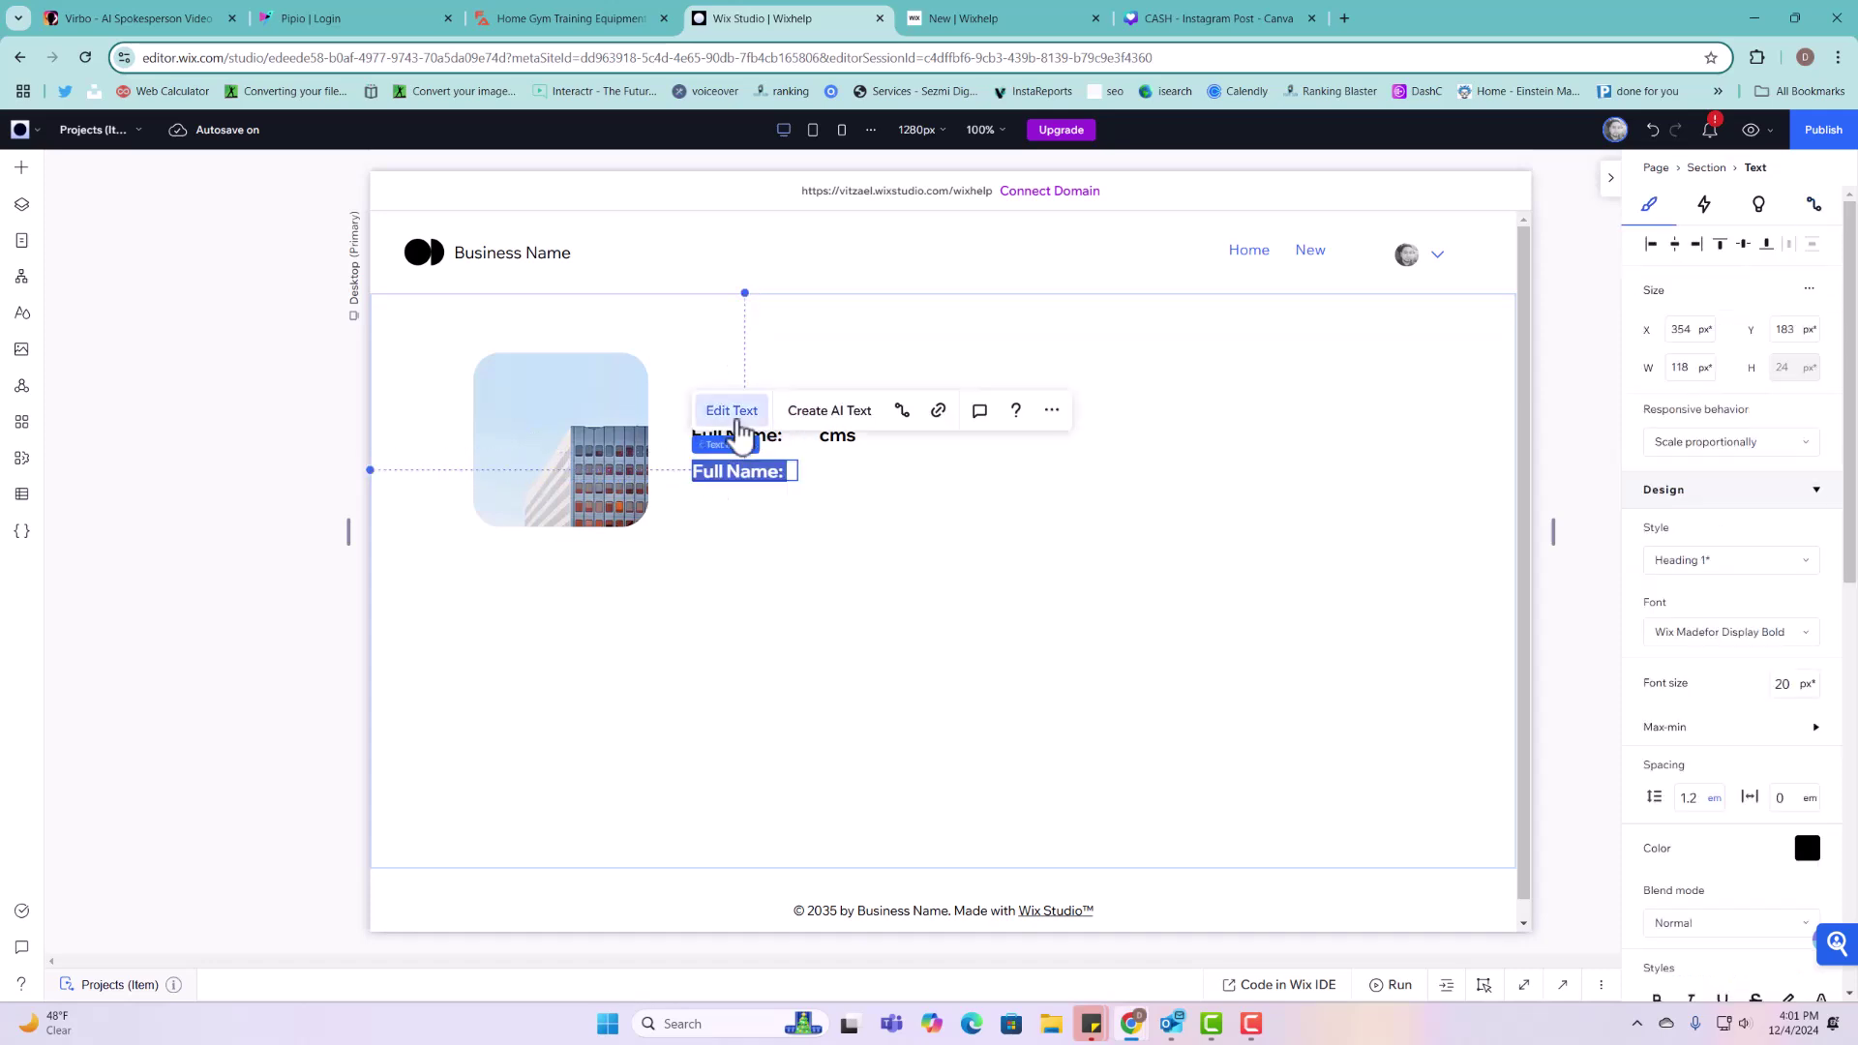
type("Phone Number")
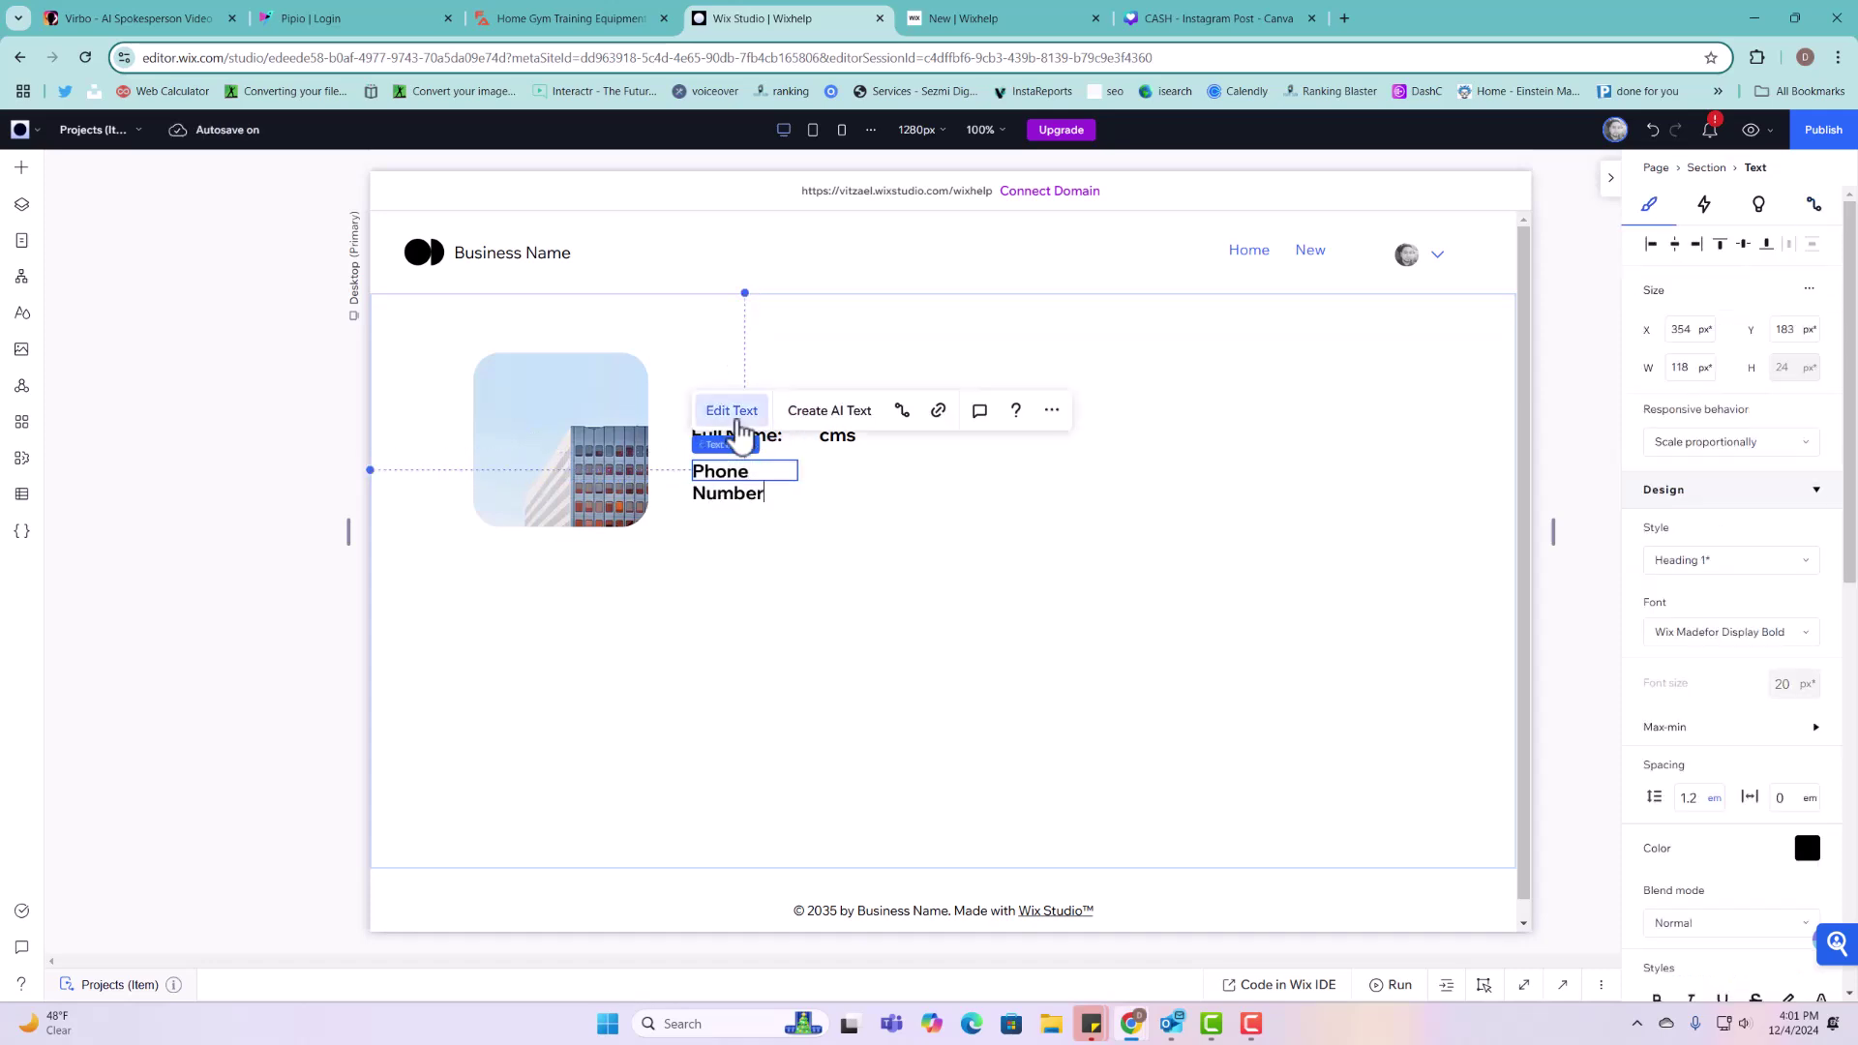
left_click(1066, 459)
left_click(792, 453)
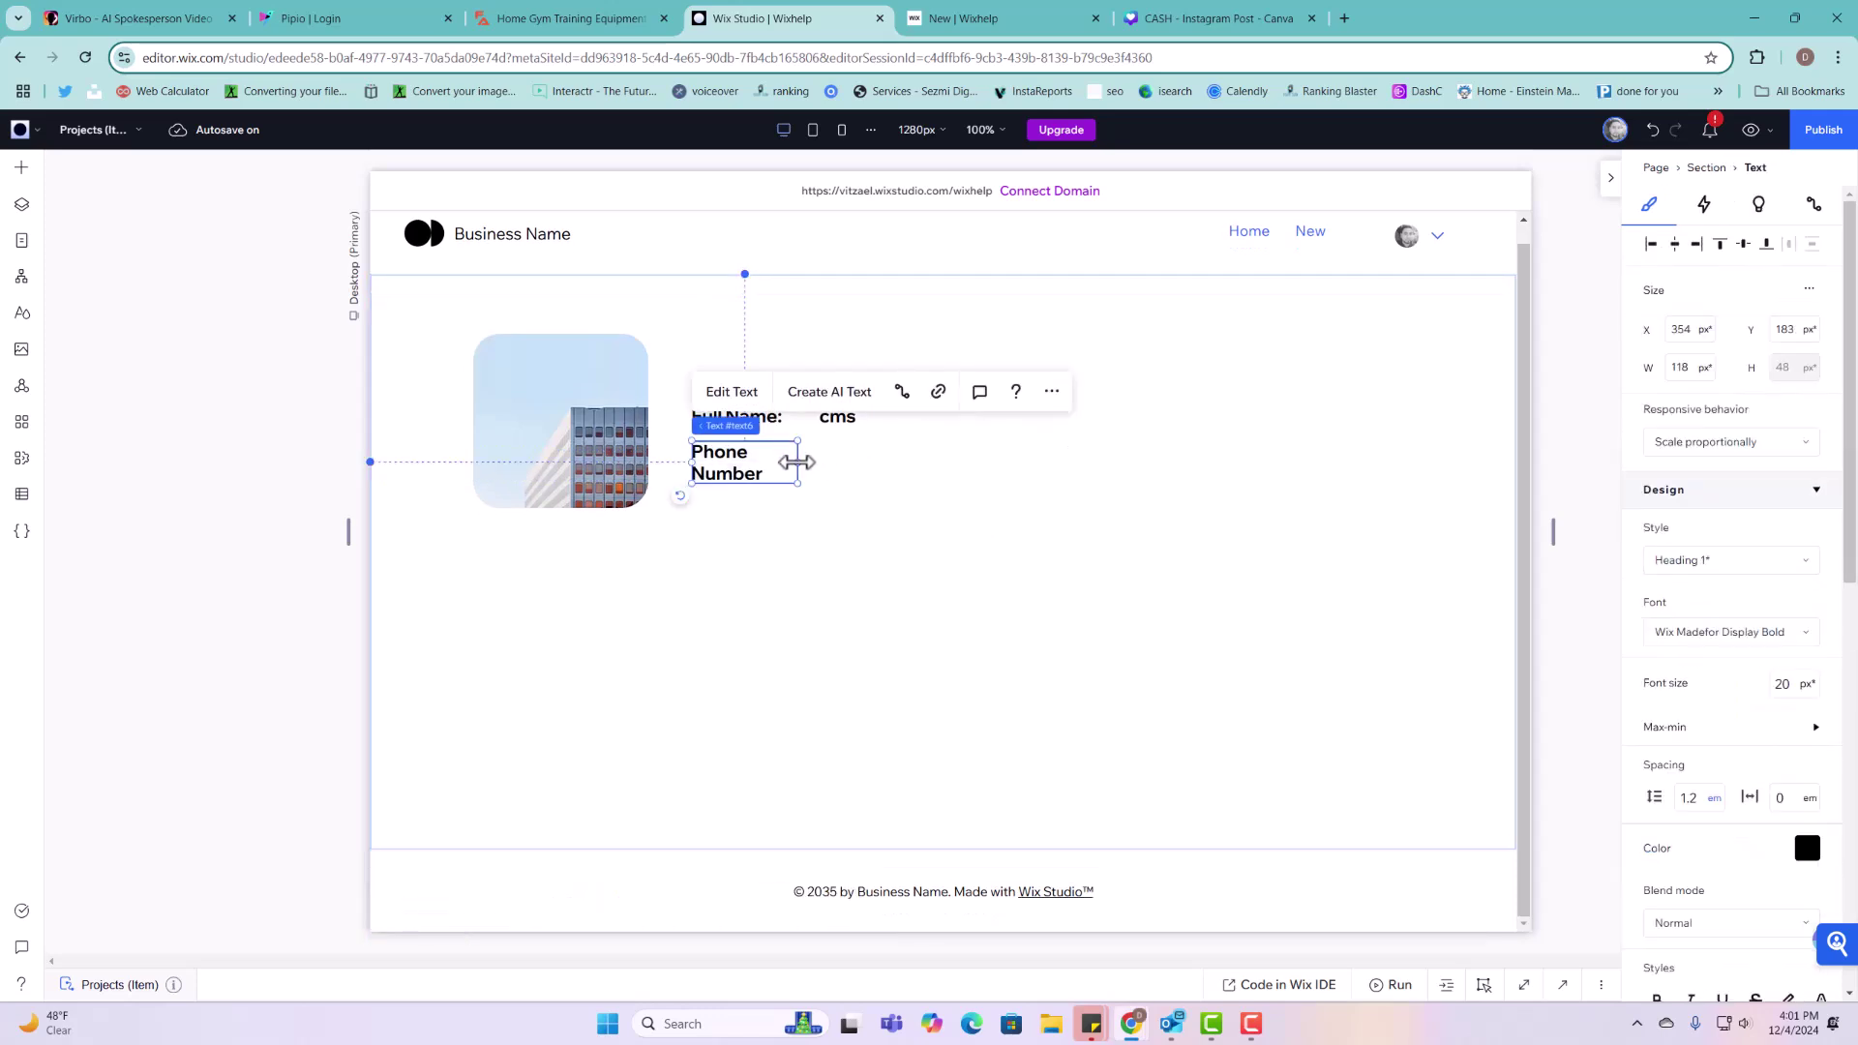
left_click_drag(796, 462, 833, 455)
double_click(832, 453)
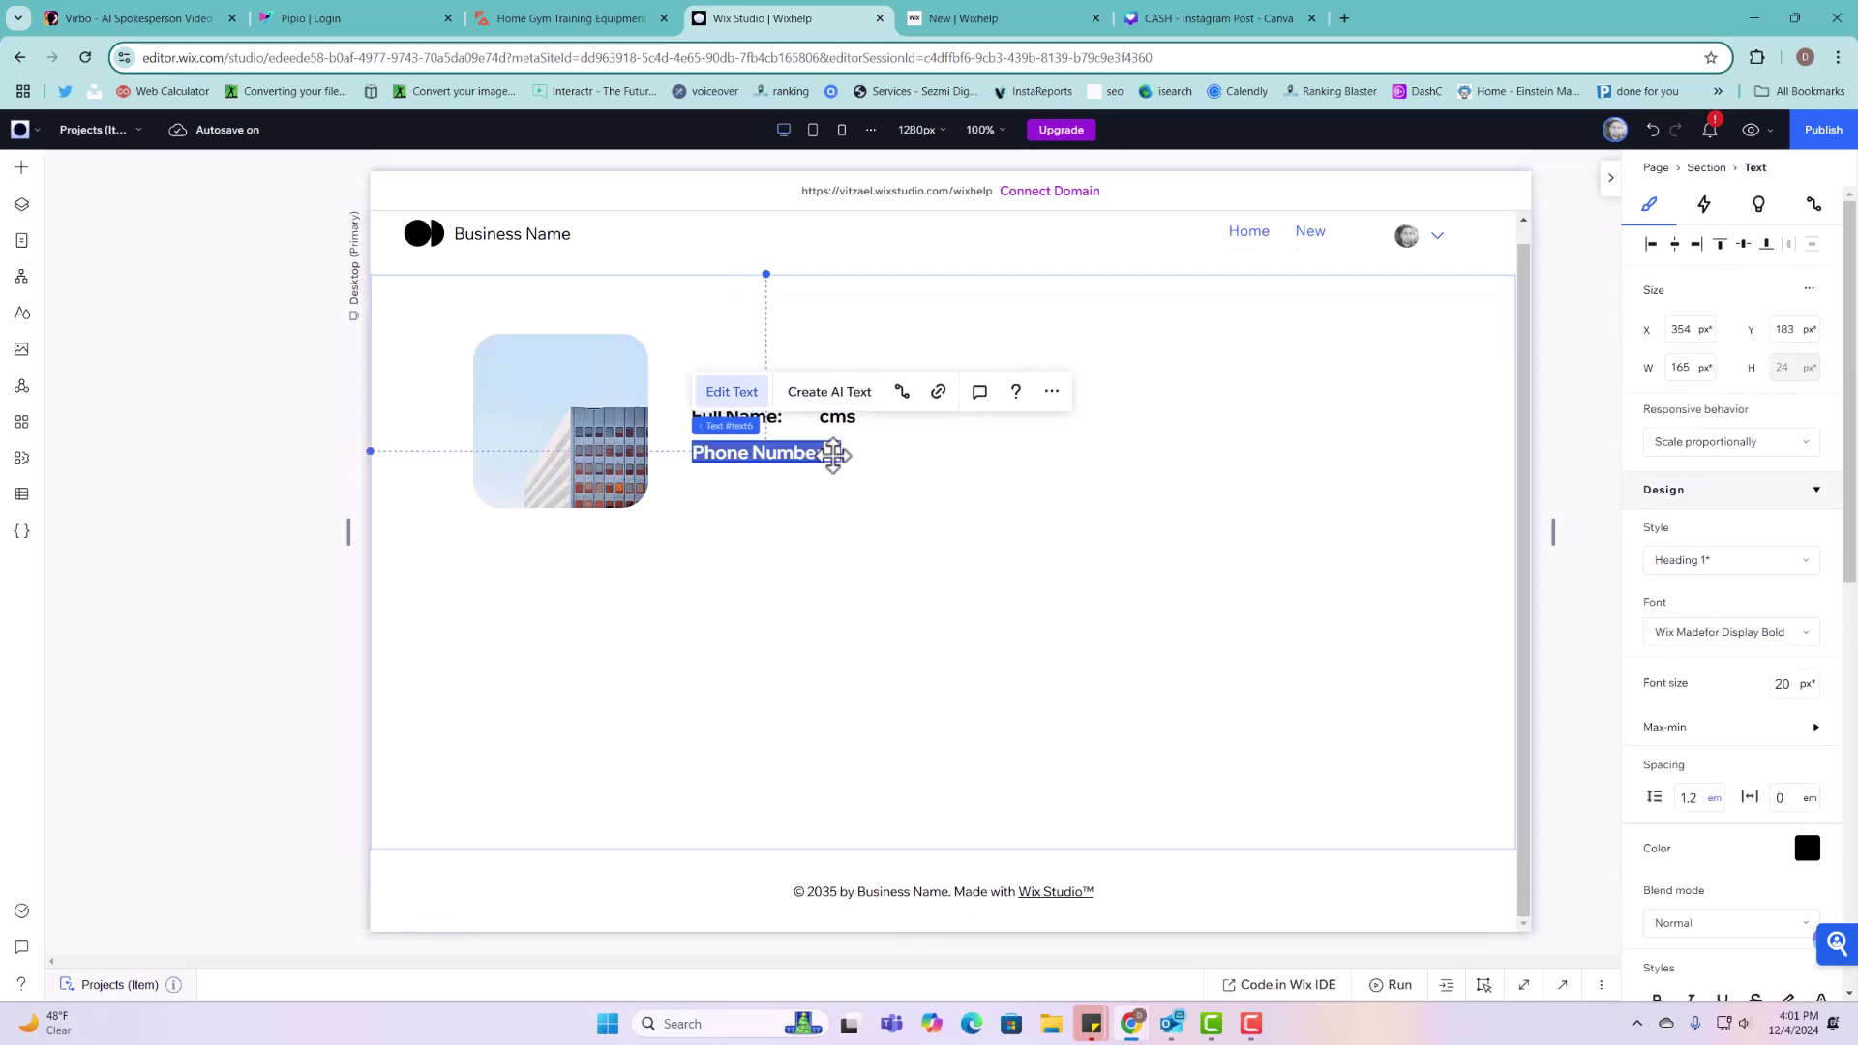
left_click(832, 453)
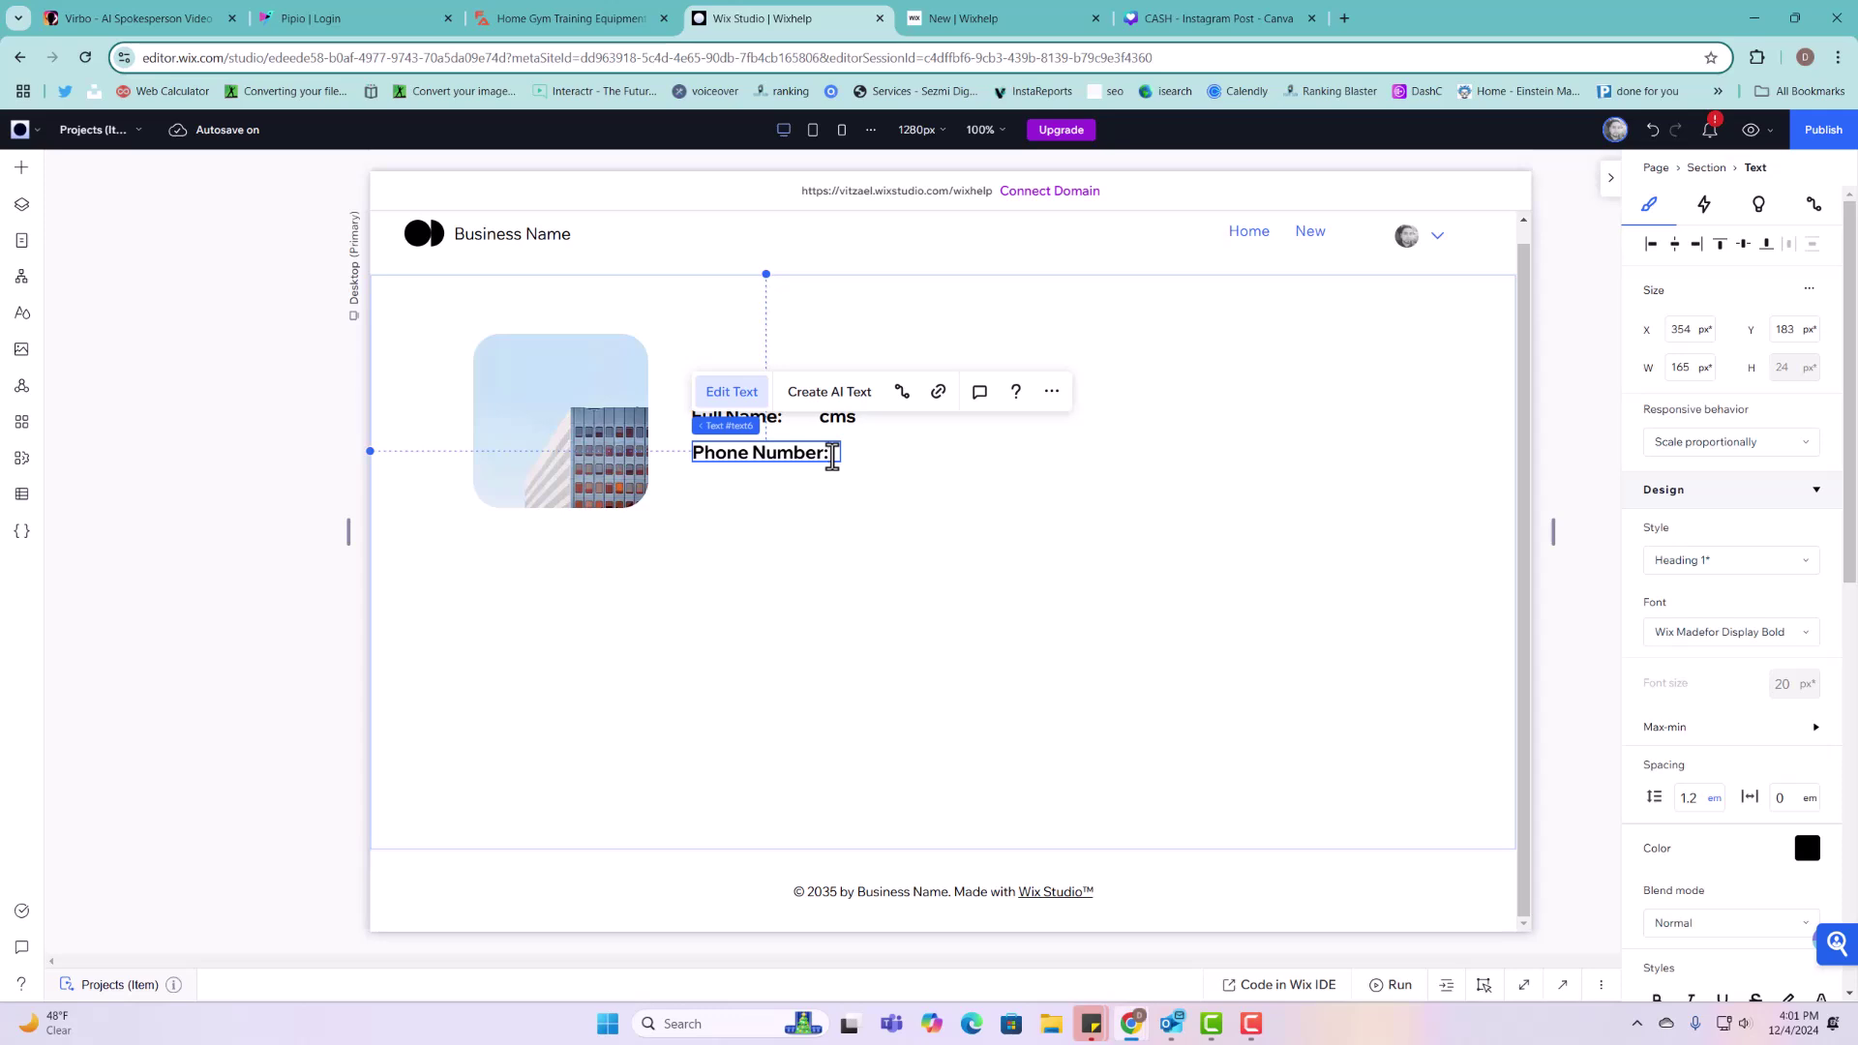
Step: Duplicate the cms placeholder beside Phone Number and edit the Full Name placeholder text
left_click(851, 418)
right_click(859, 420)
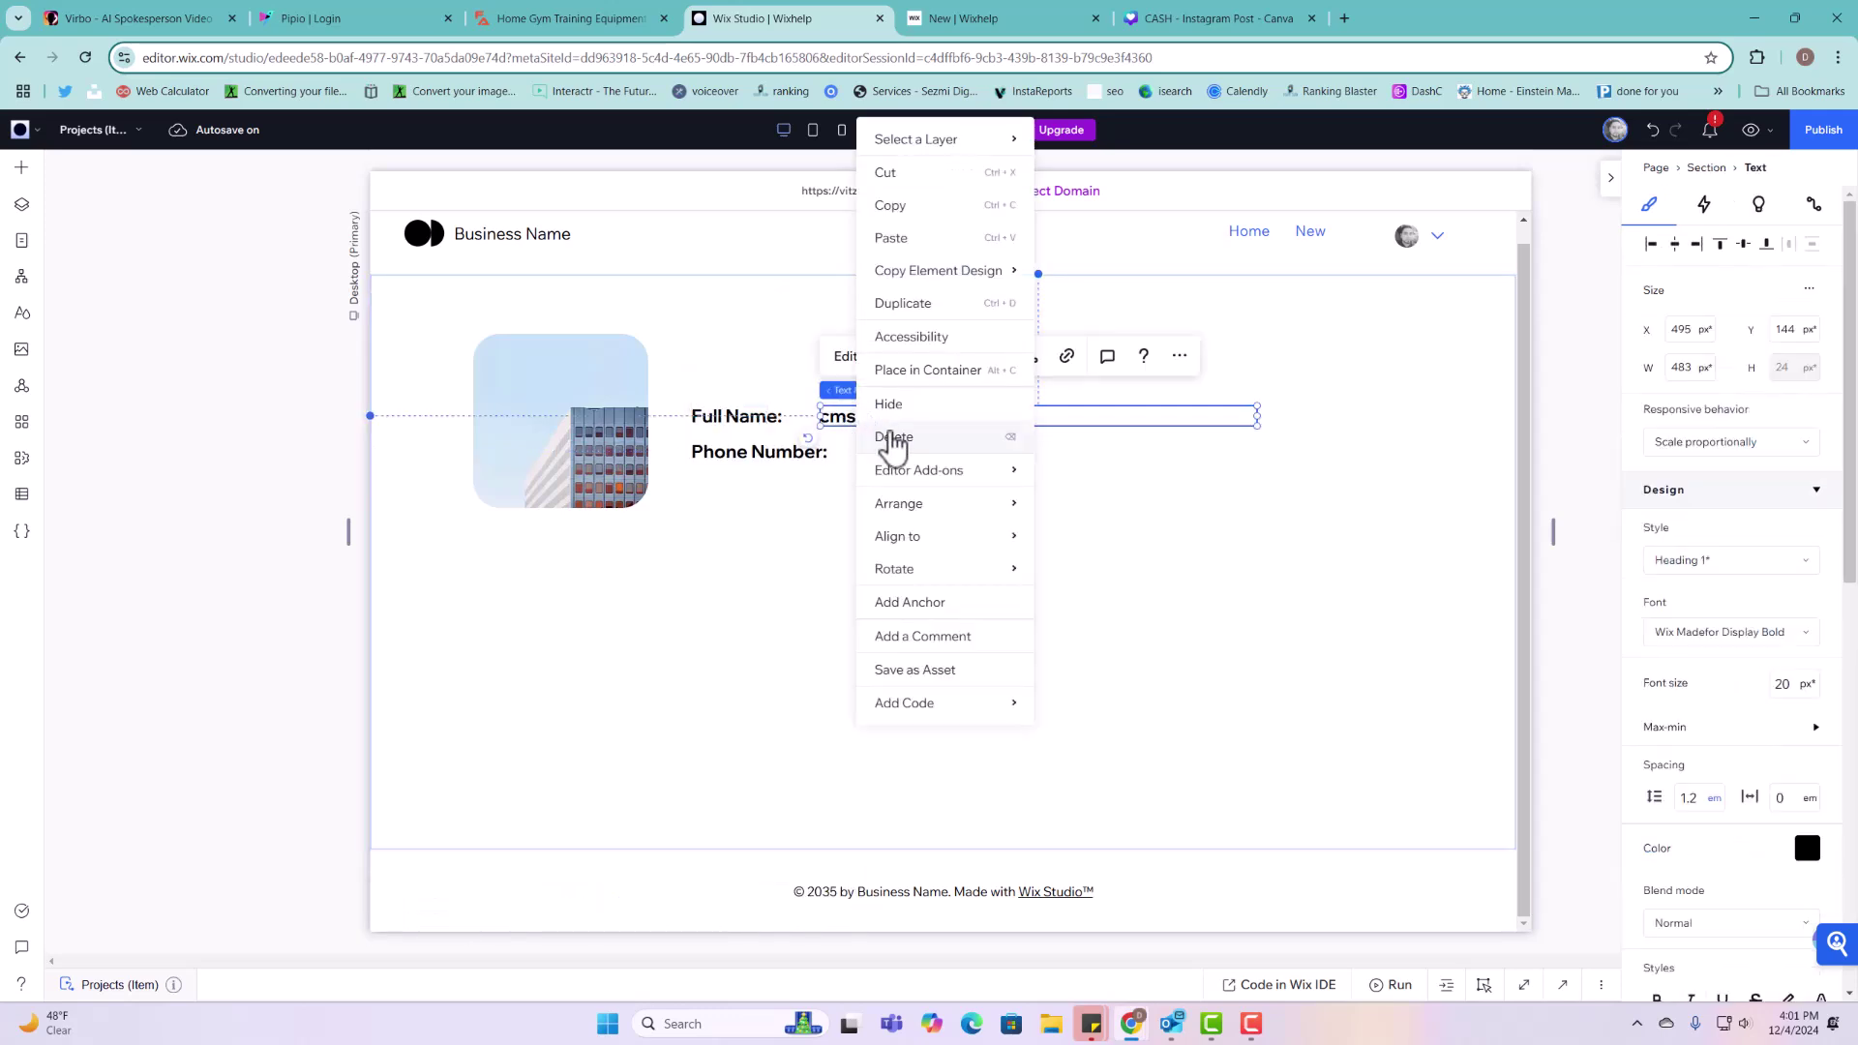
left_click(925, 307)
left_click_drag(884, 443, 884, 461)
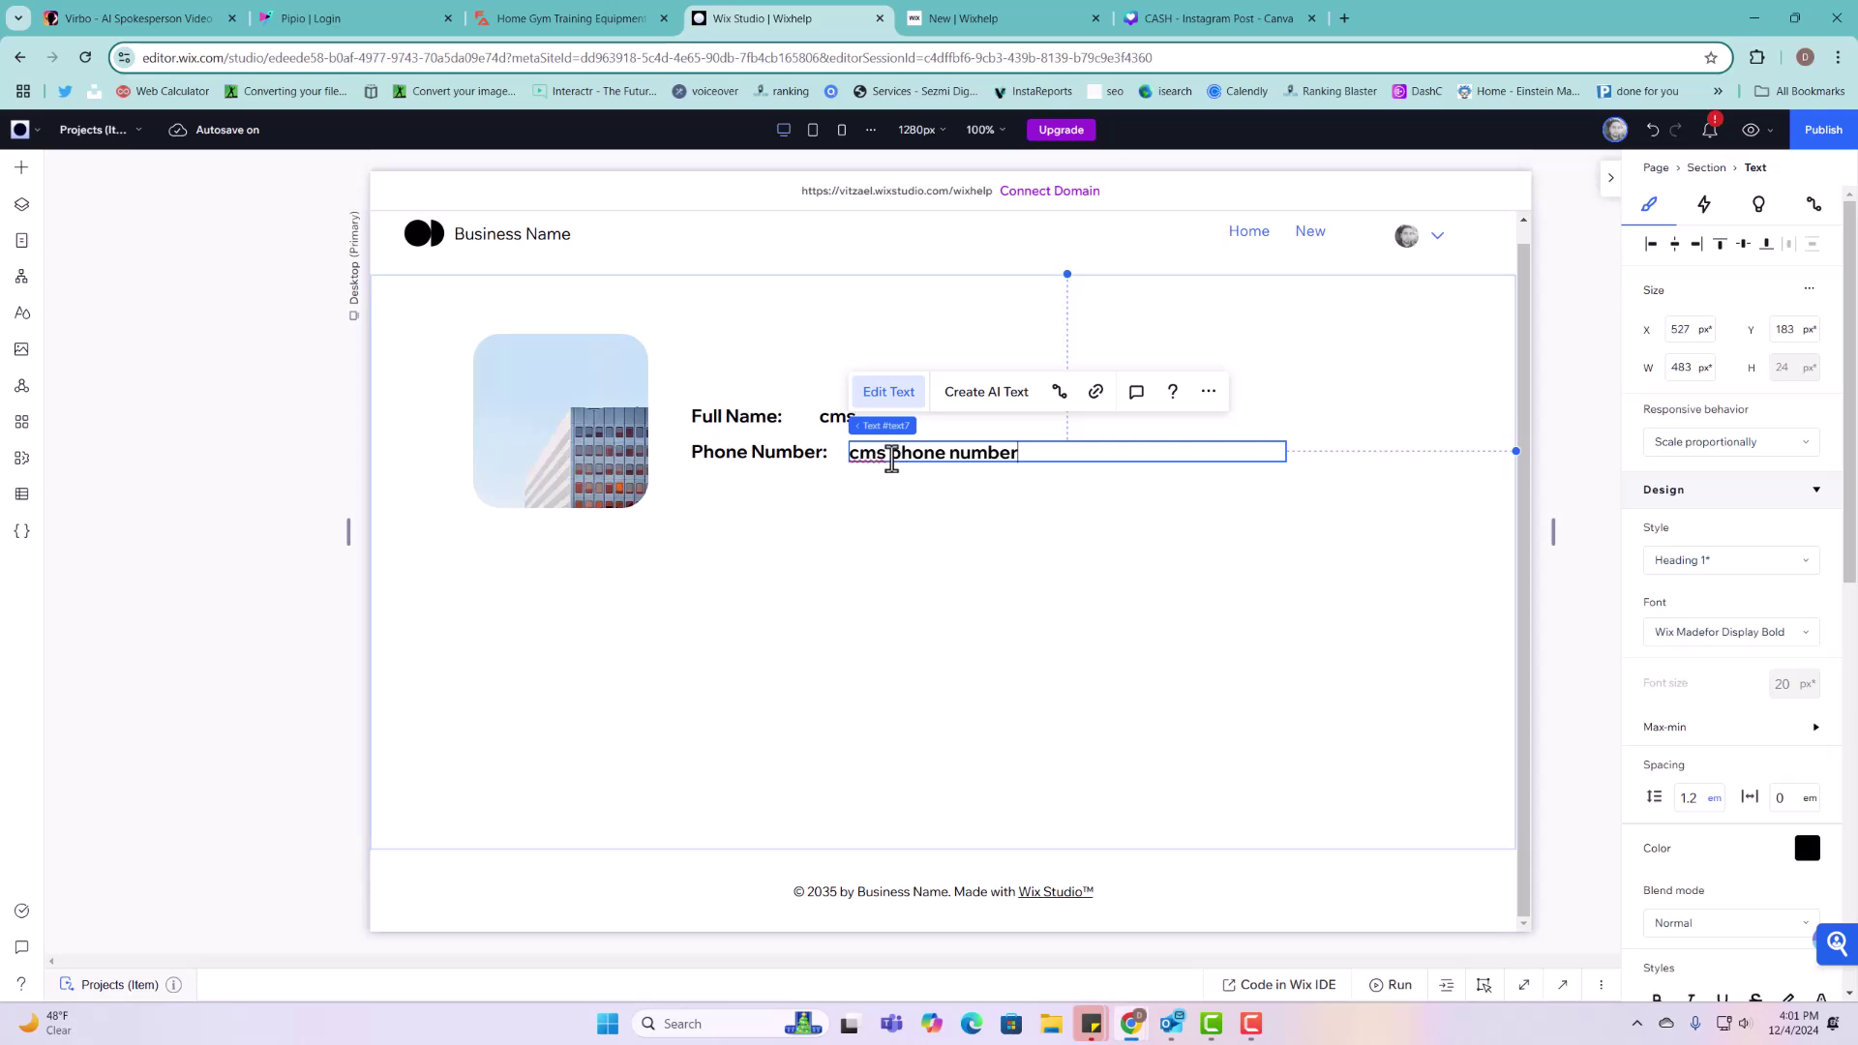
double_click(847, 419)
left_click(870, 419)
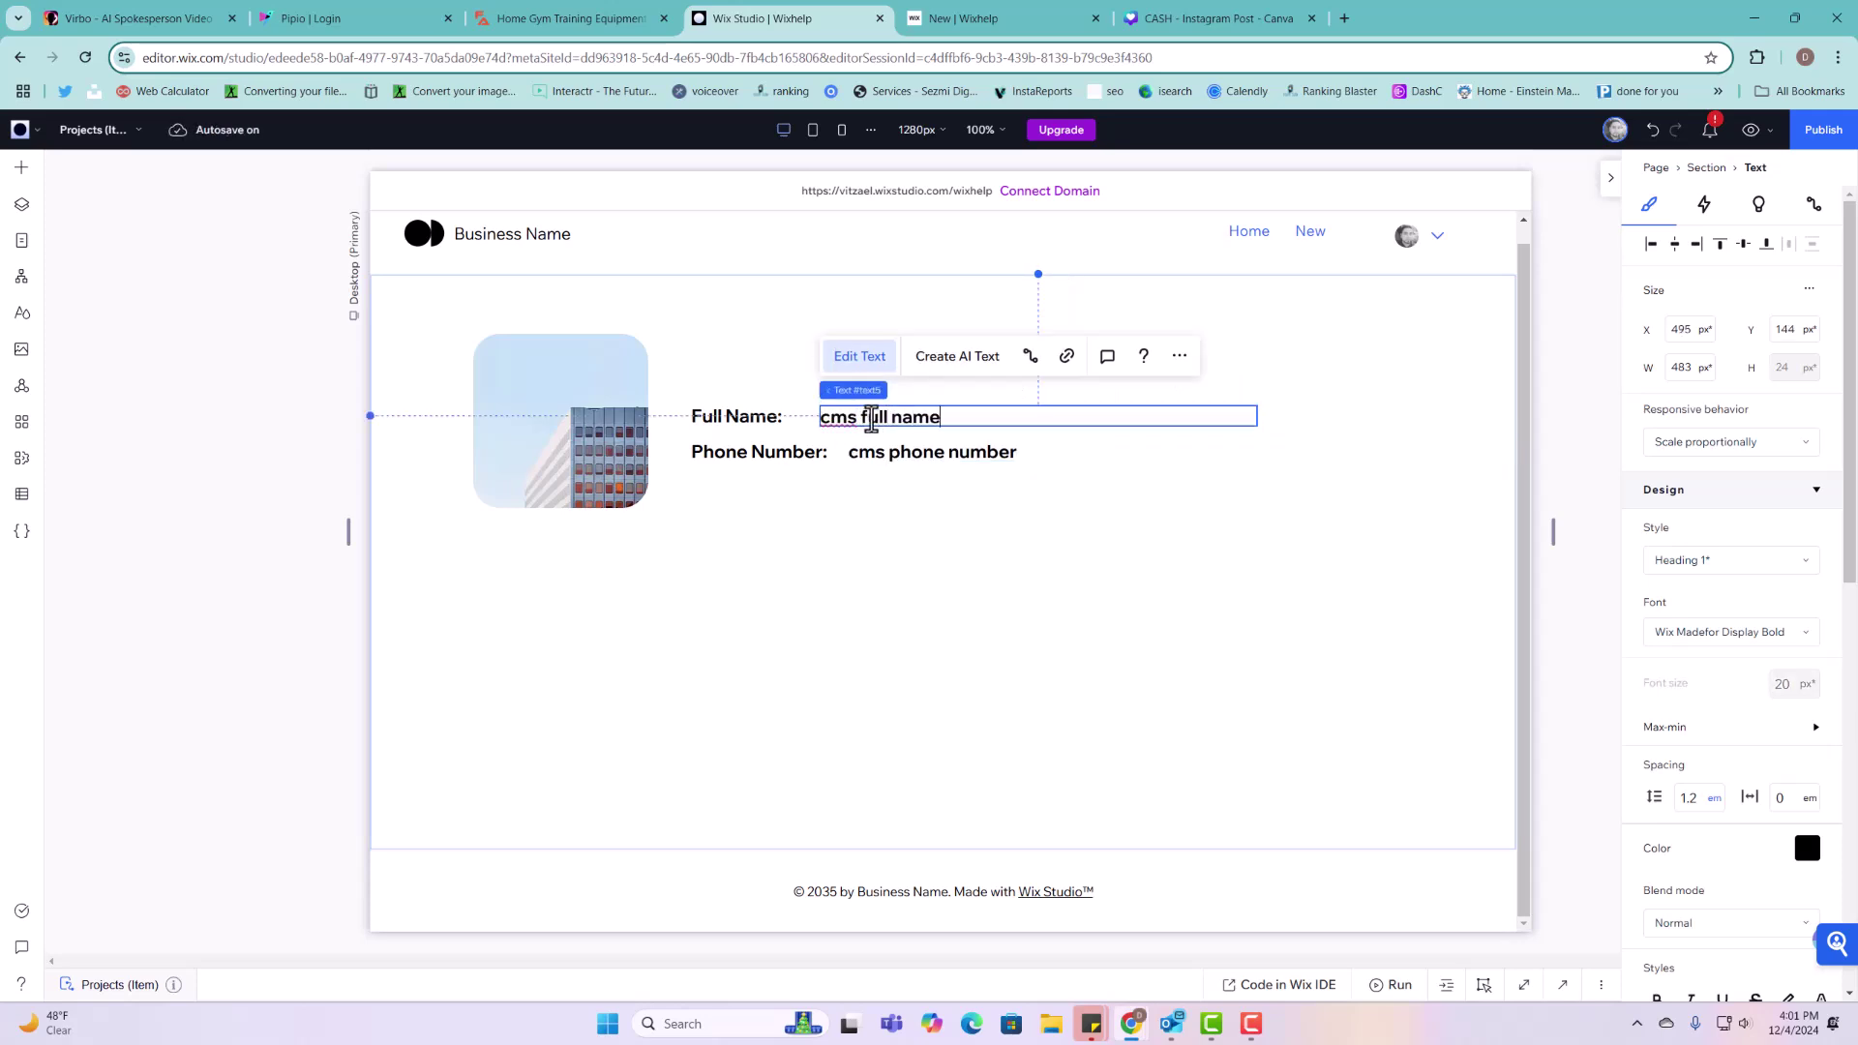
left_click(808, 452)
left_click(807, 452)
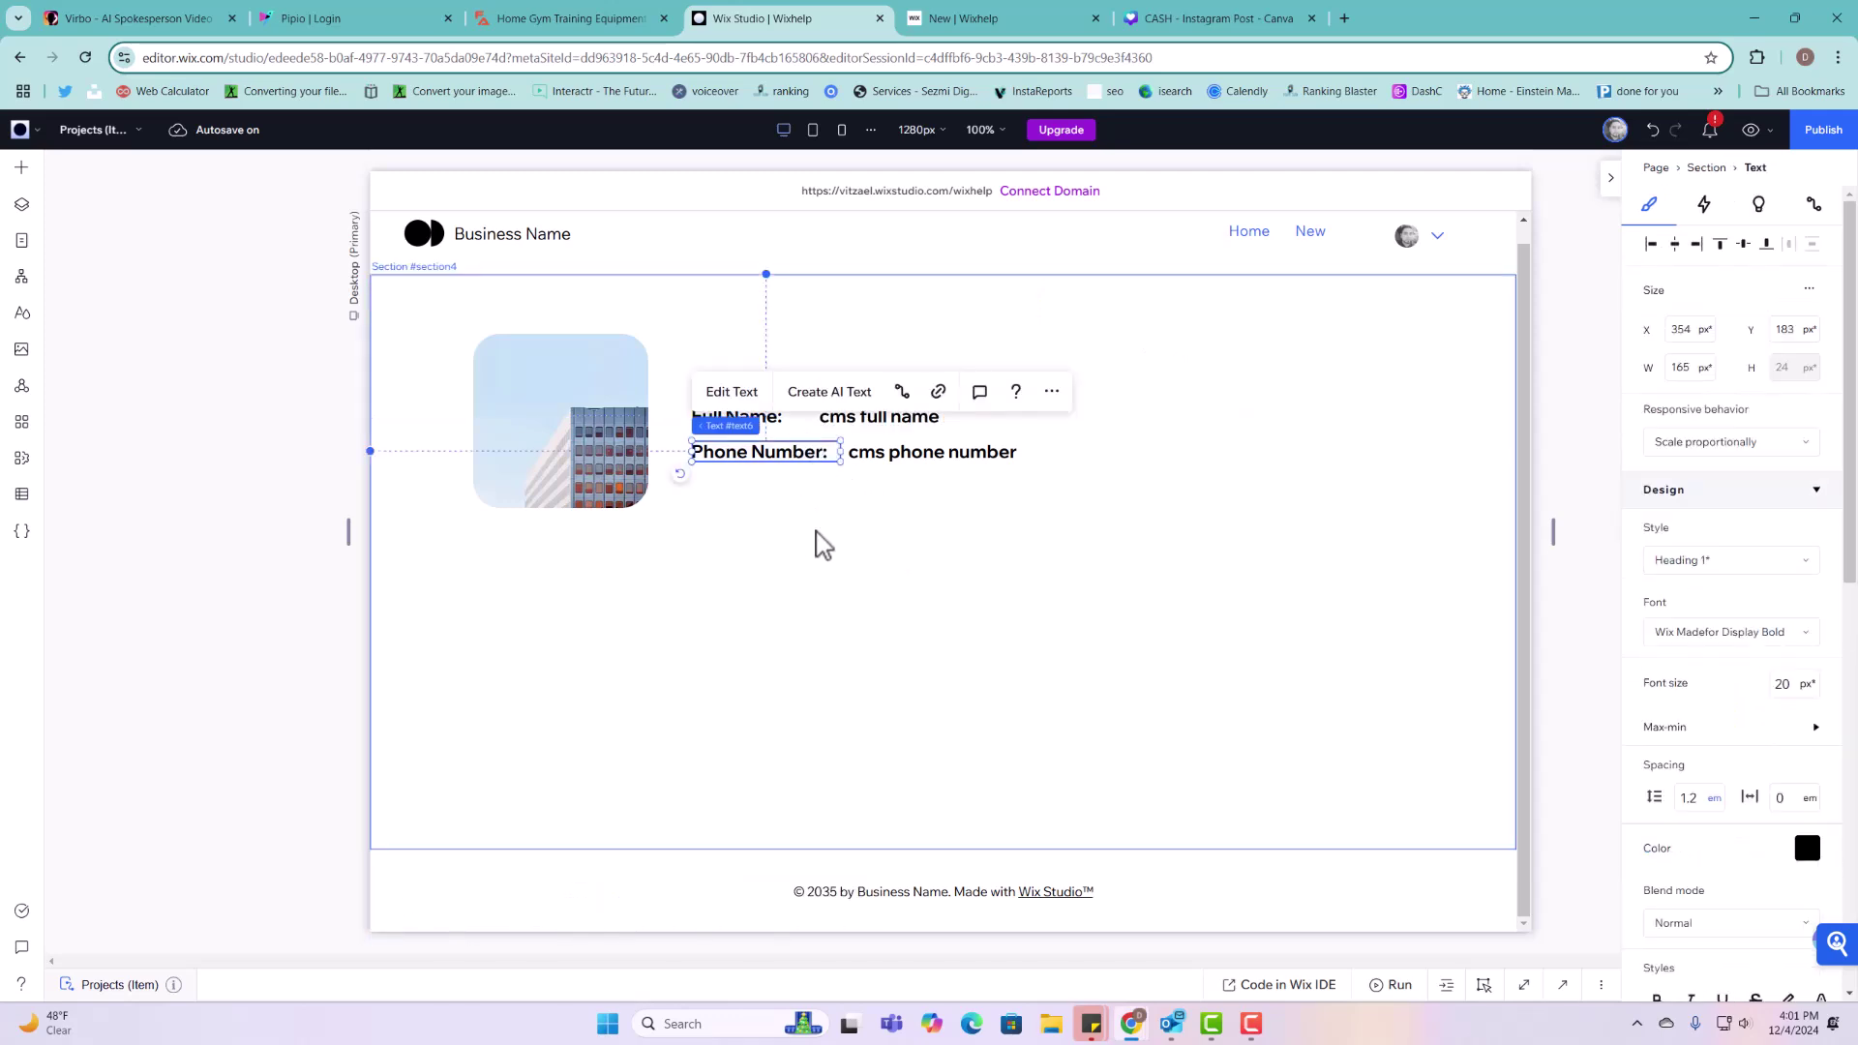
Step: Place a heart icon button below Phone Number and replace its icon with TikTok
left_click(29, 174)
left_click(92, 468)
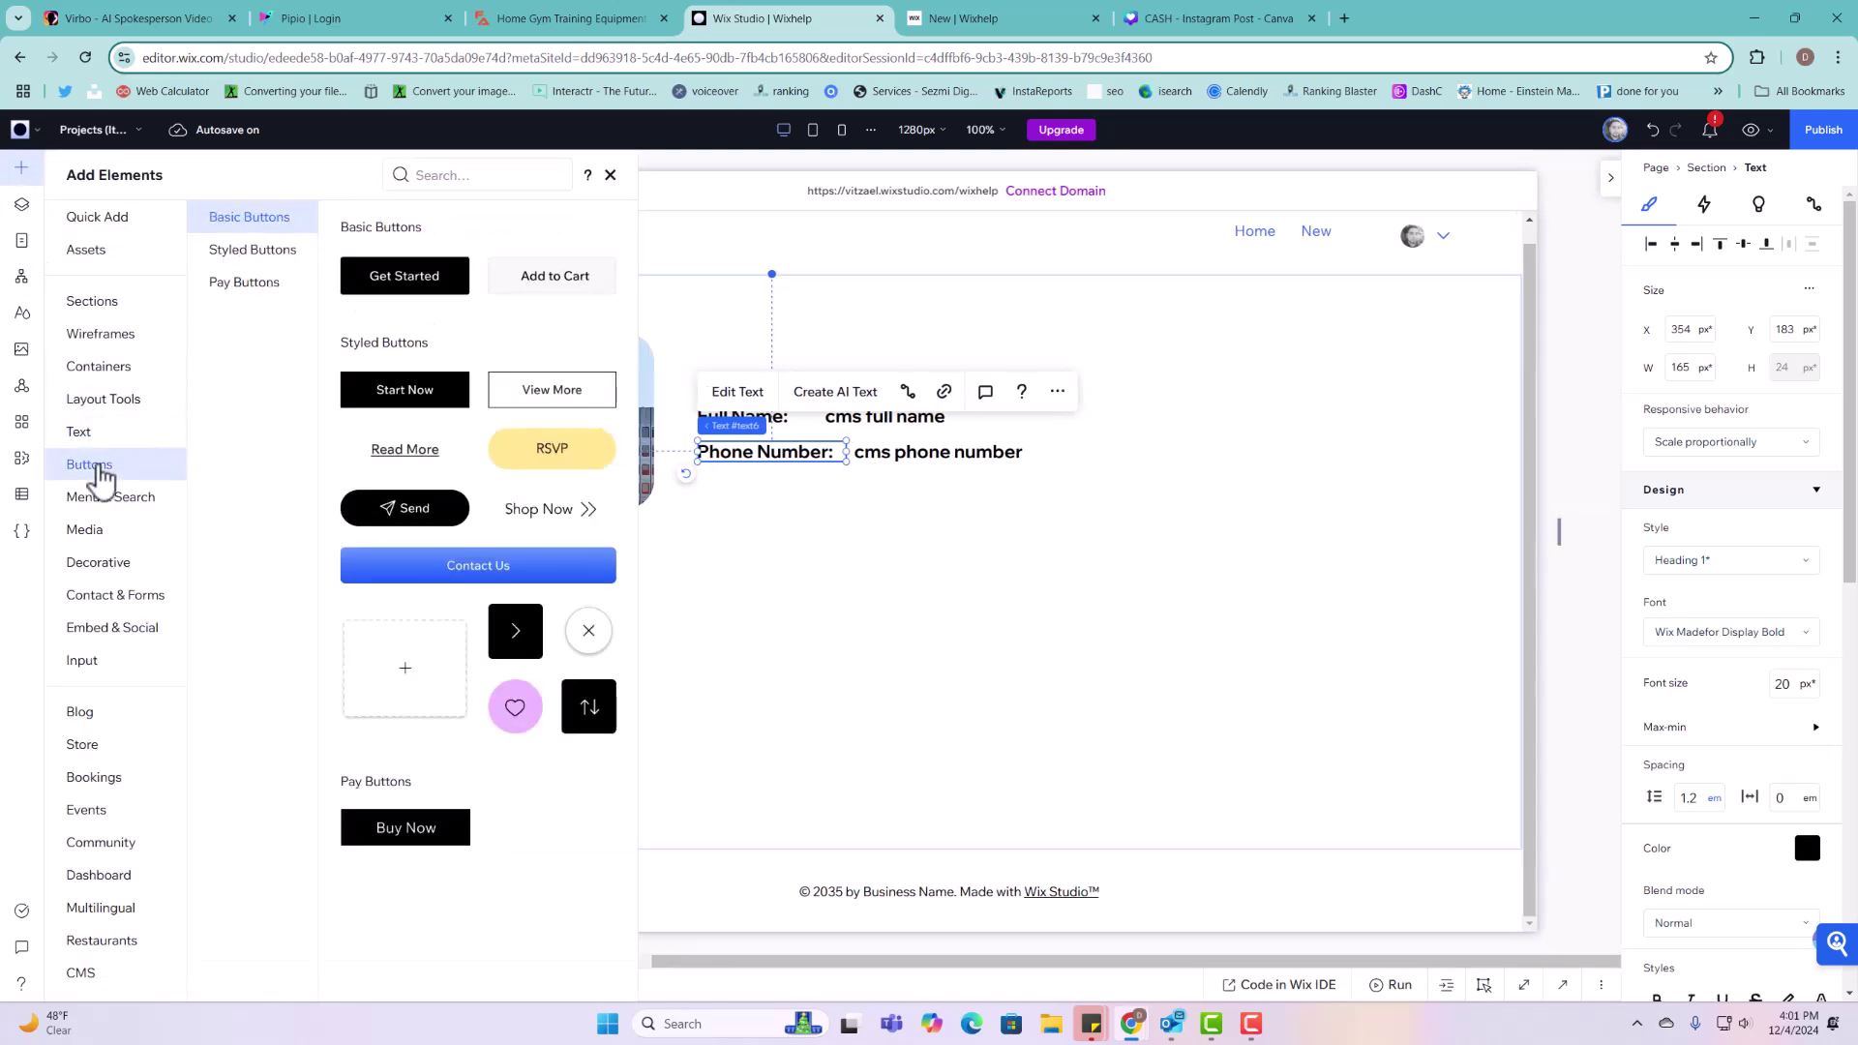
left_click_drag(516, 707, 717, 503)
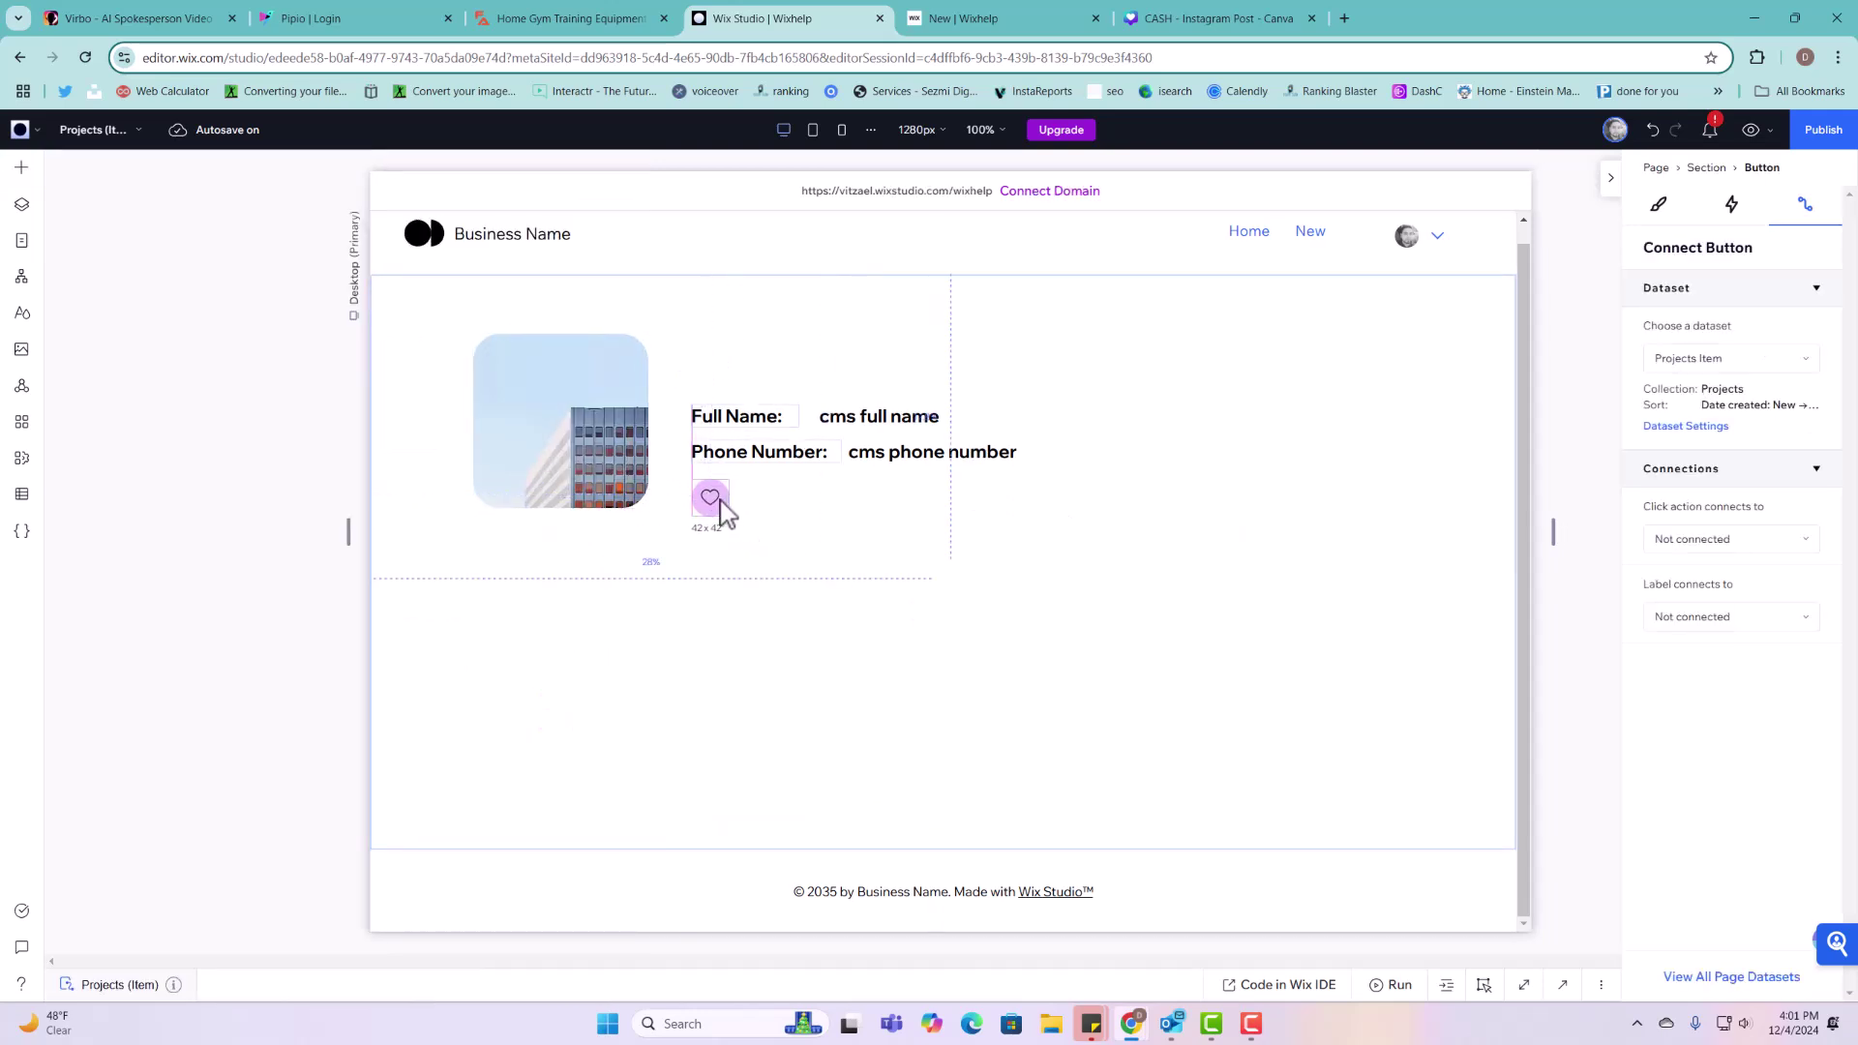
left_click(732, 431)
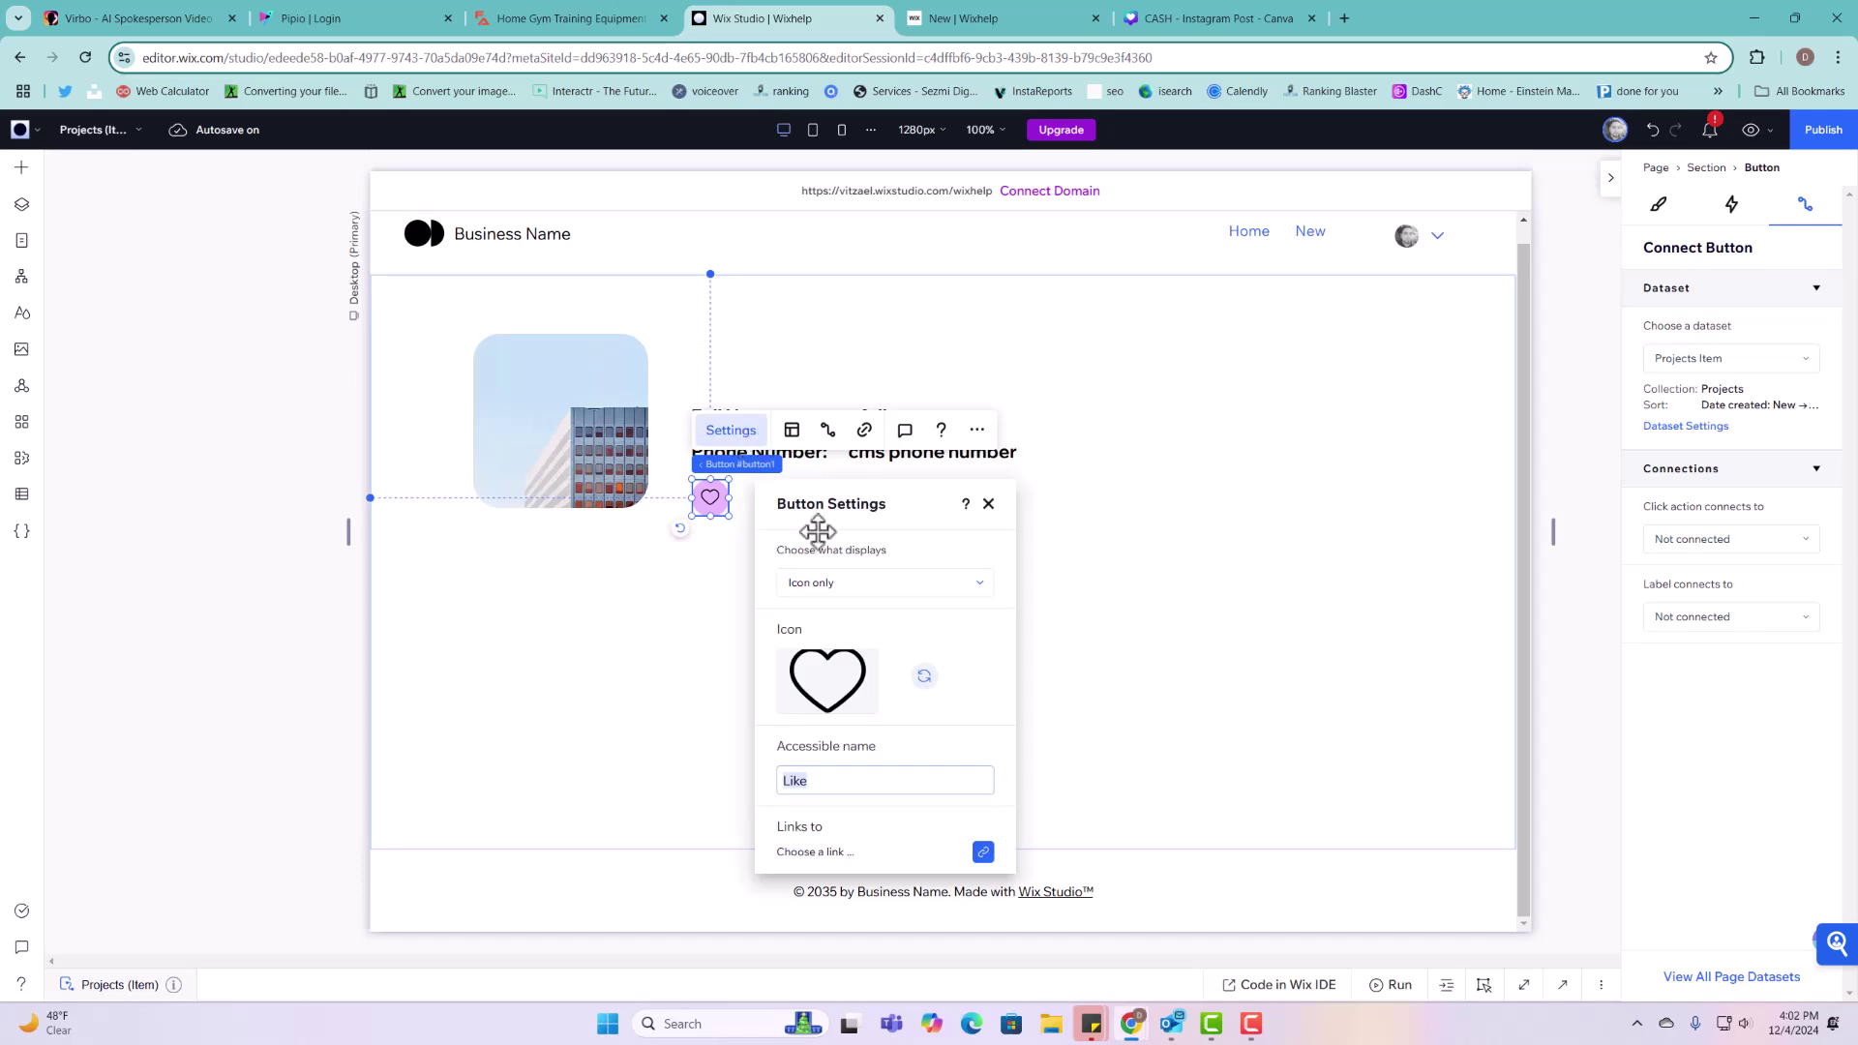
left_click(927, 689)
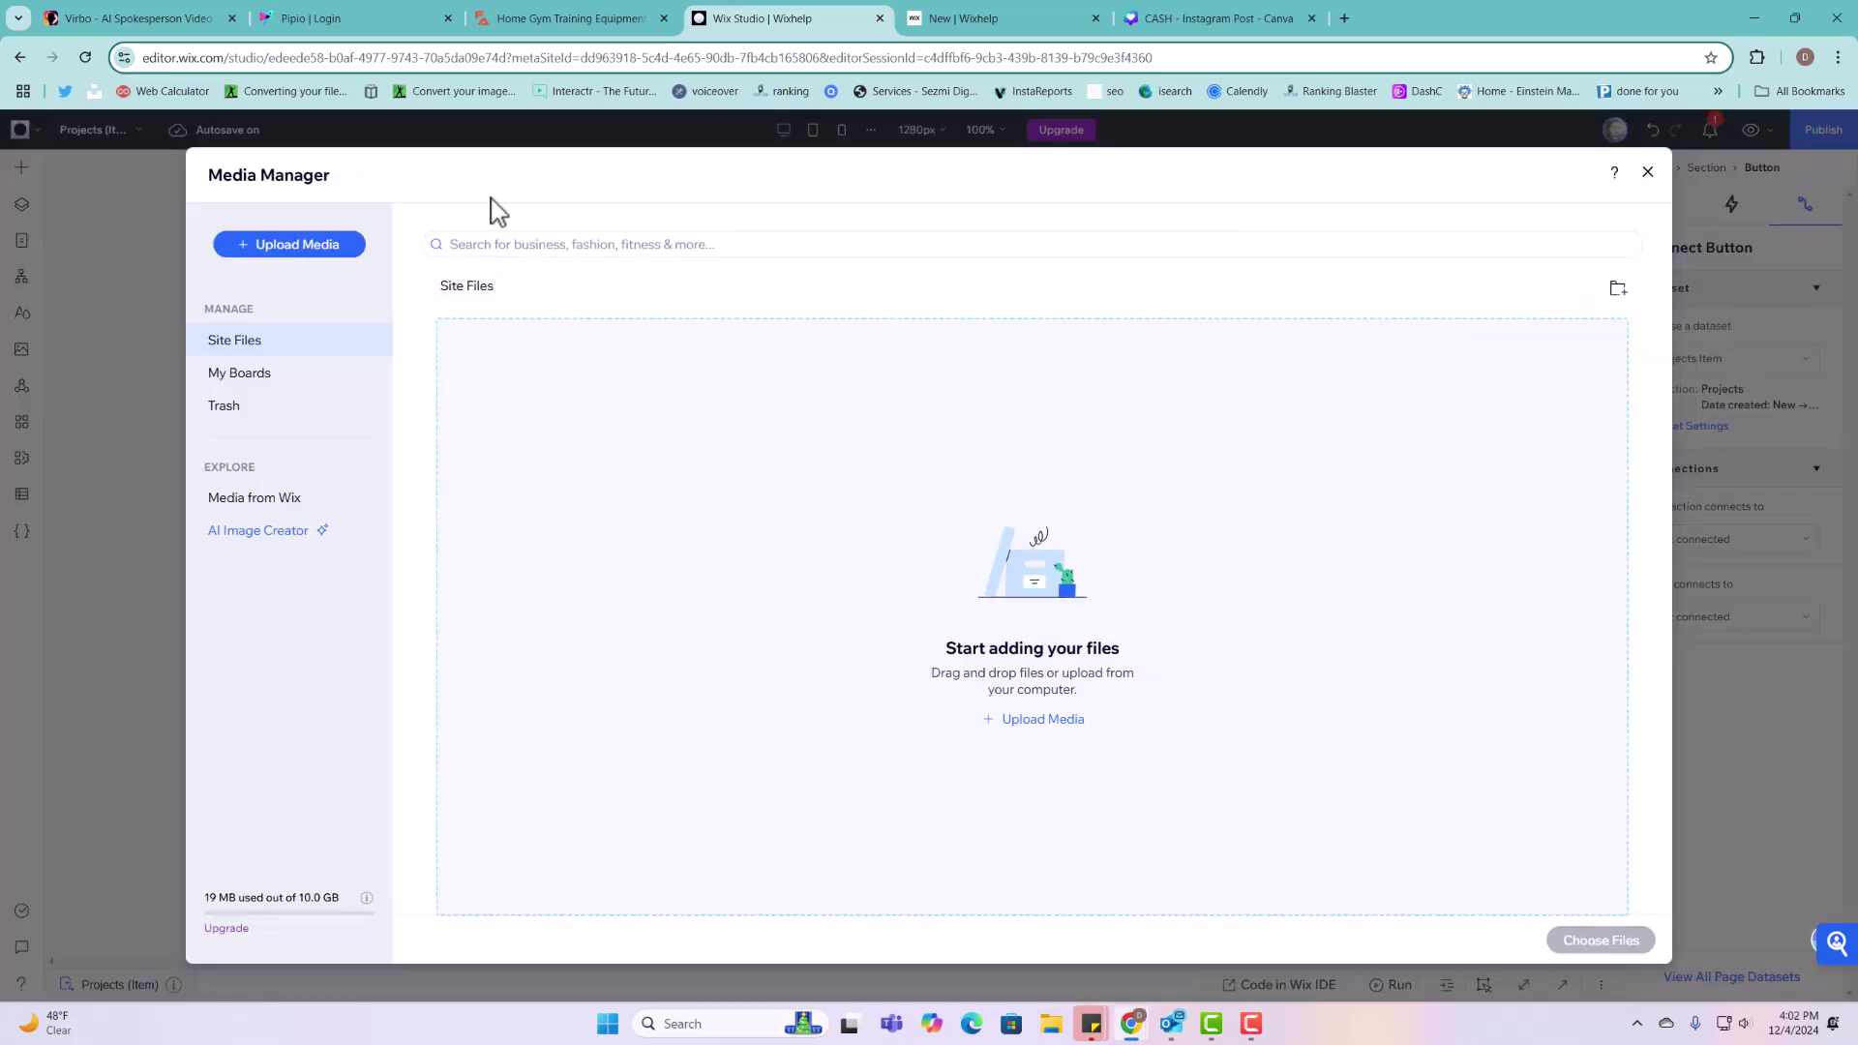
left_click(537, 248)
type("tiktok")
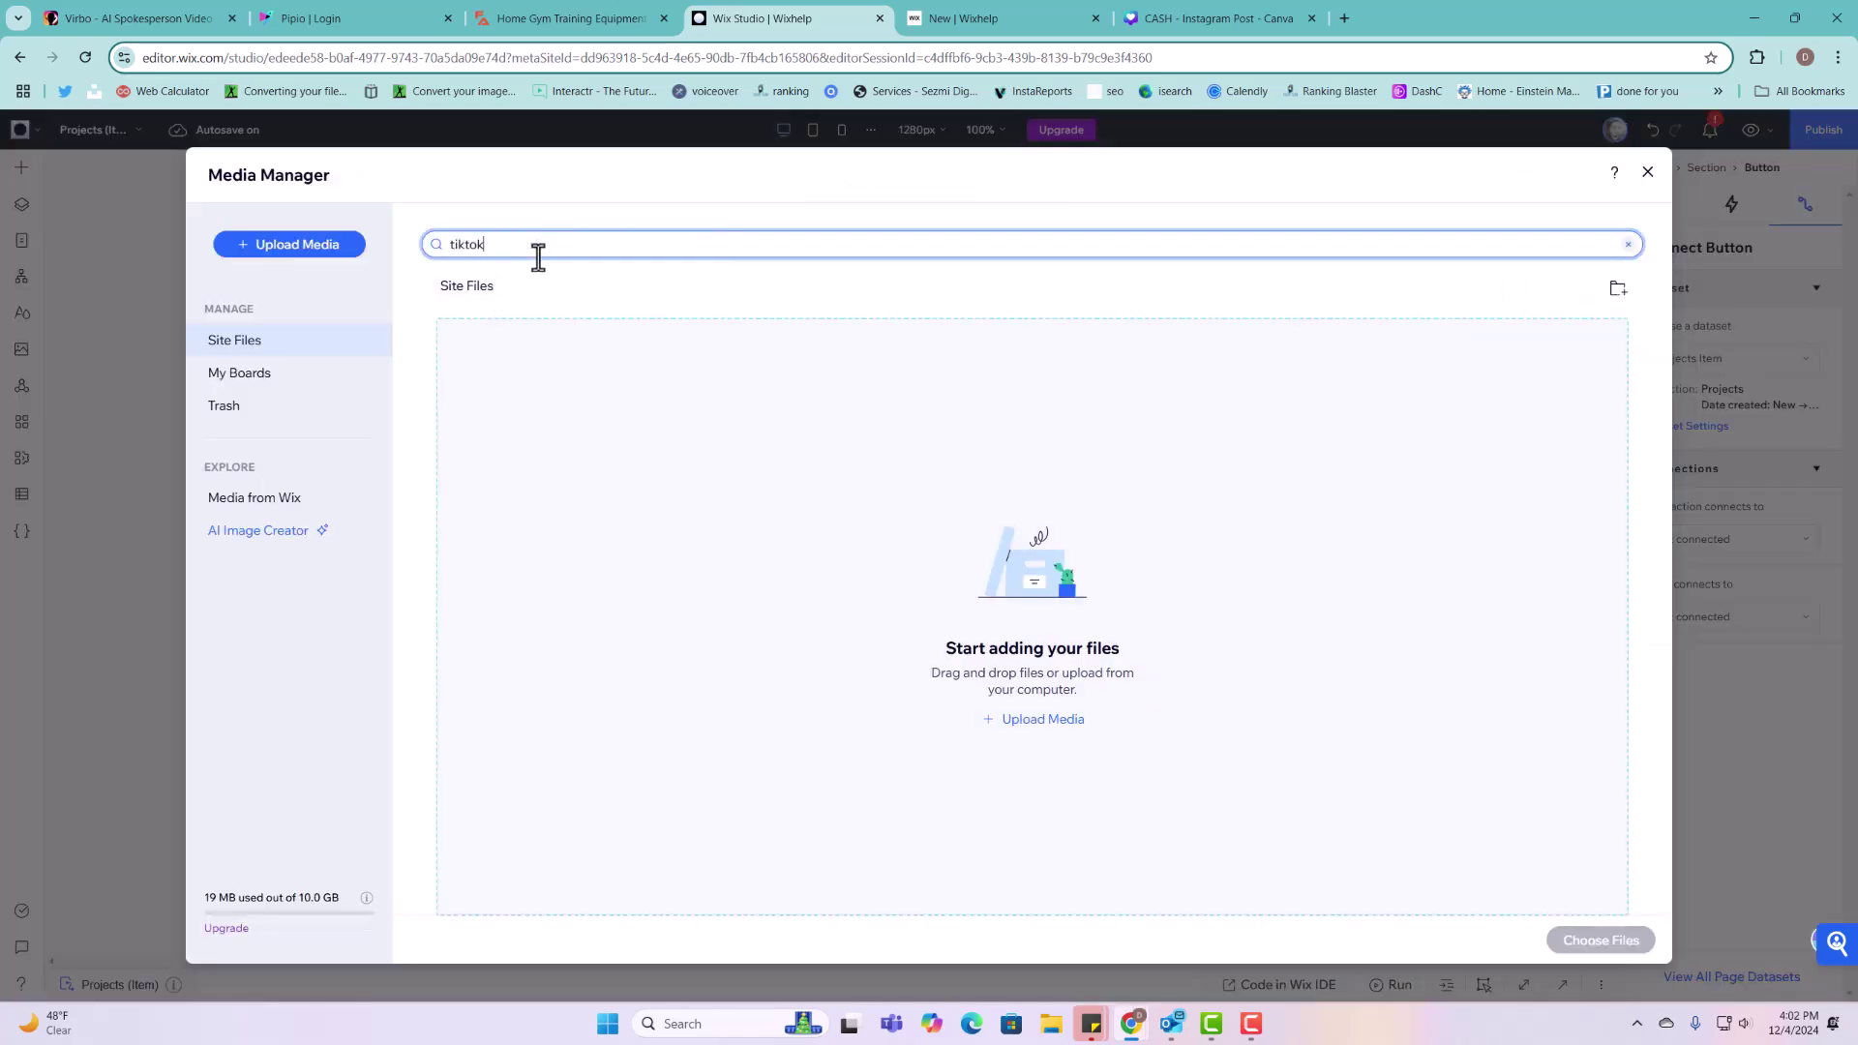
key("Return")
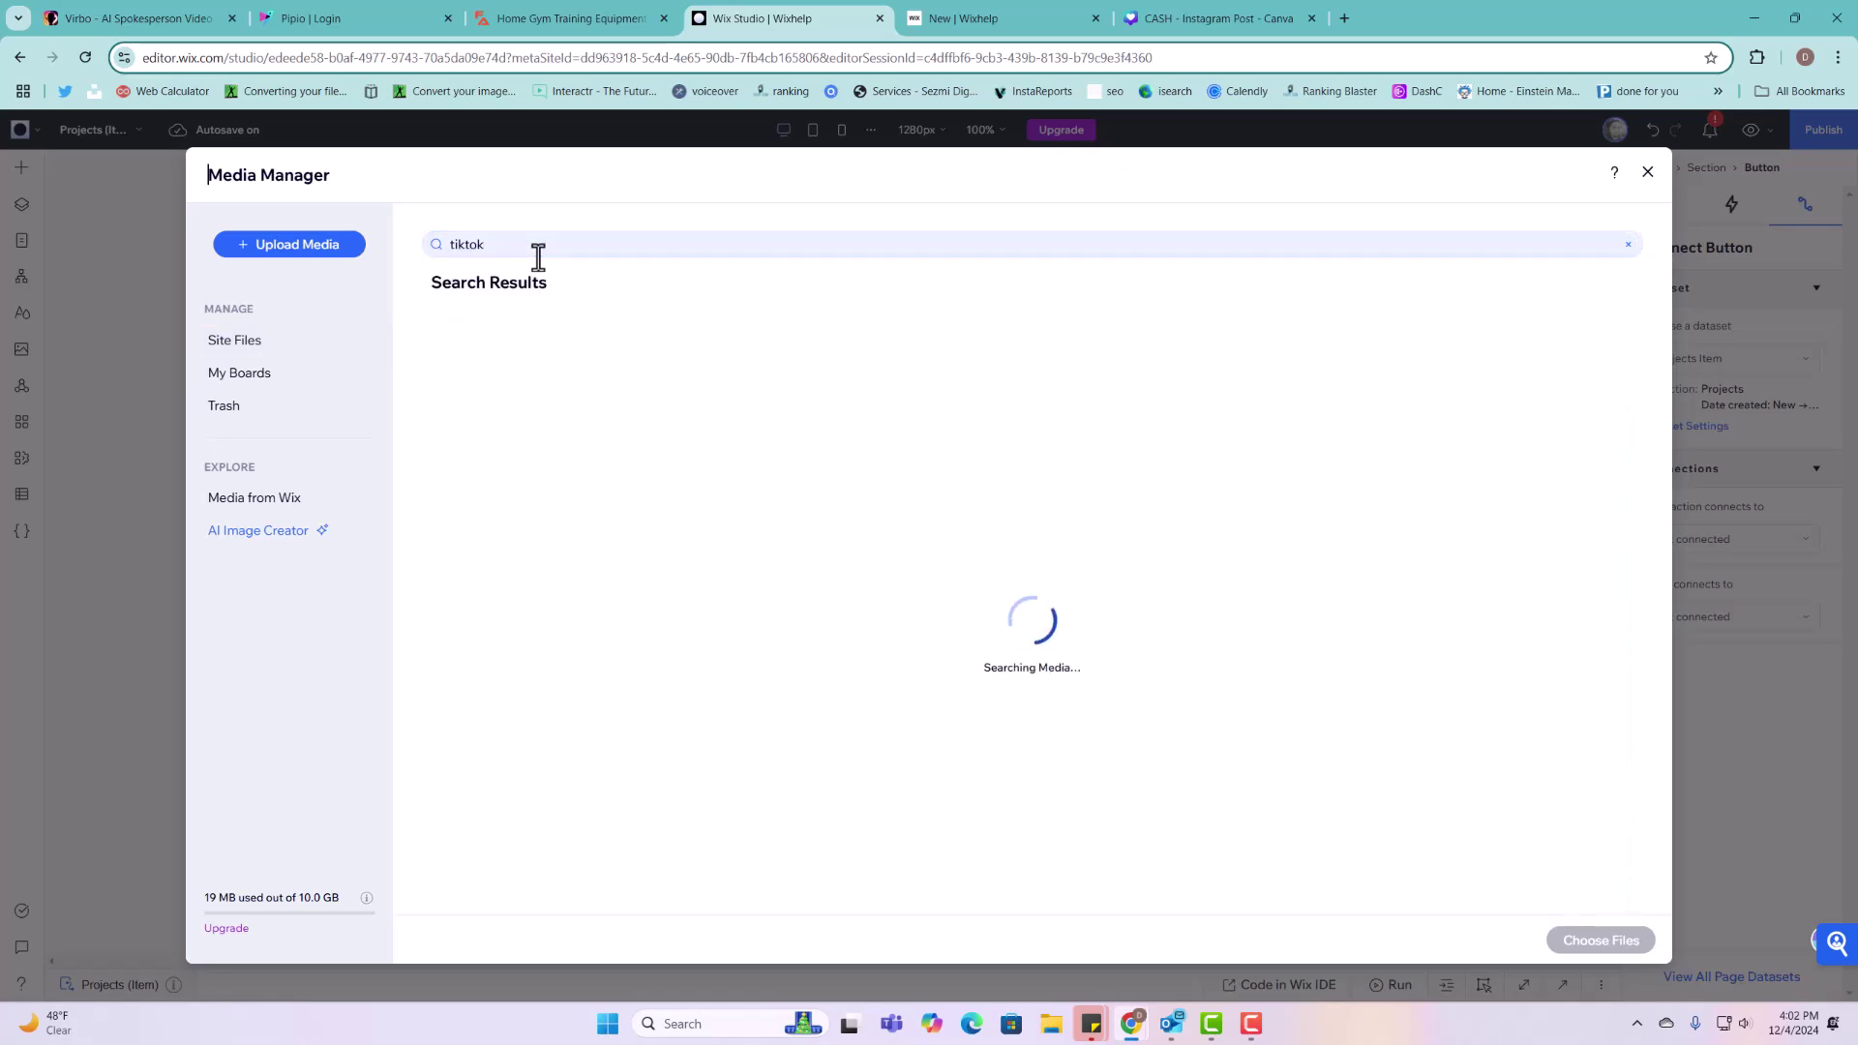
mouse_move(559, 505)
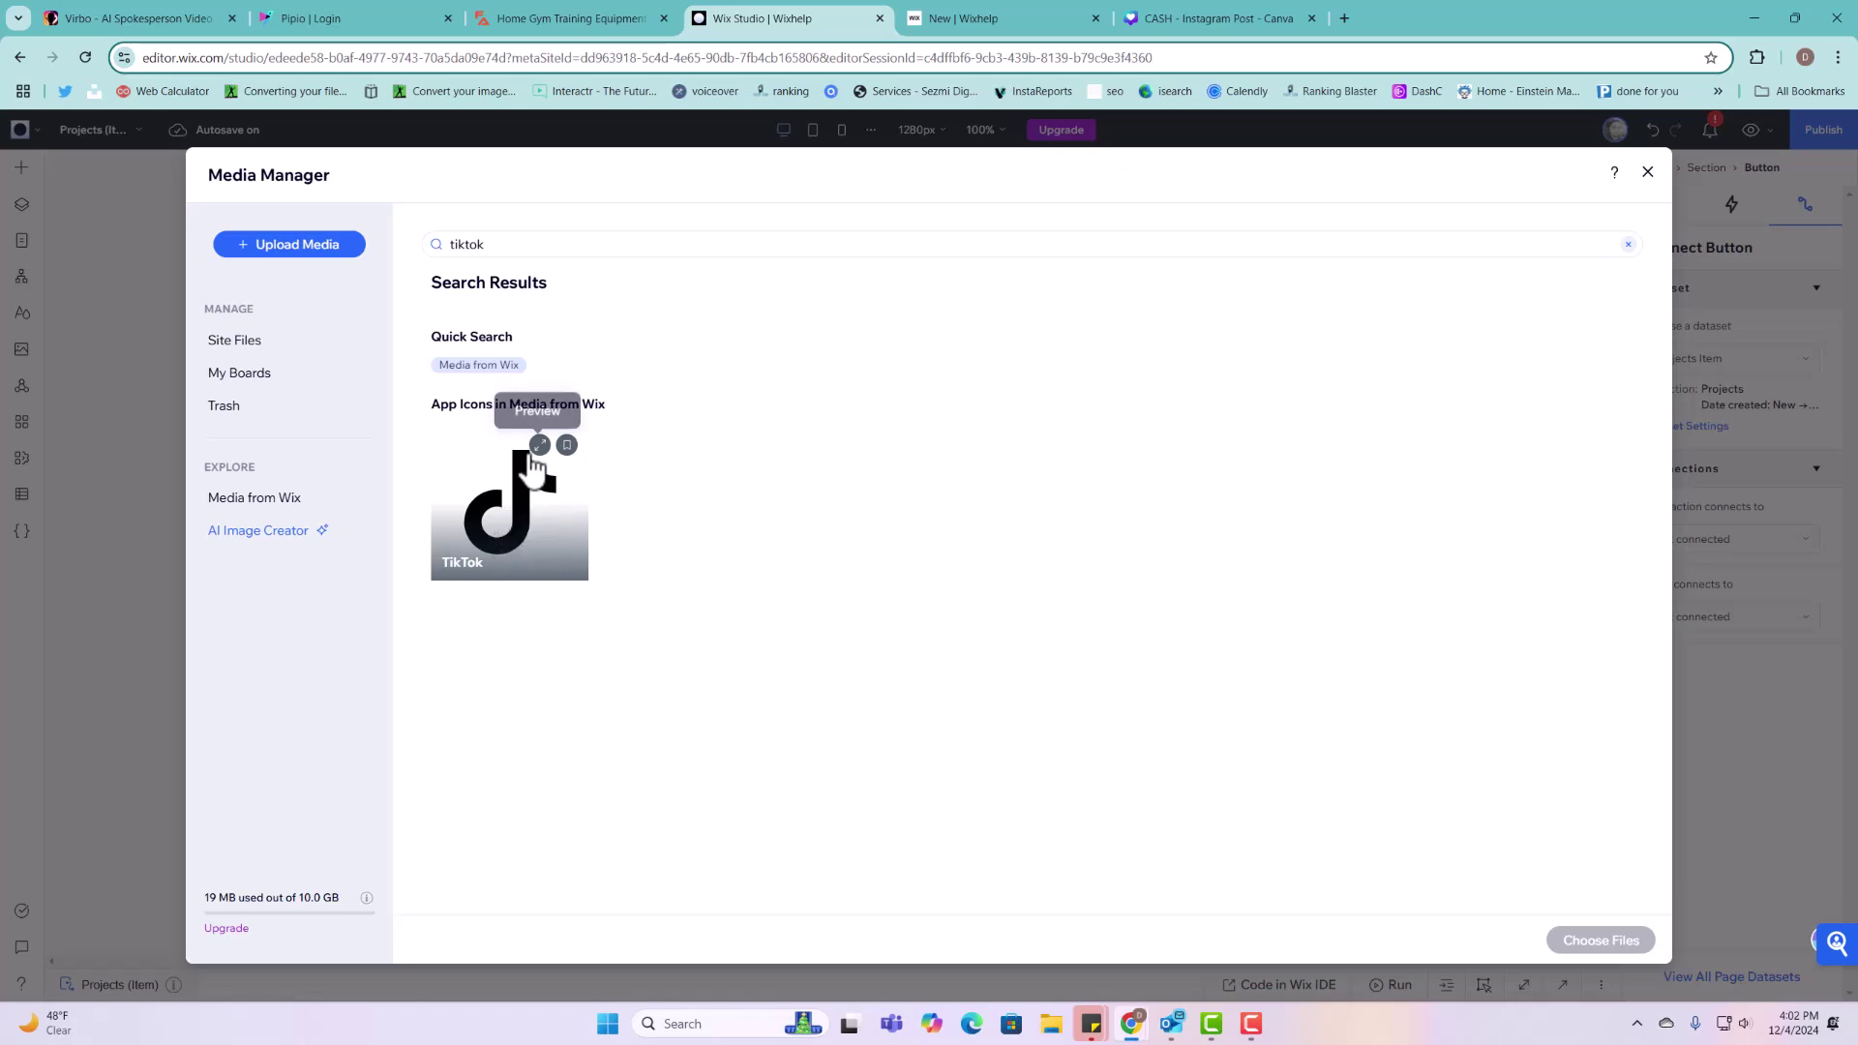
left_click(557, 537)
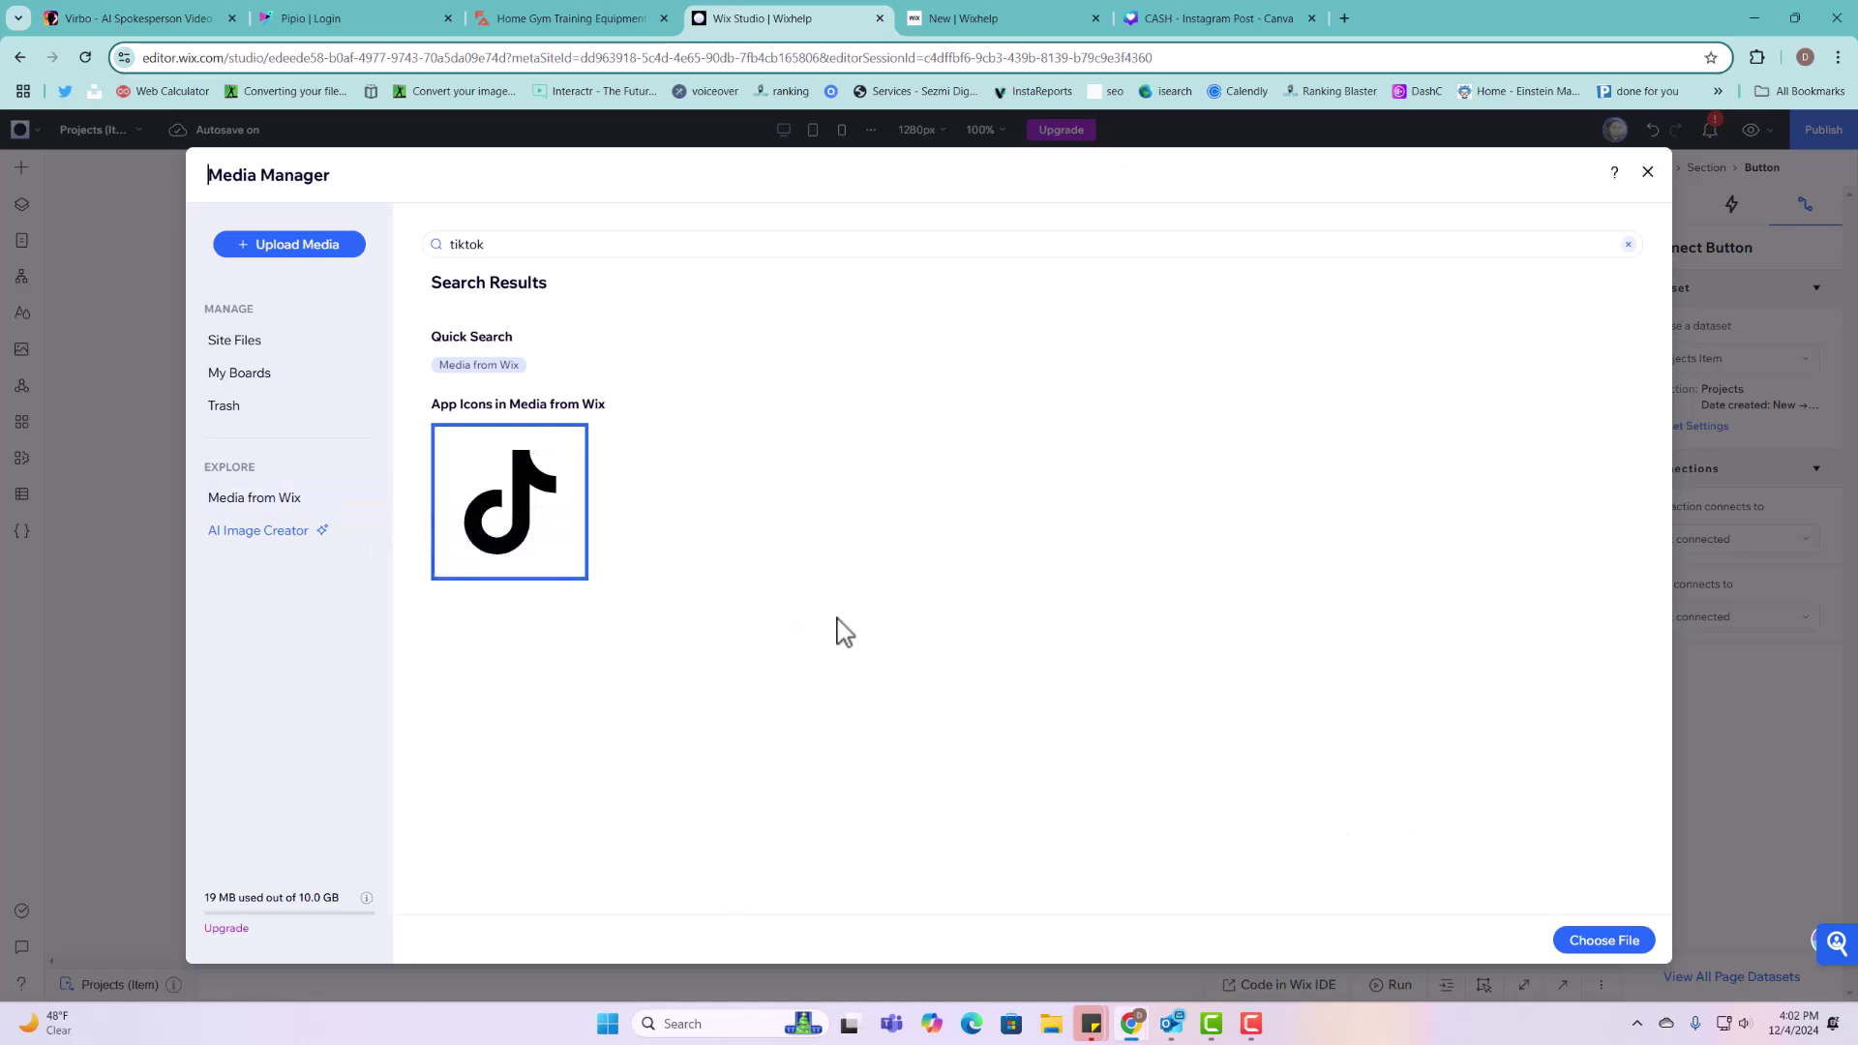
left_click(1580, 944)
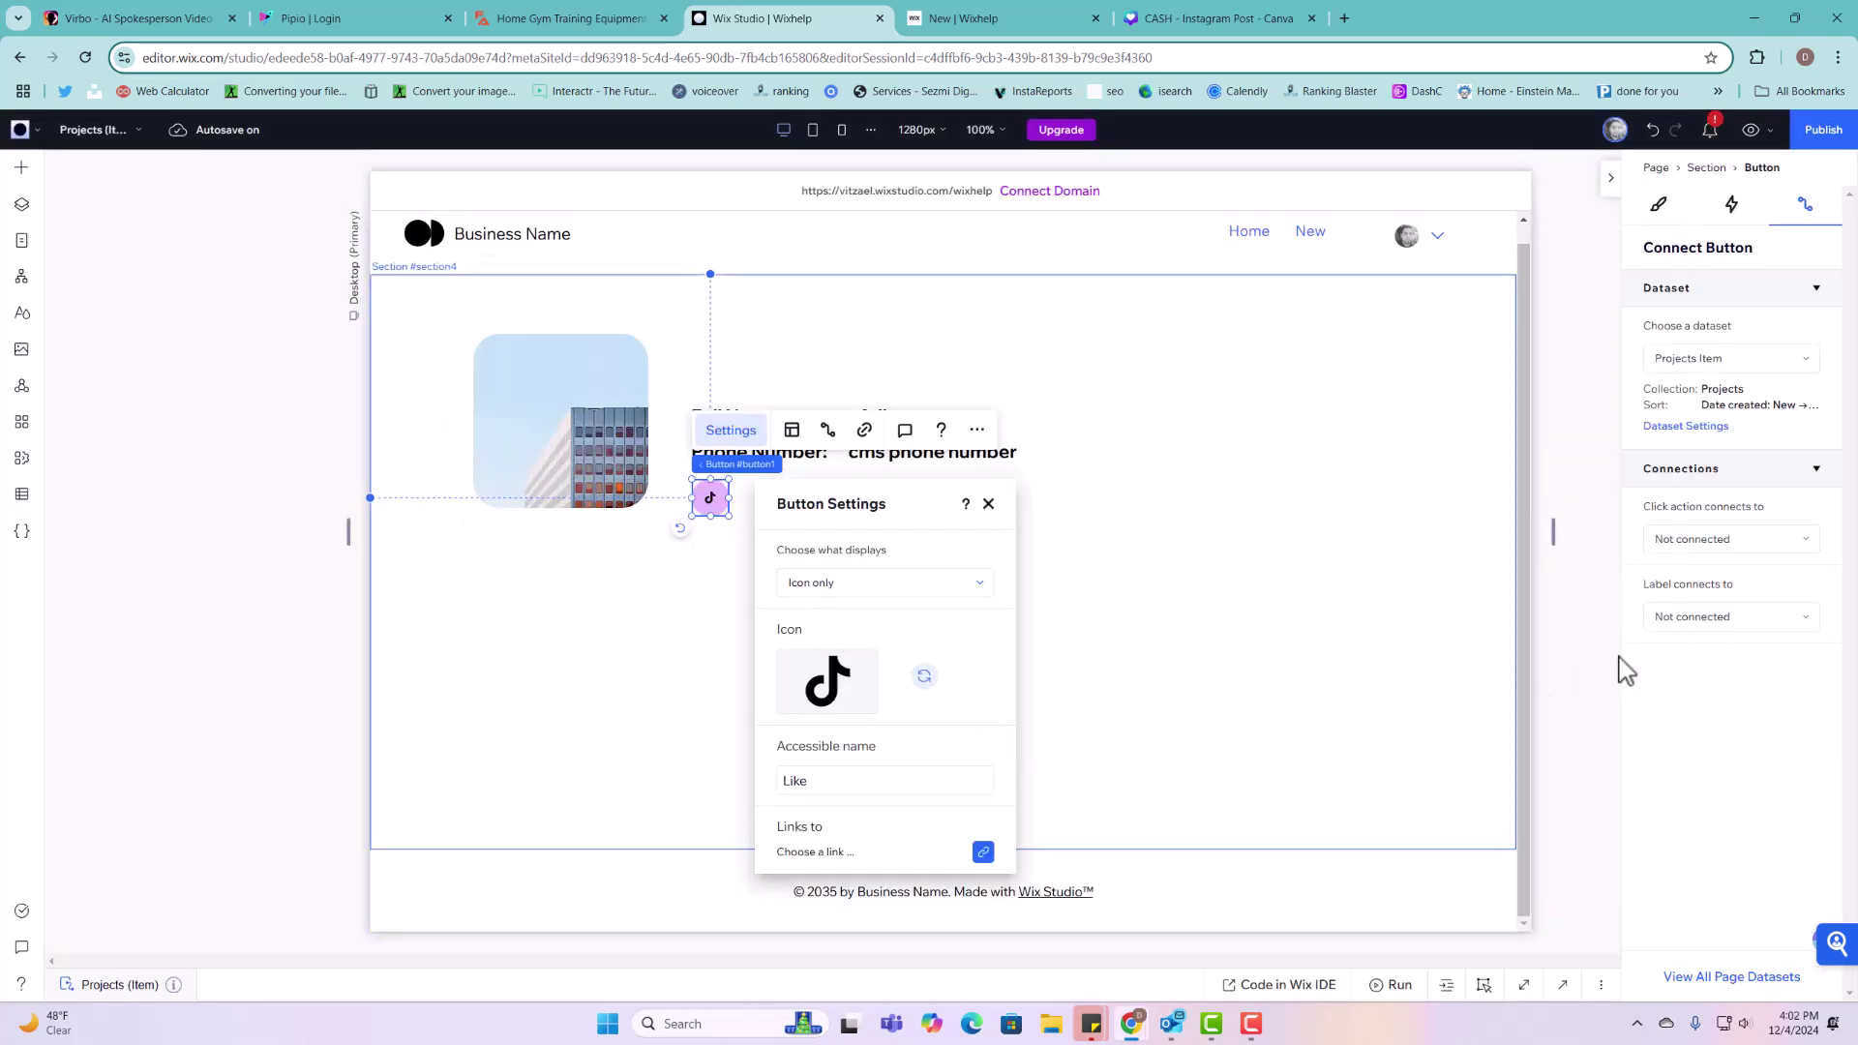
Step: Enlarge the TikTok button's icon to 35 px
left_click(1659, 205)
scroll(1733, 600, "down", 4)
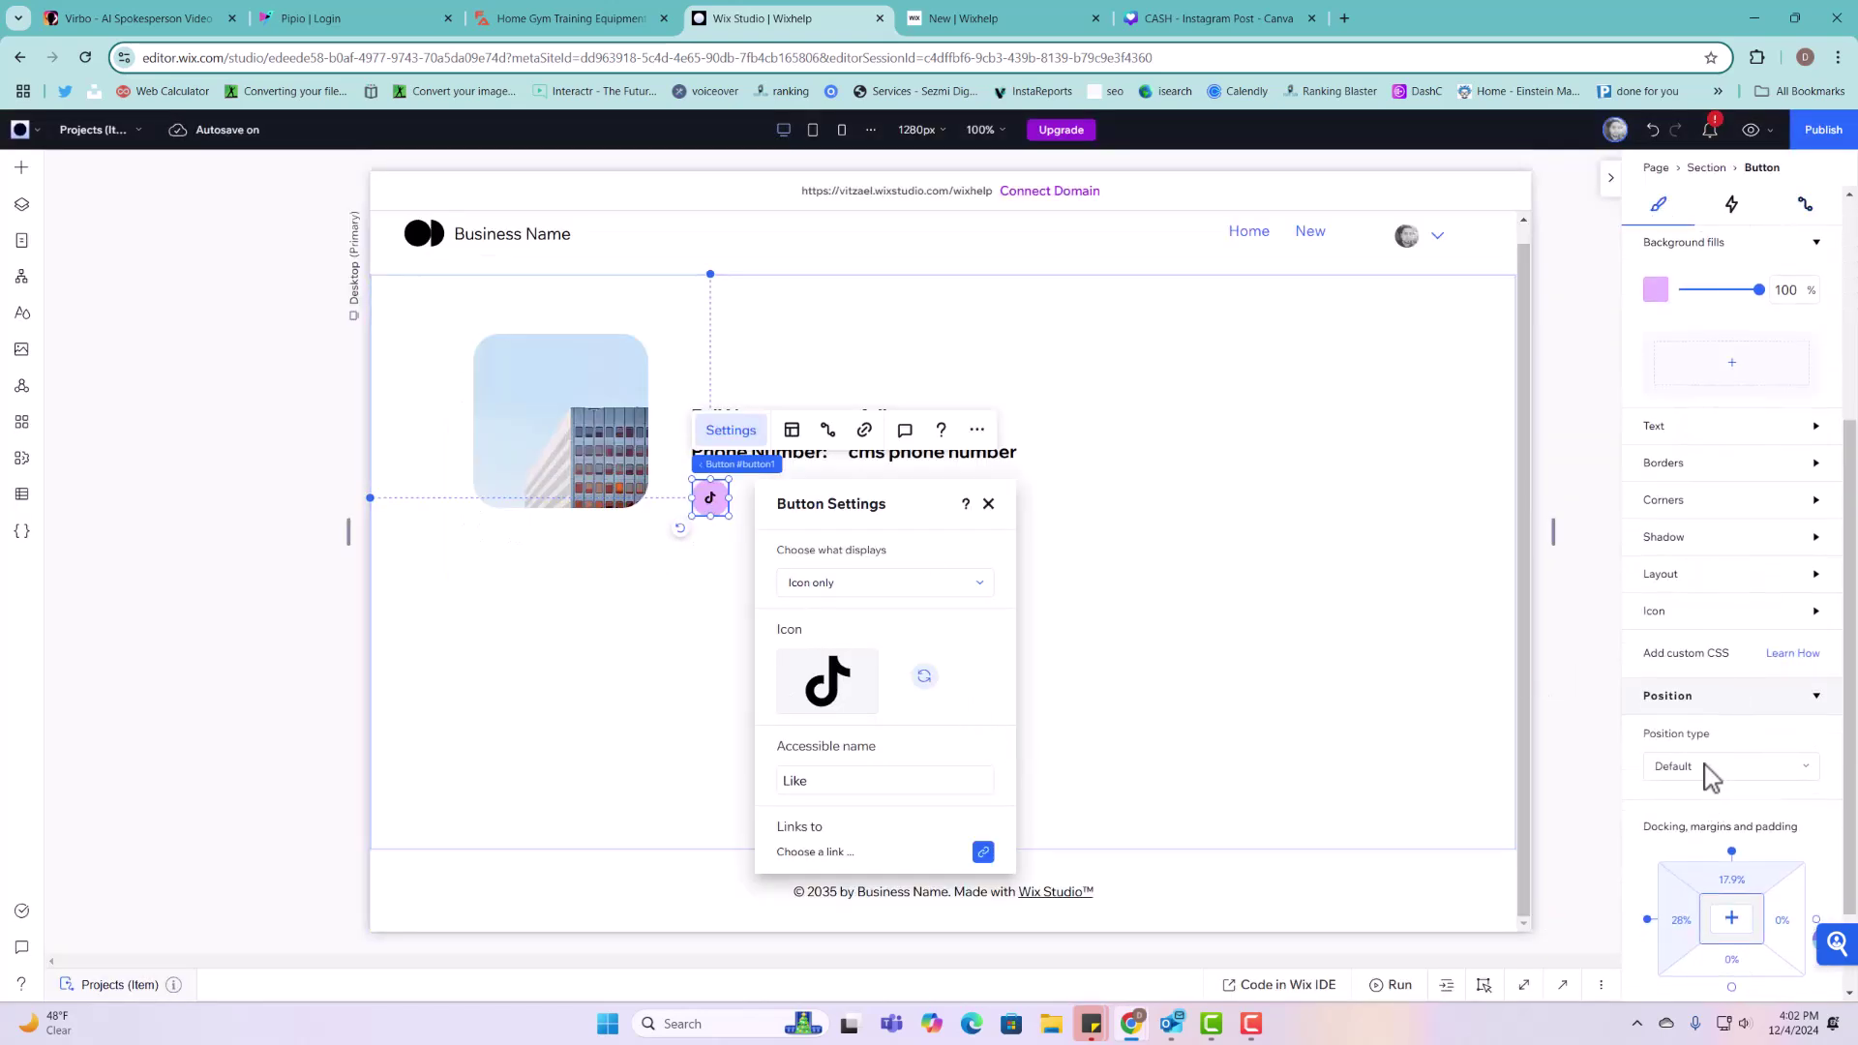
left_click(1672, 617)
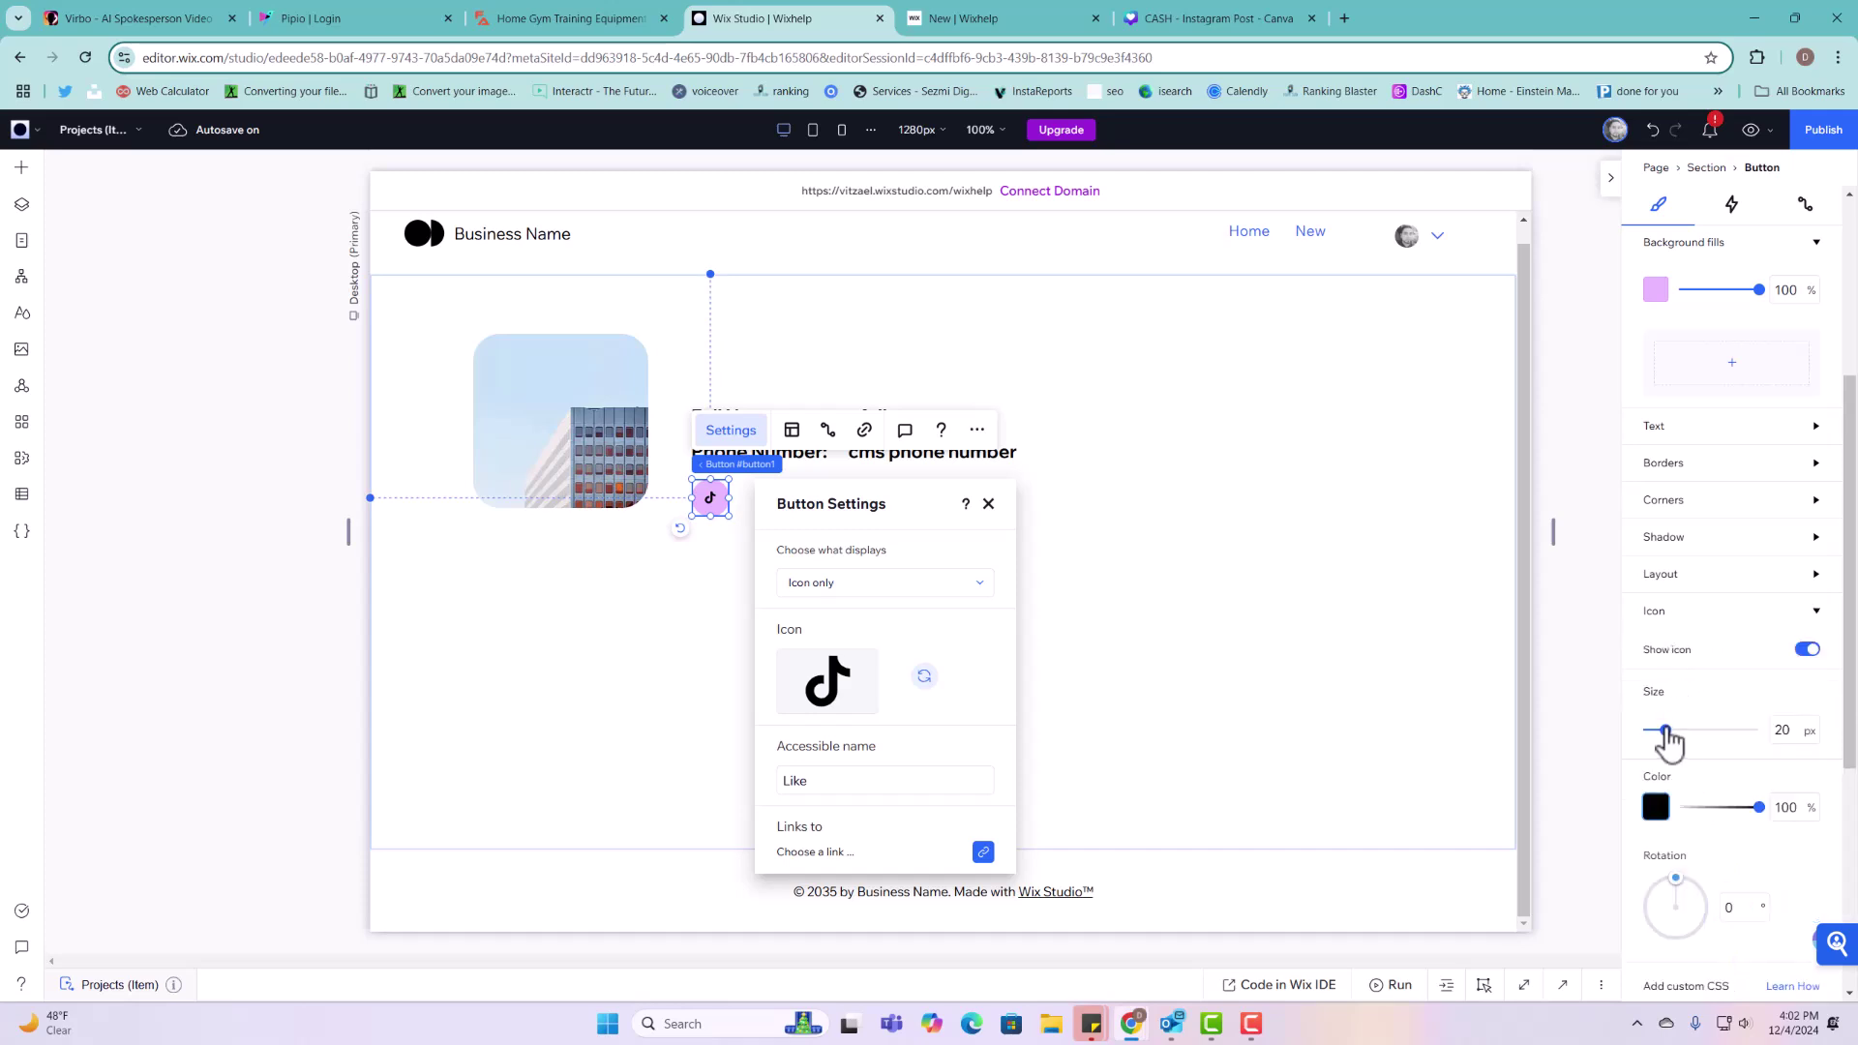
left_click_drag(1666, 740, 1686, 743)
left_click(1030, 583)
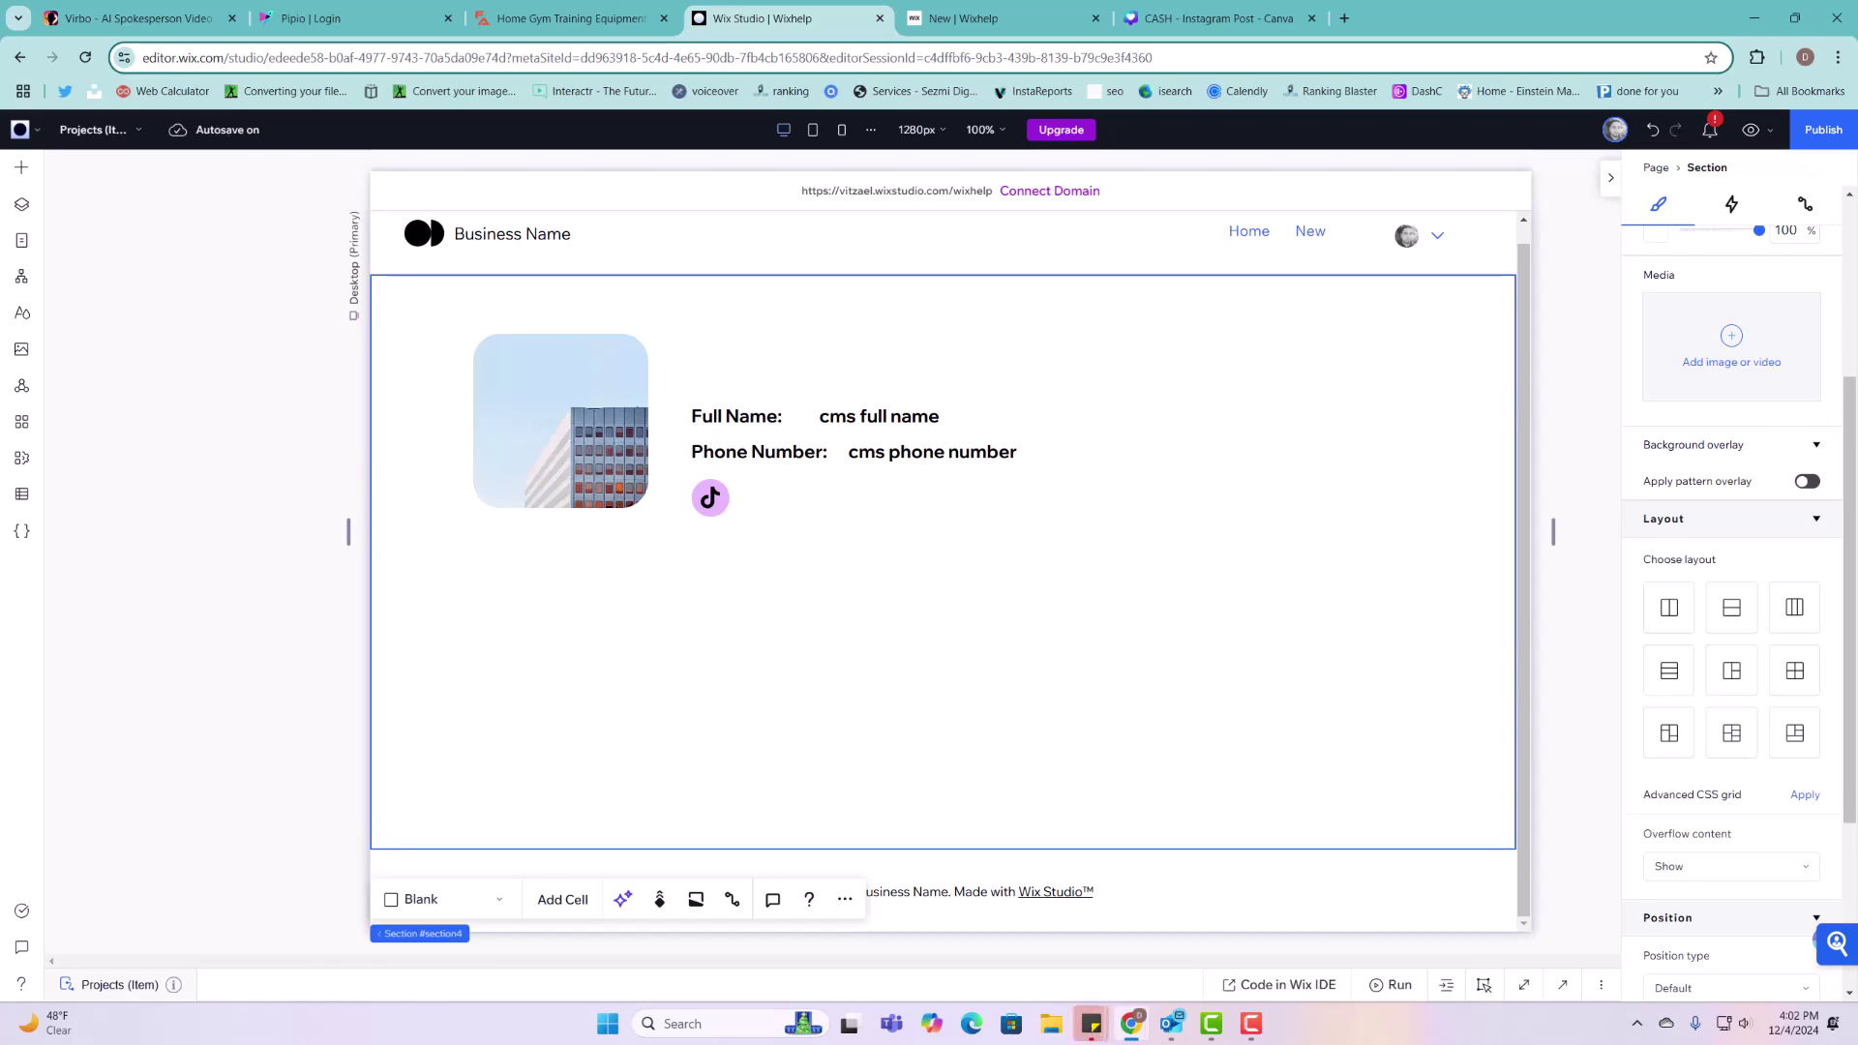
Step: Duplicate the TikTok button and place the copy just to its right
left_click(710, 499)
right_click(709, 498)
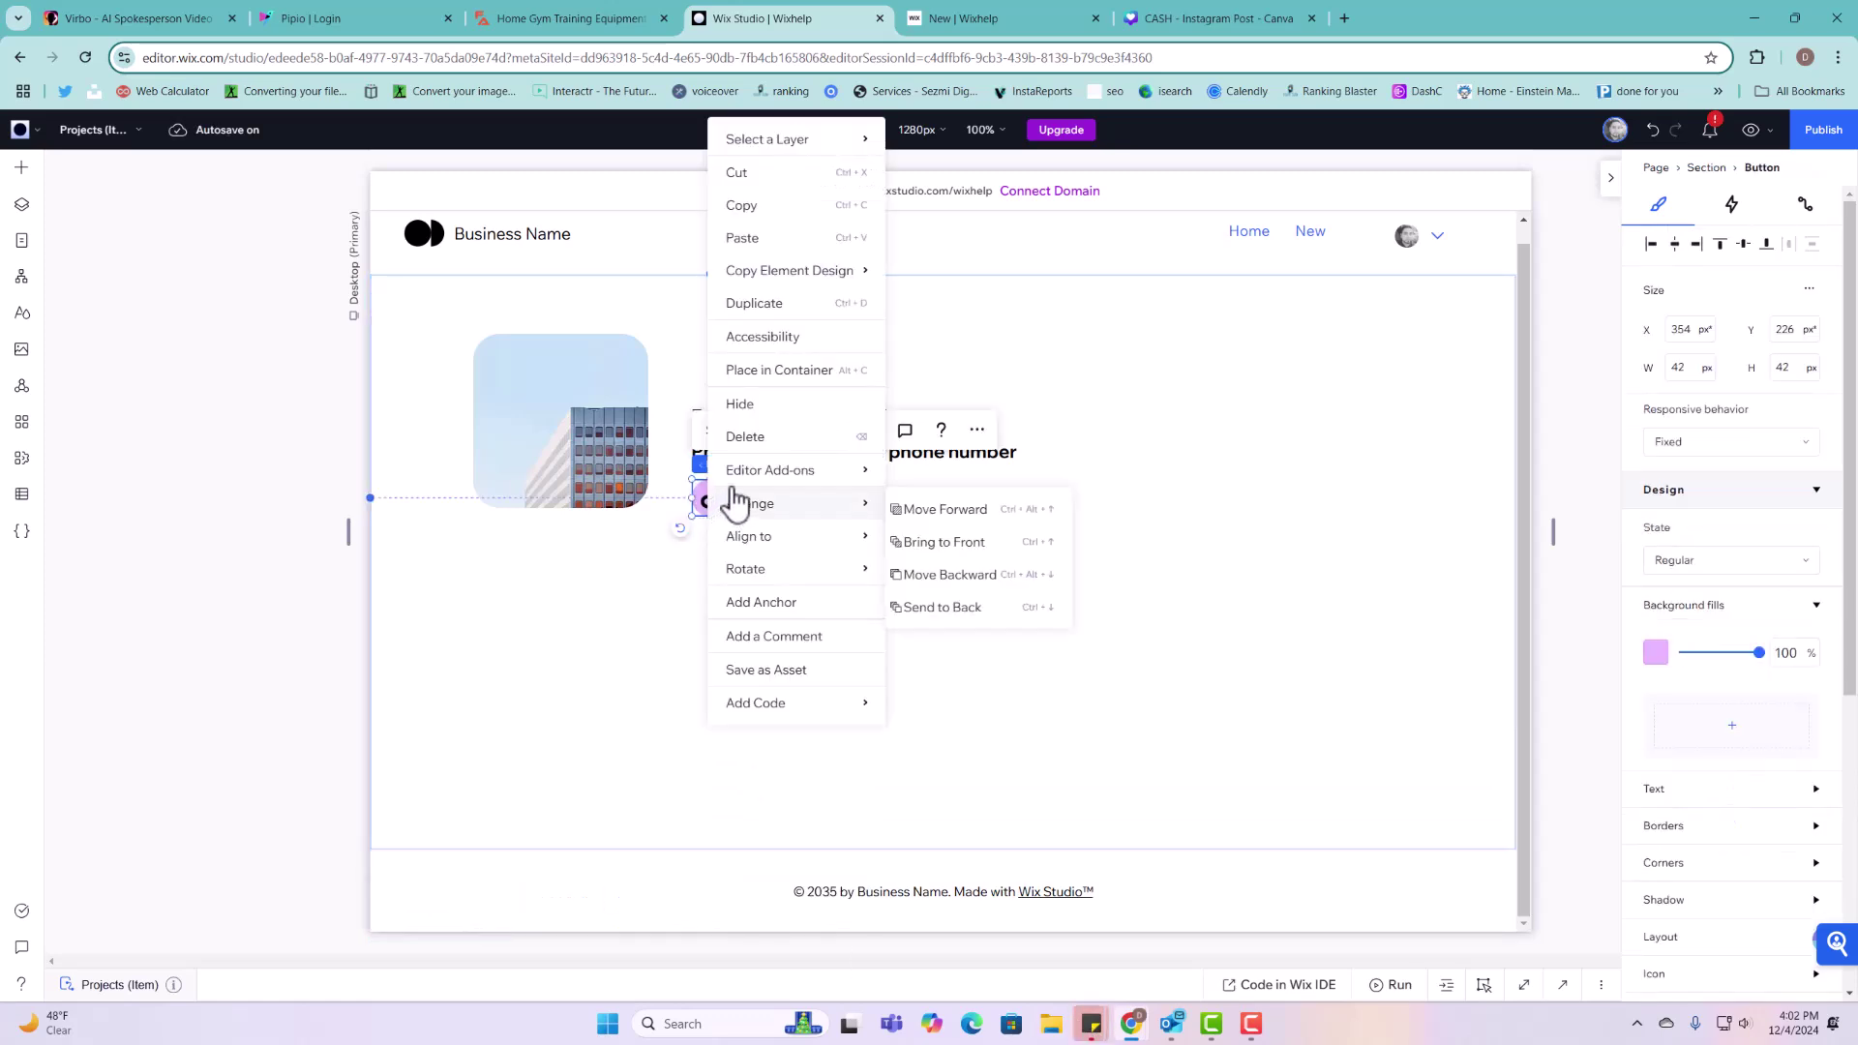
left_click(741, 303)
left_click_drag(731, 510, 764, 498)
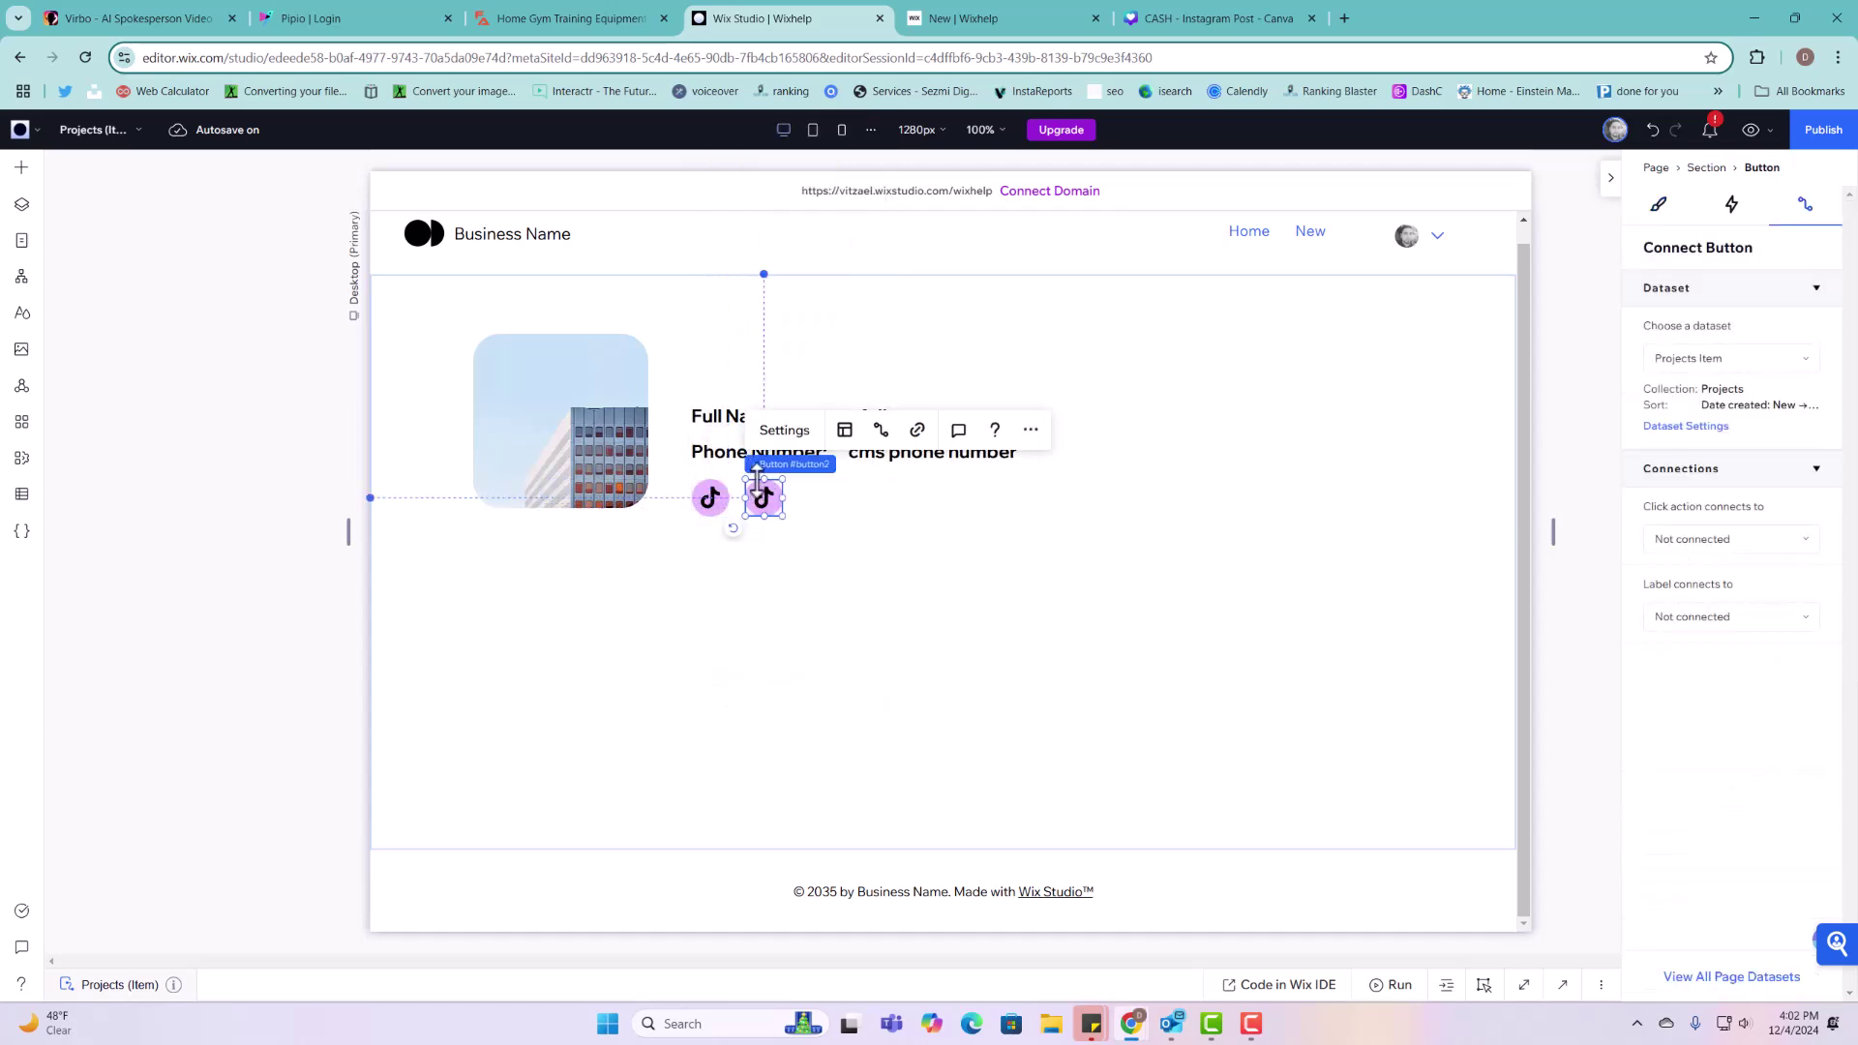
Step: Swap the copy's icon for the outlined video camera icon from a 'video' search
left_click(782, 430)
left_click(979, 680)
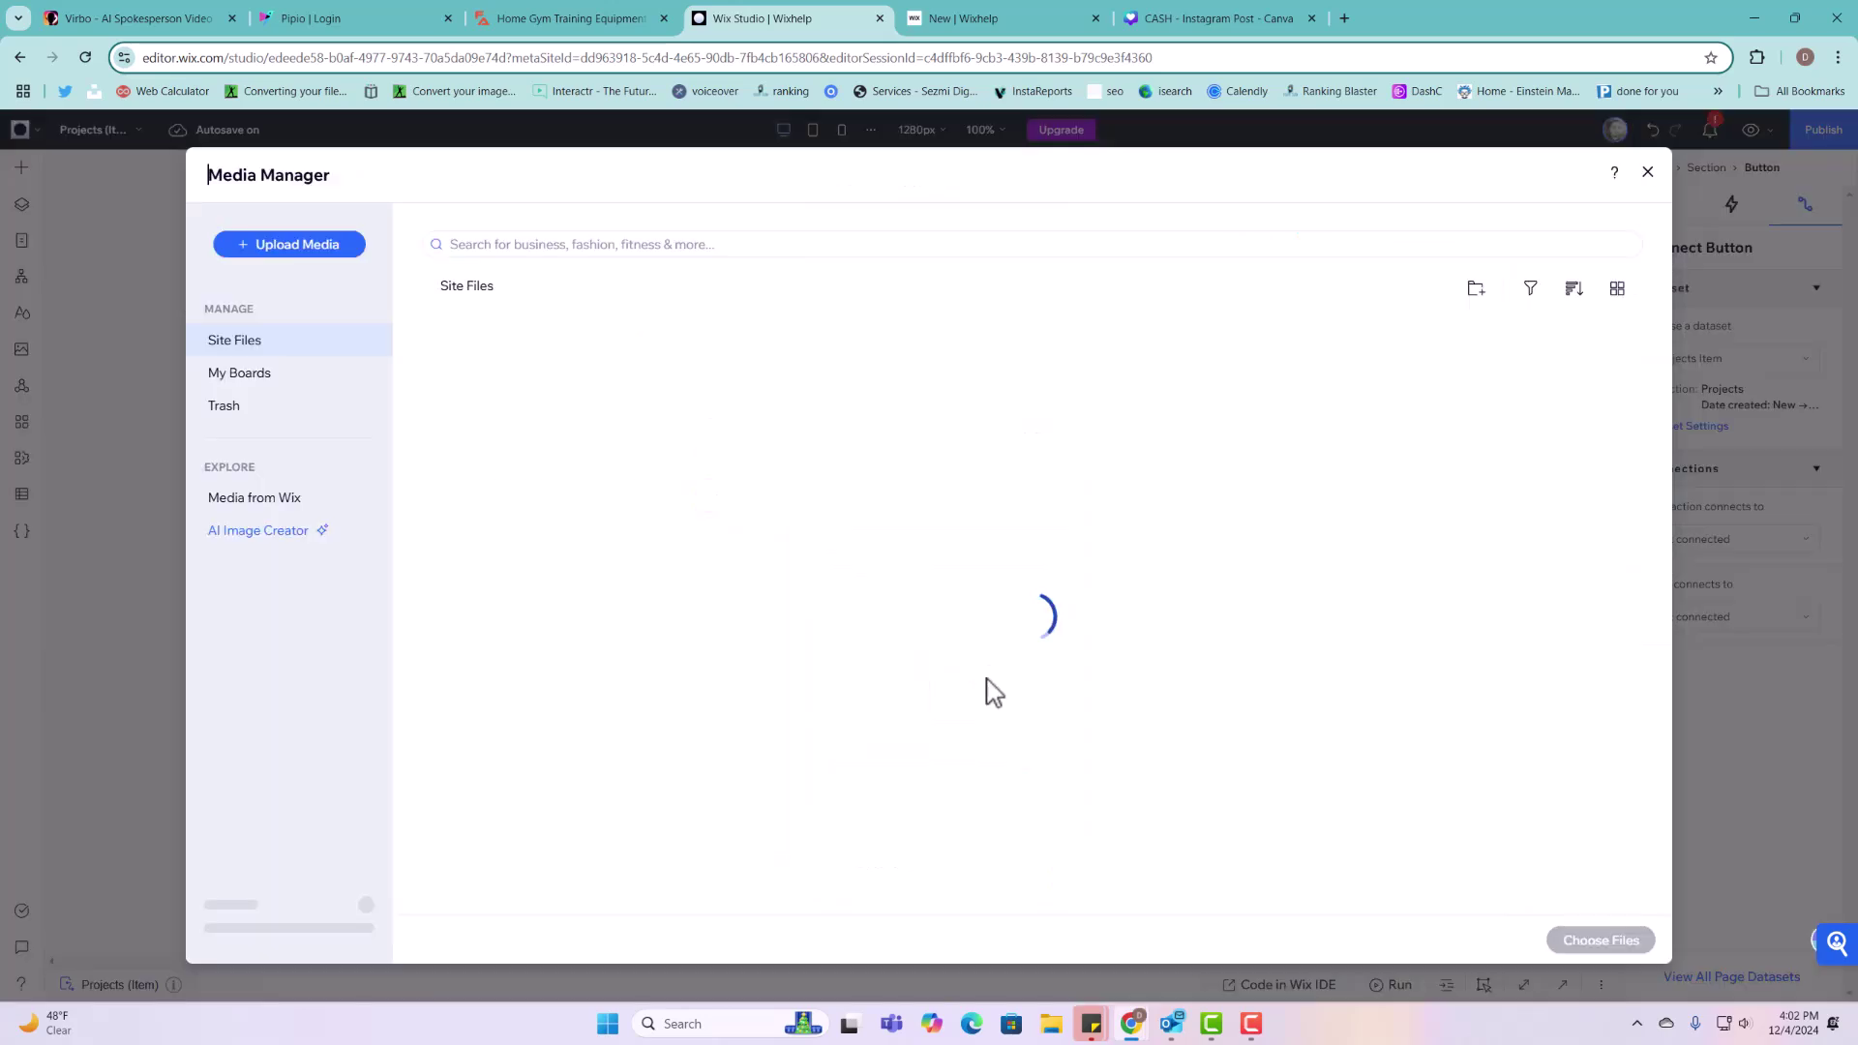
left_click(812, 251)
type("vide")
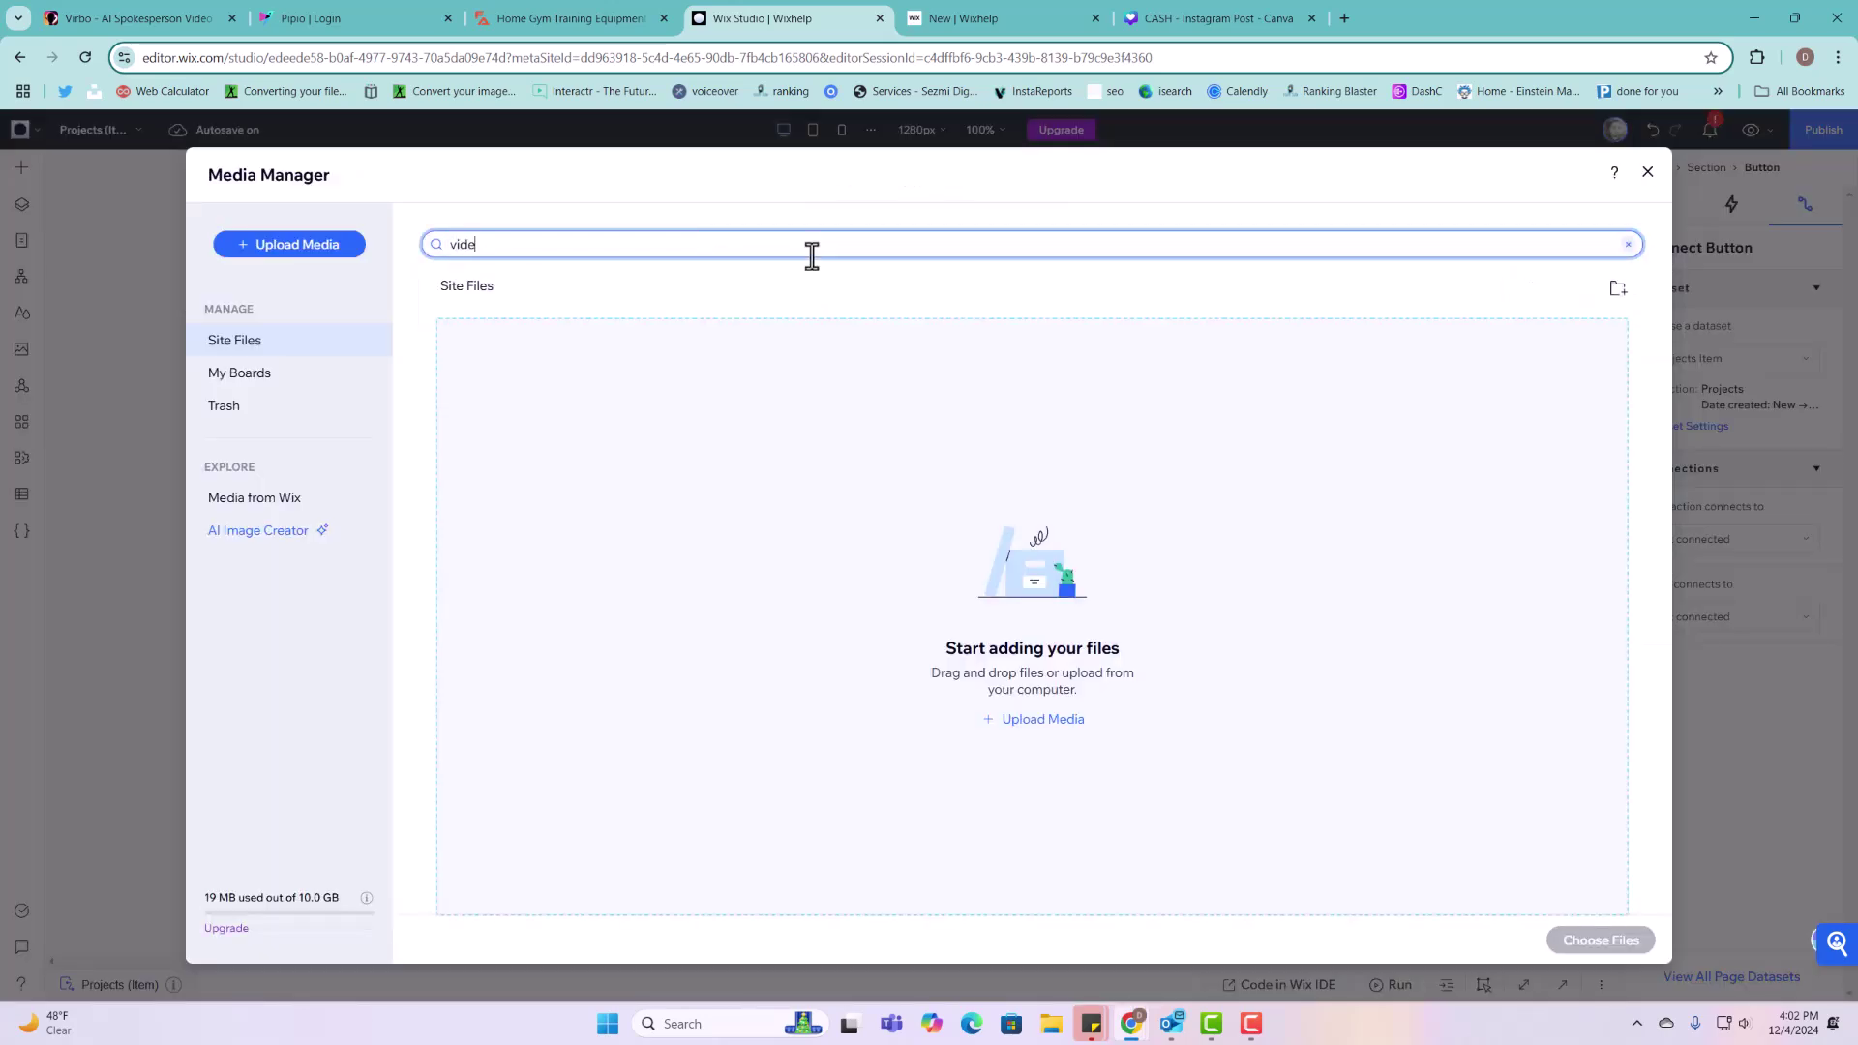
type("o")
key("Return")
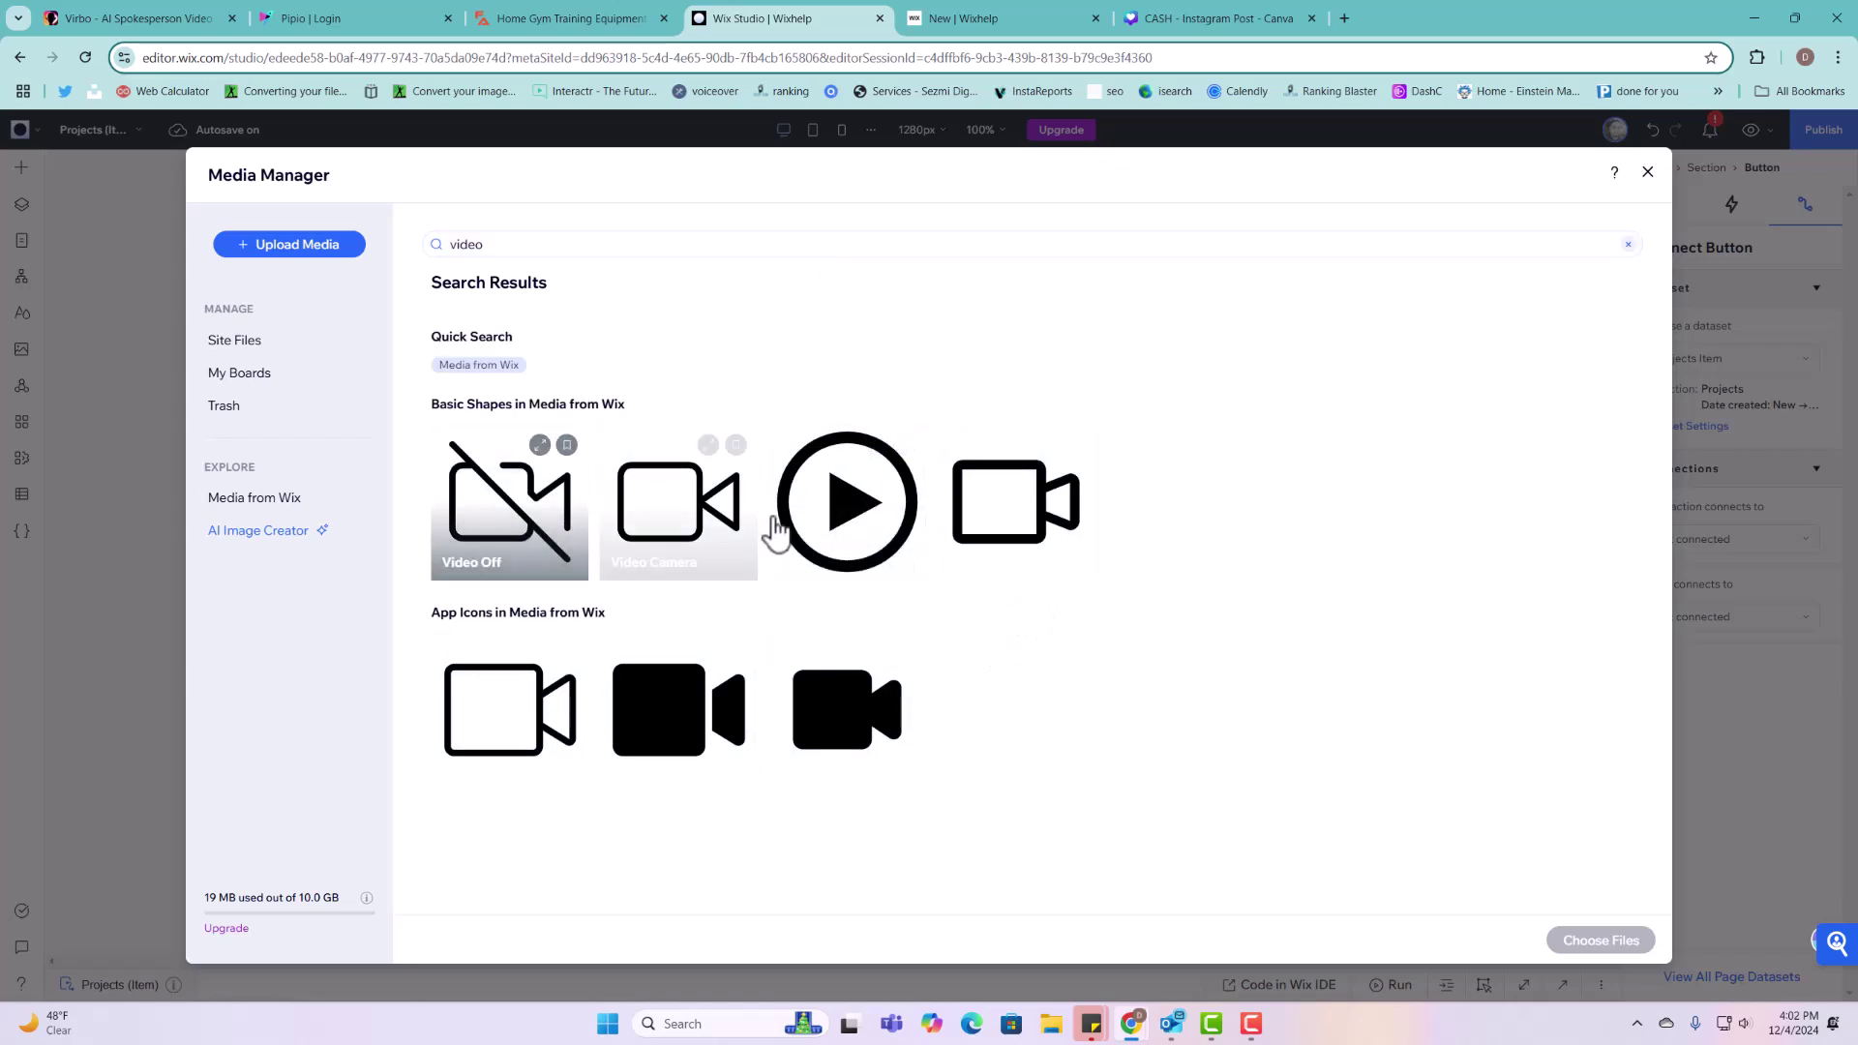
left_click(1016, 502)
left_click(1602, 940)
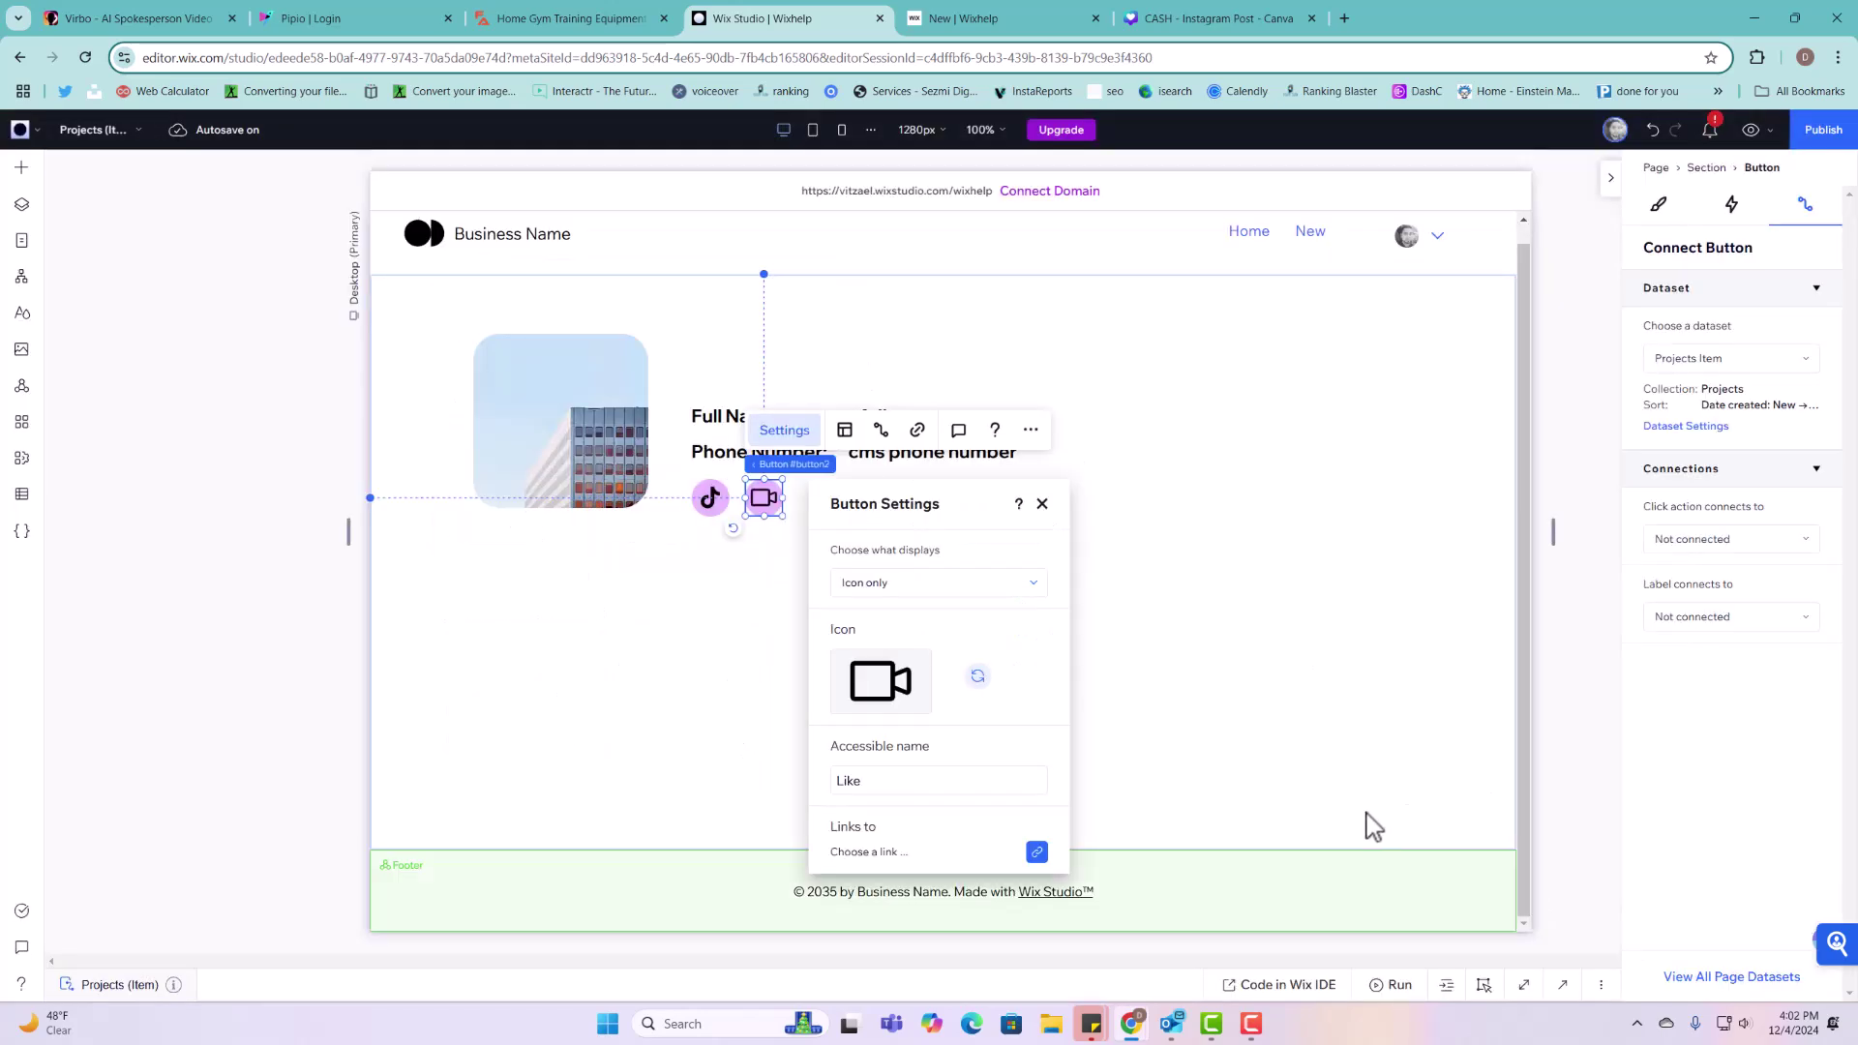
left_click(1043, 504)
left_click(1049, 519)
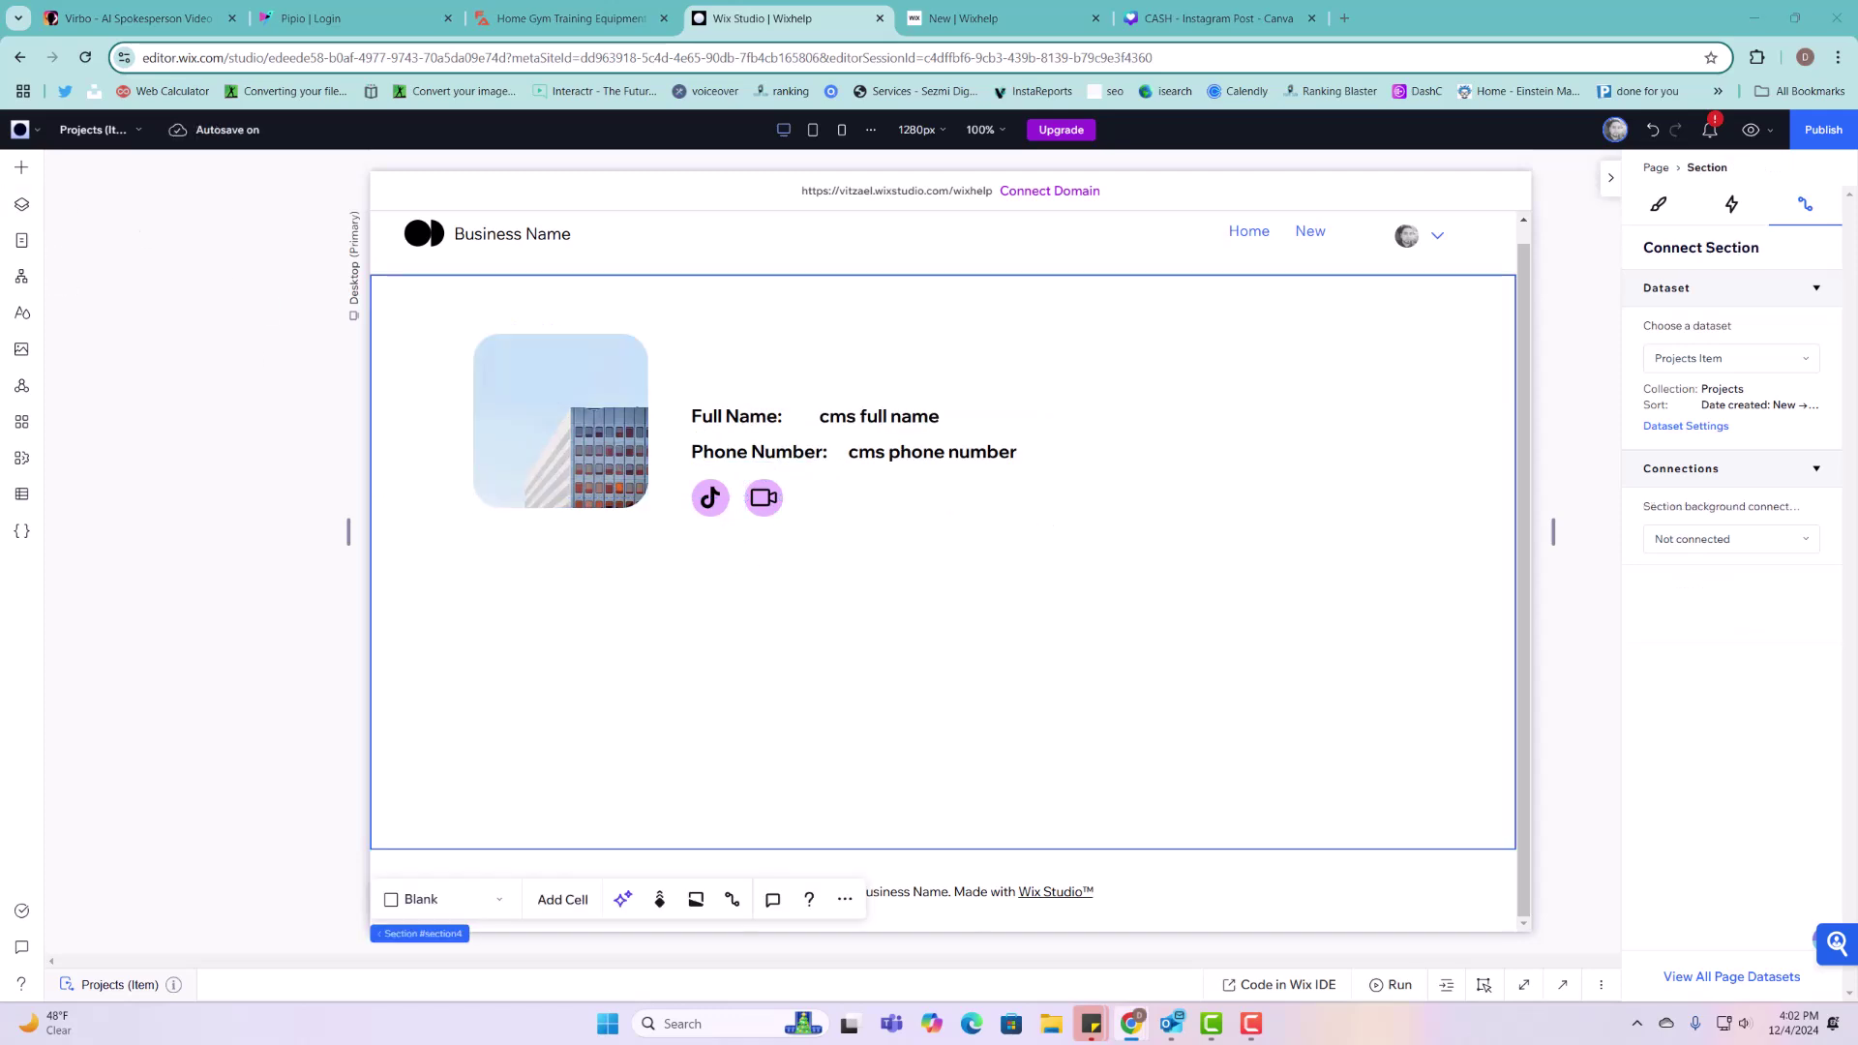
Step: Drag a Rating Display from the Input elements above Full Name and open its settings
left_click(21, 174)
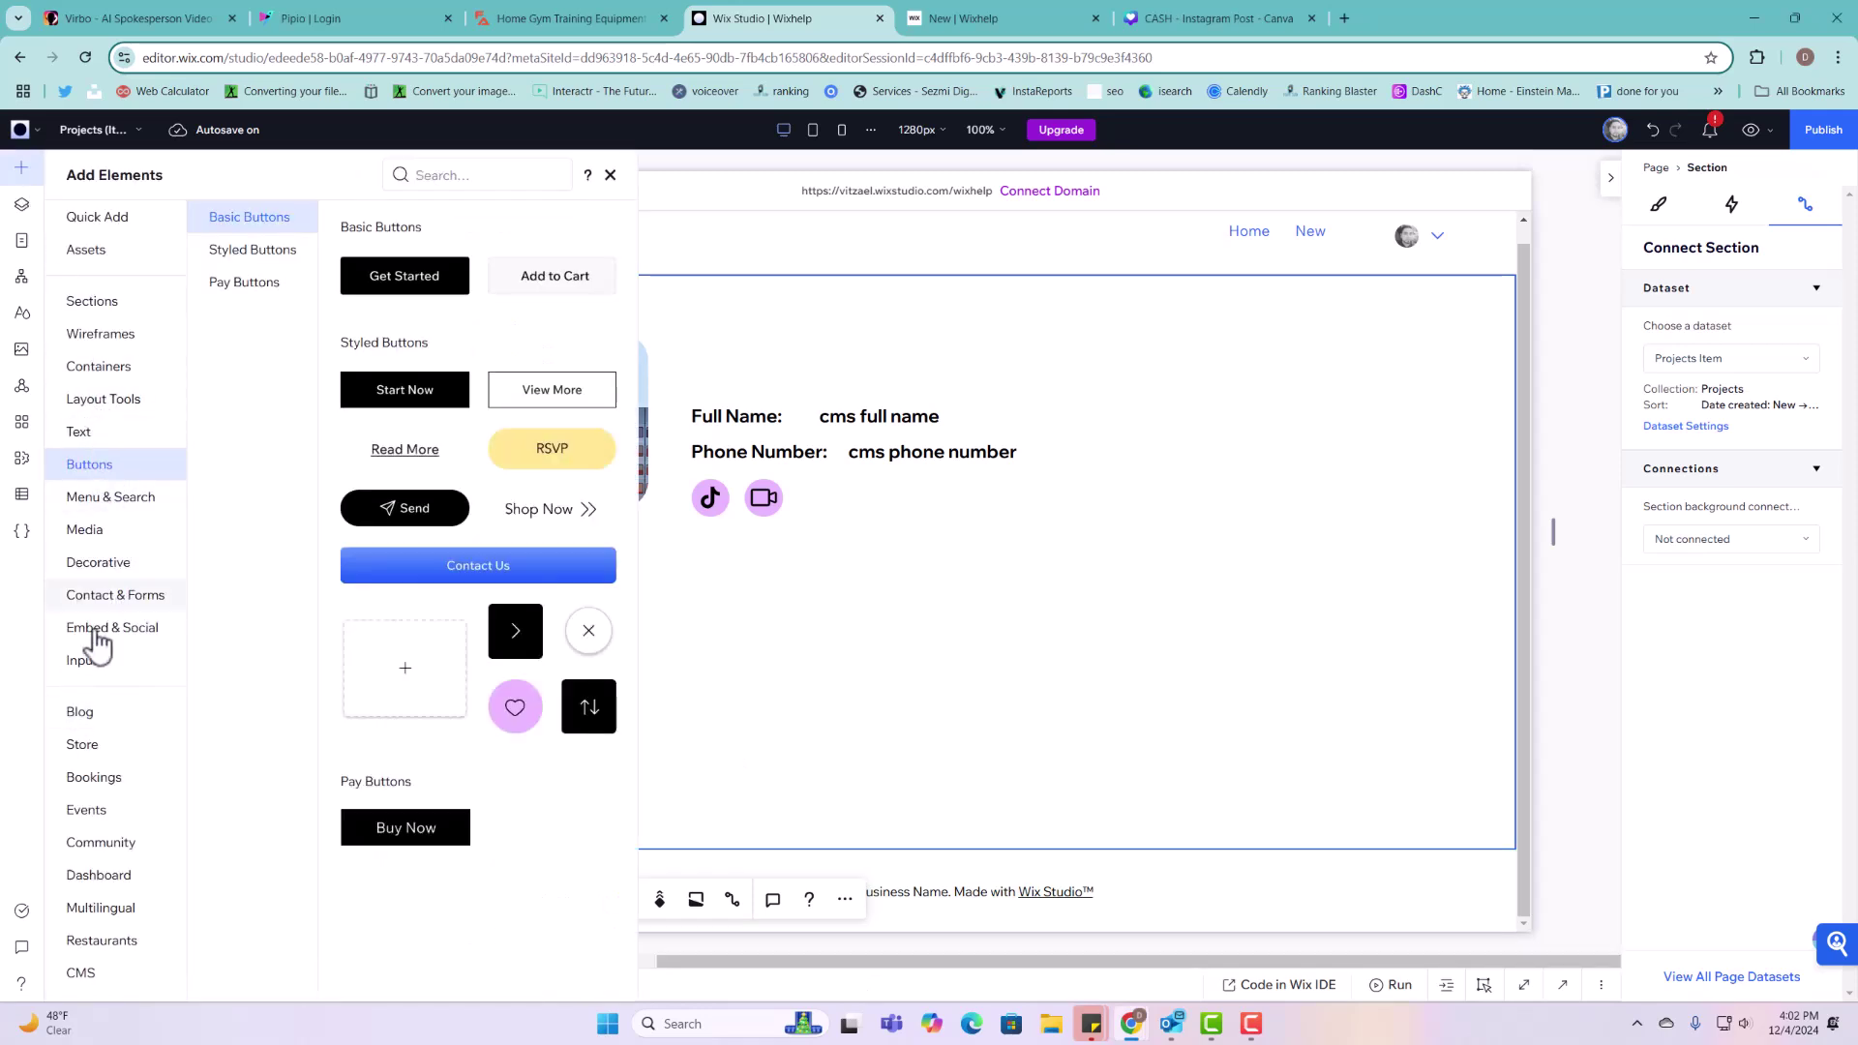
left_click(94, 658)
scroll(523, 823, "down", 20)
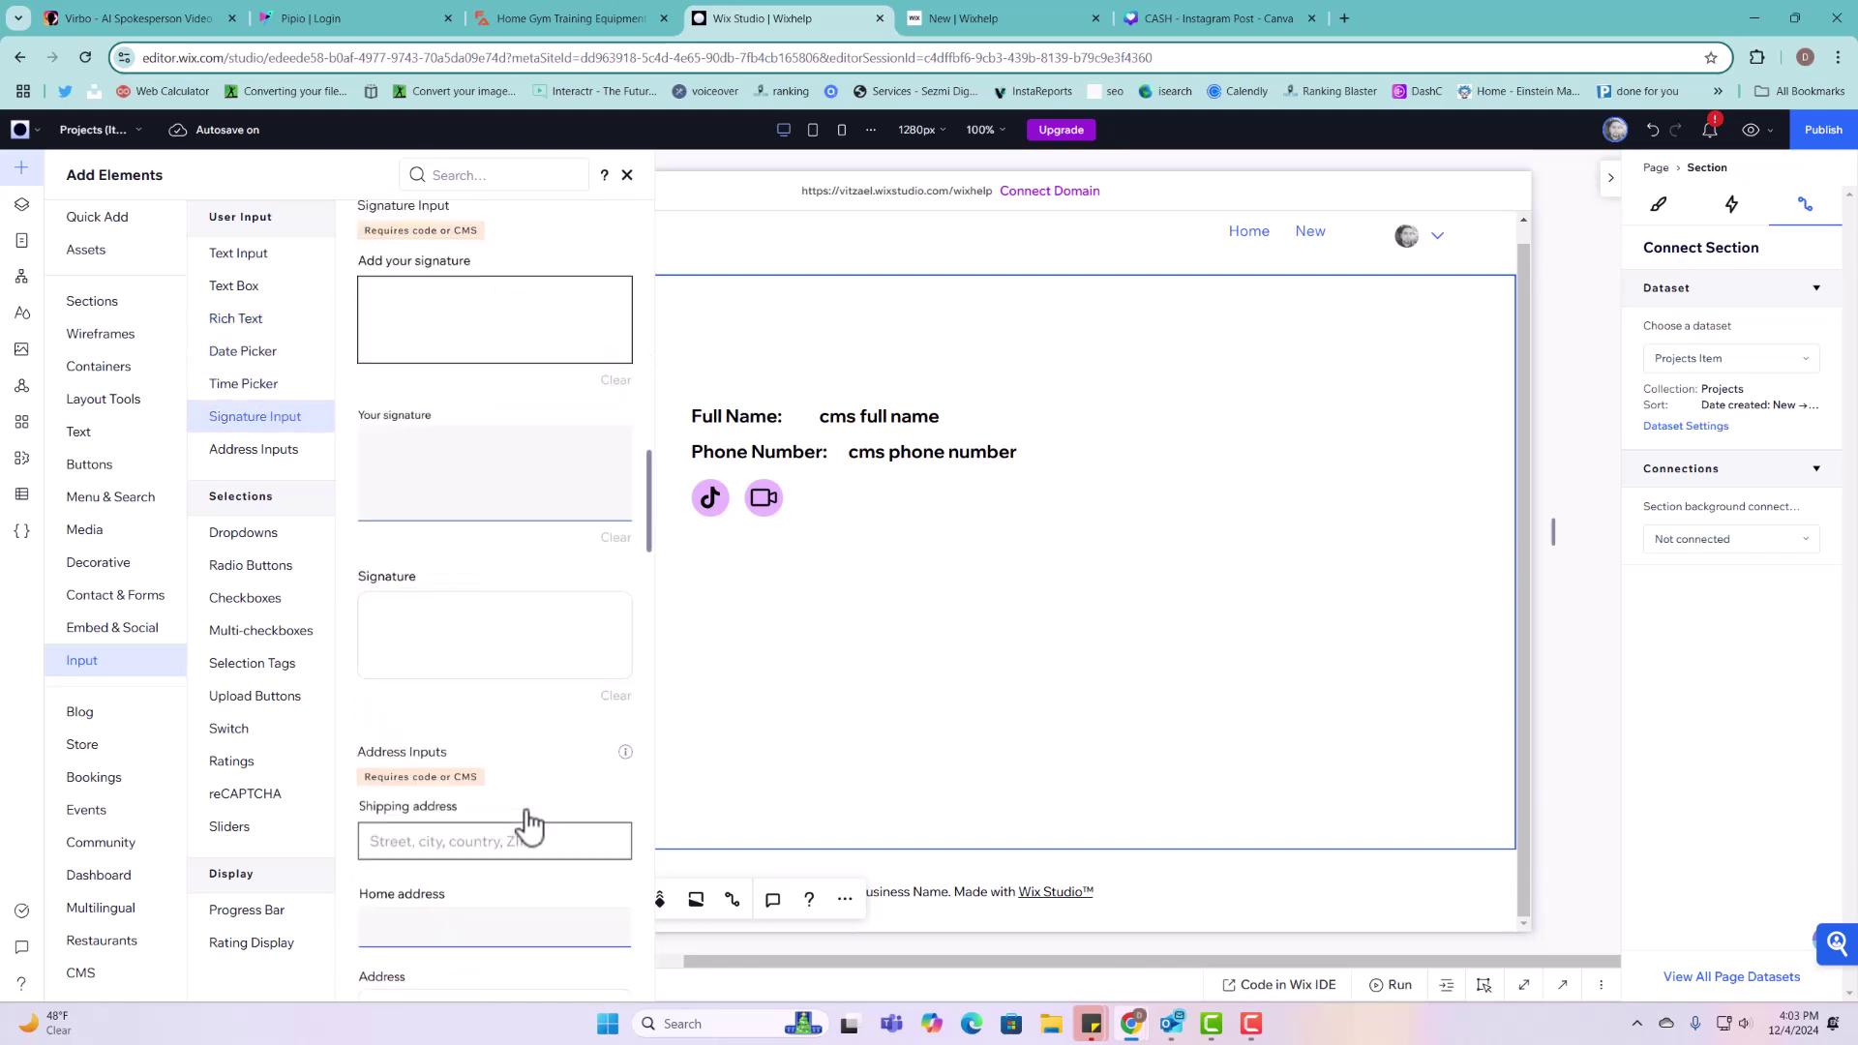
left_click_drag(507, 869, 824, 369)
left_click(733, 305)
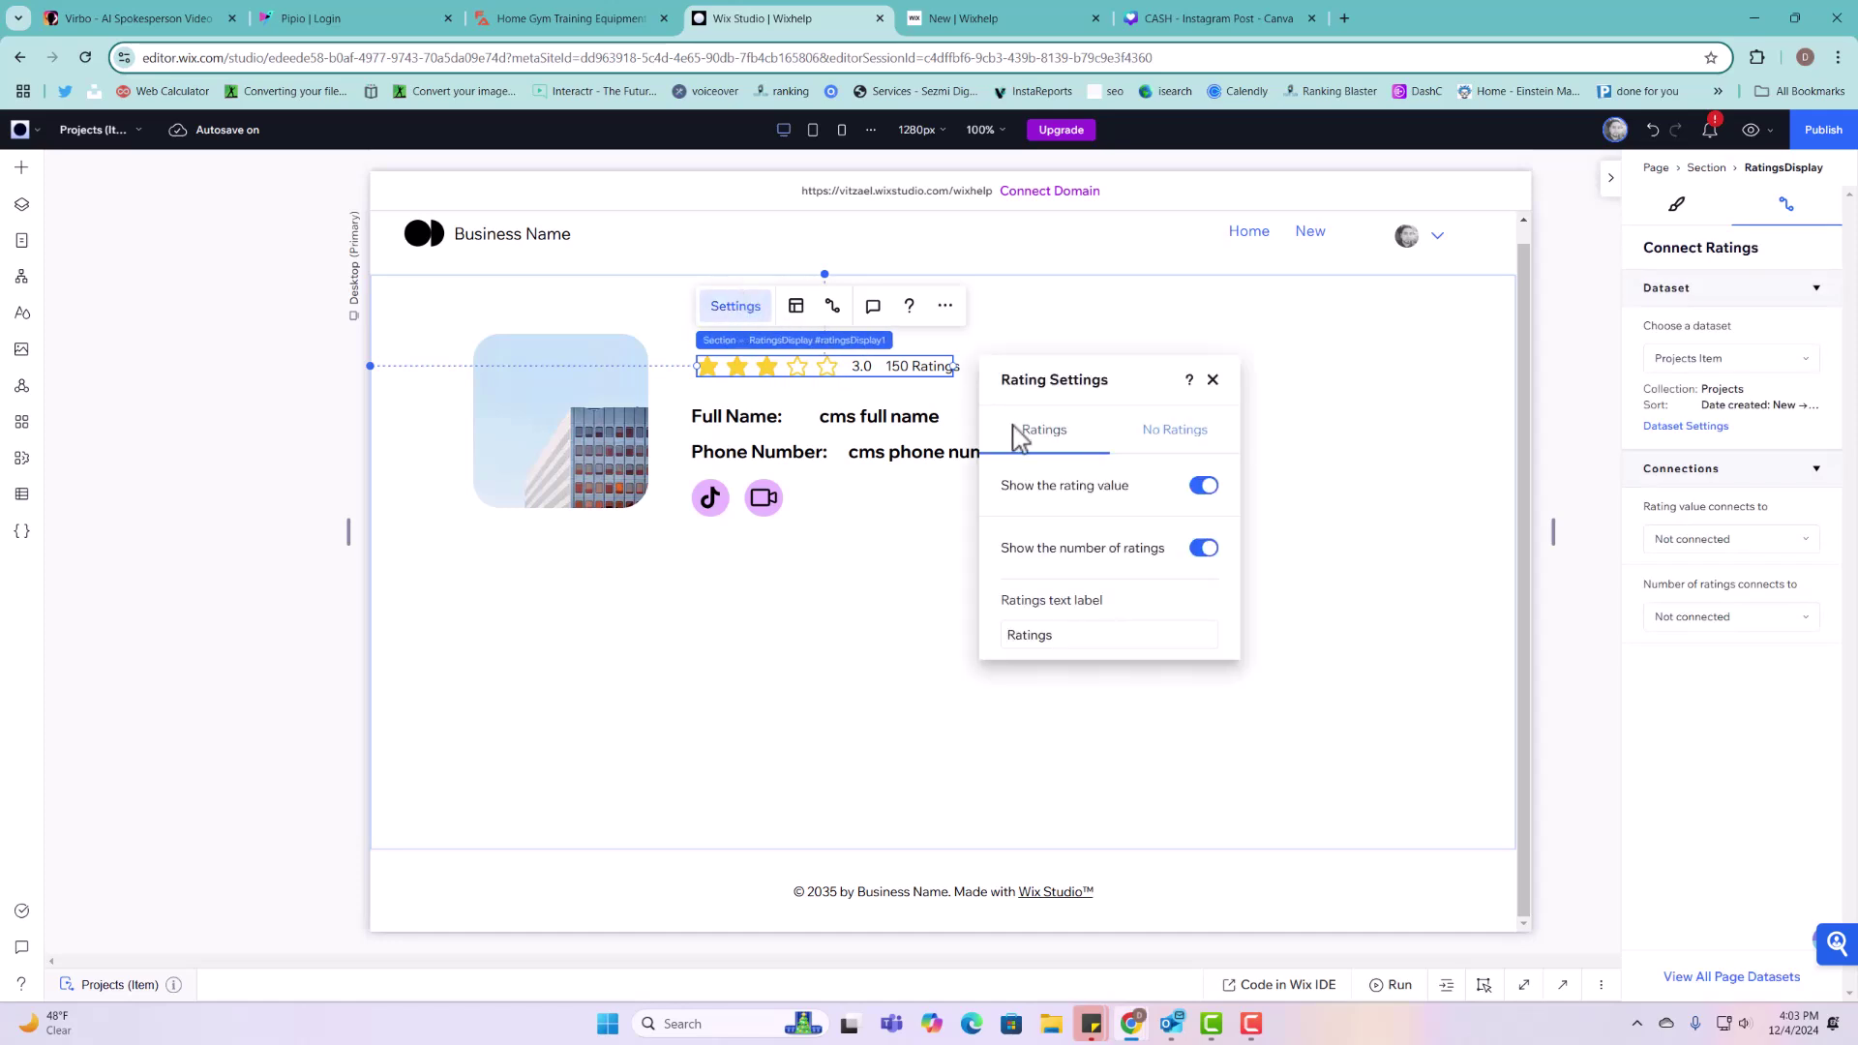
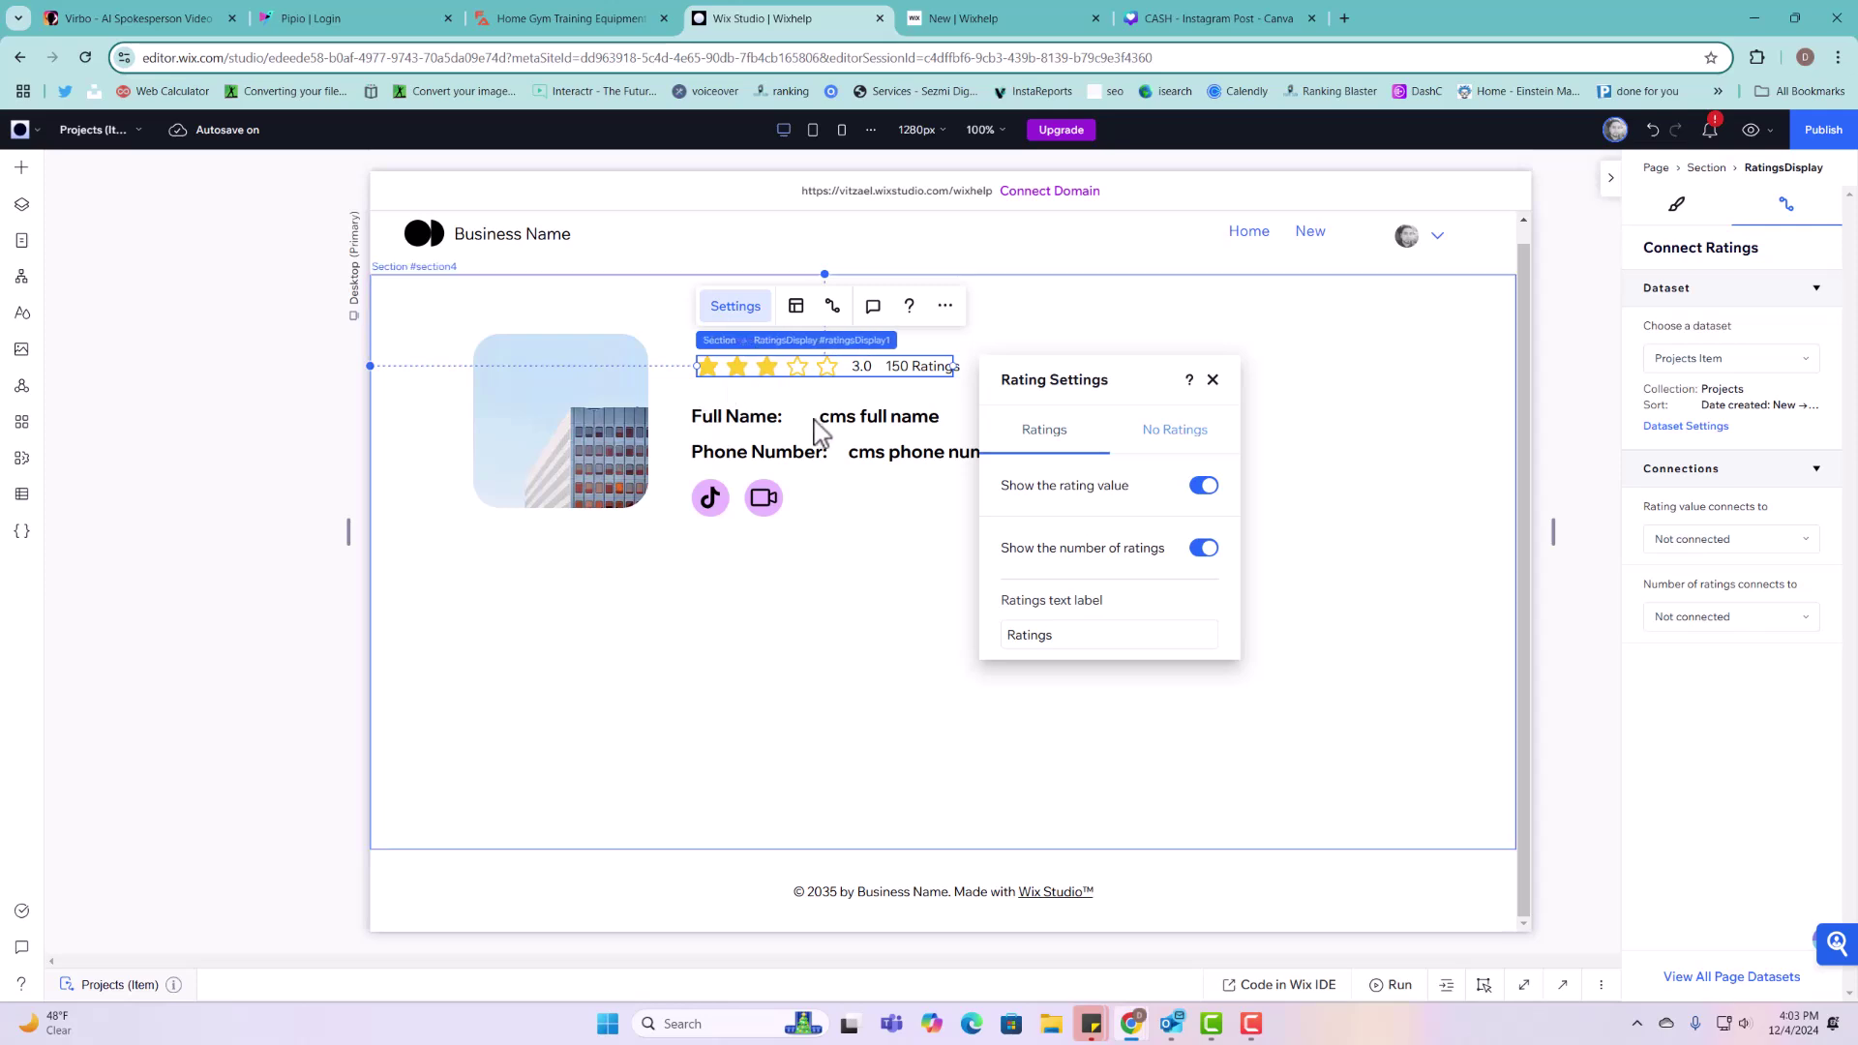
Step: Turn off 'Show the rating value' in the Ratings display settings to hide 3.0
left_click(672, 329)
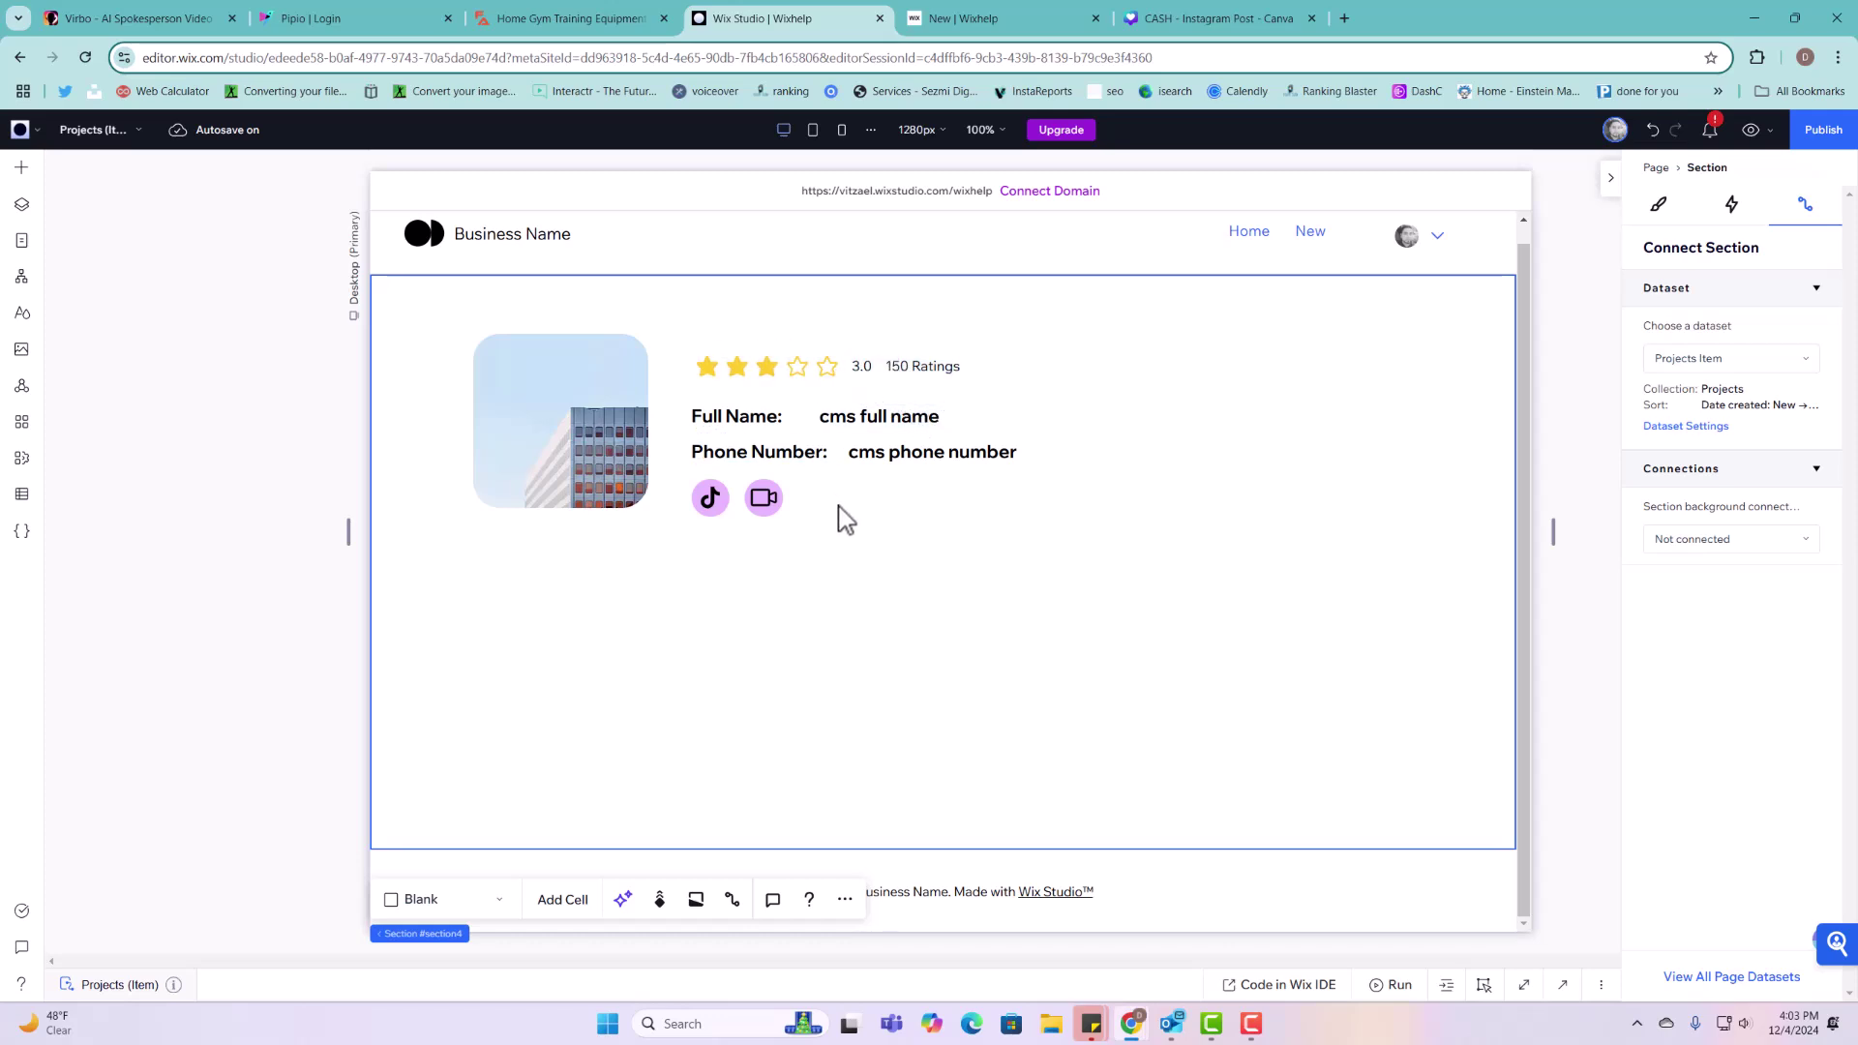
left_click(859, 380)
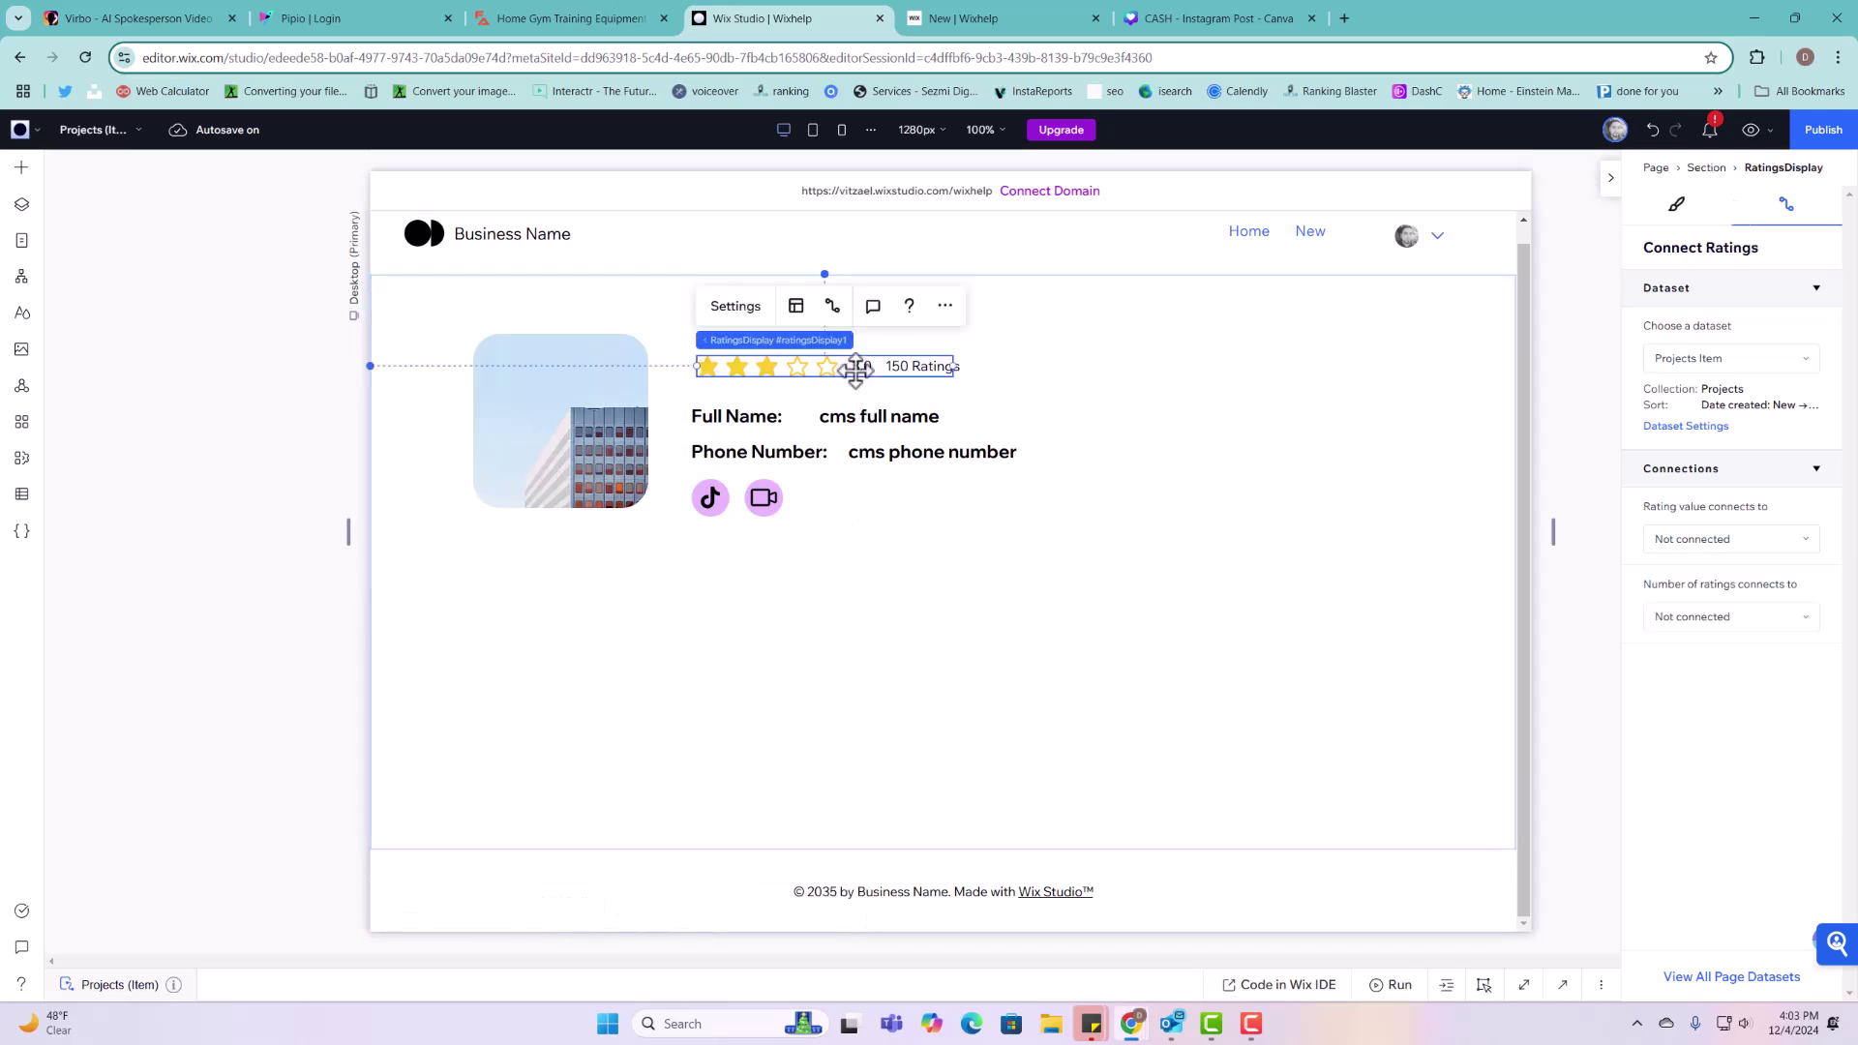
left_click(797, 308)
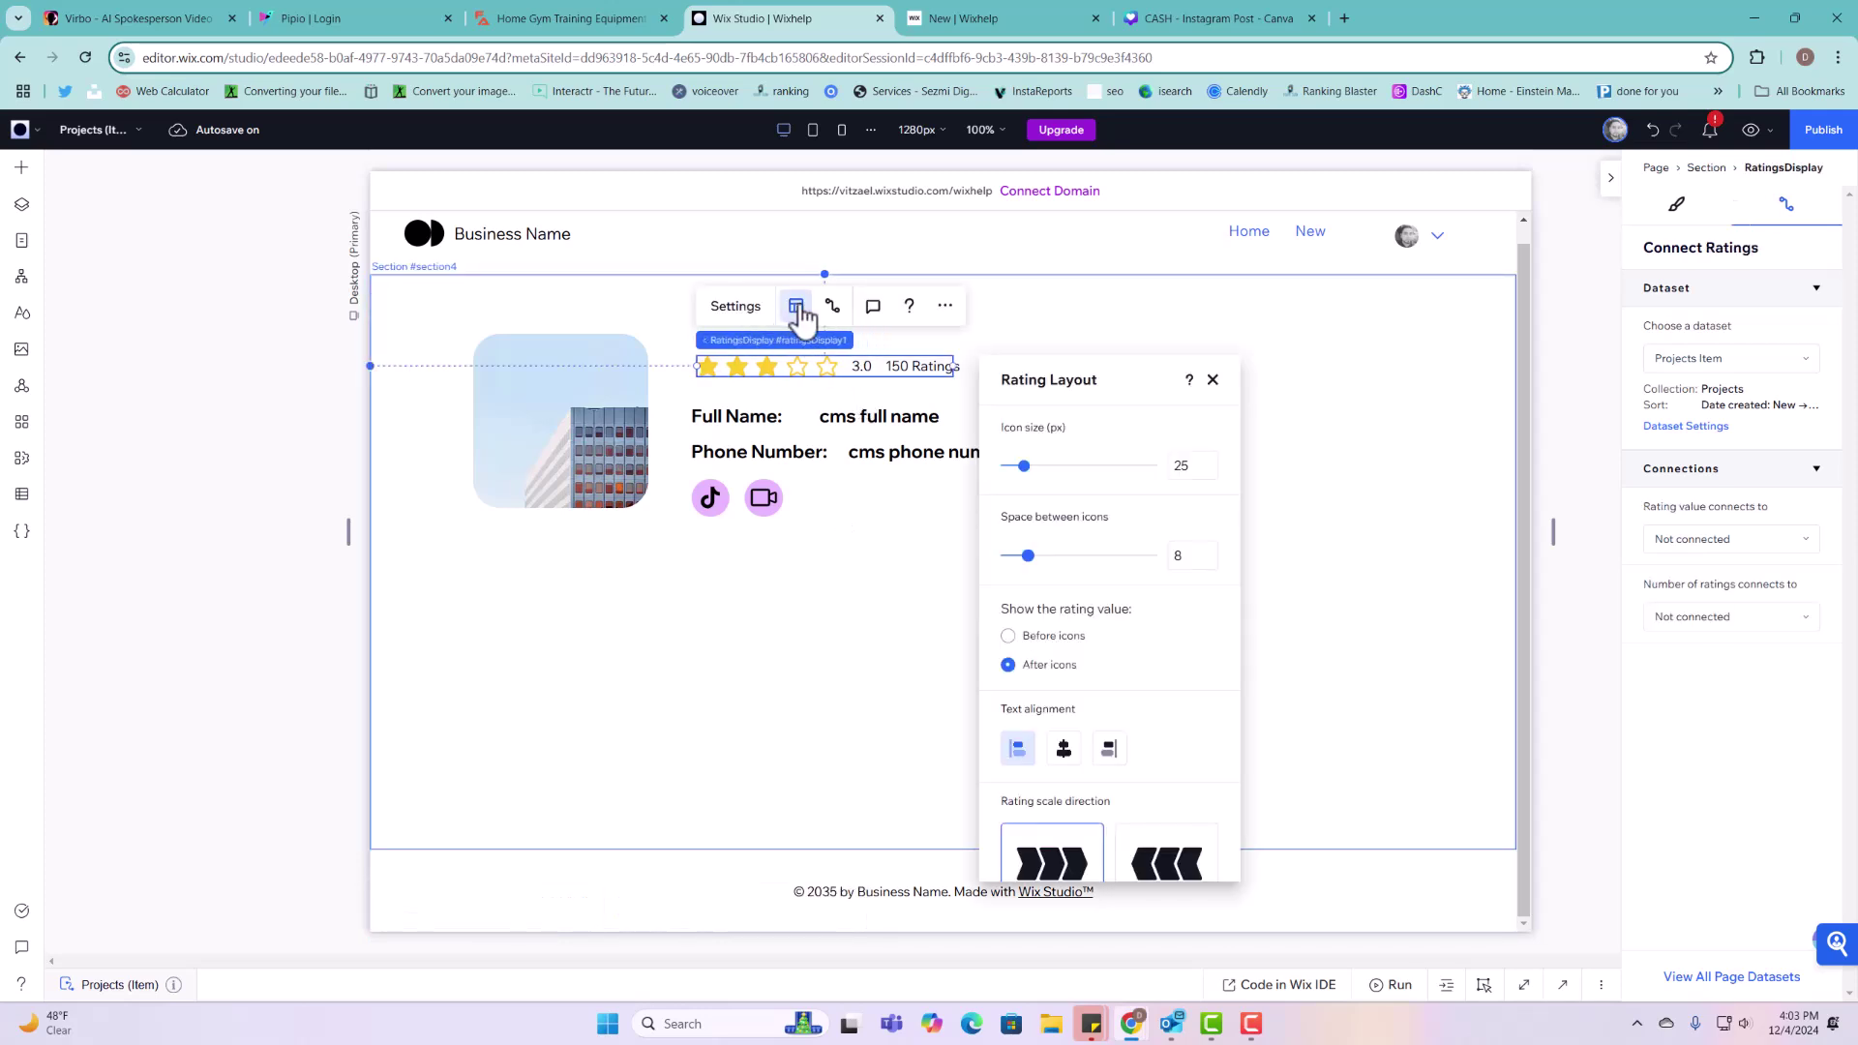
left_click(741, 312)
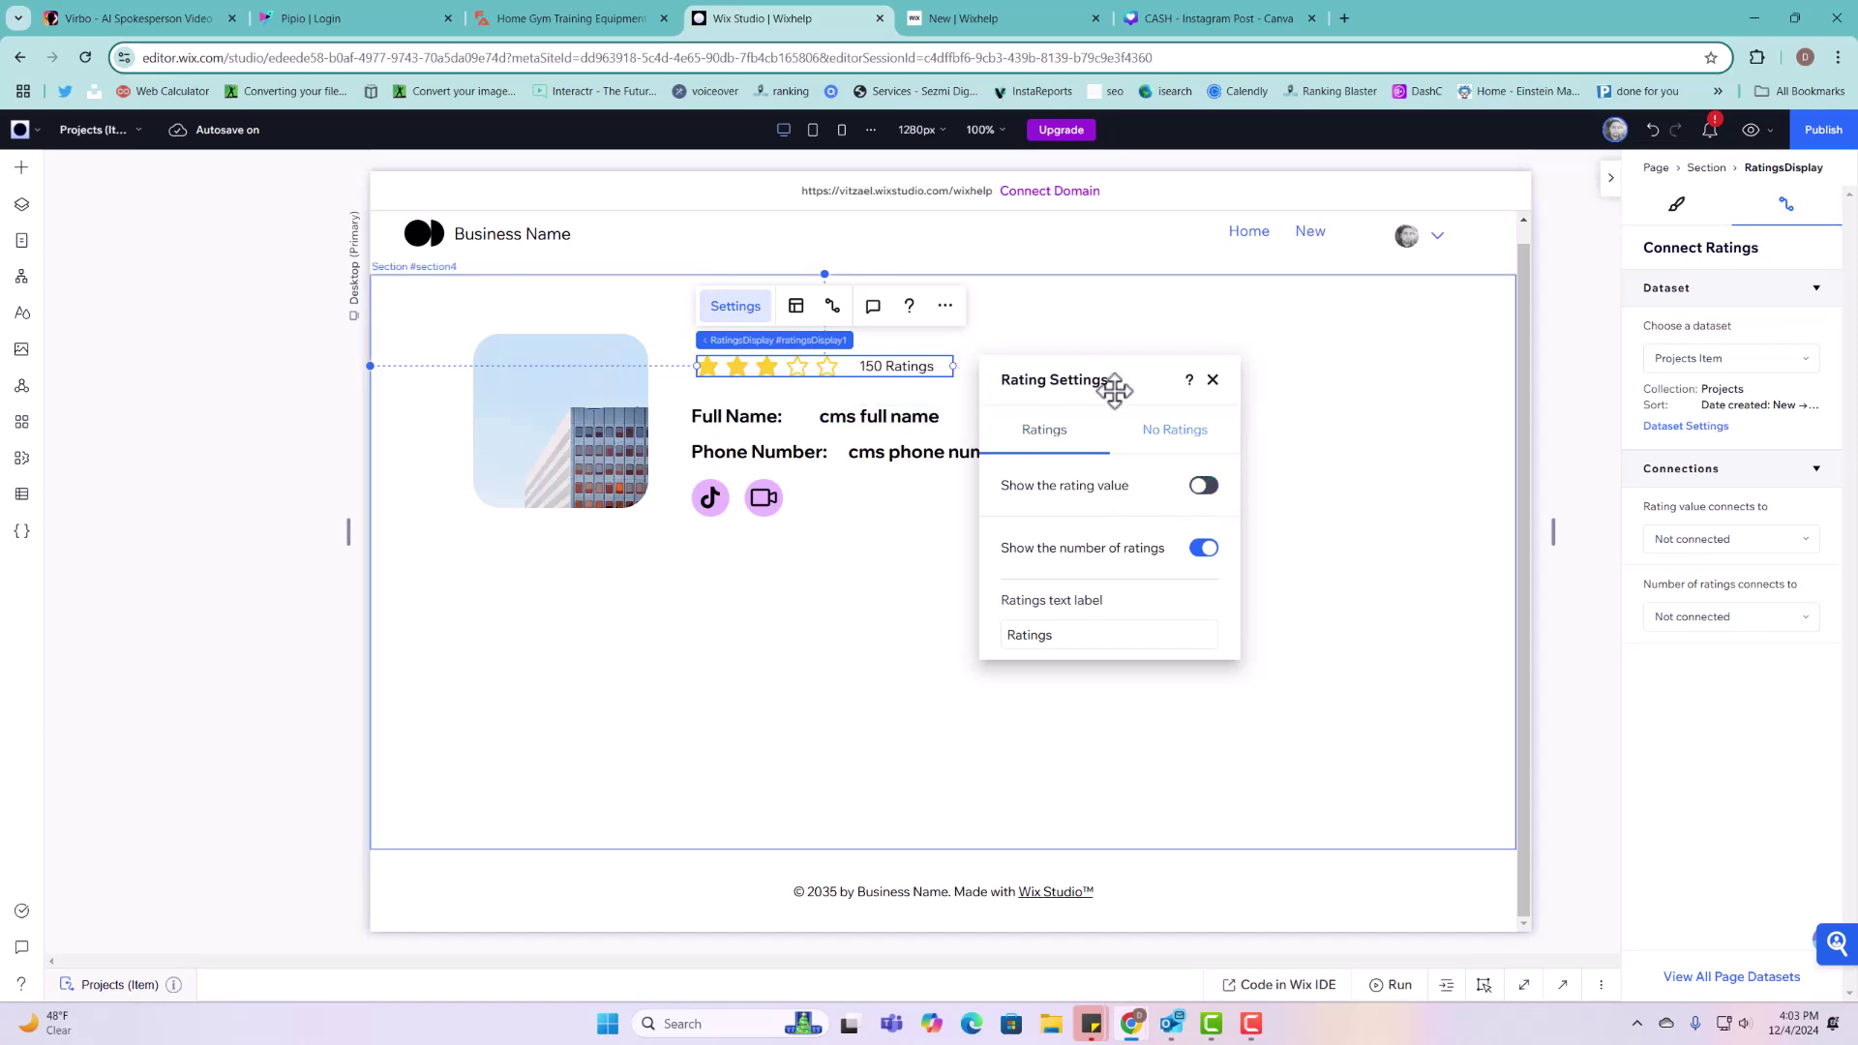
left_click(1212, 380)
left_click(886, 494)
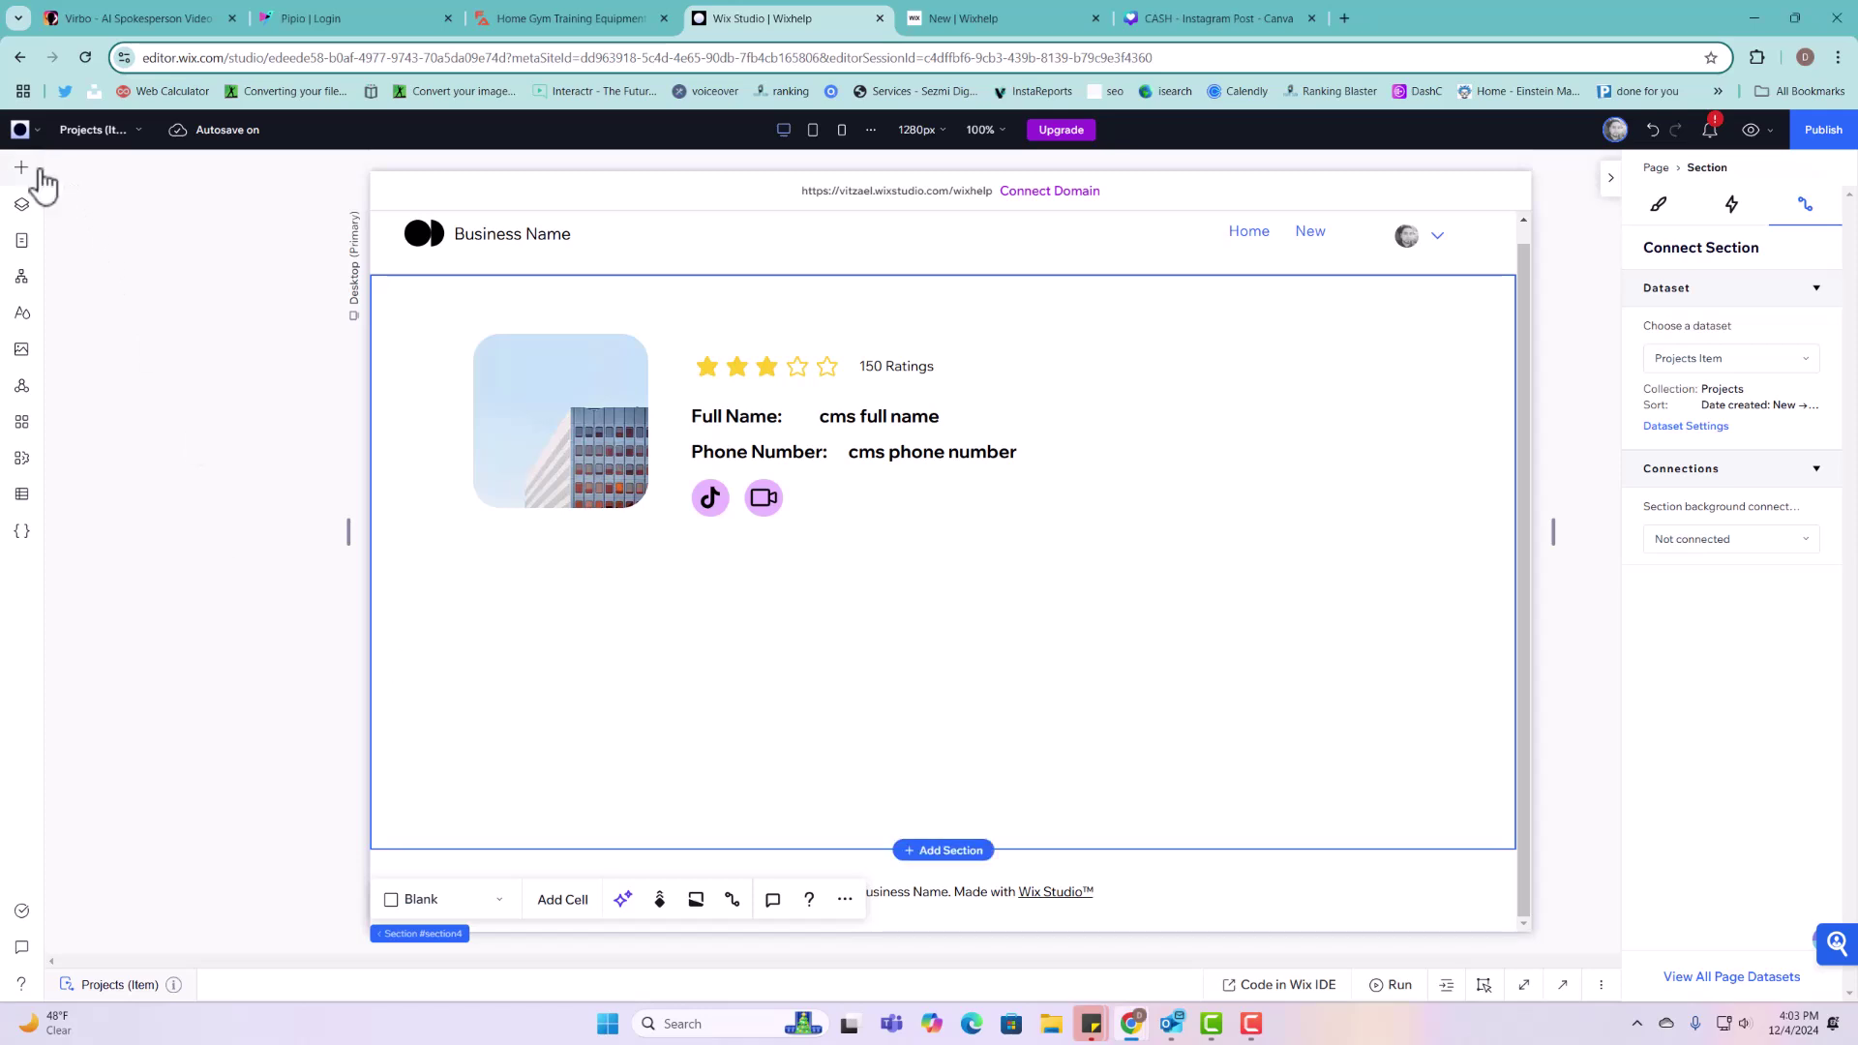
Step: Drag a Pro Gallery from the Media elements into the profile section
key("a")
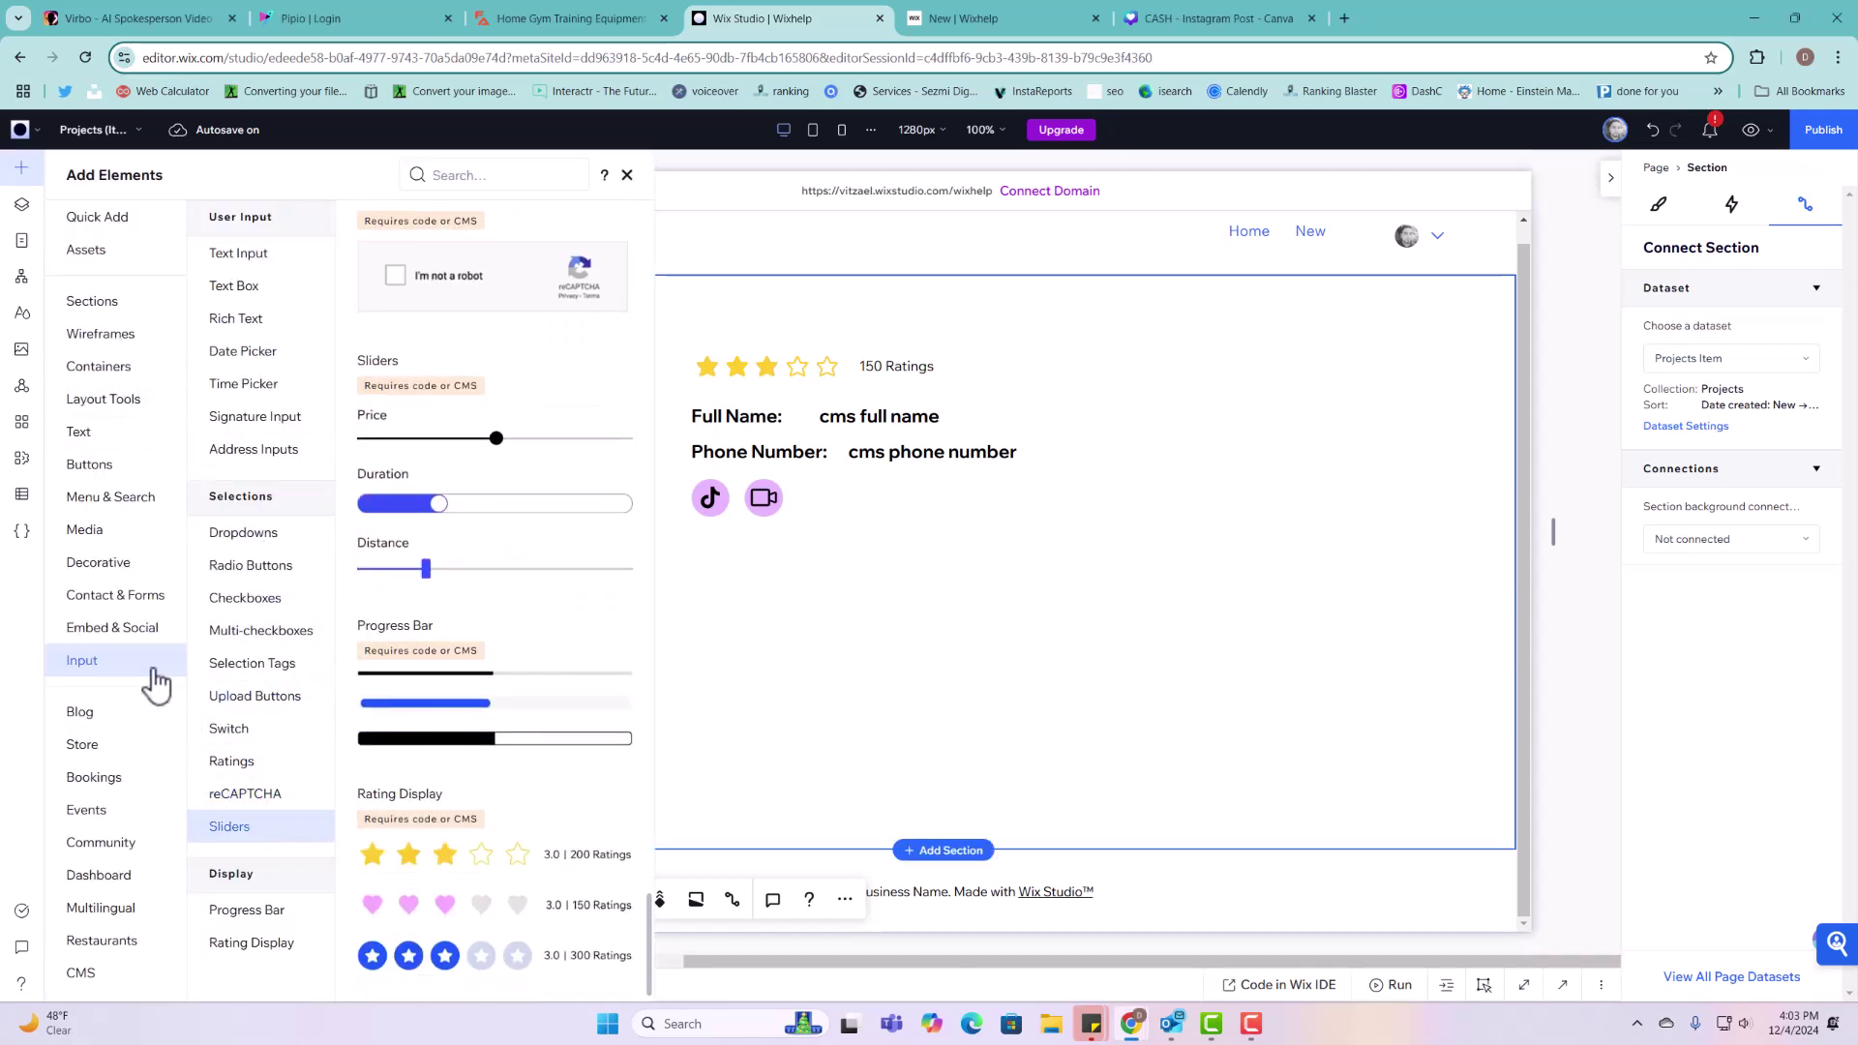
left_click(95, 531)
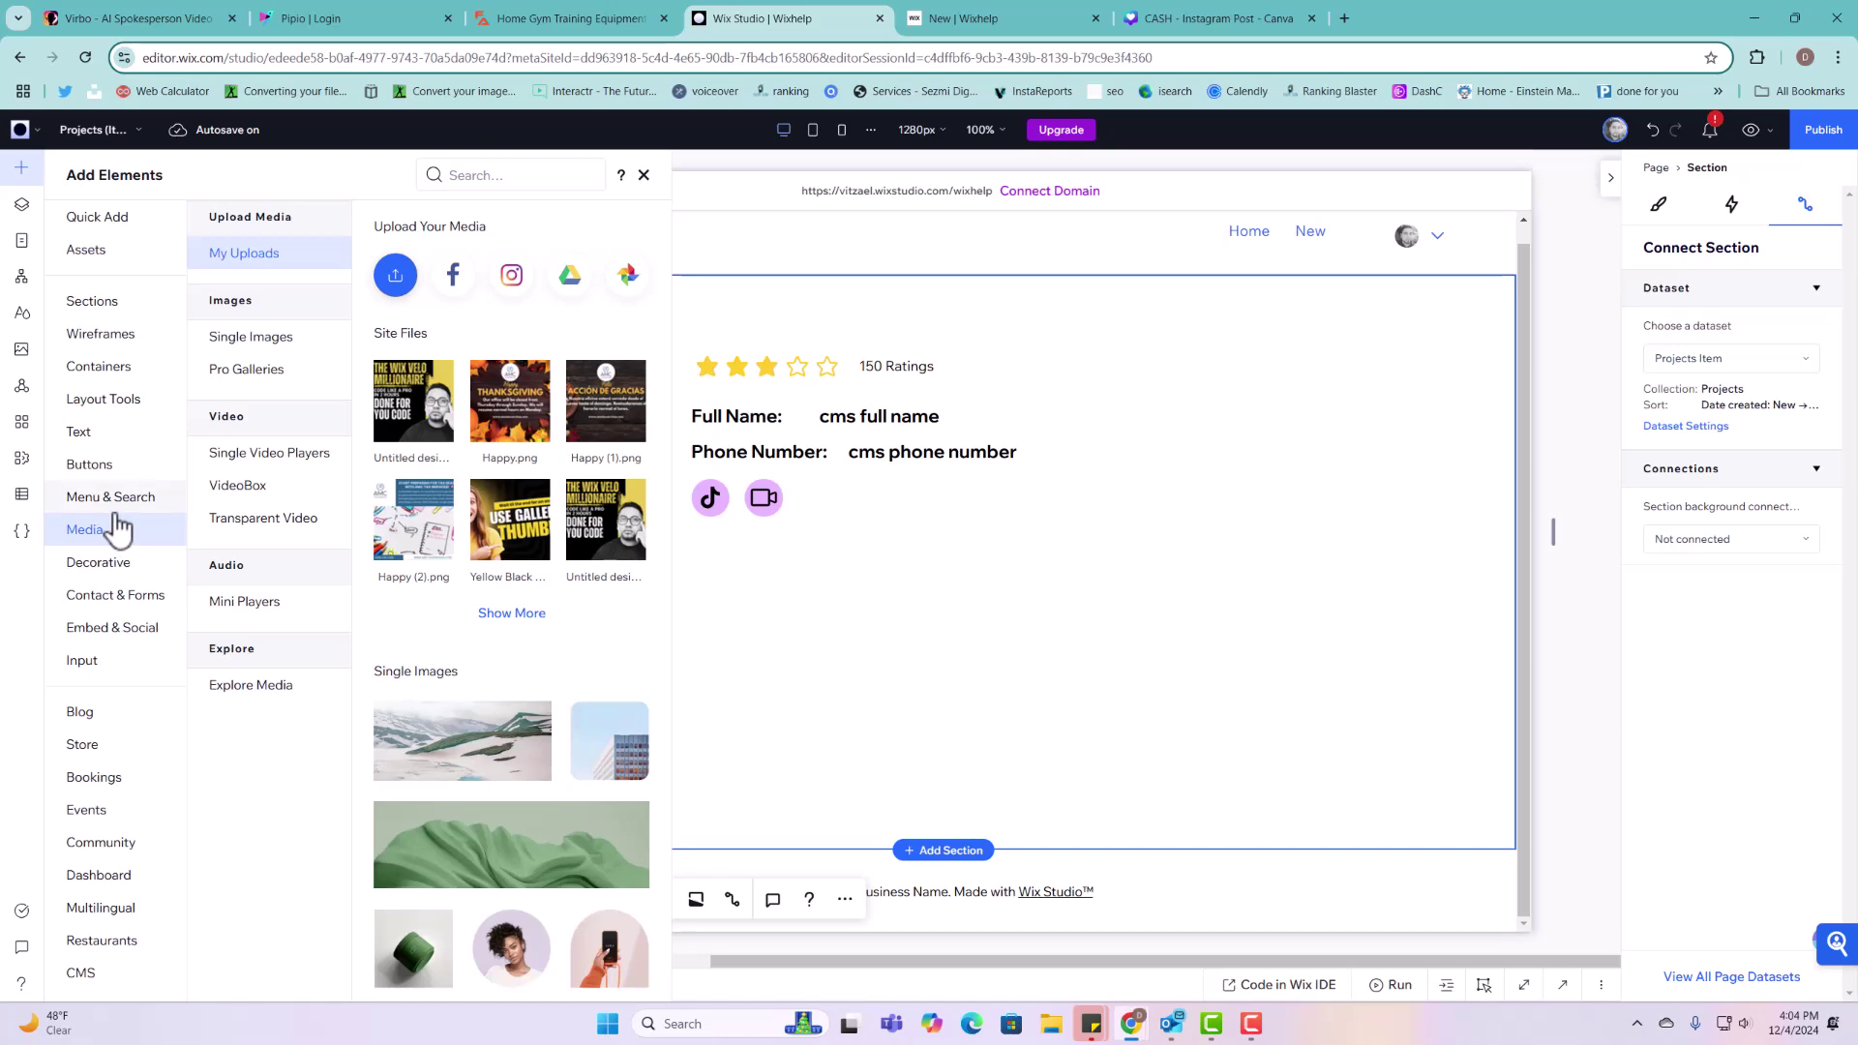
scroll(490, 635, "down", 15)
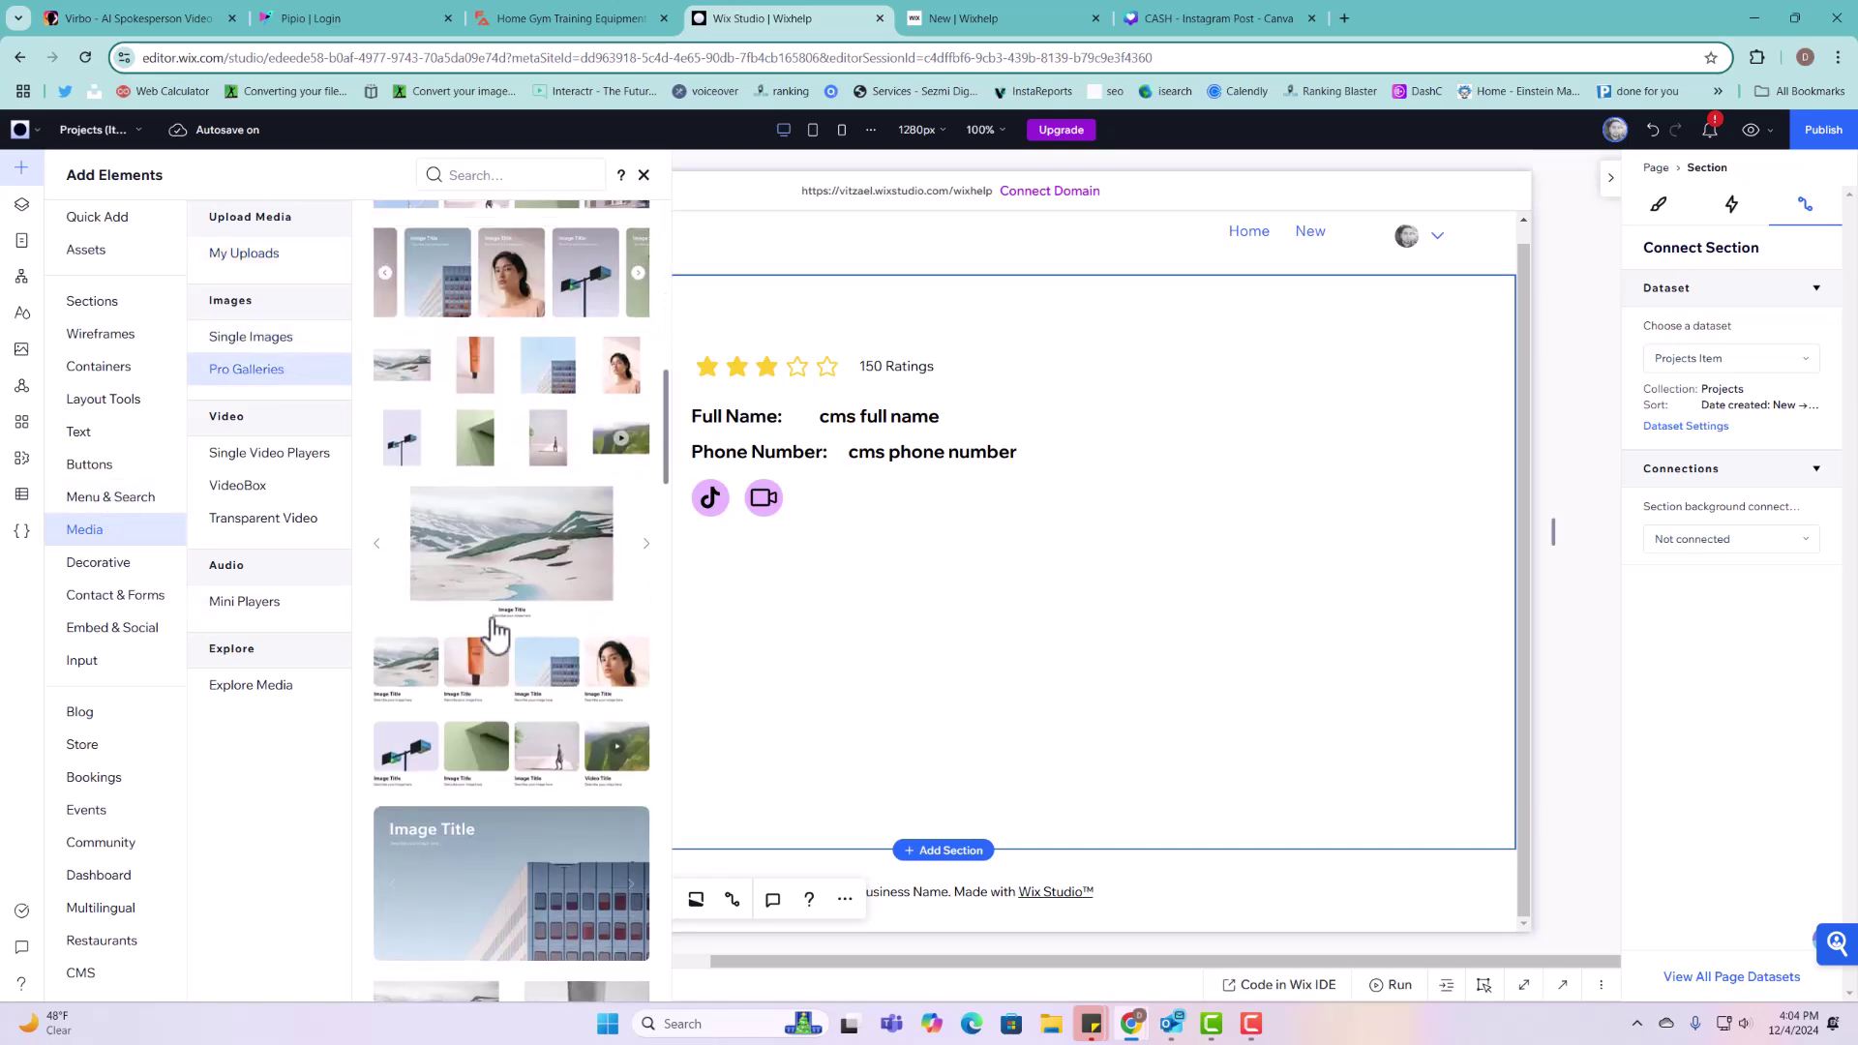
left_click_drag(496, 548, 881, 714)
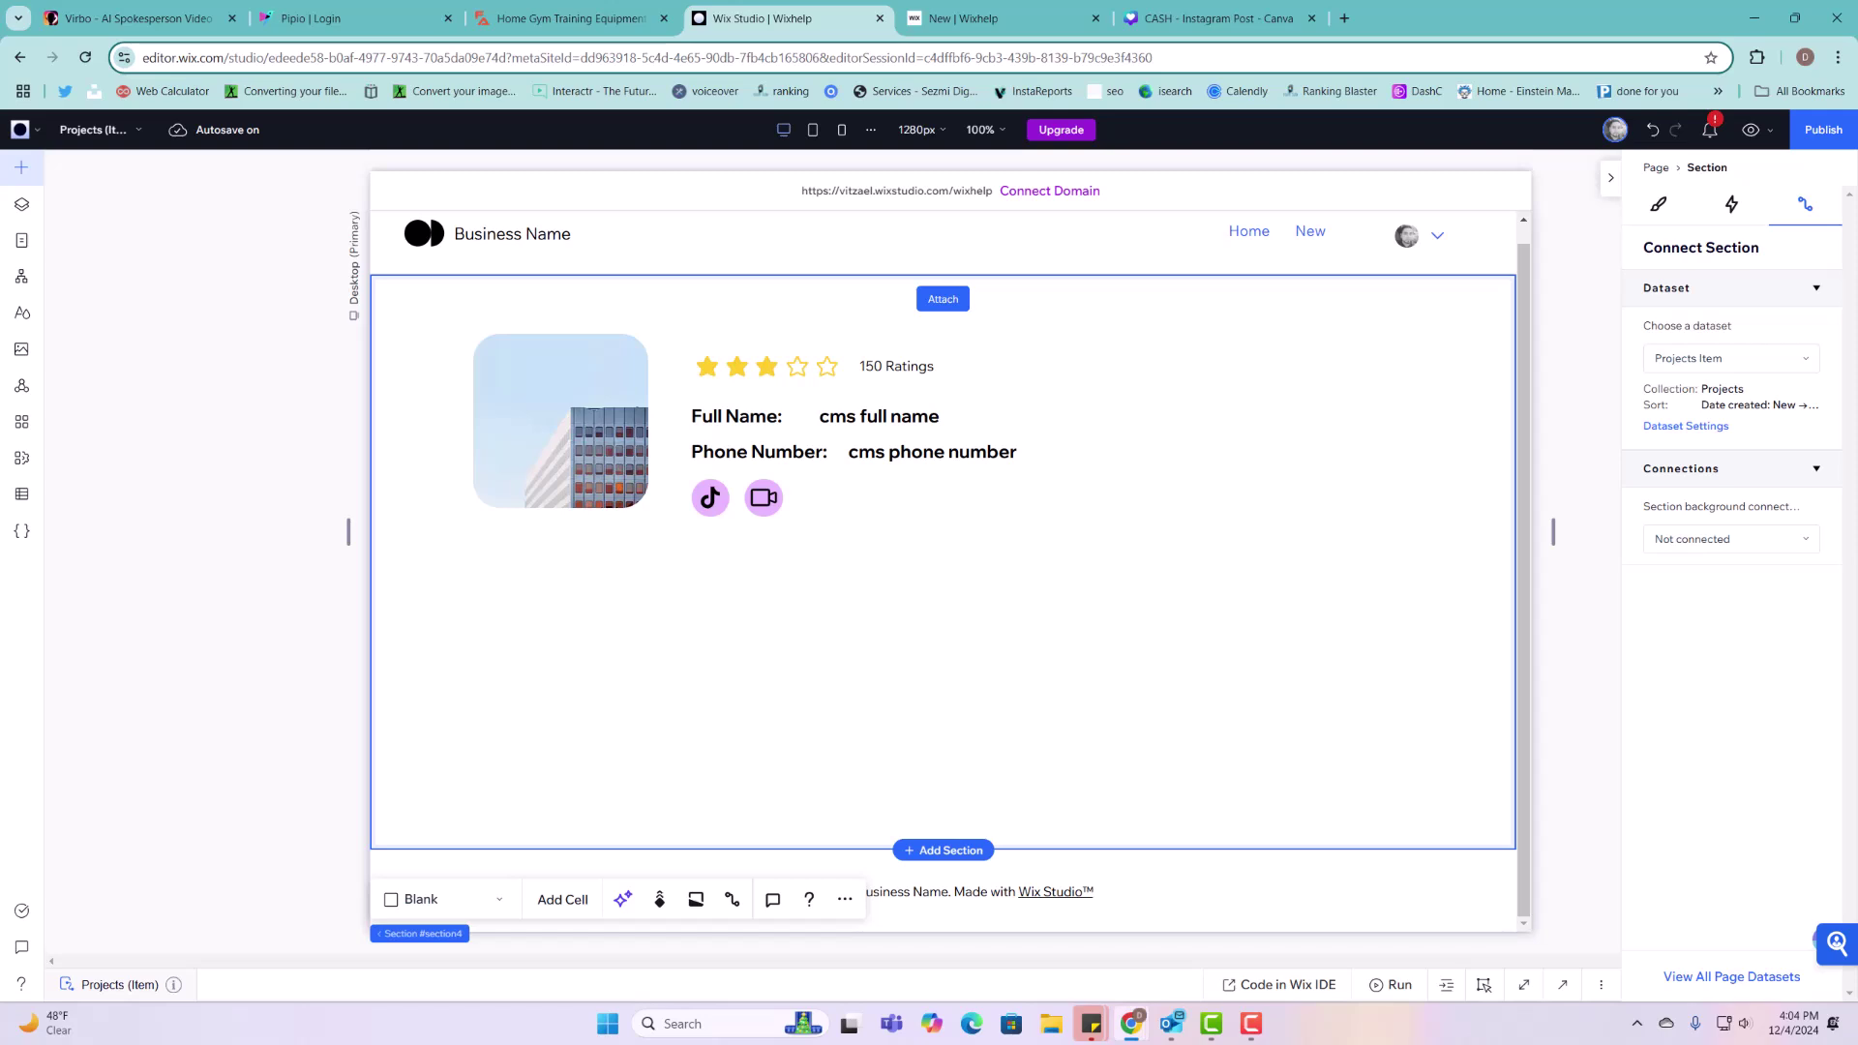
Step: Stretch the section to about 680 high and place the gallery below the social icons
left_click_drag(1187, 849, 1197, 1006)
left_click(1025, 510)
left_click_drag(1025, 510, 949, 568)
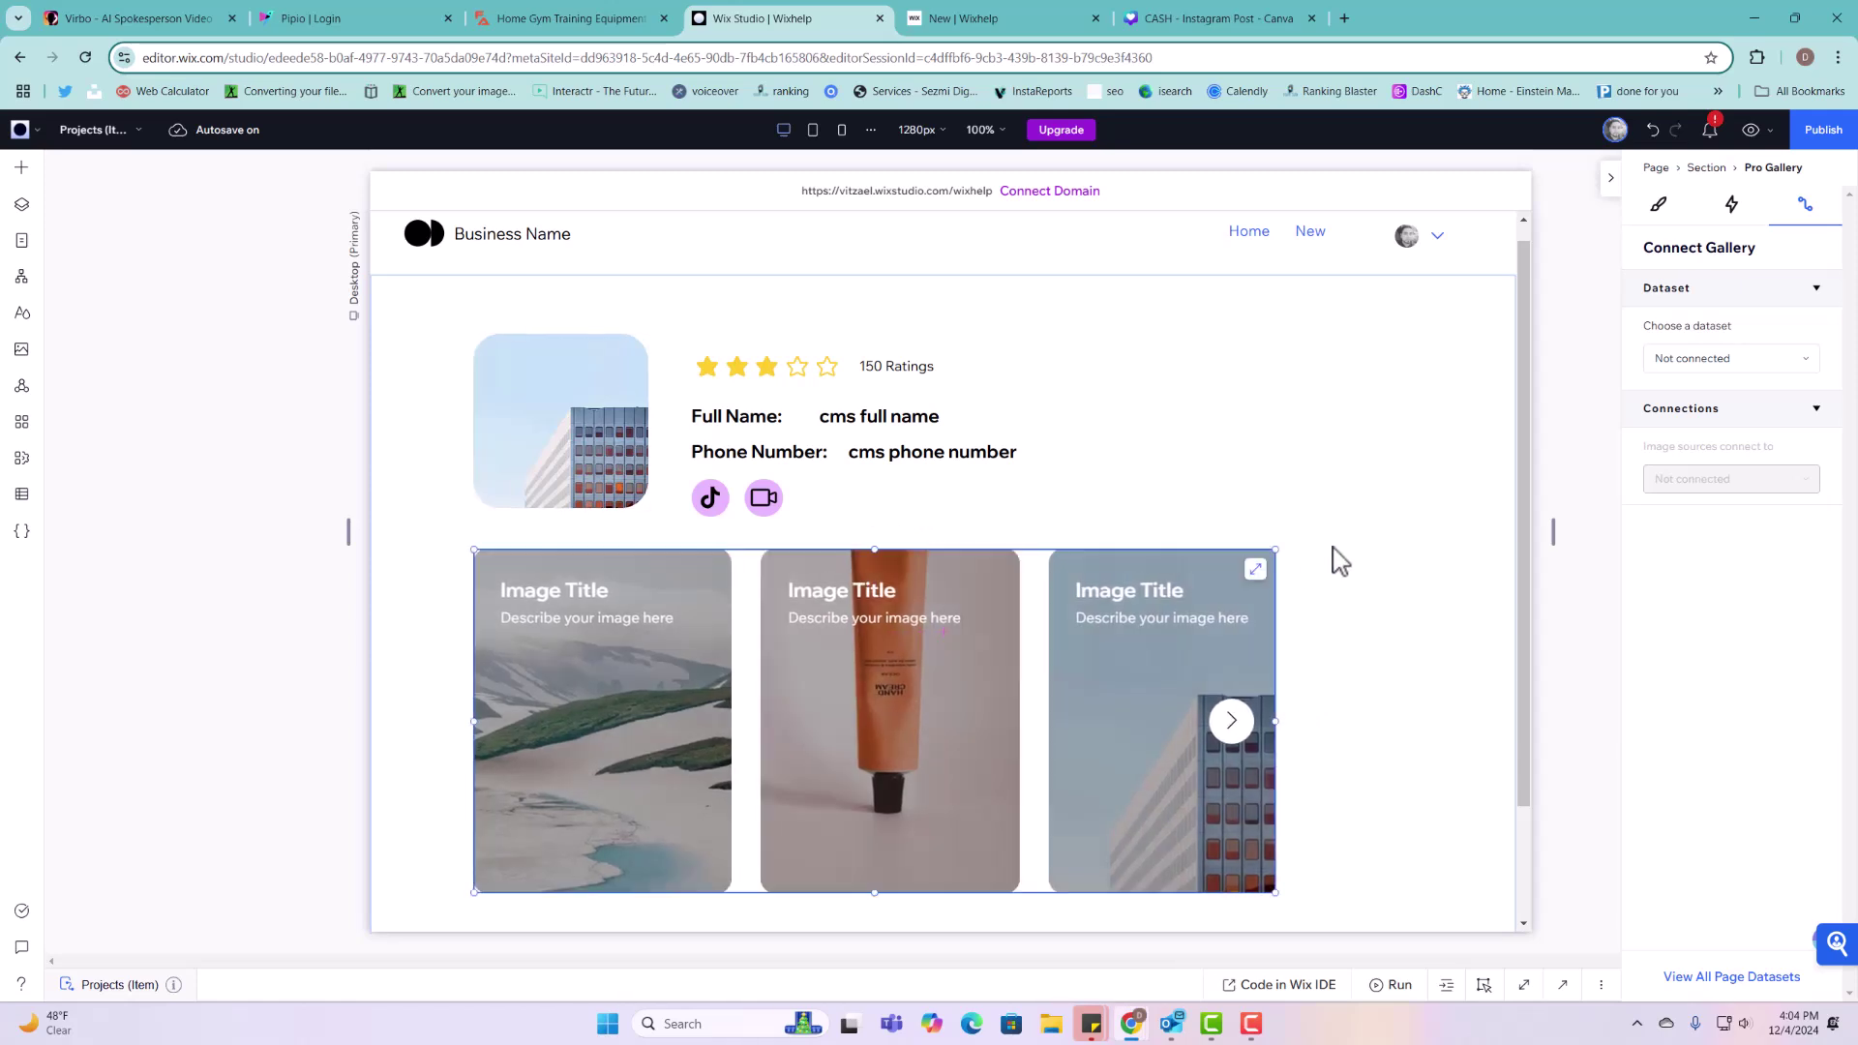
left_click(1273, 426)
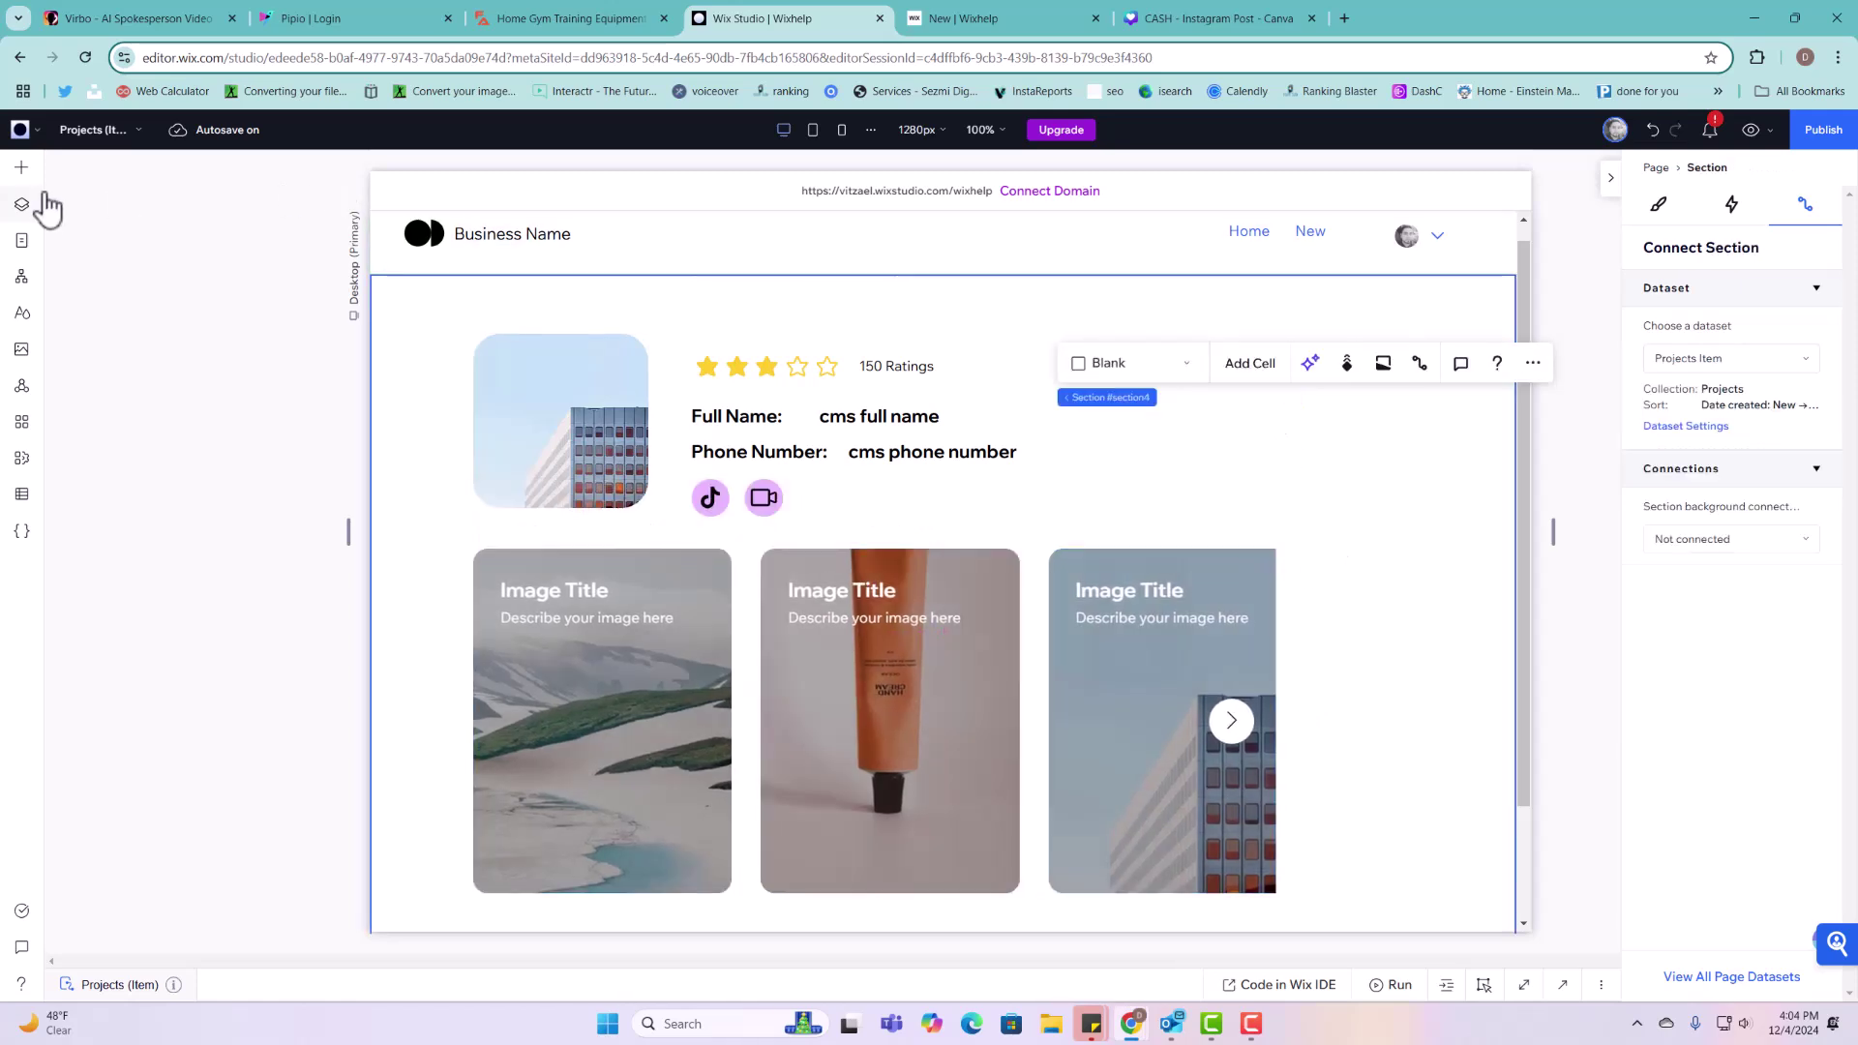
Step: Drag a YouTube video player from the Media elements onto the page
left_click(21, 169)
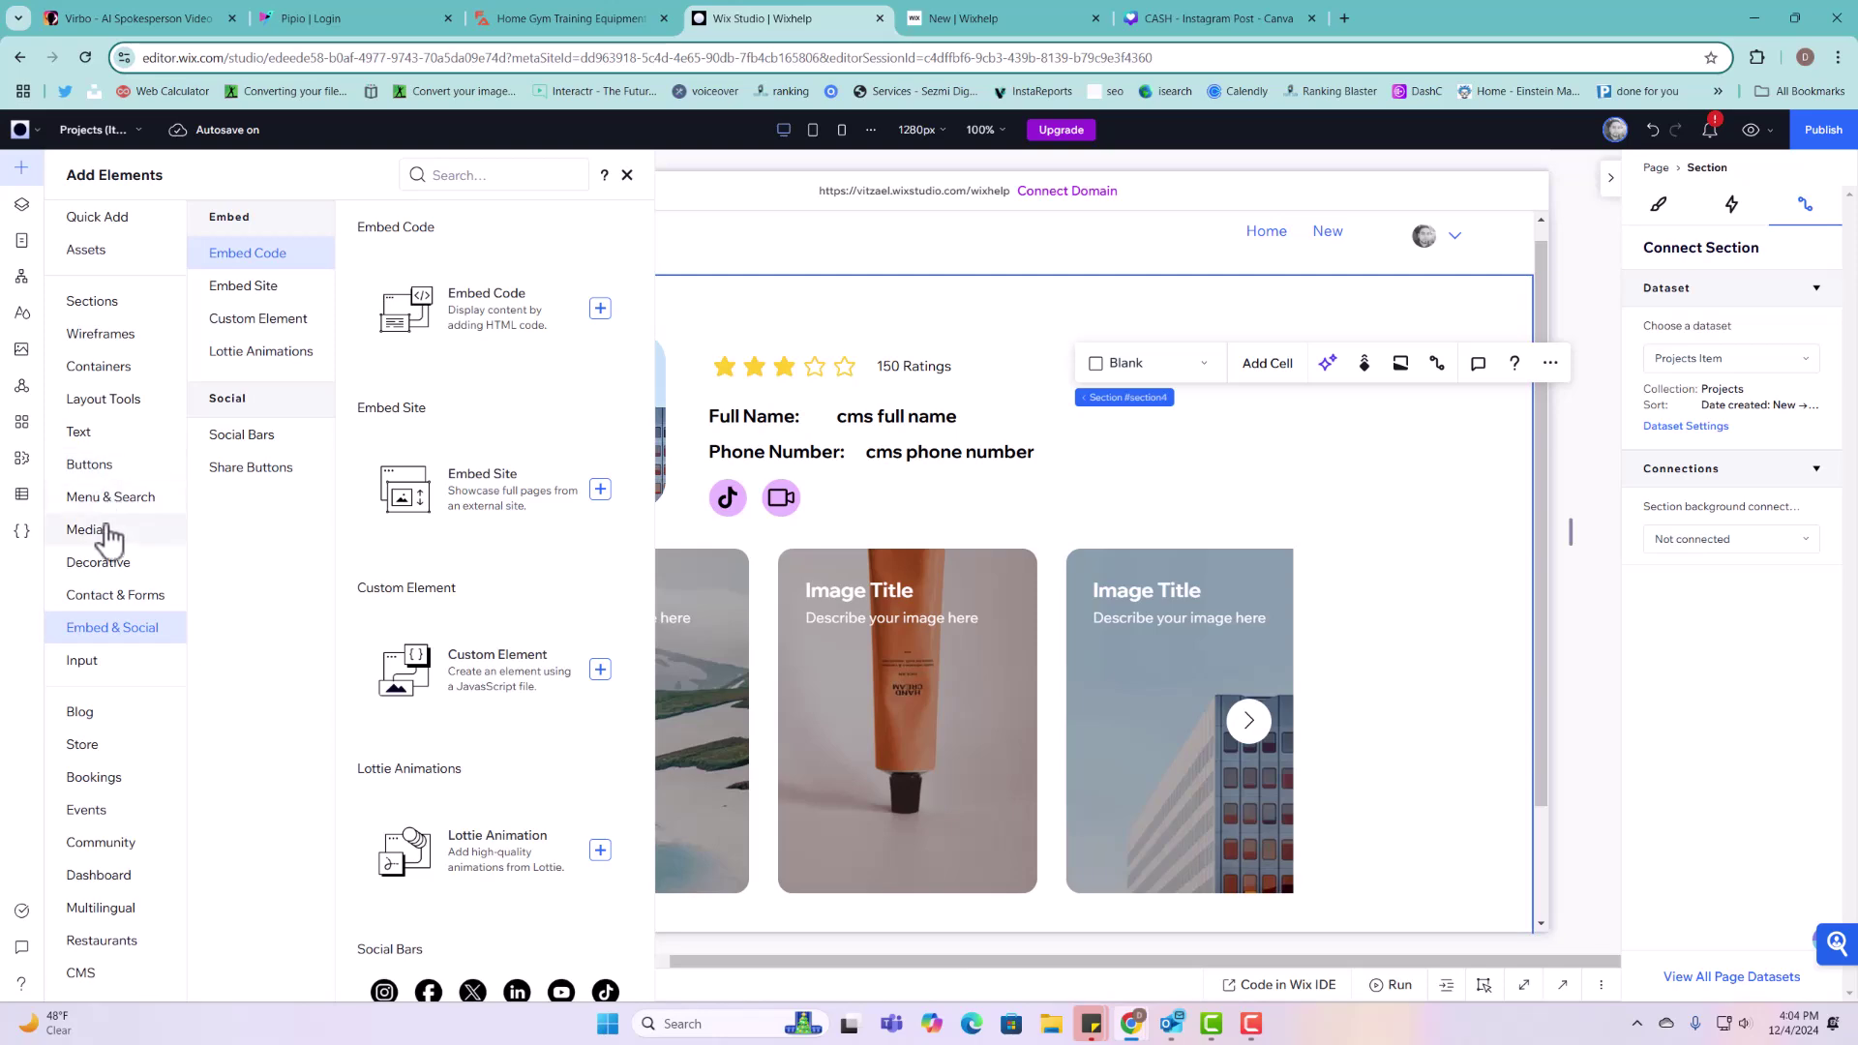
scroll(449, 531, "down", 10)
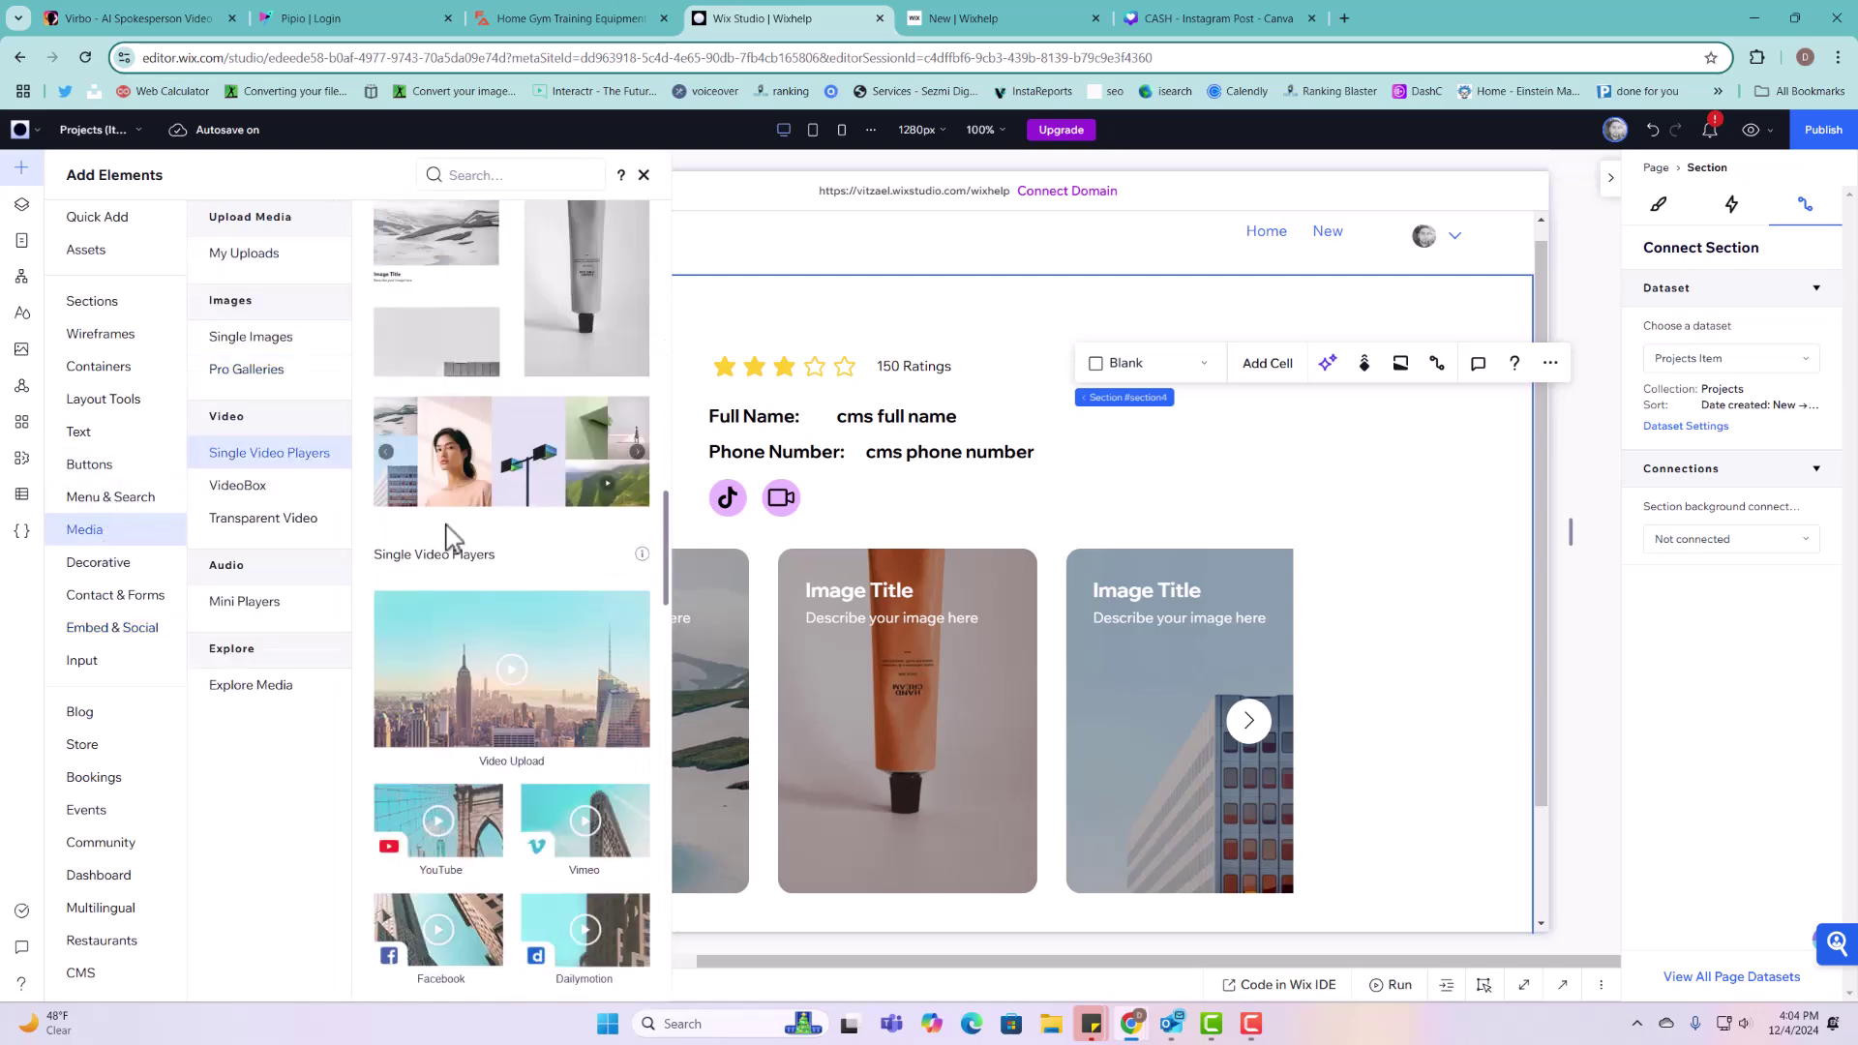
scroll(481, 675, "up", 10)
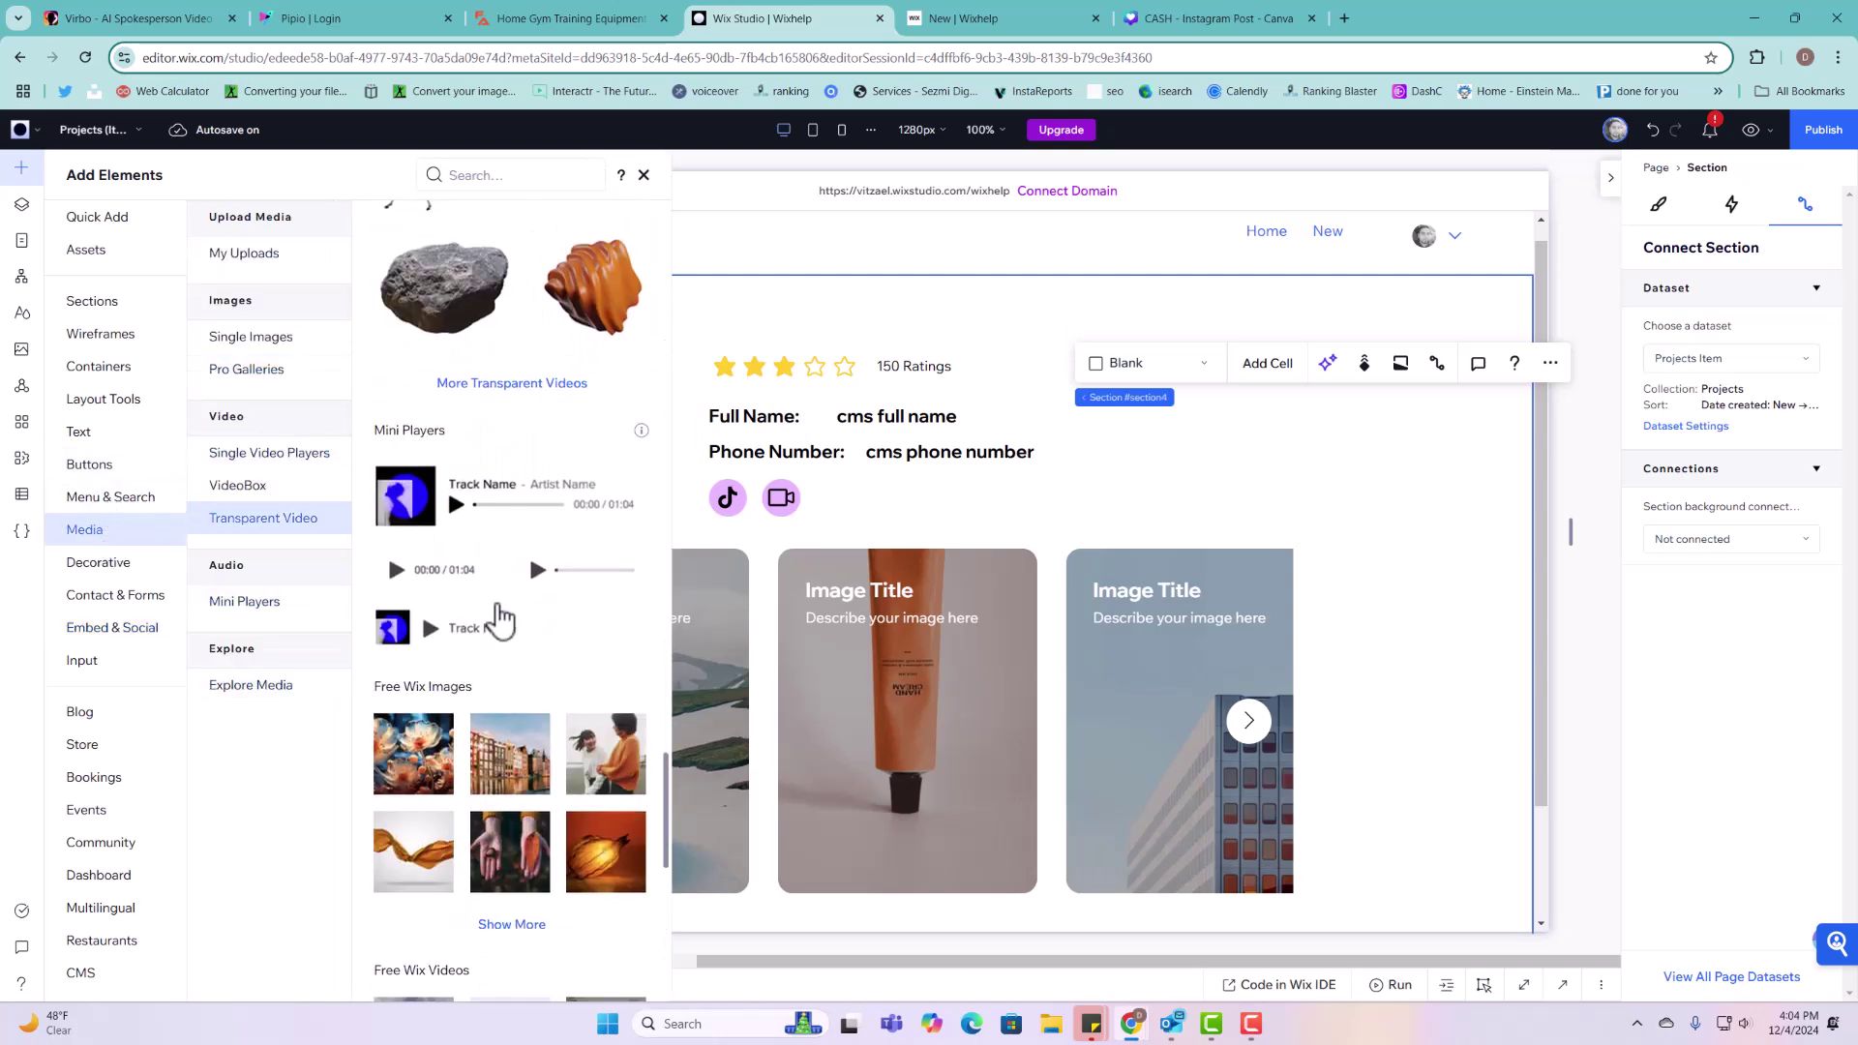
scroll(510, 648, "up", 10)
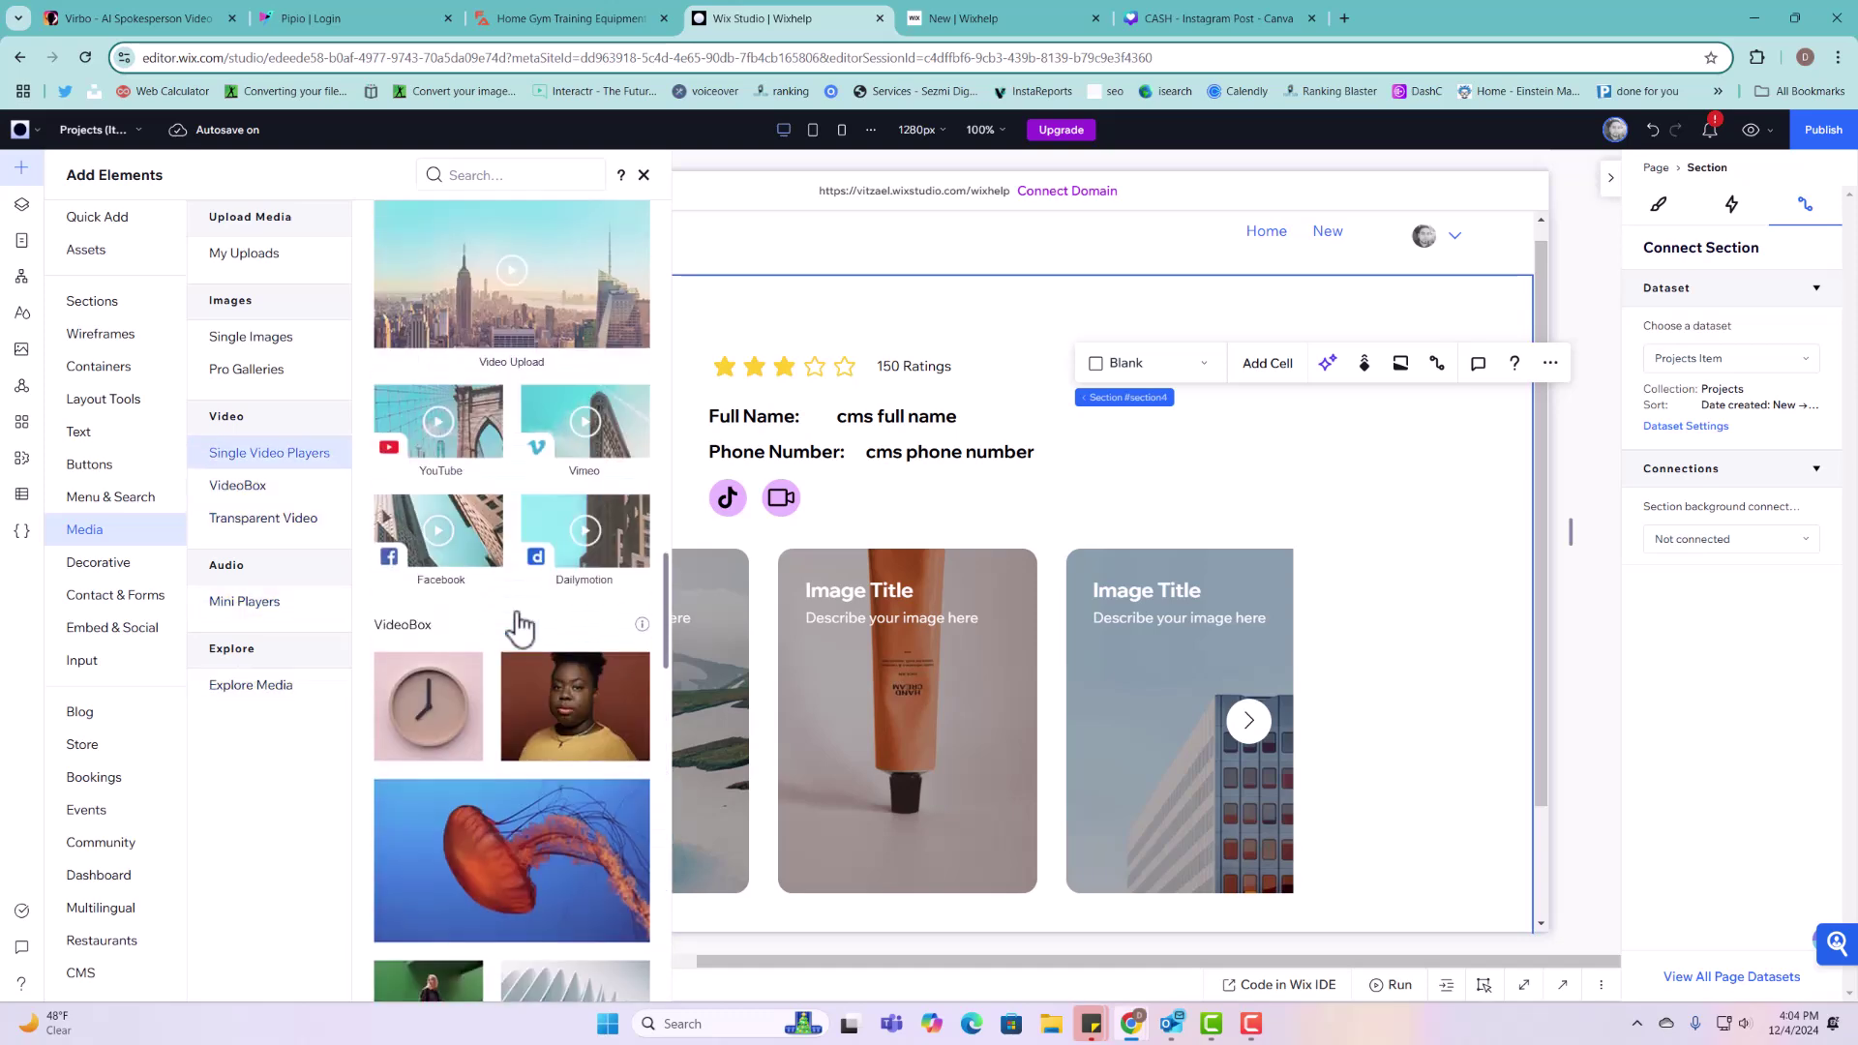
scroll(522, 716, "down", 3)
left_click_drag(453, 720, 1258, 384)
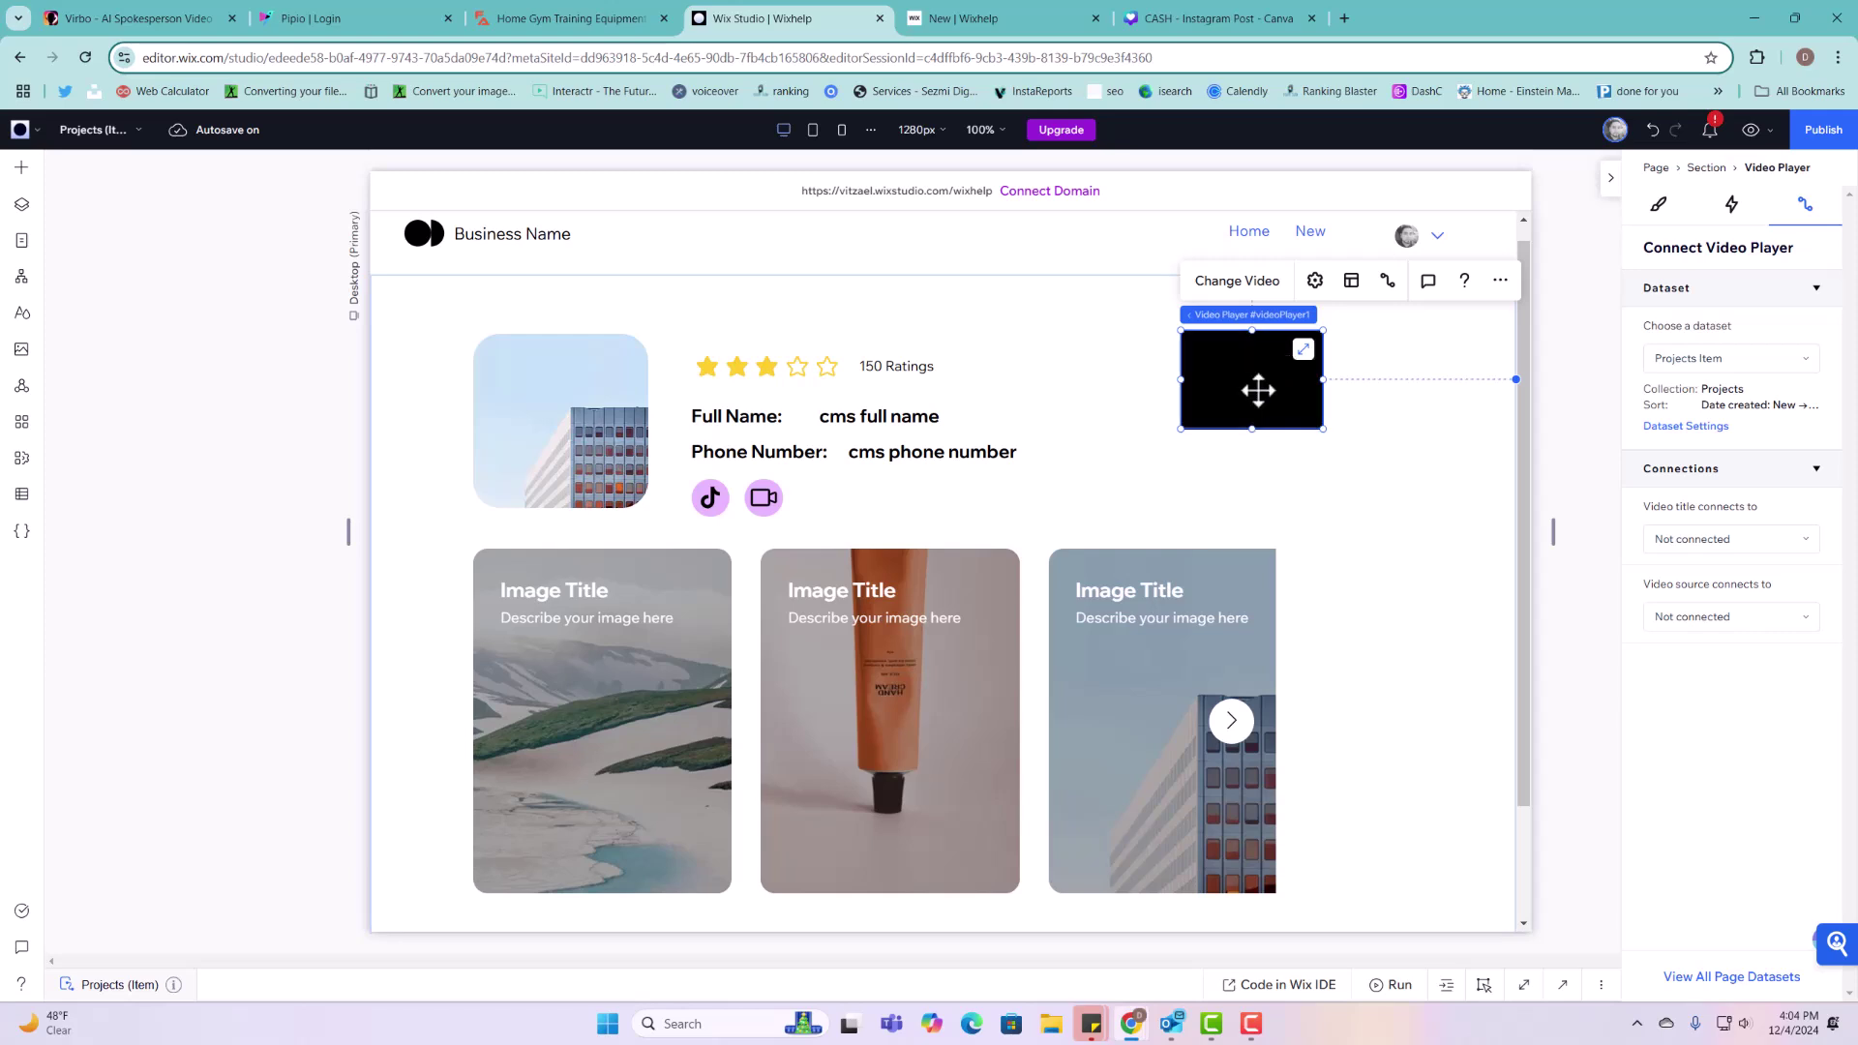
Step: Move the pro gallery down and place the video under the profile image
left_click(1190, 554)
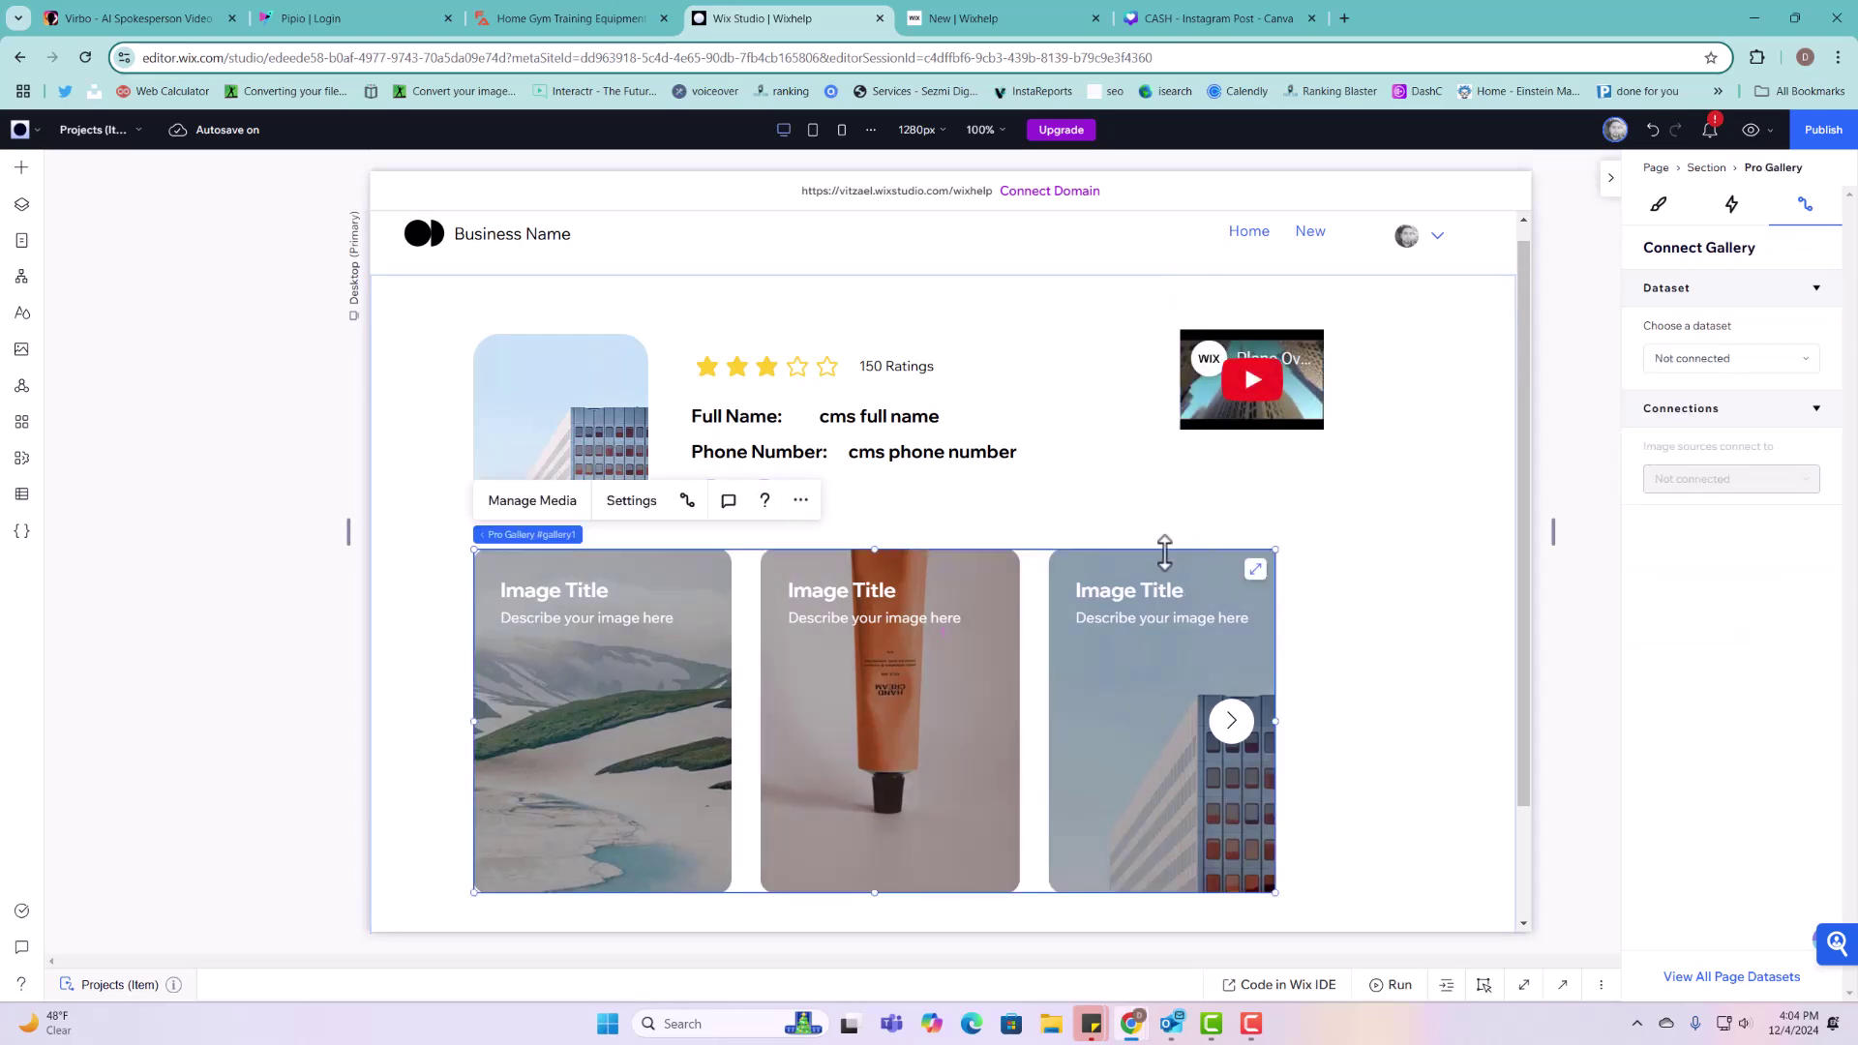
left_click_drag(1164, 574, 1174, 655)
left_click(1259, 387)
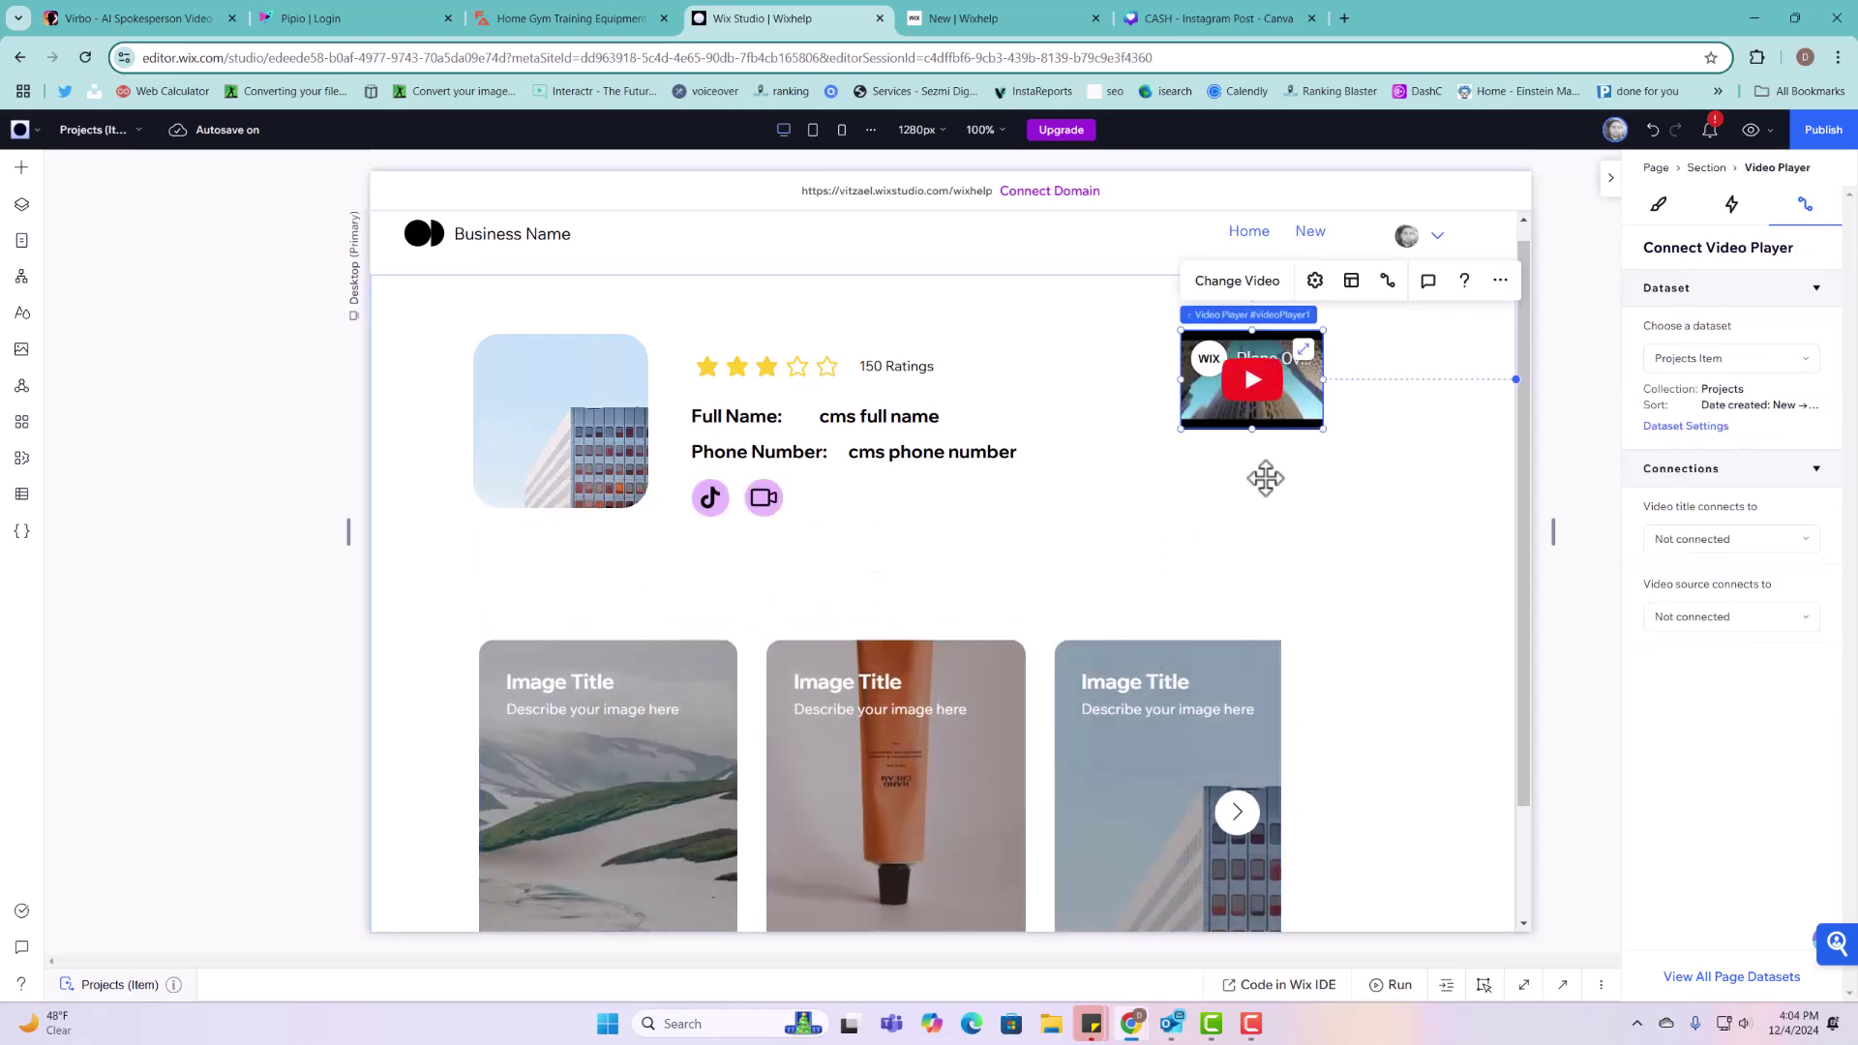
left_click_drag(1258, 387, 661, 580)
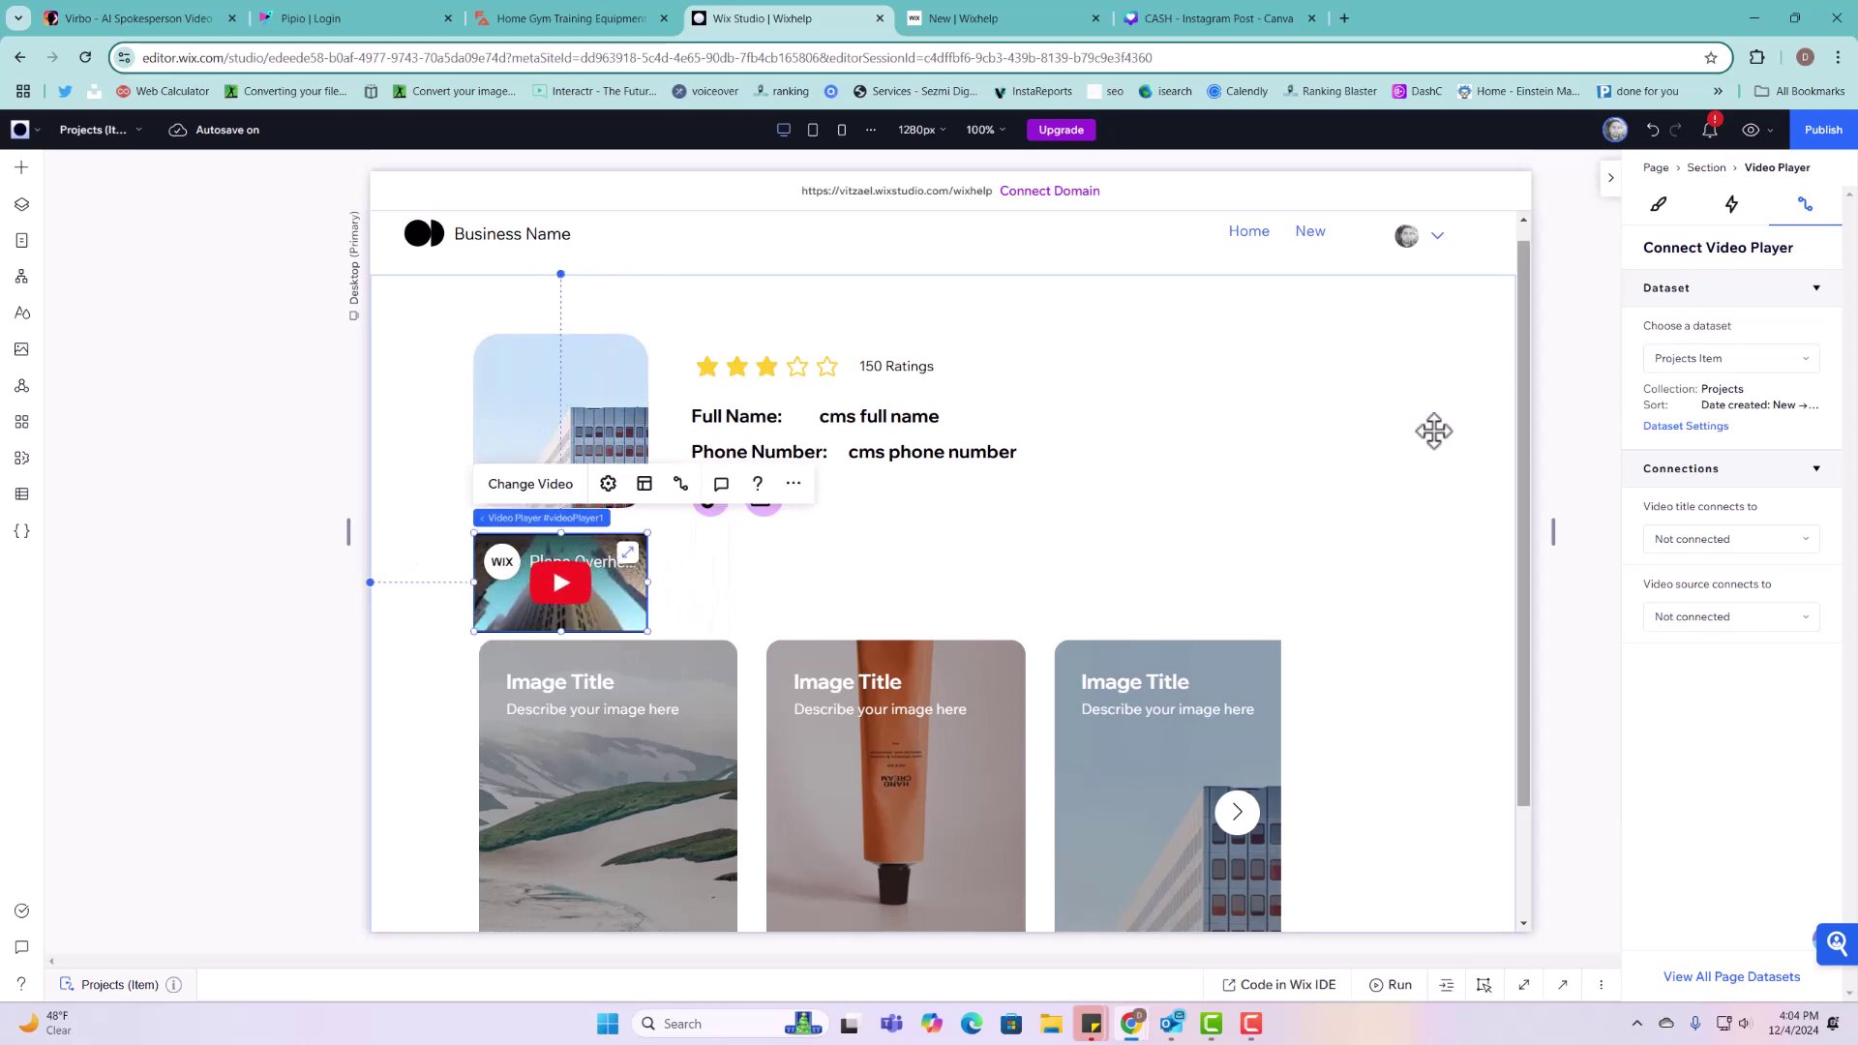
Step: Connect the profile image to Profile Picture and the star ratings to Rating
left_click(592, 422)
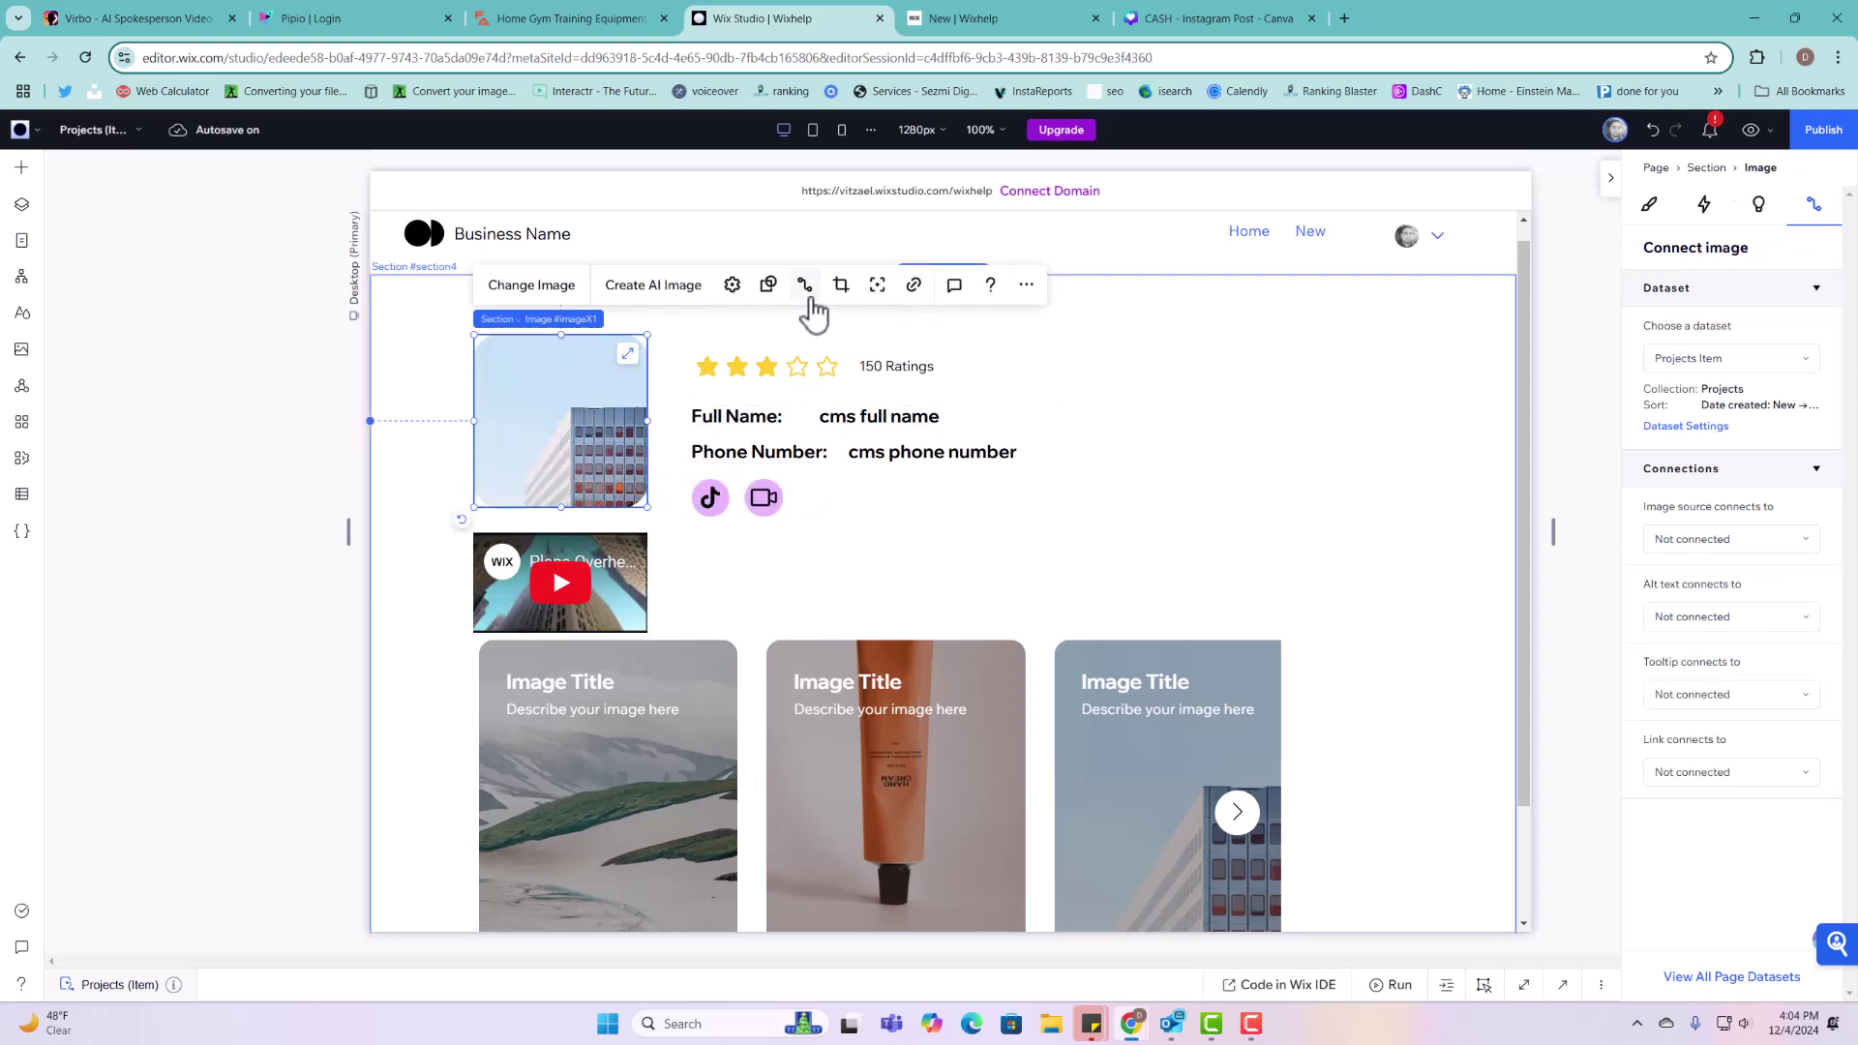
left_click(1709, 539)
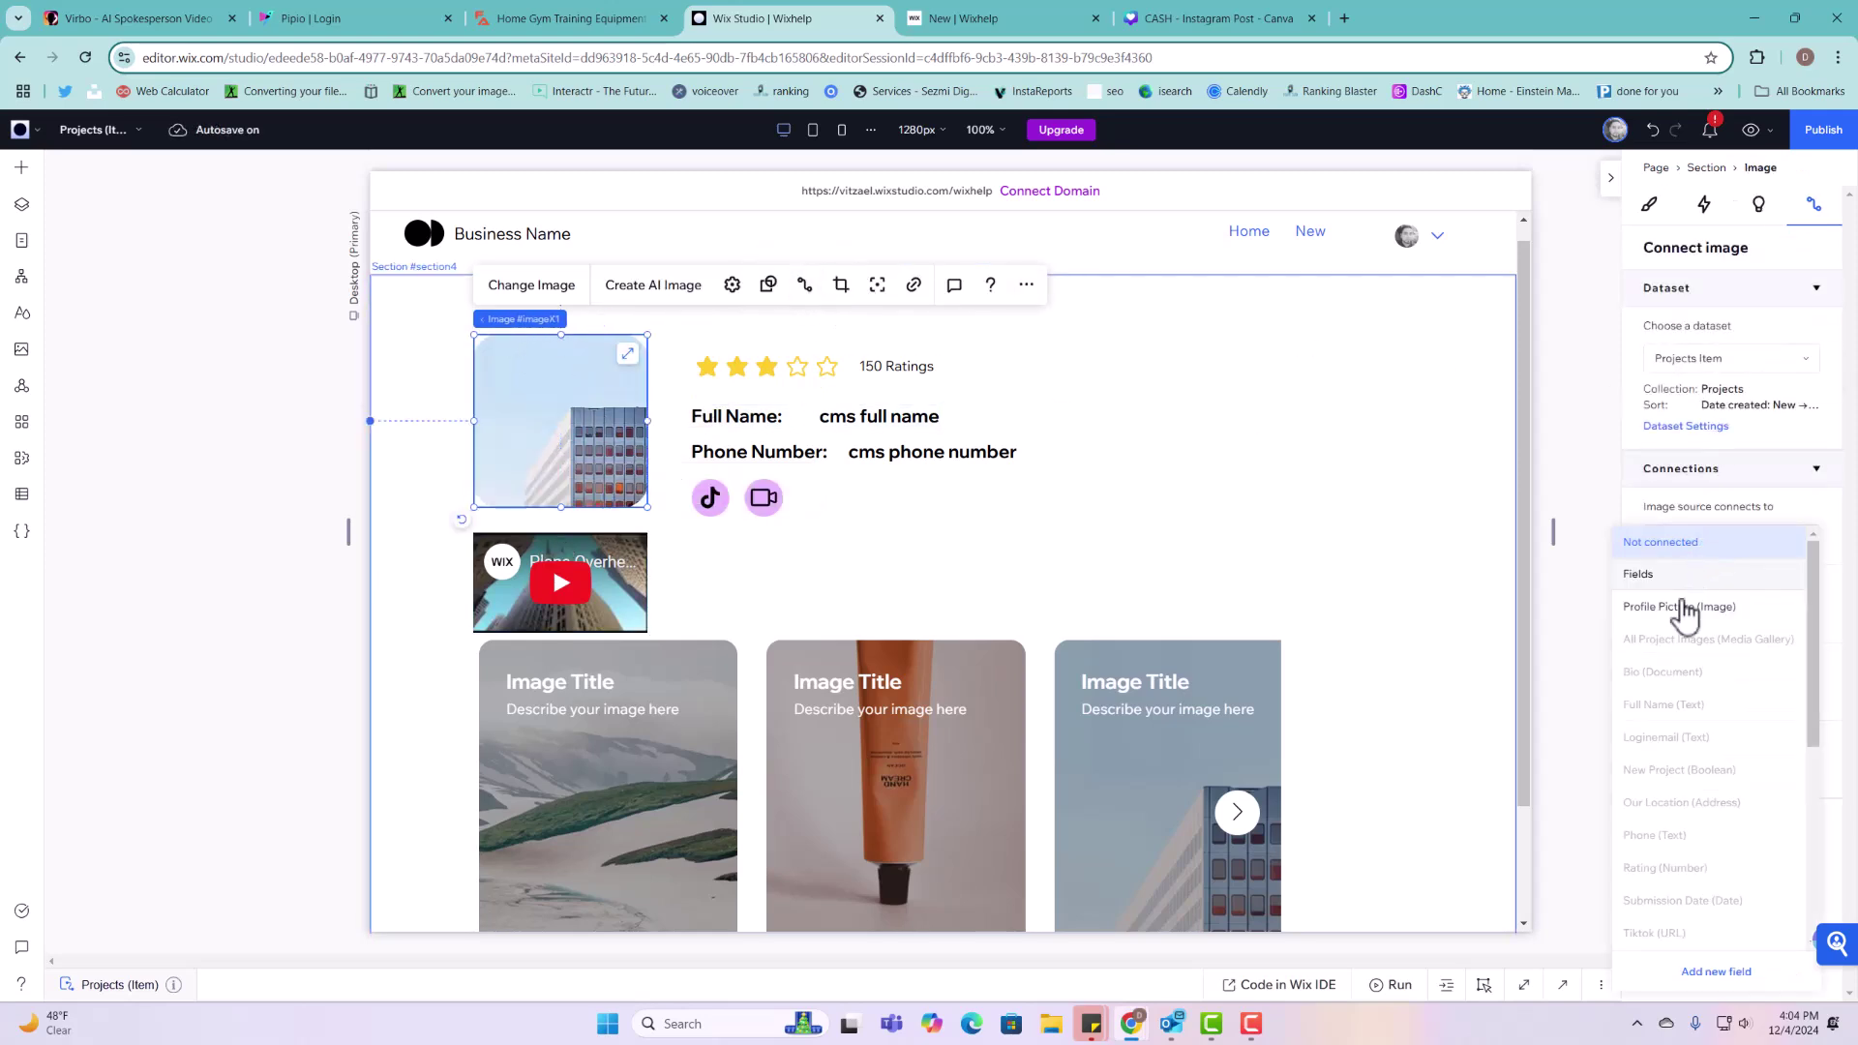
left_click(1684, 607)
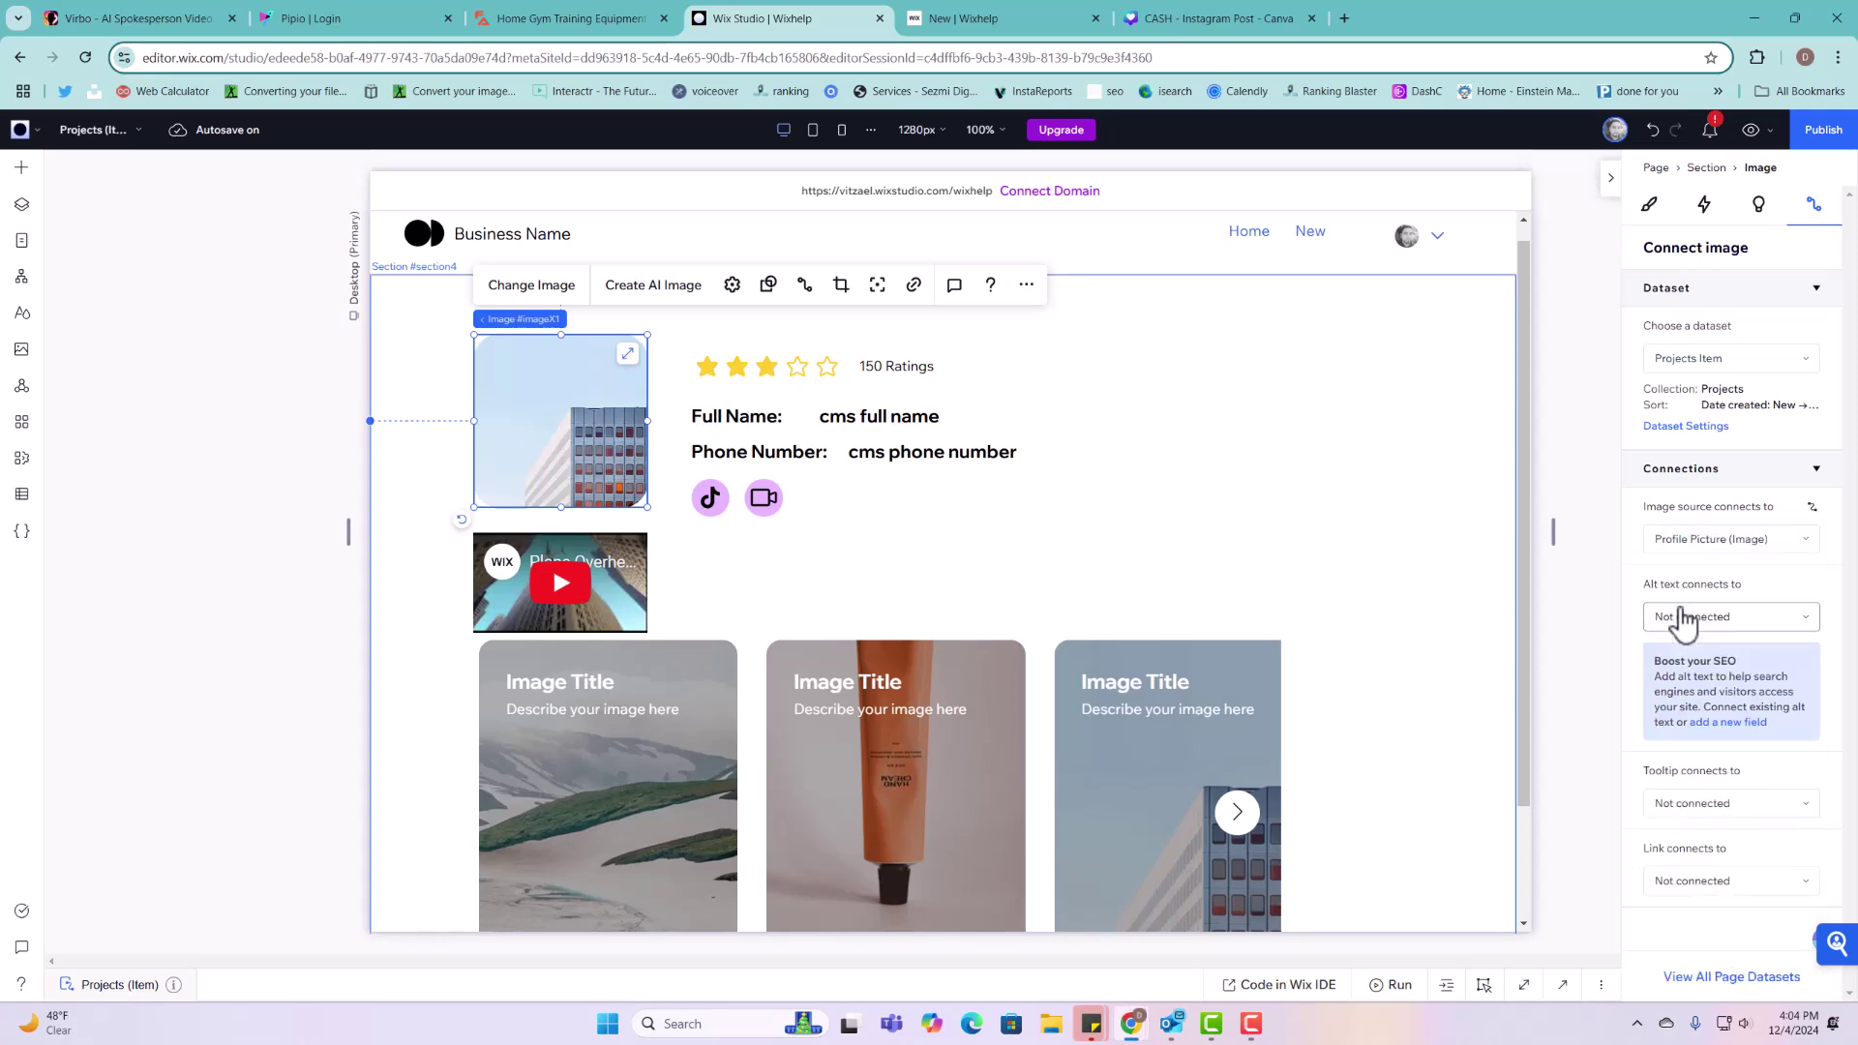
left_click(827, 383)
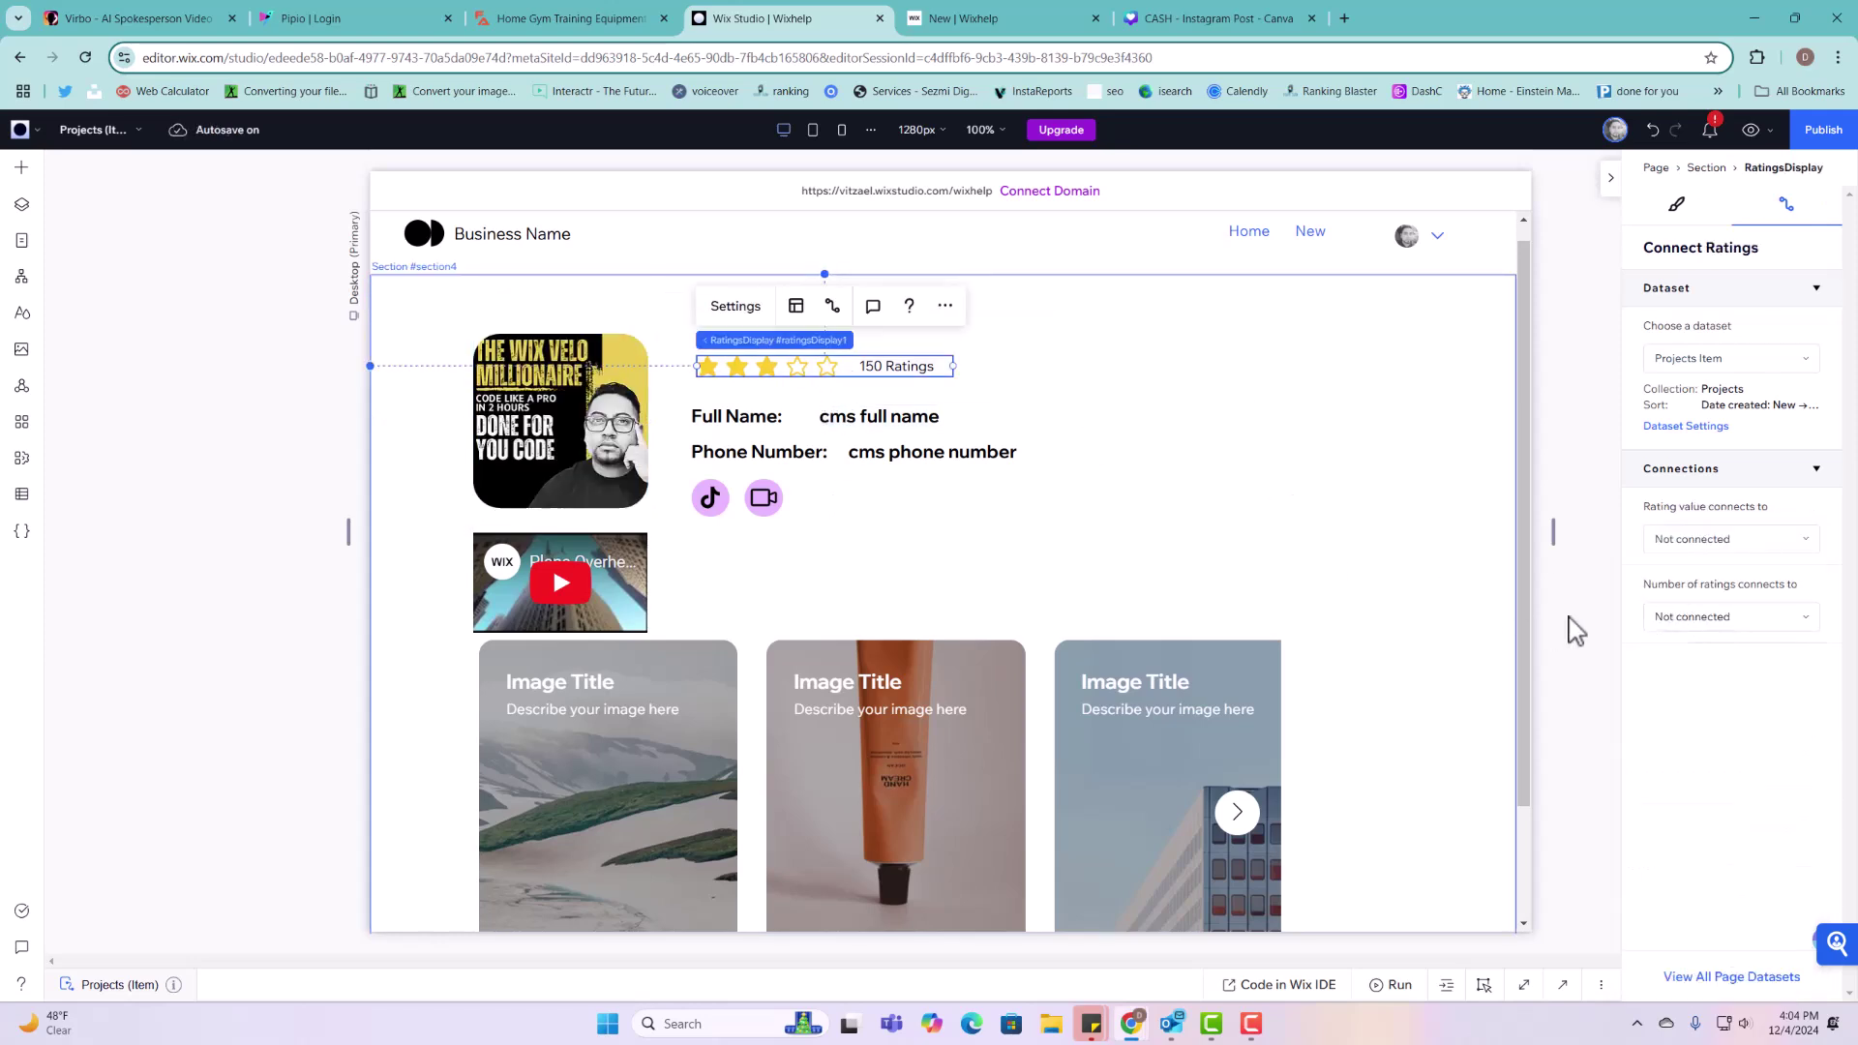
left_click(1697, 542)
left_click(1679, 577)
Step: Connect the name text to Full Name and phone text to Phone, then add a blank section
left_click(860, 414)
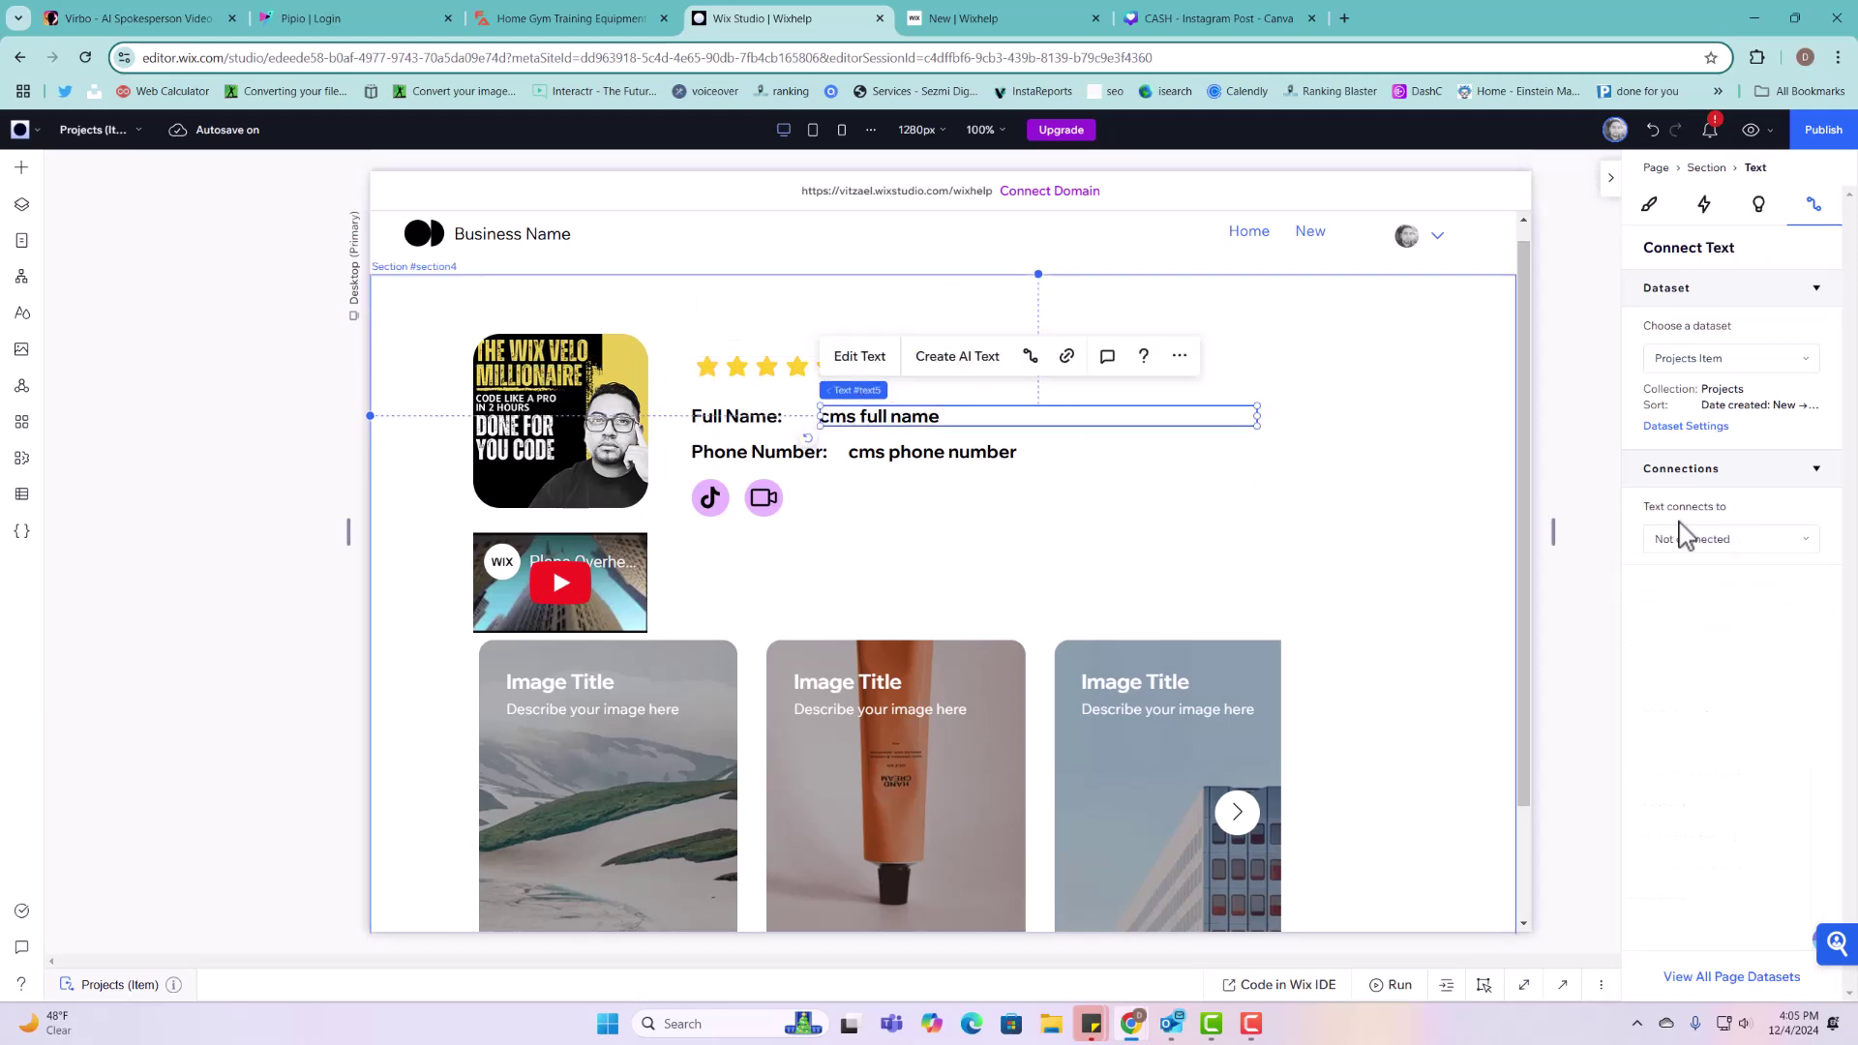
left_click(1697, 548)
left_click(1689, 605)
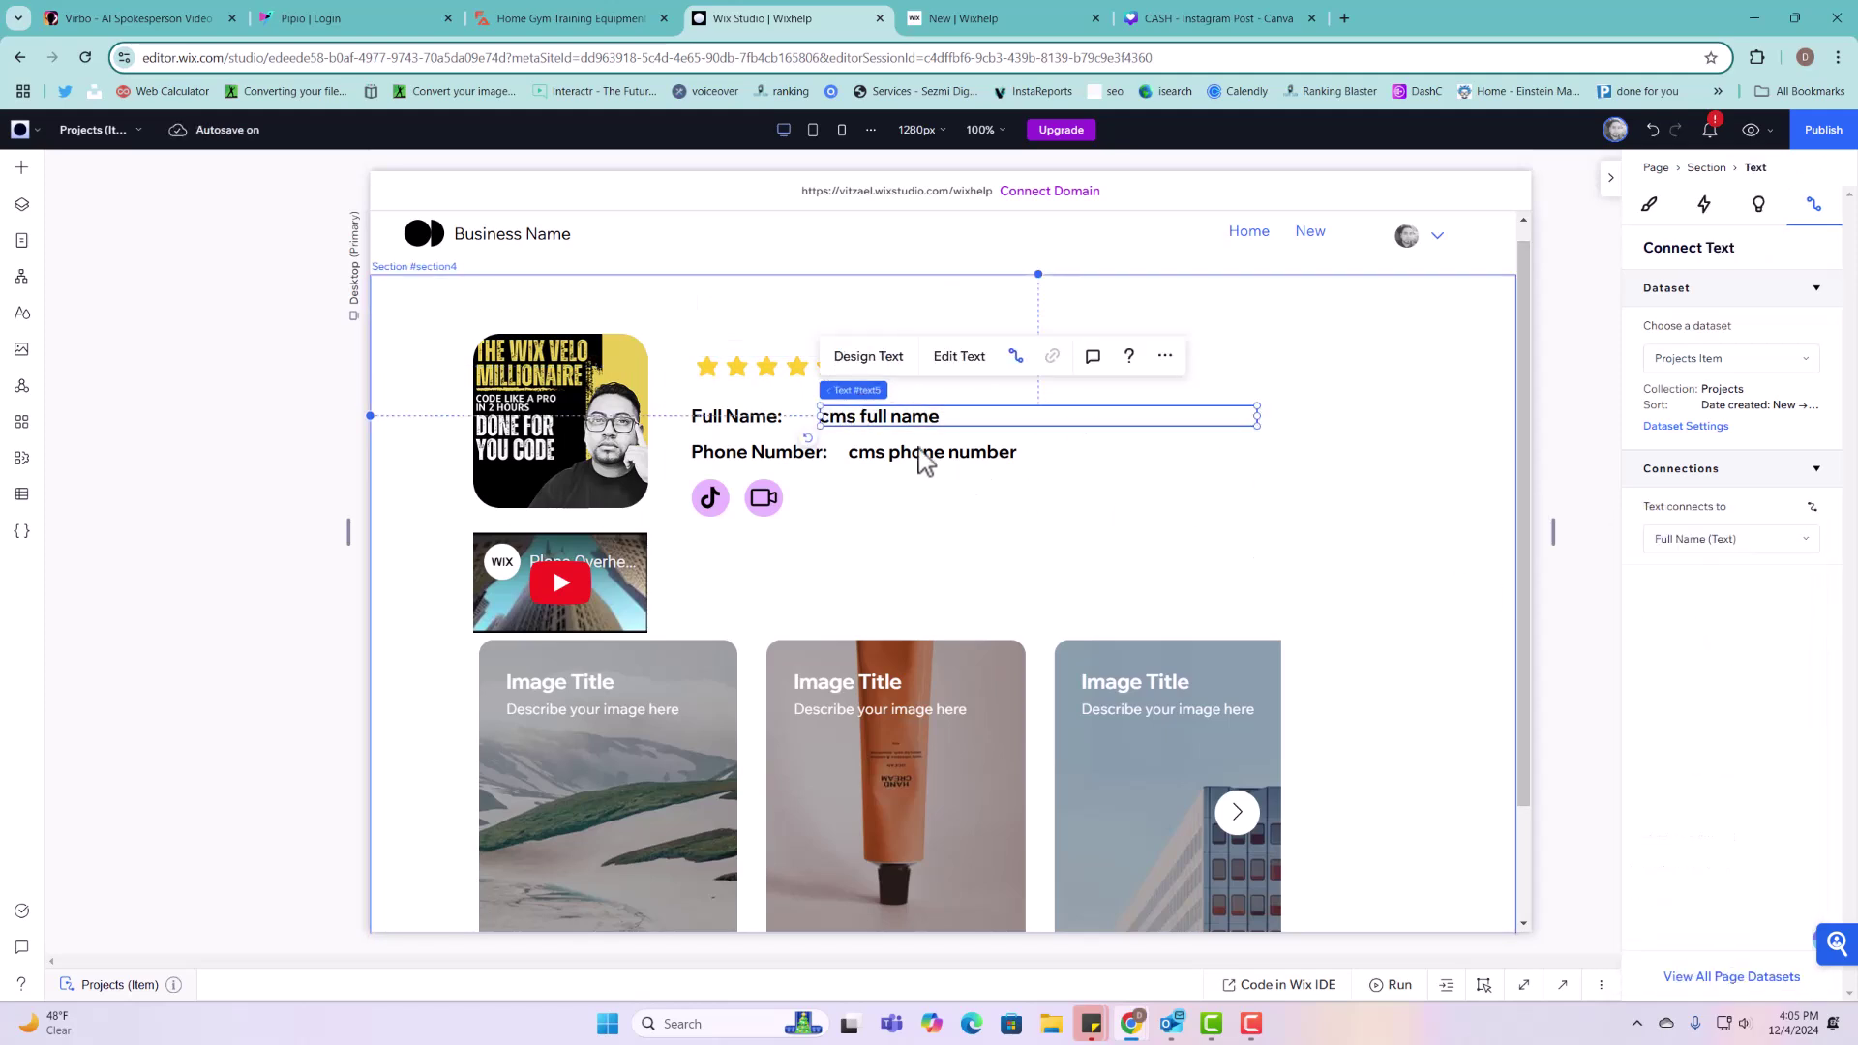
left_click(921, 453)
left_click(1689, 544)
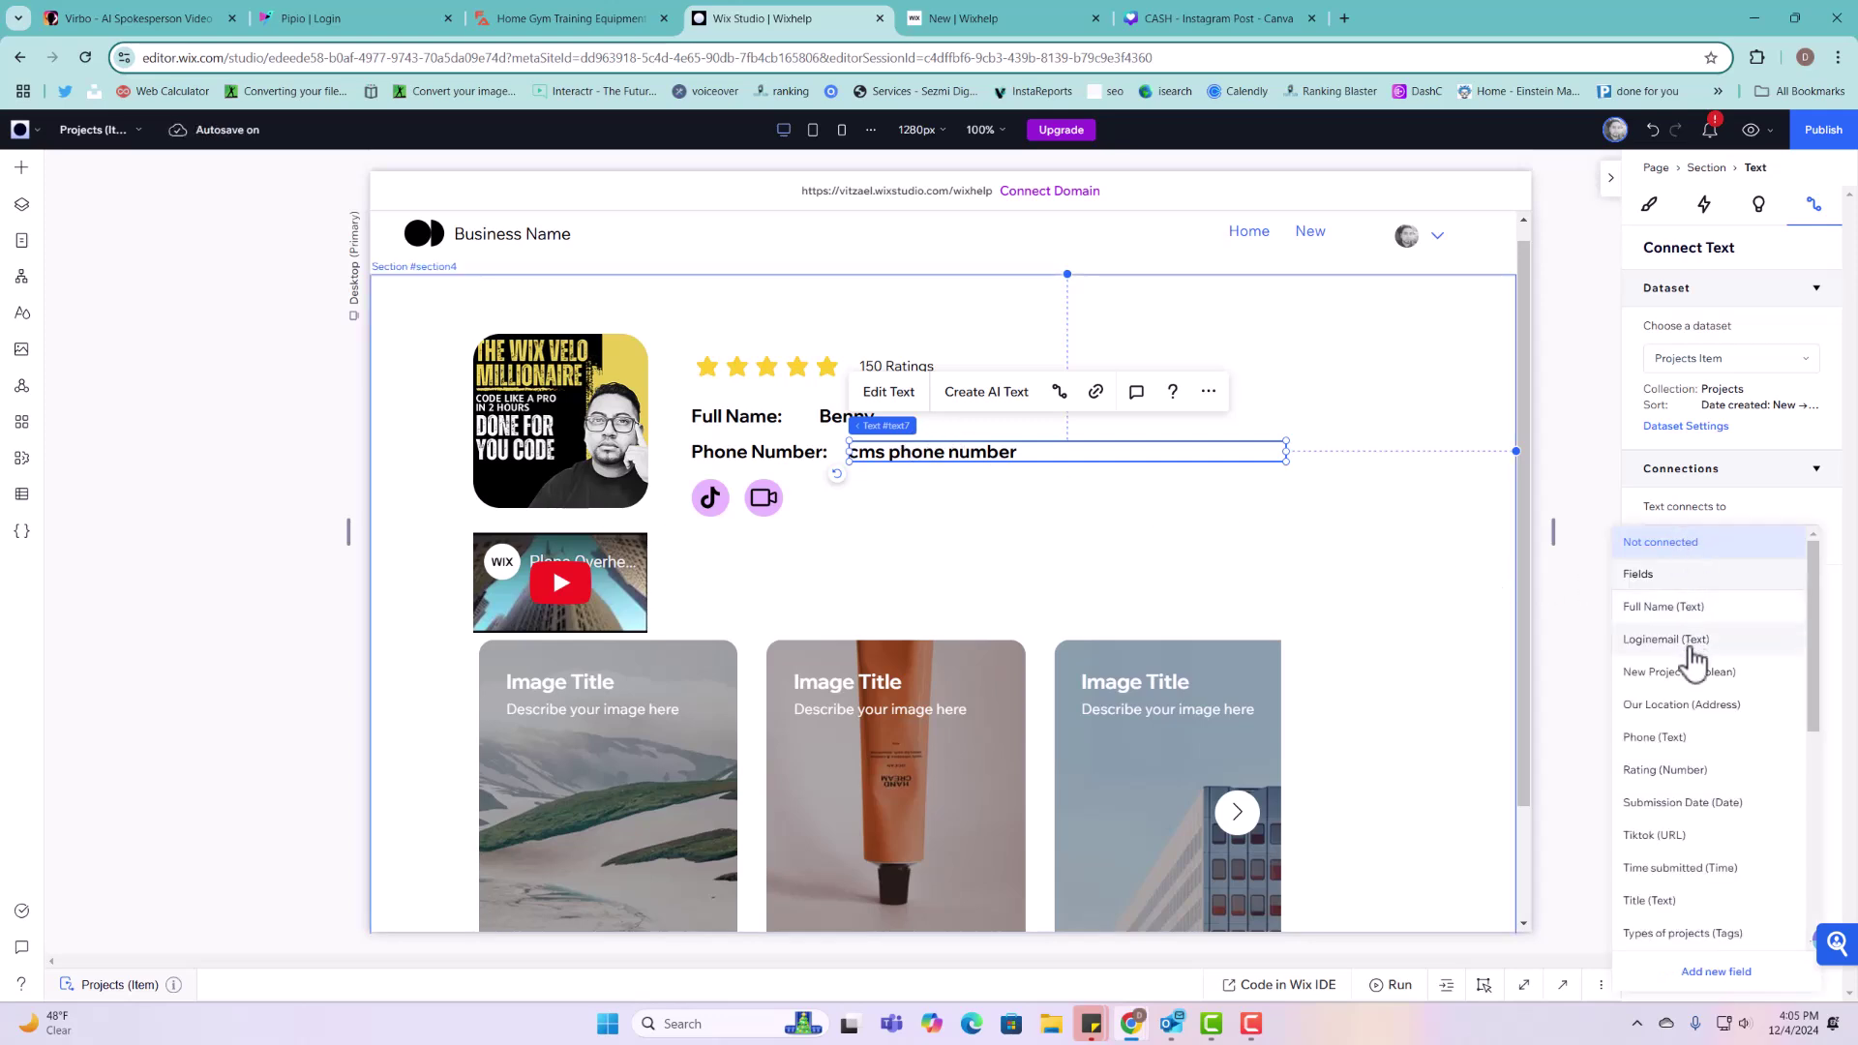
left_click(1689, 738)
scroll(1426, 772, "down", 2)
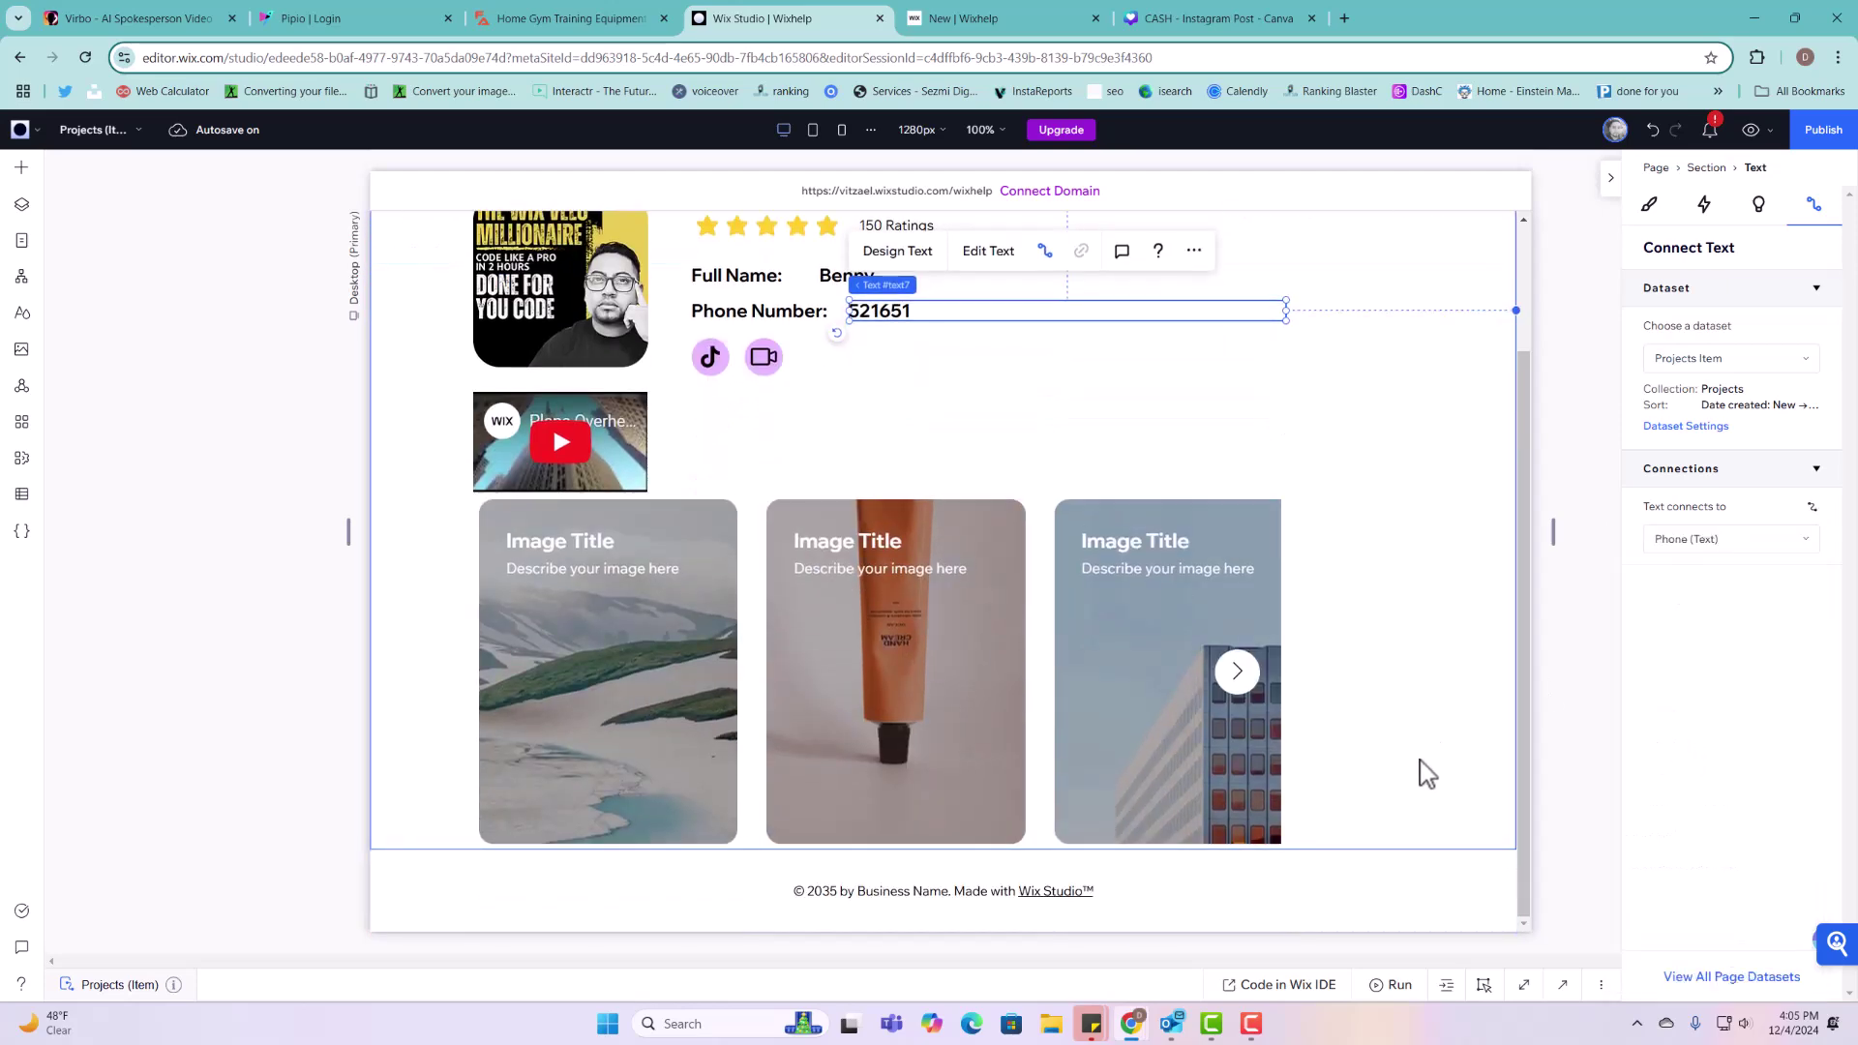
left_click(946, 850)
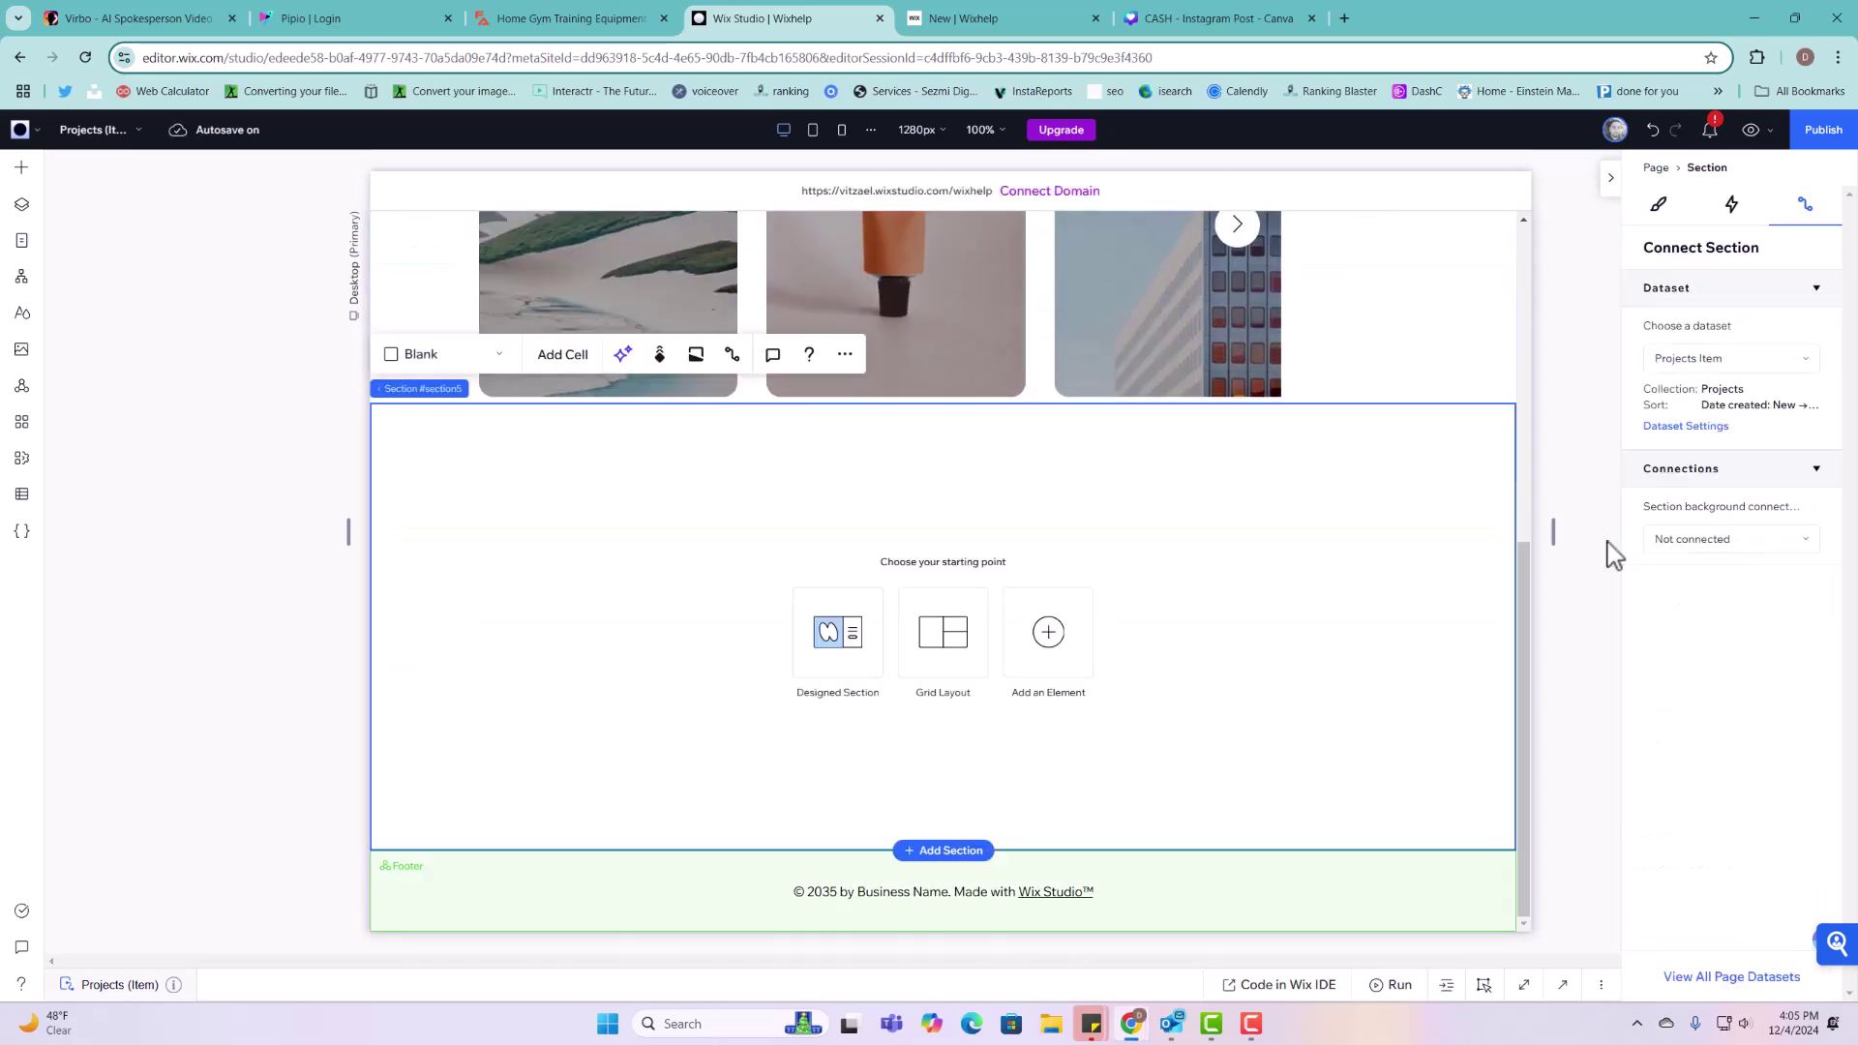
Step: Drag a Google Maps element from Contact & Forms into the new empty section
left_click(21, 168)
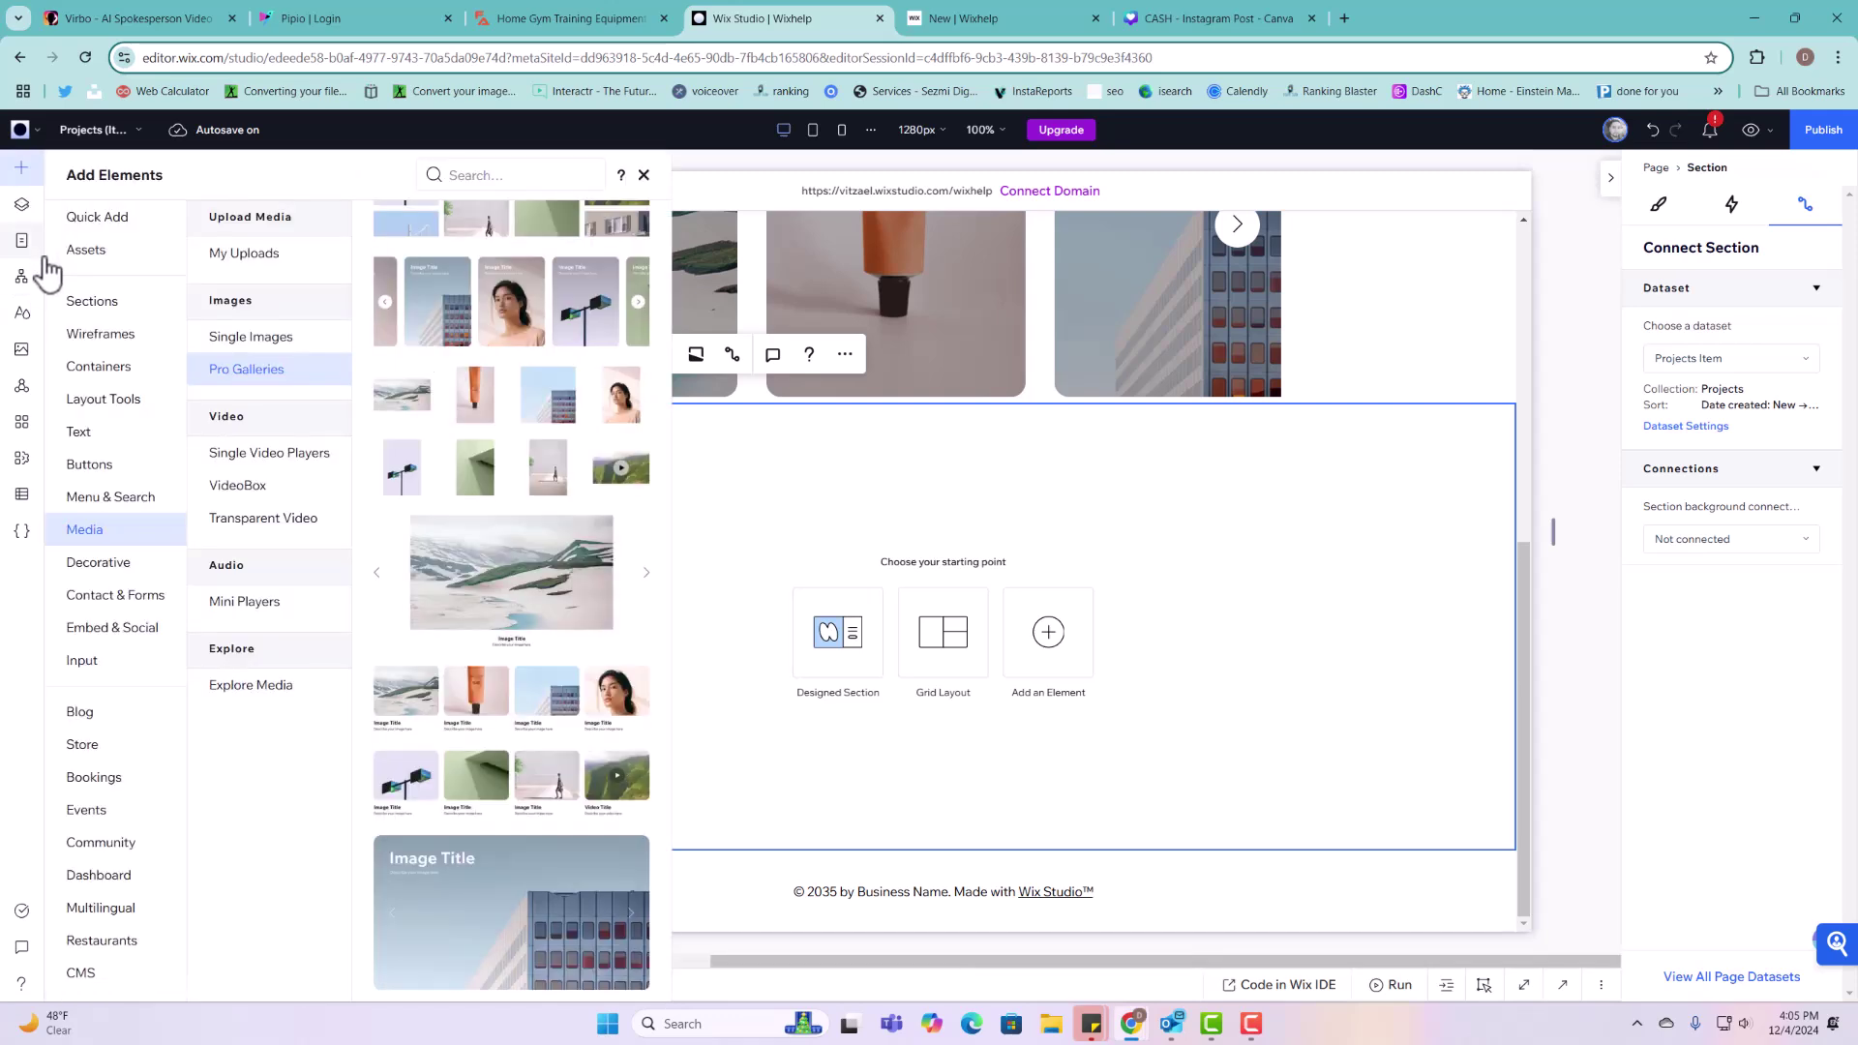
left_click(114, 499)
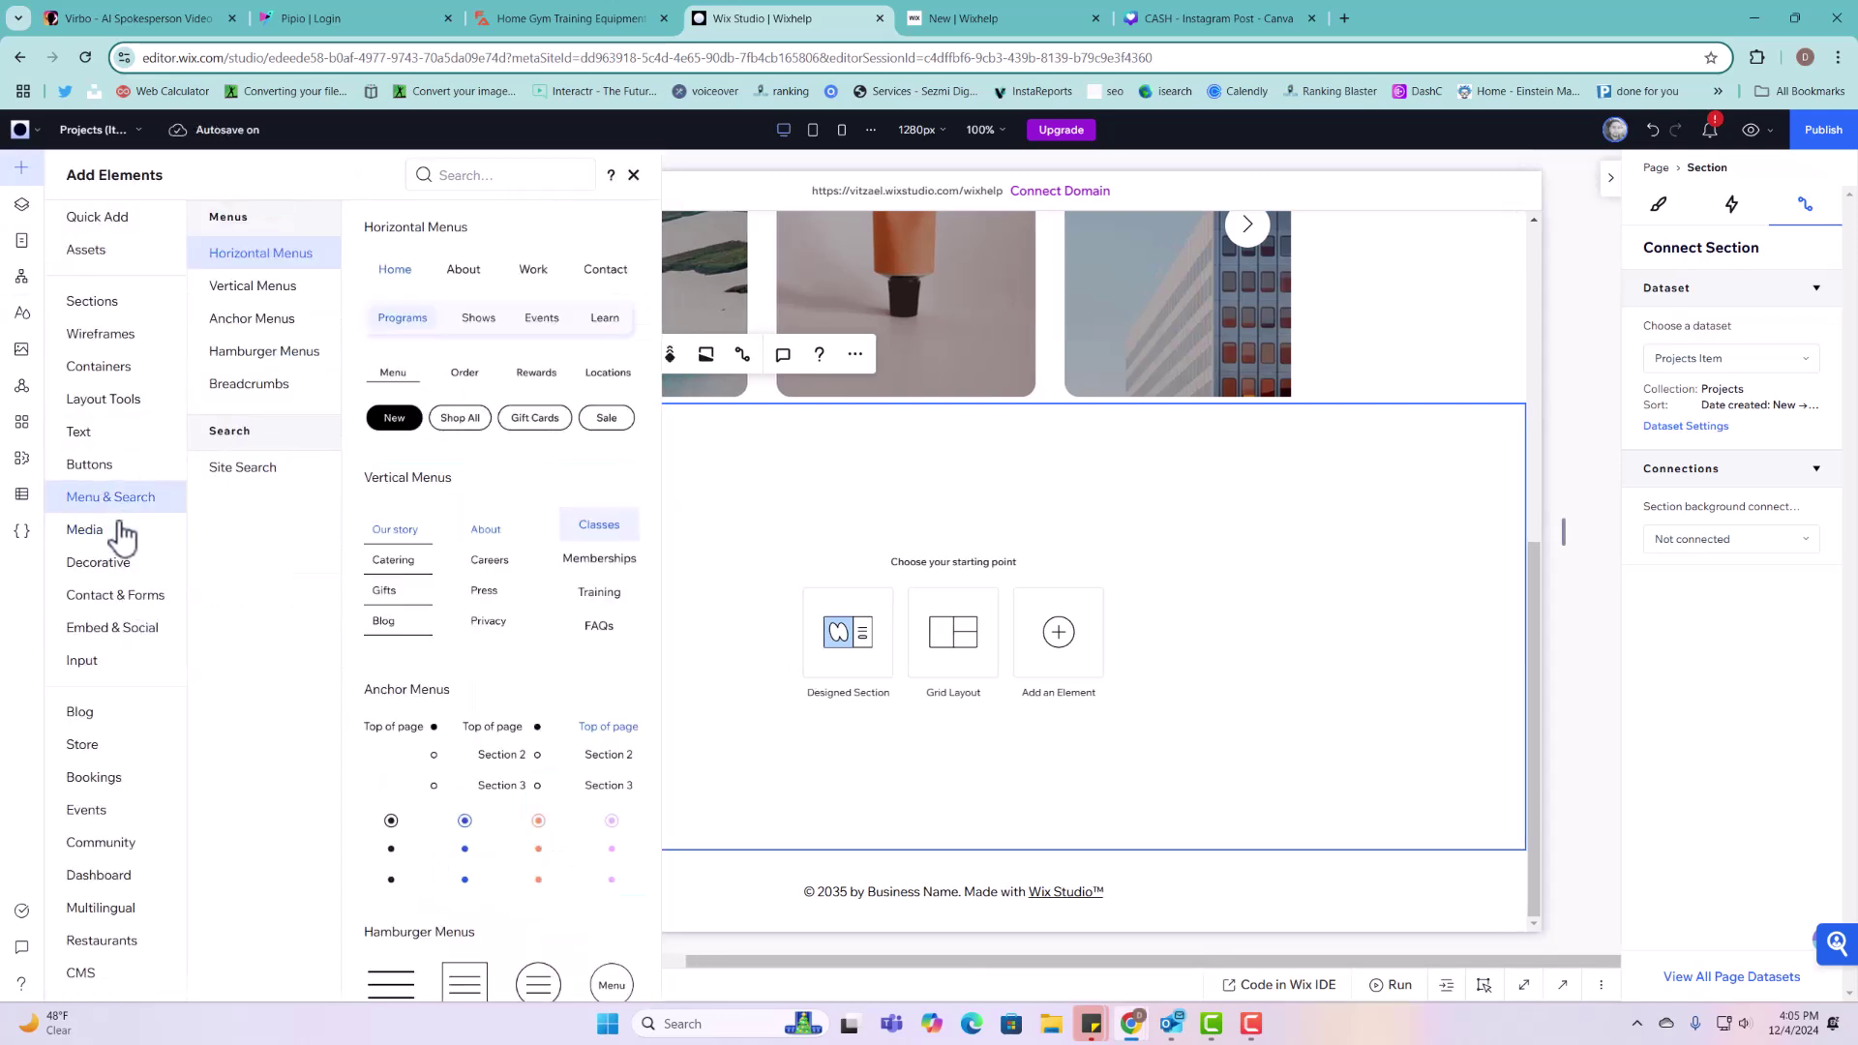
left_click(117, 597)
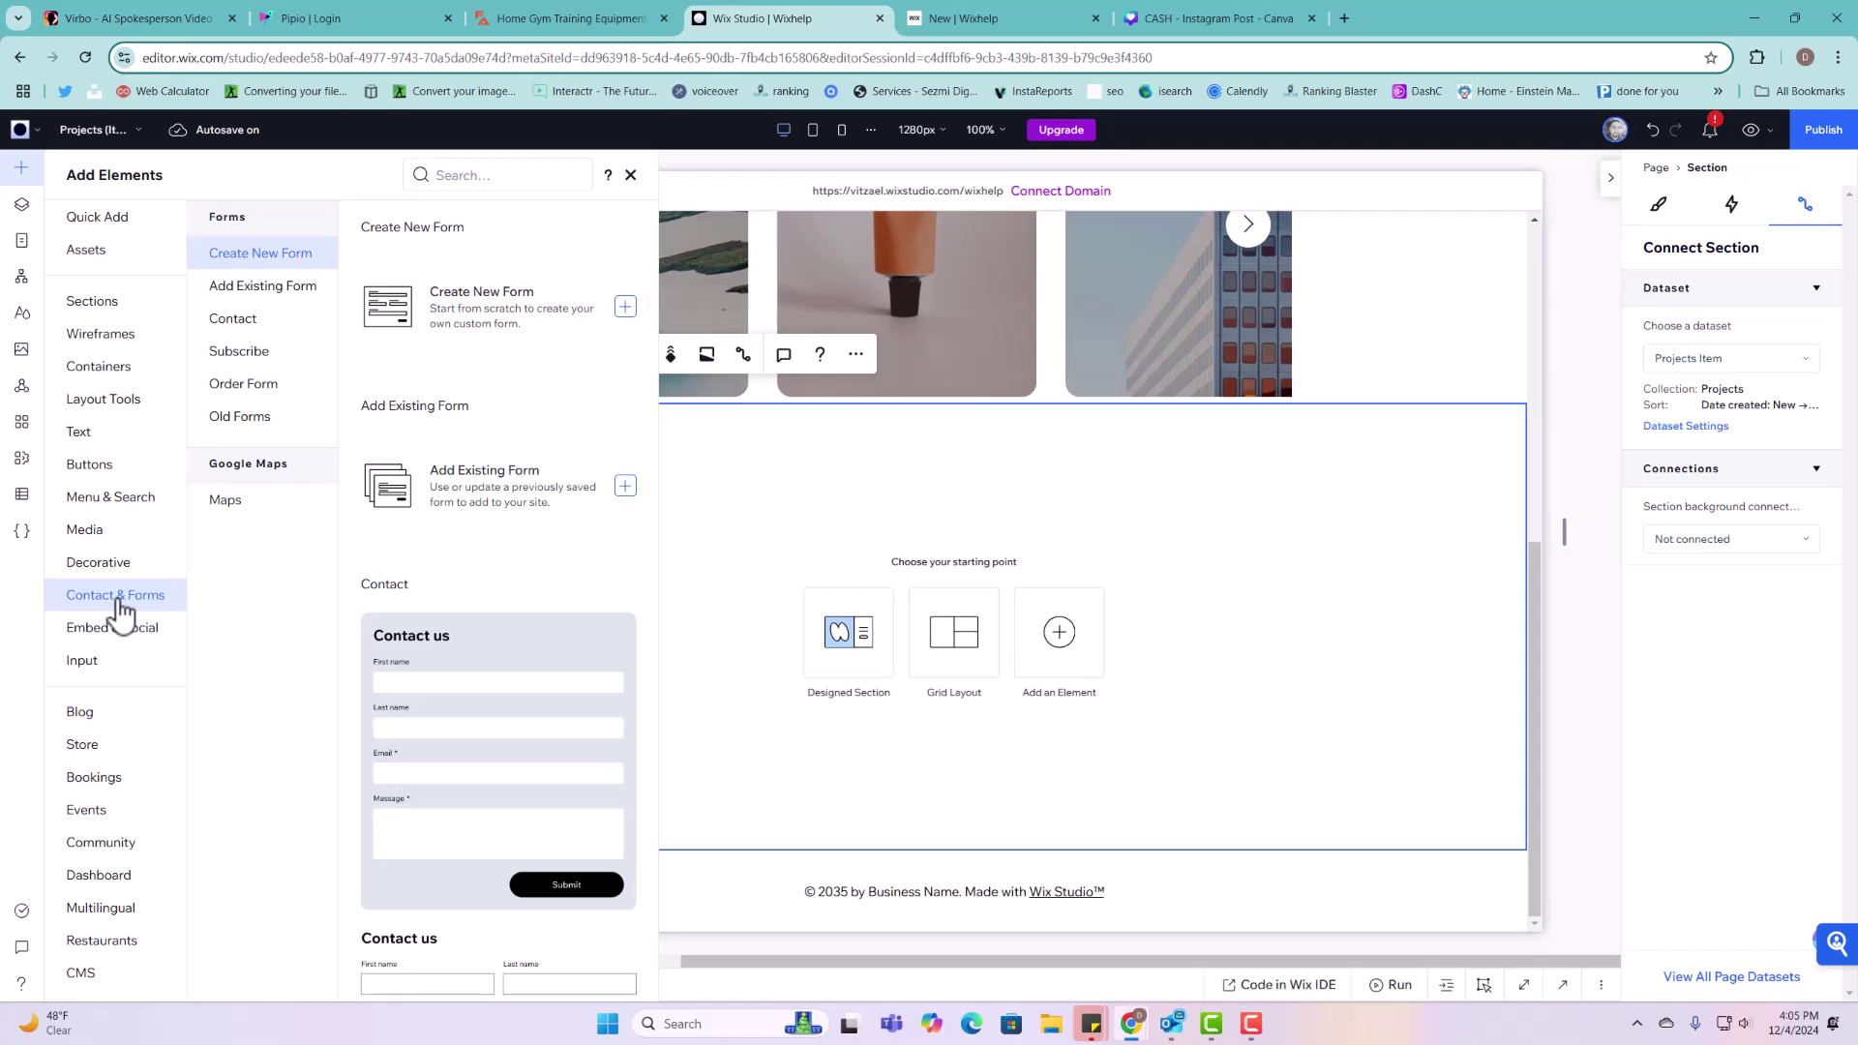
left_click(232, 520)
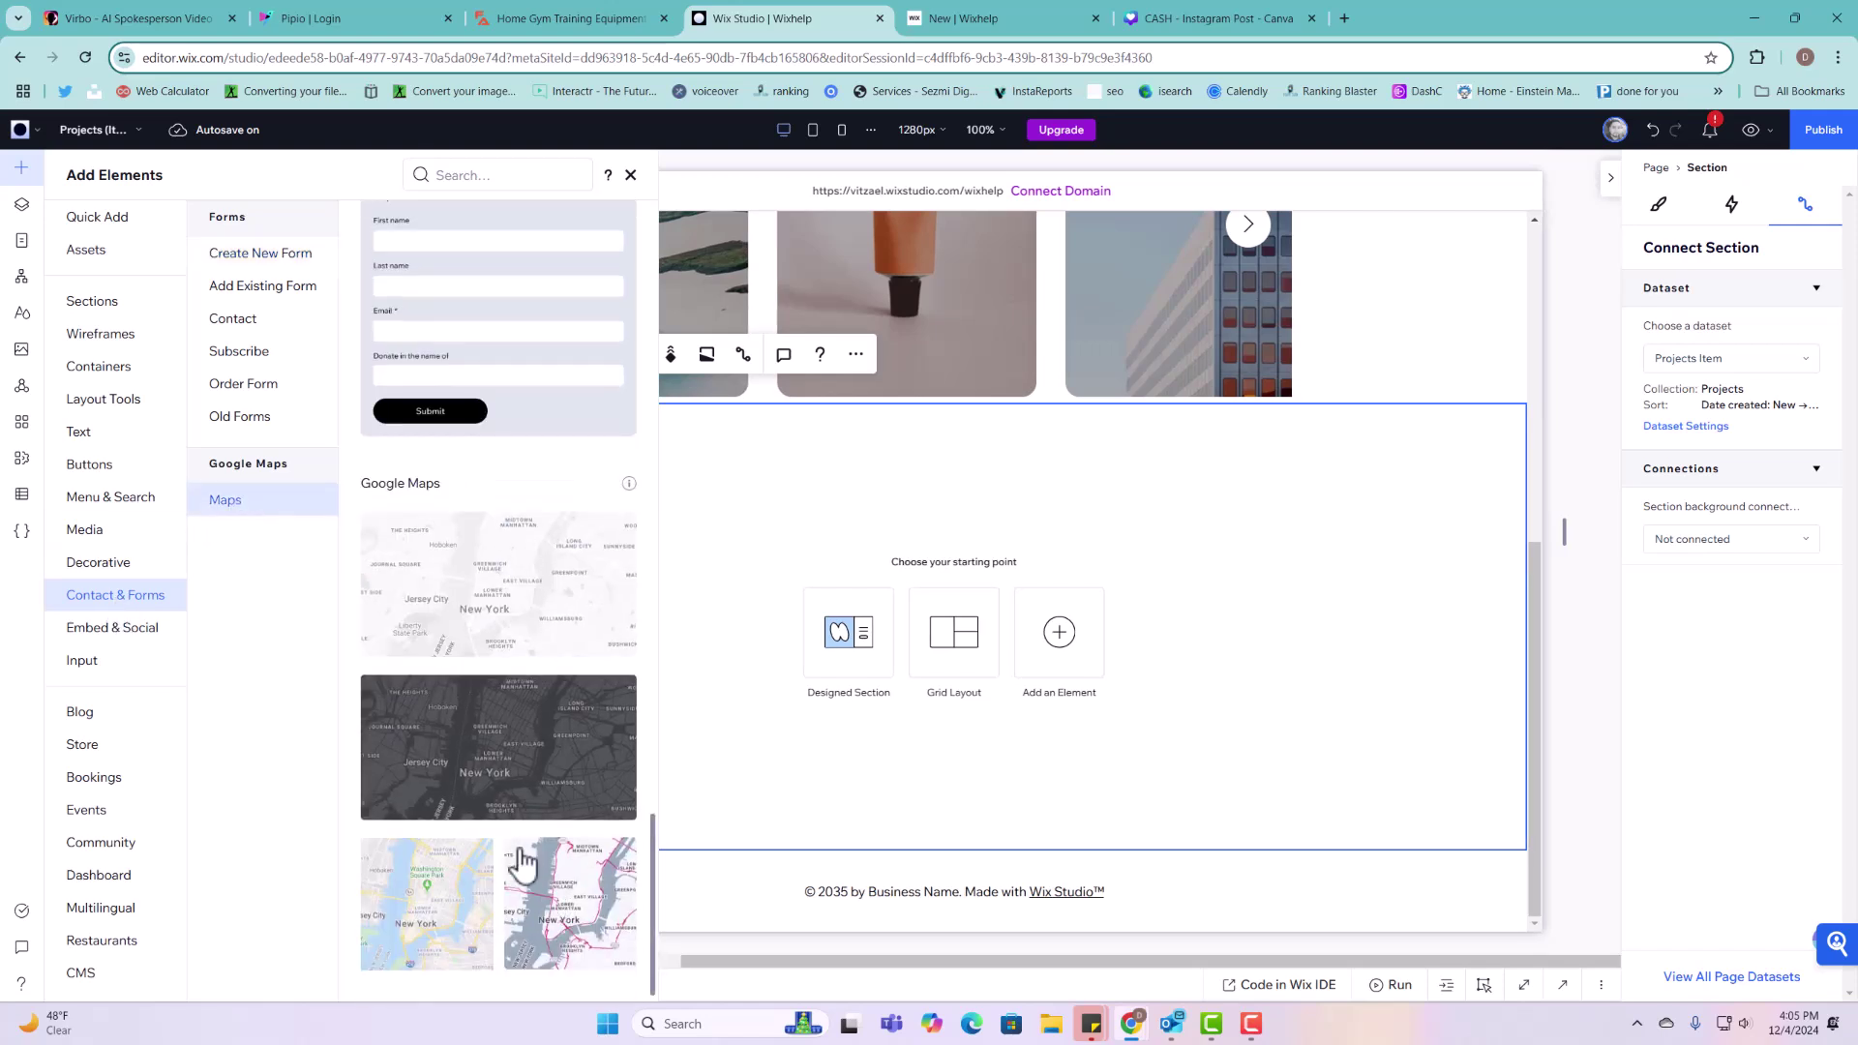
left_click_drag(566, 896, 1125, 616)
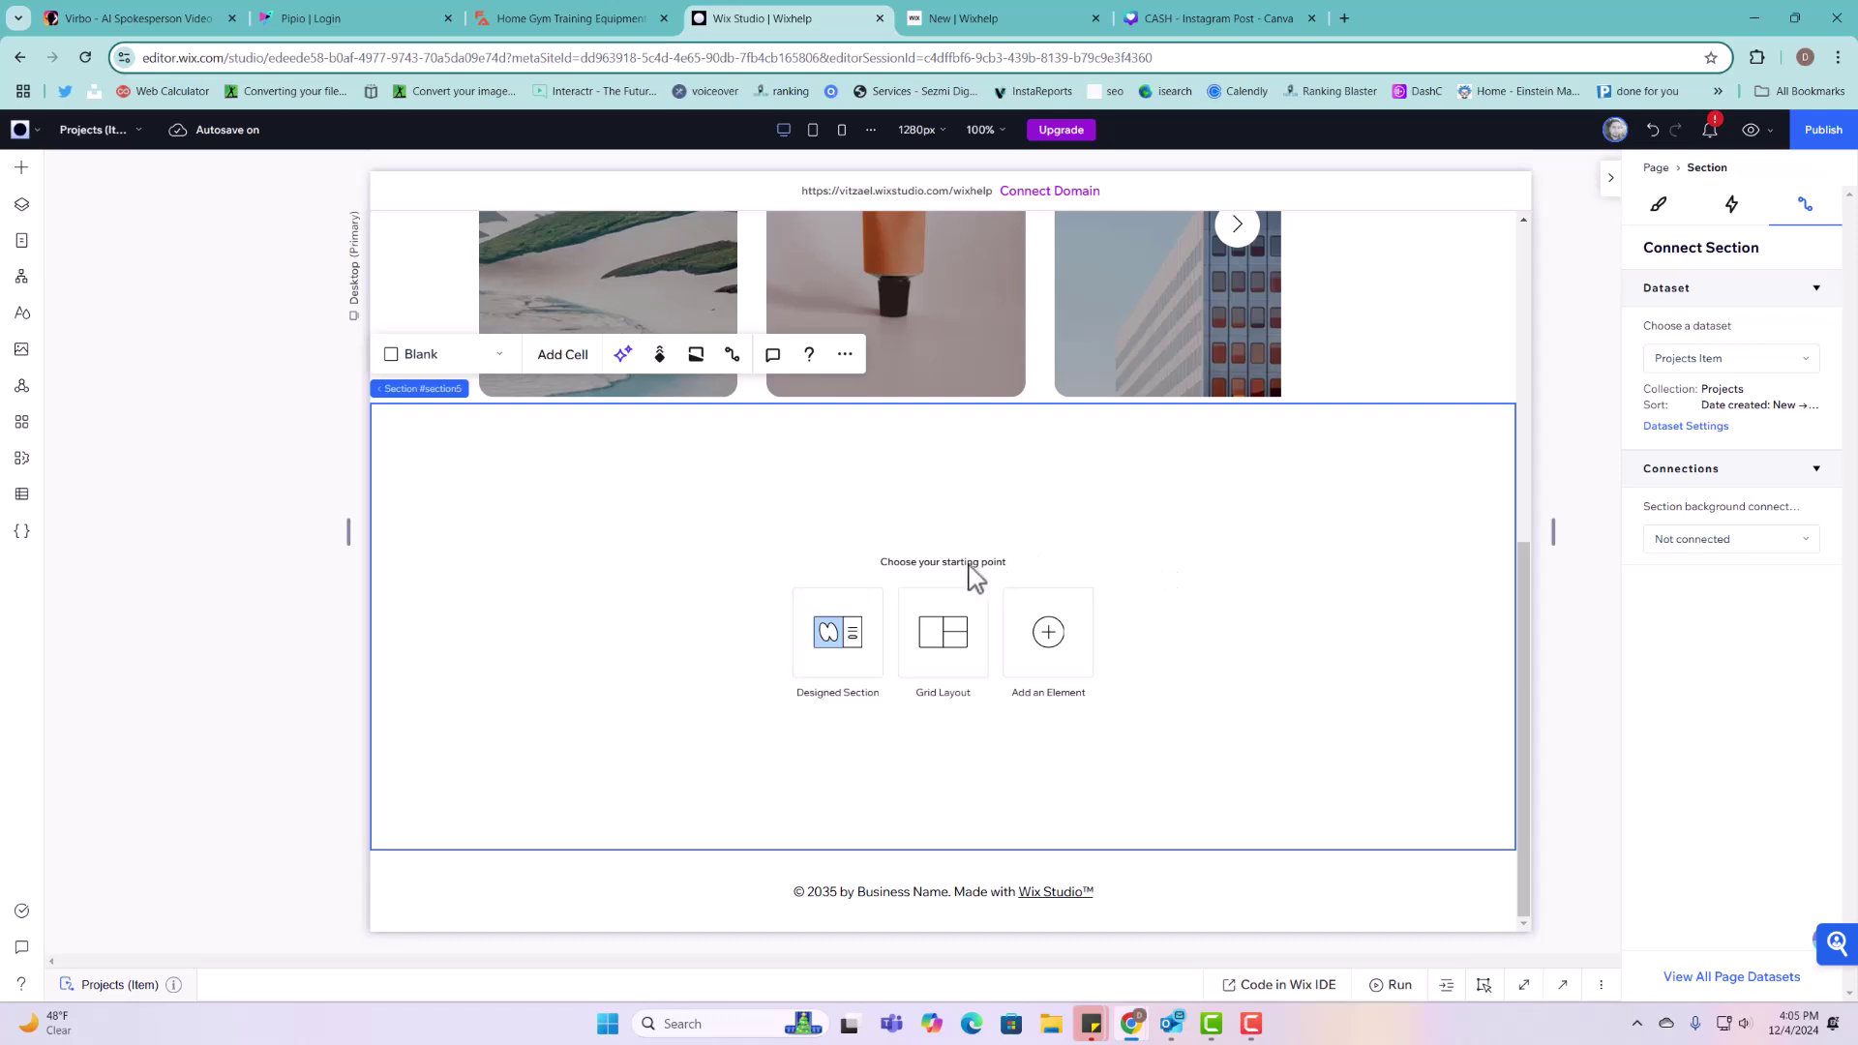
left_click(19, 170)
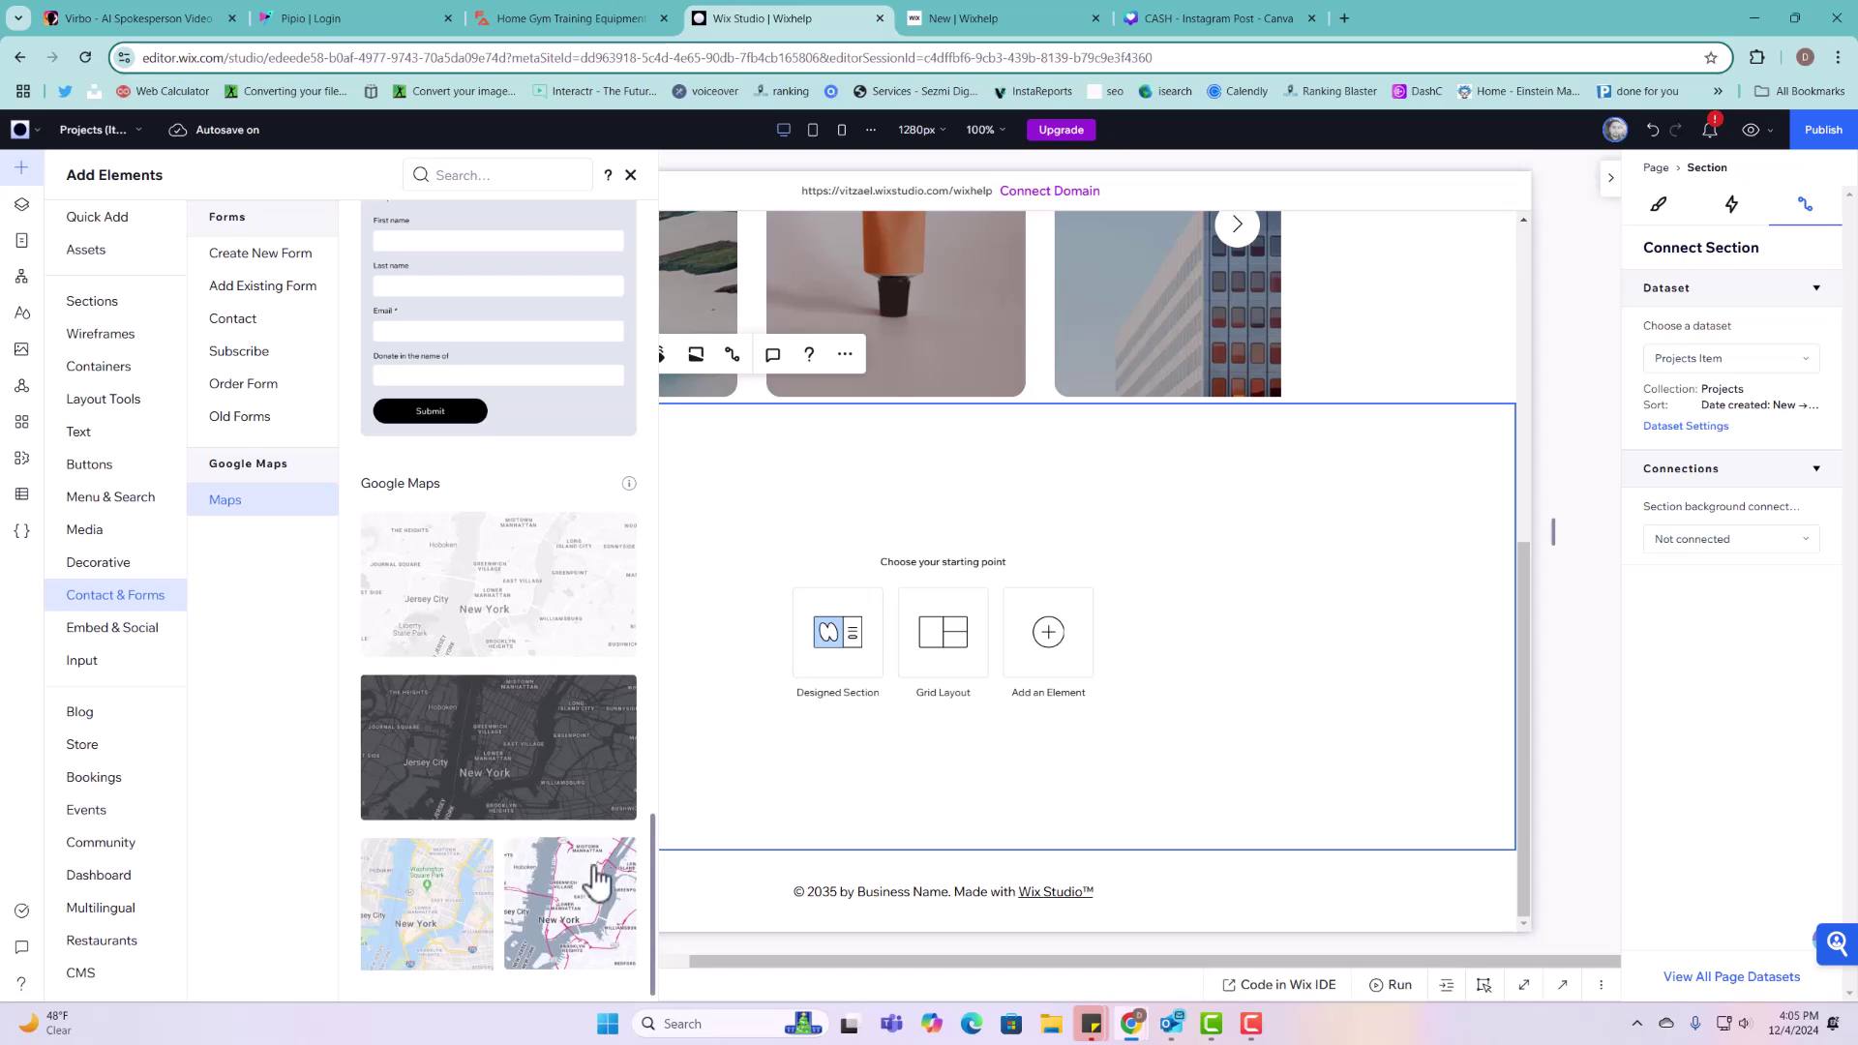
left_click_drag(575, 891, 946, 624)
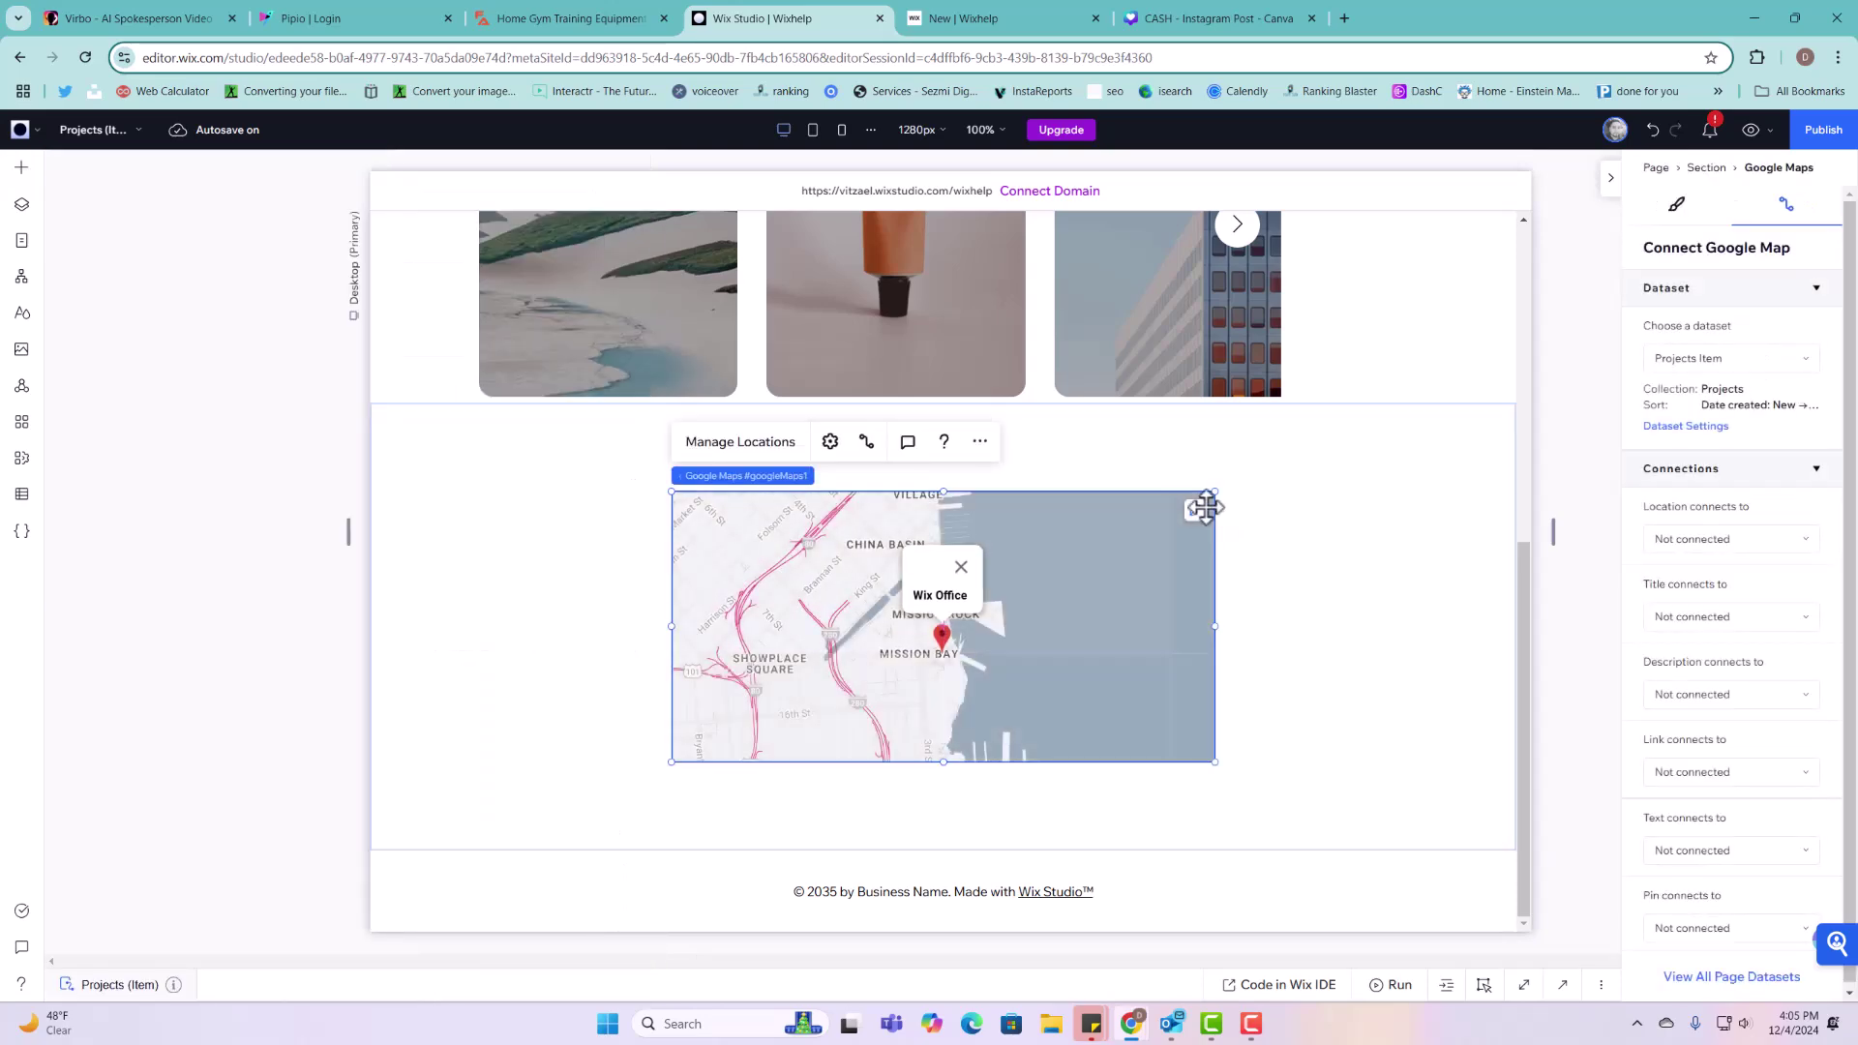
scroll(1222, 604, "up", 6)
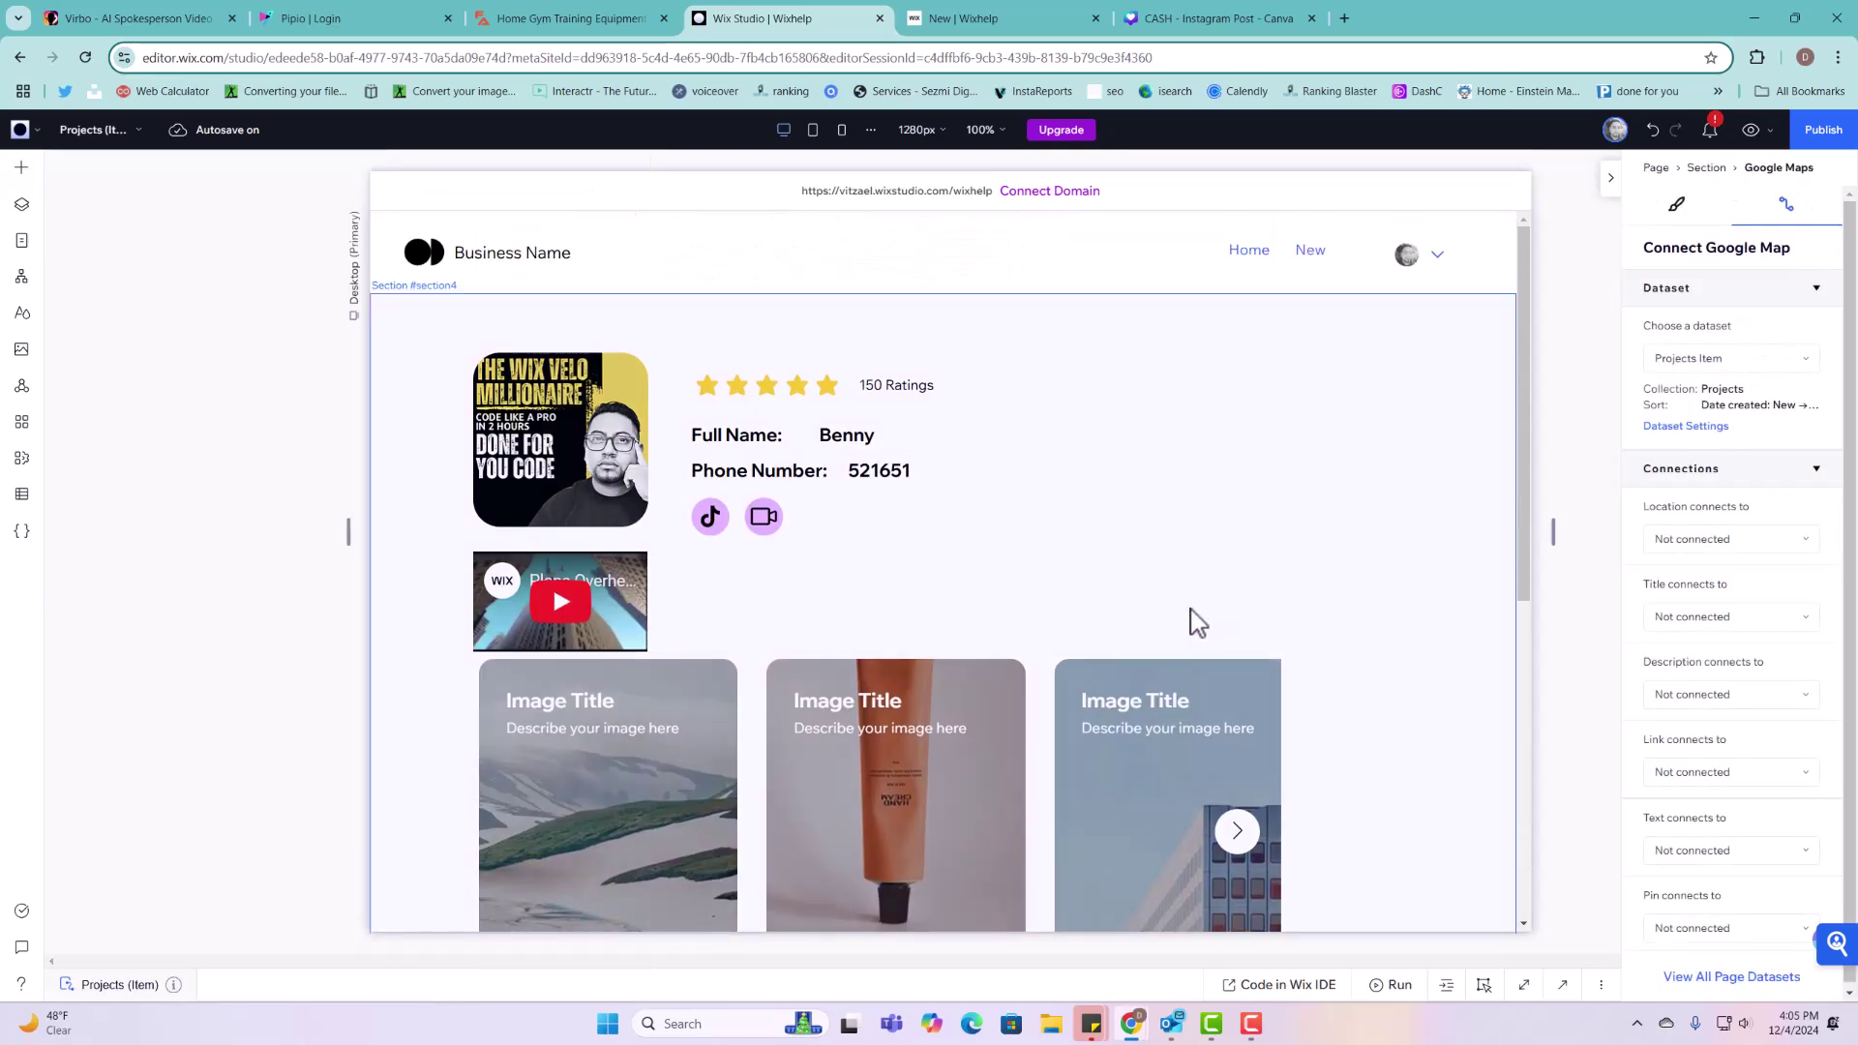
Step: Link the TikTok button's click action to the Tiktok (URL) field
left_click(854, 484)
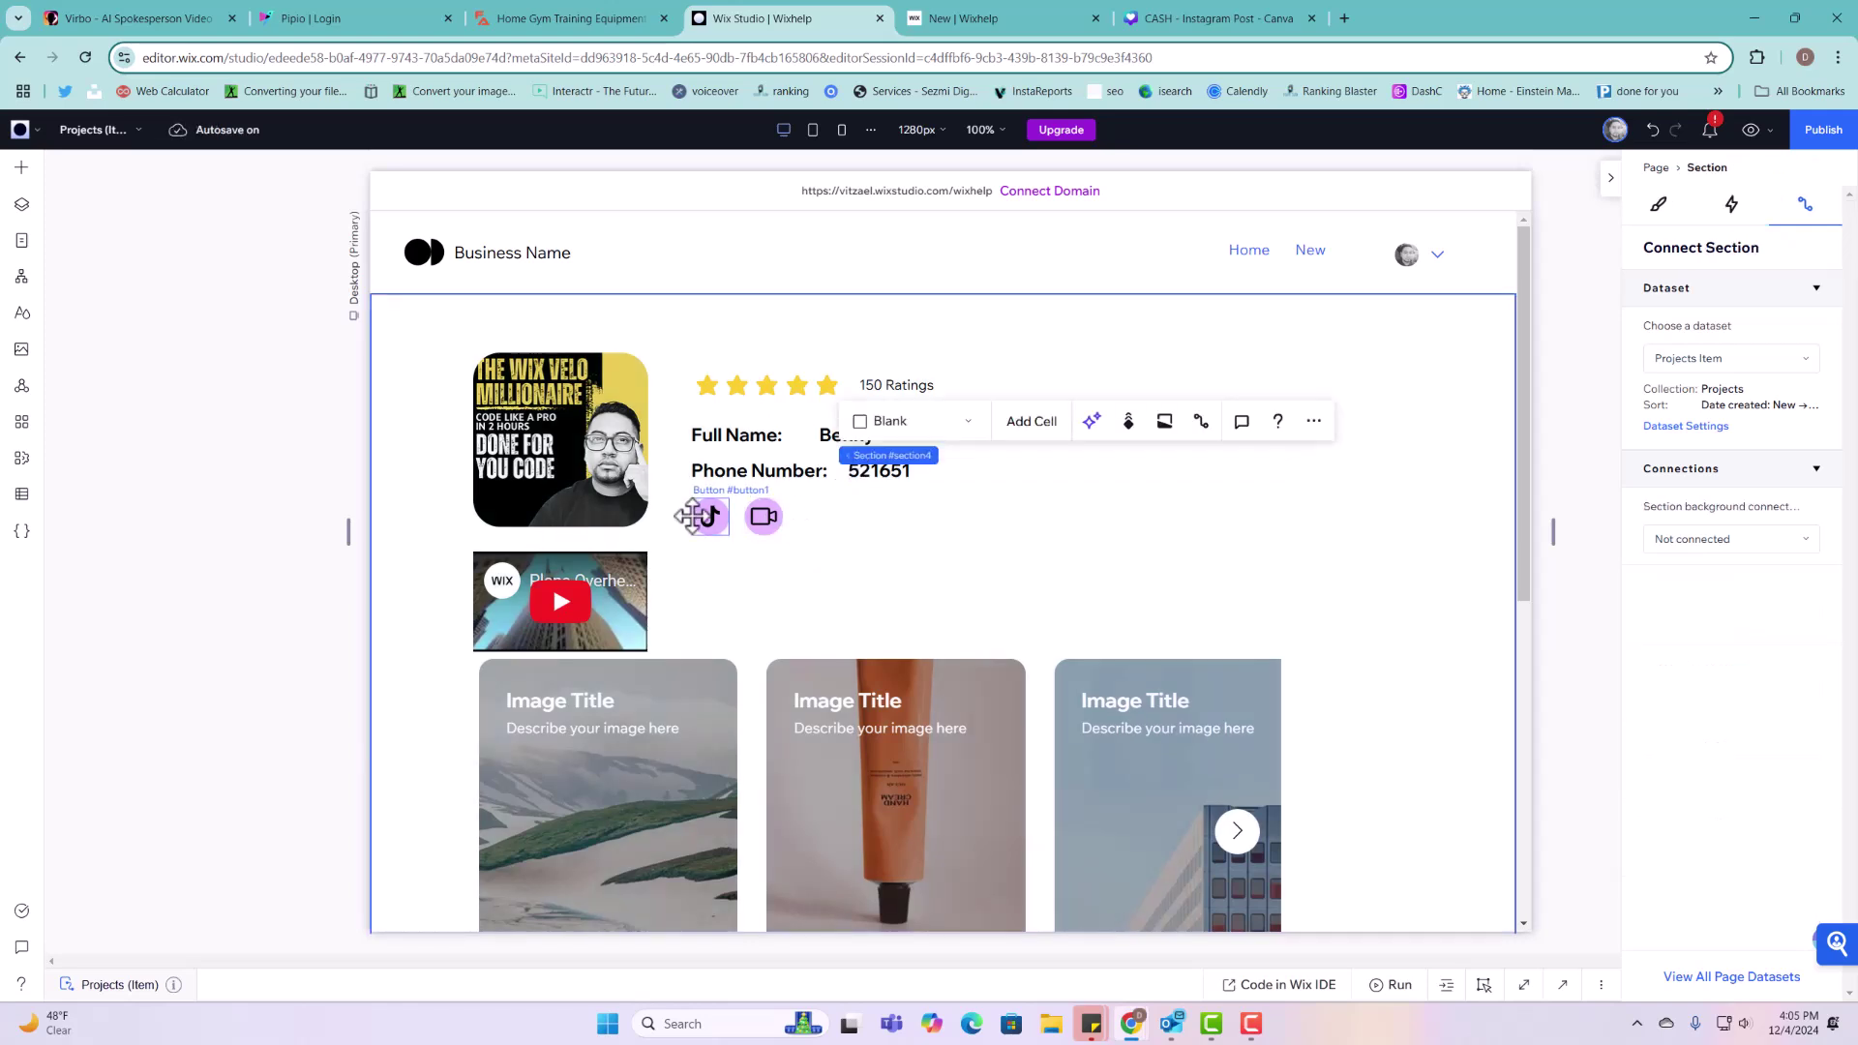
left_click(707, 516)
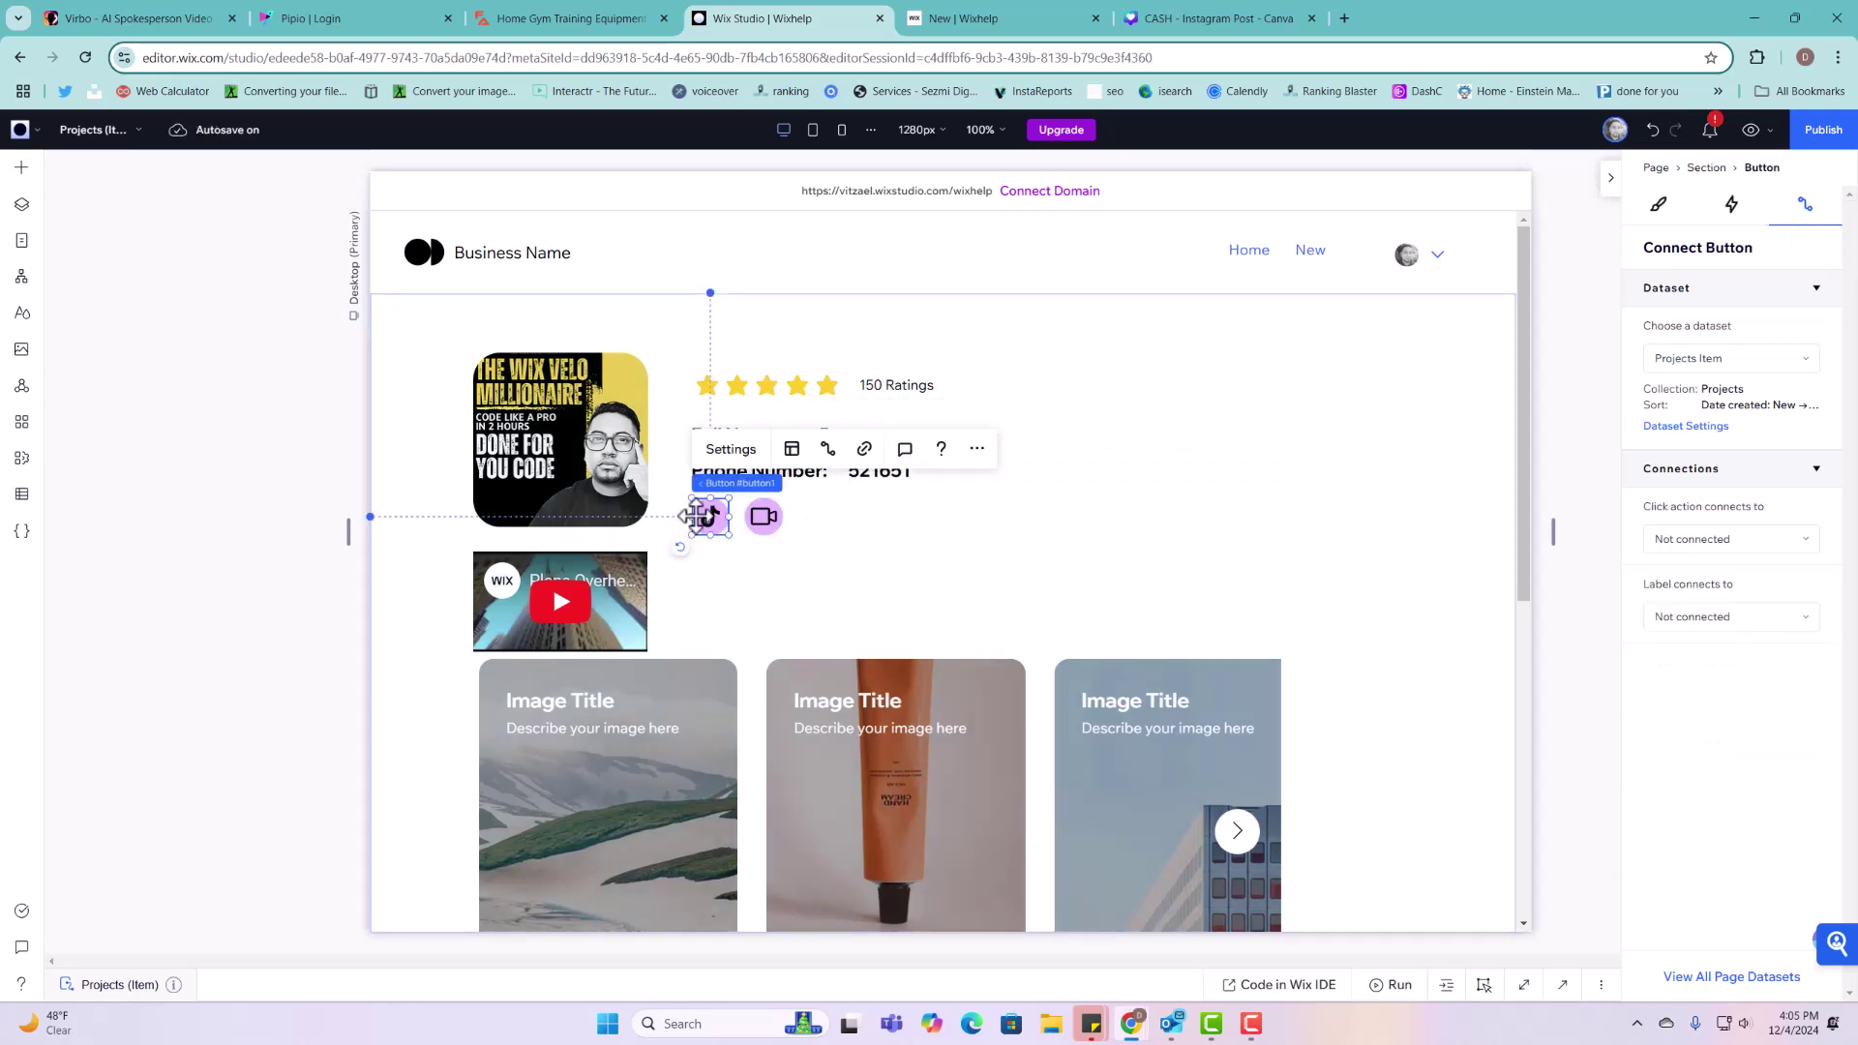
left_click(1700, 540)
scroll(1704, 631, "down", 5)
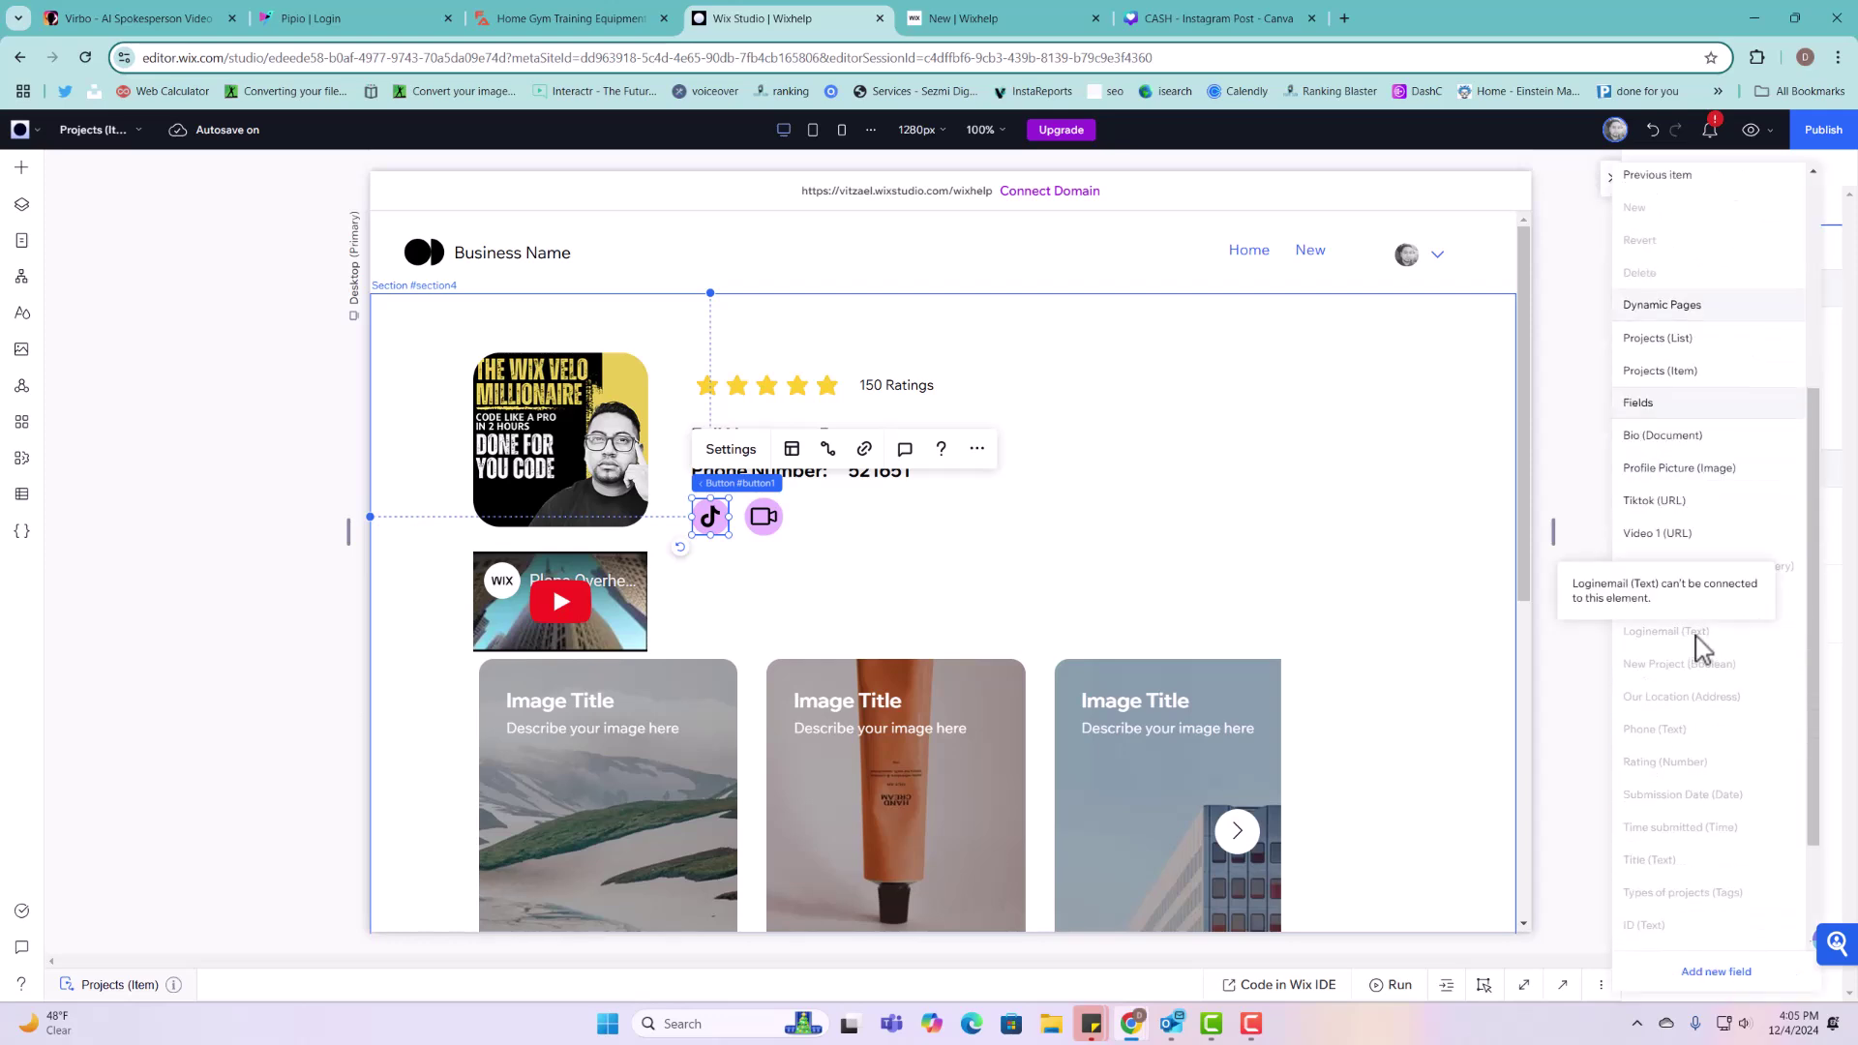
left_click(1691, 504)
Step: Link the video icon button's click action to the Video 1 (URL) field
left_click(765, 515)
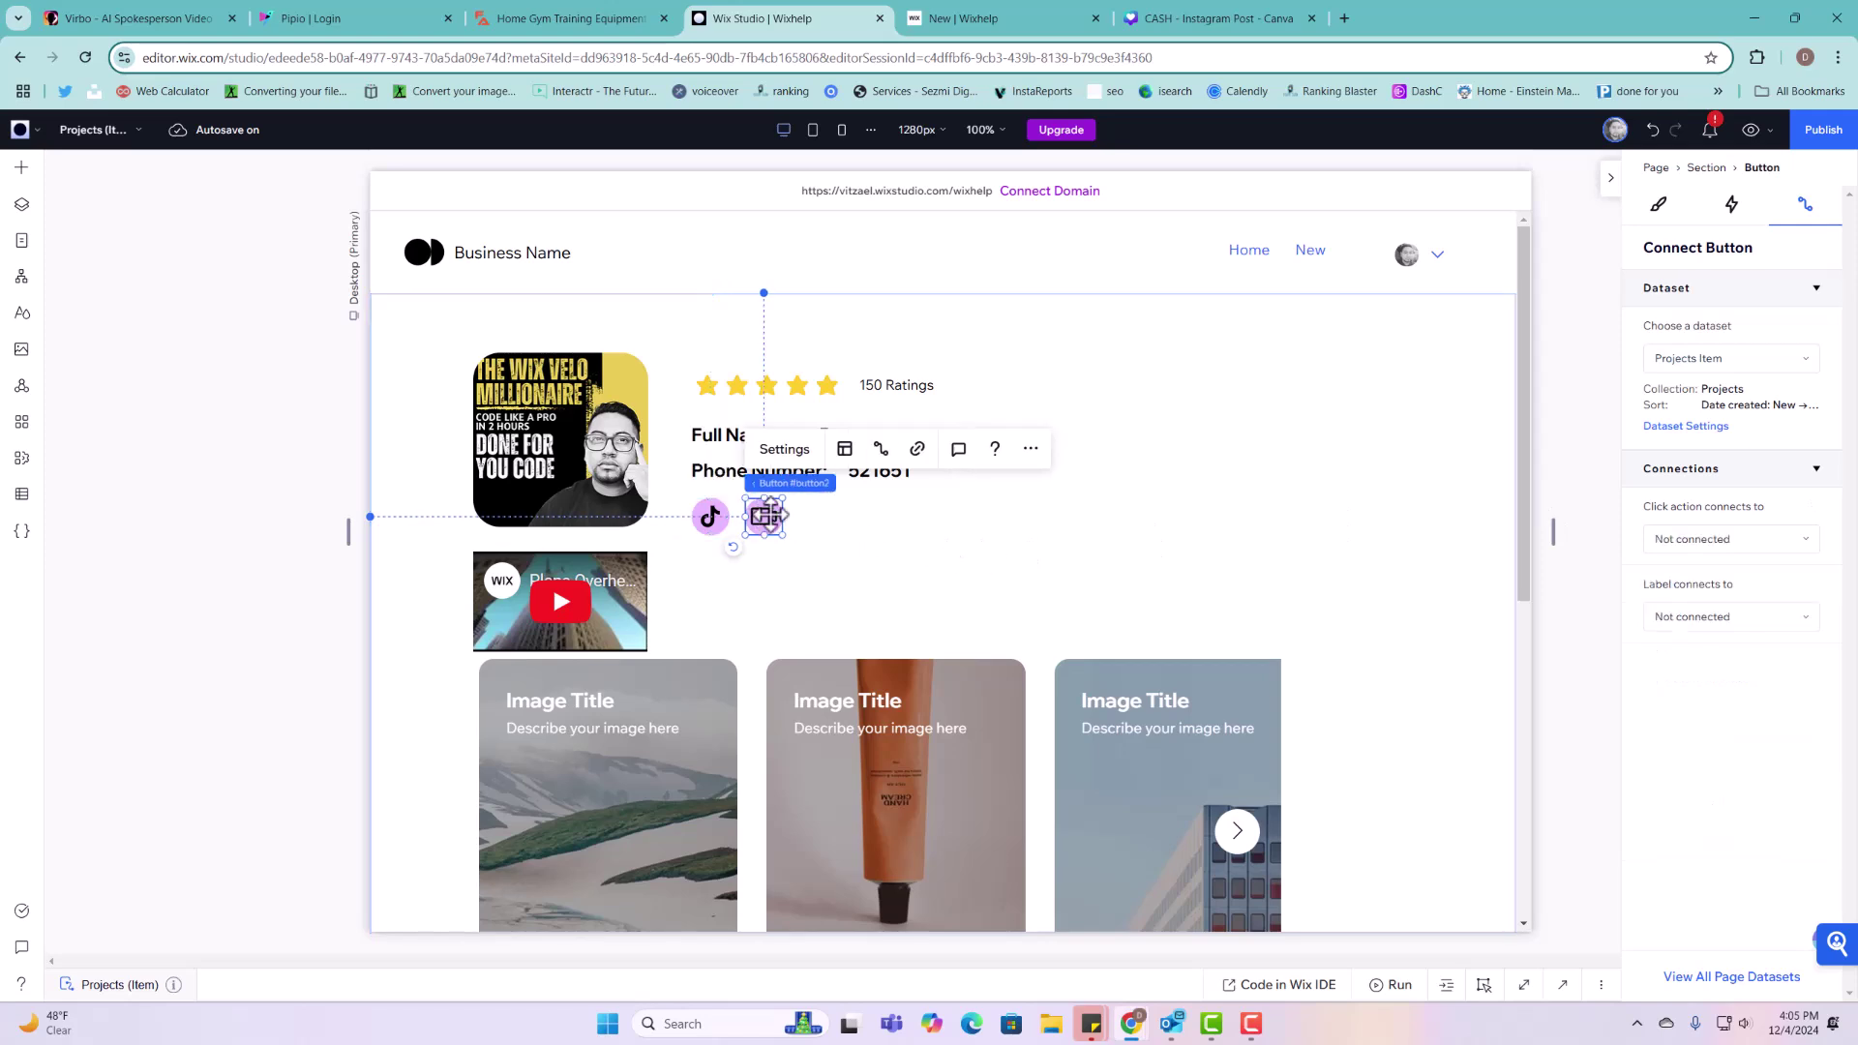
left_click(1739, 552)
scroll(1733, 619, "down", 5)
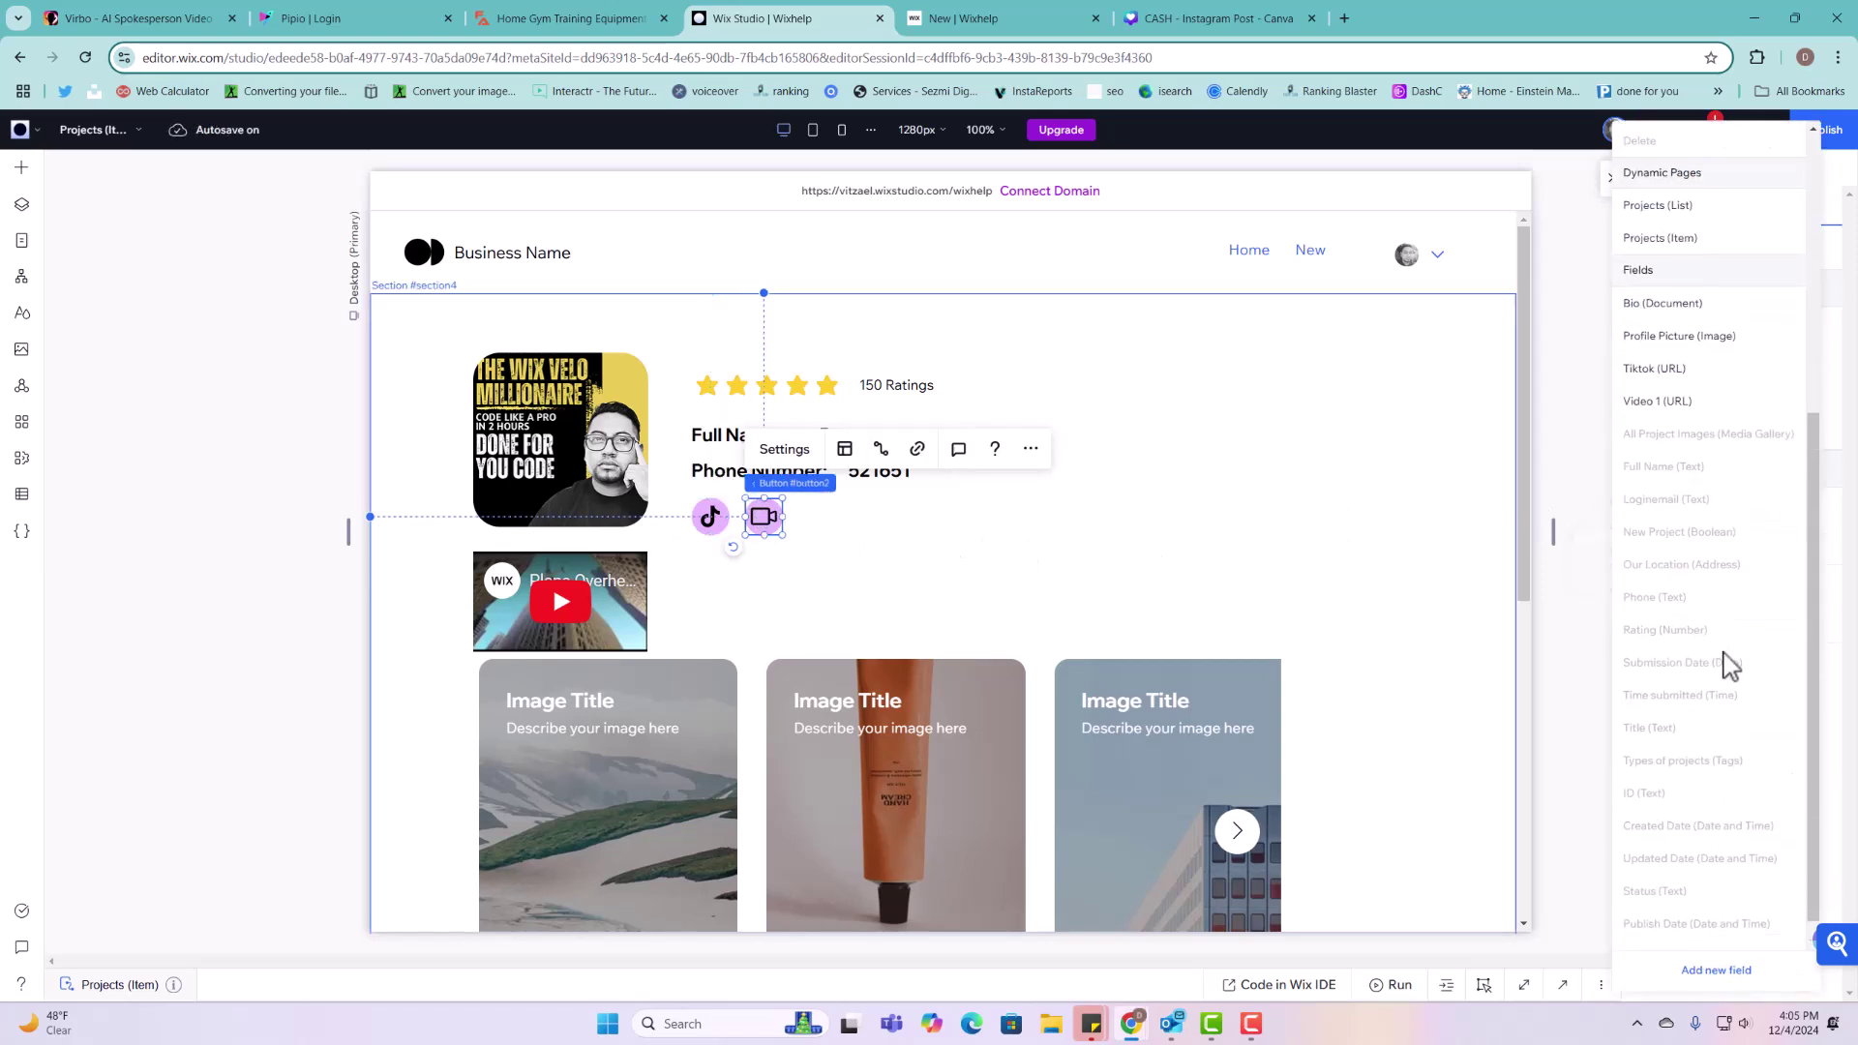
left_click(1698, 403)
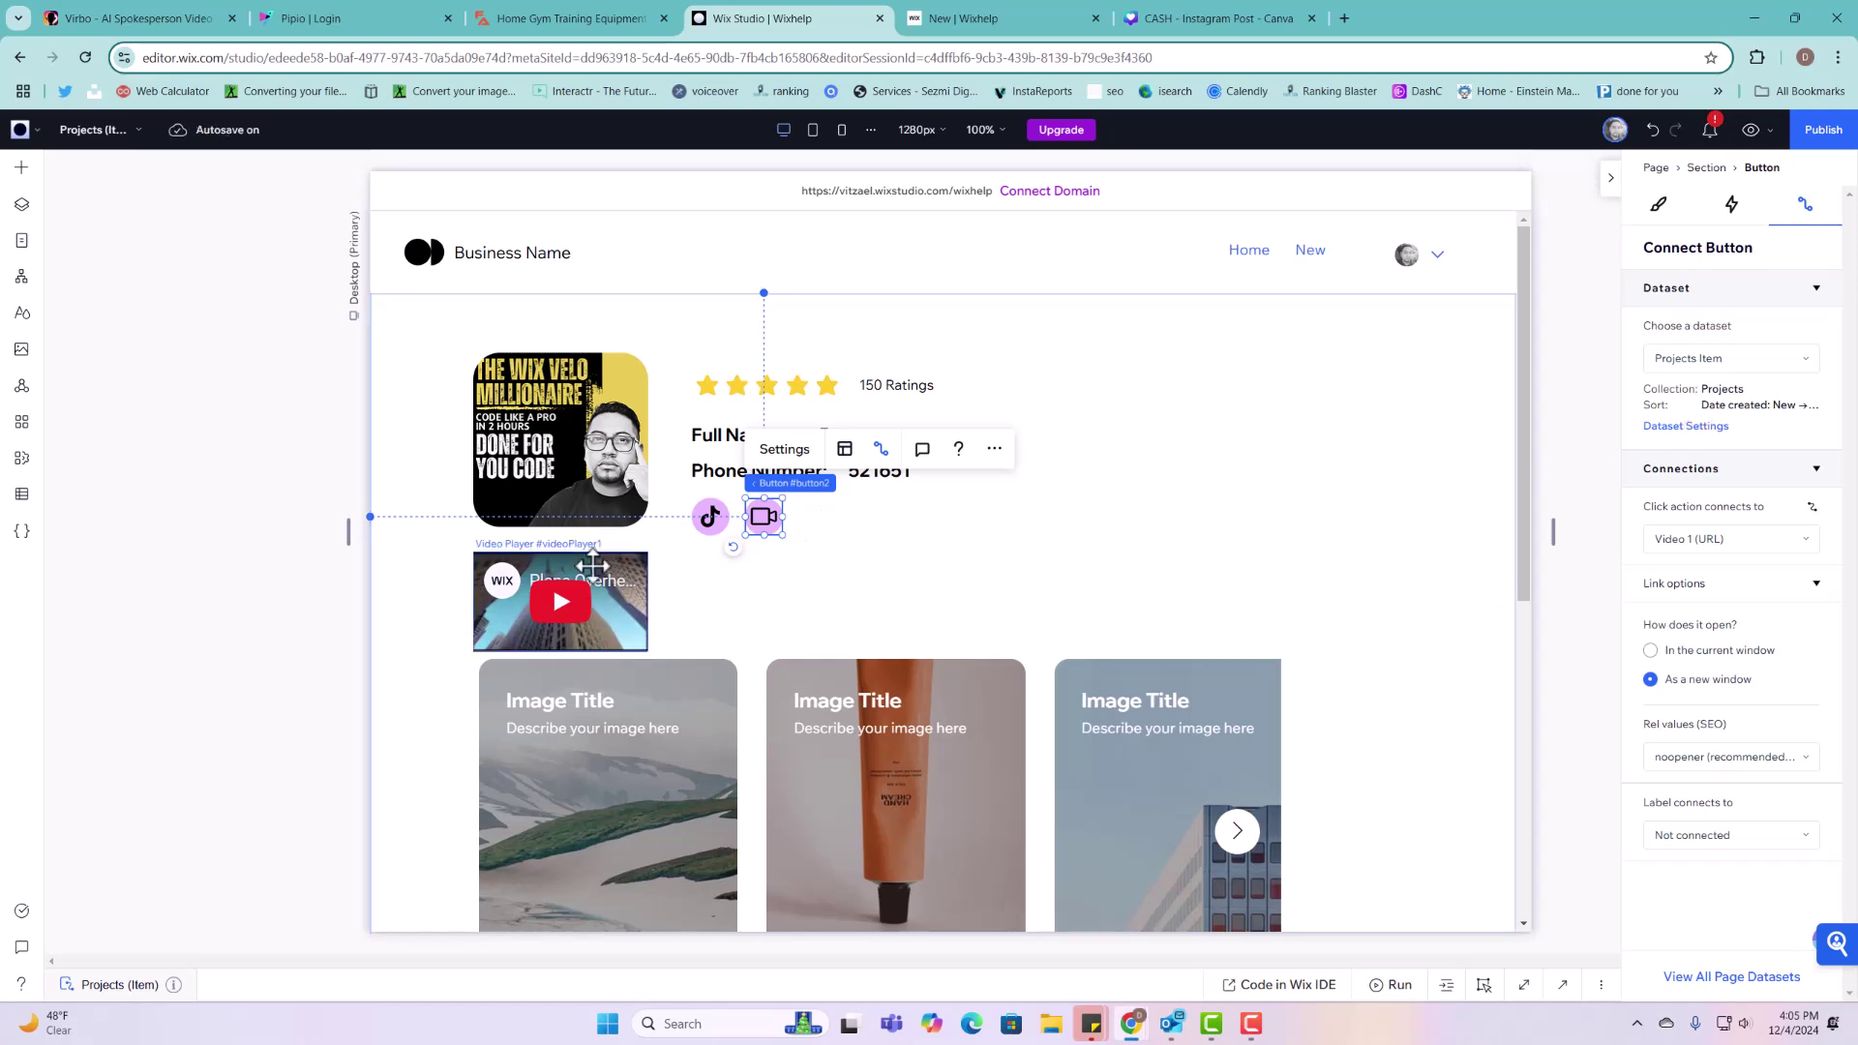
left_click(591, 580)
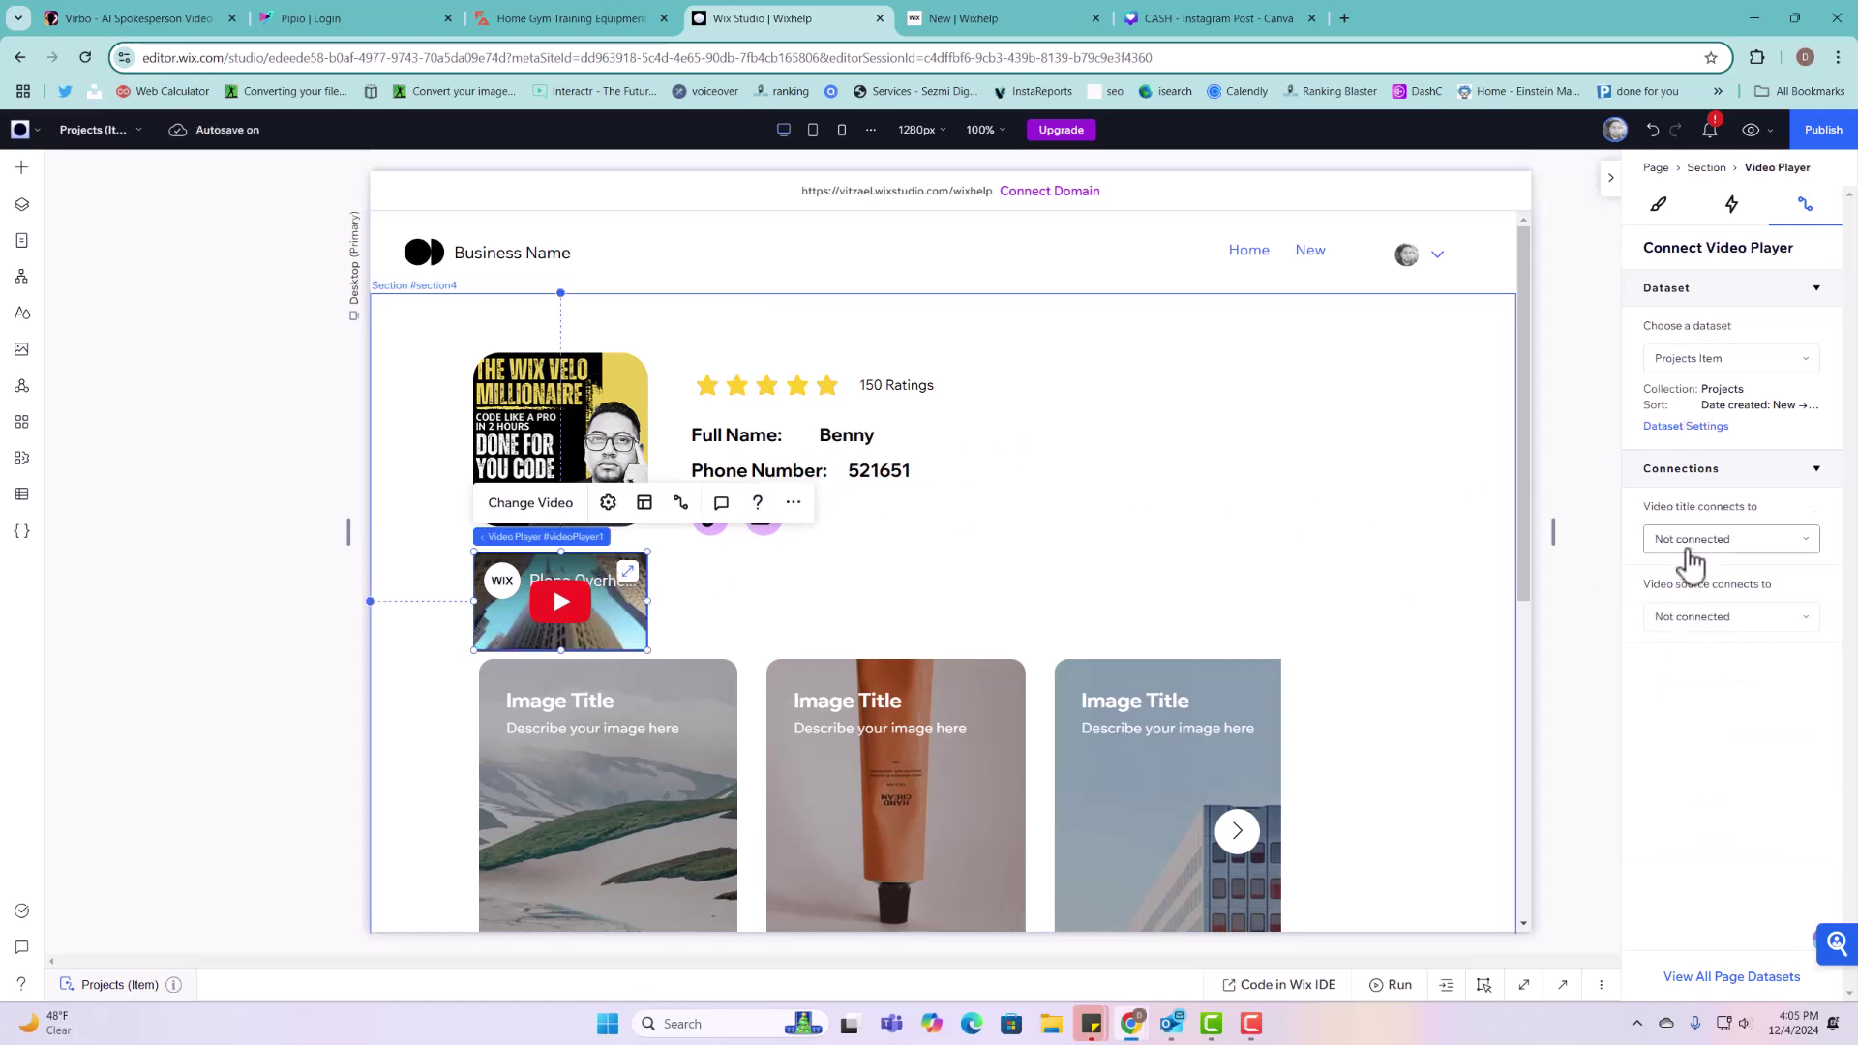
Step: Connect the video player's source to Video 1 (URL), leaving its title unconnected
left_click(1689, 550)
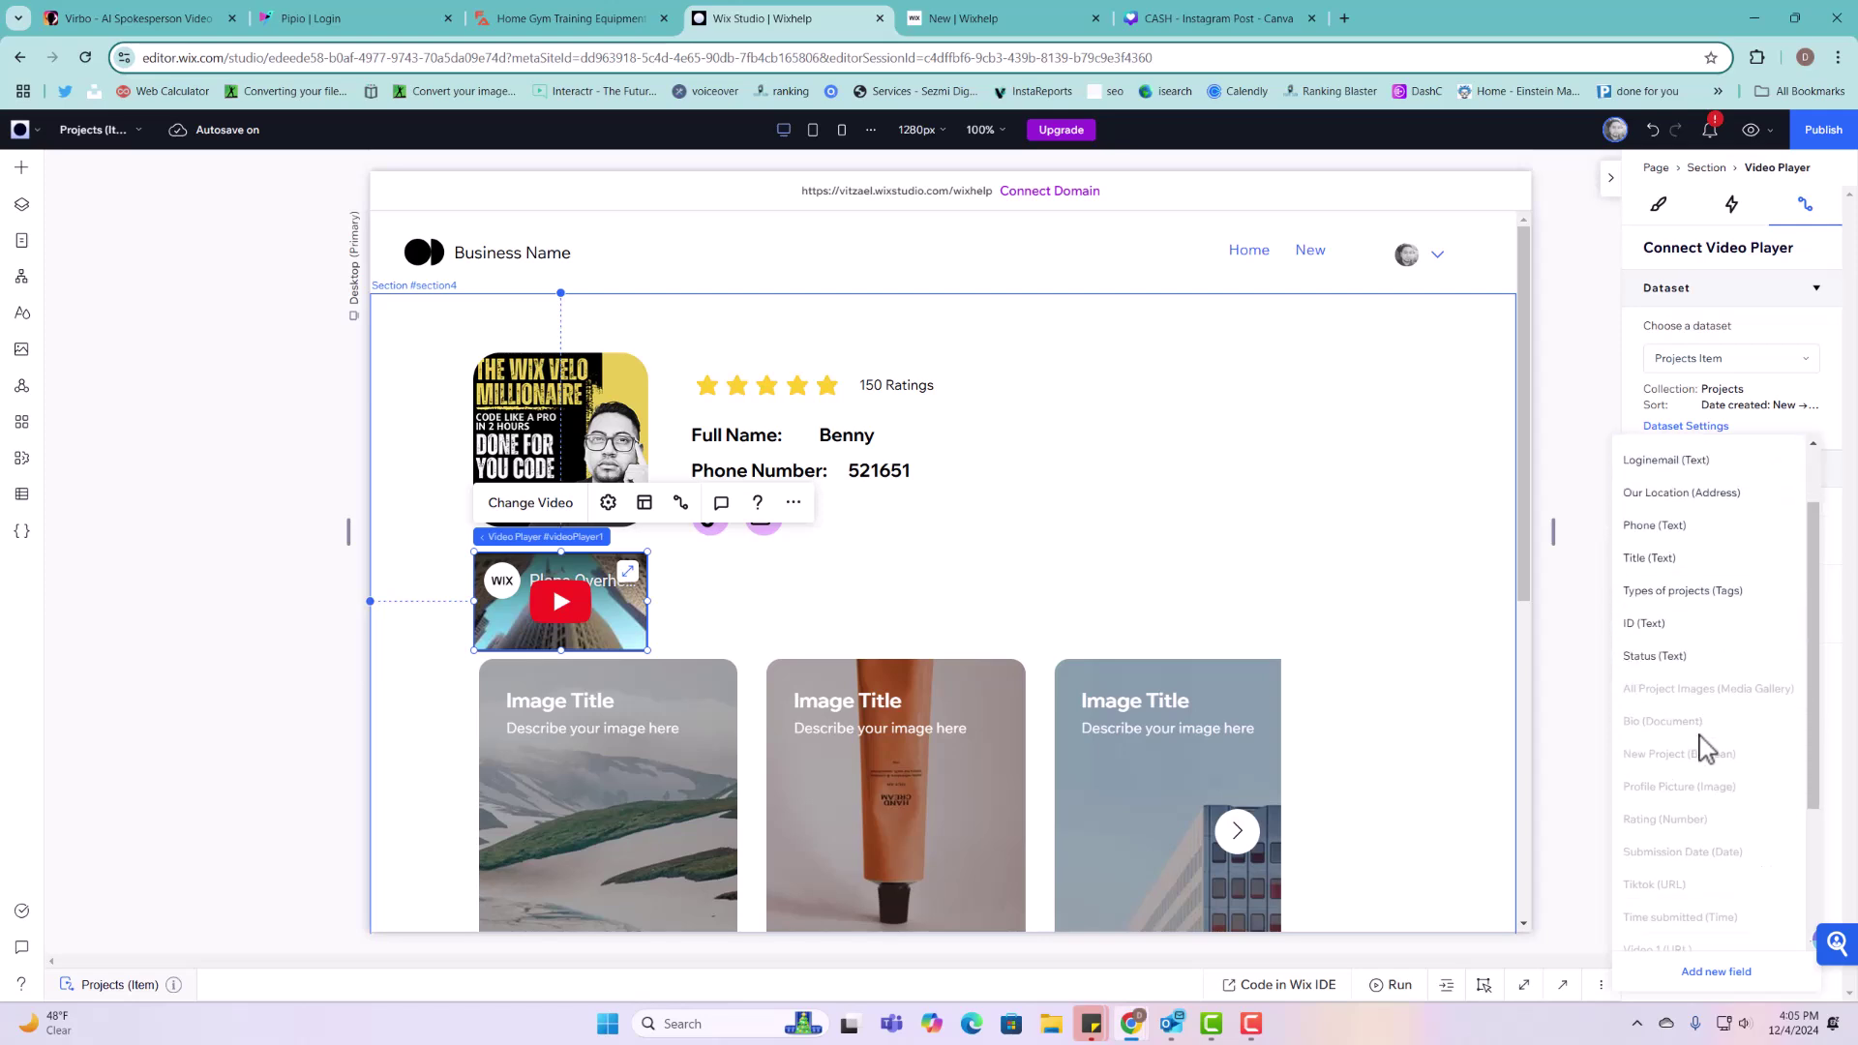
scroll(1703, 619, "down", 3)
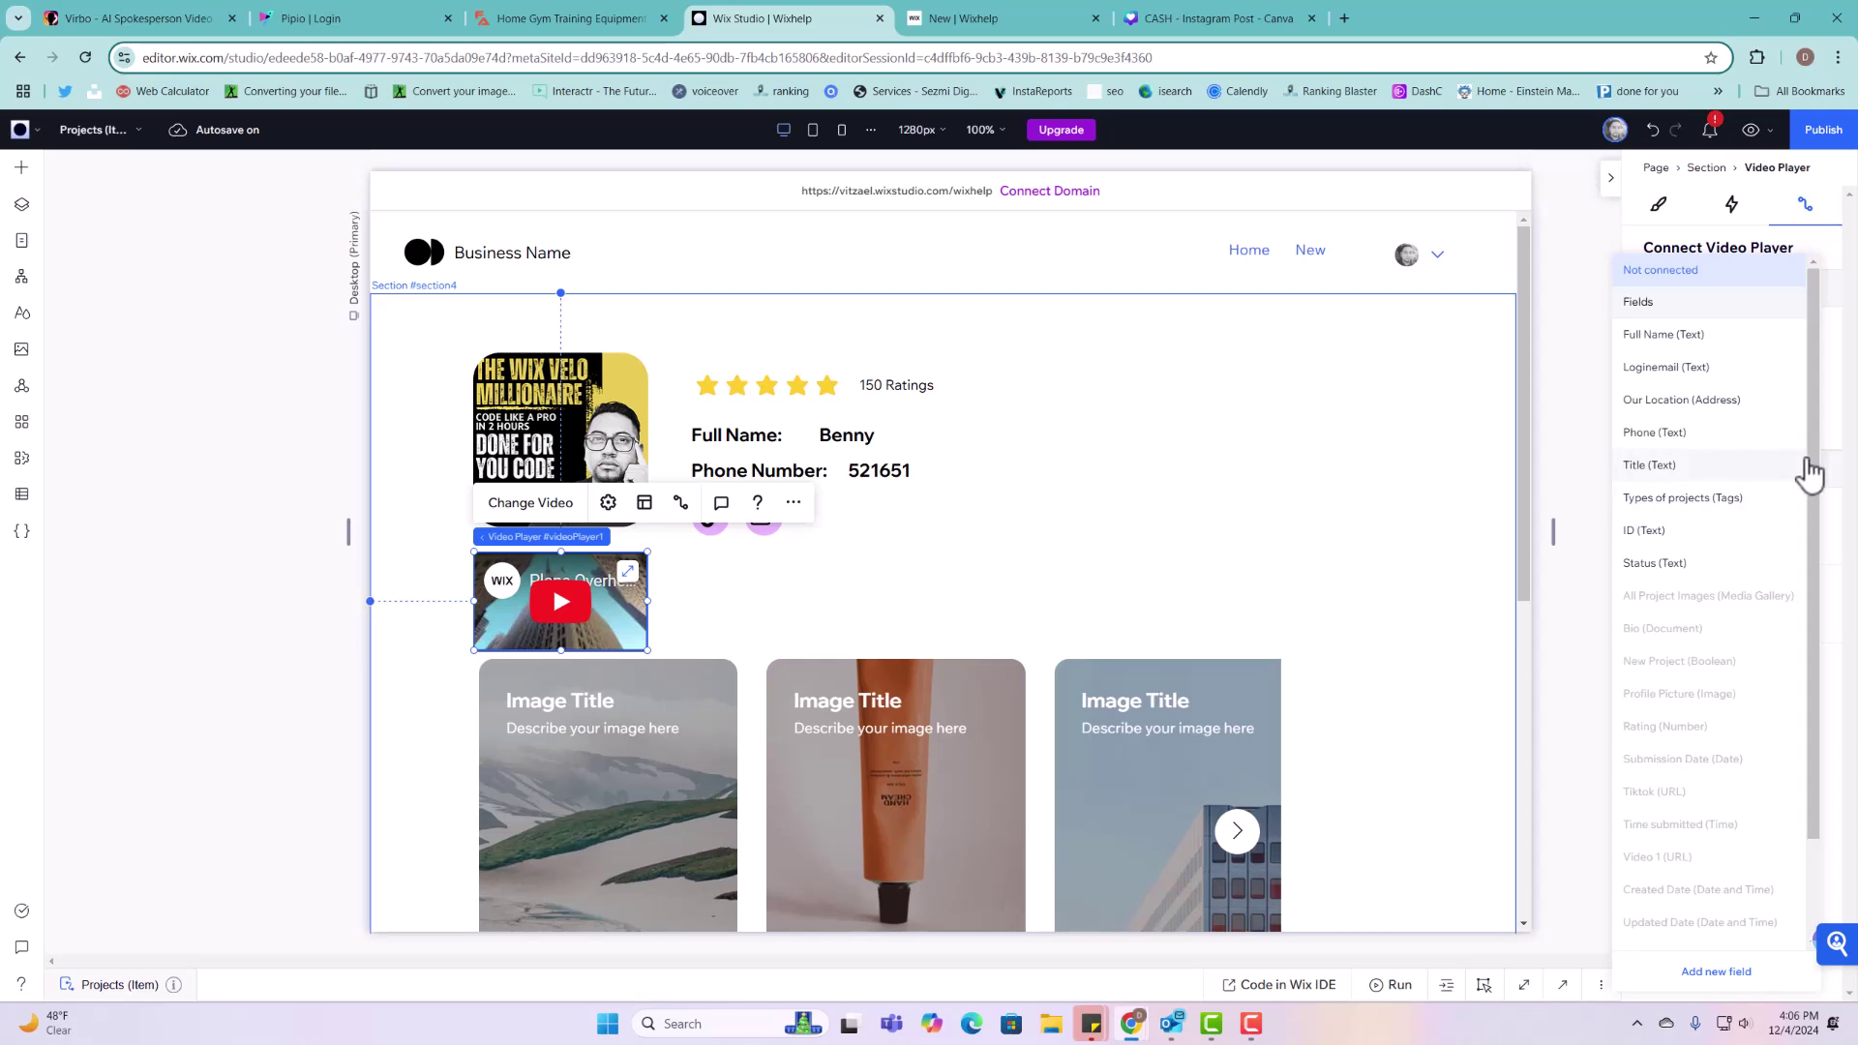
left_click_drag(1809, 481, 1792, 410)
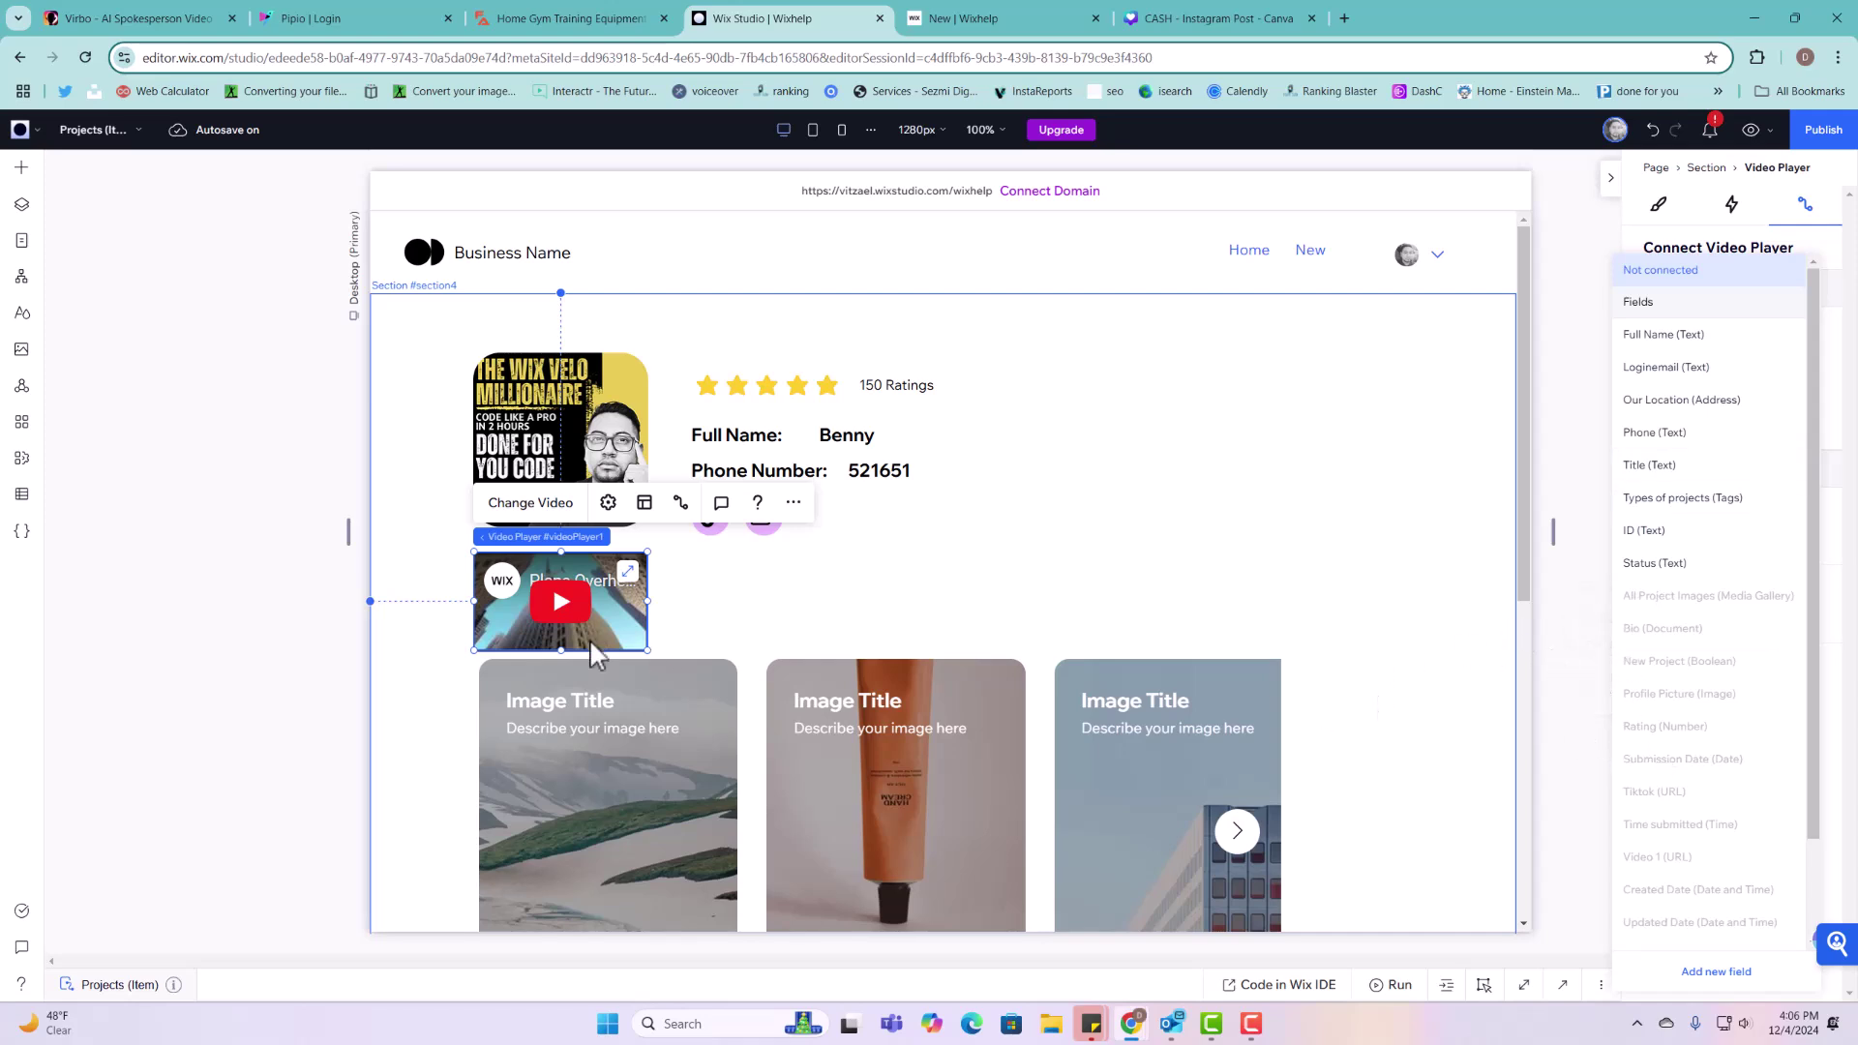
left_click(697, 507)
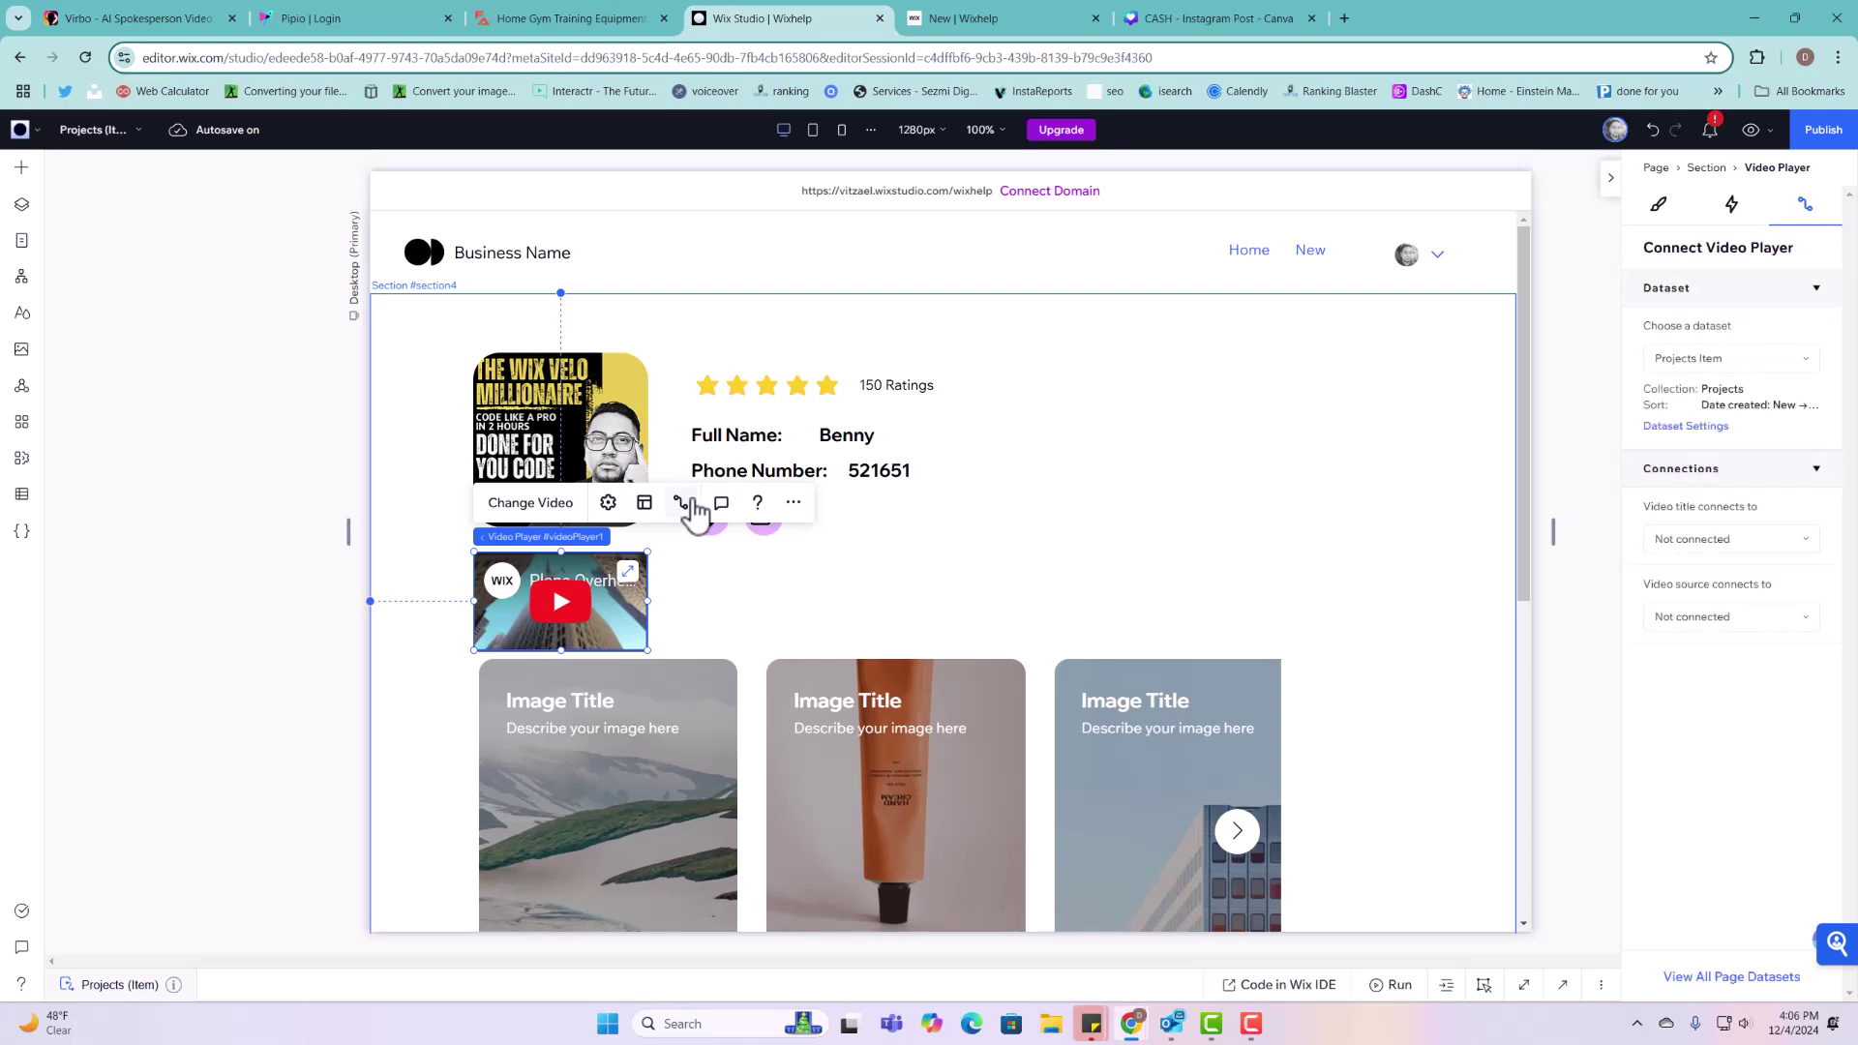
left_click(1694, 616)
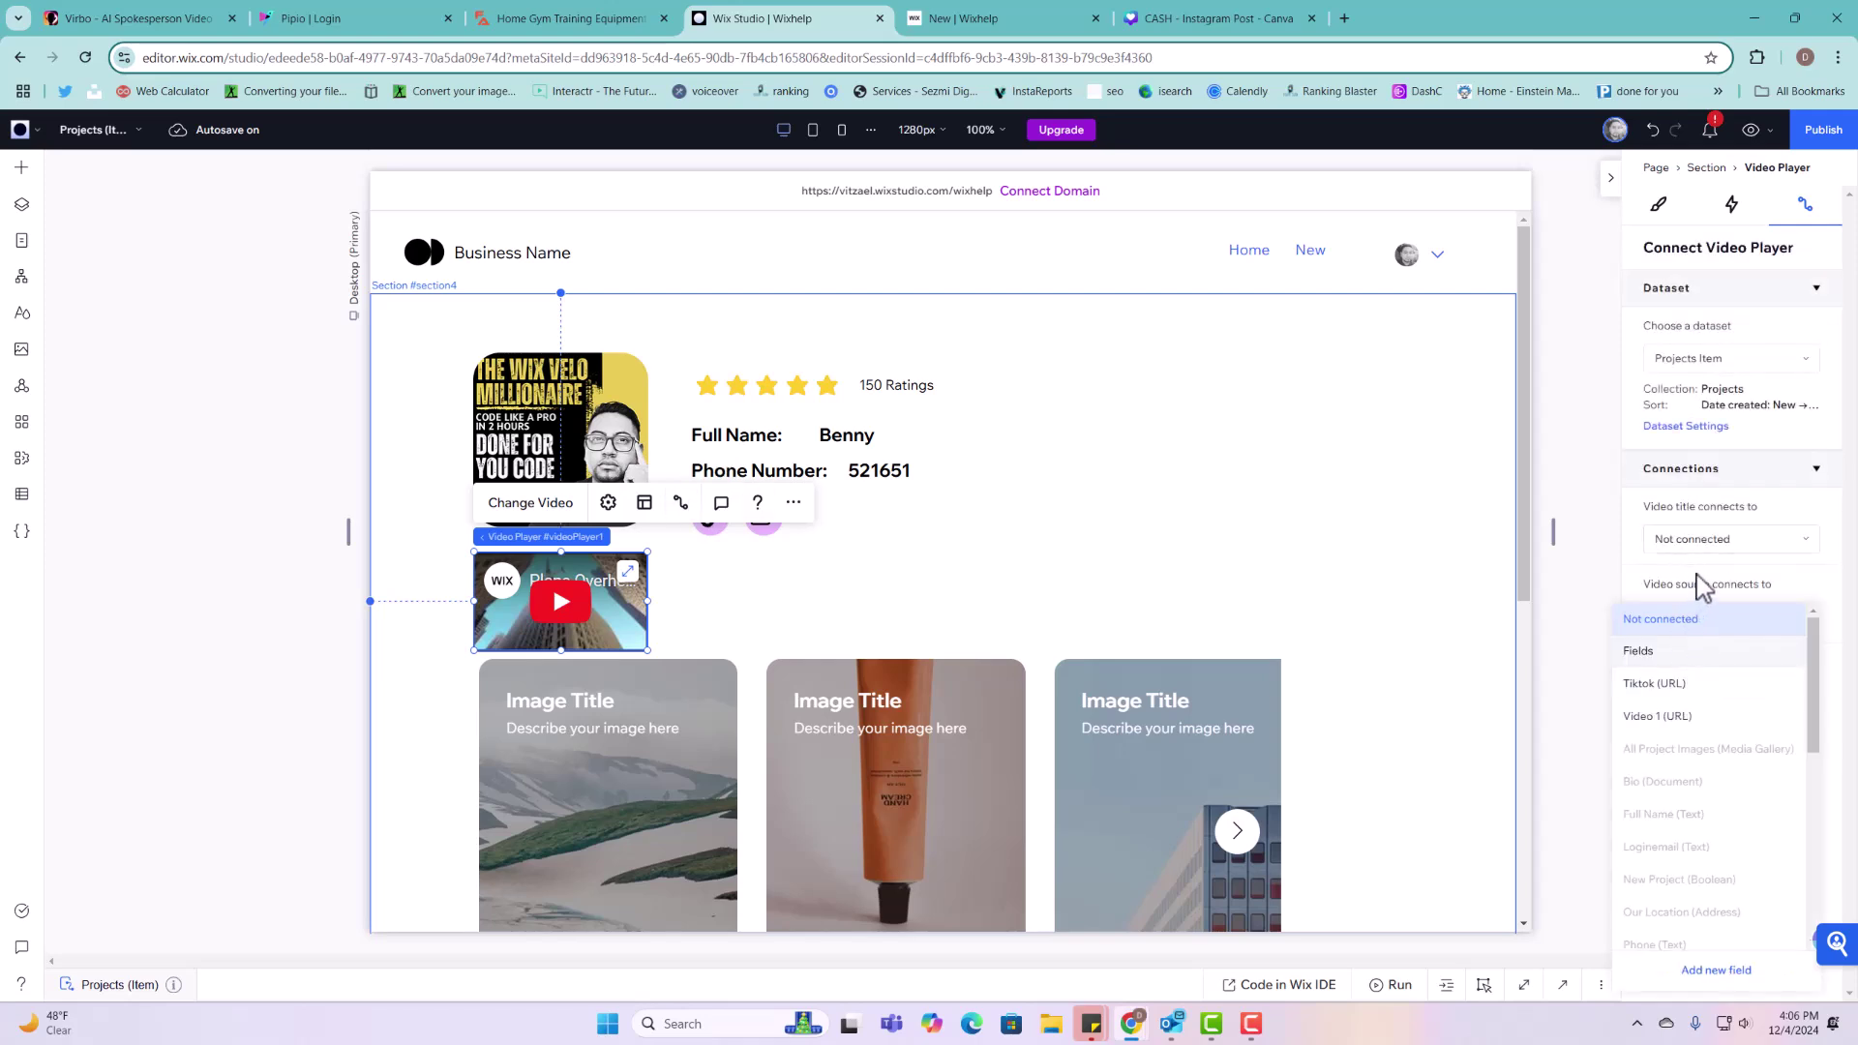
left_click(1700, 586)
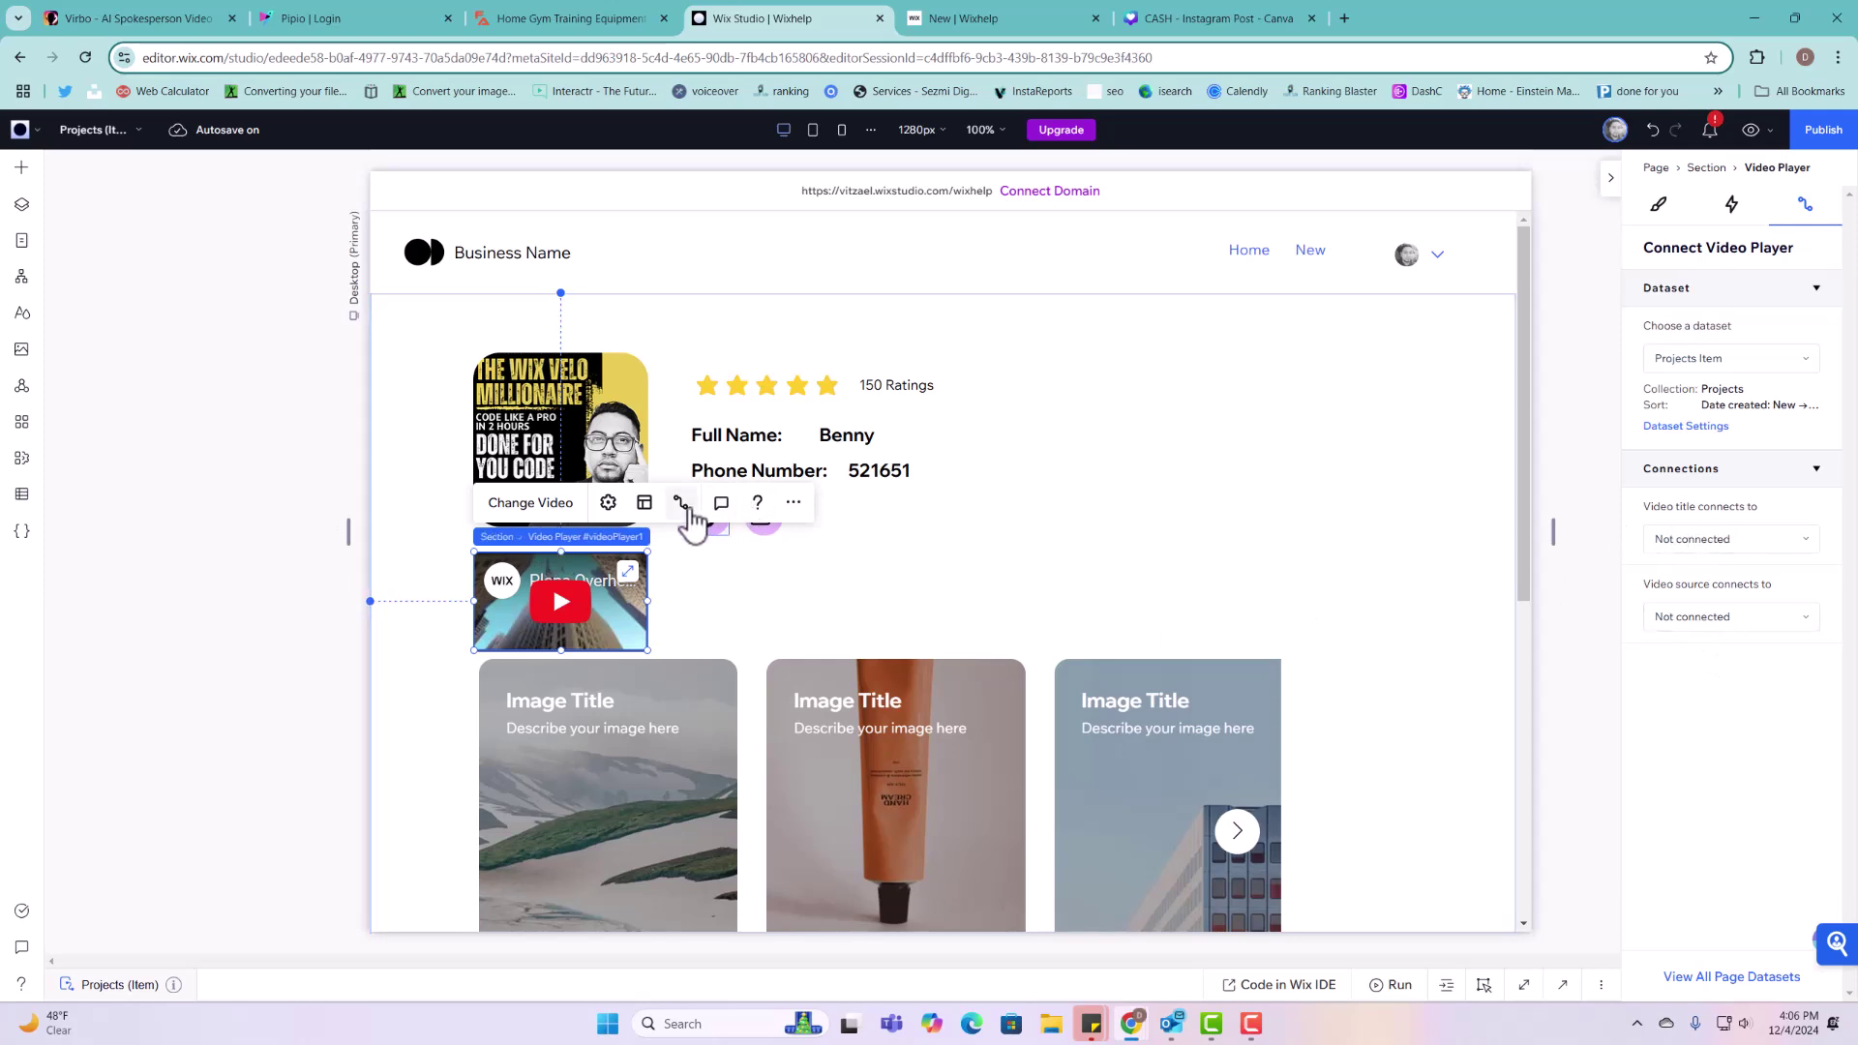
left_click(1757, 624)
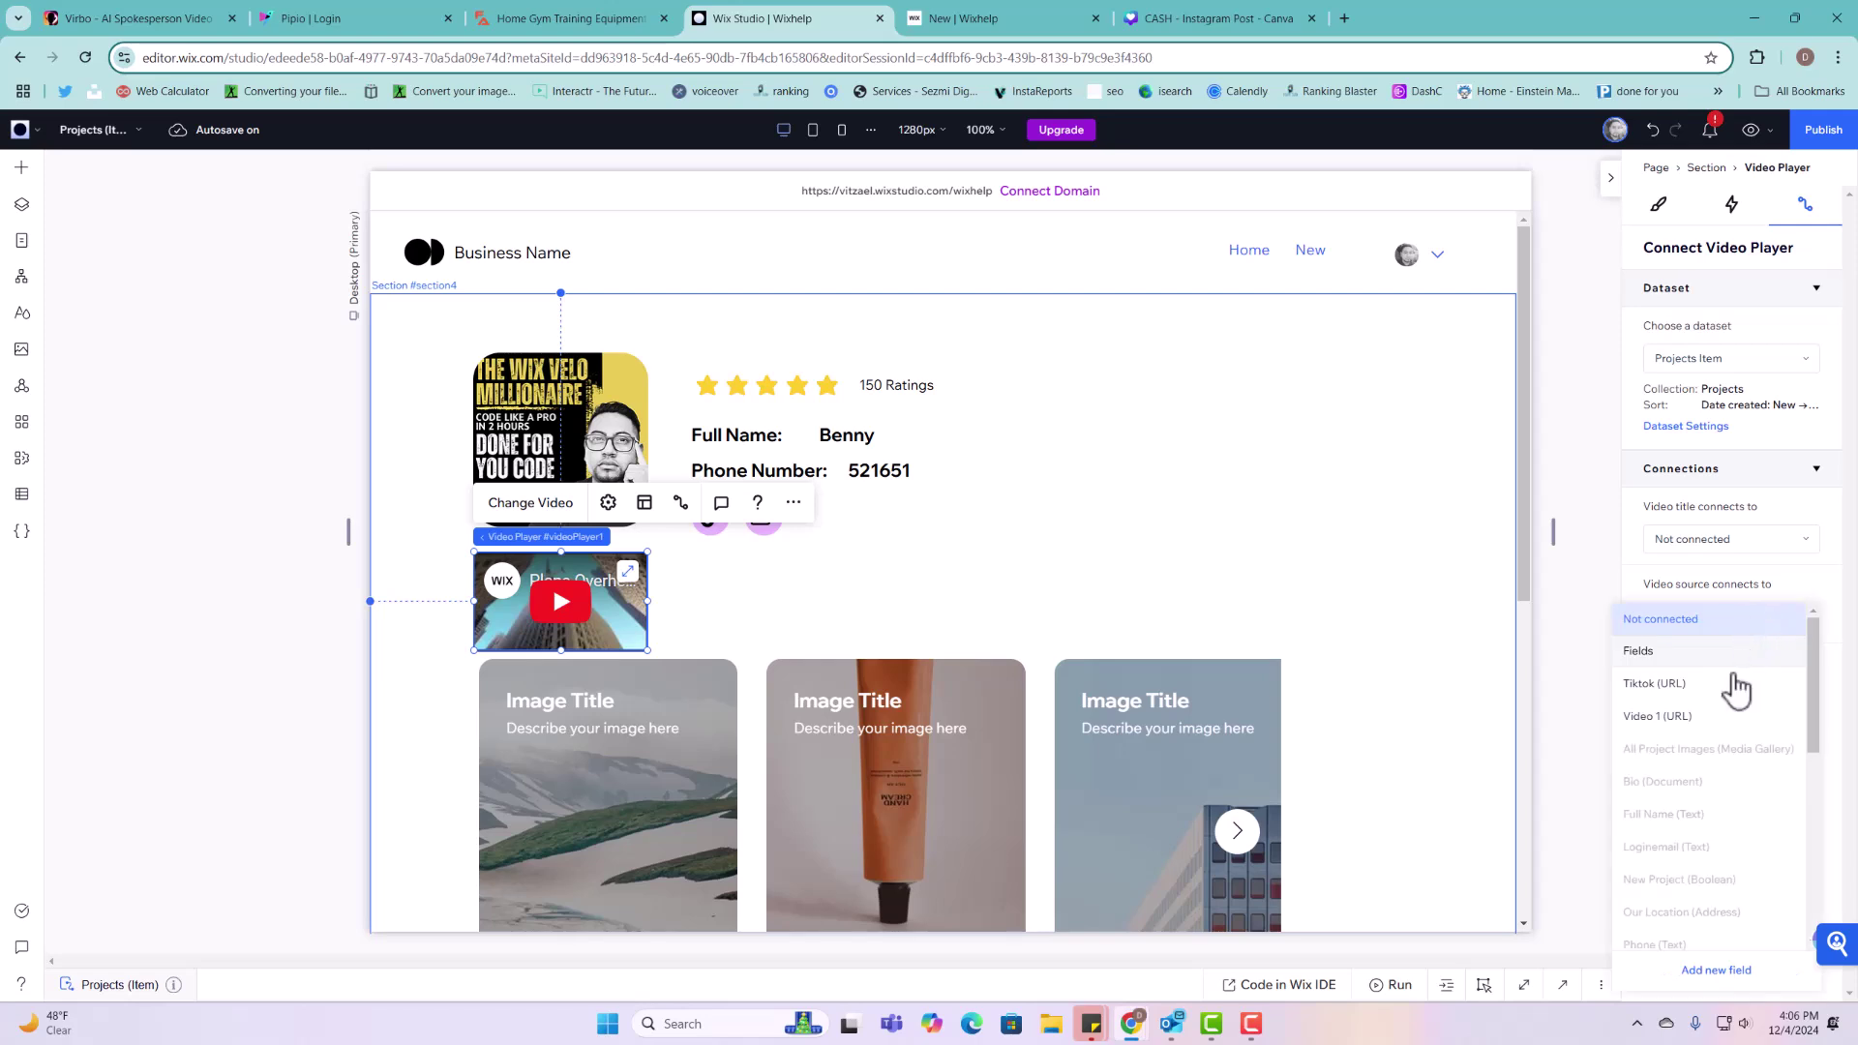
left_click(1675, 718)
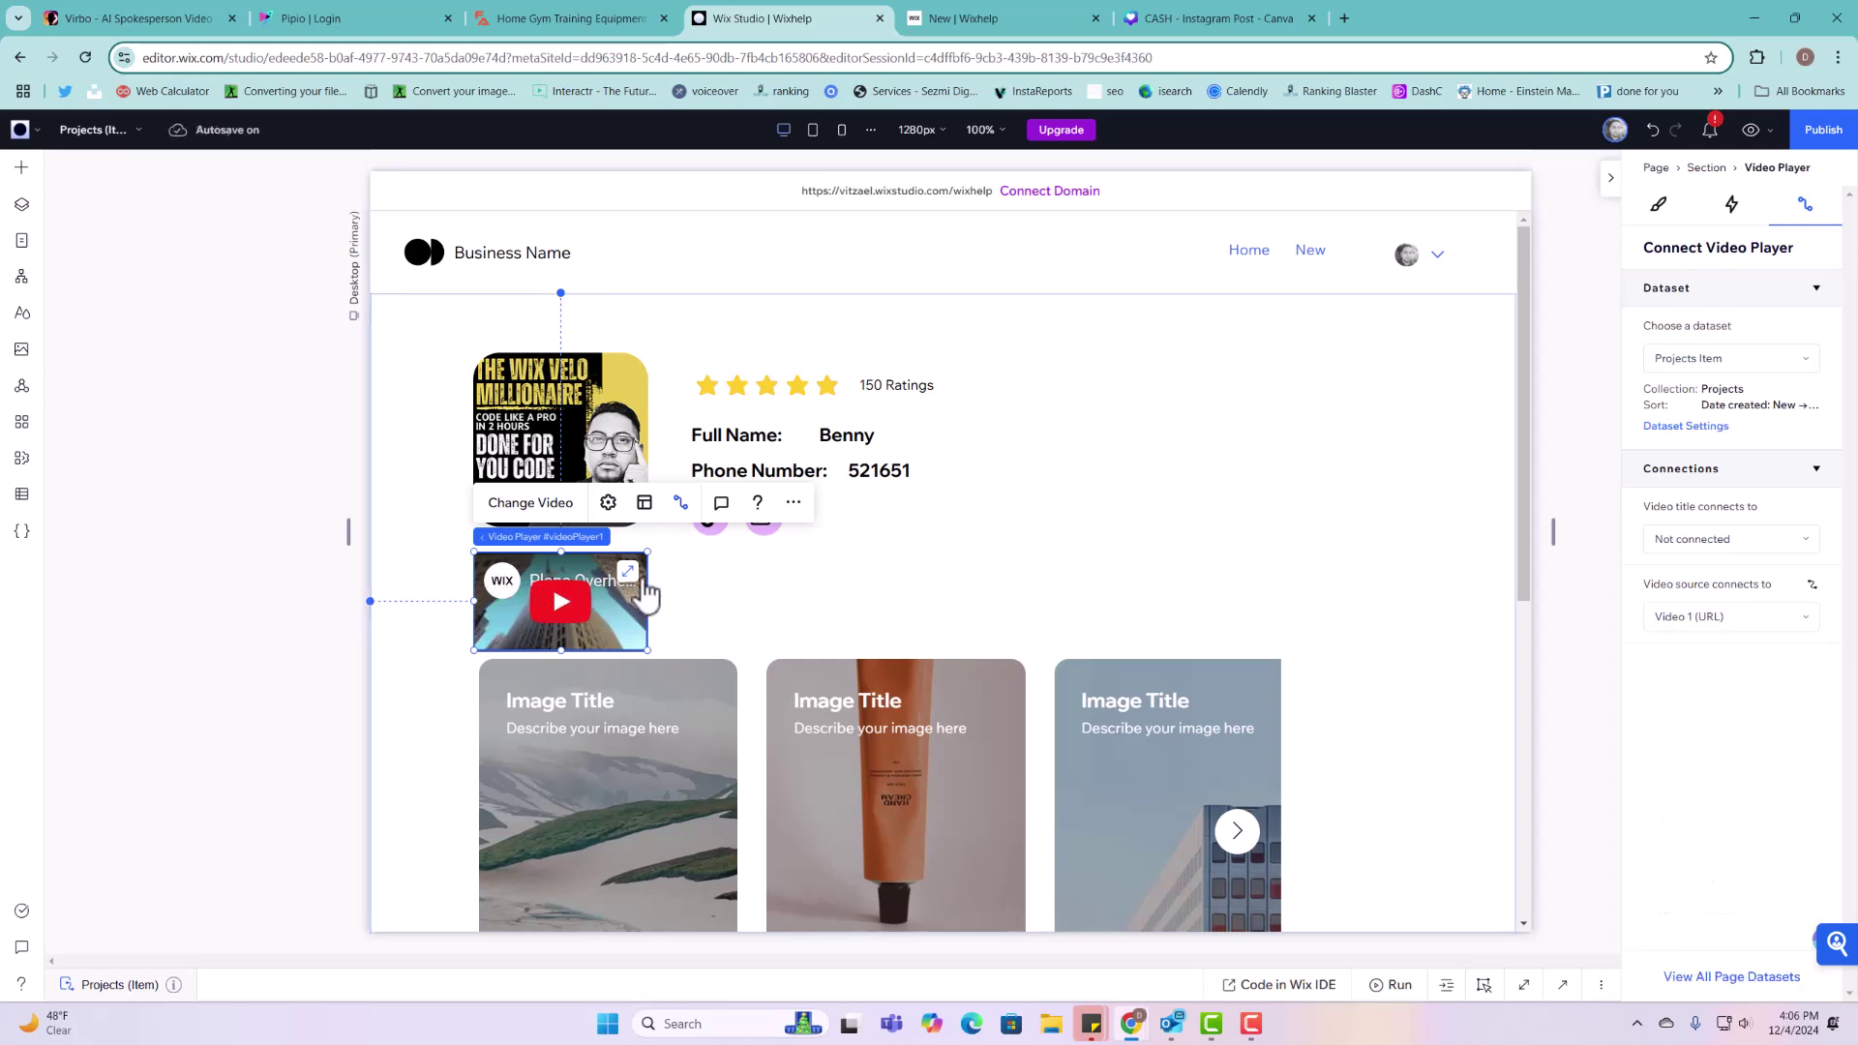
Step: Connect the image gallery to the Projects Item dataset, filled from All Project Images
left_click(867, 707)
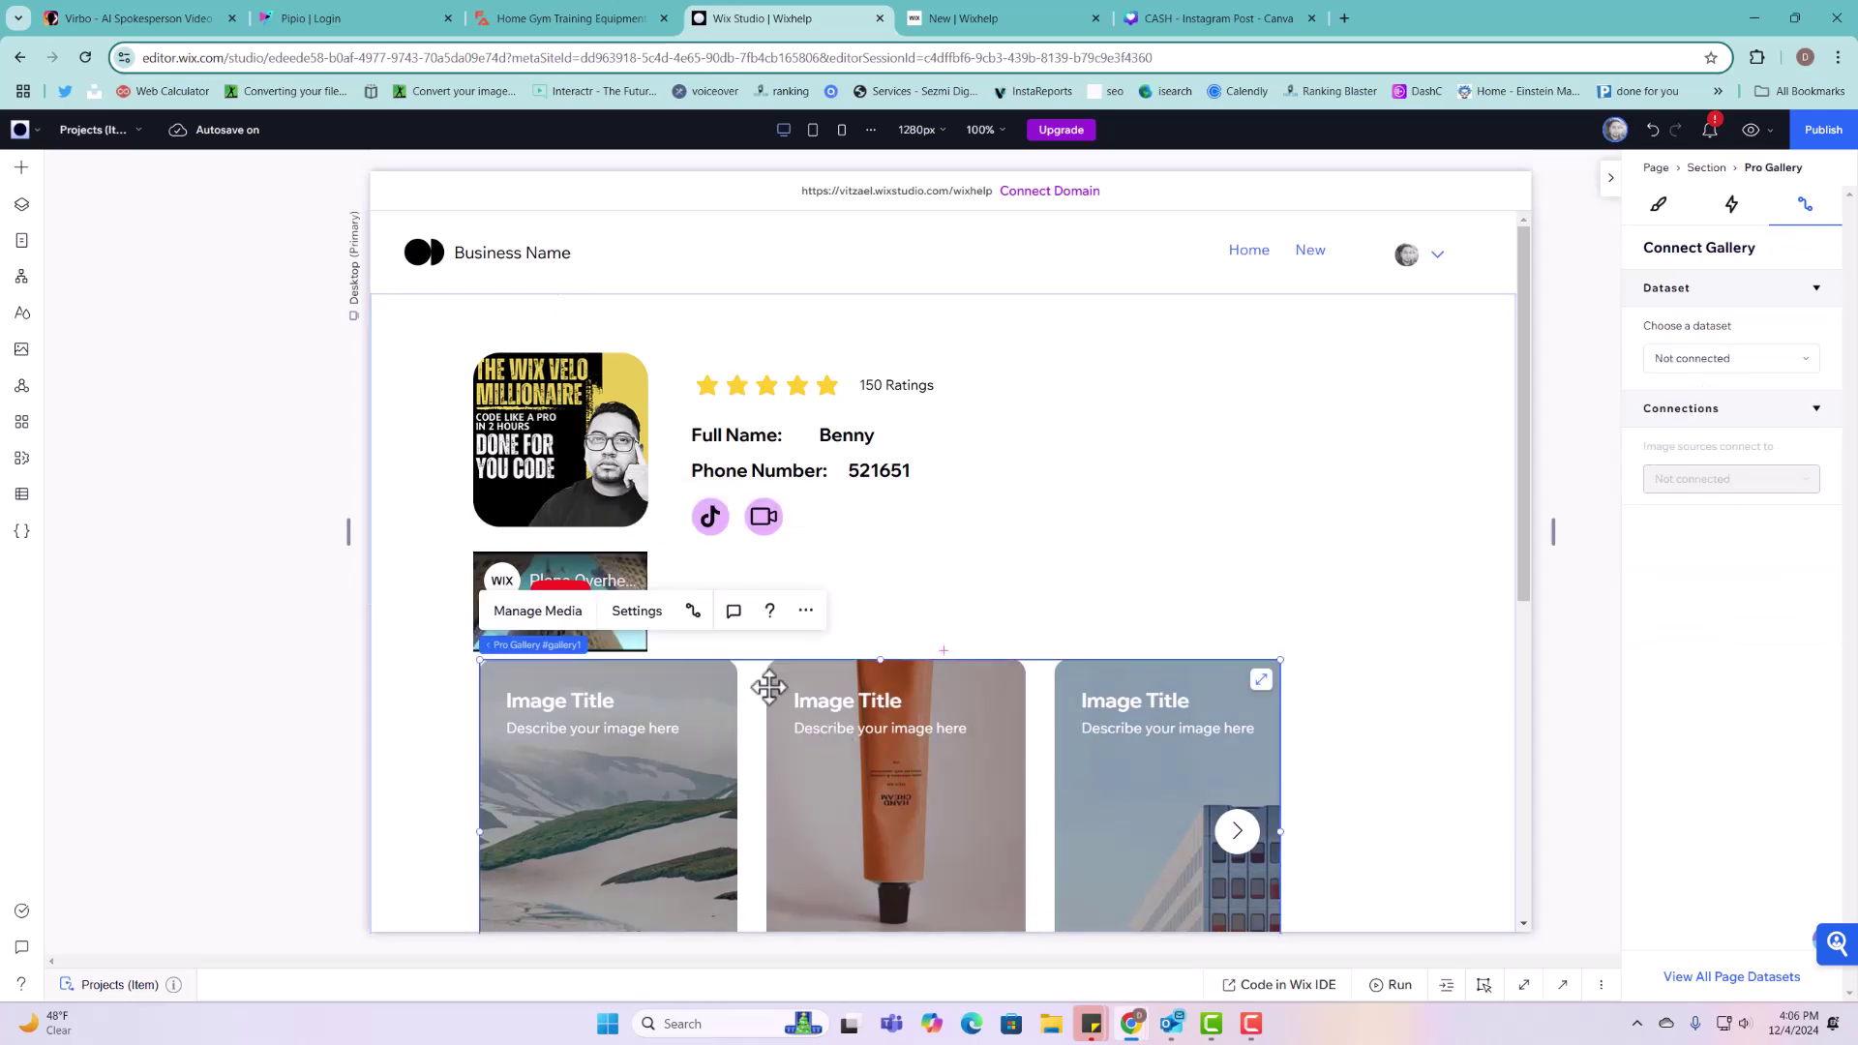
scroll(1166, 585, "down", 3)
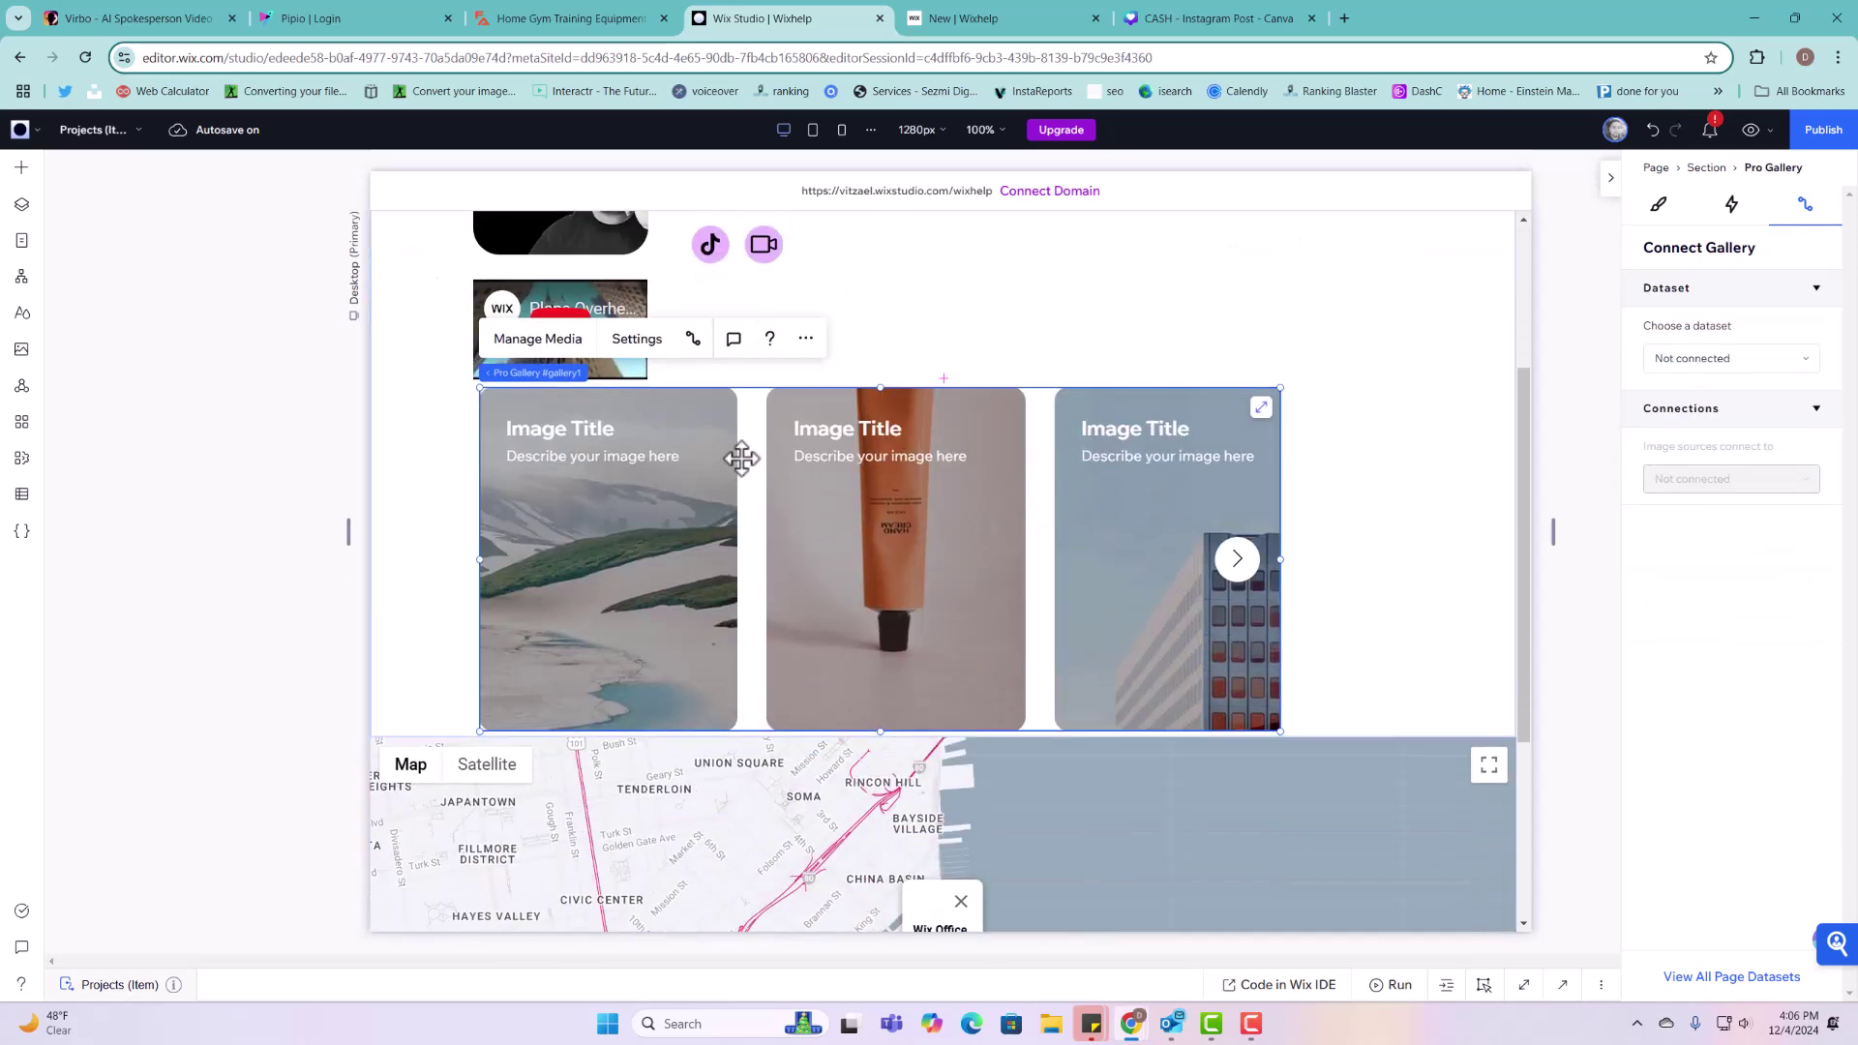
left_click(1732, 362)
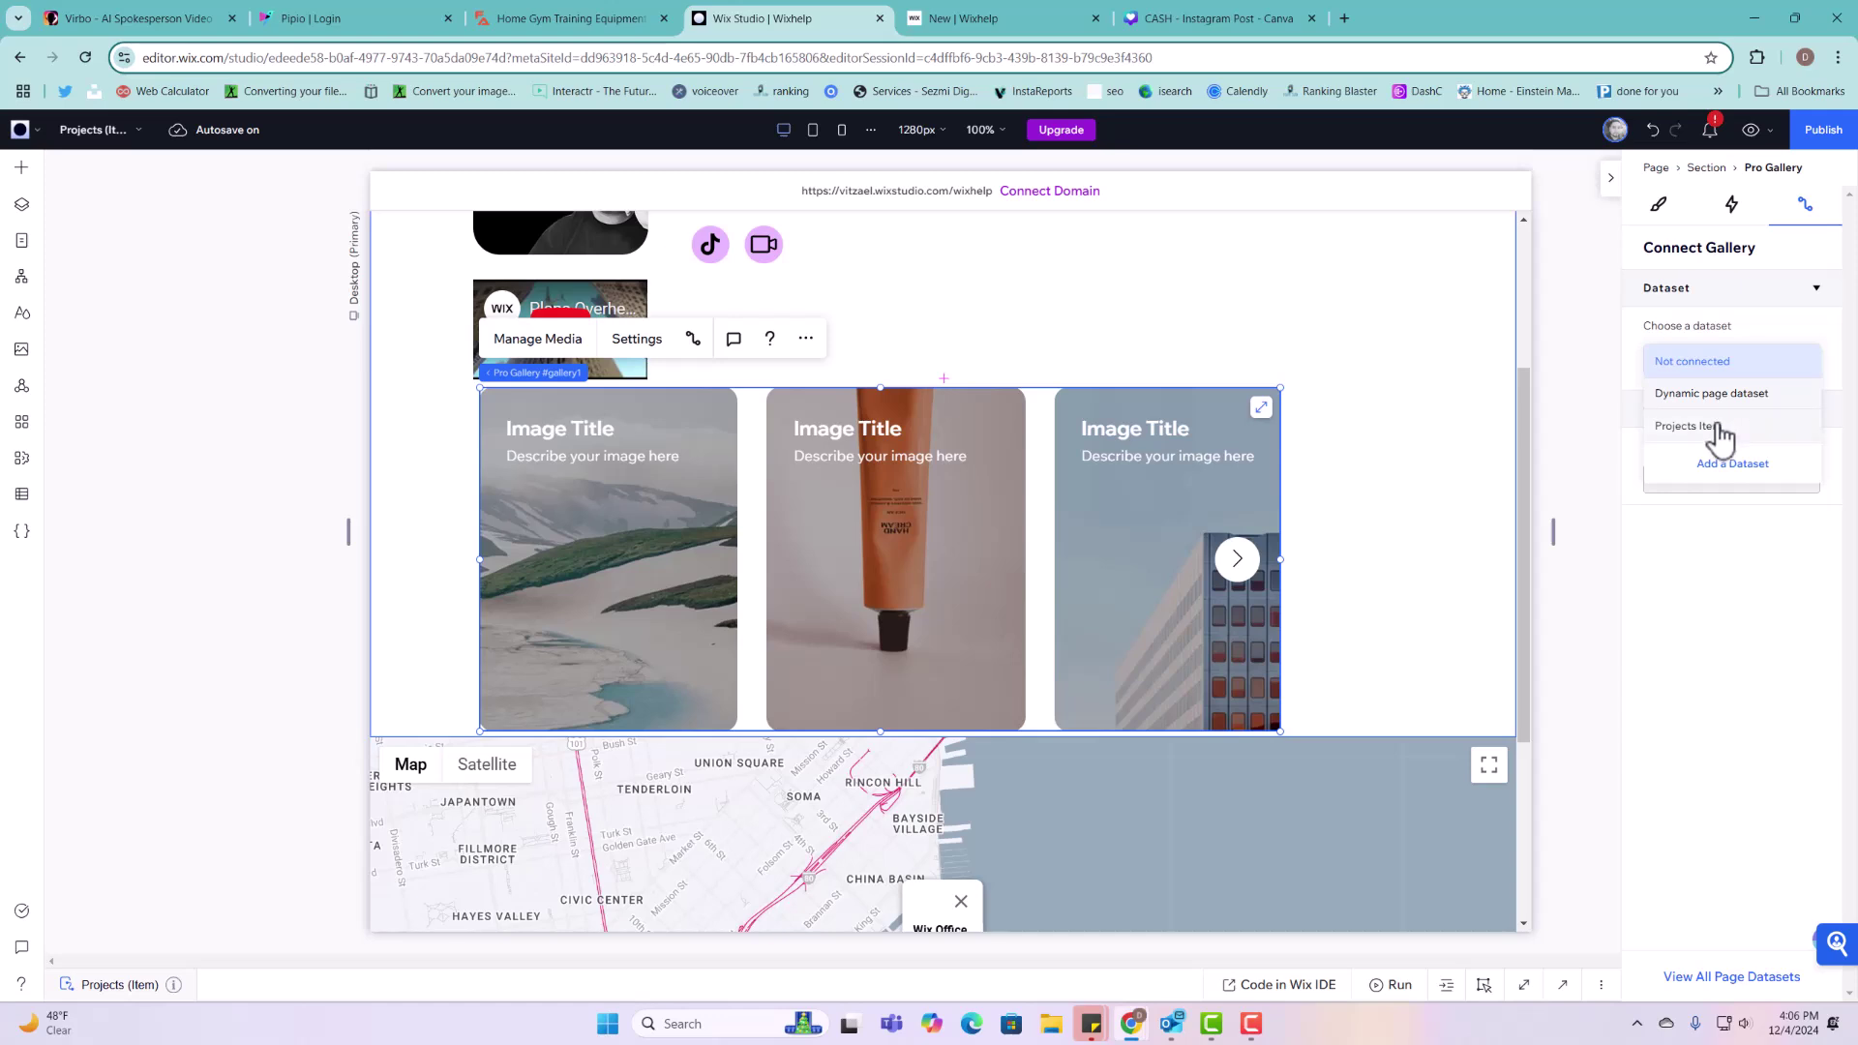
left_click(1723, 425)
left_click(1711, 556)
left_click(1712, 573)
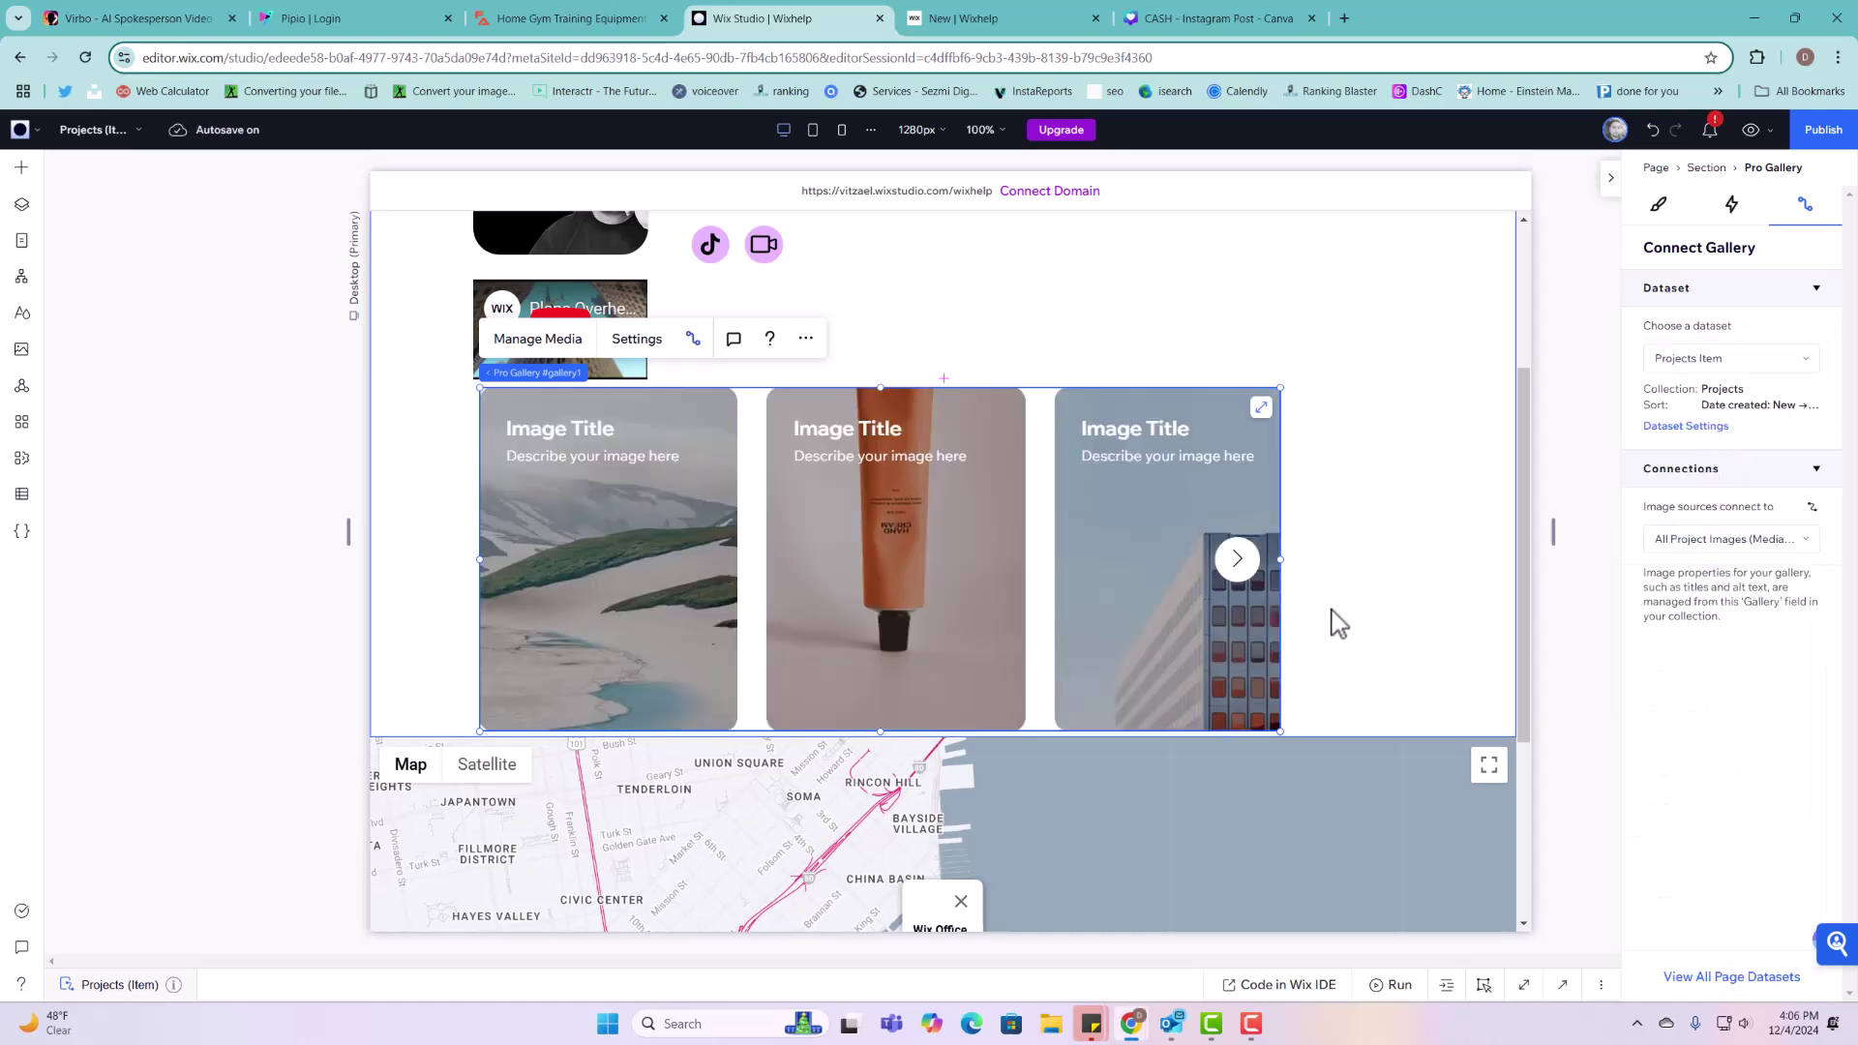
scroll(1338, 623, "down", 3)
Step: Leave the map section's background unconnected and select the Google Map element
left_click(1256, 583)
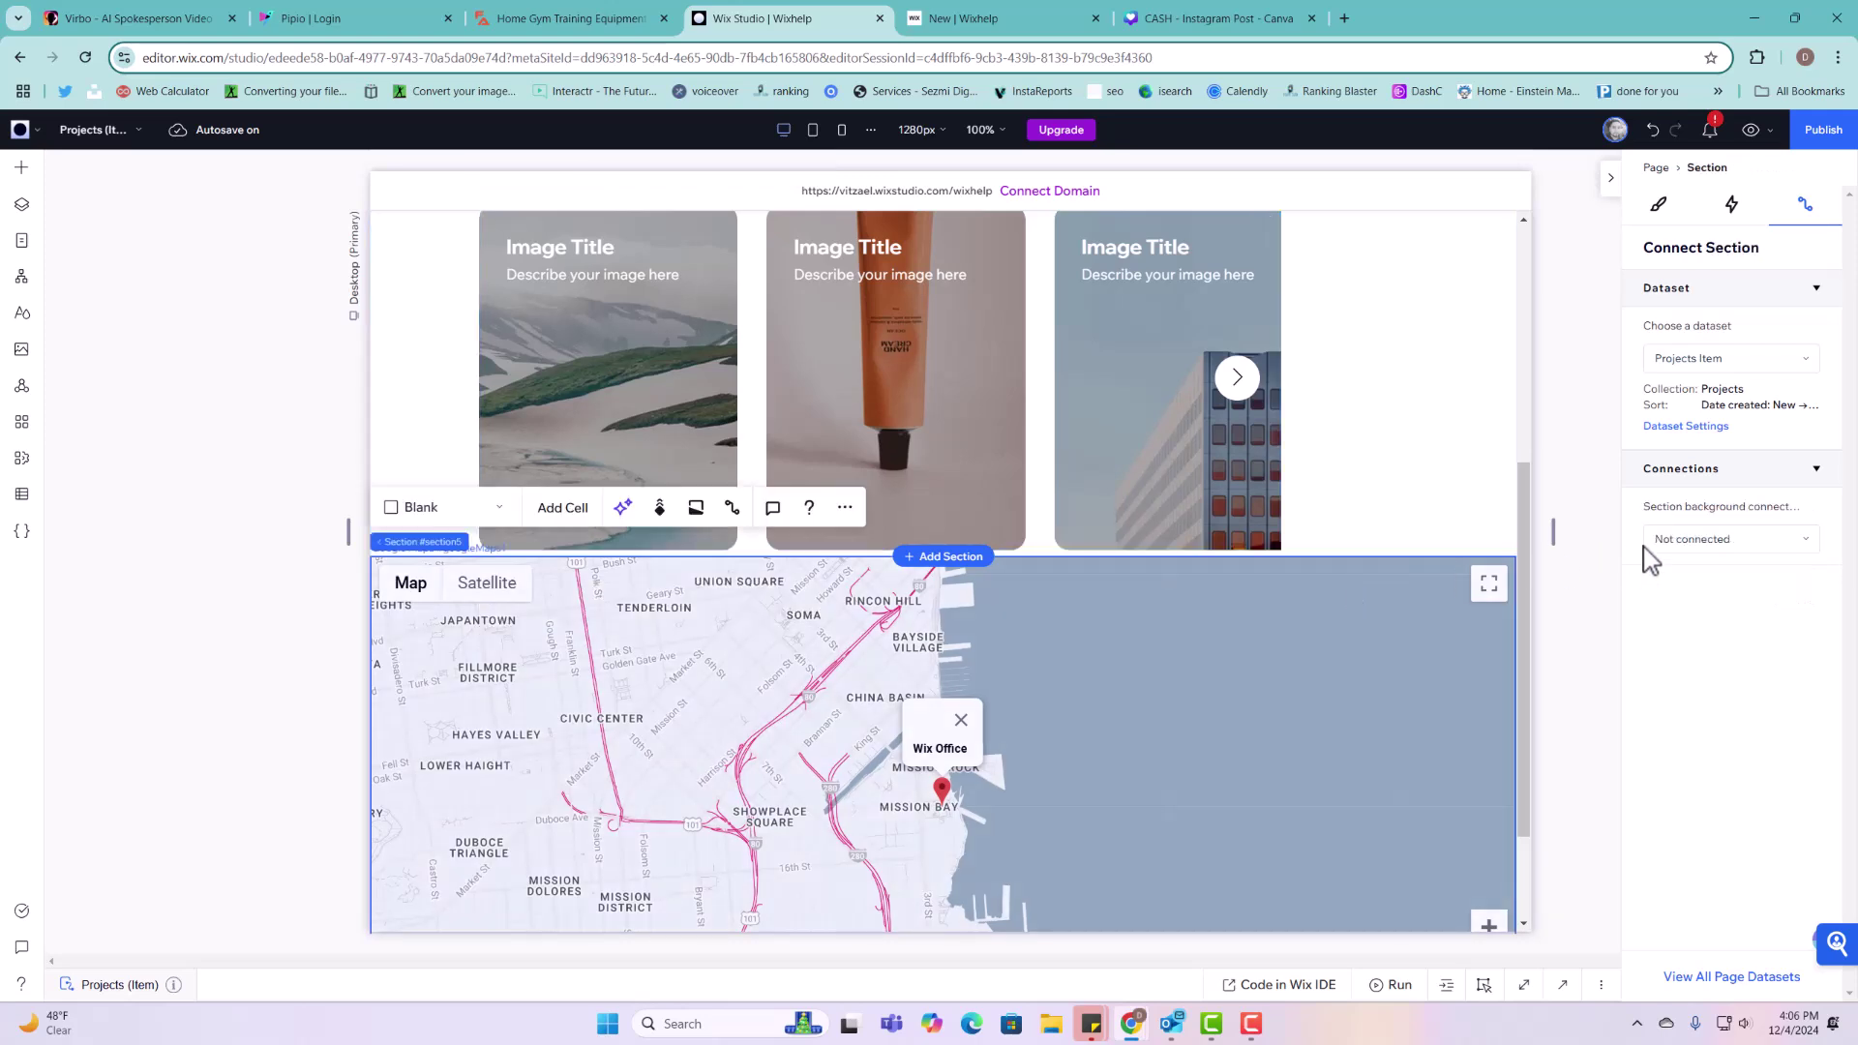
left_click(1674, 542)
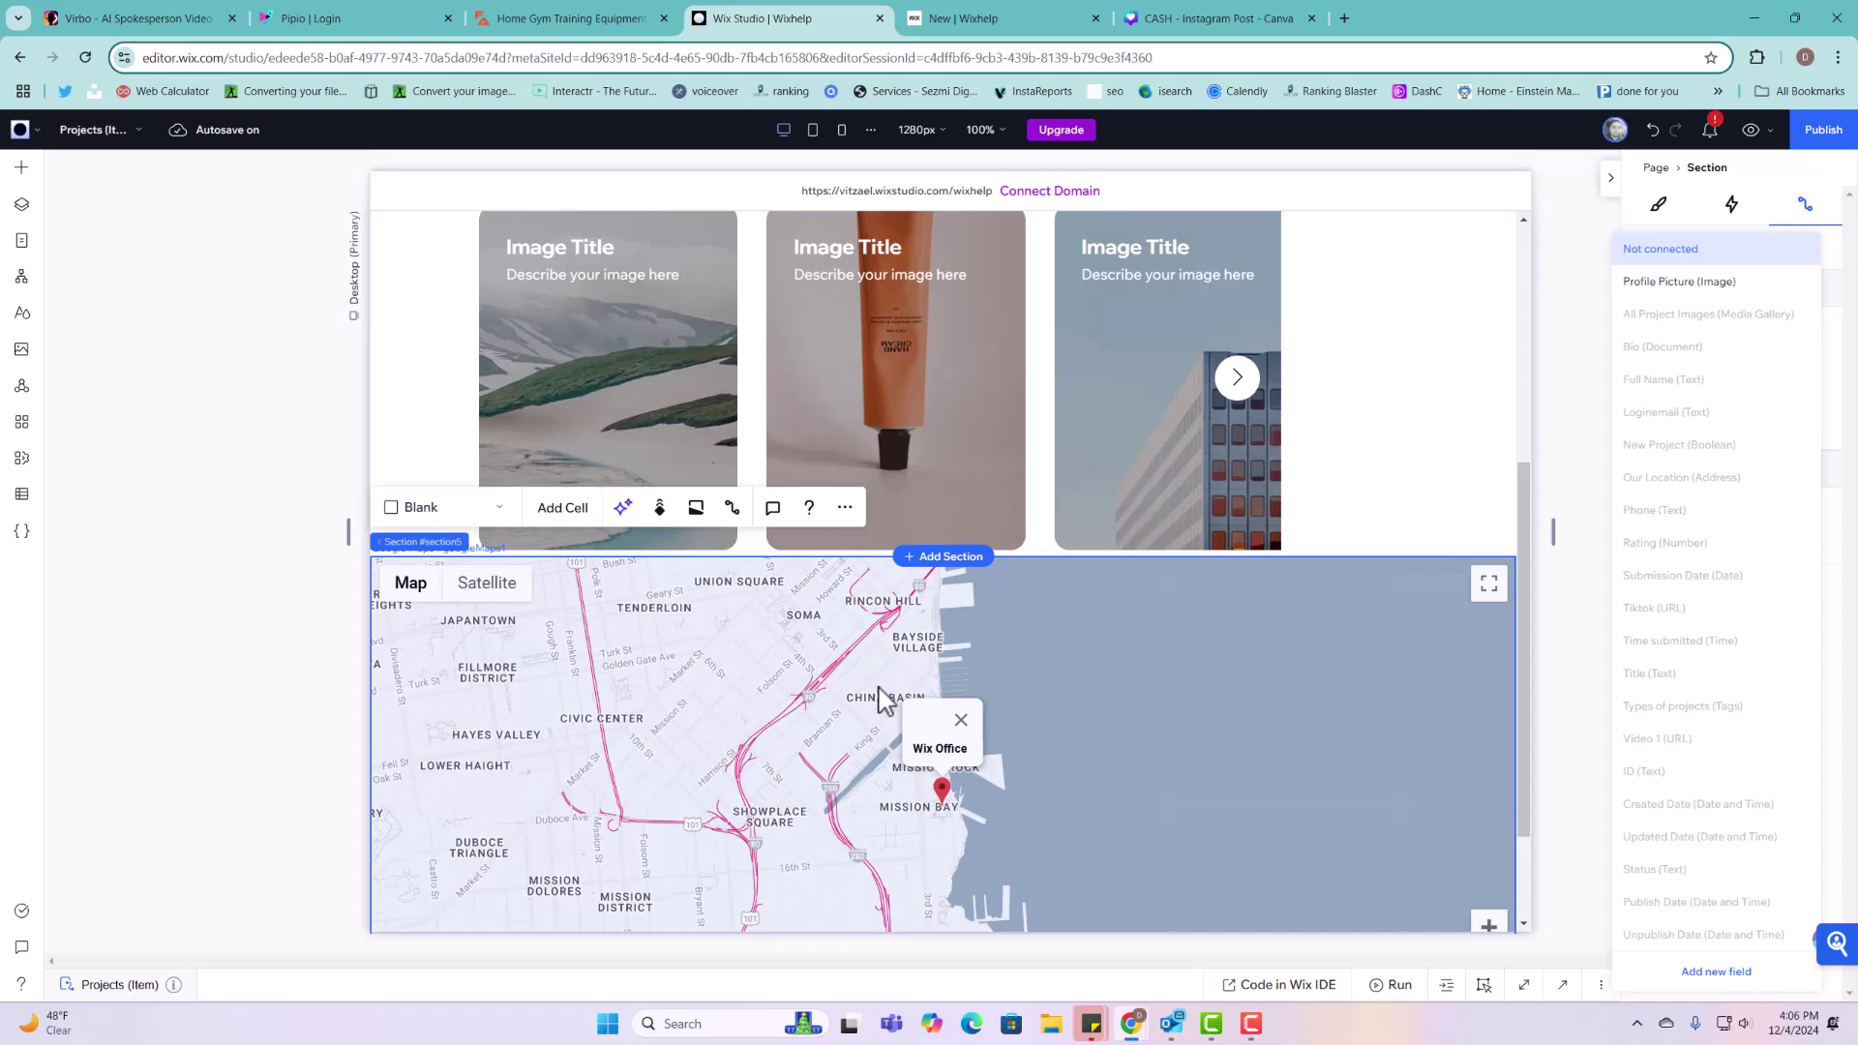
left_click(1776, 562)
left_click(1064, 803)
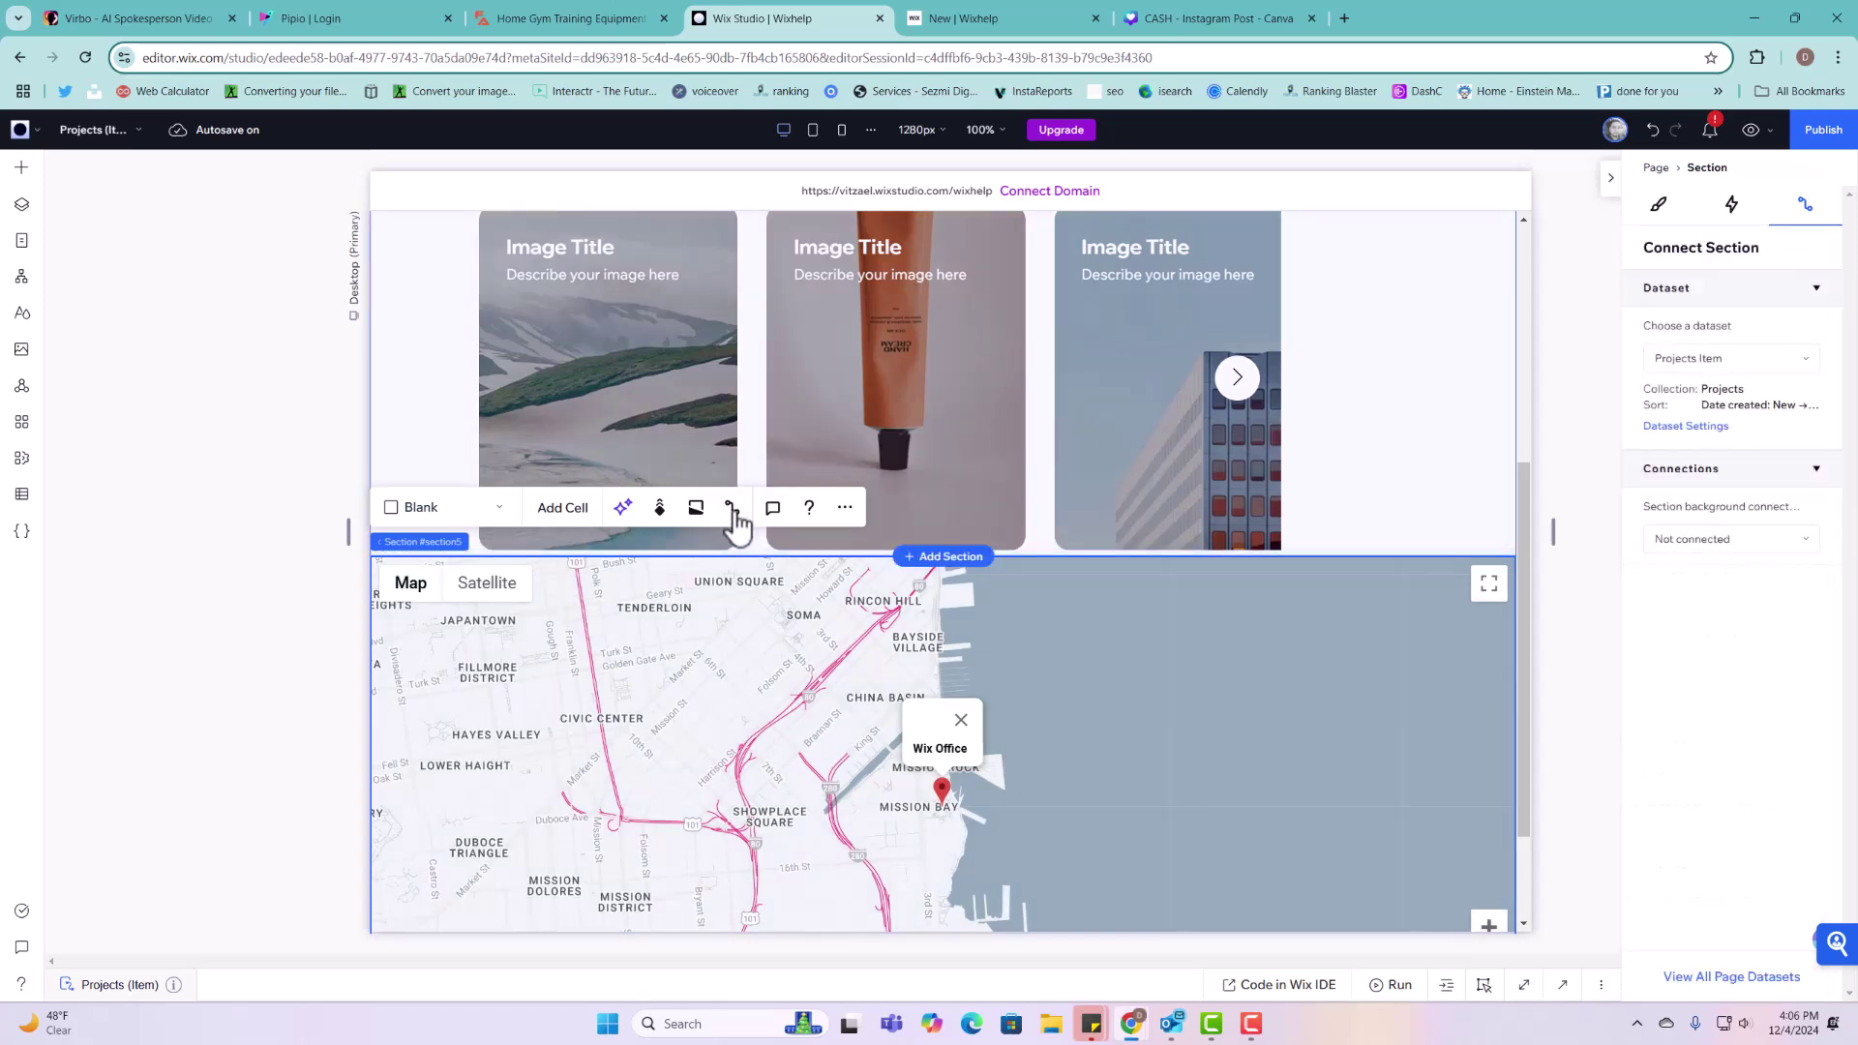
left_click(1767, 539)
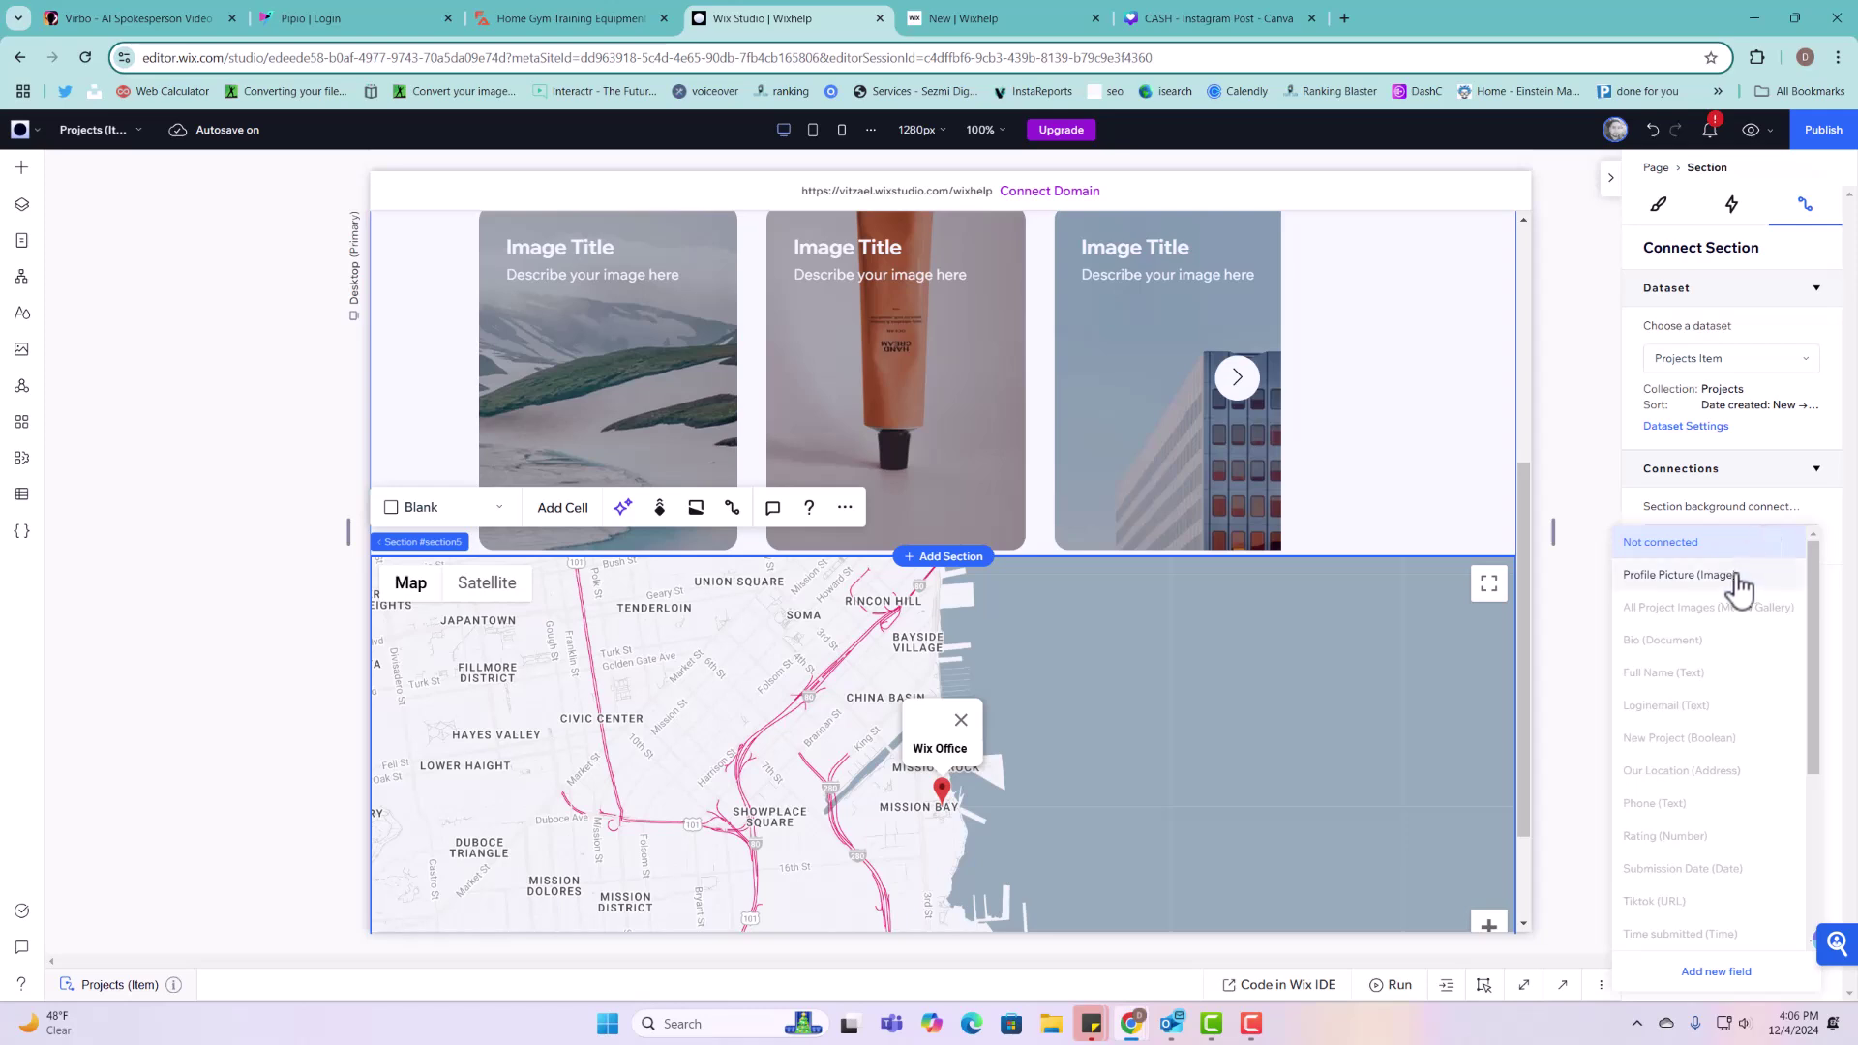
left_click(1216, 618)
scroll(1214, 624, "down", 2)
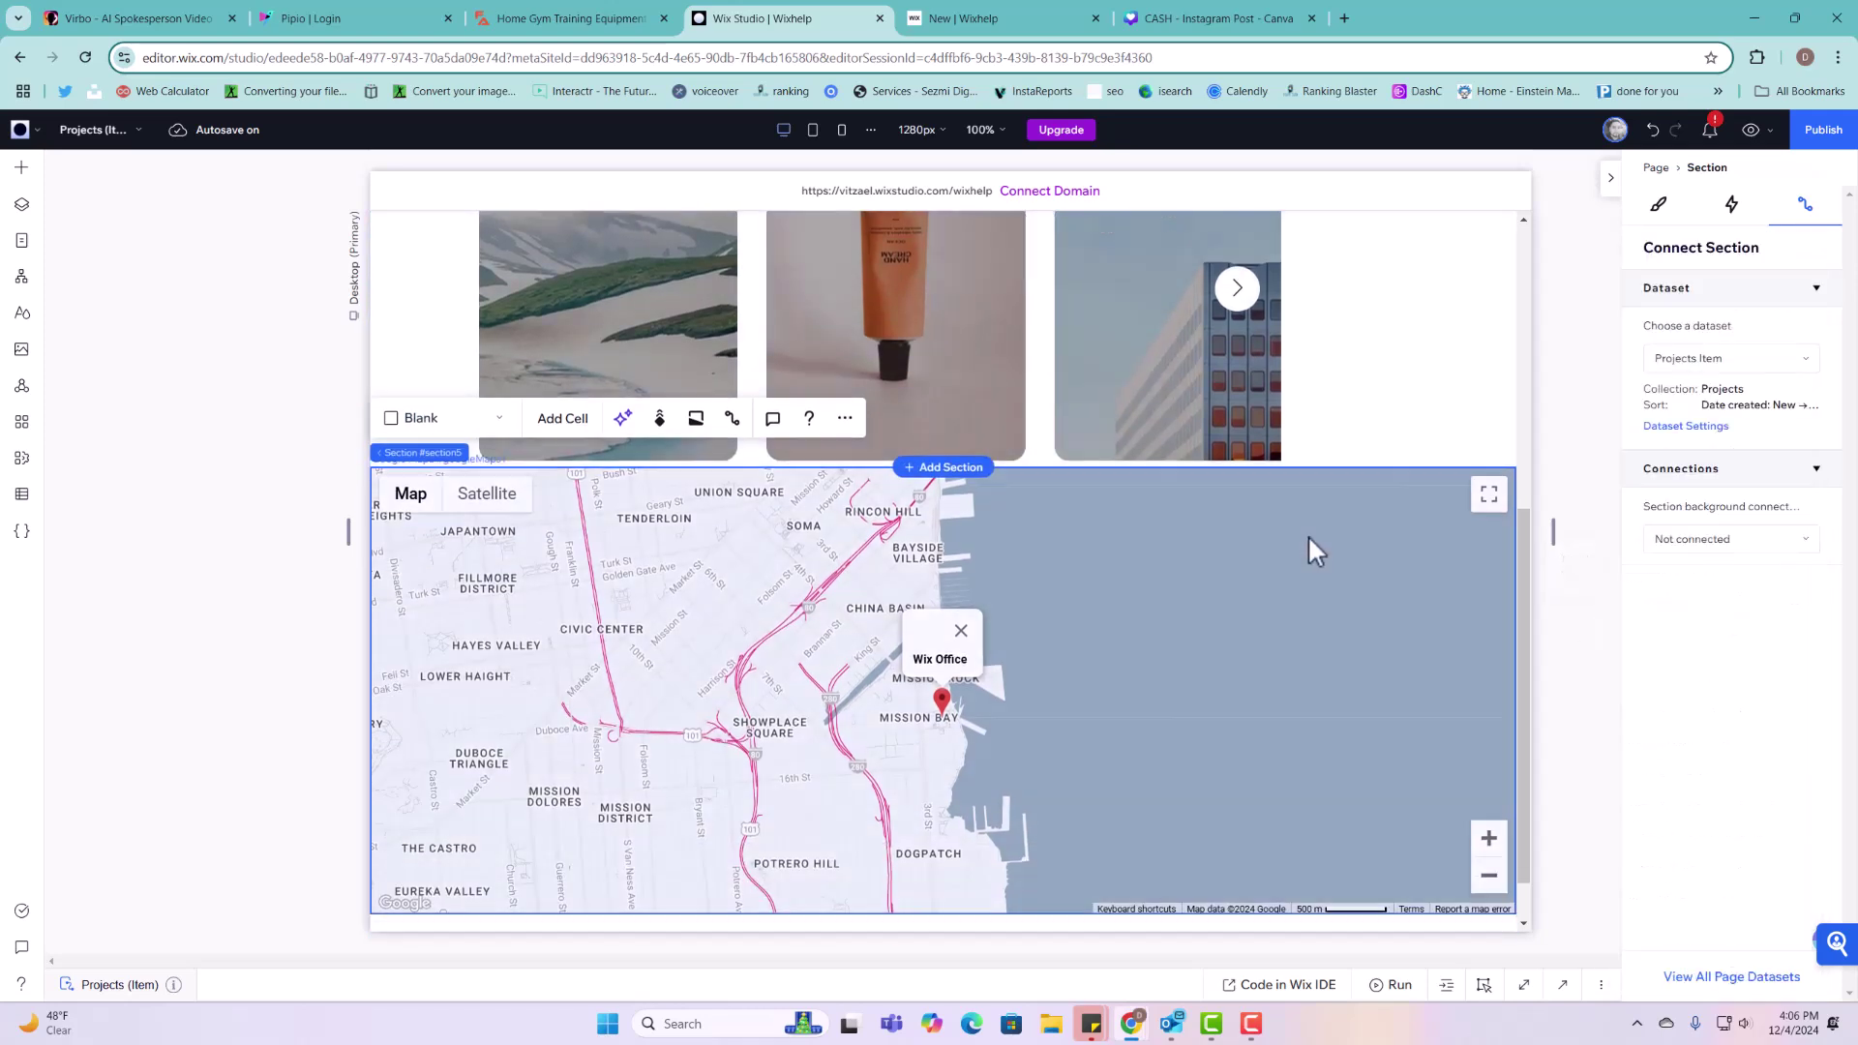
left_click(1411, 461)
Step: Connect the map's location to Our Location (Address) and its title to Full Name
left_click(1491, 431)
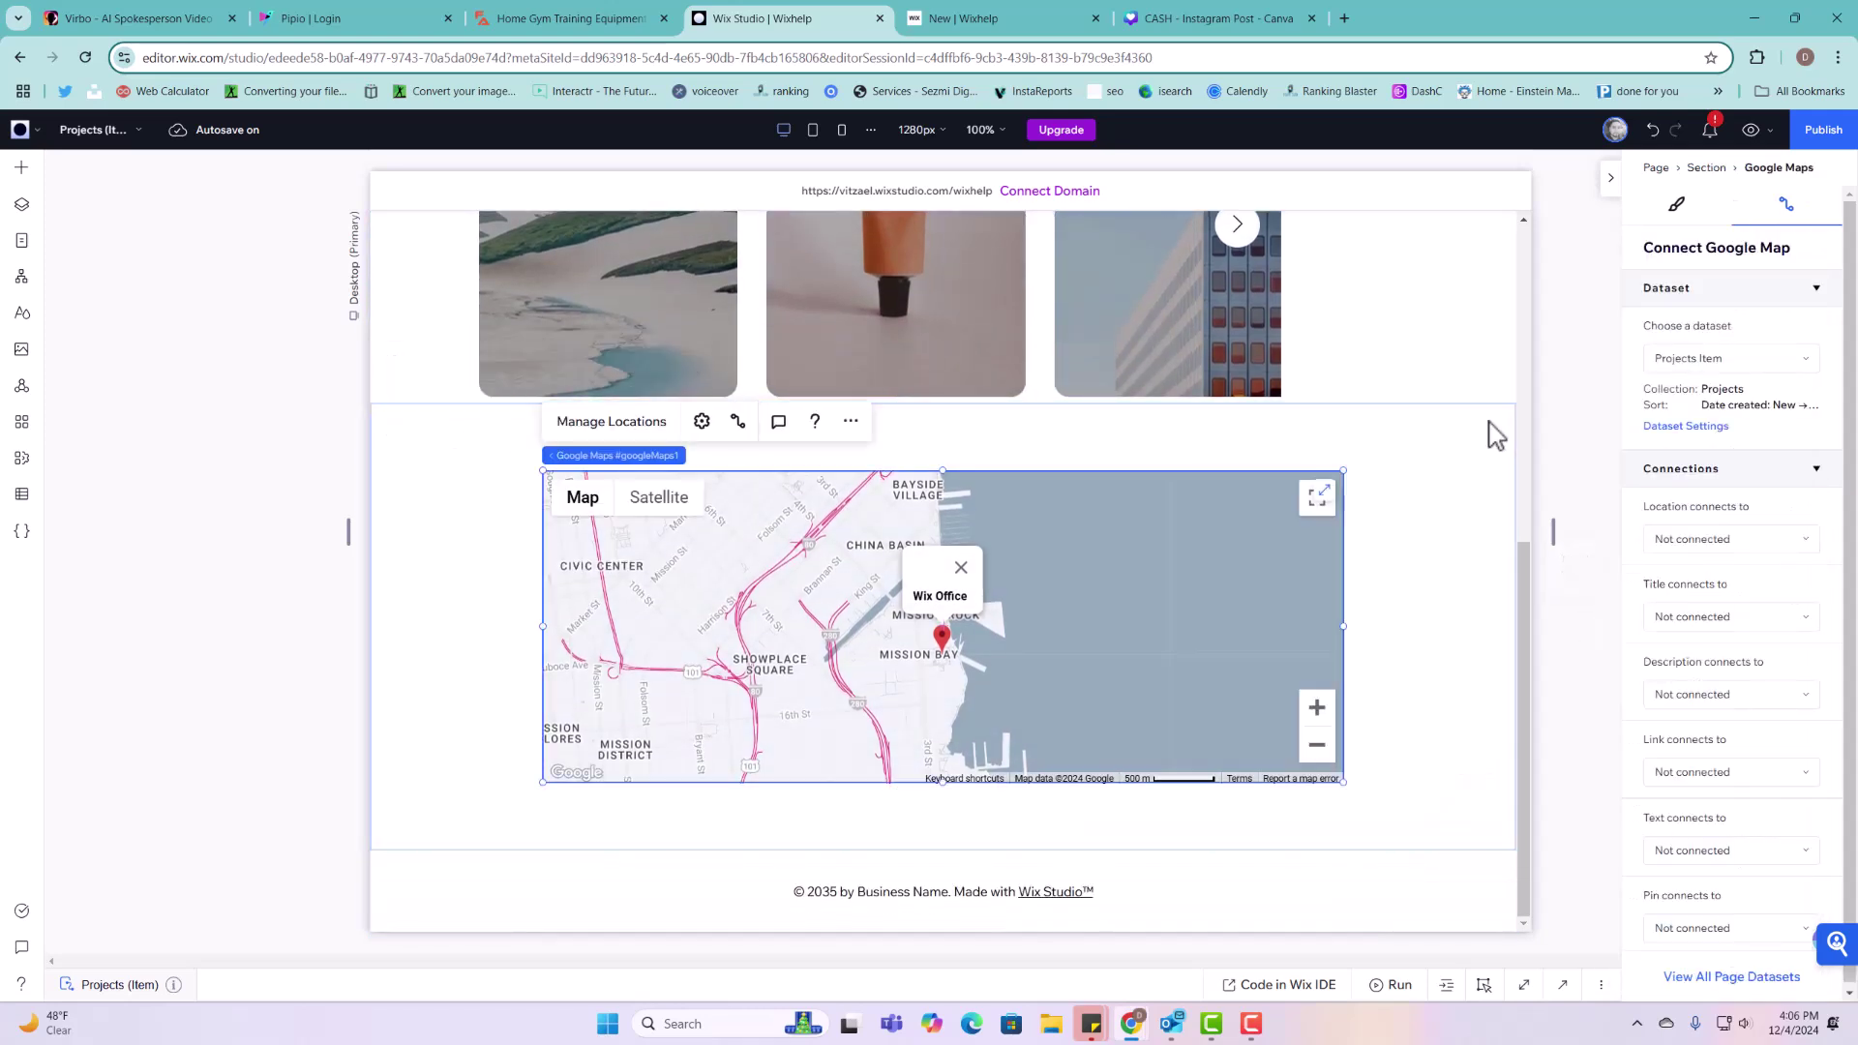
left_click(740, 423)
left_click(740, 421)
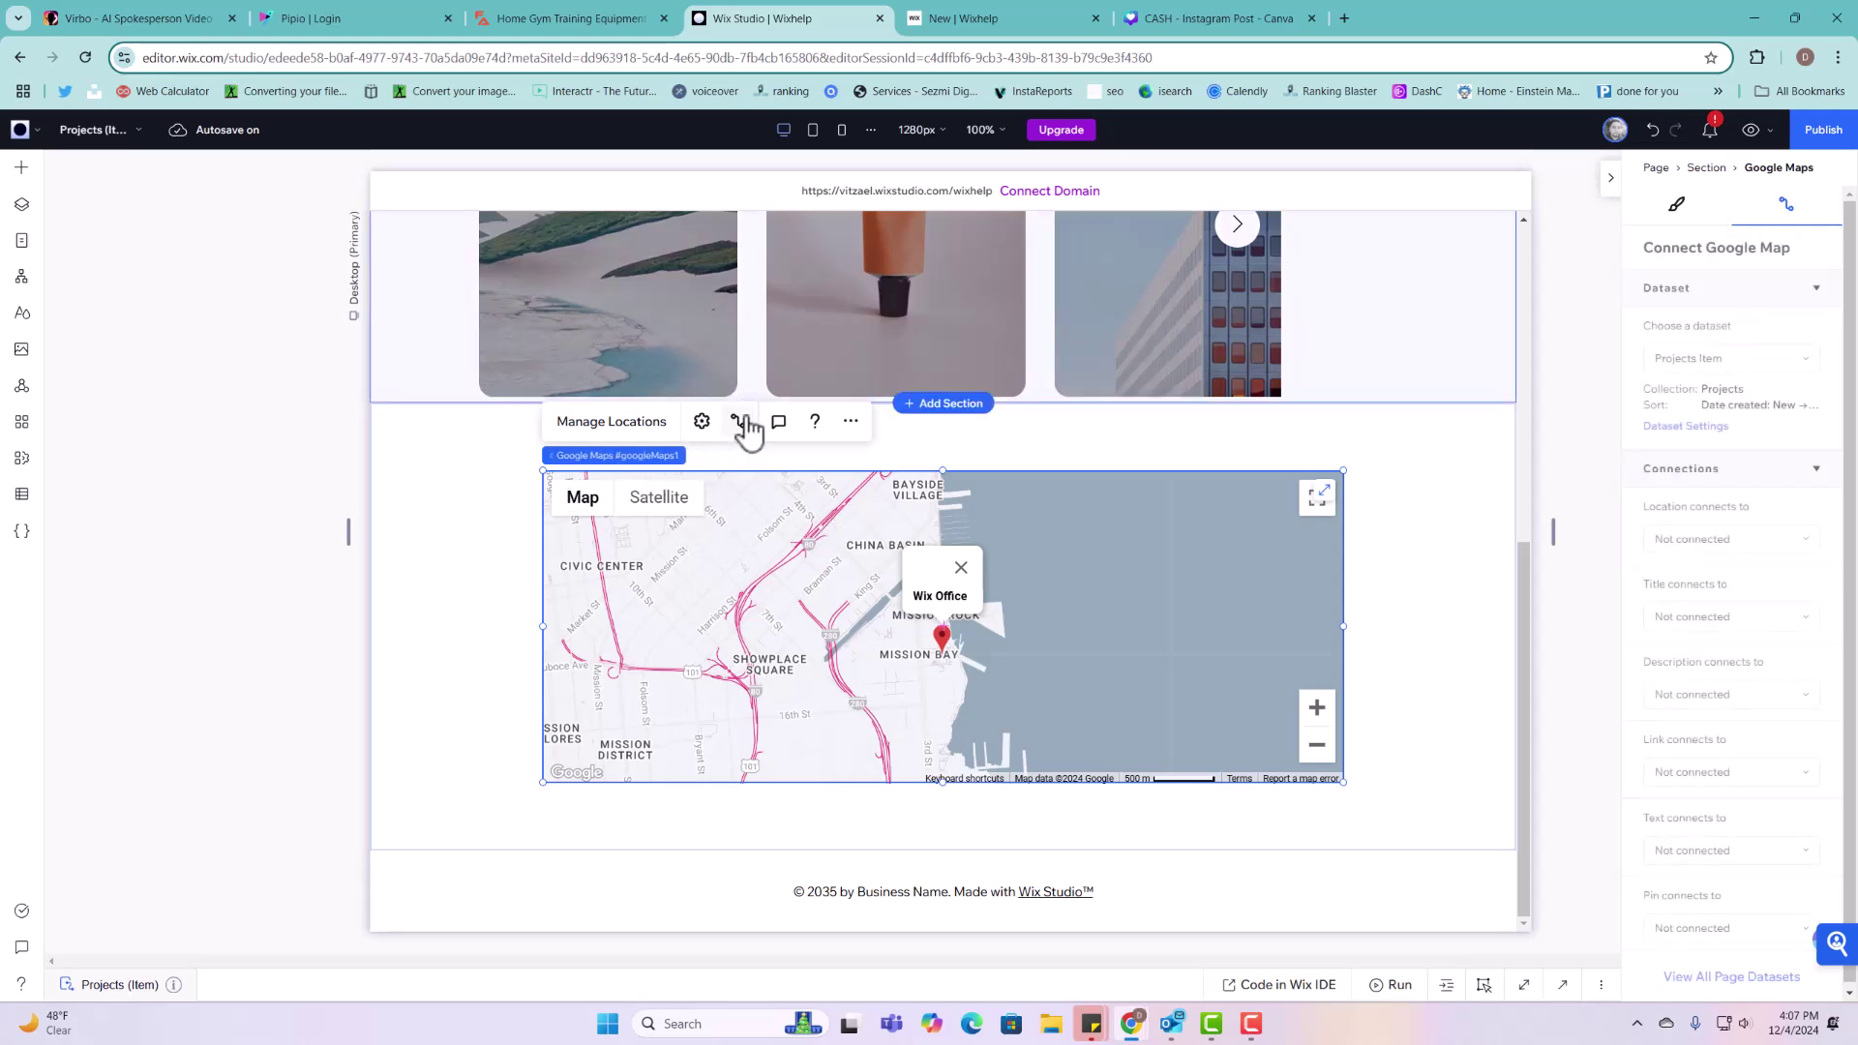
left_click(1724, 540)
left_click(1713, 578)
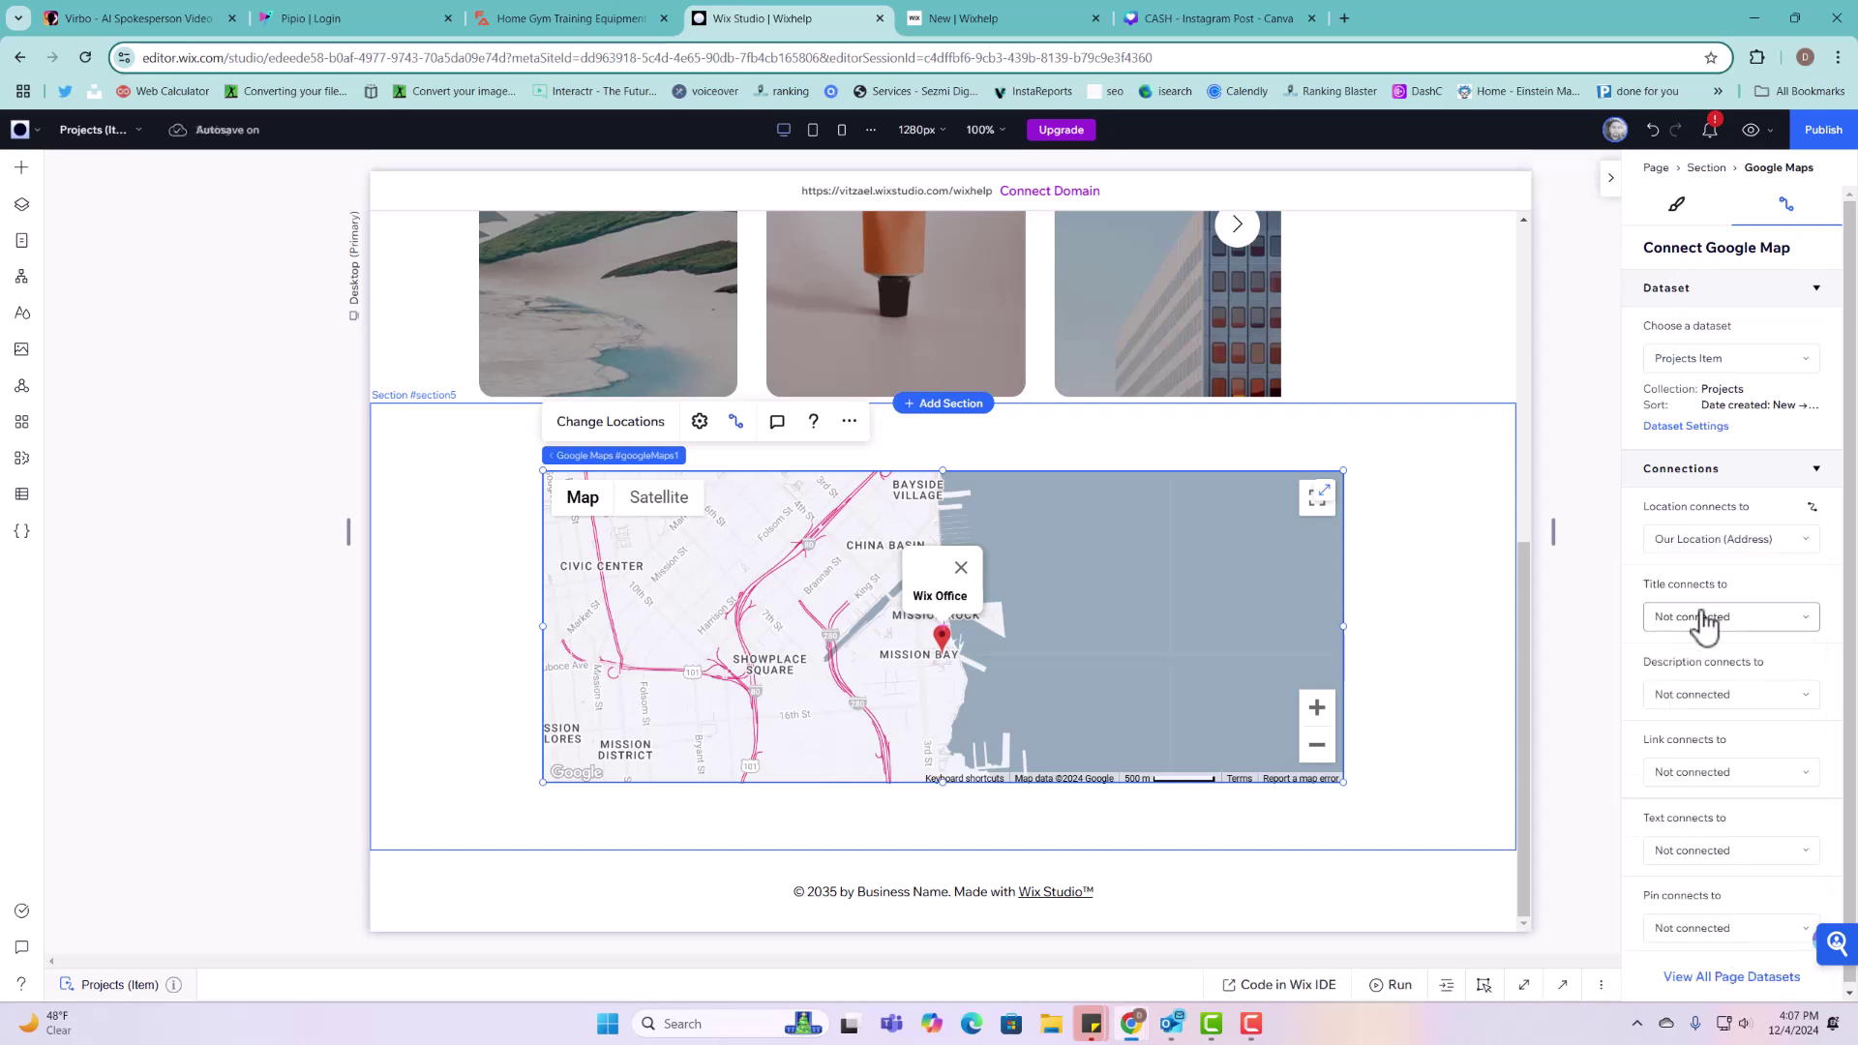
left_click(1702, 616)
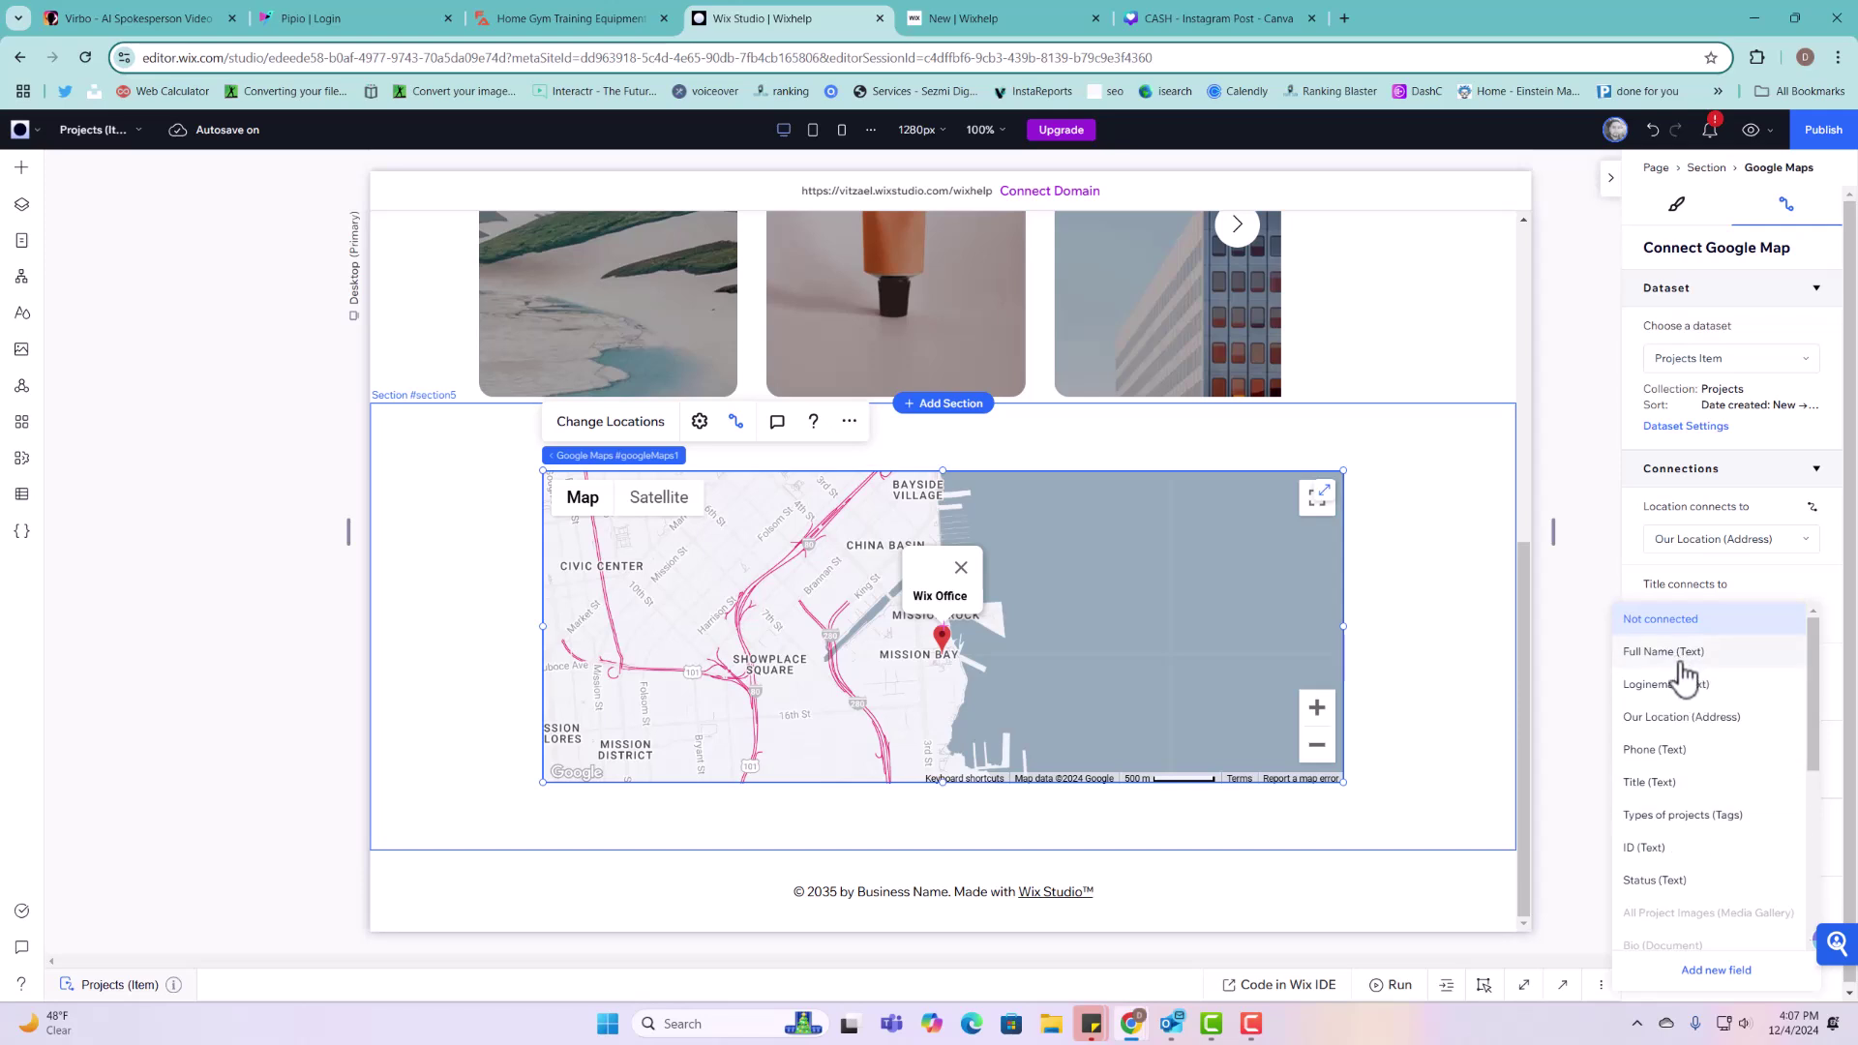
left_click(1682, 663)
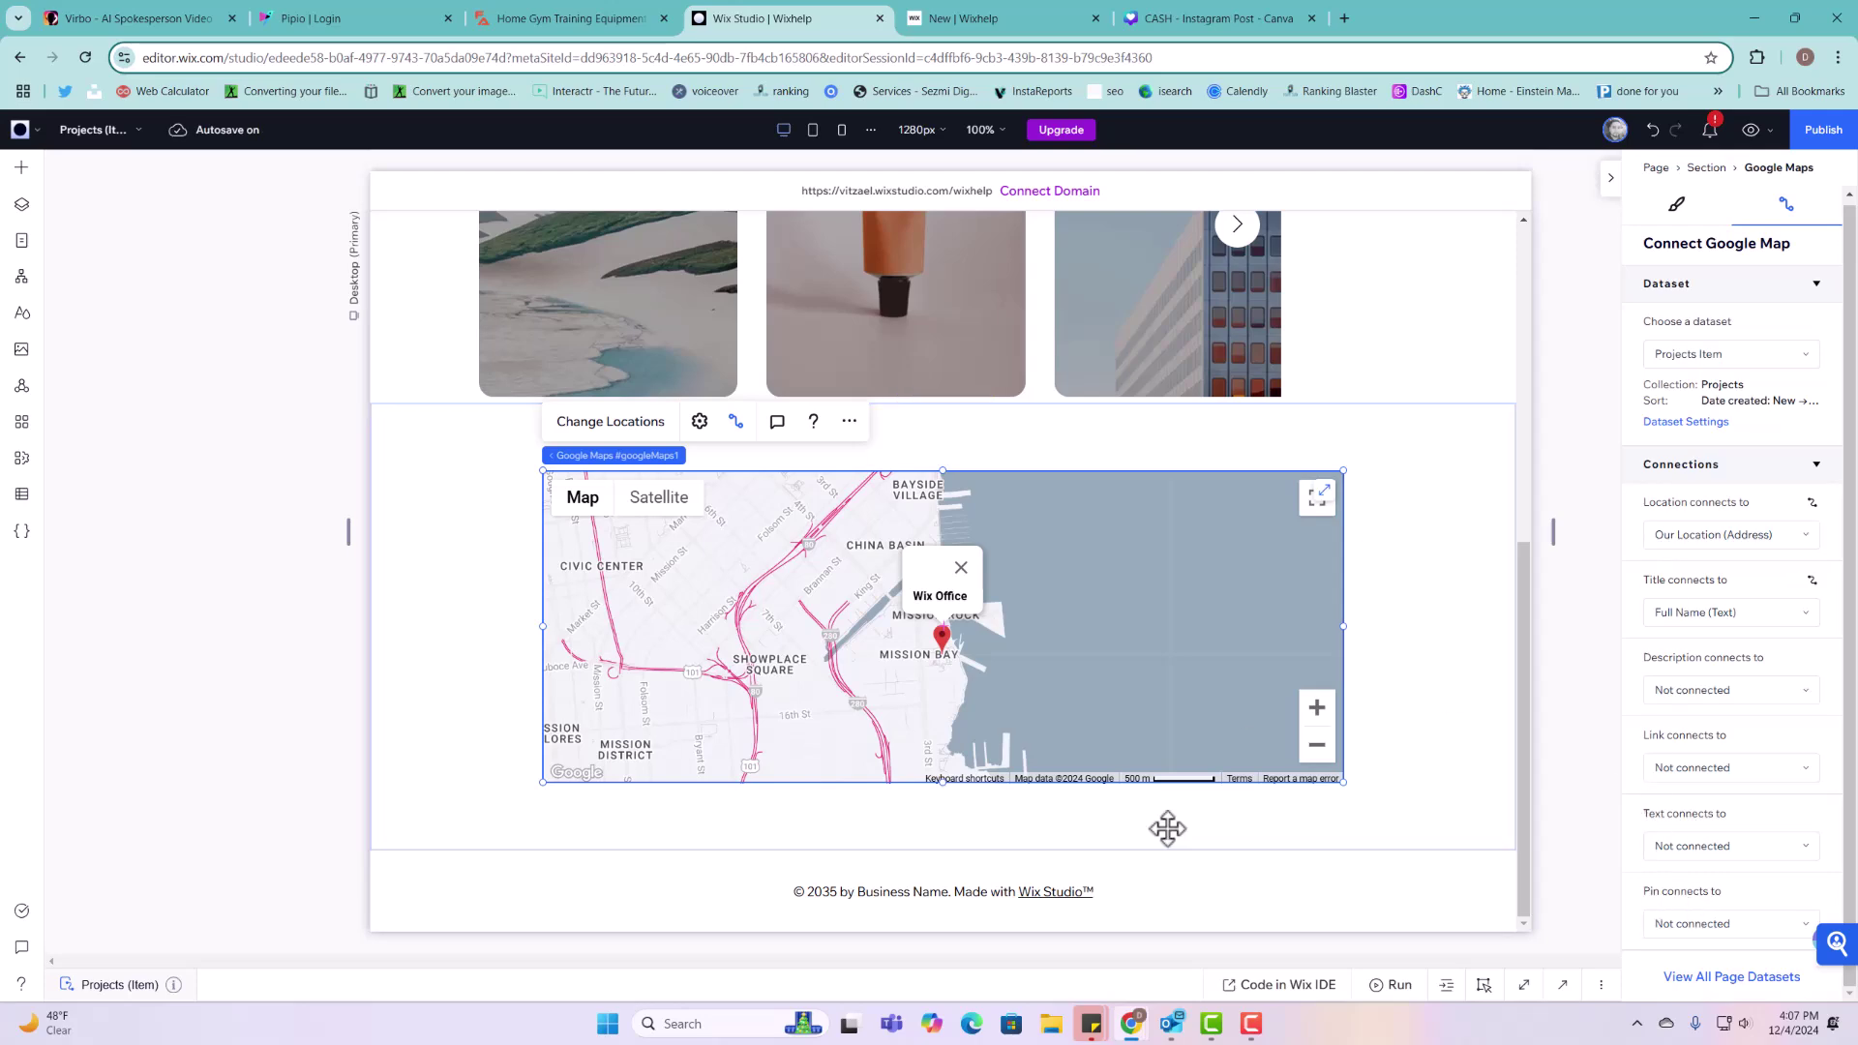
Step: Publish the site and dismiss the Congratulations dialog
scroll(1339, 505, "up", 6)
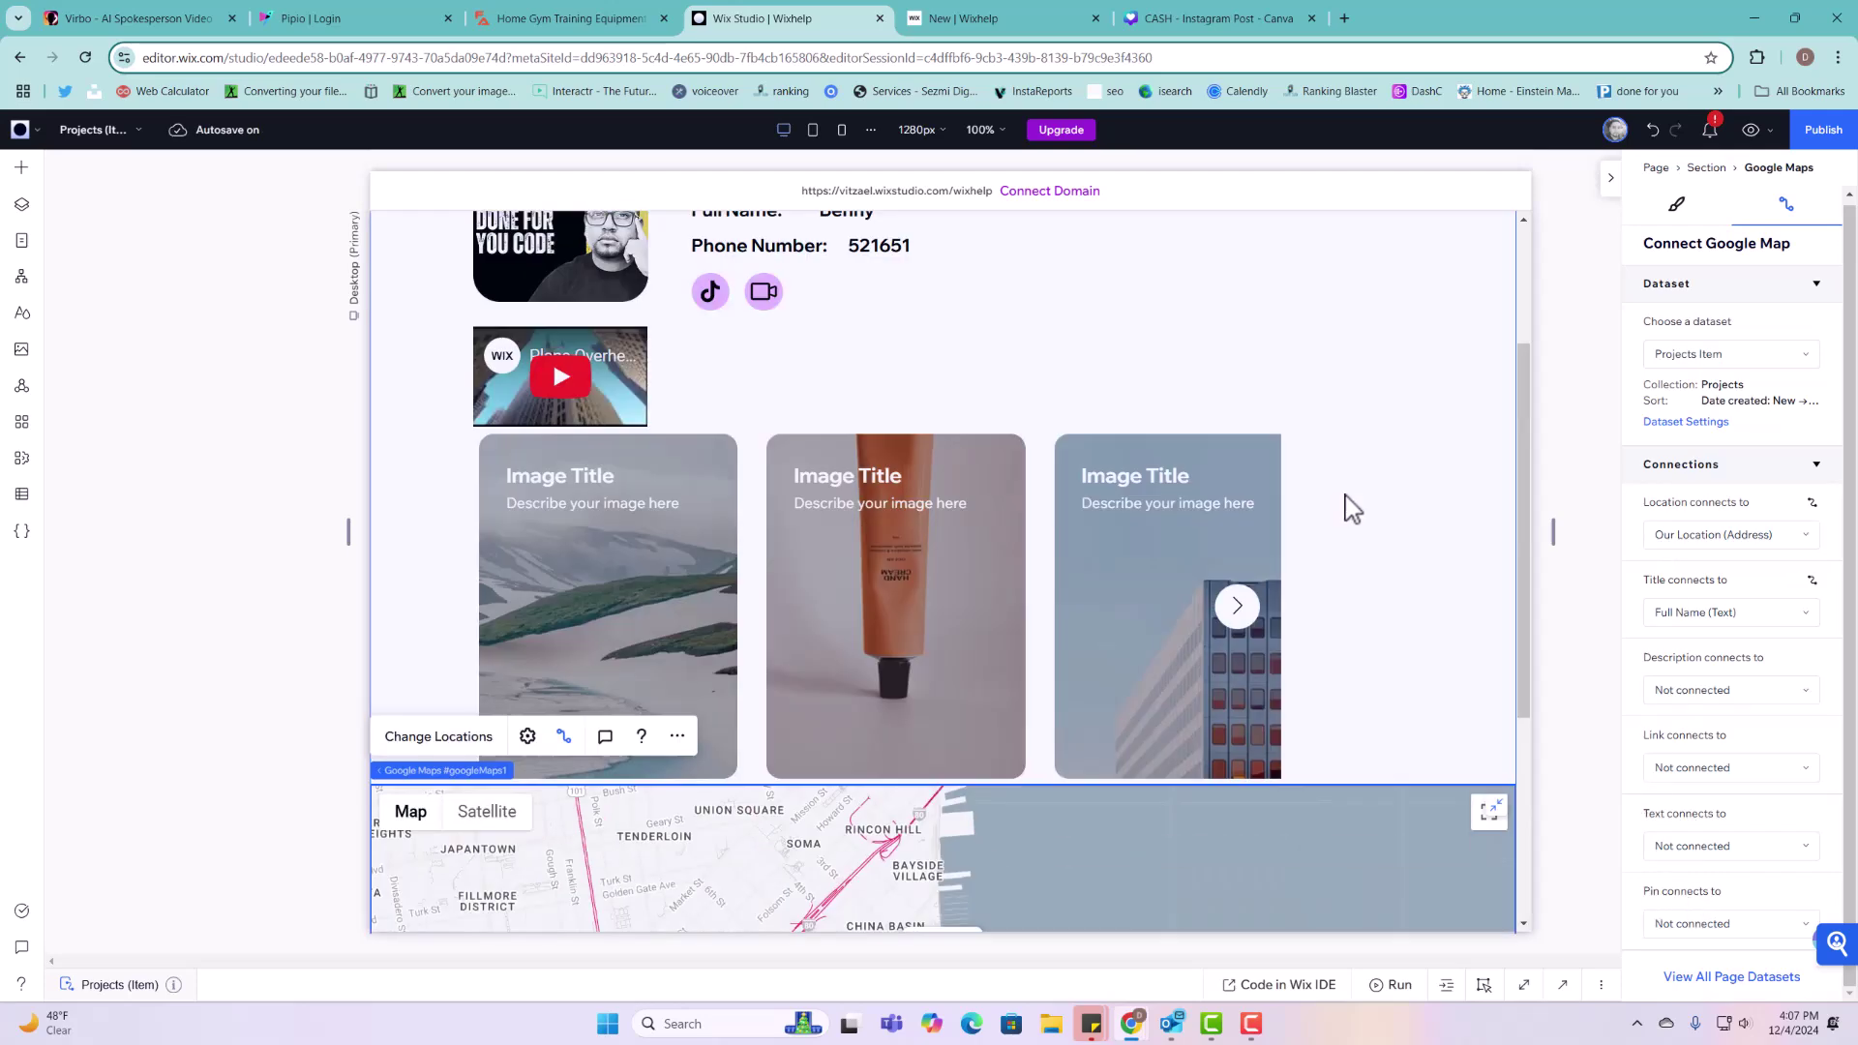
left_click(1802, 141)
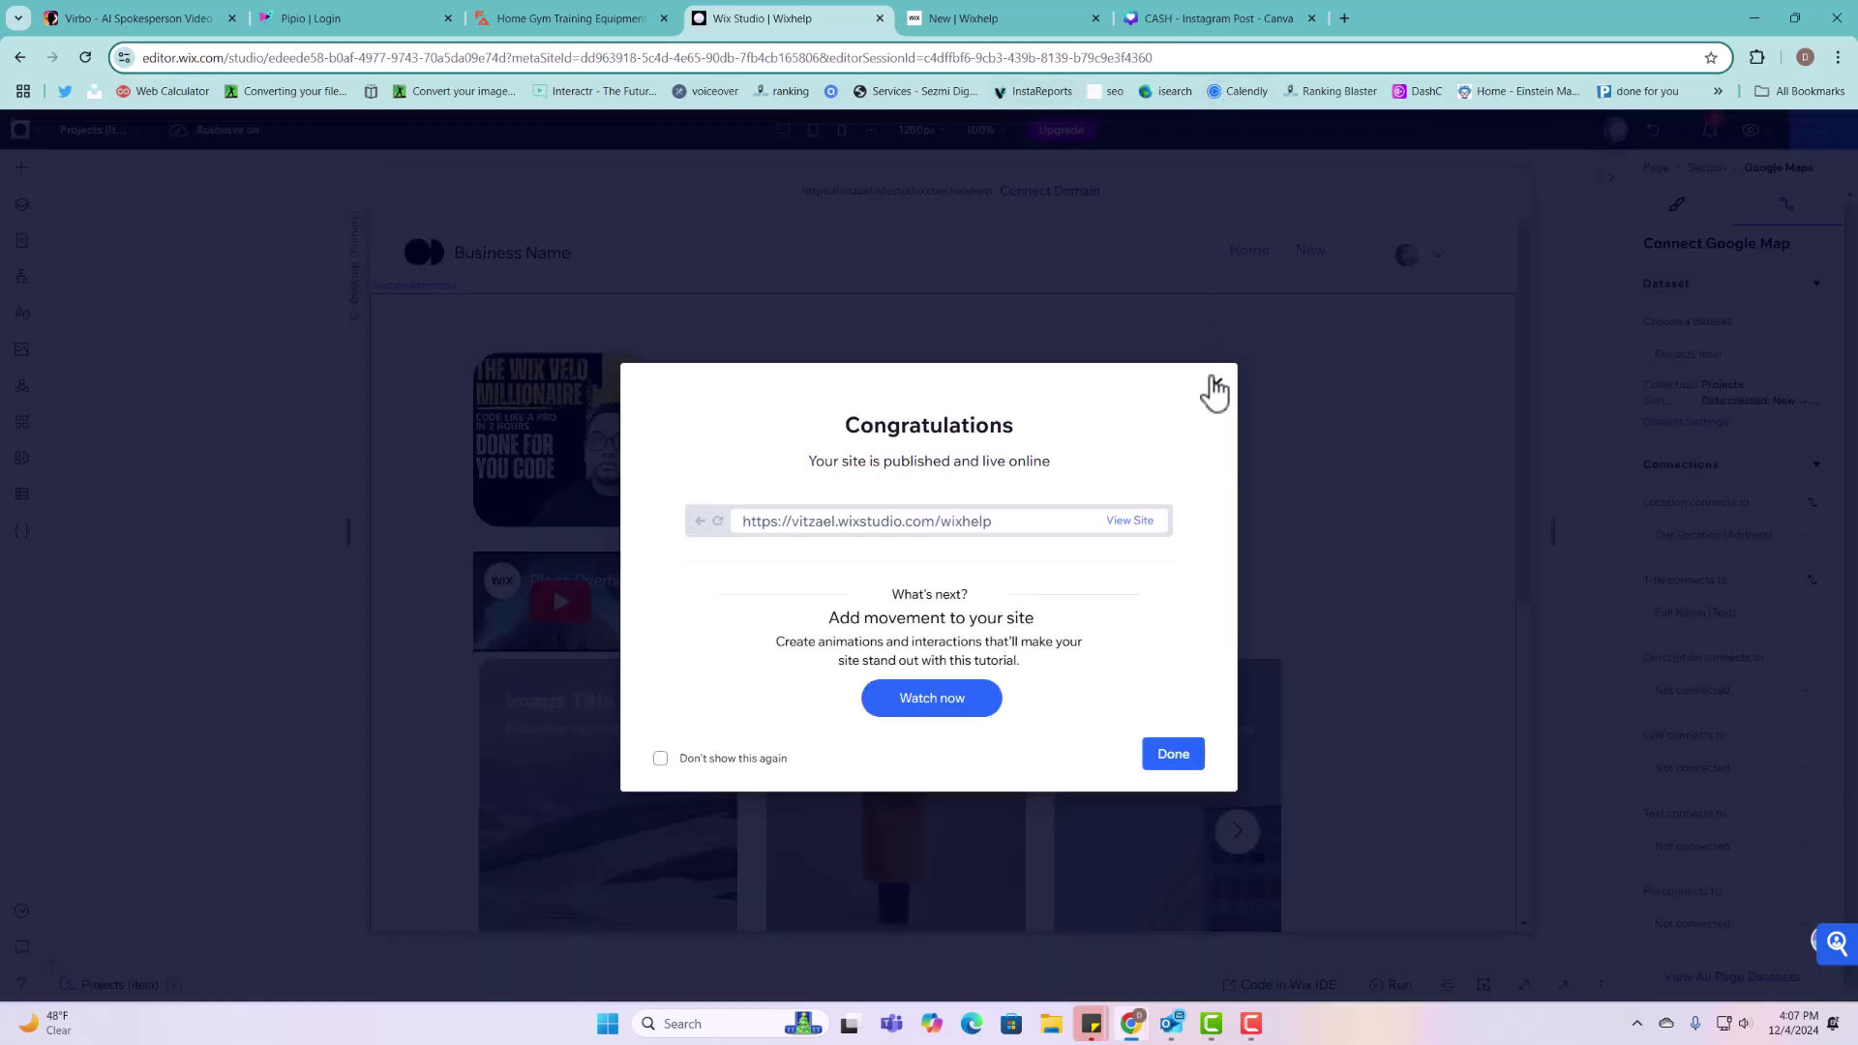
left_click(1216, 385)
left_click(1327, 233)
left_click(1321, 242)
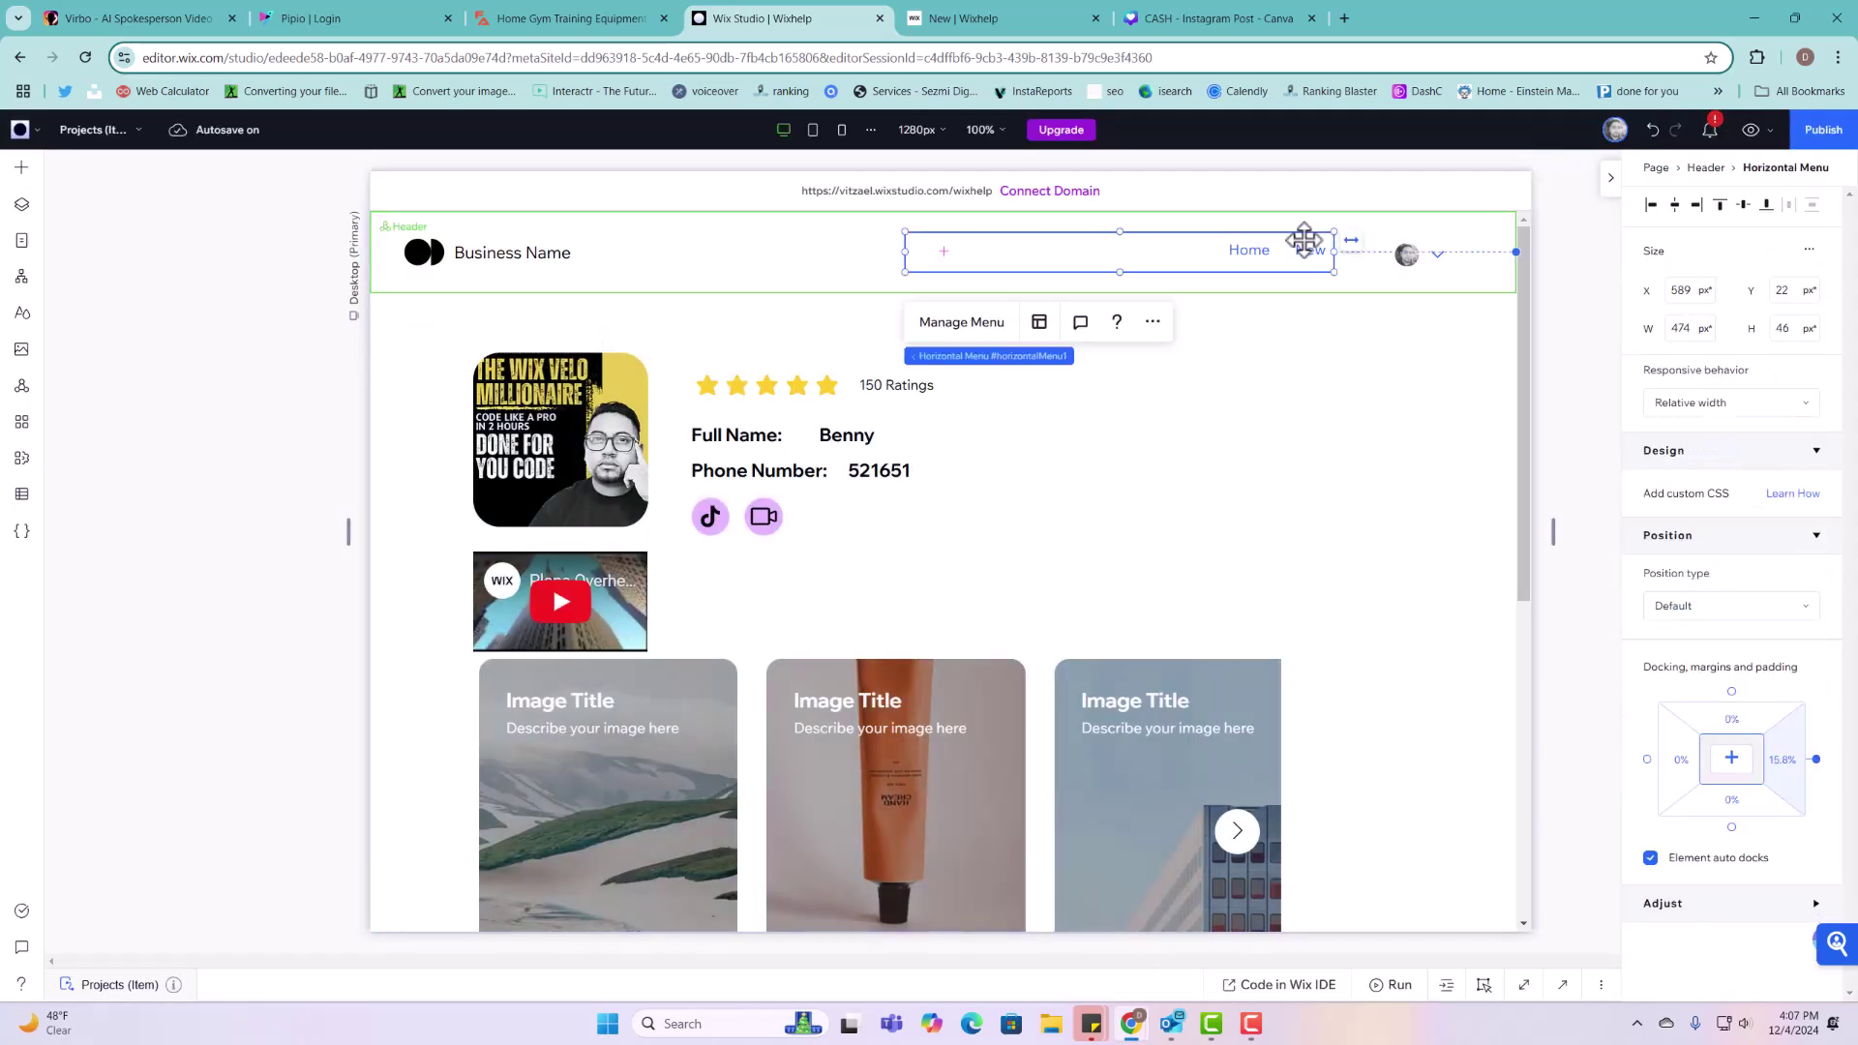
Step: Add a link menu item pointing to the Projects (List) dynamic page
left_click(961, 323)
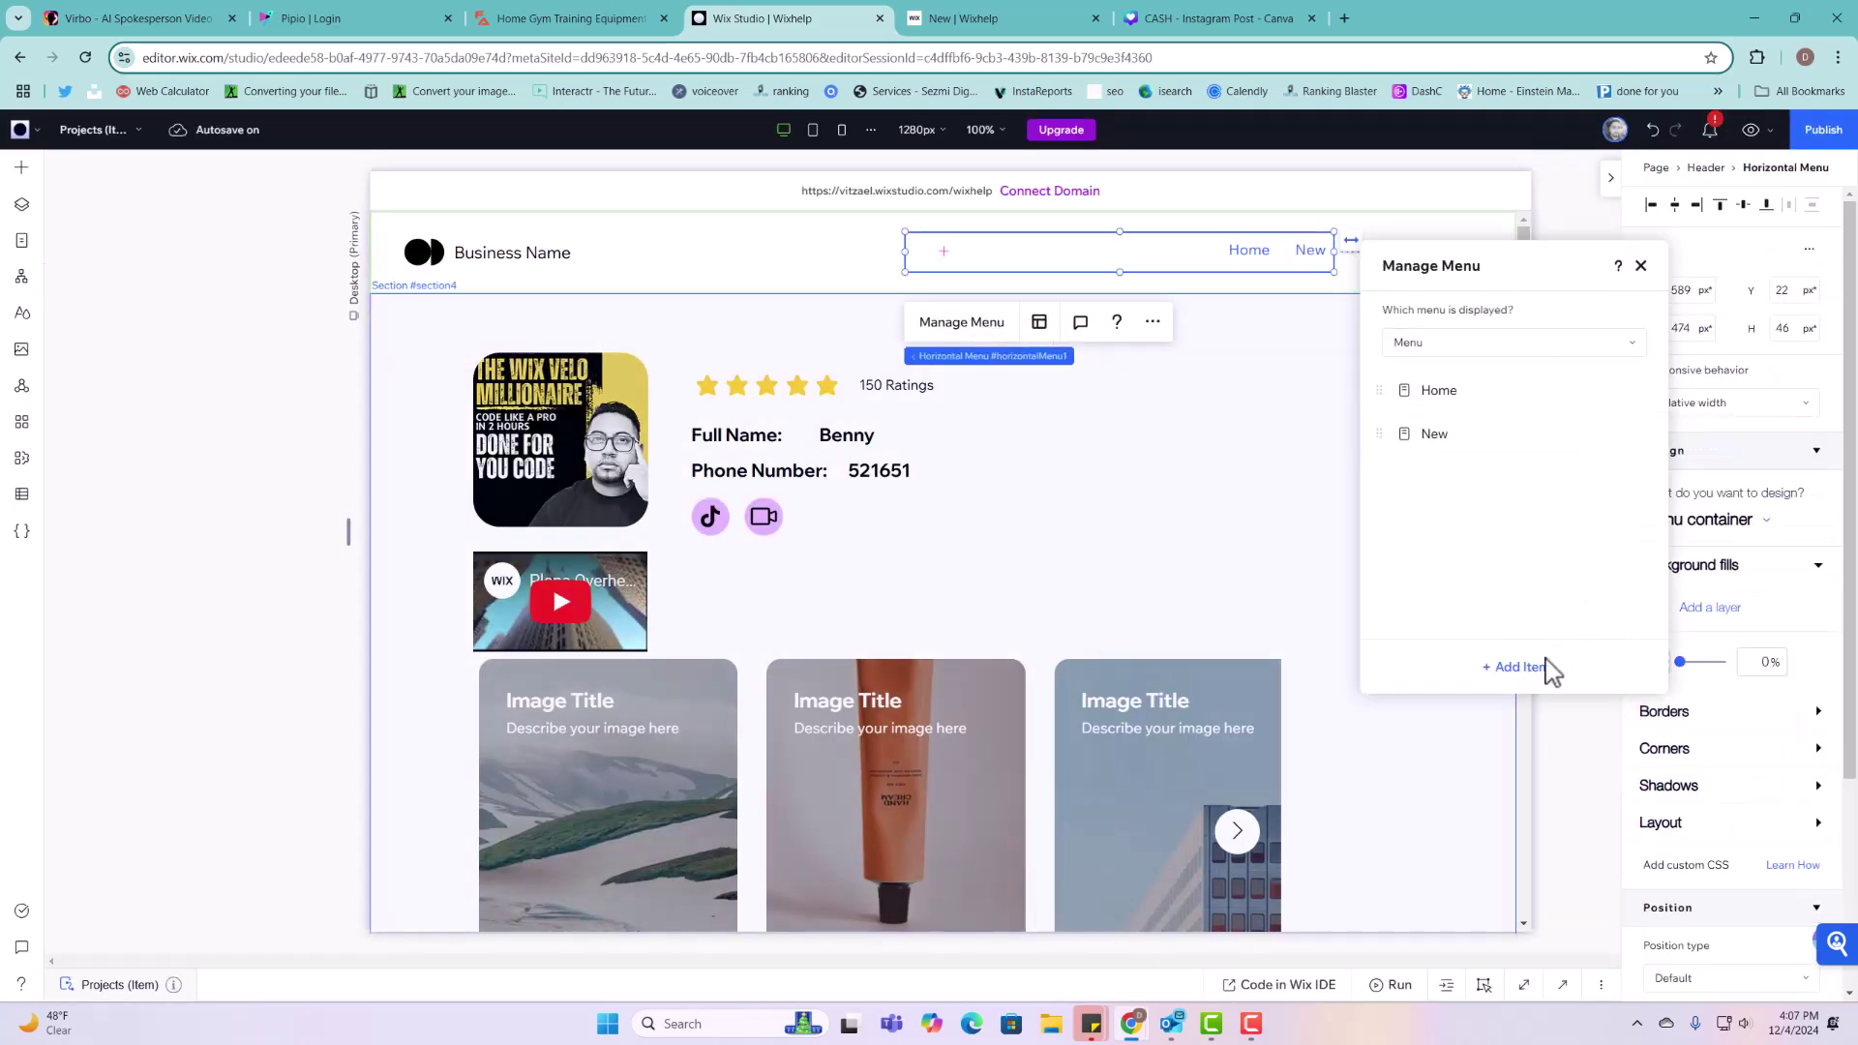
left_click(1541, 667)
left_click(1590, 688)
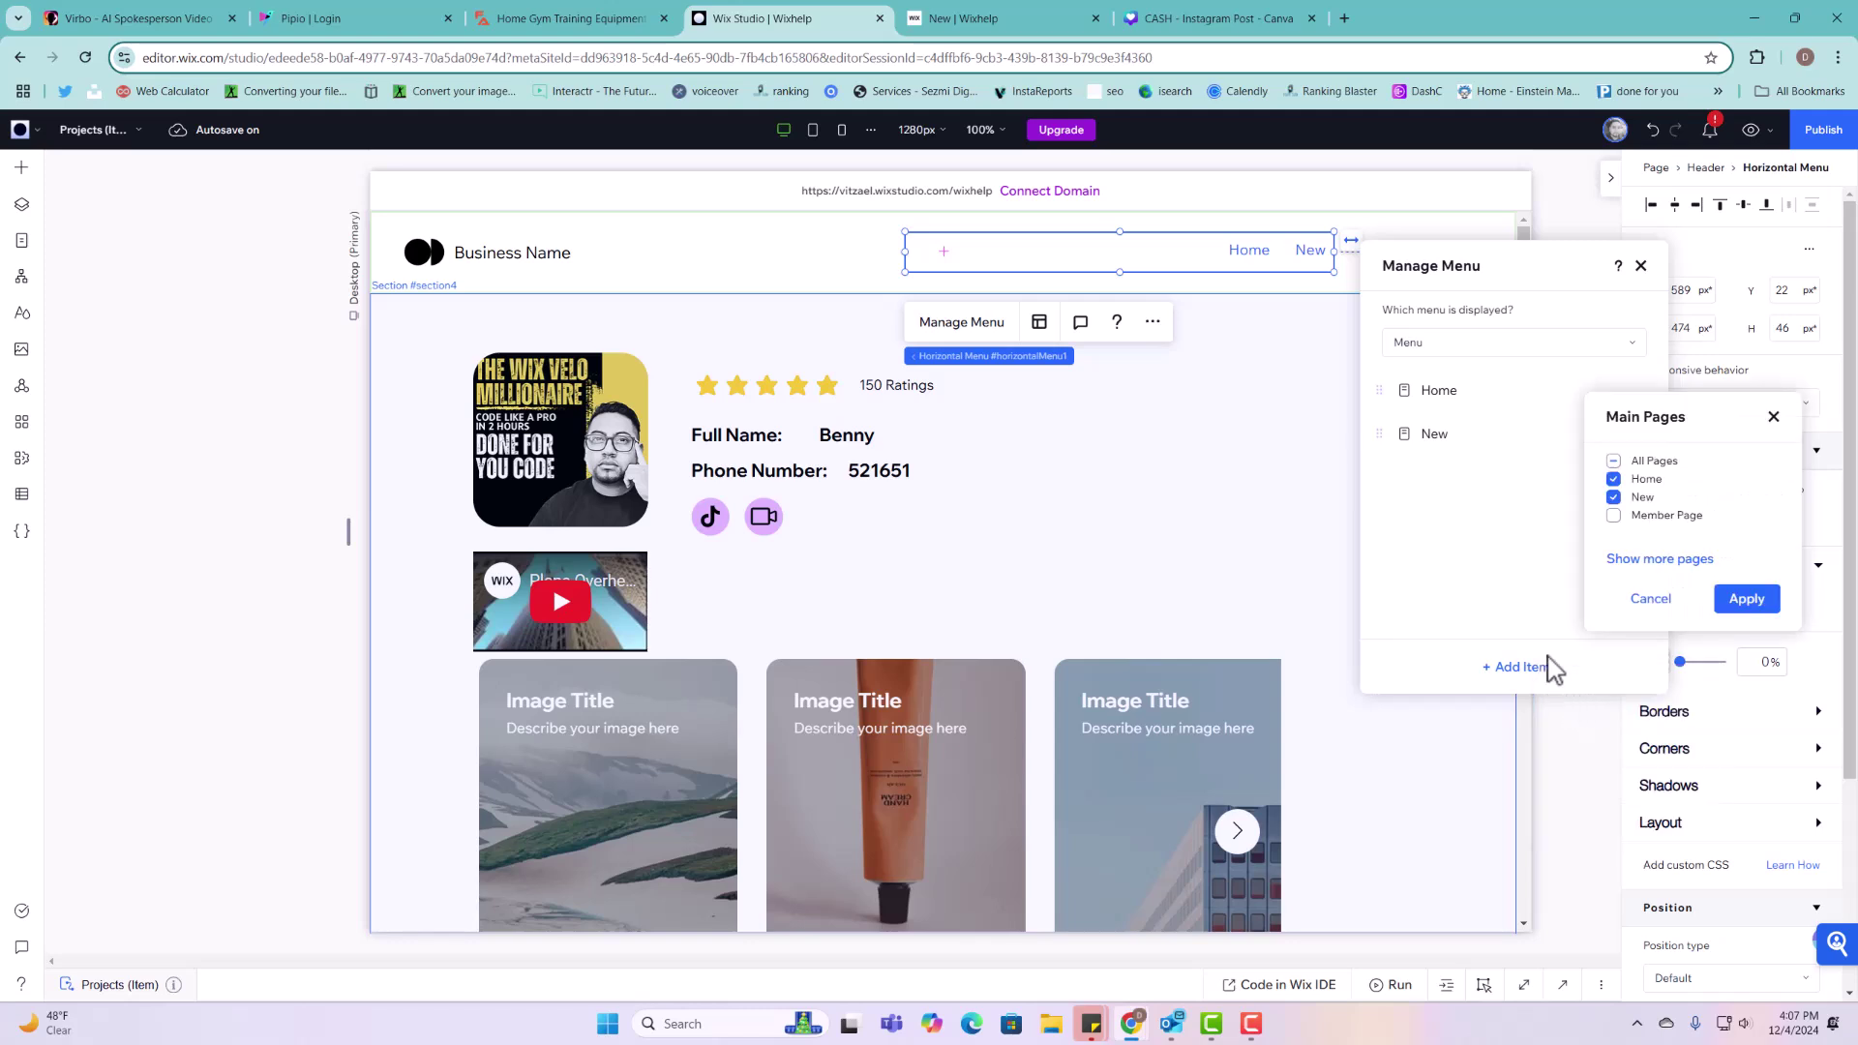
left_click(1643, 569)
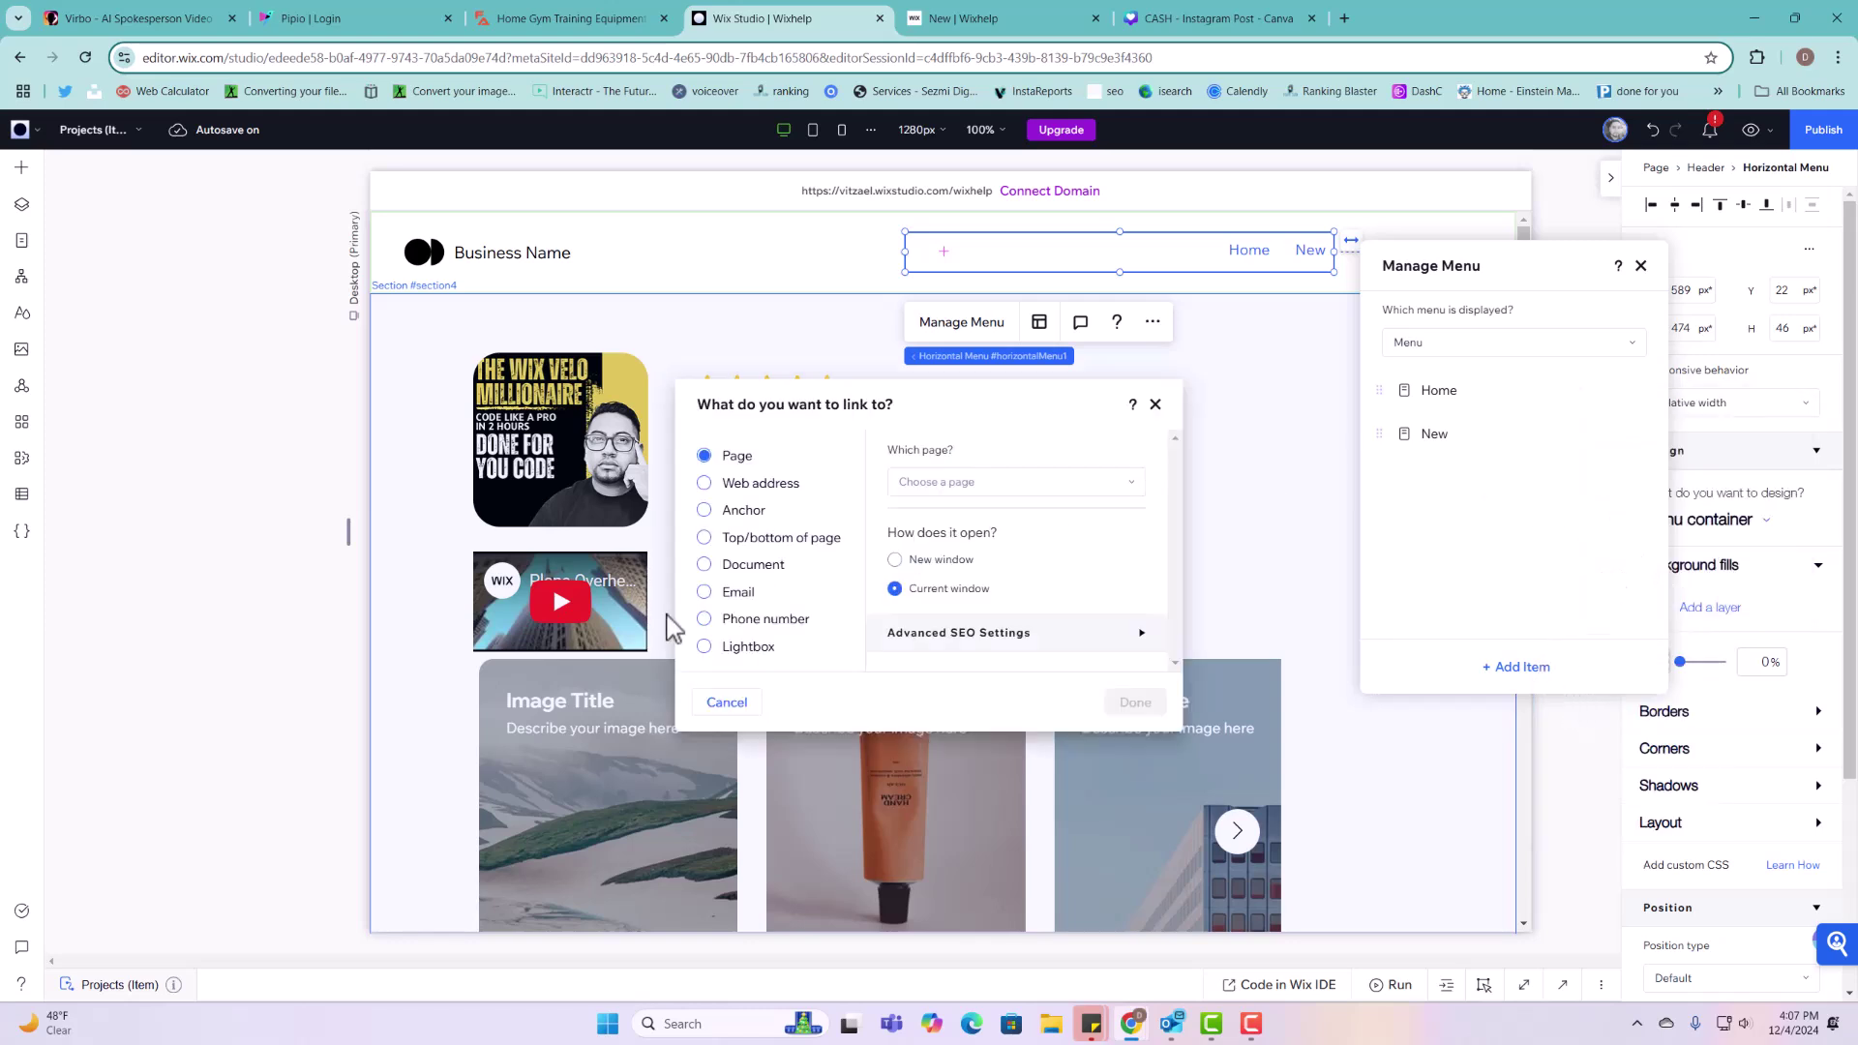
left_click(705, 483)
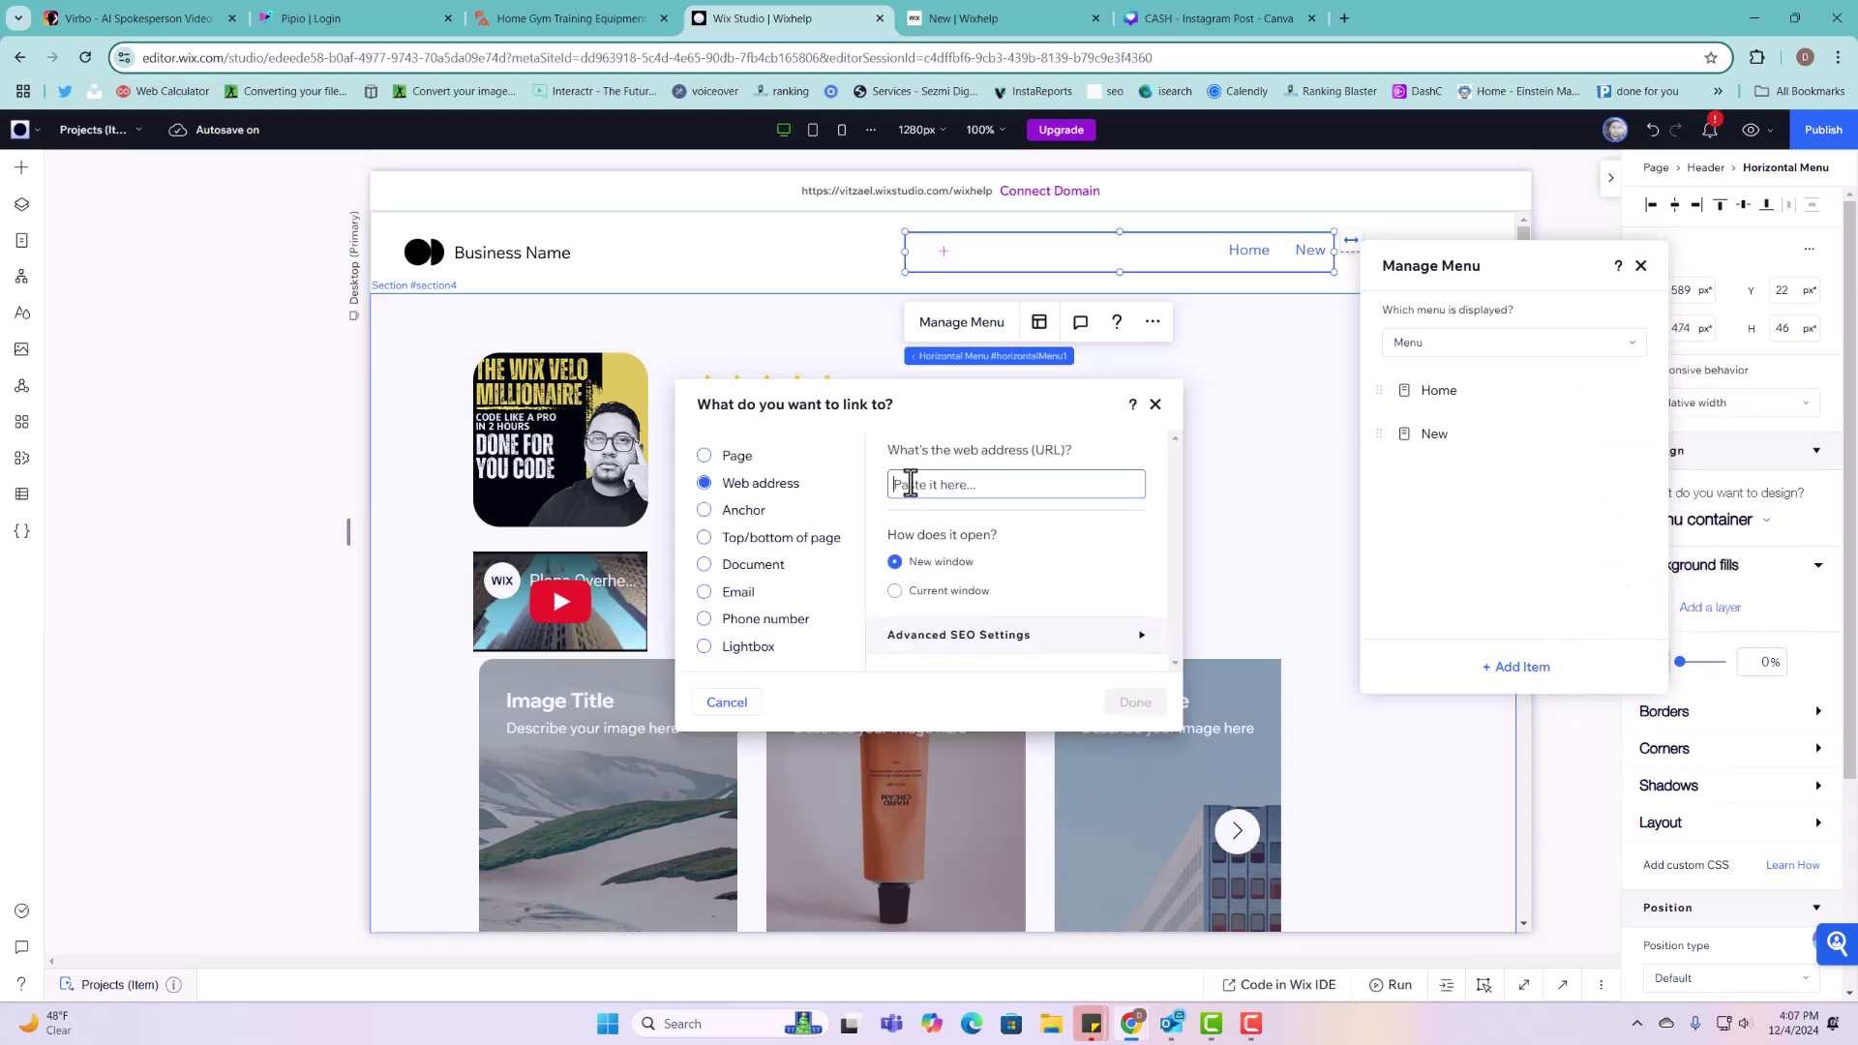
left_click(750, 459)
left_click(933, 482)
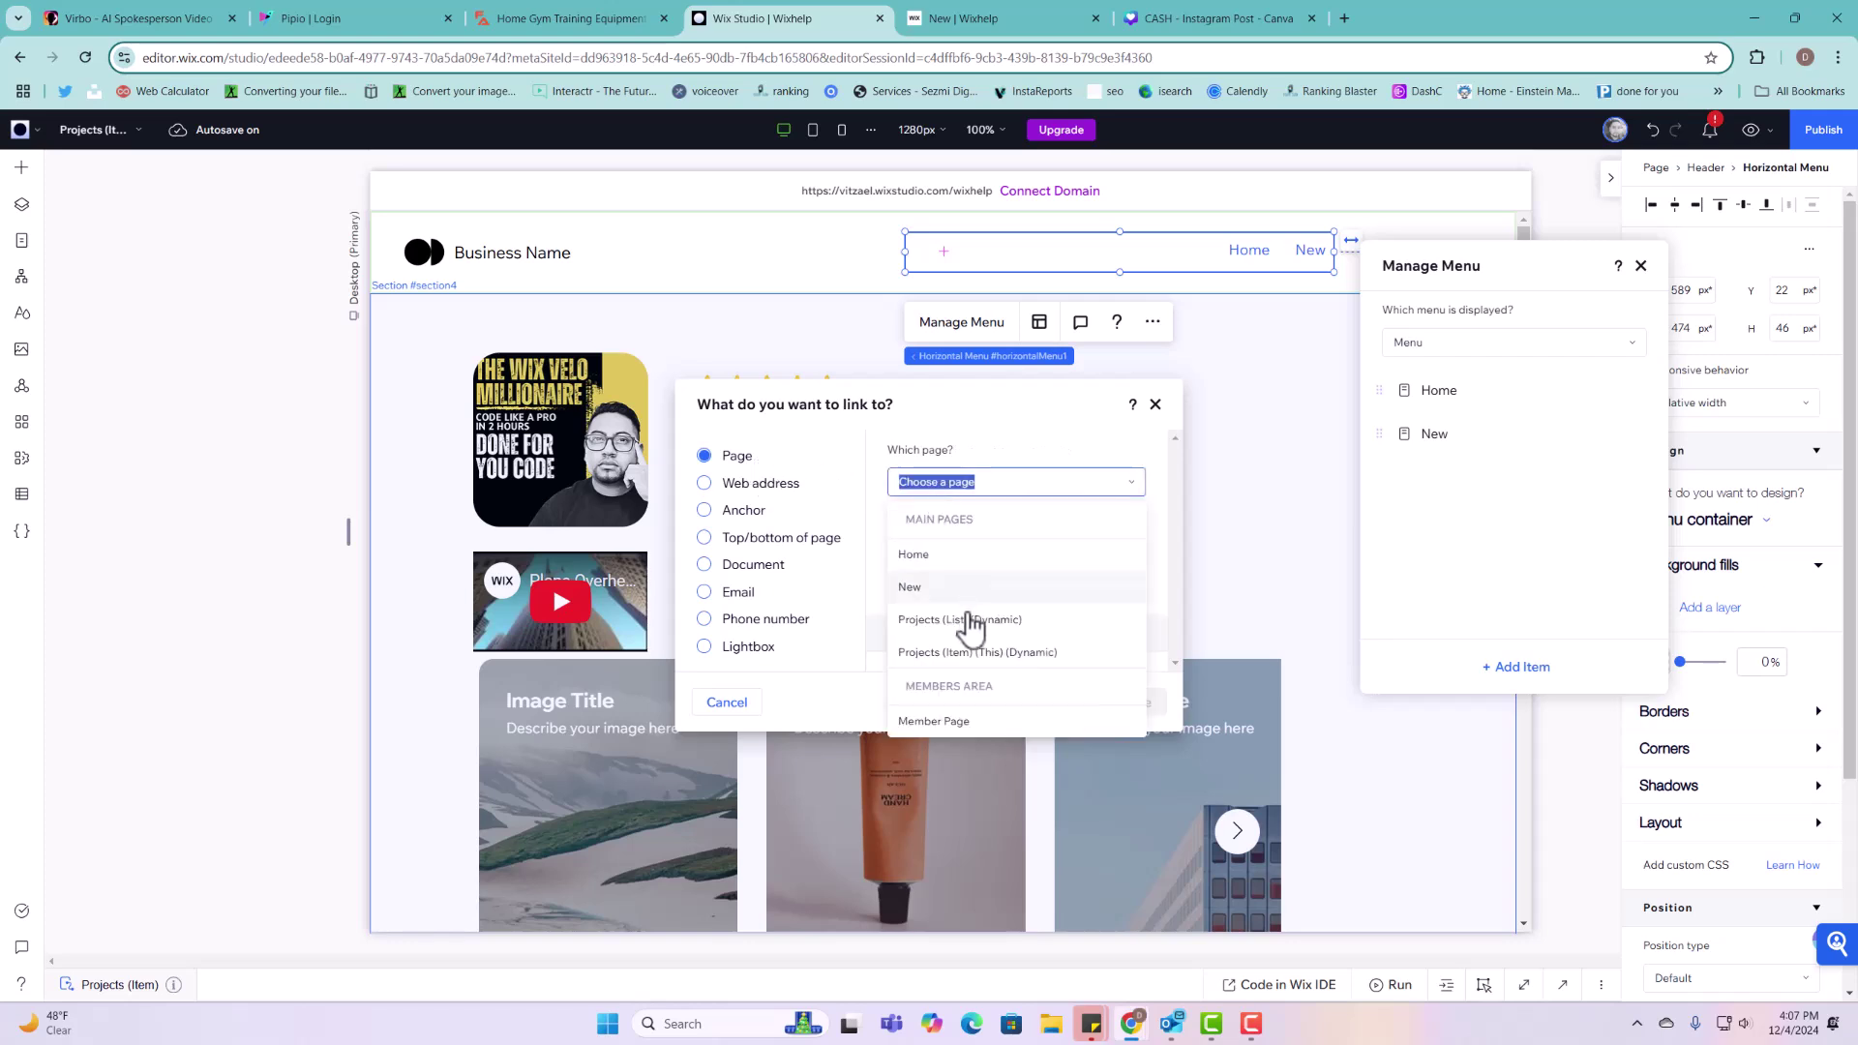
left_click(1019, 635)
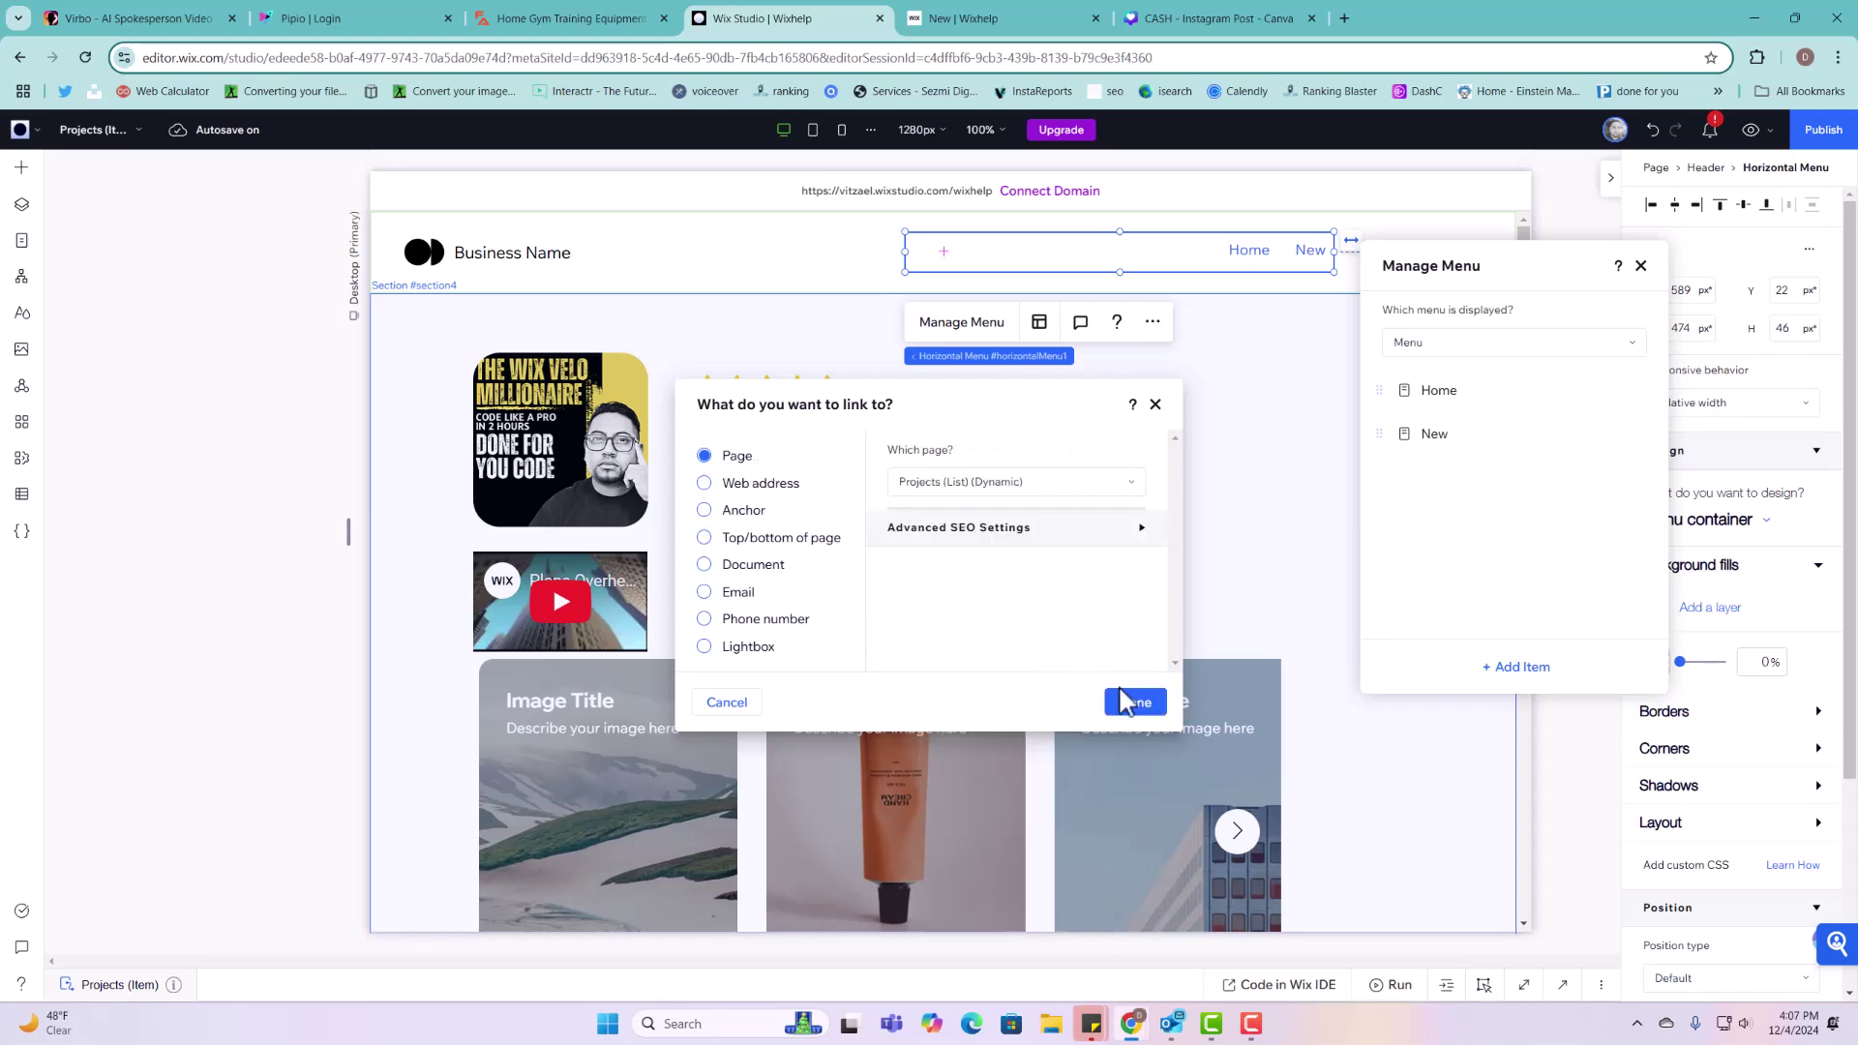
Step: Confirm the menu item named Projects and republish the site
left_click(1134, 702)
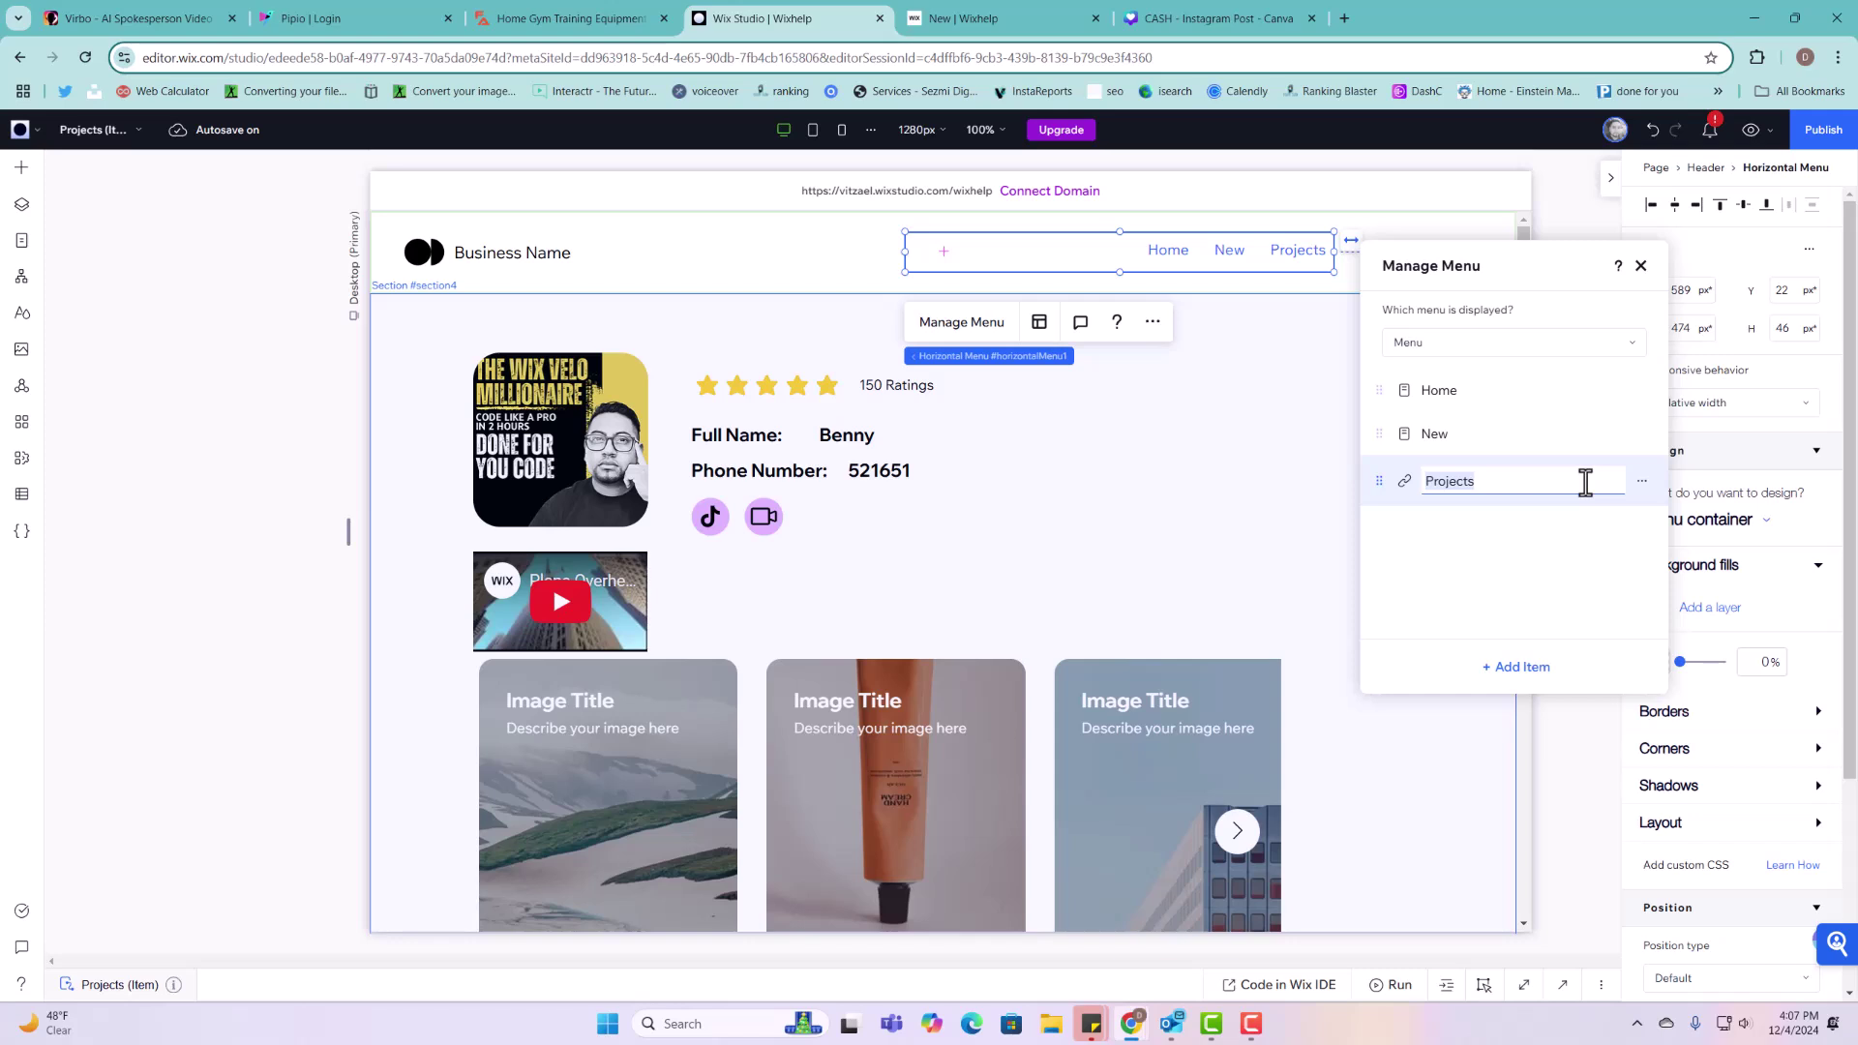
left_click(1558, 557)
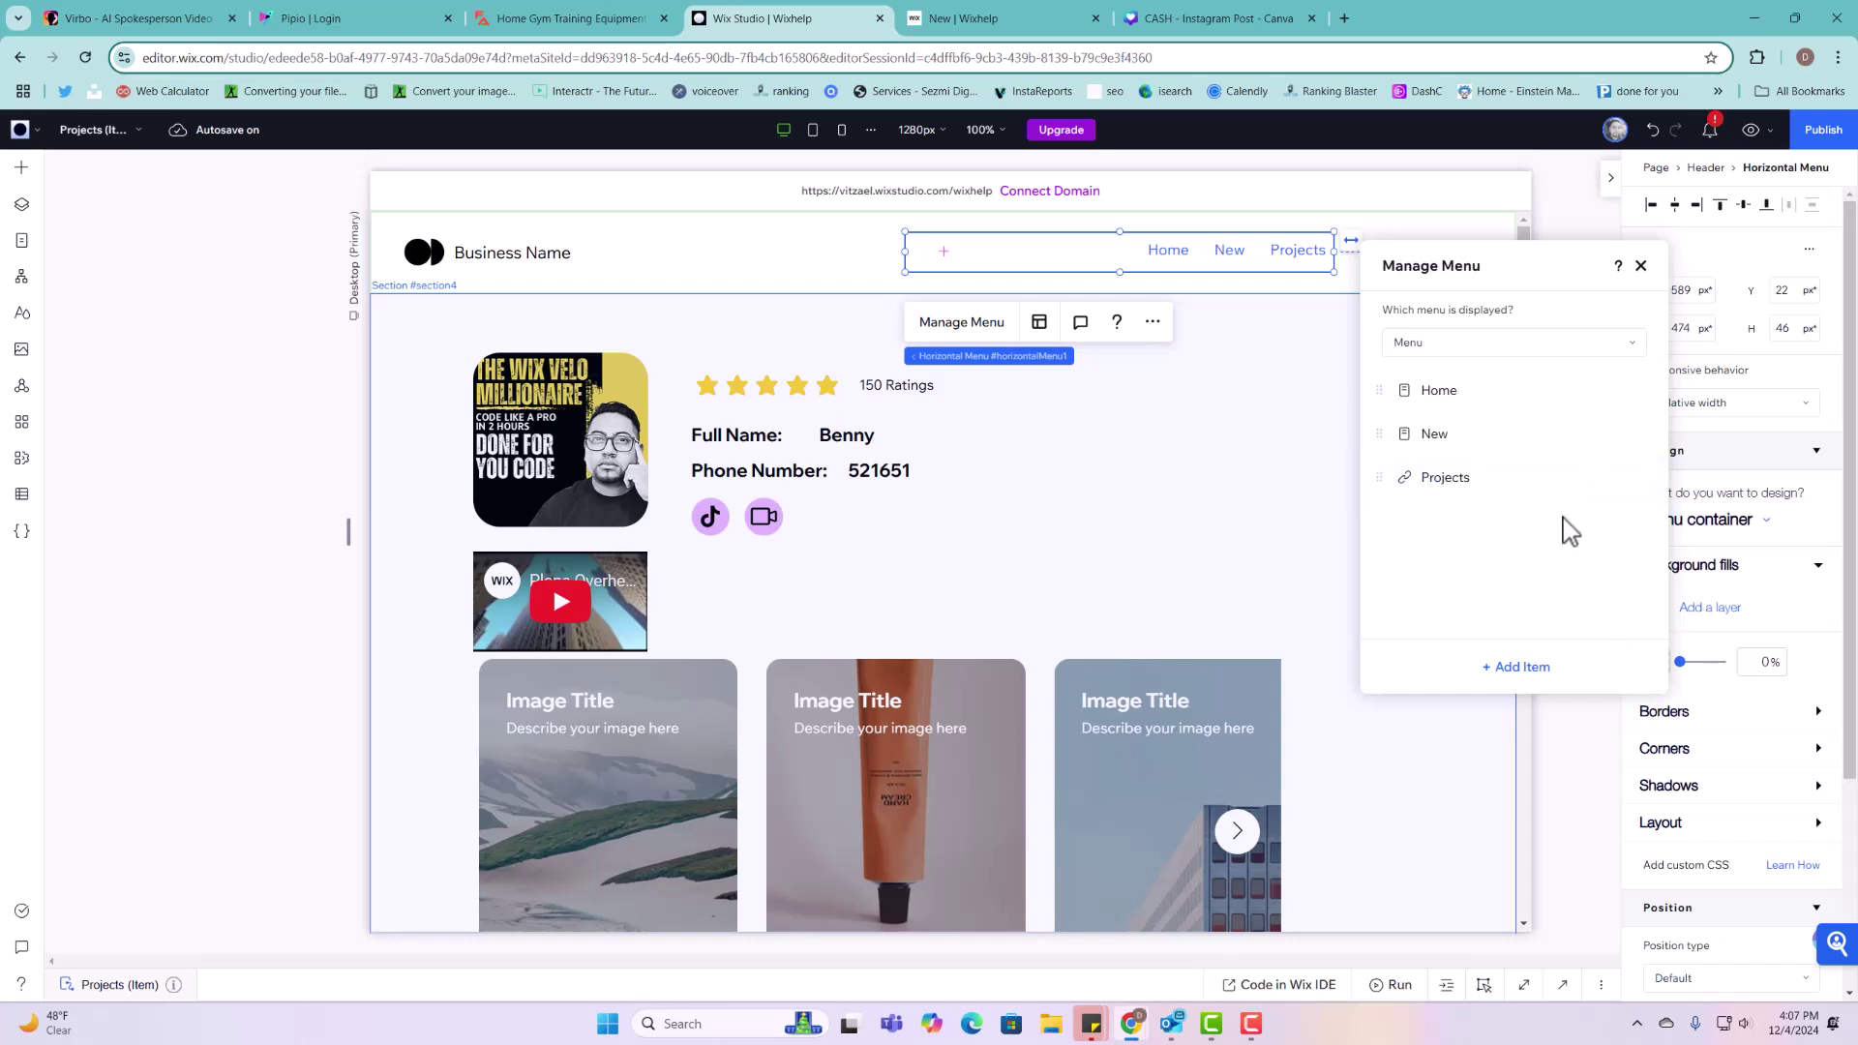
left_click(1642, 267)
left_click(1805, 135)
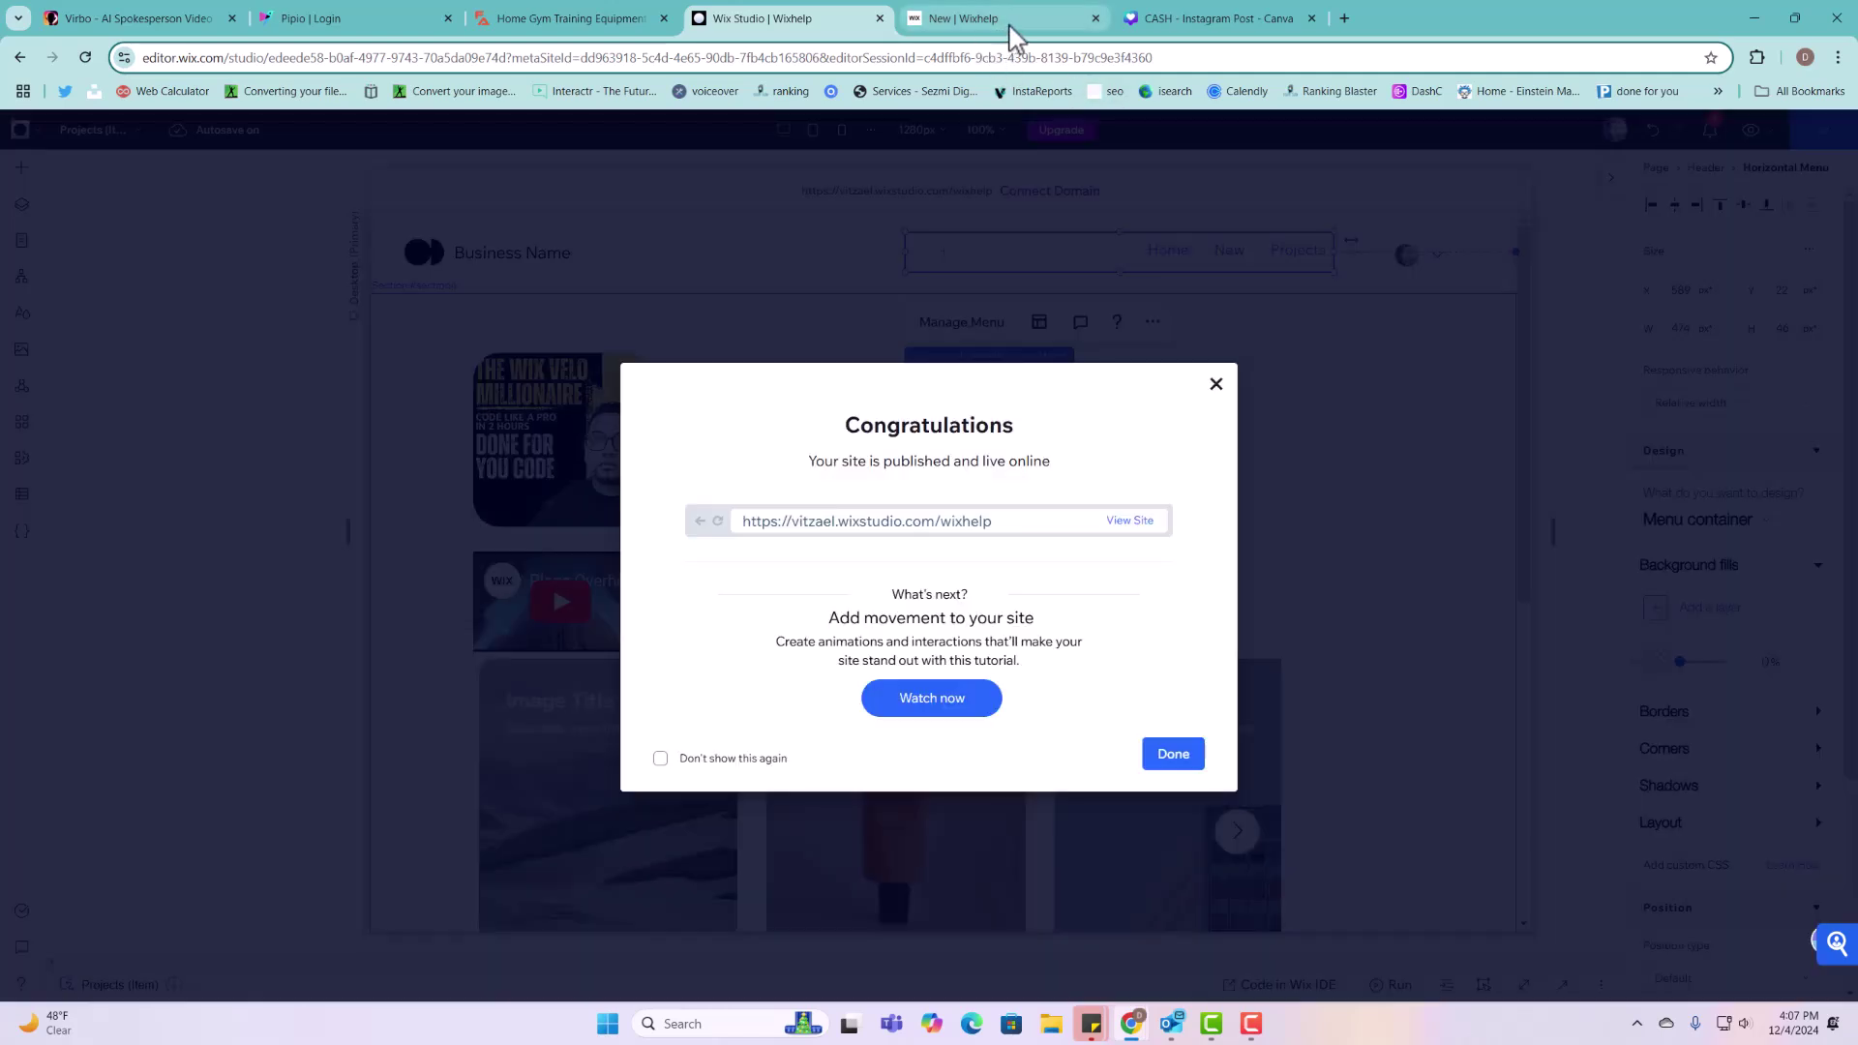
Step: Reload the live site and open the submitted project's item page from the Projects list
left_click(1006, 21)
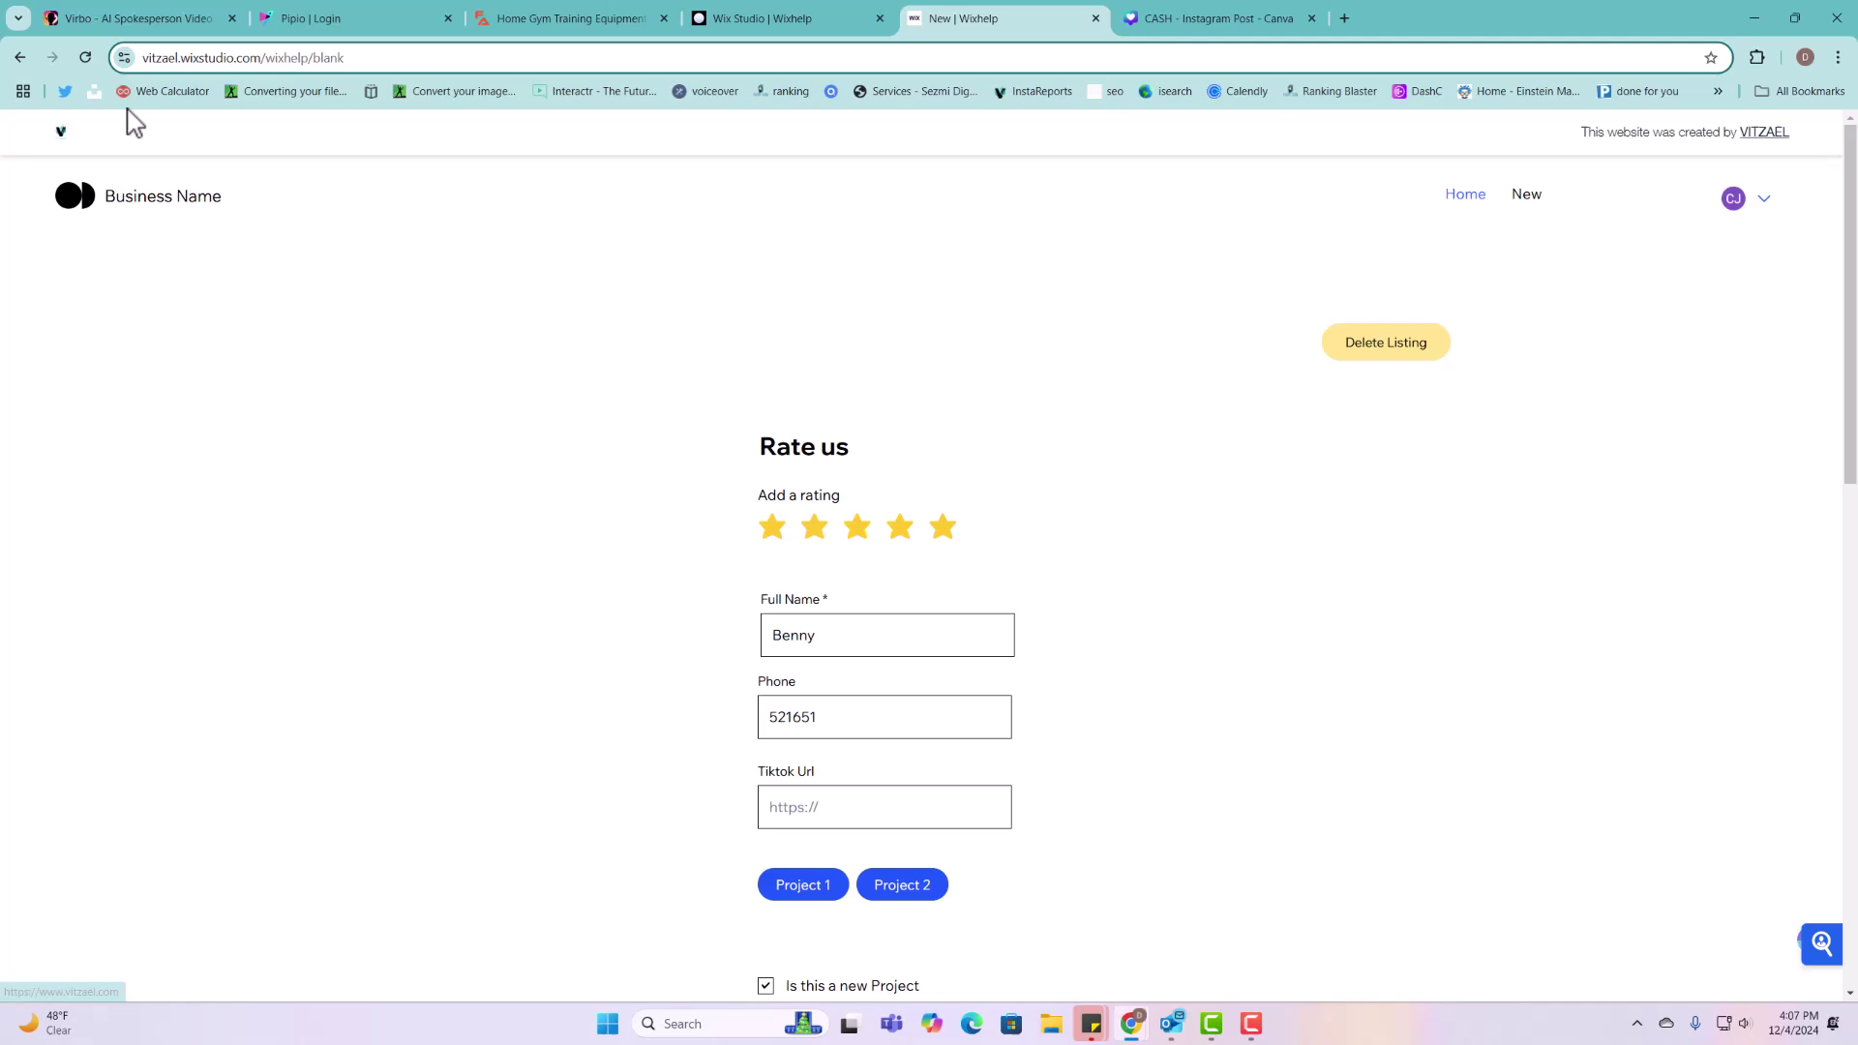
left_click(89, 62)
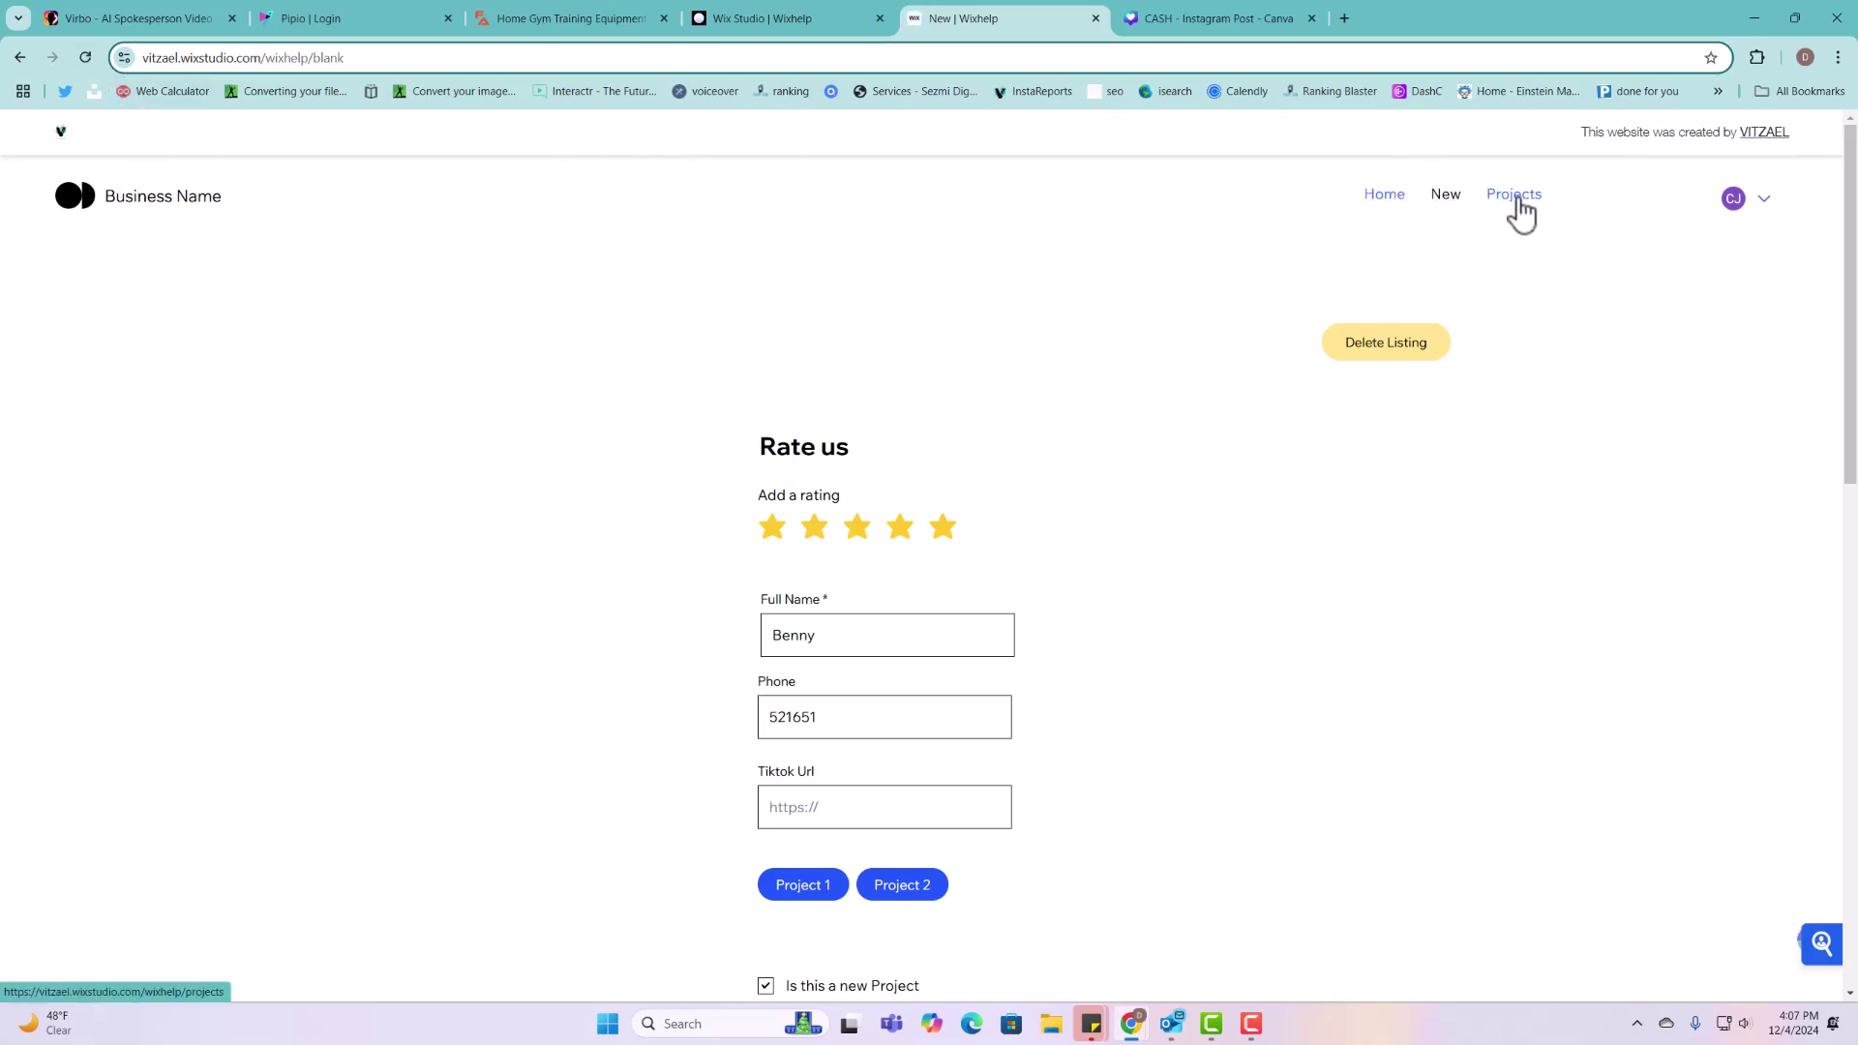
left_click(1515, 197)
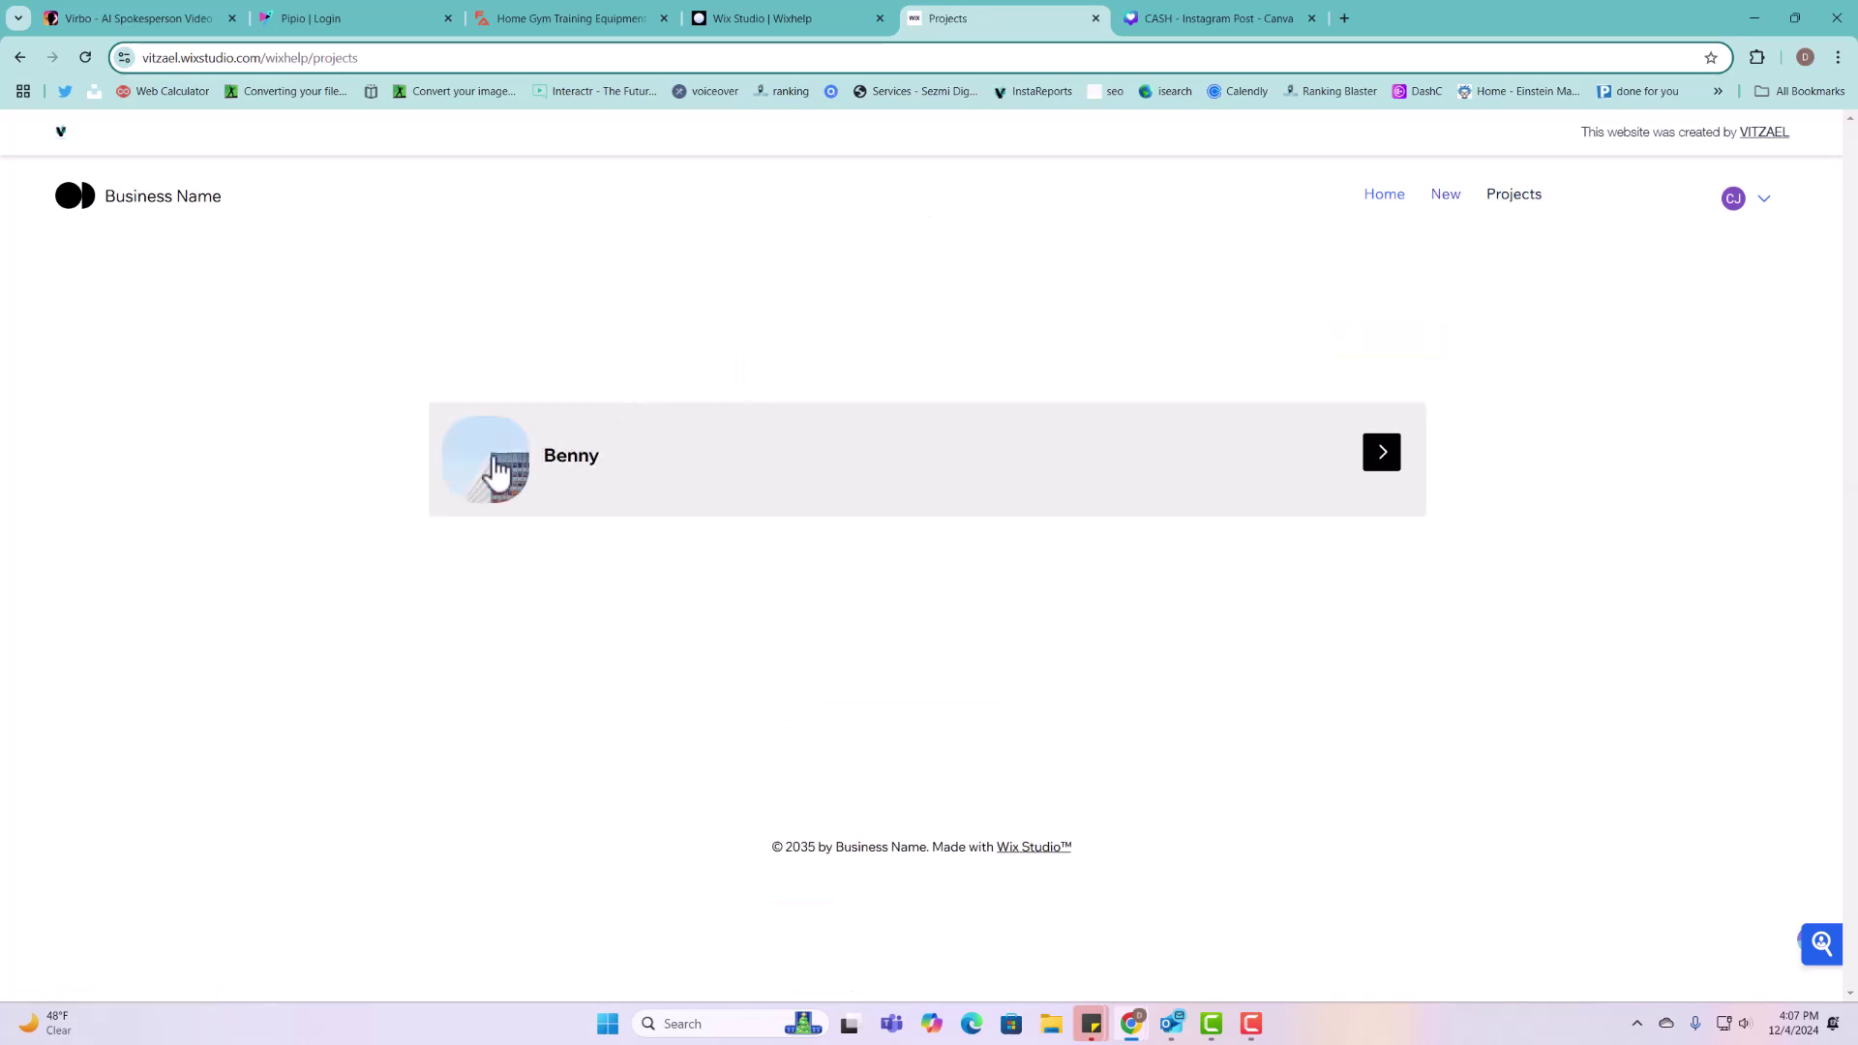
left_click(1386, 458)
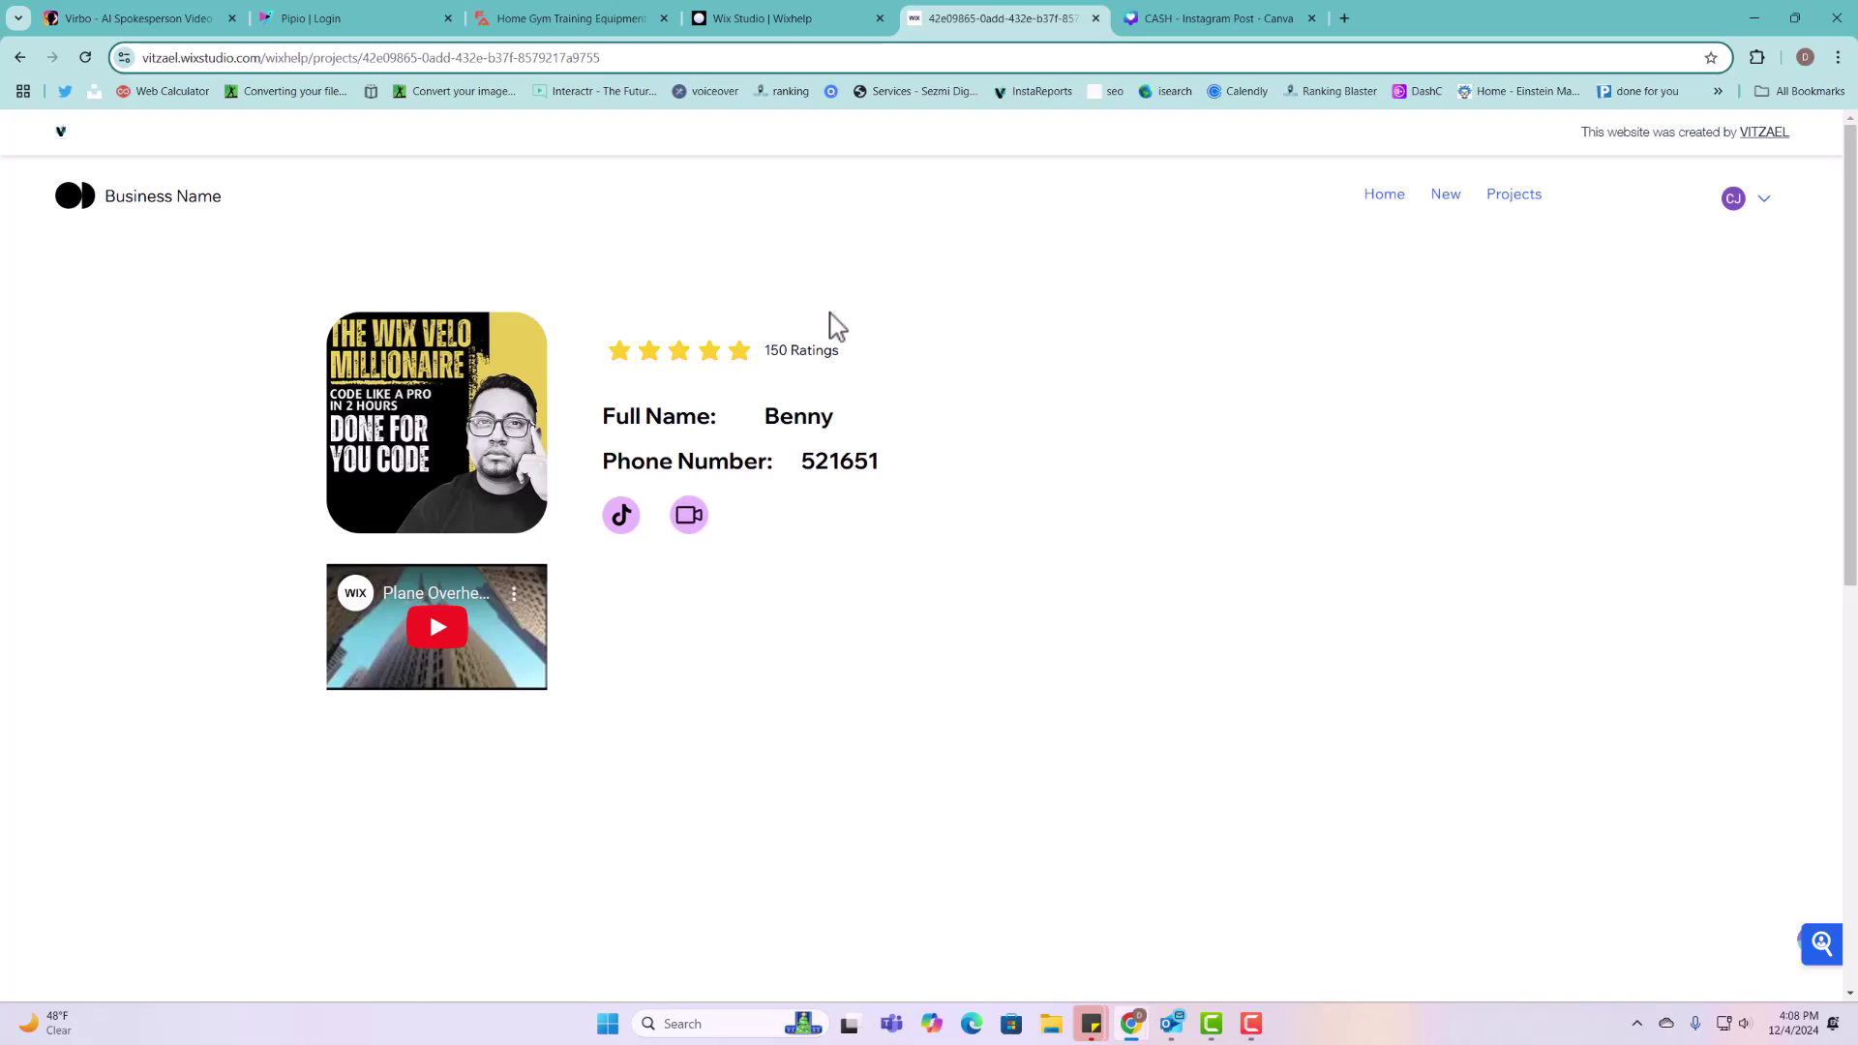
left_click(1448, 197)
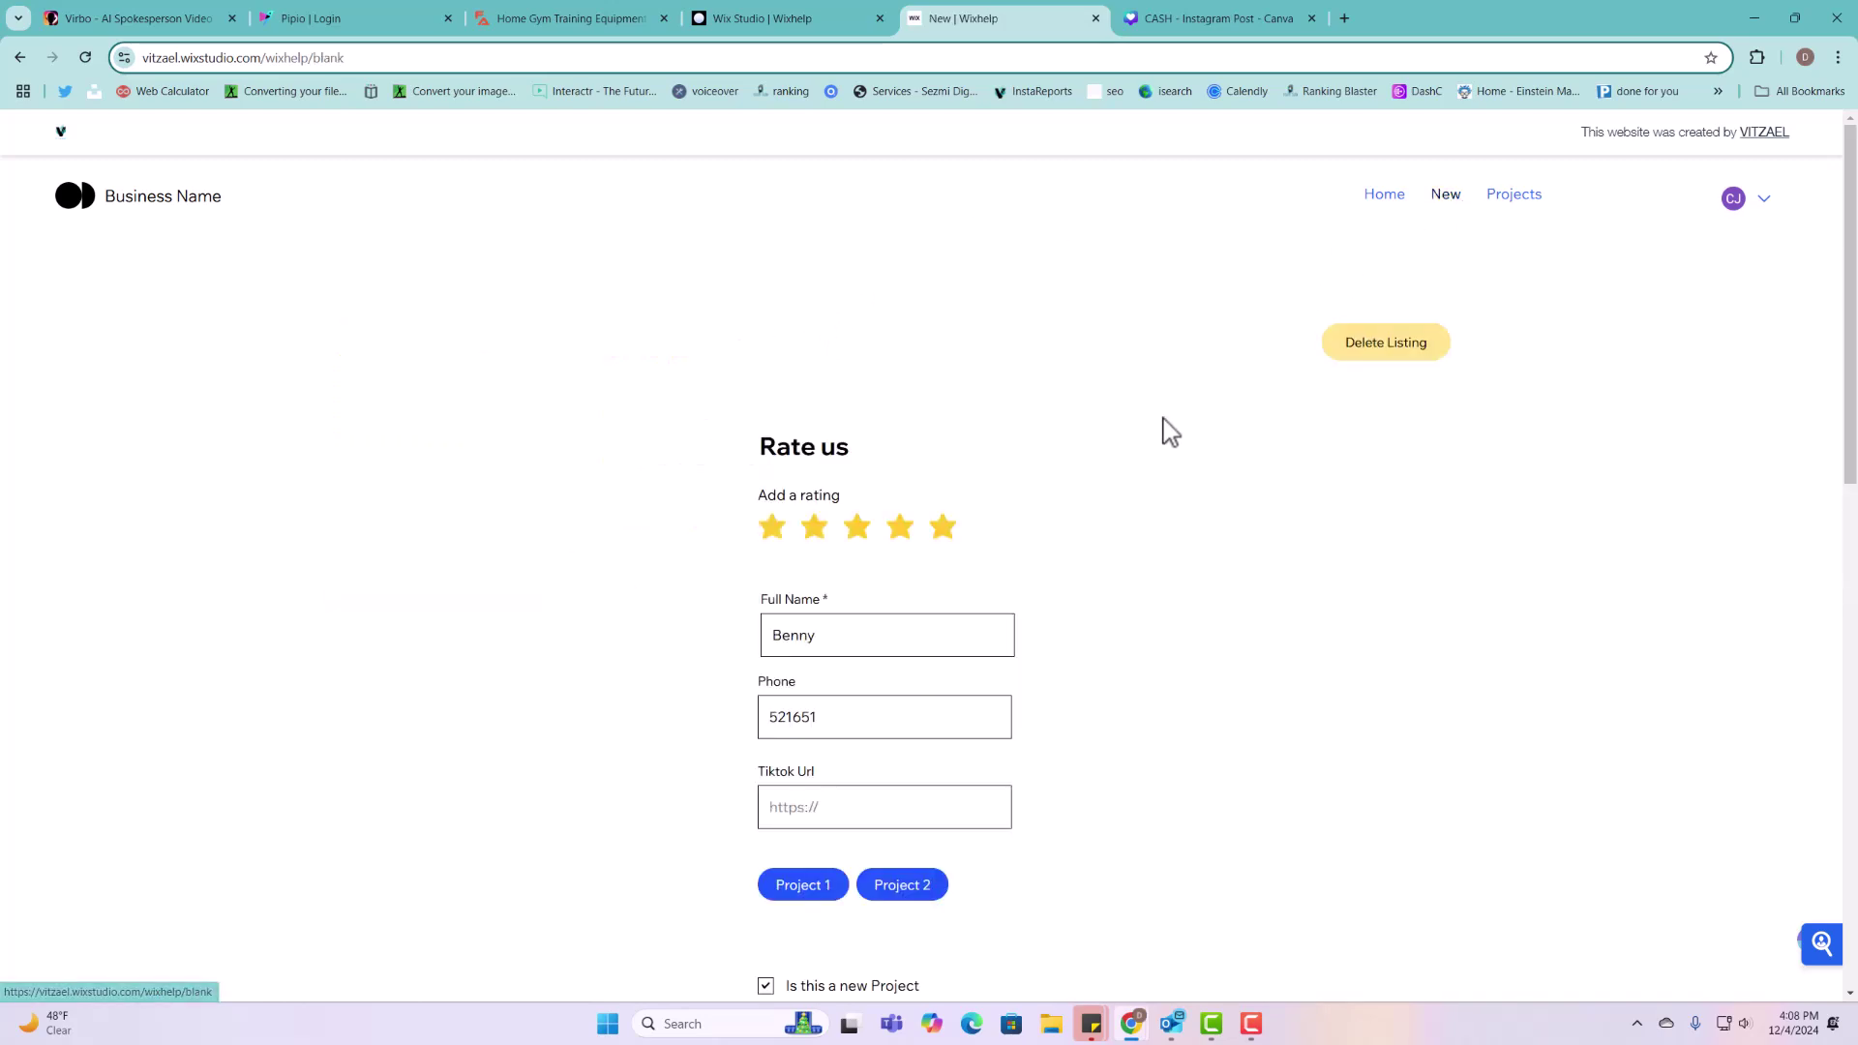
scroll(1065, 503, "down", 1)
scroll(936, 584, "down", 9)
scroll(910, 678, "up", 6)
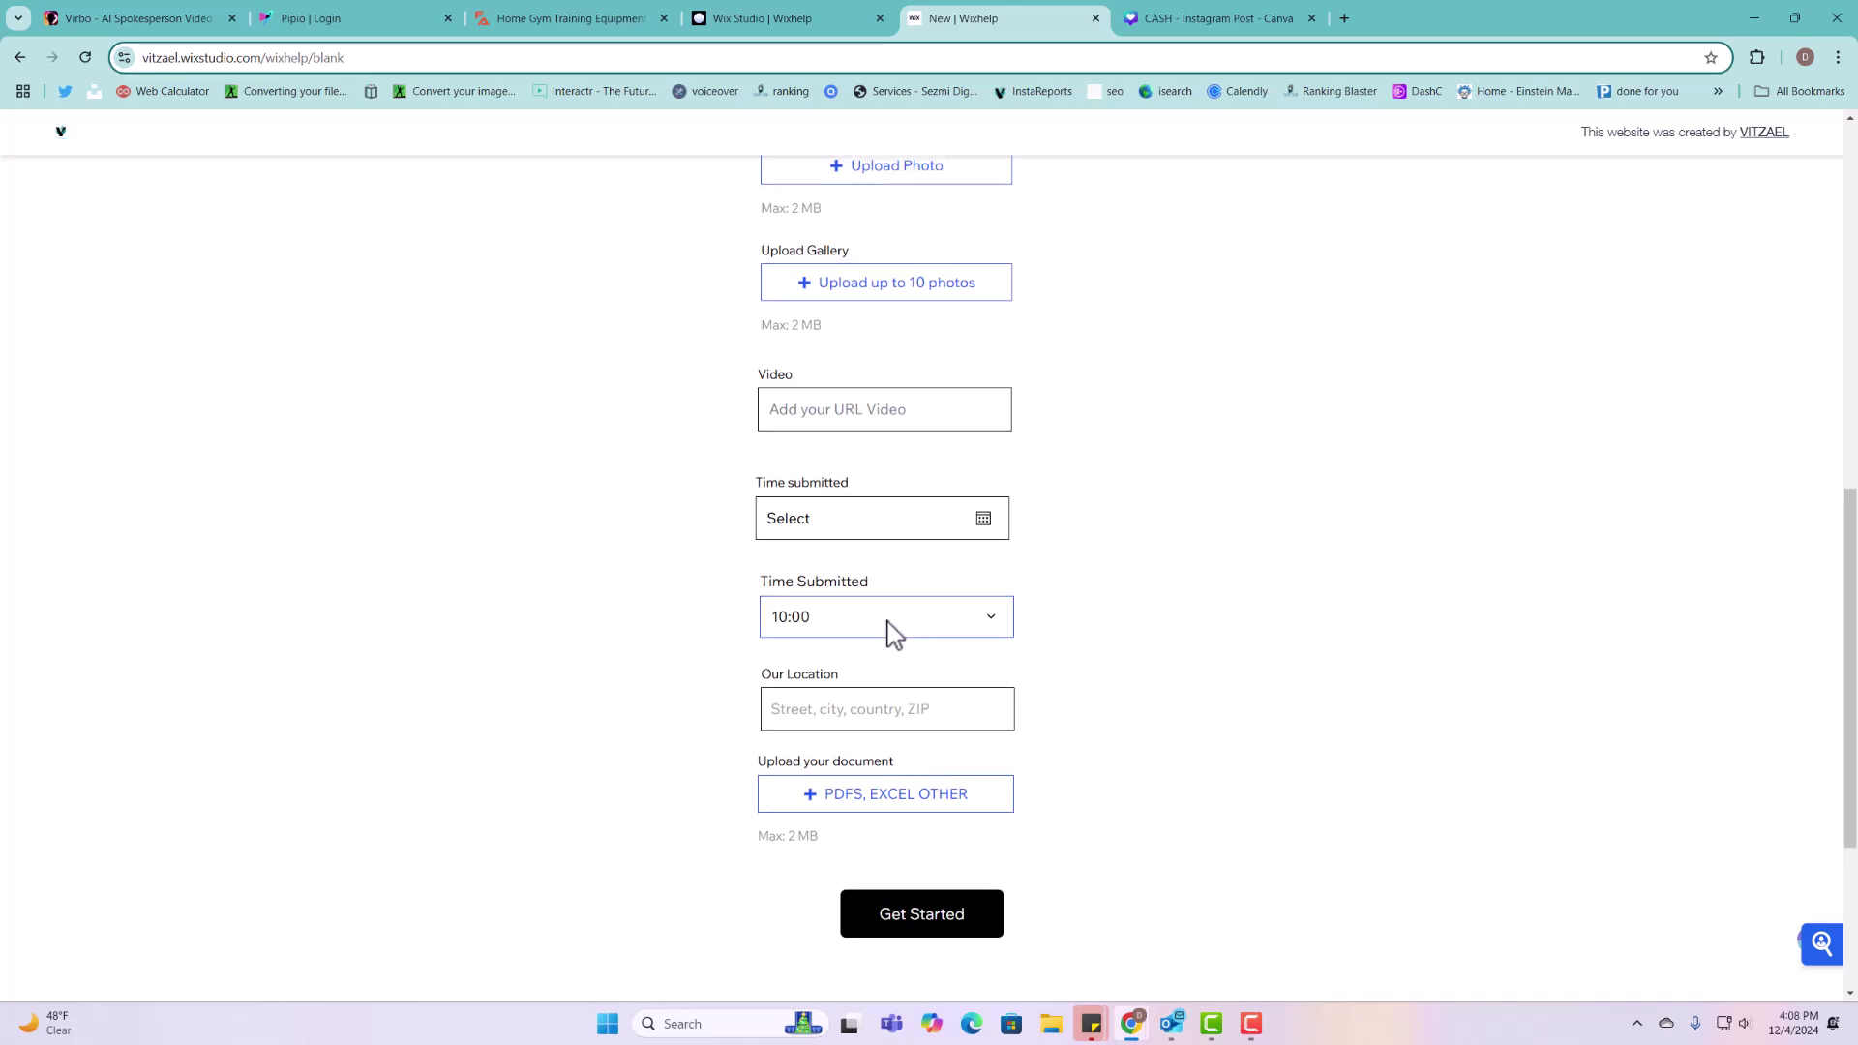
scroll(1008, 567, "up", 3)
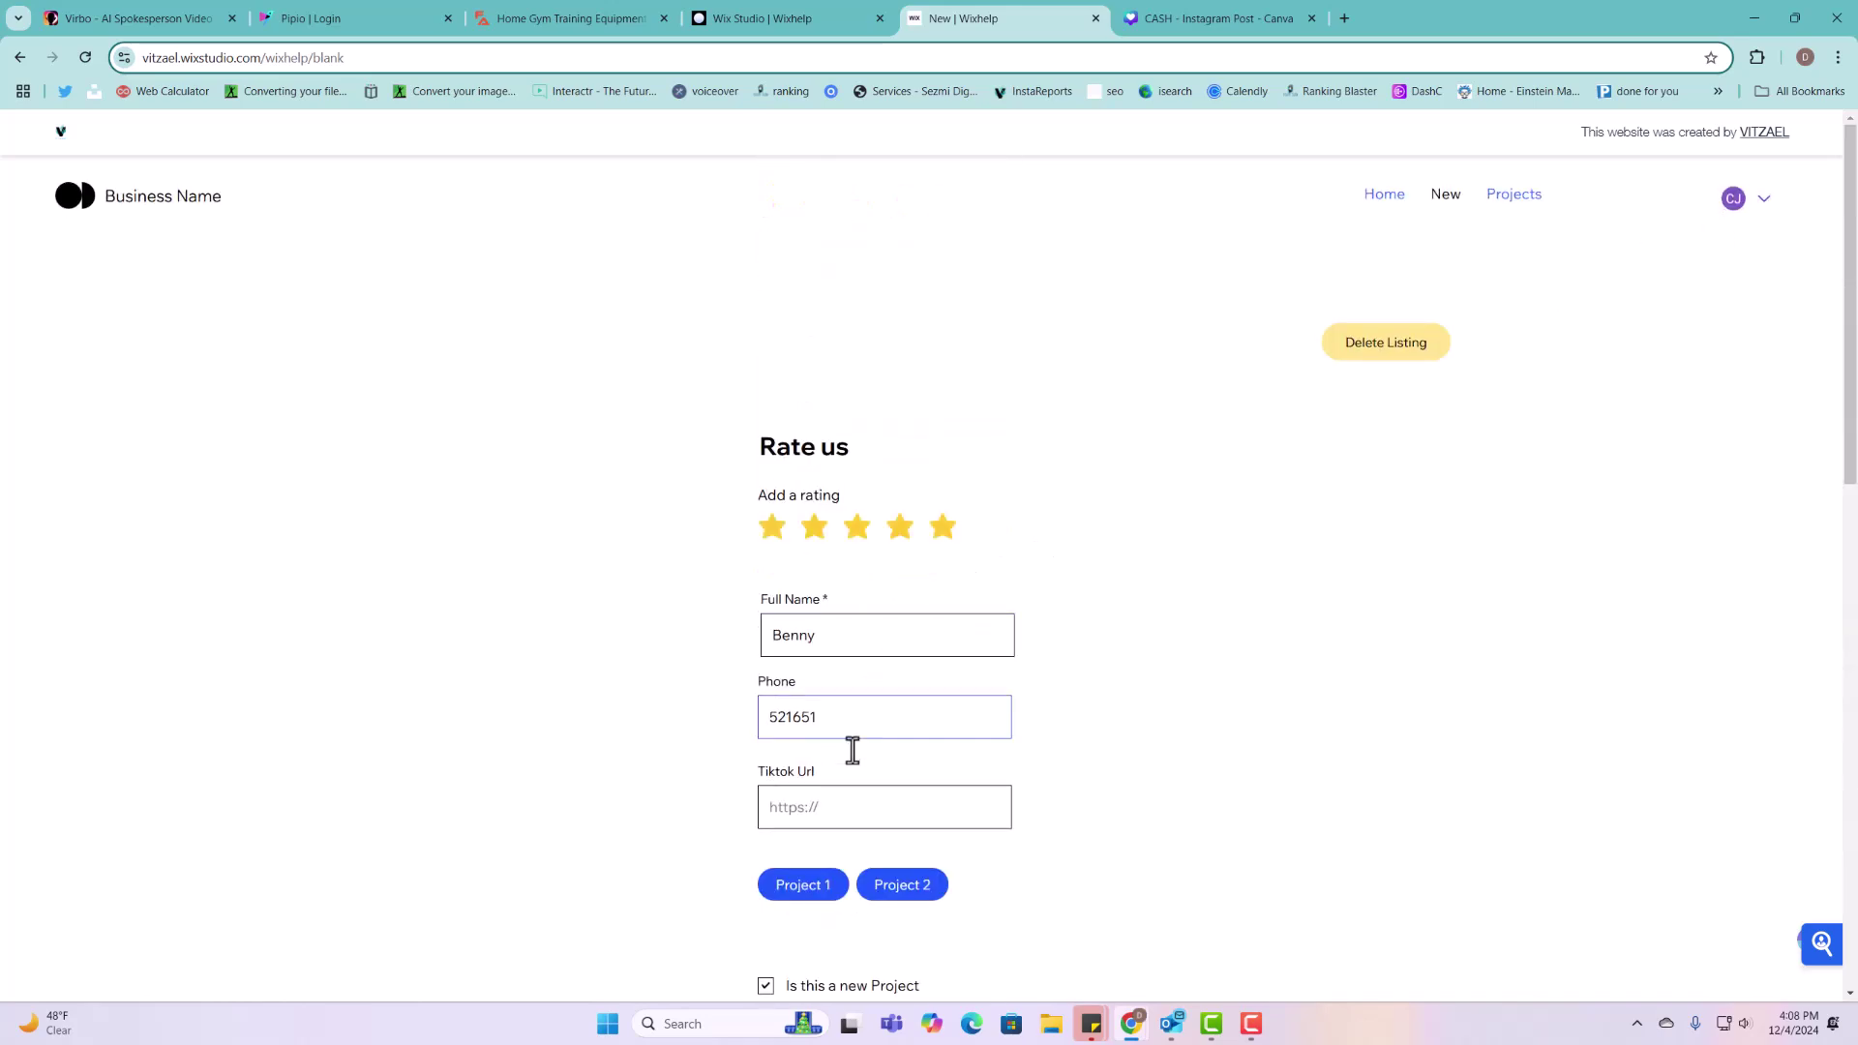
scroll(866, 697, "down", 3)
left_click(874, 539)
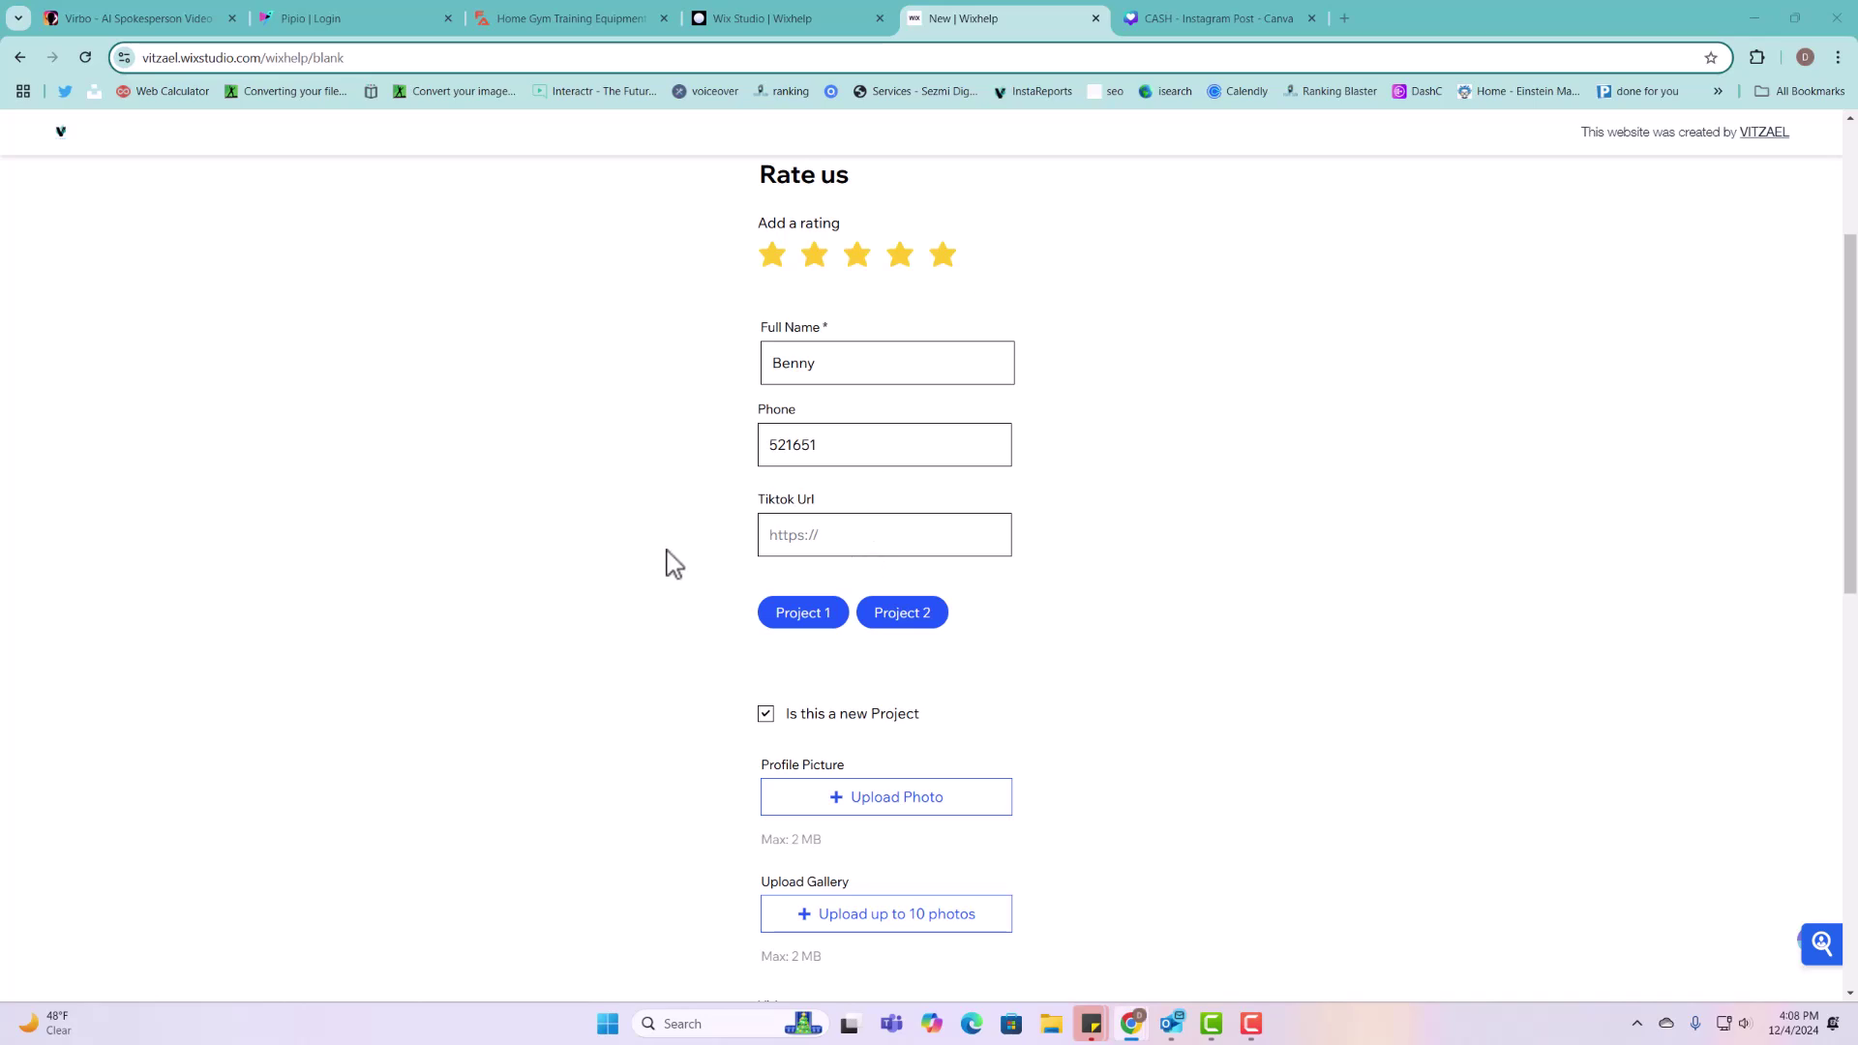
scroll(1073, 639, "down", 3)
scroll(972, 523, "up", 3)
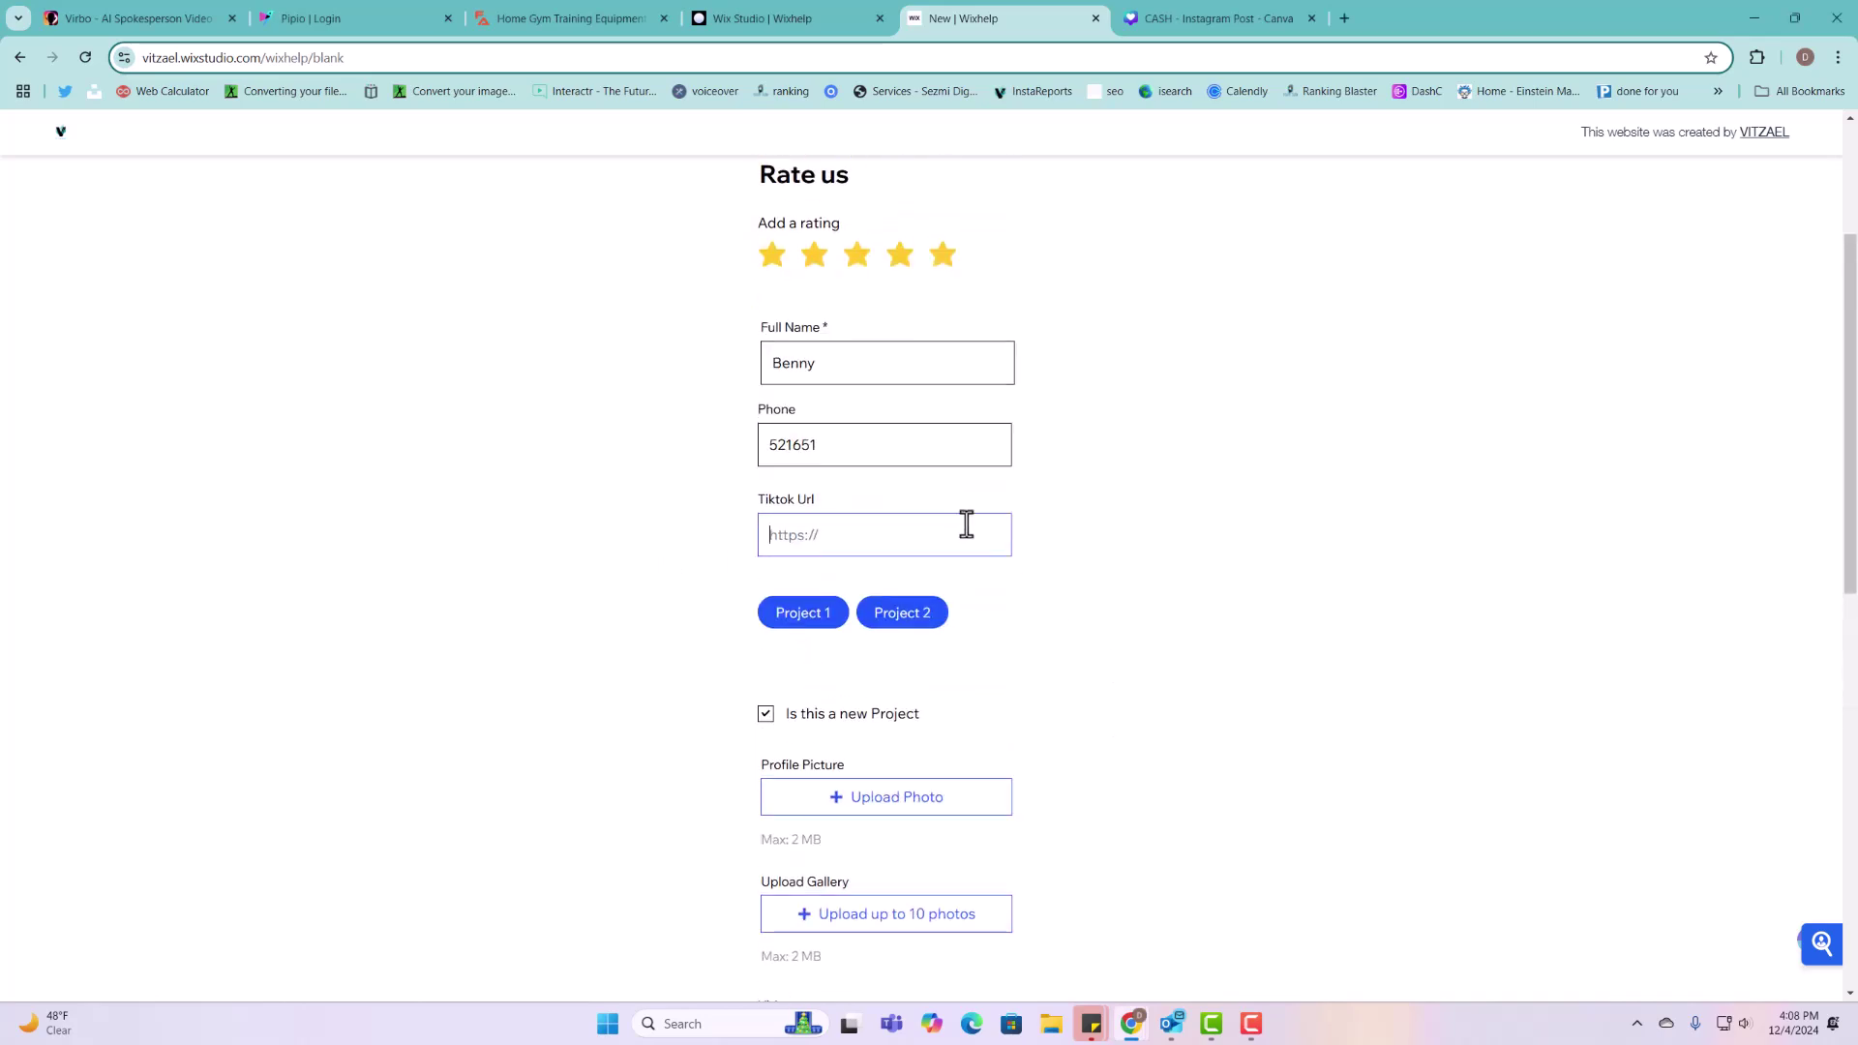
type("https://www.tiktok.com/")
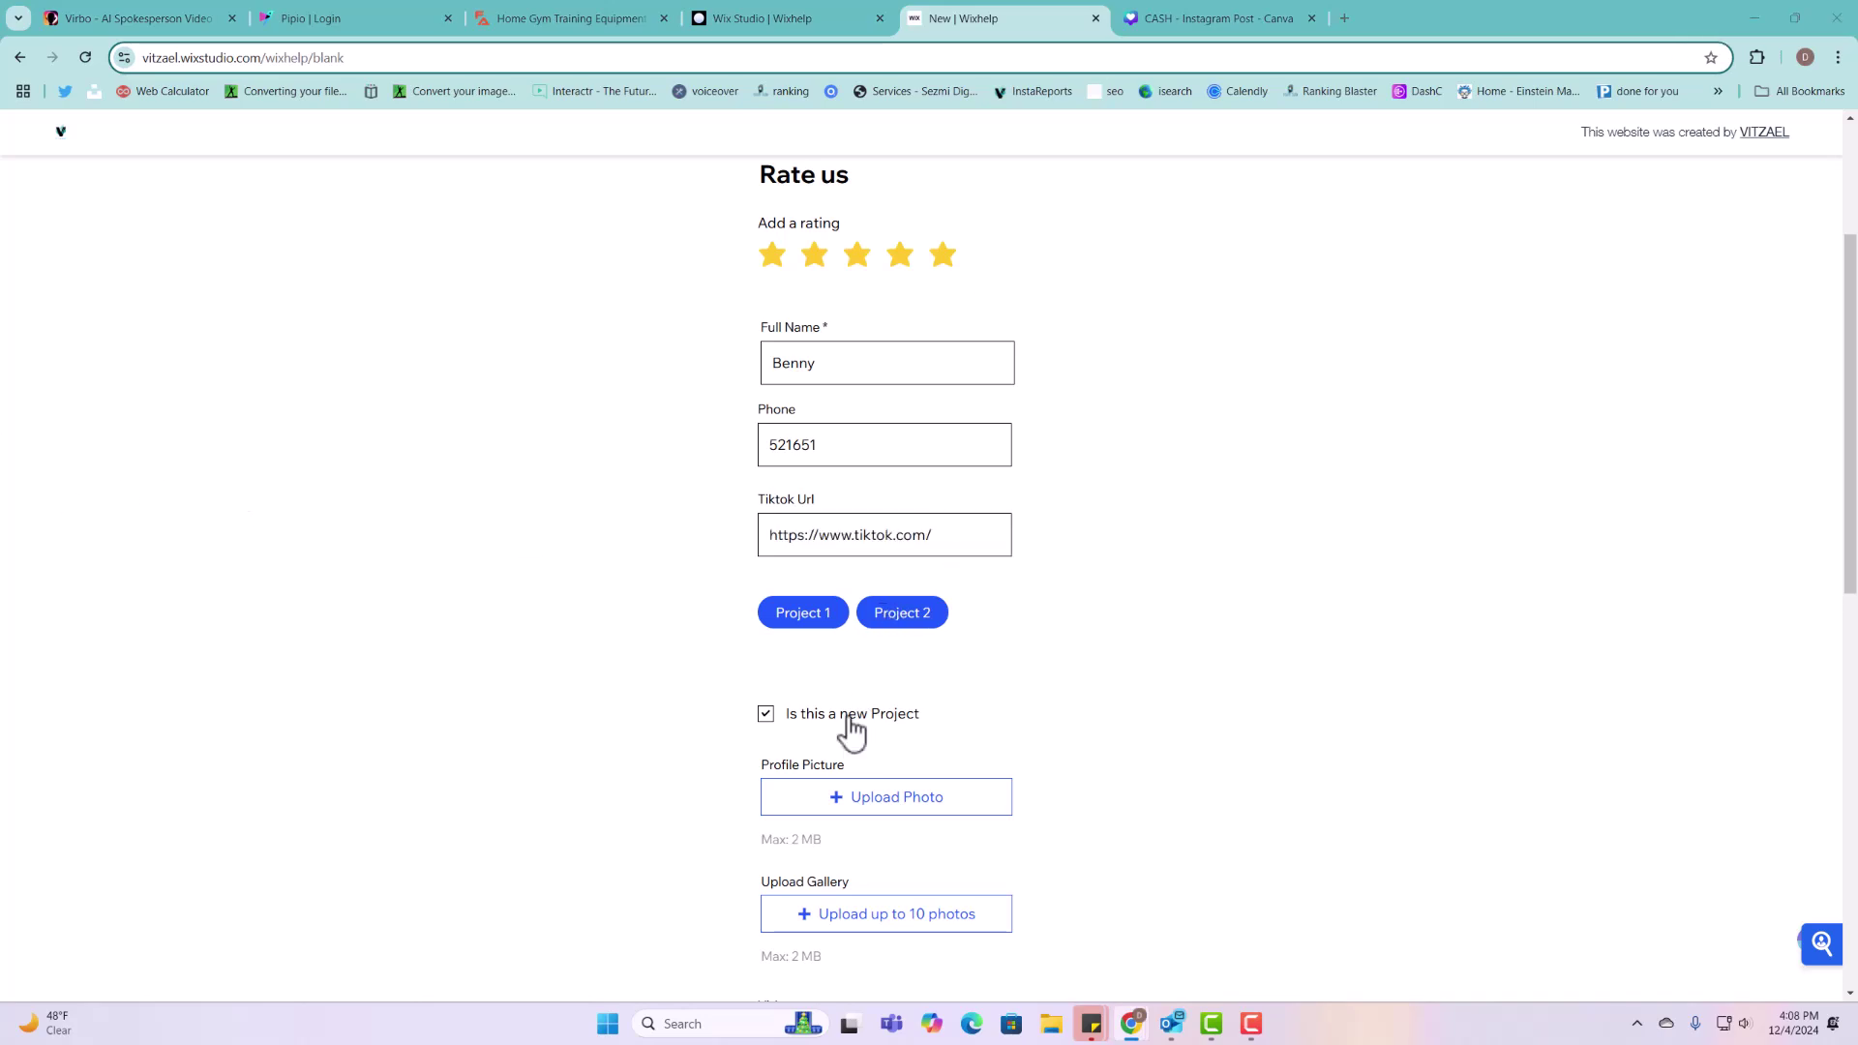
scroll(866, 731, "down", 1)
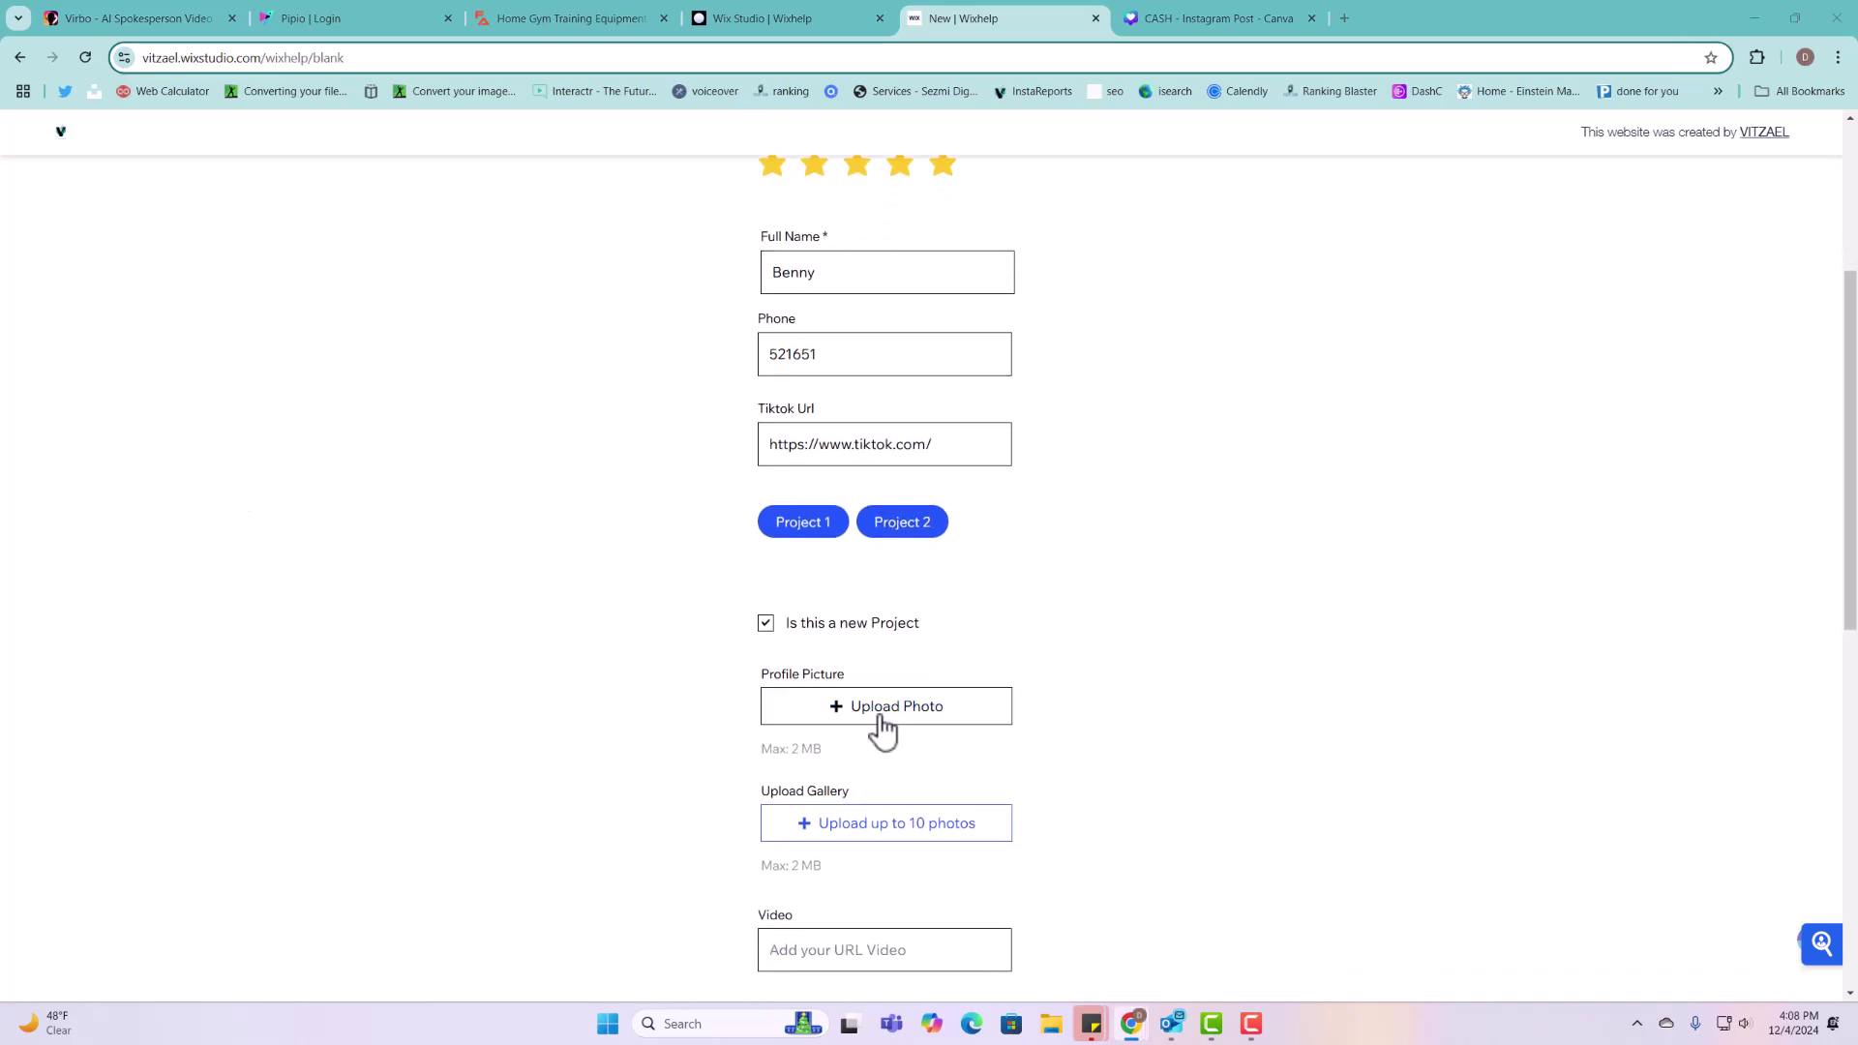
Step: Choose five images from Downloads for the Upload Gallery field
left_click(910, 832)
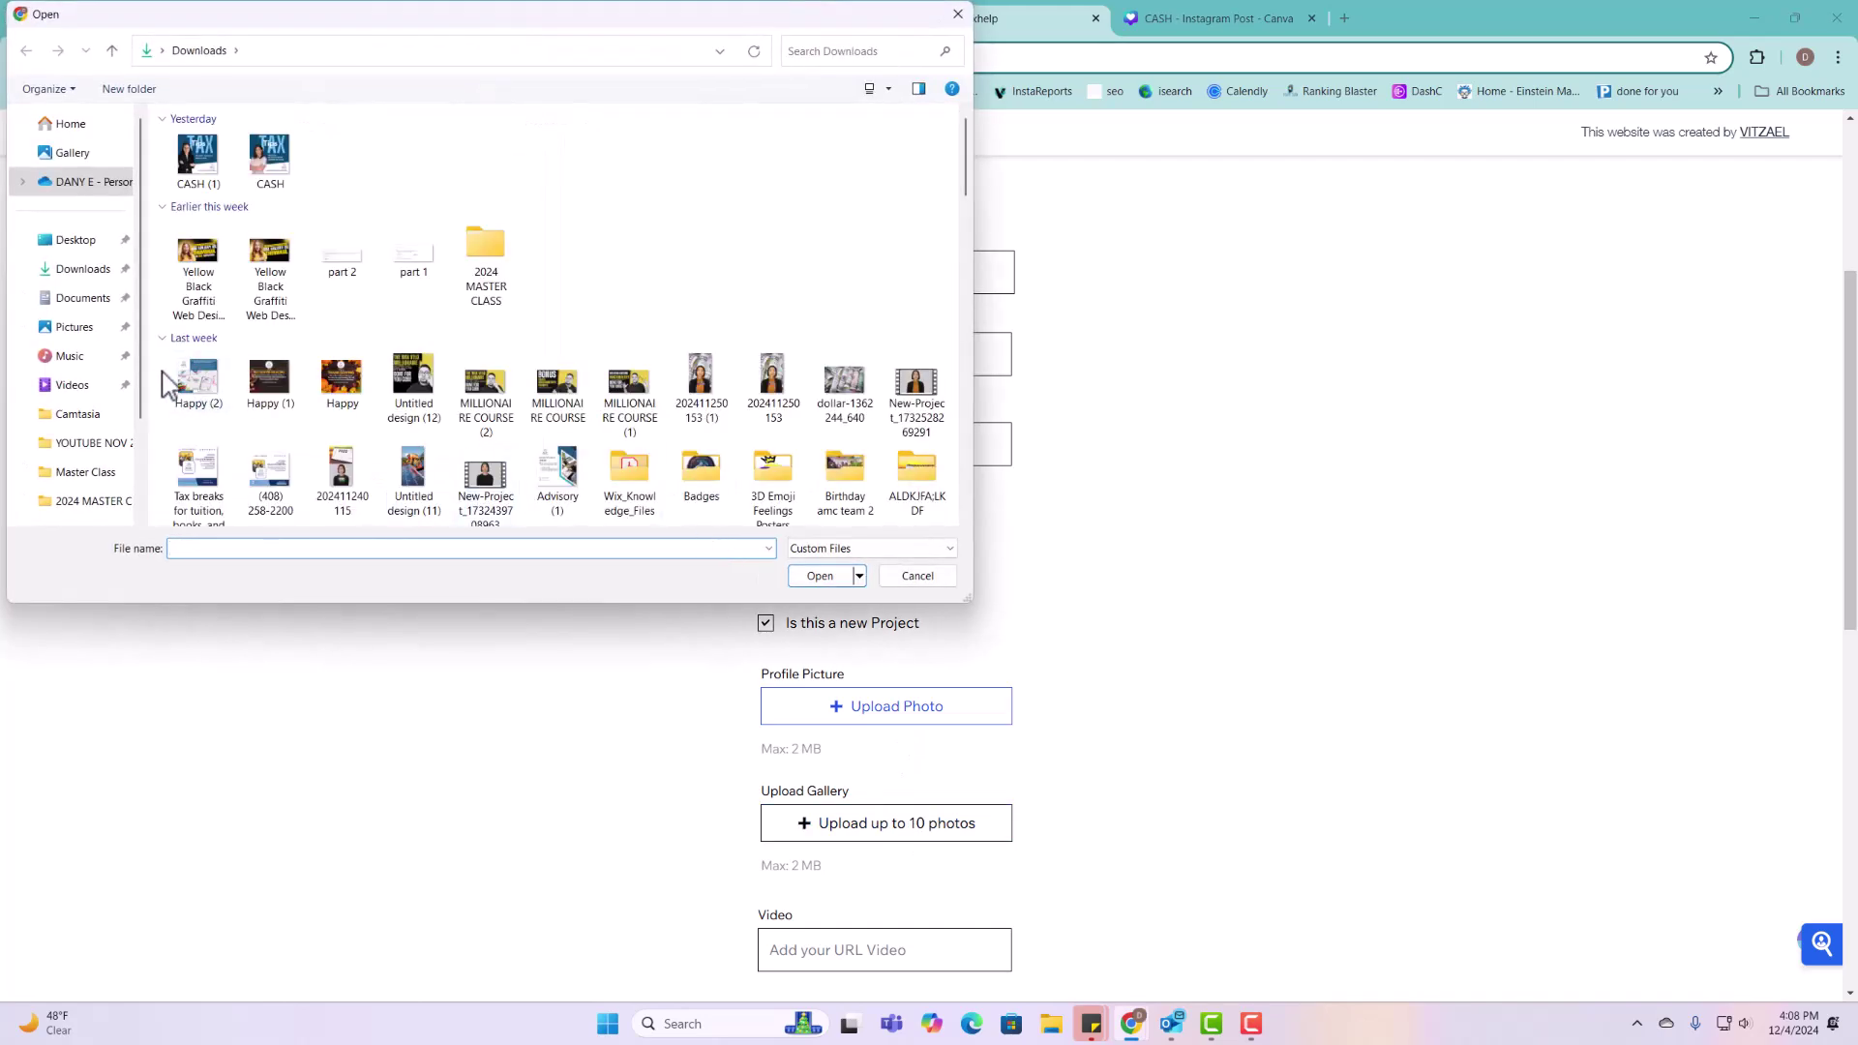
left_click_drag(165, 373, 474, 387)
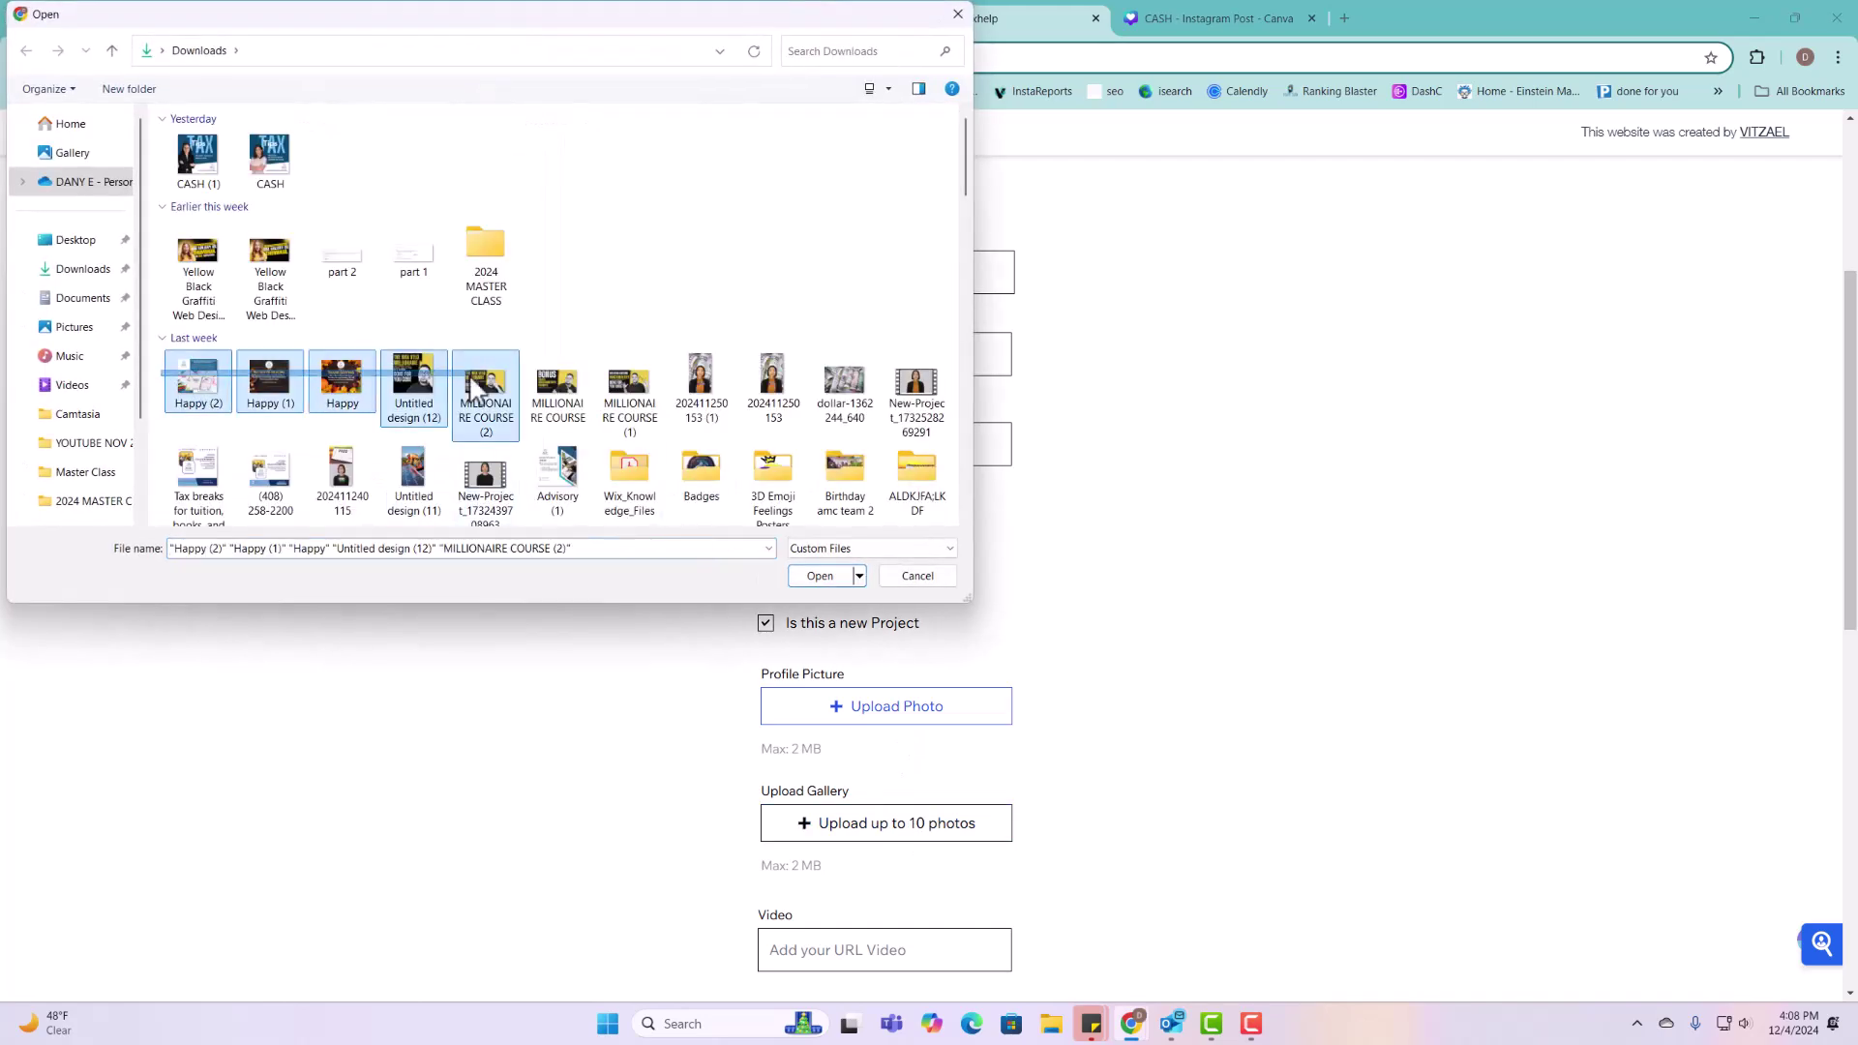
left_click(818, 576)
scroll(916, 681, "down", 3)
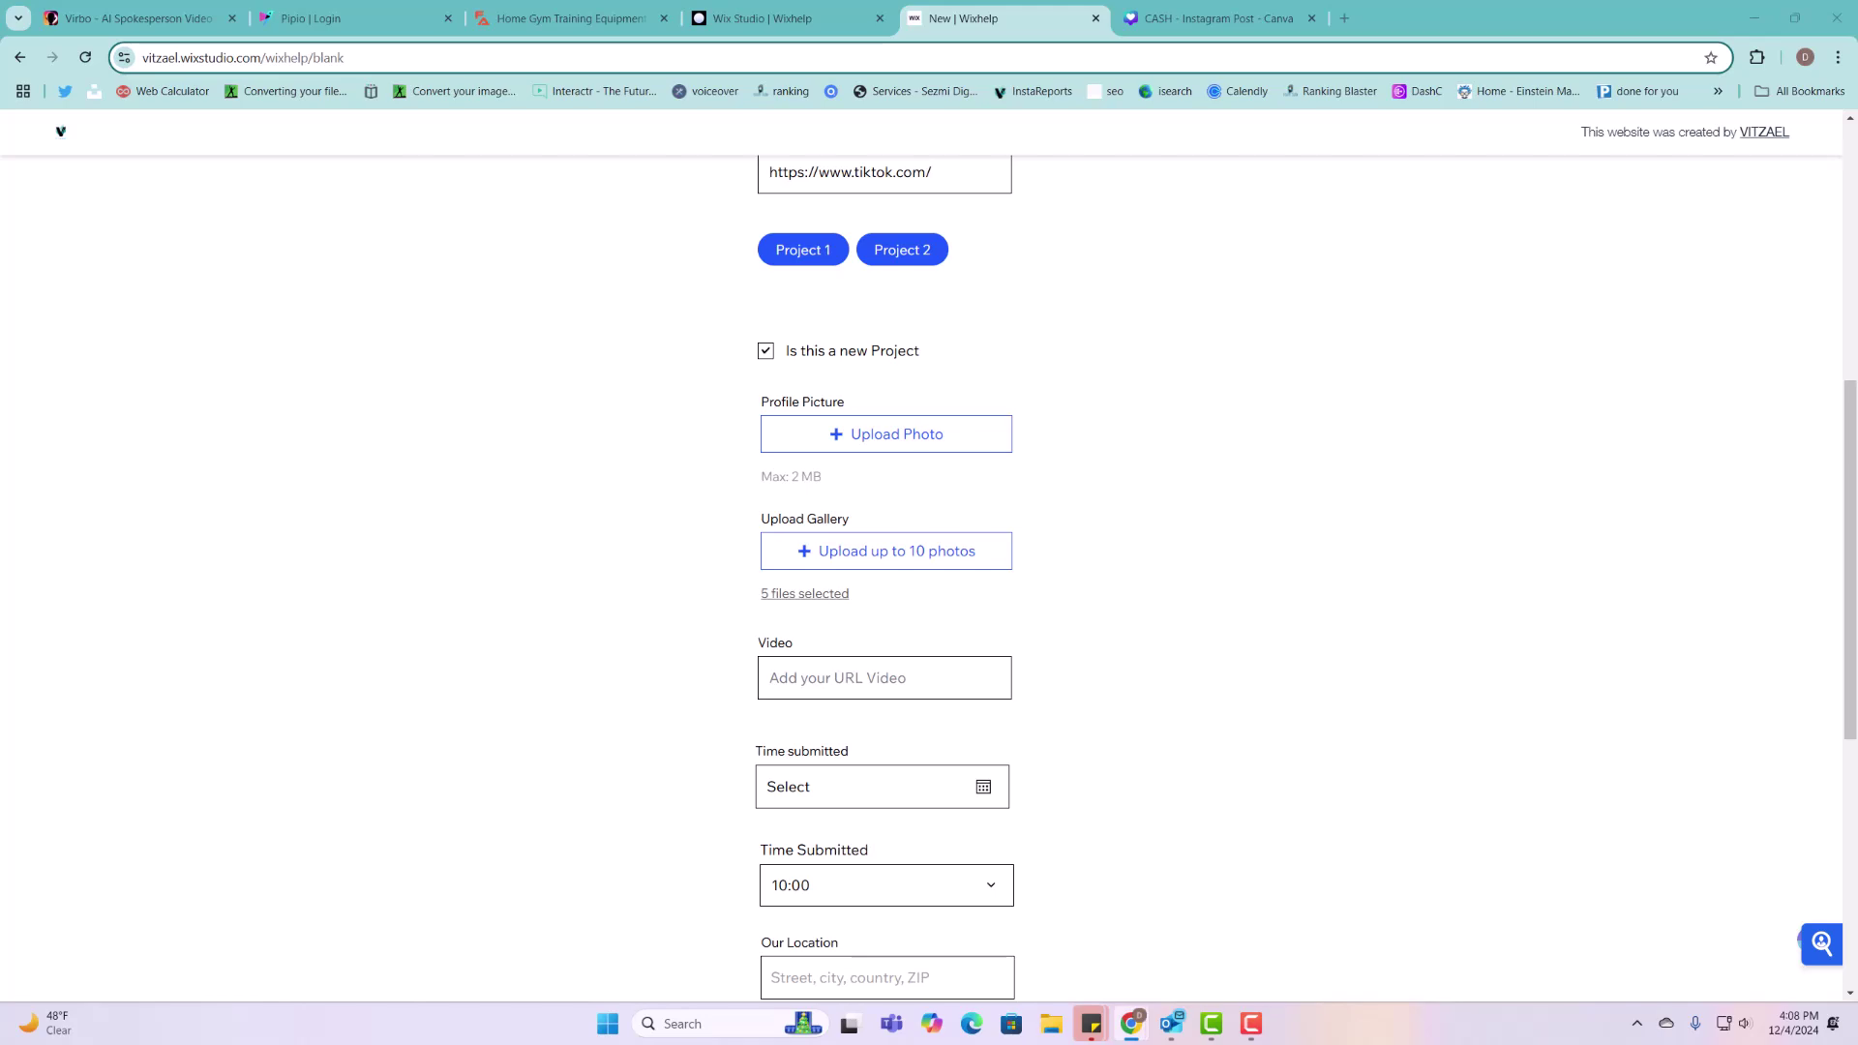
Step: Paste the YouTube link into Video and set the date to December 20, 2024
left_click(807, 661)
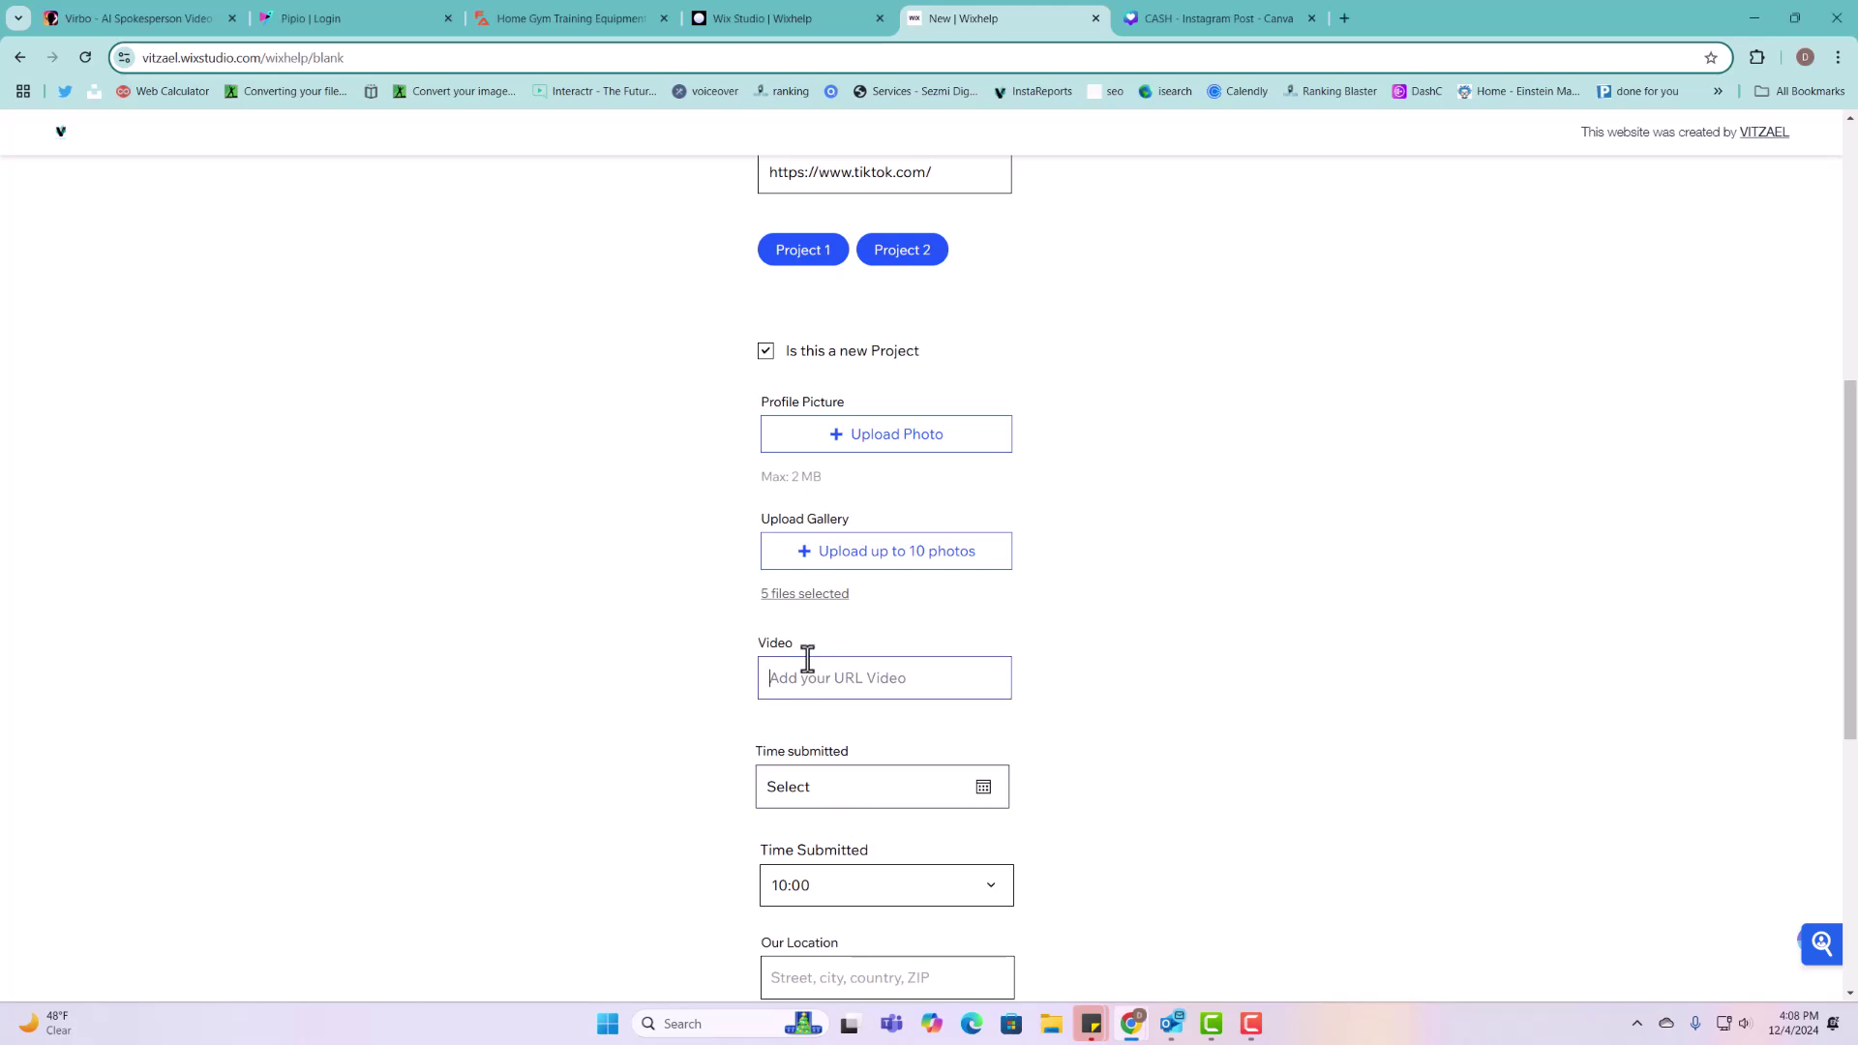
key("ctrl+v")
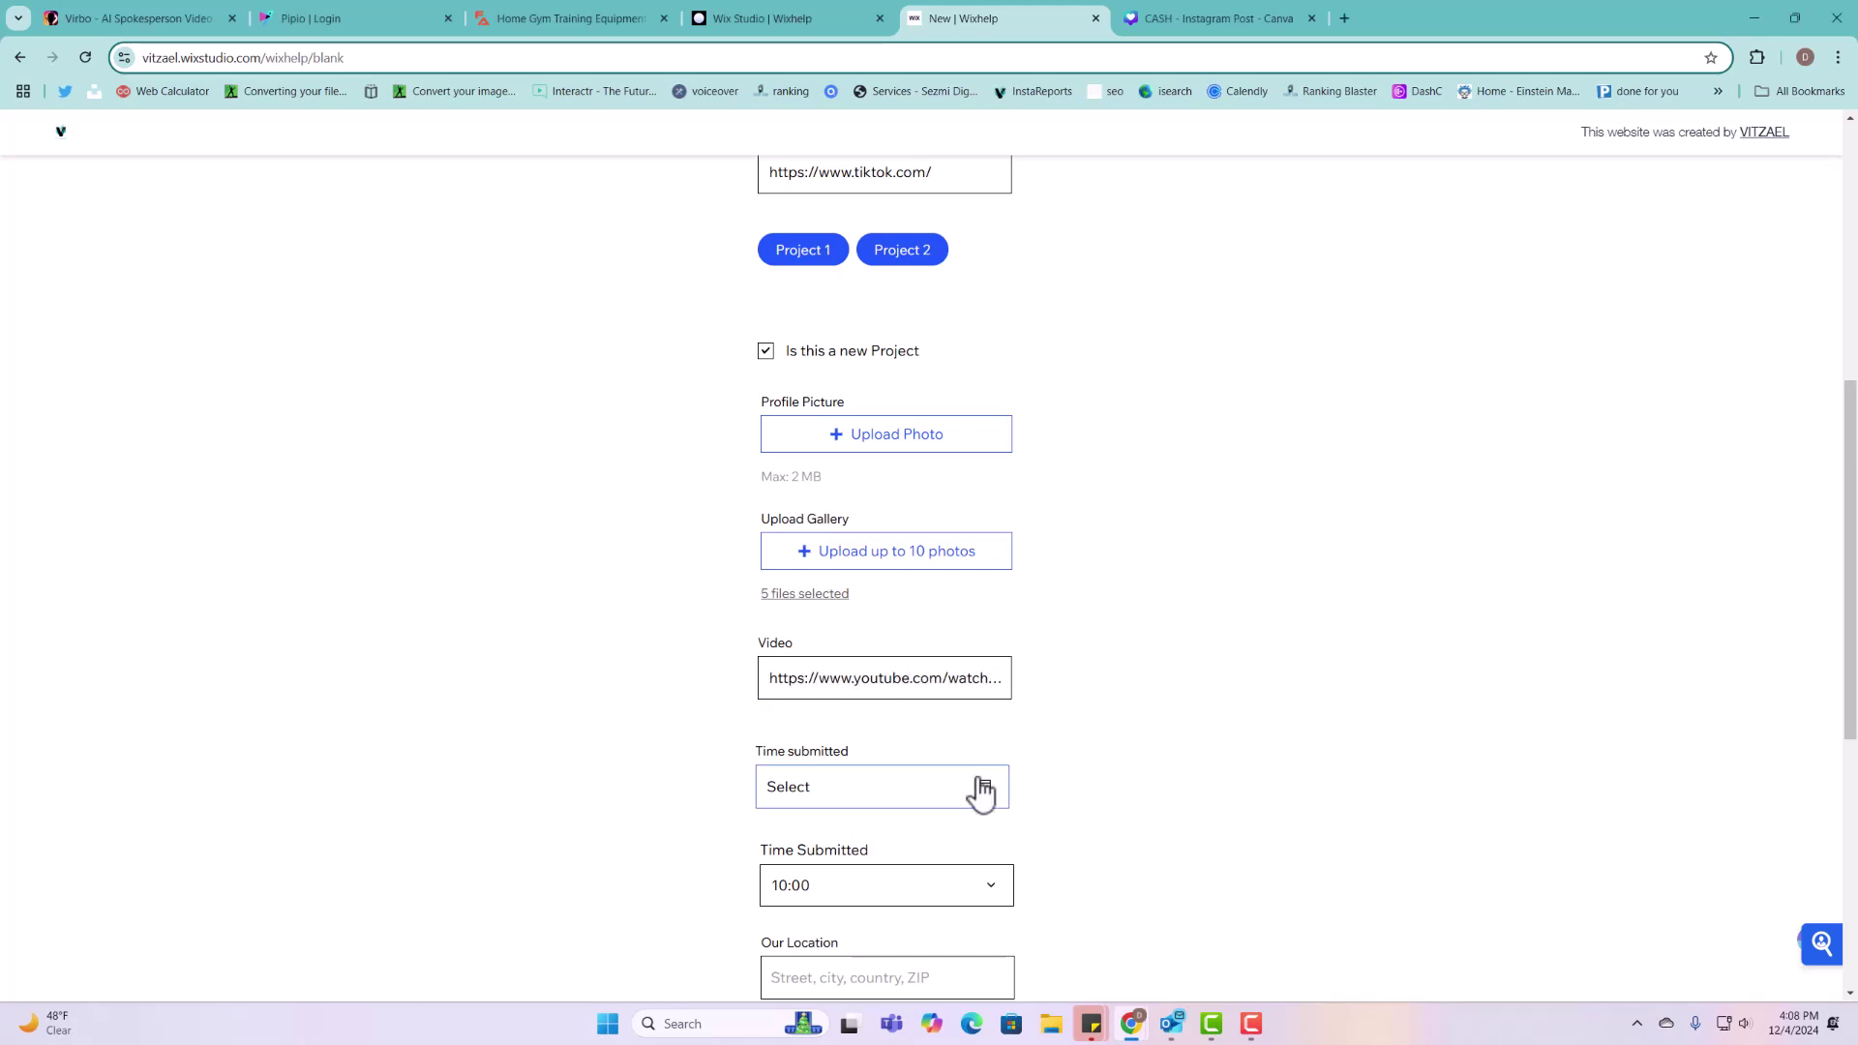
left_click(983, 786)
left_click(917, 636)
scroll(911, 659, "down", 3)
scroll(910, 659, "down", 1)
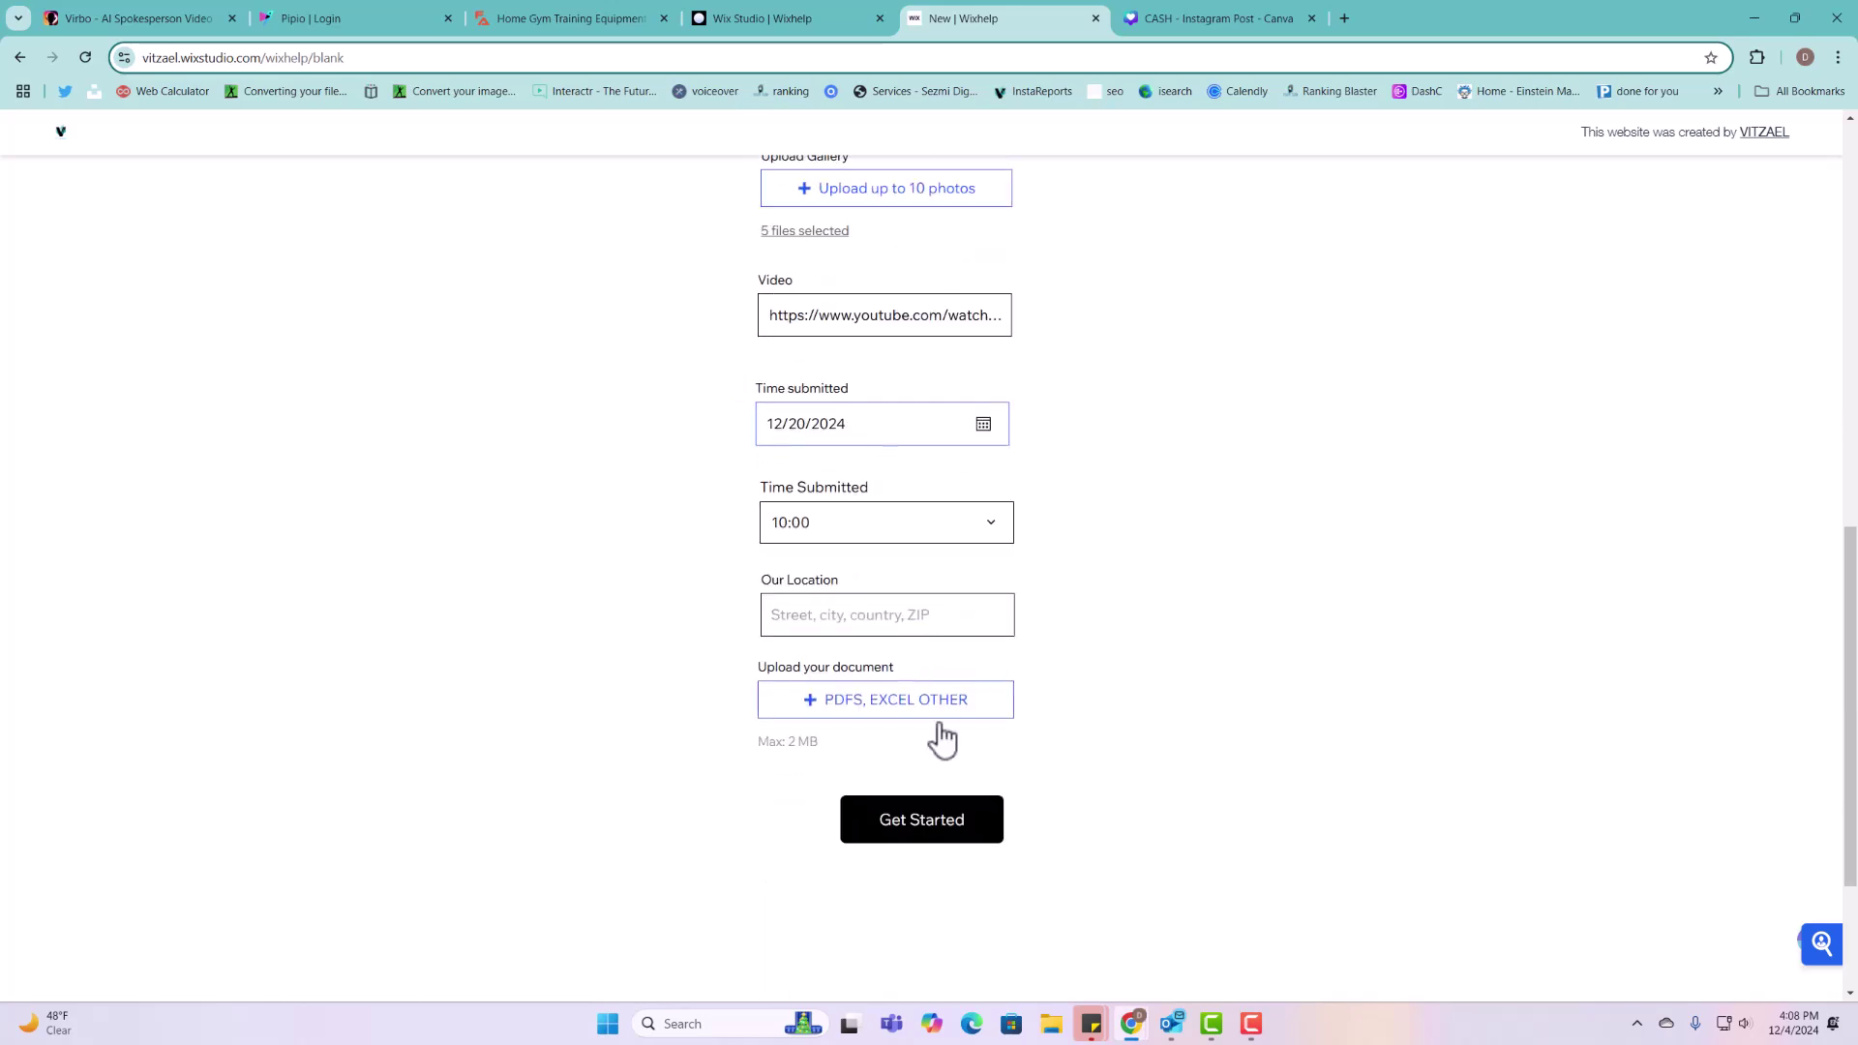
left_click(886, 619)
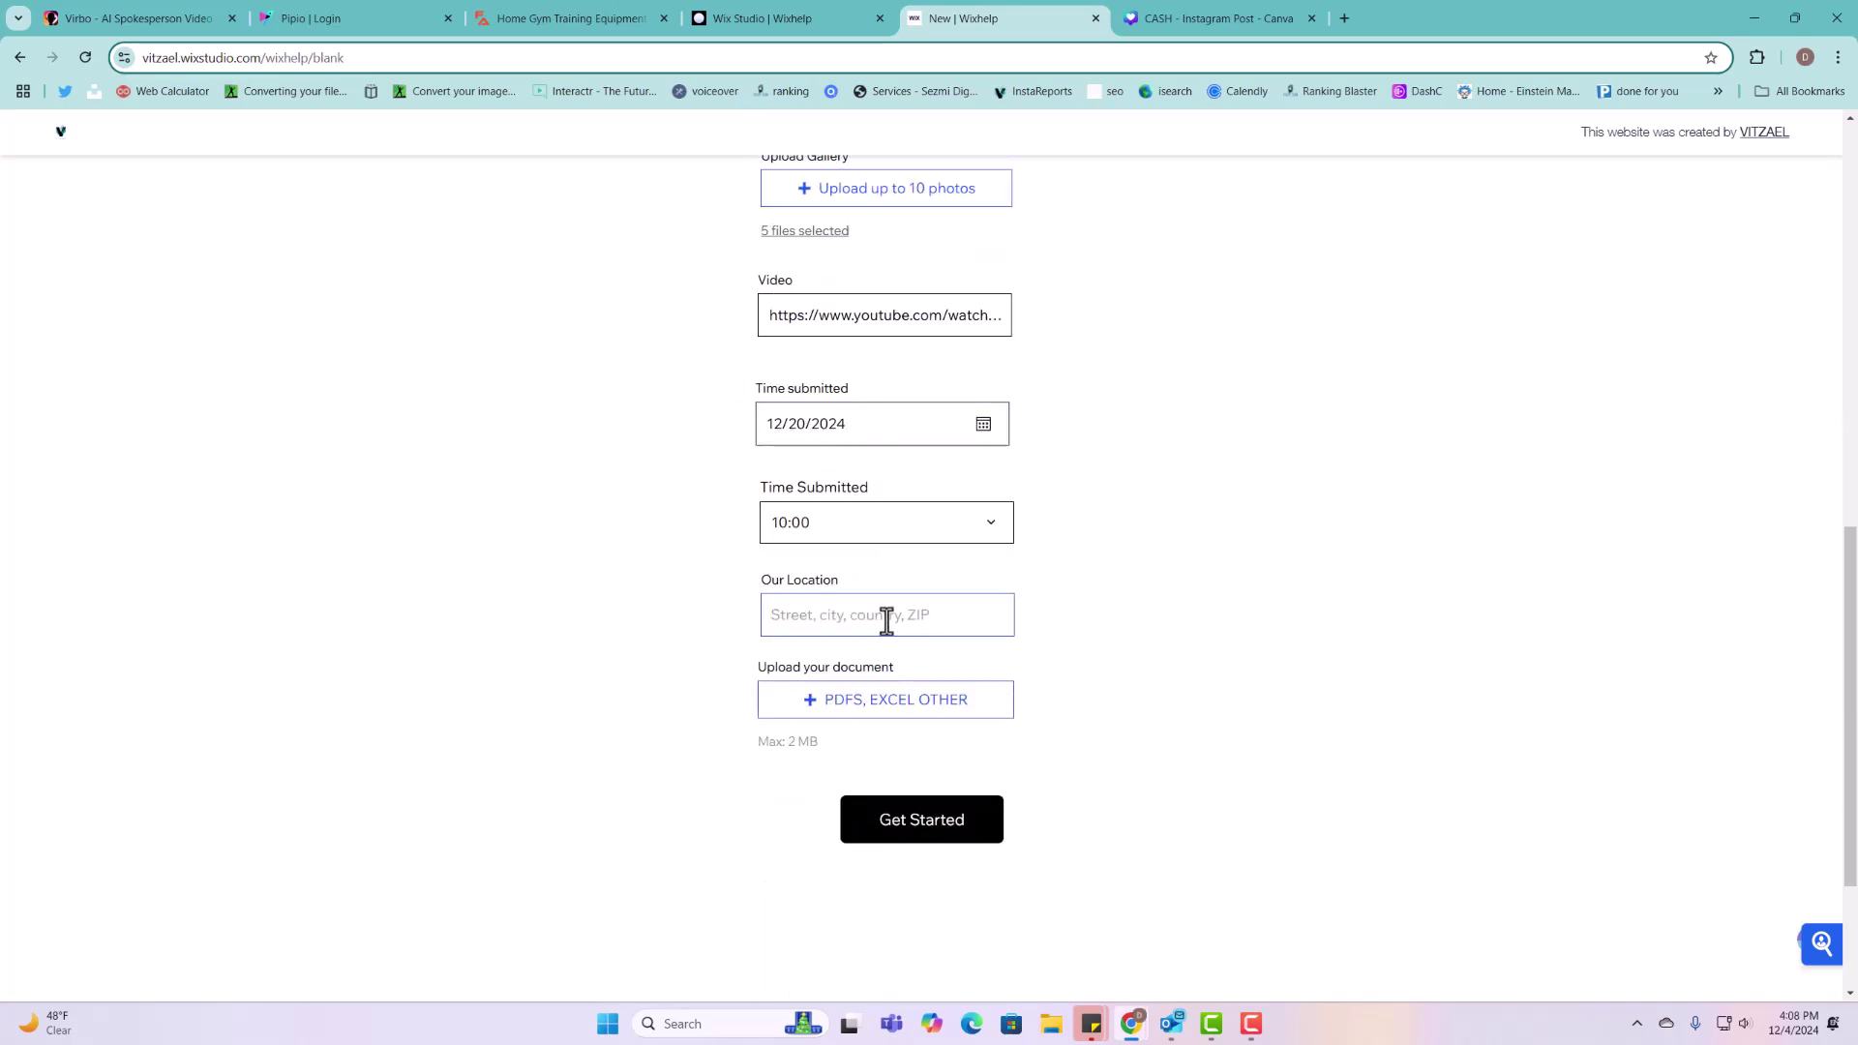
type("88")
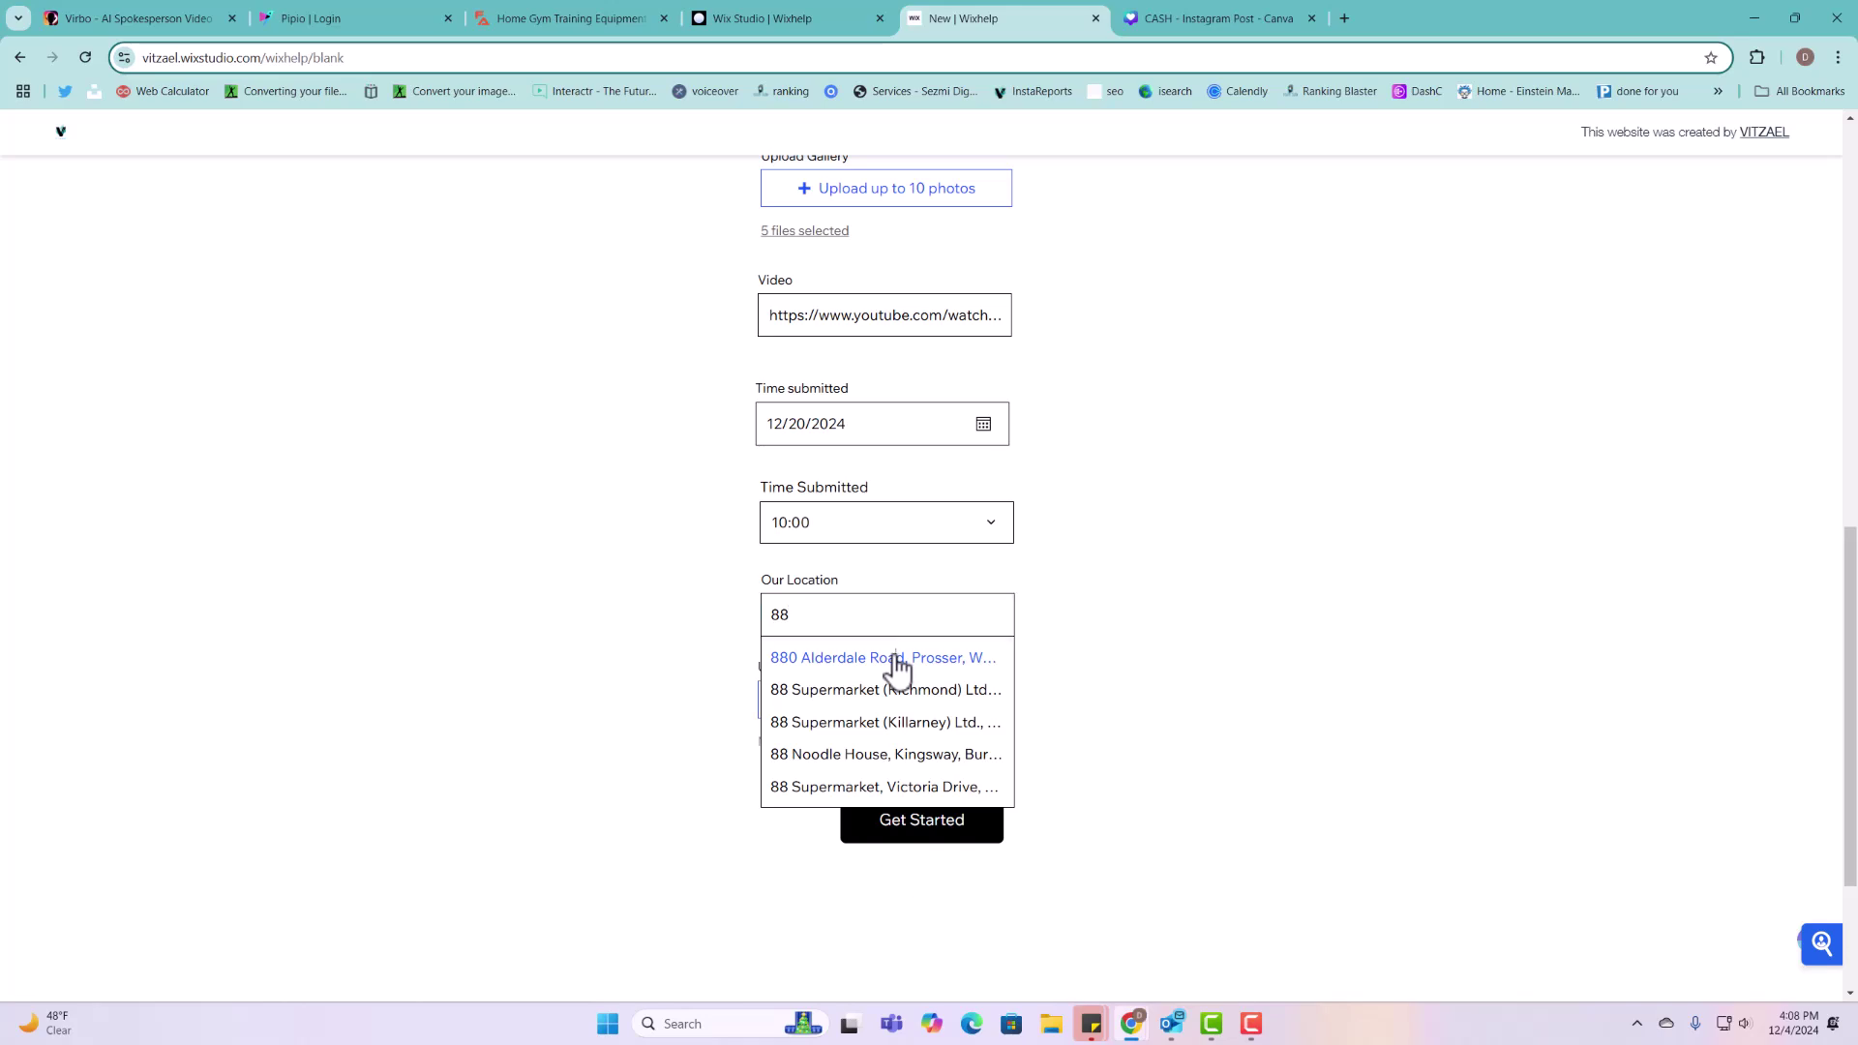
left_click(896, 662)
left_click(931, 823)
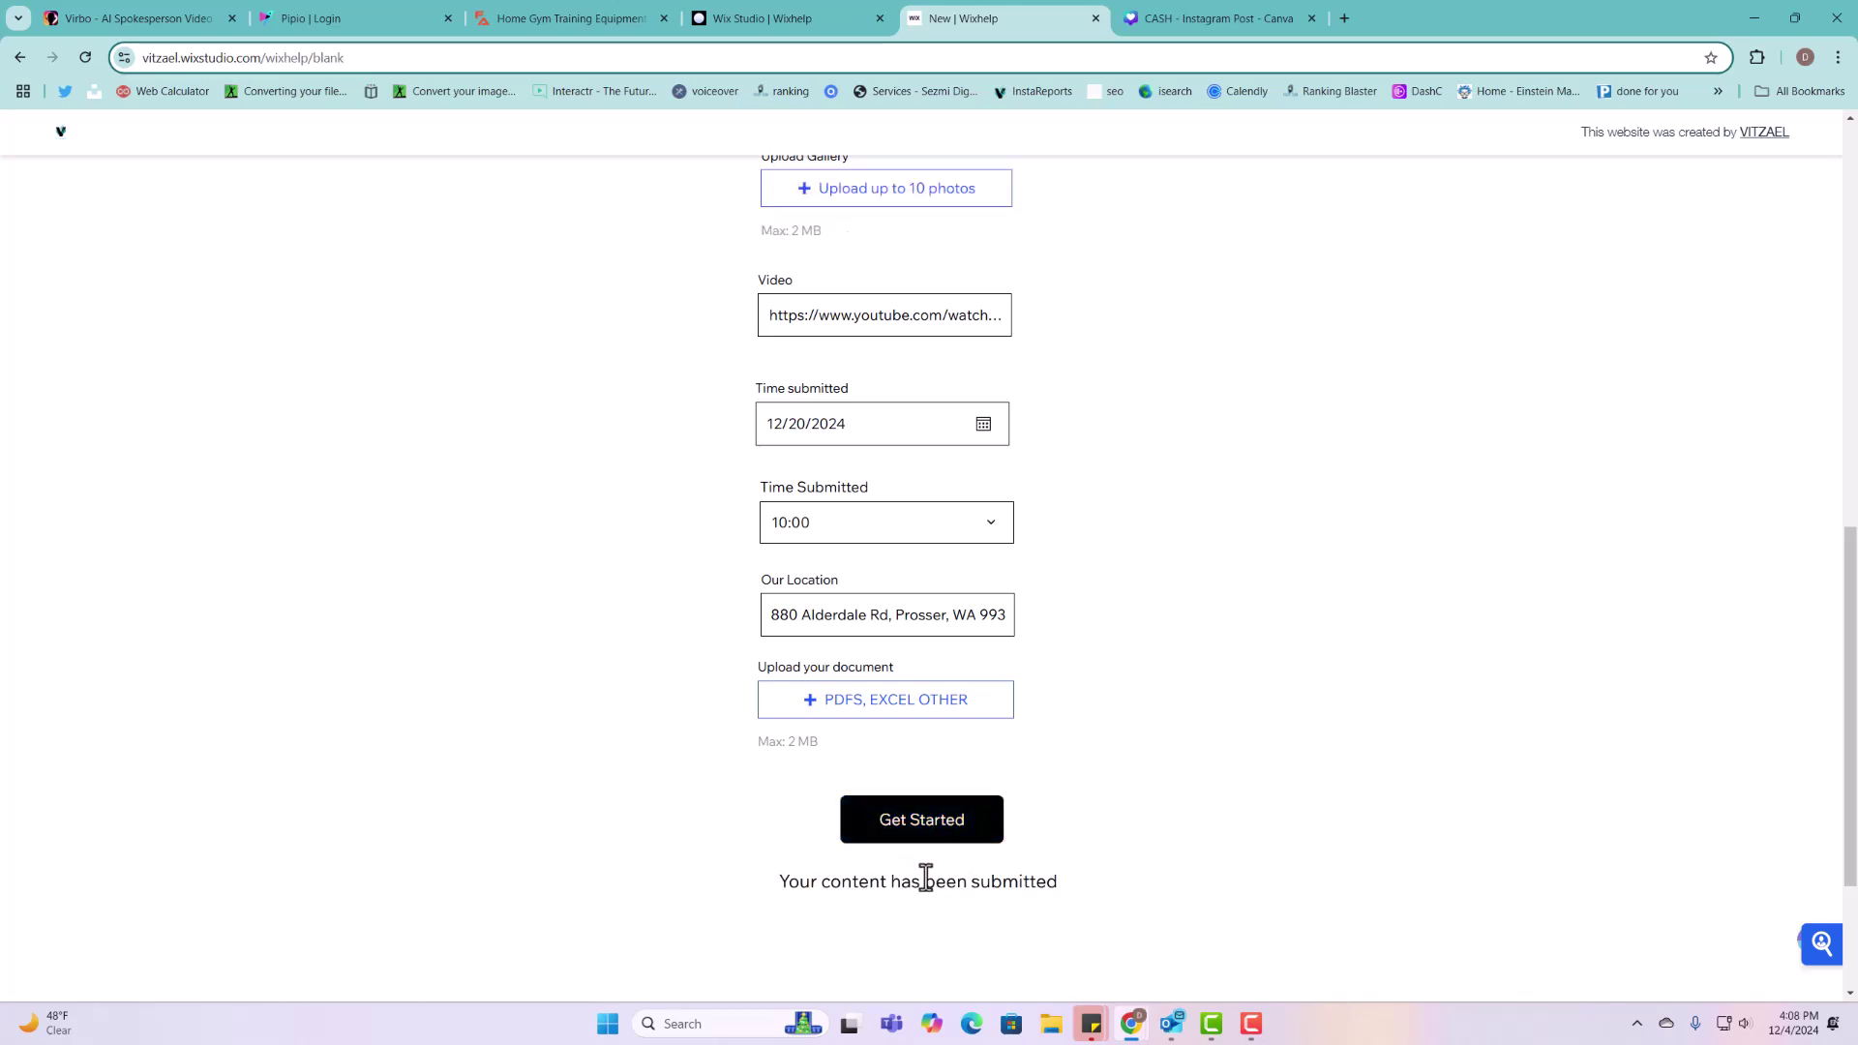
double_click(946, 880)
scroll(1088, 699, "up", 10)
scroll(1088, 698, "up", 1)
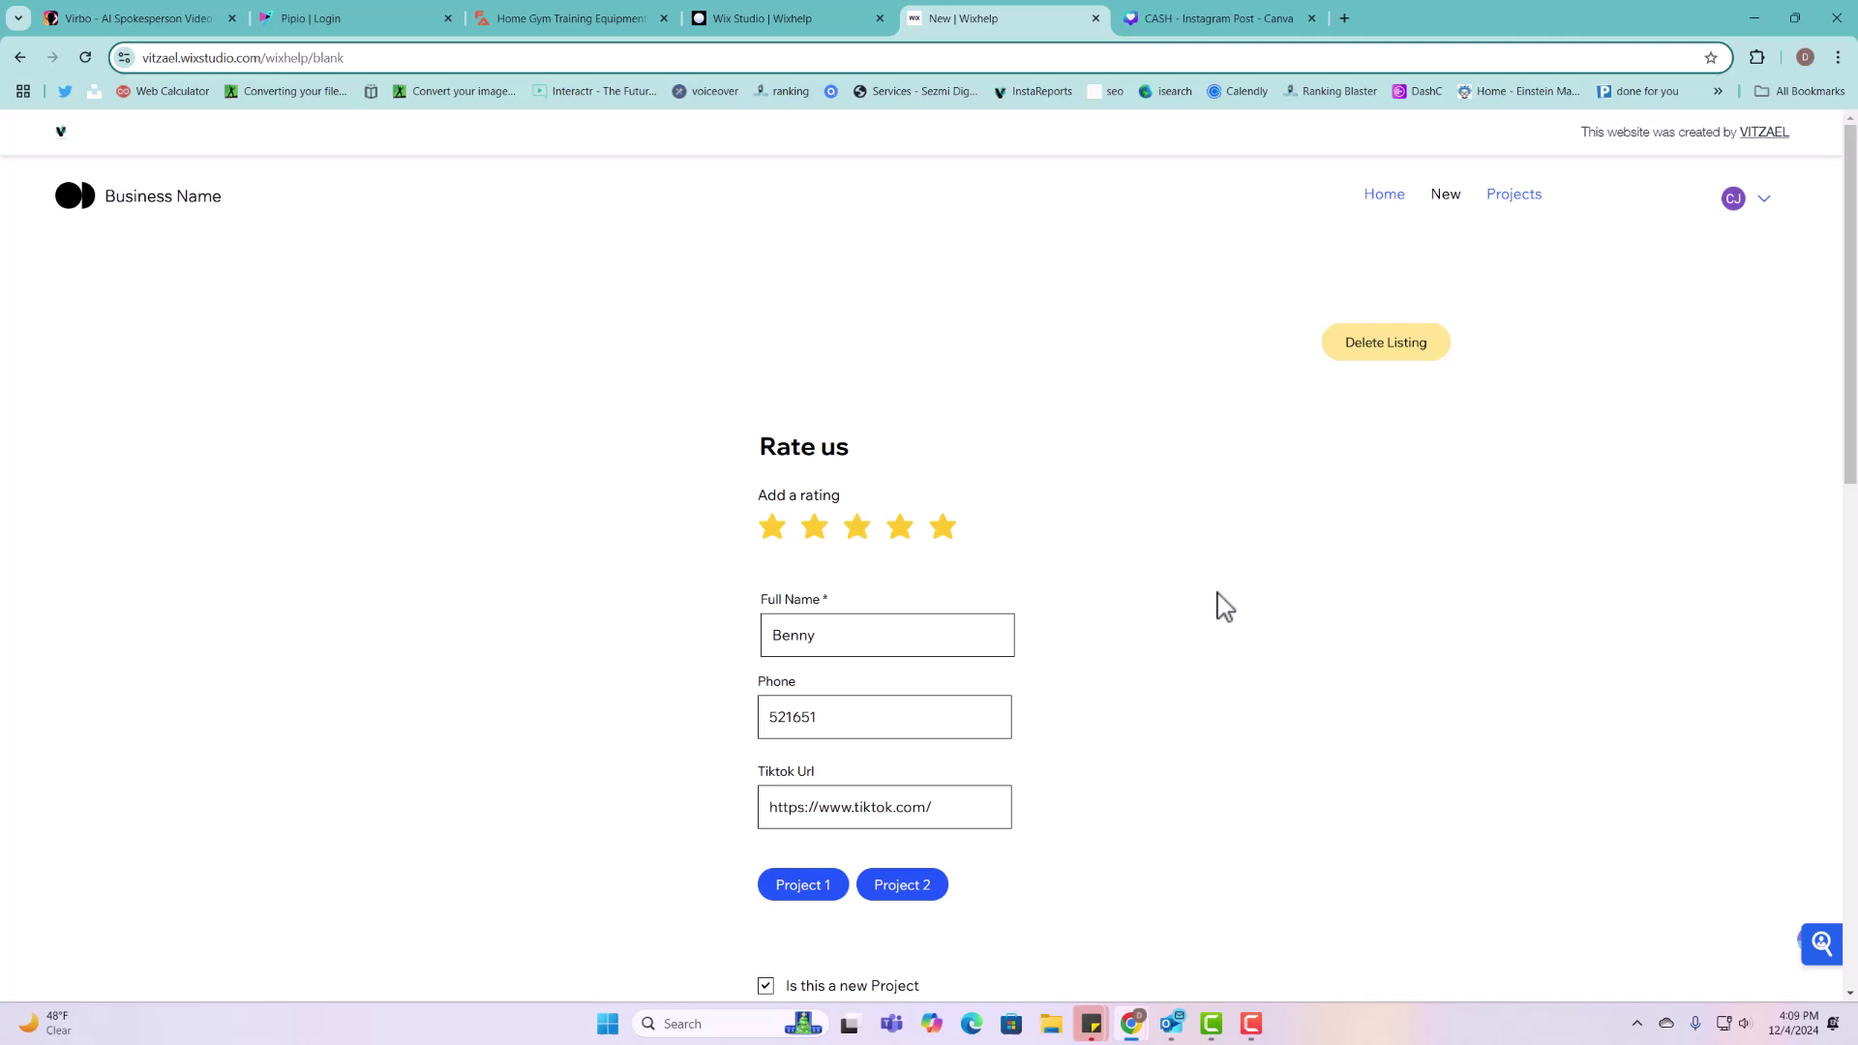
Step: Open the new project's item page, review its gallery and map, and play then pause the video
left_click(1503, 201)
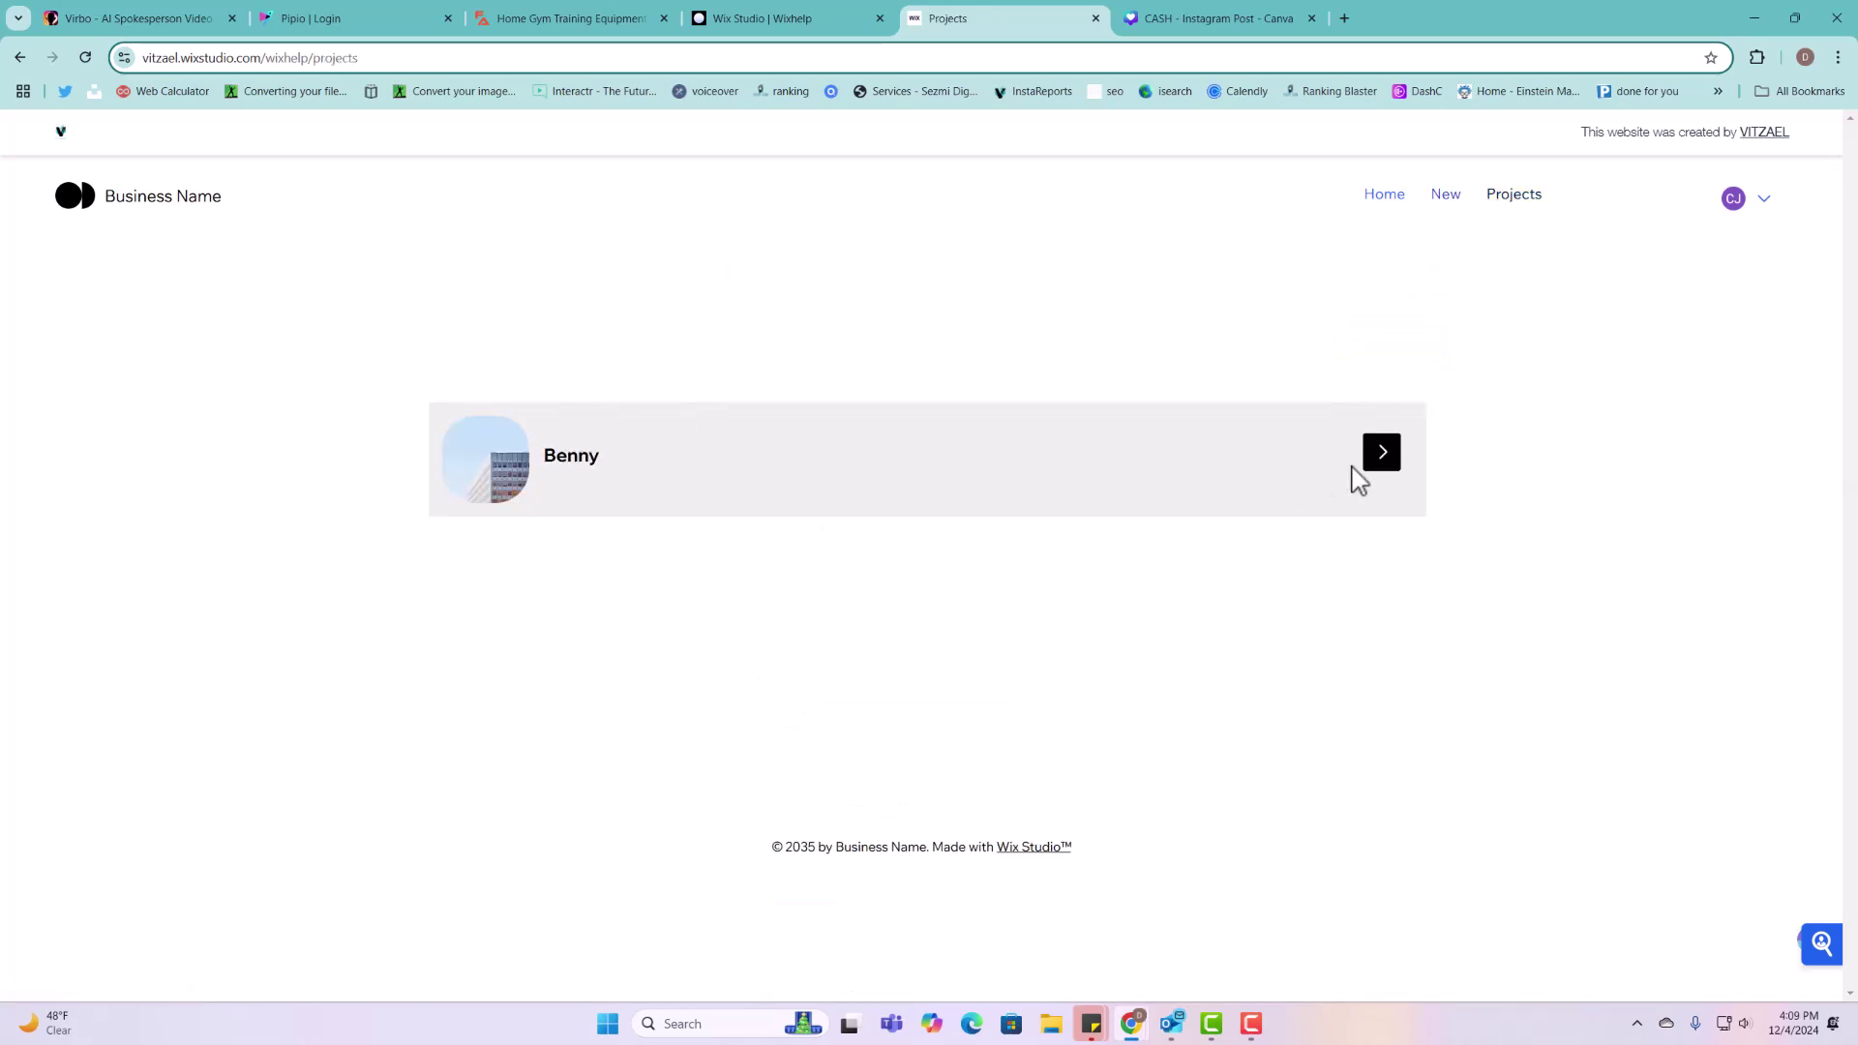
left_click(1385, 462)
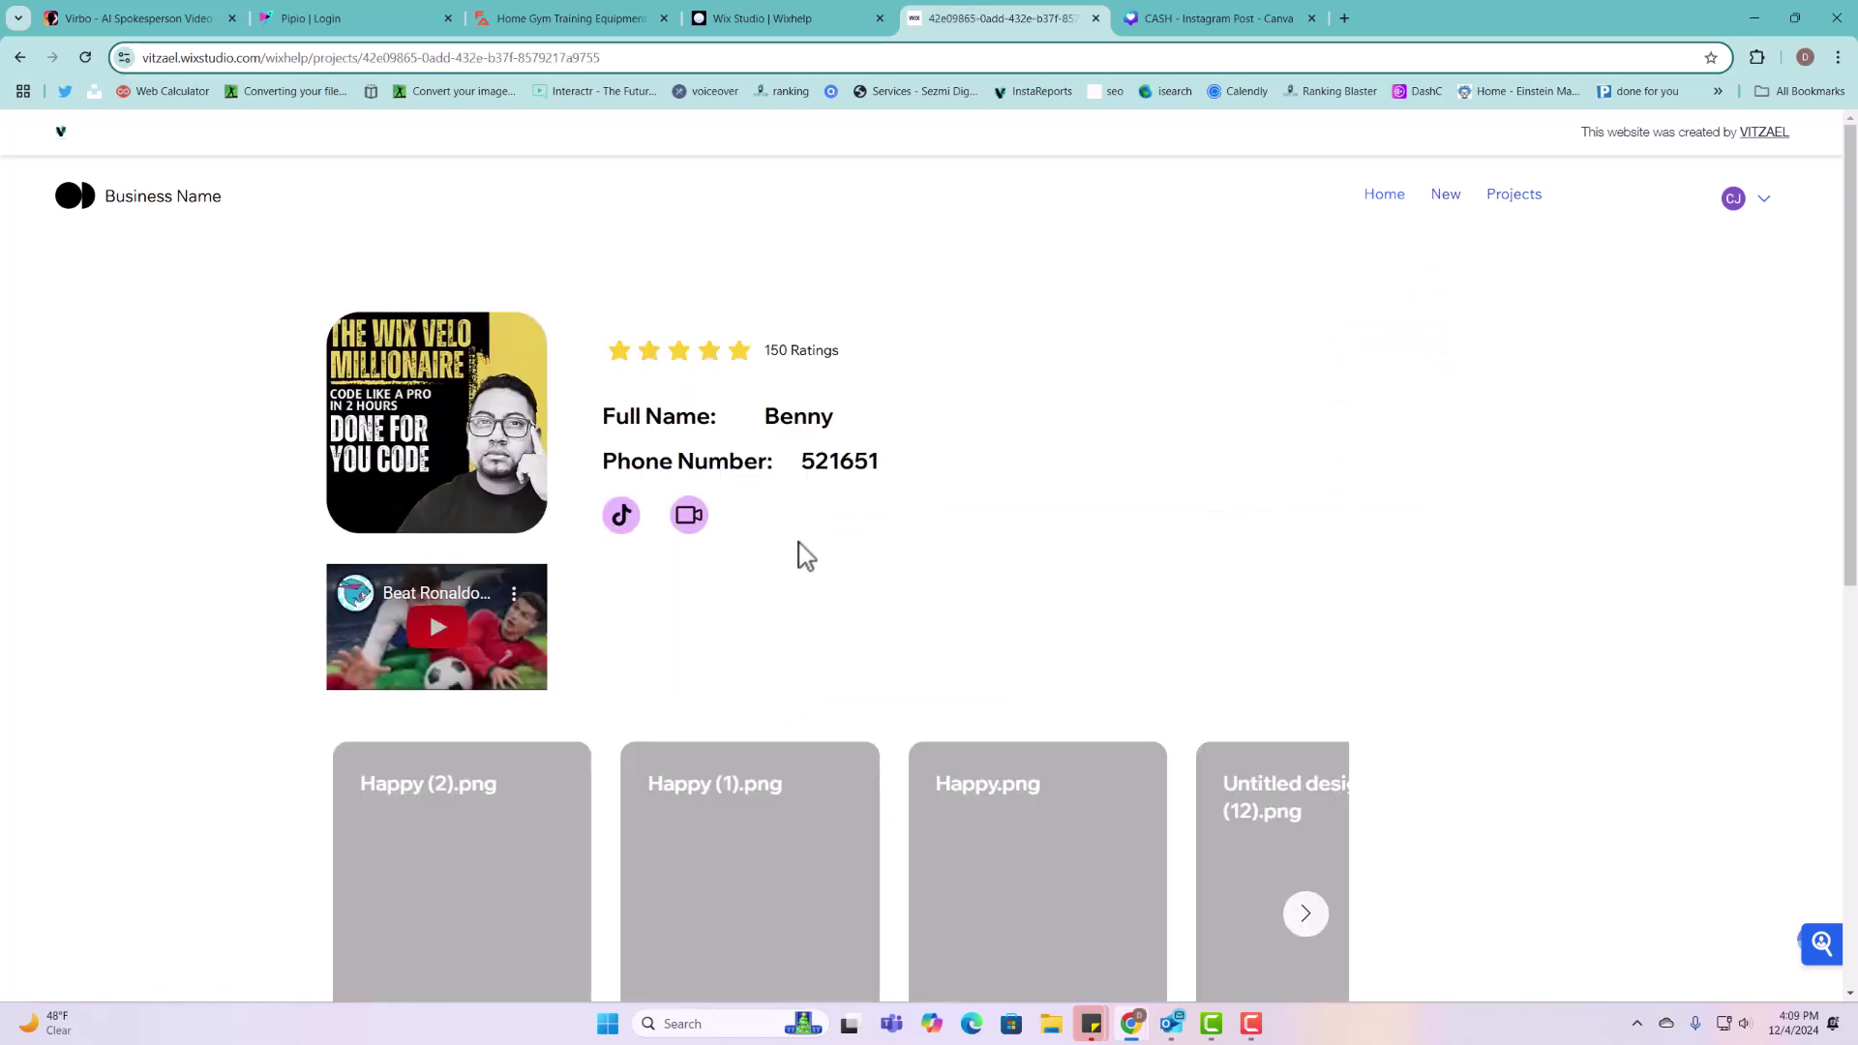
scroll(806, 556, "down", 1)
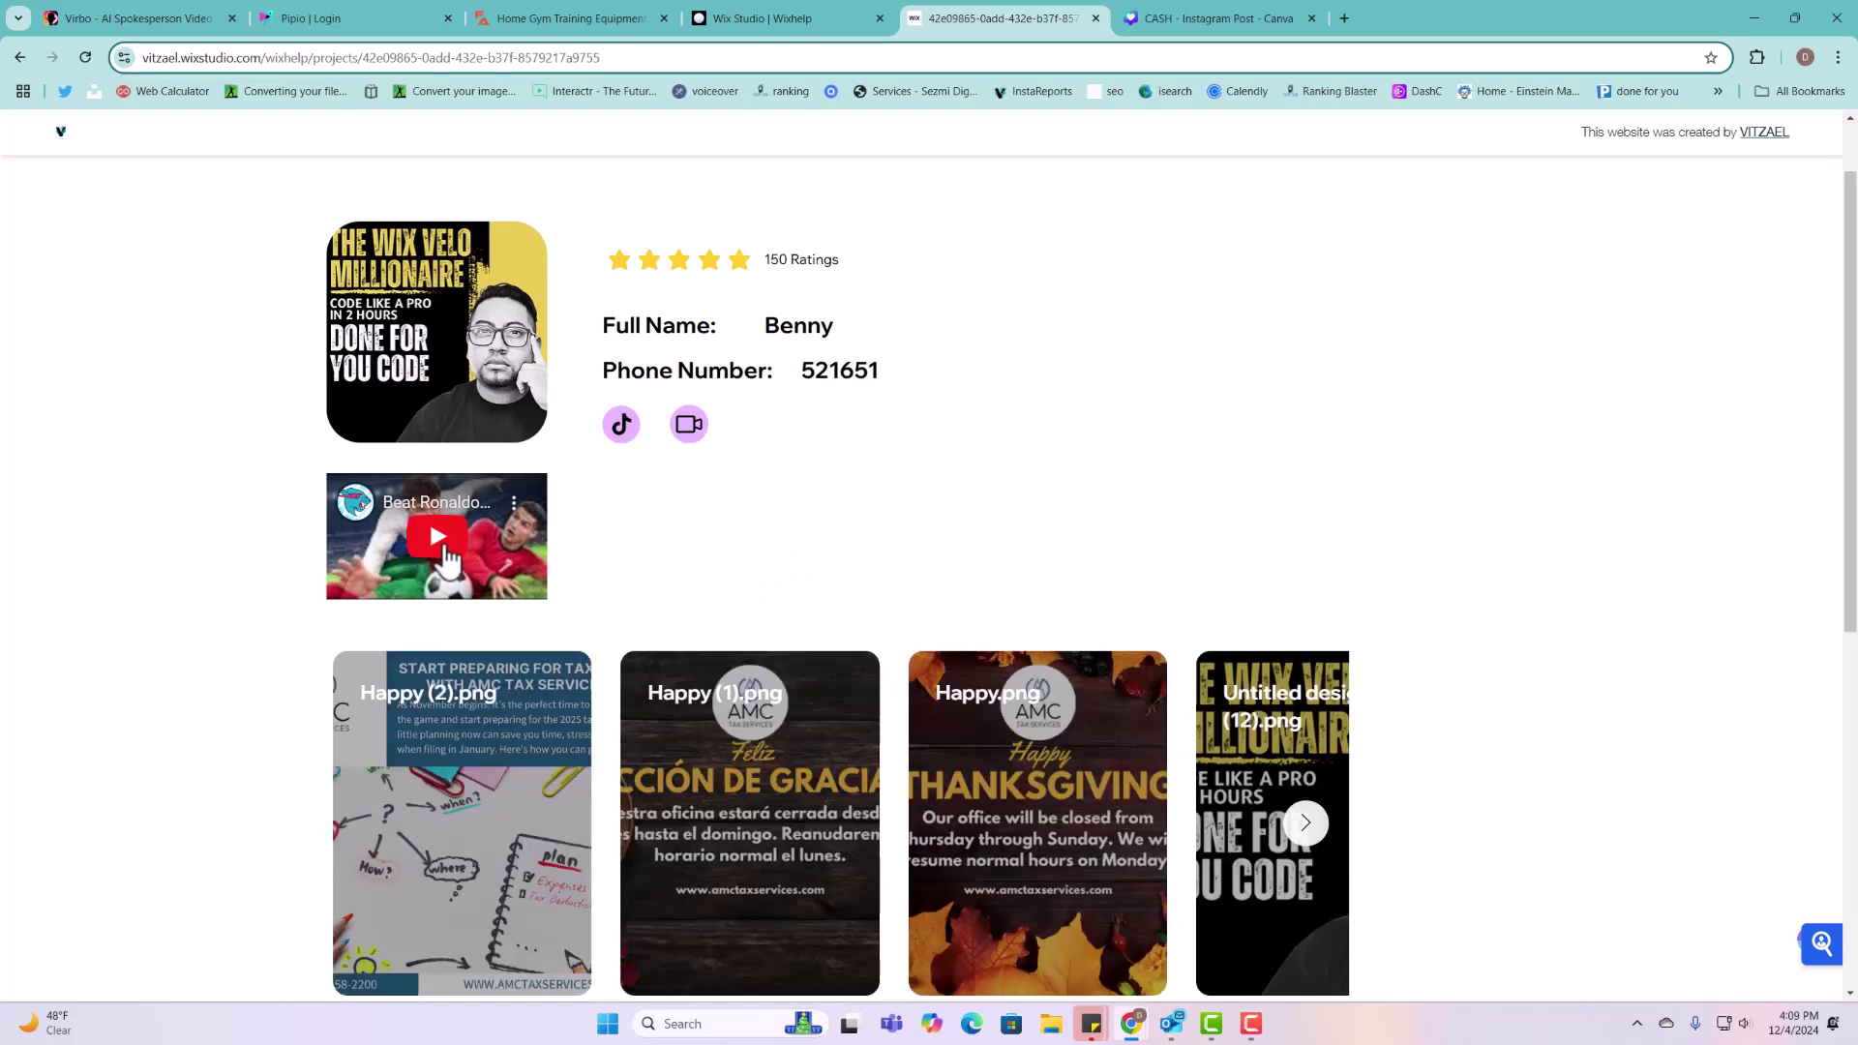
scroll(716, 726, "down", 3)
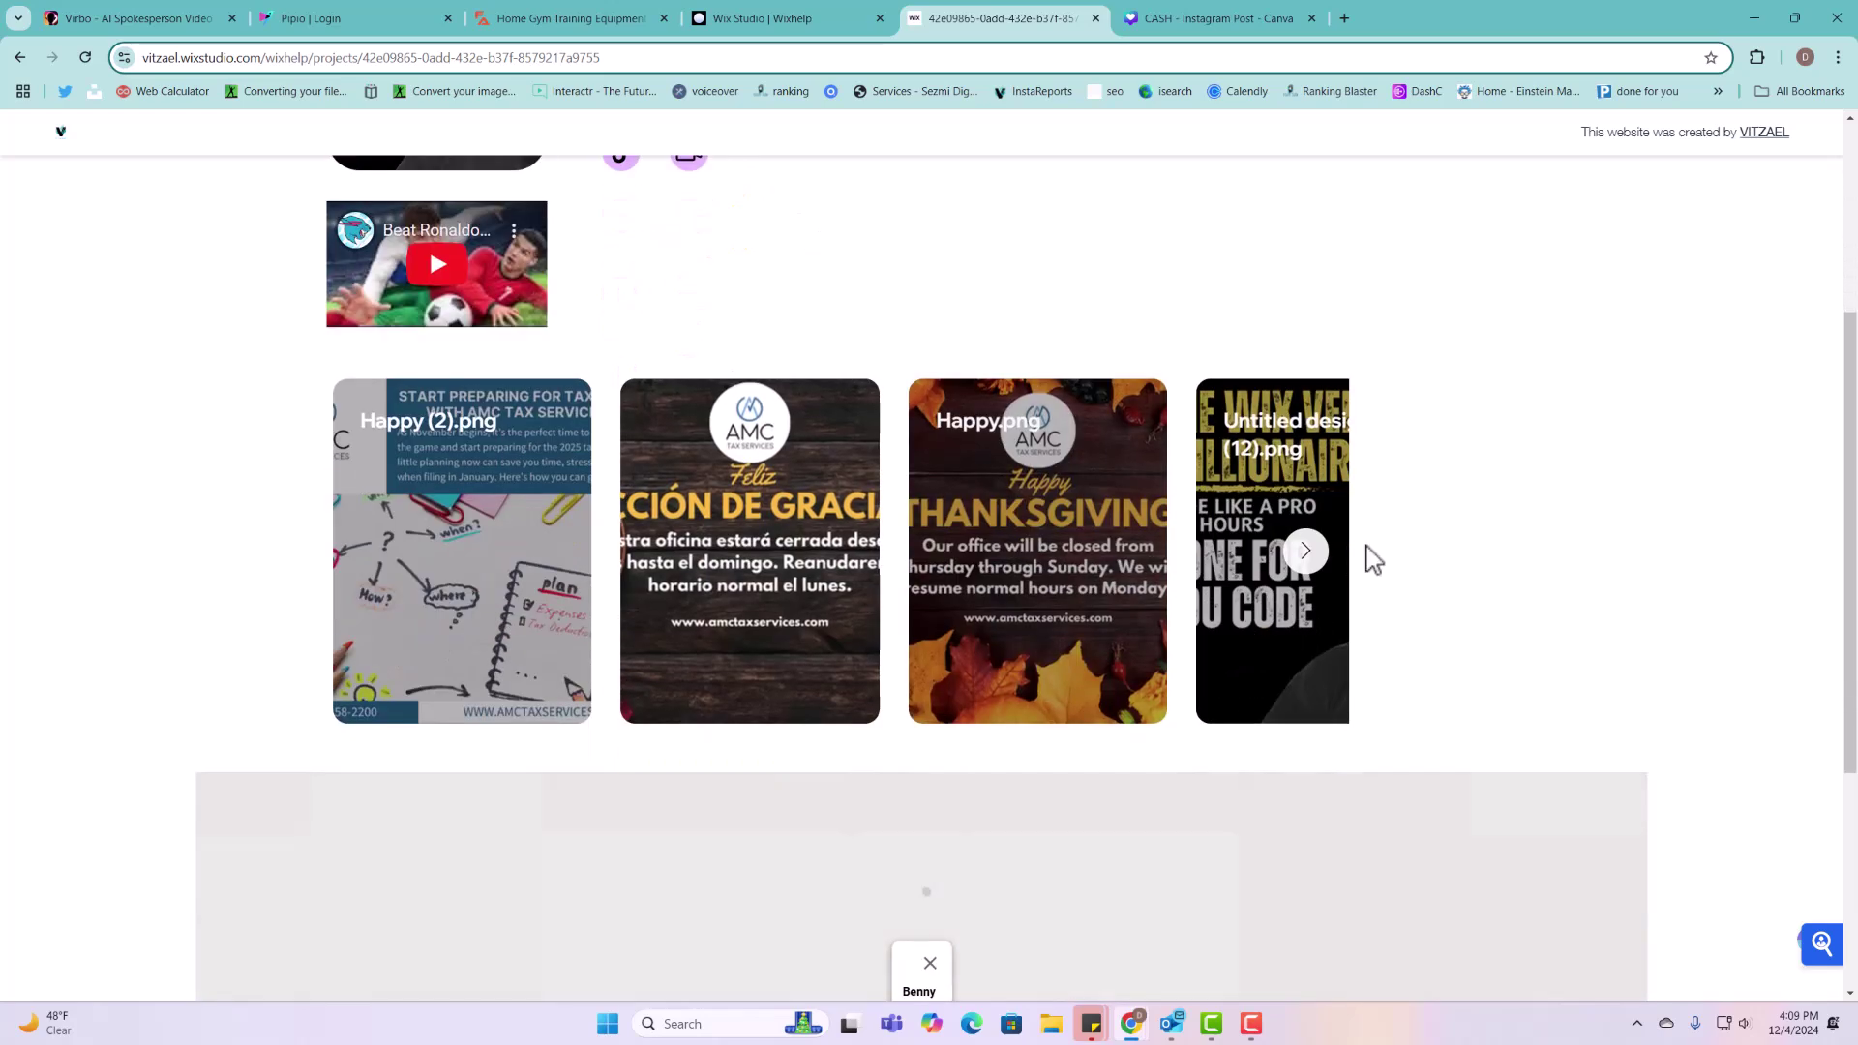
scroll(1088, 631, "down", 3)
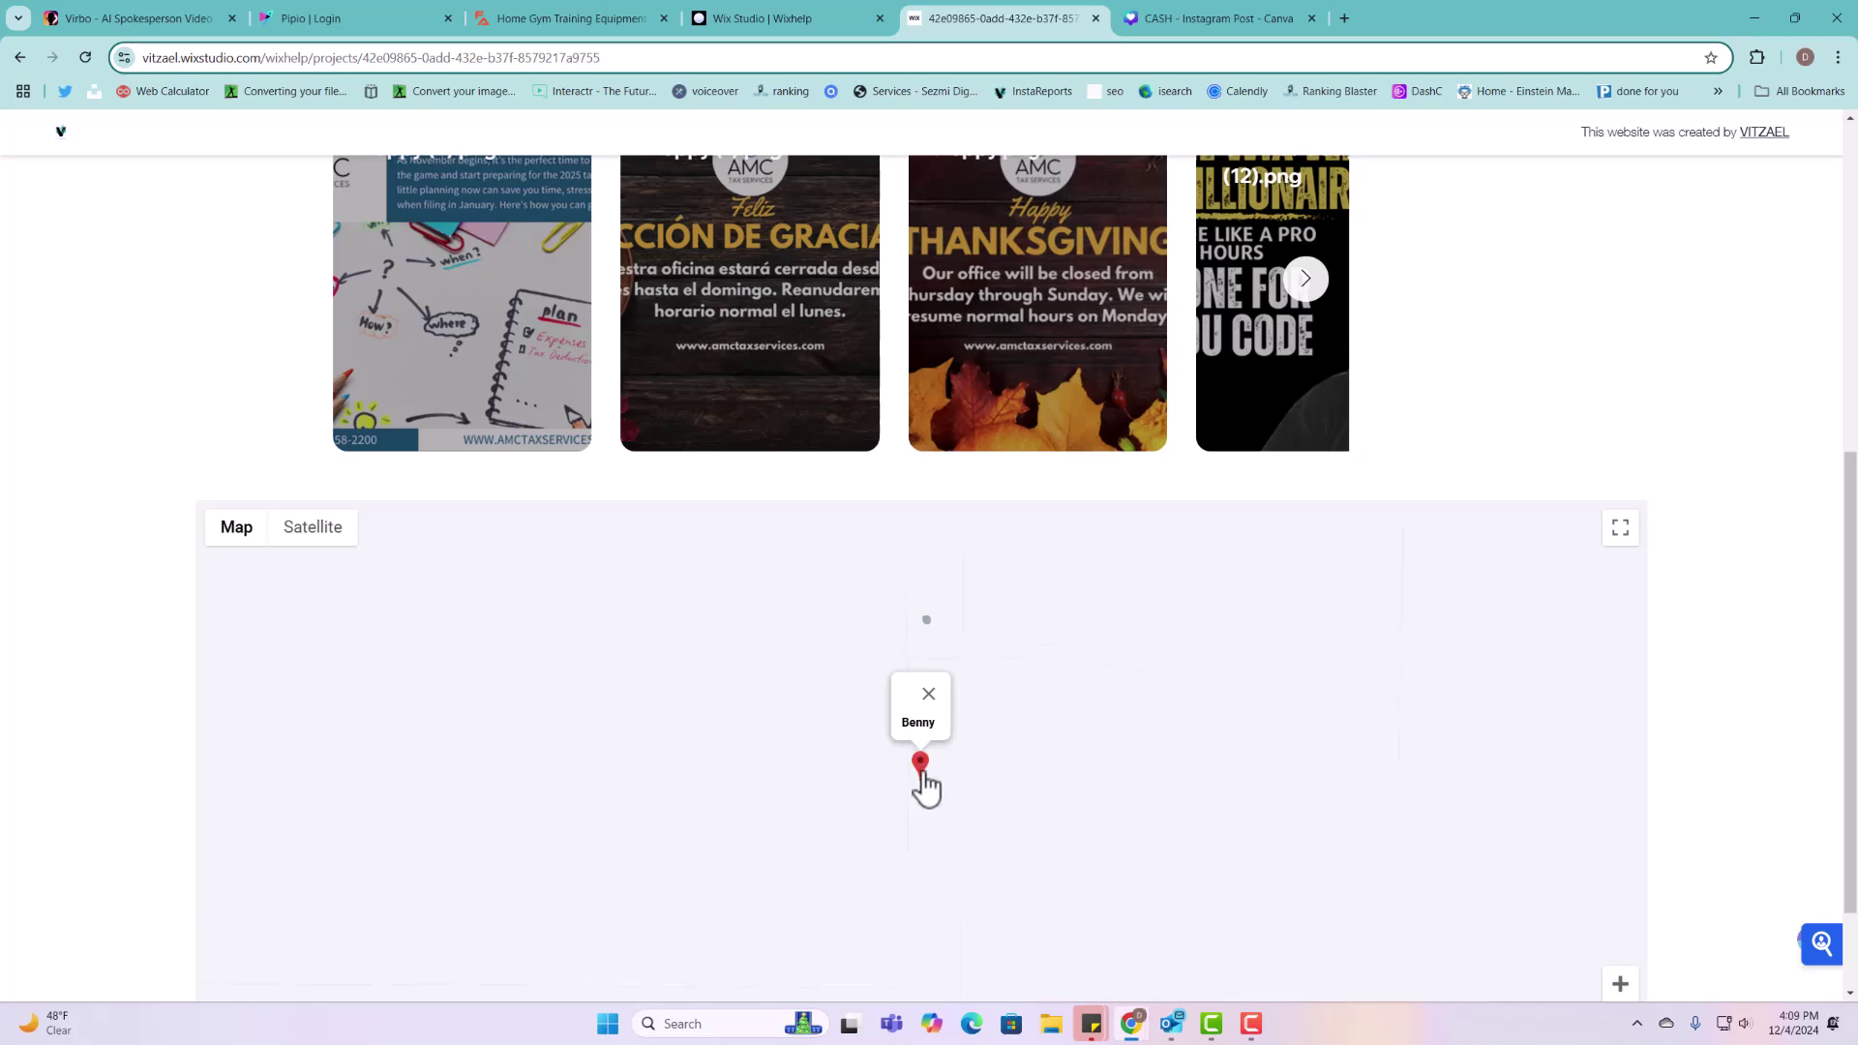
scroll(310, 871, "down", 2)
scroll(842, 769, "up", 7)
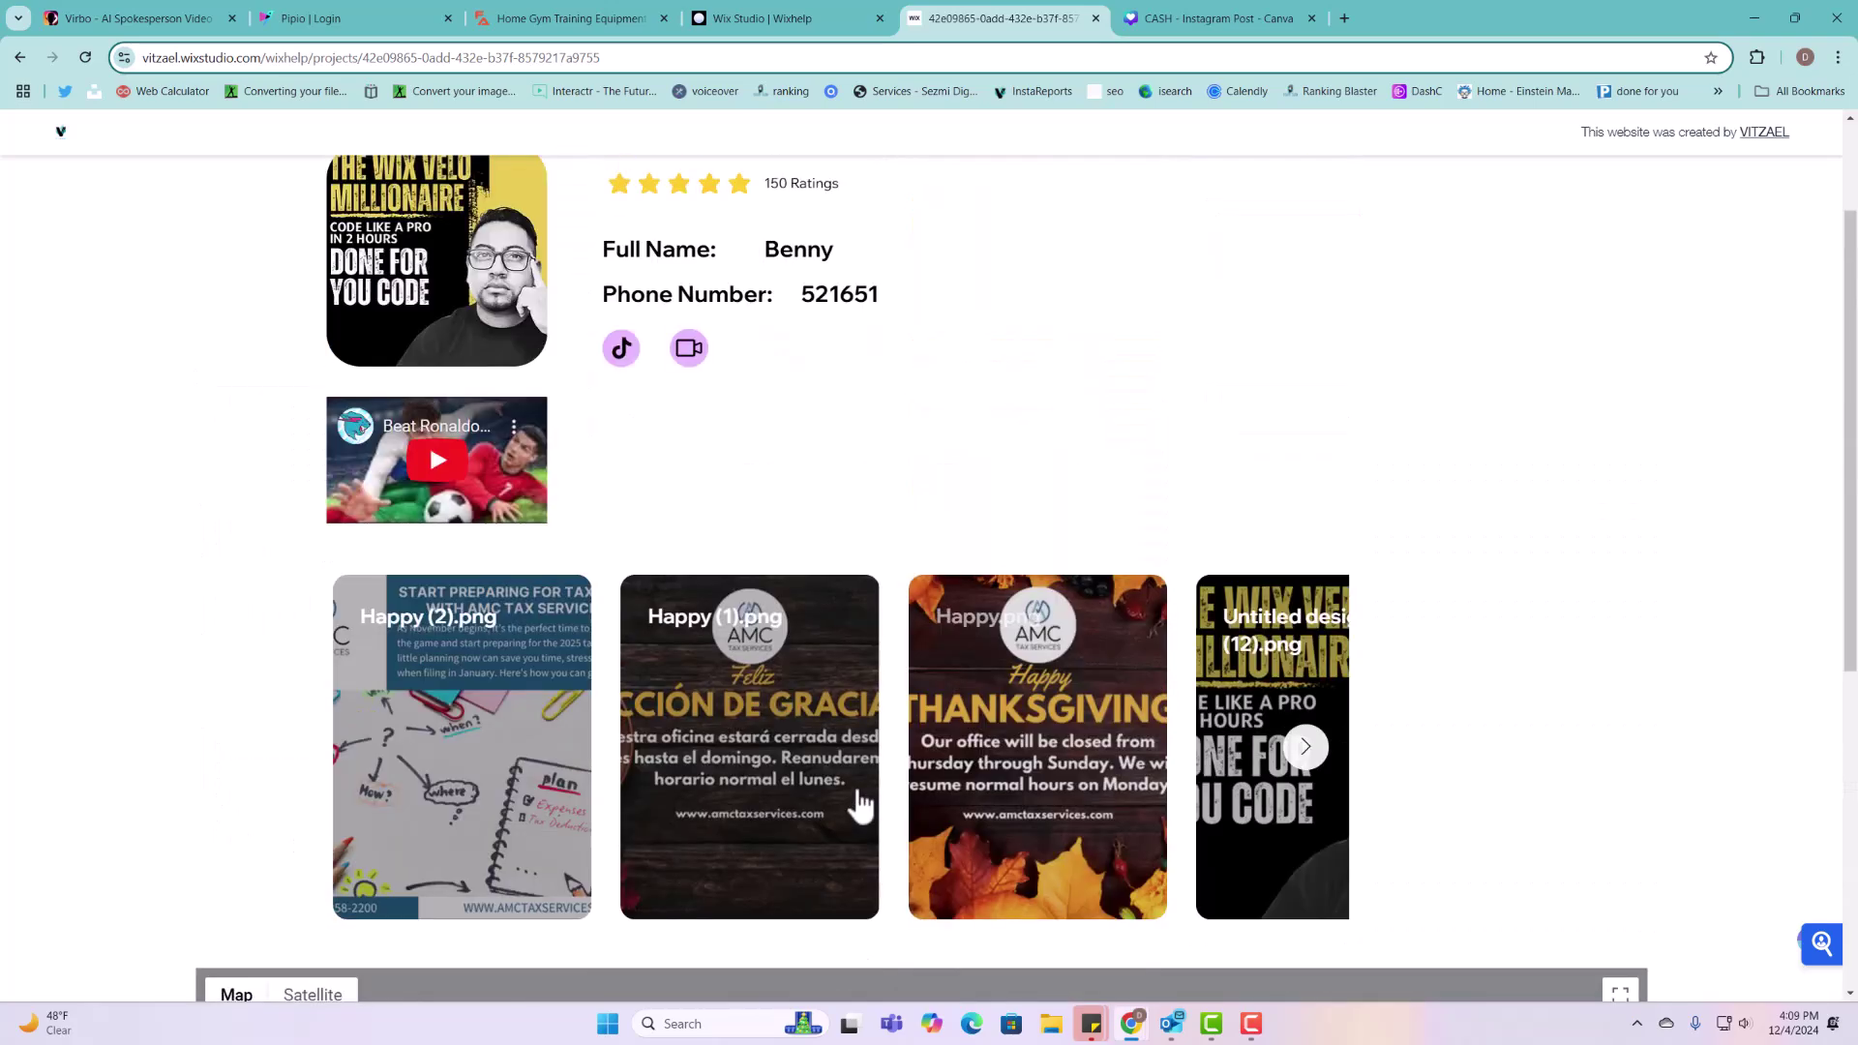
scroll(860, 803, "up", 1)
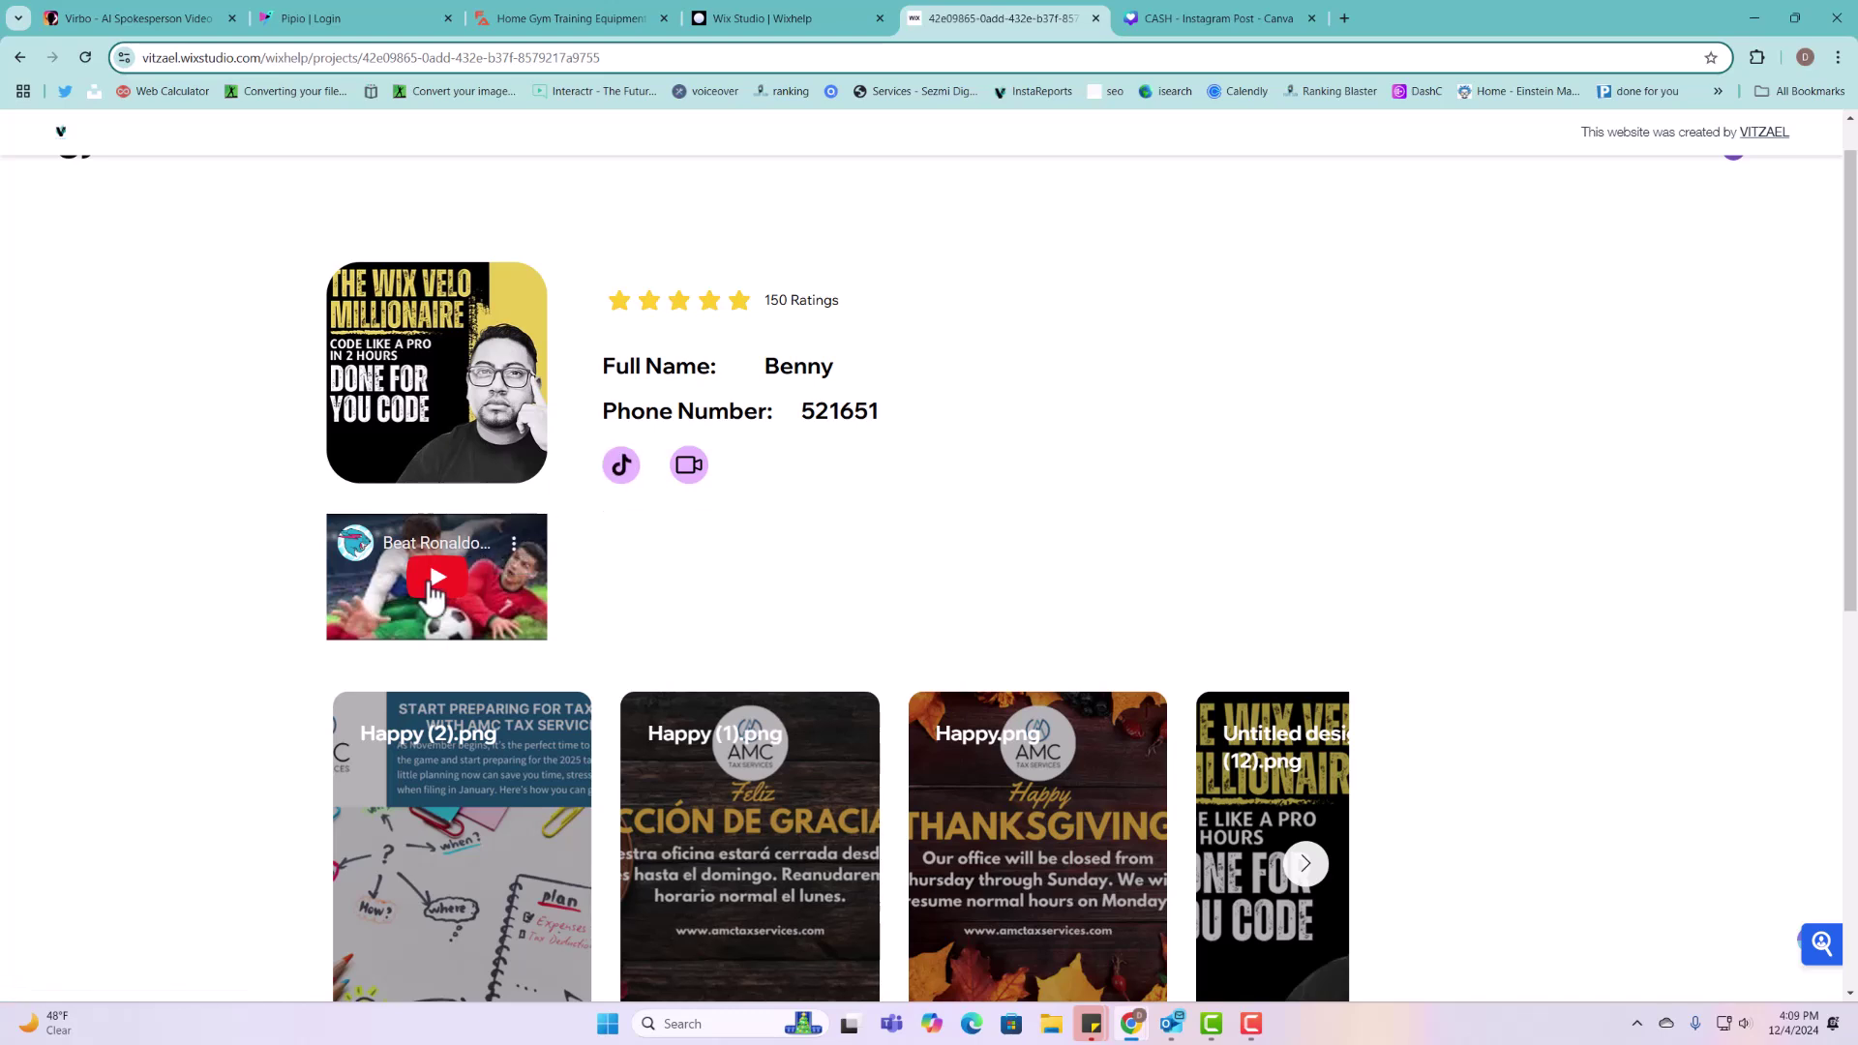
left_click(431, 585)
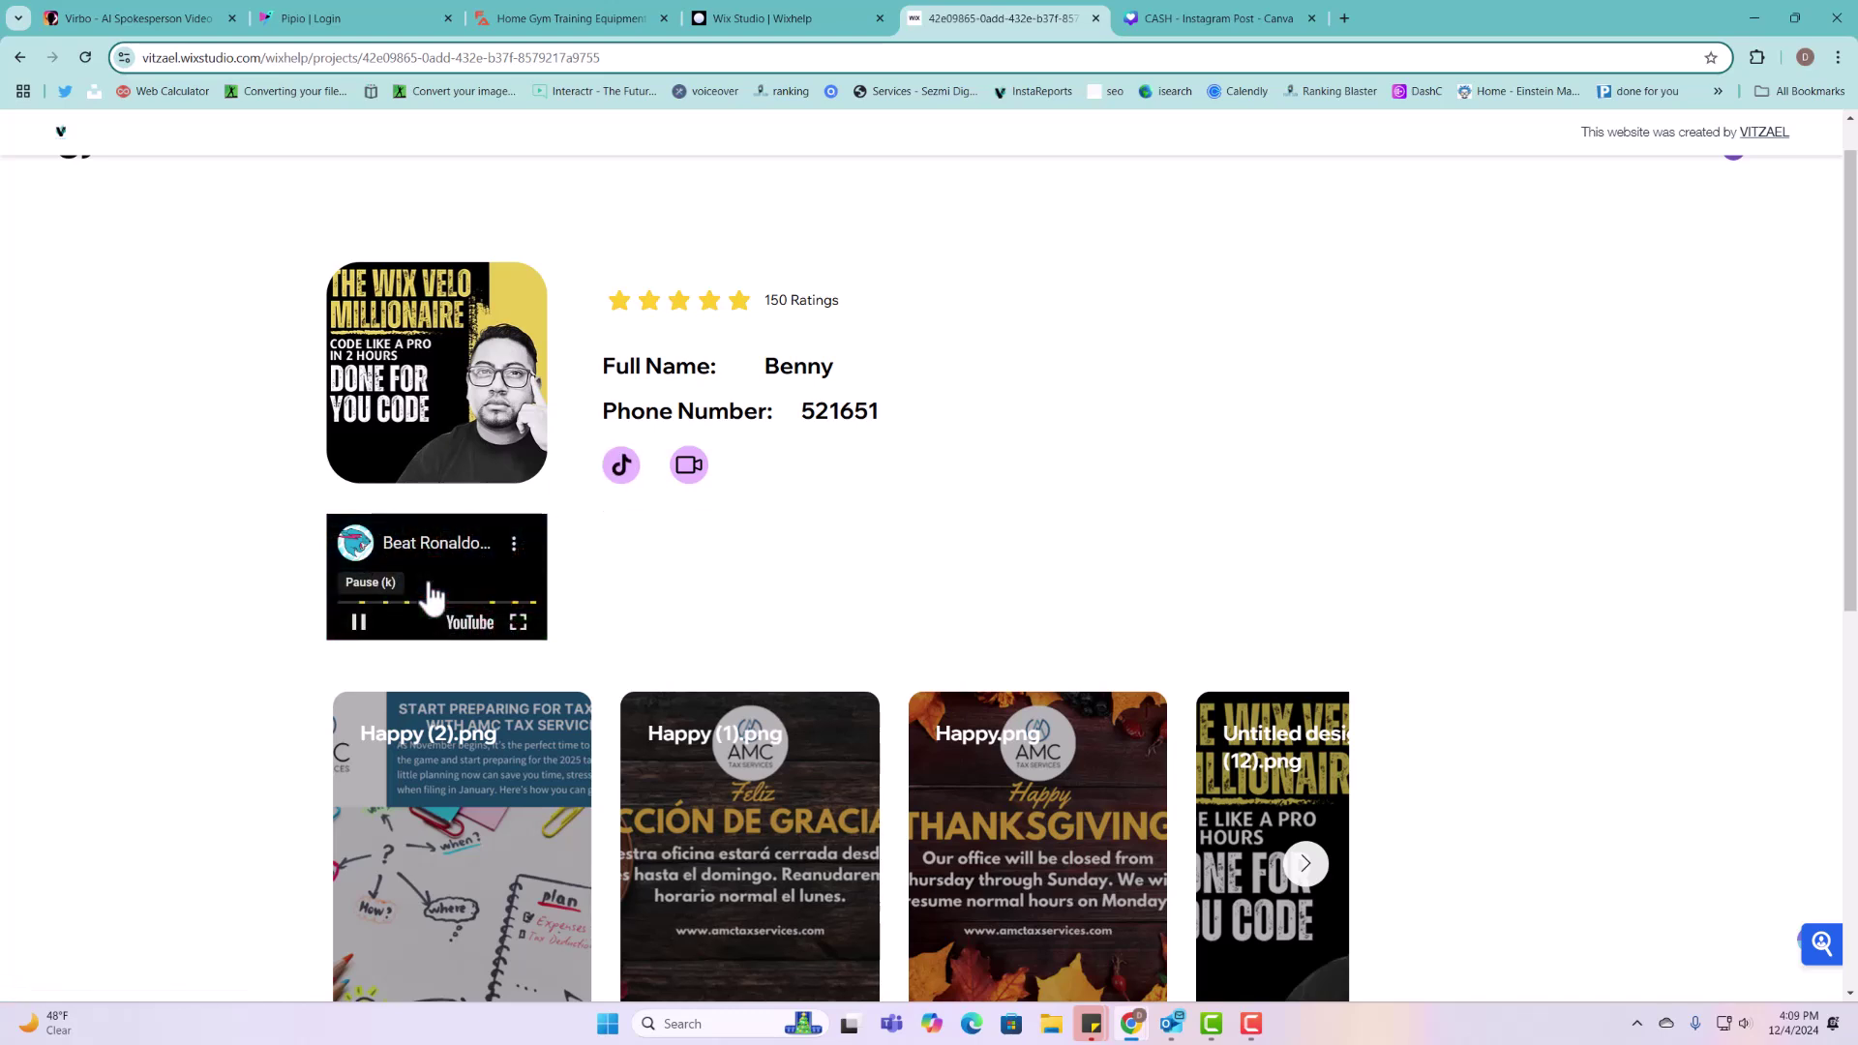
left_click(365, 624)
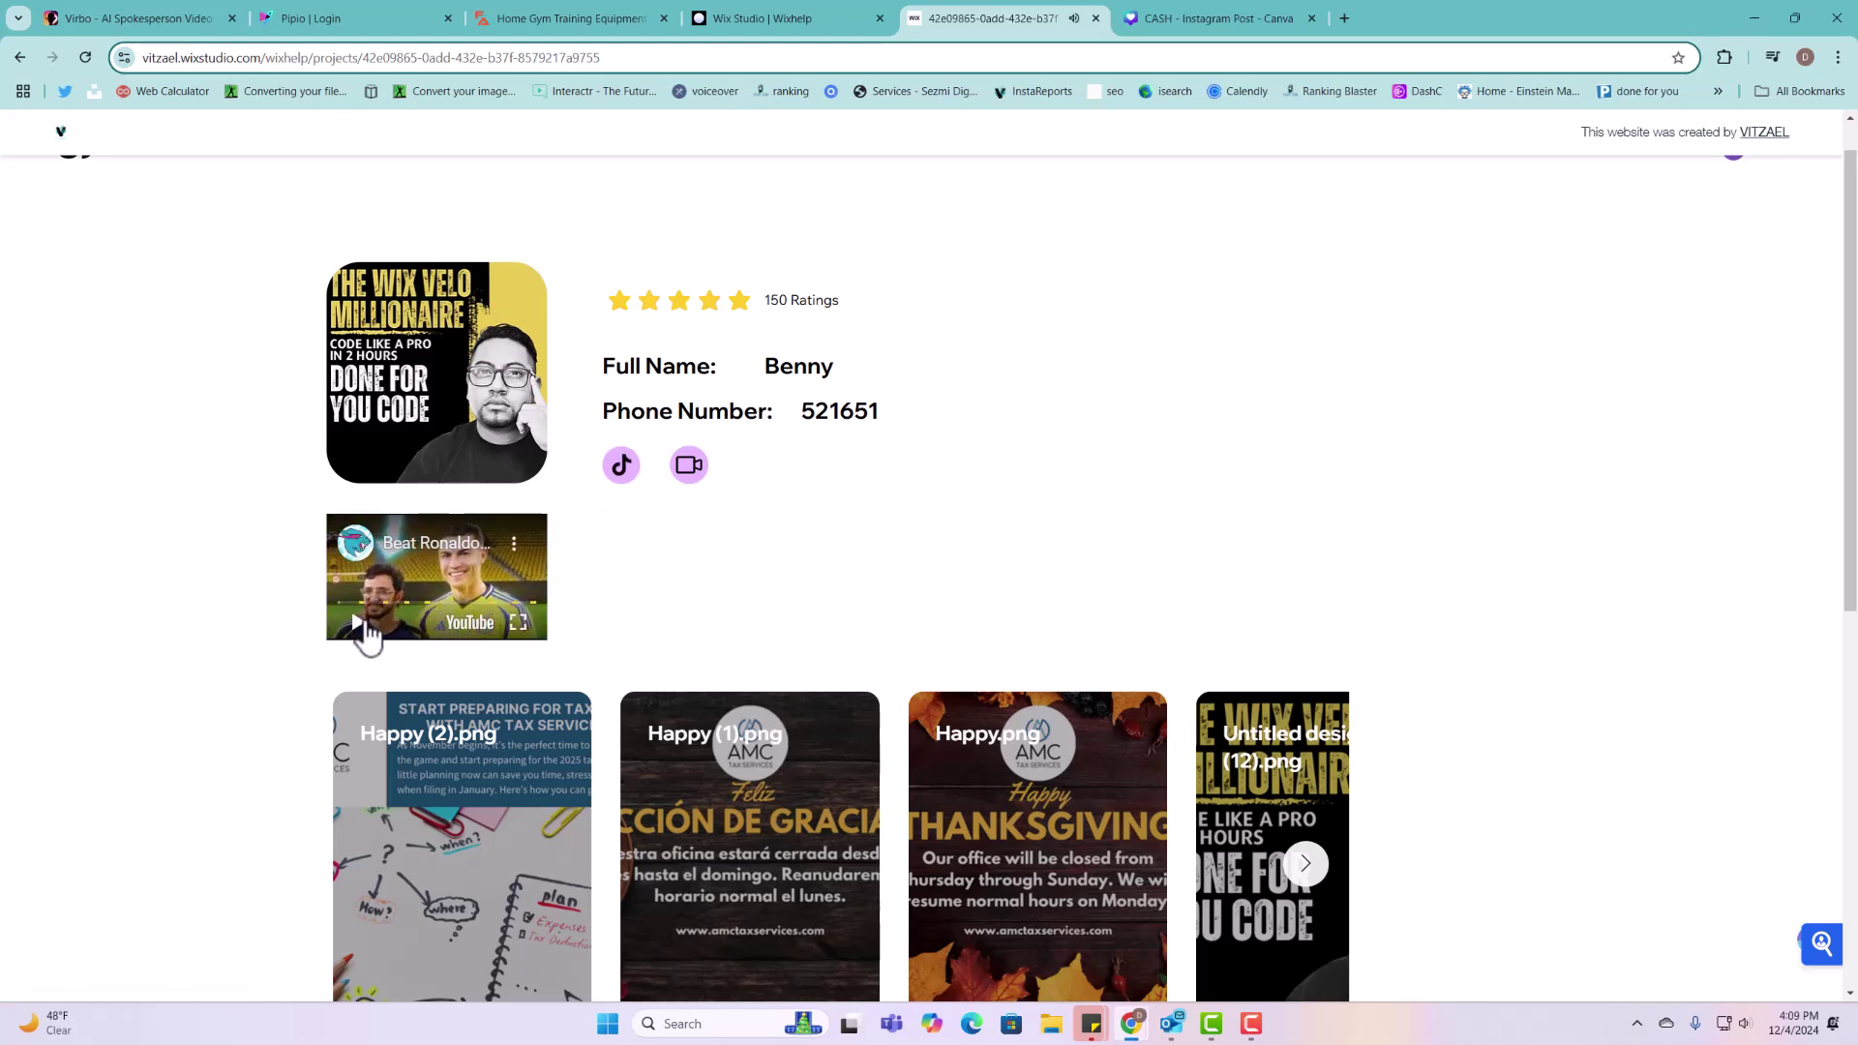
left_click(622, 467)
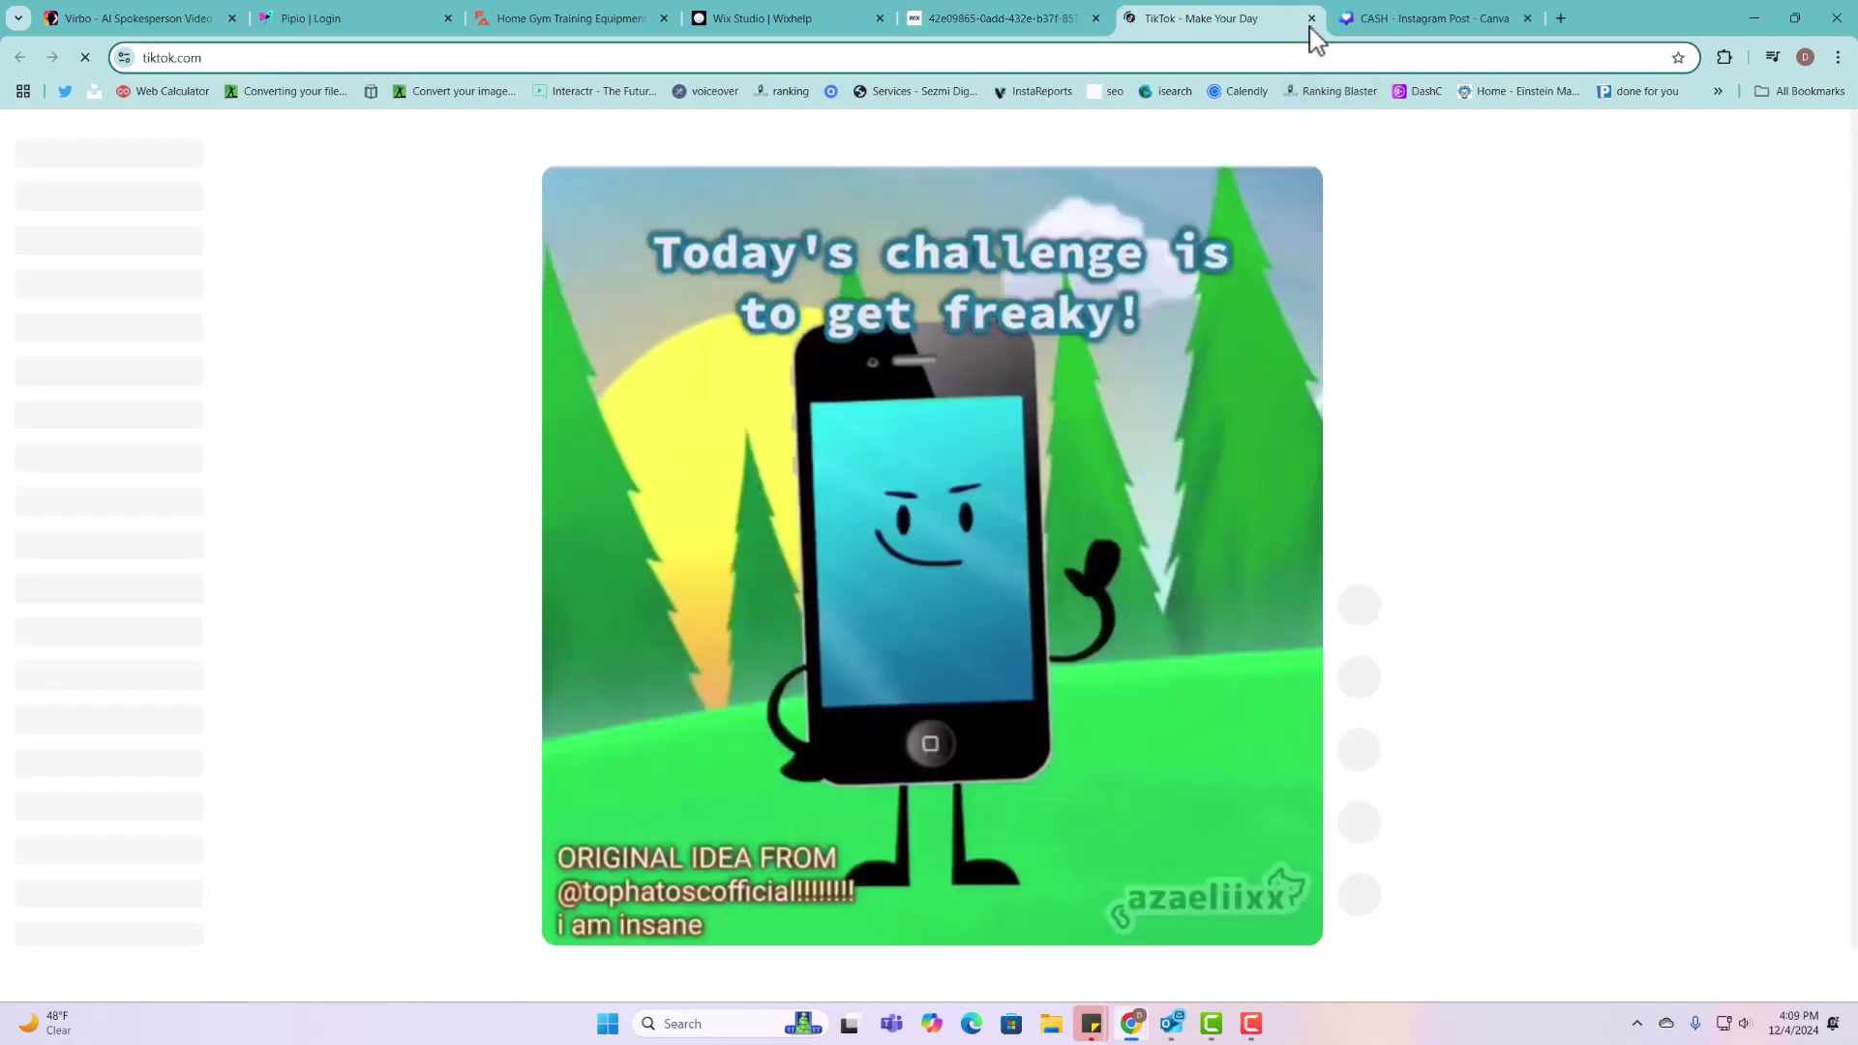
left_click(1312, 19)
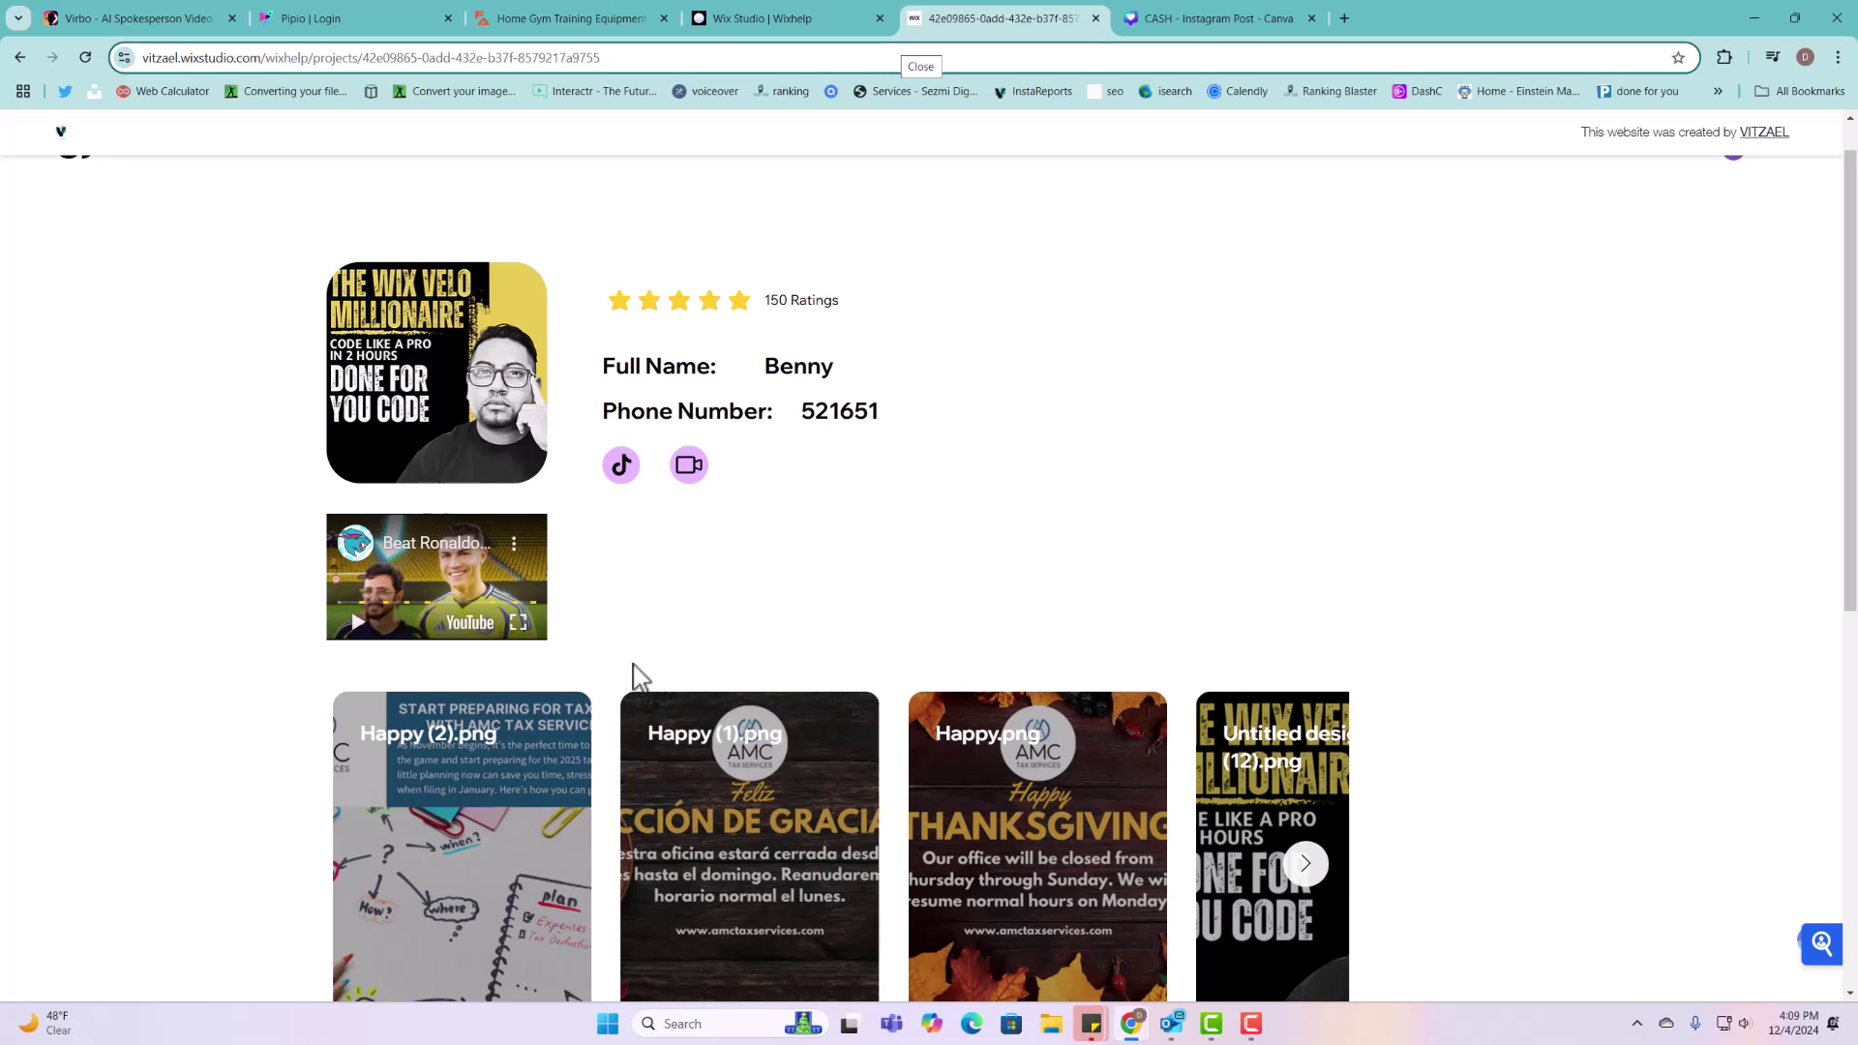
scroll(631, 678, "down", 2)
scroll(636, 664, "up", 1)
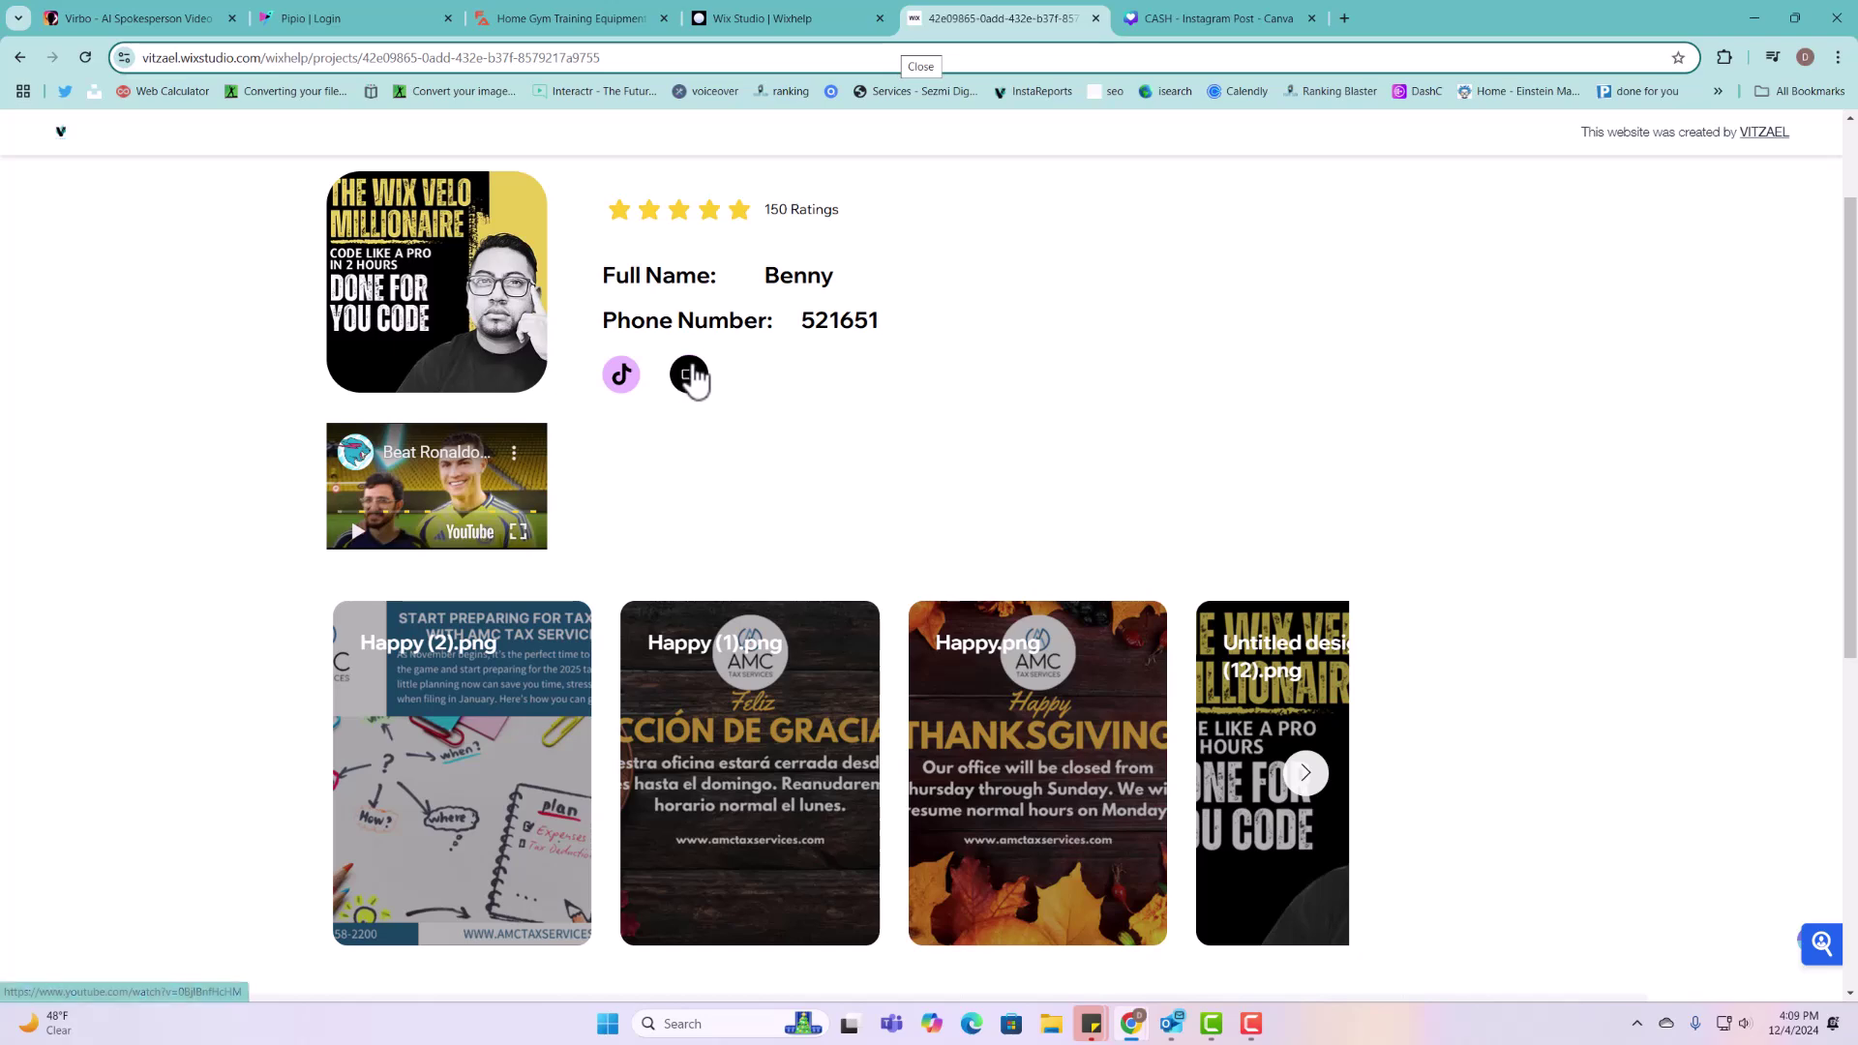
left_click(691, 377)
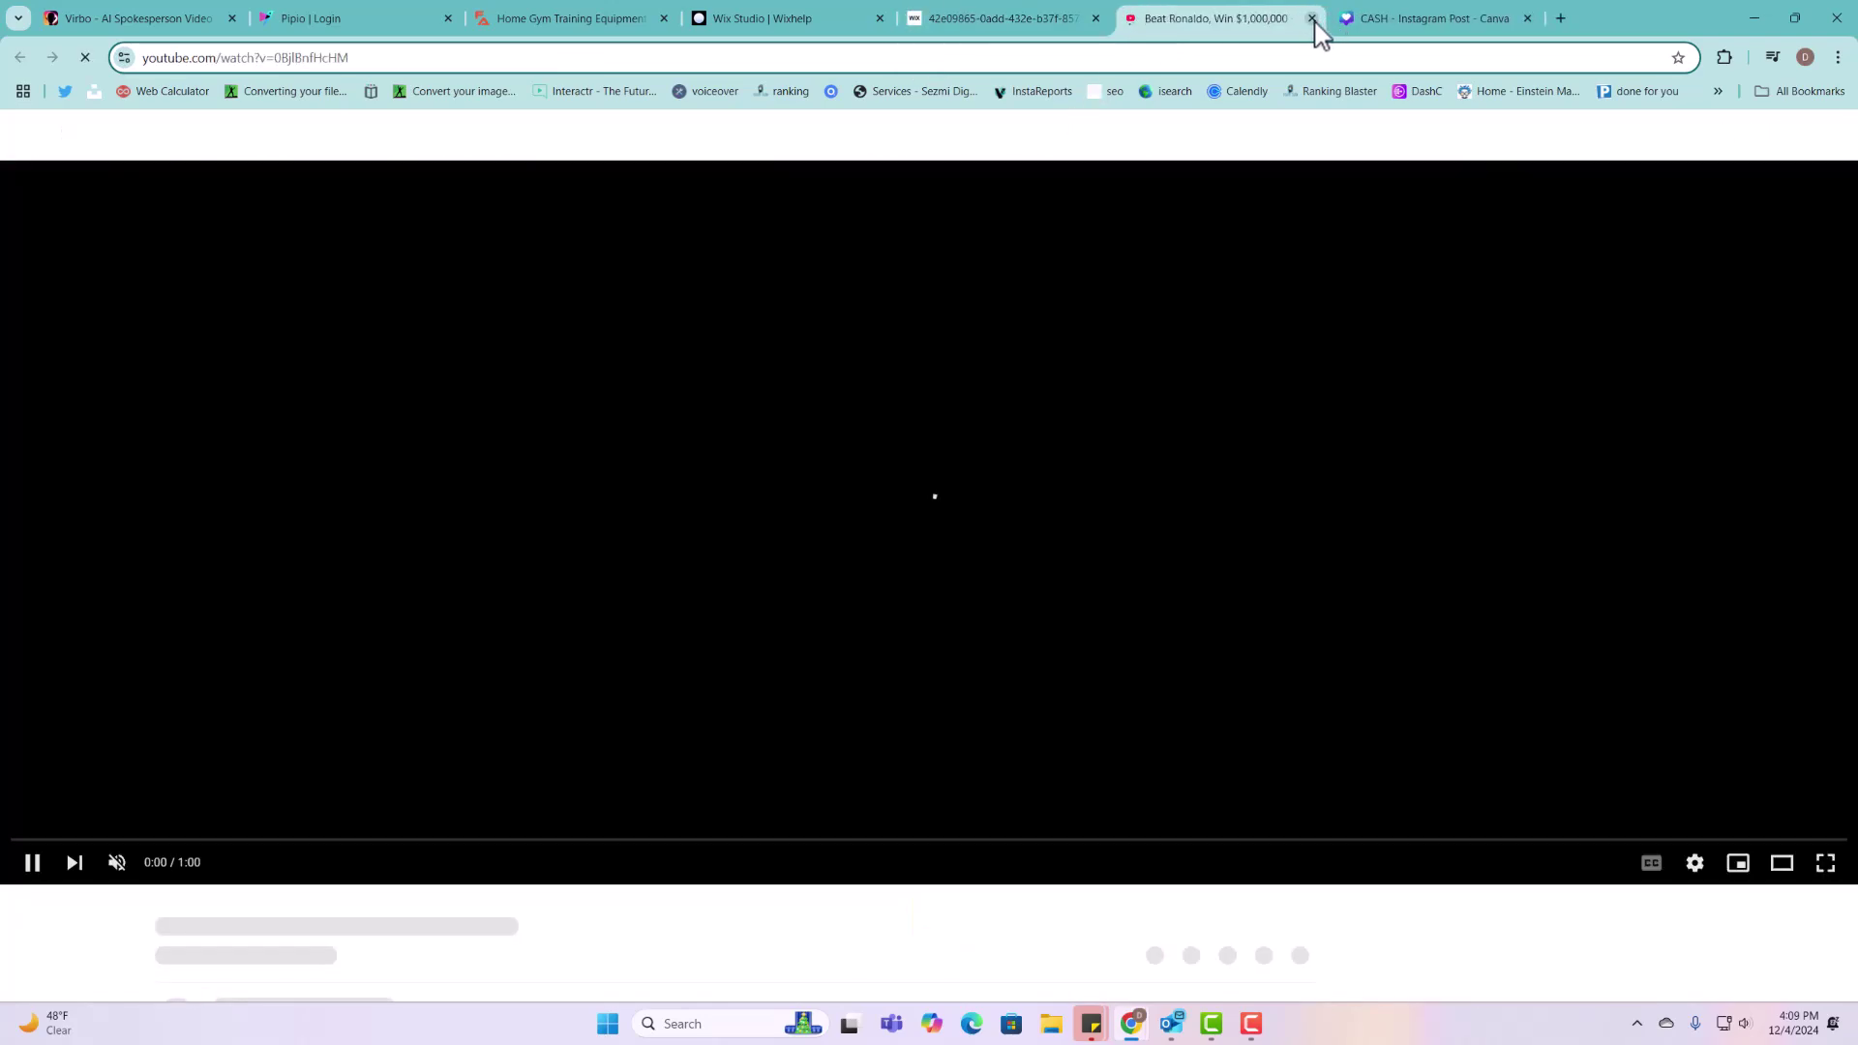
left_click(1312, 19)
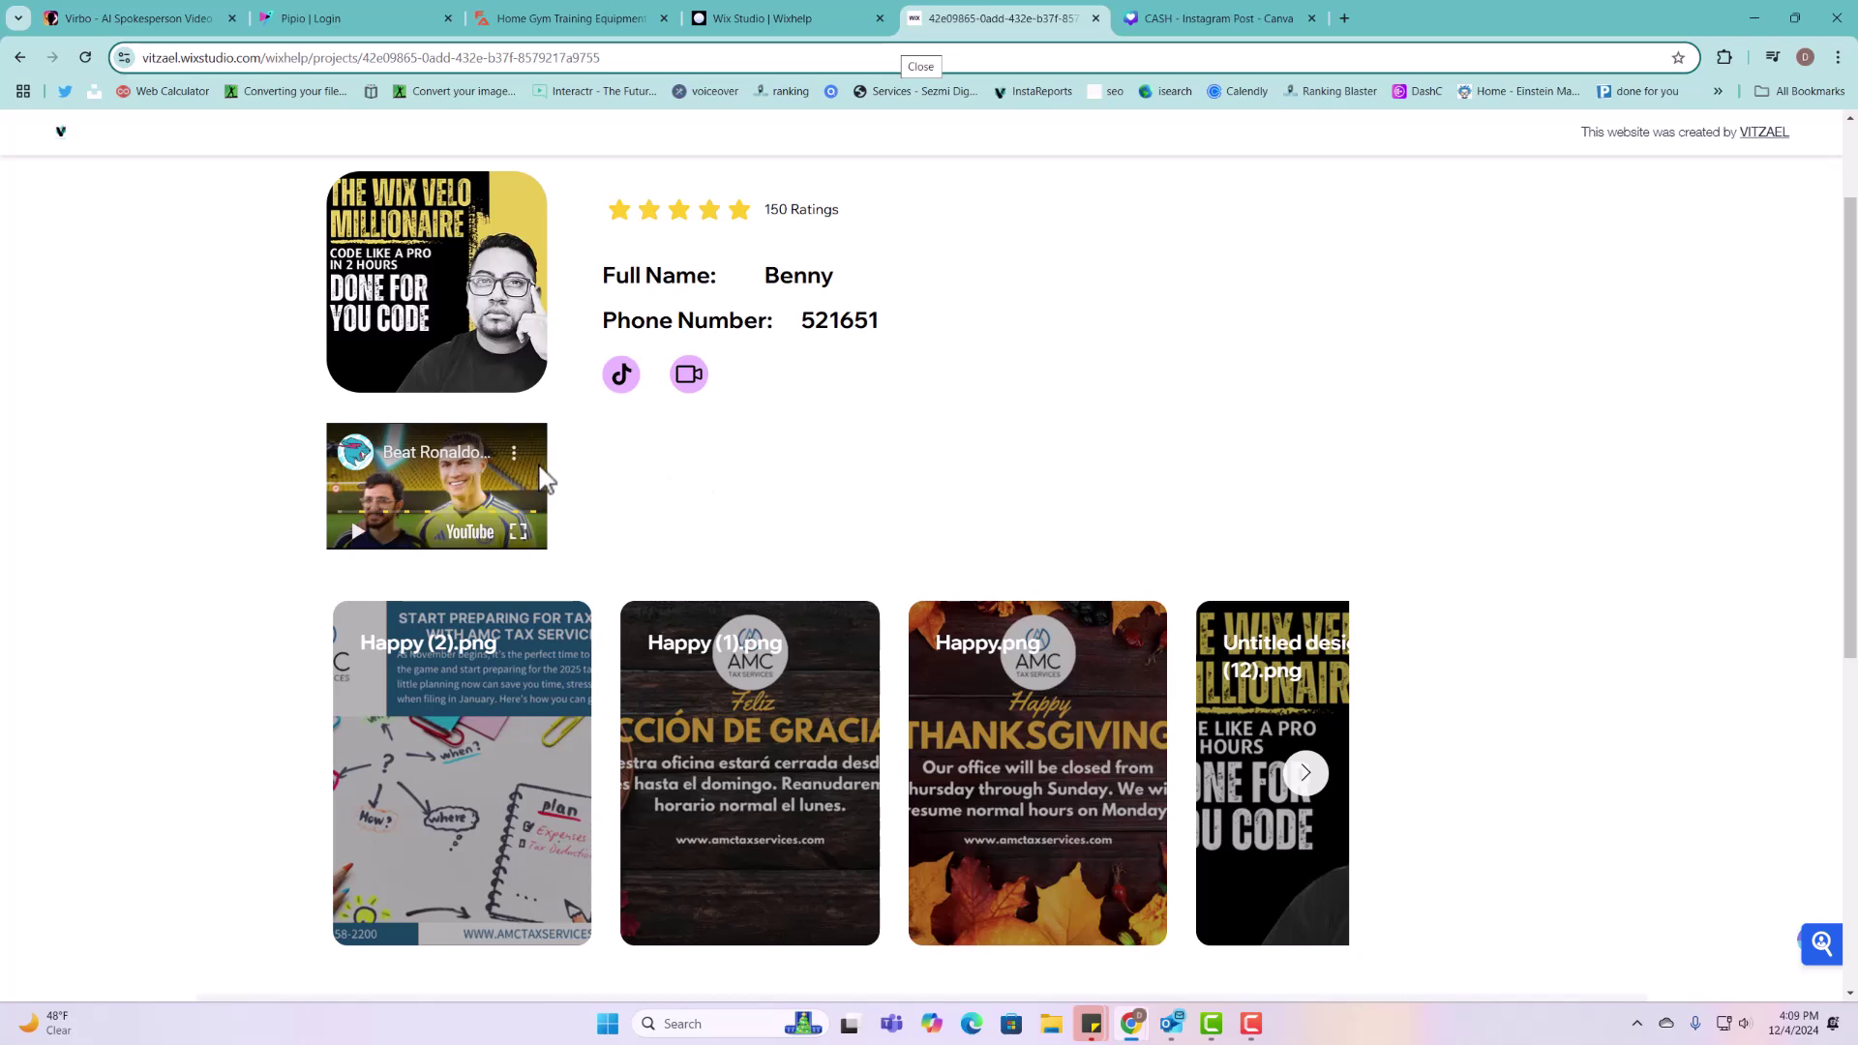
scroll(548, 533, "down", 5)
scroll(543, 597, "up", 6)
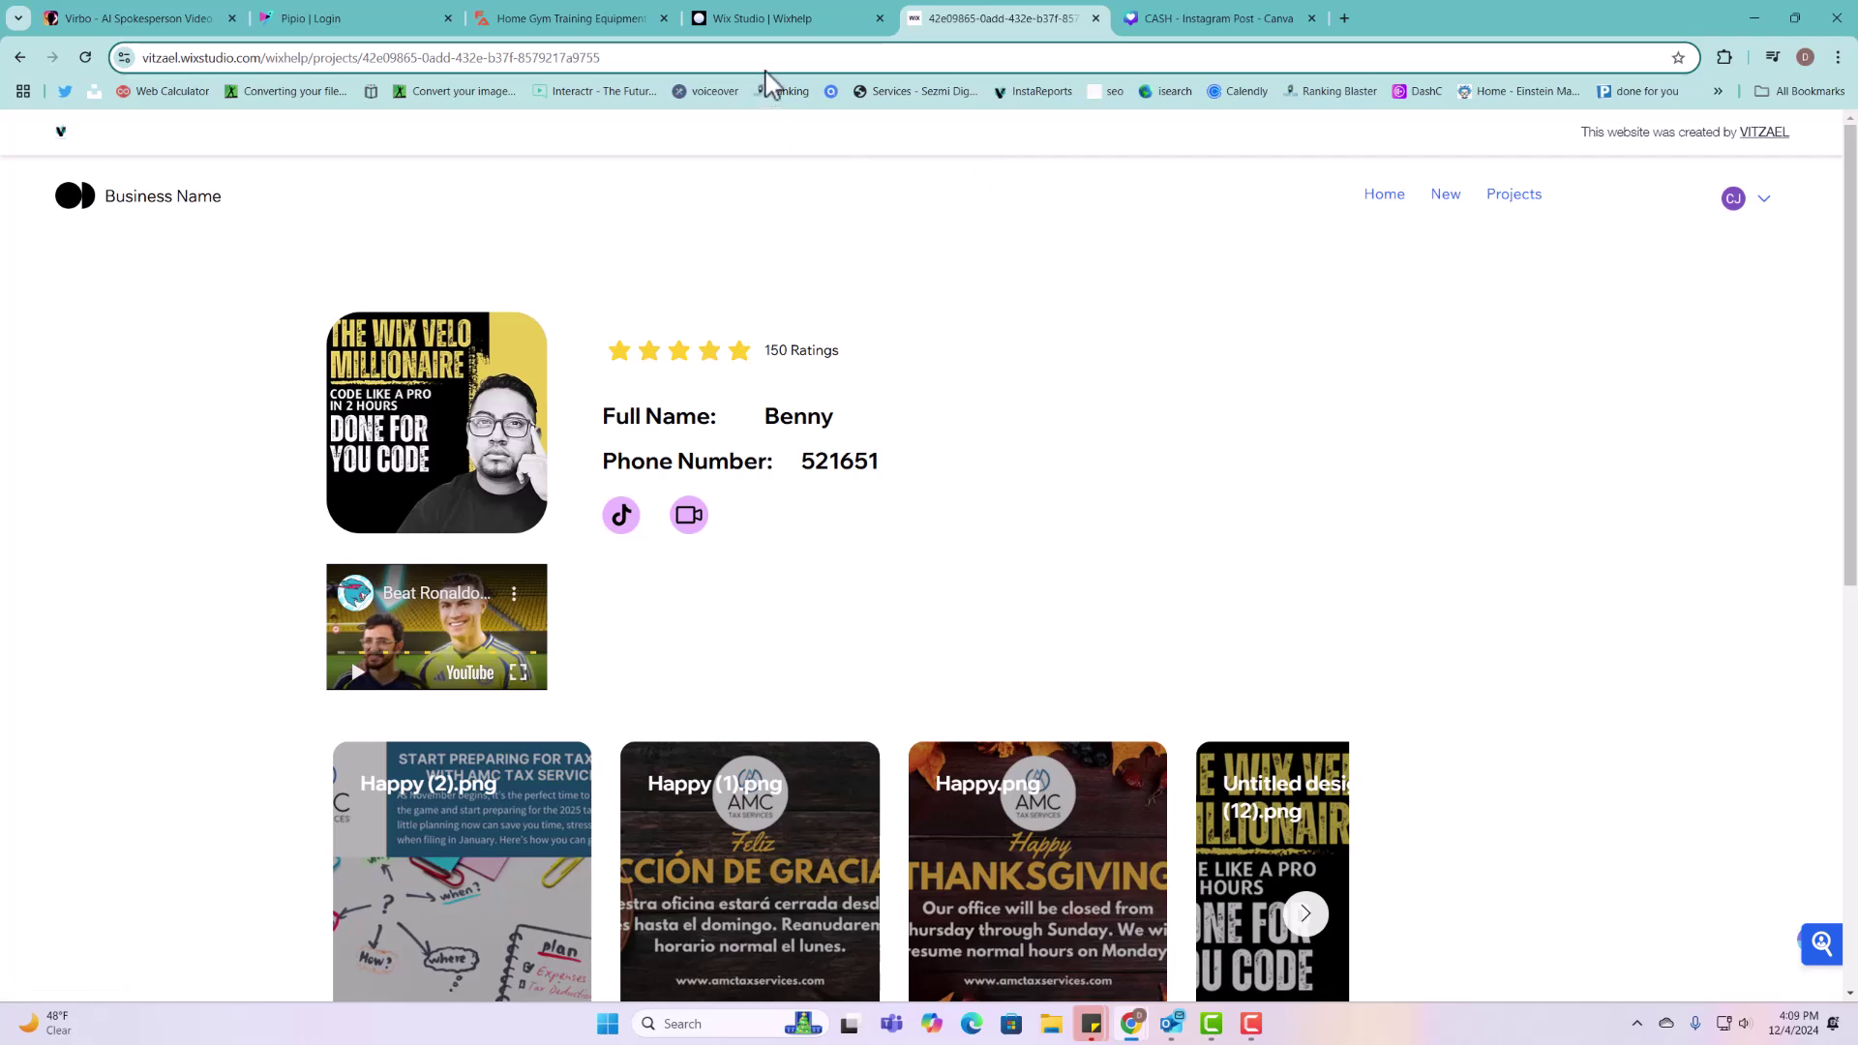
Step: In the editor, dismiss the Congratulations dialog and show the Projects item page's code panel
left_click(772, 22)
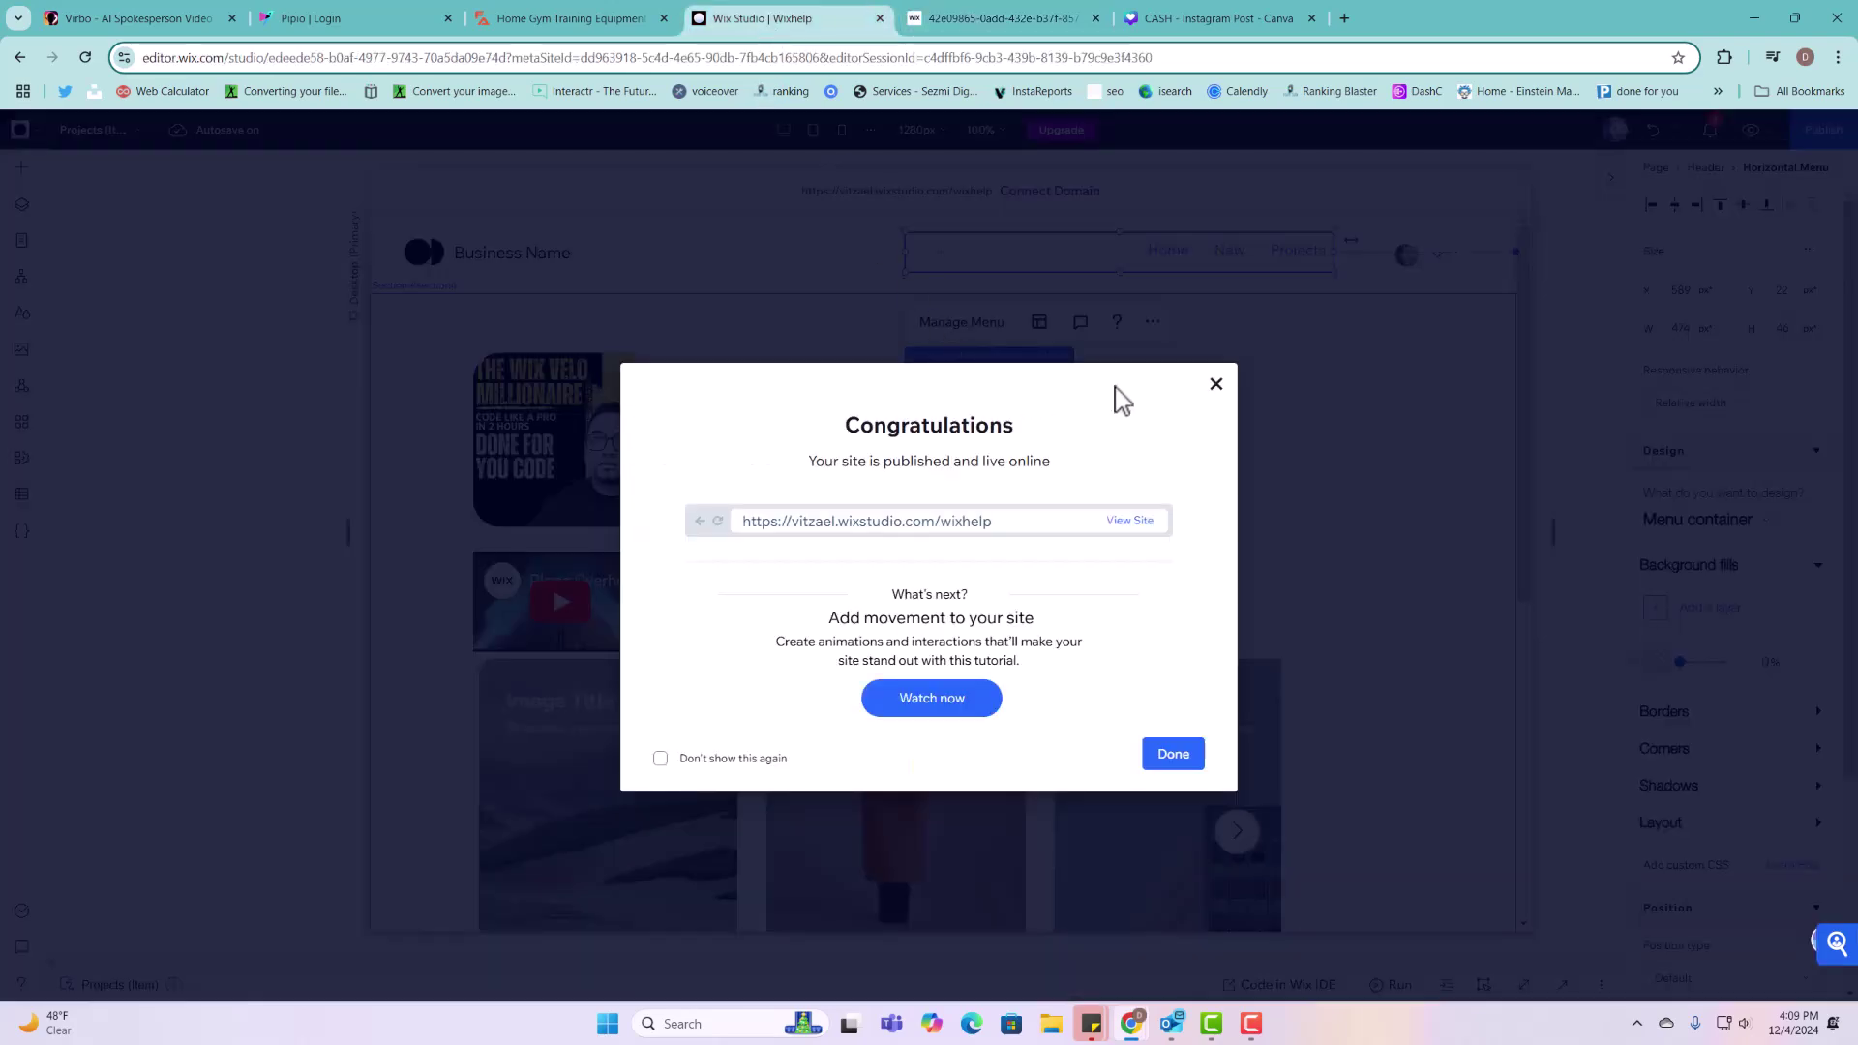
left_click(1217, 384)
scroll(968, 610, "down", 1)
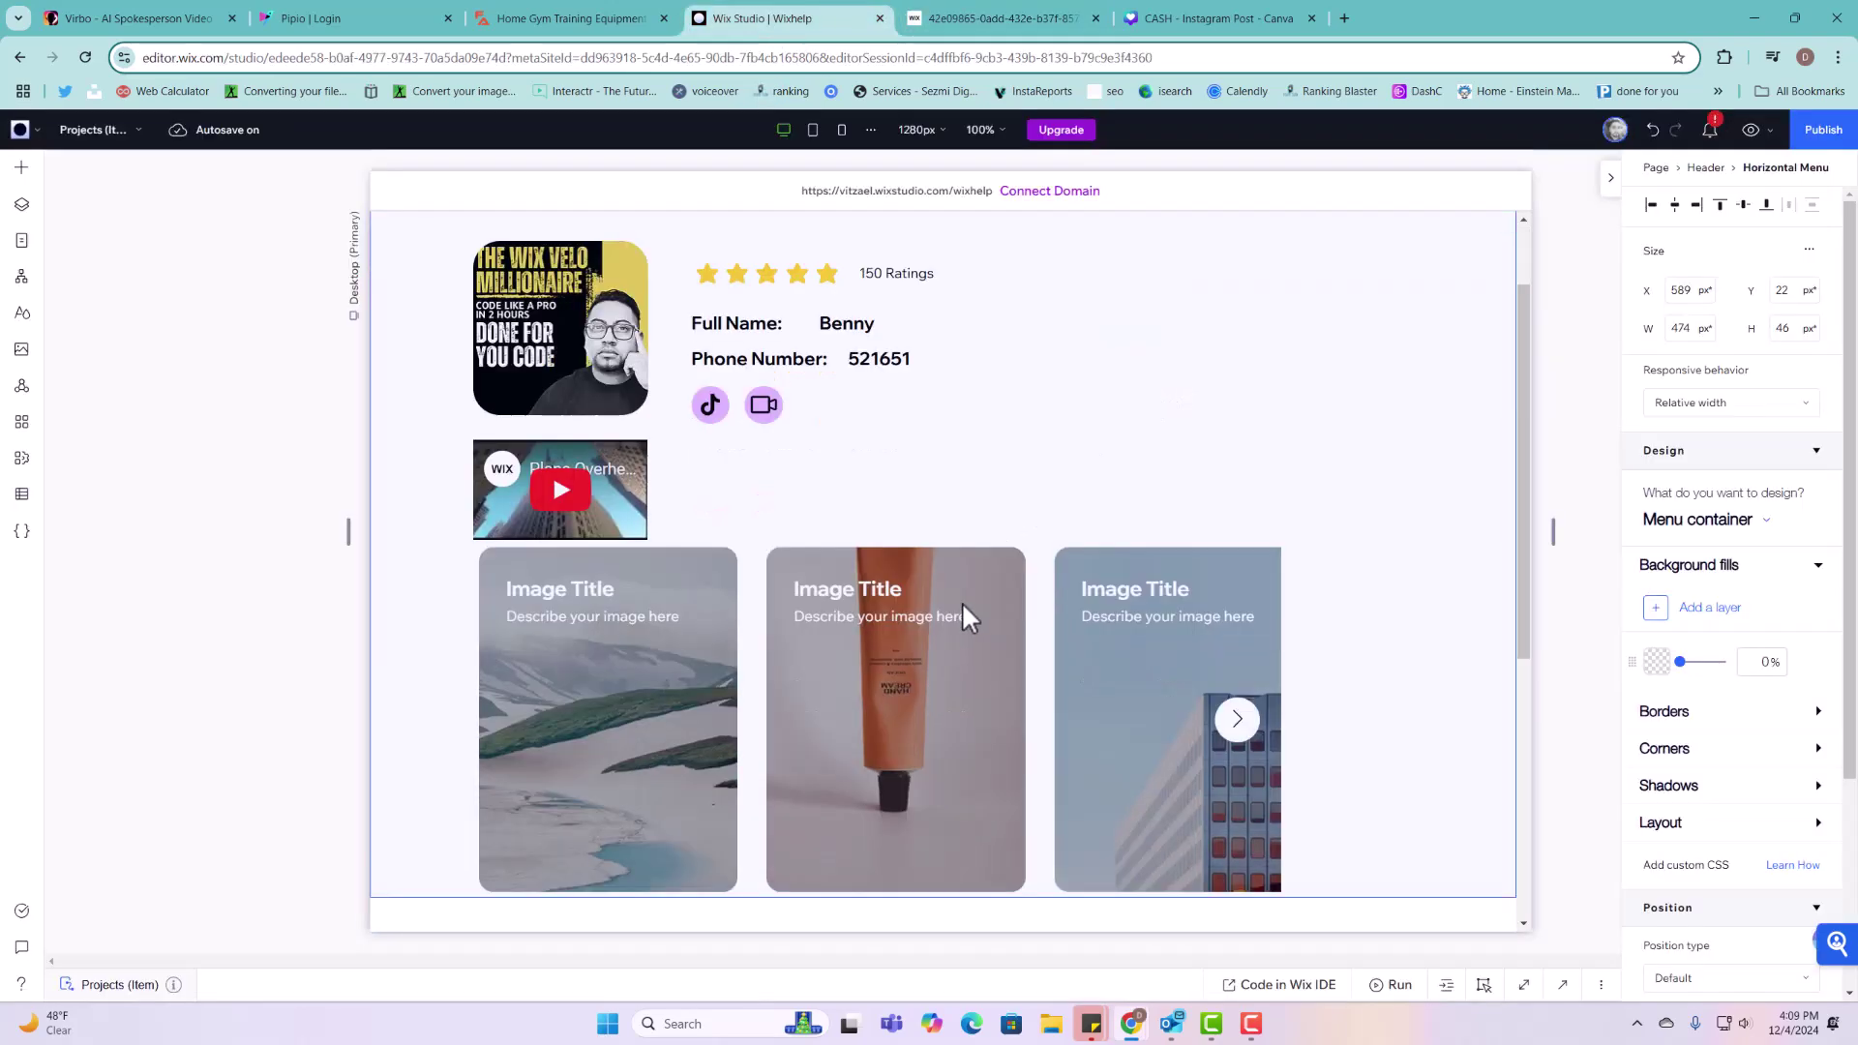
scroll(962, 602, "down", 2)
left_click(1562, 984)
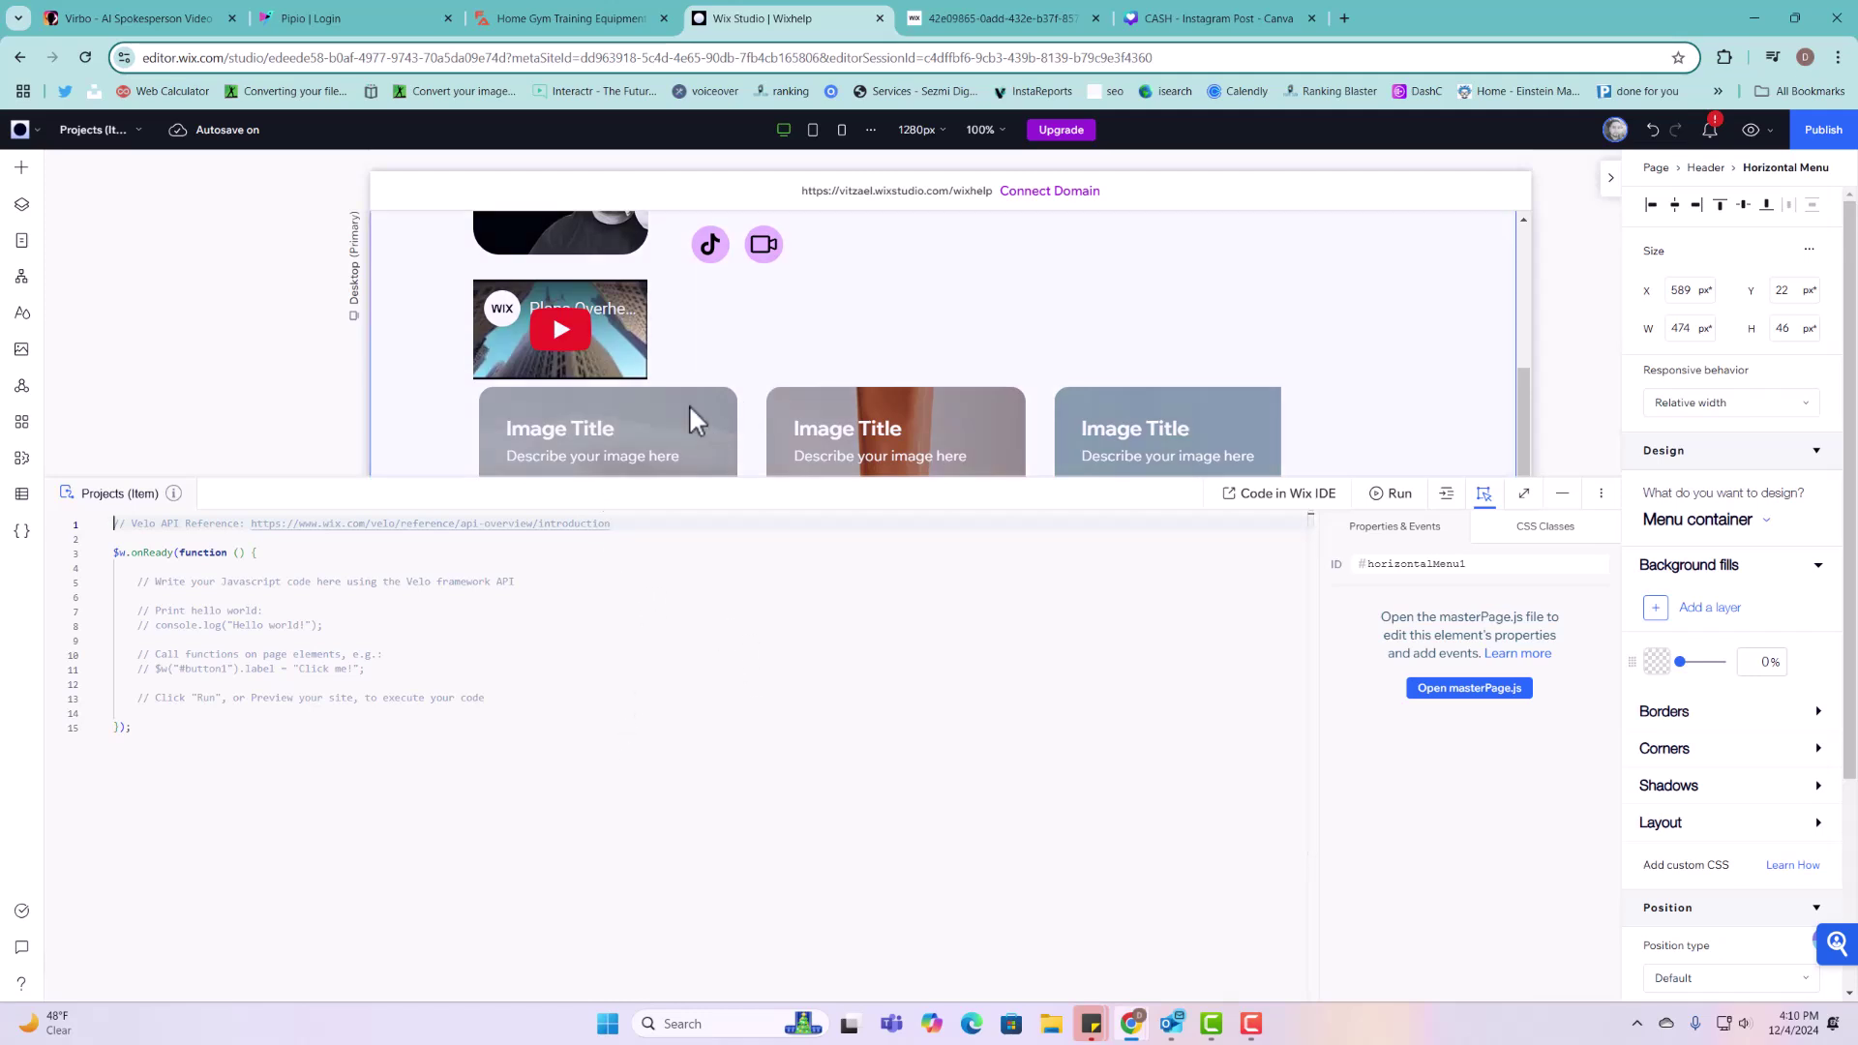
scroll(689, 405, "up", 5)
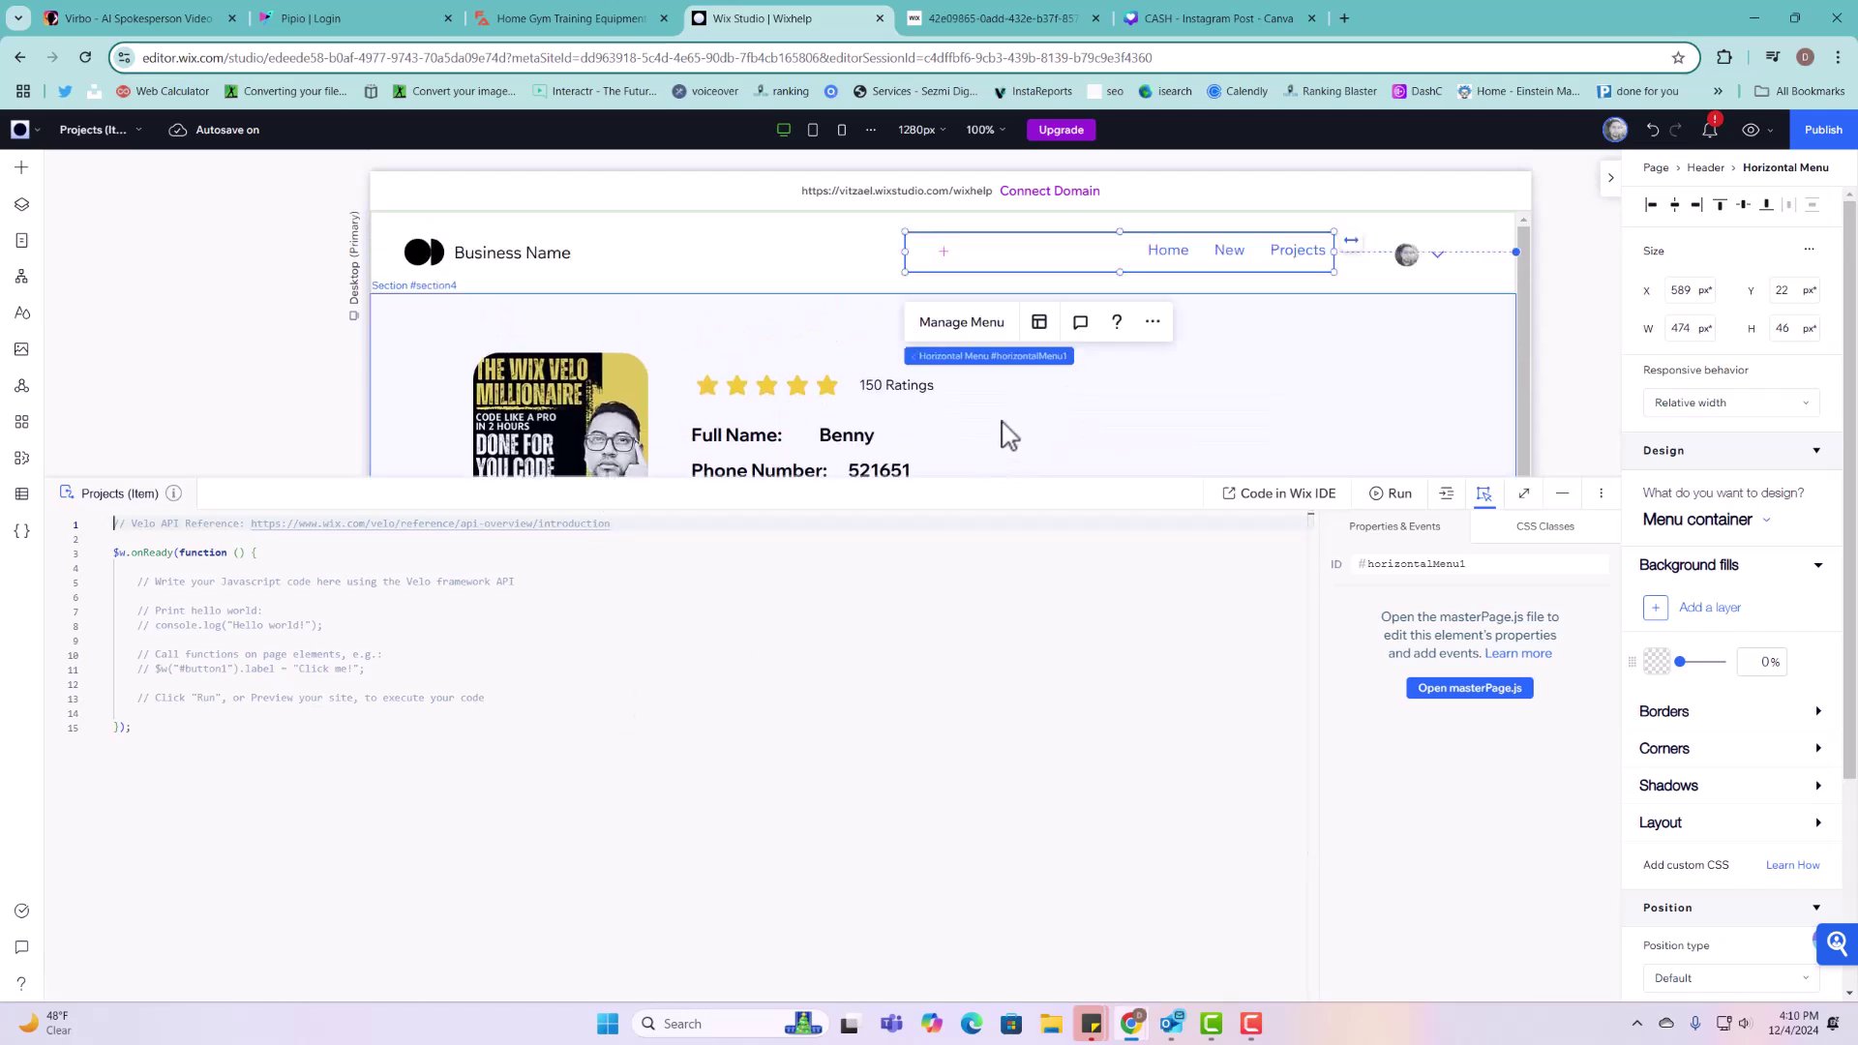